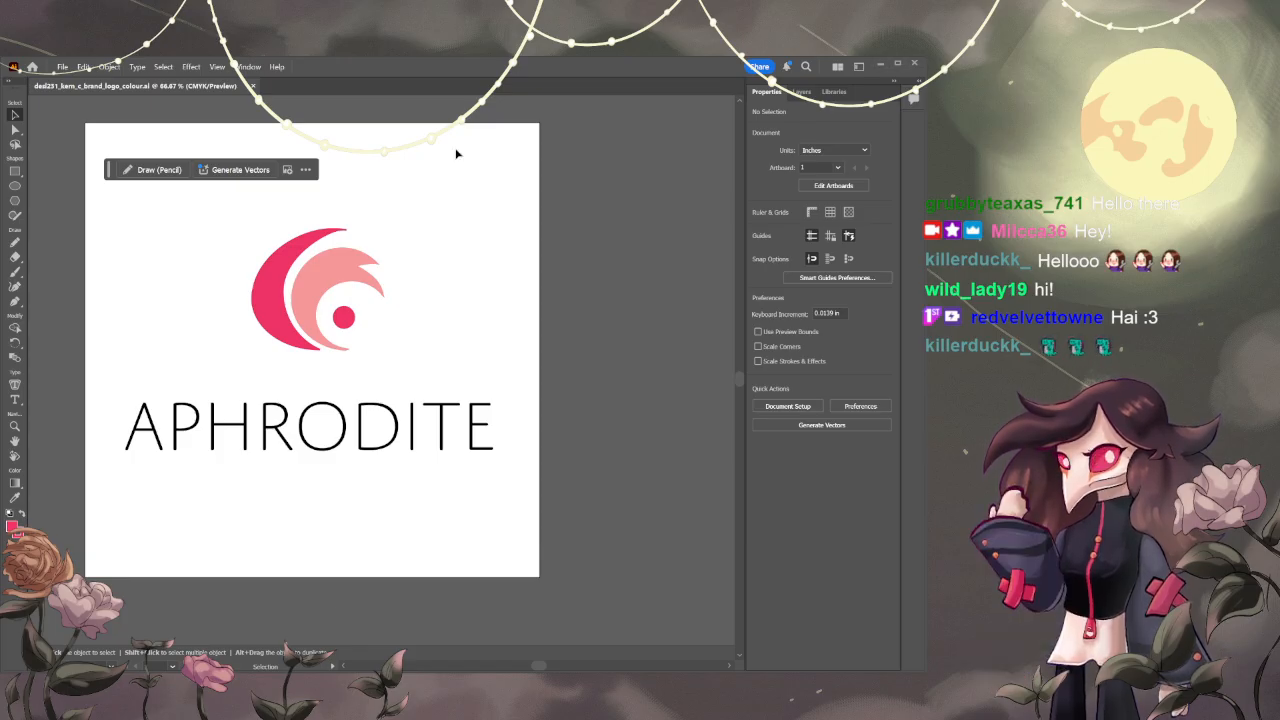
- Examine the crescent symbol and the APHRODITE wordmark up close and as a whole
scroll(225, 432, up, 3)
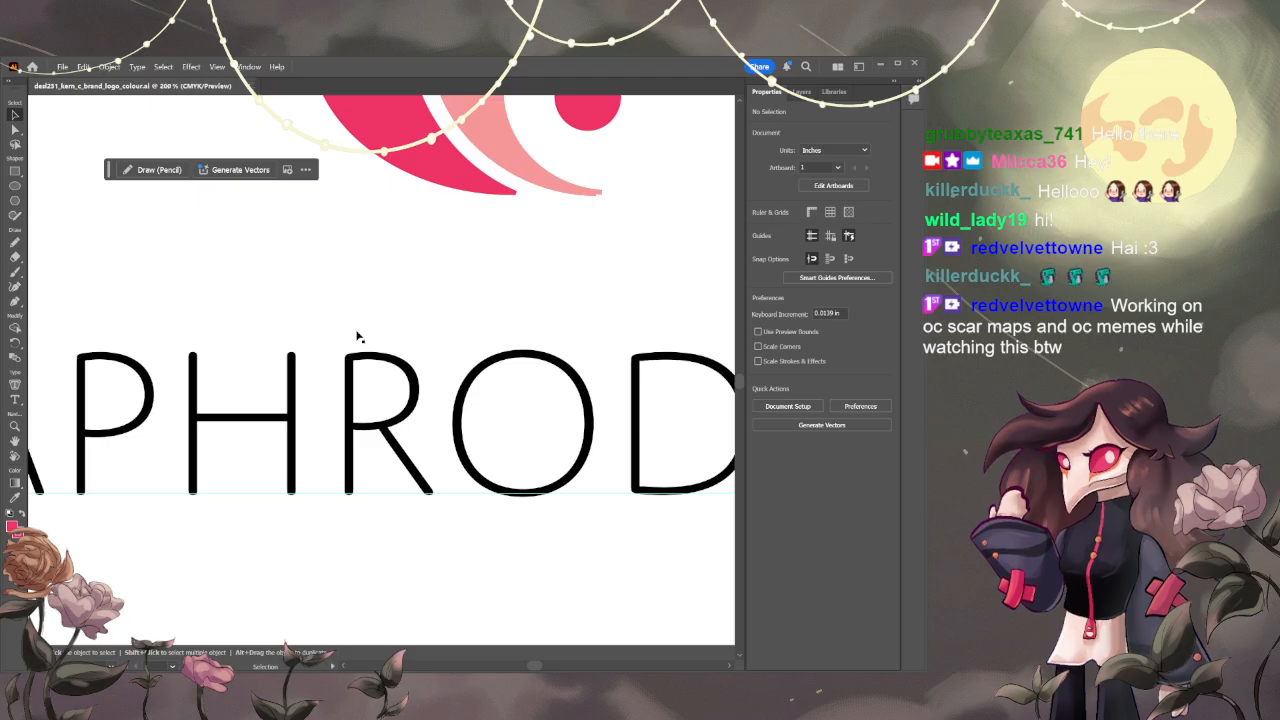
key(h)
drag(380, 260, 192, 621)
scroll(318, 342, up, 3)
scroll(316, 343, down, 3)
scroll(315, 342, up, 1)
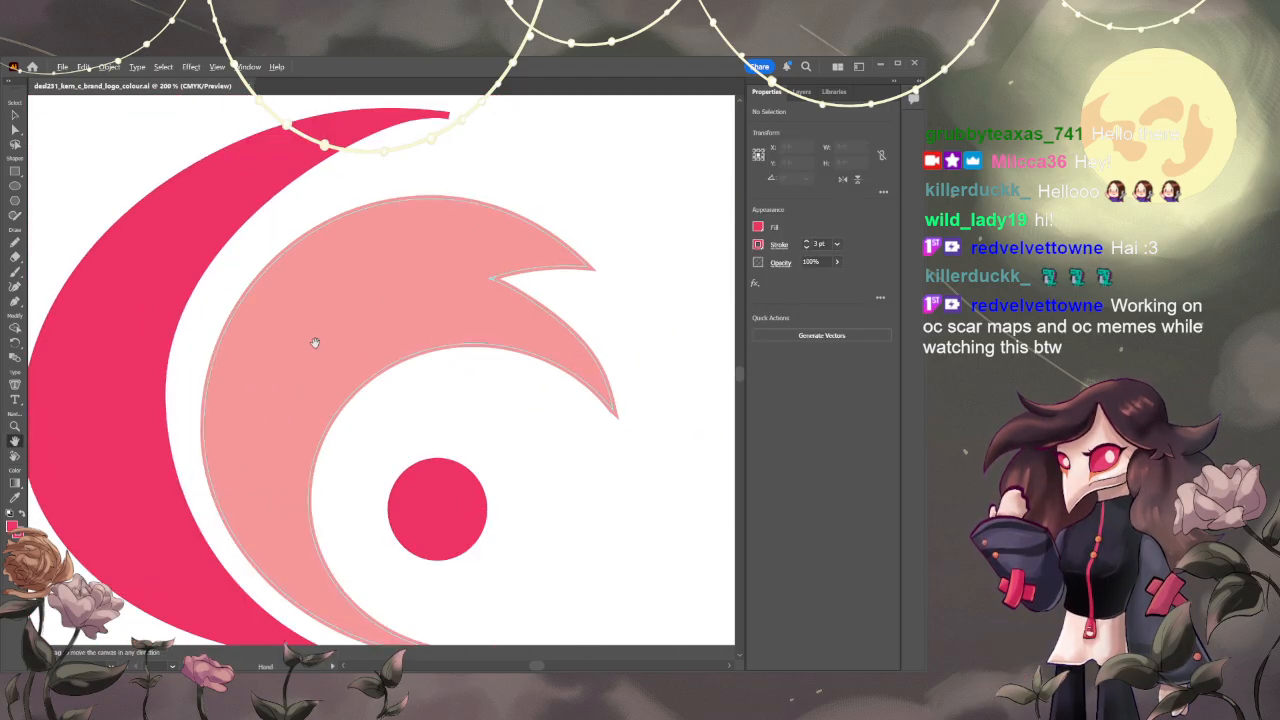
scroll(357, 391, down, 5)
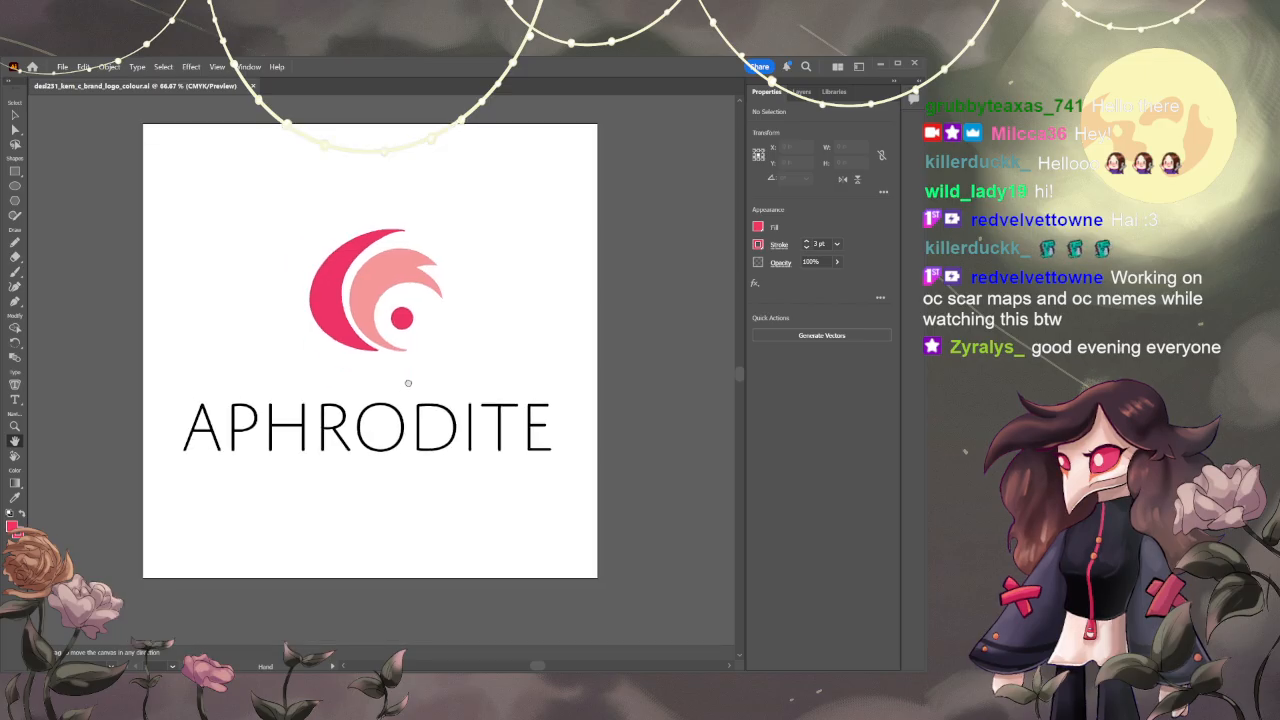
scroll(400, 391, up, 2)
scroll(394, 409, down, 1)
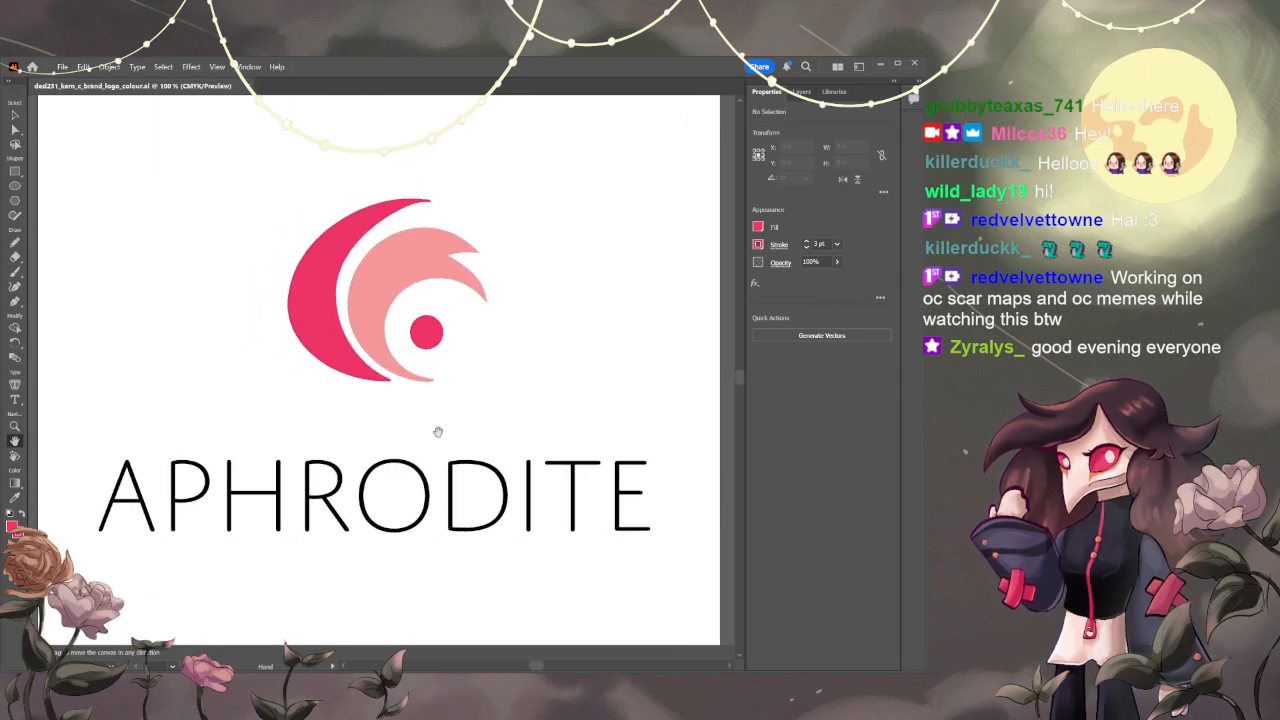
scroll(436, 430, down, 1)
scroll(431, 413, up, 1)
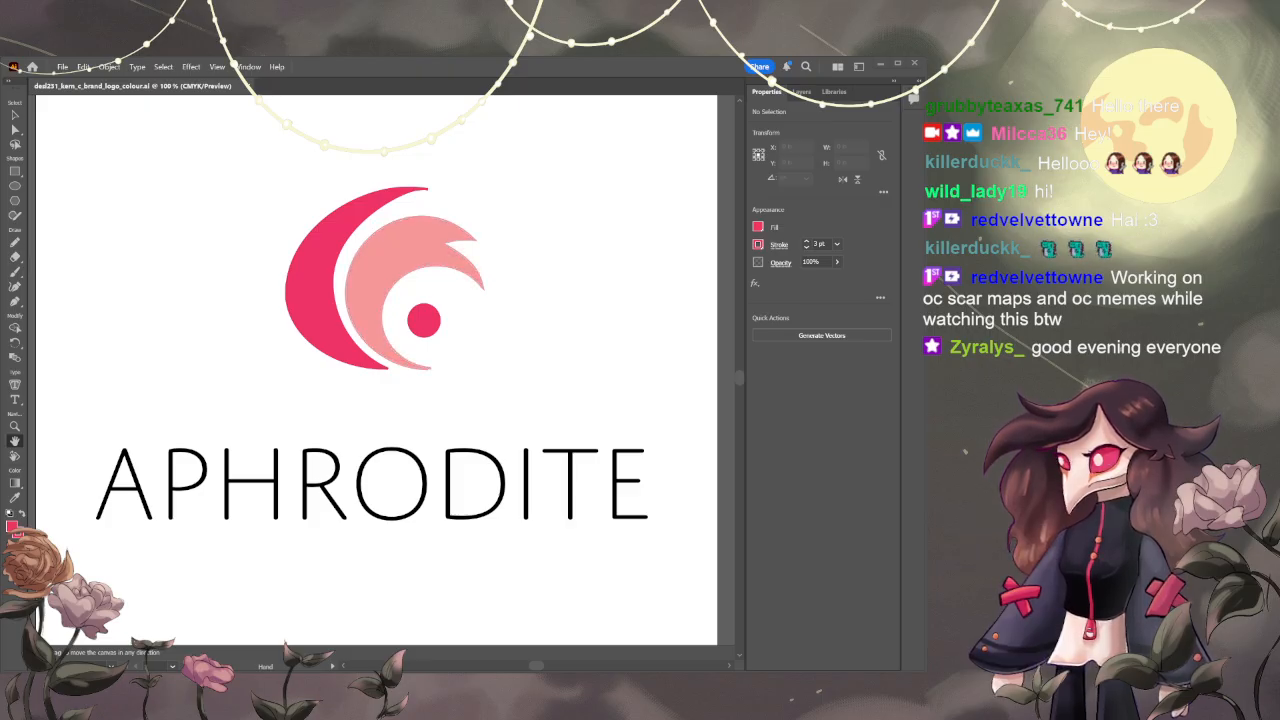
drag(592, 215, 592, 222)
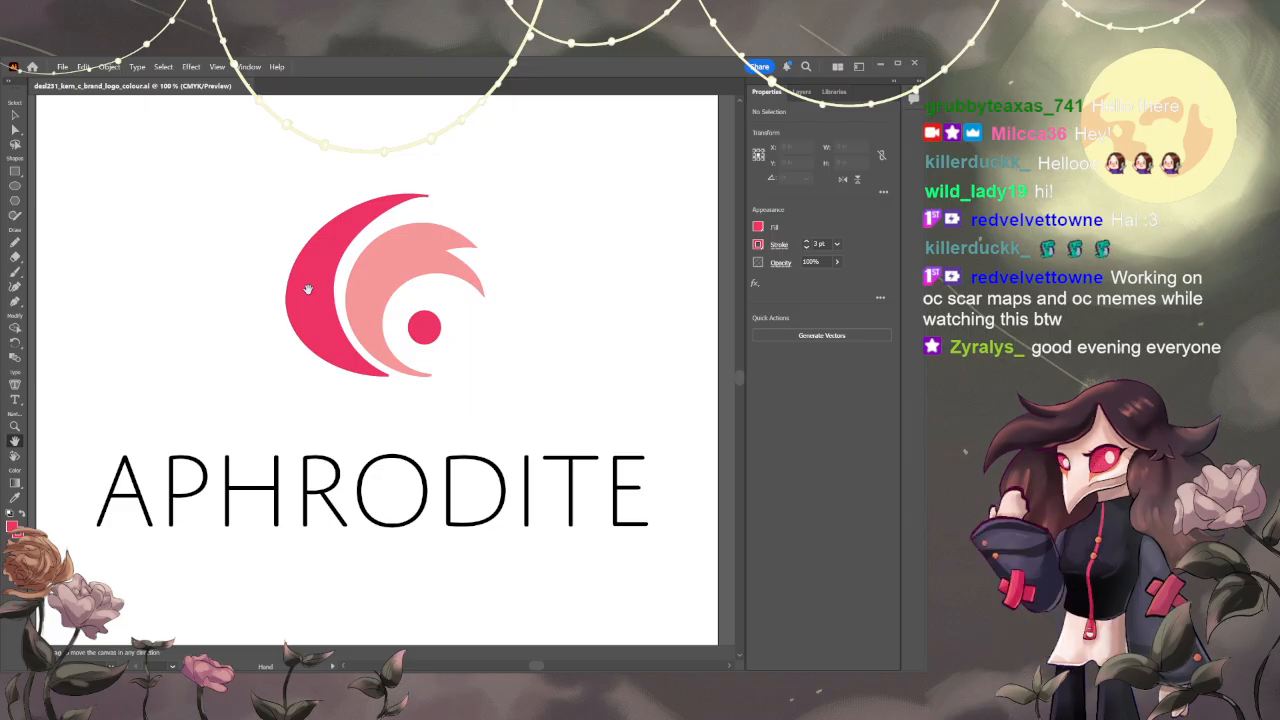
- Expand Layer 6 and lock the two crescent paths and the ellipse, leaving the Aphrodite text unlocked
click(806, 91)
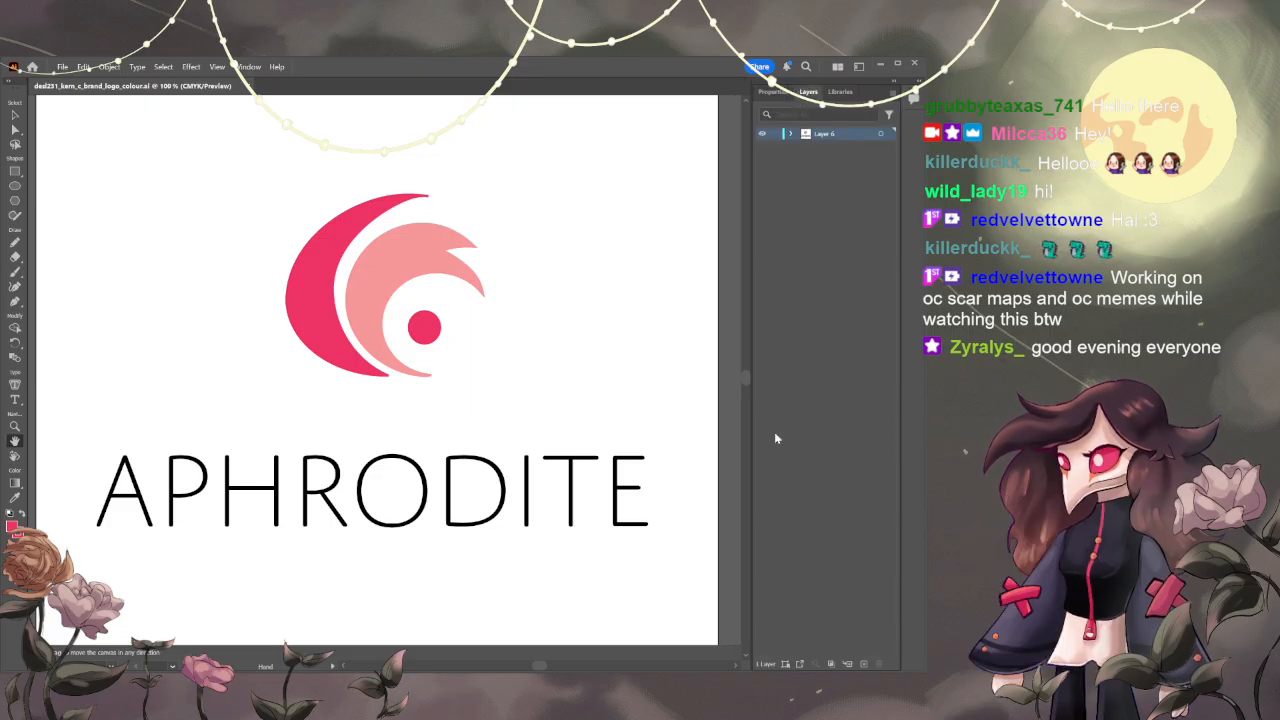
click(791, 134)
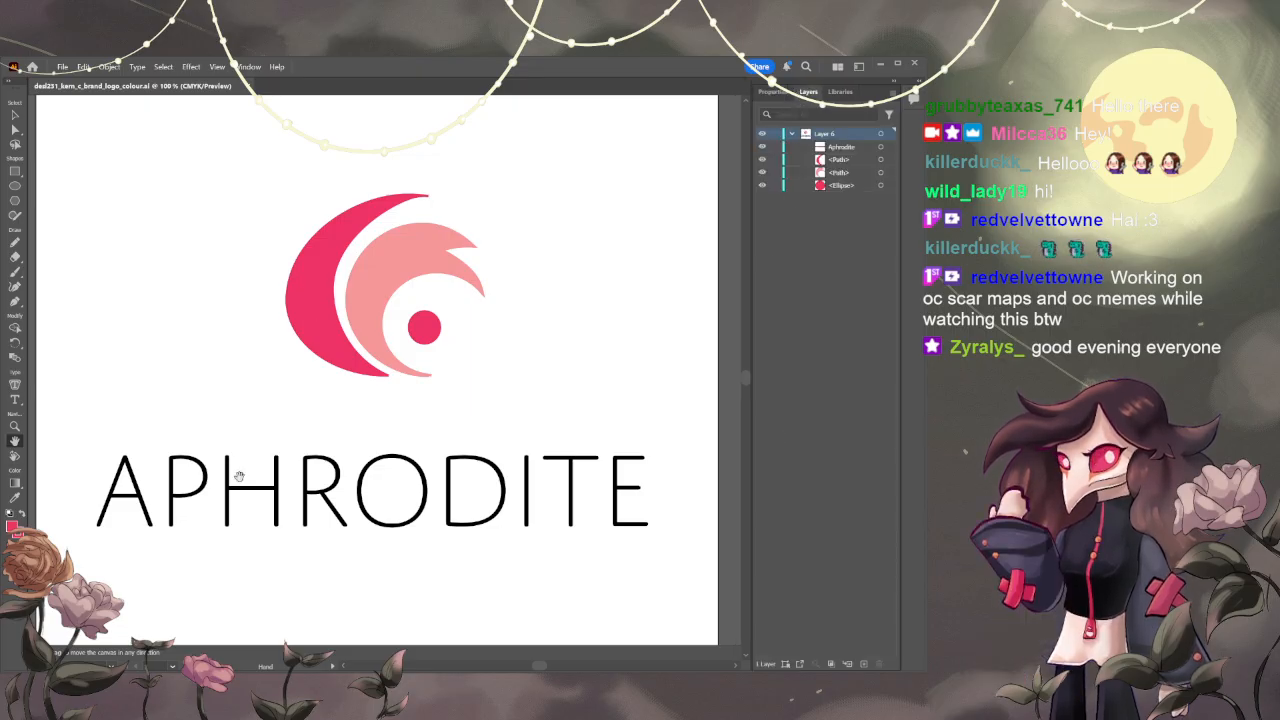
key(v)
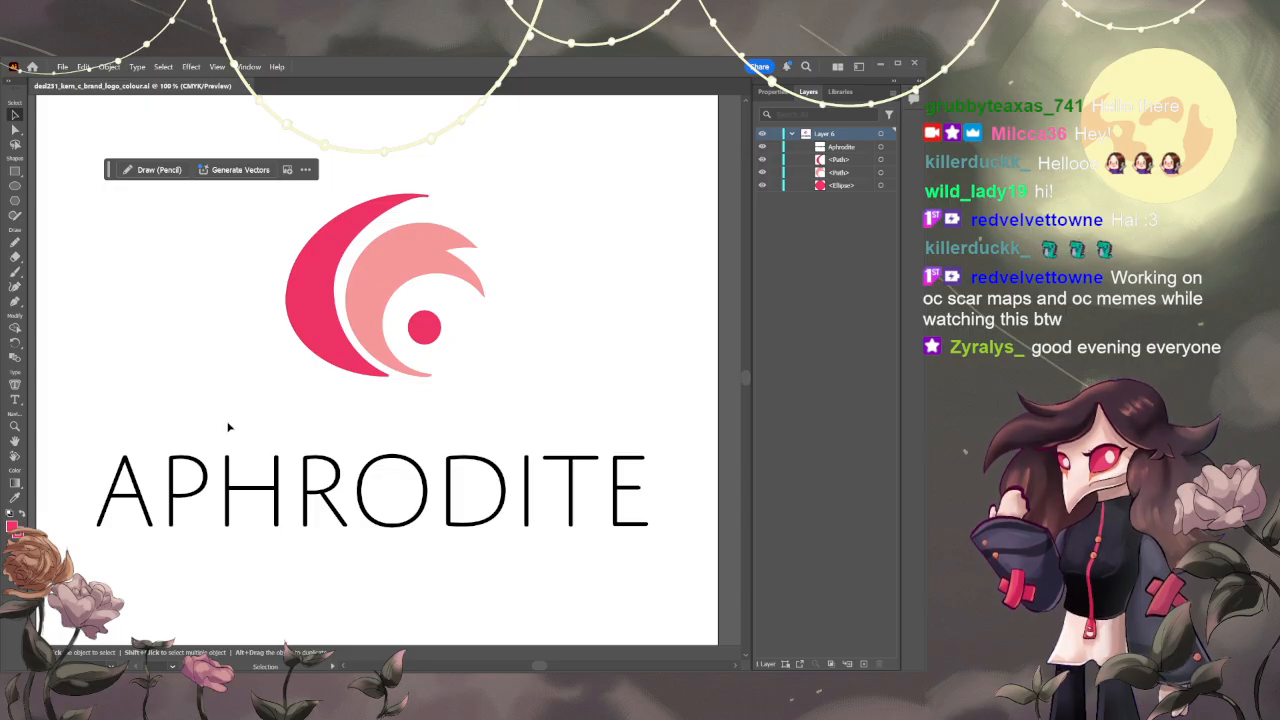
key(h)
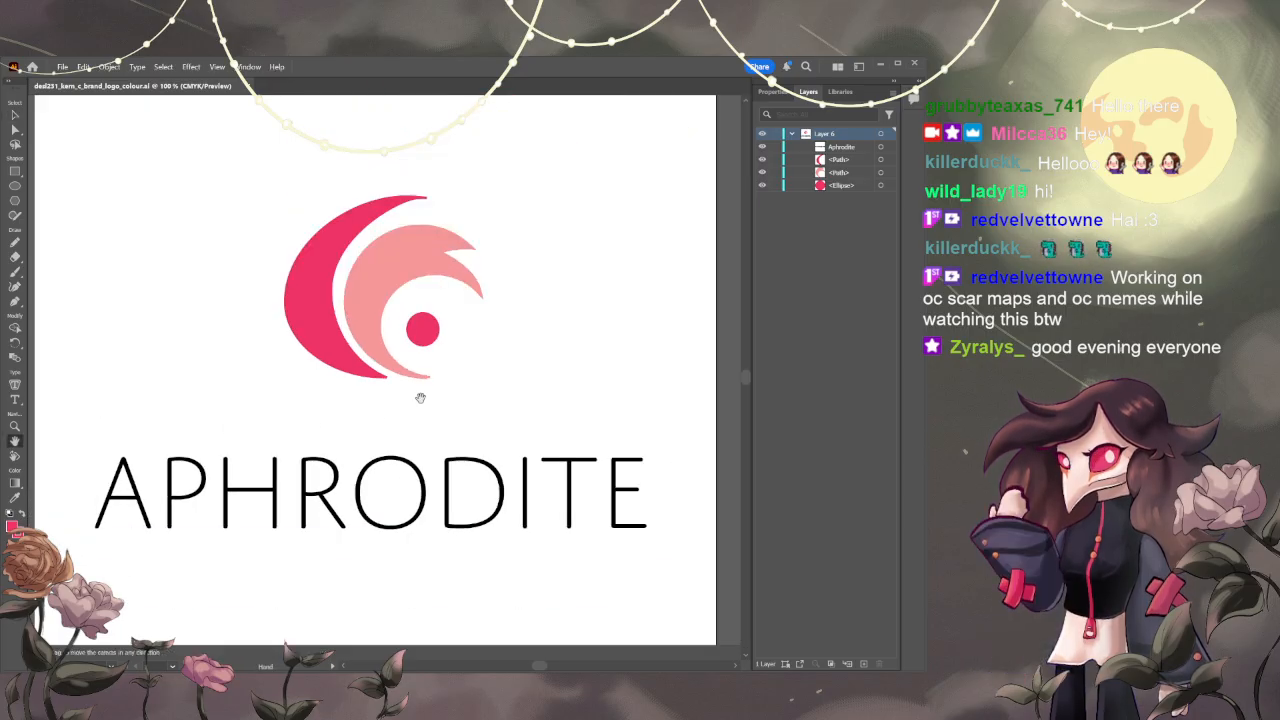
drag(390, 429, 330, 416)
scroll(305, 456, up, 1)
scroll(335, 426, down, 1)
key(v)
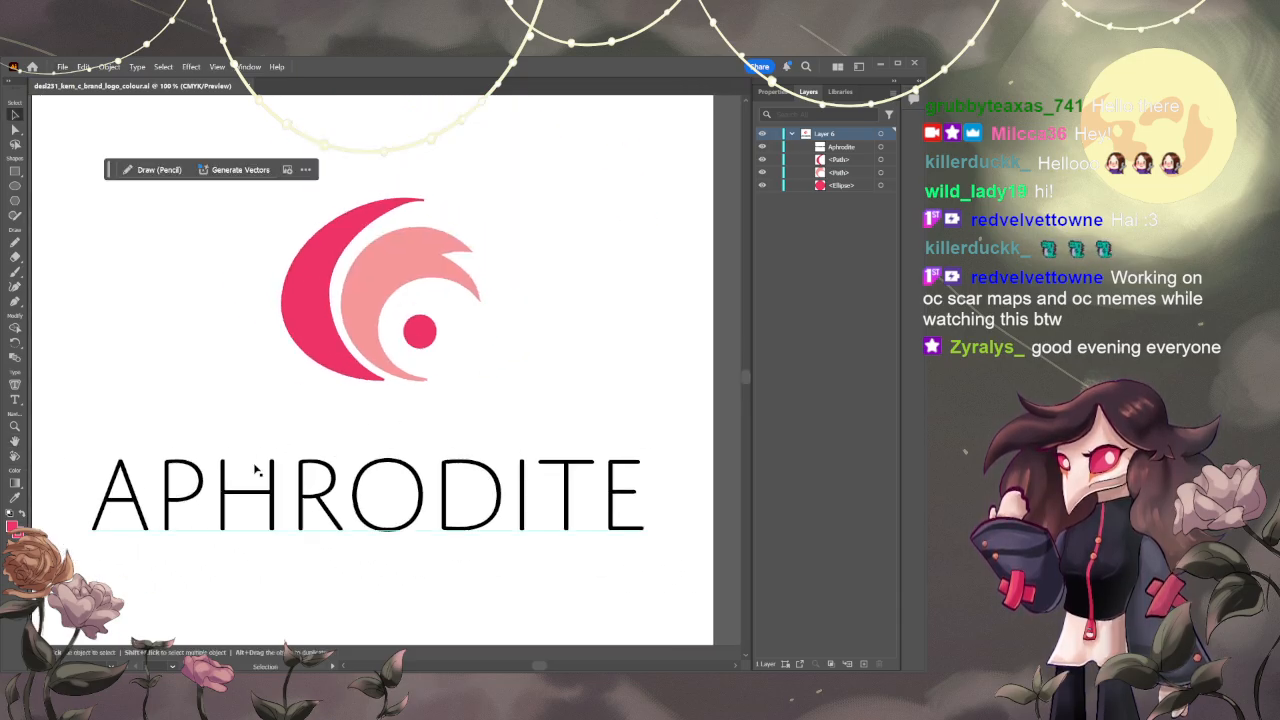
drag(775, 159, 774, 188)
- Set the font weight of the whole APHRODITE wordmark to Medium
double_click(290, 503)
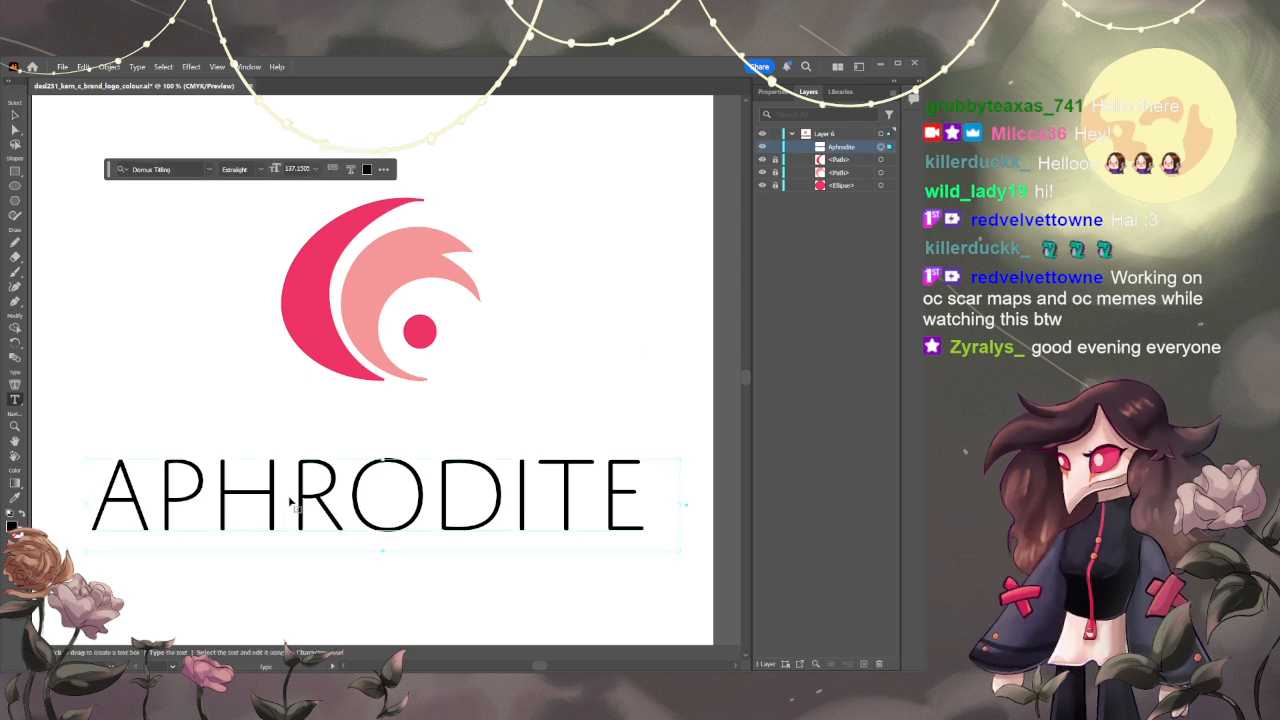
drag(652, 505, 185, 470)
drag(111, 524, 88, 500)
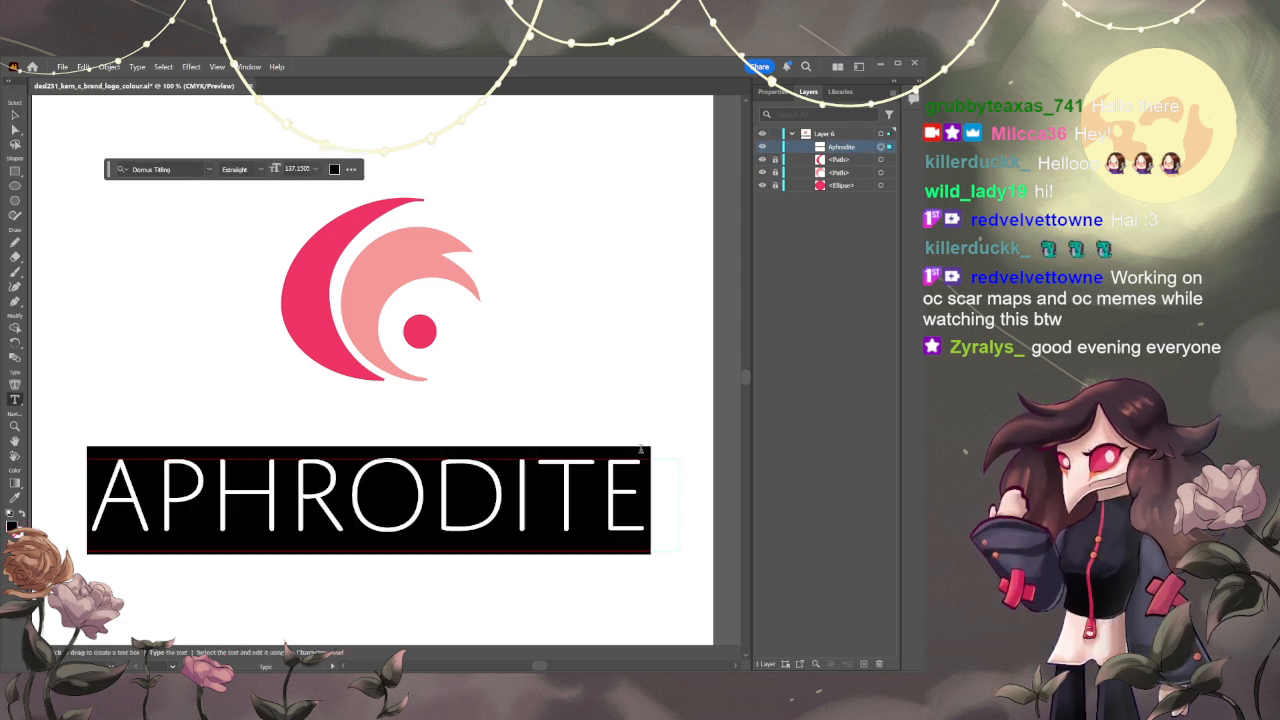
click(782, 93)
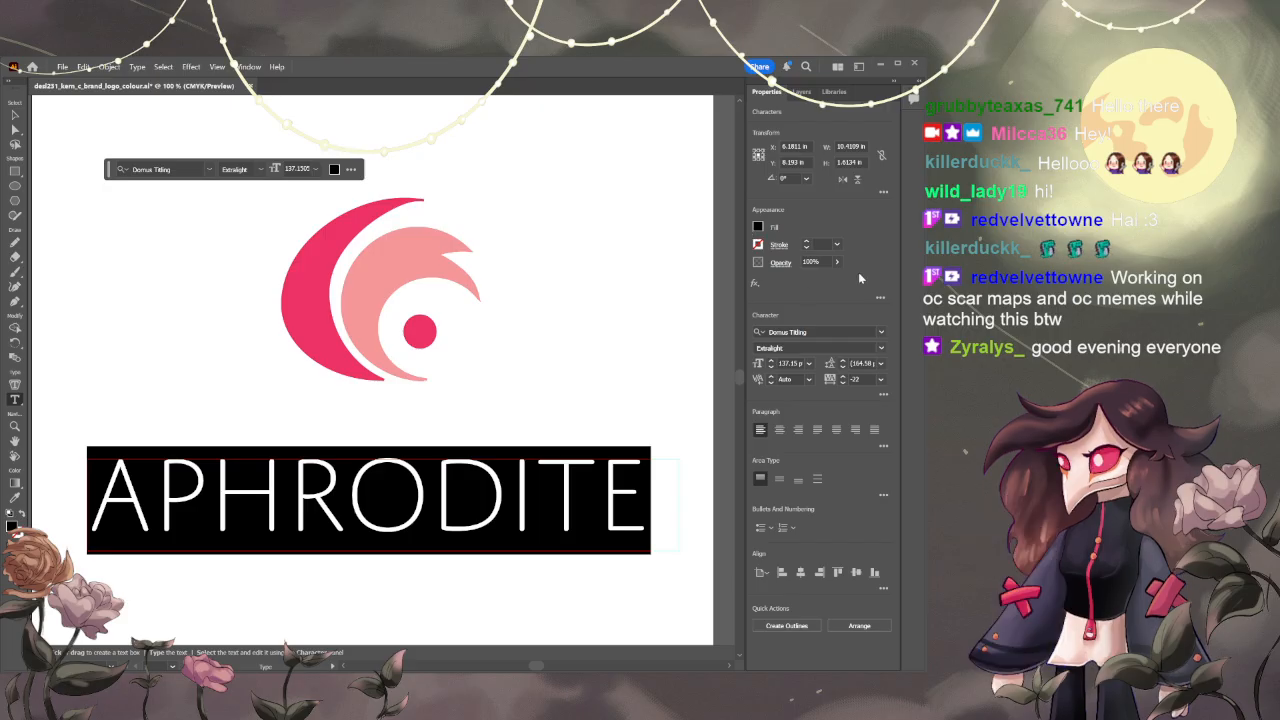
click(880, 349)
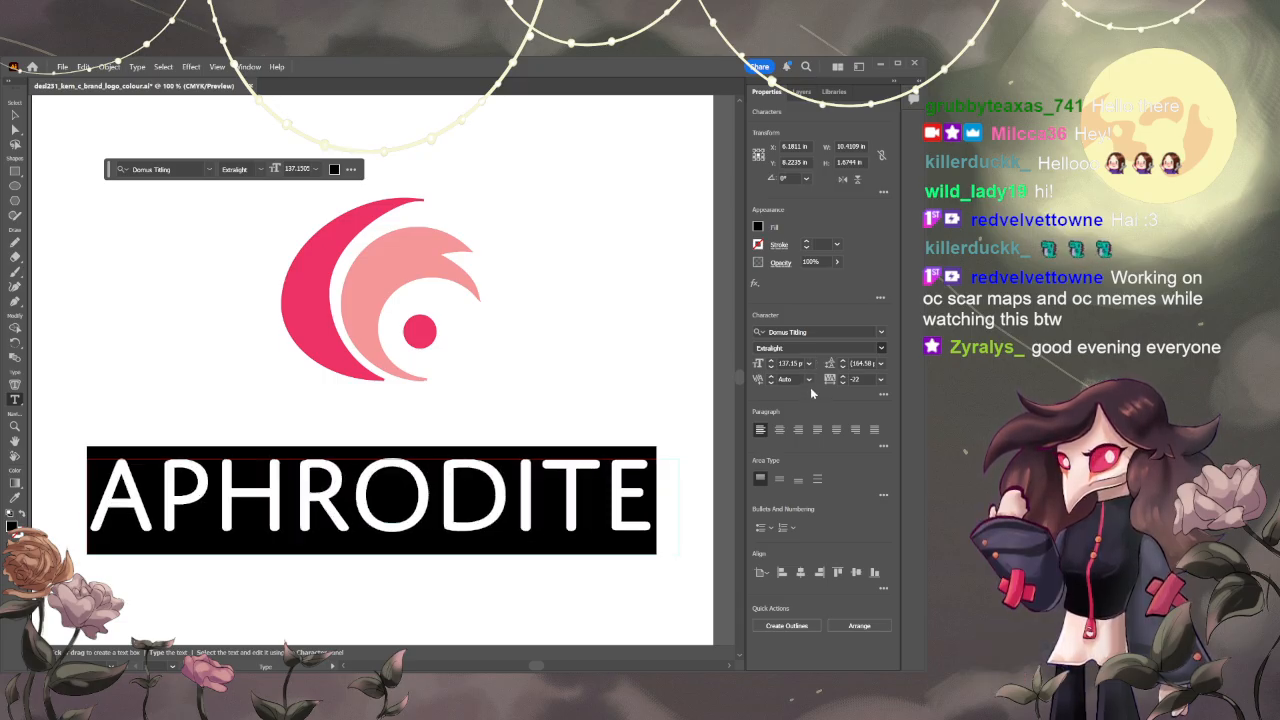
click(813, 405)
click(383, 496)
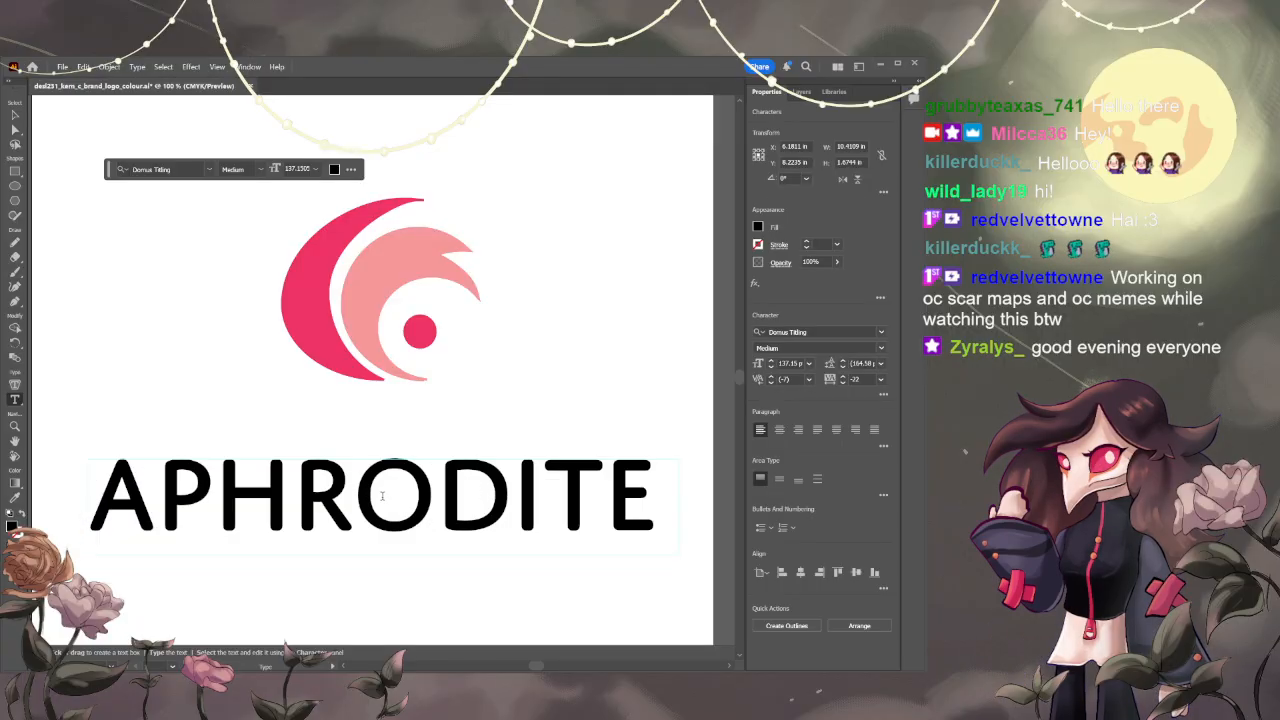
- Deselect the wordmark and examine the logo's legibility at very small and larger display sizes
scroll(305, 400, down, 5)
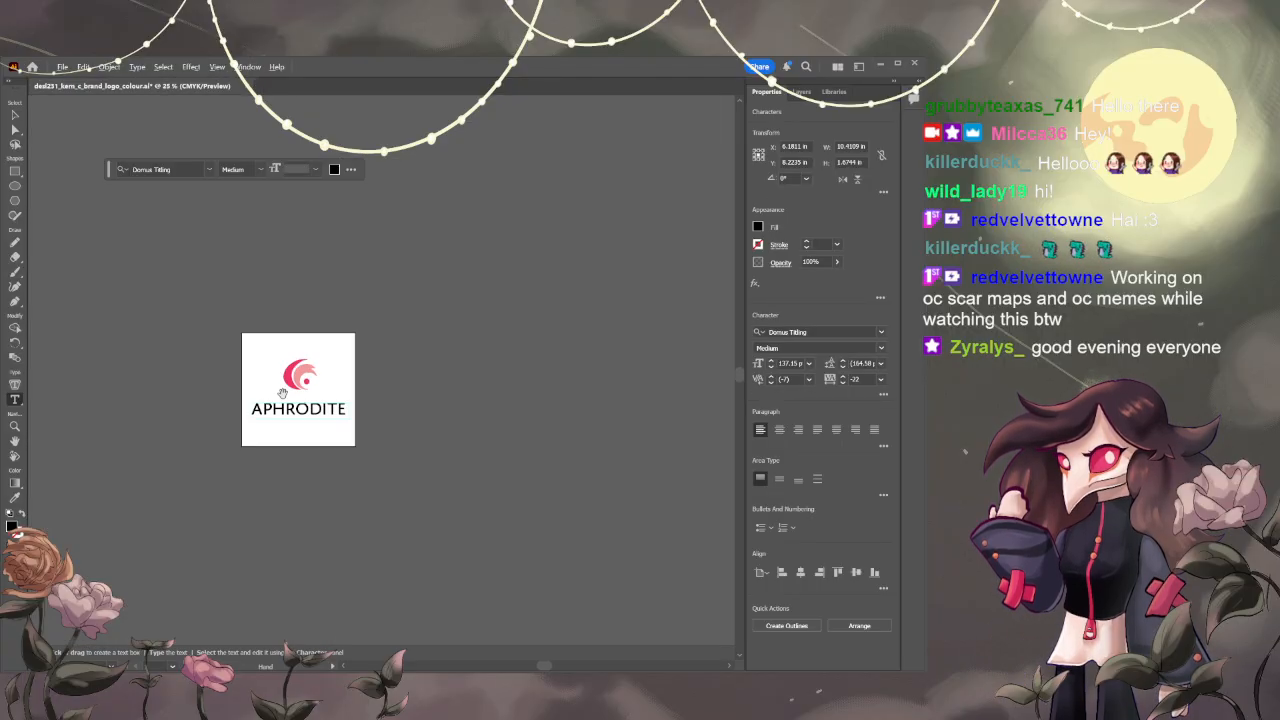
click(15, 115)
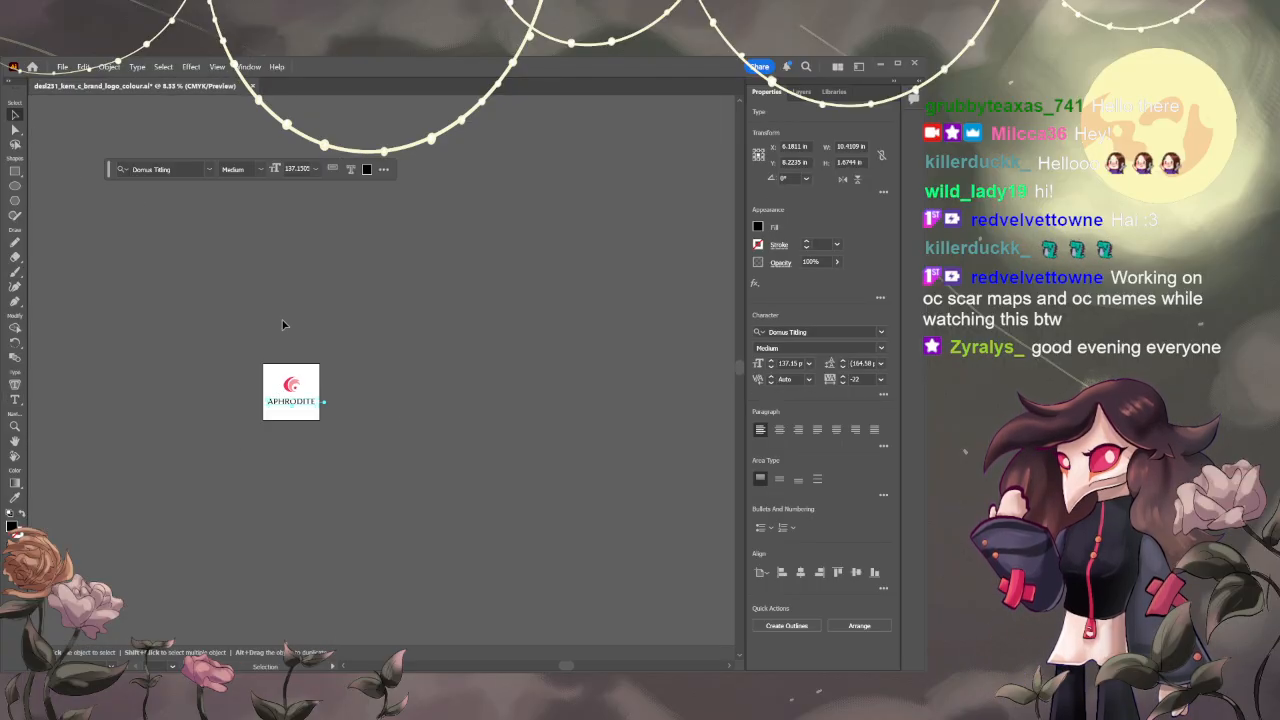
click(436, 435)
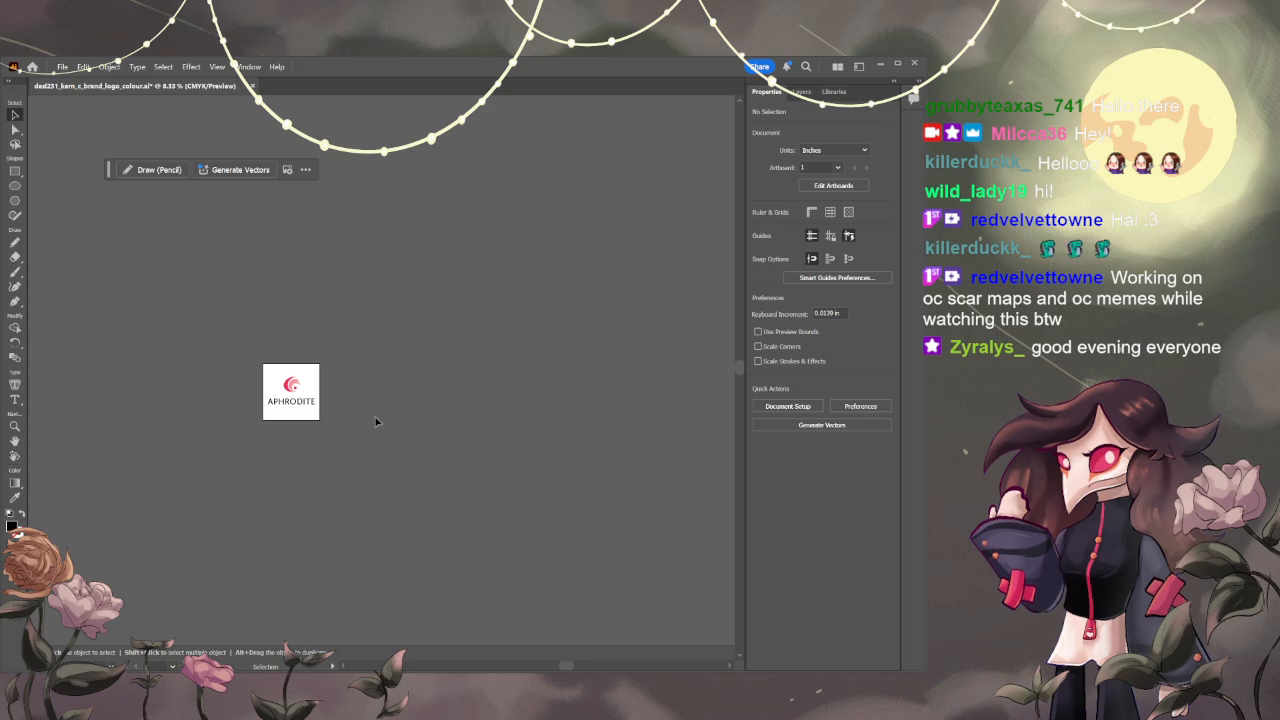
scroll(337, 436, up, 3)
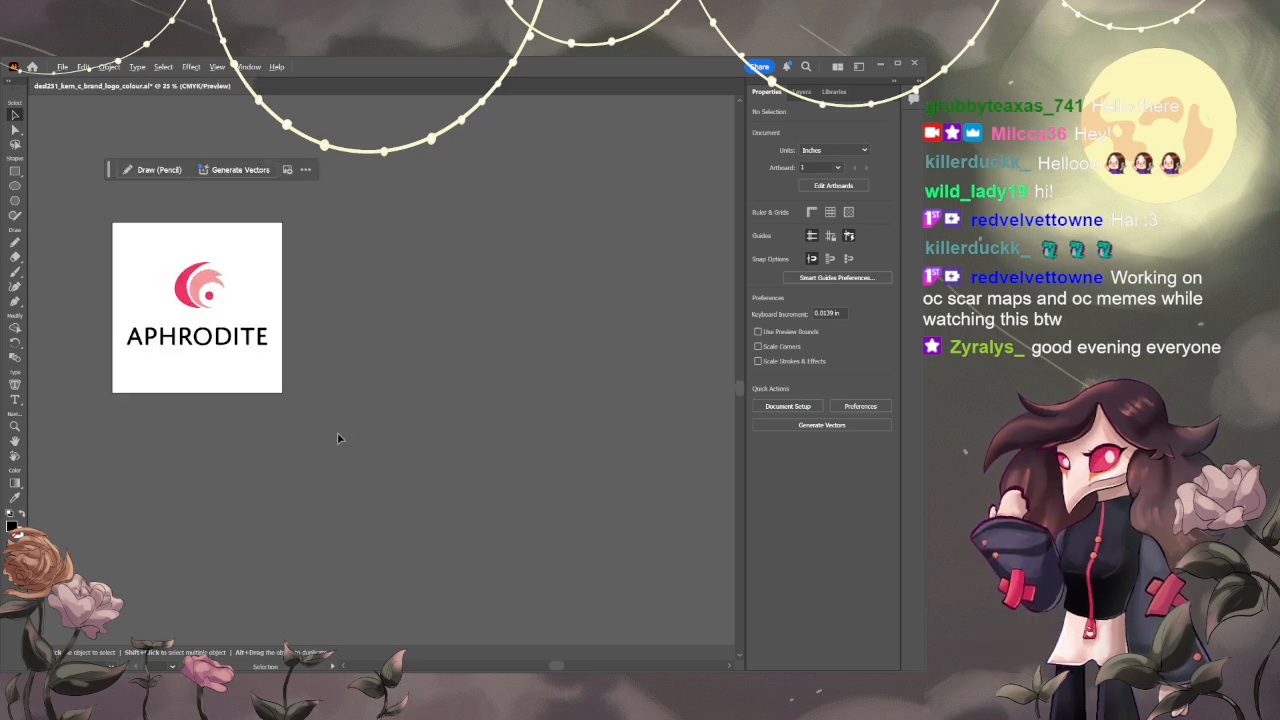
key(h)
drag(260, 360, 430, 503)
scroll(393, 461, up, 3)
drag(485, 537, 525, 532)
scroll(512, 535, up, 1)
key(ctrl+0)
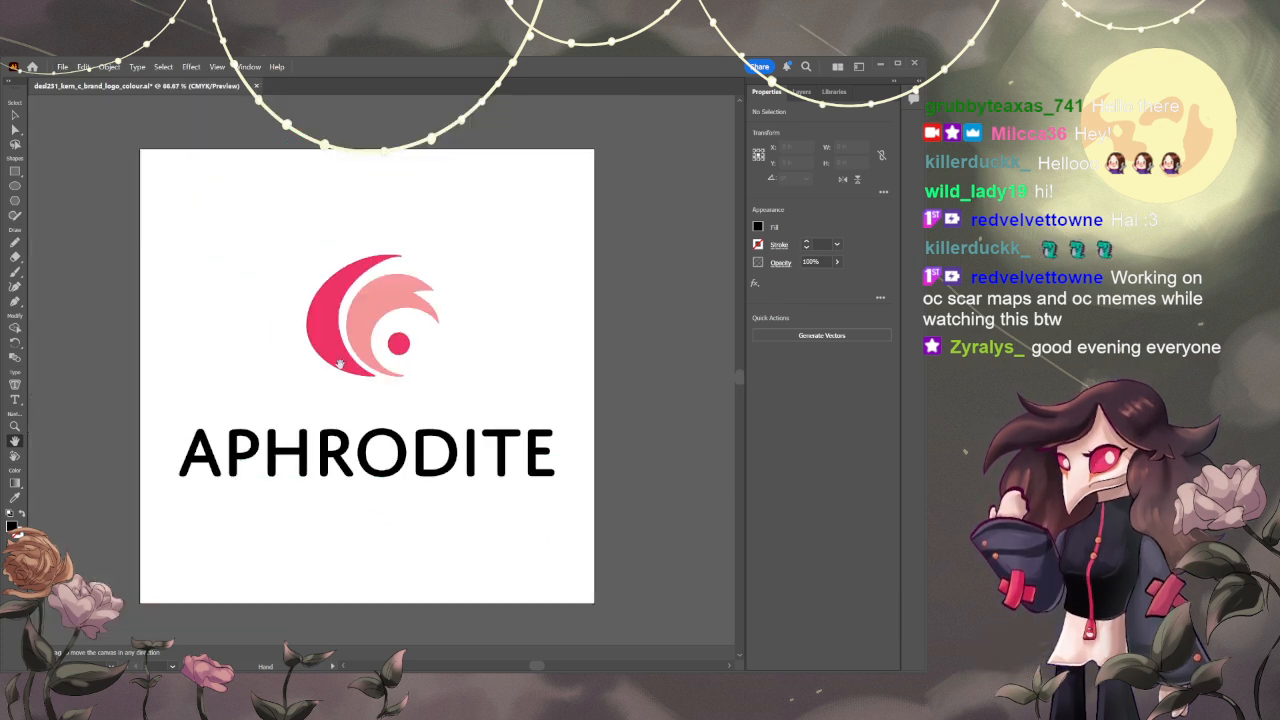
- Try moving the APHRODITE wordmark slightly down from the symbol, return it to its place and deselect it
key(v)
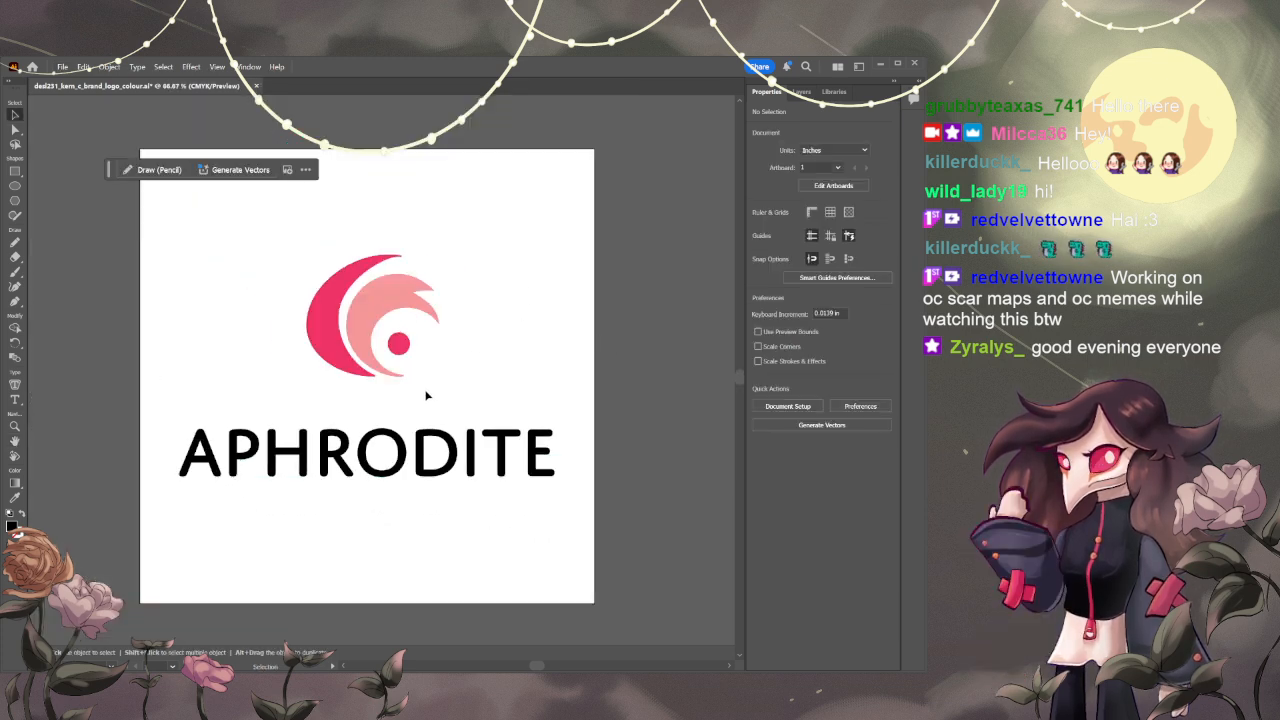
drag(426, 441, 430, 440)
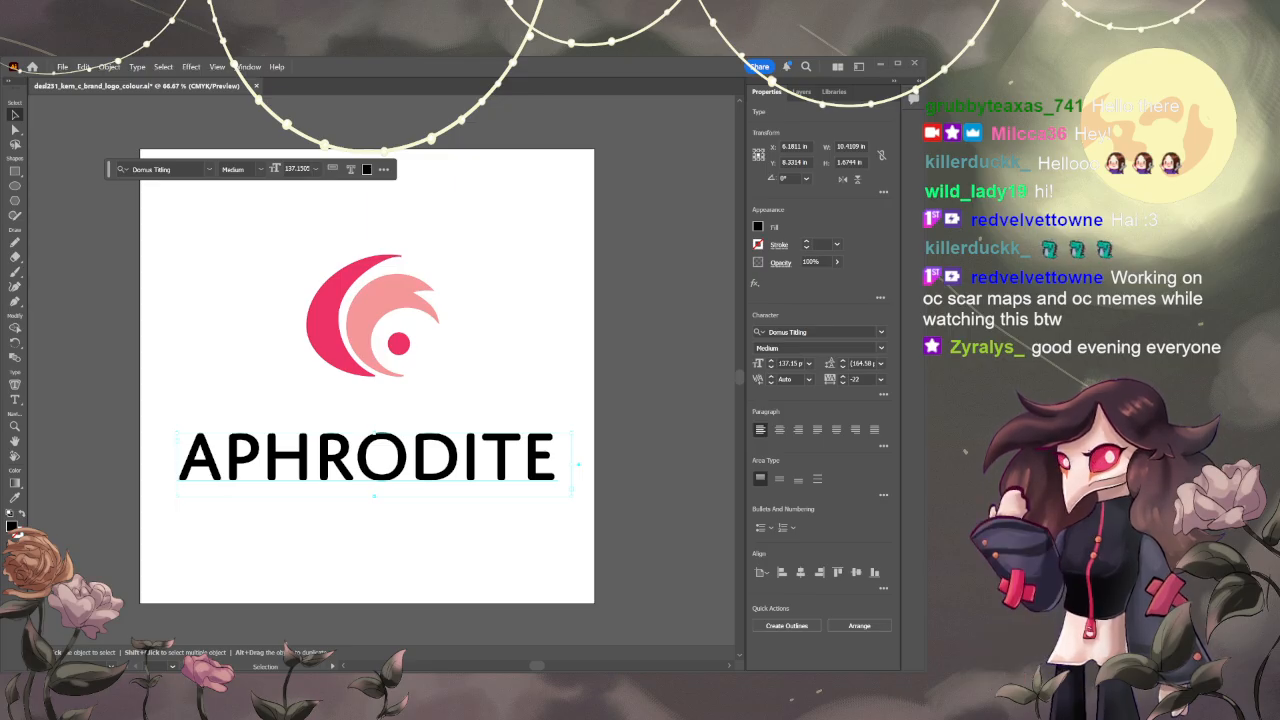
drag(426, 445, 426, 440)
click(510, 366)
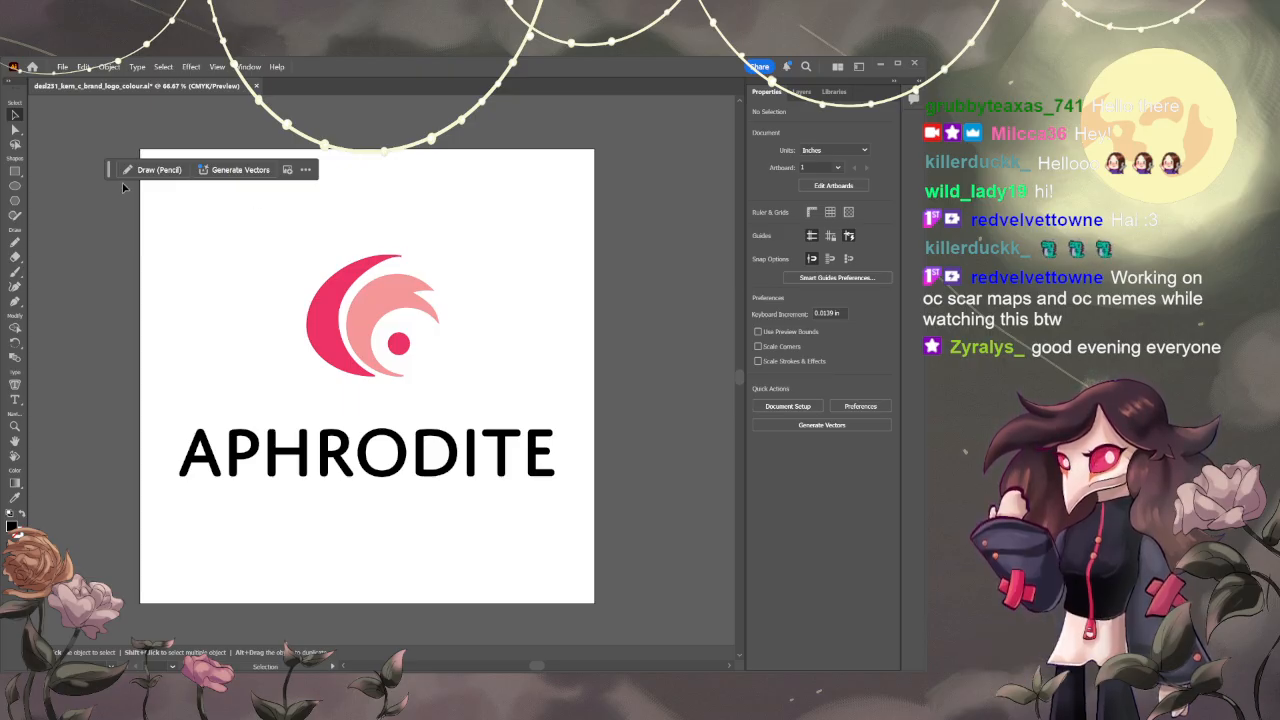
- Move the contextual task bar off the artboard and show the layer list
drag(113, 171, 37, 108)
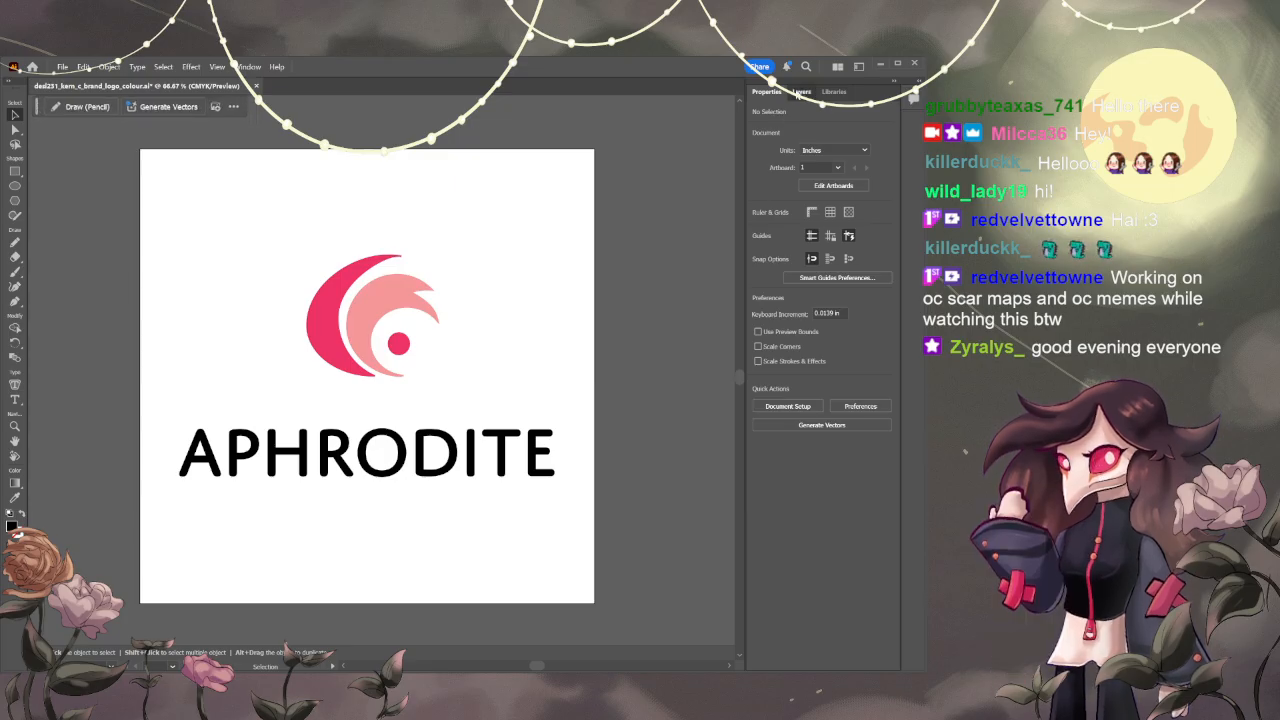
click(801, 91)
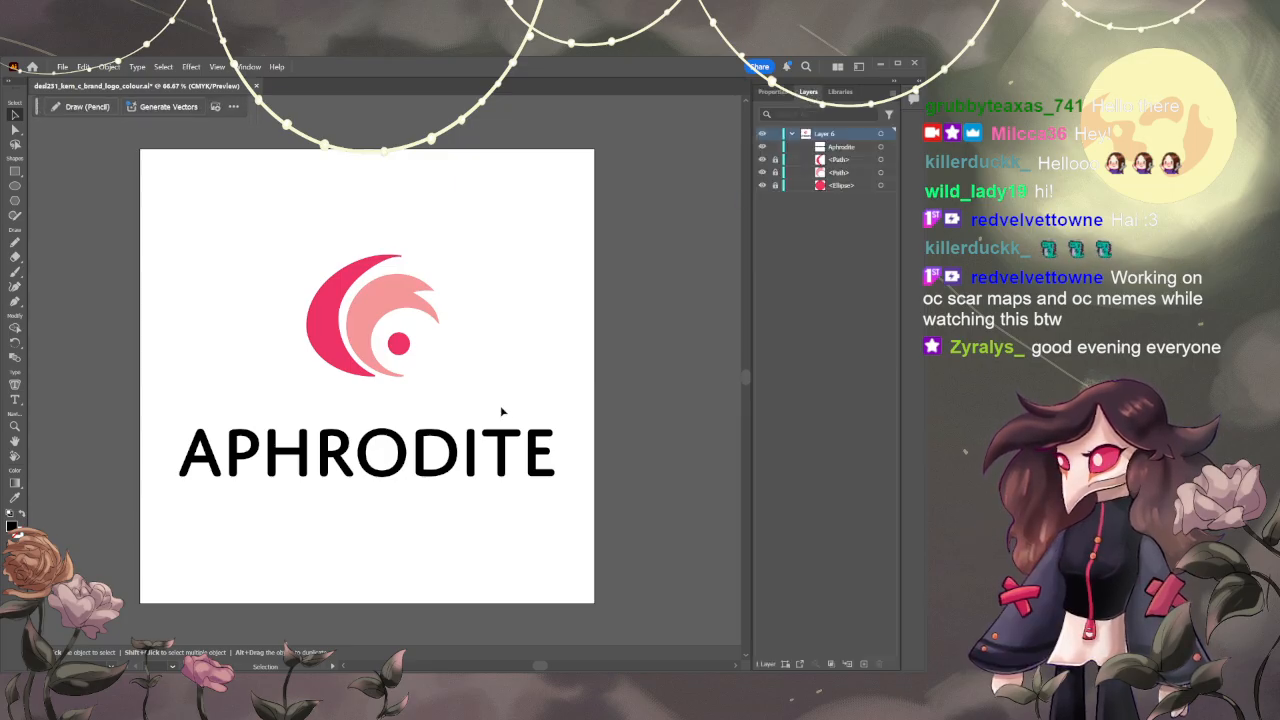
scroll(403, 520, up, 1)
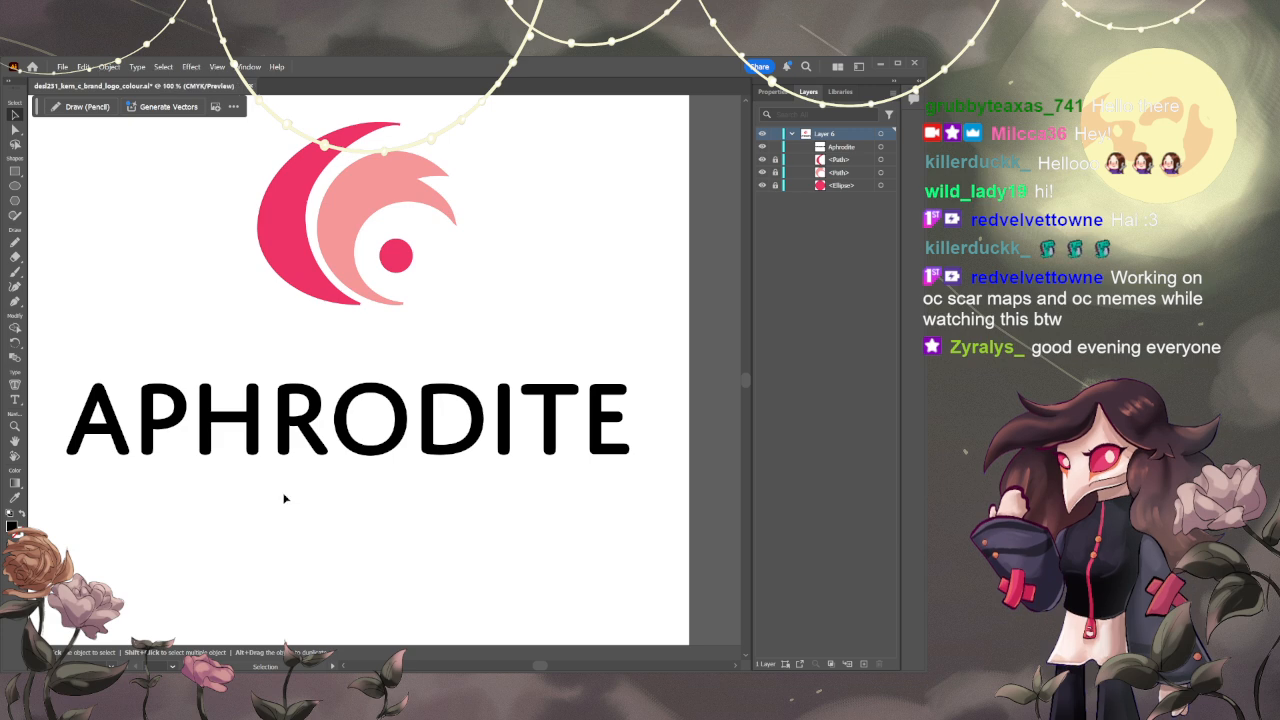
- Review the APHRODITE text's character settings, leave text editing and show the selected text object in the layer list
double_click(318, 475)
key(ctrl+a)
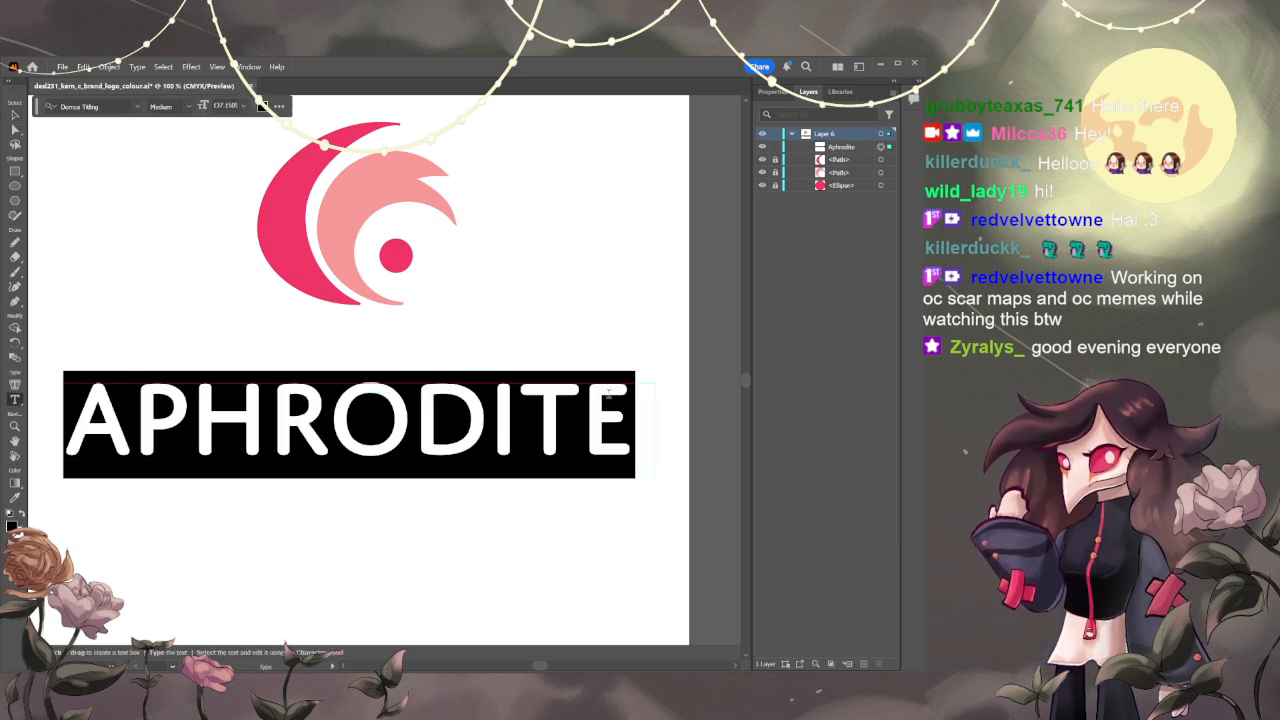
click(769, 91)
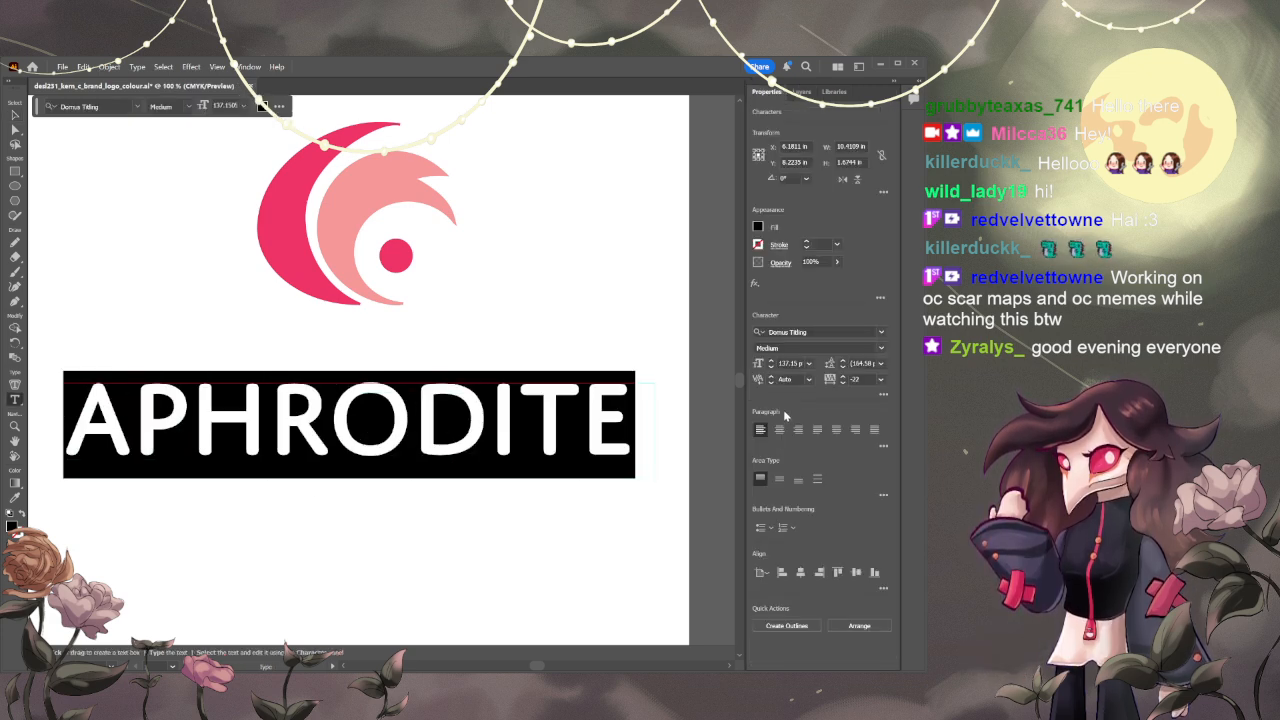
click(15, 128)
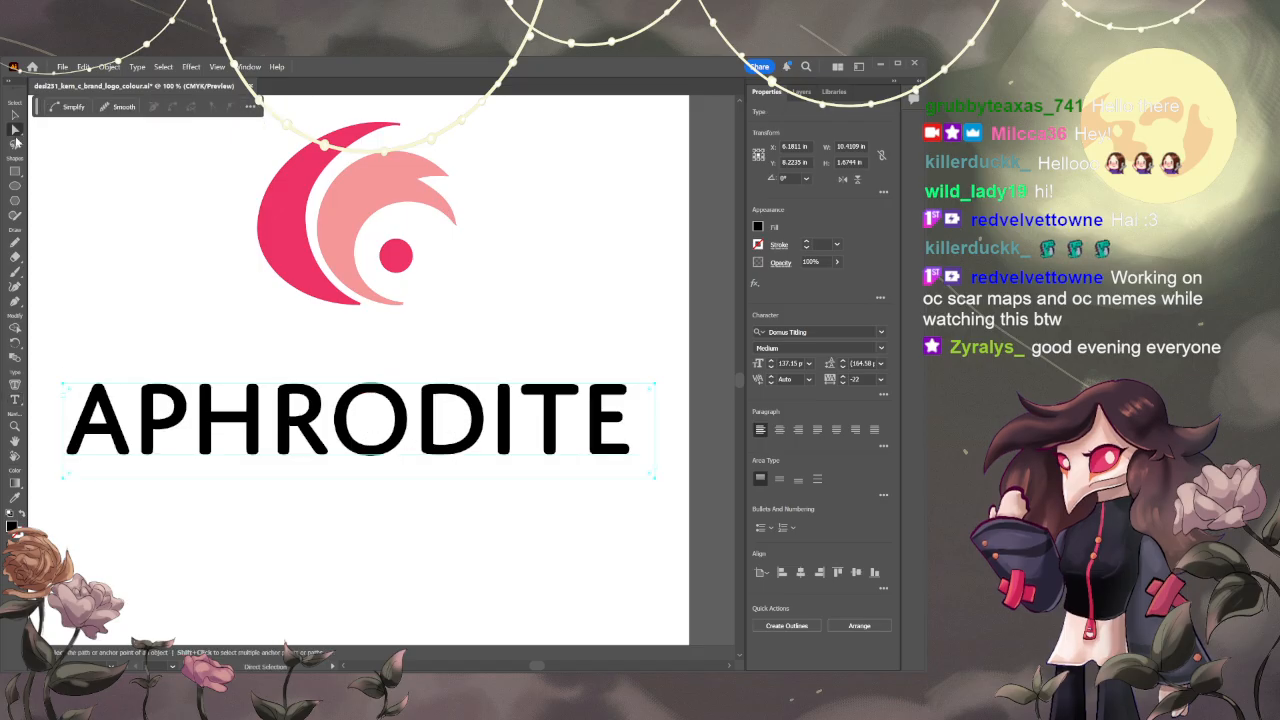
key(v)
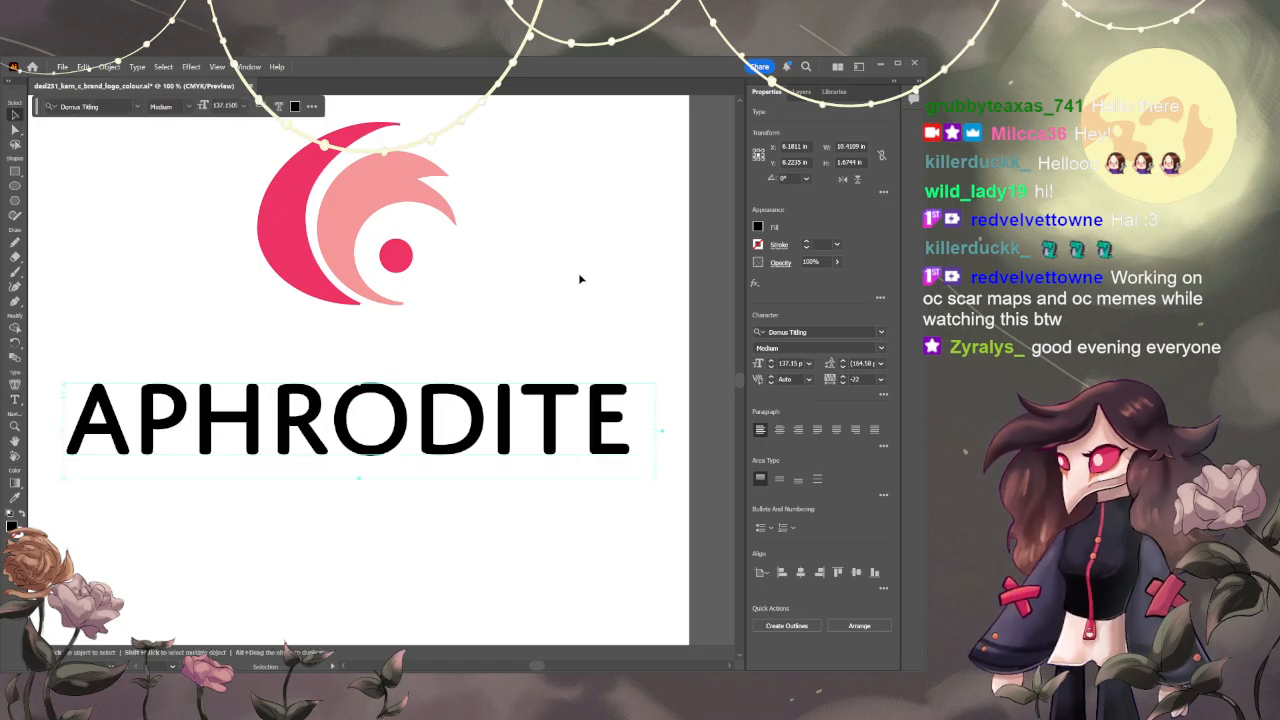
double_click(250, 422)
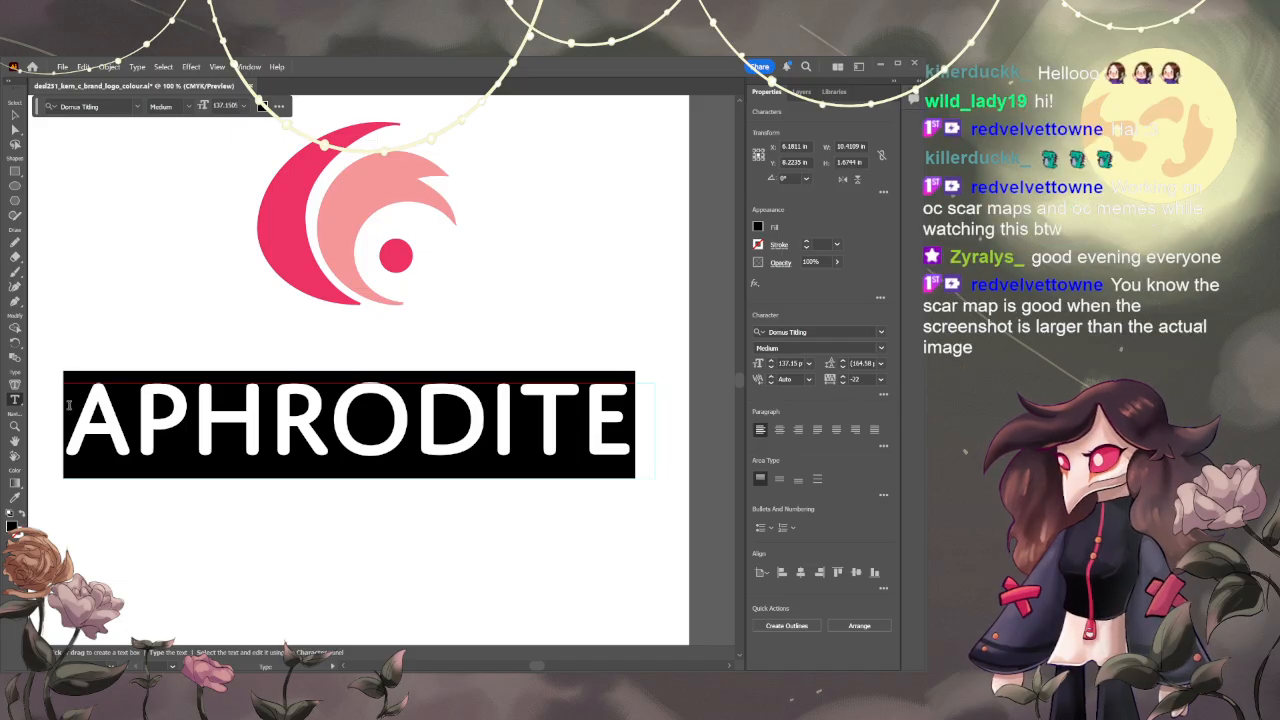
key(Escape)
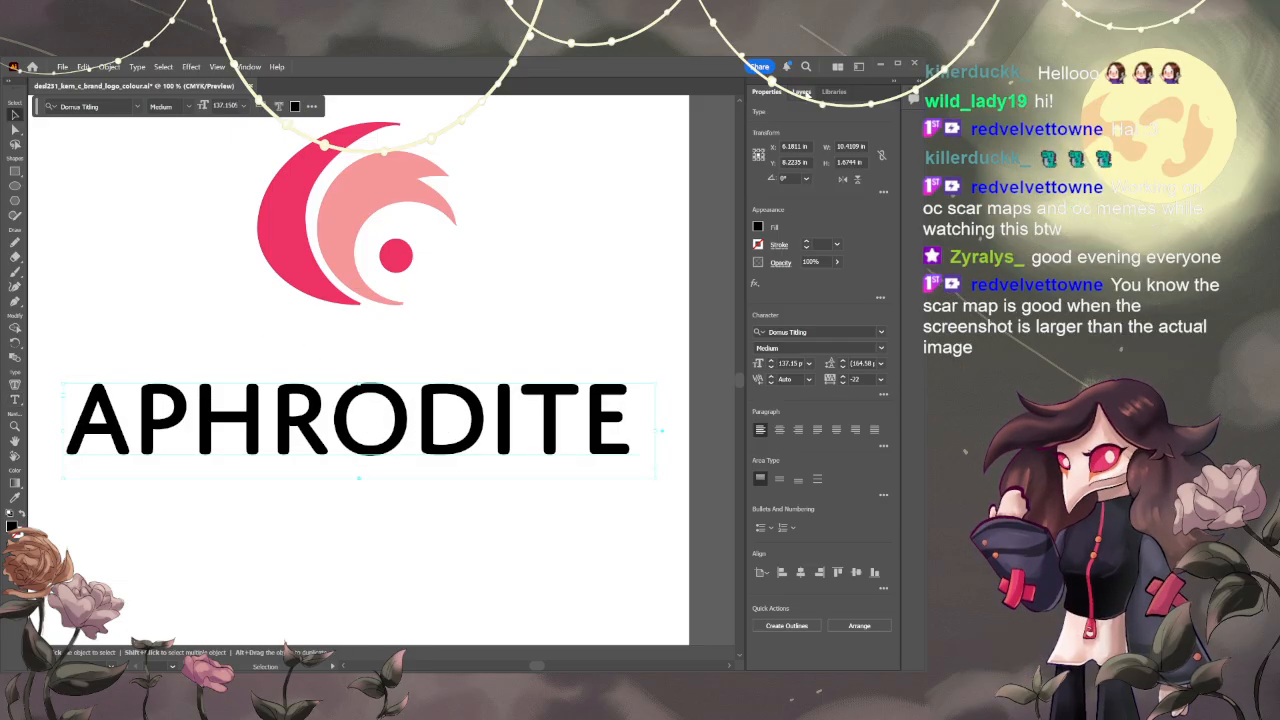
click(801, 91)
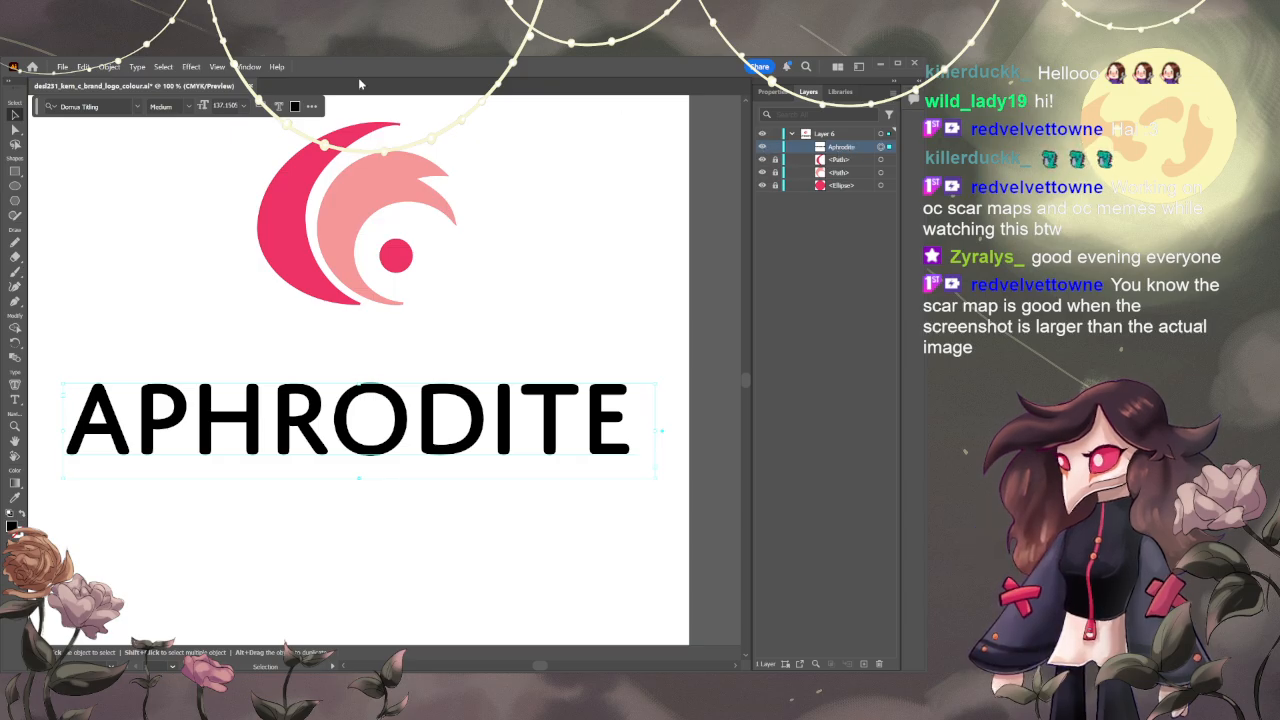
click(357, 69)
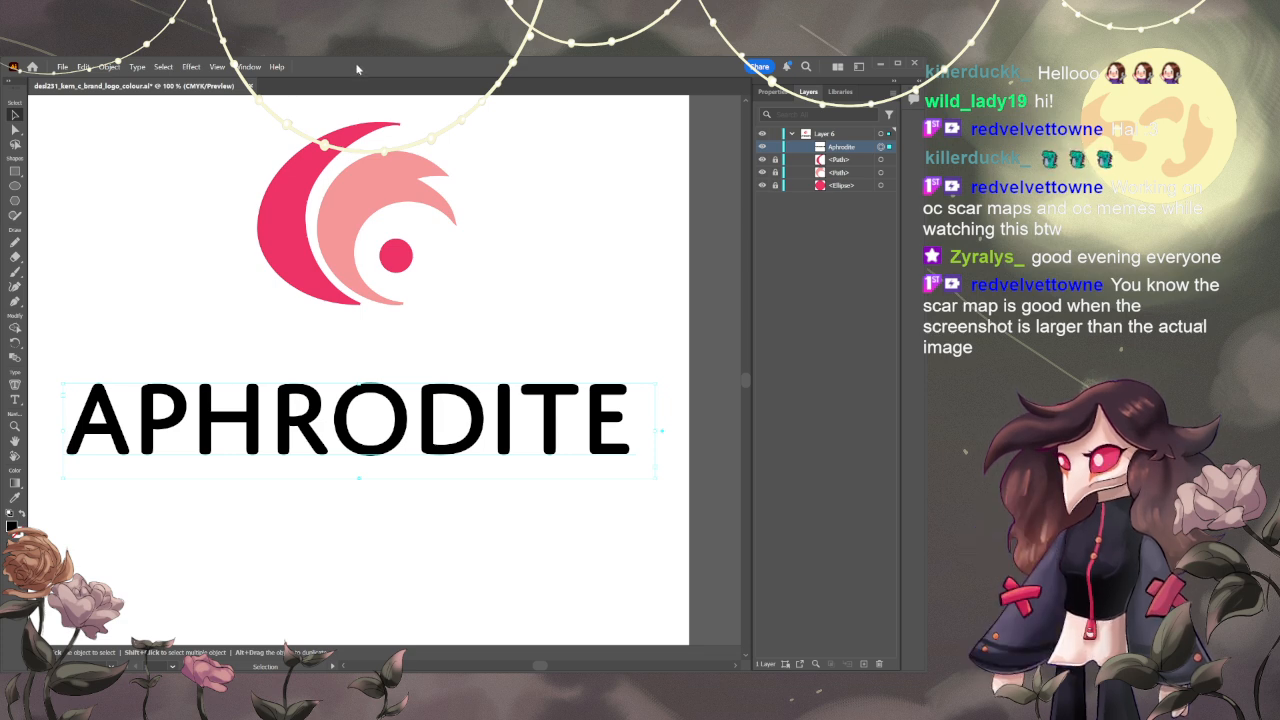
- Paste a copy of the APHRODITE wordmark, hide and lock the original, and position the copy beneath the symbol
click(425, 68)
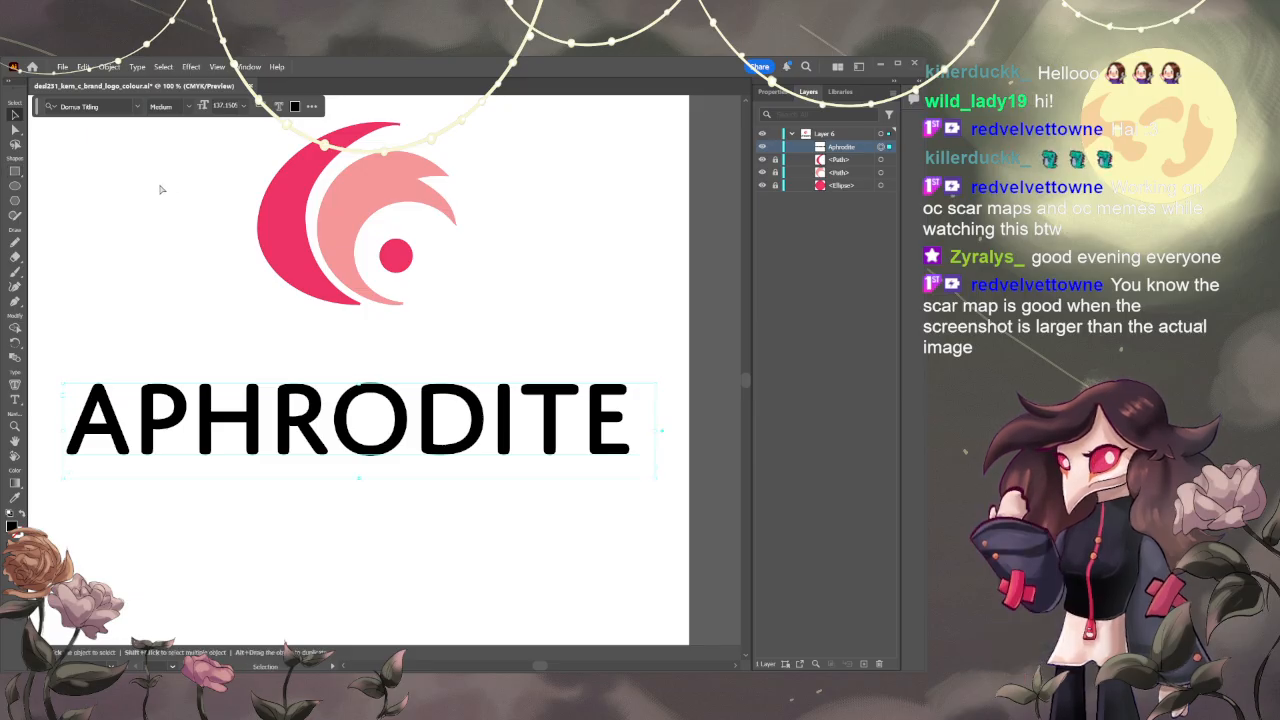
key(ctrl+v)
click(762, 159)
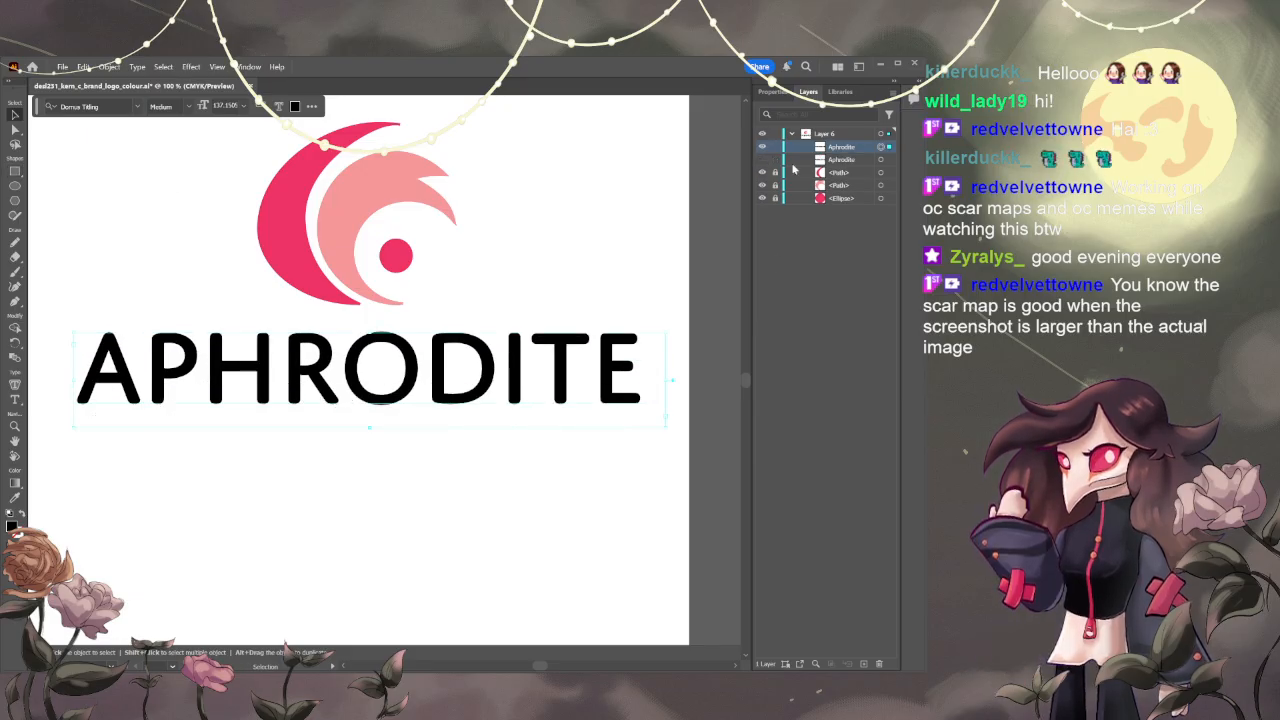
drag(553, 375, 544, 404)
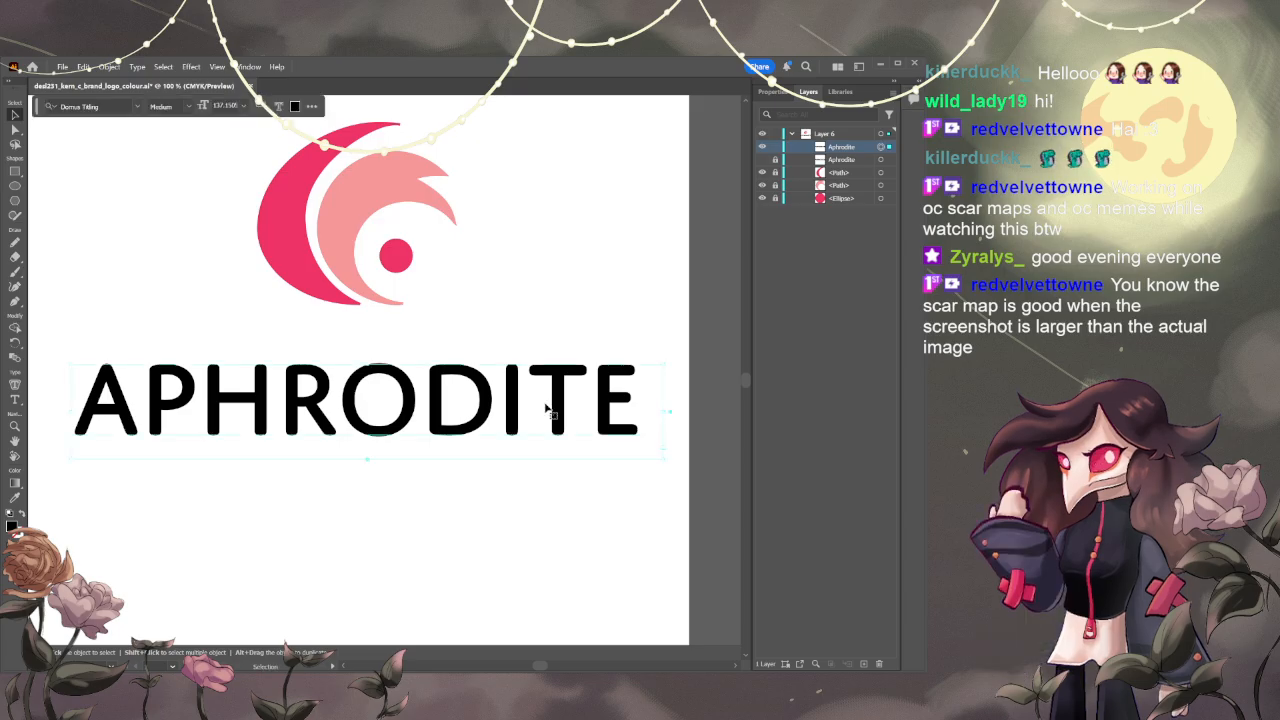
- Rasterize the wordmark copy, deselect it and inspect its first letters up close
click(770, 91)
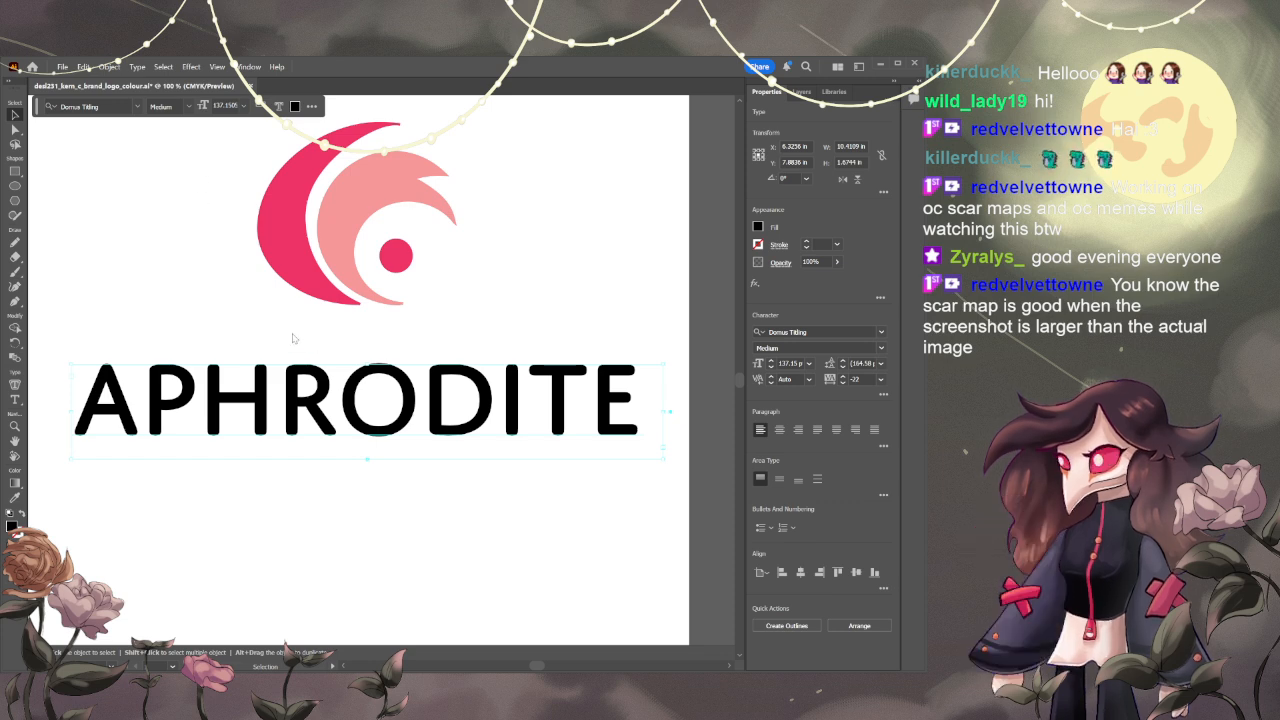
click(288, 345)
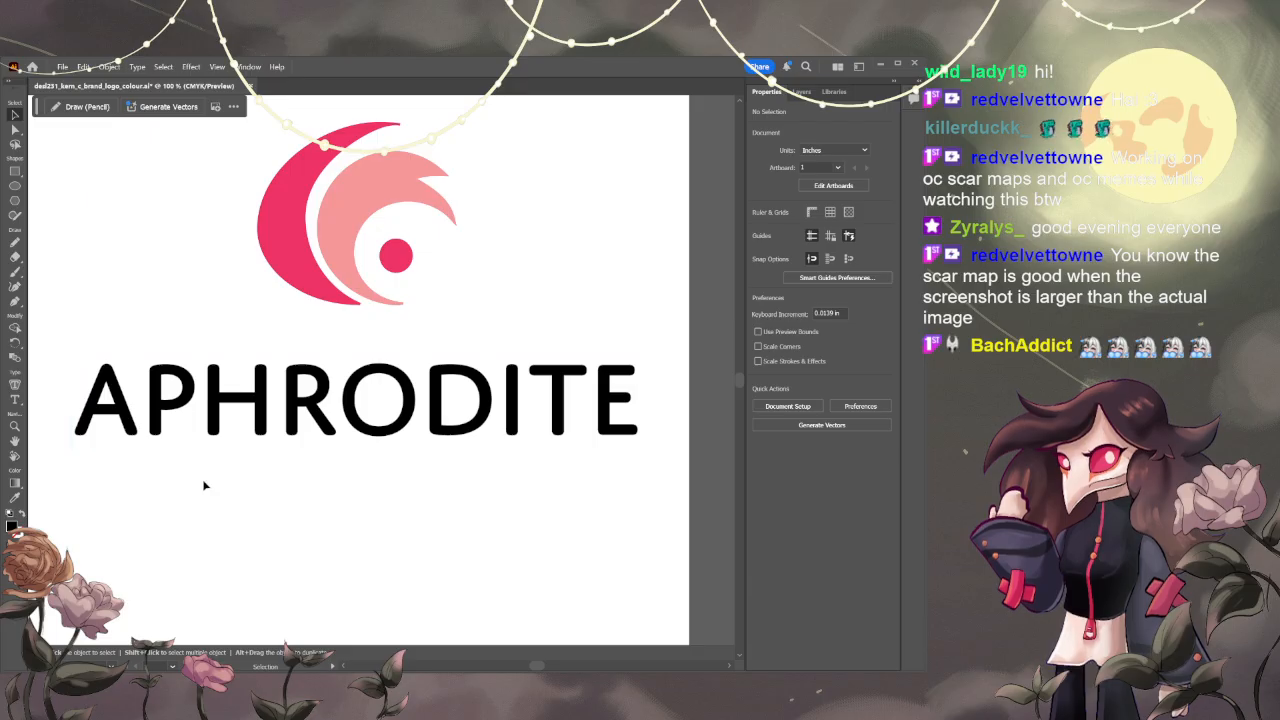
scroll(215, 527, up, 1)
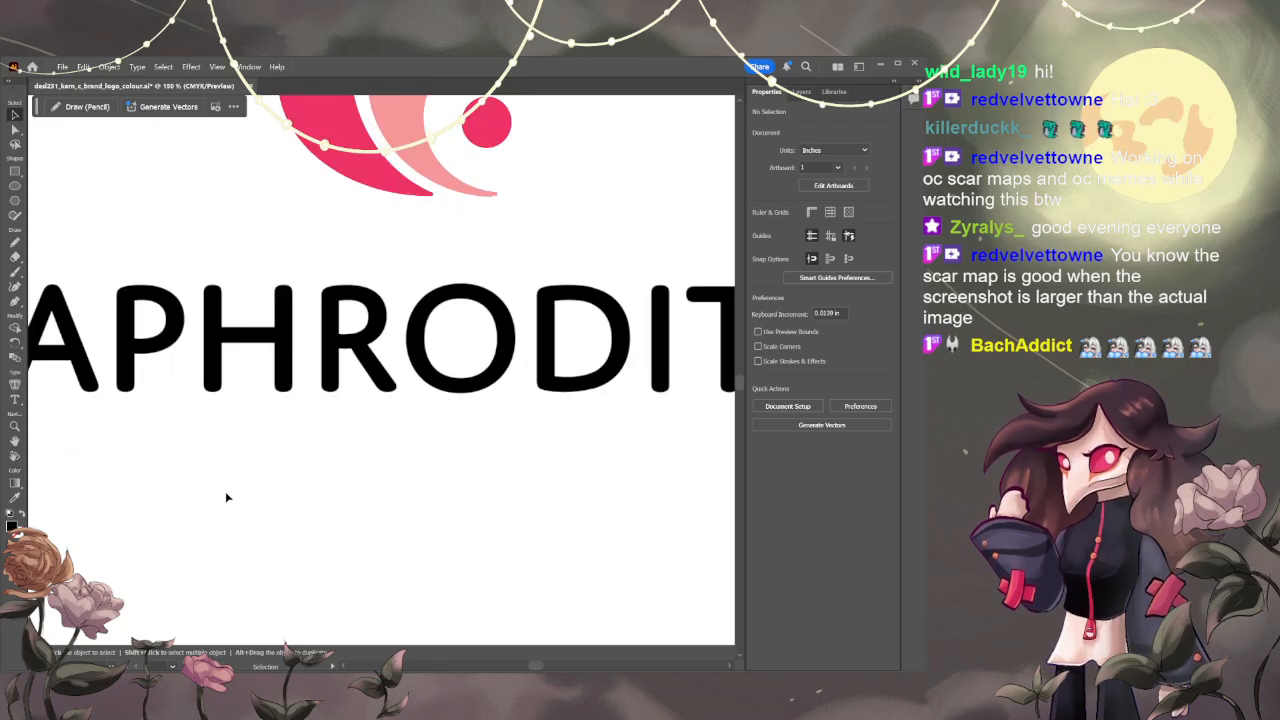
key(space)
drag(208, 493, 280, 547)
scroll(280, 547, up, 1)
drag(203, 506, 369, 589)
scroll(333, 548, up, 1)
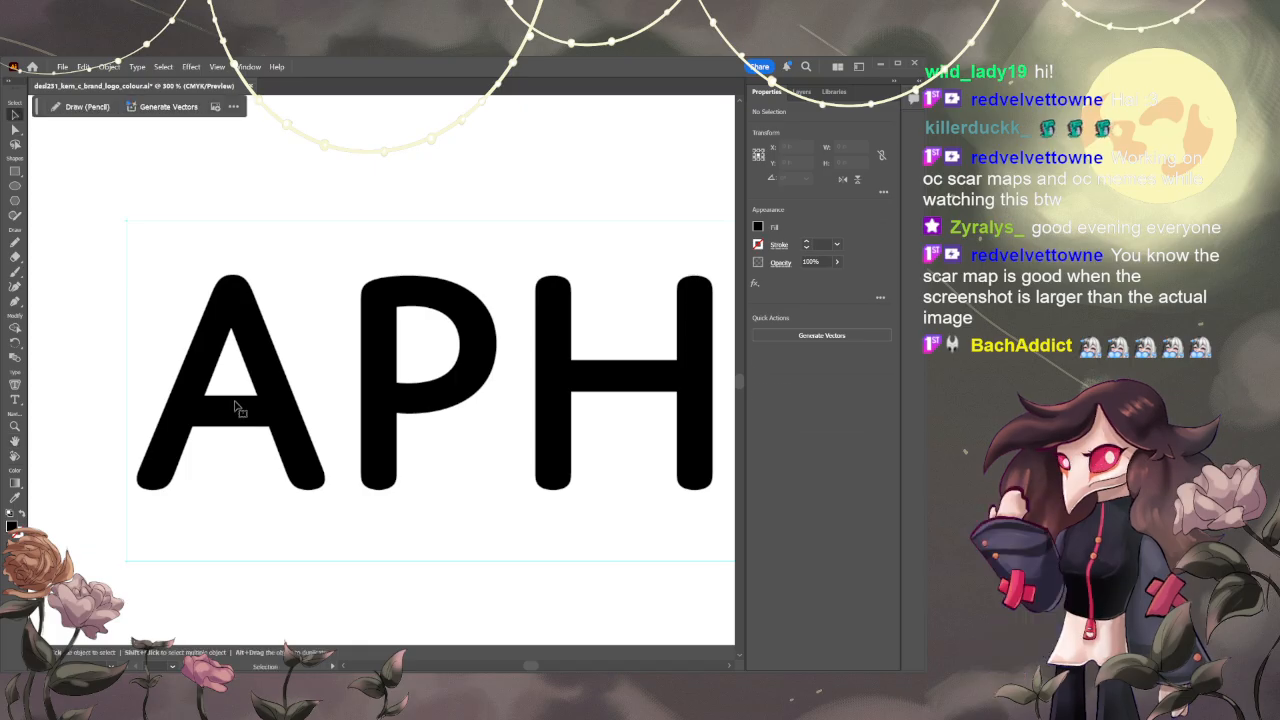
- Try to select single letters of the rasterized wordmark with the Direct Selection tool, in and out of its isolation mode
click(237, 407)
click(16, 131)
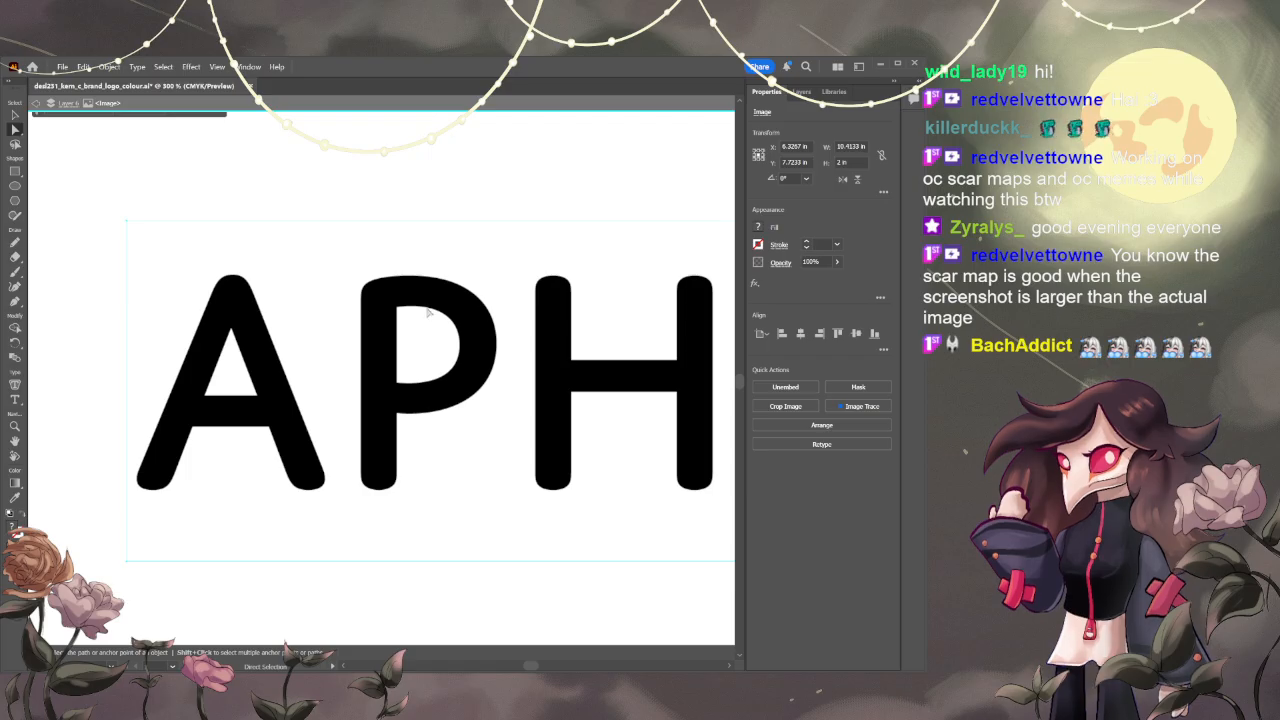
key(v)
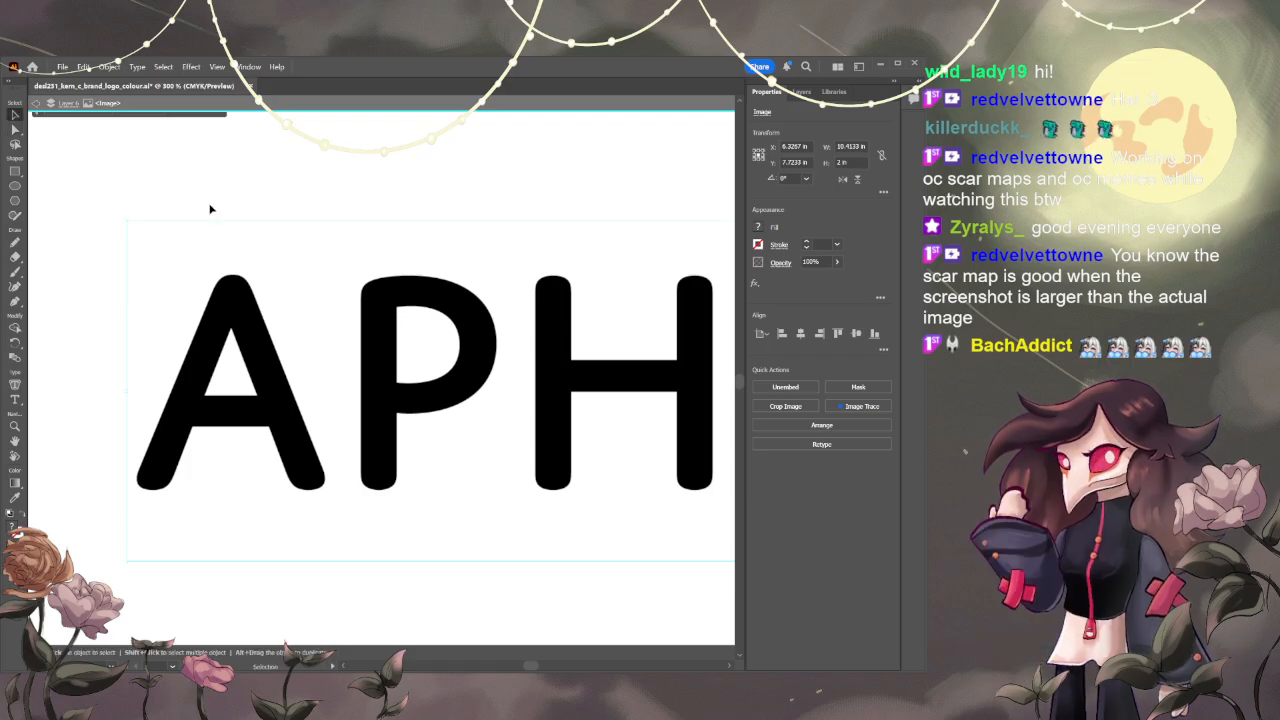
click(36, 104)
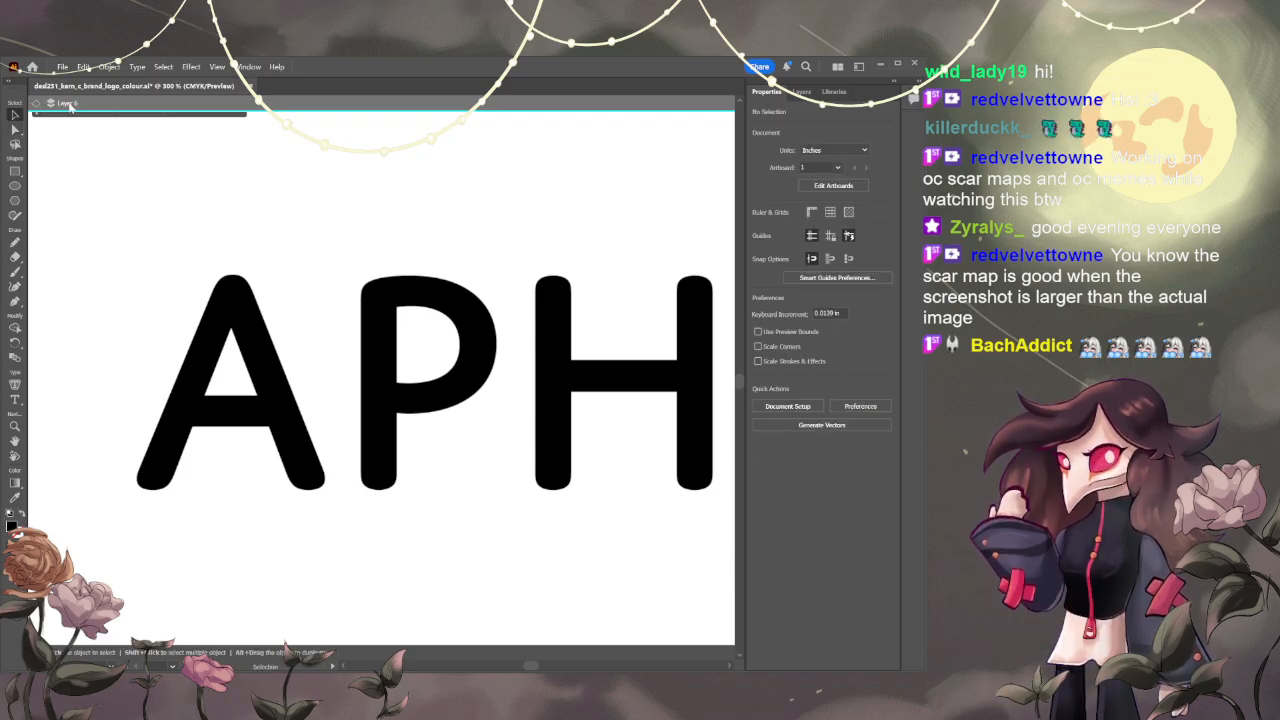
click(15, 131)
click(192, 316)
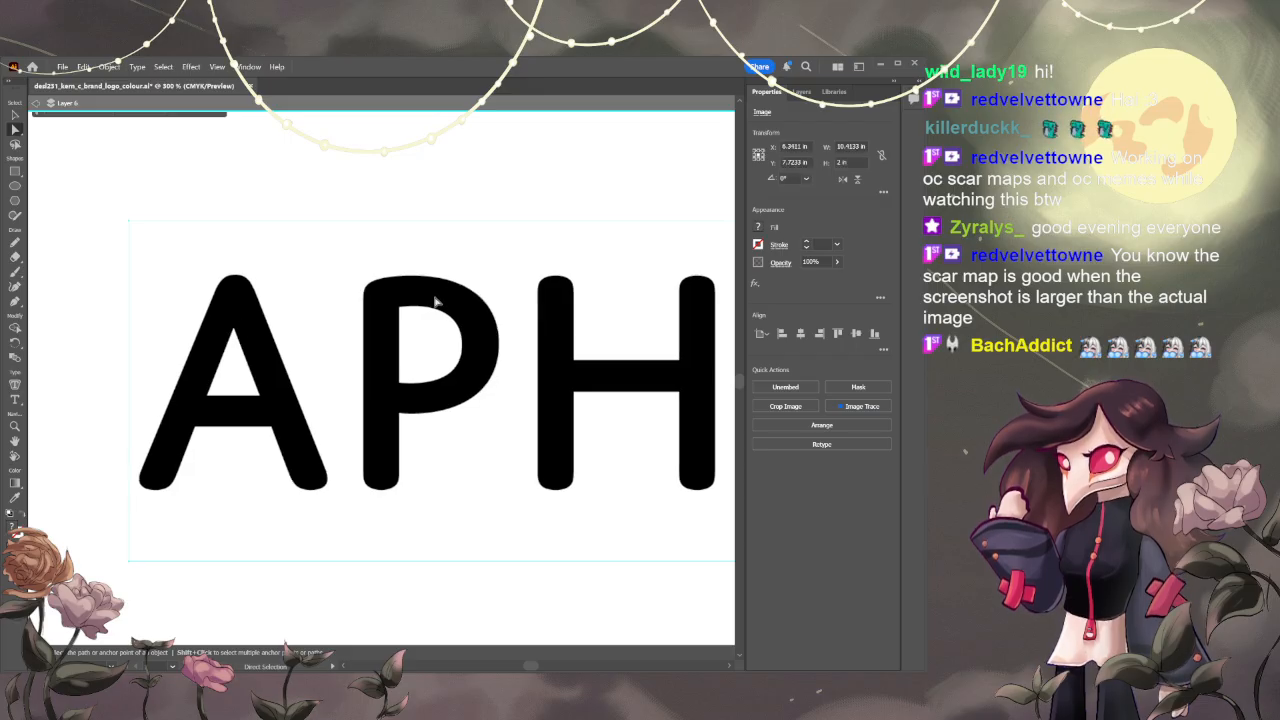
- Examine the whole logo with the rasterized wordmark and deselect the image
scroll(444, 300, down, 3)
key(h)
drag(474, 426, 240, 527)
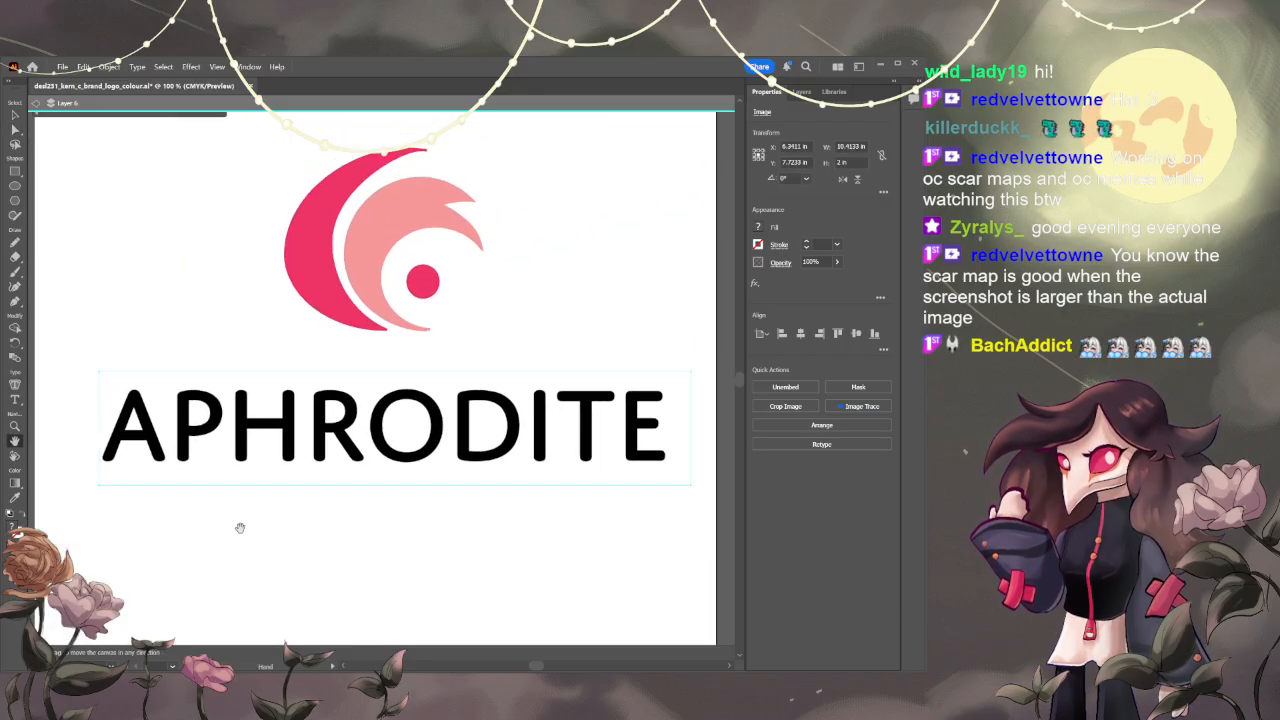
scroll(386, 364, down, 2)
scroll(526, 307, up, 2)
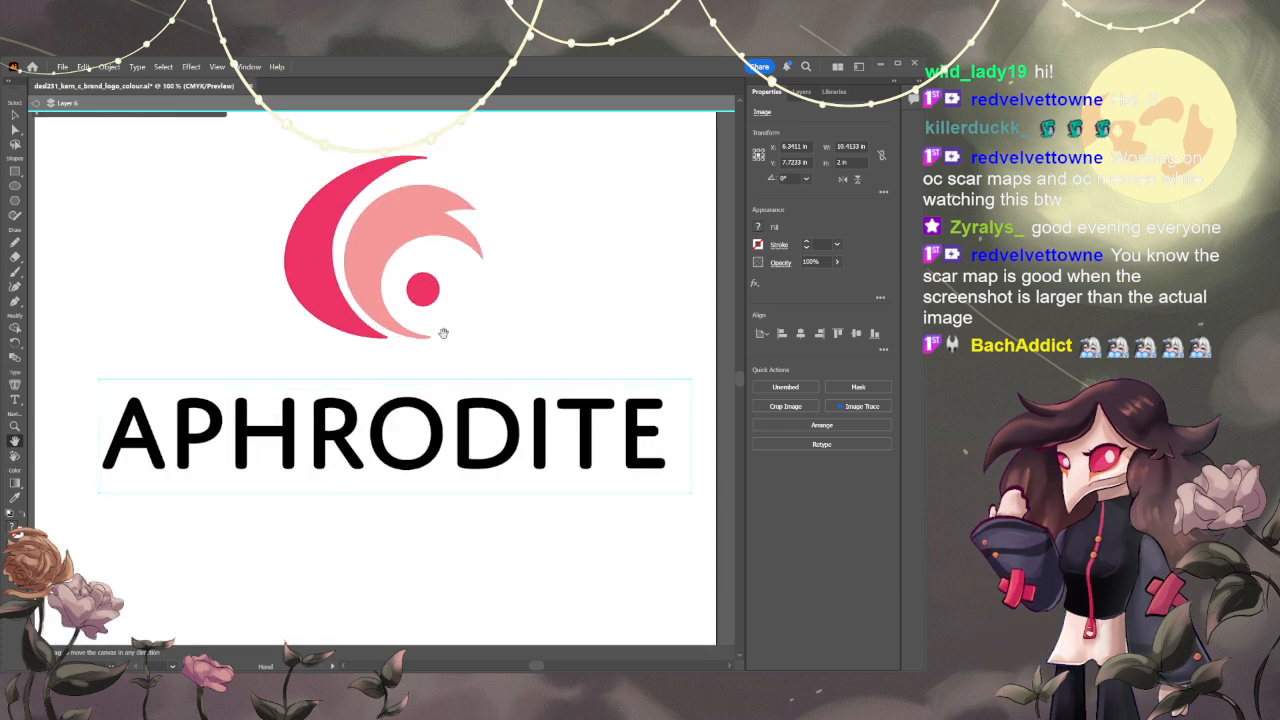
drag(503, 309, 502, 371)
key(v)
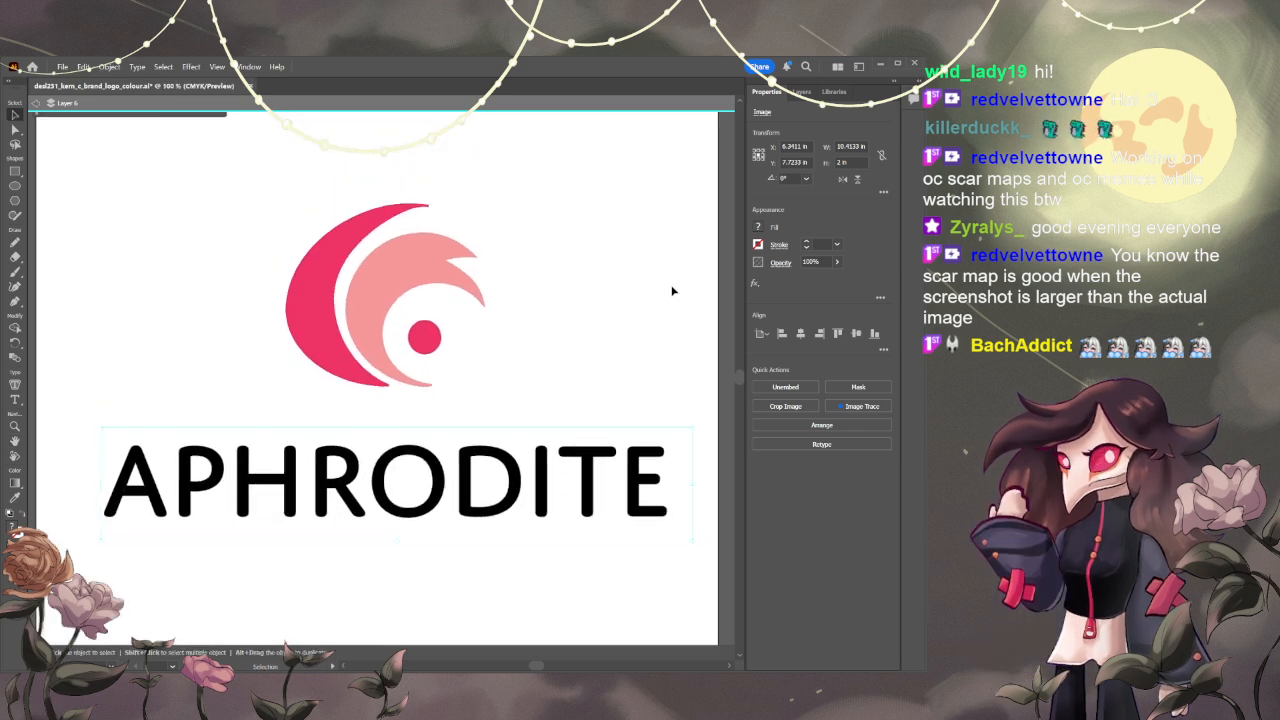
click(638, 287)
- Isolate the wordmark image from the layer list and try to move a single letter, including with the Direct Selection tool
click(804, 92)
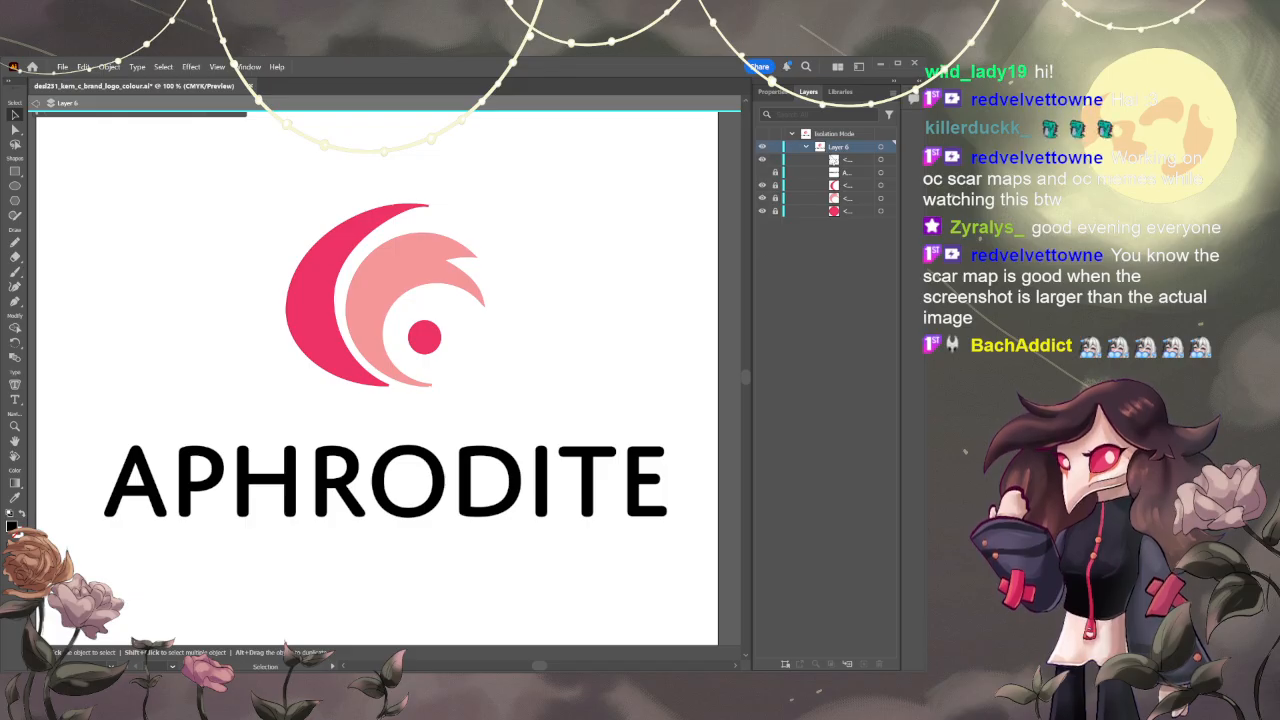
click(850, 162)
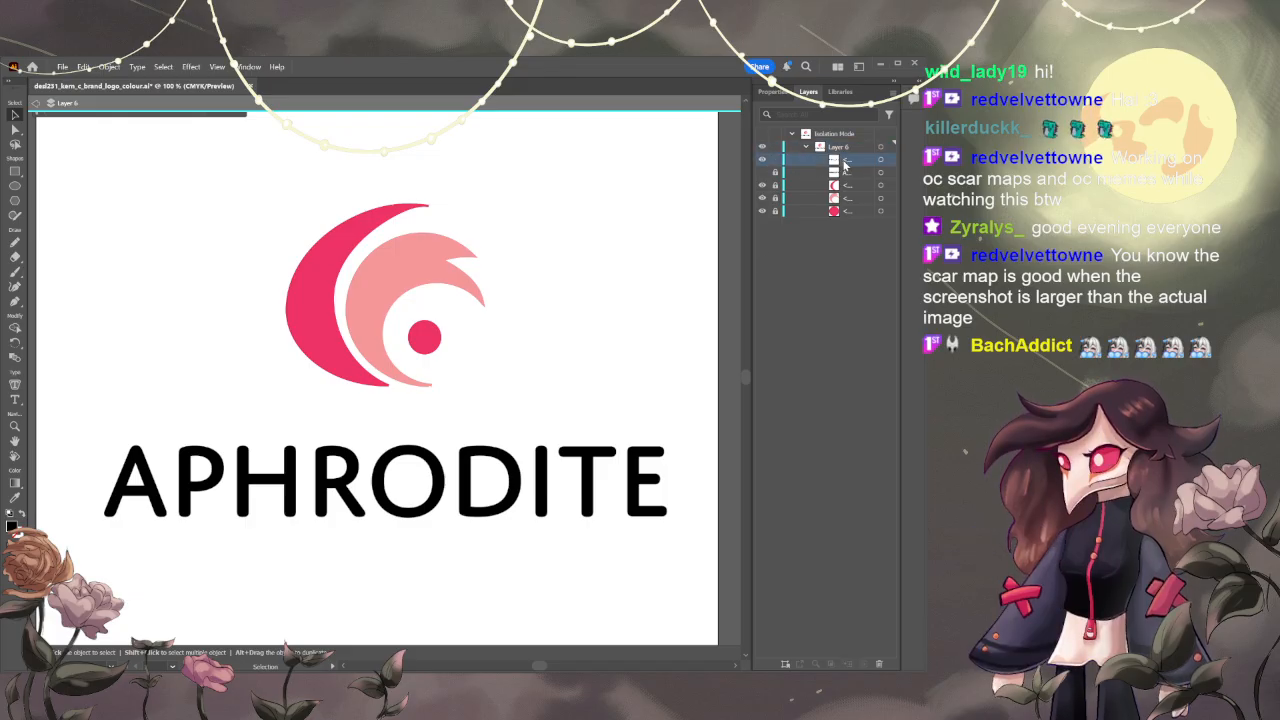
double_click(207, 492)
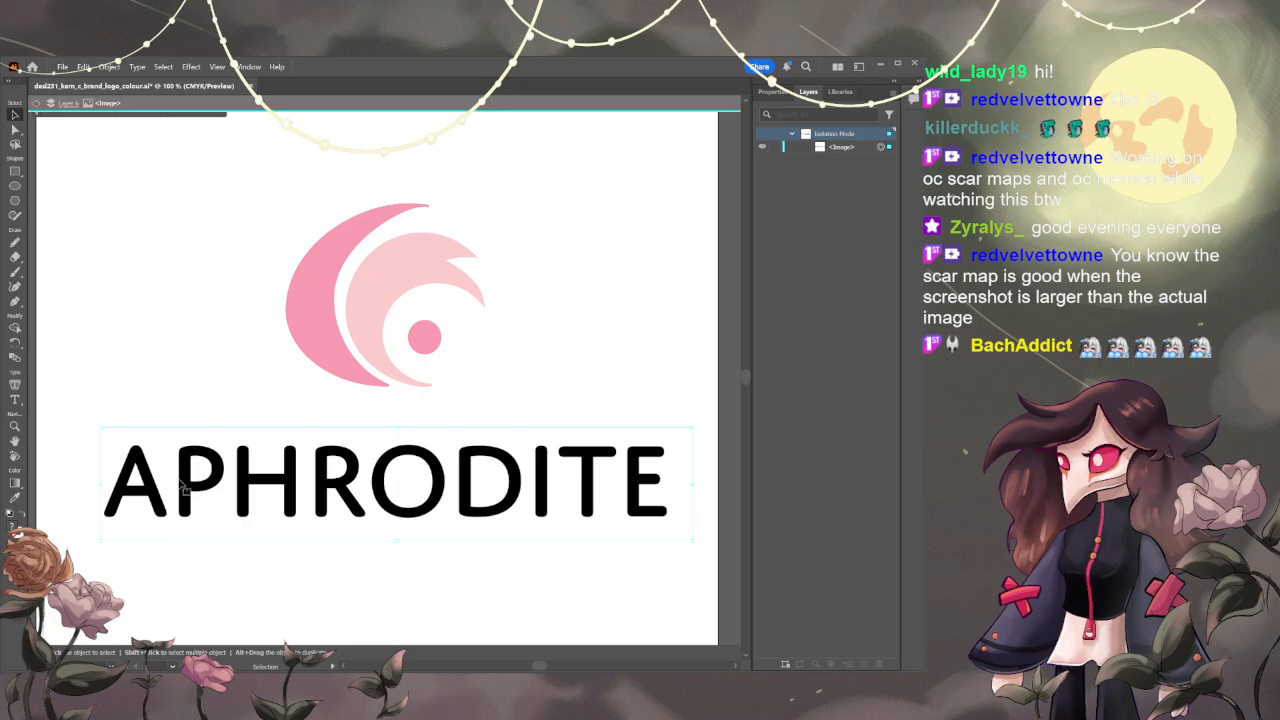
drag(183, 488, 205, 471)
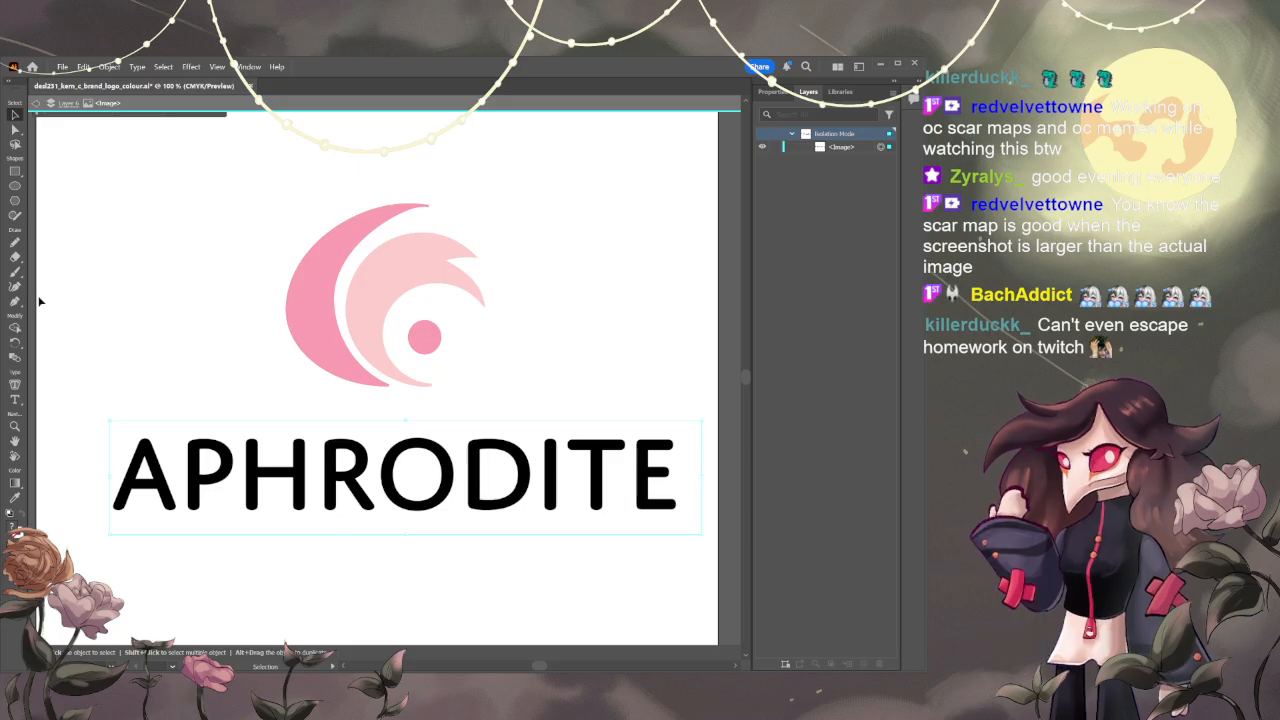
click(15, 128)
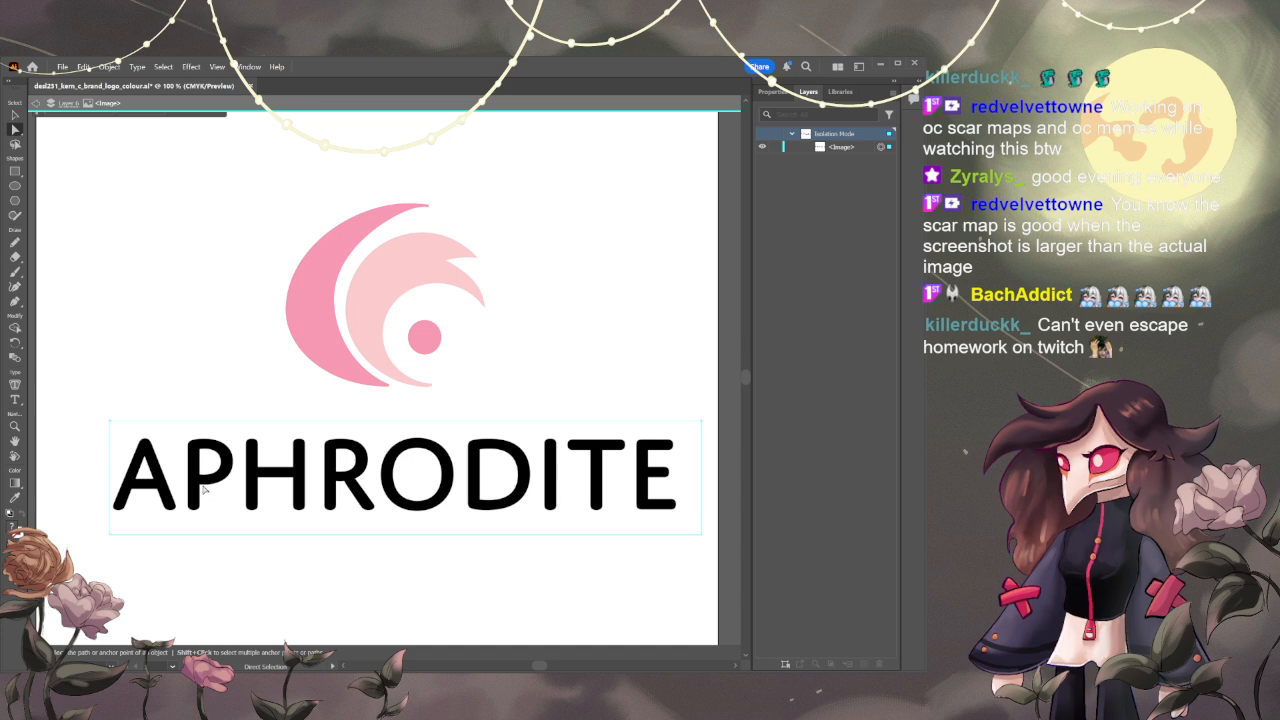
mouse_move(204, 490)
mouse_down()
mouse_move(206, 472)
mouse_move(203, 500)
mouse_up()
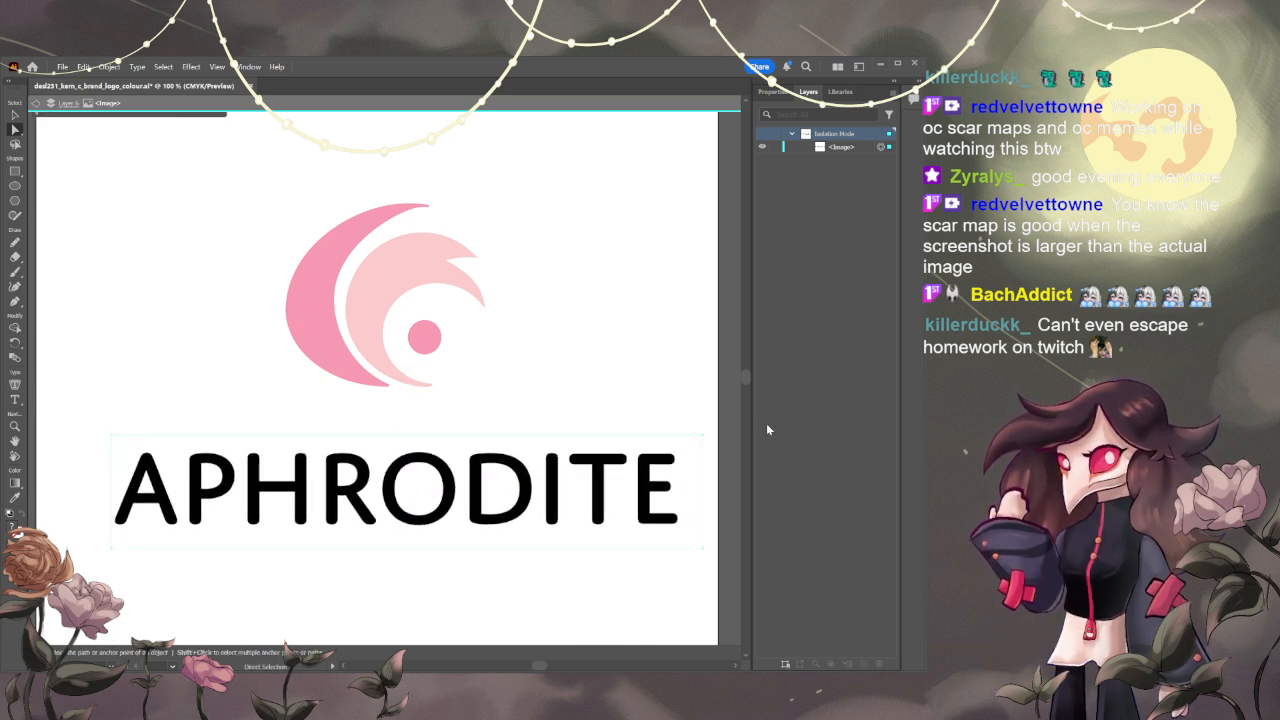
- Return to the Layer 6 level and toggle the wordmark image's visibility off and on
click(69, 104)
click(804, 161)
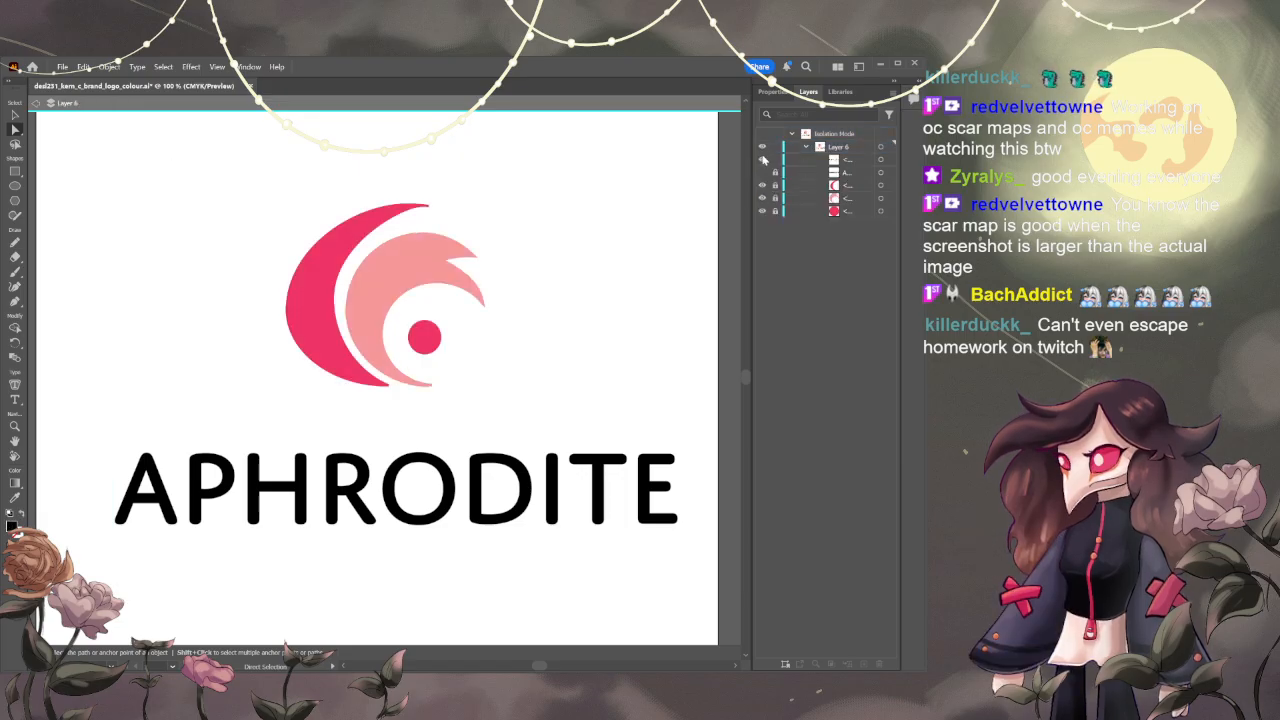
click(762, 160)
click(762, 160)
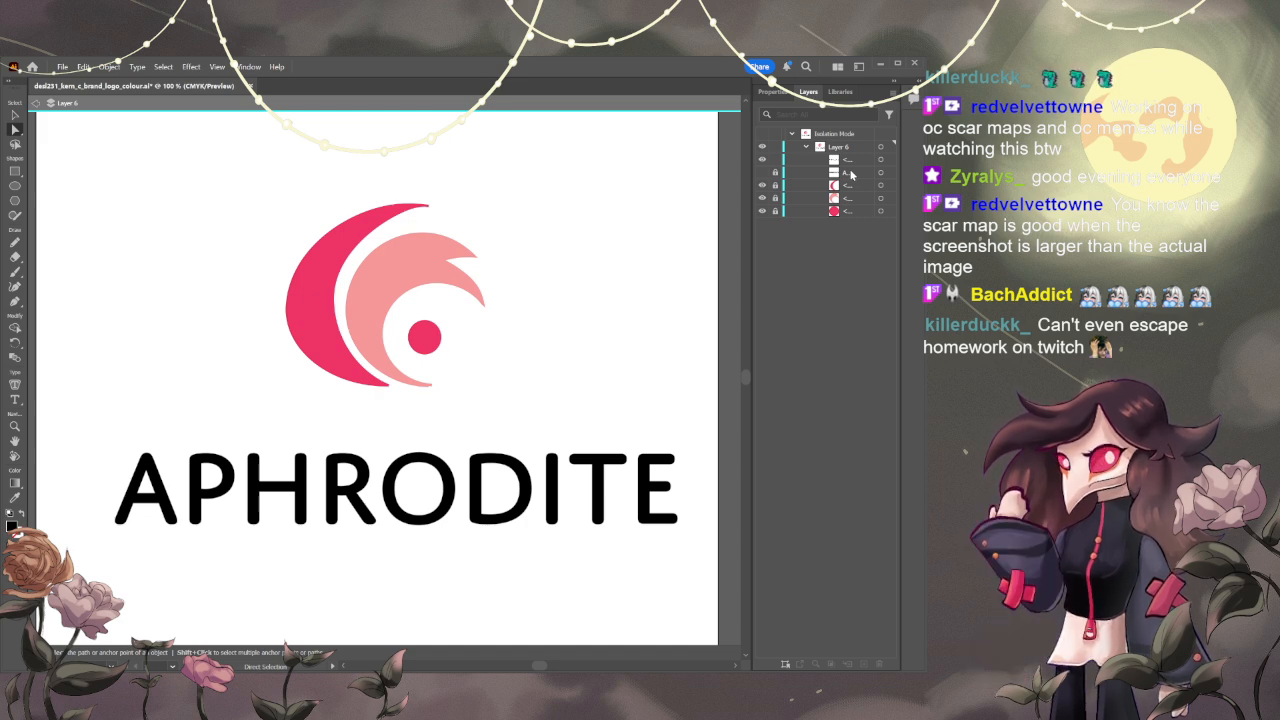
- Isolate the wordmark image again, then undo its moves and the rasterization to restore the editable text
key(v)
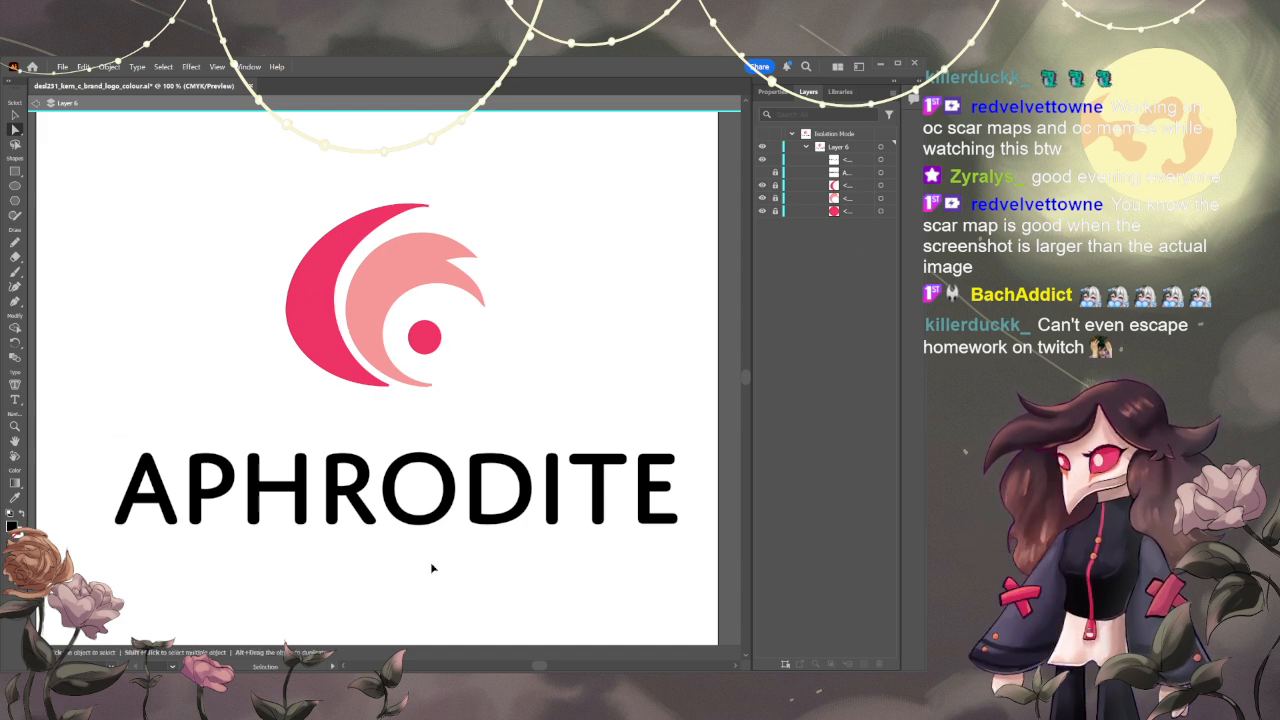
double_click(365, 510)
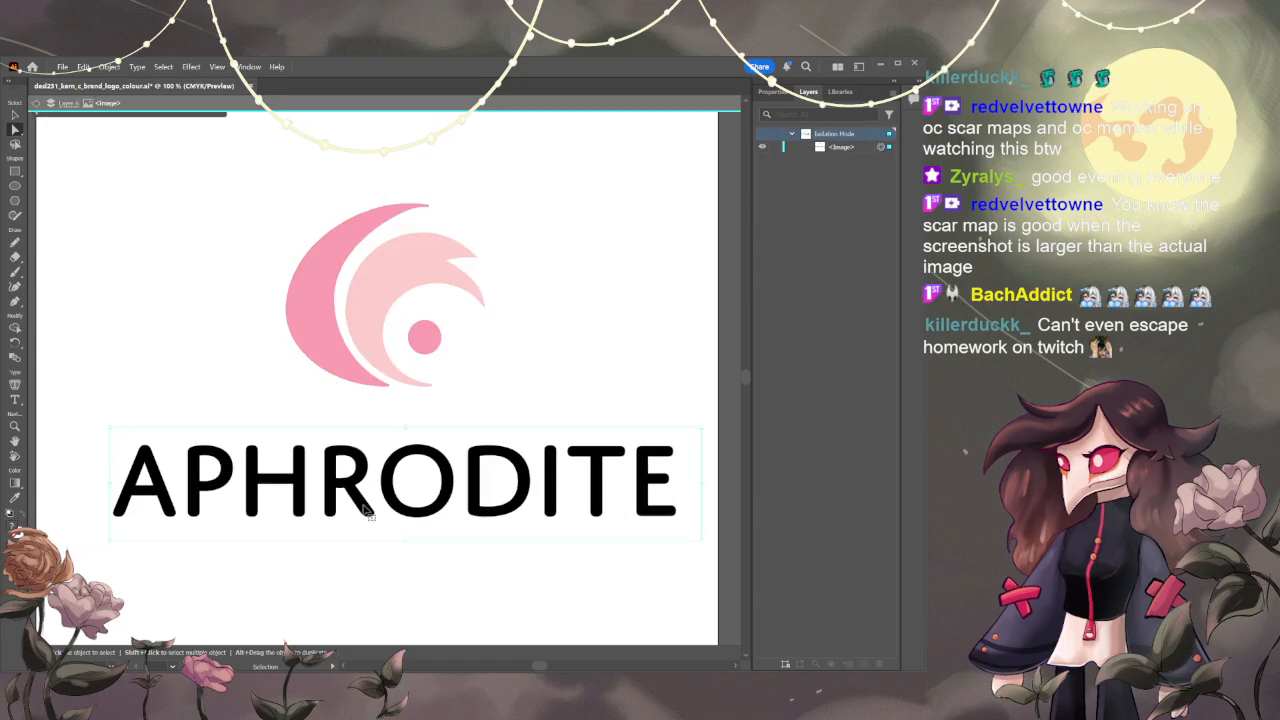
key(ctrl+z)
key(ctrl+z)
key(ctrl+z)
key(ctrl+z)
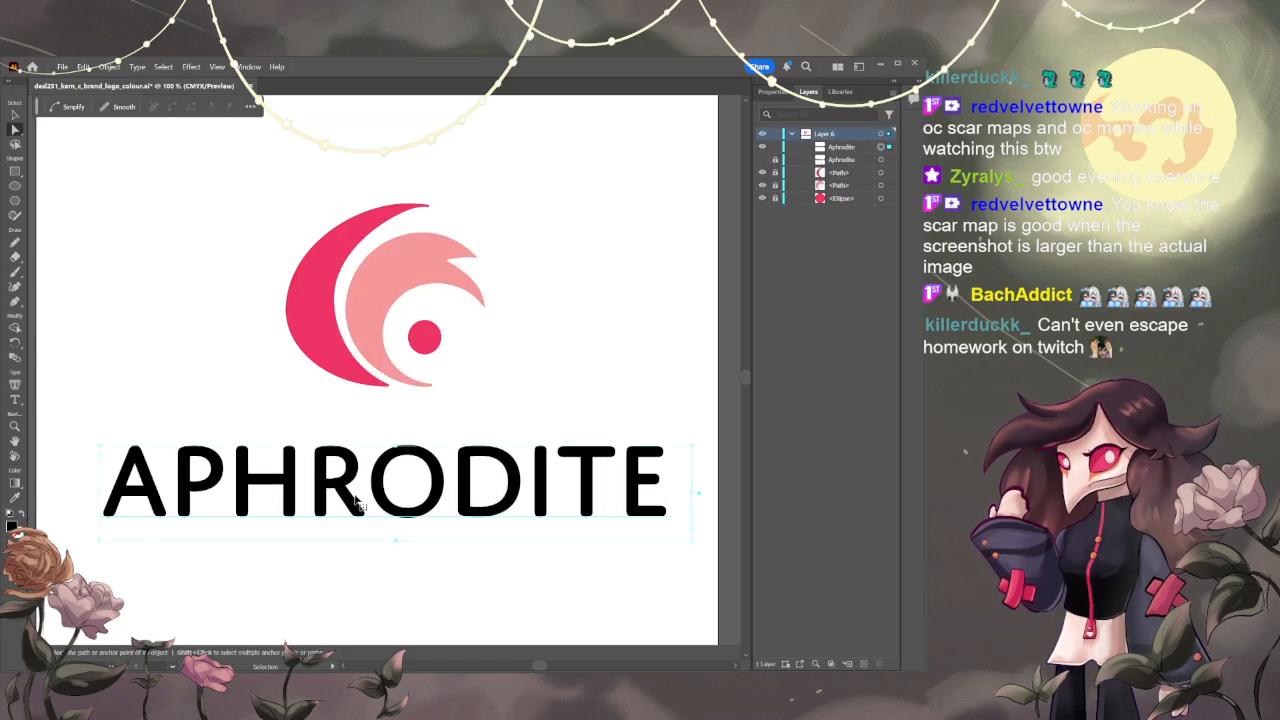
- Leave text editing on the APHRODITE copy and convert the text to outlines
key(a)
triple_click(334, 479)
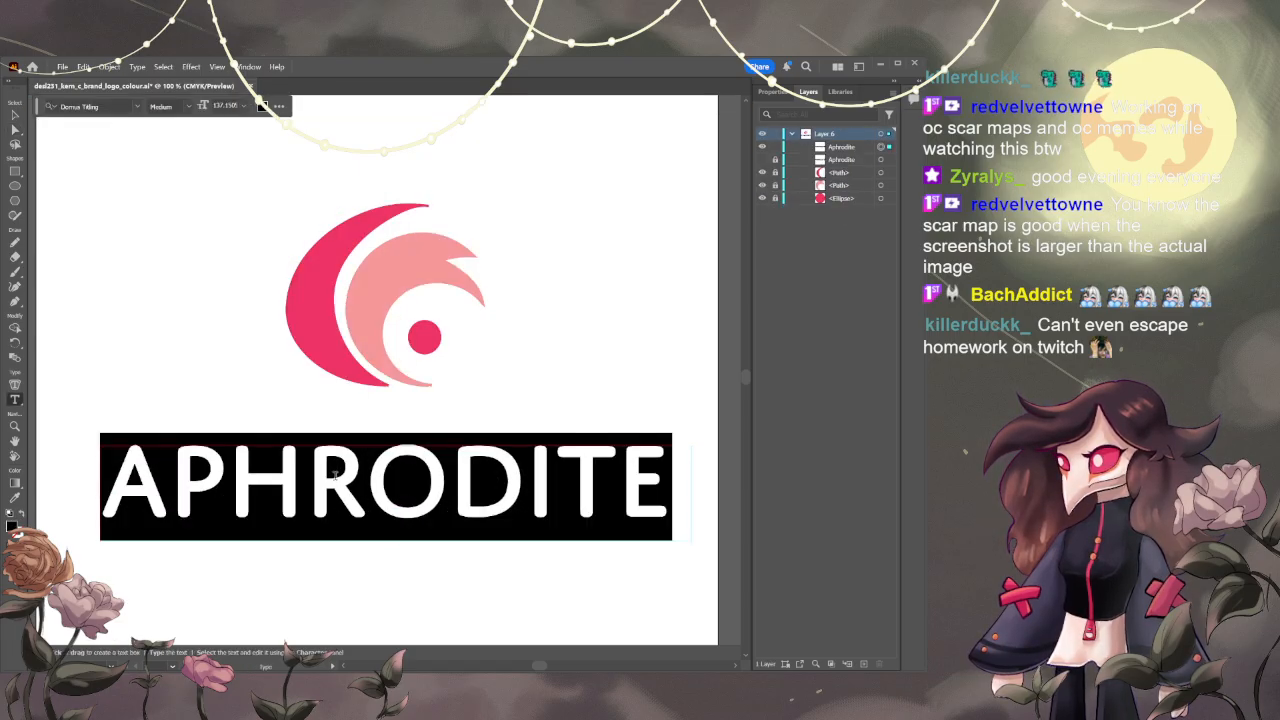
click(355, 478)
click(16, 115)
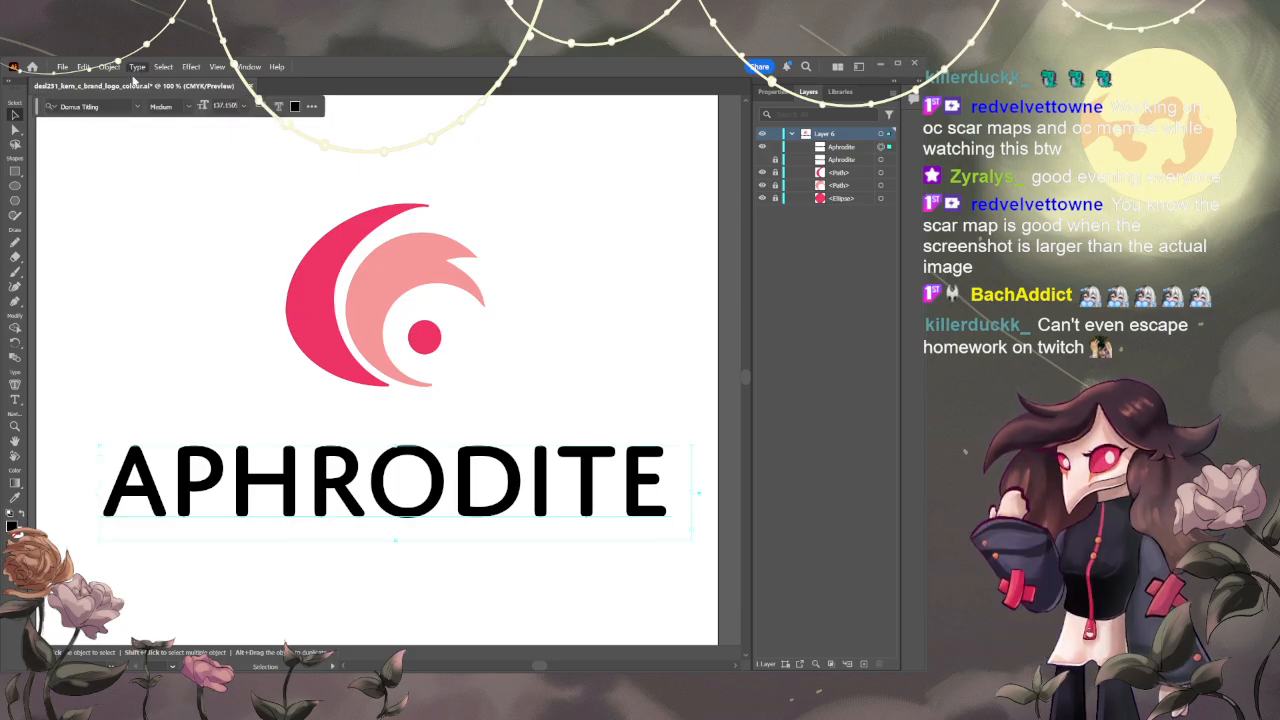
click(220, 292)
- Isolate the outlined wordmark group, try moving the letter H upward, undo the move and return to the Layer 6 level
double_click(290, 492)
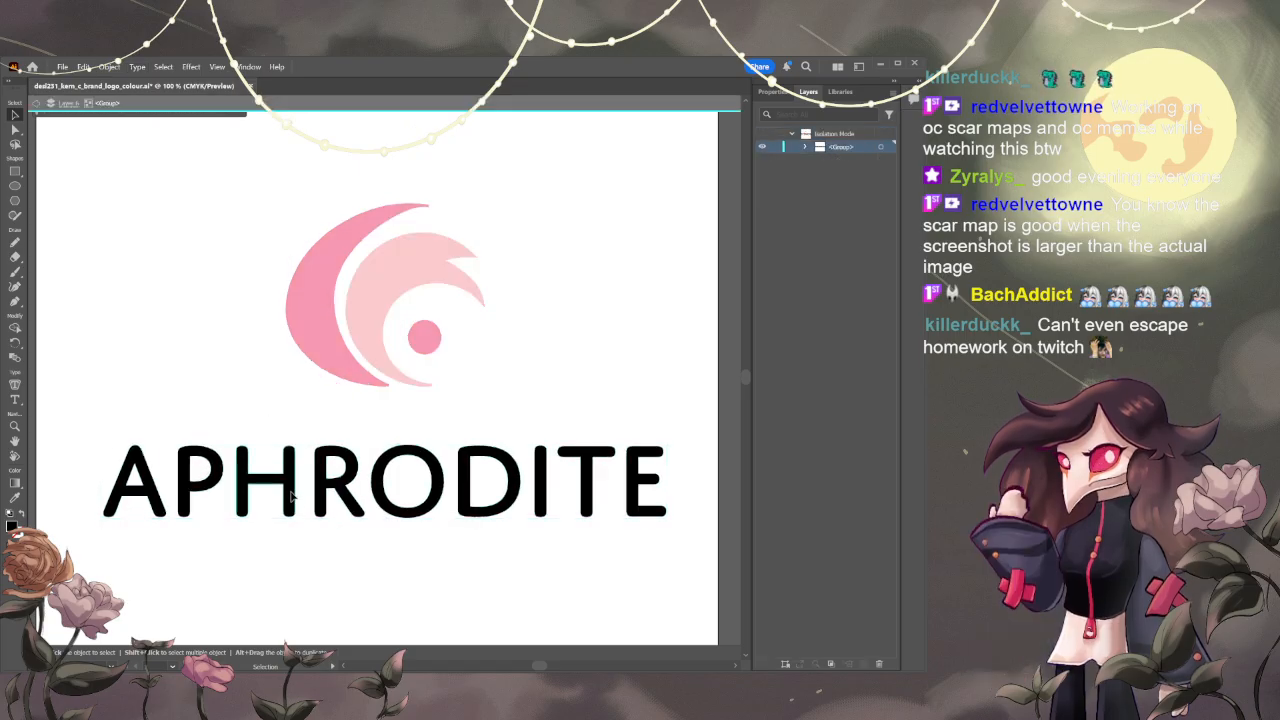
drag(292, 497, 292, 435)
key(ctrl+z)
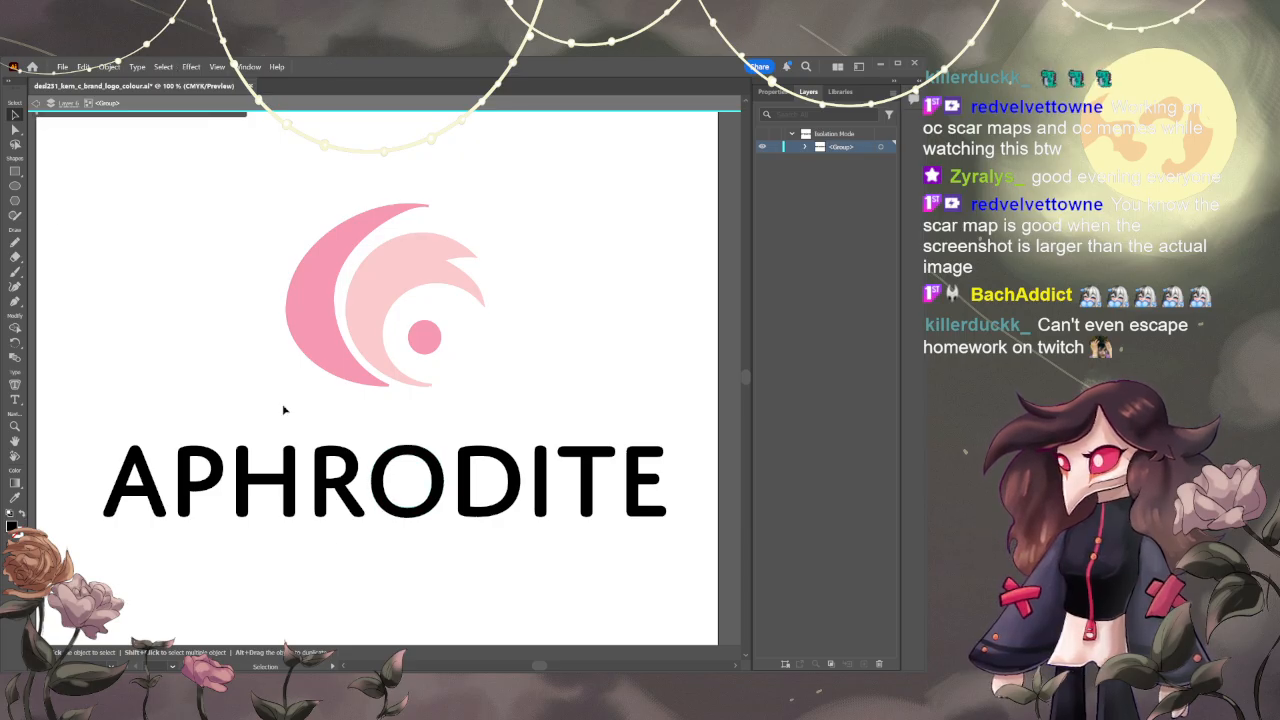
click(73, 105)
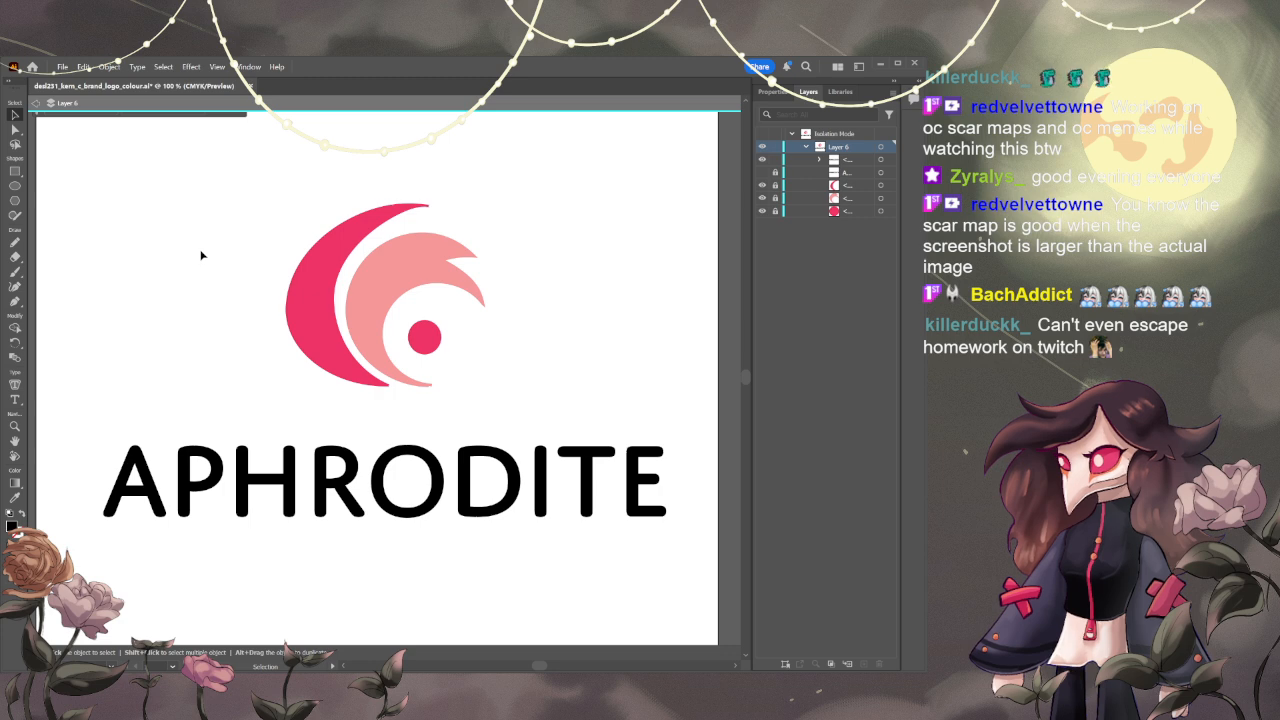
- Isolate the outlined wordmark group and select the letter A's outline with the Direct Selection tool
scroll(224, 341, up, 1)
scroll(244, 380, down, 1)
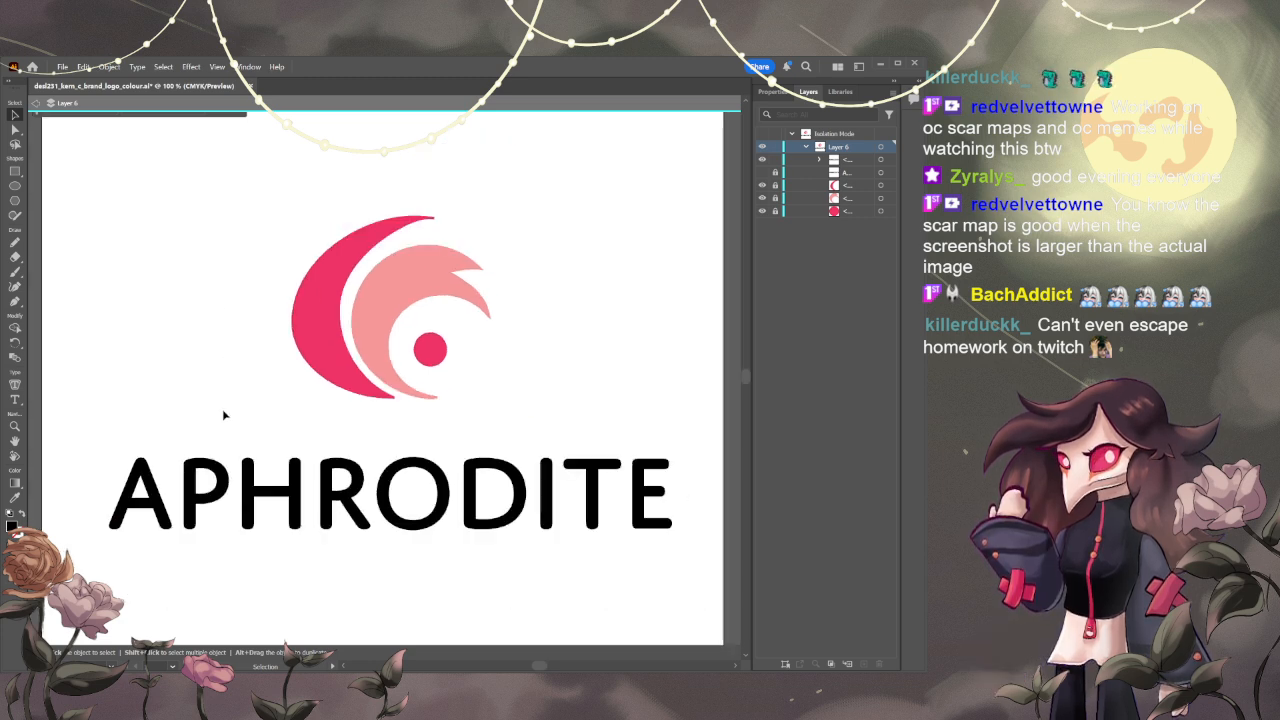
scroll(224, 414, up, 1)
key(space)
drag(204, 404, 342, 288)
scroll(246, 450, up, 2)
double_click(244, 391)
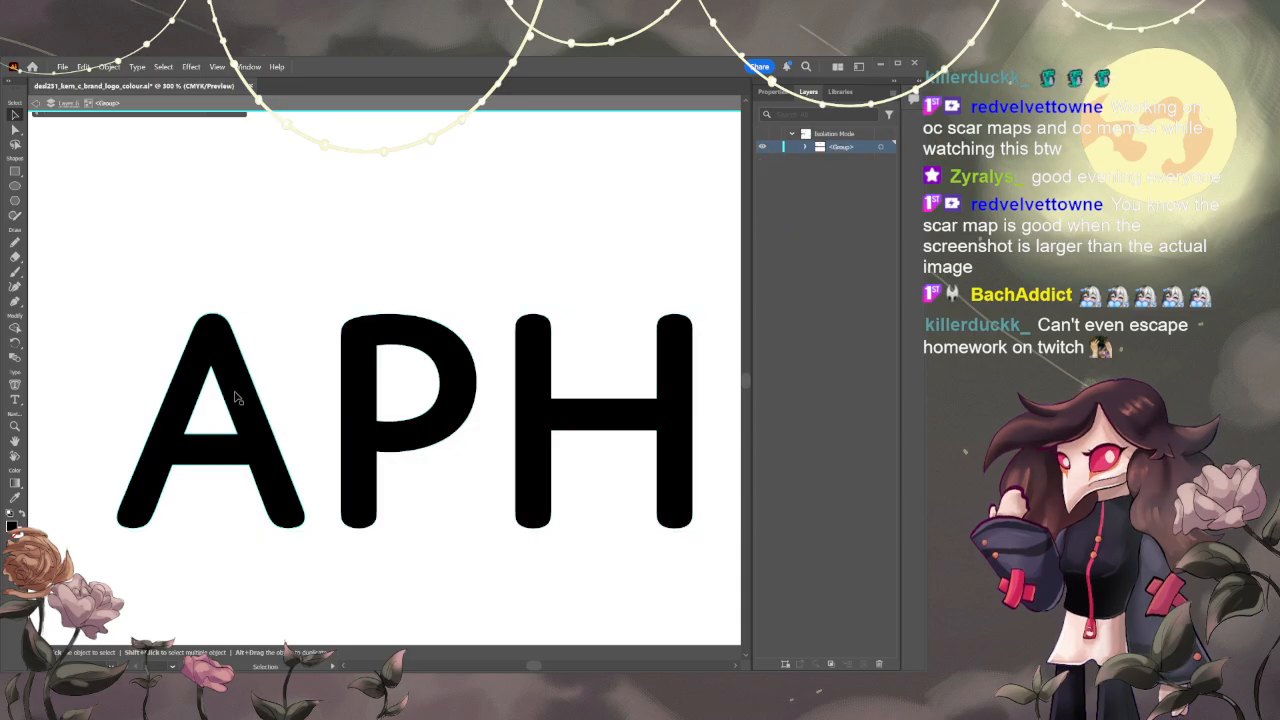
click(15, 129)
click(243, 371)
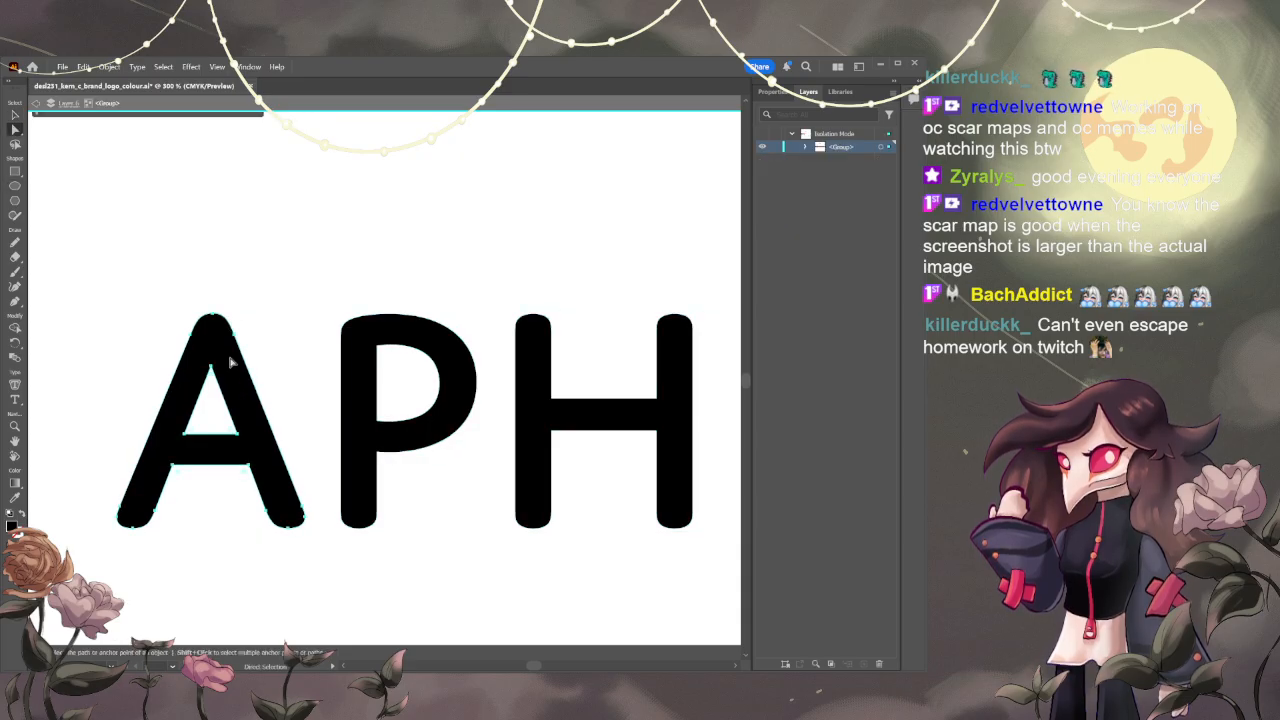
- Try raising the anchor point at the apex of the letter A and undo the change
drag(213, 318, 214, 303)
click(212, 316)
key(ctrl+z)
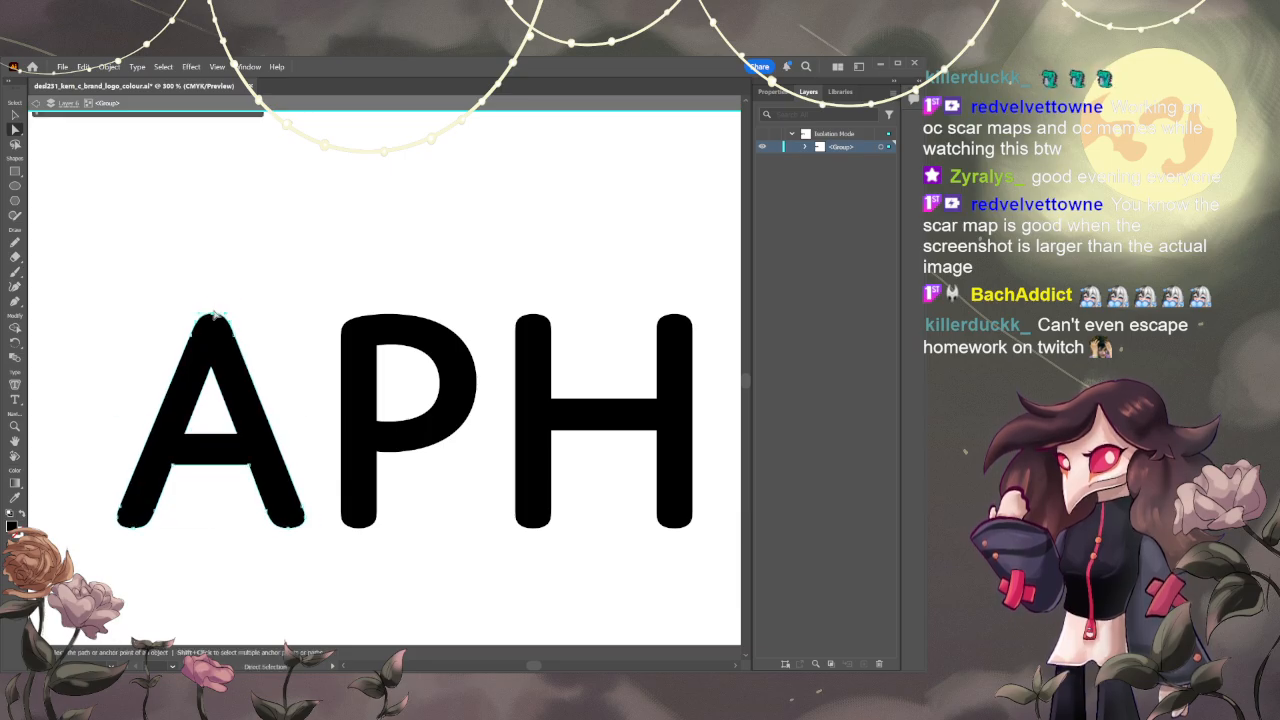
key(ctrl+z)
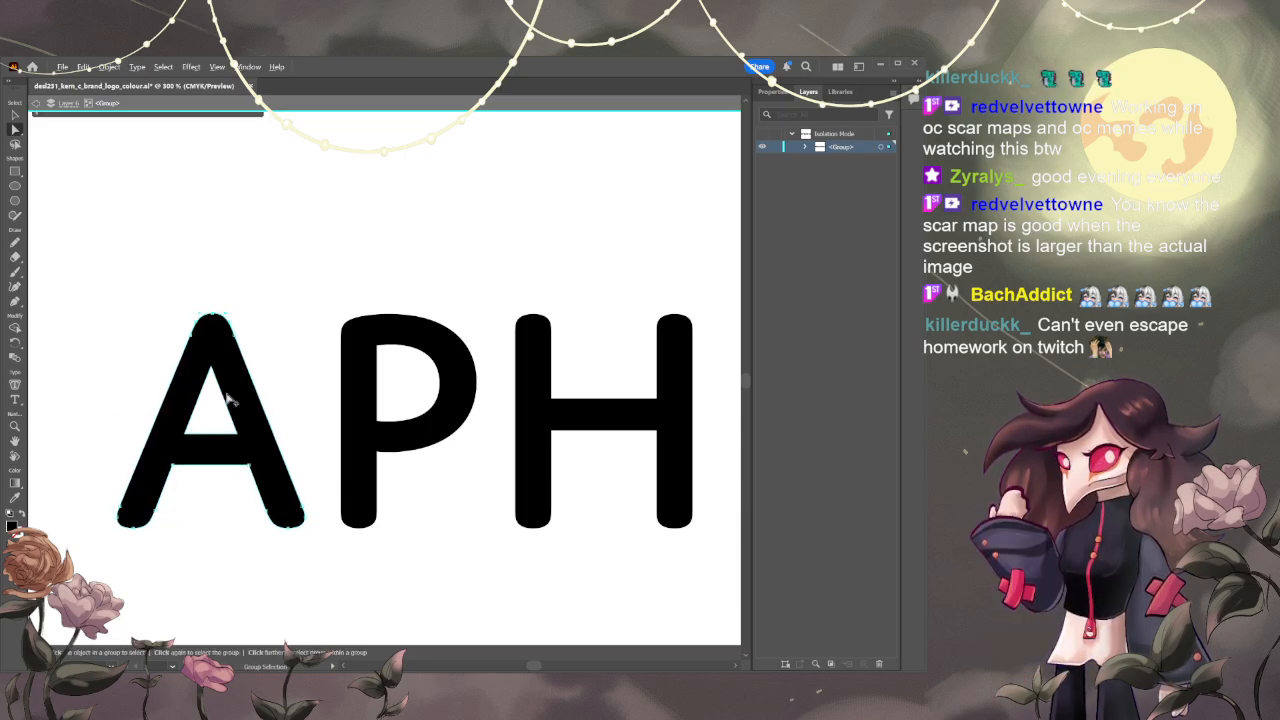
- Try reshaping the rounded top of the letter A through its anchor points and undo the attempts
scroll(228, 398, up, 2)
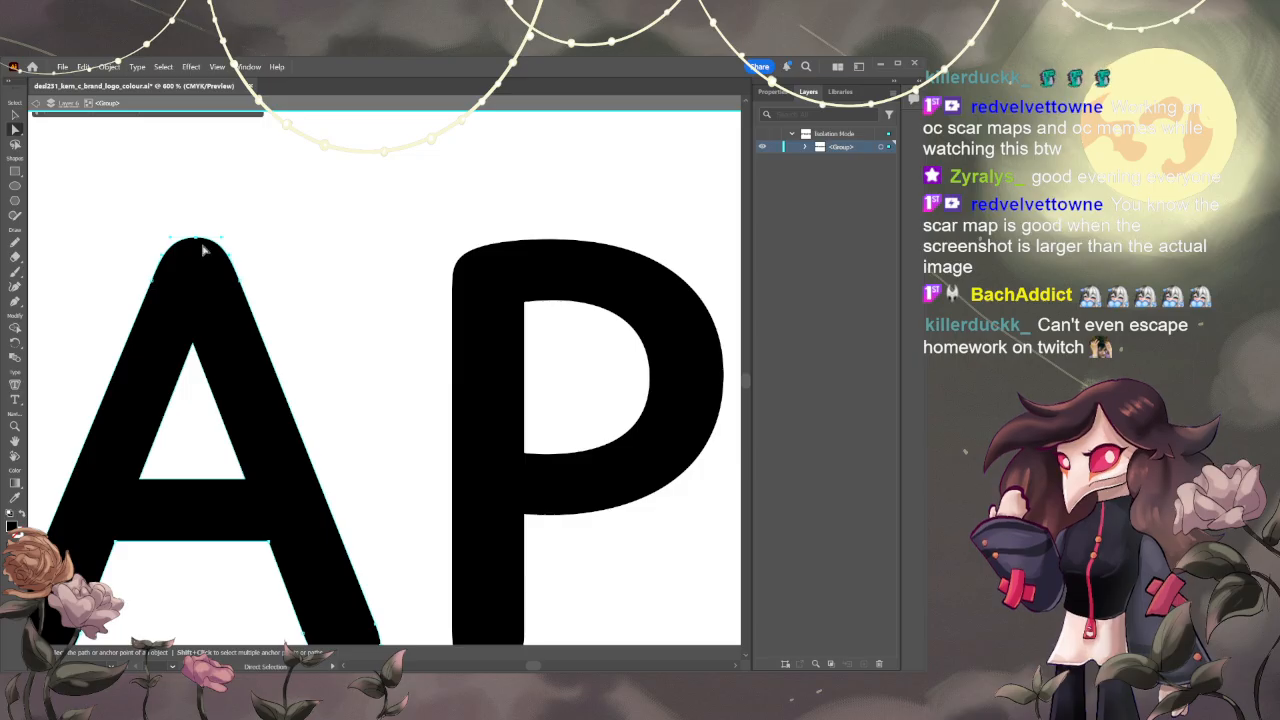
drag(200, 247, 367, 268)
key(ctrl+z)
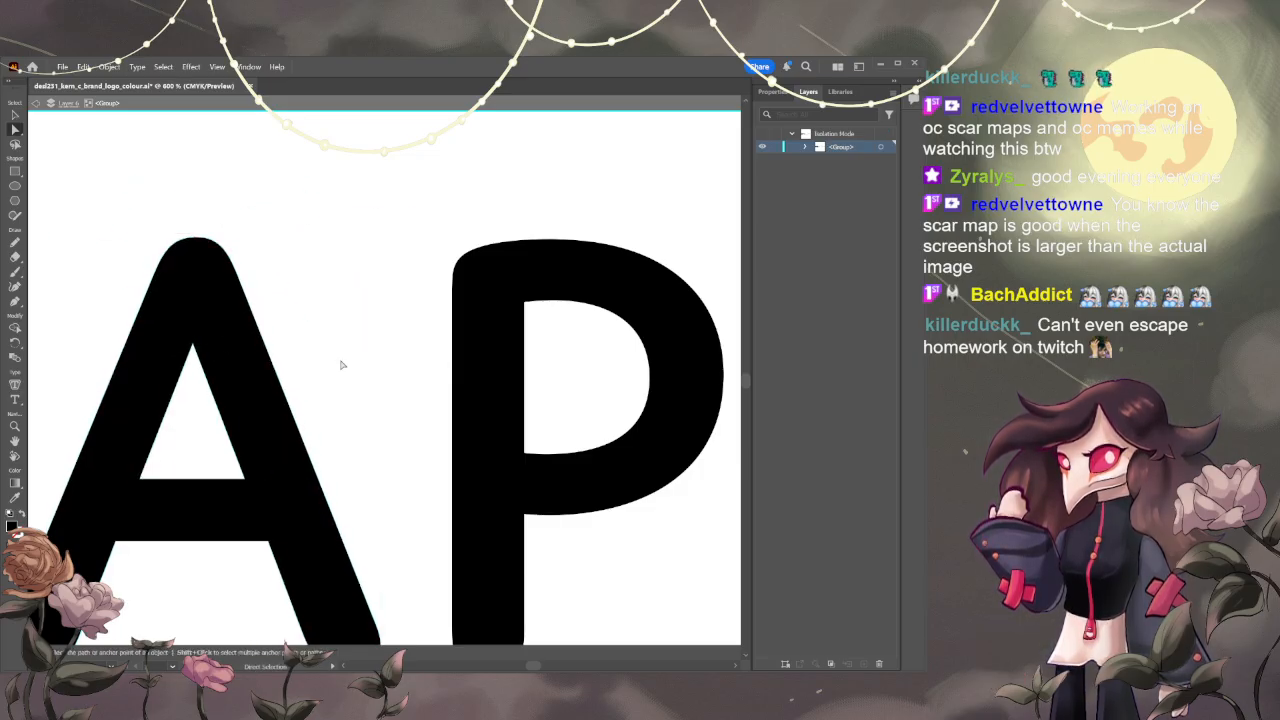
click(203, 324)
drag(240, 279, 299, 263)
key(ctrl+z)
key(ctrl+z)
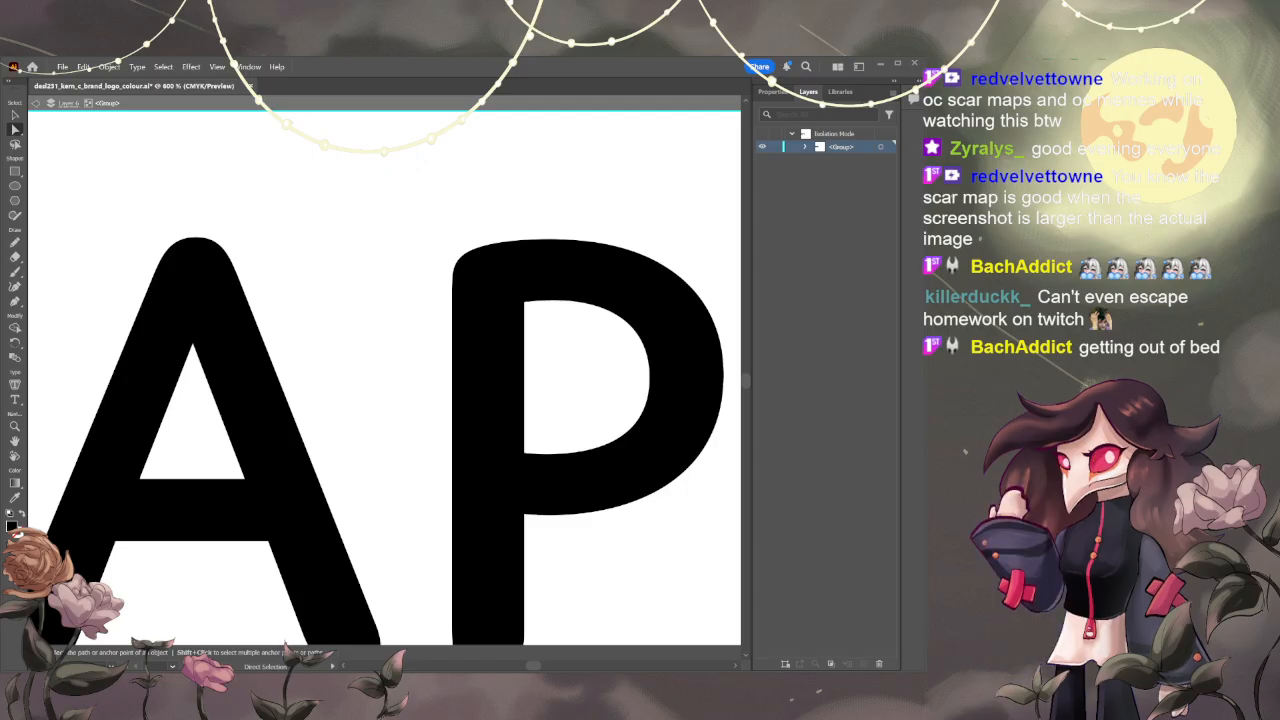
- Select the letter A's outline, show its properties and check the anchor points at its inner and outer apex
click(287, 342)
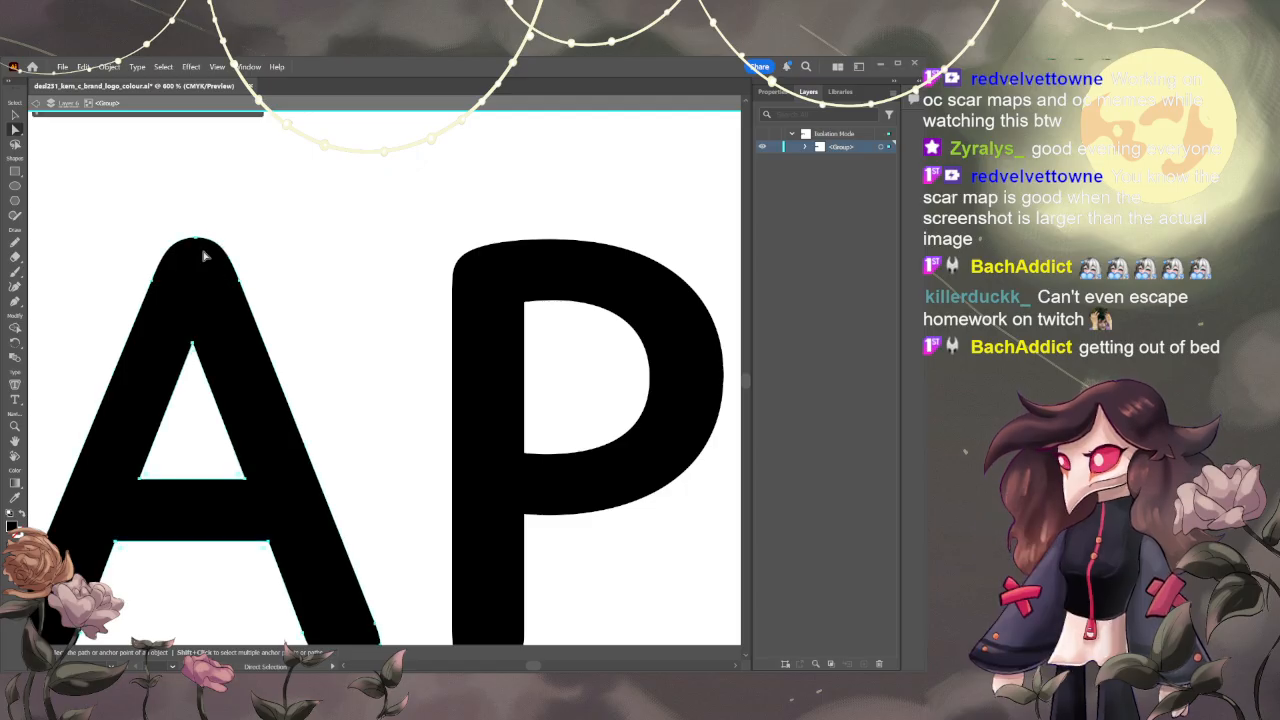
click(768, 91)
click(258, 340)
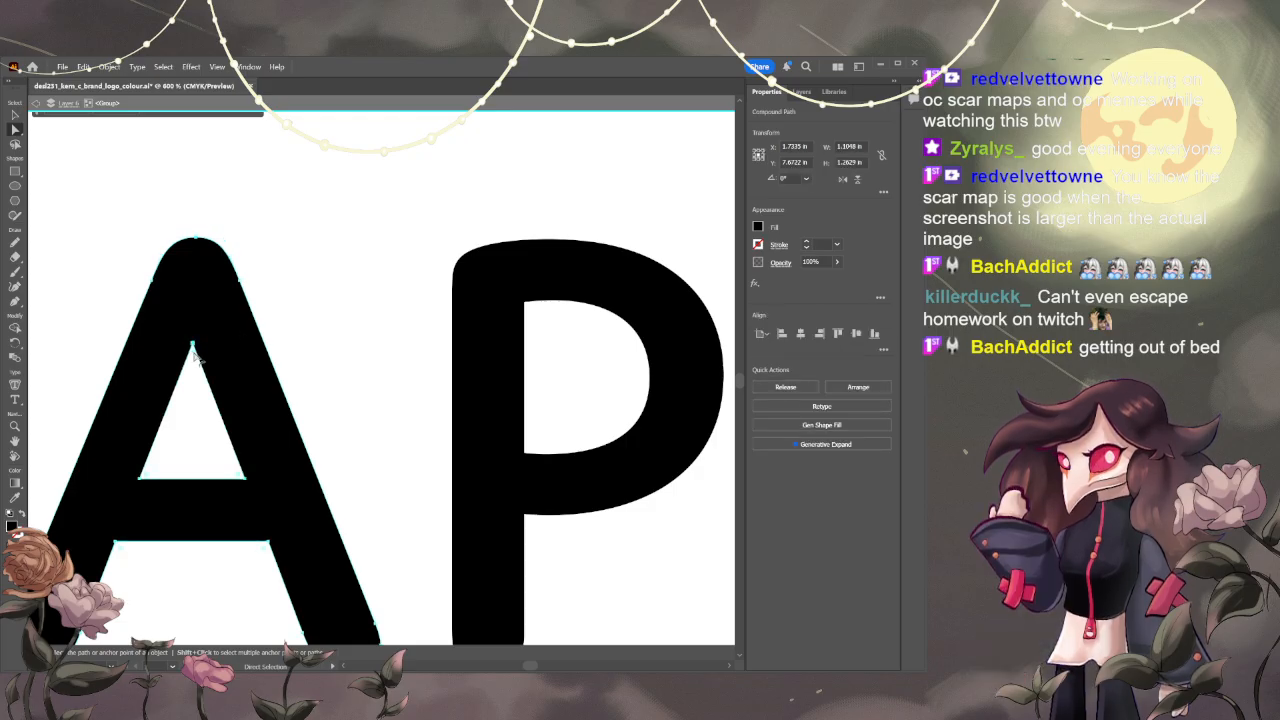
mouse_move(194, 357)
mouse_down()
mouse_move(192, 404)
mouse_move(209, 338)
mouse_up()
click(197, 238)
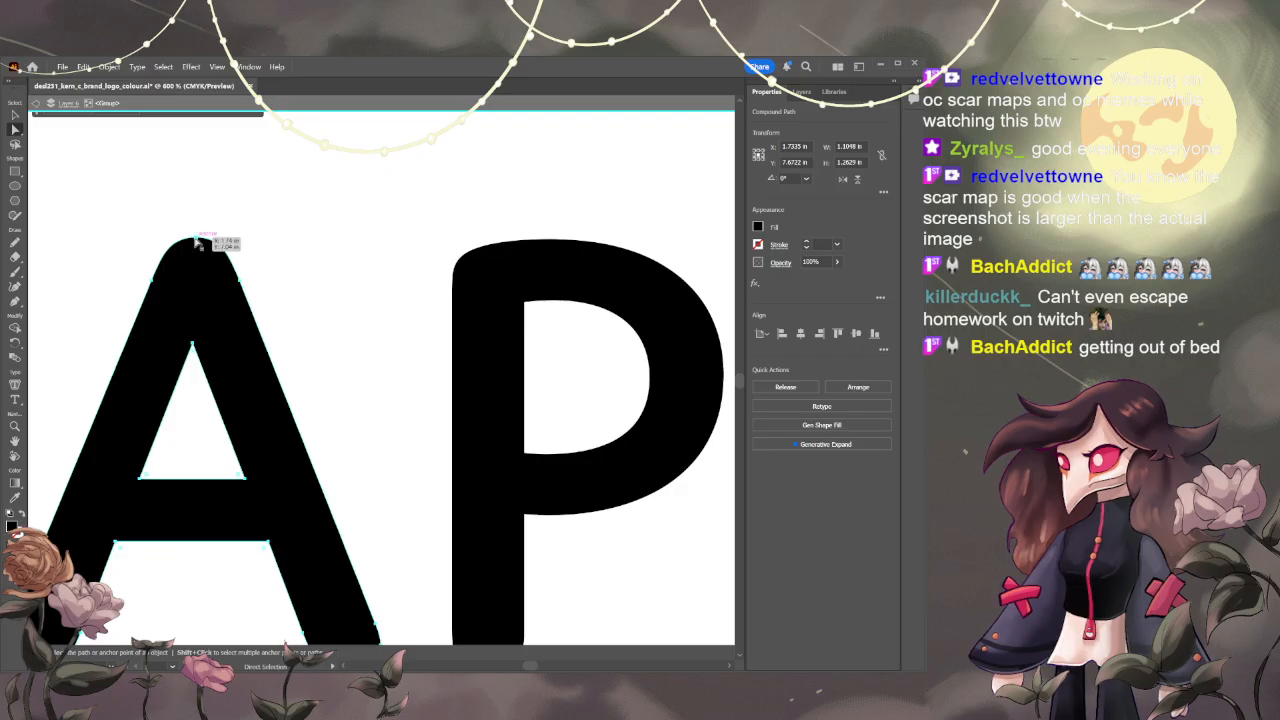
scroll(298, 380, down, 3)
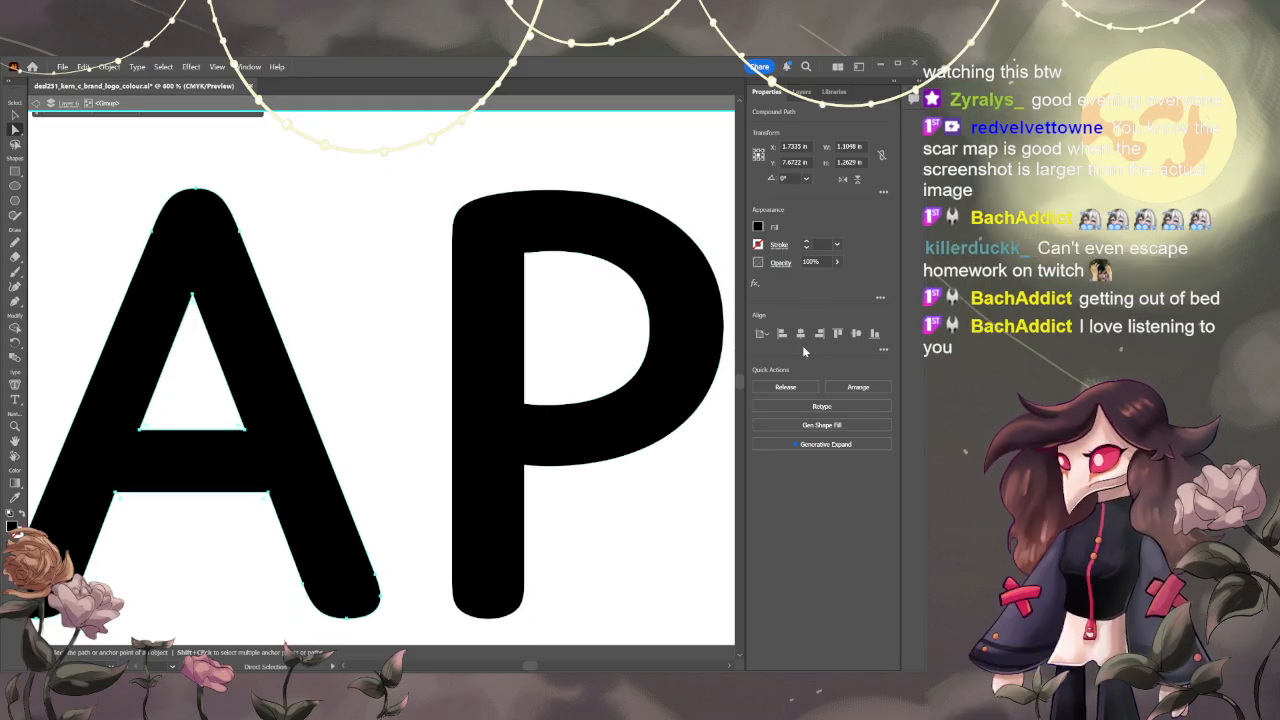
- Deselect the letter A with the Selection tool and examine the shapes of the letters A, P and H
click(15, 114)
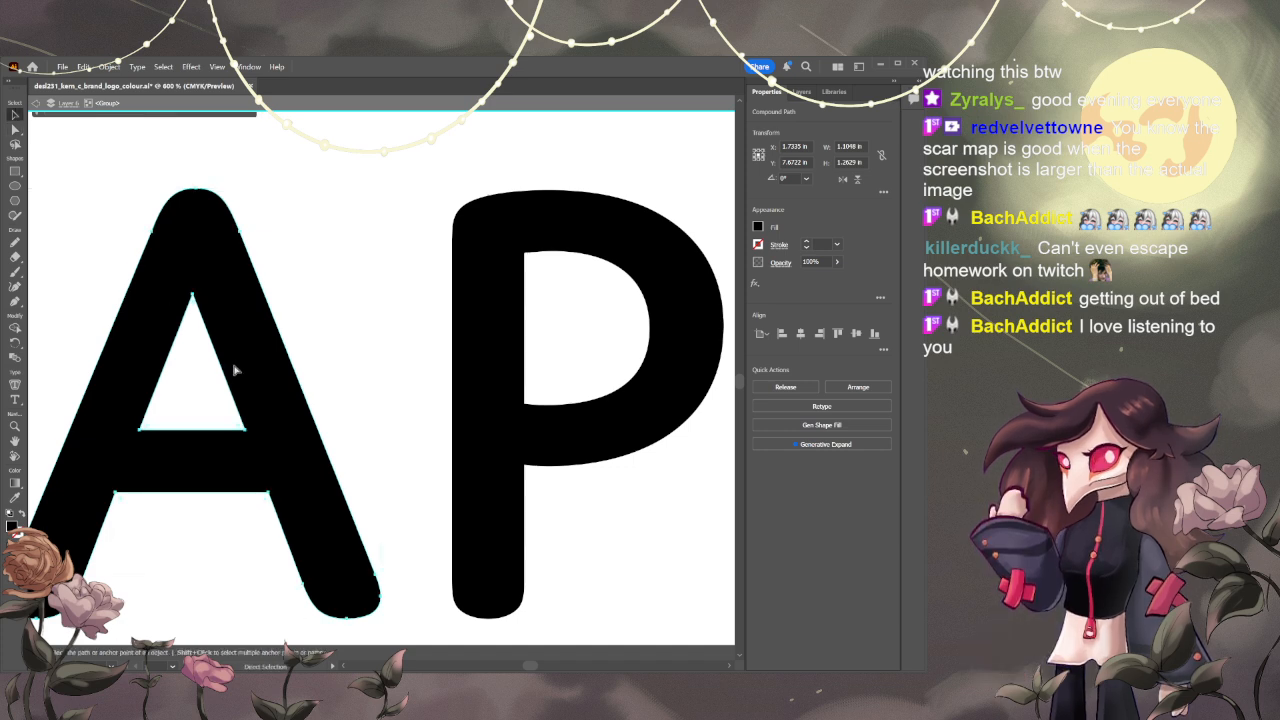
scroll(237, 371, right, 1)
scroll(329, 380, down, 3)
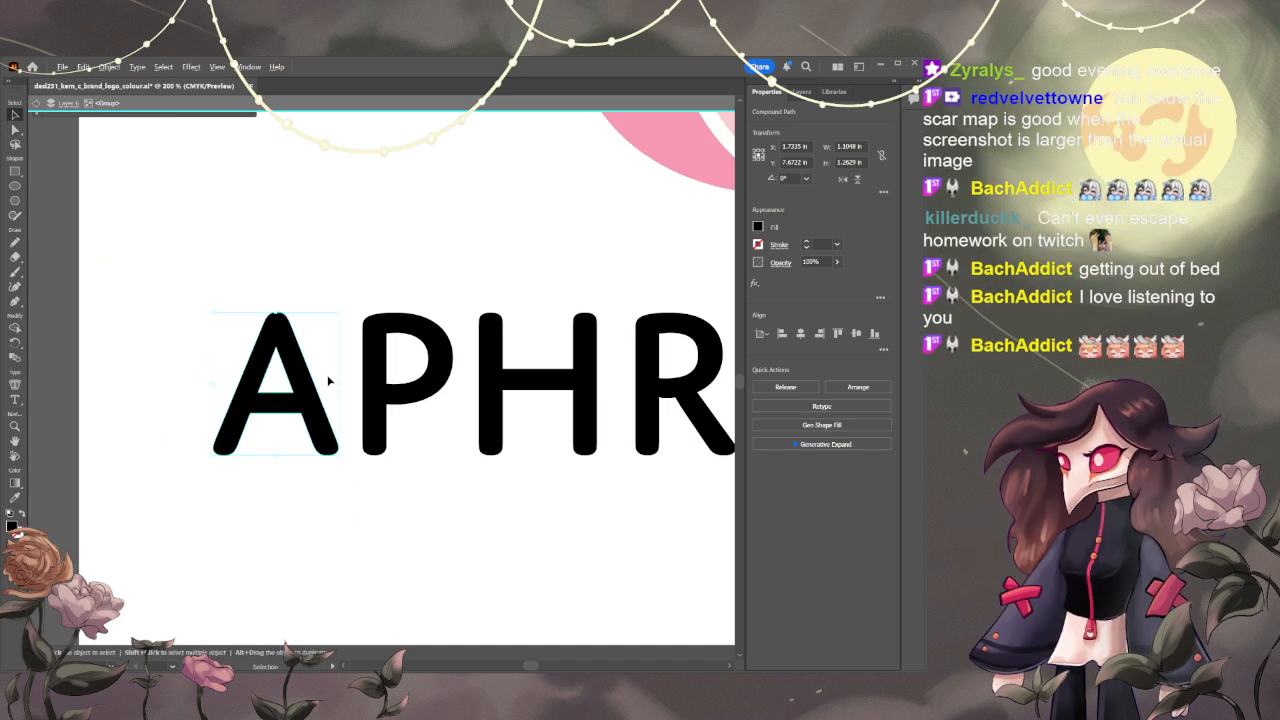
click(332, 538)
scroll(320, 574, up, 2)
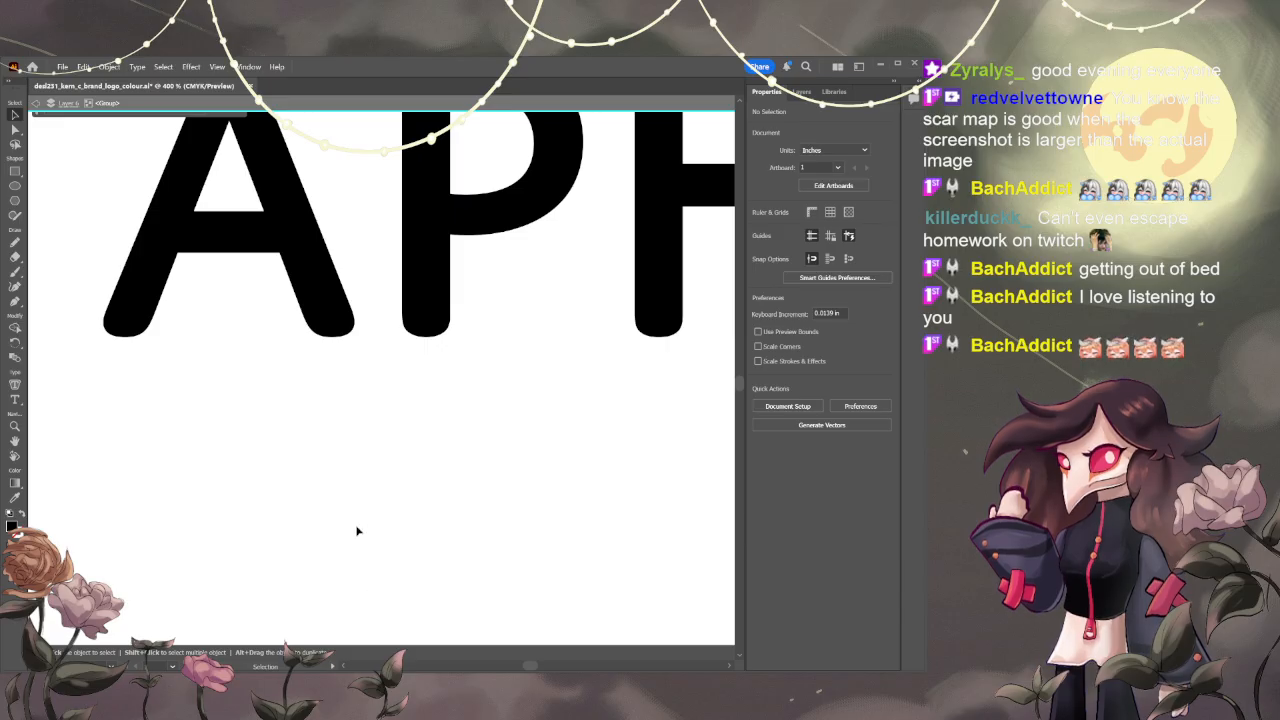
drag(305, 451, 337, 620)
scroll(337, 586, down, 1)
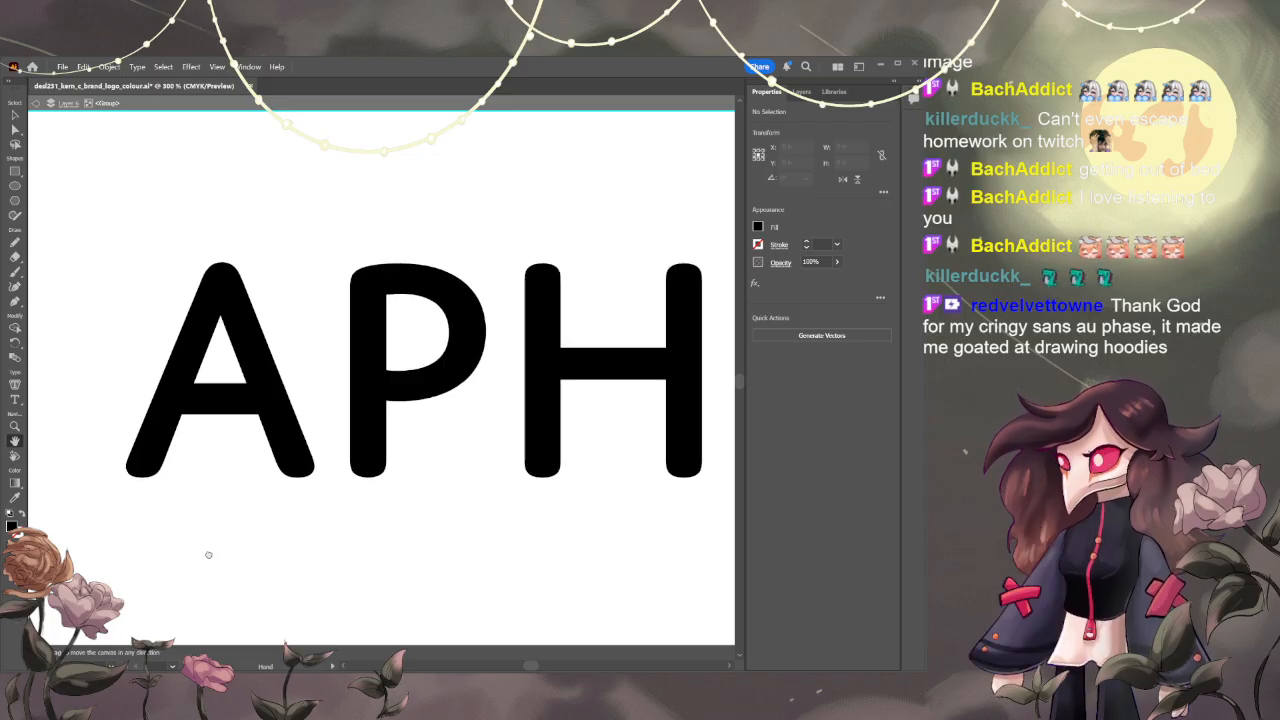
- Check the letter A's outline with the Direct Selection tool, deselect it and review the whole logo composition
key(a)
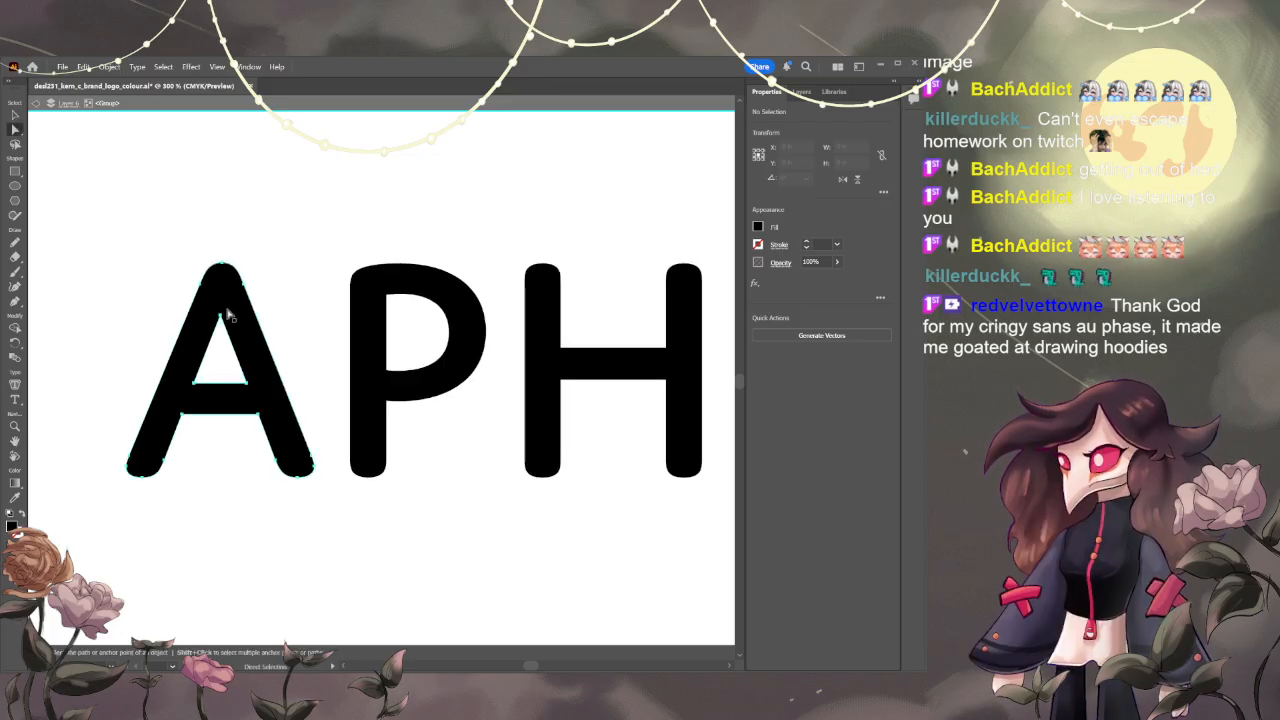
click(228, 304)
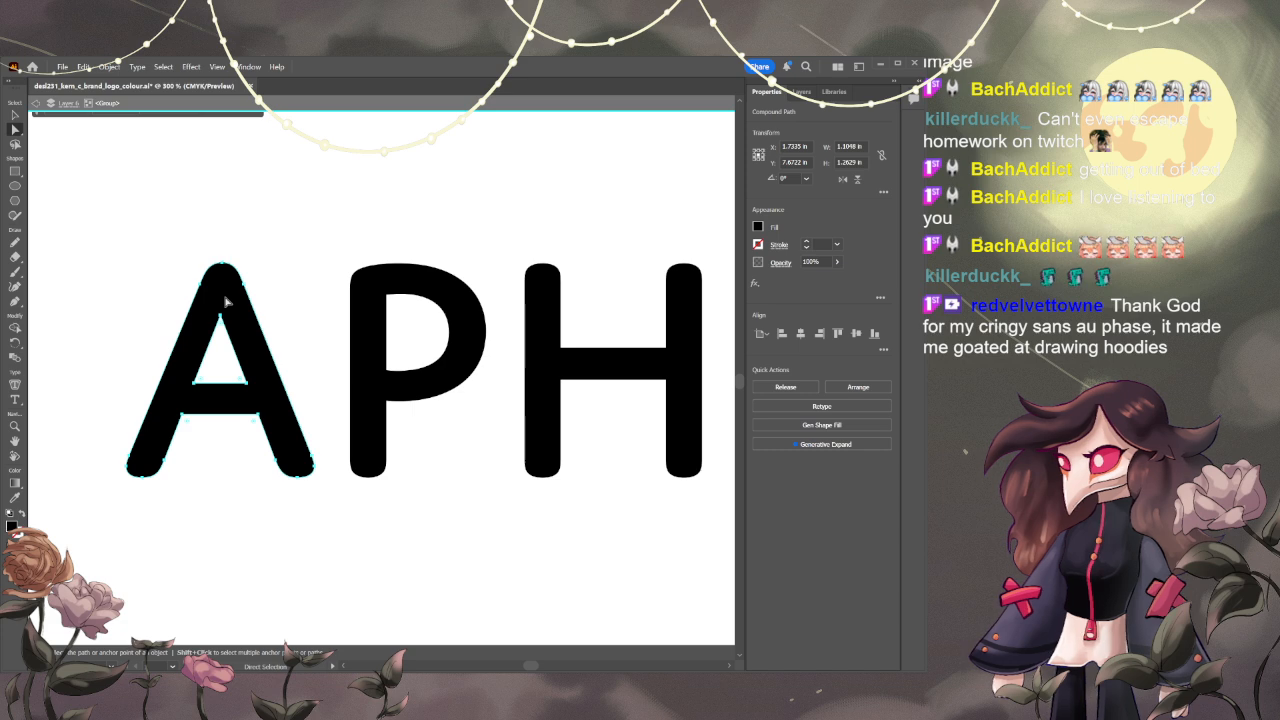
click(256, 438)
scroll(263, 443, down, 5)
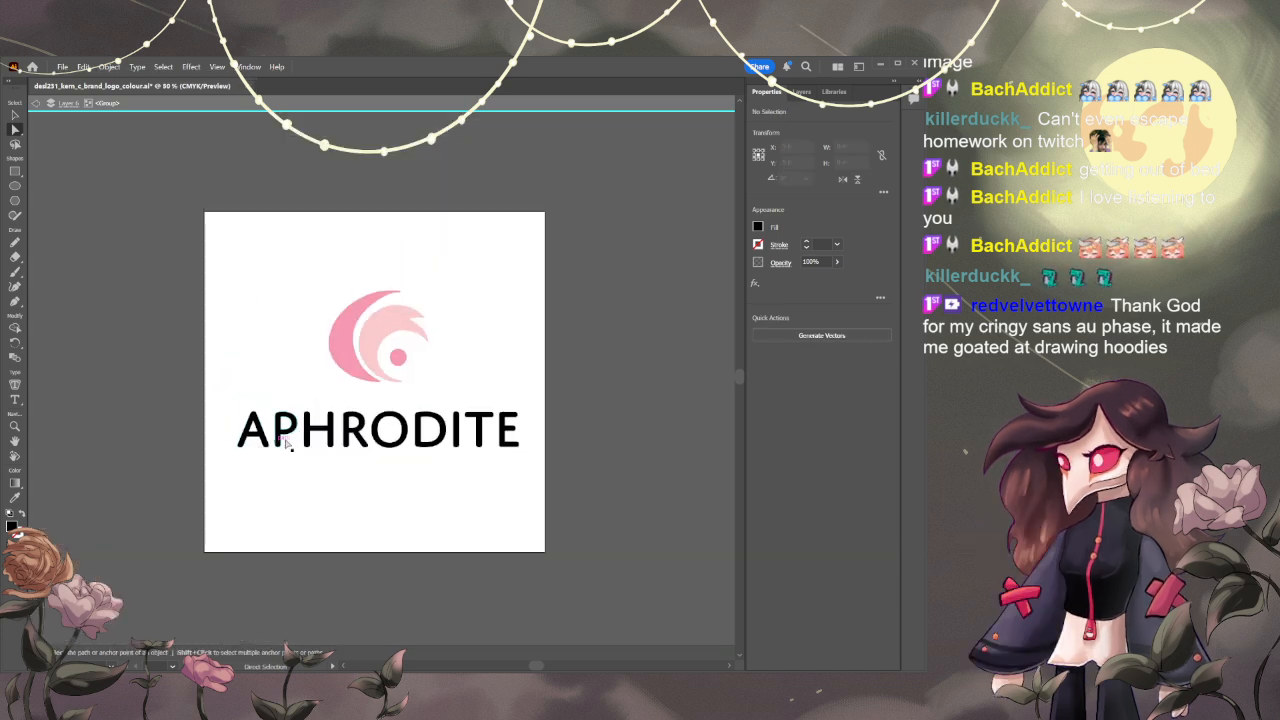
scroll(335, 468, up, 1)
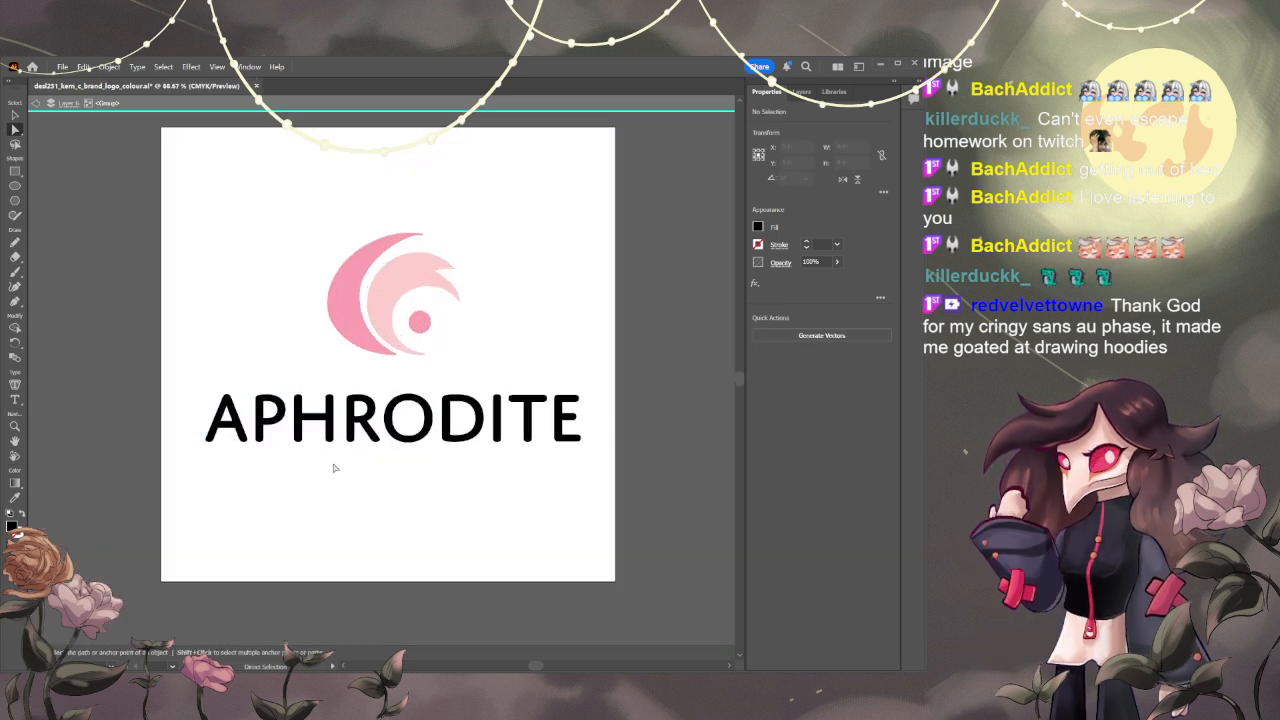
key(h)
drag(371, 446, 357, 571)
scroll(337, 531, up, 2)
scroll(300, 500, down, 1)
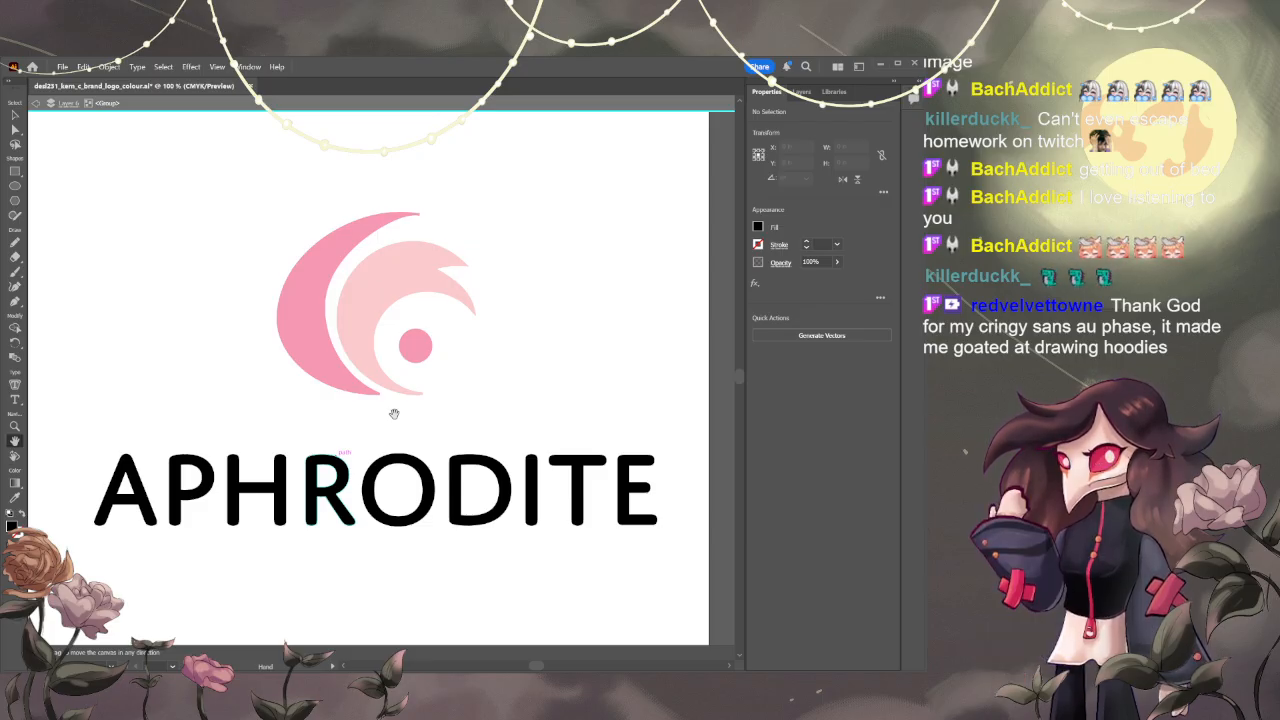
- Isolate the letter H's compound path, and exit isolation mode completely to return to the full artwork
key(v)
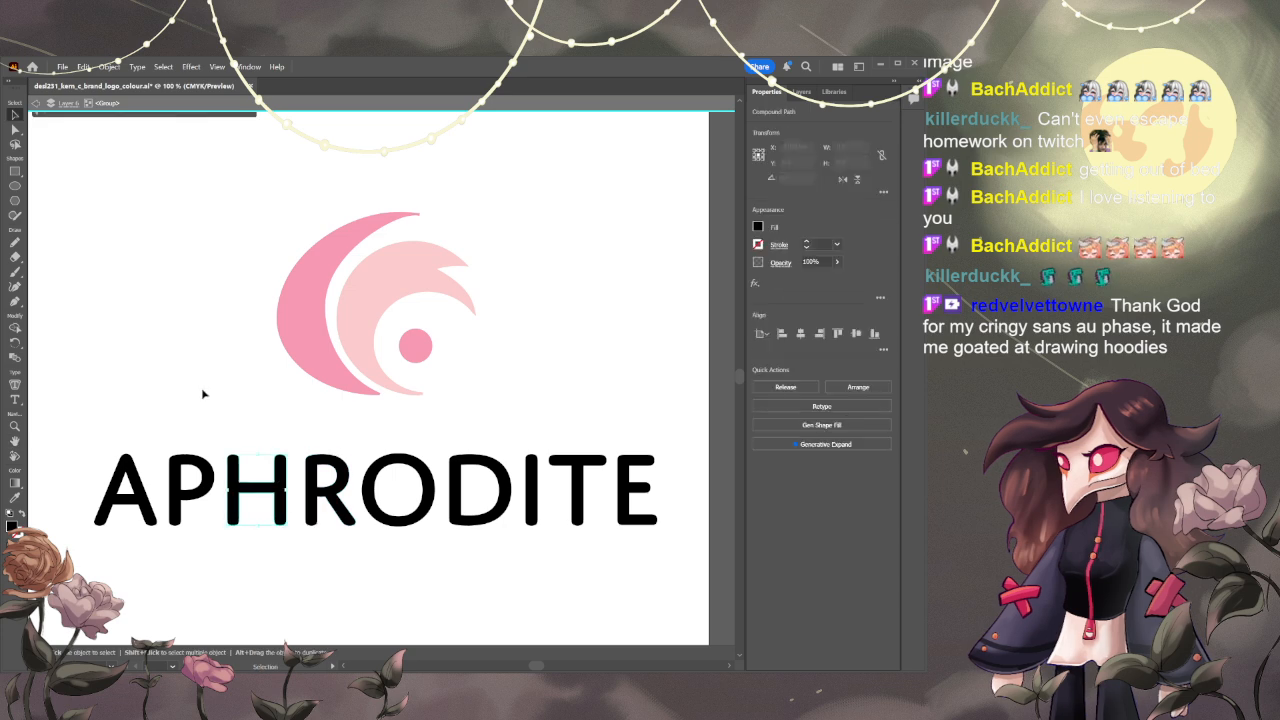
double_click(265, 484)
scroll(231, 512, down, 1)
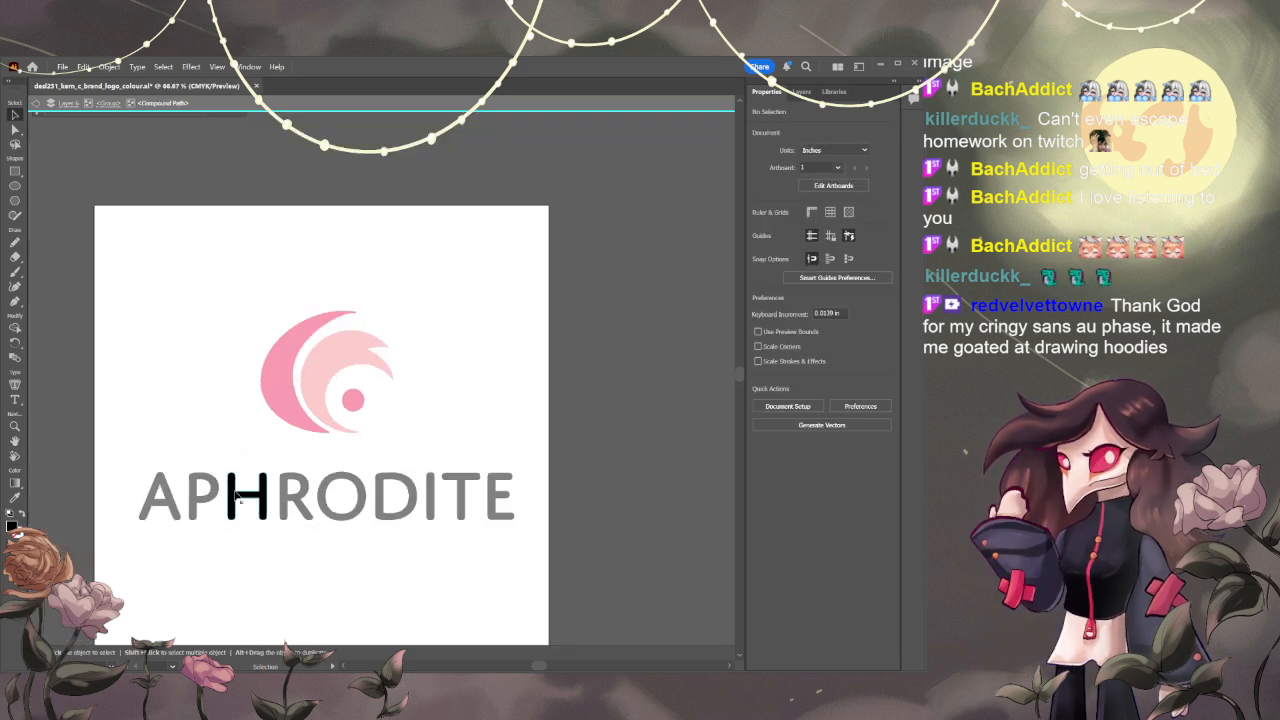
scroll(223, 380, up, 1)
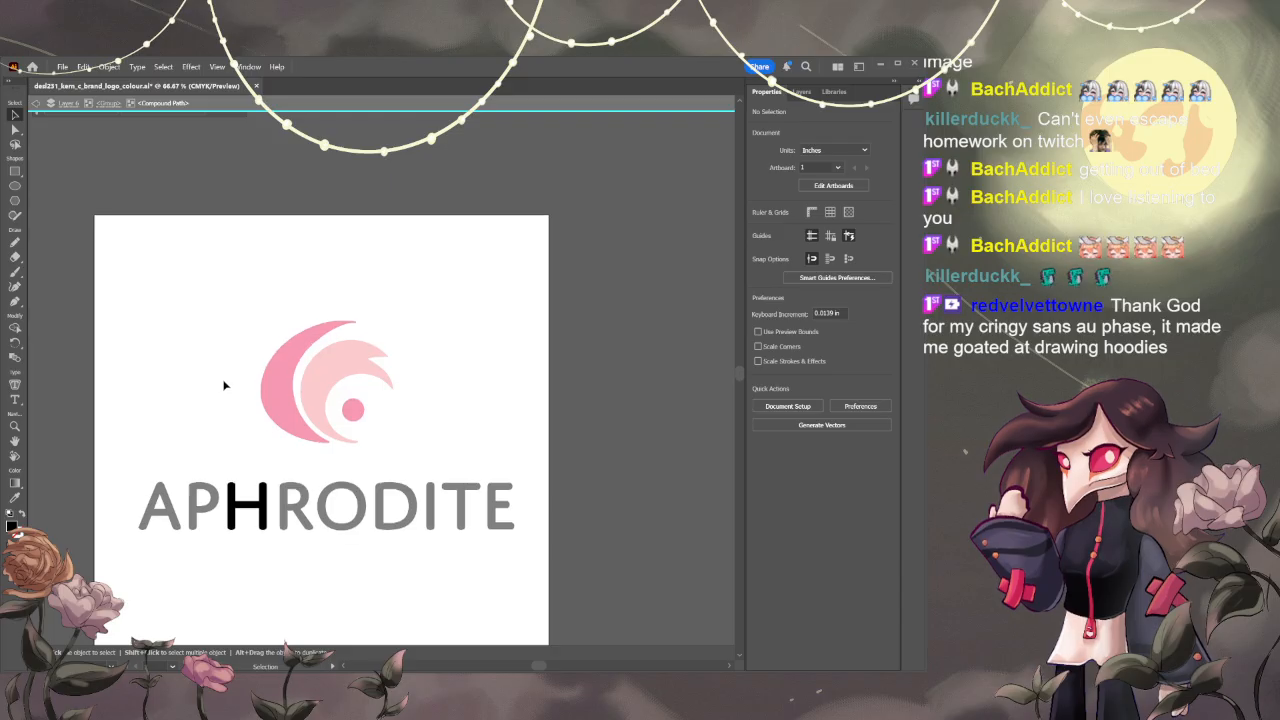
double_click(71, 128)
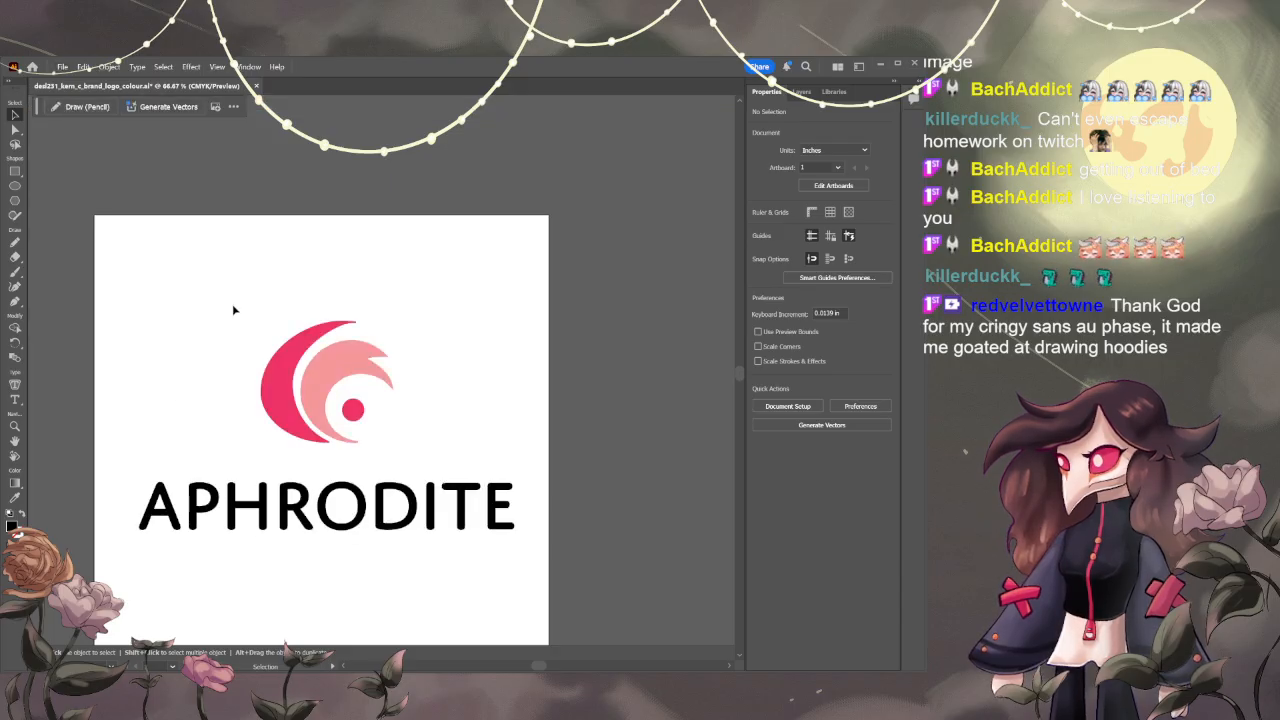
- Set the tracking of the whole APHRODITE text to -10 and shift the wordmark slightly up and to the left
click(262, 503)
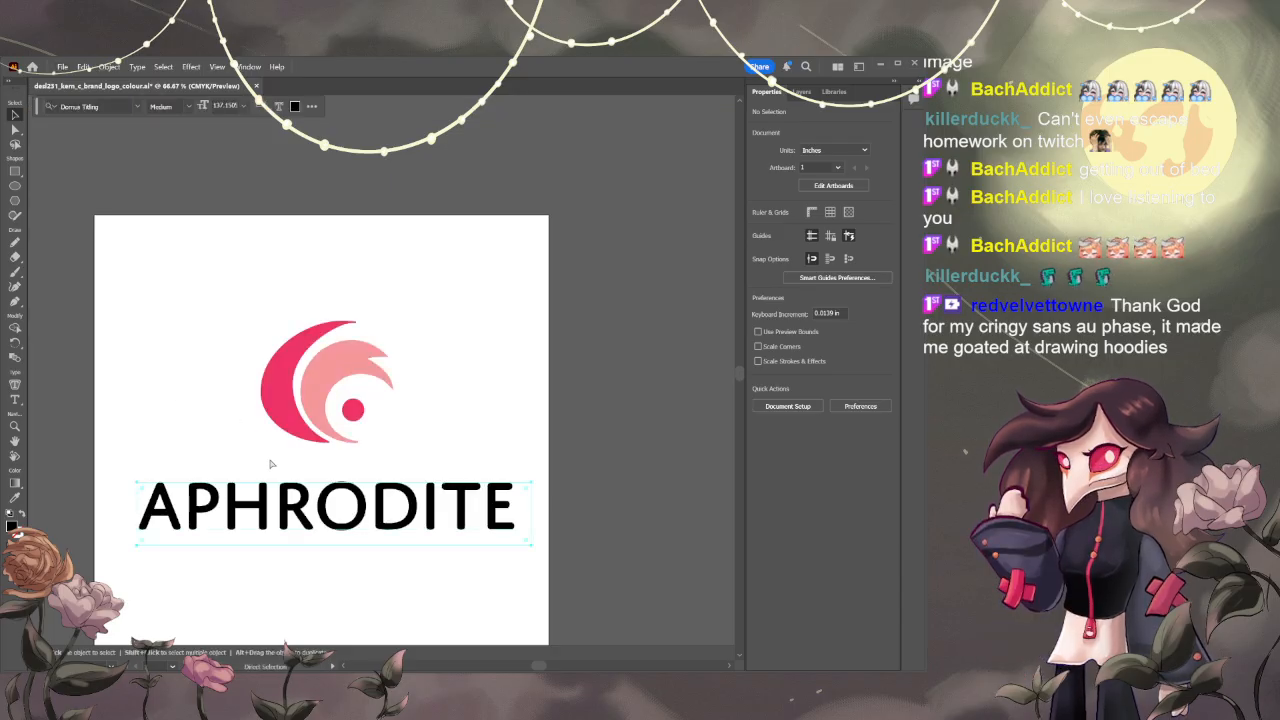
double_click(254, 515)
drag(139, 505, 518, 509)
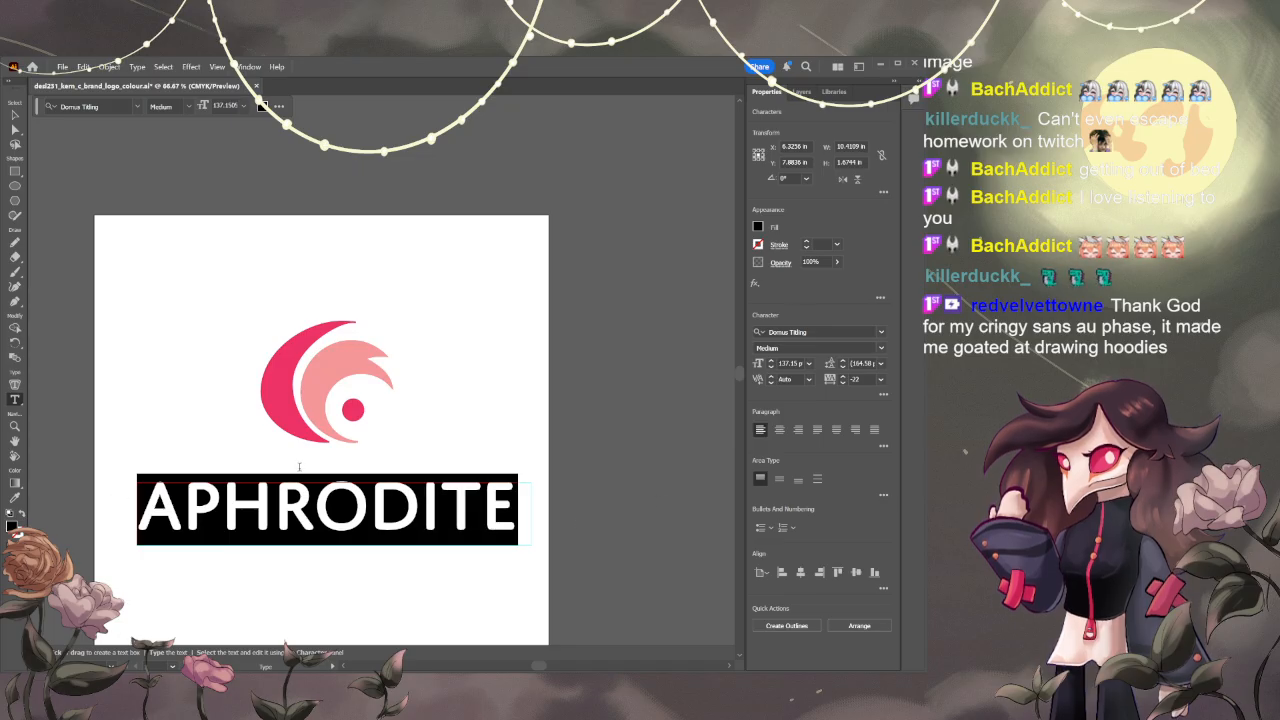
click(843, 377)
click(843, 377)
click(843, 377)
click(843, 377)
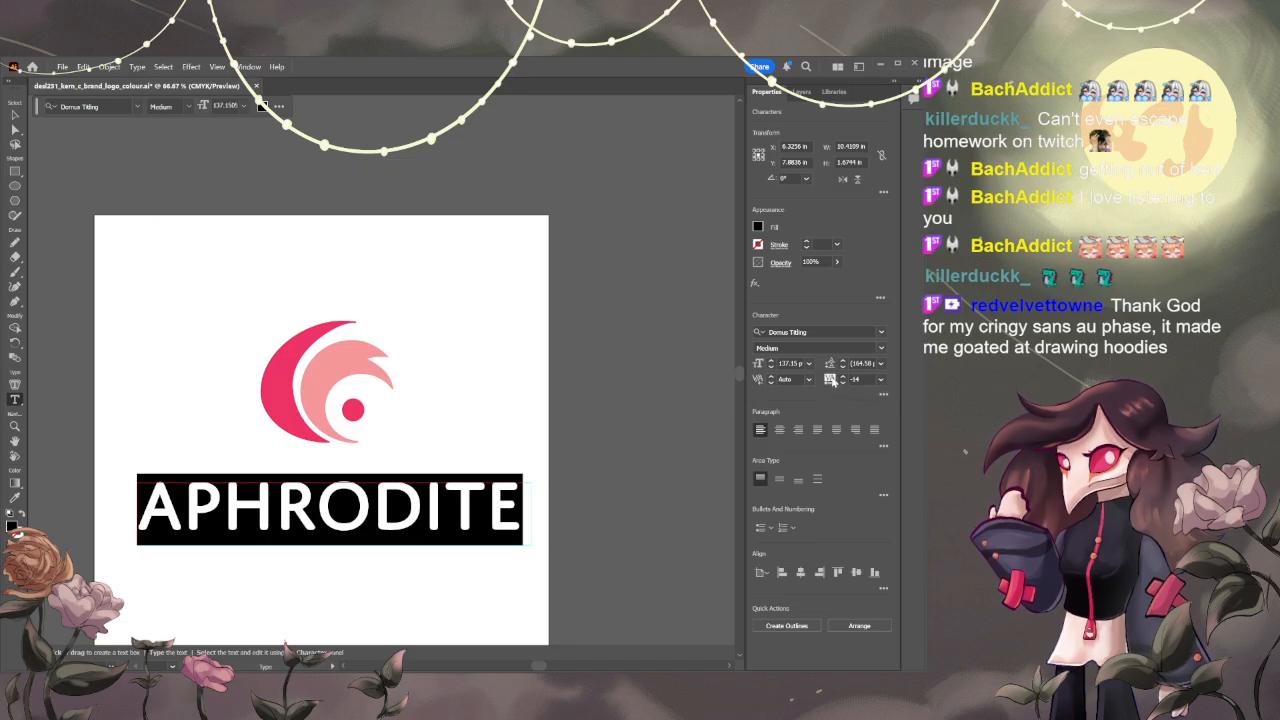
click(843, 377)
click(843, 377)
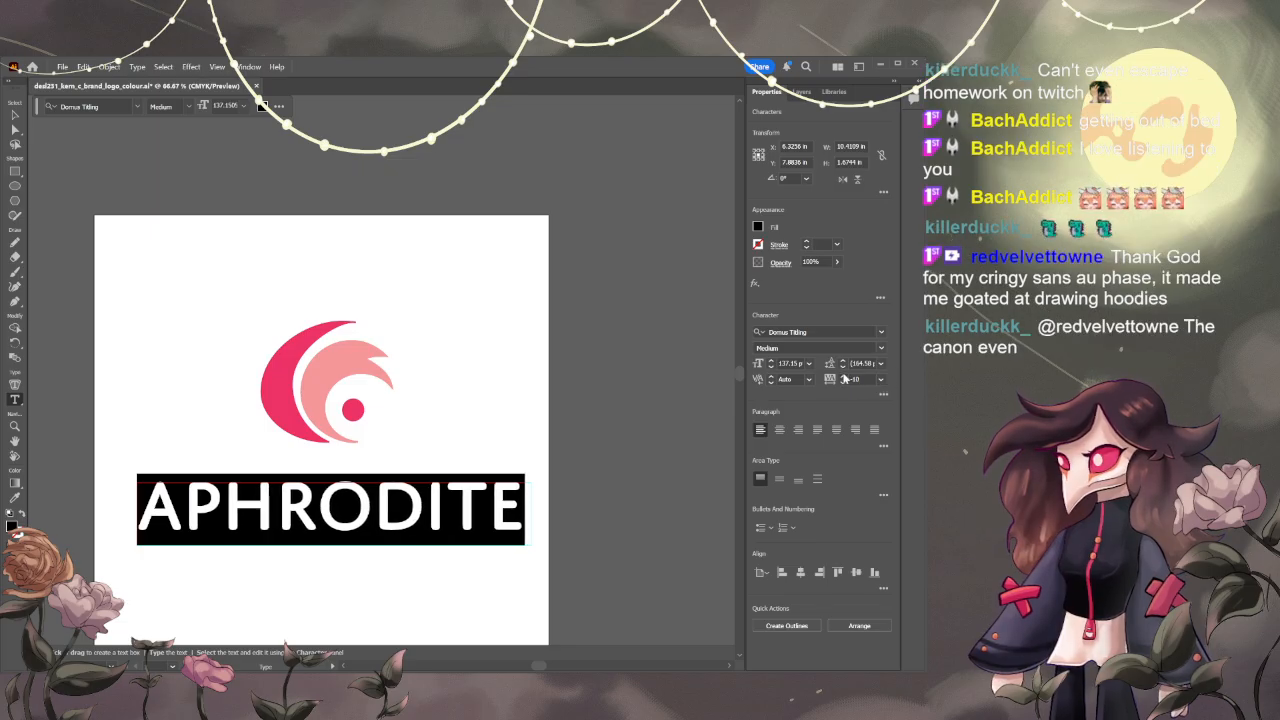
click(14, 116)
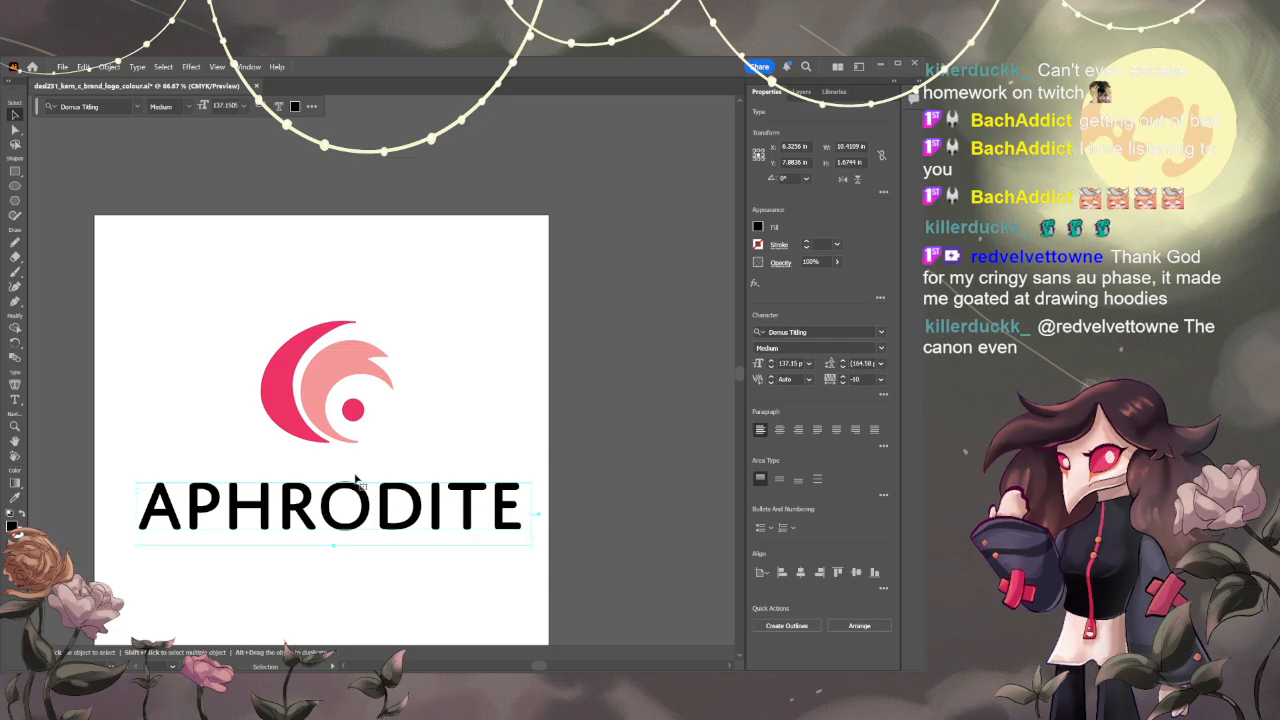
mouse_move(376, 506)
mouse_down()
mouse_move(402, 505)
mouse_move(370, 496)
mouse_up()
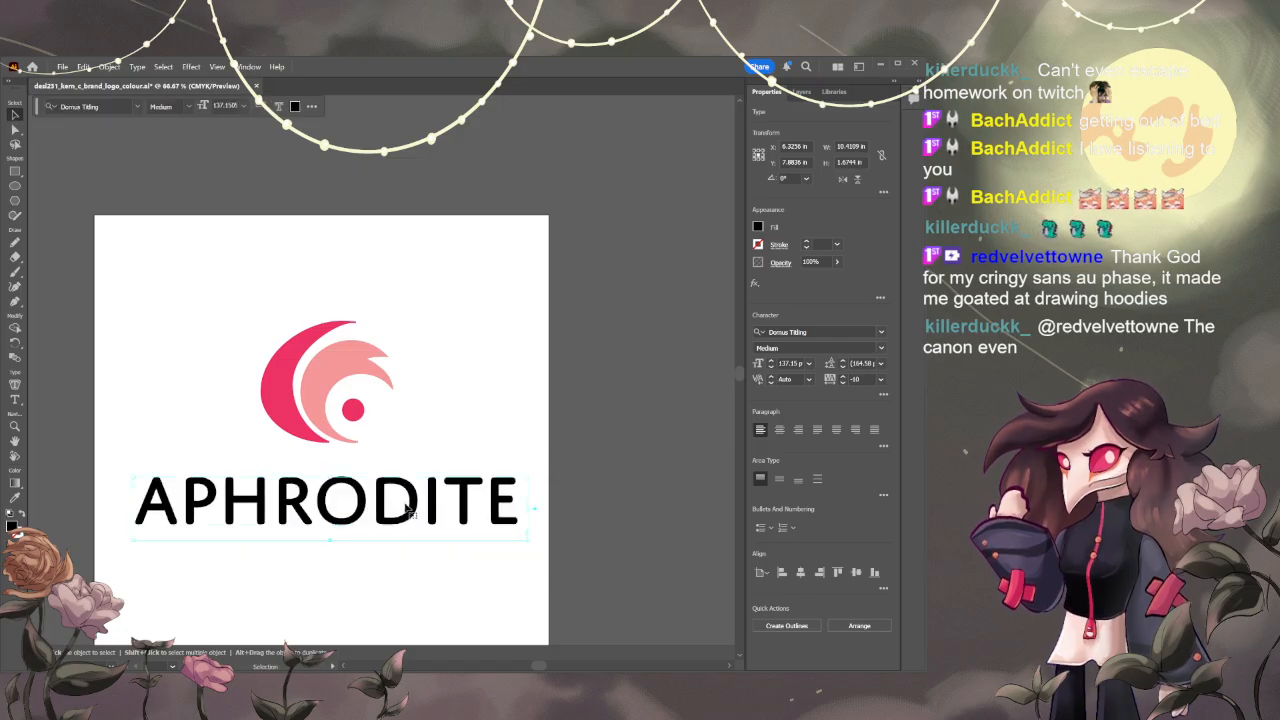
click(535, 500)
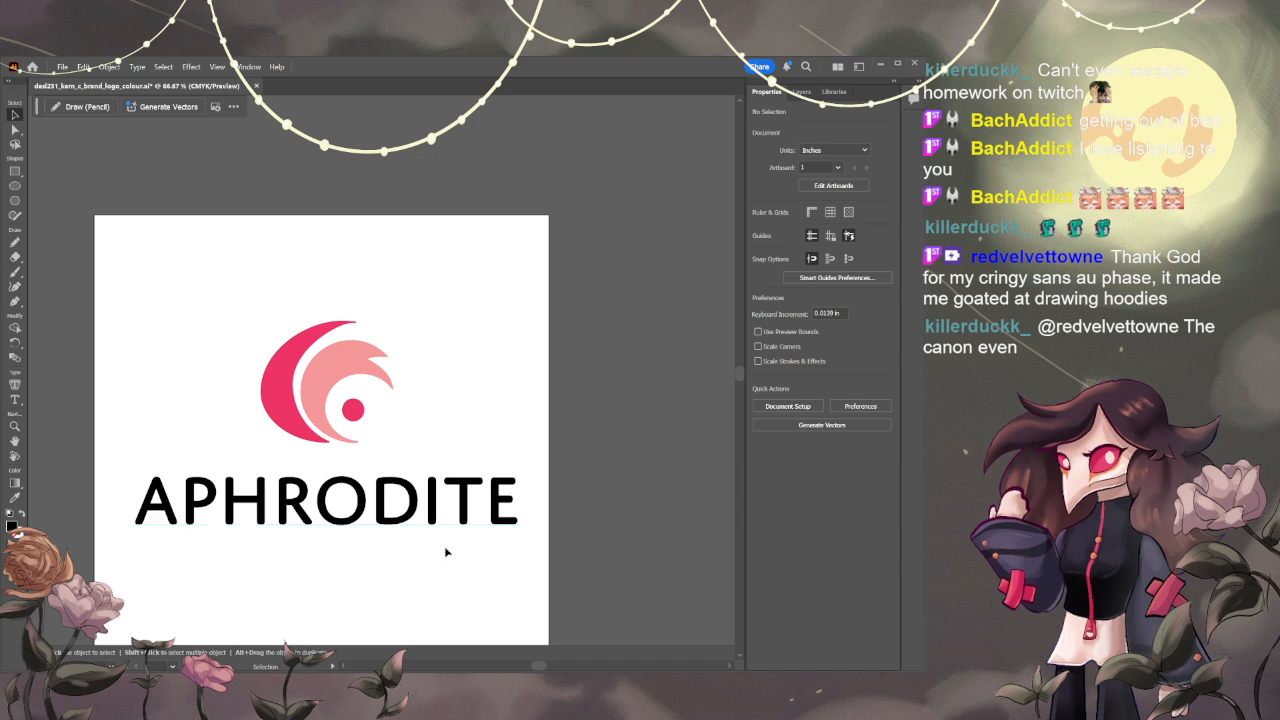
- Select all of the APHRODITE text and widen its tracking to -1
click(520, 513)
triple_click(522, 510)
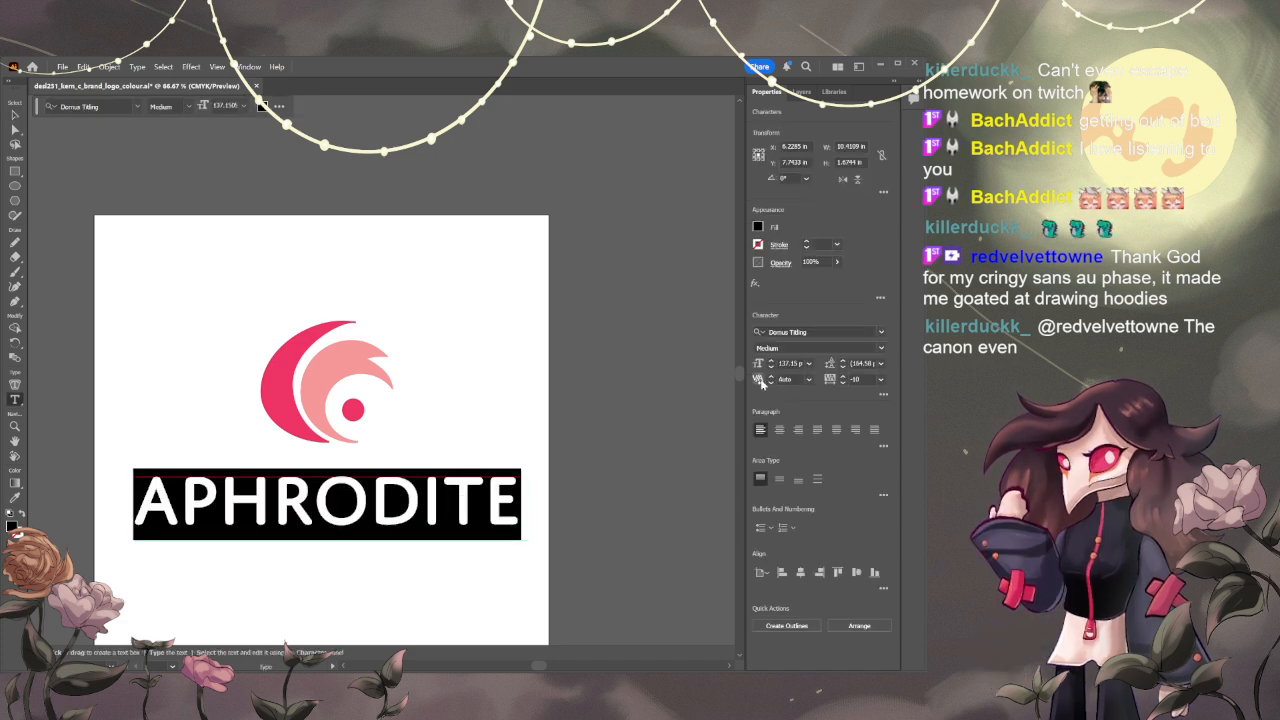
click(843, 377)
click(843, 377)
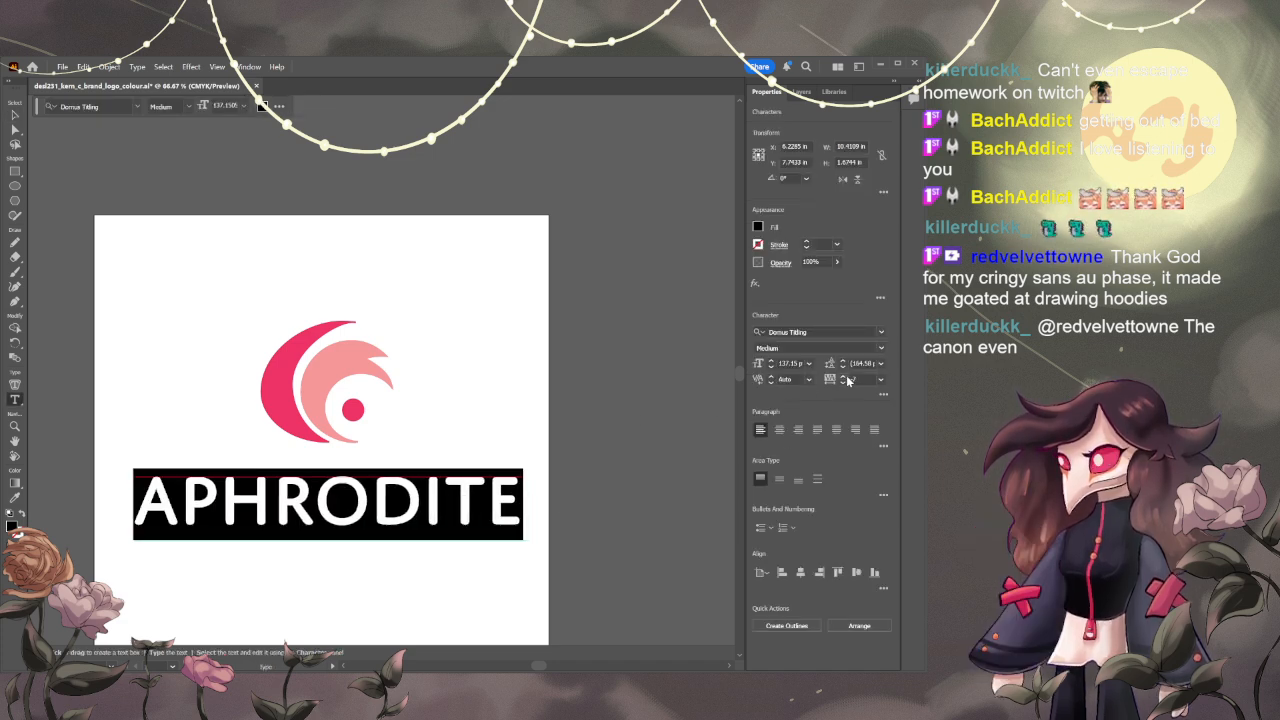
click(843, 377)
click(843, 377)
click(847, 377)
click(16, 115)
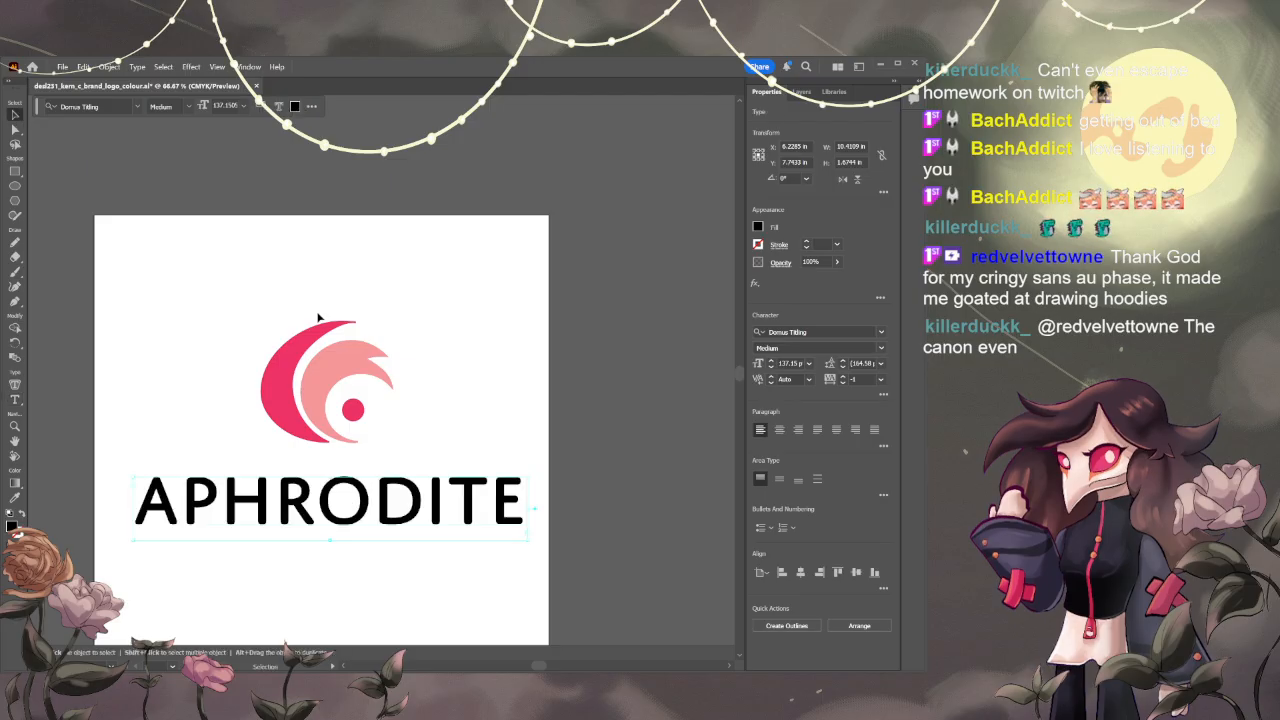
- Move the APHRODITE wordmark slightly left and down so it sits centred beneath the emblem, and deselect it
click(320, 315)
drag(387, 509, 390, 522)
click(434, 389)
click(391, 440)
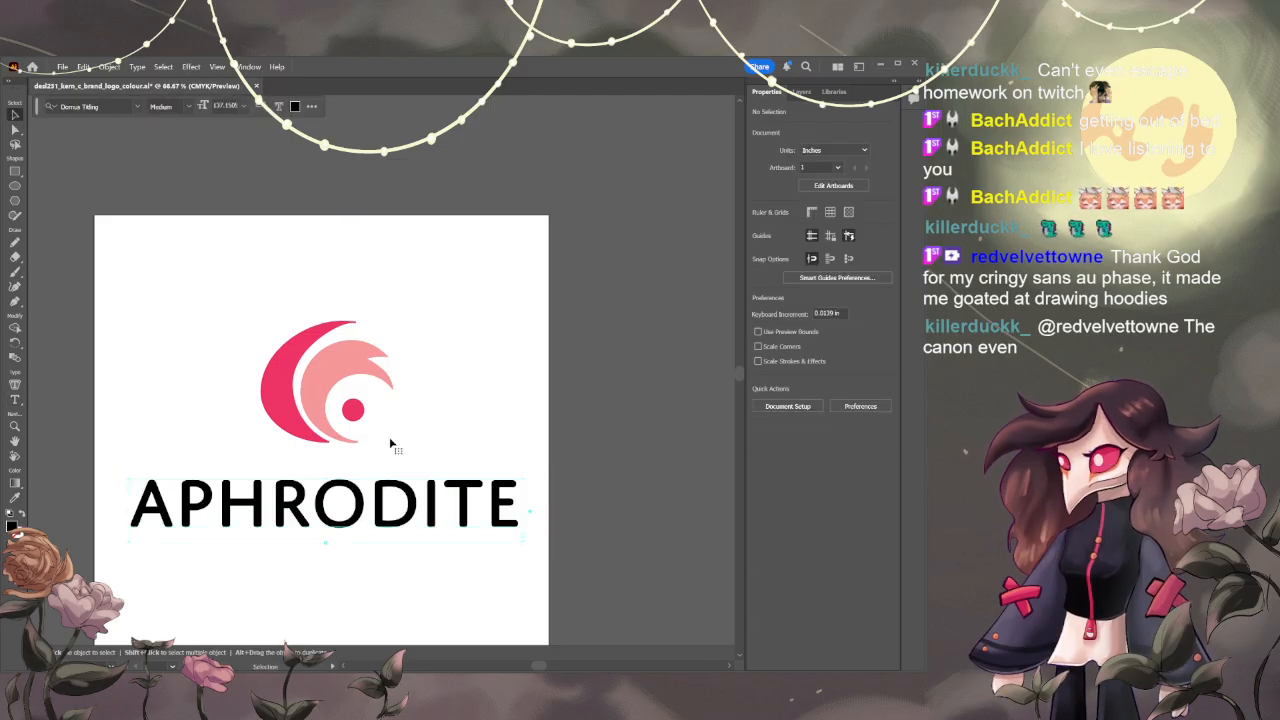
- In Layer 6, lock the upper Aphrodite text, keep it visible with the lower copy hidden, and unlock the emblem's paths and ellipse
click(802, 91)
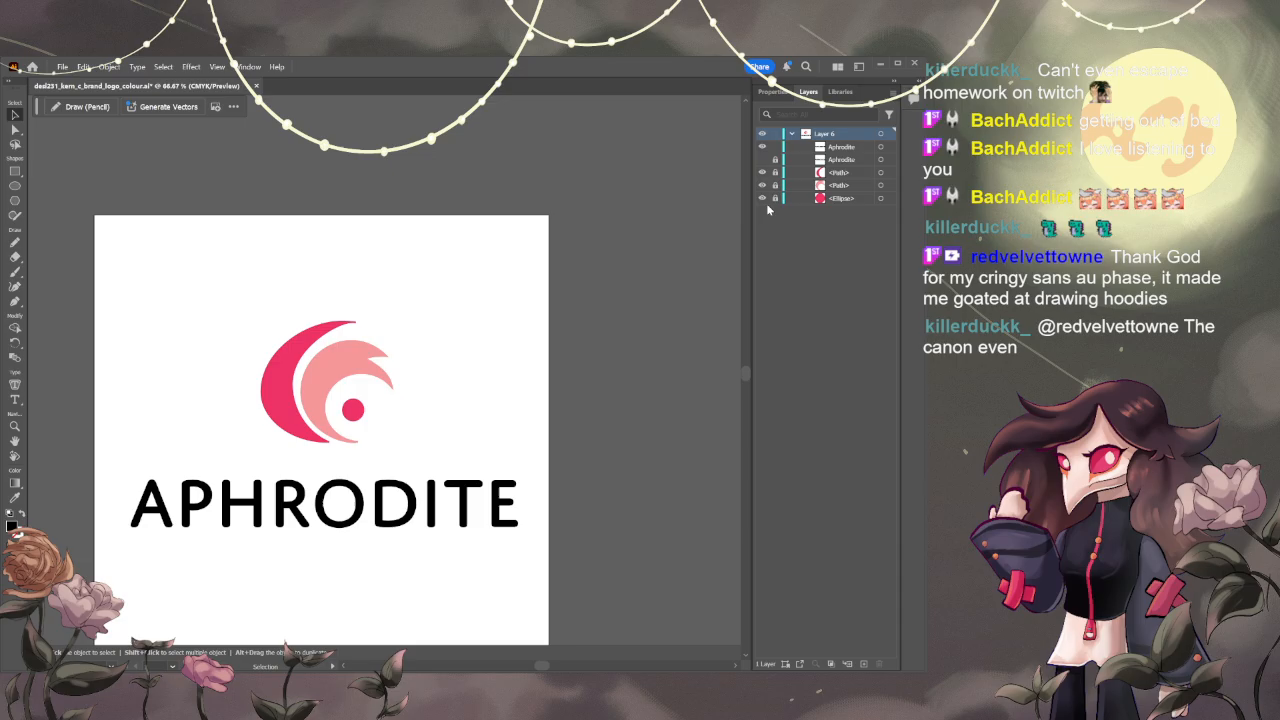
click(764, 147)
click(764, 147)
click(764, 147)
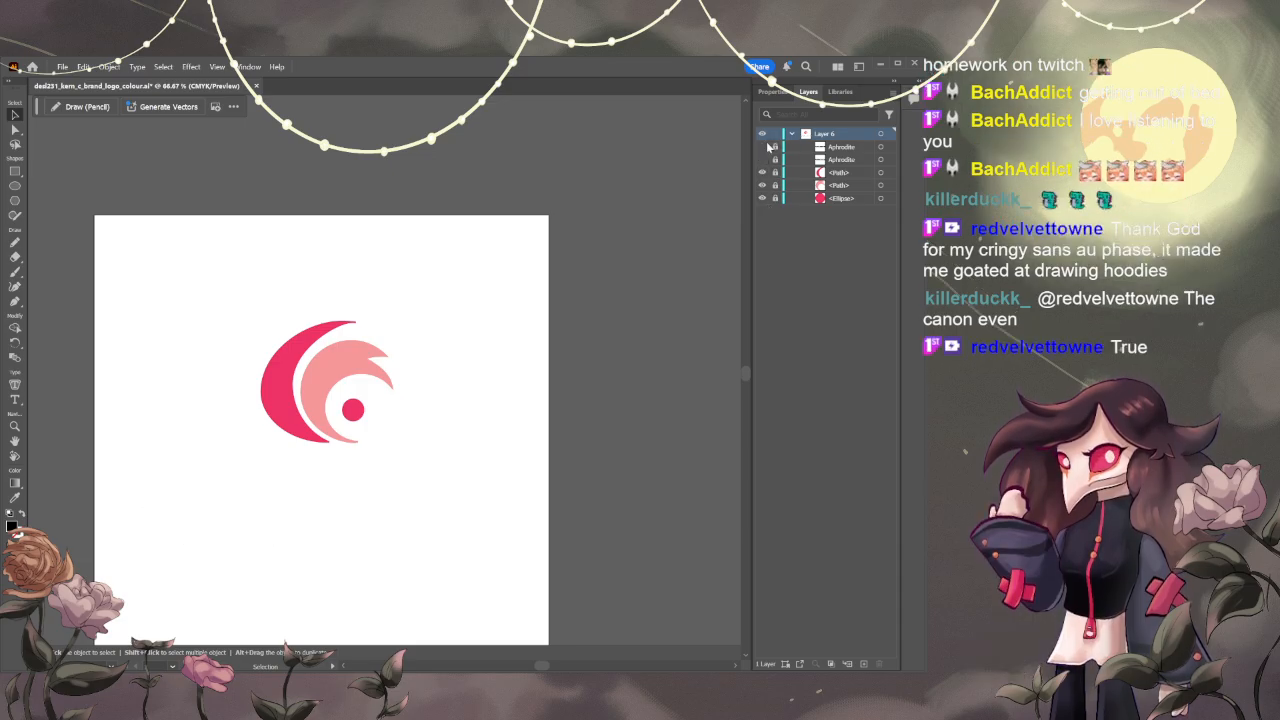
click(764, 147)
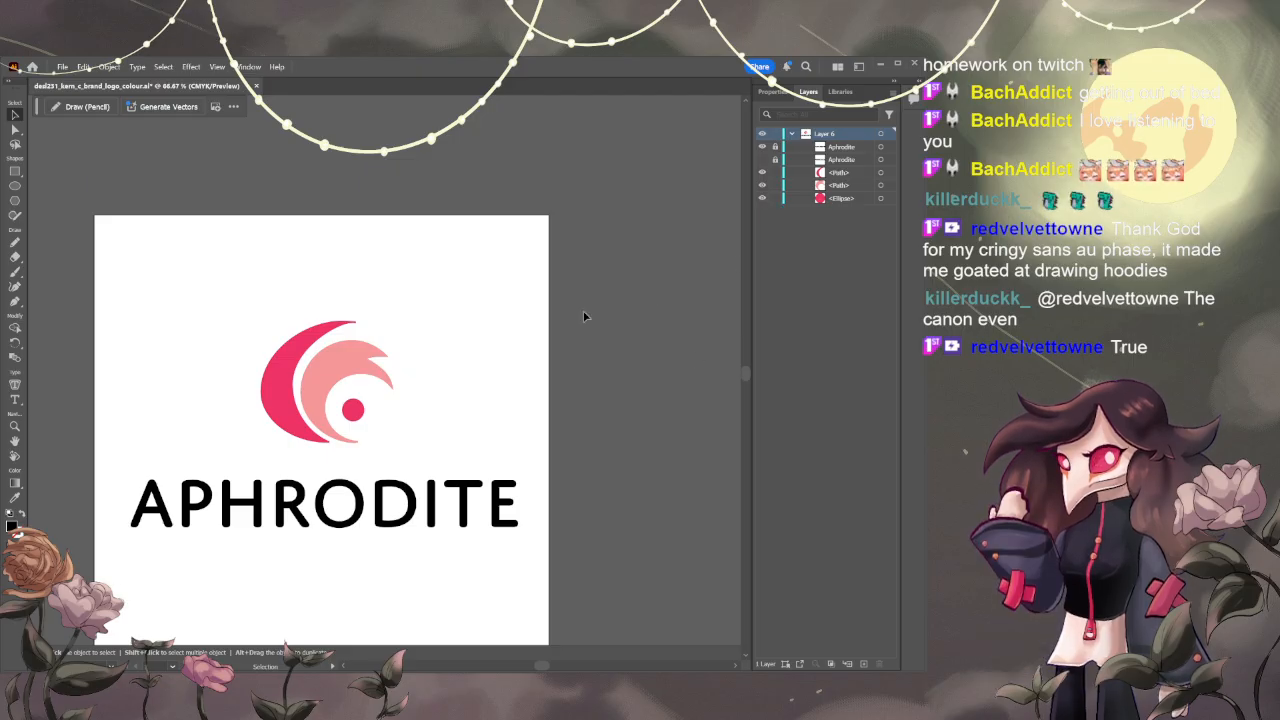
scroll(362, 408, up, 1)
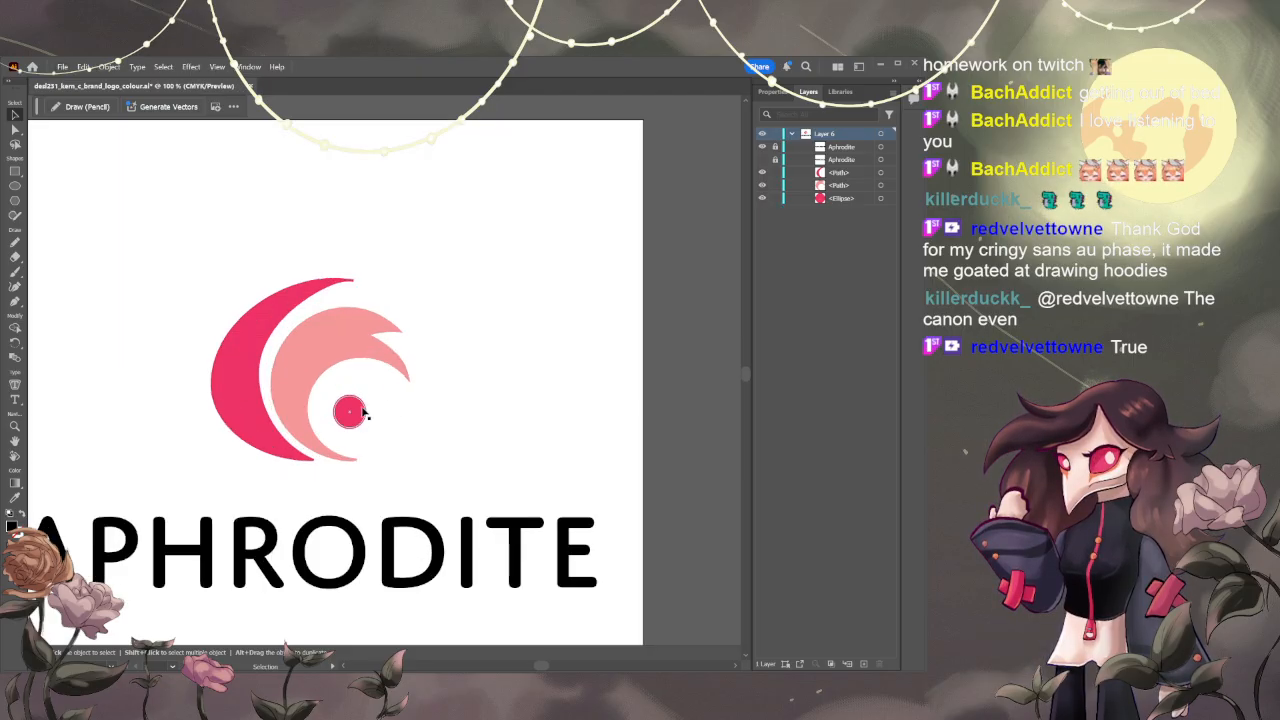
- Examine the emblem's crescent, pink swirl and dot up close and from farther out to judge their proportions and spacing
key(space)
drag(444, 382, 554, 486)
scroll(460, 466, up, 2)
scroll(537, 462, up, 1)
scroll(543, 500, down, 3)
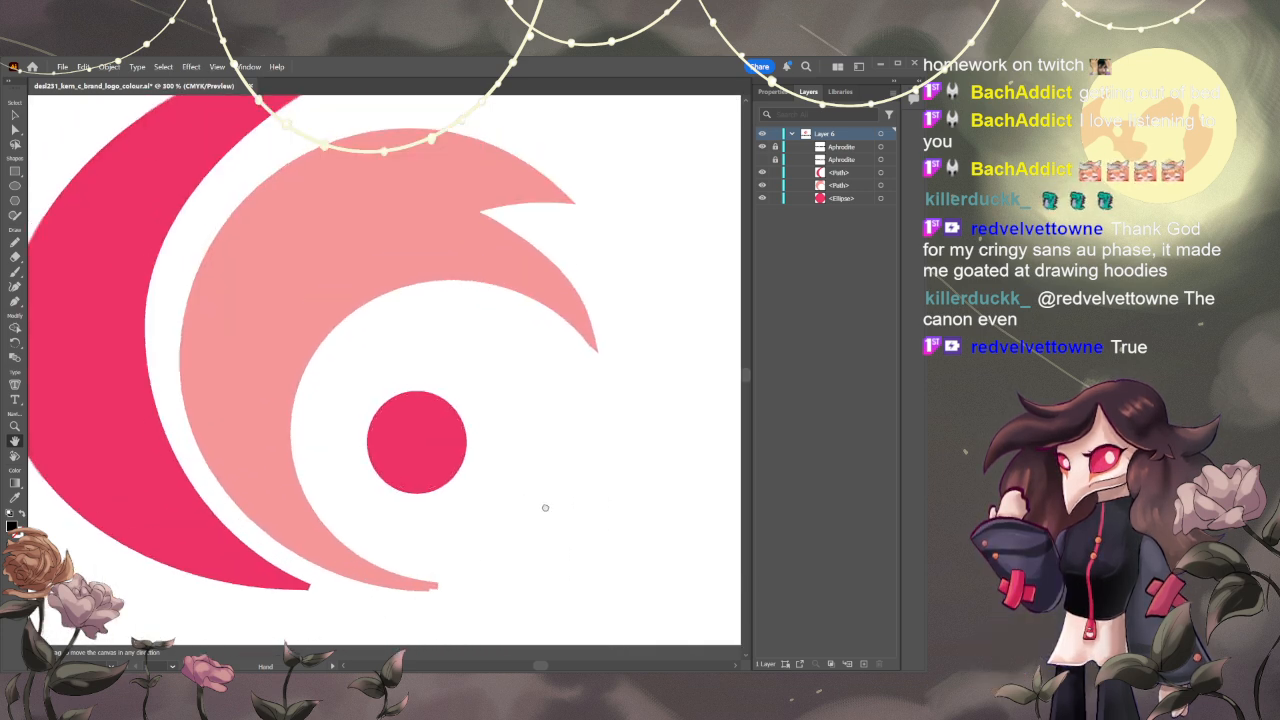
scroll(546, 491, down, 1)
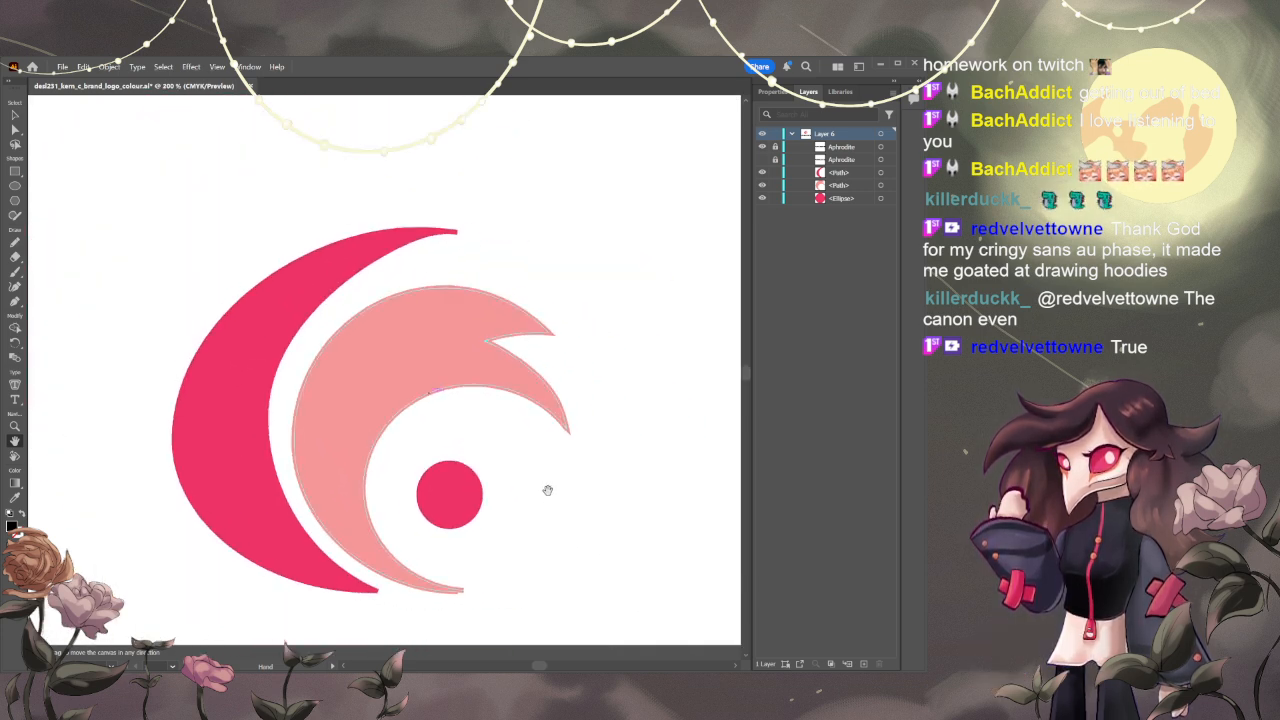
scroll(560, 477, up, 2)
scroll(596, 447, down, 1)
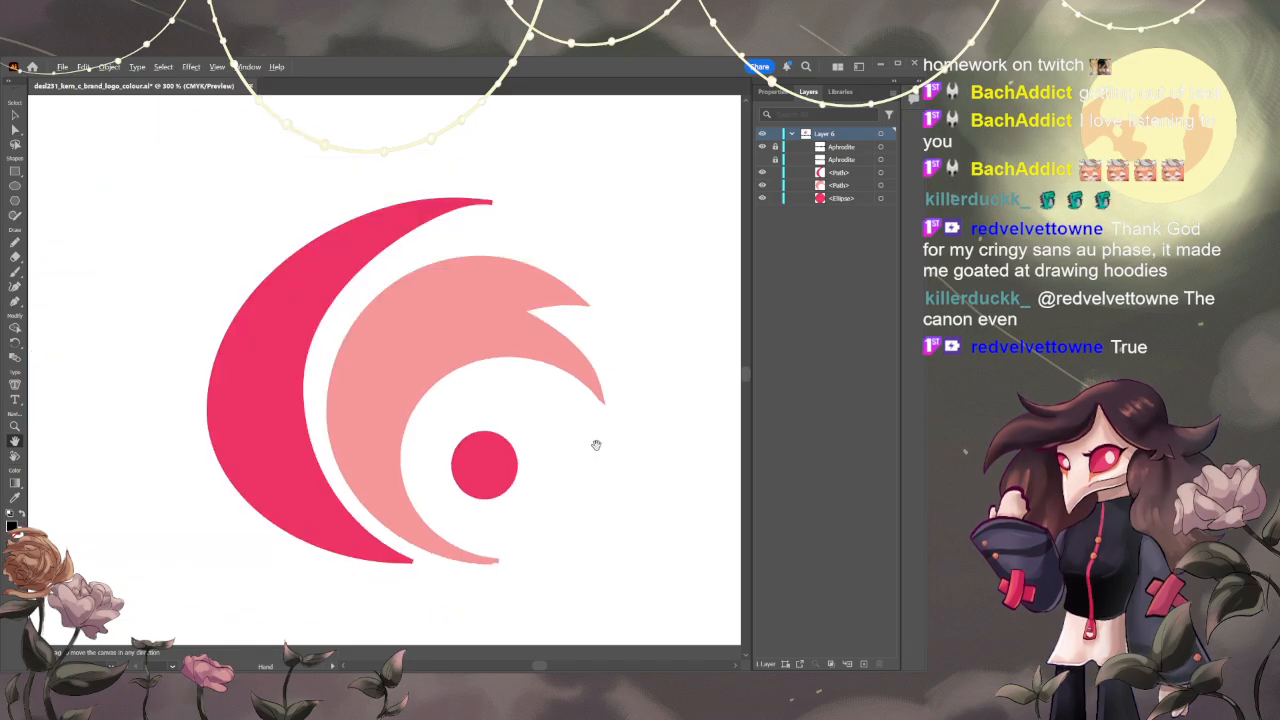
scroll(596, 445, up, 4)
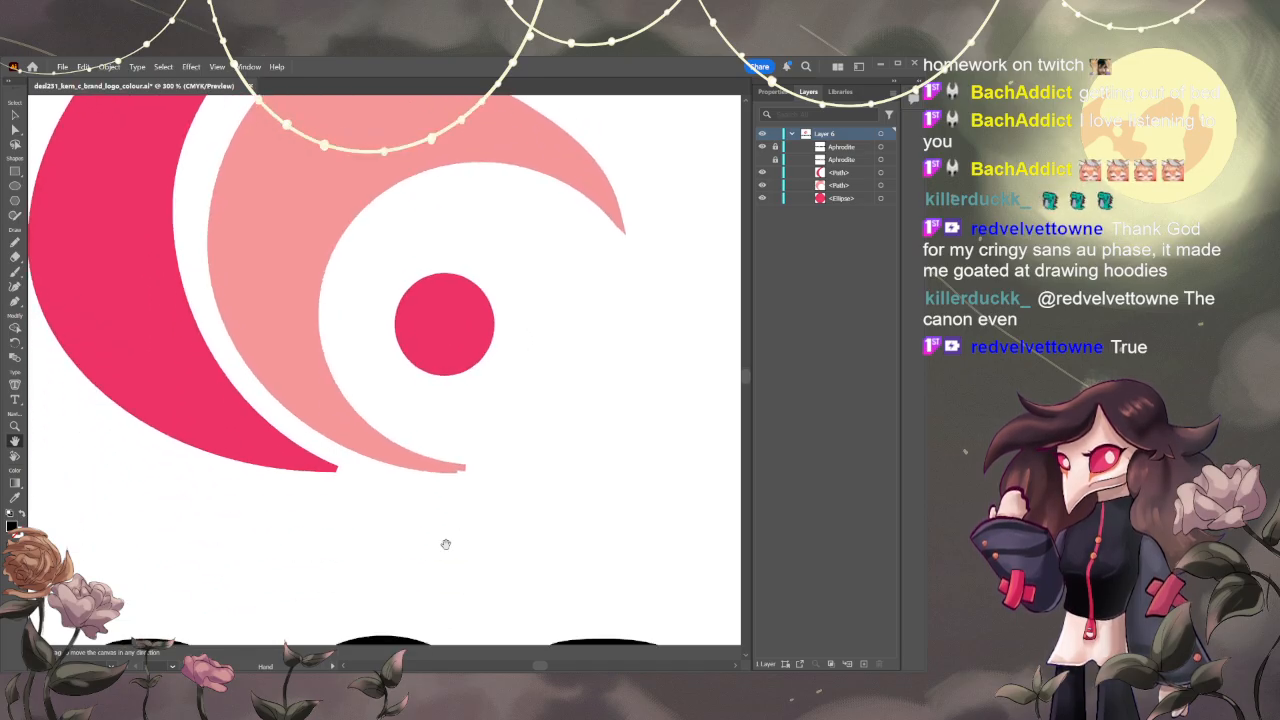
scroll(503, 509, down, 4)
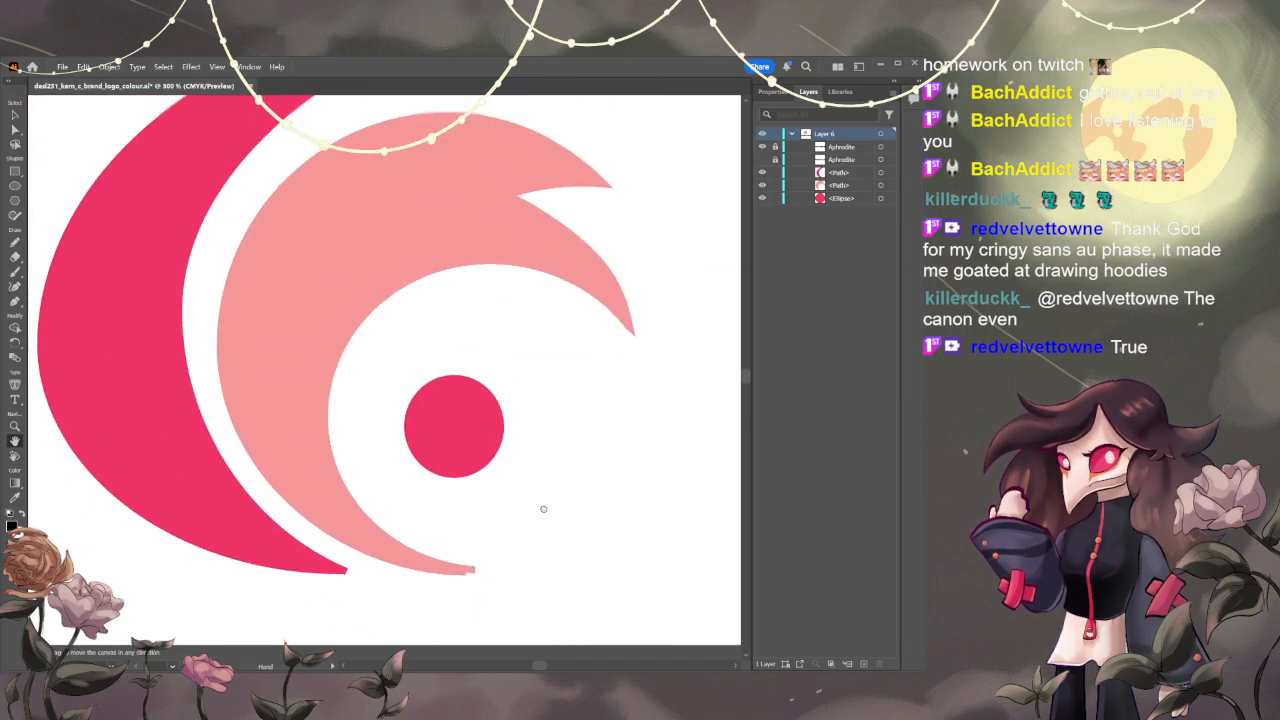
drag(600, 461, 558, 461)
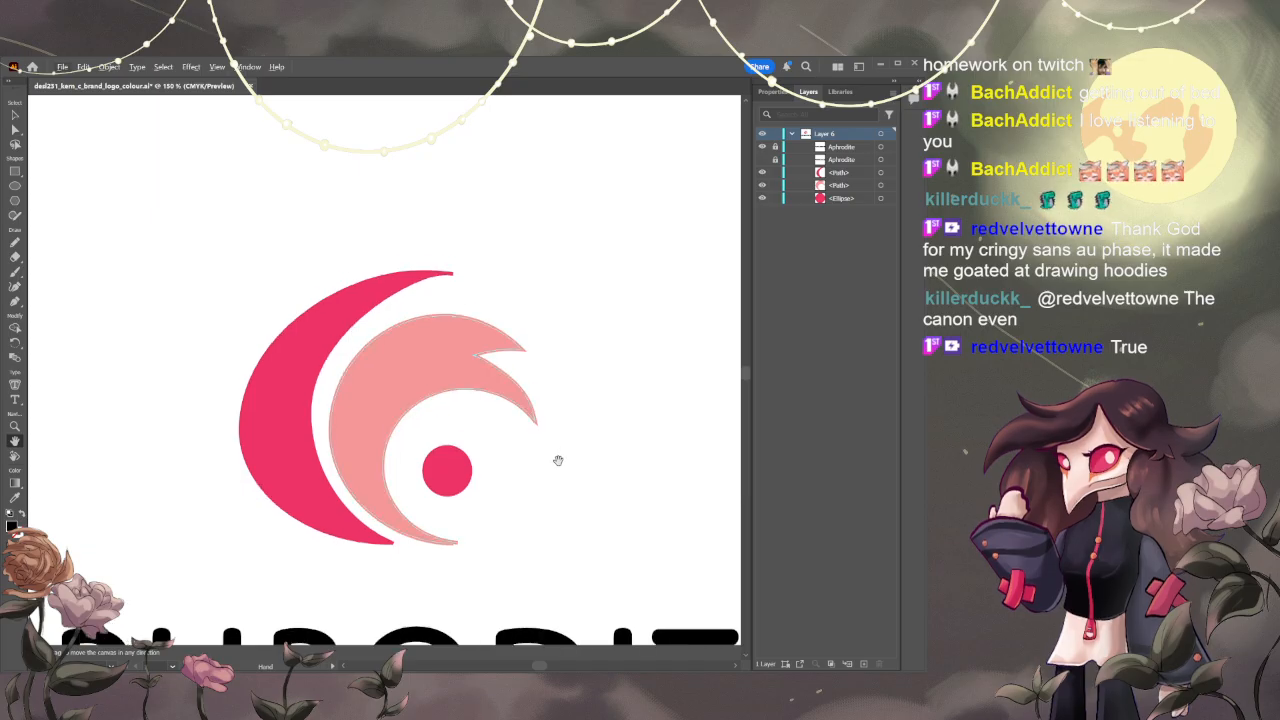
scroll(506, 477, up, 1)
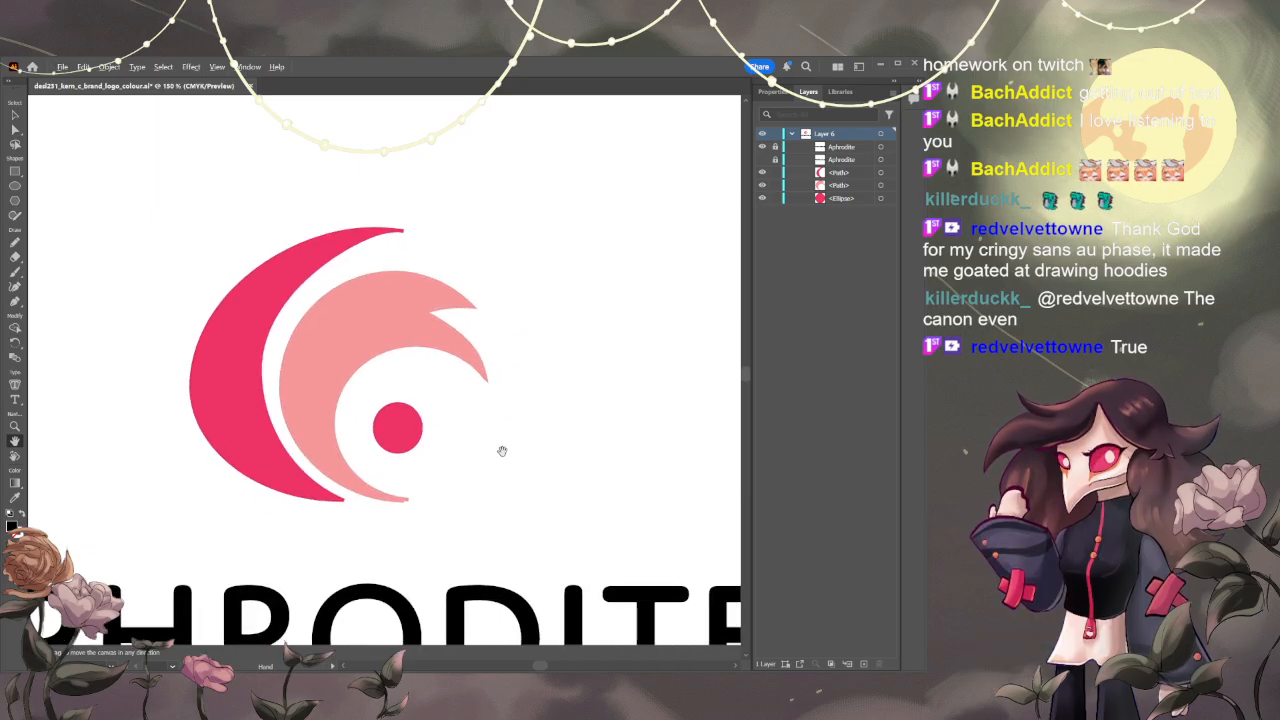
- Move the red dot slightly right and up within the pink swirl, and deselect it
drag(480, 447, 540, 454)
key(v)
click(457, 434)
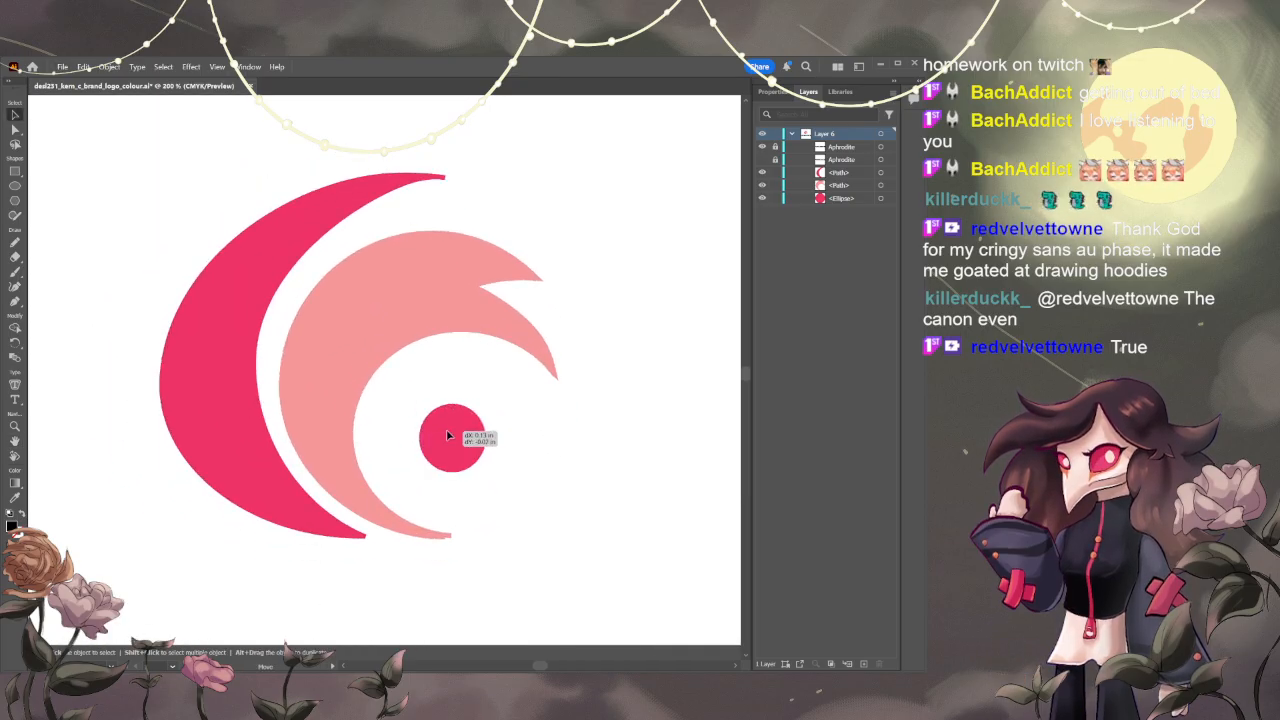
click(640, 480)
drag(453, 430, 464, 435)
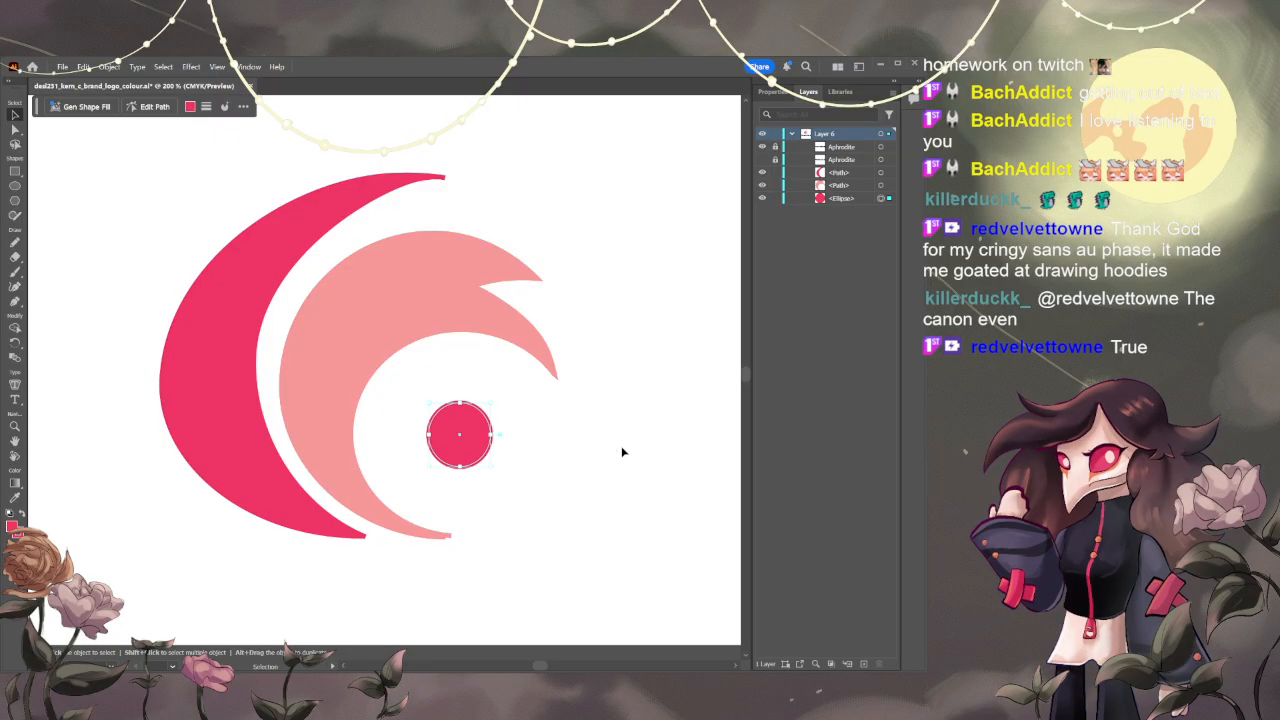
click(625, 452)
- Review the emblem and the APHRODITE wordmark together across the whole artboard to judge the overall balance
scroll(474, 459, down, 2)
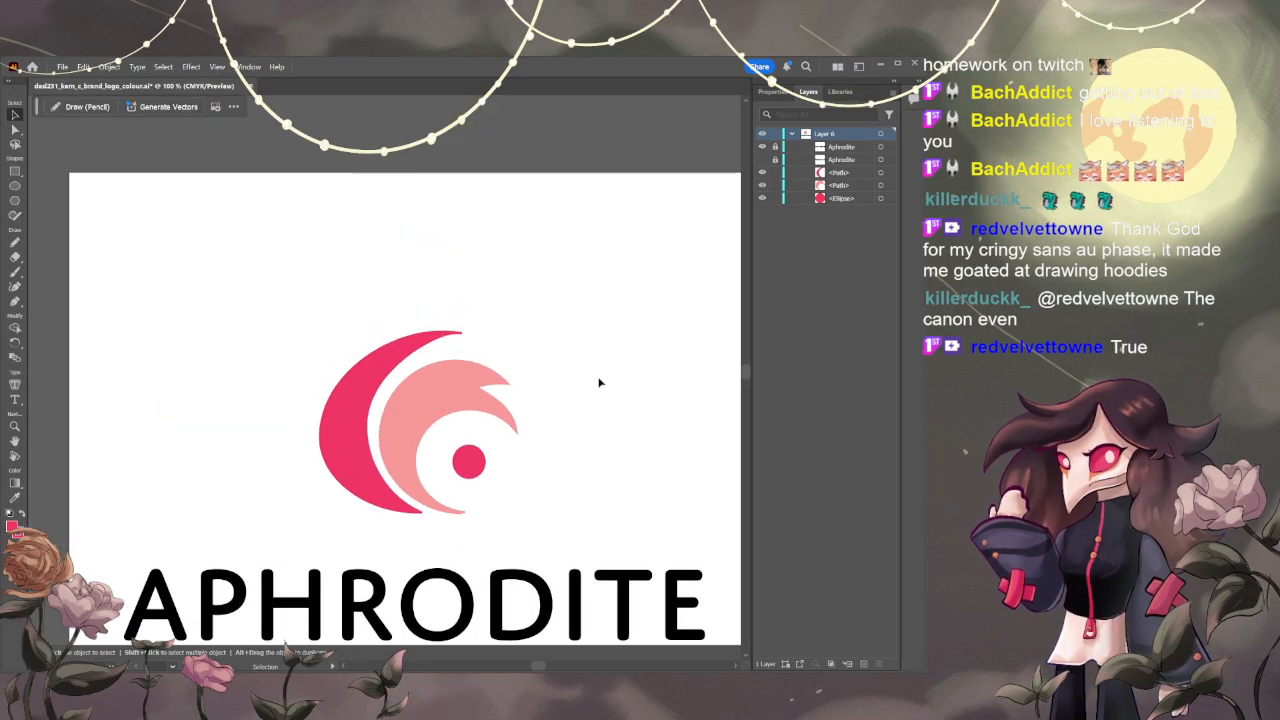
key(h)
drag(574, 351, 544, 301)
scroll(548, 290, down, 2)
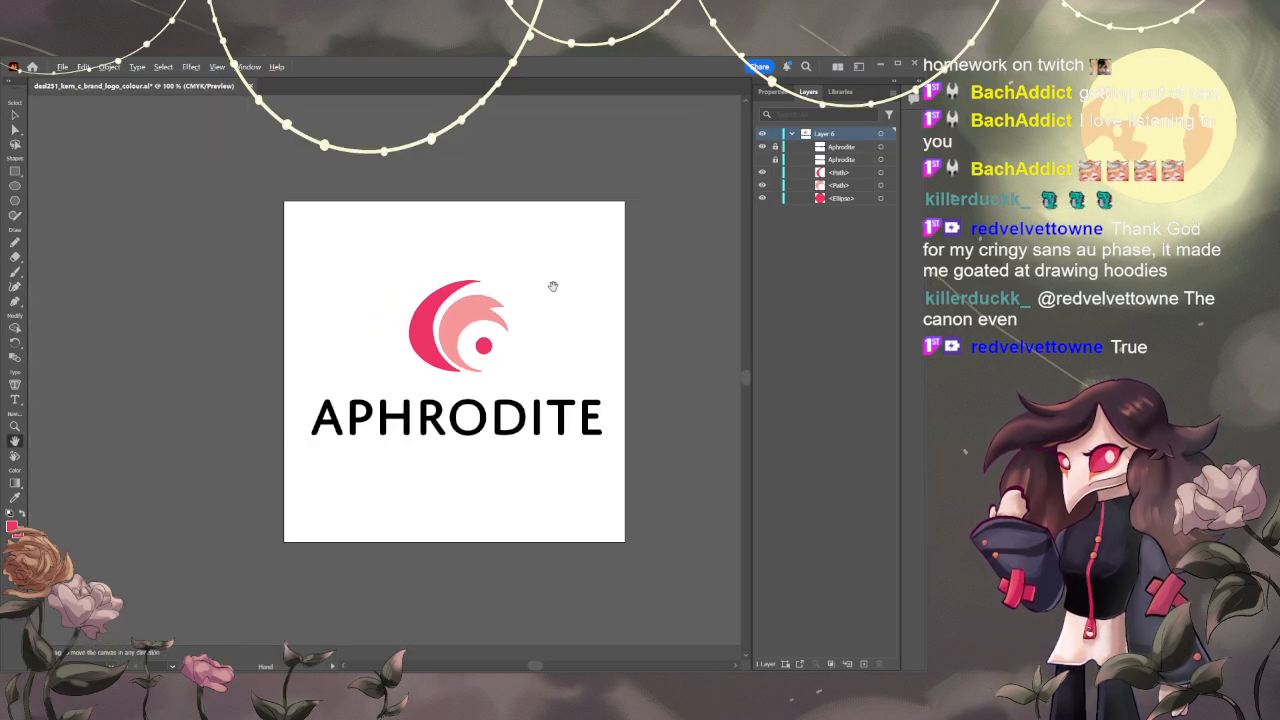
scroll(537, 329, up, 2)
scroll(560, 360, down, 2)
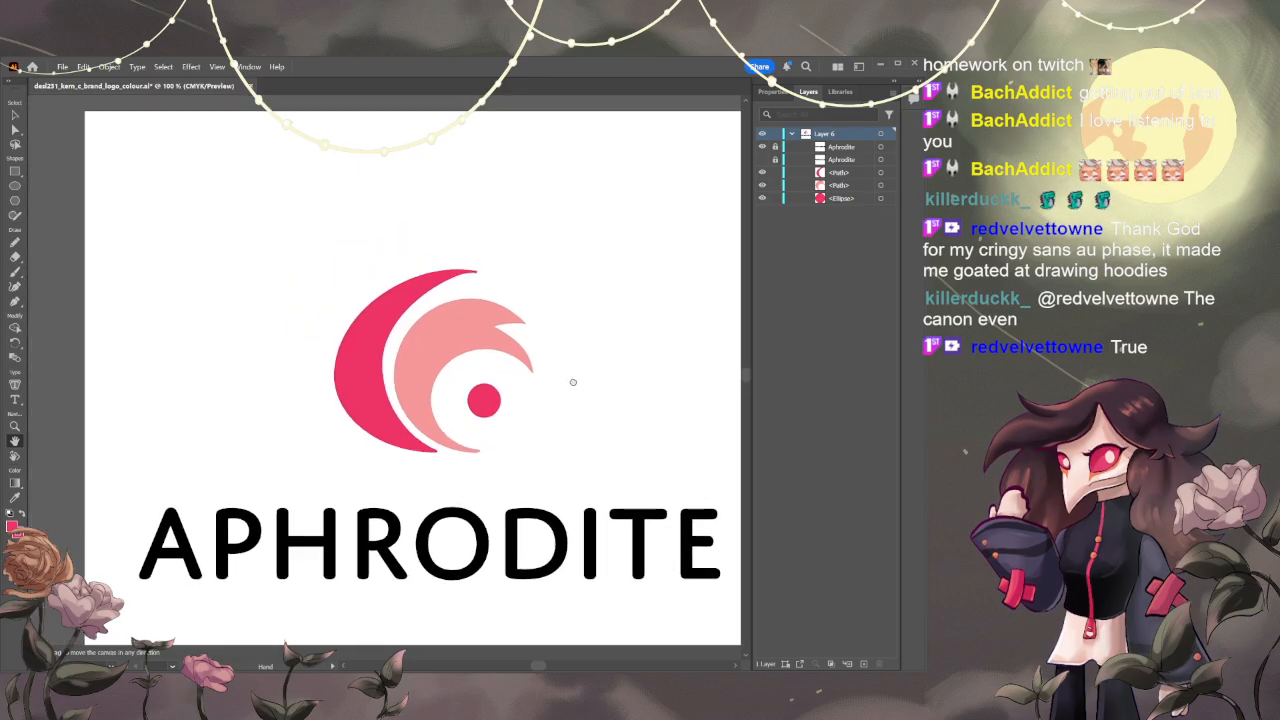
scroll(551, 371, up, 2)
key(v)
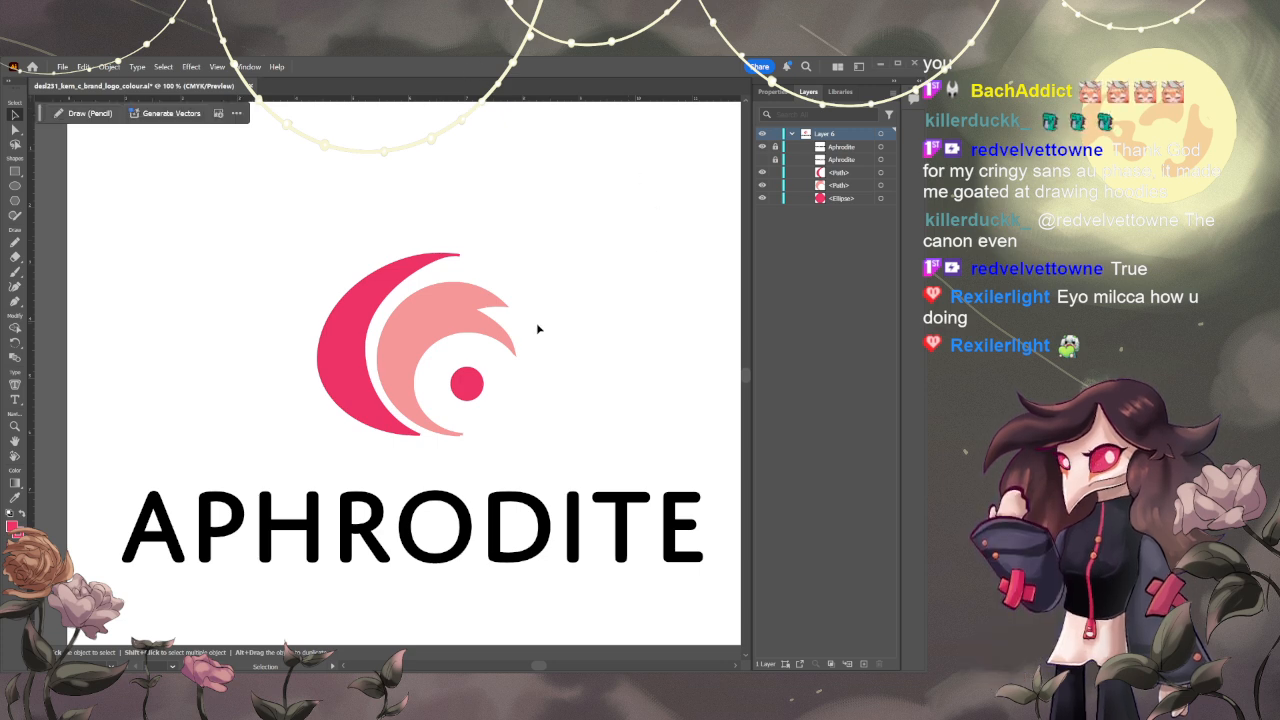
- Centre the dot on a new vertical guide at the crescent's upper tip, and place a horizontal guide through the dot's centre
scroll(537, 329, up, 2)
key(space)
drag(497, 335, 529, 311)
scroll(530, 305, down, 1)
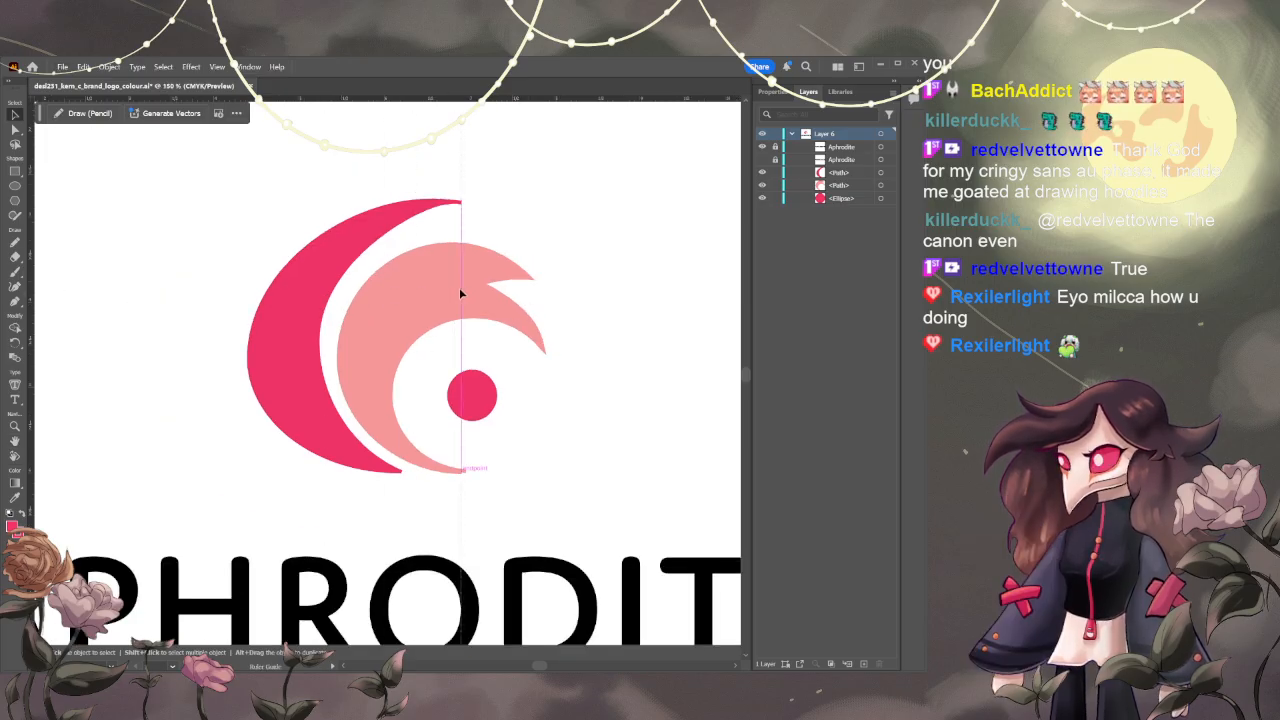
drag(477, 393, 467, 392)
click(452, 481)
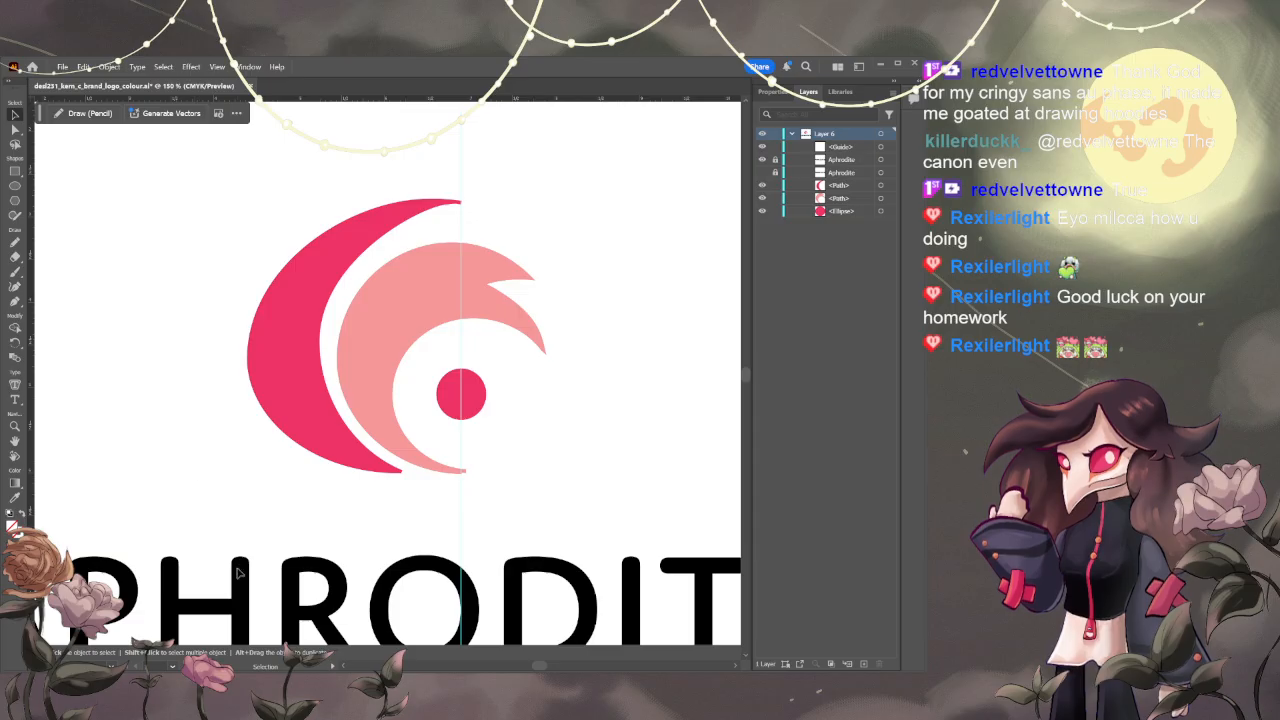
drag(283, 97, 345, 398)
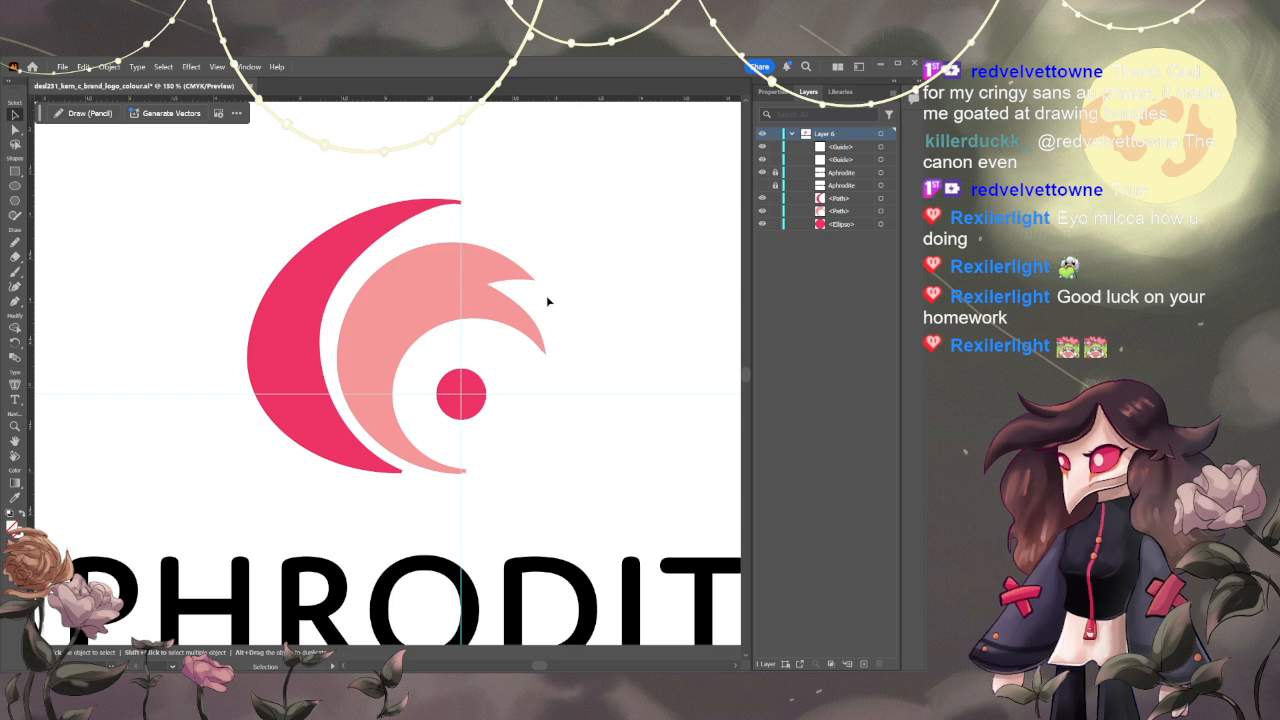
- Select the dot, then create a new layer and place it beneath Layer 6
click(455, 403)
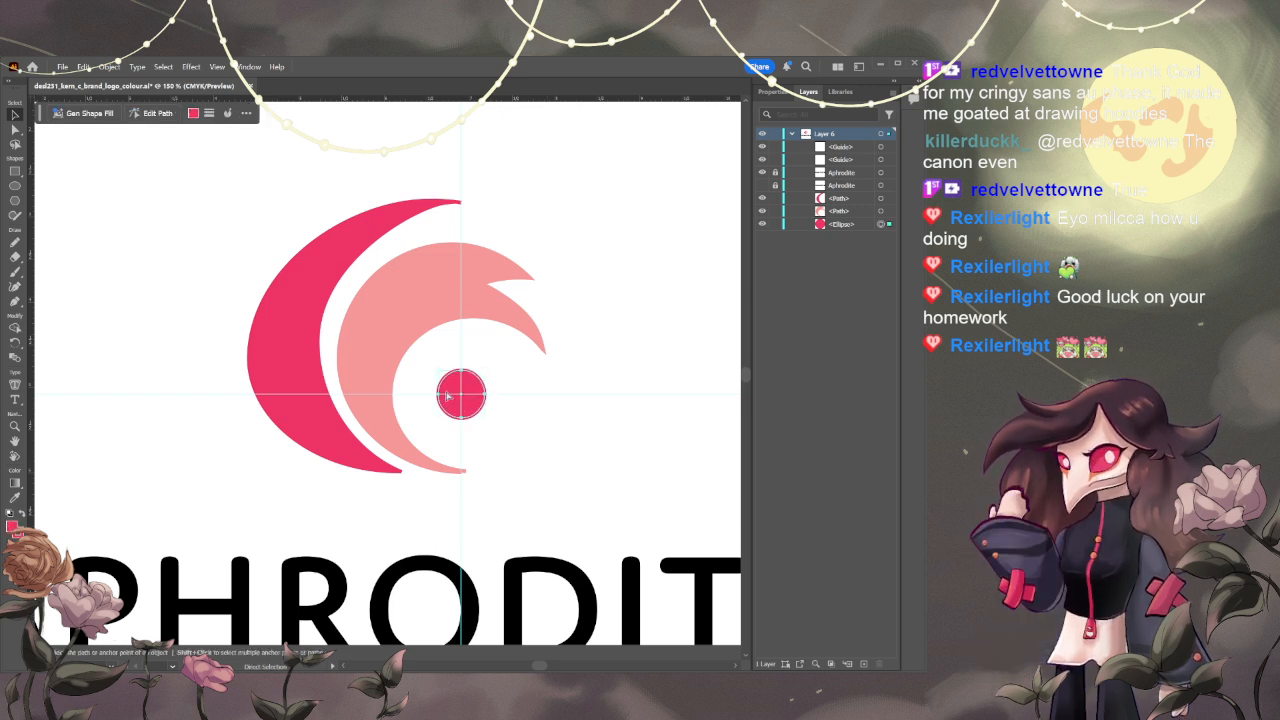
click(838, 198)
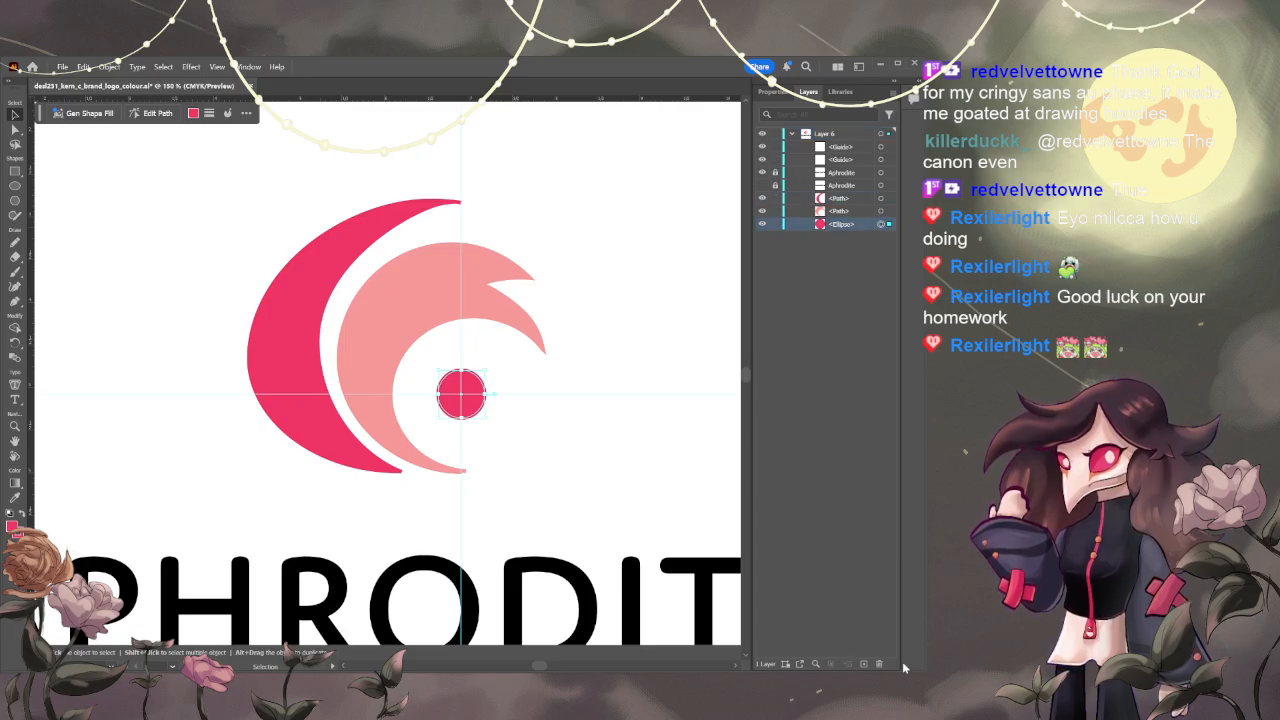
click(863, 664)
drag(825, 134, 846, 245)
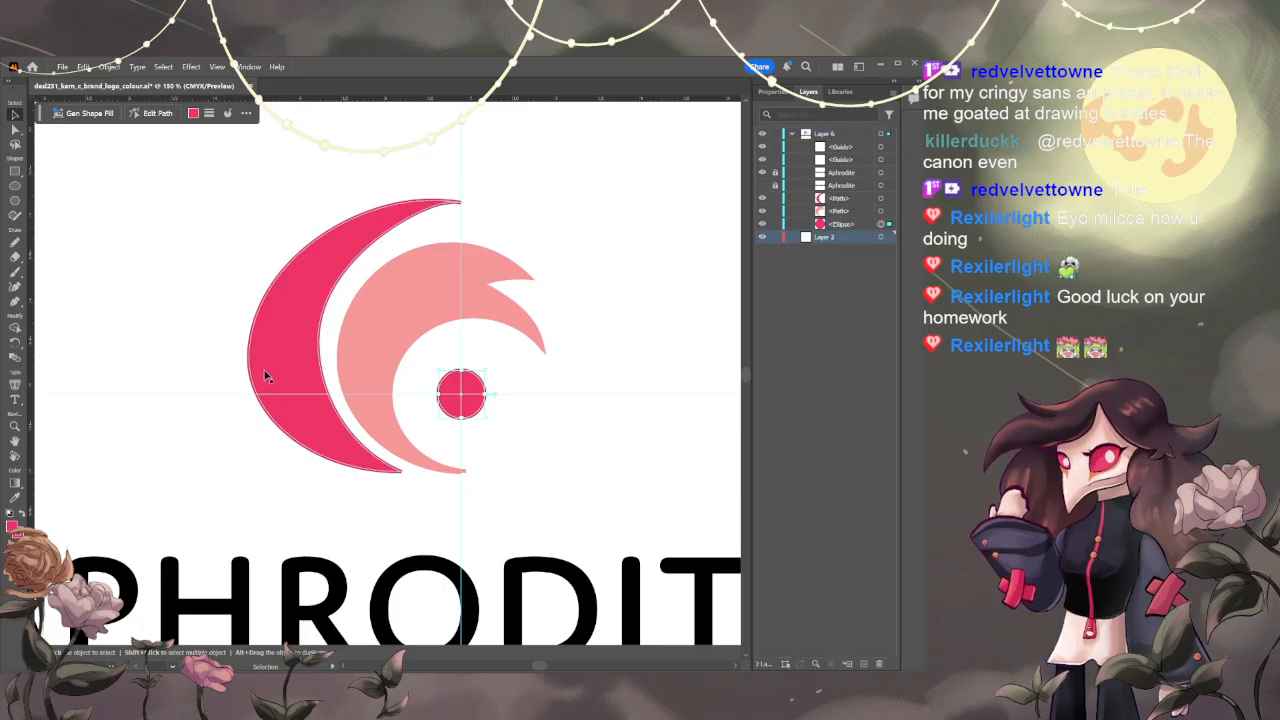
- Paste a copy of the dot into the new layer and move it to the empty area left of the crescent
key(ctrl+c)
key(ctrl+v)
drag(389, 364, 196, 287)
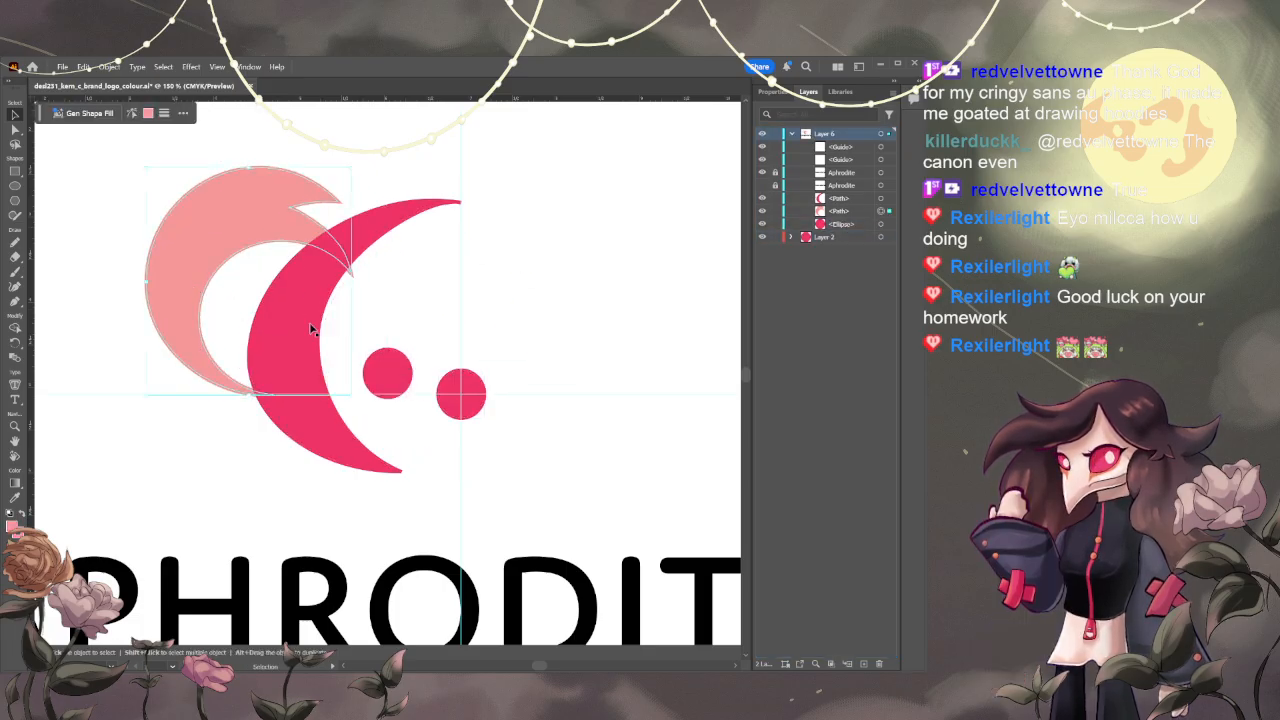
key(ctrl+z)
drag(402, 380, 222, 360)
- Set the copied circle's opacity to 22% and deselect it
click(768, 92)
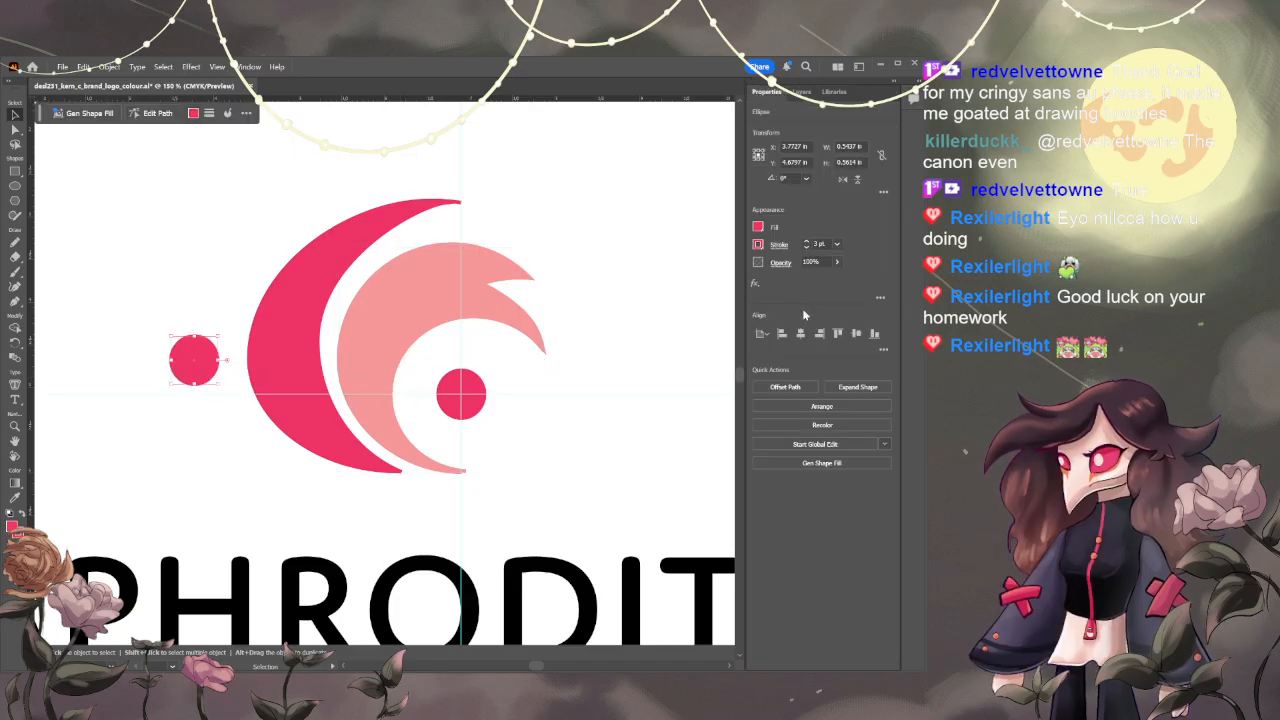
click(837, 262)
drag(836, 275, 798, 274)
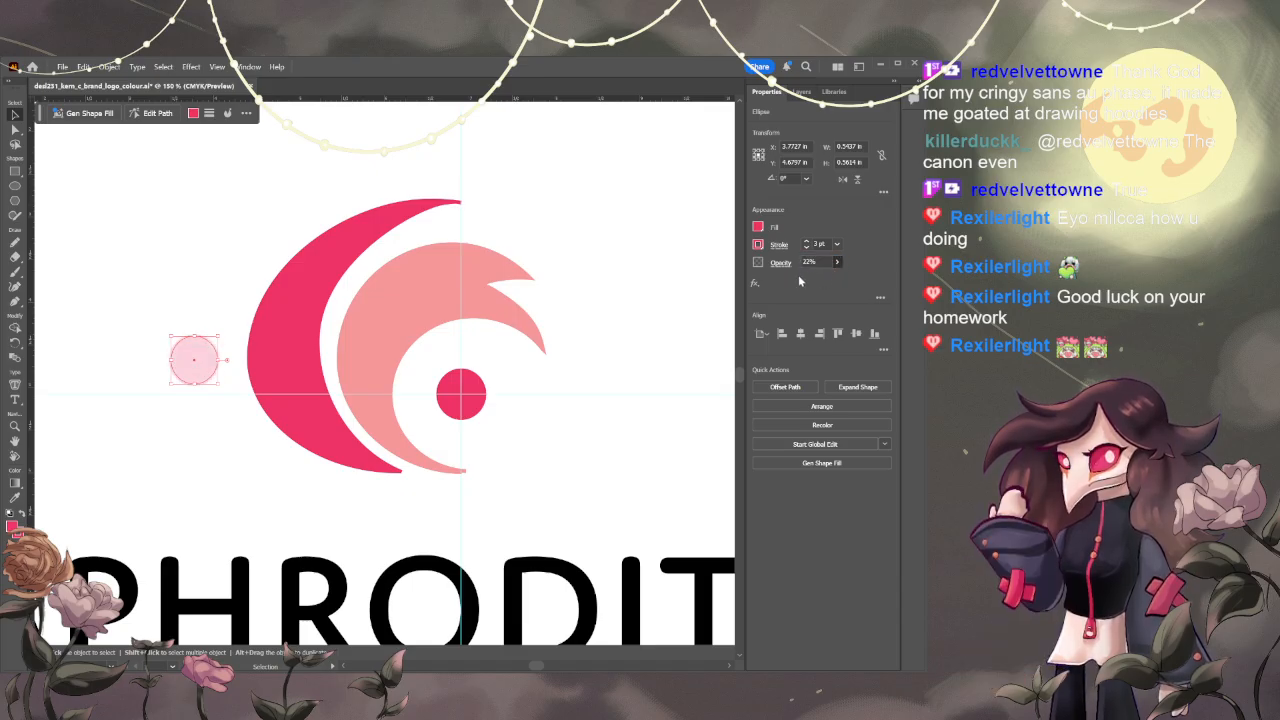
click(604, 335)
- Enlarge the translucent circle to about the emblem's height and position it behind the crescent, swirl and dot
drag(181, 350, 356, 350)
key(ctrl+z)
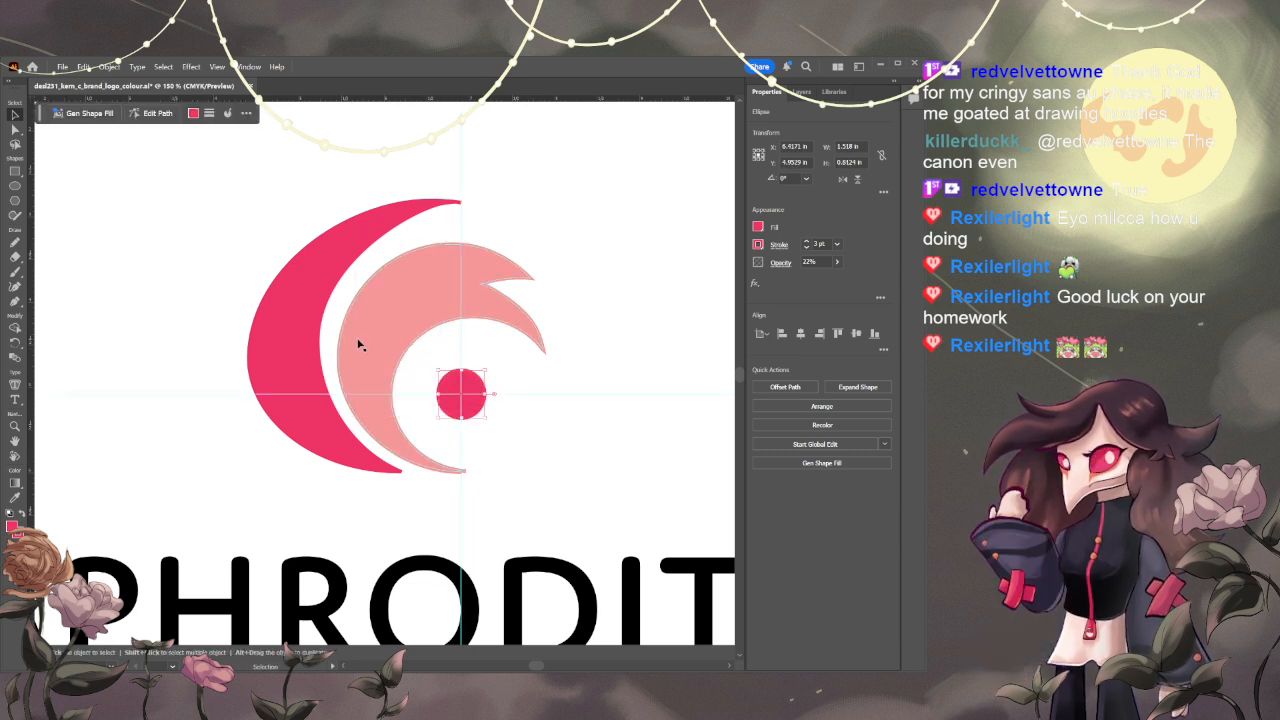
key(v)
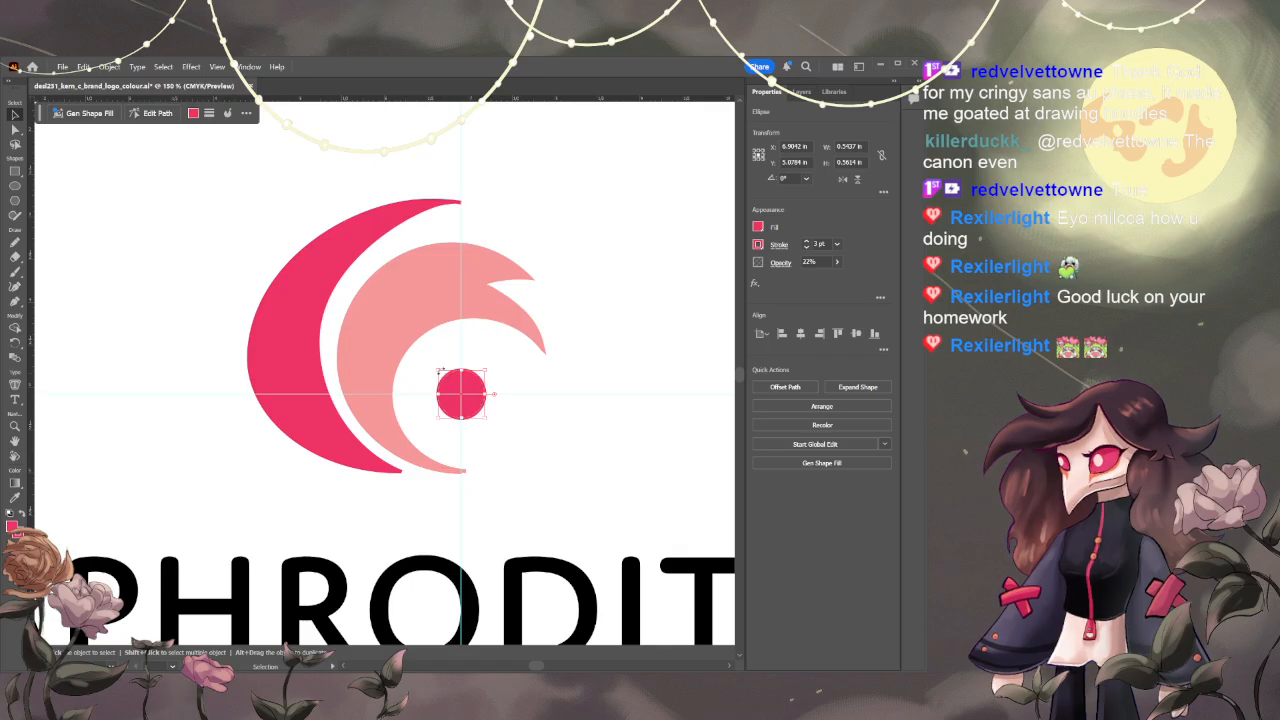
drag(437, 371, 257, 171)
key(ctrl+z)
drag(437, 371, 211, 135)
drag(349, 280, 400, 337)
click(166, 420)
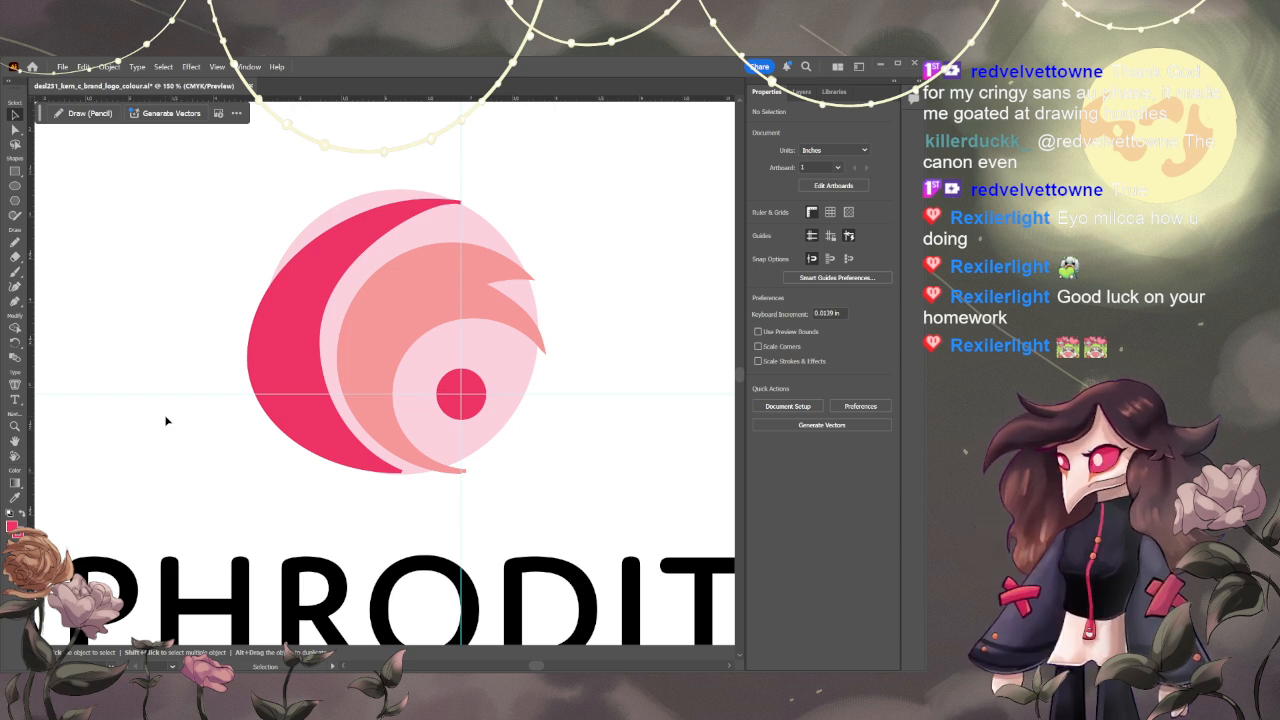
- Lock the emblem's two paths and ellipse in Layer 6, and shift the large translucent circle slightly right and down
click(806, 92)
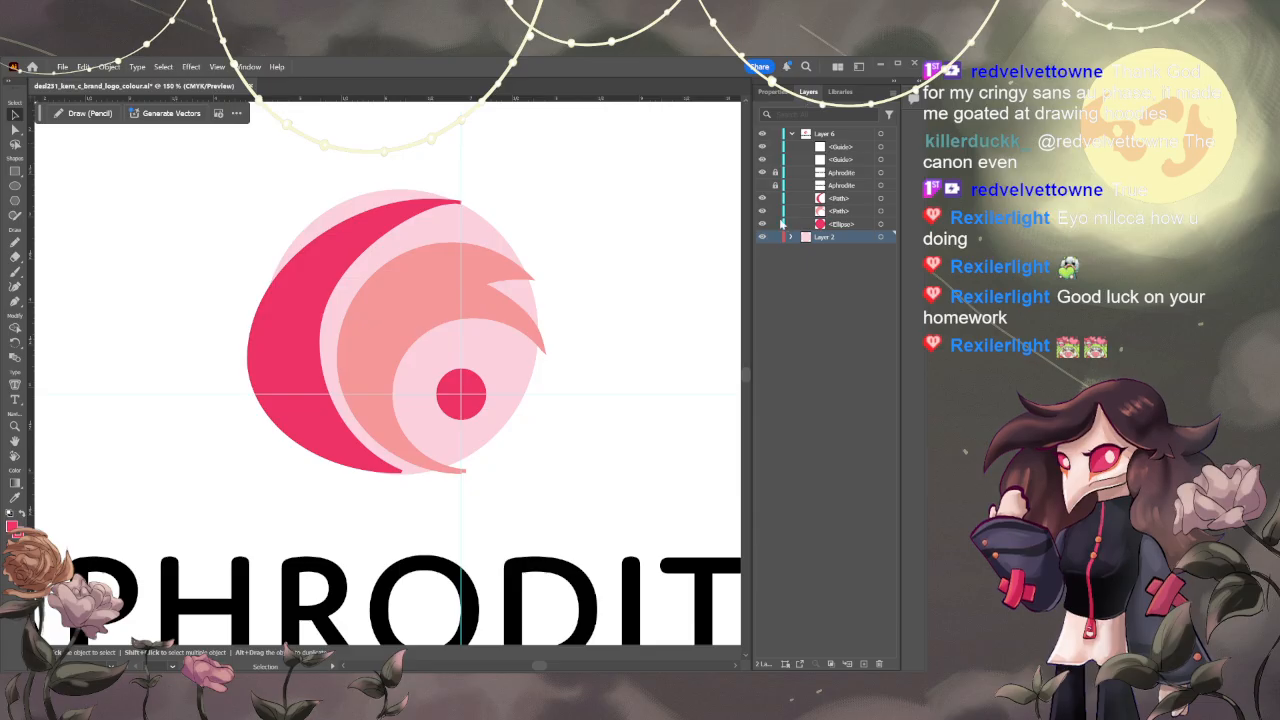
drag(776, 224, 775, 198)
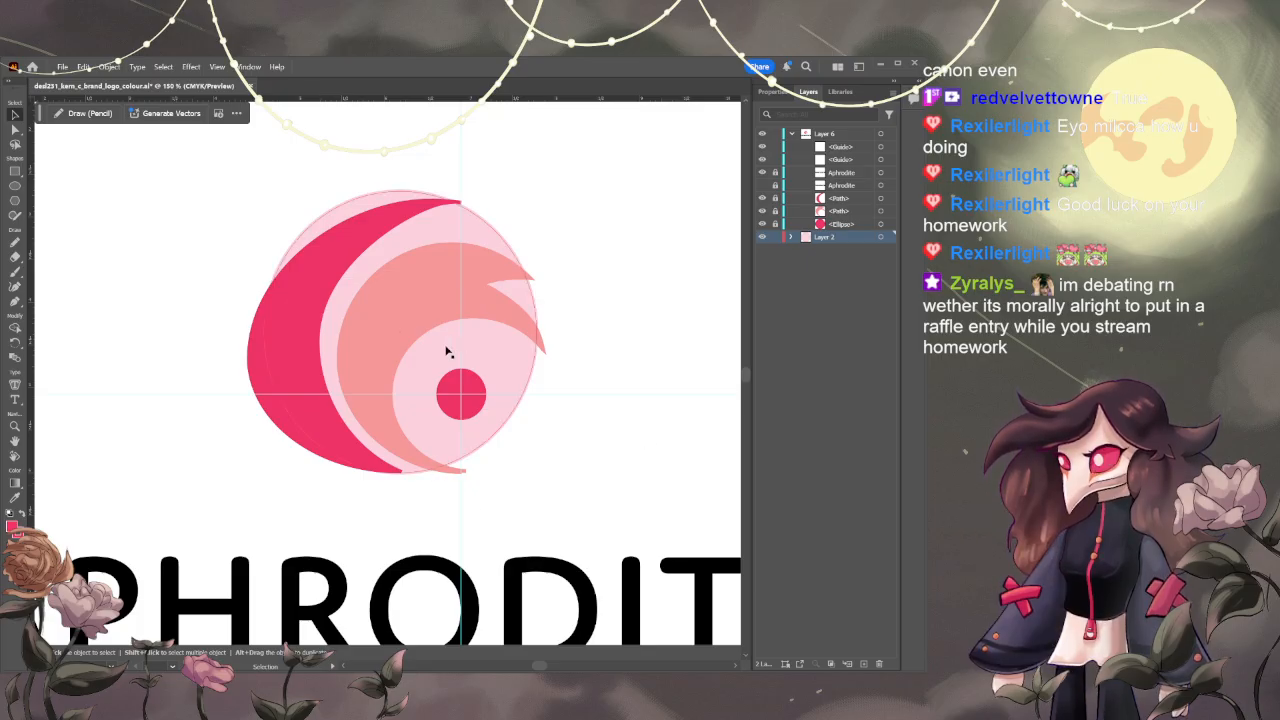
drag(448, 351, 458, 360)
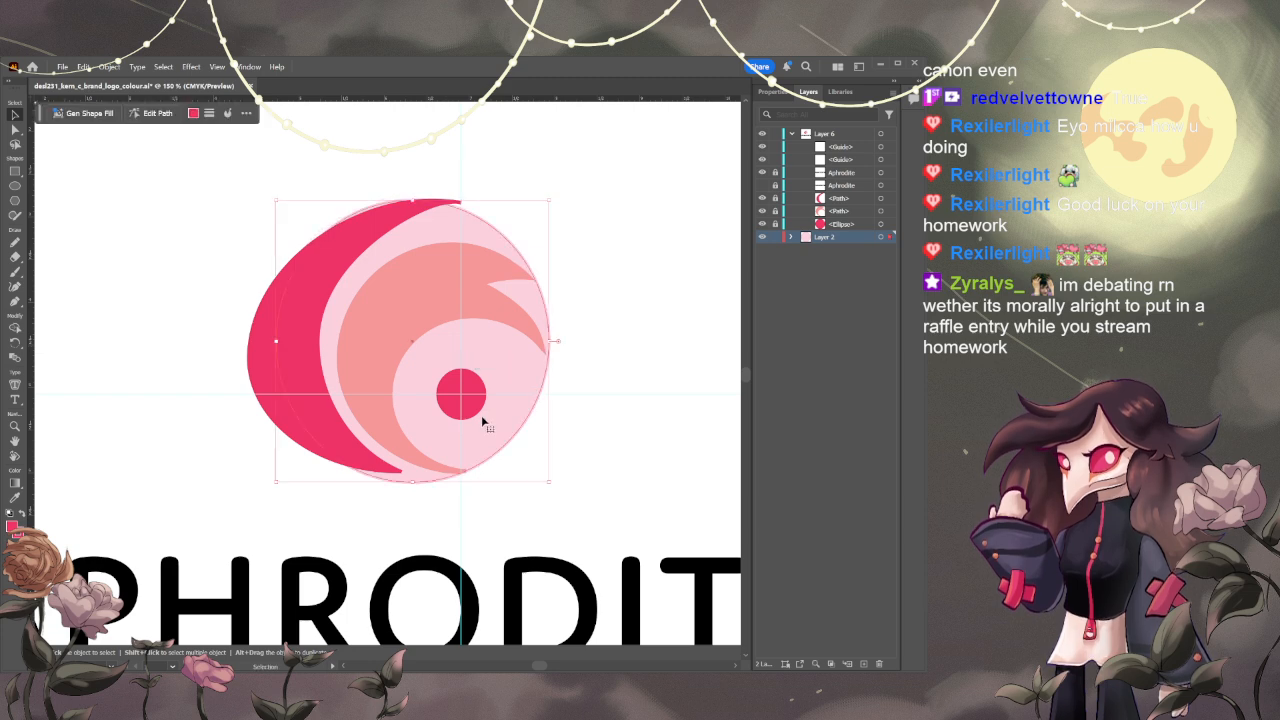
click(561, 280)
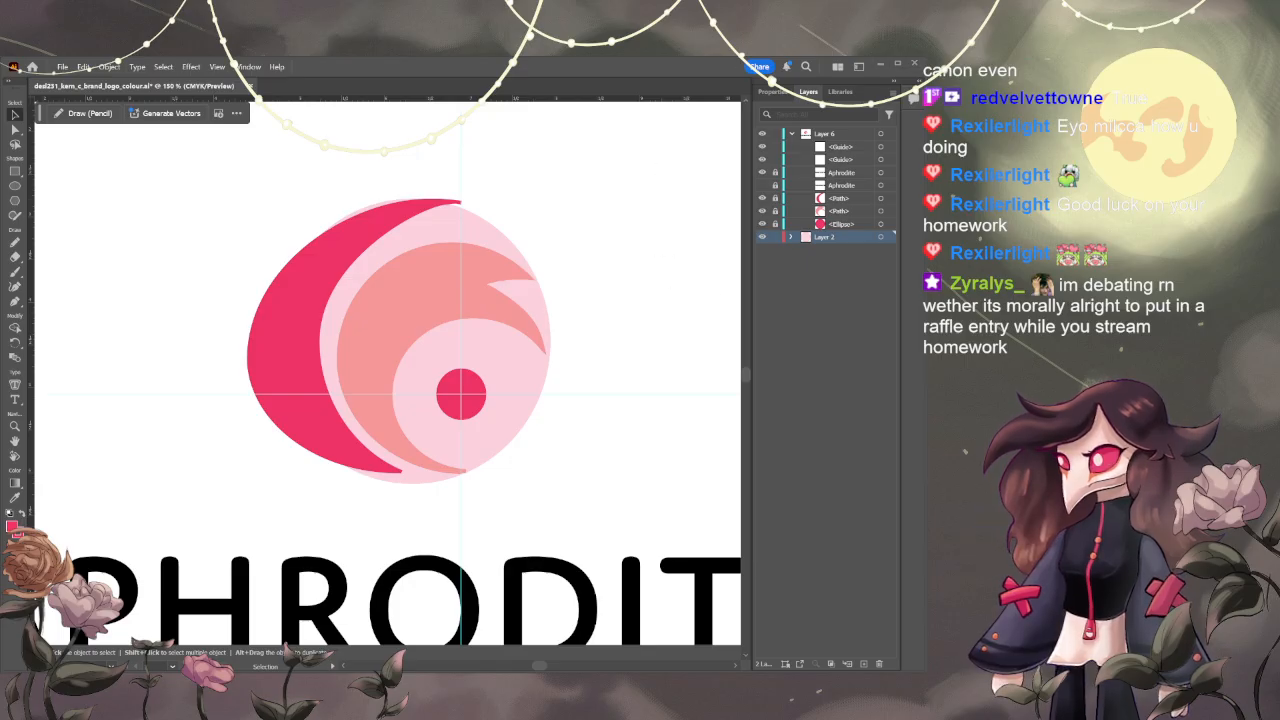
- Unlock the emblem's two paths and ellipse in Layer 6
click(828, 290)
click(775, 198)
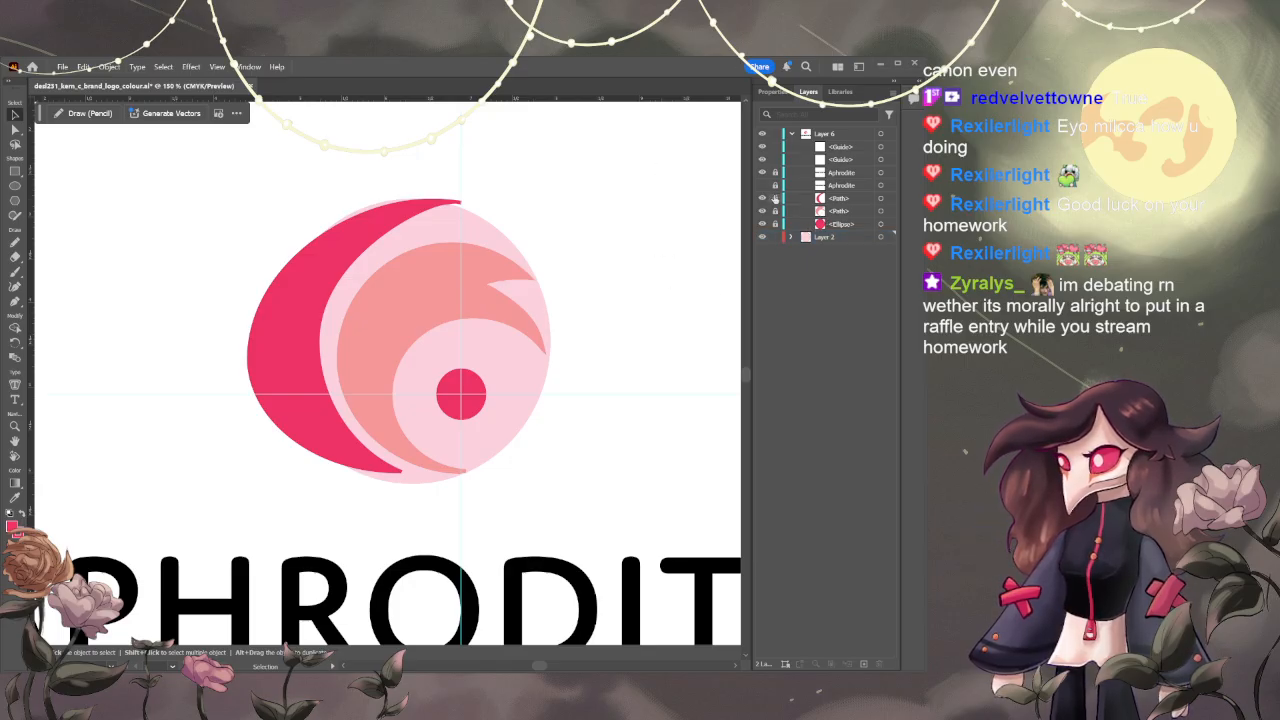
click(775, 224)
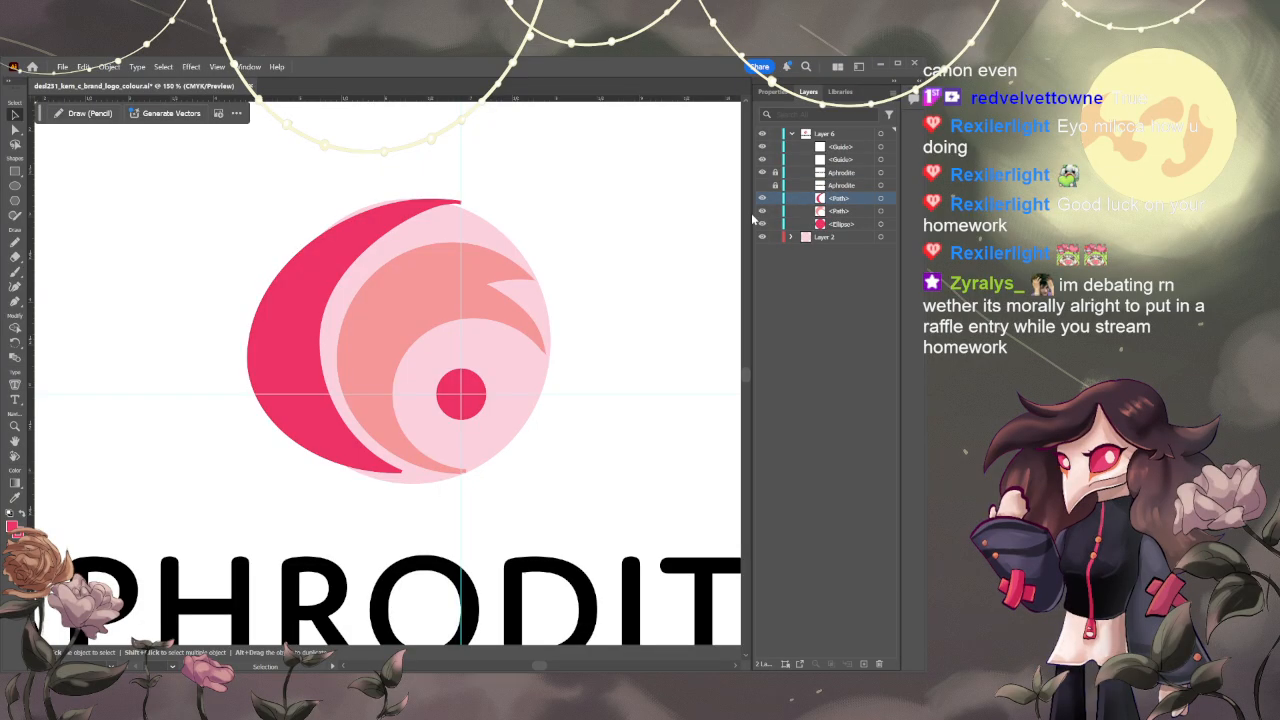
- Set the outer crescent's opacity to 11% and deselect it
click(294, 286)
click(772, 91)
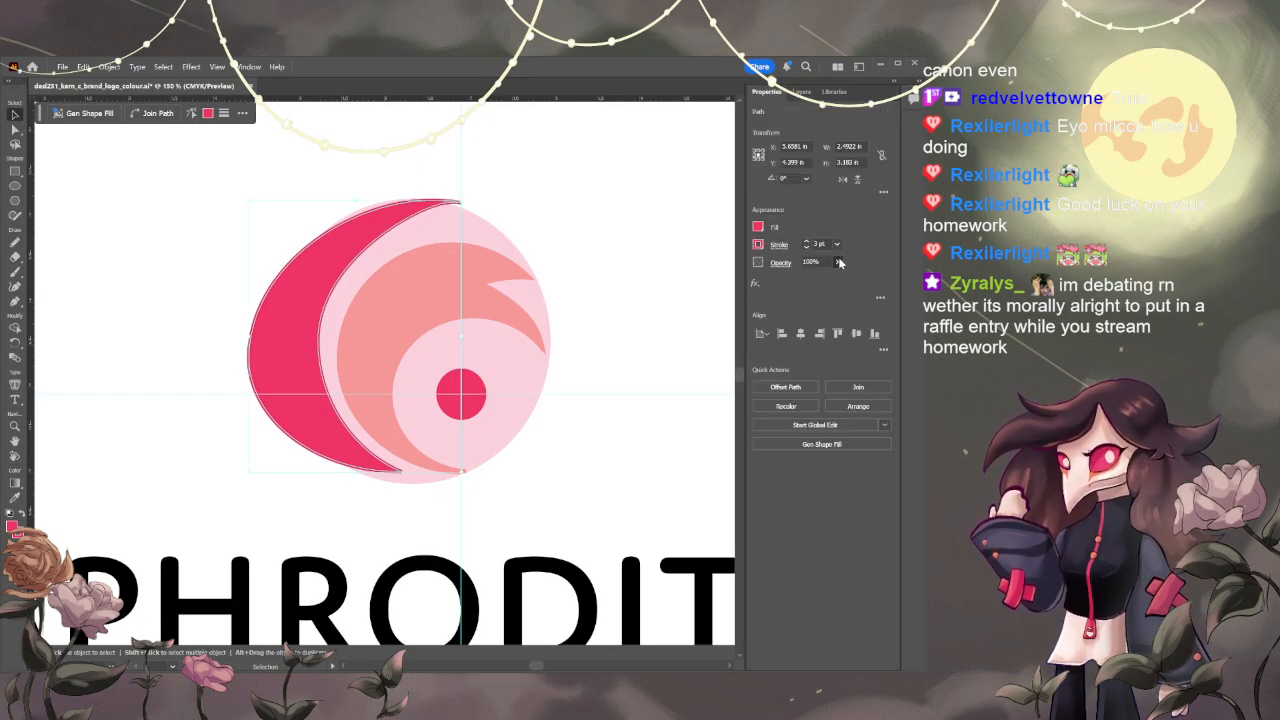
drag(840, 262, 793, 287)
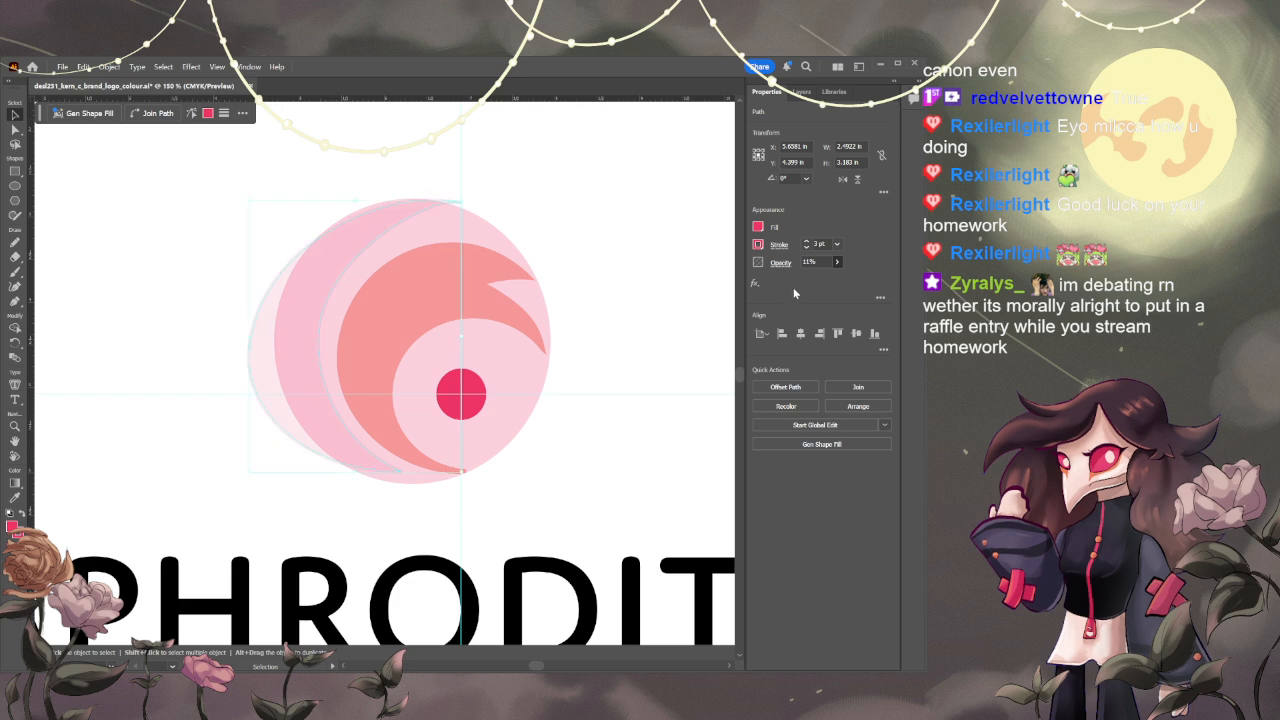
click(610, 212)
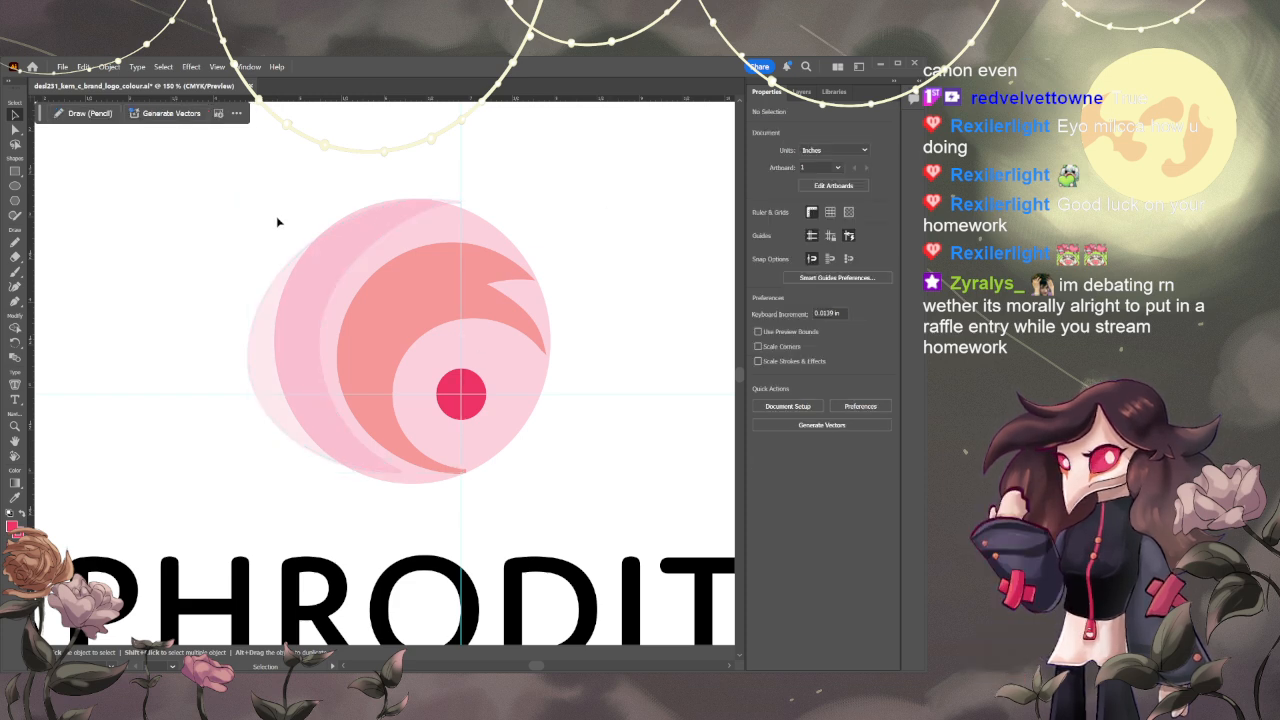
- Restyle the large construction circle as an unfilled black outline with a thinner stroke and deselect it
click(354, 251)
click(808, 91)
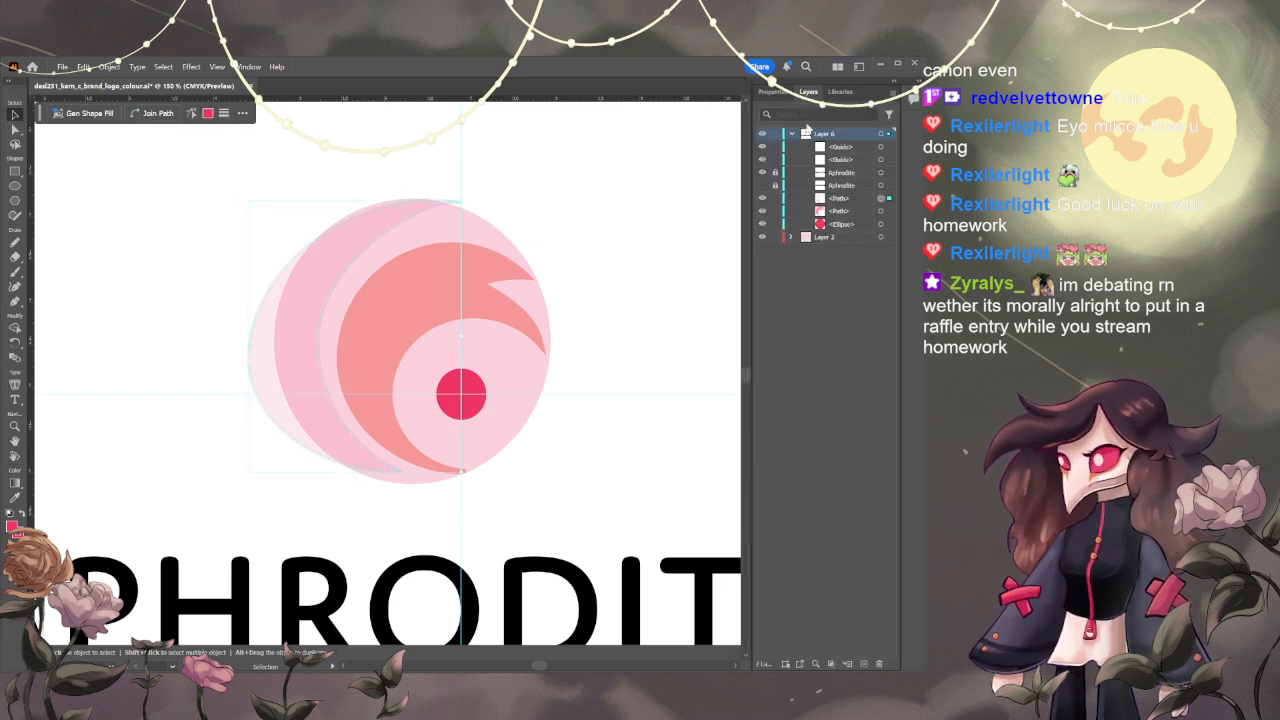
click(814, 238)
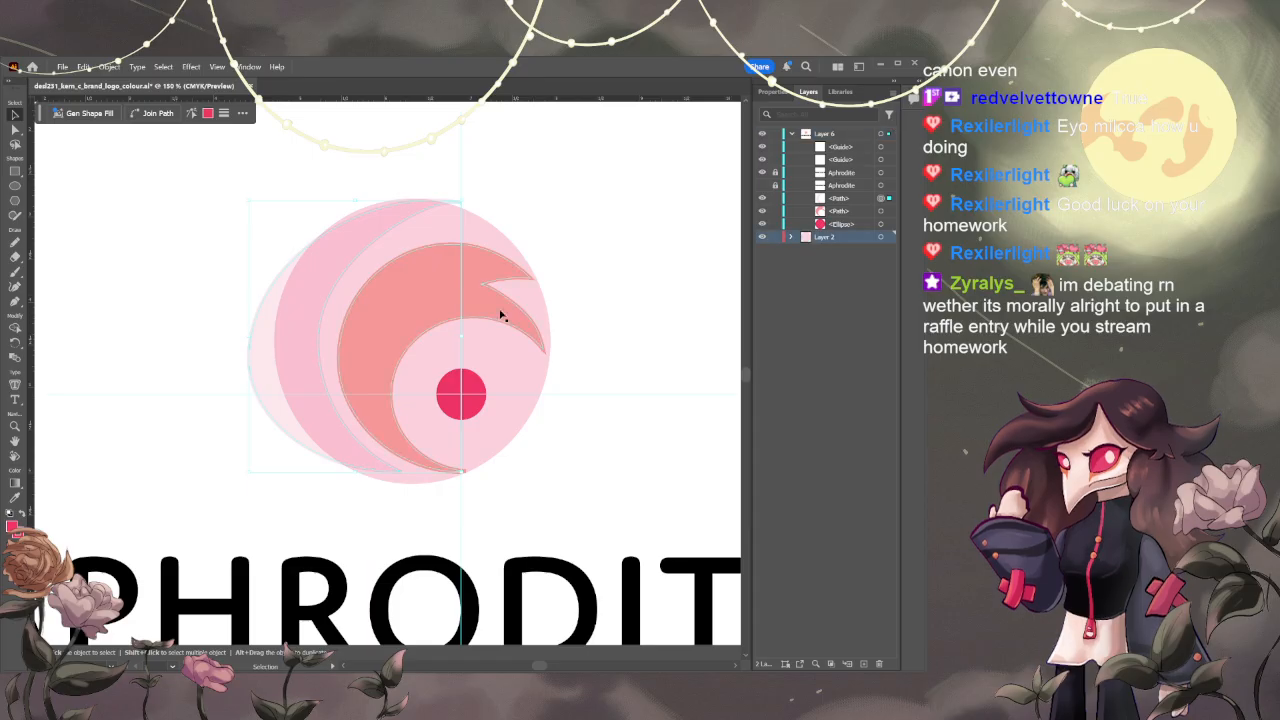
click(453, 356)
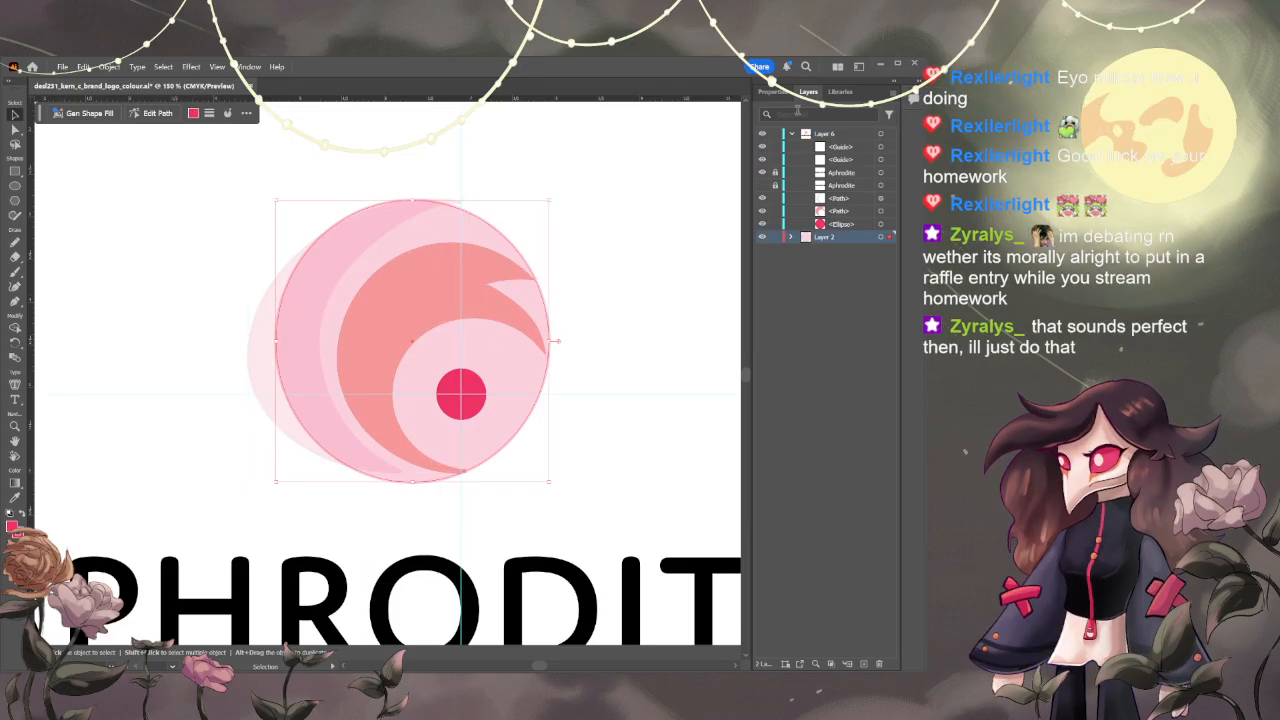
click(770, 91)
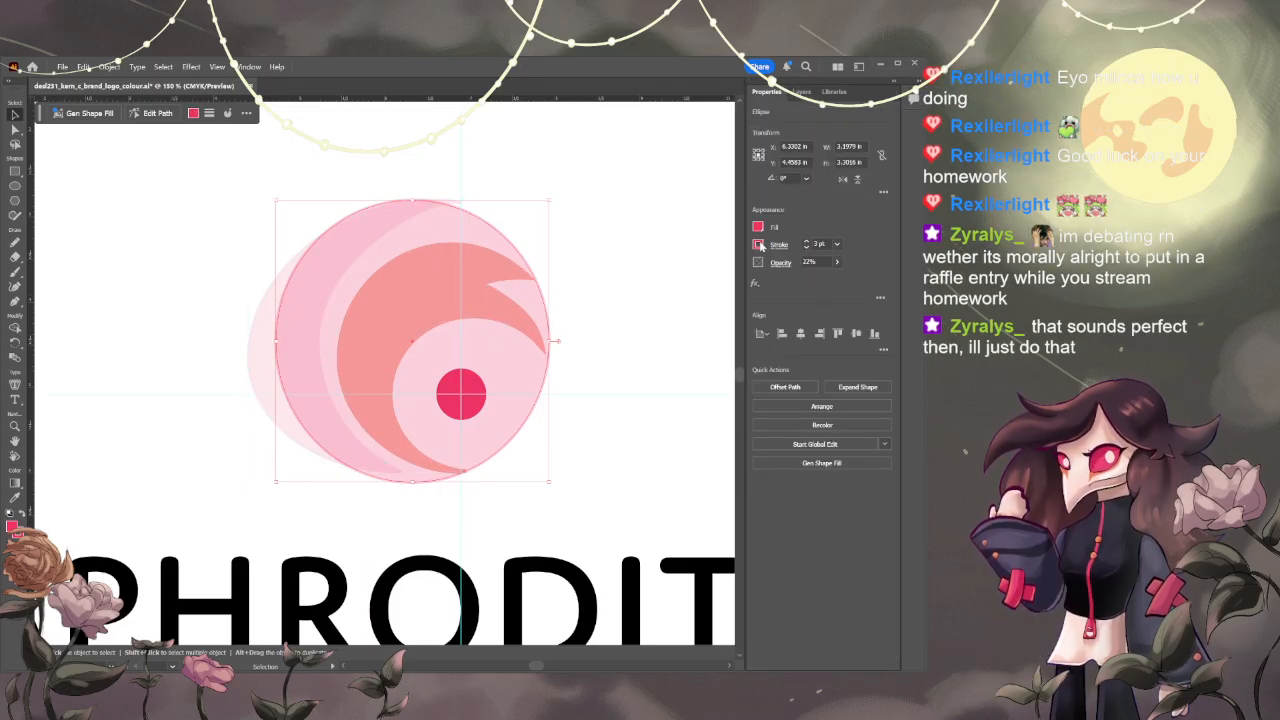
key(ctrl+z)
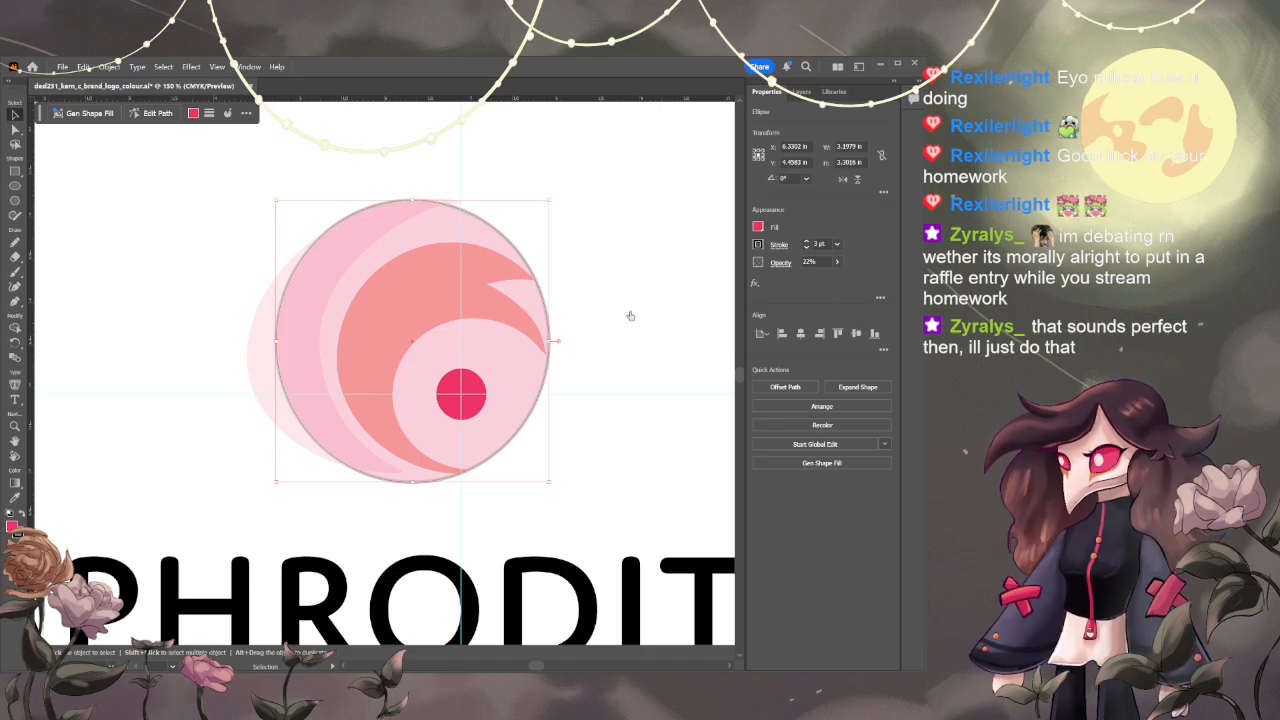
key(slash)
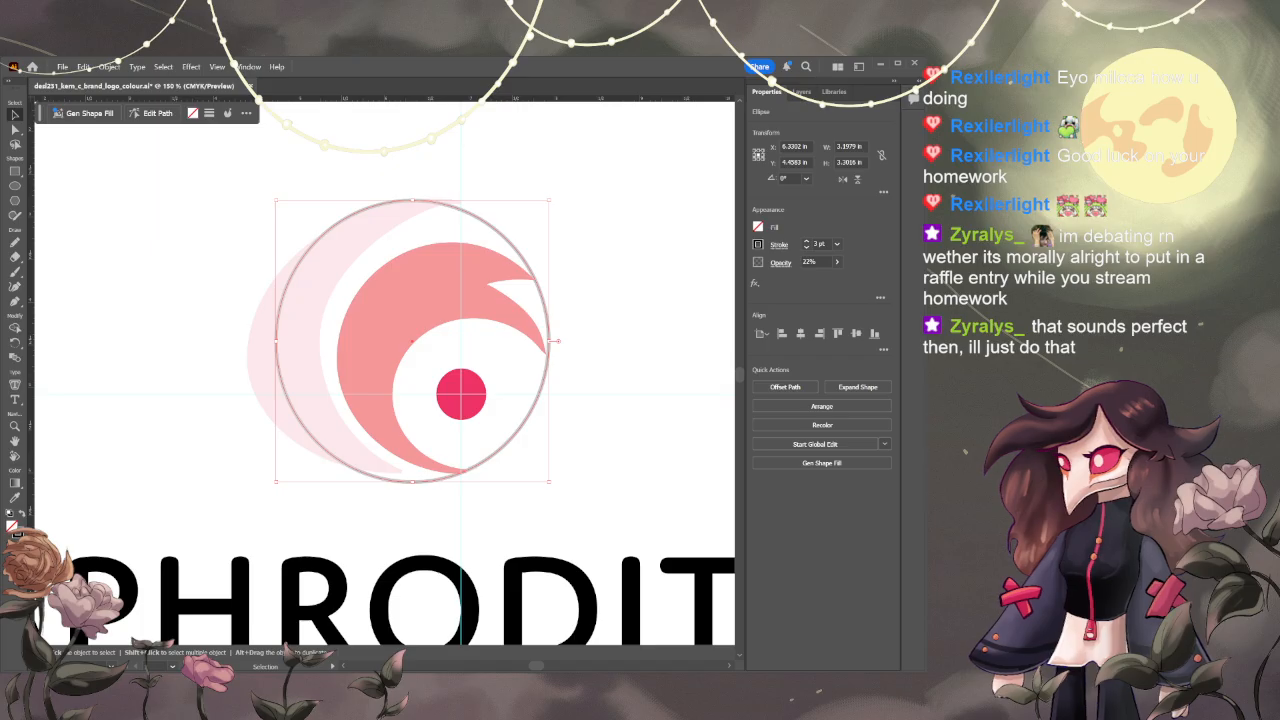
click(712, 350)
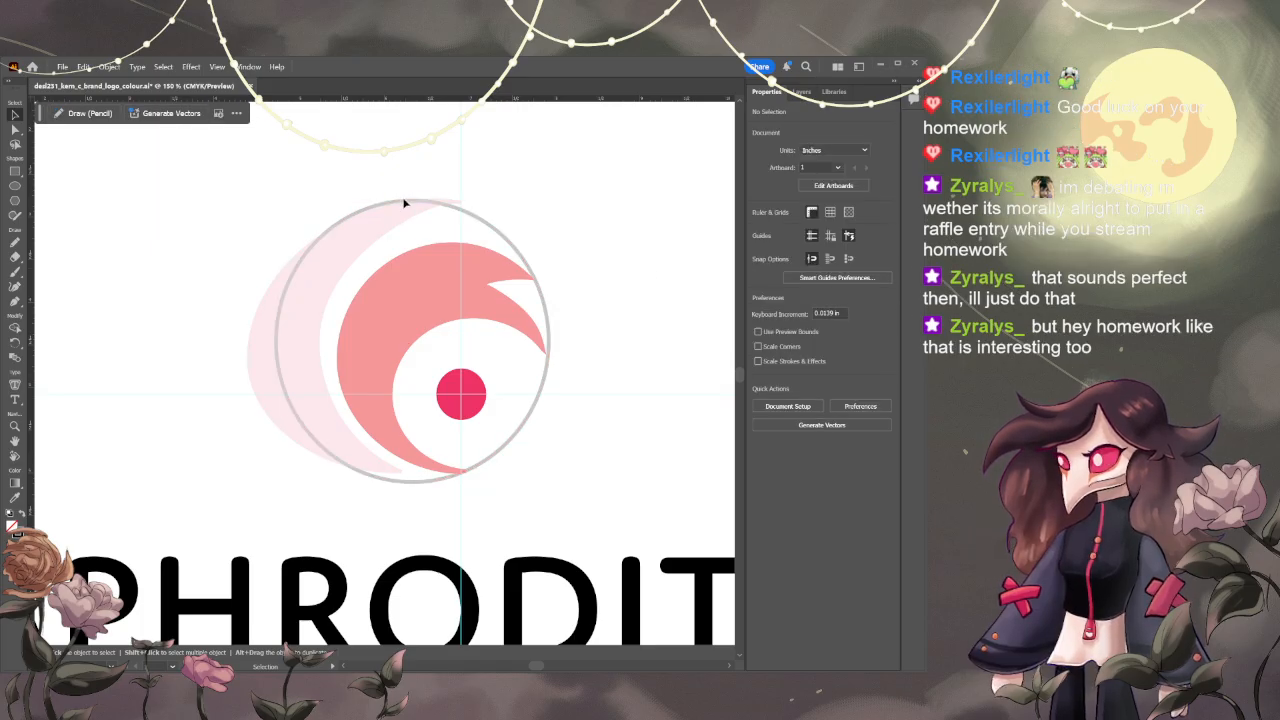
click(517, 256)
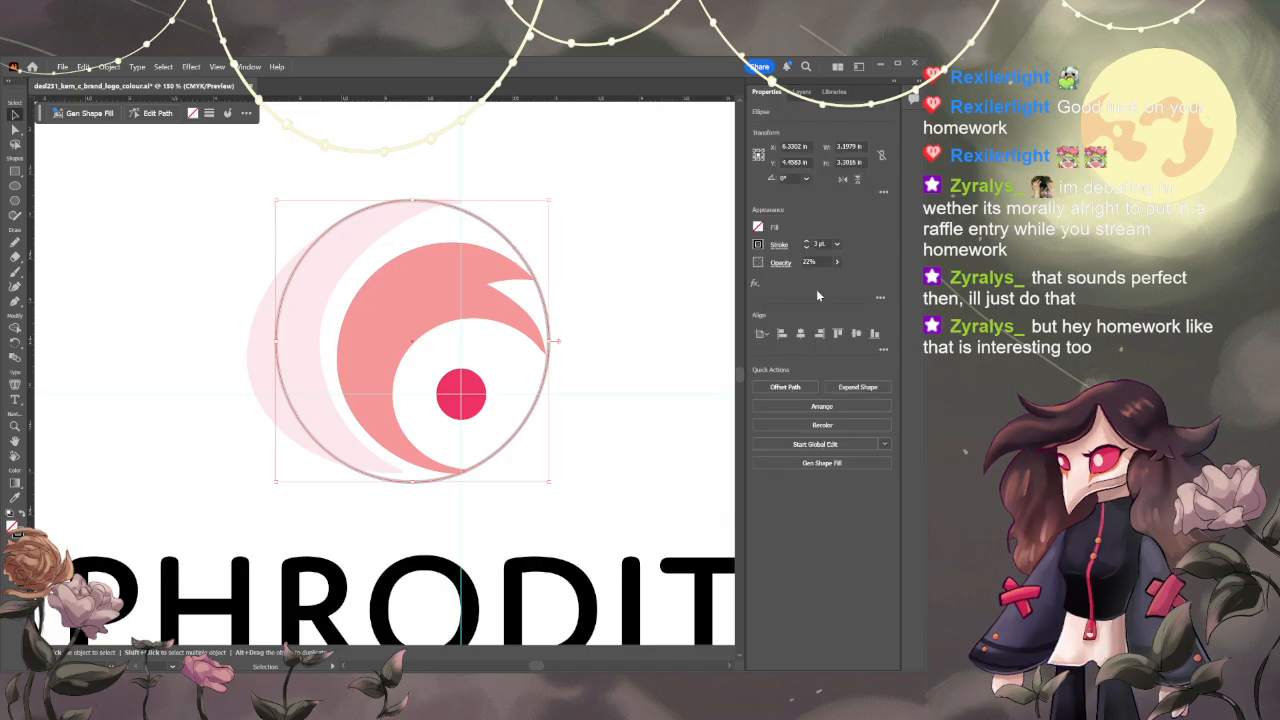
click(658, 273)
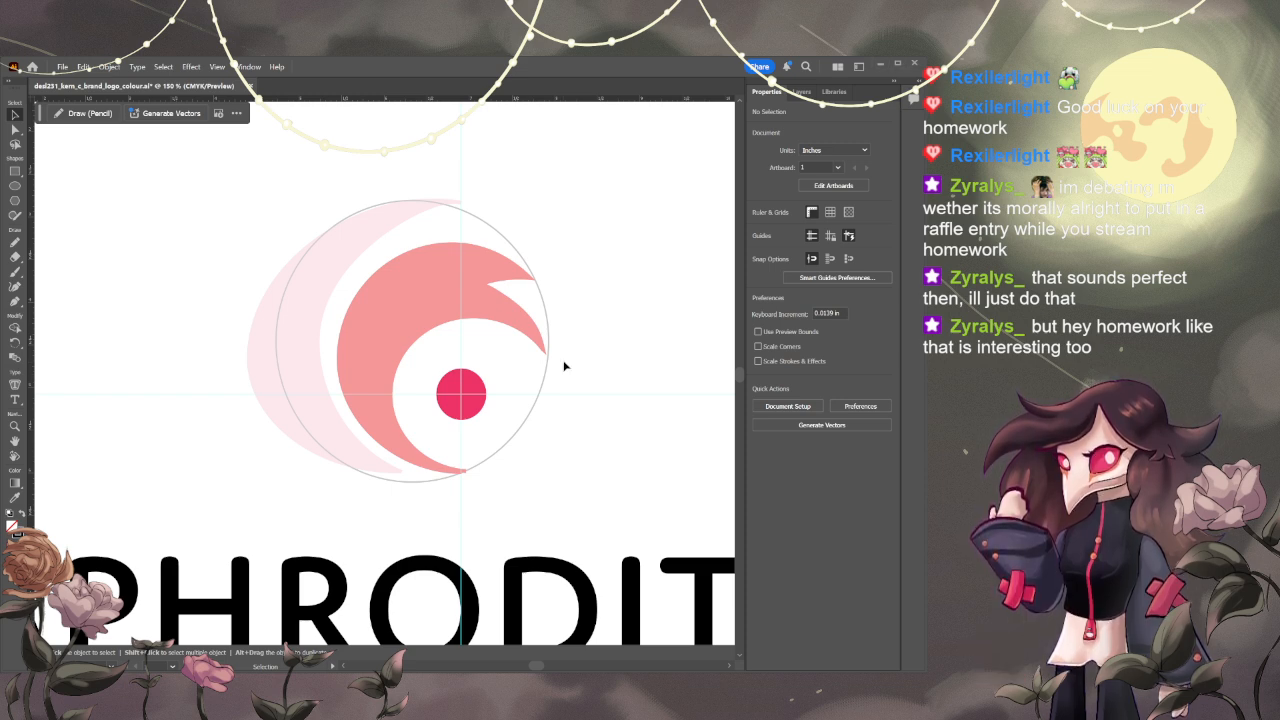
- Set the inner swirl's opacity to 44% and deselect it
click(804, 92)
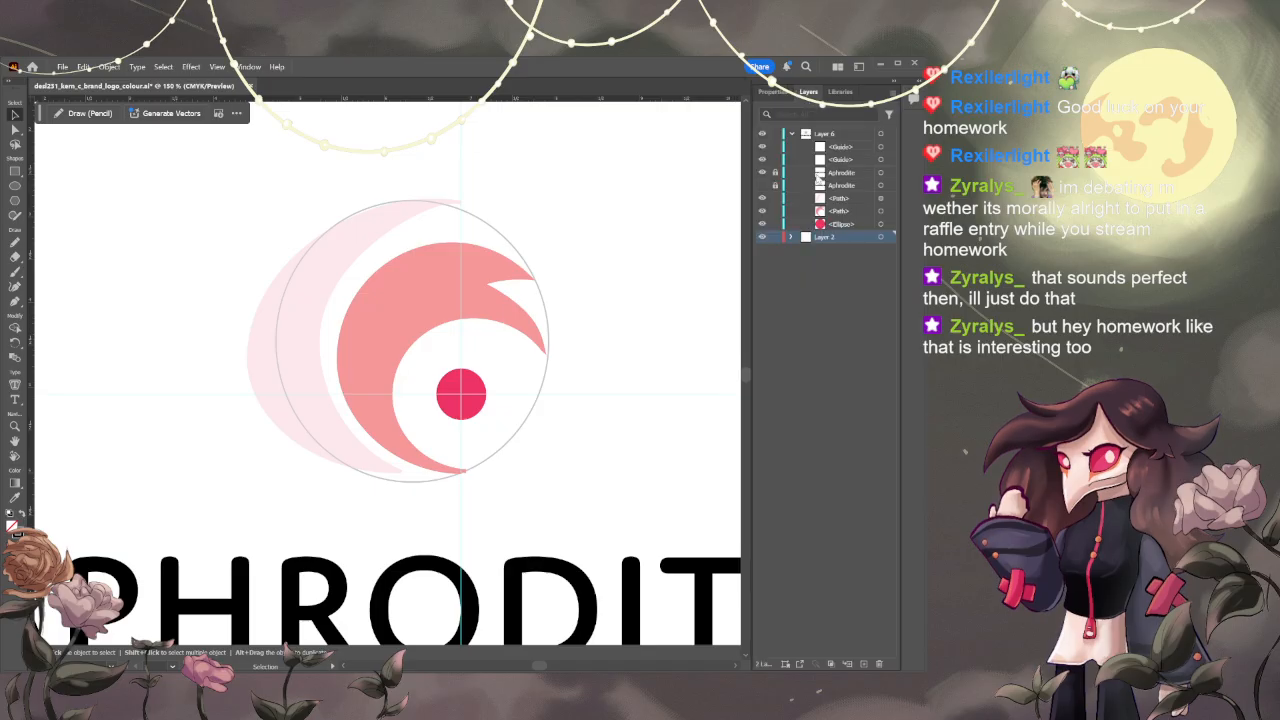
click(374, 306)
click(771, 91)
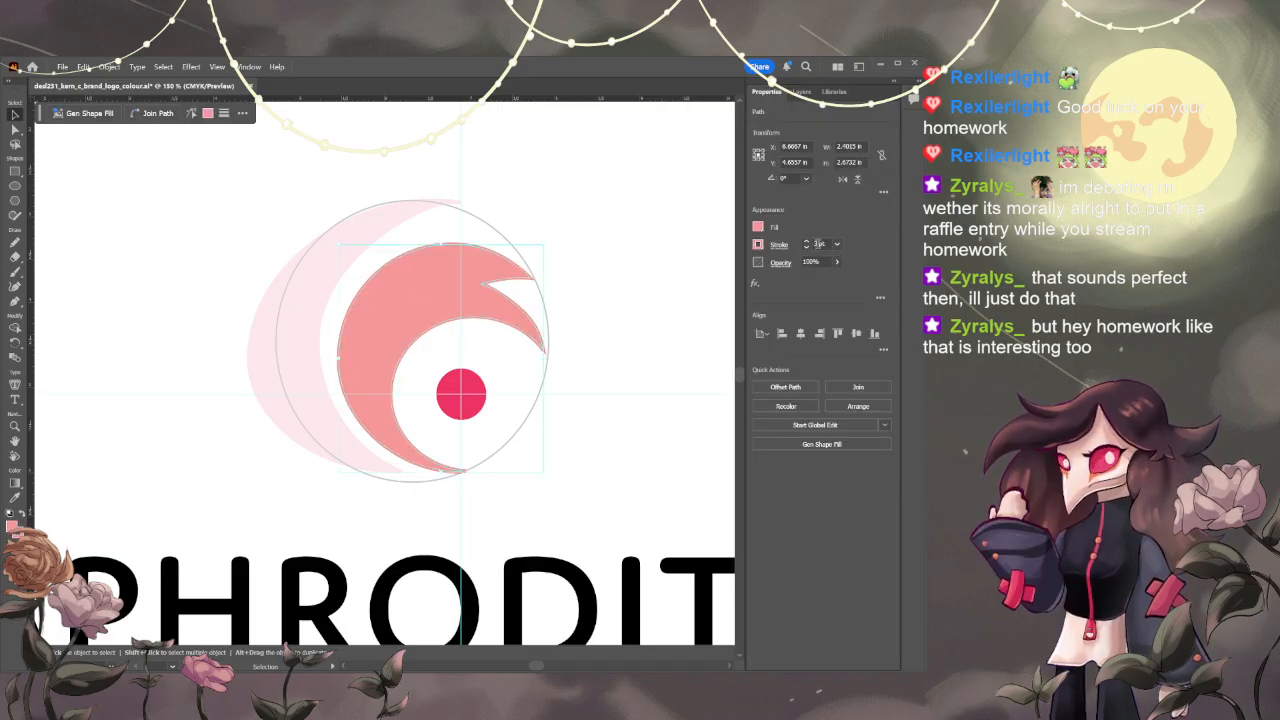
click(837, 262)
click(811, 277)
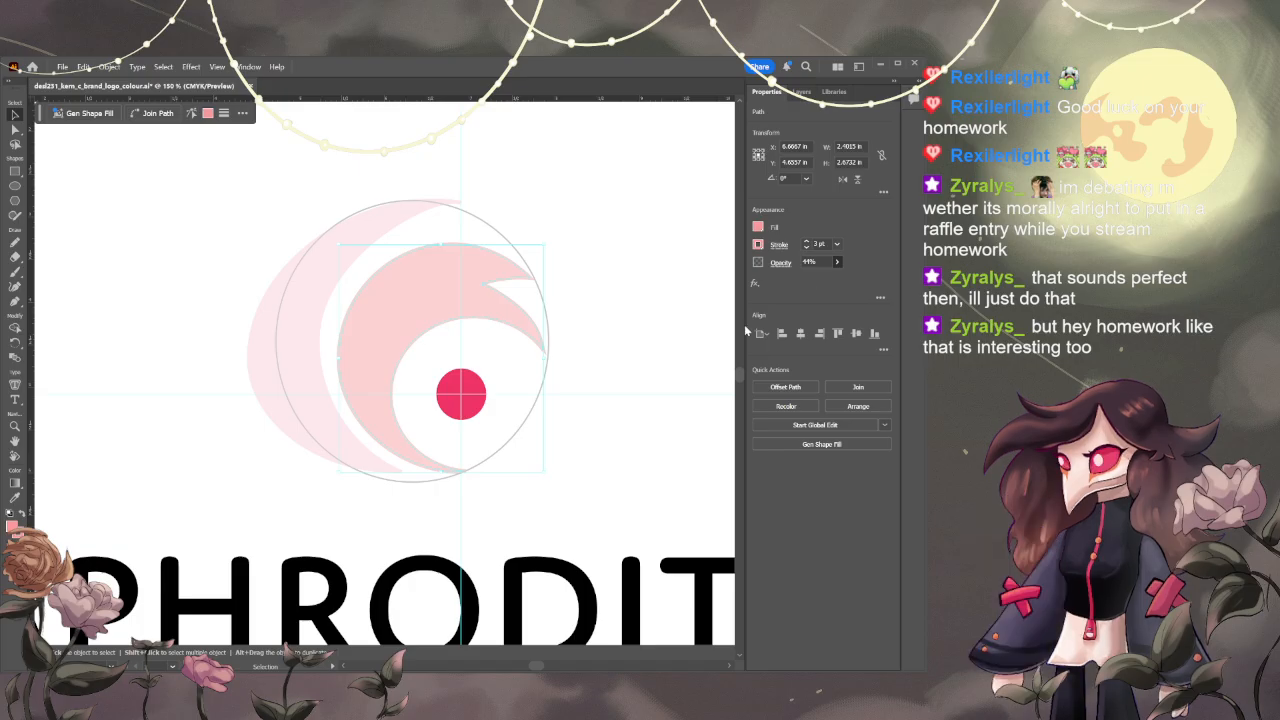
click(785, 313)
click(658, 229)
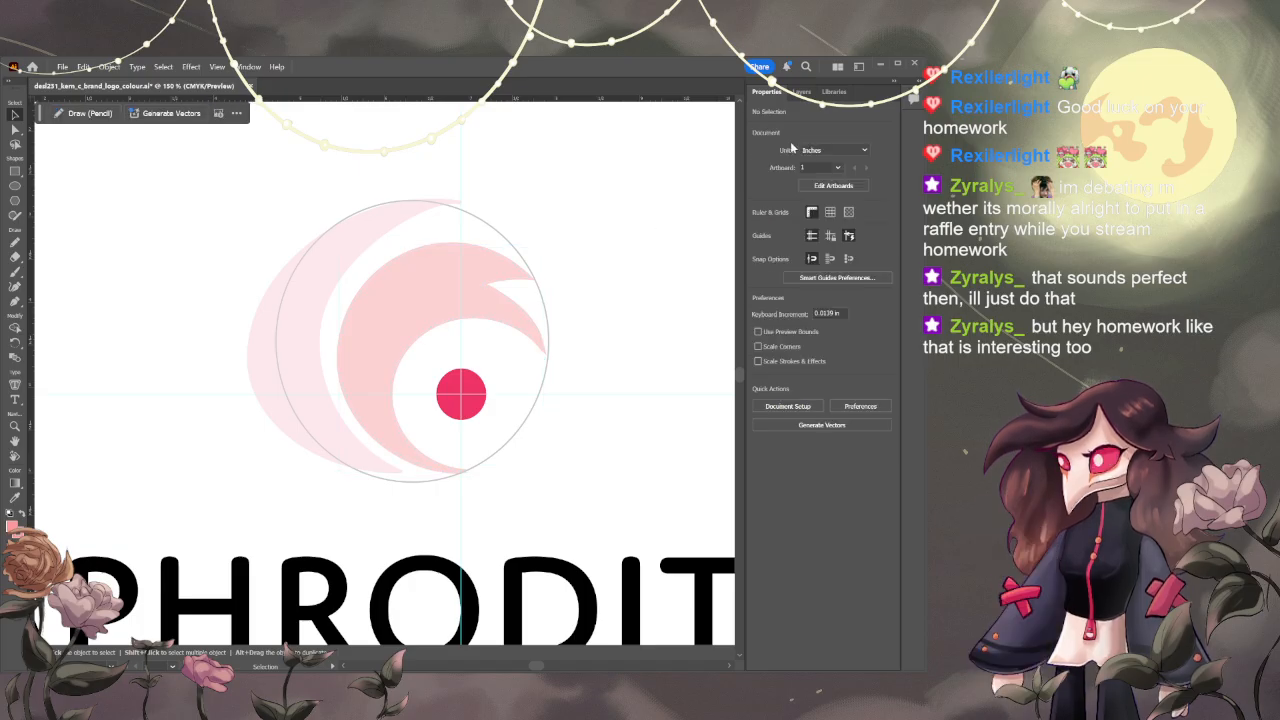
- Enlarge the outlined construction circle up and to the left until it nearly reaches the crescent's outer edge
click(801, 91)
click(834, 239)
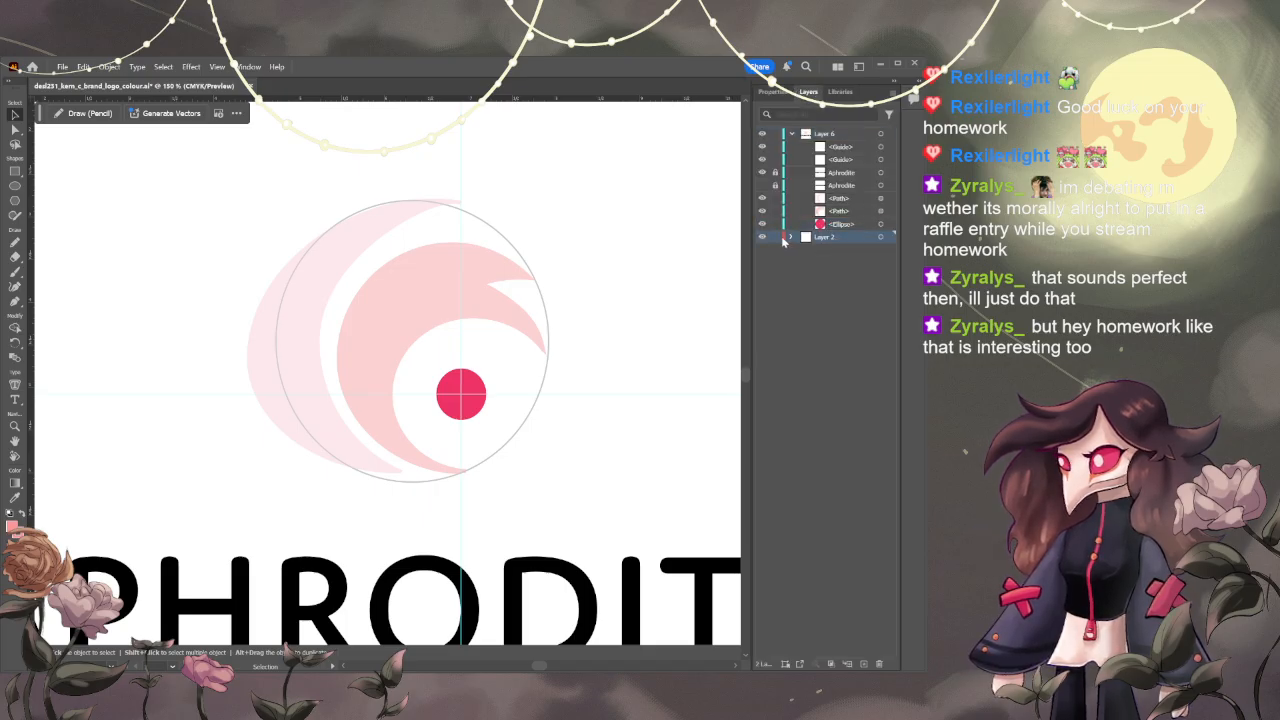
click(370, 209)
drag(275, 203, 251, 178)
click(596, 190)
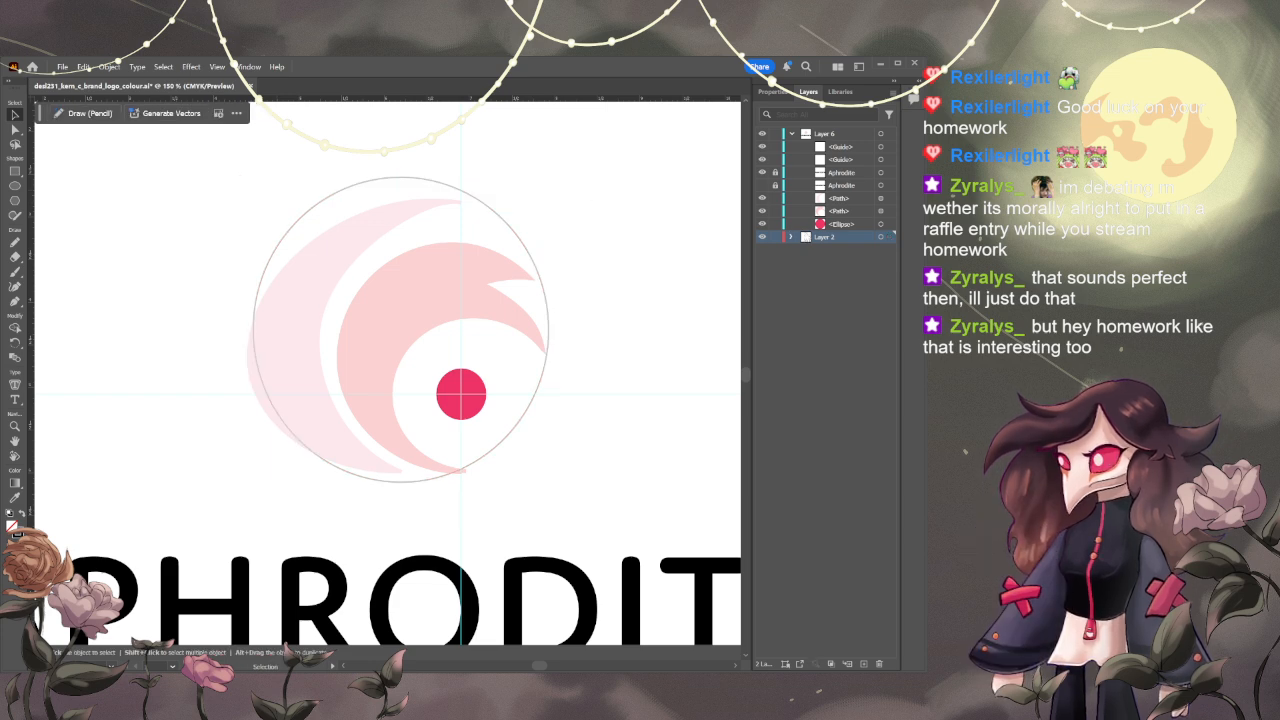
click(830, 224)
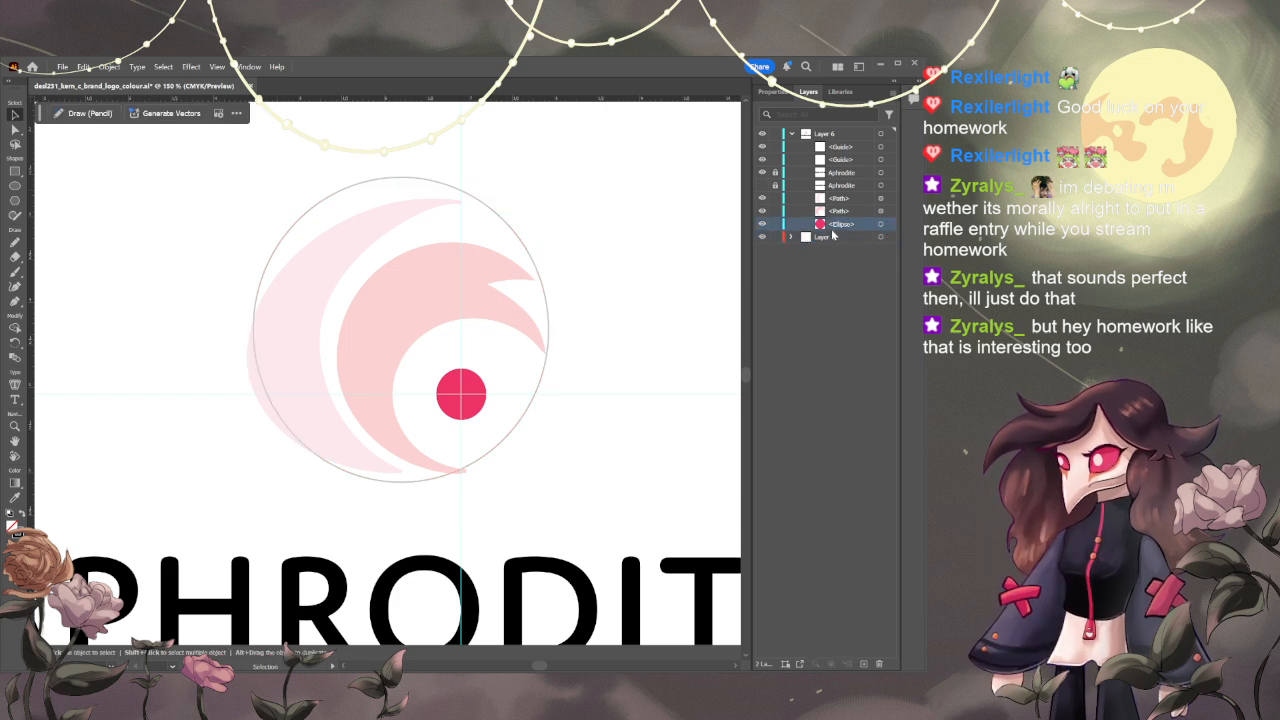
click(879, 664)
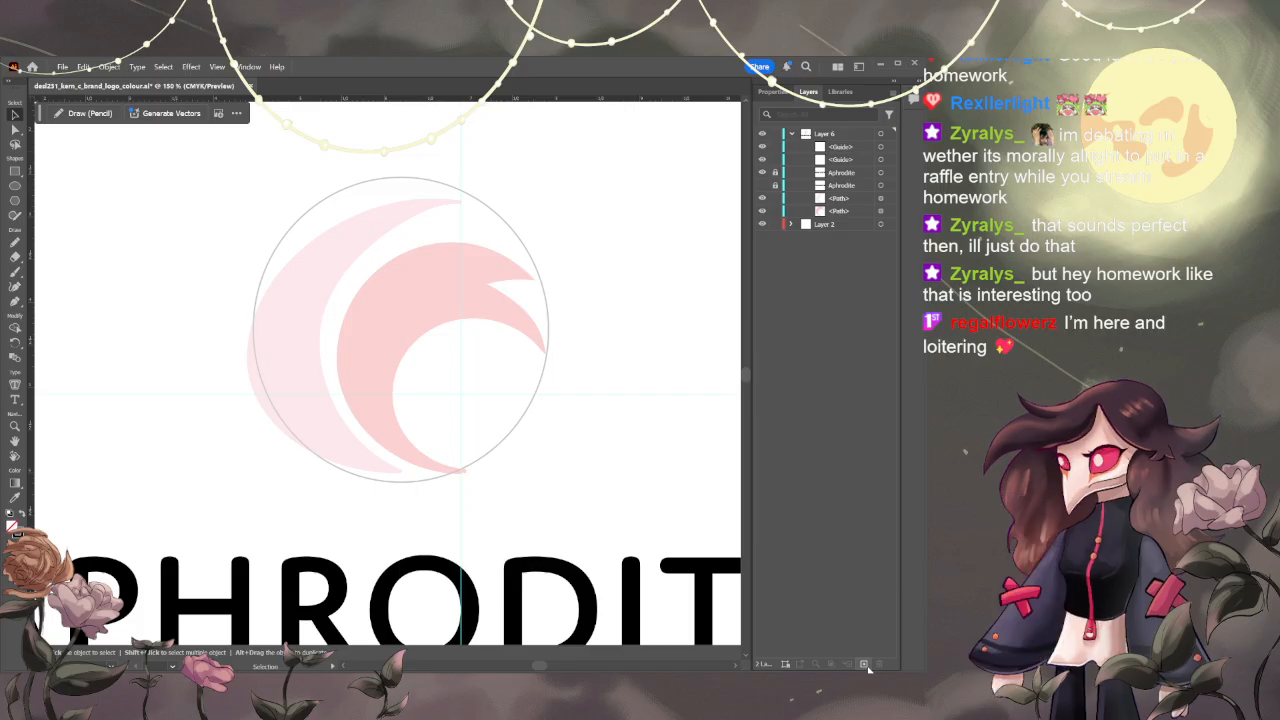
key(ctrl+z)
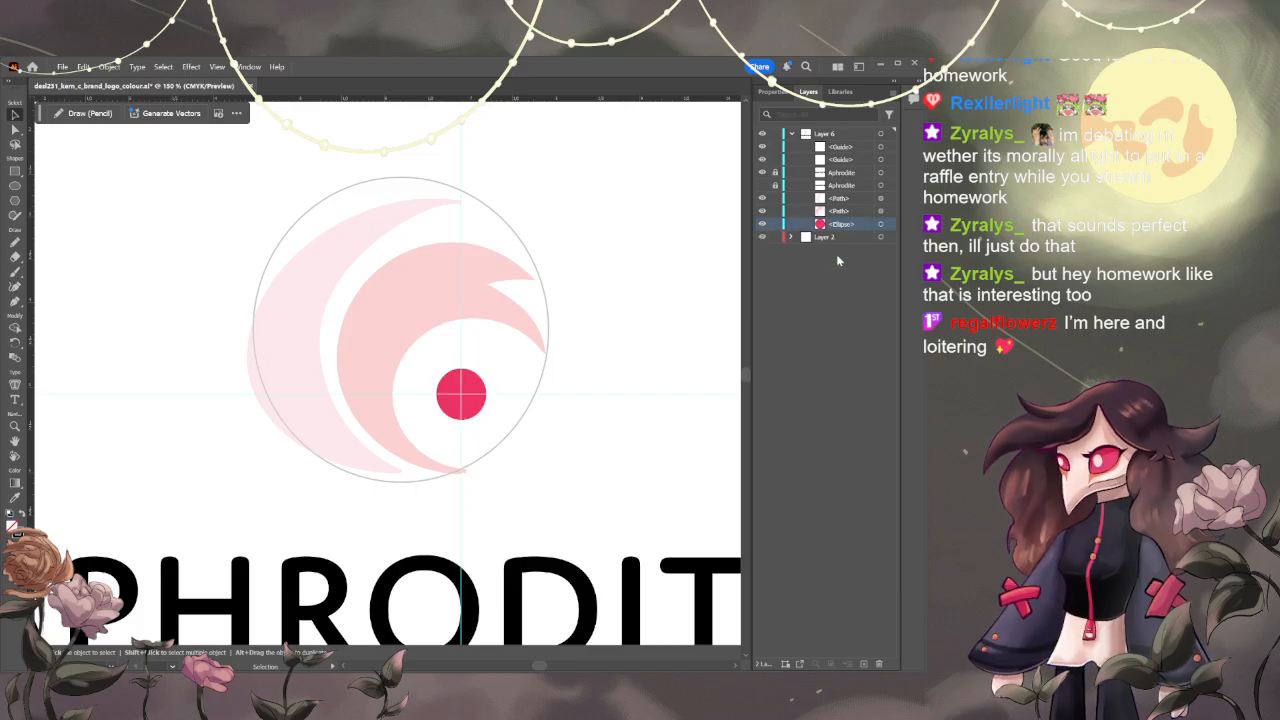
- Create a new layer and nest it inside Layer 6 between the two emblem paths
click(840, 211)
click(864, 664)
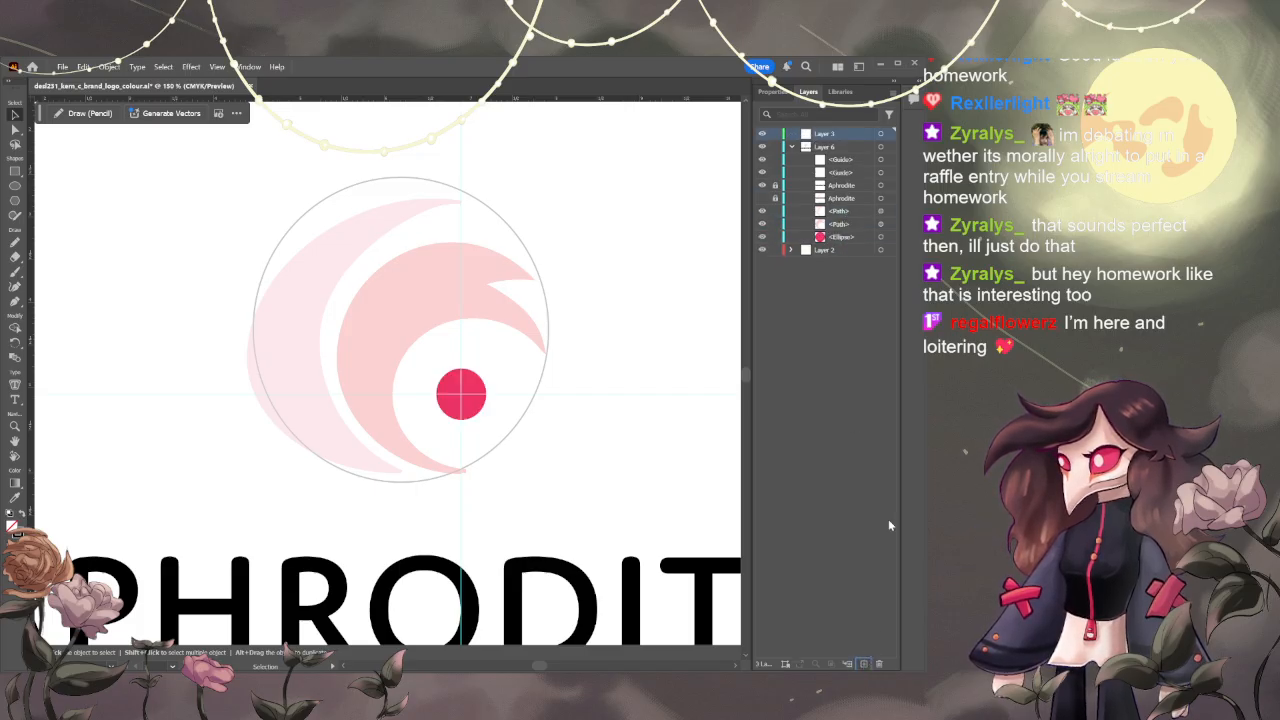
drag(850, 220, 850, 216)
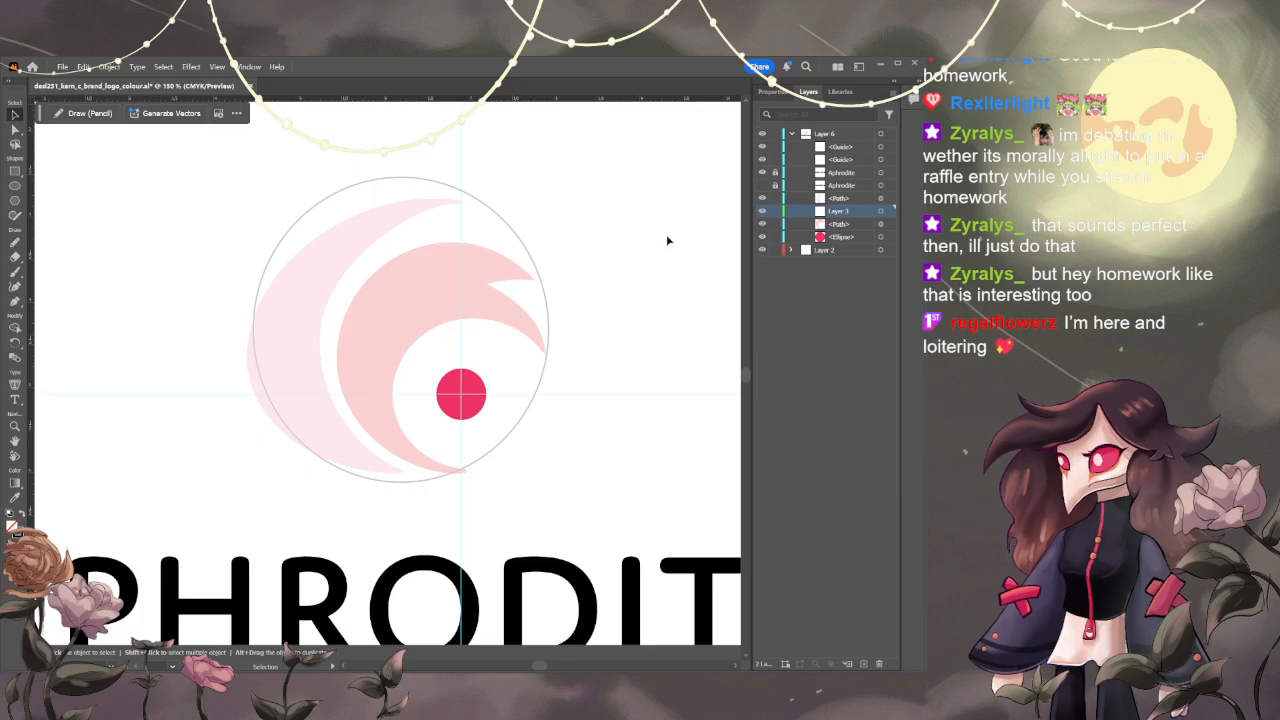
click(580, 67)
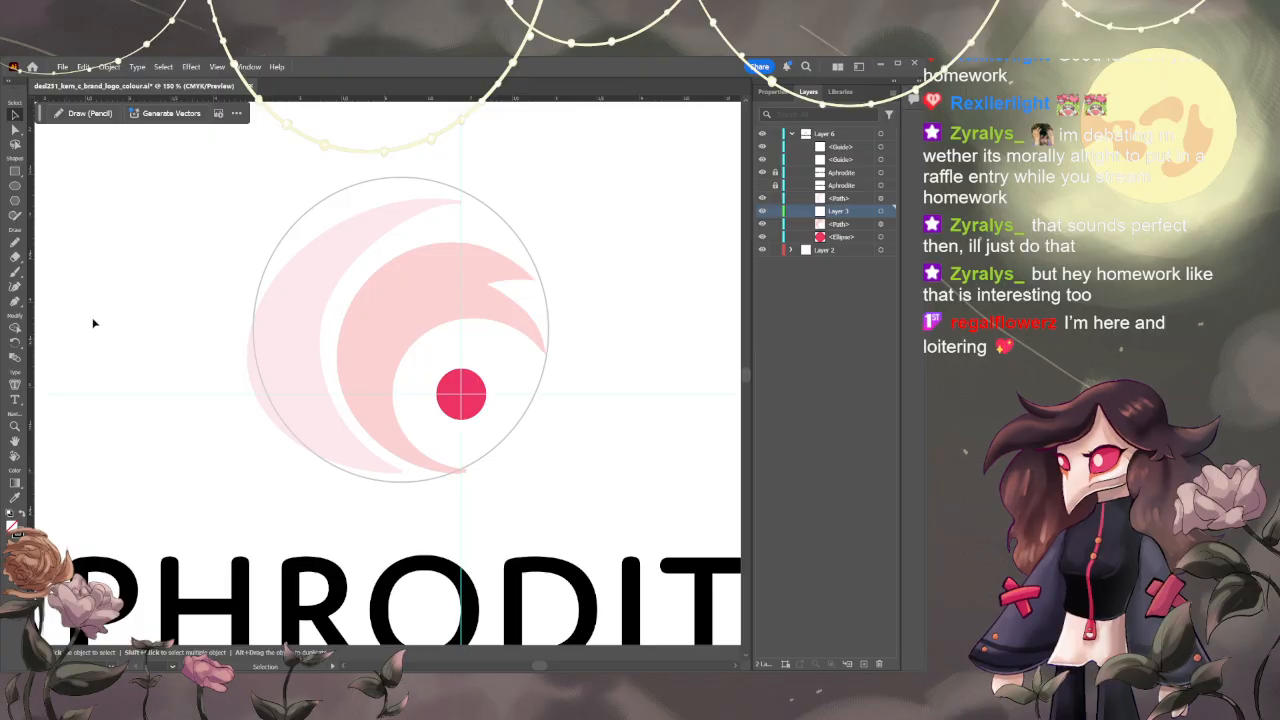
key(p)
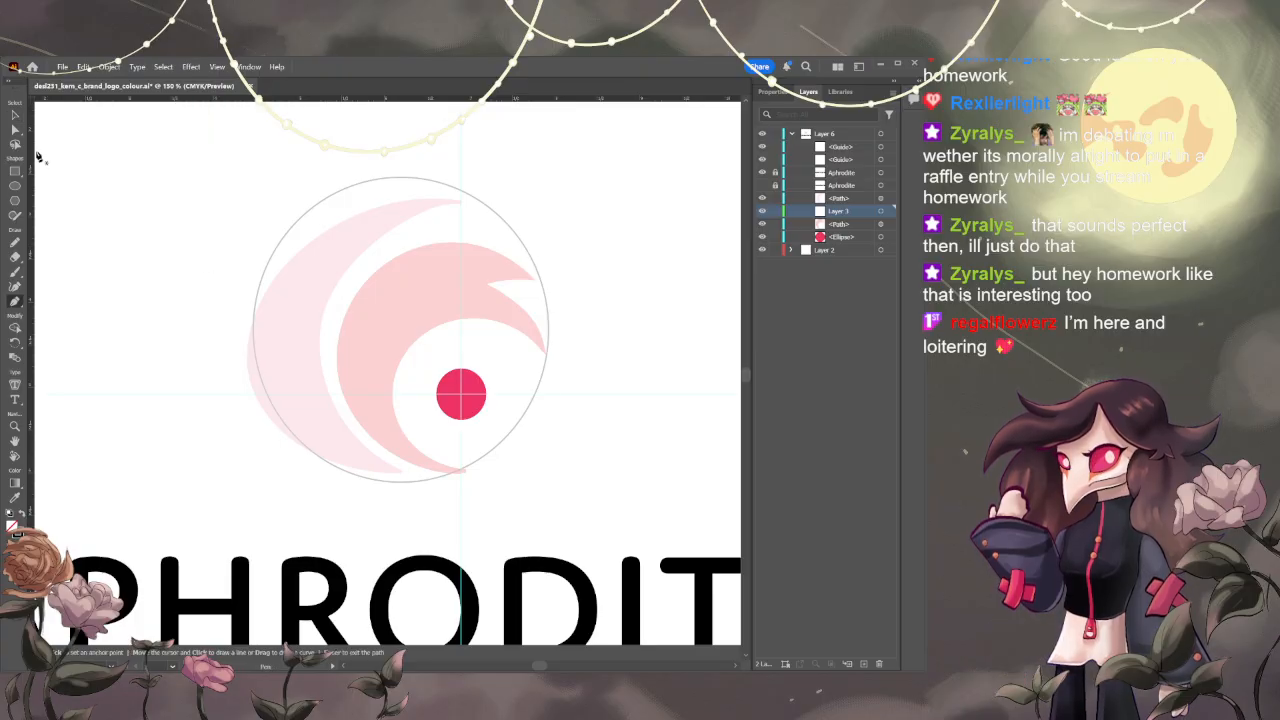
click(410, 482)
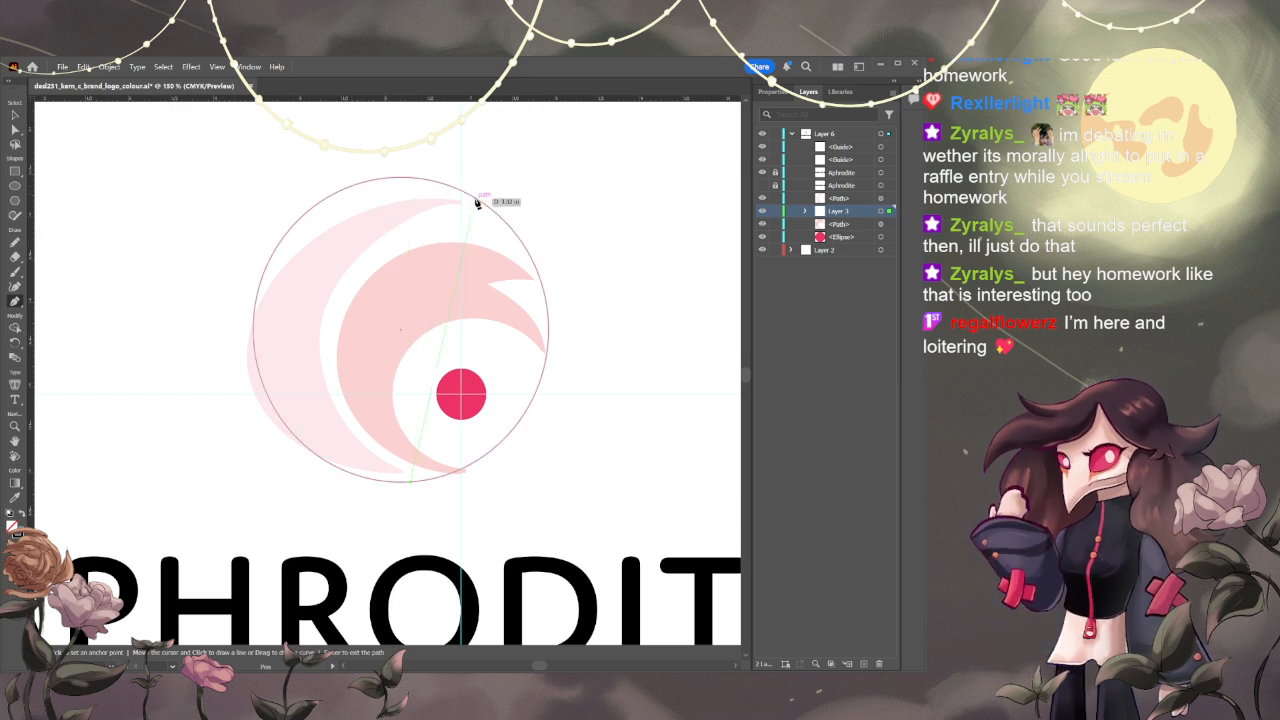
scroll(680, 104, up, 1)
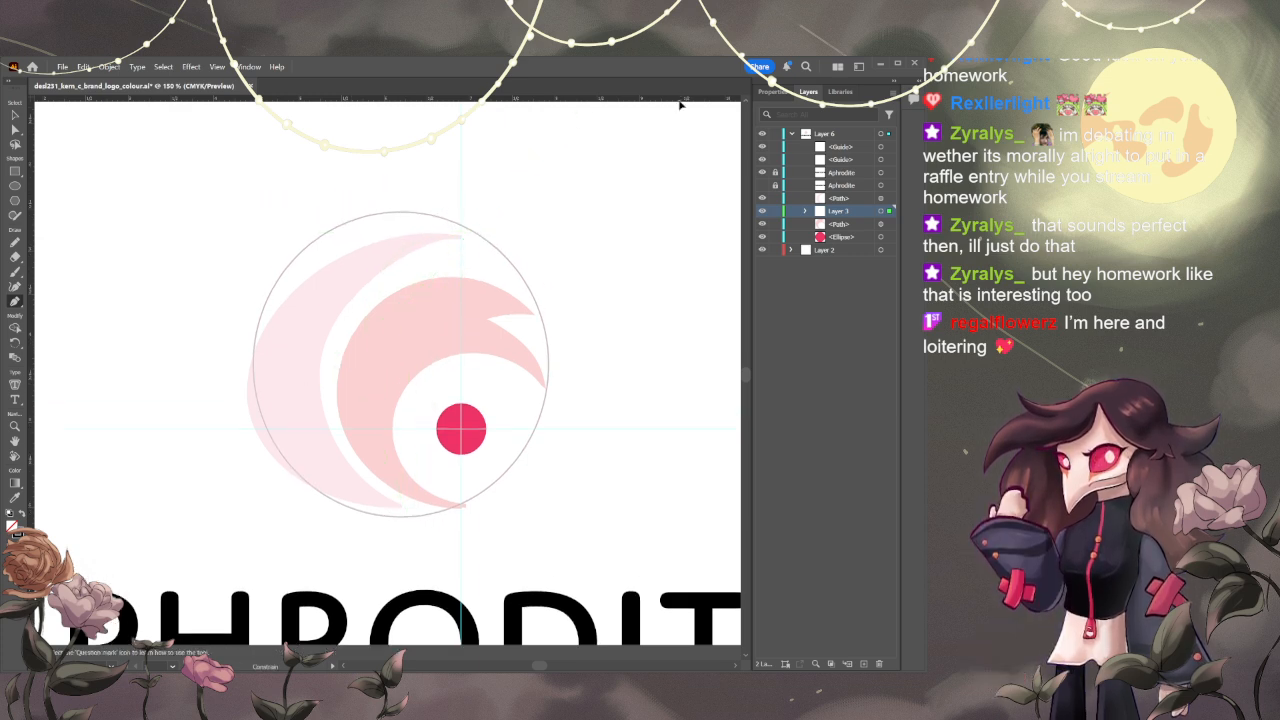
drag(680, 104, 560, 105)
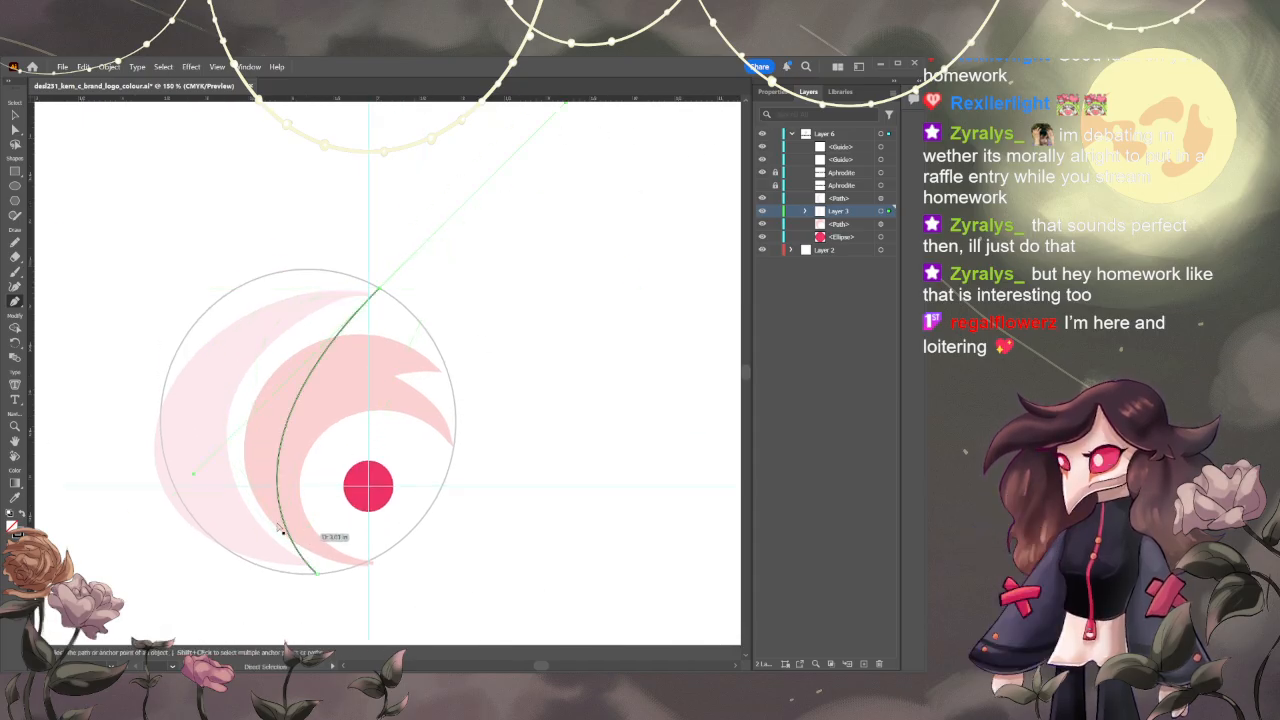
key(ctrl+z)
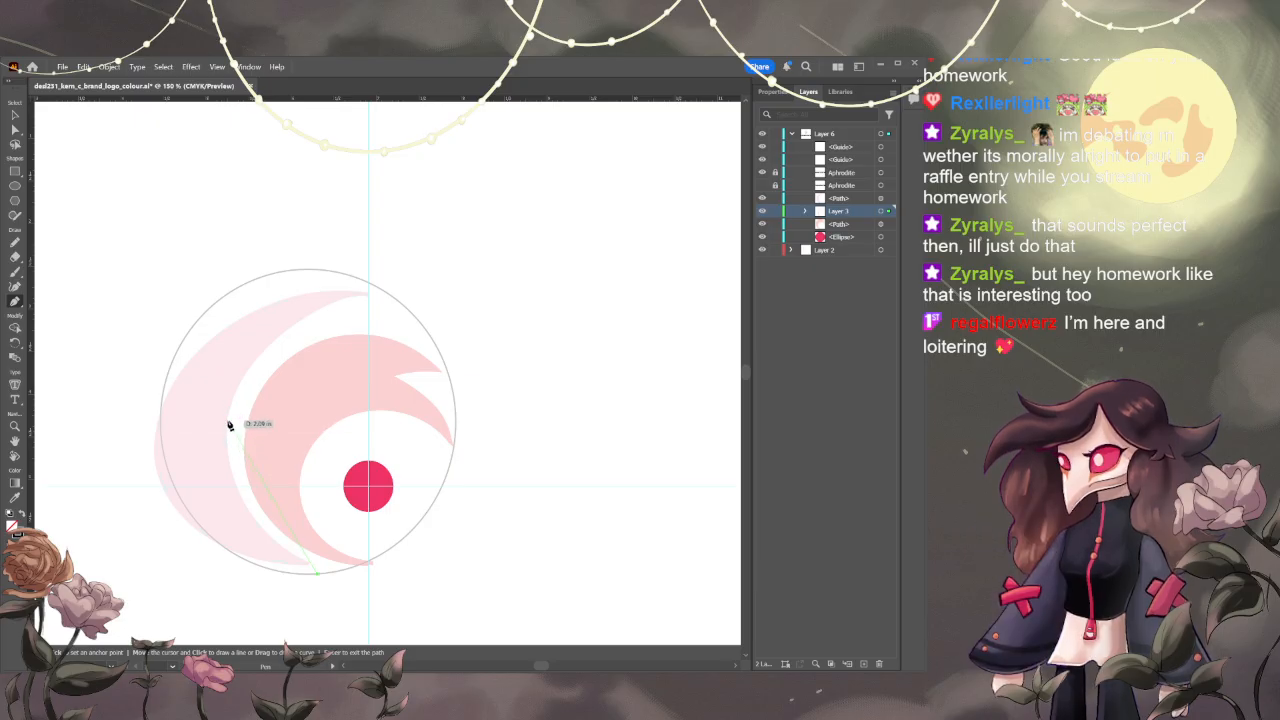
- Add a horizontal guide across the circle's middle and trace the crescent's inner curve with the Pen tool from the circle's bottom to its upper right
key(v)
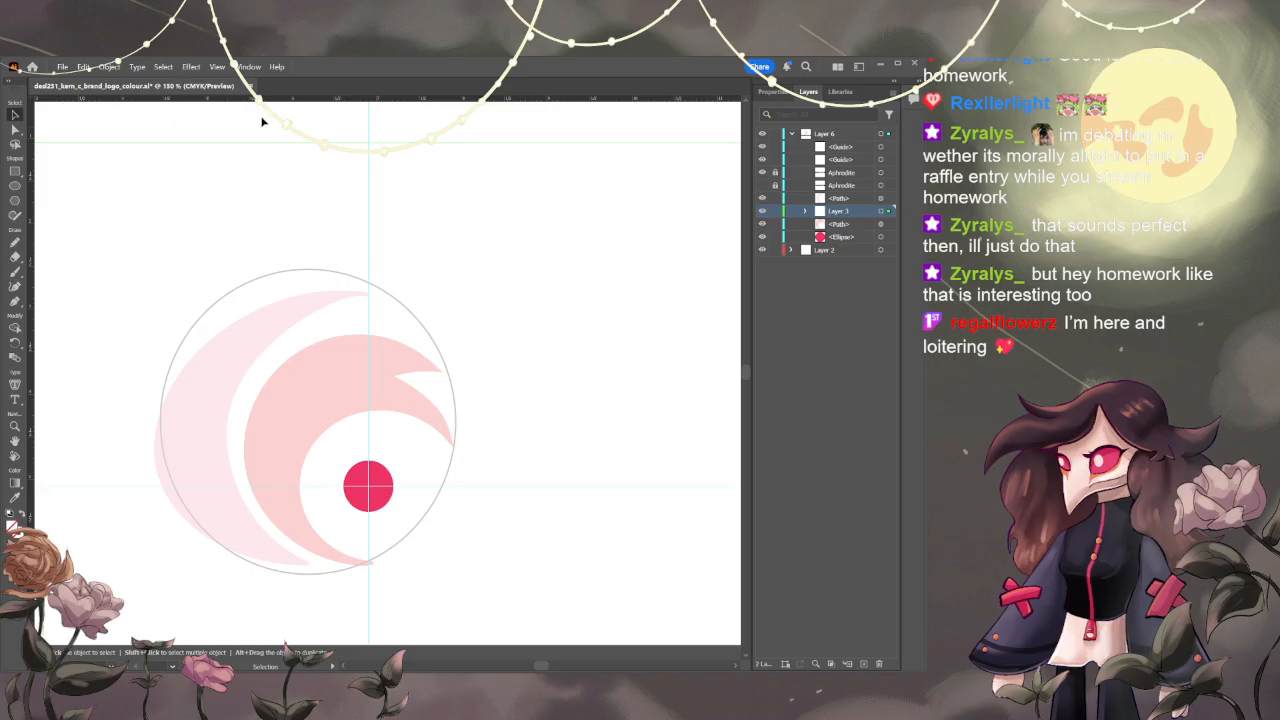
drag(264, 100, 280, 428)
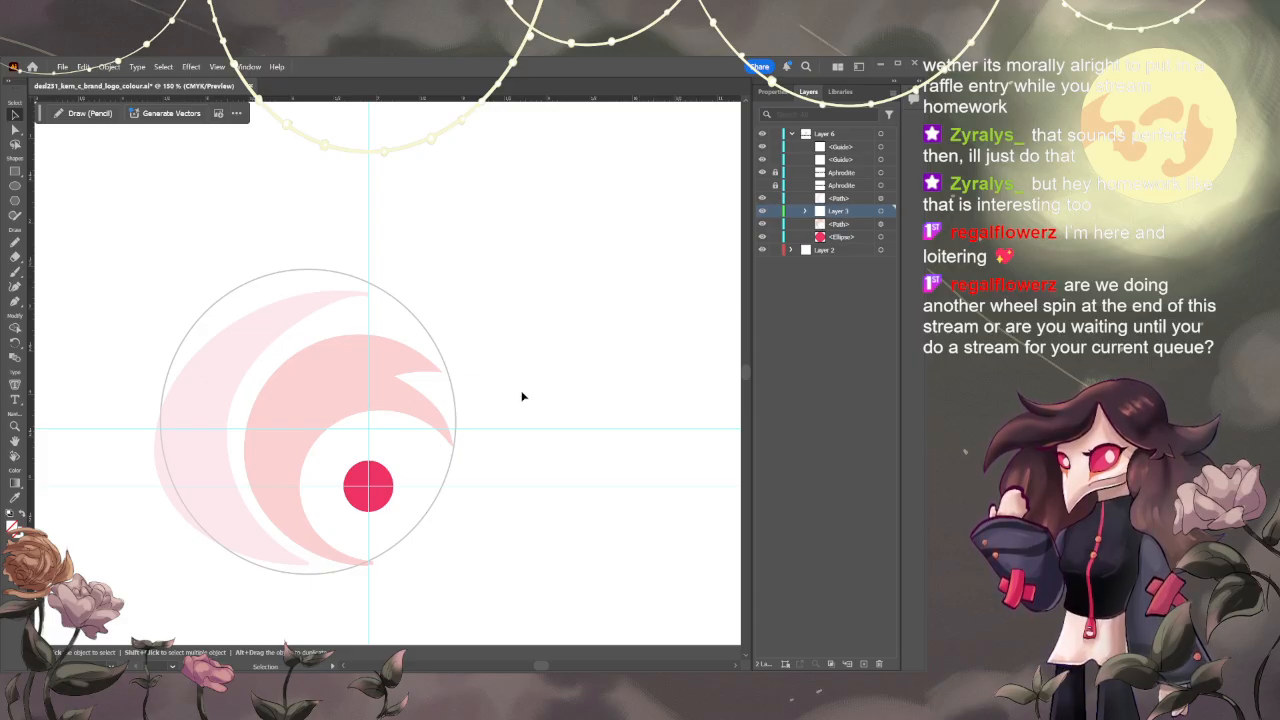
key(p)
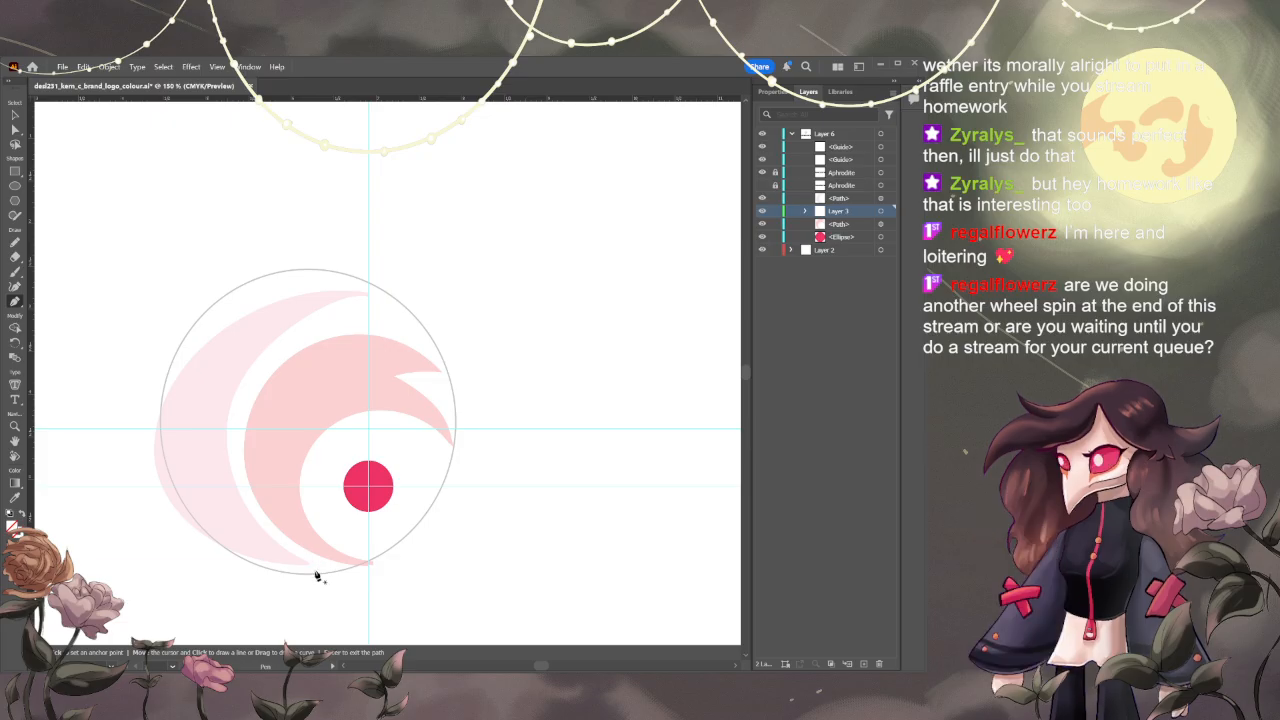
click(311, 572)
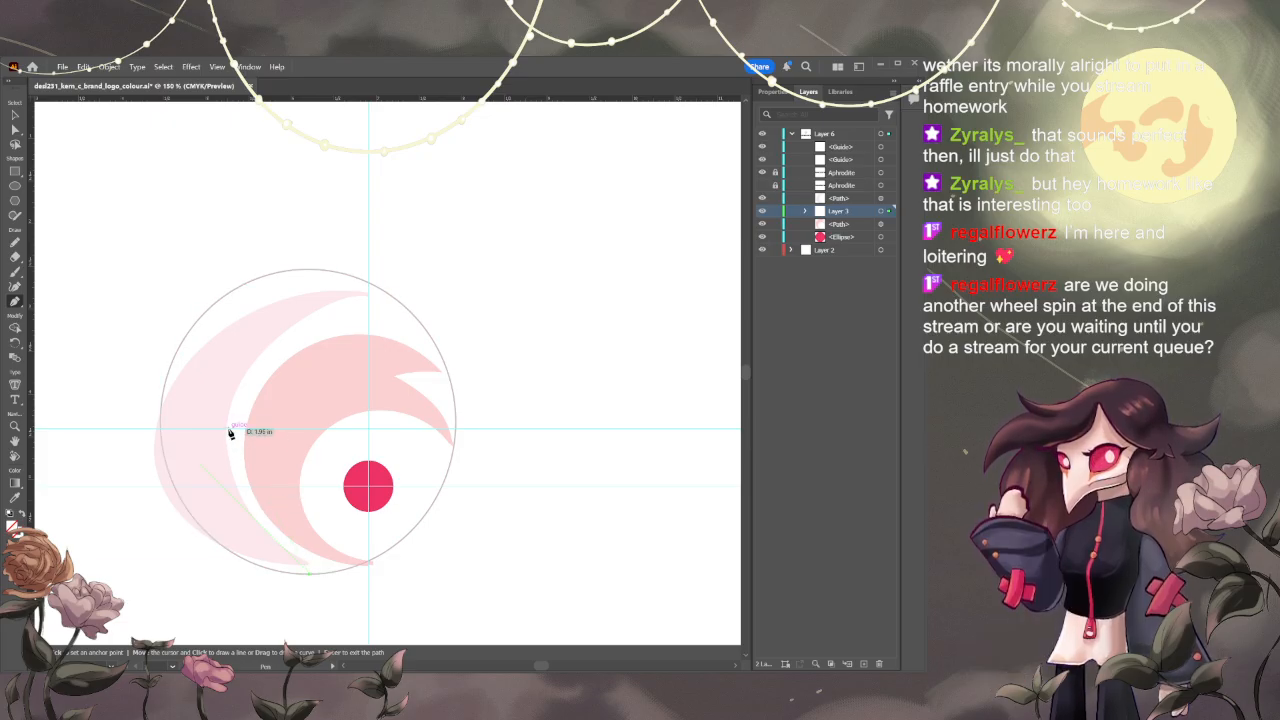
drag(229, 430, 237, 339)
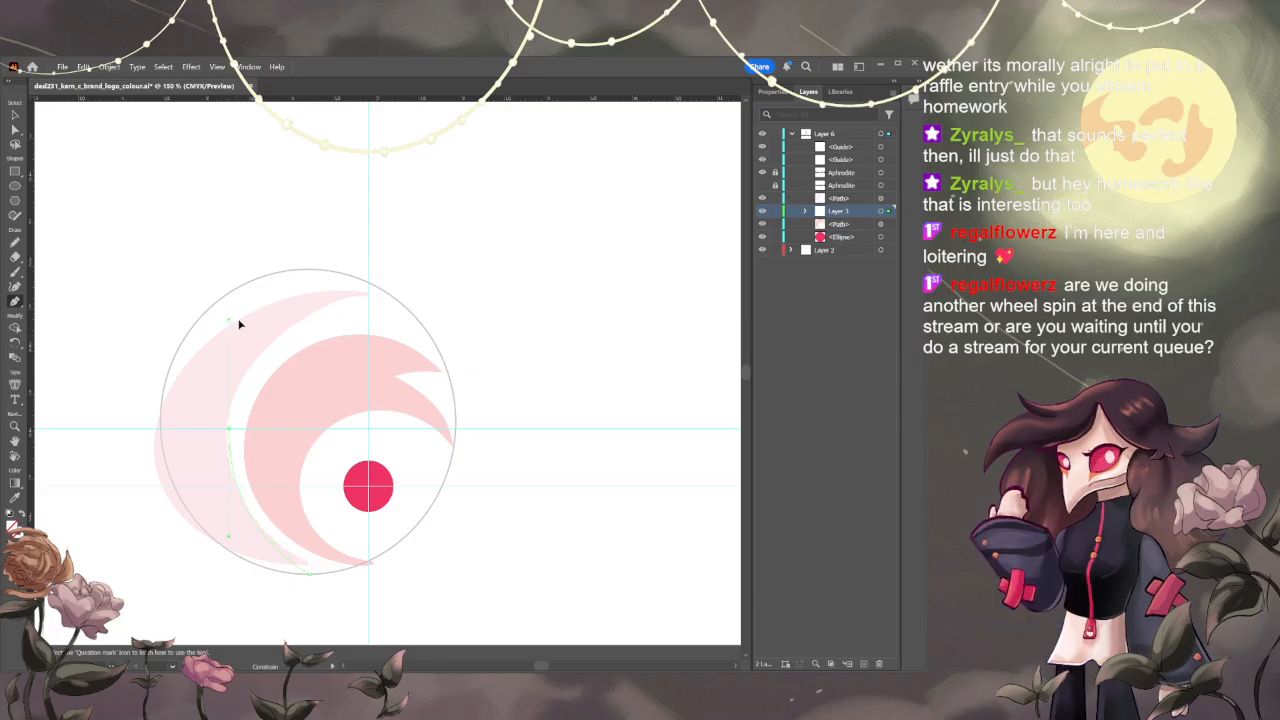
click(380, 293)
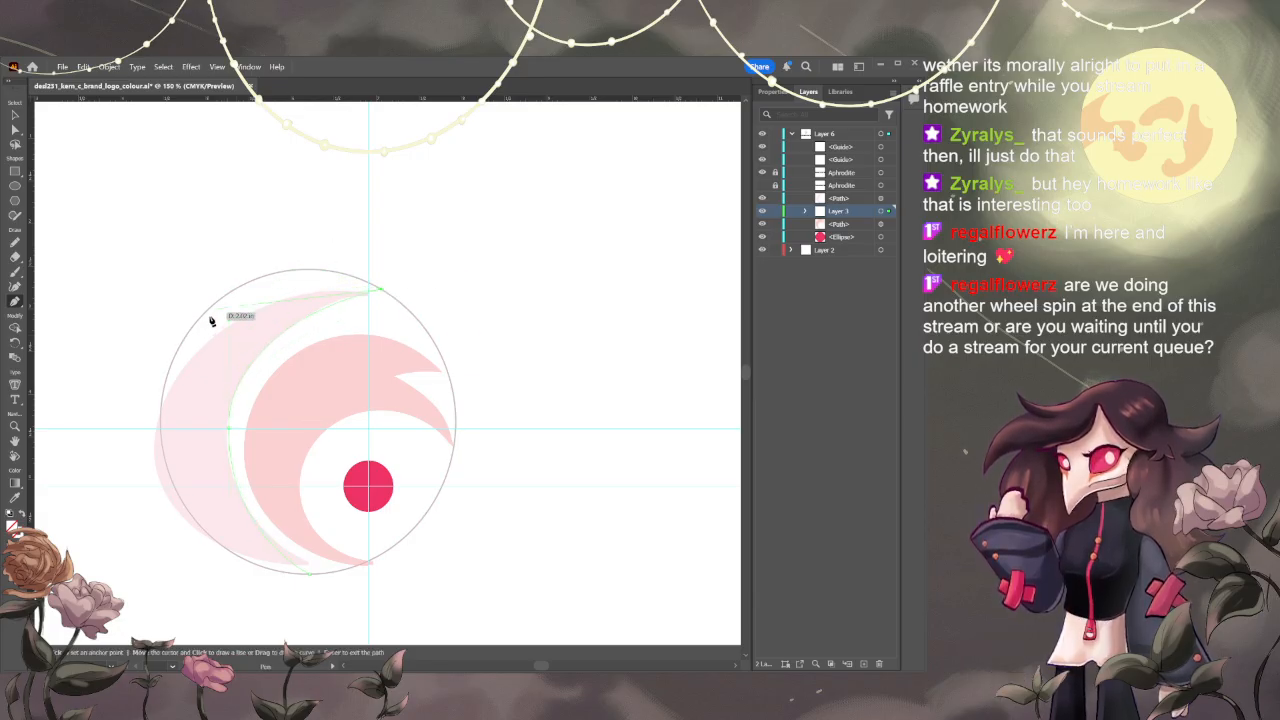
- Close the new crescent path with an outer curve along the circle's left side back to the bottom starting point
drag(178, 352, 172, 490)
key(ctrl+z)
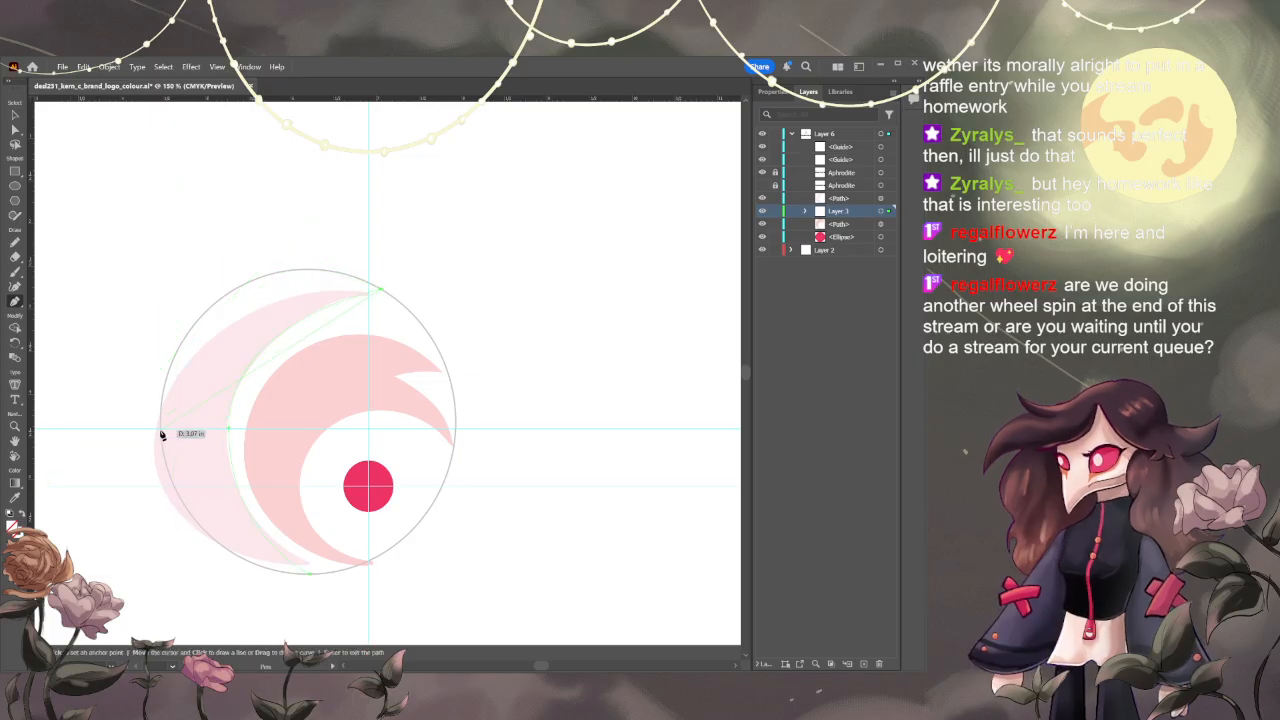
drag(162, 435, 132, 607)
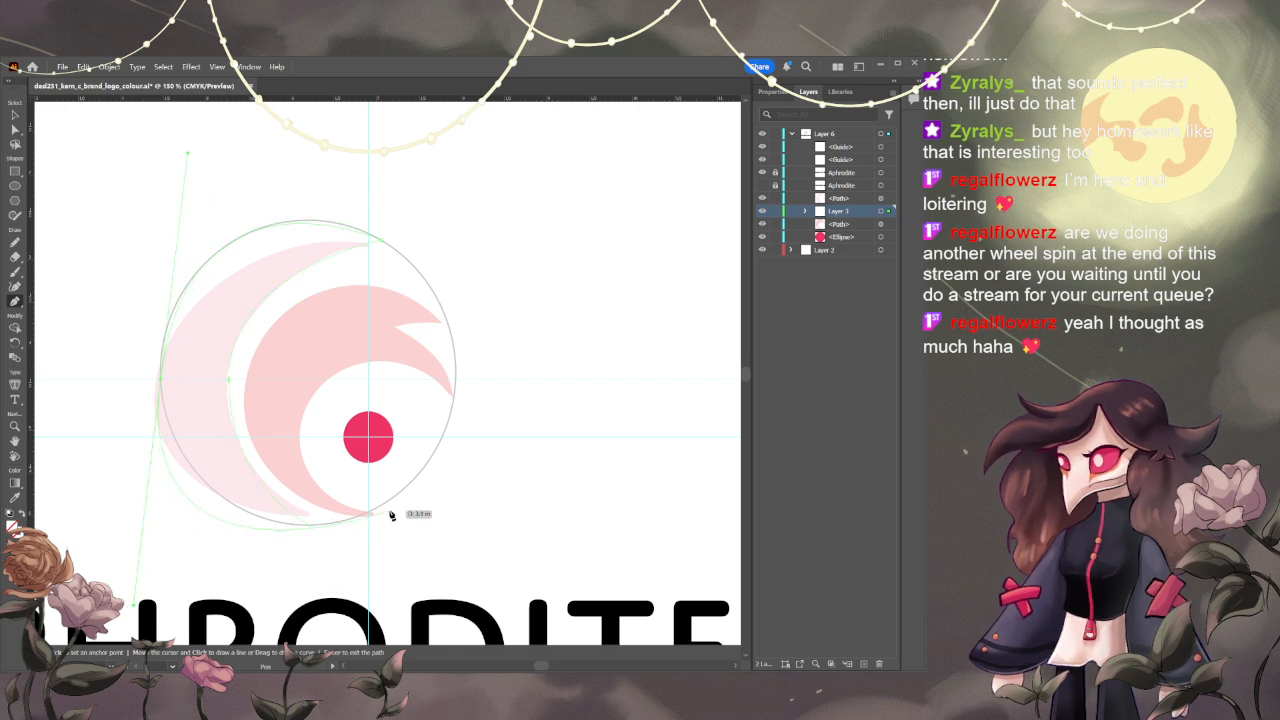
click(314, 525)
key(v)
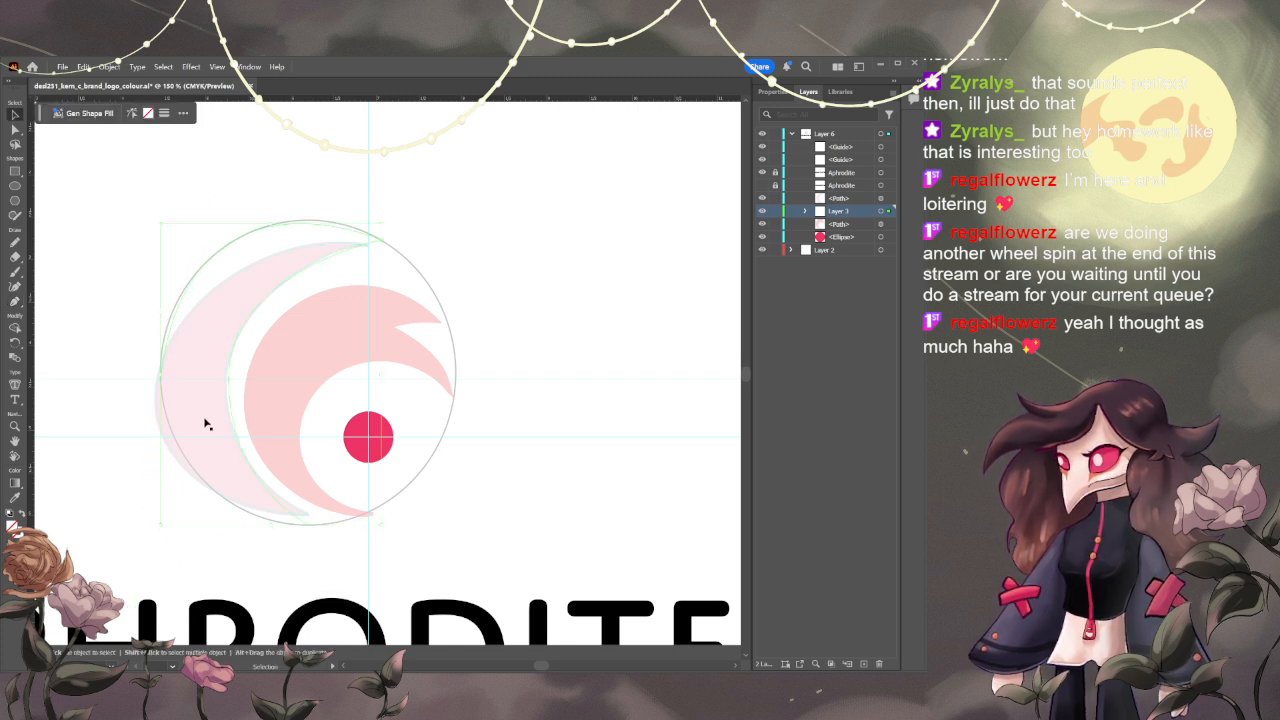
- Redraw the crescent's outer curve with an anchor where the guide meets the circle's left edge, closing it at the bottom starting point
key(minus)
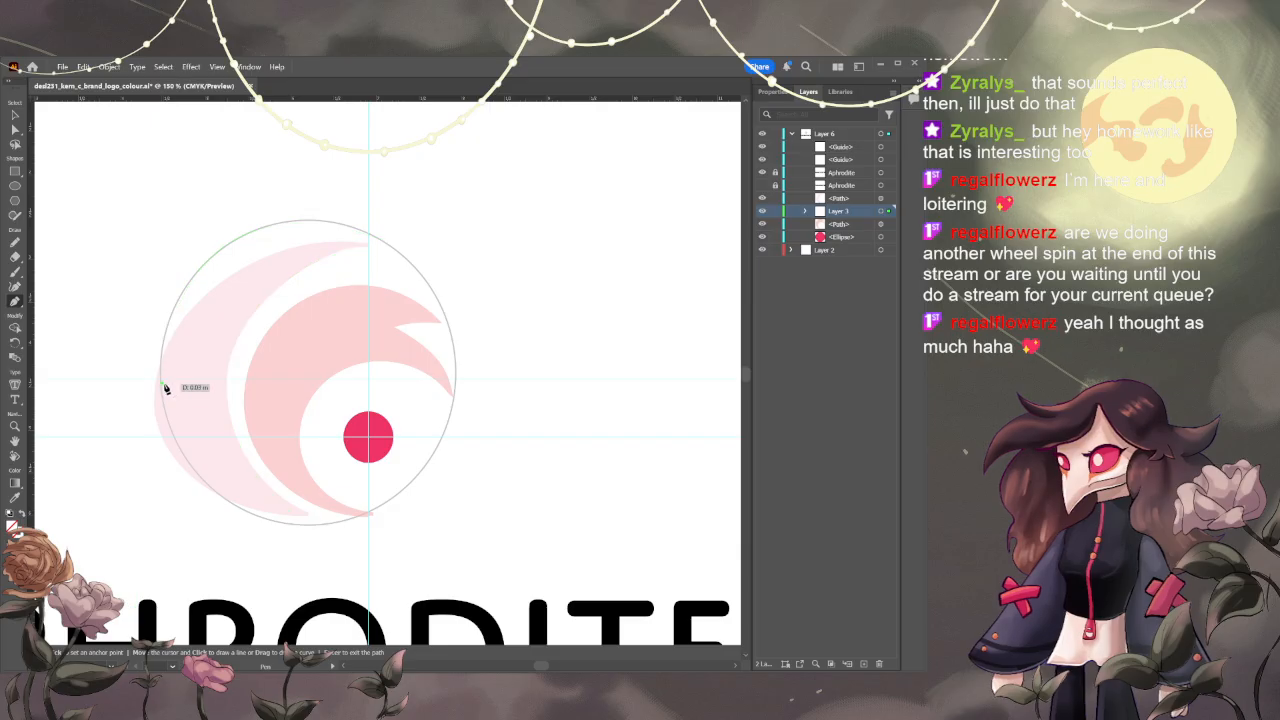
drag(162, 382, 162, 399)
click(161, 380)
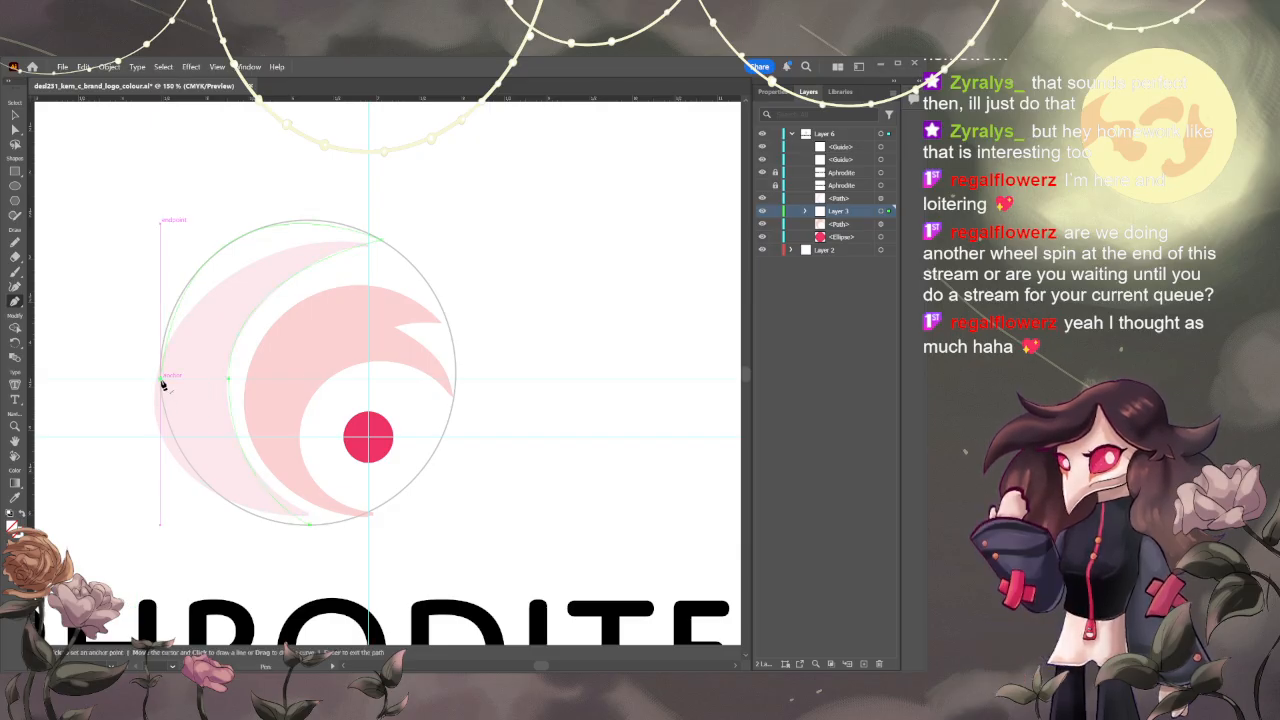
click(309, 524)
drag(309, 529, 463, 547)
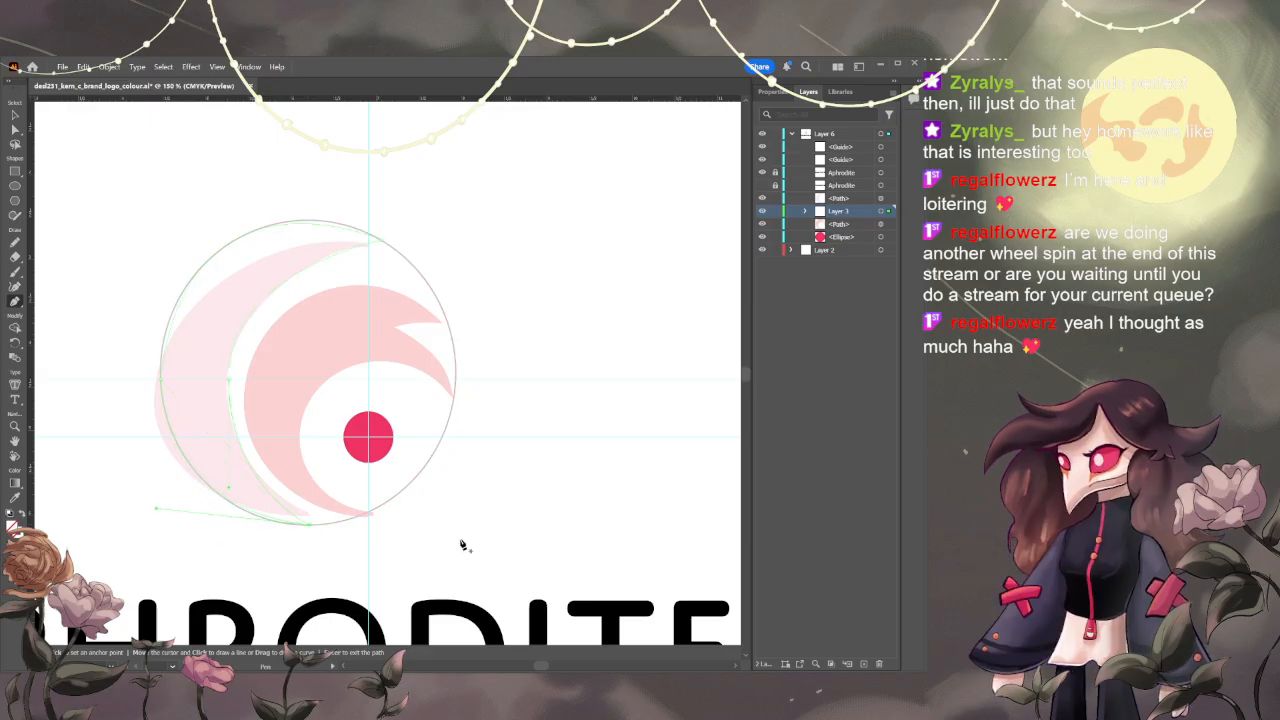
key(v)
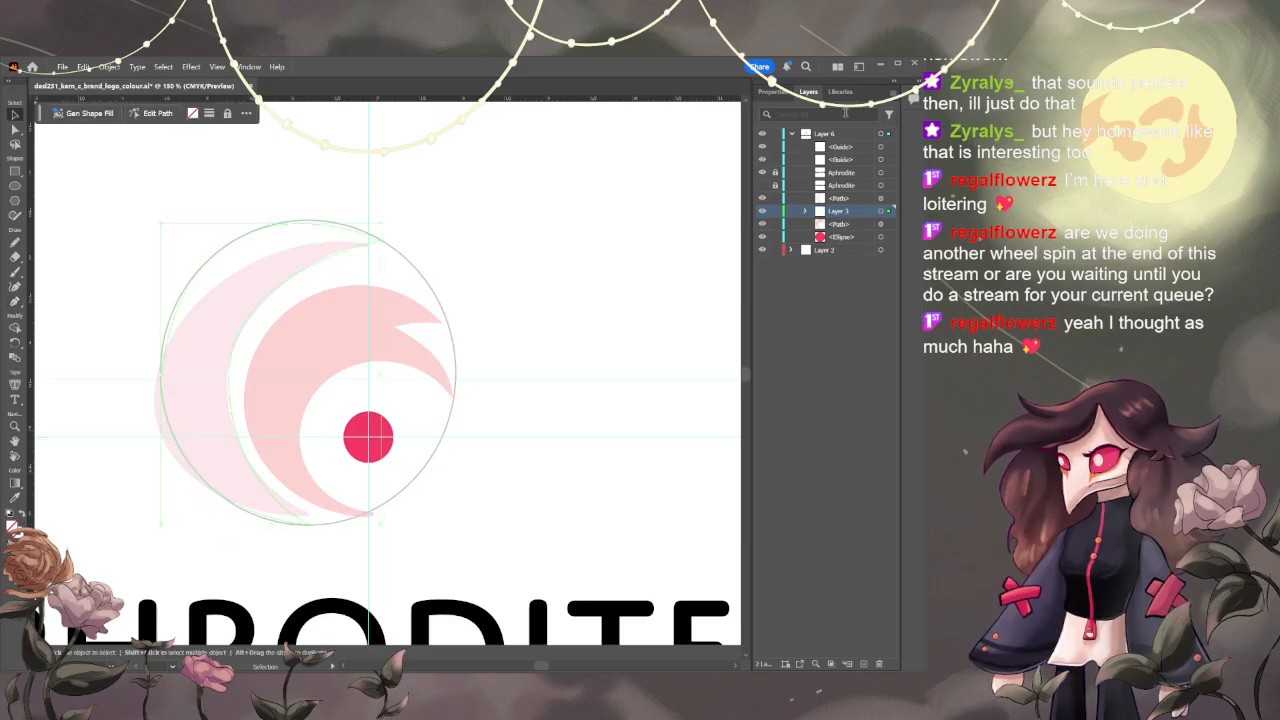
- Fill the closed crescent path with the same solid pink as the emblem's dot
click(769, 91)
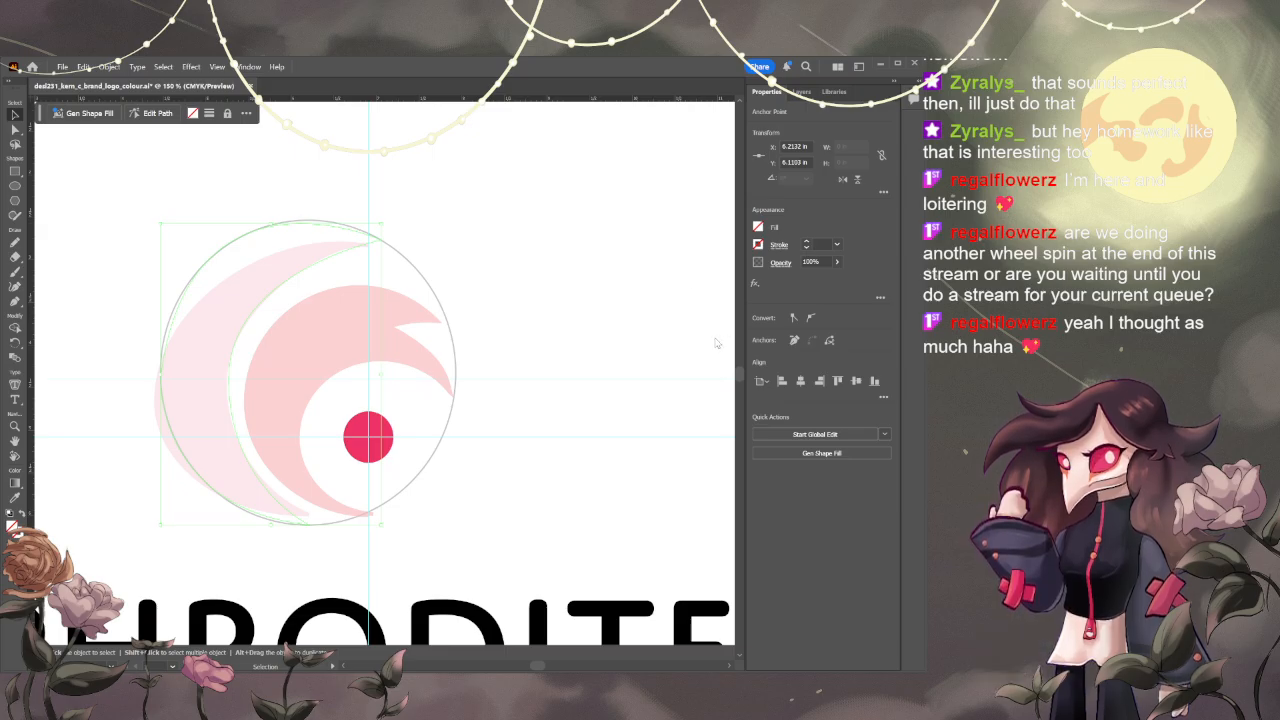
key(comma)
click(522, 278)
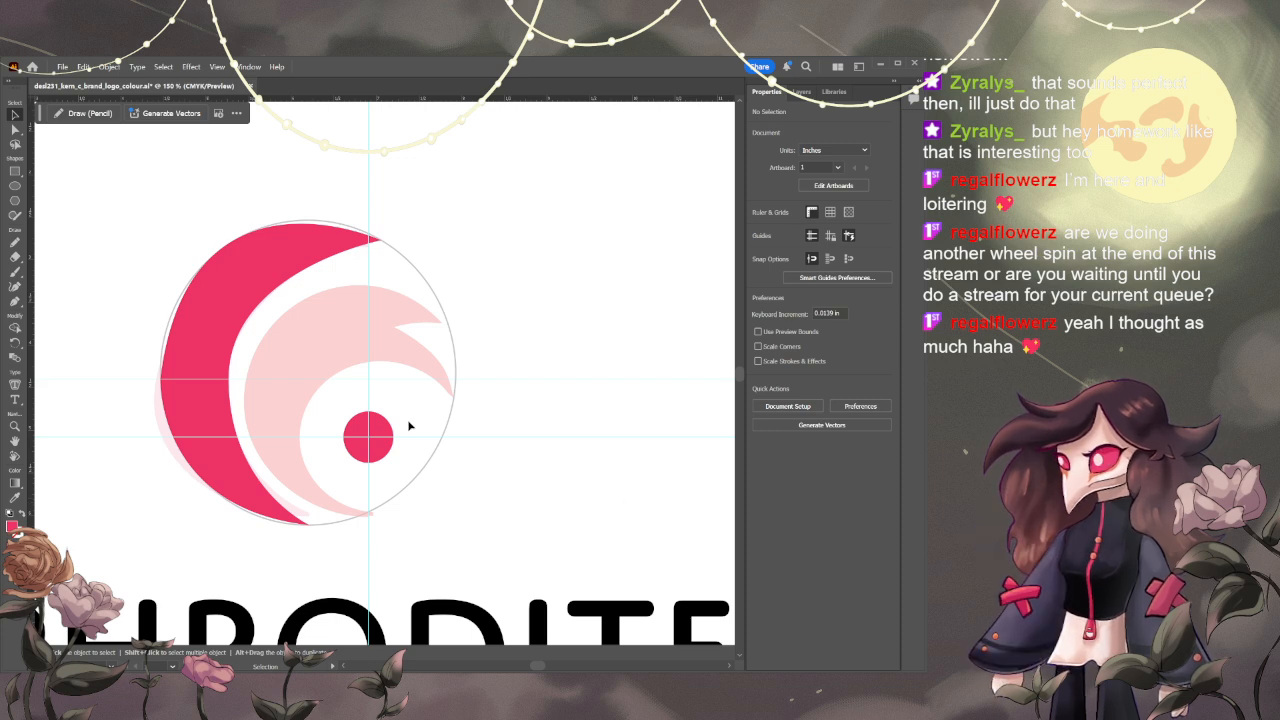
click(228, 328)
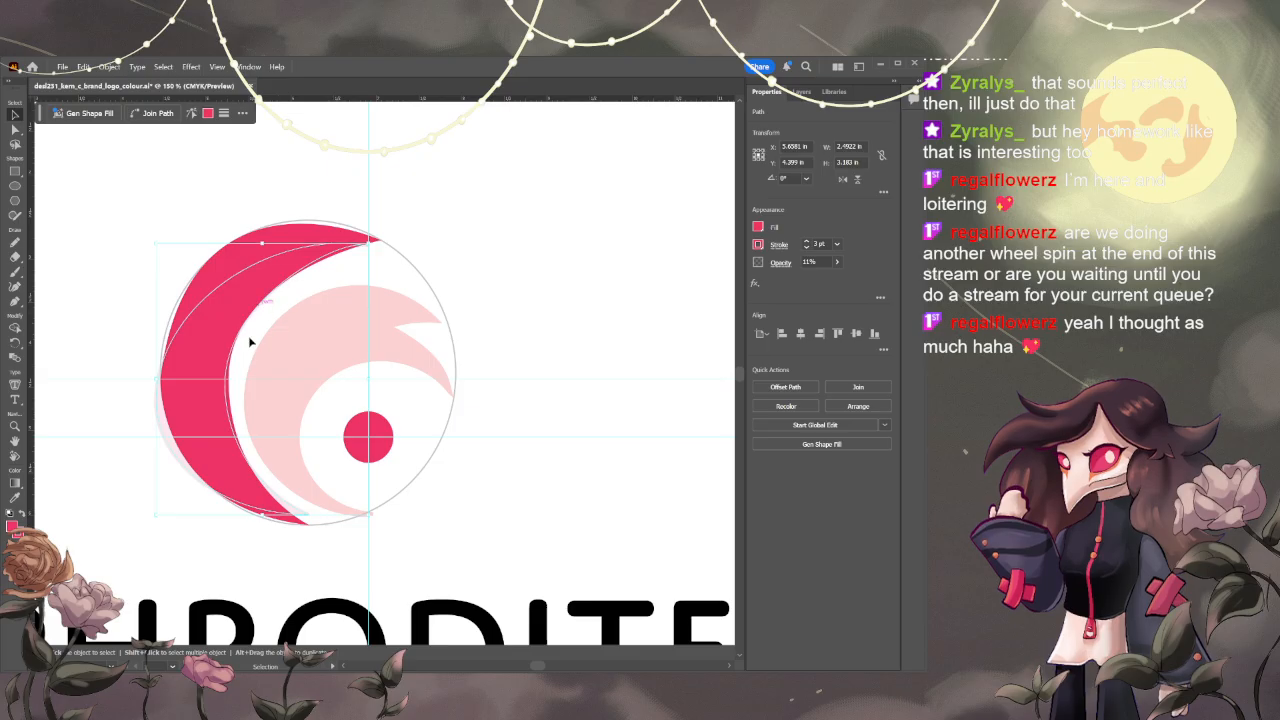
key(a)
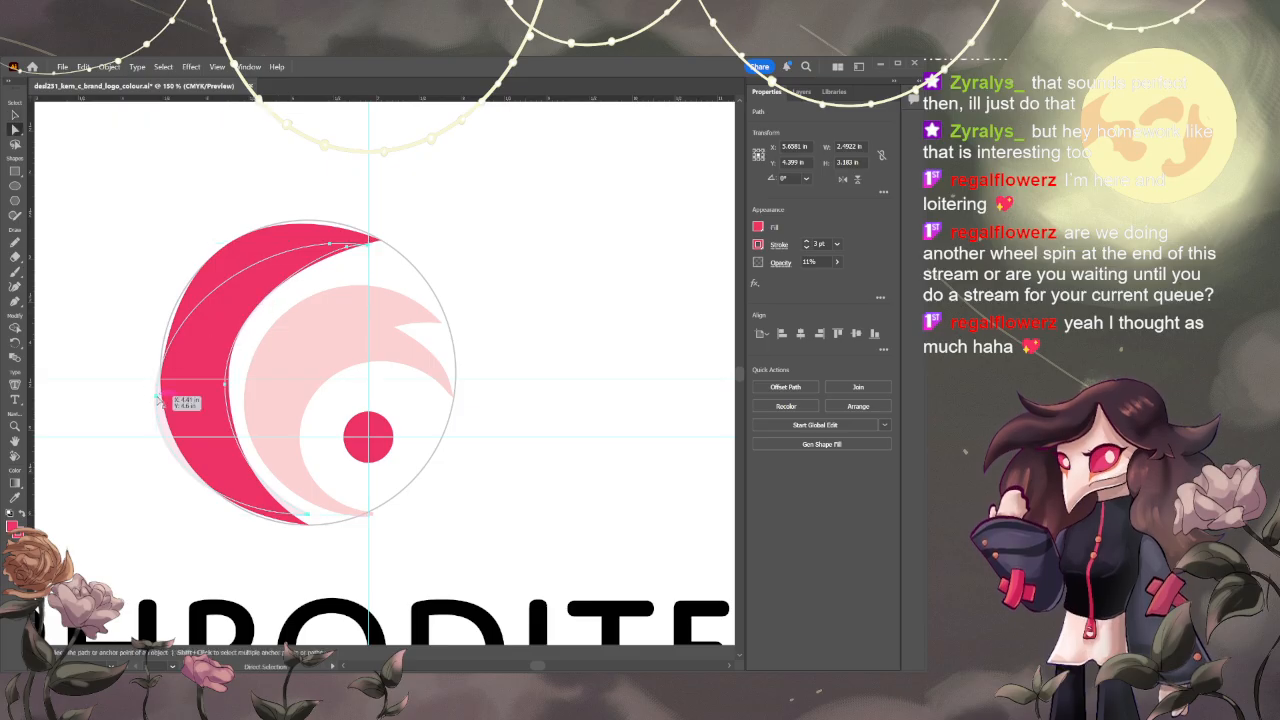
click(158, 400)
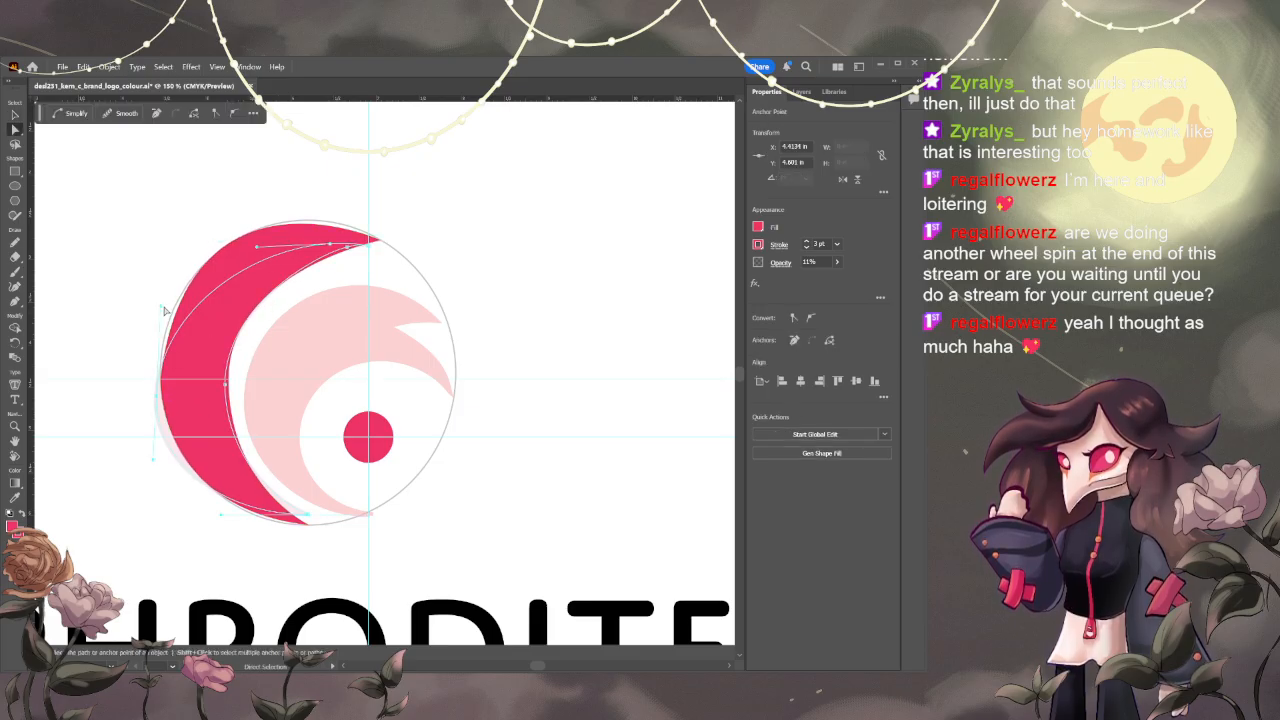
drag(165, 311, 146, 309)
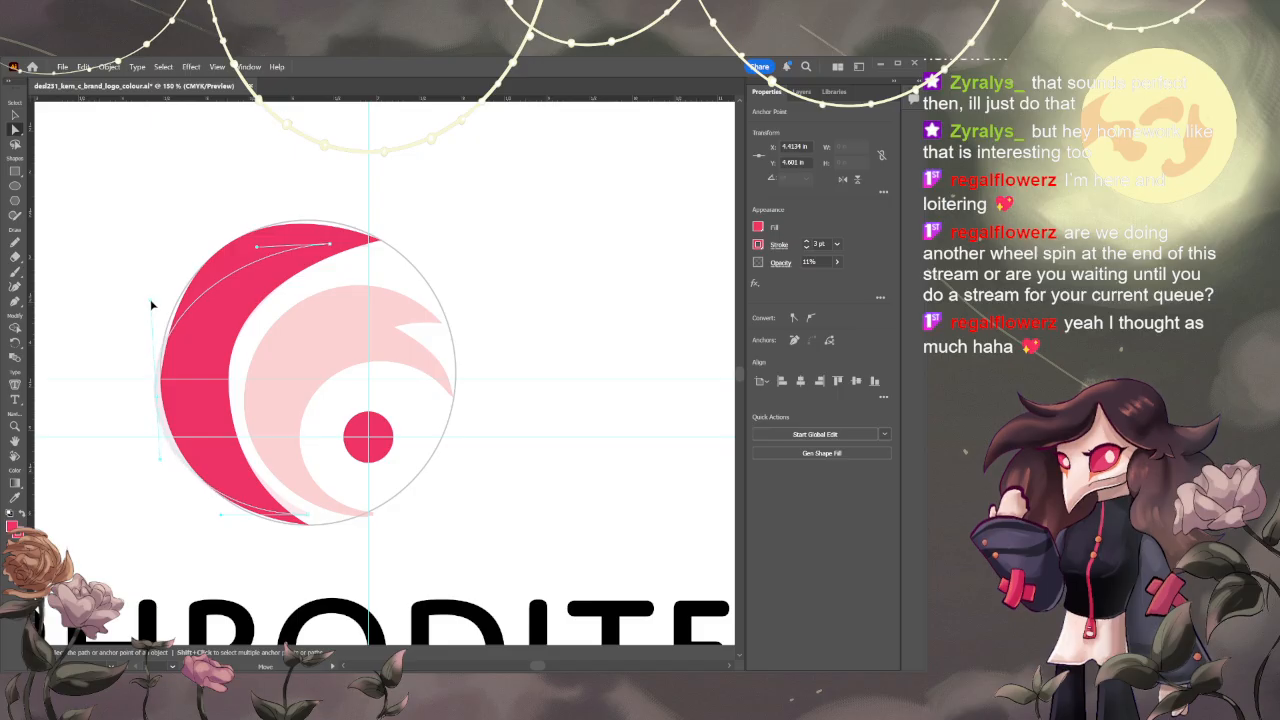
key(v)
drag(309, 332, 358, 329)
key(ctrl+z)
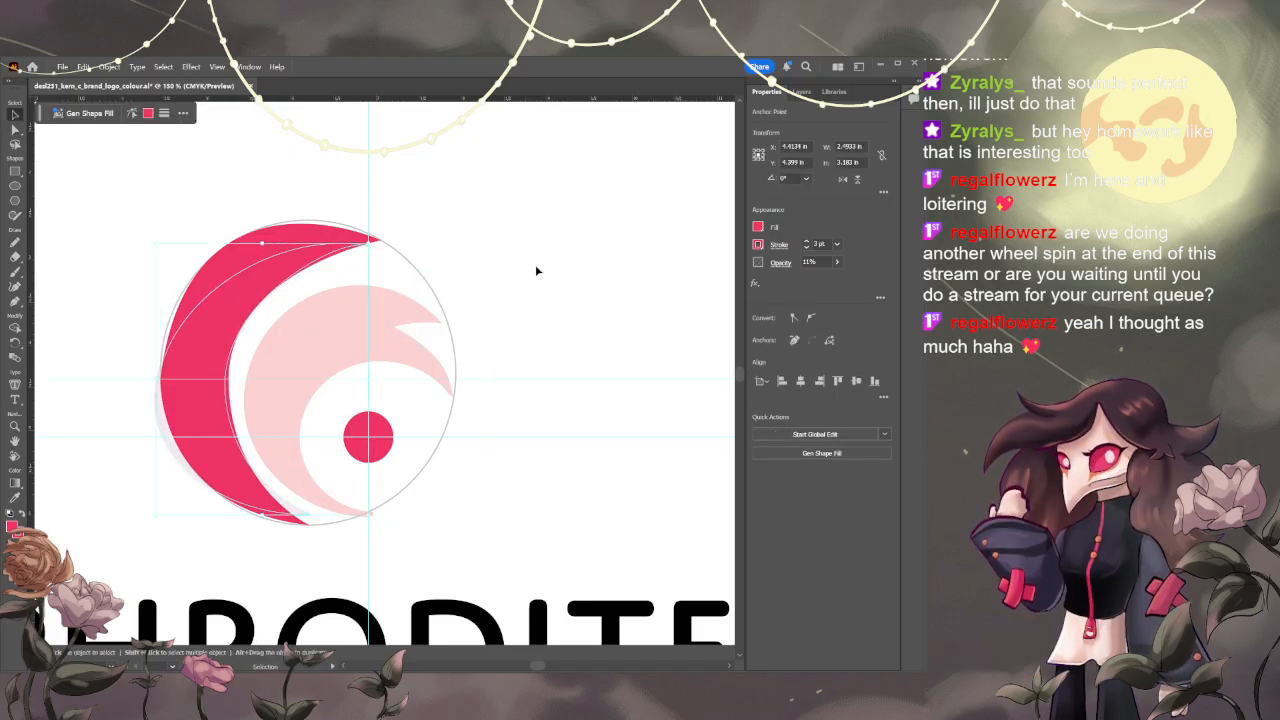
- Lock the faded inner swirl path below Layer 3 and select the new pink crescent for anchor editing
click(807, 91)
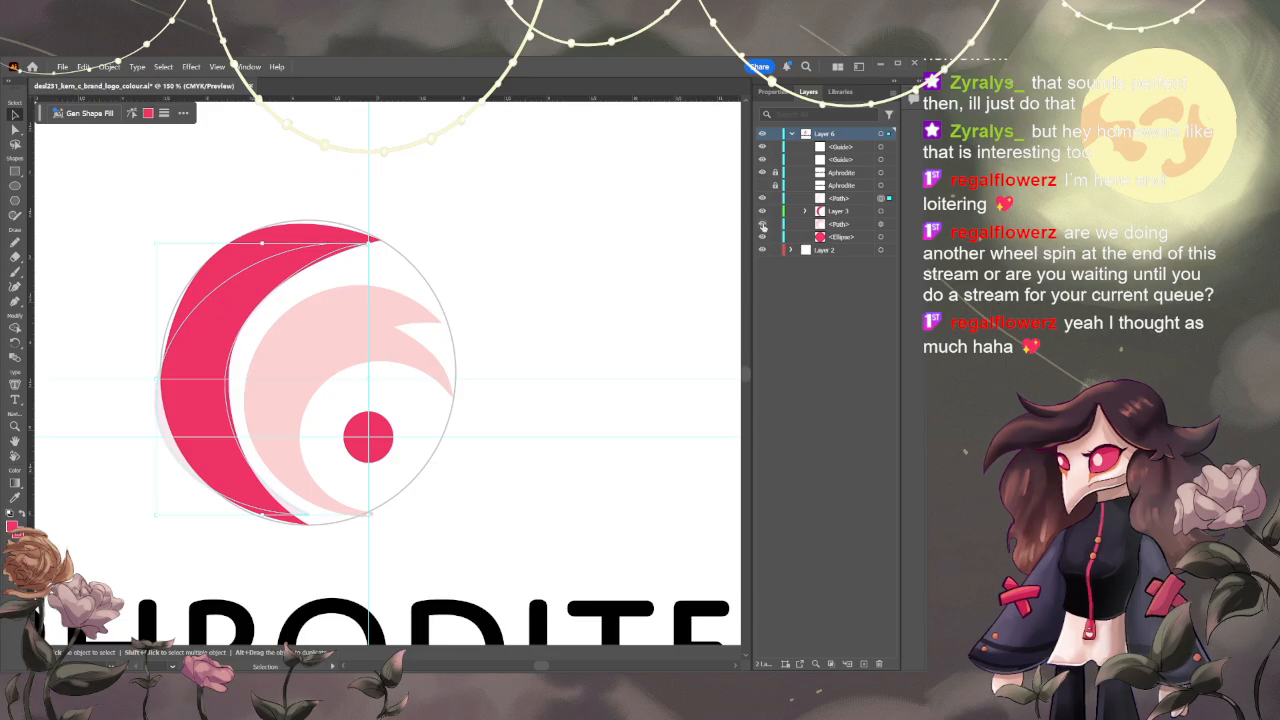
click(775, 224)
click(210, 265)
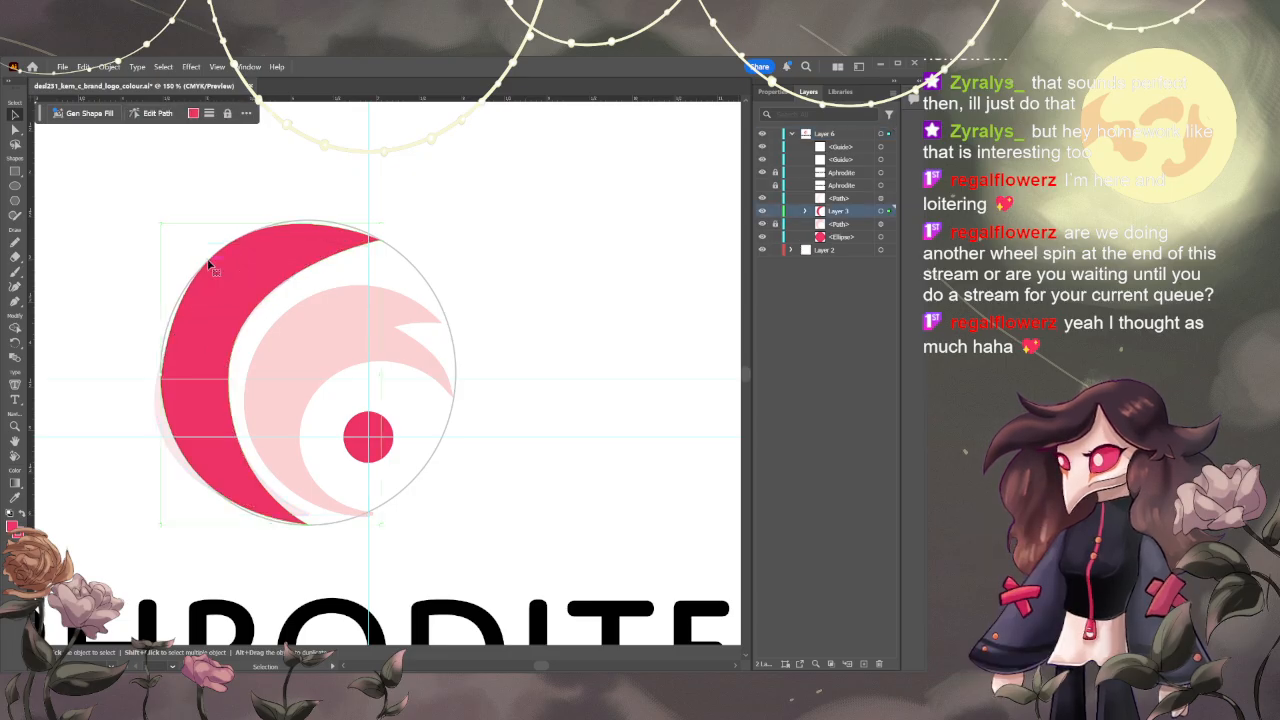
key(a)
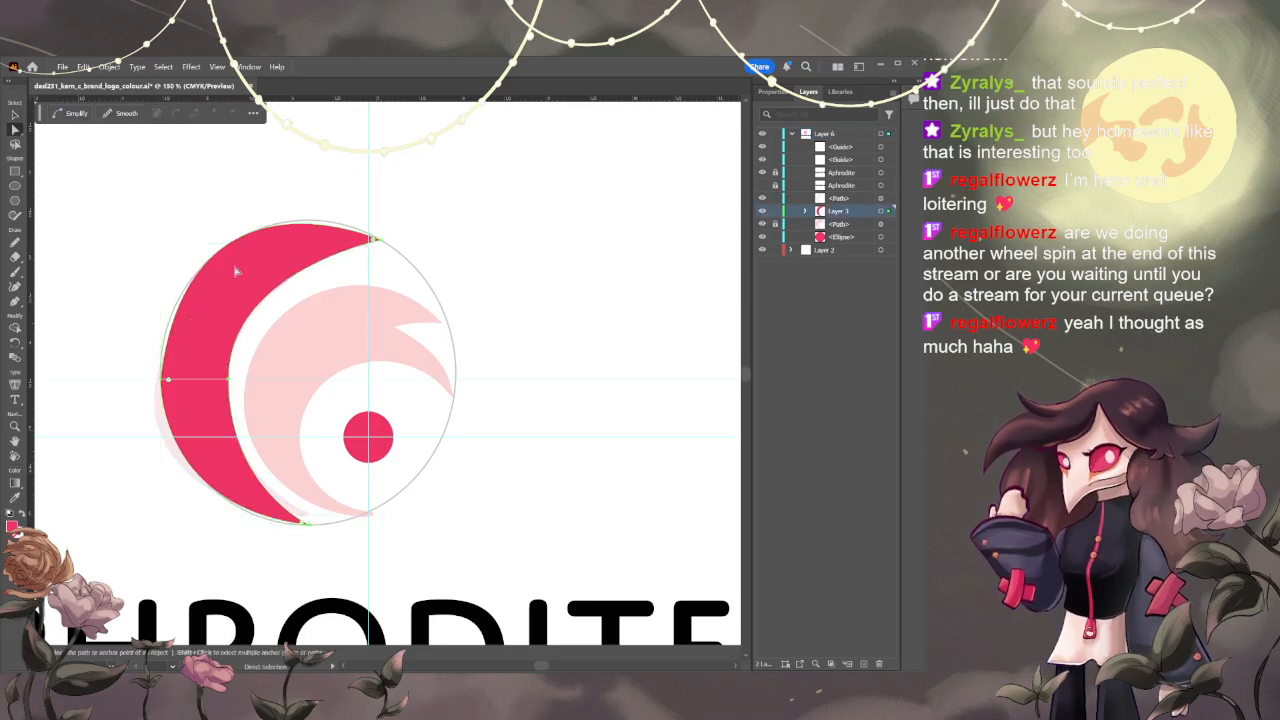
click(166, 380)
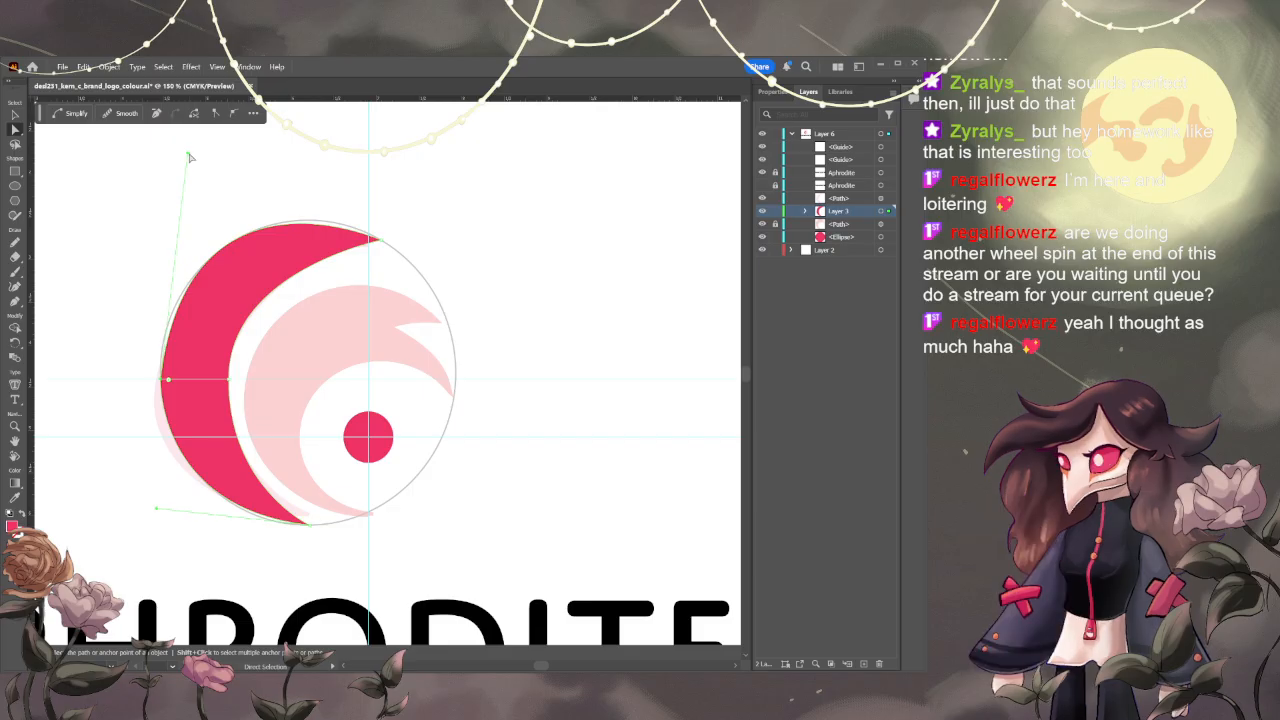
click(179, 151)
click(185, 382)
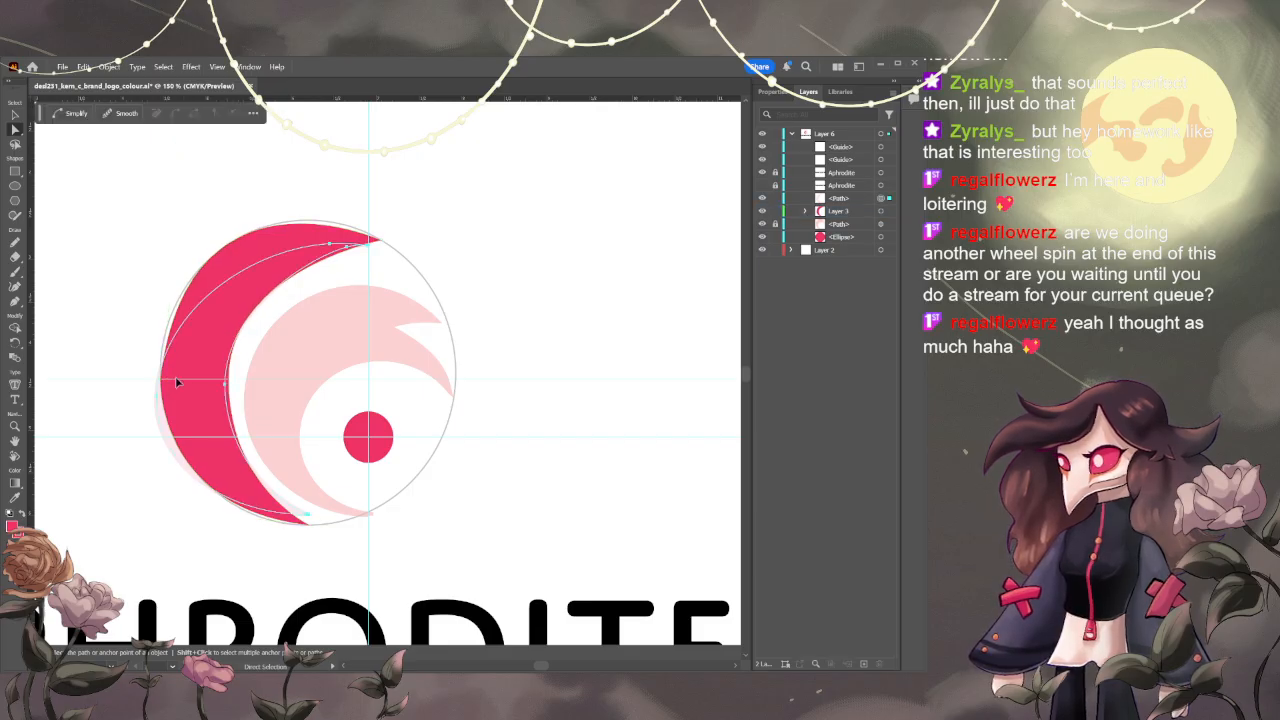
click(167, 380)
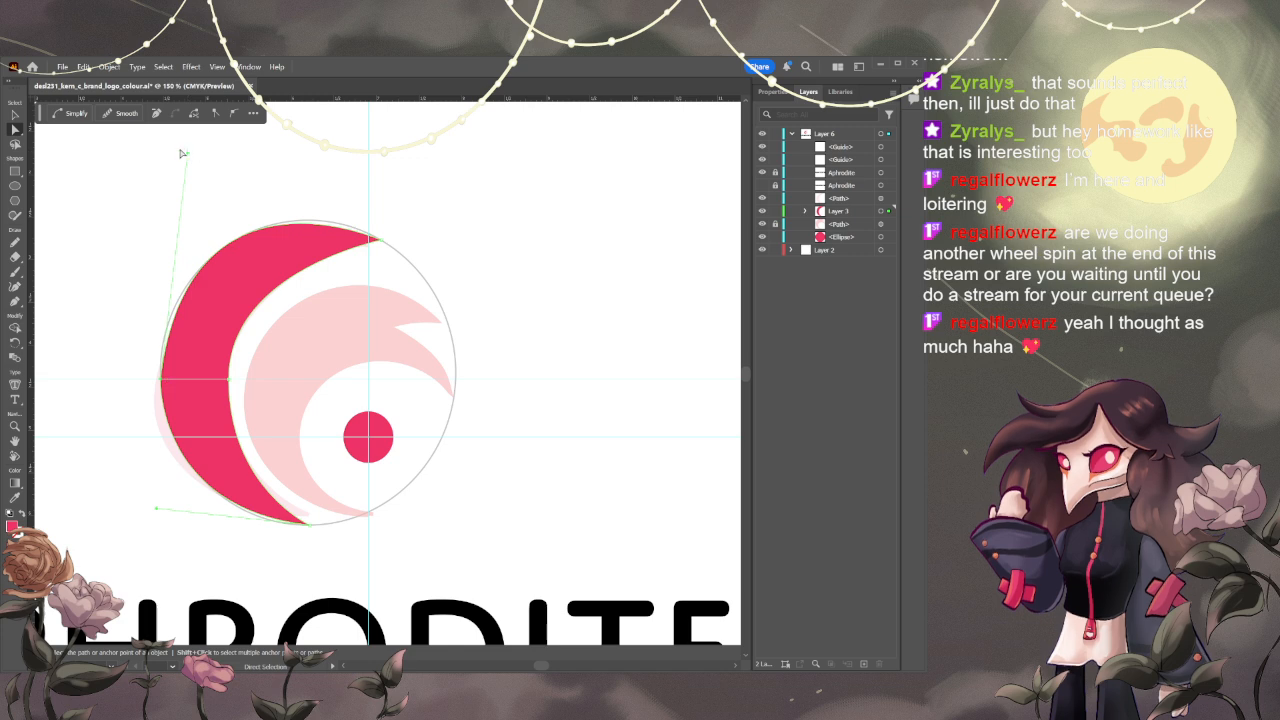
click(236, 160)
click(199, 335)
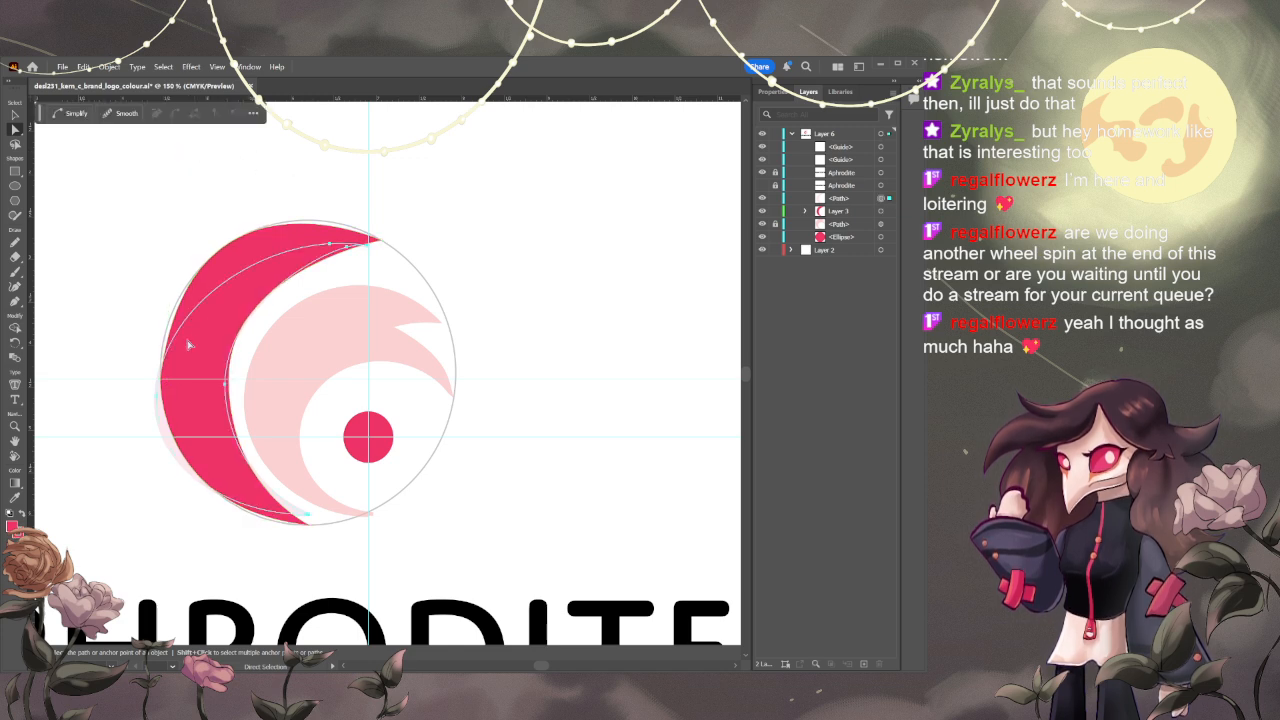
drag(184, 371, 140, 367)
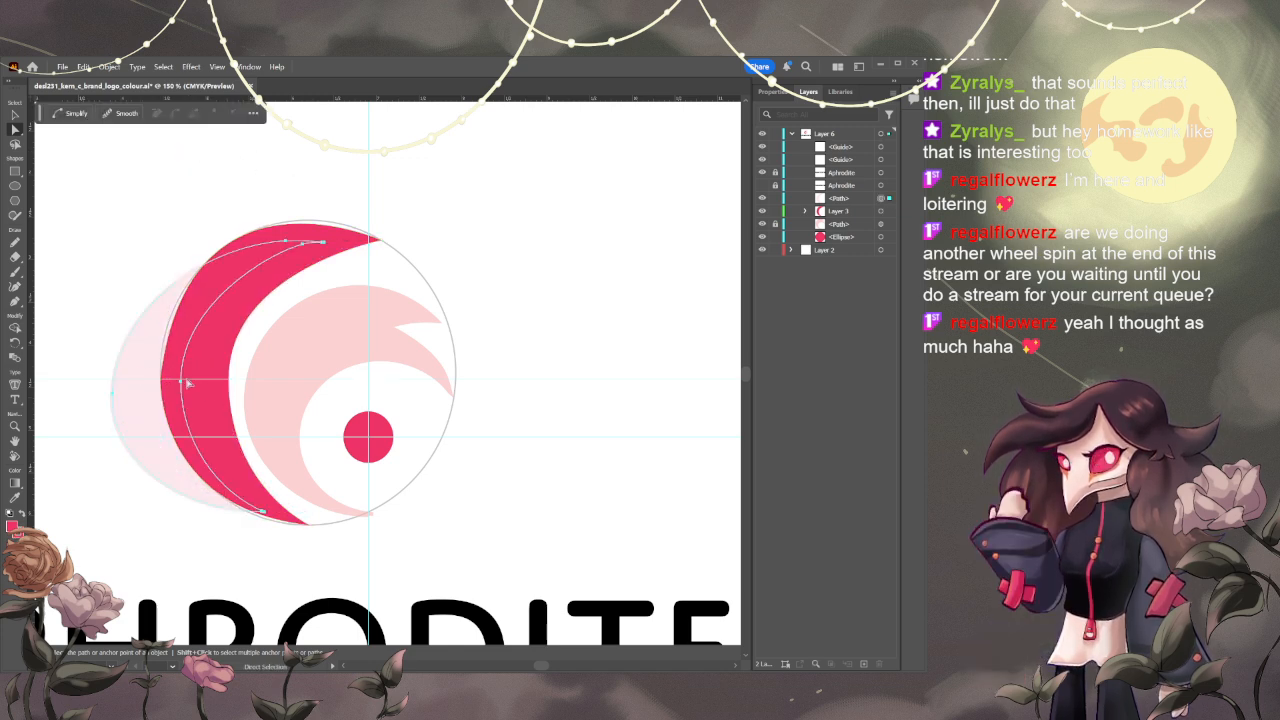
key(ctrl+z)
key(ctrl+z)
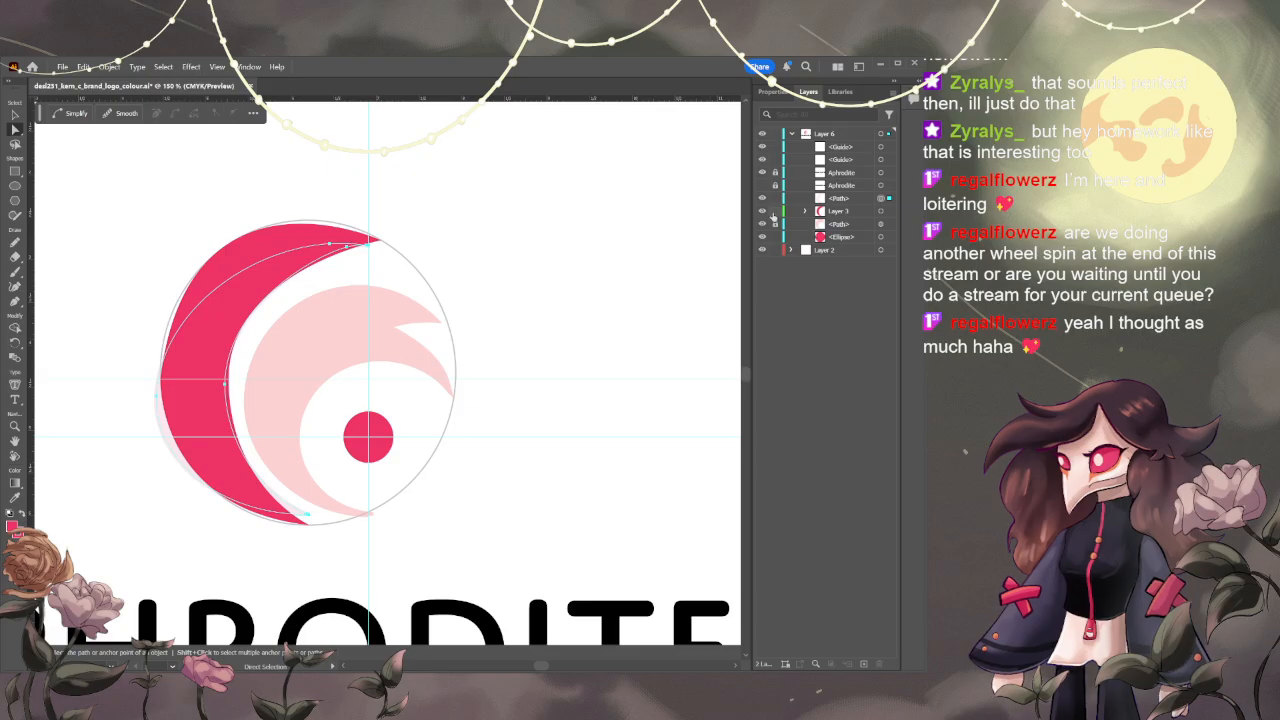
- Lock the faded outer crescent path and the dot's ellipse, and select the pink crescent in Layer 3
key(ctrl+shift+a)
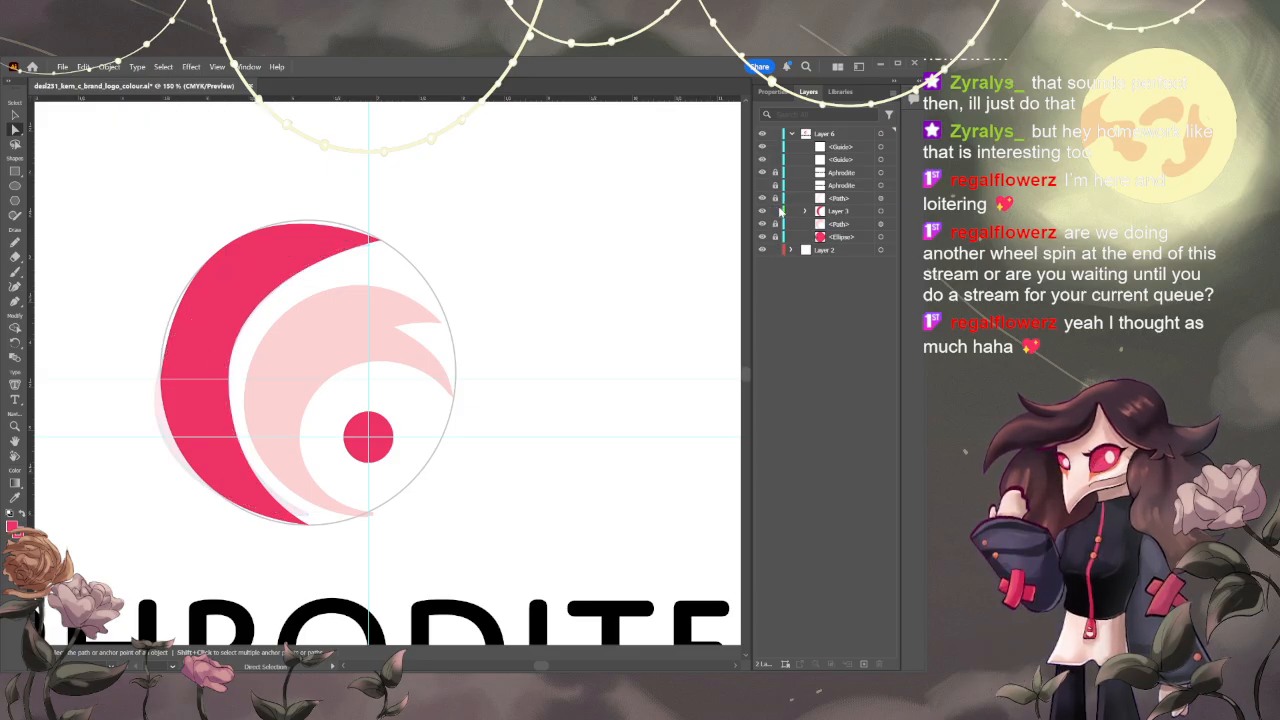
click(836, 212)
click(227, 283)
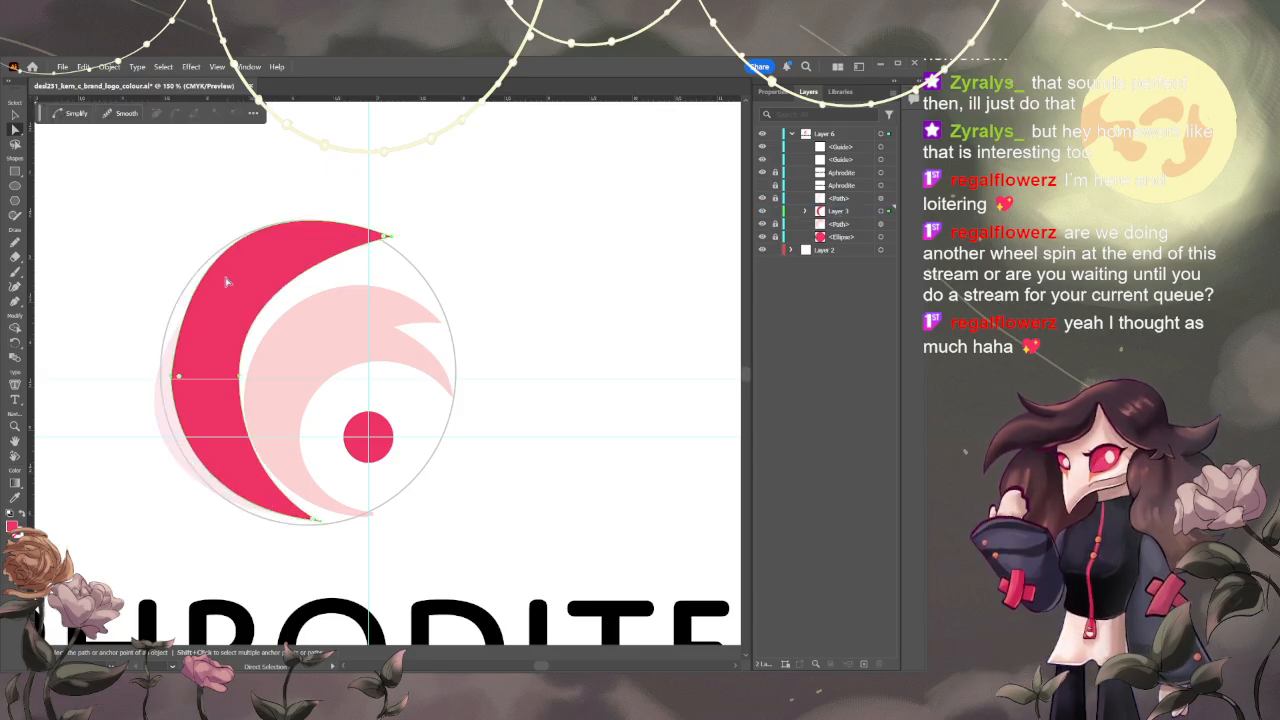
drag(202, 283, 192, 286)
click(174, 290)
click(198, 358)
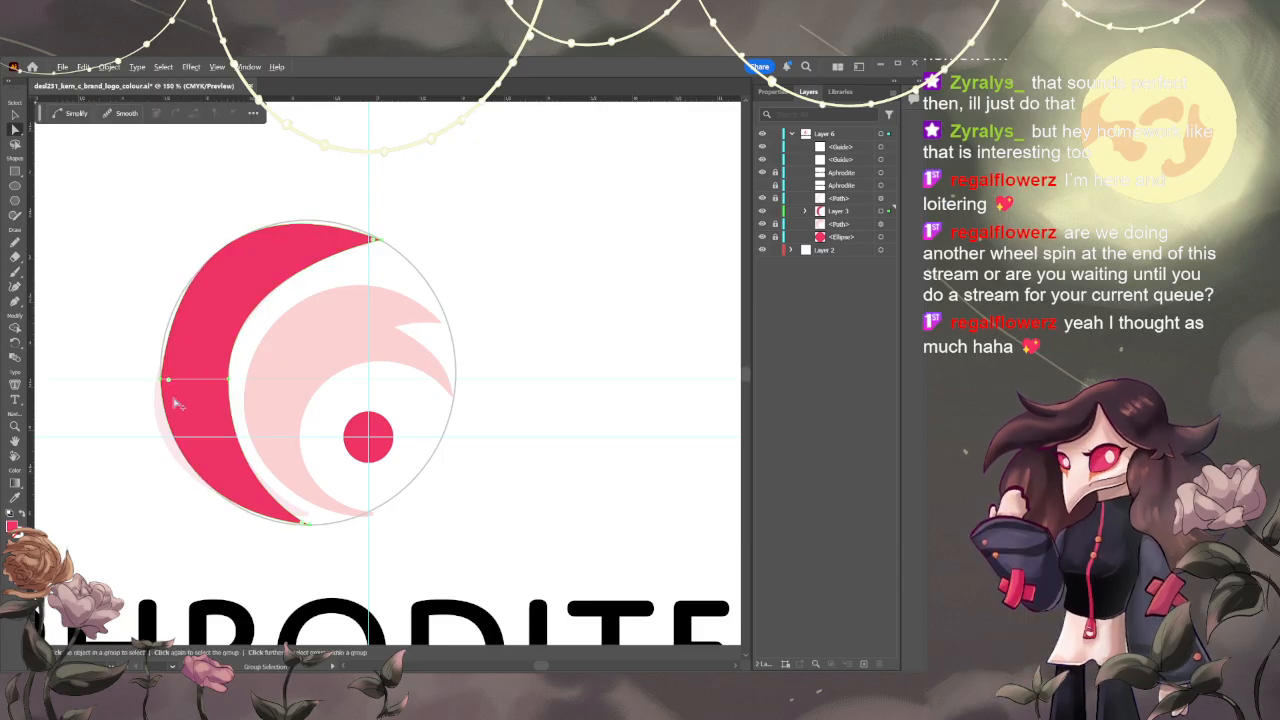
- Swing the upper handle of the crescent's outer left anchor outward so the upper curve bulges toward the construction circle
scroll(175, 403, up, 1)
click(160, 374)
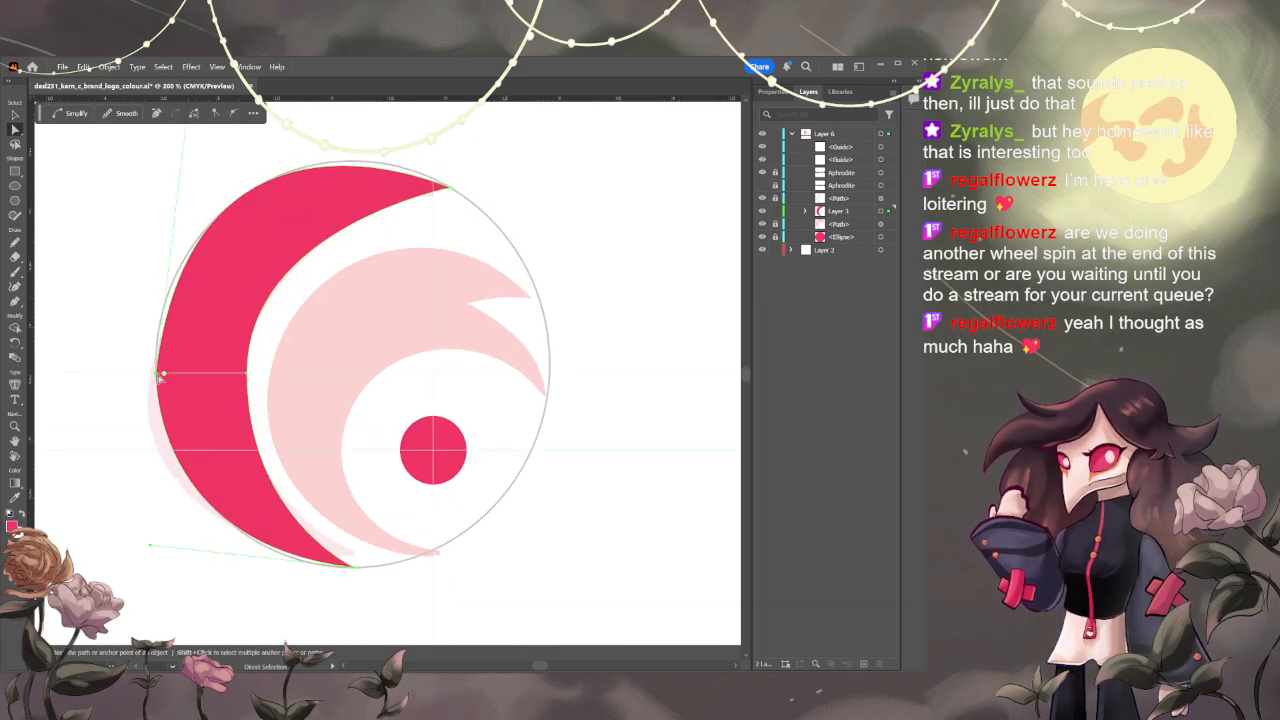
scroll(200, 290, up, 3)
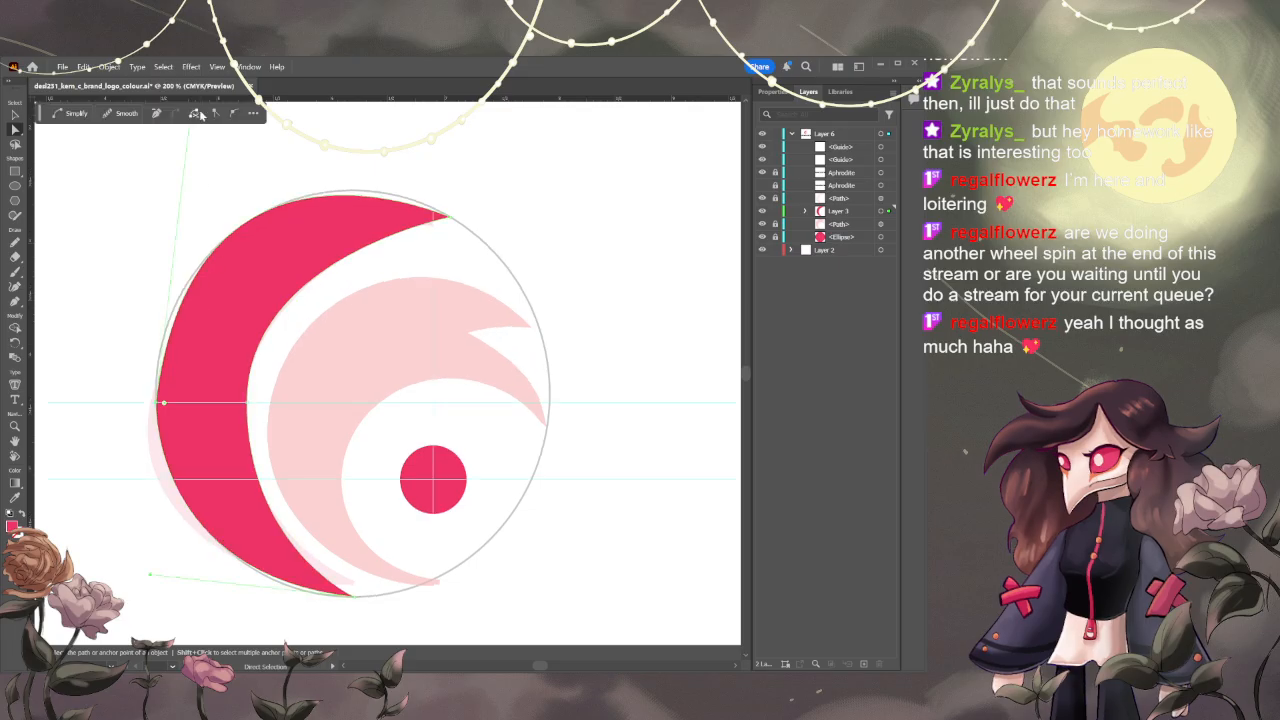
drag(191, 131, 147, 137)
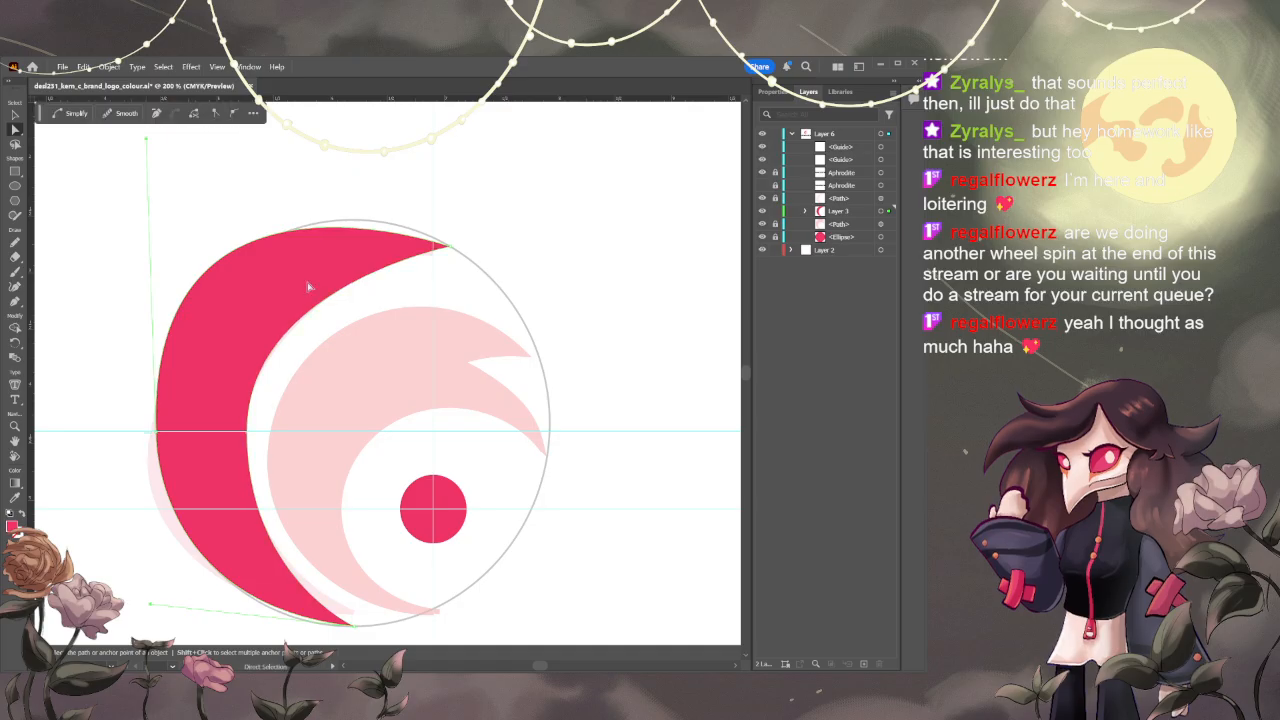
click(310, 286)
- Add an anchor on the crescent's upper edge, move it onto the circle's top, and angle the left anchor's upper handle slightly inward
key(minus)
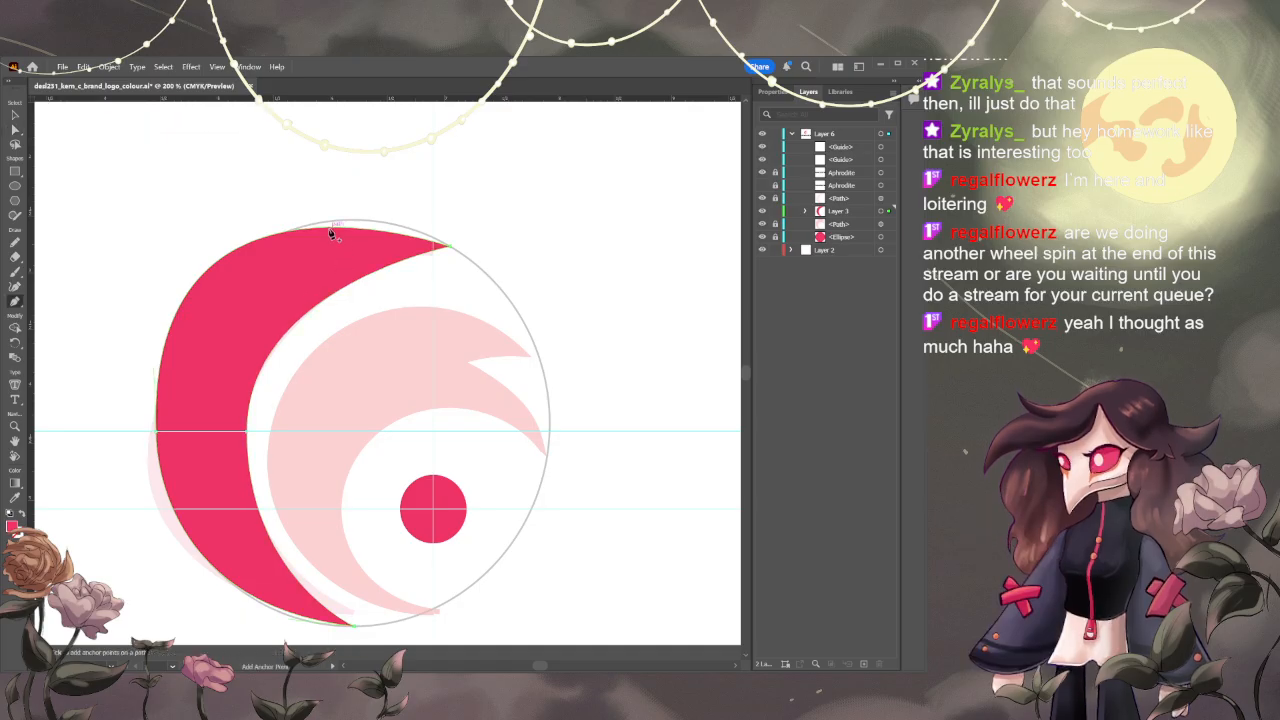
key(a)
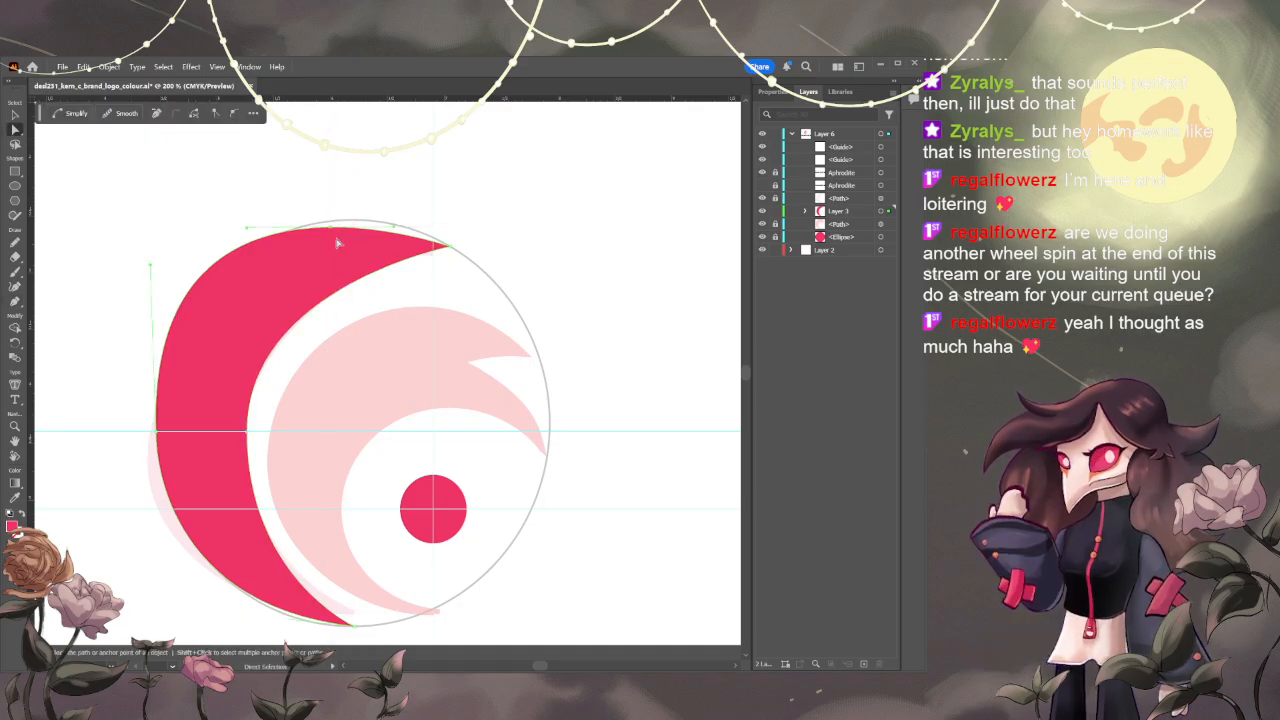
mouse_move(337, 229)
mouse_down()
mouse_move(374, 220)
mouse_move(358, 219)
mouse_up()
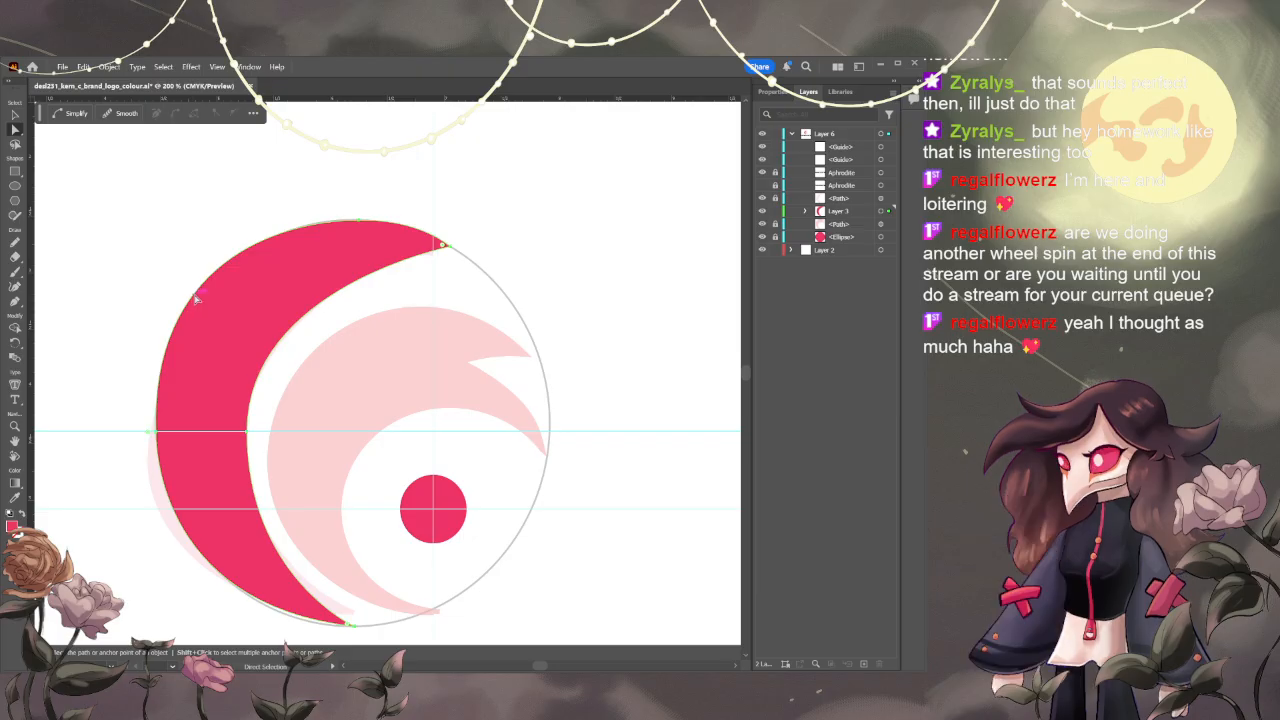
click(157, 435)
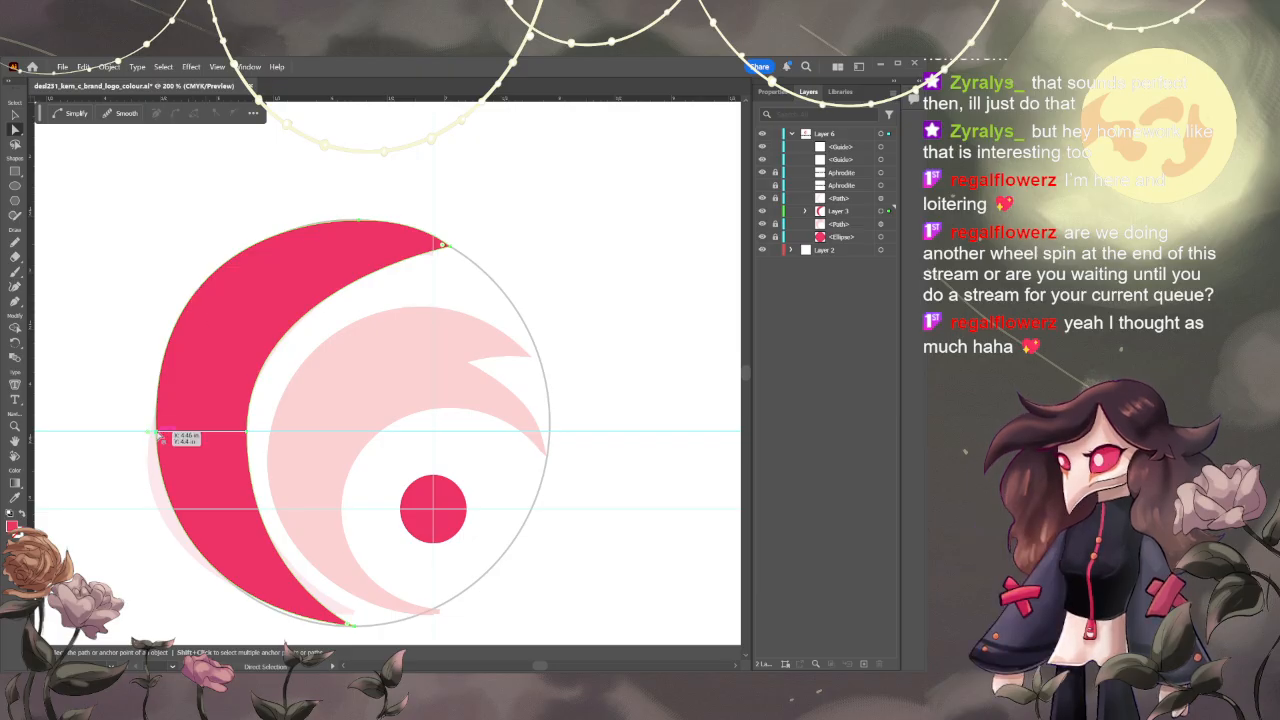
mouse_move(151, 268)
mouse_down()
mouse_move(173, 264)
mouse_move(166, 256)
mouse_move(143, 277)
mouse_move(163, 277)
mouse_move(166, 263)
mouse_up()
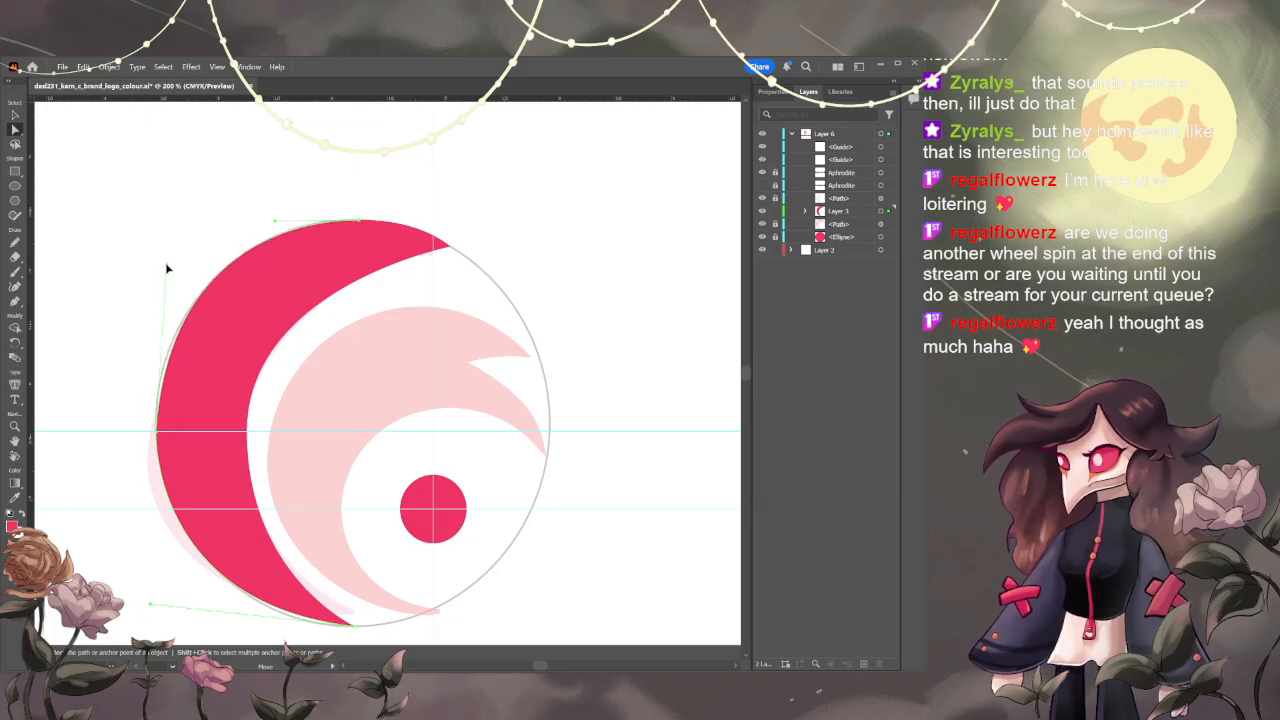
- Add an anchor on the outer curve just above the middle guide, nudge it onto the circle's edge, and deselect the crescent
key(plus)
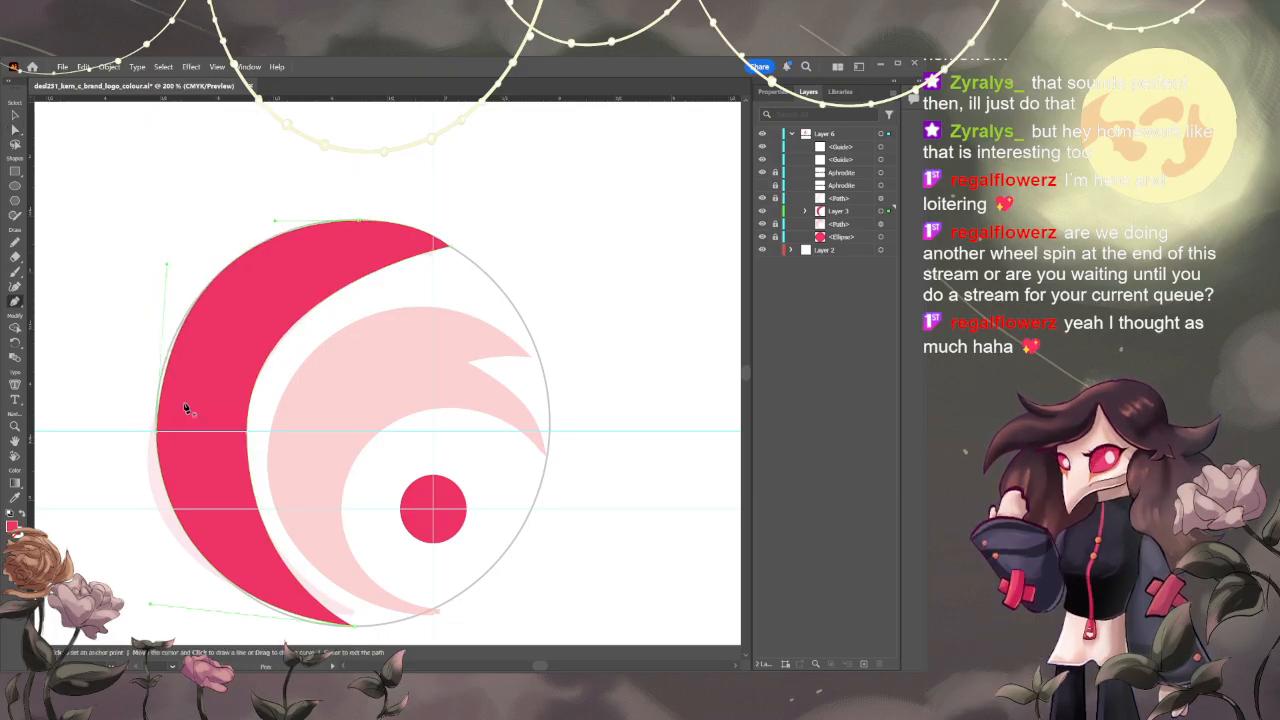
click(162, 385)
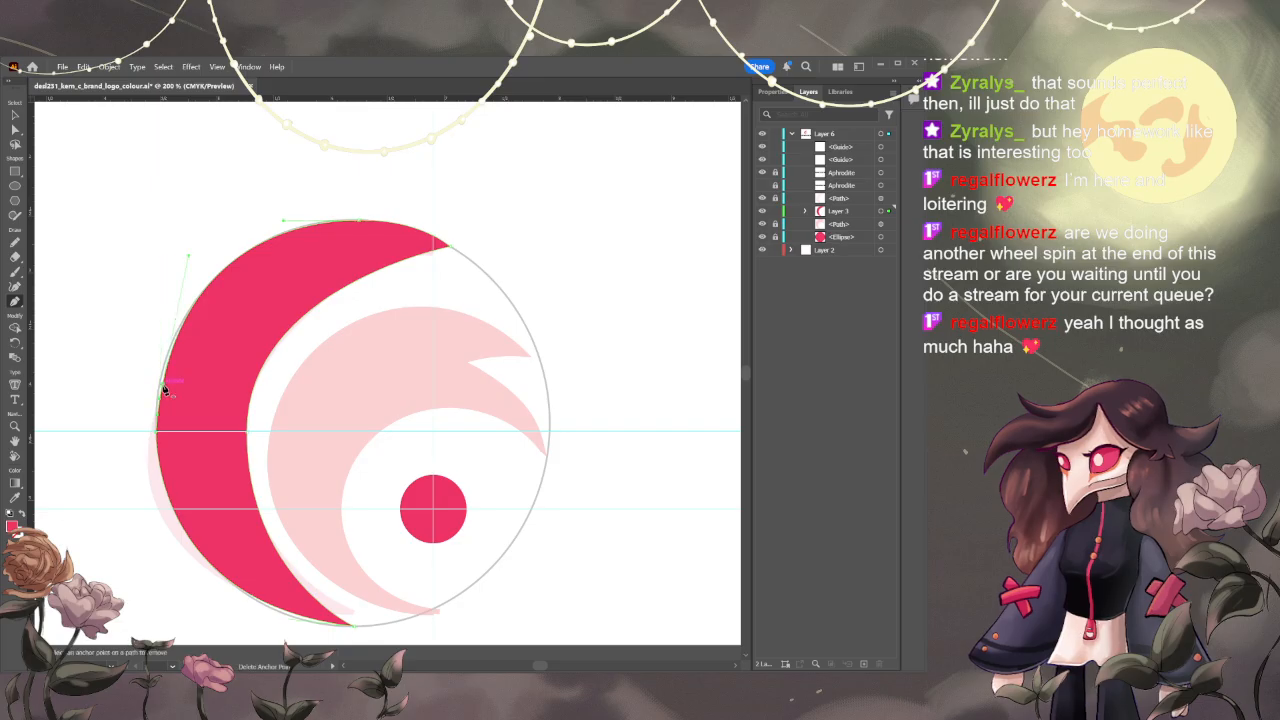
key(p)
key(a)
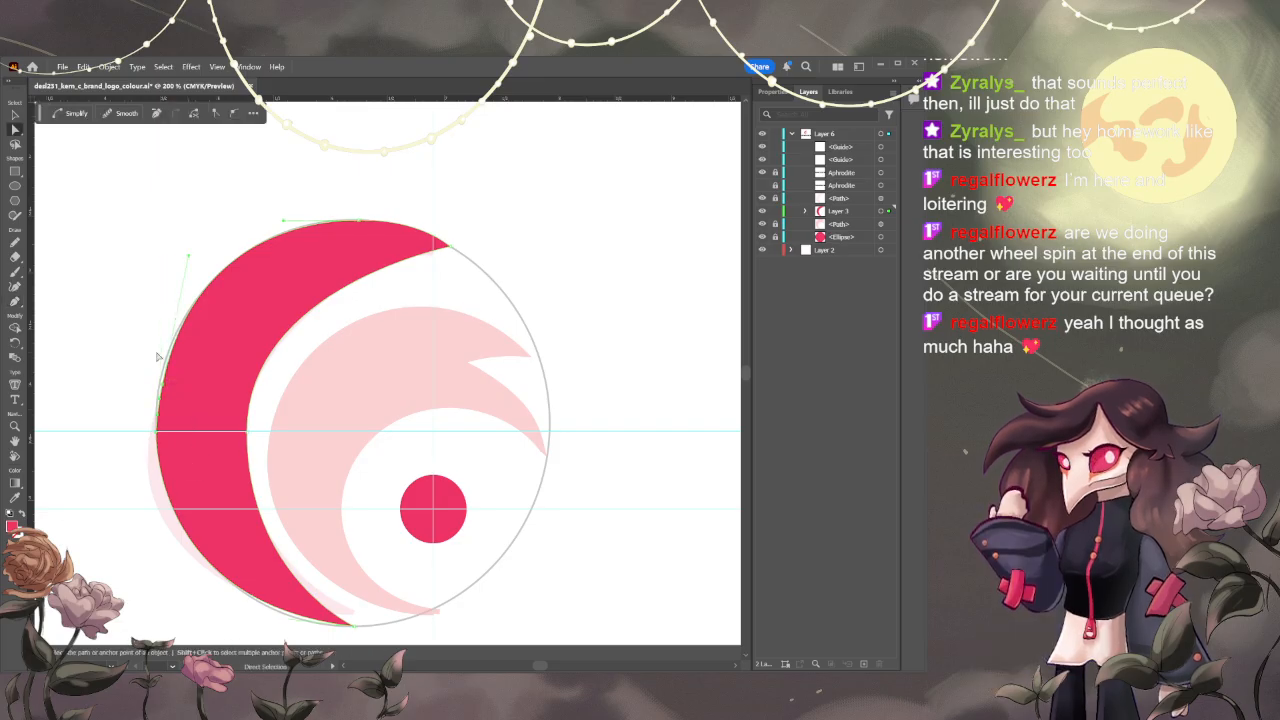
drag(166, 391, 159, 386)
click(415, 175)
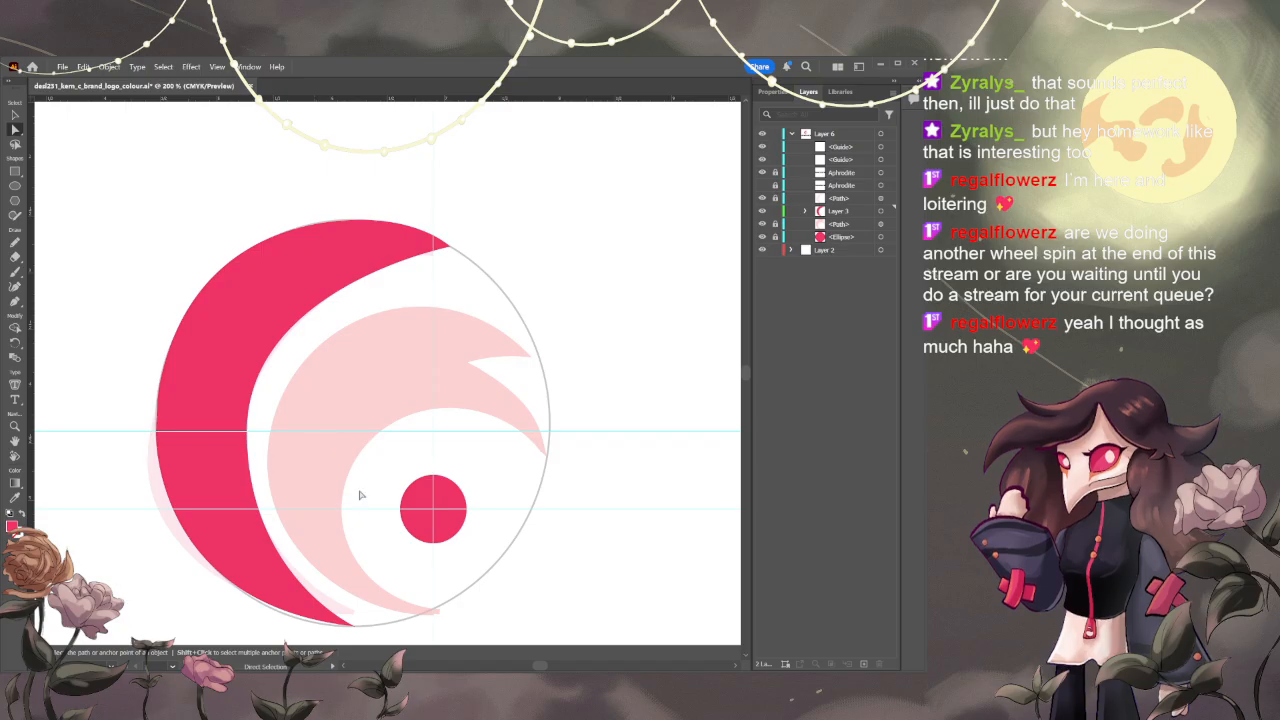
- Try to reshape the crescent's lower outer curve near its bottom tip, and undo the change
scroll(458, 467, down, 1)
scroll(462, 455, down, 1)
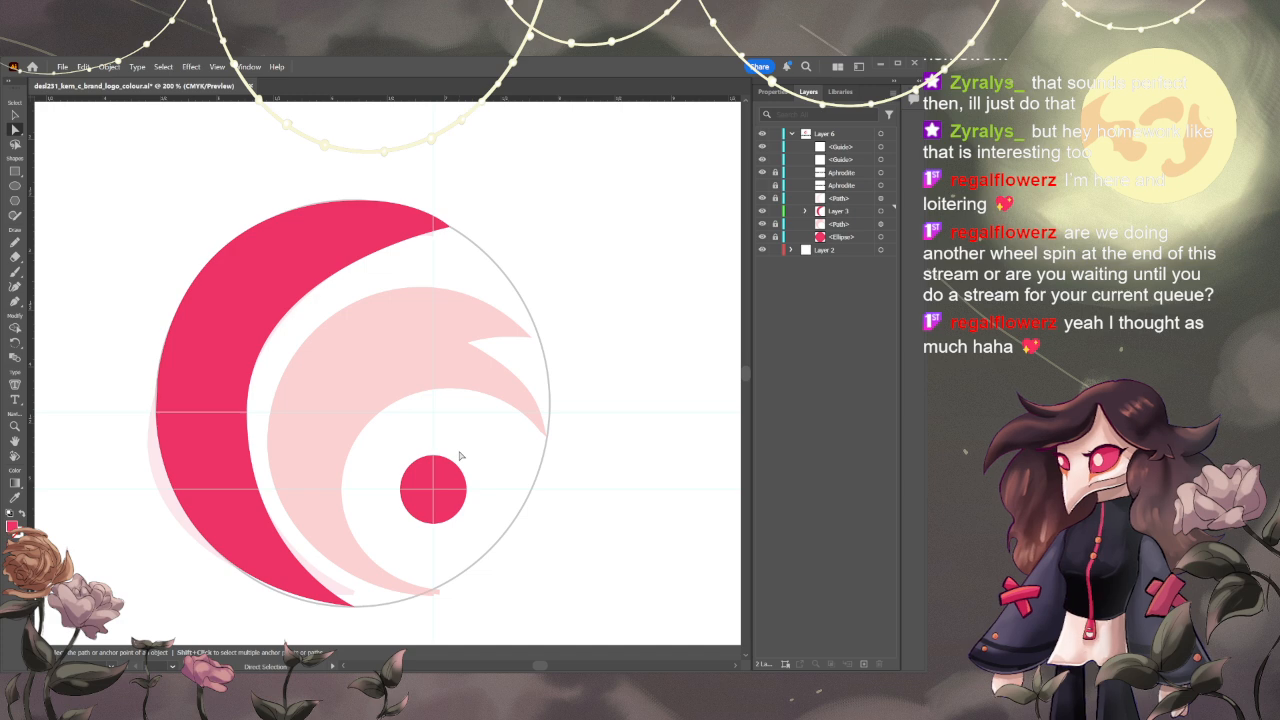
click(256, 320)
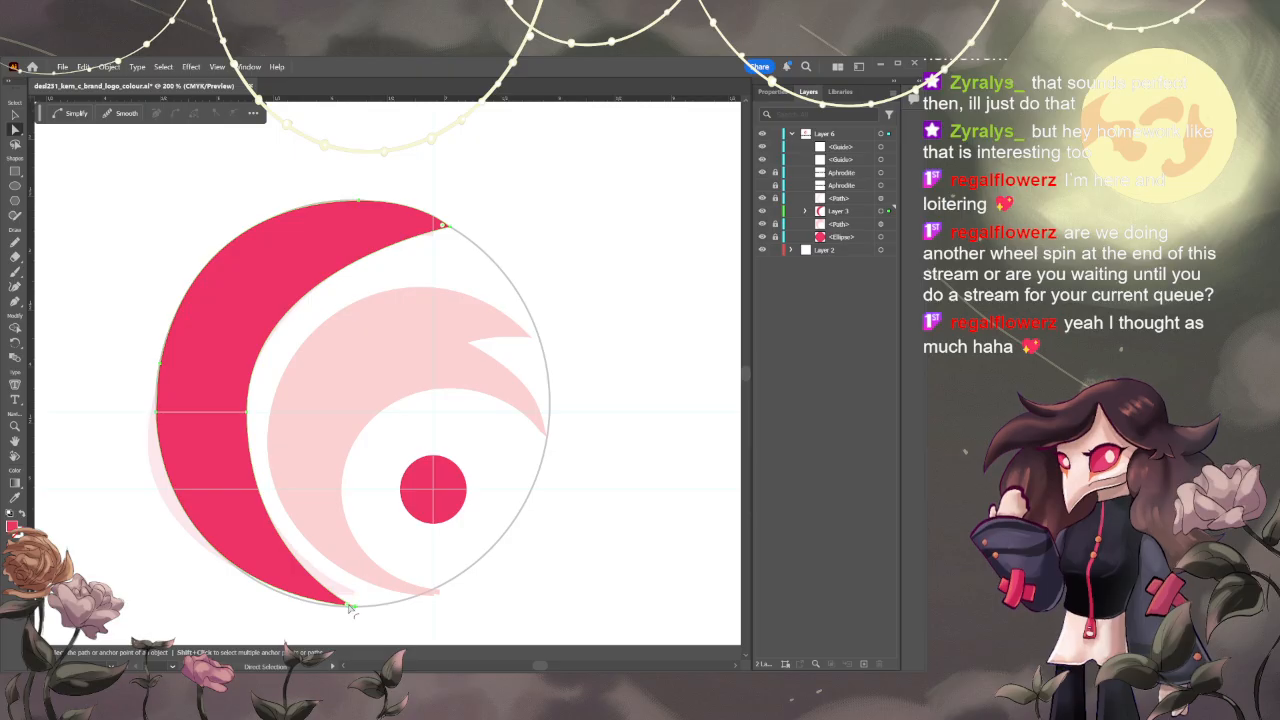
drag(350, 608, 300, 594)
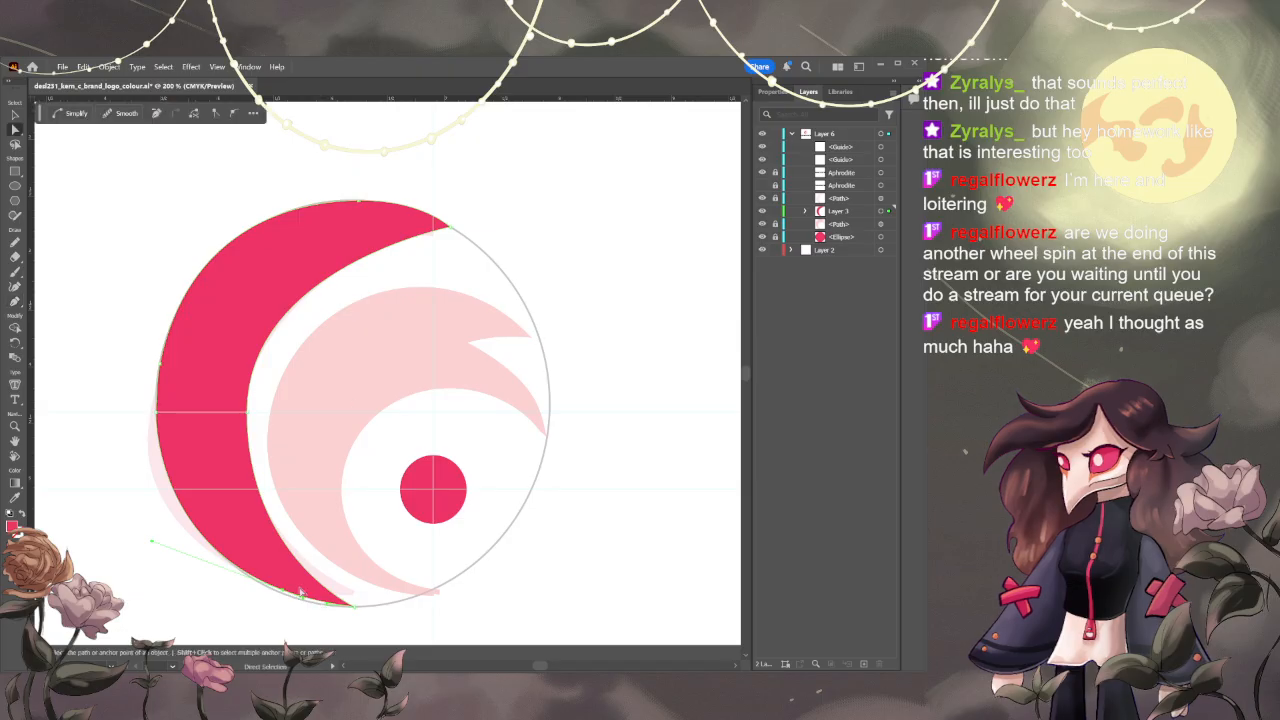
key(ctrl+z)
key(ctrl+z)
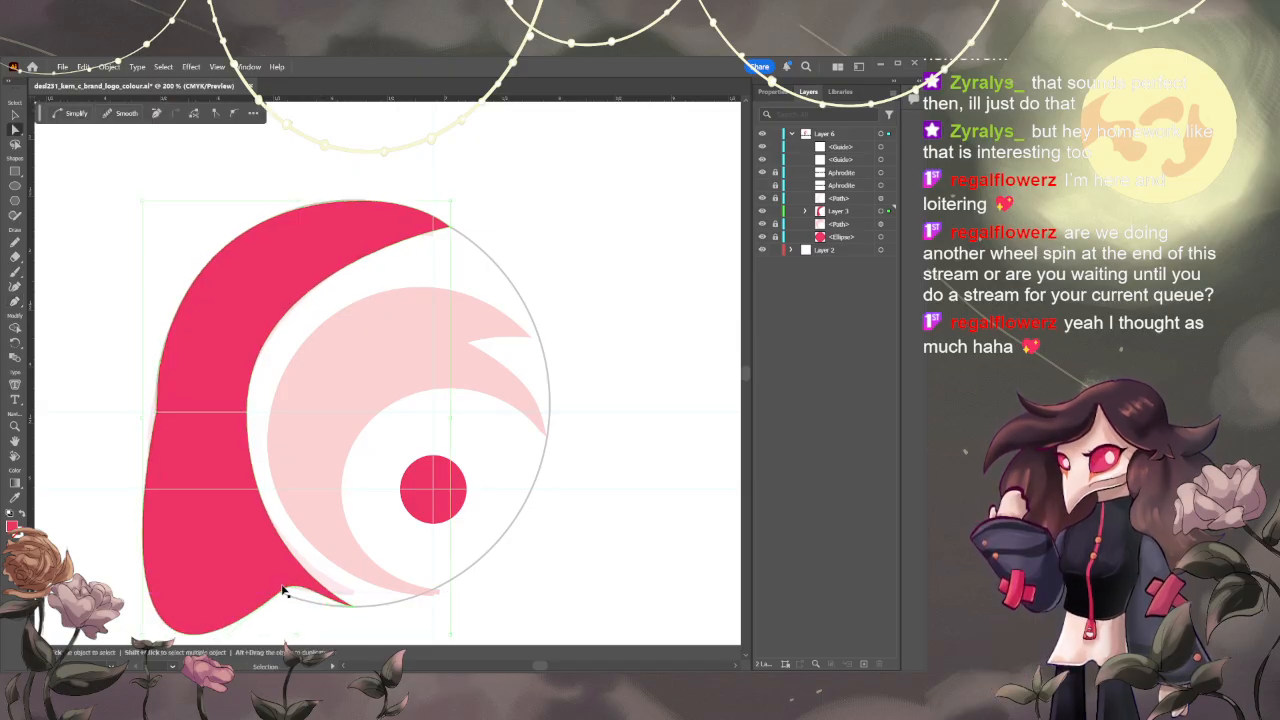
key(ctrl+shift+z)
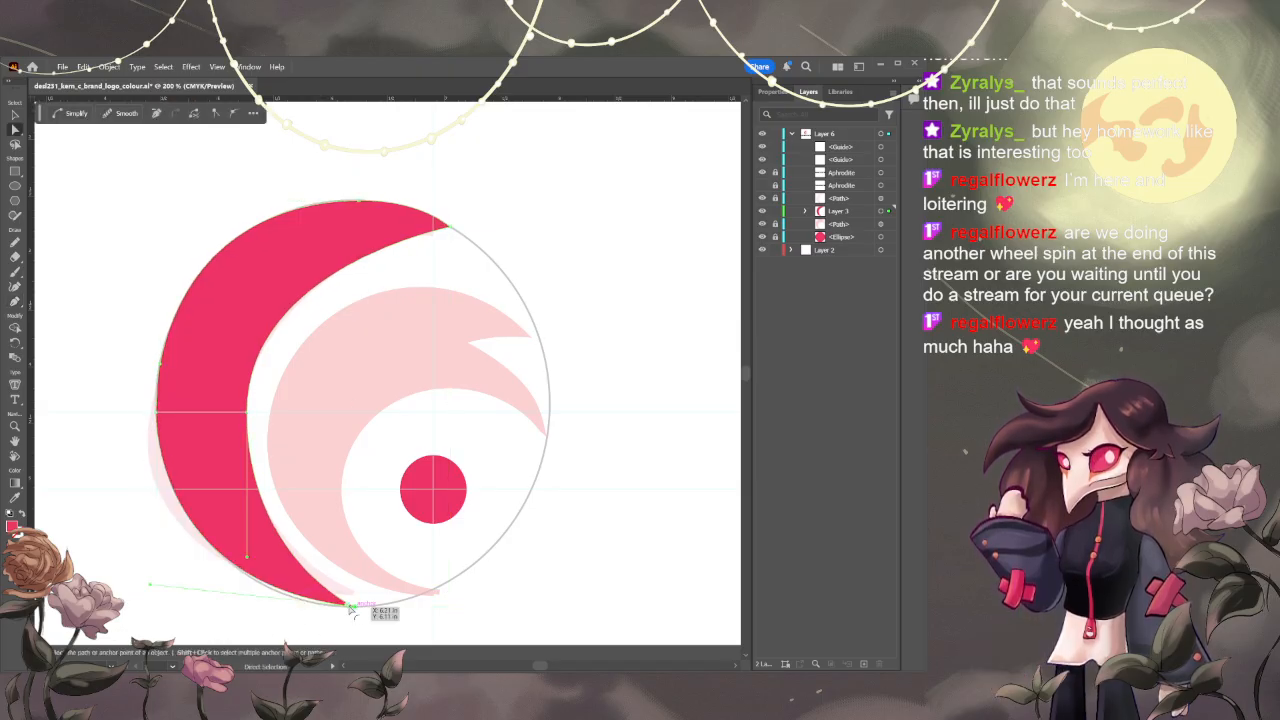
- Add an anchor on the crescent's outer curve just before the bottom tip, nudge it onto the circle's edge, and deselect
key(plus)
click(293, 598)
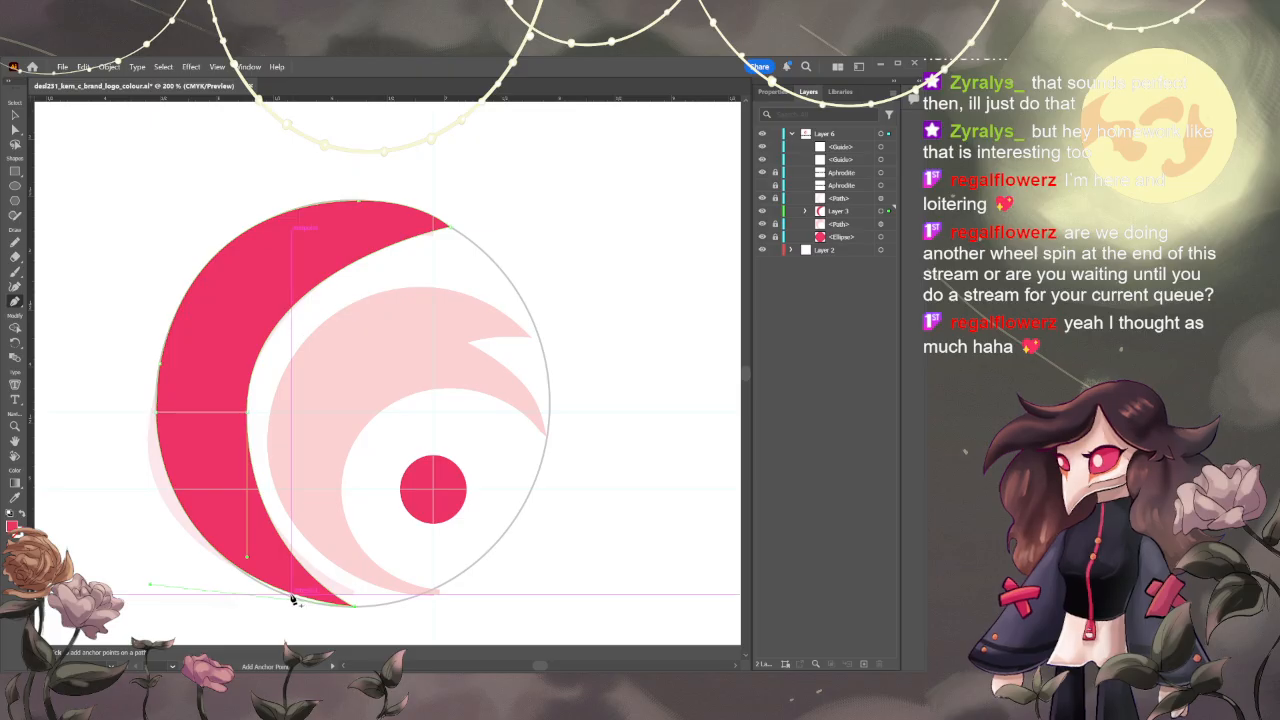
key(a)
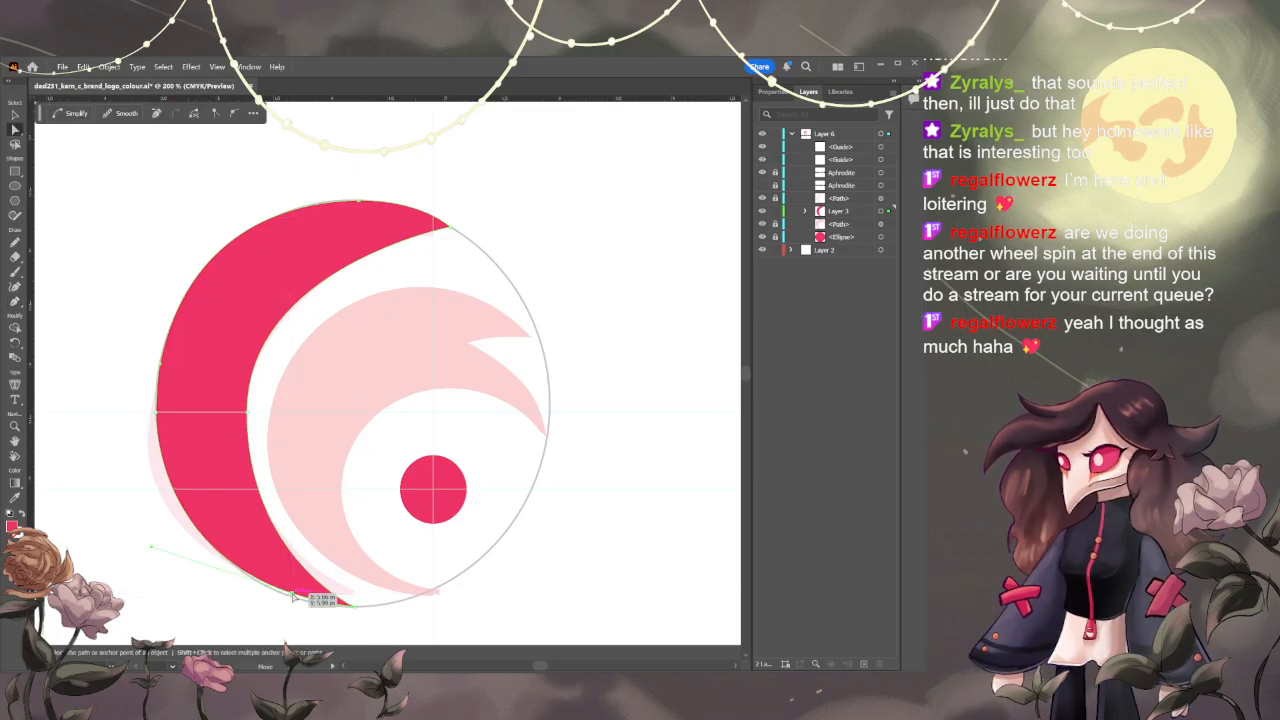
drag(293, 595, 292, 598)
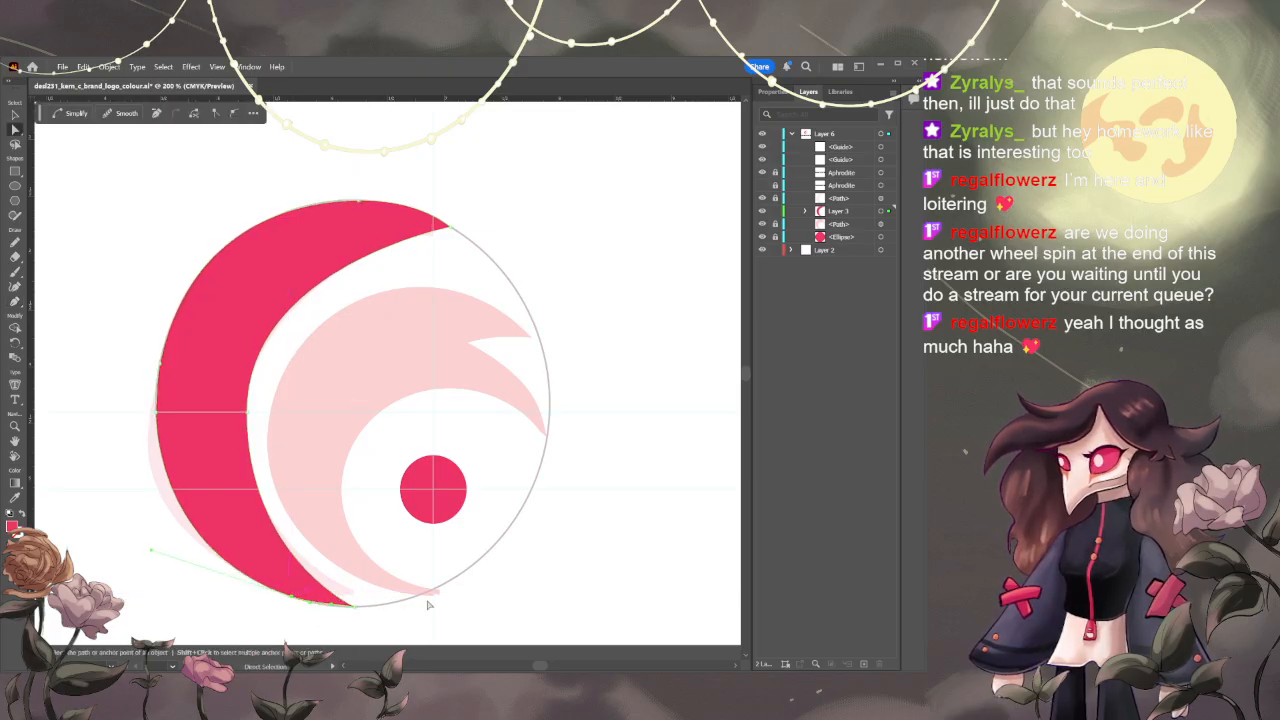
click(704, 526)
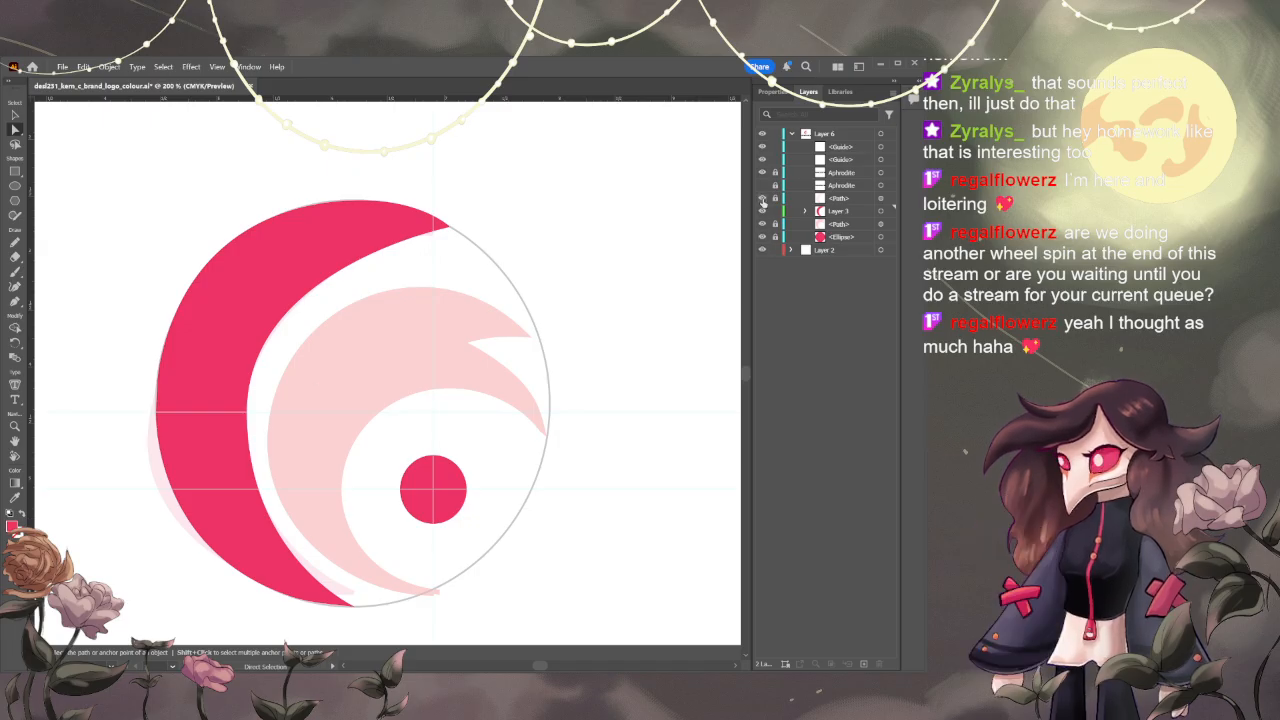
- Toggle the visibility of Layer 3 to compare the redrawn crescent with the faded original and the construction circle
click(762, 213)
click(762, 213)
click(762, 213)
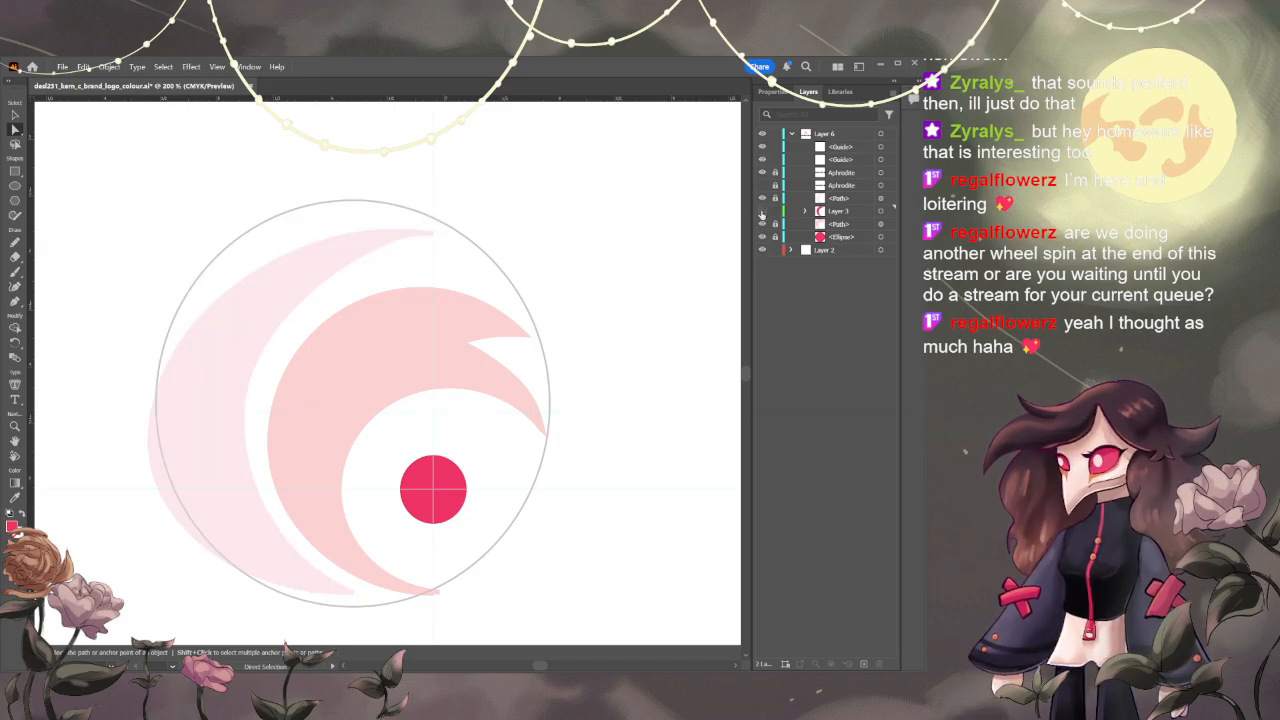
click(762, 213)
click(762, 213)
click(762, 213)
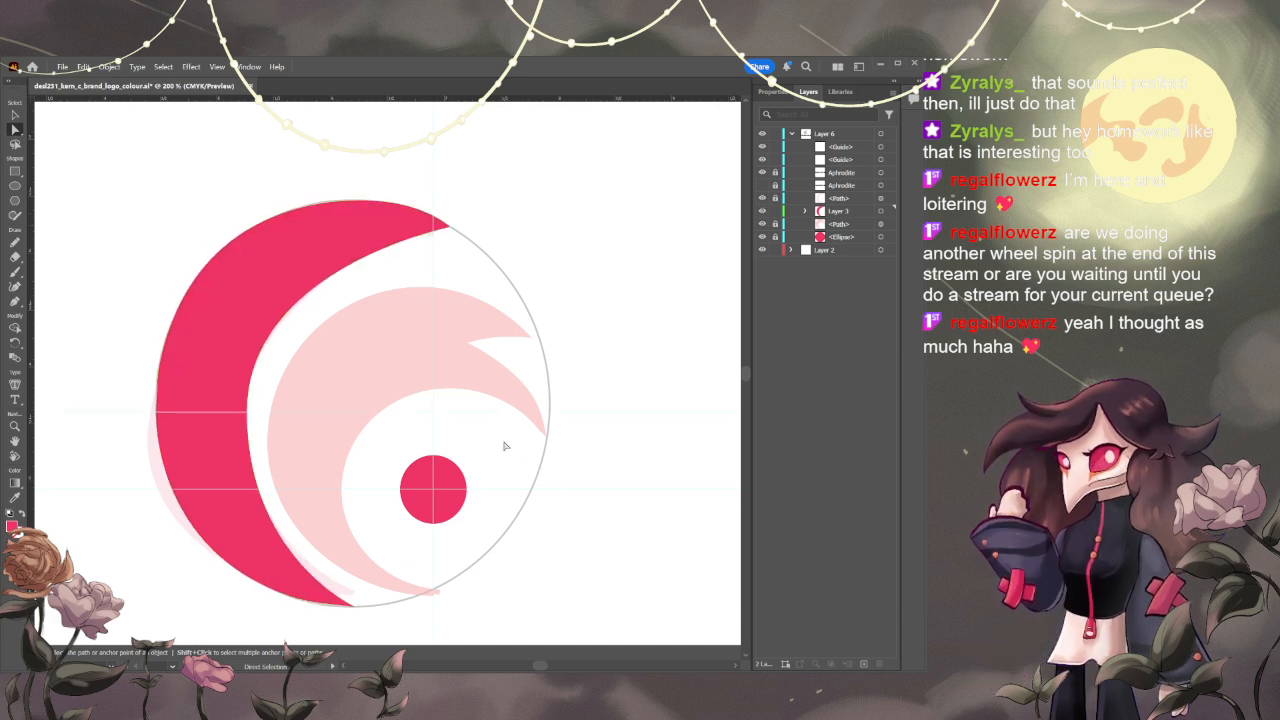
- Draw a pink ellipse over the emblem, stretch it to about 3.3 by 3.72 in, and place it over the crescent's inner area
key(m)
key(l)
drag(168, 173, 542, 408)
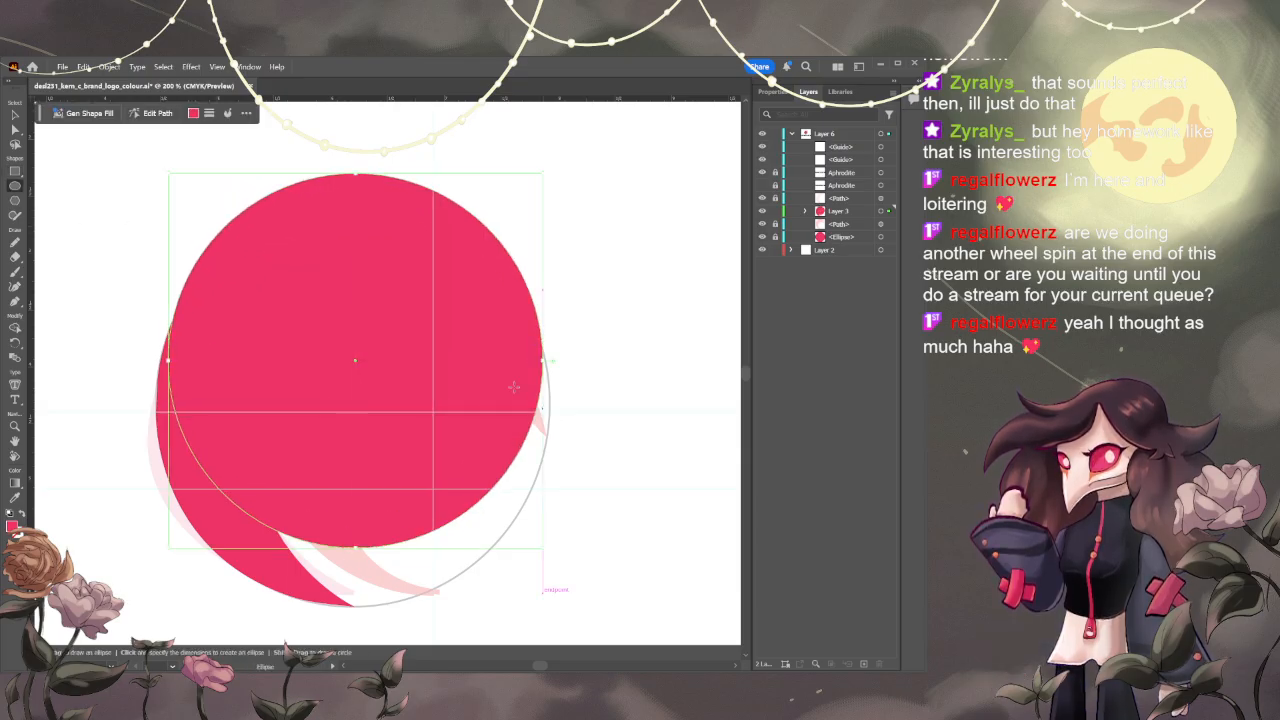
key(v)
drag(407, 358, 446, 365)
drag(444, 242, 442, 220)
drag(428, 615, 428, 642)
mouse_move(428, 435)
mouse_down()
mouse_move(459, 443)
mouse_move(455, 379)
mouse_move(448, 441)
mouse_up()
- Select the ellipse with the crescent to compare outlines, and shift the ellipse so its left edge meets the crescent's inner curve
shift+click(206, 304)
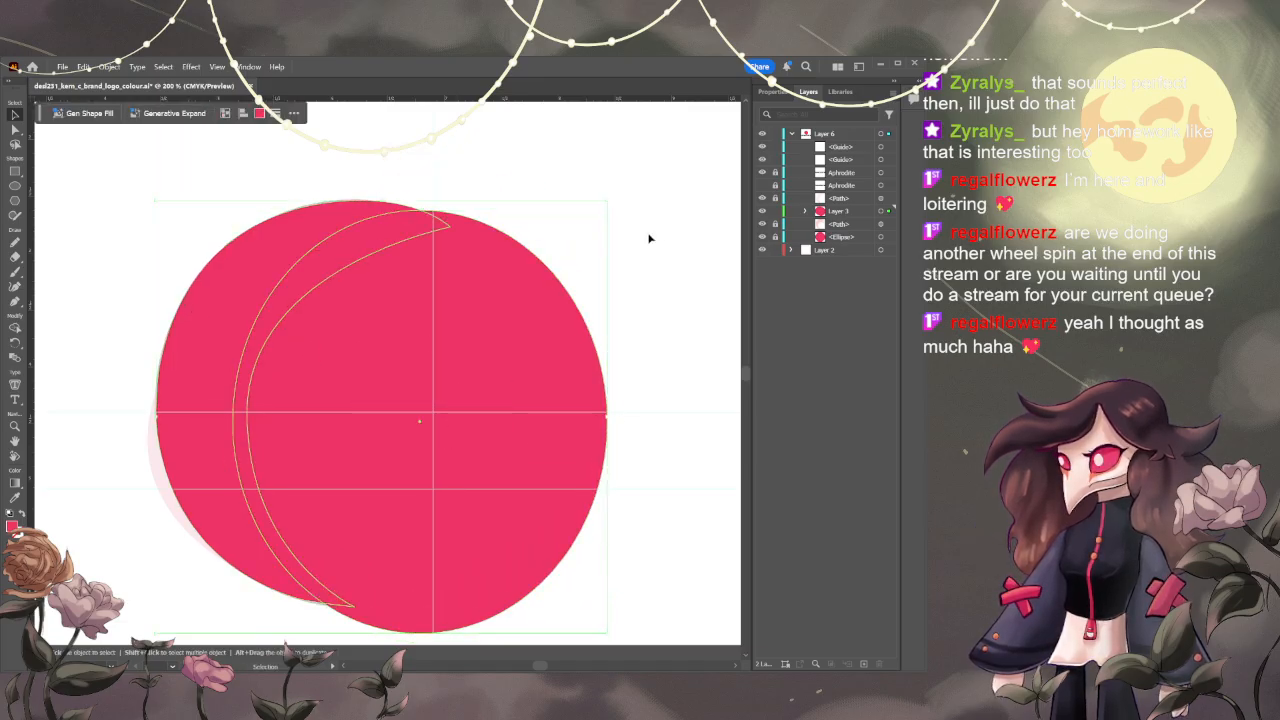
click(768, 91)
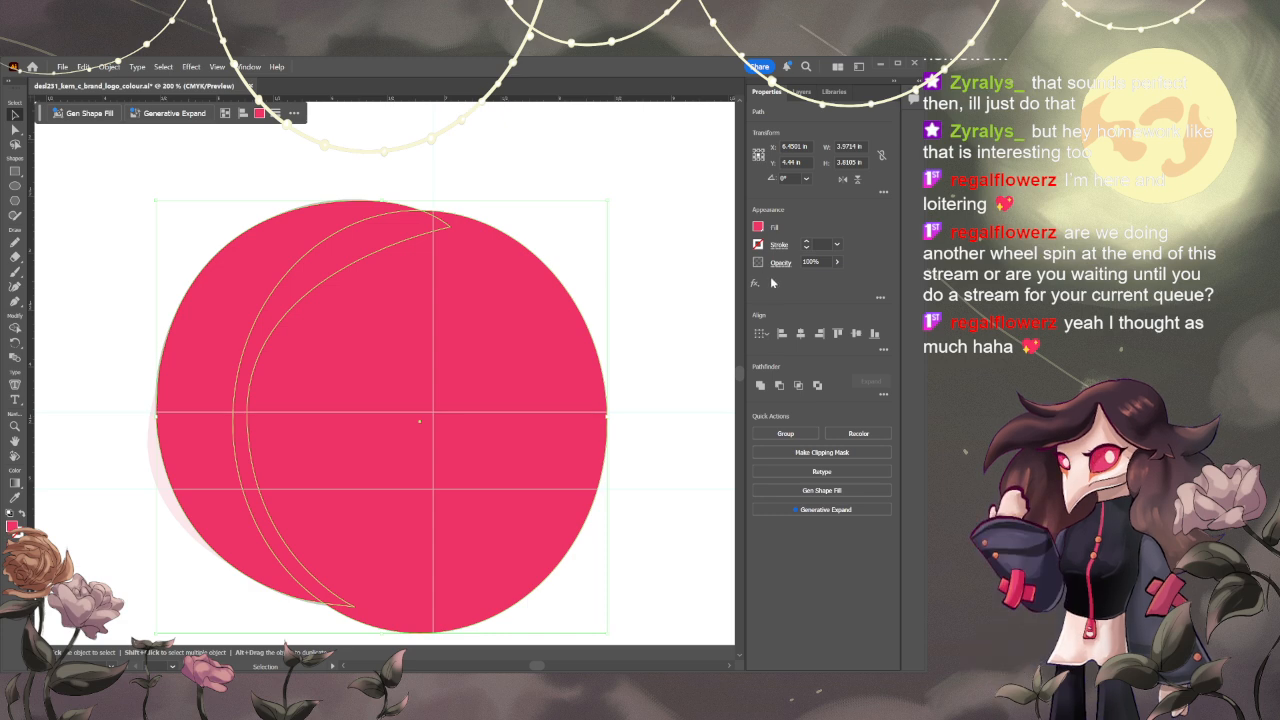
mouse_move(525, 364)
mouse_down()
mouse_move(547, 352)
mouse_move(519, 349)
mouse_up()
key(ctrl+z)
click(641, 333)
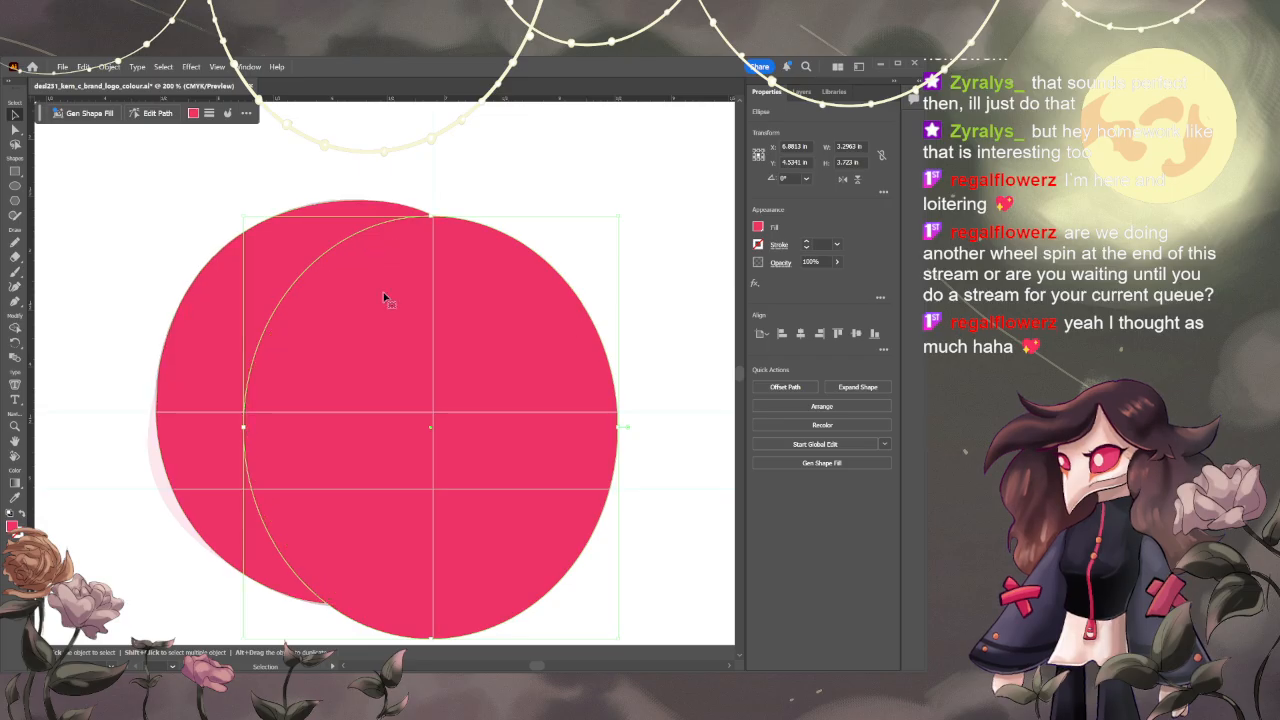
click(231, 283)
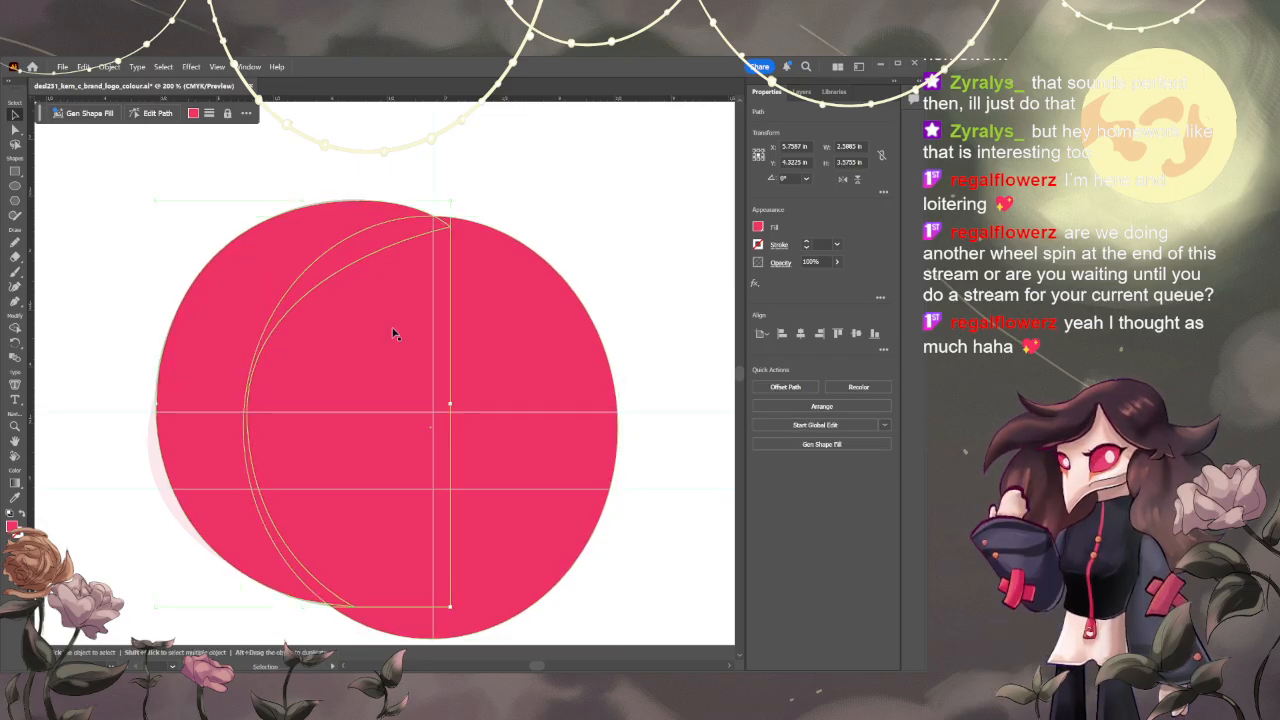
click(417, 349)
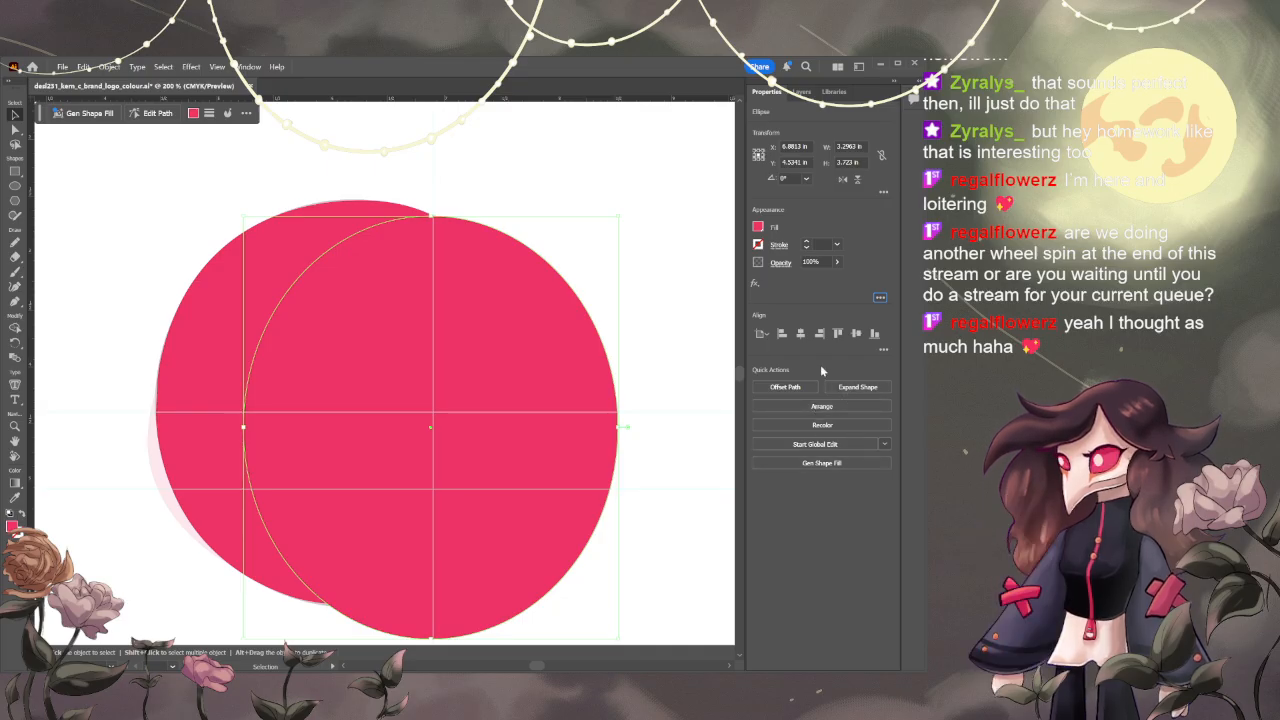
click(801, 92)
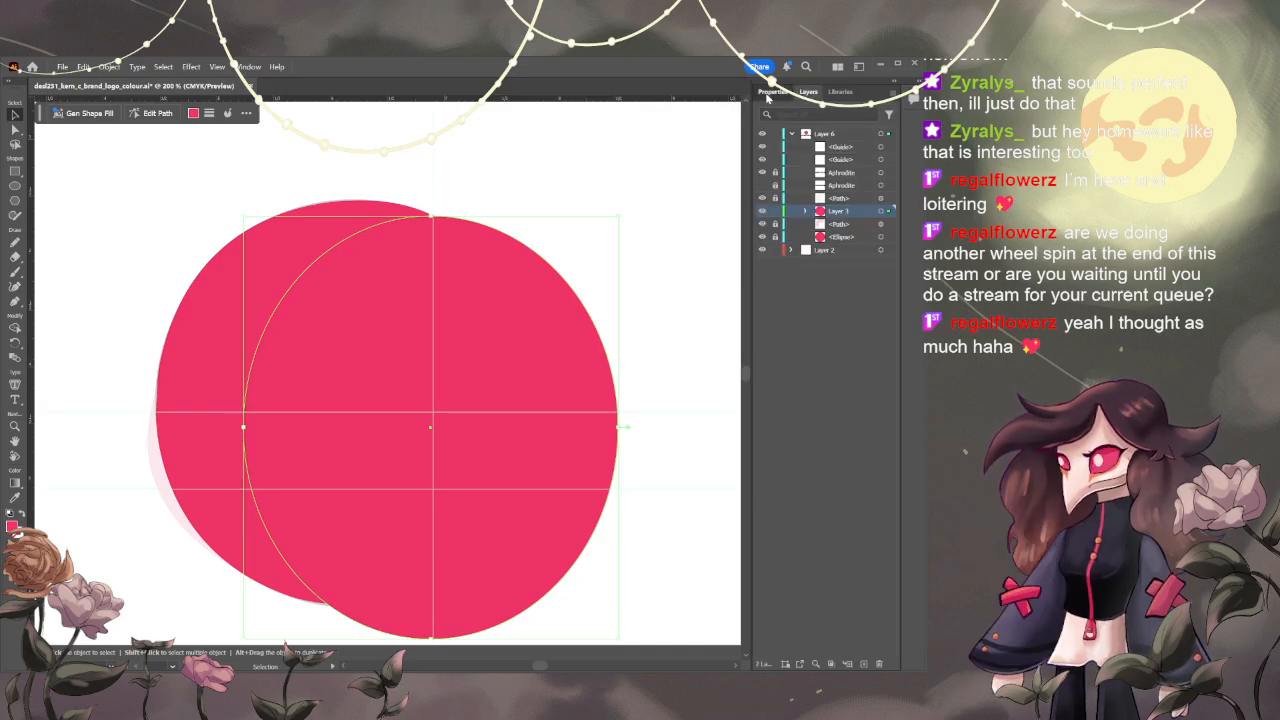
click(769, 92)
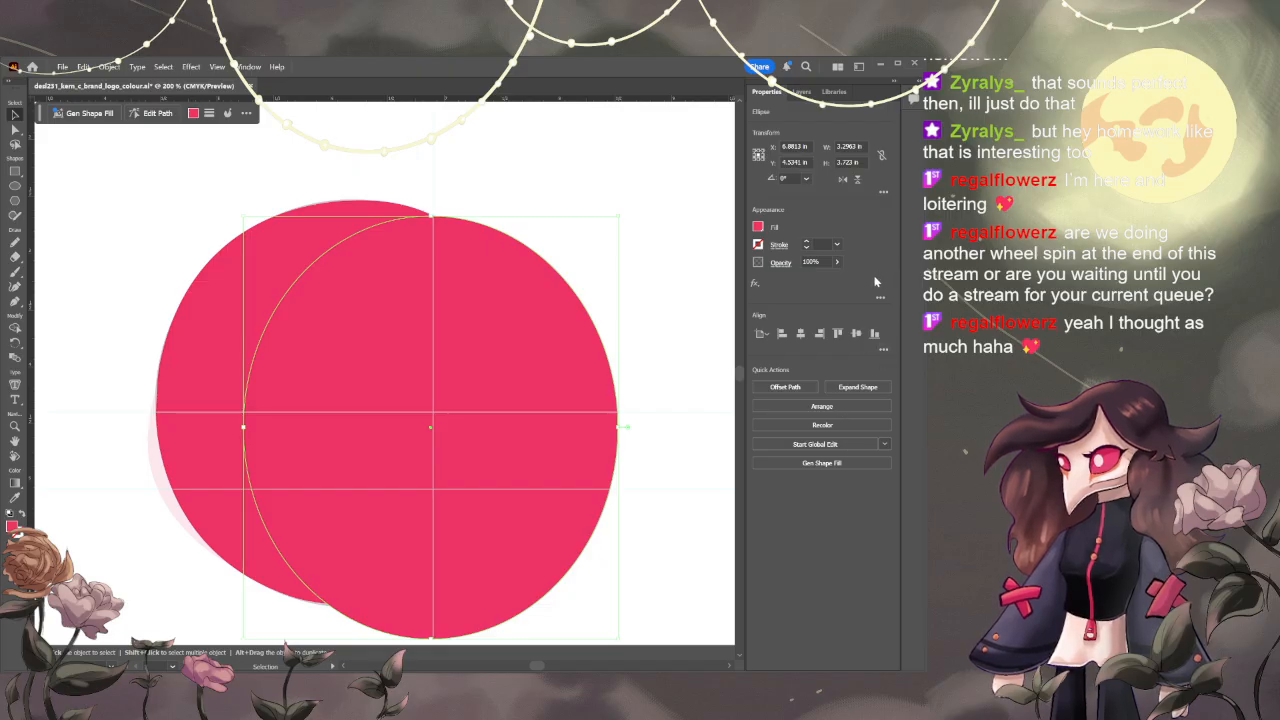
click(541, 225)
click(286, 238)
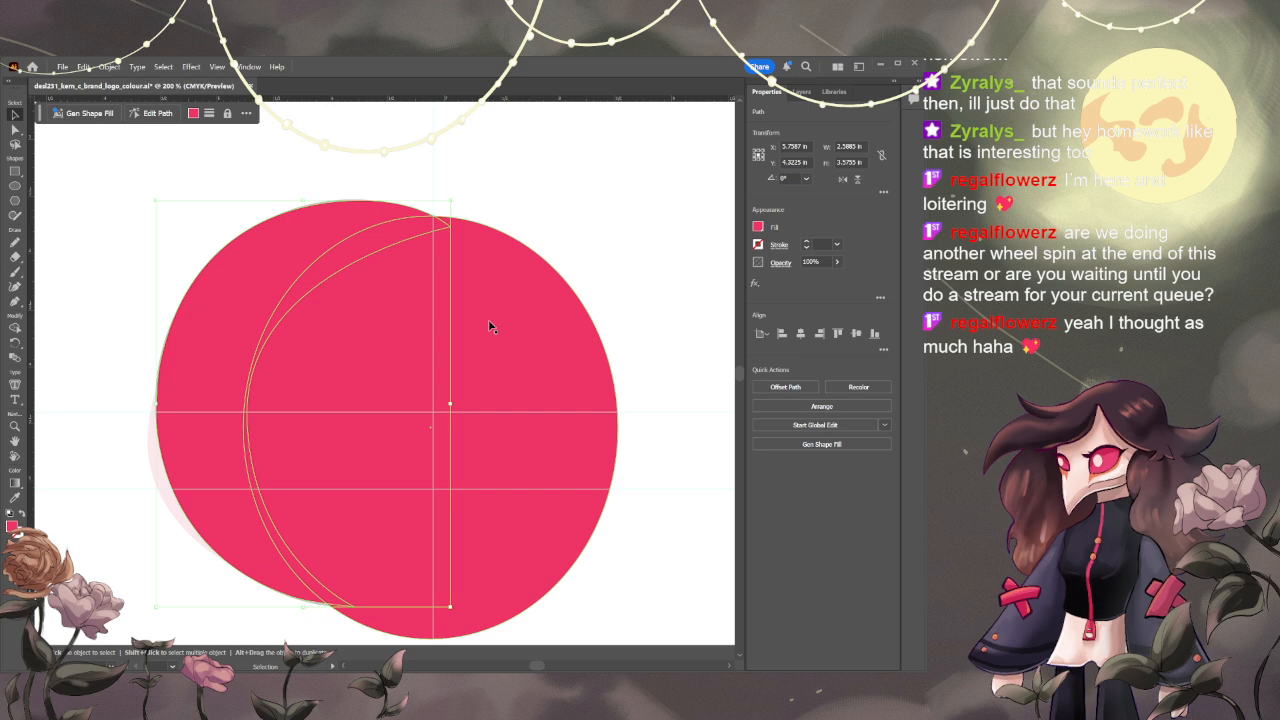
click(516, 357)
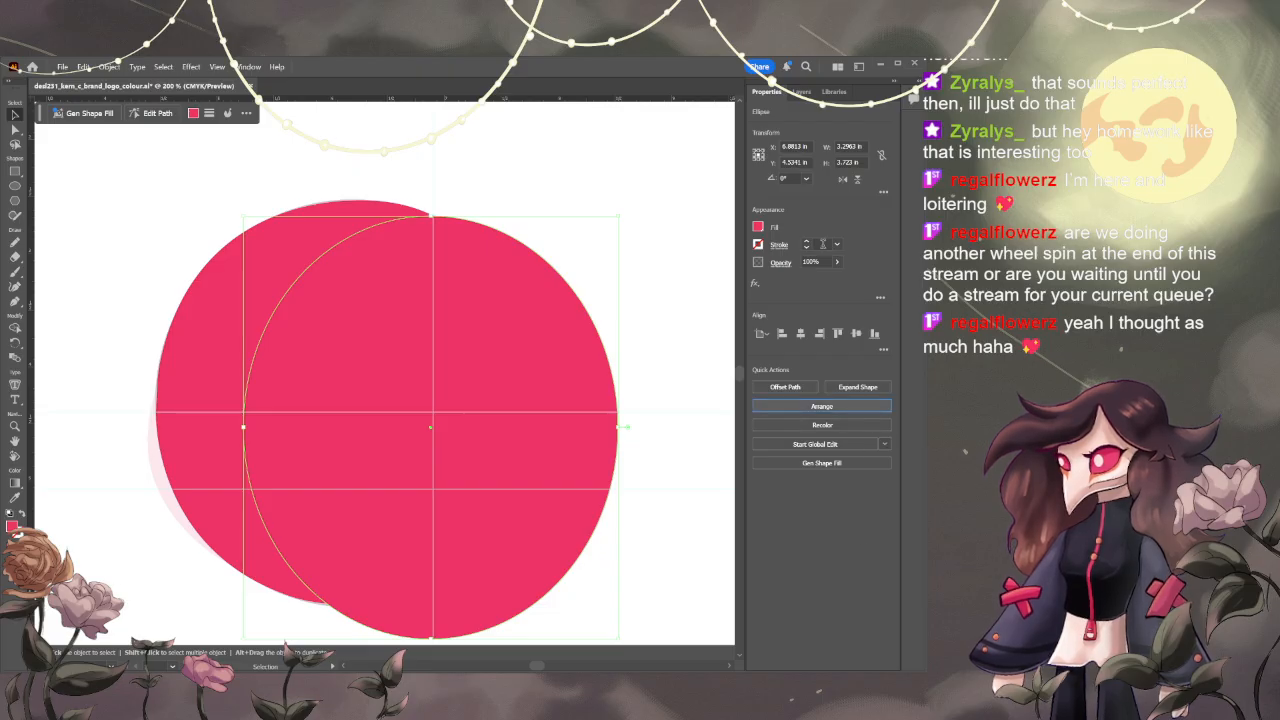
- Try nudging the ellipse and subtracting it from the crescent with Minus Front, and undo the cut
mouse_move(518, 323)
mouse_down()
mouse_move(531, 329)
mouse_move(511, 319)
mouse_up()
shift+click(229, 285)
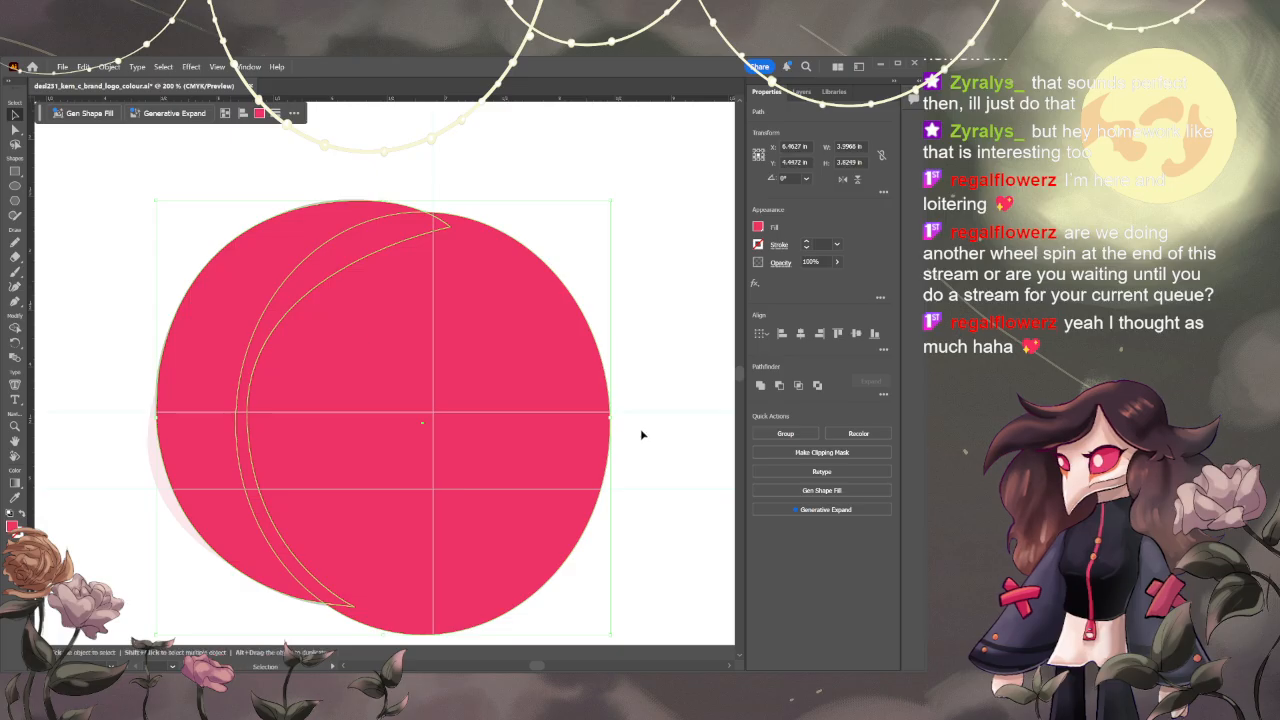
click(780, 386)
click(551, 208)
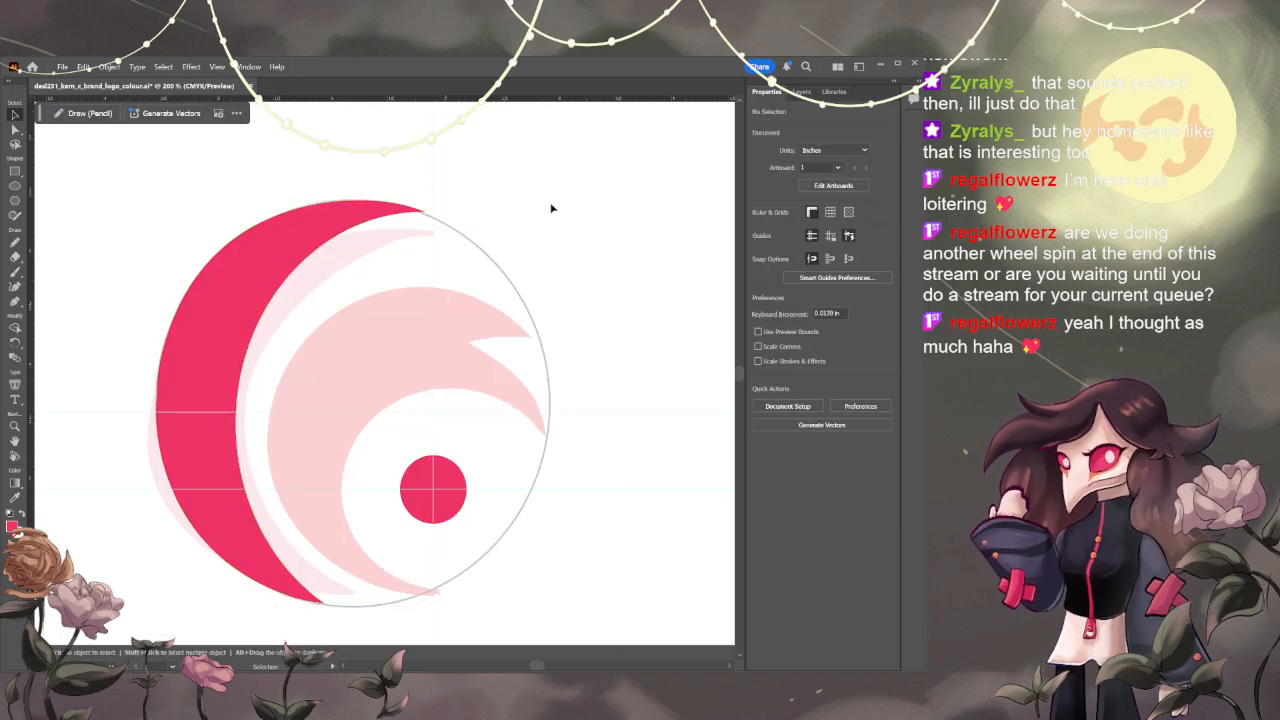
key(ctrl+z)
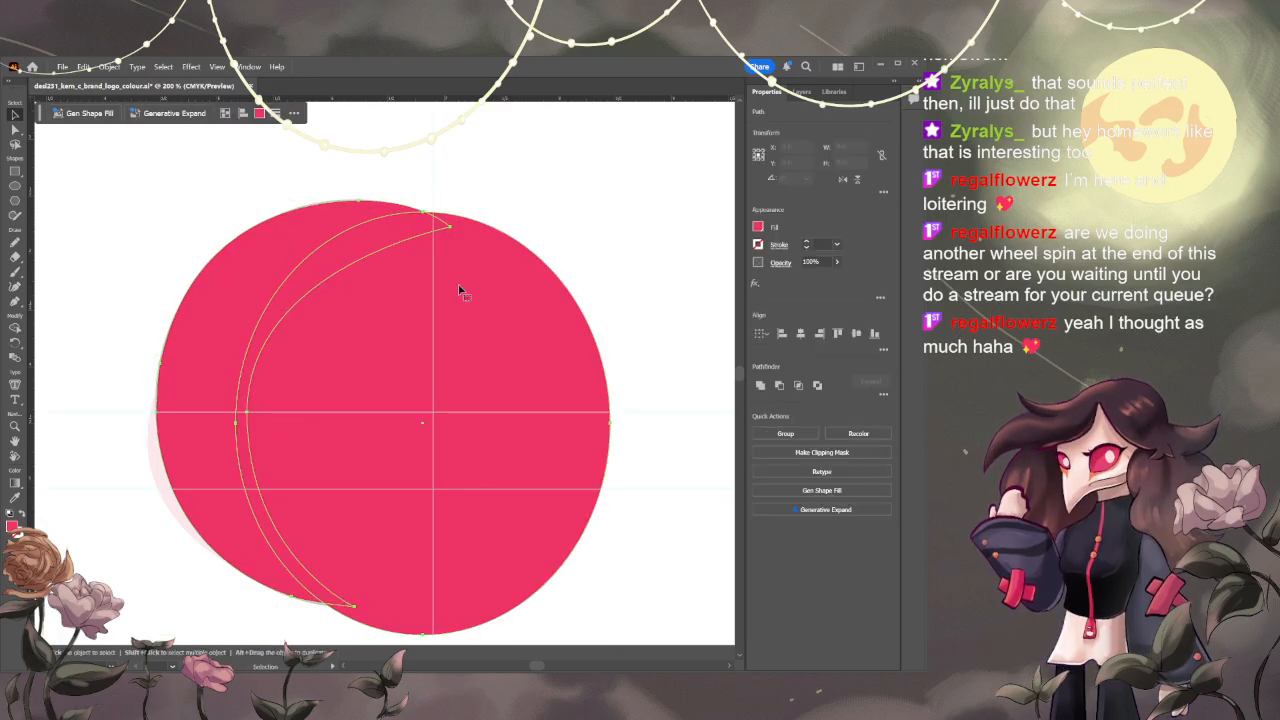
- Reposition the ellipse, widen it to about 3.44 in, and lower its upper edge for a height of about 3.51 in
drag(460, 286, 487, 313)
key(ctrl+z)
click(657, 217)
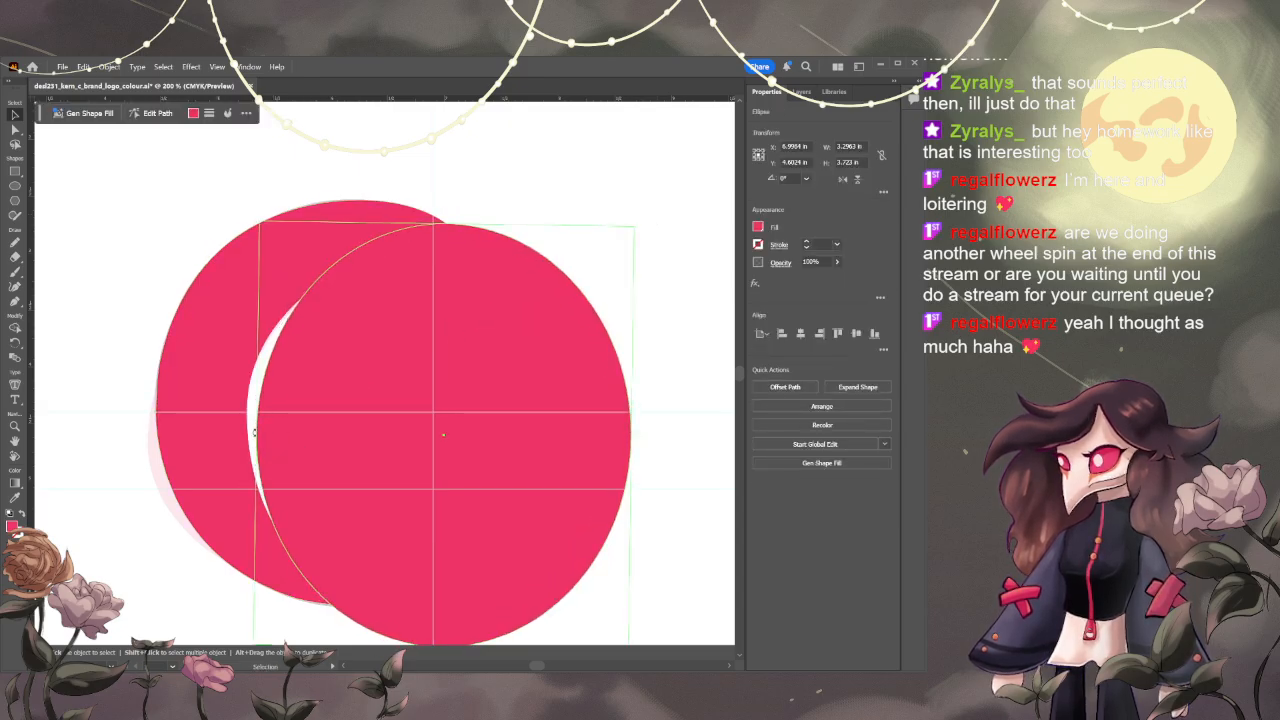
mouse_move(254, 432)
mouse_down()
mouse_move(268, 446)
mouse_move(240, 432)
mouse_up()
mouse_move(437, 224)
mouse_down()
mouse_move(437, 272)
mouse_move(434, 244)
mouse_up()
- Move the crescent's upper tip anchor along the construction circle until it meets the ellipse's edge
click(414, 220)
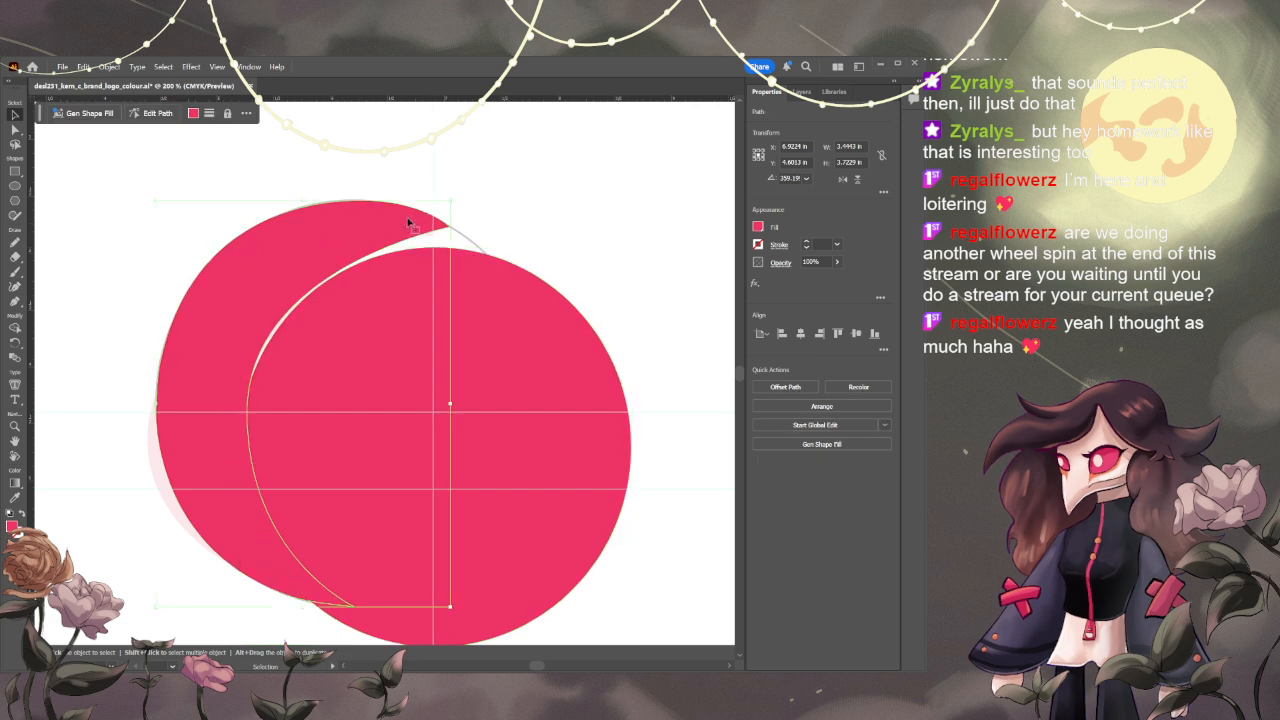
key(a)
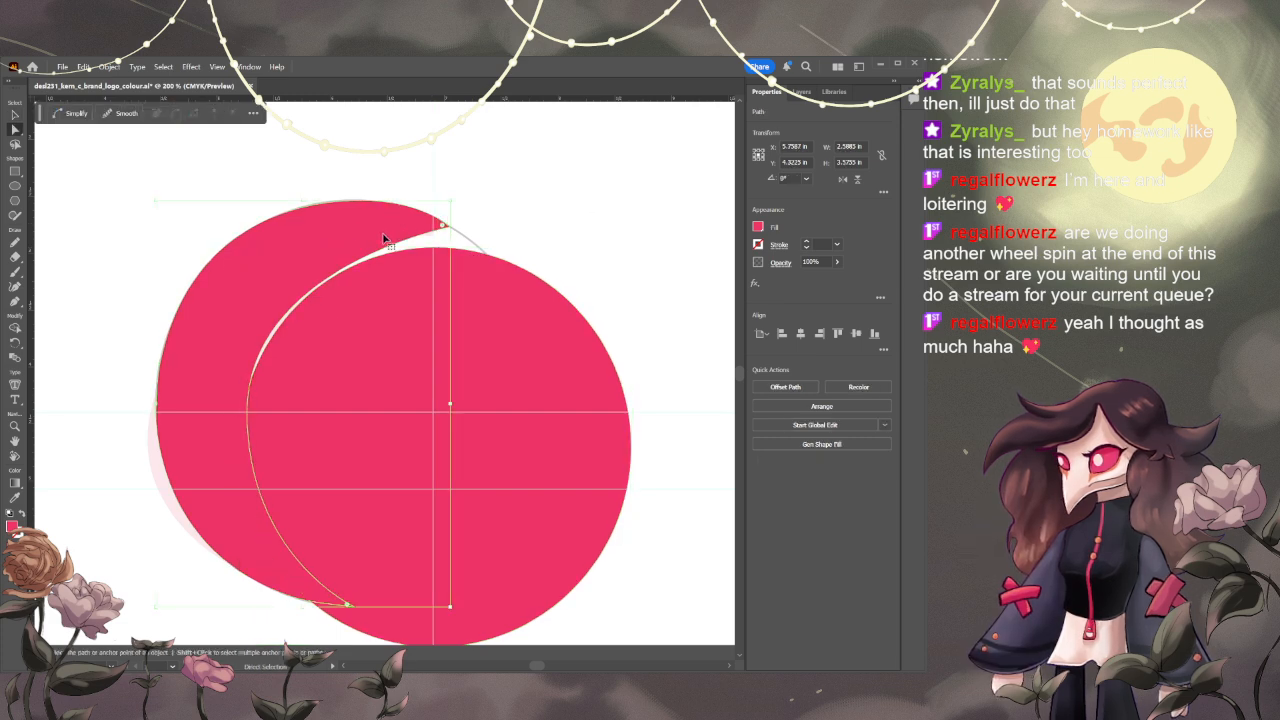
drag(444, 227, 451, 230)
click(480, 235)
click(444, 229)
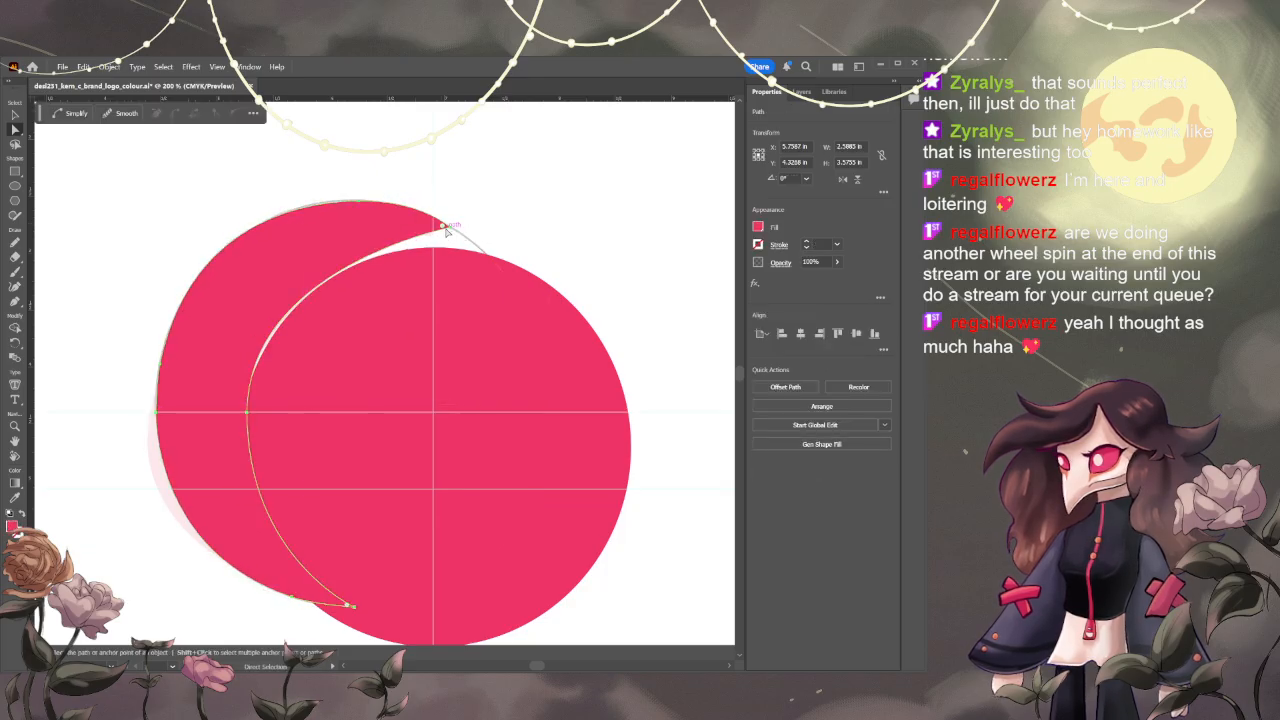
key(ctrl+z)
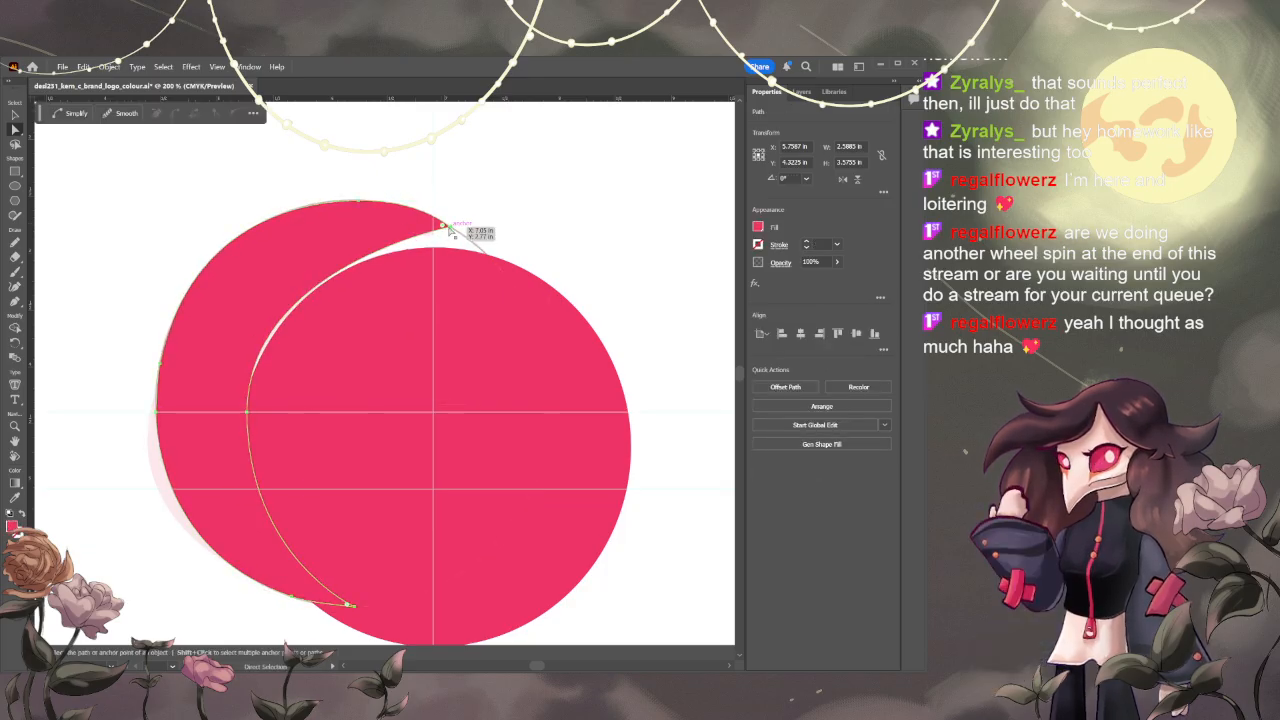
click(448, 230)
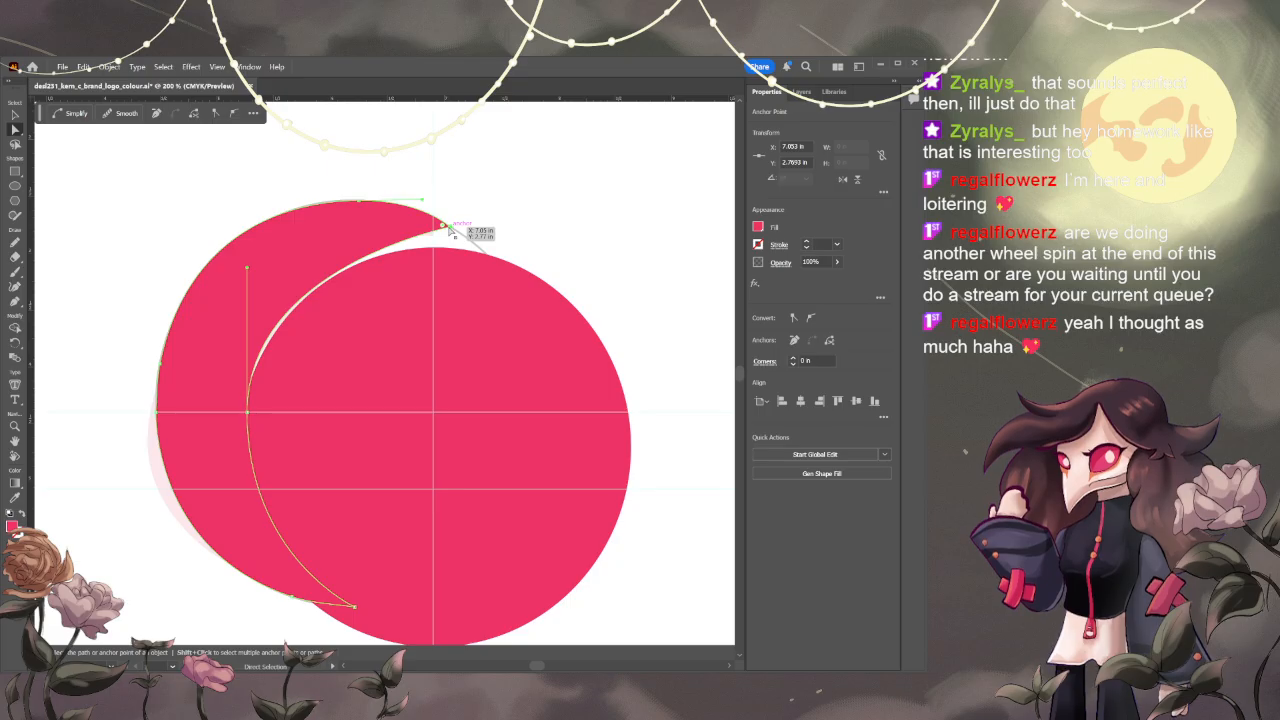
drag(450, 230, 489, 258)
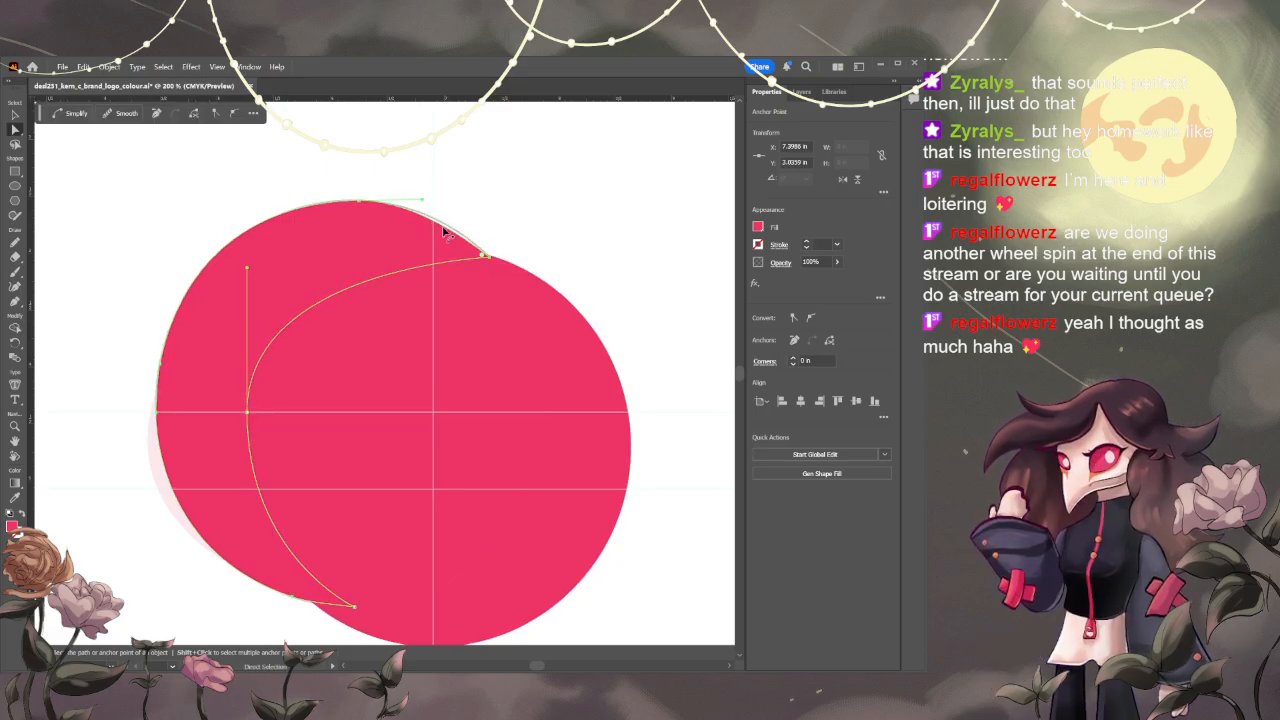
- Add an anchor on the crescent's outer curve just before the upper tip and nudge it onto the circle's edge
key(plus)
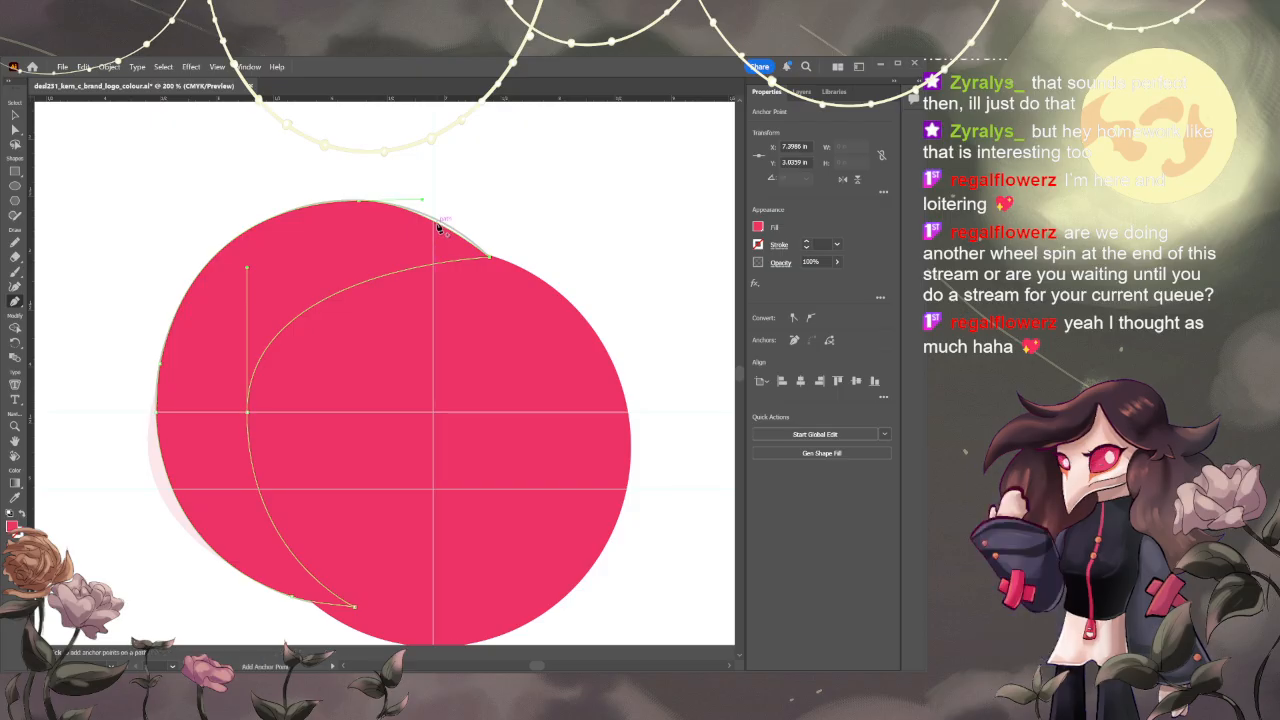
click(439, 229)
key(a)
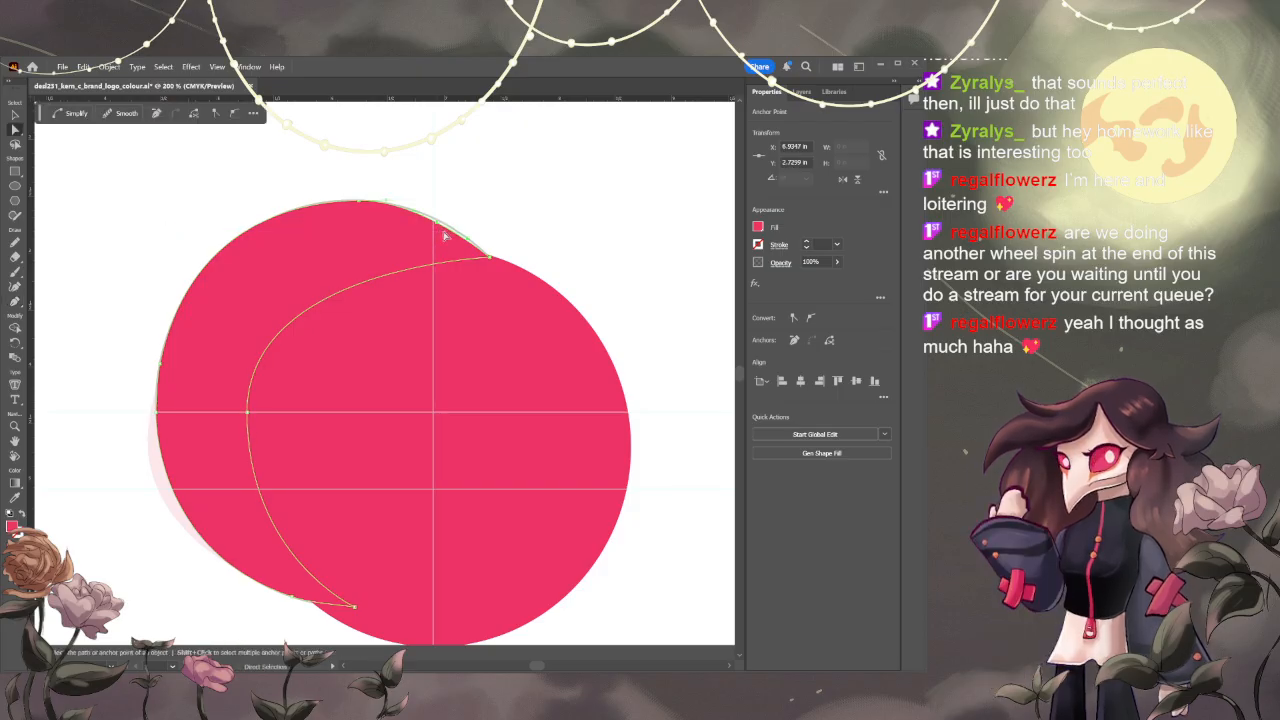
drag(438, 222, 442, 221)
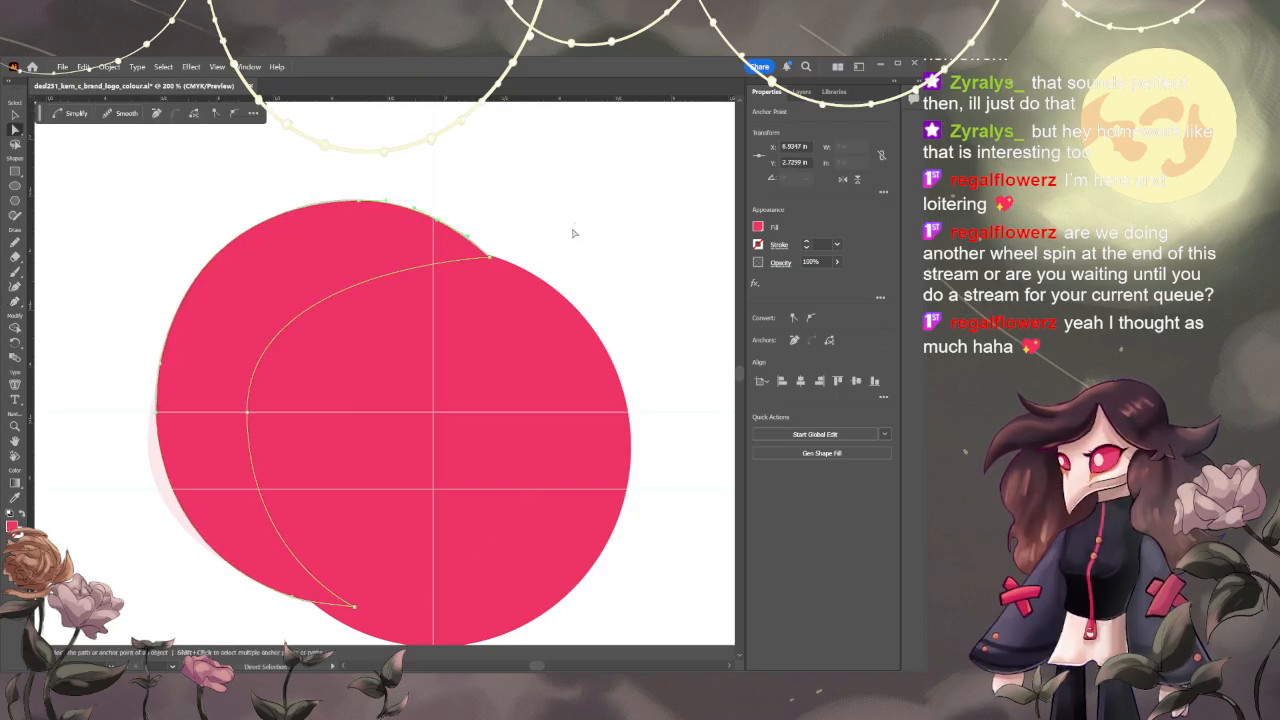
- Subtract the ellipse from the pink crescent with Minus Front to cut its inner curve
click(489, 321)
click(323, 271)
click(497, 343)
click(232, 276)
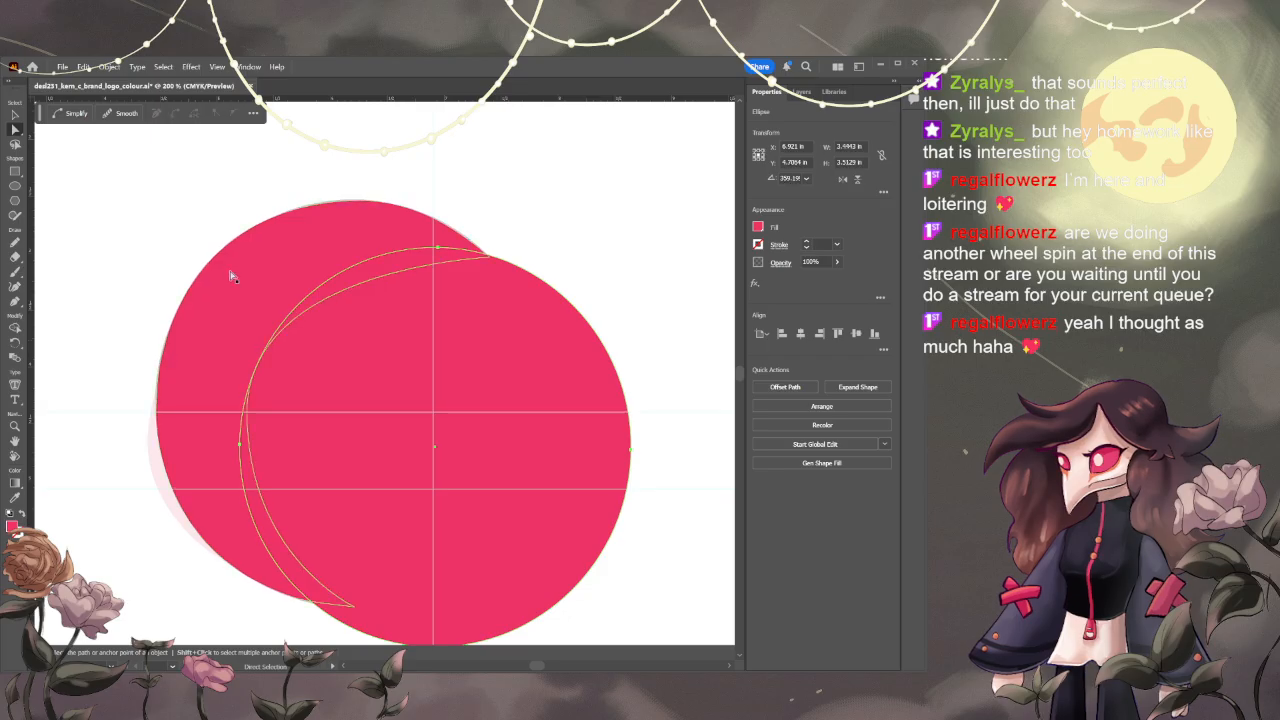
click(761, 386)
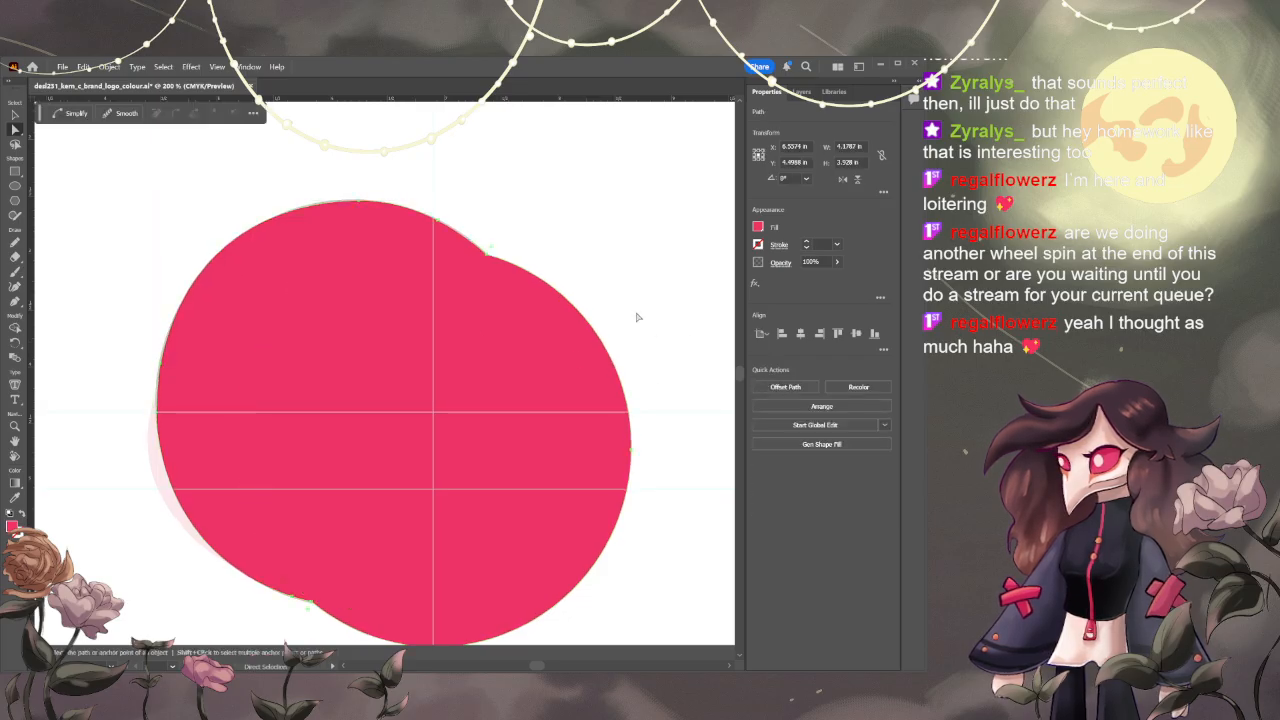
key(ctrl+z)
click(781, 388)
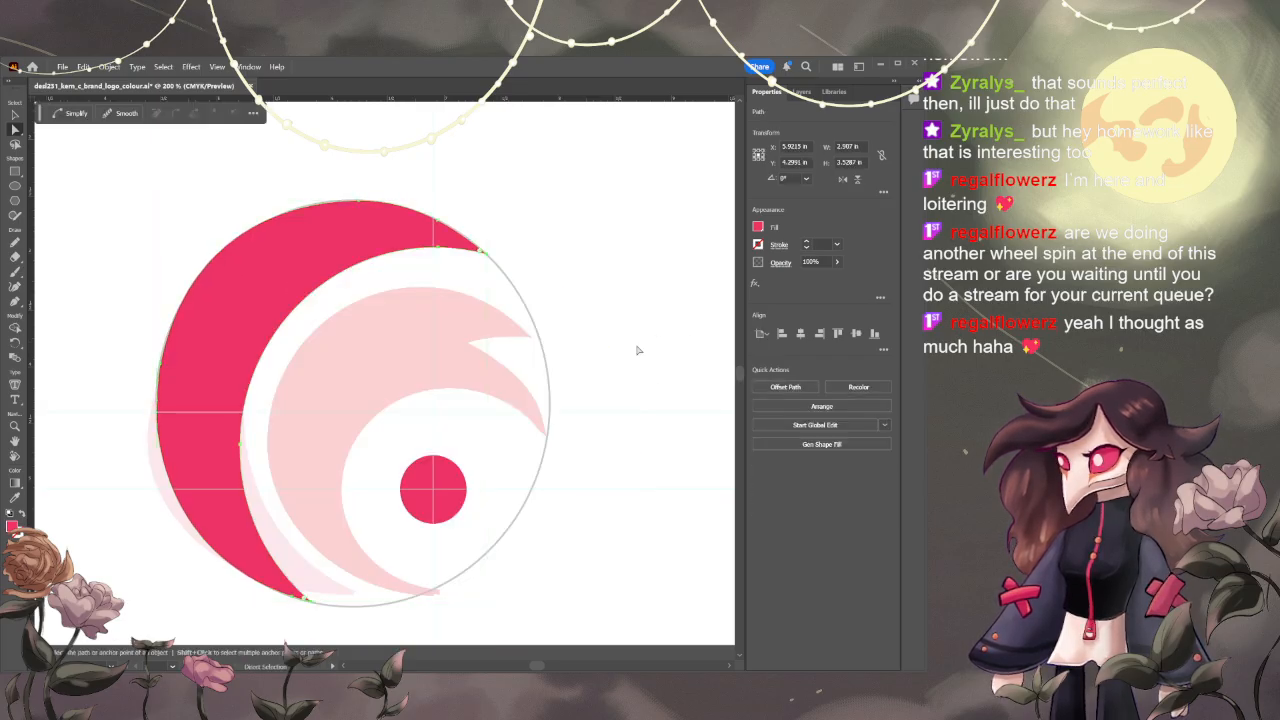
click(638, 350)
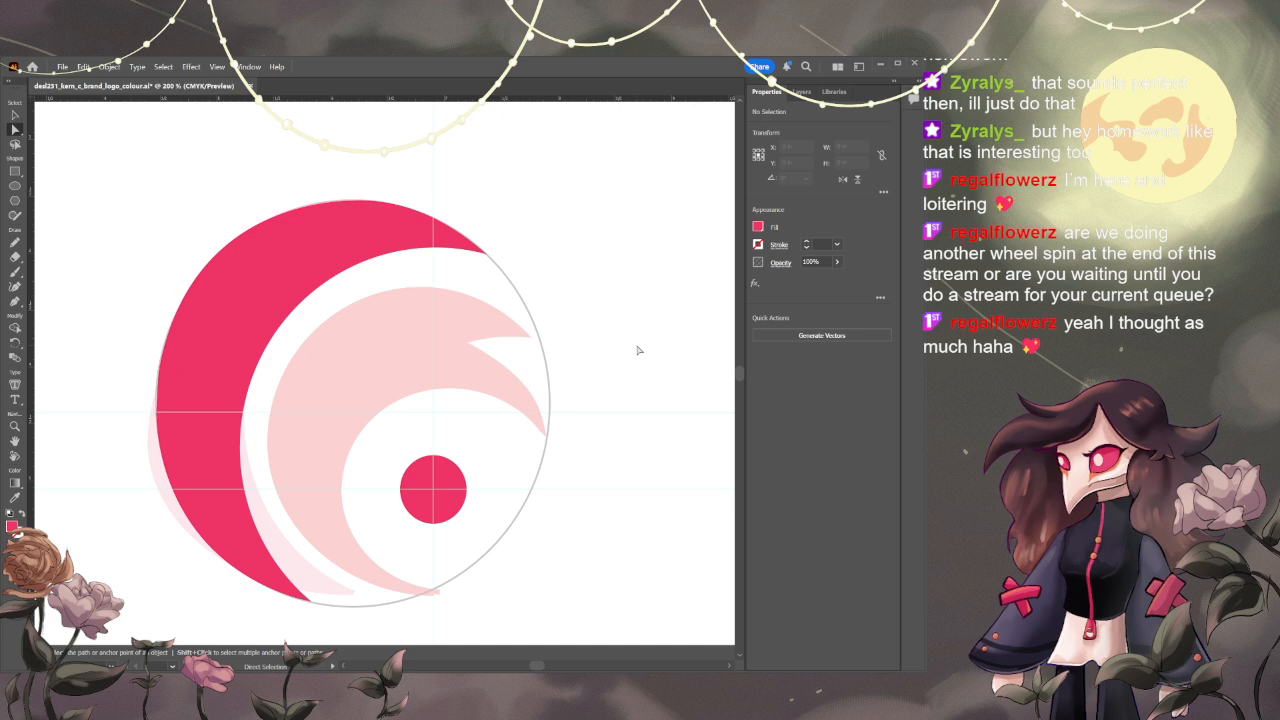
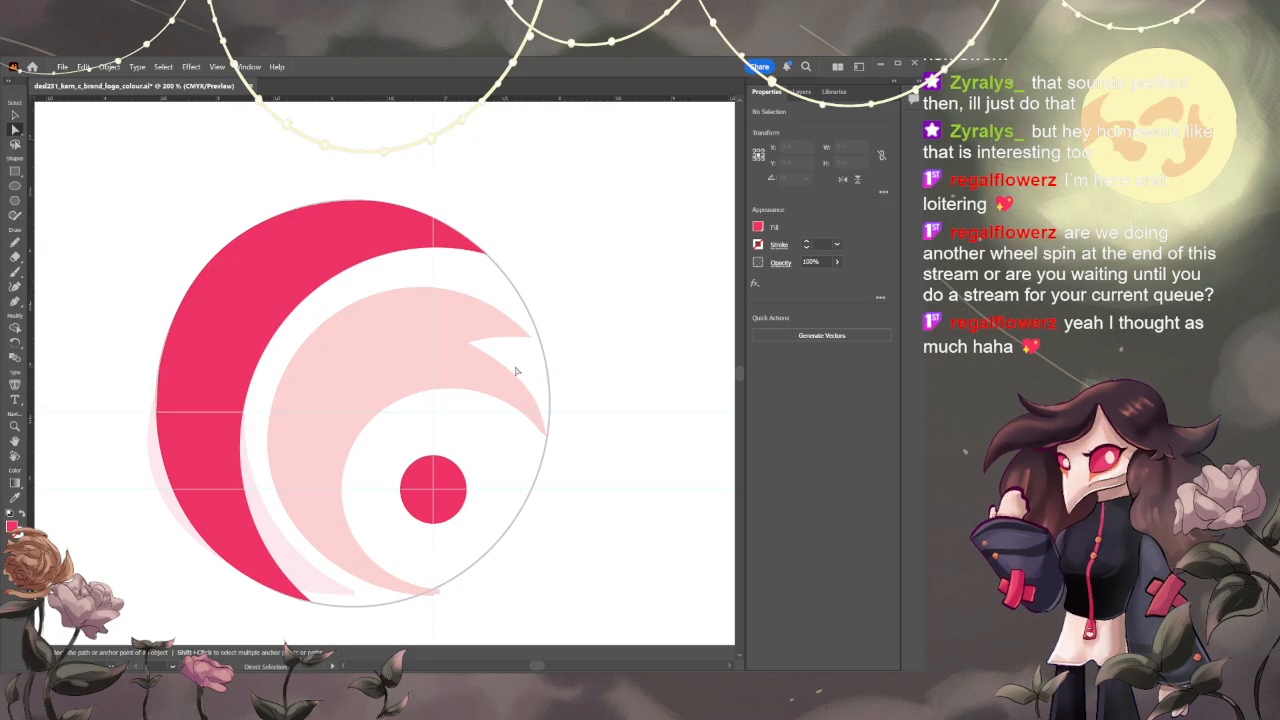
key(v)
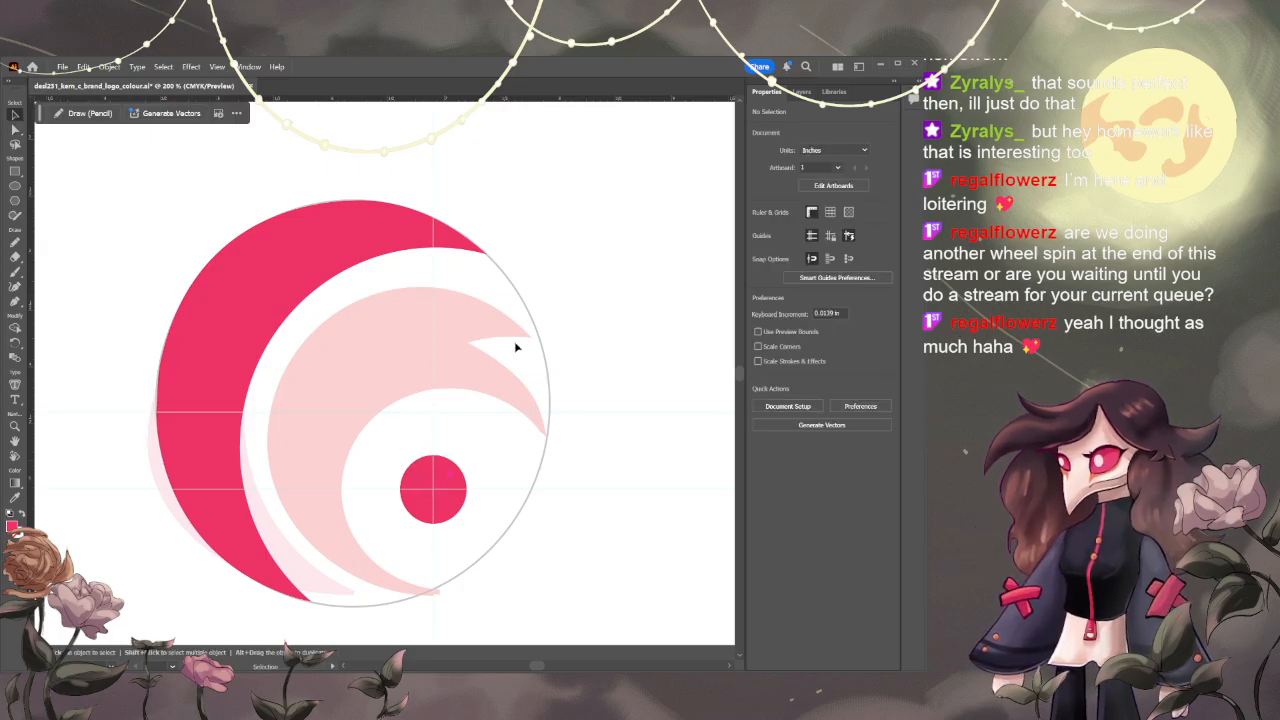
key(m)
mouse_move(311, 386)
mouse_down()
mouse_move(556, 538)
mouse_move(541, 537)
mouse_up()
key(Delete)
key(l)
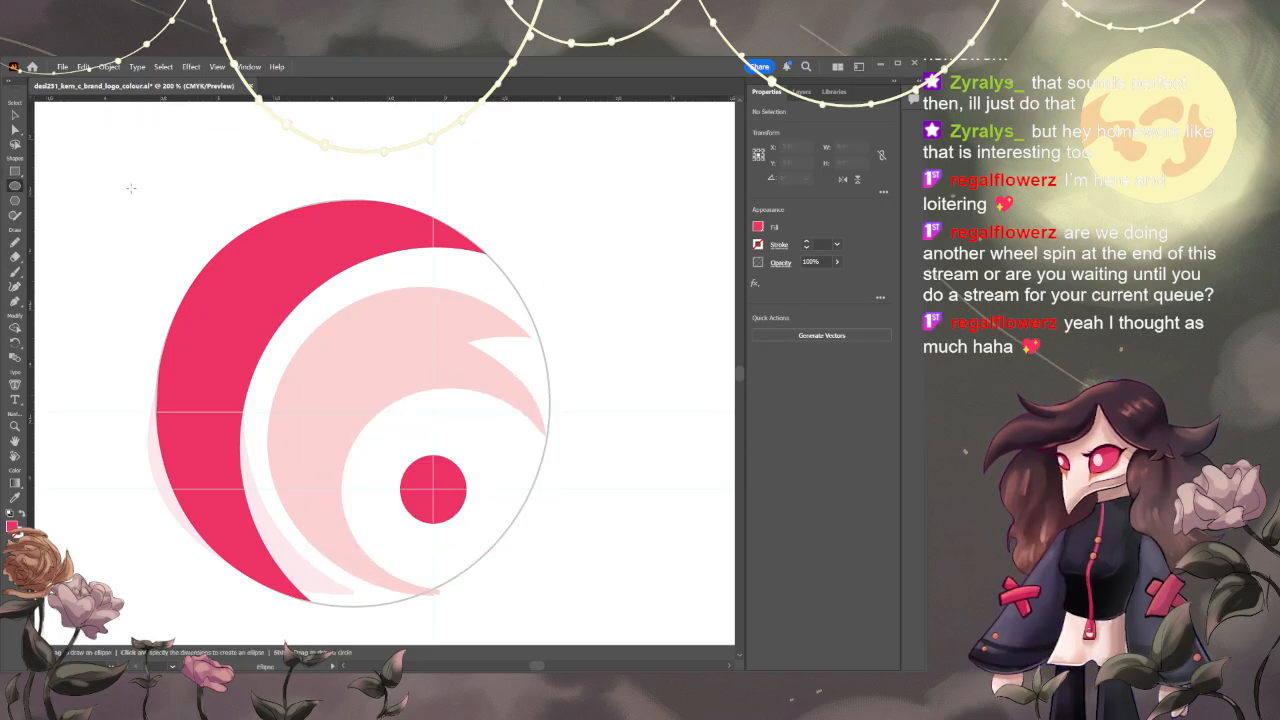
drag(130, 190, 224, 269)
key(Delete)
key(ctrl+a)
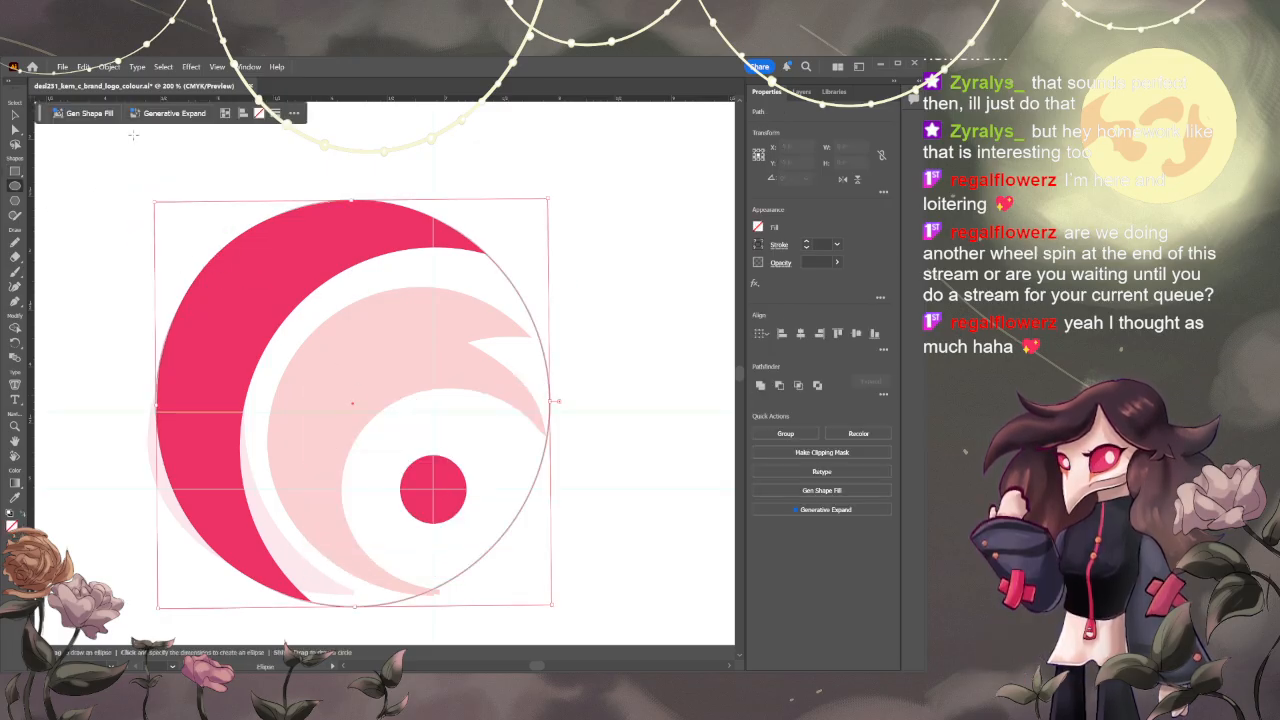
drag(181, 283, 181, 283)
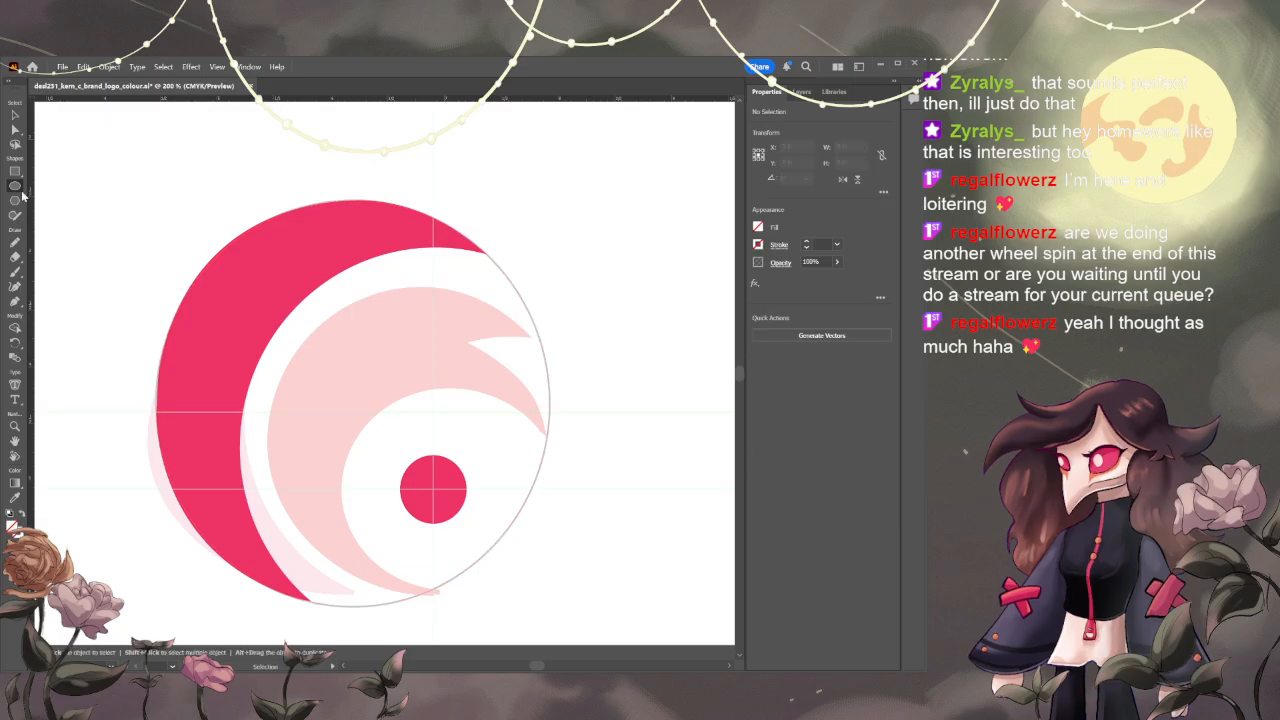
key(l)
drag(103, 177, 195, 258)
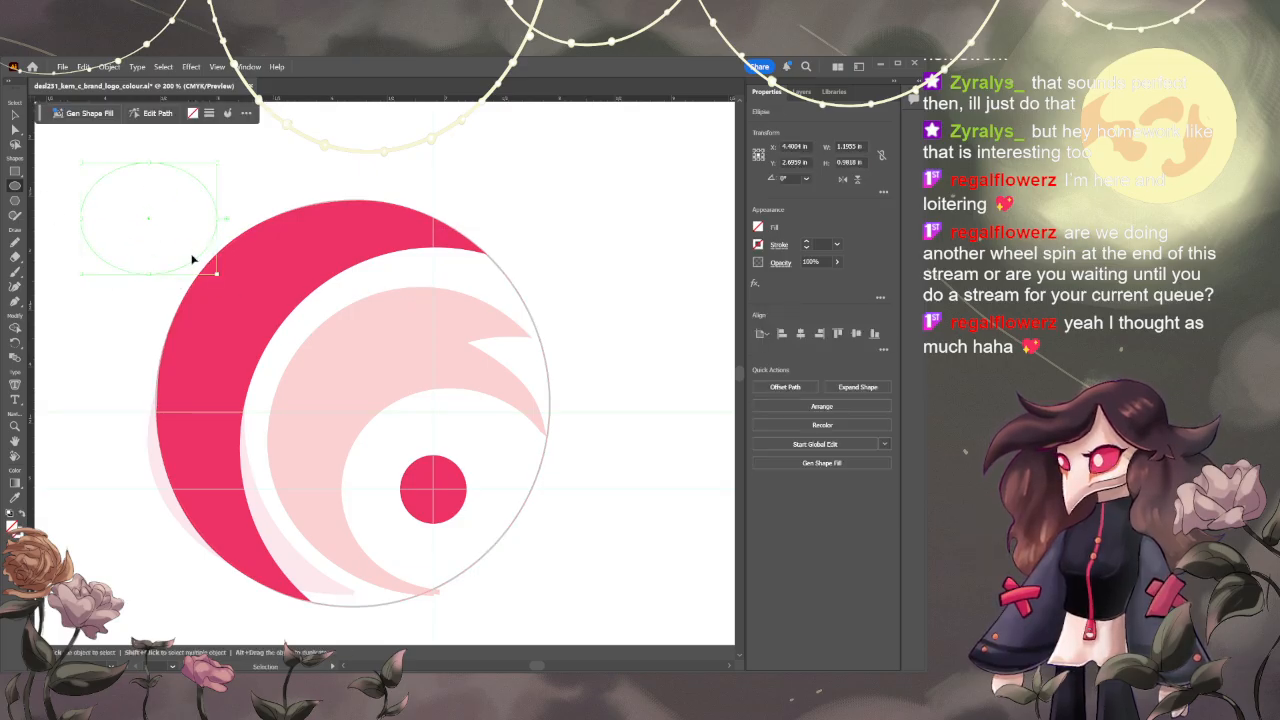
key(Delete)
- Draw a circle about 0.74 in wide beside the crescent's upper outer edge and give it a 0.75 pt outline without fill
drag(106, 195, 189, 268)
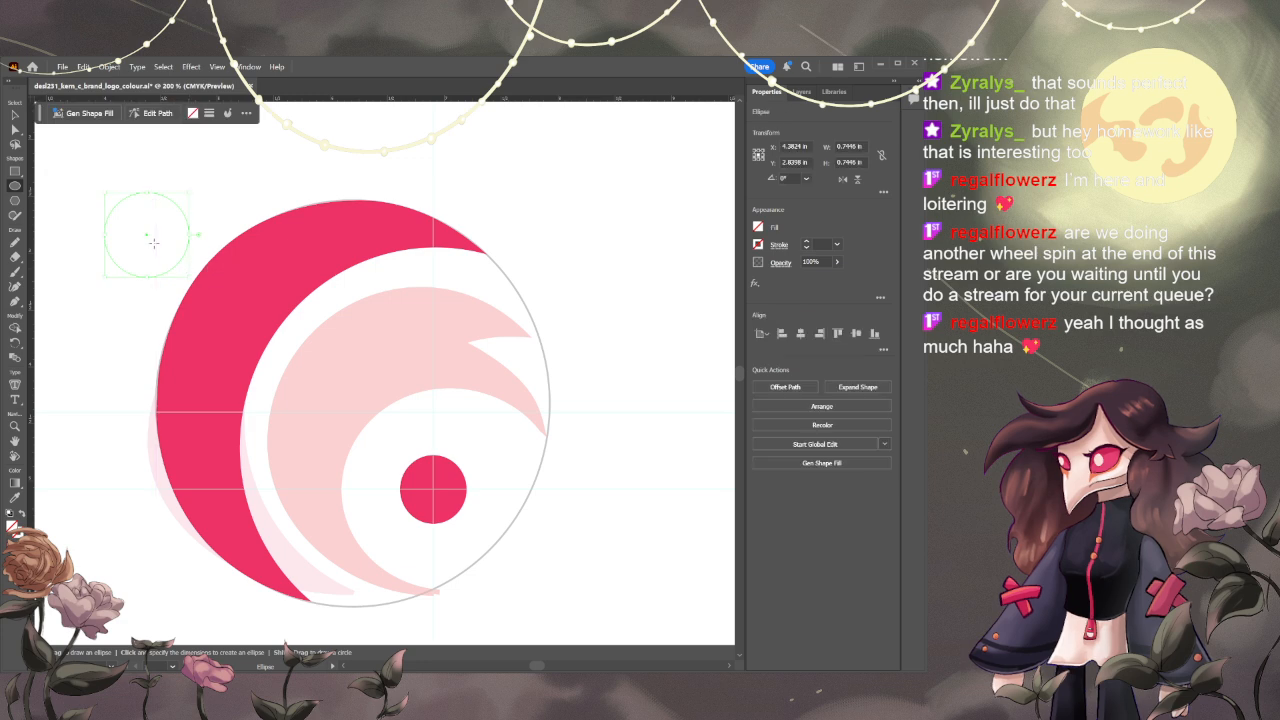
key(v)
click(160, 255)
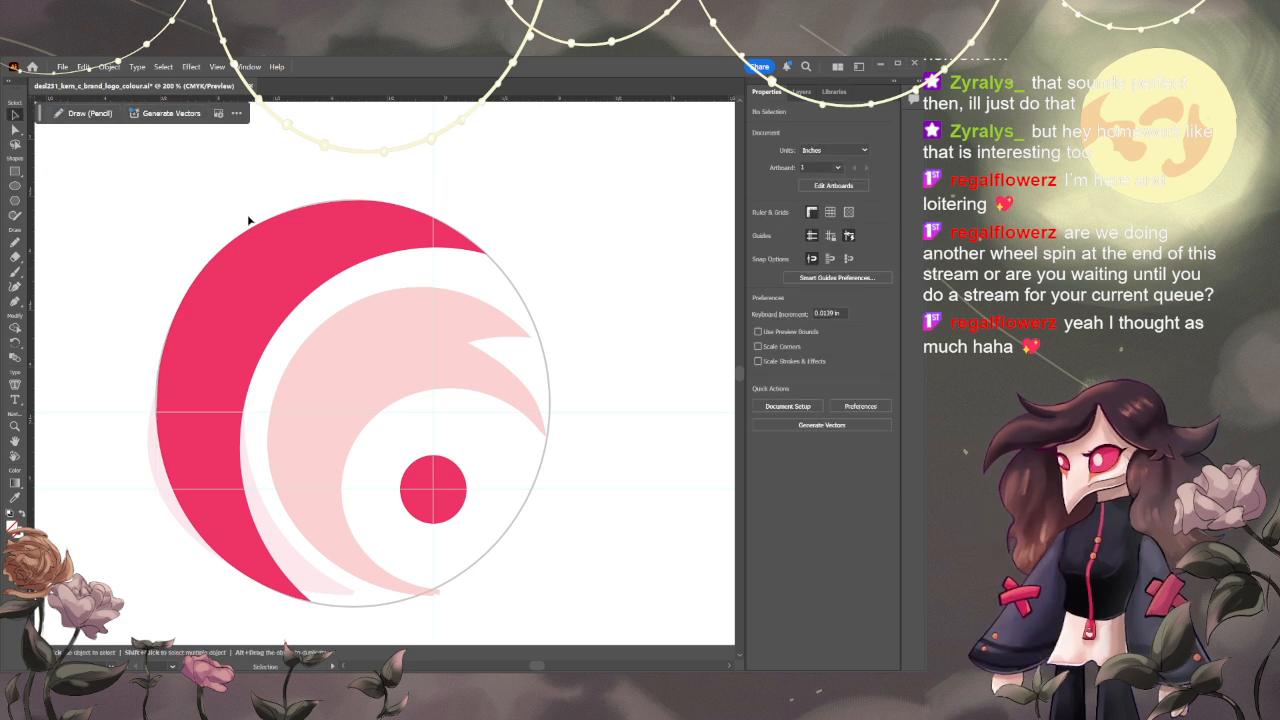
drag(357, 217, 211, 216)
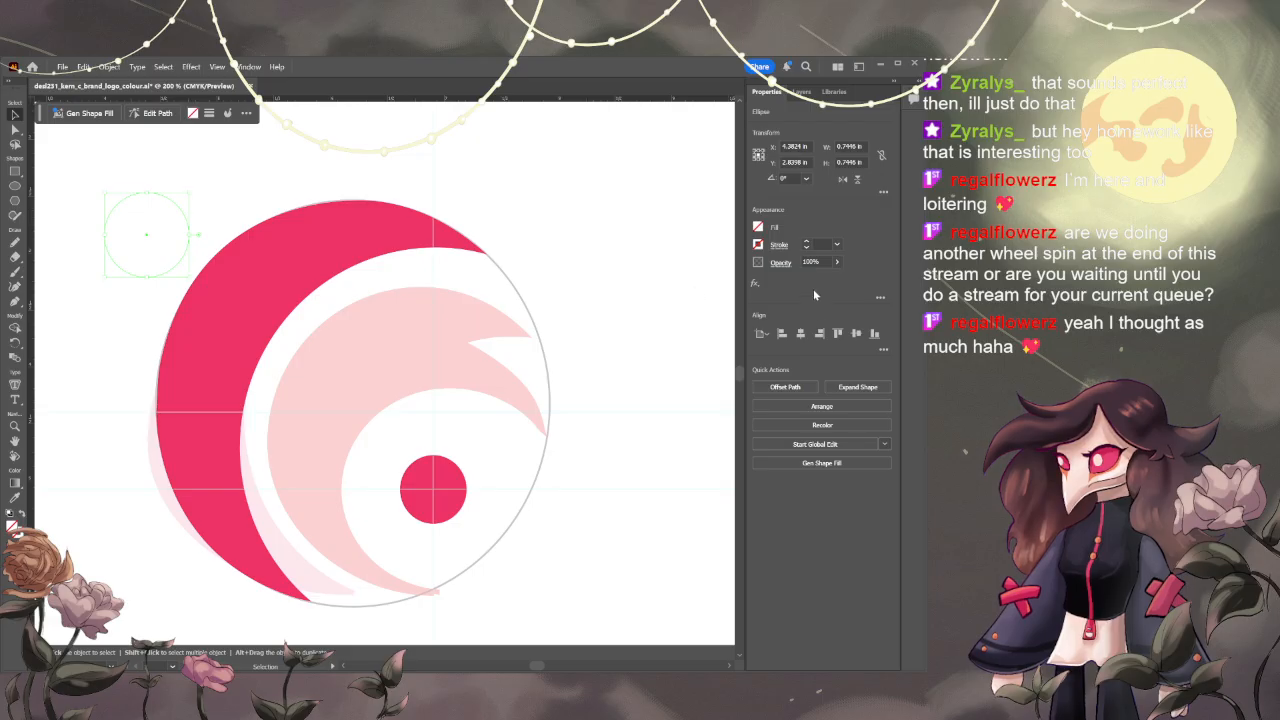
click(806, 242)
click(806, 242)
click(203, 246)
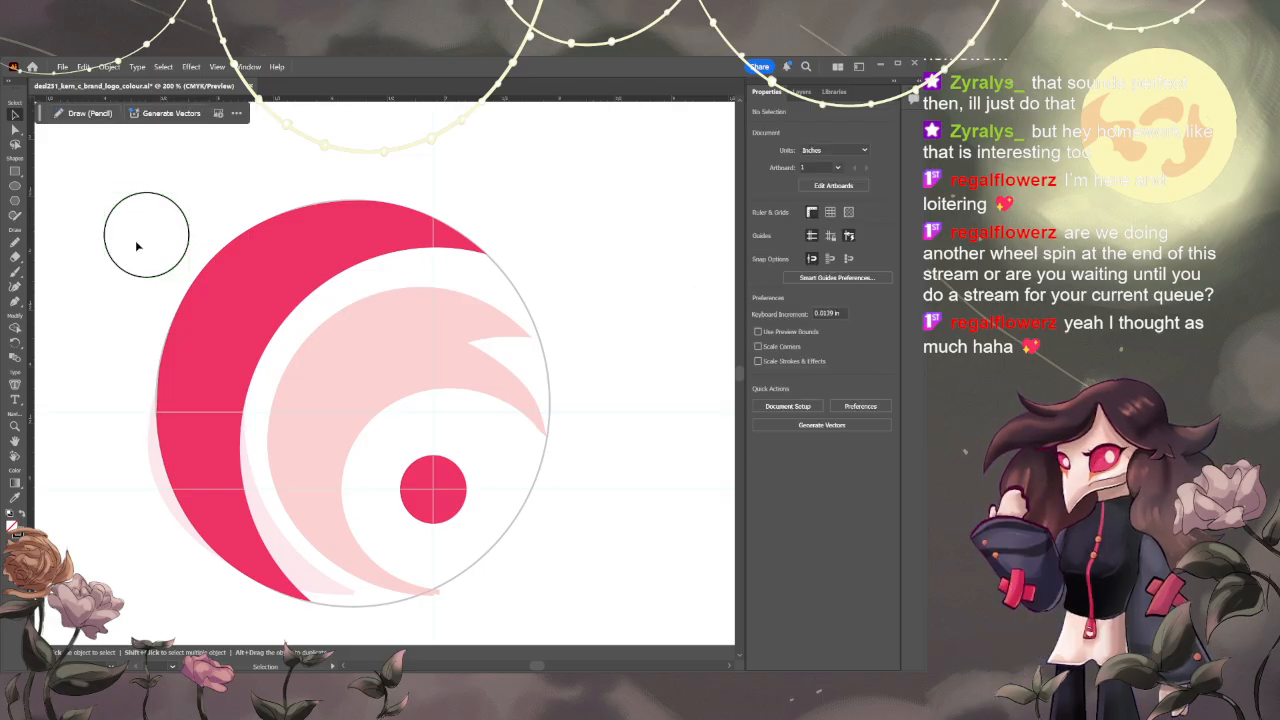
- Move the small outlined circle across the emblem to the blank canvas beyond the crescent's upper tip
drag(126, 277, 557, 516)
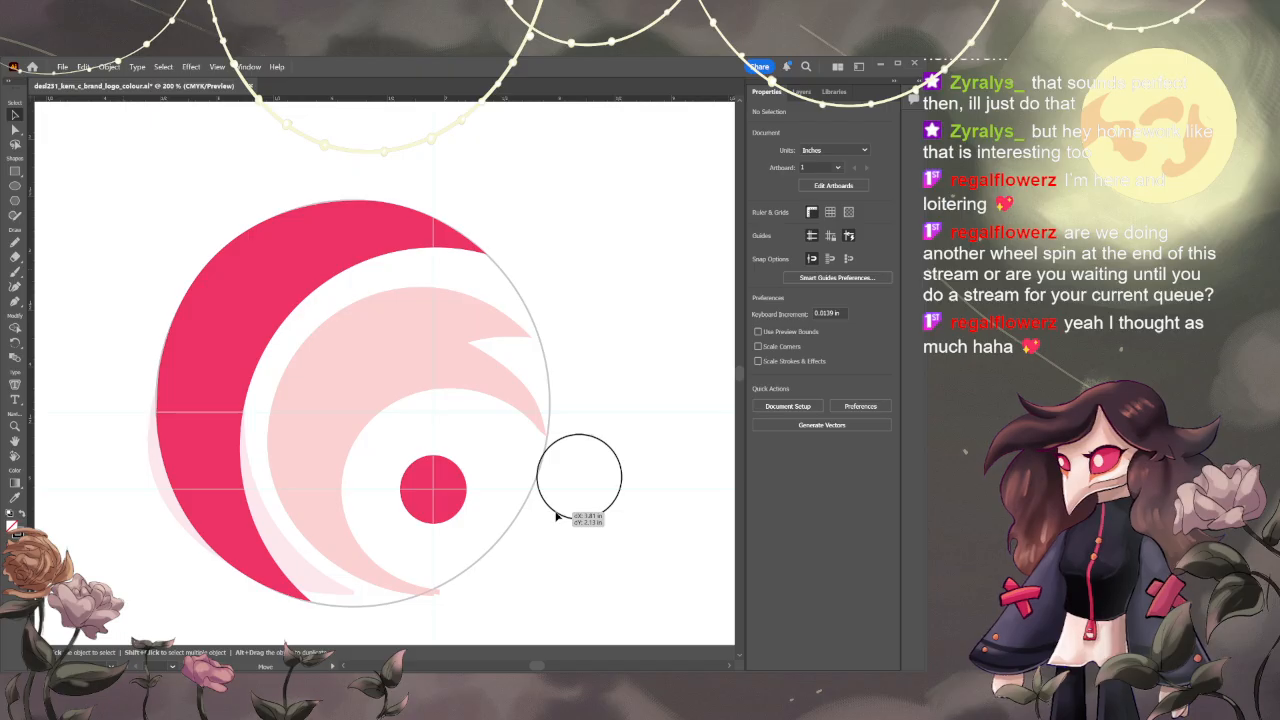
drag(557, 516, 612, 526)
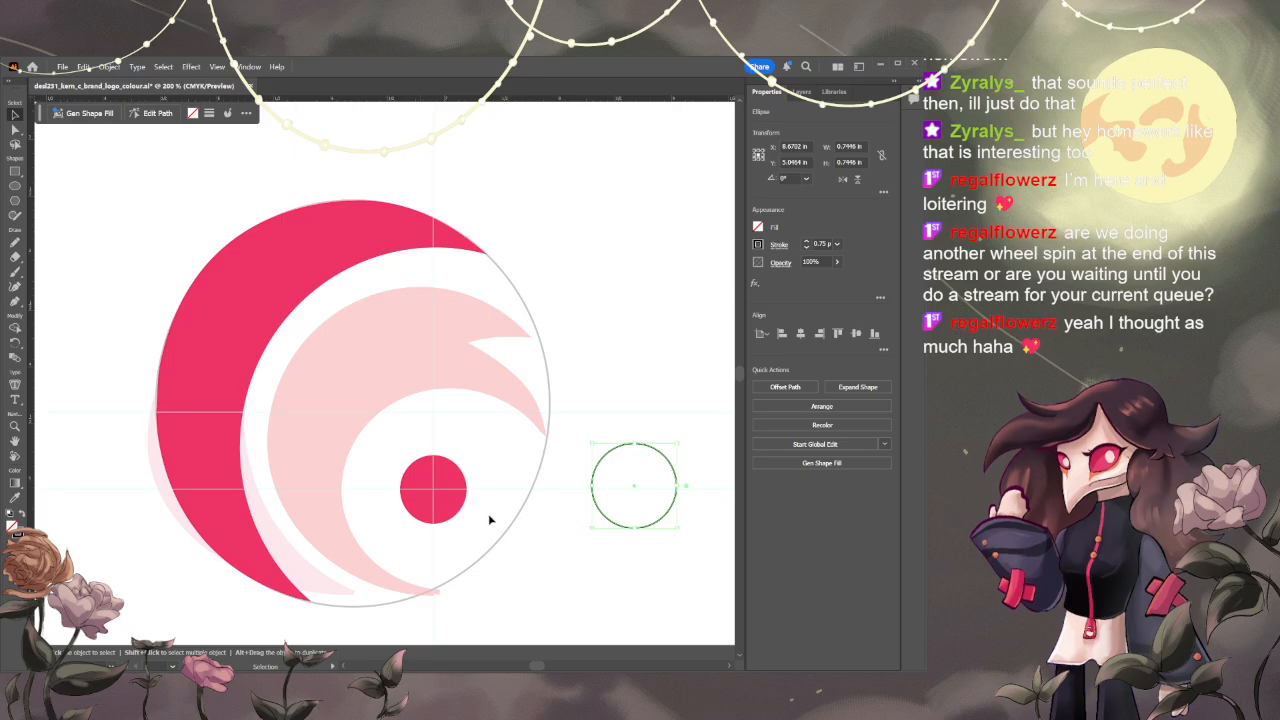
drag(651, 449, 678, 257)
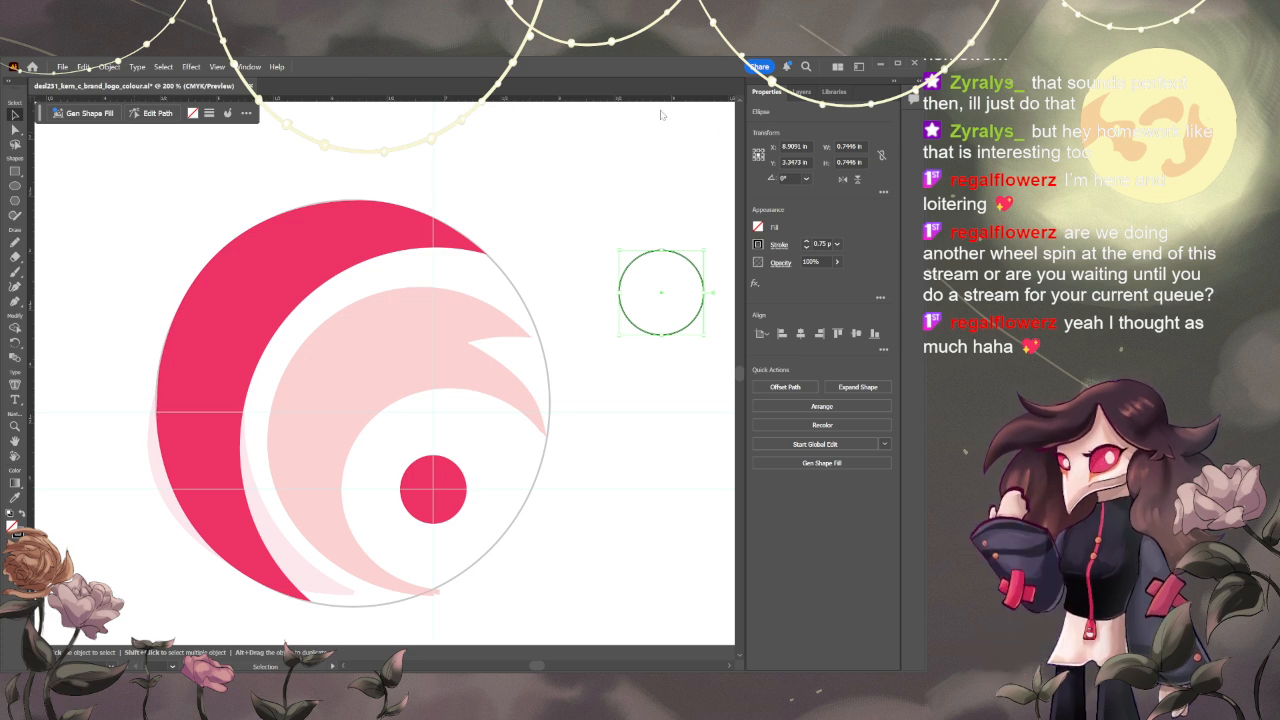
- Try moving the crescent's lower tip anchor along the construction circle, and undo the move
click(393, 232)
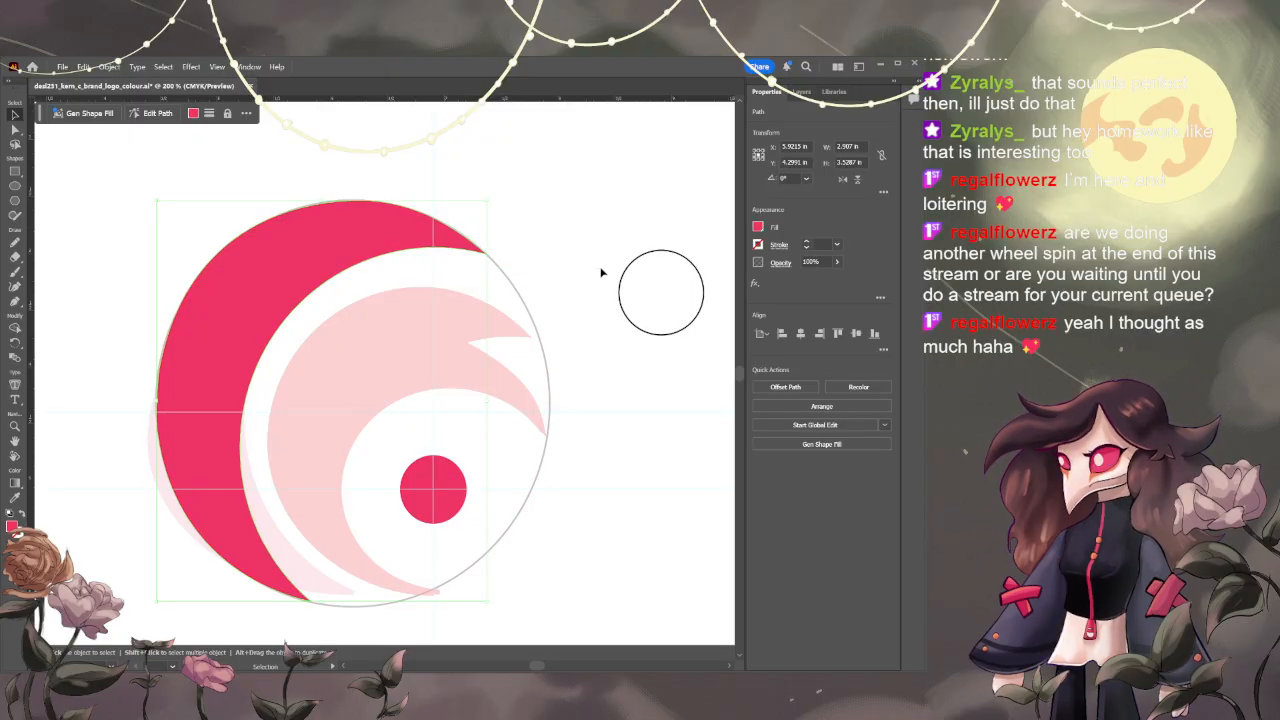
key(a)
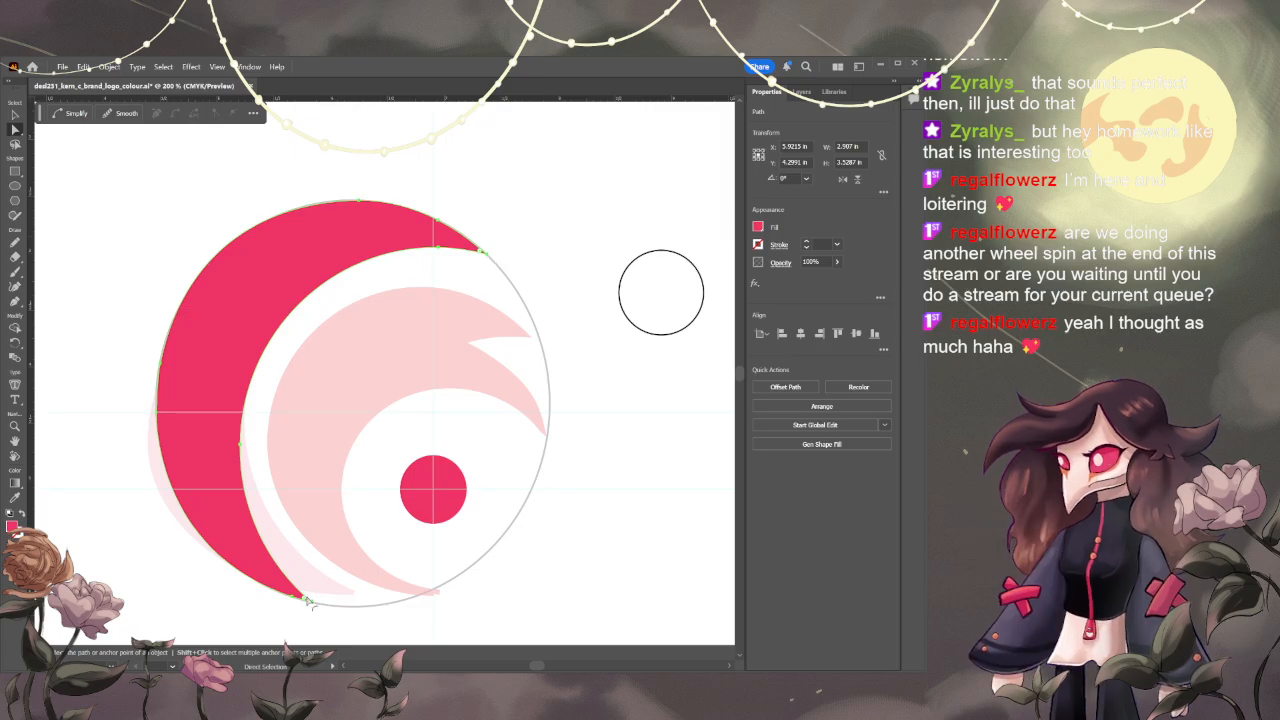
drag(312, 606, 386, 606)
key(ctrl+z)
click(126, 517)
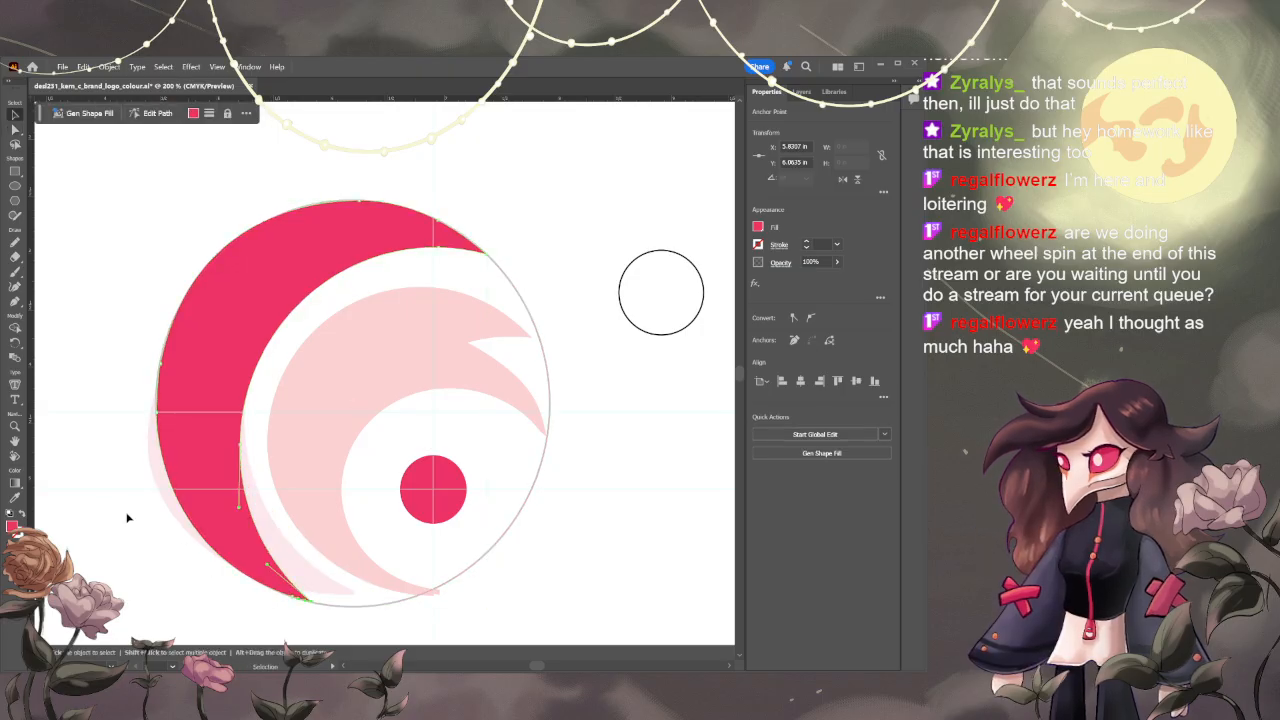
key(v)
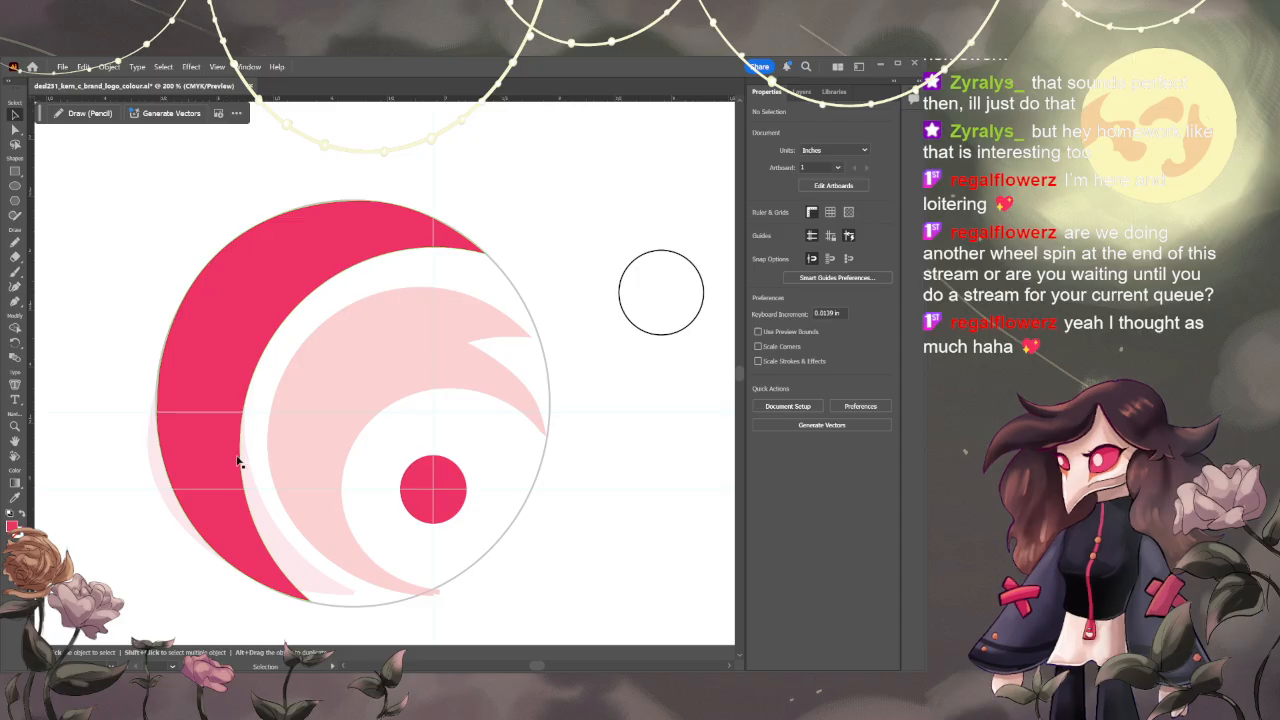
click(243, 370)
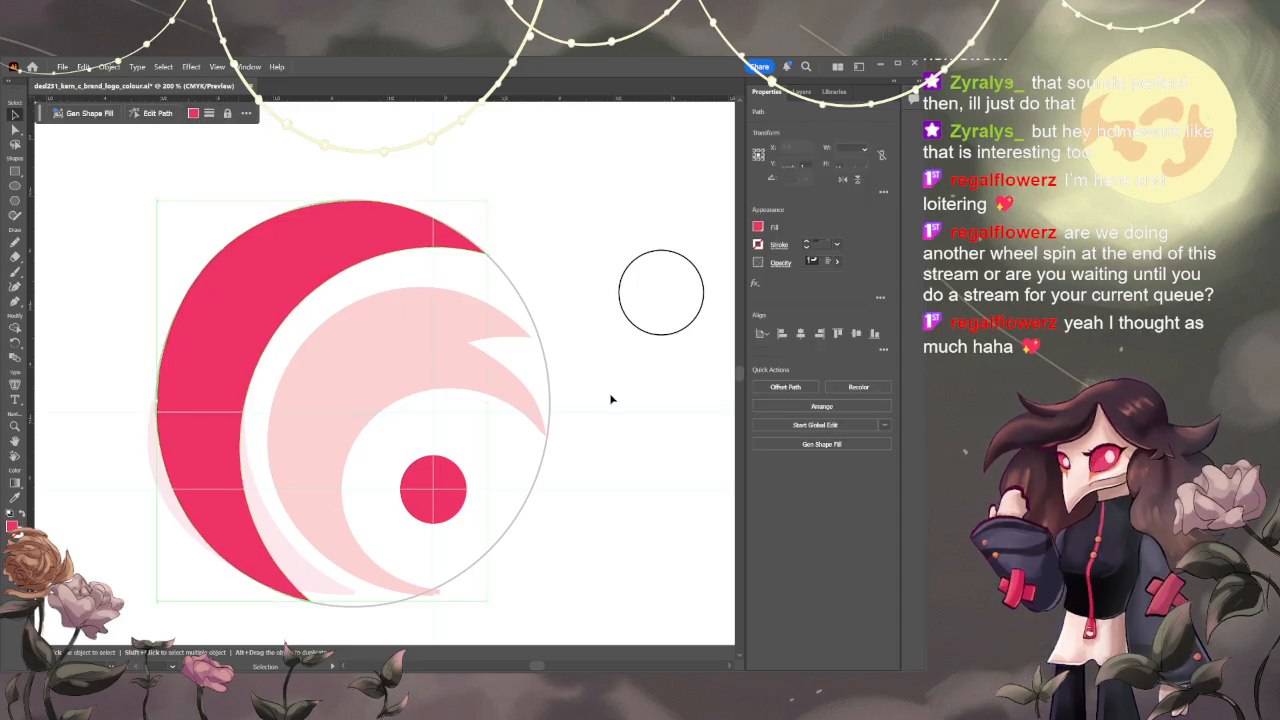
click(611, 399)
click(431, 491)
click(426, 506)
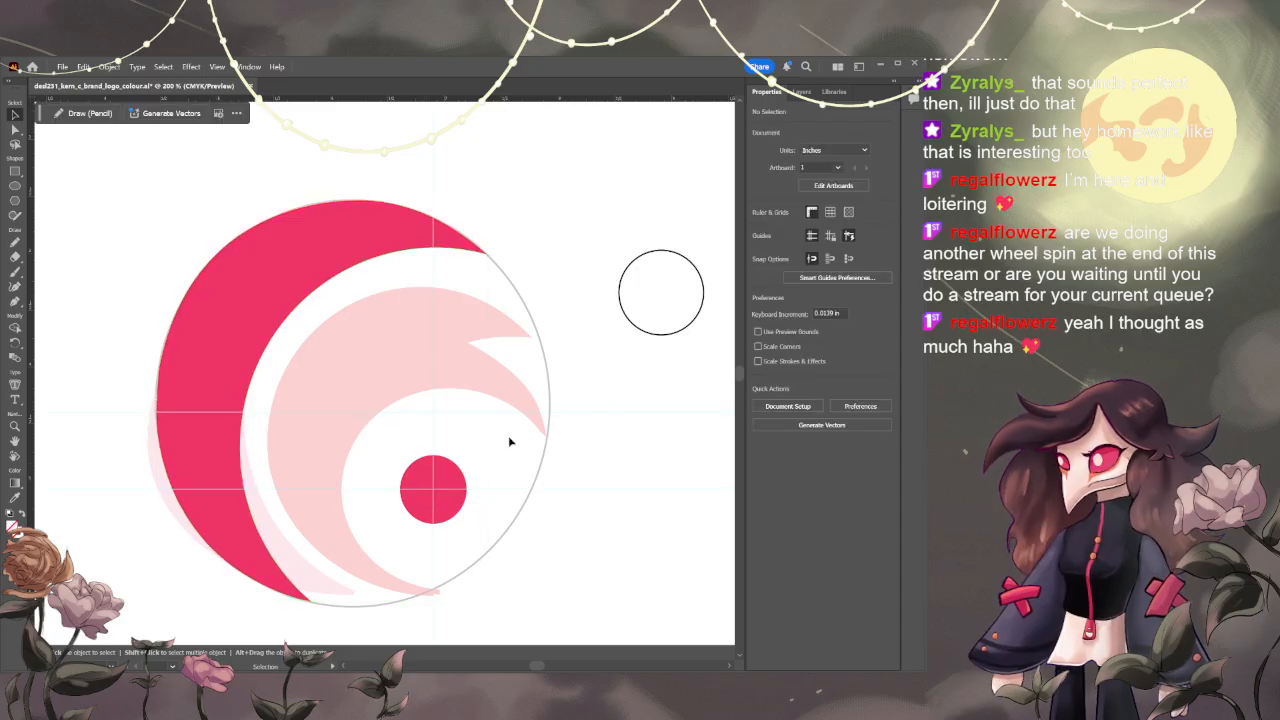
- Draw a circle about 1.35 in wide overlapping the crescent's upper outer edge and fill it with solid pink
key(m)
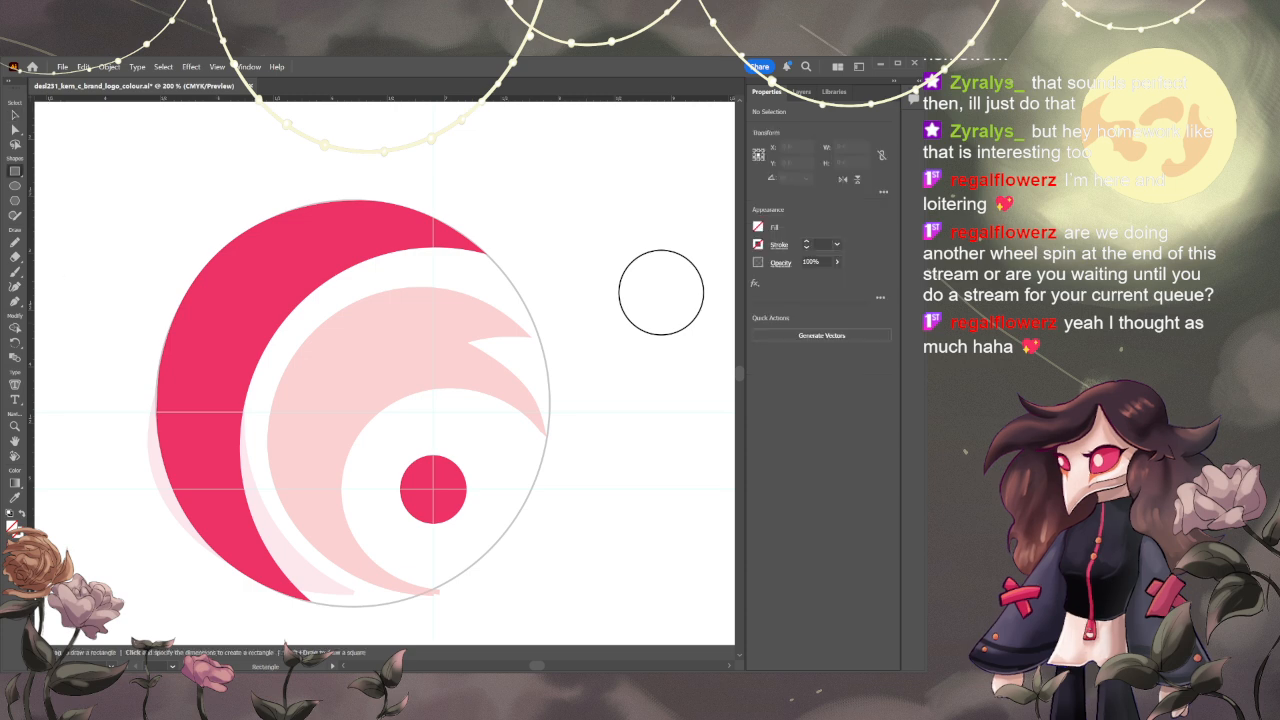
click(16, 187)
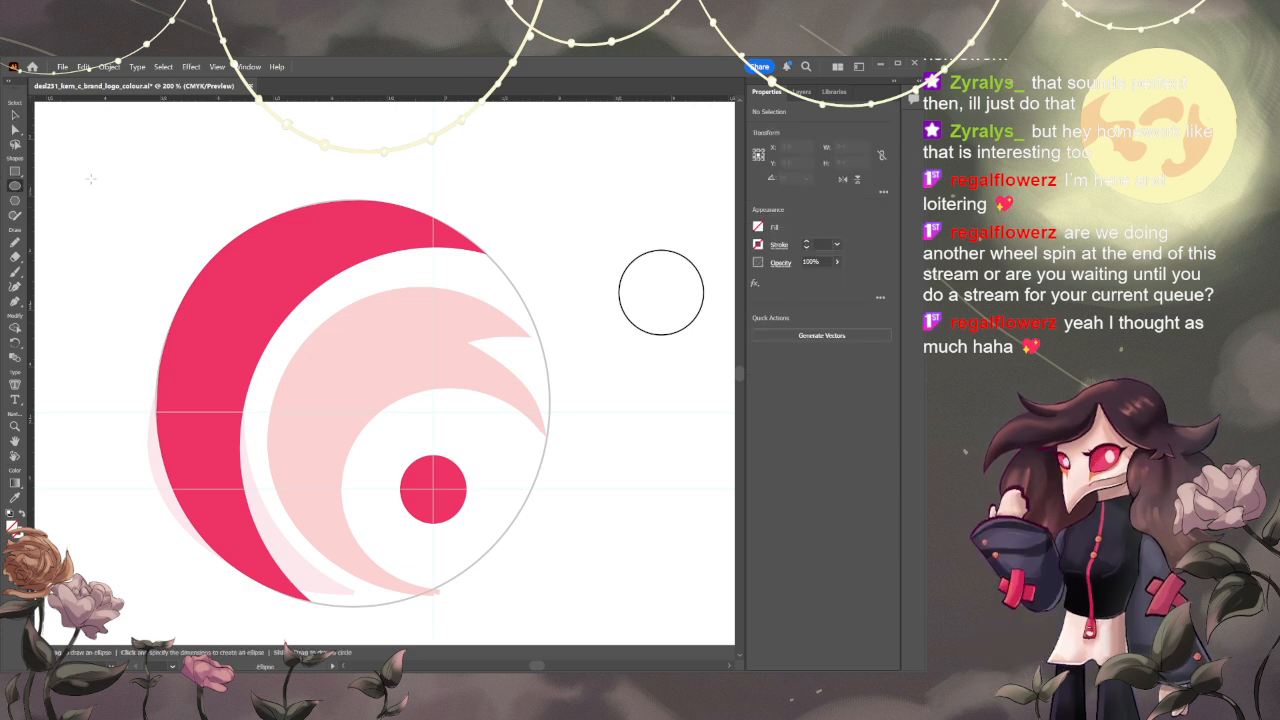
drag(85, 157, 239, 310)
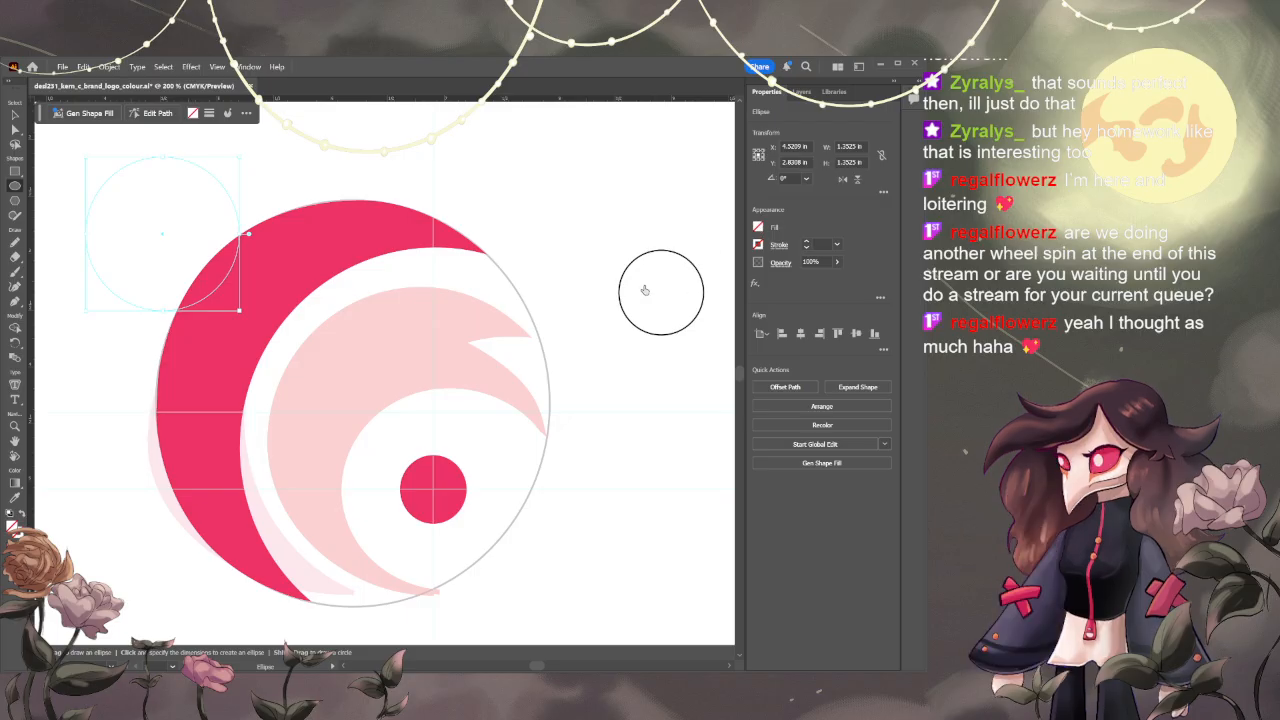
key(comma)
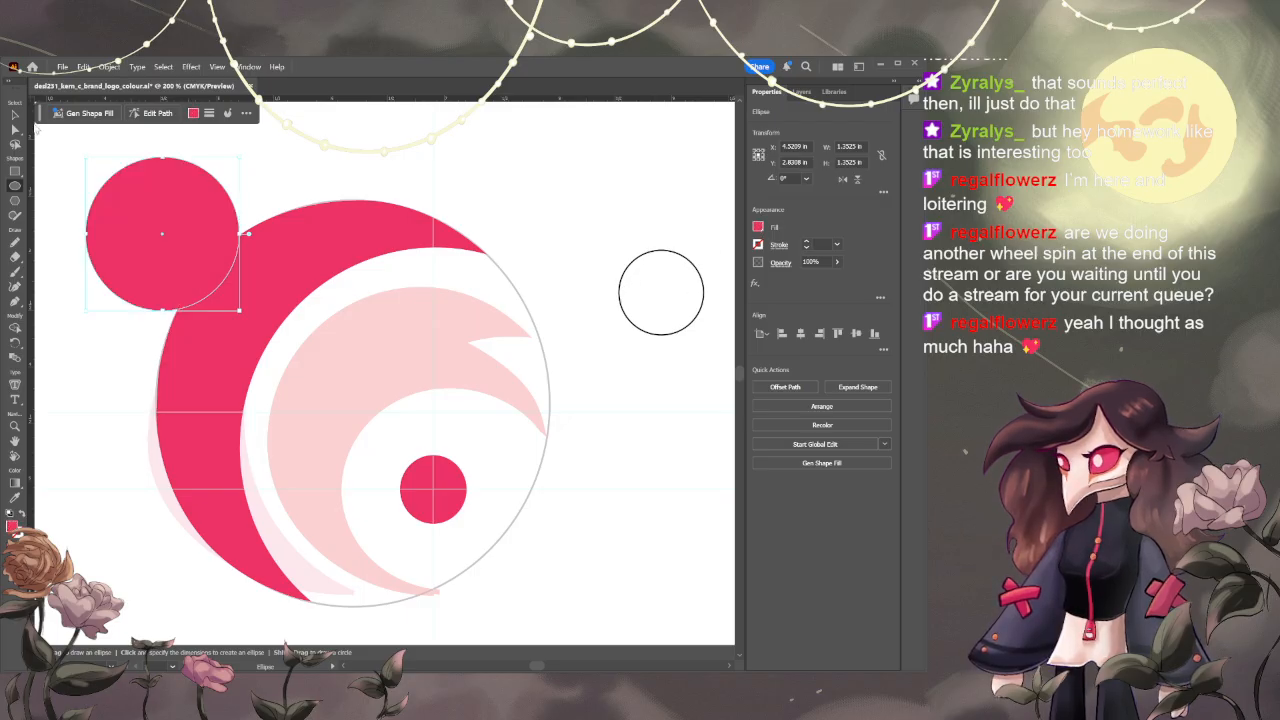
- Move the pink circle over the faint inner crescent and scale it proportionally to about 2.36 in
mouse_move(127, 192)
mouse_down()
mouse_move(186, 208)
mouse_move(335, 350)
mouse_move(320, 345)
mouse_move(318, 358)
mouse_up()
key(v)
drag(434, 468, 572, 585)
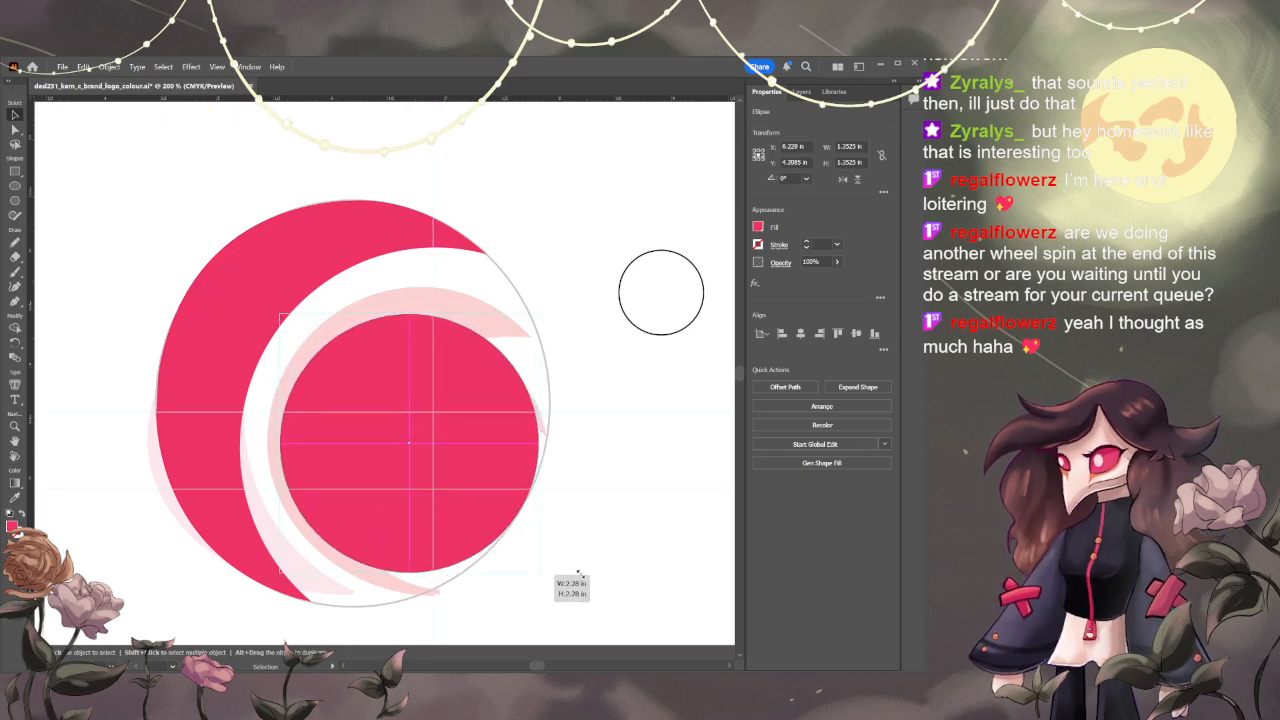
drag(457, 420, 454, 410)
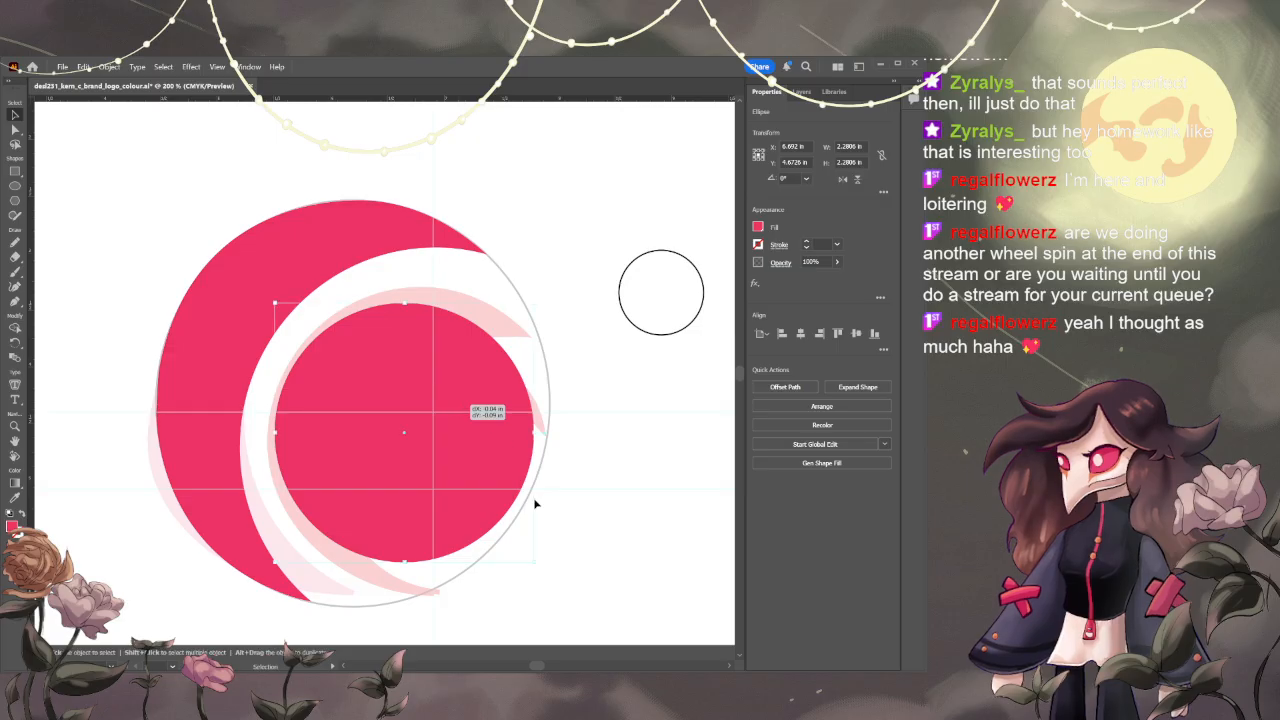
drag(536, 563, 546, 571)
click(597, 465)
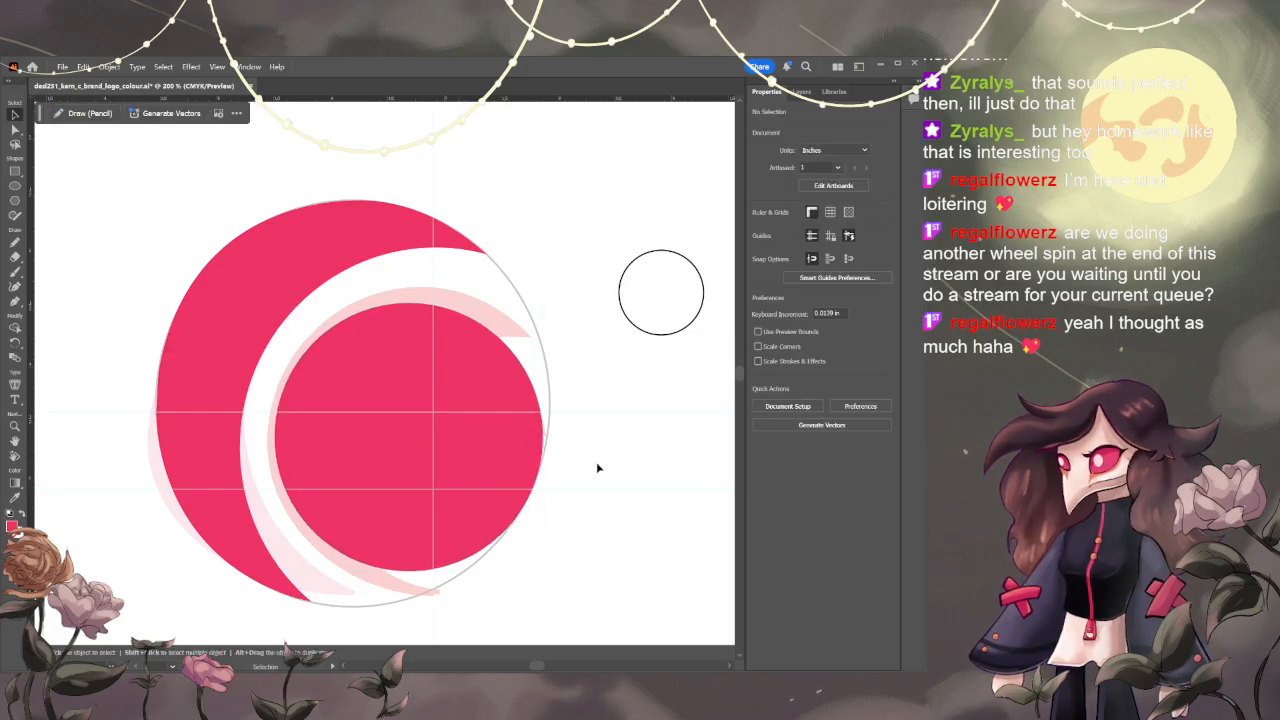
- Fit the pink circle to the faint inner crescent's outer curve and the construction circle's edge, resizing it to about 2.42 in
click(414, 384)
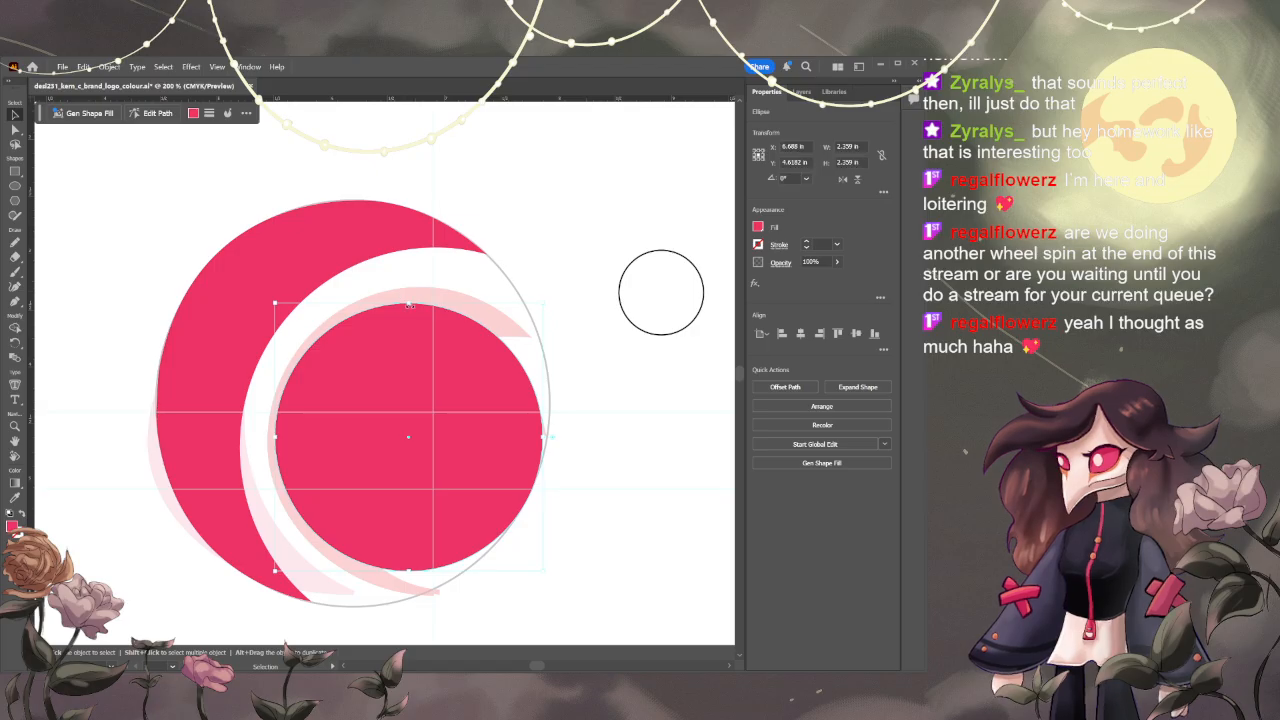
drag(410, 304, 408, 290)
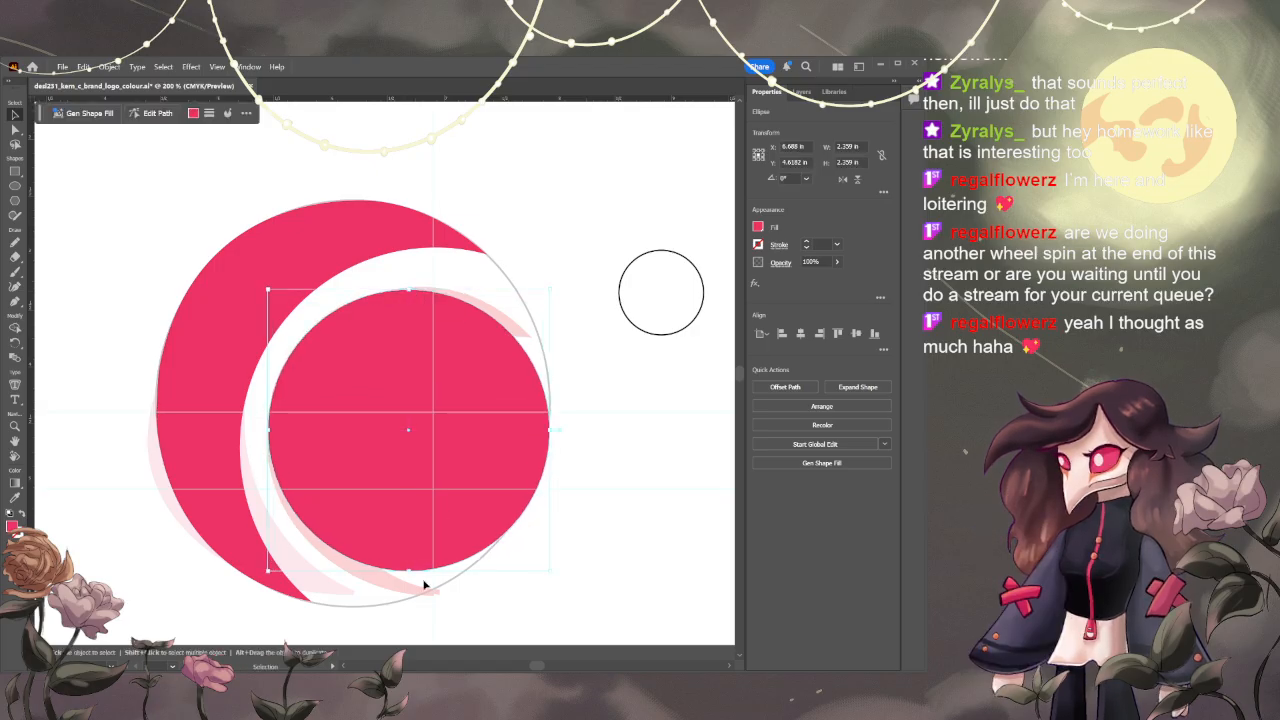
drag(405, 573, 408, 588)
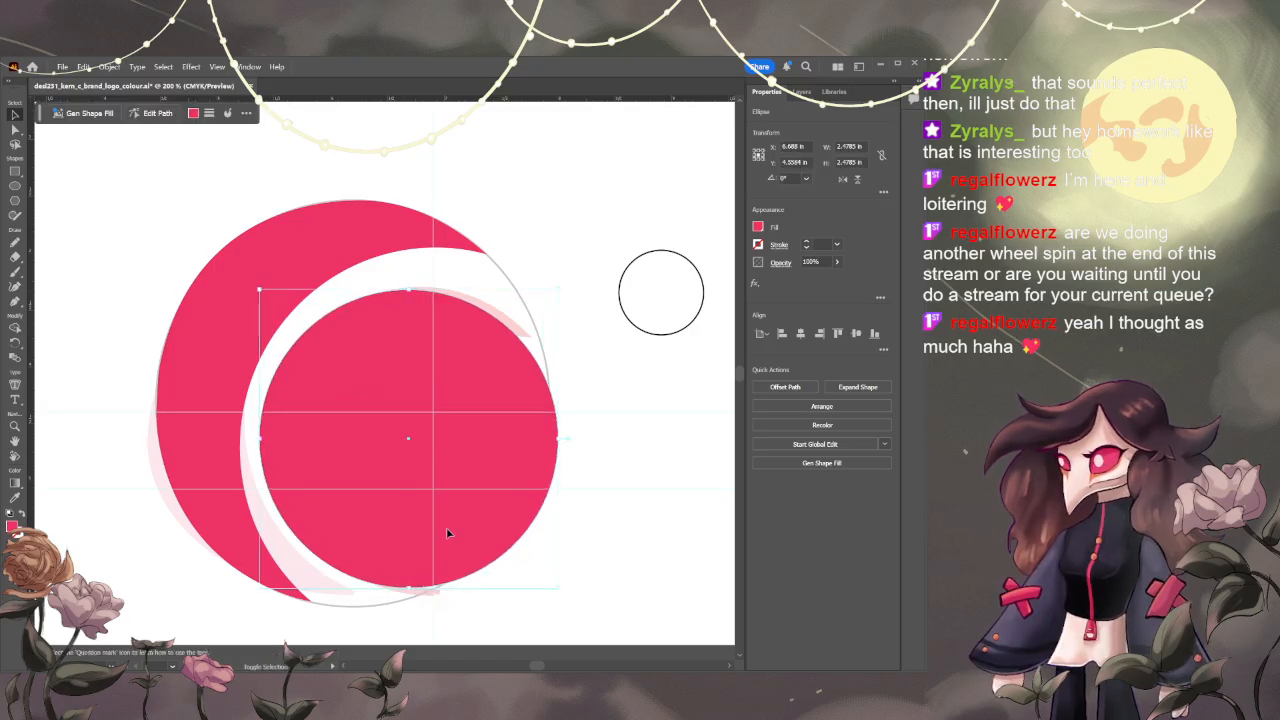
drag(520, 440, 490, 434)
drag(253, 427, 271, 428)
click(675, 434)
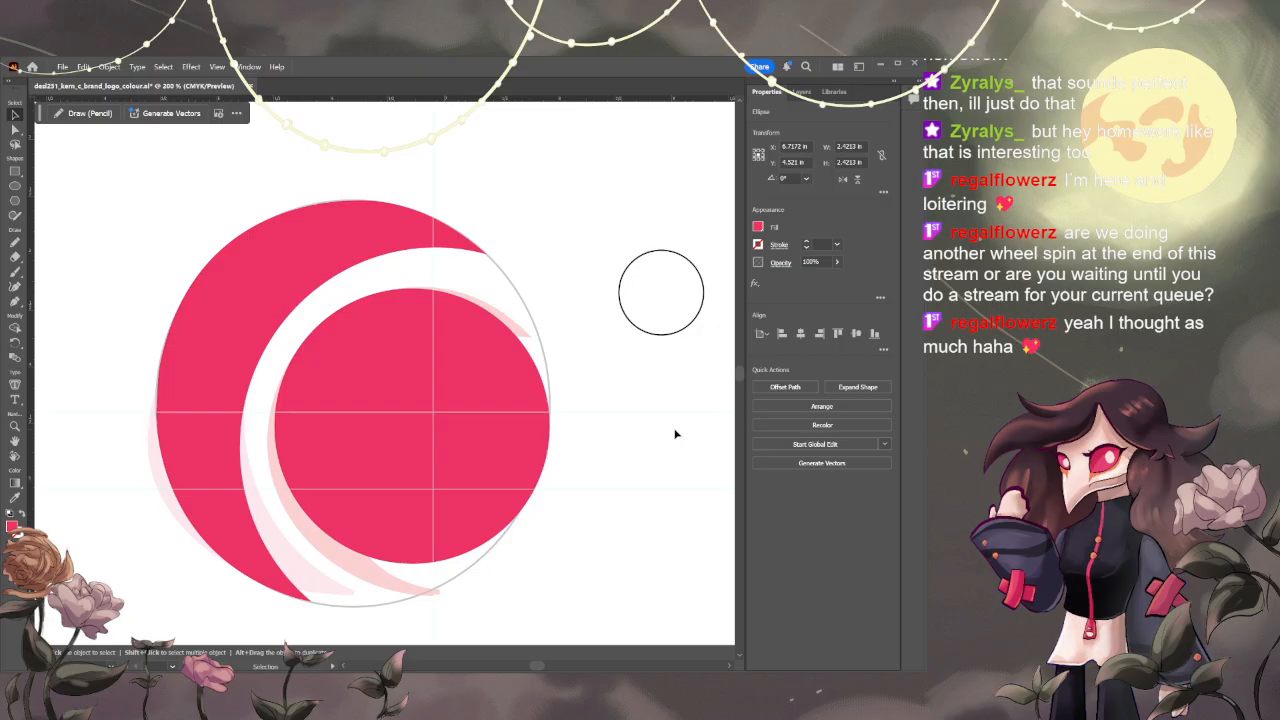
click(458, 376)
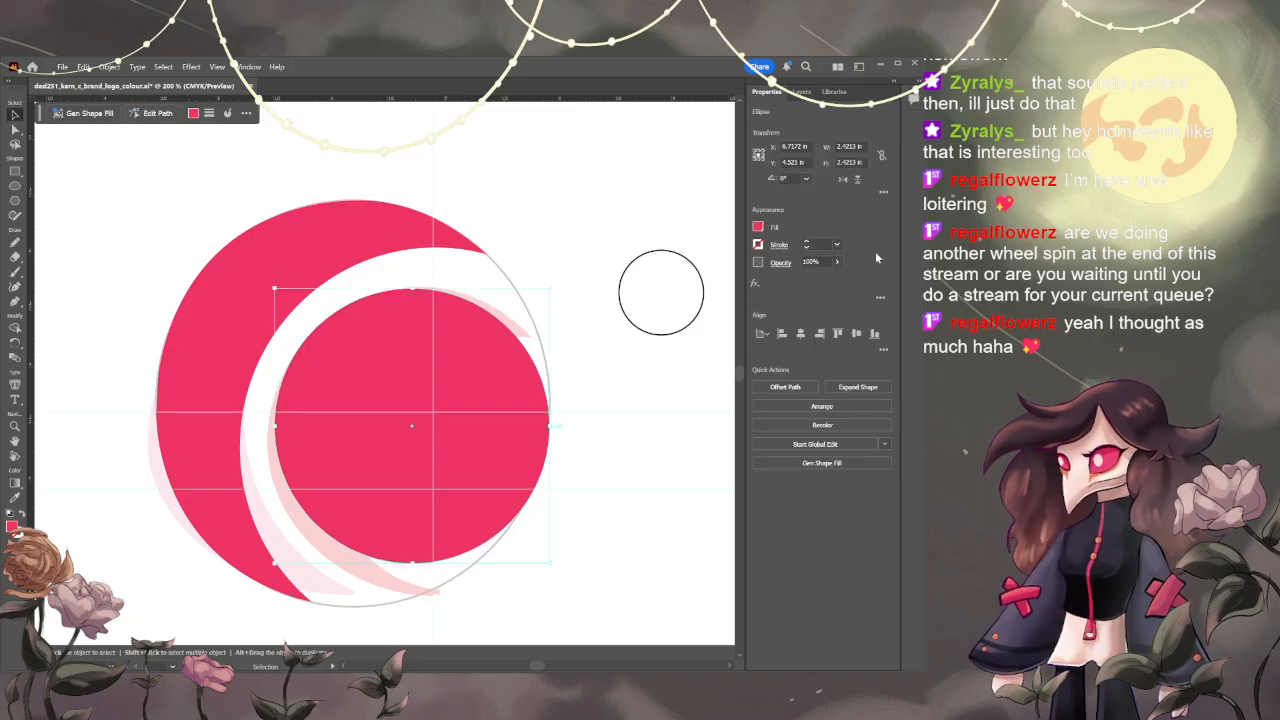
- Set the fitted pink circle's opacity to 50%
click(836, 263)
mouse_move(834, 275)
mouse_down()
mouse_move(801, 276)
mouse_move(826, 276)
mouse_move(812, 278)
mouse_up()
click(663, 443)
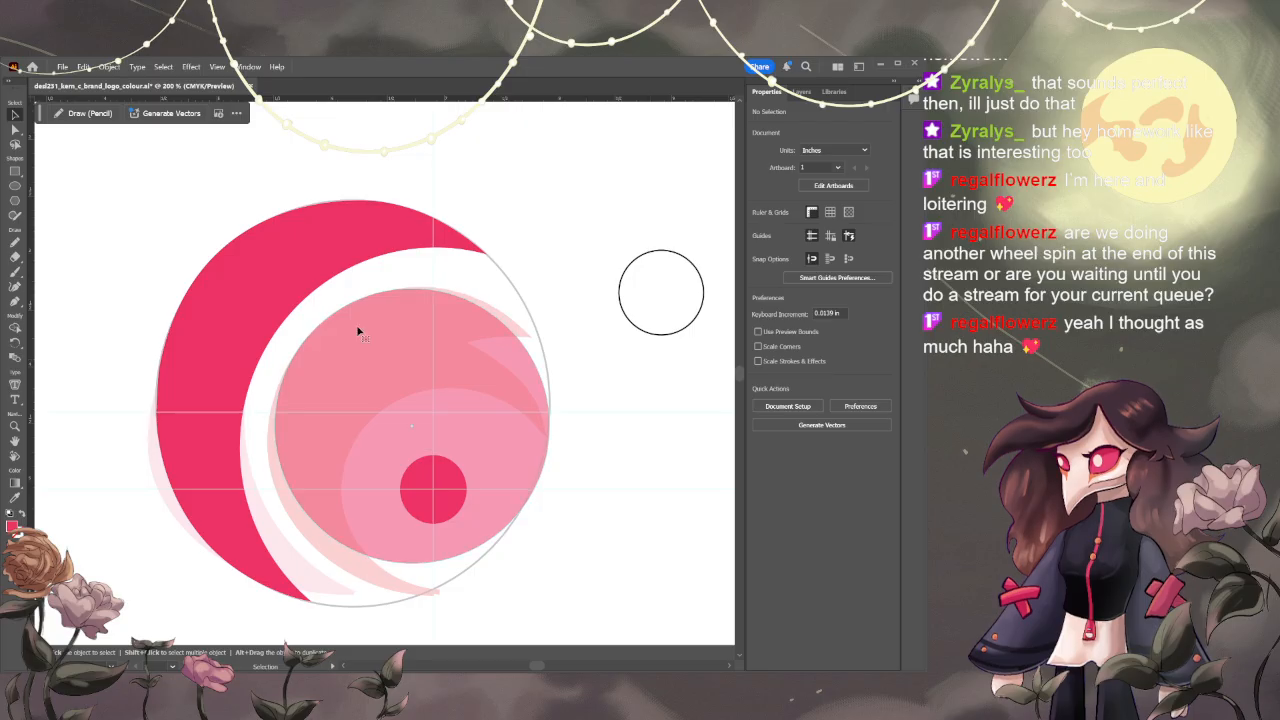
- Duplicate the translucent pink circle and move the copy down over the solid centre dot
click(380, 362)
drag(380, 362, 444, 365)
key(ctrl+z)
drag(348, 351, 517, 340)
key(space)
drag(406, 232, 328, 200)
drag(520, 360, 405, 453)
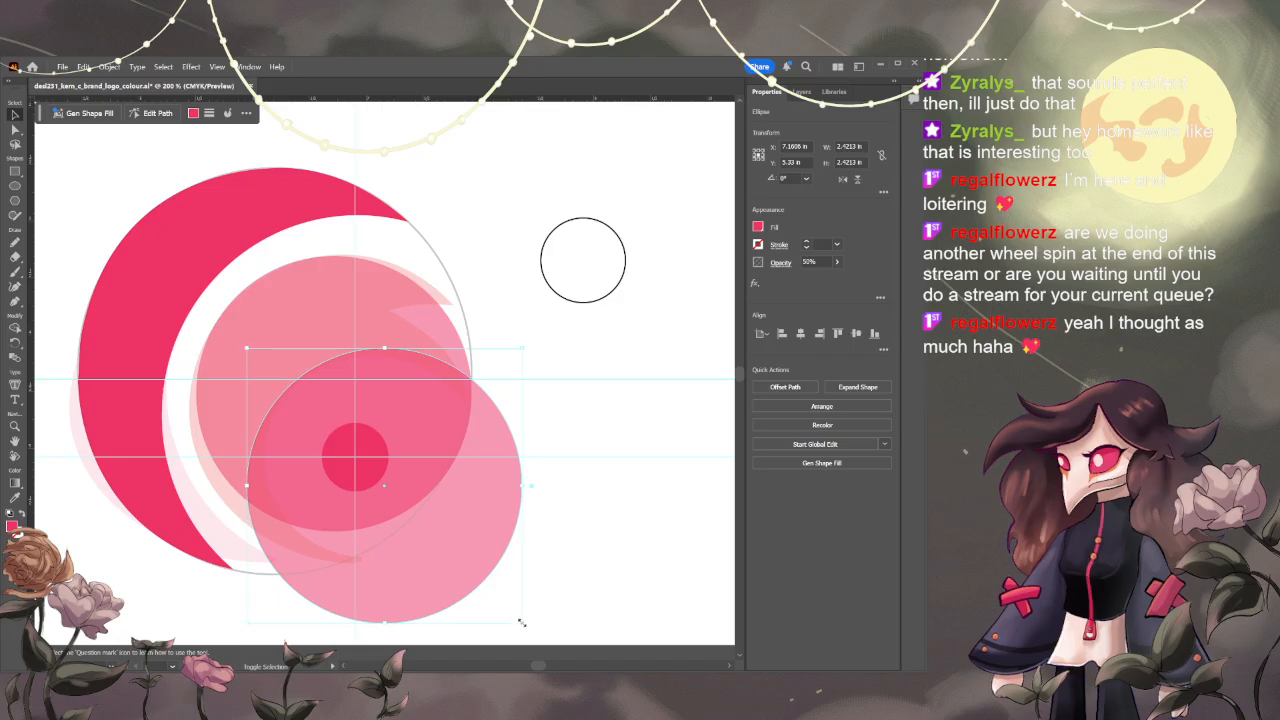
- Scale the circle copy proportionally to about 1.72 in and centre it on the guide intersection around the dot
drag(521, 622, 469, 551)
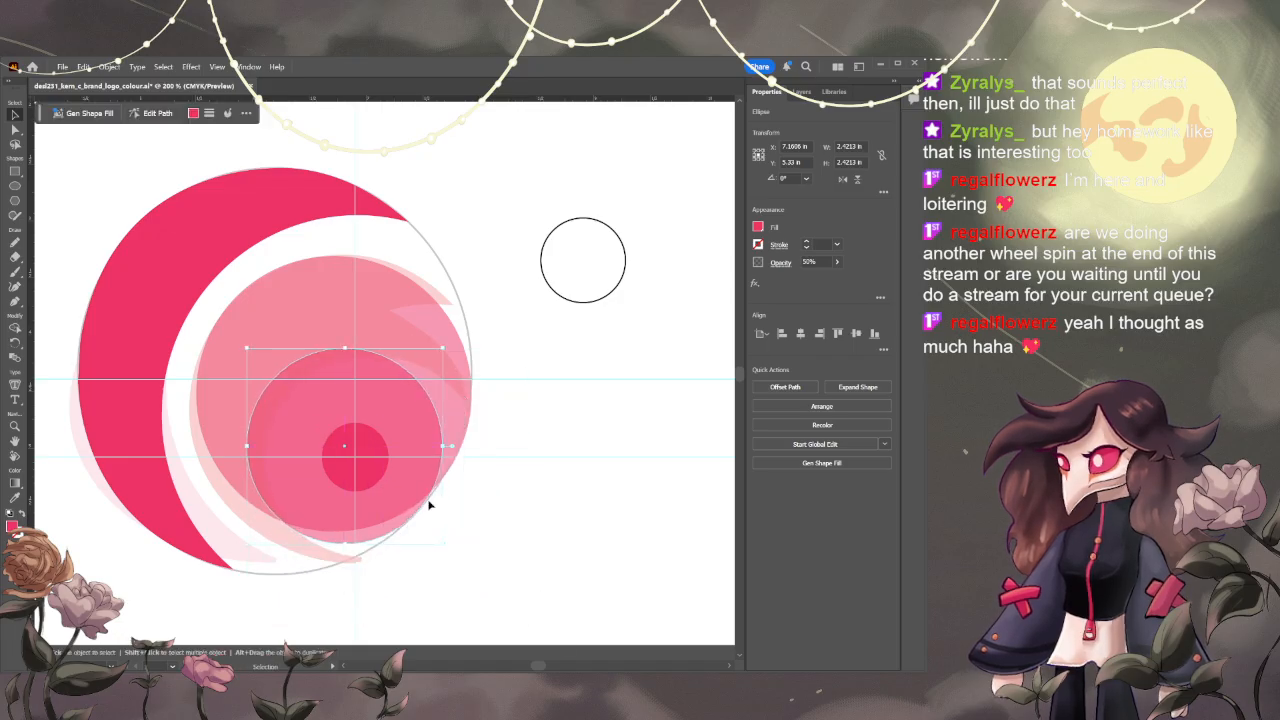
drag(363, 451, 380, 482)
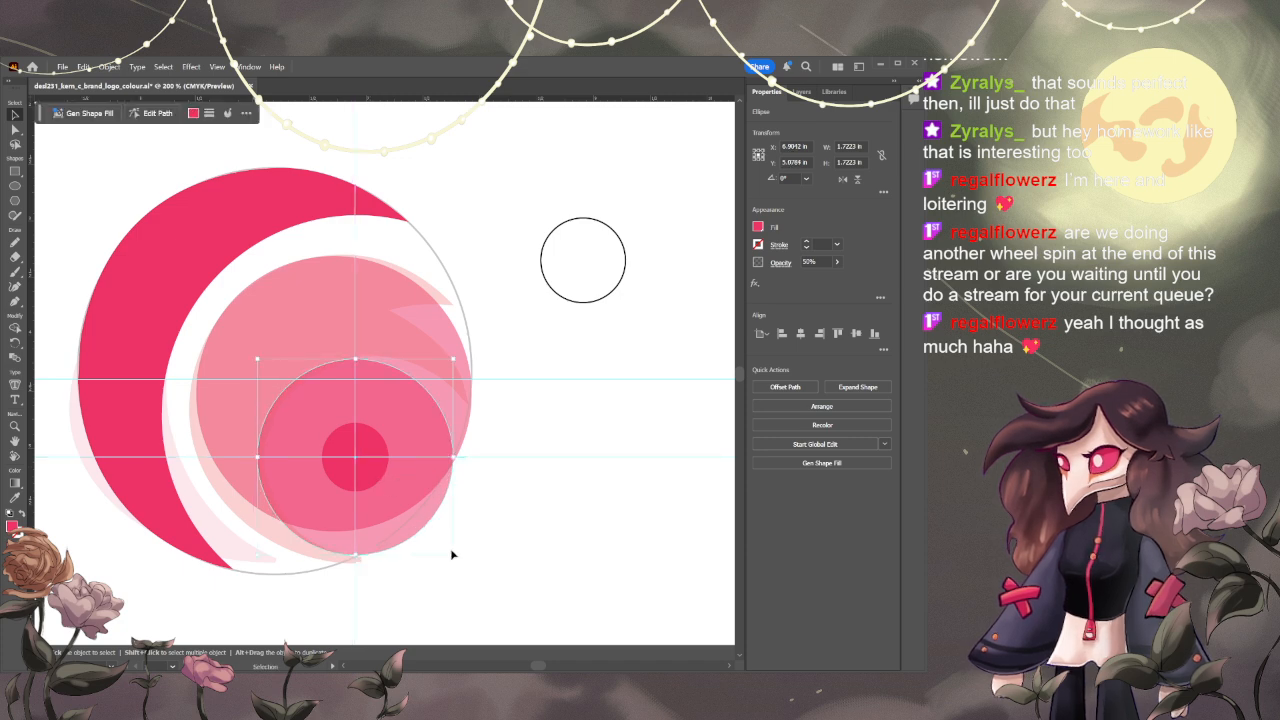
click(500, 556)
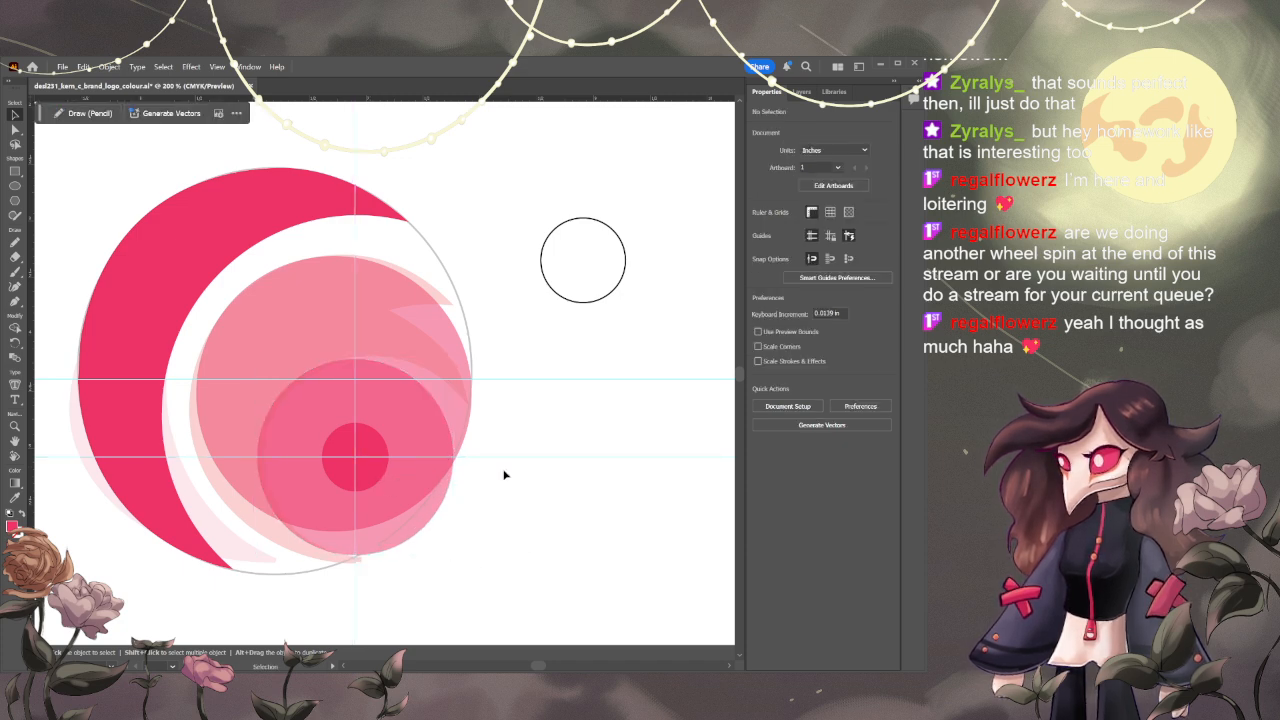
- Subtract the smaller translucent circle from the larger one to form the inner crescent, and delete the solid pink outer crescent
click(449, 403)
shift+click(422, 450)
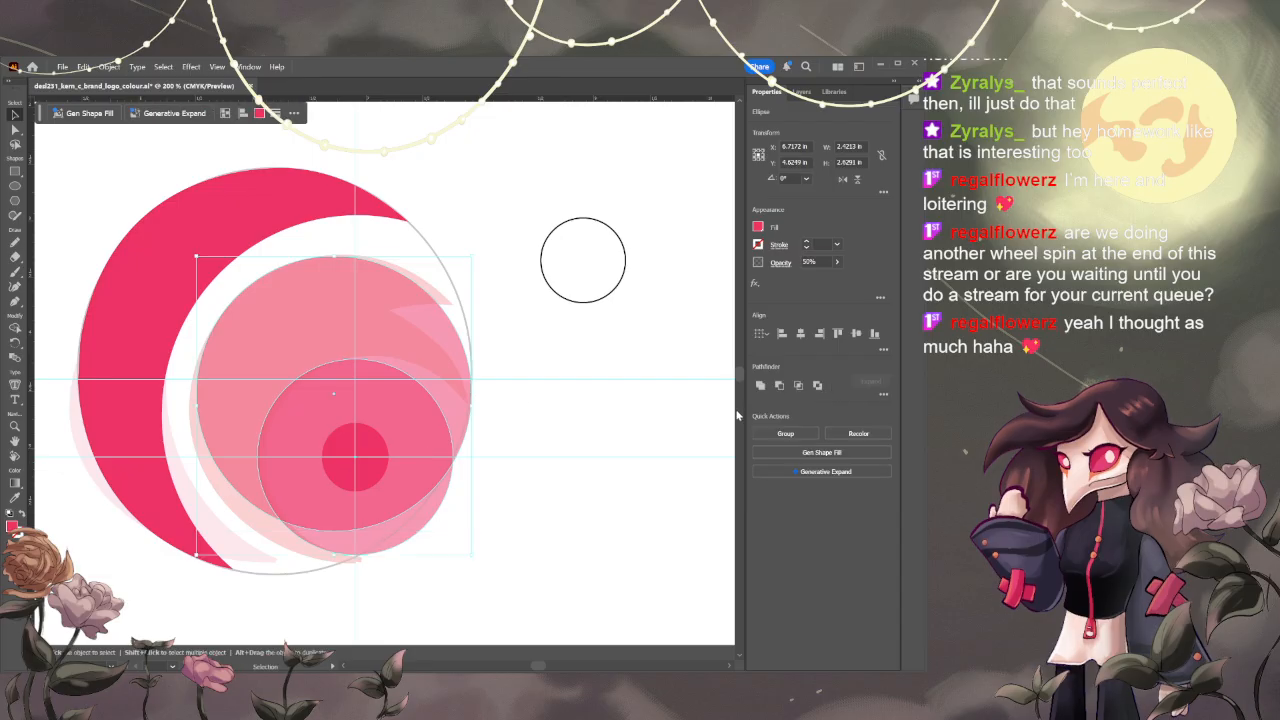
click(779, 388)
click(629, 471)
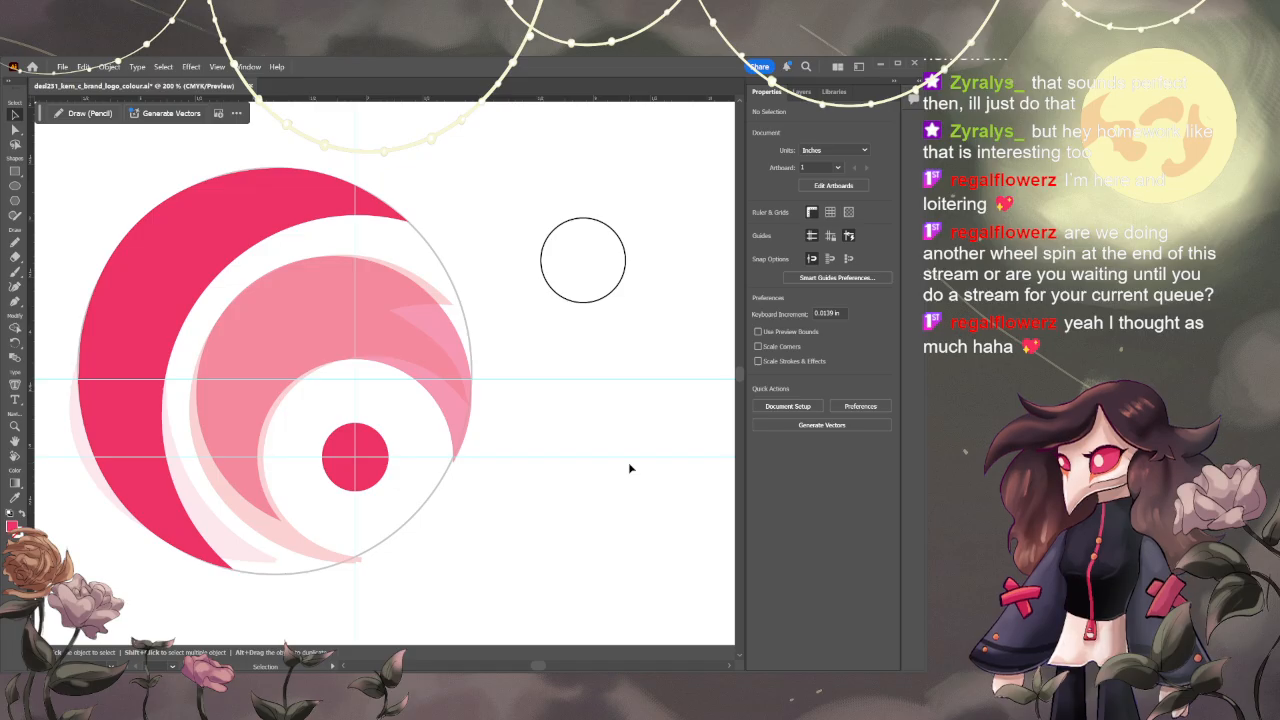
click(263, 217)
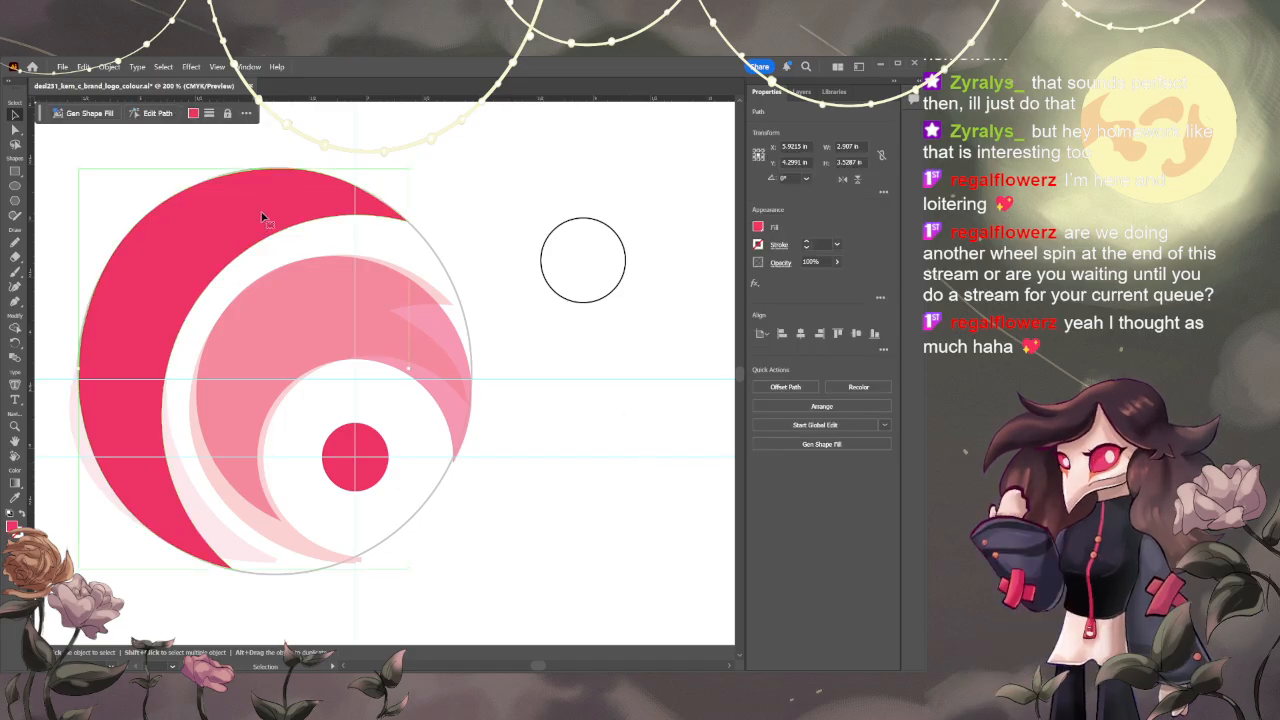
key(Delete)
- Toggle the visibility of the faint inner crescent path and the centre dot to compare them with the new crescent
click(801, 91)
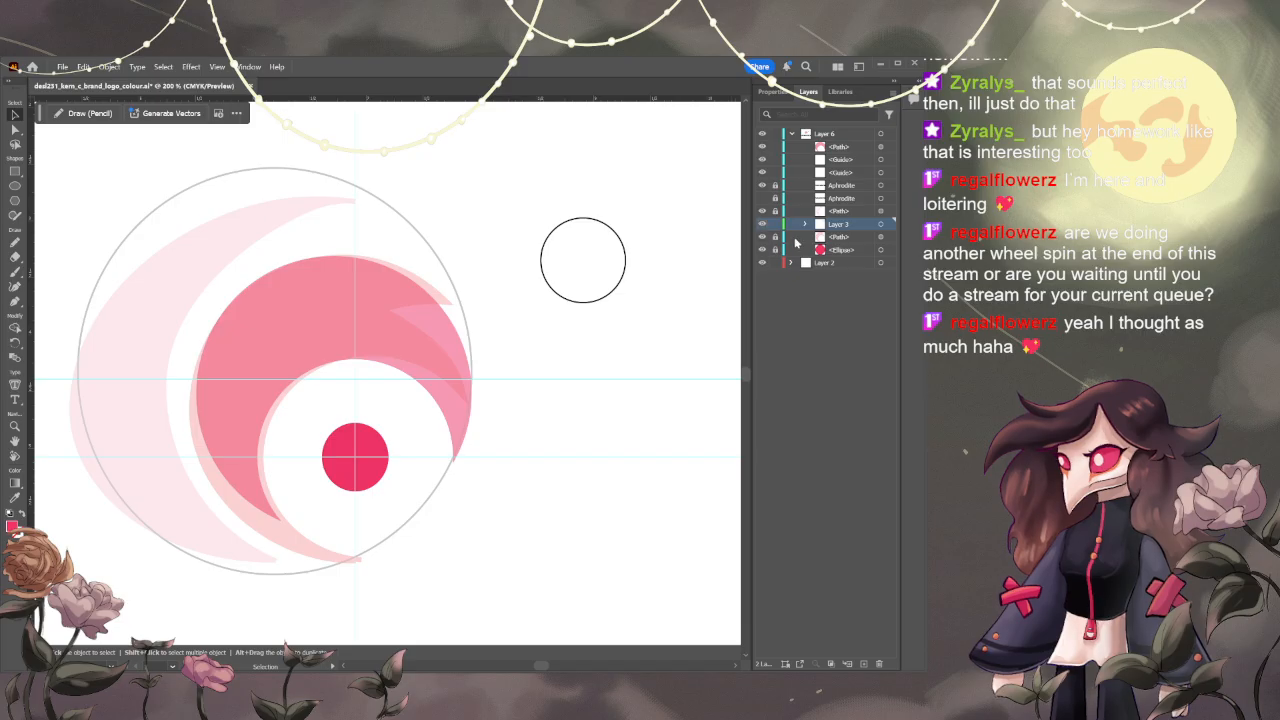
click(761, 237)
click(761, 237)
click(761, 237)
click(761, 237)
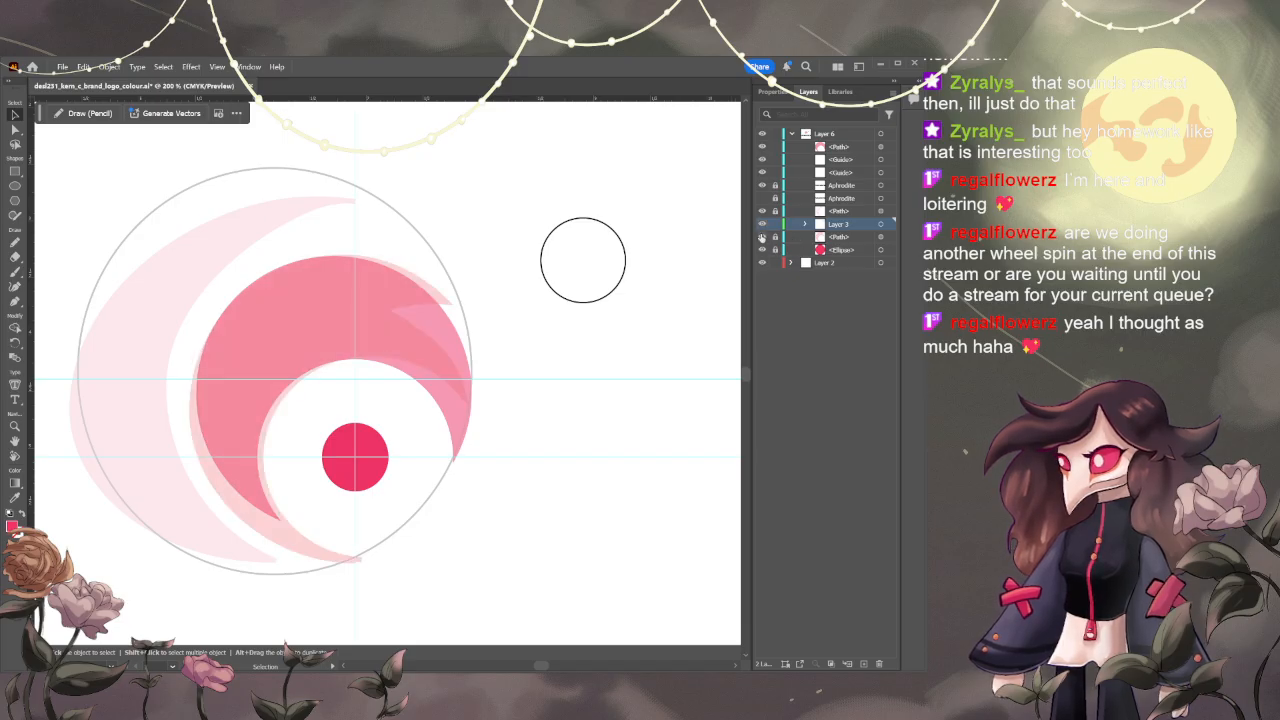
click(761, 237)
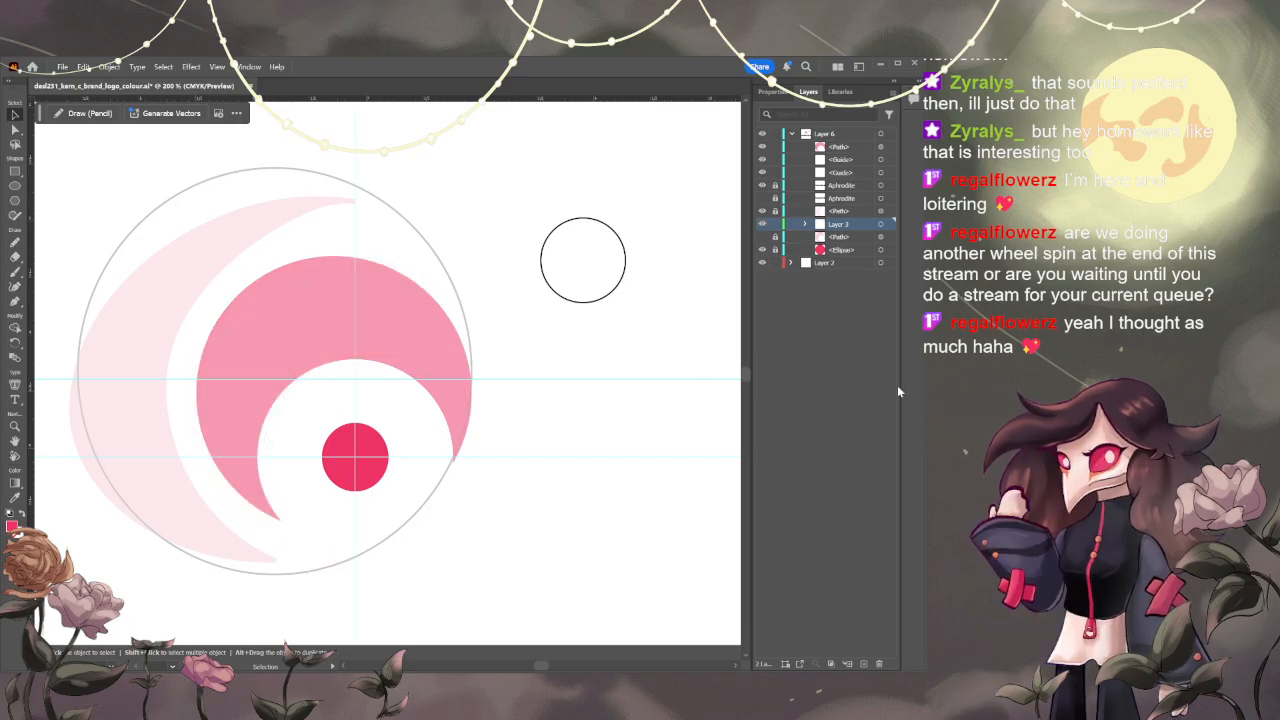
click(762, 237)
click(762, 249)
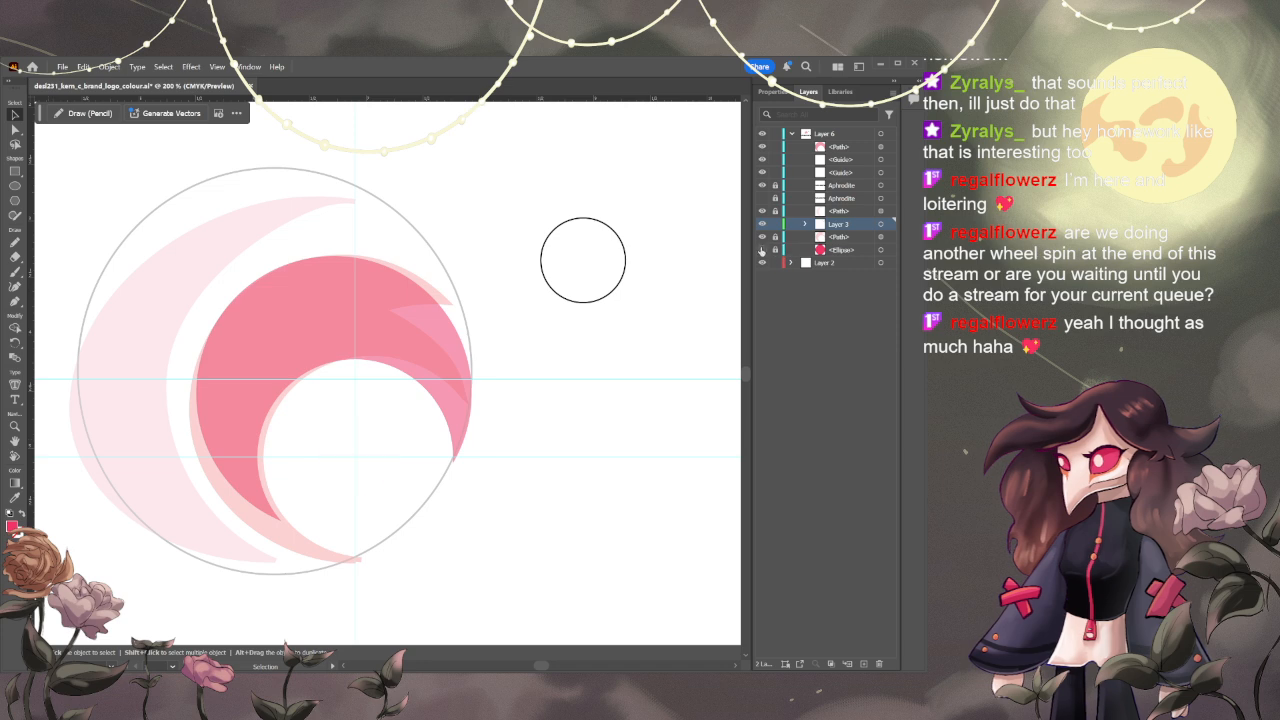
click(762, 249)
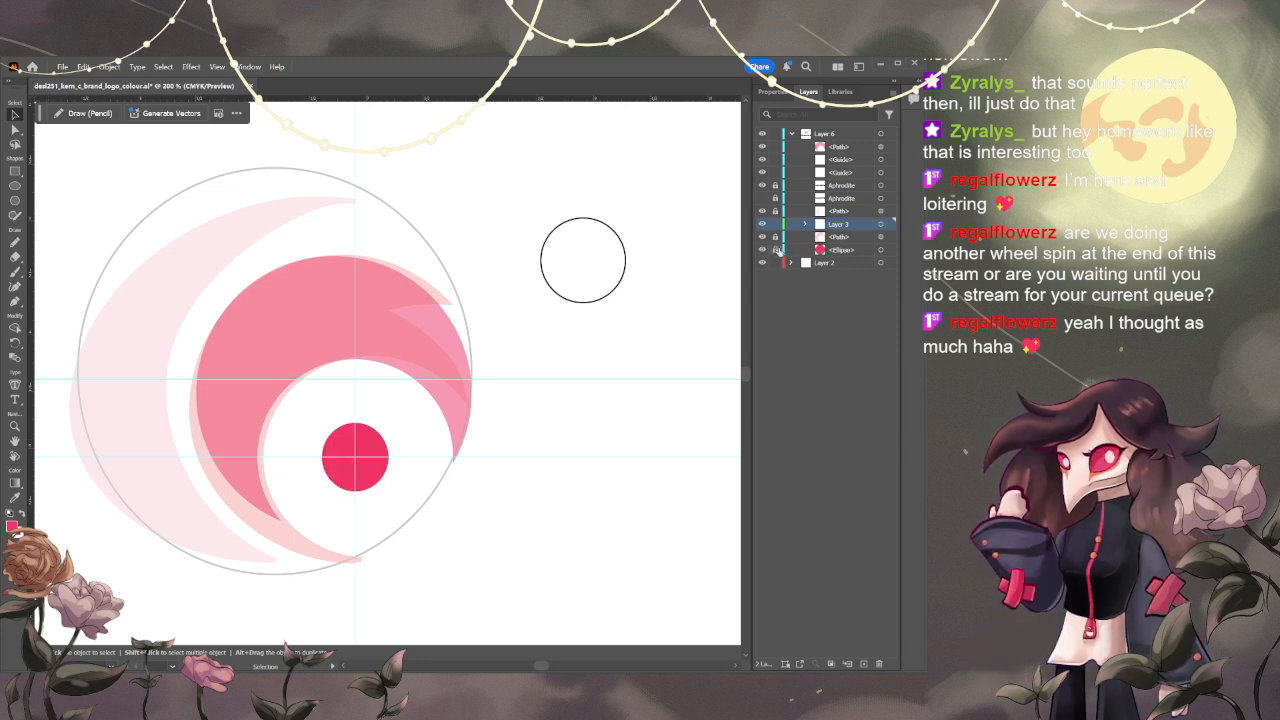
click(776, 249)
- Draw a pink circle about 3.57 in wide, fit it over the construction circle and lower its opacity
key(l)
drag(78, 179, 485, 518)
key(v)
drag(391, 514, 389, 503)
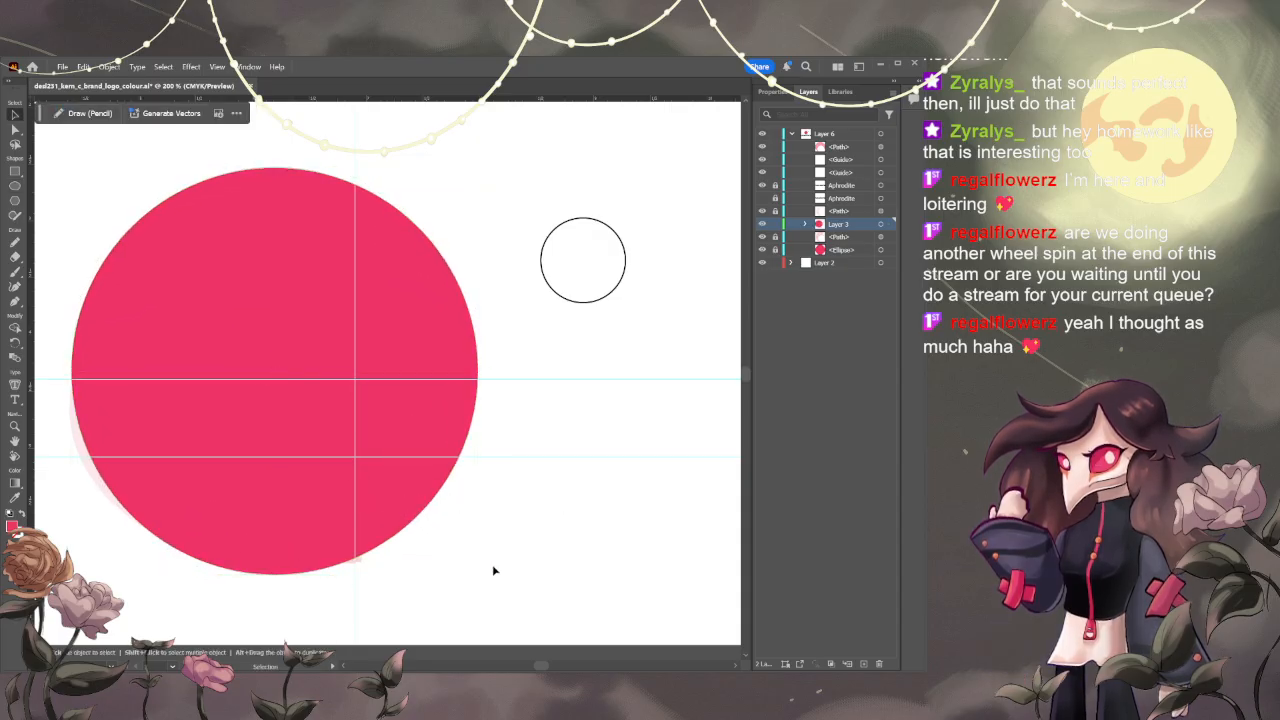
click(769, 92)
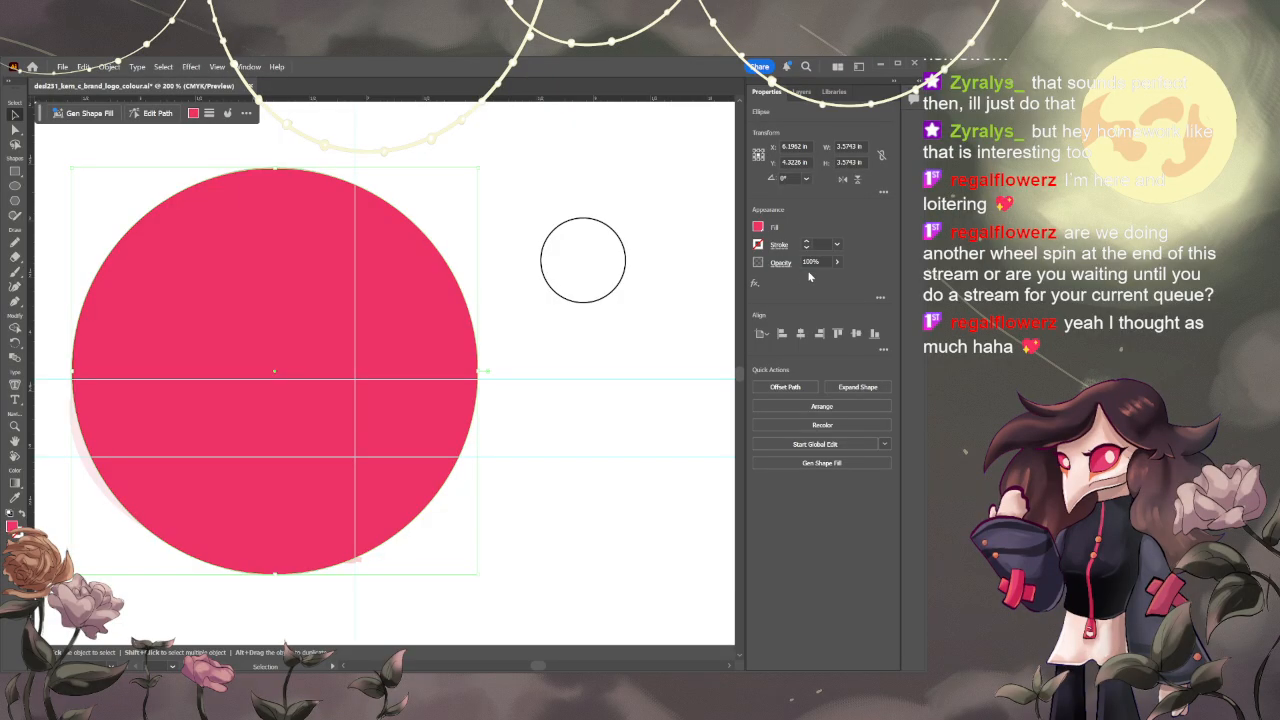
drag(836, 264, 808, 283)
click(585, 362)
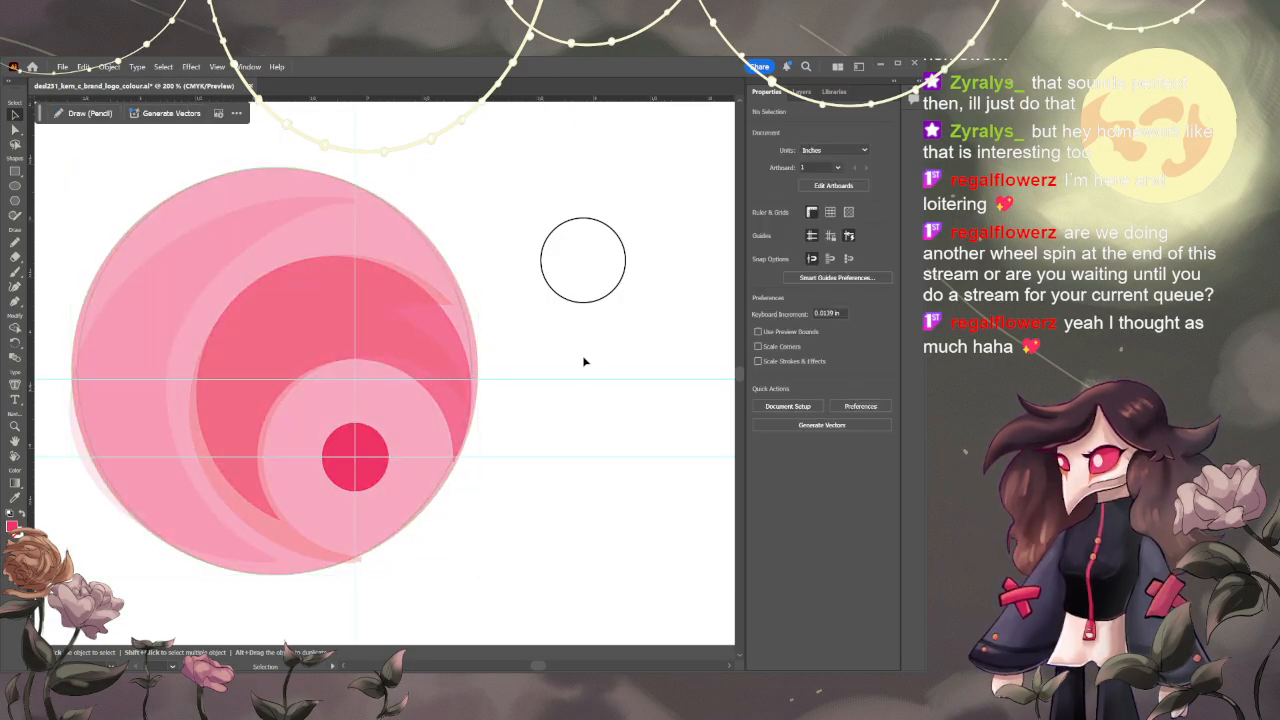
- Draw another pink circle about 2.82 in wide, lower its opacity and position it over the inner crescent
click(15, 186)
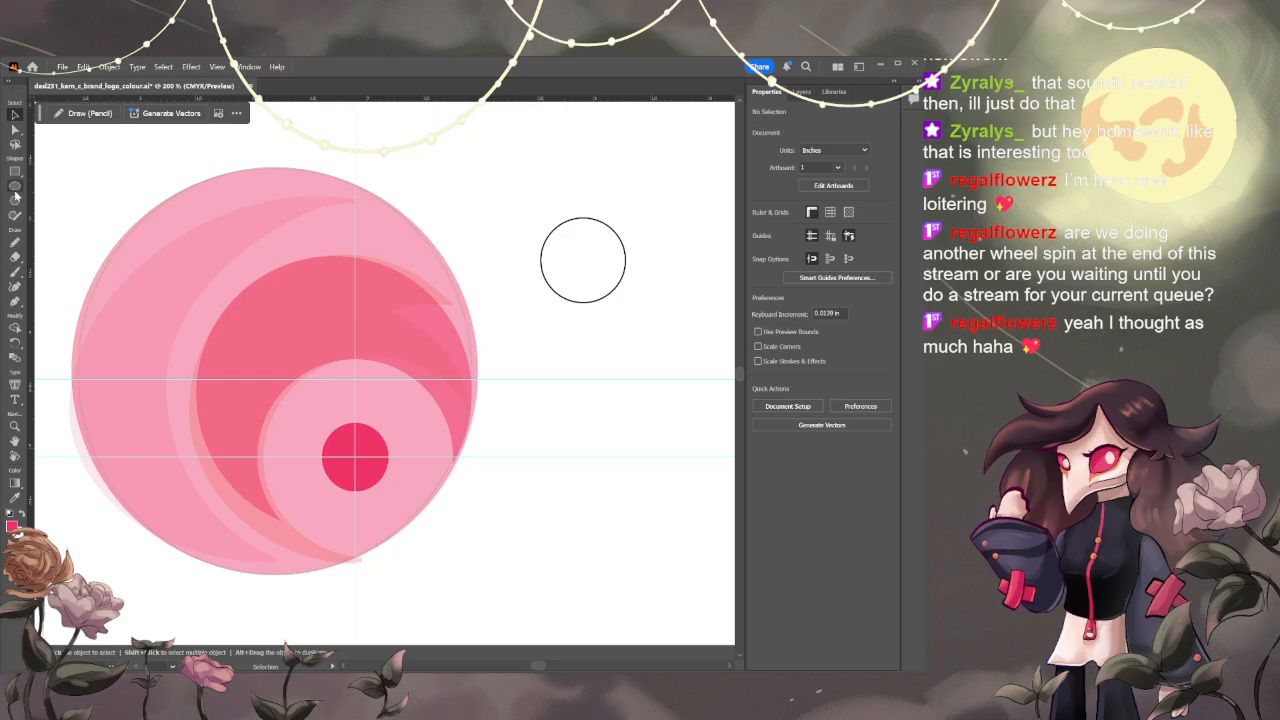
drag(180, 190, 500, 400)
key(v)
drag(420, 341, 427, 383)
key(ctrl+z)
drag(433, 249, 469, 363)
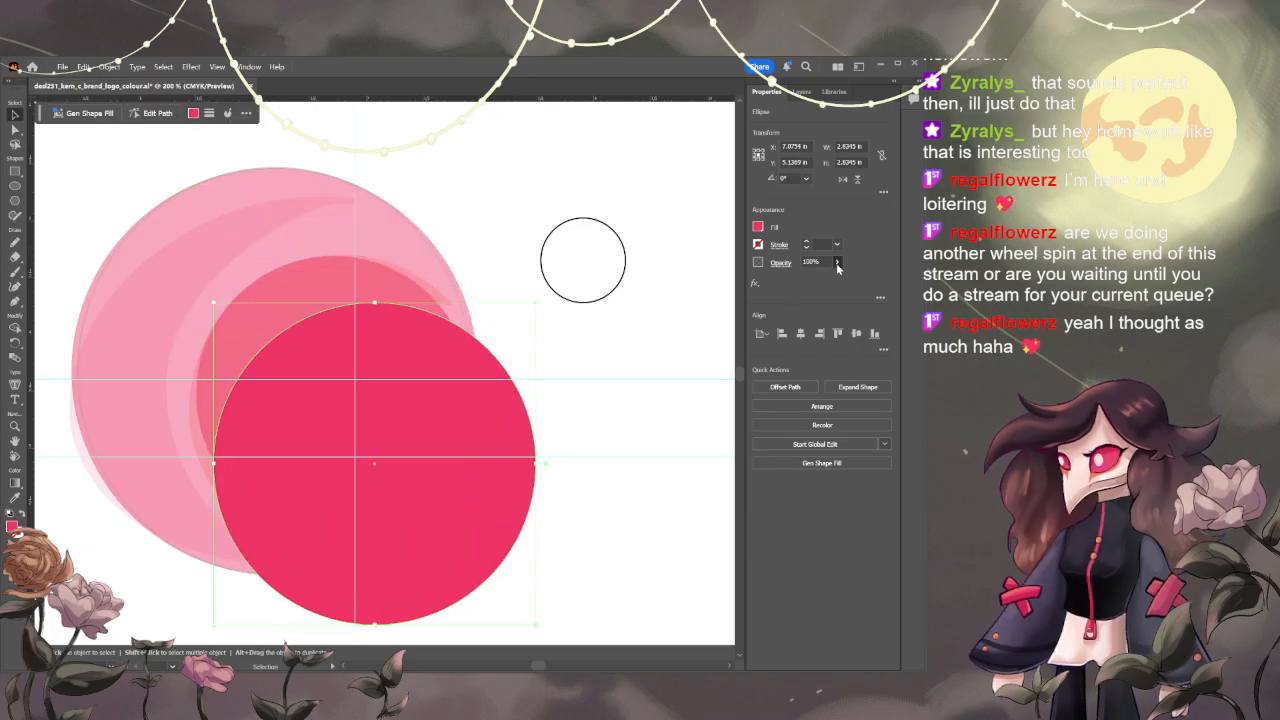
drag(837, 263, 813, 271)
drag(519, 432, 480, 440)
- Hide Layer 2, the centre dot and both faint crescent paths, and delete the second translucent circle
click(806, 91)
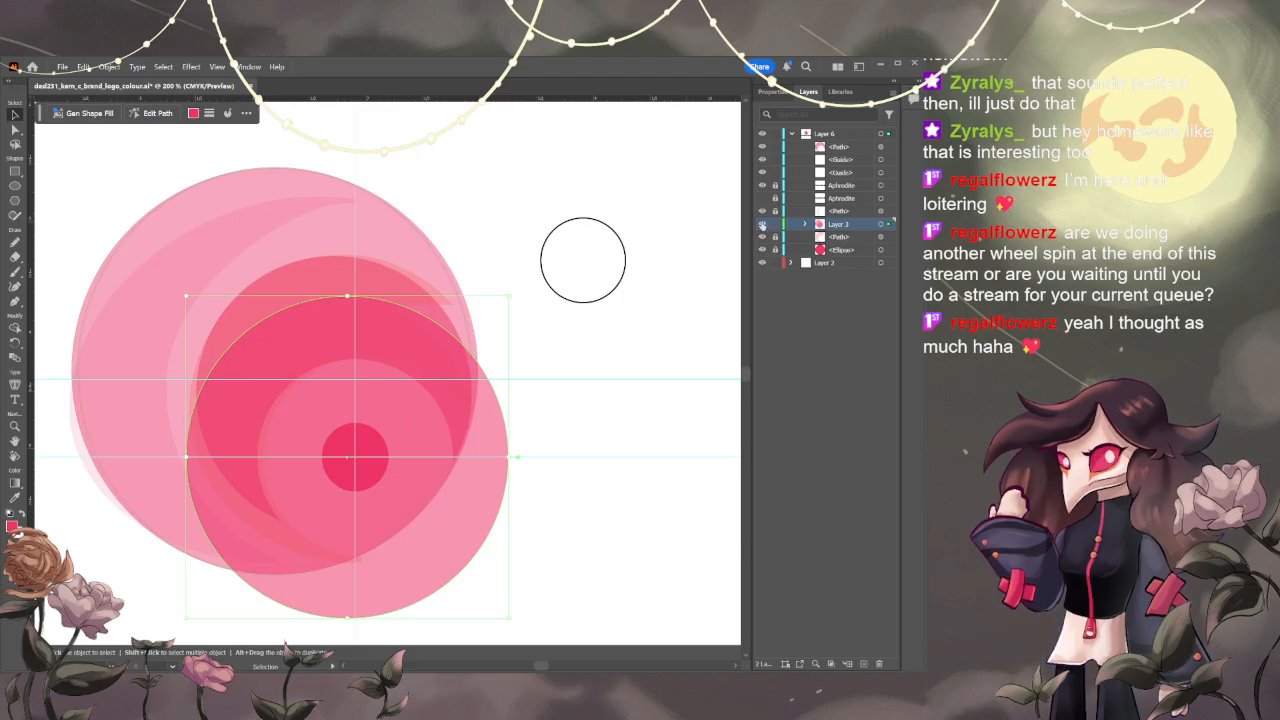
drag(455, 430, 592, 428)
click(761, 212)
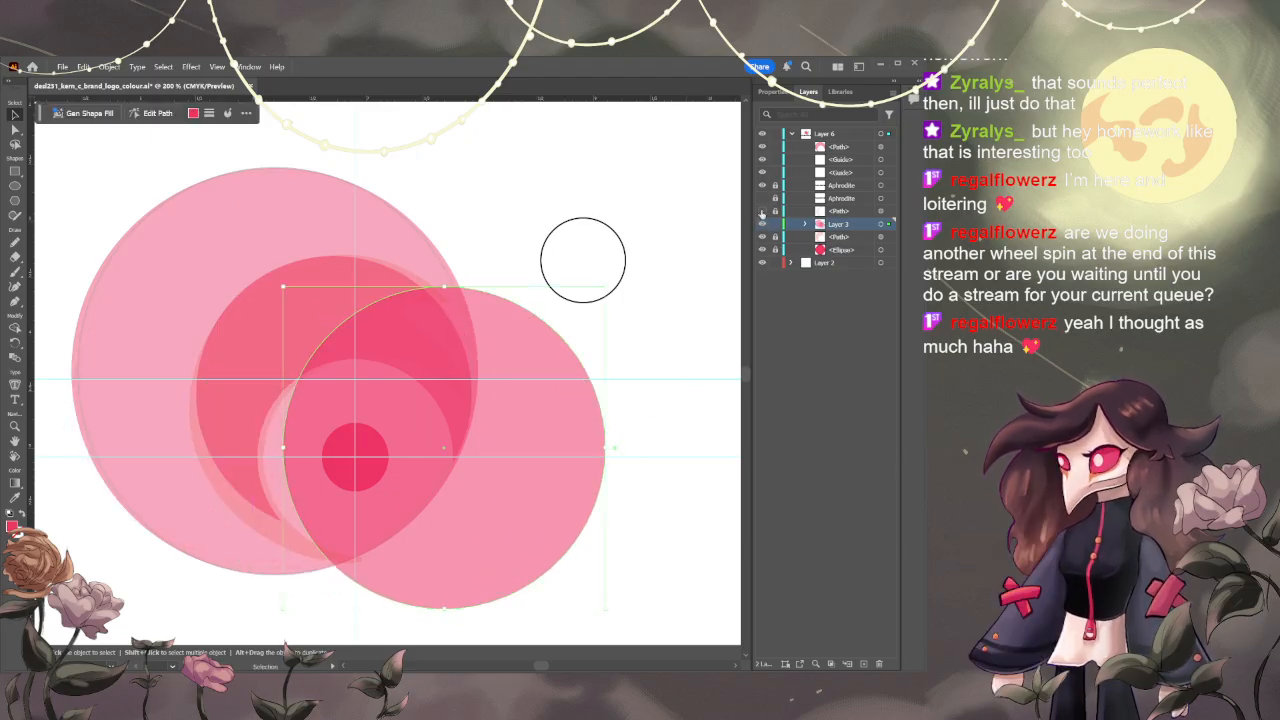
click(762, 249)
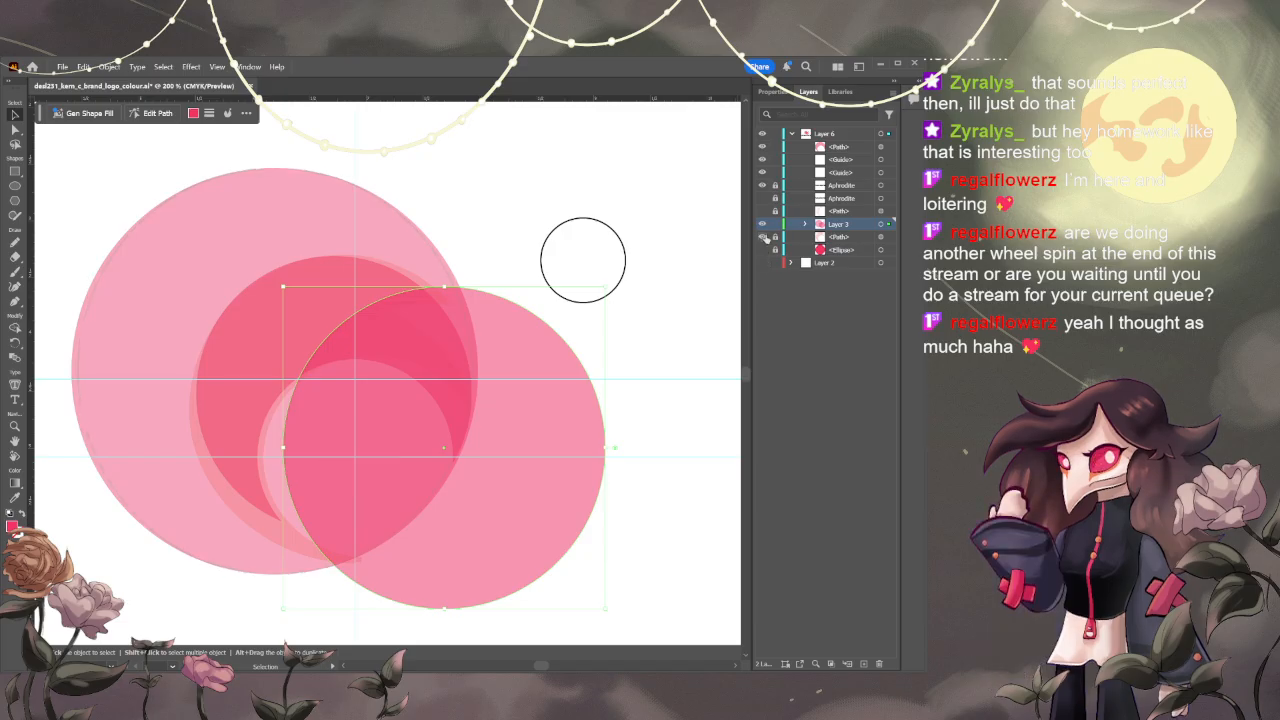
click(763, 237)
drag(530, 460, 599, 456)
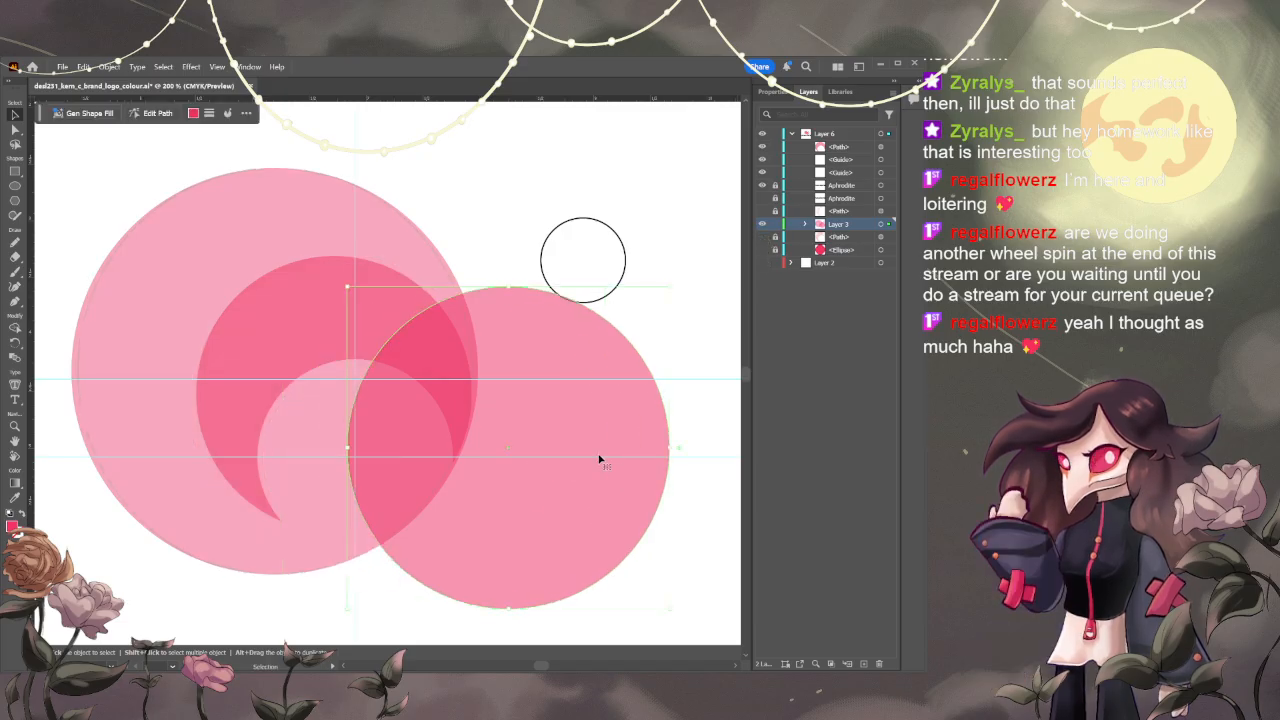
key(Delete)
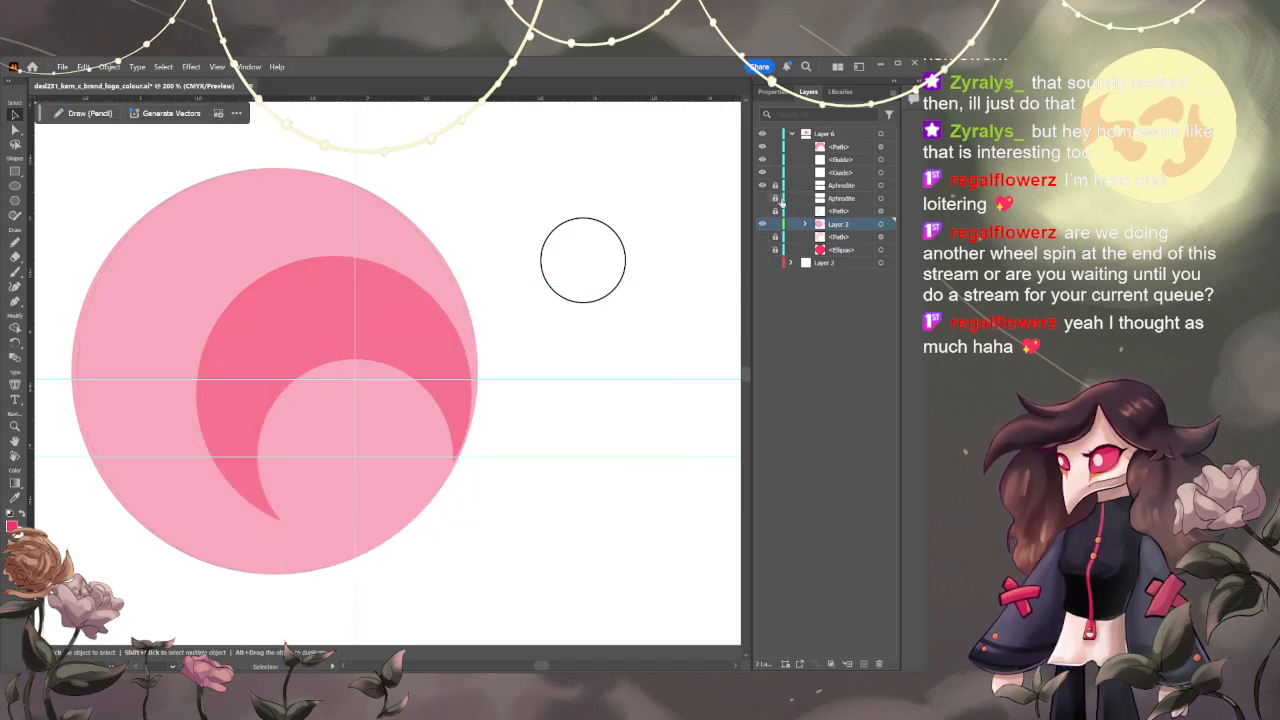
- Show the centre dot again and check the new inner crescent and both faint crescent paths by toggling their visibility
click(762, 147)
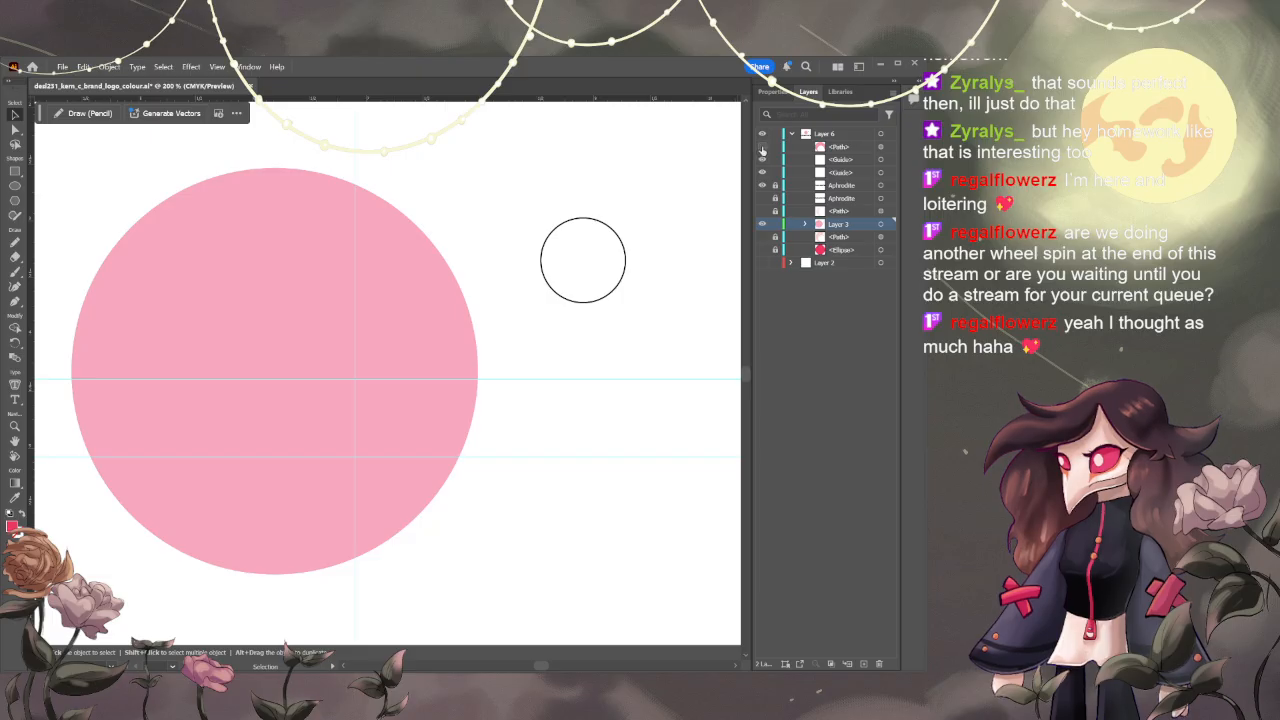
click(762, 147)
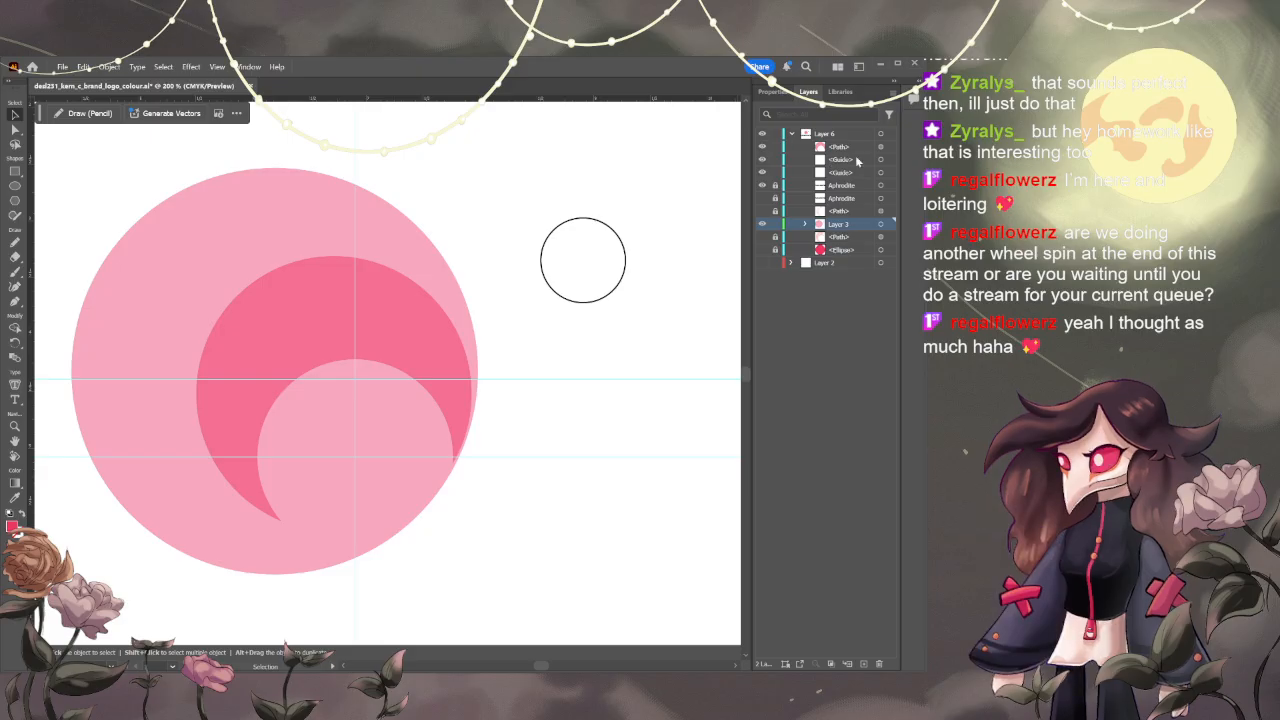
click(763, 250)
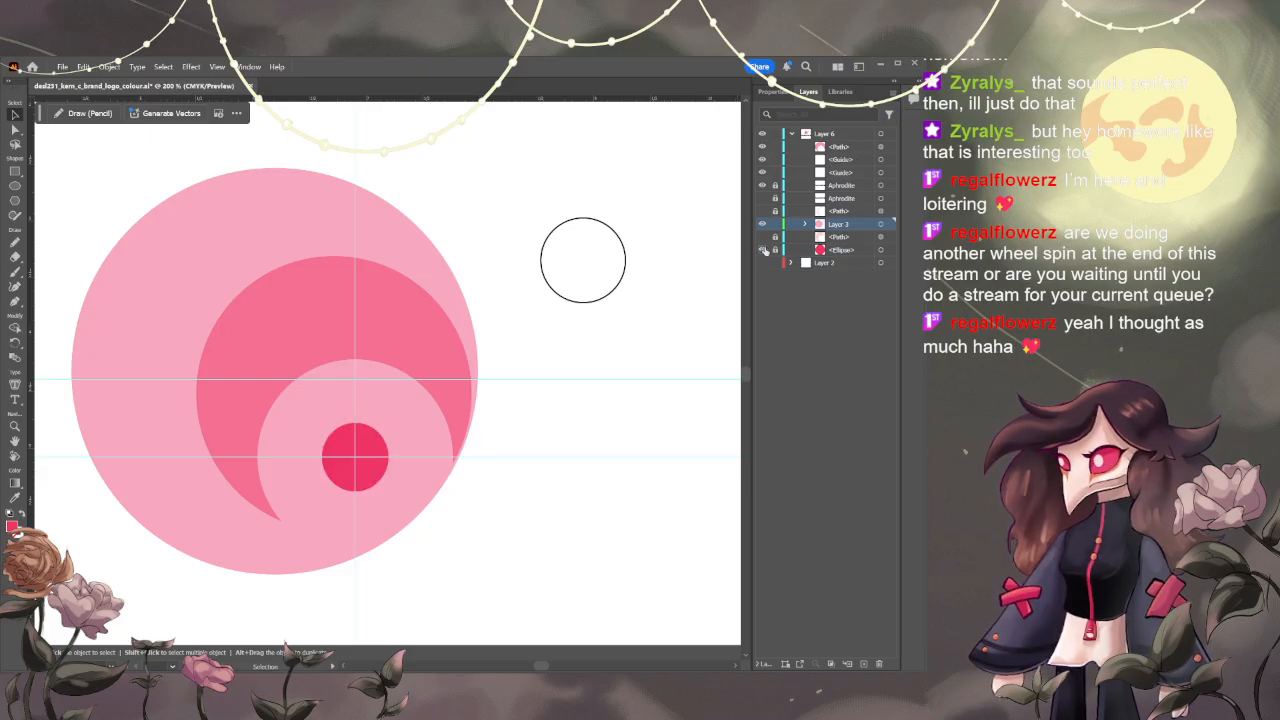
click(762, 211)
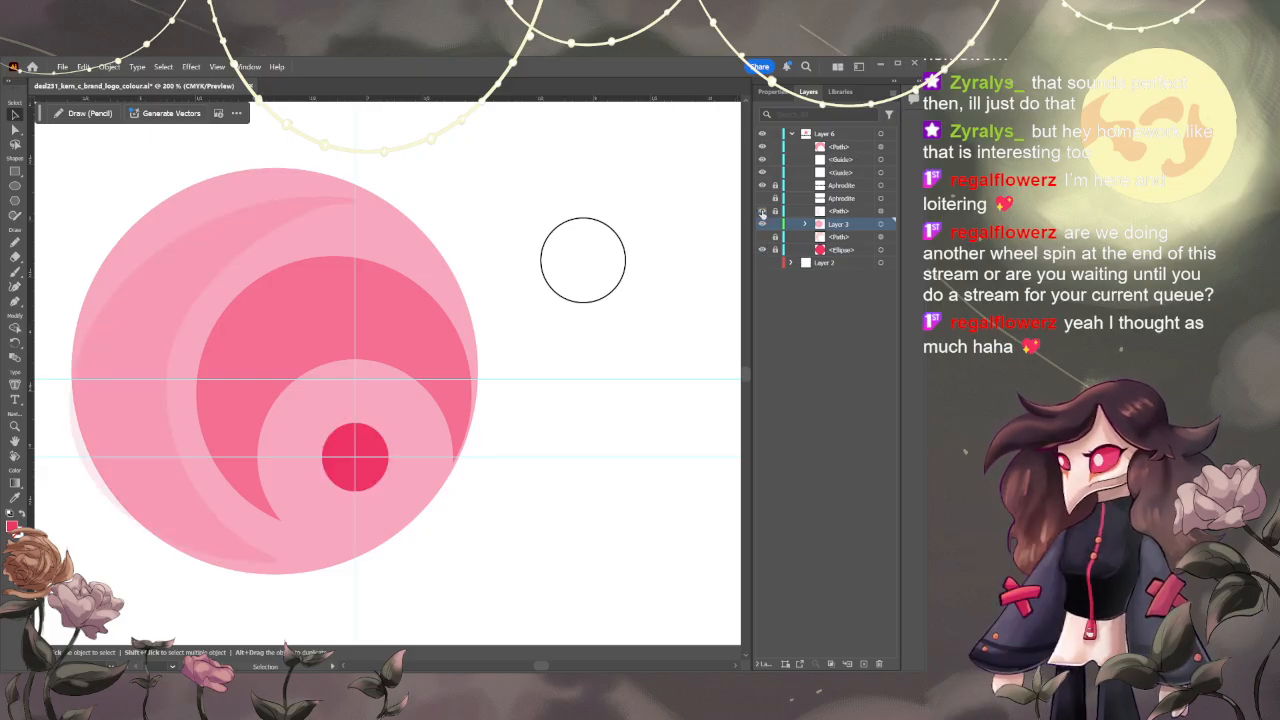
click(762, 212)
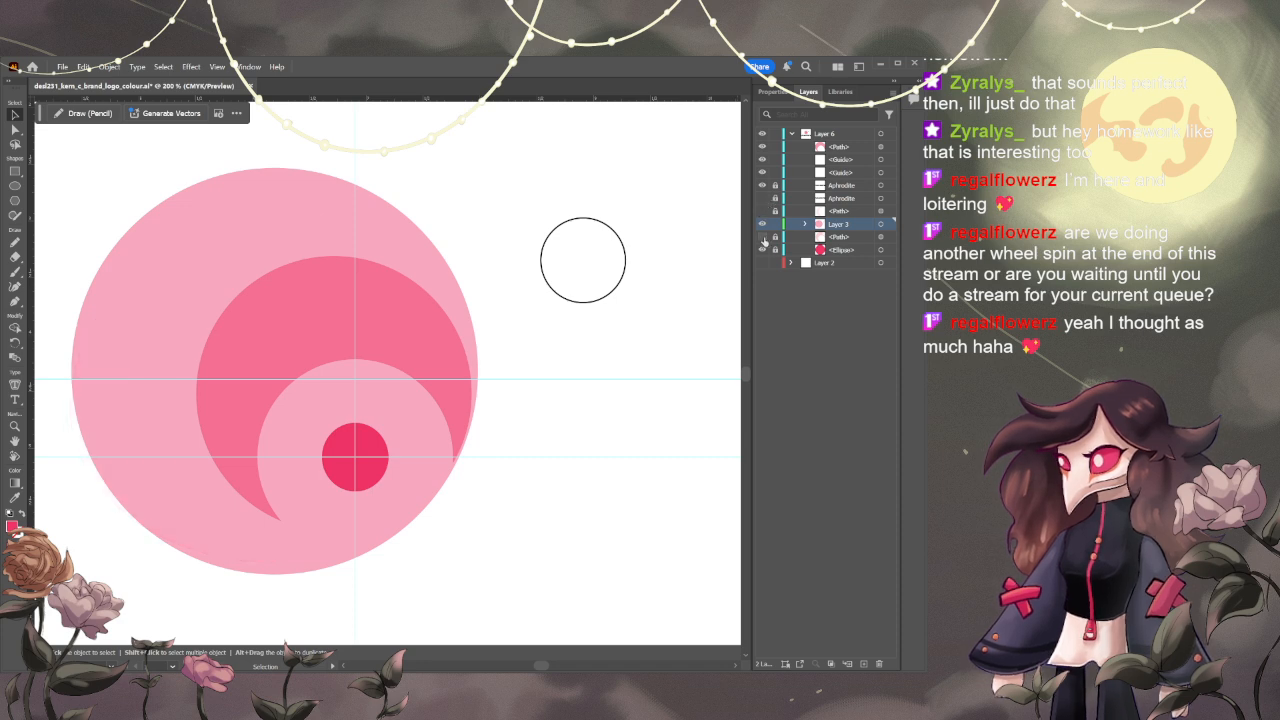
click(763, 238)
click(763, 238)
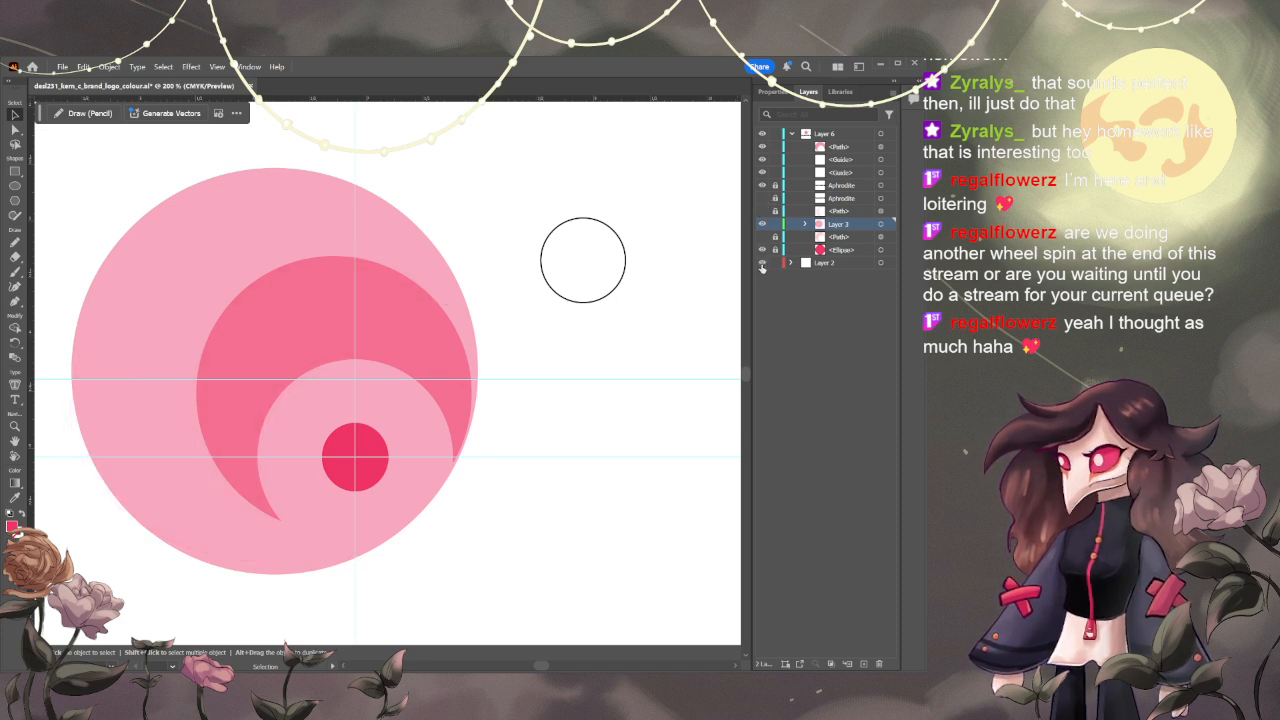
- Delete Layer 2 and show the faint outer crescent path again
click(838, 264)
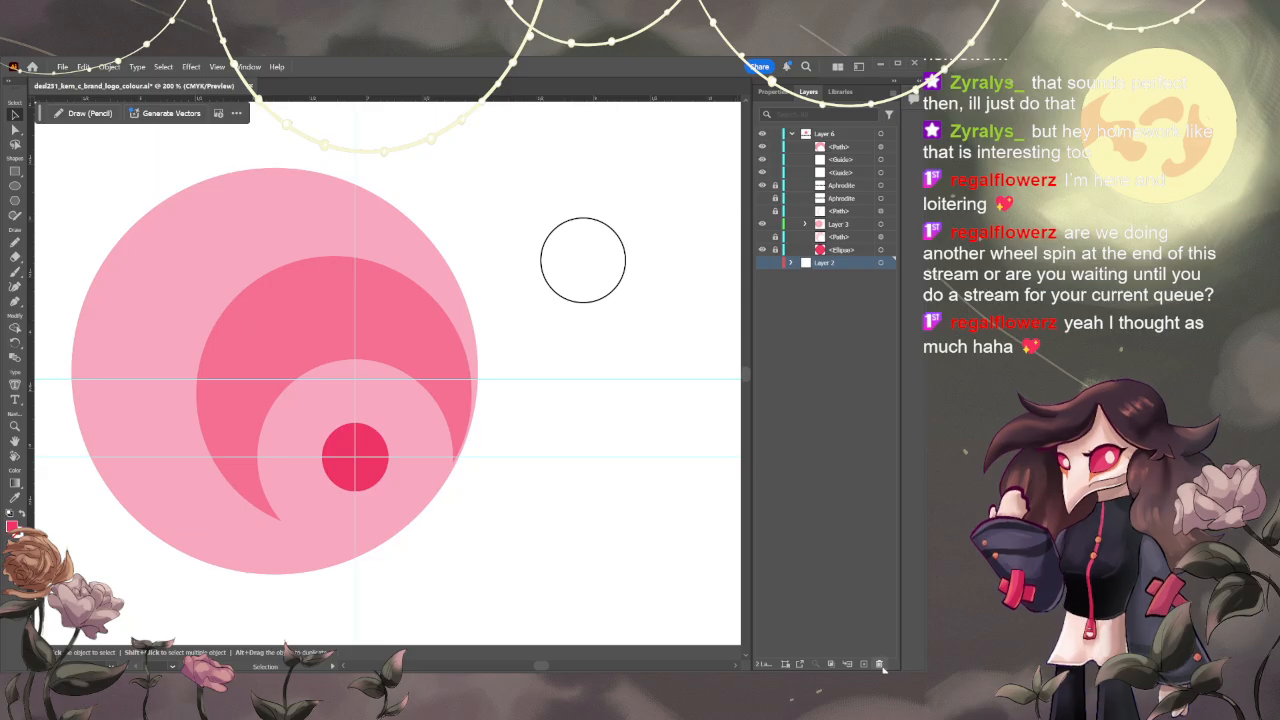
key(Delete)
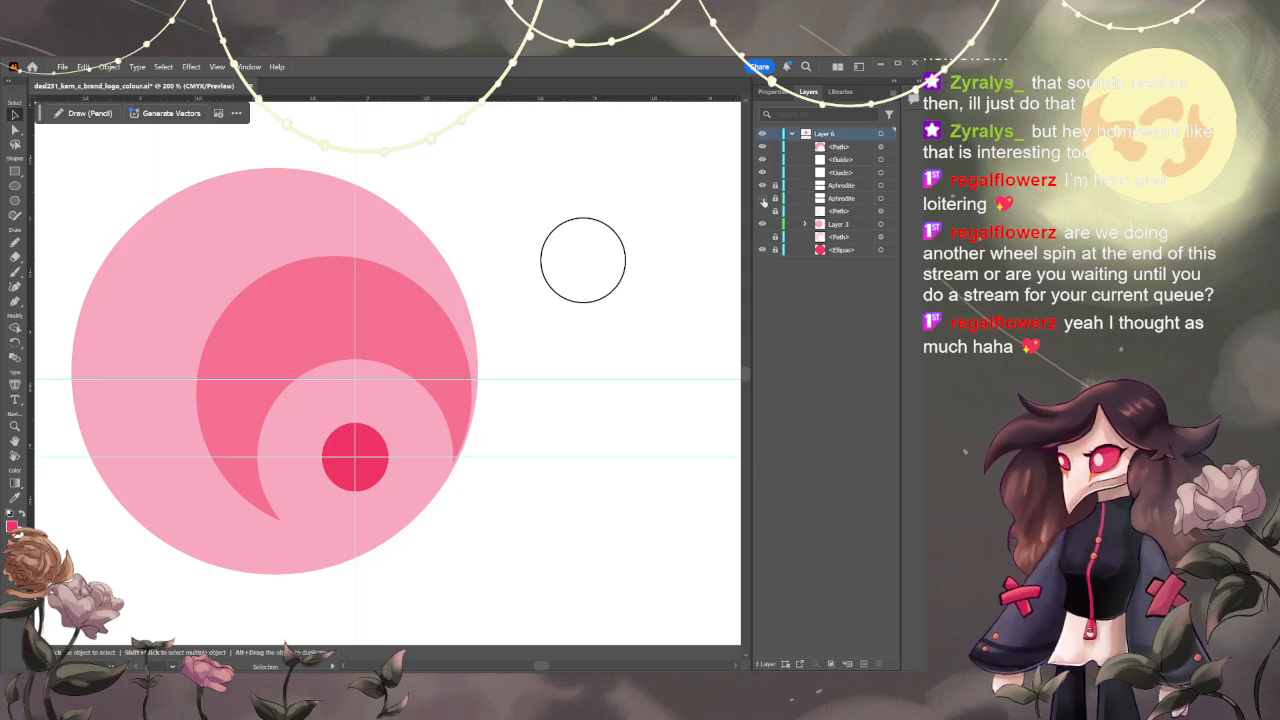
click(762, 211)
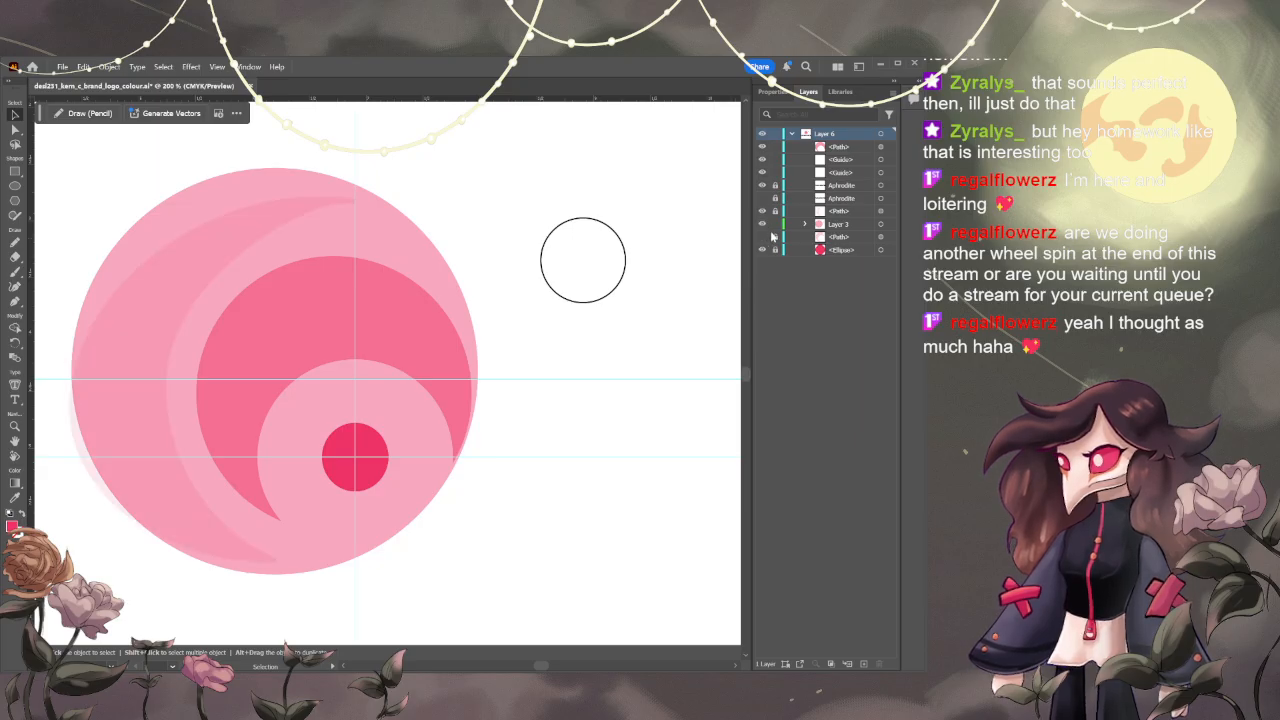
- Delete the spare outlined circle beside the emblem and check the centre dot by toggling its visibility
click(557, 266)
key(Delete)
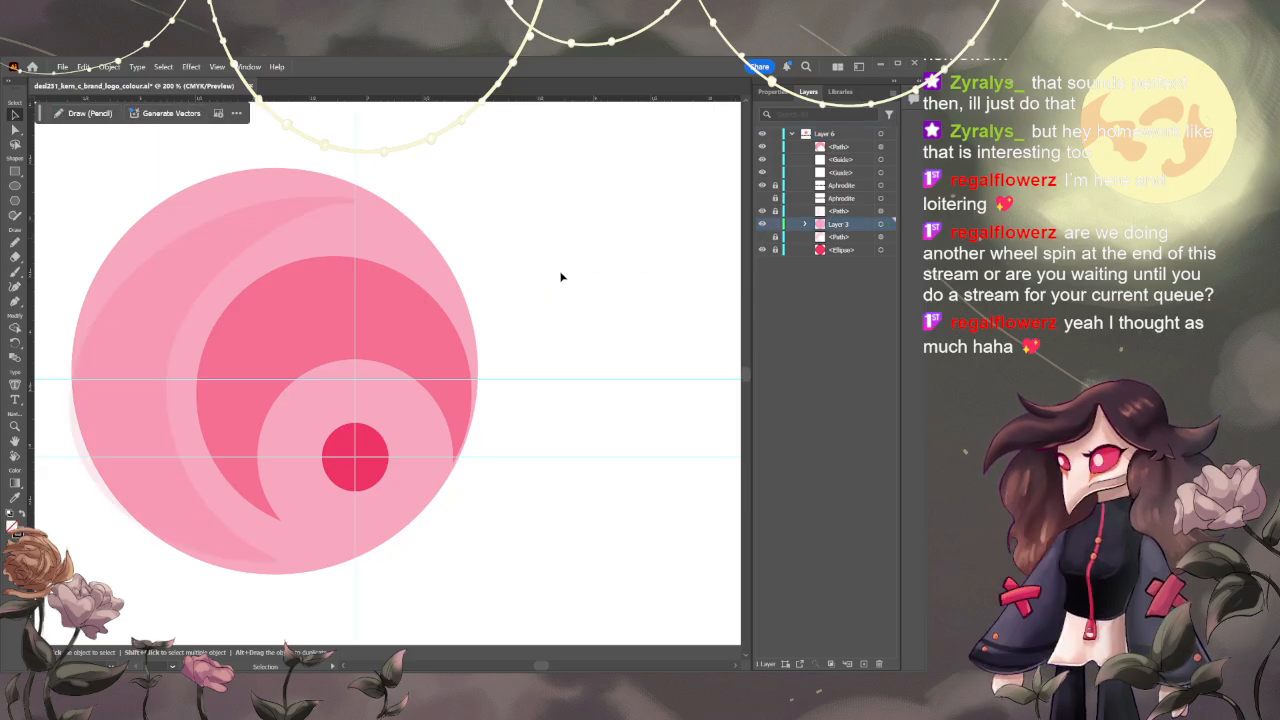
click(762, 250)
click(762, 250)
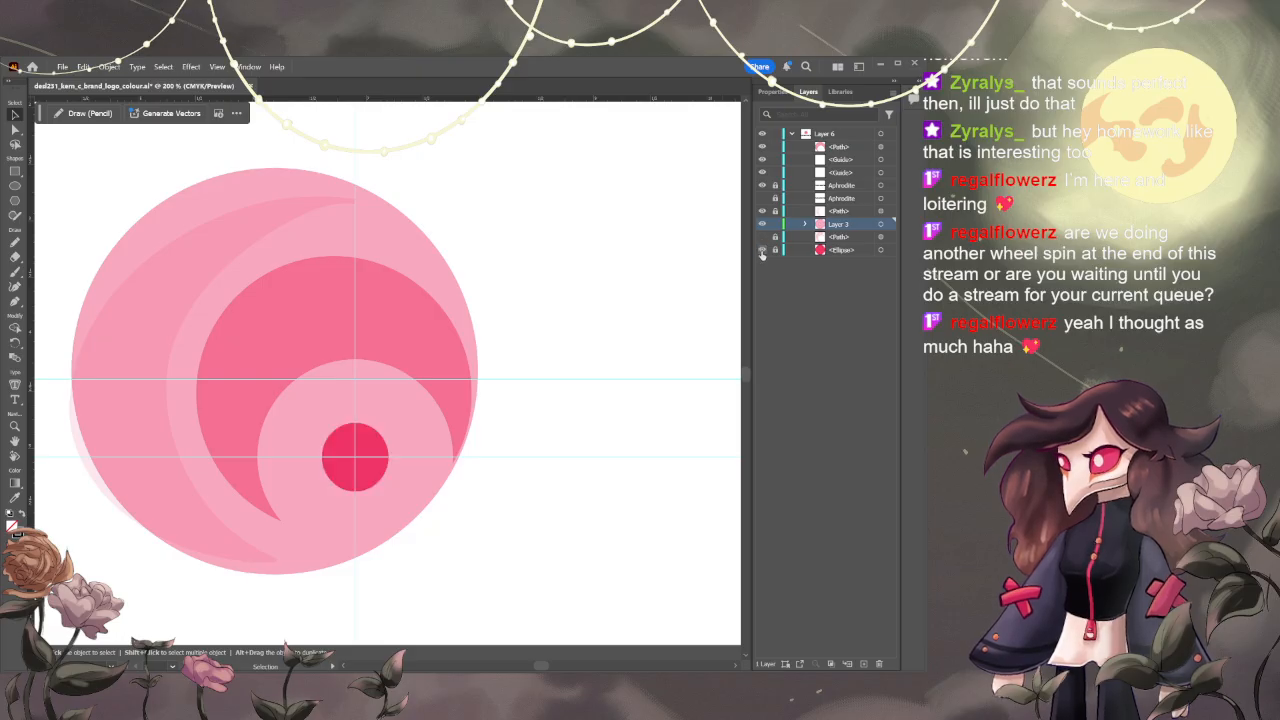
click(268, 180)
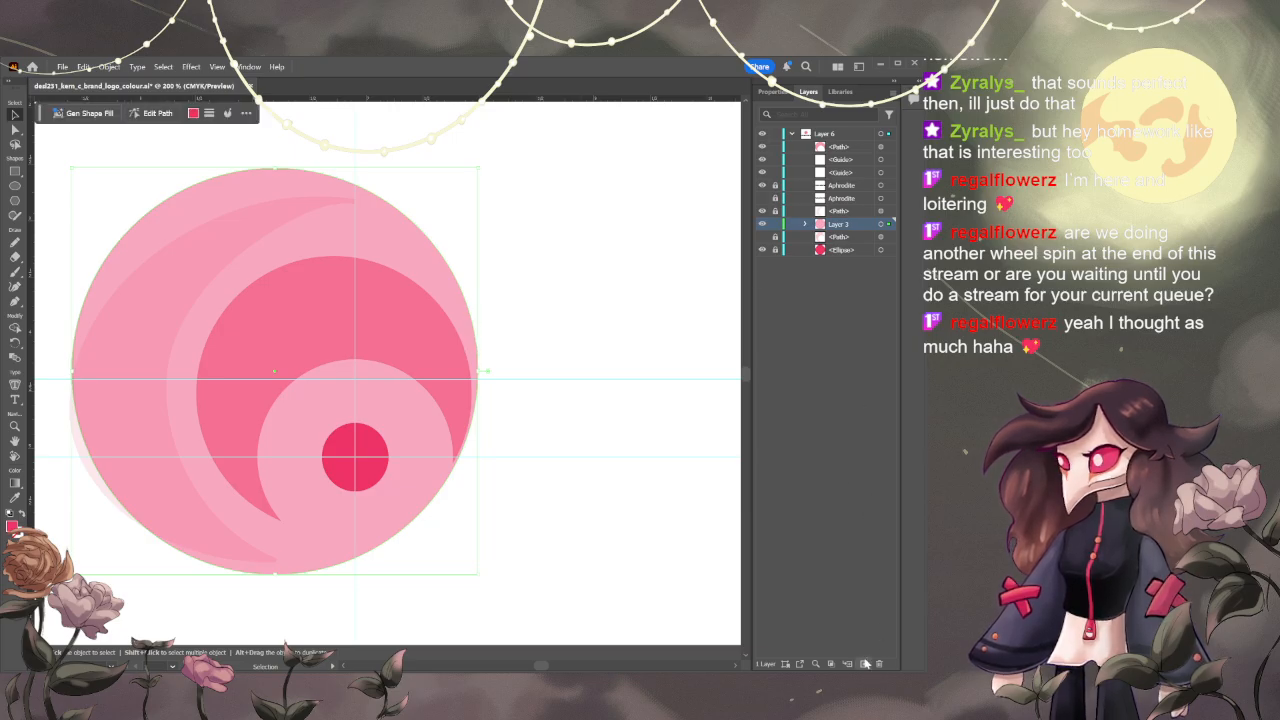
click(616, 336)
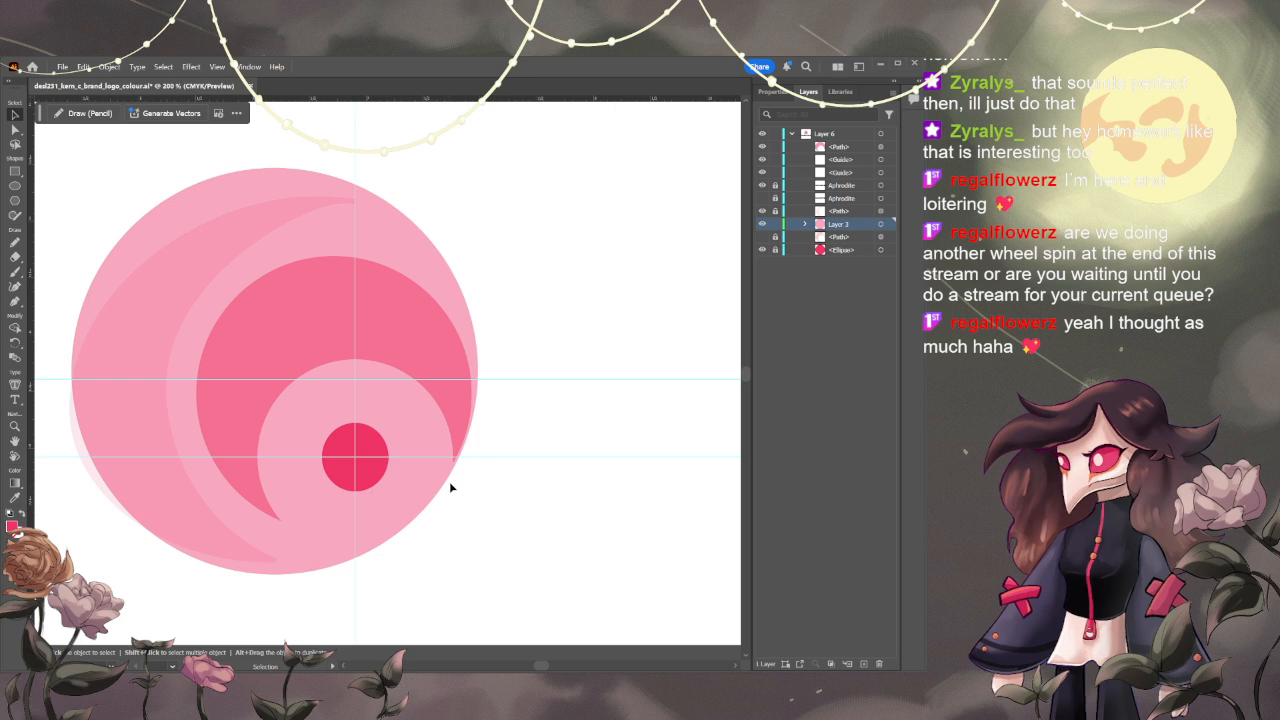
- Draw a solid pink circle about 1.98 in wide and place it over the inner crescent's lower part
click(15, 185)
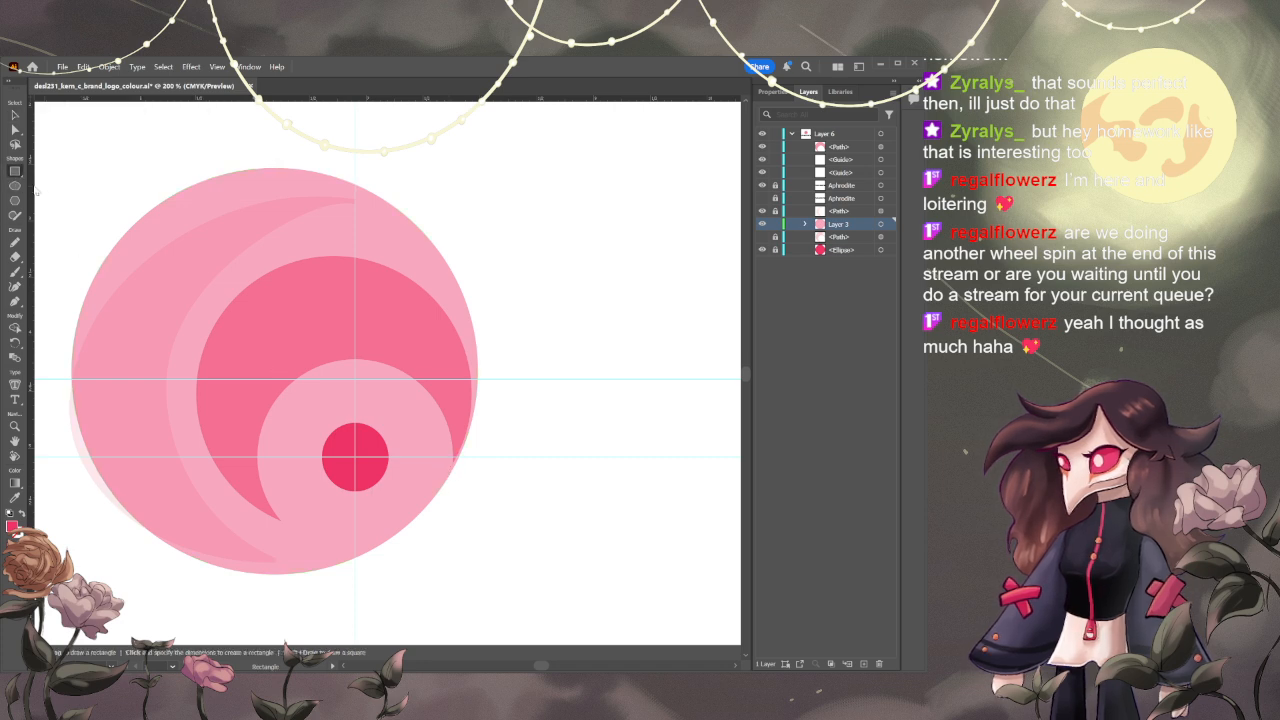
drag(66, 156, 290, 380)
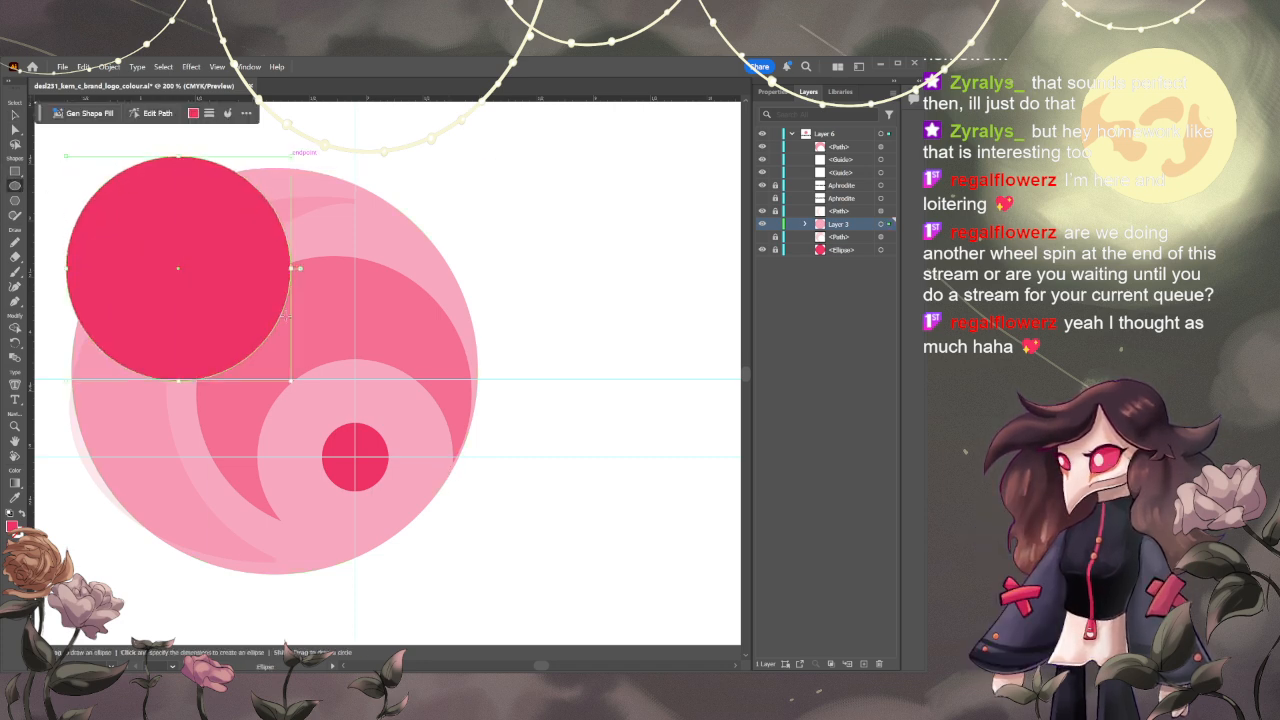
key(v)
drag(190, 329, 345, 500)
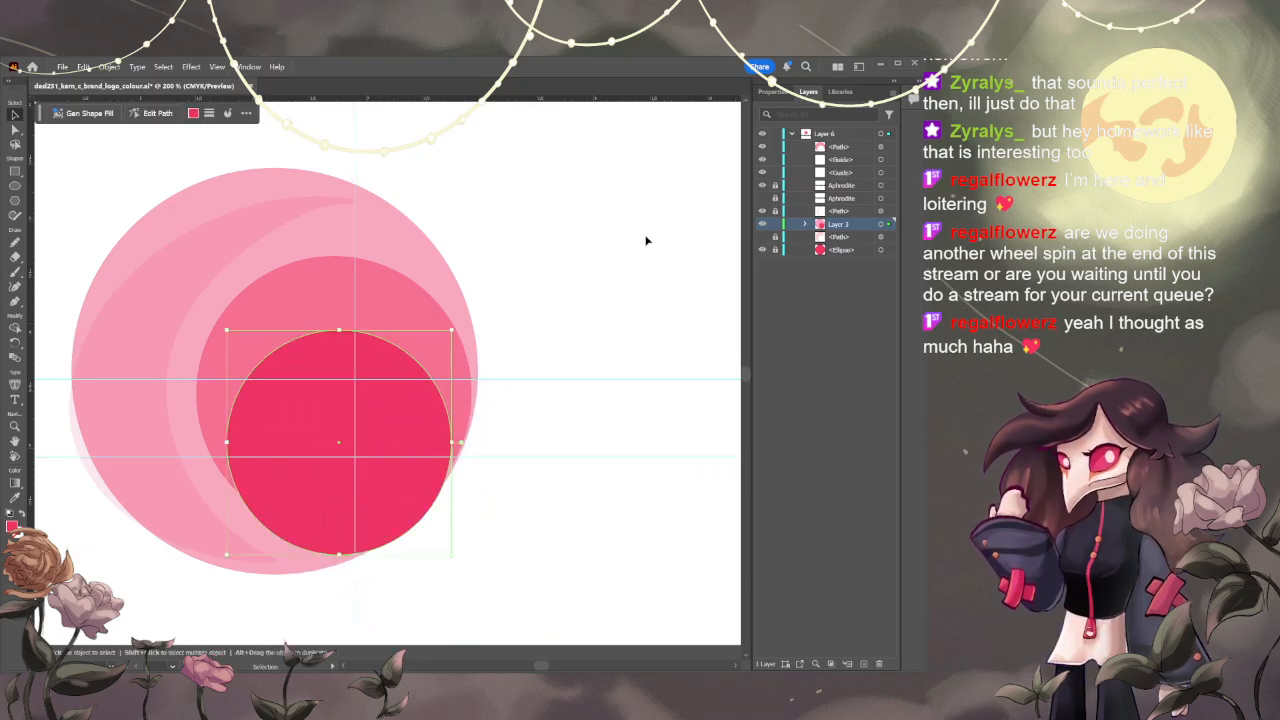
click(775, 92)
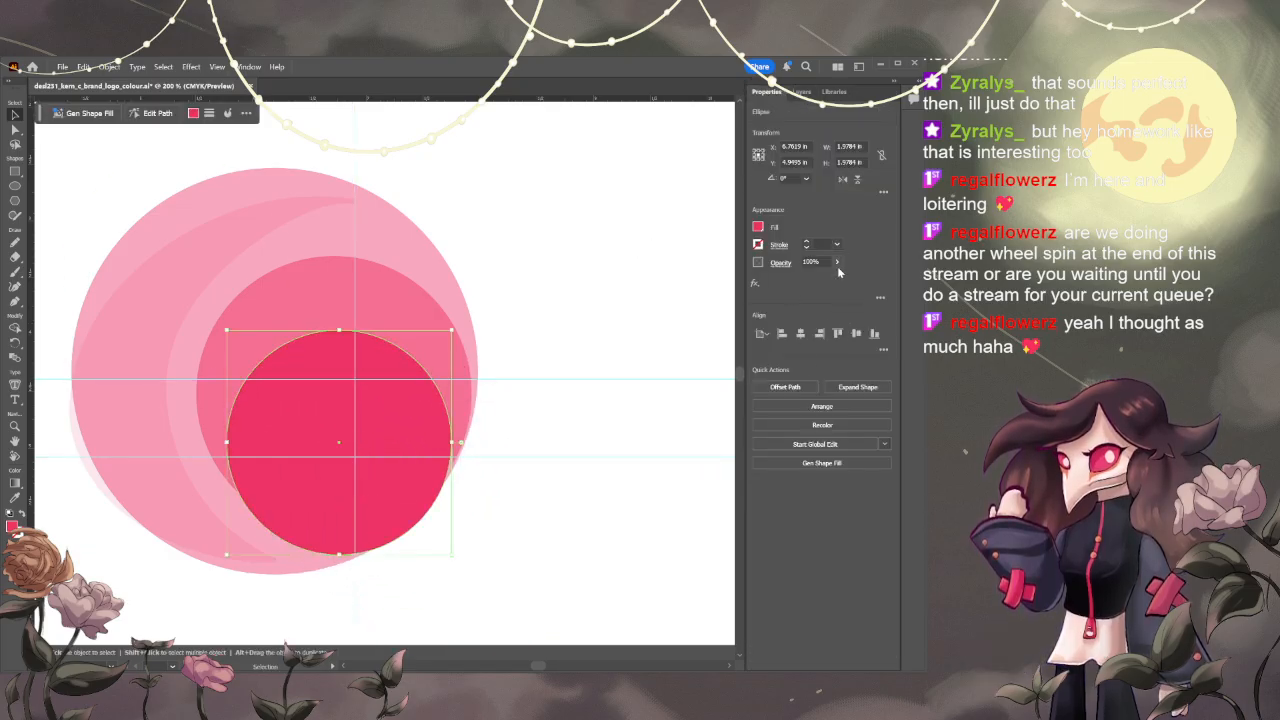
- Set the new circle's opacity to 54% and centre it on the small dot where the guides cross
click(817, 279)
click(645, 391)
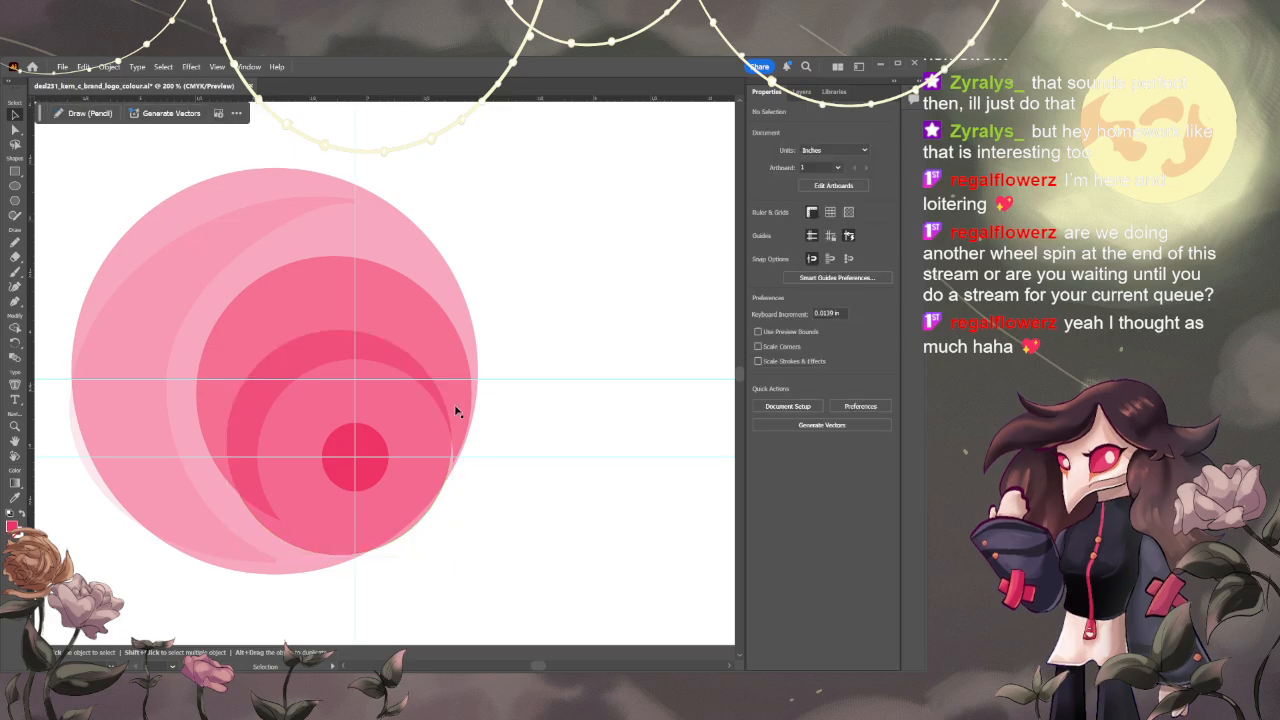
drag(395, 428, 415, 458)
drag(412, 449, 414, 449)
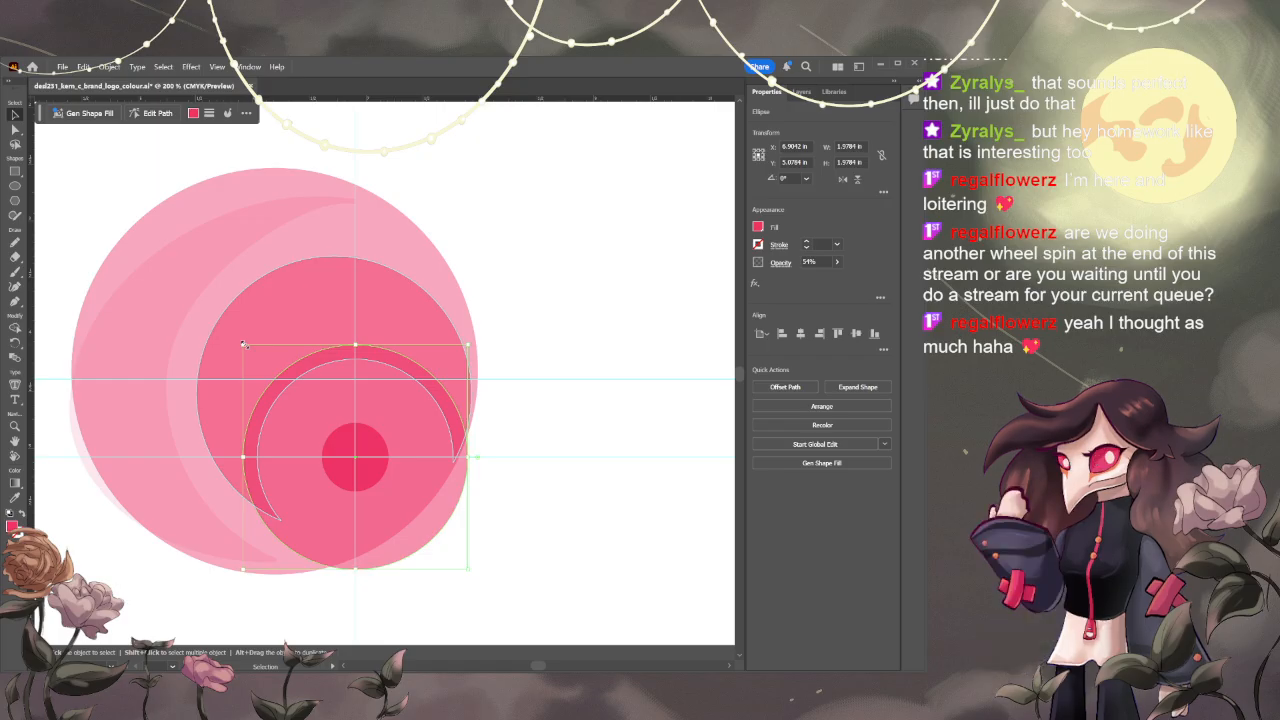
- Enlarge the 54% circle to about 3.12 in wide and centre it on the small dot
drag(242, 345, 152, 219)
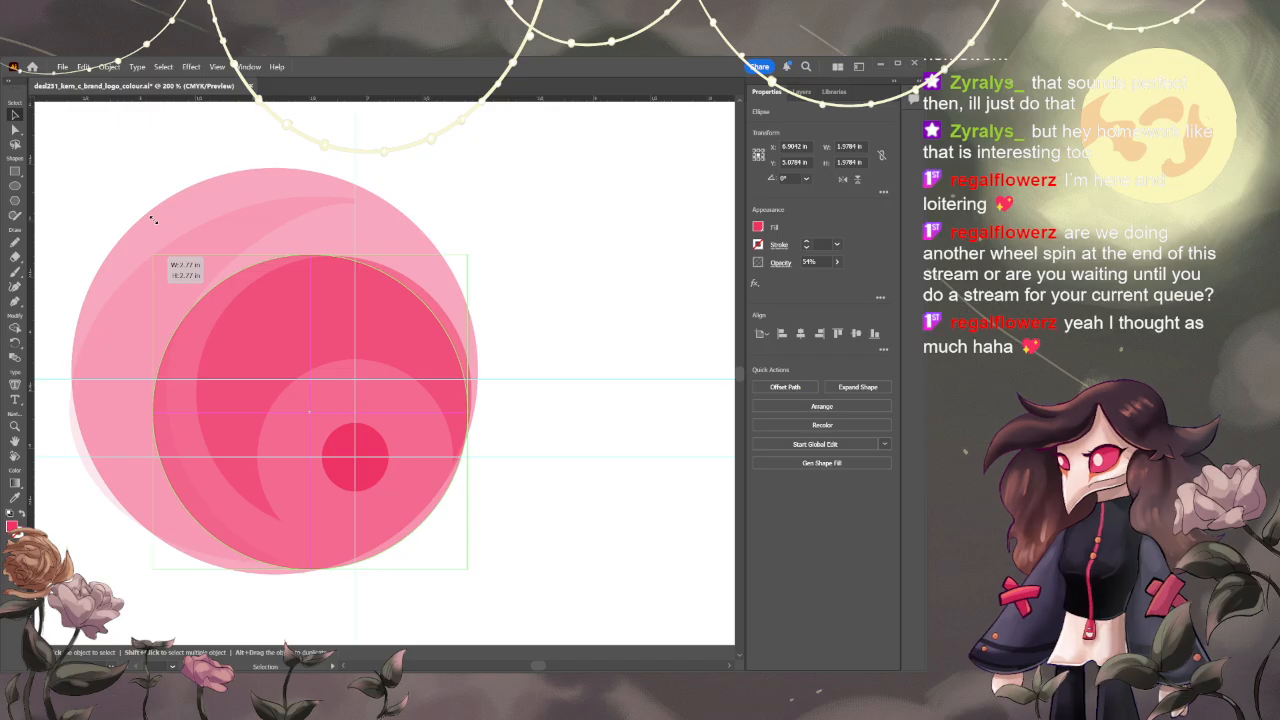
drag(152, 219, 112, 214)
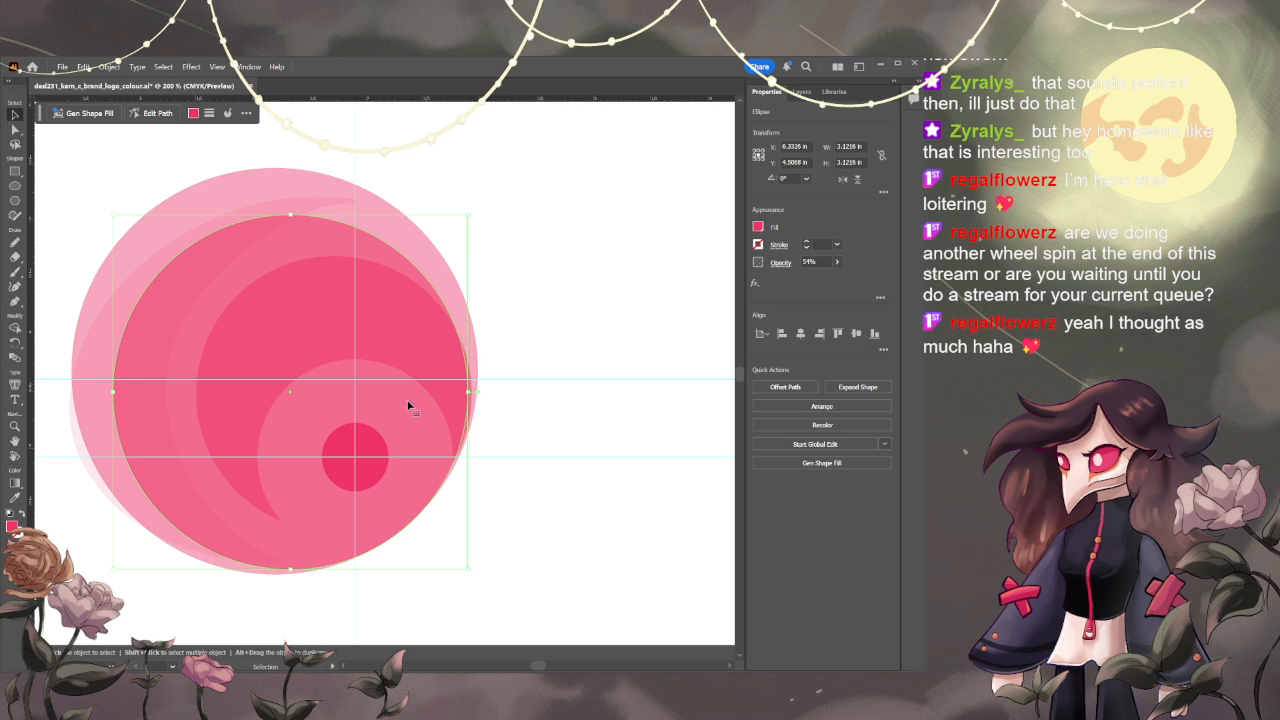
drag(334, 414, 413, 510)
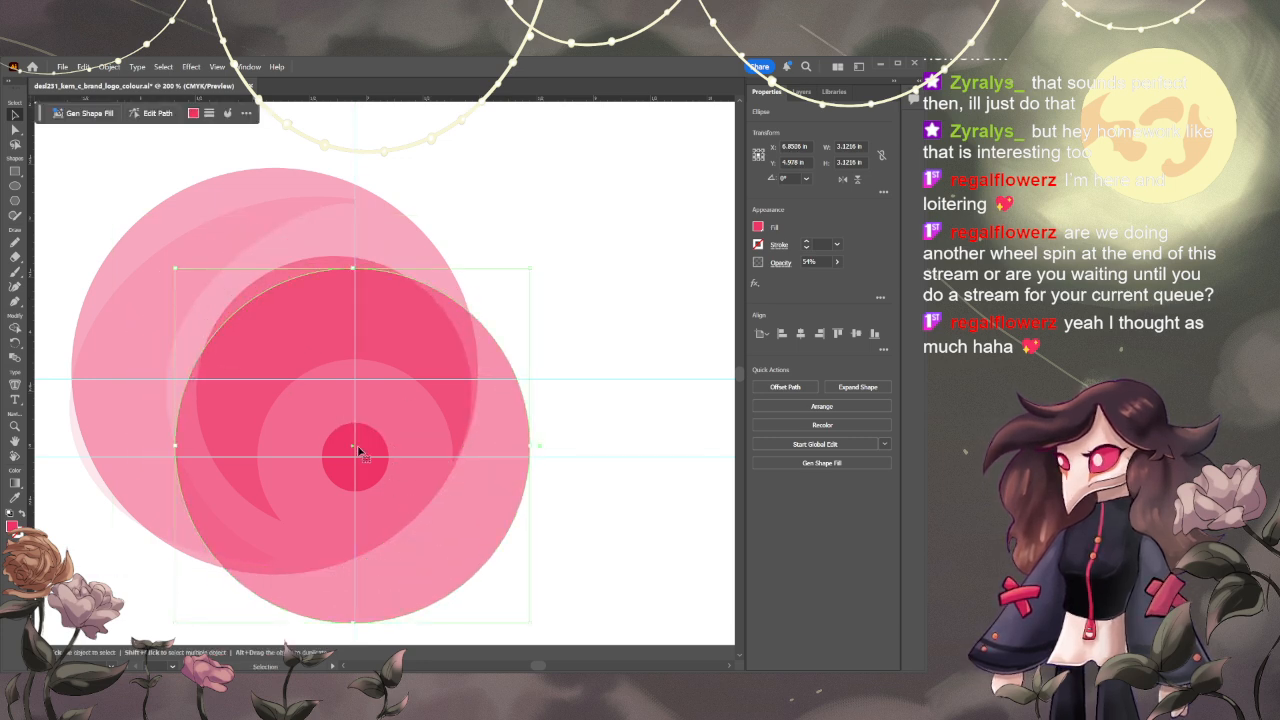
mouse_move(376, 450)
mouse_down()
mouse_move(394, 460)
mouse_move(379, 459)
mouse_move(385, 442)
mouse_up()
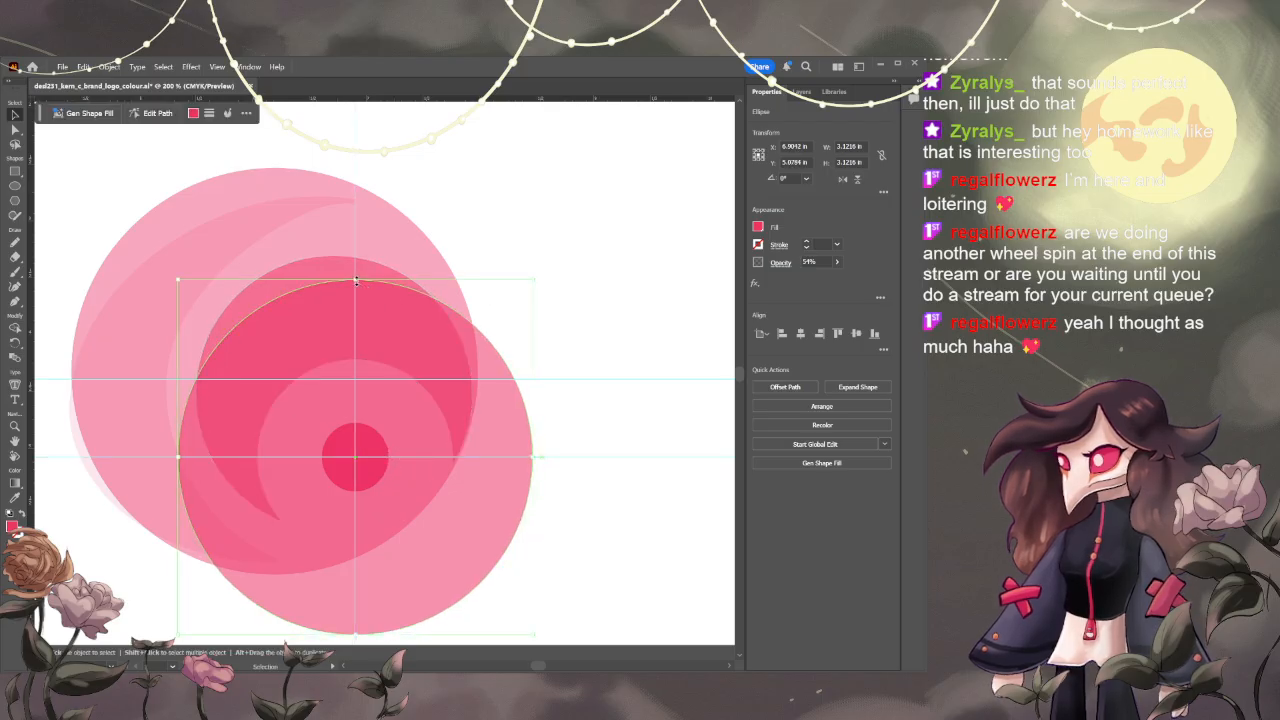
- Try enlarging the translucent circle to about 3.8 in, centring it on the dot and subtracting it from the outer circle
drag(357, 281, 362, 204)
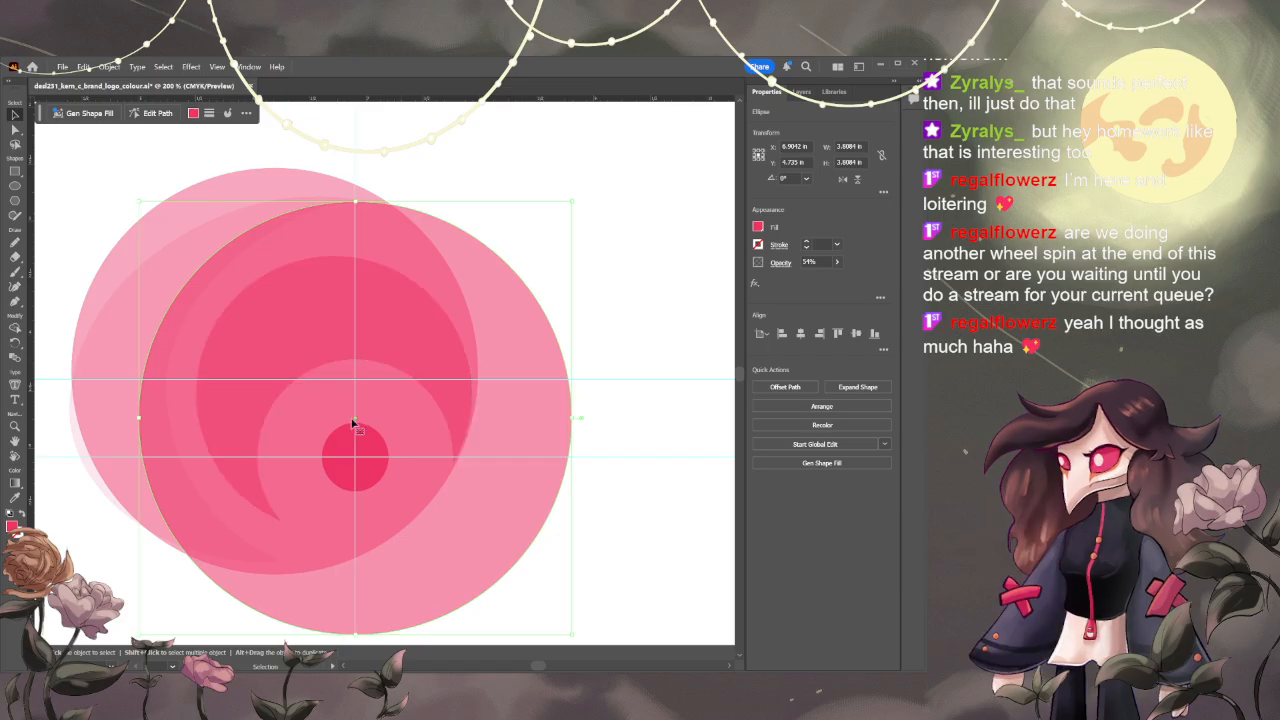
drag(354, 423, 358, 460)
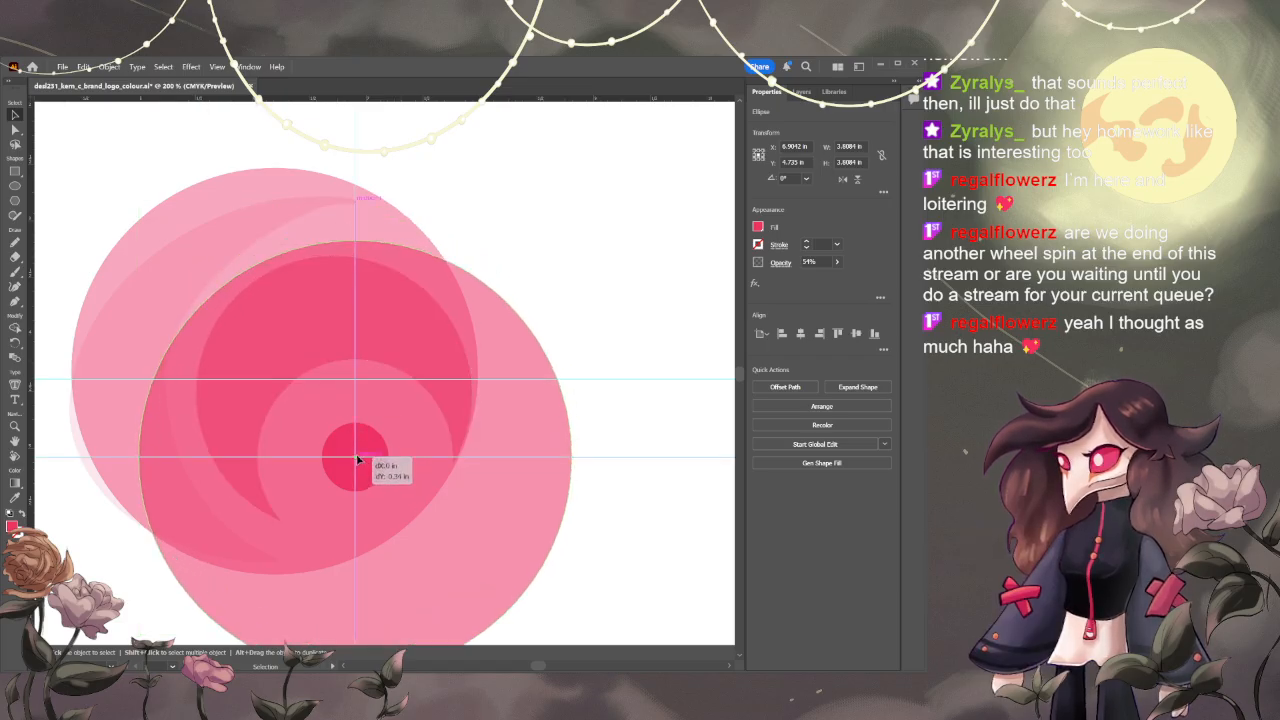
drag(358, 460, 358, 460)
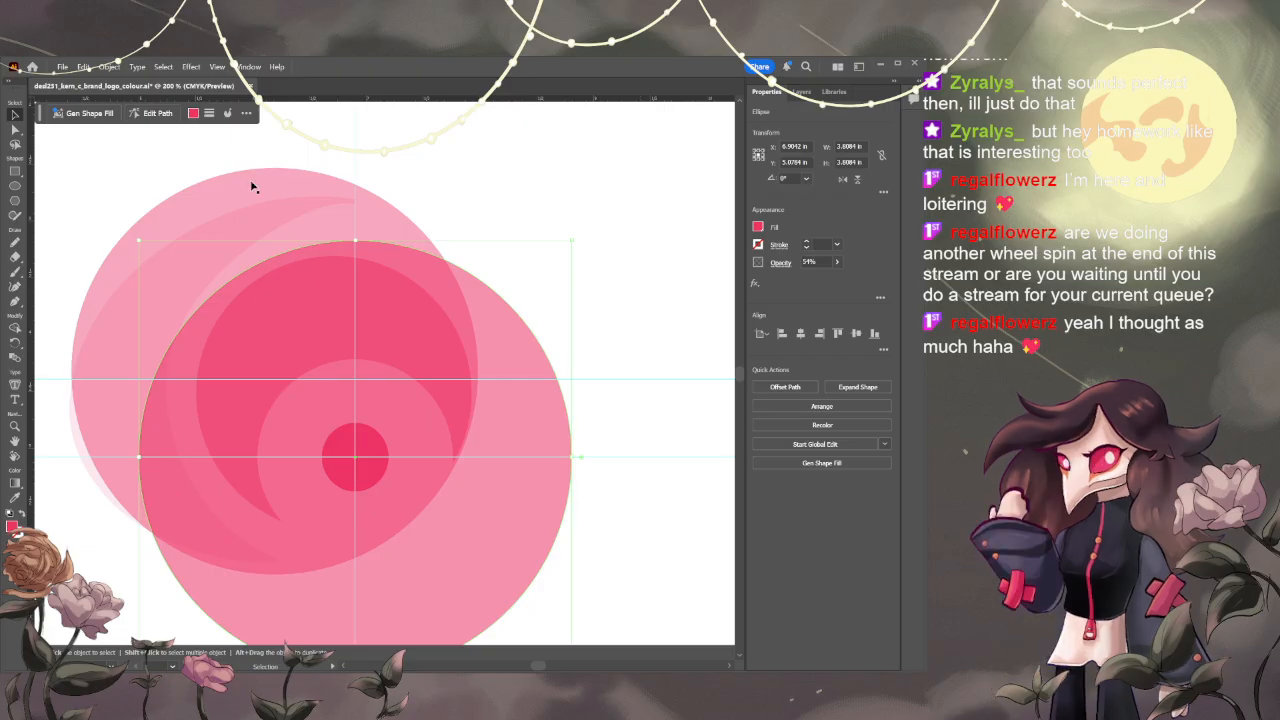
key(Delete)
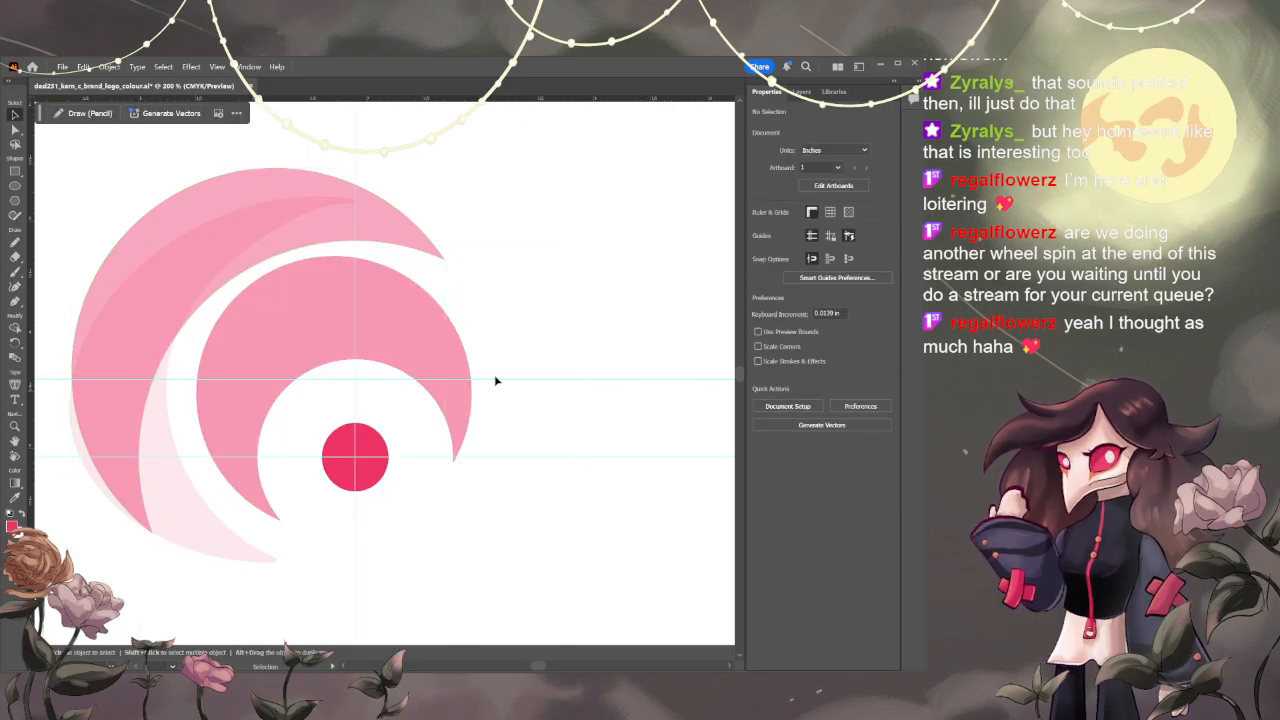
key(ctrl+z)
key(ctrl+z)
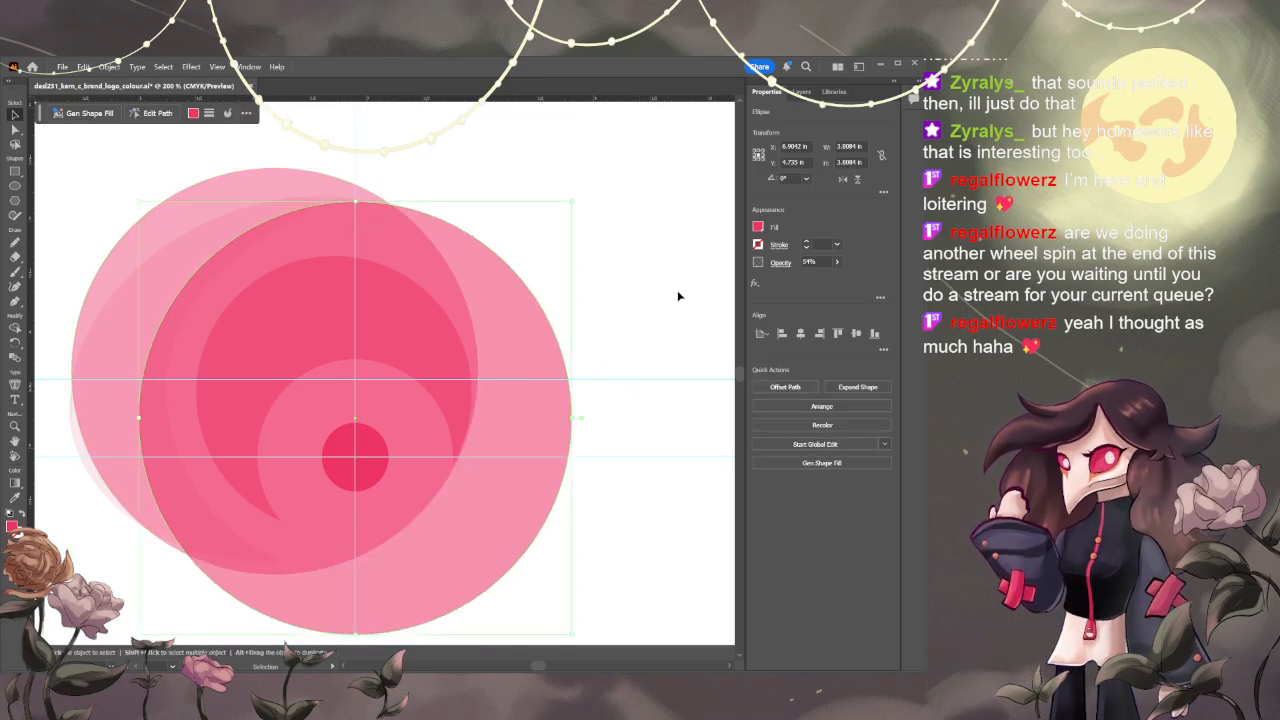
drag(571, 202, 397, 332)
key(ctrl+z)
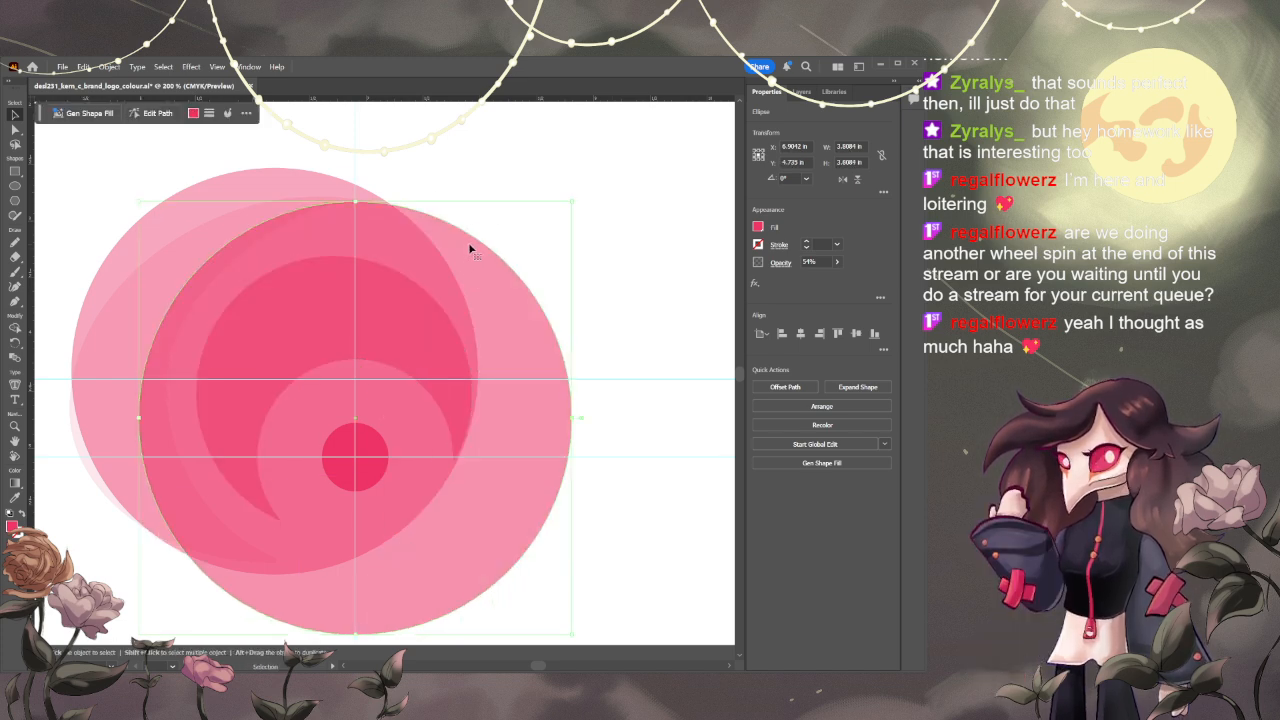
click(140, 207)
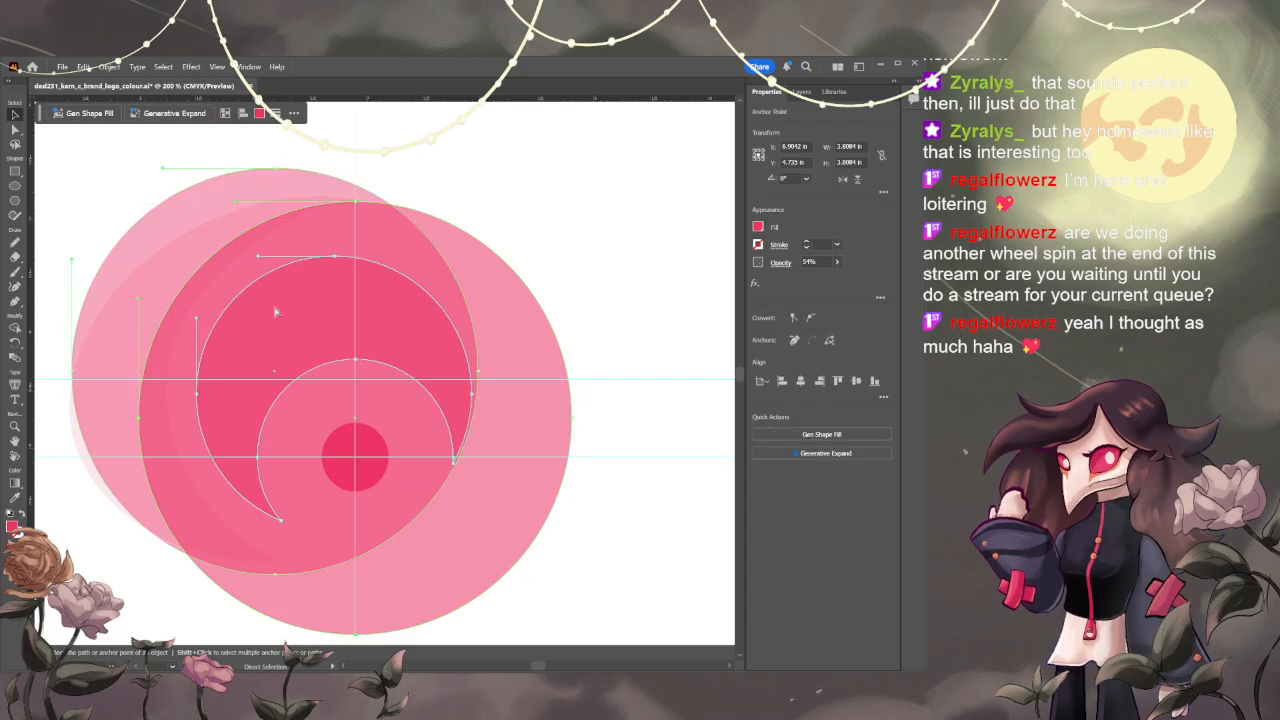
click(375, 265)
click(358, 240)
drag(140, 203, 335, 350)
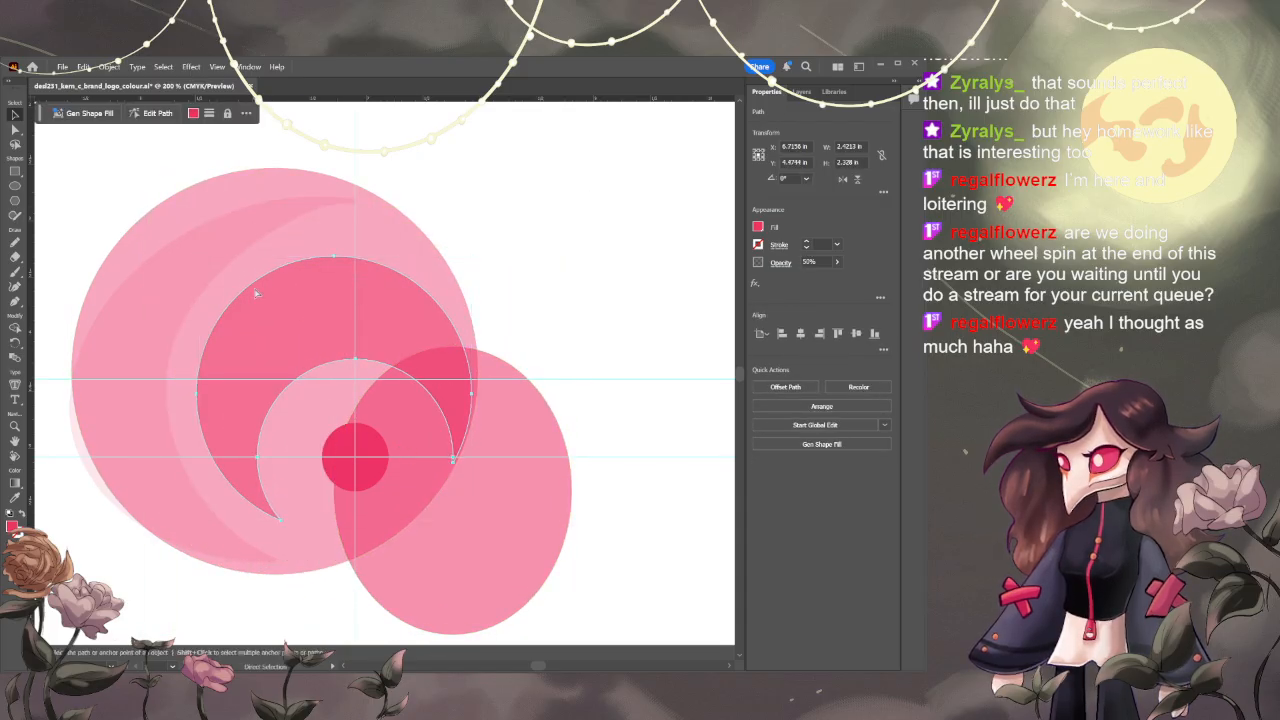
key(ctrl+z)
- Resize and reposition the translucent circle over the outer circle's lower-right part, aligning their lower edges so only a crescent remains uncovered
drag(140, 205, 346, 408)
drag(479, 459, 366, 343)
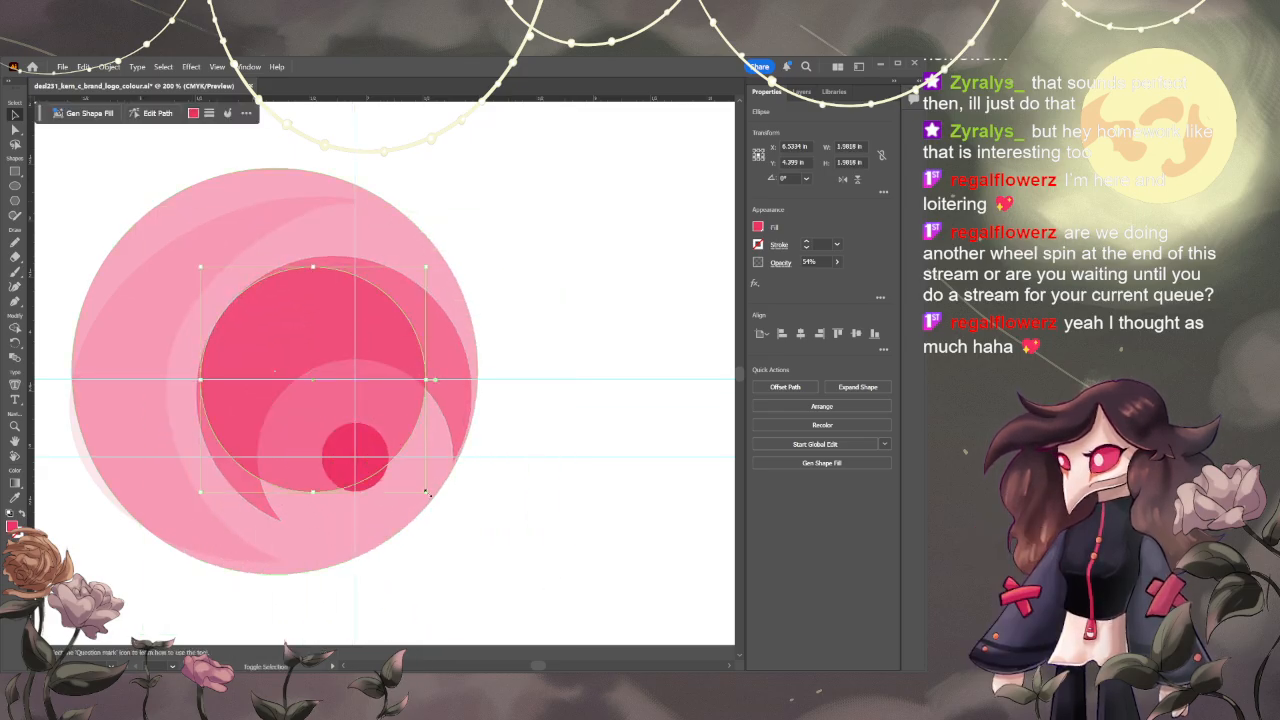
drag(428, 491, 489, 549)
drag(431, 358, 433, 481)
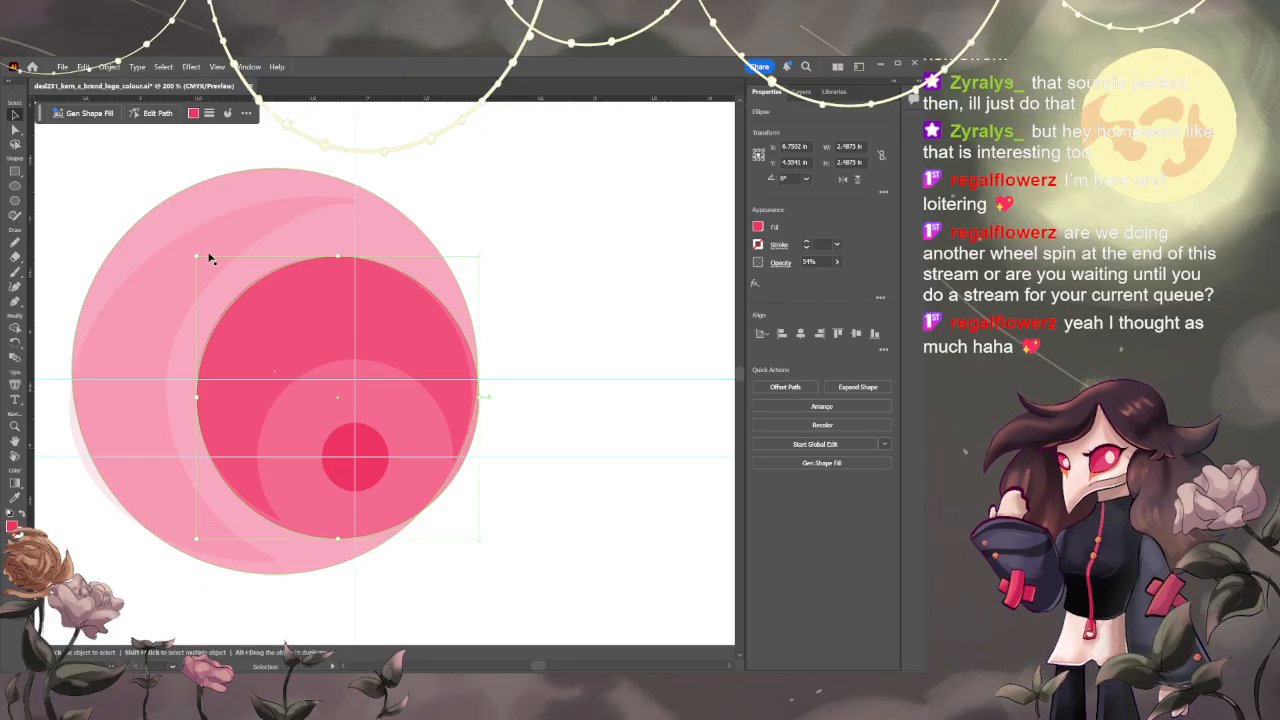
drag(195, 256, 156, 214)
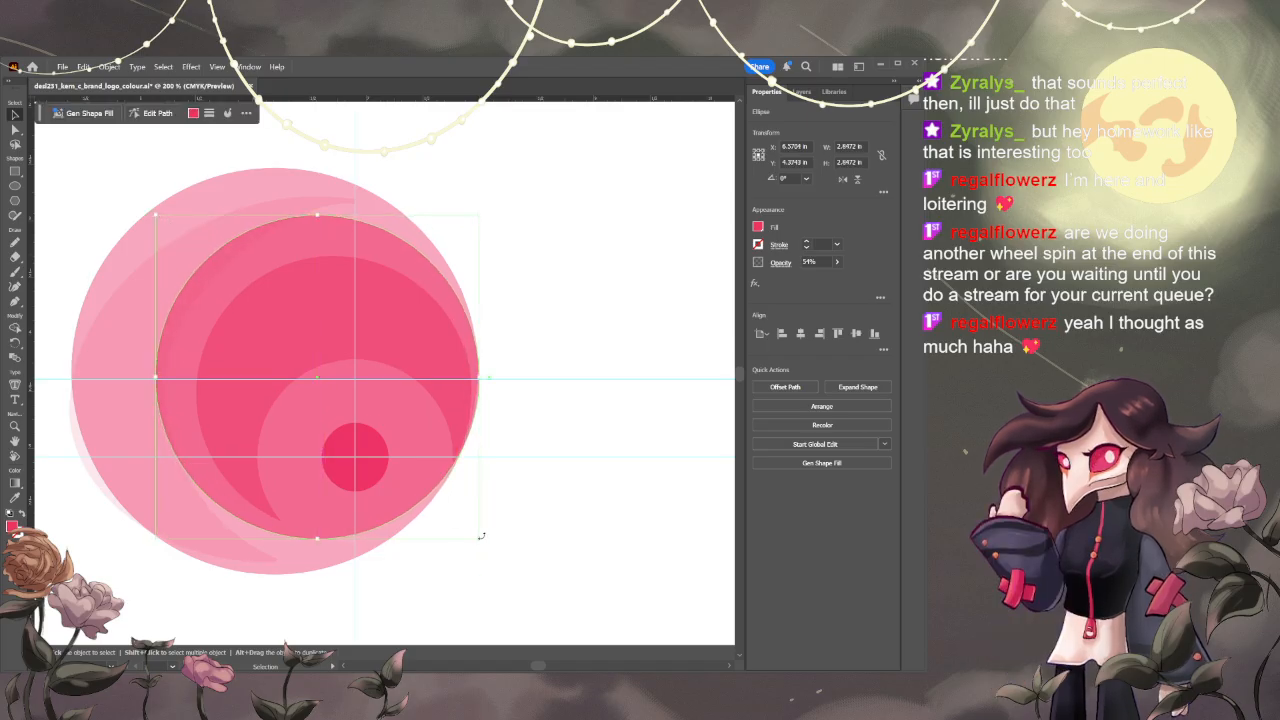
drag(480, 539, 522, 574)
- Subtract the translucent front circle from the large outer circle to form a crescent
shift+click(257, 189)
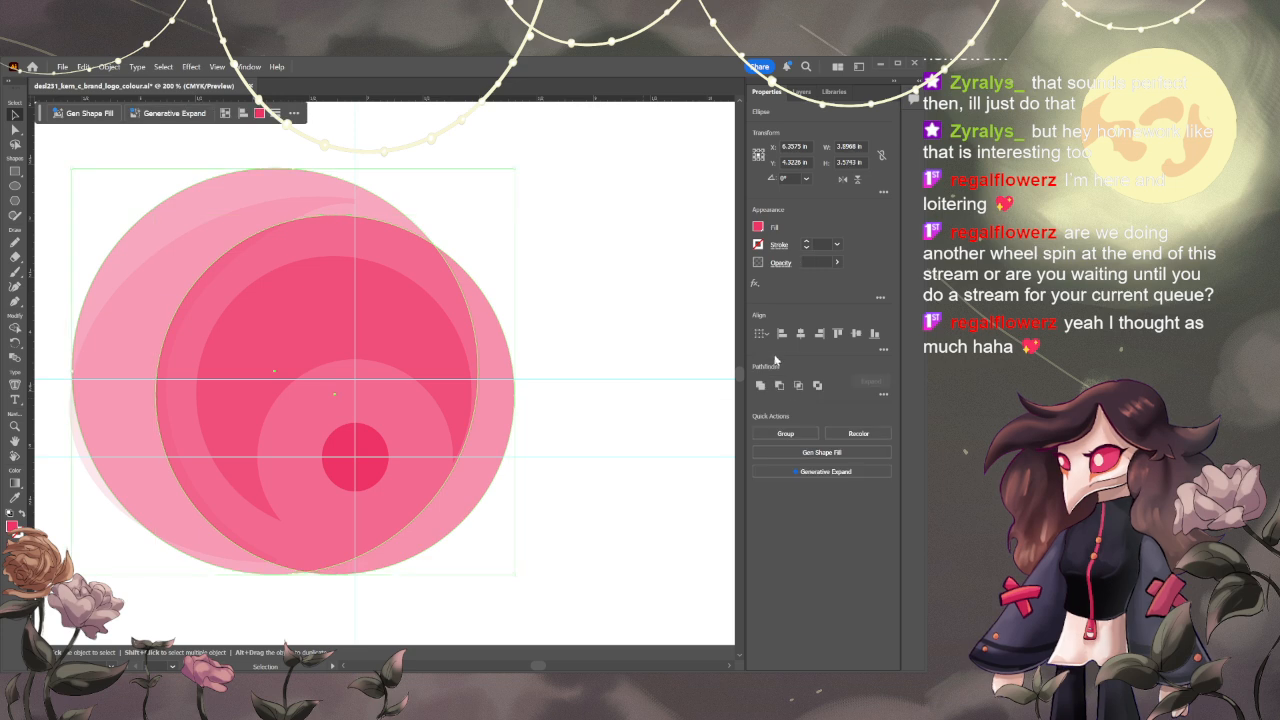
click(773, 386)
click(576, 394)
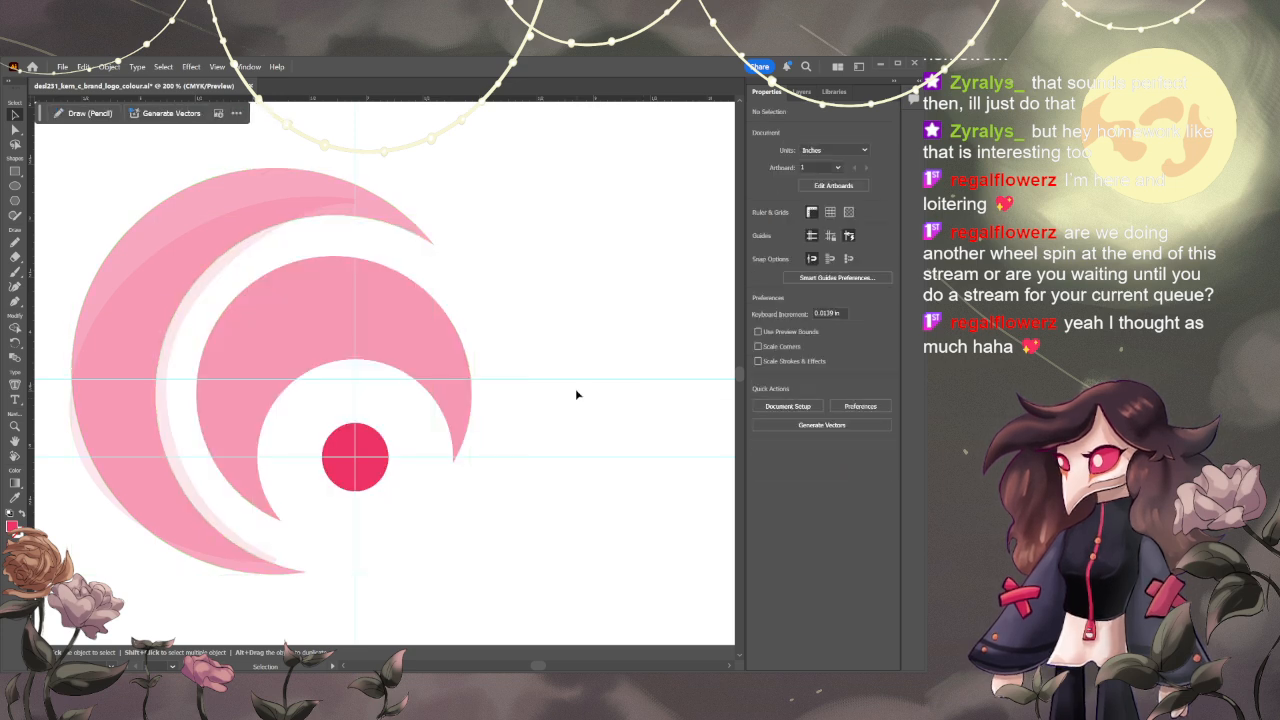
- Hide the old crescent path directly above Layer 3, keeping the centre dot ellipse visible
click(807, 92)
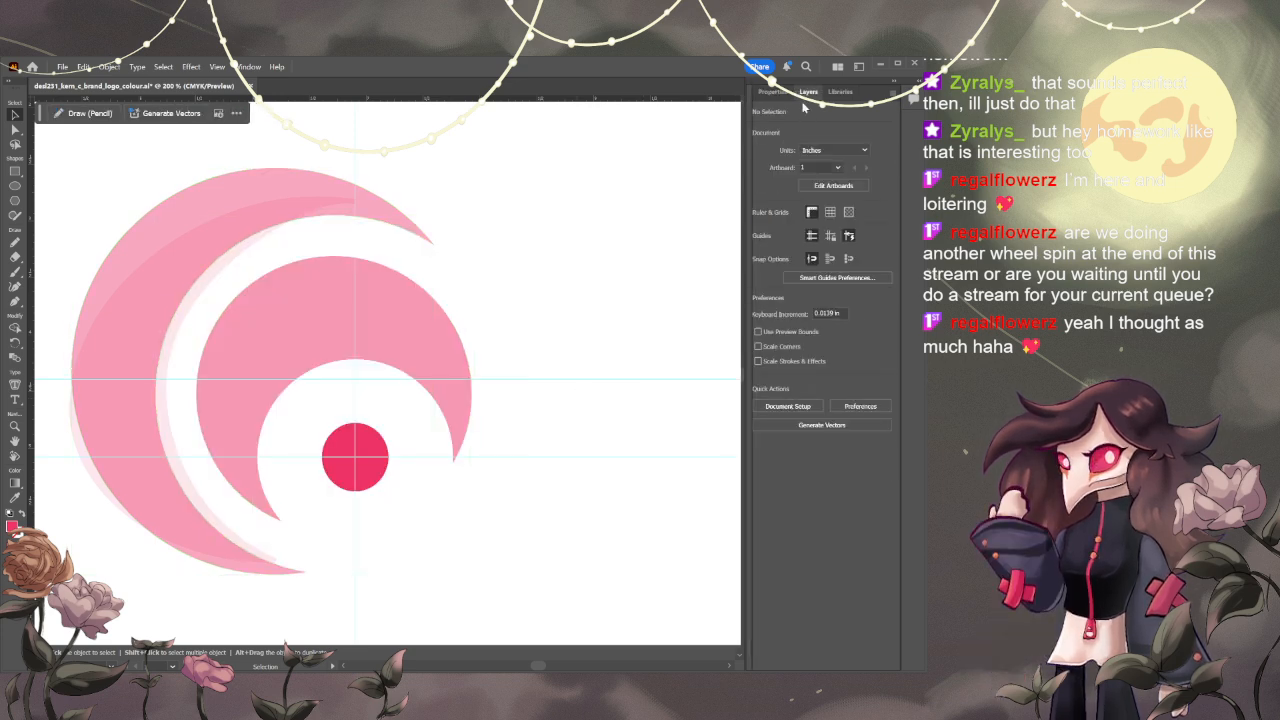
click(762, 237)
click(762, 237)
click(762, 251)
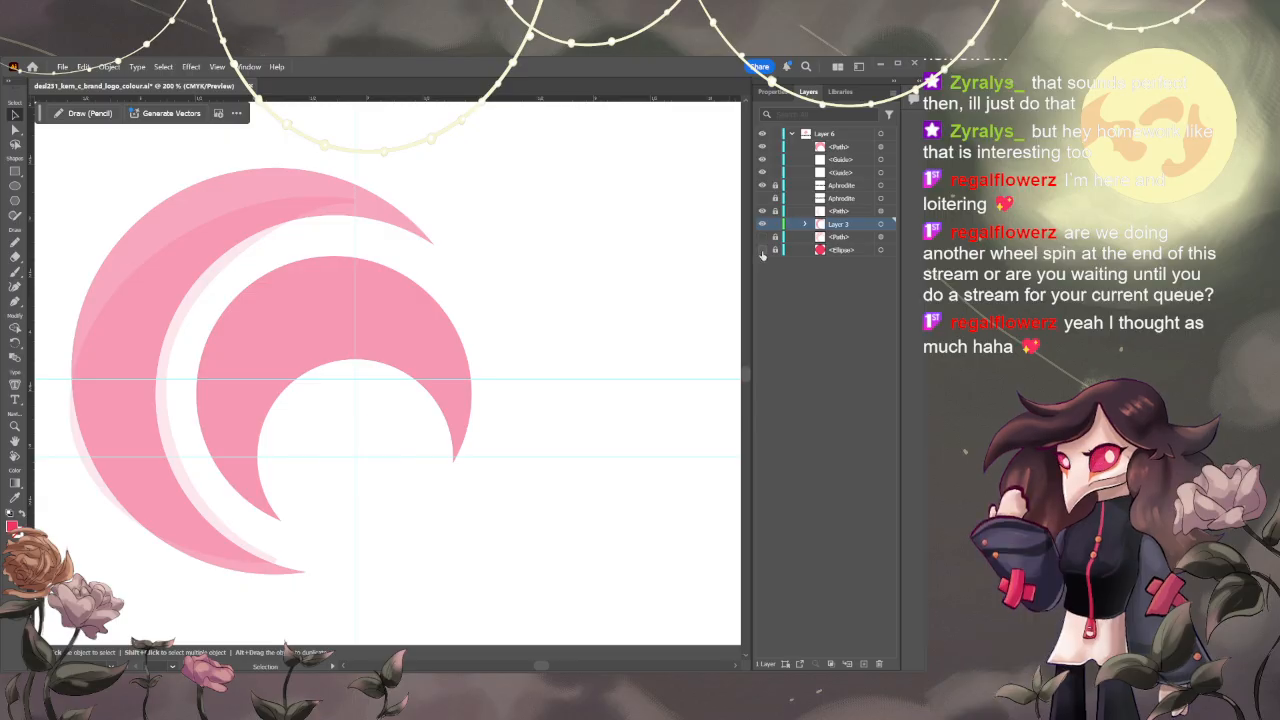
click(762, 250)
click(762, 211)
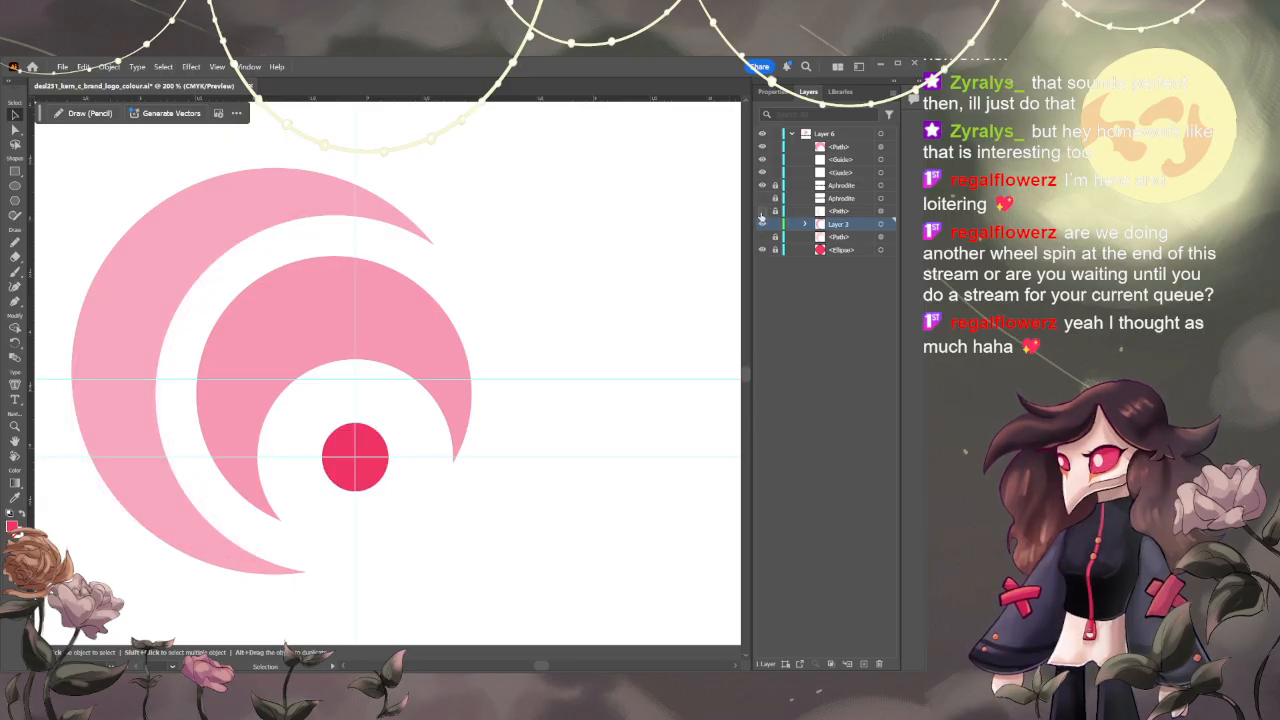
- Set the outer crescent's opacity to 100%
scroll(580, 343, down, 2)
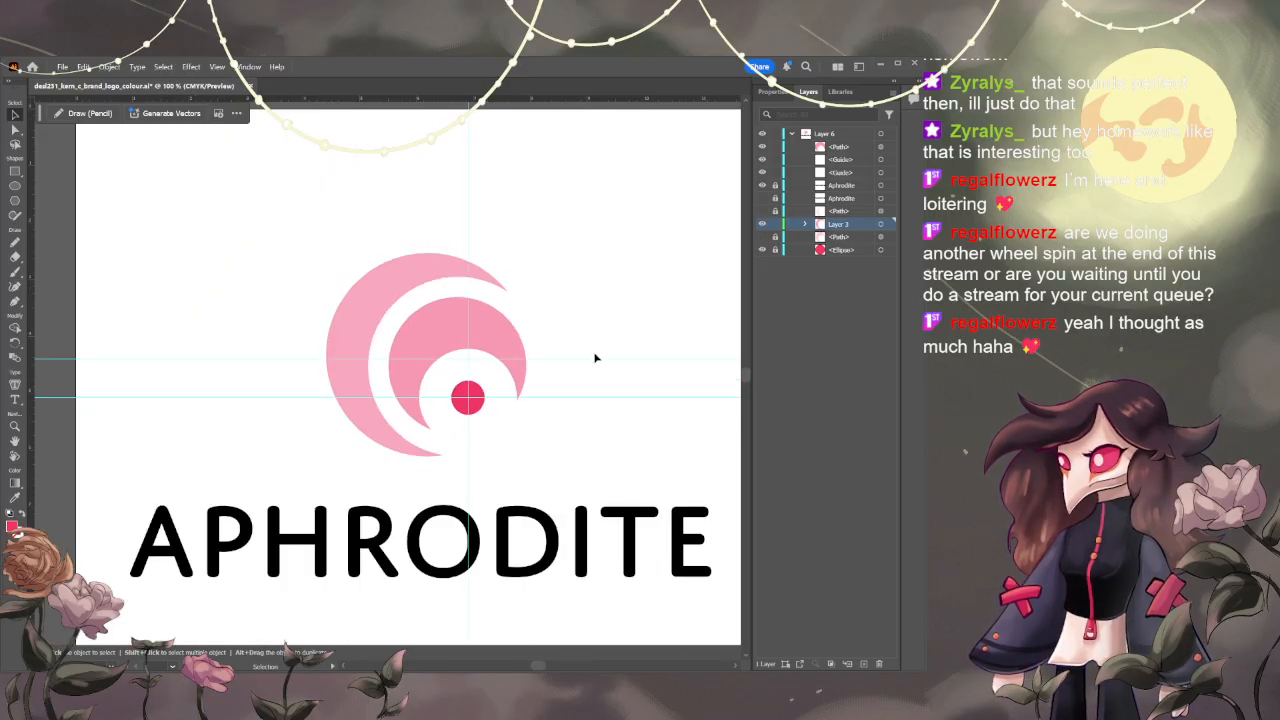
scroll(594, 357, down, 2)
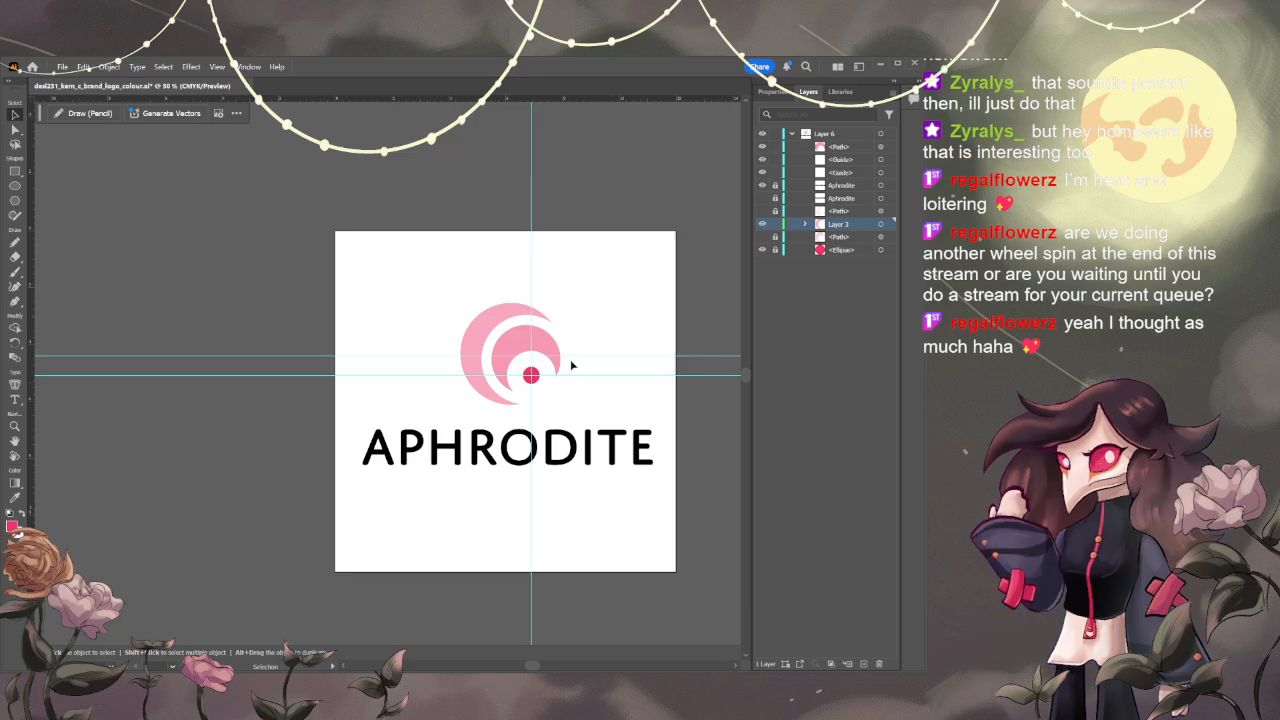
key(h)
drag(574, 362, 486, 366)
scroll(502, 374, up, 1)
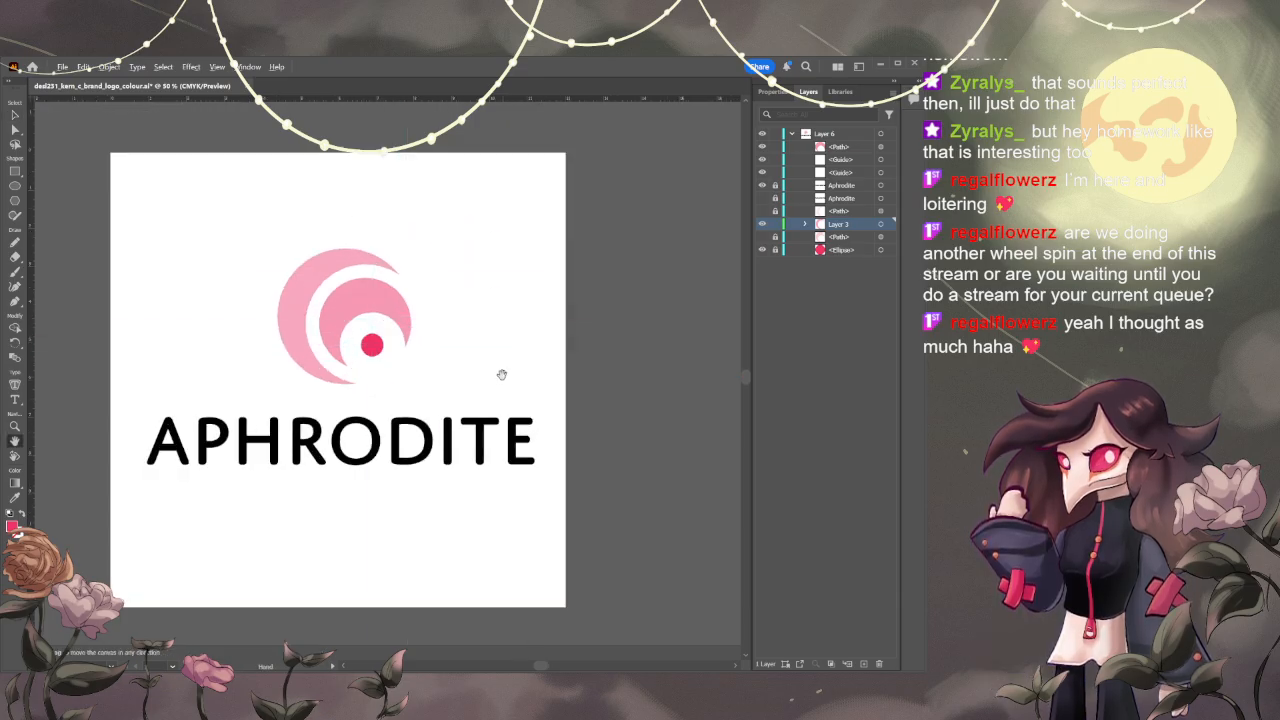
scroll(502, 374, up, 2)
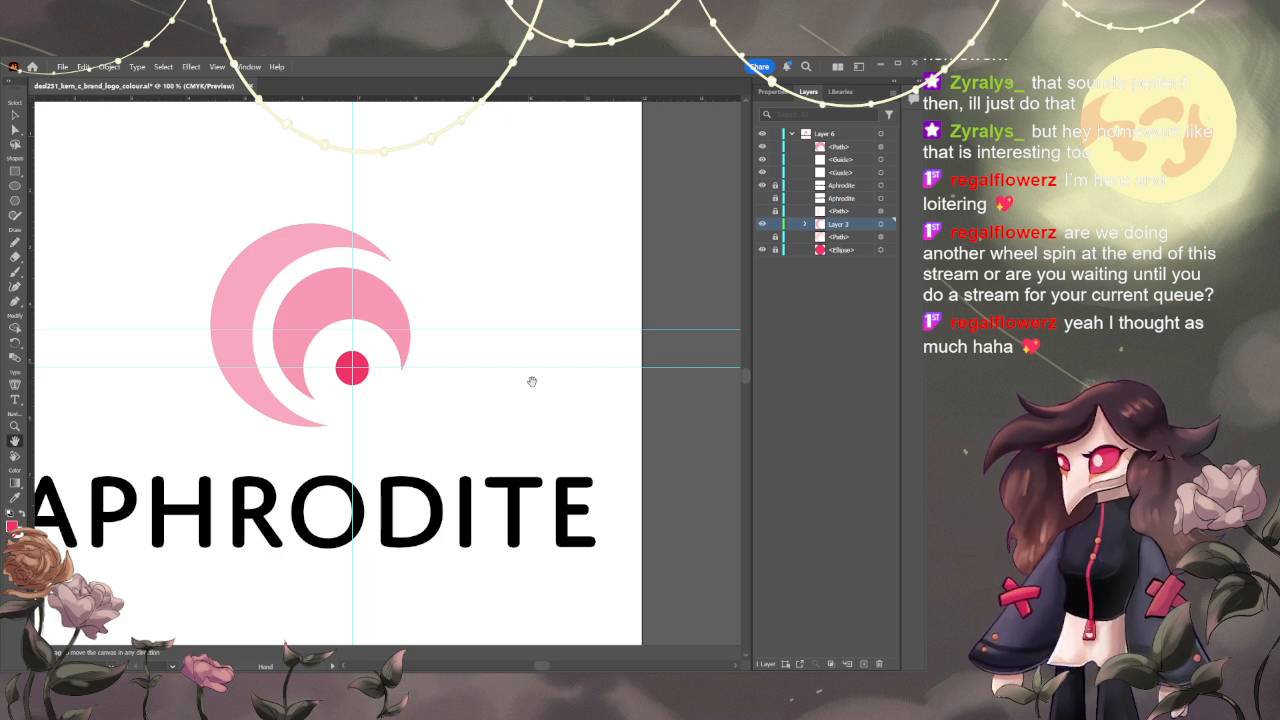
key(v)
click(272, 248)
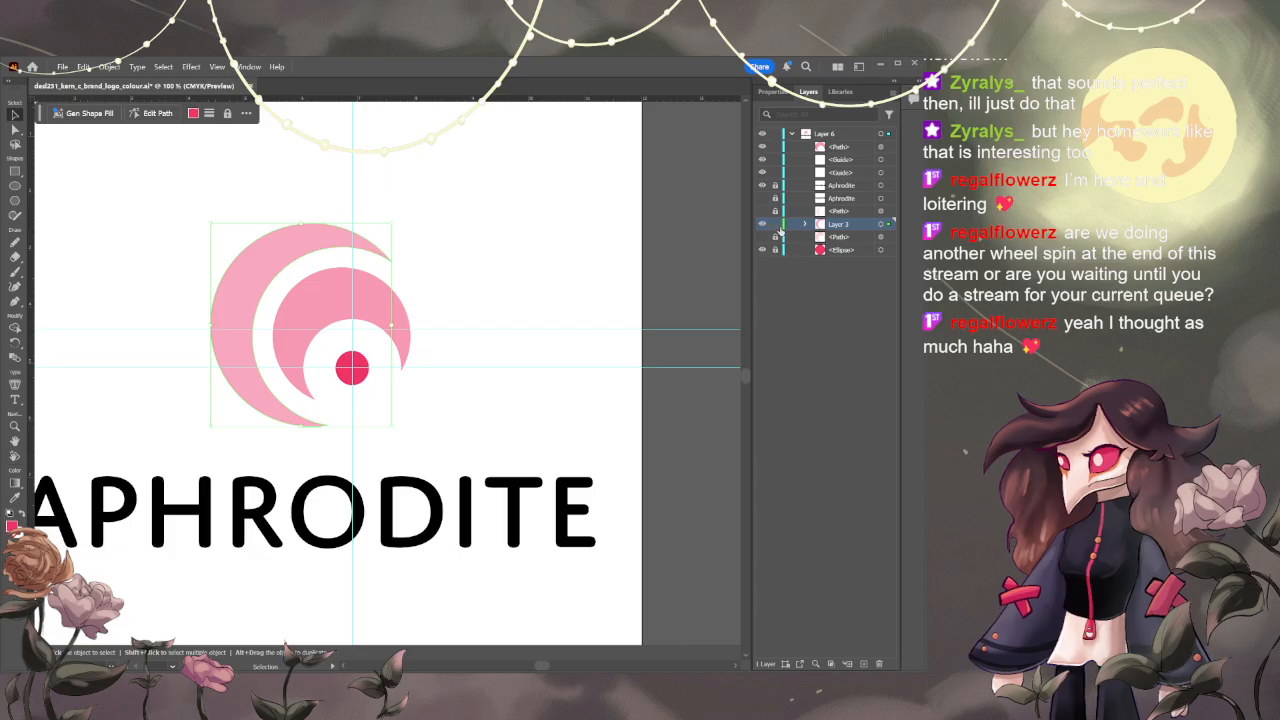
click(775, 92)
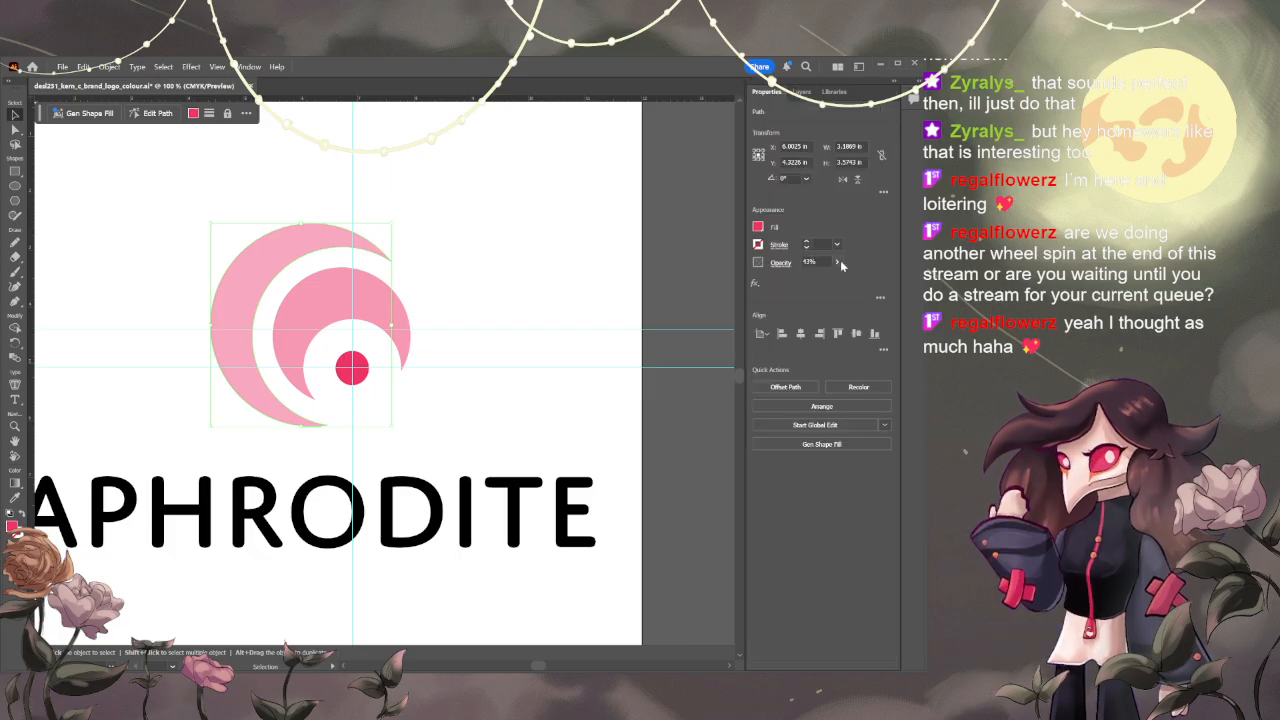
click(838, 263)
drag(813, 280, 857, 281)
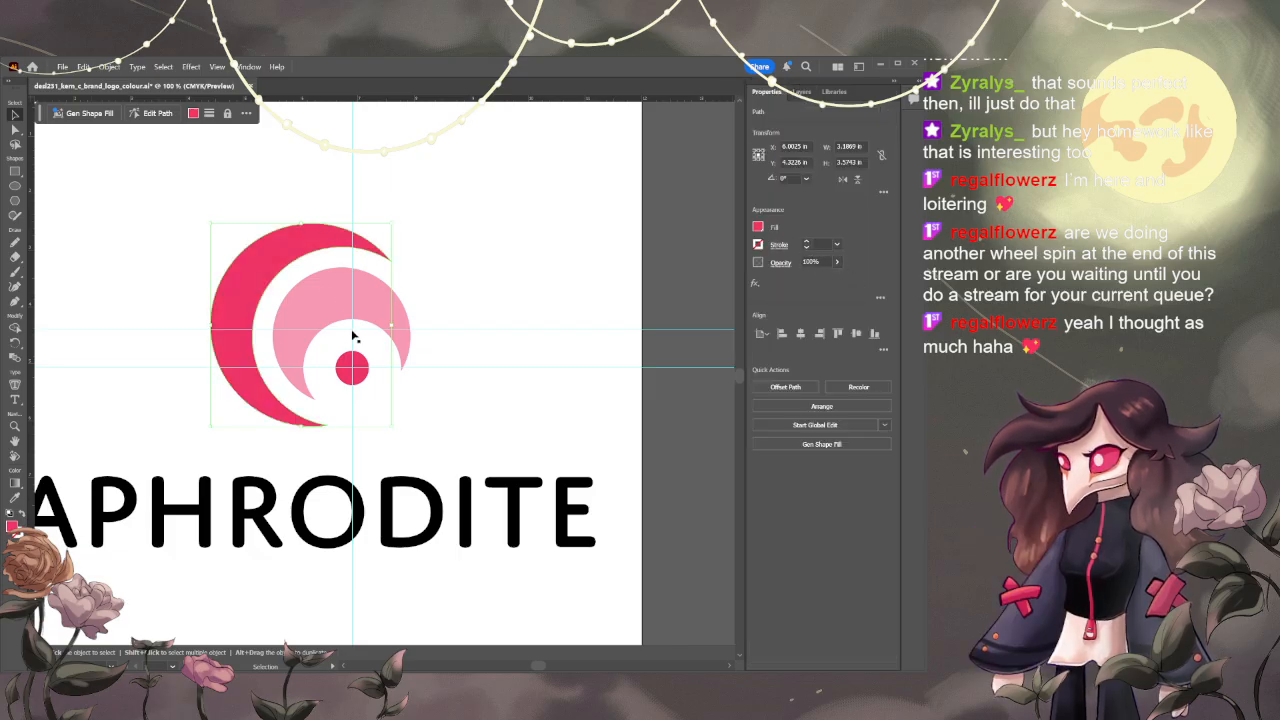
- Set the inner crescent's opacity to 100%
click(323, 287)
click(838, 262)
click(879, 281)
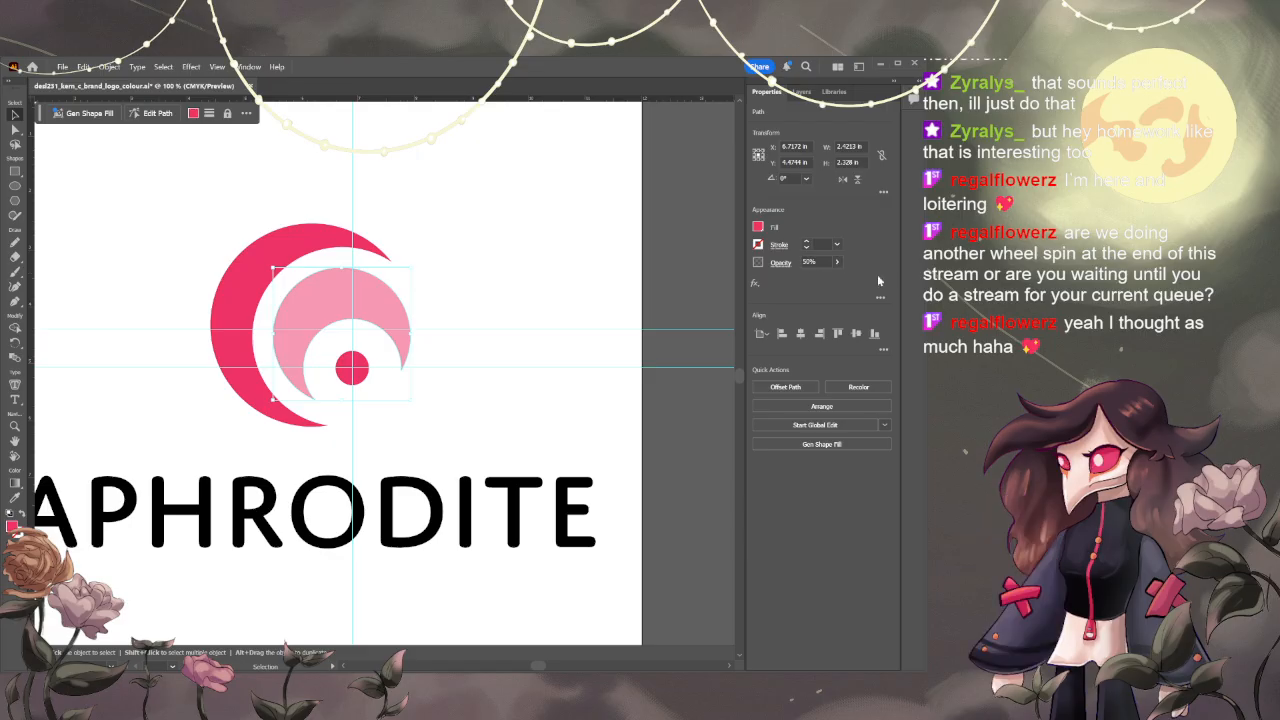
click(838, 263)
drag(815, 281, 857, 281)
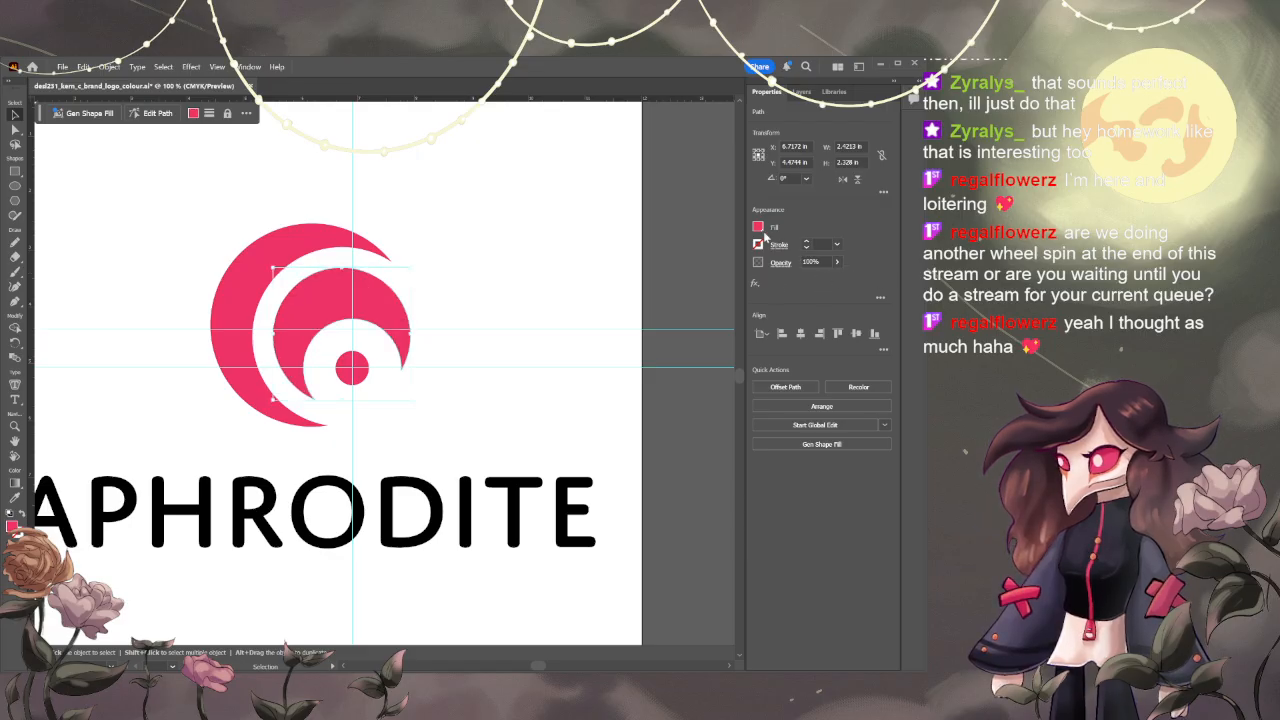
- Change the inner crescent's fill to a light salmon pink
key(ctrl+z)
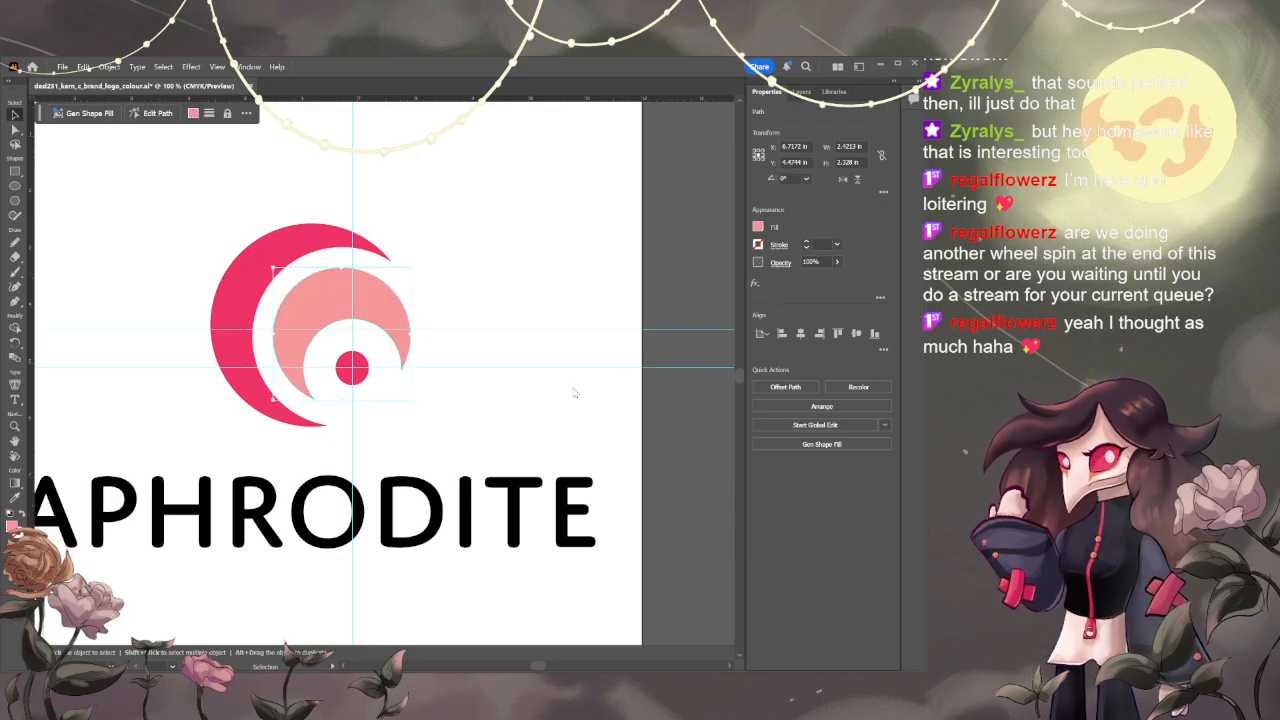
click(528, 389)
scroll(514, 383, down, 1)
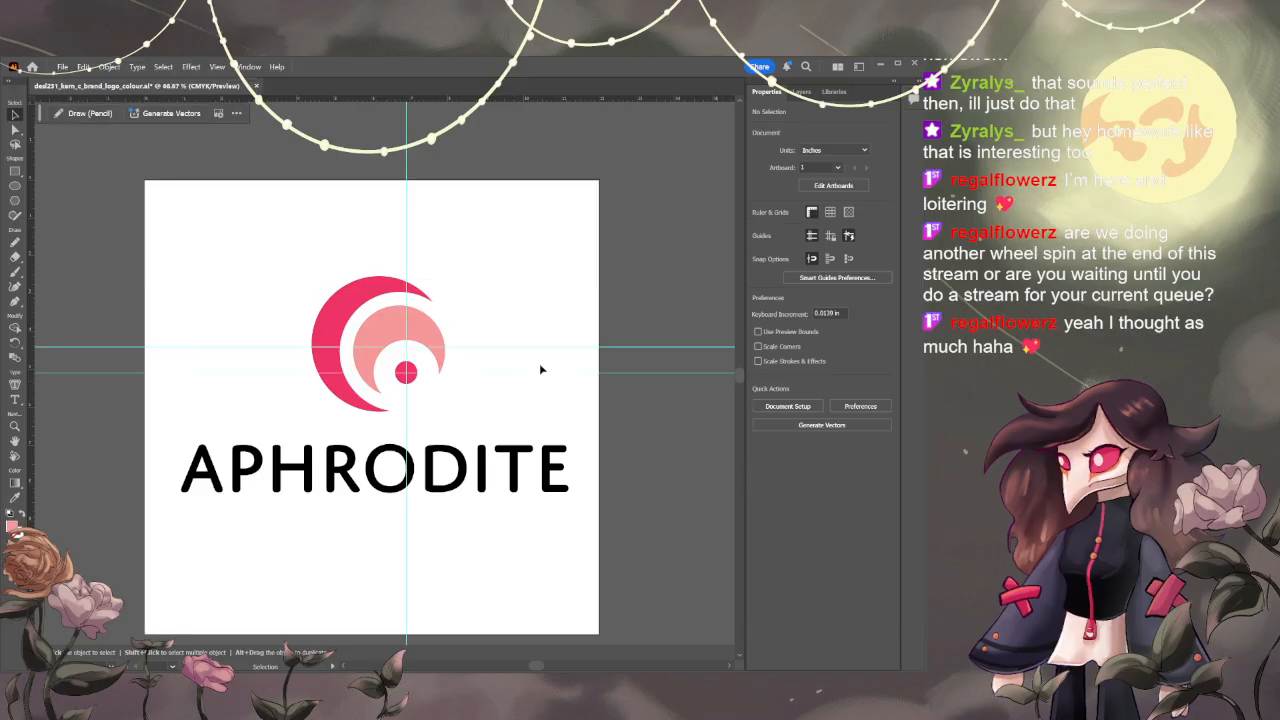
key(h)
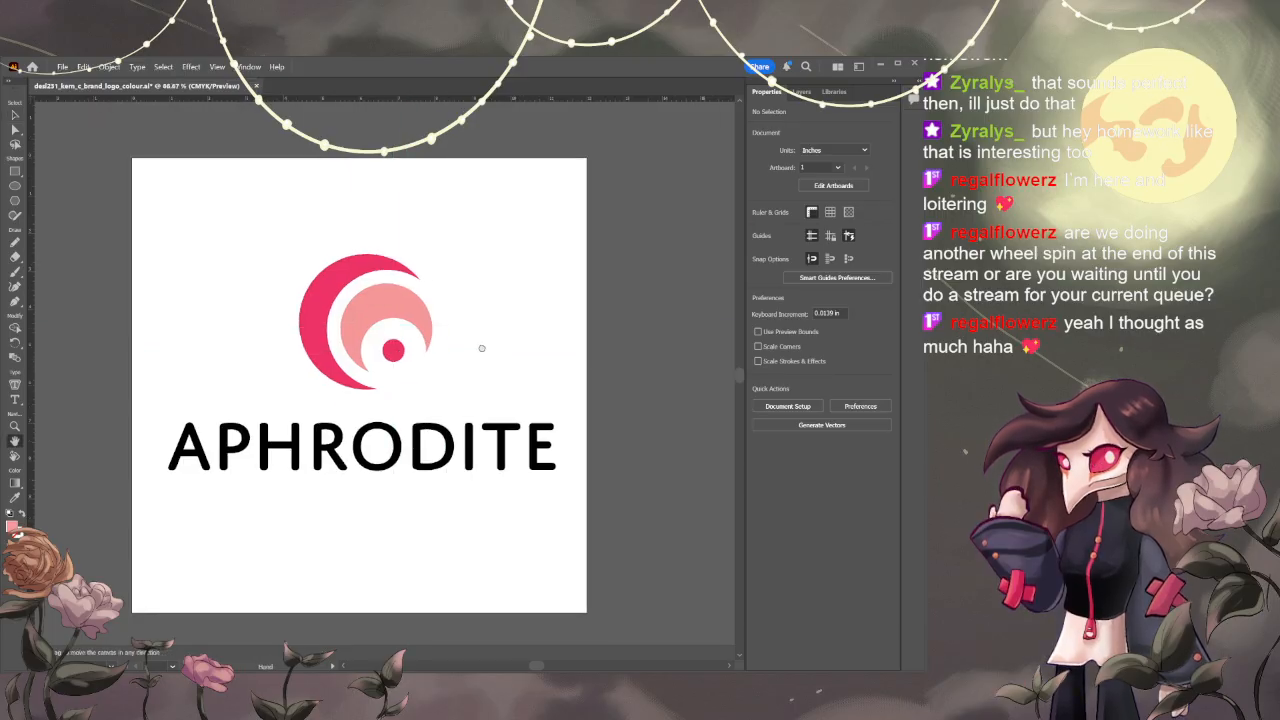
scroll(438, 343, up, 2)
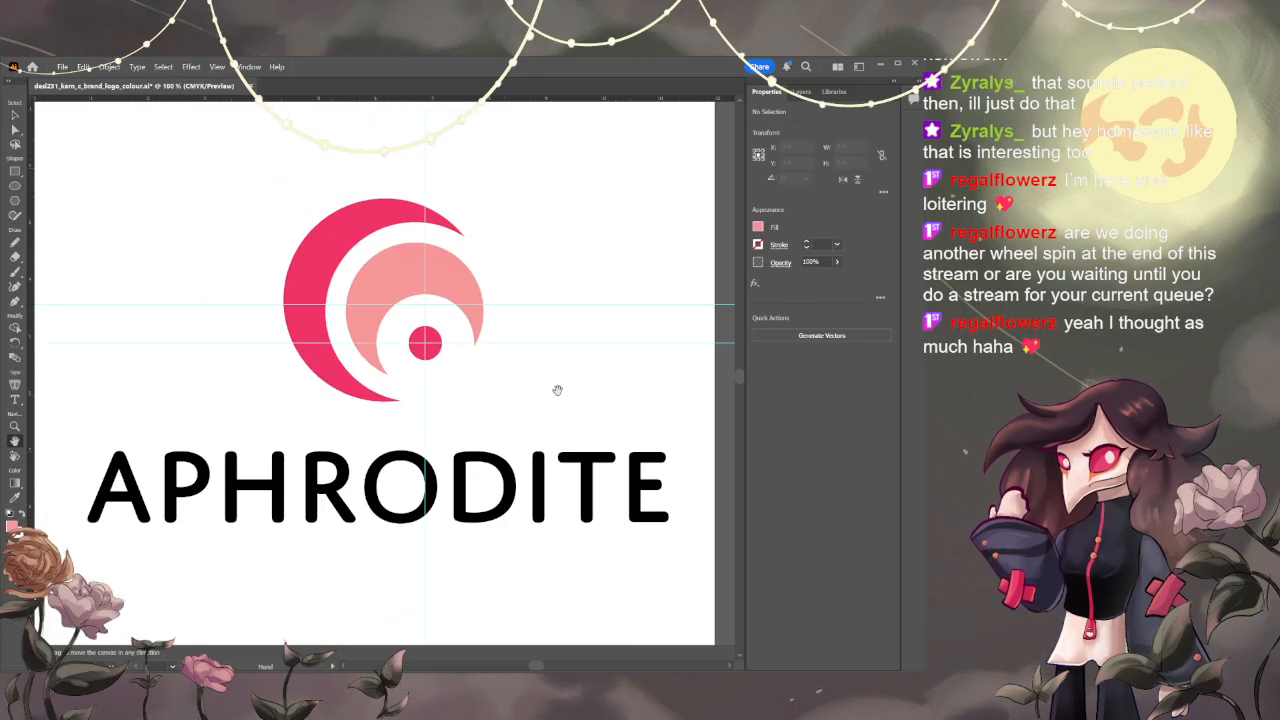
scroll(552, 392, down, 1)
scroll(525, 380, up, 1)
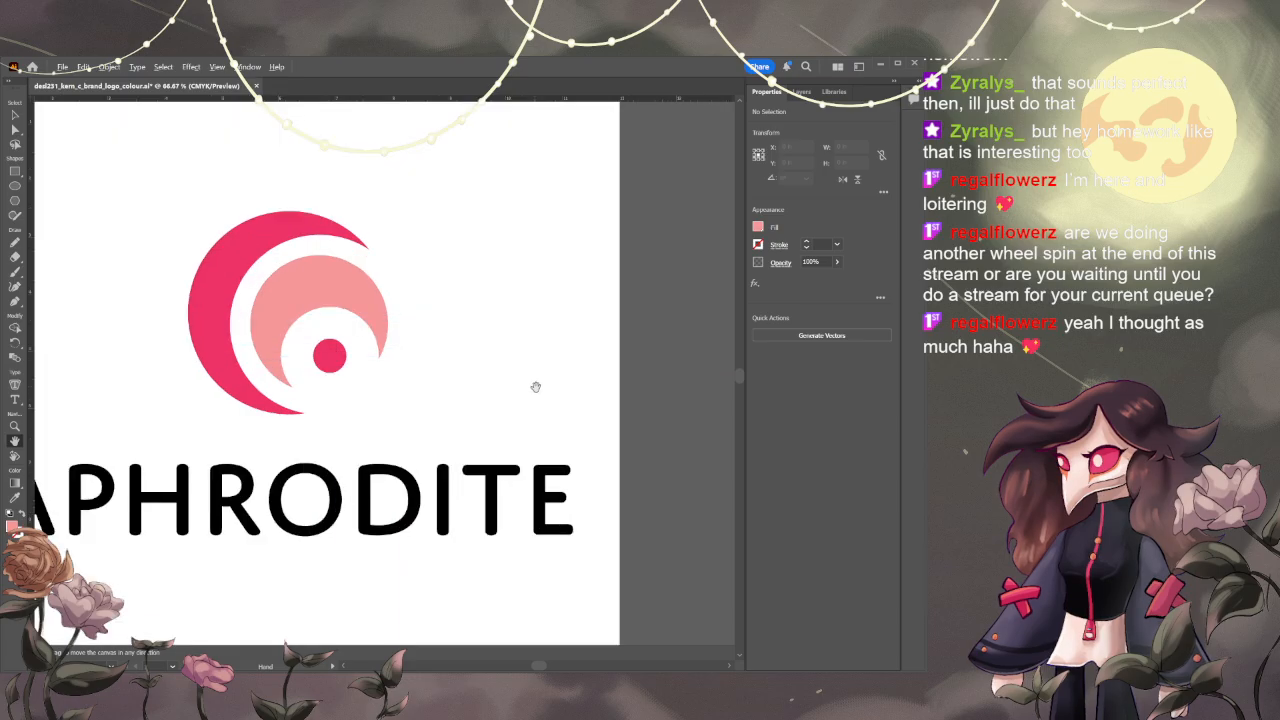
scroll(583, 380, down, 1)
drag(583, 380, 510, 365)
key(v)
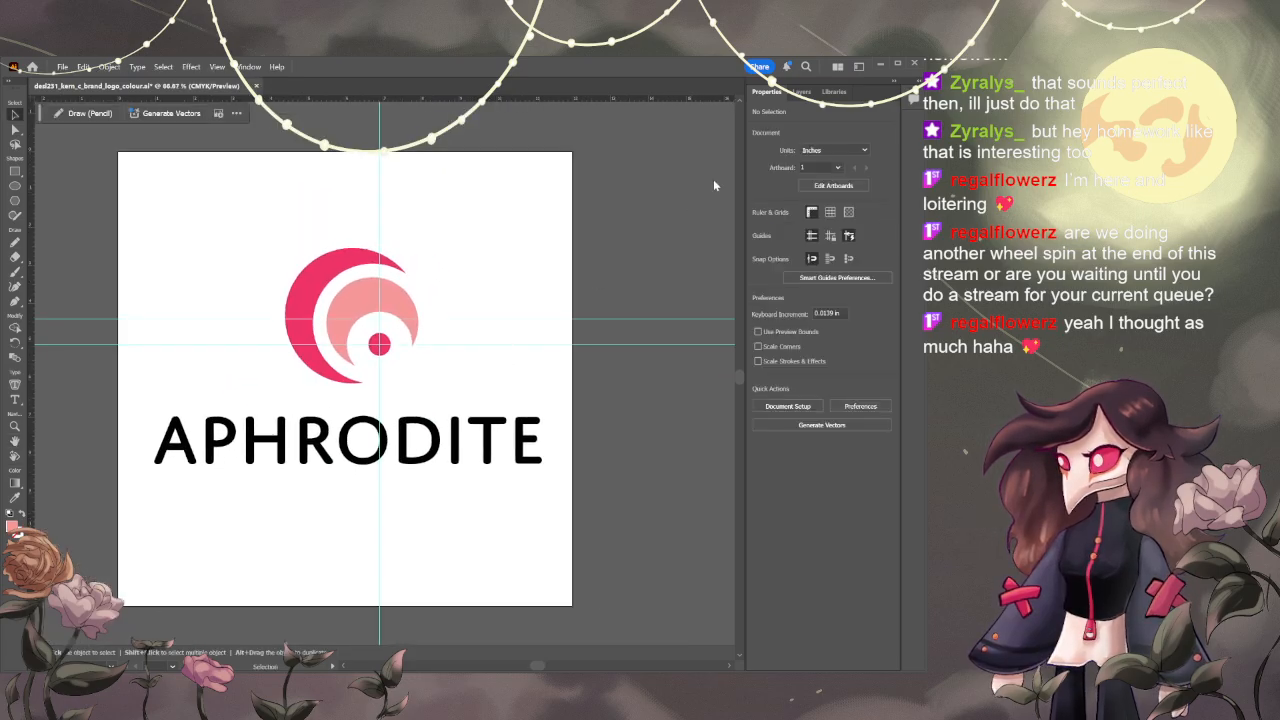
- Check Layer 6 by switching its visibility off and on, and collapse its contents in the layer list
click(801, 91)
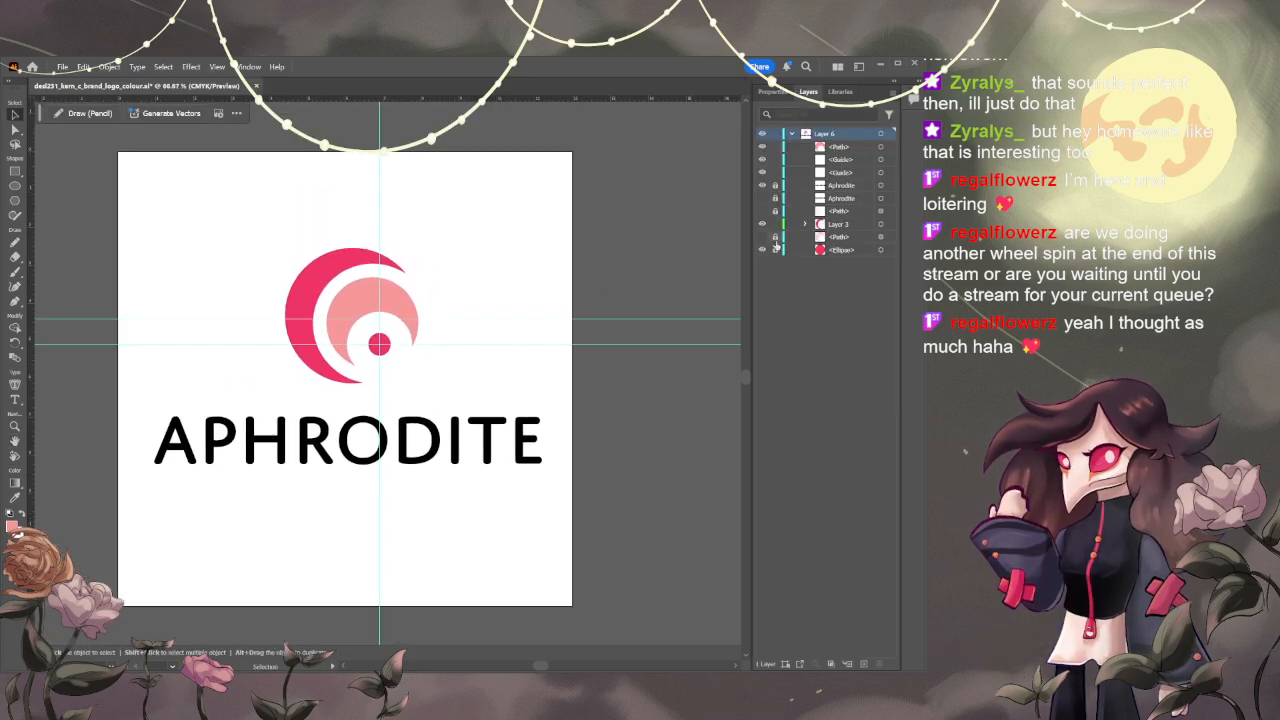
click(762, 135)
click(762, 135)
key(ctrl+y)
click(792, 134)
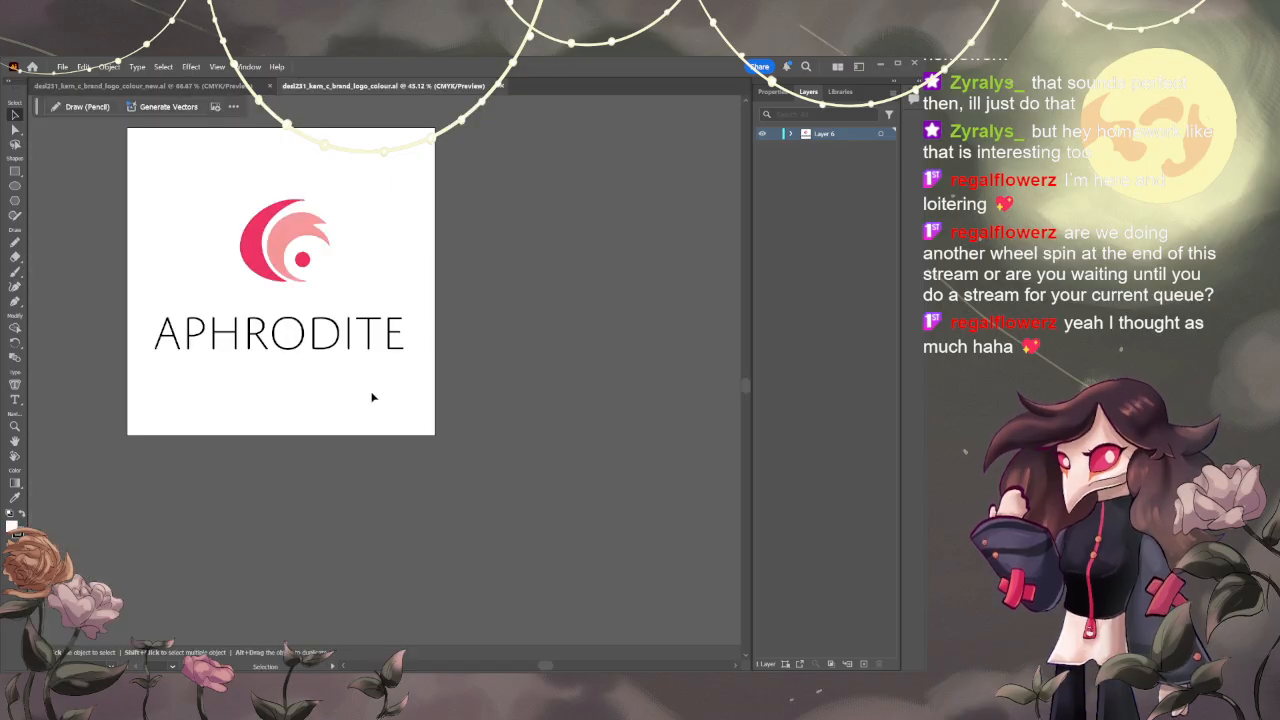
- Copy the old crescent-and-dot symbol from the original logo document and return to the new version of the file
scroll(371, 394, up, 3)
key(space)
drag(313, 263, 430, 351)
scroll(430, 352, up, 1)
scroll(430, 352, down, 1)
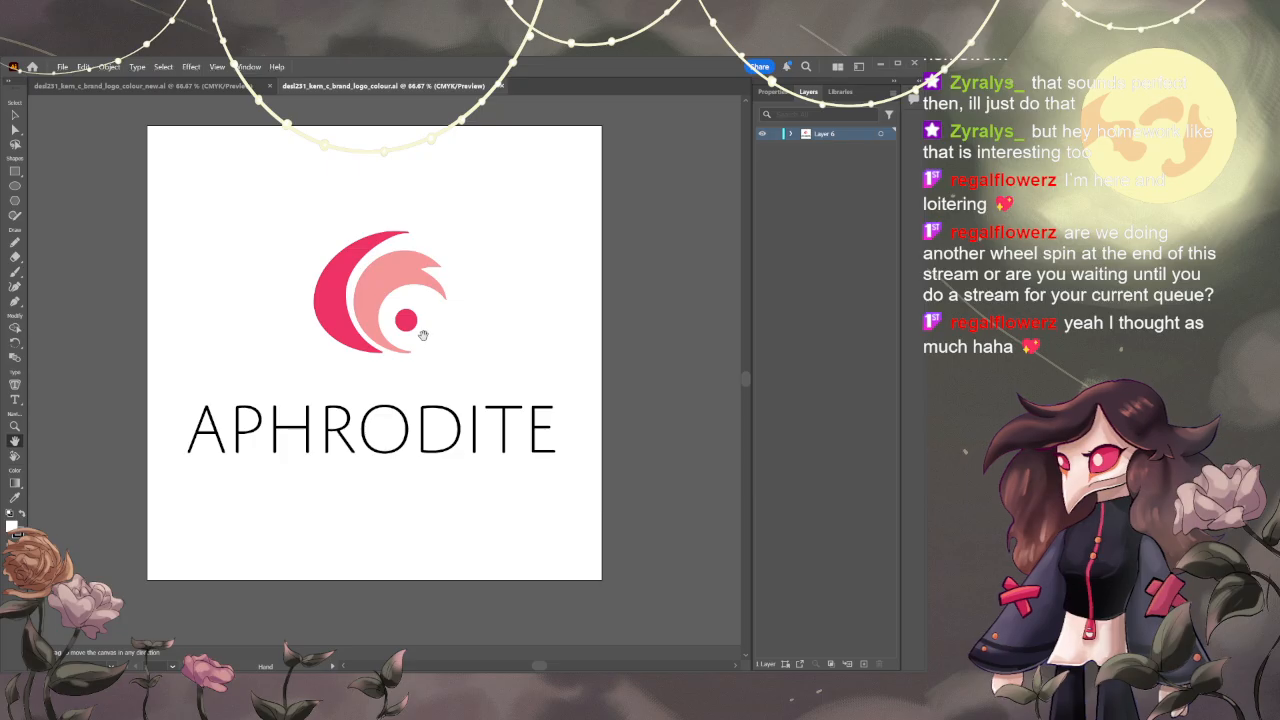
click(320, 313)
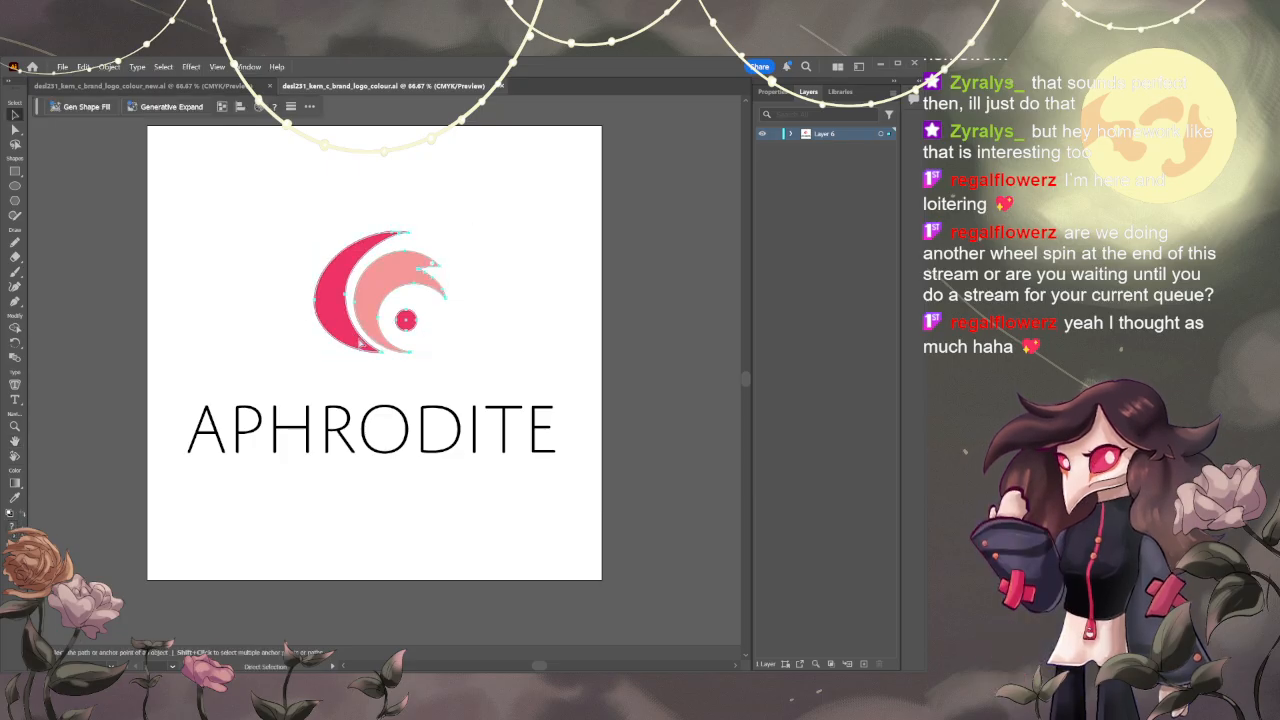
click(209, 86)
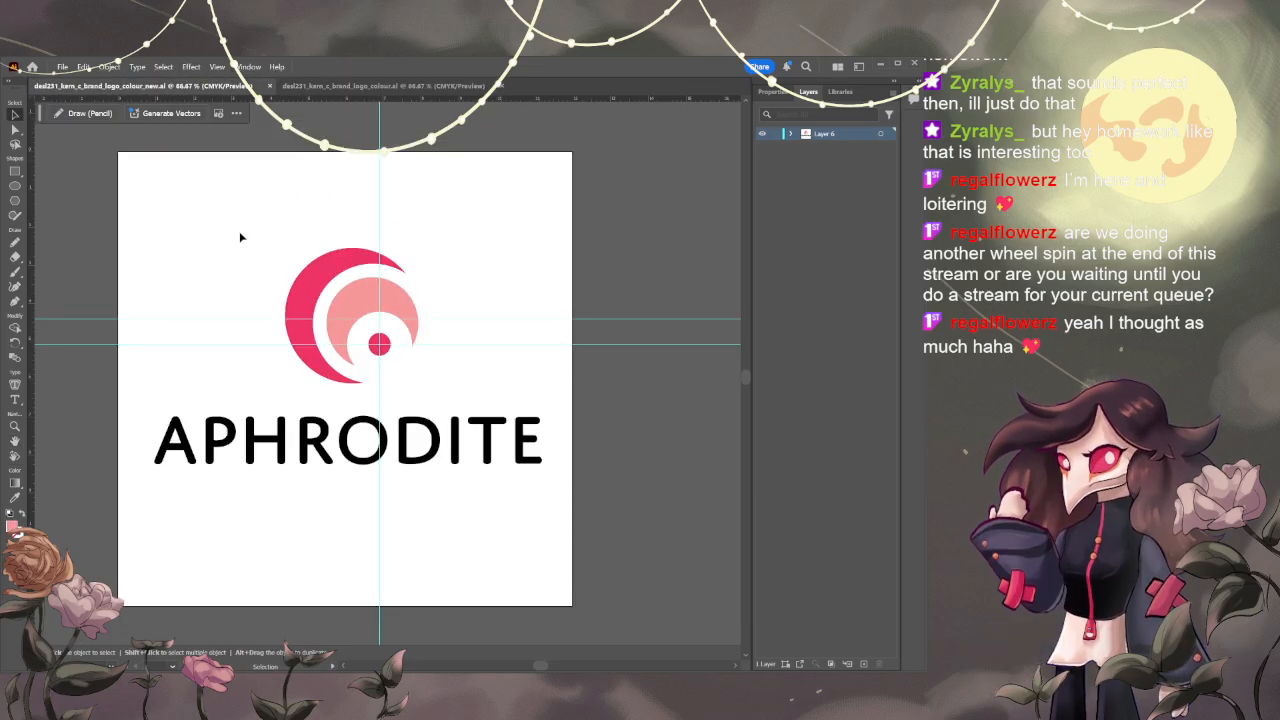
key(ctrl+v)
click(291, 315)
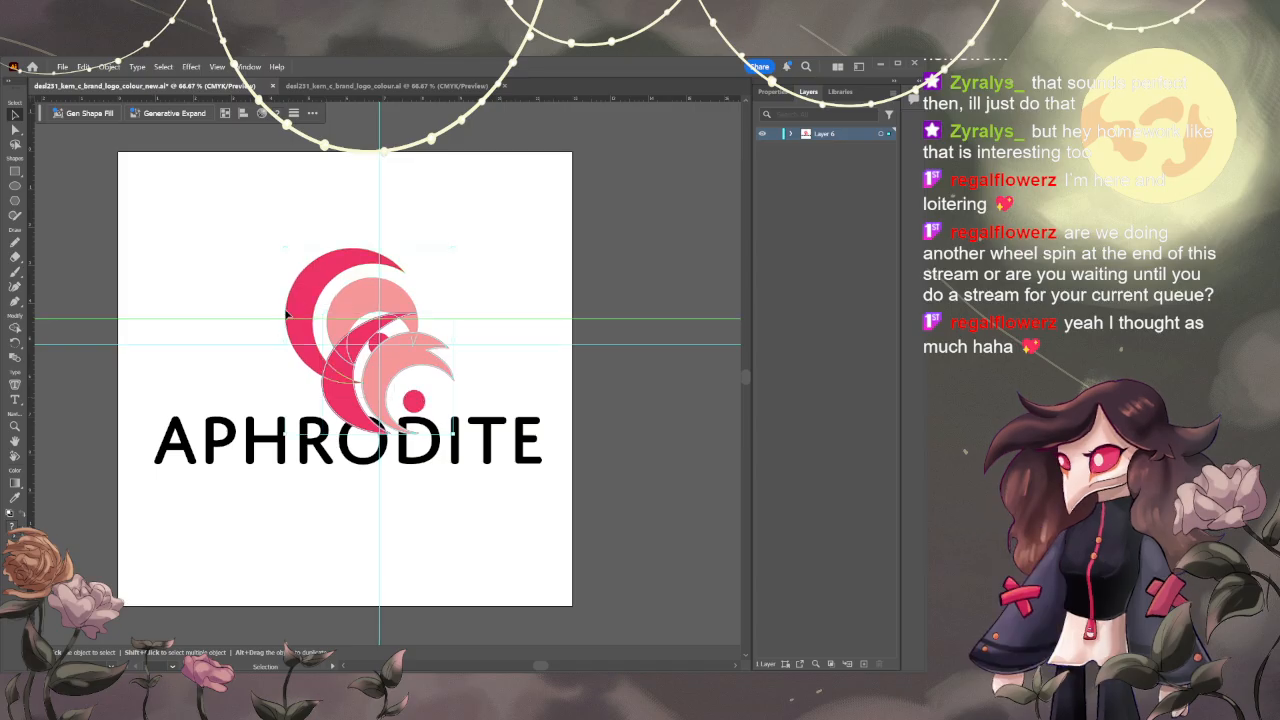
click(510, 402)
key(ctrl+z)
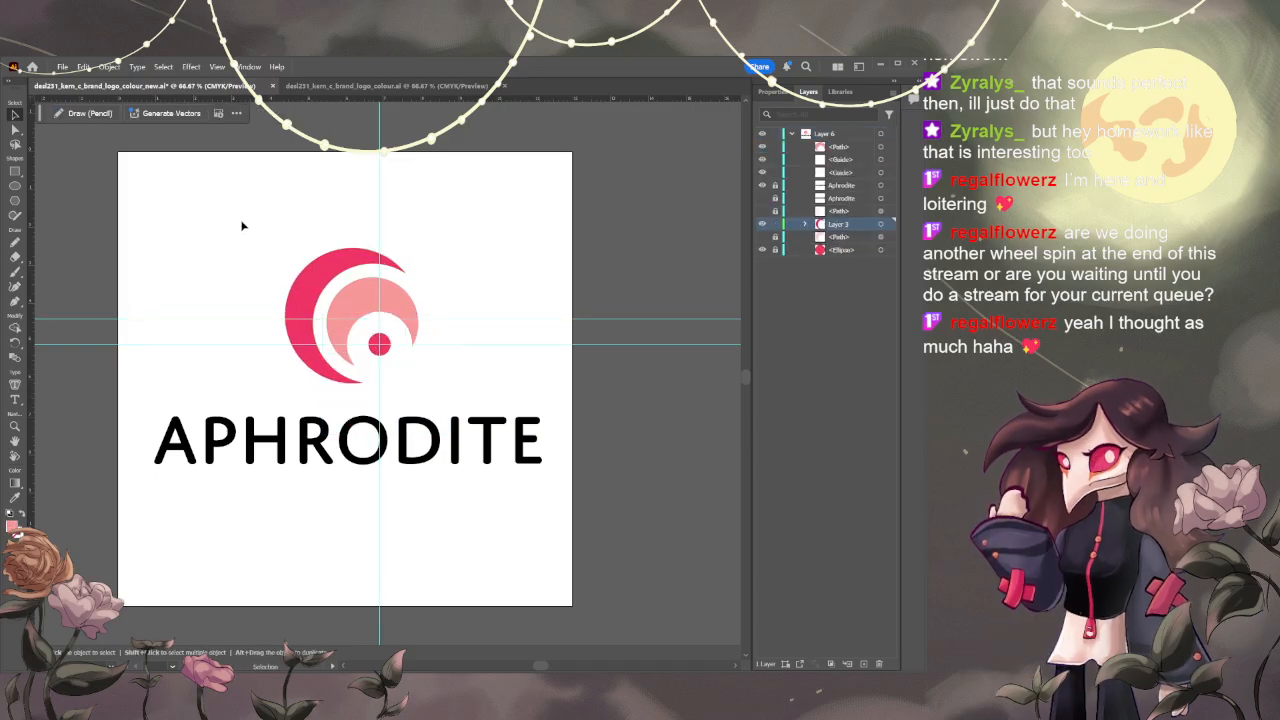
- Paste the old symbol into Layer 3 and place it in the artboard's upper-left corner, clear of the new symbol
key(ctrl+v)
drag(397, 365, 227, 230)
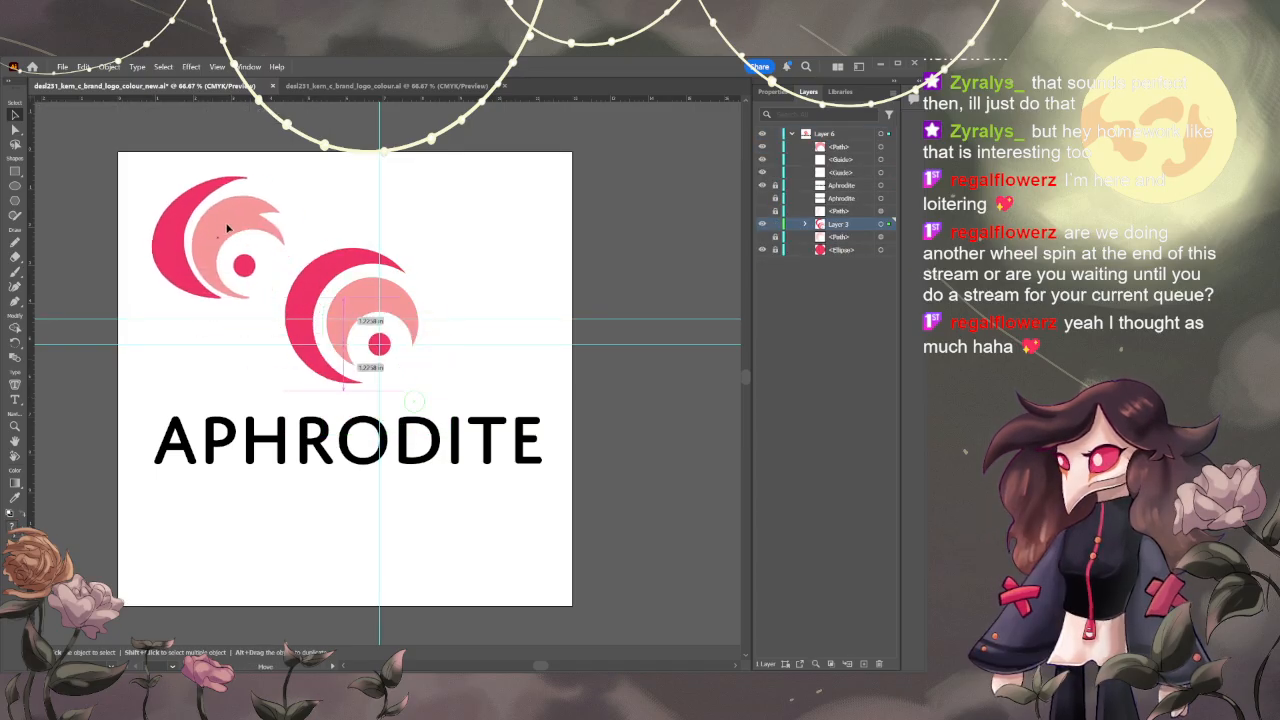
click(451, 275)
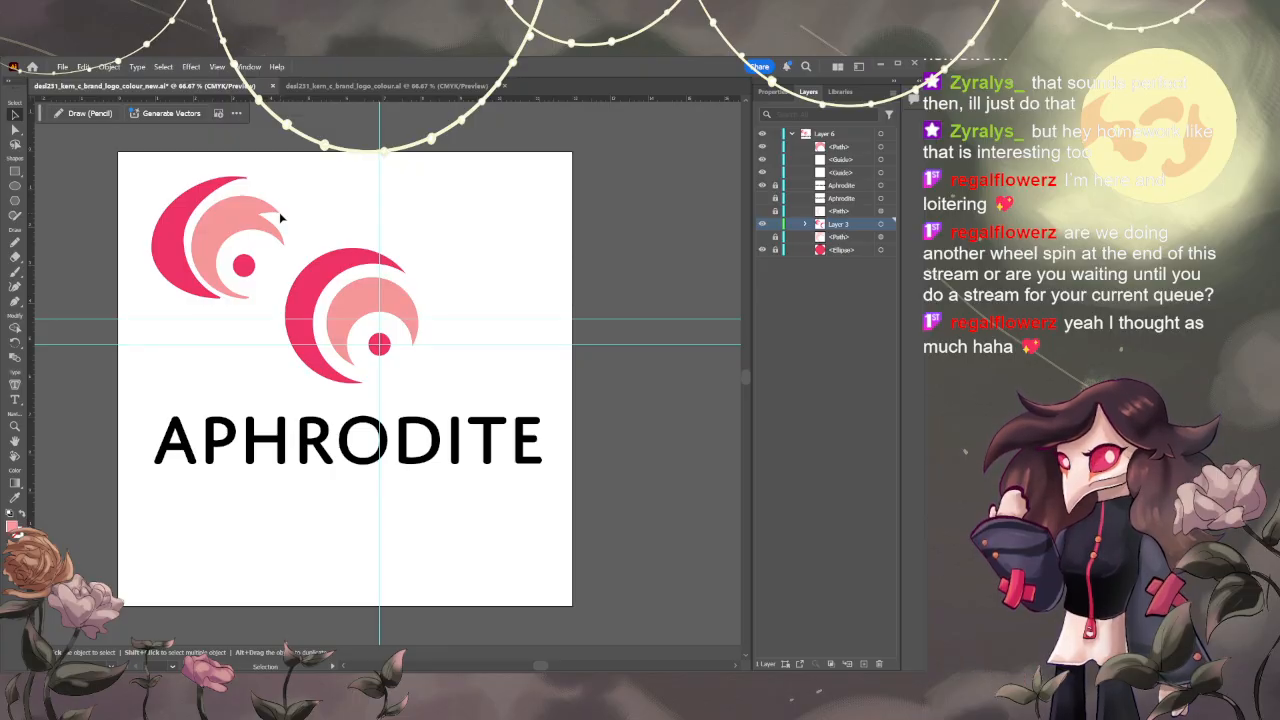
- Add horizontal guides at the top and bottom edges of the new symbol's outer crescent
drag(330, 206, 362, 247)
drag(281, 99, 395, 388)
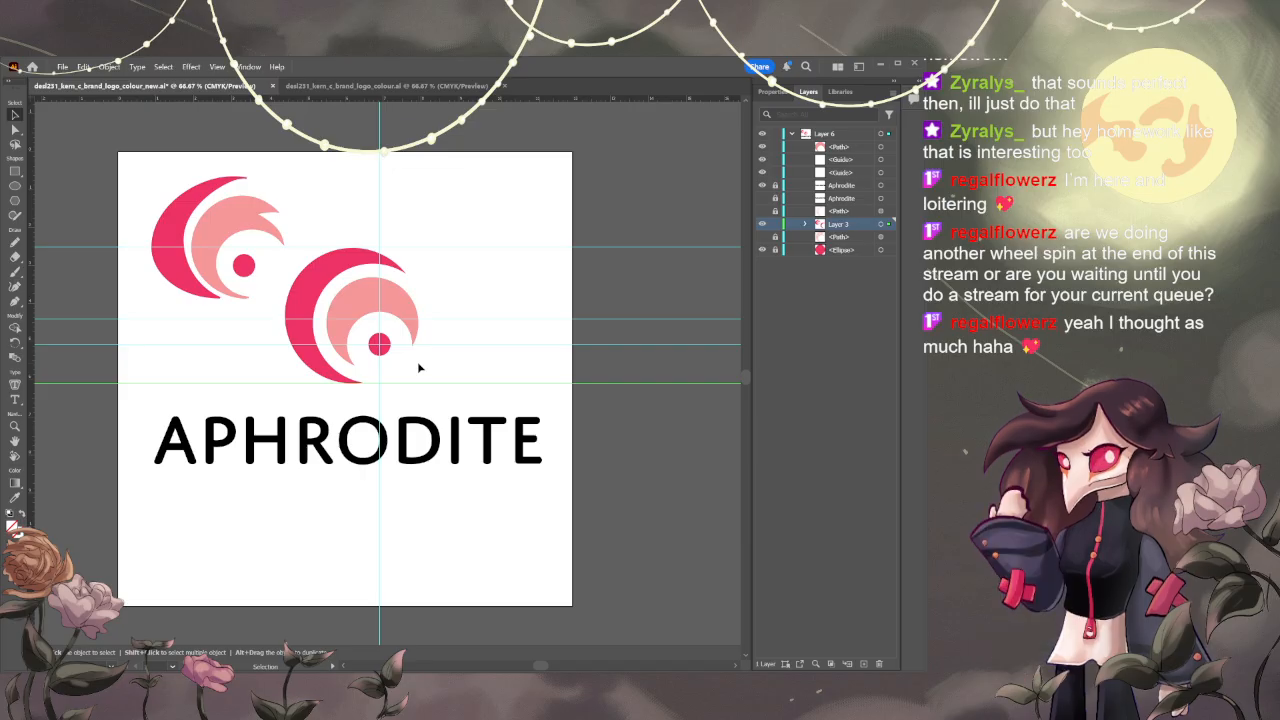
- Raise the inner crescent's right tip to the horizontal guide through the dot's centre
scroll(450, 370, up, 2)
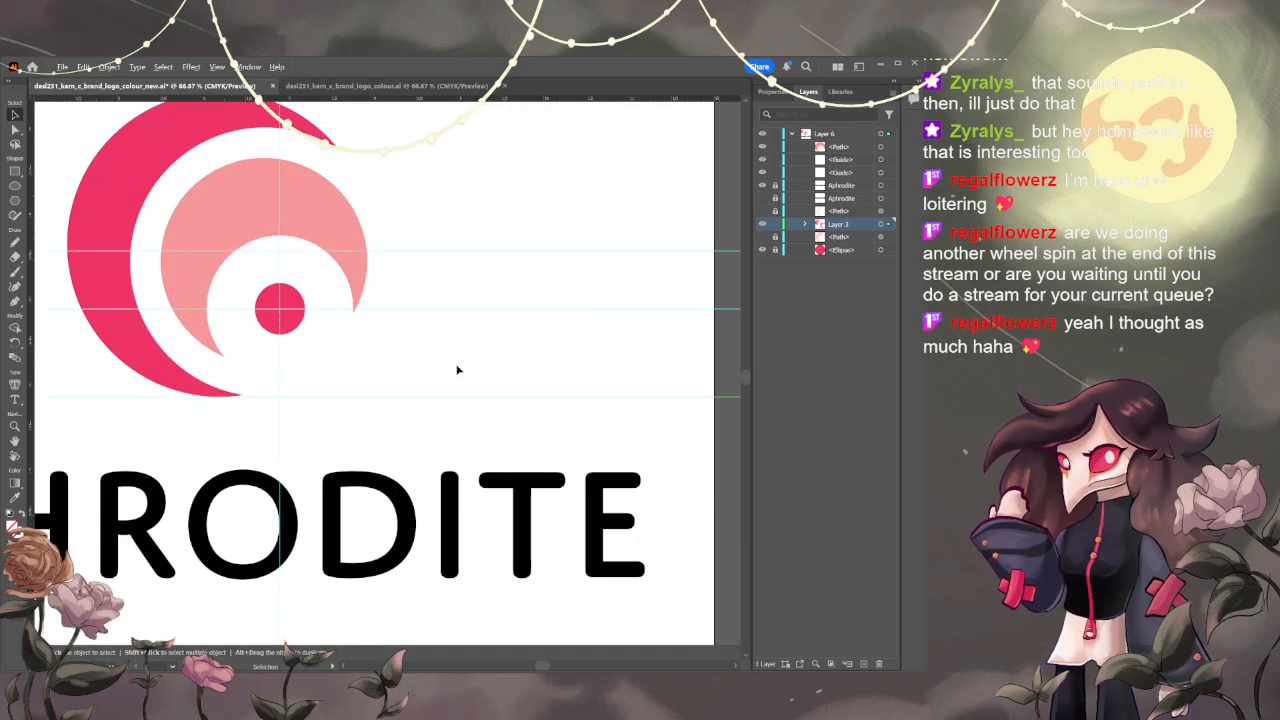
scroll(346, 338, up, 2)
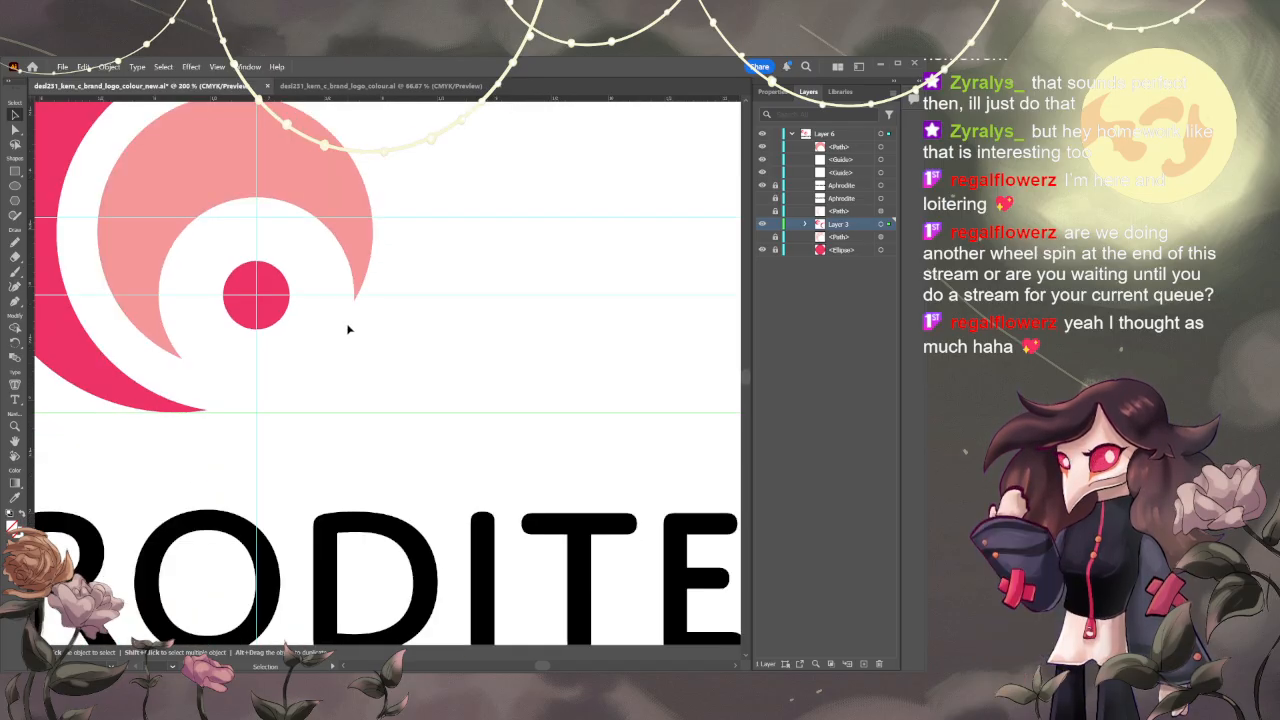
key(space)
drag(345, 321, 460, 426)
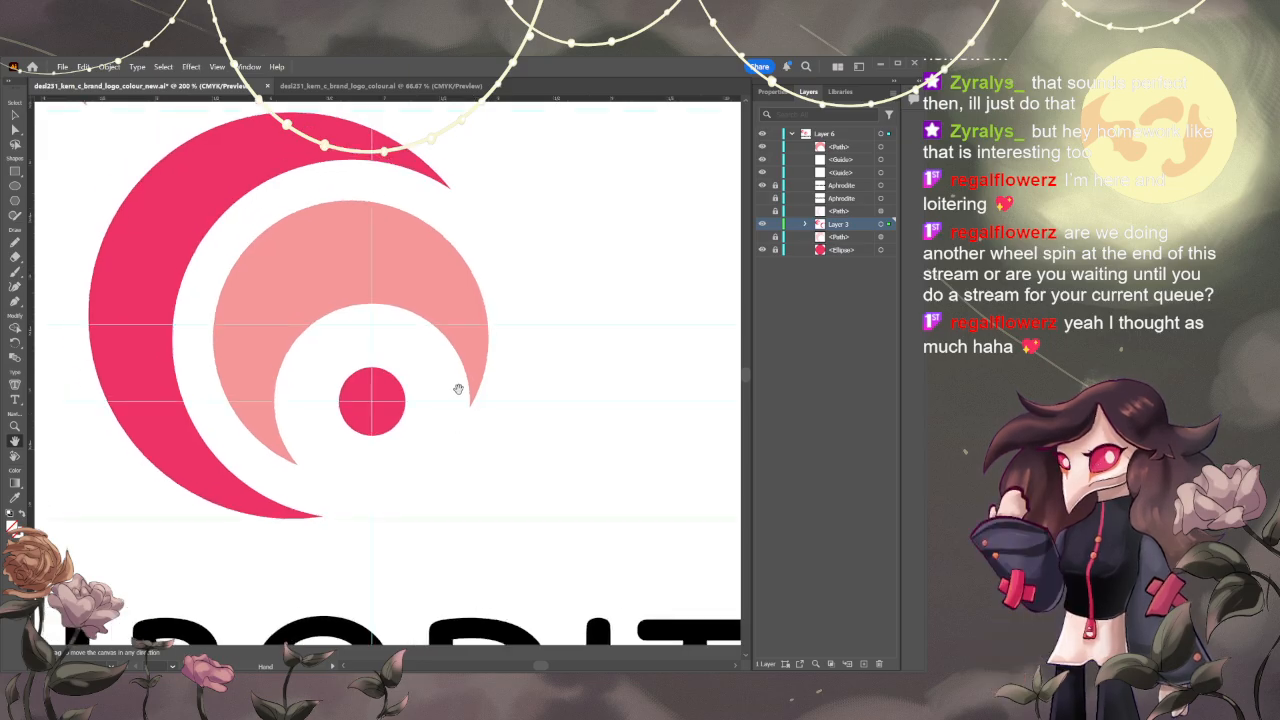
scroll(457, 385, up, 1)
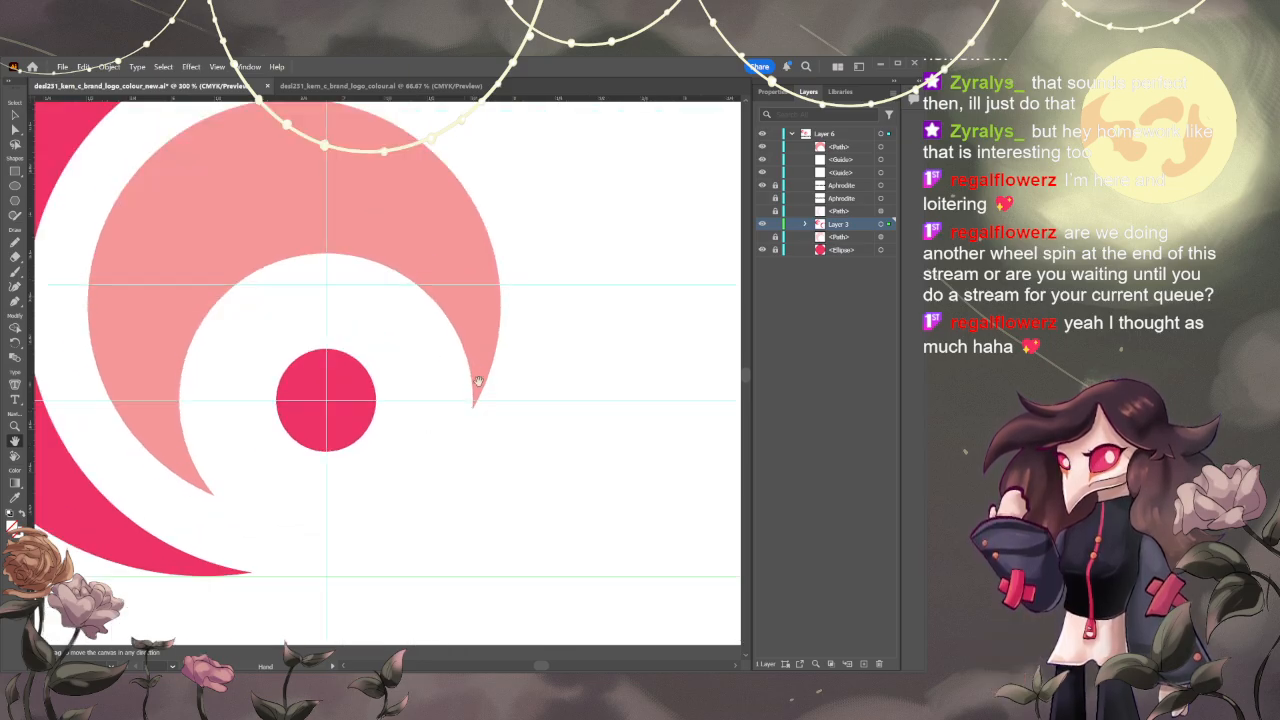
scroll(471, 422, up, 3)
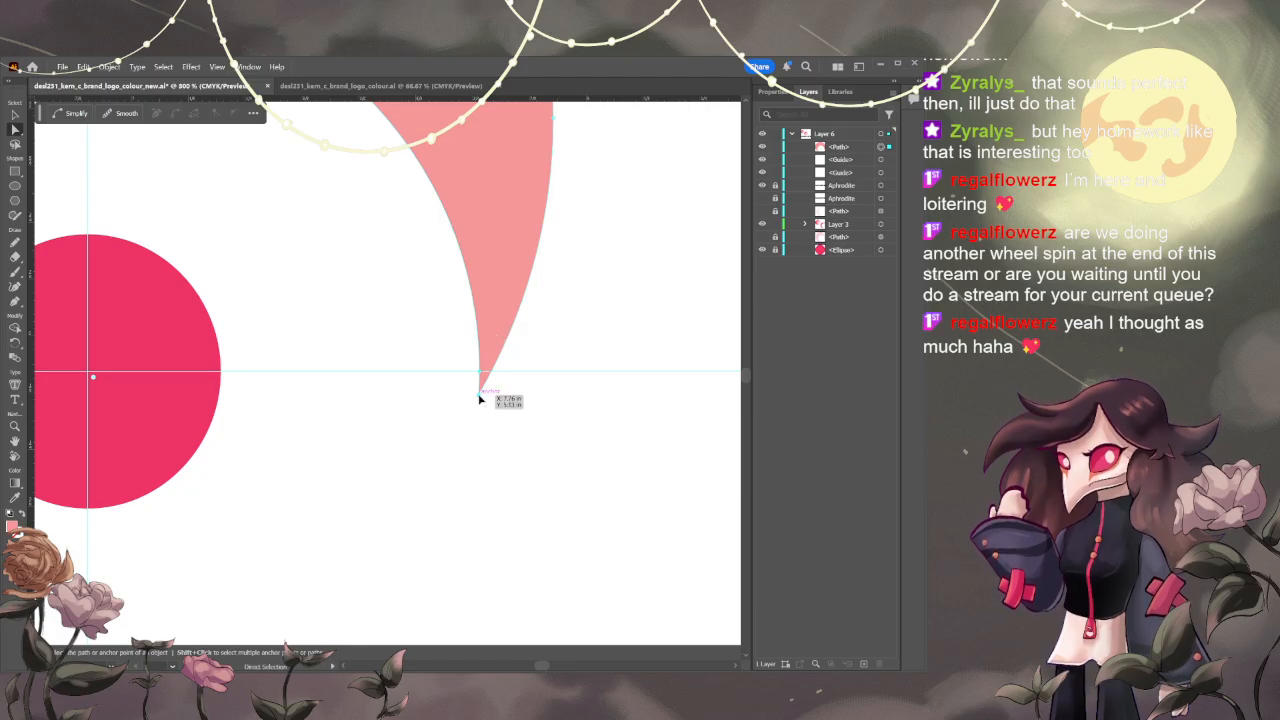
drag(479, 395, 481, 372)
key(ctrl+z)
key(ctrl+z)
scroll(451, 383, down, 5)
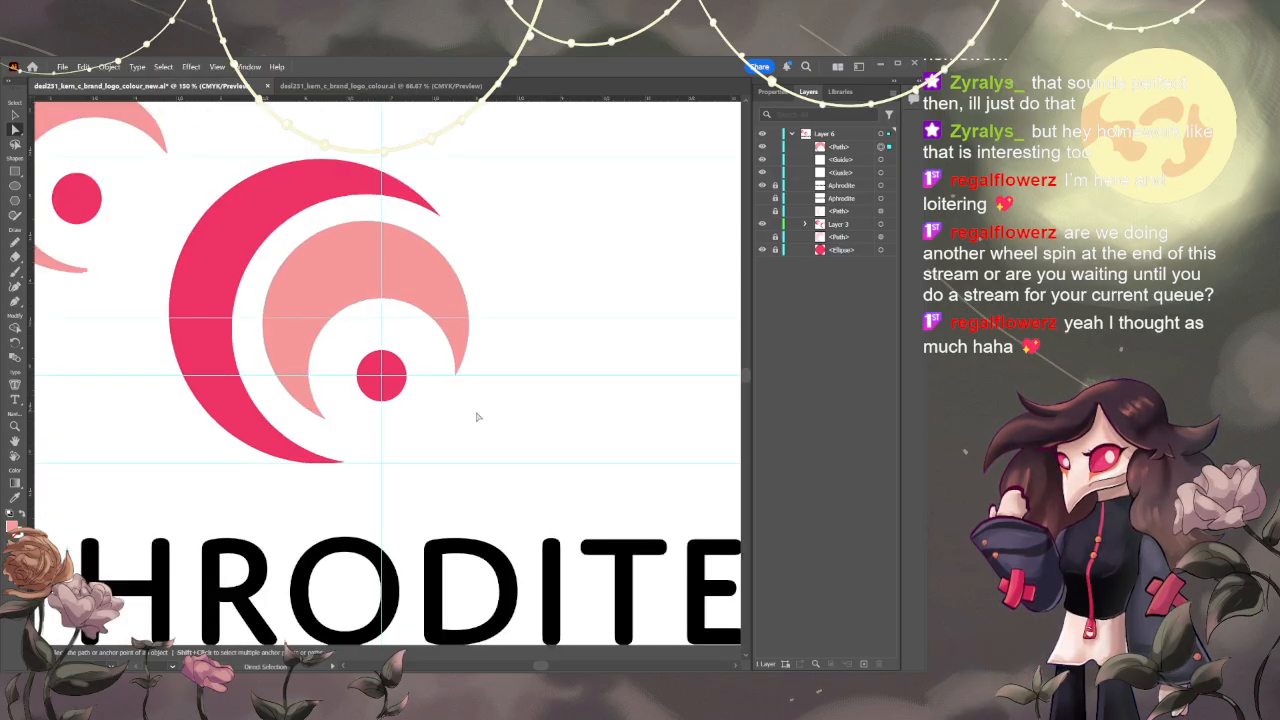
- Fine-tune the anchor point at the inner crescent's right tip so it sits exactly on the dot's horizontal guide
scroll(478, 414, up, 6)
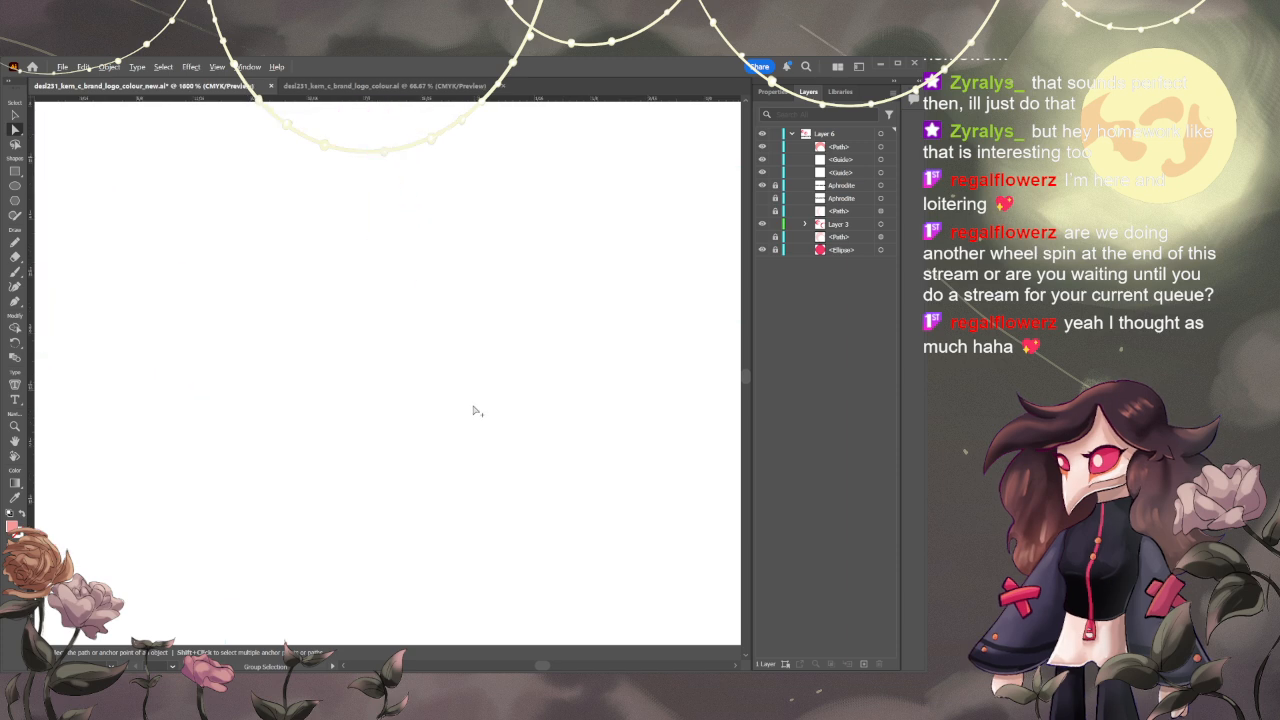
drag(393, 322, 445, 524)
scroll(453, 508, up, 3)
drag(326, 363, 446, 517)
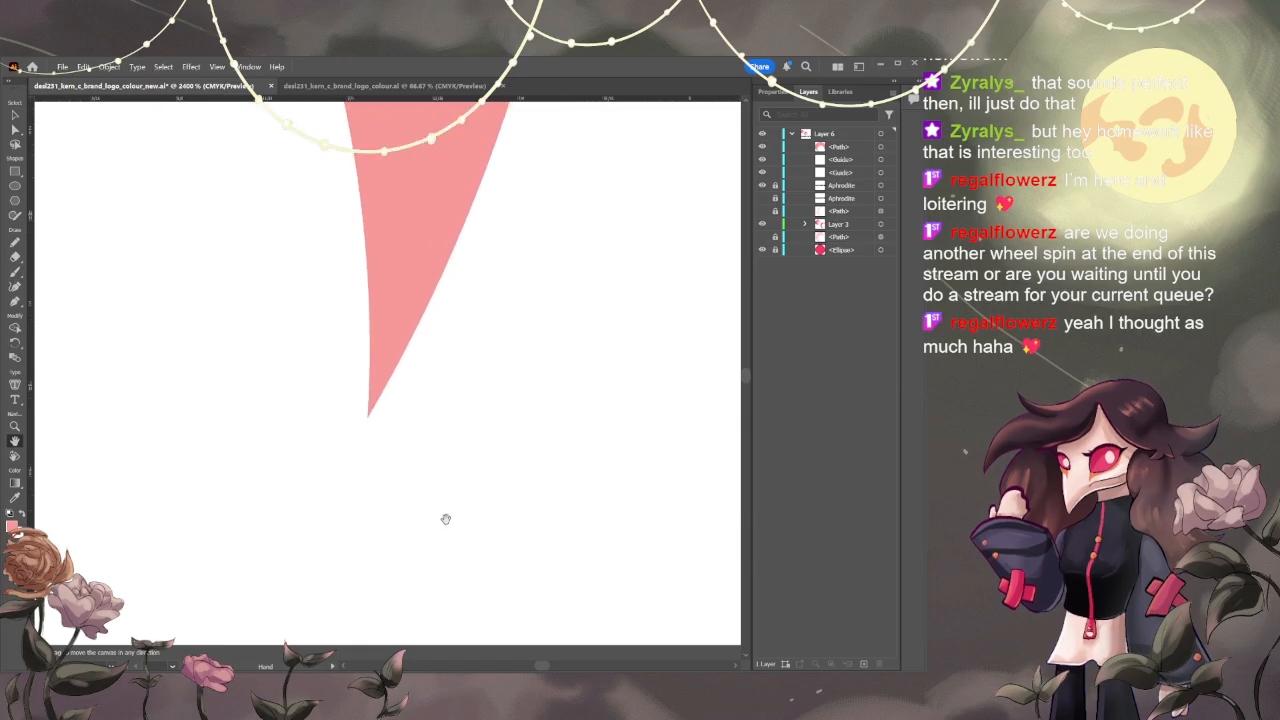
scroll(434, 493, up, 4)
drag(284, 272, 461, 341)
key(v)
key(a)
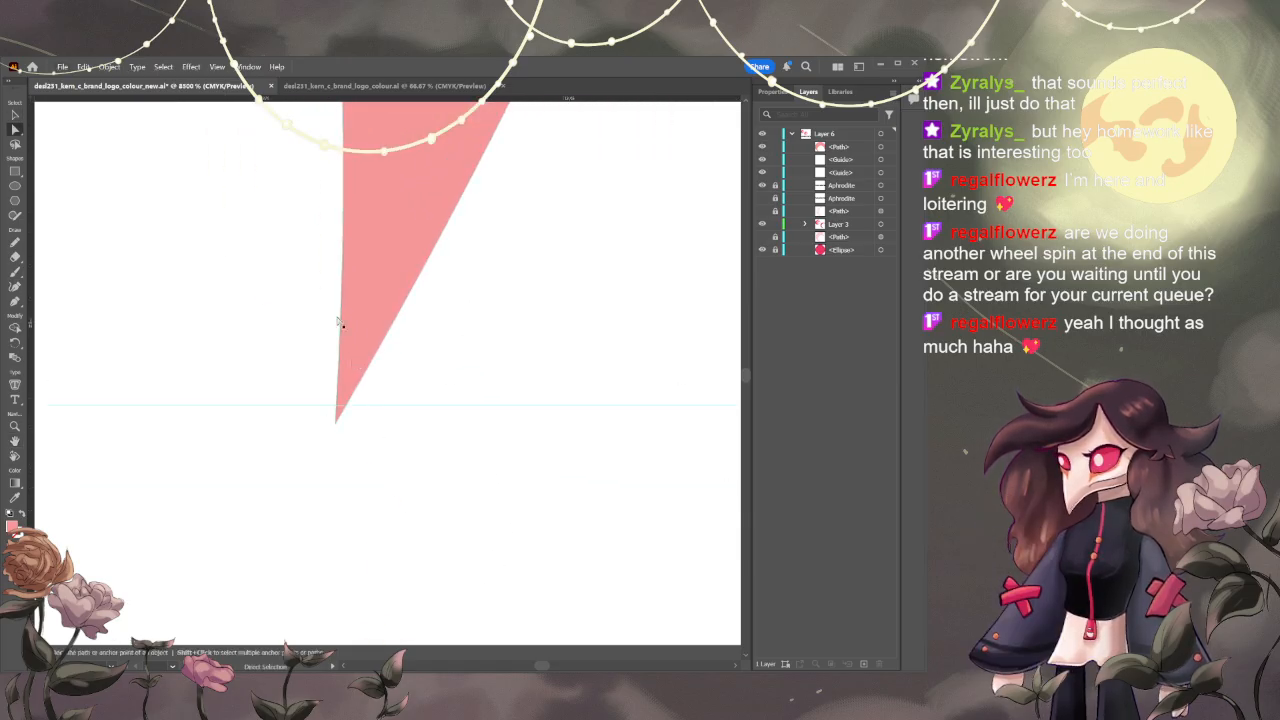
click(341, 319)
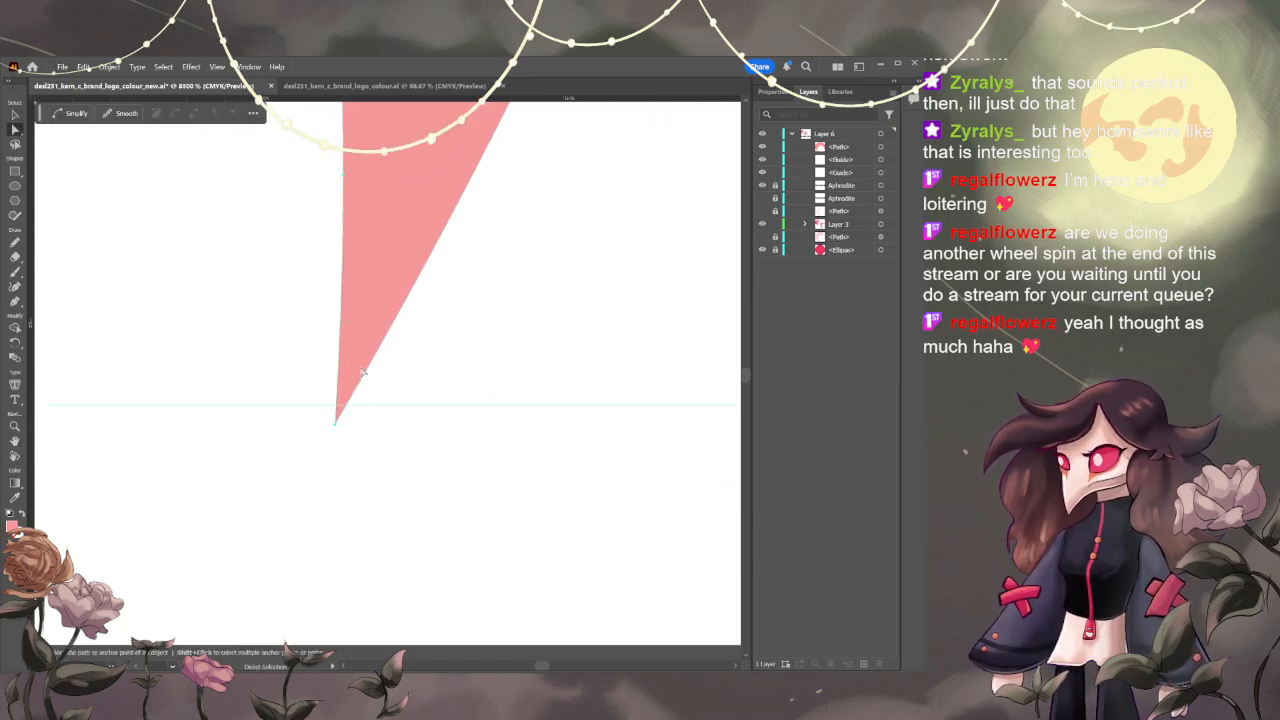
click(336, 424)
drag(336, 426, 338, 410)
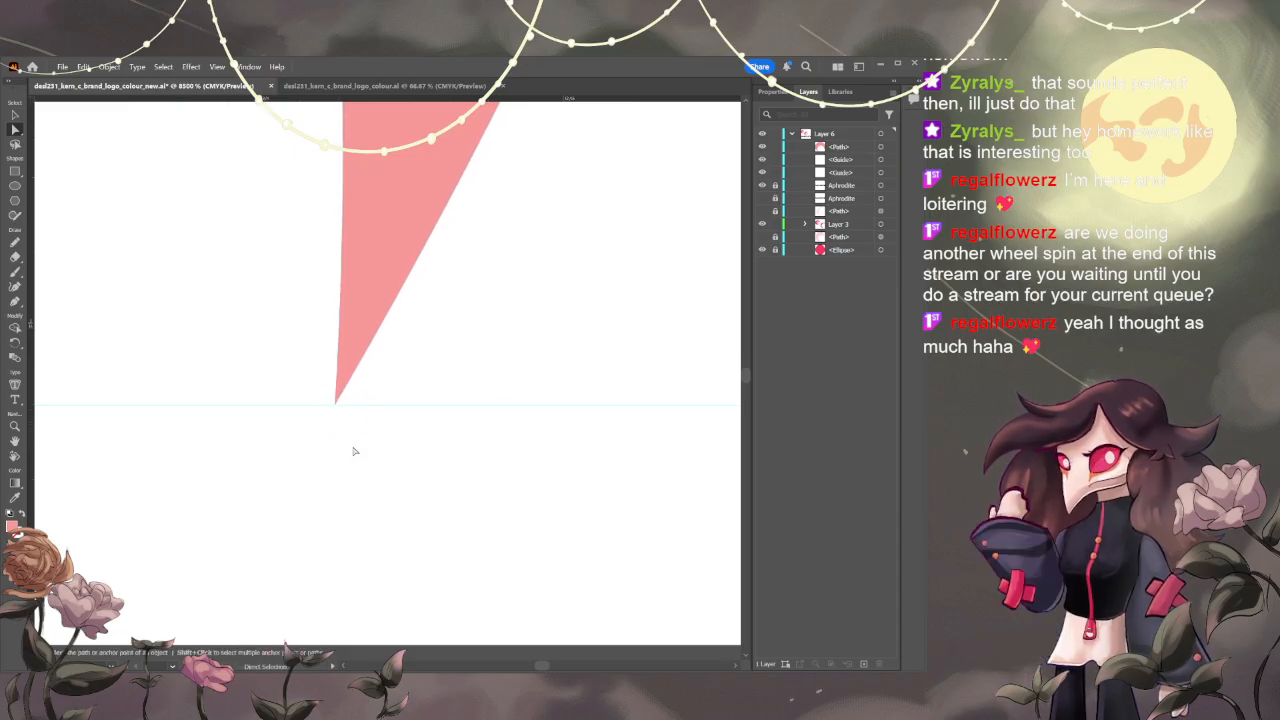
- Add a horizontal guide at the inner crescent's lower-left tip
key(ctrl+0)
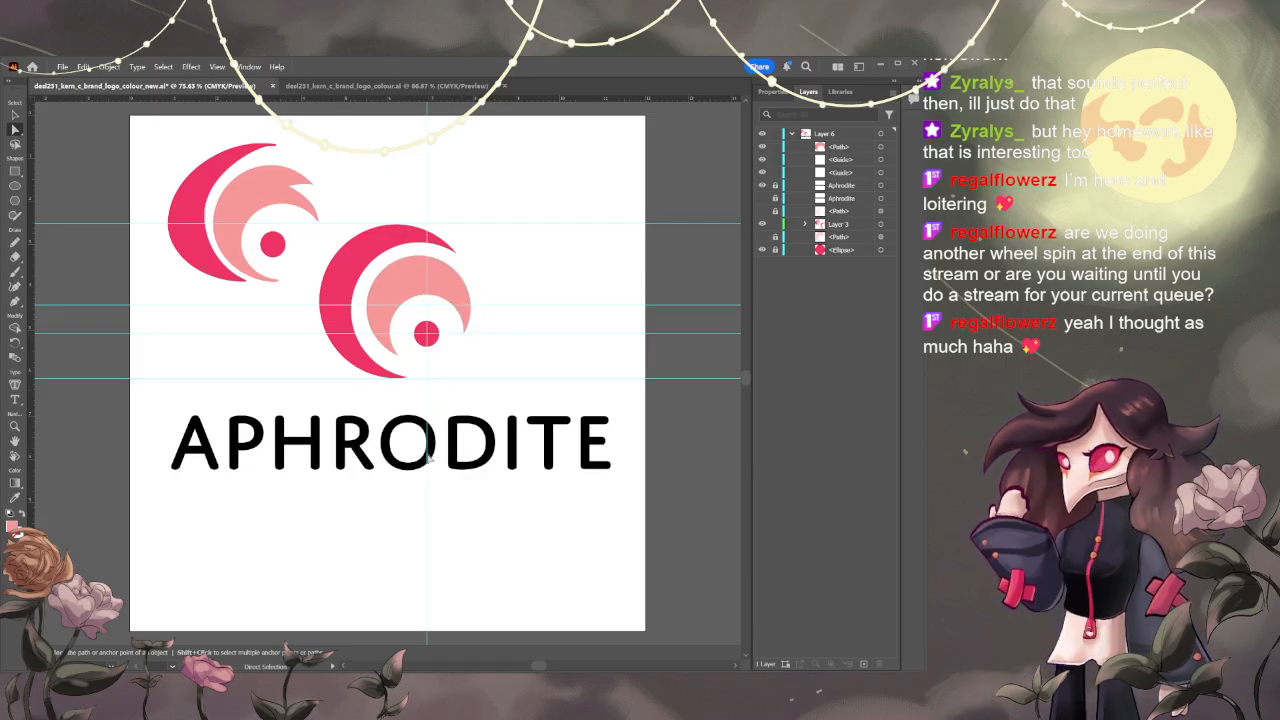
scroll(386, 457, up, 2)
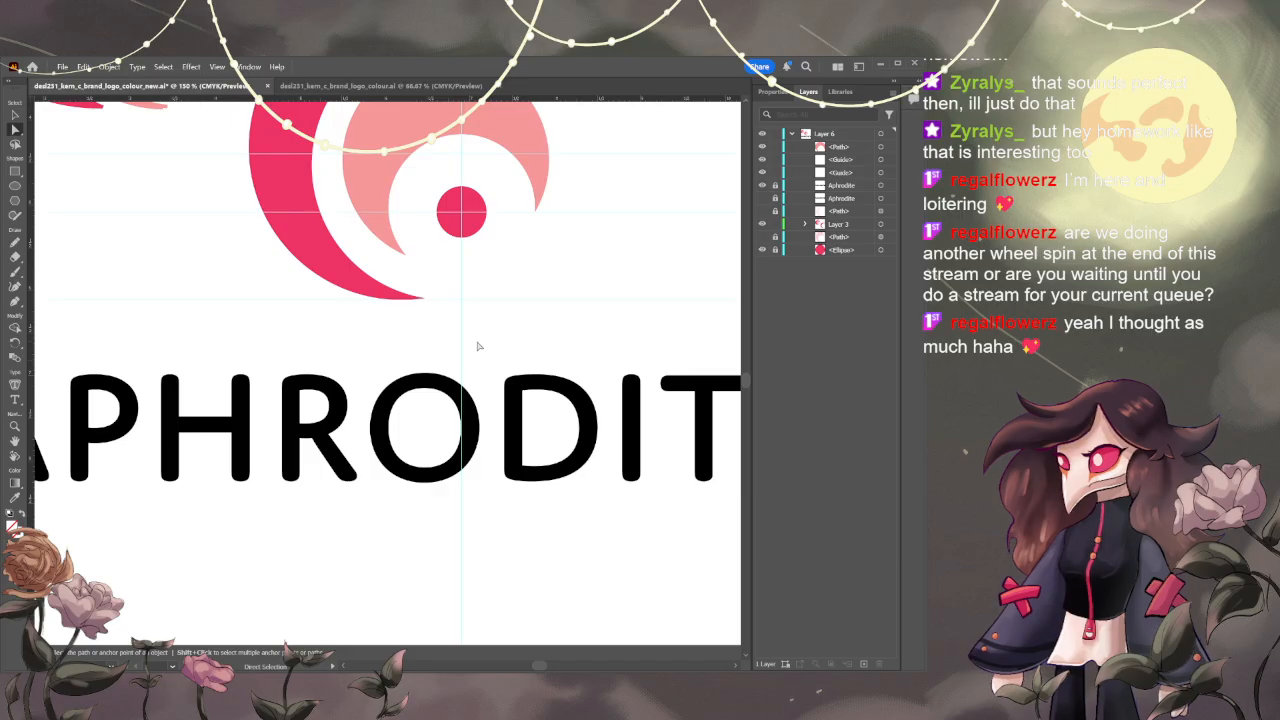
drag(477, 343, 429, 451)
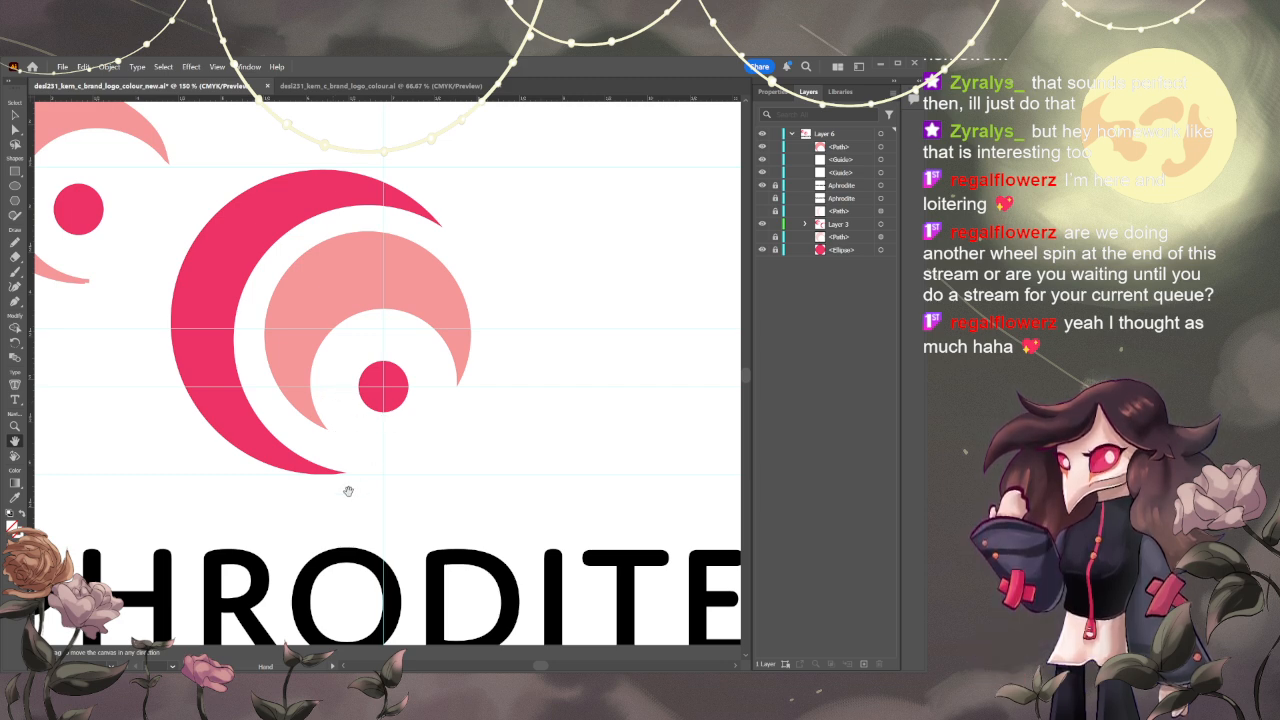
key(a)
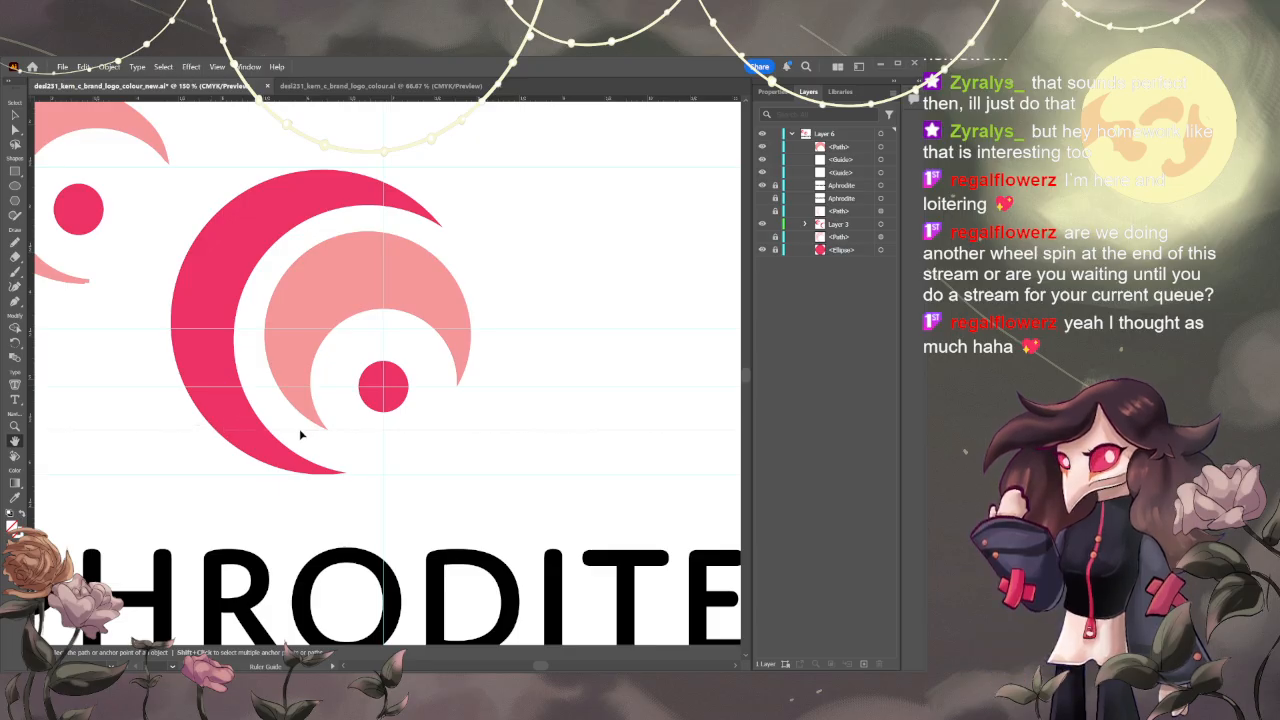
drag(303, 433, 303, 433)
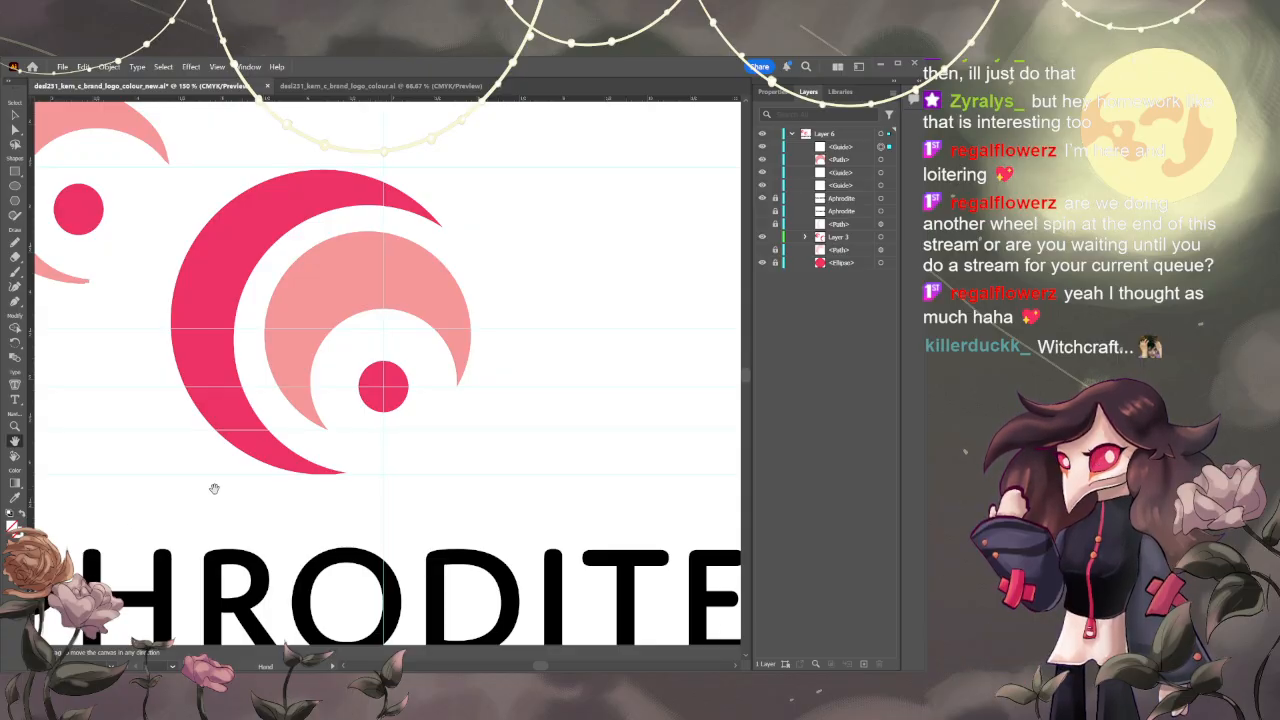
- Divide the symbol's height with additional horizontal guides between the outer crescent's top edge and the dot
key(v)
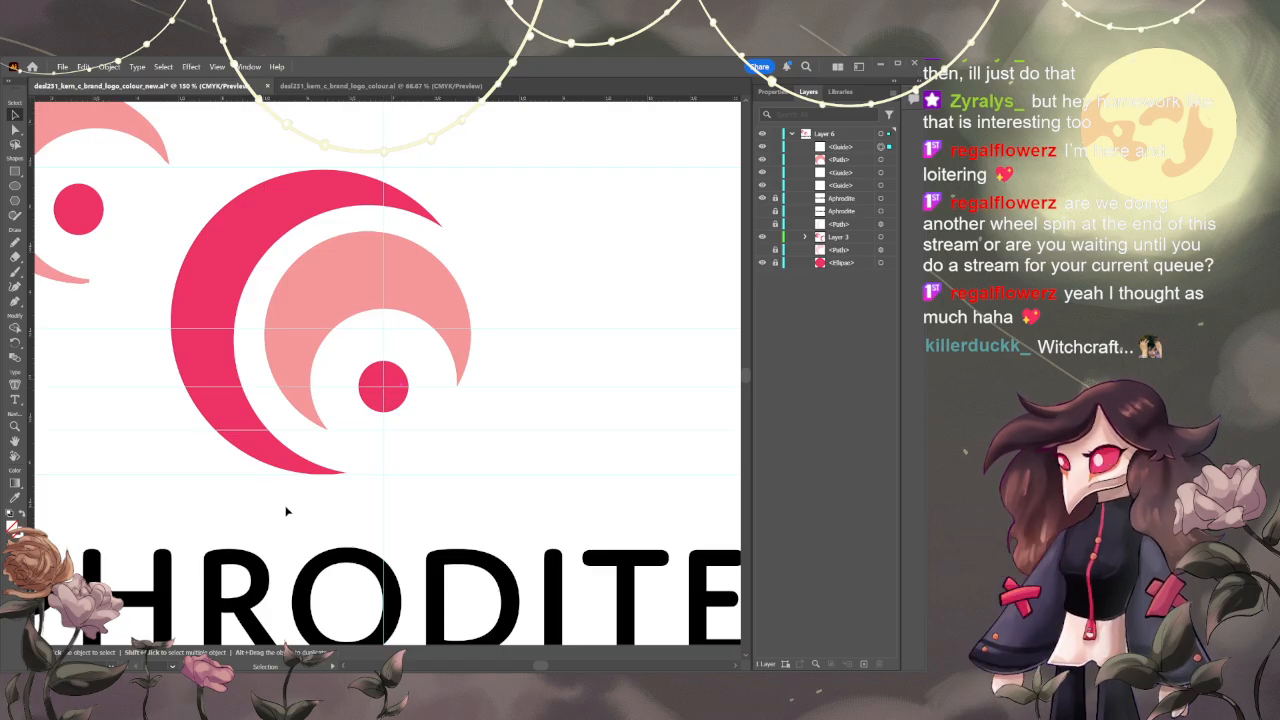
drag(229, 98, 310, 177)
scroll(304, 215, up, 1)
key(ctrl+z)
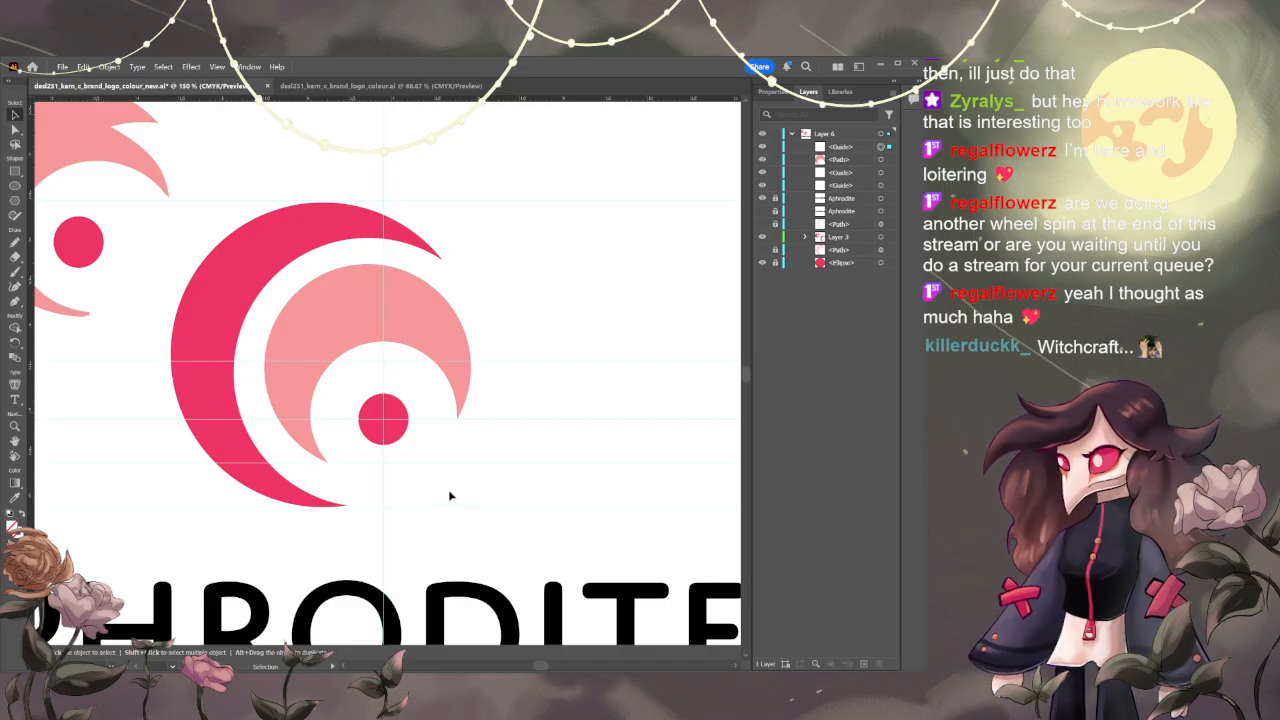
drag(390, 367, 427, 234)
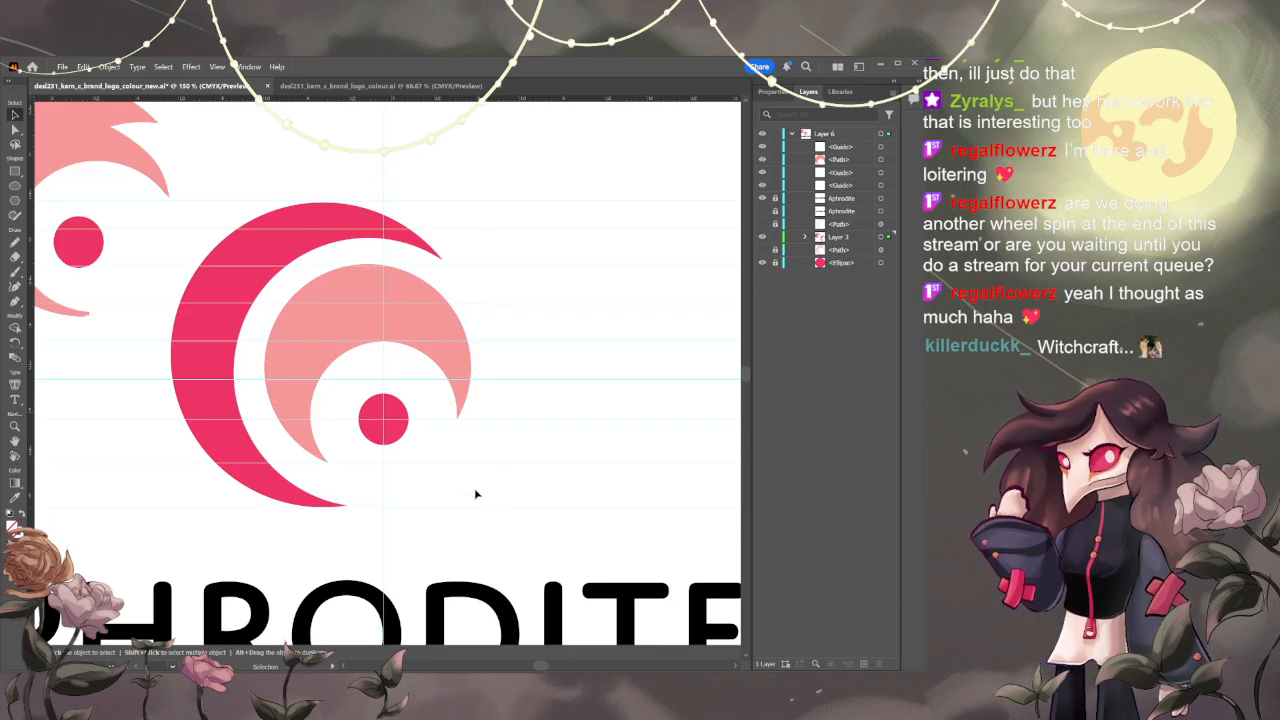
- Nudge the guide at the outer crescent's bottom edge slightly upward and adjust the guide at its top edge
click(424, 517)
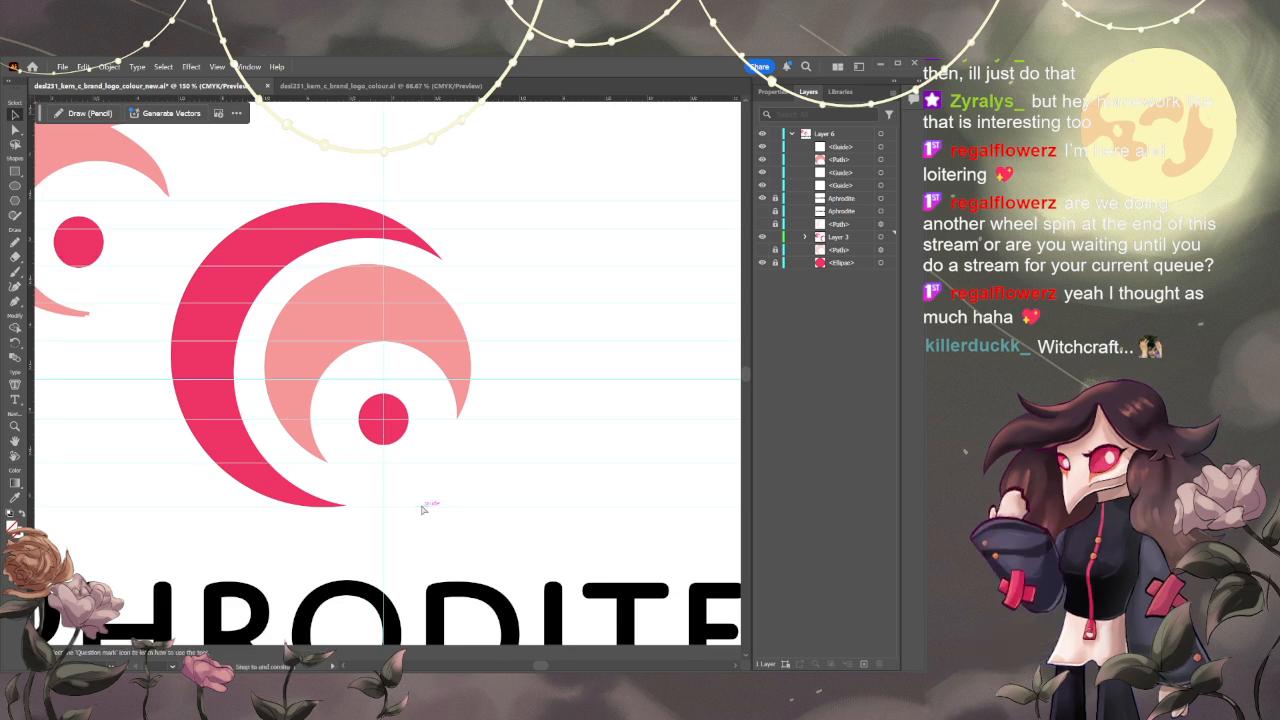
key(ctrl+a)
drag(424, 506, 426, 506)
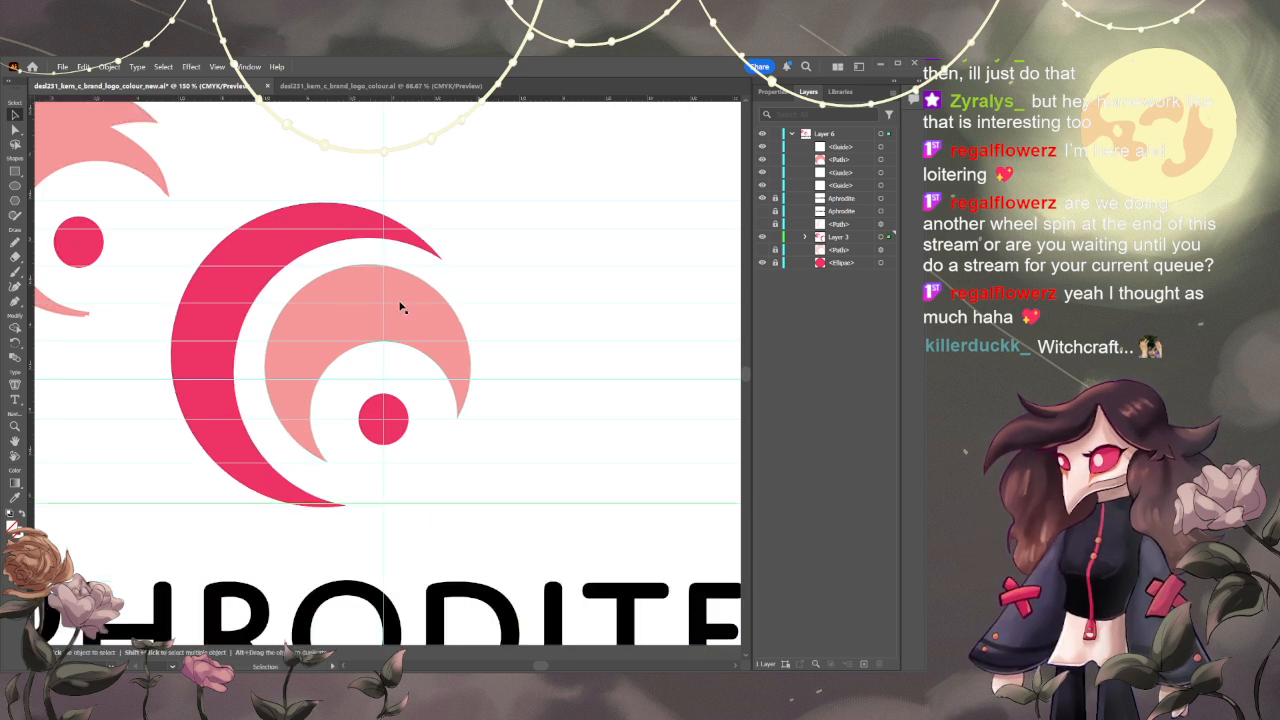
drag(378, 201, 382, 187)
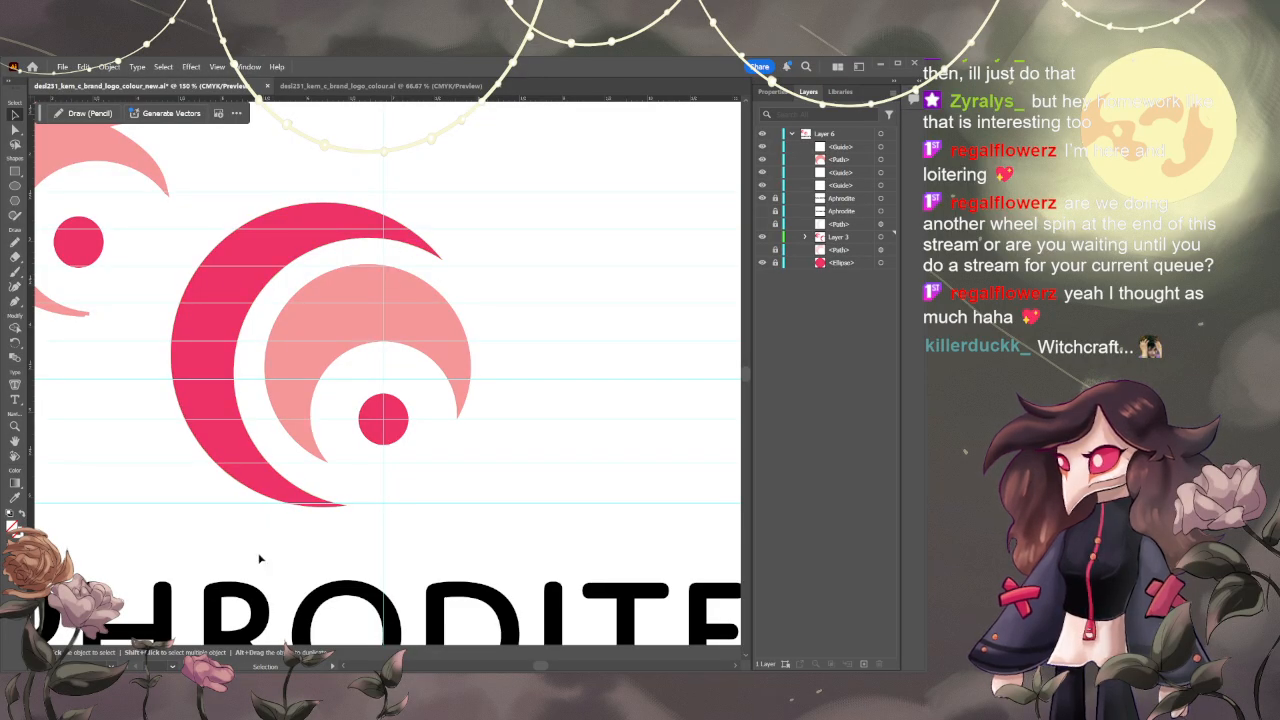
- Shift the outer crescent slightly upward in isolation so its bottom edge rests on the lowest horizontal guide
double_click(262, 480)
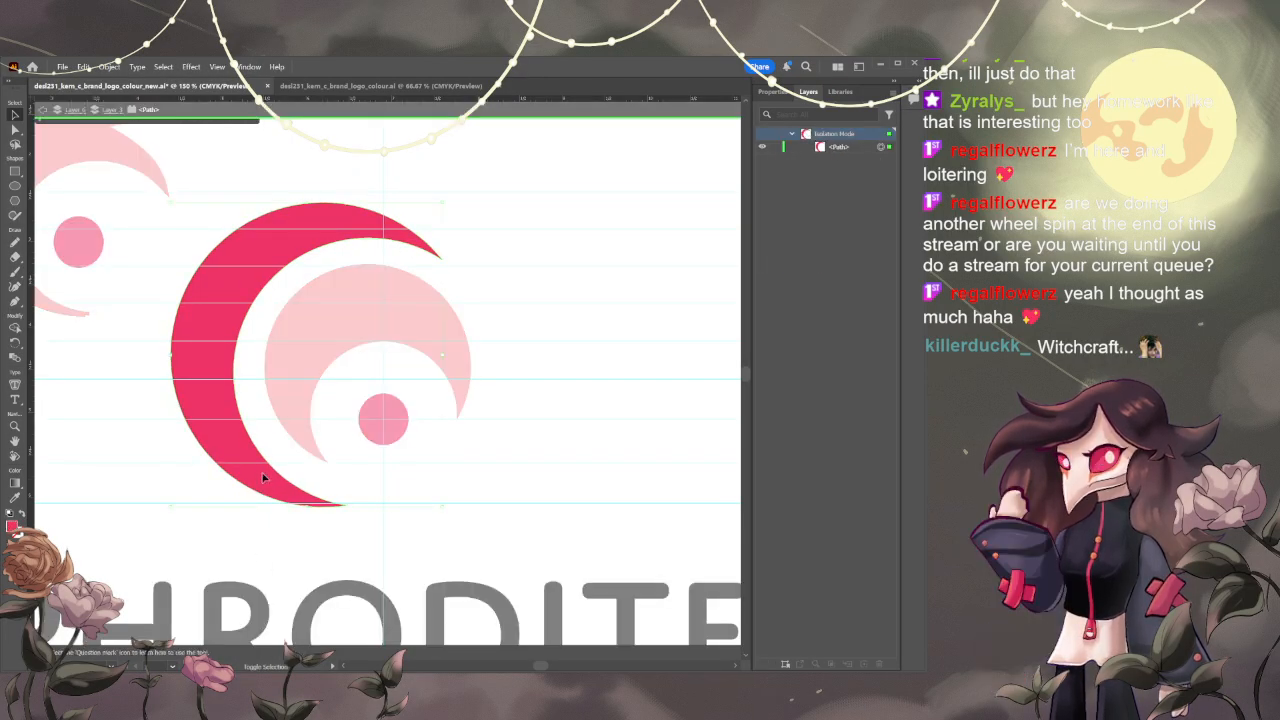
click(262, 476)
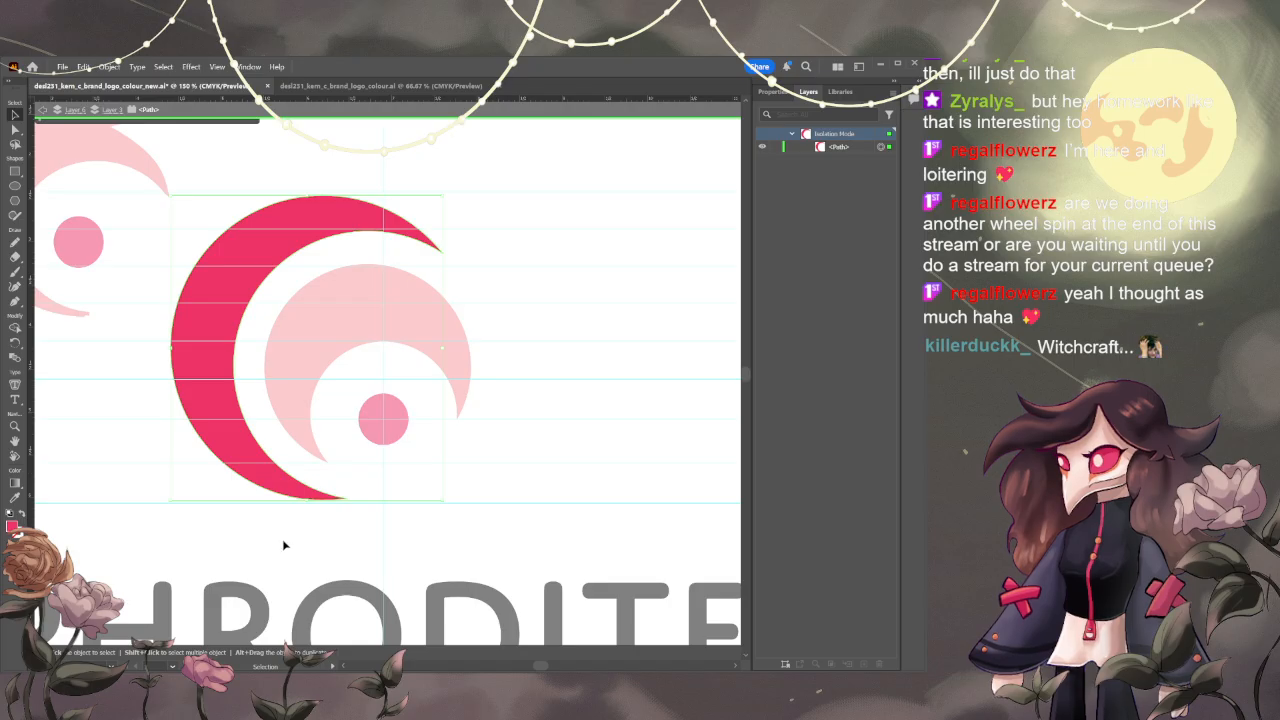
drag(281, 485, 281, 487)
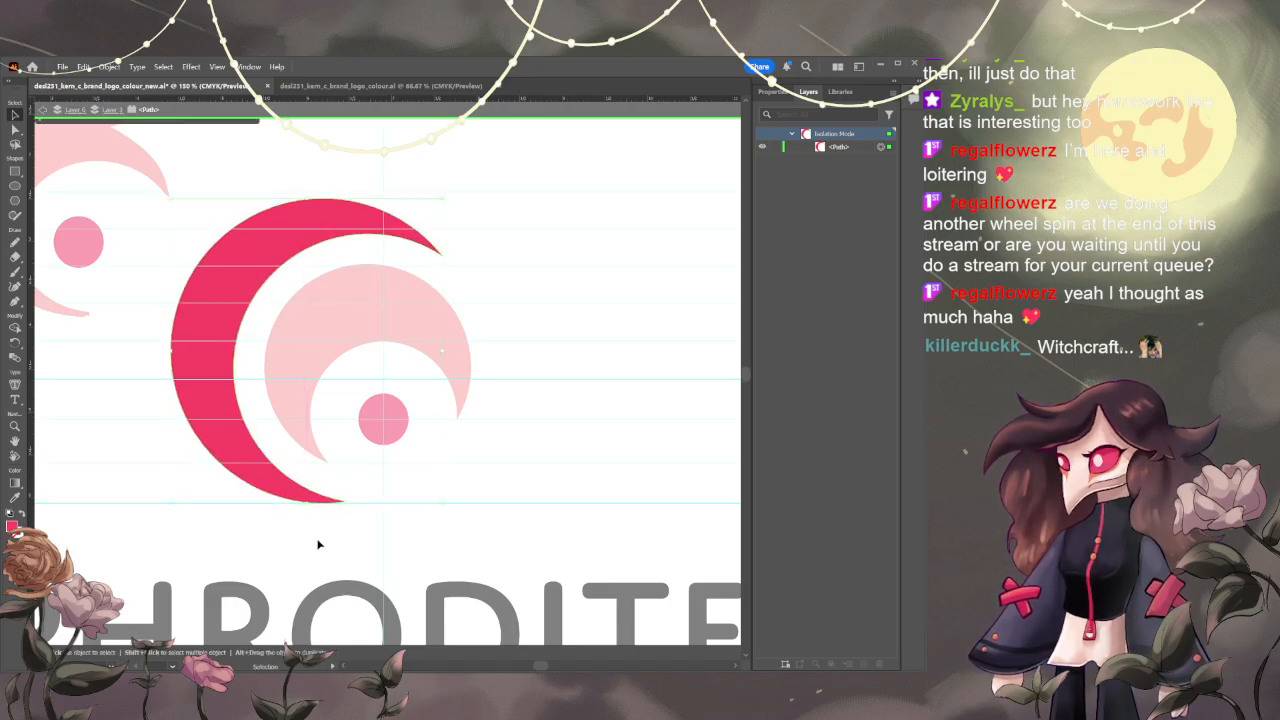
click(323, 572)
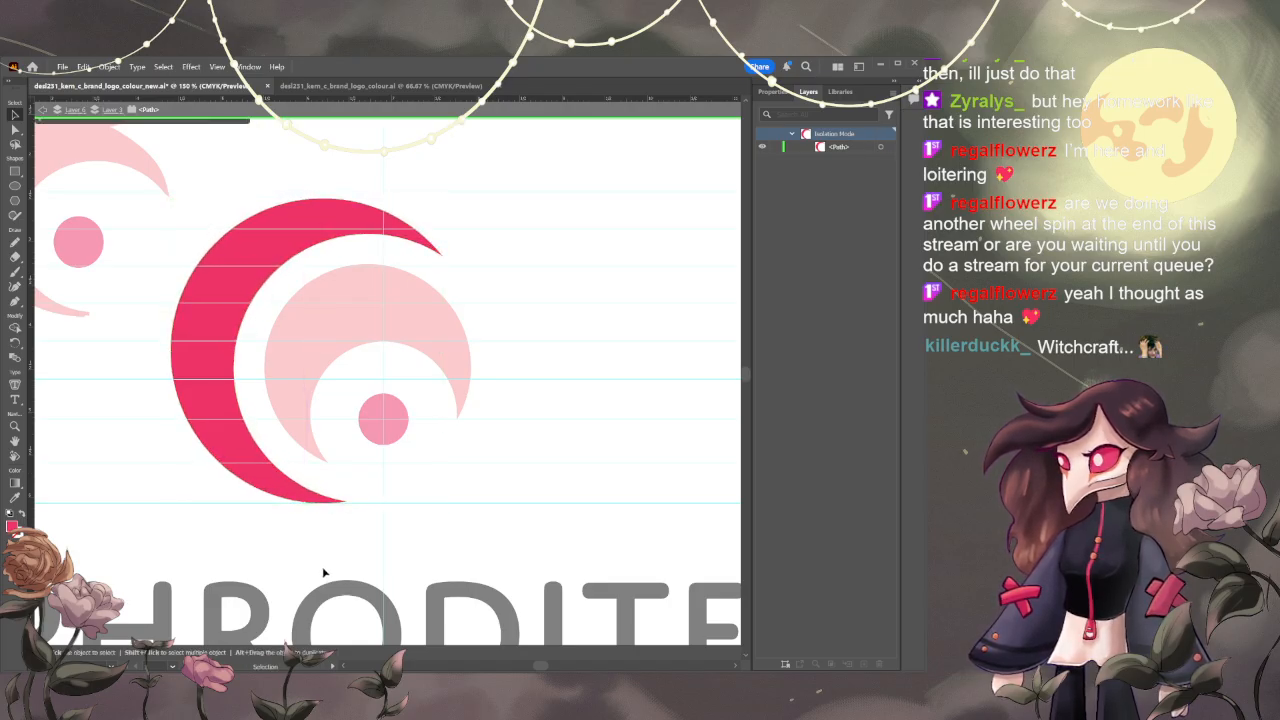
double_click(554, 541)
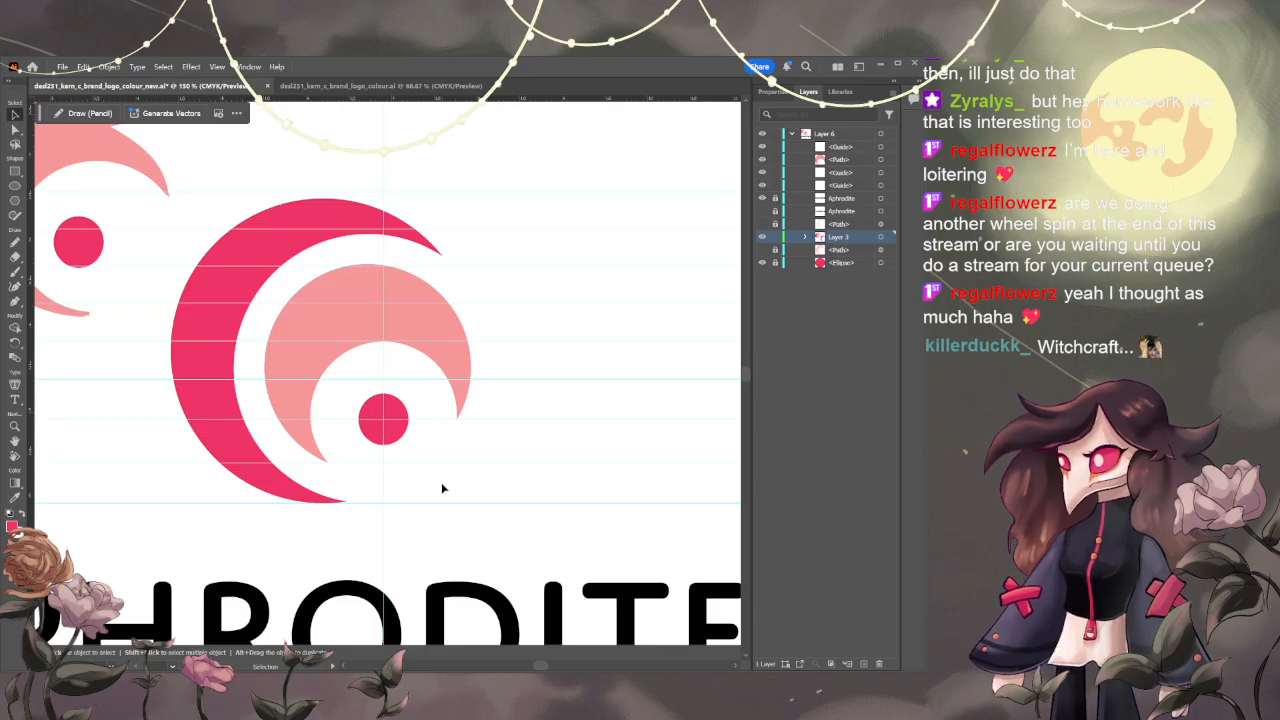
- Examine the refined symbol with the old symbol and the APHRODITE lettering across the whole artboard
key(ctrl+0)
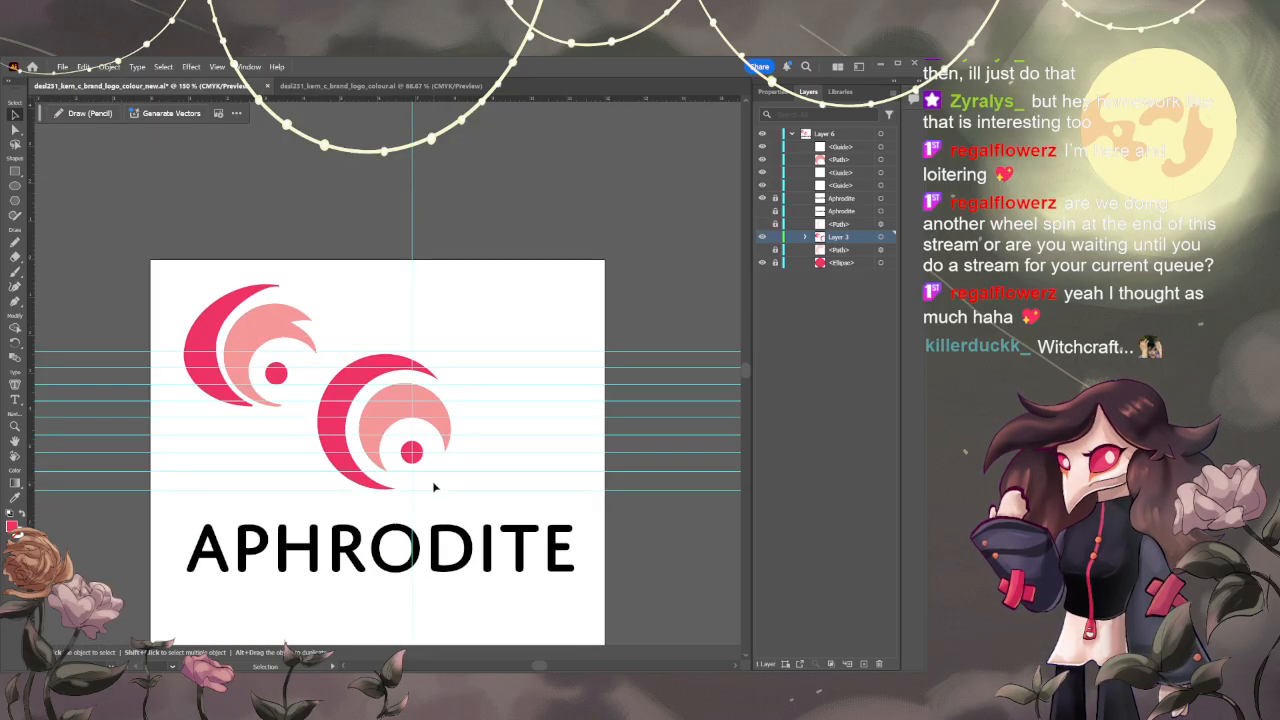
scroll(431, 543, up, 2)
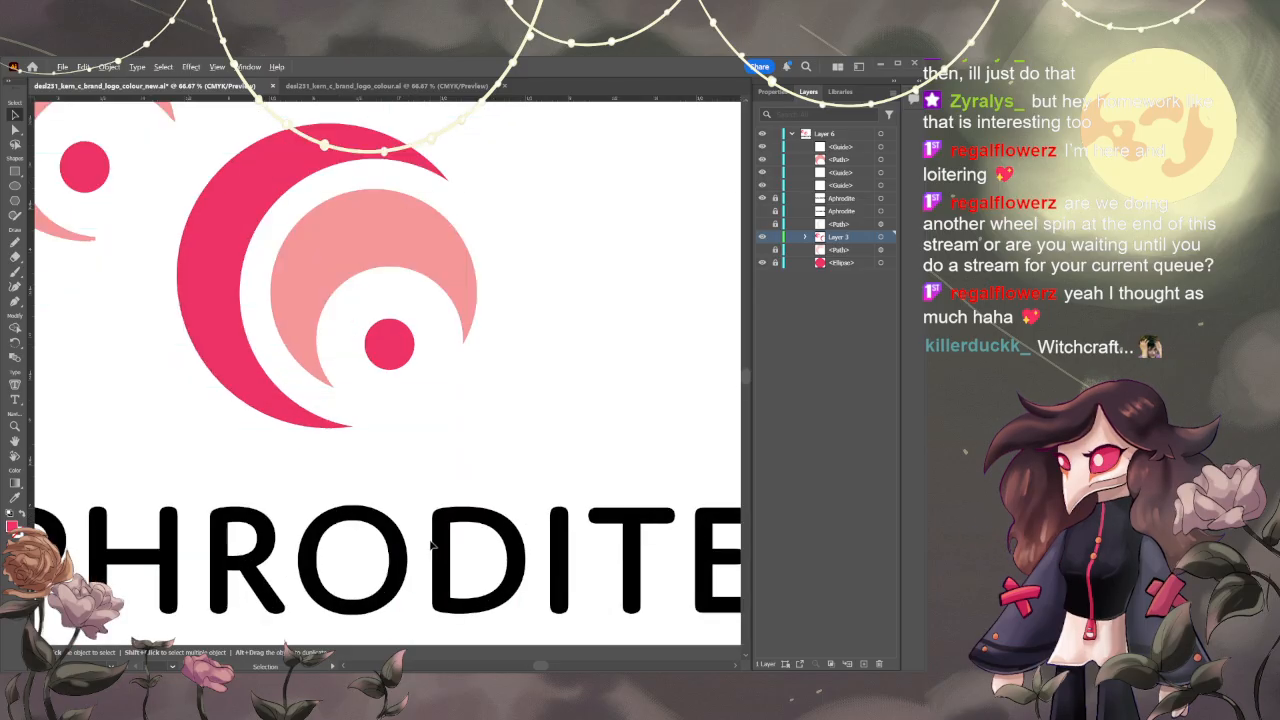
scroll(457, 453, down, 1)
key(space)
drag(444, 458, 485, 491)
scroll(474, 518, up, 1)
scroll(505, 510, down, 1)
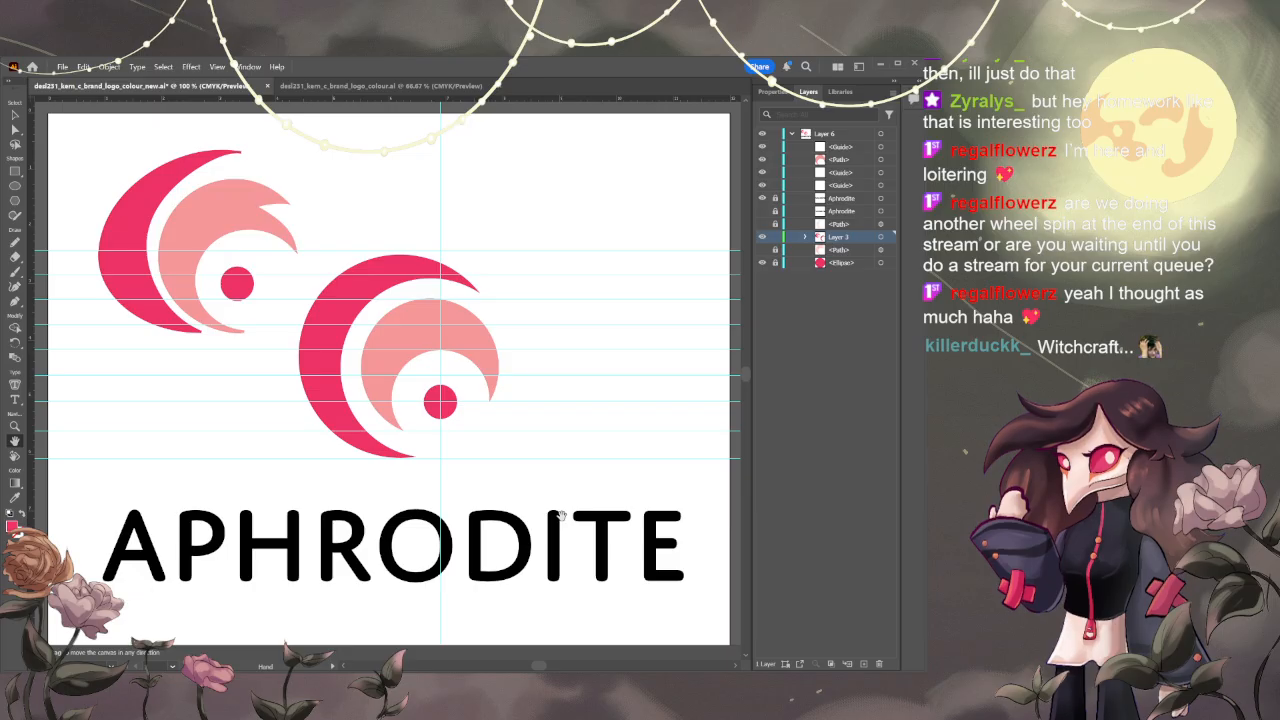
key(v)
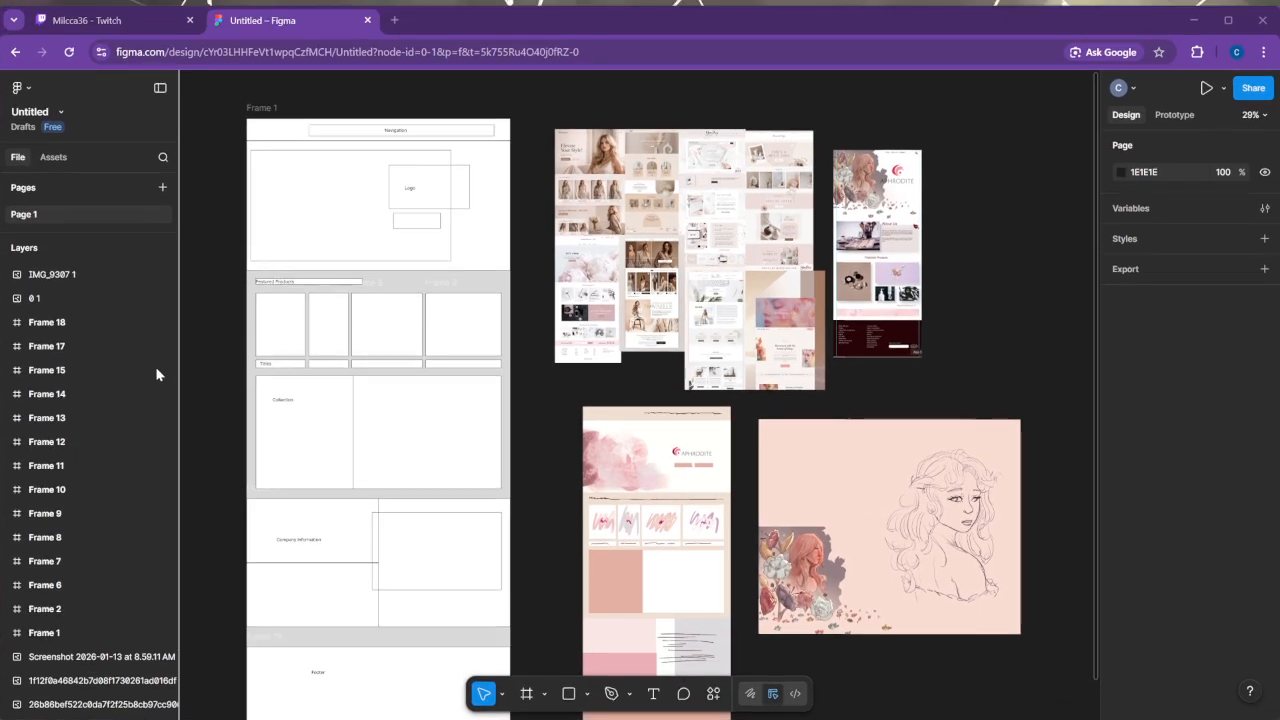
scroll(688, 594, up, 1)
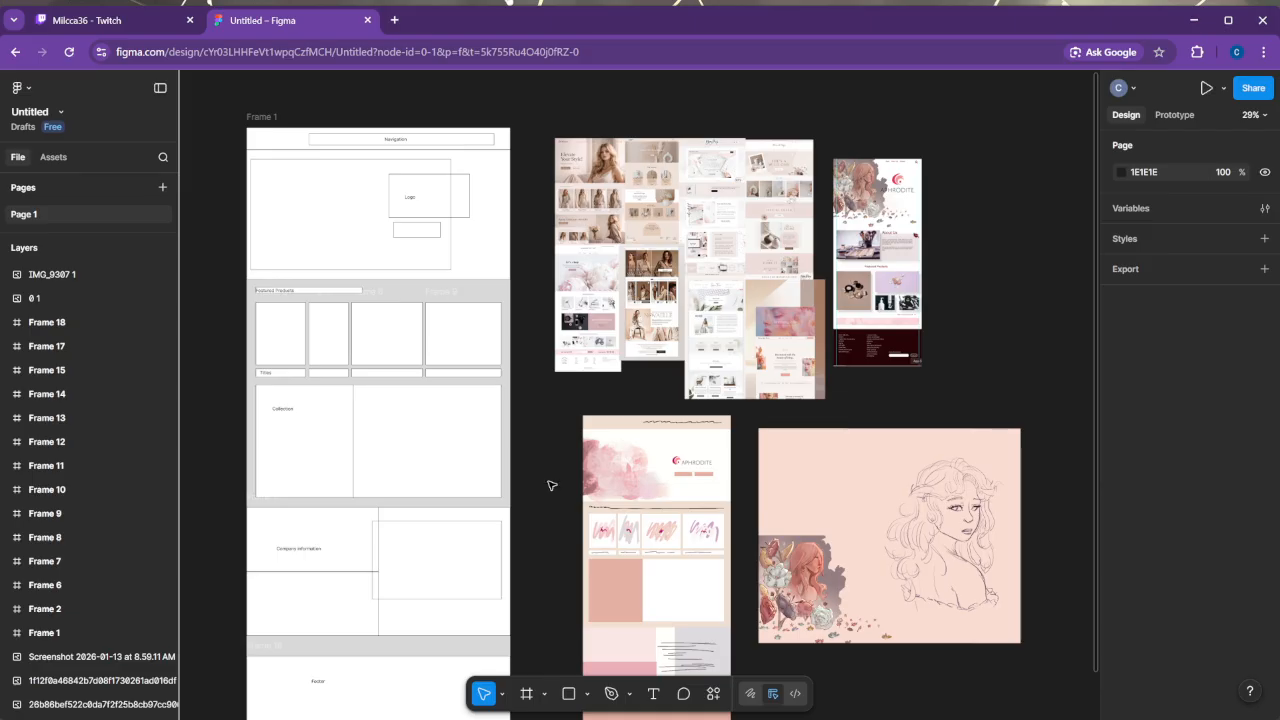
scroll(551, 486, up, 2)
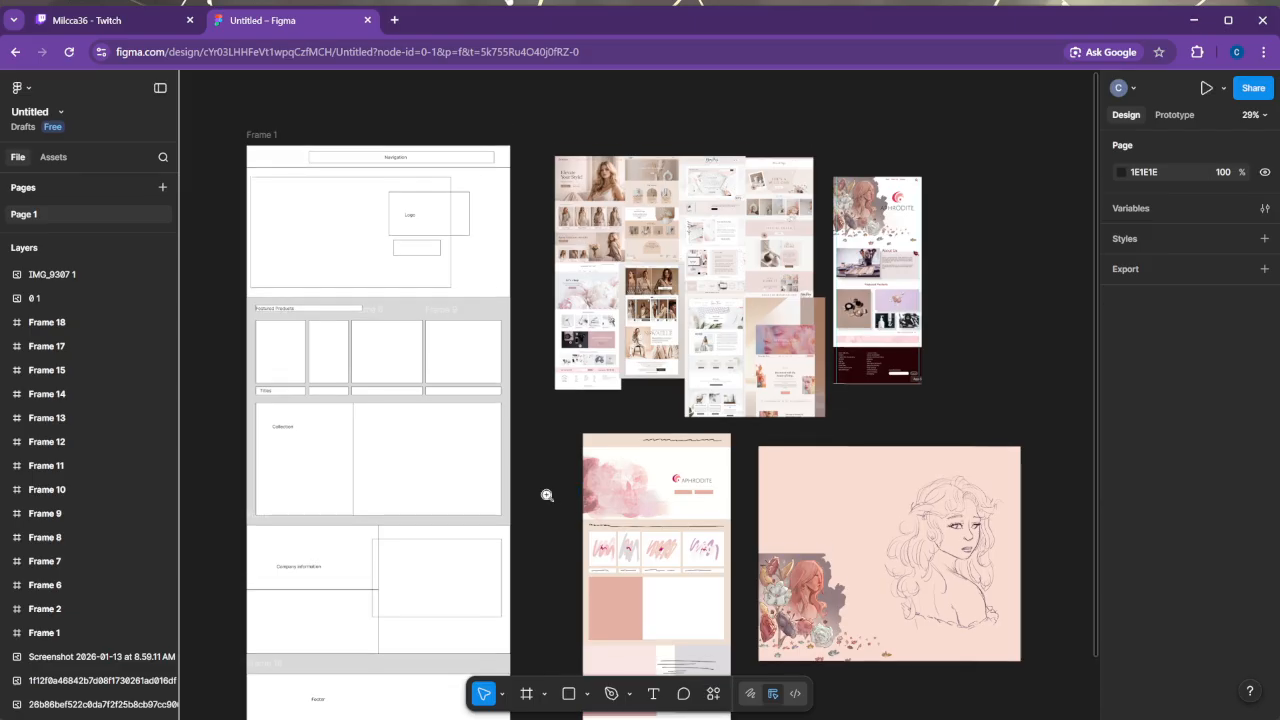
scroll(547, 495, up, 2)
key(ctrl+z)
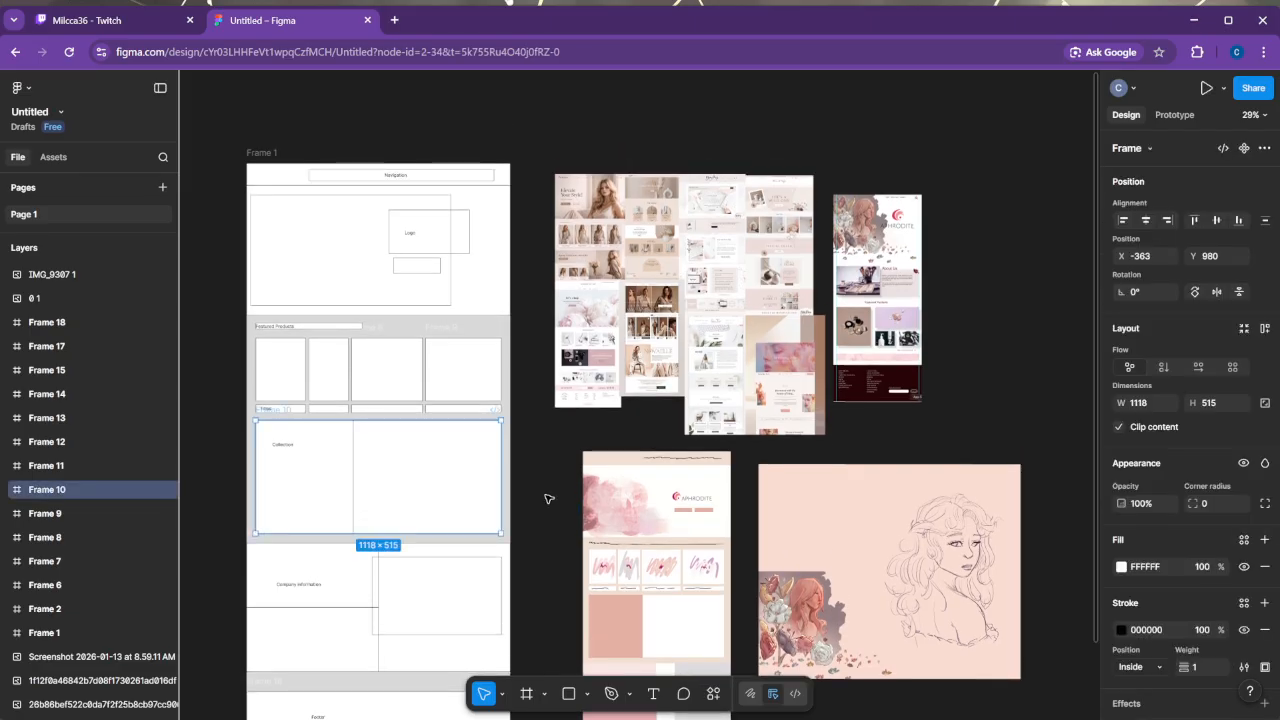
key(ctrl+z)
key(ctrl+z)
key(ctrl+z)
key(ctrl+z)
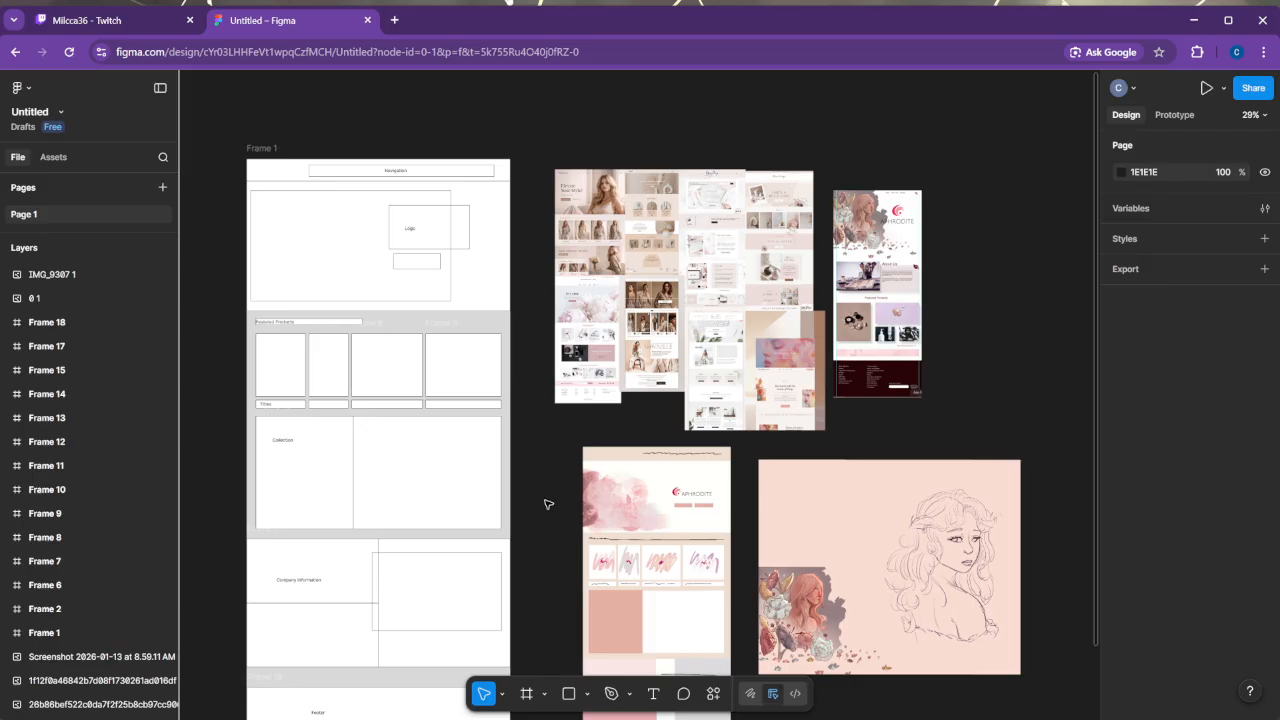
- In Figma, examine the illustrated Aphrodite web page from its header and logo through About Us to Featured Products
scroll(547, 506, up, 5)
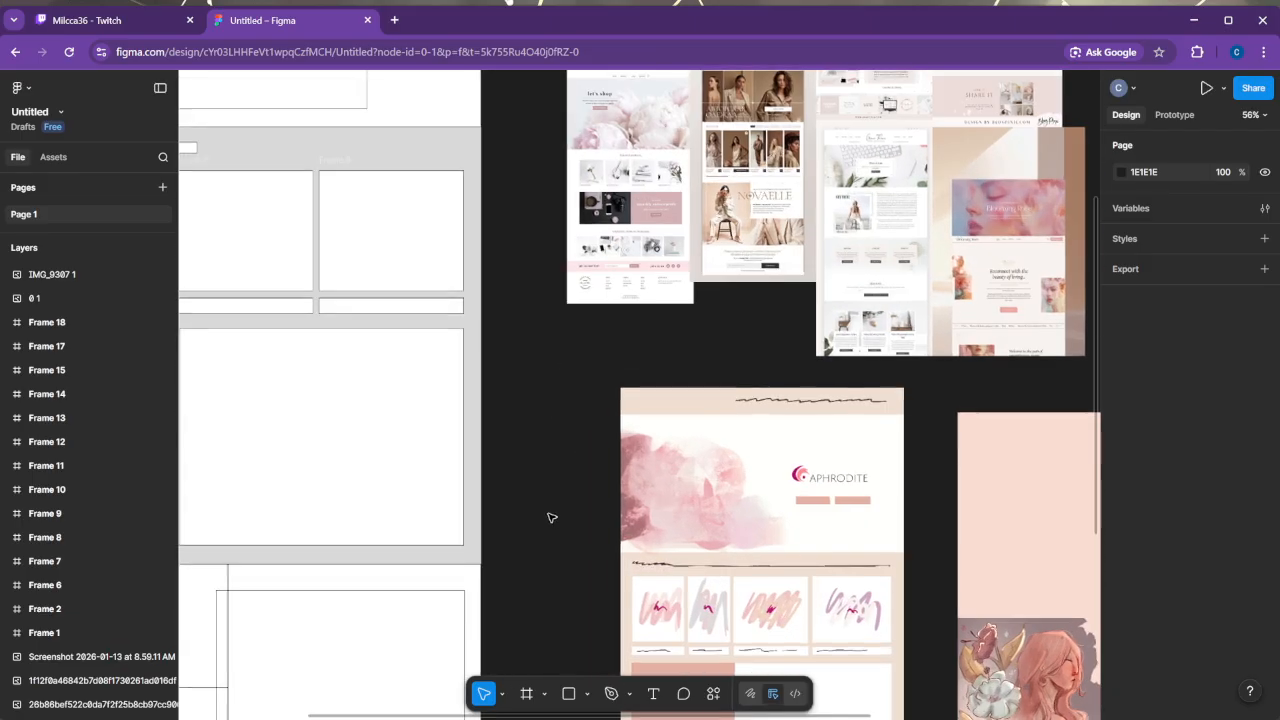
drag(577, 501, 414, 608)
drag(1009, 535, 801, 616)
scroll(801, 616, up, 5)
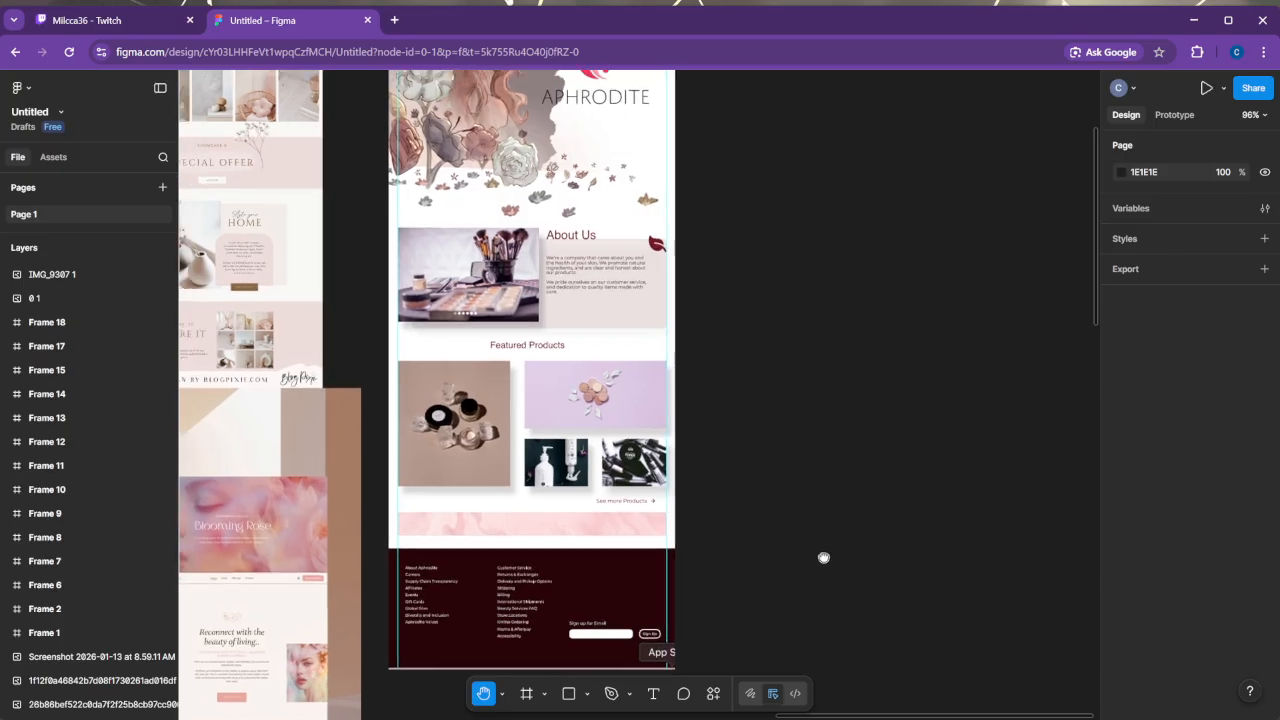
scroll(899, 598, up, 5)
scroll(977, 514, up, 2)
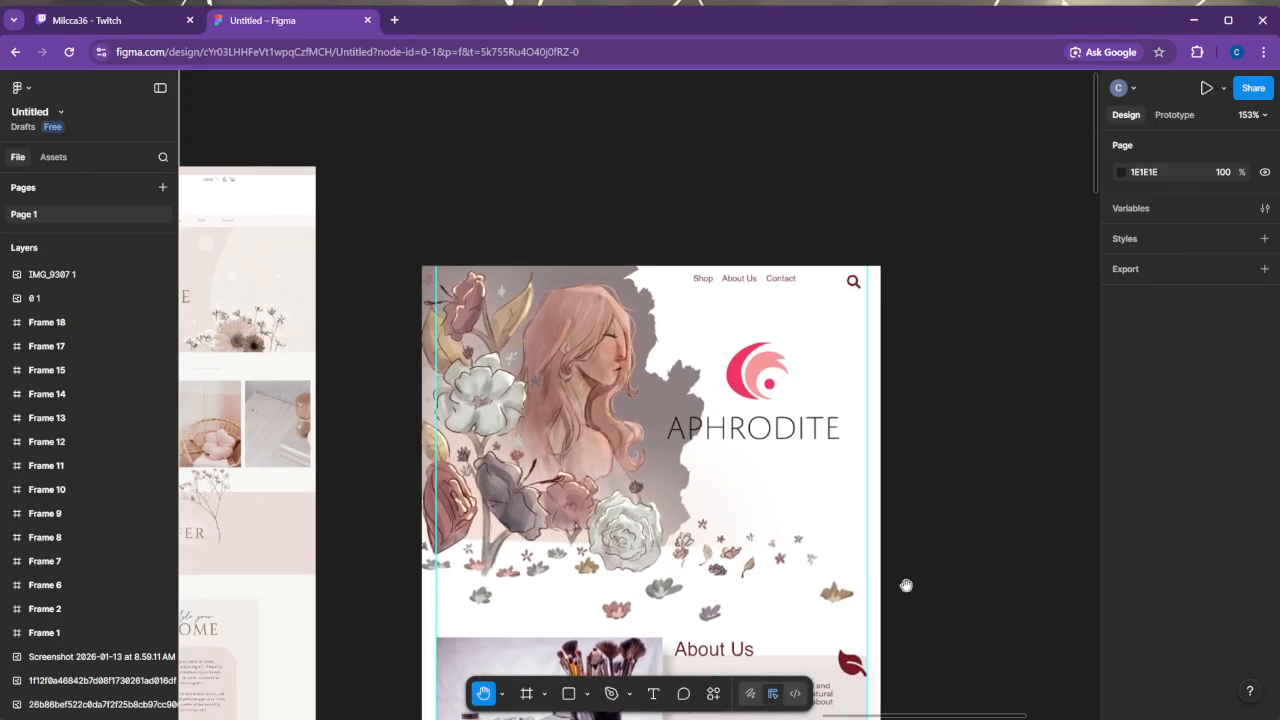
scroll(967, 454, down, 1)
drag(967, 454, 964, 433)
scroll(960, 450, down, 1)
drag(966, 528, 881, 449)
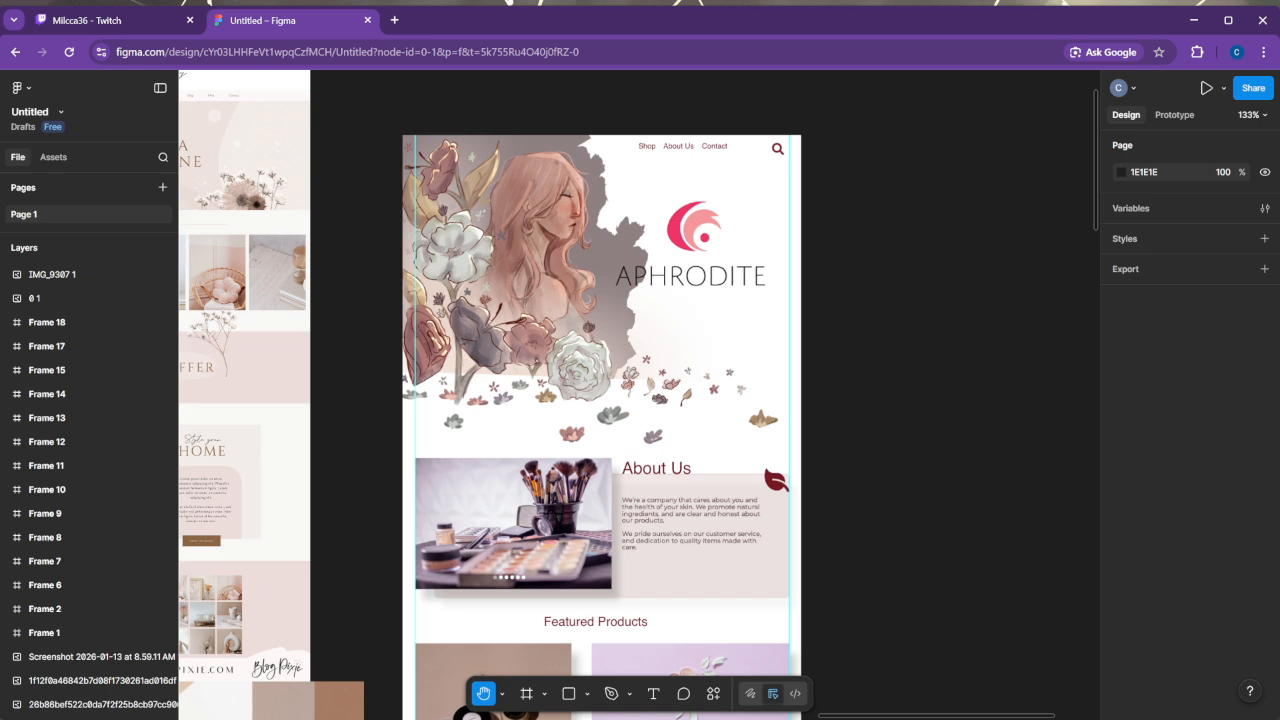
scroll(914, 297, down, 5)
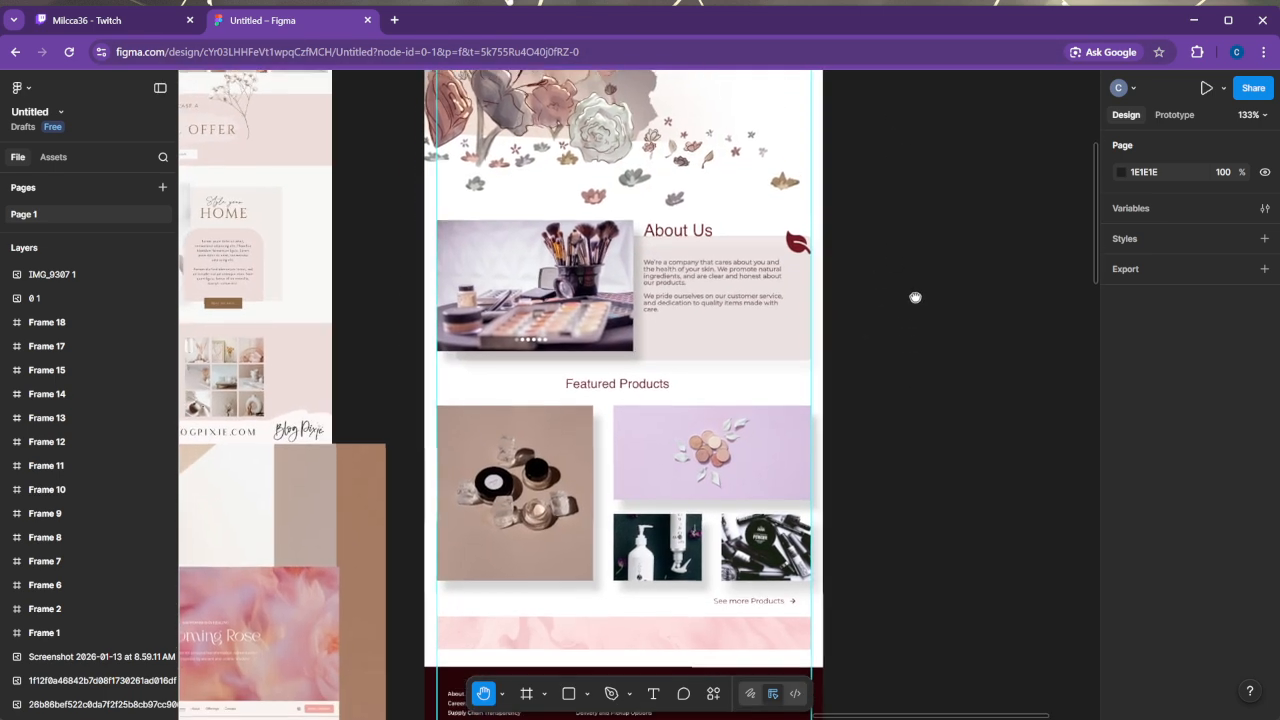
drag(914, 214, 977, 343)
scroll(977, 343, up, 5)
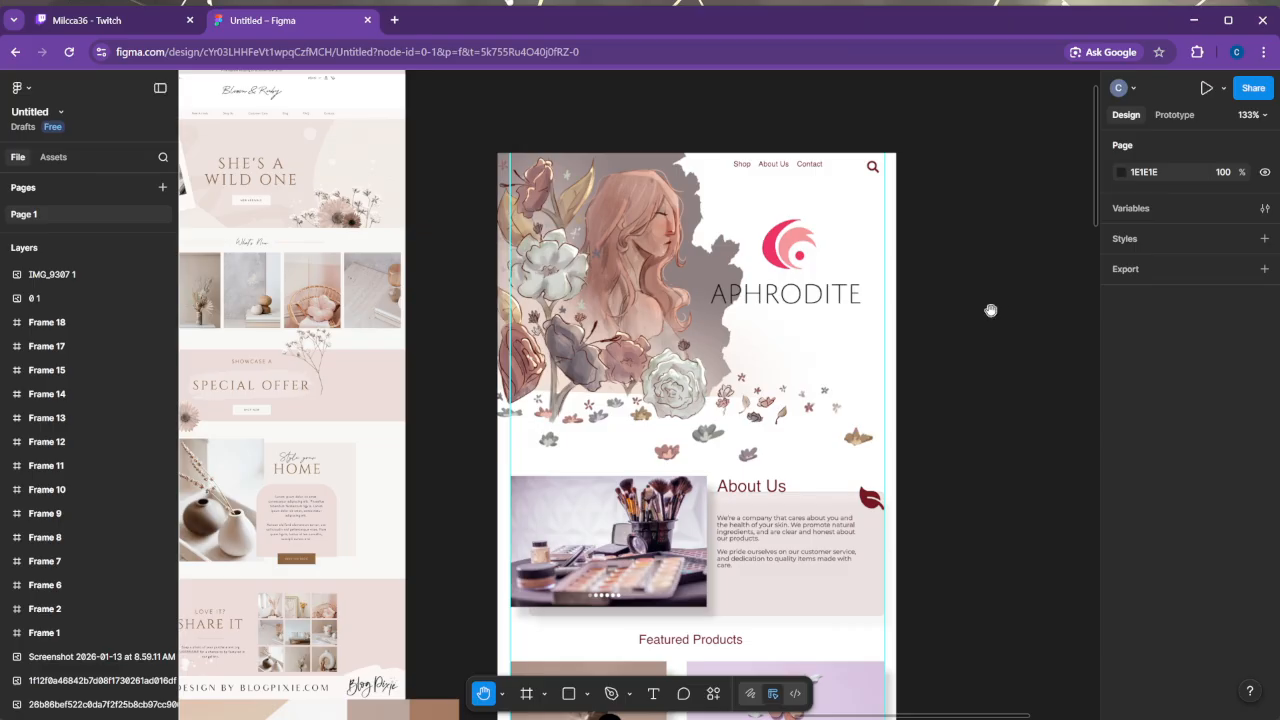
- Compare the full Aphrodite web page with the collage of reference website layouts beside it
scroll(940, 352, down, 2)
scroll(936, 346, down, 5)
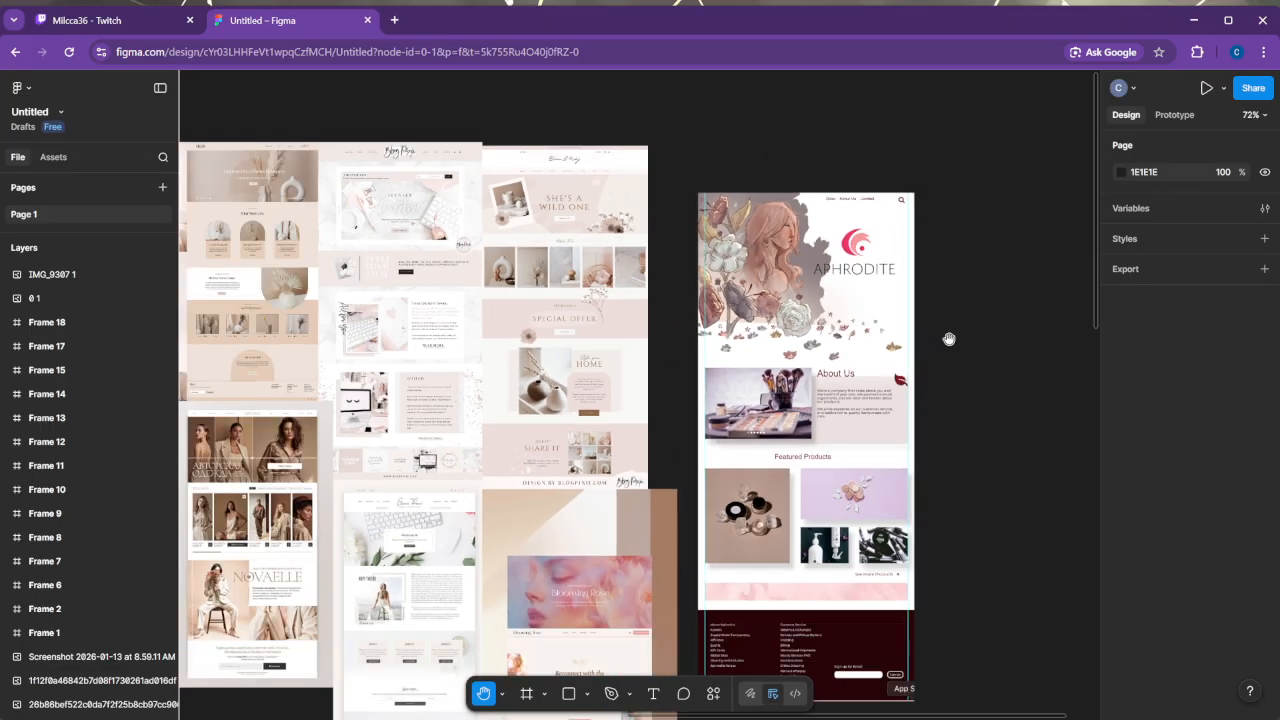
scroll(922, 296, up, 1)
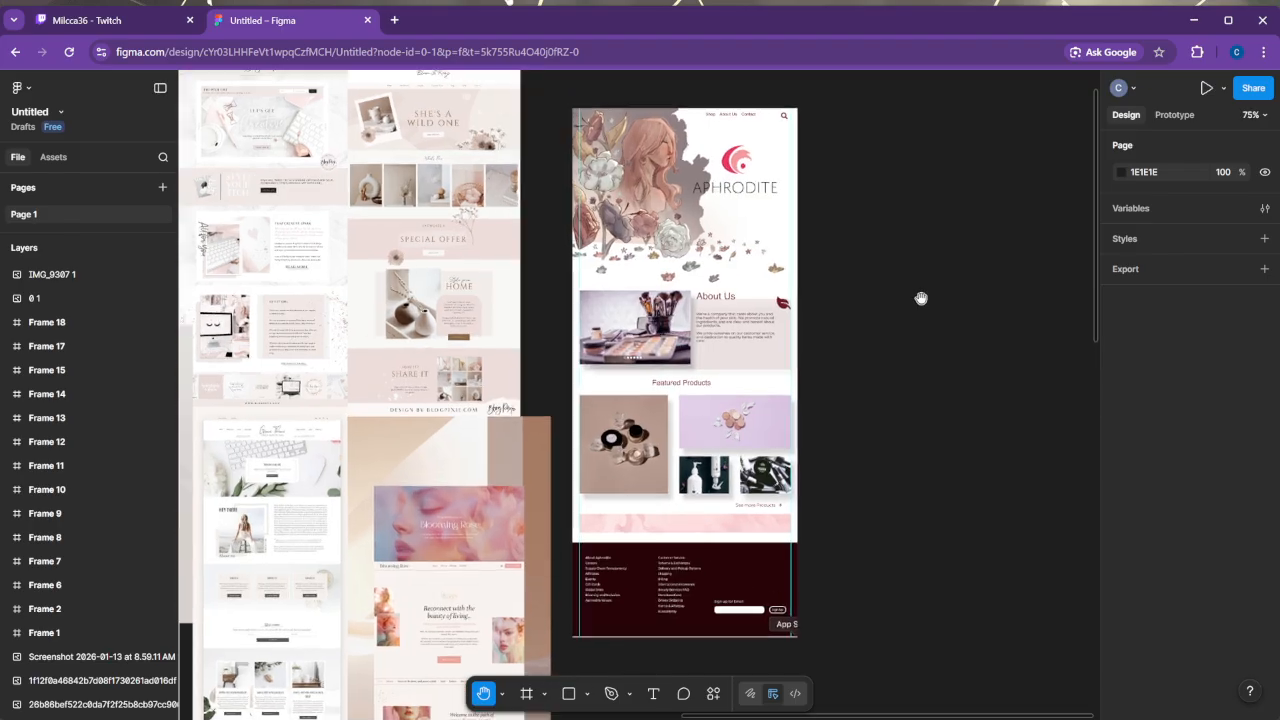
drag(920, 297, 952, 308)
drag(788, 320, 1013, 302)
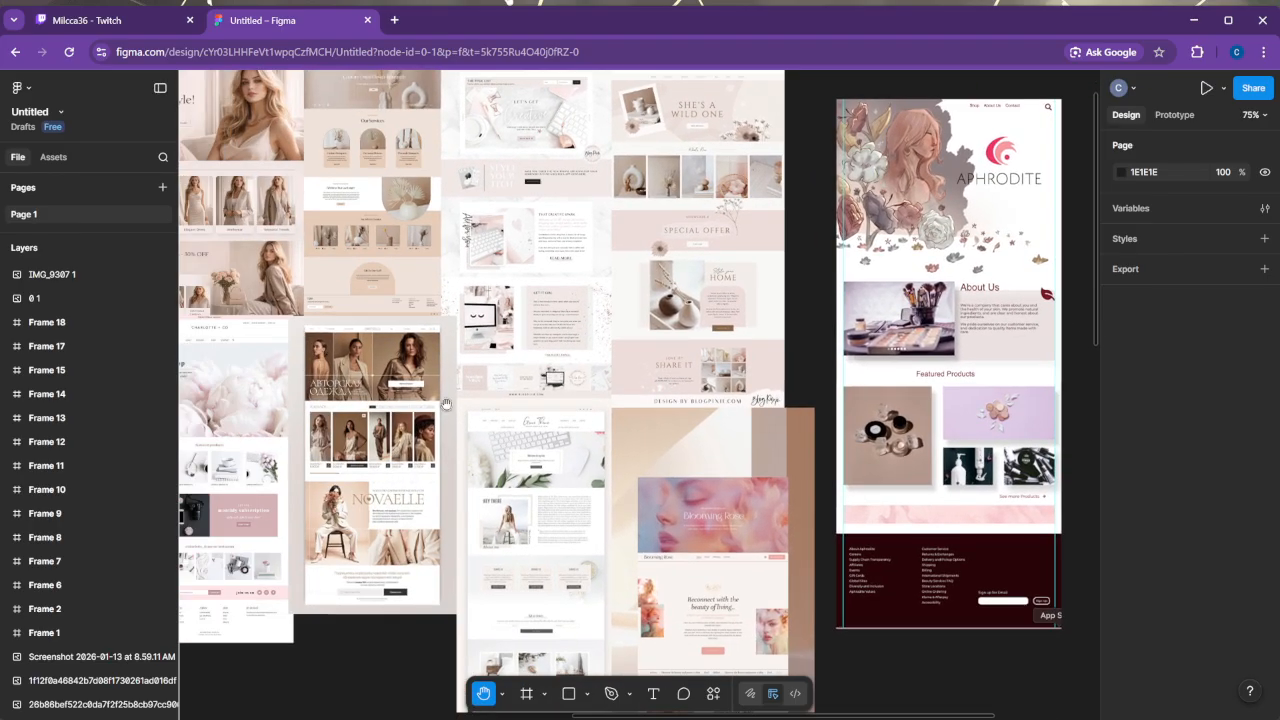
drag(501, 537, 736, 275)
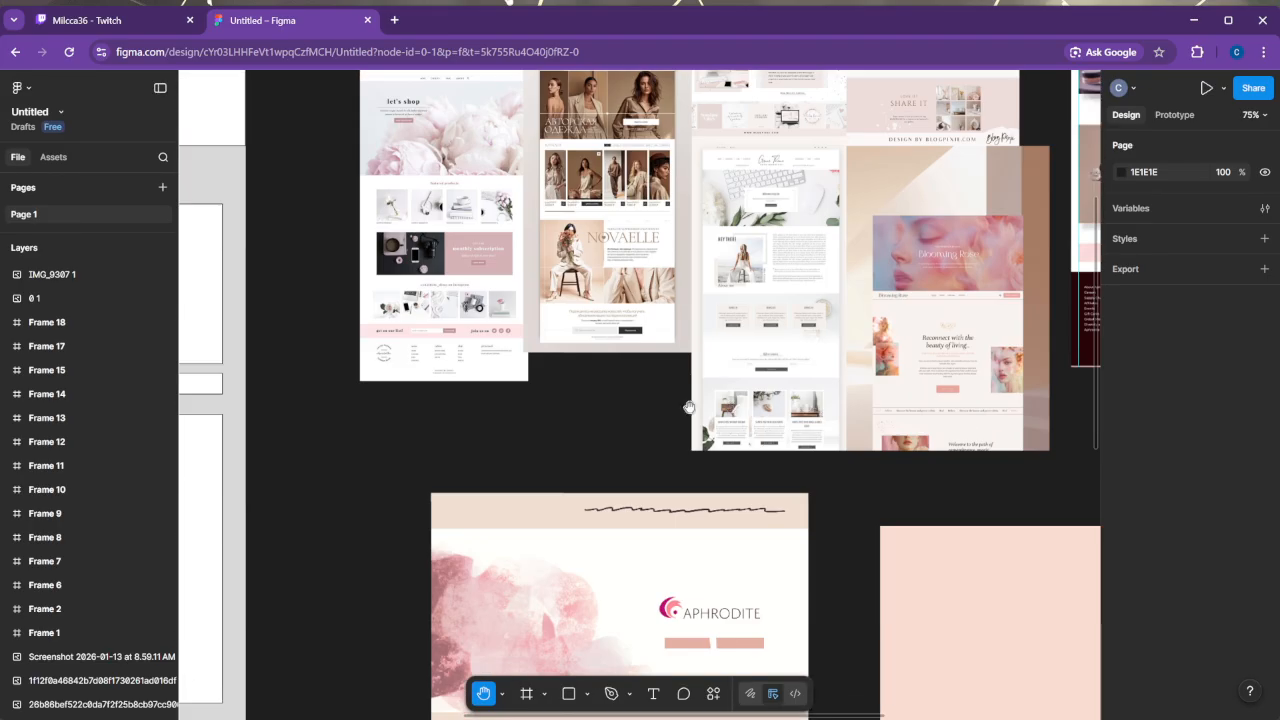
- Review the complete Frame 1 wireframe alongside the reference layouts and the colour mockup
scroll(692, 388, down, 5)
drag(410, 399, 834, 531)
scroll(920, 529, down, 3)
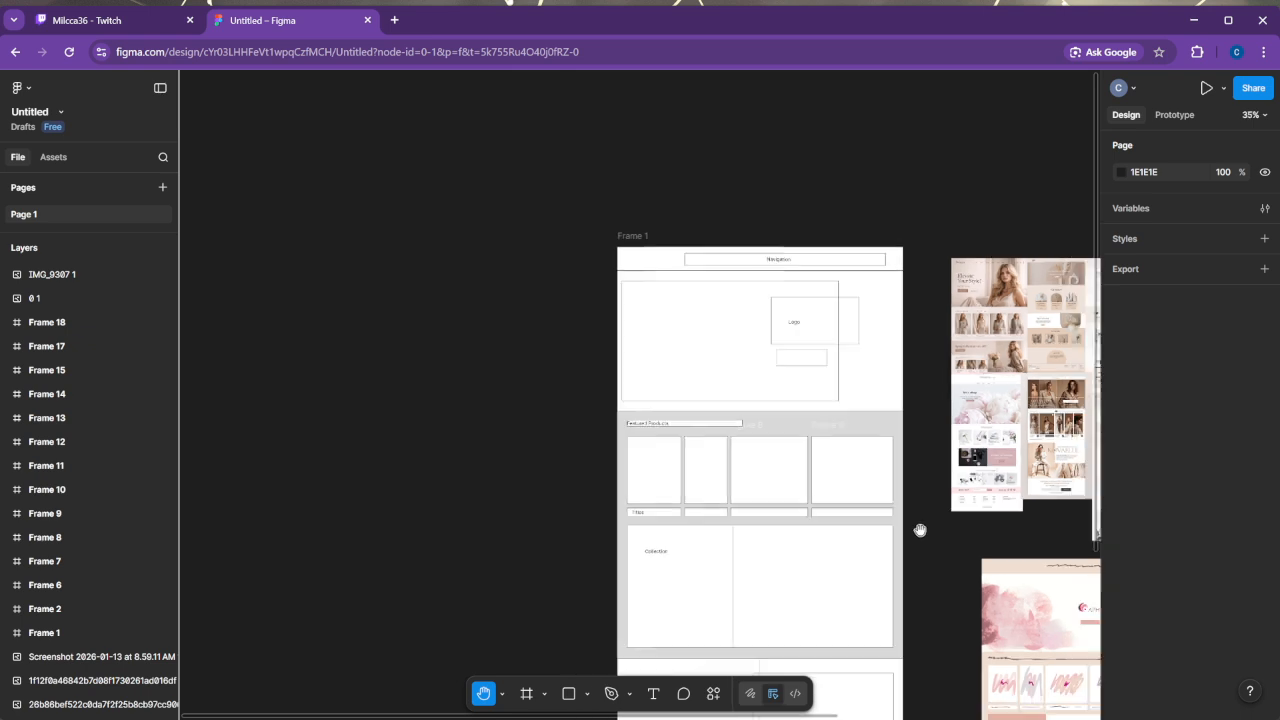
drag(914, 540, 673, 577)
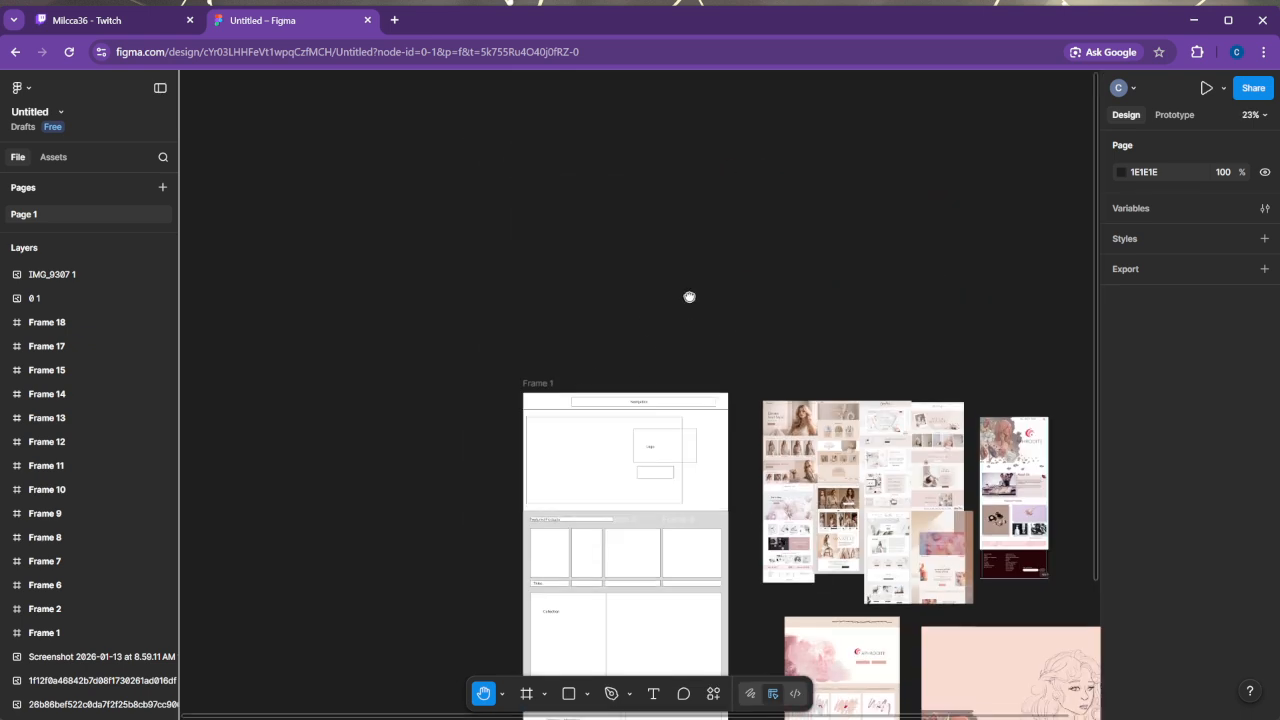
scroll(689, 297, down, 5)
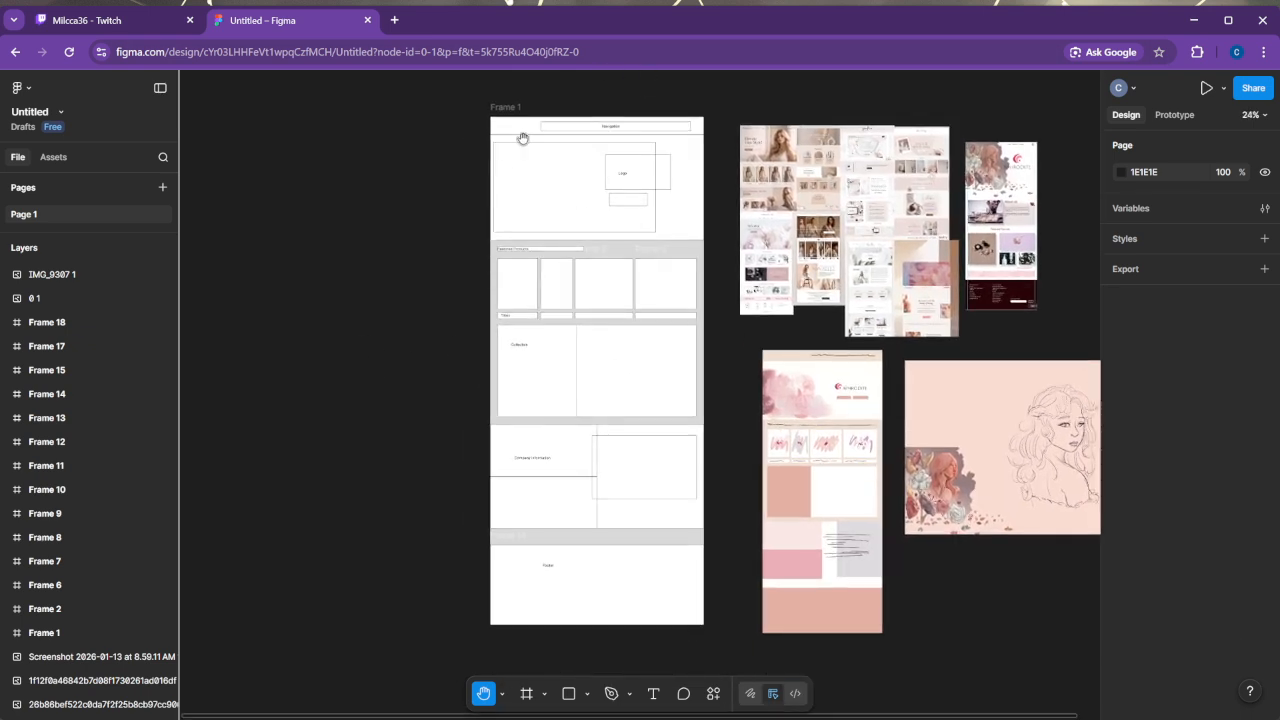
scroll(400, 224, up, 1)
mouse_move(400, 224)
mouse_down()
mouse_move(406, 267)
mouse_move(412, 226)
mouse_up()
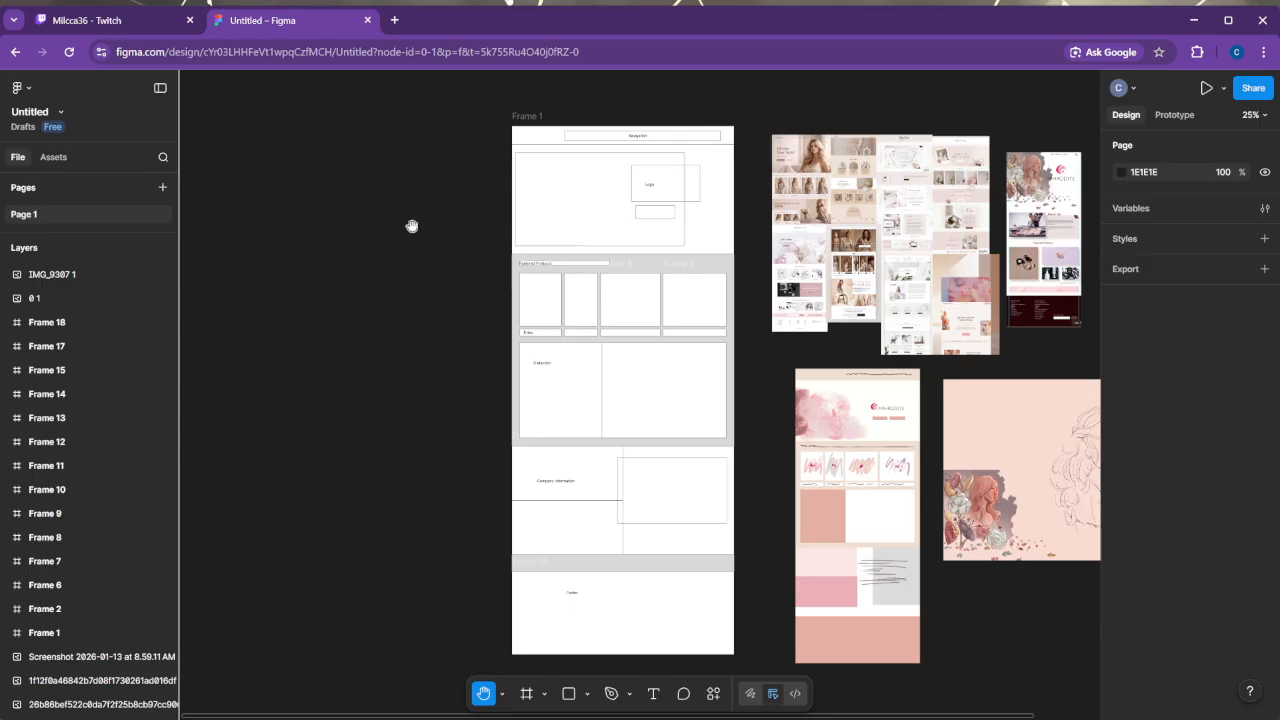
- Inspect the pink artwork with the line sketch of the woman and the earlier floral illustration
scroll(886, 577, right, 4)
scroll(830, 614, down, 1)
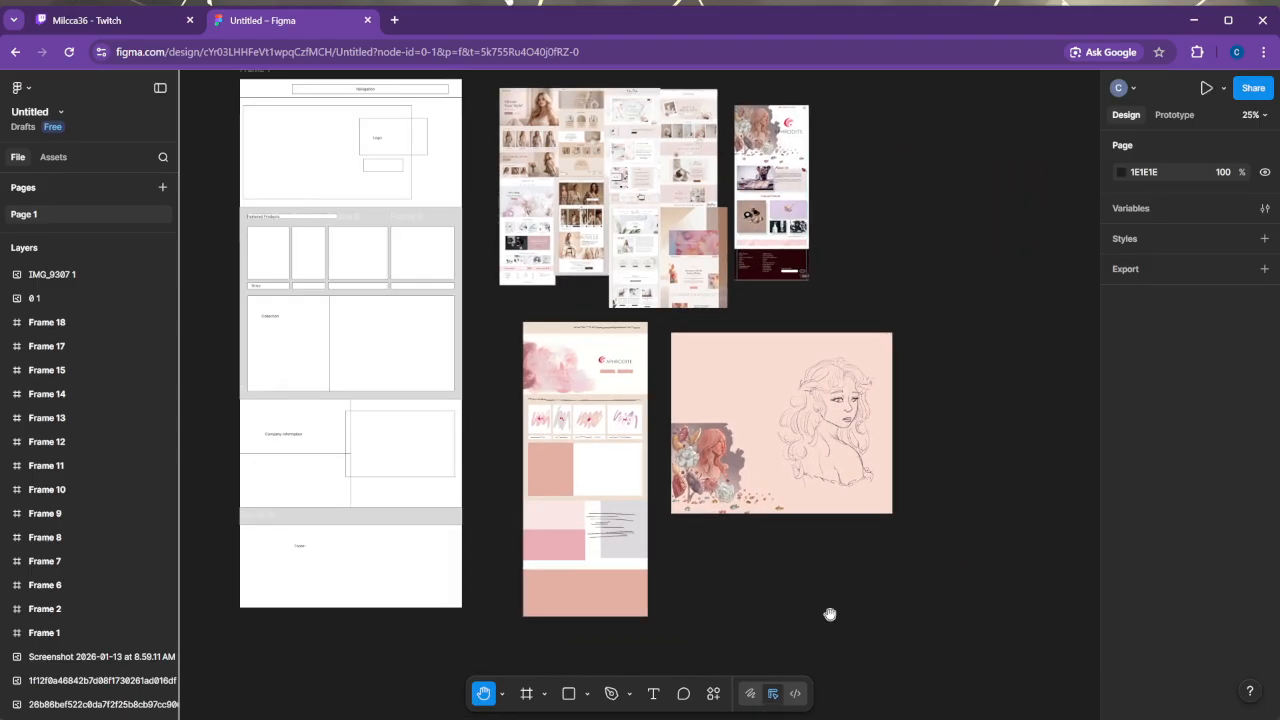
scroll(830, 614, right, 4)
scroll(746, 629, up, 5)
scroll(831, 589, down, 1)
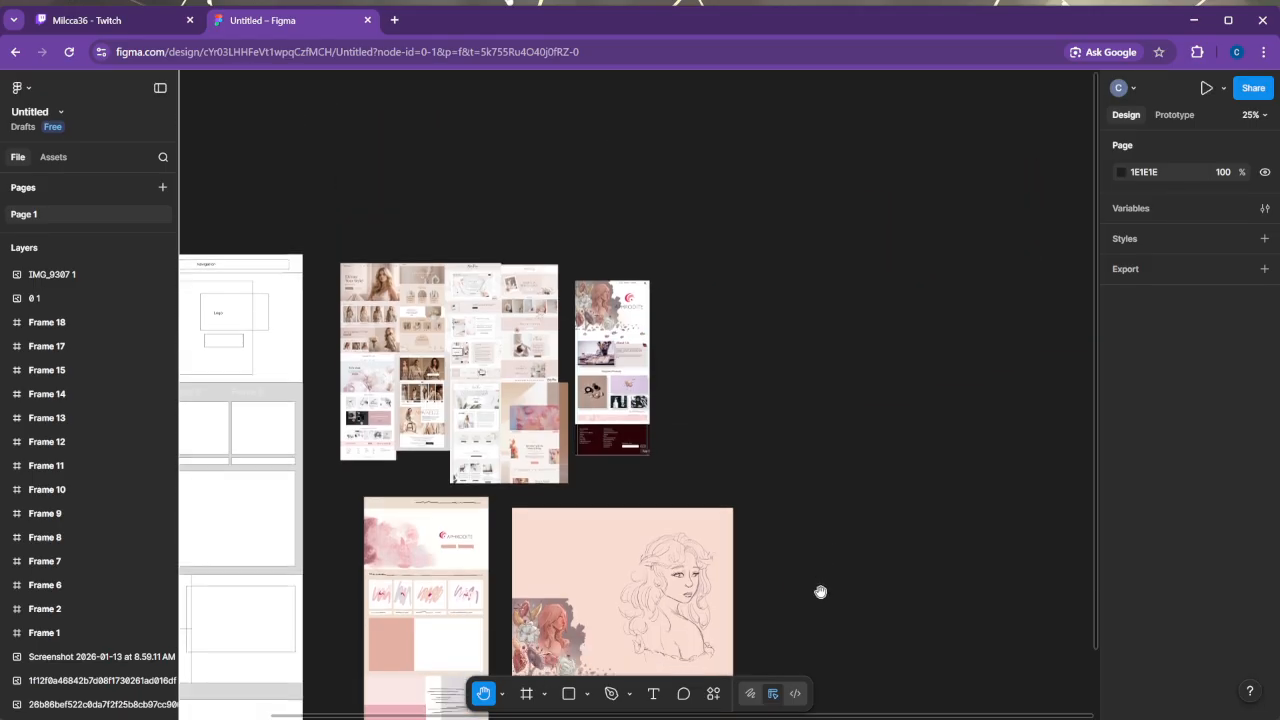
scroll(818, 591, down, 1)
scroll(814, 589, up, 3)
drag(630, 503, 953, 508)
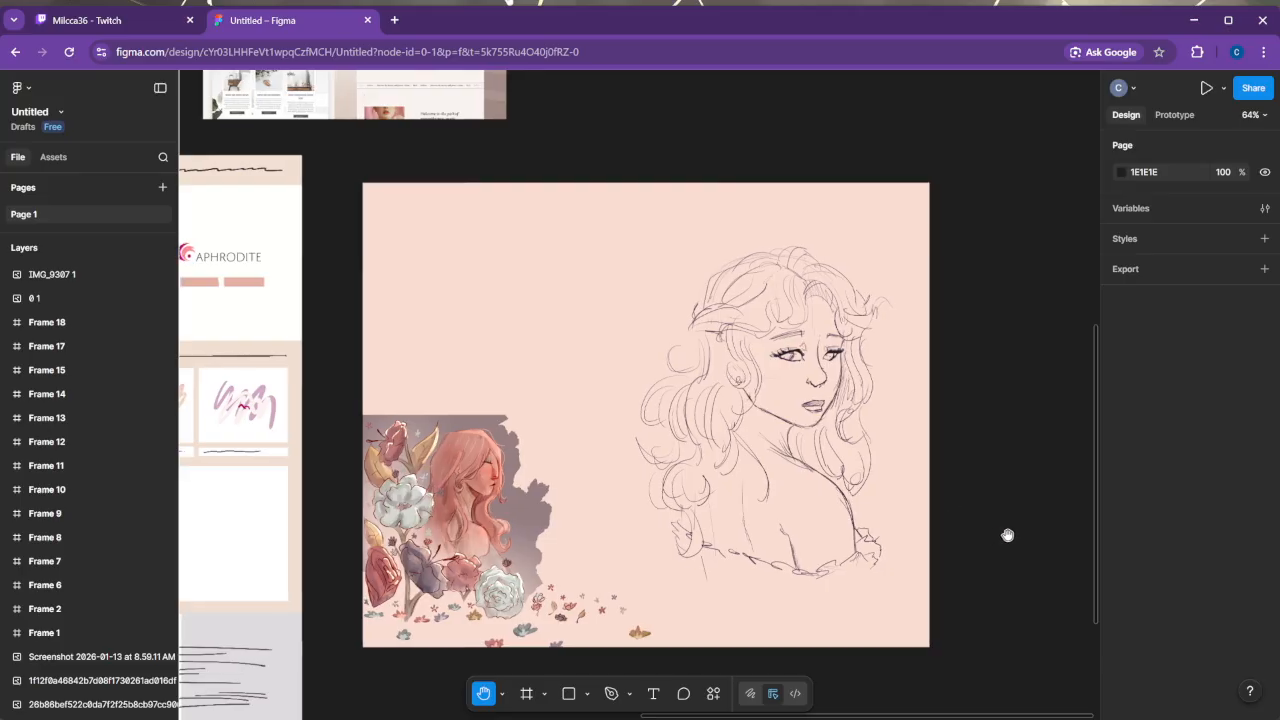
scroll(1008, 536, up, 1)
mouse_move(720, 454)
mouse_down()
mouse_move(893, 444)
mouse_move(703, 472)
mouse_up()
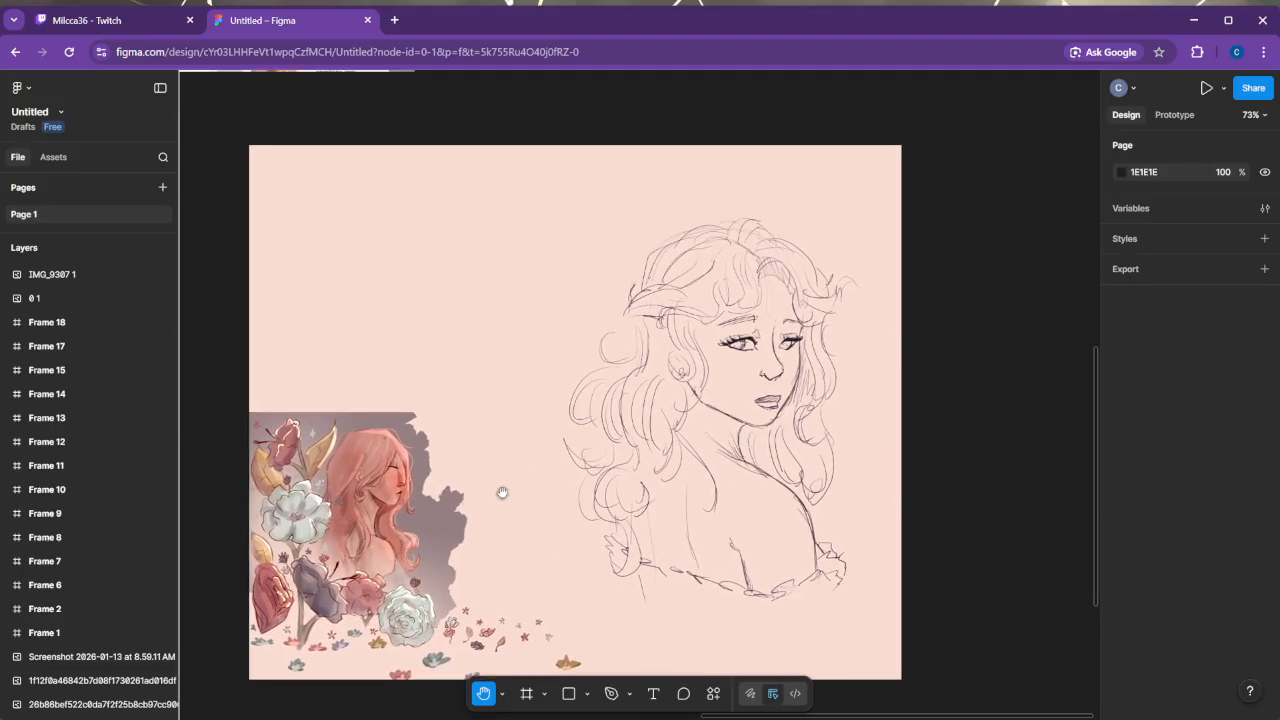
- Study the Aphrodite colour mockup as a whole, including its product boxes and the header with the logo
drag(260, 545, 1120, 380)
scroll(686, 477, down, 2)
drag(960, 488, 600, 480)
scroll(612, 481, down, 3)
drag(683, 492, 837, 489)
scroll(812, 528, up, 3)
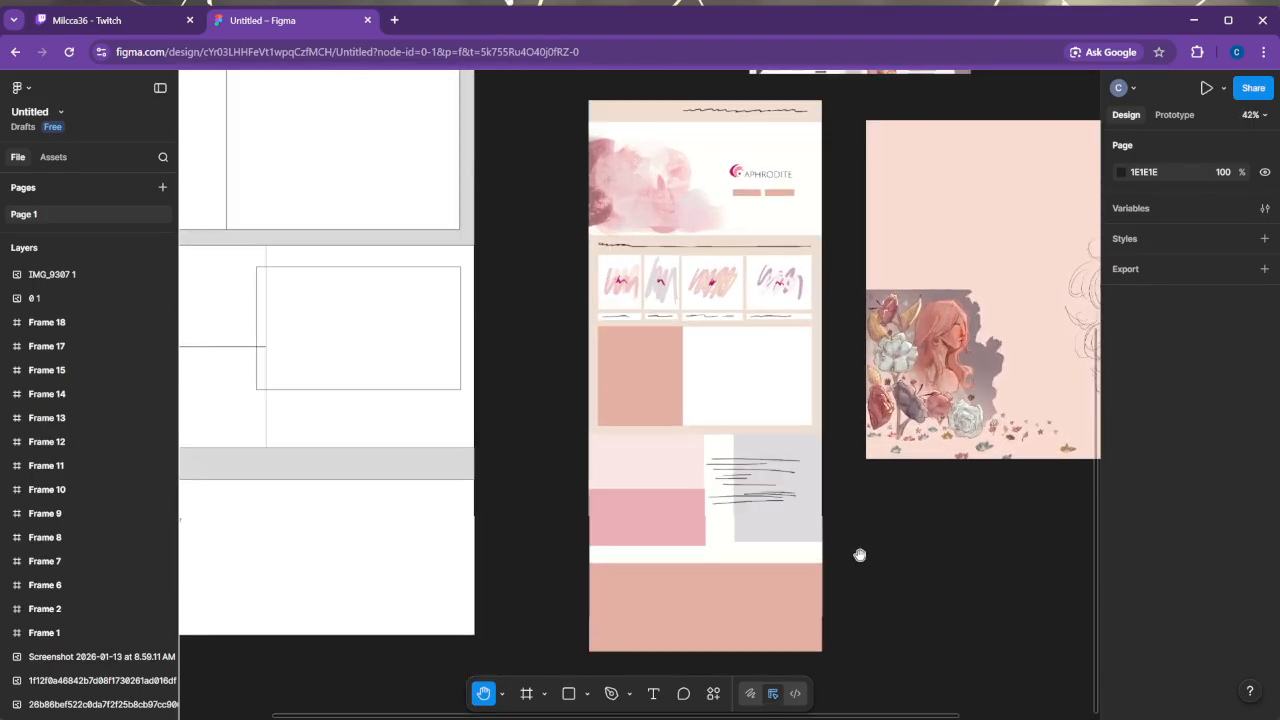
drag(926, 497, 896, 487)
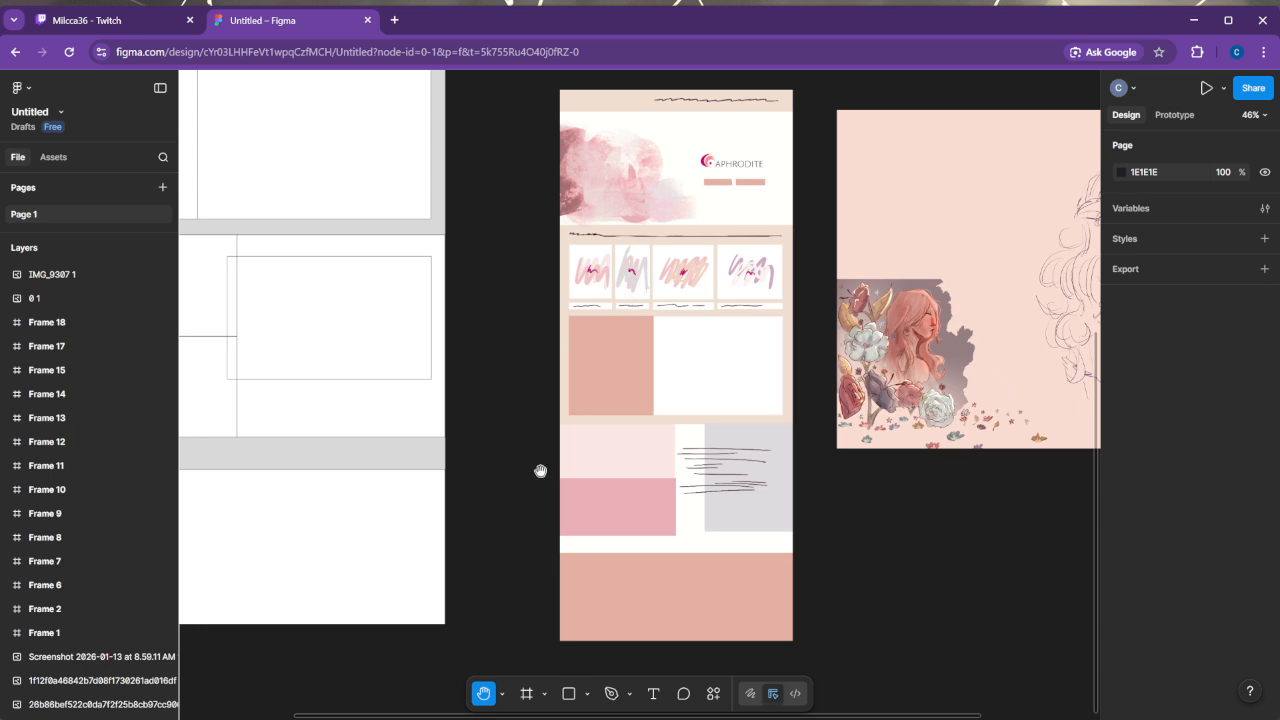
scroll(812, 440, down, 4)
scroll(760, 400, down, 2)
scroll(737, 371, up, 10)
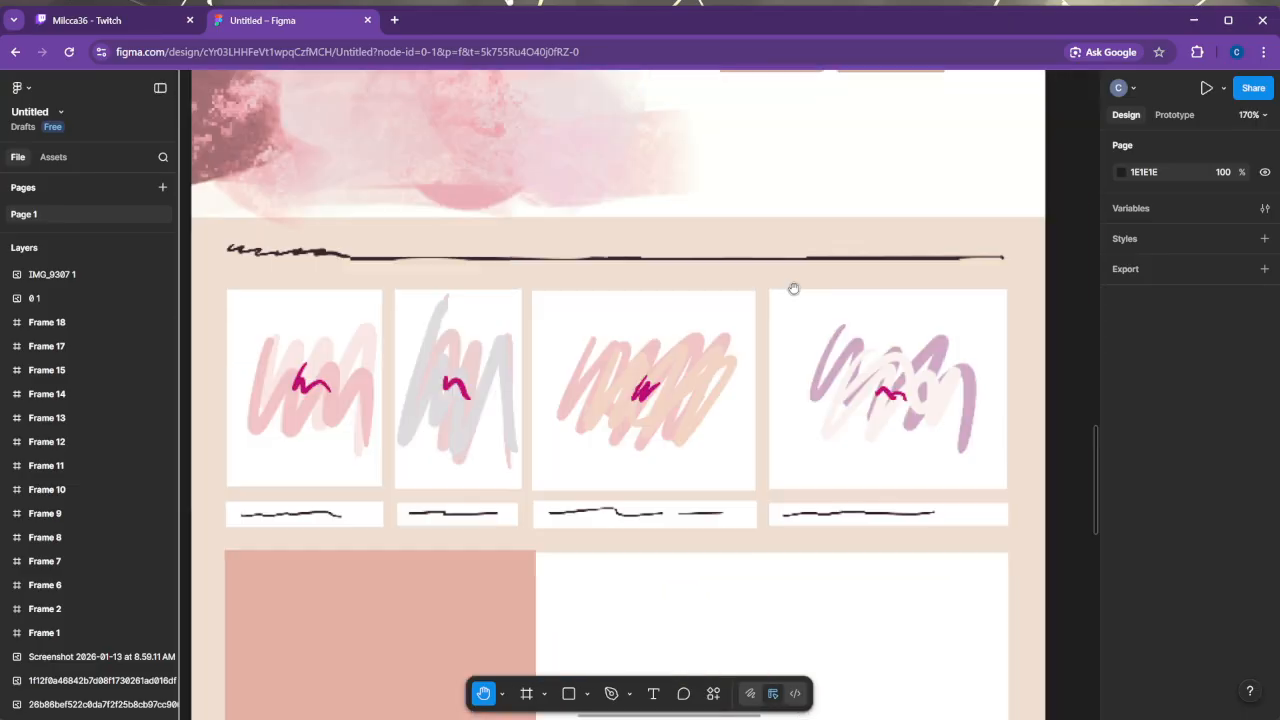
drag(794, 289, 549, 611)
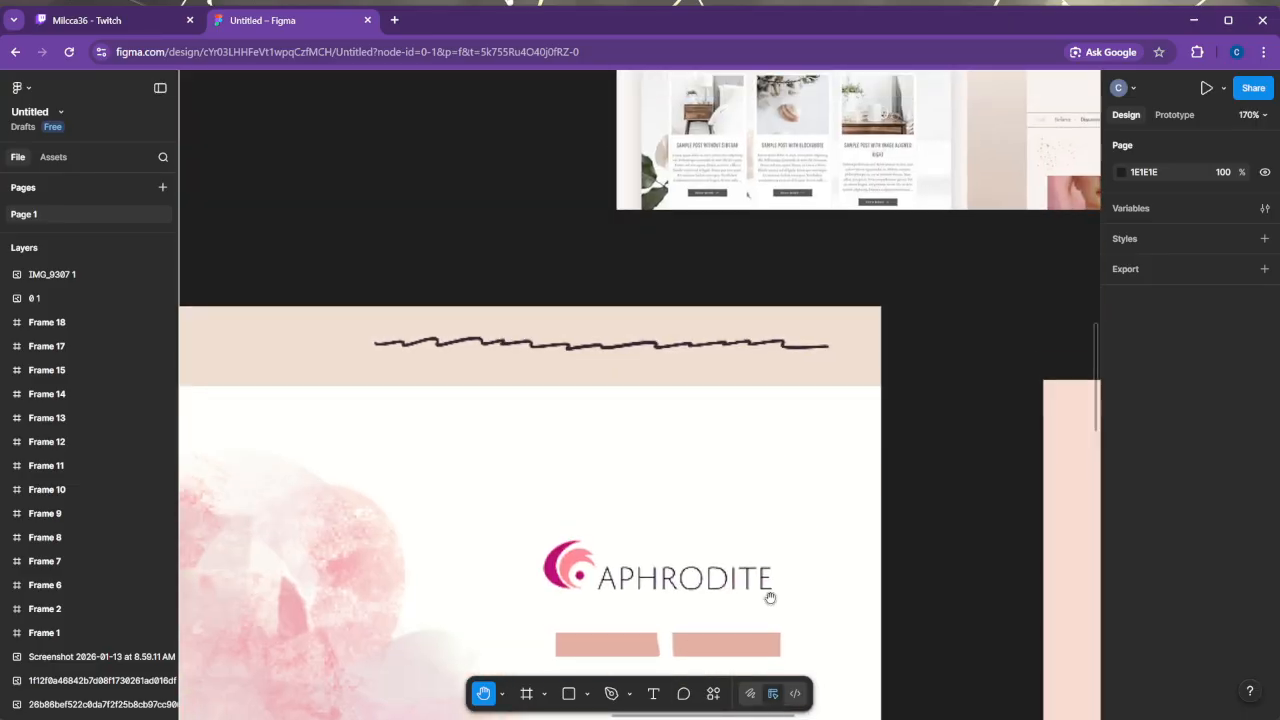
- Review the colour mockup's header, lower sections and surrounding reference layouts
scroll(769, 580, up, 3)
drag(771, 569, 925, 384)
scroll(682, 330, down, 10)
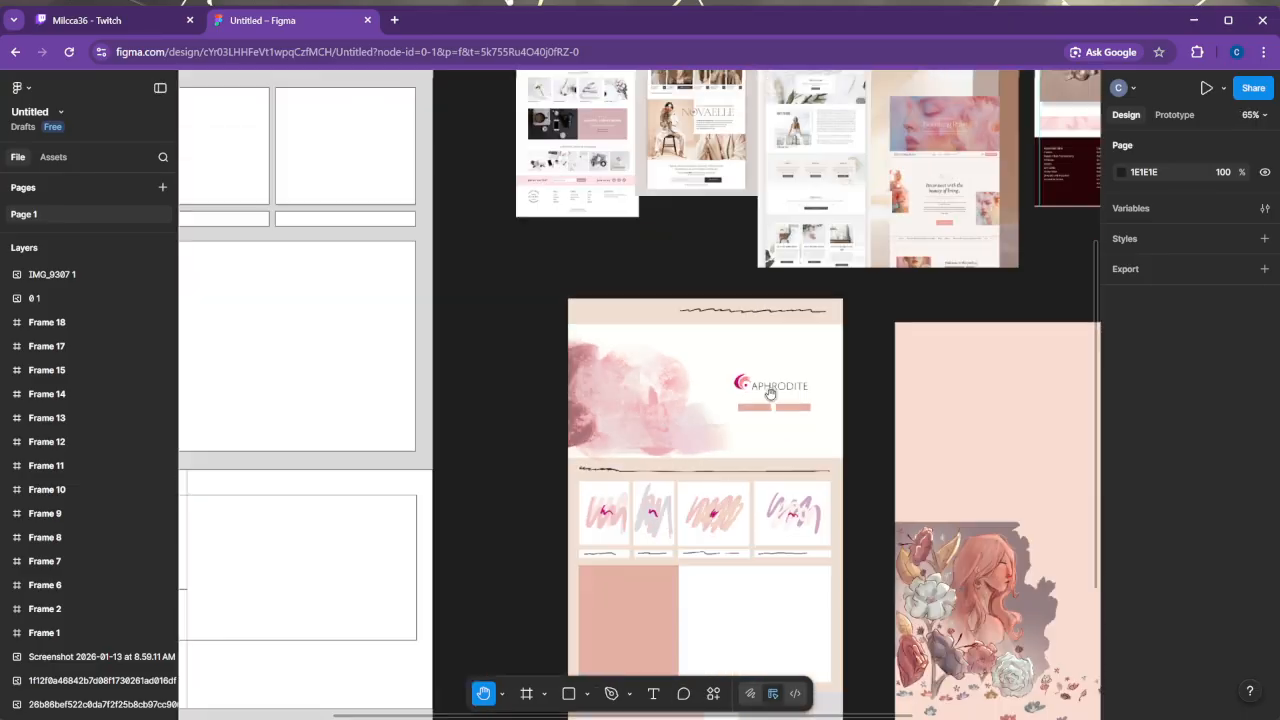
scroll(684, 419, down, 3)
scroll(684, 419, down, 5)
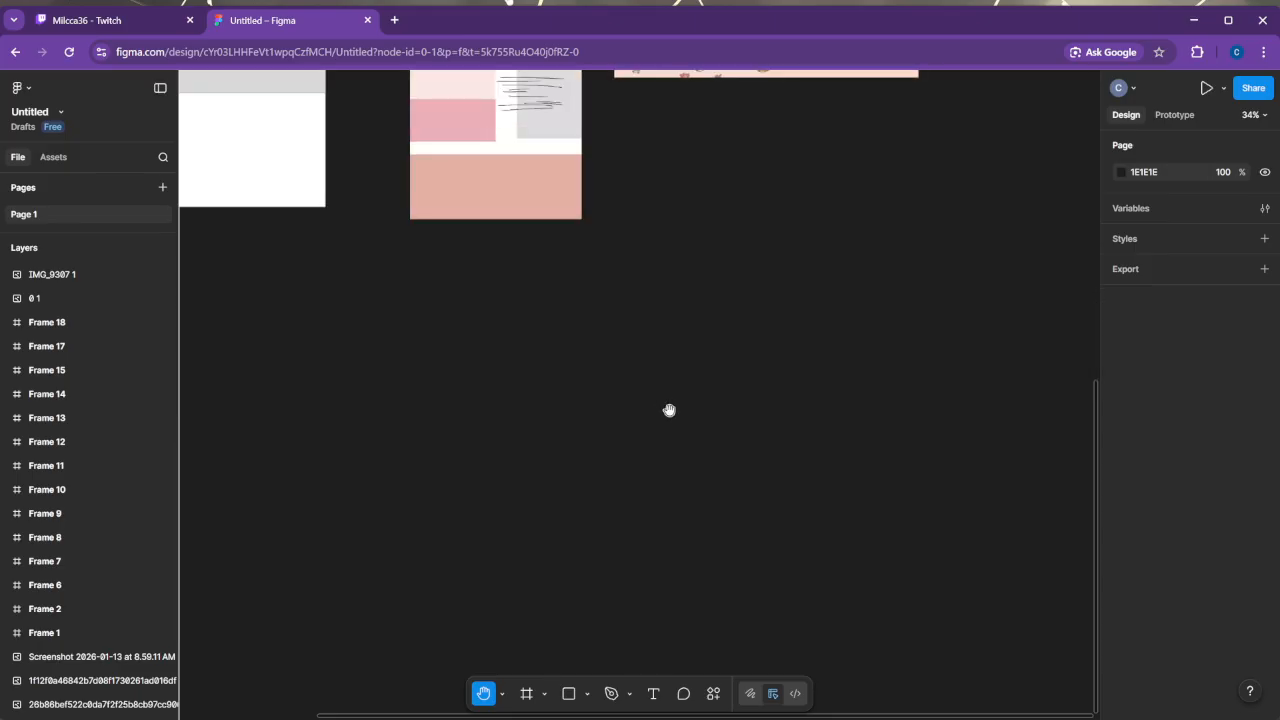
scroll(690, 430, up, 10)
scroll(856, 544, up, 3)
drag(812, 542, 1027, 229)
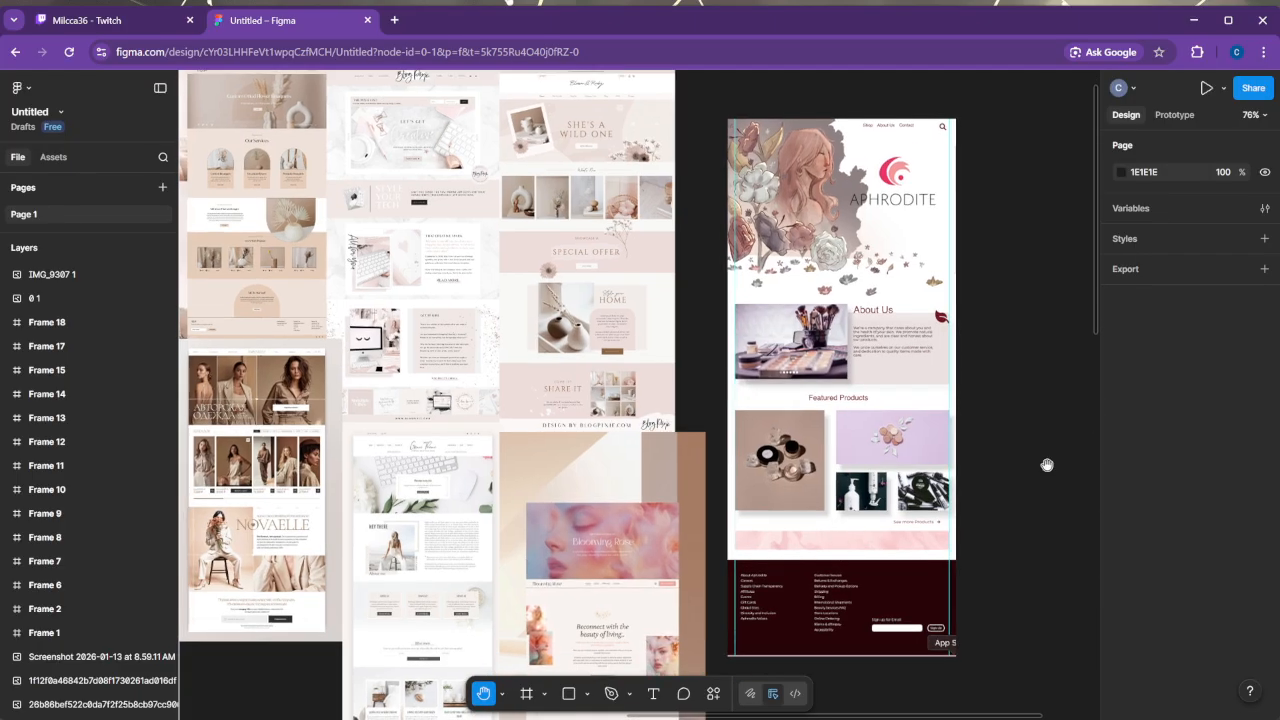
- Study the About Us, Featured Products and footer sections of the finished Aphrodite web page
scroll(777, 452, down, 3)
drag(873, 311, 884, 248)
scroll(840, 425, up, 12)
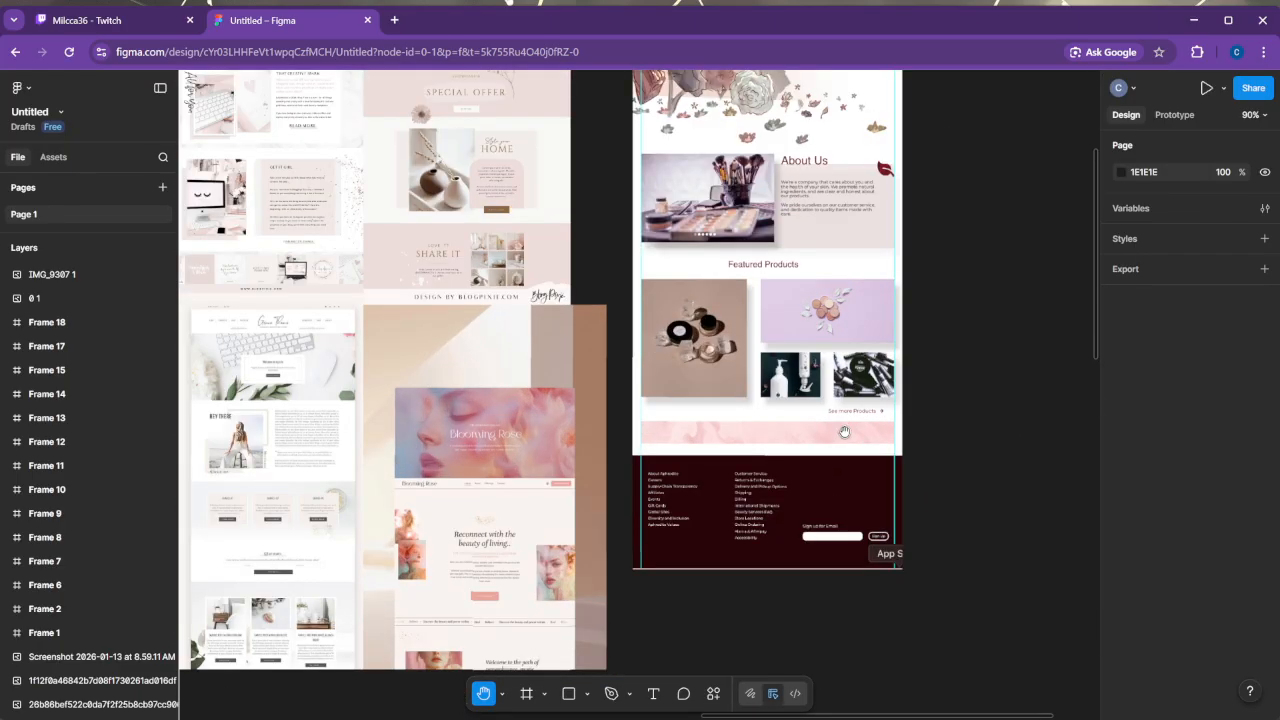
drag(677, 303, 750, 527)
scroll(750, 527, down, 3)
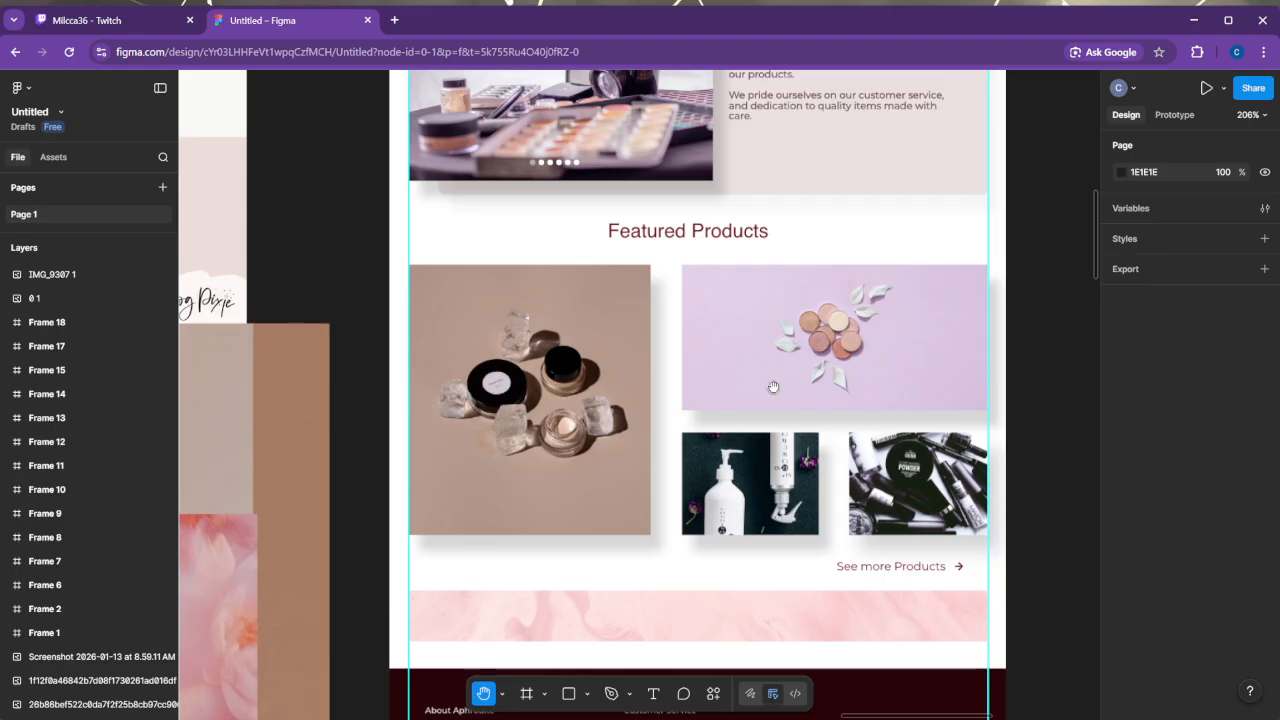
scroll(788, 498, down, 4)
scroll(920, 470, up, 2)
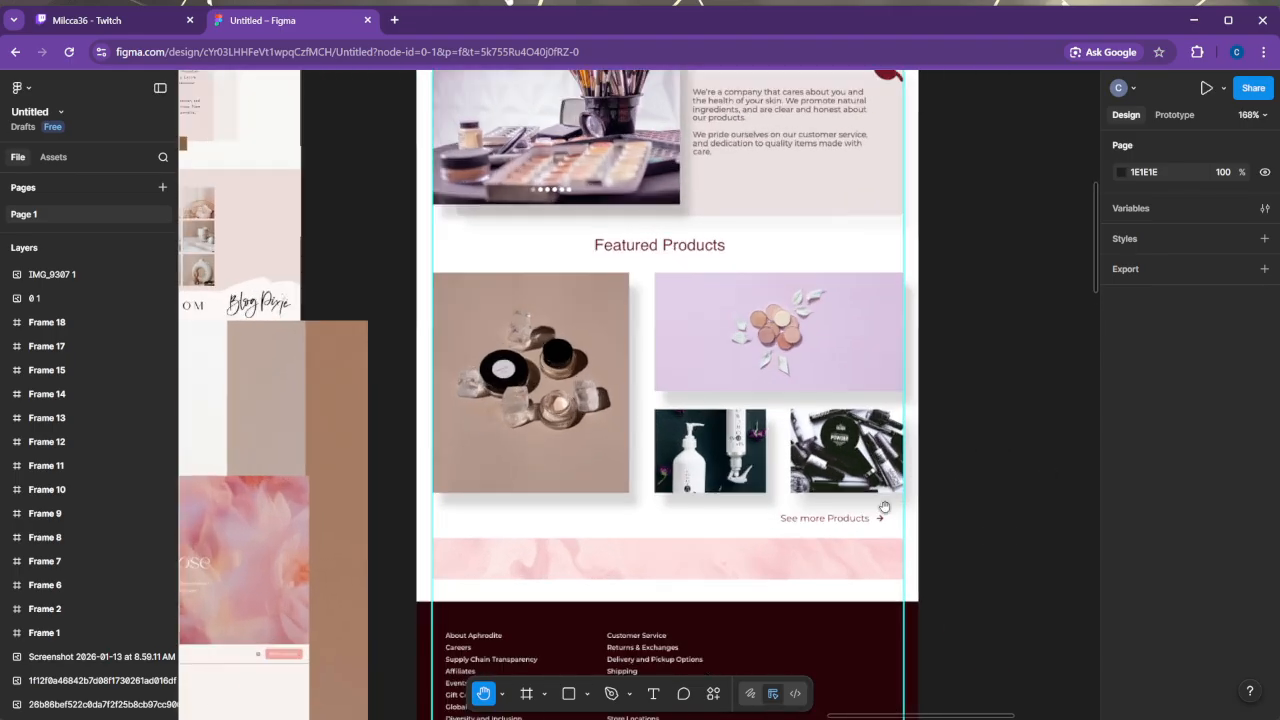
scroll(886, 509, down, 3)
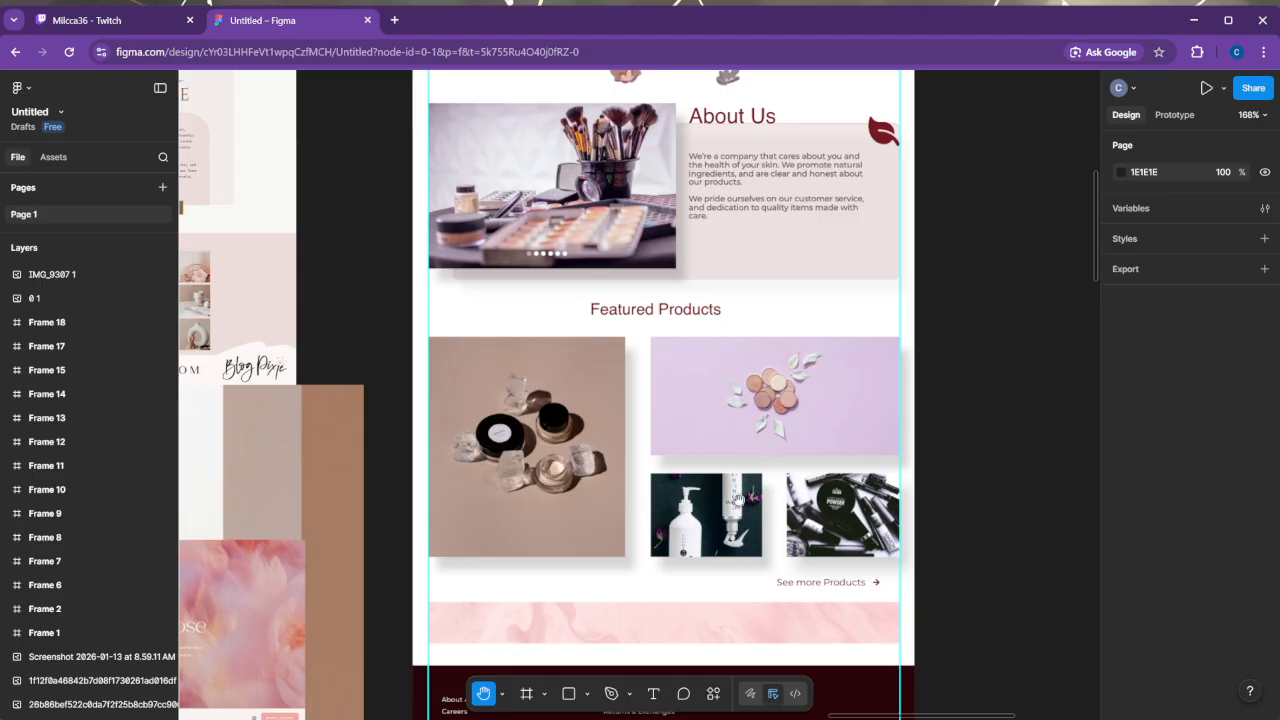
scroll(879, 521, down, 10)
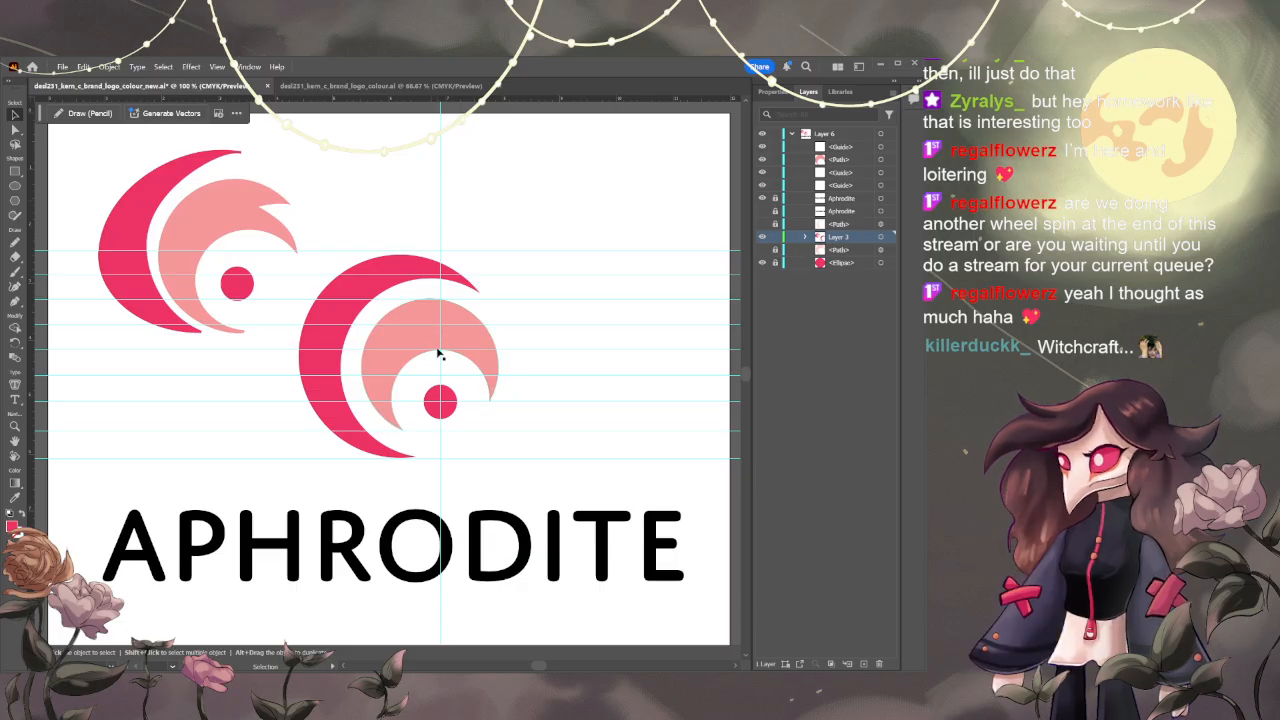
- In Illustrator, examine the lower crescent-and-dot symbol up close against its guides
scroll(437, 352, left, 1)
scroll(391, 363, up, 1)
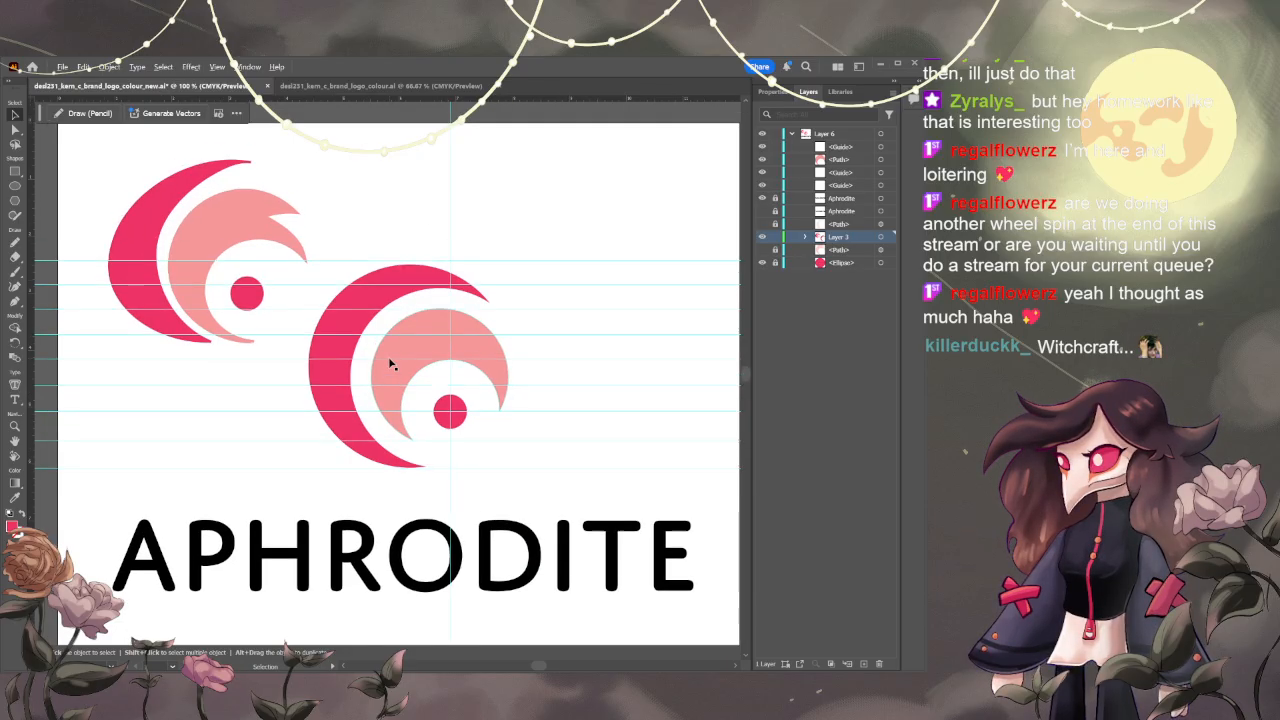
scroll(391, 363, up, 2)
scroll(467, 338, down, 1)
mouse_move(466, 338)
mouse_down()
mouse_move(384, 338)
mouse_move(463, 342)
mouse_up()
mouse_move(445, 219)
mouse_down()
mouse_move(345, 228)
mouse_move(324, 215)
mouse_up()
key(v)
click(338, 228)
click(579, 282)
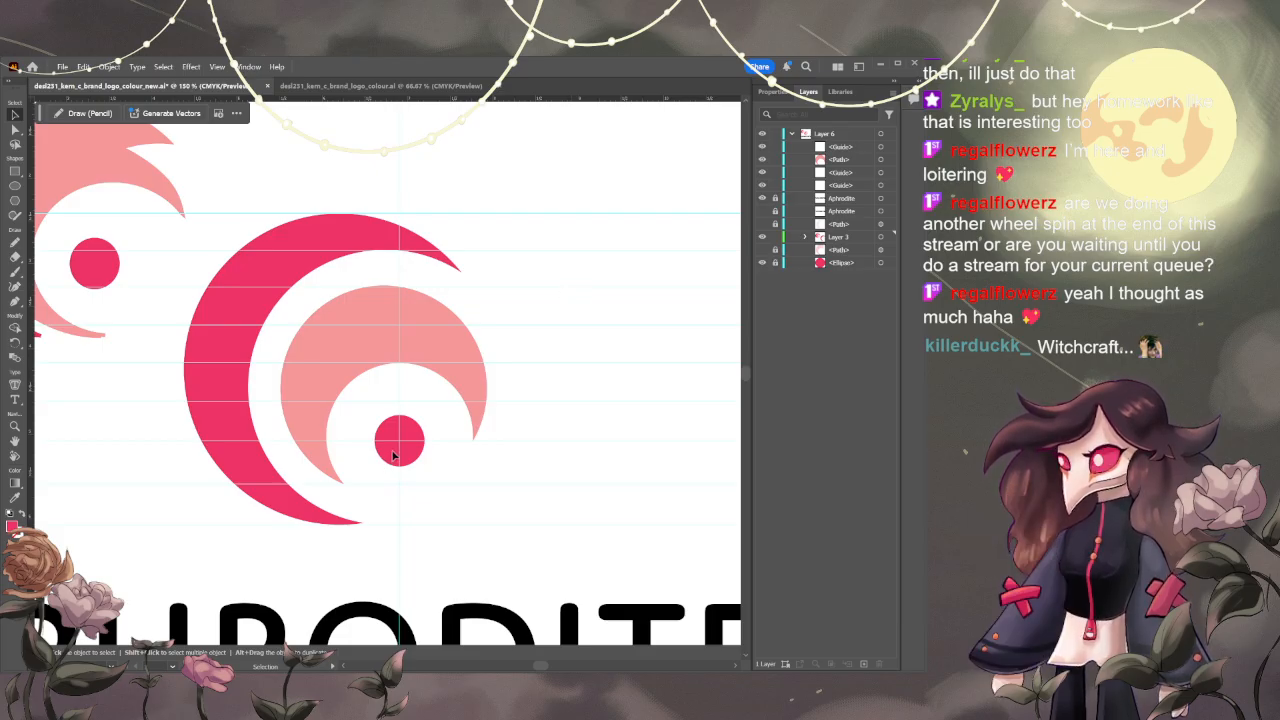
- Draw a dark pink helper circle over the lower symbol and fit it to the large crescent's outer edge
key(l)
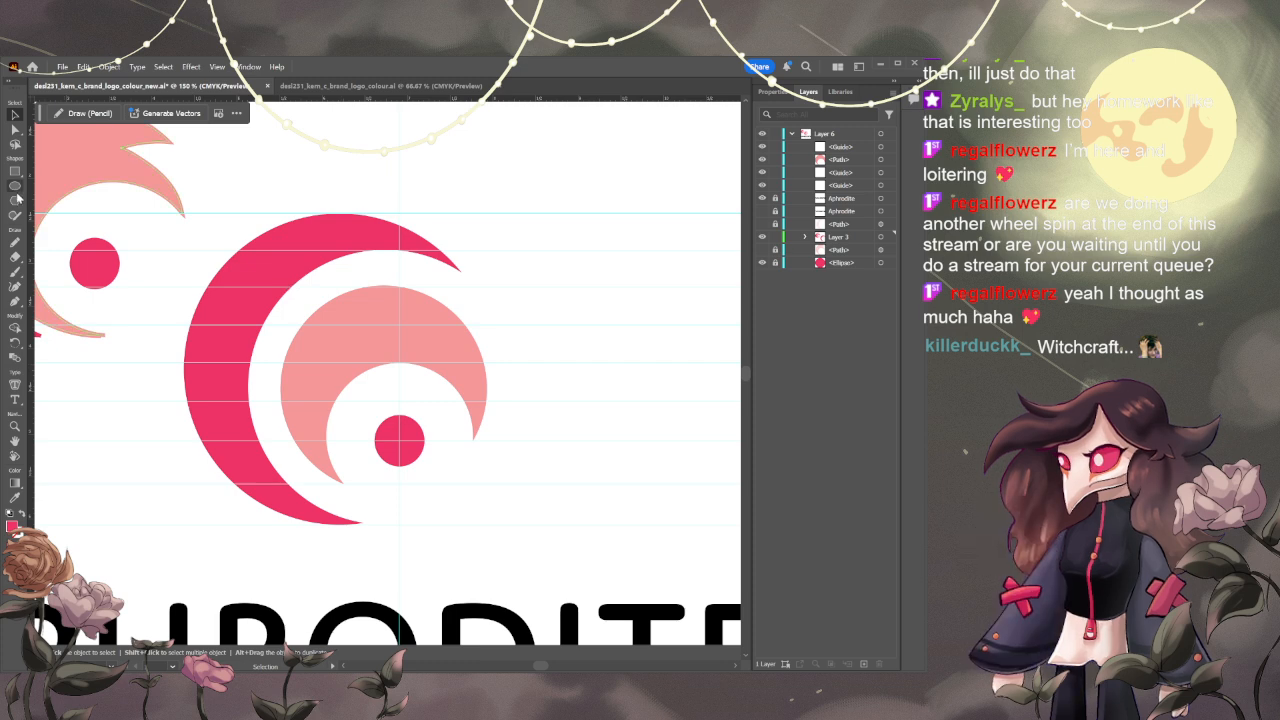
drag(203, 177, 540, 410)
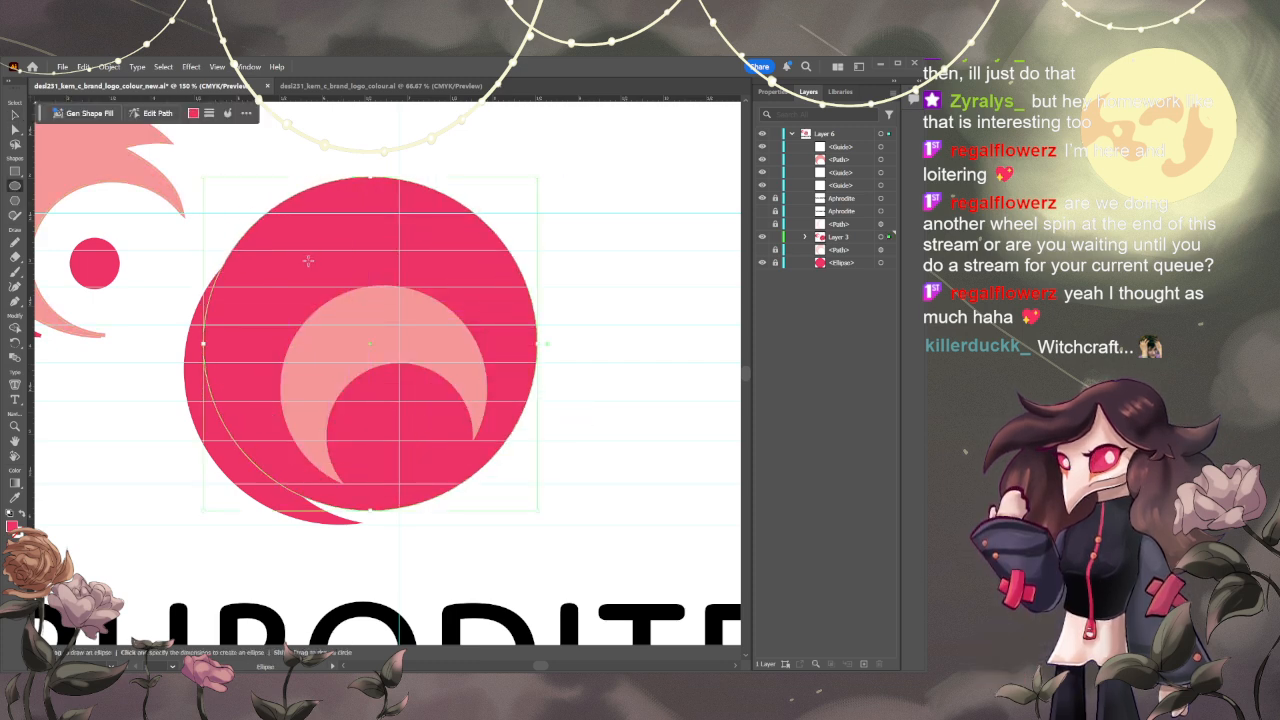
key(b)
key(v)
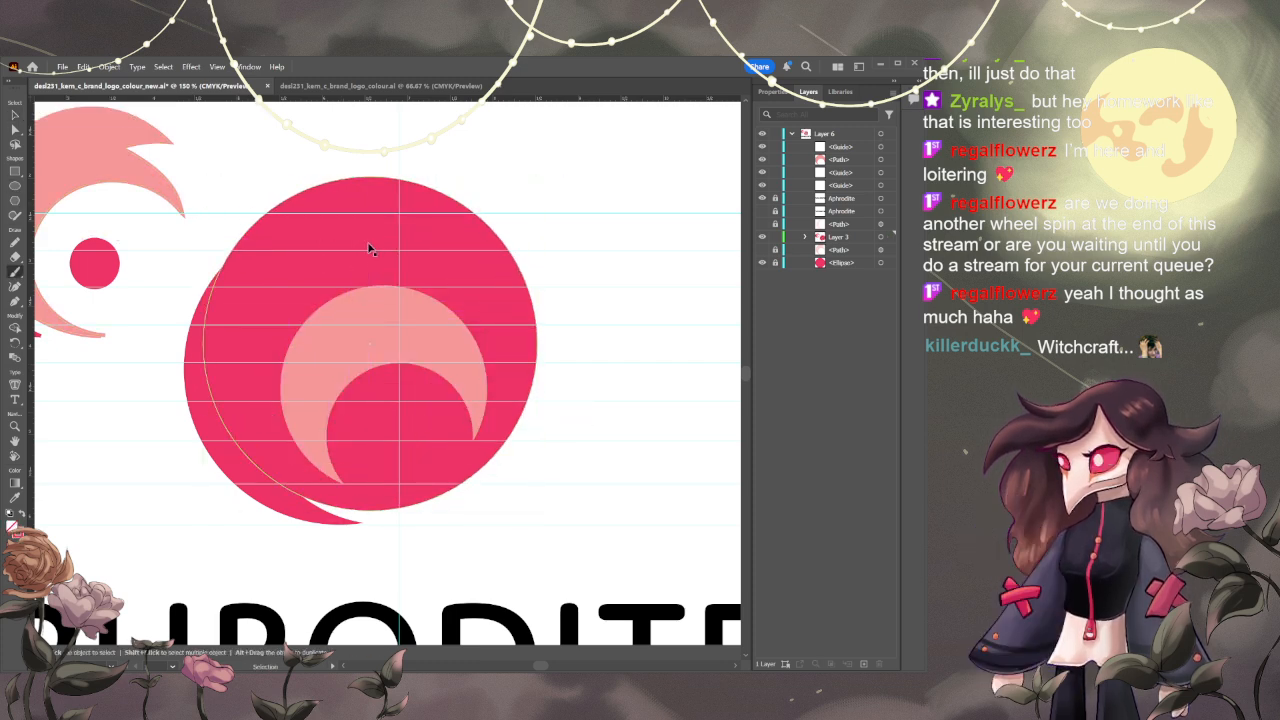
click(369, 248)
drag(355, 193, 330, 236)
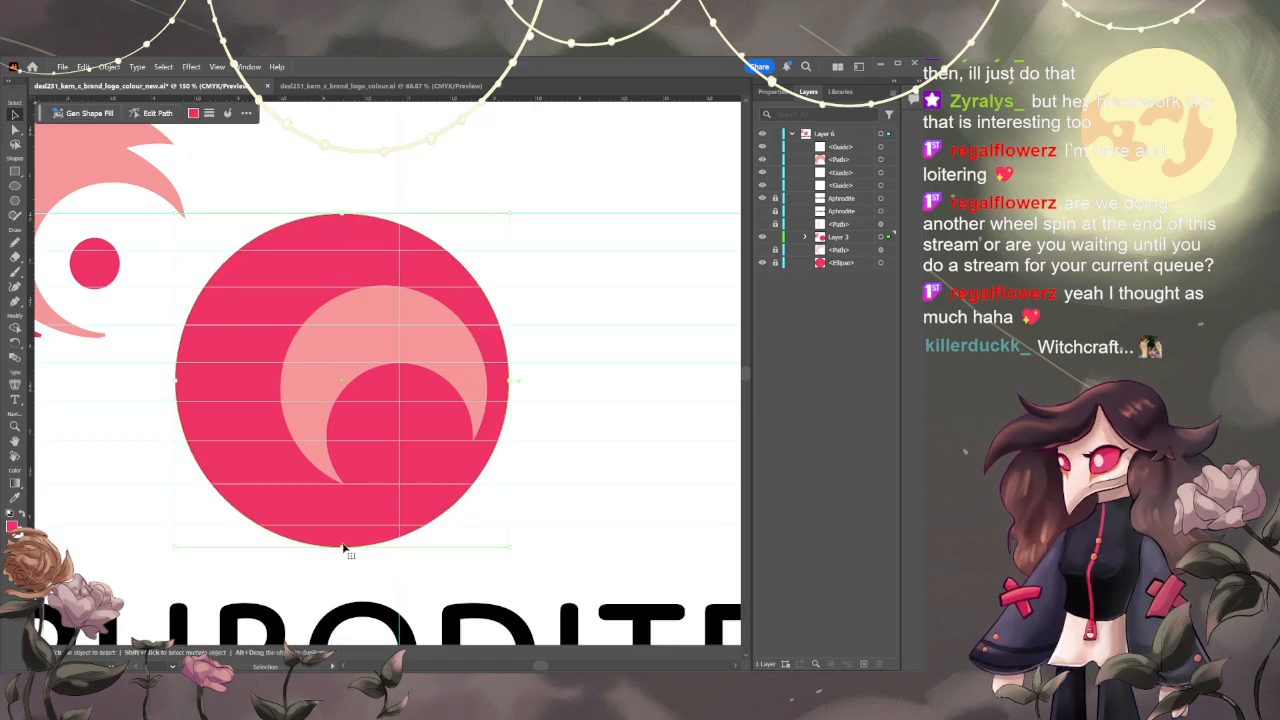
drag(343, 548, 345, 523)
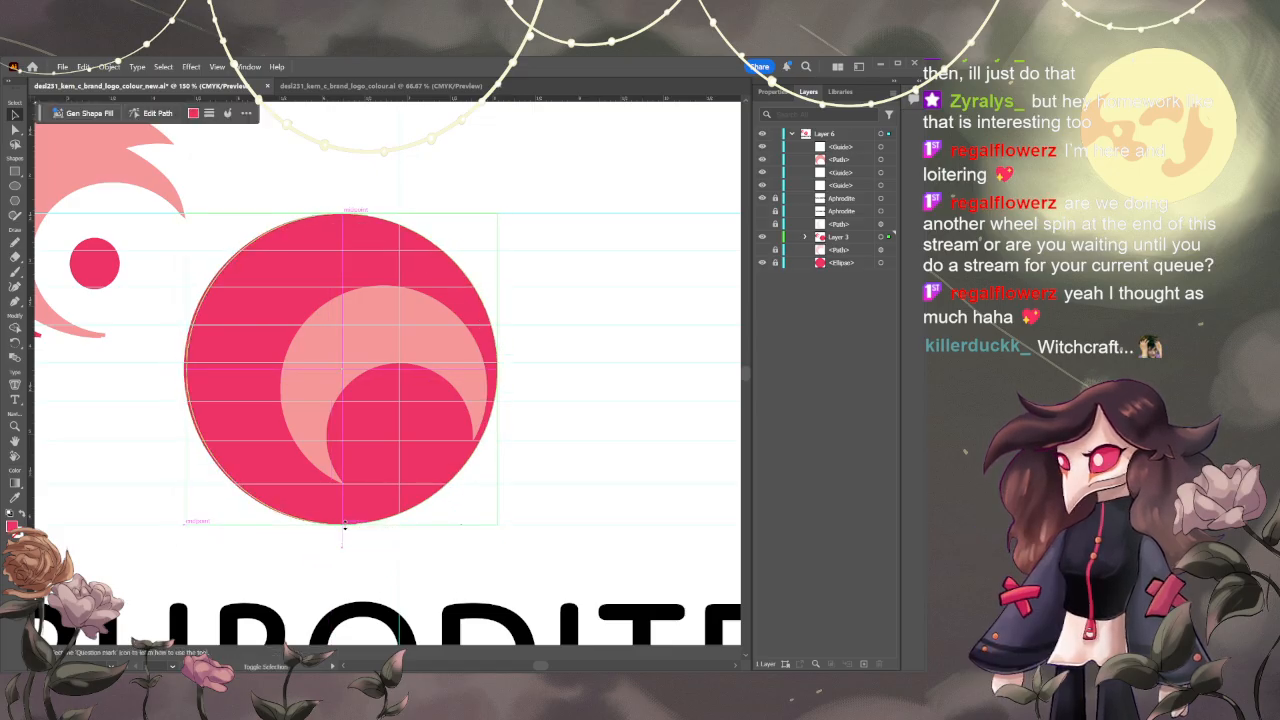
drag(237, 372, 239, 372)
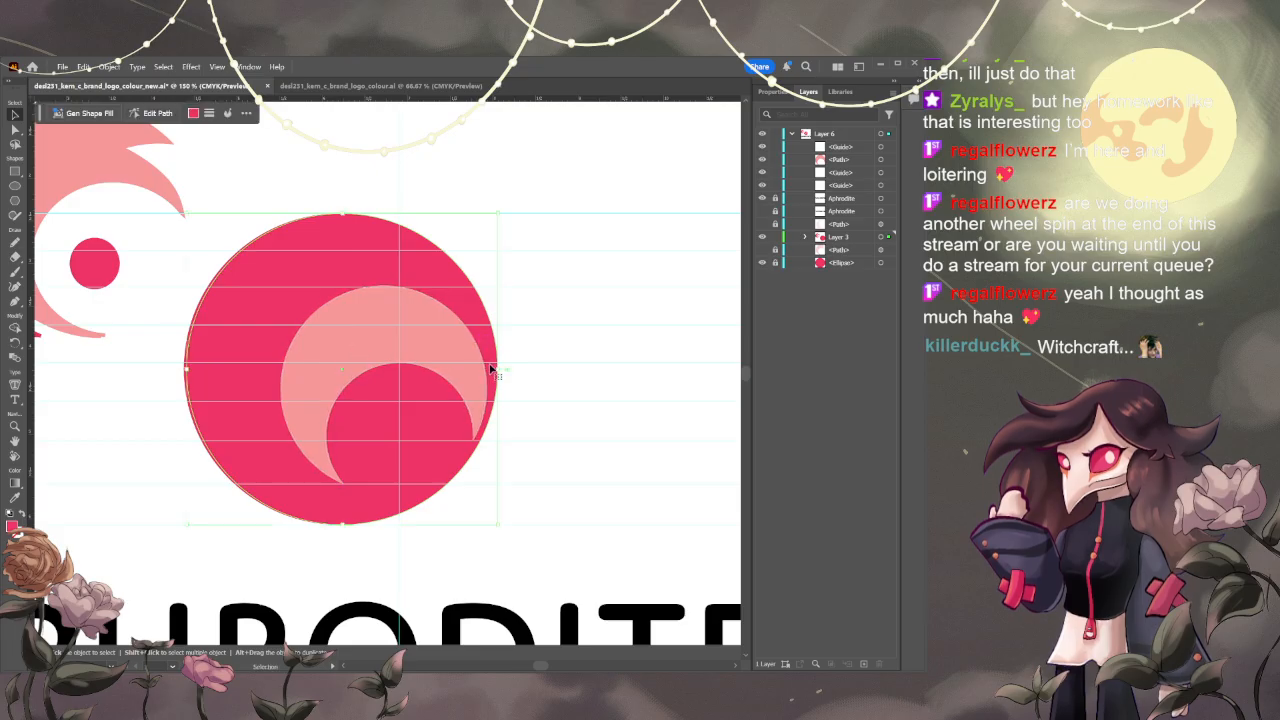
drag(306, 296, 273, 315)
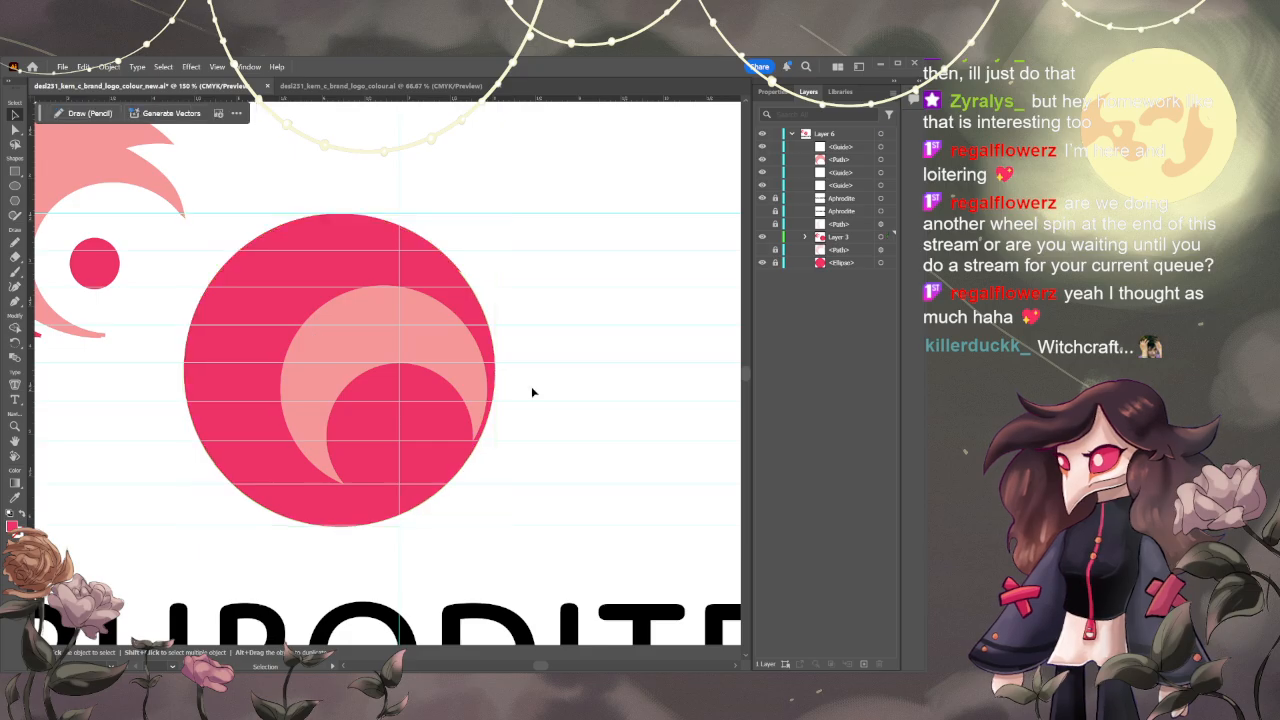
- Enlarge the light pink crescent slightly towards the helper circle's right edge and delete the circle
click(476, 390)
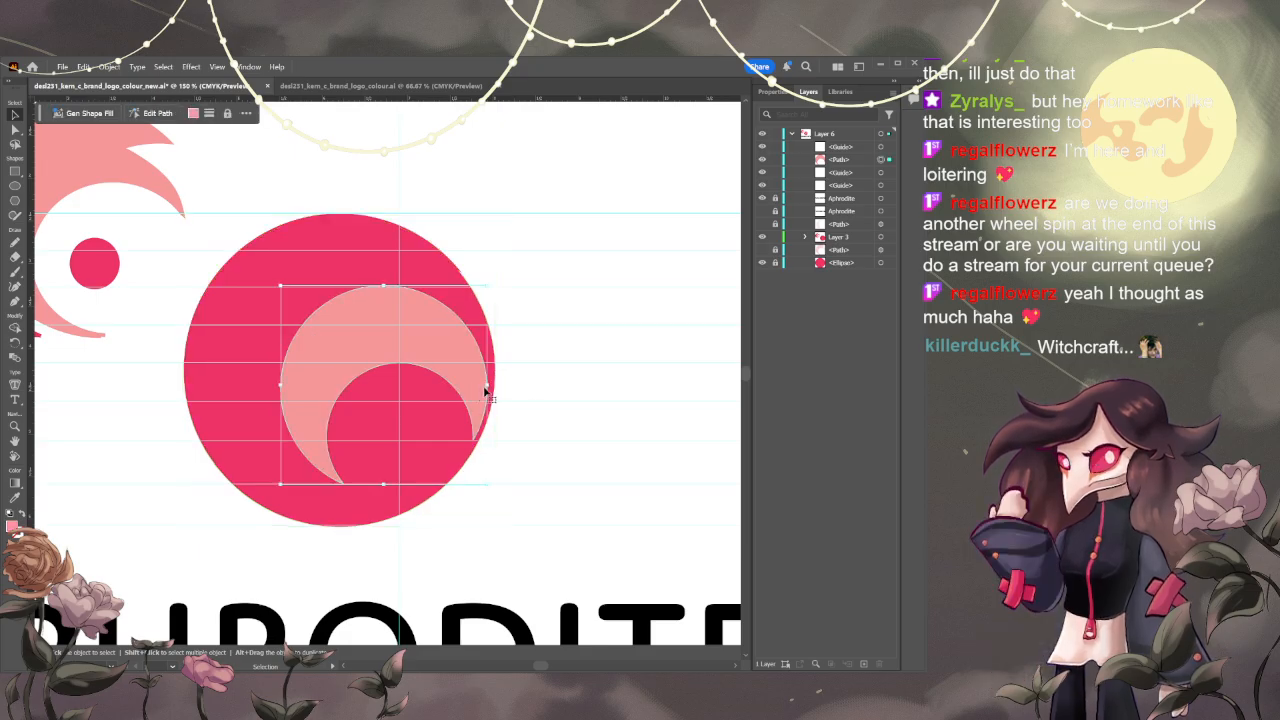
drag(487, 386, 492, 388)
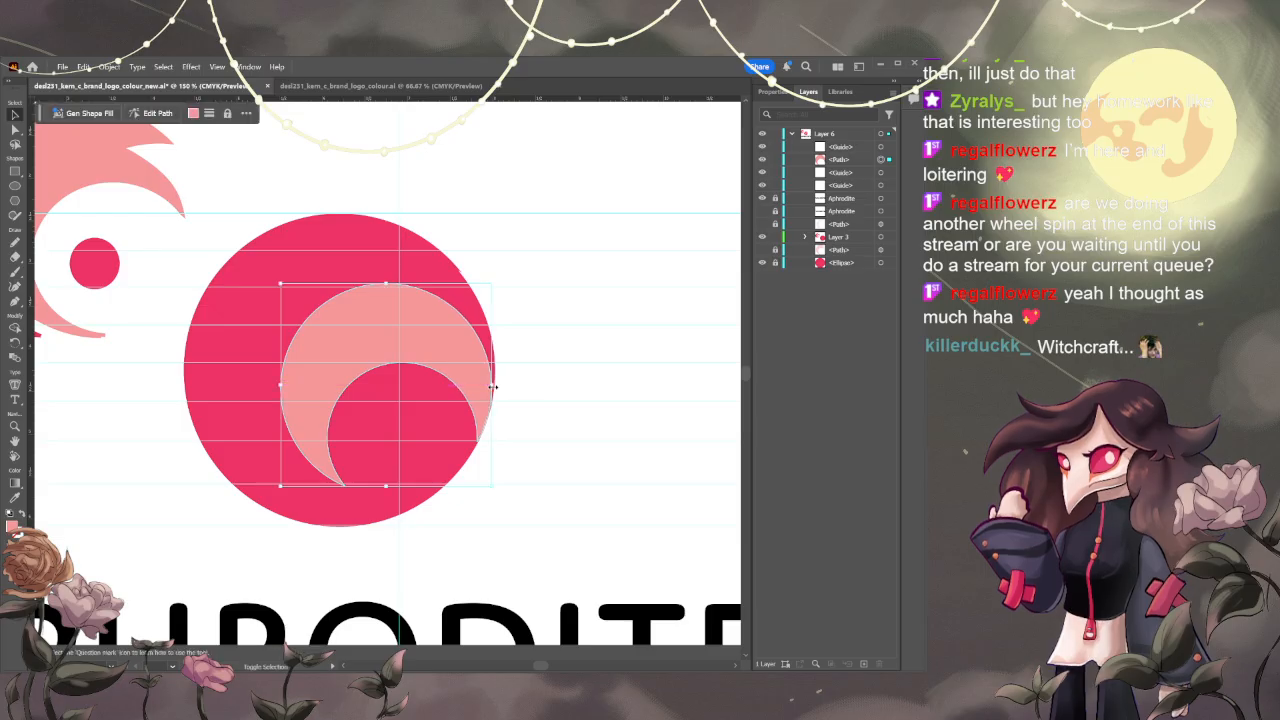
click(573, 385)
click(443, 414)
key(Delete)
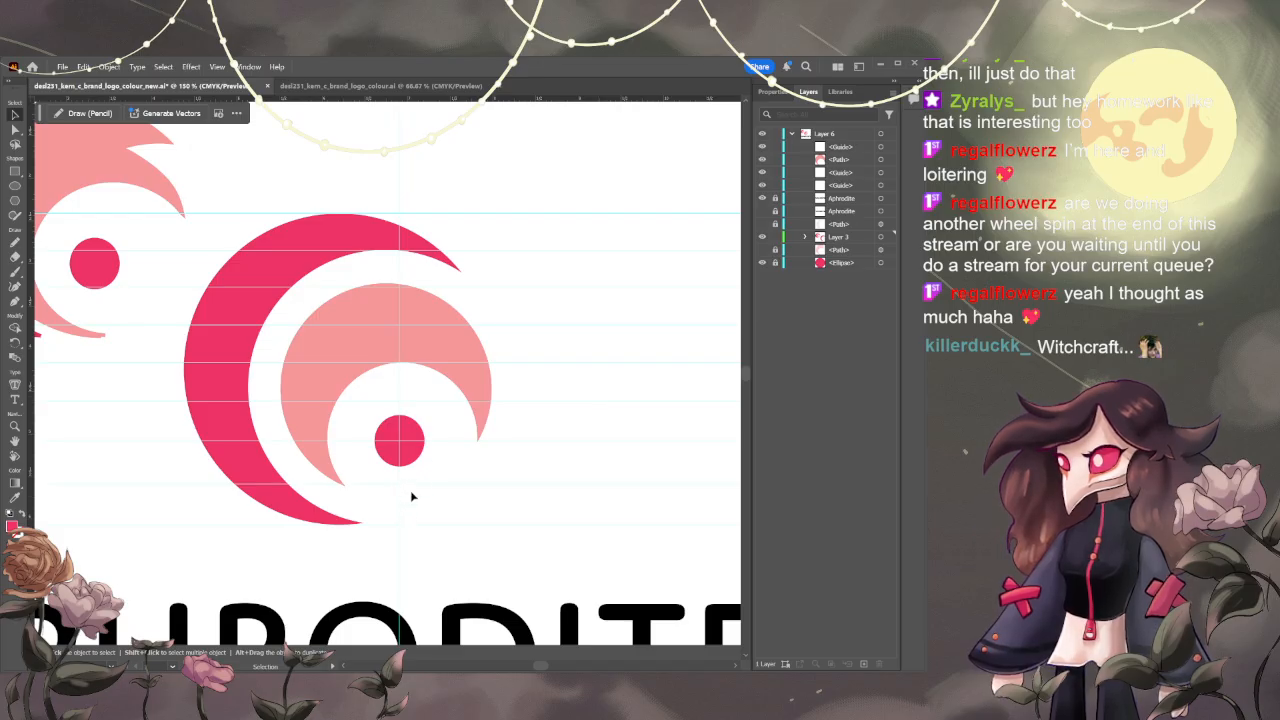
- Unlock the dark pink dot and re-centre it on the slightly adjusted vertical guide inside the light pink crescent
click(761, 264)
click(761, 264)
shift+click(816, 260)
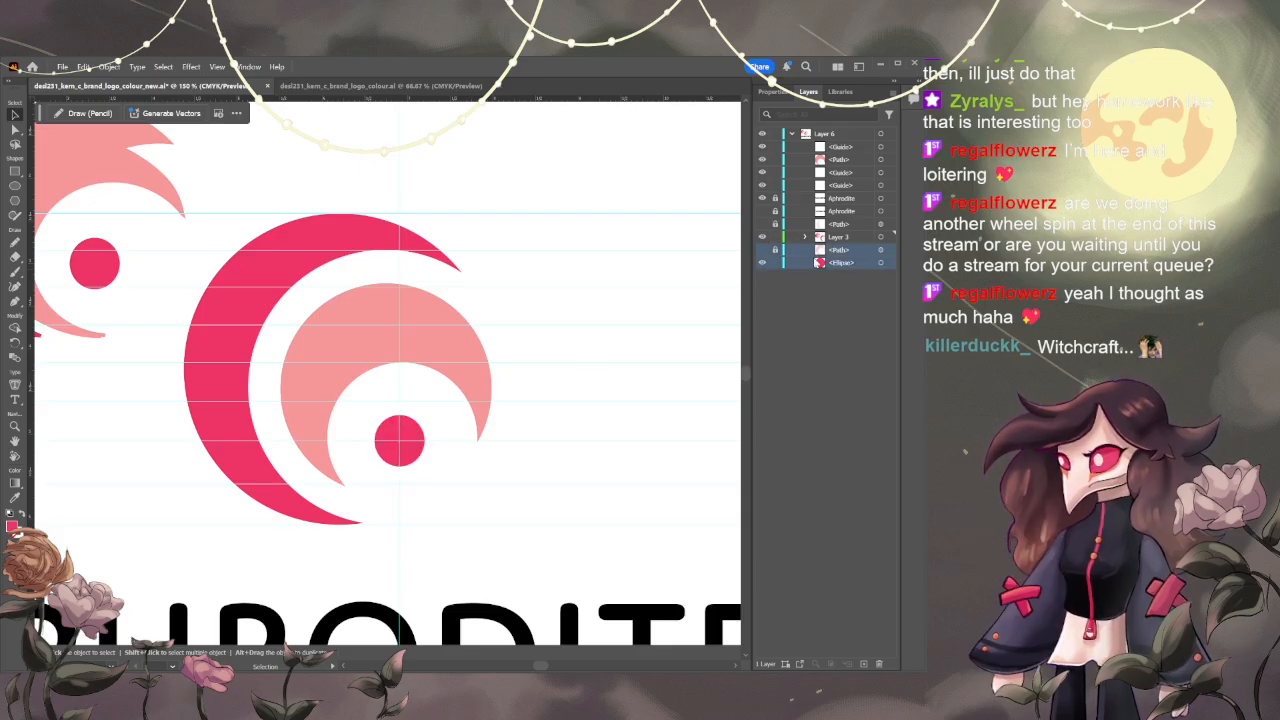
drag(398, 428, 399, 397)
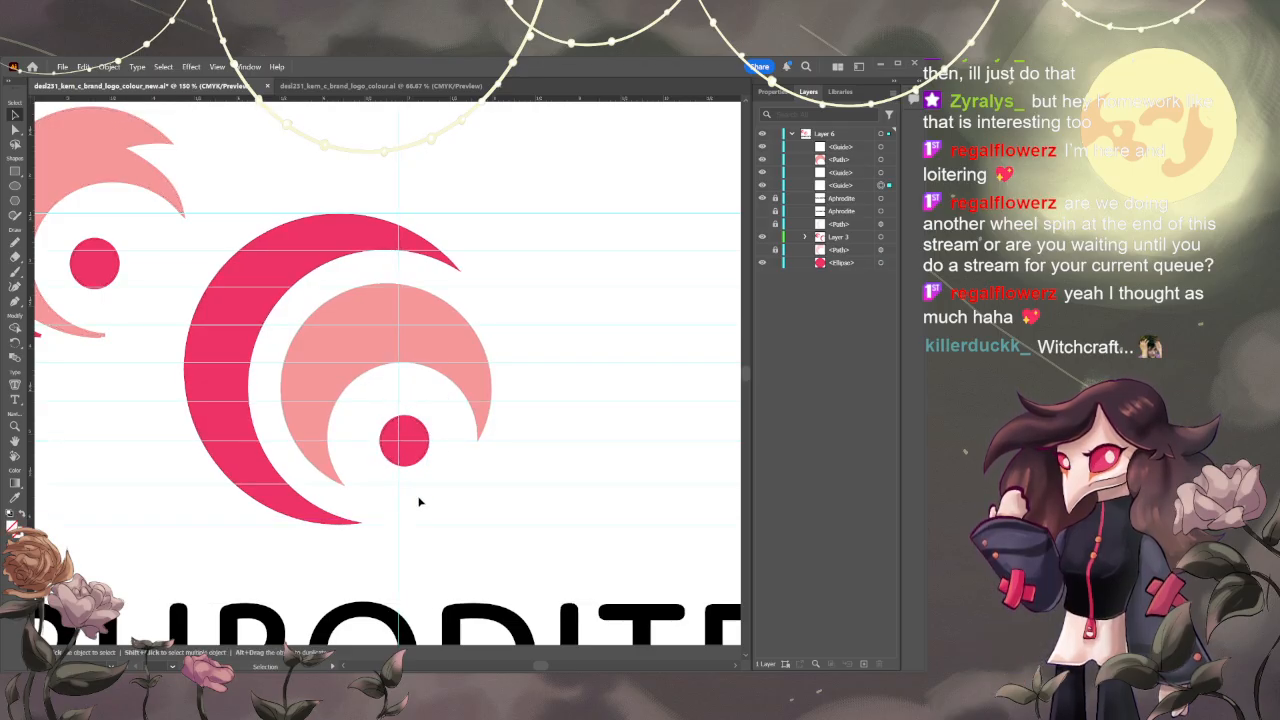
drag(417, 451, 571, 508)
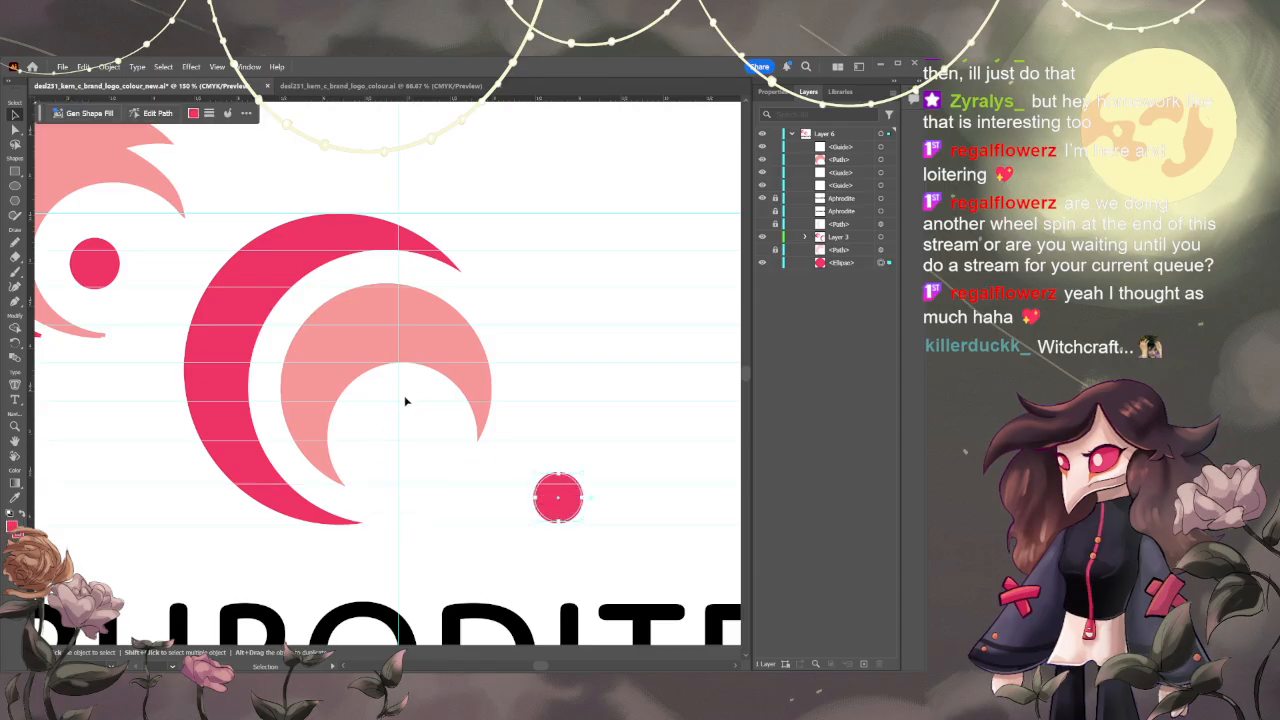
drag(398, 393, 401, 393)
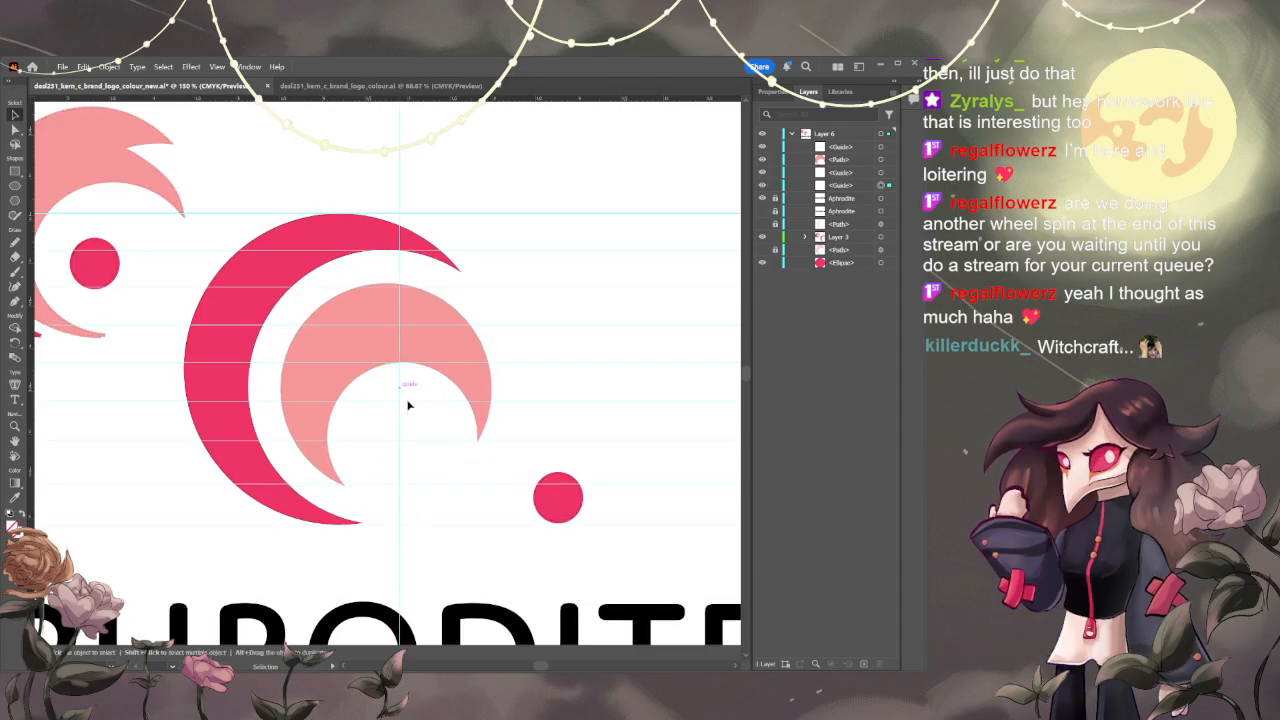
drag(565, 508, 413, 452)
click(585, 497)
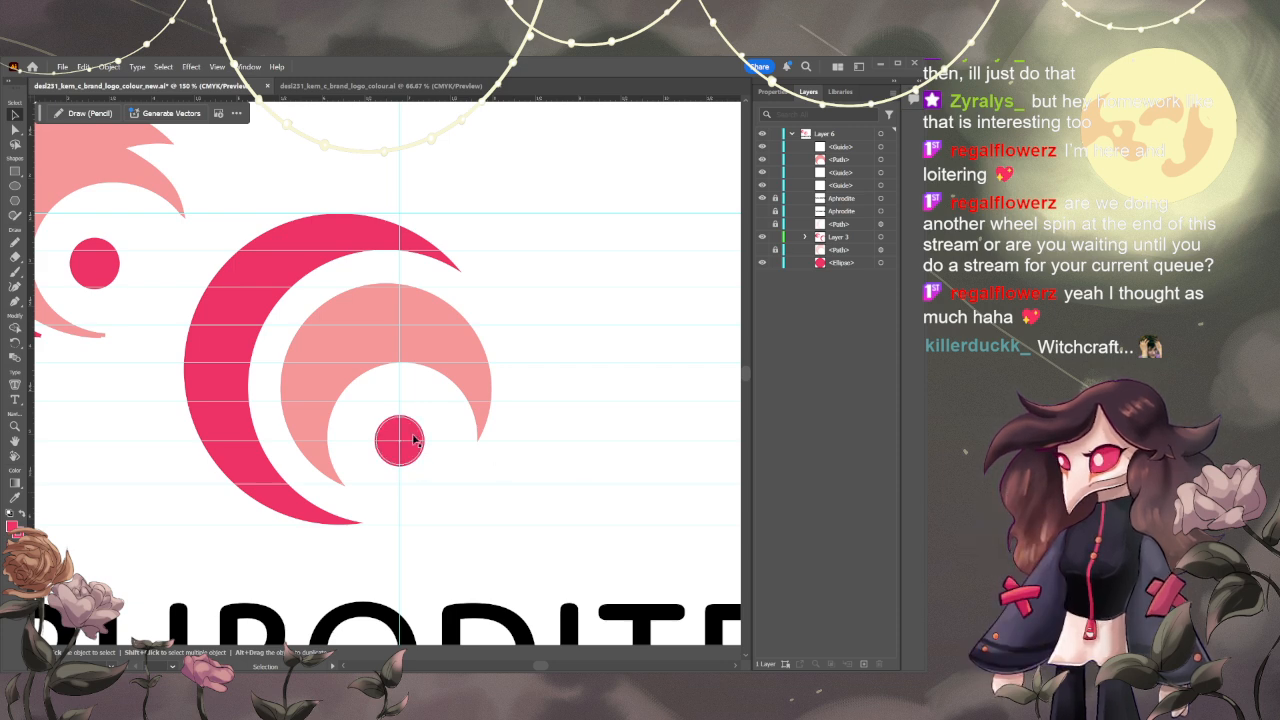
- Check the adjusted symbol up close and against the wordmark on the whole artboard
scroll(413, 440, down, 4)
scroll(479, 507, up, 5)
key(space)
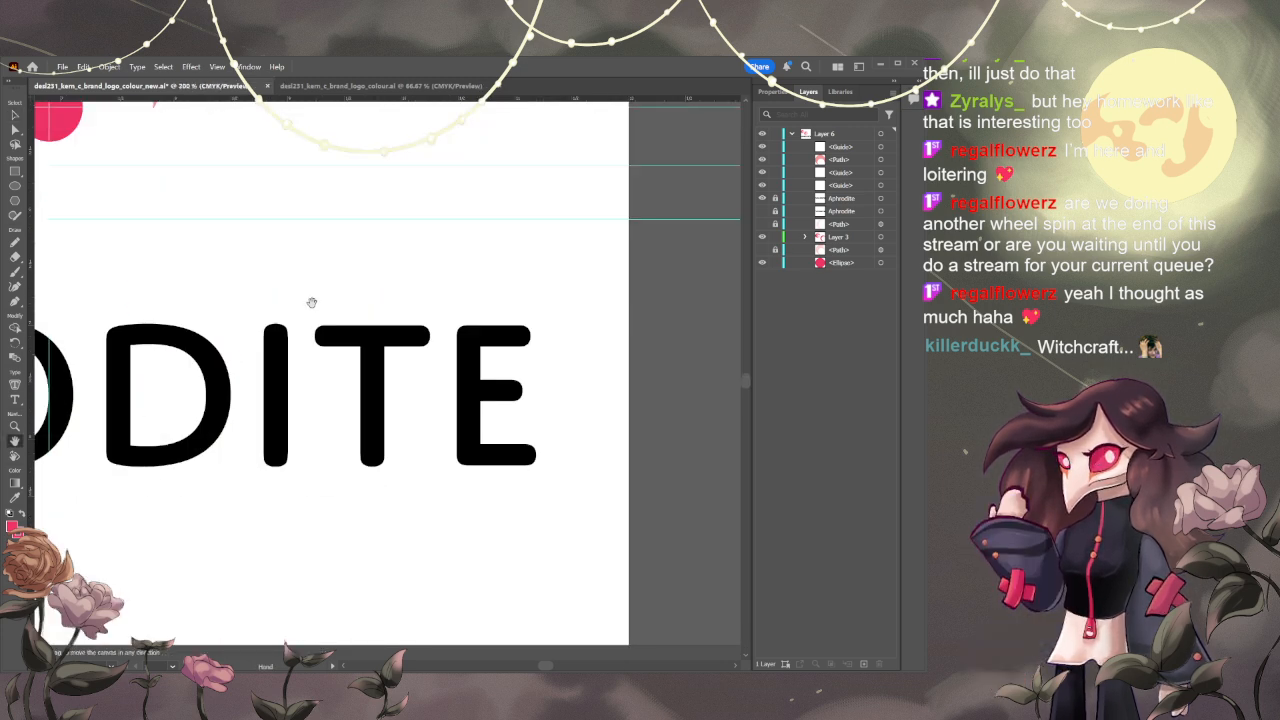
drag(276, 240, 654, 594)
scroll(654, 594, up, 2)
scroll(538, 494, down, 3)
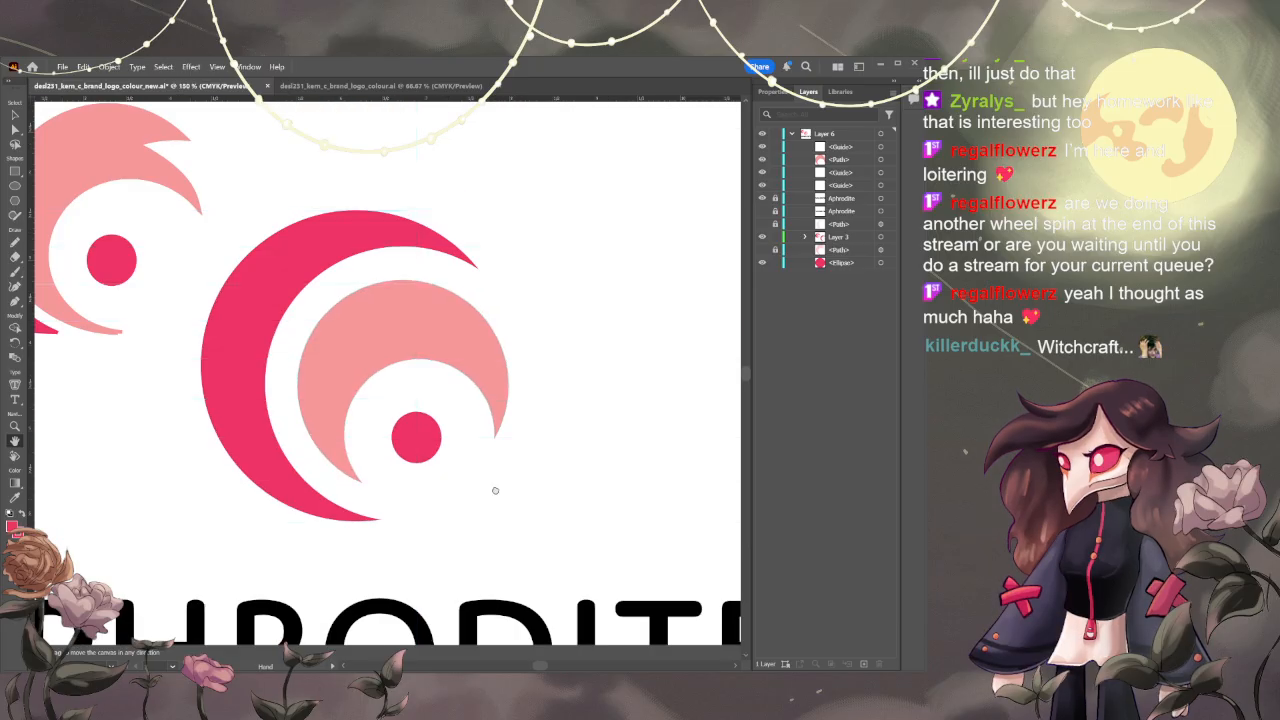
drag(495, 490, 491, 460)
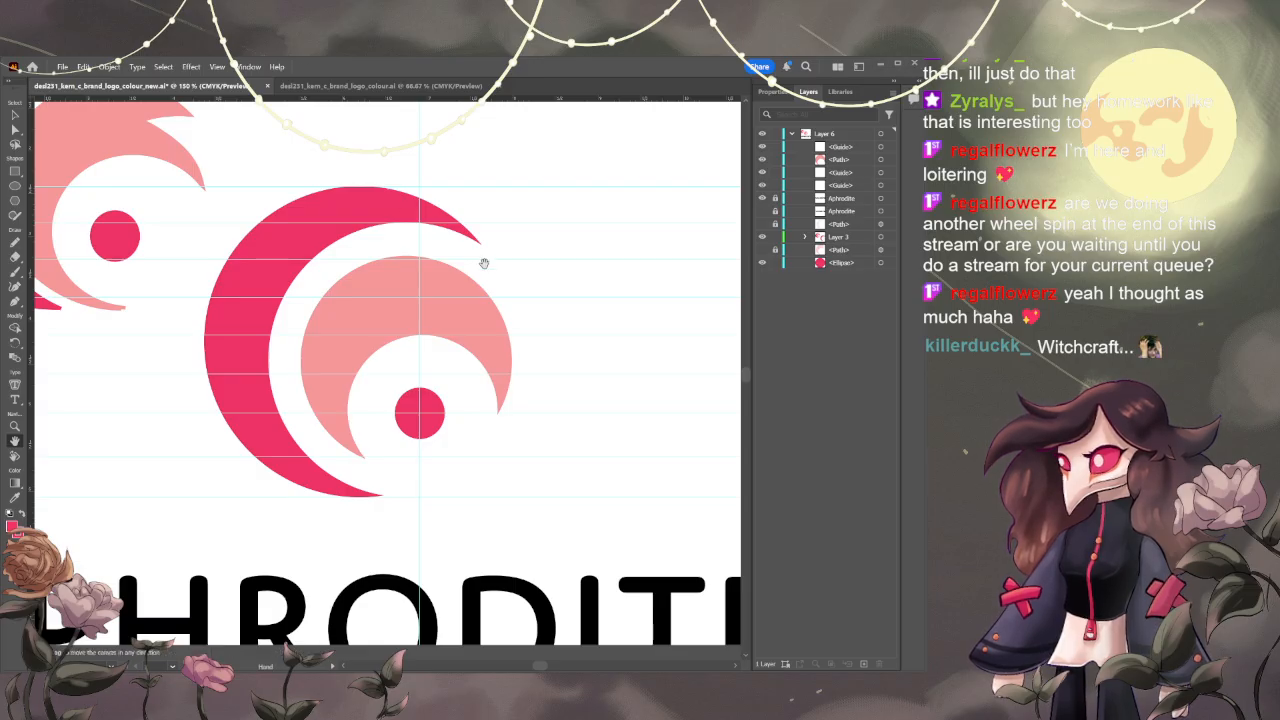
key(ctrl+0)
scroll(562, 334, up, 2)
drag(562, 334, 514, 308)
scroll(509, 369, up, 1)
scroll(523, 369, down, 2)
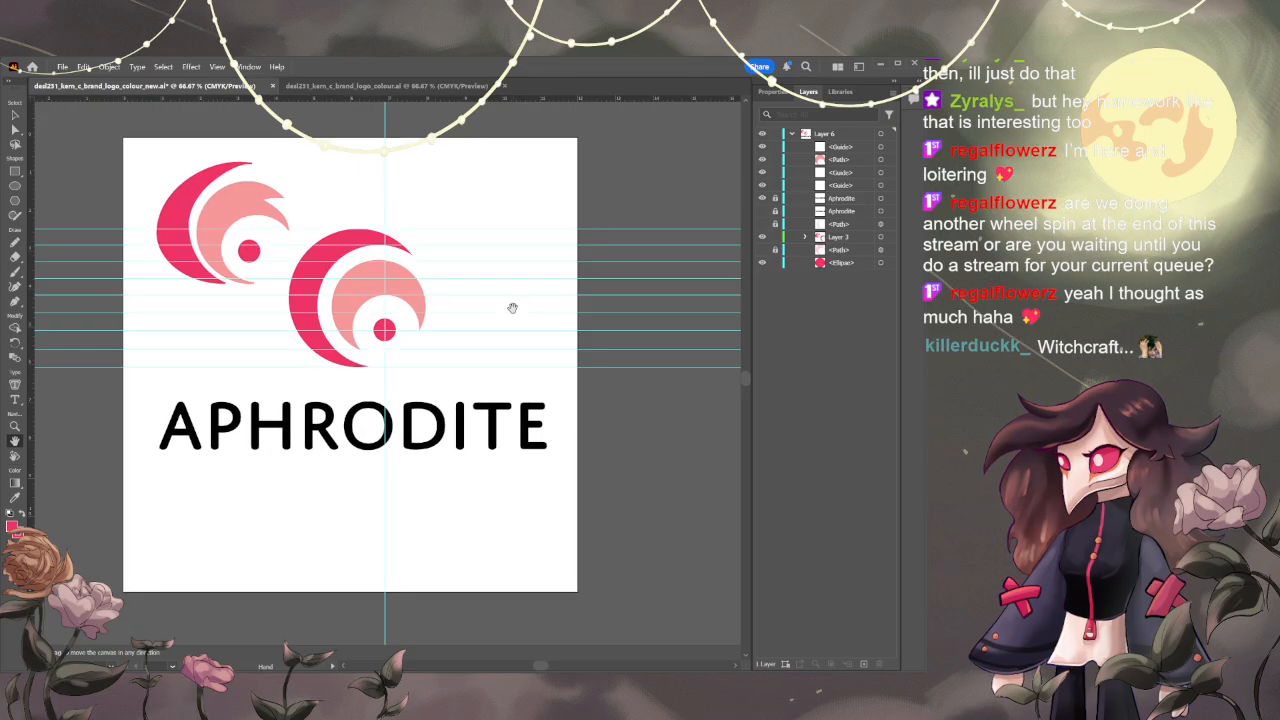
- Add an anchor point with the Pen tool where the light pink crescent's right inner edge meets the guide, and place another point at its outer edge
scroll(502, 356, up, 8)
drag(501, 360, 378, 285)
drag(240, 165, 406, 322)
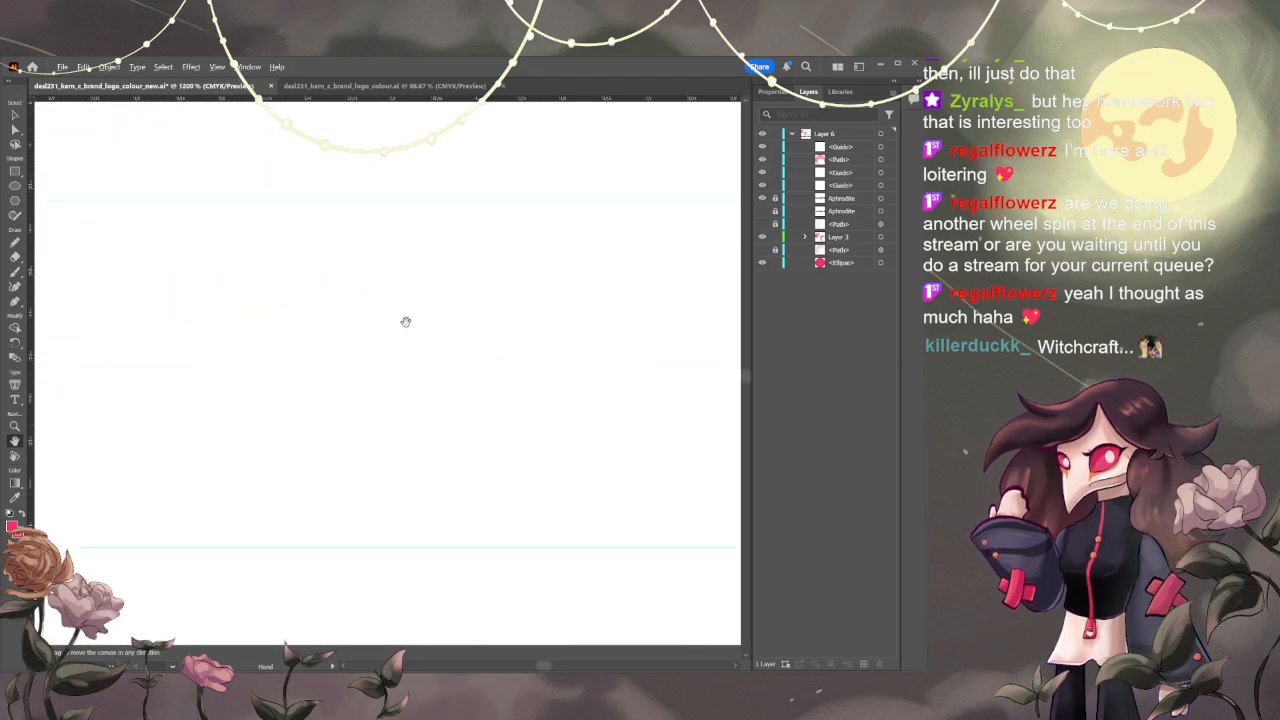
scroll(406, 322, down, 3)
drag(281, 252, 535, 389)
scroll(520, 393, down, 1)
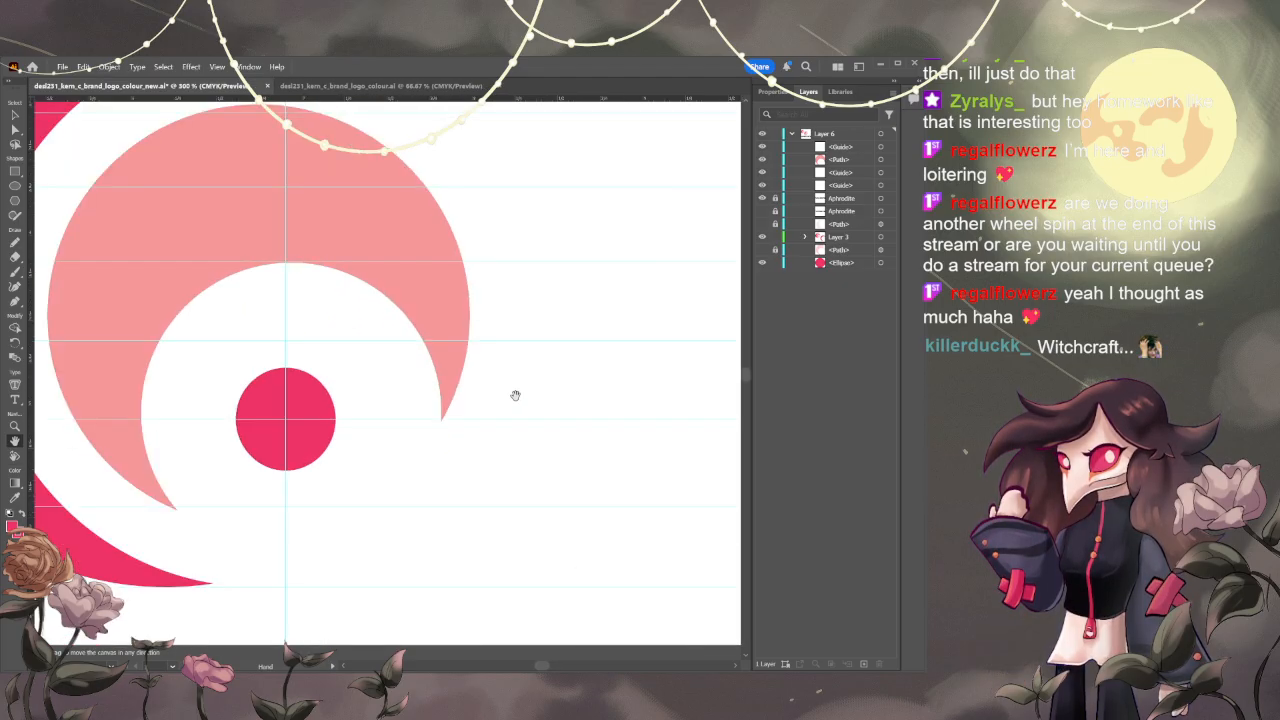
key(v)
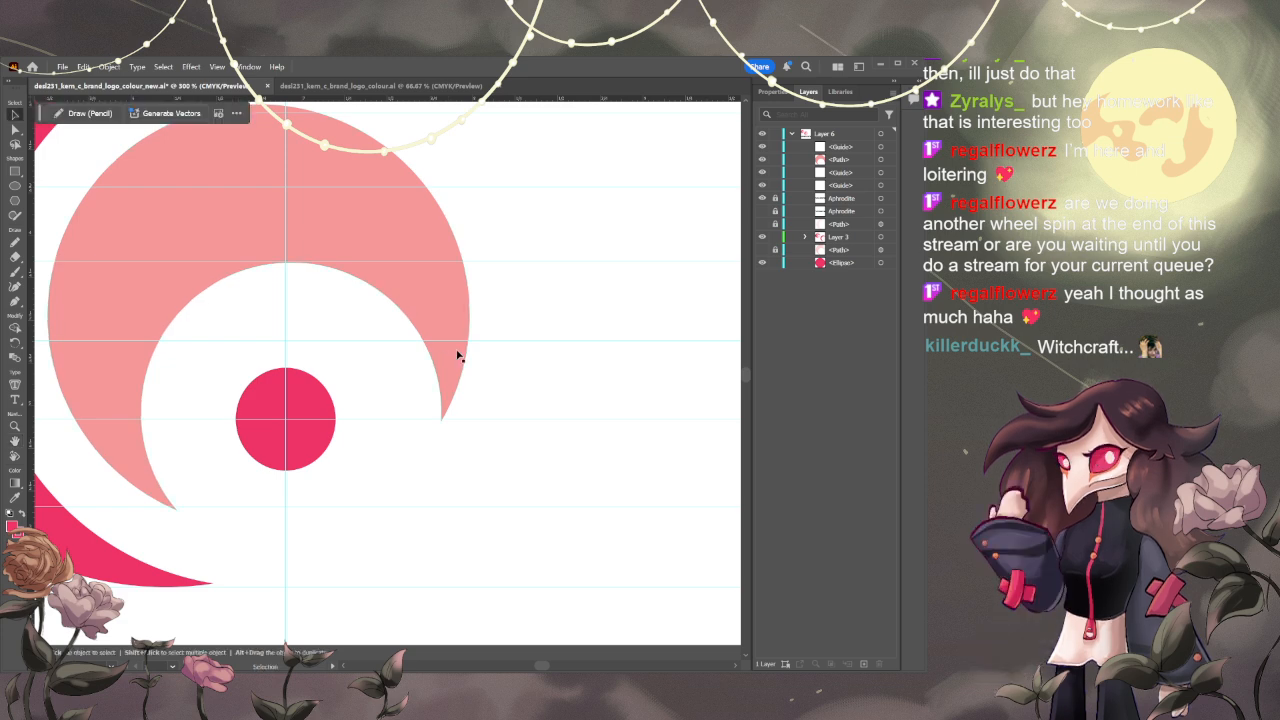
click(455, 362)
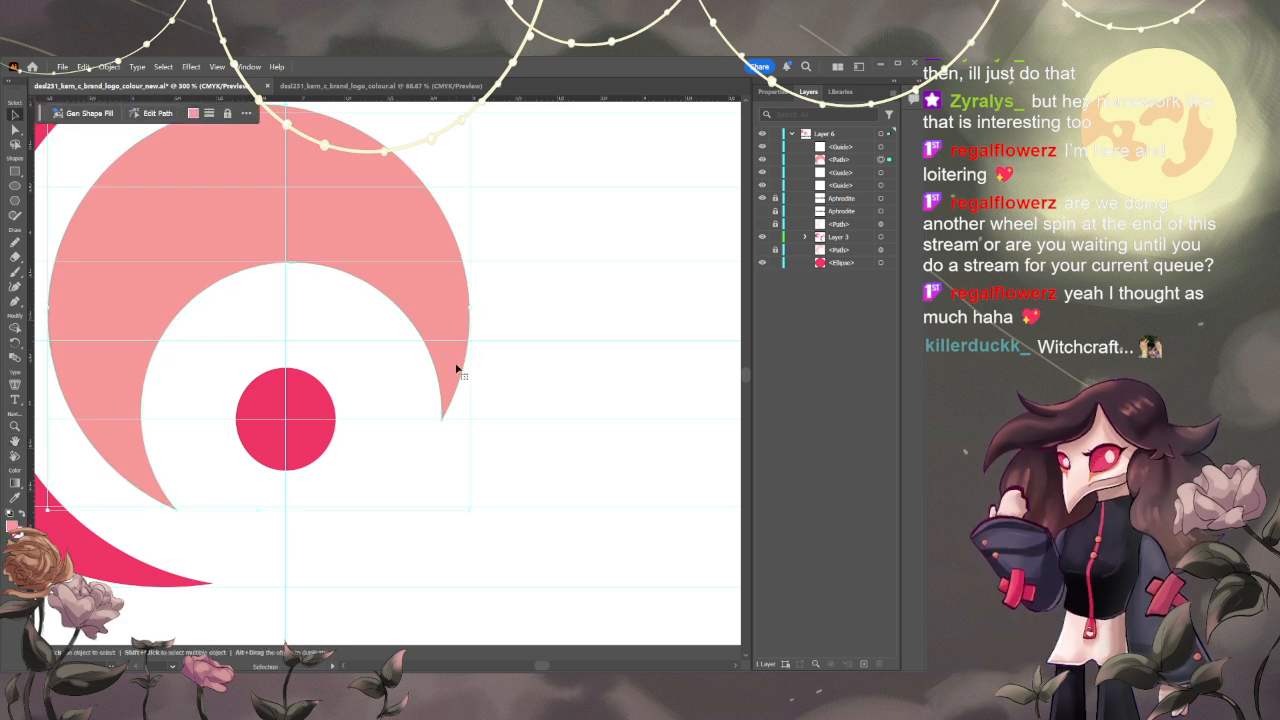
scroll(470, 395, up, 3)
key(p)
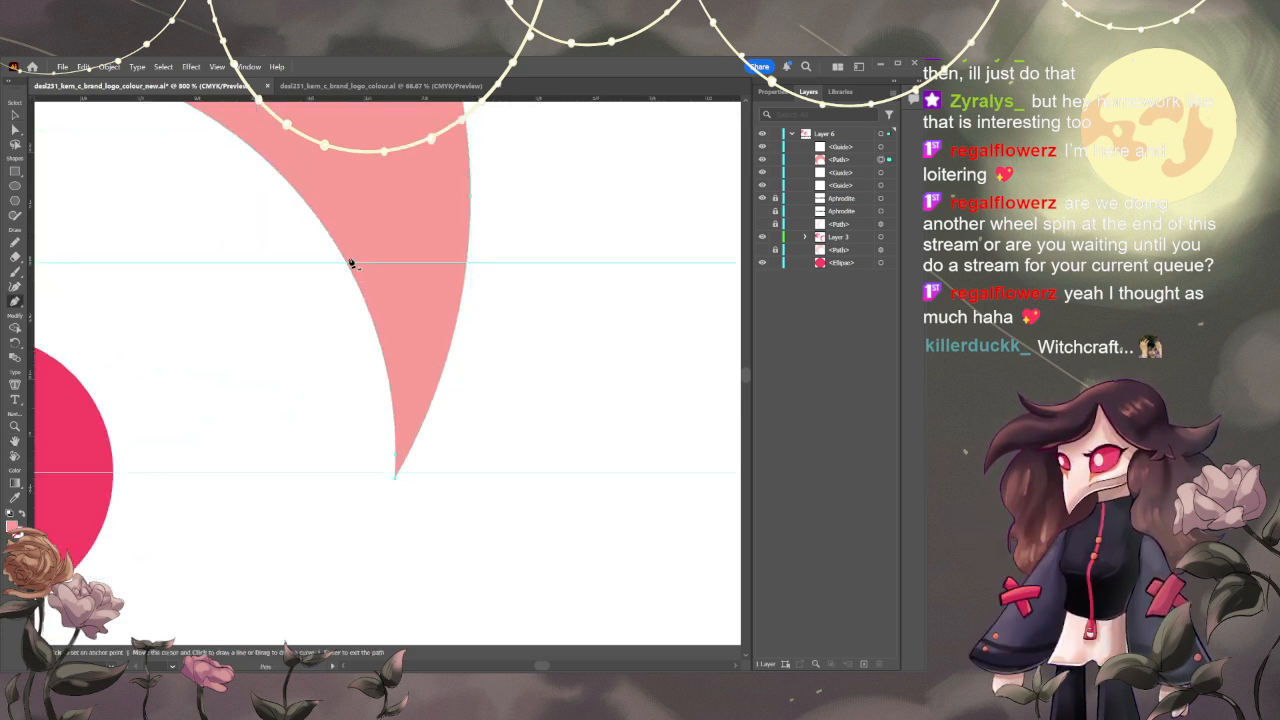
key(v)
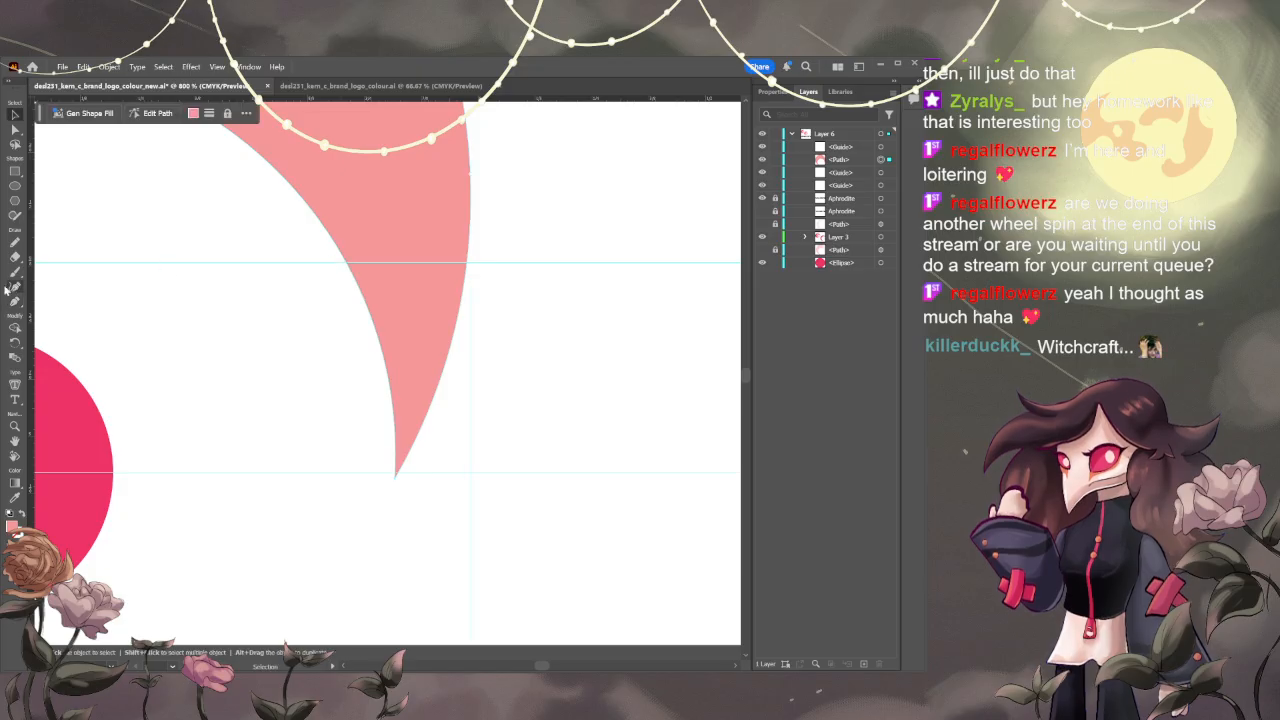
key(p)
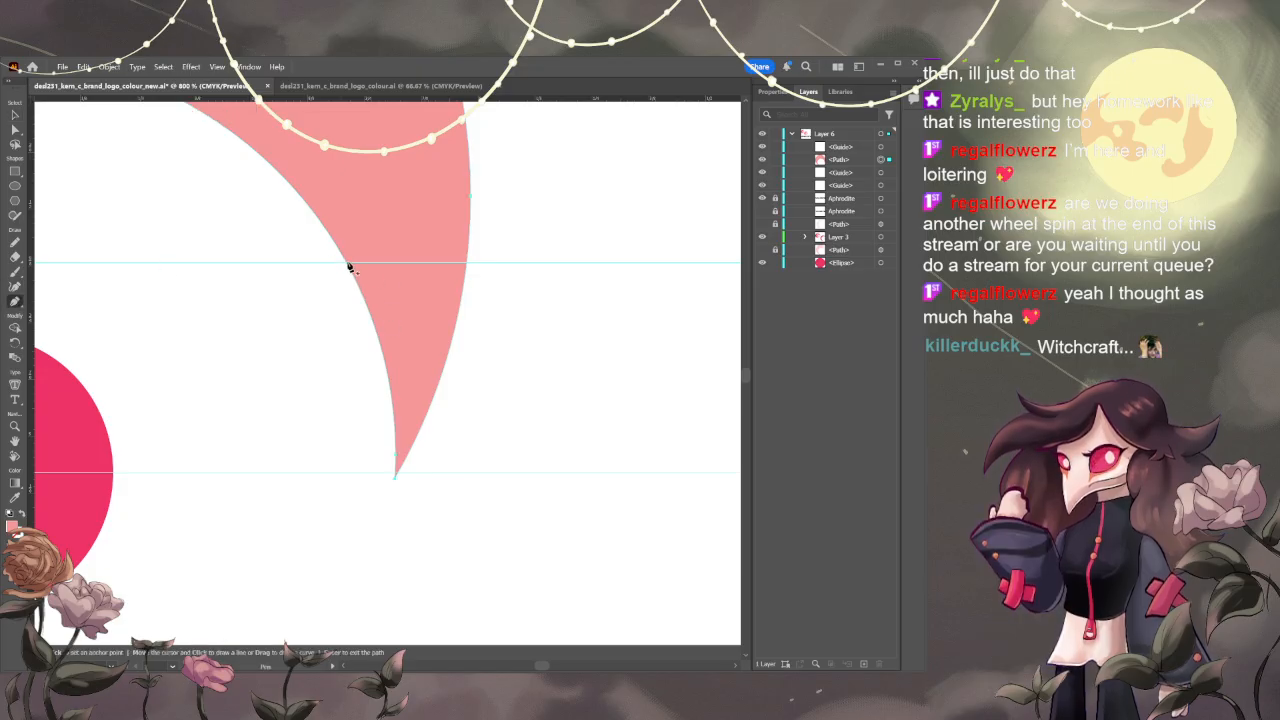
click(348, 267)
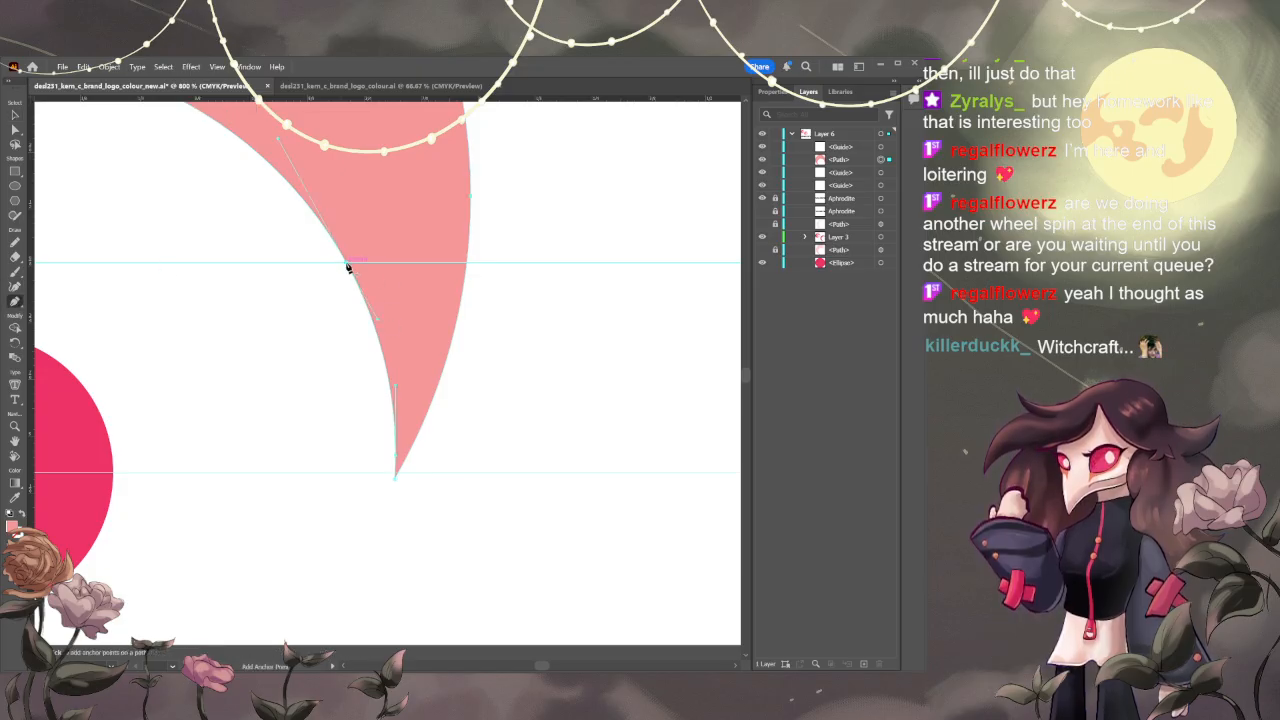
click(467, 264)
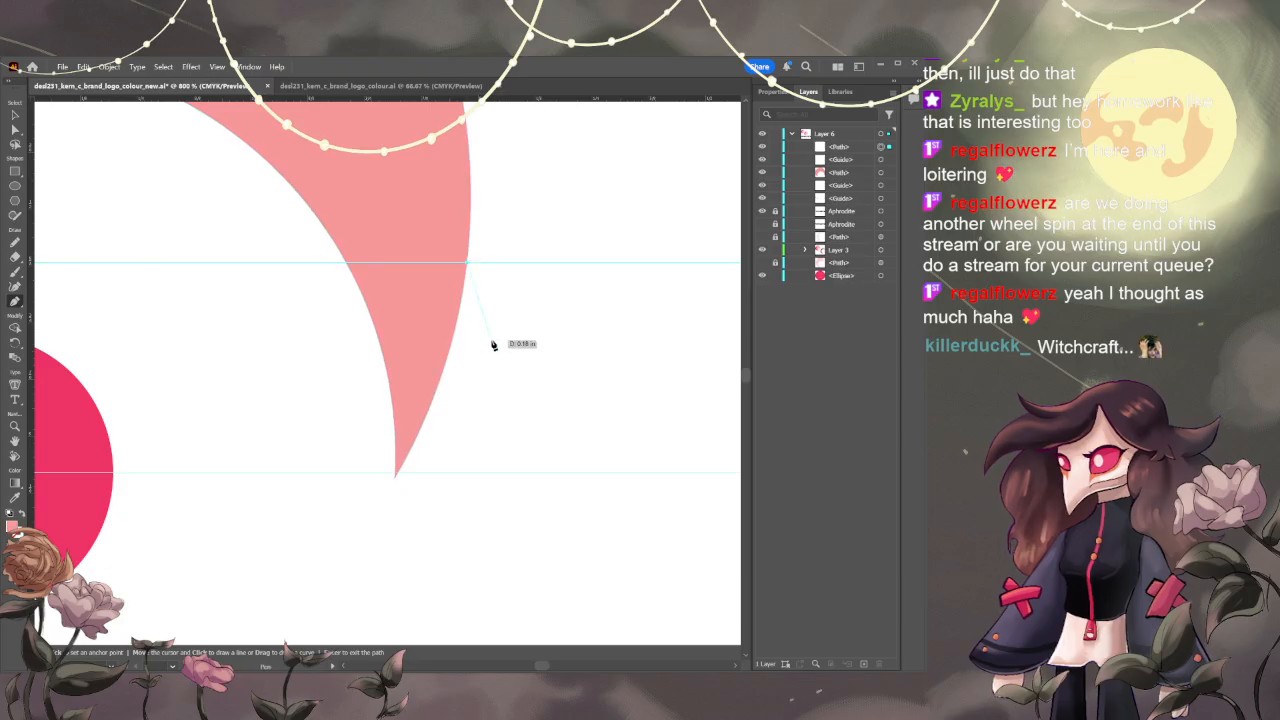
- Undo the stray brush mark, isolate the light pink crescent's path, and step back out to the Layer 6 level
key(b)
click(532, 335)
key(ctrl+z)
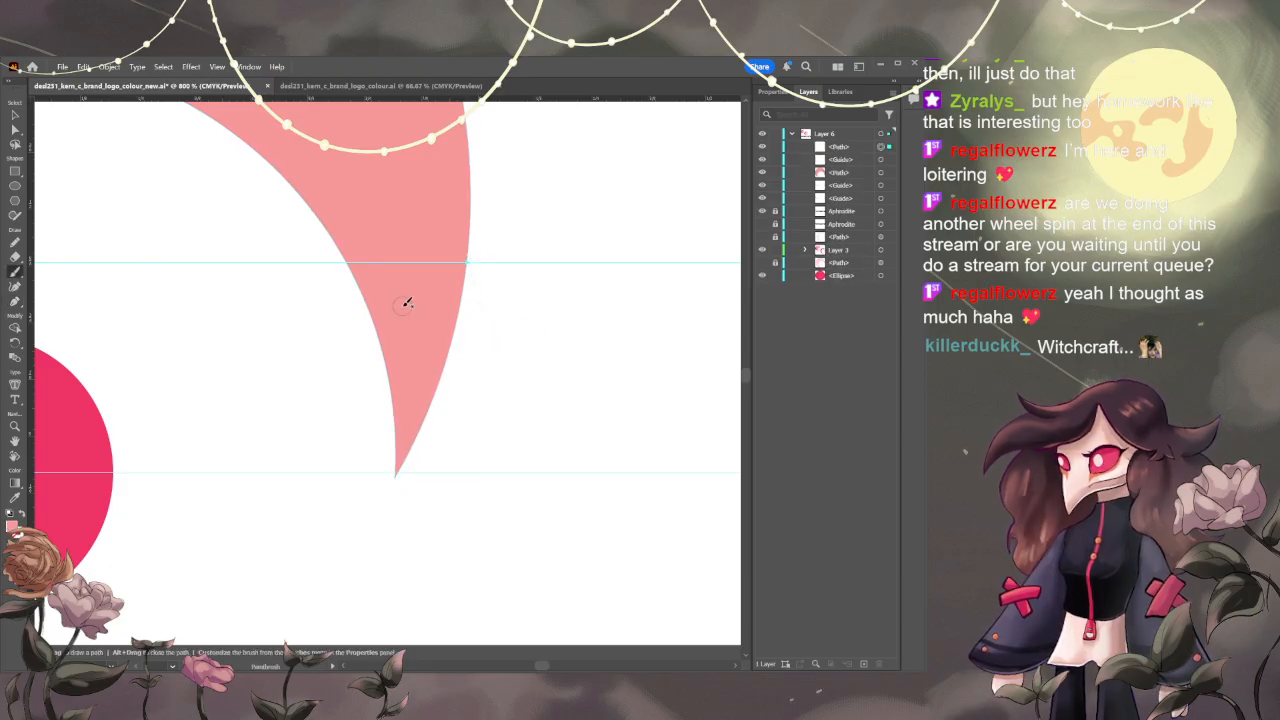
key(v)
drag(403, 308, 405, 311)
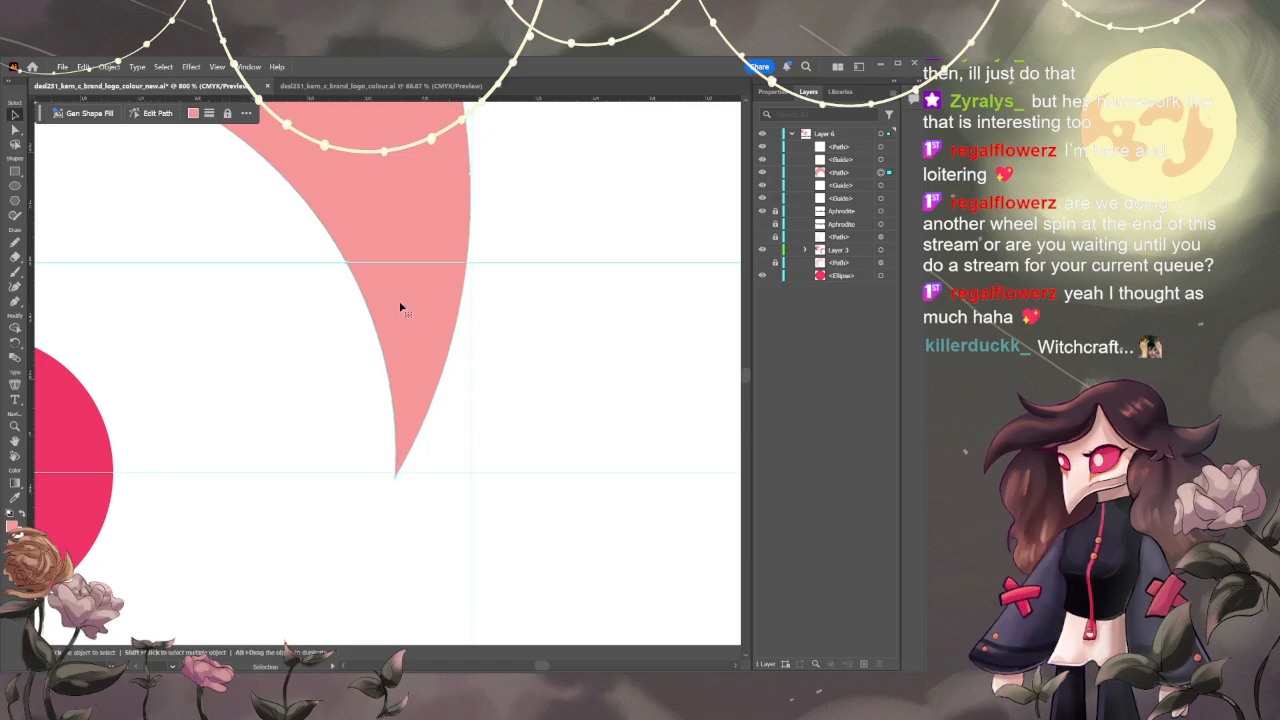
double_click(417, 313)
key(a)
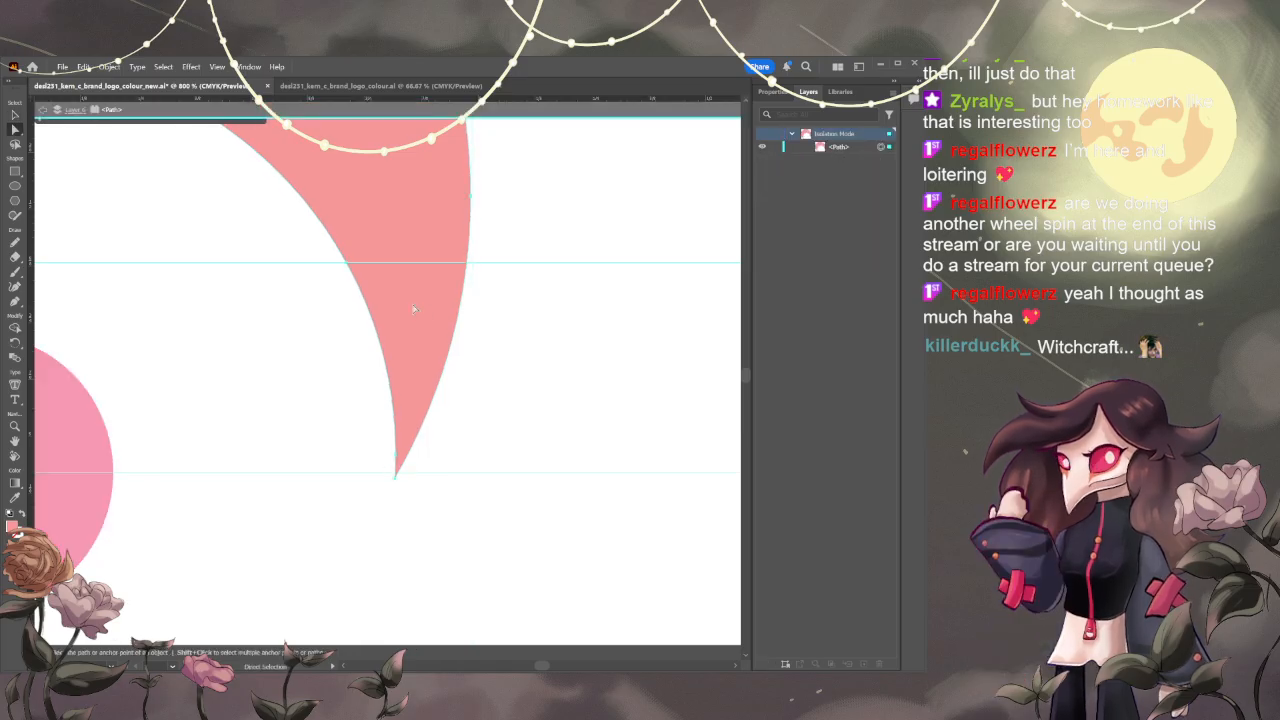
click(73, 110)
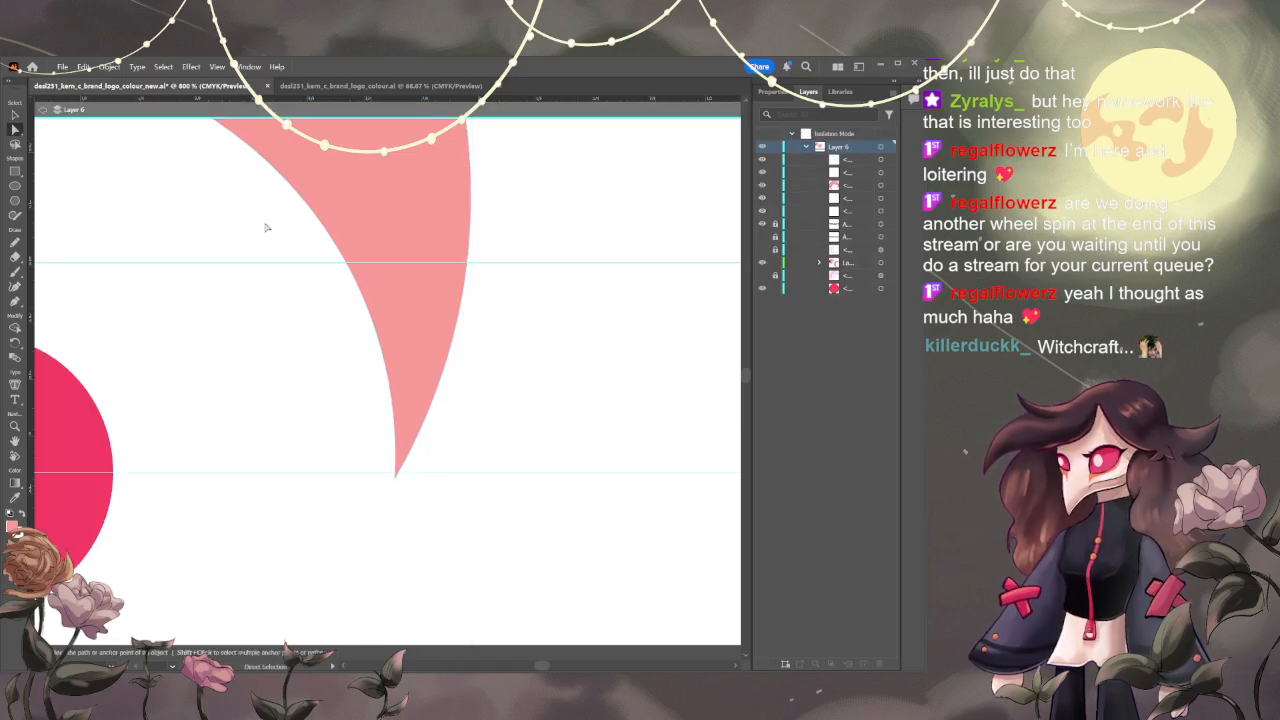
- Try removing the anchor point on the light pink crescent's inner edge at the guide, and undo the removal
click(351, 265)
key(minus)
click(347, 266)
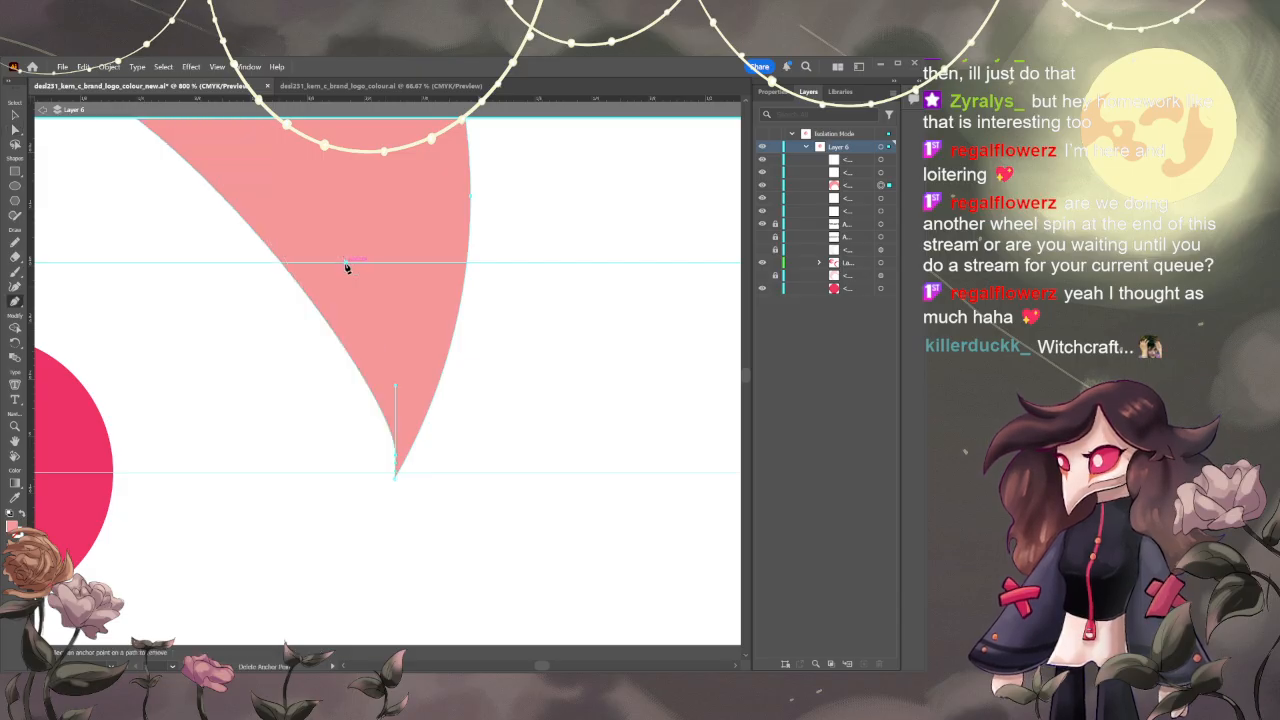
key(p)
key(shift+c)
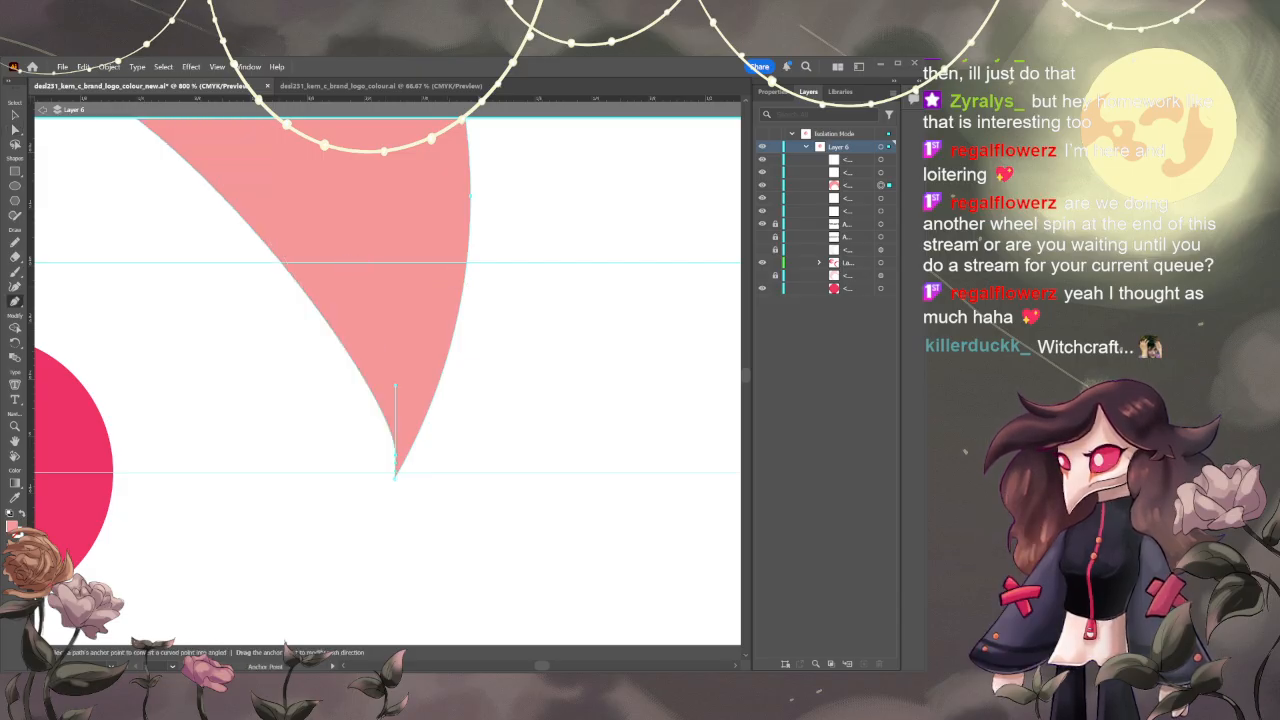
key(ctrl+z)
- Try drawing a path across the light pink crescent's right horn along the guide, undo it and deselect everything
key(p)
click(561, 330)
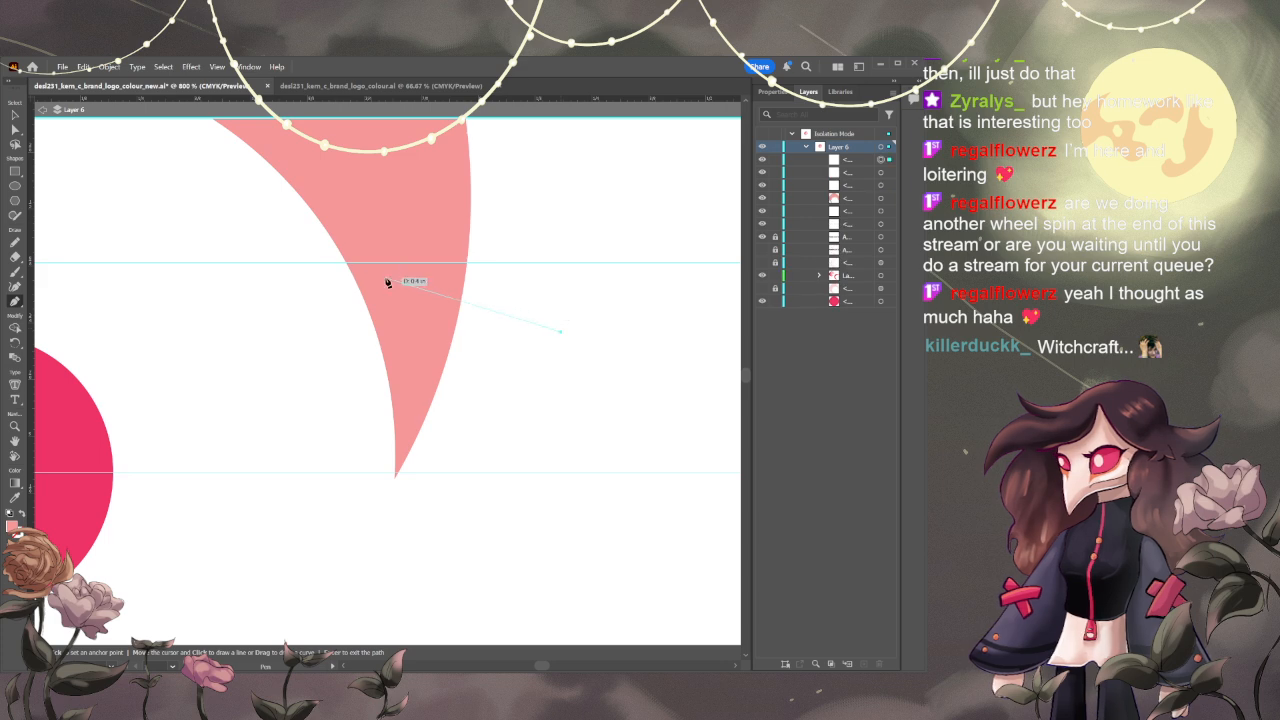
key(ctrl+z)
click(346, 263)
key(ctrl+z)
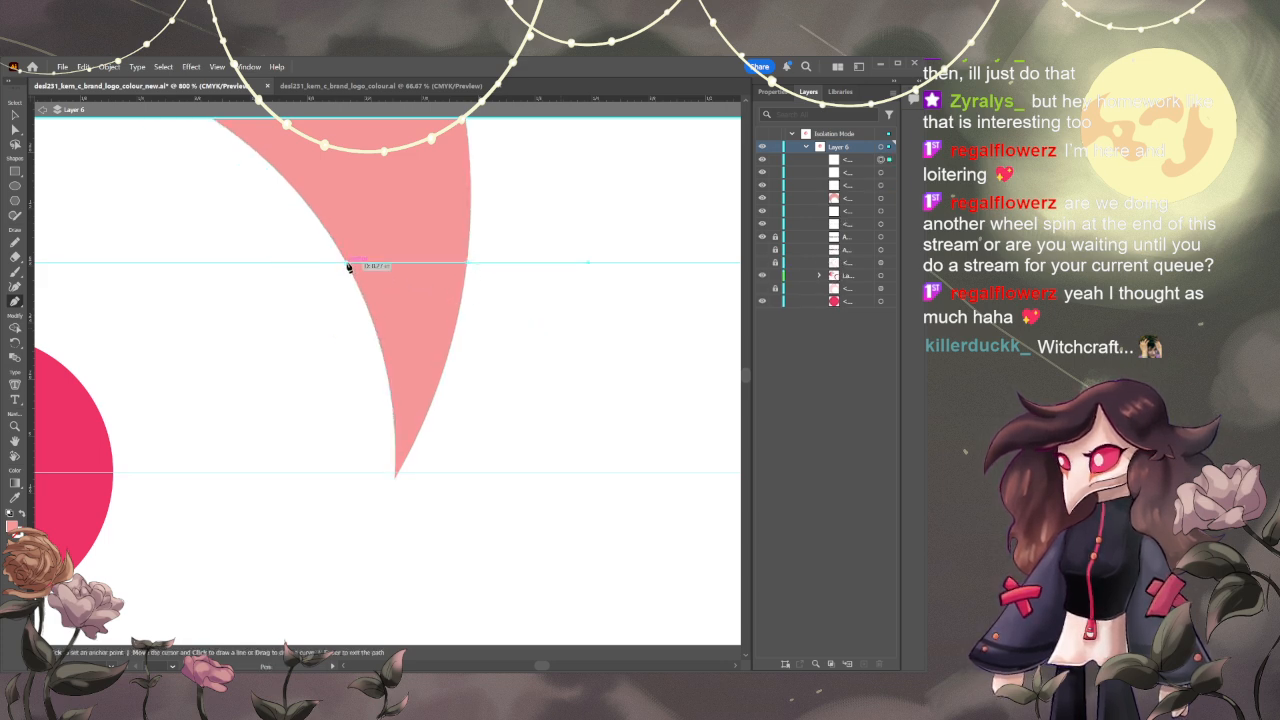
click(465, 268)
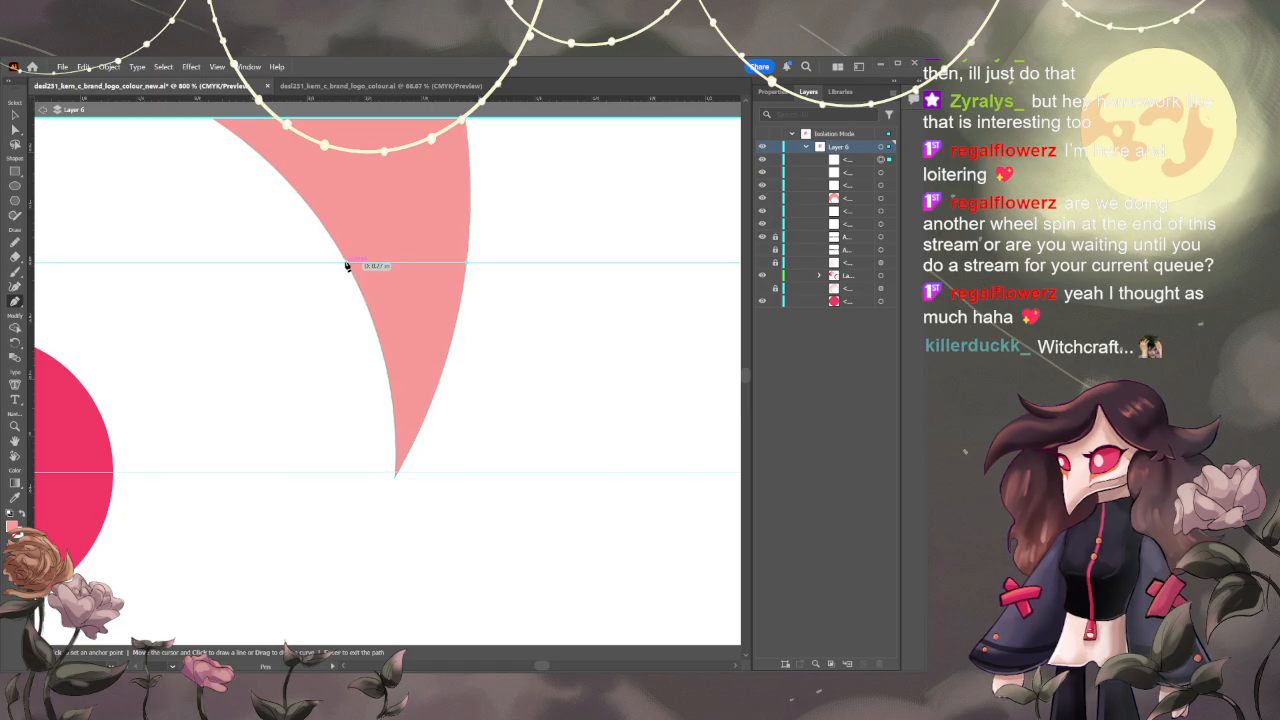
key(v)
click(437, 319)
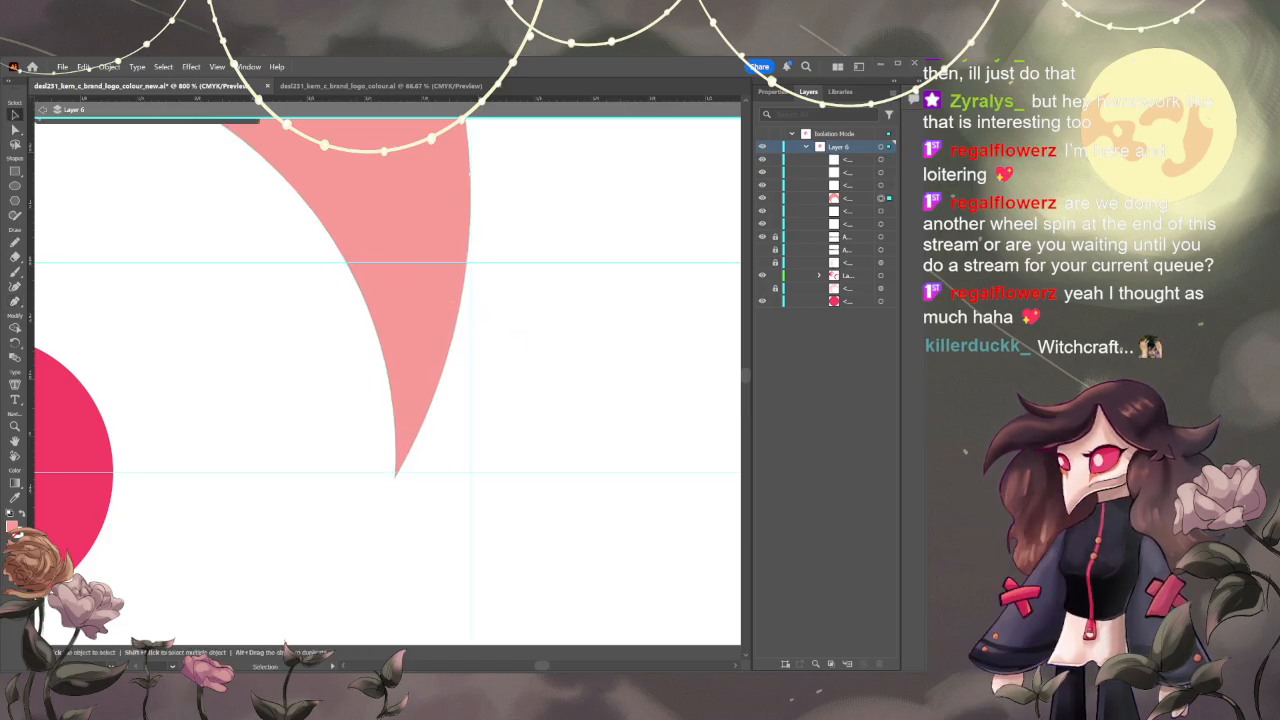
key(ctrl+z)
click(508, 373)
key(ctrl+z)
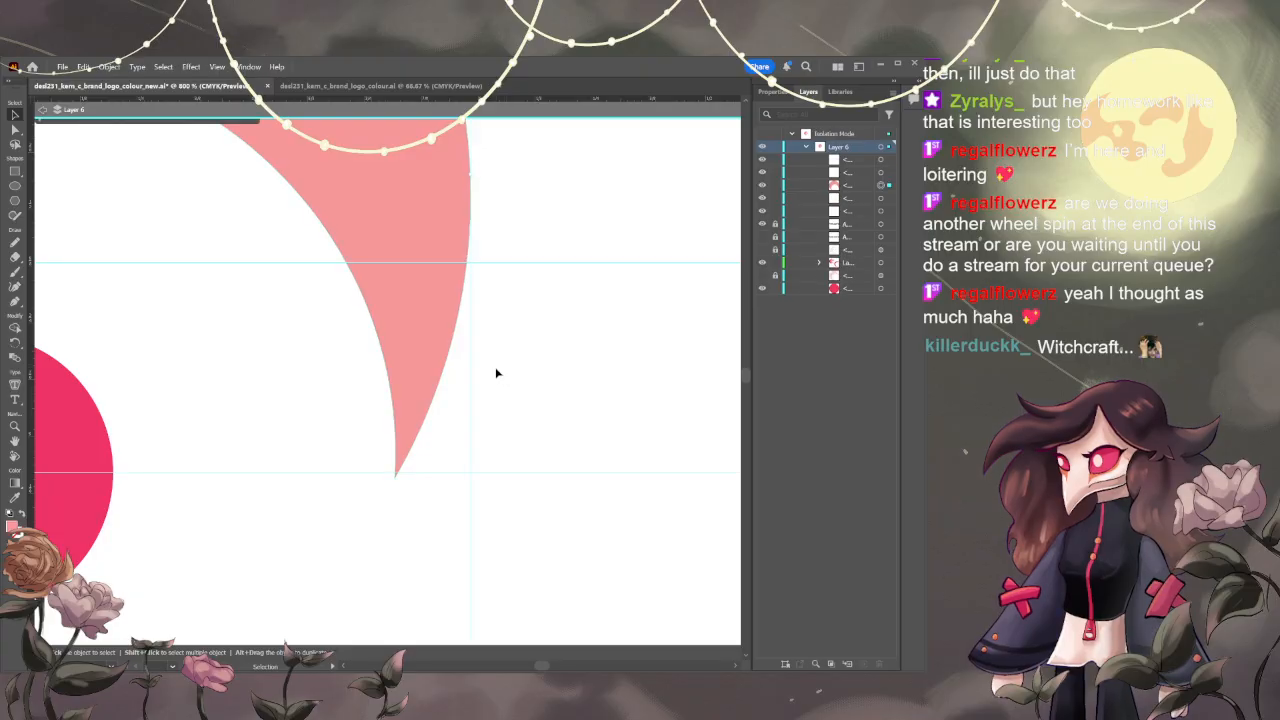
click(492, 369)
- Lock the dark pink dot and the sublayer inside Layer 6, toggling the sublayer's visibility to check its contents
scroll(506, 380, right, 1)
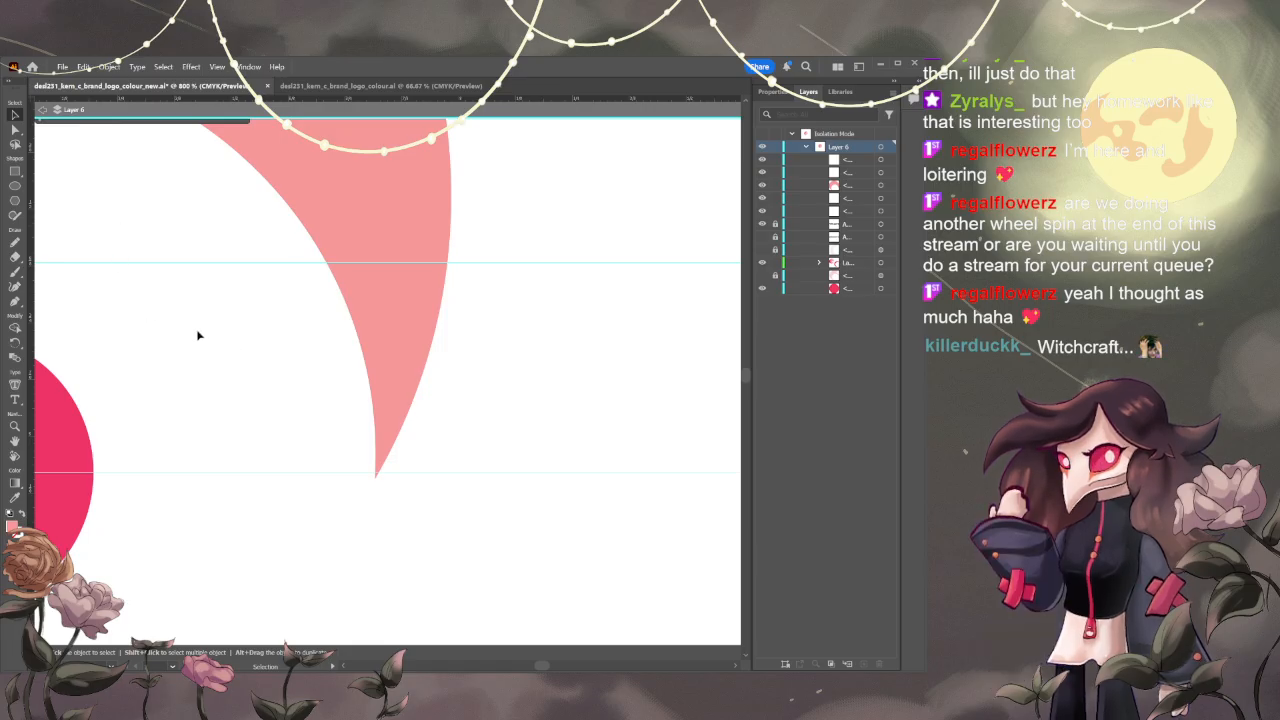
scroll(198, 337, down, 4)
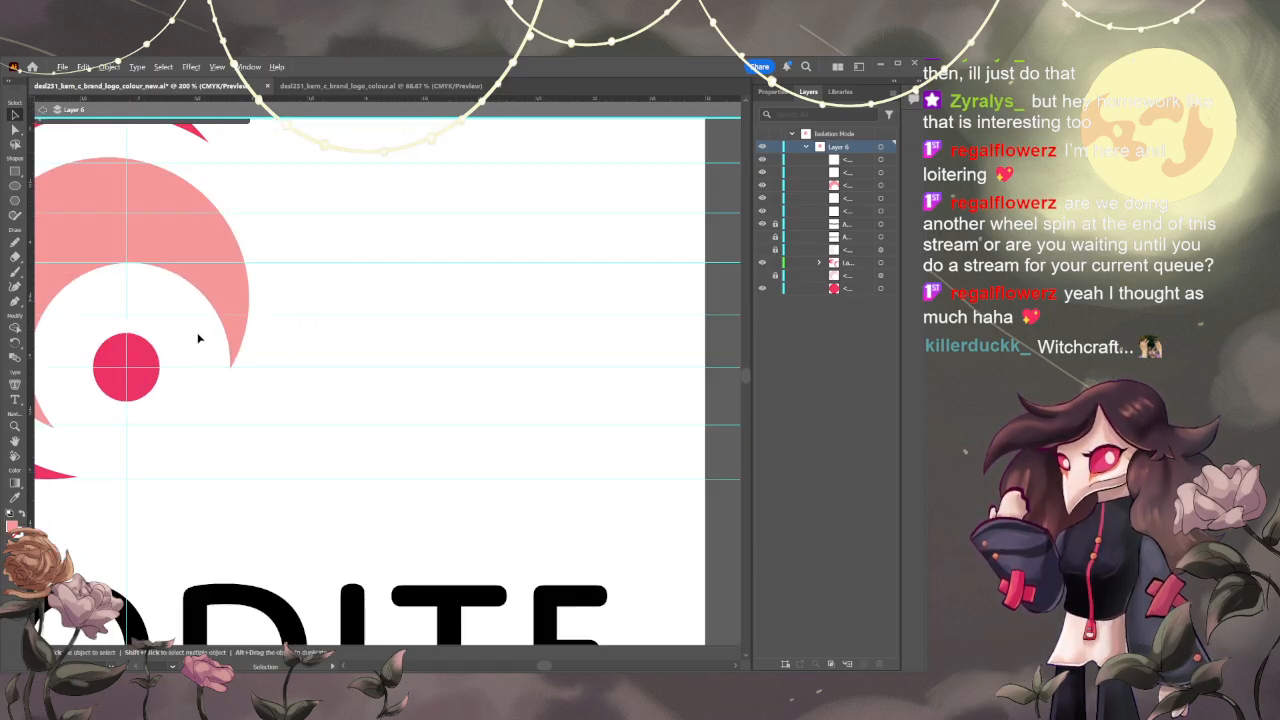
scroll(334, 374, left, 4)
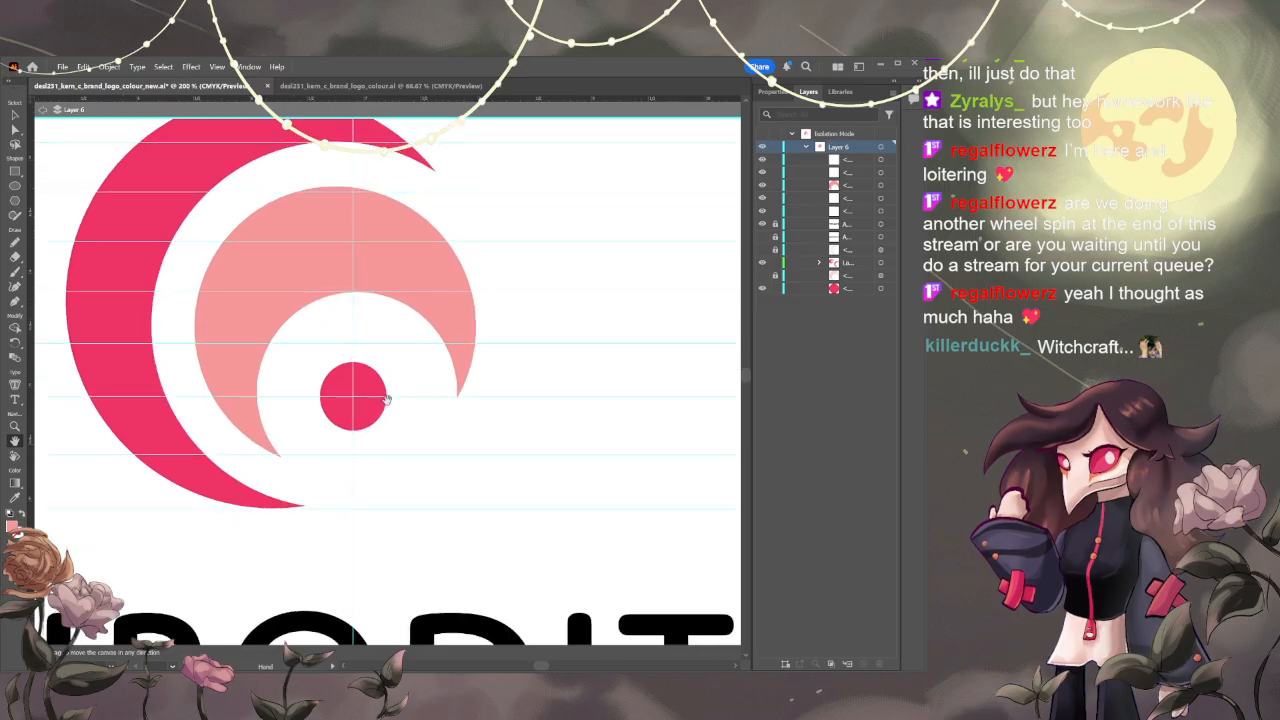
scroll(357, 393, down, 2)
scroll(429, 368, up, 1)
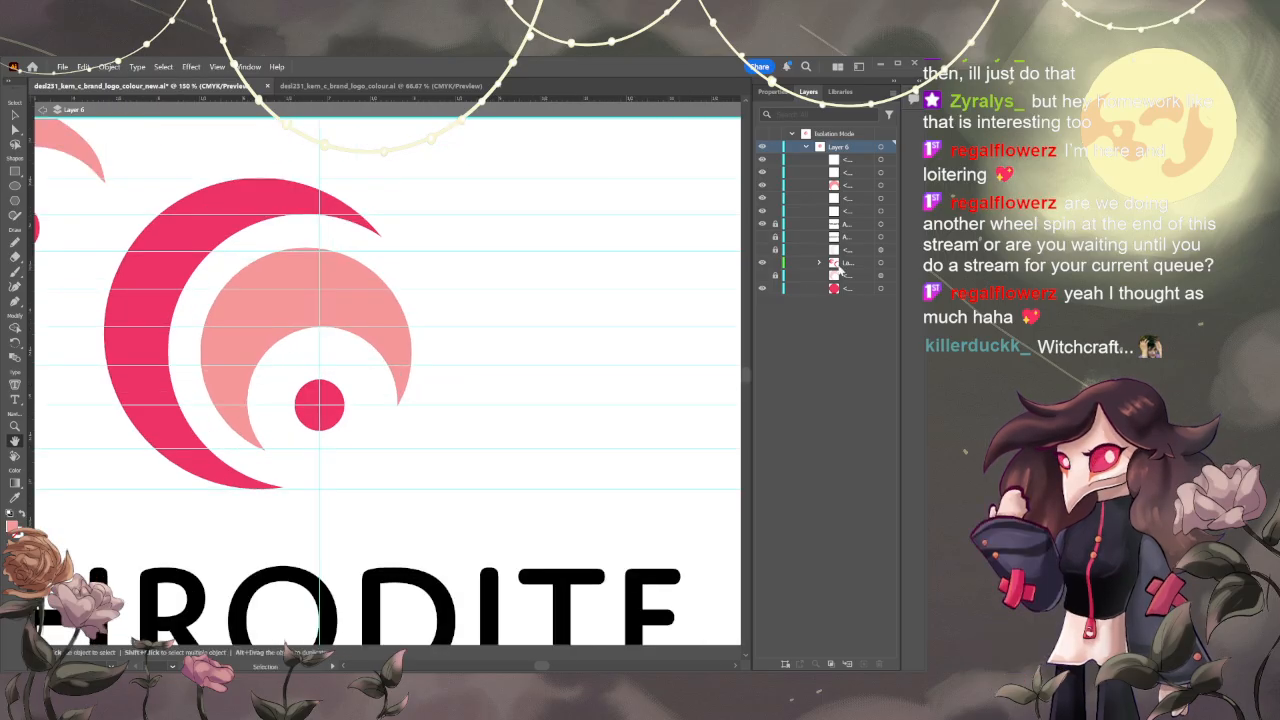
click(775, 289)
click(773, 263)
click(762, 263)
click(762, 263)
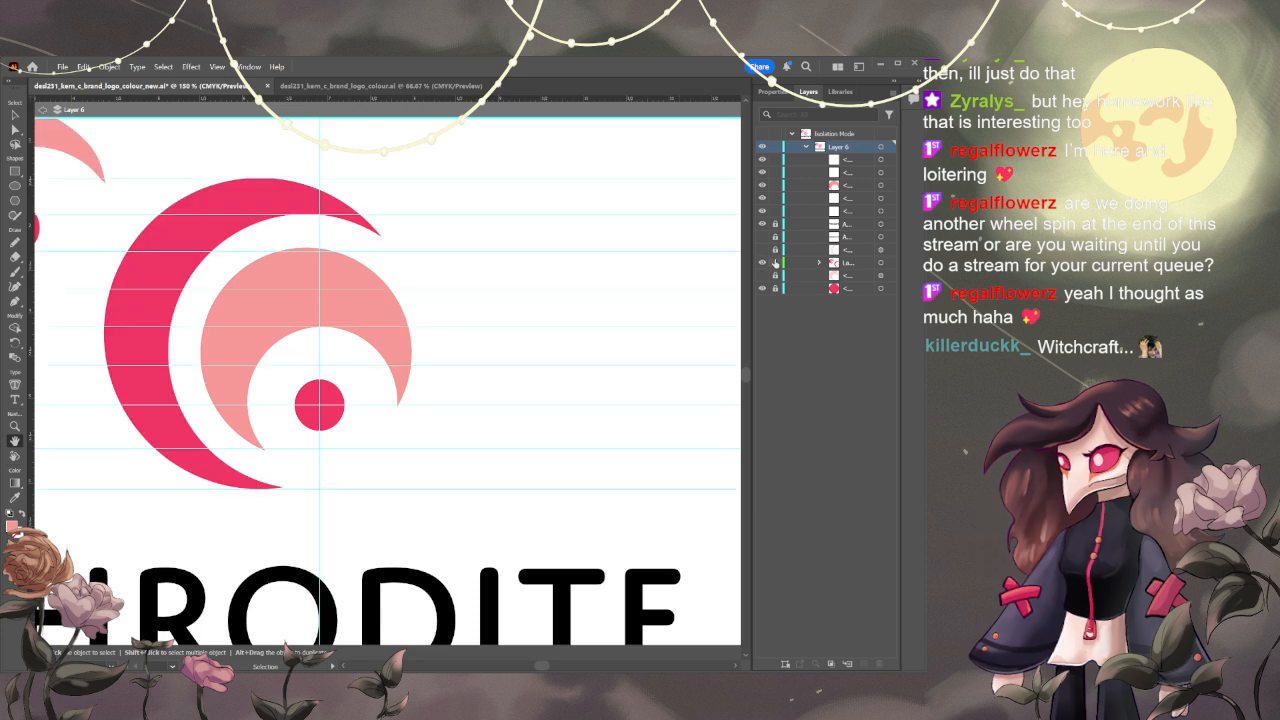
- Toggle the visibility of the hidden path and the light pink crescent to identify which objects they are
click(776, 250)
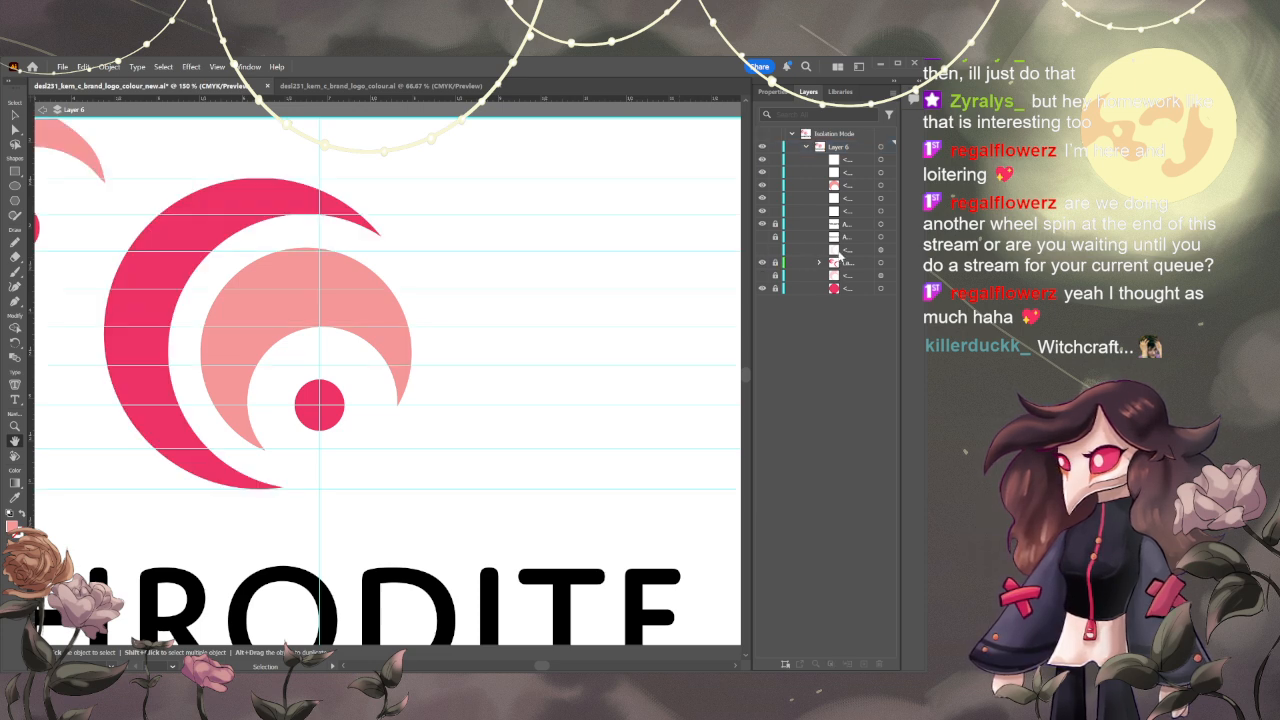
click(763, 250)
click(763, 250)
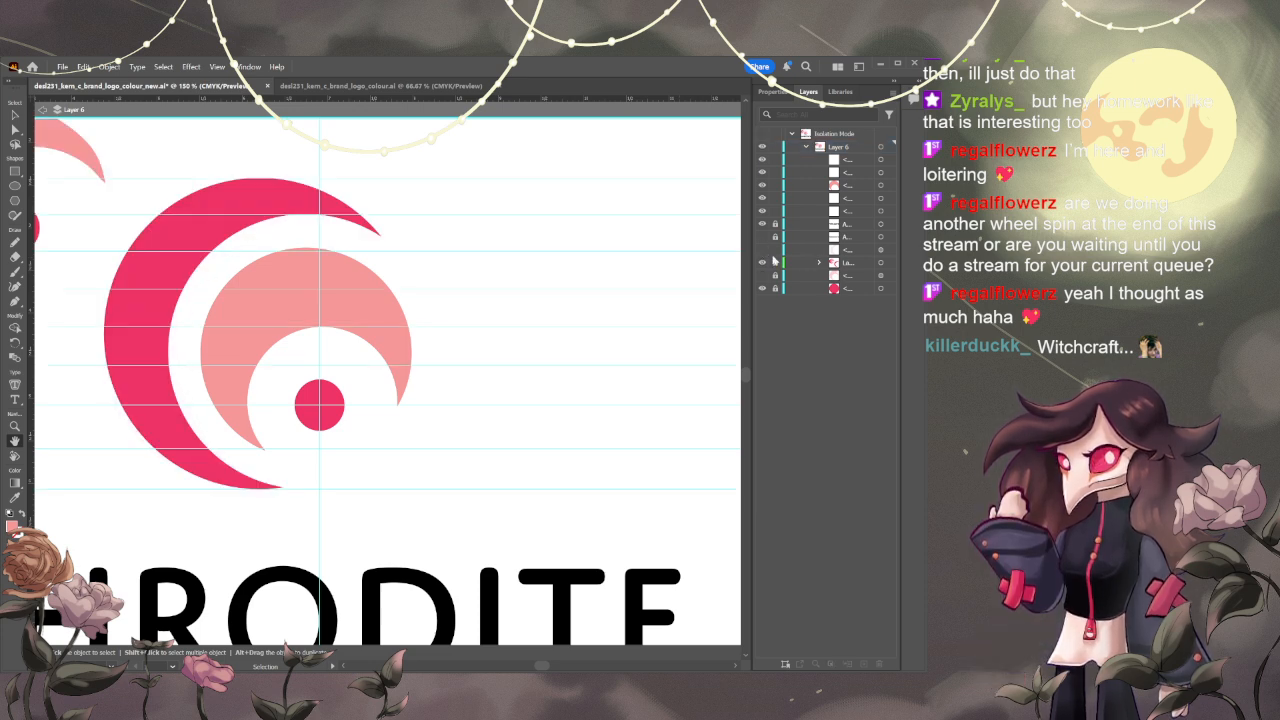
click(762, 186)
click(762, 186)
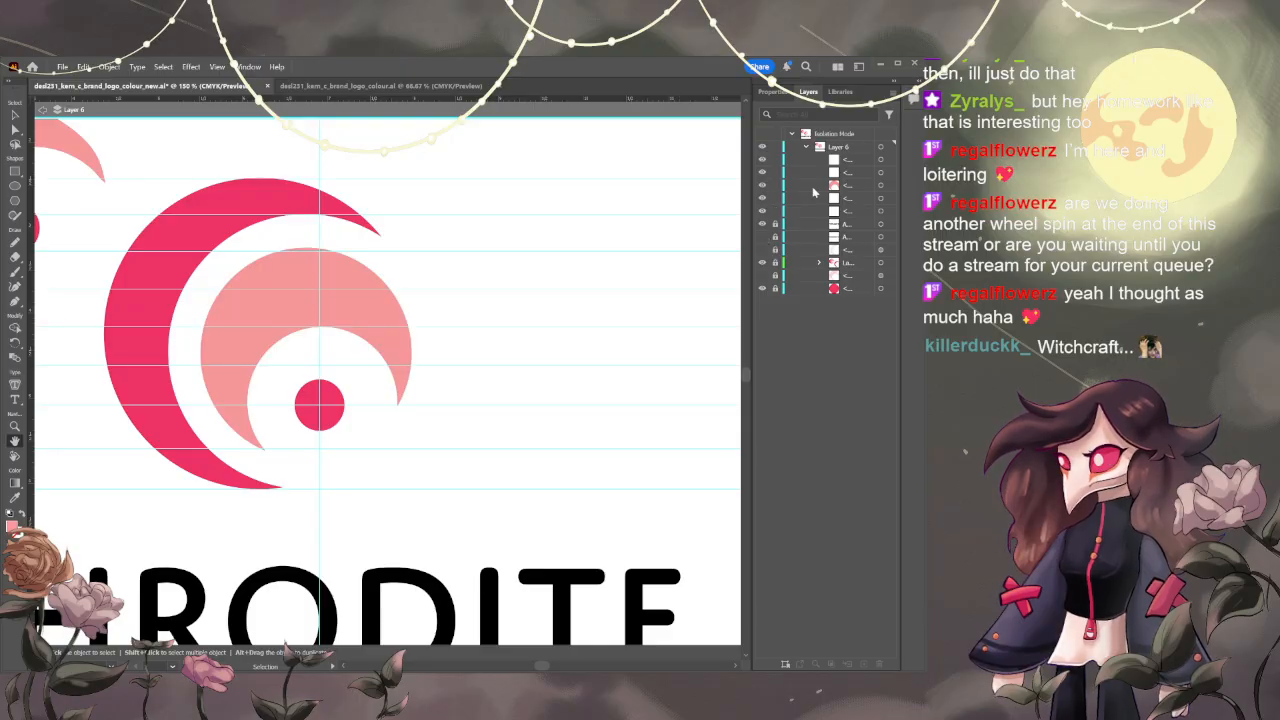
- Place a copy of the light pink crescent beside the symbol, level with the original
key(v)
click(275, 325)
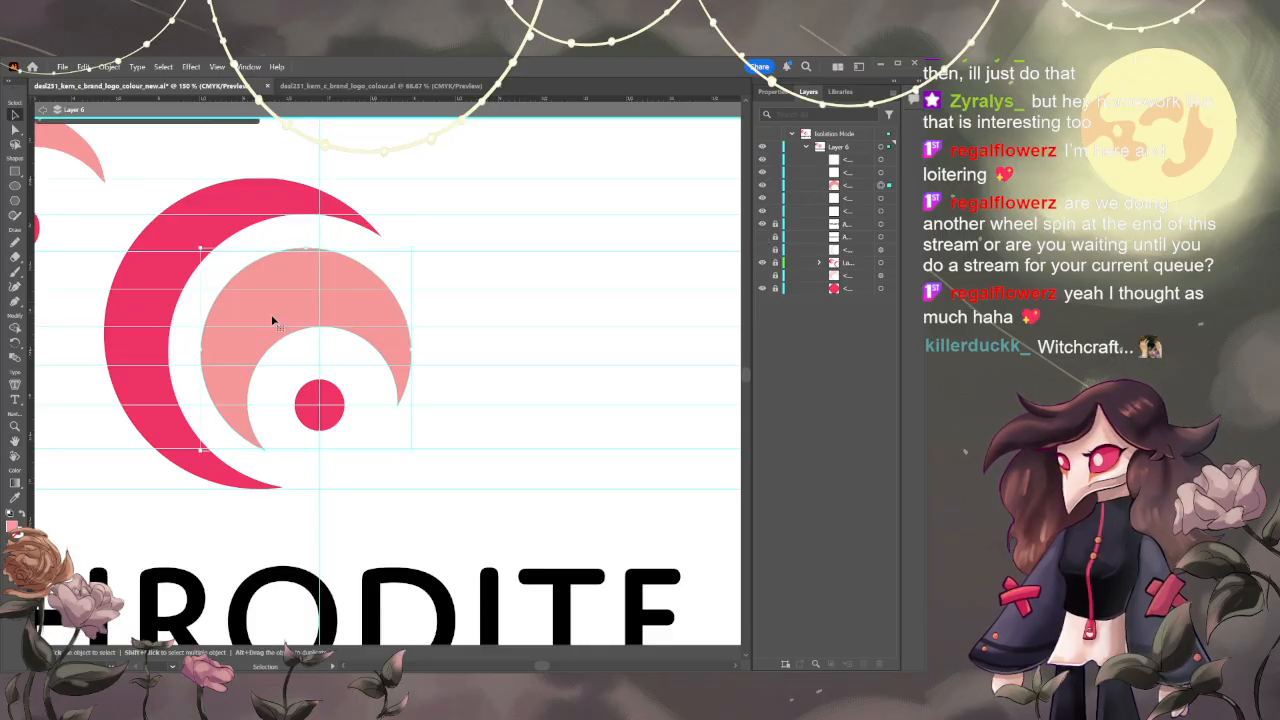
drag(273, 320, 572, 301)
key(ctrl+z)
key(ctrl+z)
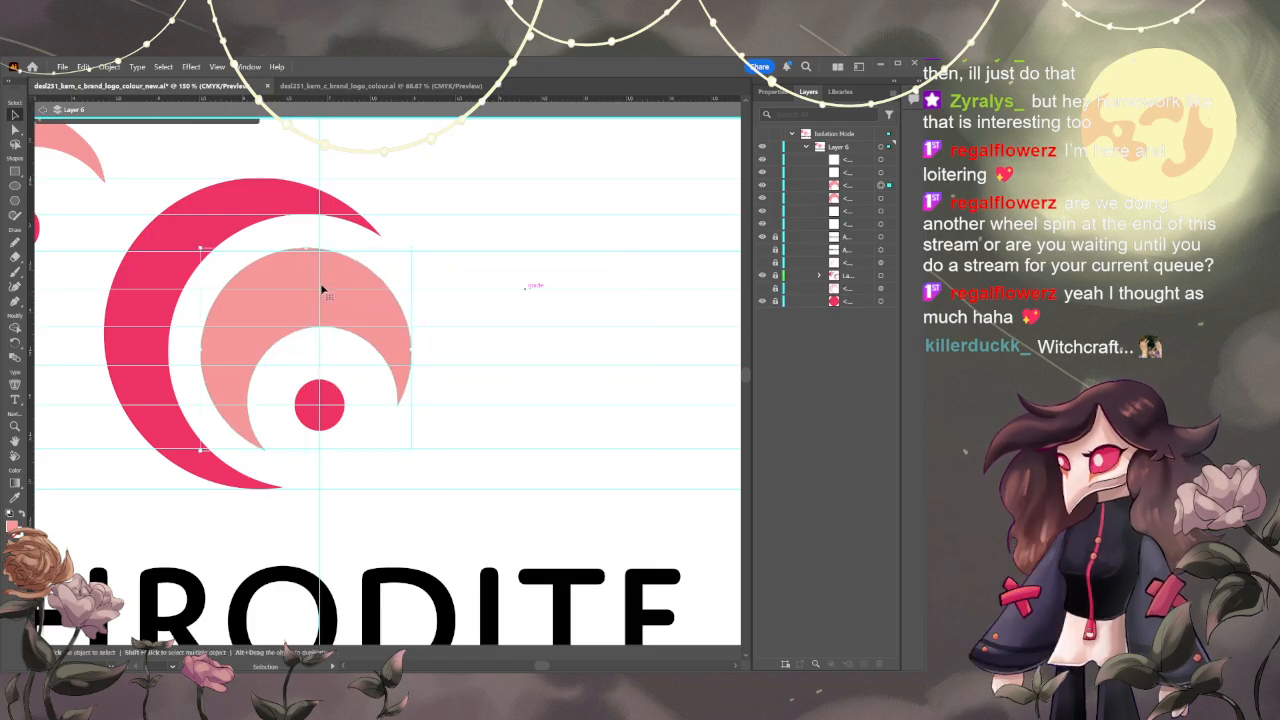
drag(343, 313, 567, 312)
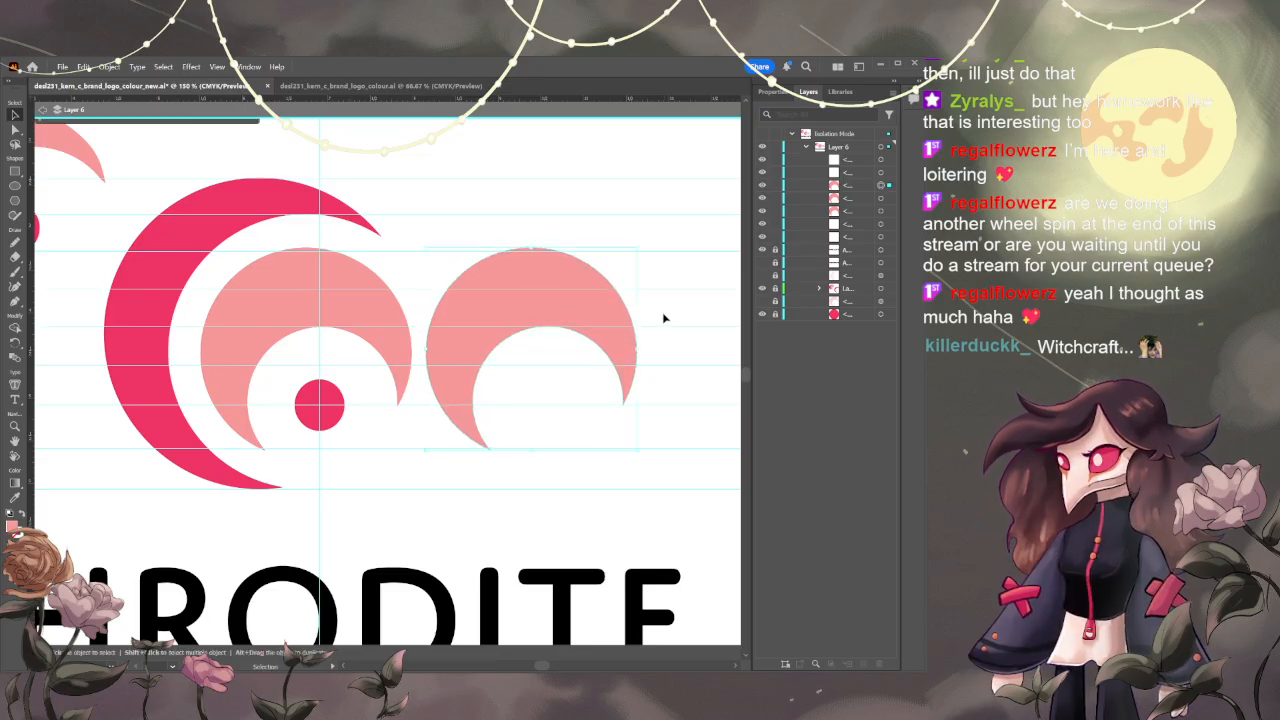
- Squash the upper of the two stacked light pink crescents down to the guide, and delete that duplicate
click(302, 275)
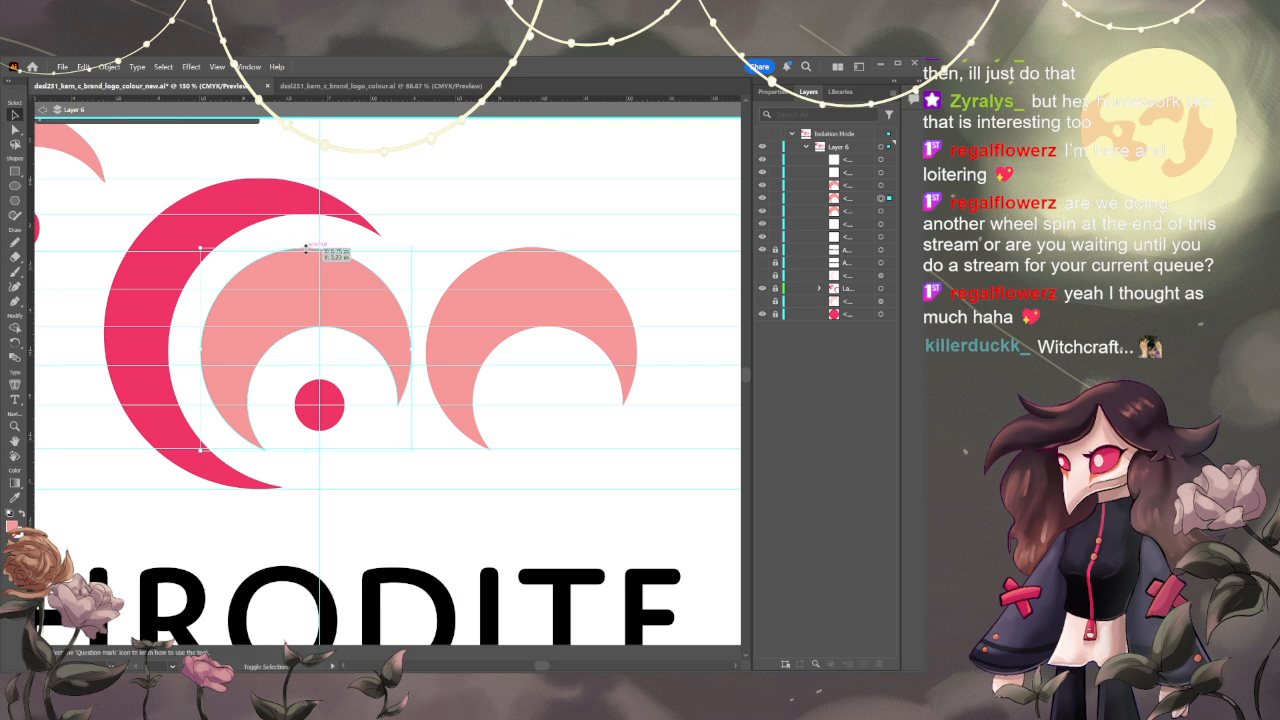
drag(306, 248, 306, 256)
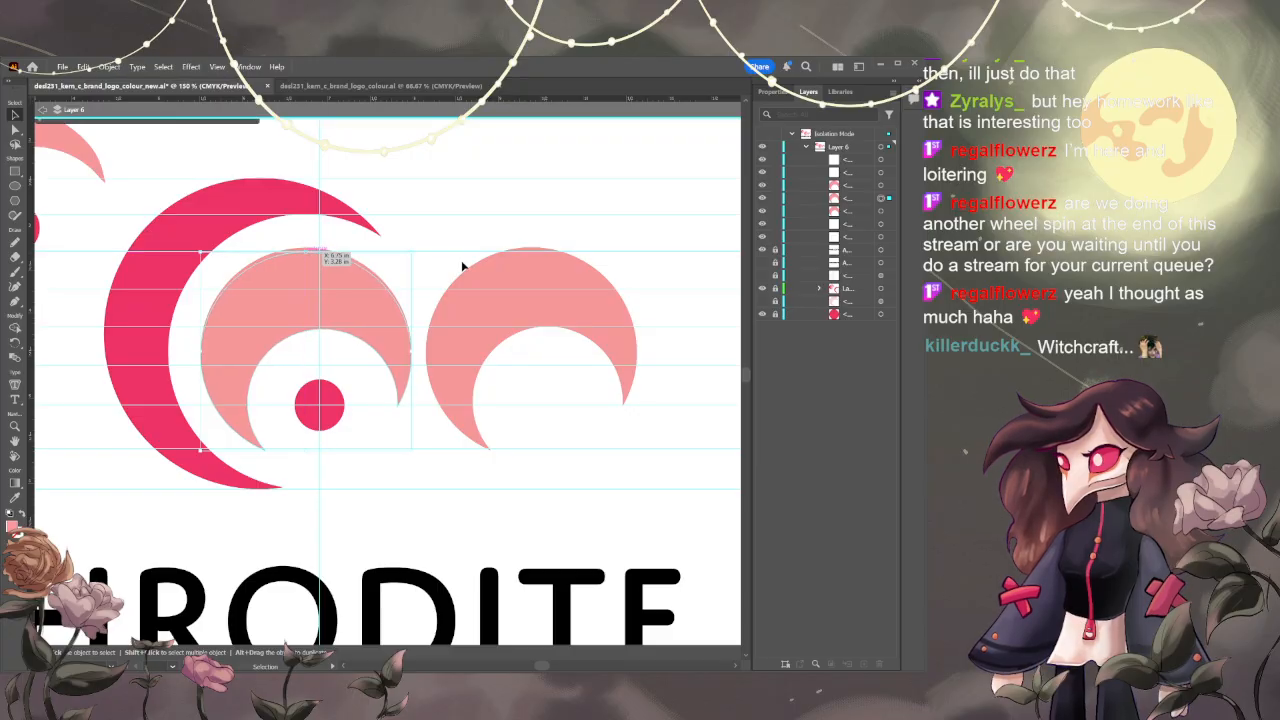
click(303, 259)
key(Delete)
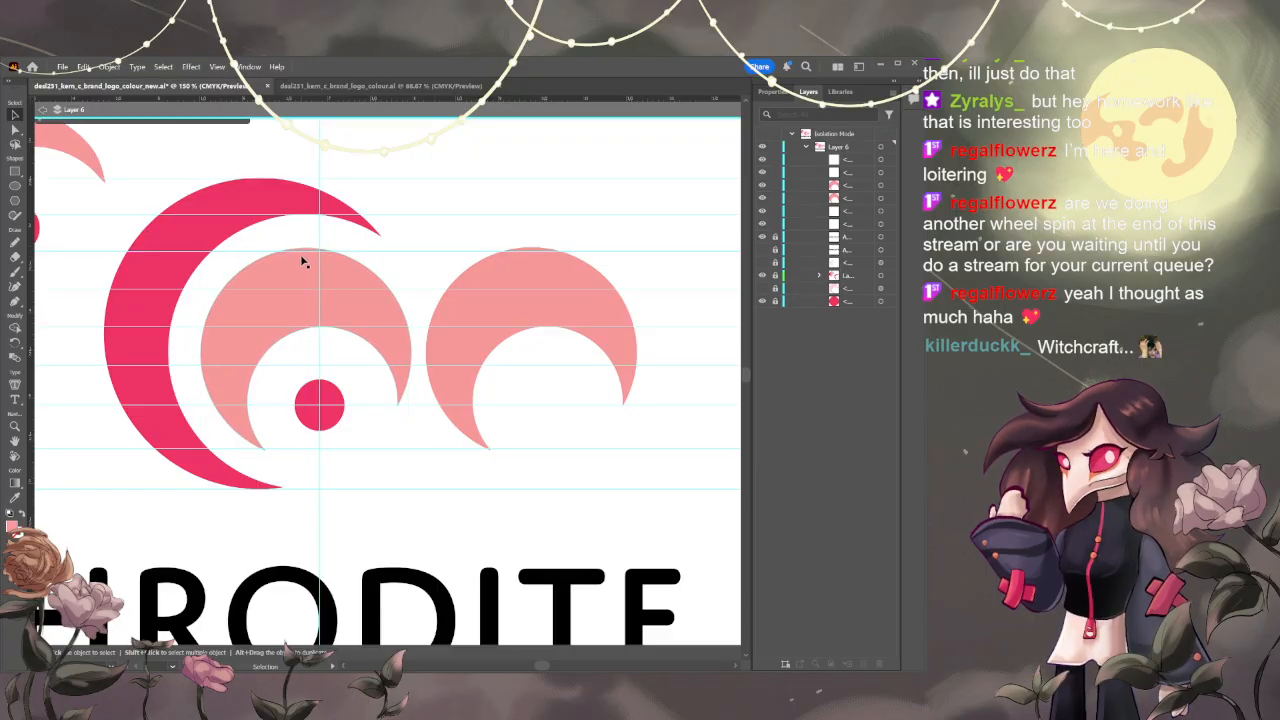
- Lower the top edge of the symbol's remaining light pink crescent to the horizontal guide
click(303, 263)
drag(306, 250, 306, 251)
click(241, 434)
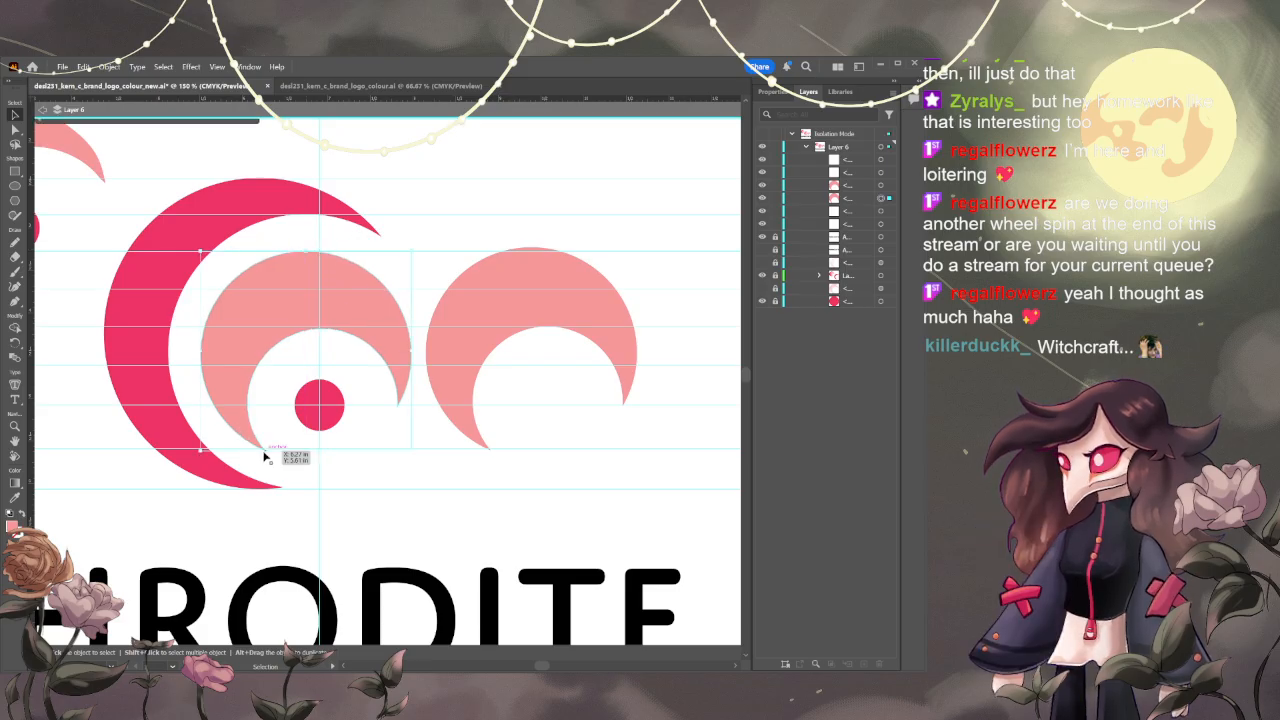
- Try to move the lower tip anchor of the symbol's light pink crescent up to the horizontal guide
scroll(284, 483, up, 7)
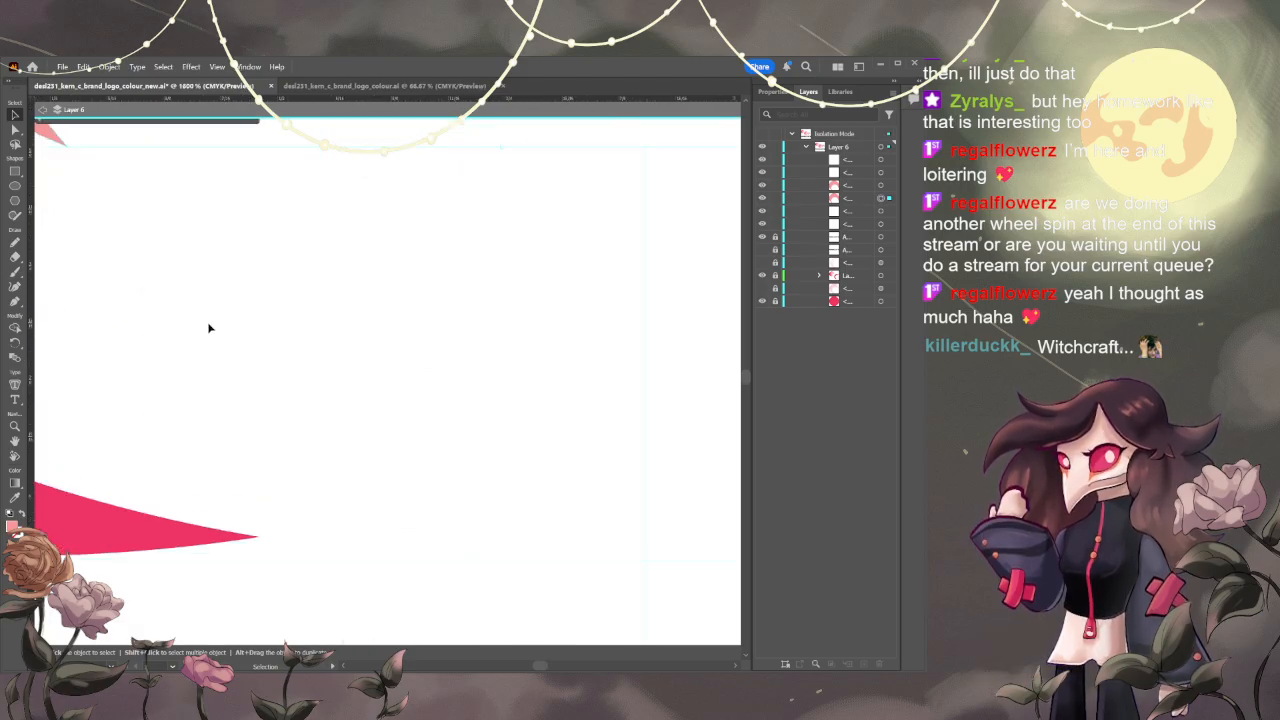
key(space)
drag(209, 328, 423, 517)
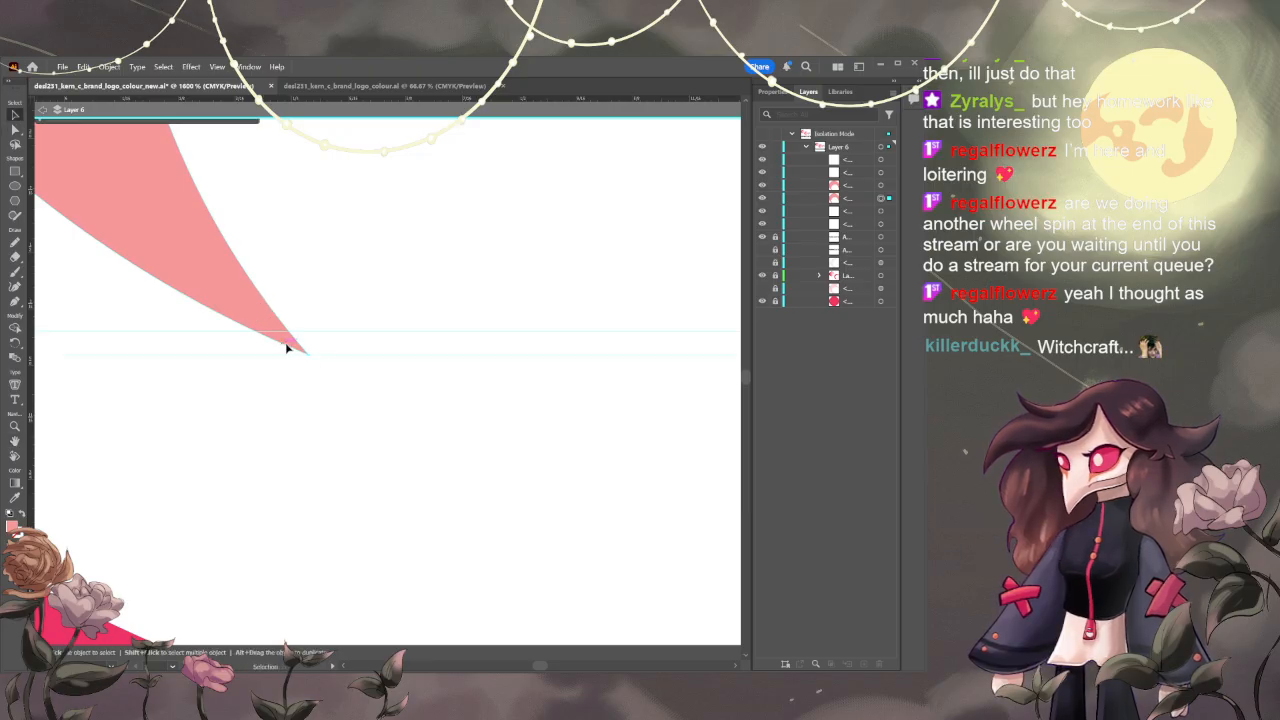
scroll(325, 378, down, 3)
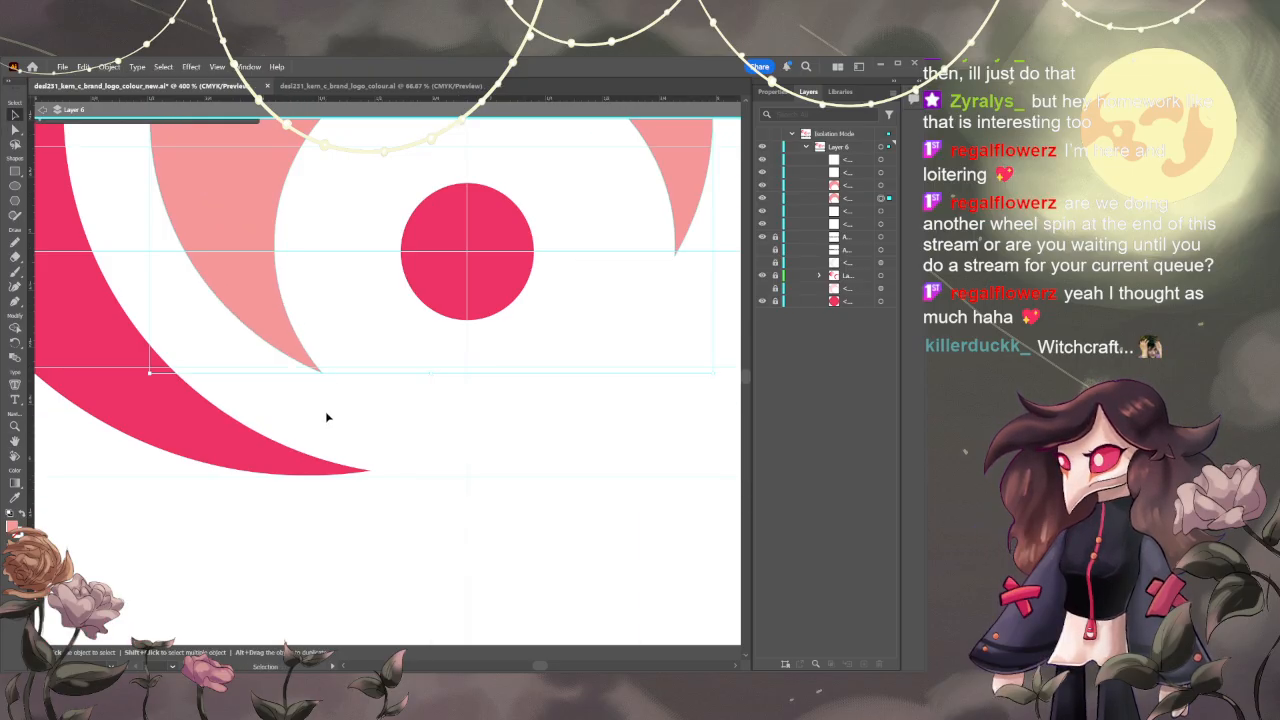
scroll(330, 400, up, 4)
scroll(296, 384, down, 1)
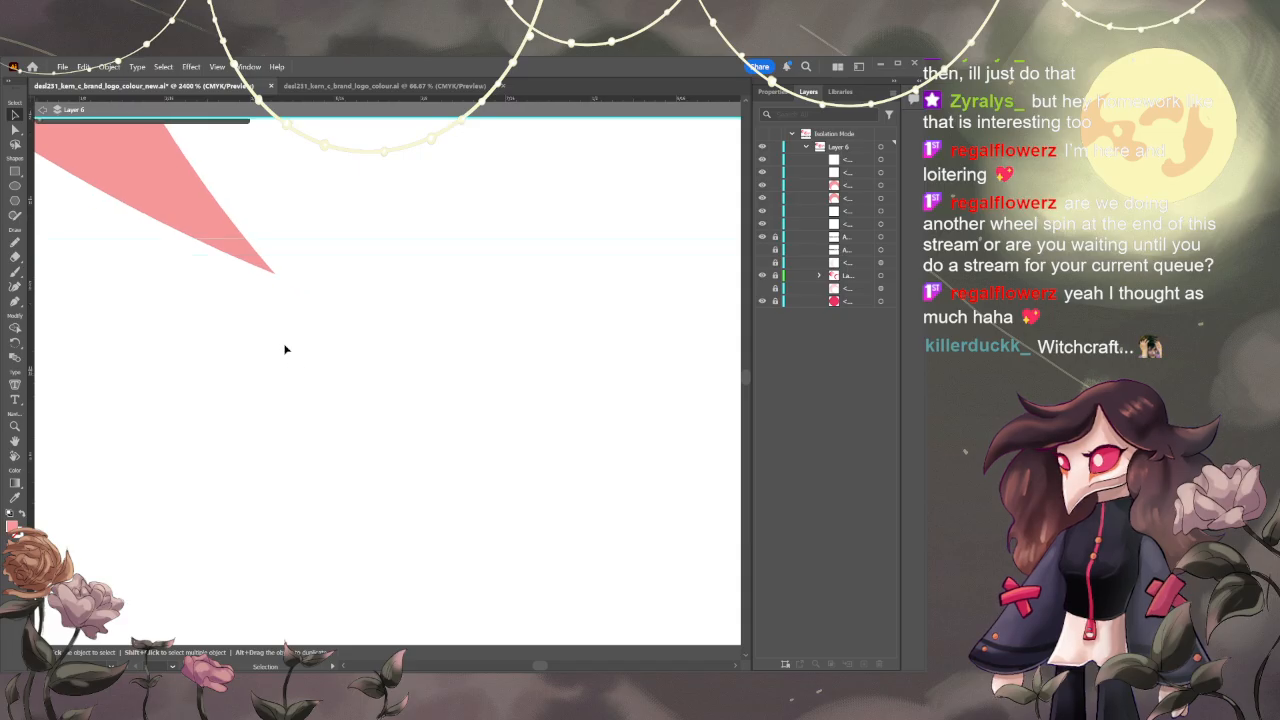
drag(140, 169, 243, 303)
click(247, 307)
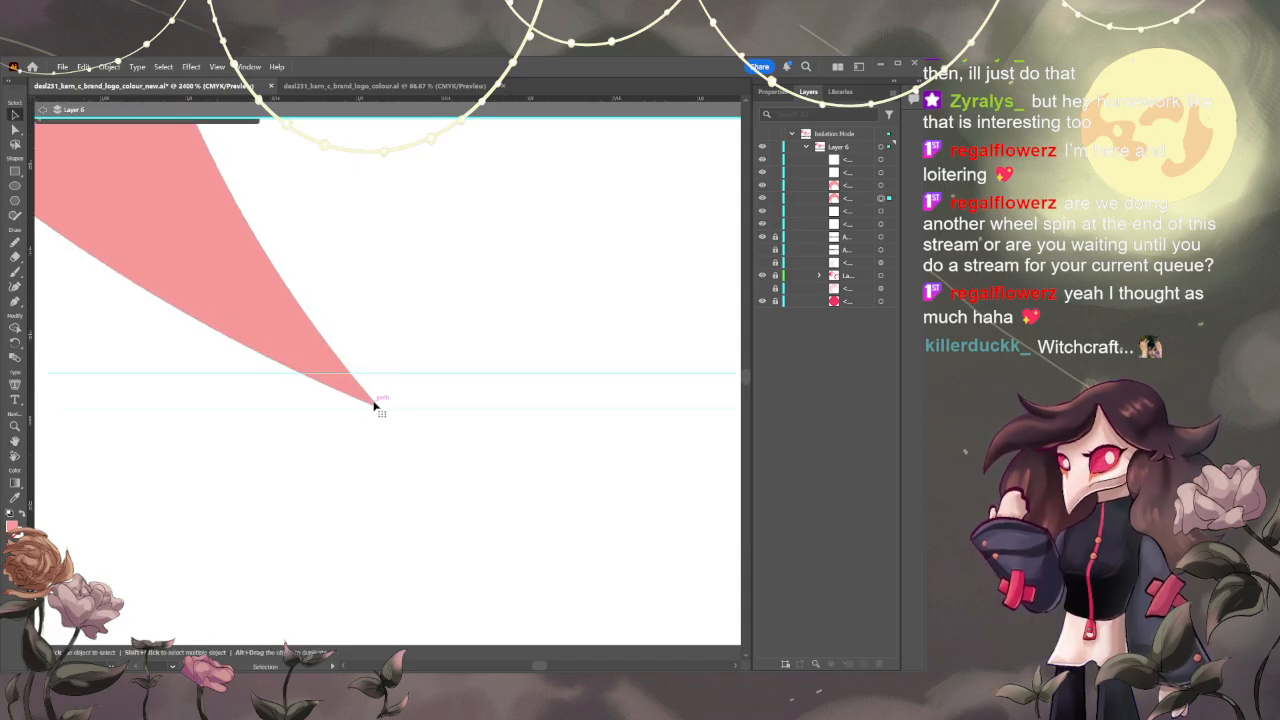
double_click(375, 404)
key(a)
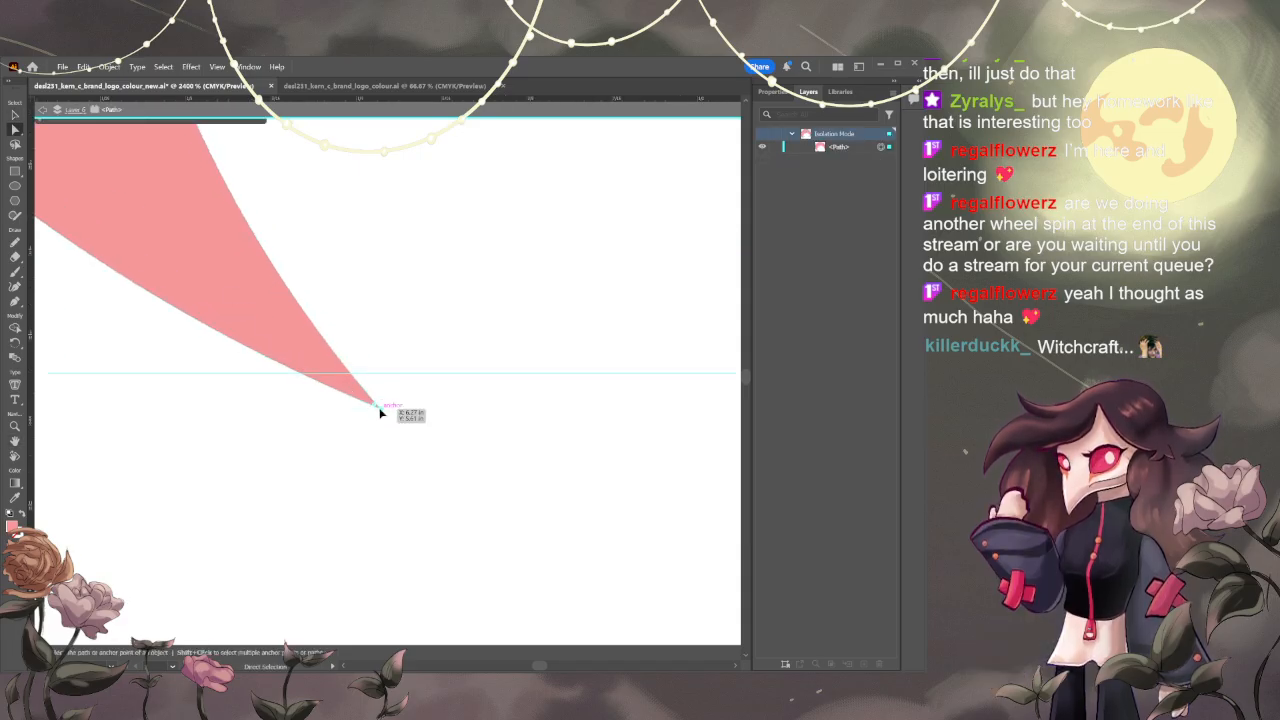
drag(380, 413, 380, 397)
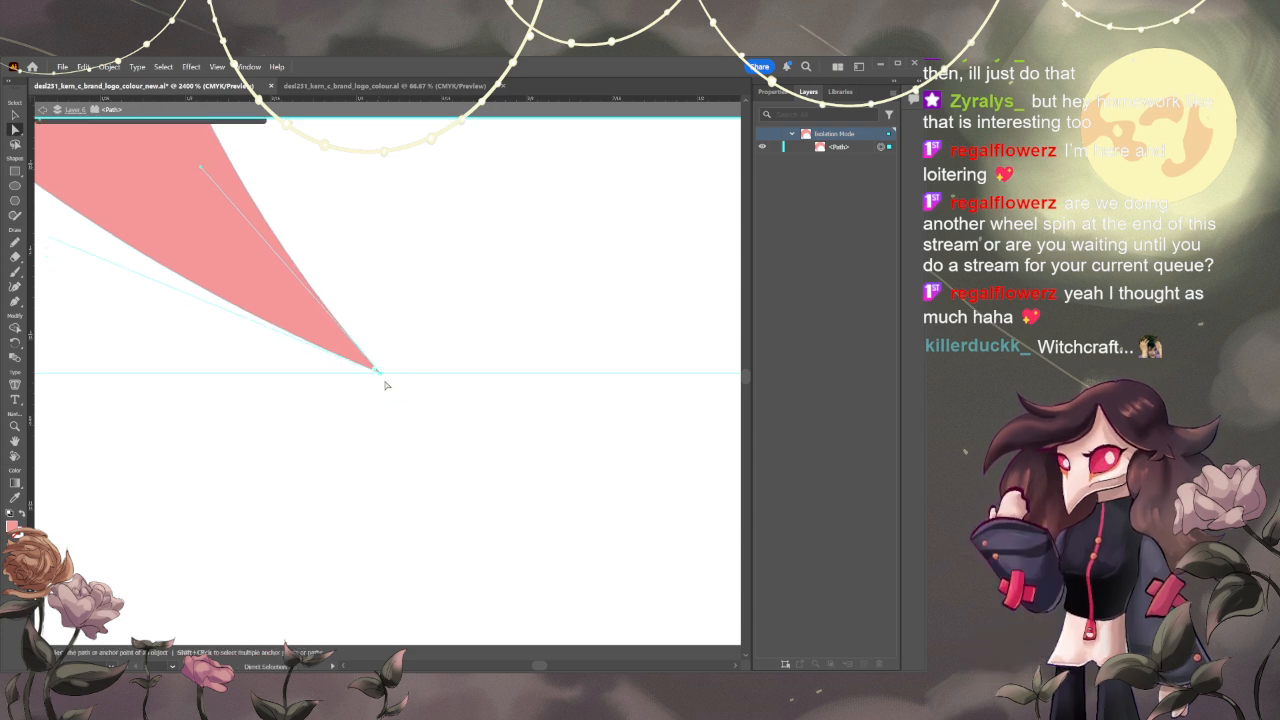
alt+scroll(384, 396, down, 6)
scroll(388, 394, down, 1)
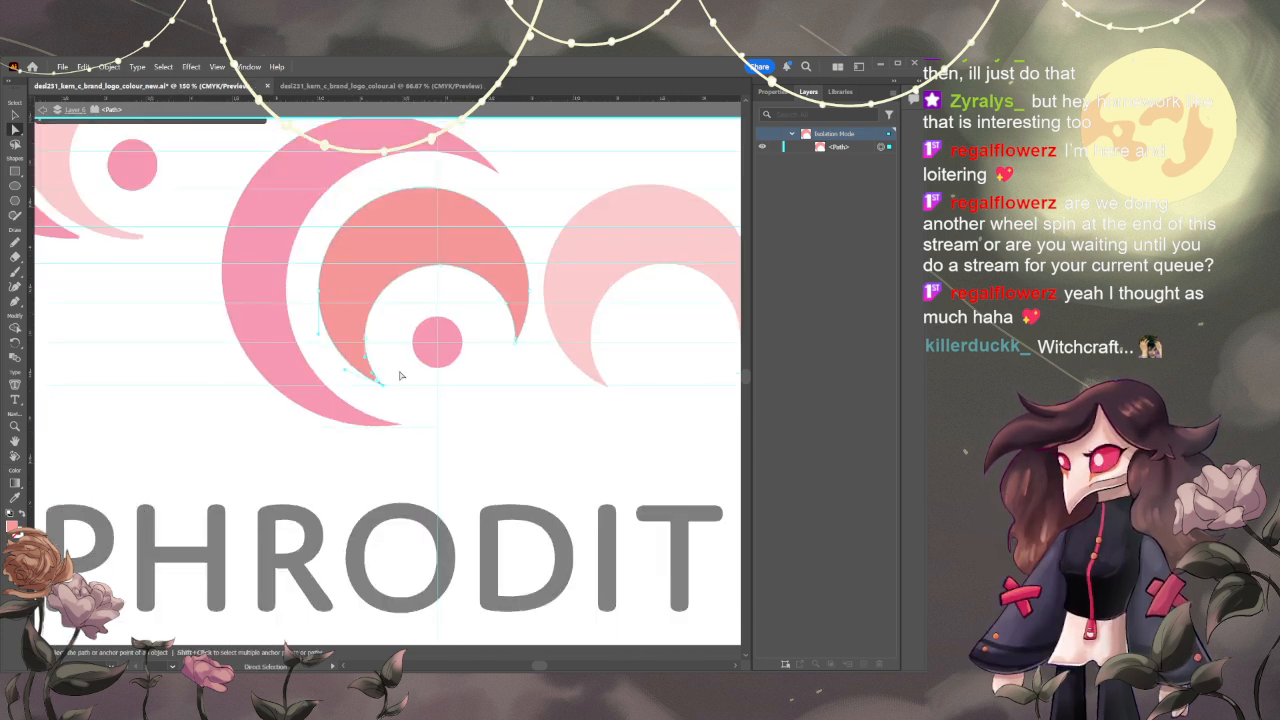
ctrl+drag(383, 385, 383, 387)
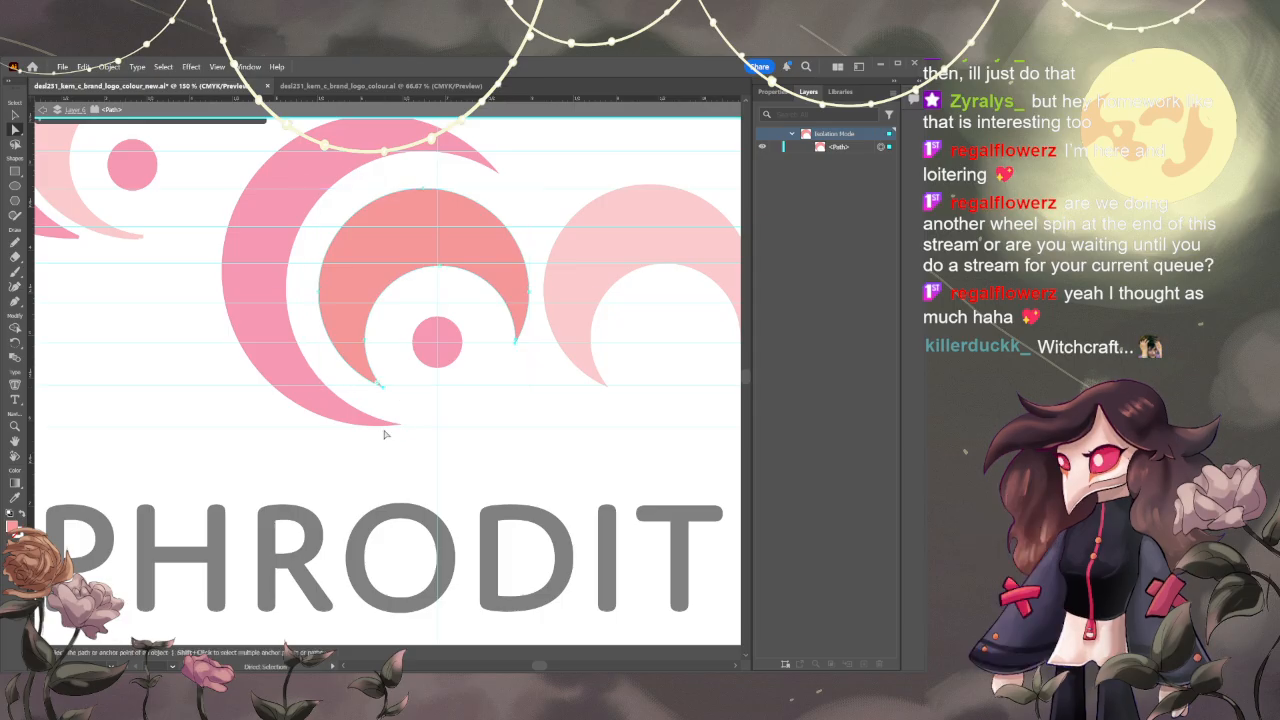
- Raise the bottom edge of the symbol's light pink crescent to the horizontal guide and exit isolation mode
alt+scroll(384, 434, up, 3)
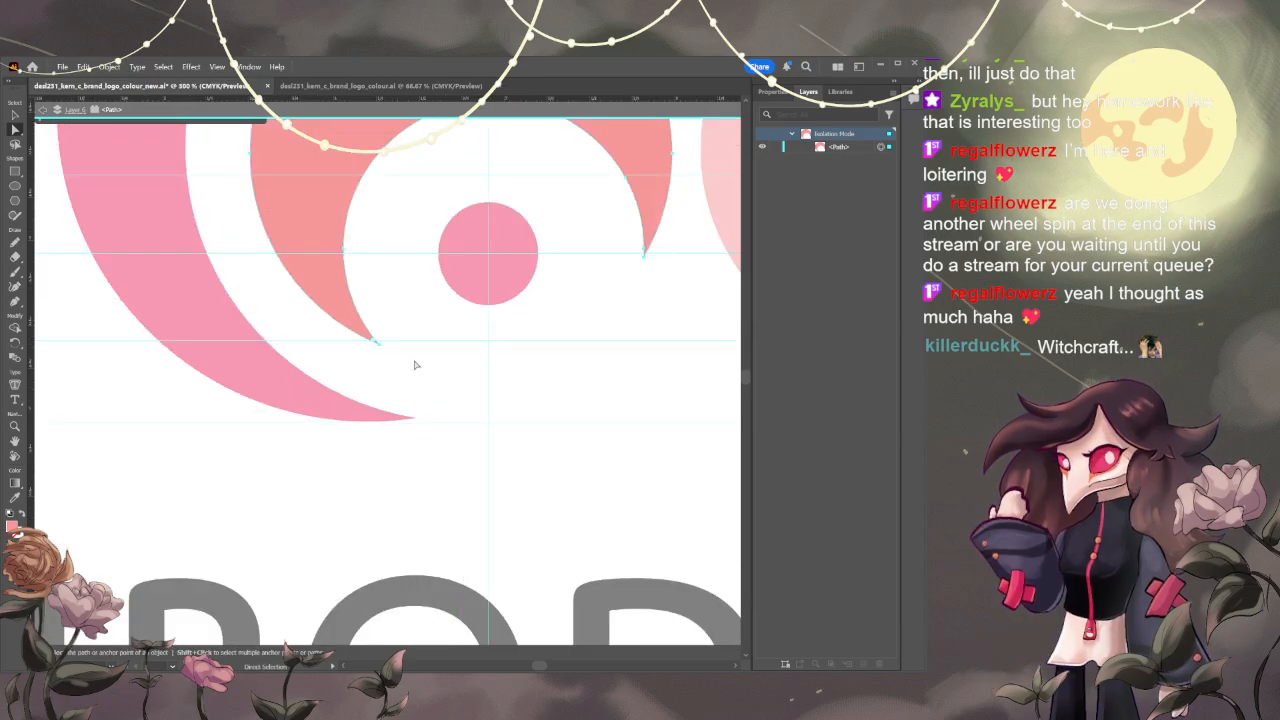
scroll(414, 399, up, 3)
scroll(414, 399, right, 3)
key(v)
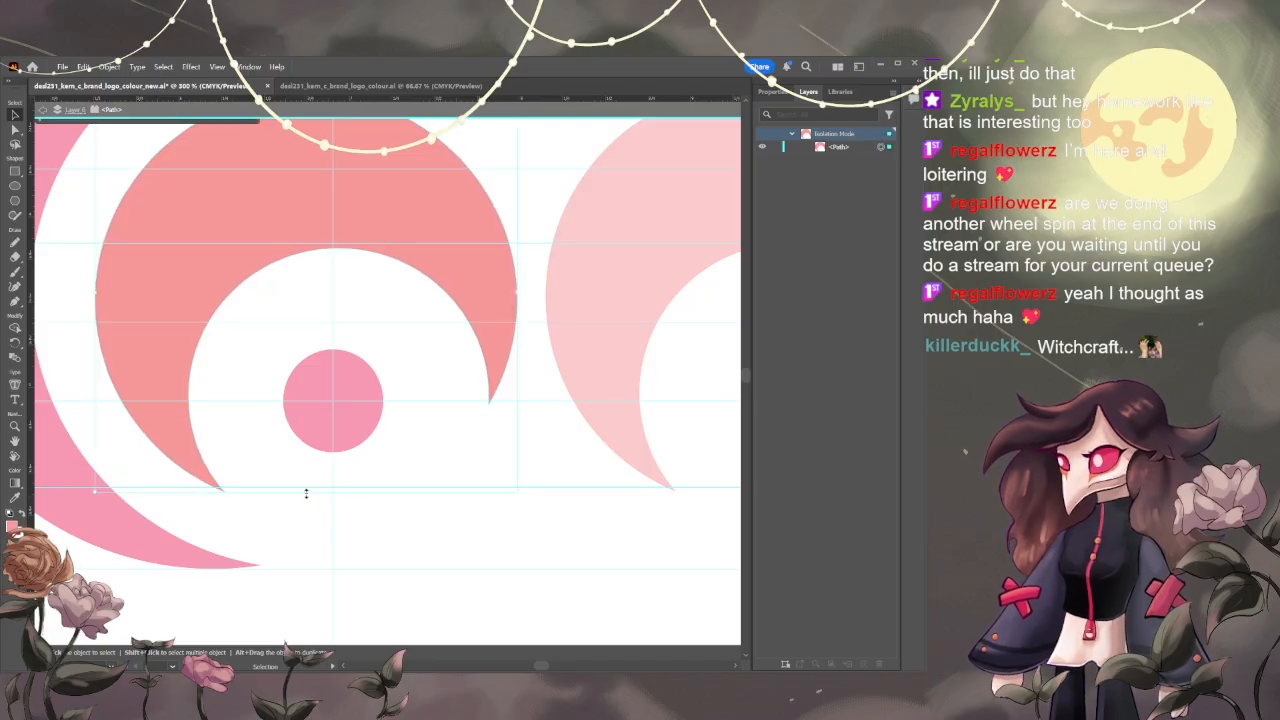
key(ctrl+1)
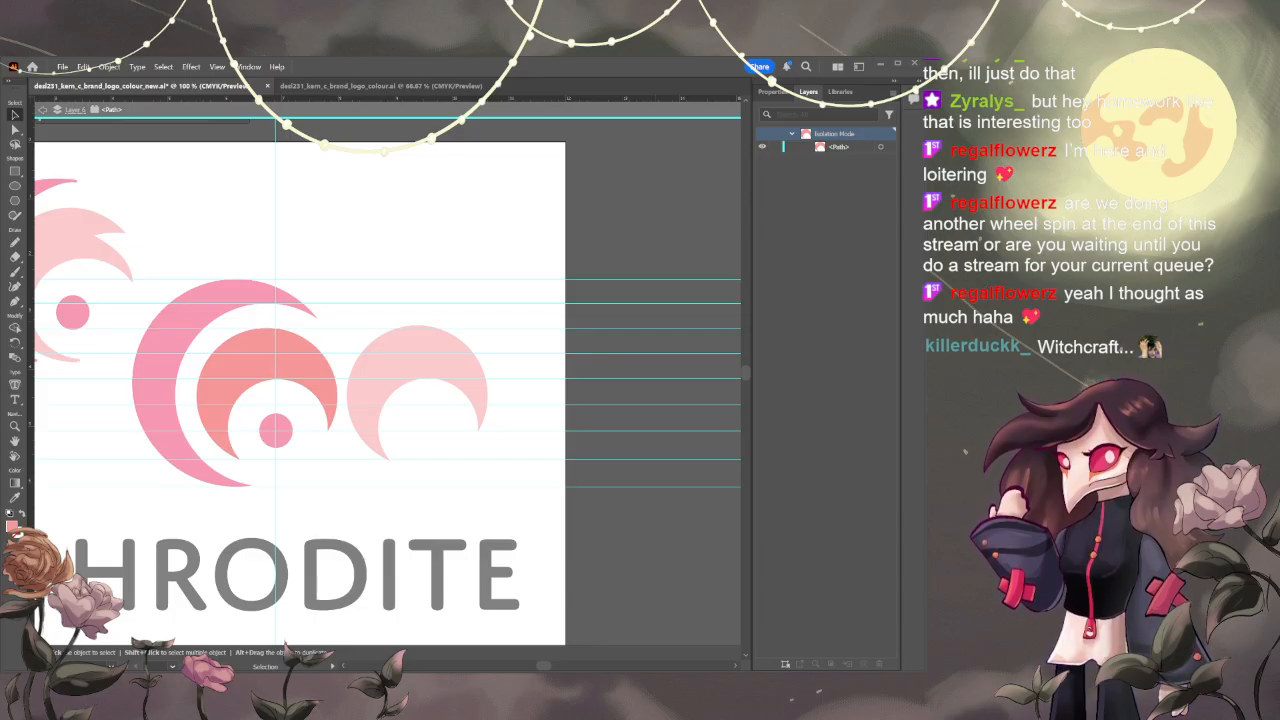
click(68, 106)
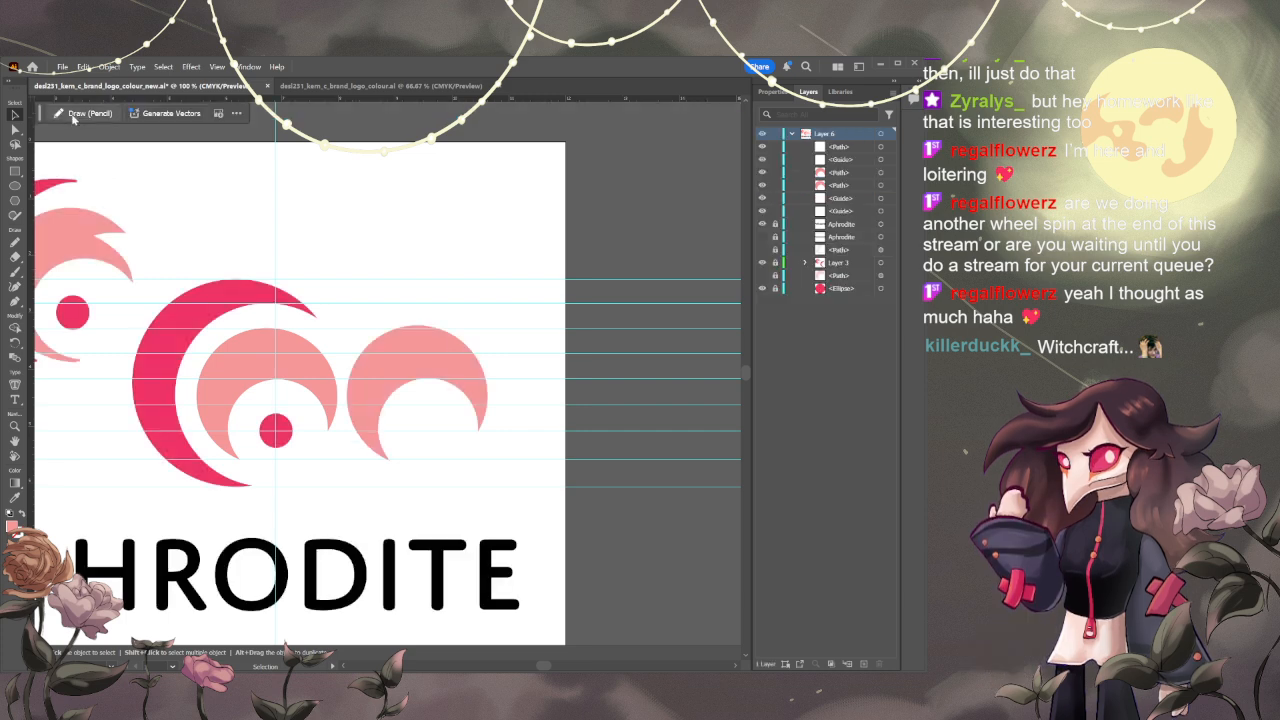
- Try to raise the upper tip of the dark pink crescent to the horizontal guide by moving its anchor, and undo the change
key(h)
scroll(440, 270, down, 2)
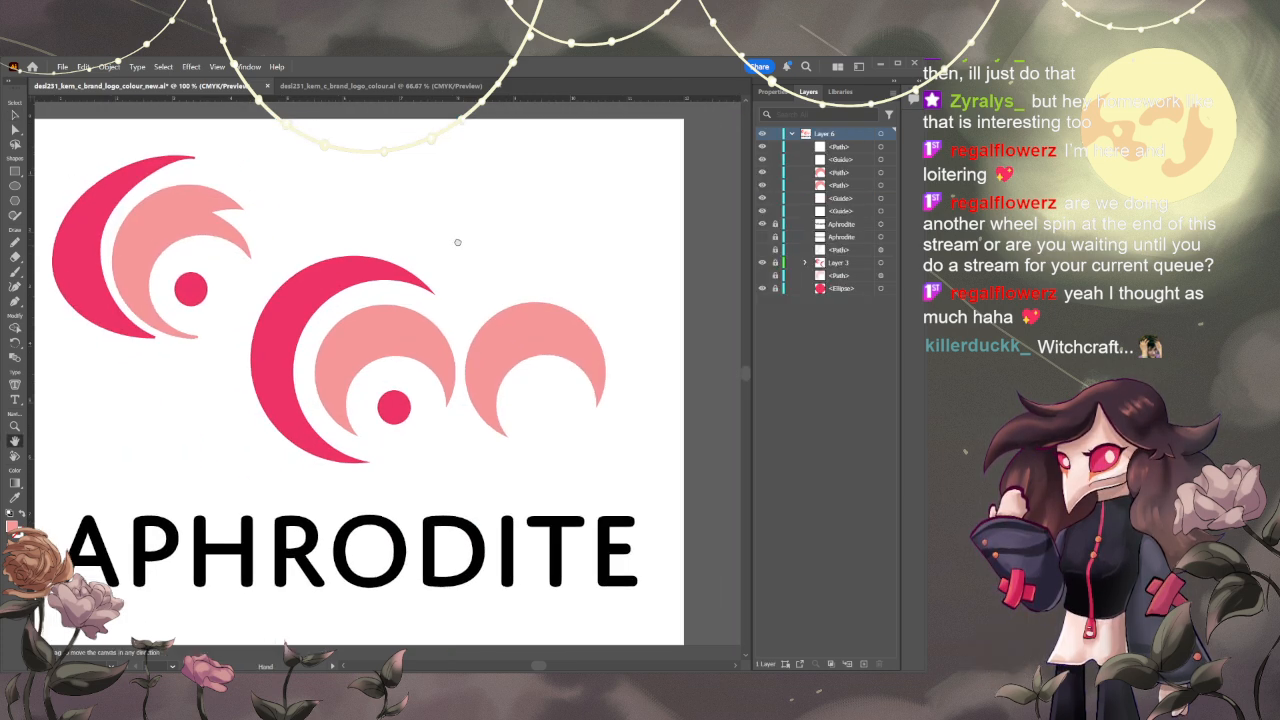
scroll(445, 320, up, 4)
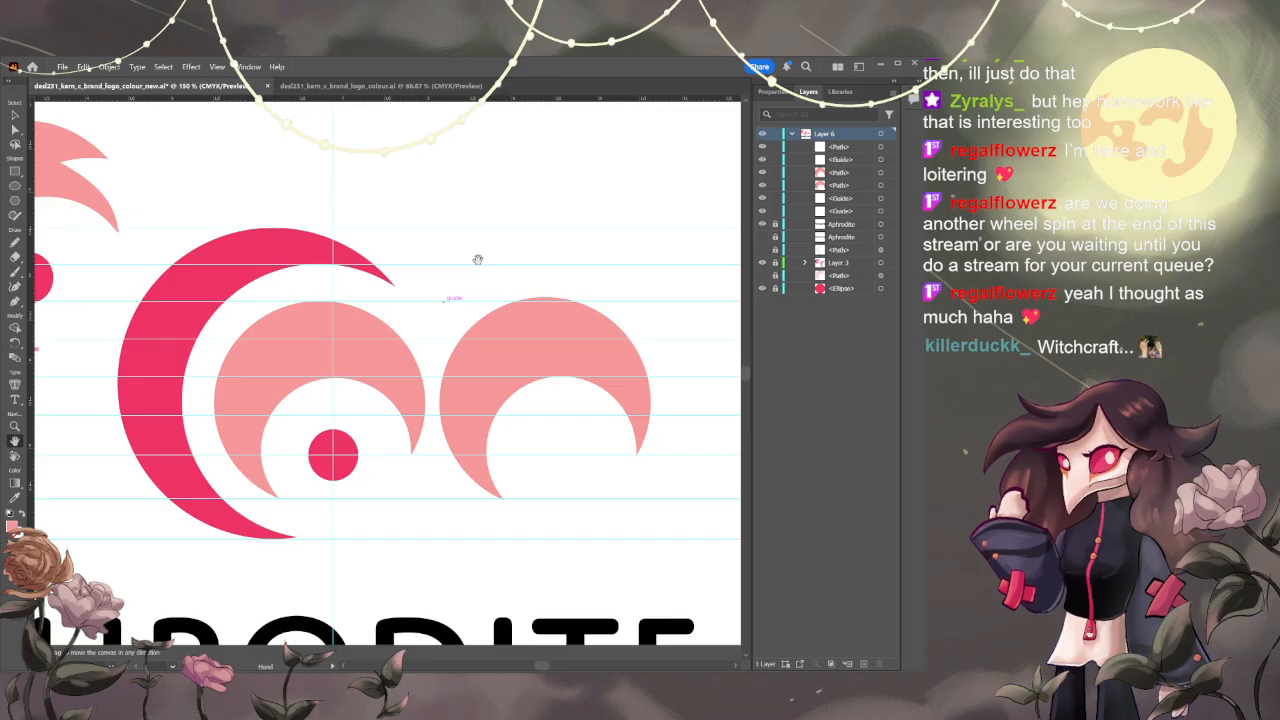
scroll(483, 298, up, 1)
drag(427, 298, 475, 267)
scroll(506, 286, down, 1)
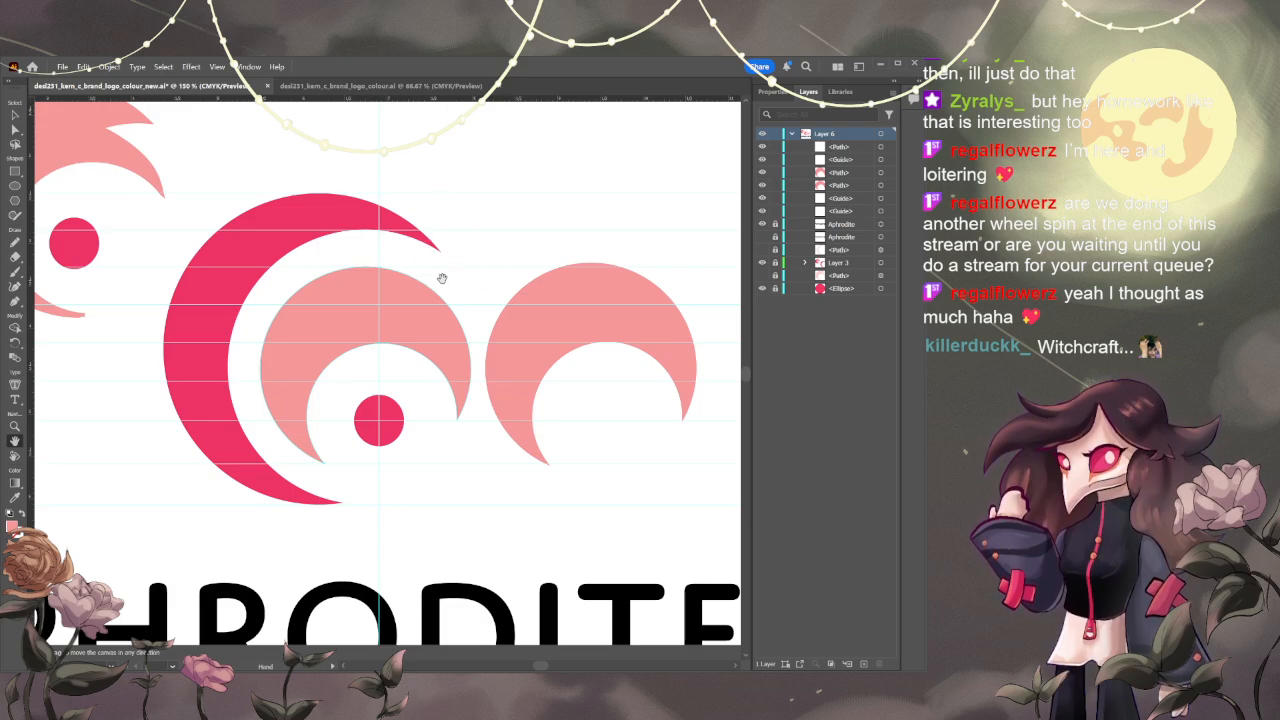
key(a)
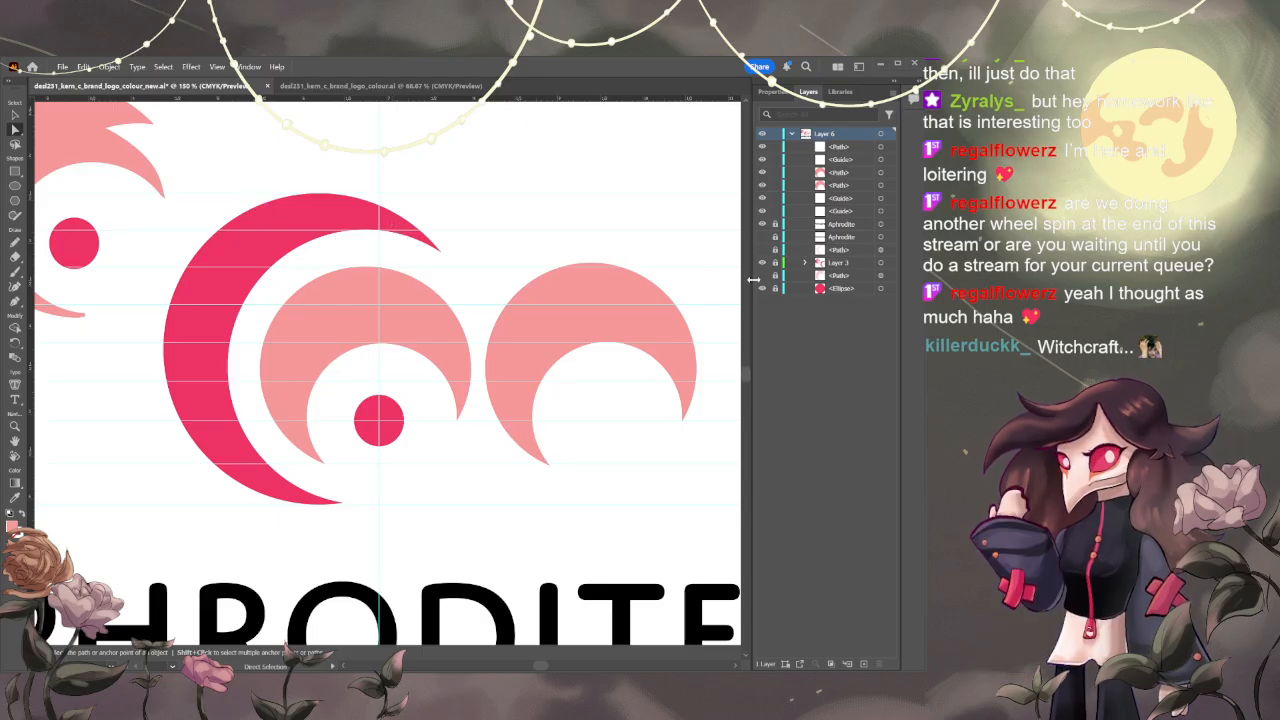
click(289, 216)
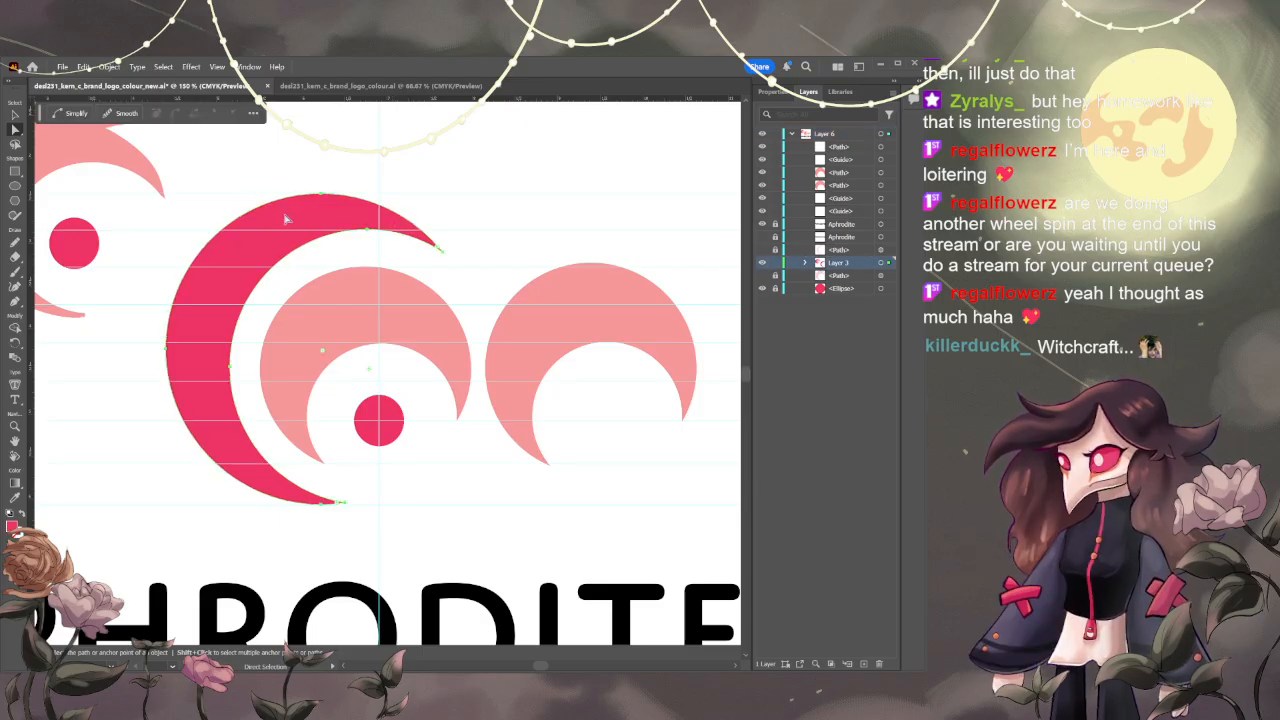
drag(285, 218, 280, 221)
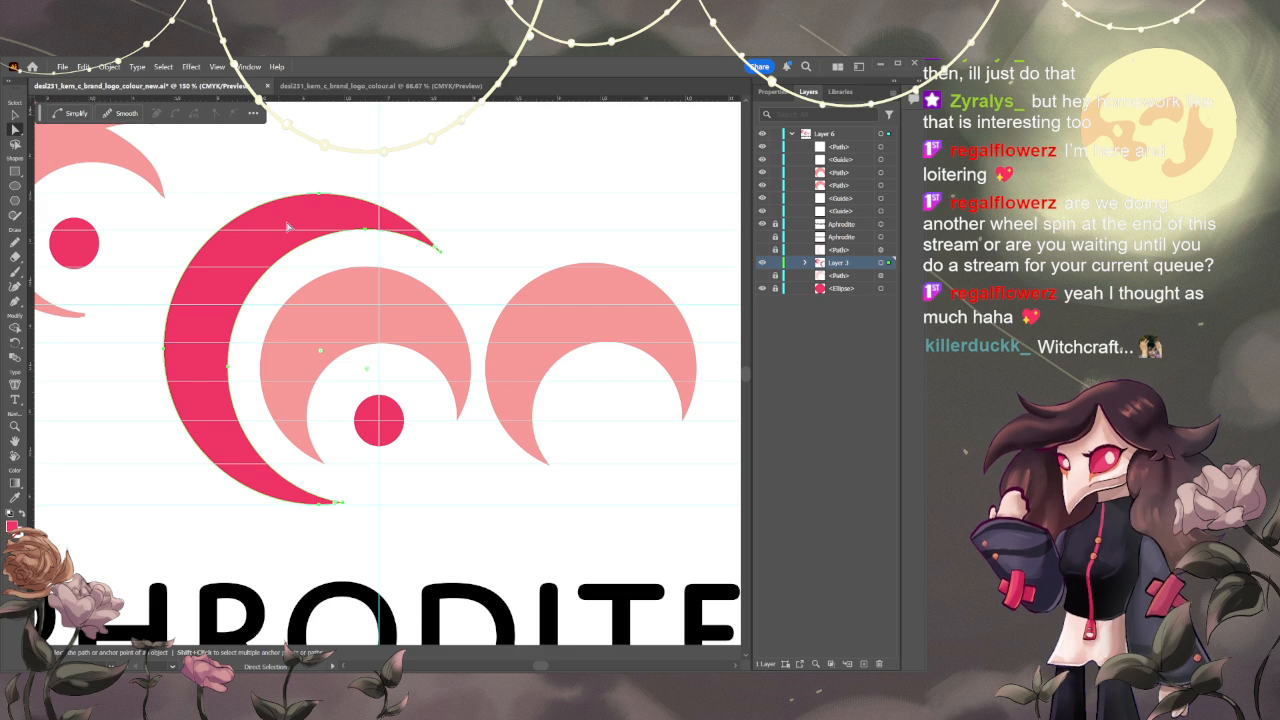
click(443, 250)
click(403, 236)
click(441, 255)
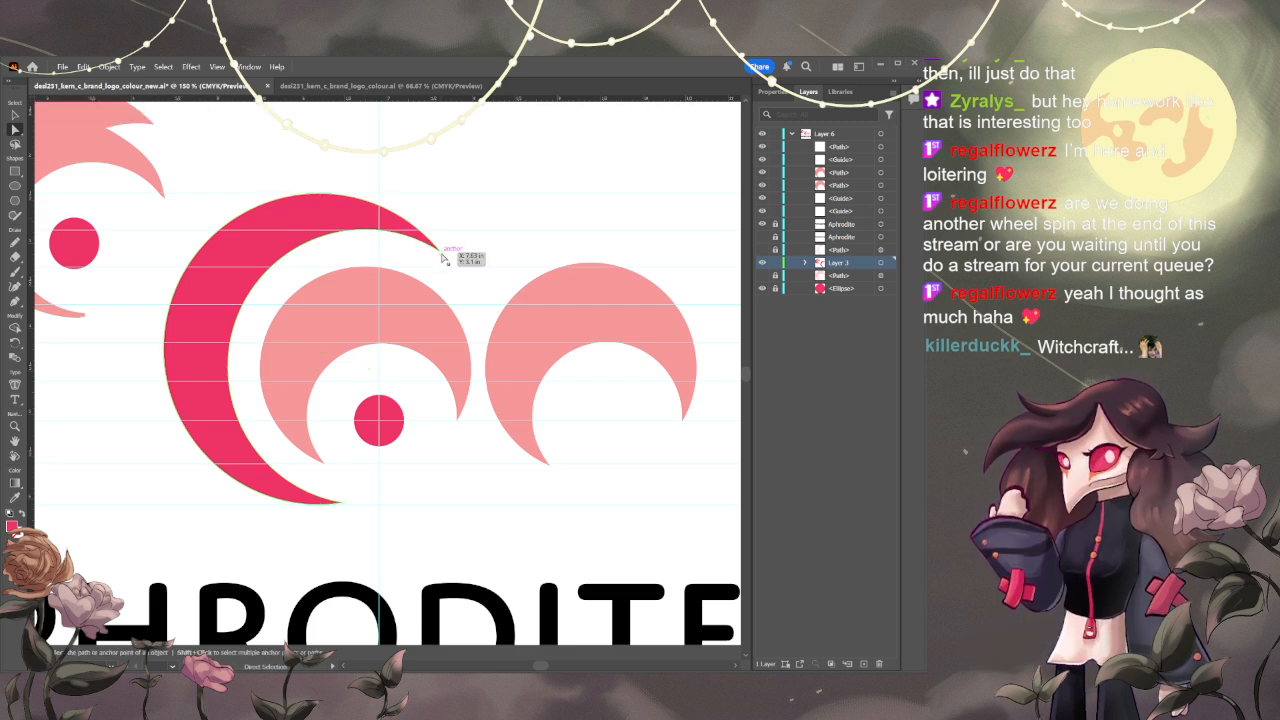
click(443, 256)
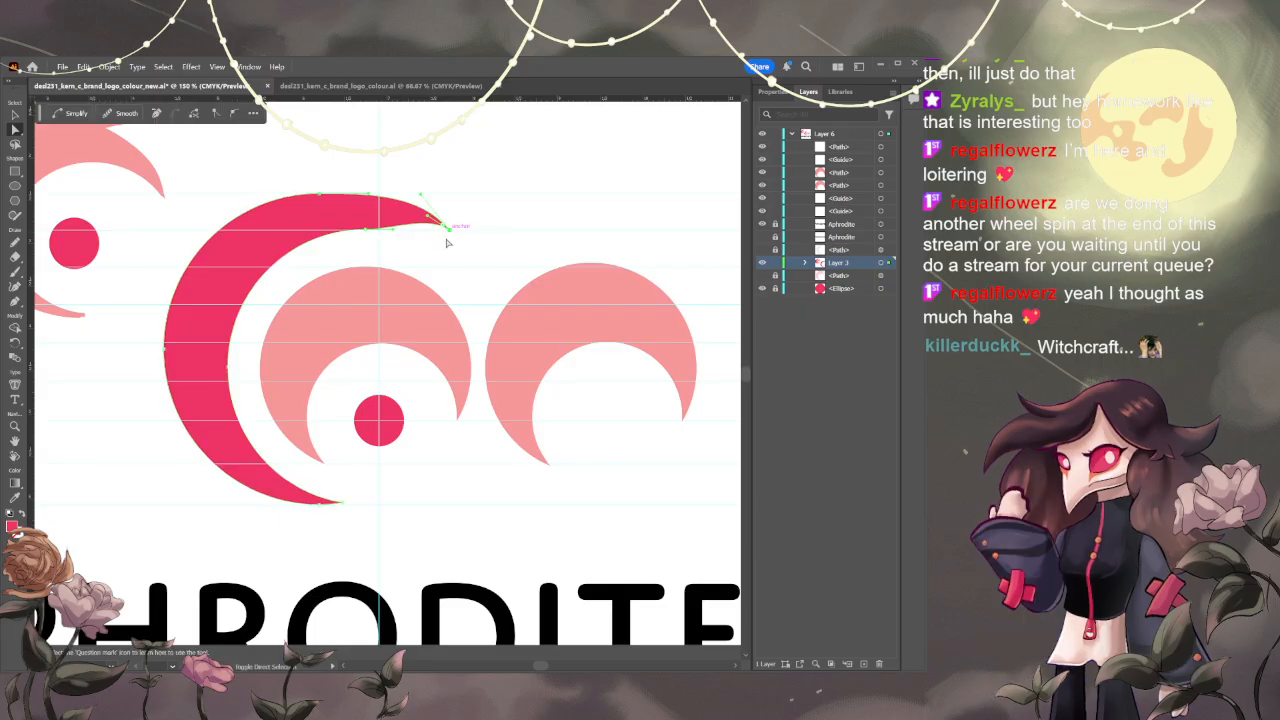
key(ctrl+z)
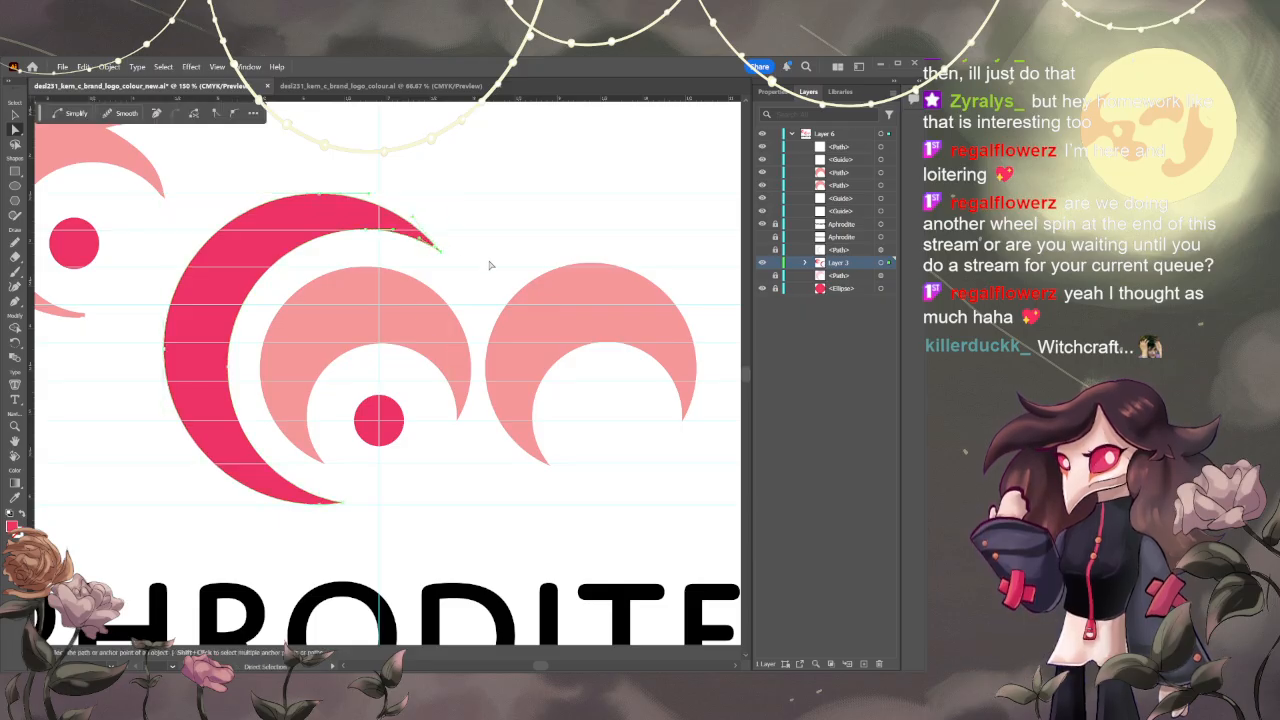
click(490, 265)
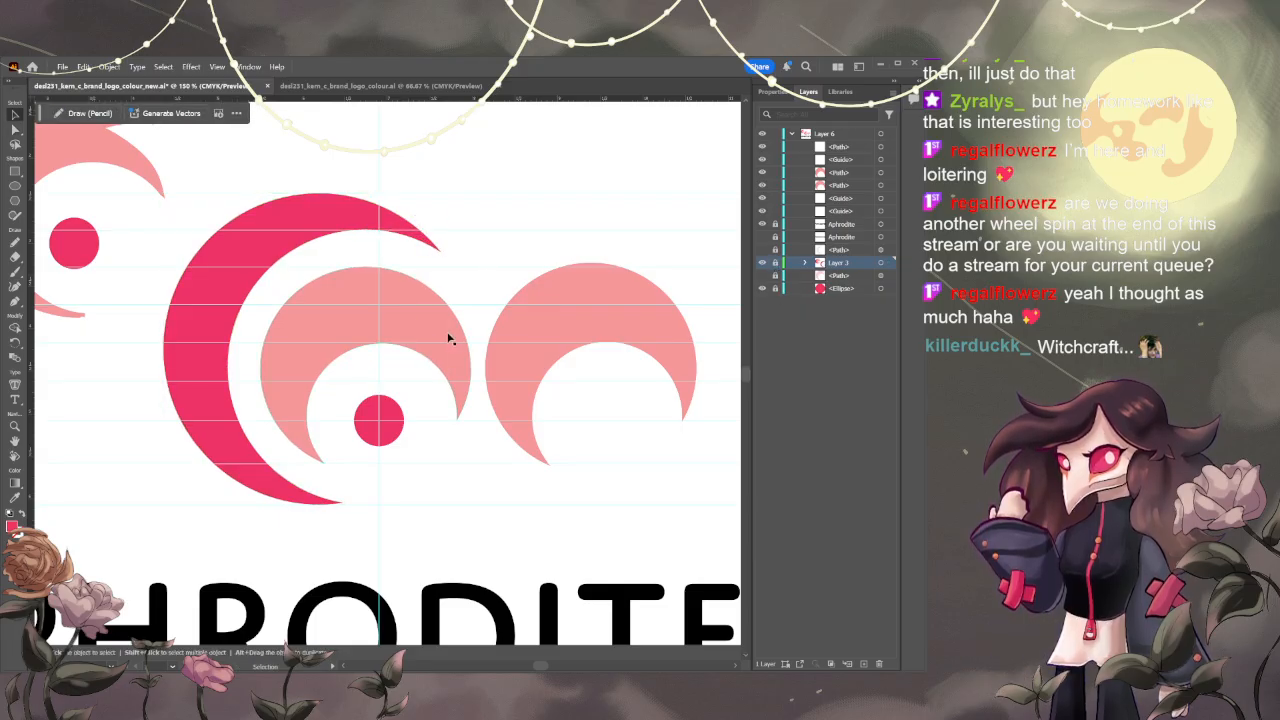
- Draw a rectangle about 3.5 in wide over the top of the light pink crescent copy, down to the guide at its inner arc
scroll(420, 357, down, 1)
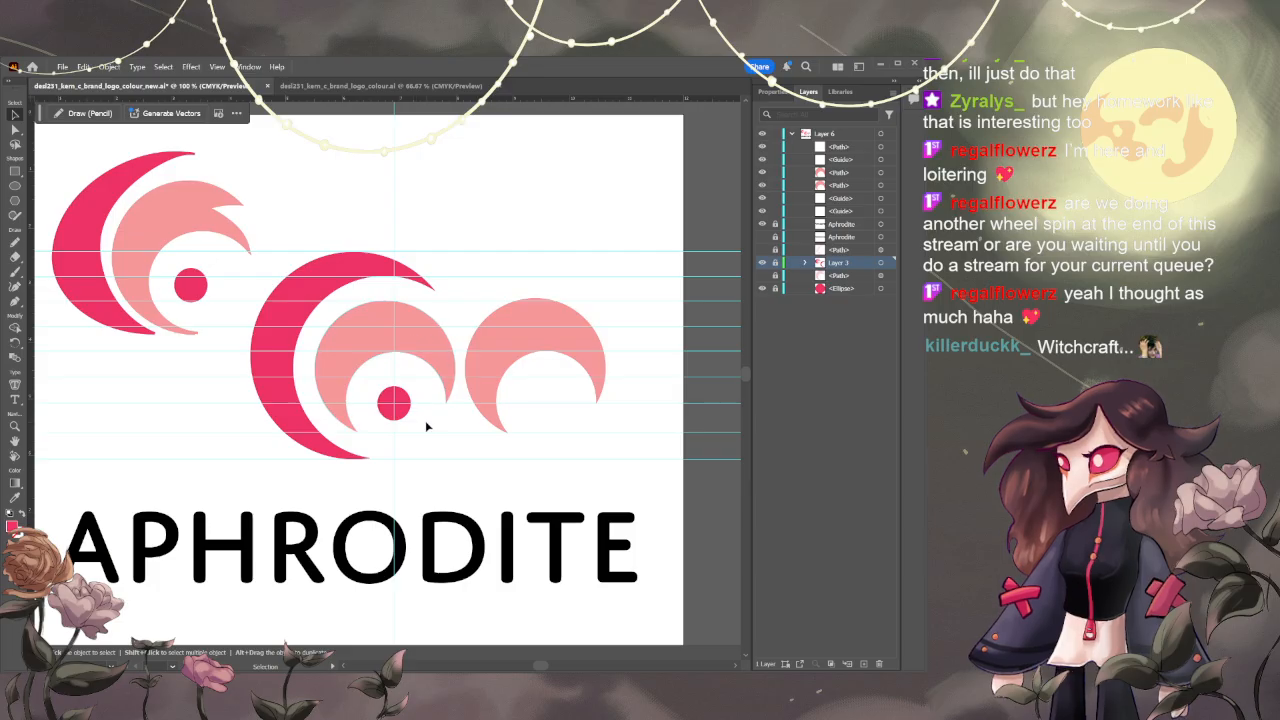
scroll(423, 403, up, 2)
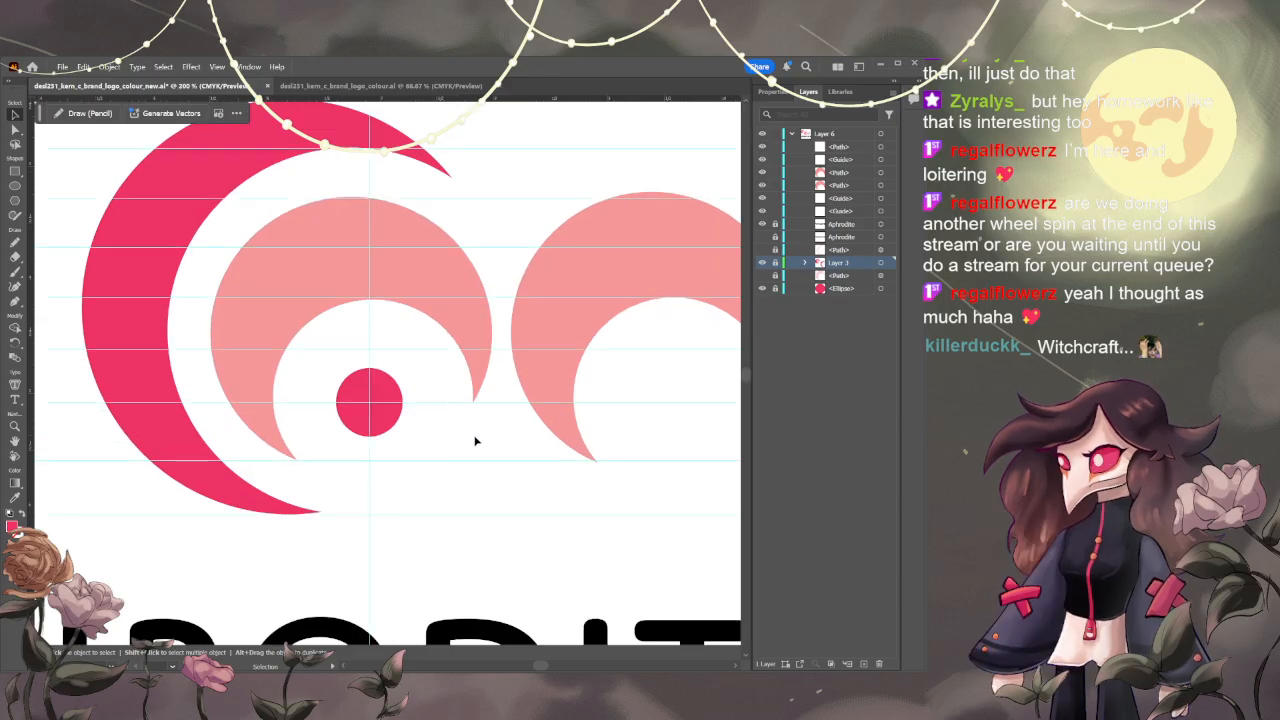
drag(491, 434, 321, 427)
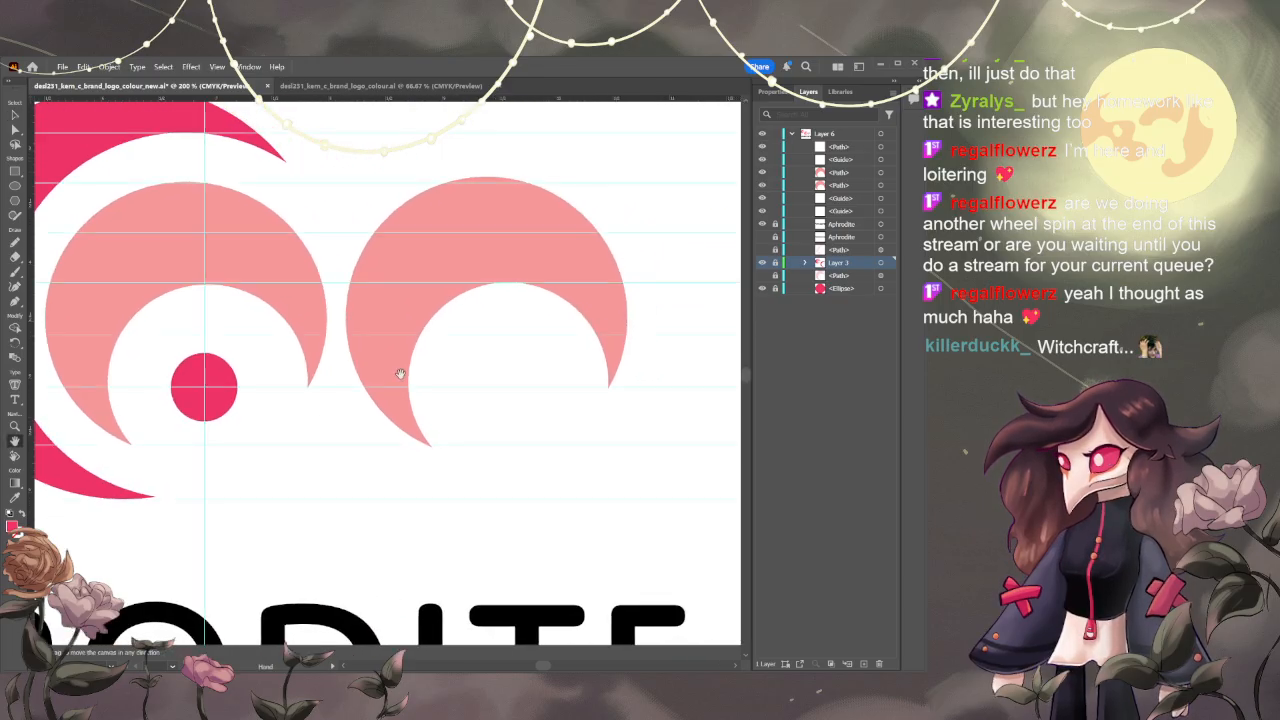
click(400, 373)
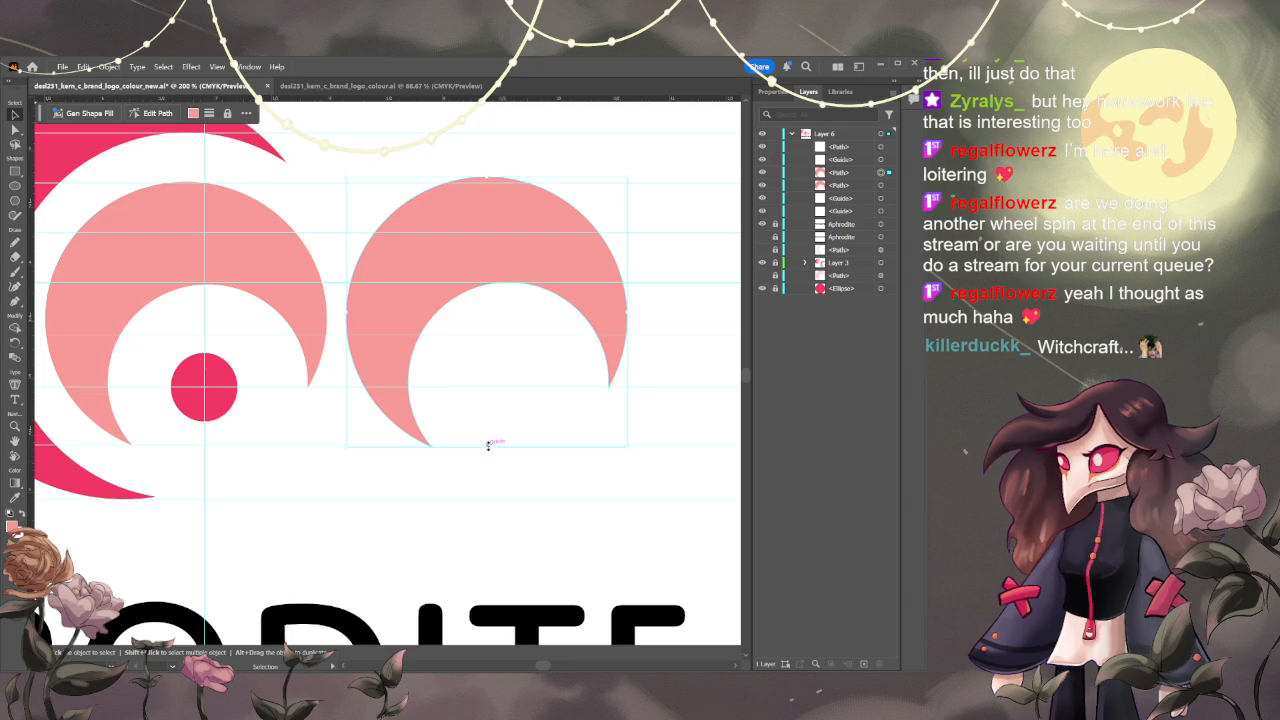
click(516, 376)
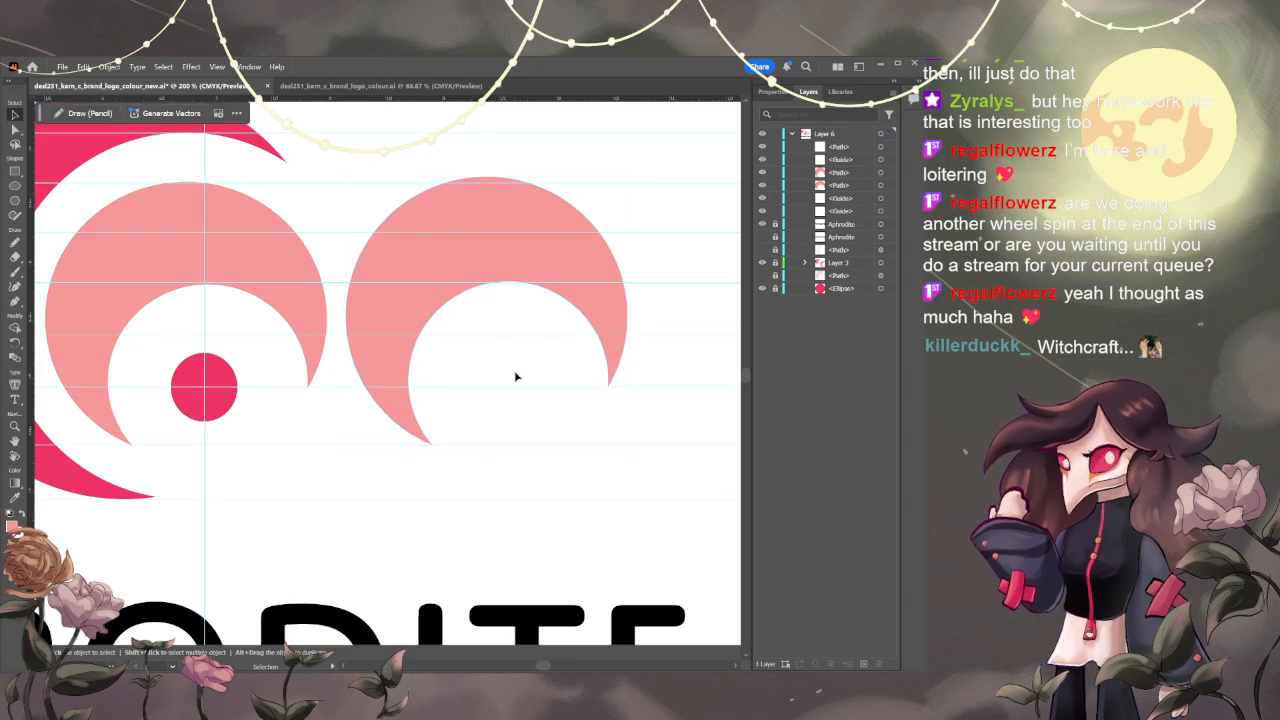
click(13, 172)
key(space)
drag(472, 394, 334, 452)
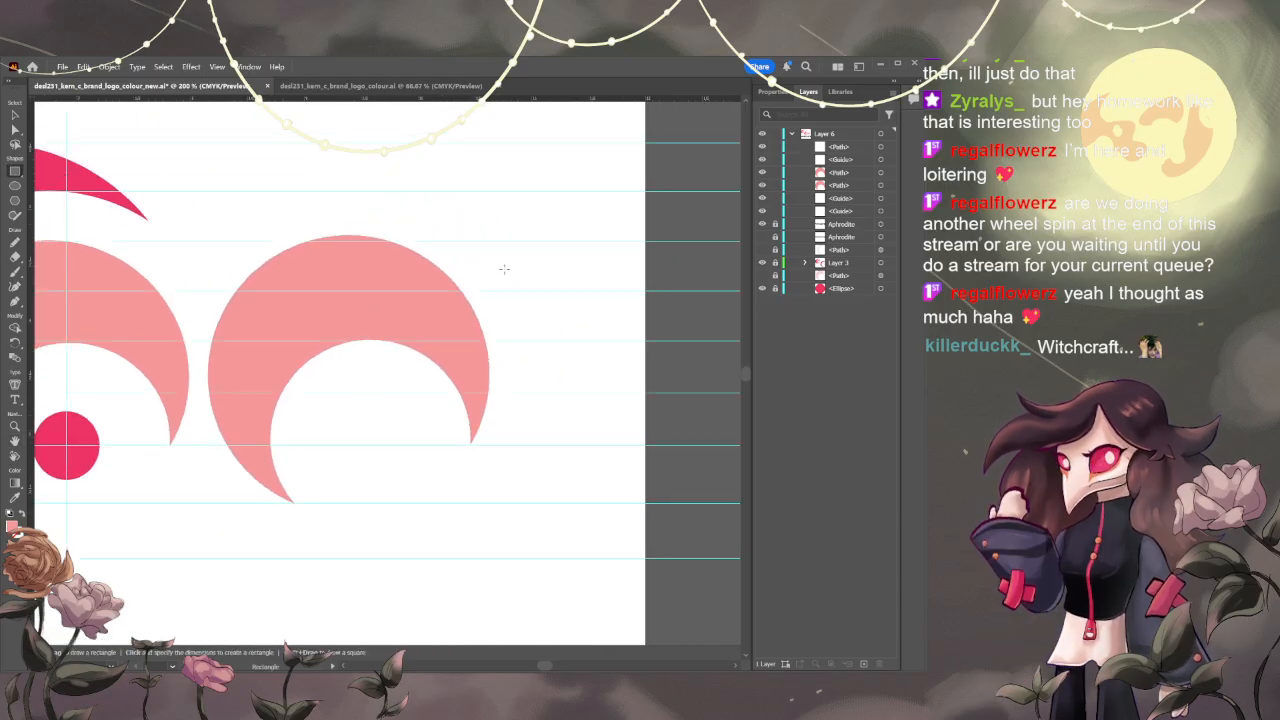
drag(562, 233, 166, 342)
key(v)
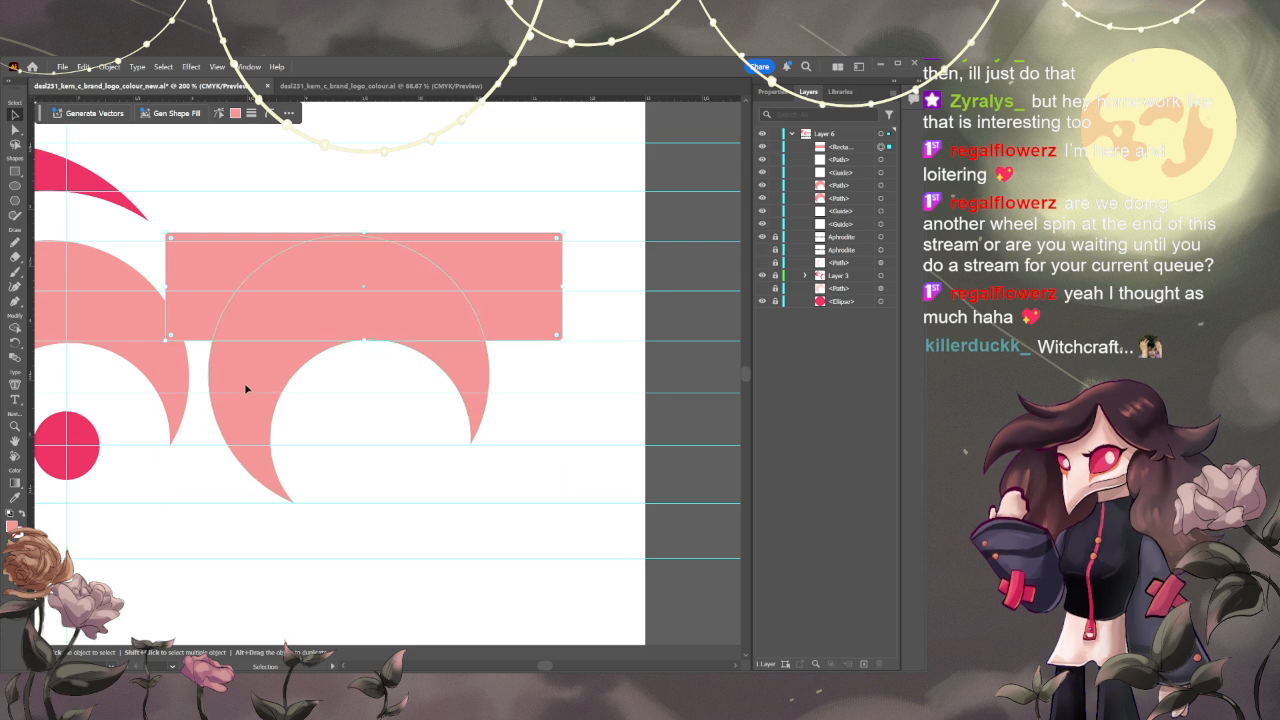
- Cut the rectangle out of the light pink crescent copy with Minus Front
shift+click(246, 389)
click(766, 91)
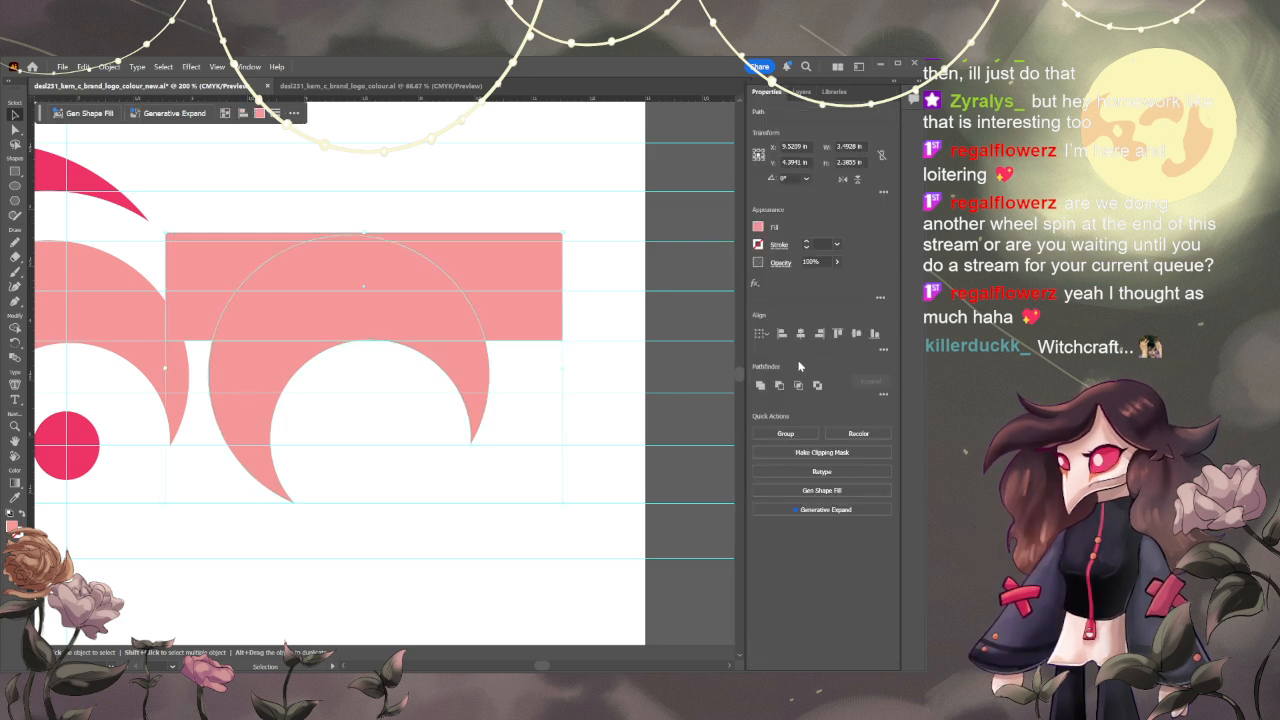
click(779, 385)
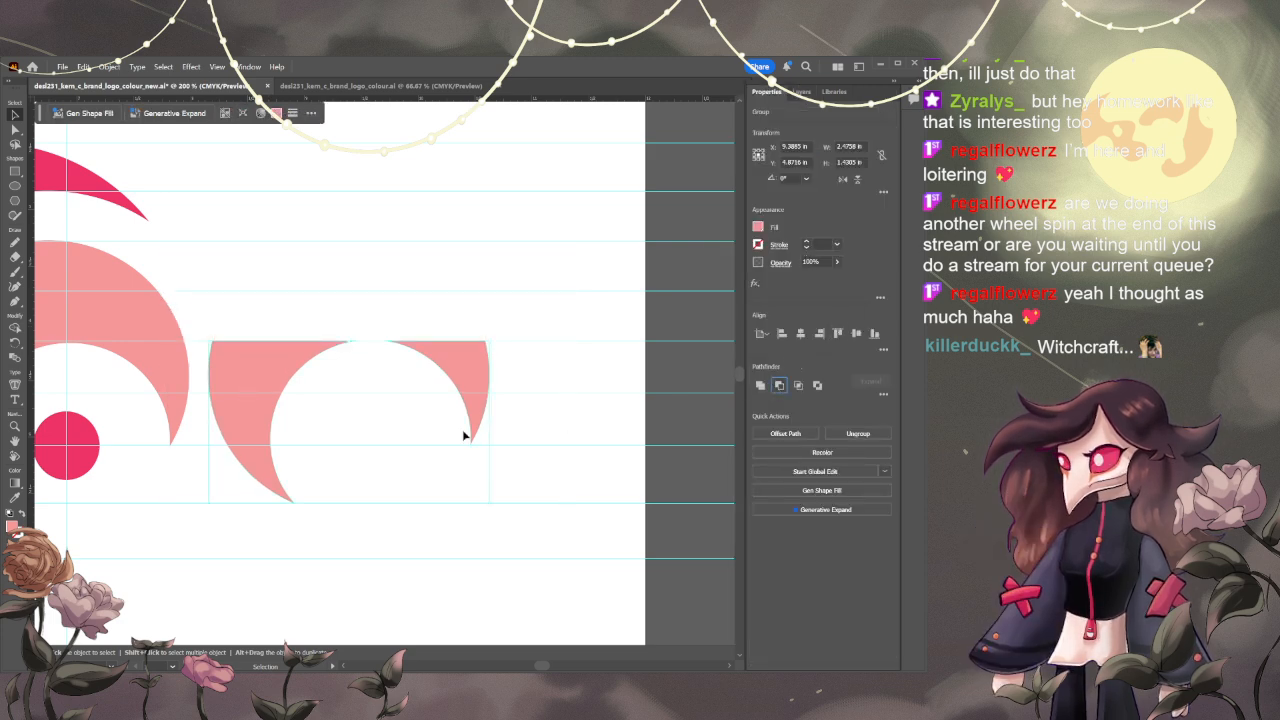
click(445, 405)
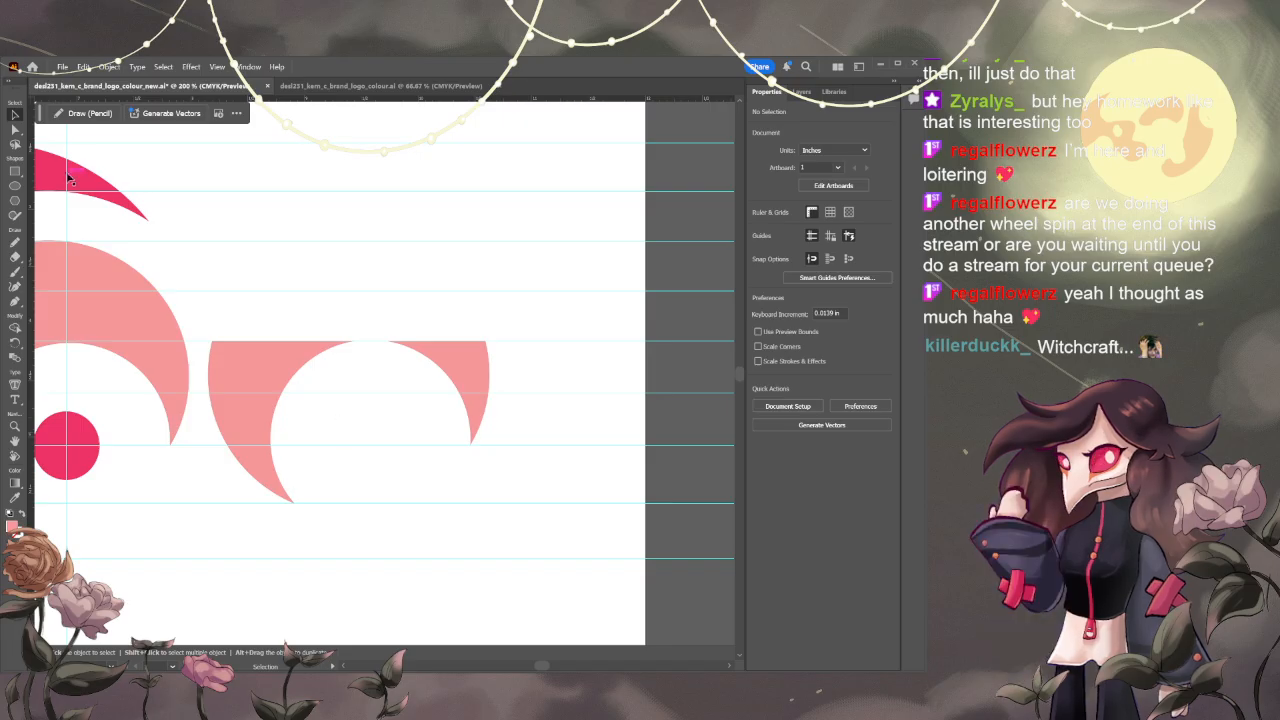
- Draw a rectangle covering the left piece of the cut crescent copy, with its right edge at the inner tip of the right piece
key(m)
drag(327, 537, 338, 313)
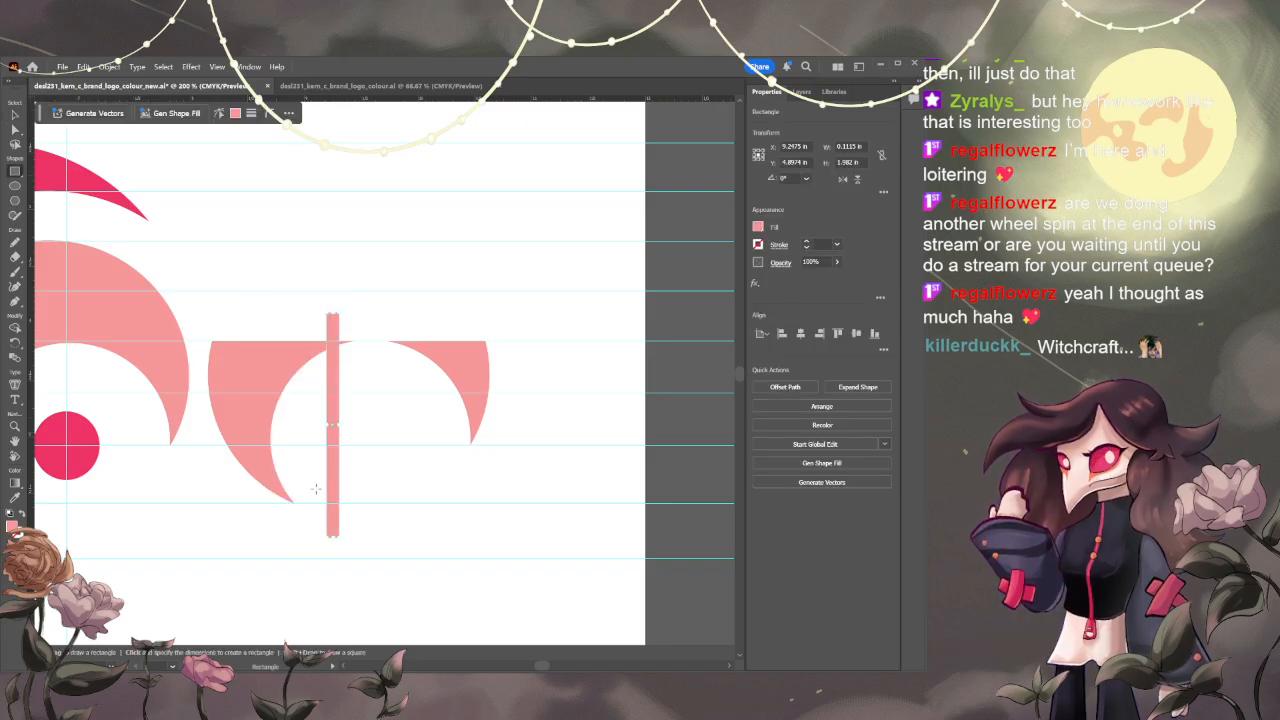
key(ctrl+z)
drag(387, 552, 190, 290)
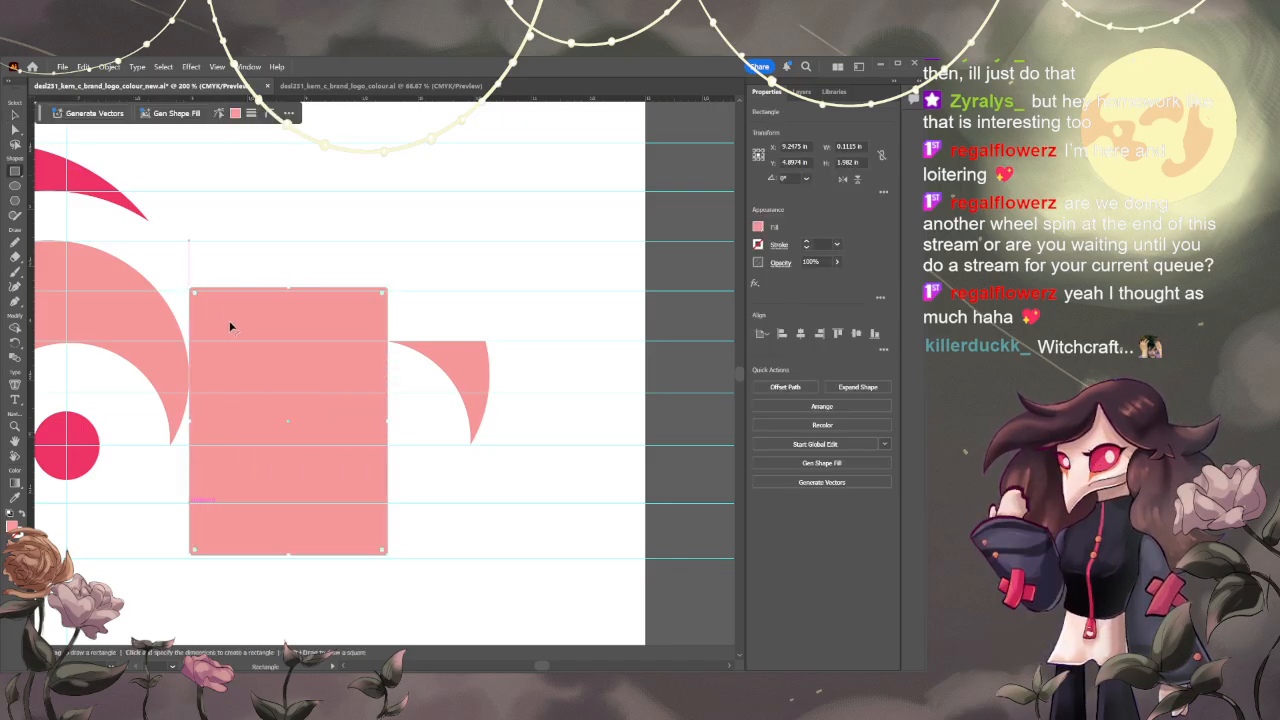
- Shift the rectangle left past the left piece of the cut crescent copy, and undo the accidental move of both shapes
key(v)
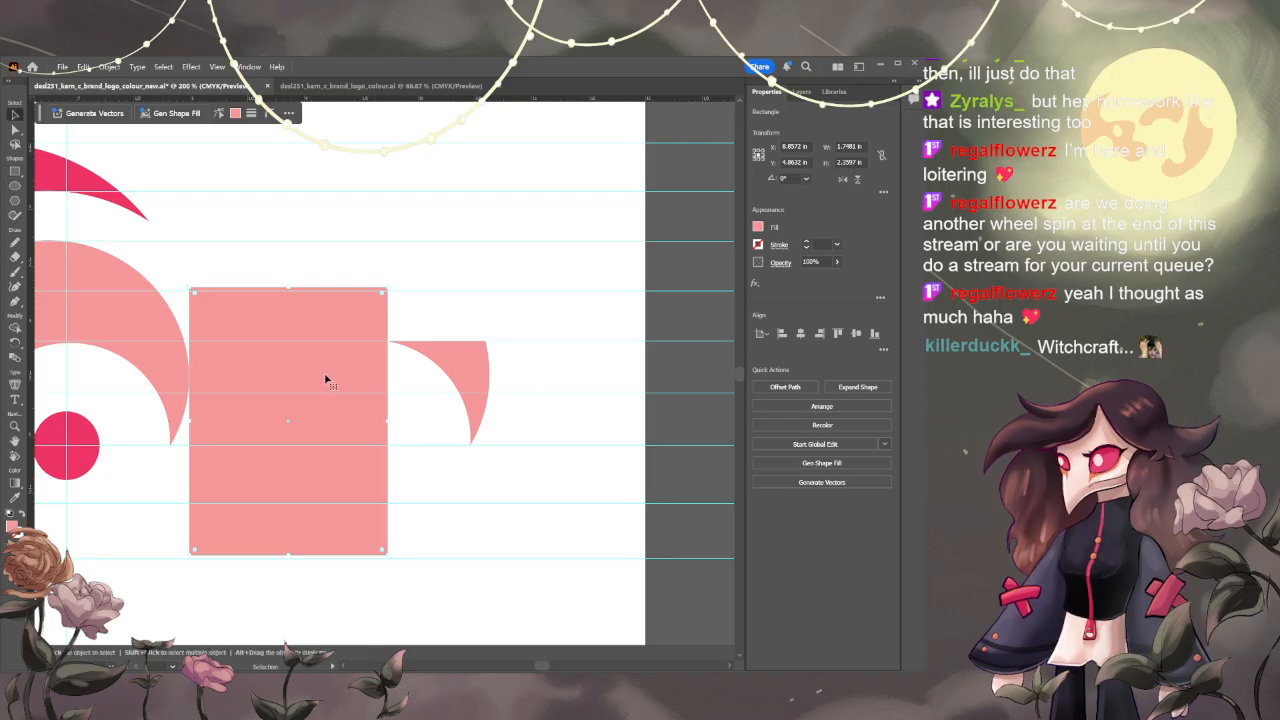
drag(364, 350, 294, 345)
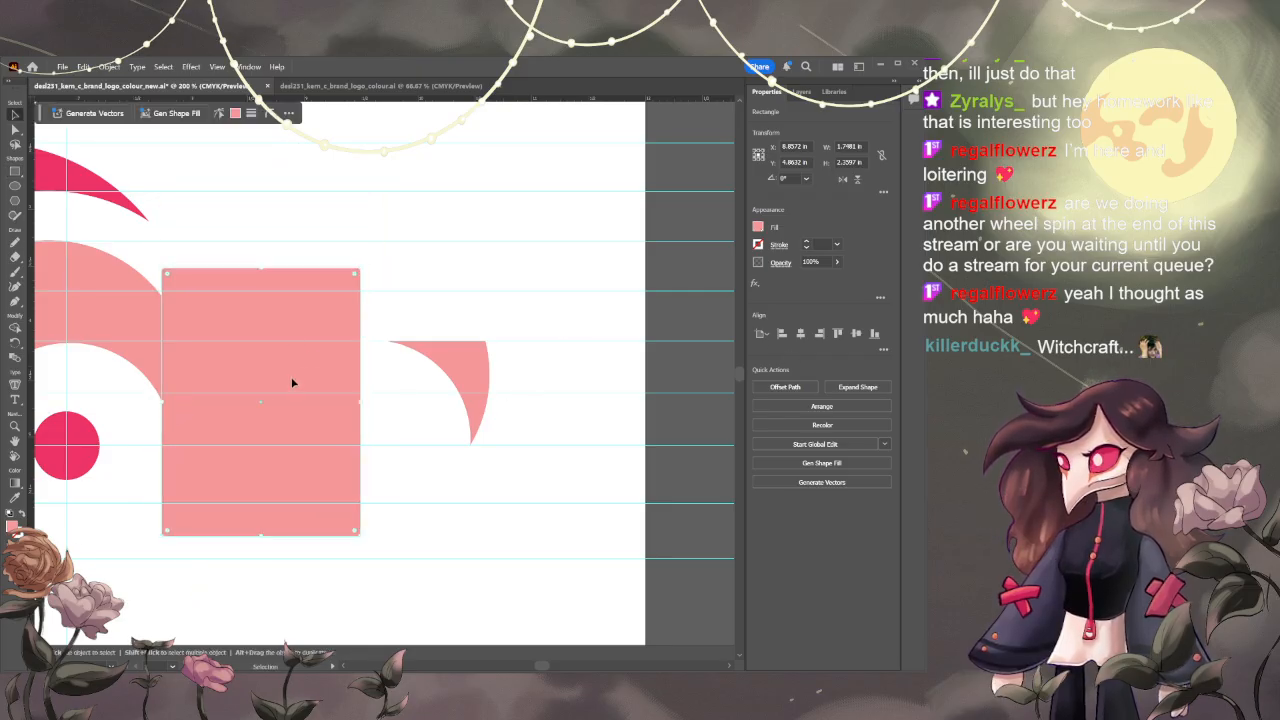
double_click(258, 383)
click(107, 153)
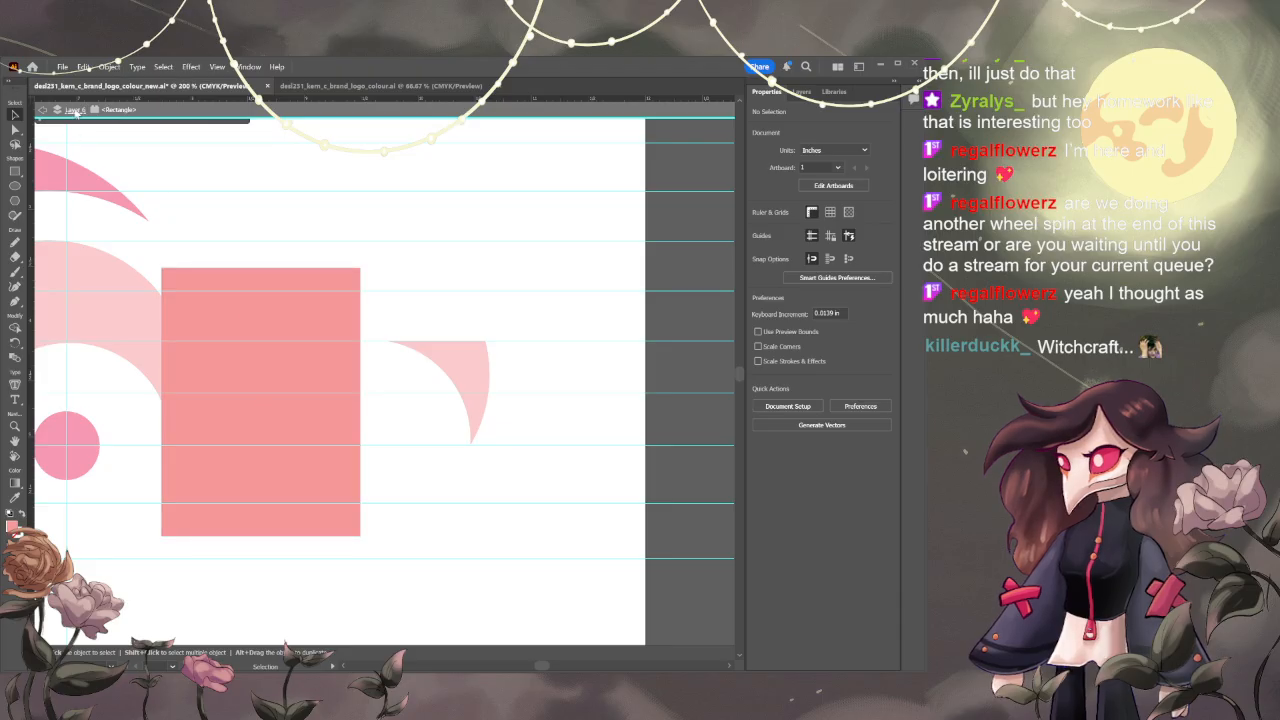
click(76, 112)
drag(283, 353, 229, 366)
click(292, 369)
shift+click(182, 369)
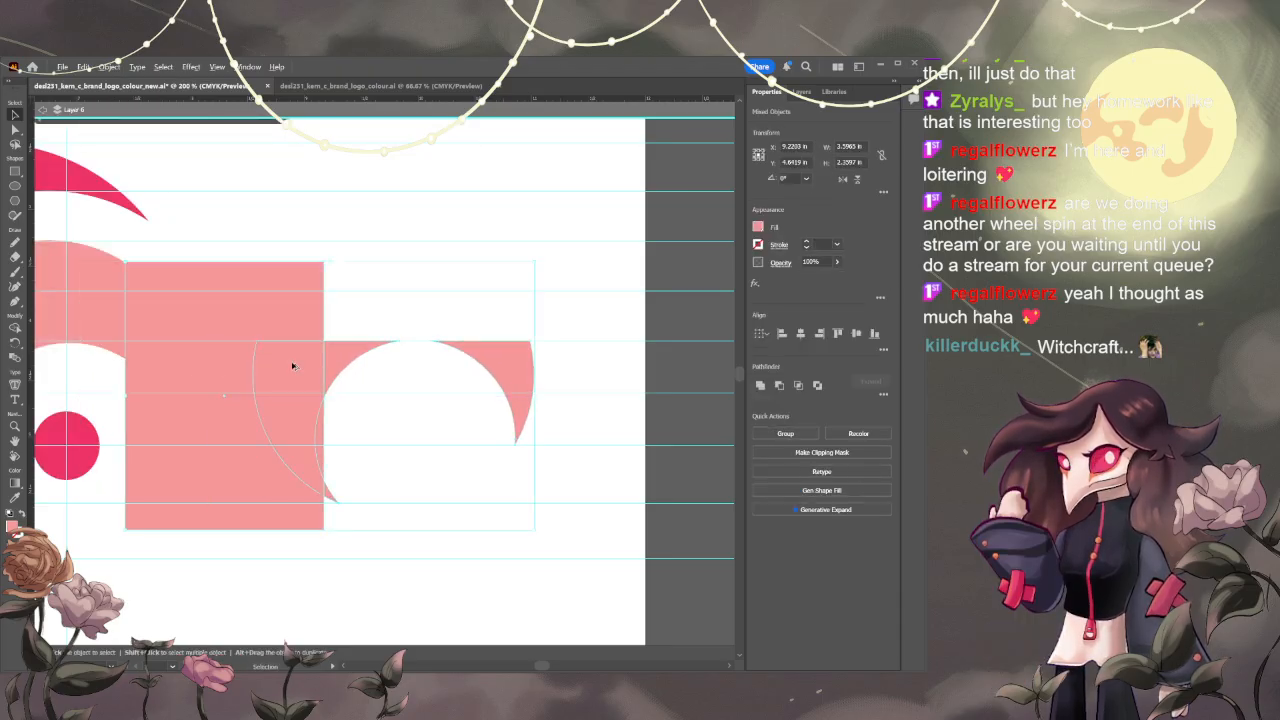
click(390, 418)
key(ctrl+z)
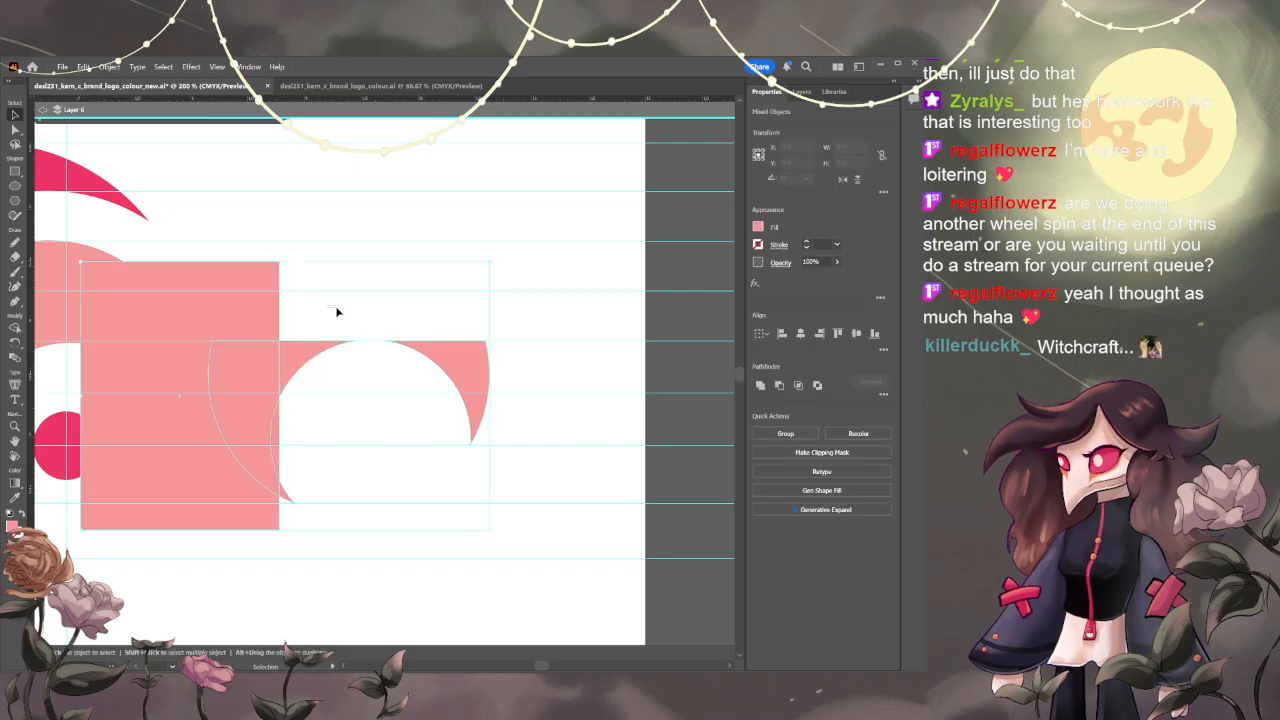
- Move the rectangle back over the left piece of the cut crescent copy and try selecting both shapes for a cut
click(338, 311)
drag(198, 324, 291, 320)
shift+click(437, 363)
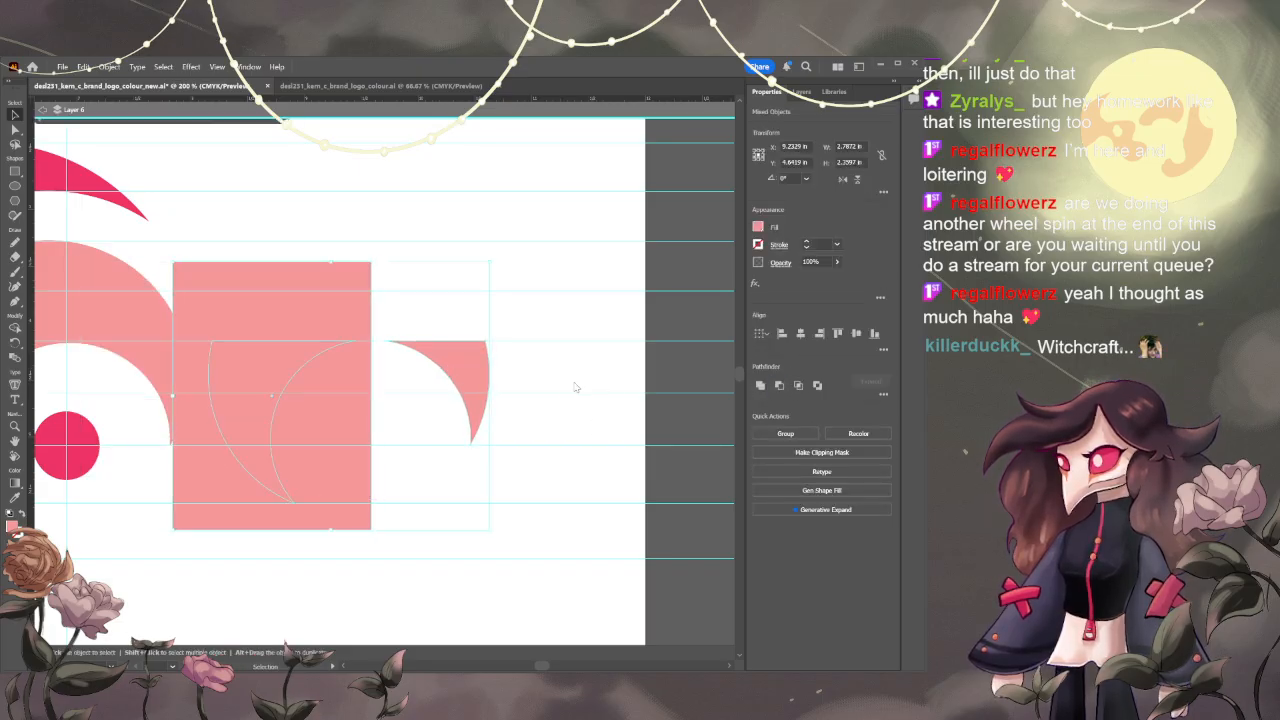
click(474, 339)
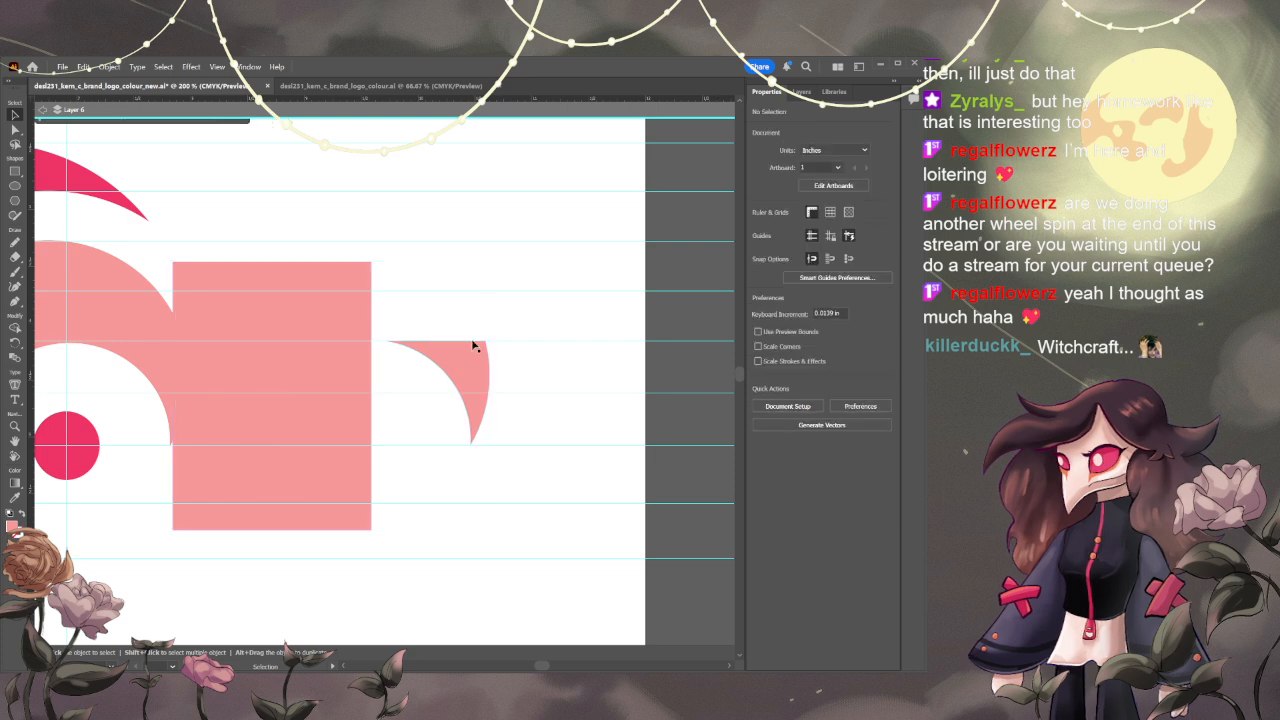
shift+click(318, 330)
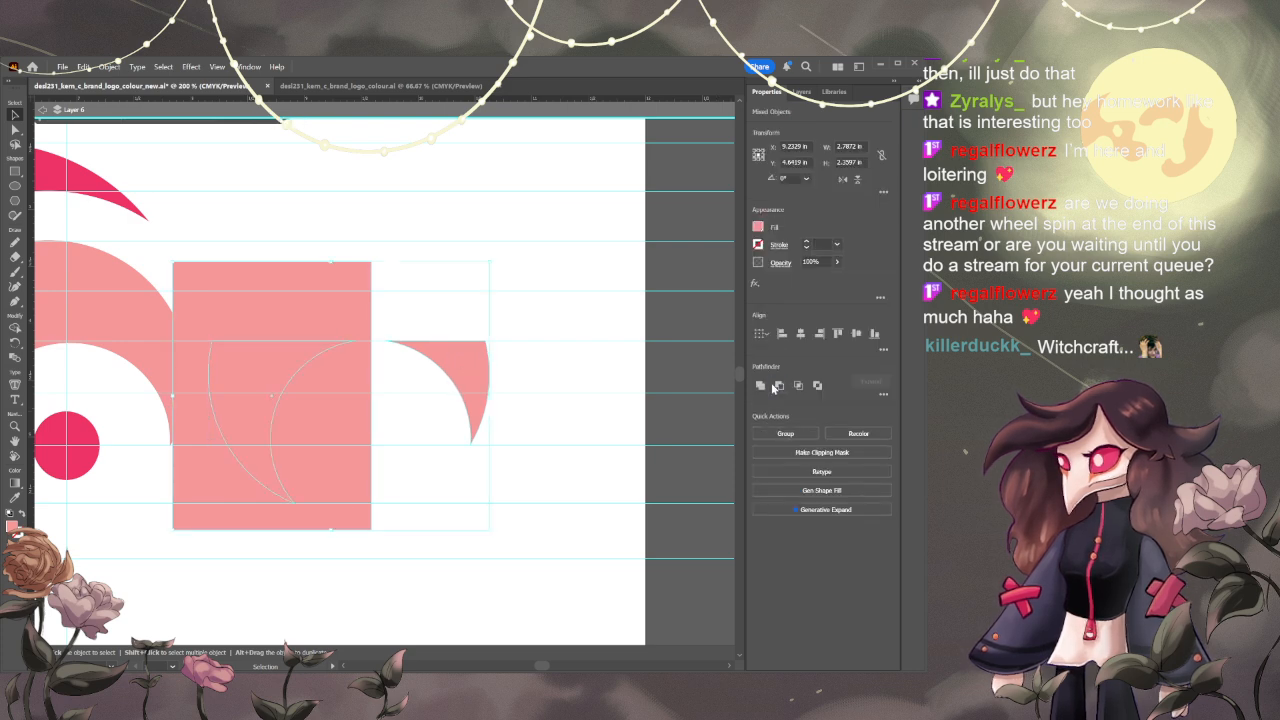
scroll(582, 391, up, 1)
click(586, 390)
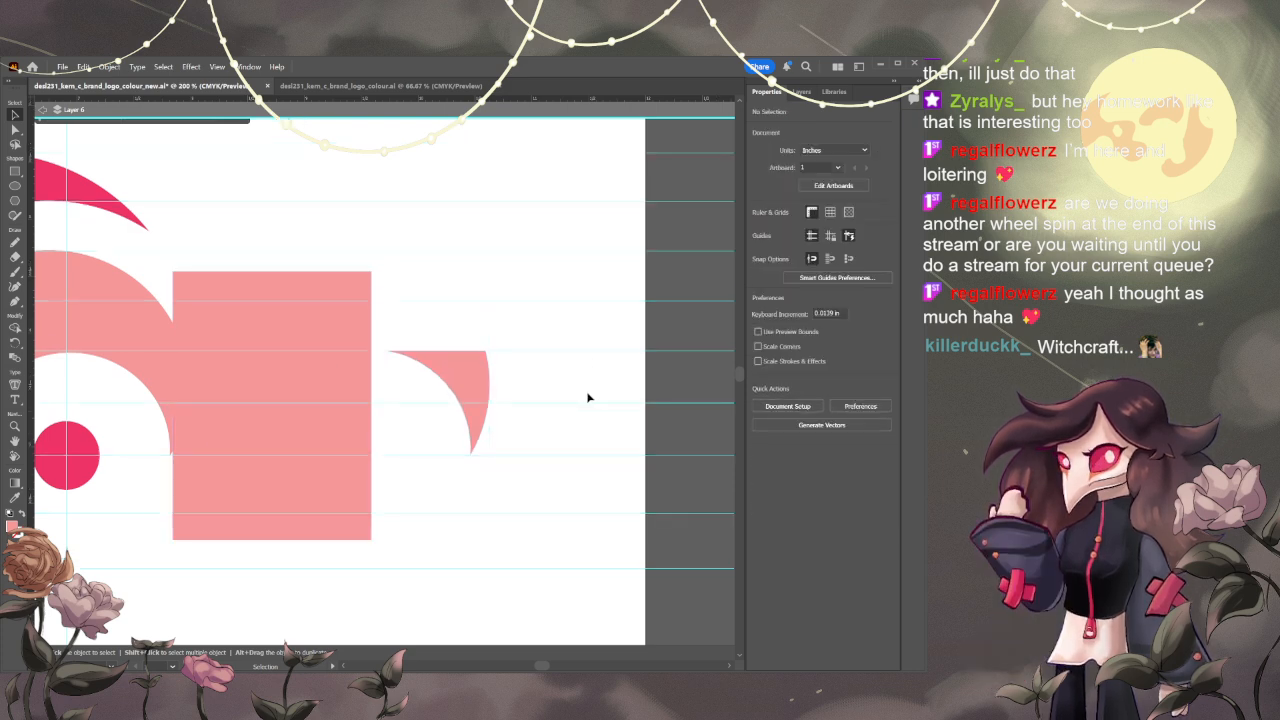
- Delete the rectangle and nudge the cut crescent copy so its flat top edge sits on the horizontal guide
drag(294, 308, 306, 283)
key(Delete)
click(256, 370)
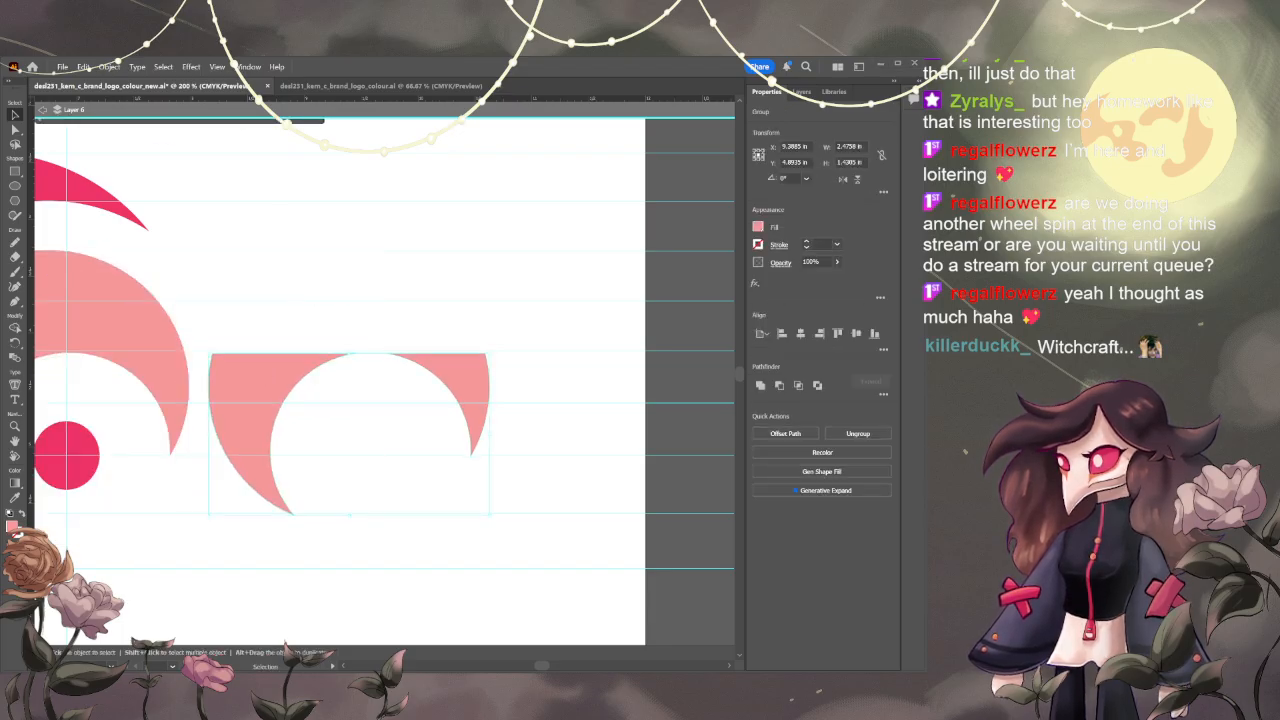
drag(270, 383, 269, 380)
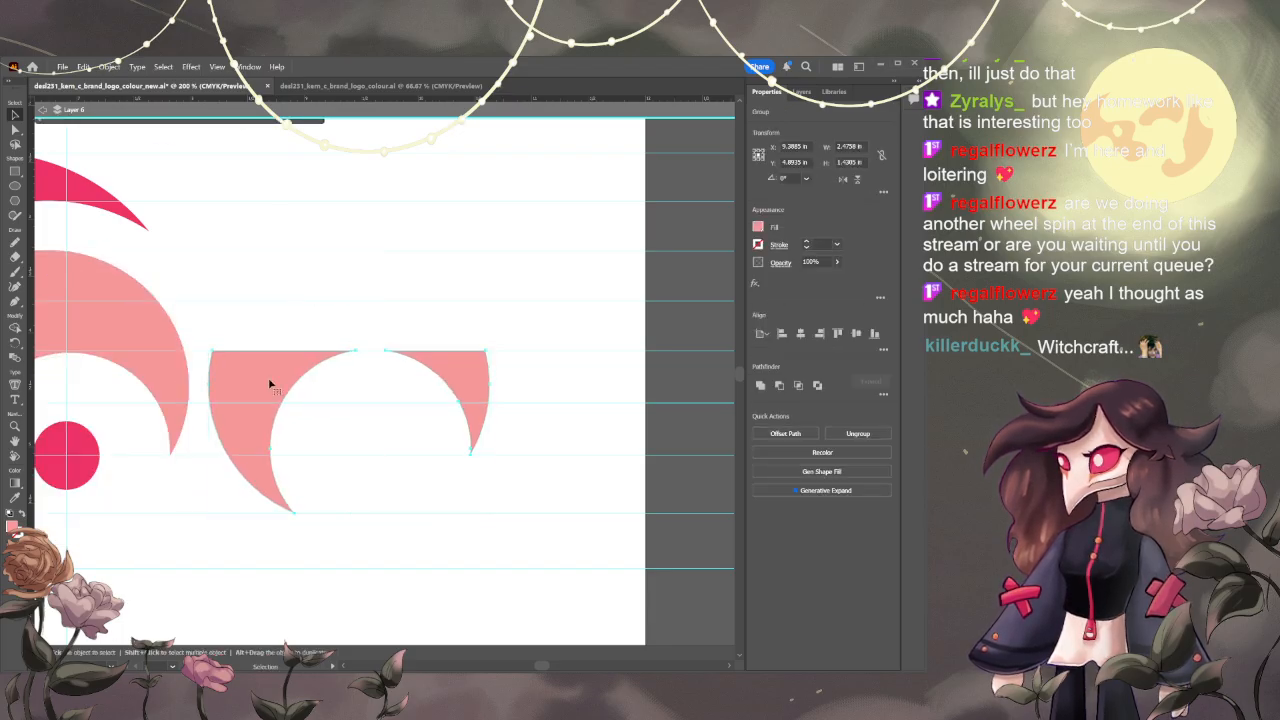
- Delete all anchor points of the left piece of the cut crescent copy, leaving only the right piece
click(15, 129)
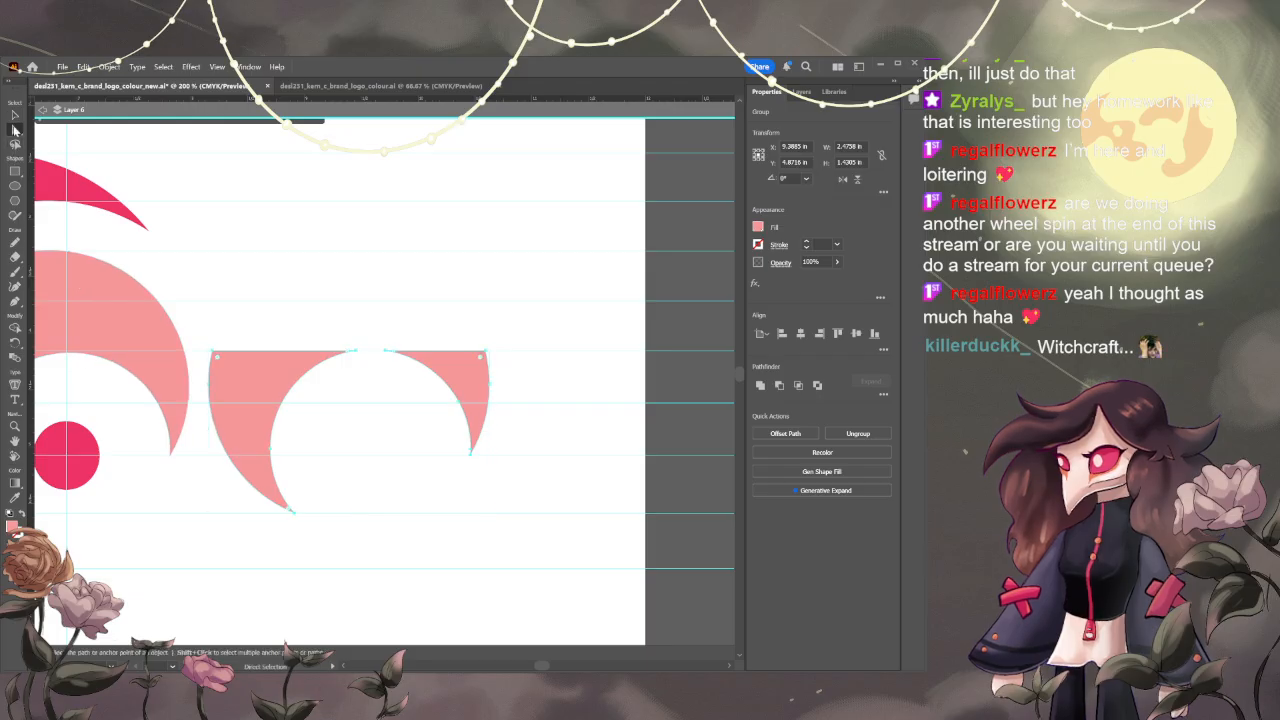
click(350, 350)
scroll(346, 386, up, 1)
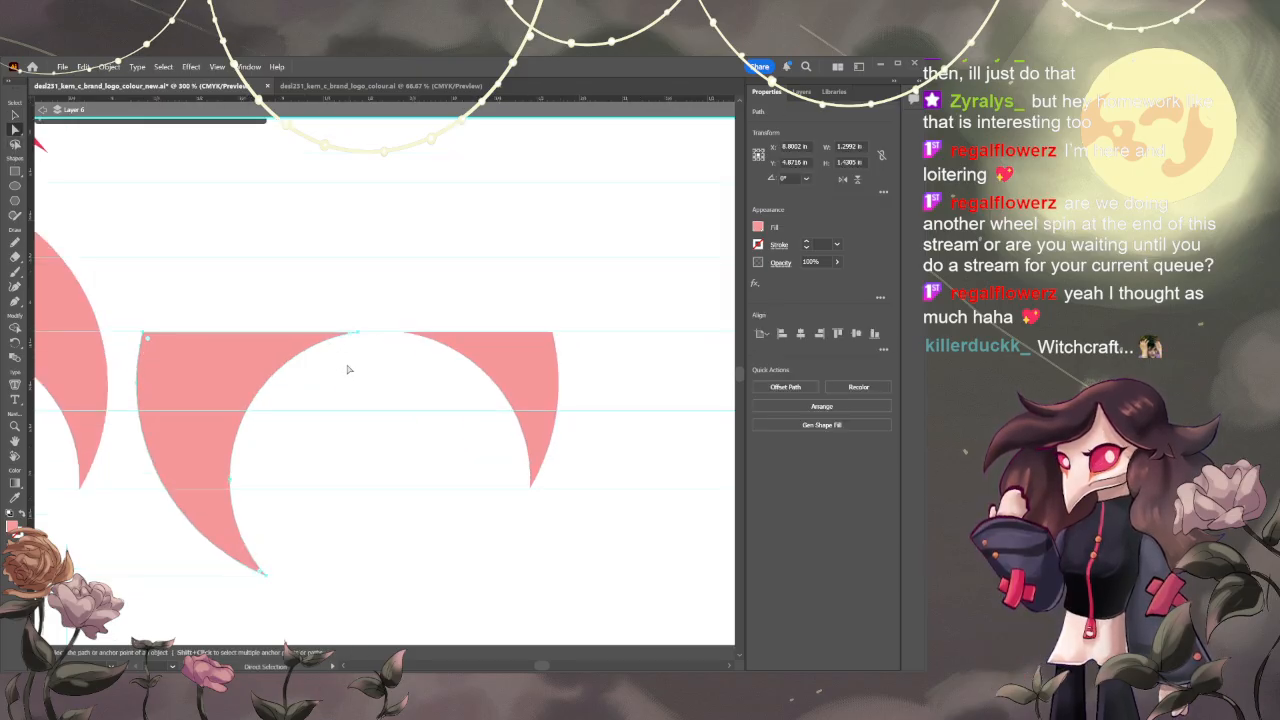
click(358, 337)
drag(358, 337, 350, 337)
key(Delete)
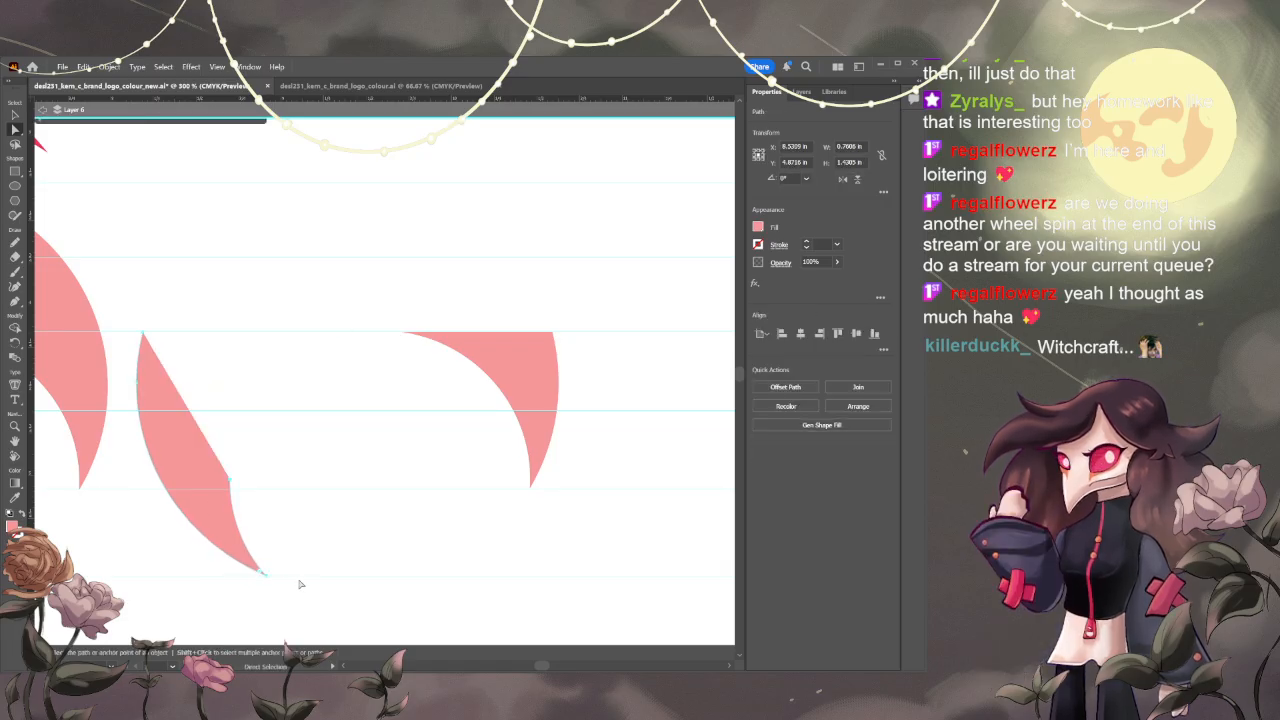
click(269, 579)
key(Delete)
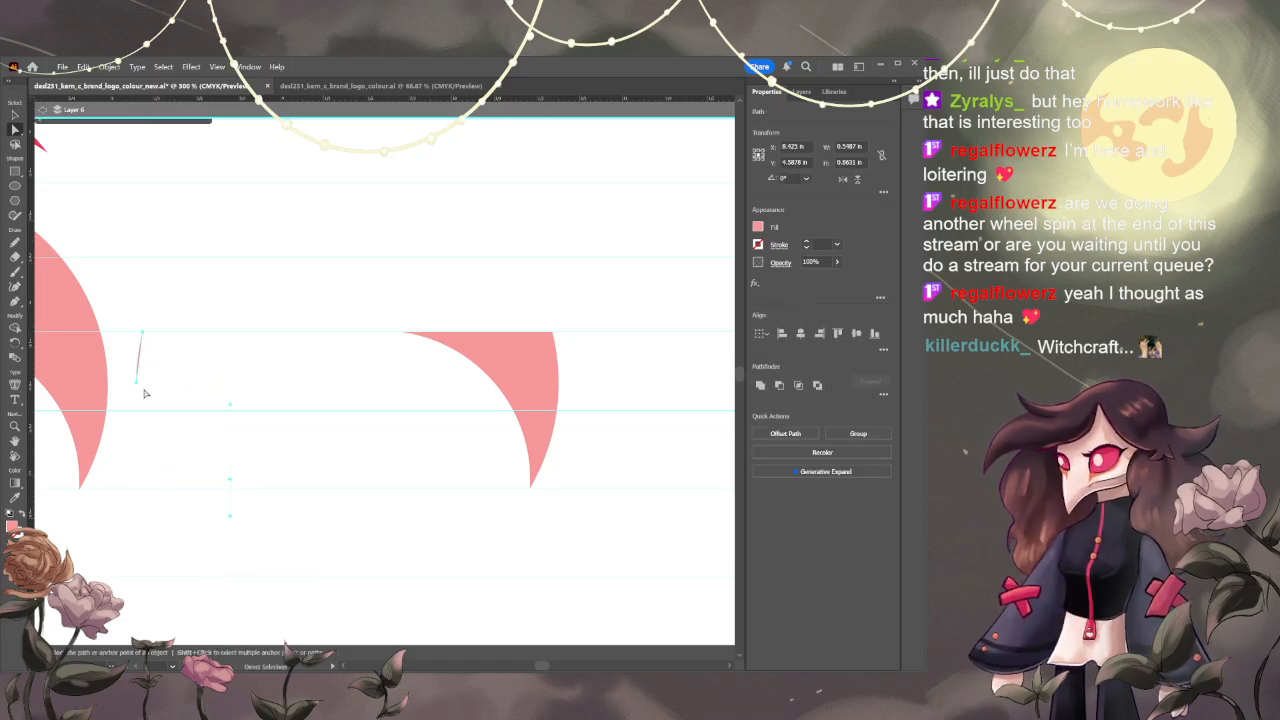
key(Delete)
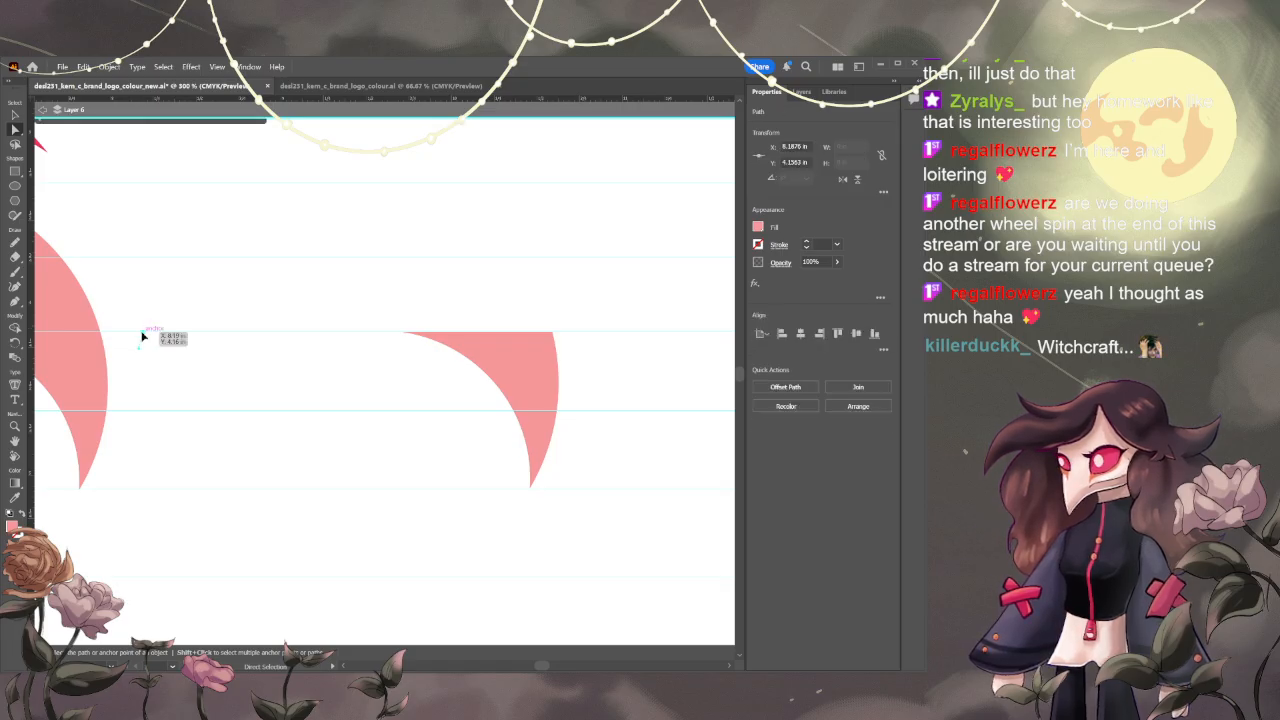
key(Delete)
key(v)
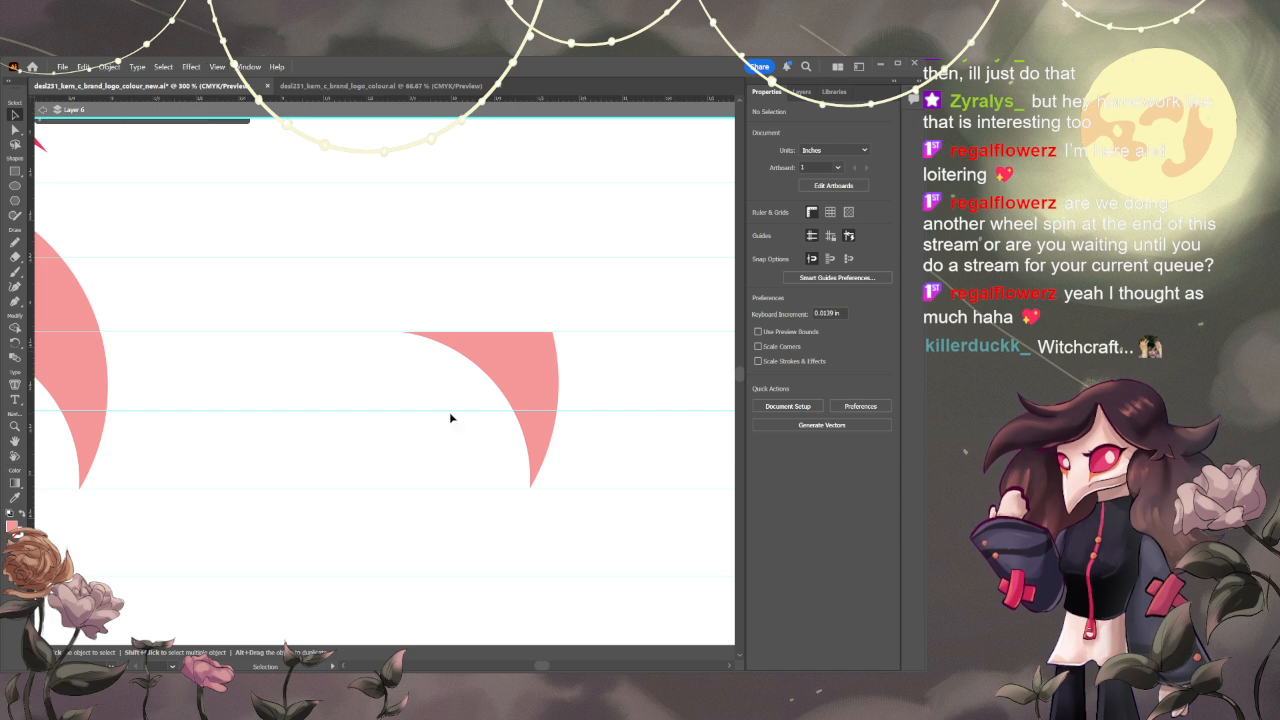
- Rotate the remaining crescent piece 180° and mirror it left to right beside the light pink crescent
key(z)
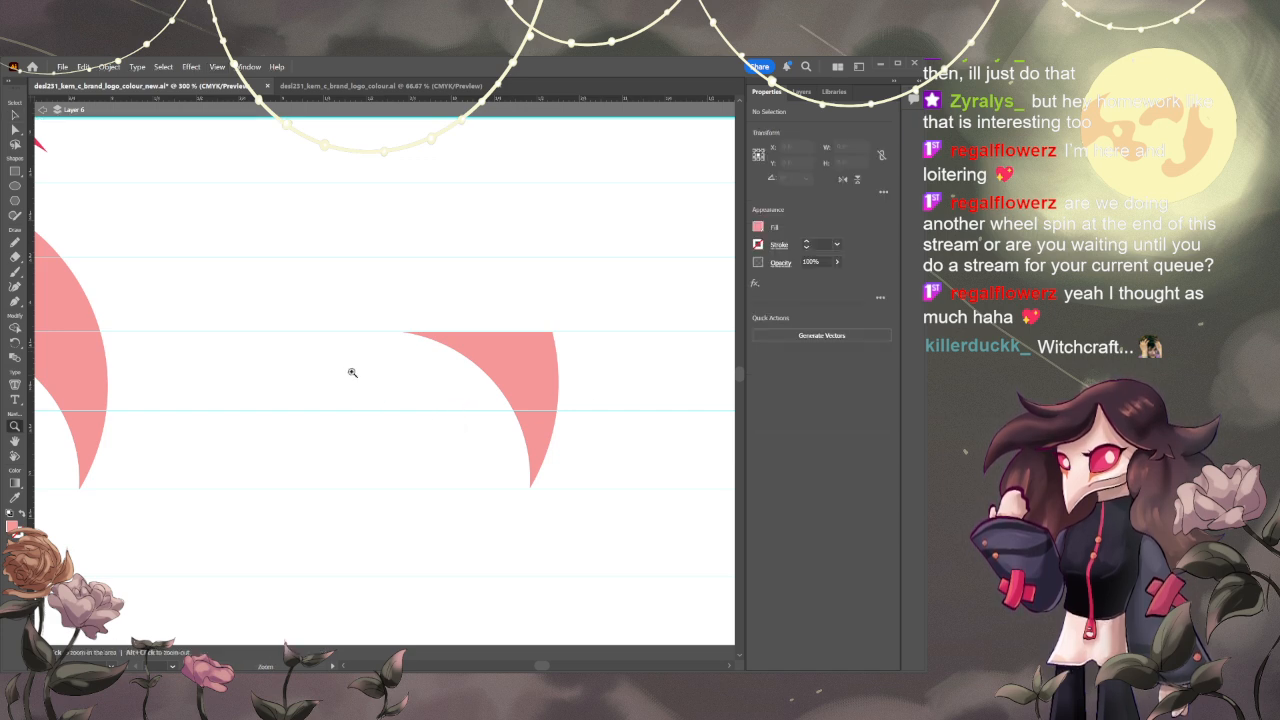
key(h)
drag(352, 373, 494, 371)
key(v)
drag(661, 375, 415, 372)
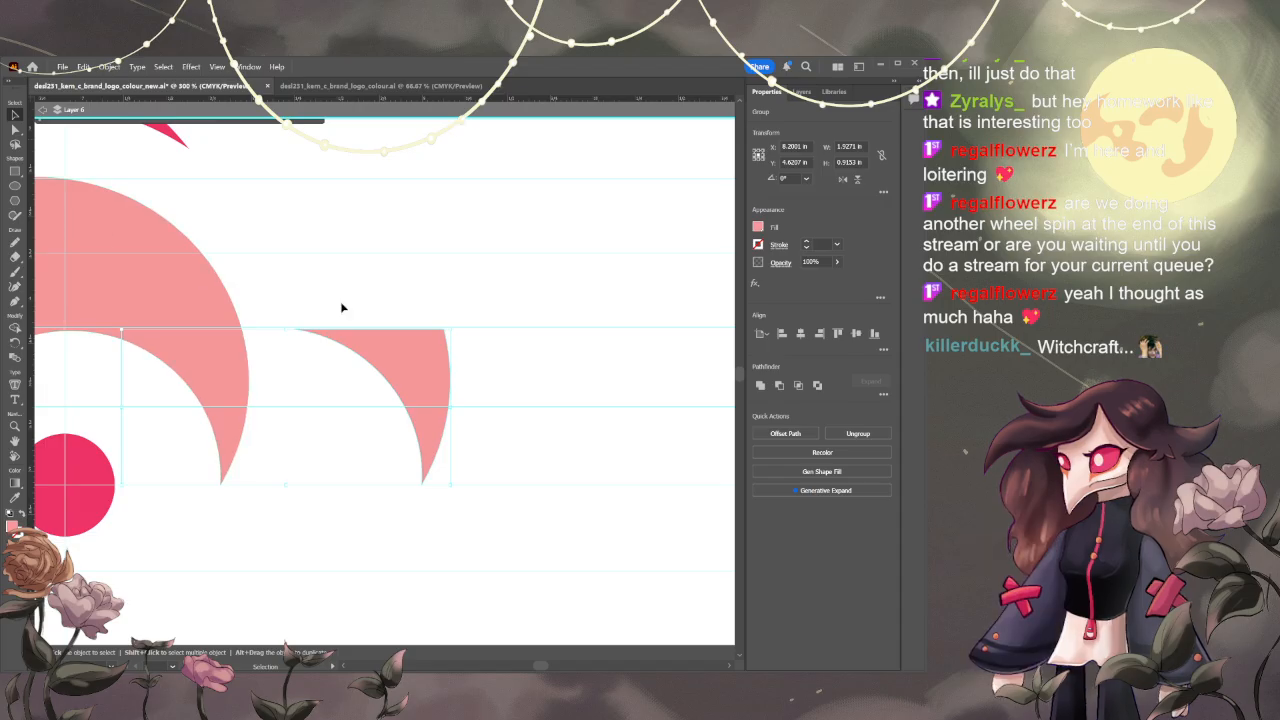
drag(453, 323, 466, 443)
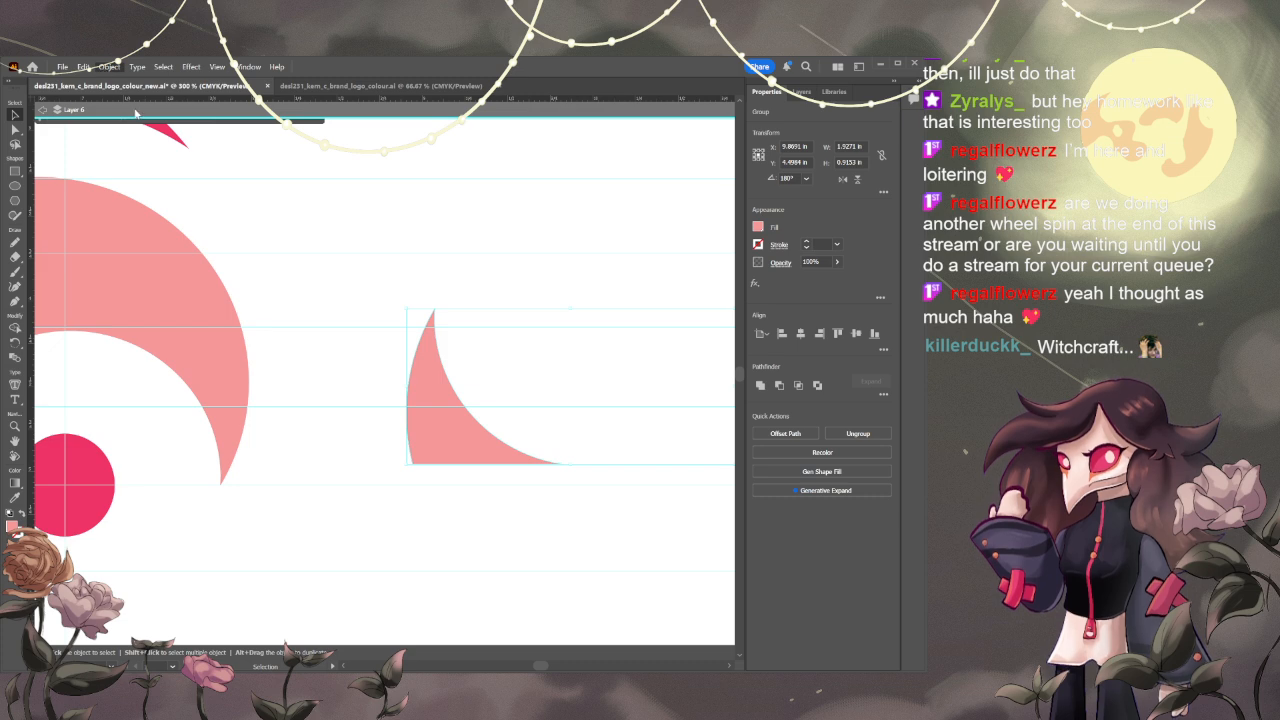
click(302, 146)
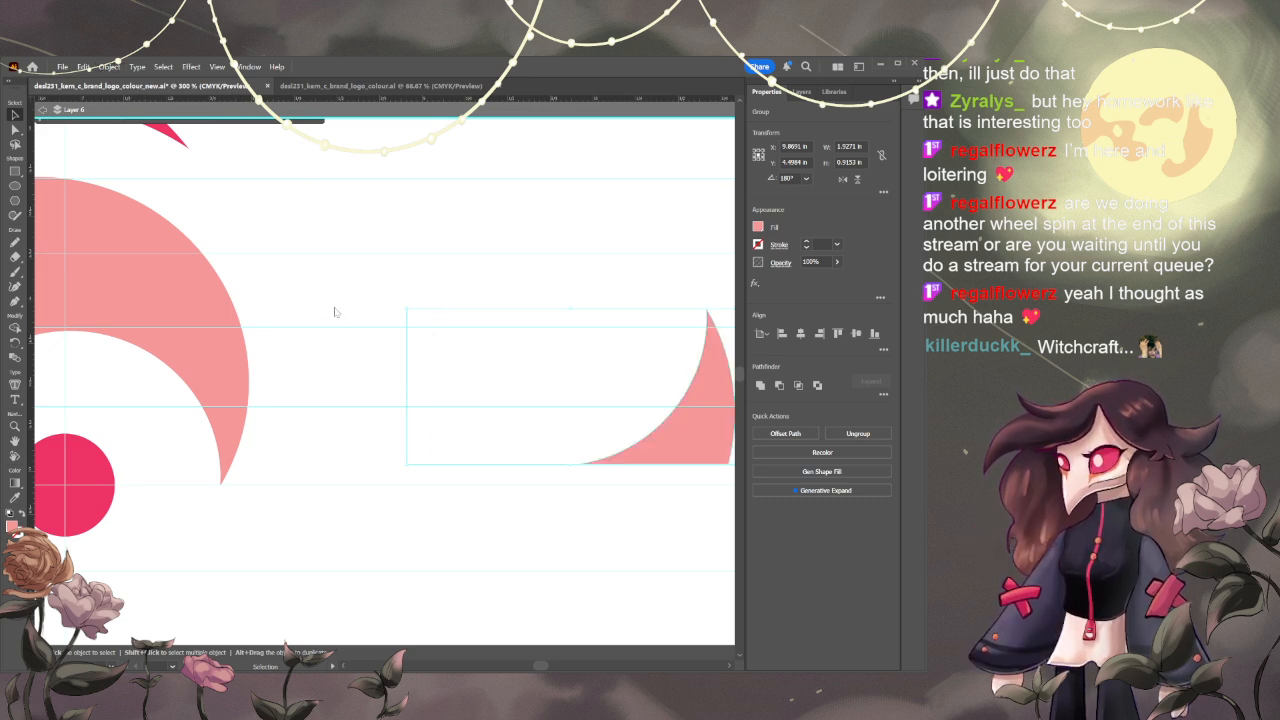
- Try cutting the flipped piece out of the right tip of the light pink crescent with Minus Front, and undo the cut
drag(691, 447, 229, 437)
click(356, 382)
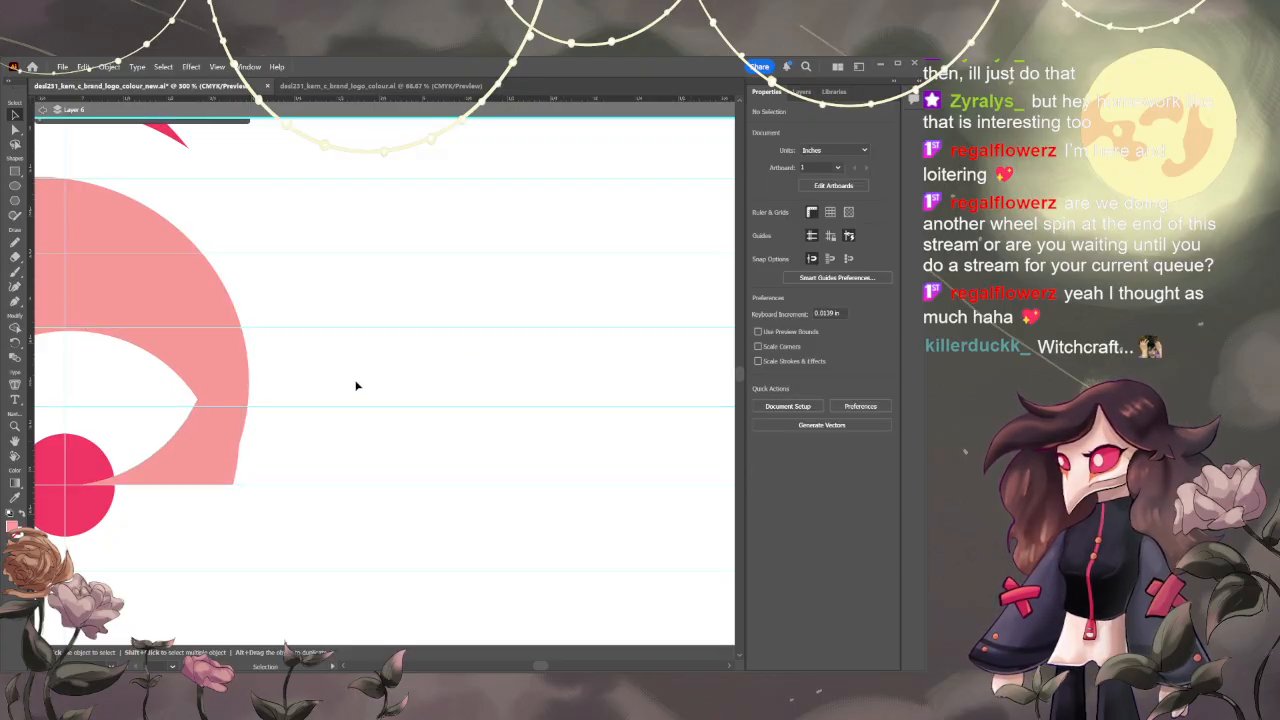
click(205, 432)
shift+click(157, 262)
click(779, 385)
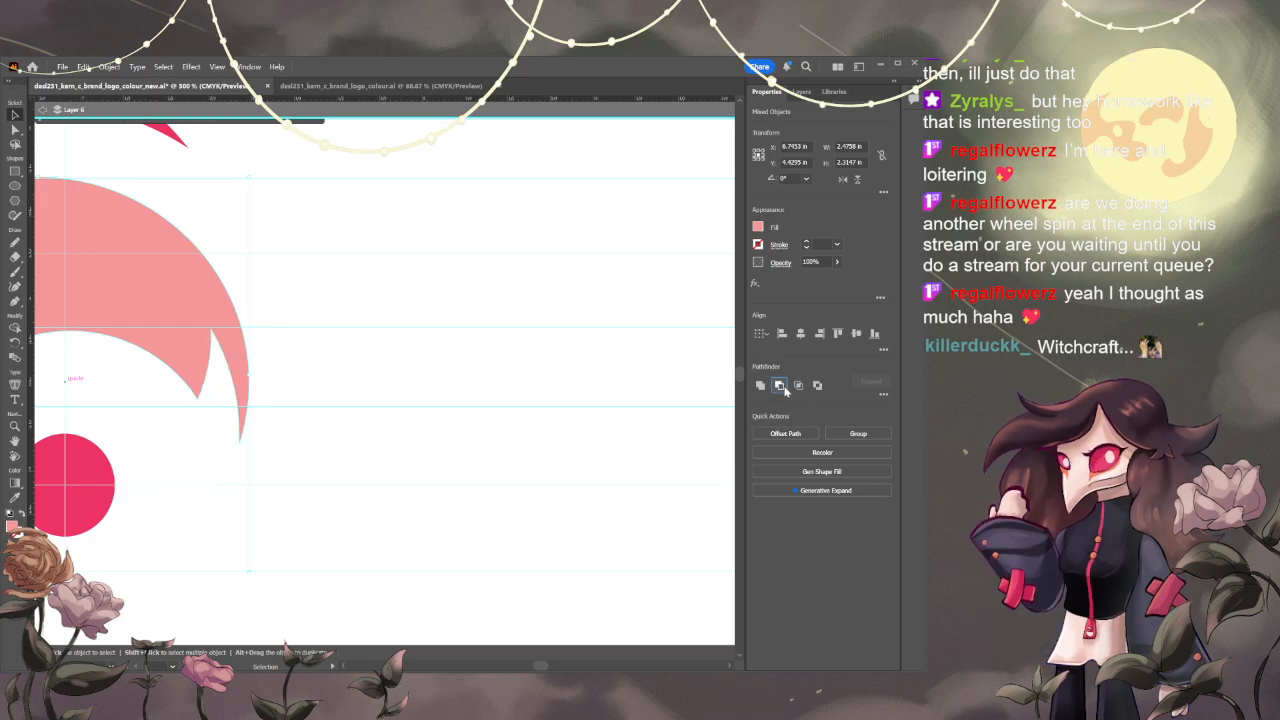
click(524, 407)
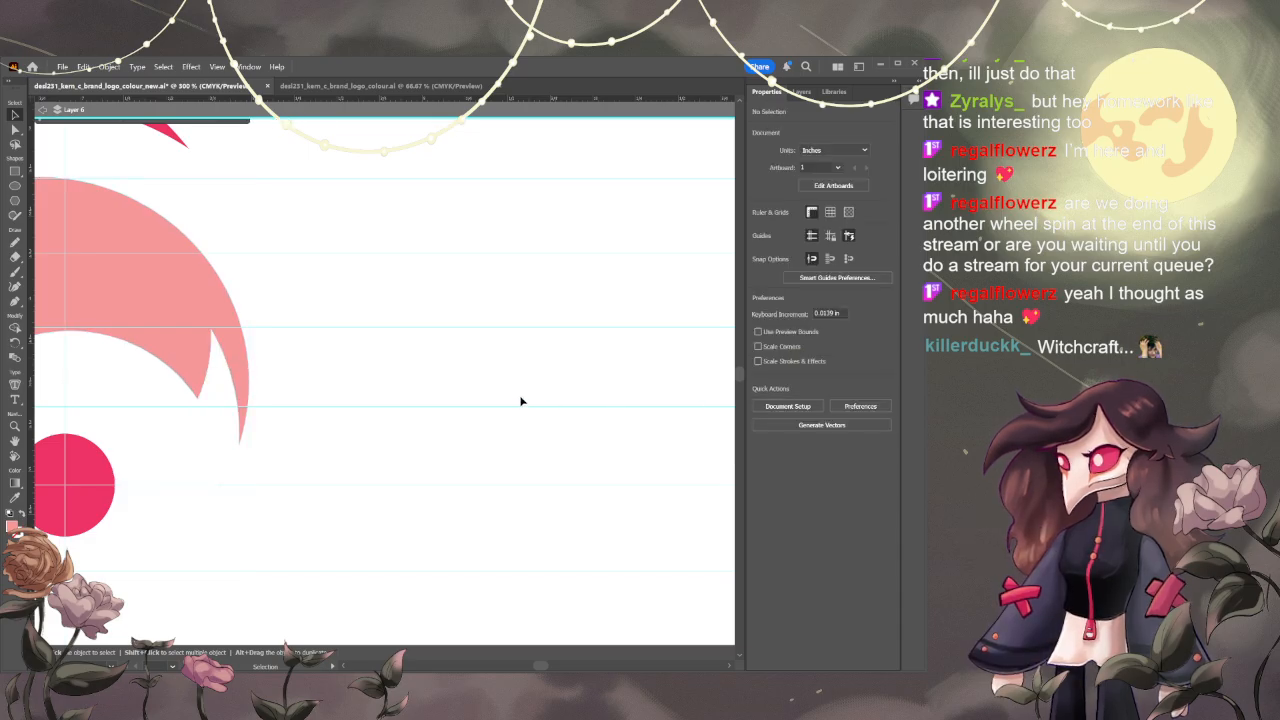
scroll(520, 401, down, 2)
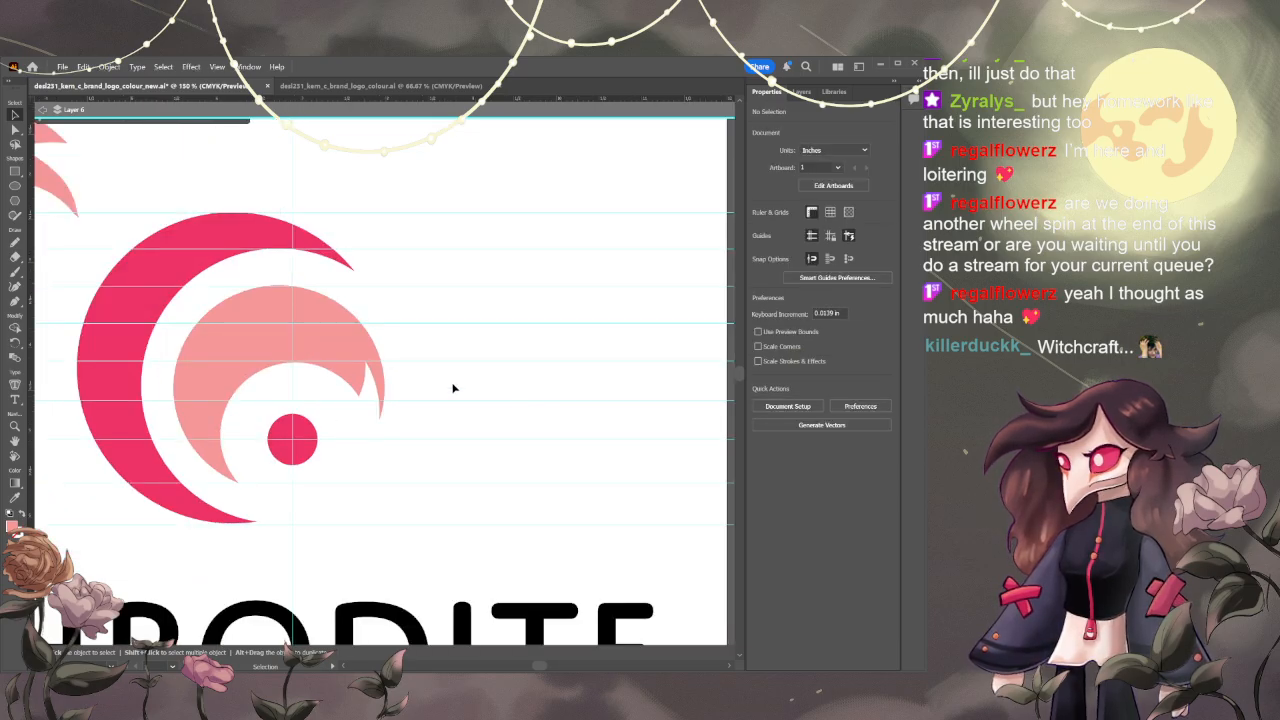
key(ctrl+z)
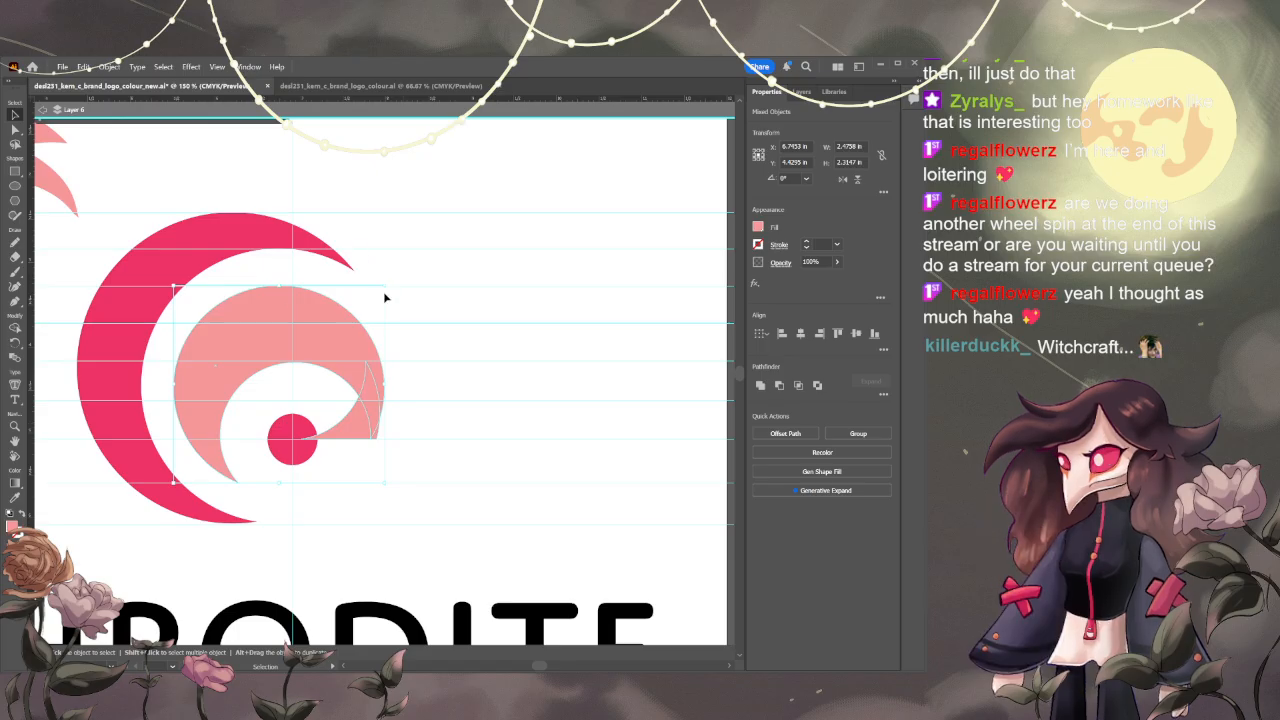
- Rotate the flipped piece to about 14.4° and place it back over the right tip of the light pink crescent
click(364, 438)
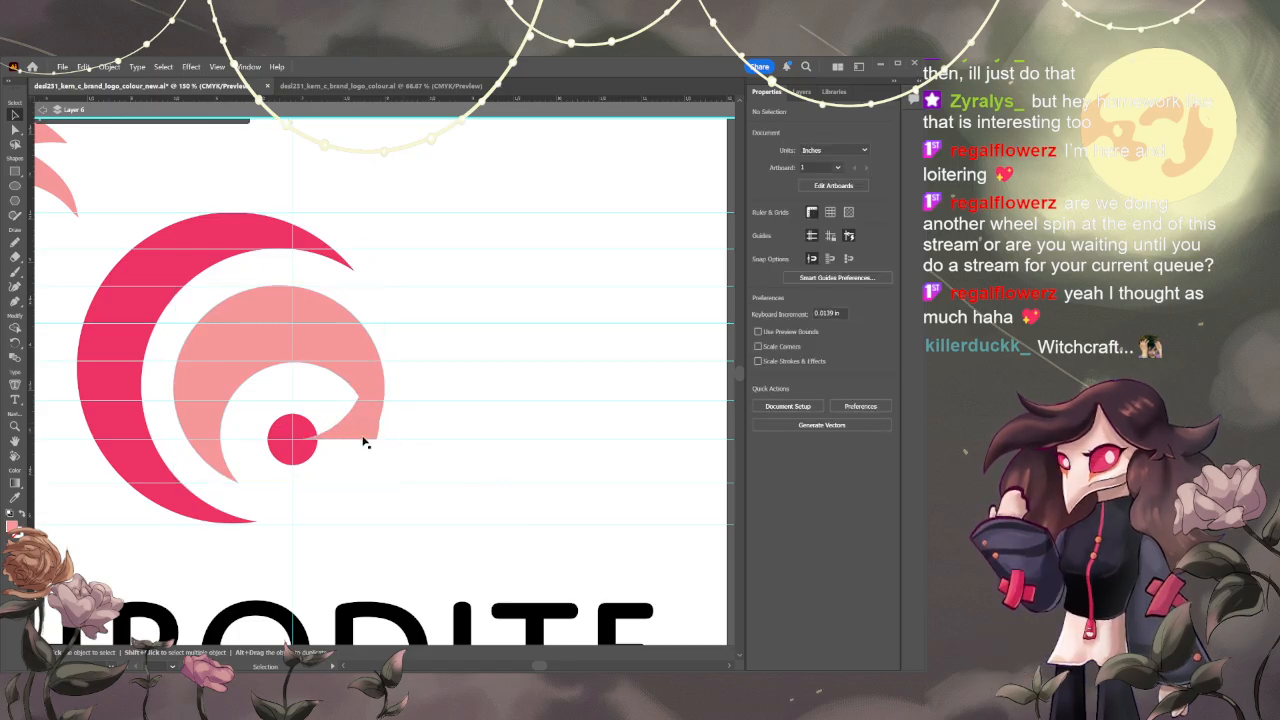
drag(364, 443, 550, 445)
drag(580, 357, 542, 328)
drag(556, 386, 490, 410)
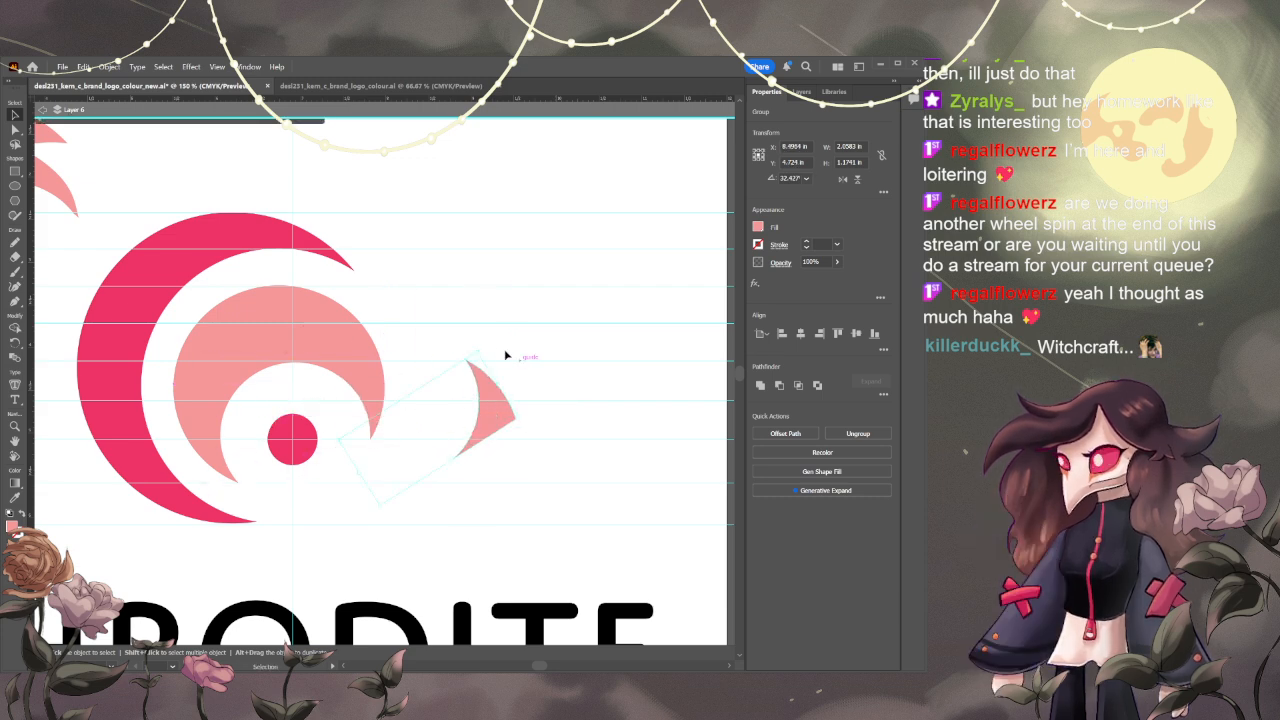
drag(477, 346, 512, 380)
drag(494, 429, 371, 420)
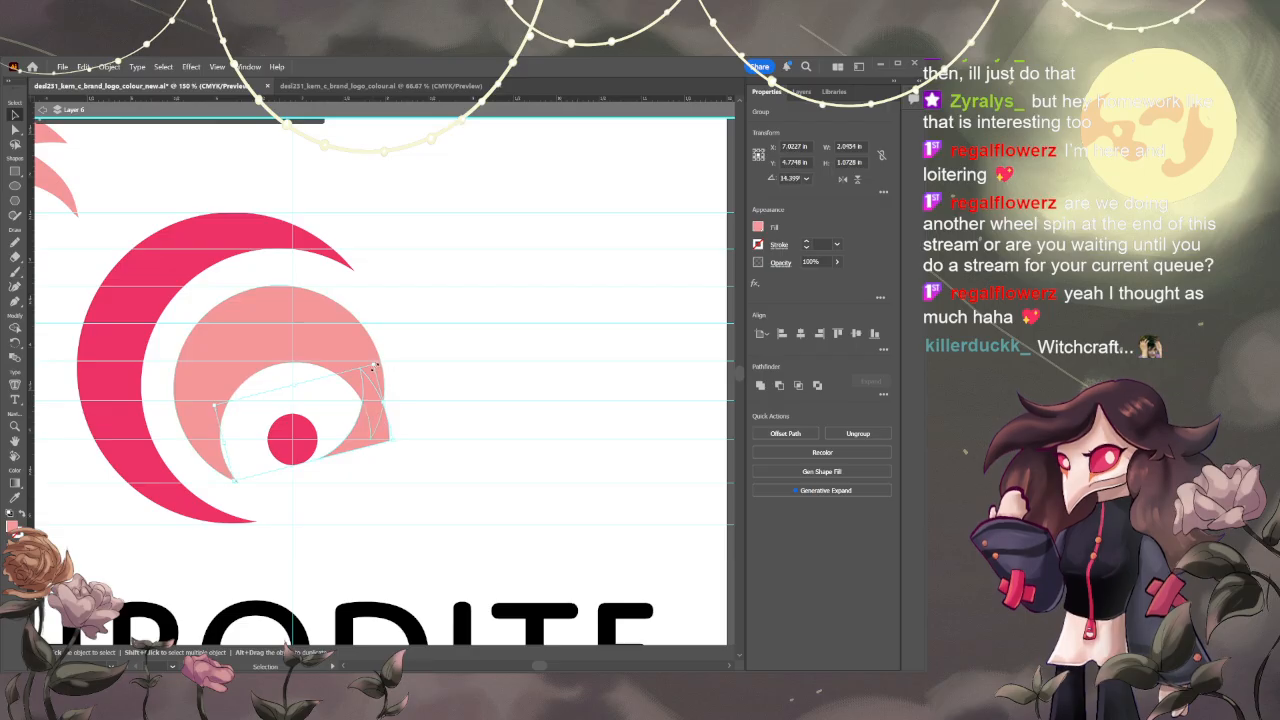
- Enlarge the flipped piece to about 2.64 in wide and rotate it to about 17.8° over the crescent's right tip
drag(375, 365, 368, 392)
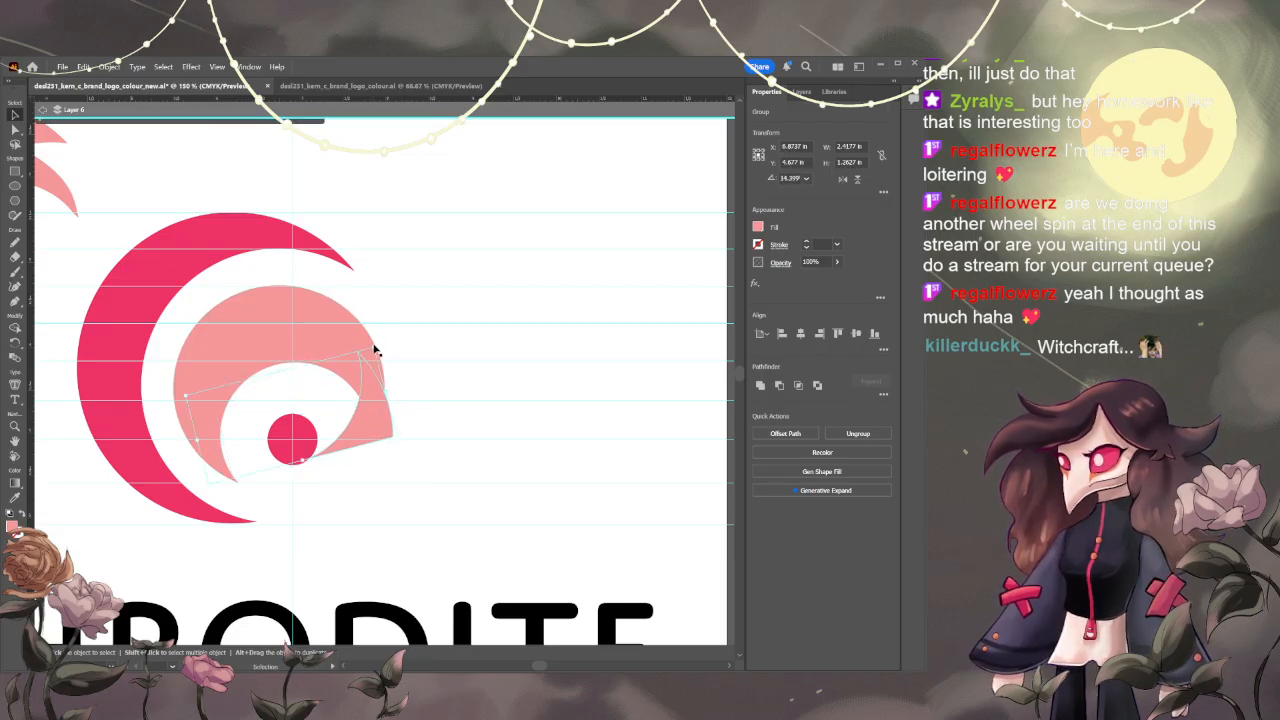
drag(381, 344, 375, 339)
drag(371, 391, 365, 396)
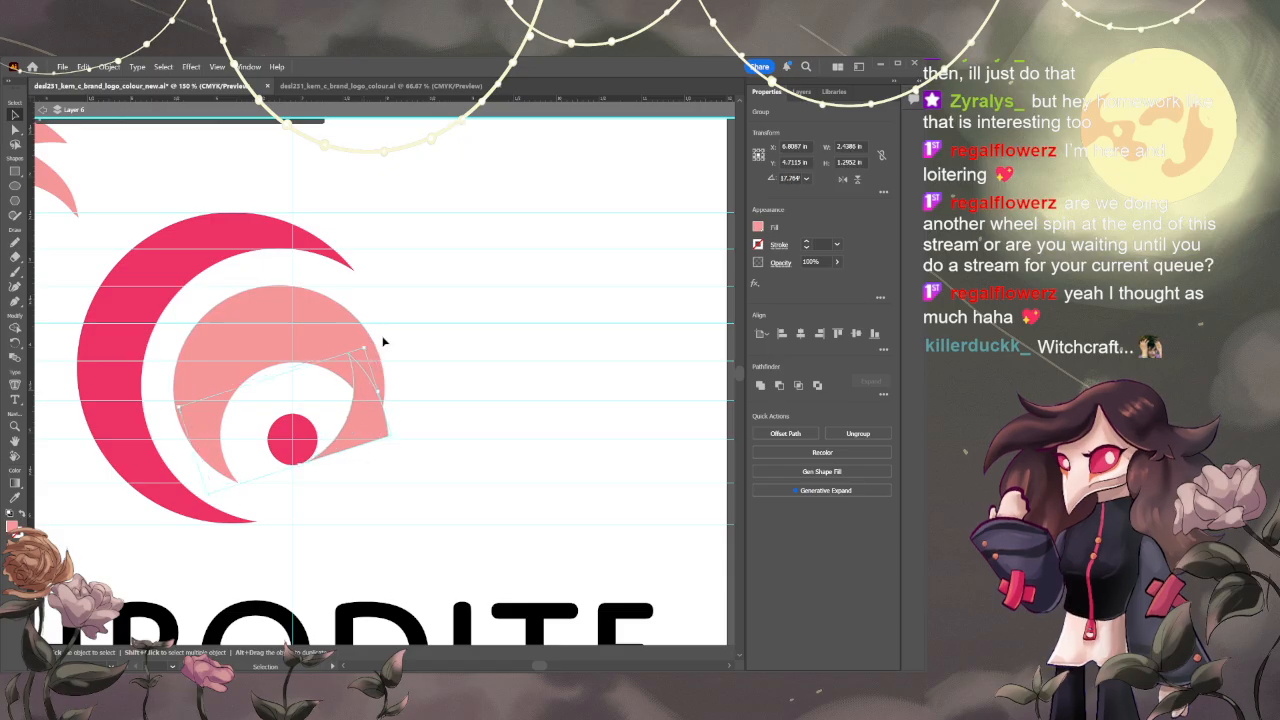
drag(365, 348, 377, 336)
drag(380, 389, 359, 402)
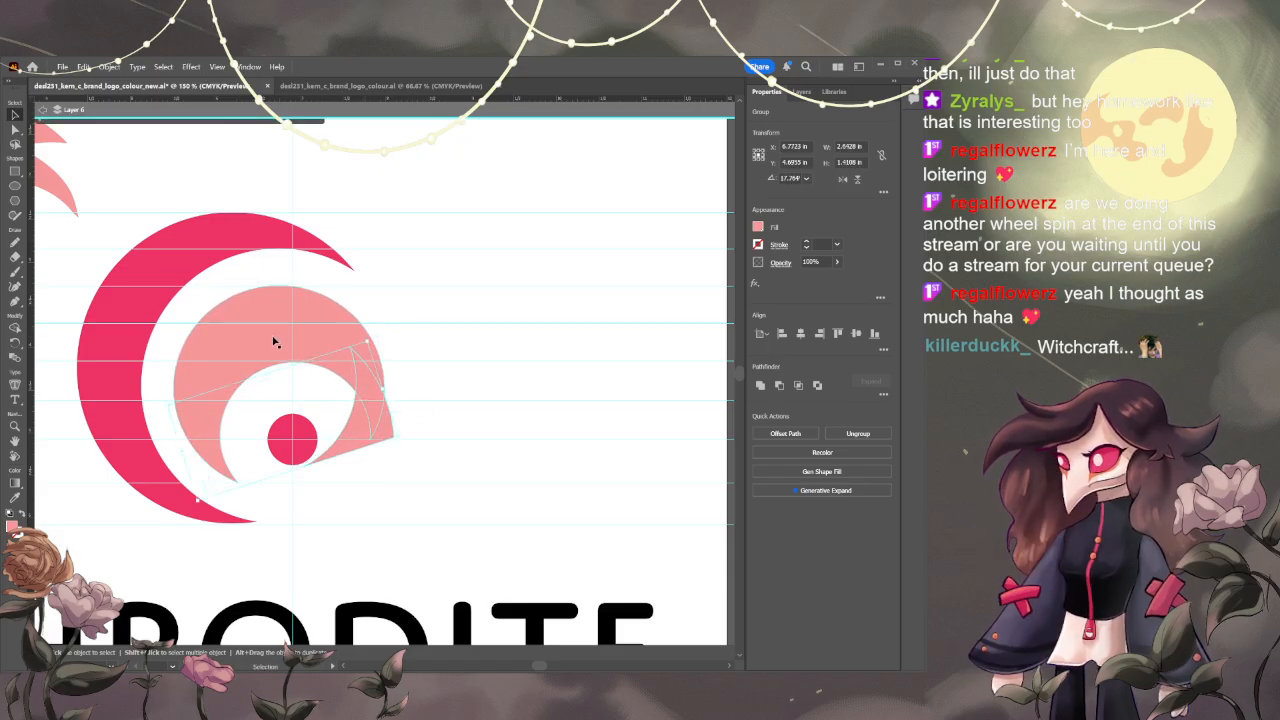
- Try cutting the rotated piece out of the light pink crescent with Minus Front, and undo the cut and a trial resize
click(460, 389)
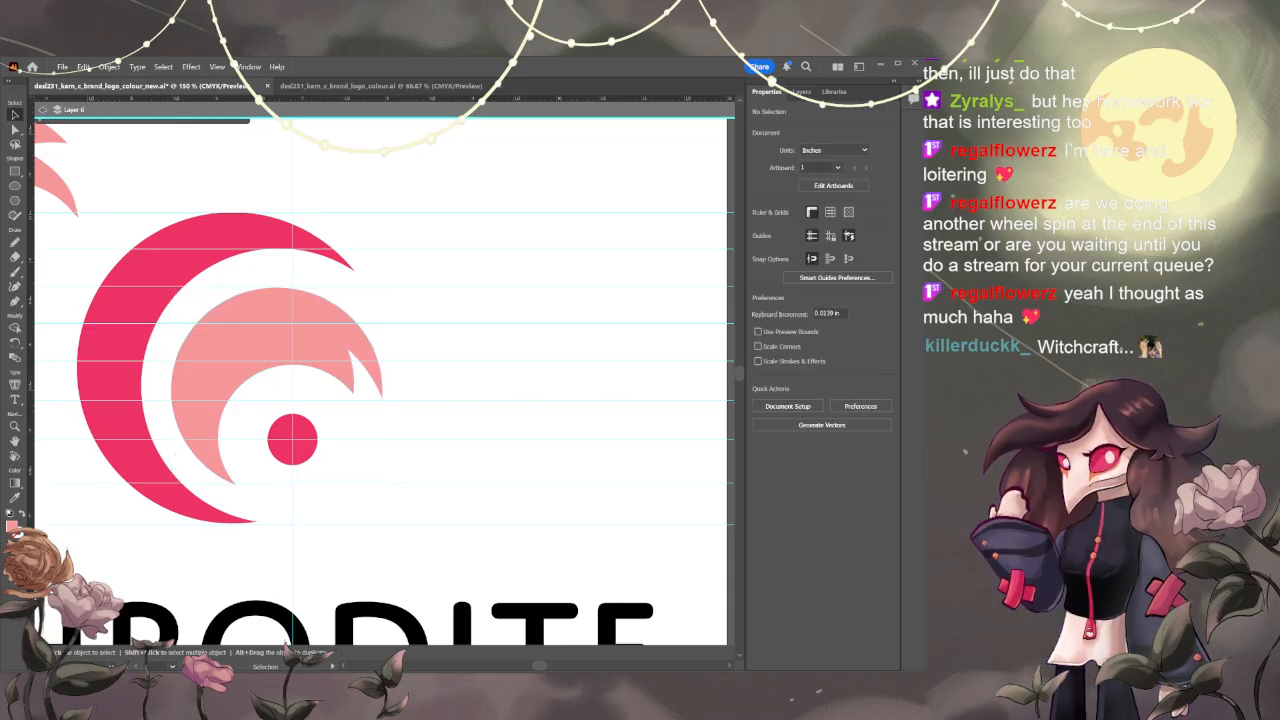
key(ctrl+z)
key(ctrl+z)
key(ctrl+z)
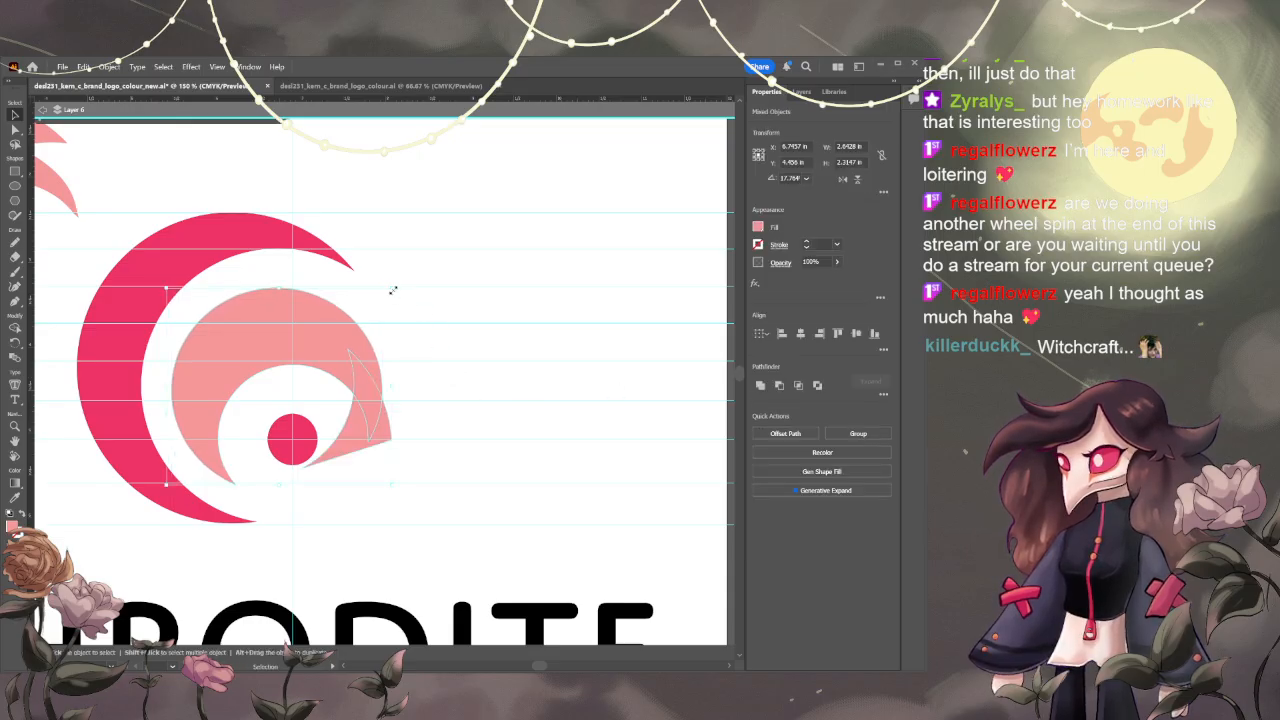
drag(393, 291, 430, 246)
key(ctrl+z)
click(497, 366)
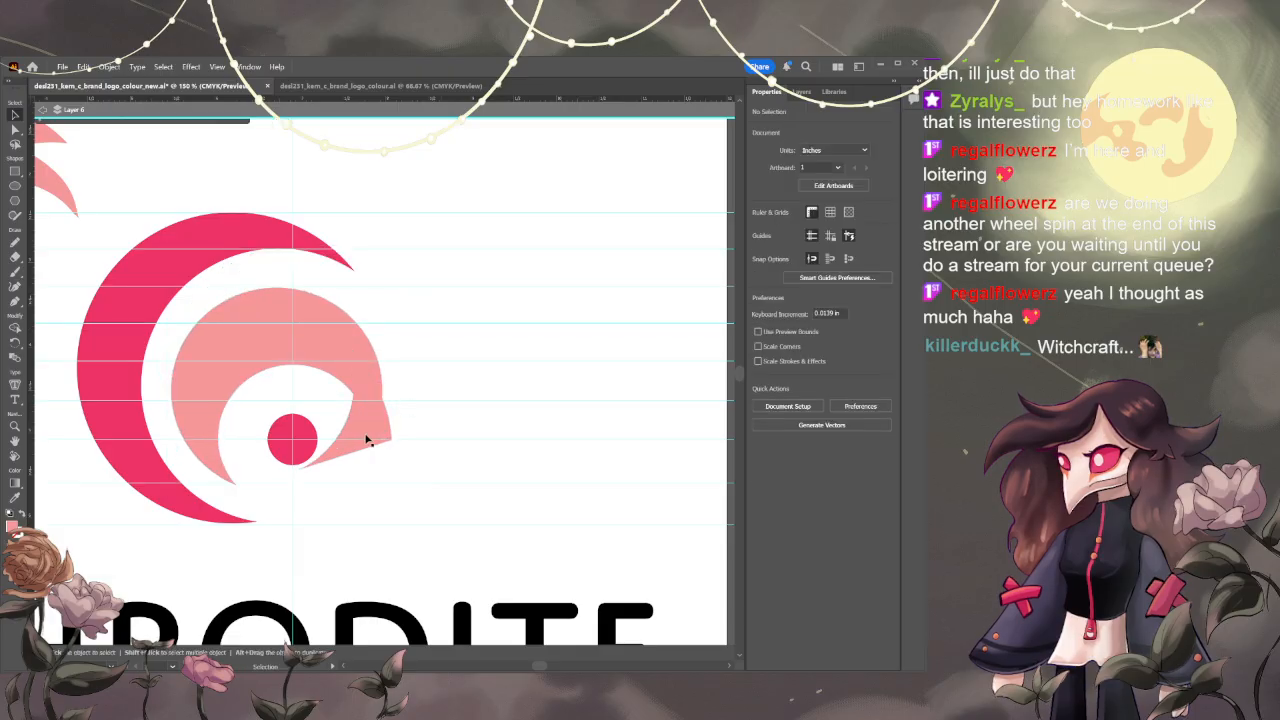
- Move the flipped piece lower over the light pink crescent's right tip and rotate it to about 28.1°
click(365, 362)
drag(376, 336, 355, 399)
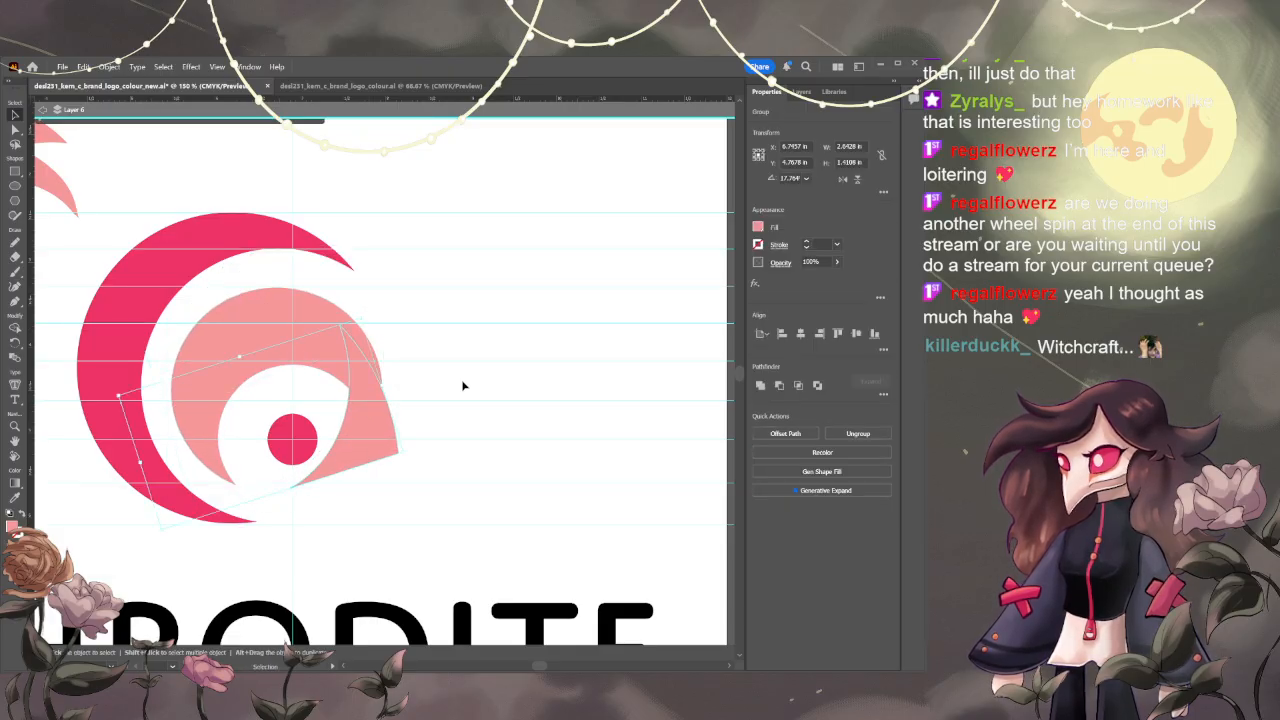
drag(361, 314, 338, 306)
drag(376, 425, 386, 442)
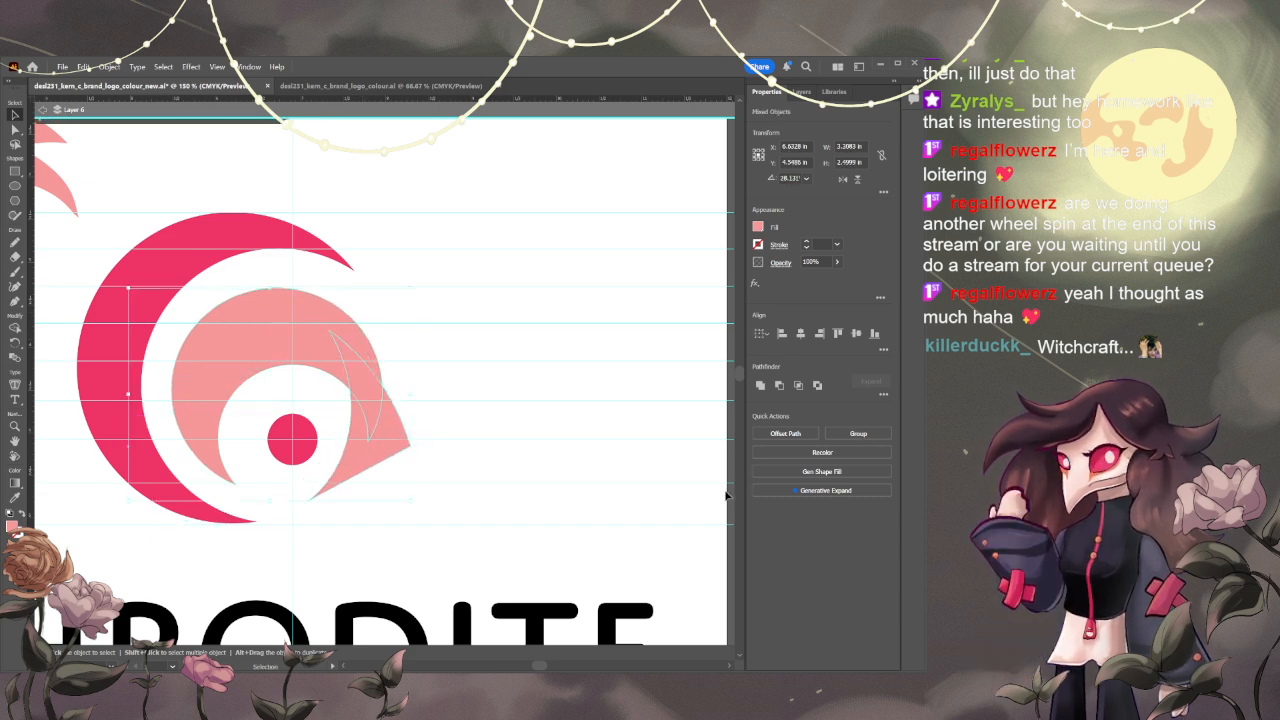
- Try cutting the piece at about 28.1° out of the light pink crescent with Minus Front, and undo the cut
click(779, 385)
click(593, 409)
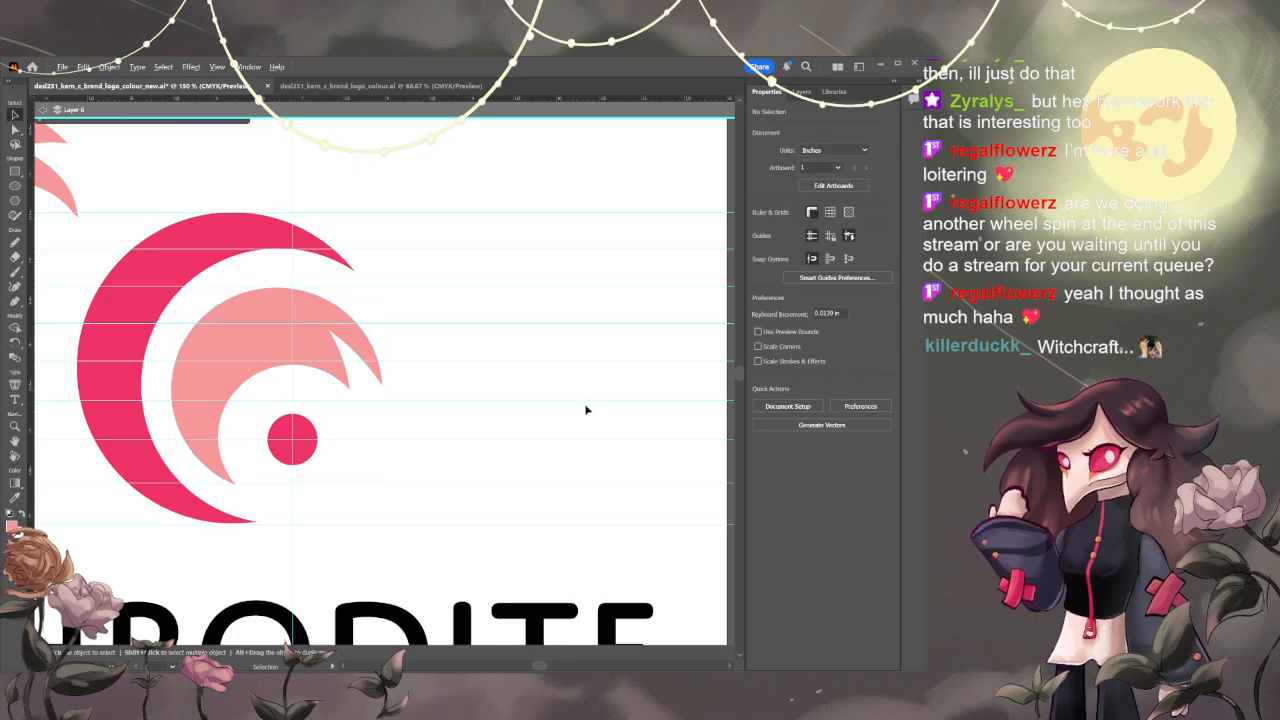
key(ctrl+z)
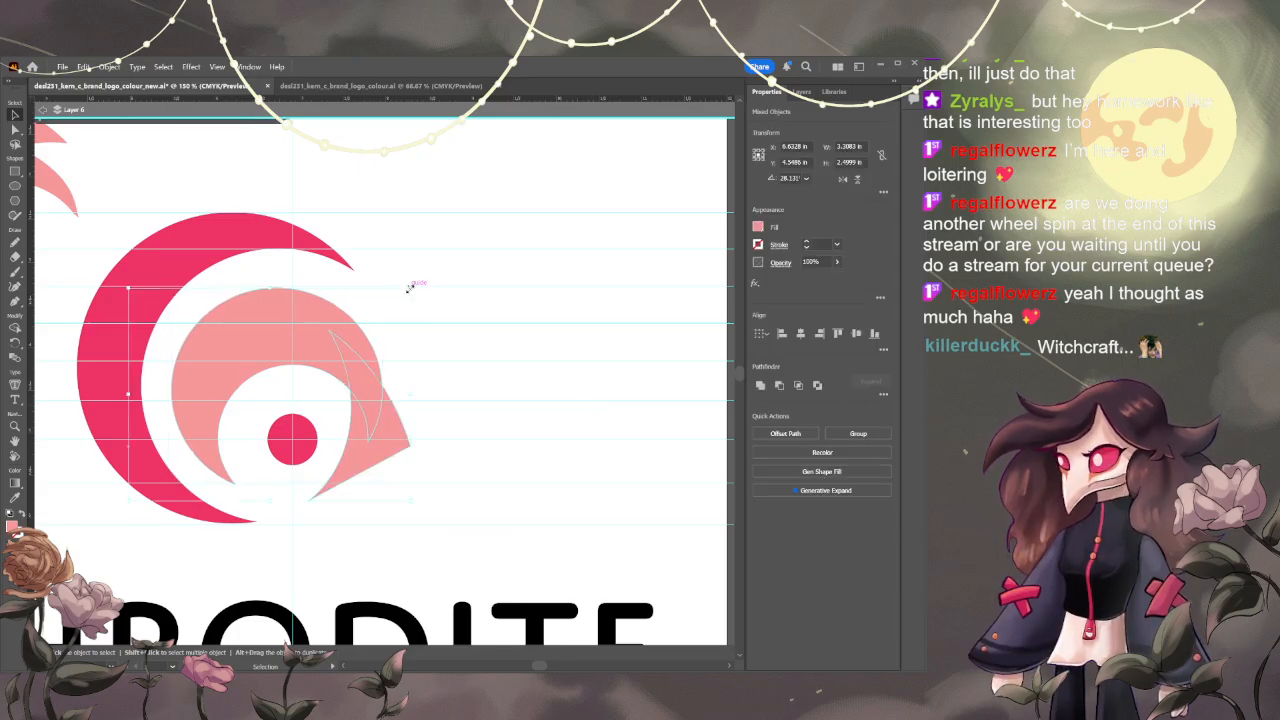
- Enlarge the flipped piece to about 4 in wide and rotate it to about 33.6° over the crescent's right tip
key(ctrl+g)
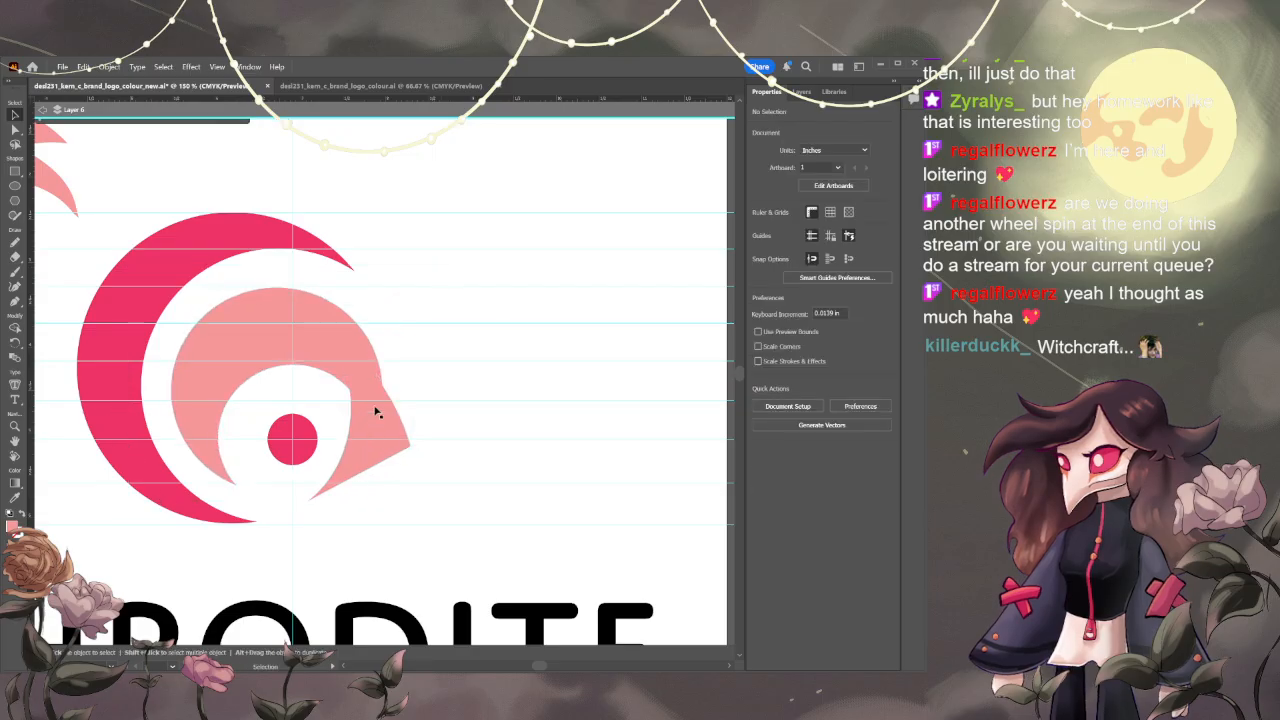
drag(349, 319, 377, 273)
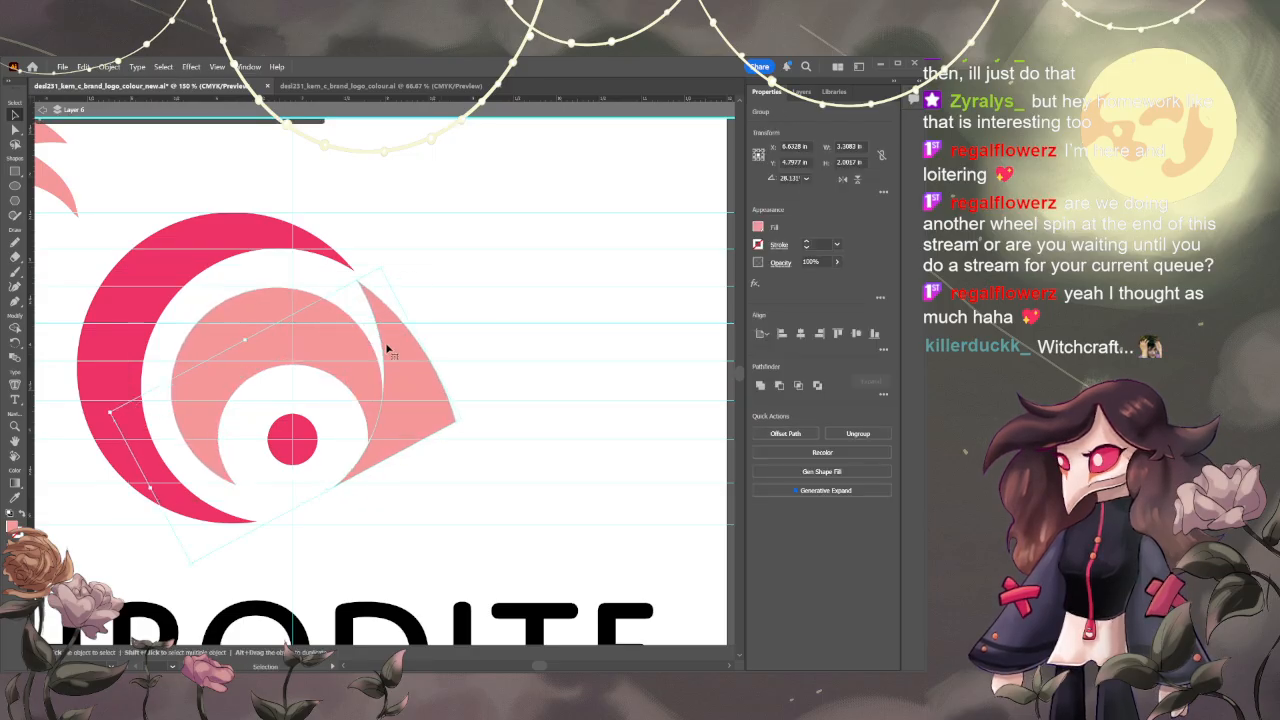
drag(391, 358, 364, 350)
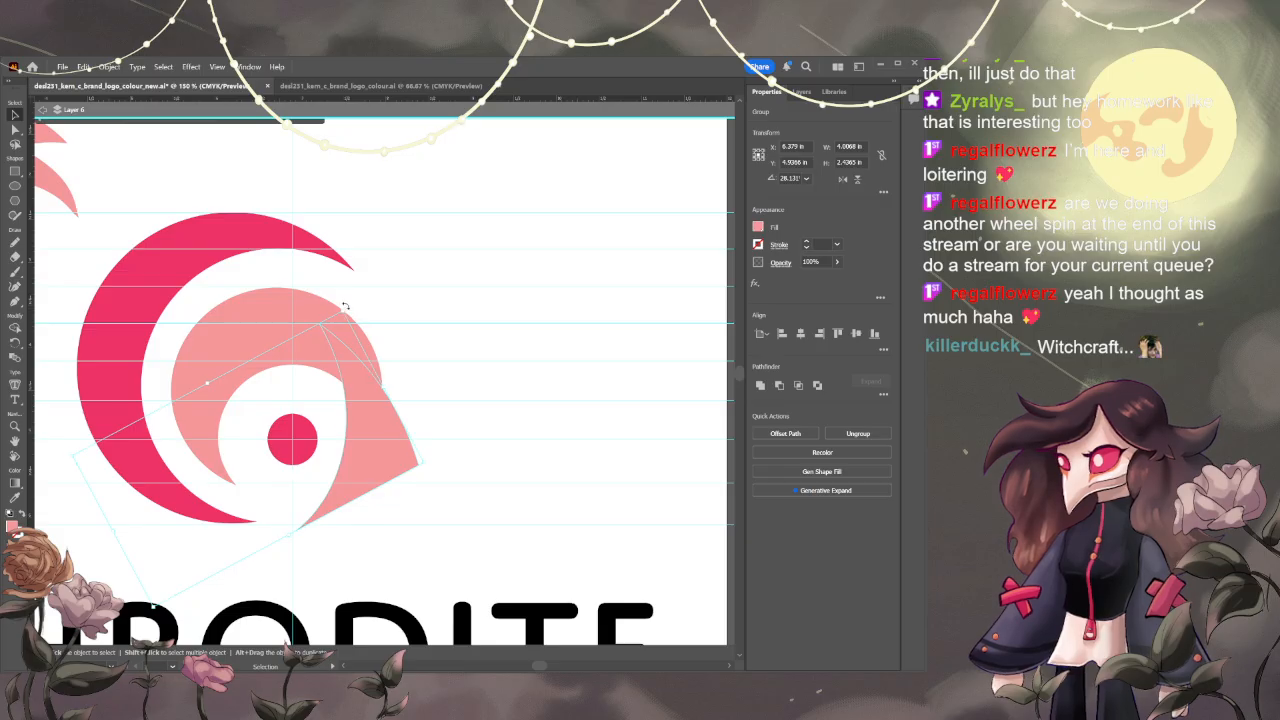
drag(345, 306, 331, 298)
drag(375, 409, 387, 420)
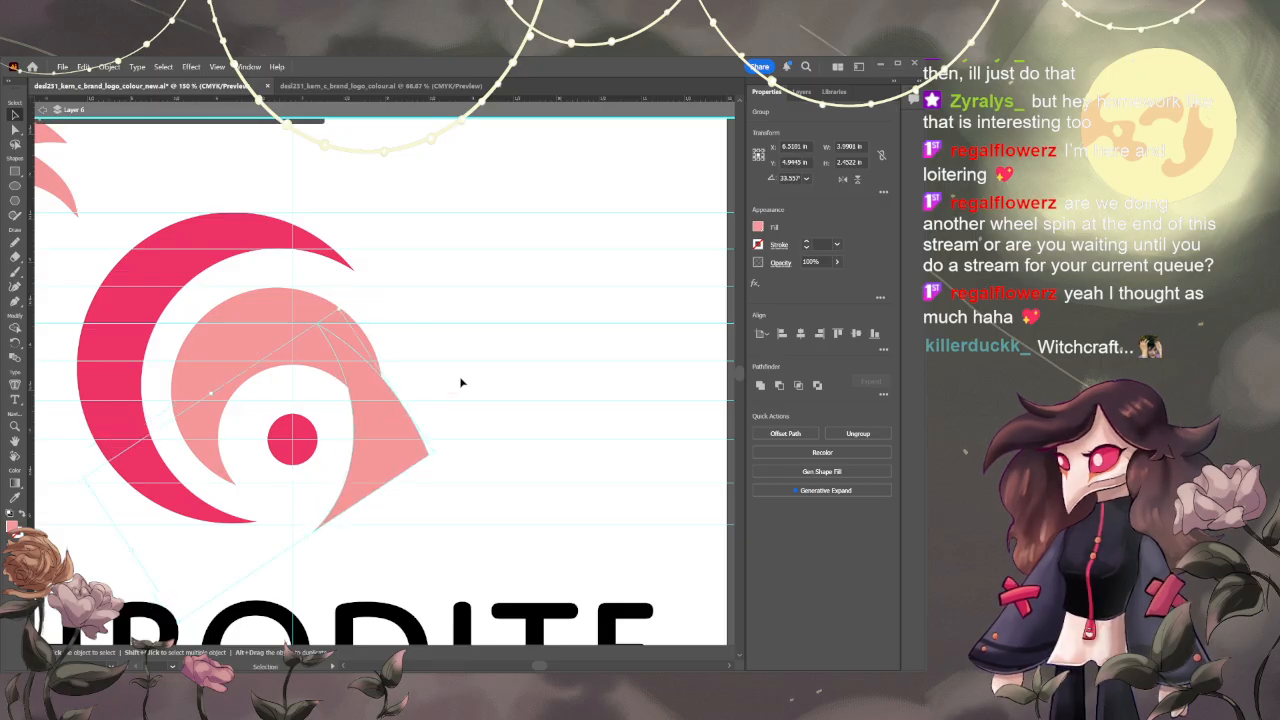
- Try cutting the enlarged piece out of the light pink crescent with Minus Front, and undo the cut
click(537, 431)
click(240, 366)
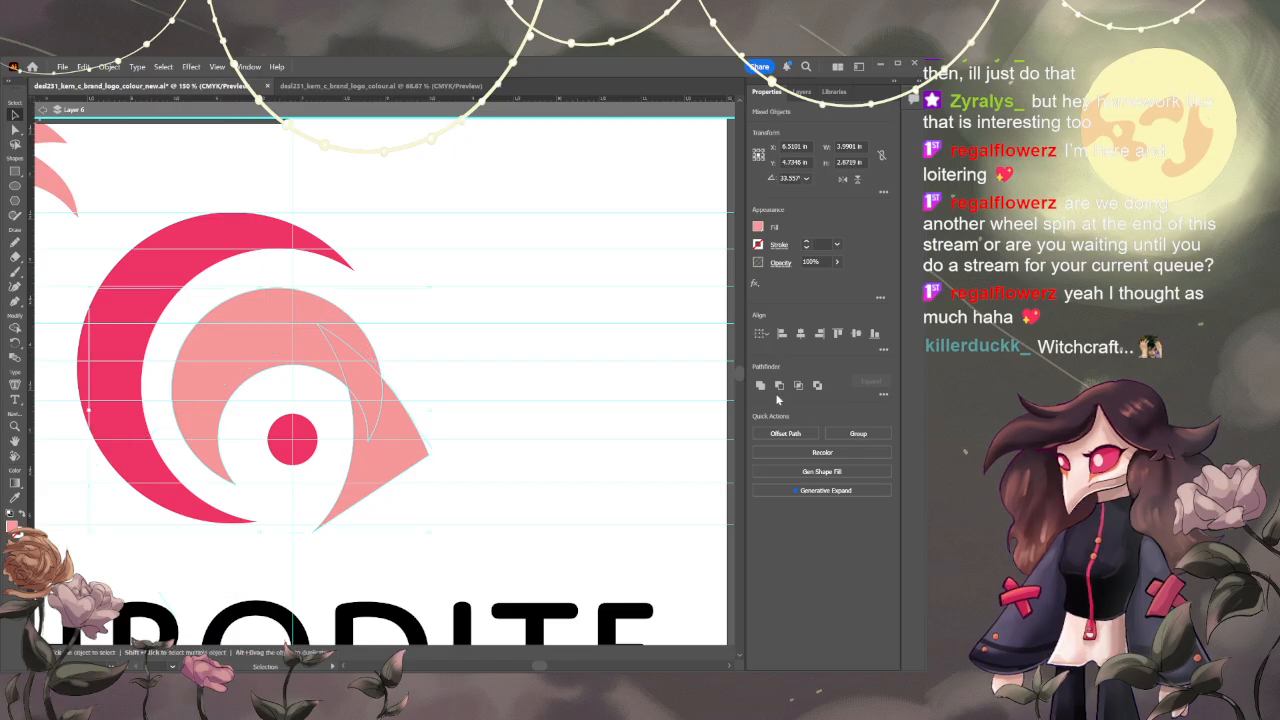
click(779, 385)
click(572, 404)
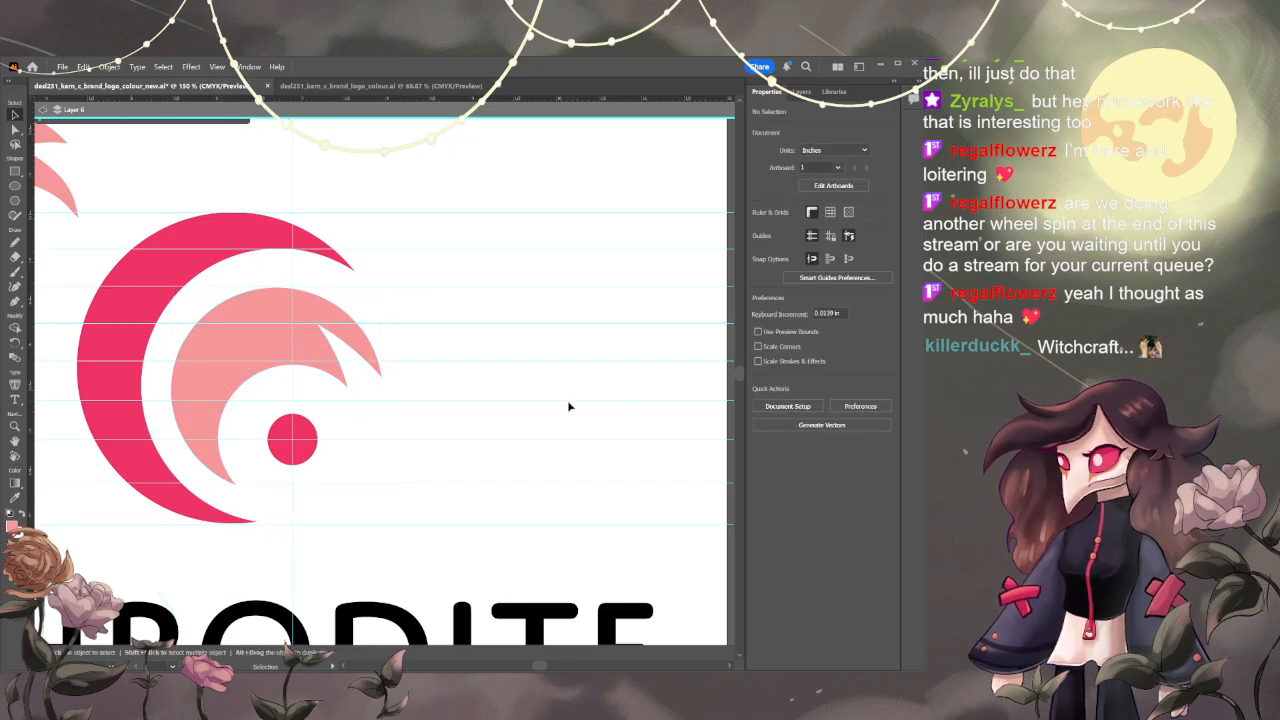
key(ctrl+z)
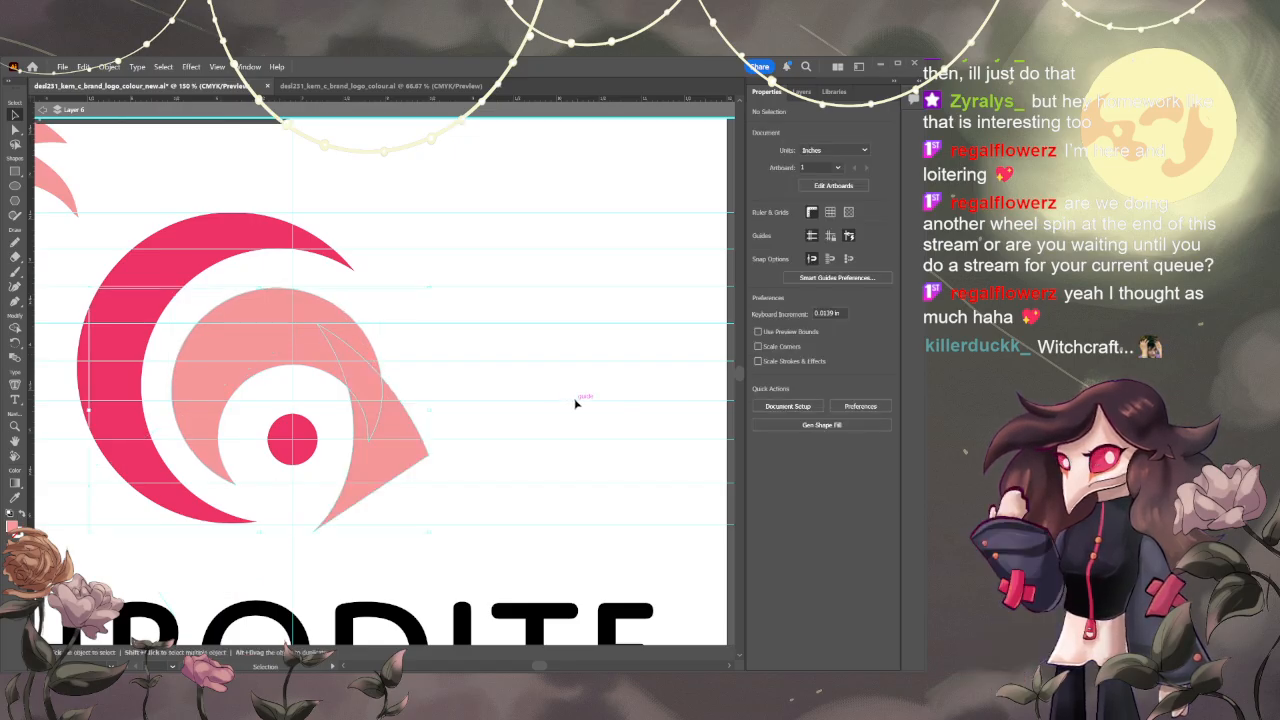
- Move the flipped piece off the light pink crescent to the right and rotate it to about 62.4°
scroll(486, 306, down, 3)
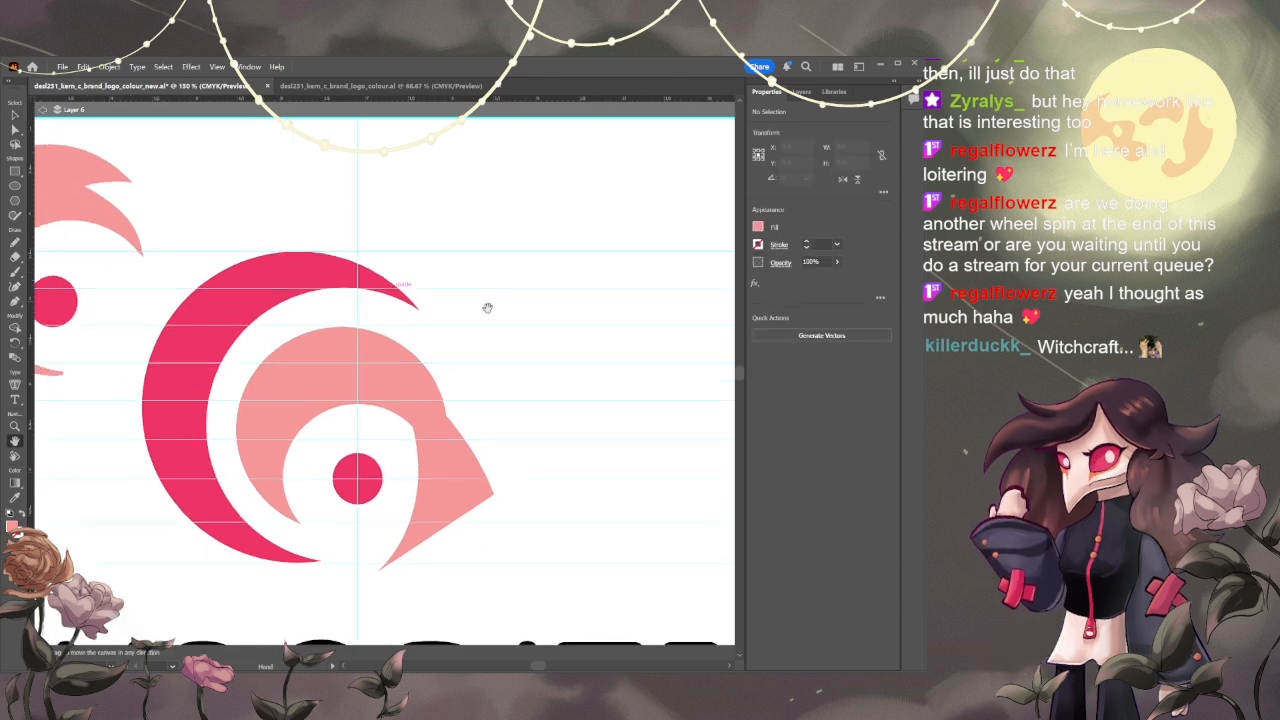
drag(474, 303, 445, 328)
scroll(445, 328, up, 1)
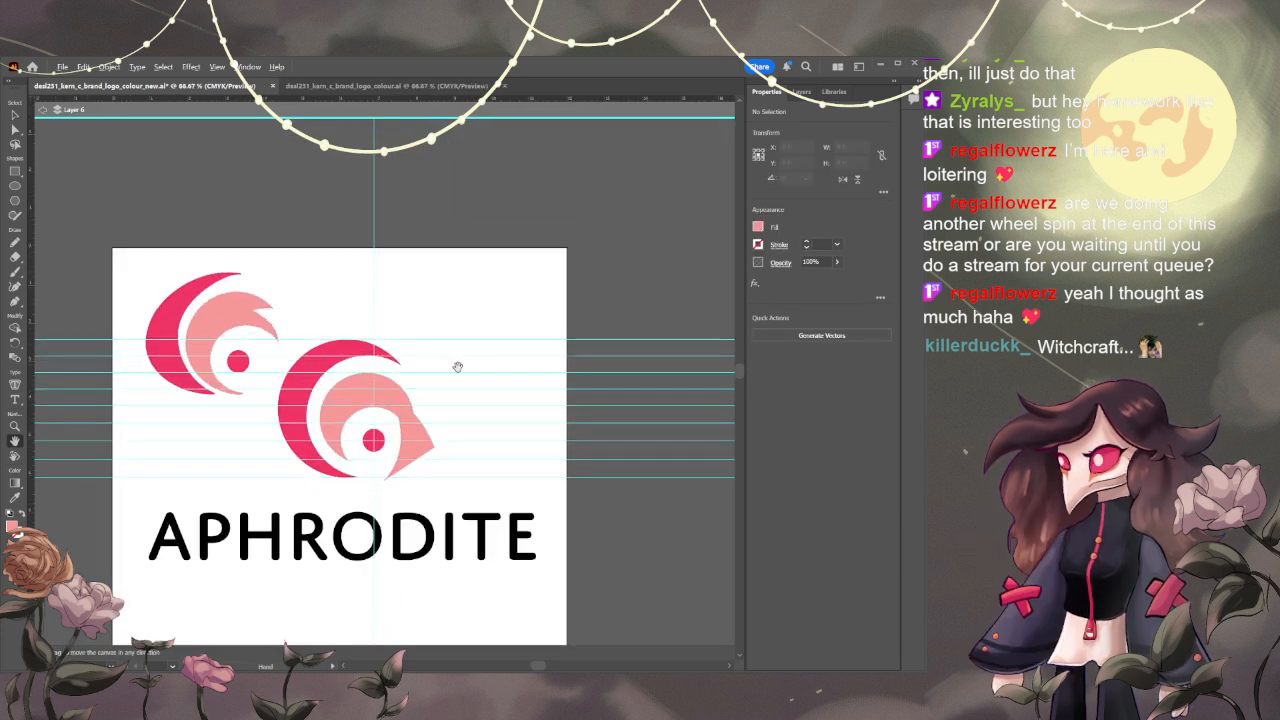
scroll(457, 367, up, 2)
scroll(471, 366, up, 1)
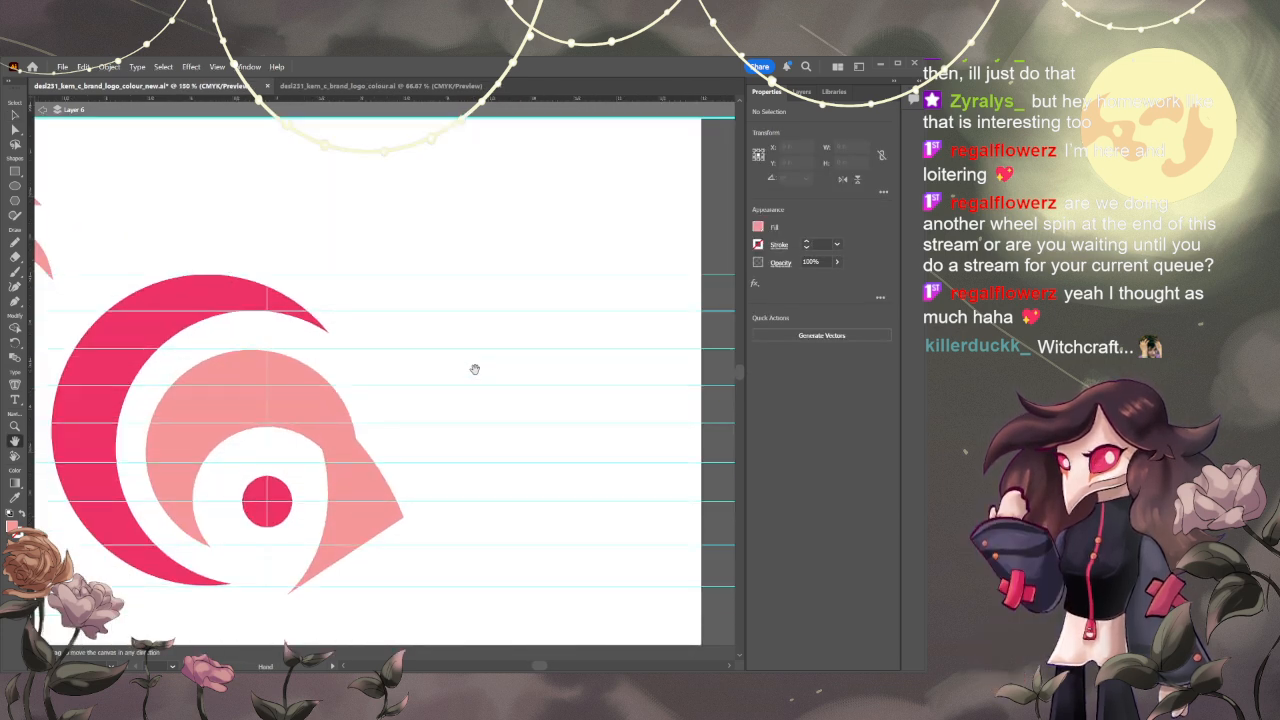
scroll(475, 369, down, 1)
key(v)
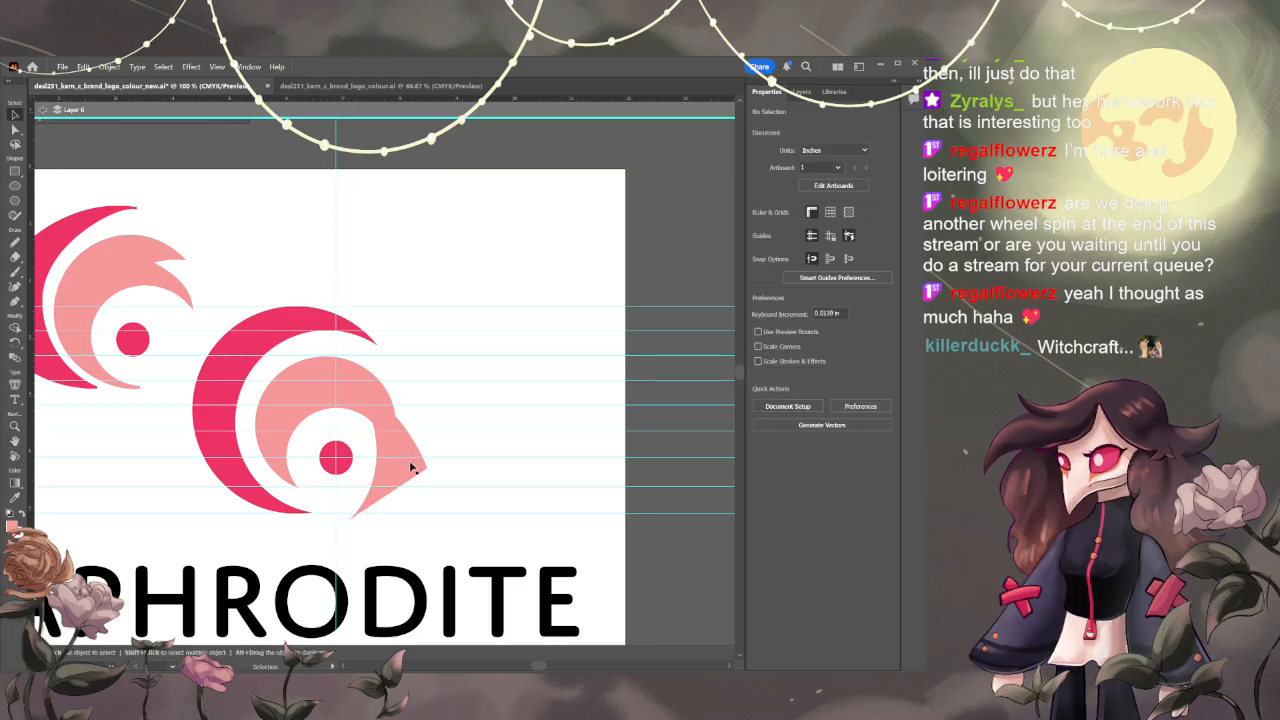
drag(410, 467, 440, 446)
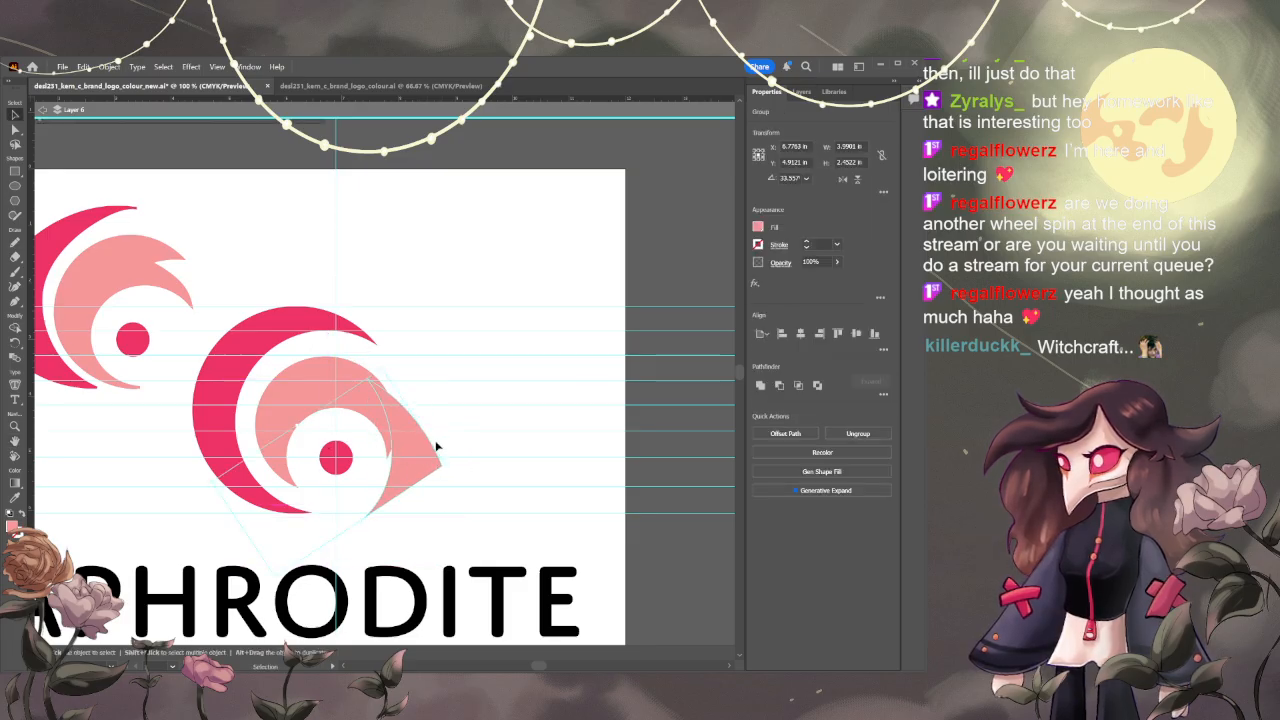
drag(455, 445, 482, 429)
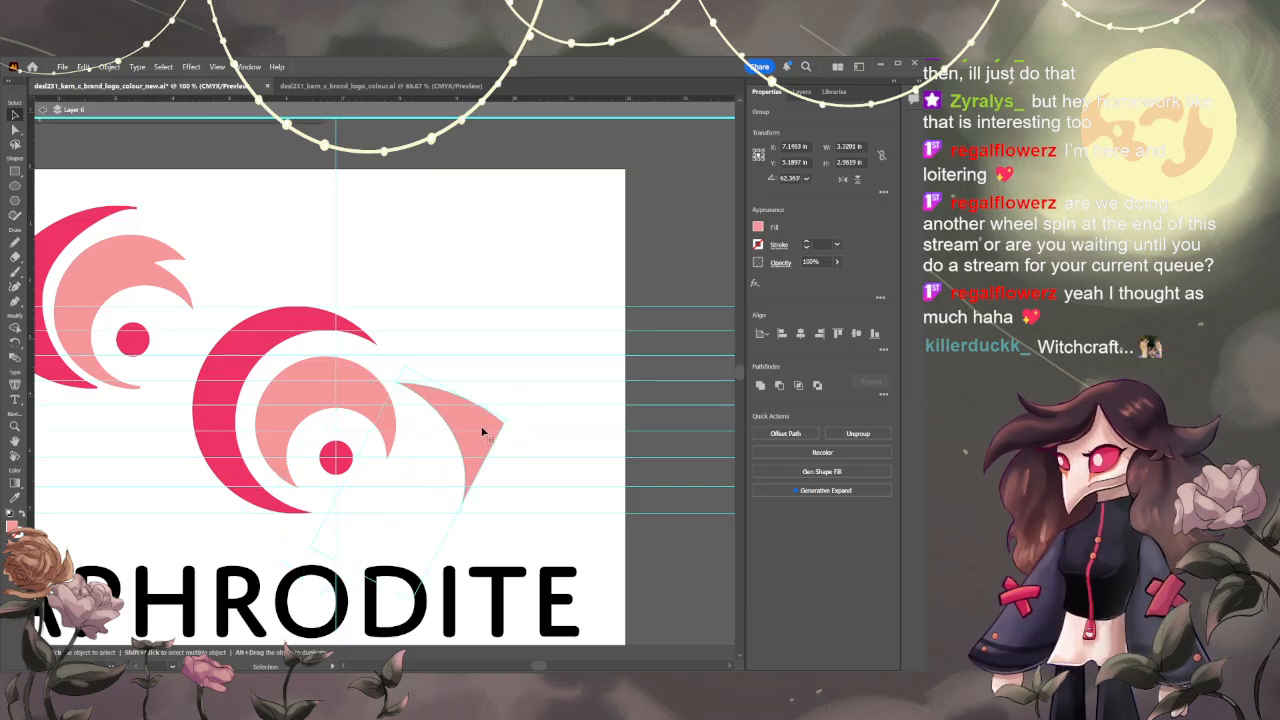
- Undo the flipped piece's recent moves, rotations and enlargements until it is the small piece separate from the crescent again
key(ctrl+z)
key(ctrl+z)
key(ctrl+z)
key(ctrl+z)
key(ctrl+z)
key(ctrl+z)
key(ctrl+z)
key(ctrl+z)
key(ctrl+z)
key(ctrl+z)
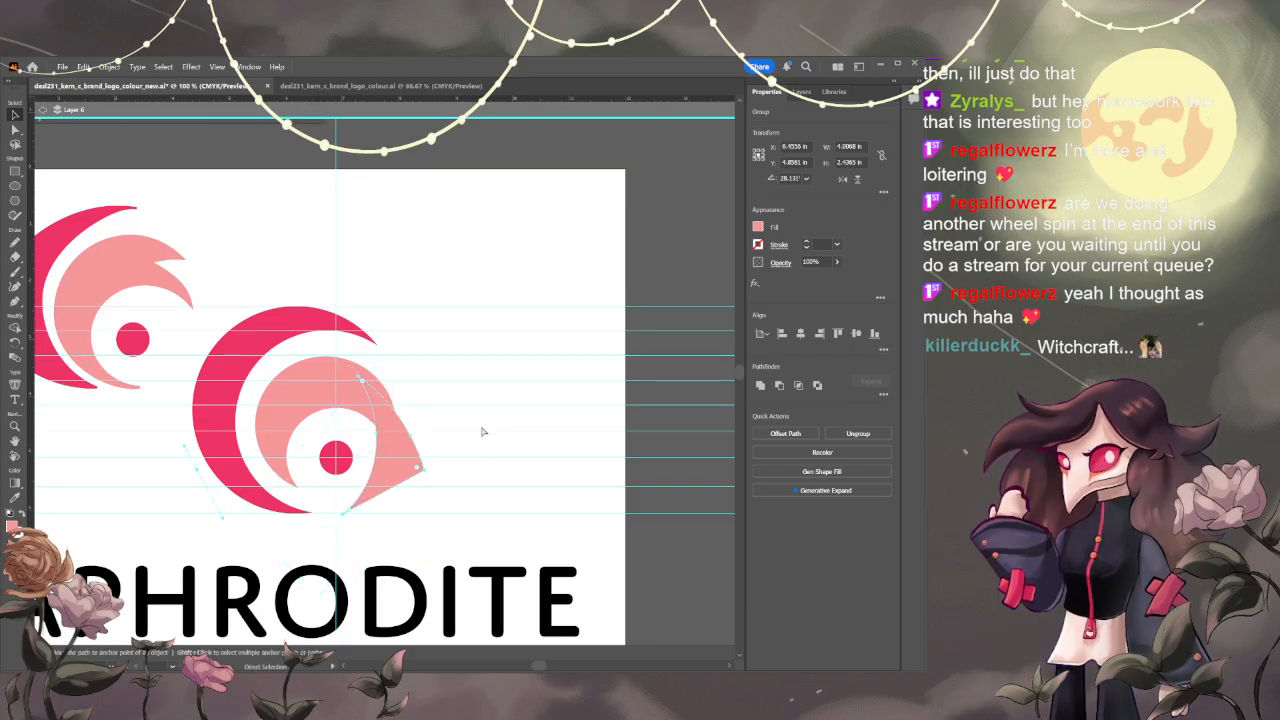
key(ctrl+z)
key(ctrl+z)
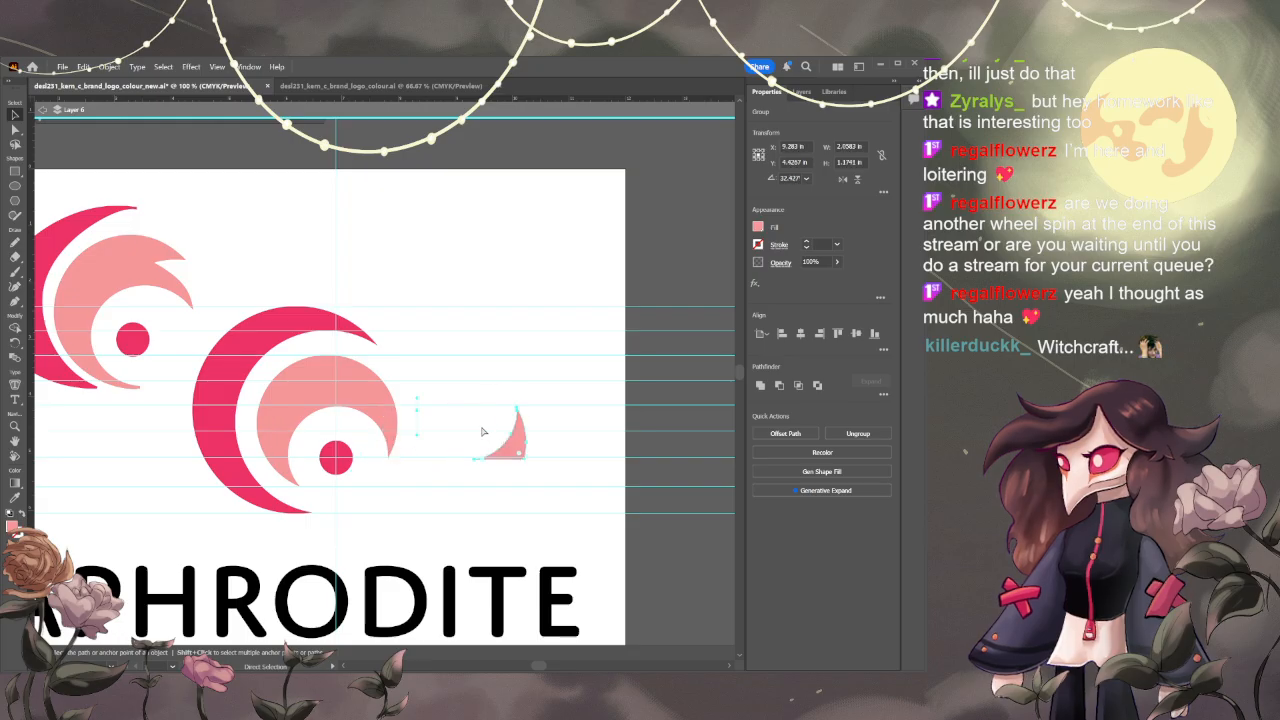
- Place the small flipped piece over the light pink crescent's right tip, enlarging it to about 2.49 in wide and rotating it to about 51.4°
key(v)
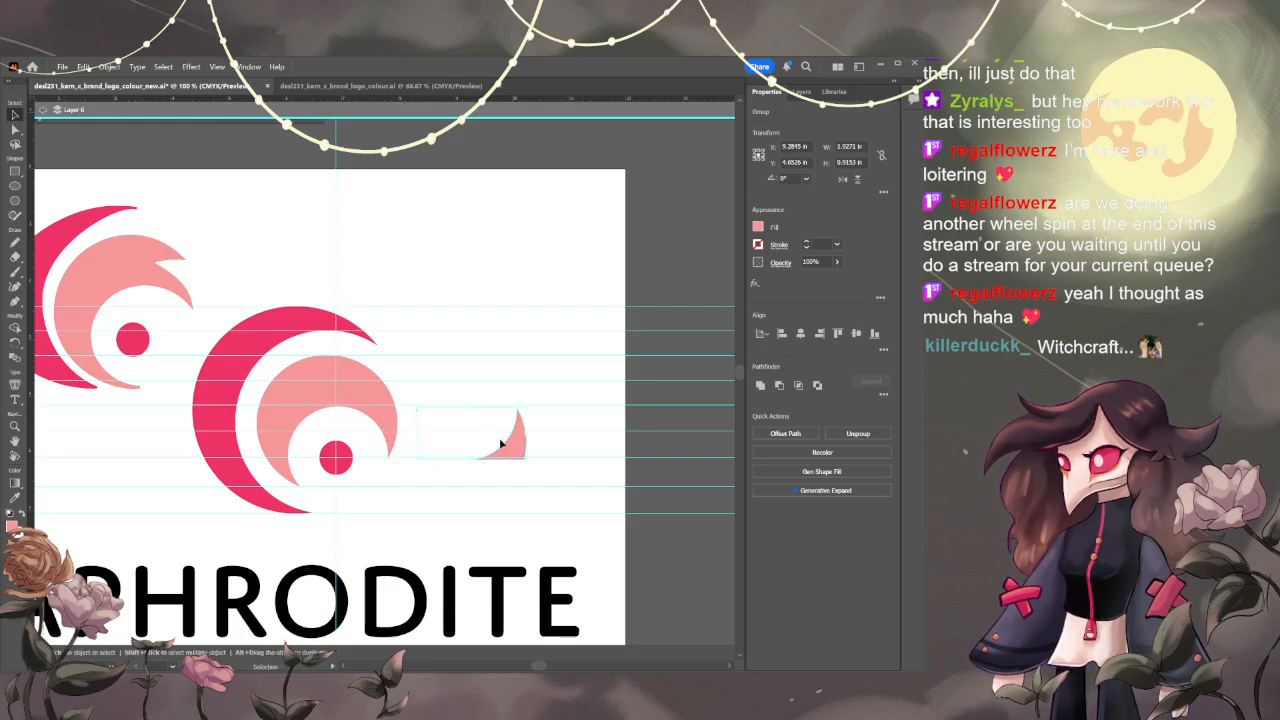
drag(519, 451, 433, 400)
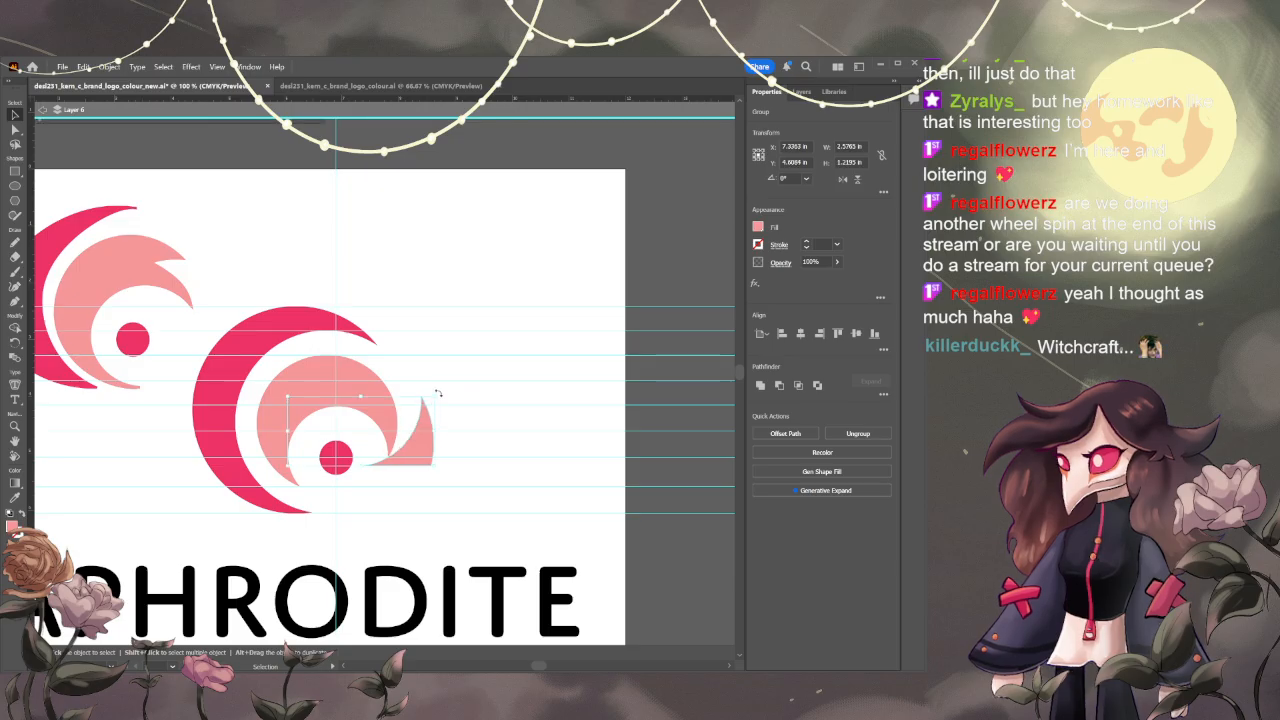
key(alt)
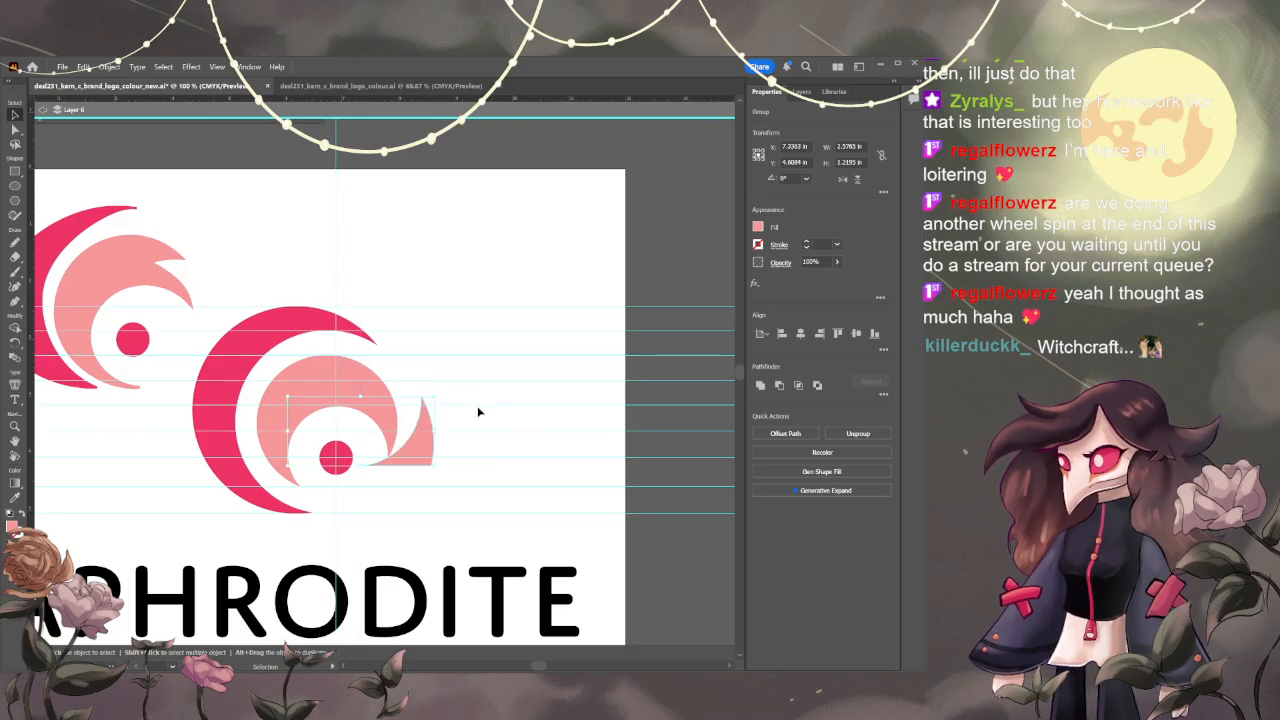
key(ctrl+z)
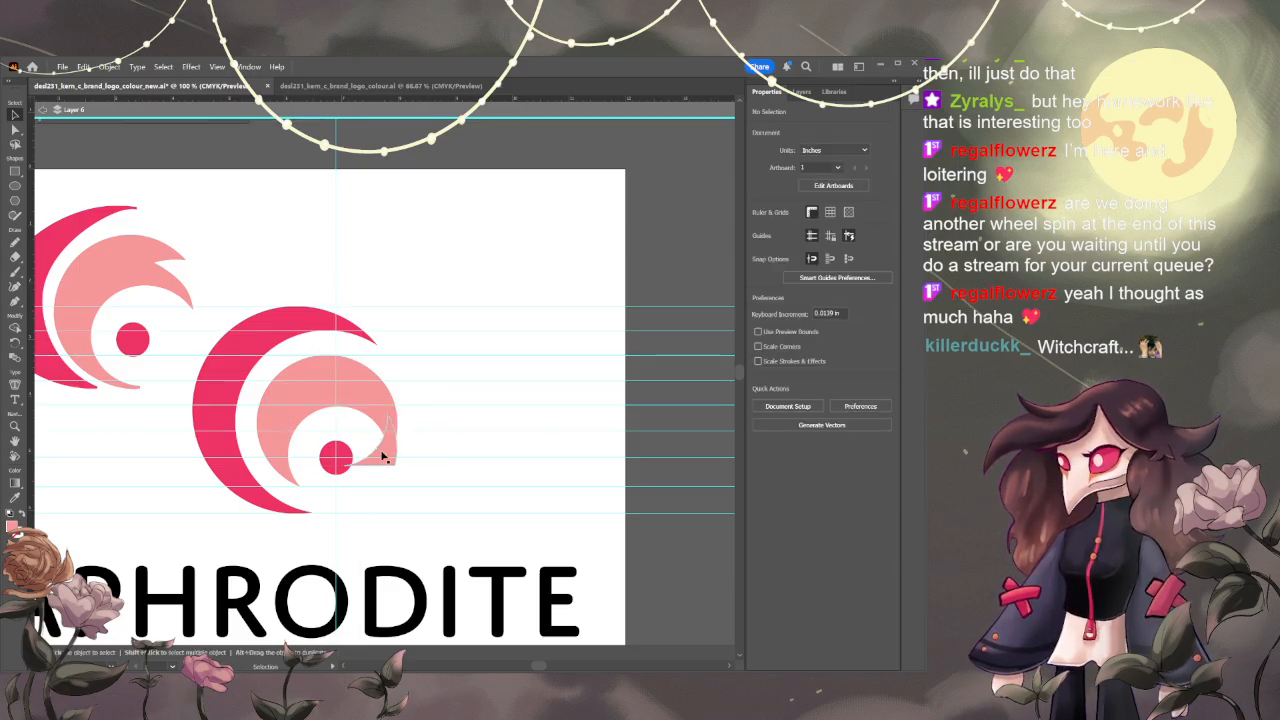
click(385, 456)
mouse_move(397, 413)
mouse_down()
mouse_move(414, 421)
mouse_move(434, 394)
mouse_move(394, 431)
mouse_move(371, 381)
mouse_move(394, 434)
mouse_move(380, 440)
mouse_move(403, 404)
mouse_up()
key(ctrl+z)
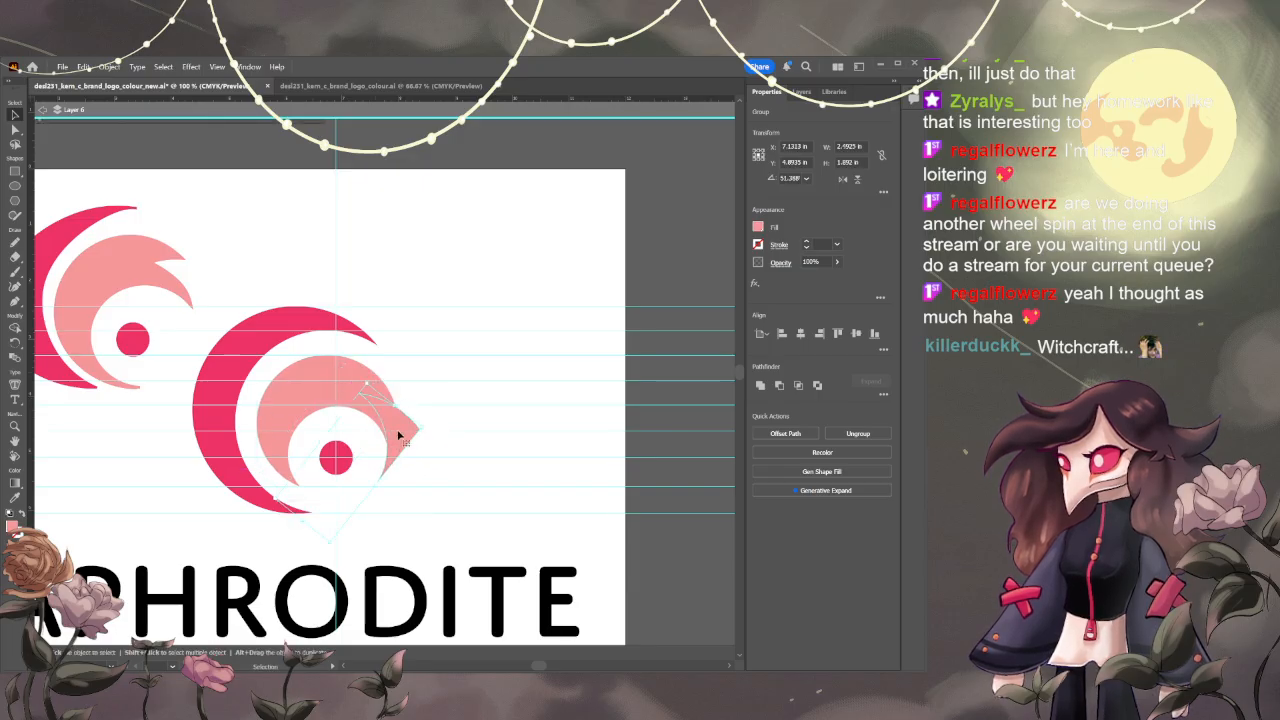
- Try cutting the piece at about 51.4° out of the light pink crescent with Minus Front, and undo the cut
shift+click(381, 412)
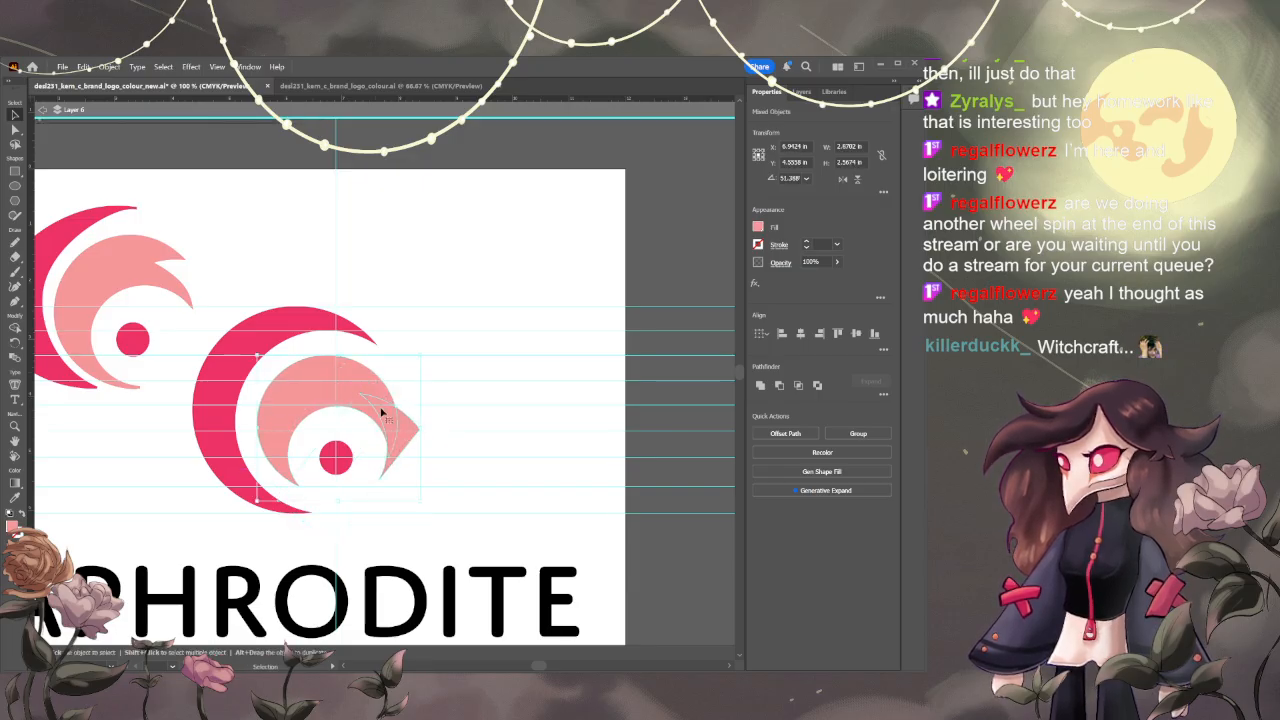
click(587, 474)
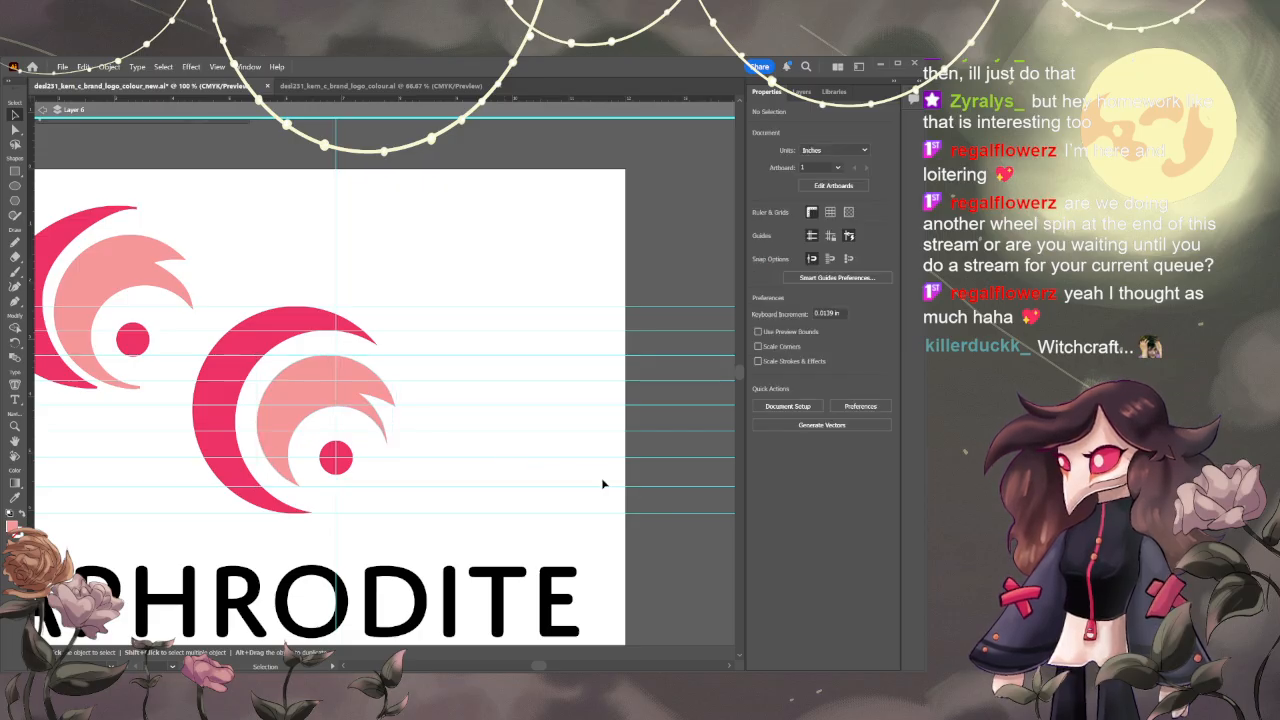
key(ctrl+z)
- Shift the flipped piece slightly upward over the crescent's right tip, to about X 7.13 in and Y 4.67 in
drag(402, 429, 413, 424)
key(ctrl+g)
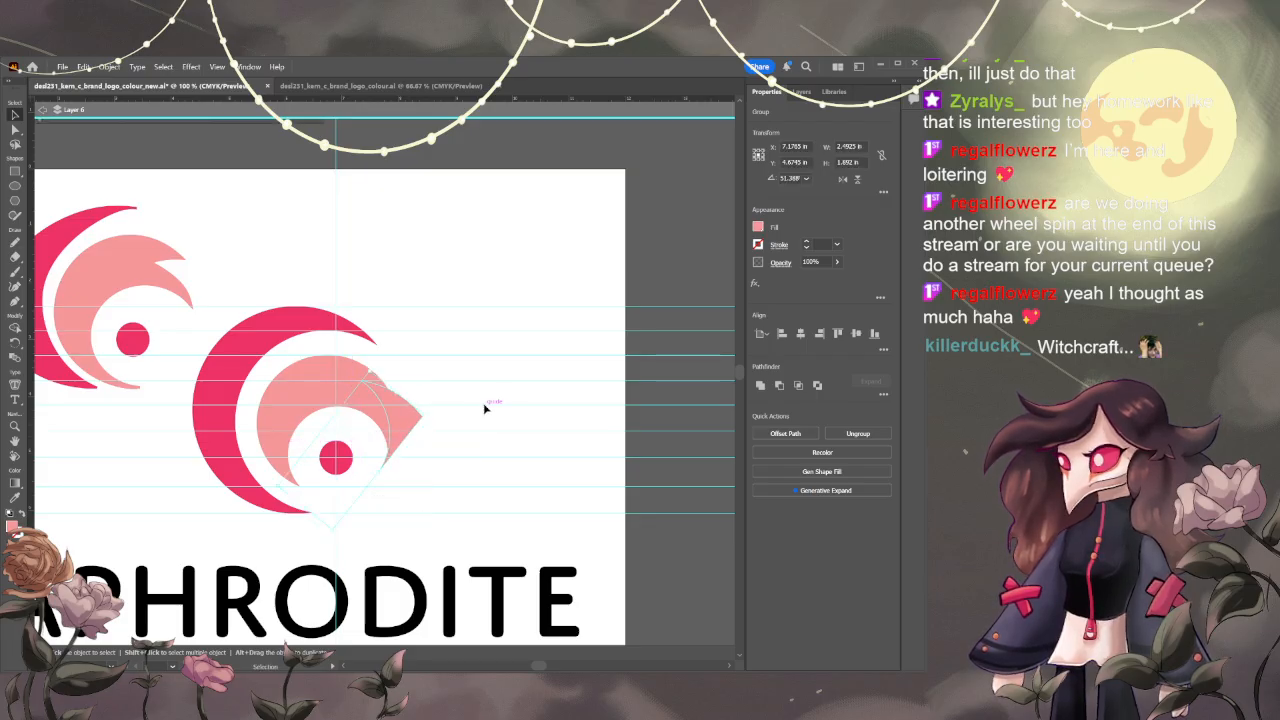
key(Left)
key(Left)
key(Left)
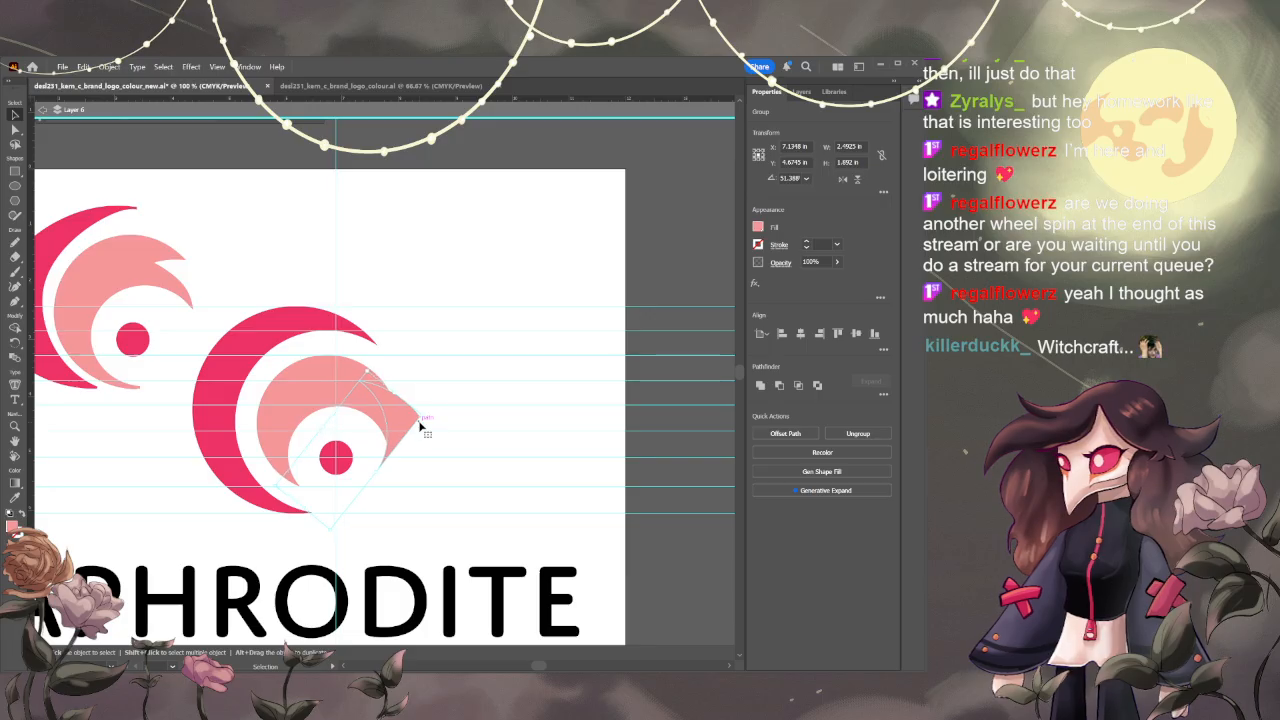
- Cut the repositioned piece out of the light pink crescent's right tip with Minus Front
shift+click(329, 381)
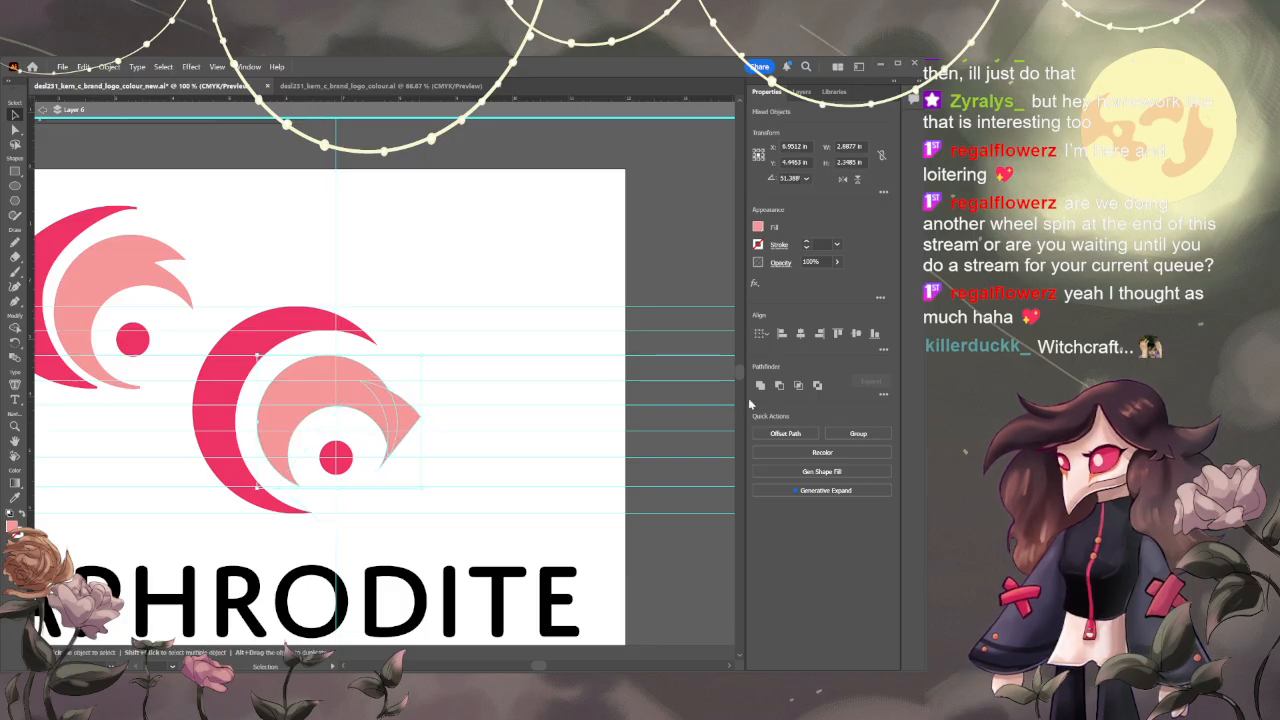
click(601, 406)
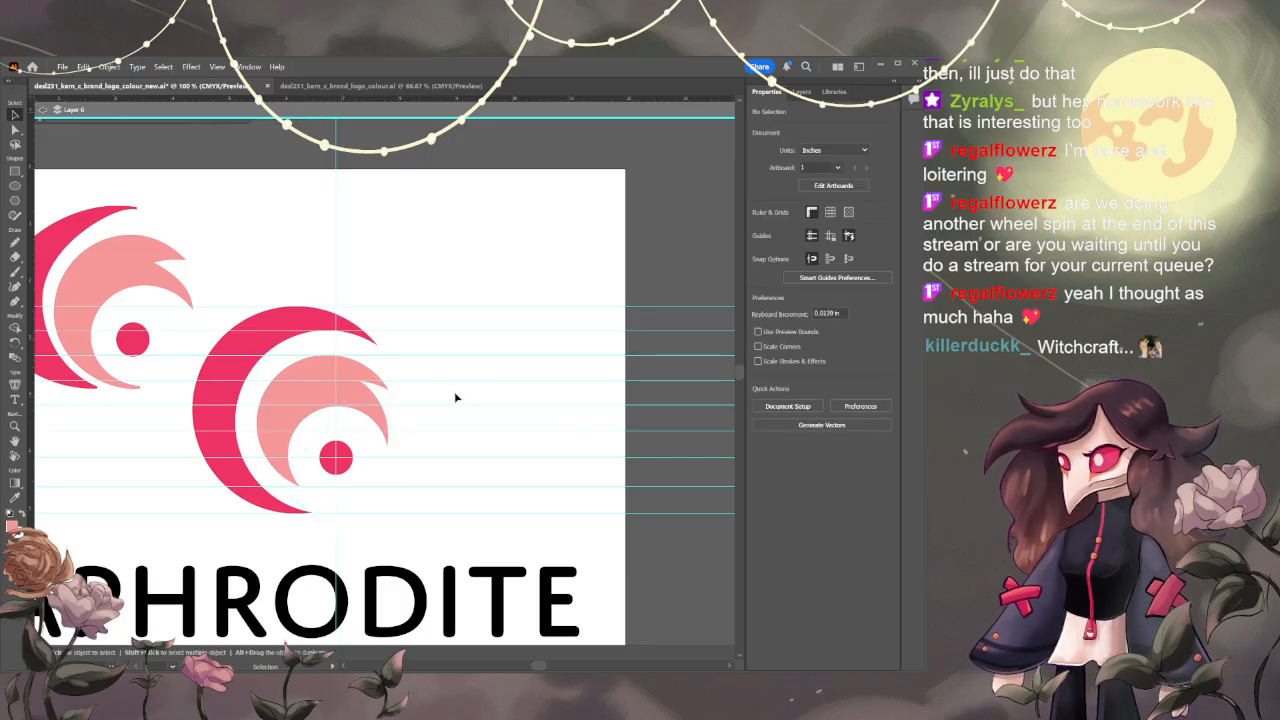
scroll(516, 383, down, 2)
scroll(524, 386, up, 2)
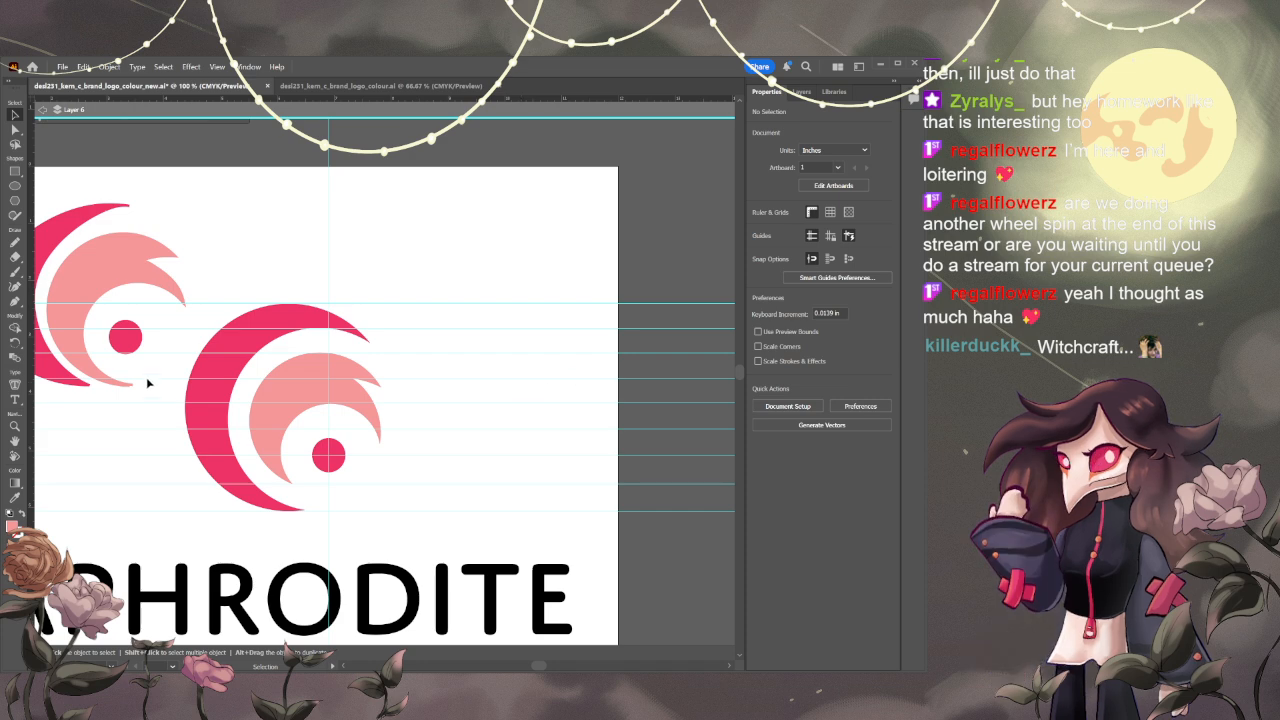
- Add vertical guides at the dark pink crescent's left edge and the light pink crescent's right edge
drag(35, 408, 185, 428)
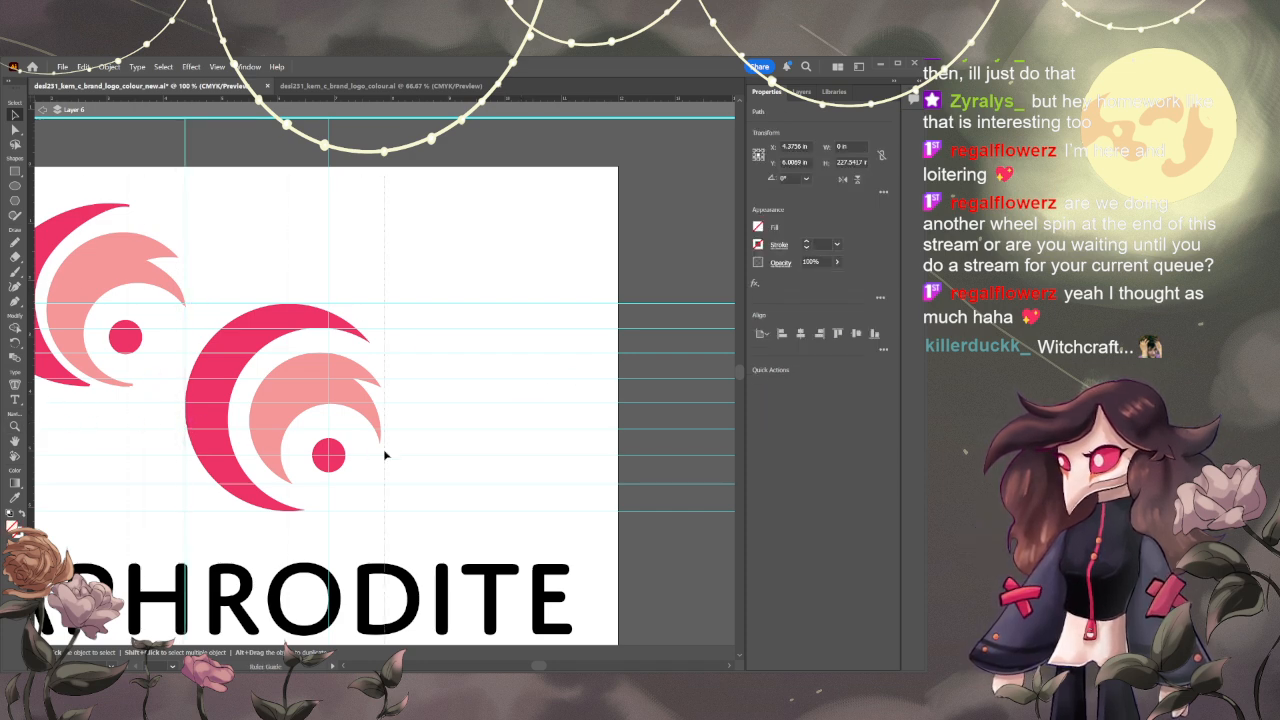
click(457, 449)
key(space)
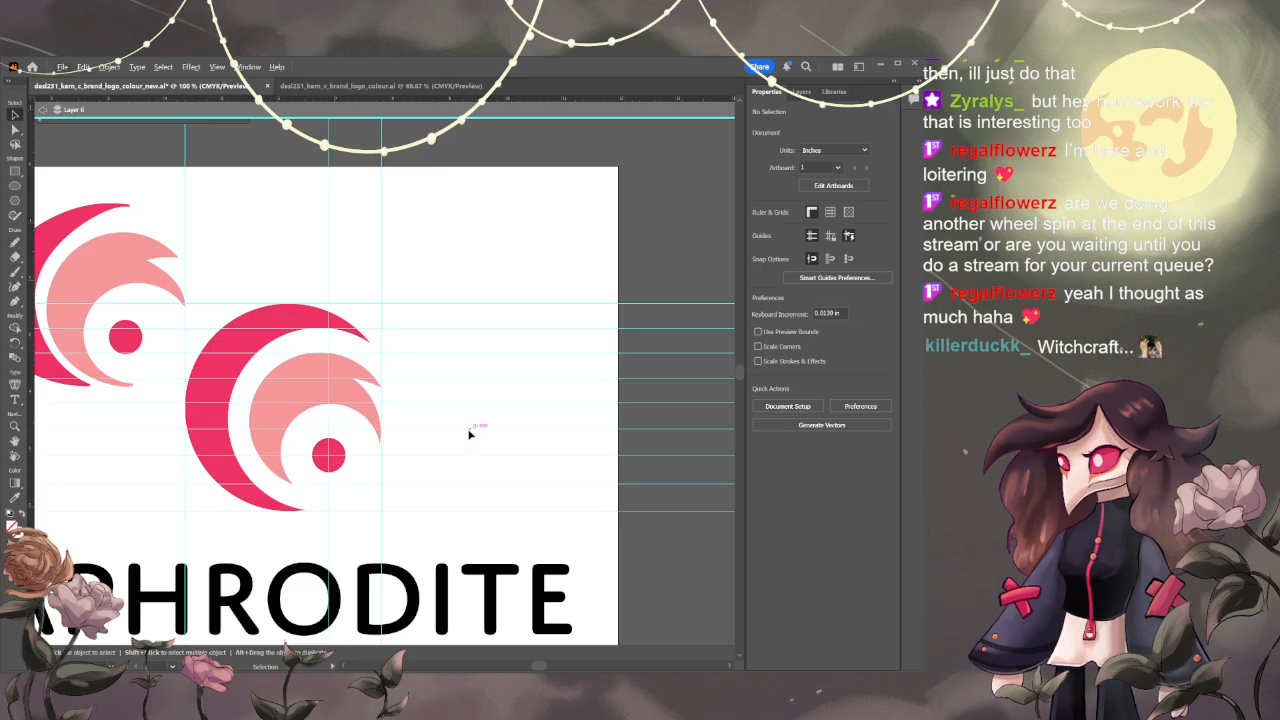
drag(469, 429, 567, 384)
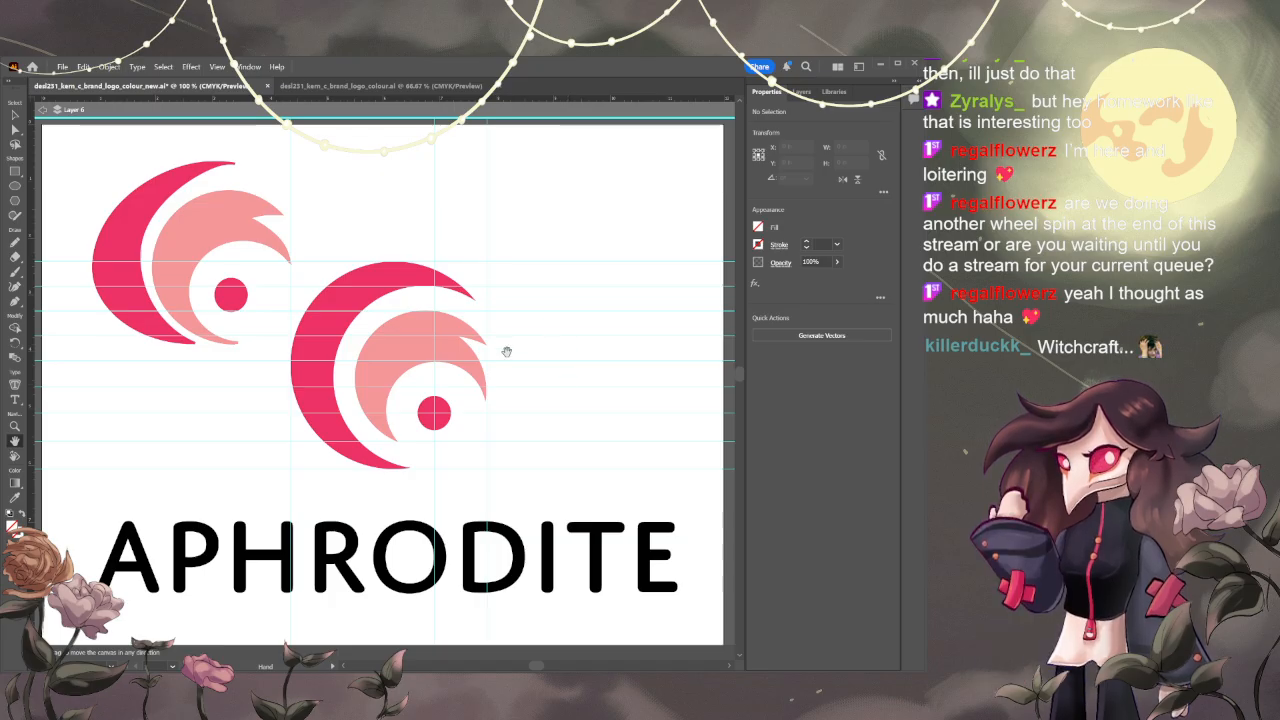
key(v)
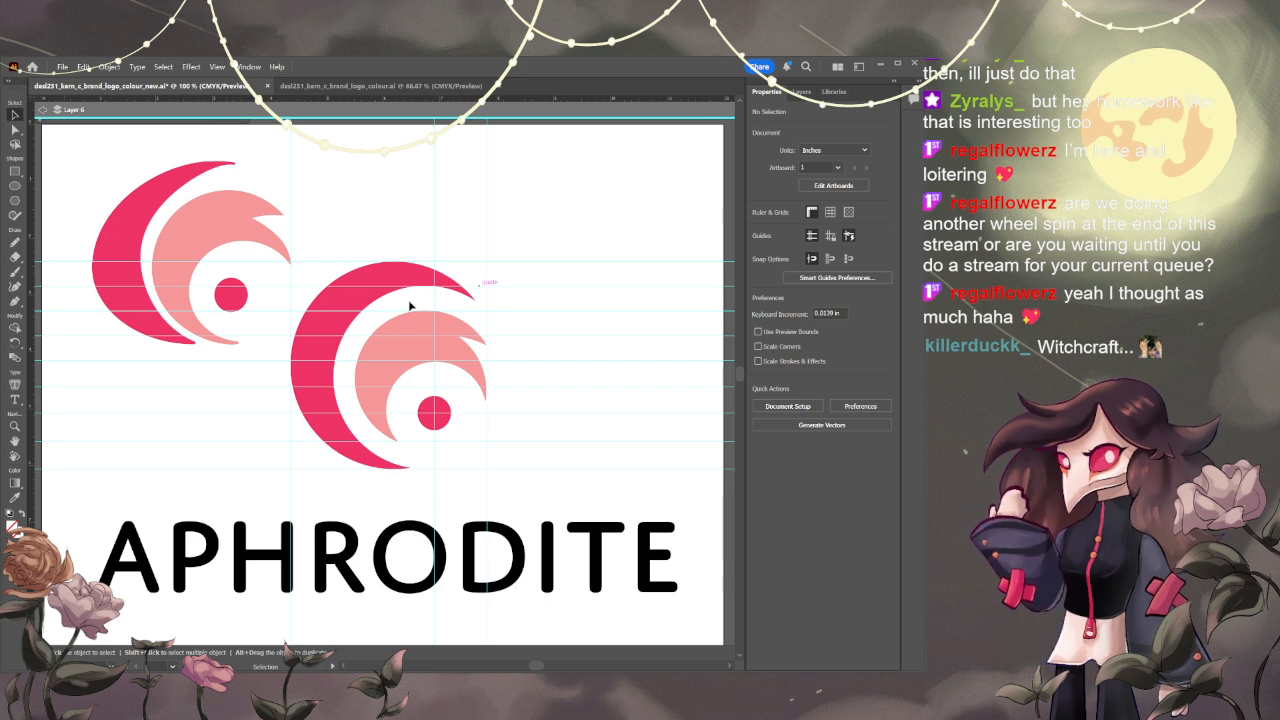
- Examine the whole logo composition and the second symbol with its guides at different magnifications
alt+scroll(415, 301, down, 1)
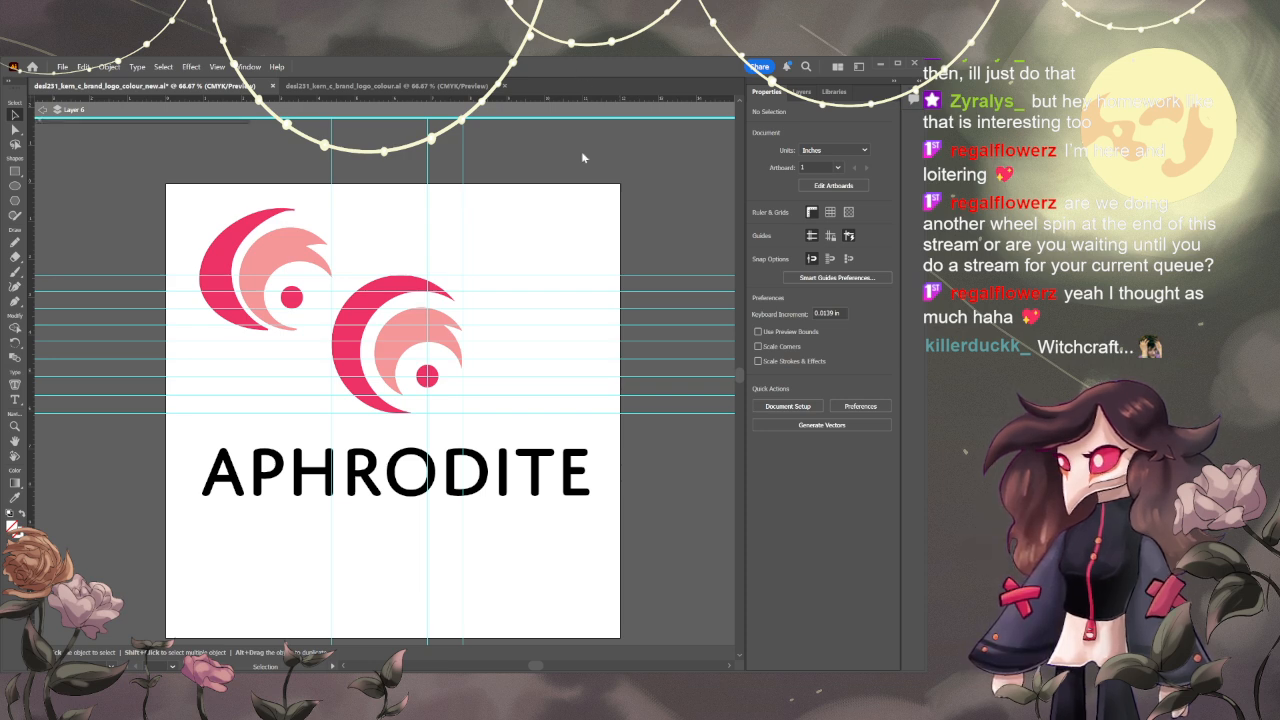
scroll(580, 451, up, 1)
scroll(582, 448, down, 1)
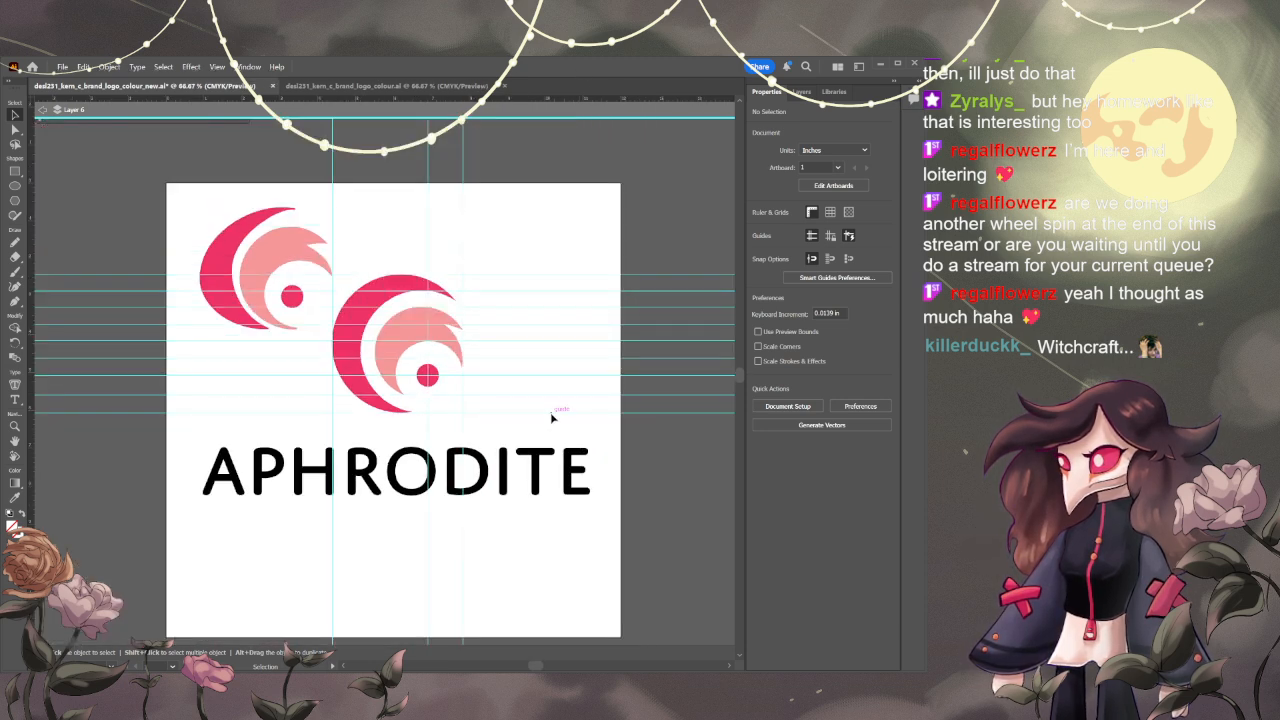
key(space)
mouse_move(529, 392)
mouse_down()
mouse_move(515, 422)
mouse_move(540, 397)
mouse_up()
scroll(515, 422, up, 1)
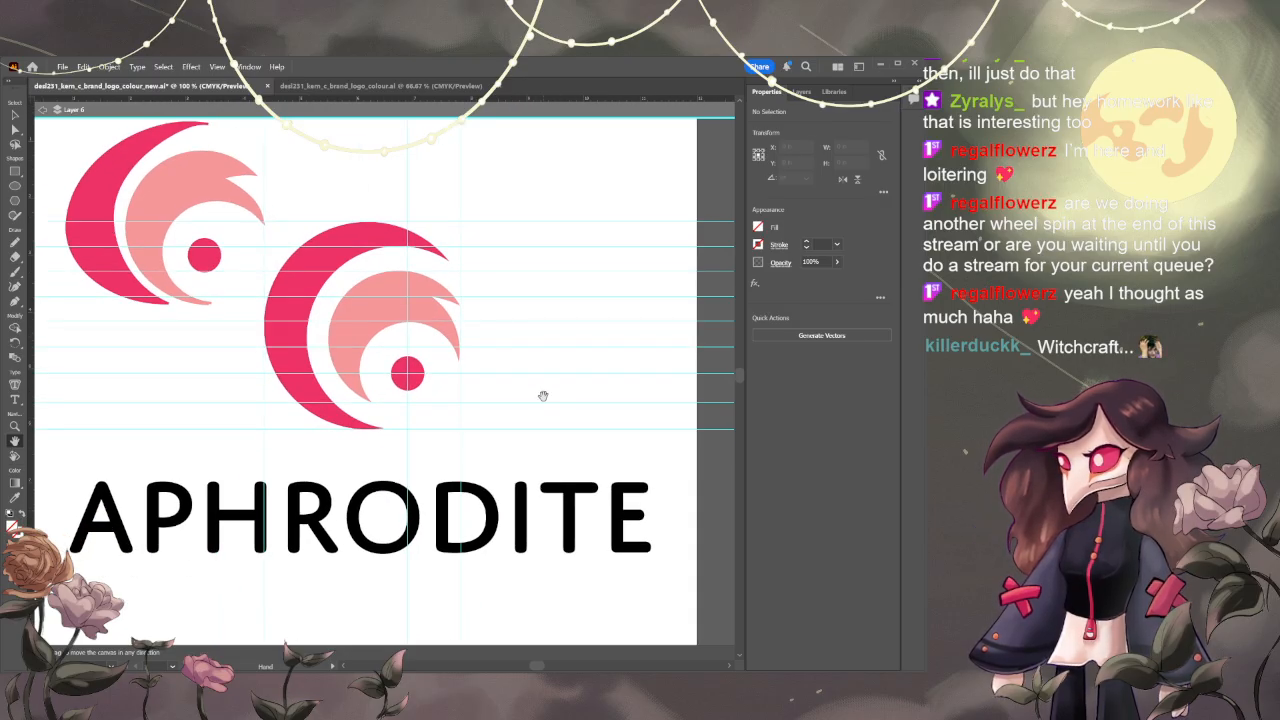
drag(543, 397, 538, 412)
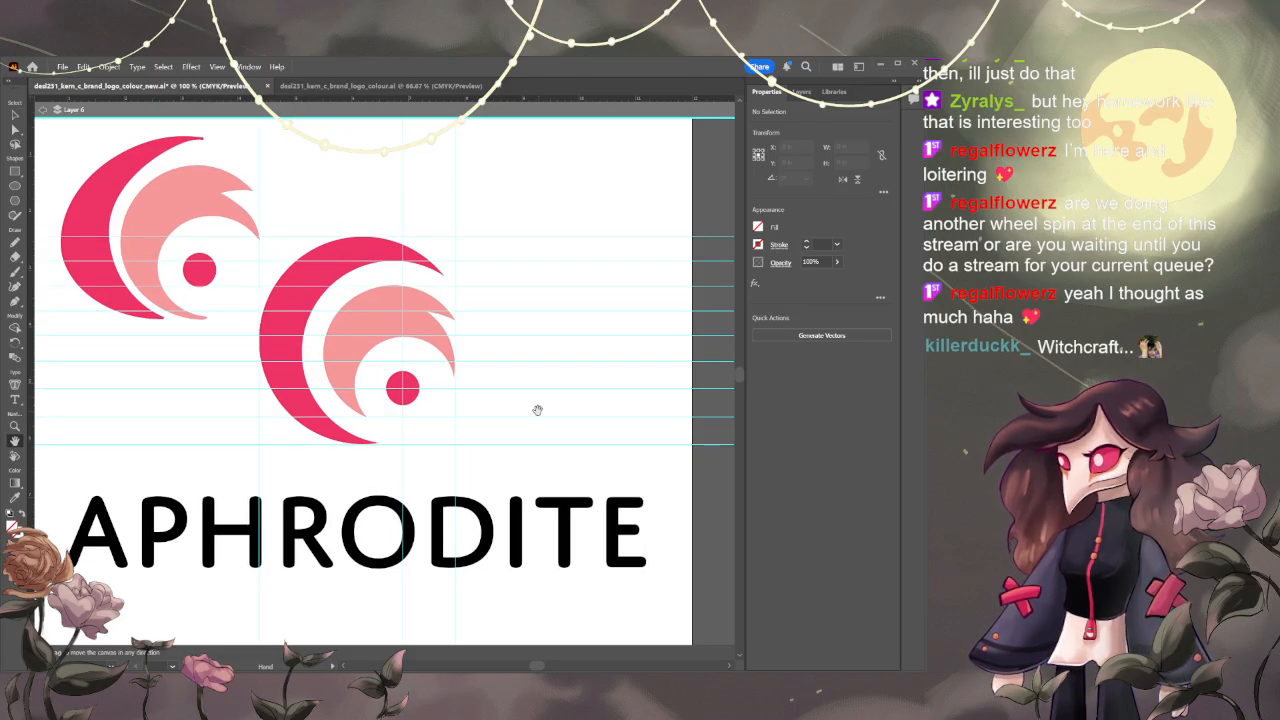
key(v)
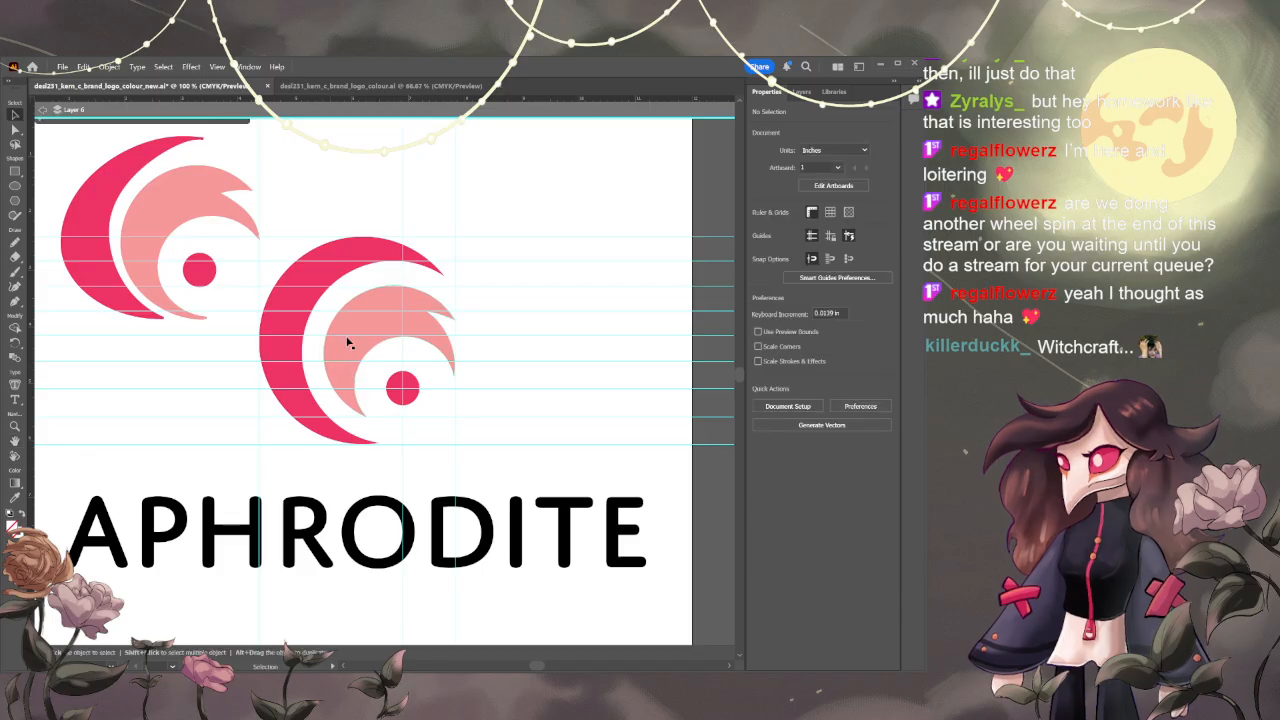
- Unlock the nested layer inside Layer 6 that holds the dark pink crescent
key(a)
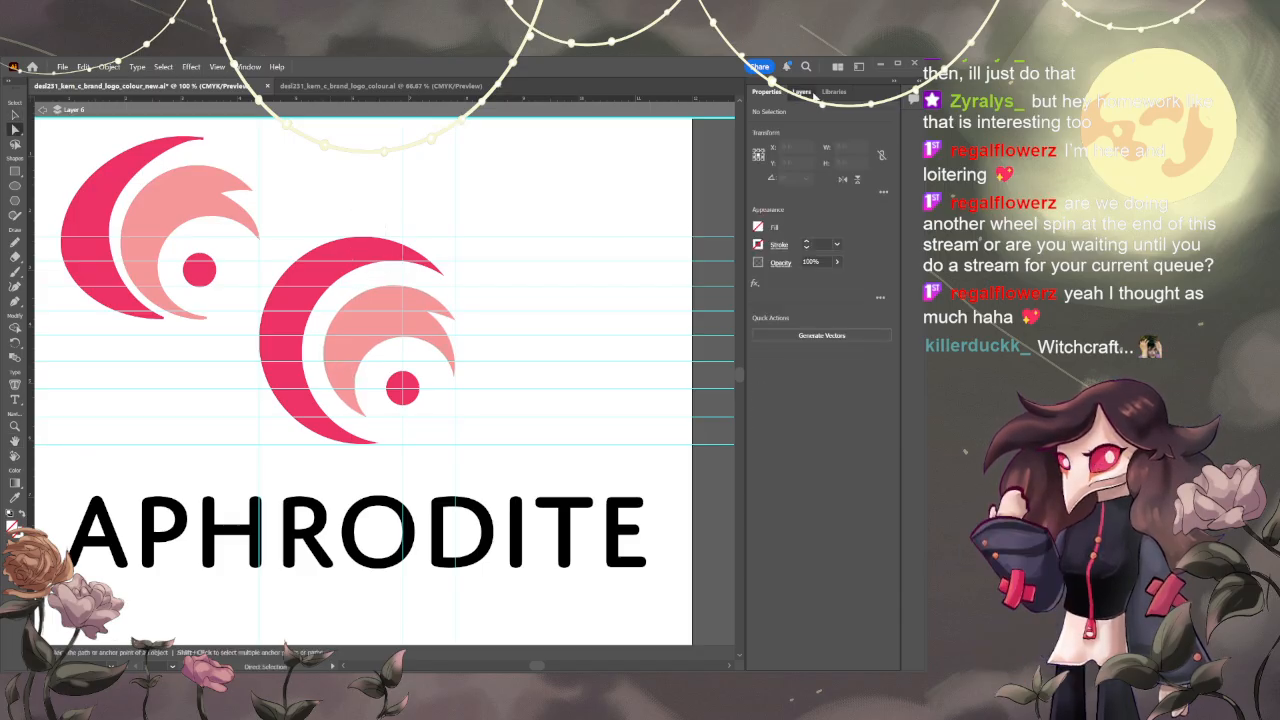
click(801, 91)
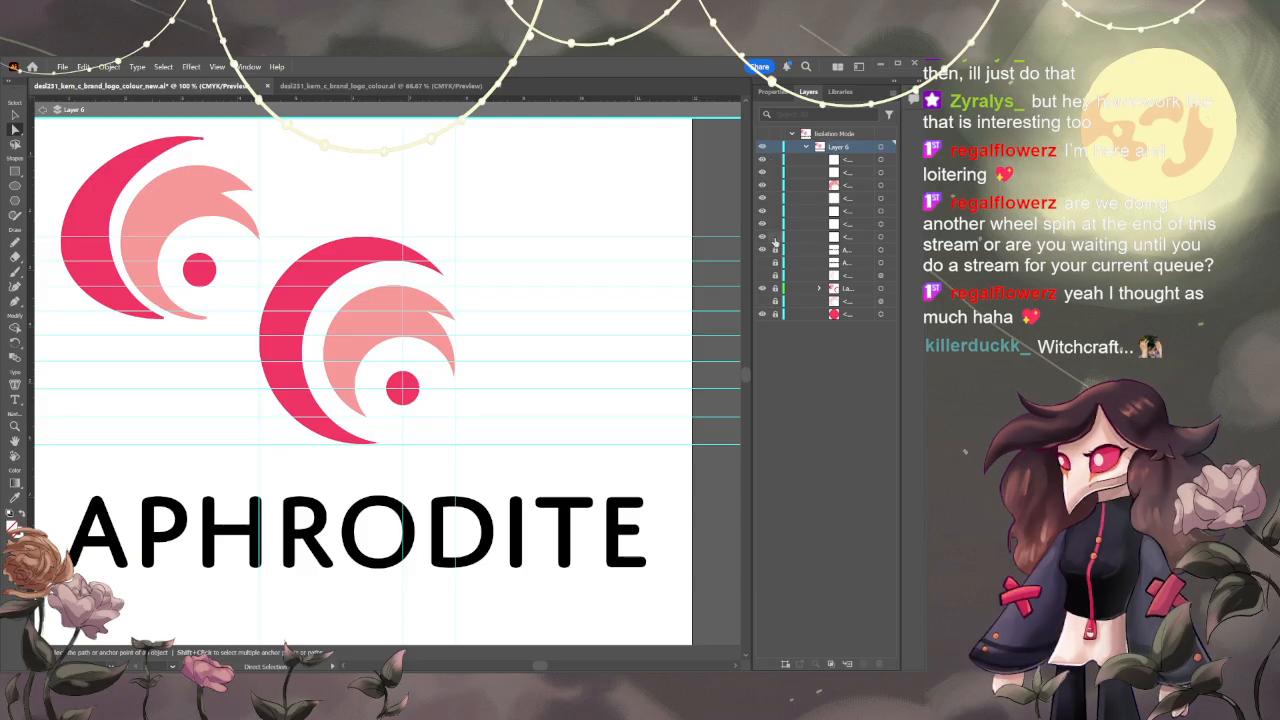
click(762, 289)
click(762, 289)
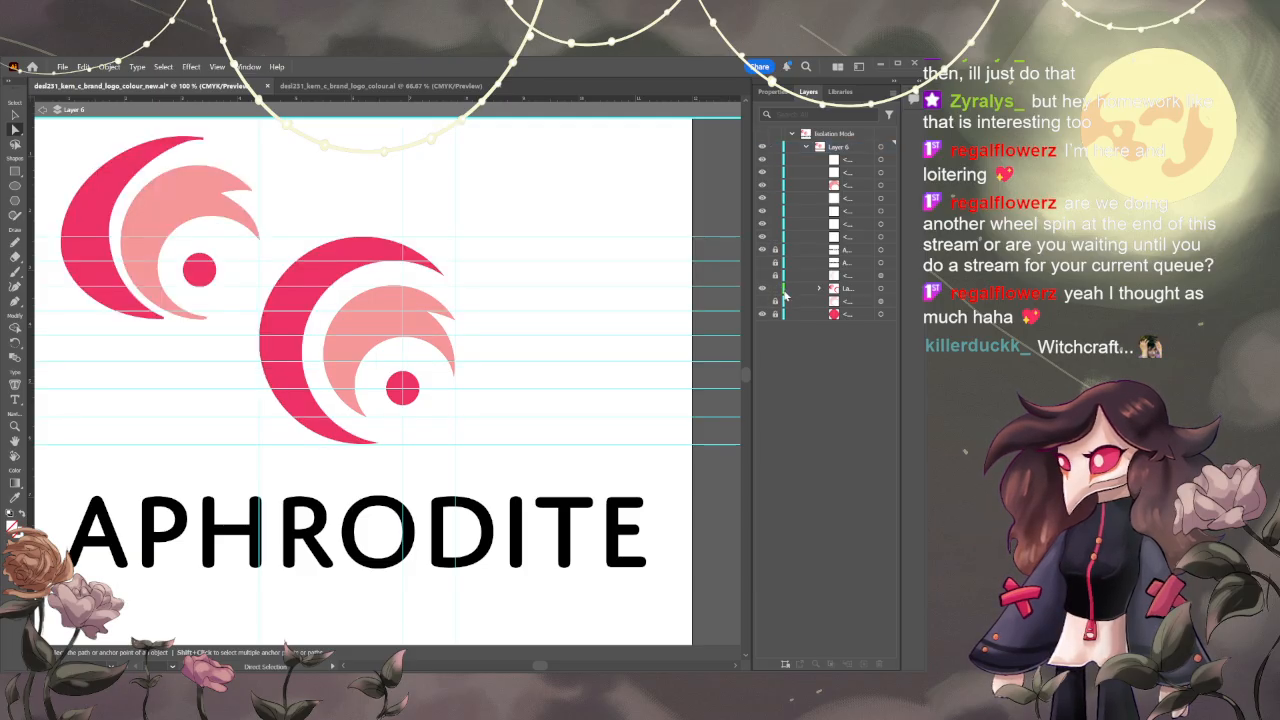
- Try to move the second symbol's dark pink crescent tip inward, and undo the move
click(386, 254)
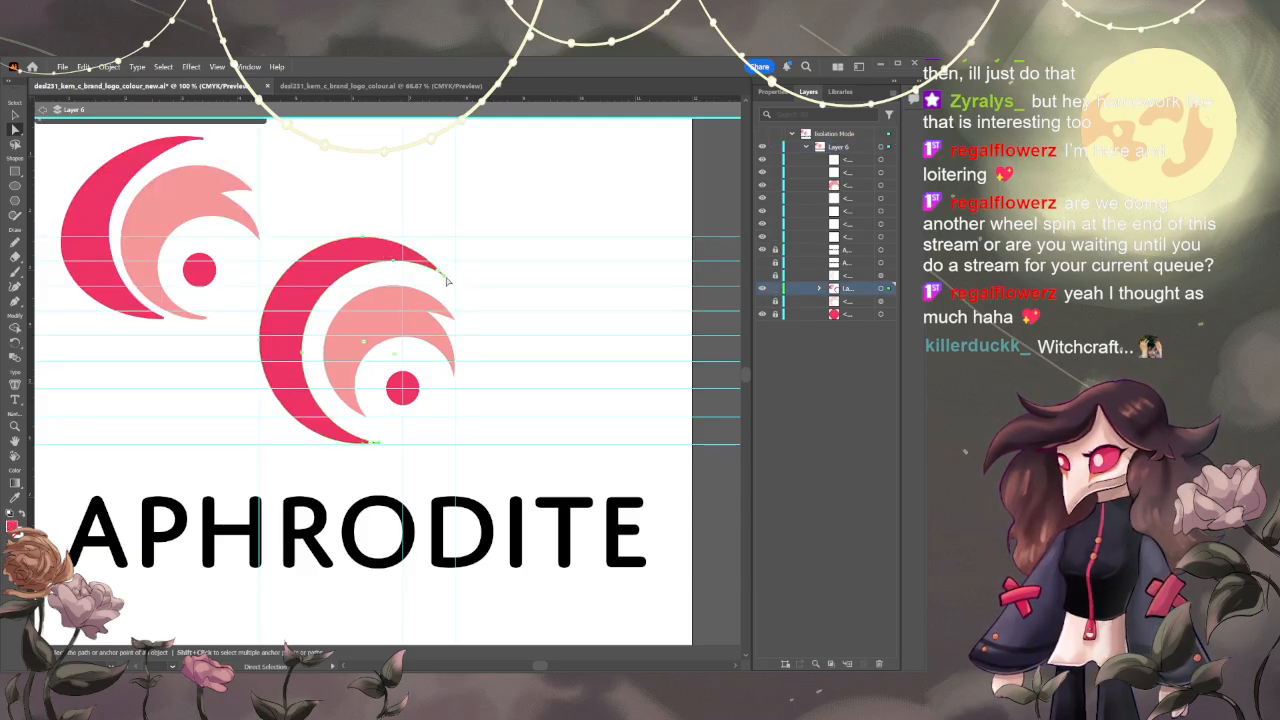
drag(446, 279, 421, 274)
key(ctrl+z)
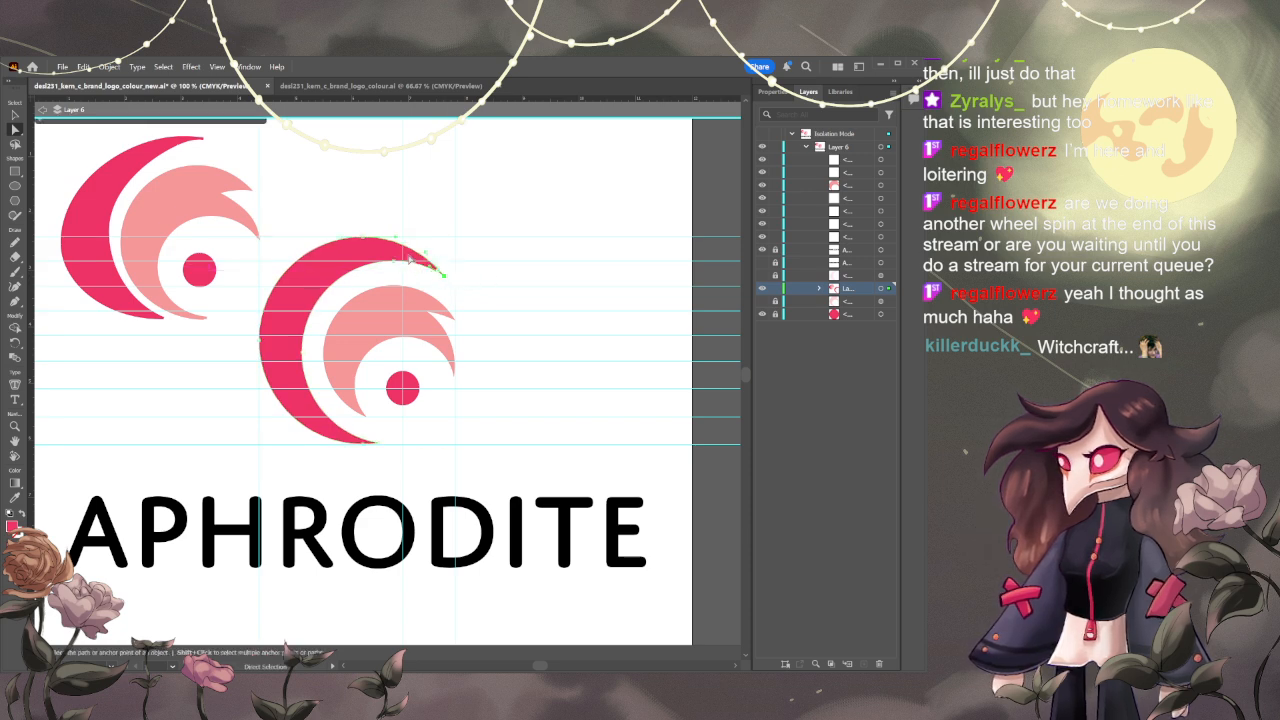
- Try to narrow the second symbol's dark pink crescent horizontally, undo the resize and clear the selection
click(406, 253)
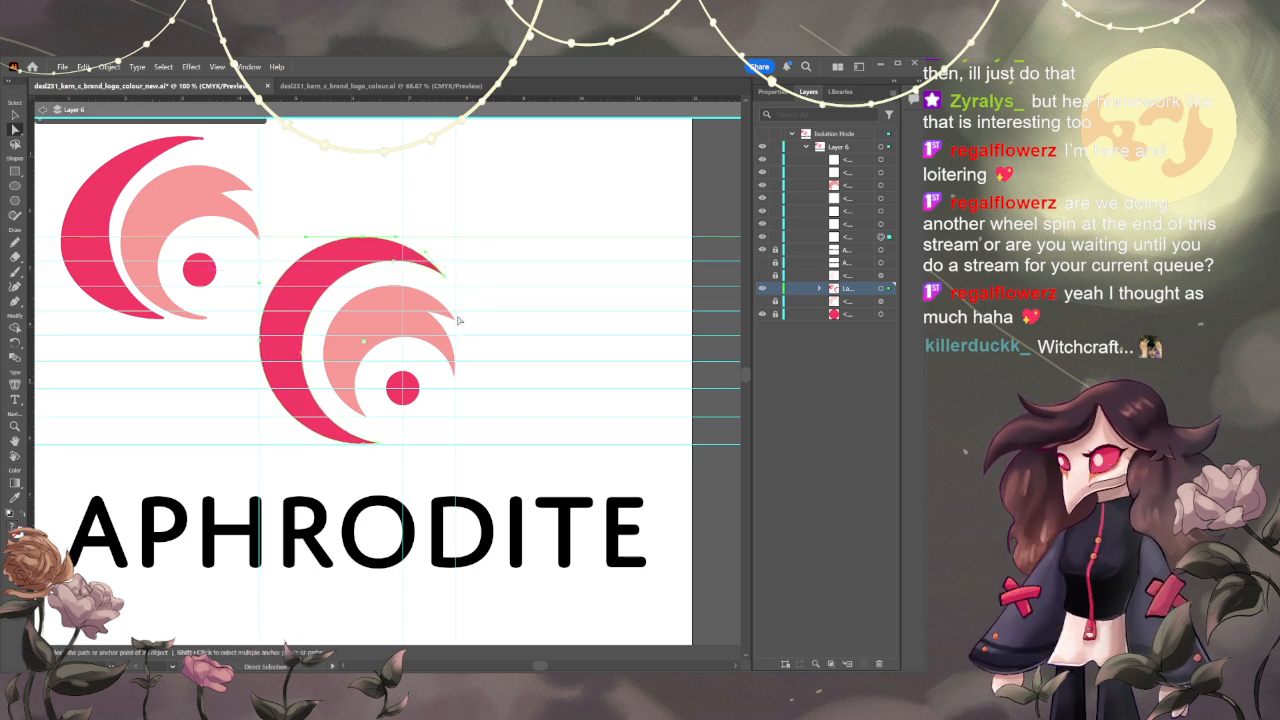
key(v)
drag(446, 341, 403, 333)
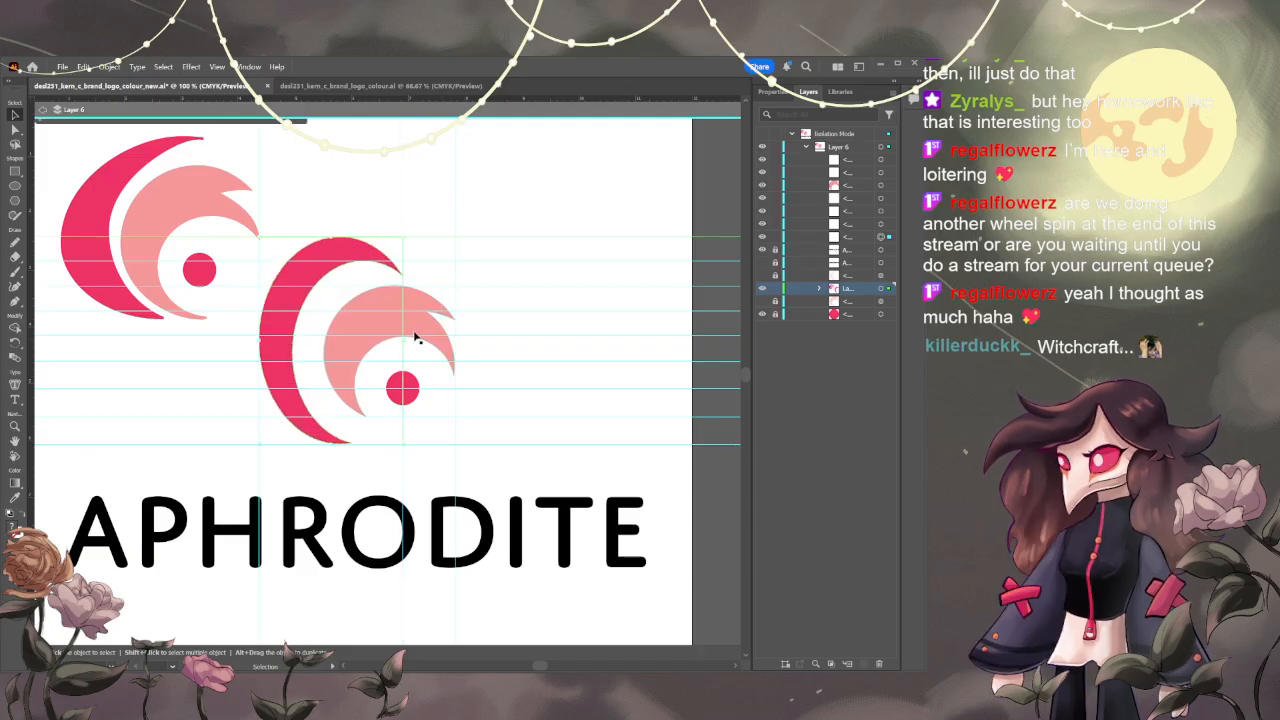
key(ctrl+z)
click(546, 351)
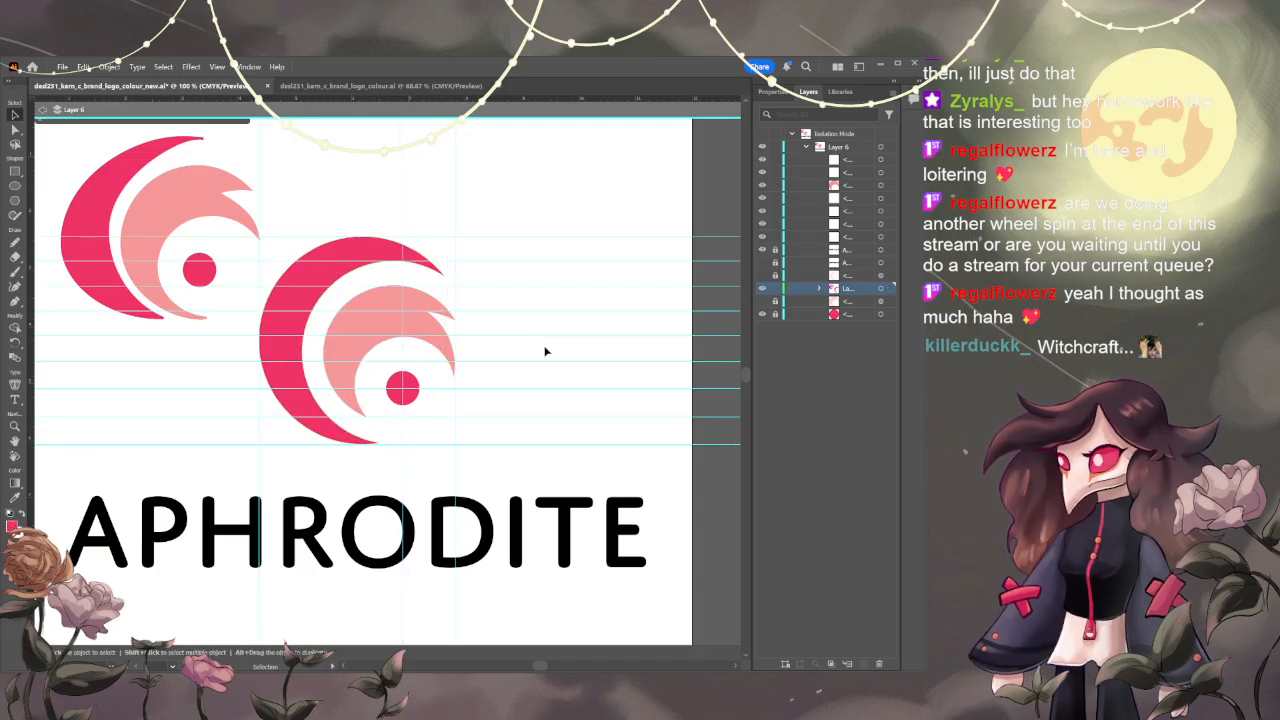
- Collapse the contents of Layer 6 and exit its isolation mode
scroll(545, 351, right, 1)
scroll(543, 372, down, 1)
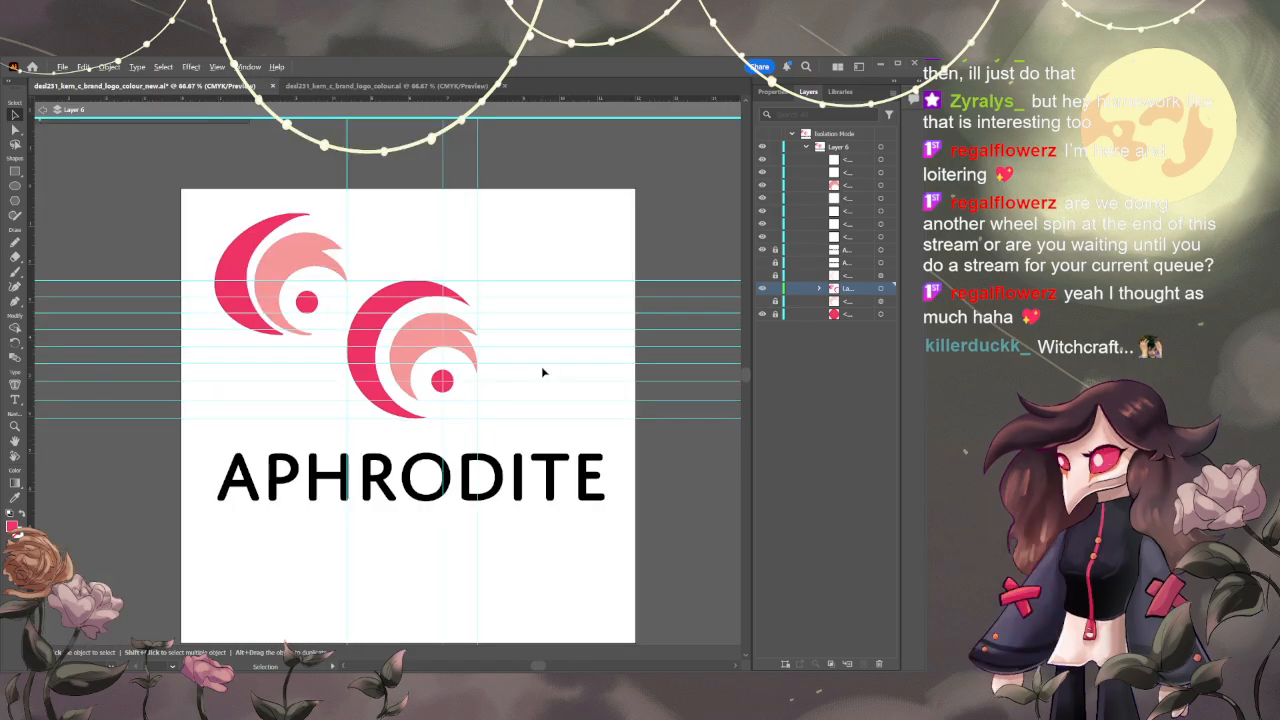
scroll(543, 372, up, 1)
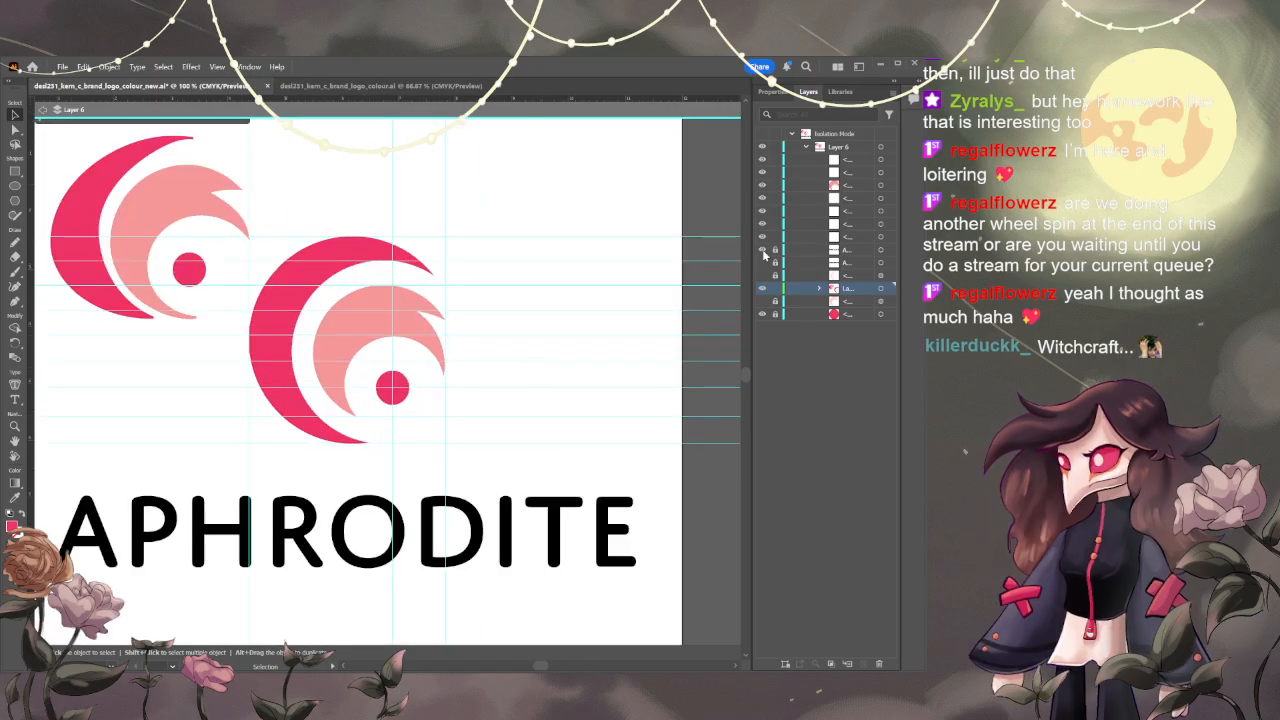
click(805, 147)
click(805, 147)
scroll(614, 286, down, 1)
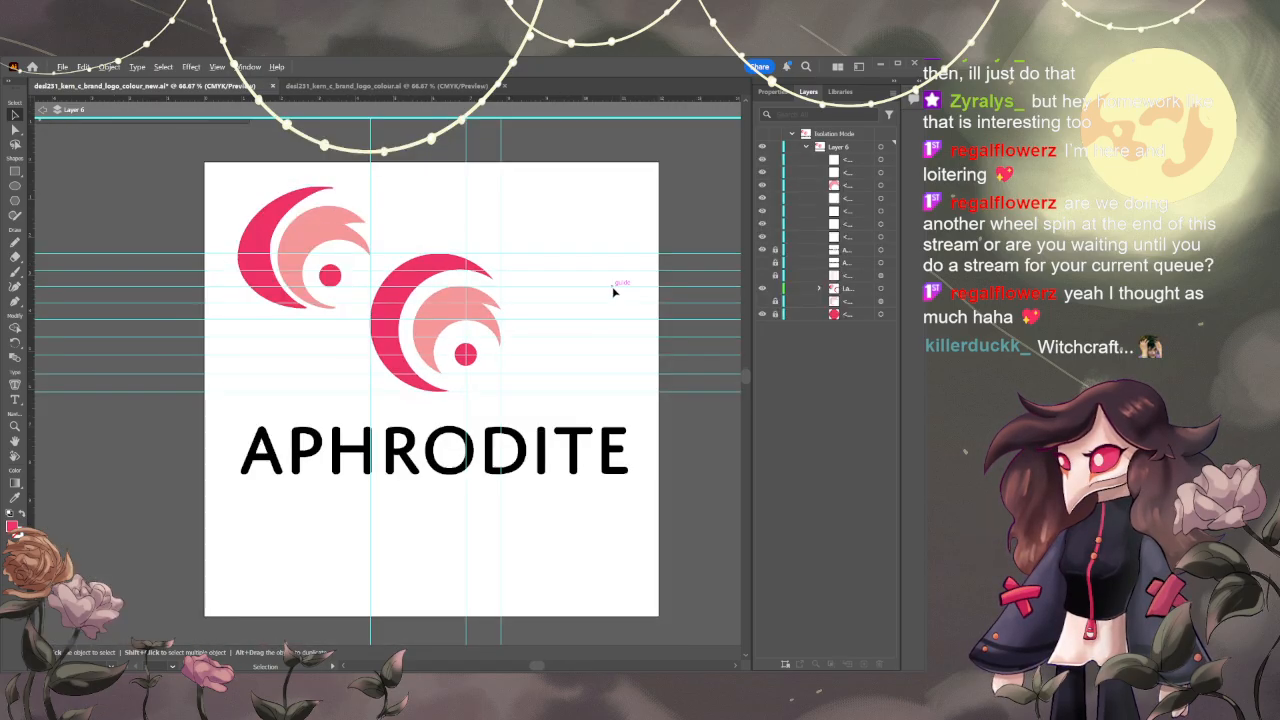
scroll(623, 286, up, 1)
scroll(627, 286, down, 1)
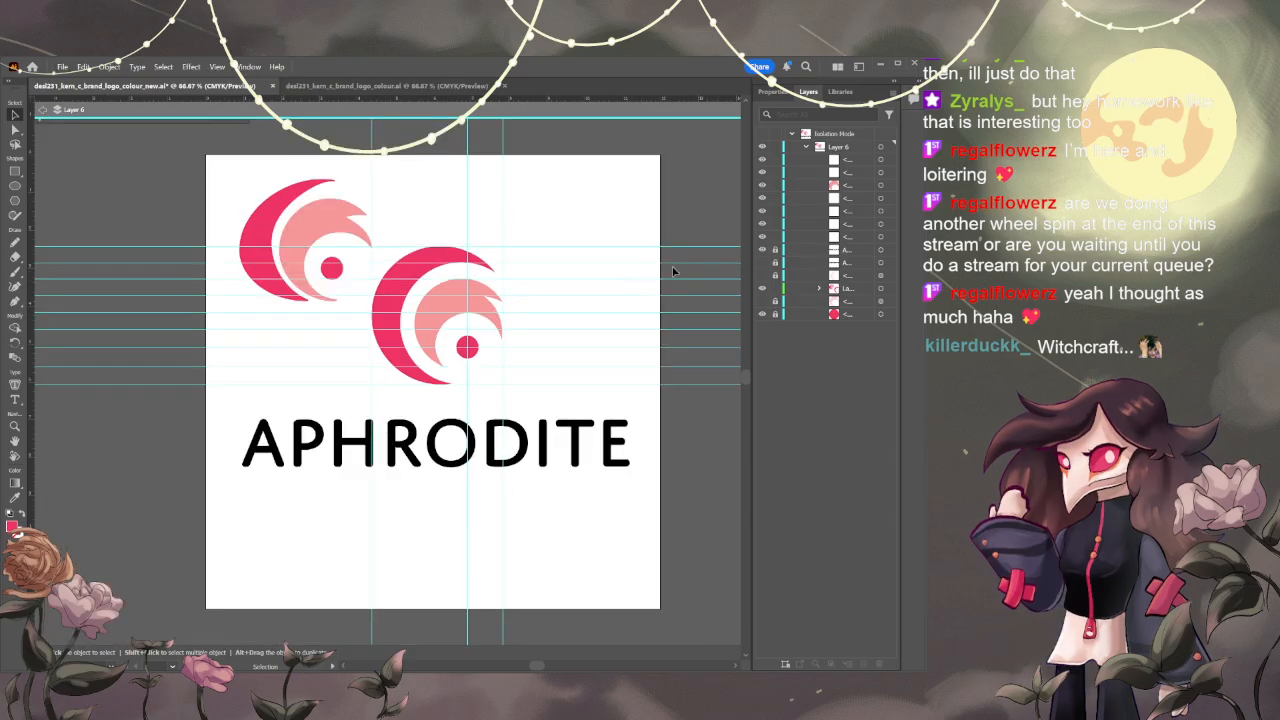
click(805, 147)
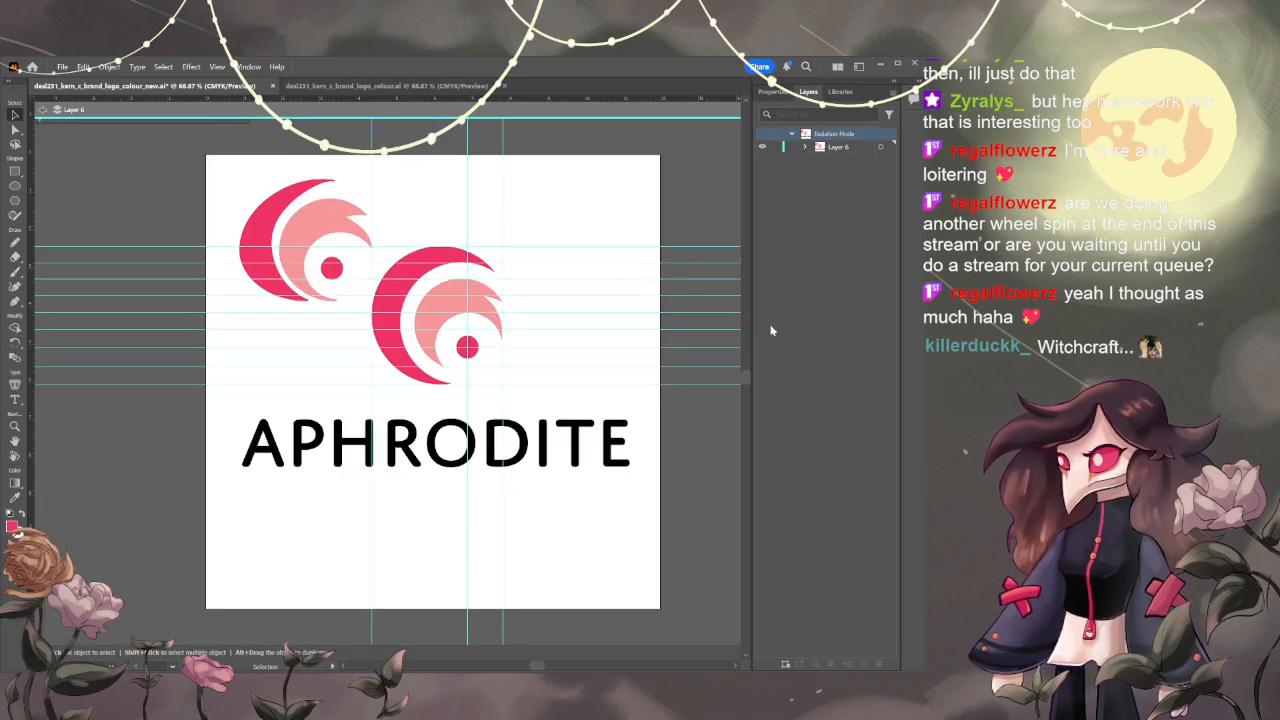
click(43, 110)
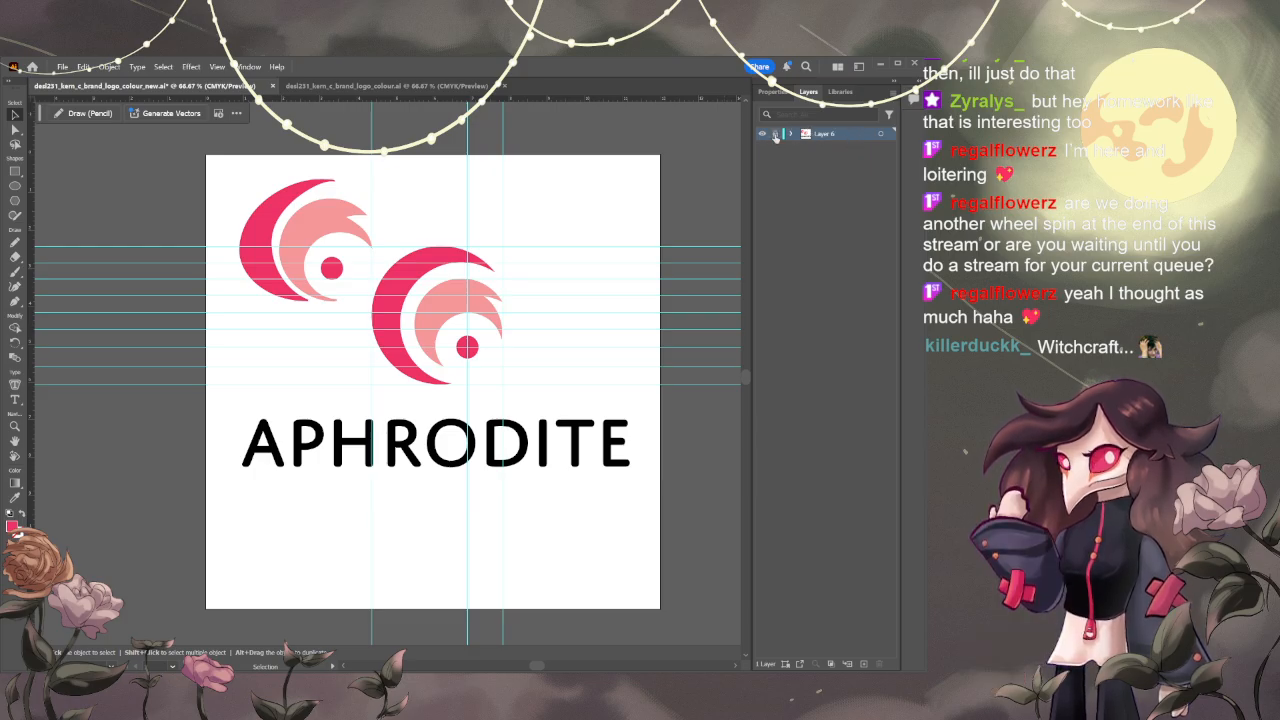
- Try copying both symbols and pasting the duplicates within Layer 6, and undo the paste
drag(631, 526, 234, 218)
key(ctrl+c)
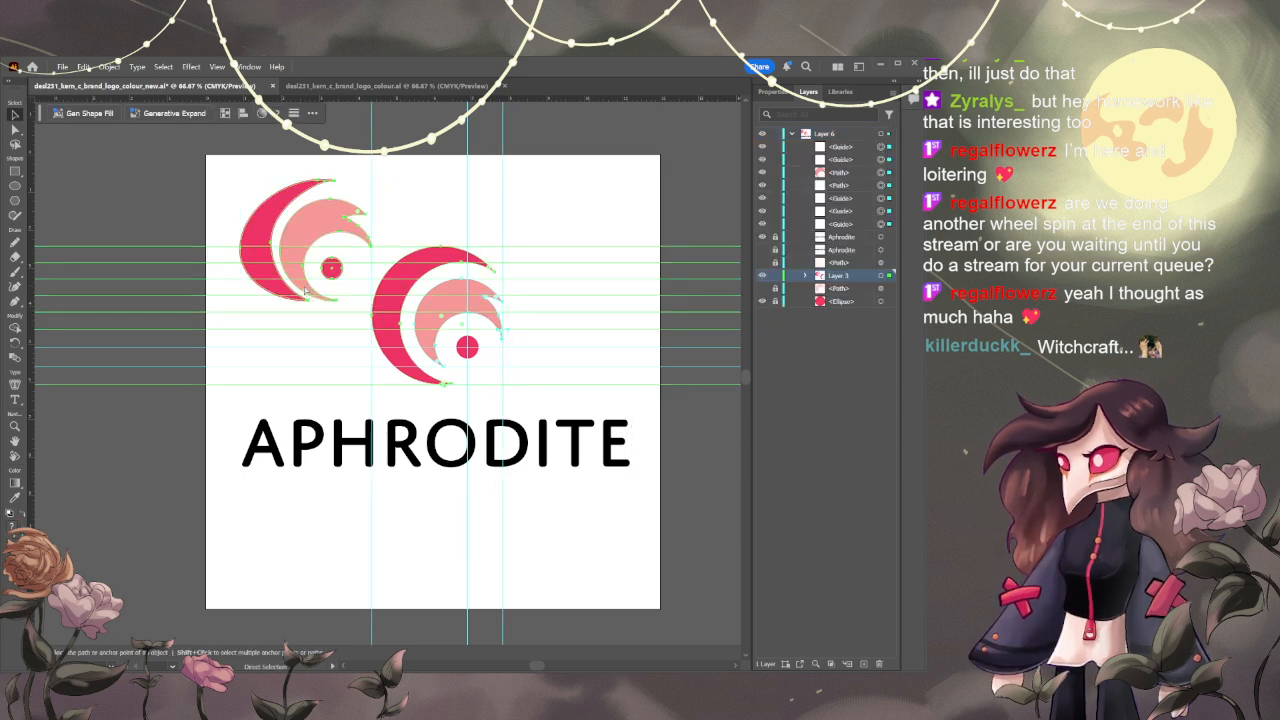
key(ctrl+v)
click(791, 133)
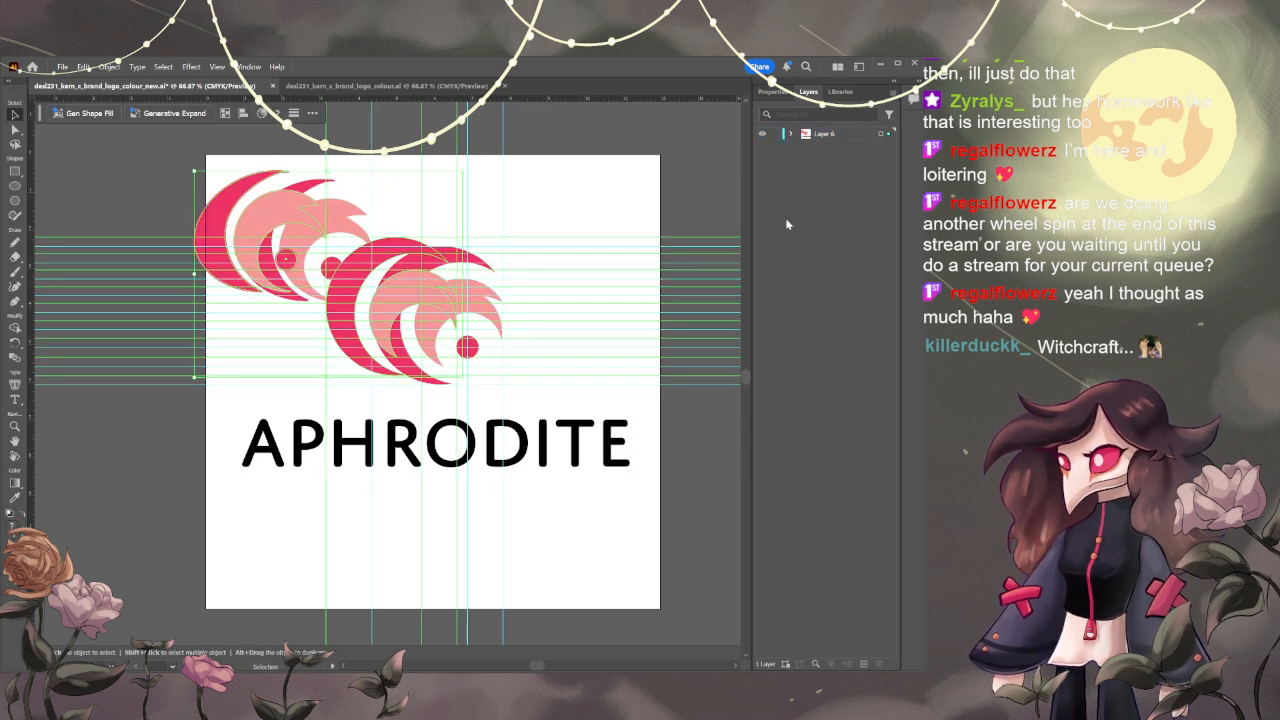
key(a)
key(ctrl+z)
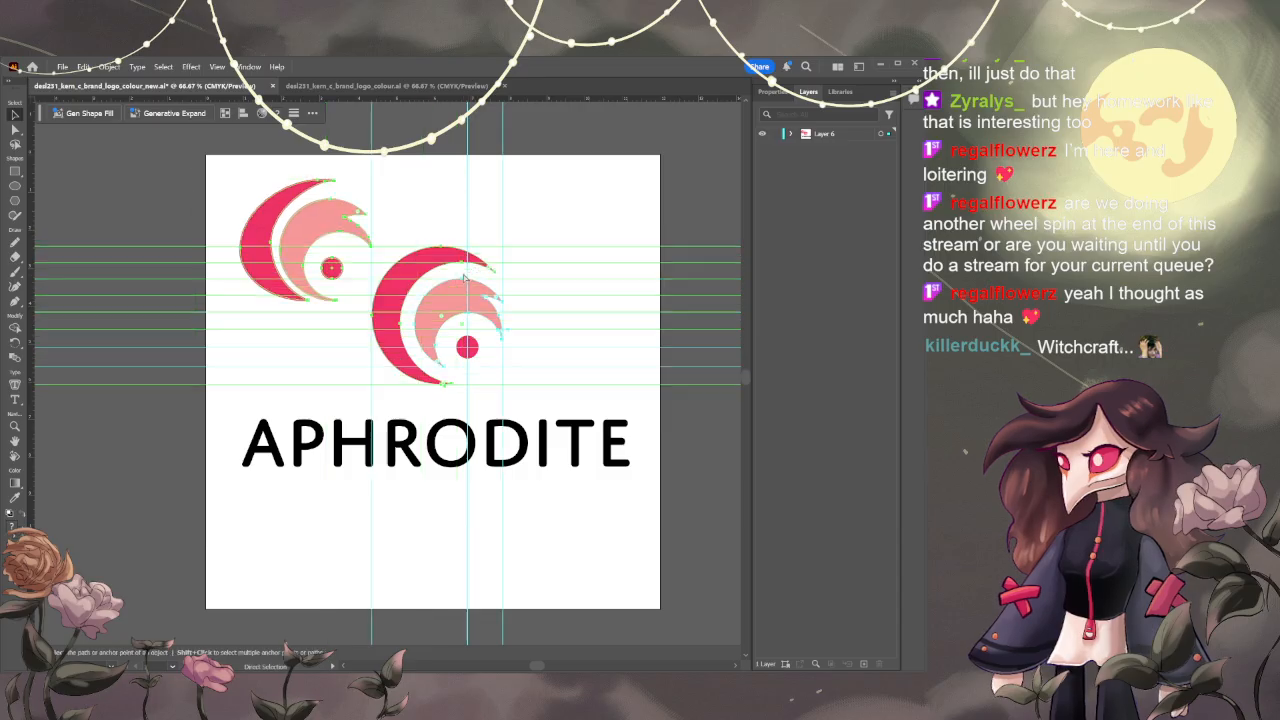
- Collapse Layer 6 and create a new layer above it
click(771, 363)
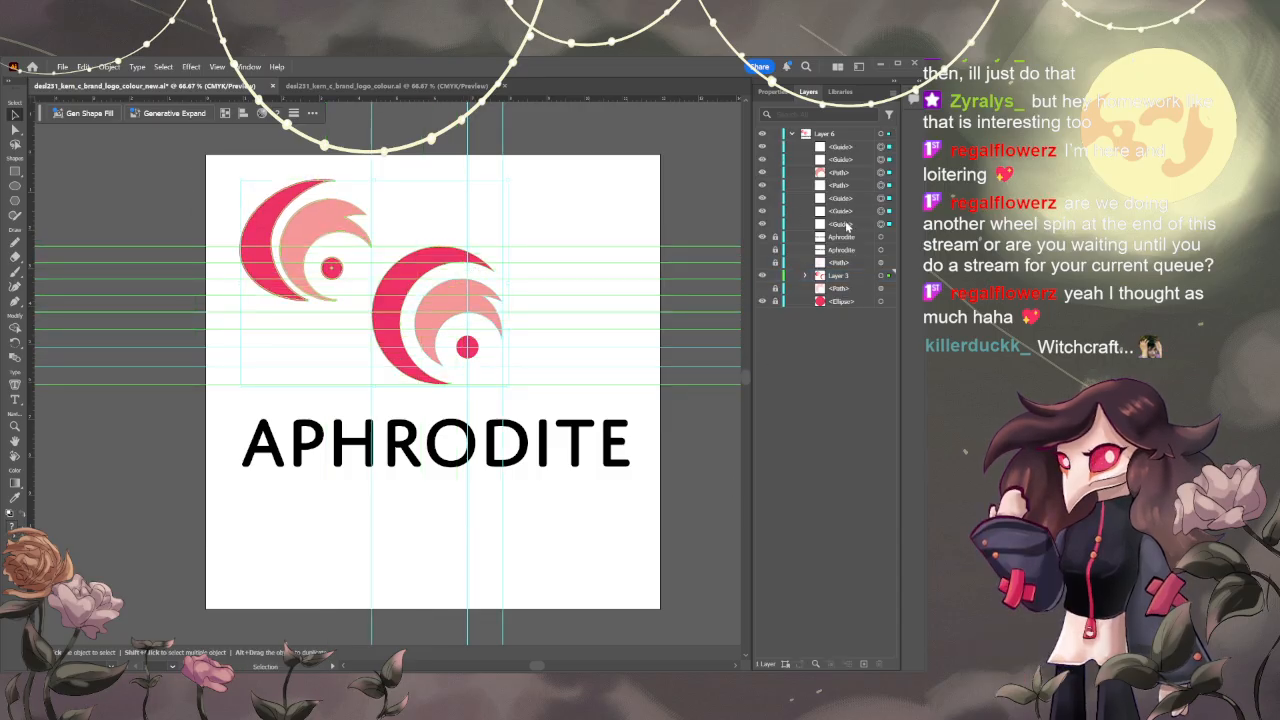
click(791, 134)
click(864, 663)
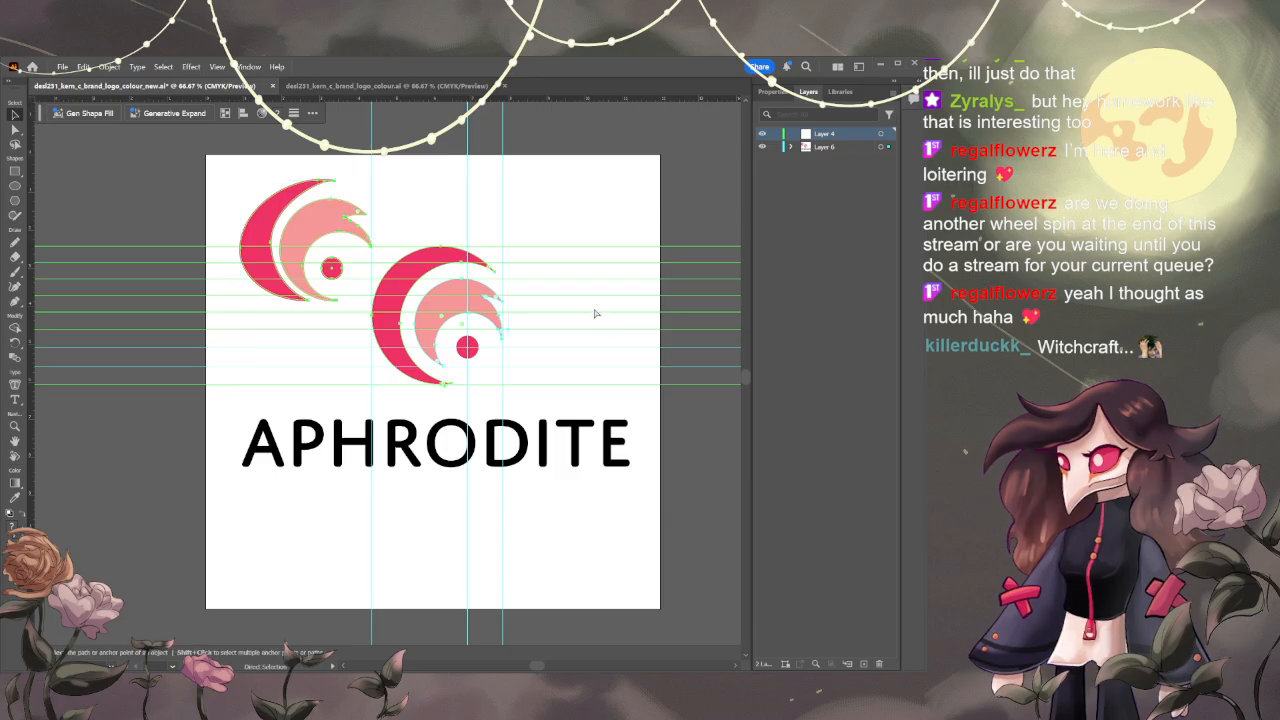
- Try pasting the copied symbols into the new layer, check them with Layer 6 hidden, and undo the paste
key(ctrl+v)
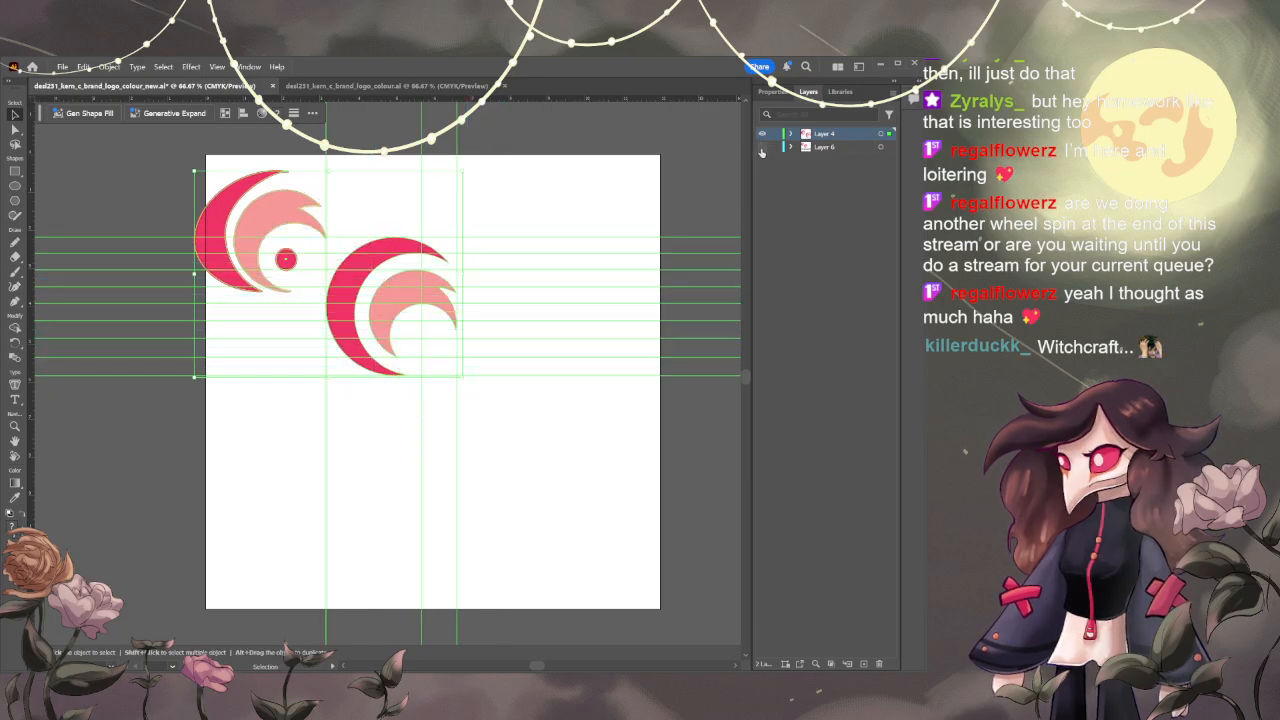
click(762, 147)
click(762, 147)
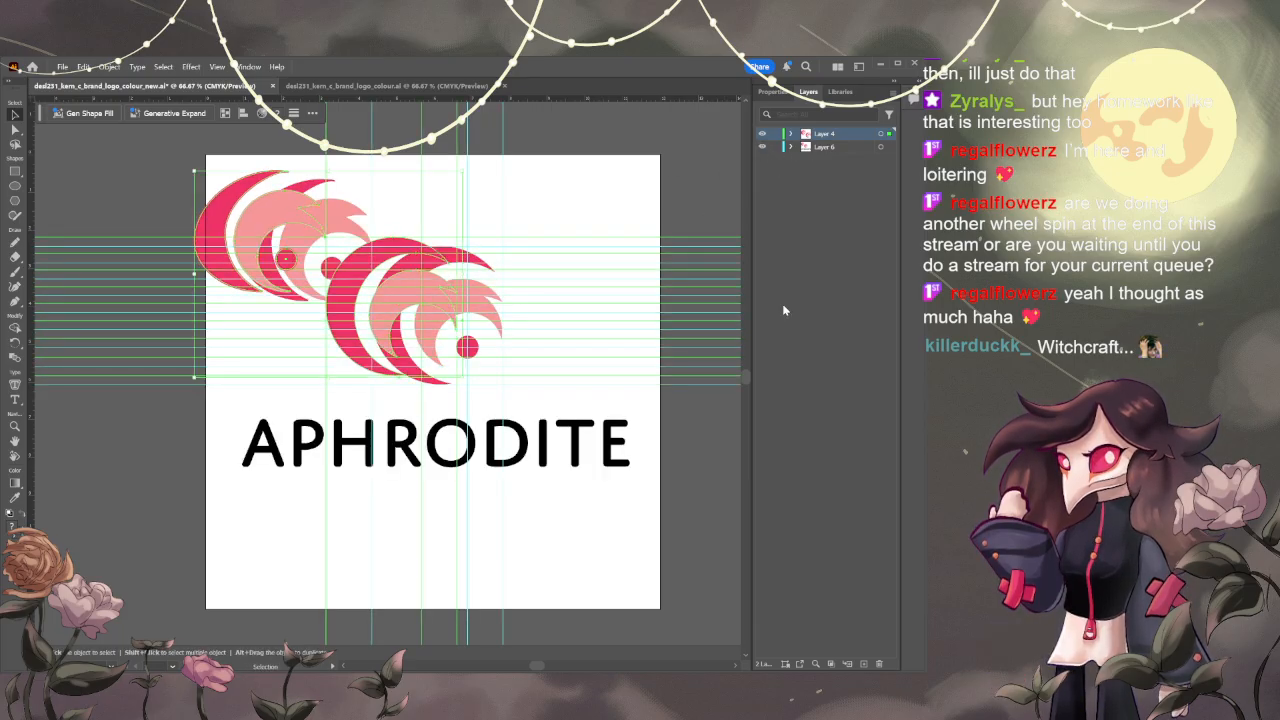
click(828, 283)
key(ctrl+z)
key(ctrl+z)
key(ctrl+z)
click(818, 351)
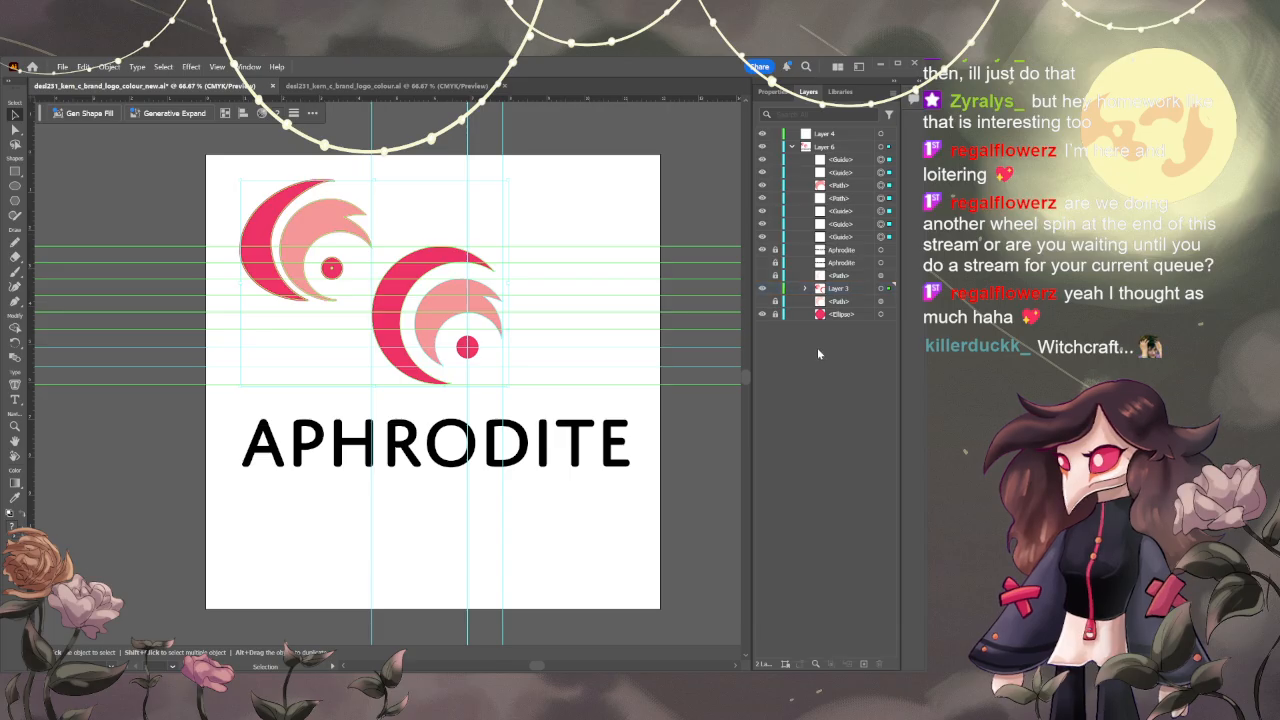
- Unlock the ellipse, both Aphrodite text objects and the remaining locked paths in Layer 6
click(776, 314)
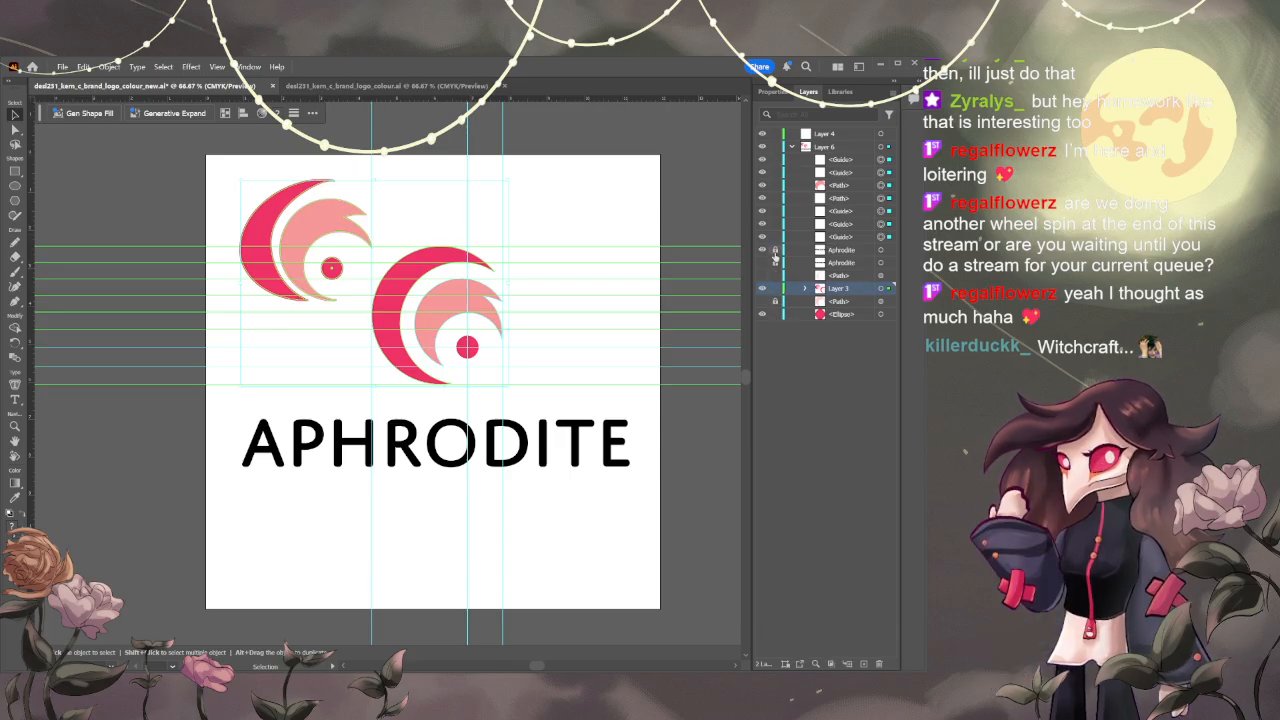
click(776, 263)
click(776, 249)
click(776, 301)
click(797, 363)
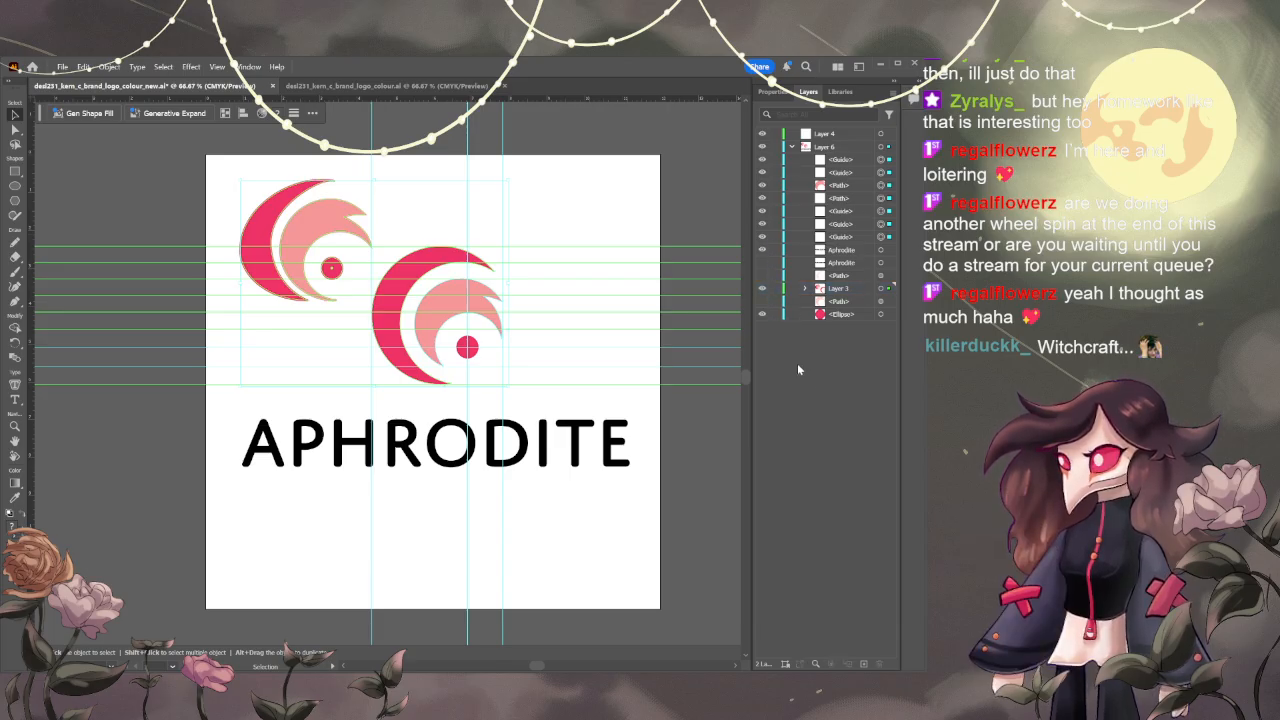
- Make Layer 6 the active layer, hide the empty Layer 4 and clear the selection
click(838, 147)
click(762, 134)
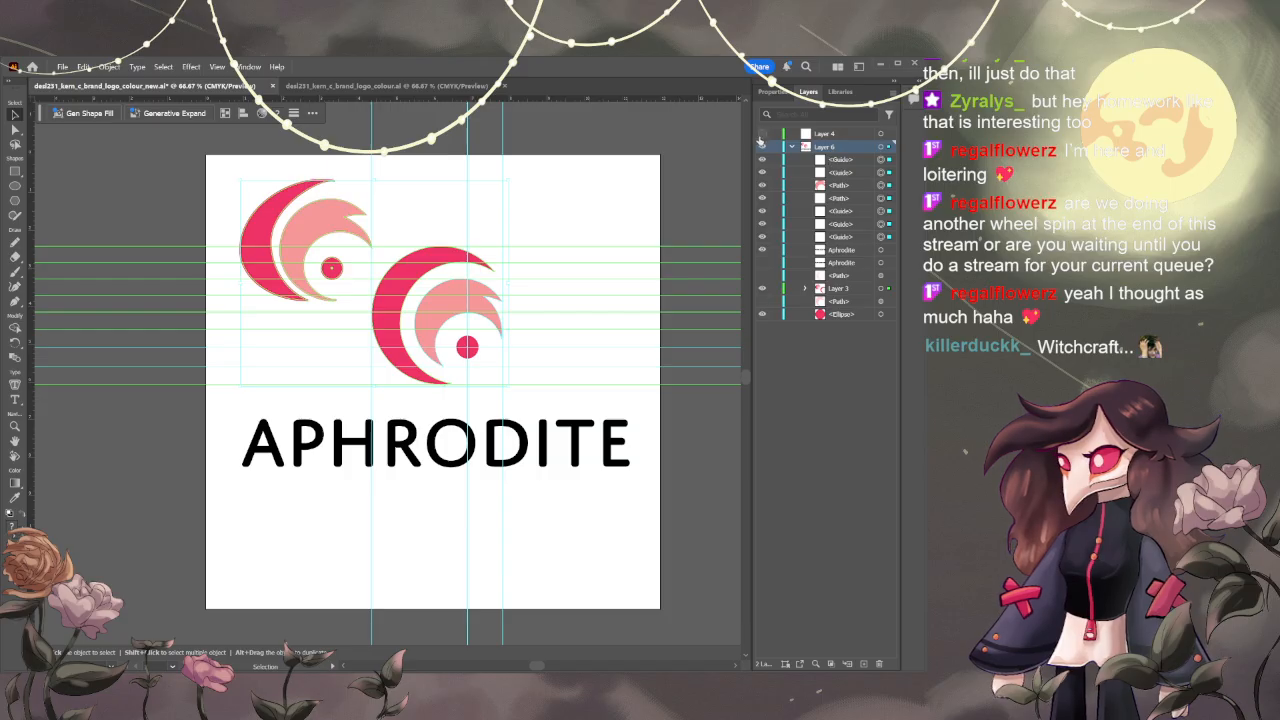
click(643, 536)
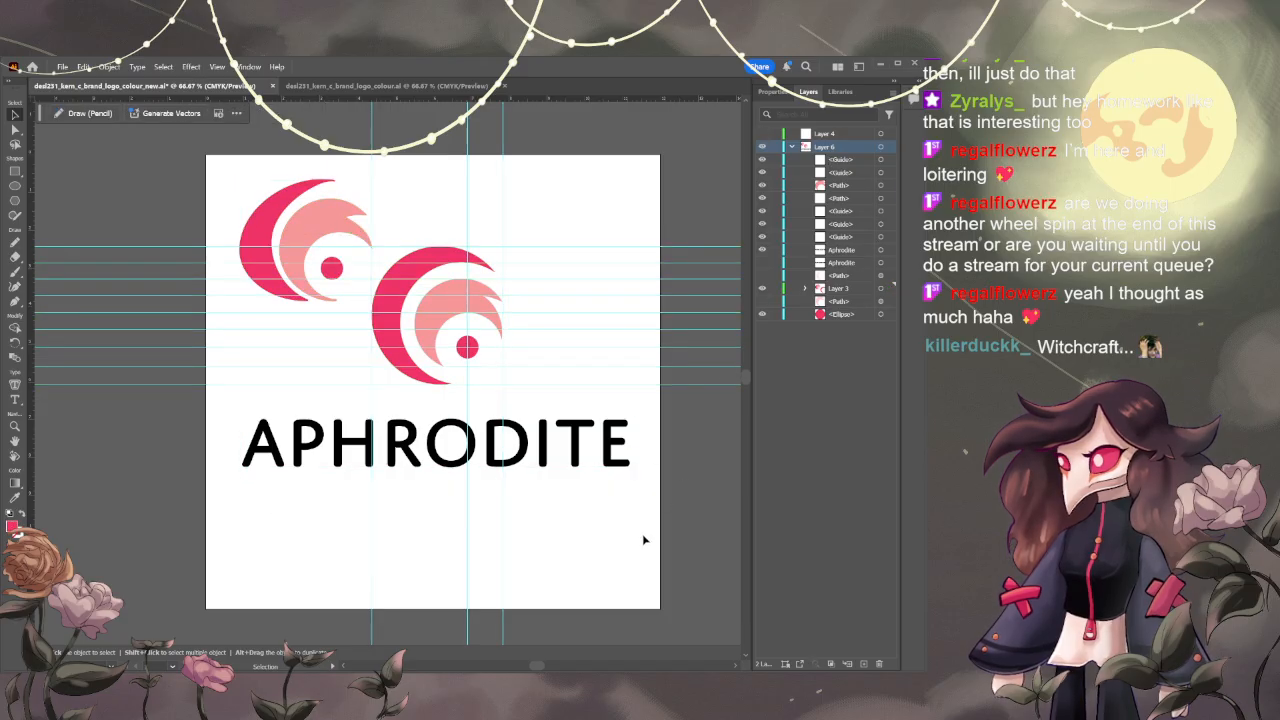
- Duplicate all of Layer 6's unlocked artwork and guides into Layer 4, and align the copy exactly over the original
key(ctrl+a)
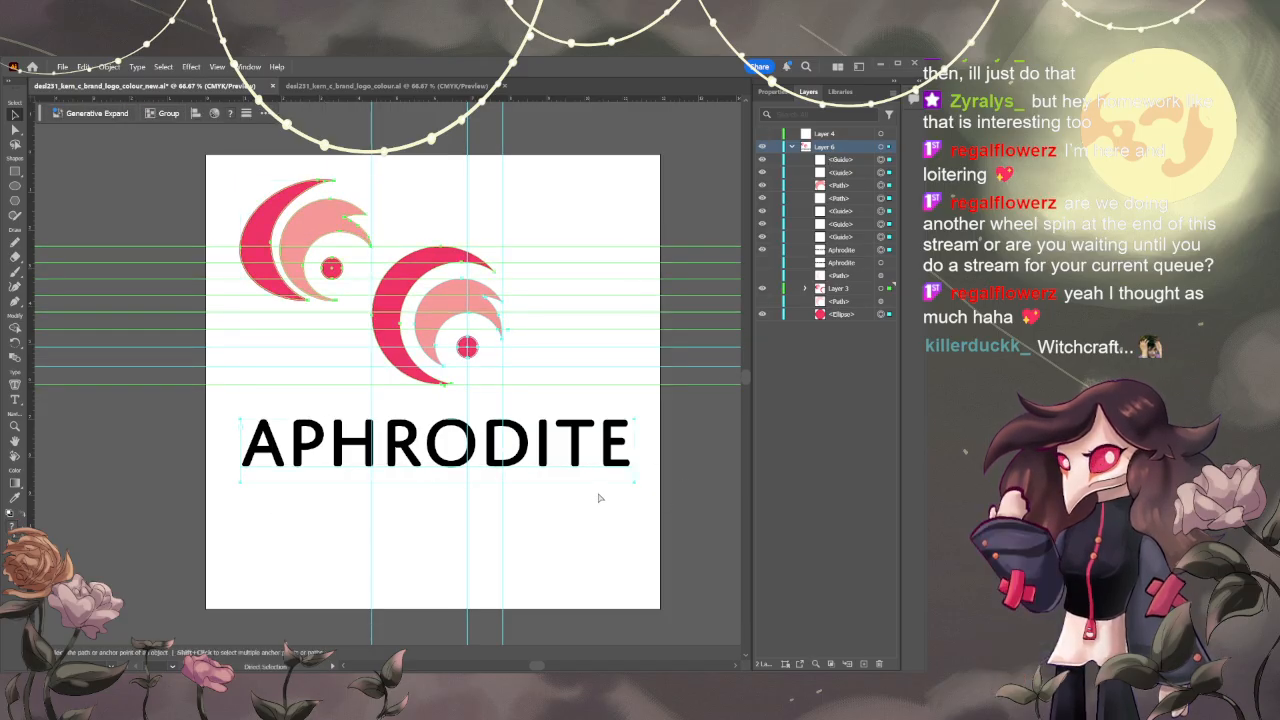
click(791, 147)
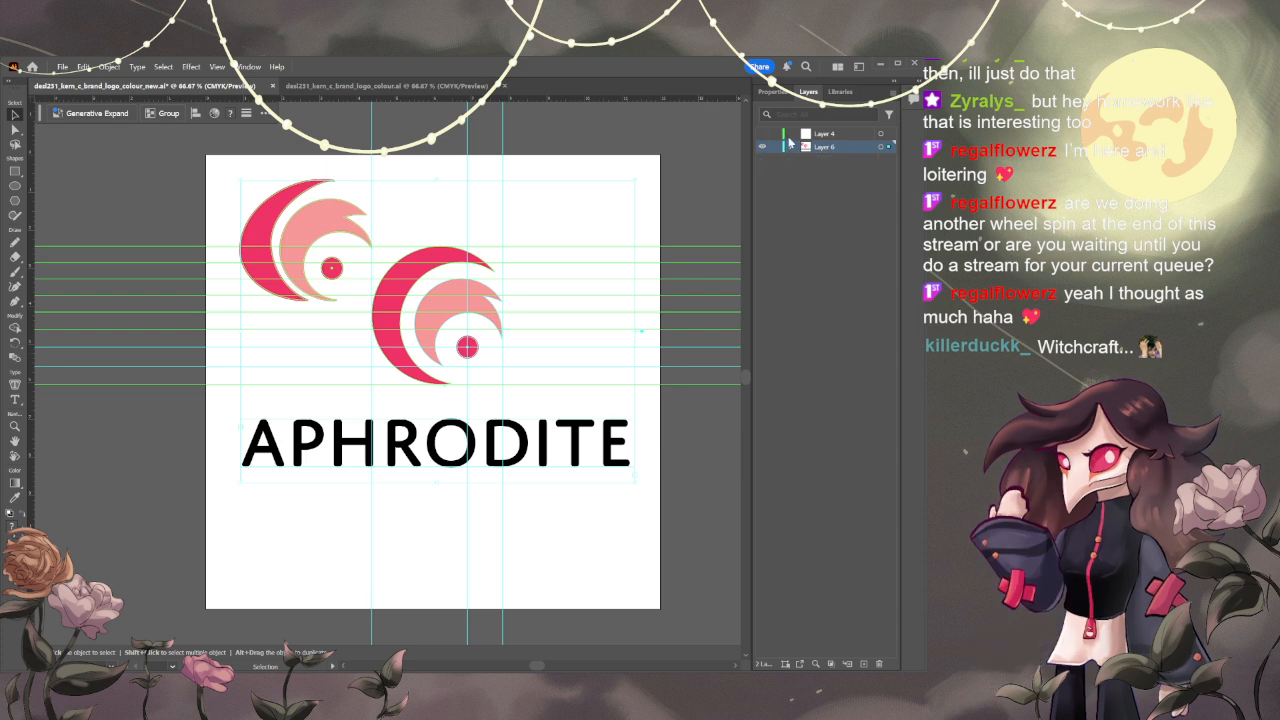
click(795, 135)
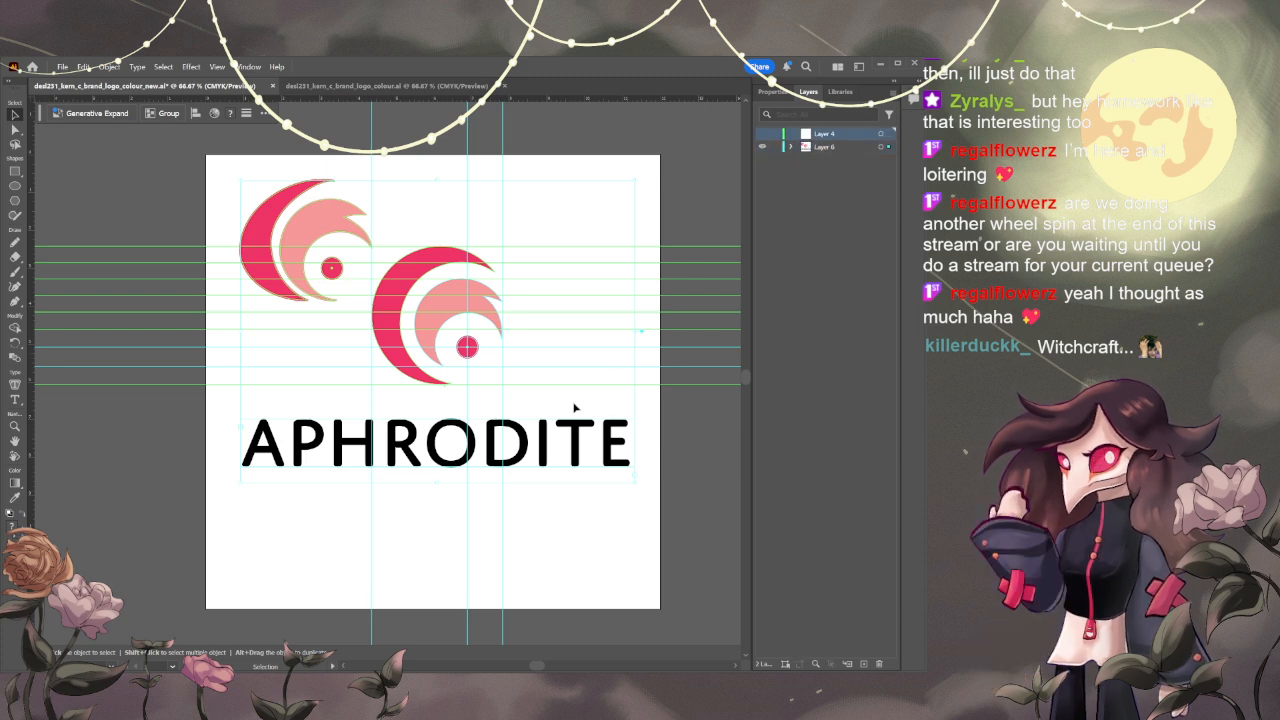
key(a)
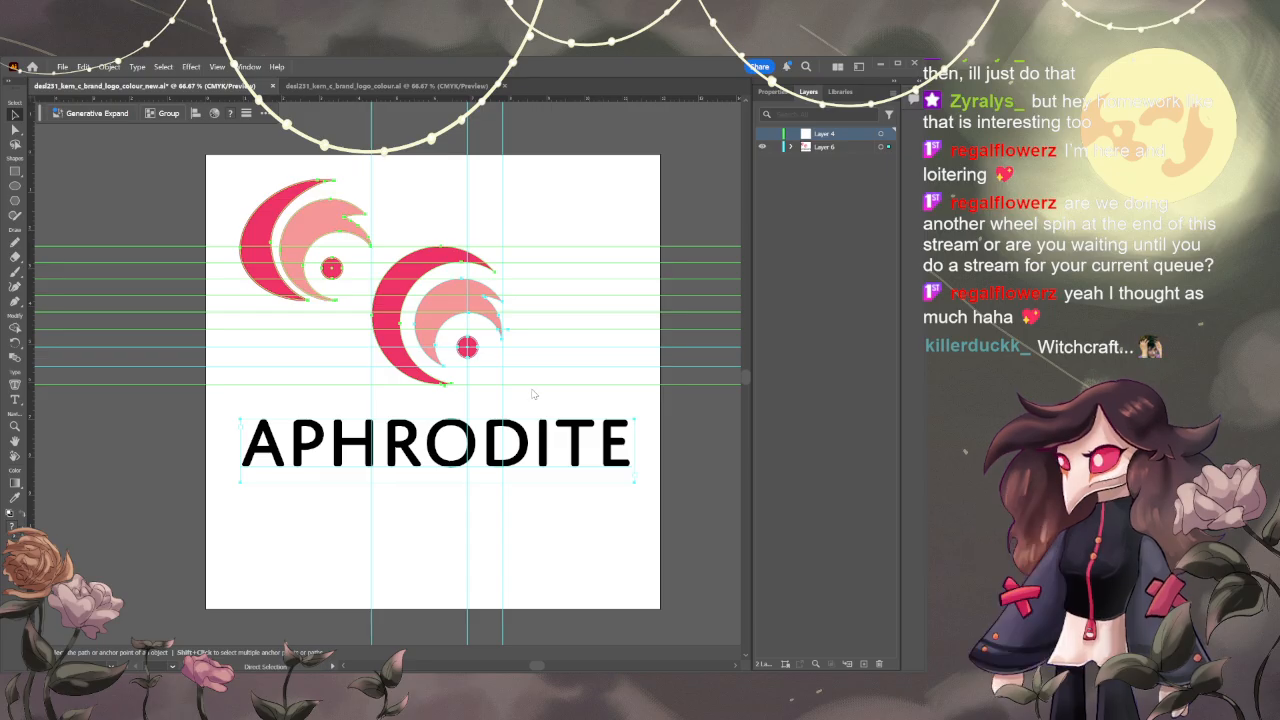
key(ctrl+v)
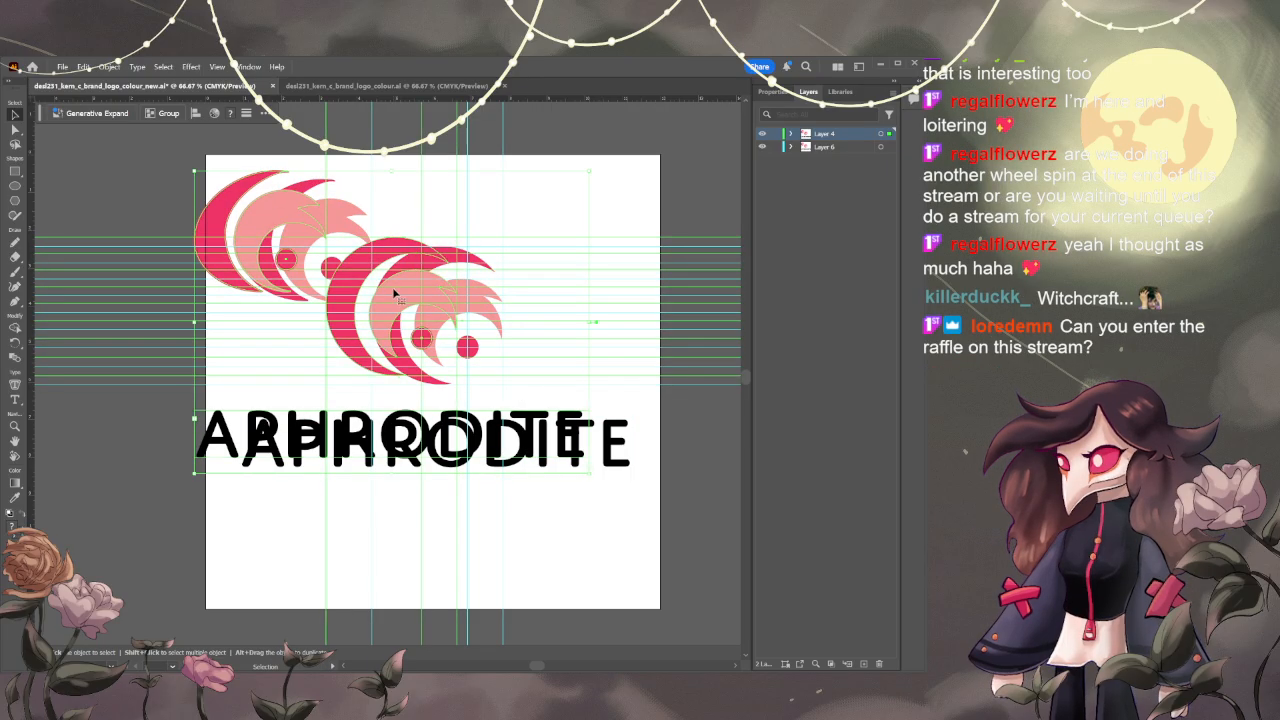
drag(393, 293, 440, 300)
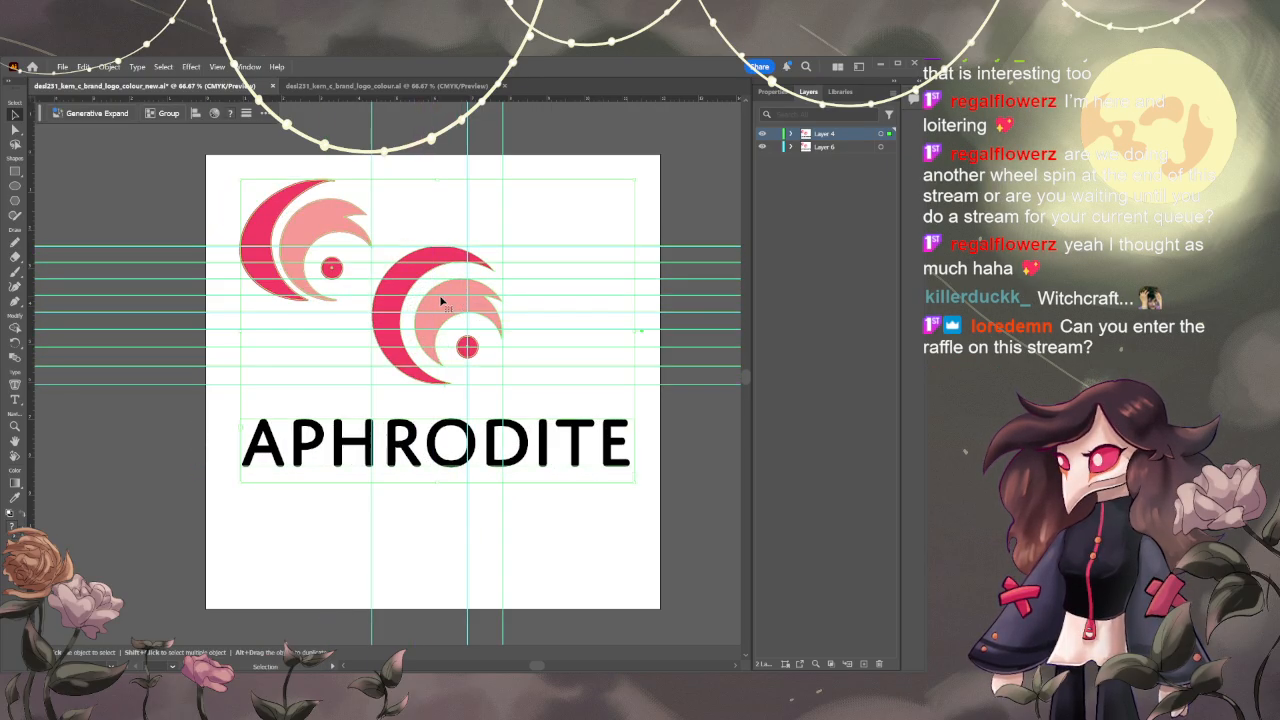
- Hide Layer 6 and clear the selection, toggling the layer's visibility to check the copied artwork in Layer 4
click(763, 148)
click(815, 240)
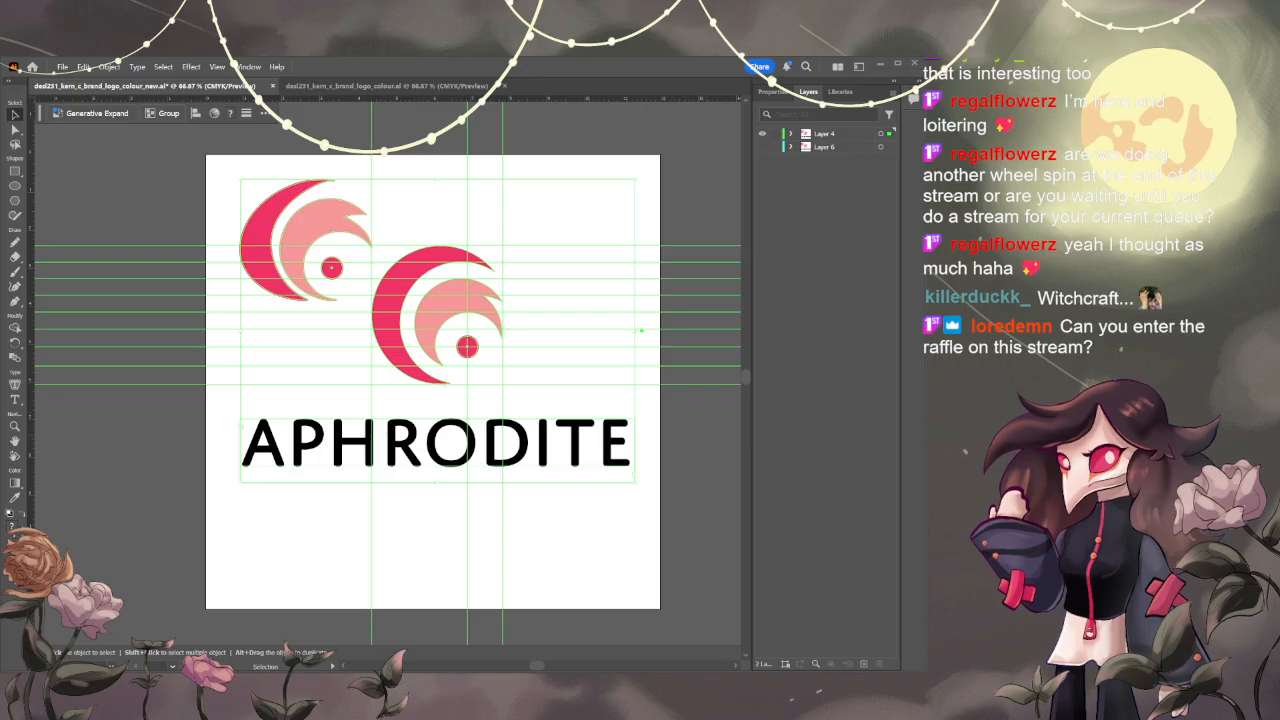
click(707, 440)
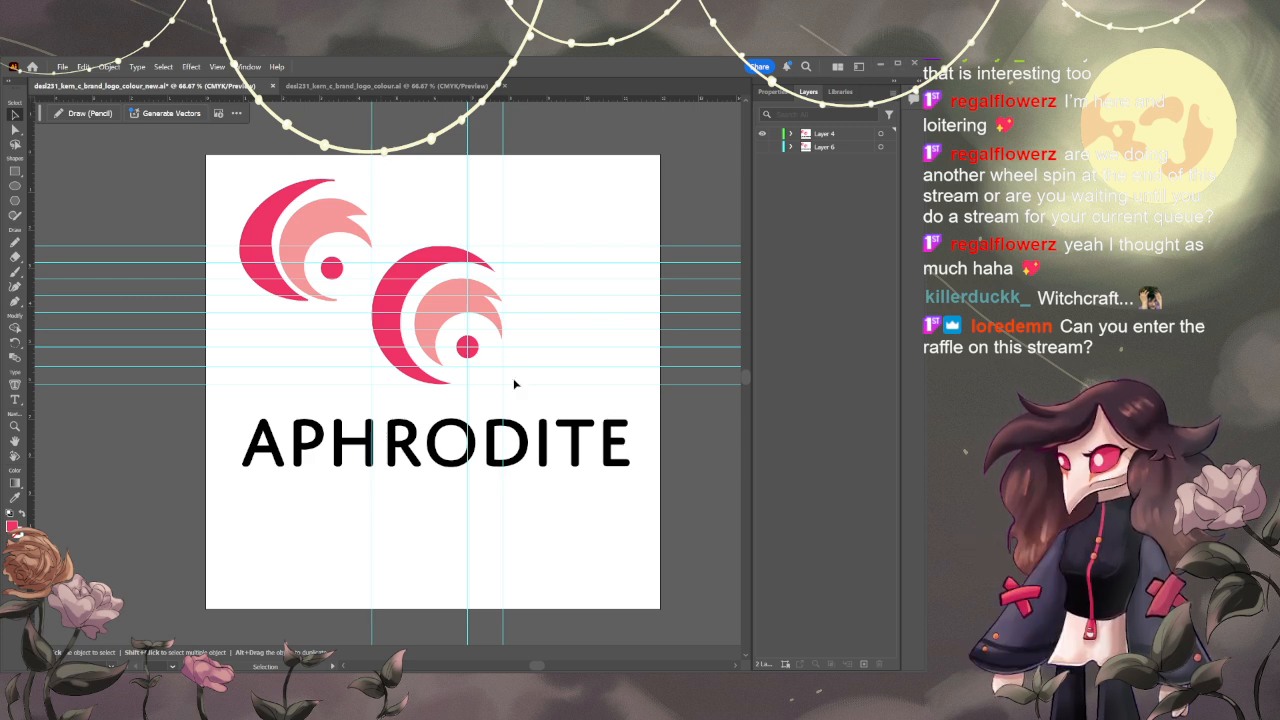
click(763, 147)
click(763, 148)
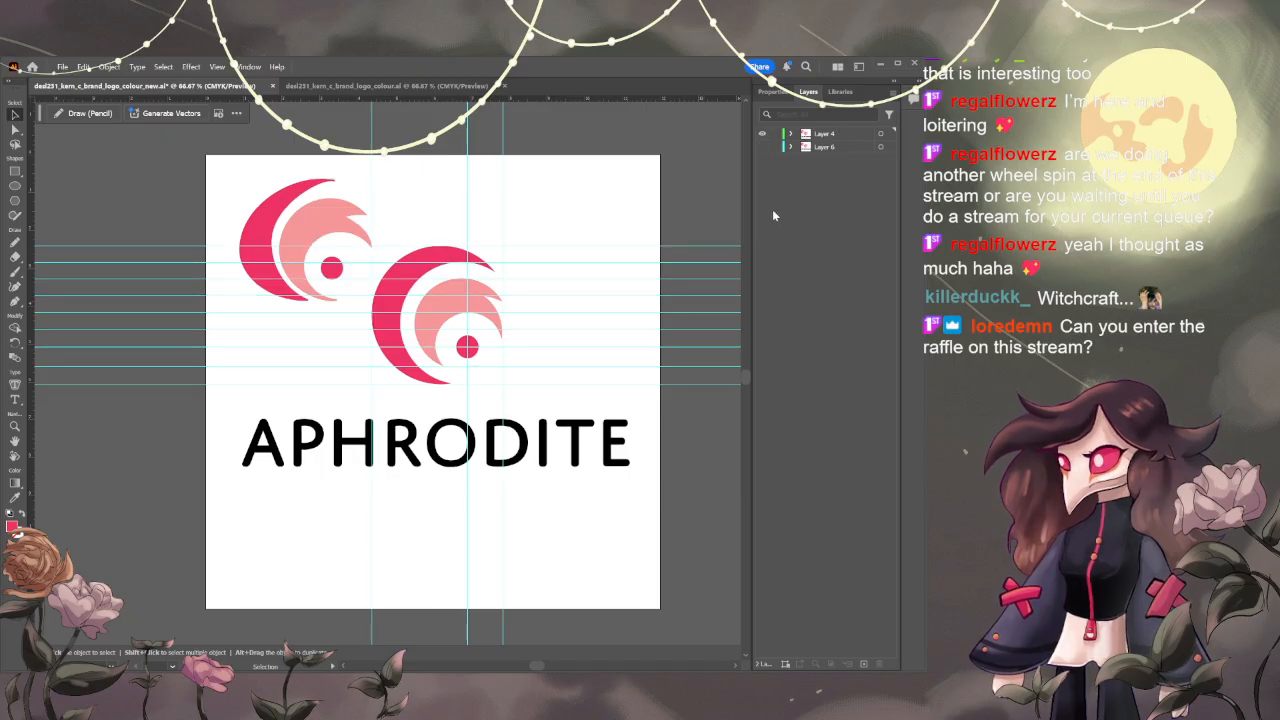
- Delete the two vertical guides at the larger symbol's outer edges from Layer 4, and select the path and three guides listed above the Aphrodite text
click(791, 133)
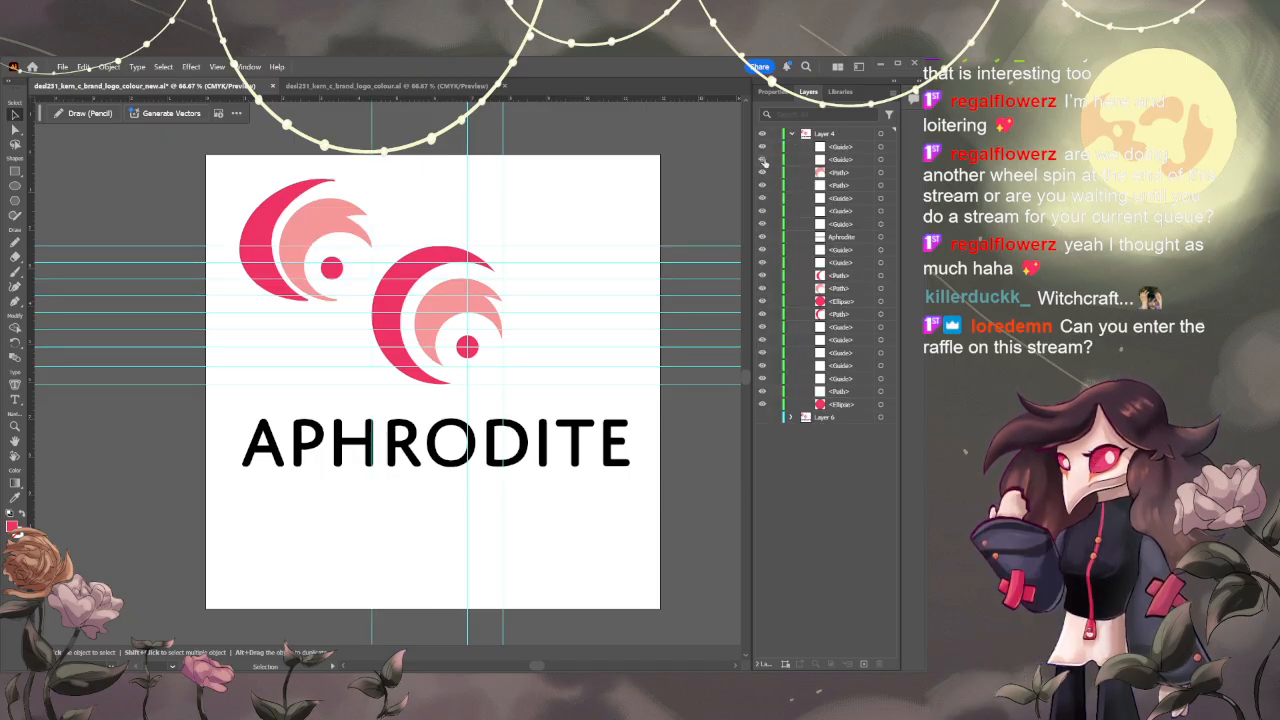
click(840, 160)
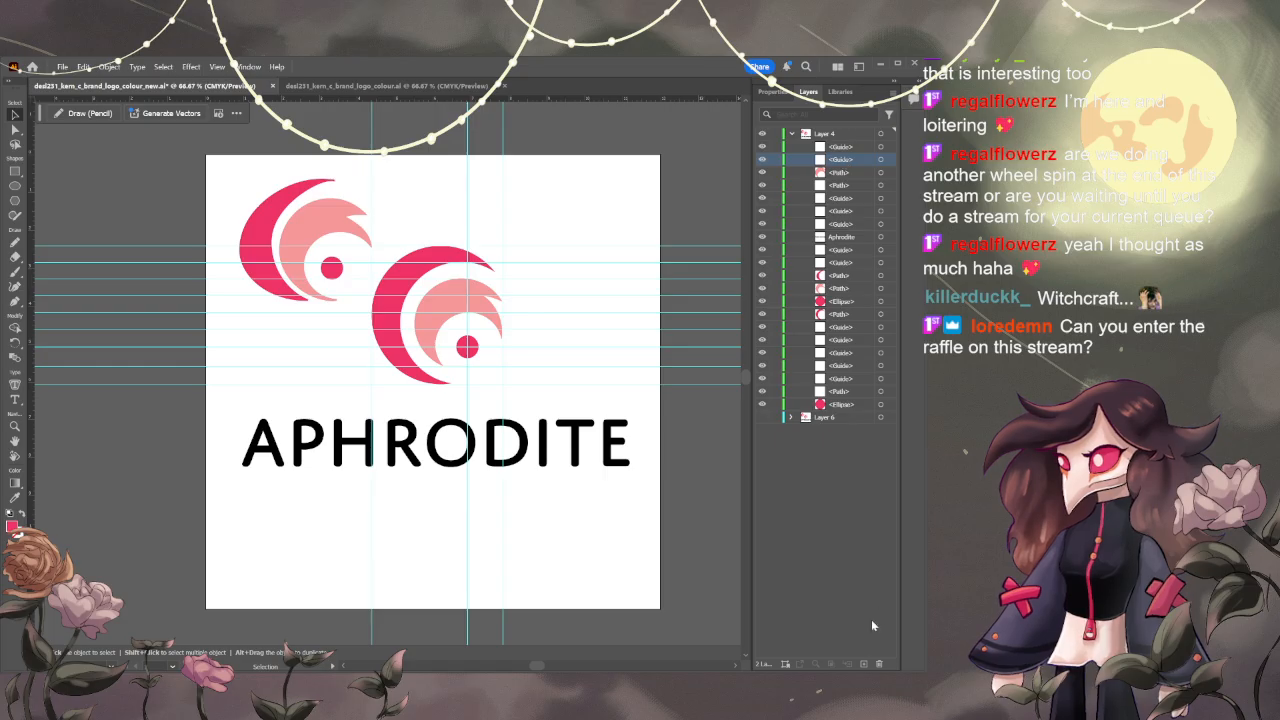
click(879, 664)
click(838, 147)
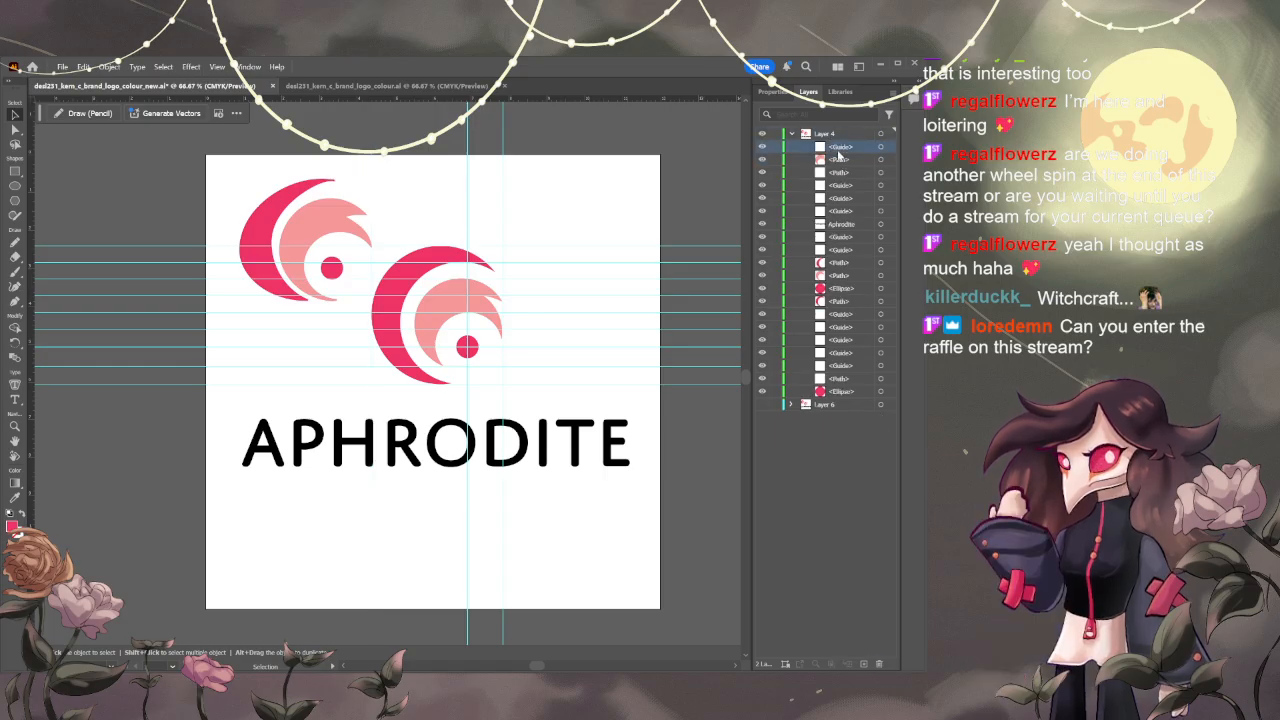
click(879, 664)
click(846, 160)
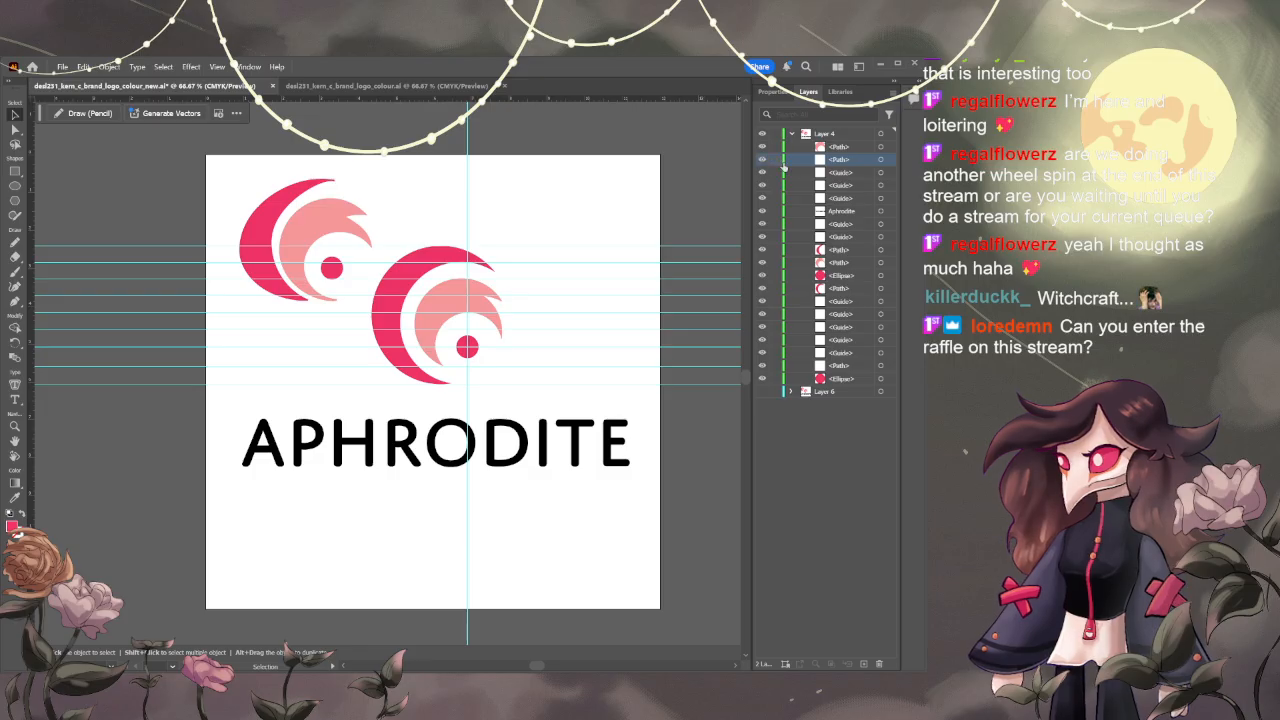
shift+click(857, 200)
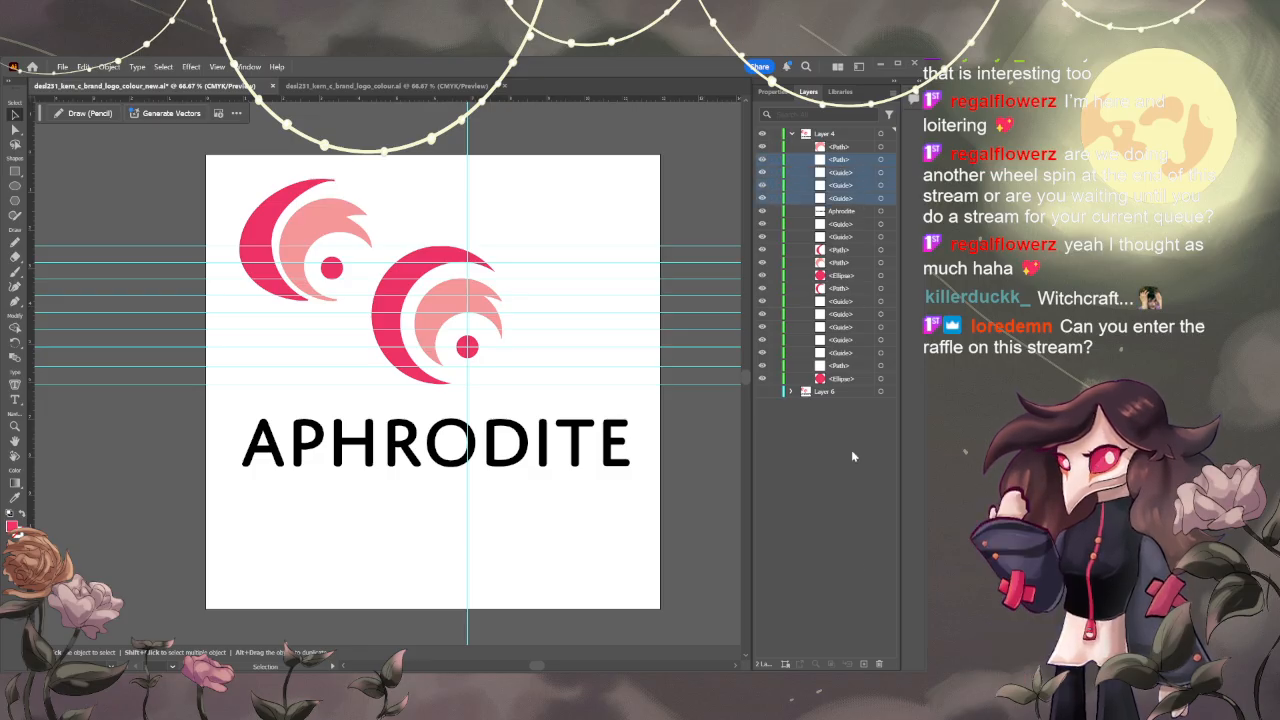
- Delete all the ruler guides from Layer 4
click(879, 664)
click(840, 172)
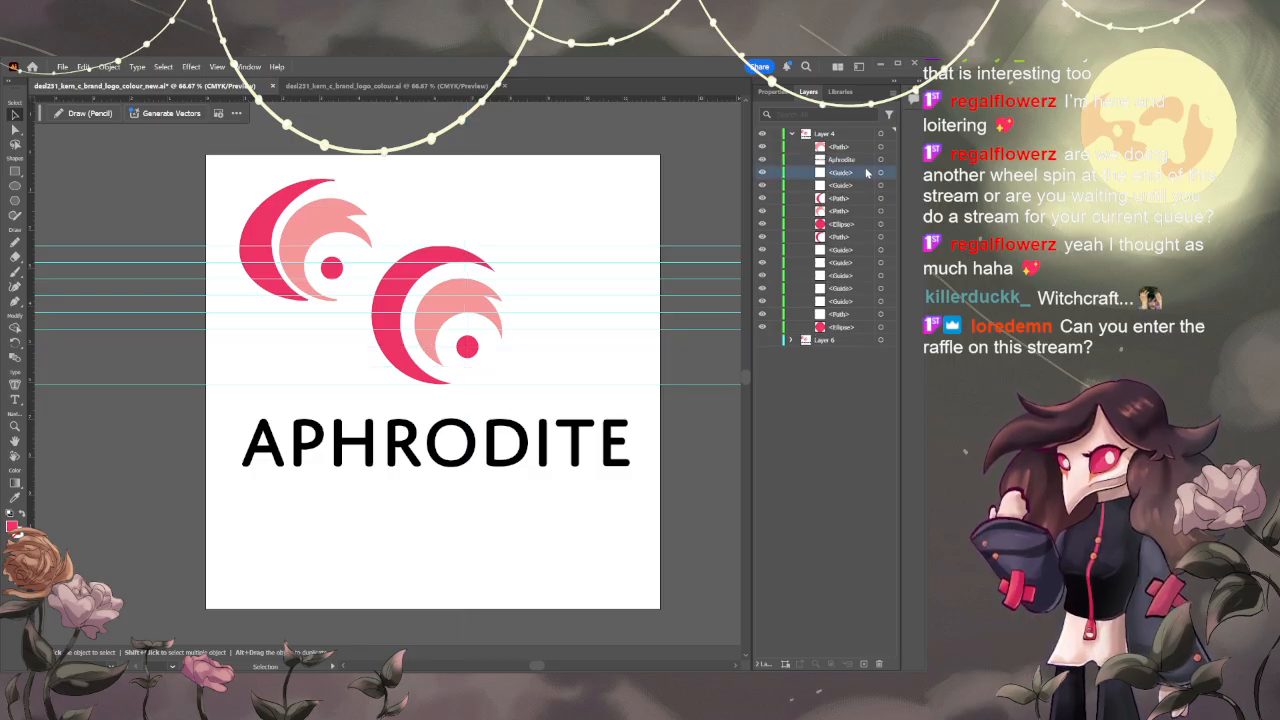
shift+click(840, 185)
click(879, 664)
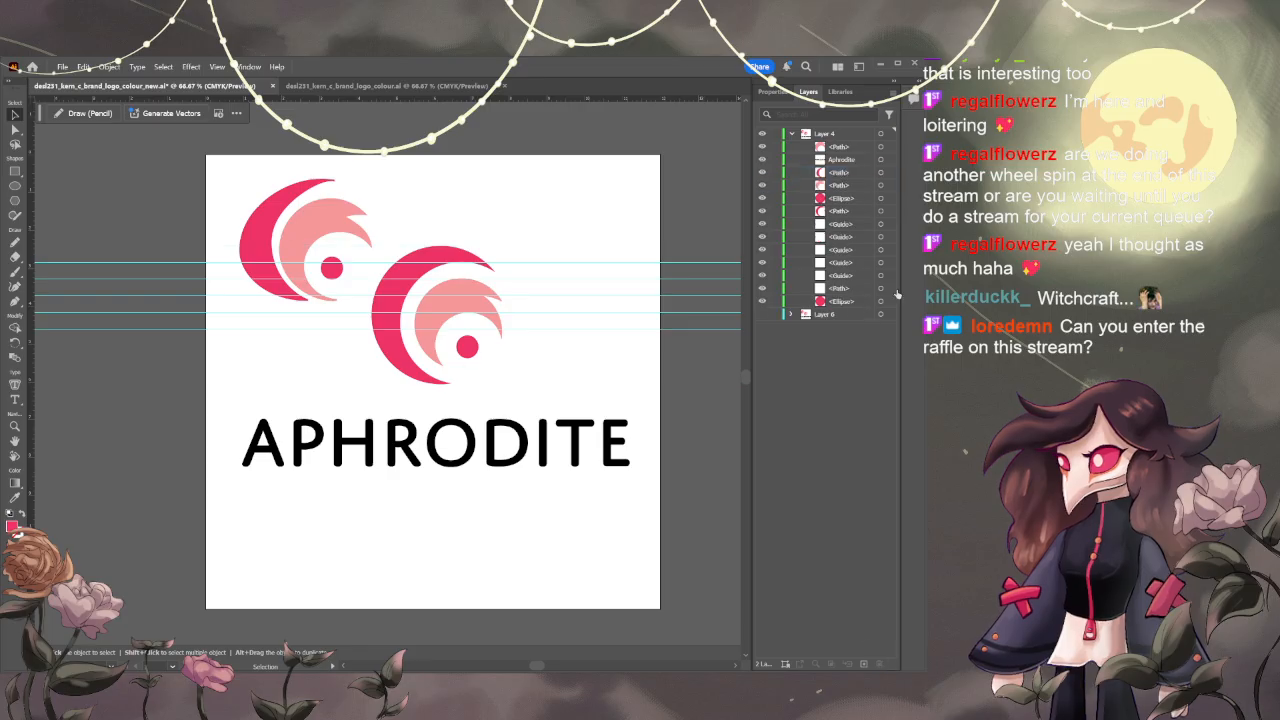
click(866, 227)
shift+click(845, 289)
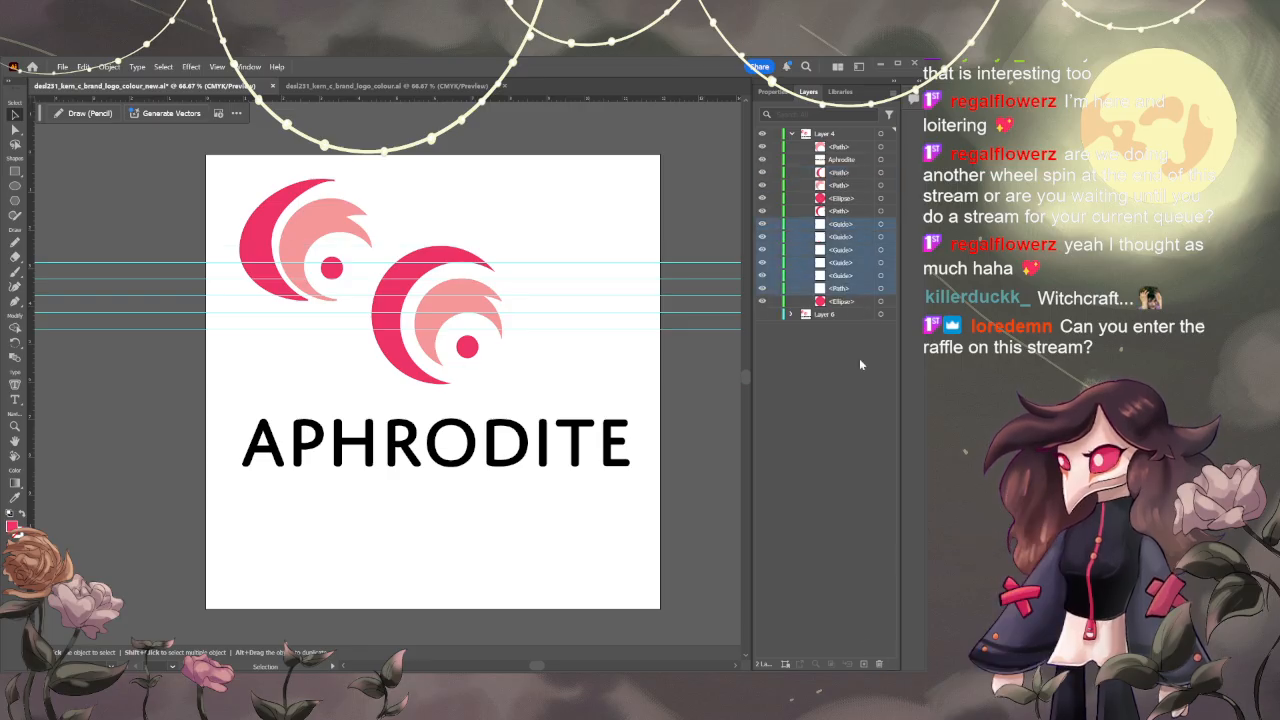
click(858, 227)
shift+click(858, 277)
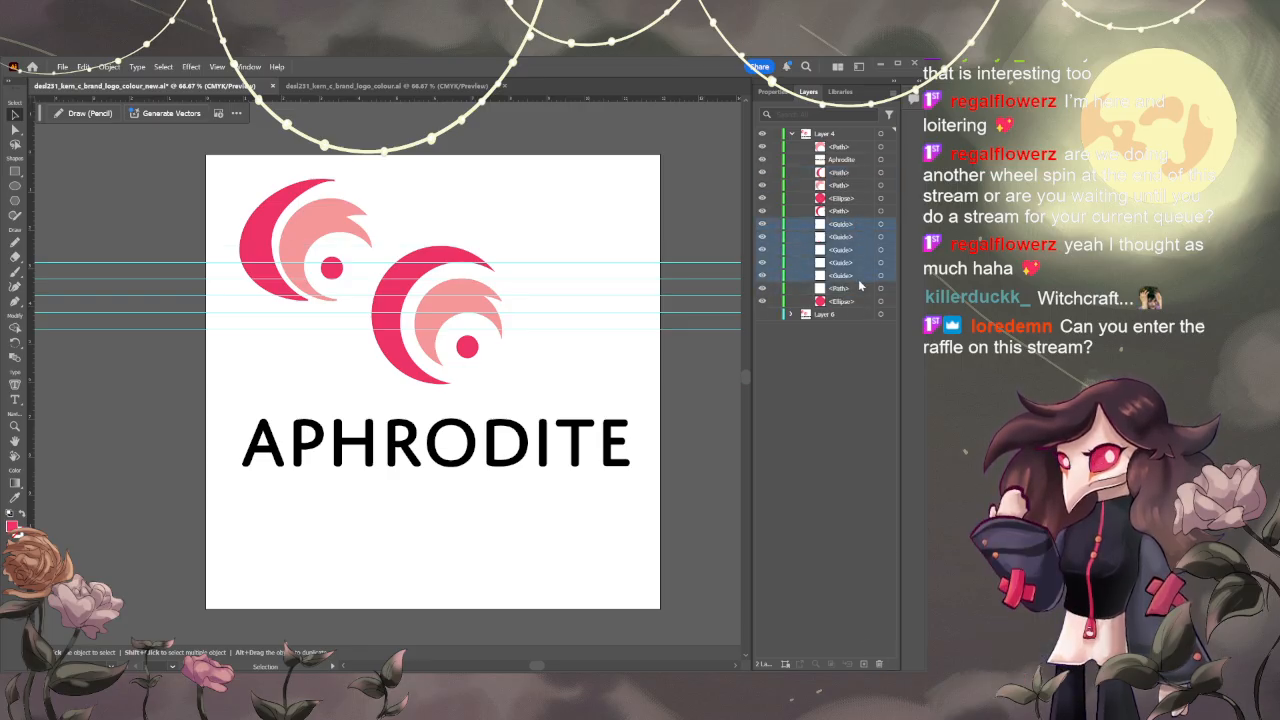
click(879, 664)
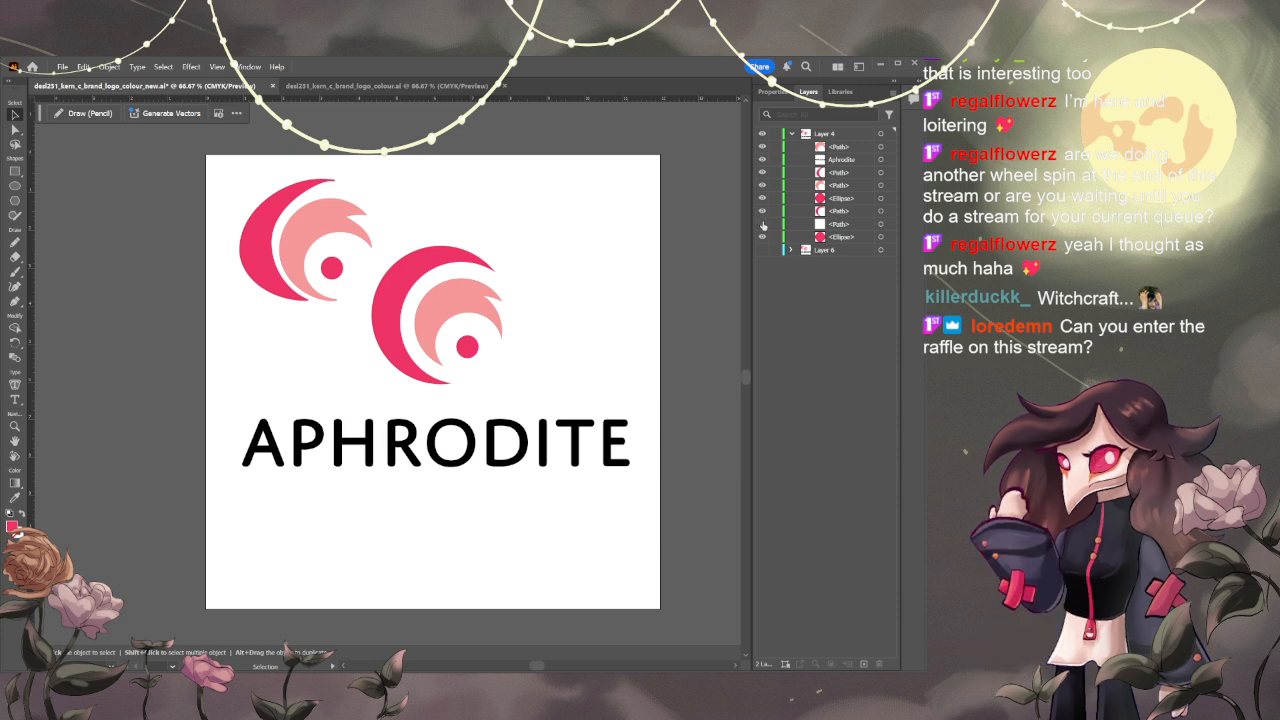
- Delete the empty path from Layer 4 and move the Aphrodite text to the top of that layer
click(838, 224)
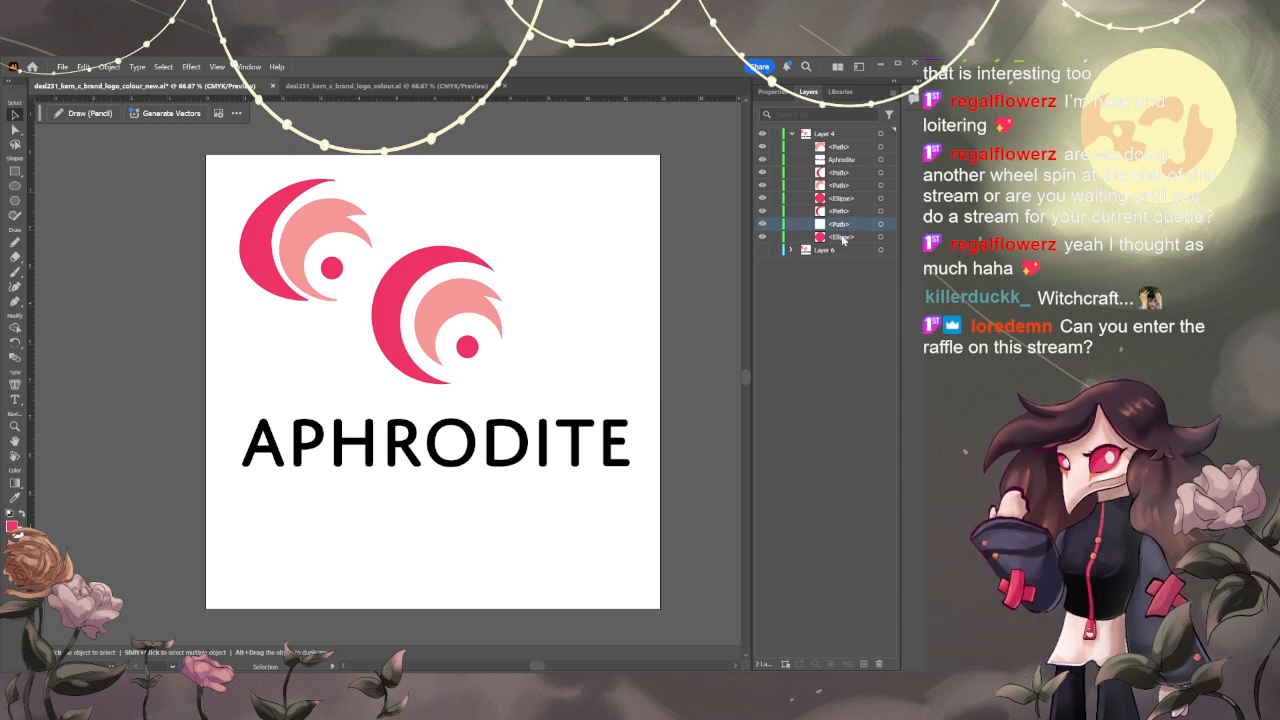
click(879, 664)
click(840, 159)
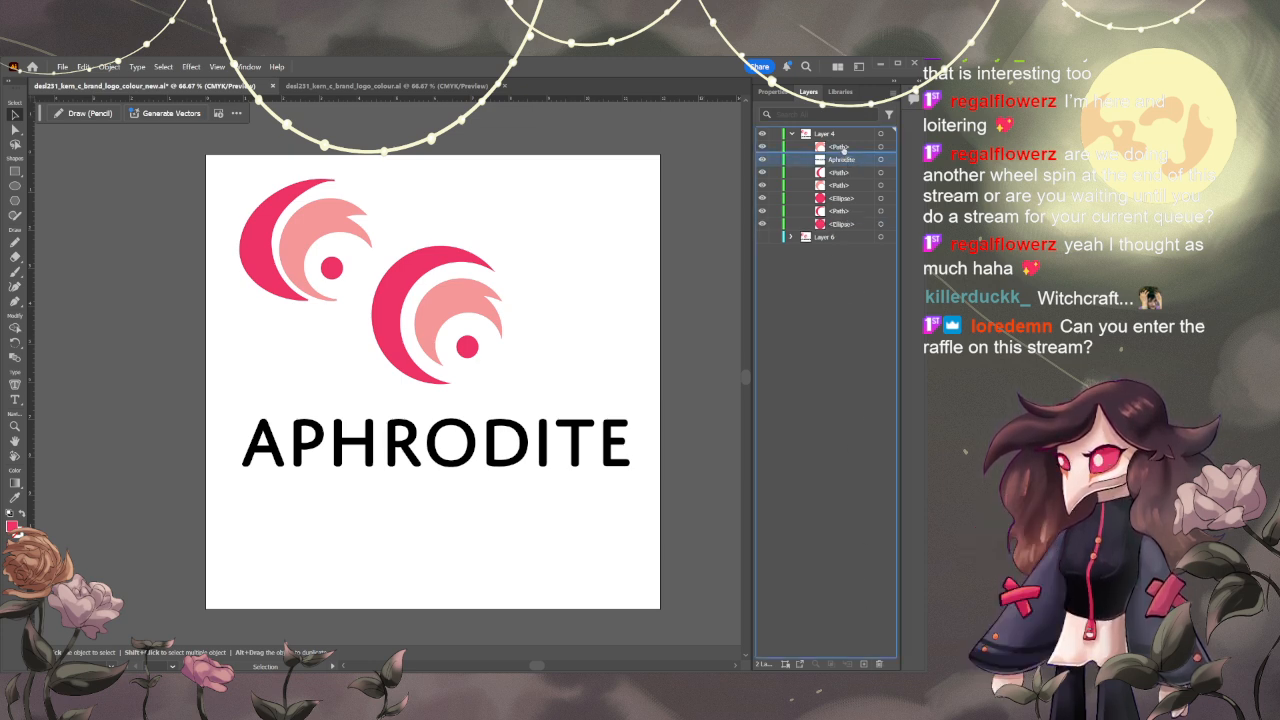
drag(840, 159, 843, 145)
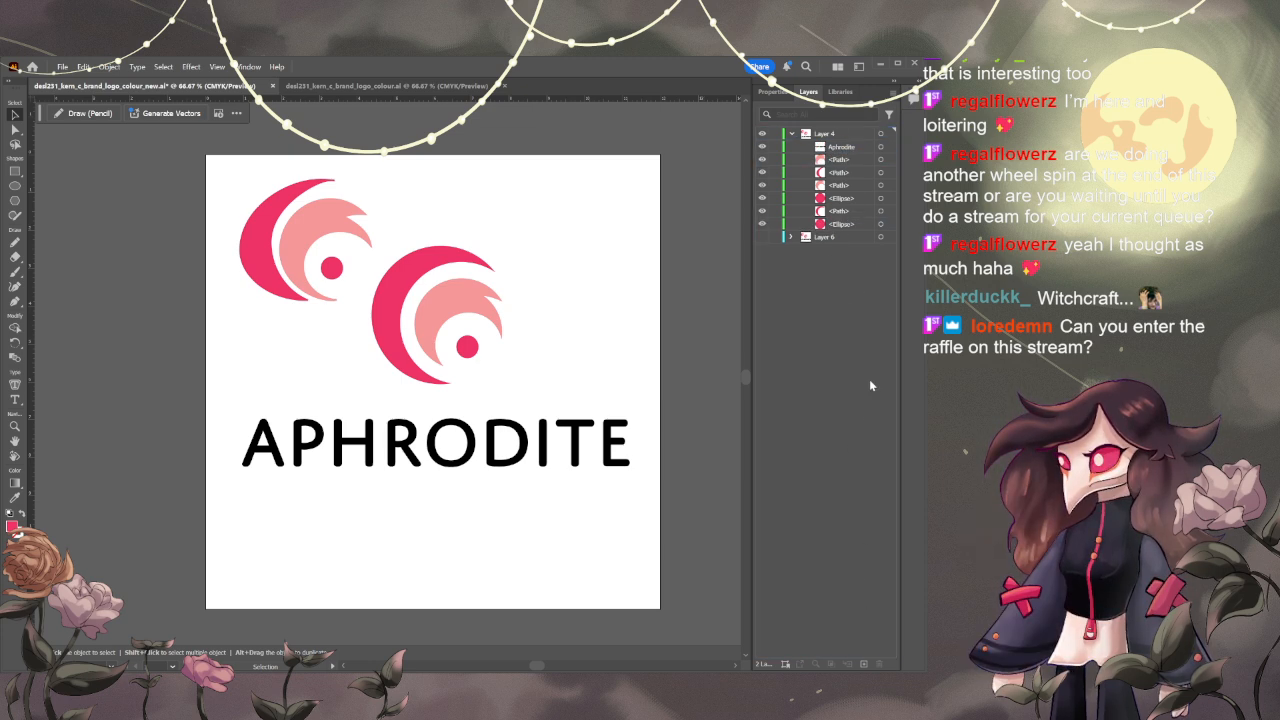
- Delete the duplicate symbol in the artboard's upper-left corner and group the three shapes of the remaining symbol
click(343, 281)
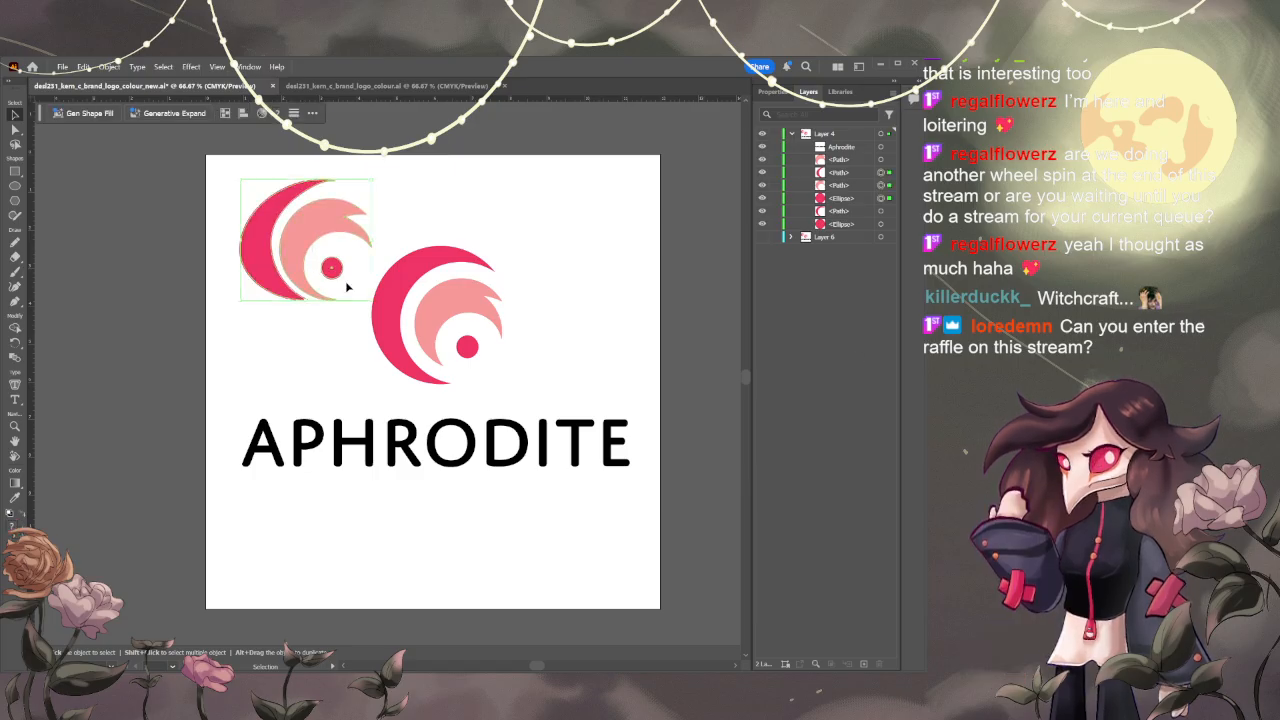
key(Delete)
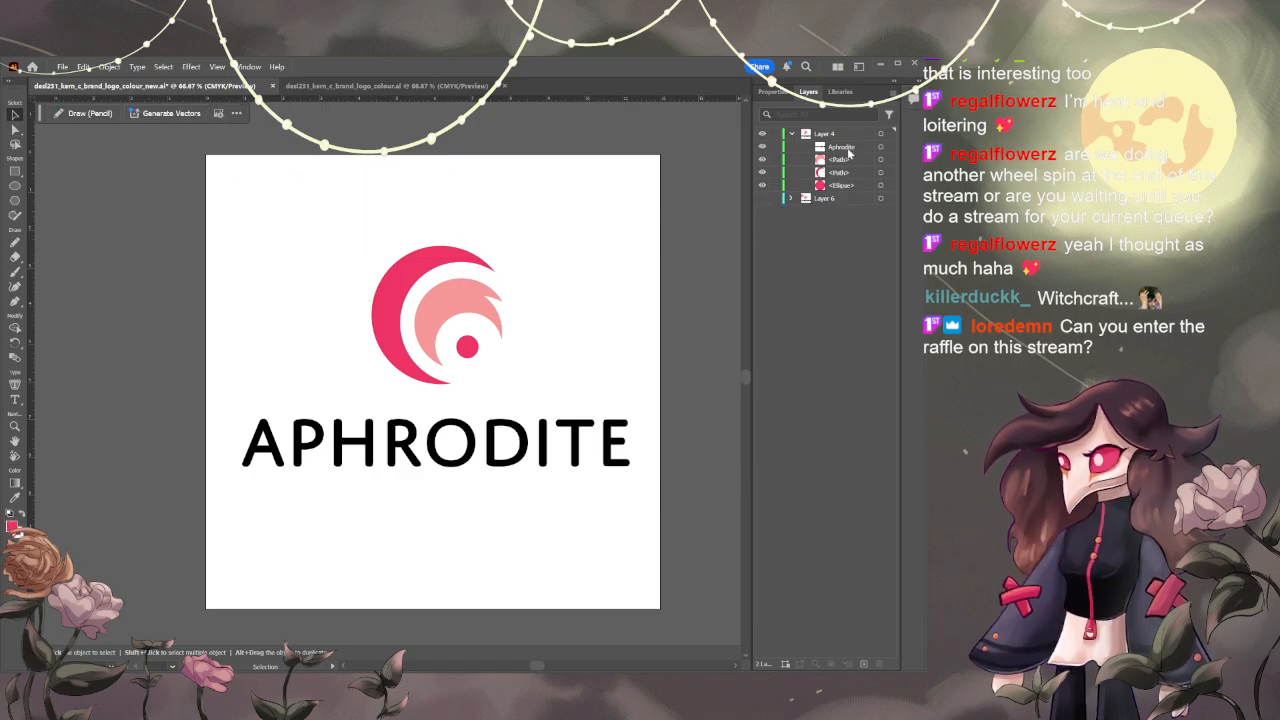
key(space)
drag(569, 393, 489, 402)
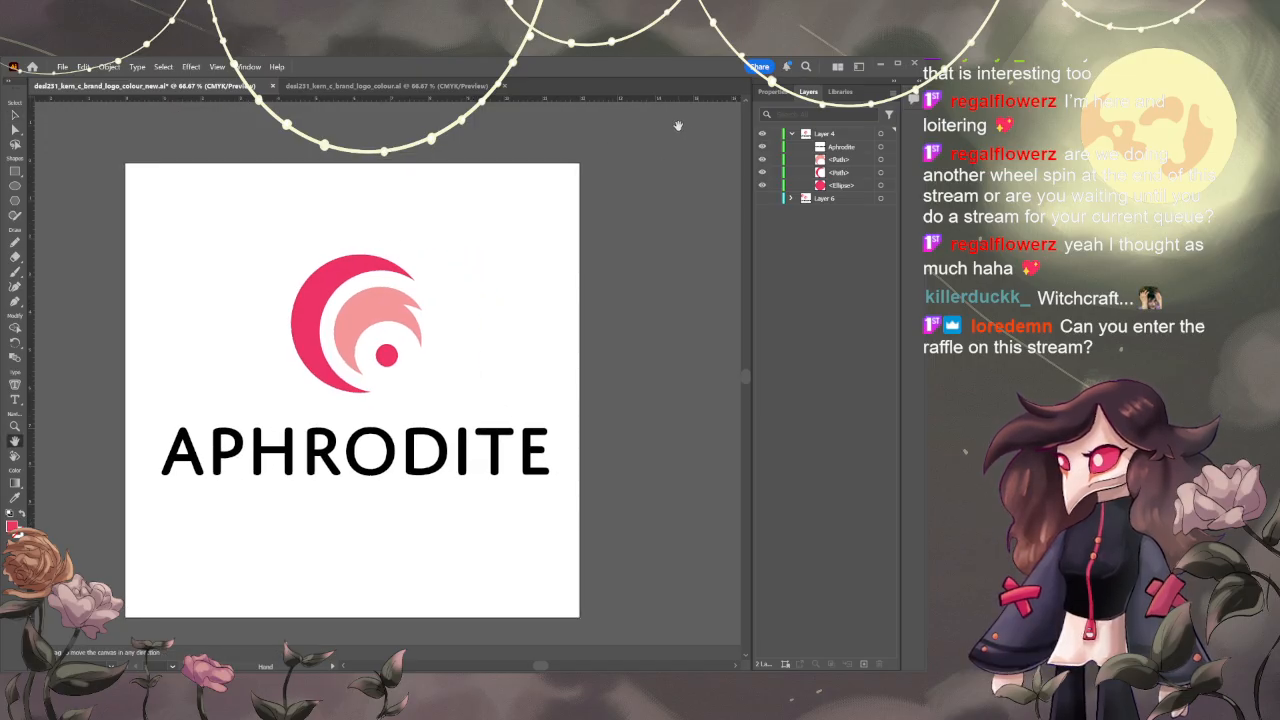
drag(465, 210, 284, 364)
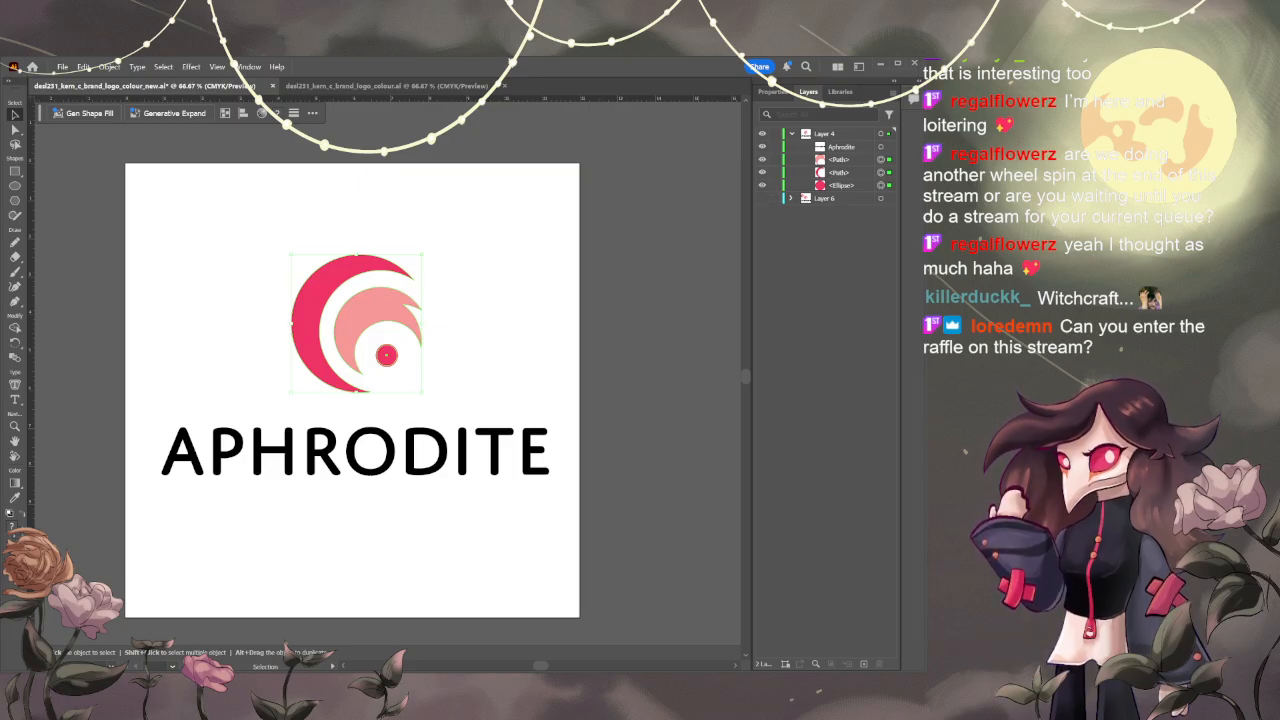
key(ctrl+g)
click(486, 218)
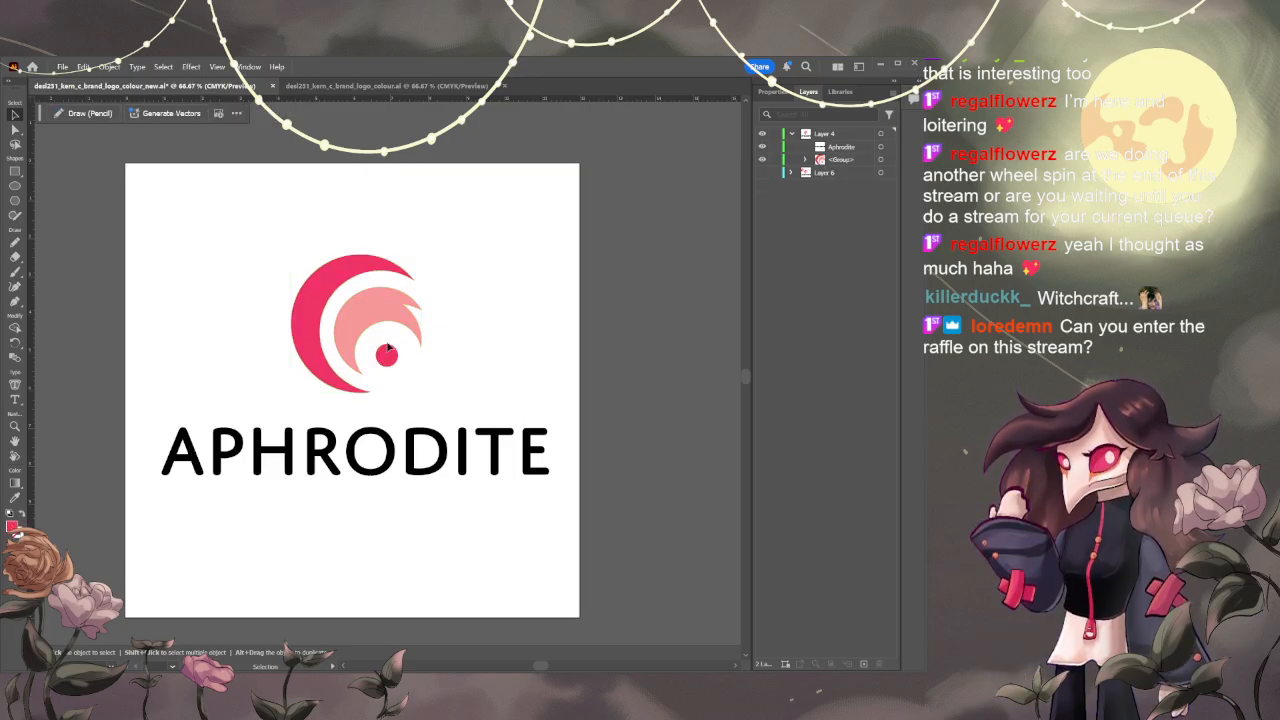
- Scale the symbol group down proportionally above the APHRODITE wordmark
click(398, 264)
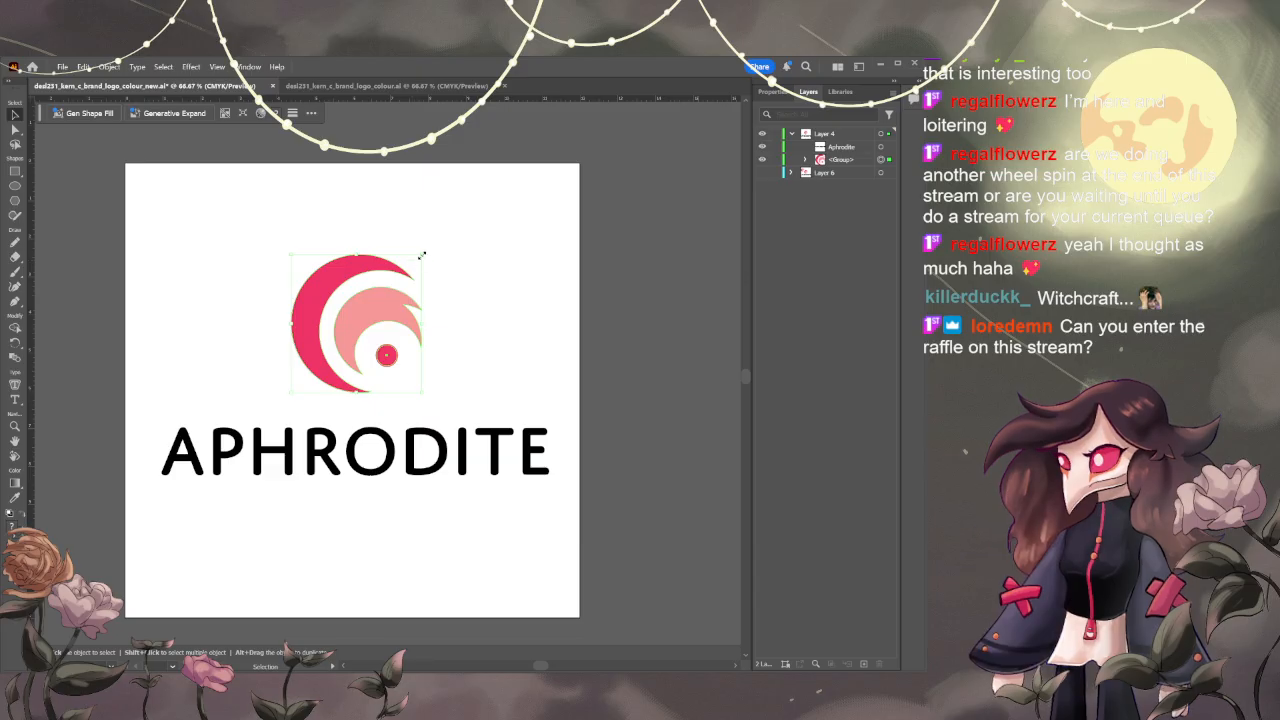
drag(422, 256, 391, 286)
key(ctrl+z)
drag(363, 328, 155, 387)
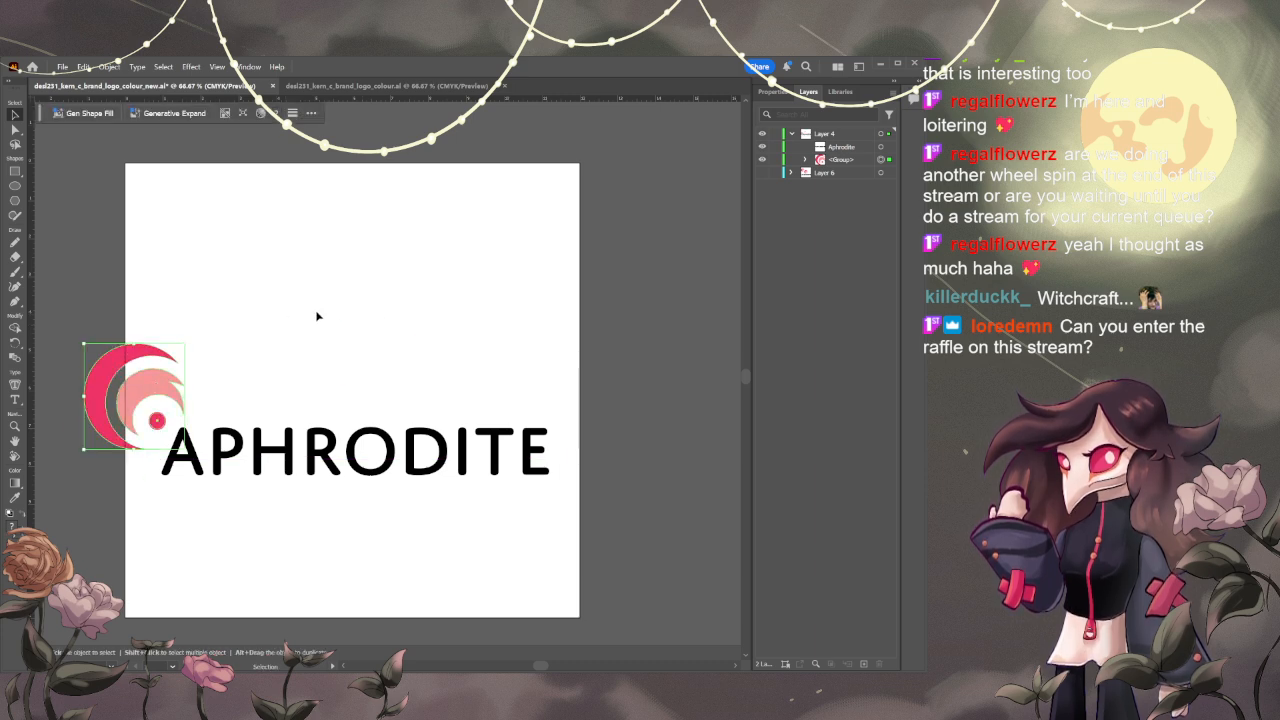
click(330, 317)
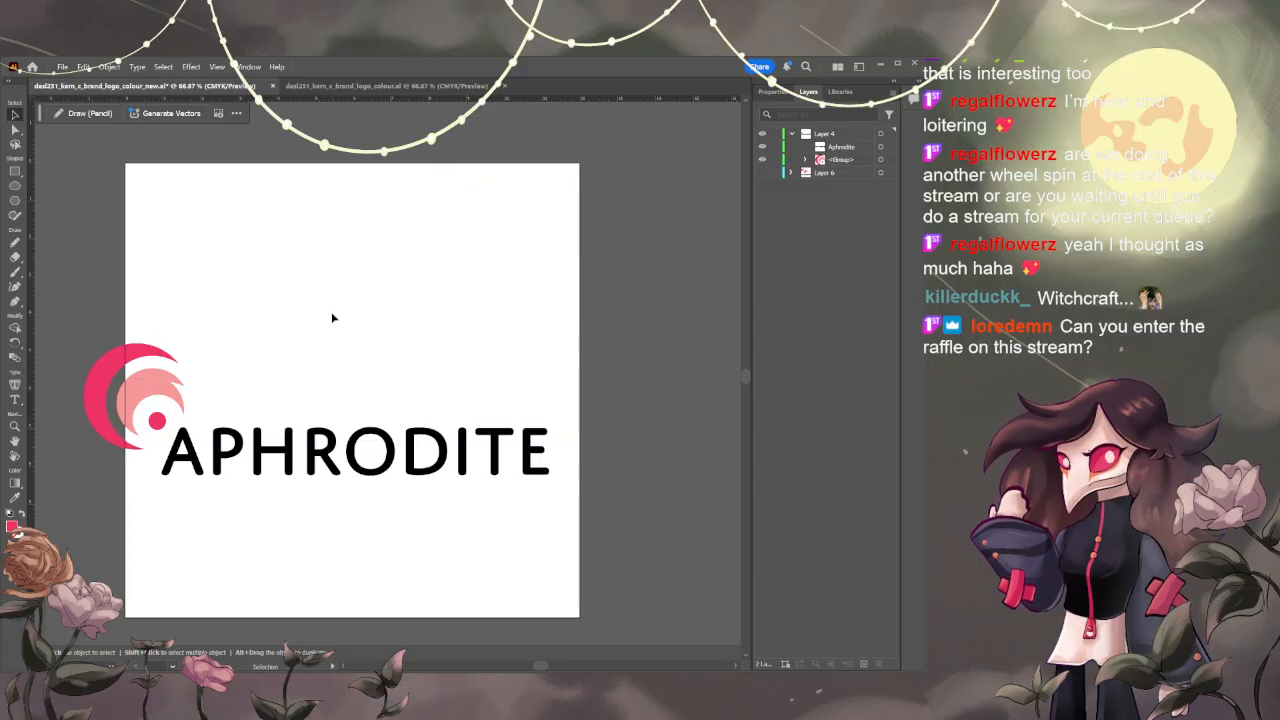
key(ctrl+z)
- Shrink the symbol group slightly more and centre it horizontally above the APHRODITE wordmark
mouse_move(358, 348)
mouse_down()
mouse_move(385, 346)
mouse_move(365, 353)
mouse_up()
drag(404, 294, 397, 302)
drag(363, 351, 372, 330)
click(477, 318)
click(452, 348)
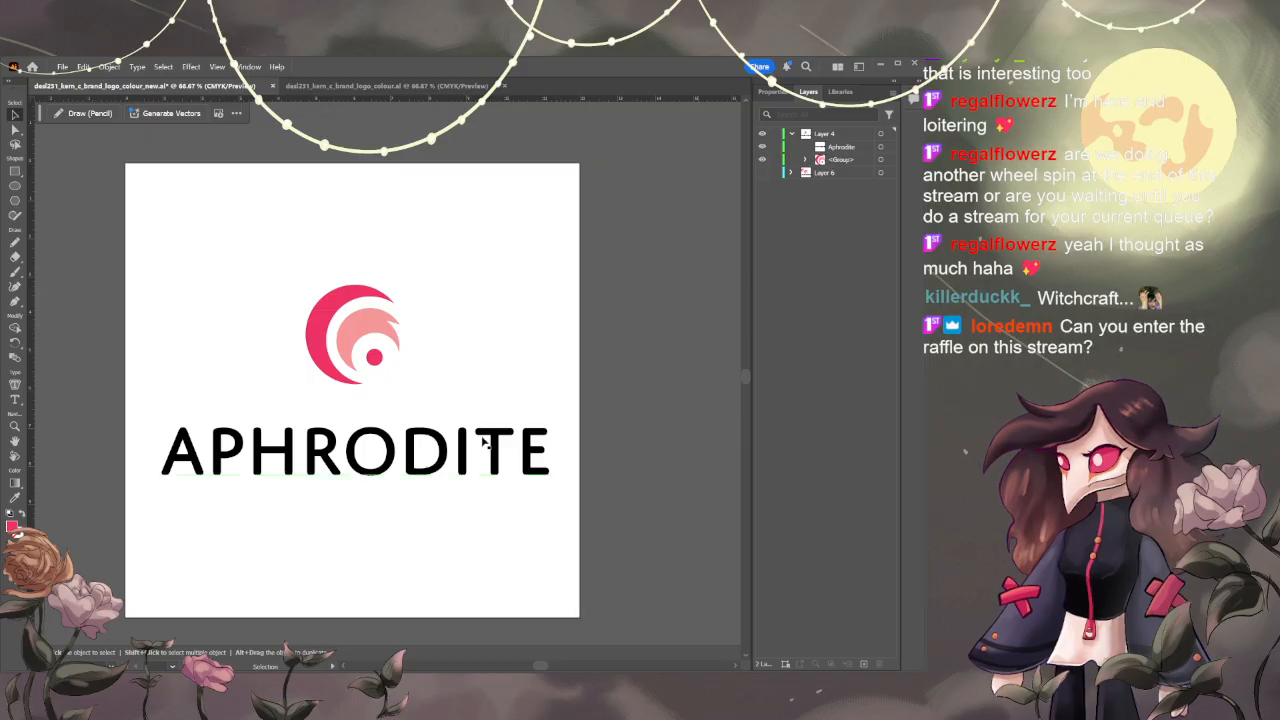
click(366, 340)
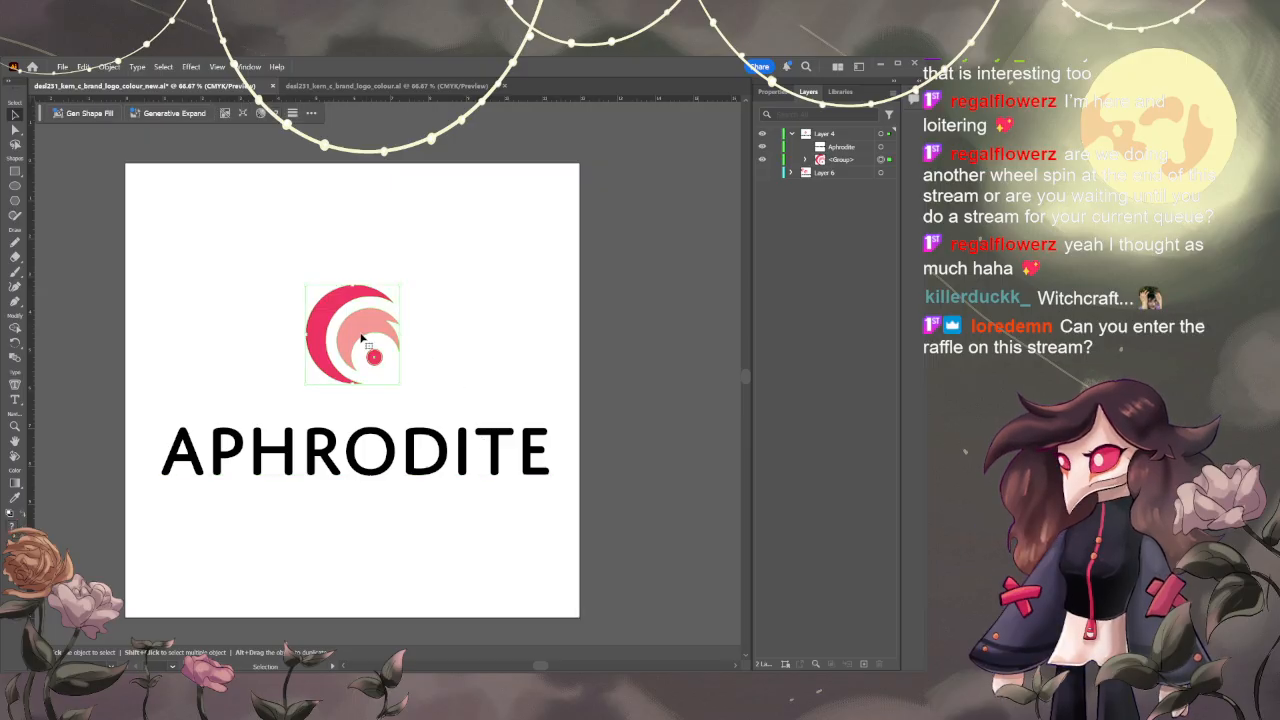
click(460, 317)
drag(443, 257, 338, 360)
click(557, 314)
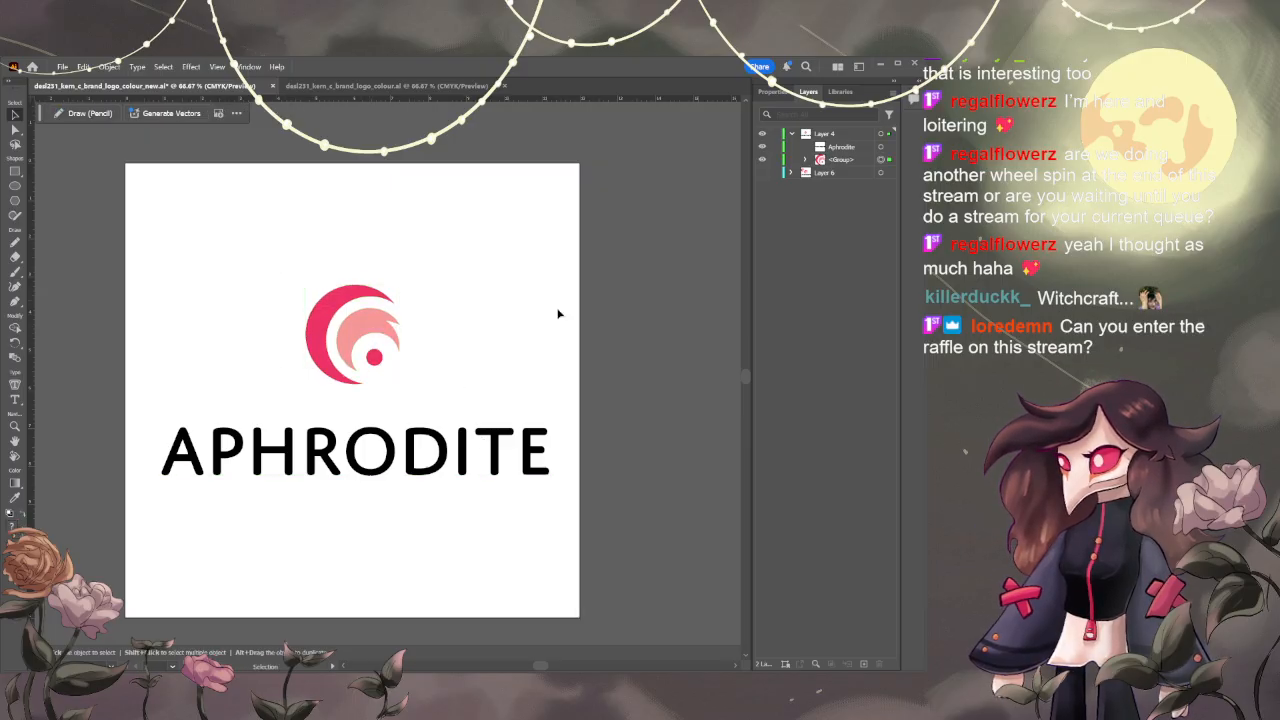
- Duplicate the APHRODITE wordmark straight up by about one letter height as a spacing reference
click(386, 430)
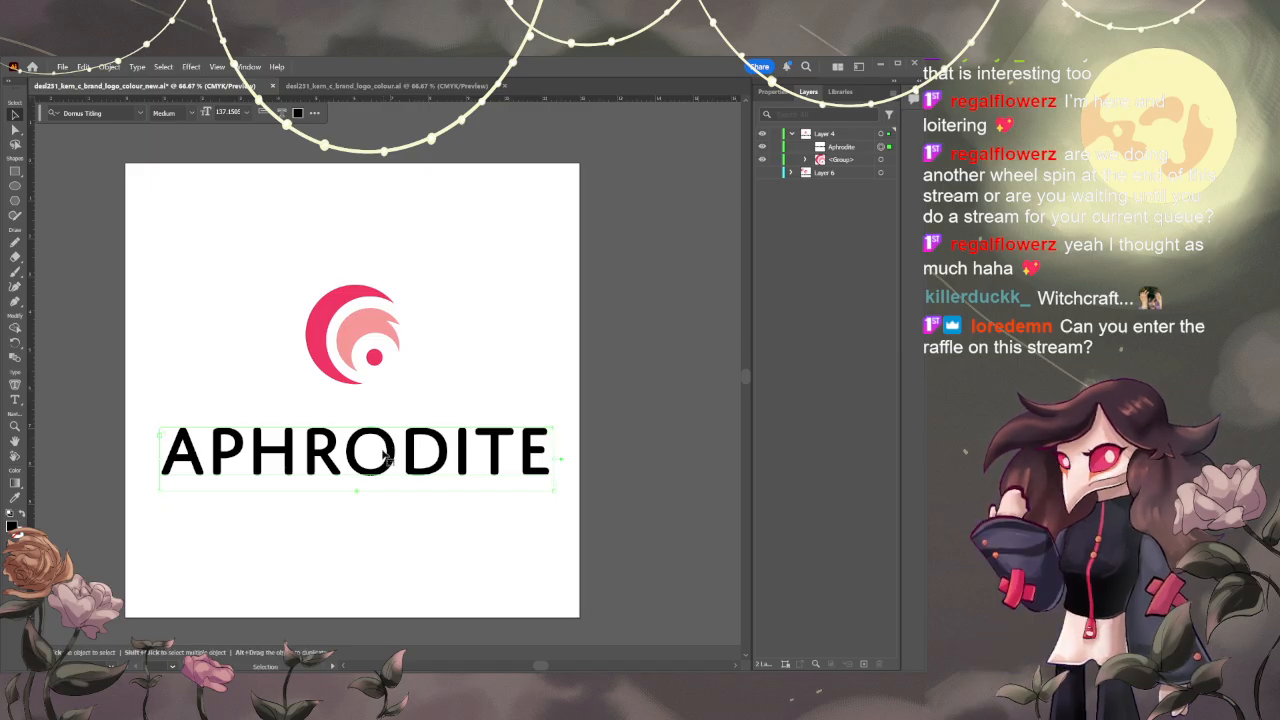
drag(386, 456, 387, 406)
click(421, 335)
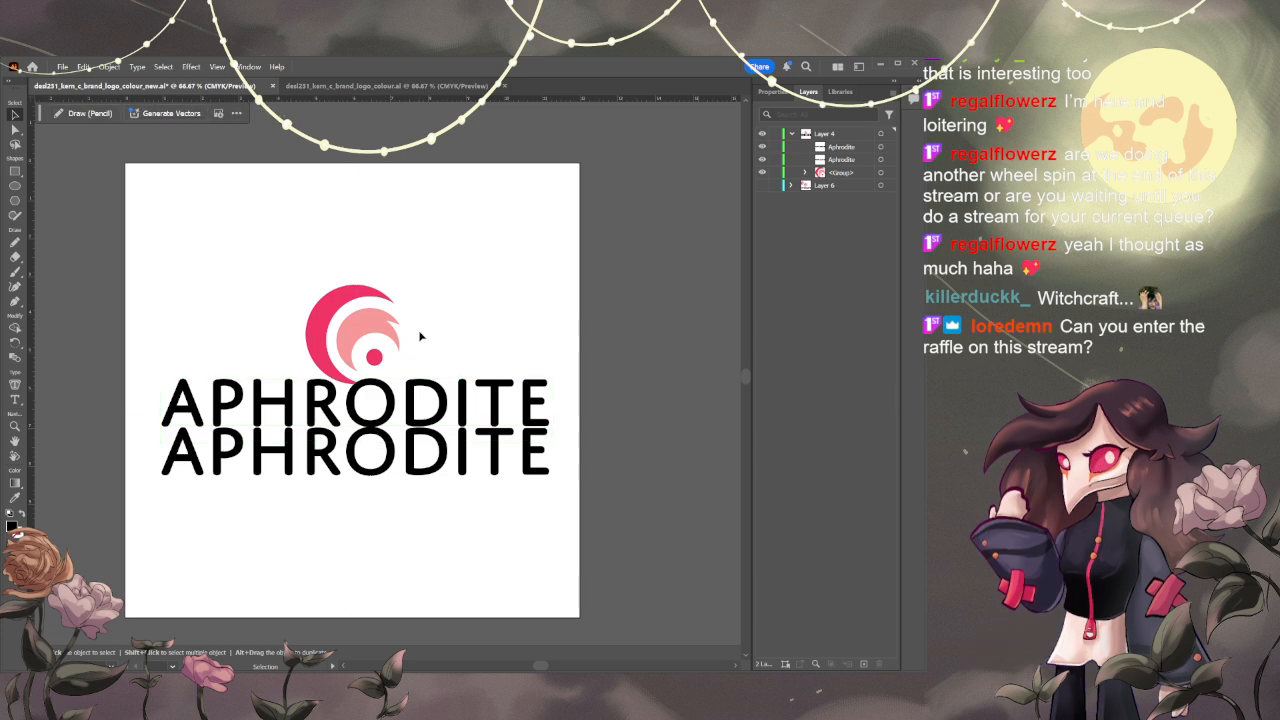
- Raise the symbol so it rests on top of the duplicated wordmark, and remove the duplicate
click(363, 341)
drag(358, 335, 358, 329)
click(468, 327)
click(415, 405)
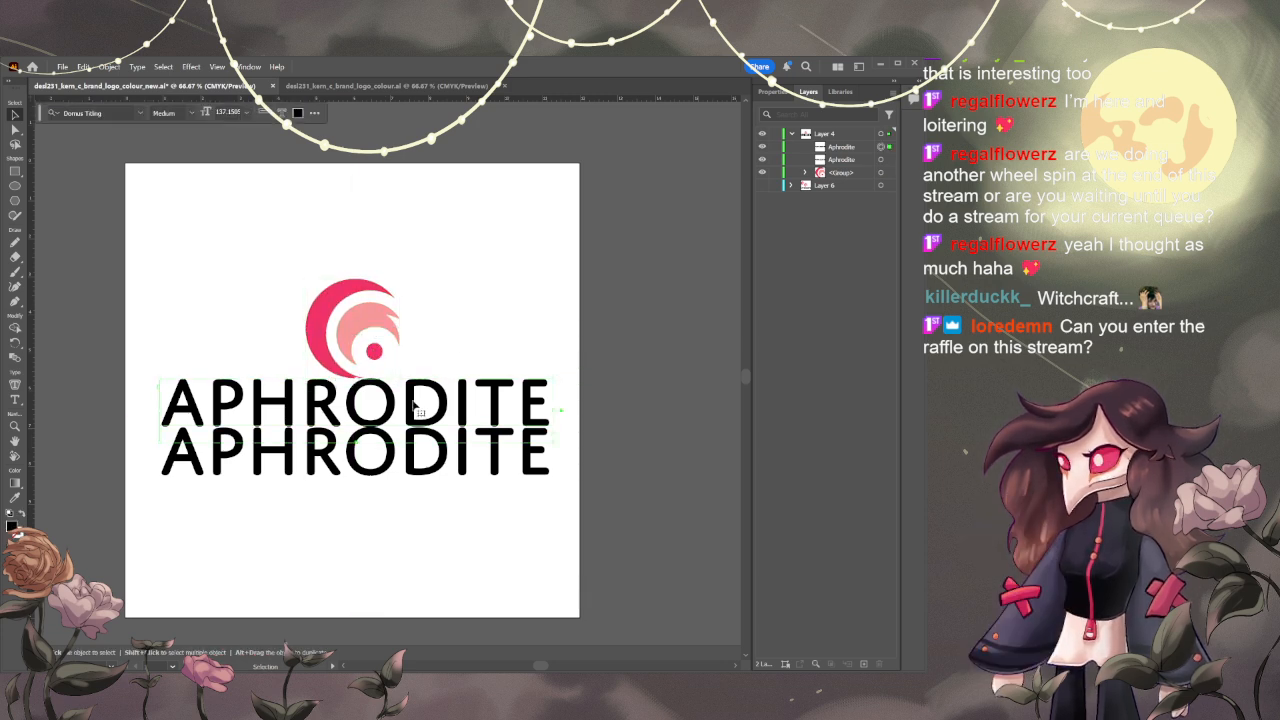
key(Delete)
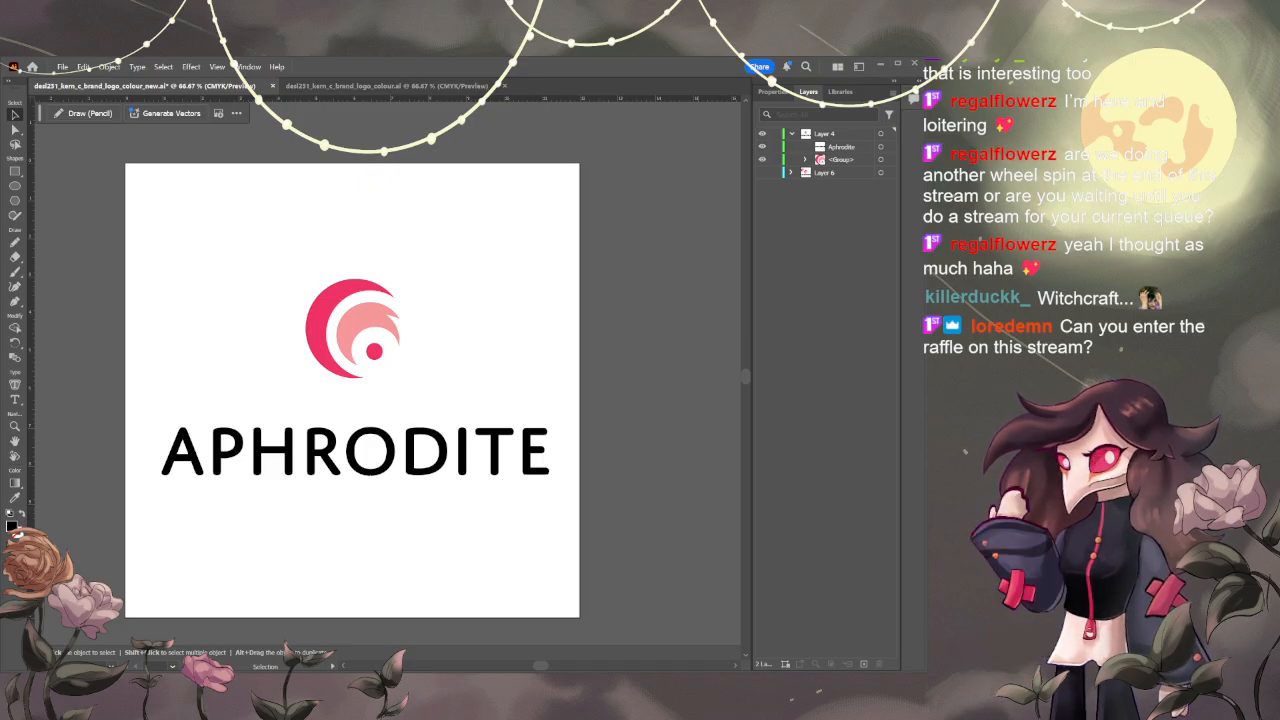
- Restore the wordmark copy and shift it straight down to overlap the original by about half a letter height
key(ctrl+v)
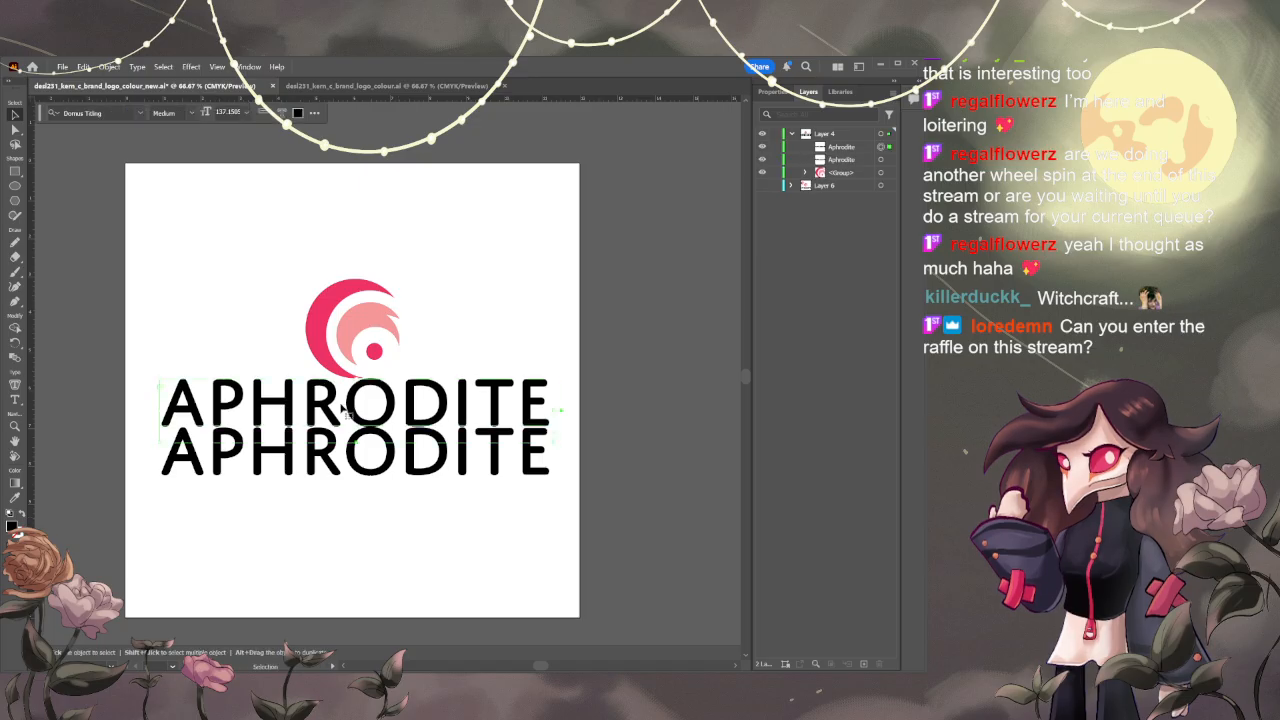
mouse_move(372, 388)
mouse_down()
mouse_move(371, 440)
mouse_move(377, 403)
mouse_up()
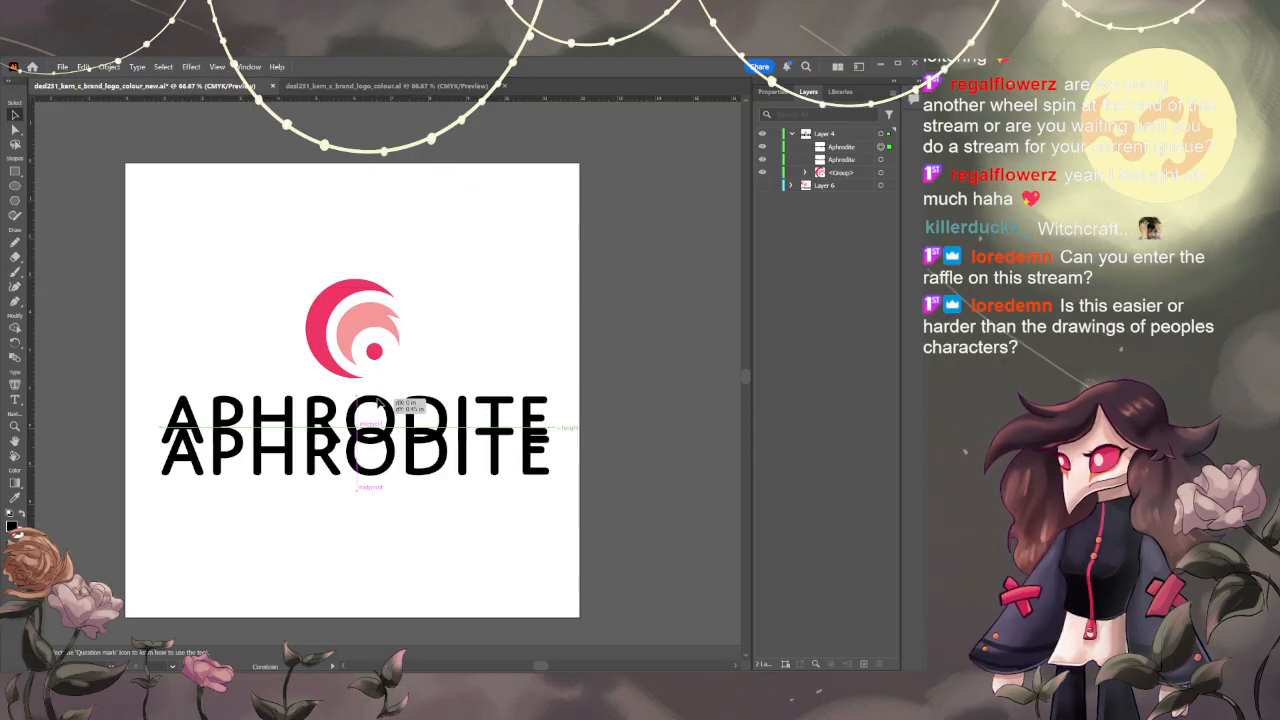
drag(377, 403, 378, 408)
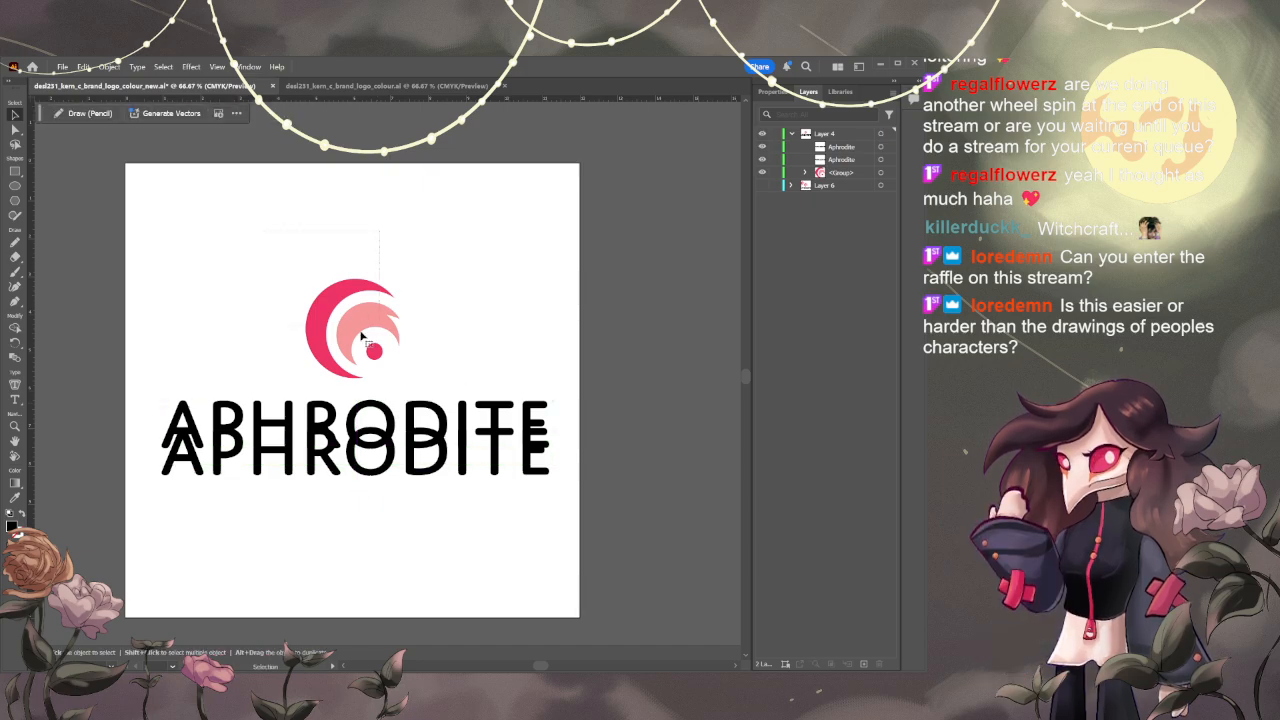
- Lower the symbol to rest on top of the overlapping wordmark copy, and delete the copy
click(370, 326)
drag(370, 326, 371, 348)
click(388, 420)
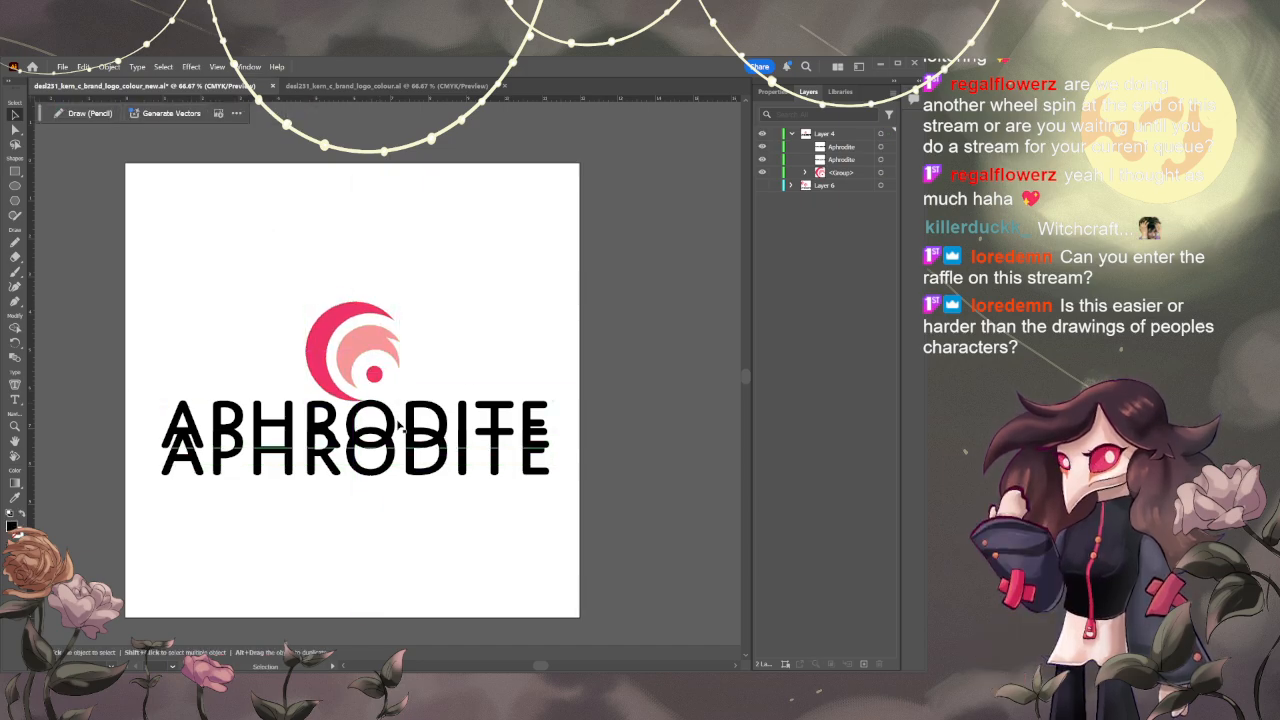
key(Delete)
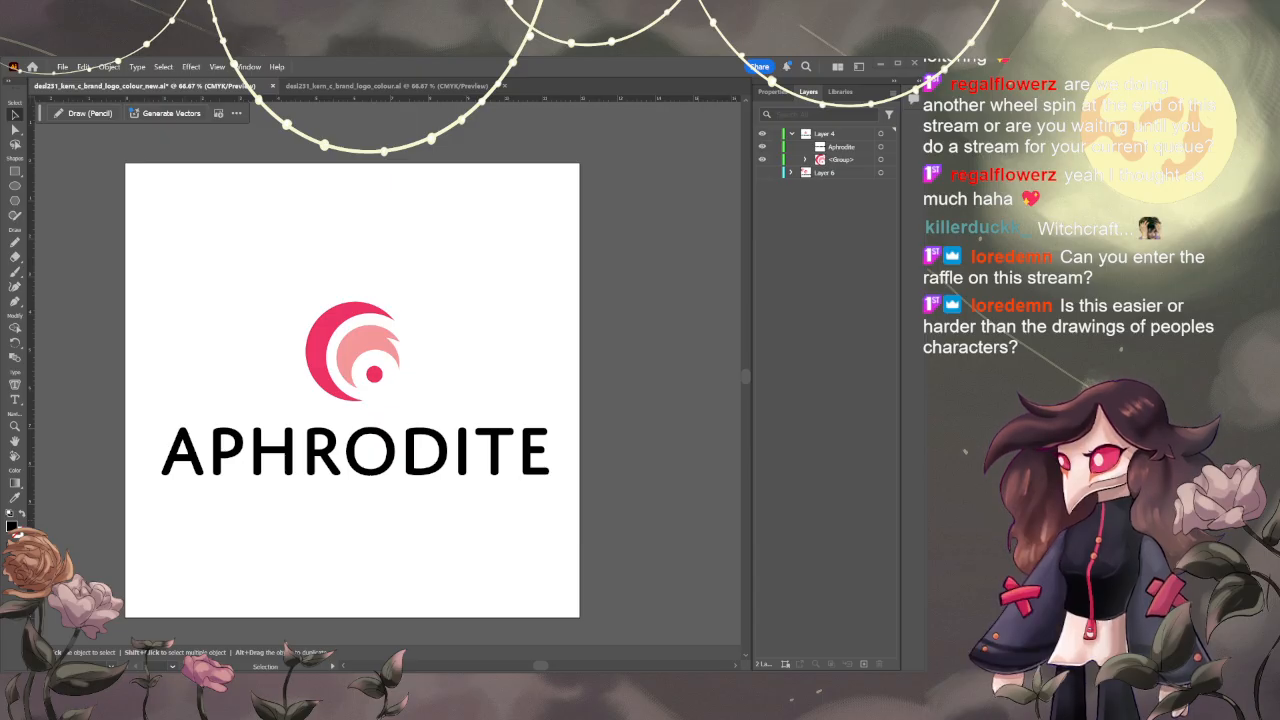
- Examine the symbol's crescent shapes and the outline of its small circle up close
scroll(324, 497, up, 3)
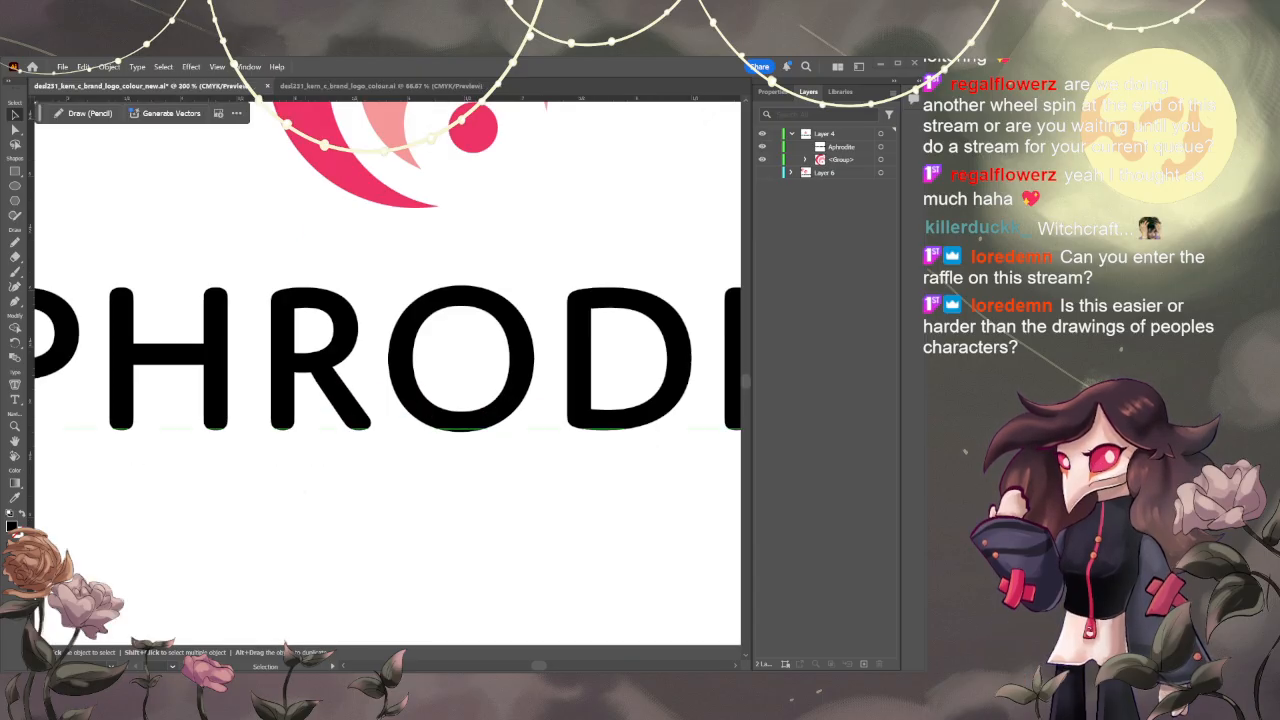
key(space)
drag(457, 243, 352, 470)
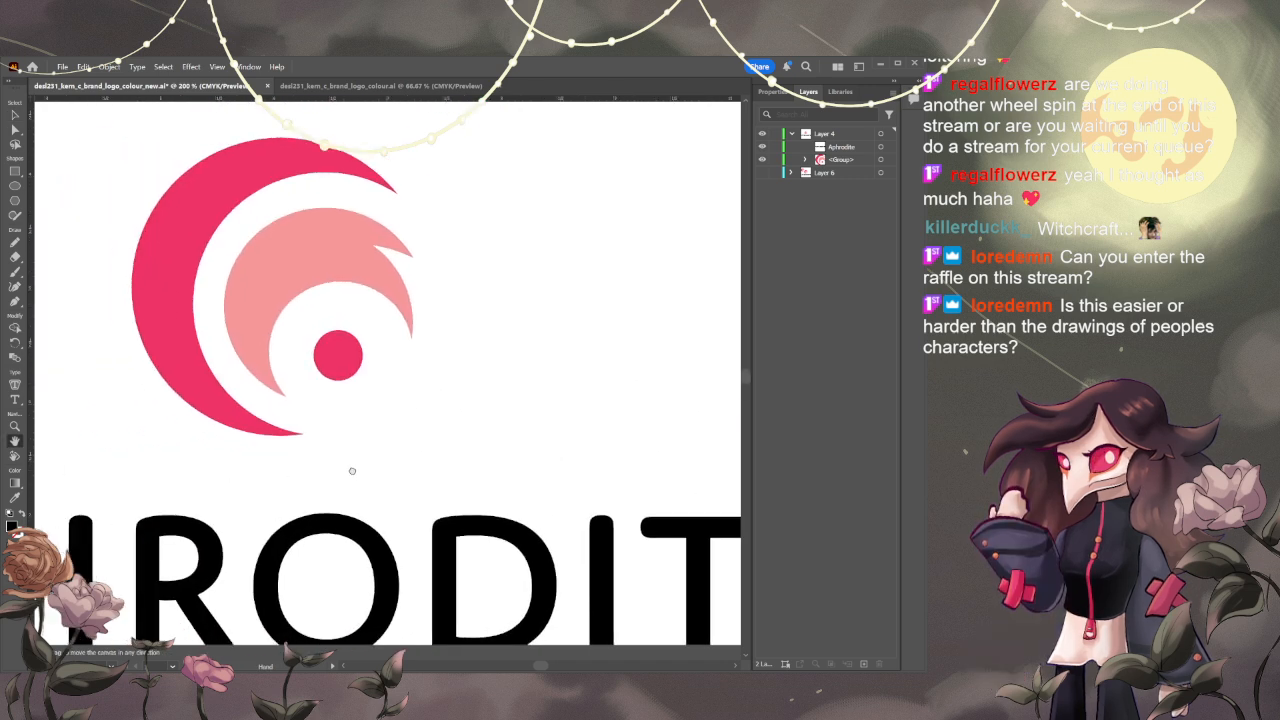
click(340, 354)
click(529, 388)
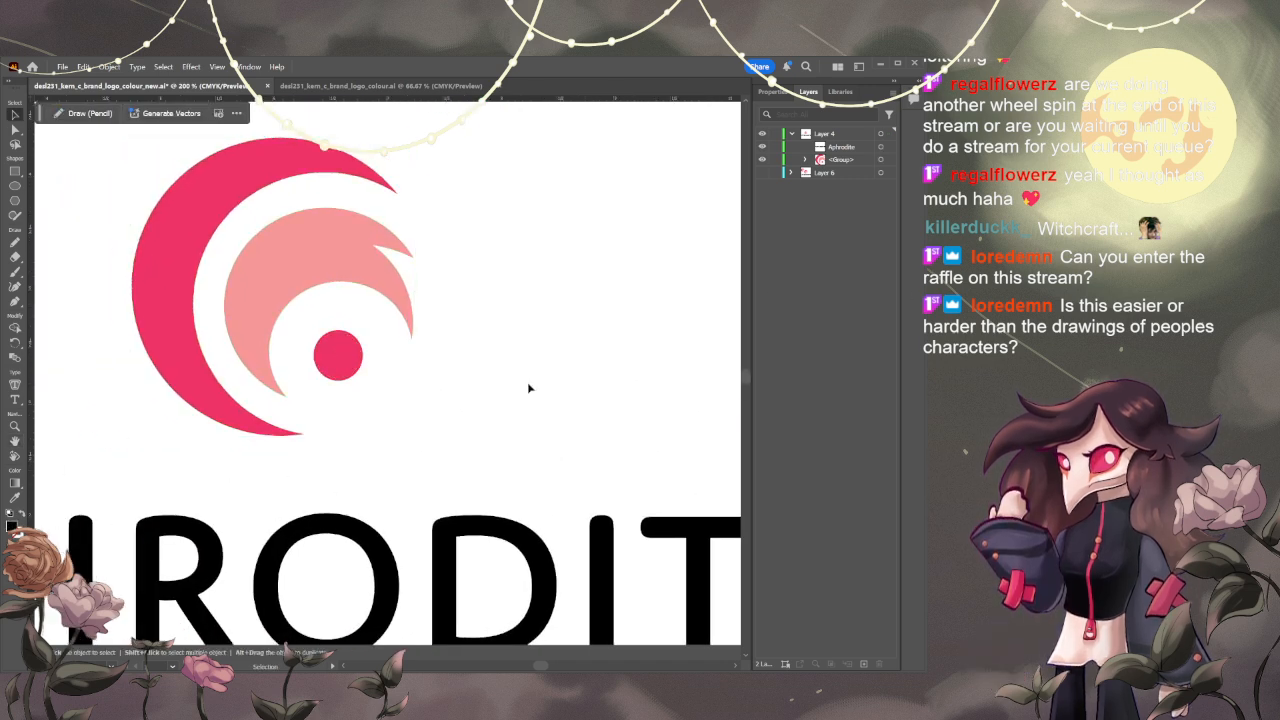
click(338, 354)
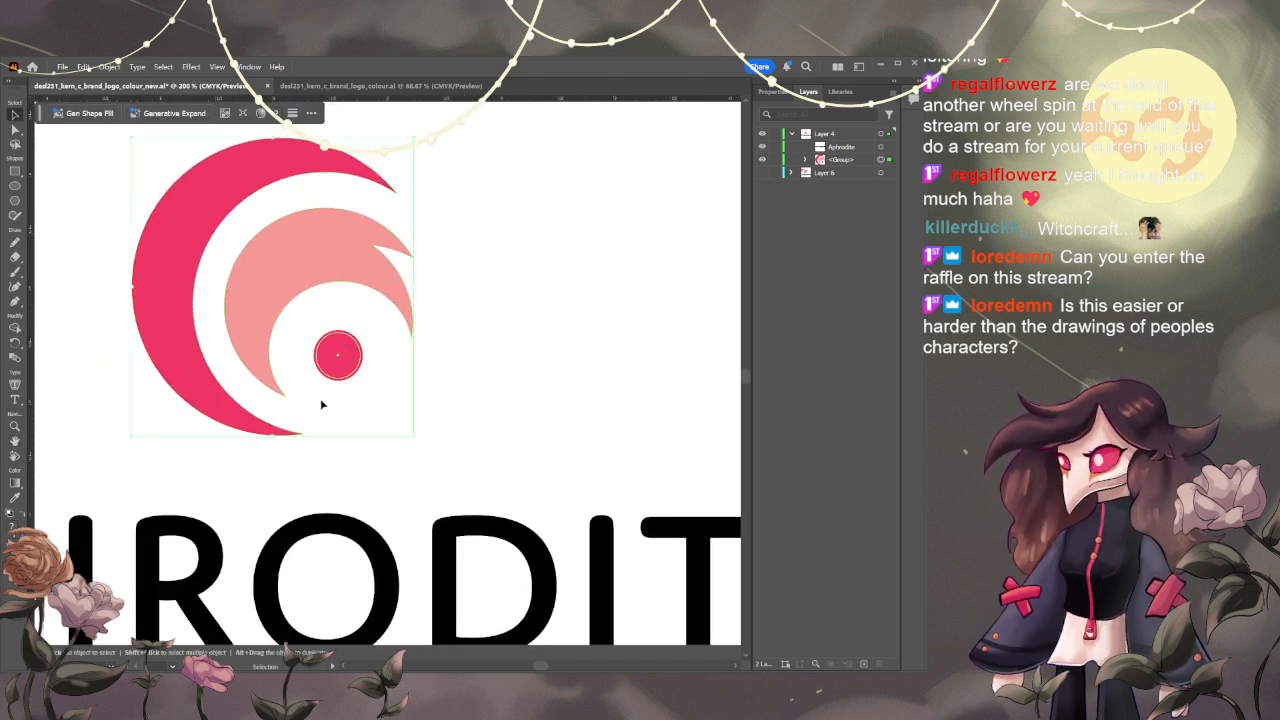
scroll(374, 409, up, 5)
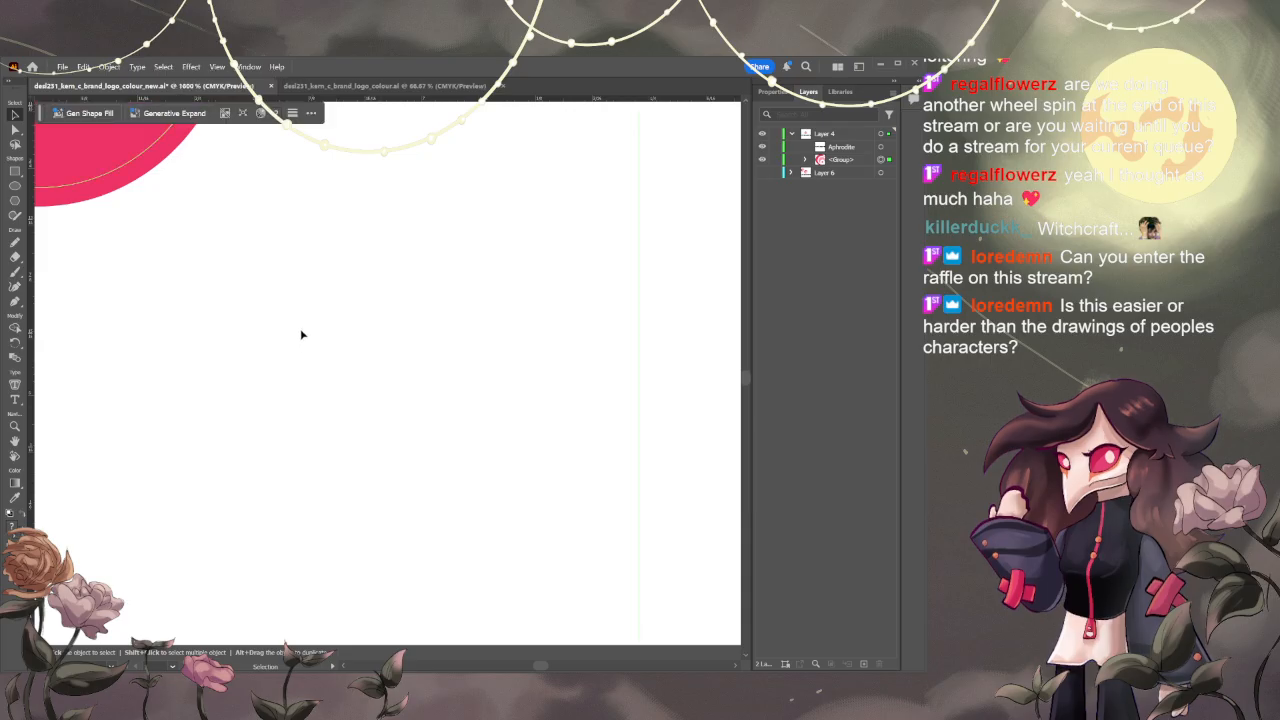
drag(300, 334, 620, 603)
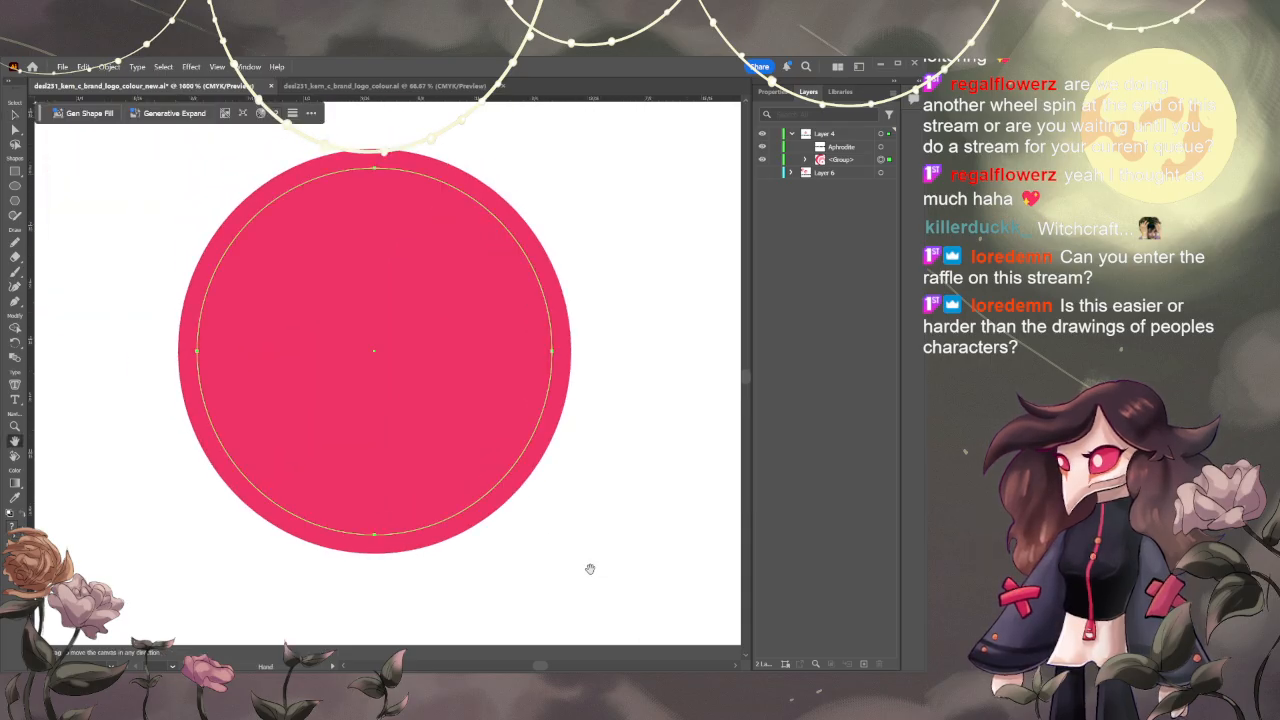
scroll(561, 461, down, 2)
scroll(565, 477, down, 6)
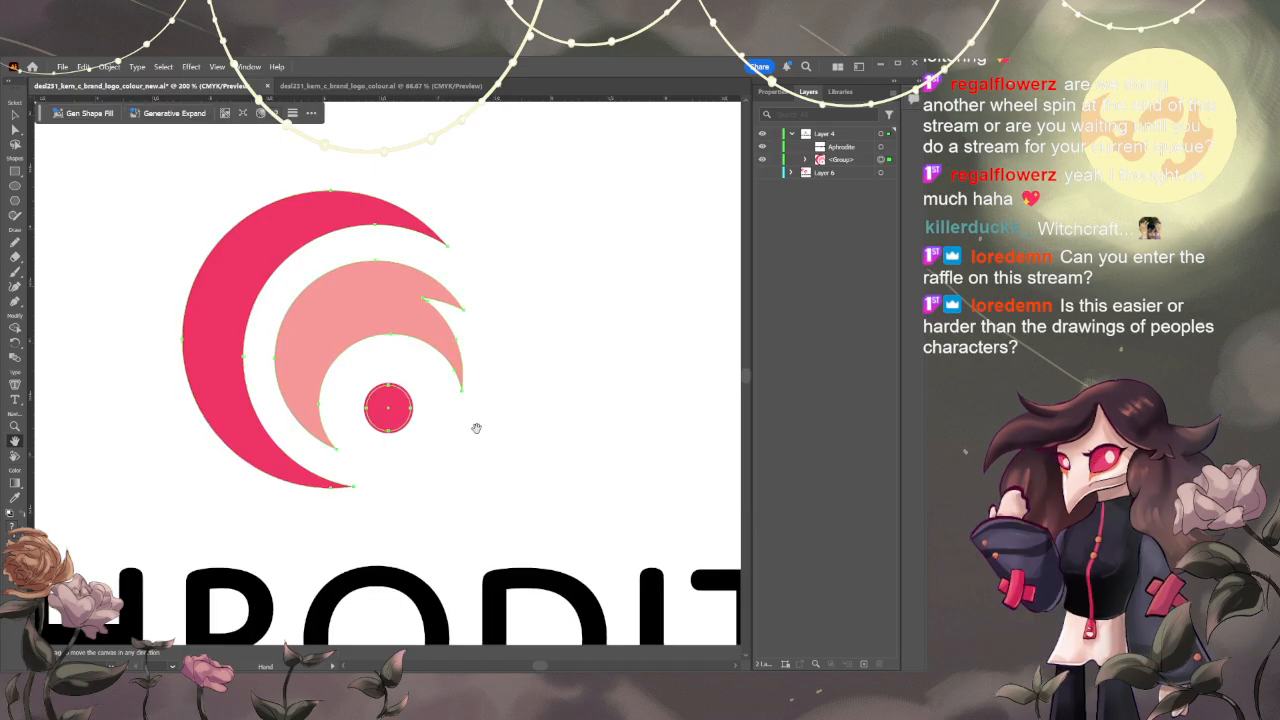
- Isolate the symbol group and place copies of its small circle at the upper and lower tips of the outer crescent
key(v)
click(397, 422)
double_click(397, 422)
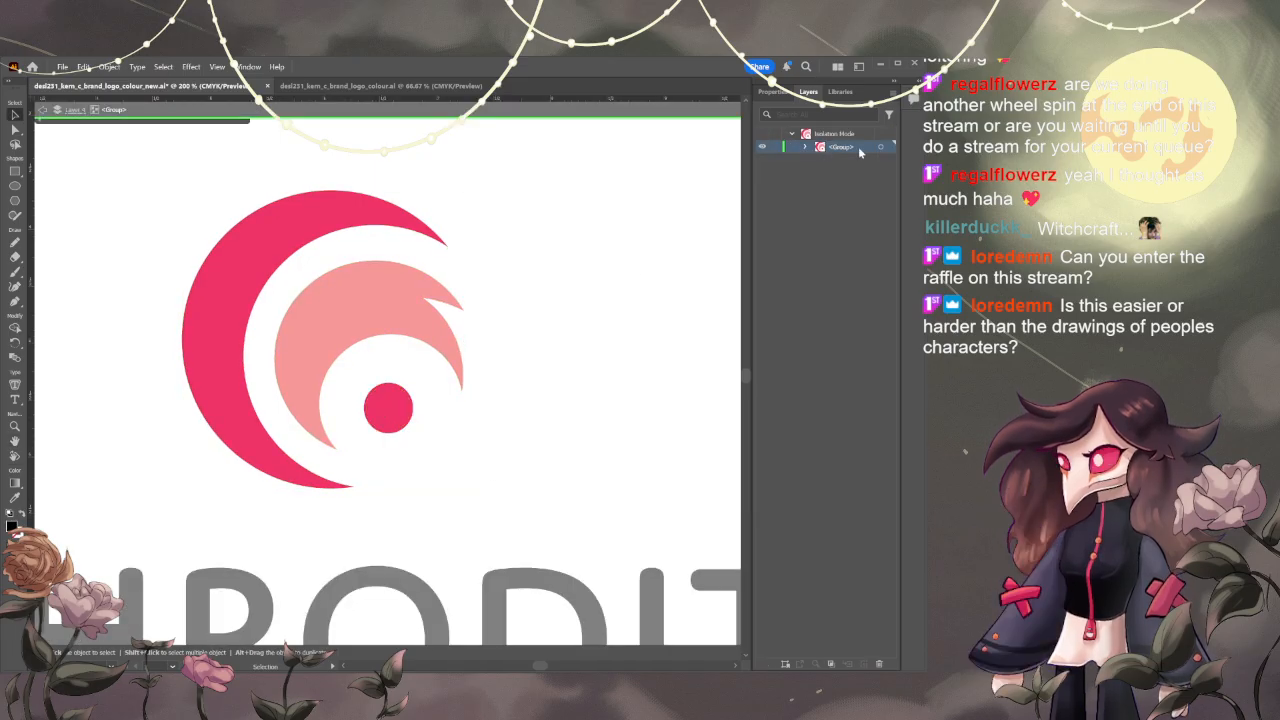
drag(397, 424, 463, 286)
key(ctrl+z)
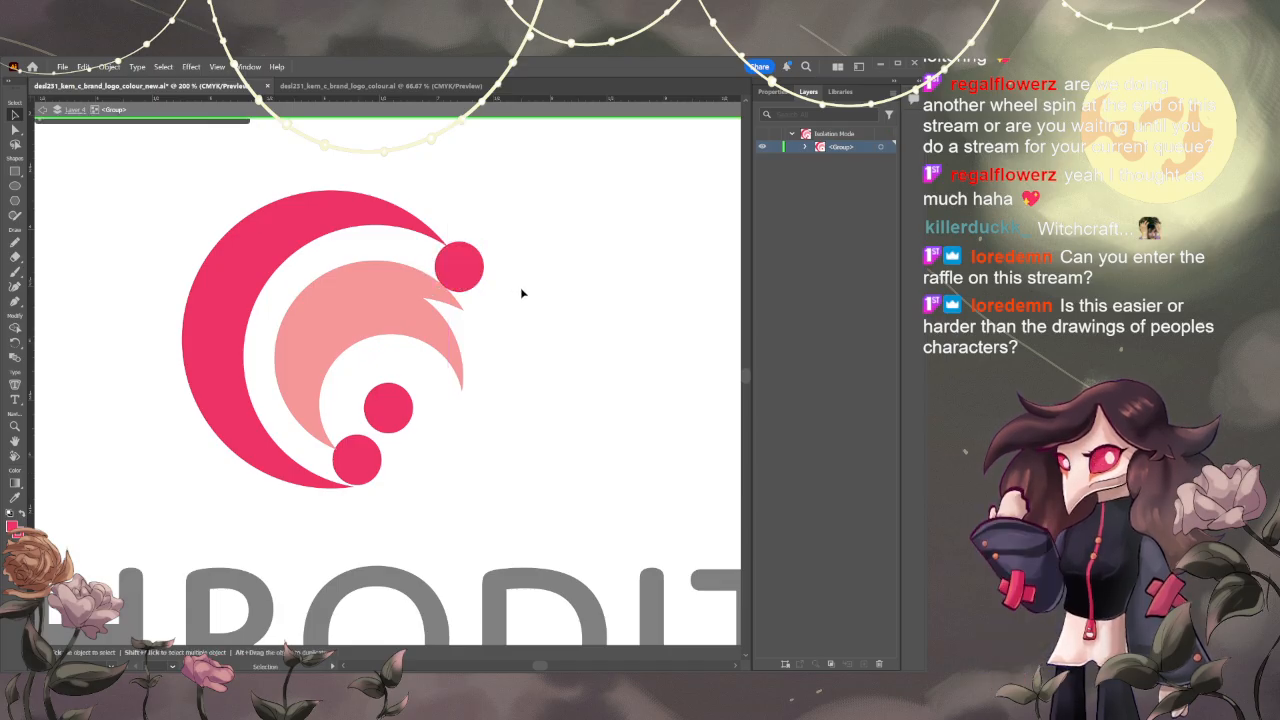
drag(358, 454, 376, 467)
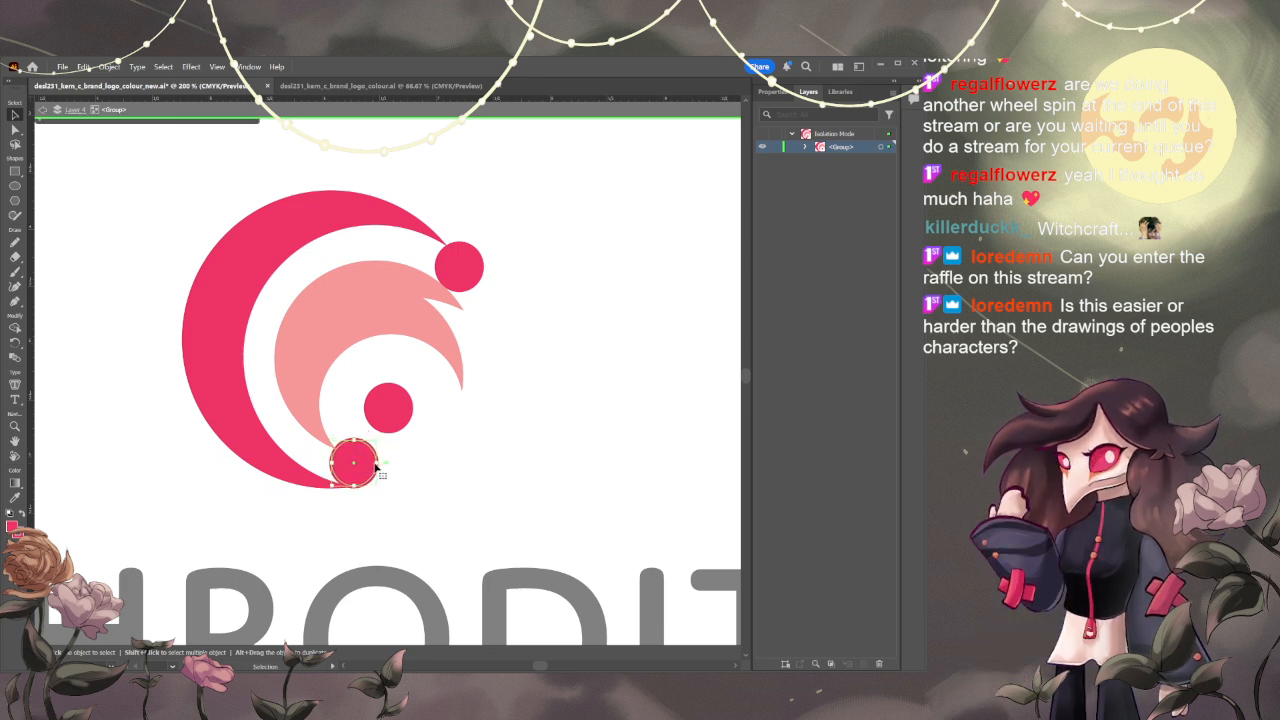
- Shift the two circle copies inward so they fill the gap between the outer and inner crescents at their tips
key(Left)
key(Left)
key(Left)
key(Left)
key(Left)
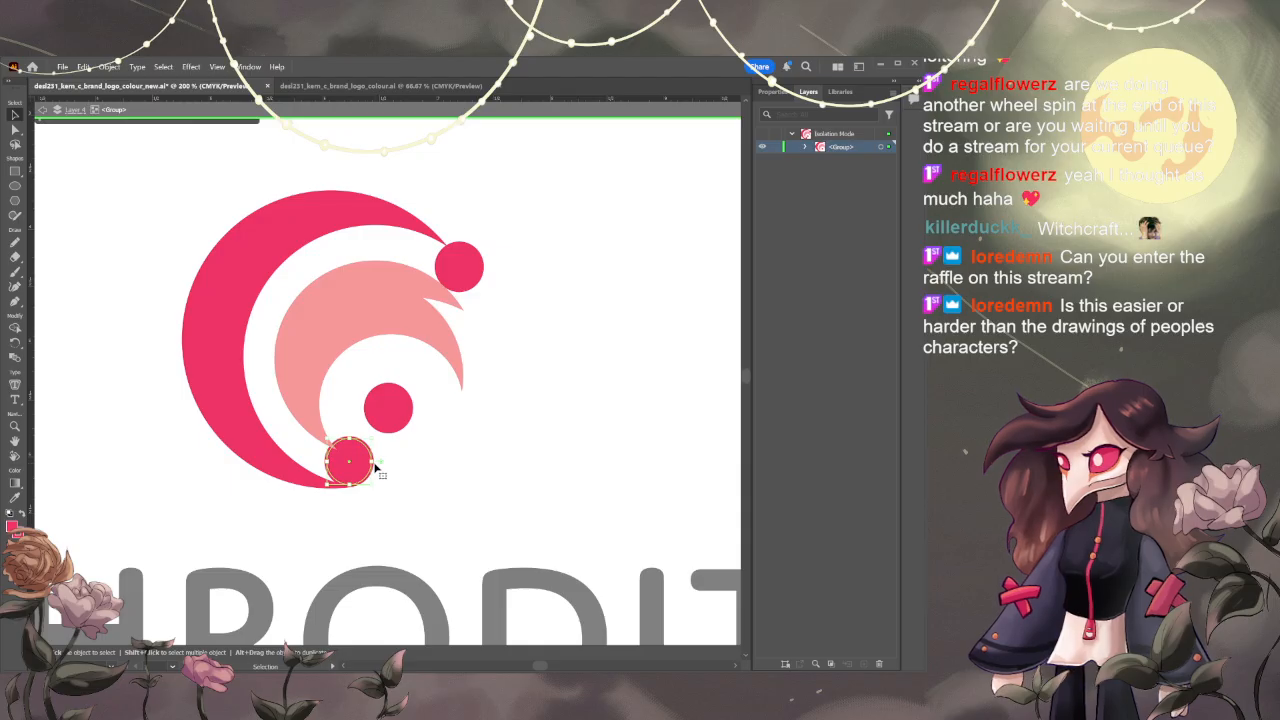
drag(459, 268, 434, 268)
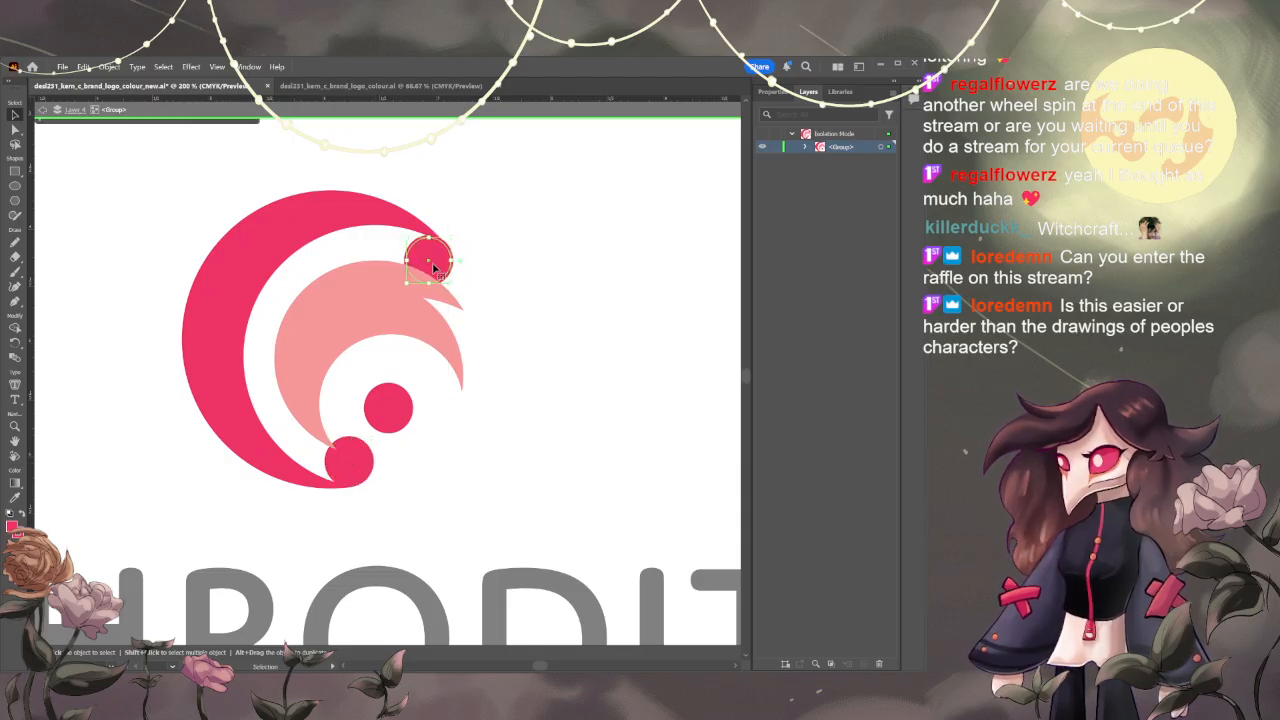
key(Left)
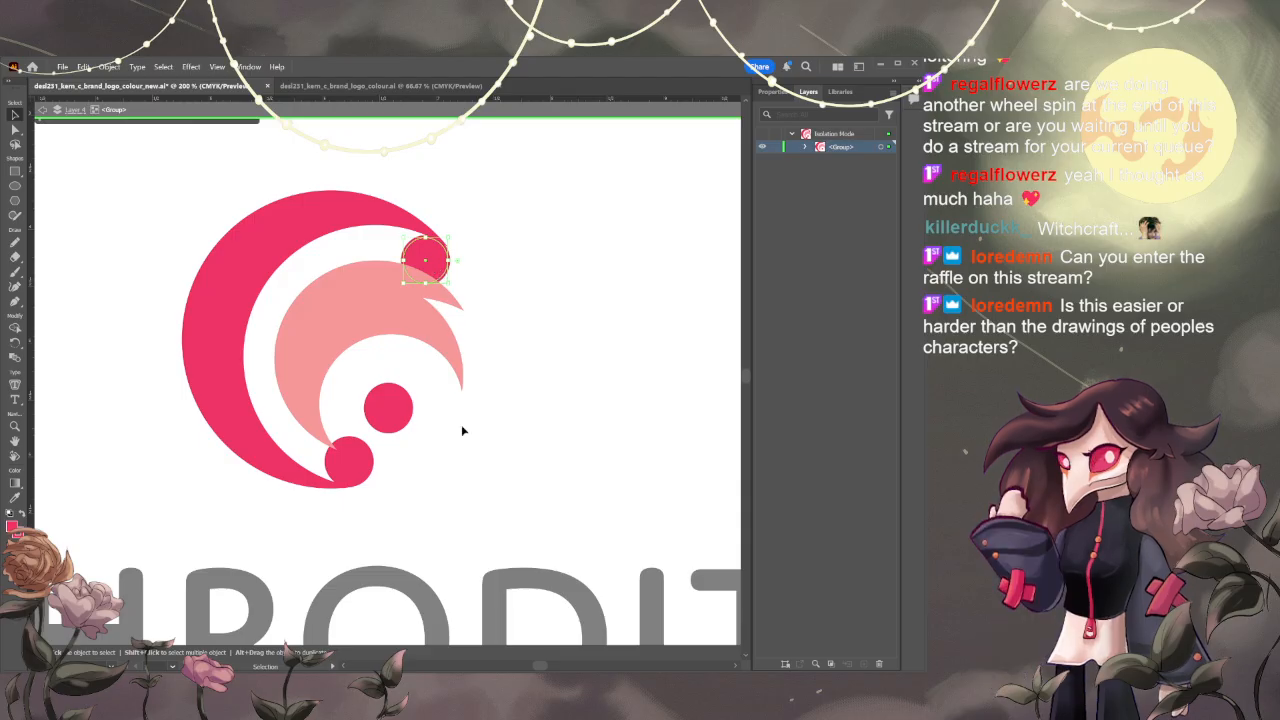
click(474, 484)
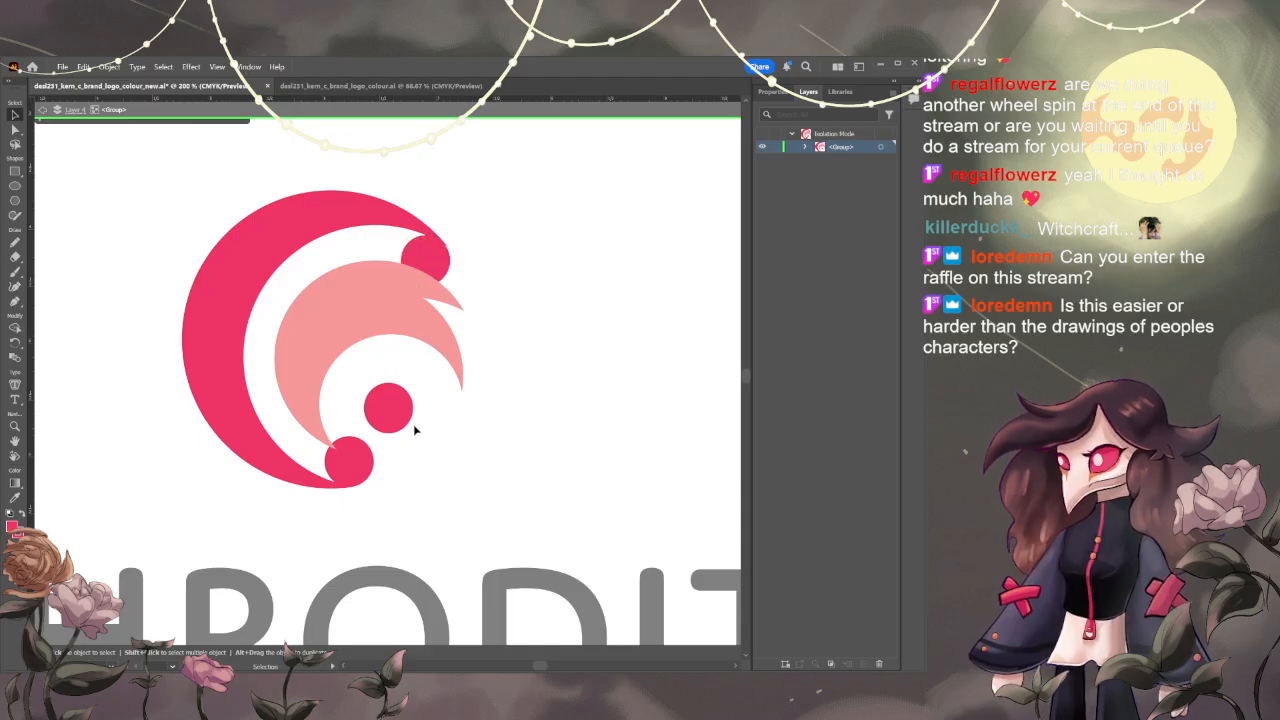
- Try to reposition the inner crescent by its lower tip so it clears the circle copy, and undo the attempts
key(a)
click(303, 390)
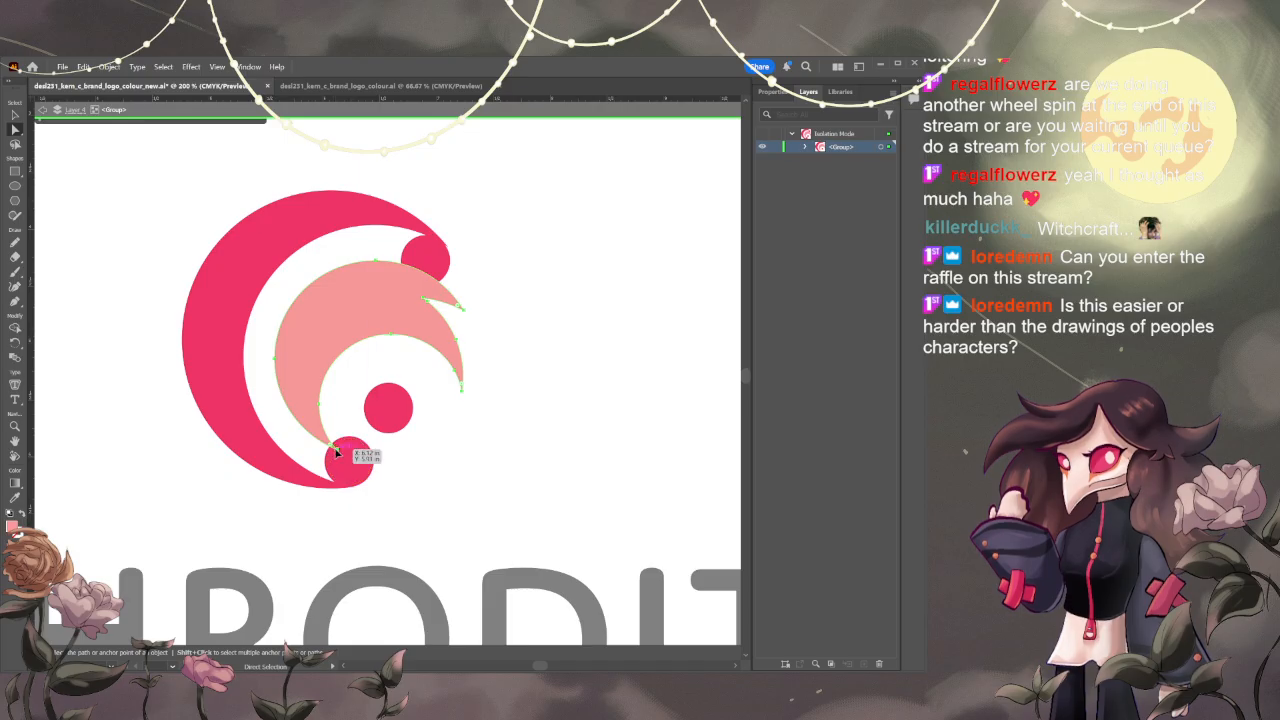
drag(335, 449, 335, 443)
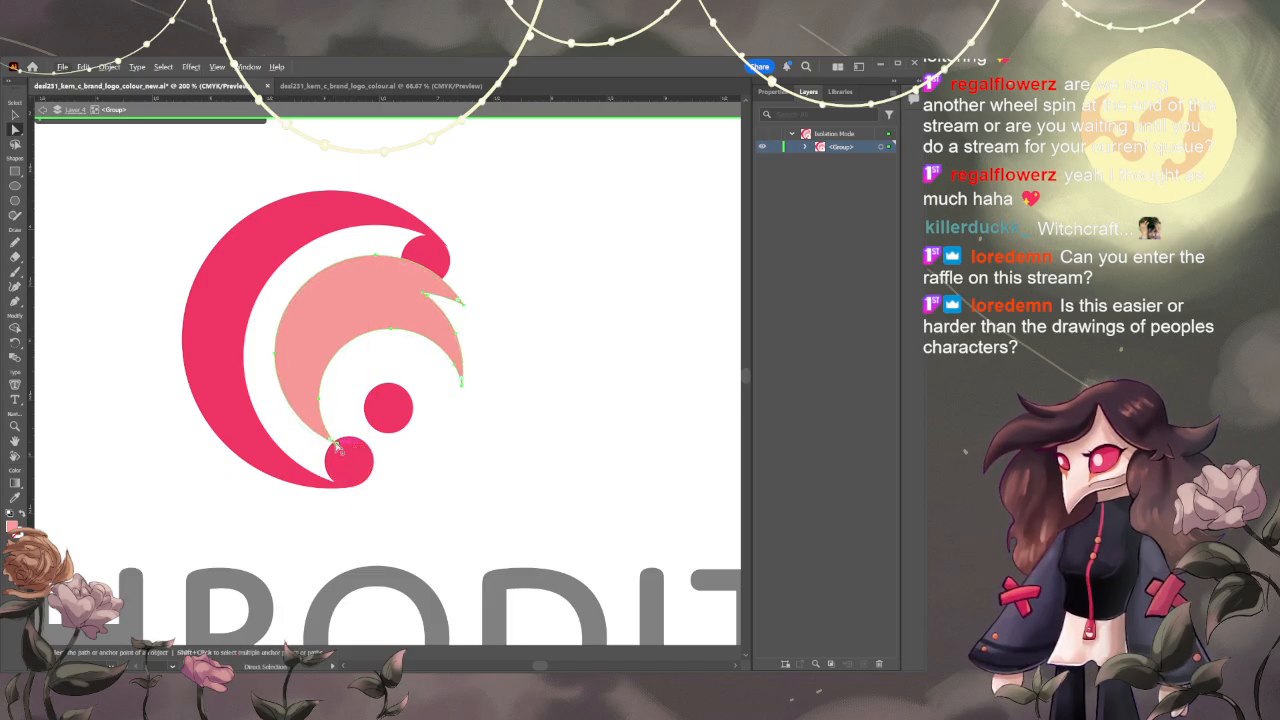
key(ctrl+z)
drag(336, 450, 369, 437)
key(ctrl+z)
key(ctrl+z)
key(ctrl+z)
- Try to shorten the inner crescent vertically so it fits between the two circle copies, and undo the resizing
key(v)
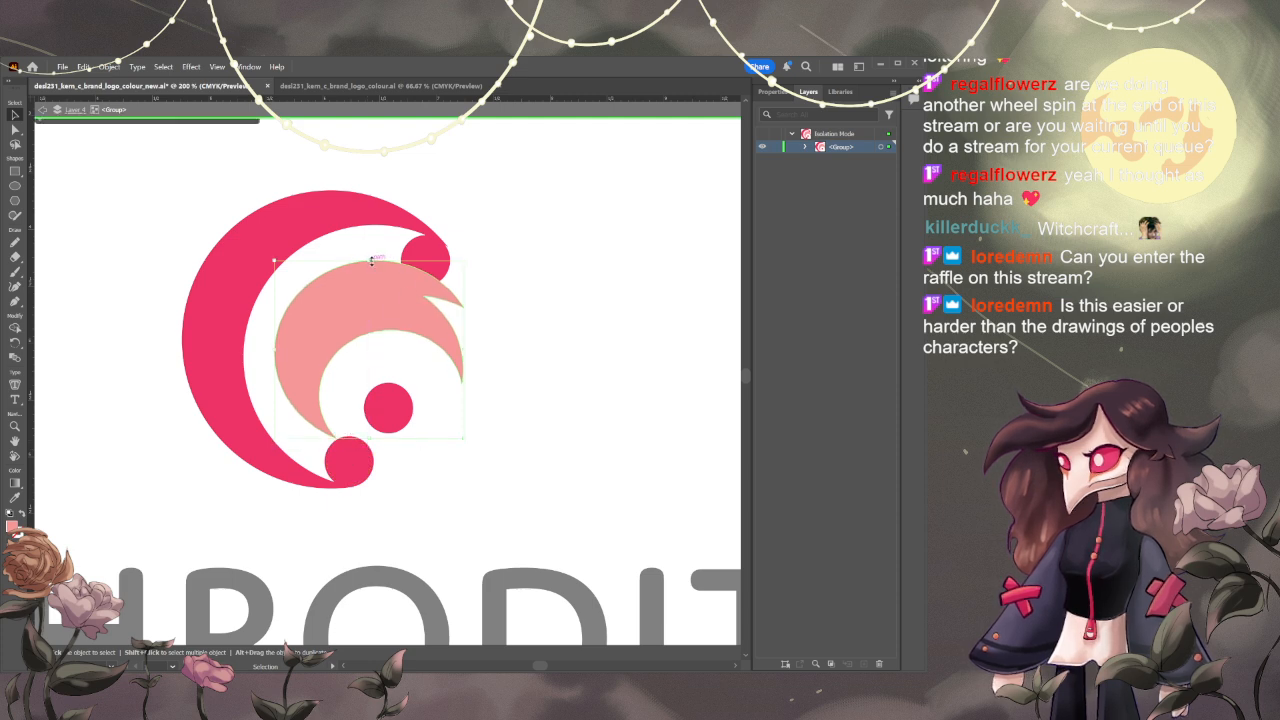
drag(372, 261, 369, 277)
click(587, 317)
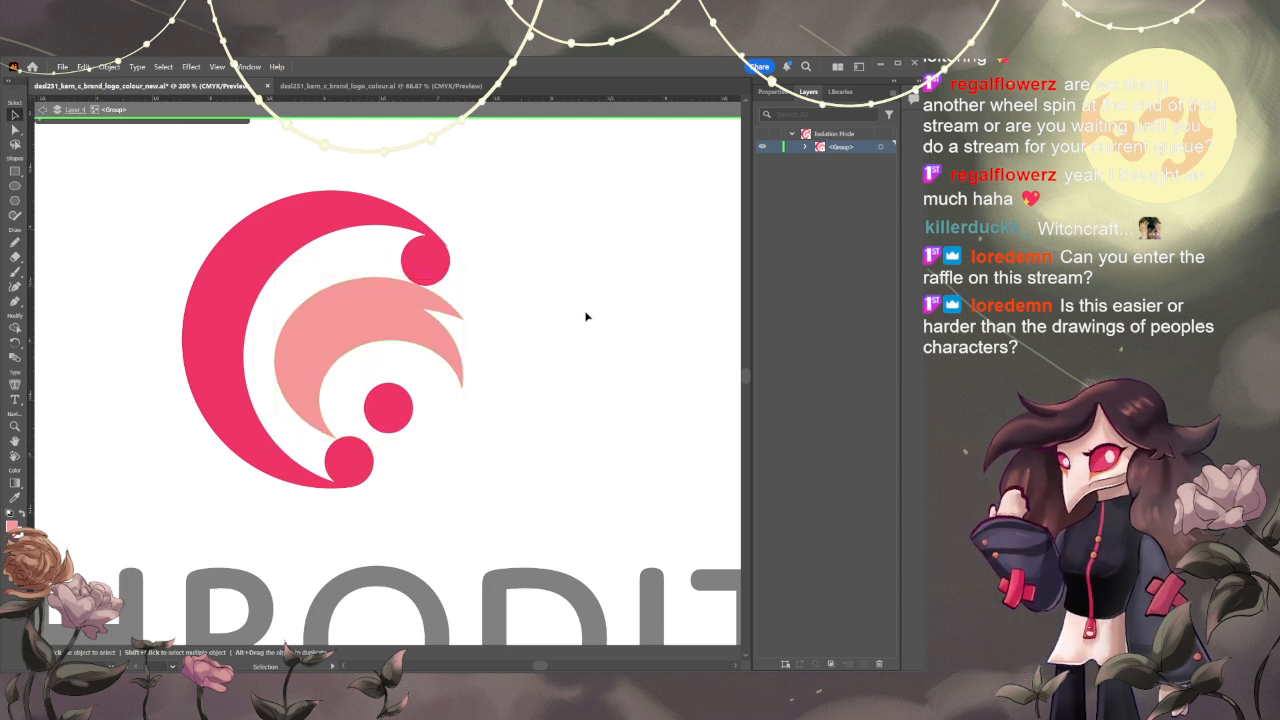
key(a)
key(ctrl+z)
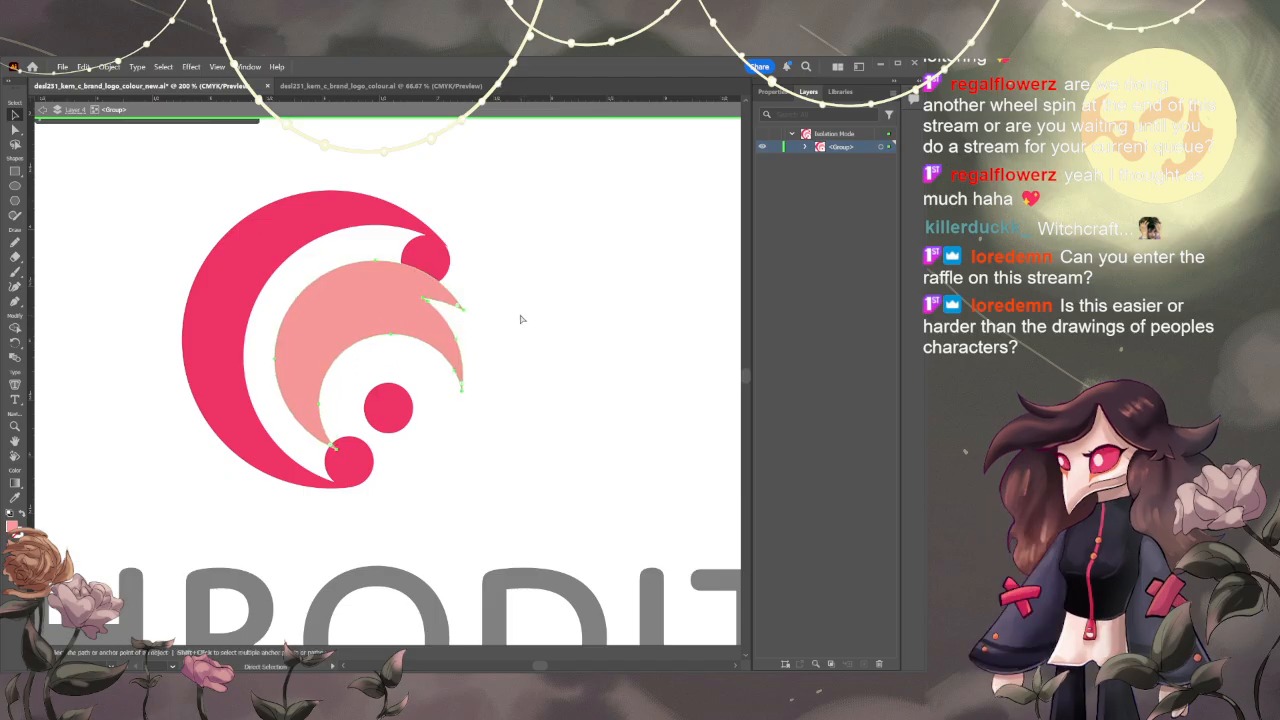
- Delete the two circle copies at the outer crescent's upper and lower tips
key(v)
click(432, 257)
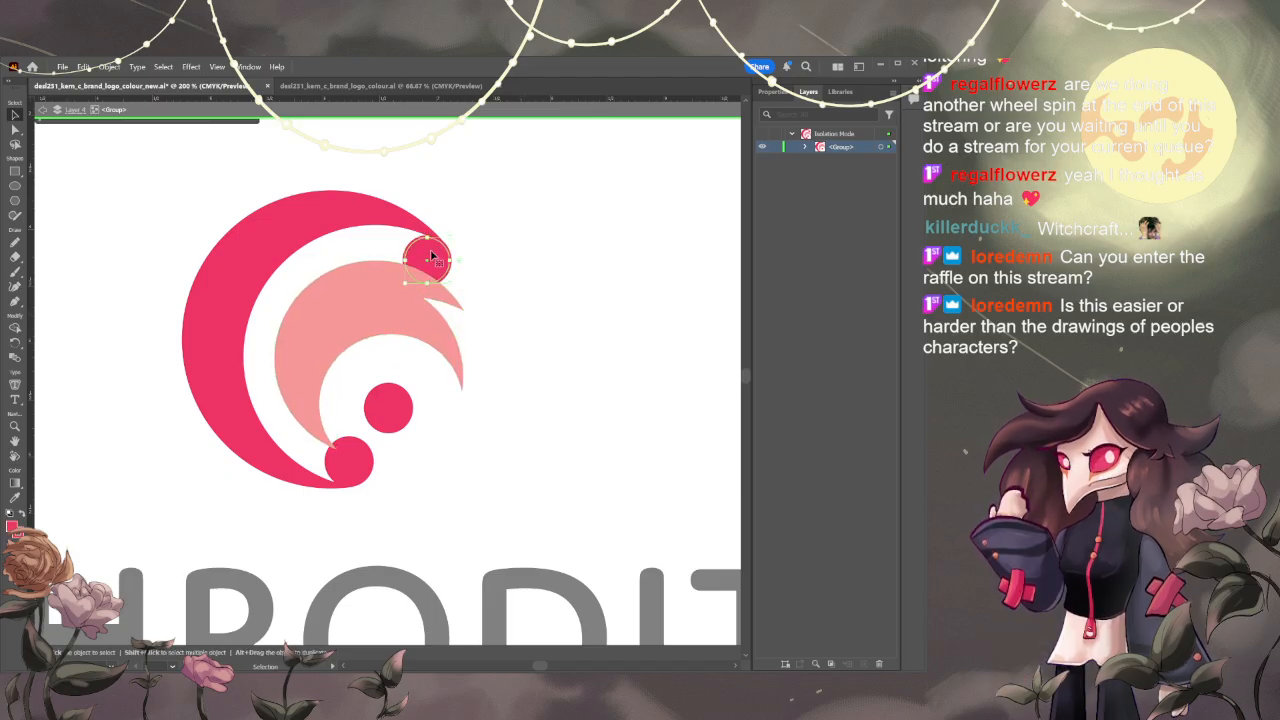
key(Delete)
click(368, 450)
key(Delete)
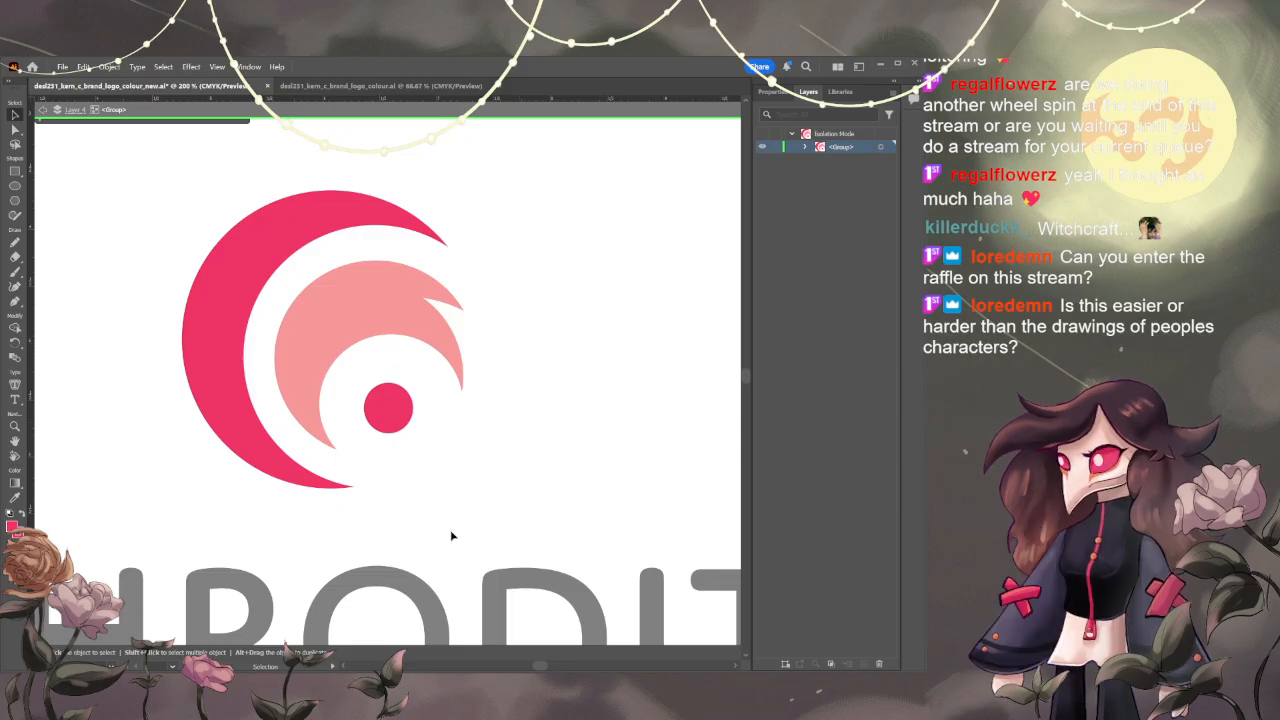
- Leave the symbol's isolation mode and examine the whole logo on its artboard
scroll(429, 548, down, 4)
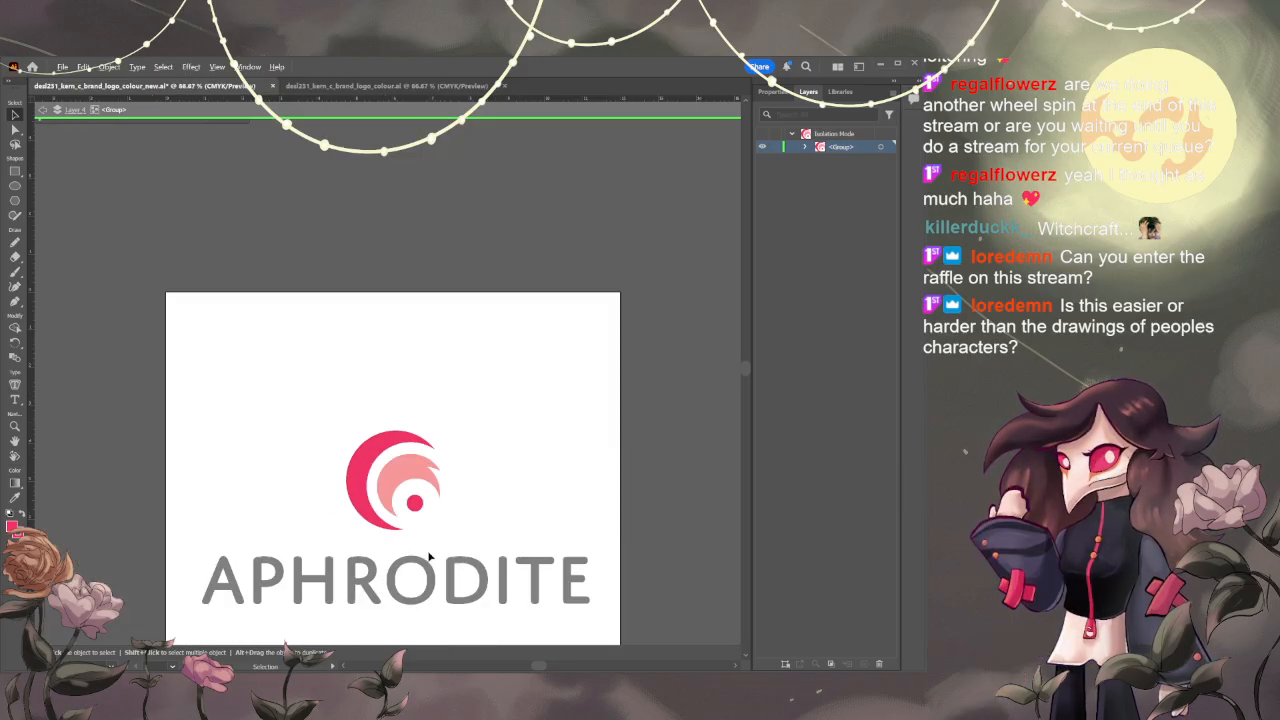
key(space)
drag(572, 517, 599, 419)
scroll(572, 516, up, 2)
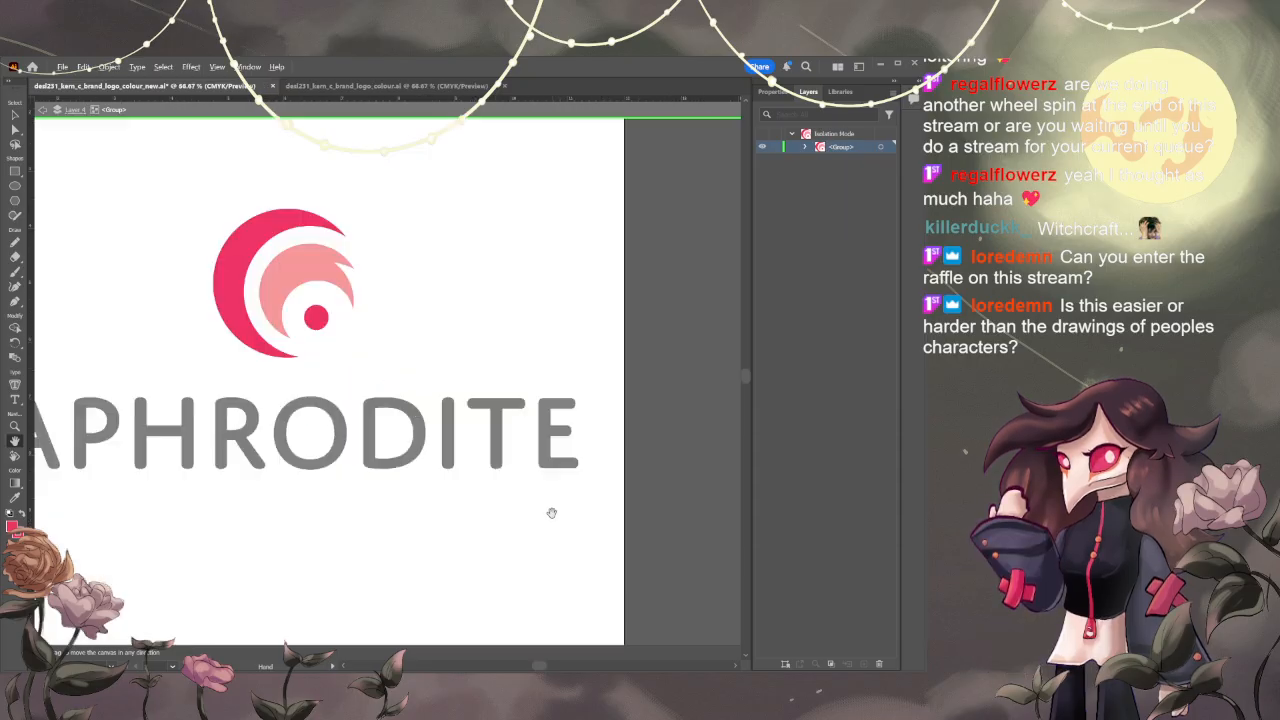
click(42, 109)
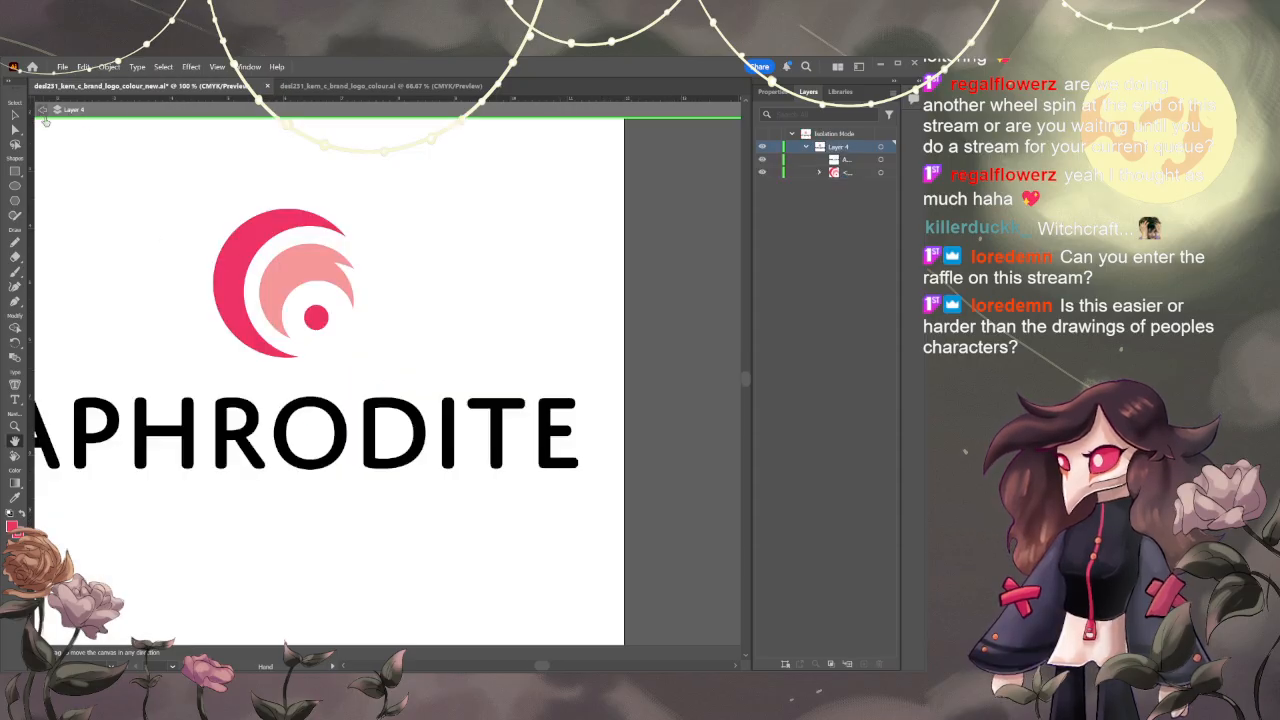
scroll(440, 320, down, 2)
drag(429, 319, 478, 367)
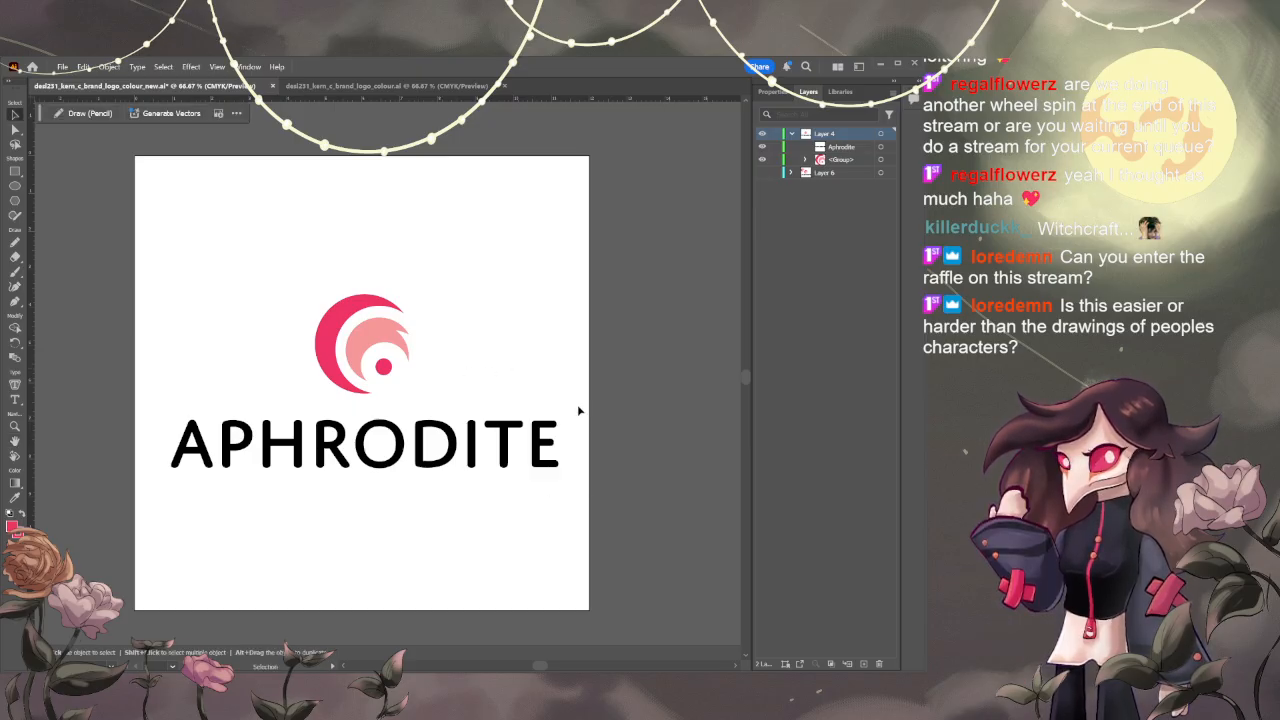
scroll(590, 435, up, 1)
scroll(590, 435, down, 1)
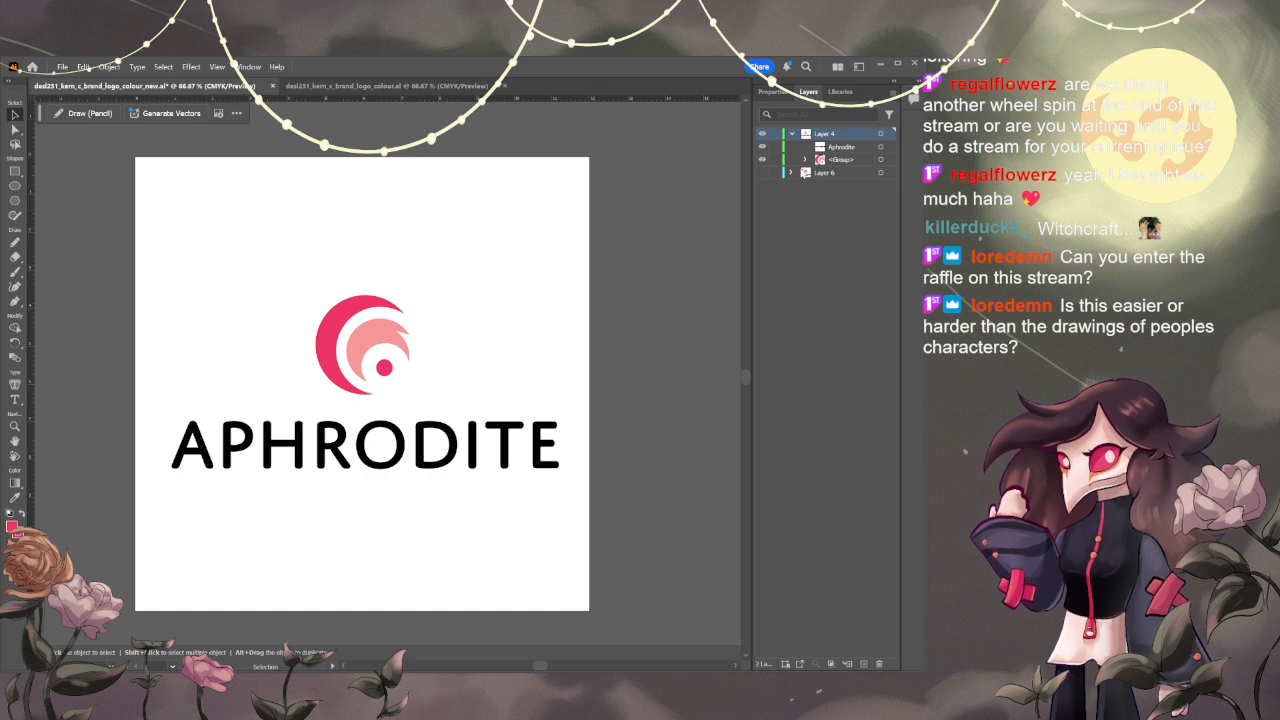
- Rename Layer 4 to "Final Logo" and lock Layer 6
click(792, 134)
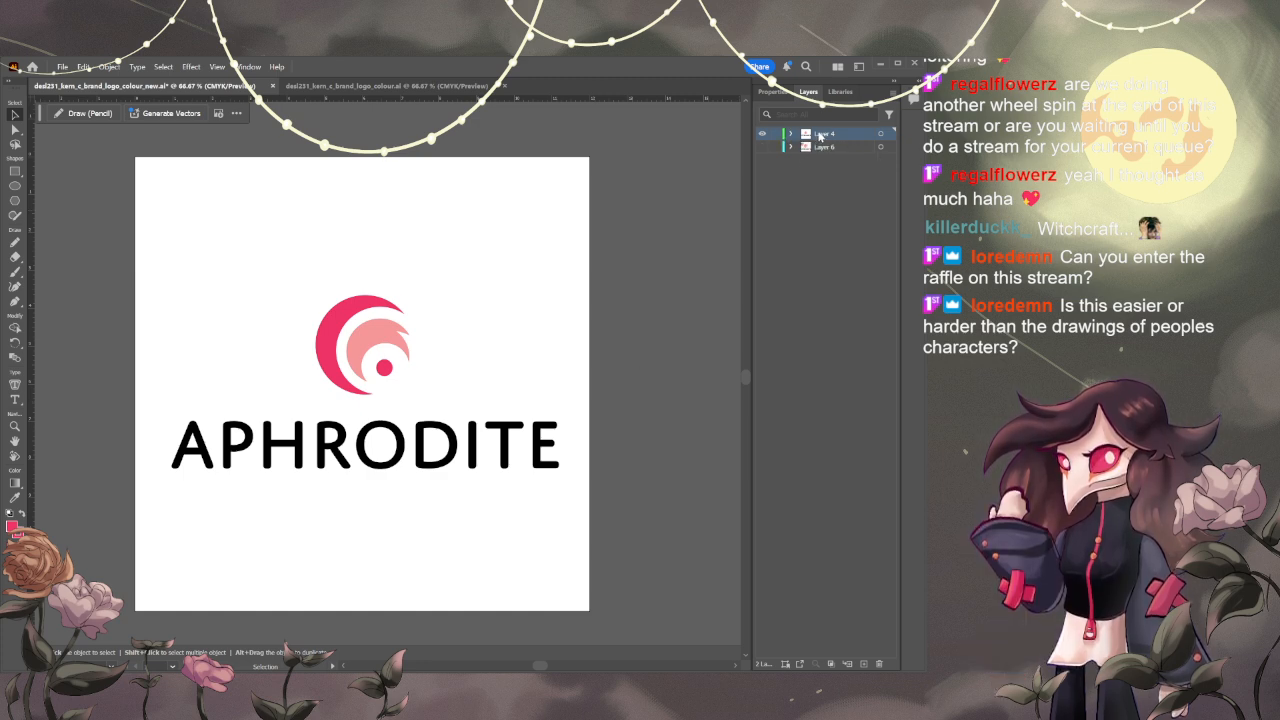
double_click(820, 135)
text(Final)
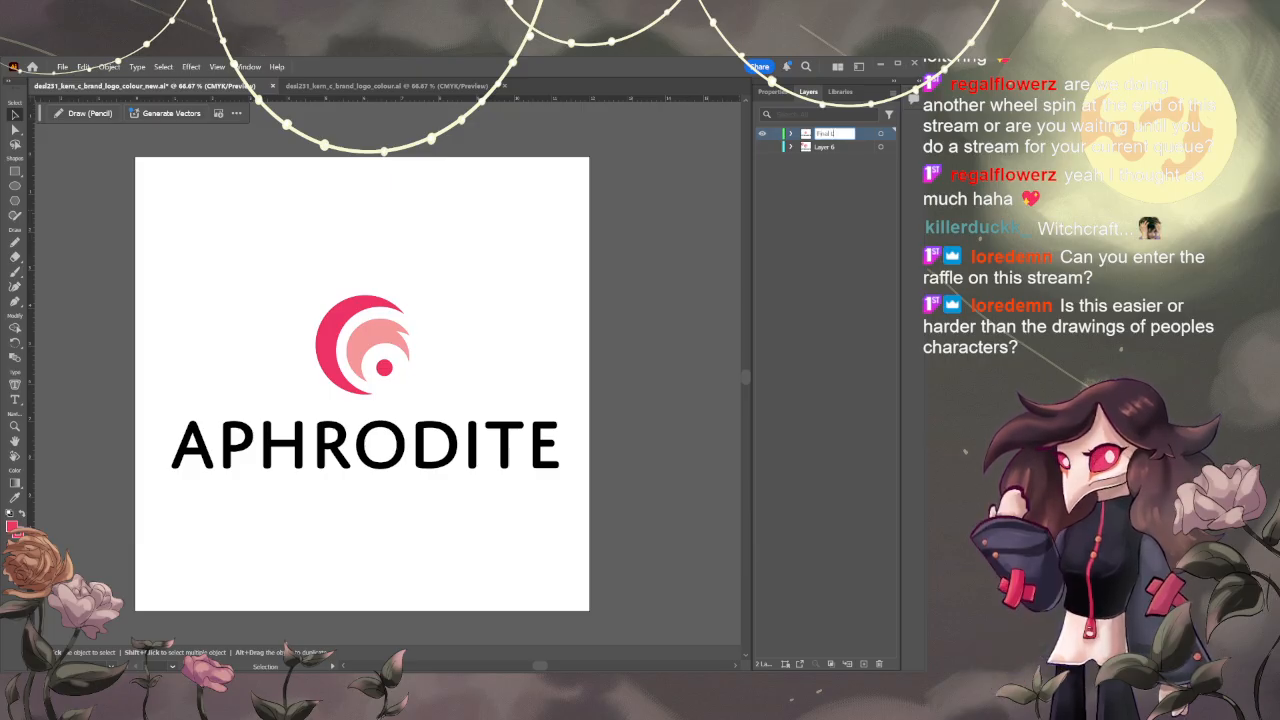
text( Logo)
key(Return)
click(773, 147)
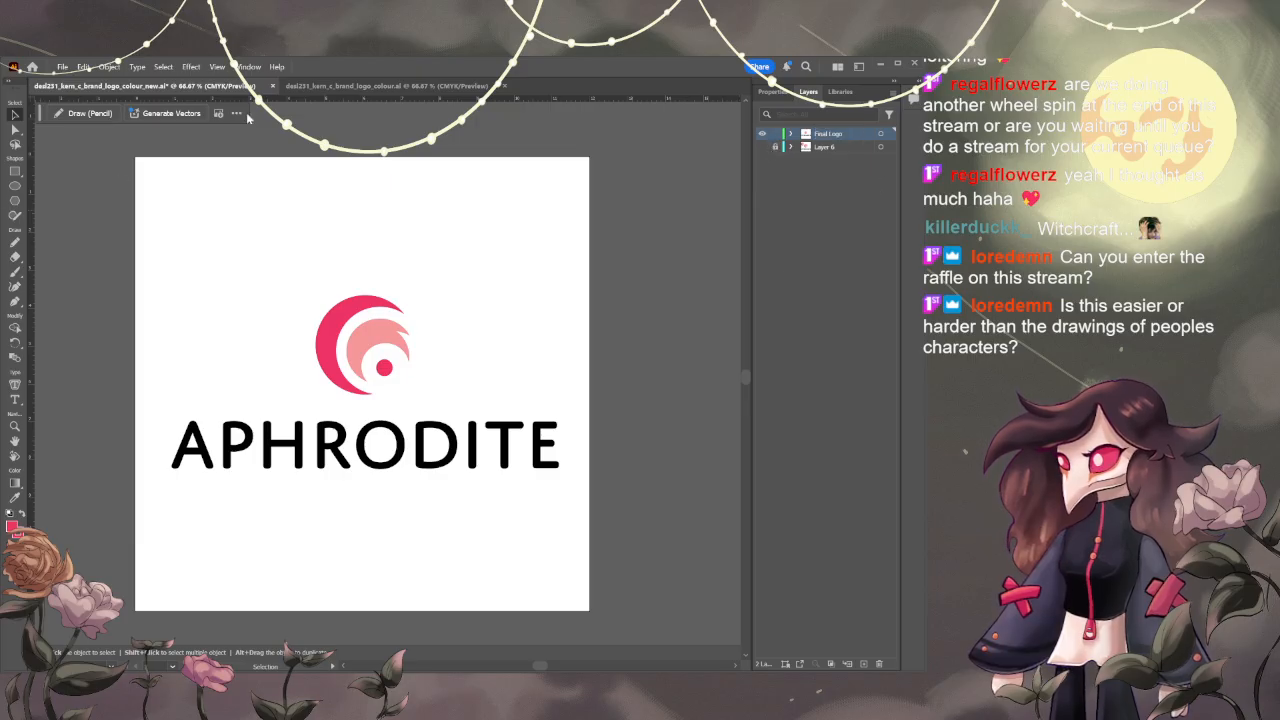
- Compare the new logo with the original logo document, checking symbol shape, lettering weight and spacing
click(335, 87)
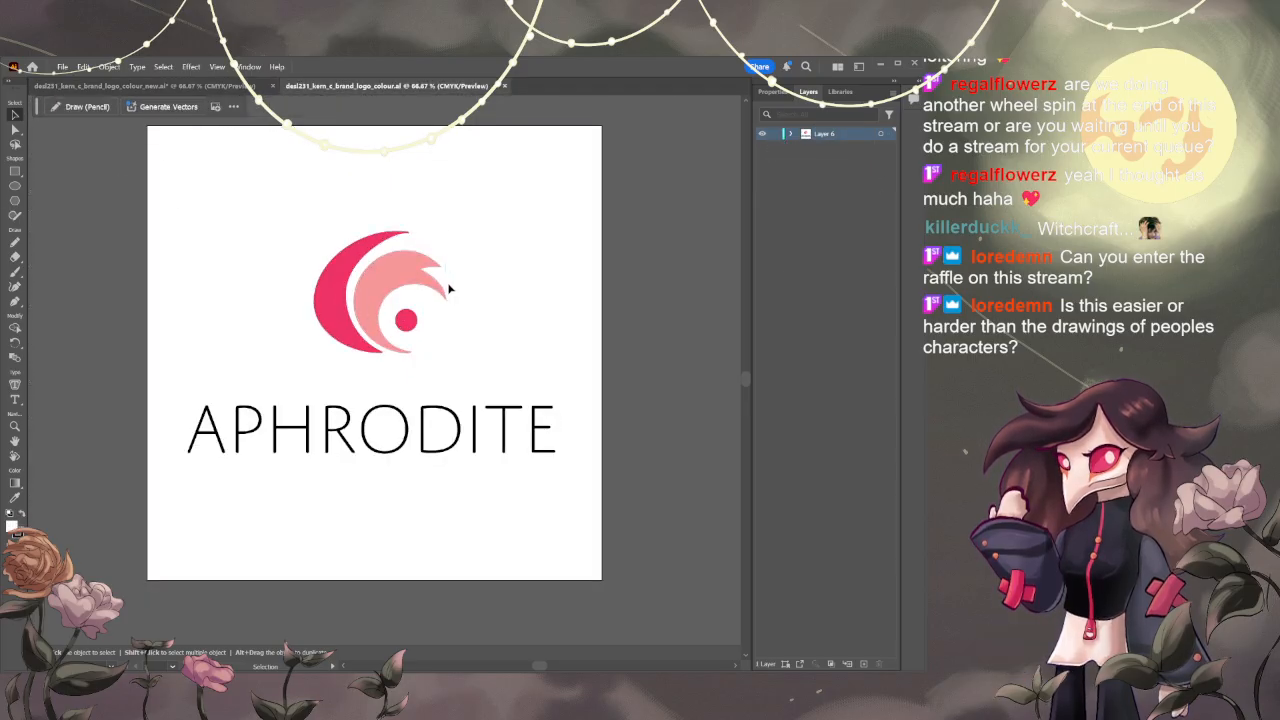
click(218, 88)
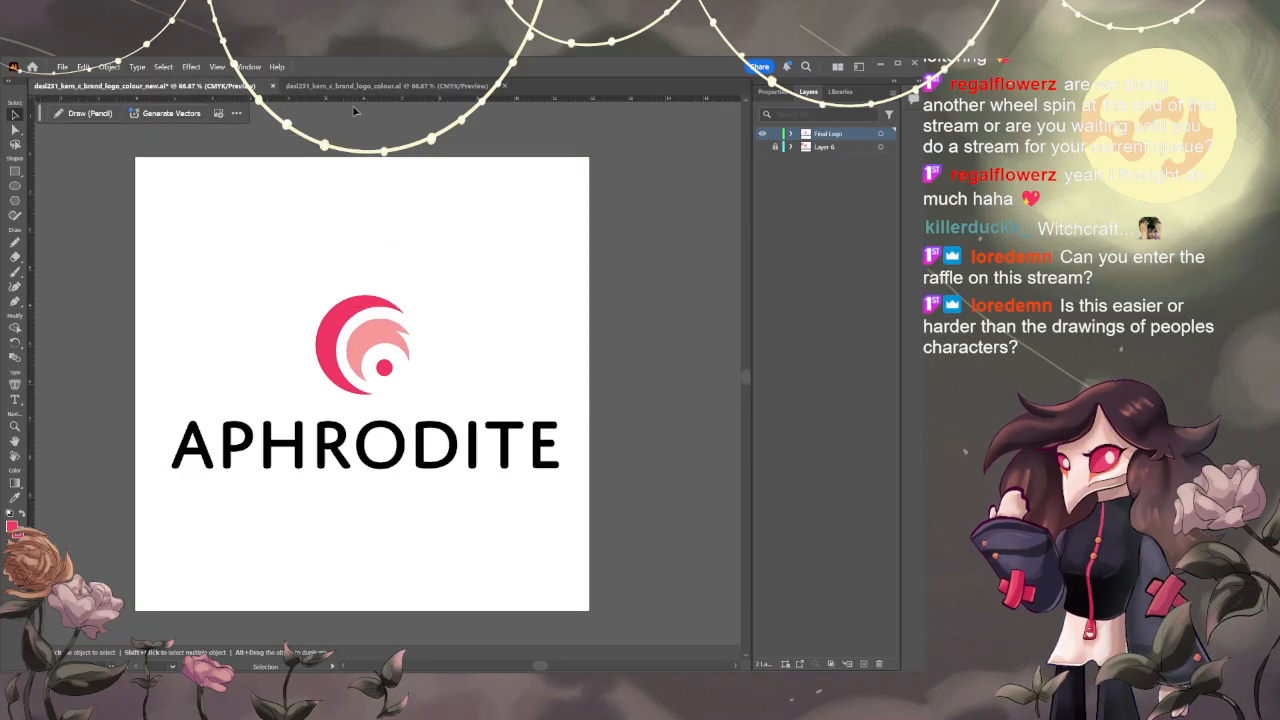
click(355, 89)
click(150, 88)
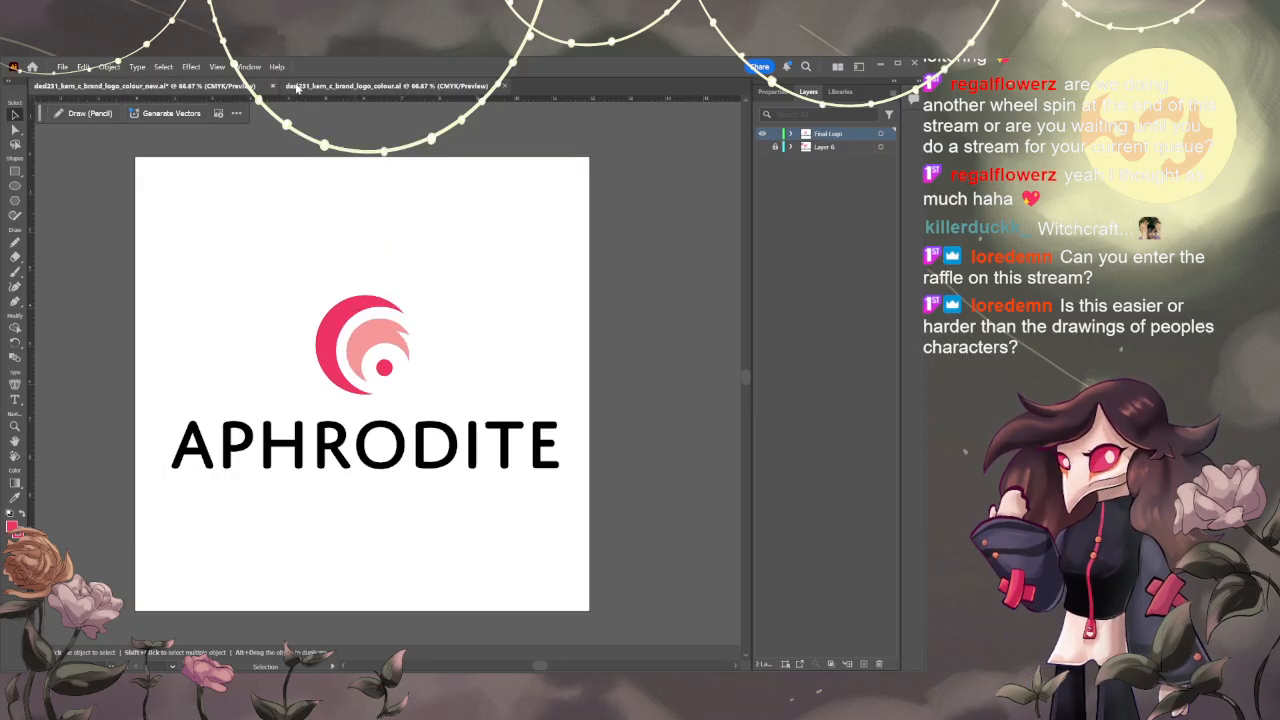
click(337, 90)
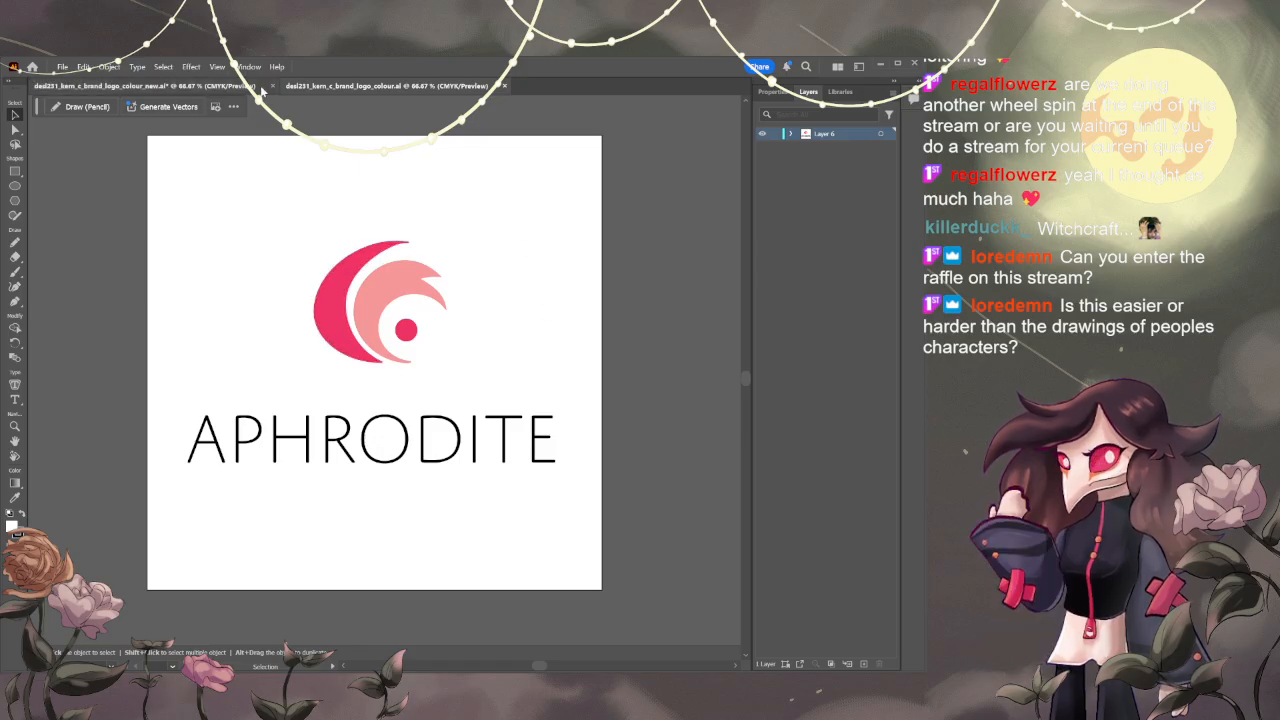
click(256, 89)
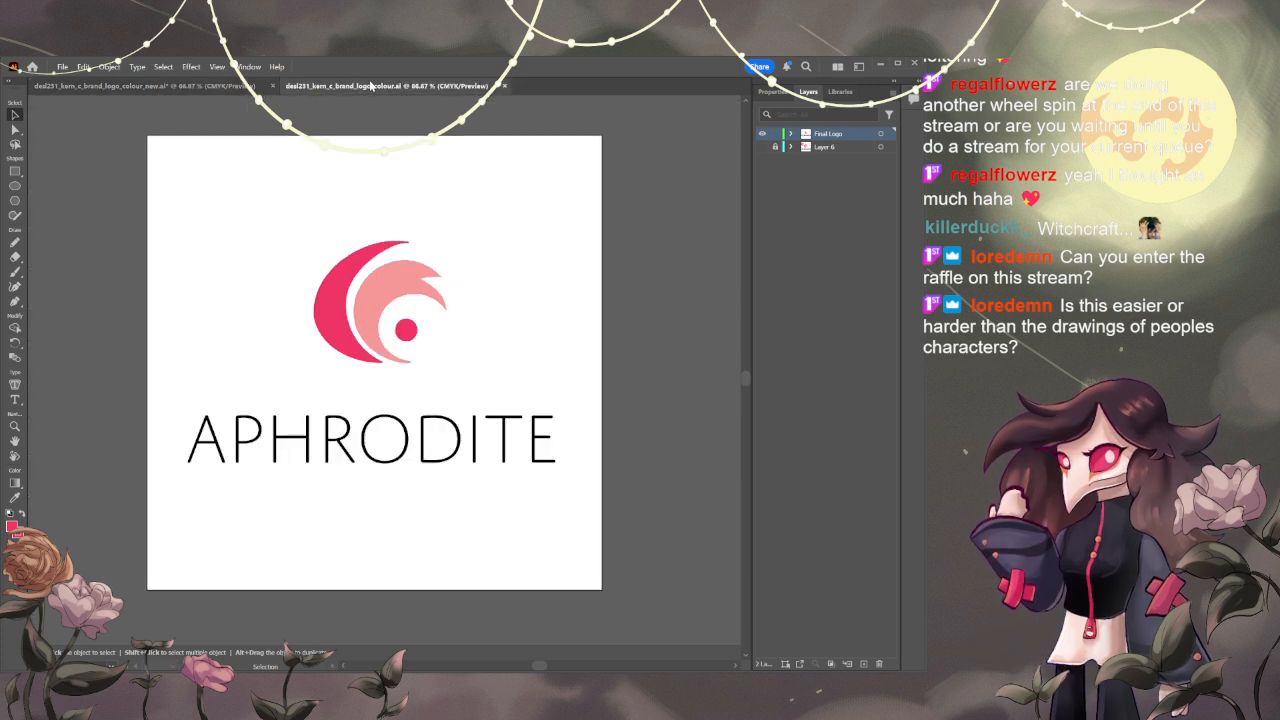
click(372, 88)
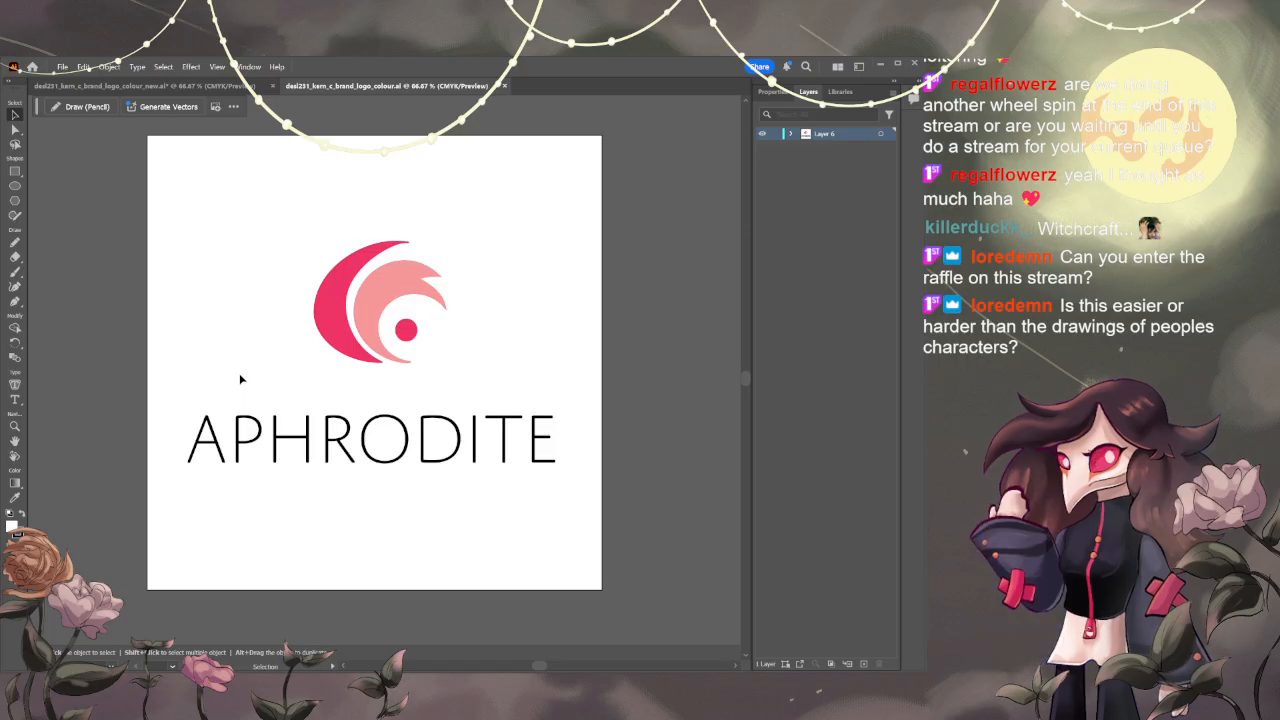
click(72, 85)
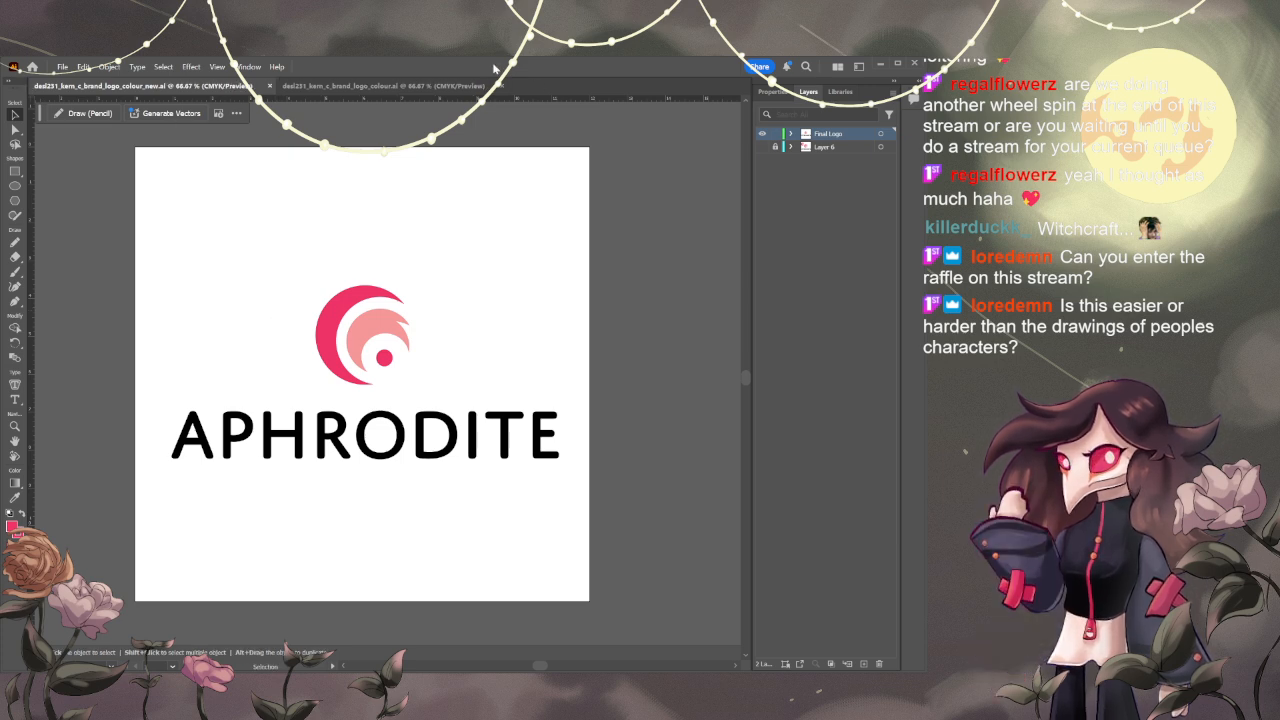
- Switch to Figma, try to import desi231_kern_c_brand_logo_colour_new.ai beside the website mockups, and return to Illustrator
click(881, 64)
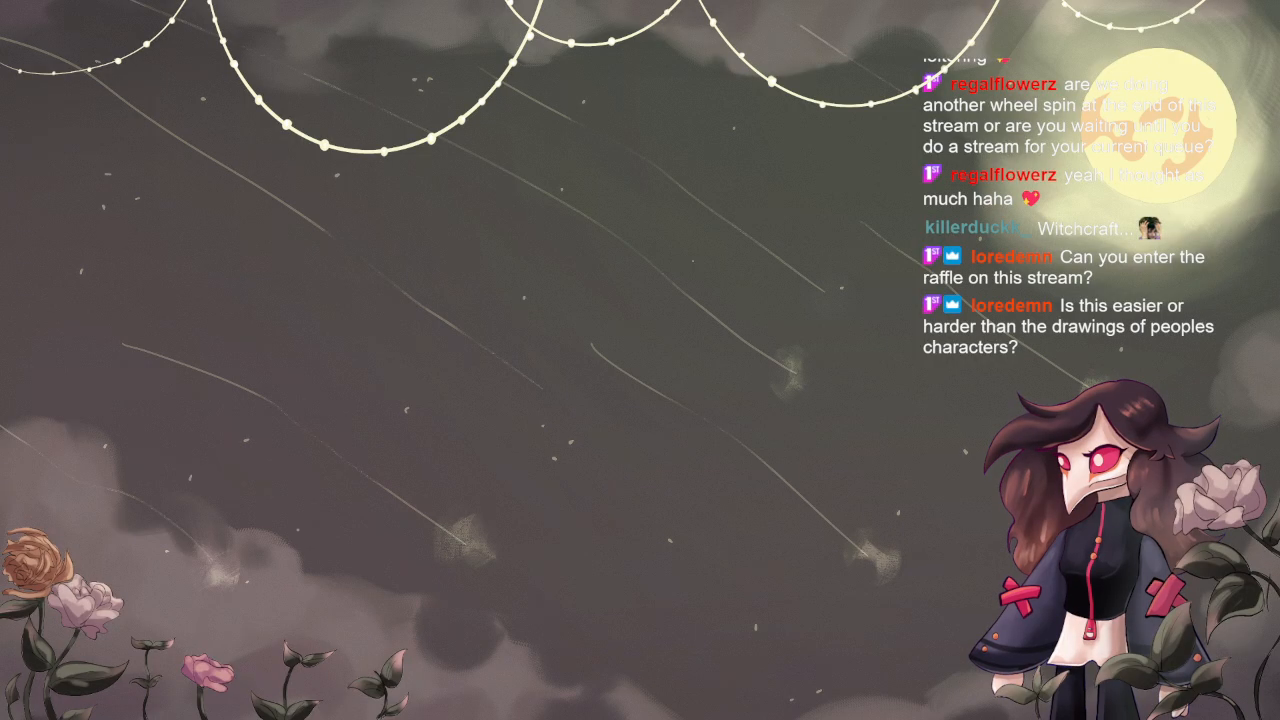
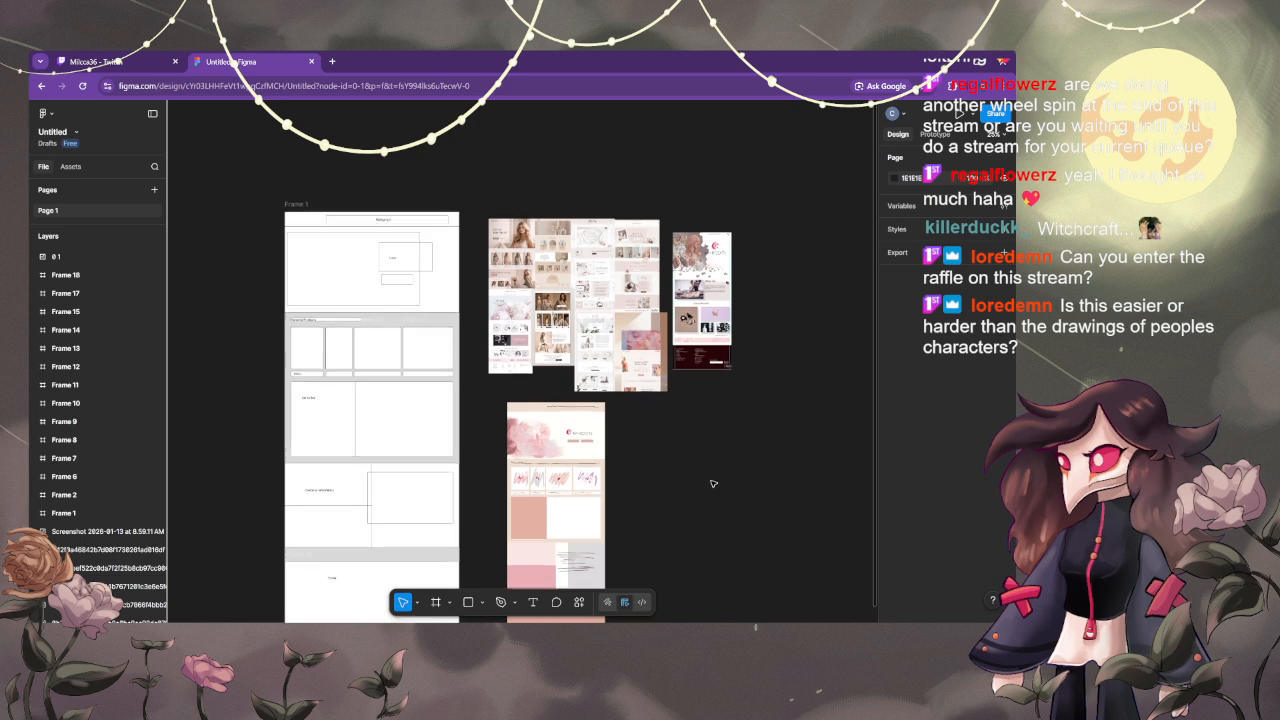
scroll(706, 475, right, 2)
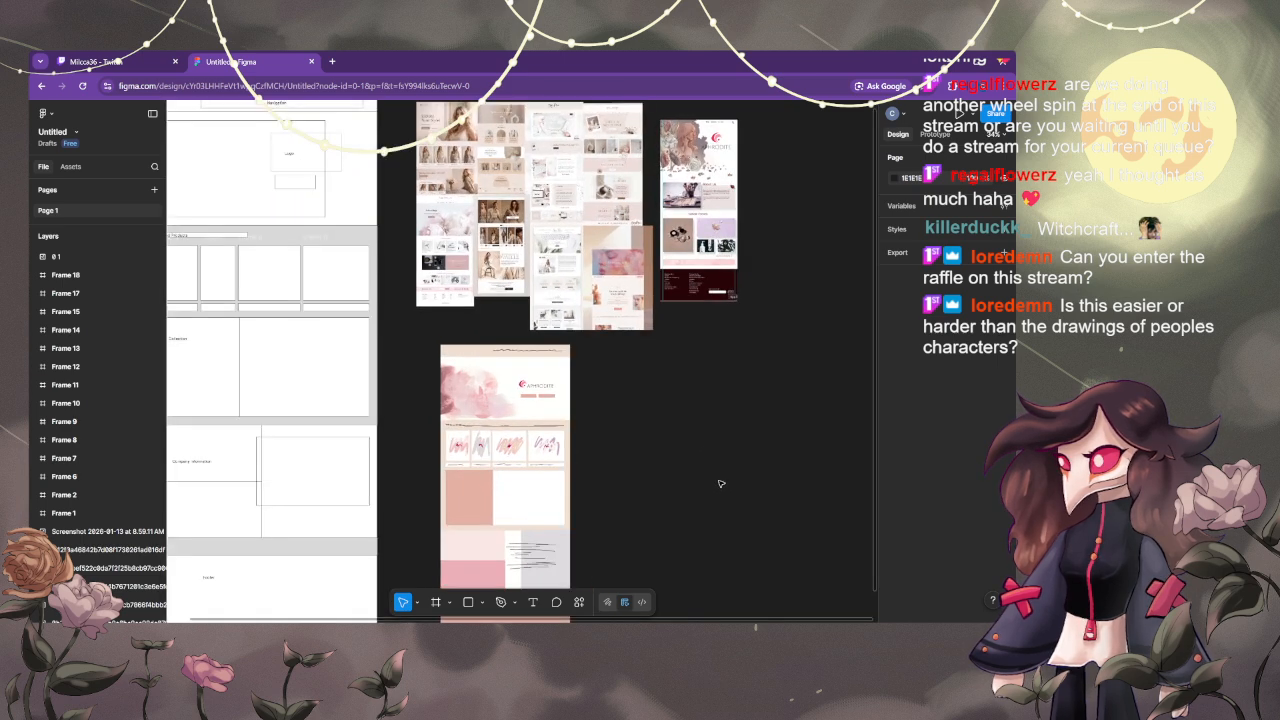
scroll(874, 520, up, 2)
scroll(780, 506, right, 1)
scroll(793, 457, up, 2)
drag(793, 457, 801, 527)
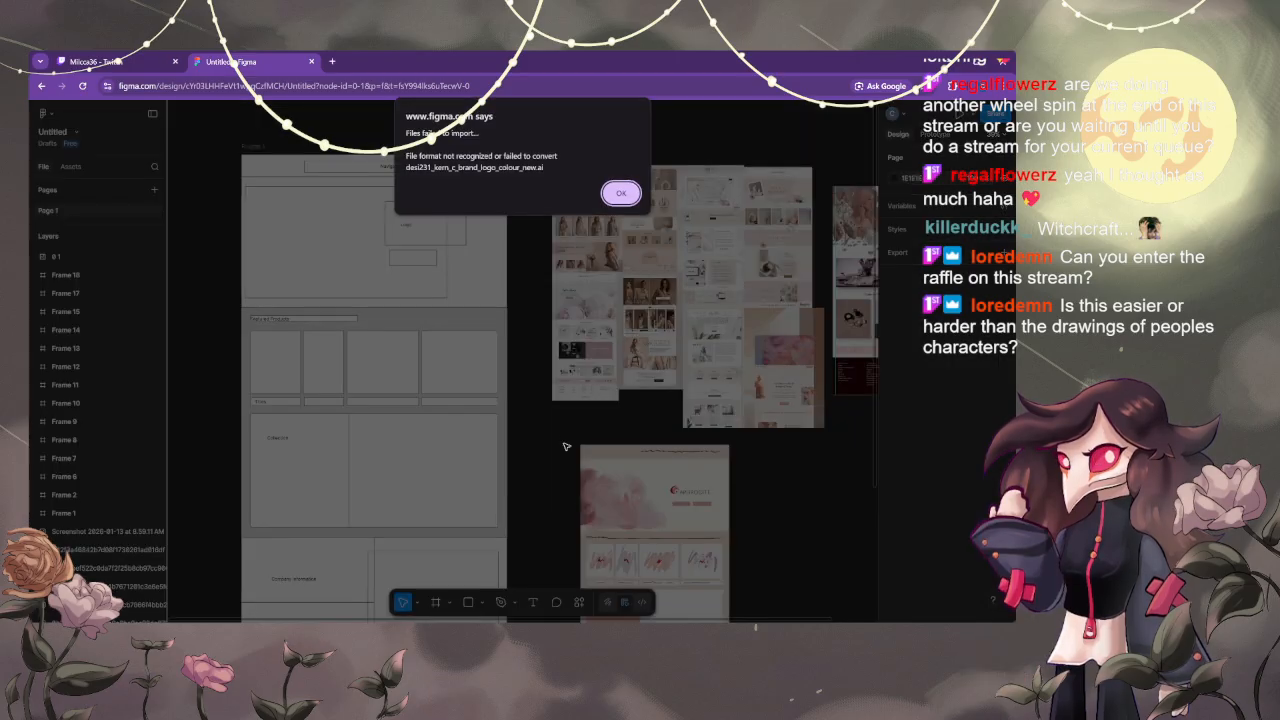
click(636, 194)
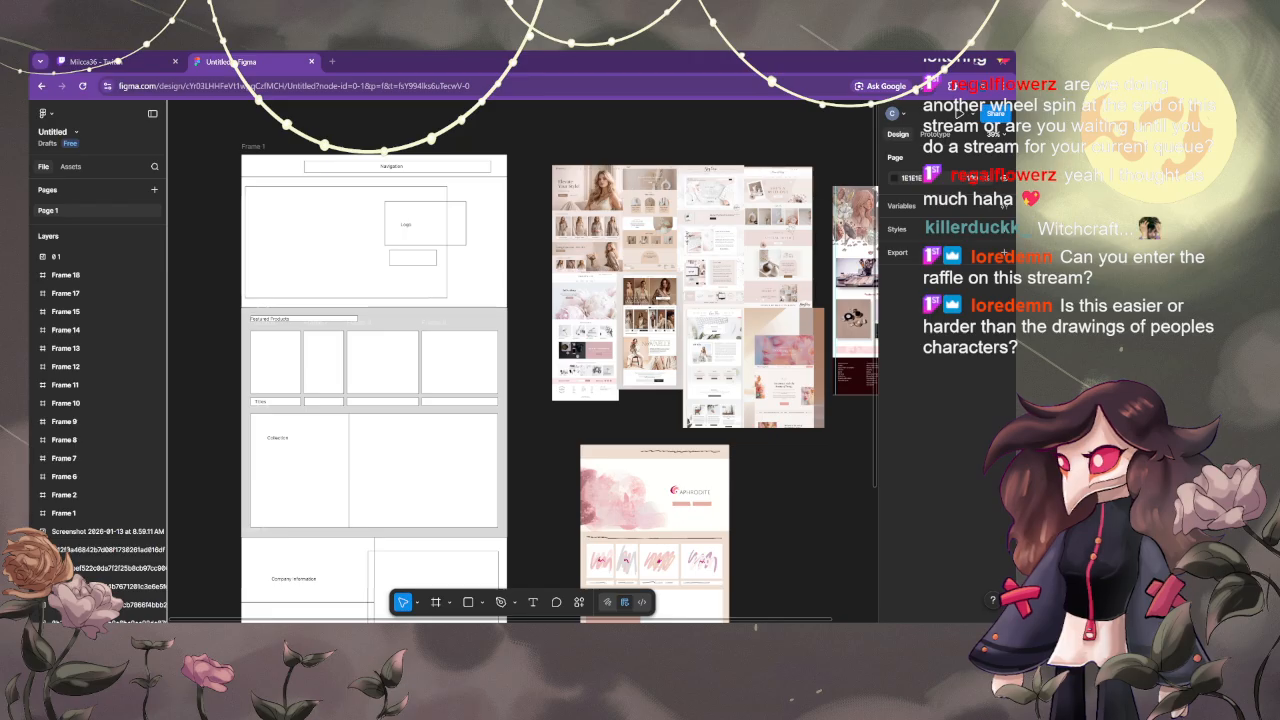
key(alt+Tab)
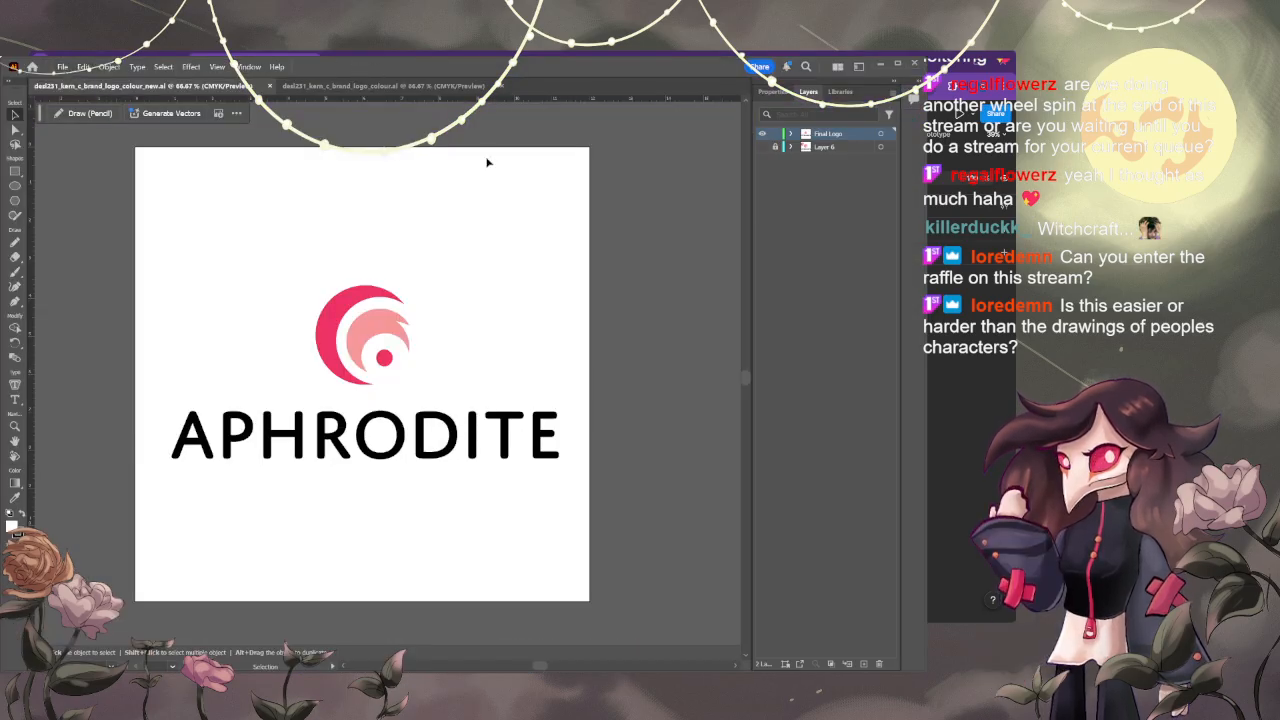
- Switch to Figma and place the Aphrodite logo image at about 751 × 360 in the wireframe's hero section, inside Frame 5
key(ctrl+e)
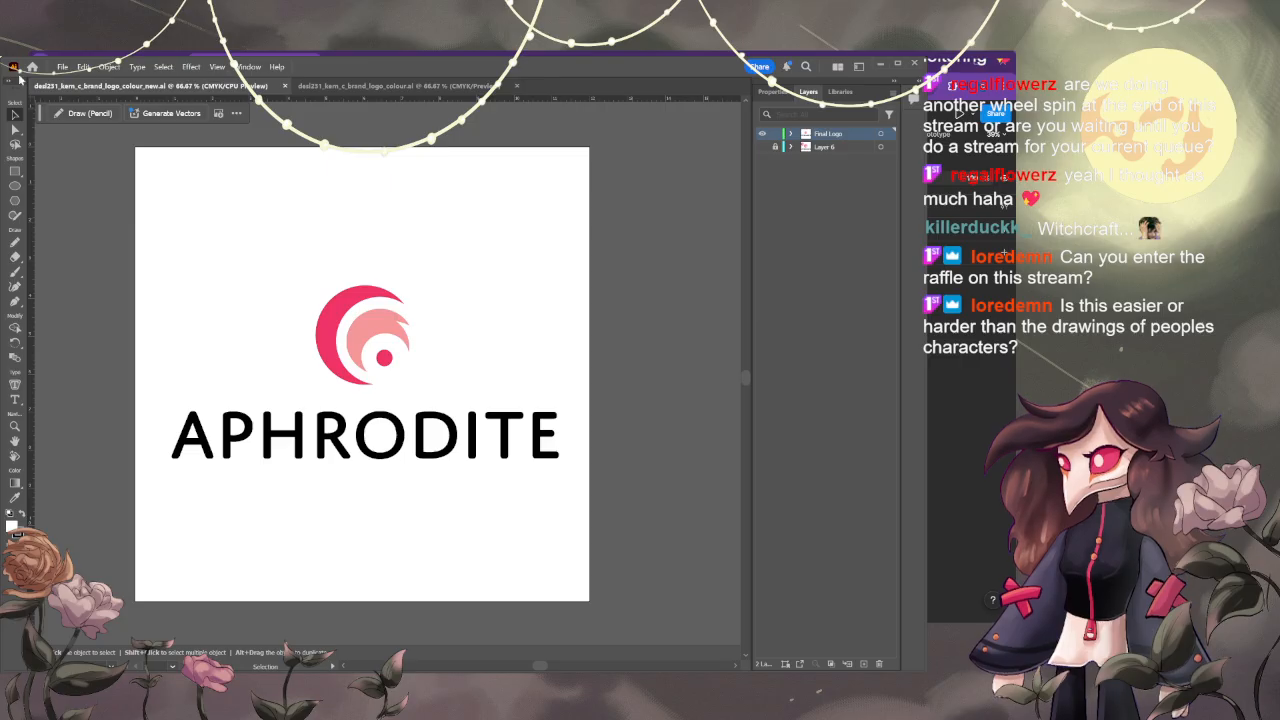
key(alt+Tab)
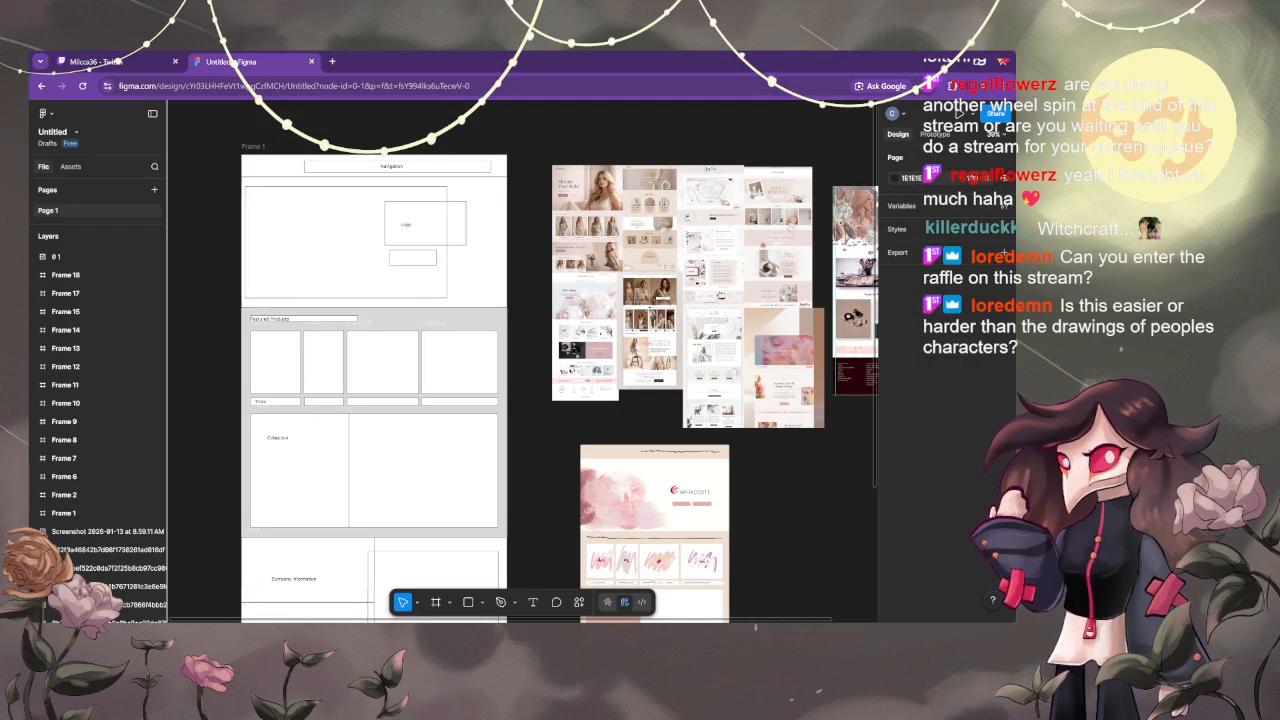
key(ctrl+v)
drag(351, 220, 335, 247)
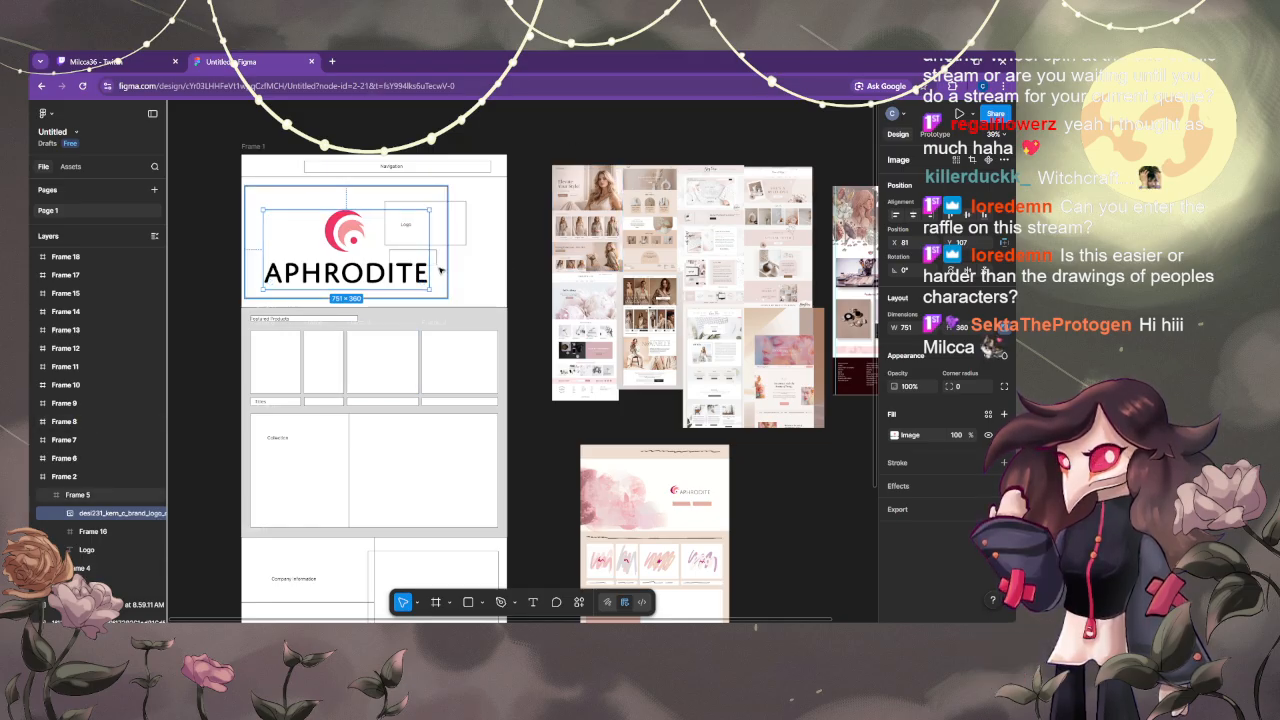
scroll(440, 270, up, 10)
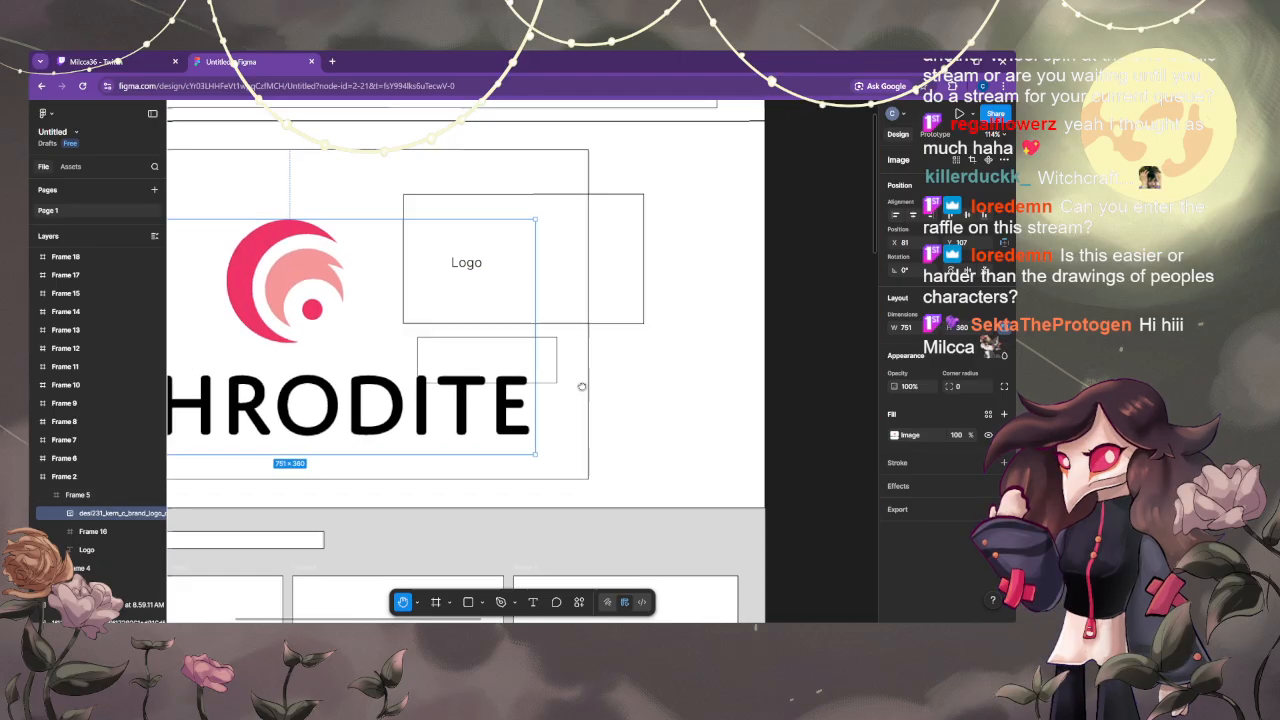
scroll(581, 386, down, 3)
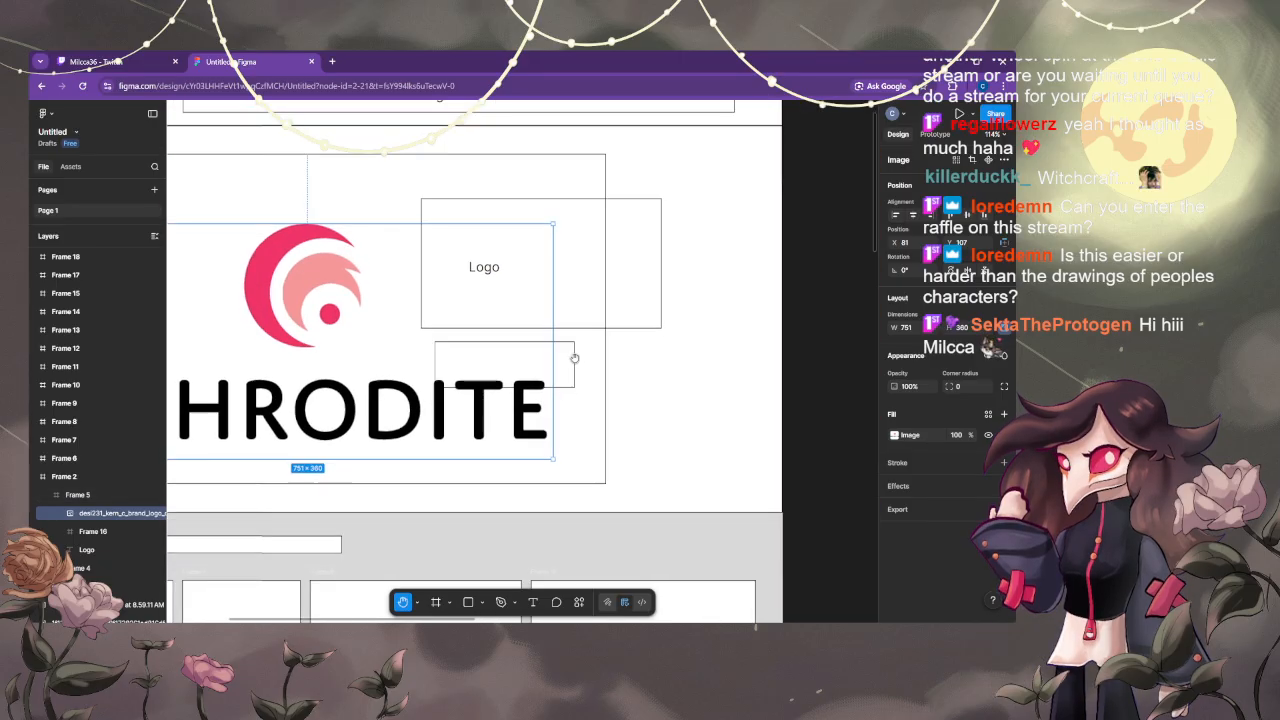
- Move Frame 5 with the logo out of the wireframe onto the empty canvas above it
click(579, 287)
scroll(614, 351, down, 10)
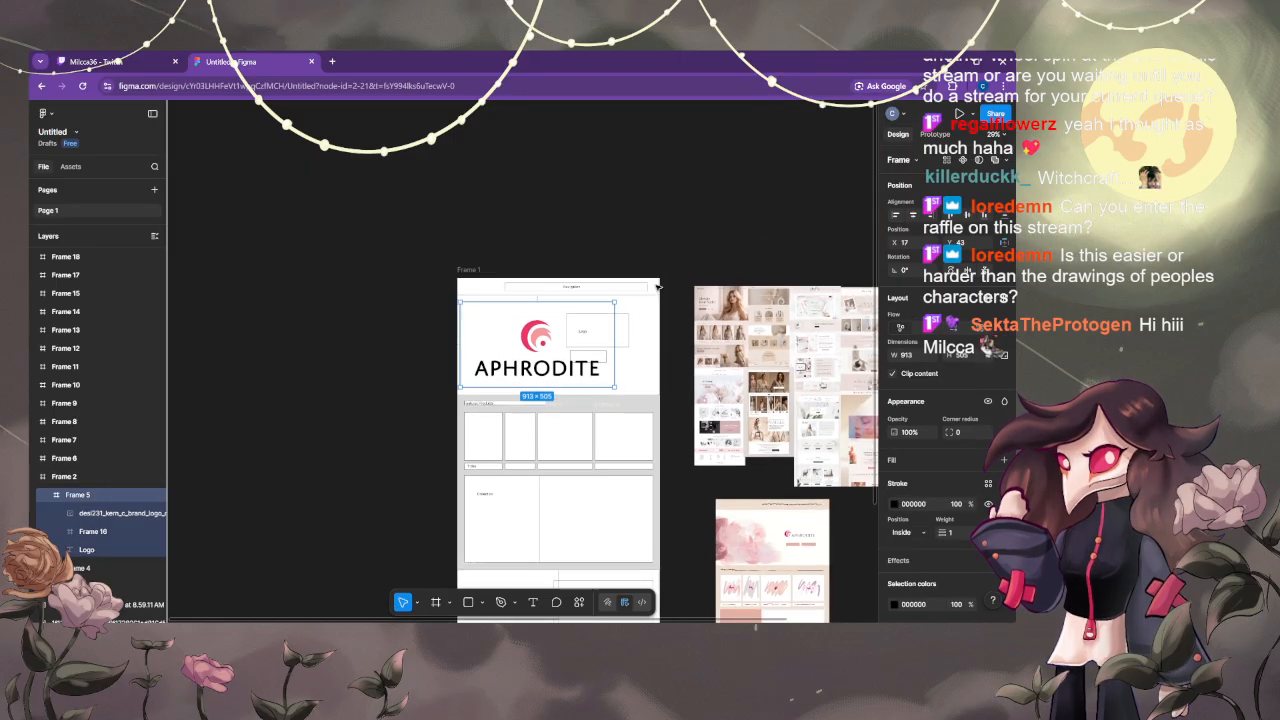
scroll(592, 337, up, 3)
scroll(572, 376, down, 5)
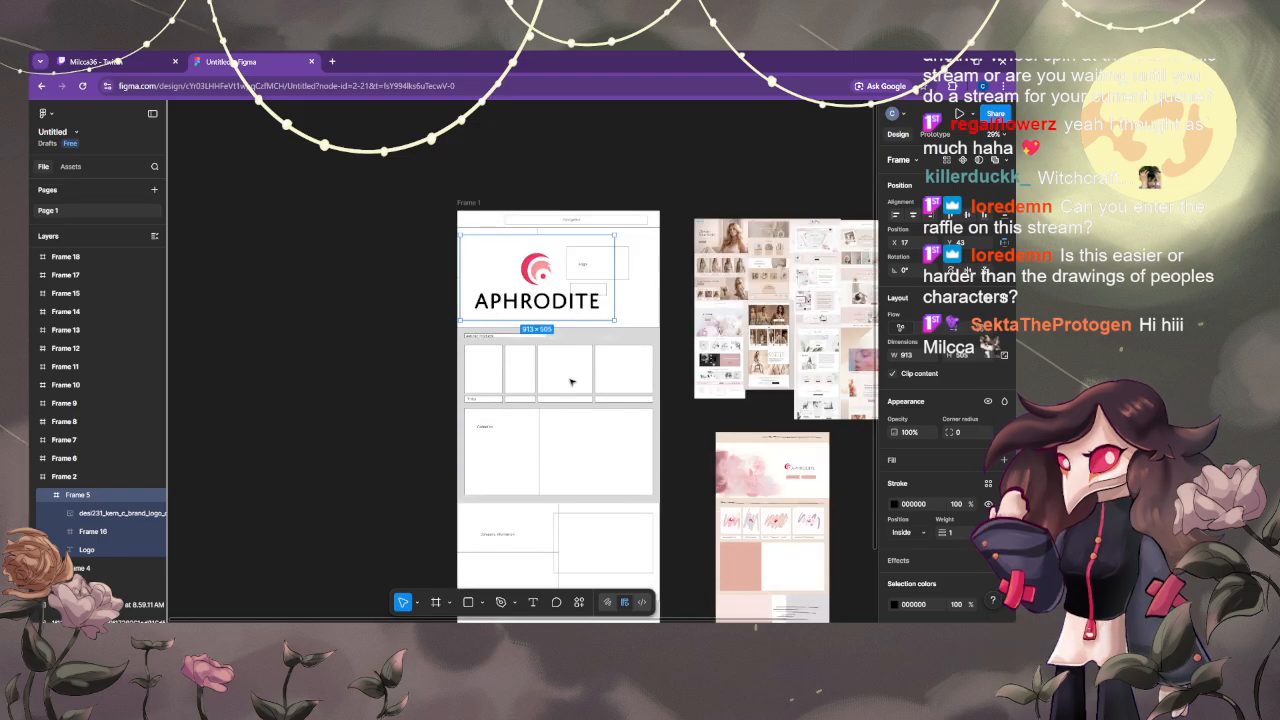
drag(681, 198, 508, 259)
key(v)
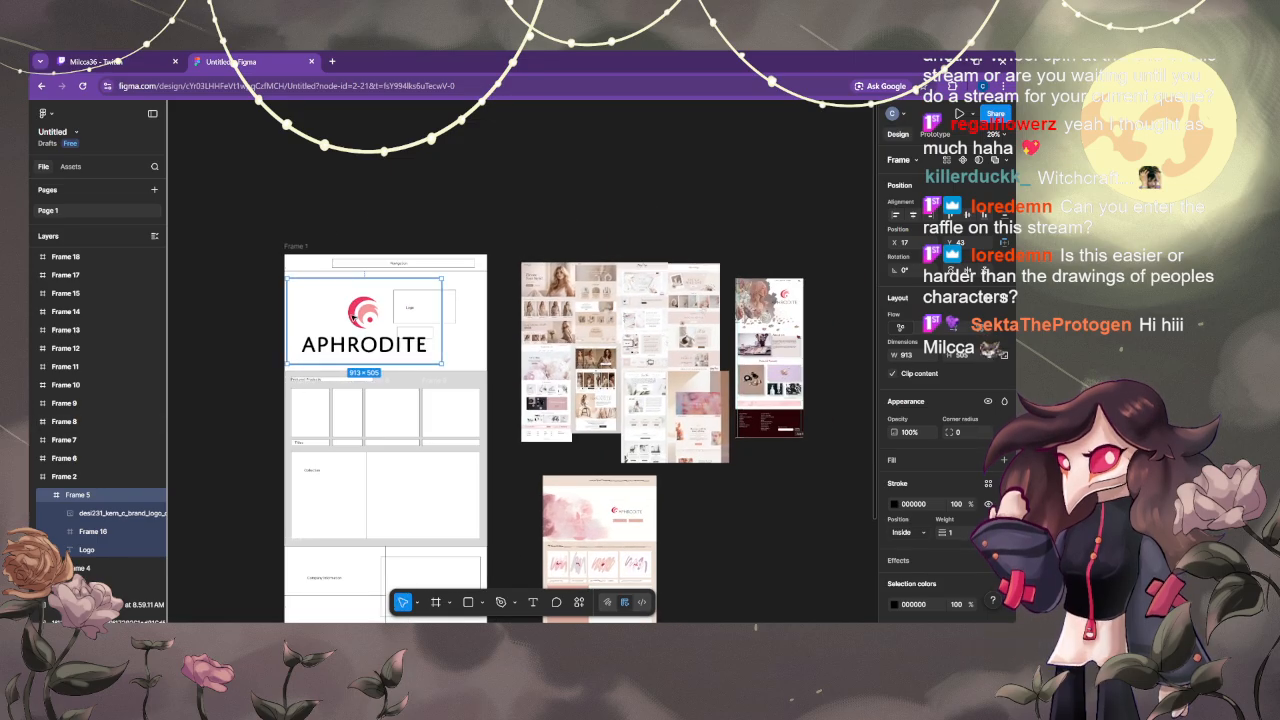
drag(380, 315, 471, 184)
- Try deleting and then moving Frame 1 at the head of the wireframe, undoing each change
click(292, 258)
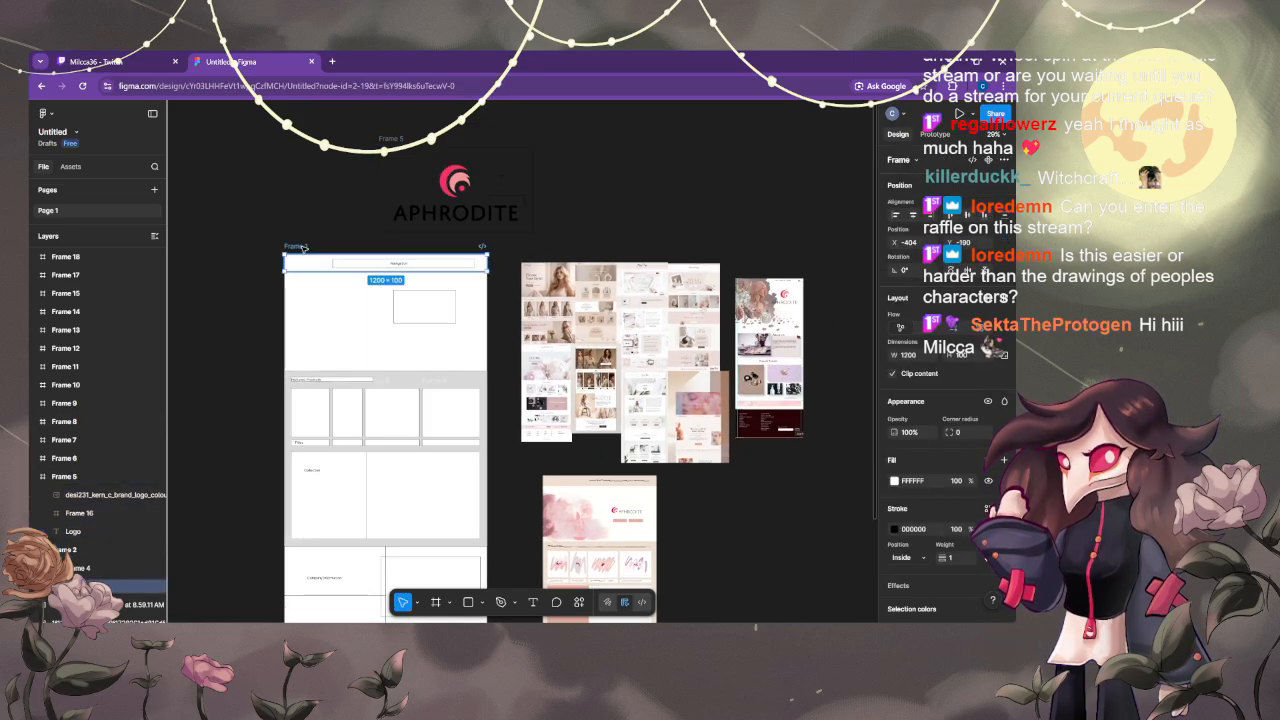
key(Delete)
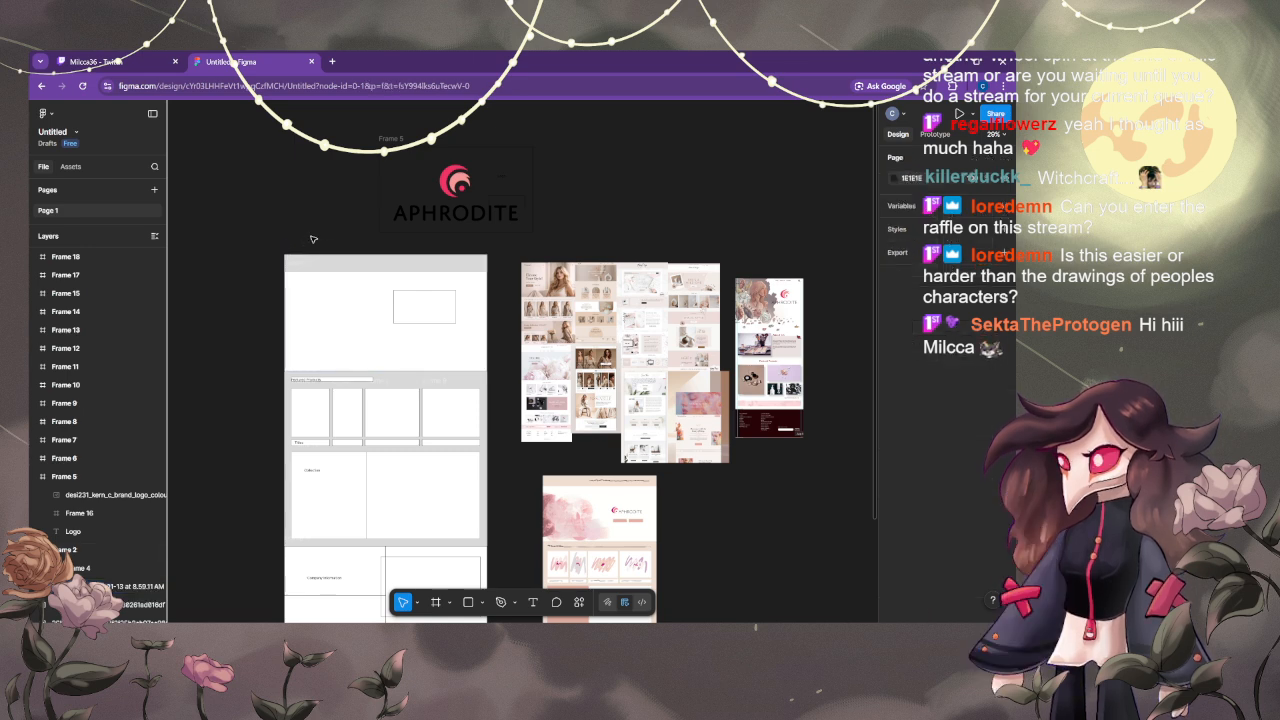
key(ctrl+z)
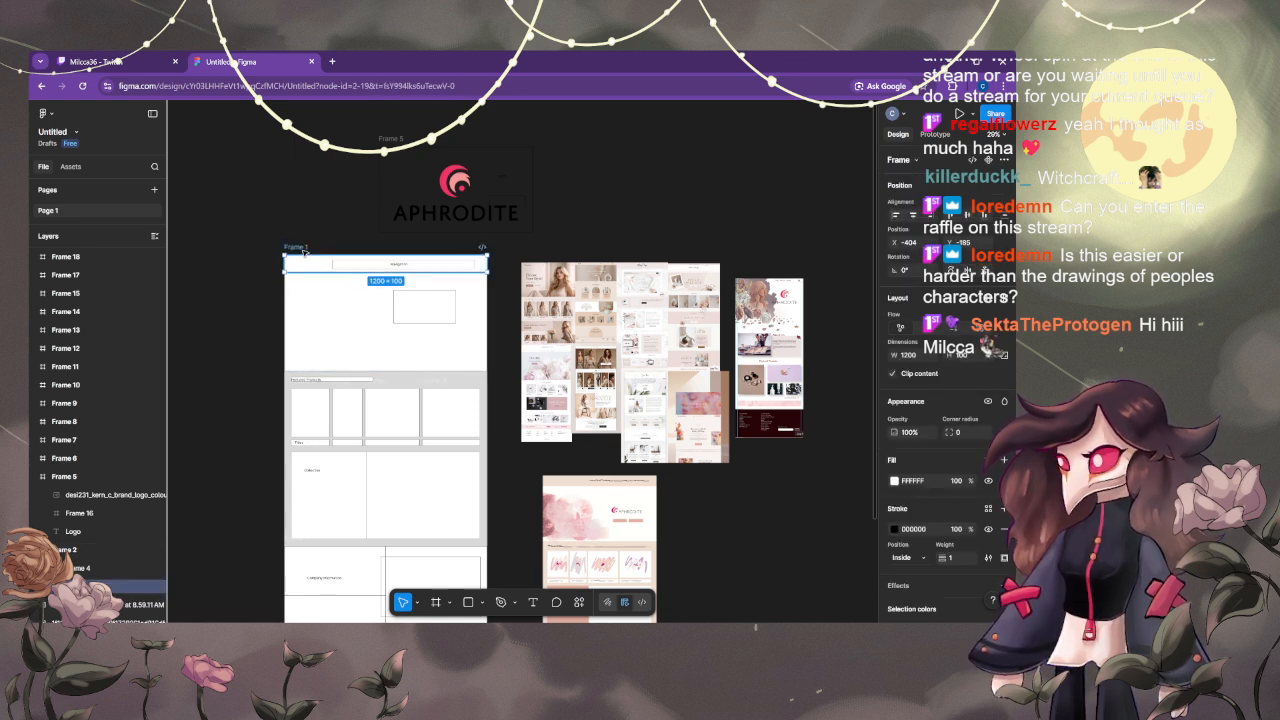
click(314, 191)
click(301, 246)
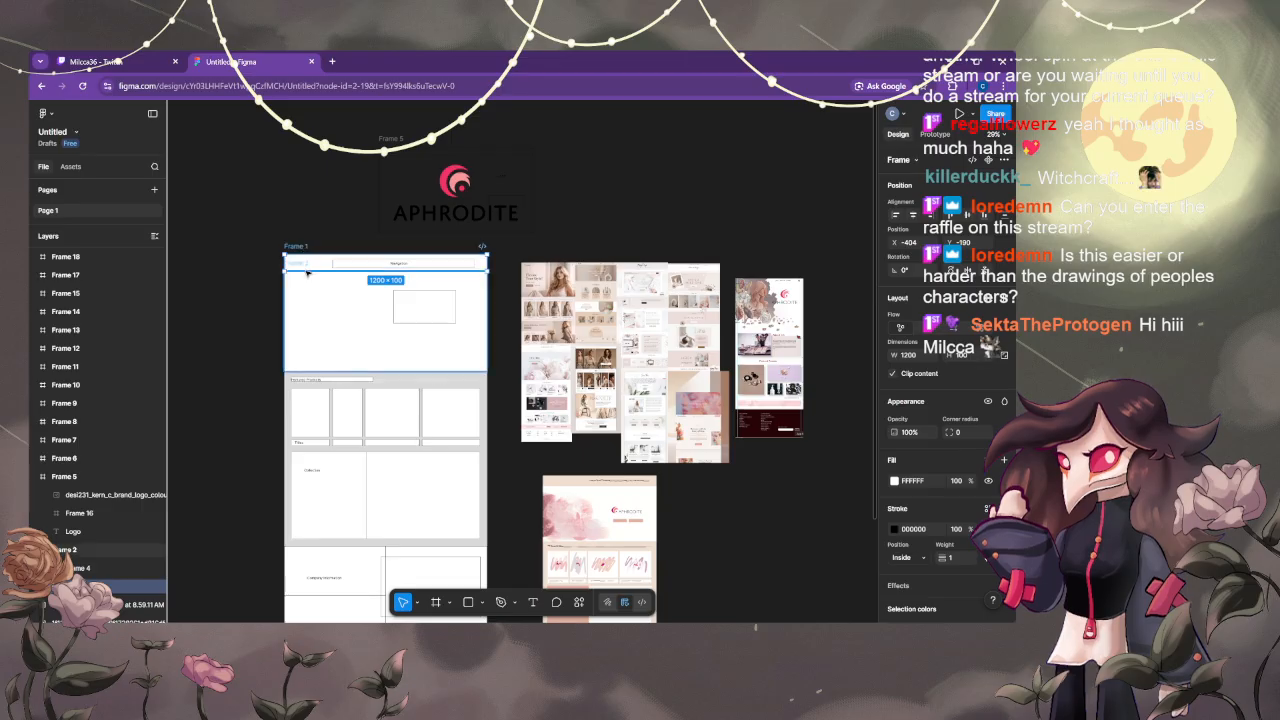
click(304, 235)
drag(302, 248, 303, 214)
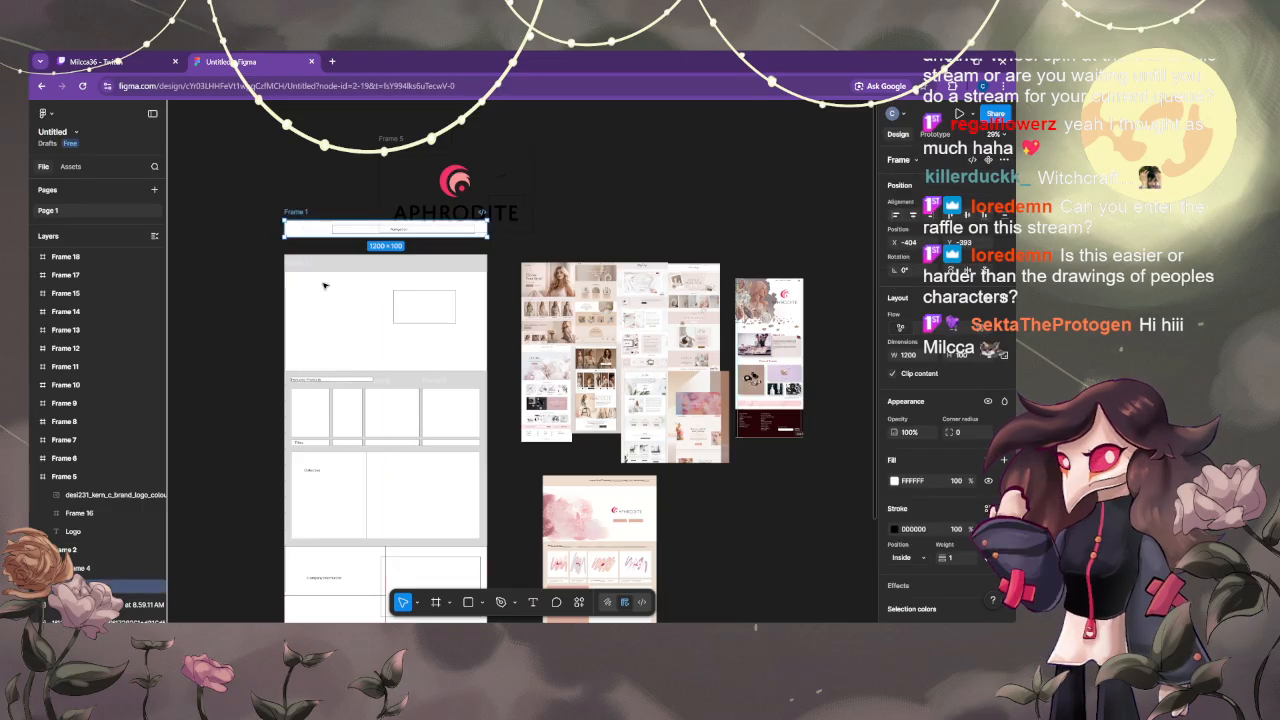
key(ctrl+z)
- Duplicate all of the wireframe's frames and place the copy on the empty canvas beside the original
drag(242, 244, 416, 574)
scroll(502, 503, down, 2)
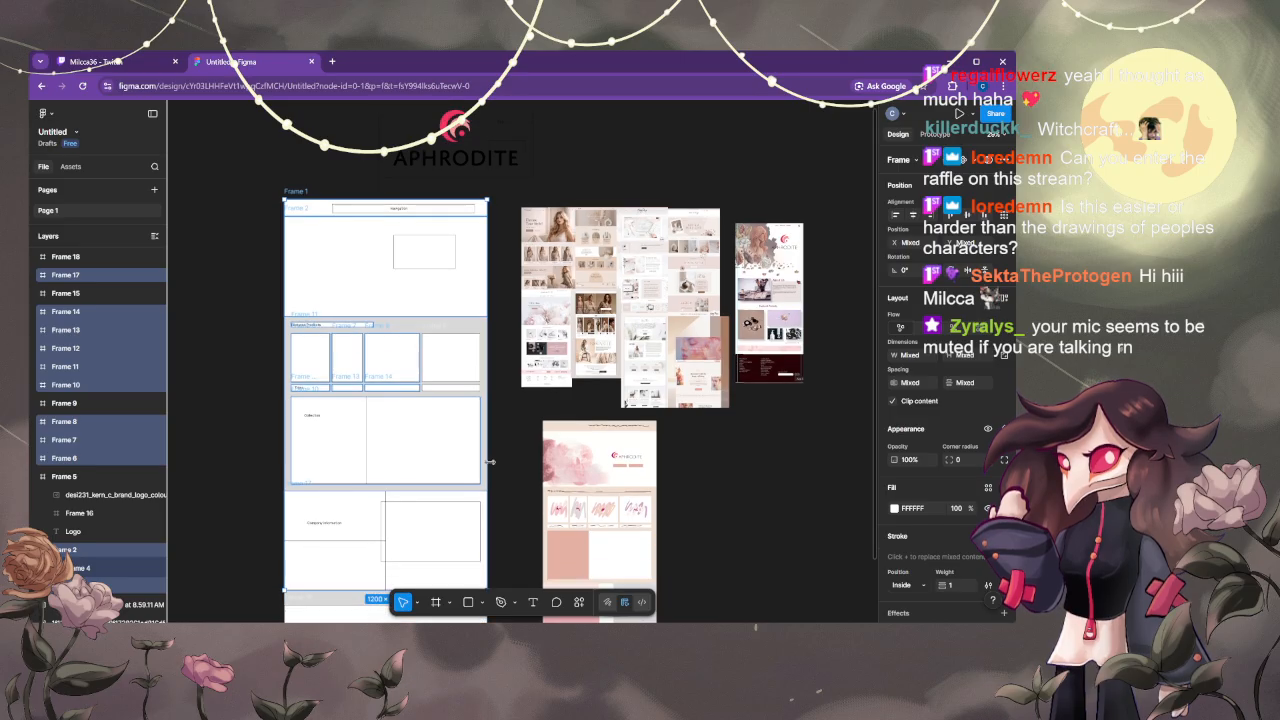
scroll(502, 503, down, 3)
drag(495, 528, 238, 224)
key(space)
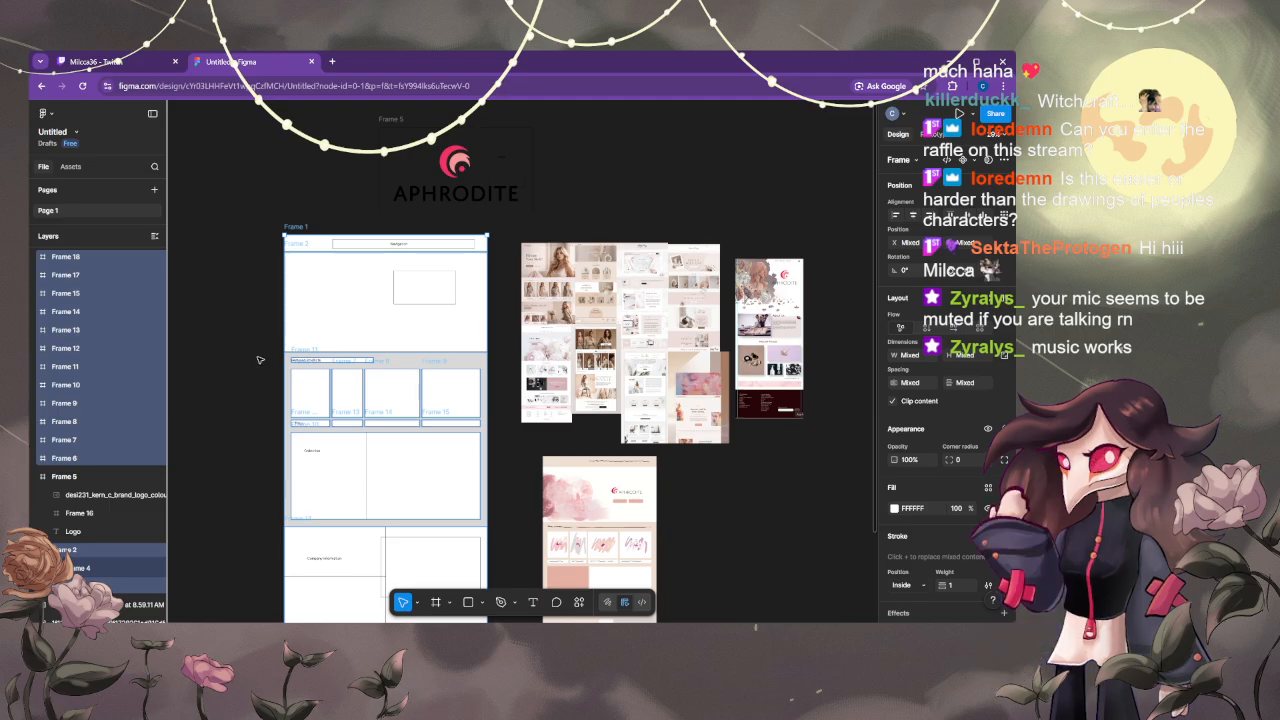
drag(239, 356, 620, 309)
click(353, 310)
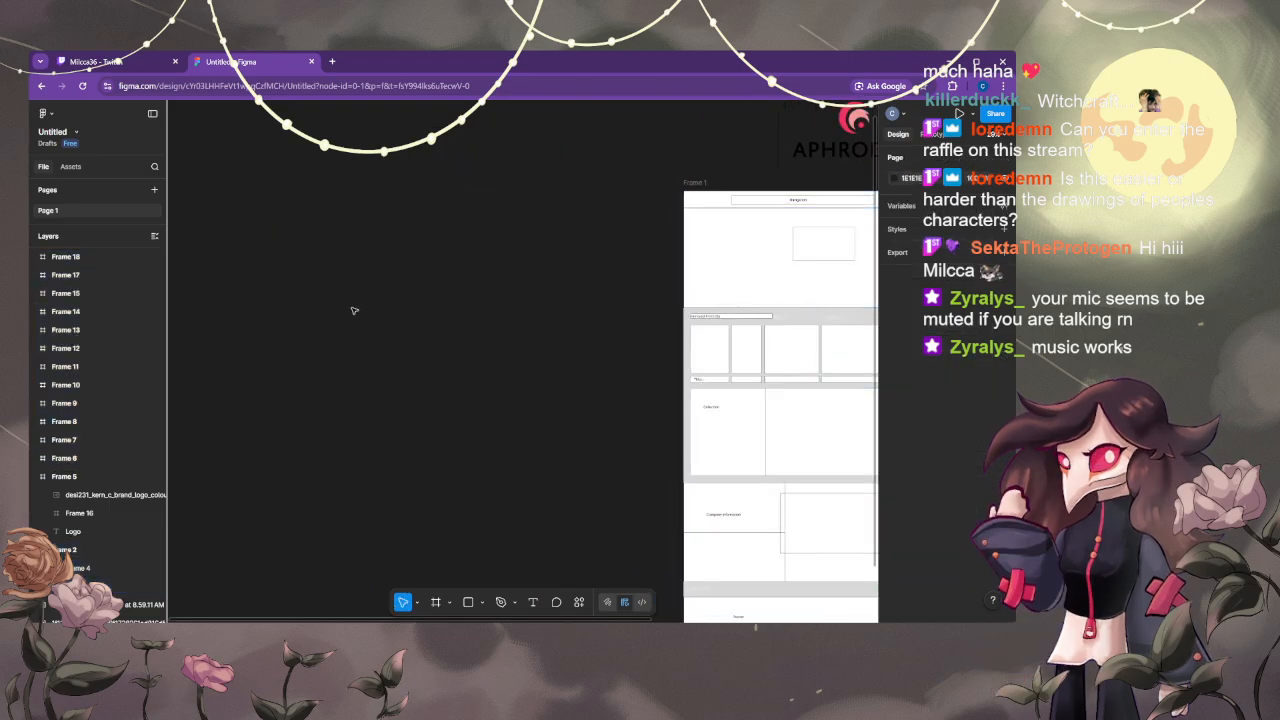
key(ctrl+v)
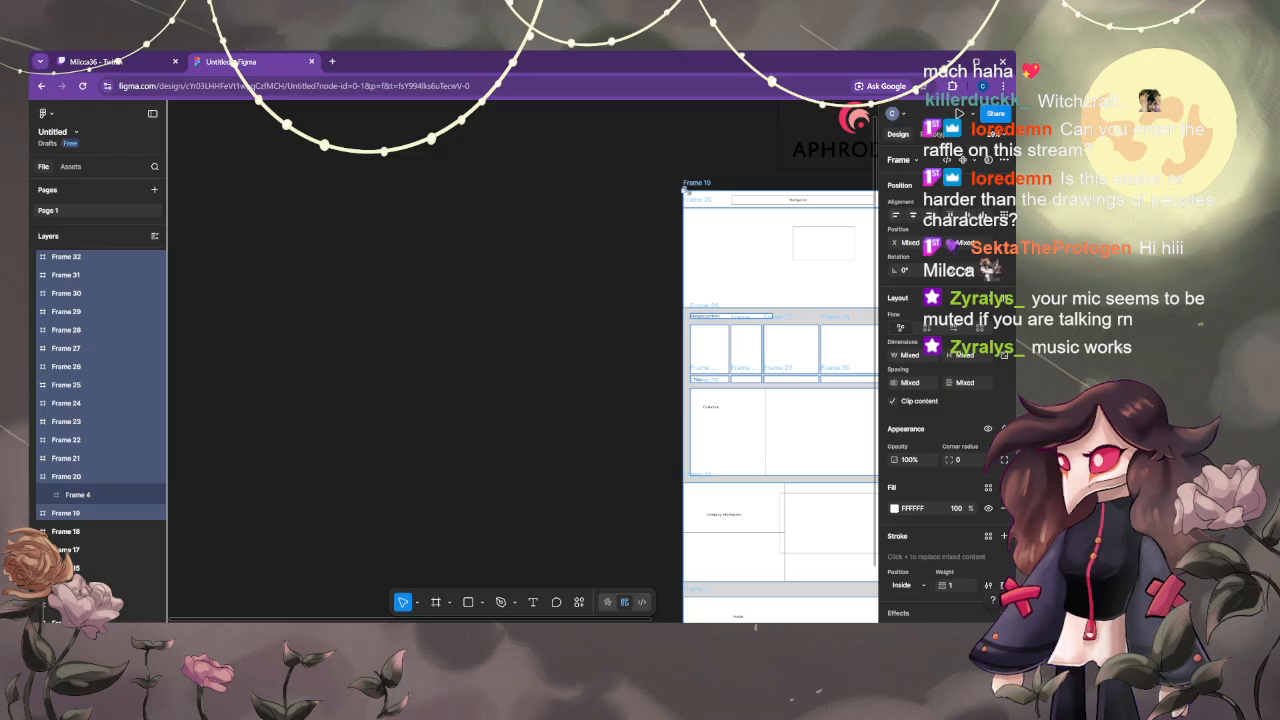
drag(688, 192, 340, 177)
click(576, 243)
- Check the duplicated wireframe against the original and undo the copy's move
scroll(592, 250, down, 2)
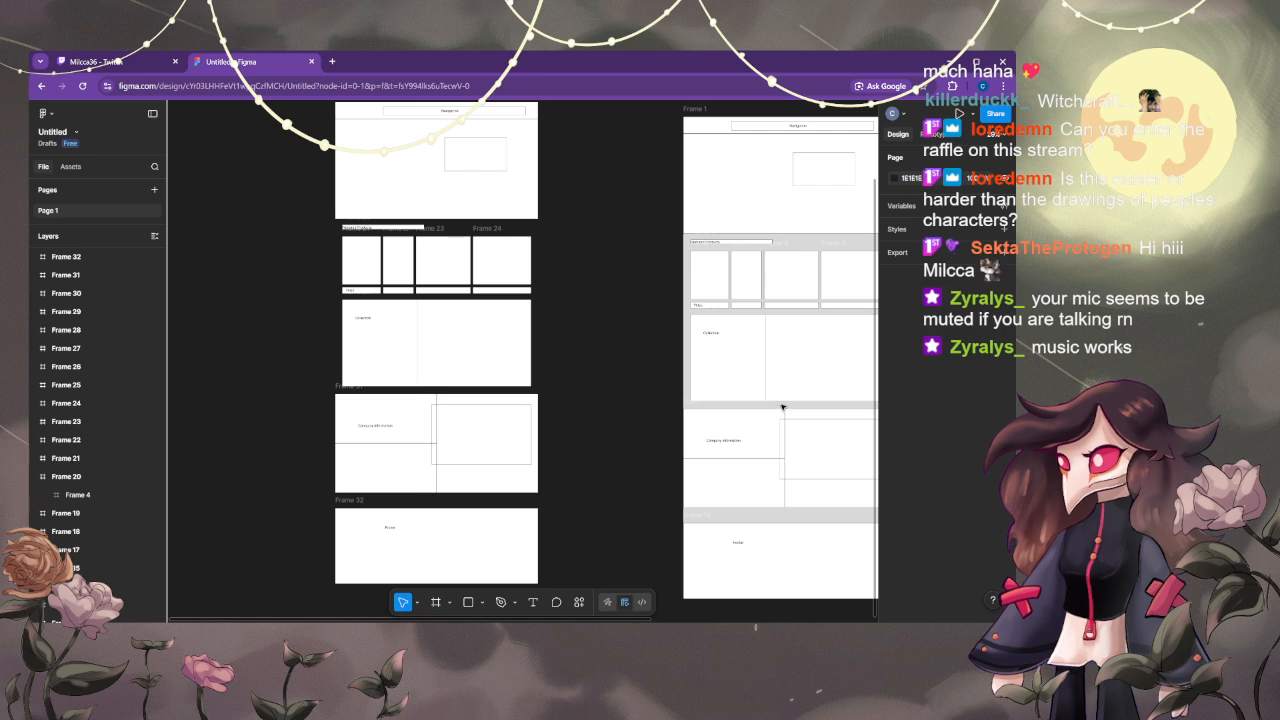
scroll(577, 341, up, 2)
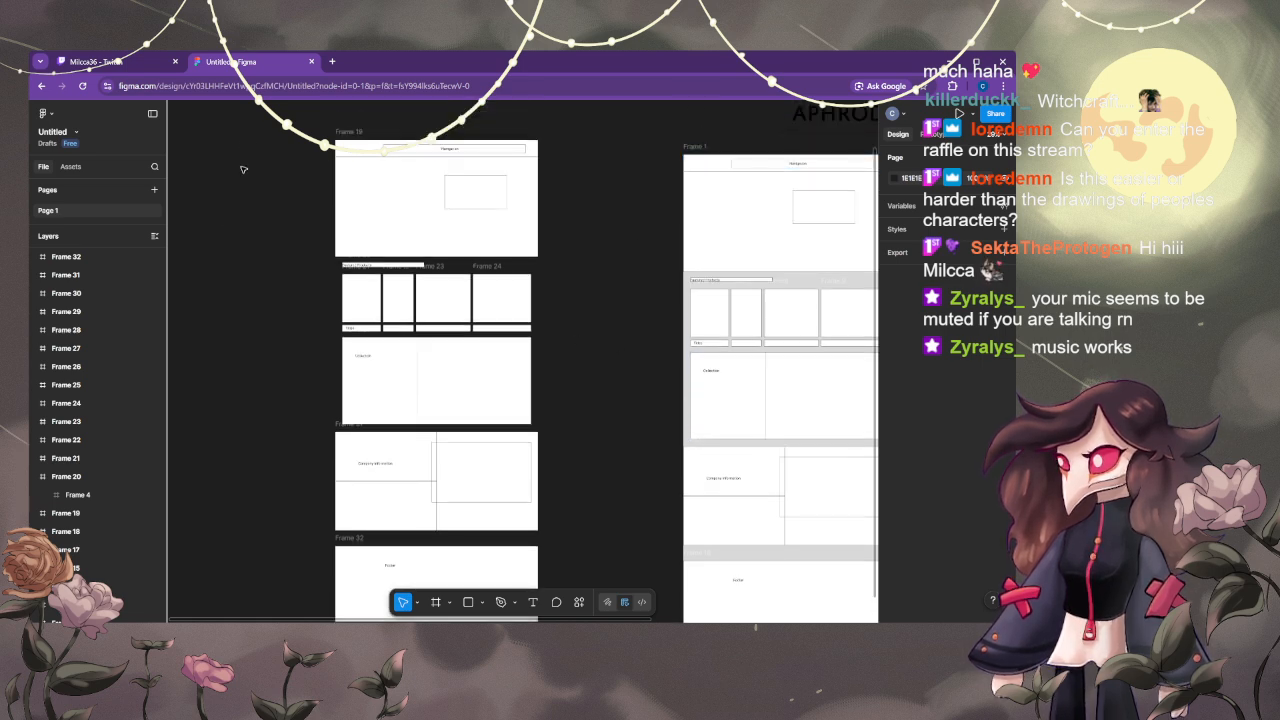
key(ctrl+z)
key(ctrl+z)
key(ctrl+z)
key(ctrl+z)
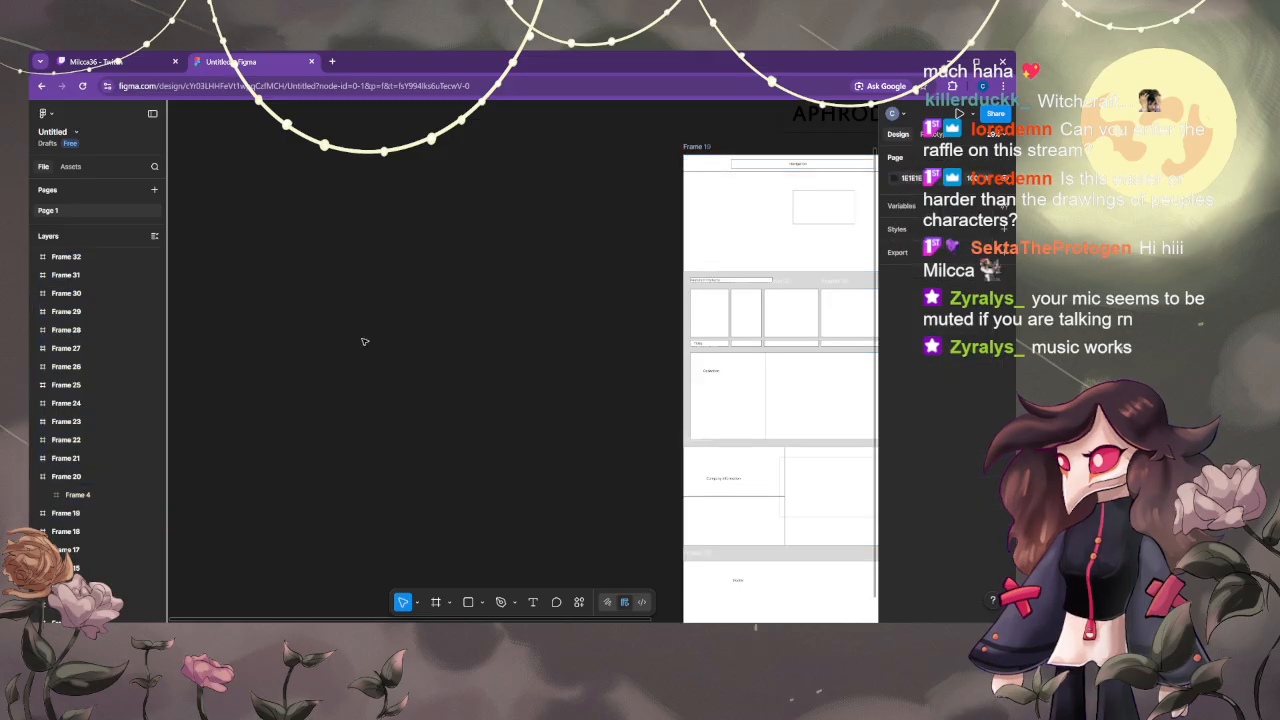
click(604, 281)
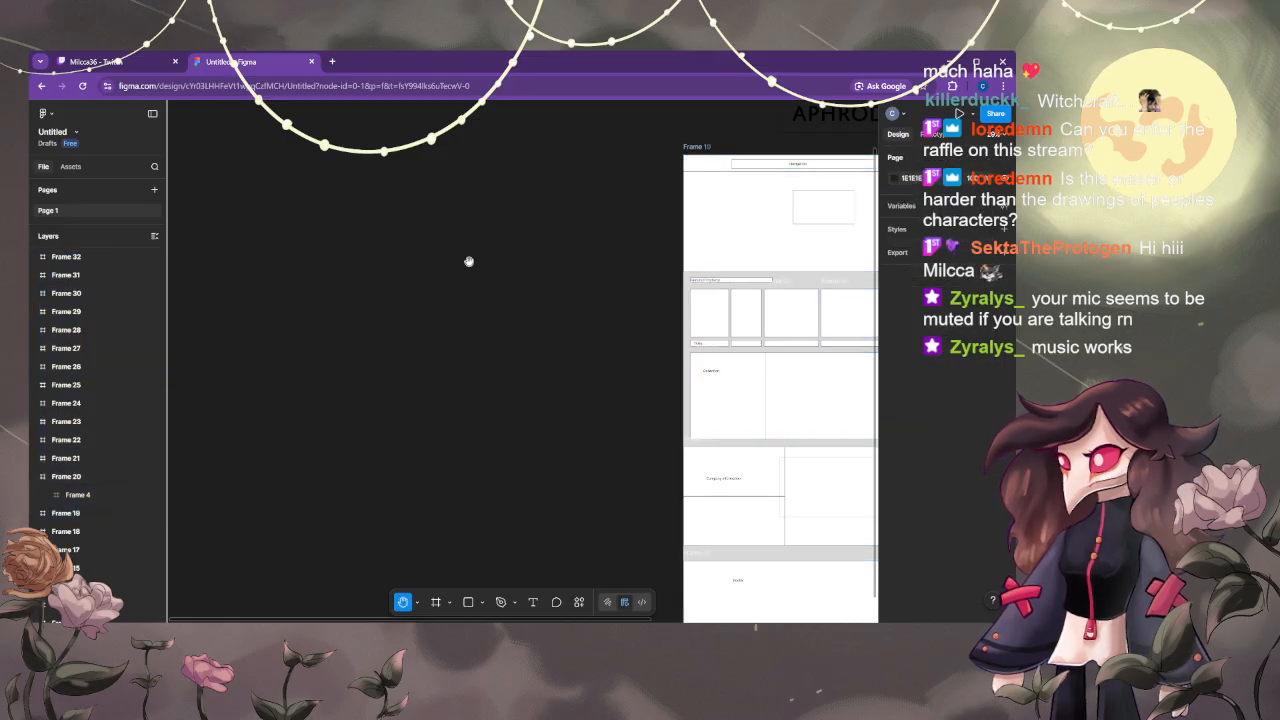
drag(540, 266, 307, 261)
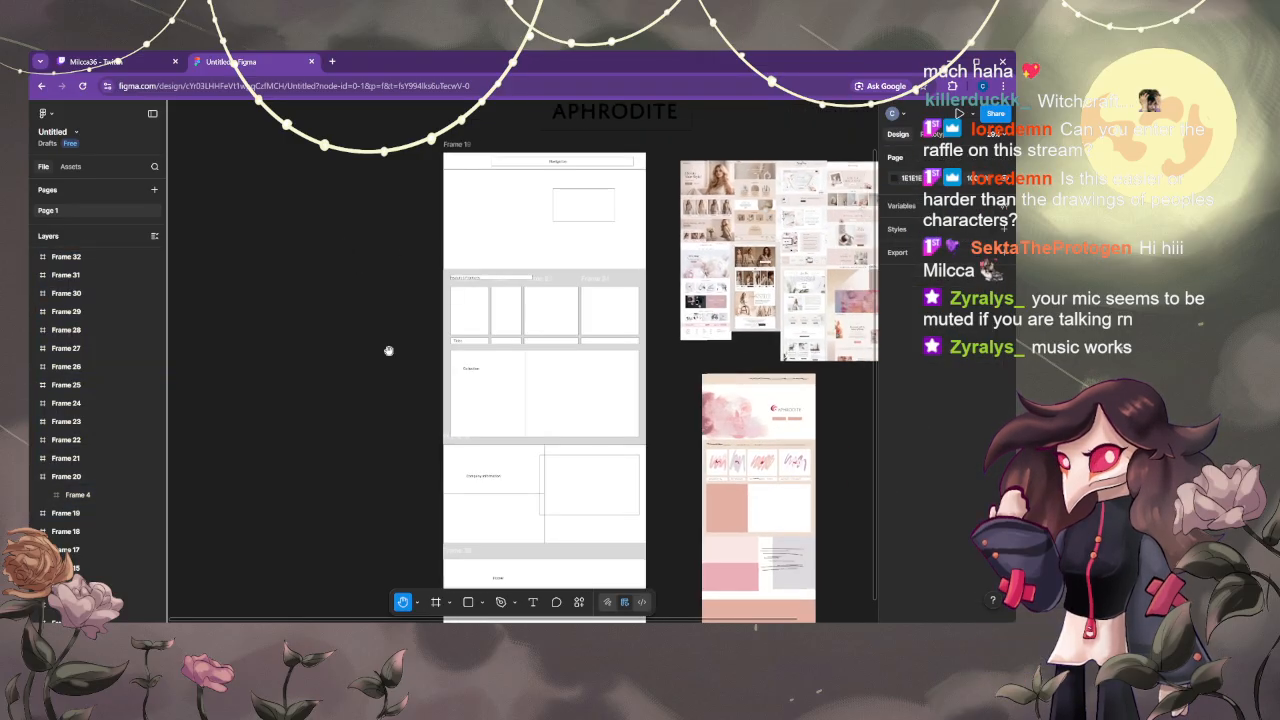
key(v)
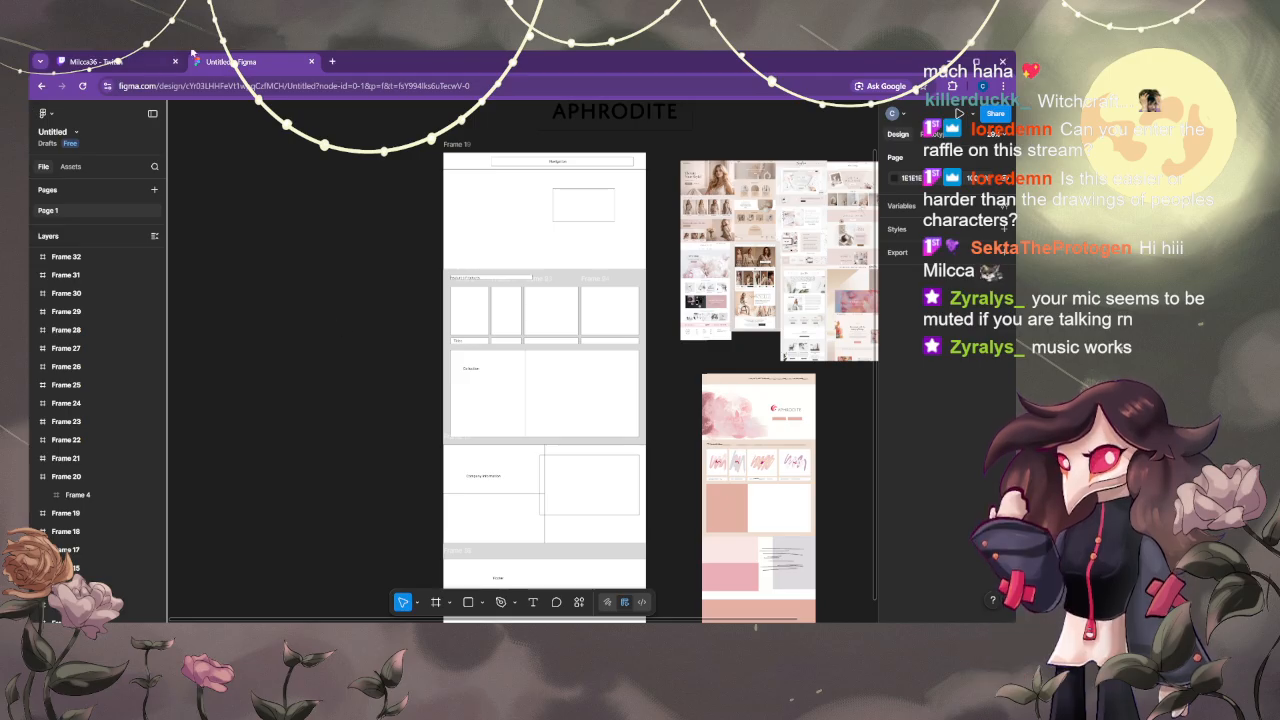
drag(359, 204, 335, 252)
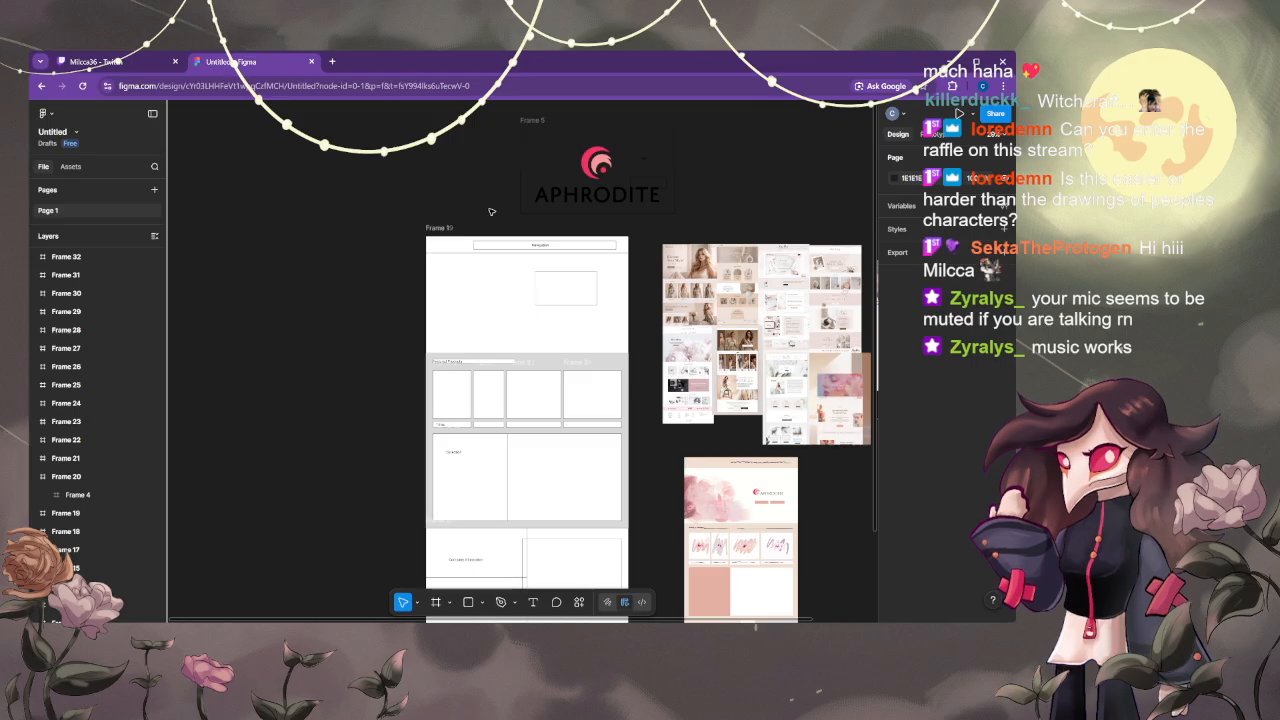
click(436, 229)
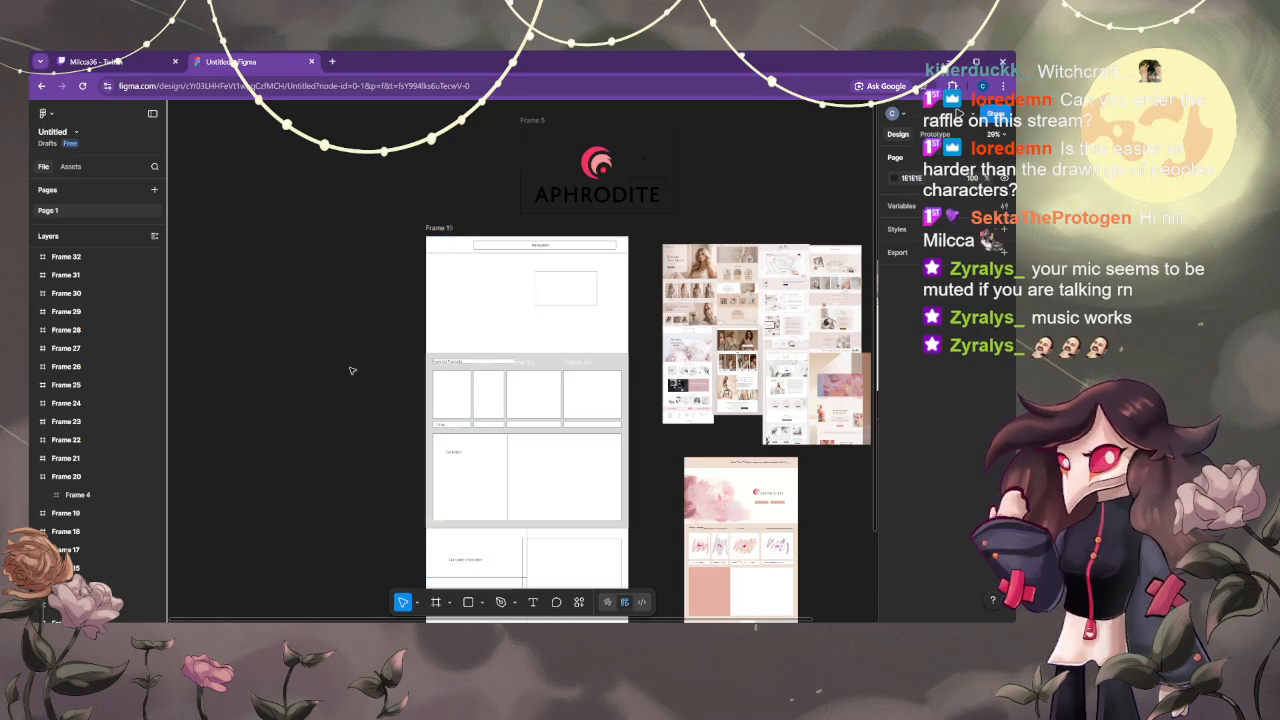
click(478, 604)
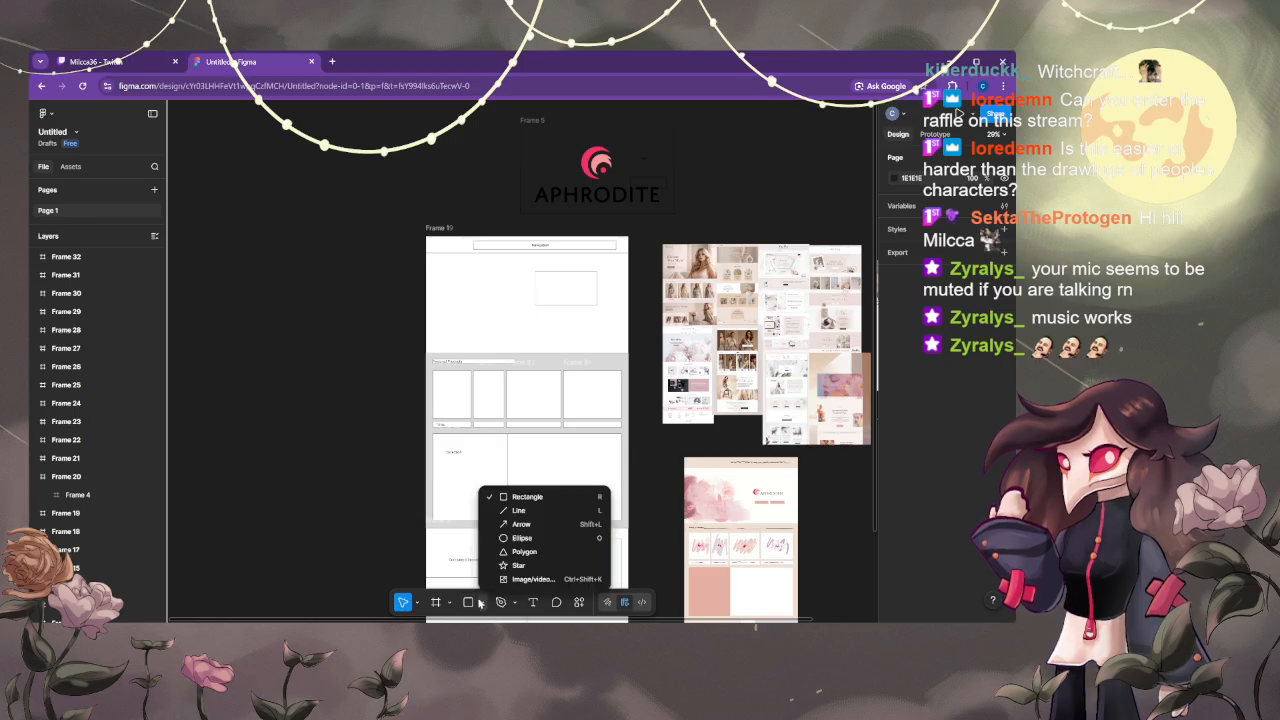
click(476, 604)
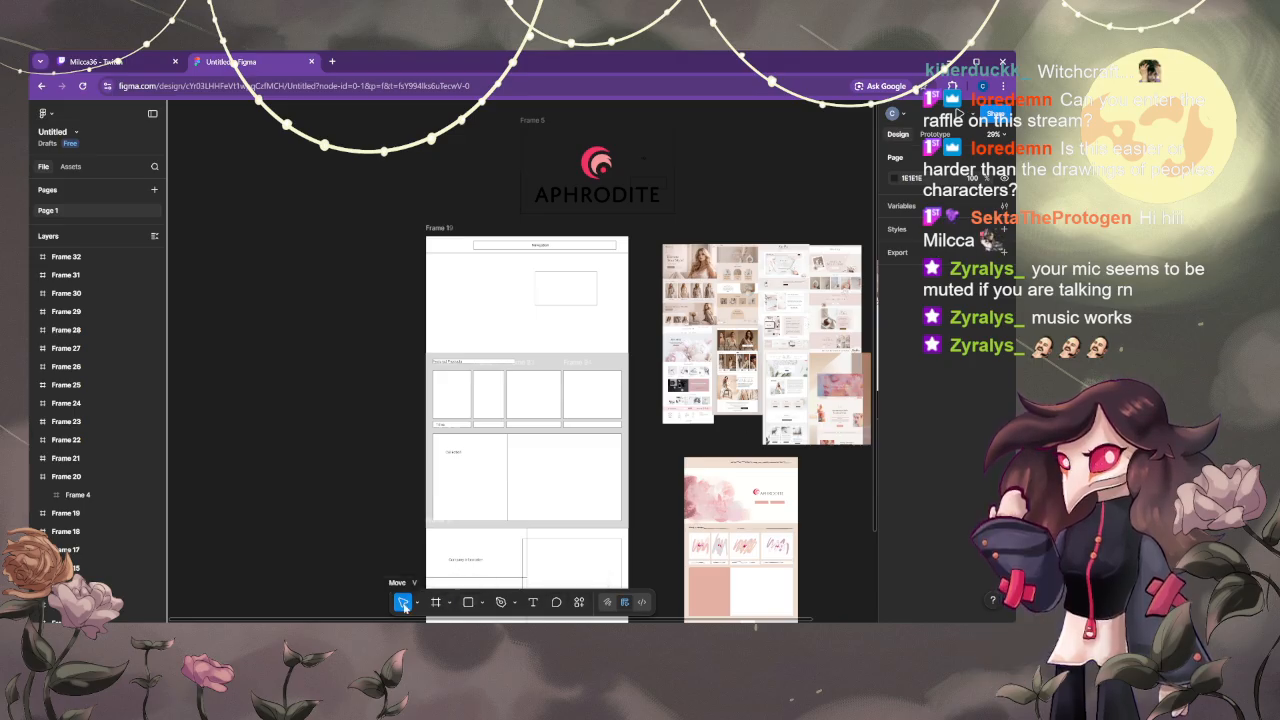
scroll(141, 412, down, 6)
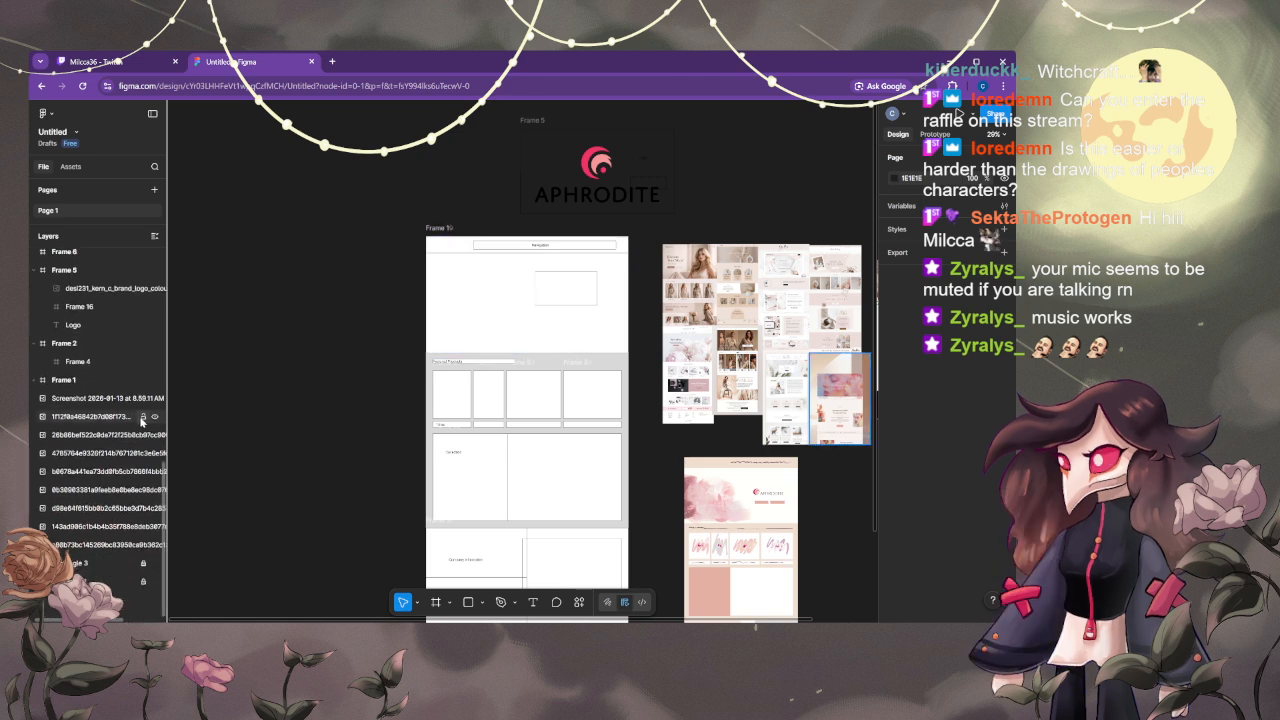
scroll(143, 422, up, 7)
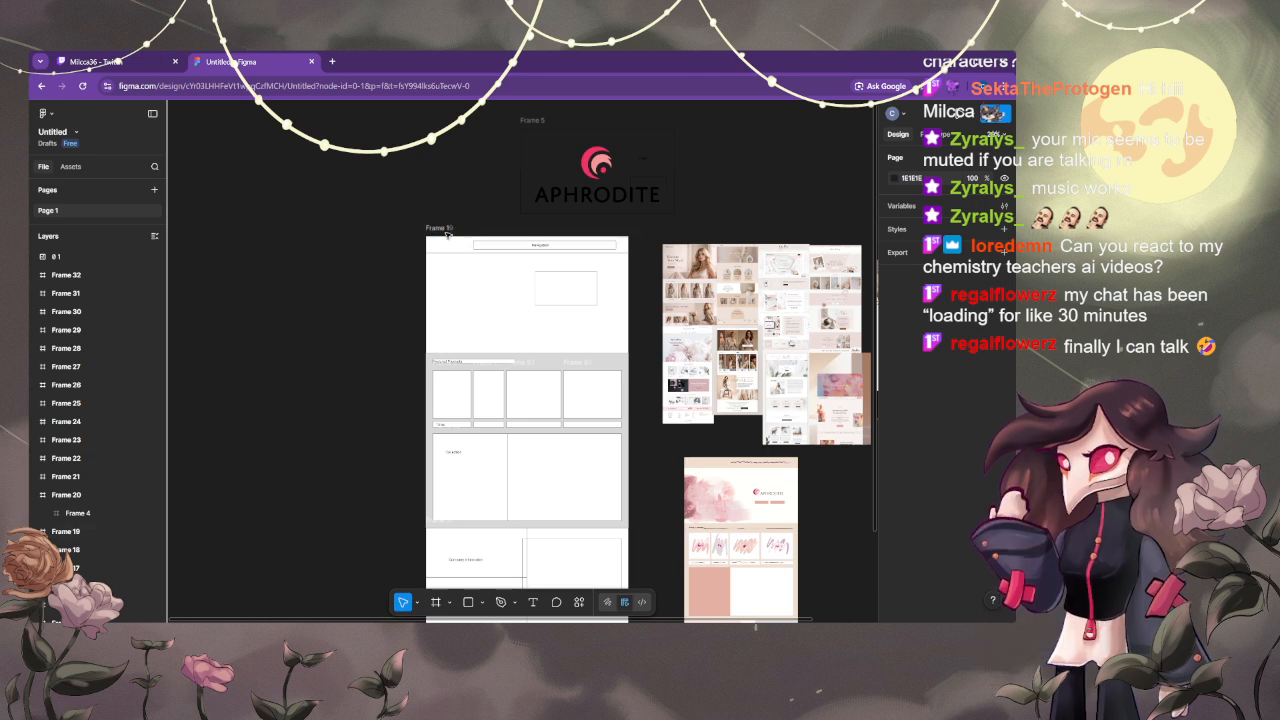
- Move the duplicate's header strip, Frame 19, off the wireframe, and undo back to before the wireframe was duplicated
drag(447, 233, 397, 278)
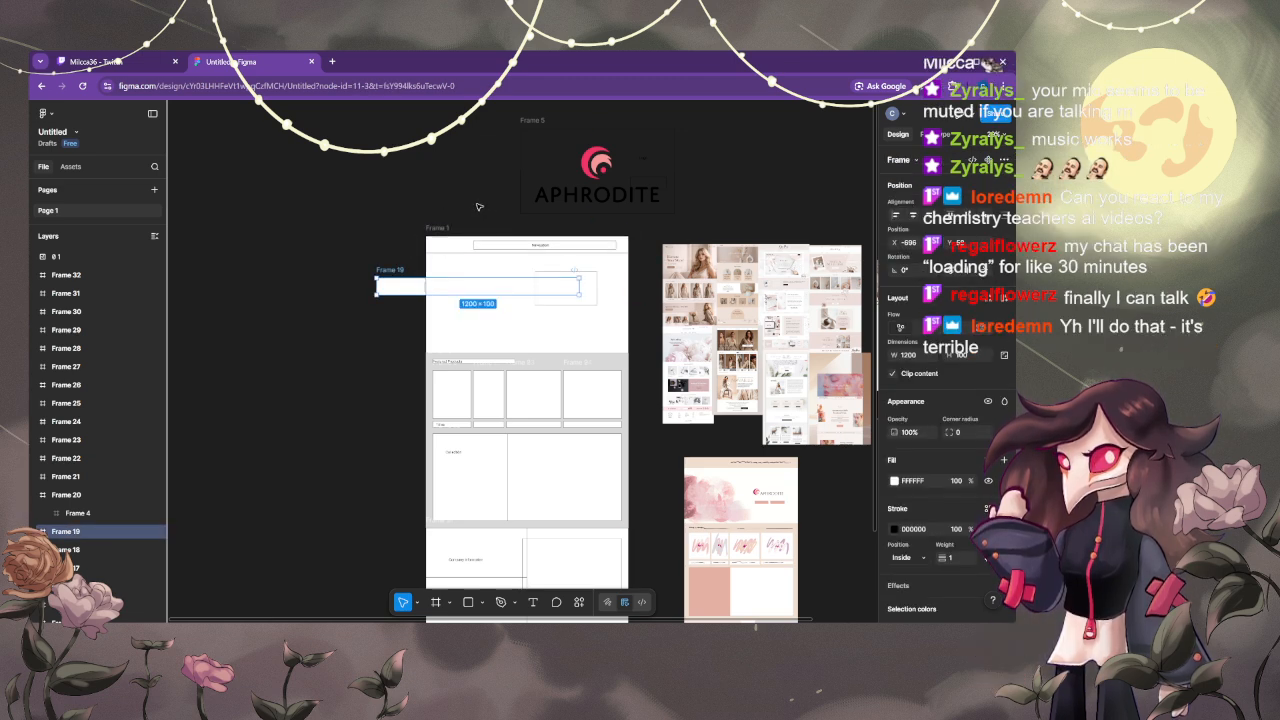
key(ctrl+z)
key(ctrl+z)
key(ctrl+z)
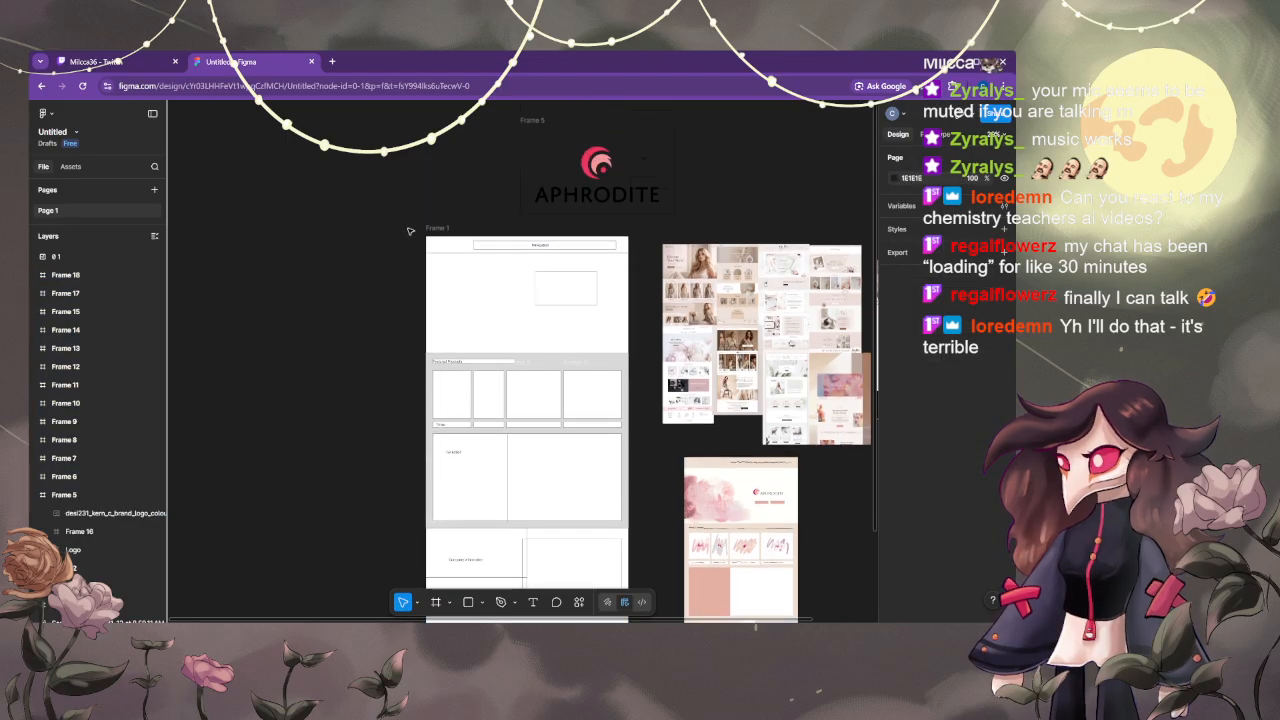
- Try an empty frame of about 651 × 906 on the canvas beside the wireframe and delete it
scroll(409, 231, down, 1)
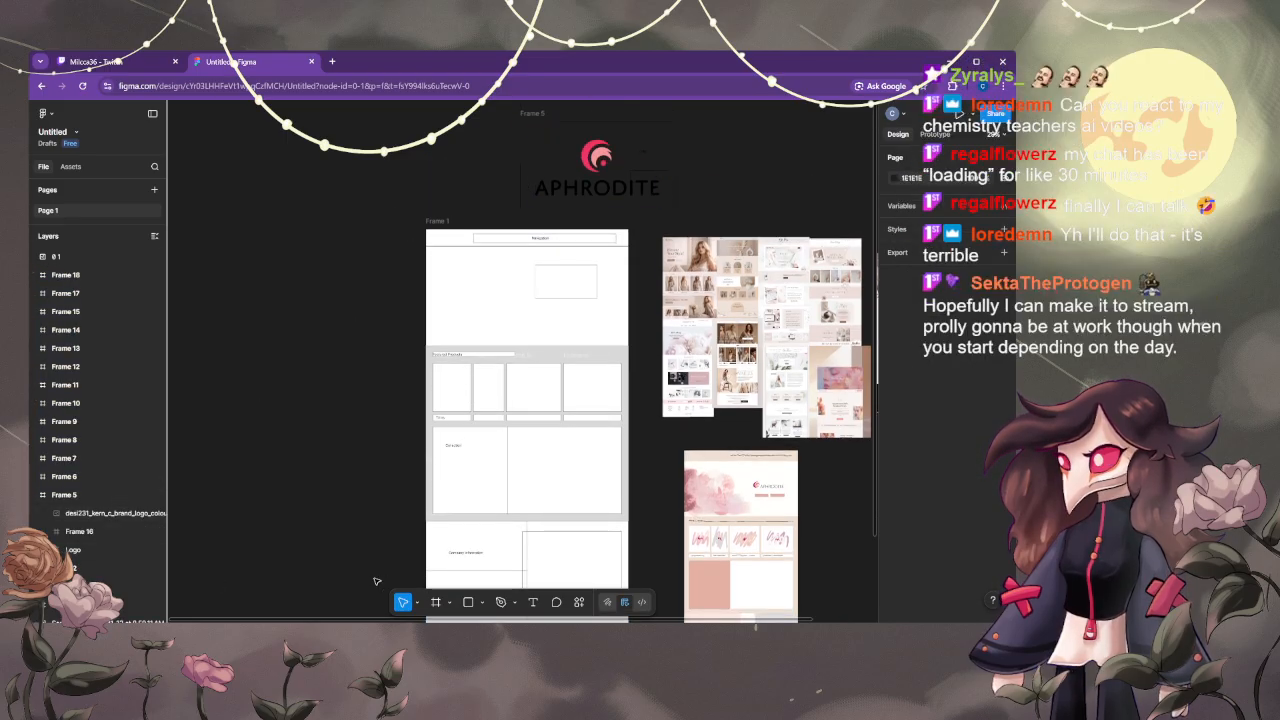
key(f)
drag(199, 277, 310, 431)
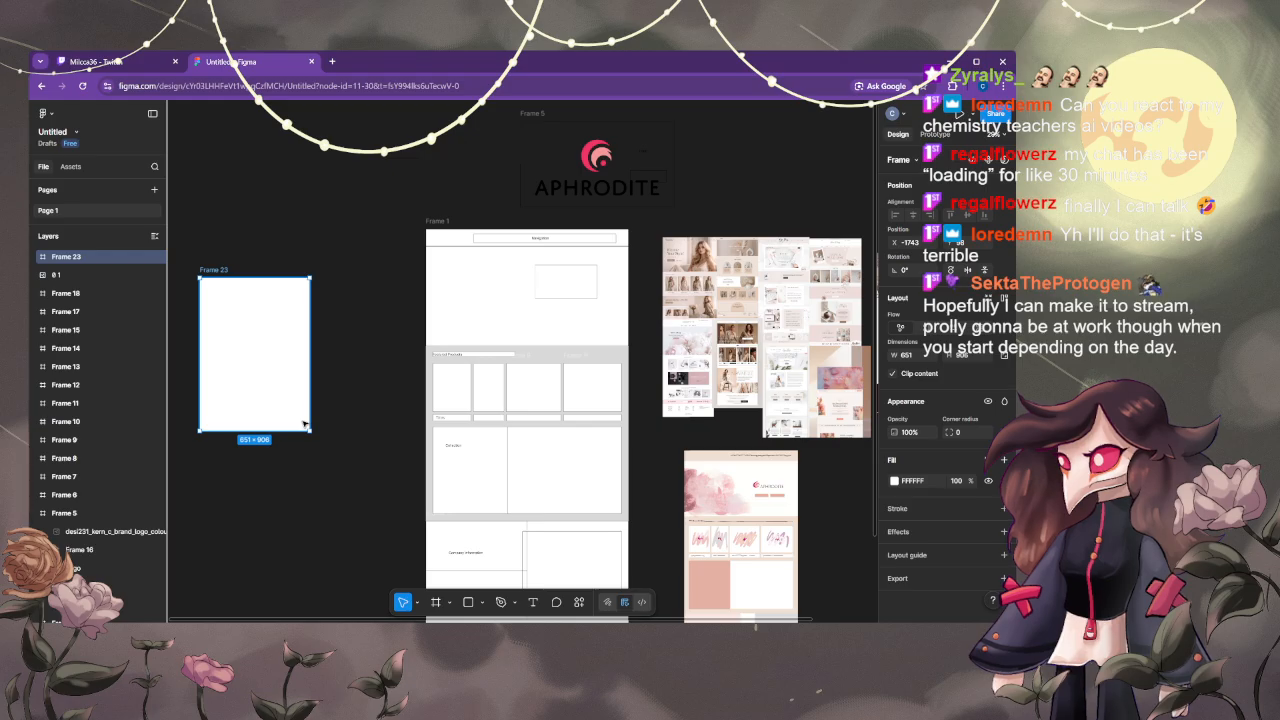
key(Delete)
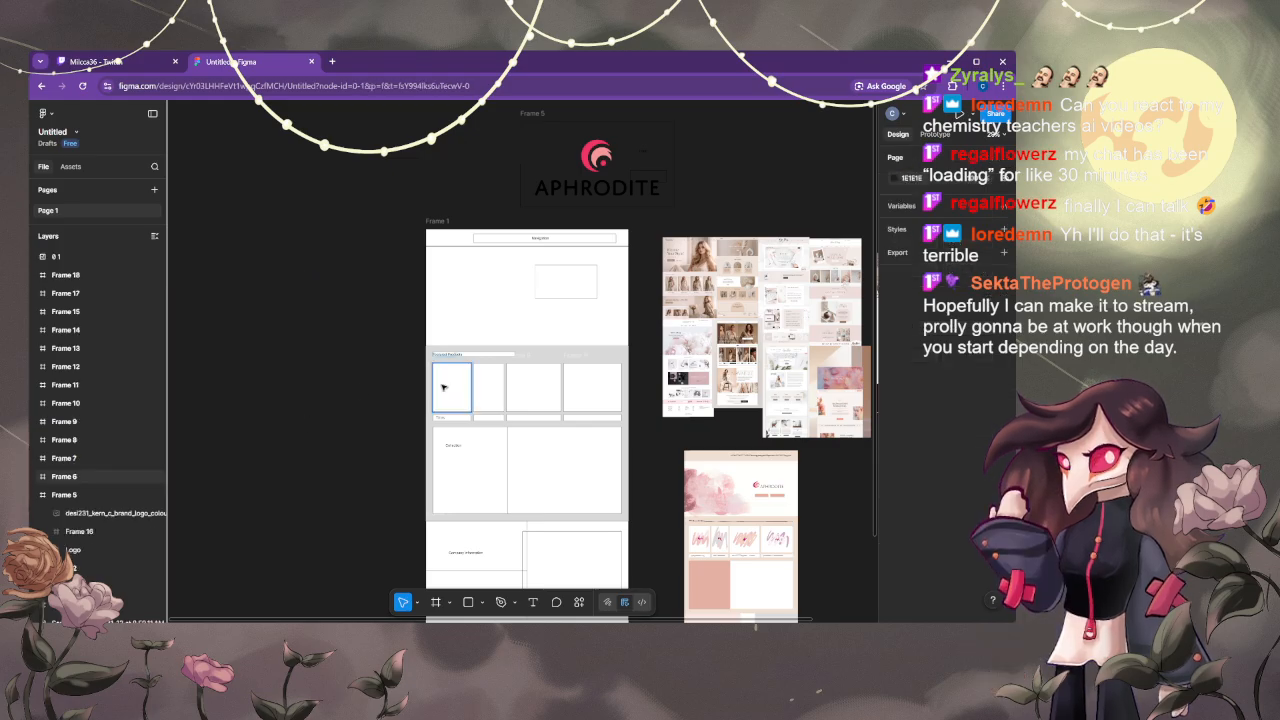
- Preview the page as a prototype, leaf through its frames one by one up to frame 10, and close the preview
click(540, 239)
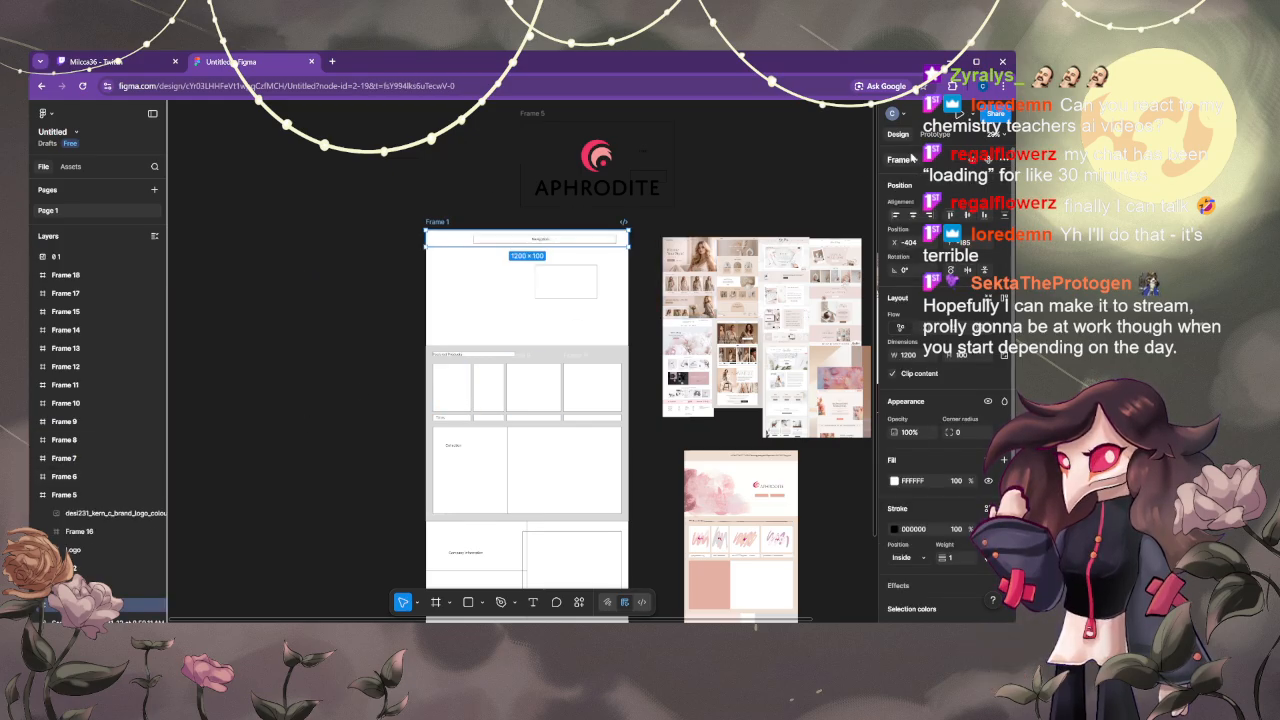
key(Escape)
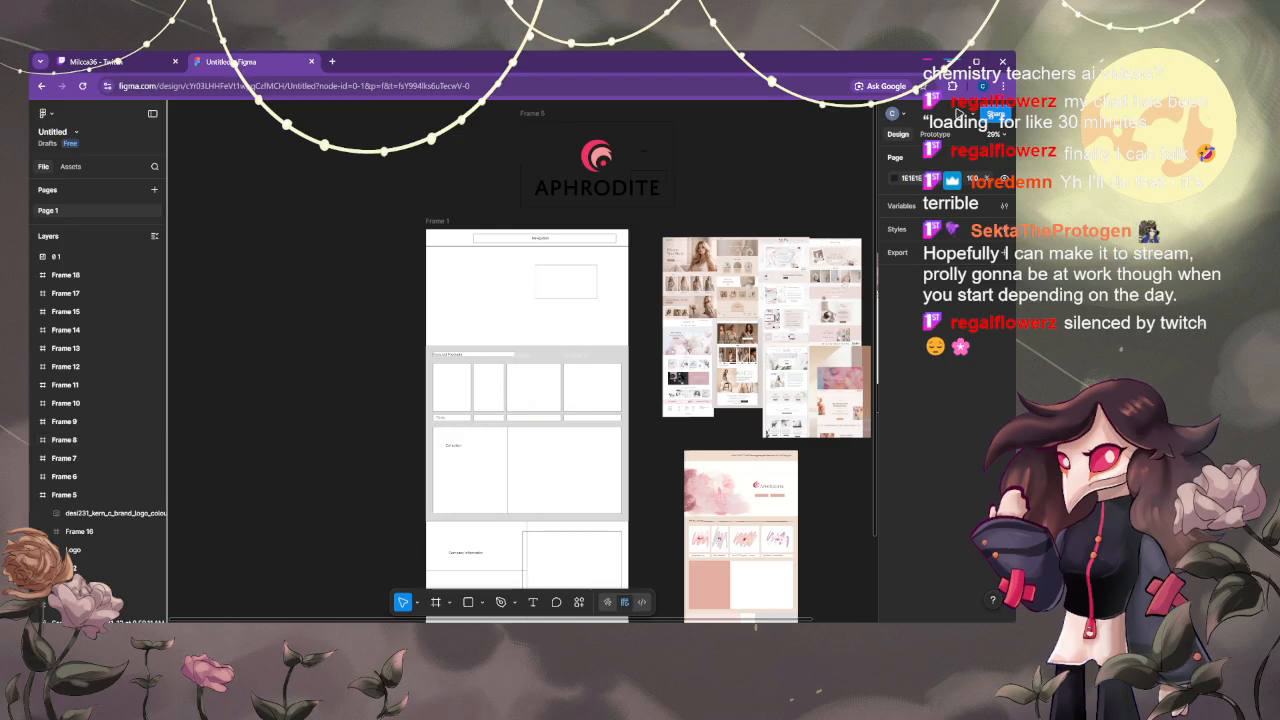
click(958, 115)
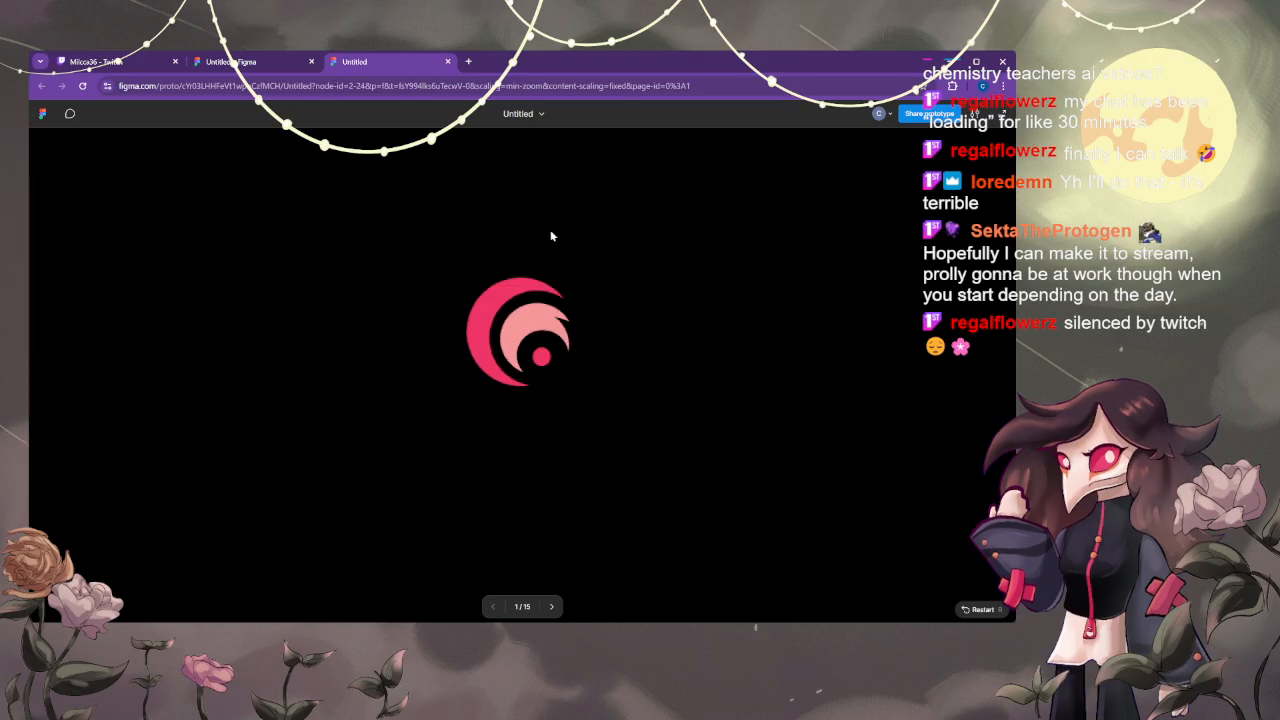
click(552, 606)
click(552, 606)
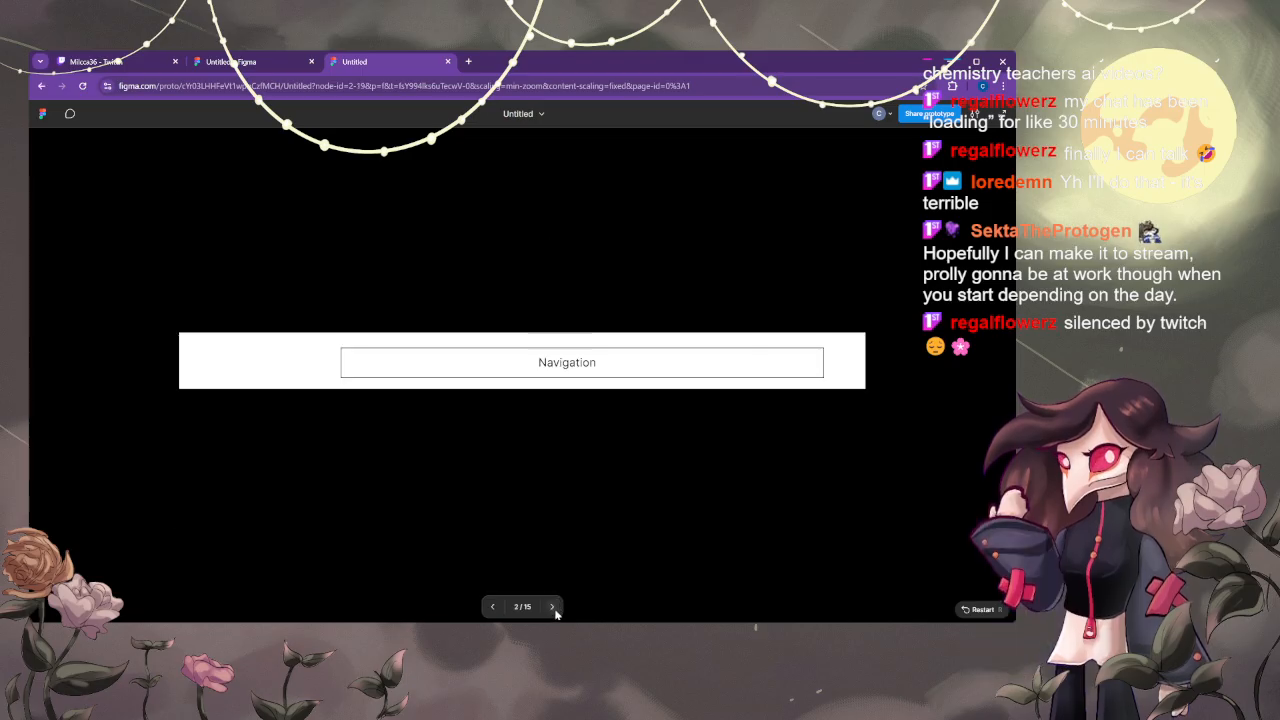
click(552, 606)
click(552, 606)
click(552, 606)
click(552, 606)
click(556, 606)
click(556, 606)
click(556, 606)
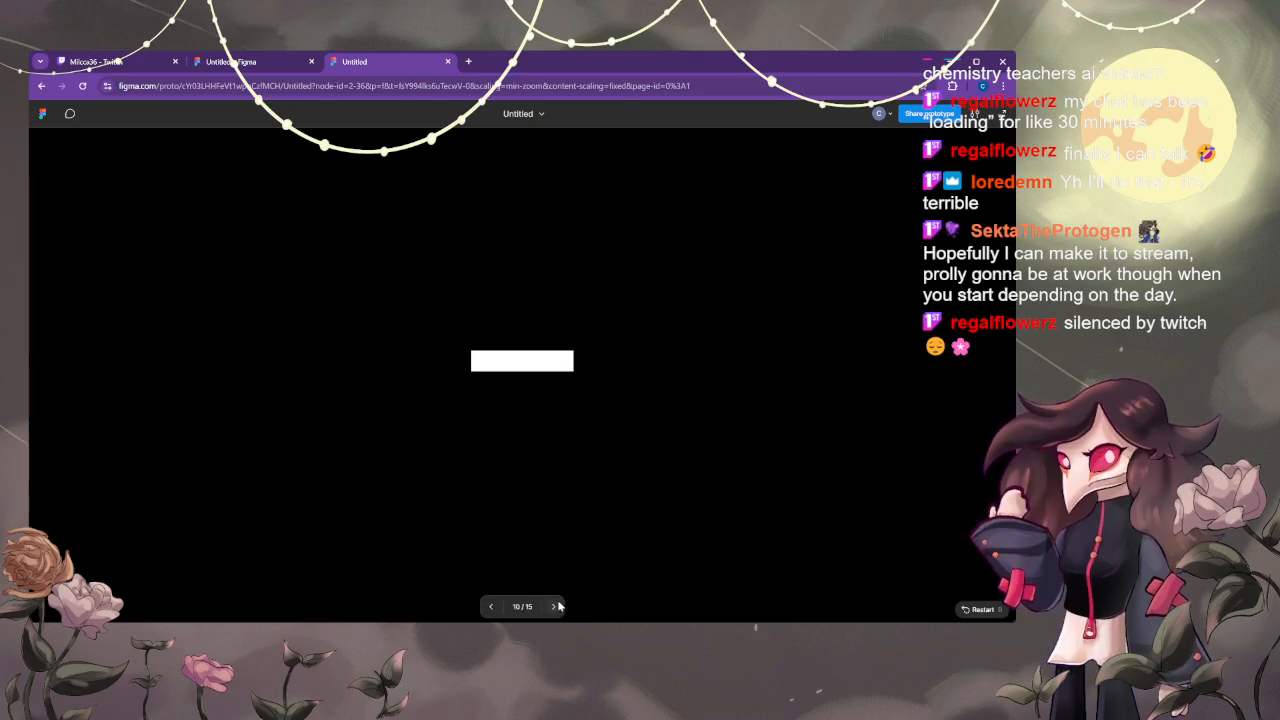
click(448, 61)
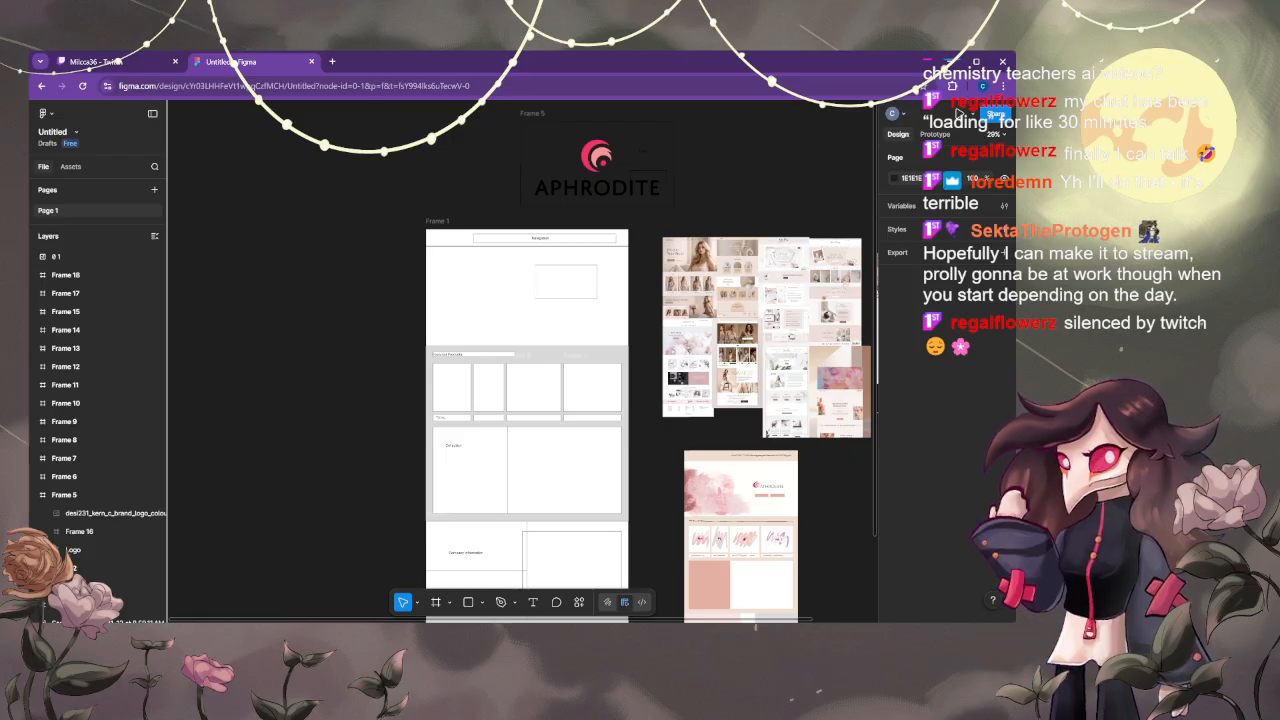
- Try an empty frame of about 1408 × 2725 on the canvas beside the wireframe and delete it
key(f)
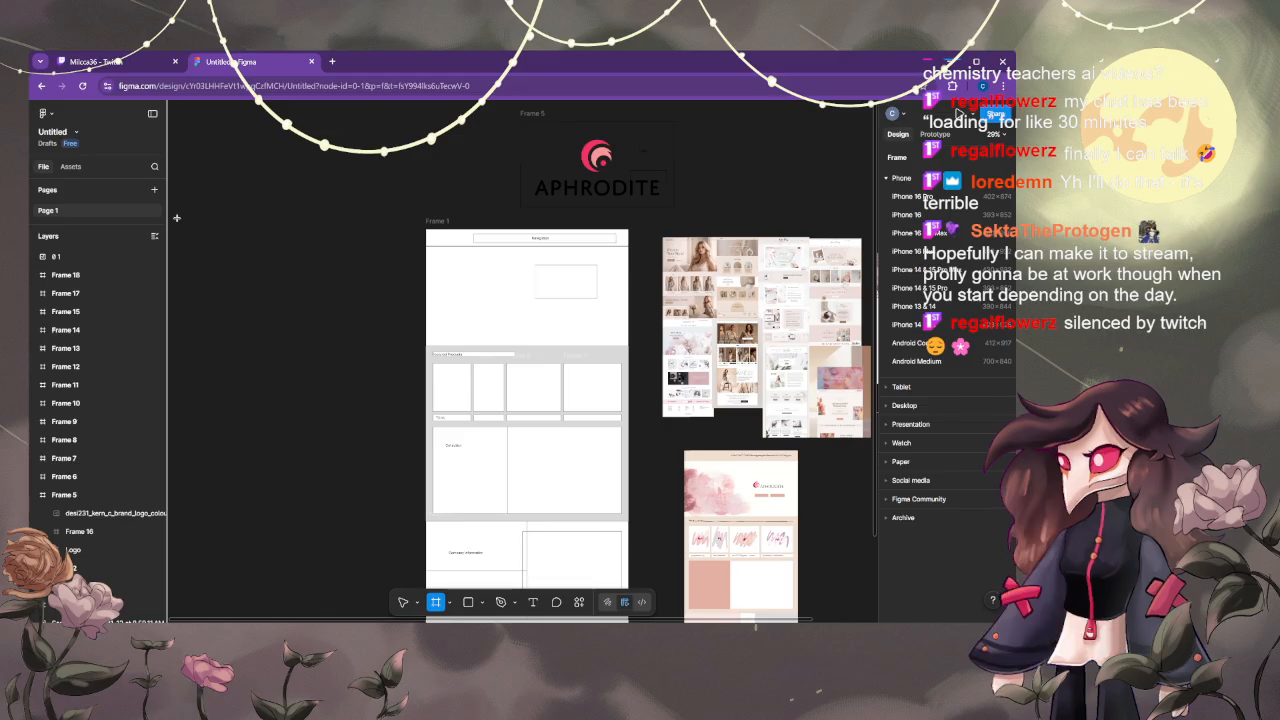
mouse_move(176, 217)
mouse_down()
mouse_move(389, 431)
mouse_move(385, 618)
mouse_move(402, 541)
mouse_move(410, 566)
mouse_up()
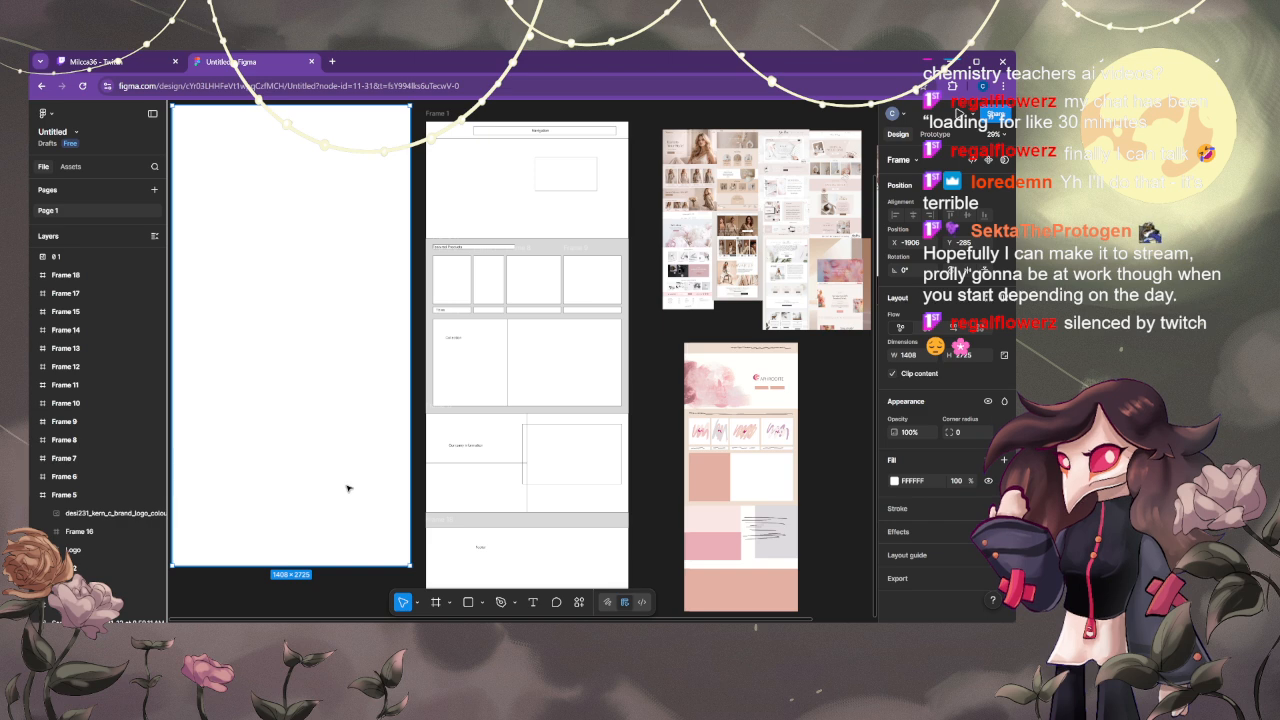
scroll(330, 440, up, 2)
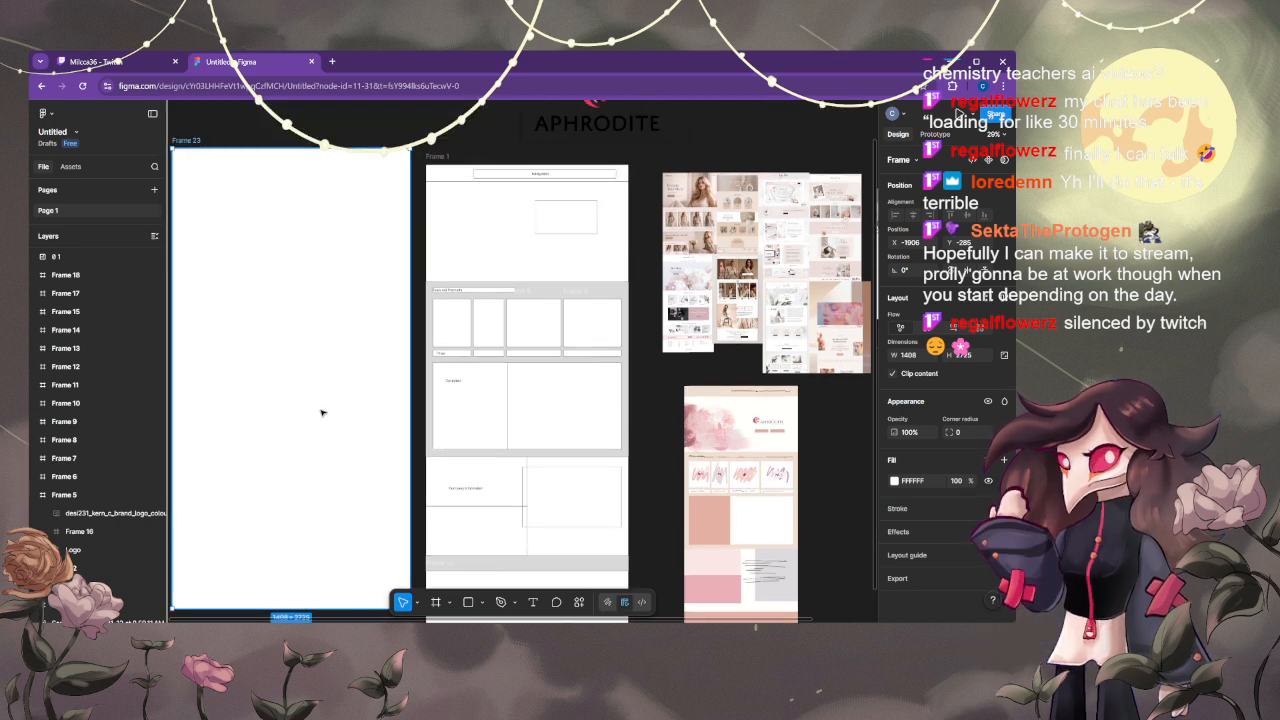
key(Delete)
scroll(400, 466, up, 1)
- Draw a frame of about 1201 × 2852 over the whole wireframe and give it a 765656 fill at 26% opacity
click(435, 601)
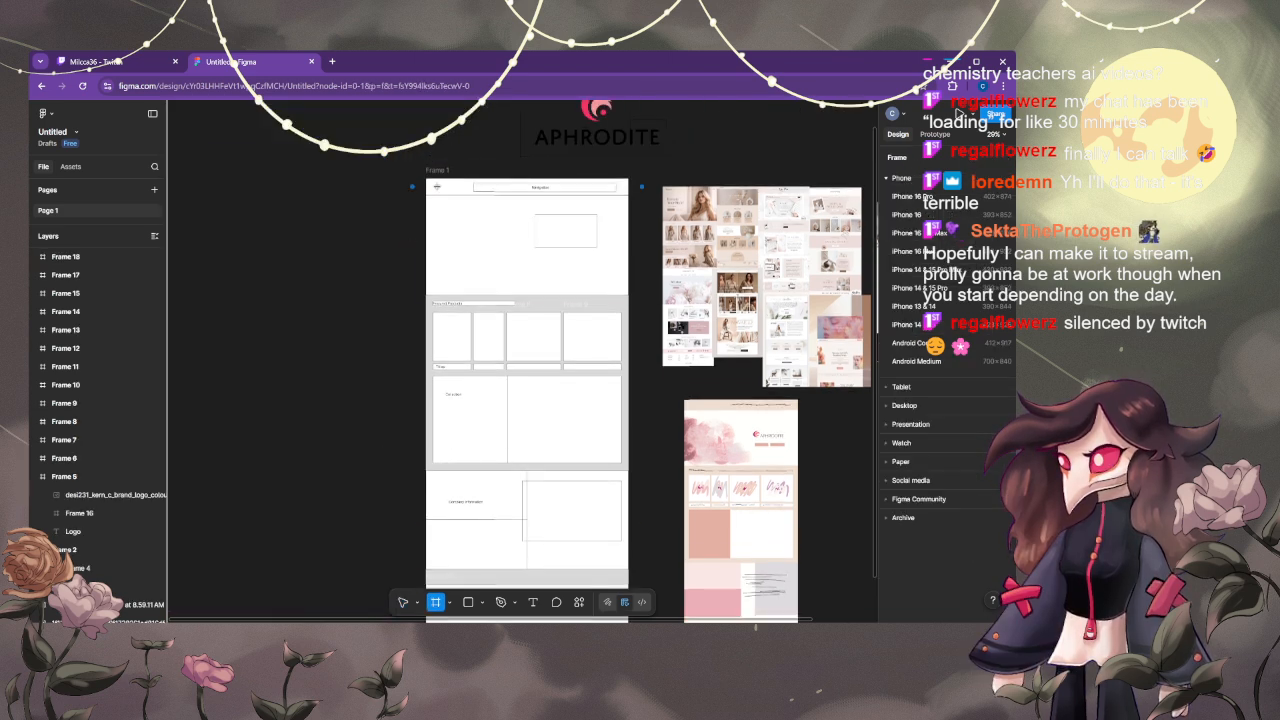
drag(425, 176, 628, 486)
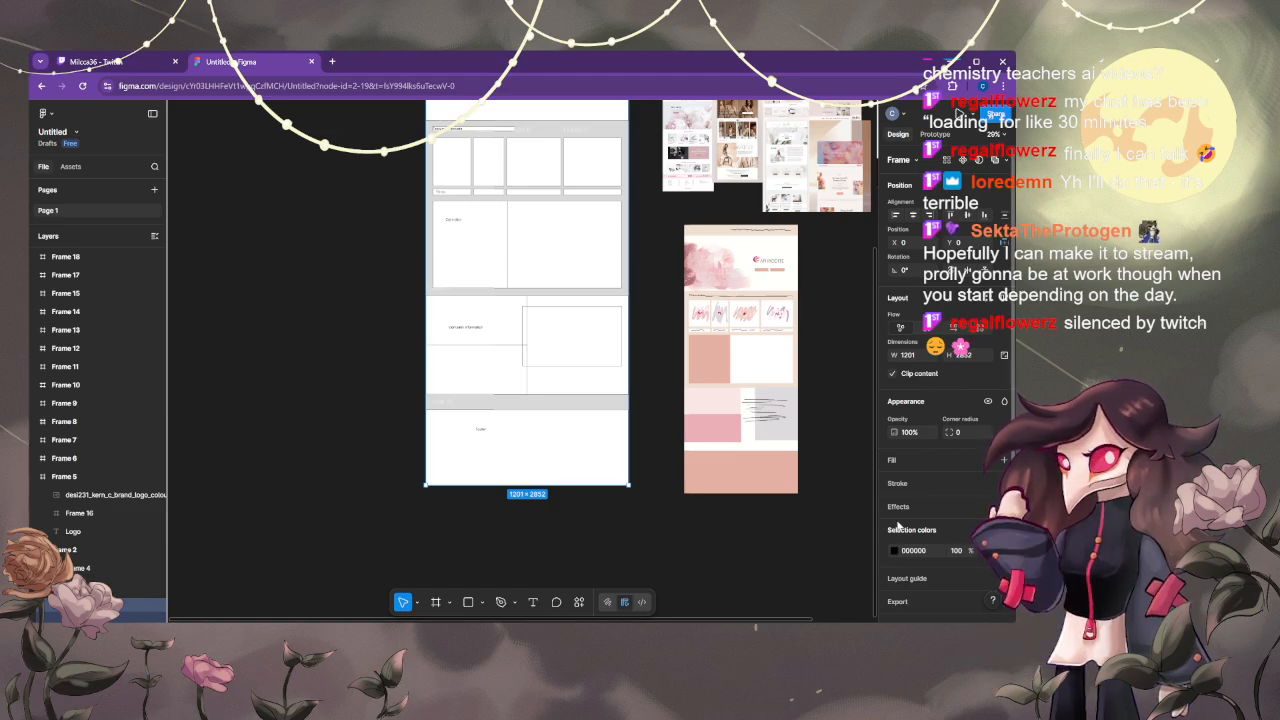
click(1003, 460)
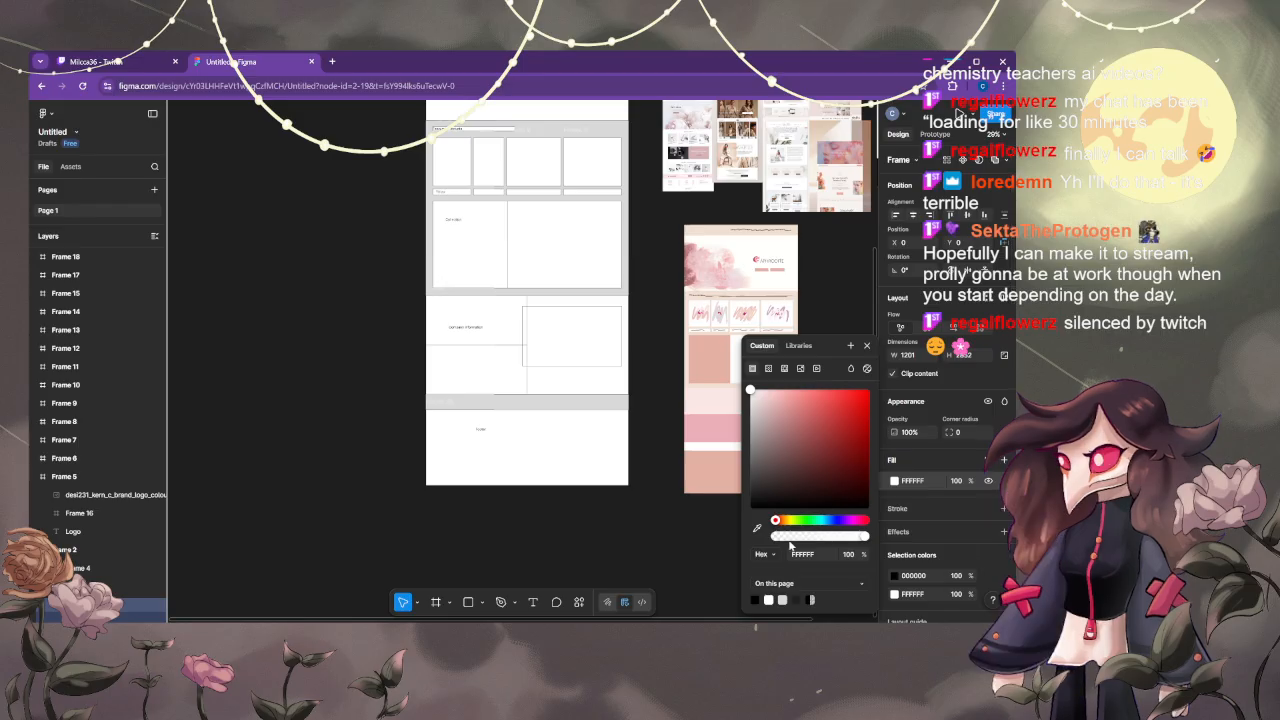
drag(782, 407, 782, 453)
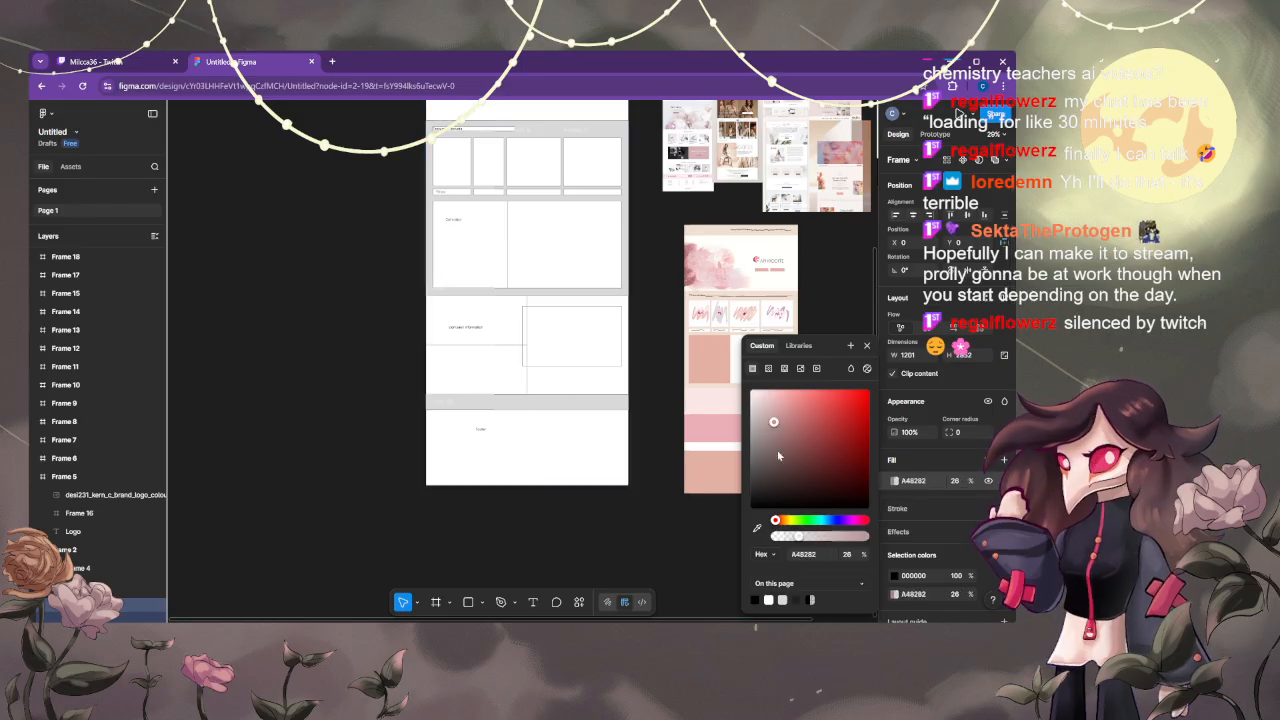
- Move the tinted frame off the wireframe towards the empty canvas and raise its fill opacity
drag(565, 390, 384, 410)
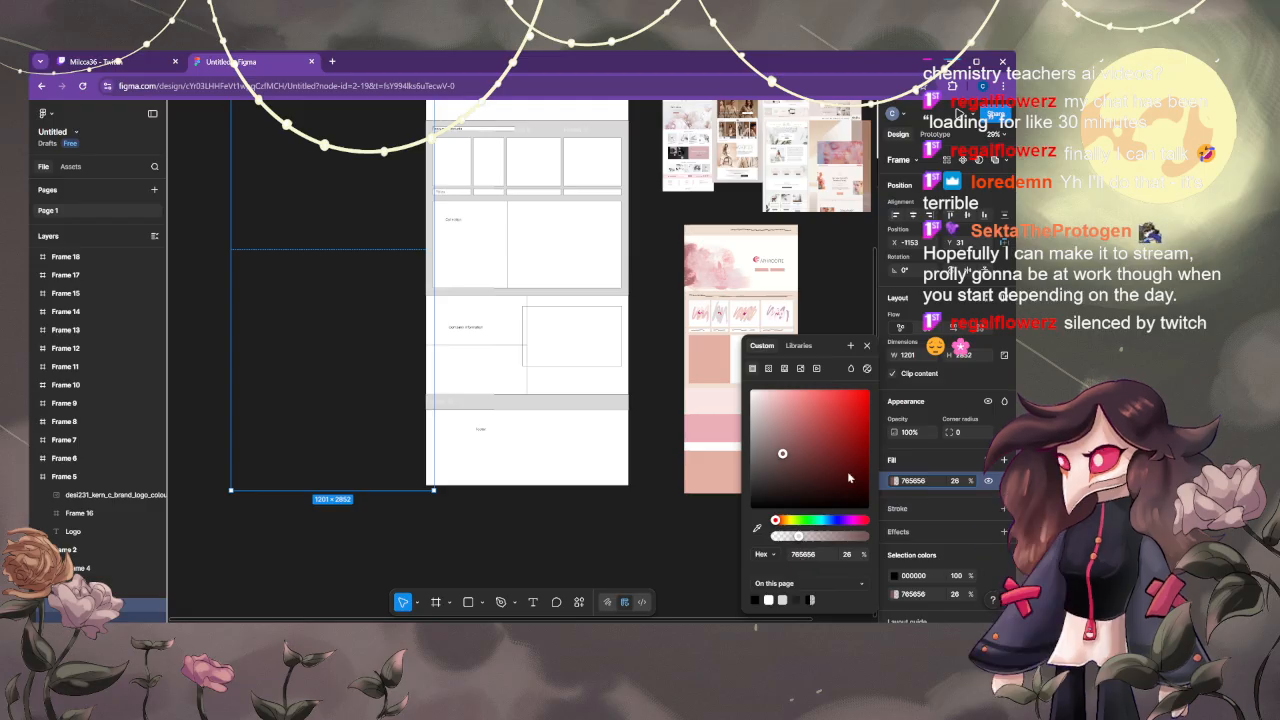
click(867, 347)
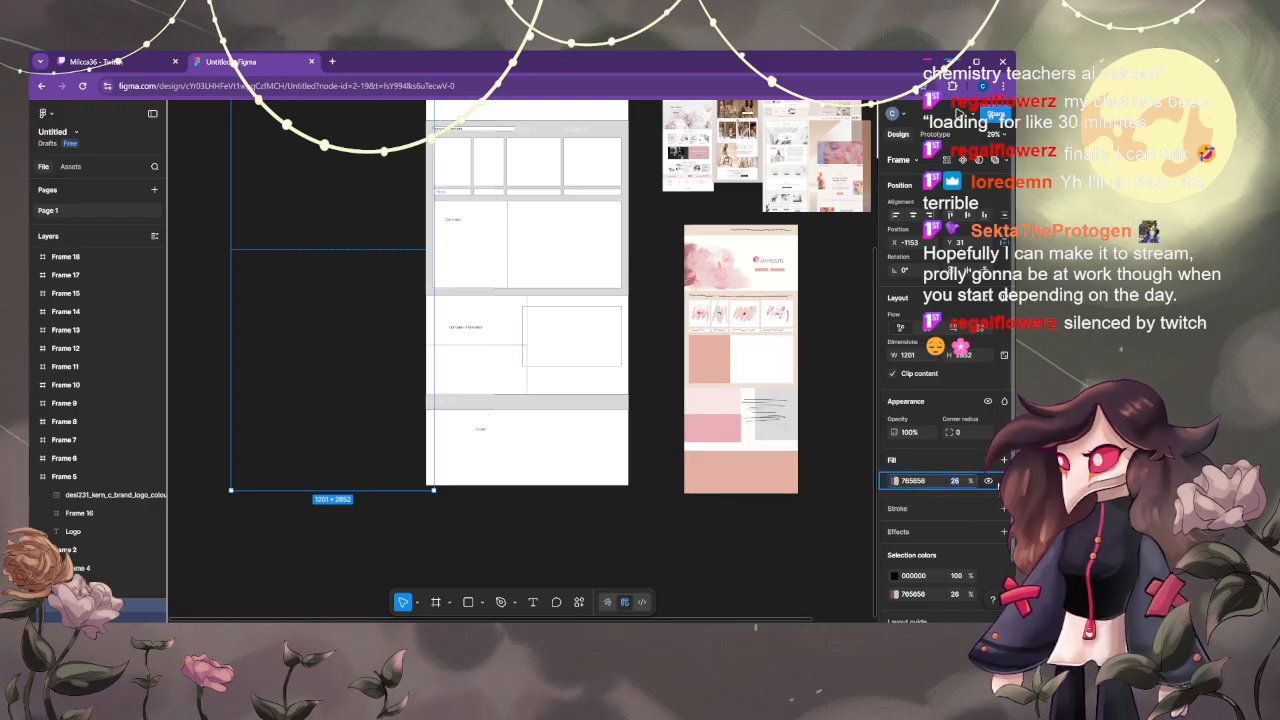
drag(972, 481, 1040, 483)
click(236, 280)
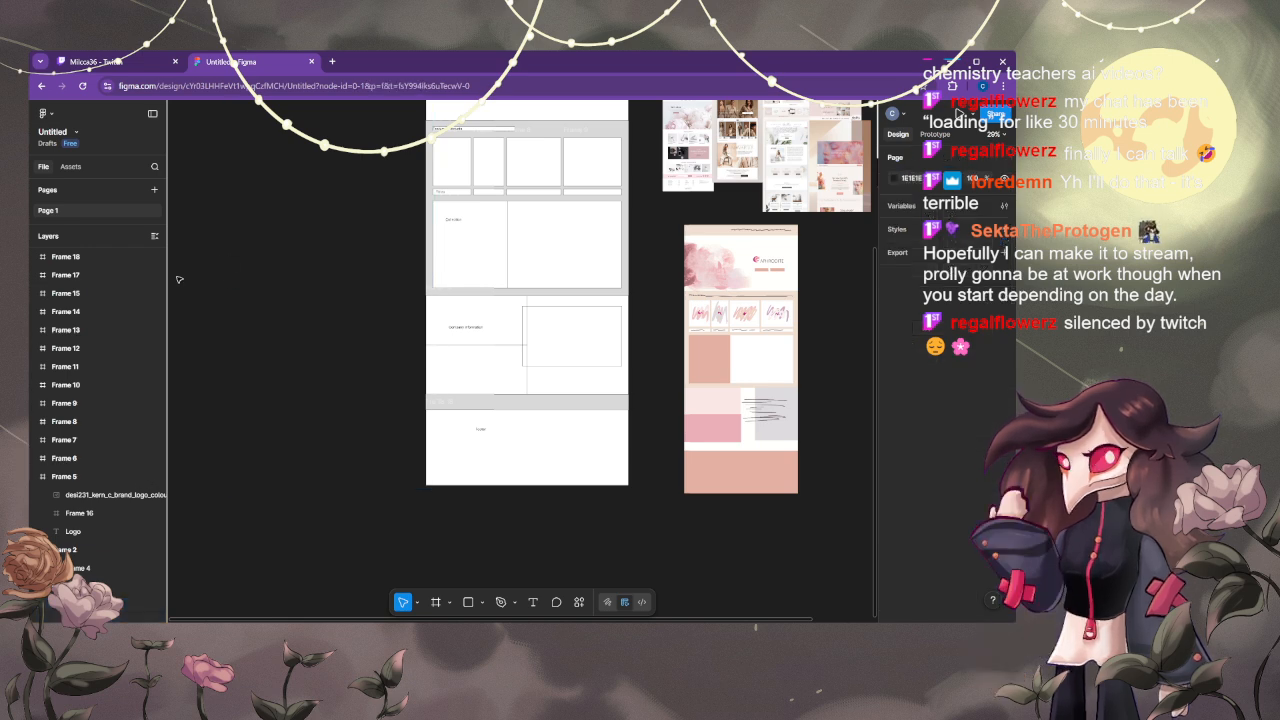
- Examine the wireframe's header and hero section, and undo the tinted frame's changes
scroll(300, 358, up, 3)
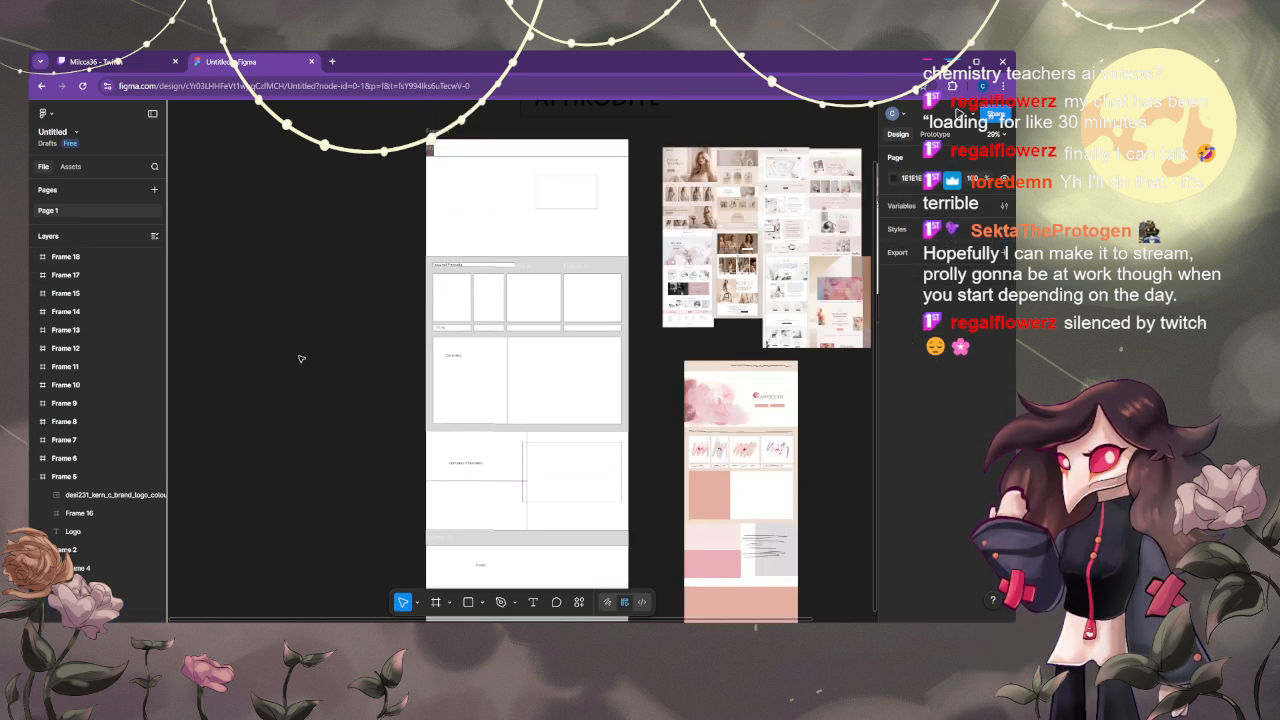
scroll(300, 358, down, 1)
click(437, 155)
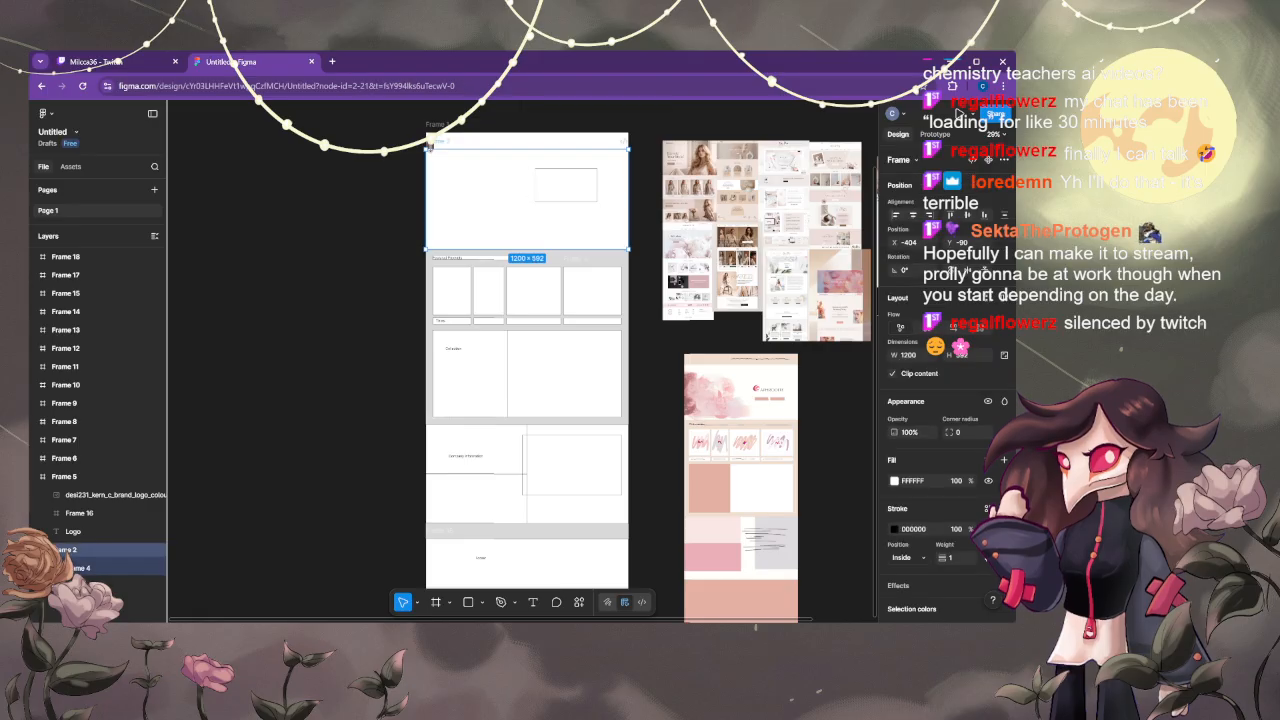
scroll(418, 268, up, 3)
scroll(415, 271, up, 5)
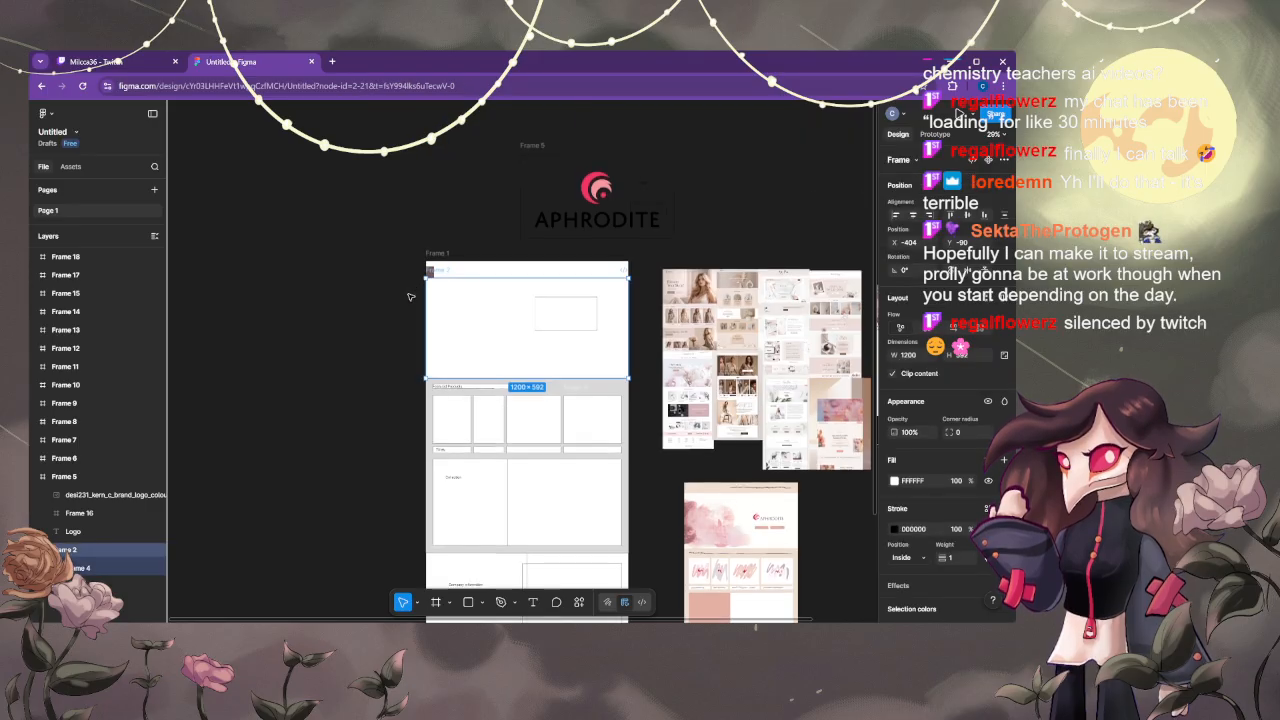
key(ctrl+z)
key(ctrl+z)
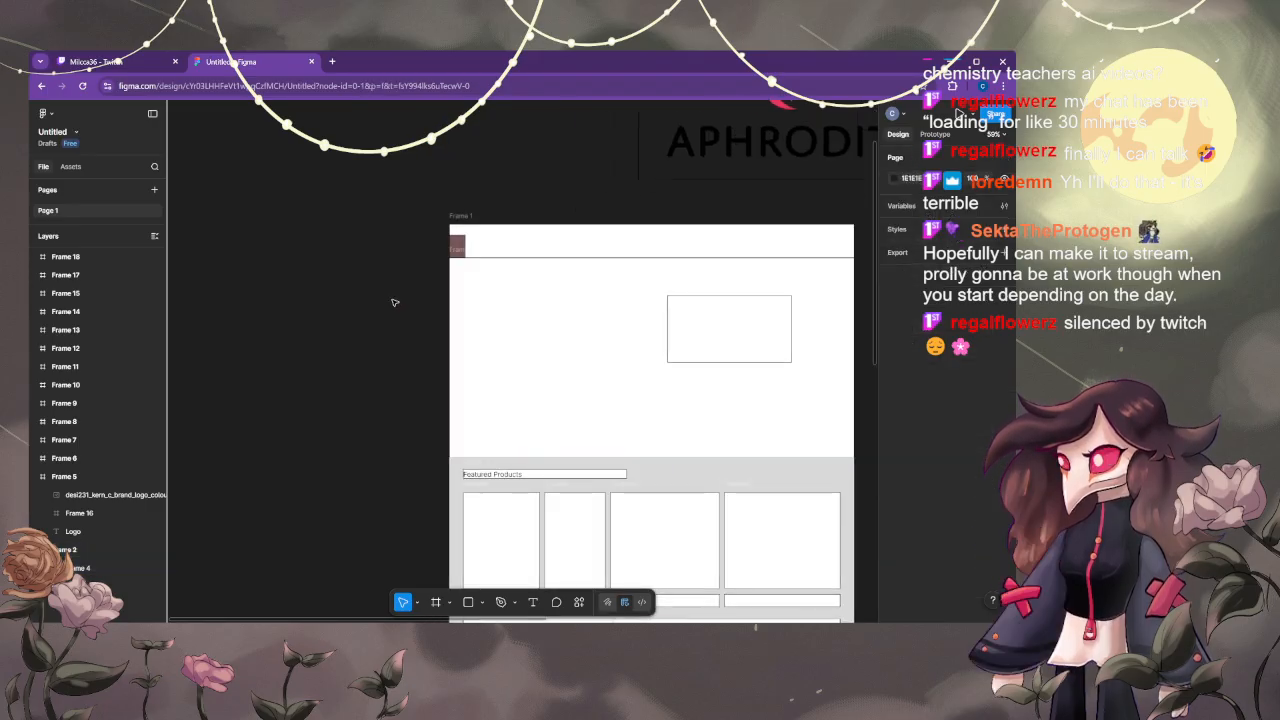
drag(437, 255, 584, 250)
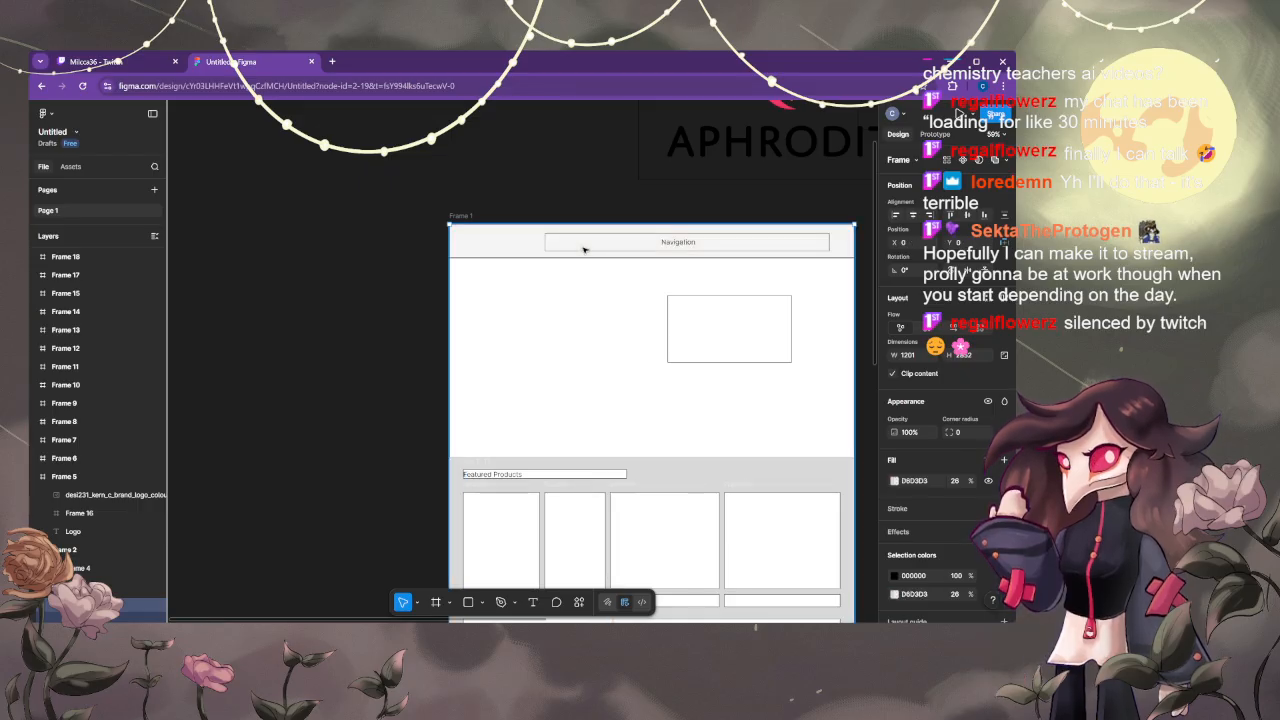
scroll(374, 311, down, 2)
scroll(370, 311, down, 3)
click(370, 311)
scroll(370, 311, down, 1)
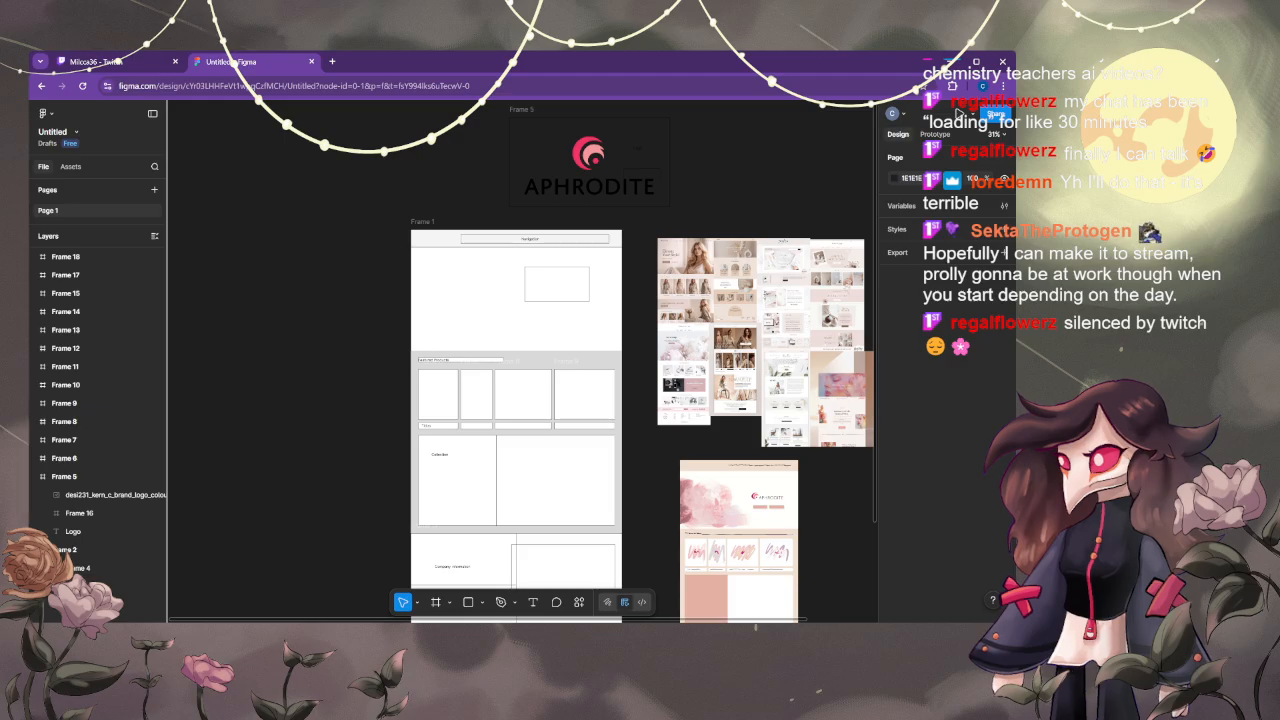
- Draw a new frame on the empty canvas, place it over the wireframe from its upper edge, and size it to about 1200 × 1937
click(435, 601)
drag(195, 280, 354, 525)
drag(300, 397, 622, 362)
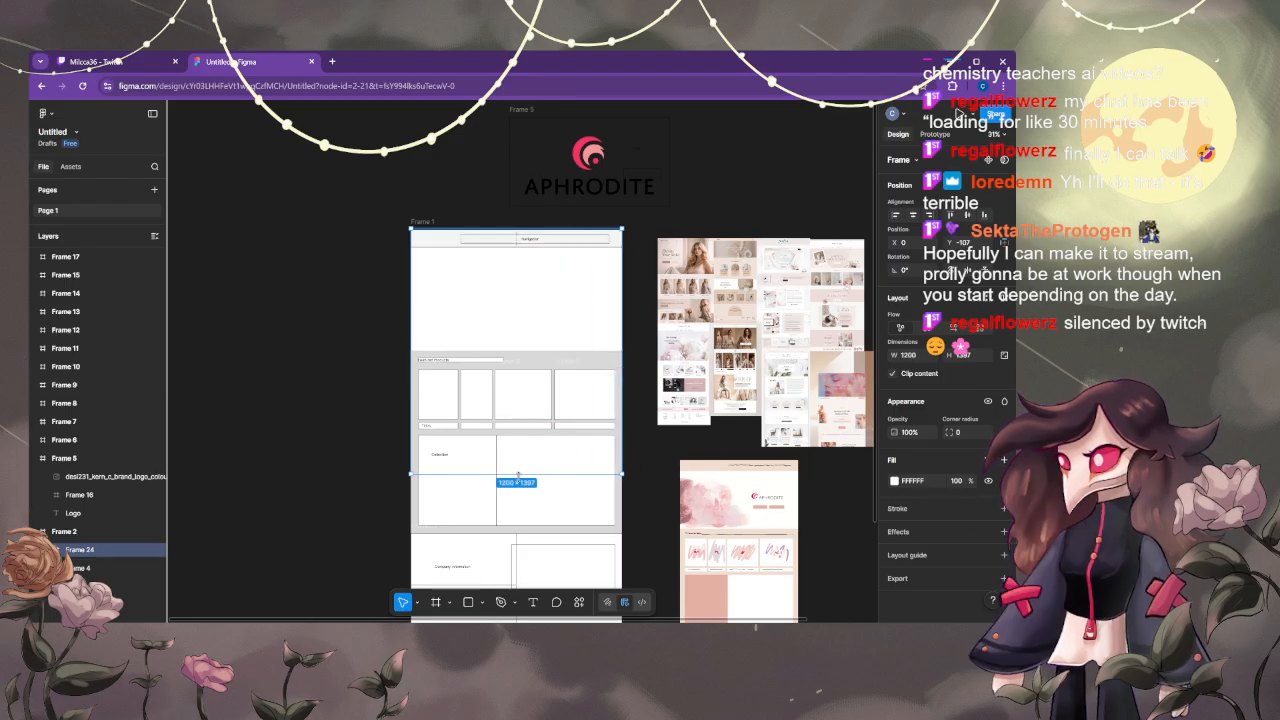
drag(518, 475, 531, 569)
scroll(614, 471, down, 1)
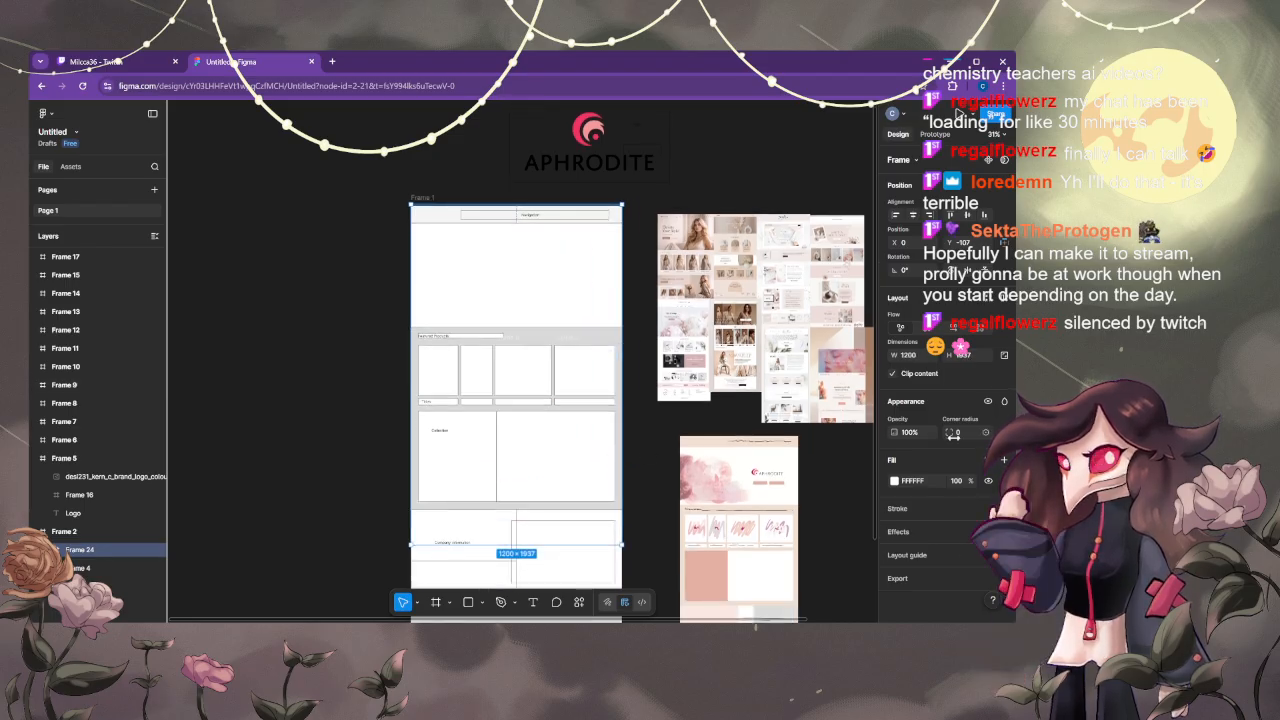
- Try an extra 000000 fill at 20% on the new frame, remove it, and recolour the base fill to 9F5A5A
click(913, 481)
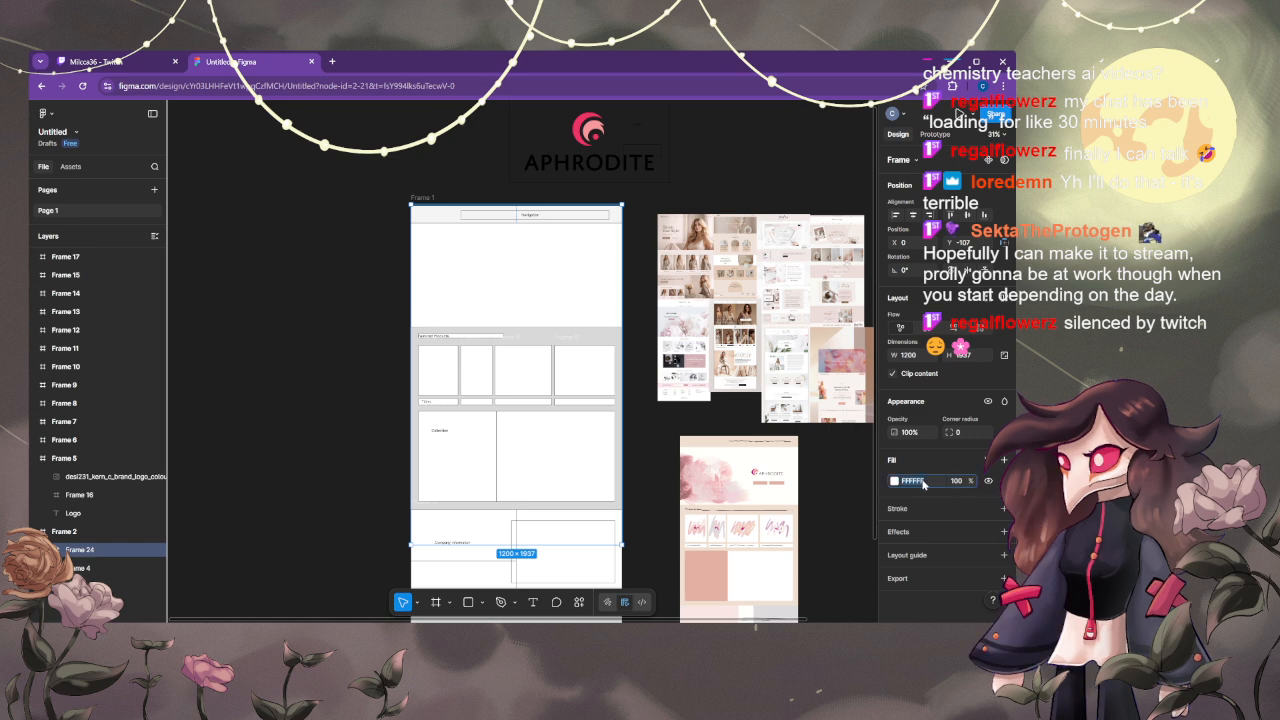
scroll(783, 449, down, 1)
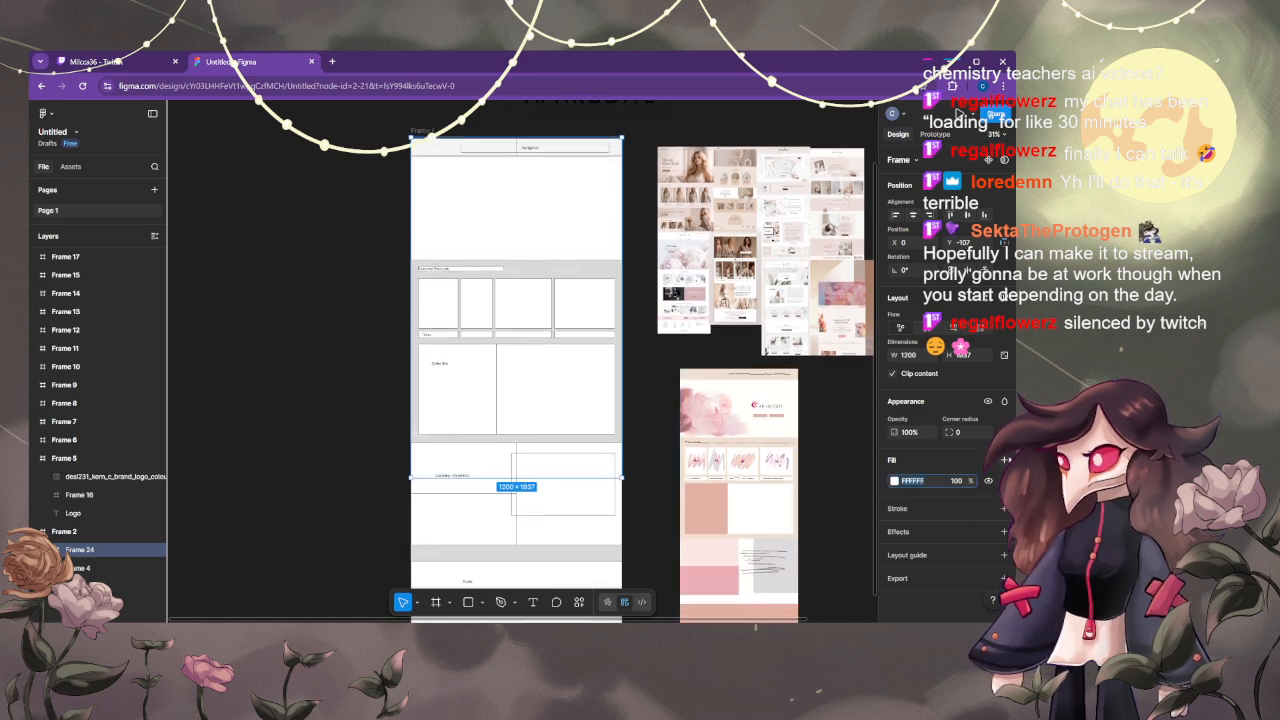
click(1004, 460)
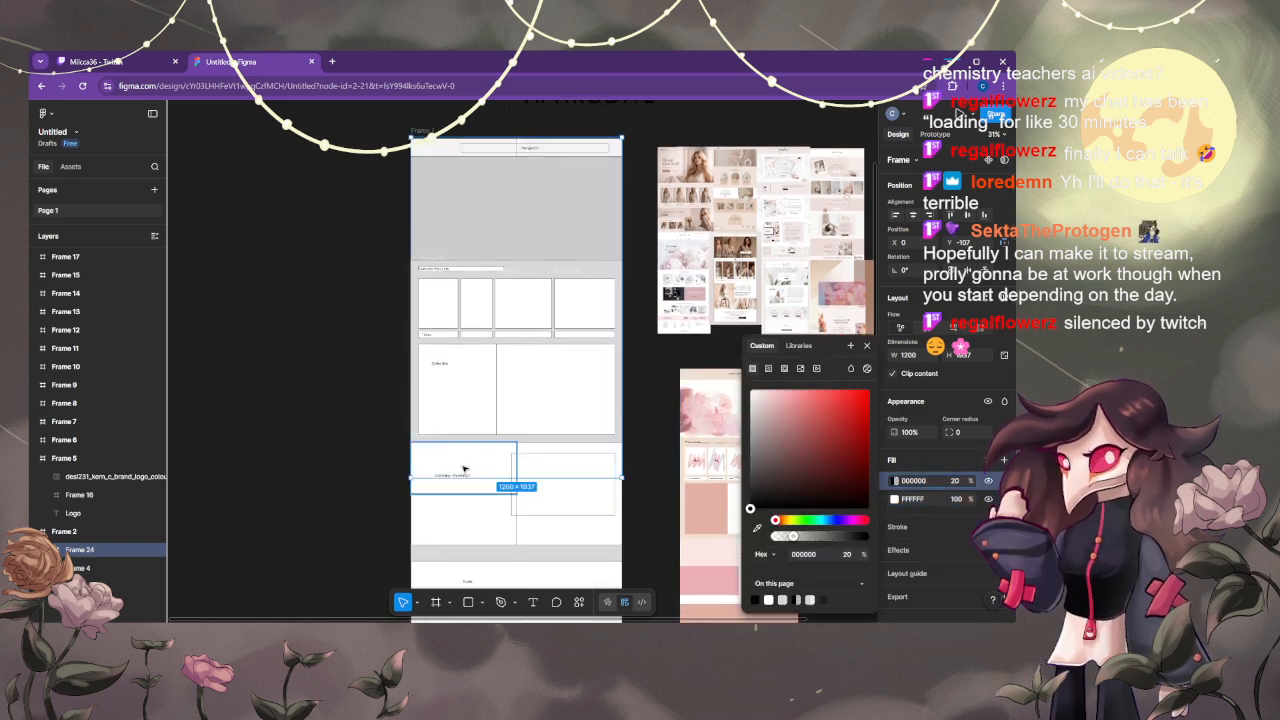
click(915, 482)
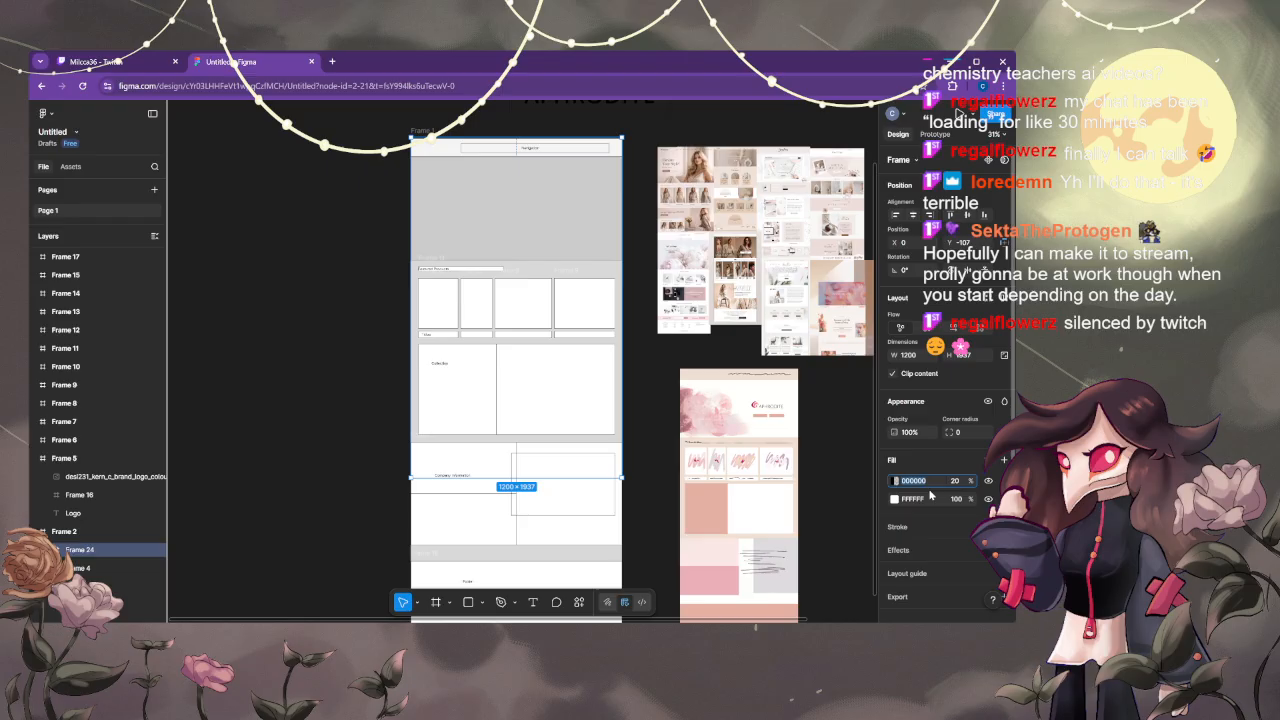
click(1004, 481)
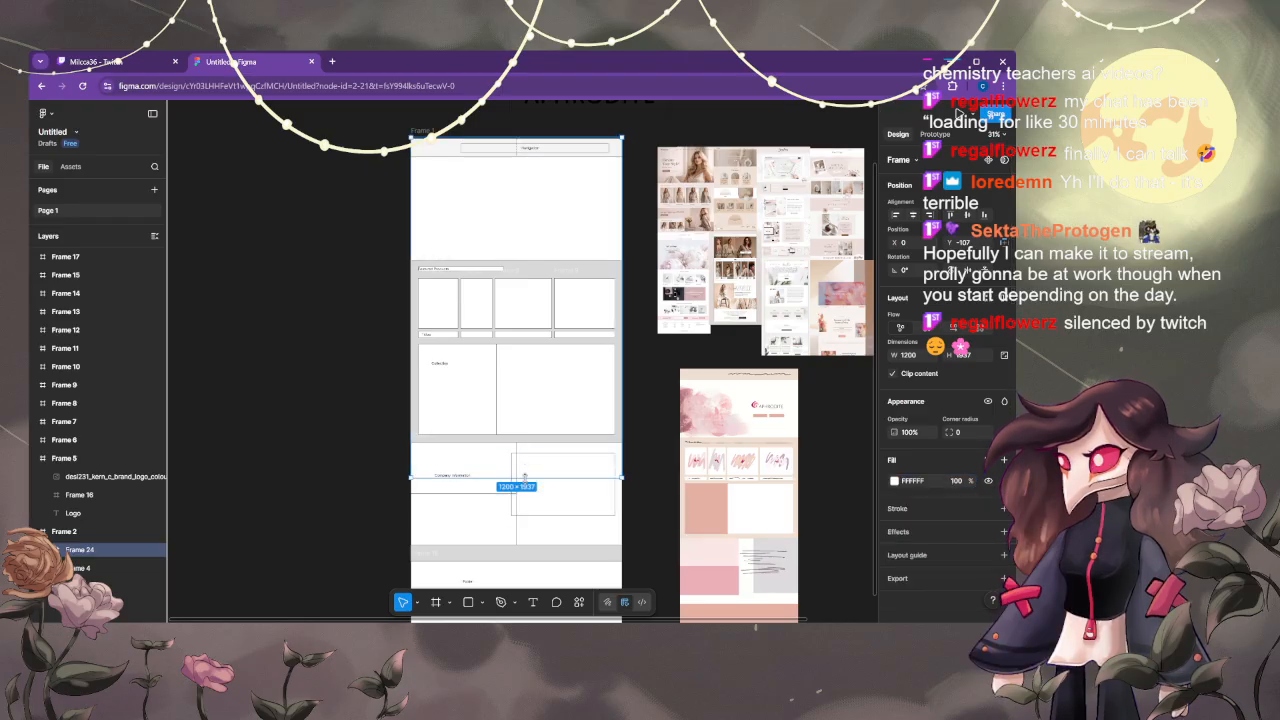
click(895, 481)
click(805, 440)
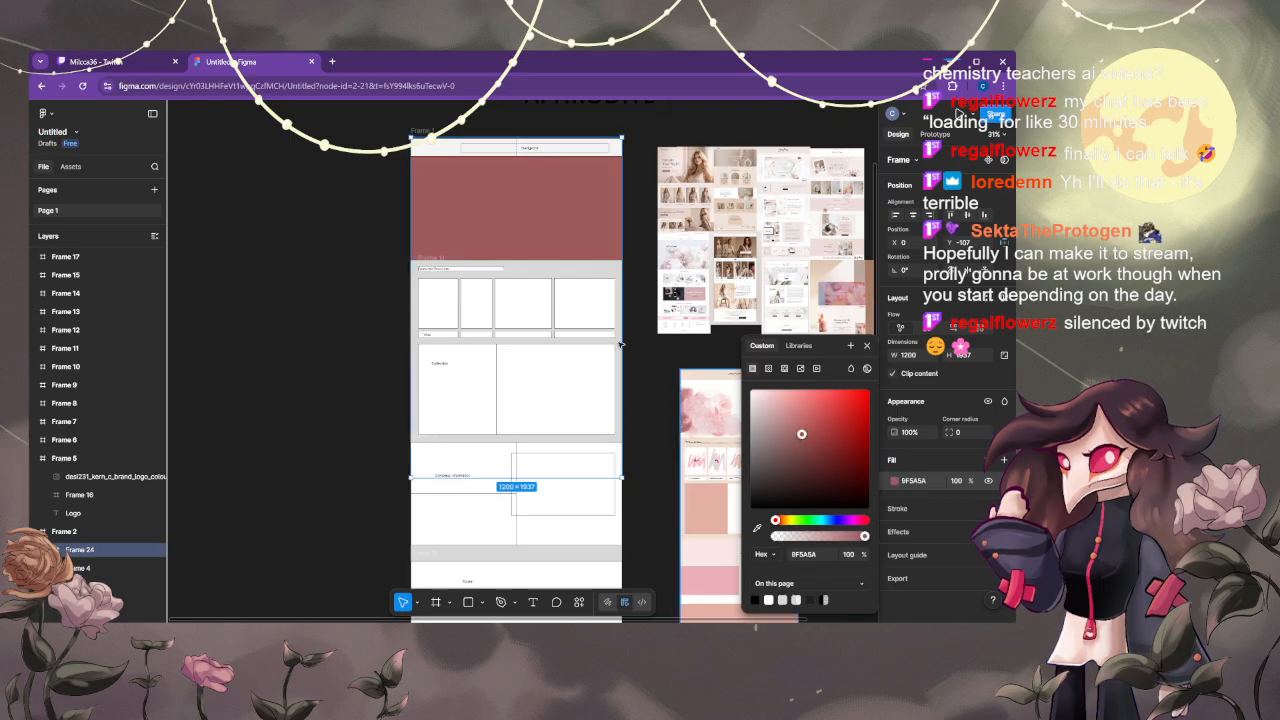
- Try moving the hero section, Frame 2, with the coloured frame inside it off the wireframe, and undo the move
click(512, 209)
drag(514, 210, 394, 235)
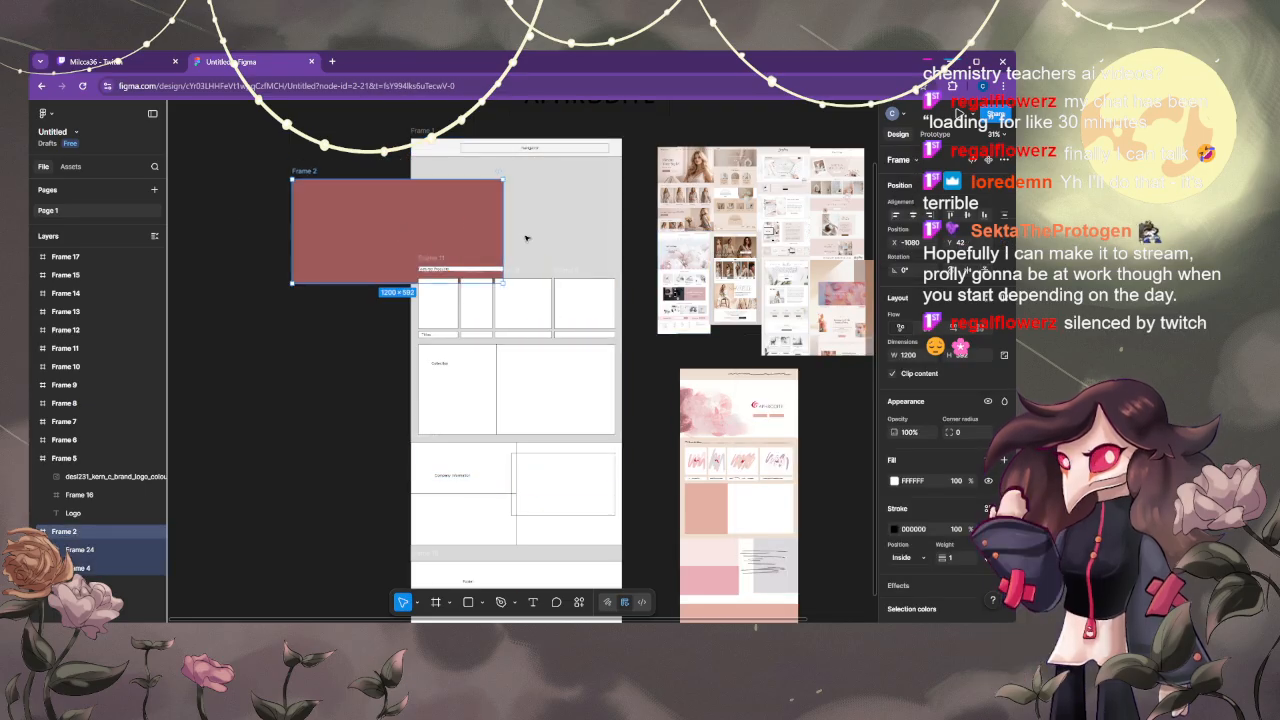
key(ctrl+z)
drag(513, 237, 285, 243)
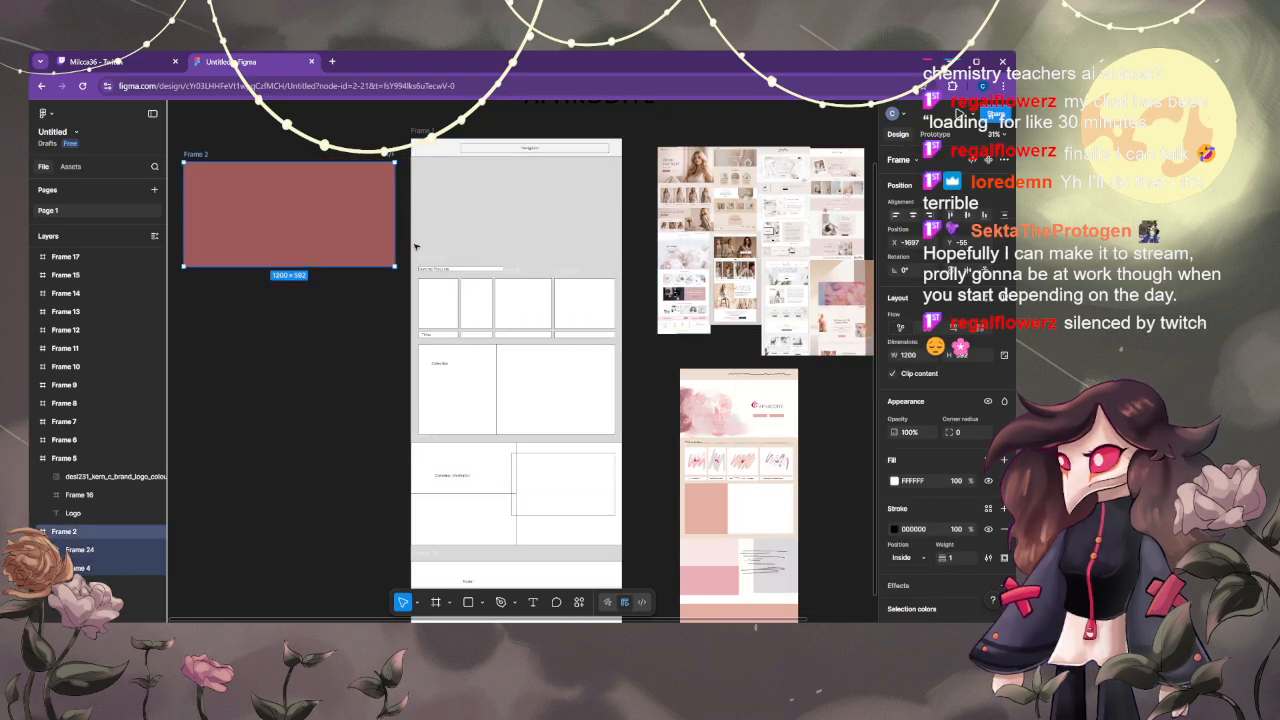
key(ctrl+z)
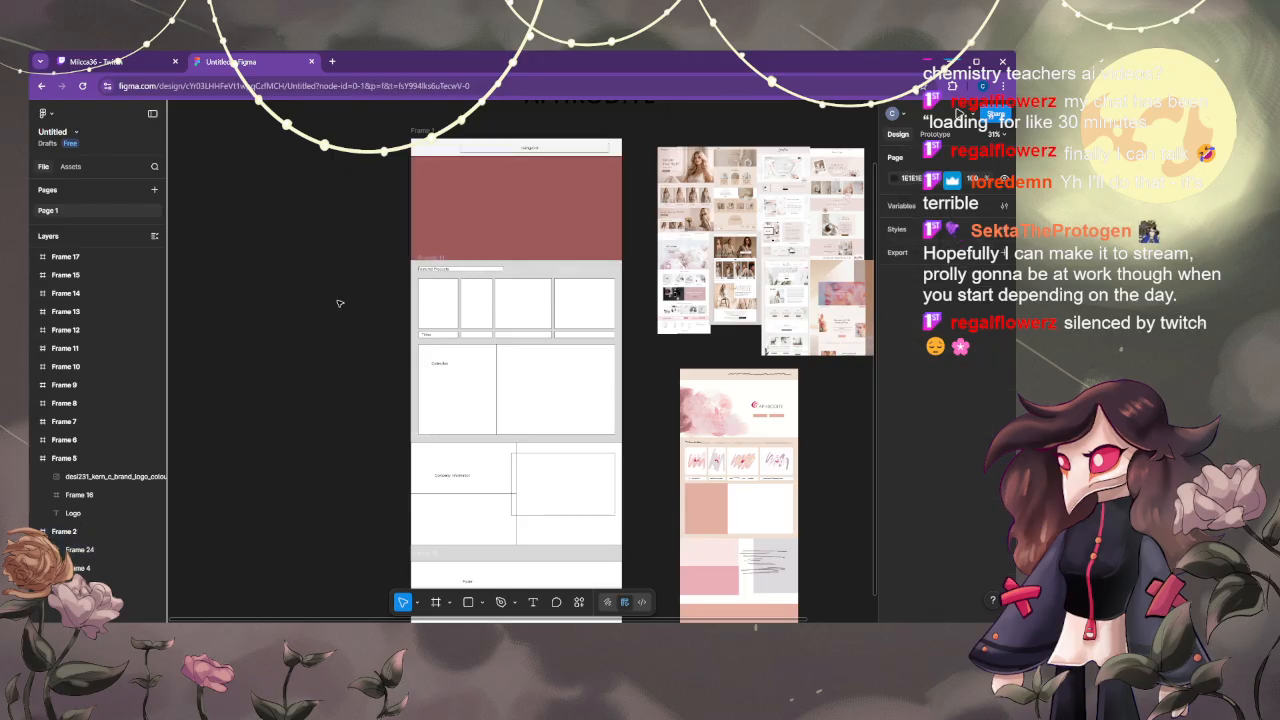
- Undo the new frame's fill changes, resizing and placement inside the hero section
key(ctrl+z)
key(ctrl+z)
key(ctrl+z)
key(ctrl+z)
key(ctrl+z)
key(ctrl+z)
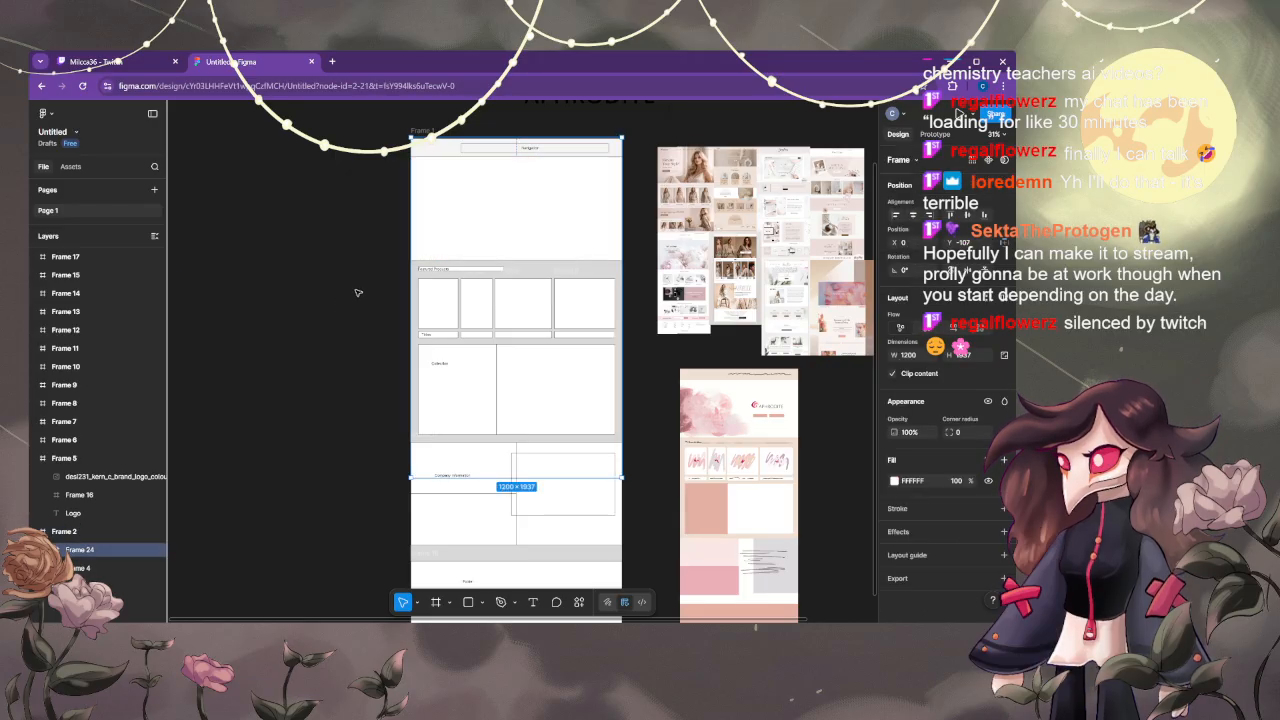
key(ctrl+z)
- Move the new frame over the wireframe, align it with the upper corner, and resize it to about 1200 × 1685
drag(250, 277, 351, 254)
drag(428, 190, 569, 214)
drag(437, 189, 410, 136)
drag(597, 290, 622, 288)
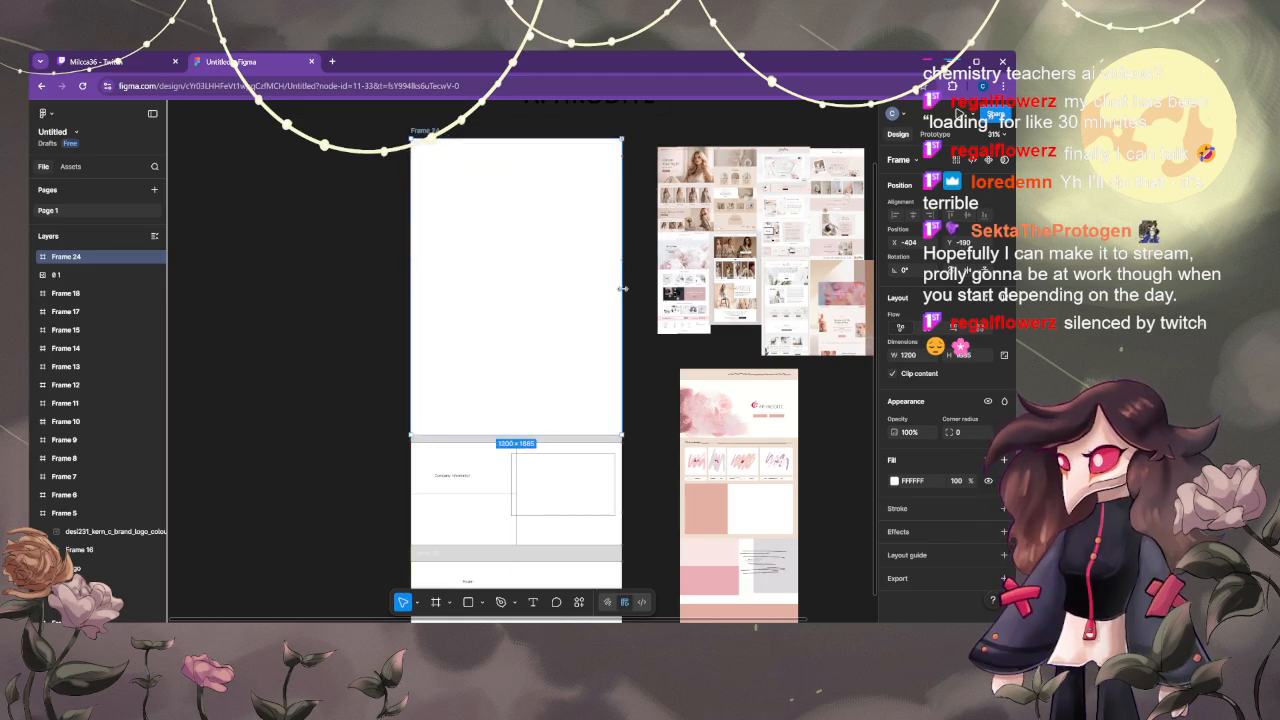
- Lengthen the blank frame to about 1200 × 2854 and place it beside the wireframe, level with its upper edge
scroll(559, 442, down, 1)
drag(556, 372, 556, 578)
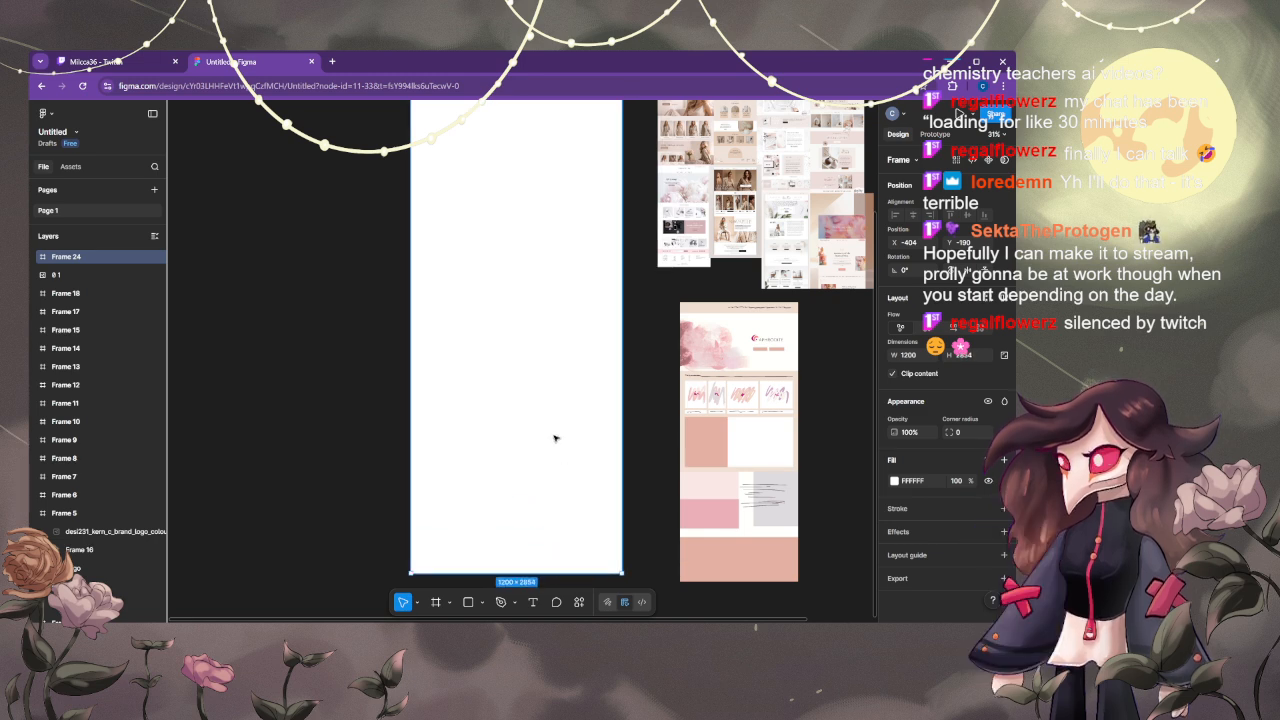
drag(554, 437, 313, 406)
scroll(345, 300, down, 1)
scroll(345, 300, up, 3)
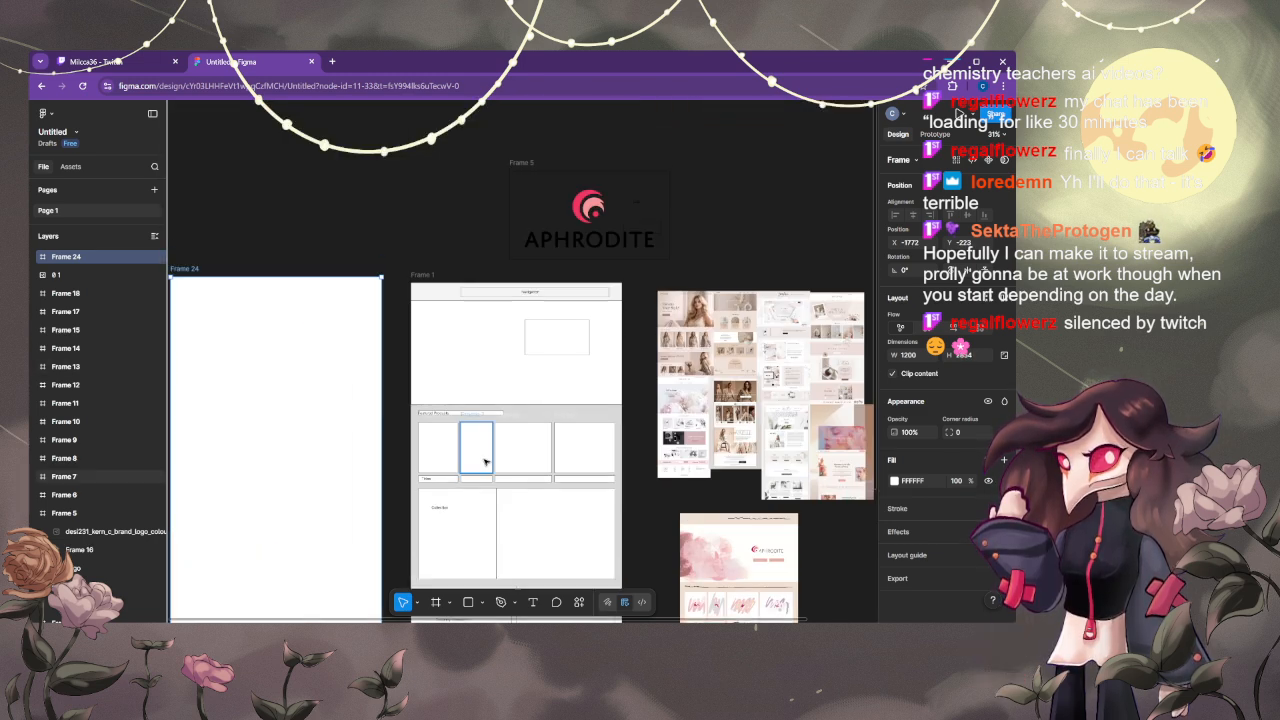
drag(345, 296, 347, 302)
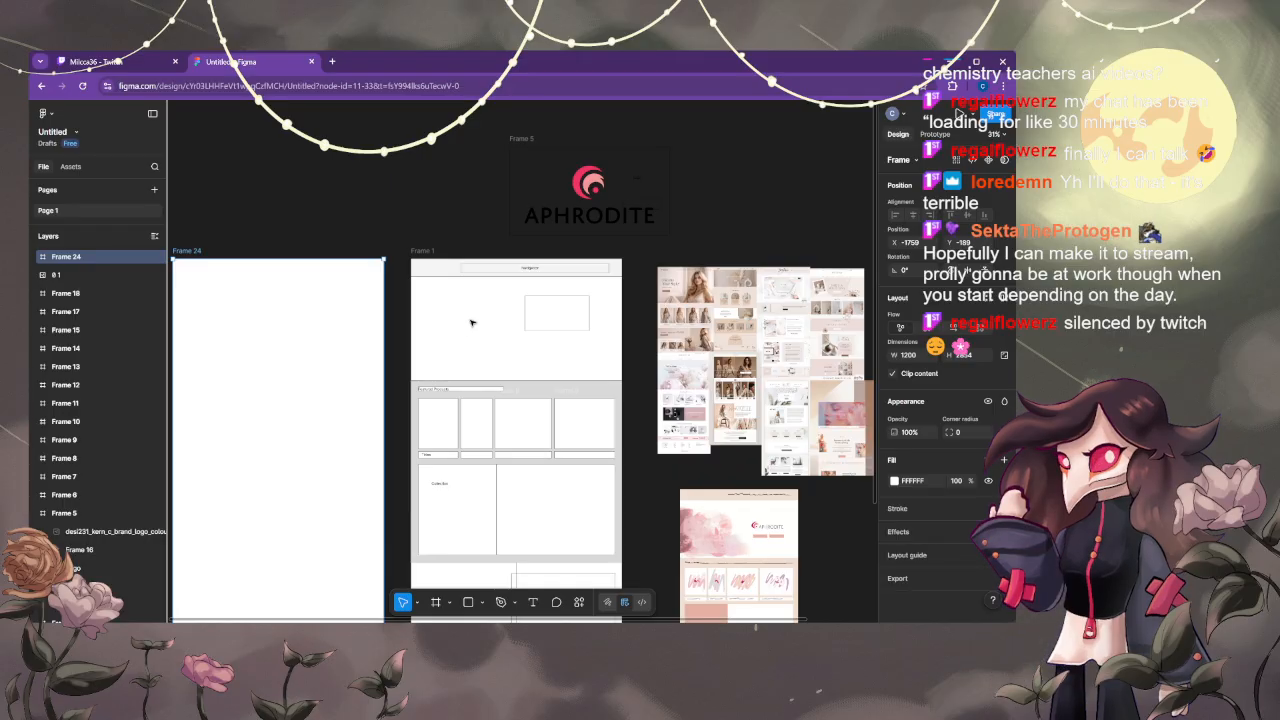
- Copy all of the wireframe's sections and paste them into the blank frame, Frame 24
scroll(472, 321, down, 1)
drag(407, 216, 600, 352)
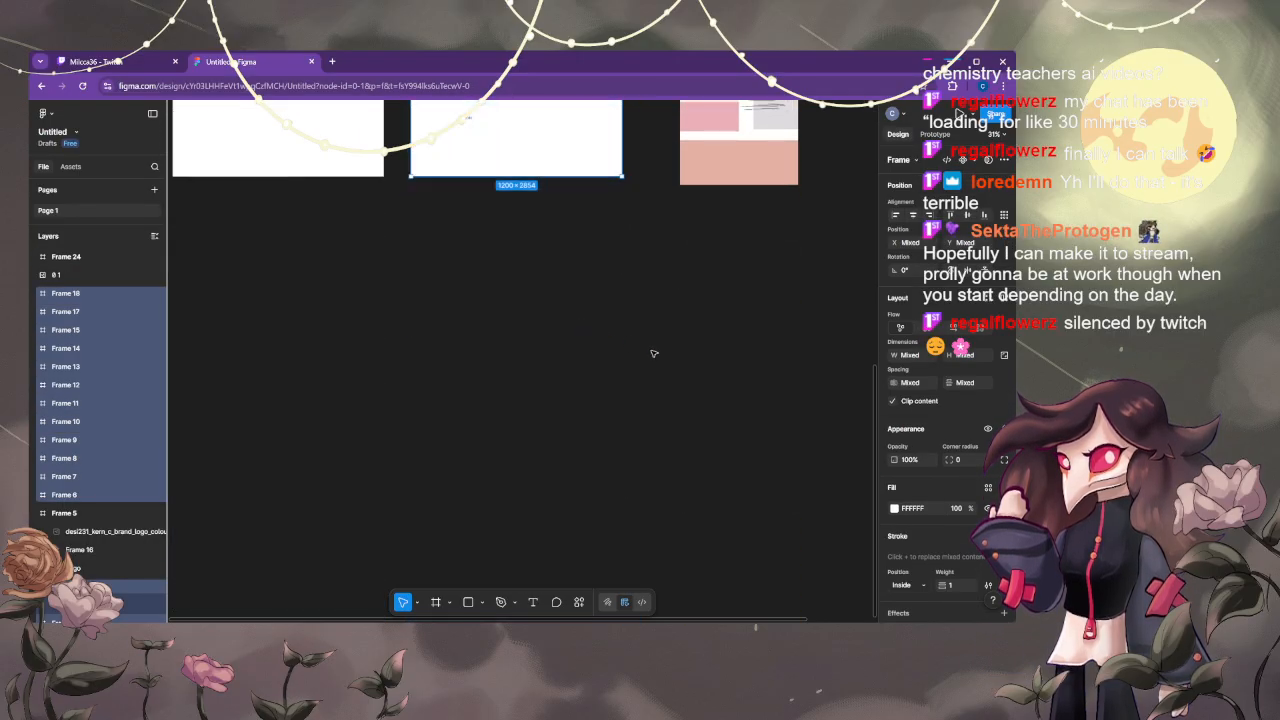
scroll(653, 354, down, 1)
scroll(646, 385, up, 5)
scroll(646, 388, up, 3)
drag(638, 530, 406, 181)
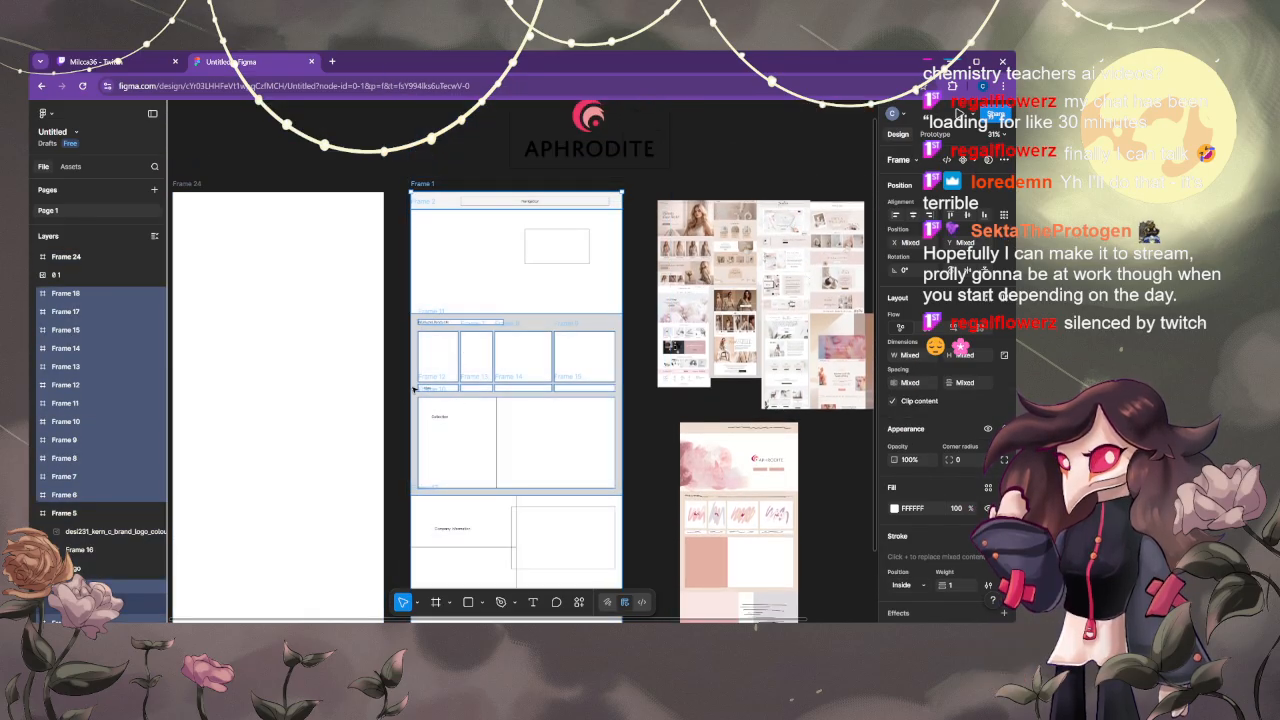
drag(389, 385, 543, 343)
click(382, 337)
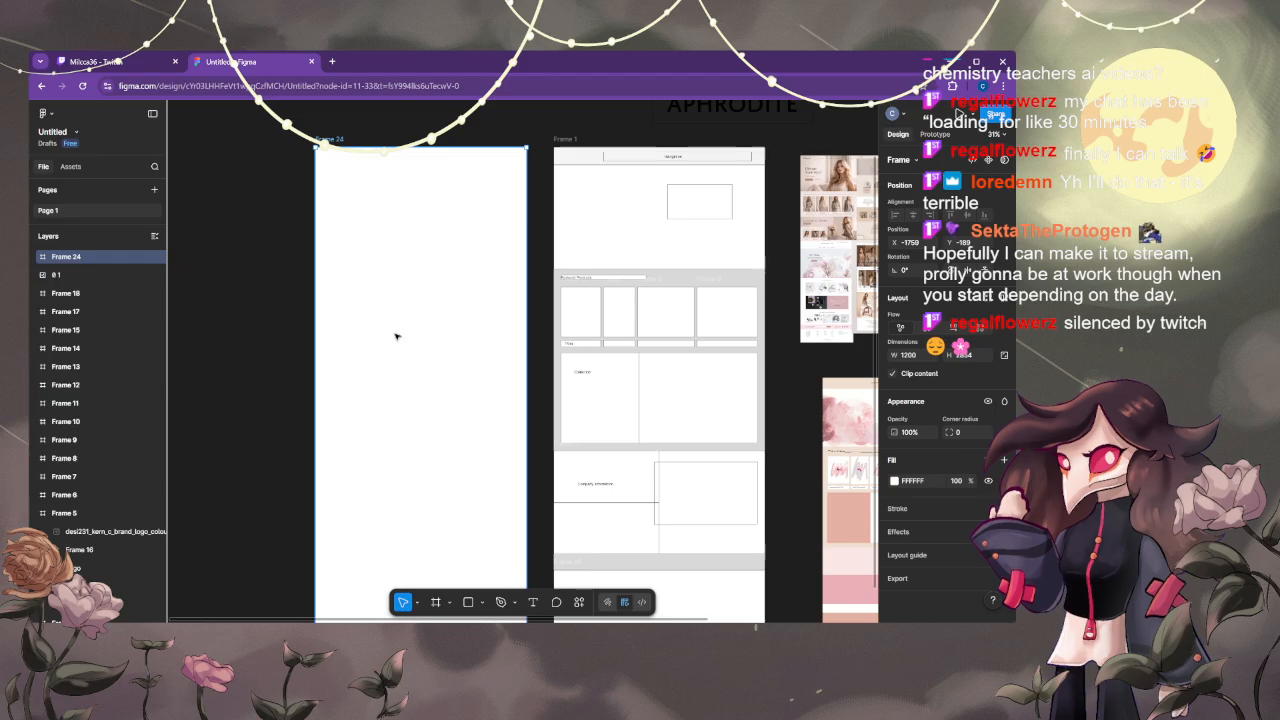
key(ctrl+v)
click(297, 329)
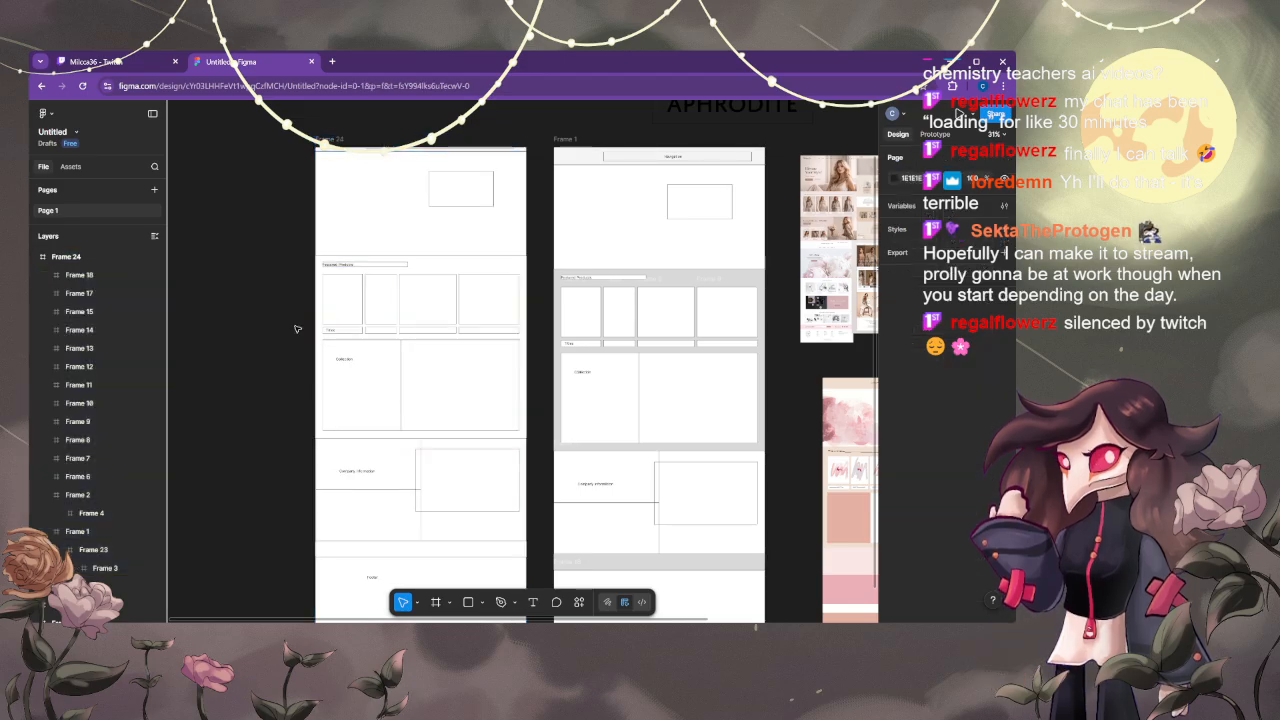
- Shift the pasted sections within Frame 24 so the navigation bar sits fully inside at its upper edge
click(349, 297)
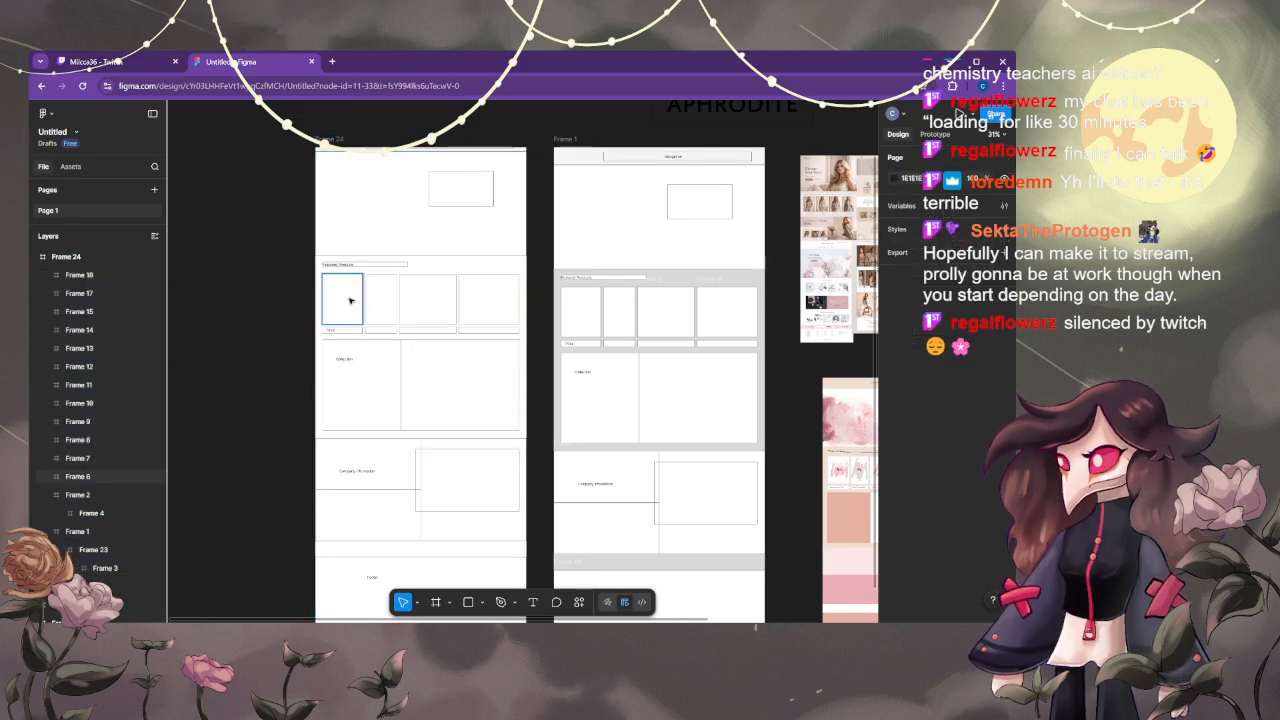
key(ctrl+a)
drag(405, 235, 310, 267)
click(311, 291)
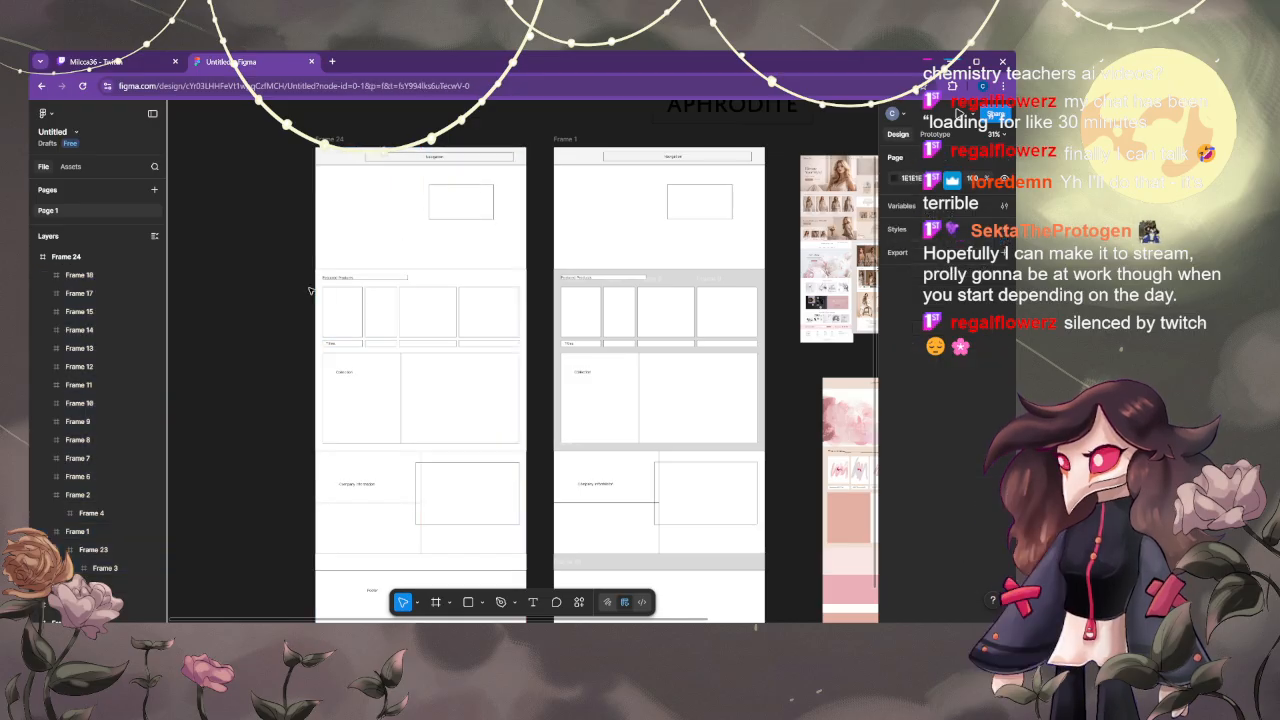
- Delete the small placeholder box from the hero section of Frame 24
click(434, 223)
scroll(458, 208, up, 5)
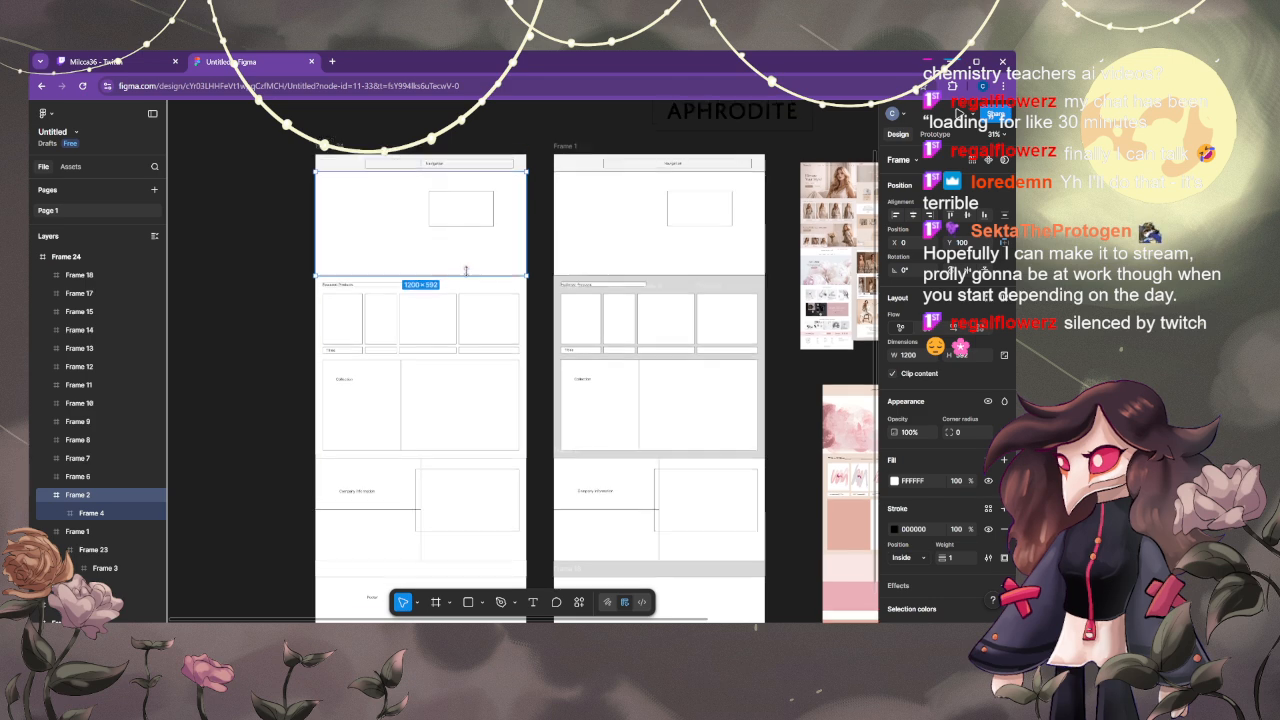
ctrl+scroll(487, 358, up, 5)
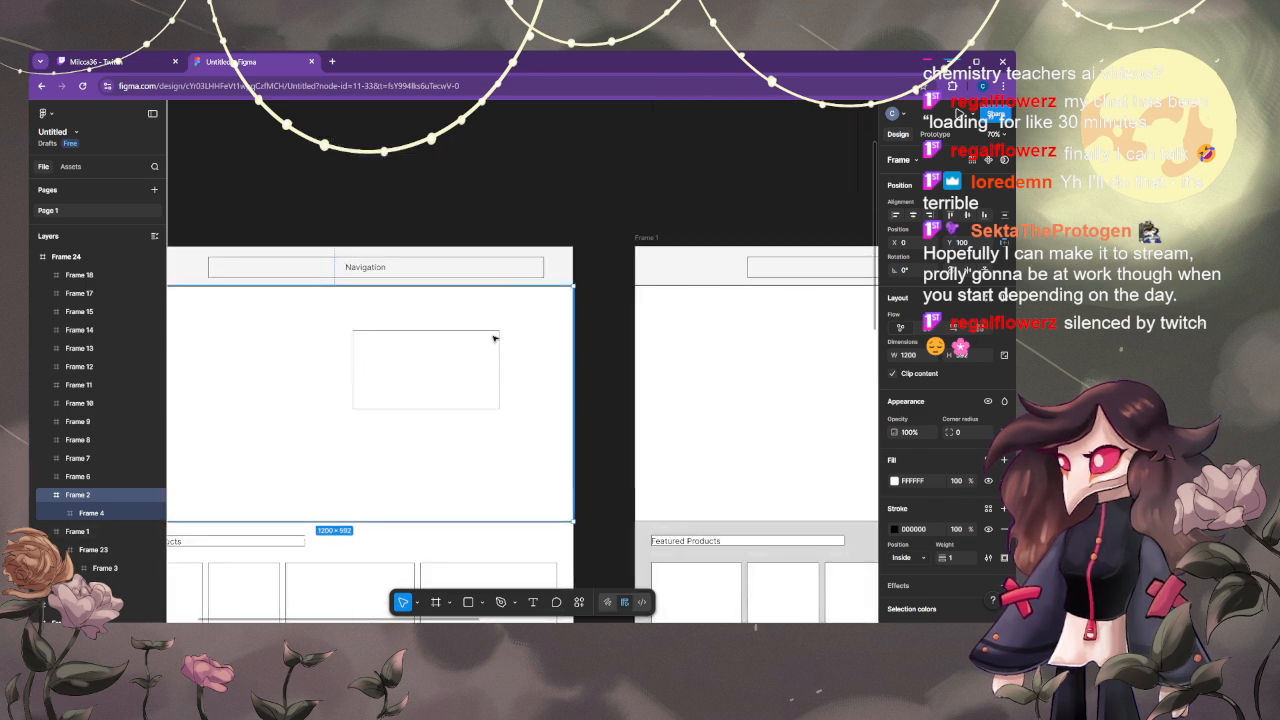
click(462, 344)
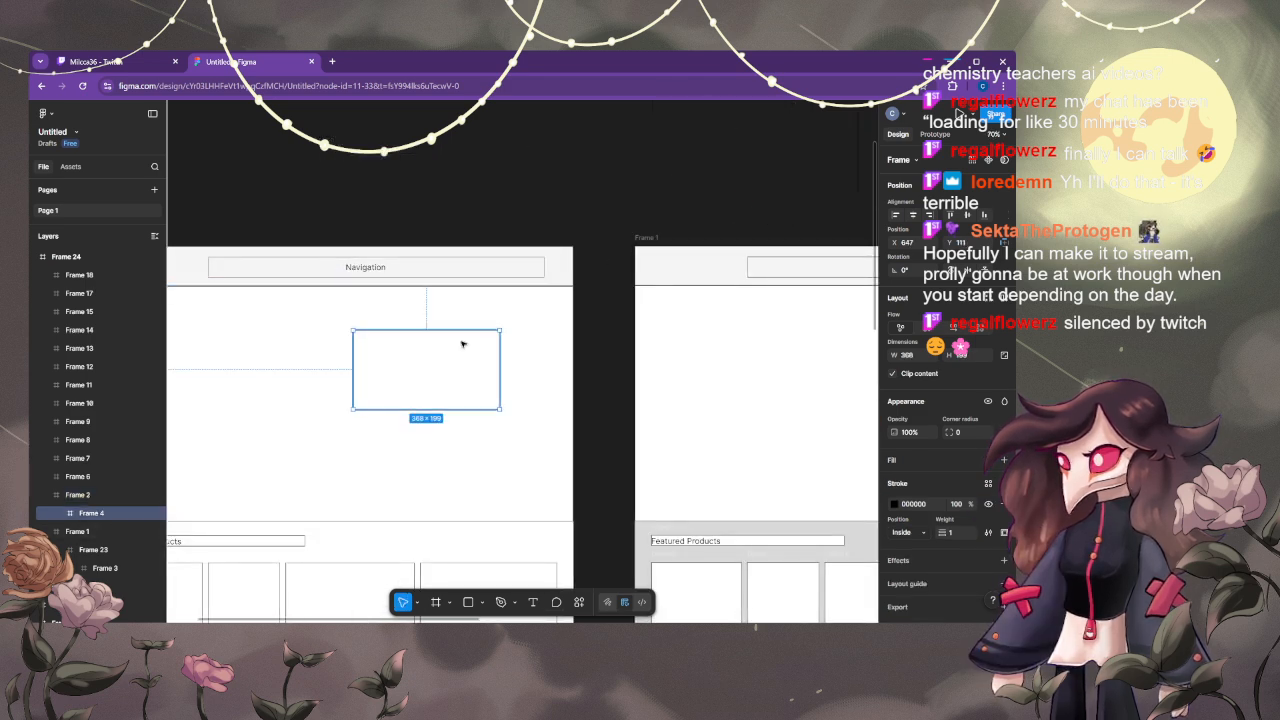
key(Delete)
scroll(474, 344, down, 3)
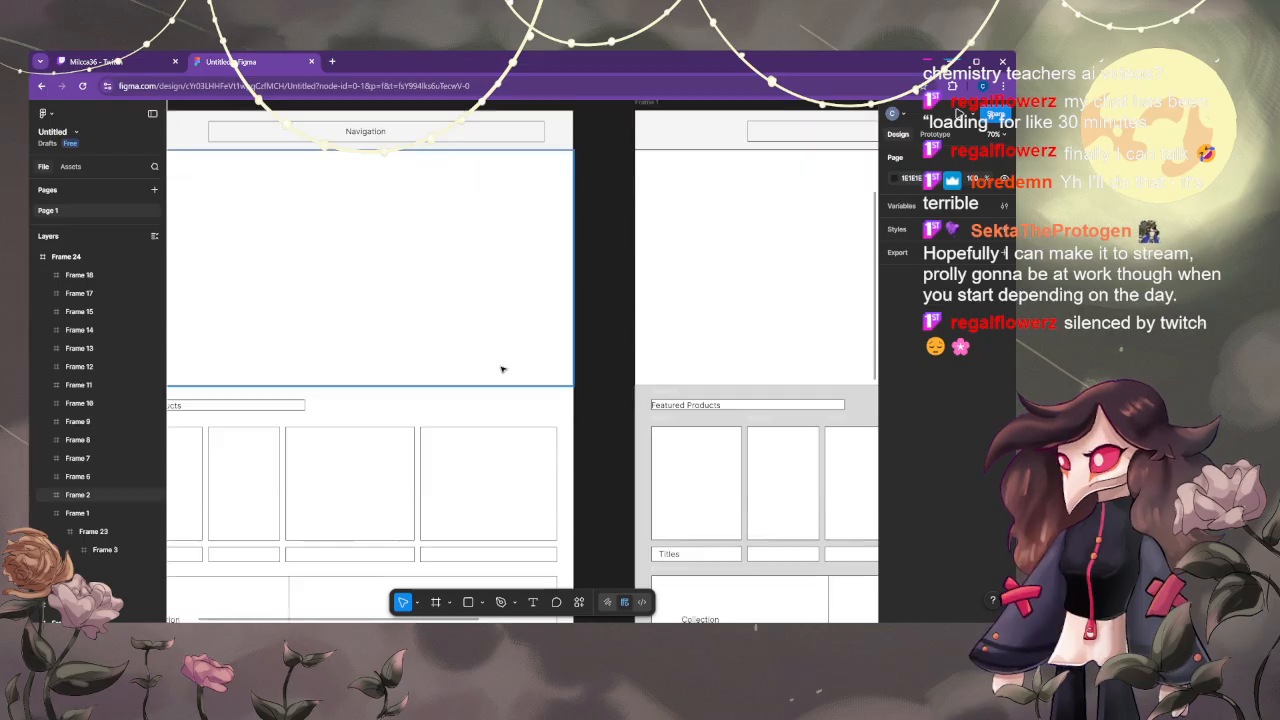
- Move the Aphrodite logo out of its own frame into the hero section of Frame 24
scroll(522, 380, down, 5)
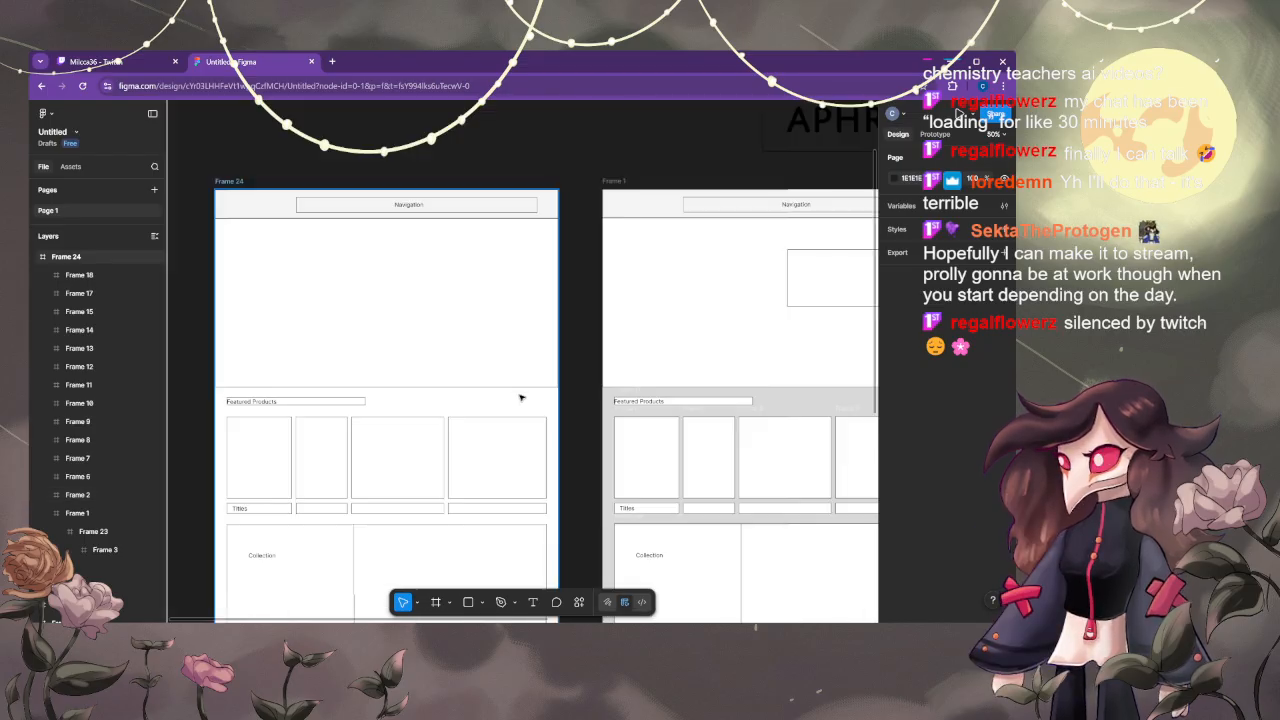
drag(613, 234, 380, 346)
click(755, 188)
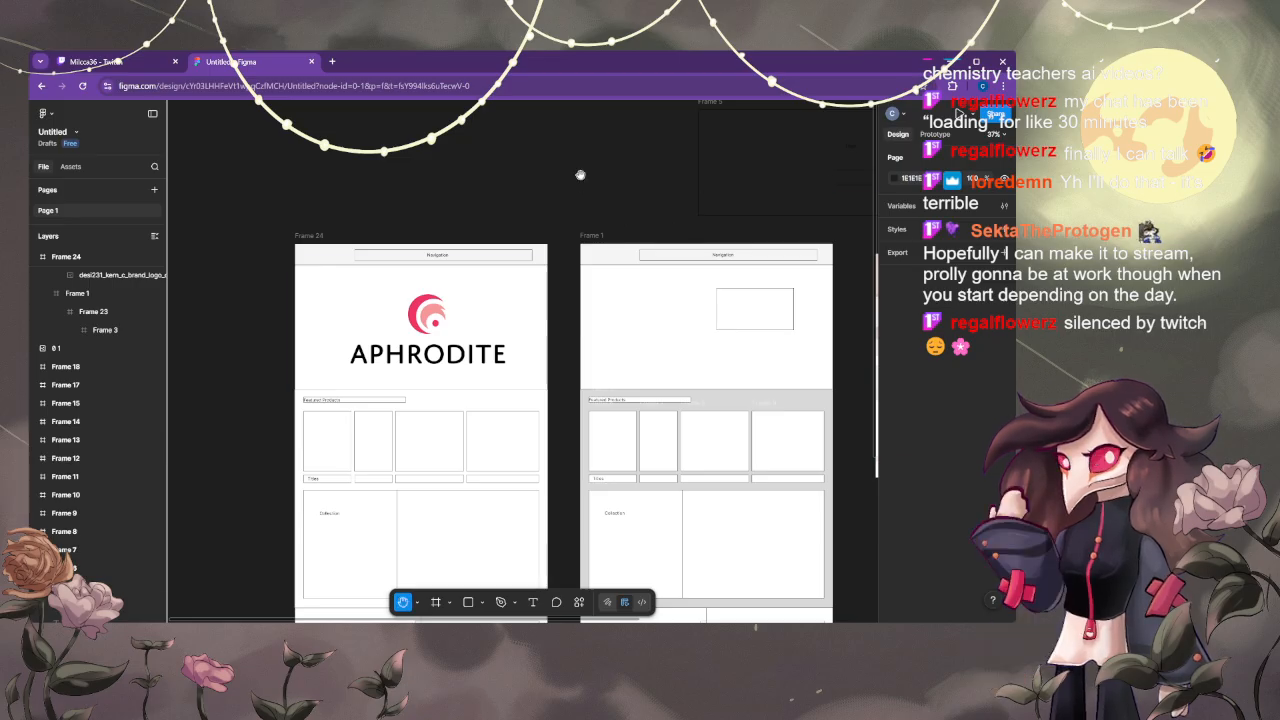
click(432, 354)
key(ctrl+alt+g)
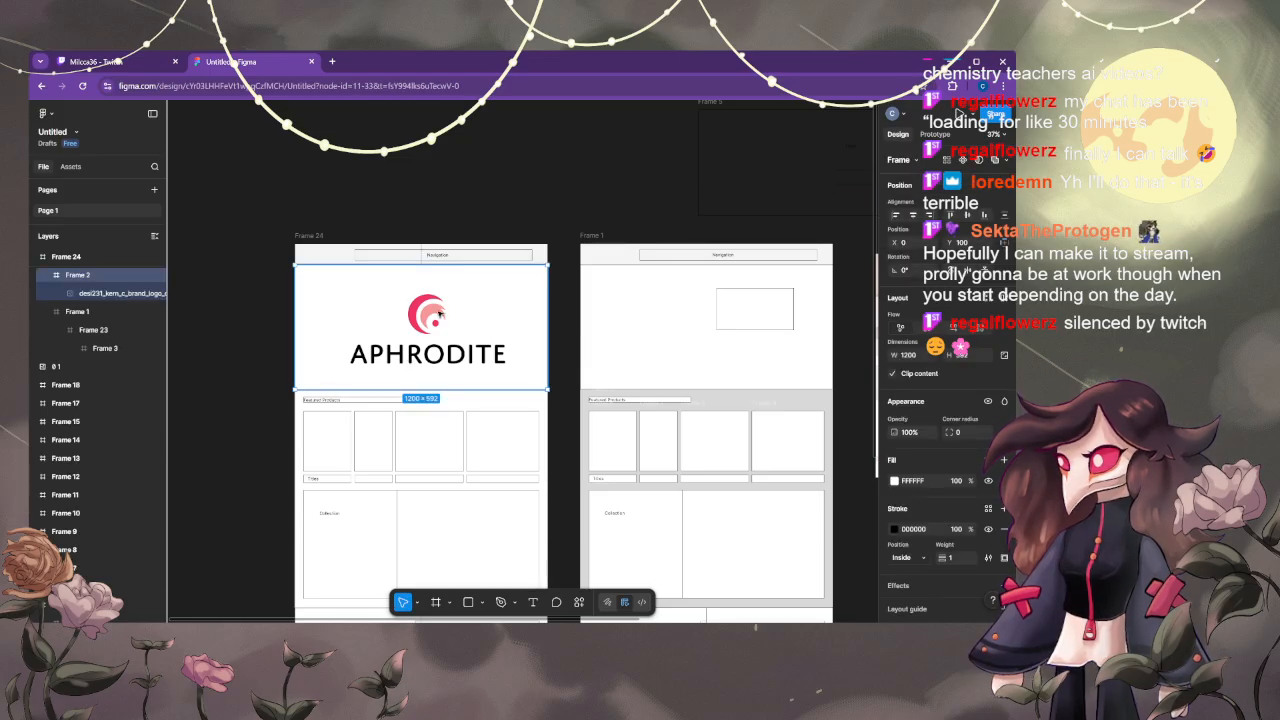
- Try moving the hero frame, Frame 2, and shrinking it from its corner, and undo the resize
mouse_move(439, 315)
mouse_down()
mouse_move(490, 315)
mouse_move(422, 307)
mouse_up()
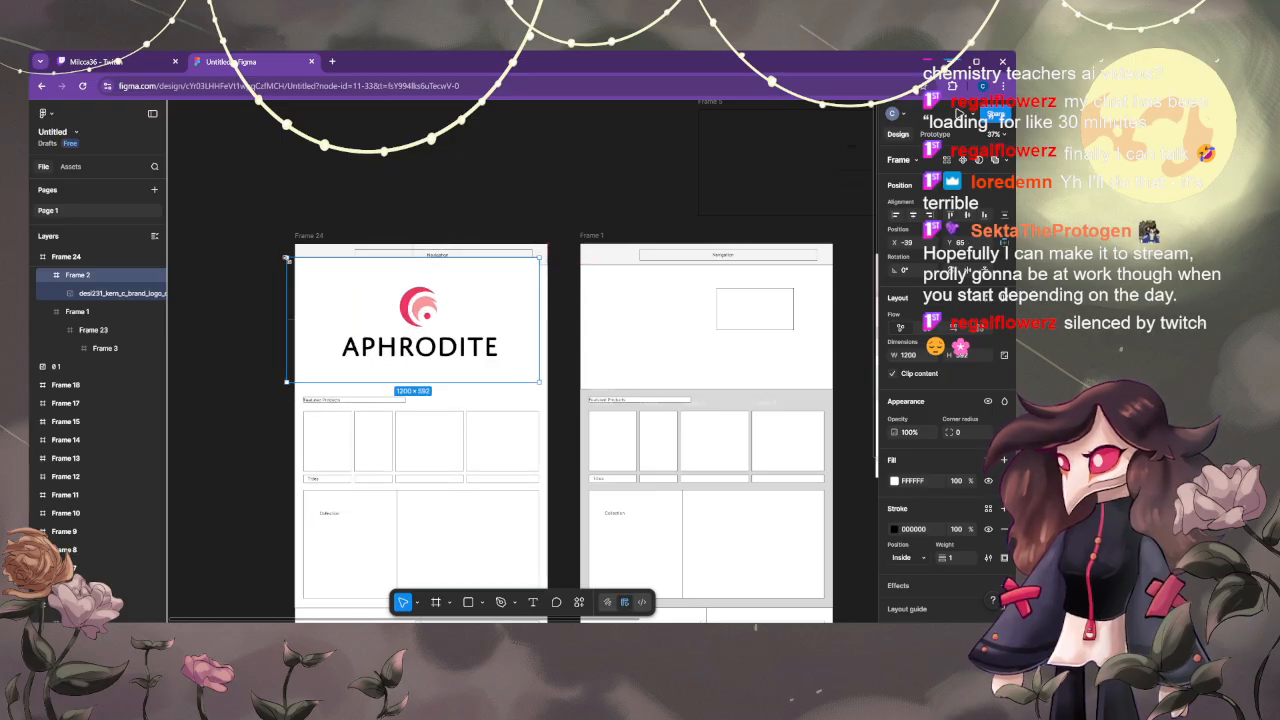
drag(286, 258, 381, 304)
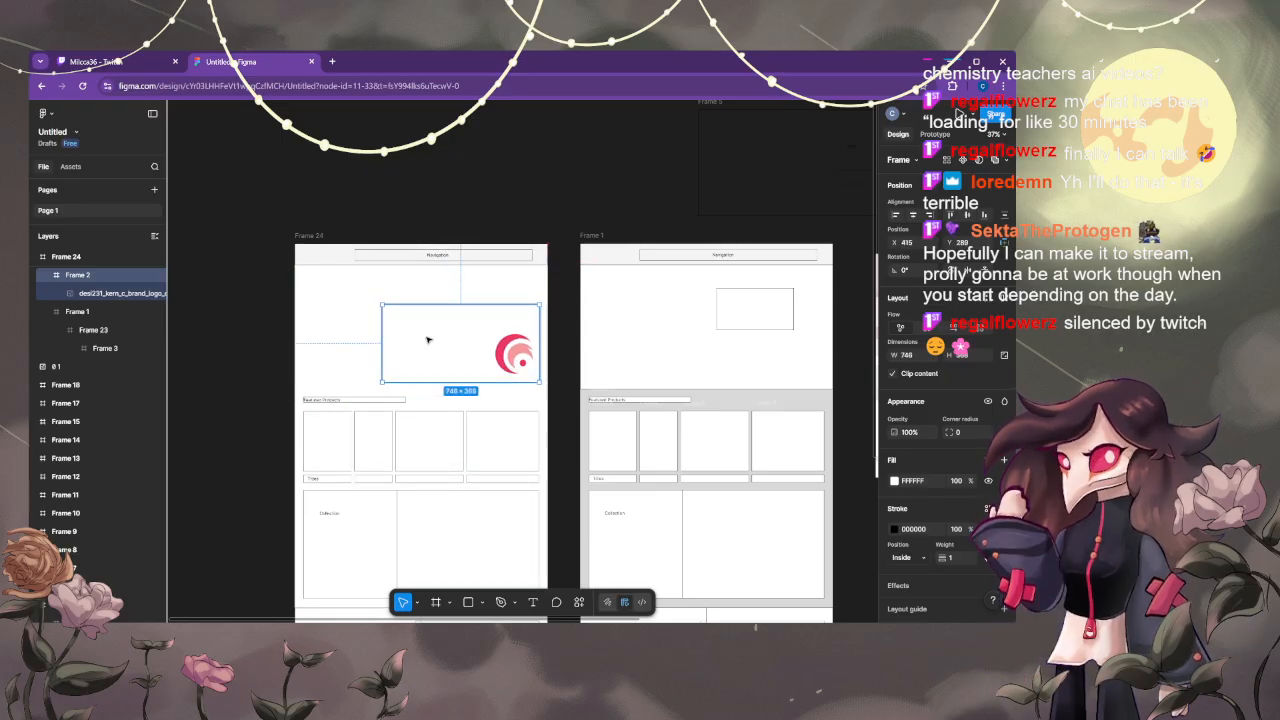
key(ctrl+z)
- Resize Frame 2 to about 1052 px wide and scale the logo inside it to about 436 × 209
drag(287, 259, 600, 327)
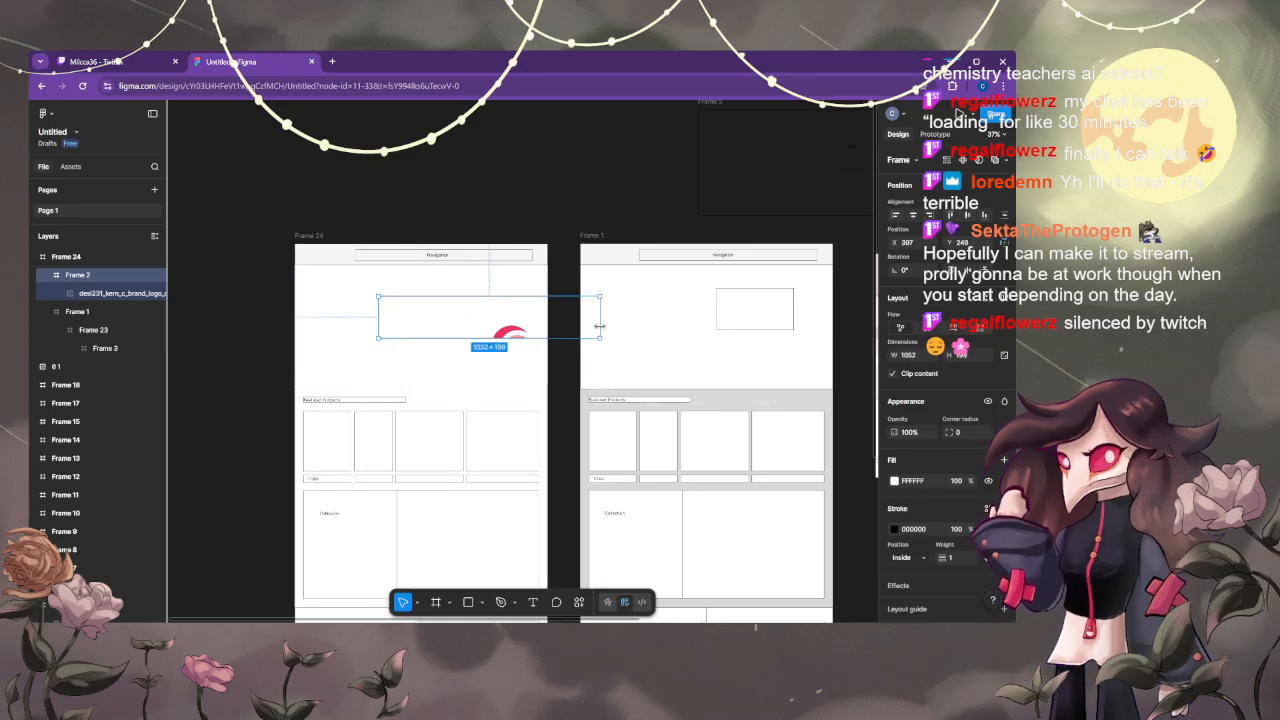
drag(501, 339, 514, 422)
double_click(507, 385)
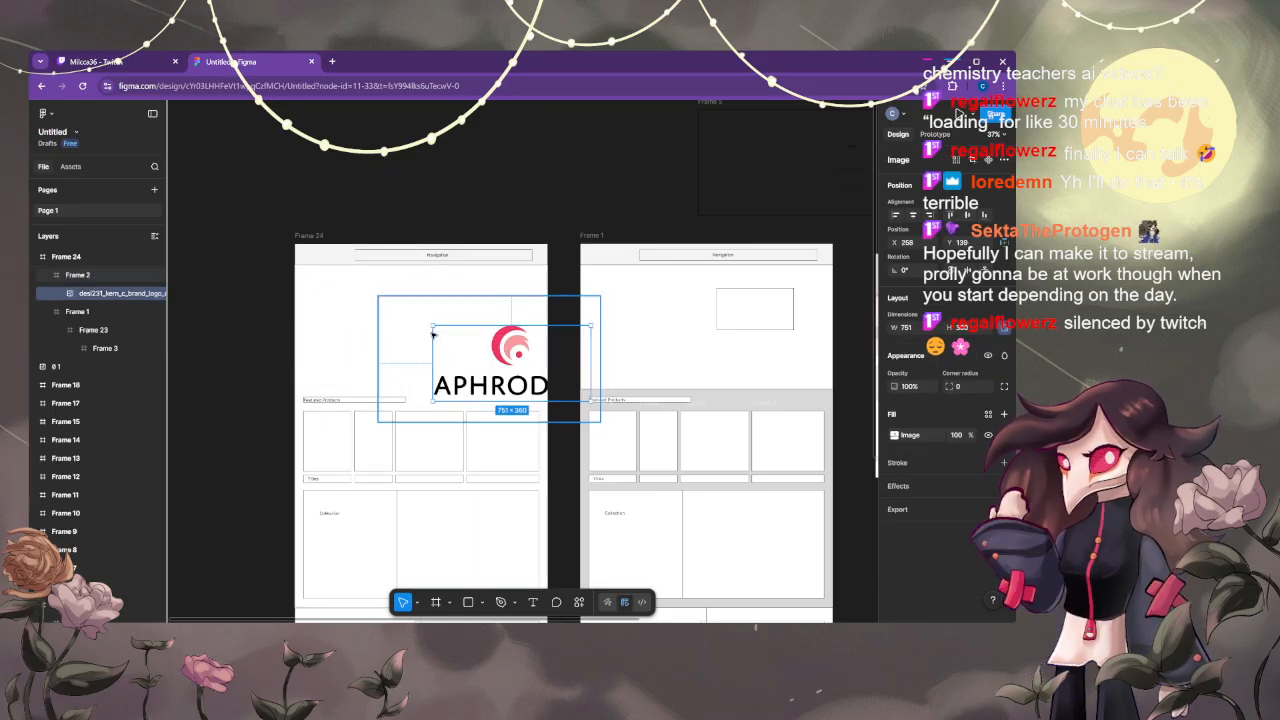
drag(433, 326, 488, 326)
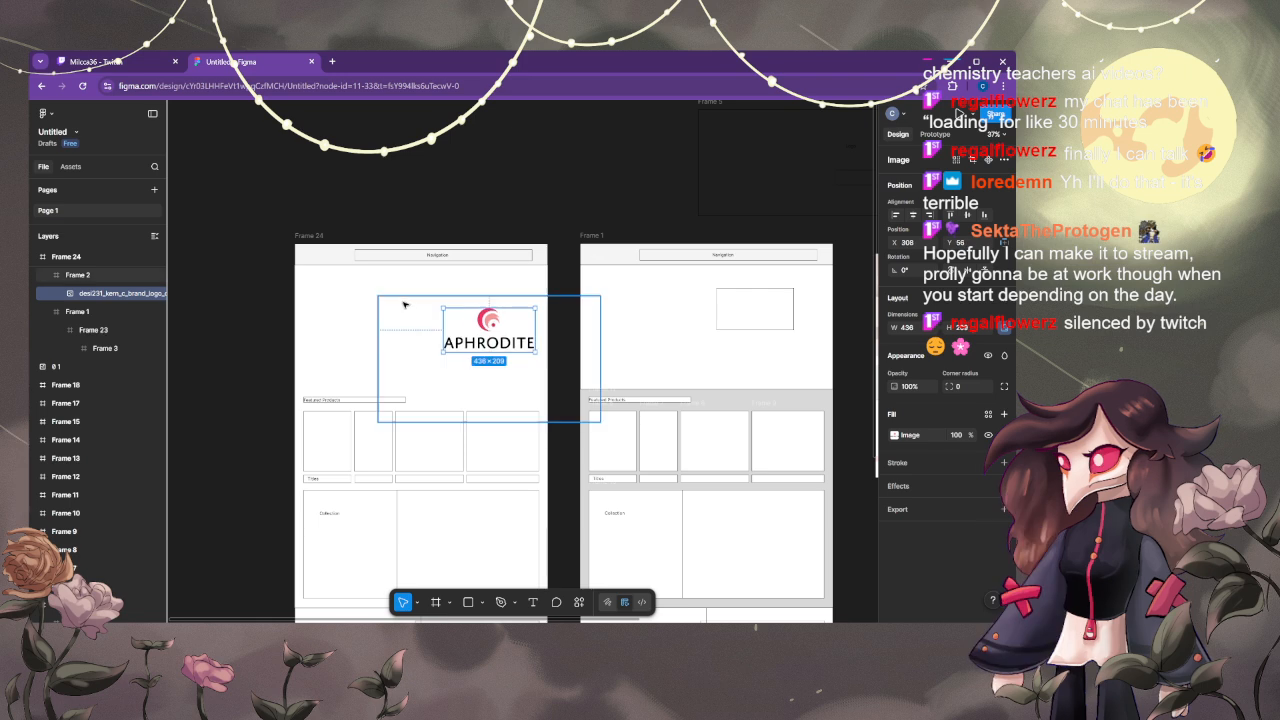
- Reposition Frame 2 and the logo inside it within the hero area, and remove Frame 2's 000000 stroke
drag(404, 304, 363, 278)
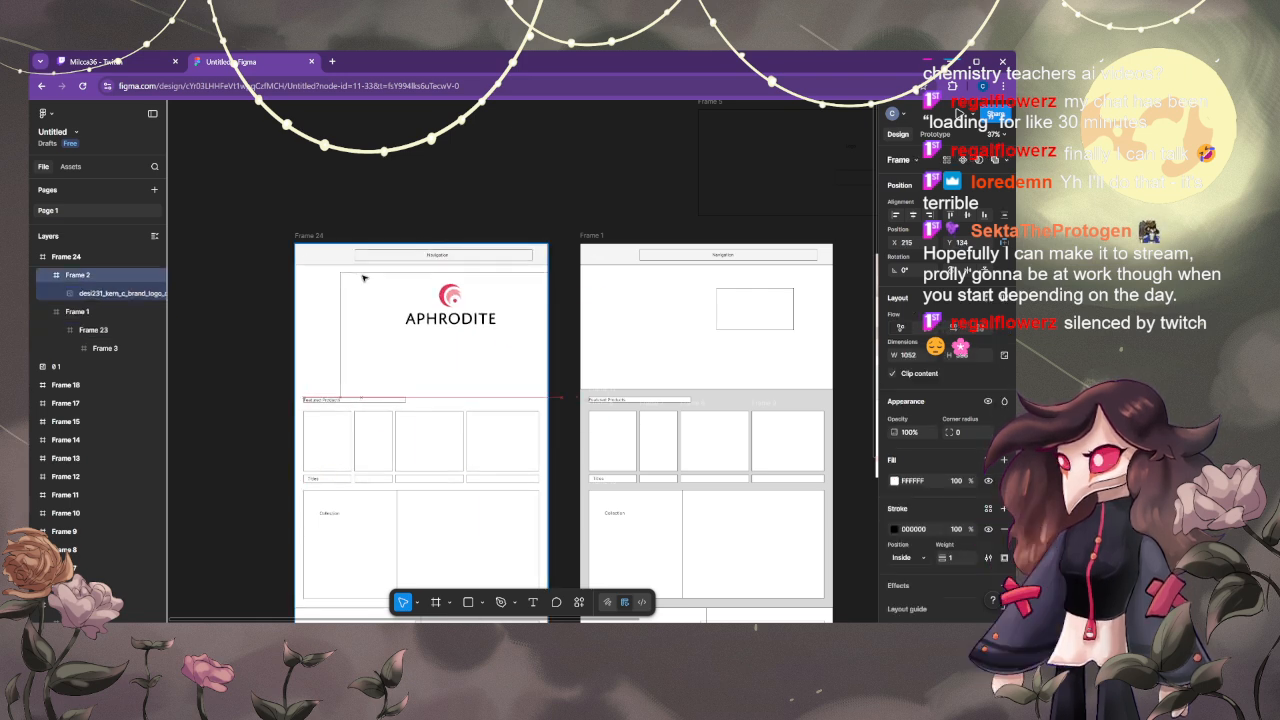
drag(455, 301, 471, 344)
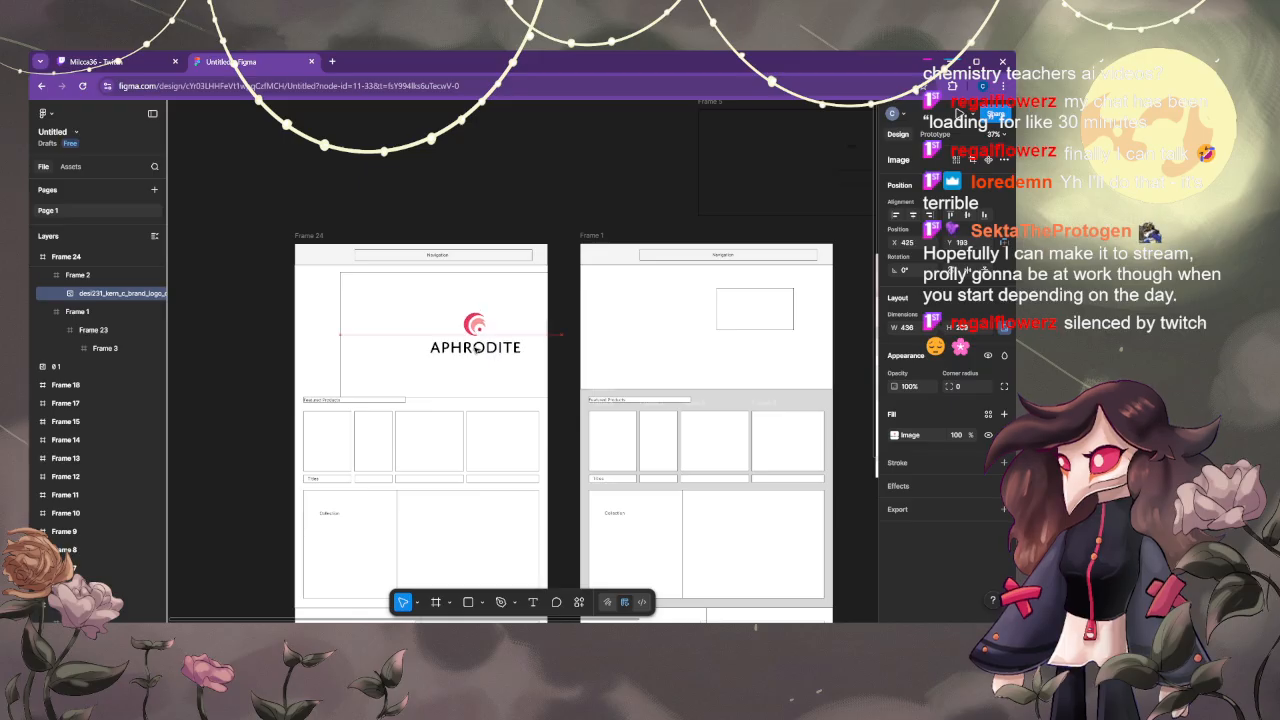
click(343, 345)
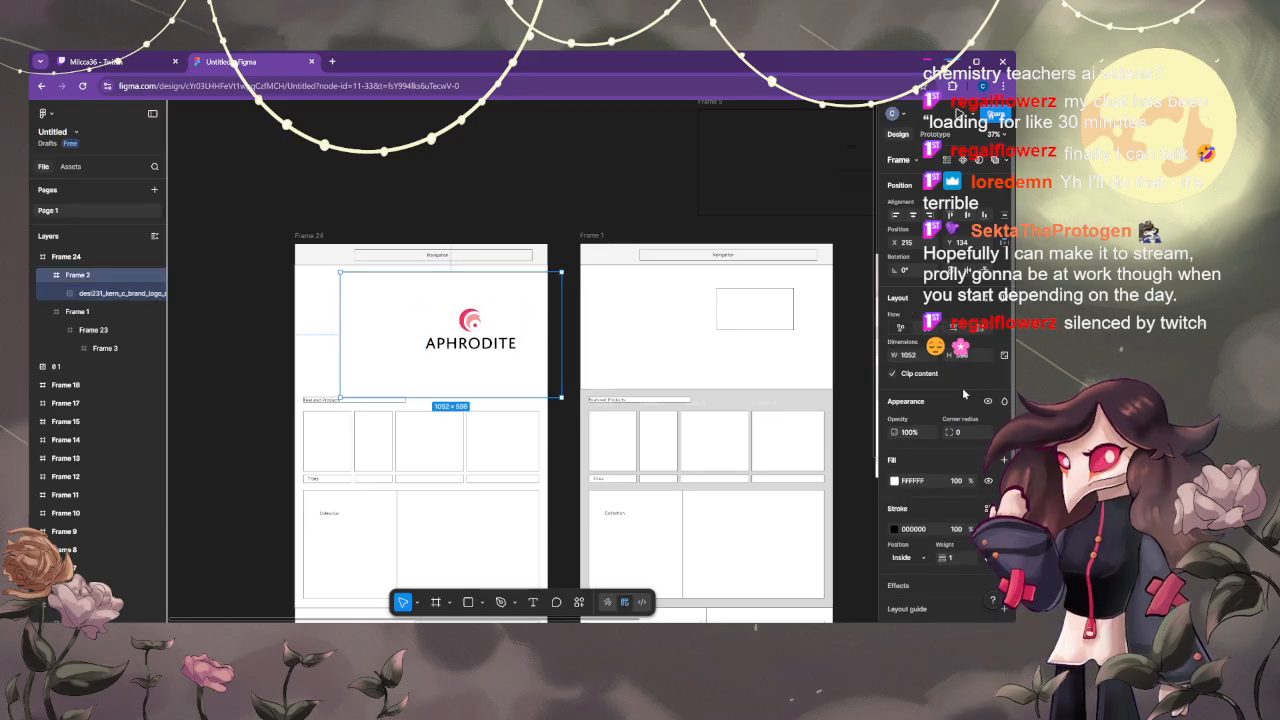
click(1004, 529)
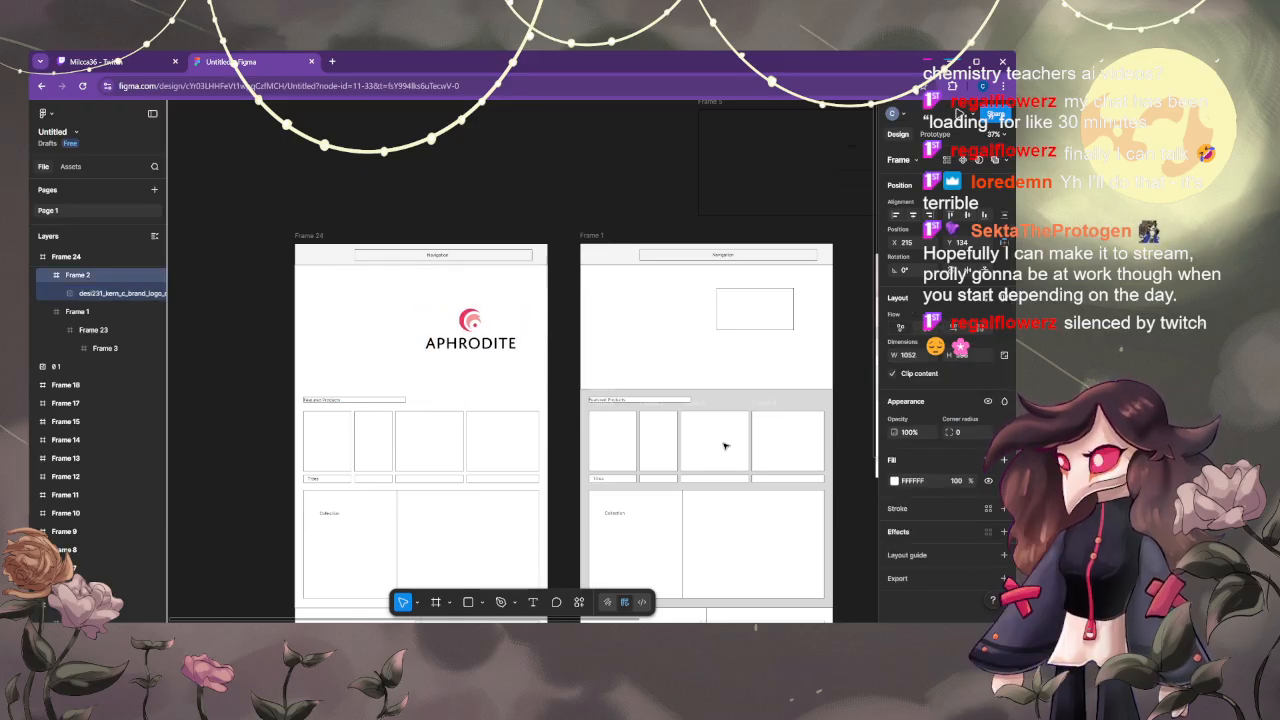
- Remove Frame 2 from around the logo and scale the logo to about 292 × 140 directly in Frame 24's hero area
click(517, 238)
click(478, 317)
double_click(478, 317)
mouse_move(478, 317)
mouse_down()
mouse_move(444, 315)
mouse_move(484, 331)
mouse_move(490, 395)
mouse_move(477, 200)
mouse_move(471, 392)
mouse_move(452, 322)
mouse_move(494, 327)
mouse_up()
click(537, 205)
click(483, 325)
click(457, 341)
key(Escape)
click(412, 212)
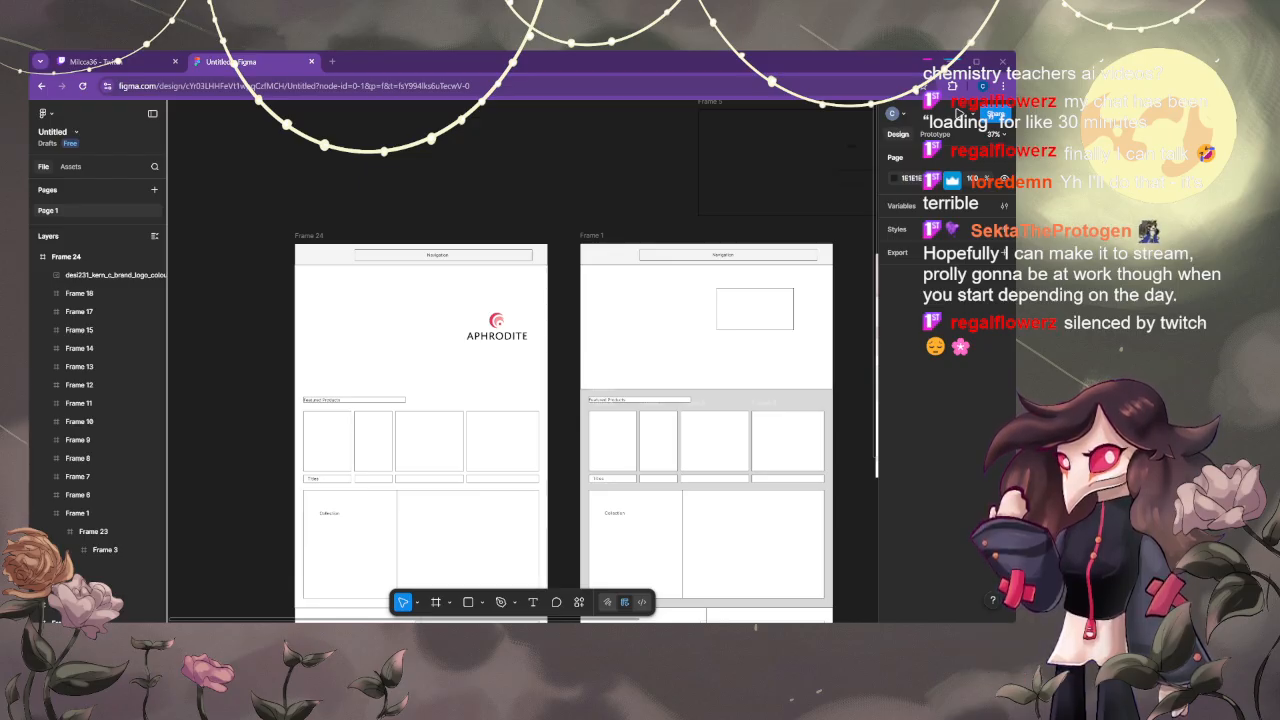
- Nudge the Aphrodite logo slightly within the hero area of Frame 24
scroll(456, 205, down, 1)
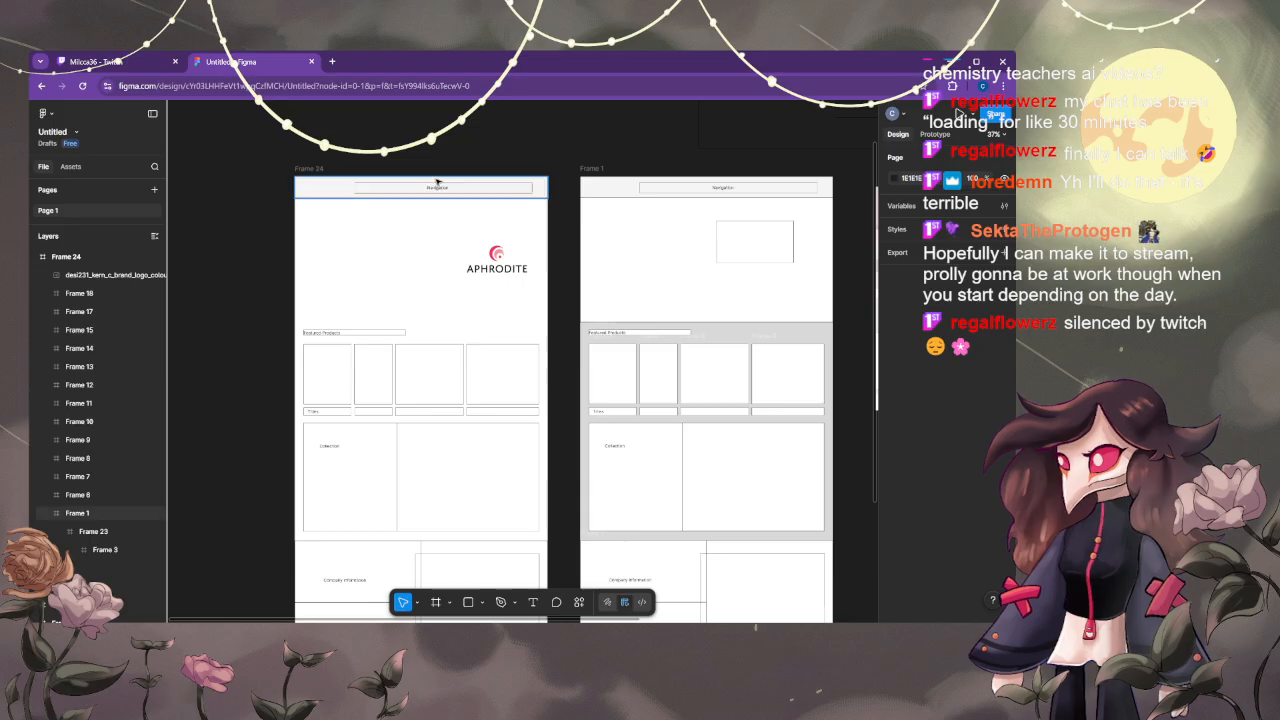
scroll(446, 215, down, 3)
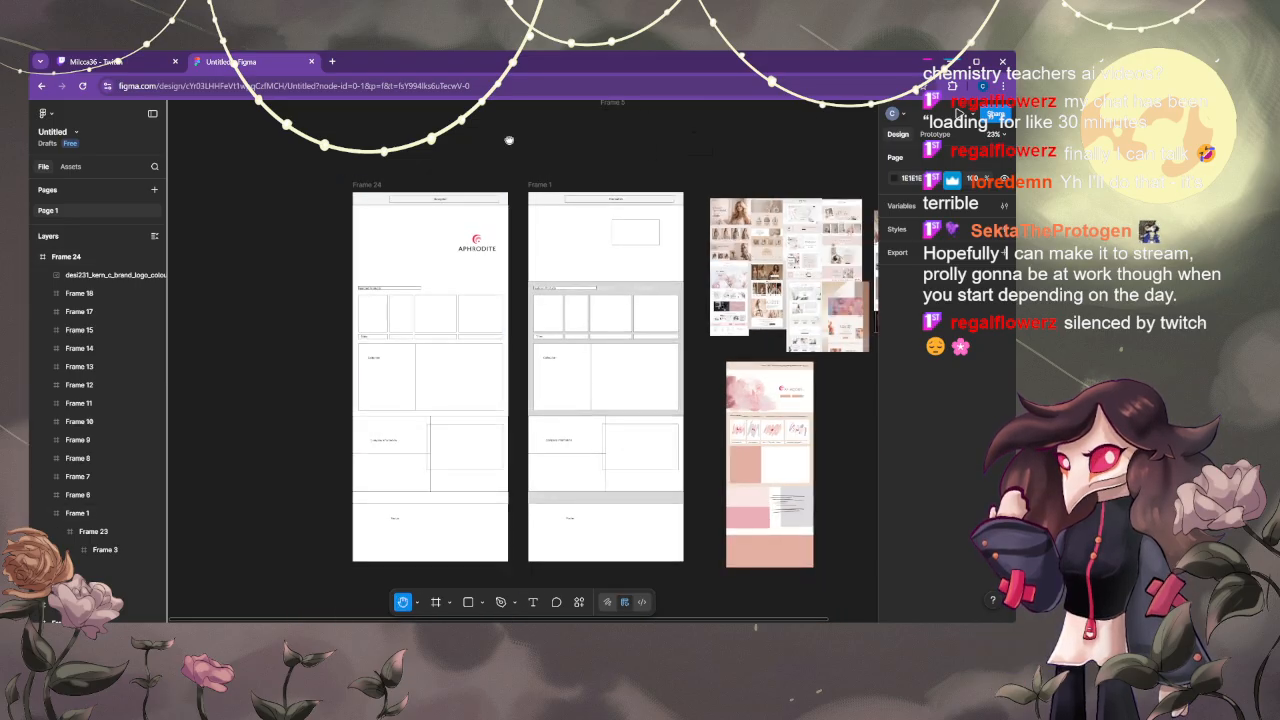
drag(509, 140, 384, 137)
scroll(420, 178, up, 1)
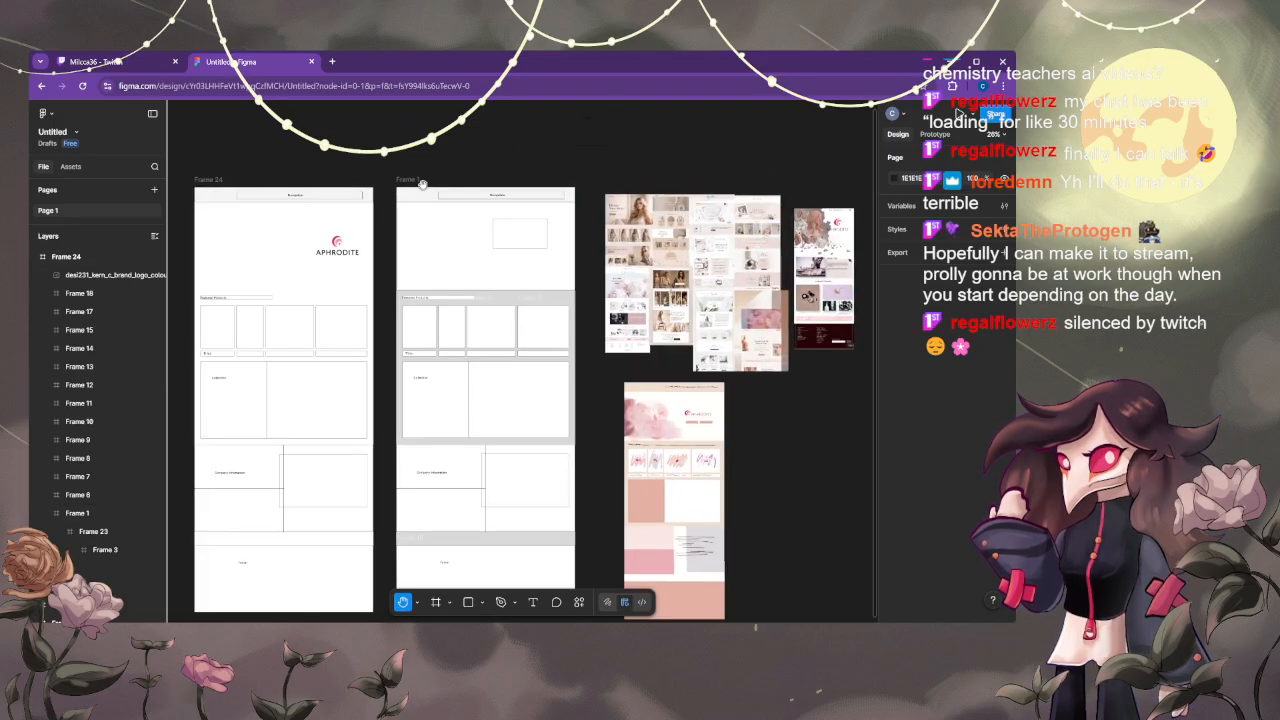
drag(399, 234, 414, 189)
scroll(414, 189, up, 2)
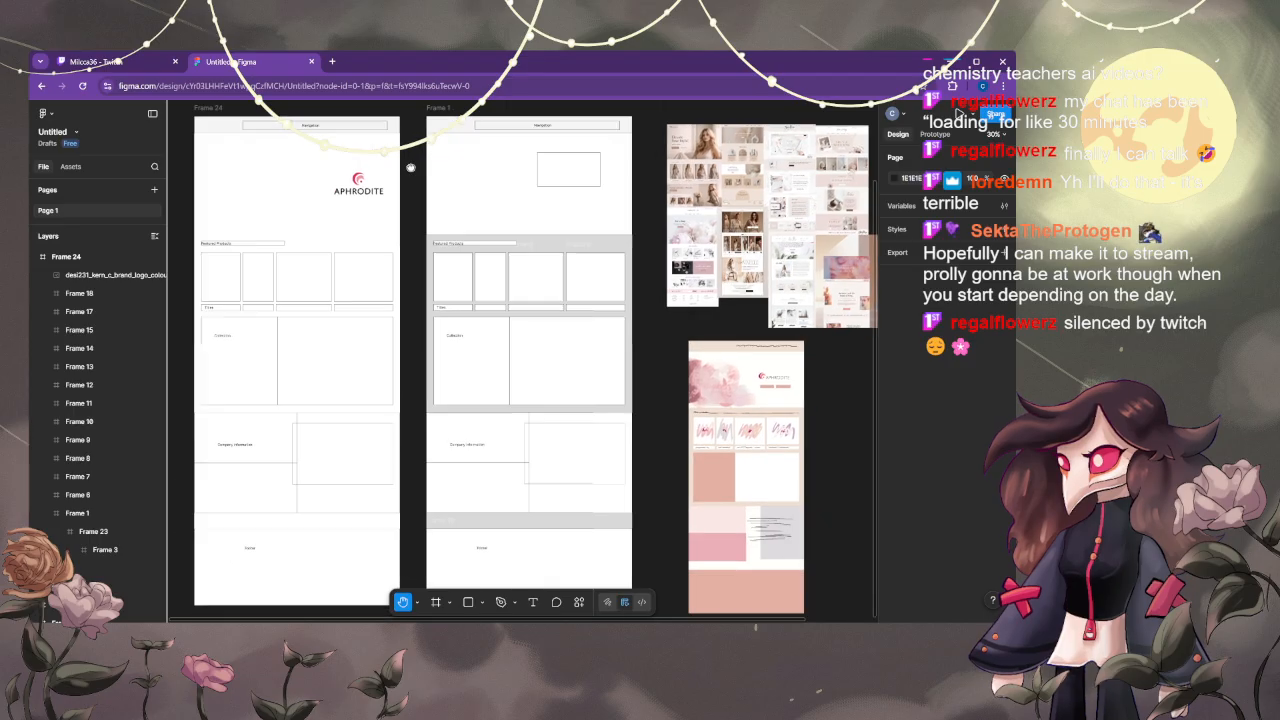
drag(362, 191, 360, 190)
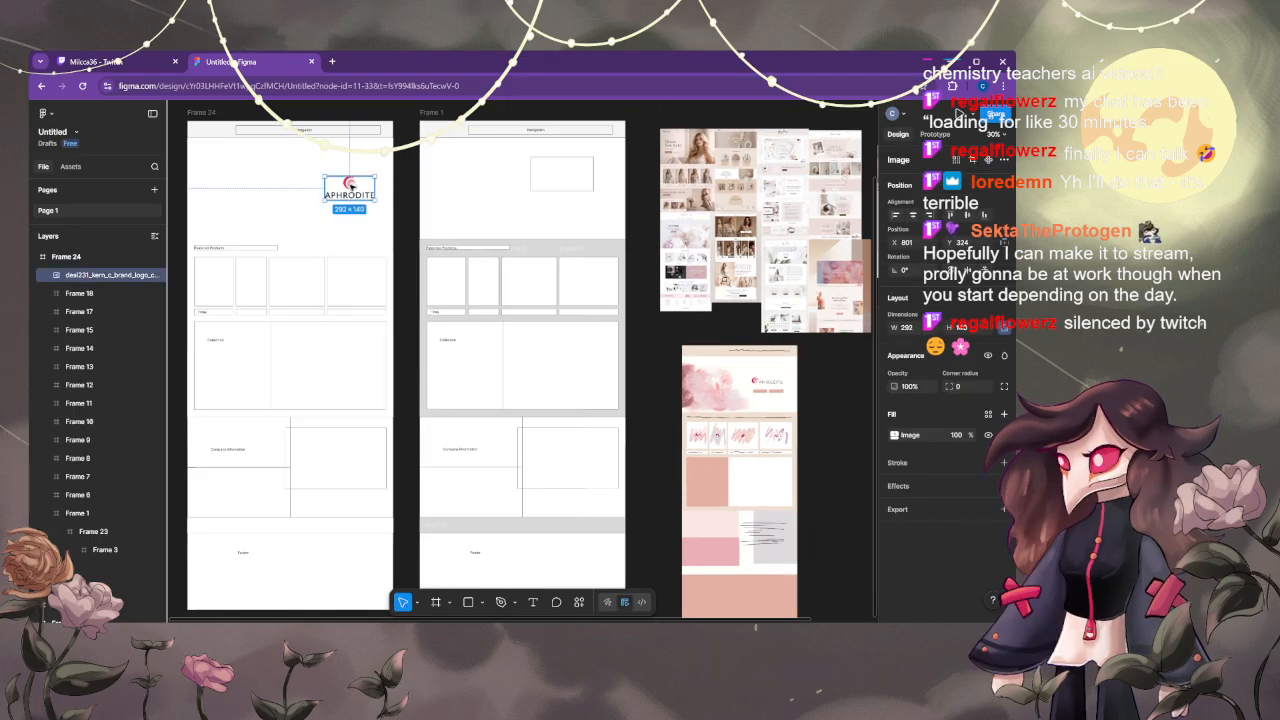
click(406, 171)
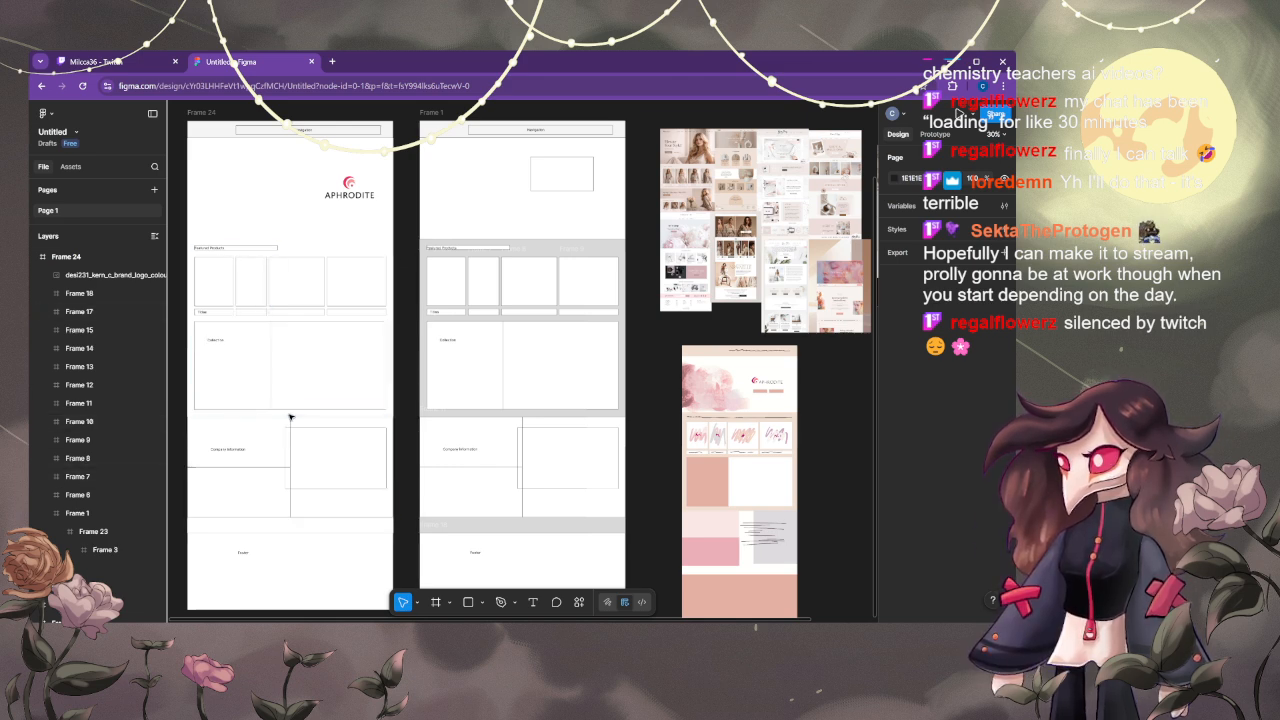
- Move the Aphrodite logo slightly higher in Frame 24's hero area
click(467, 602)
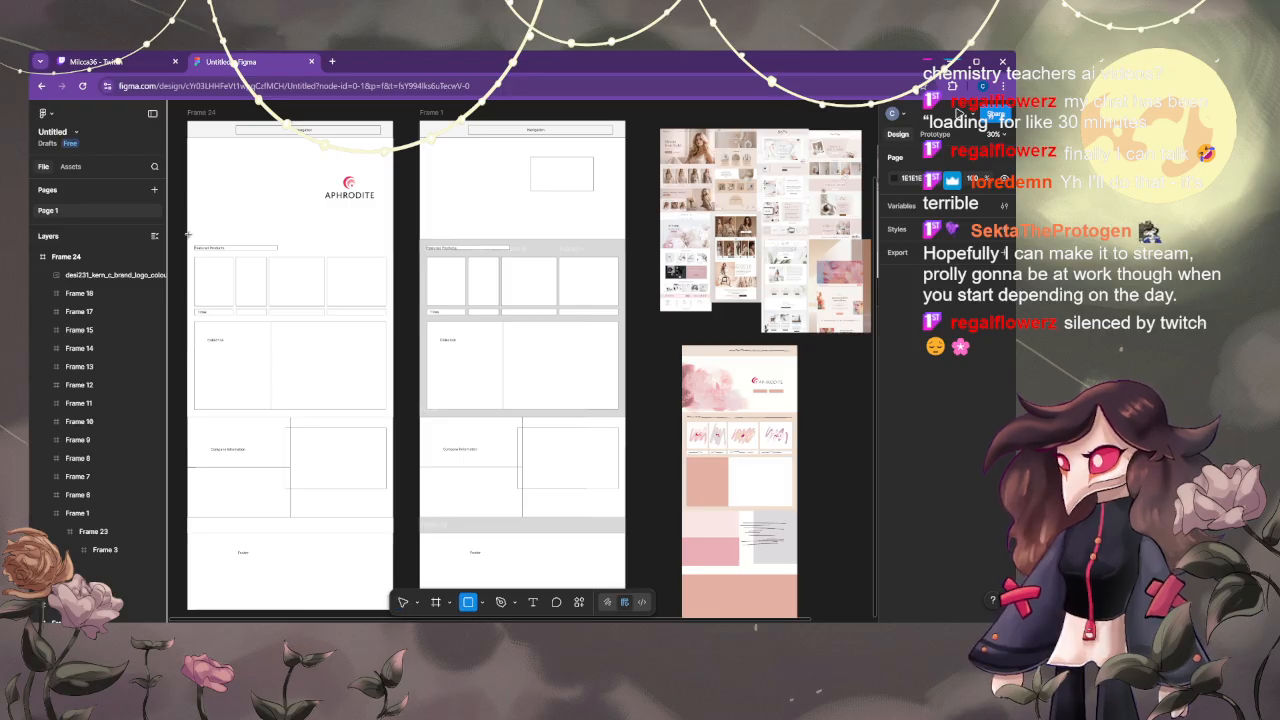
key(v)
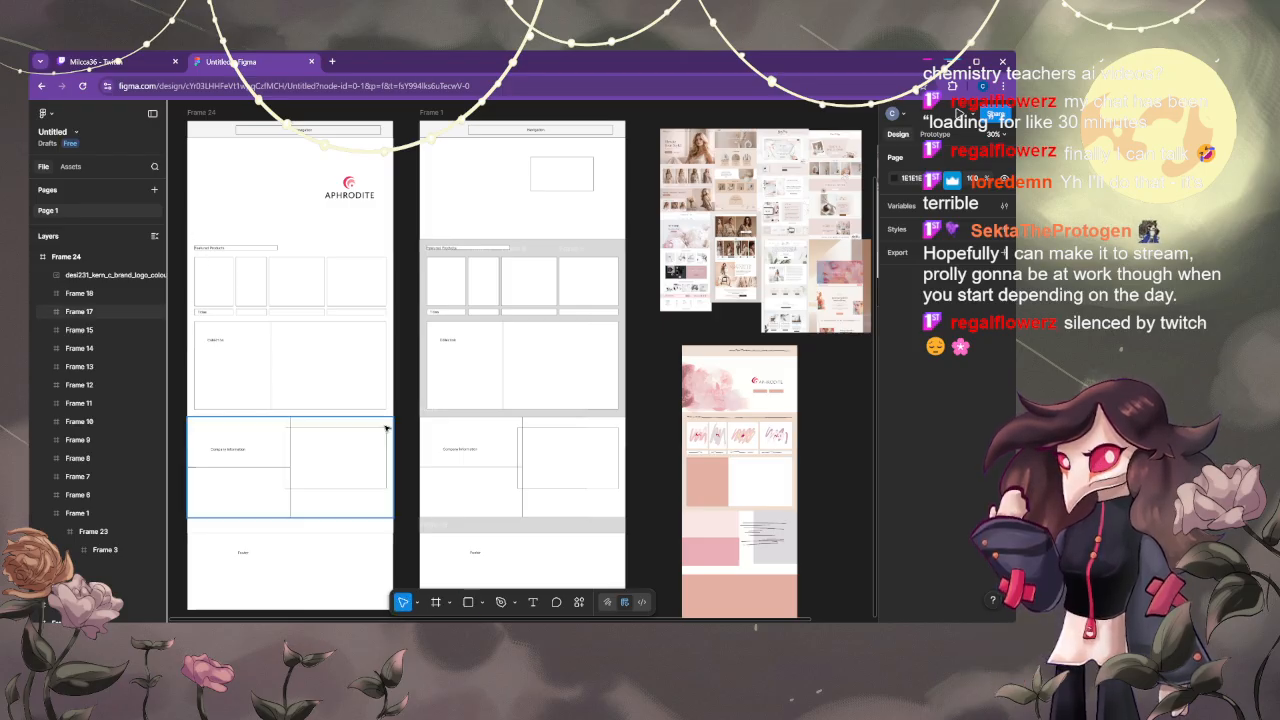
drag(404, 257, 201, 301)
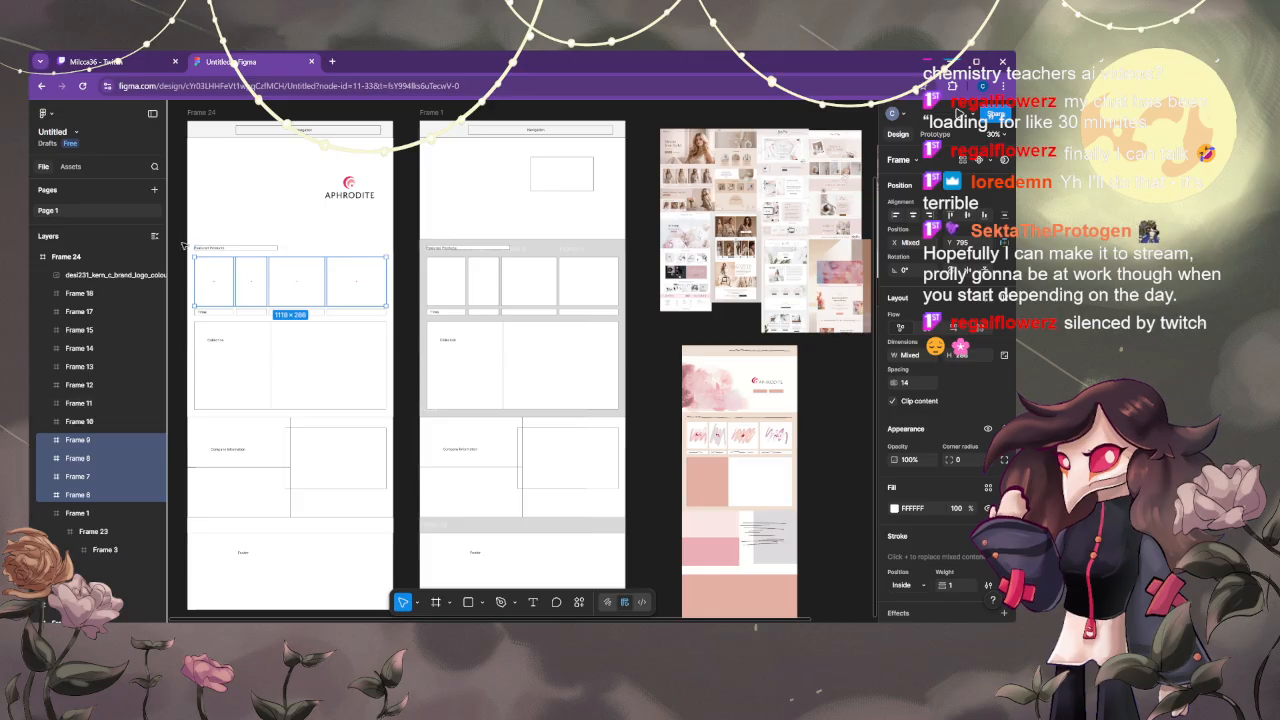
click(187, 245)
drag(348, 192, 351, 172)
- Try scaling down the Featured Products frames in Frame 24 and moving them higher, and undo both changes
drag(410, 210, 186, 316)
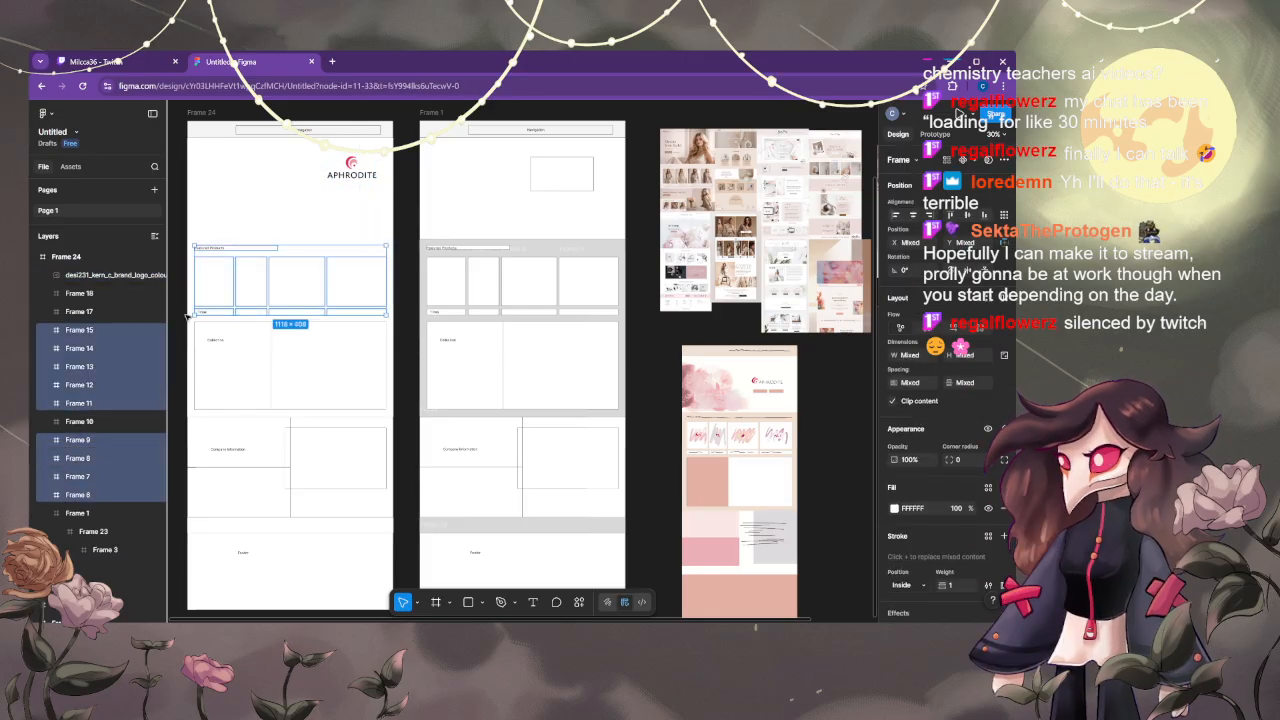
drag(388, 315, 344, 270)
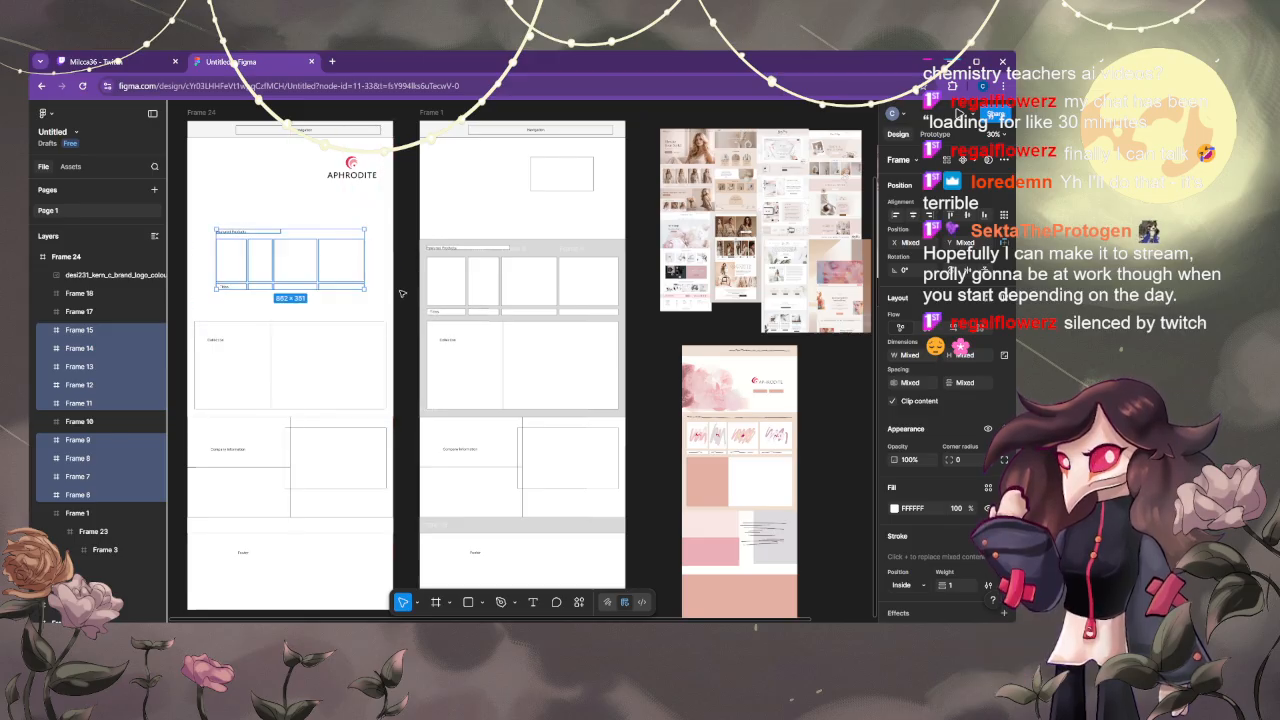
key(ctrl+z)
key(ctrl+z)
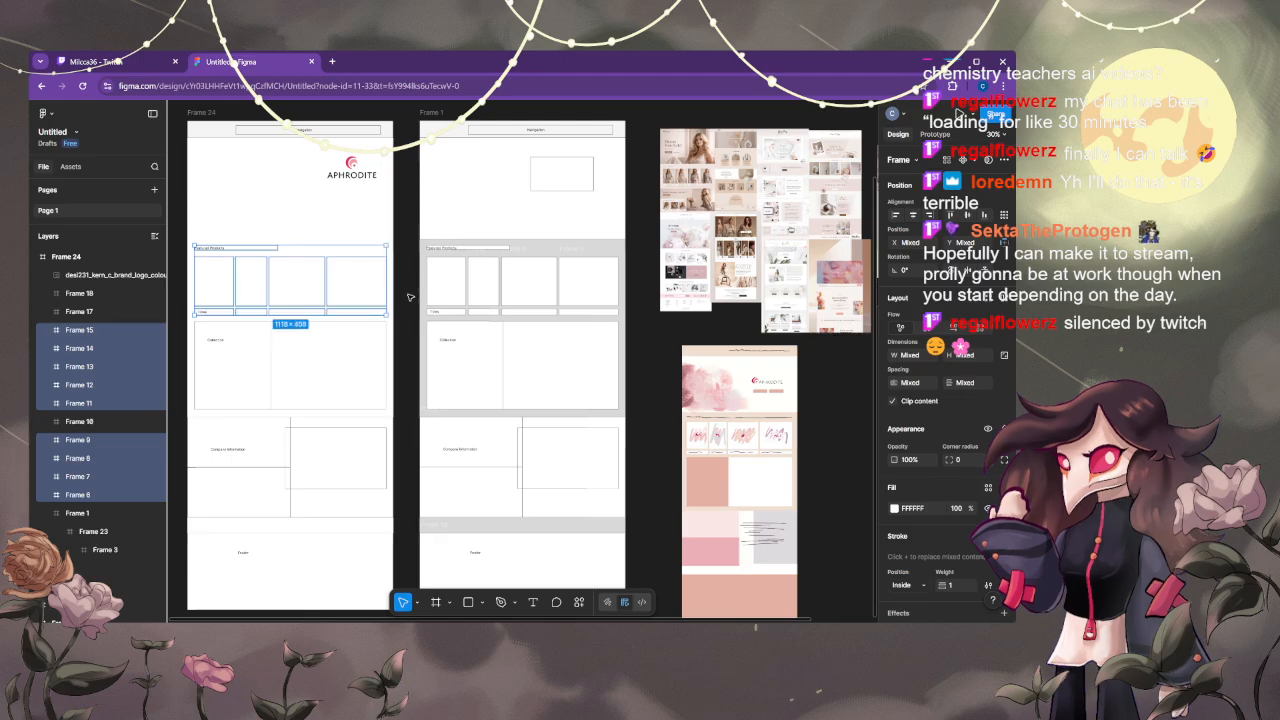
click(411, 297)
drag(401, 248, 257, 249)
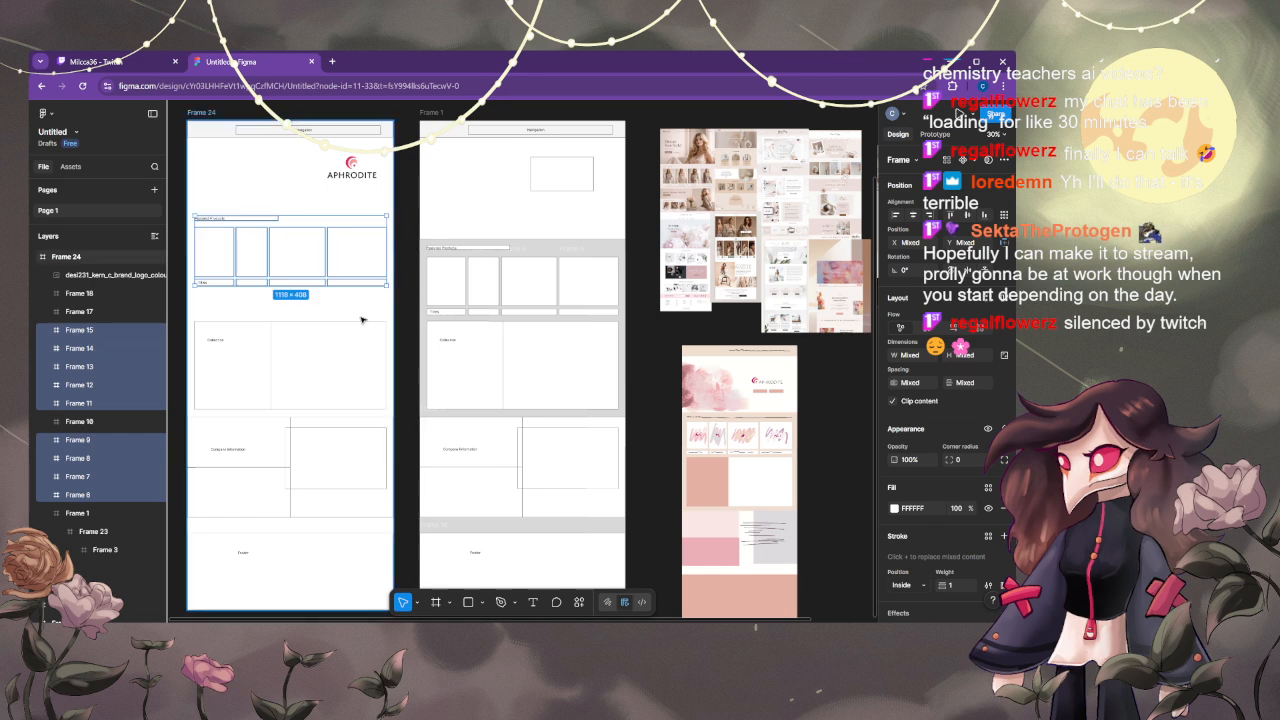
key(ctrl+z)
click(403, 328)
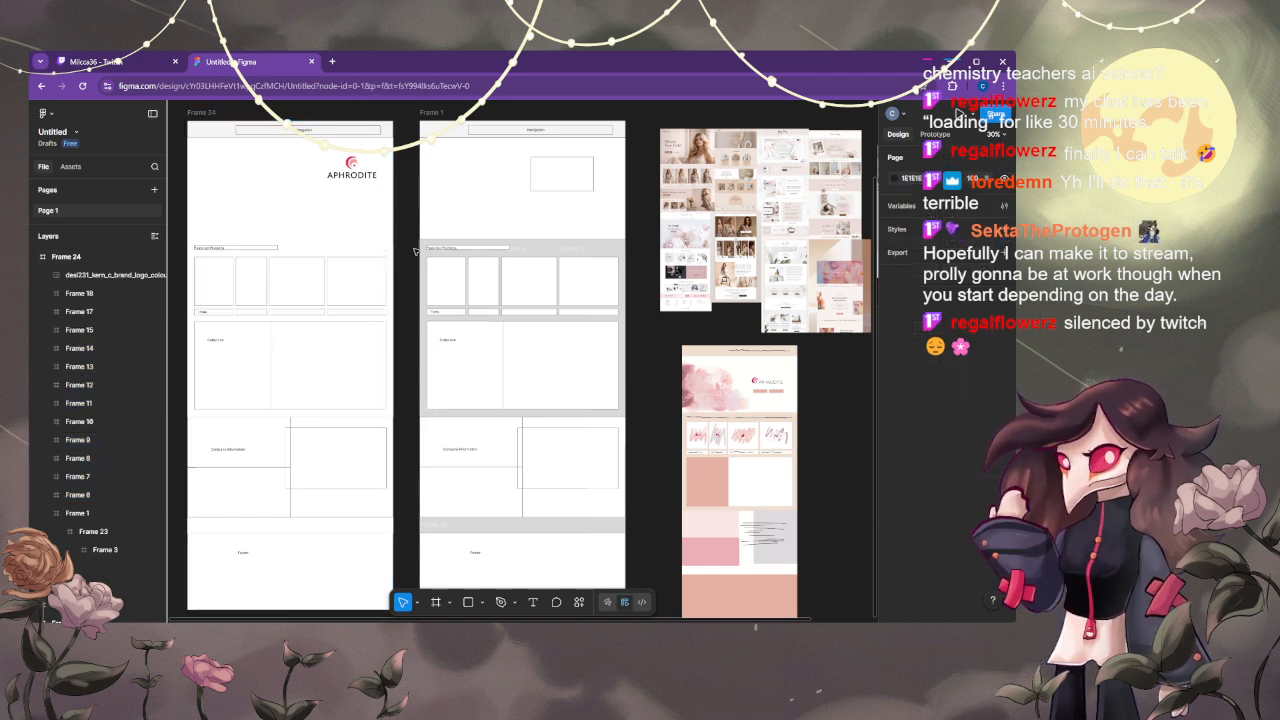
- Examine the layout of Frame 24's sections from the navigation bar down to the footer
scroll(435, 308, down, 3)
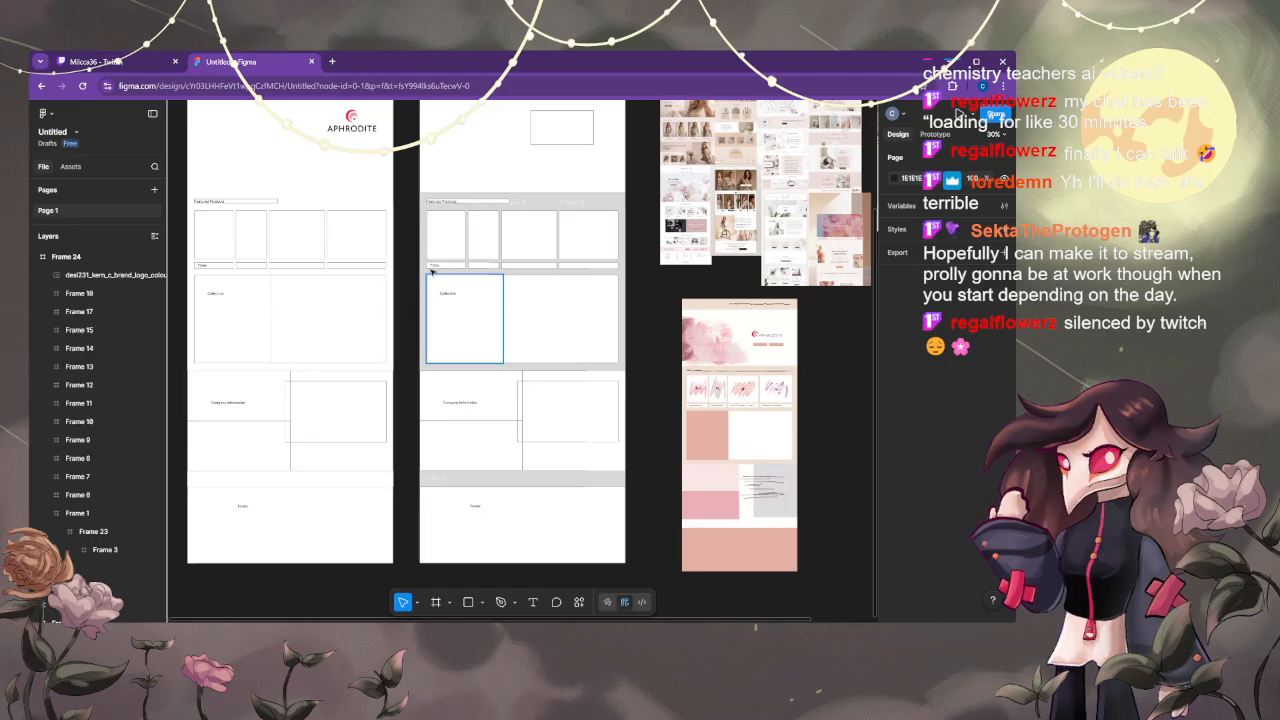
scroll(355, 196, up, 7)
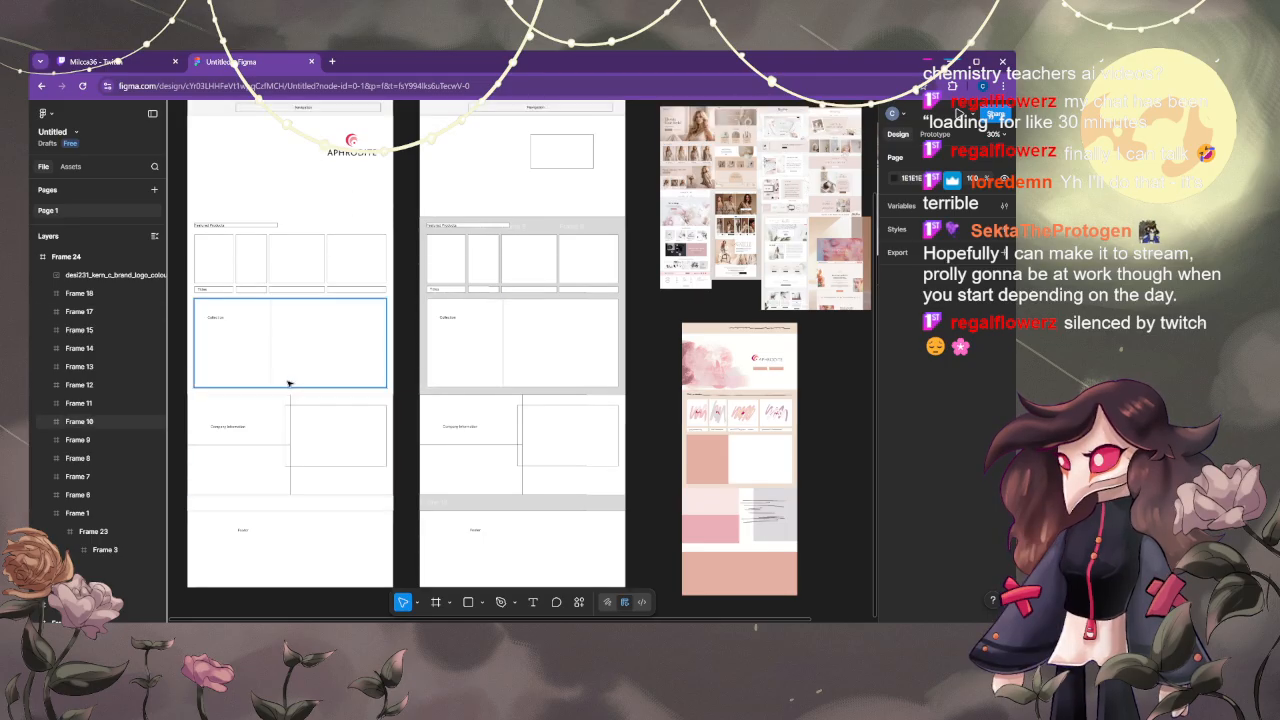
scroll(367, 386, up, 2)
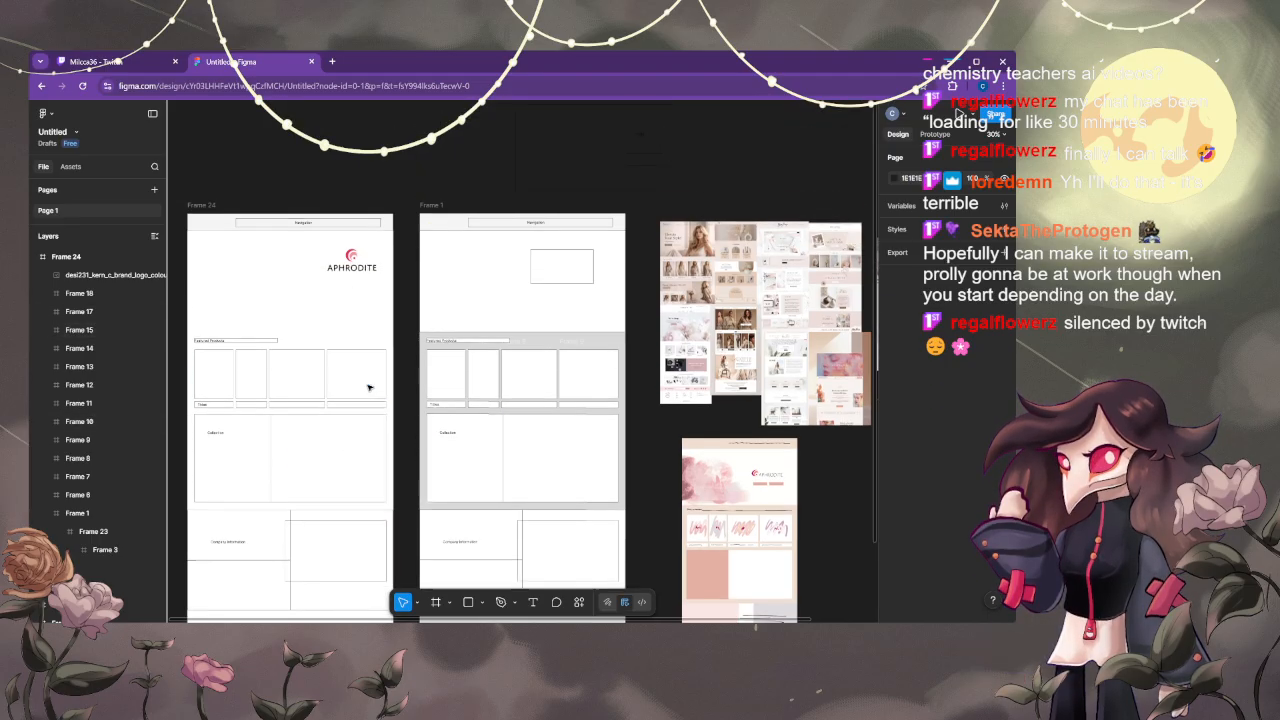
scroll(367, 384, up, 5)
drag(367, 277, 786, 480)
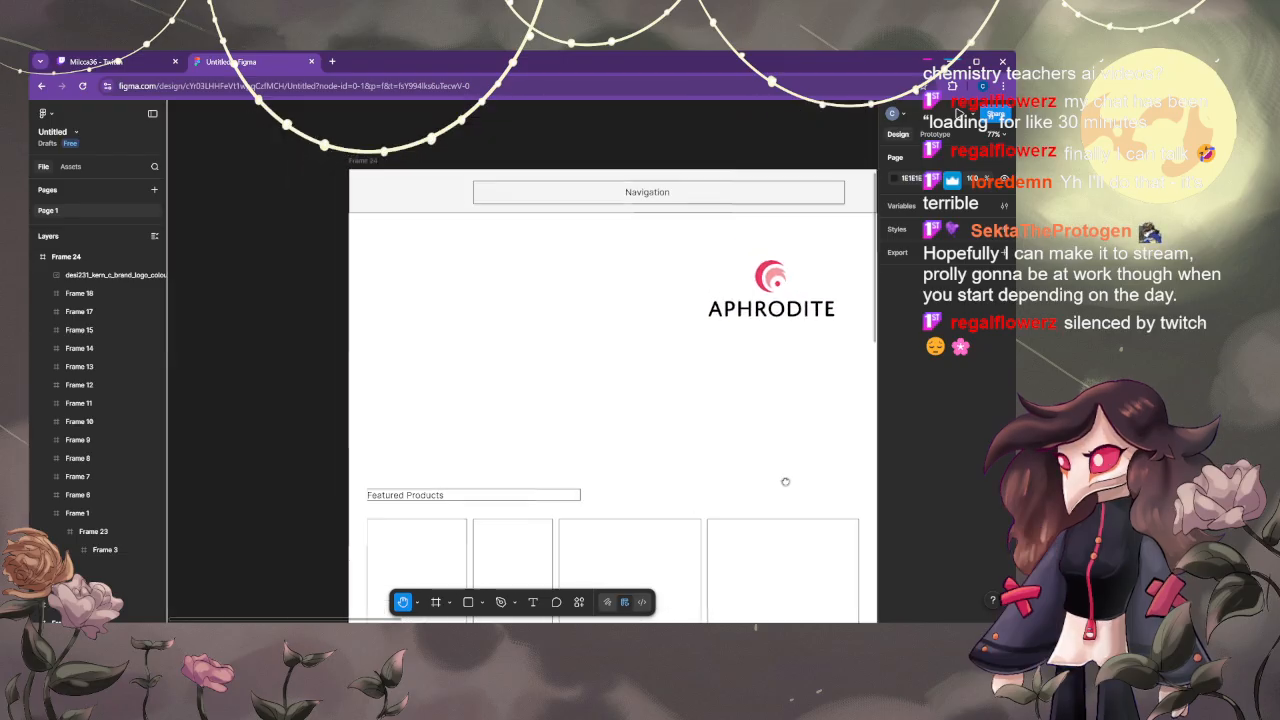
scroll(689, 489, up, 3)
scroll(609, 434, up, 1)
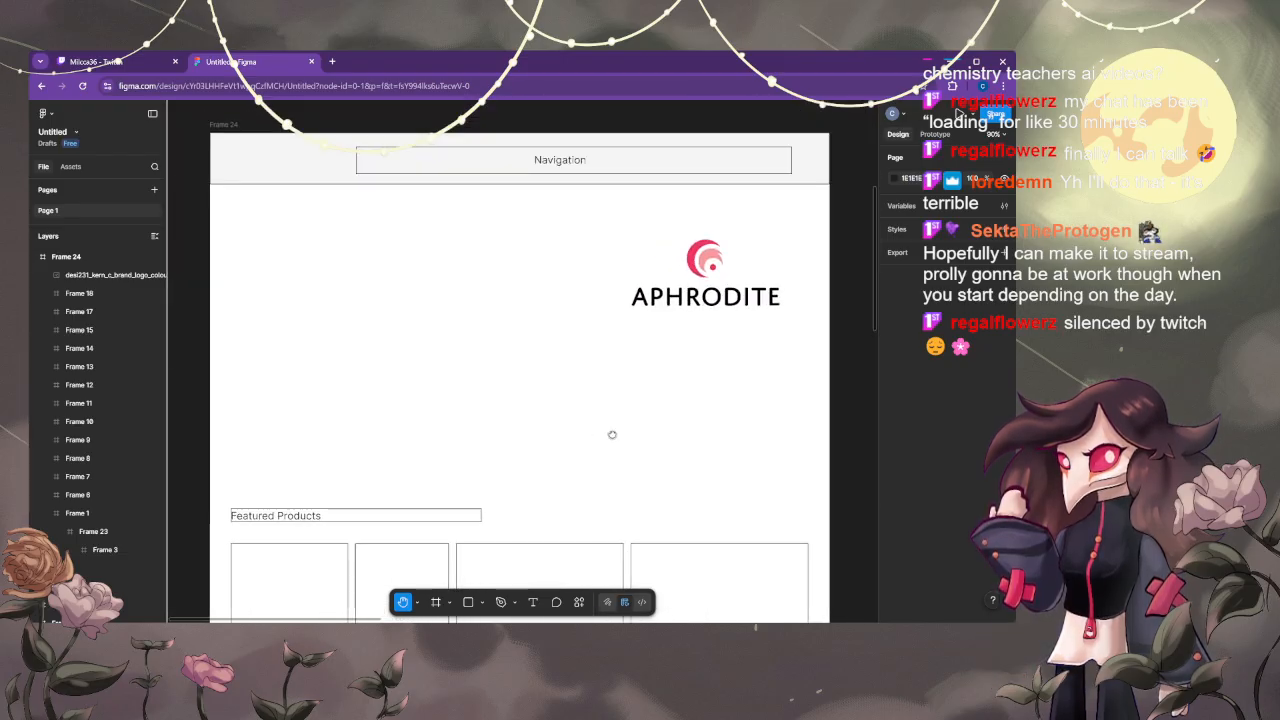
scroll(569, 420, up, 2)
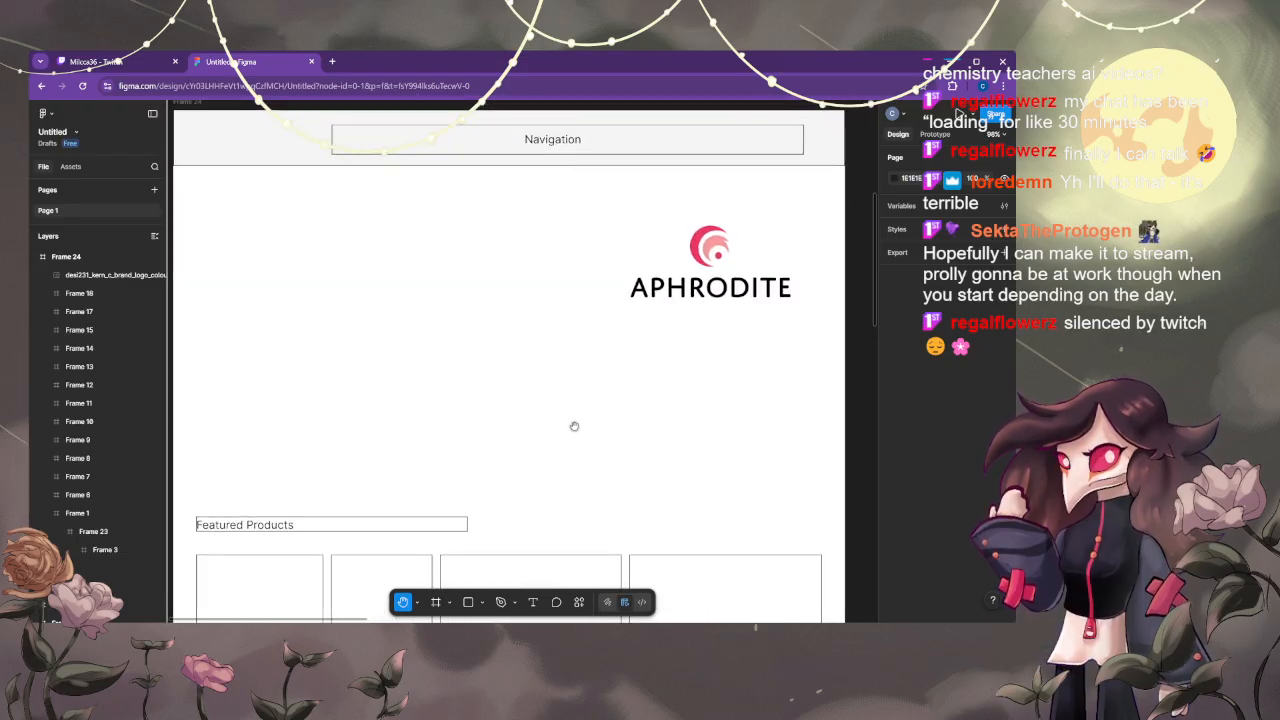
scroll(572, 428, down, 5)
scroll(572, 436, down, 11)
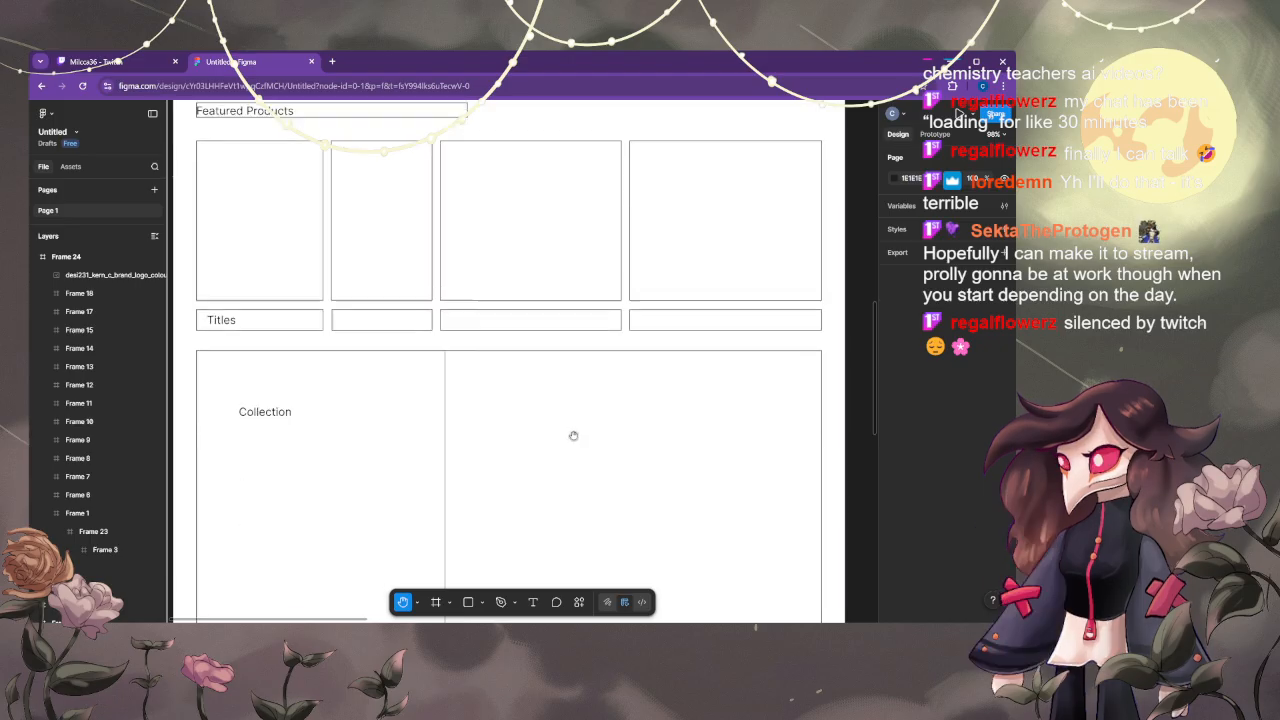
scroll(560, 442, down, 10)
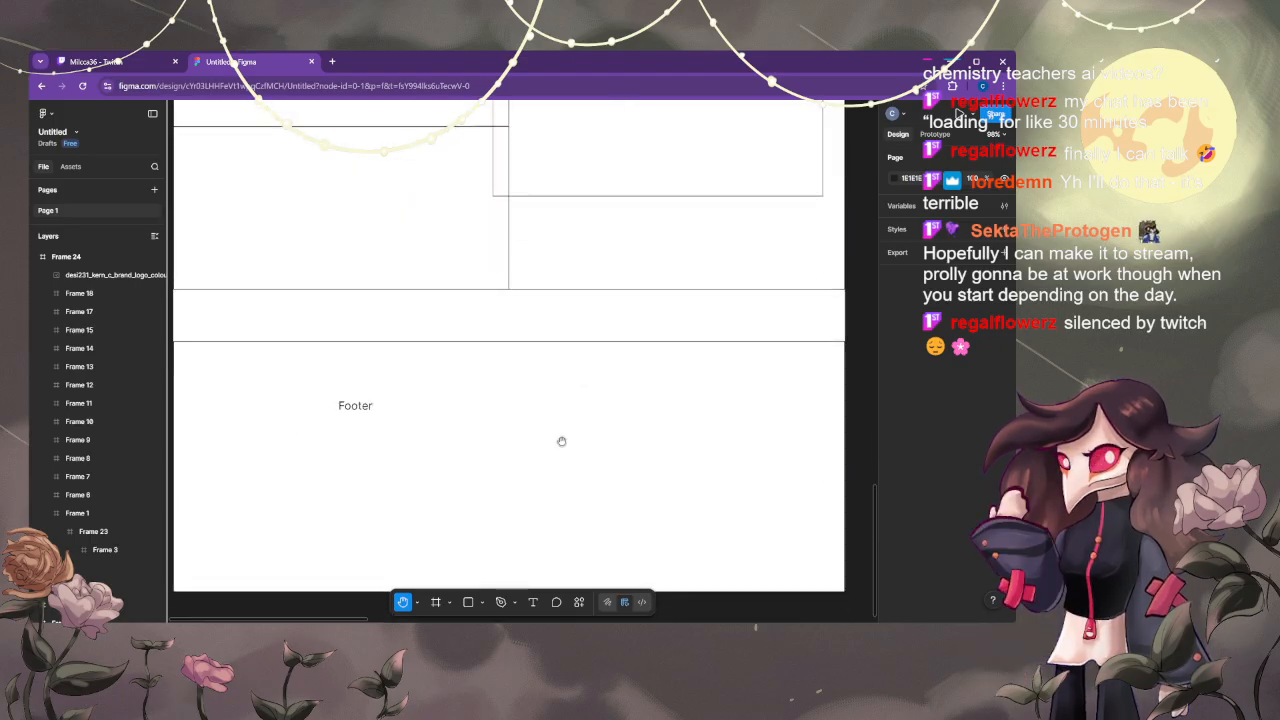
scroll(557, 442, up, 4)
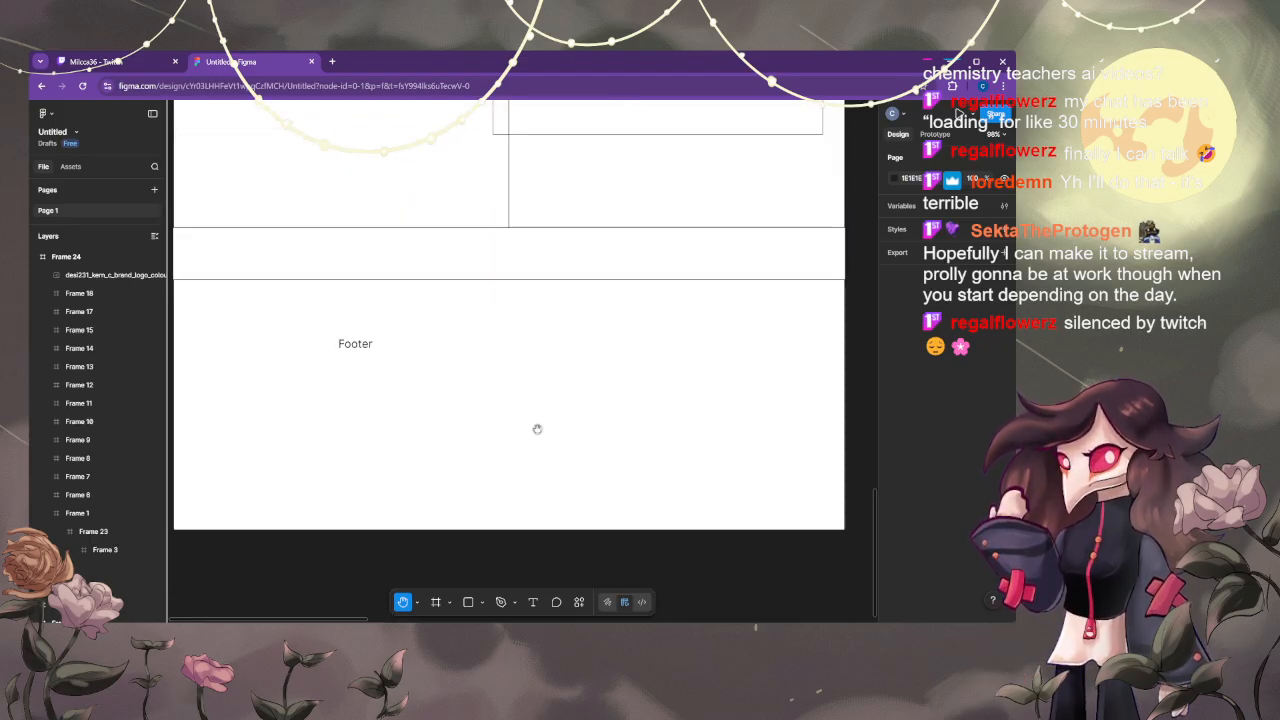
scroll(537, 429, down, 5)
scroll(431, 497, down, 3)
scroll(440, 488, up, 3)
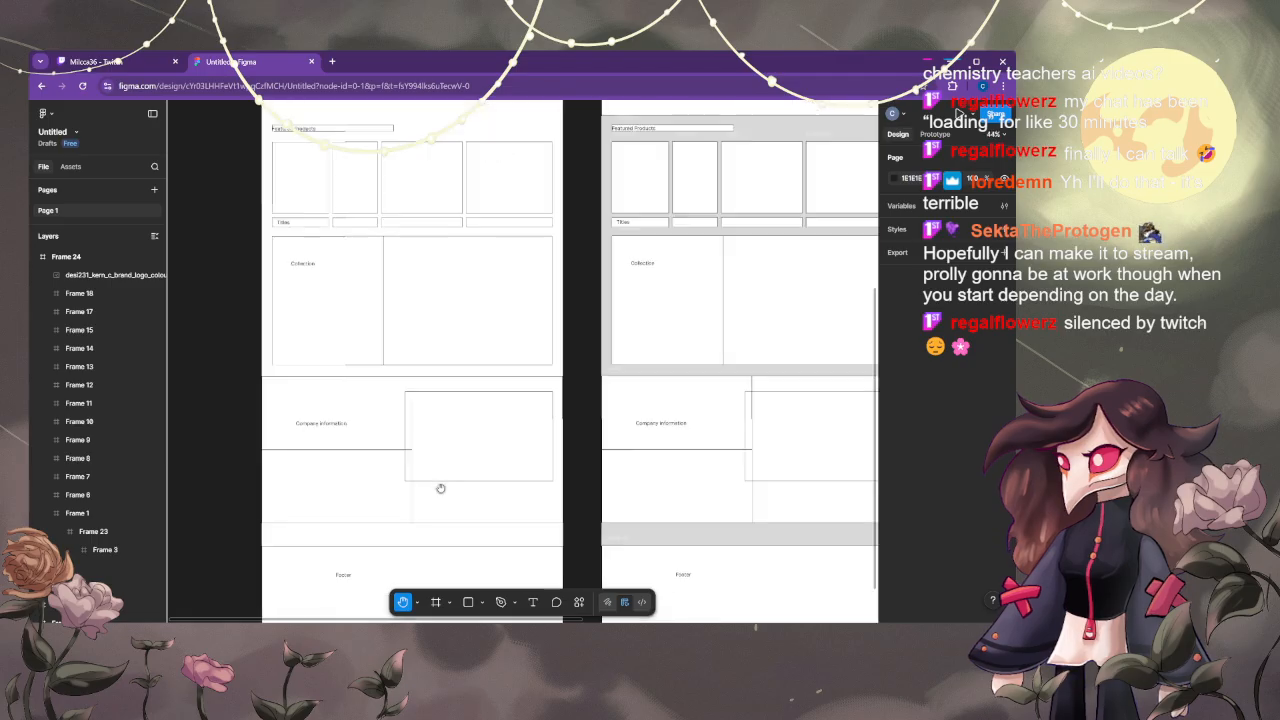
- Draw a rectangle about 1200 × 1038 px across Frame 24, covering the Featured Products and Collection sections
drag(479, 366, 457, 600)
drag(489, 252, 488, 285)
click(572, 286)
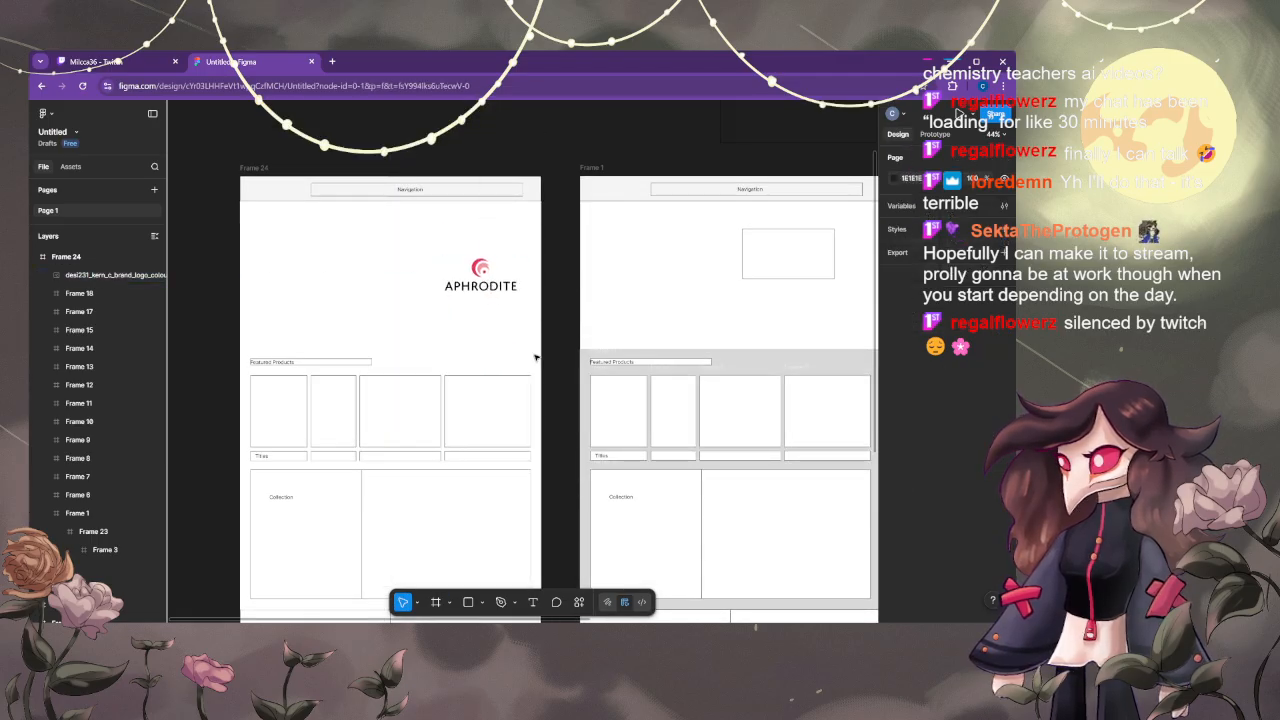
key(r)
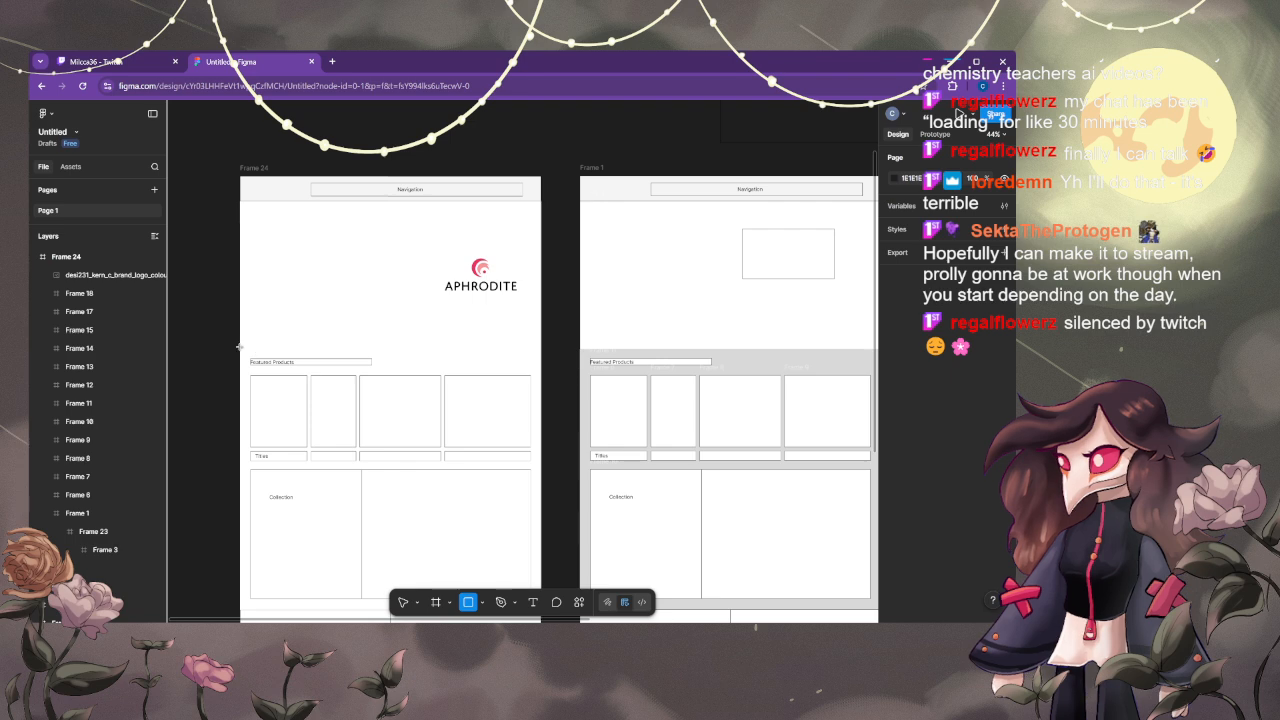
drag(239, 347, 541, 583)
scroll(528, 424, down, 2)
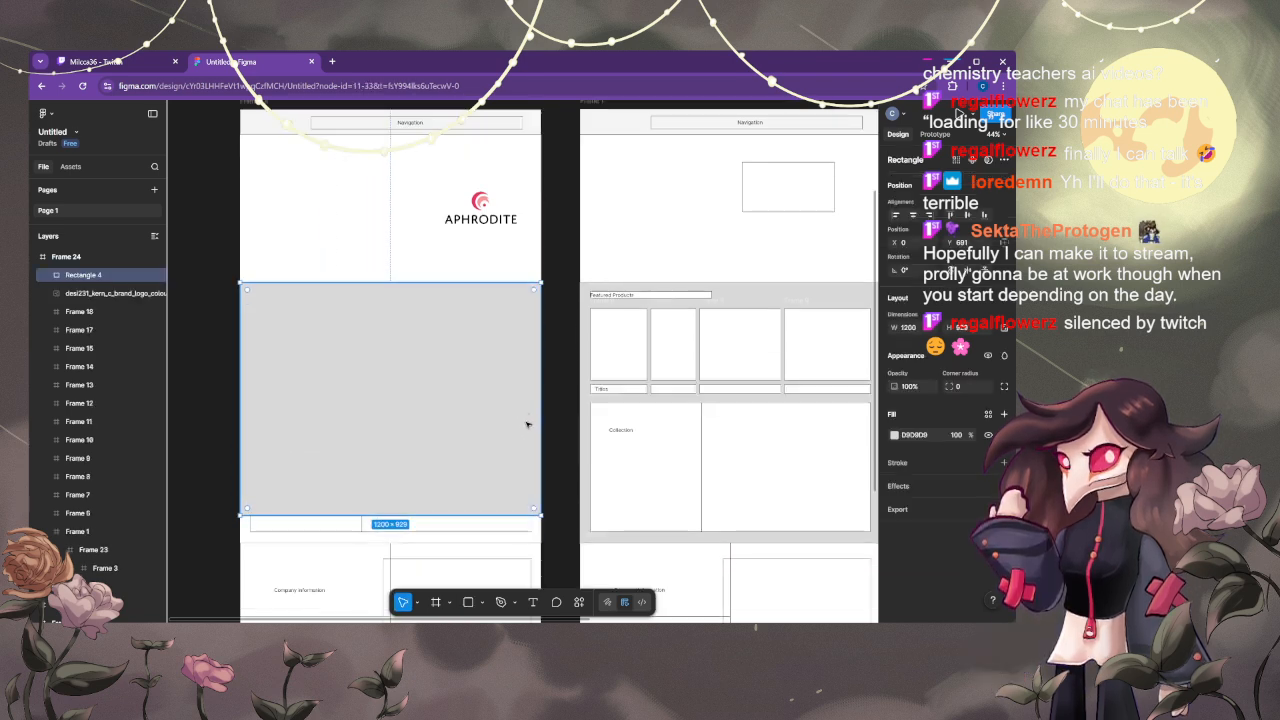
scroll(510, 415, down, 1)
drag(390, 491, 390, 519)
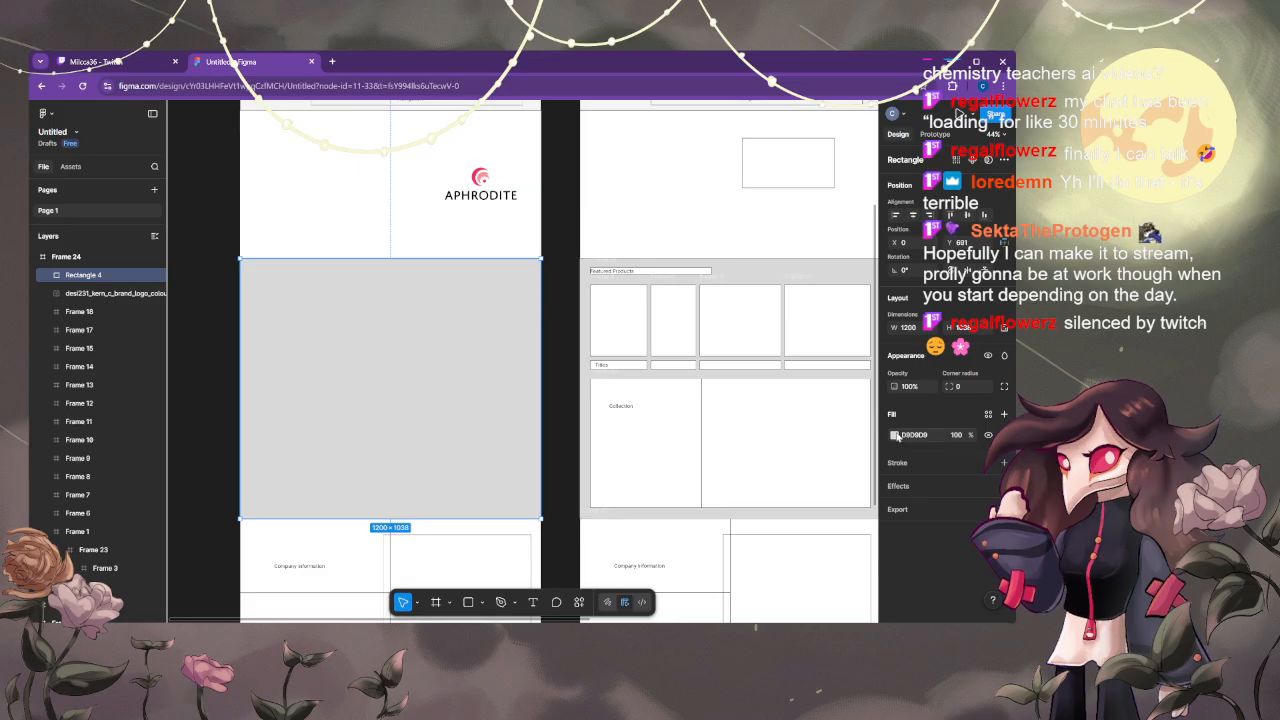
- Try to reorder the new grey rectangle beneath the section frames in Frame 24's layer stack, and undo the misplaced moves
drag(83, 275, 95, 399)
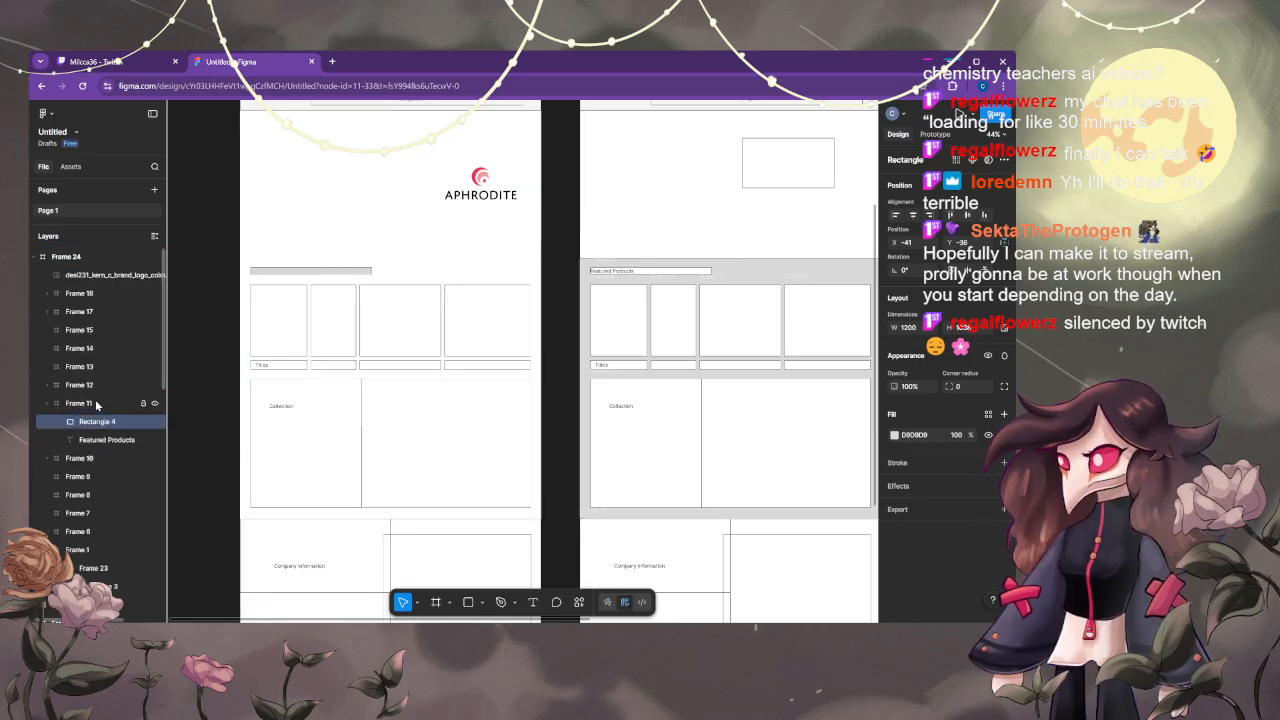
key(ctrl+z)
key(ctrl+z)
key(ctrl+z)
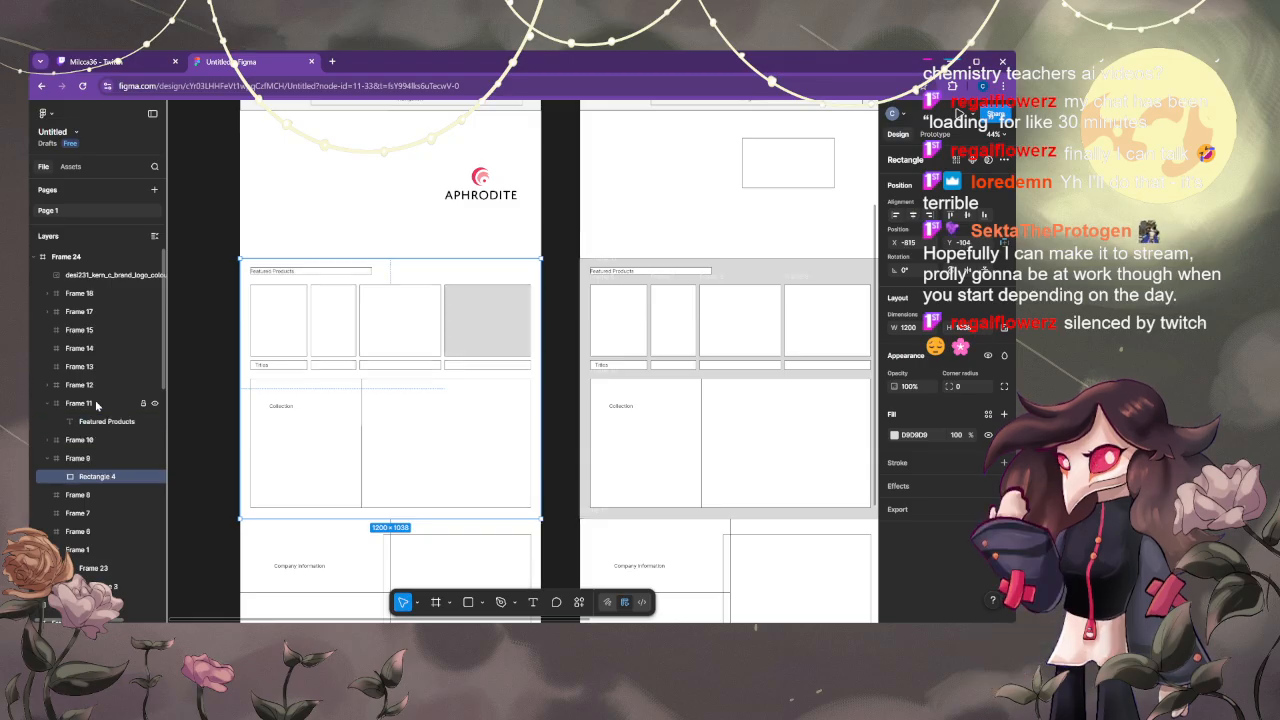
drag(99, 281, 113, 363)
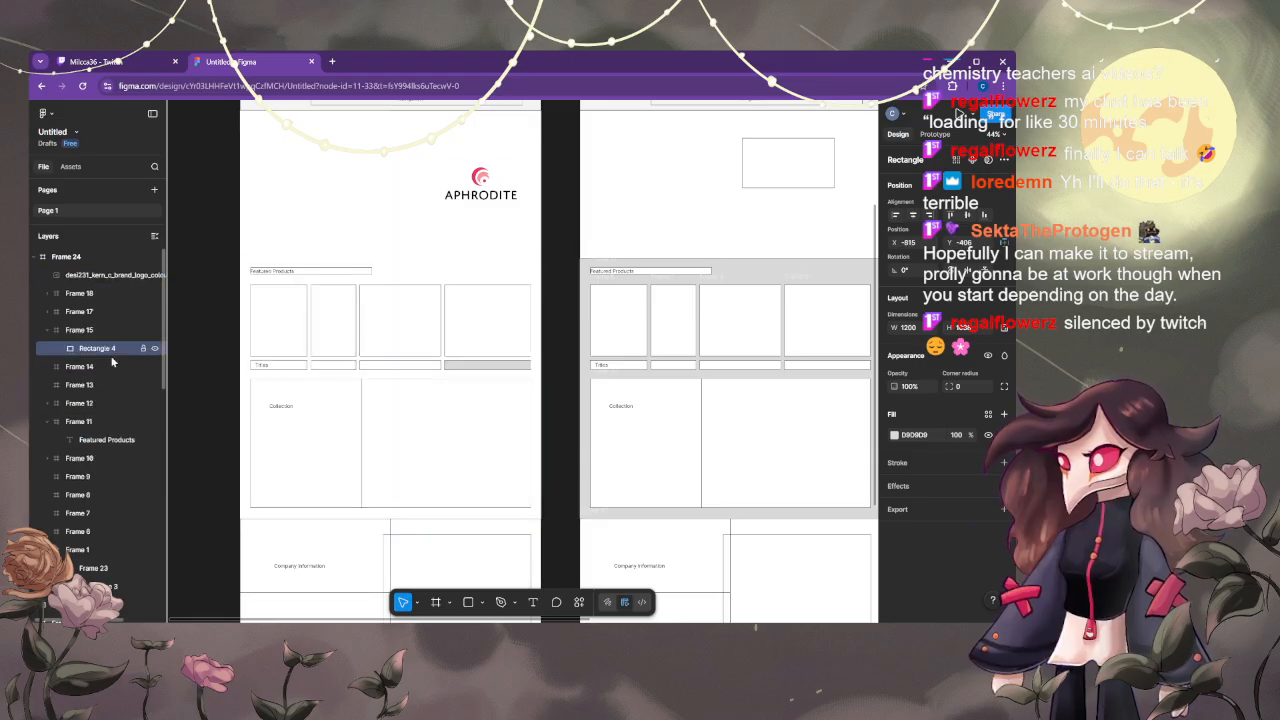
key(ctrl+z)
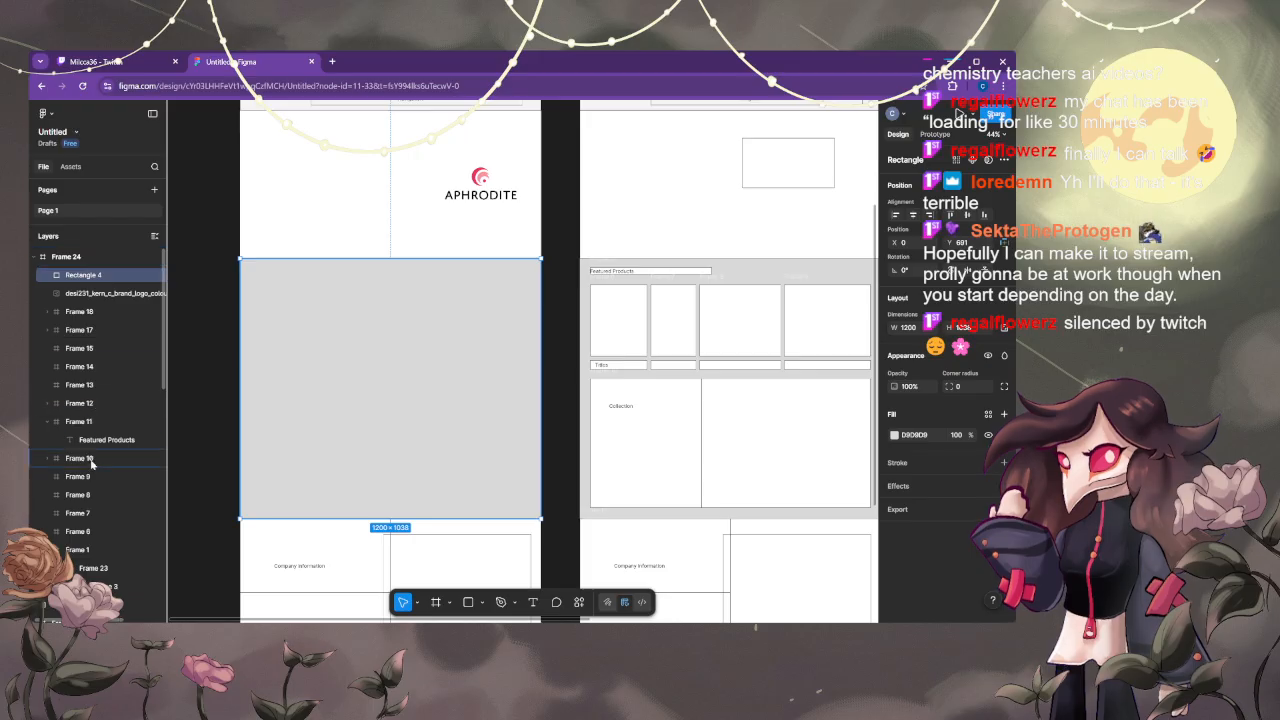
drag(91, 463, 100, 498)
key(ctrl+z)
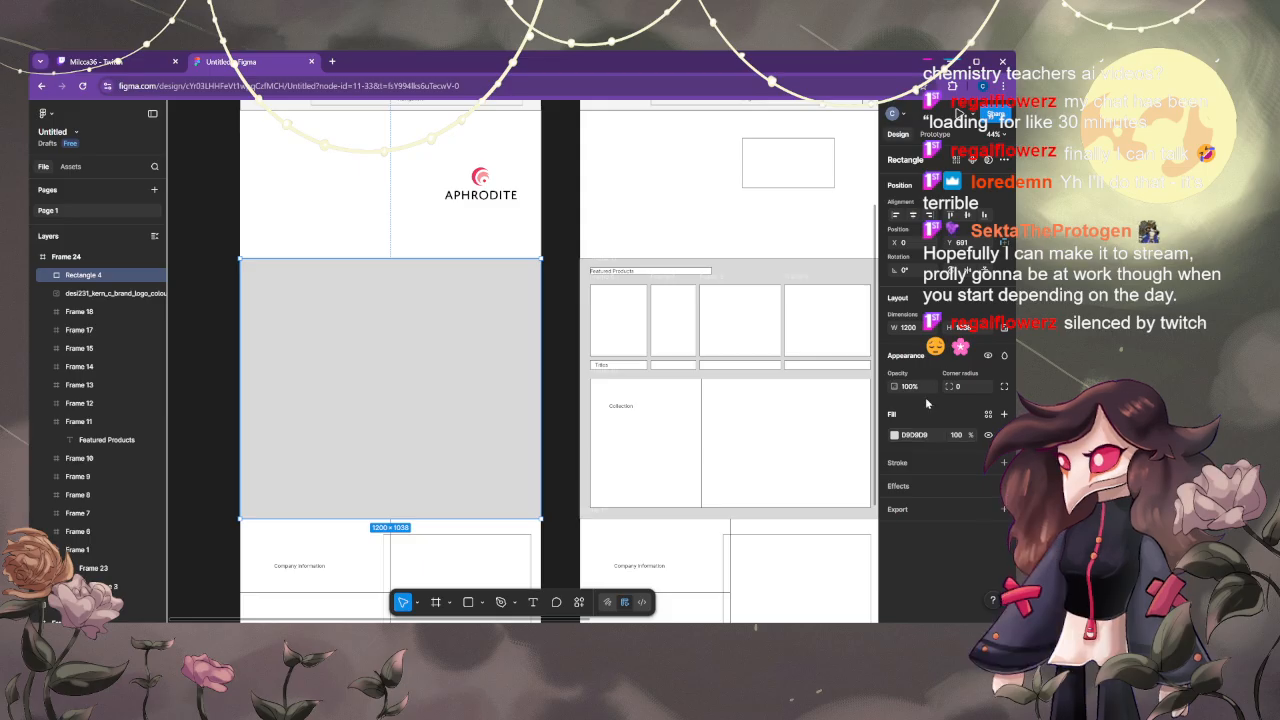
- Try to sample the beige F0E0D2 from the pink mockup as the fill of Frame 24's grey rectangle
scroll(686, 400, down, 4)
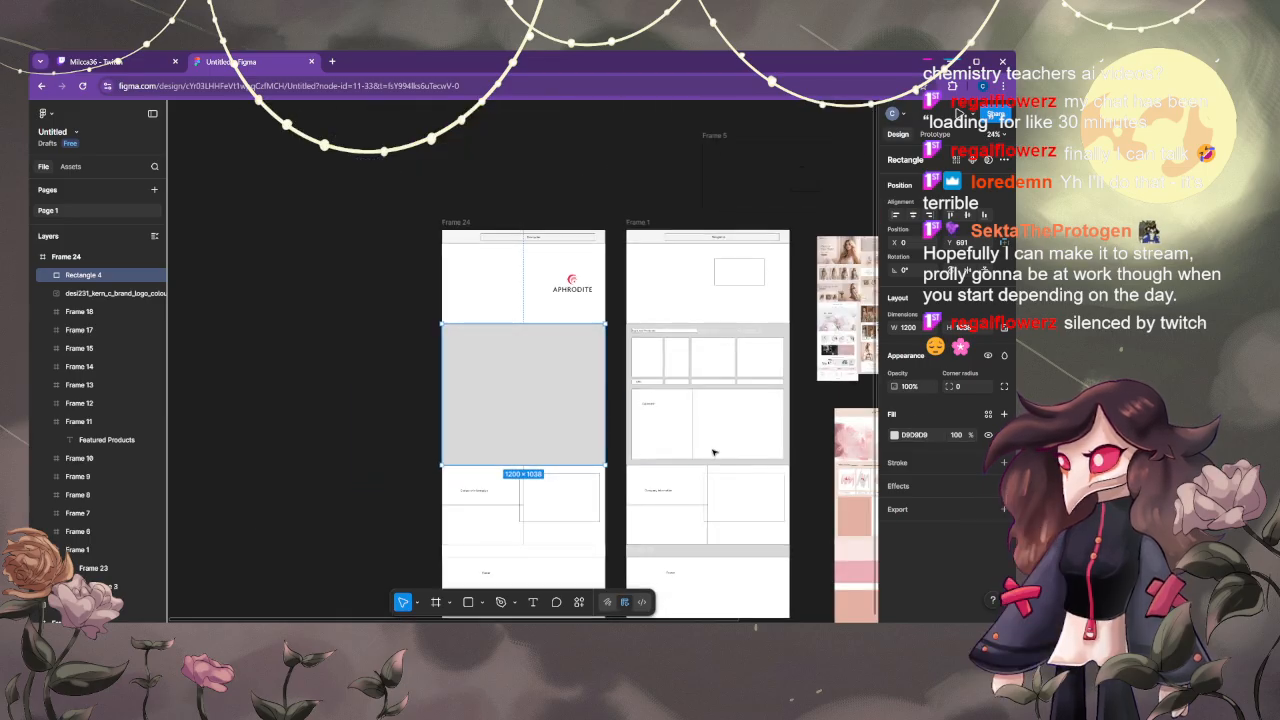
drag(757, 450, 540, 354)
key(i)
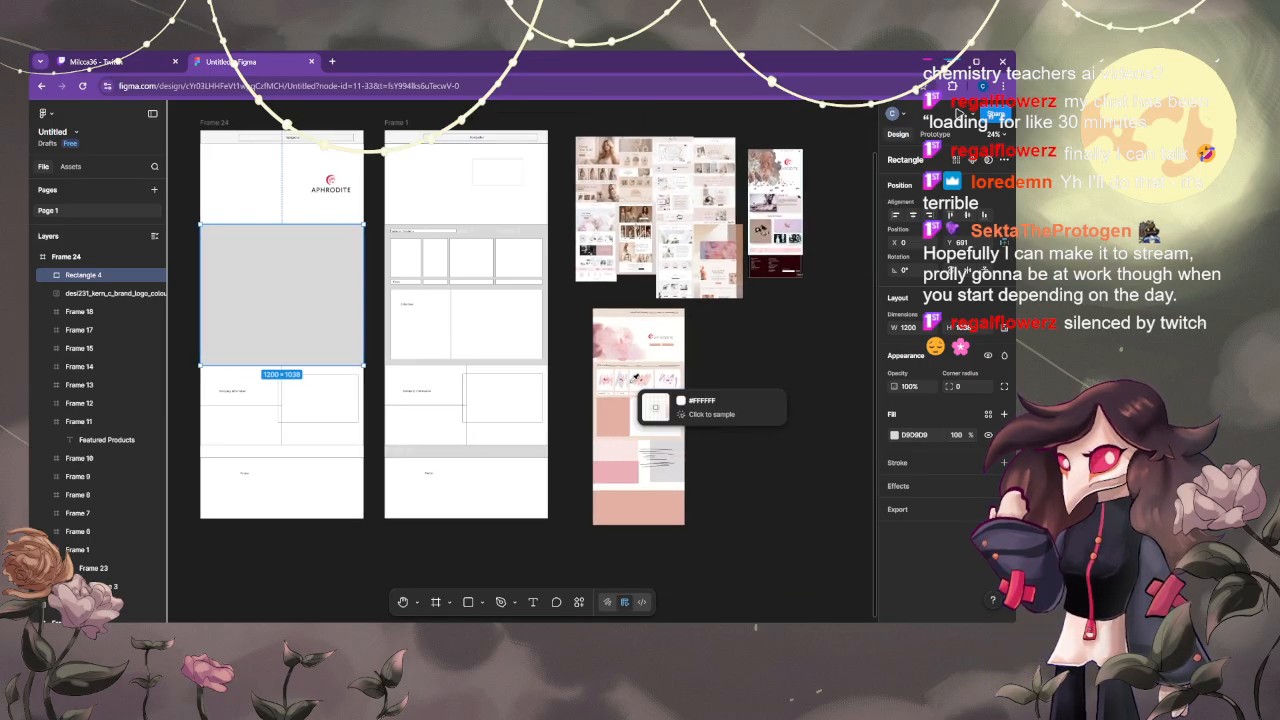
key(Escape)
key(i)
key(Escape)
key(i)
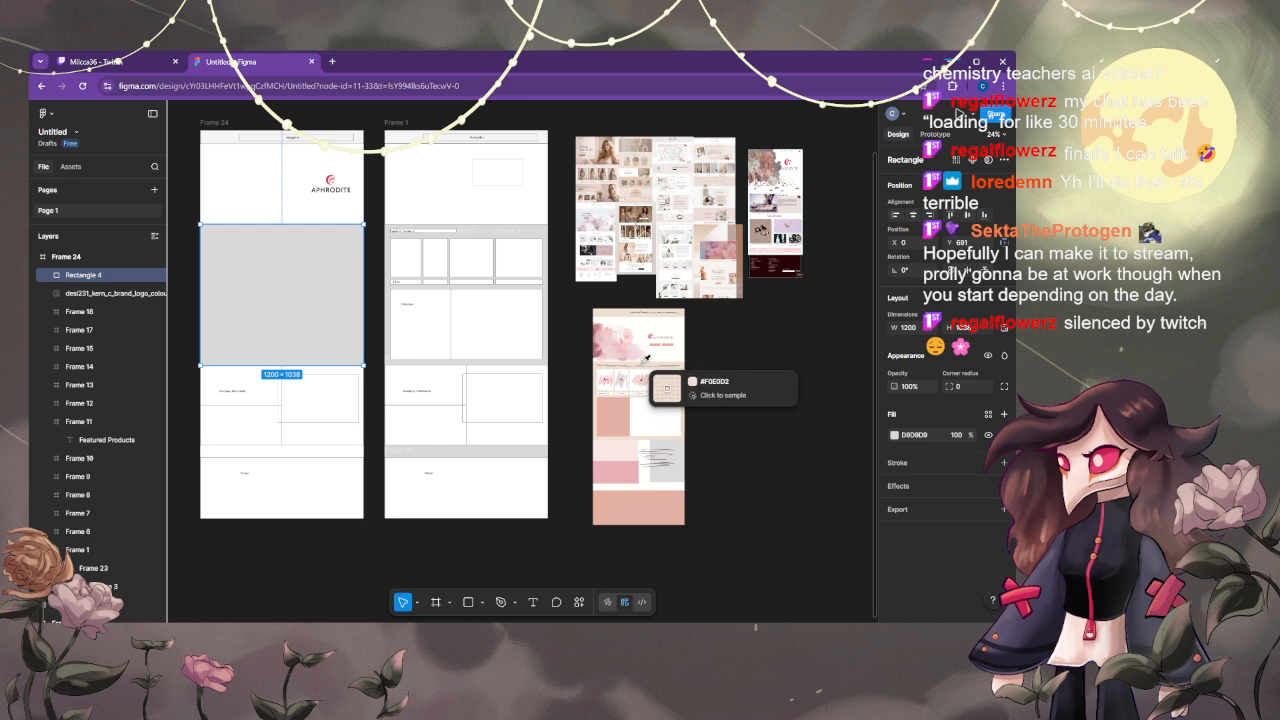
click(645, 359)
key(i)
key(Escape)
key(i)
key(Escape)
key(i)
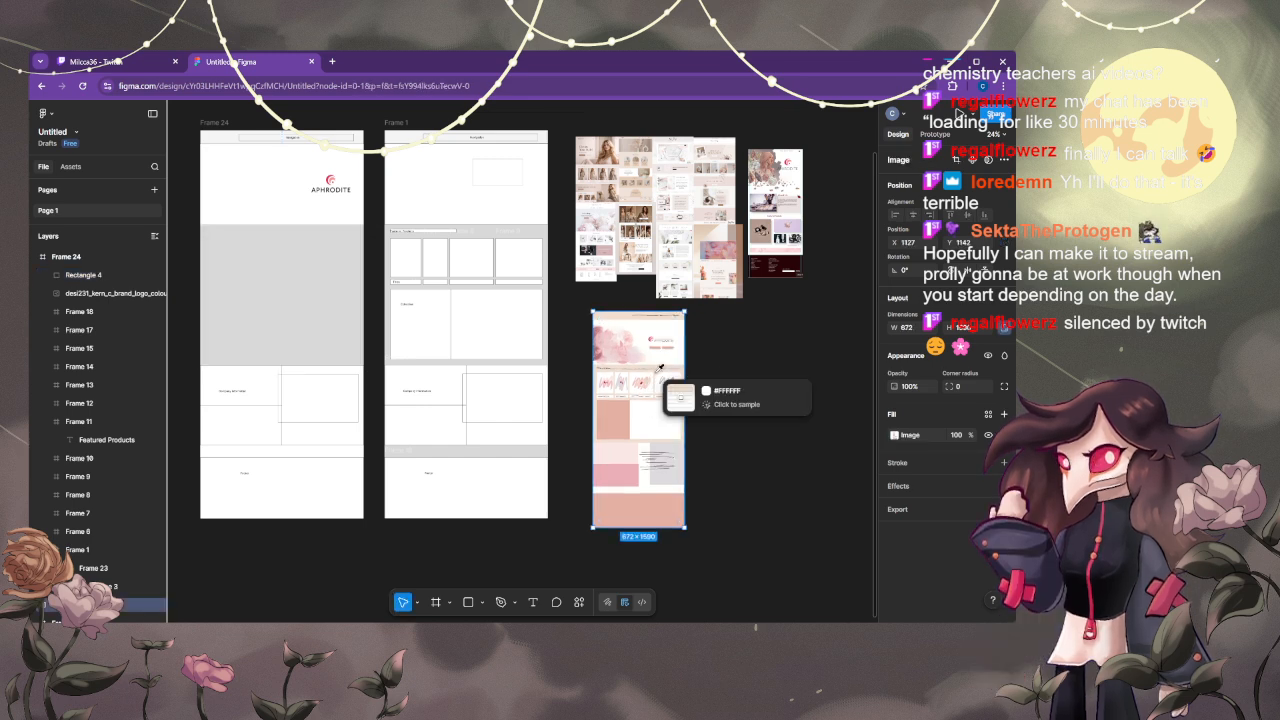
key(Escape)
key(Escape)
key(i)
key(Escape)
click(655, 371)
key(i)
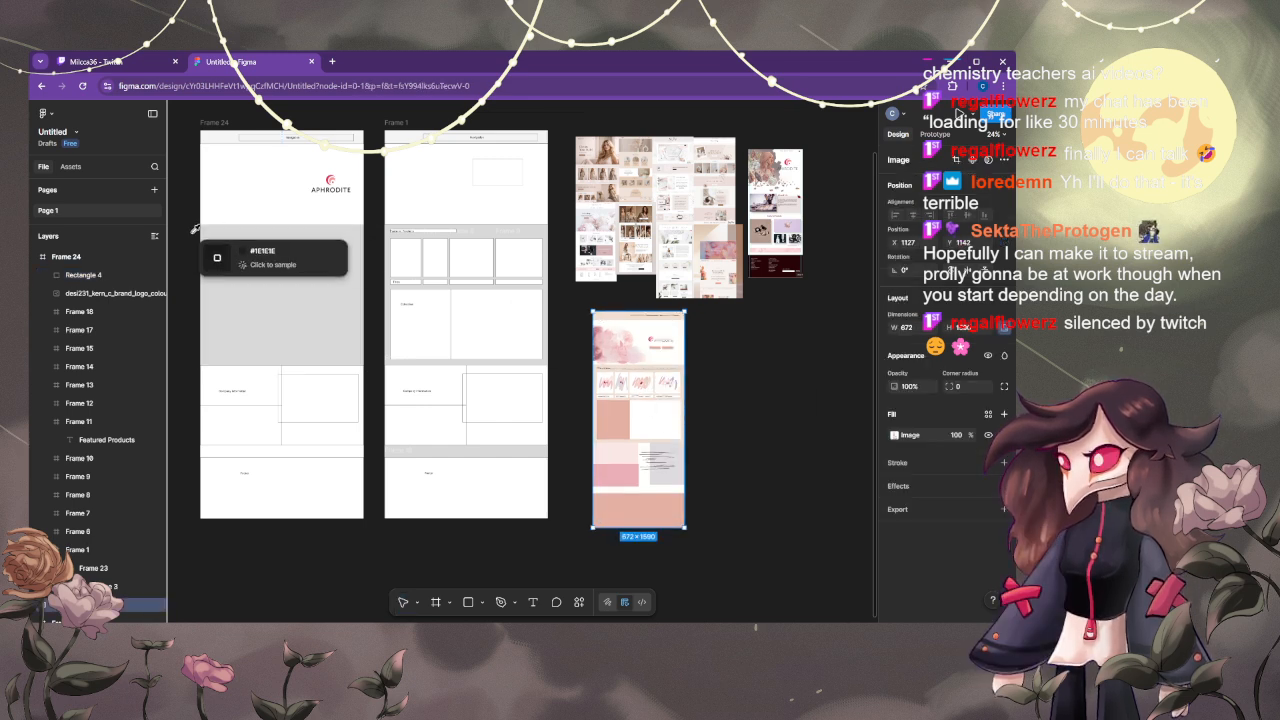
key(Escape)
click(318, 290)
key(i)
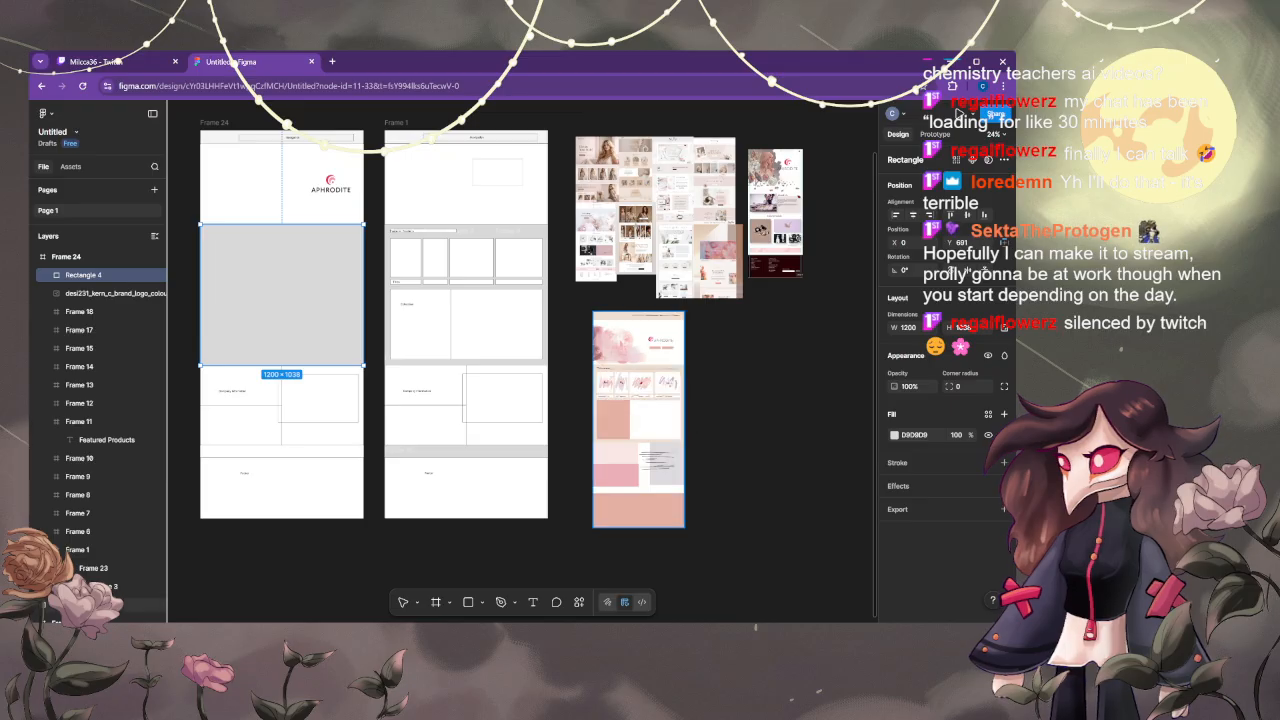
key(Escape)
key(i)
key(Escape)
key(i)
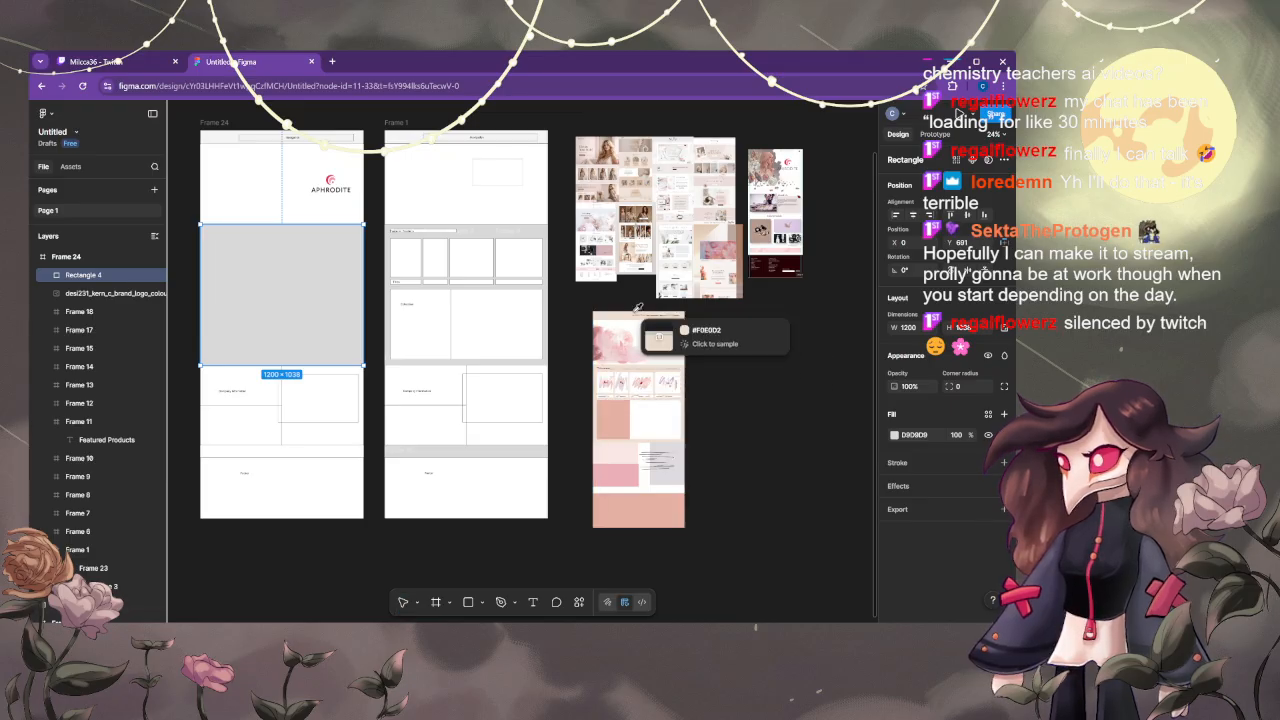
key(Escape)
key(i)
key(Escape)
click(612, 317)
key(i)
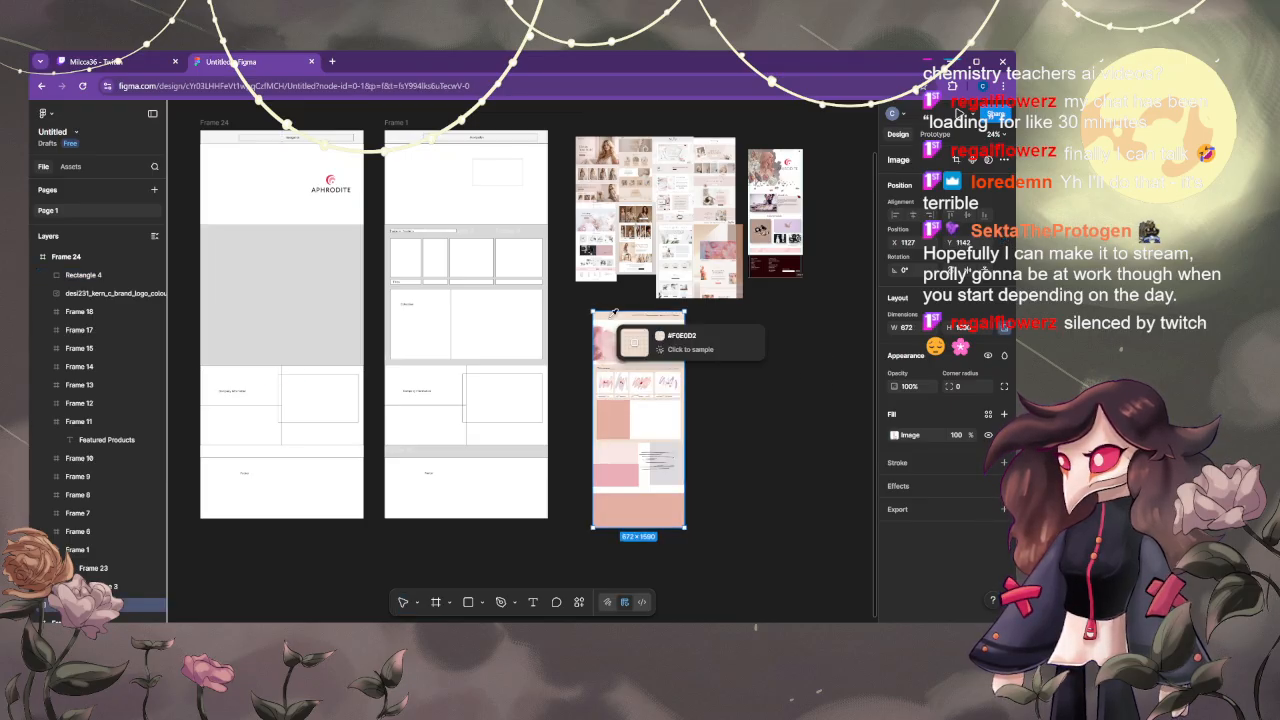
key(Escape)
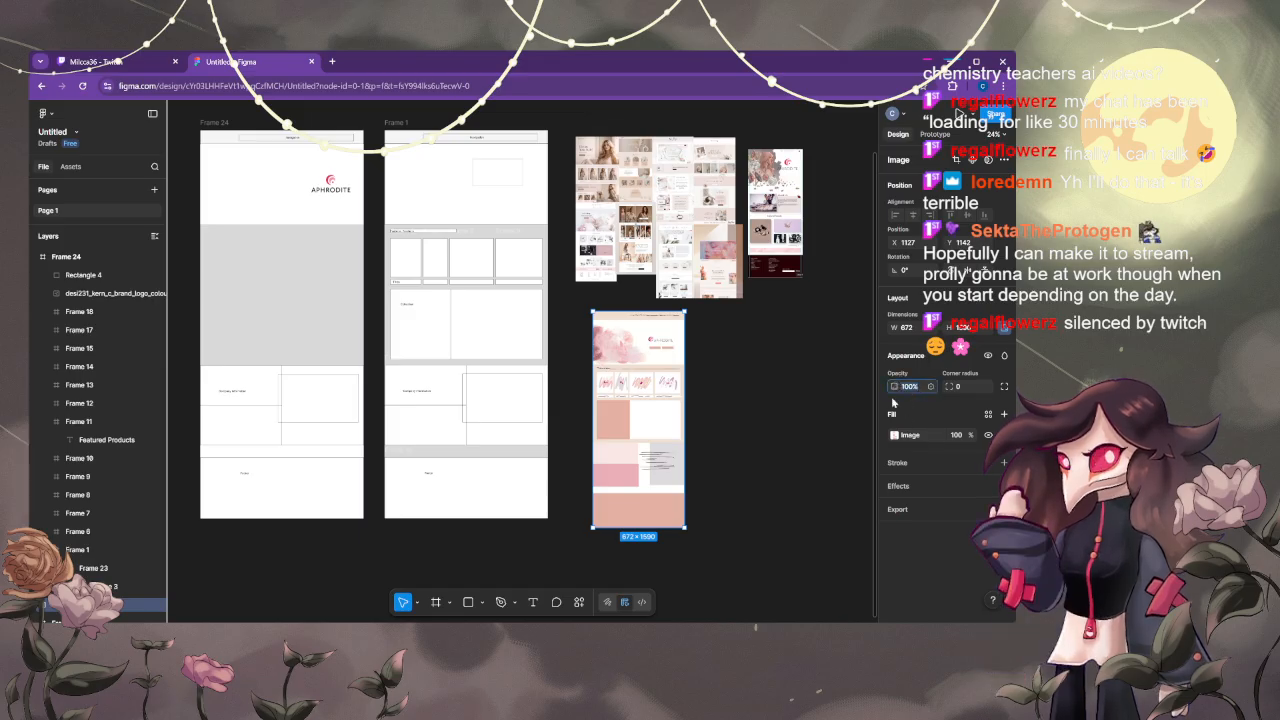
- Inspect the image fill settings of the pink mockup
click(894, 435)
mouse_move(830, 435)
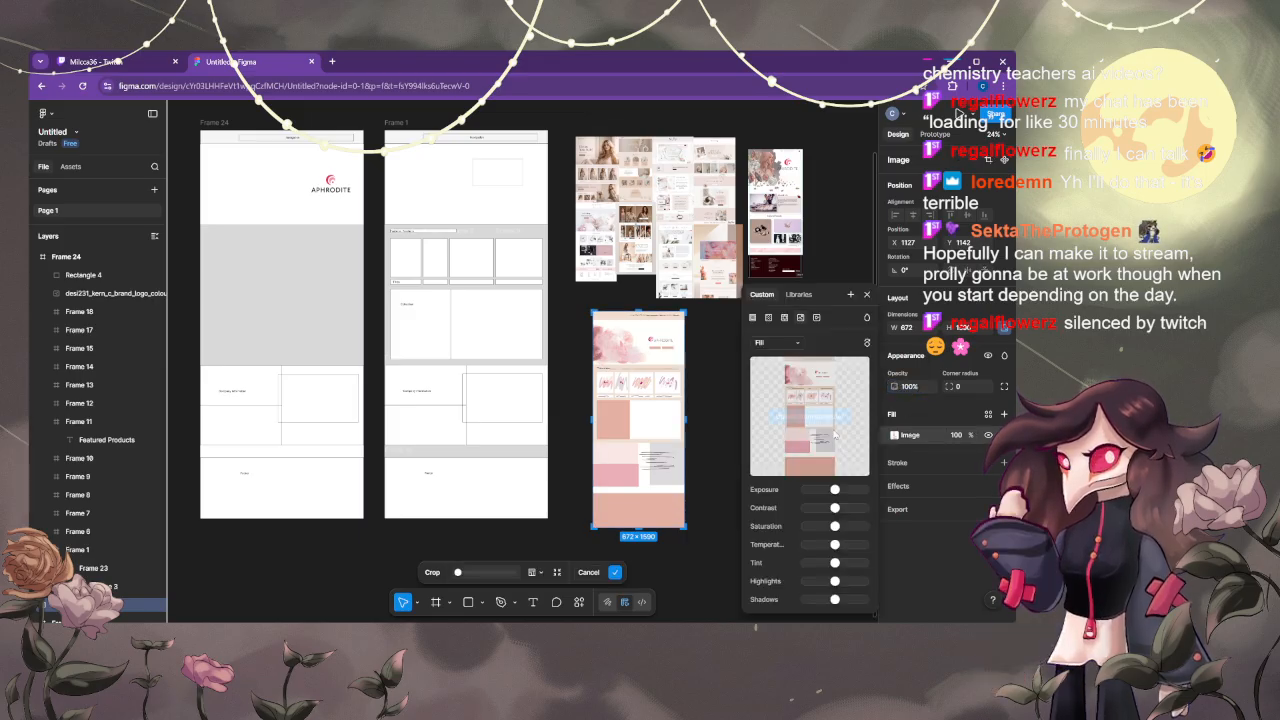
click(780, 342)
click(849, 344)
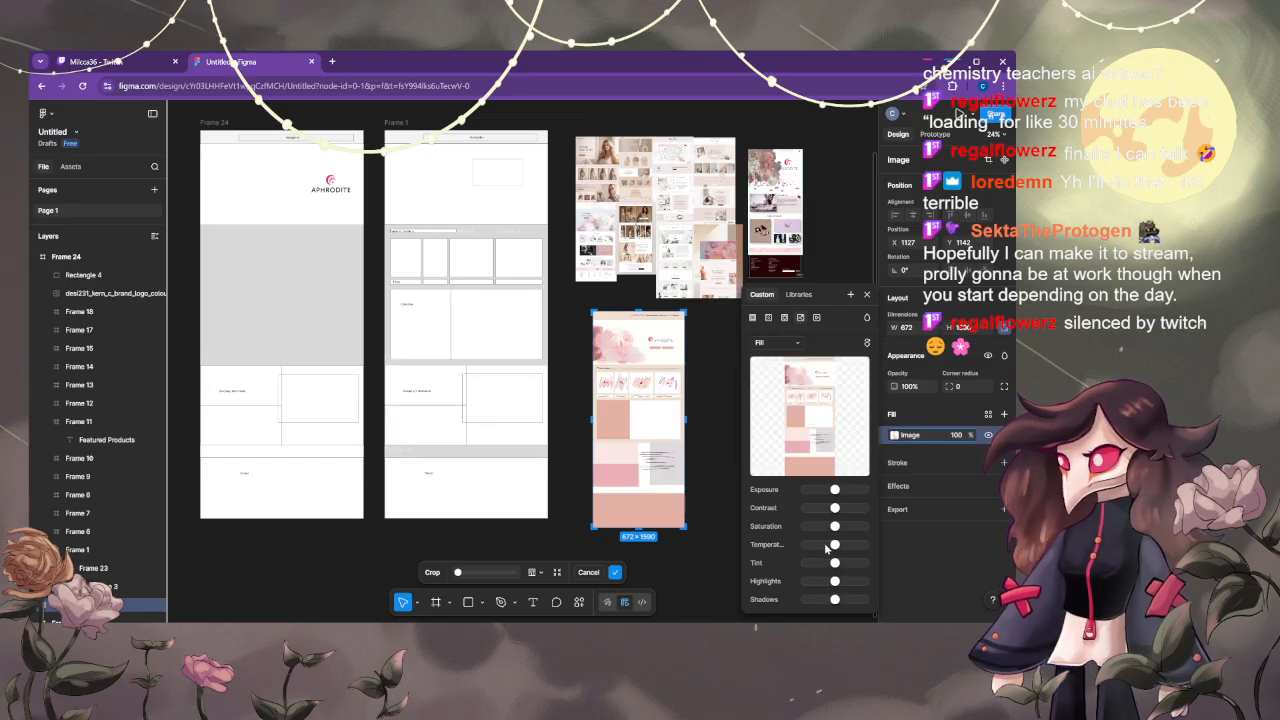
click(891, 531)
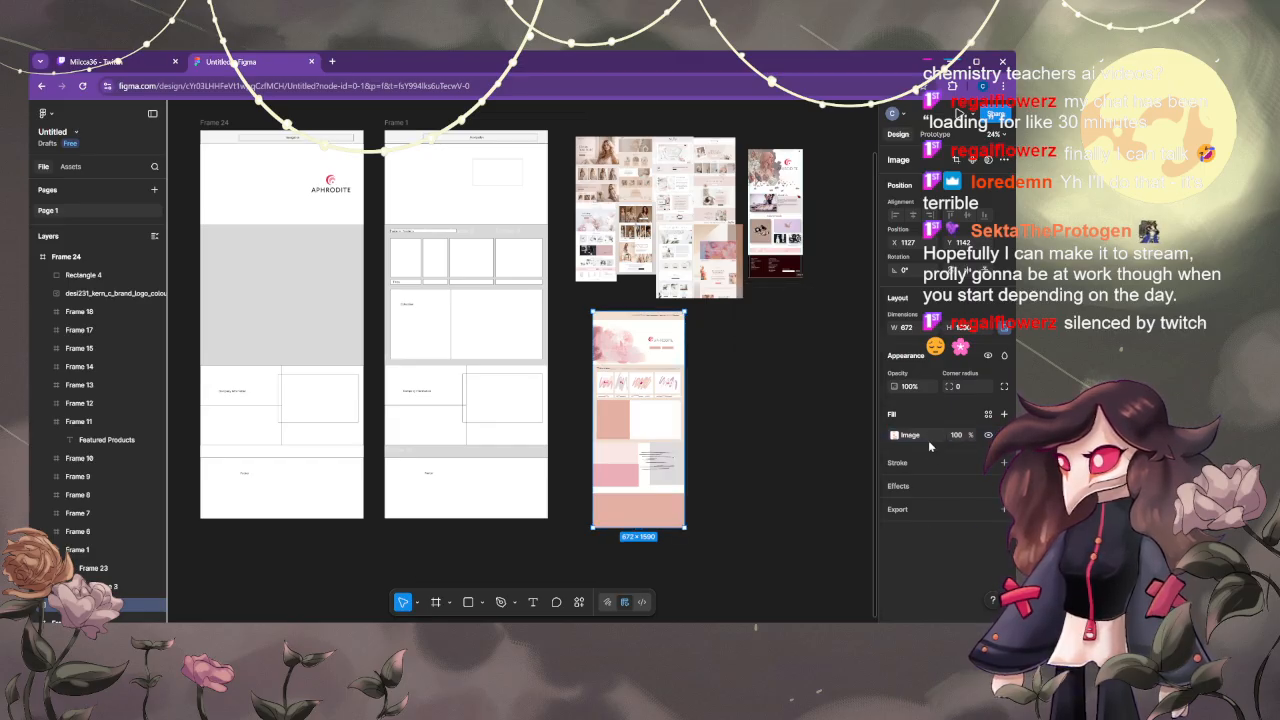
- Sample the rose E4B1A4 as an extra fill on the pink mockup image, and undo it
key(i)
click(620, 415)
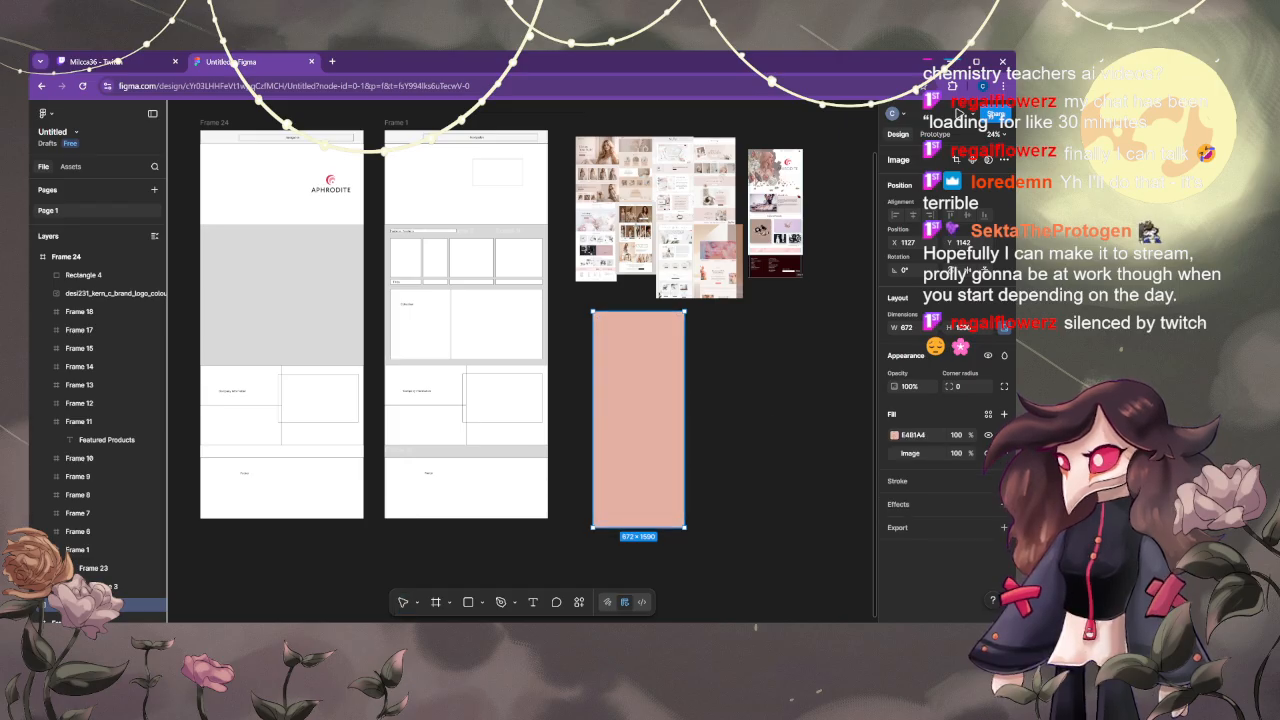
drag(680, 429, 782, 446)
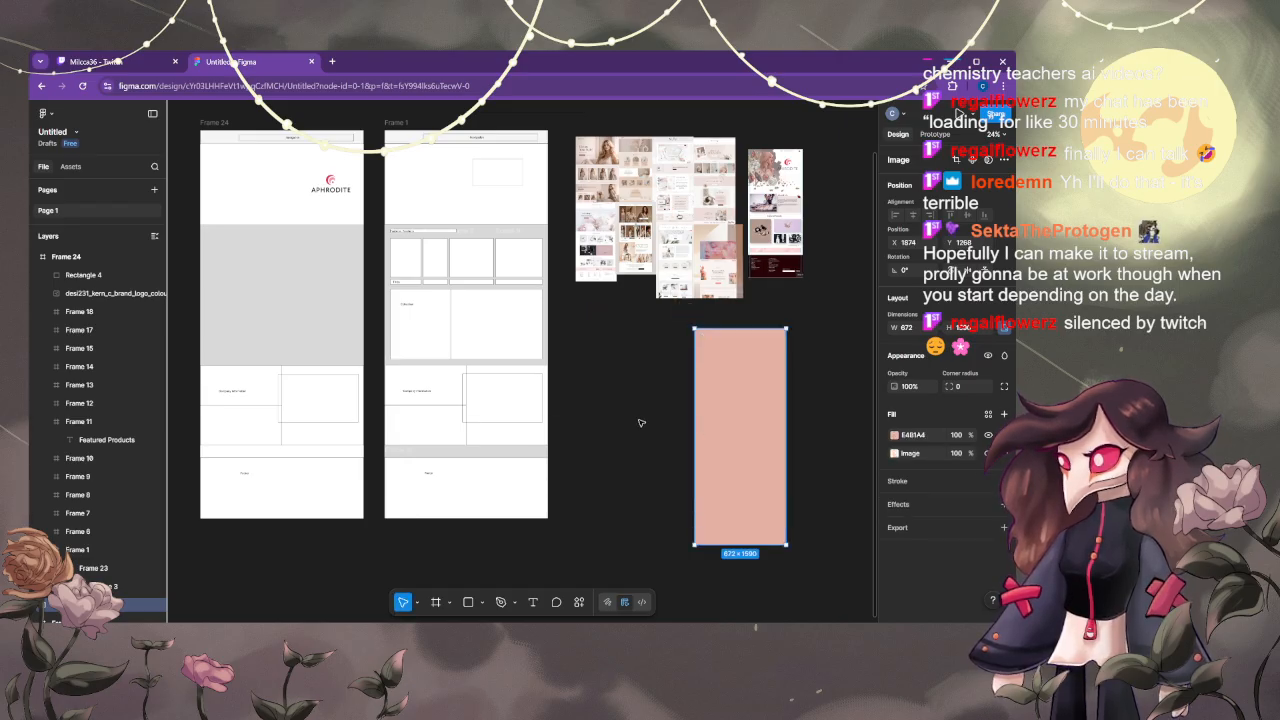
key(ctrl+z)
click(809, 447)
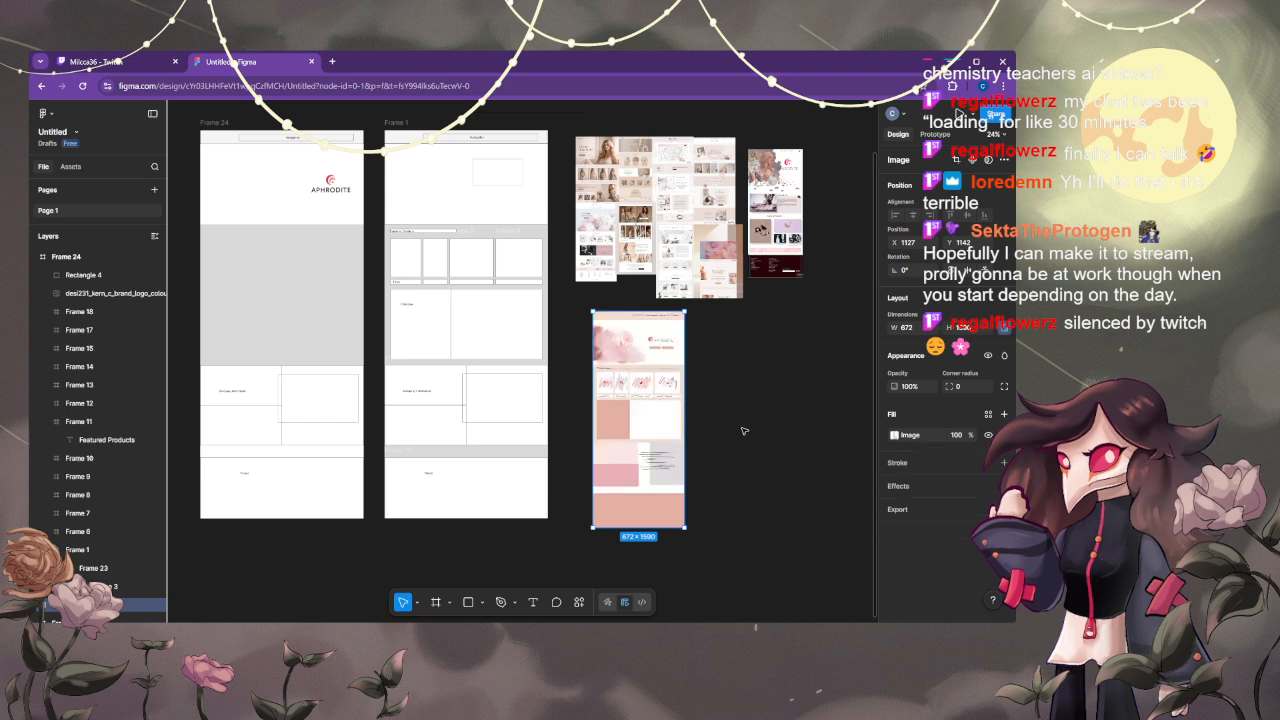
- Fill Frame 24's large grey rectangle with the rose E4B1A4 sampled from the pink mockup
click(320, 296)
key(i)
click(617, 419)
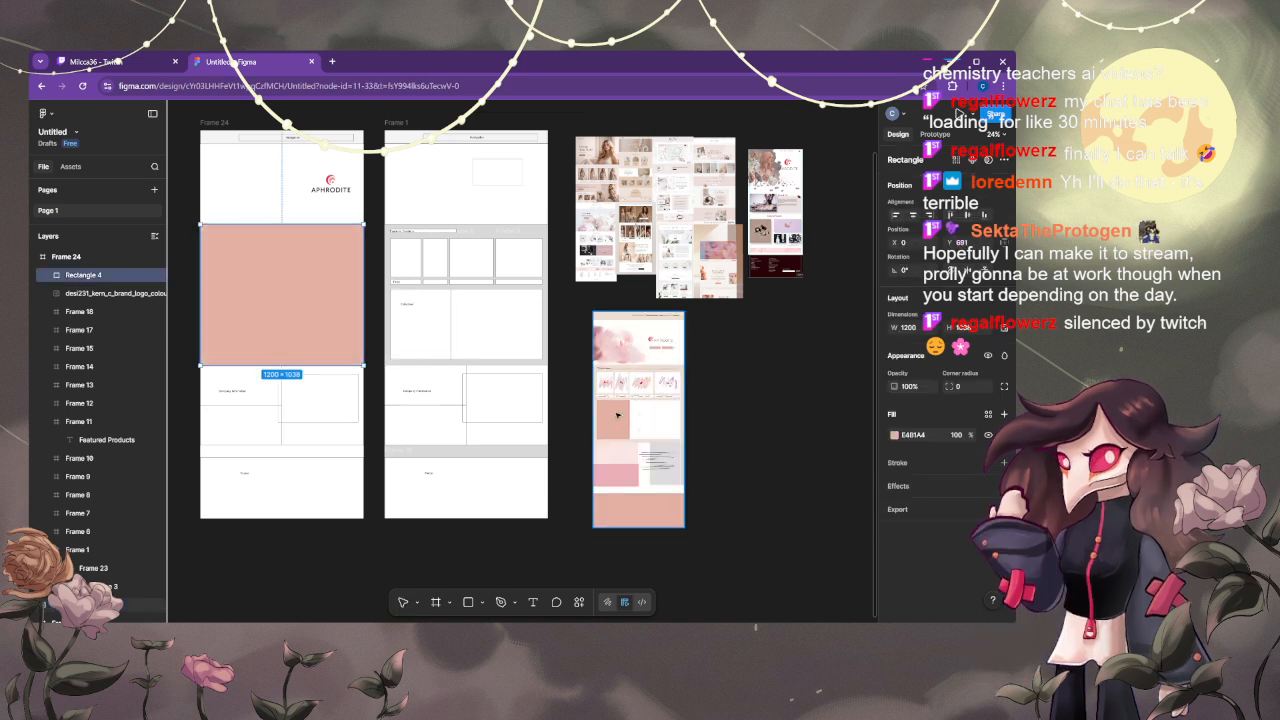
key(c)
key(v)
- Try to sample another colour with the pink mockup selected, and undo the E4B1A4 fill added to it
scroll(694, 409, up, 3)
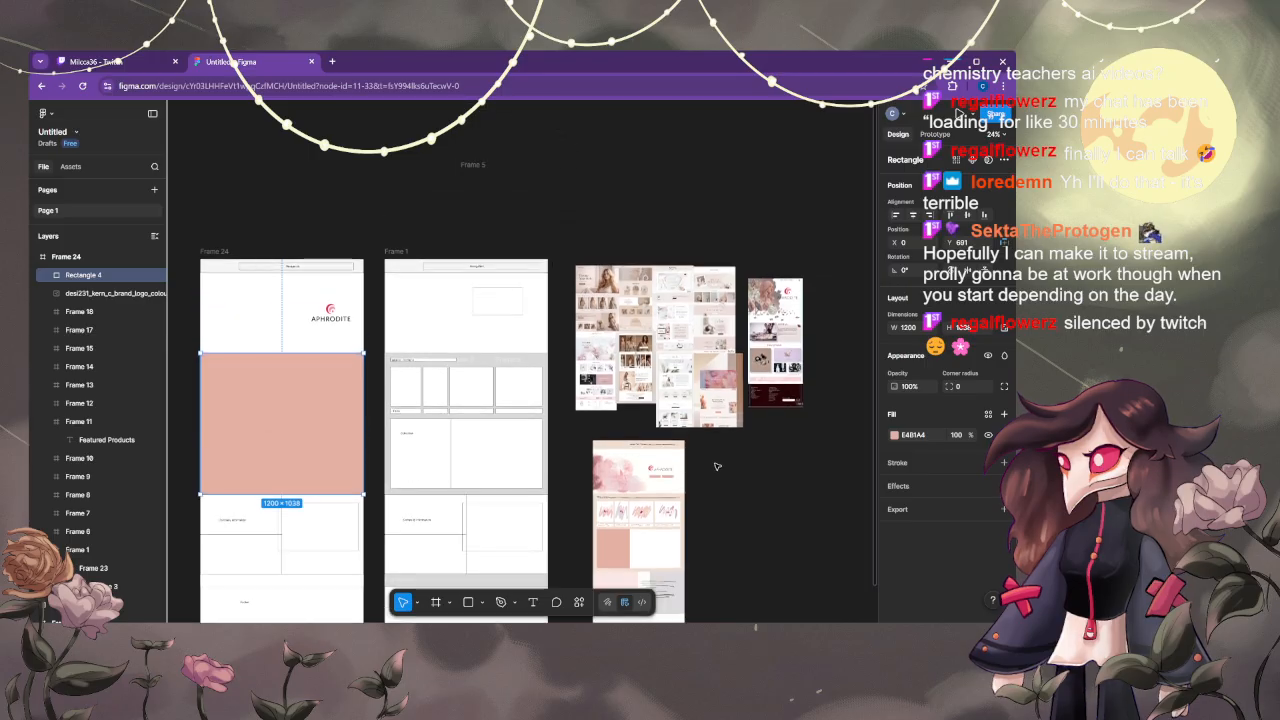
scroll(720, 463, down, 3)
scroll(686, 534, up, 5)
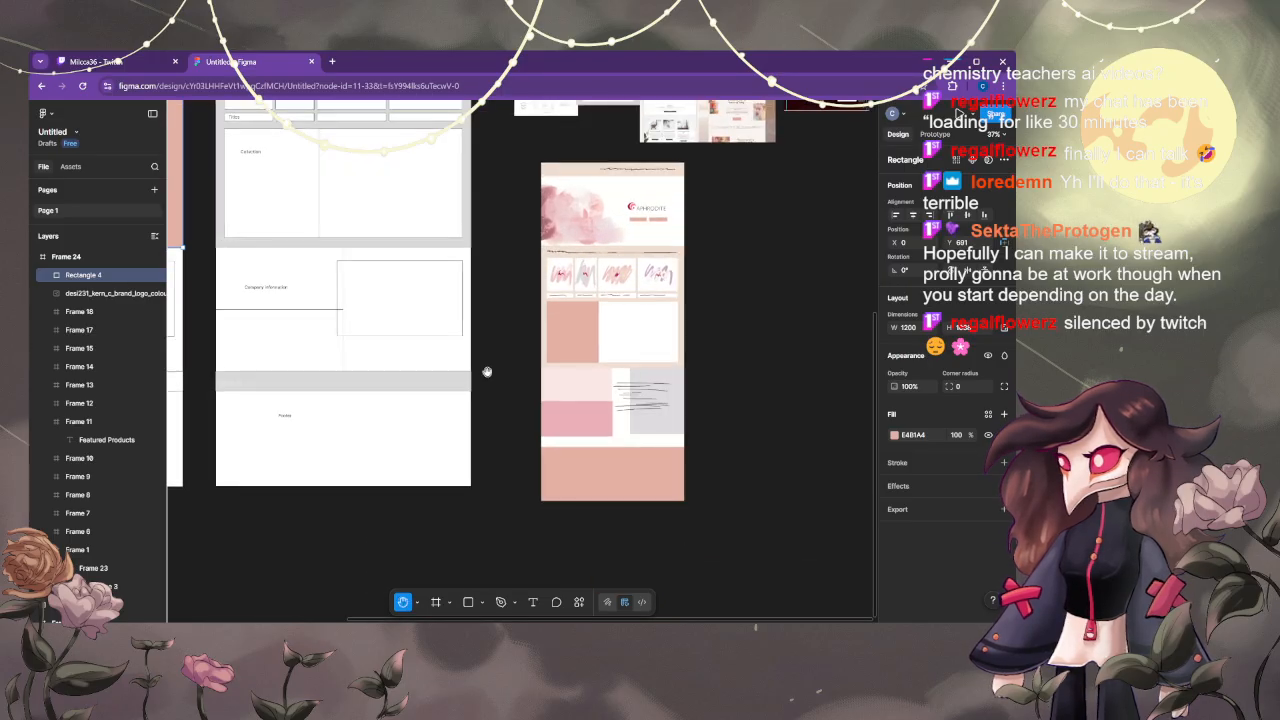
scroll(486, 371, up, 5)
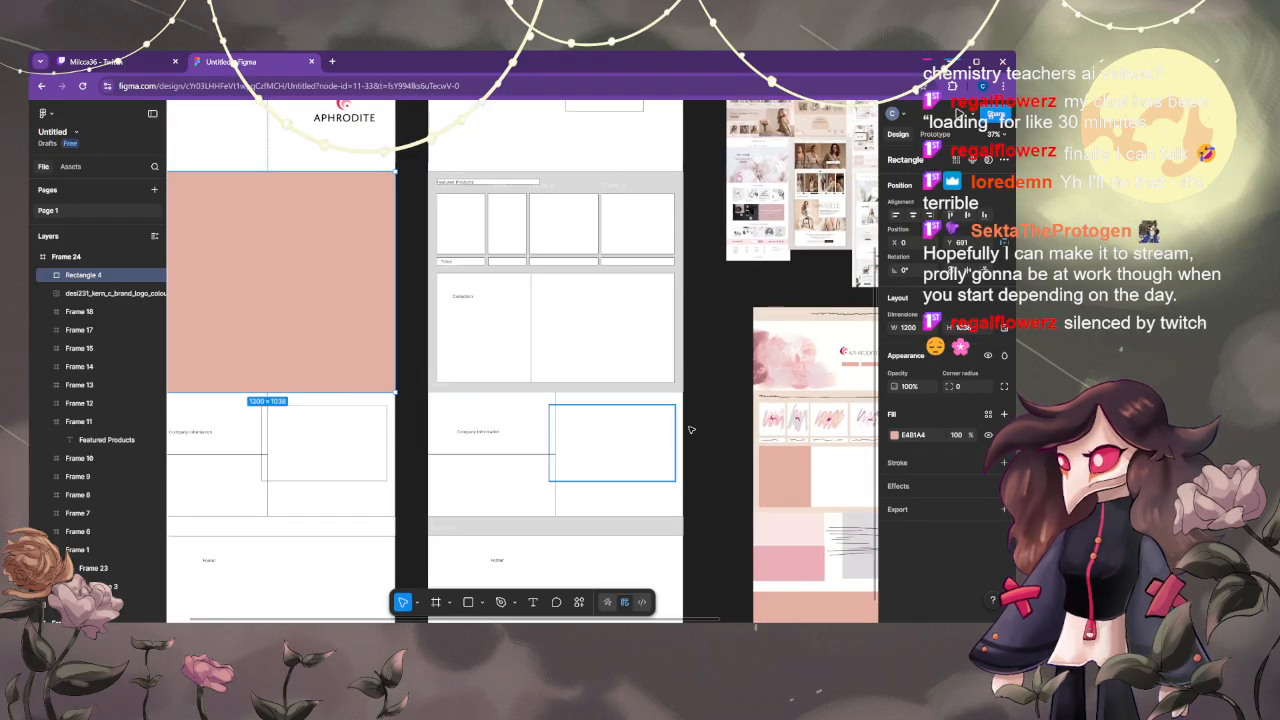
click(815, 394)
key(i)
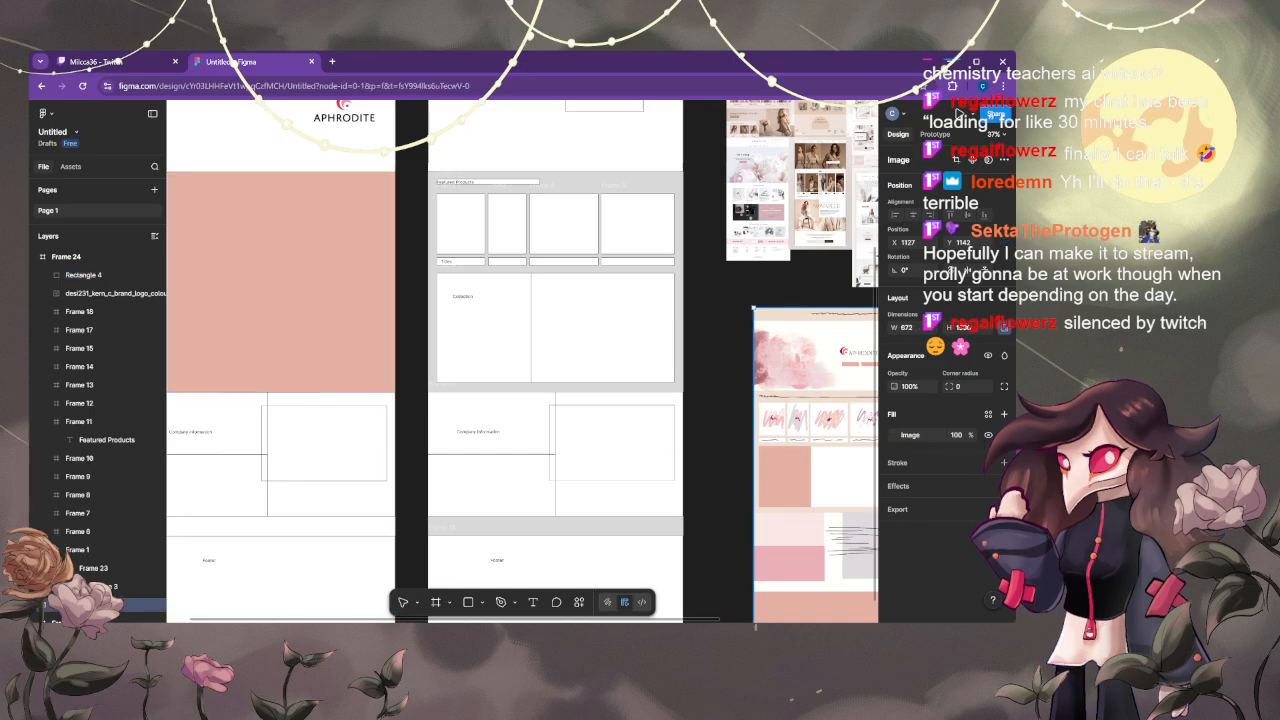
click(822, 392)
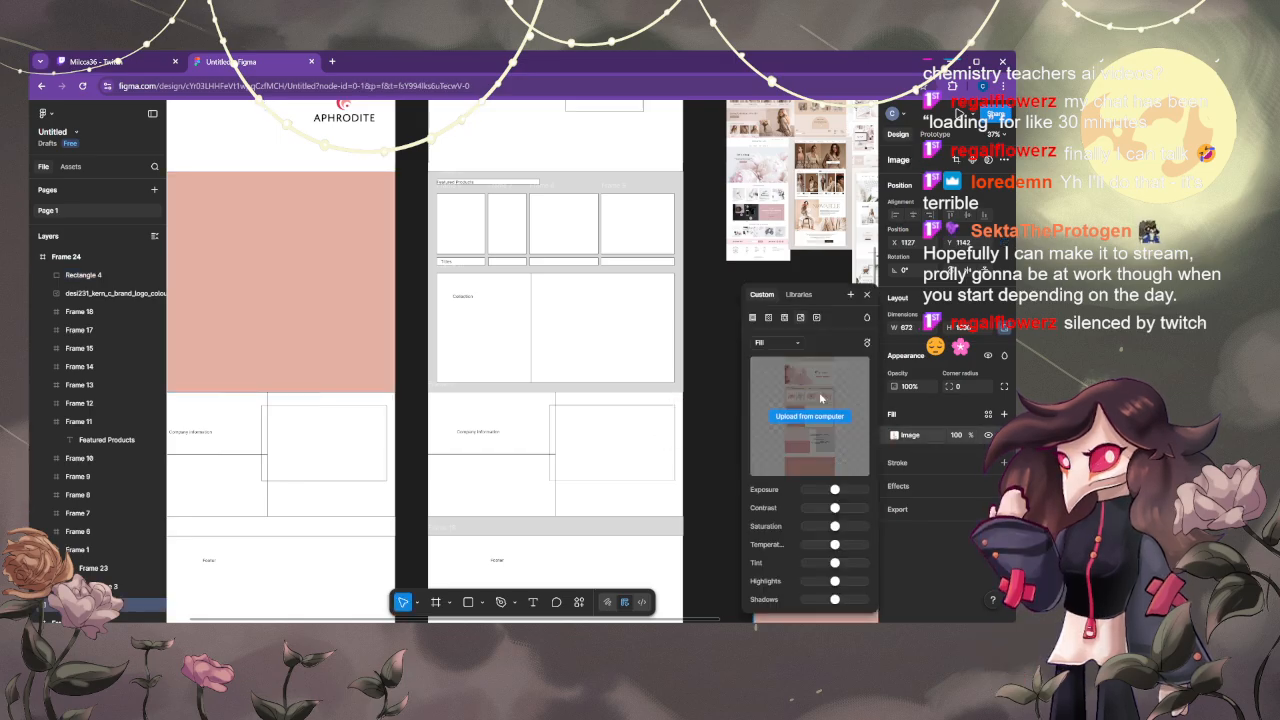
click(866, 296)
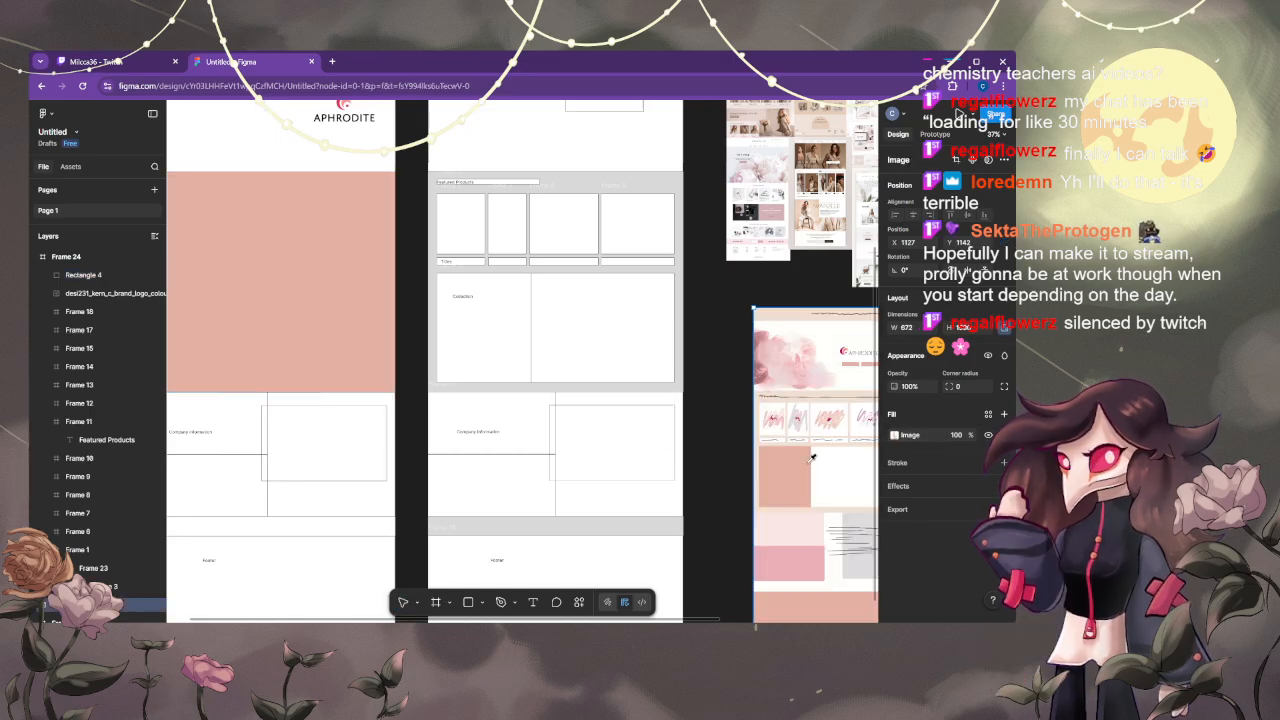
double_click(815, 513)
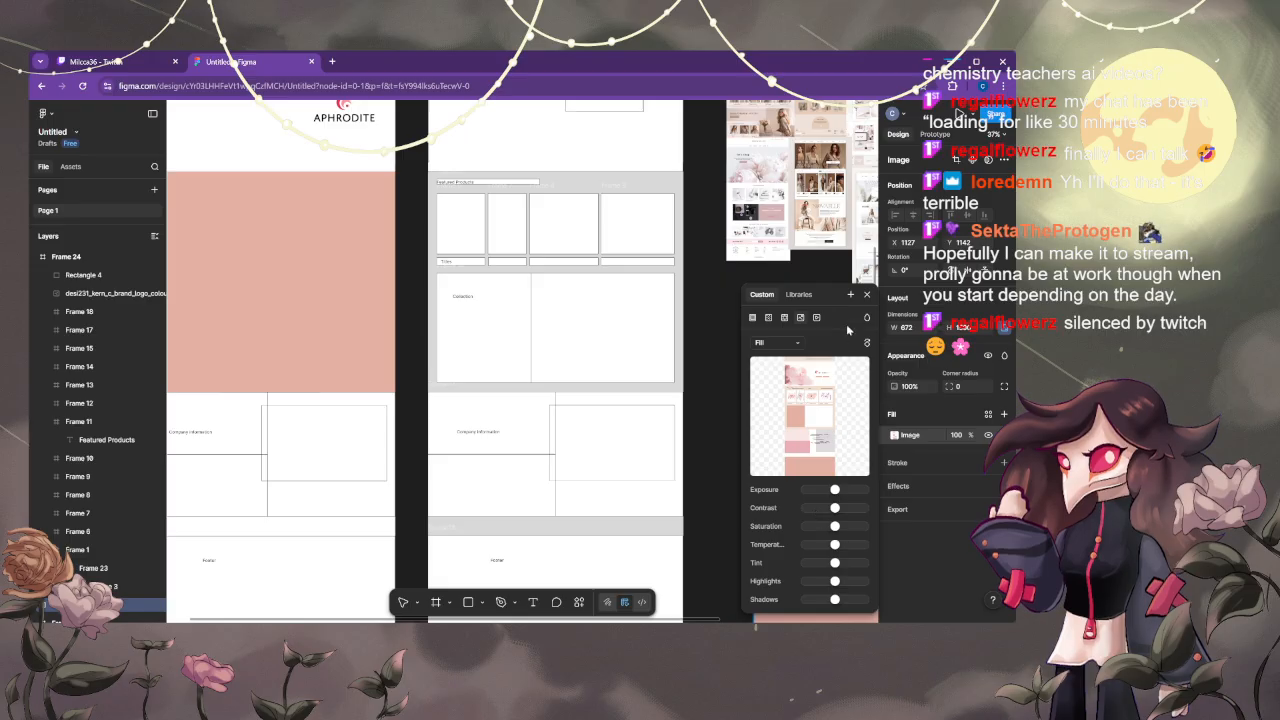
key(Escape)
key(i)
click(789, 449)
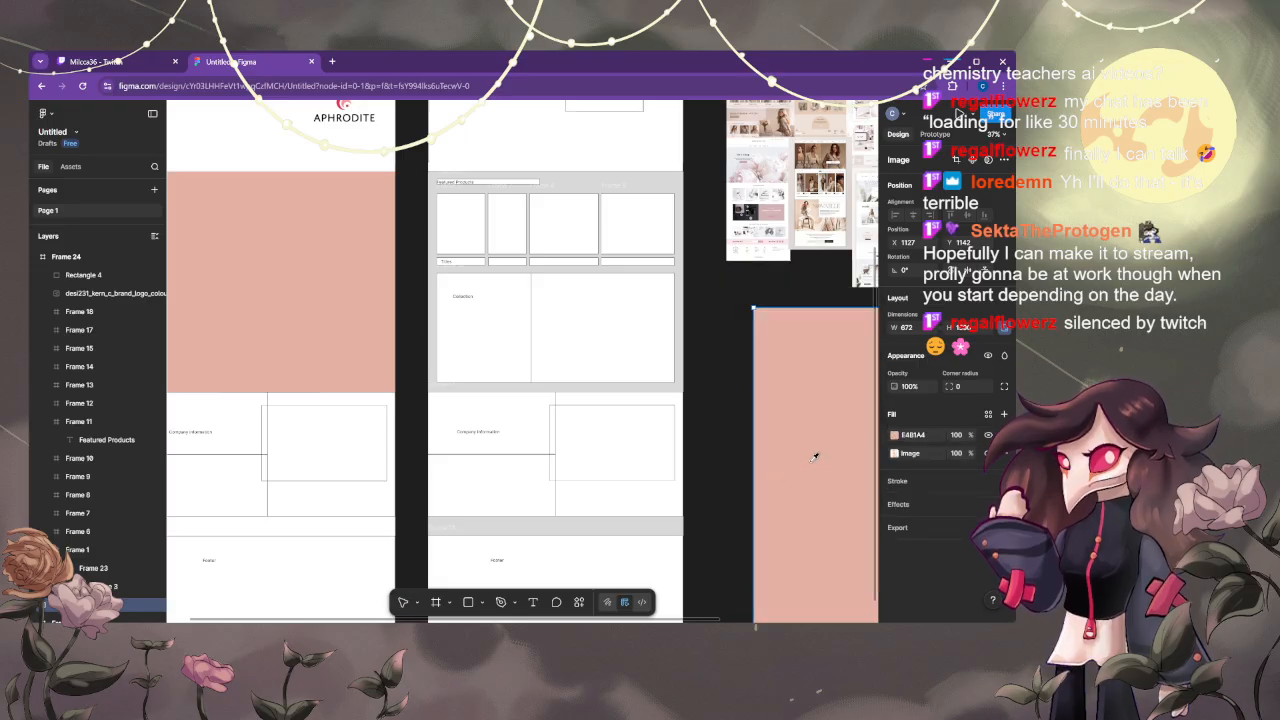
key(ctrl+z)
key(ctrl+z)
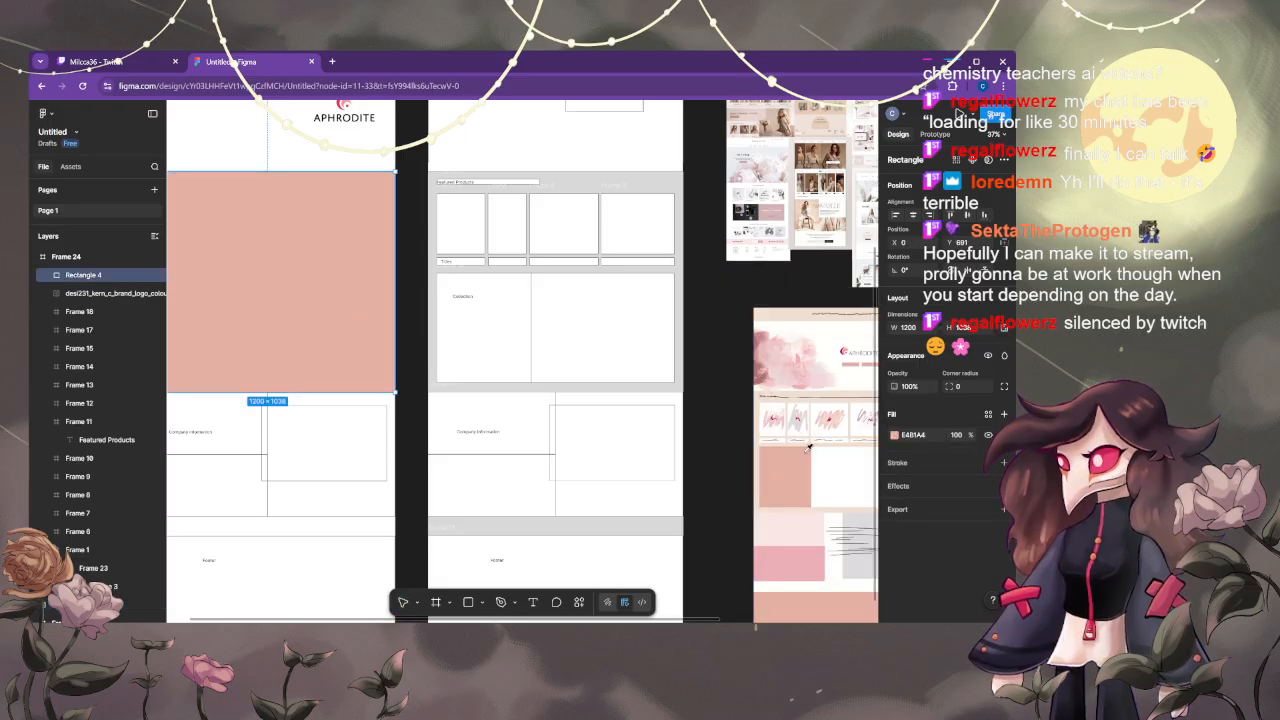
key(ctrl+z)
key(ctrl+shift+z)
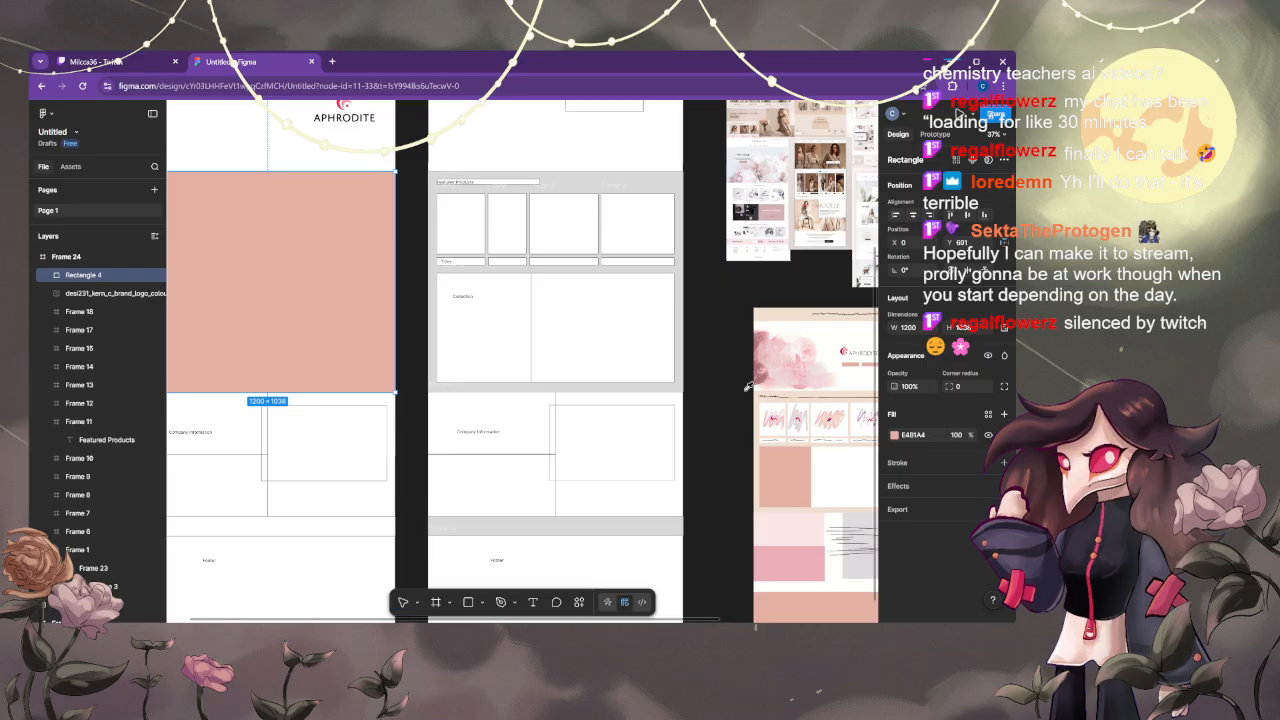
- Sample the beige F0E0D2 as a fill on the pink mockup image, and undo it
key(Escape)
click(785, 317)
key(i)
click(783, 318)
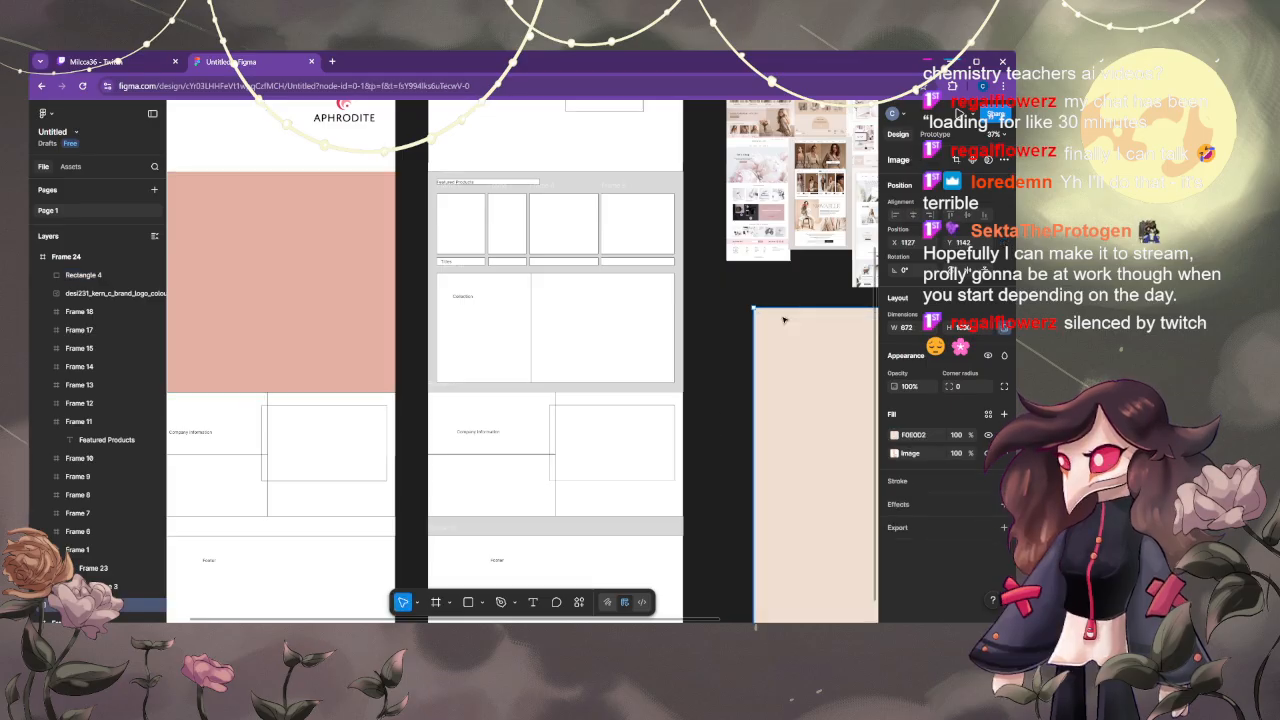
key(ctrl+z)
- Fill Frame 24's large rectangle with the beige F0E0D2 sampled from the strip above the pink mockup's hero
click(350, 233)
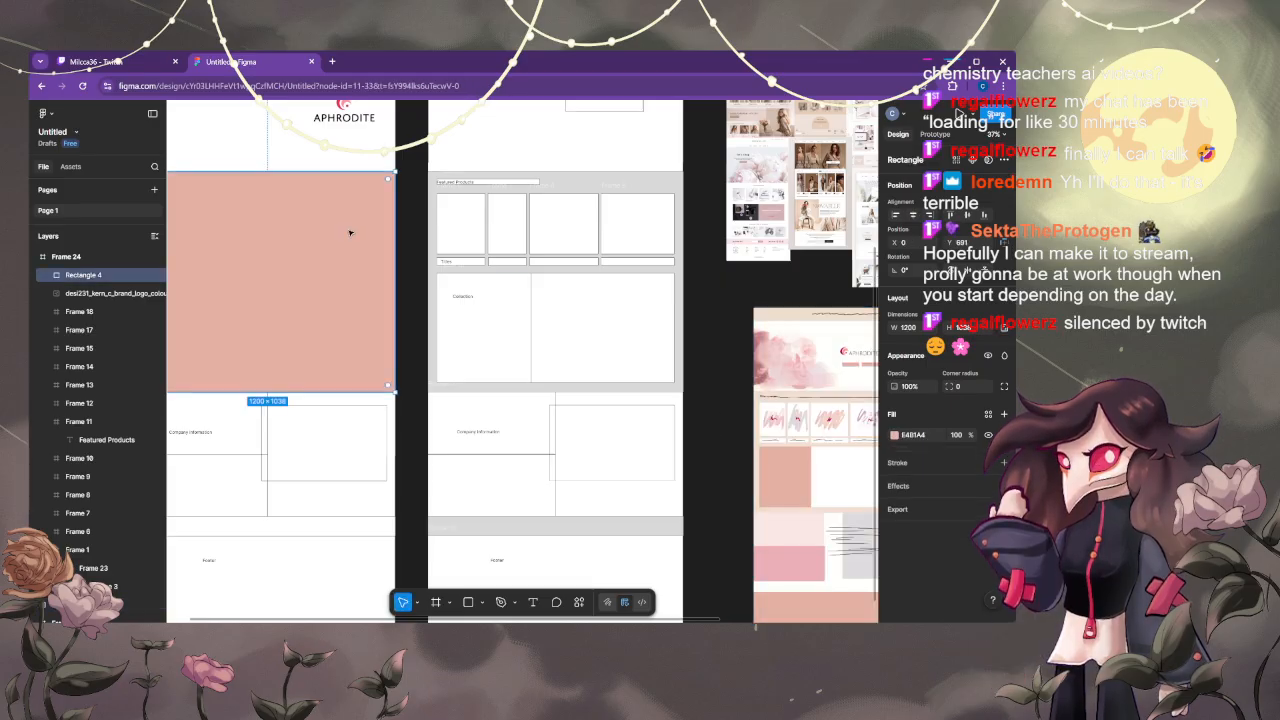
key(i)
click(792, 312)
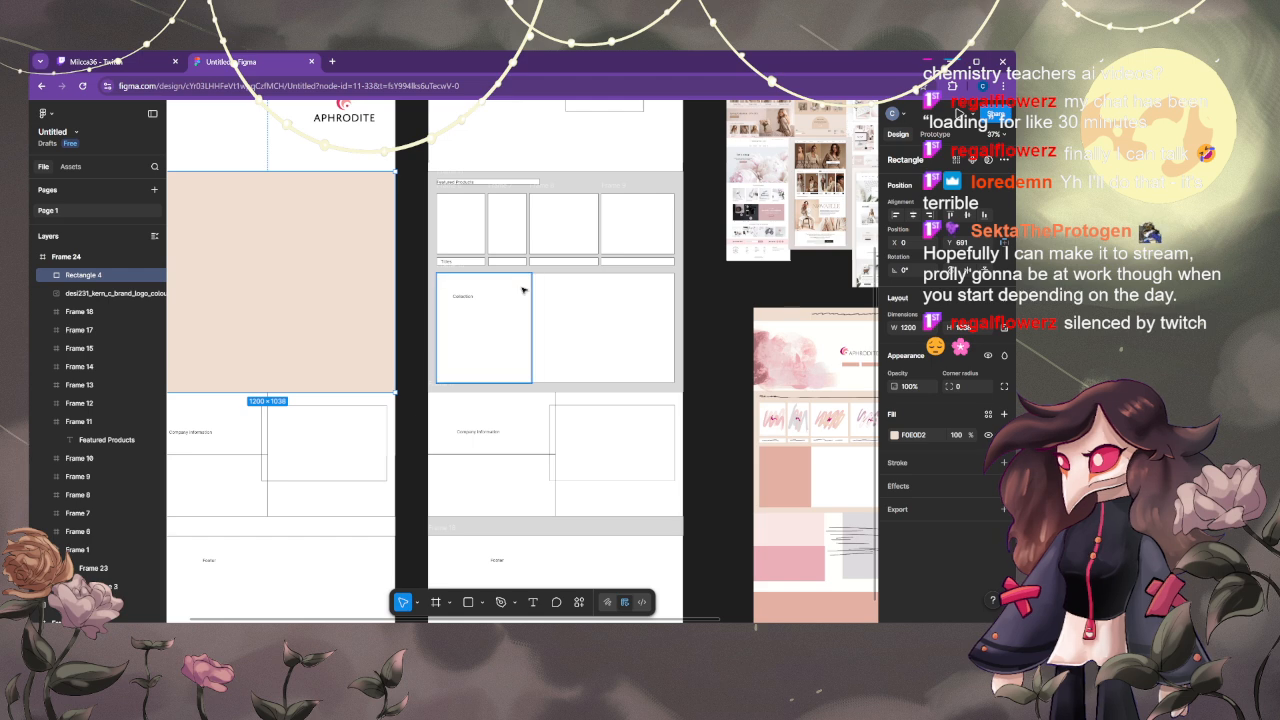
- Try to move the beige rectangle's layer into Frame 11 beneath the Featured Products text, and undo the move
scroll(545, 290, down, 3)
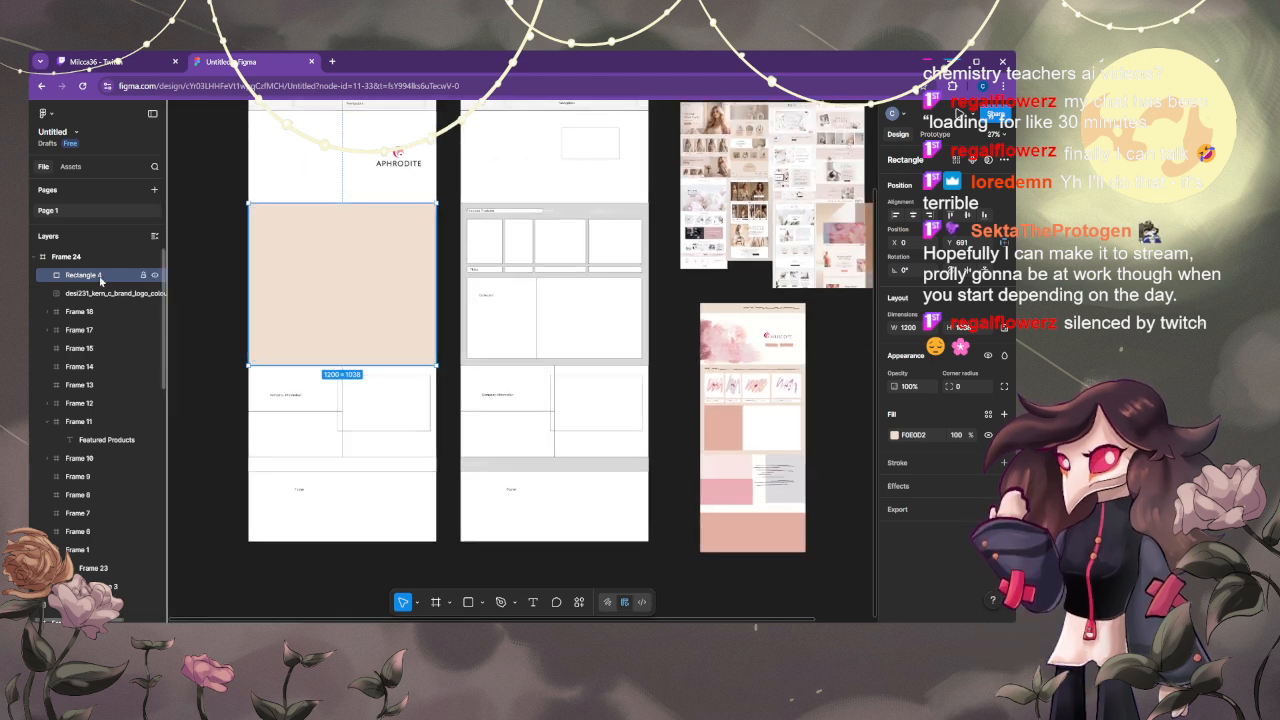
drag(100, 281, 112, 444)
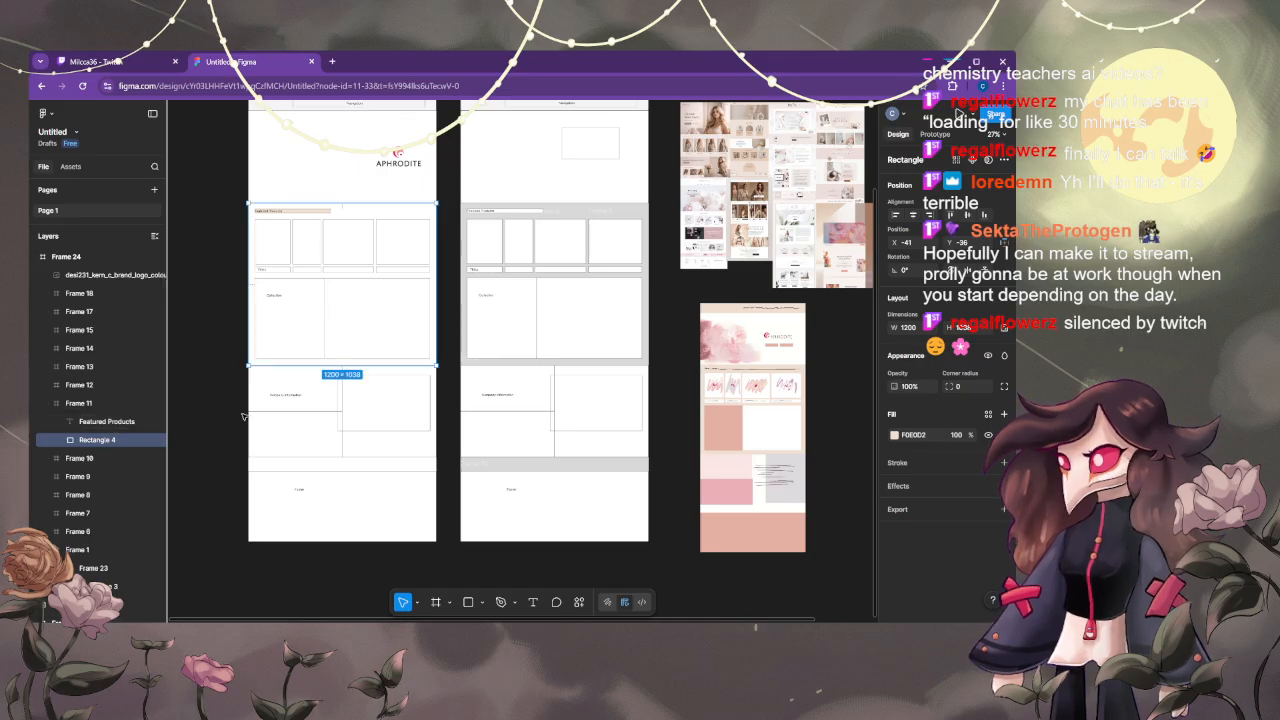
key(ctrl+z)
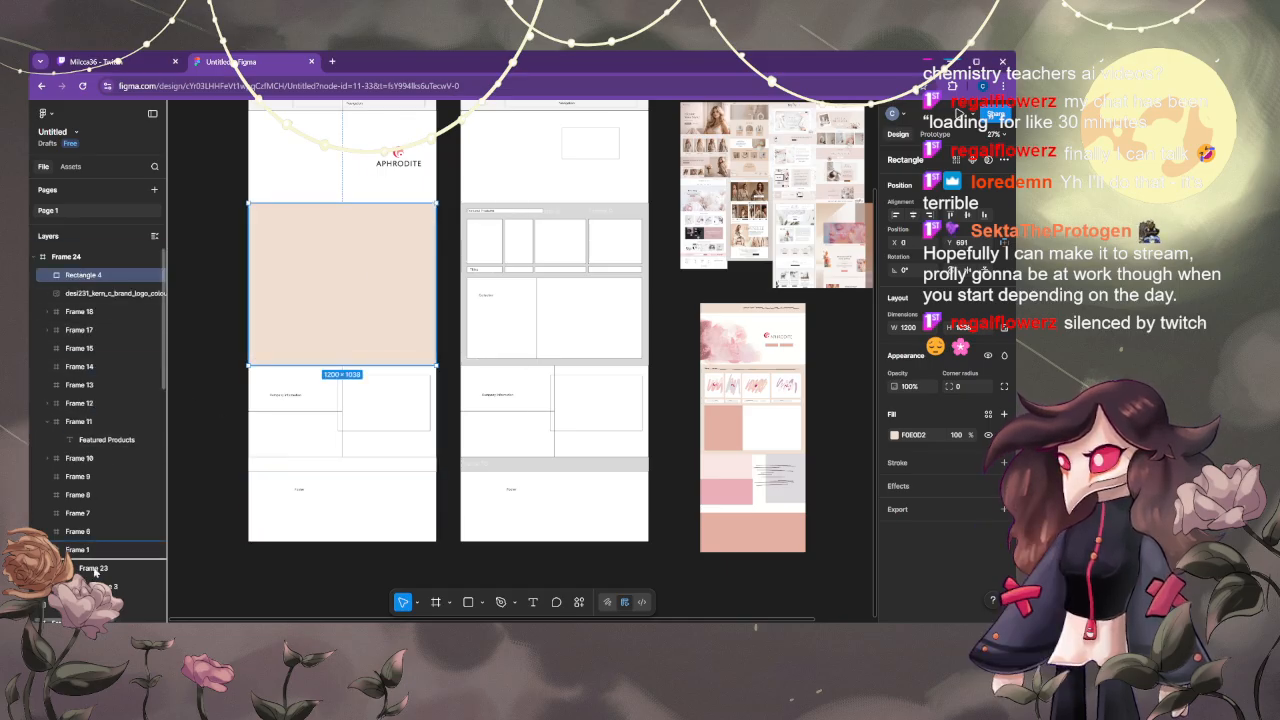
- Try to move the beige rectangle's layer out of Frame 24 down among the reference image layers, and undo the move
scroll(80, 535, down, 3)
scroll(80, 540, down, 5)
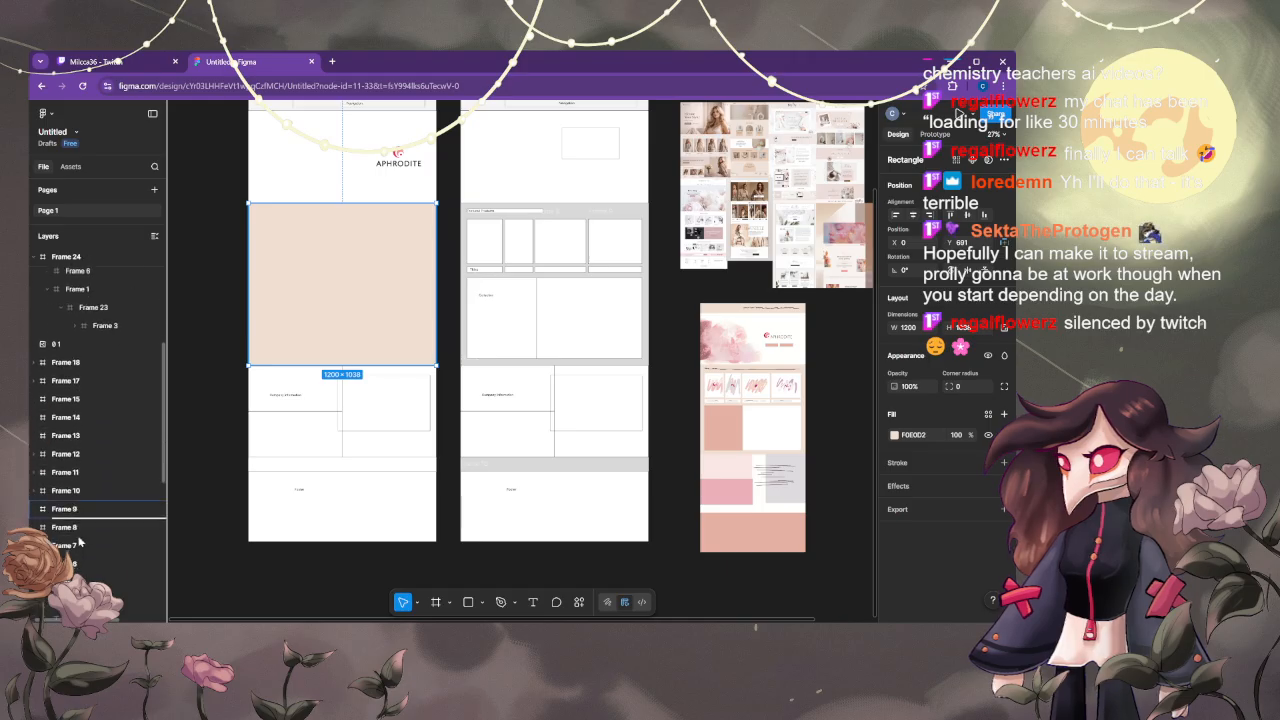
mouse_move(80, 560)
mouse_down()
mouse_move(82, 574)
mouse_move(80, 561)
mouse_up()
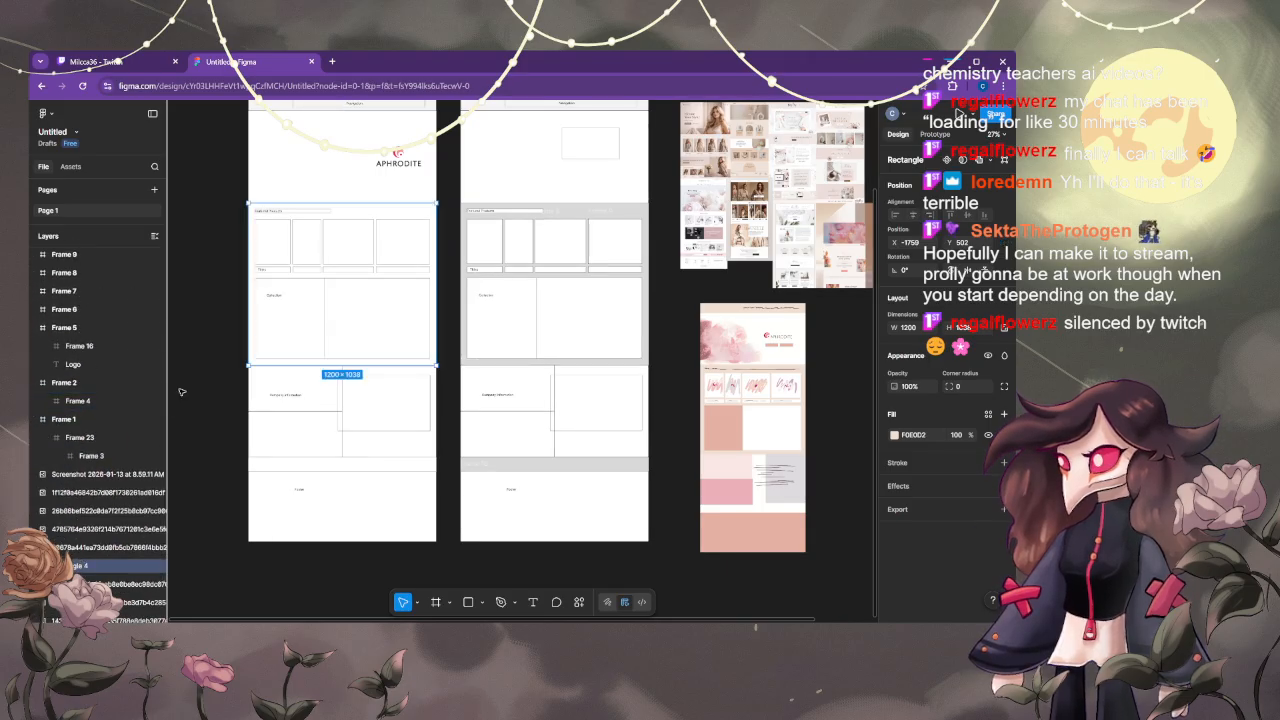
click(289, 167)
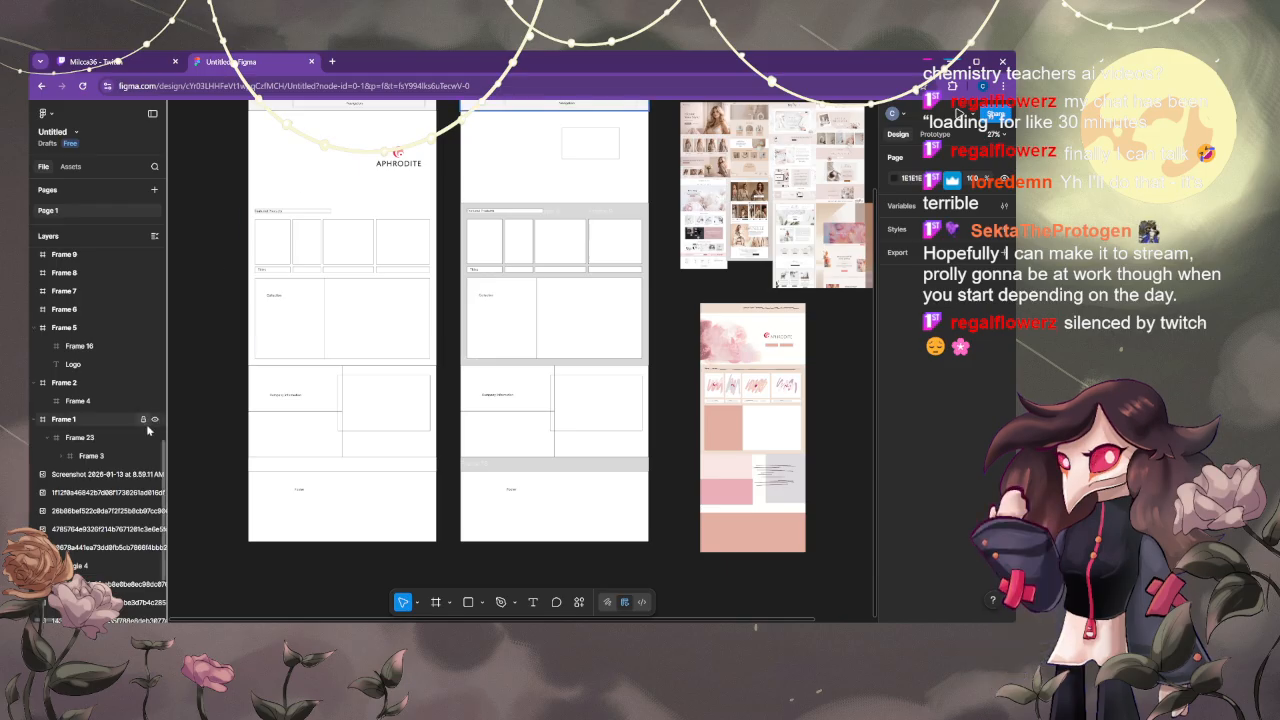
click(110, 566)
key(ctrl+z)
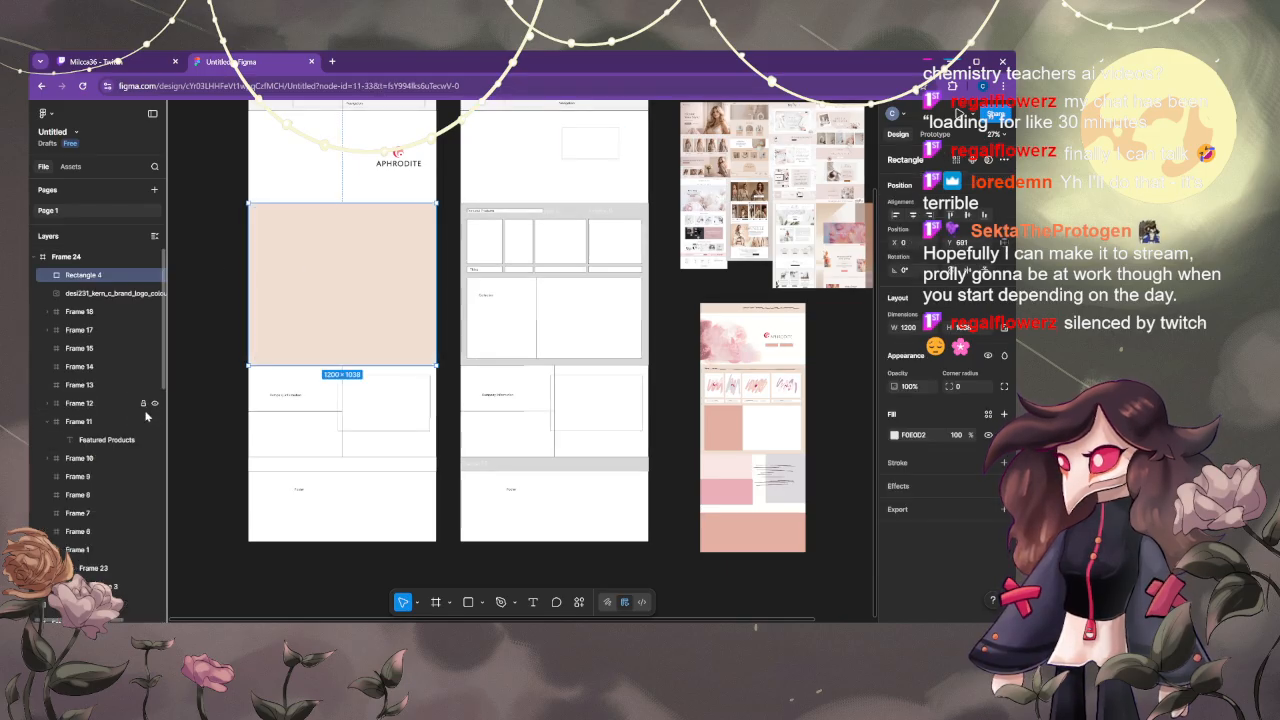
- Move the beige rectangle between Frame 18 and Frame 17 in the layer order and position it over the product sections at about X -5, Y 727
drag(332, 337, 344, 518)
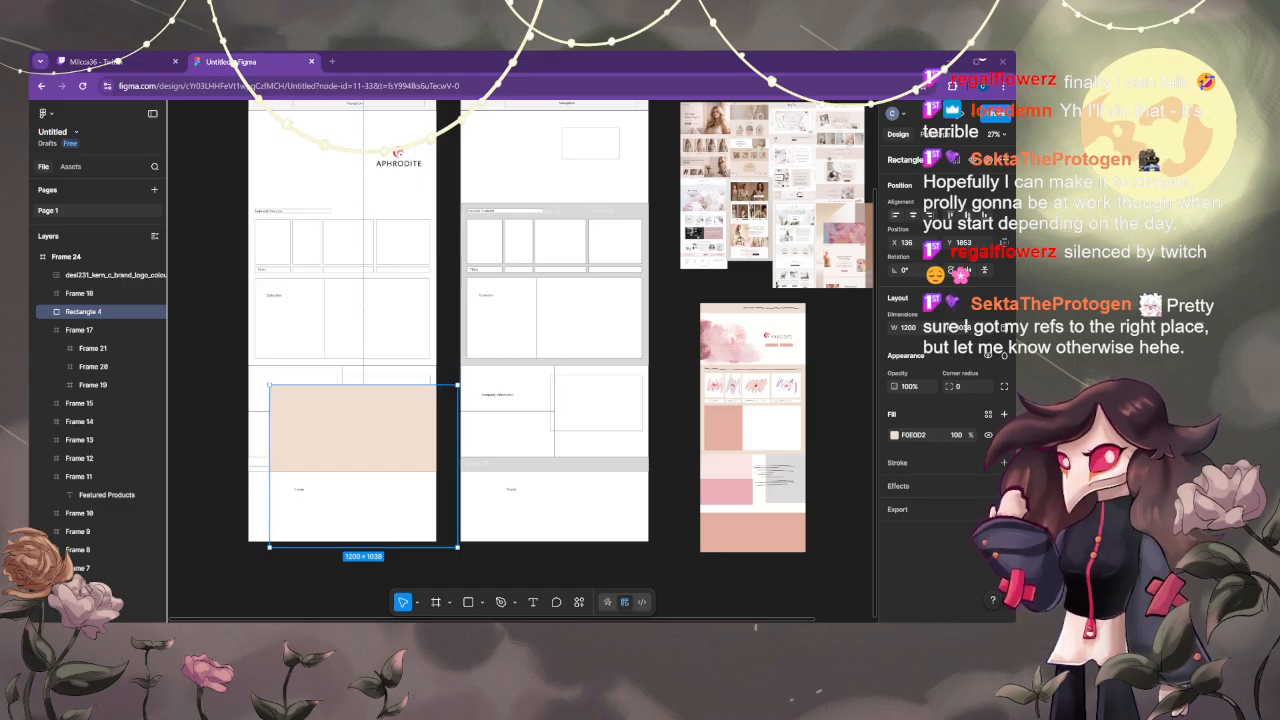
drag(386, 429, 360, 251)
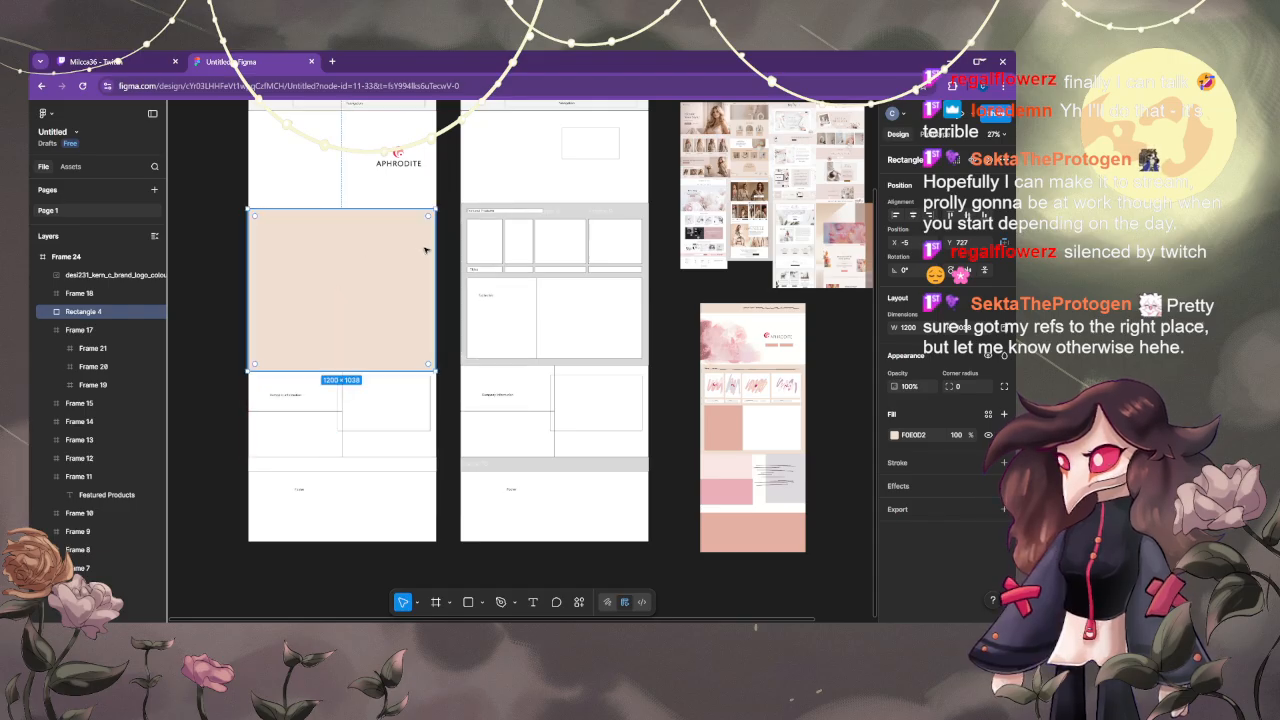
click(456, 293)
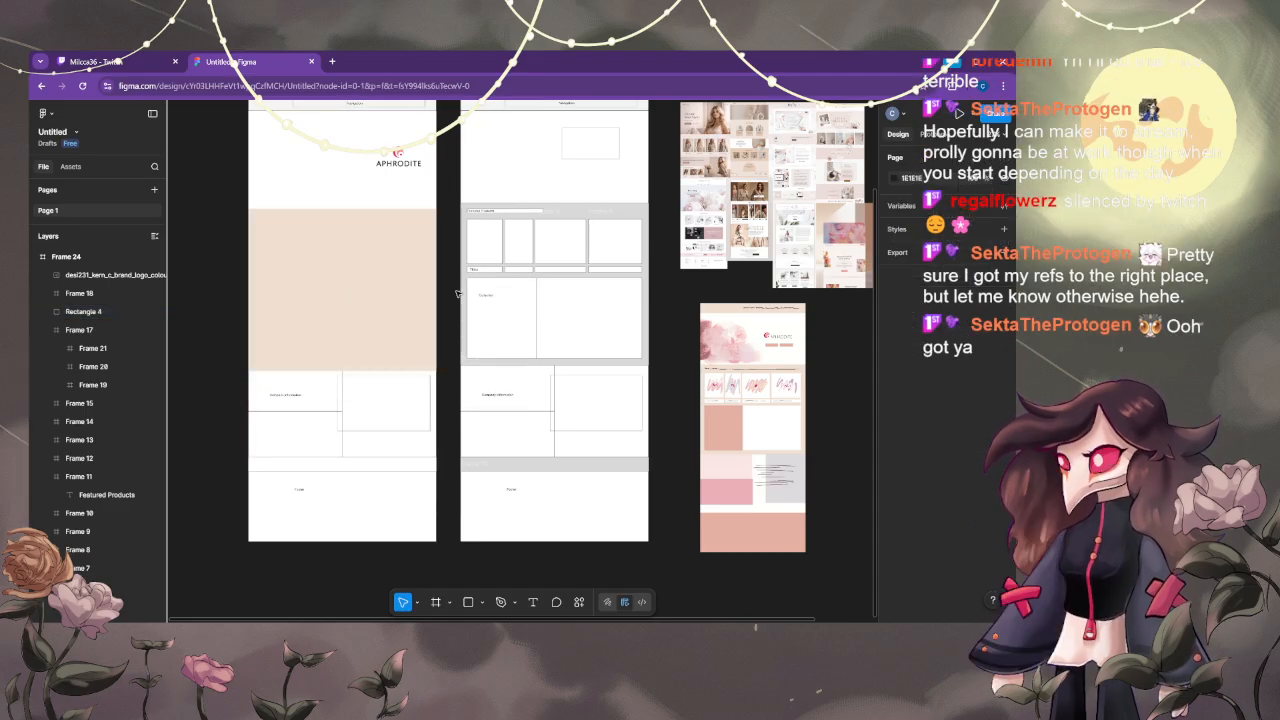
click(416, 180)
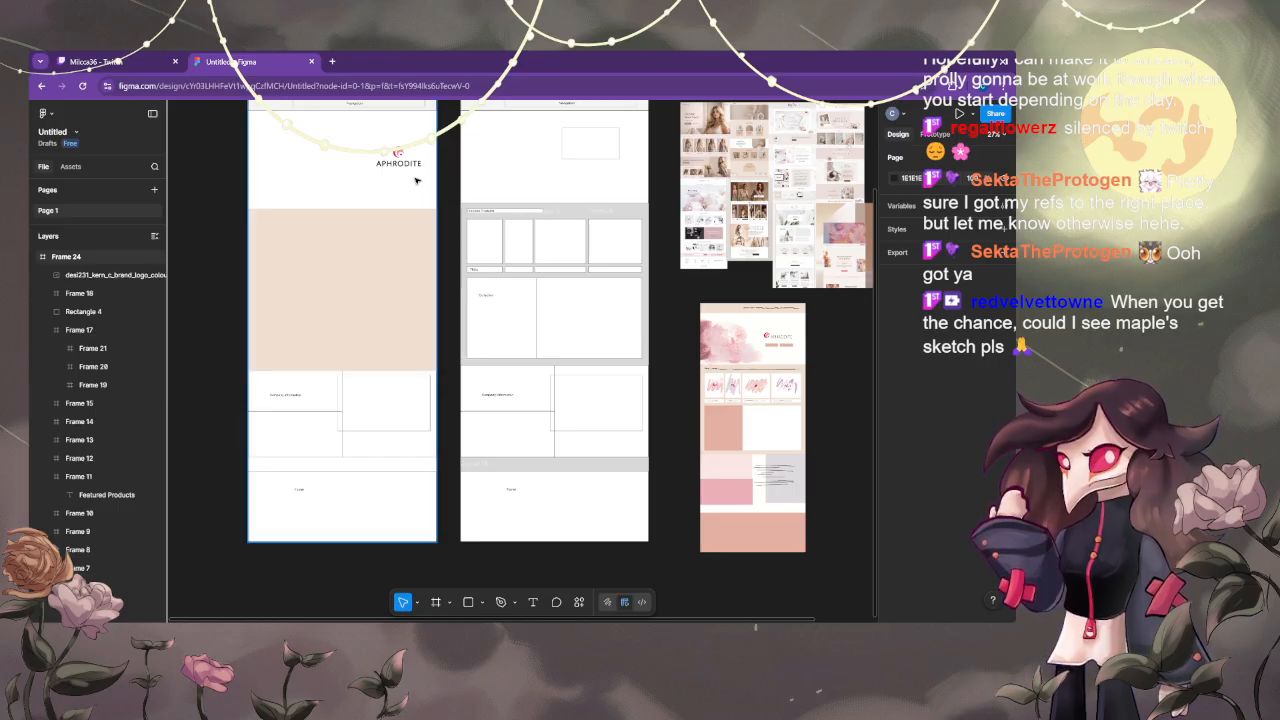
- Compare Frame 24's beige rectangle with the product sections of the grey wireframe and the pink mockup
key(ctrl+plus)
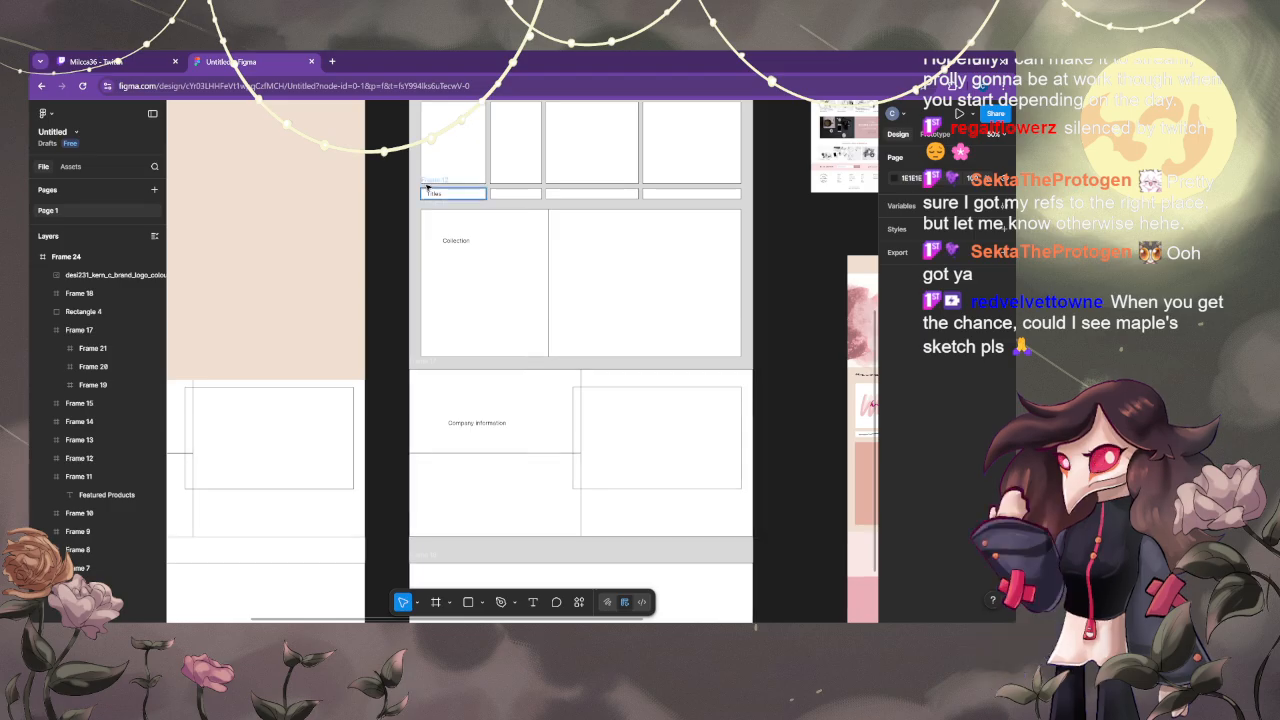
scroll(416, 317, down, 1)
scroll(400, 317, down, 2)
scroll(383, 317, up, 2)
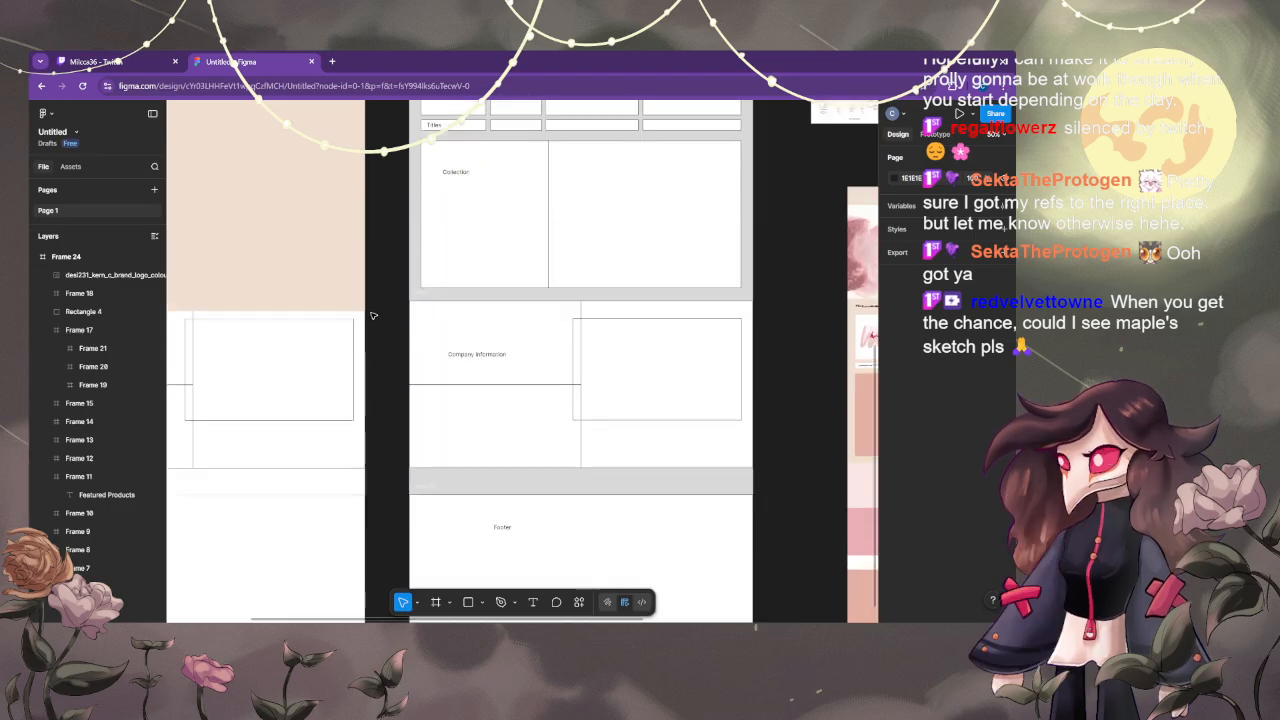
scroll(371, 318, down, 1)
ctrl+scroll(371, 318, down, 3)
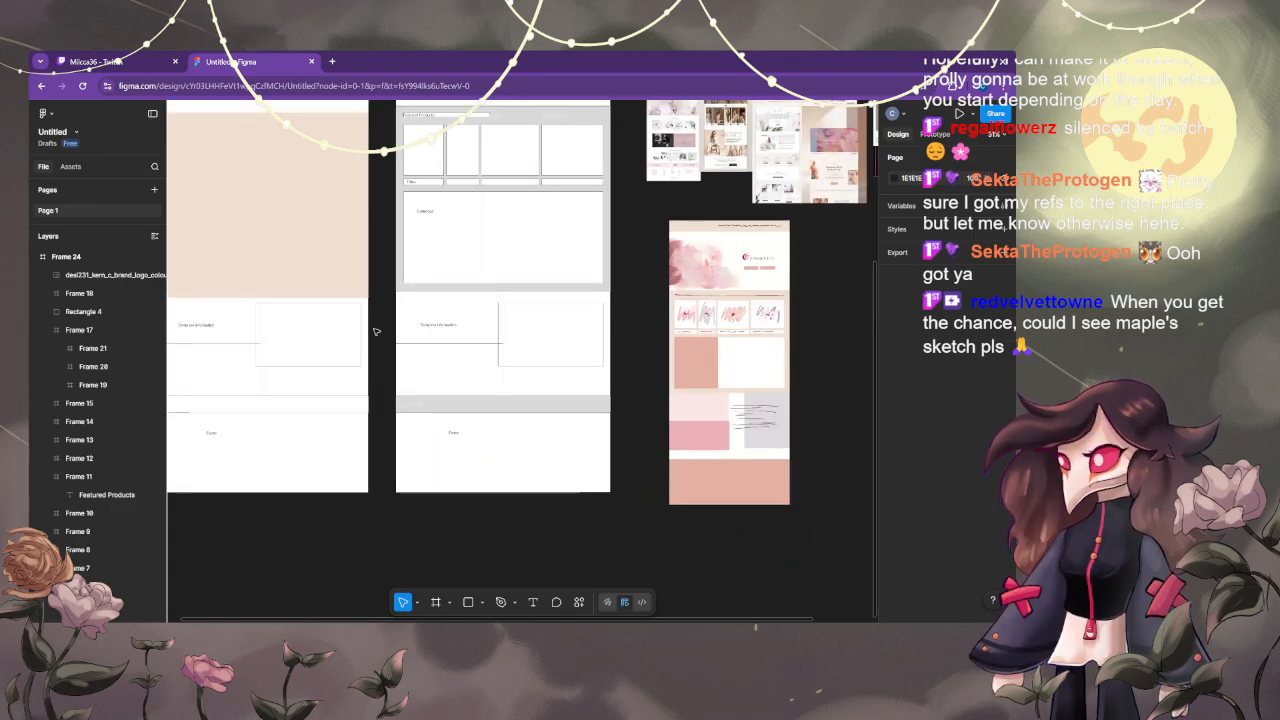
scroll(375, 313, up, 2)
scroll(375, 313, left, 2)
click(377, 337)
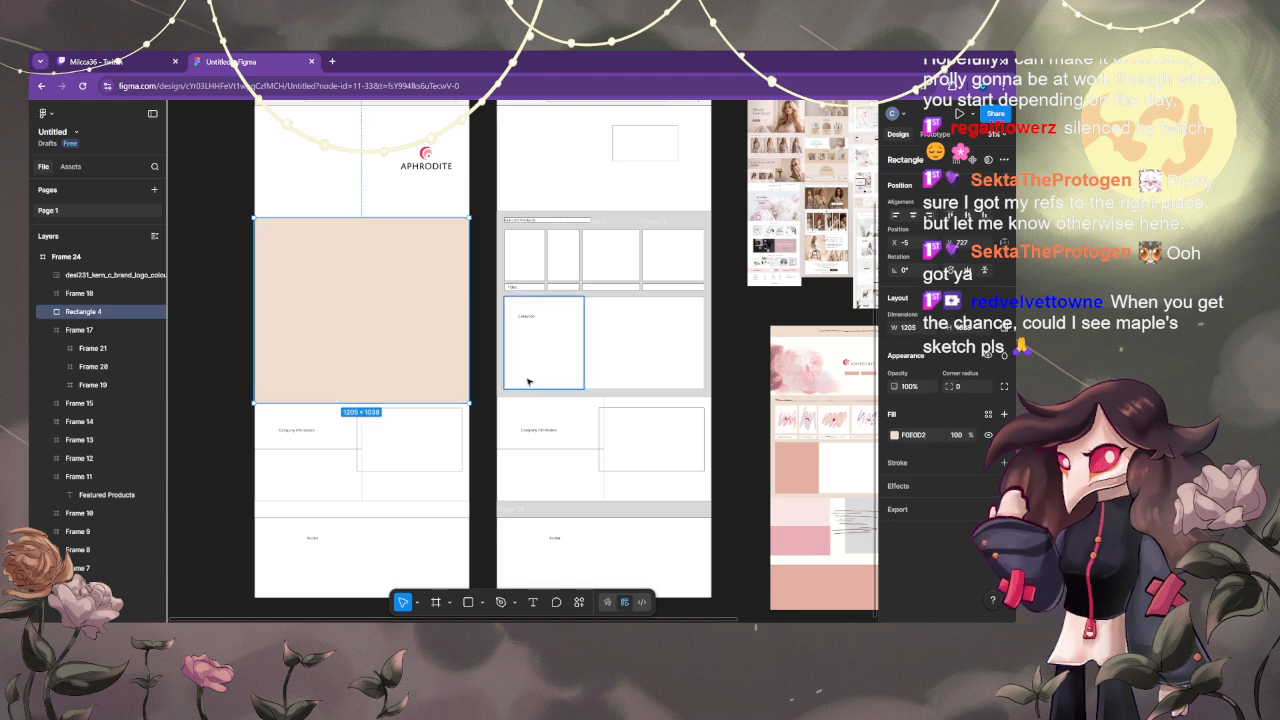
ctrl+scroll(524, 381, down, 5)
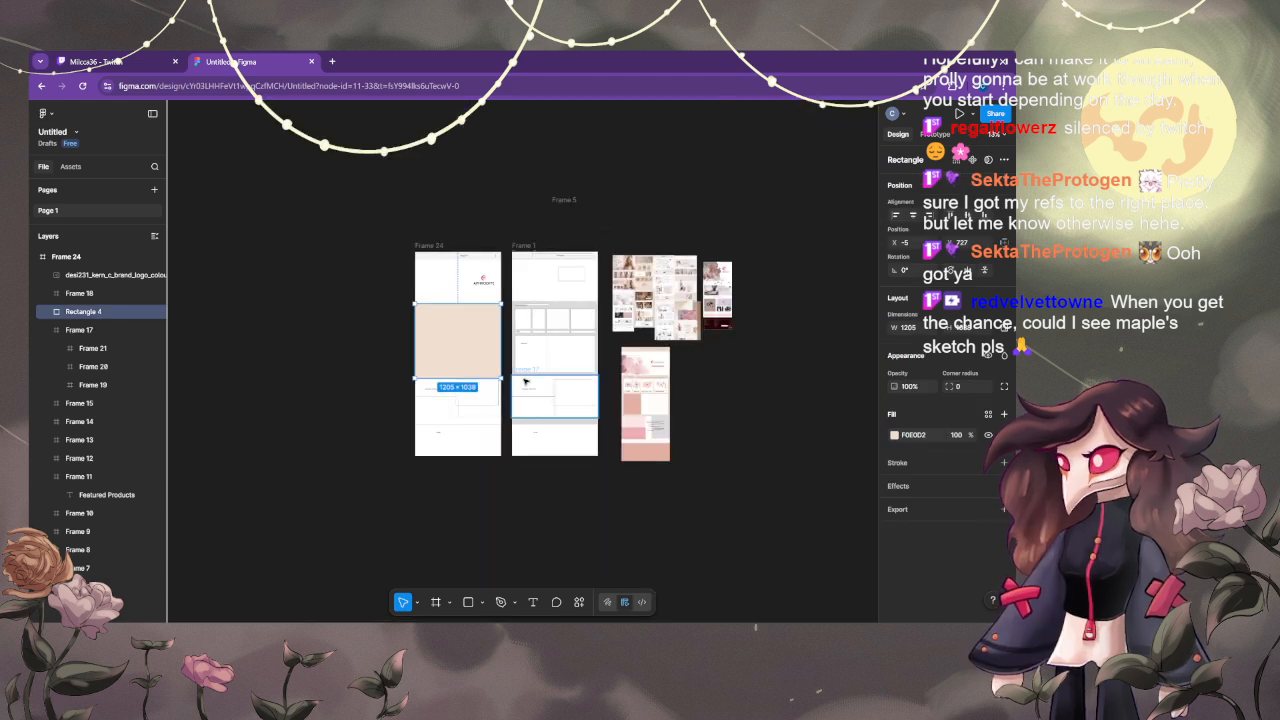
ctrl+scroll(524, 381, up, 4)
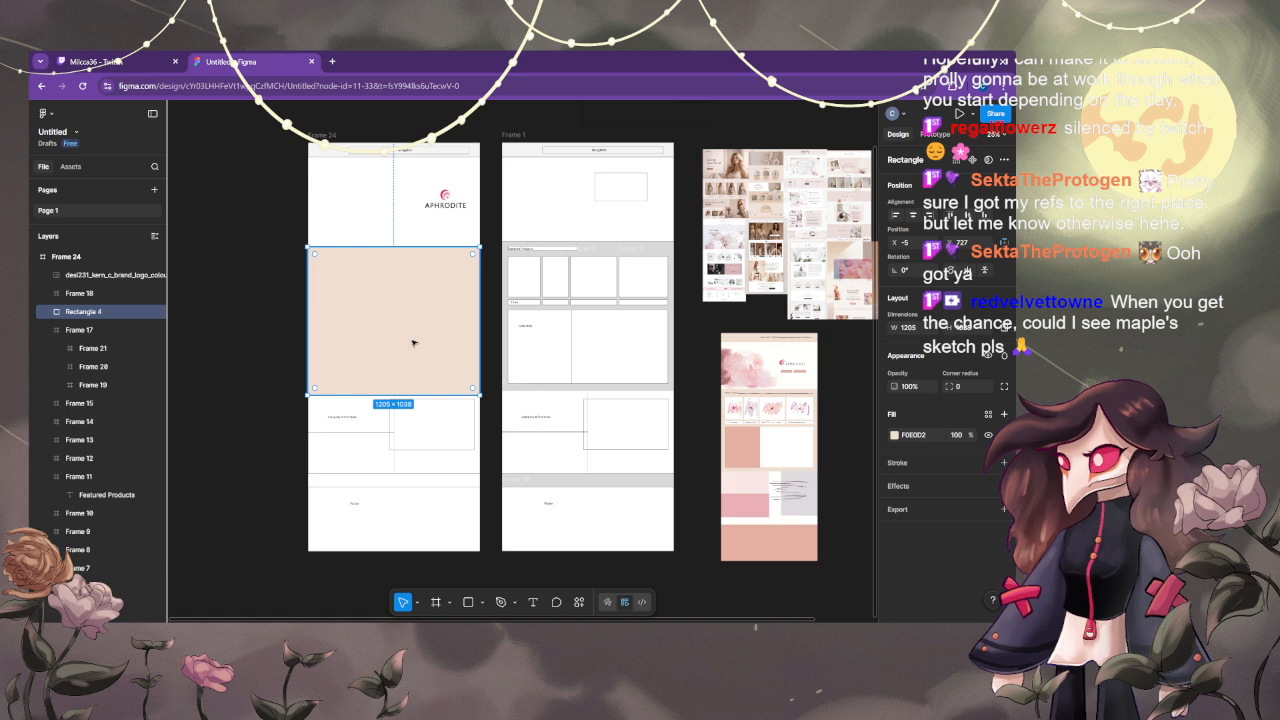
scroll(413, 343, up, 2)
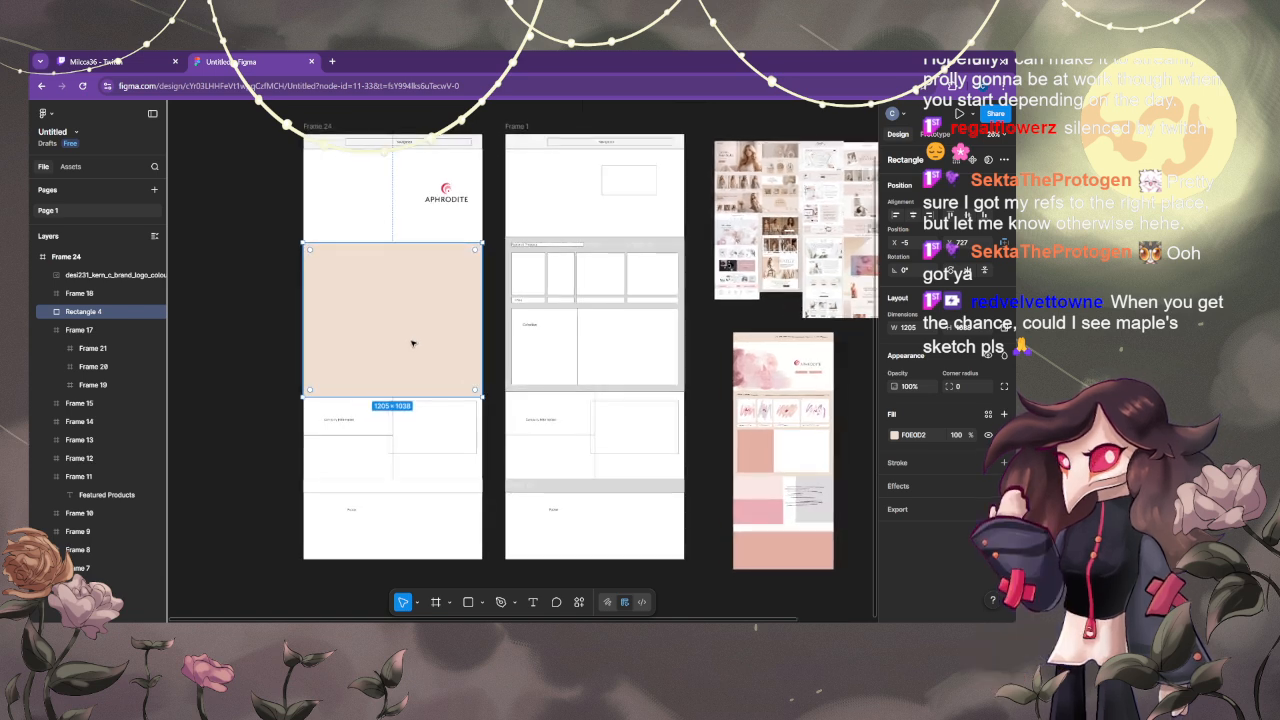
scroll(413, 343, up, 4)
scroll(413, 343, down, 5)
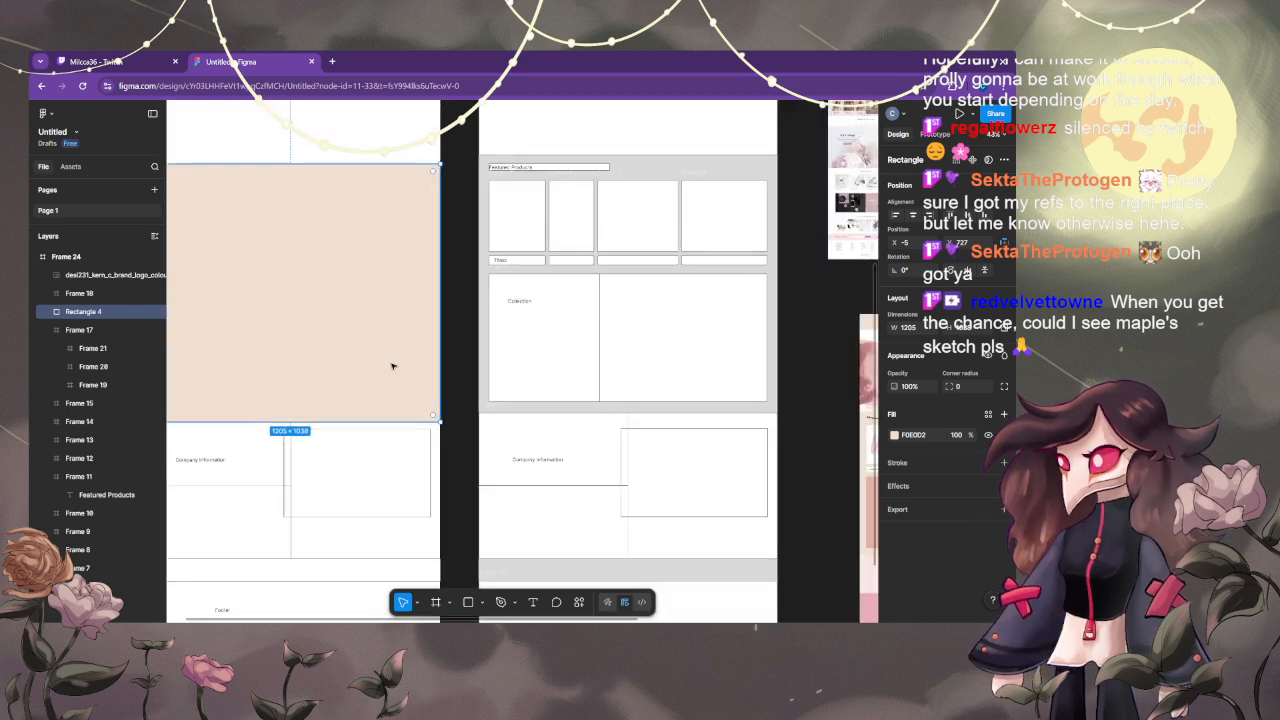
drag(432, 396, 557, 401)
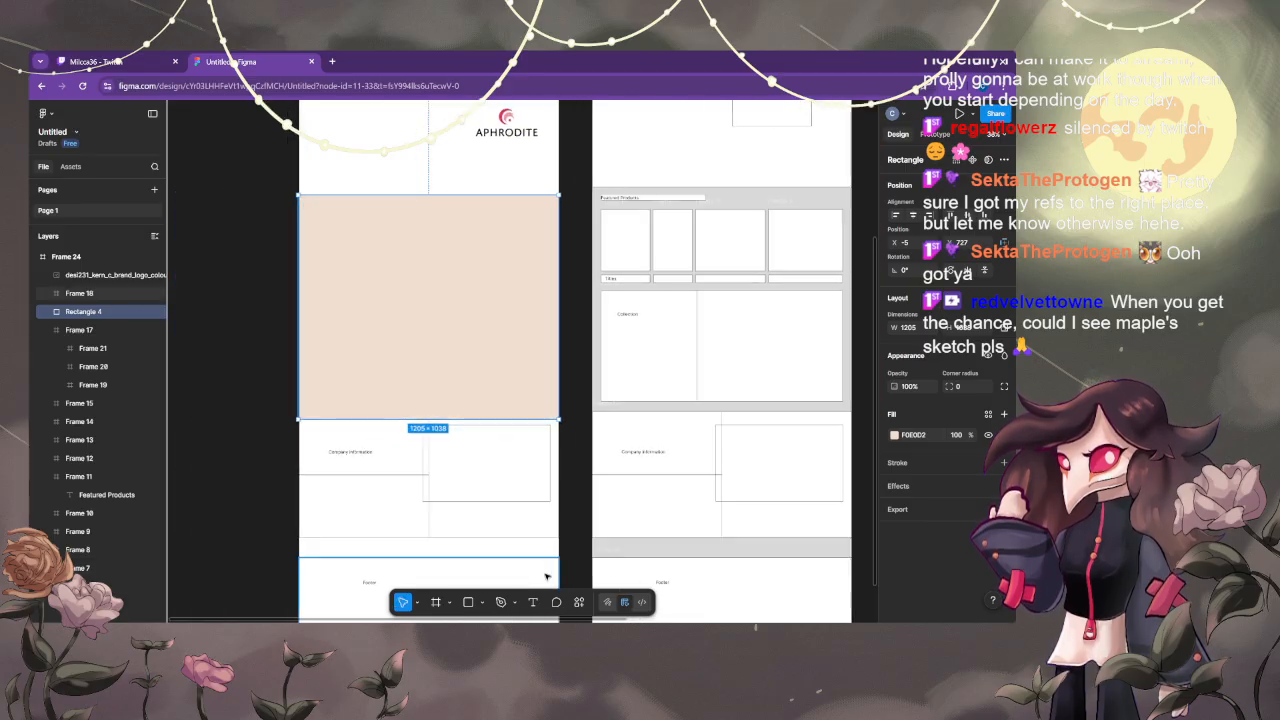
- Return from Dev Mode to Design Mode and dismiss the survey about regular design activities
click(641, 602)
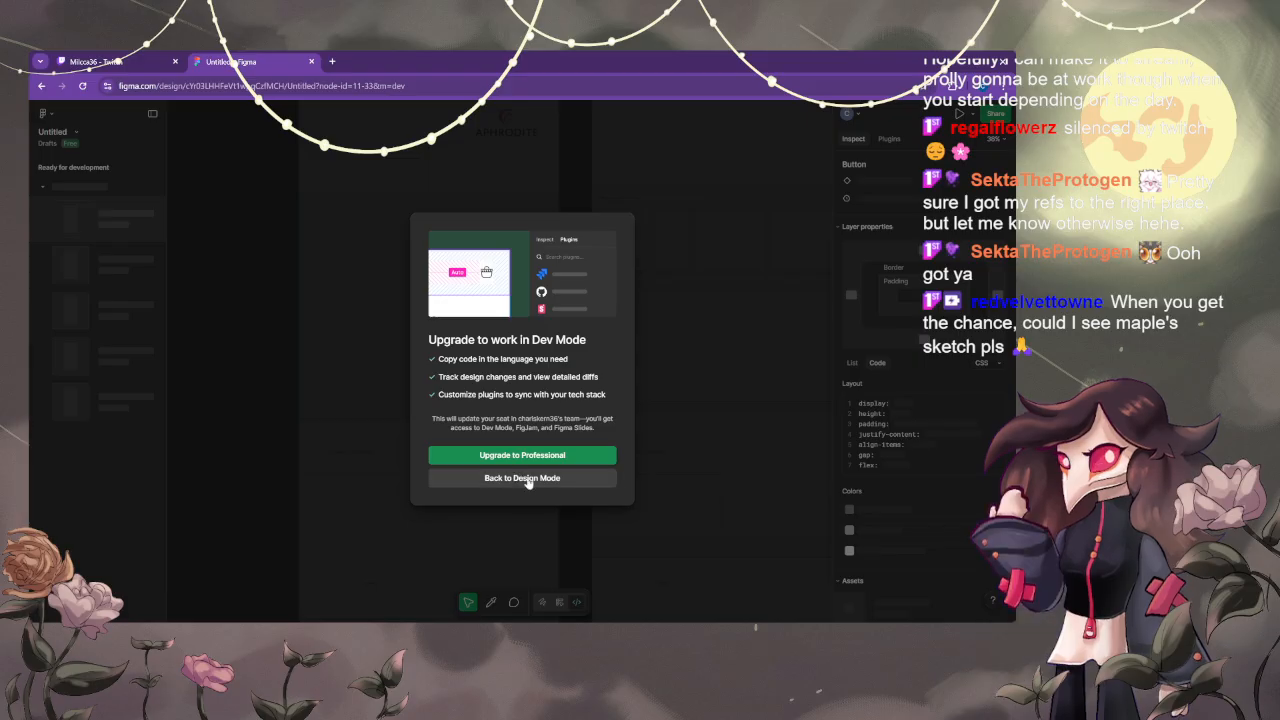
click(519, 478)
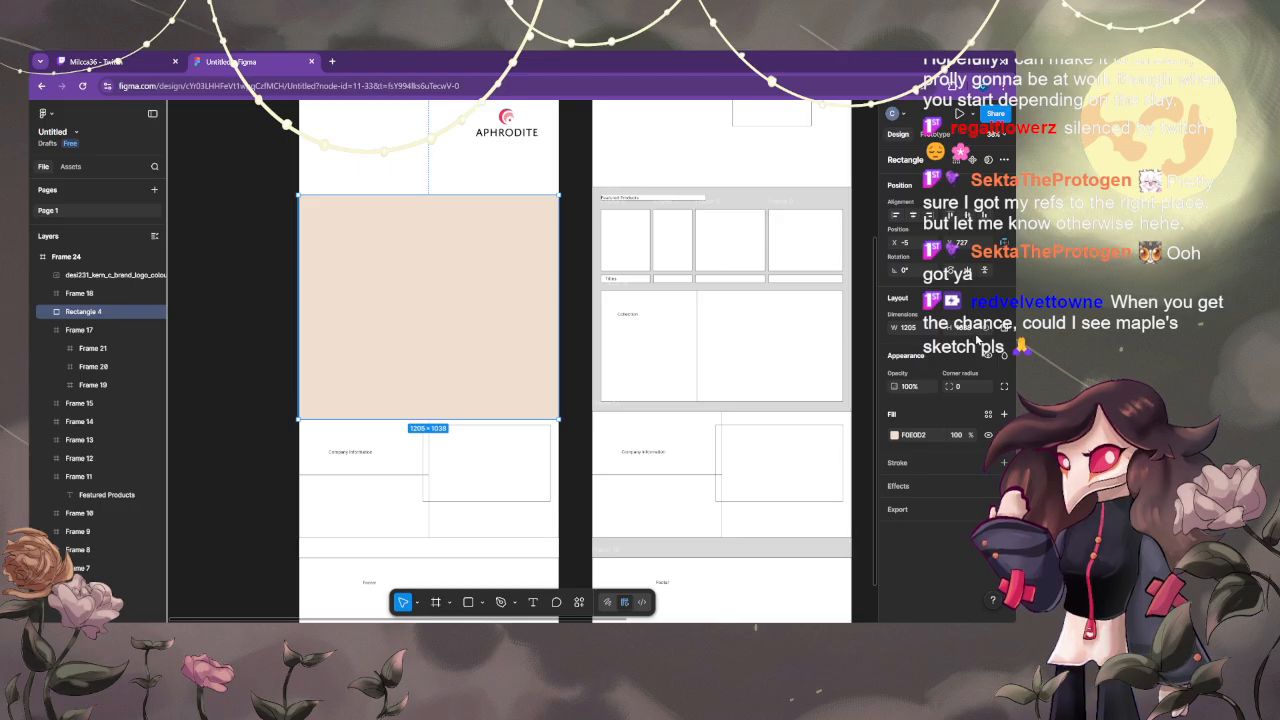
click(582, 500)
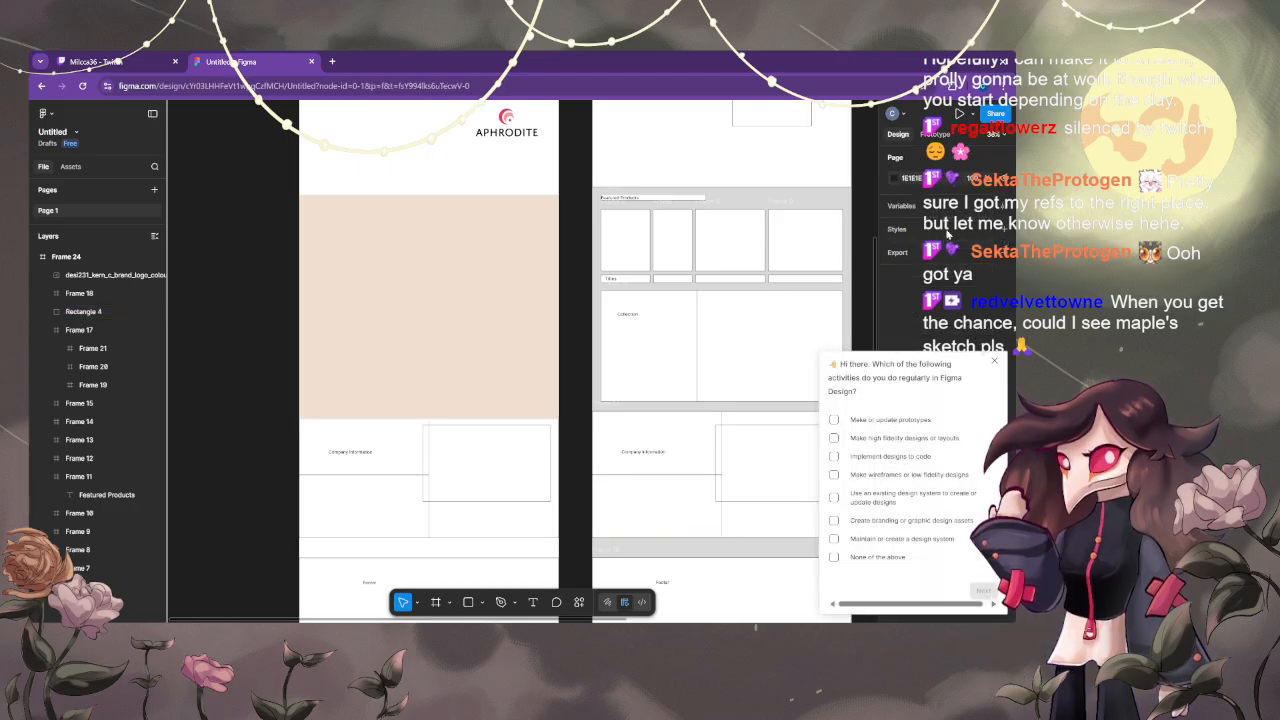
click(552, 332)
click(991, 364)
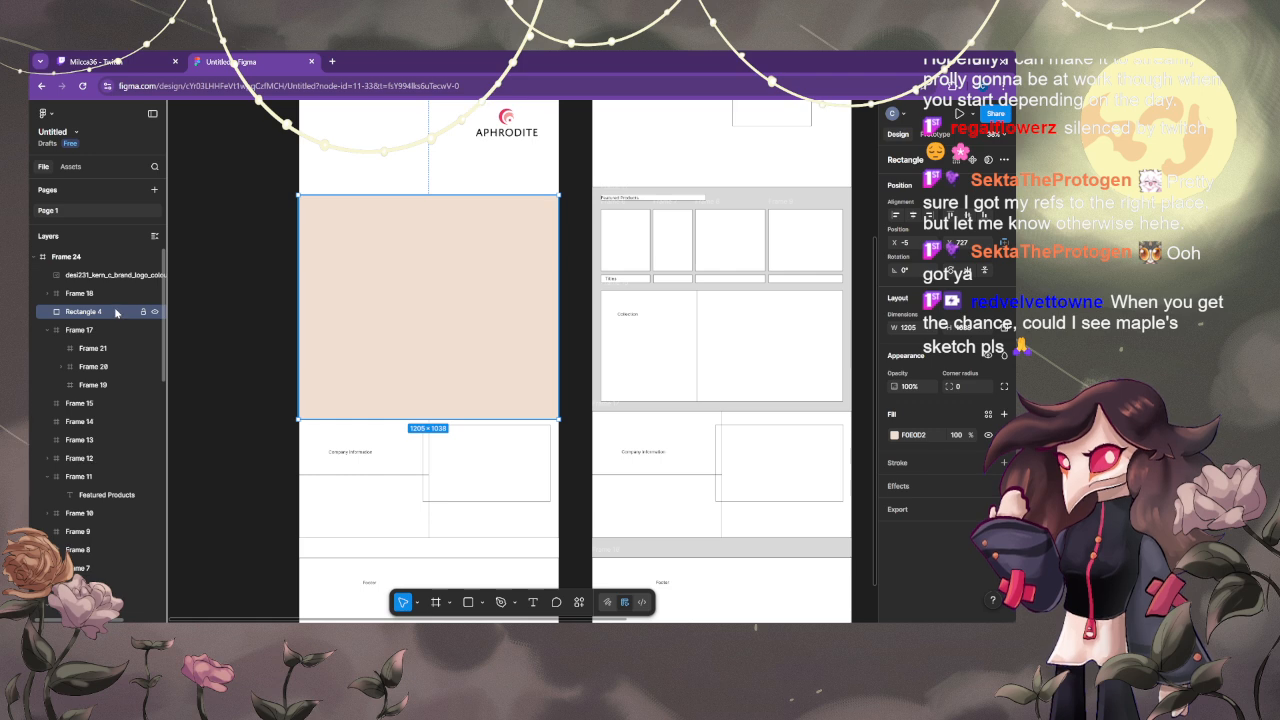
- Try to nest the beige rectangle's layer inside Frame 17 and narrow it to about 956 wide, undoing the resize
drag(106, 312, 101, 341)
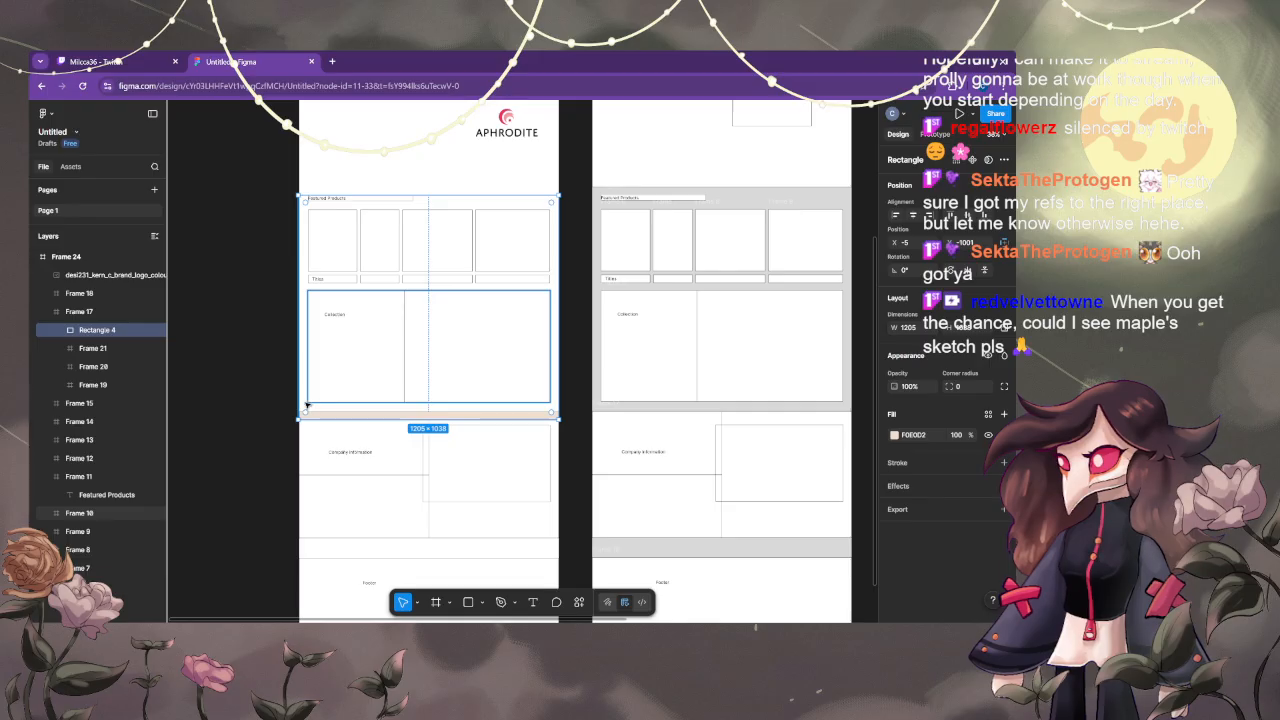
drag(299, 404, 352, 403)
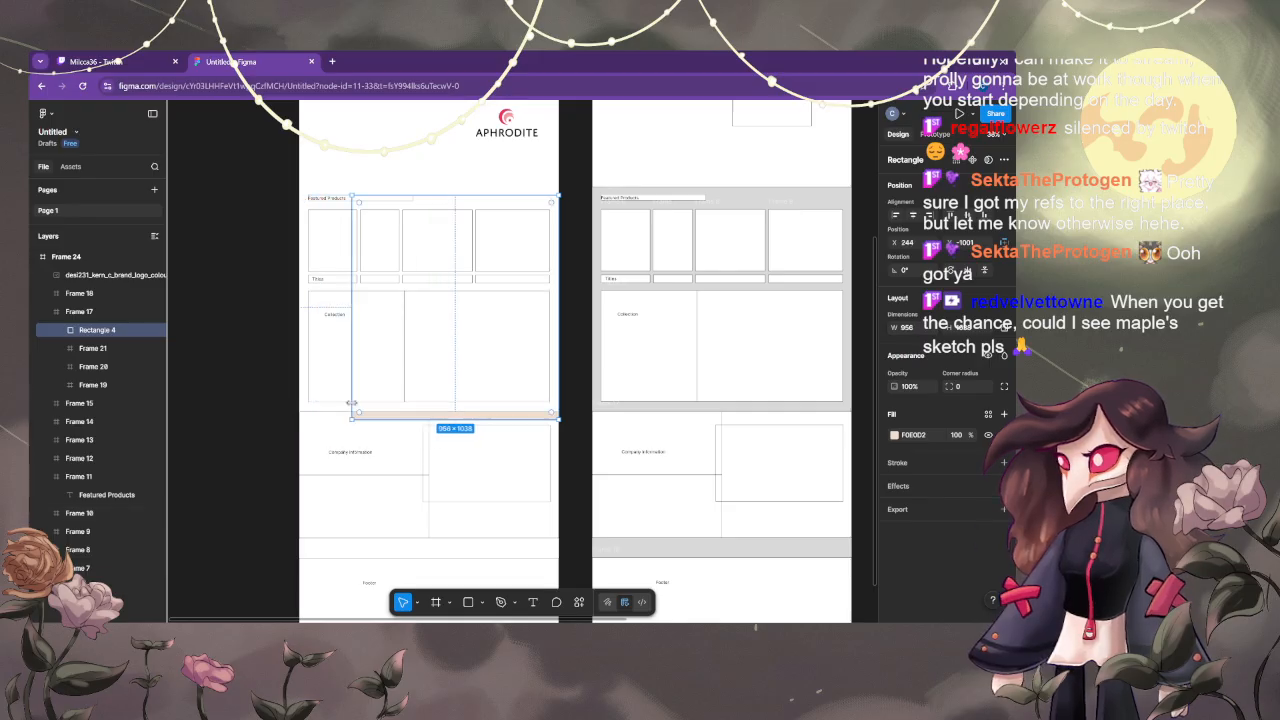
key(ctrl+z)
click(375, 288)
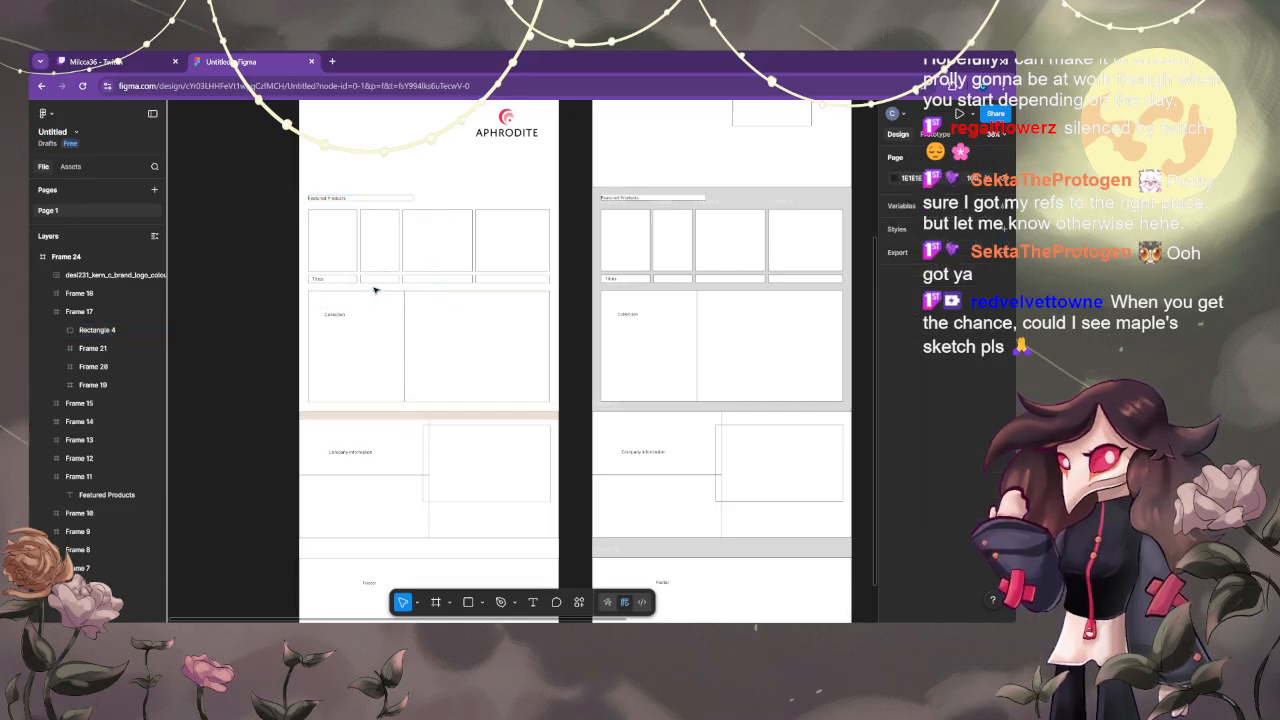
- Try to shift the Collection box and extend Frame 17 upward over it, undoing the Frame 17 resize
drag(374, 291, 420, 326)
click(323, 349)
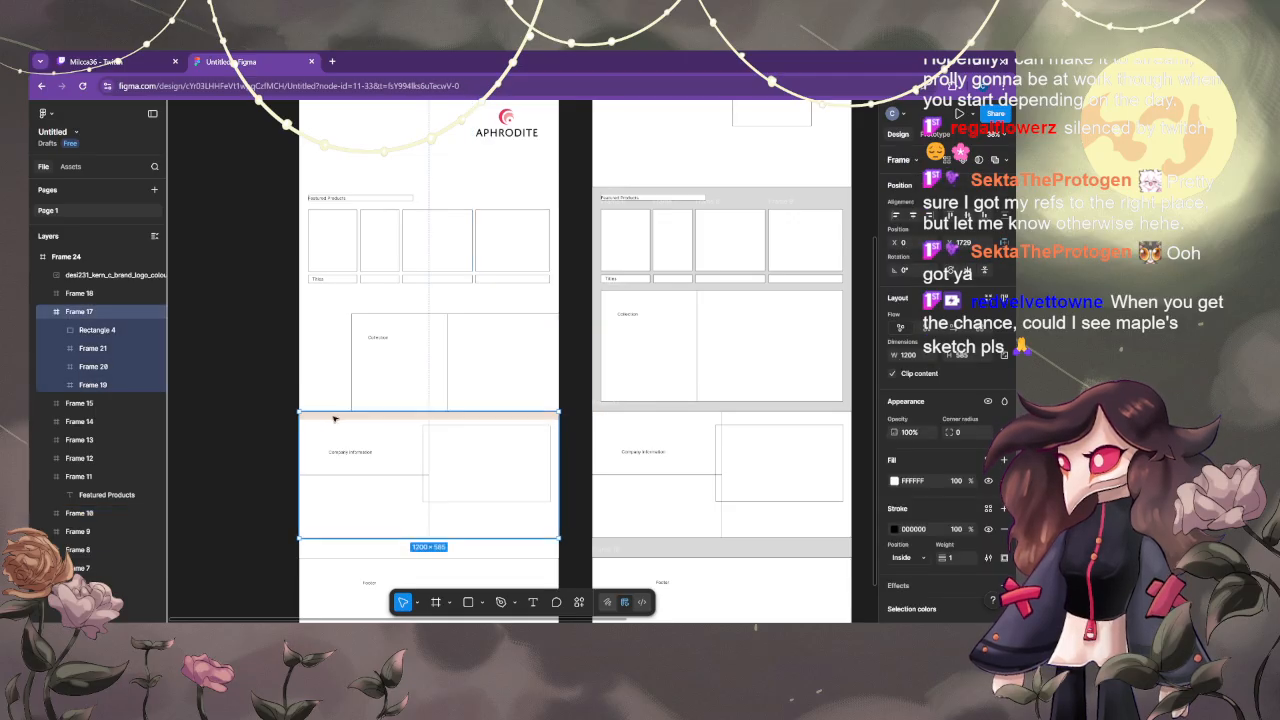
drag(328, 413, 340, 334)
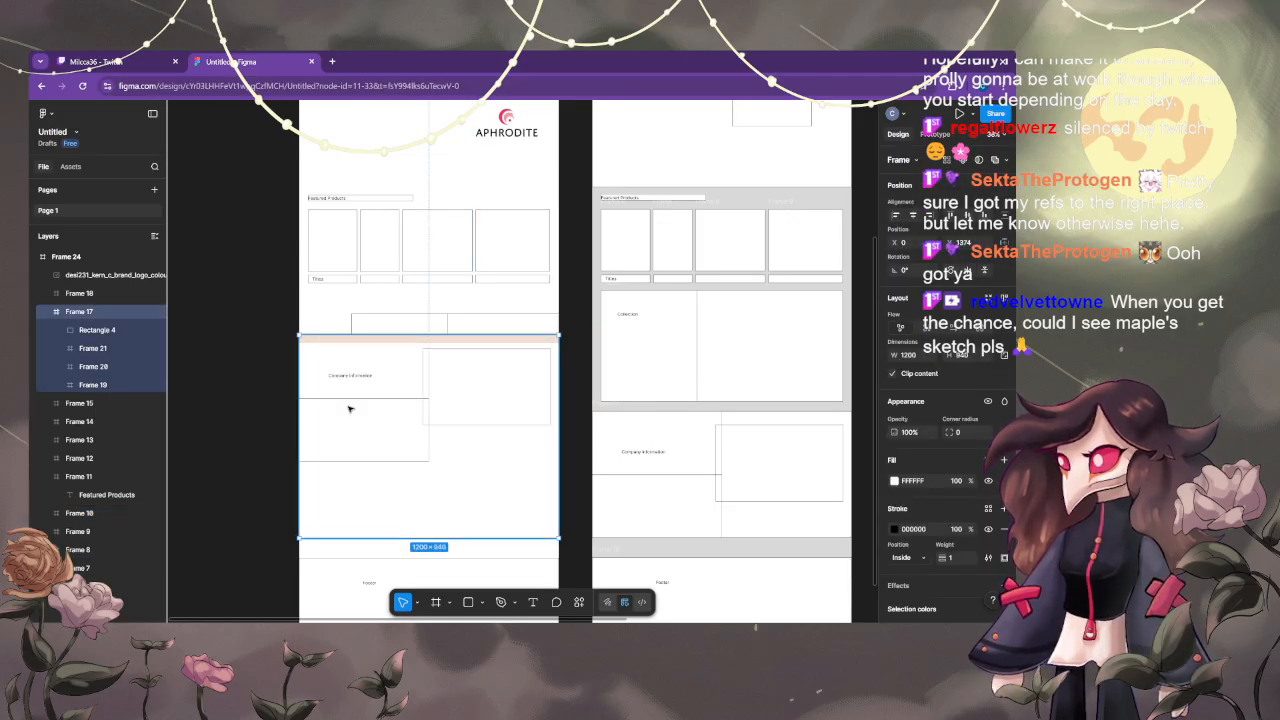
key(ctrl+z)
click(246, 383)
key(ctrl+z)
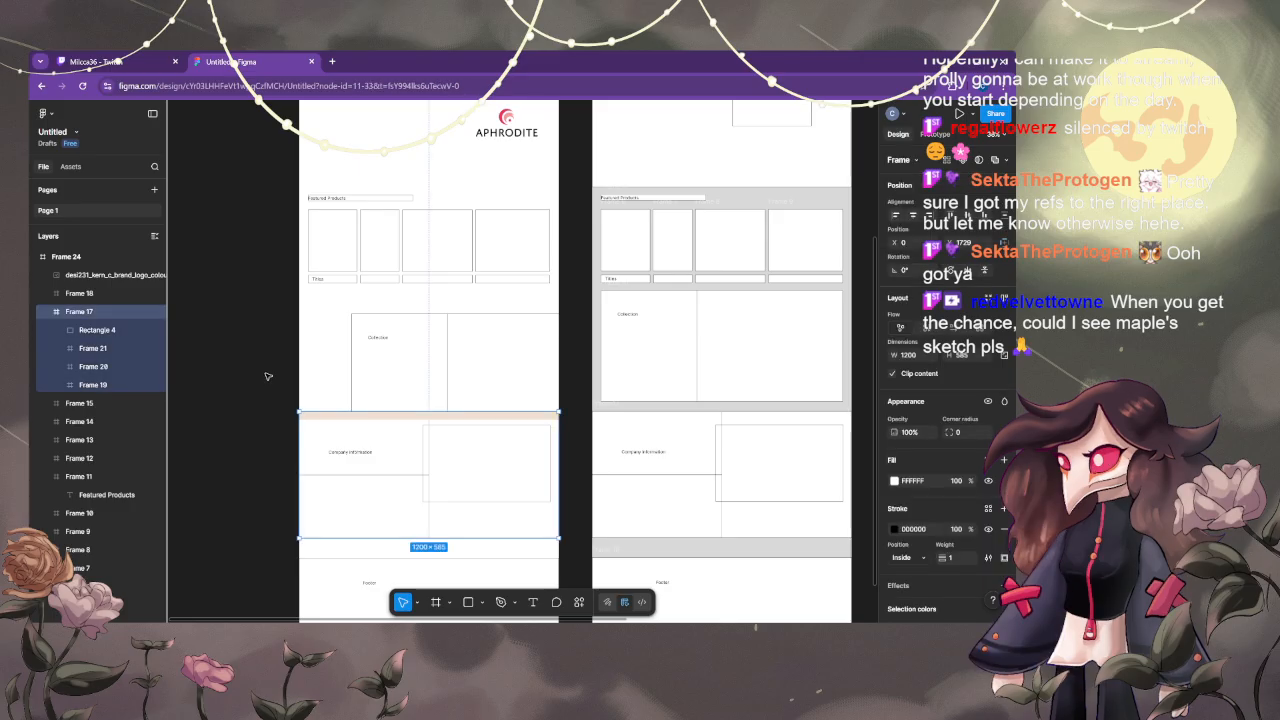
- Undo the Collection box move and the beige rectangle's edits back until the rectangle is removed from Frame 24
click(268, 376)
key(ctrl+z)
key(ctrl+z)
key(ctrl+z)
key(ctrl+z)
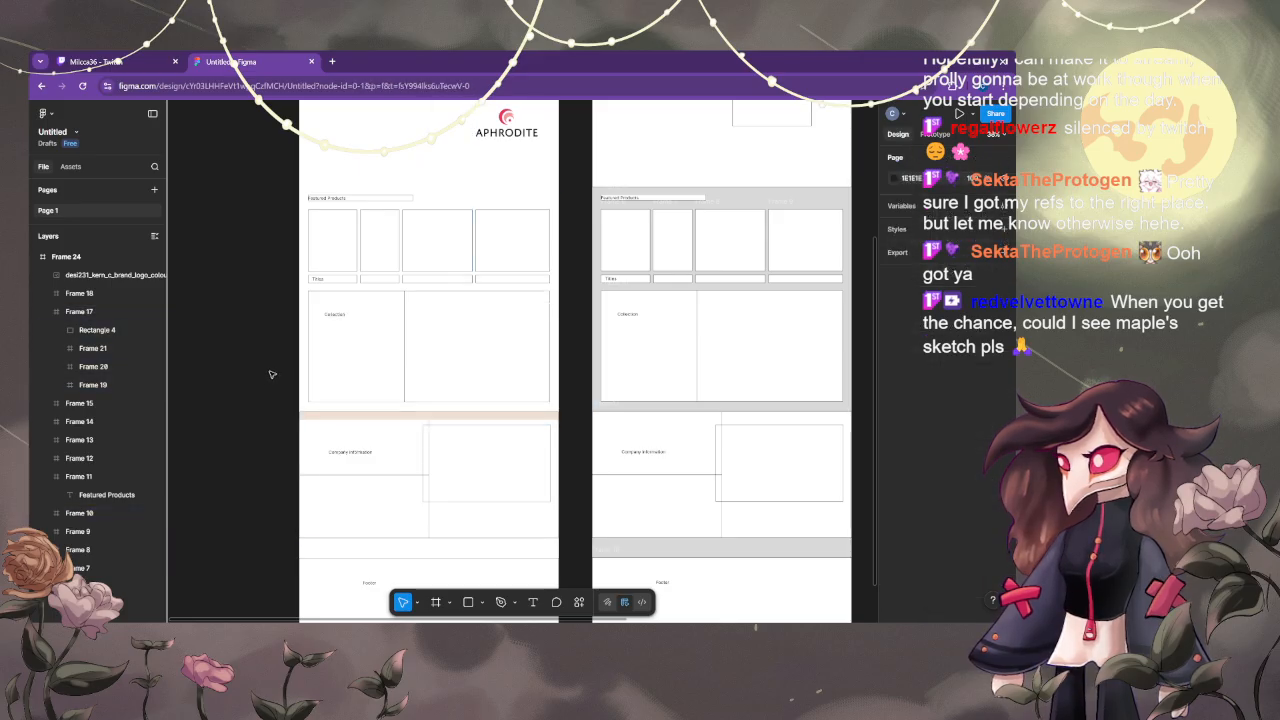
key(ctrl+z)
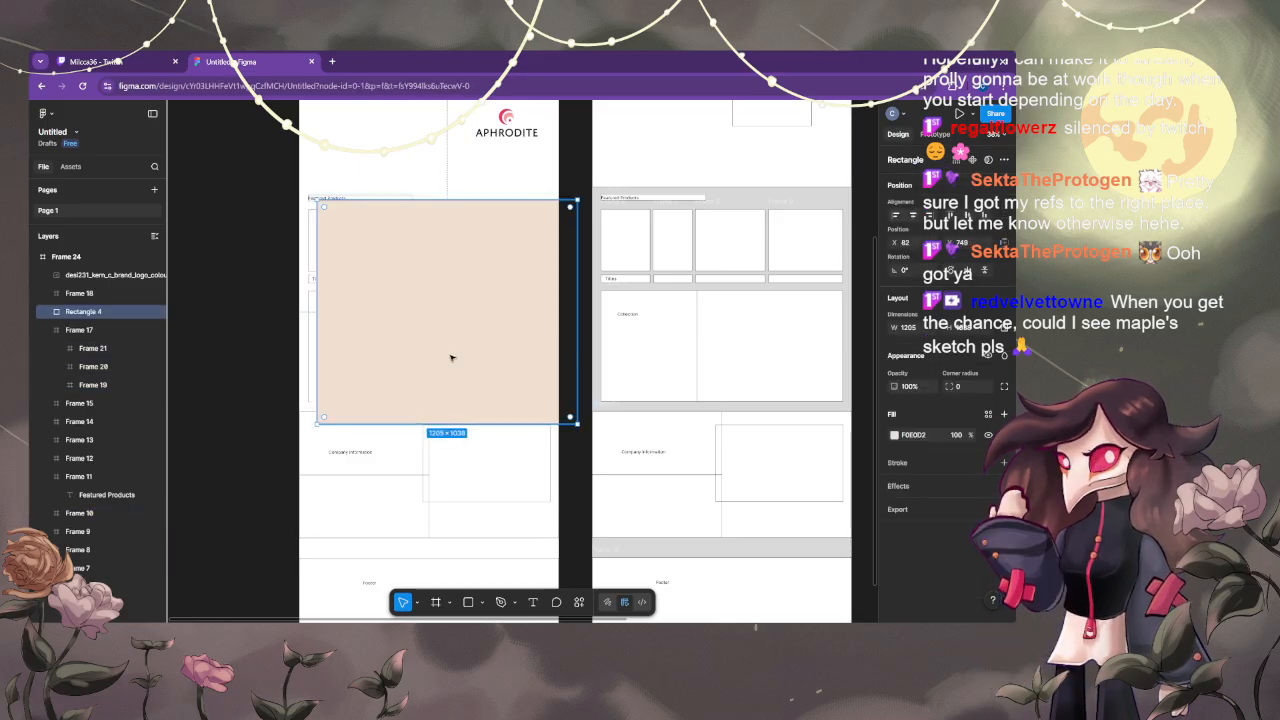
key(ctrl+z)
- Try to sample a fill color for Frame 24 from the beige strip above the pink mockup's hero
scroll(380, 330, up, 2)
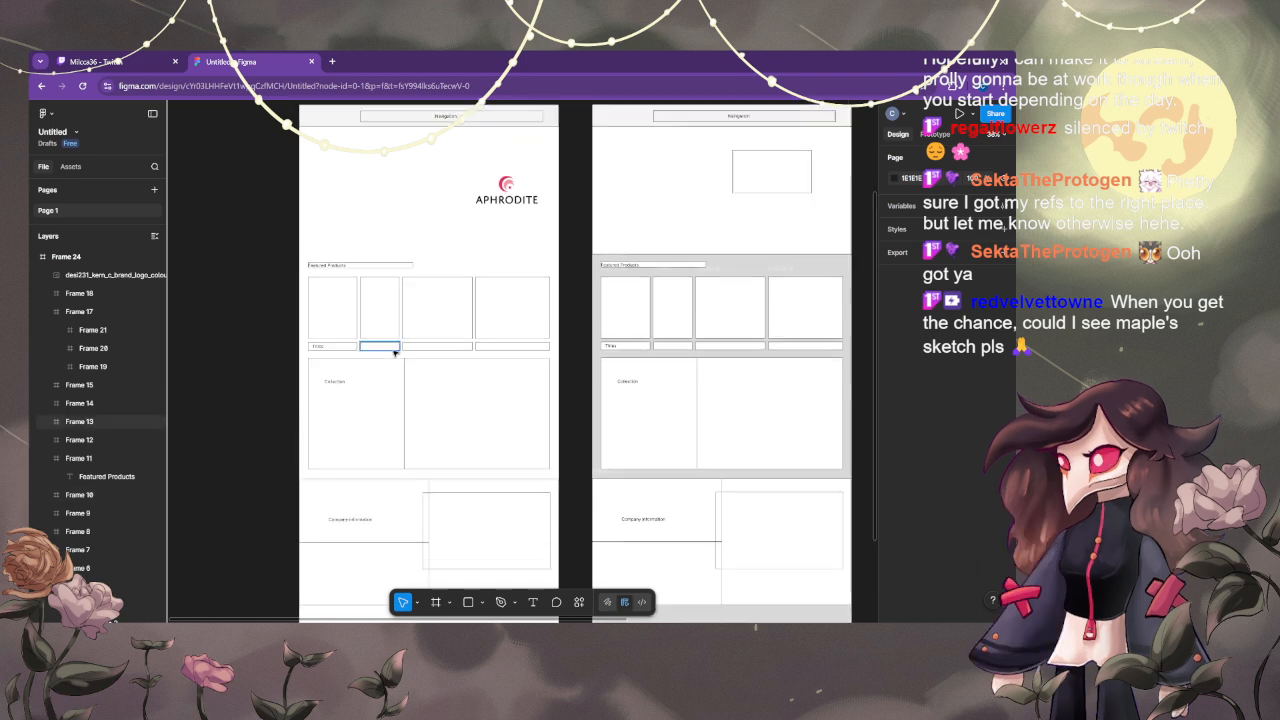
click(340, 142)
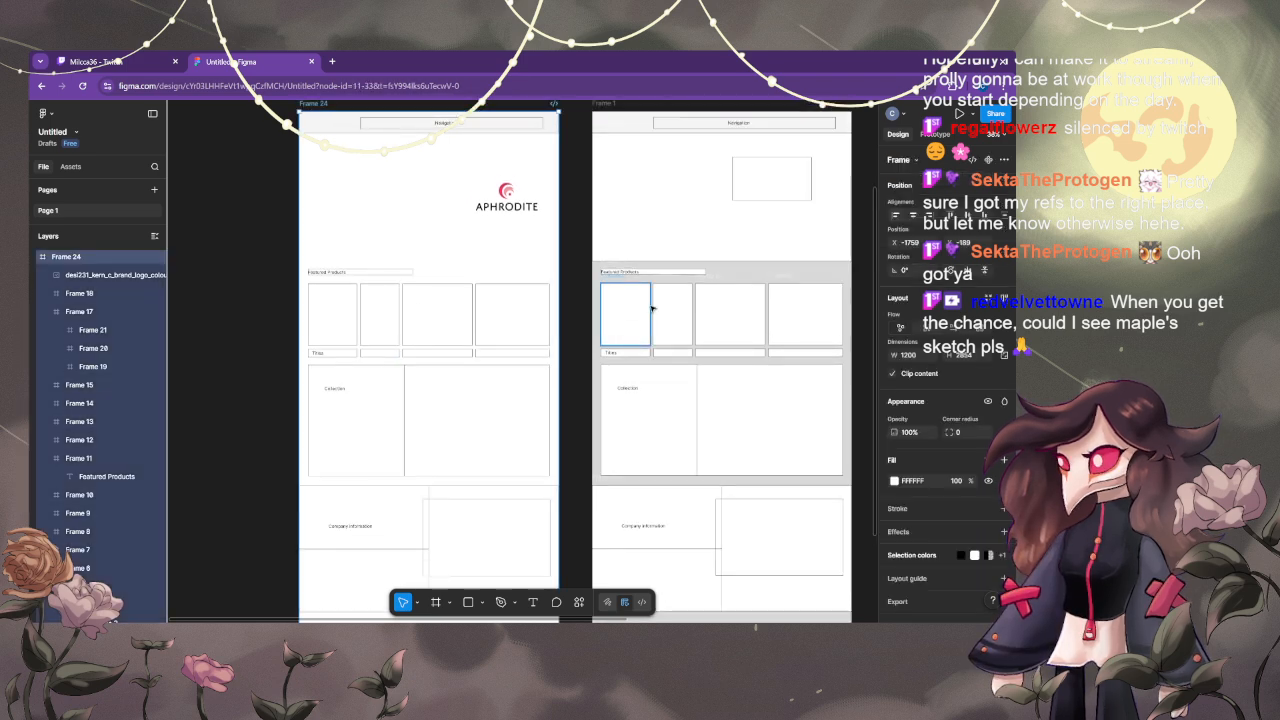
click(895, 481)
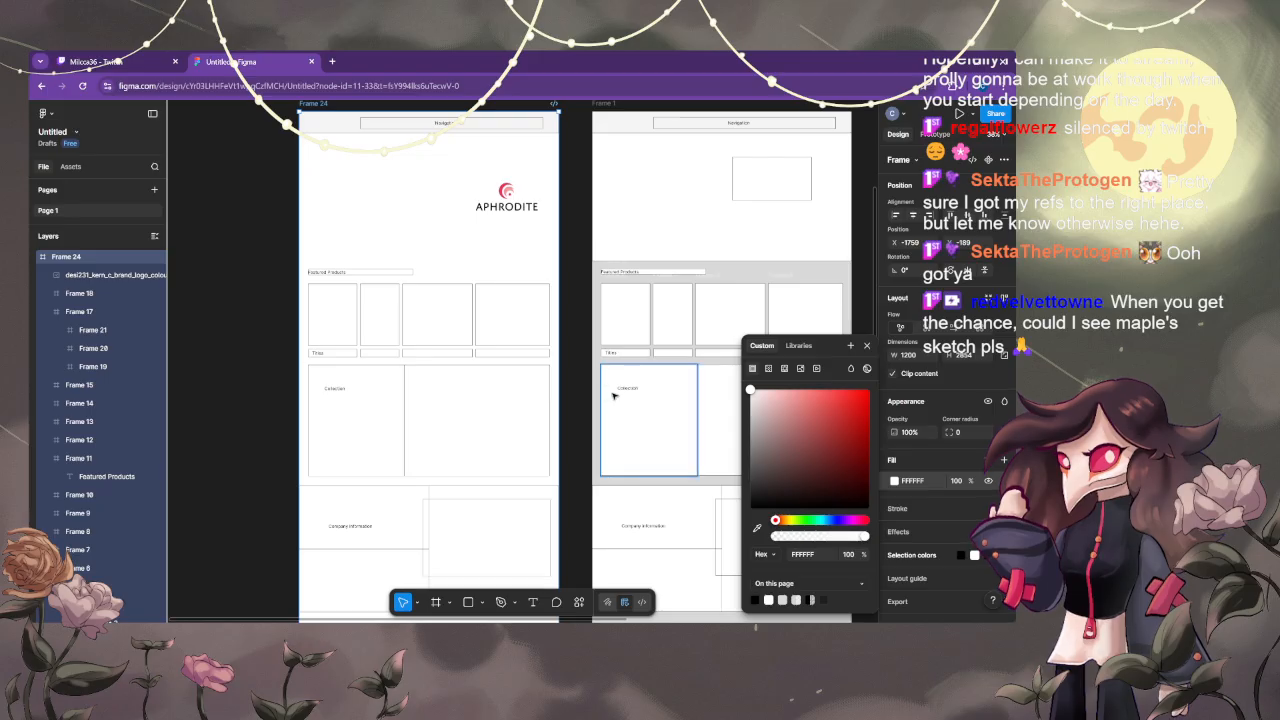
key(space)
drag(614, 394, 356, 358)
drag(738, 440, 460, 341)
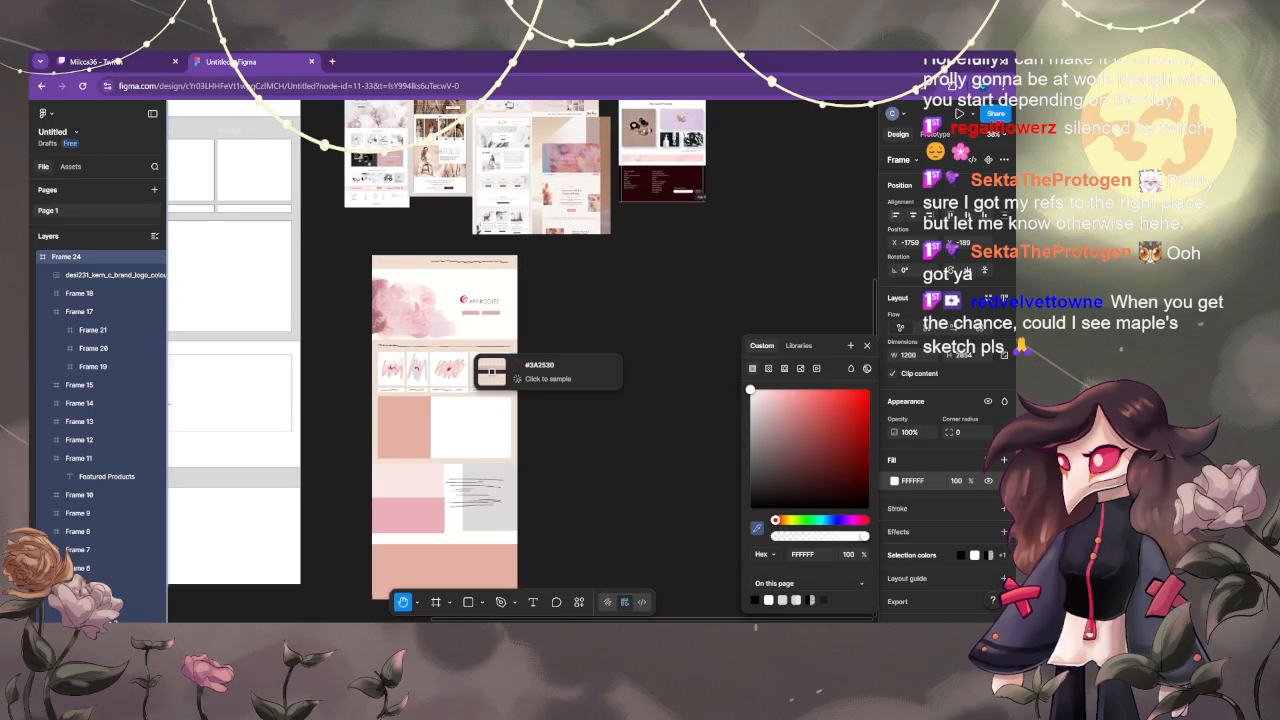
click(412, 276)
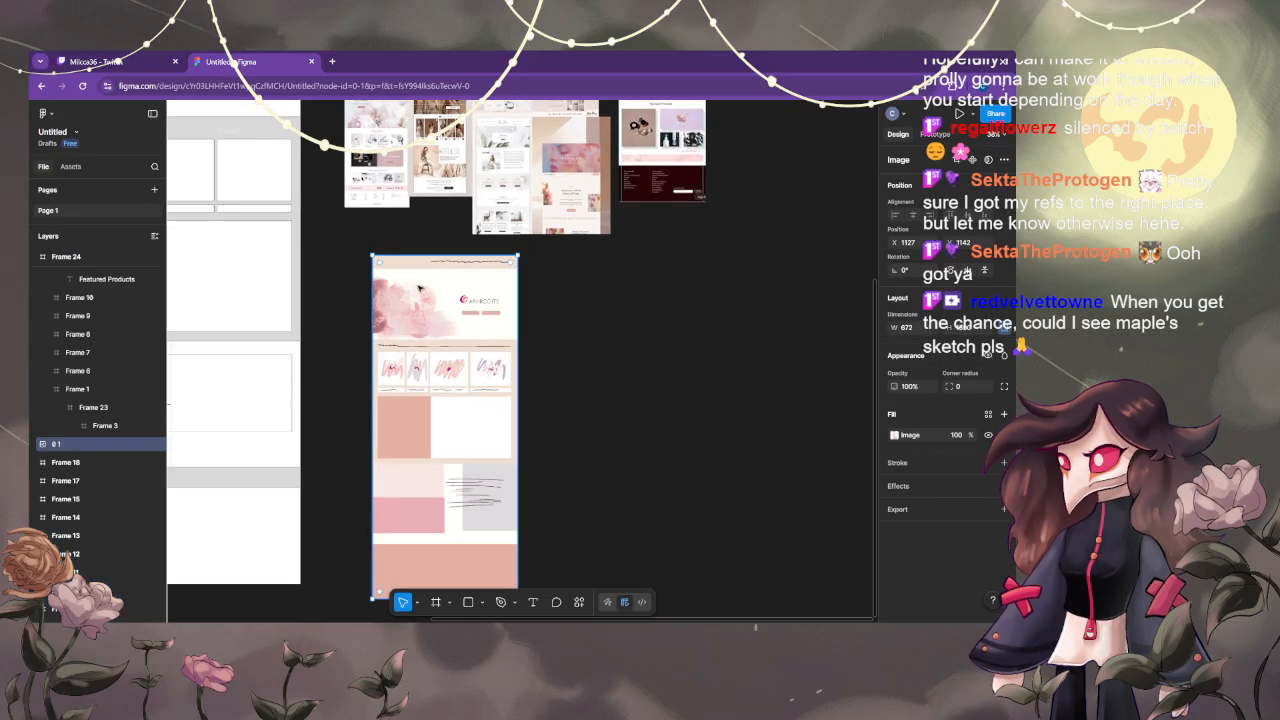
key(space)
drag(308, 272, 791, 396)
drag(547, 299, 417, 264)
scroll(500, 328, down, 1)
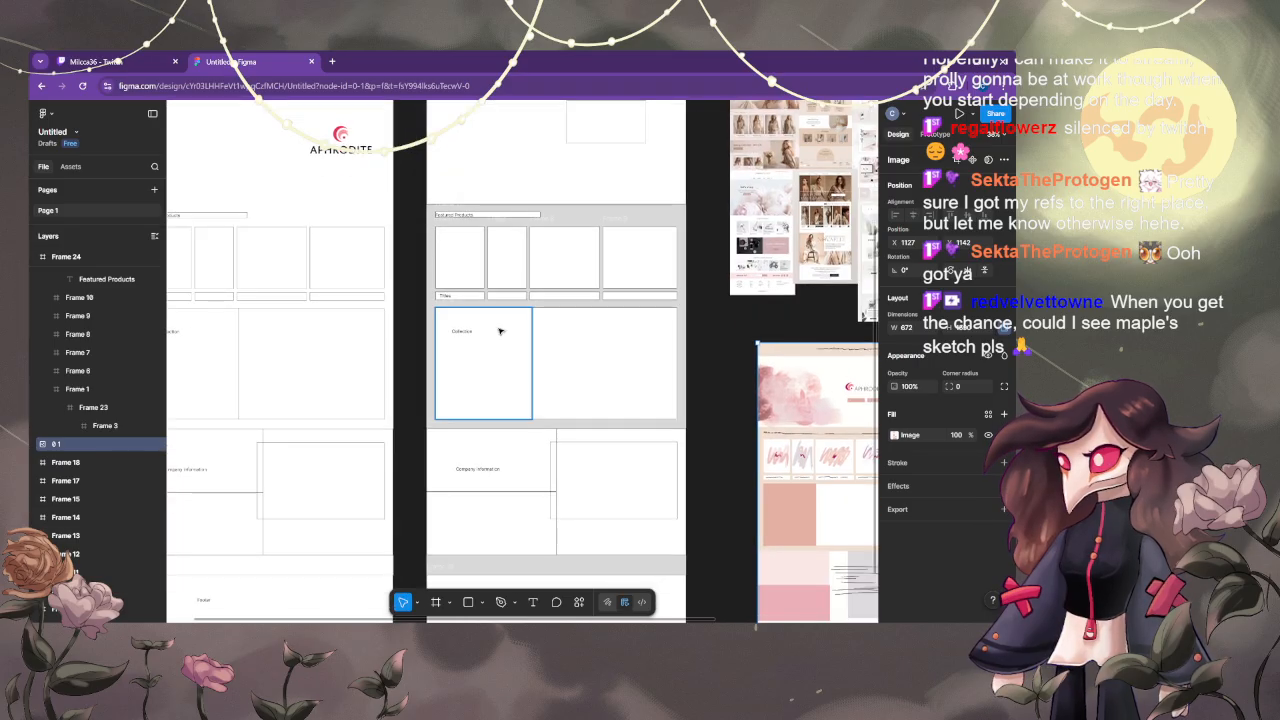
scroll(501, 330, down, 3)
- Fill Frame 24 with the mockup's pink E4B1A4 and replace it with the beige F0E0D2 sampled from the strip above the mockup's hero
click(289, 160)
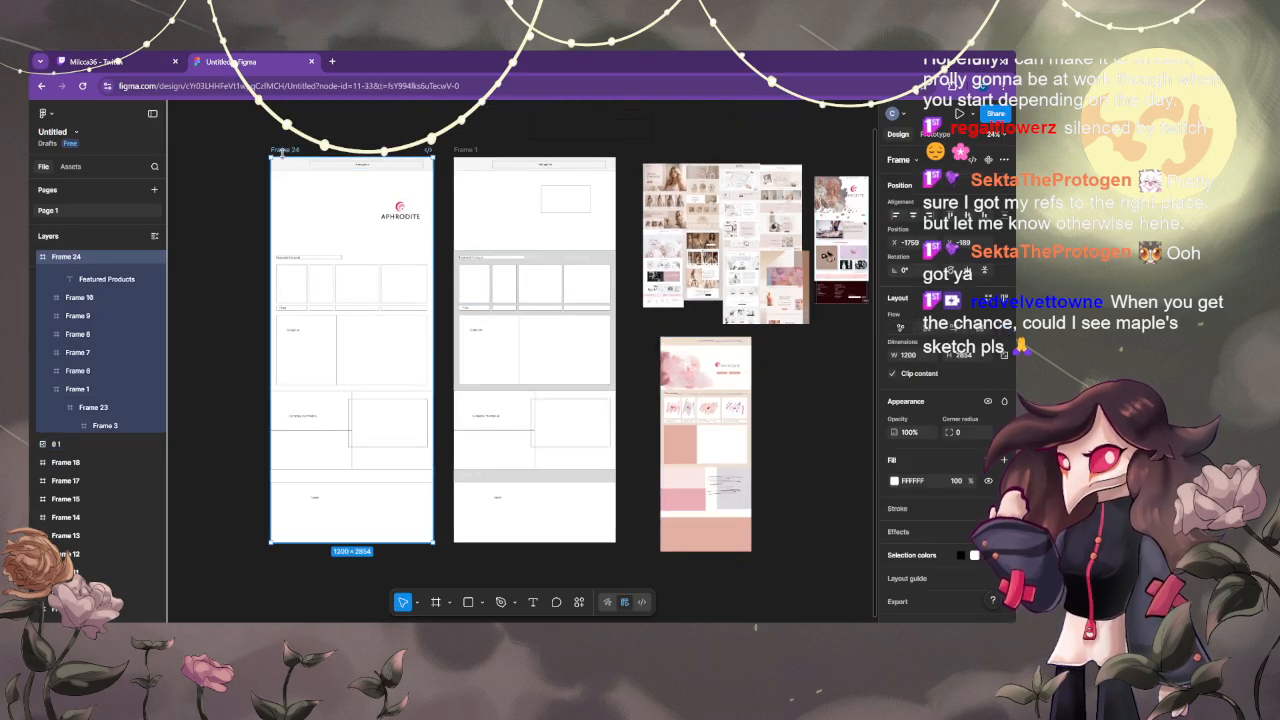
key(i)
click(686, 418)
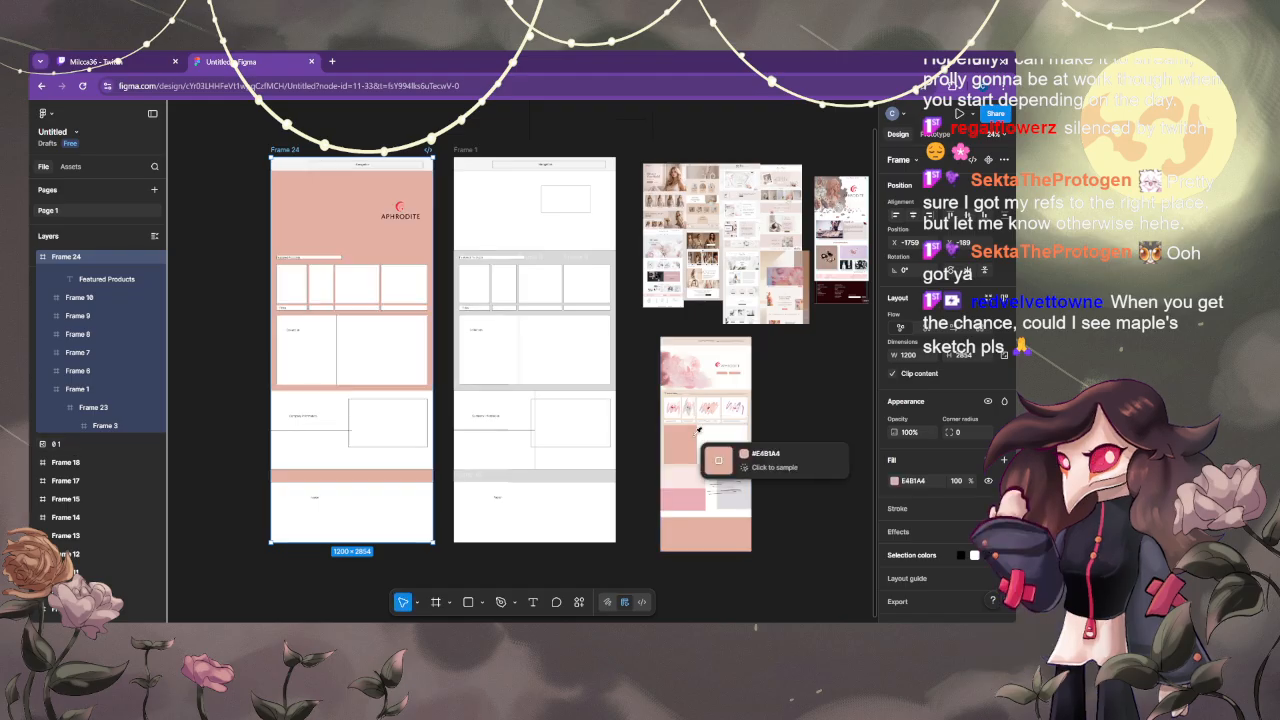
key(i)
click(730, 350)
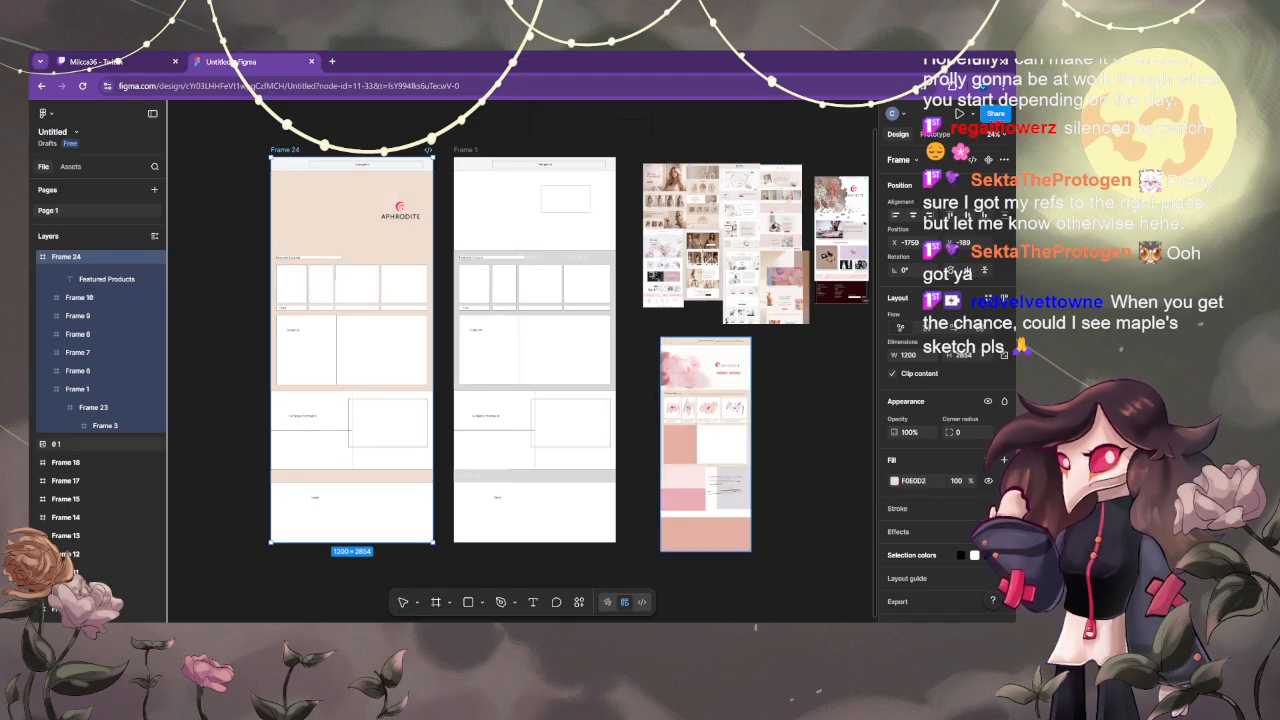
key(i)
key(Escape)
scroll(370, 455, left, 1)
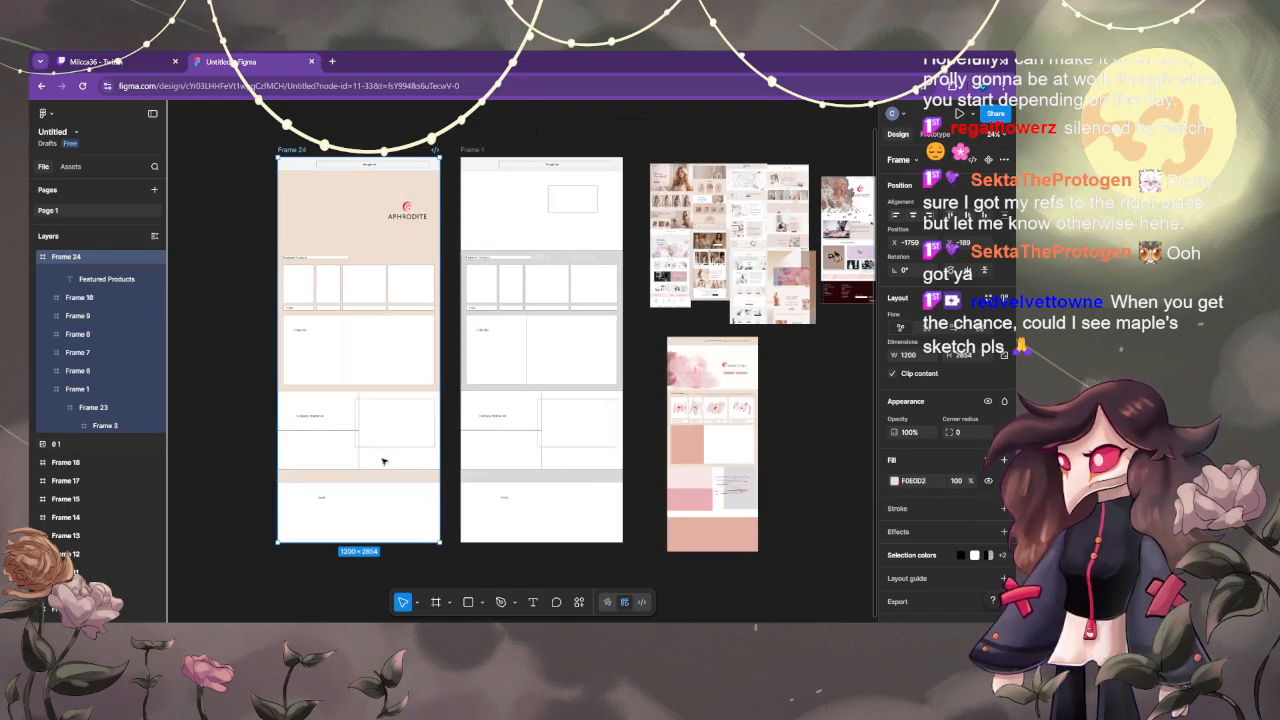
- Try a new frame about 551 × 359 beside the Aphrodite logo in Frame 24's hero, and delete it
scroll(460, 560, up, 3)
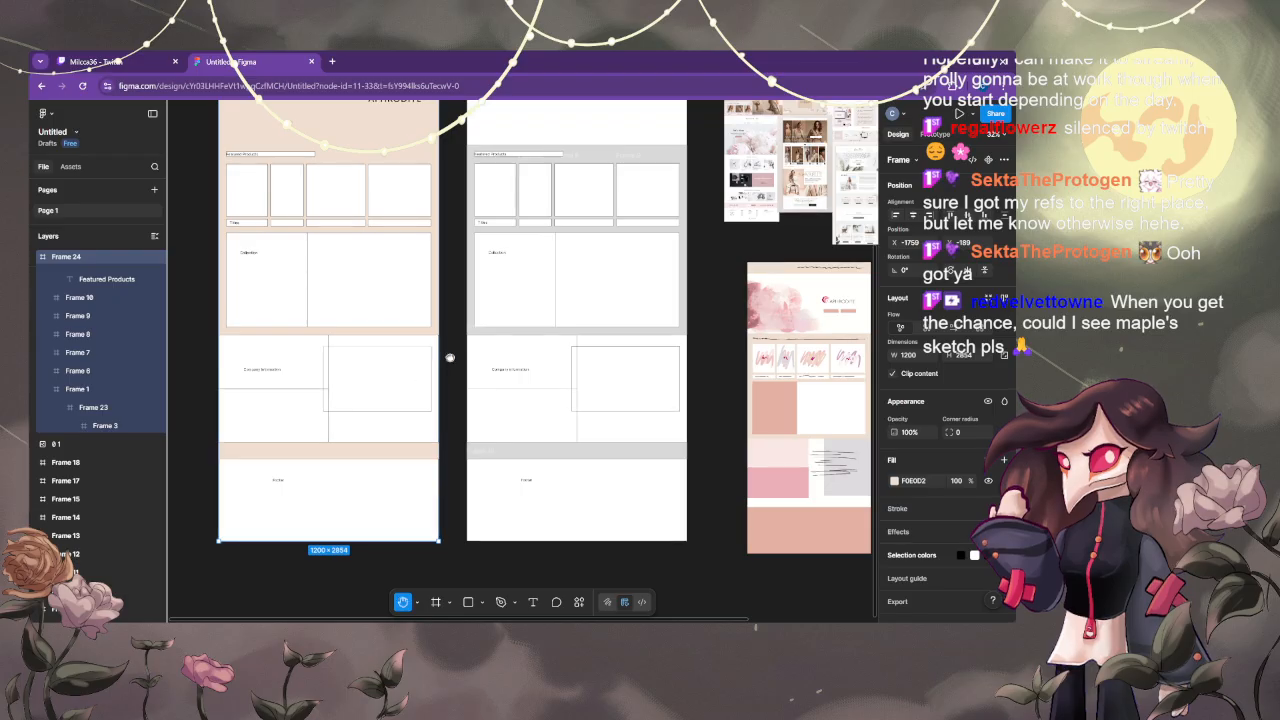
drag(445, 340, 537, 579)
scroll(537, 579, up, 2)
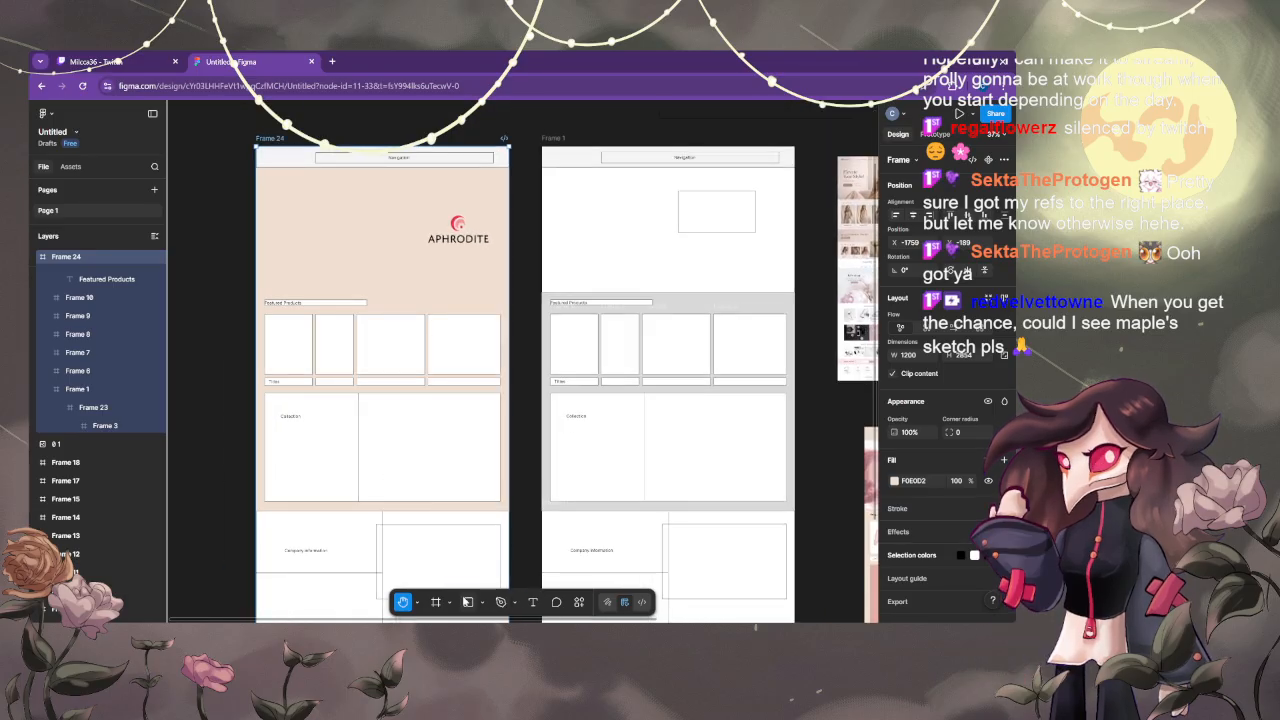
key(f)
drag(288, 214, 405, 290)
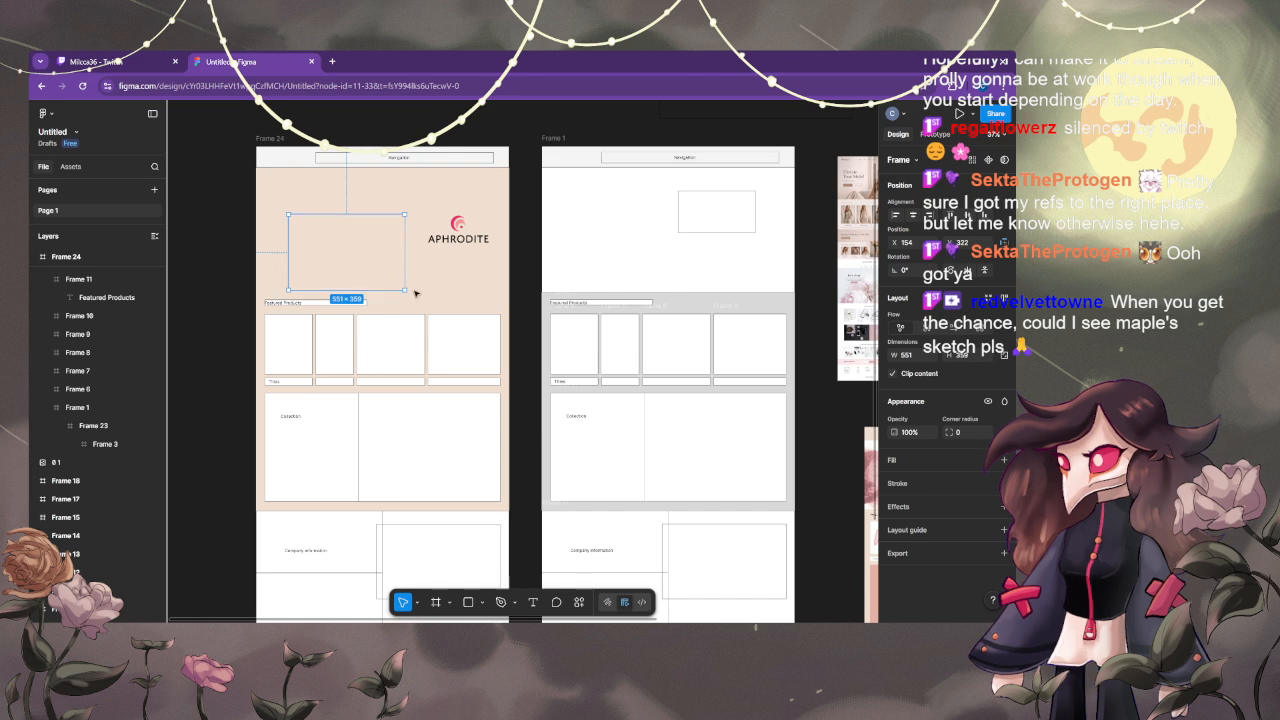
key(Delete)
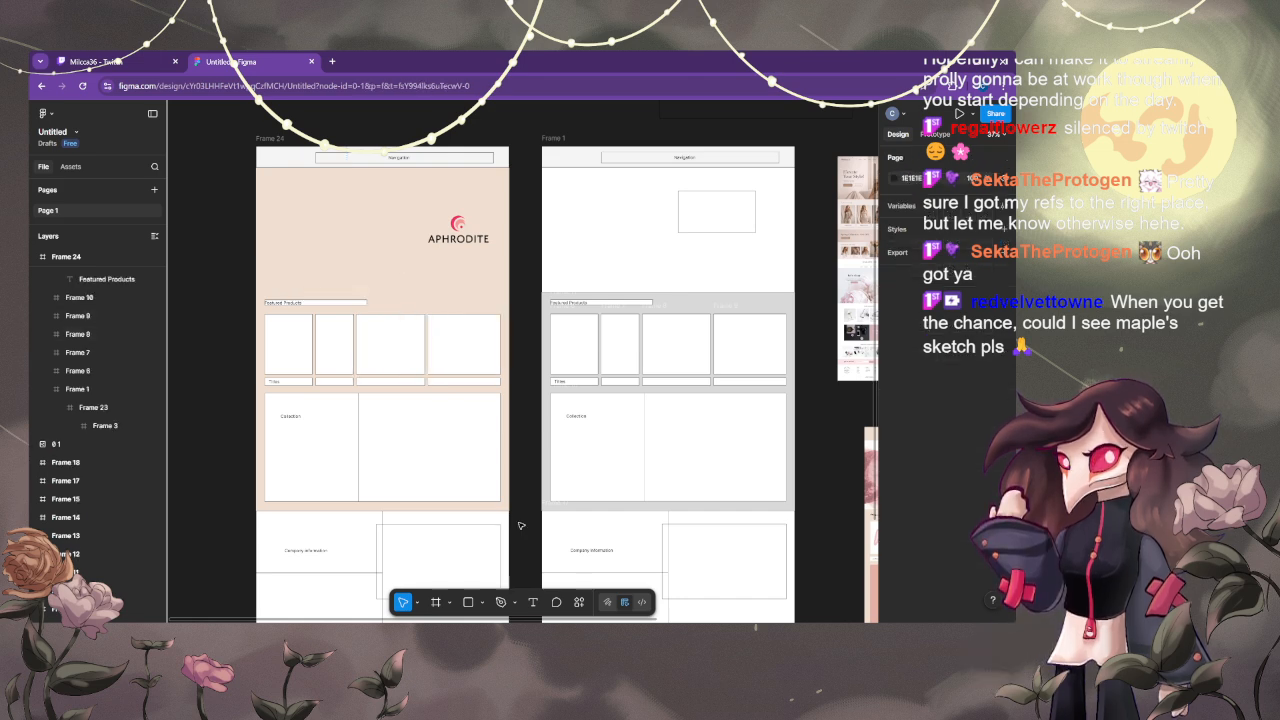
- Cover Frame 24's hero area, behind the logo's spot, with a white FFFFFF rectangle sized 1200 × 627
click(470, 600)
drag(294, 230, 394, 293)
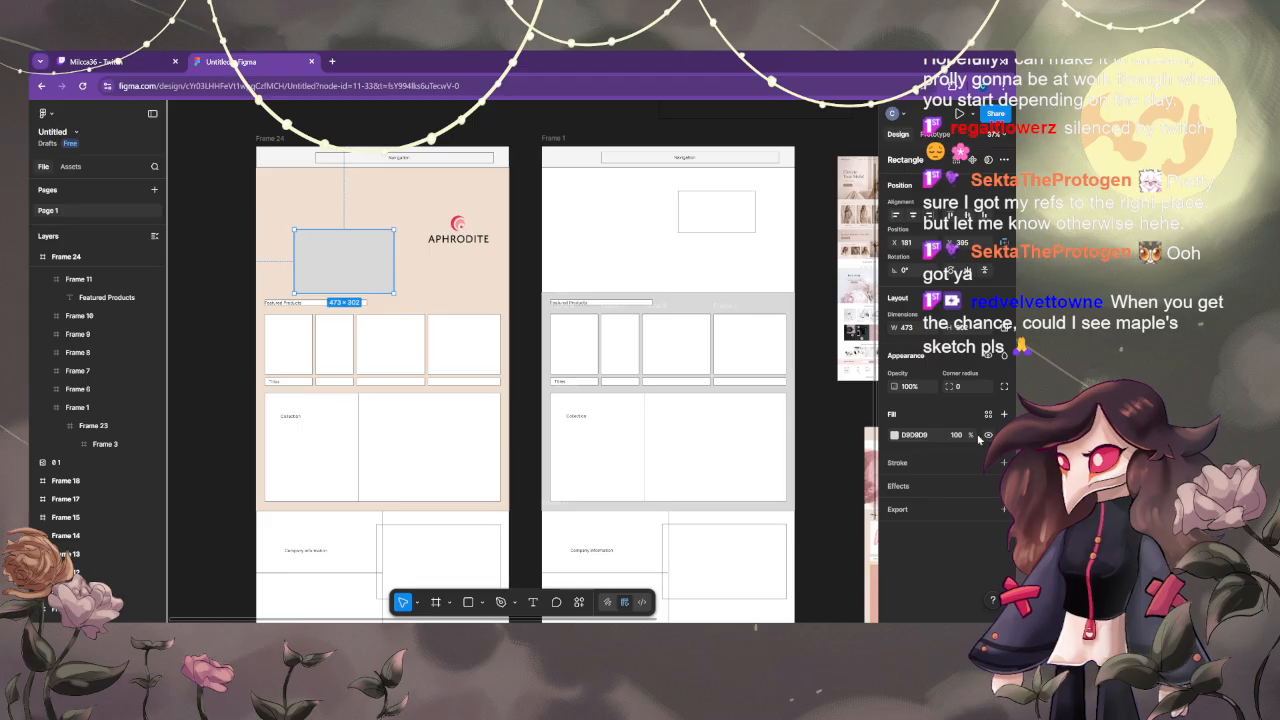
click(894, 436)
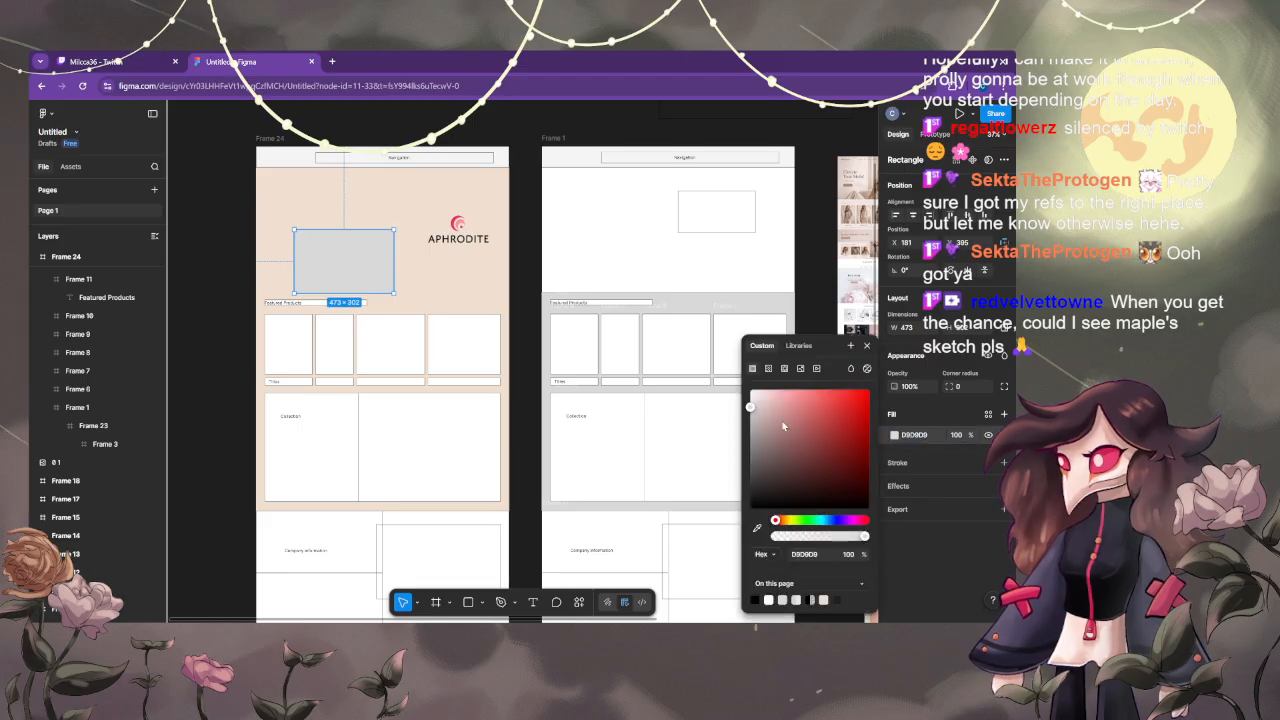
drag(783, 425, 748, 387)
click(866, 346)
drag(347, 257, 509, 200)
drag(384, 229, 400, 298)
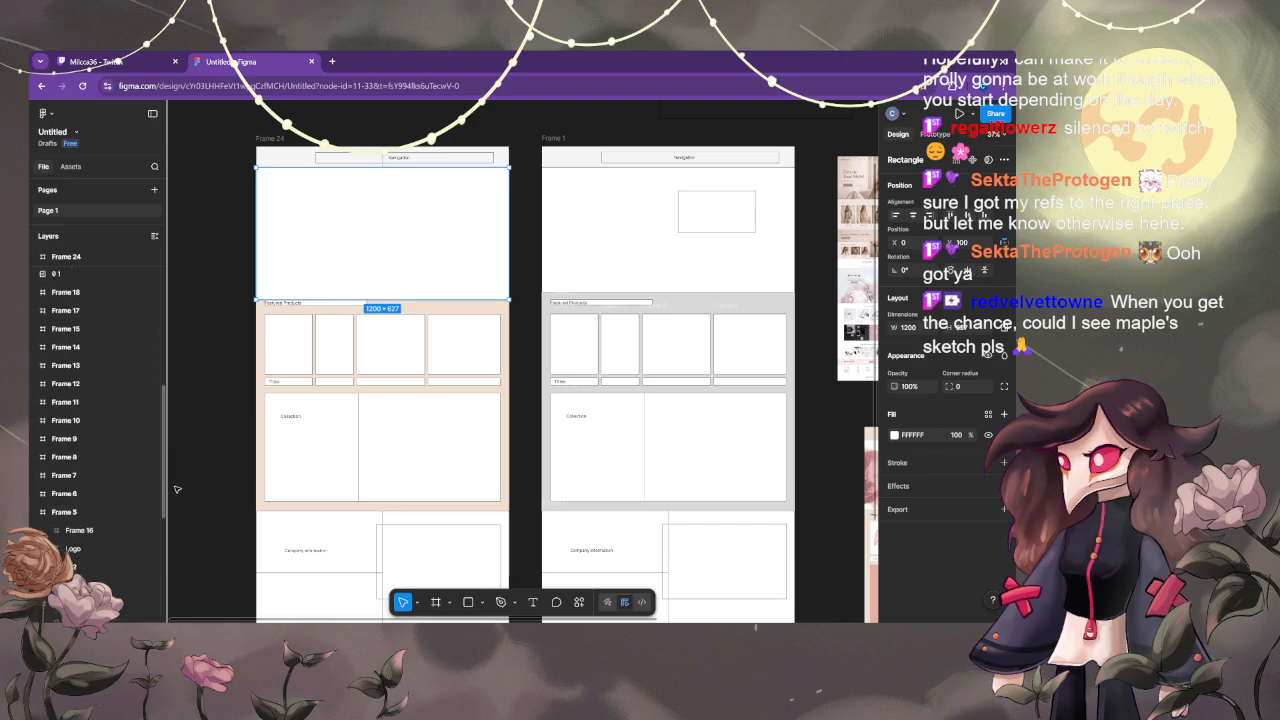
- Reorder Frame 24's layers so the Aphrodite logo sits above the white hero rectangle
scroll(90, 415, down, 2)
click(154, 403)
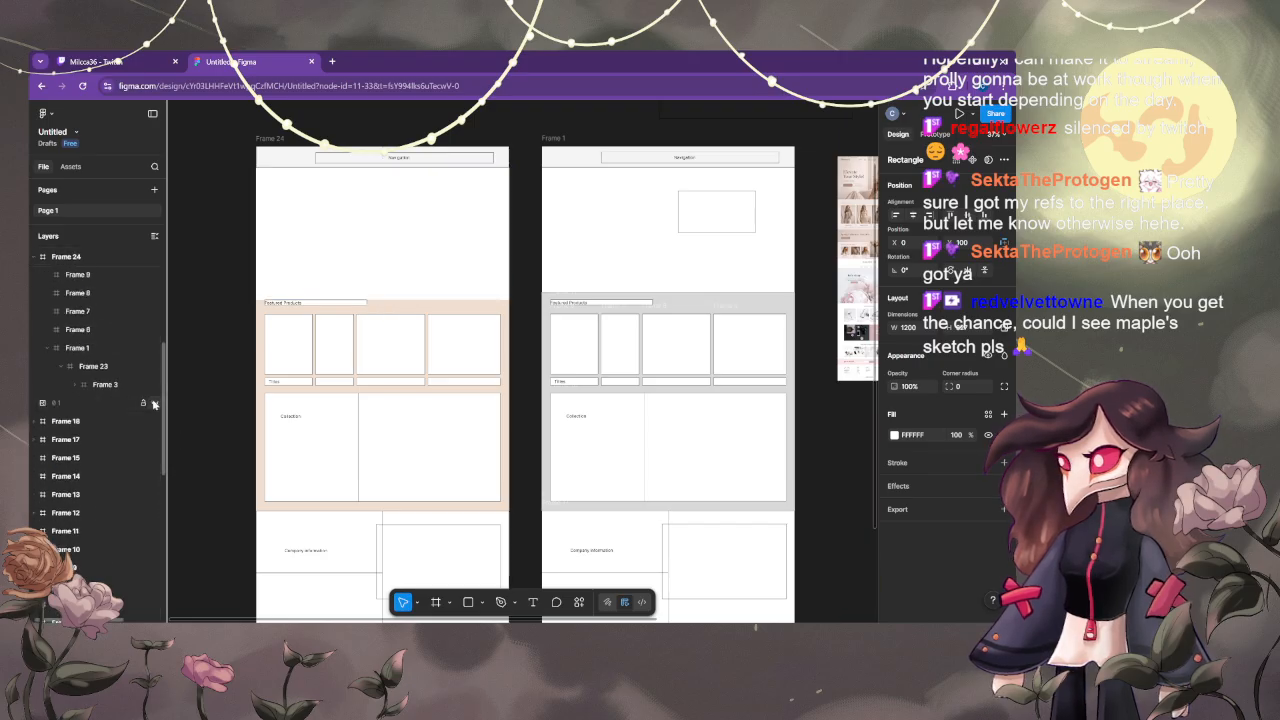
click(331, 280)
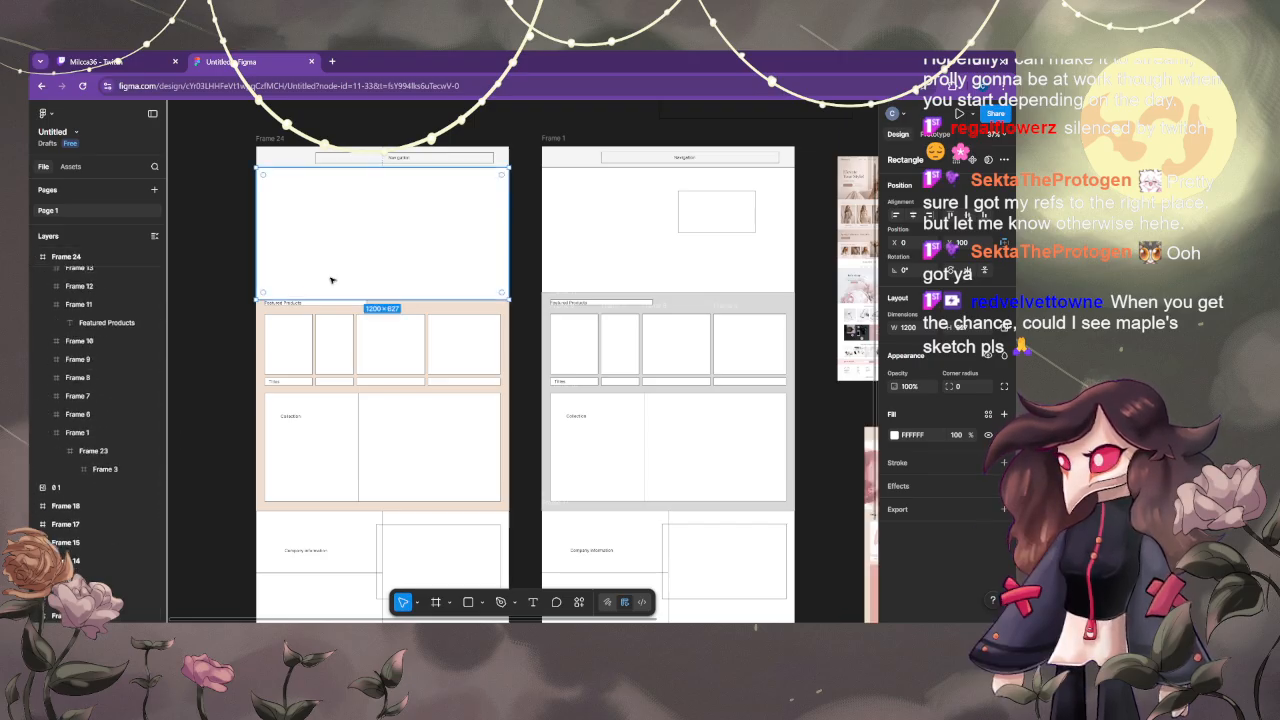
drag(120, 274, 93, 310)
click(182, 285)
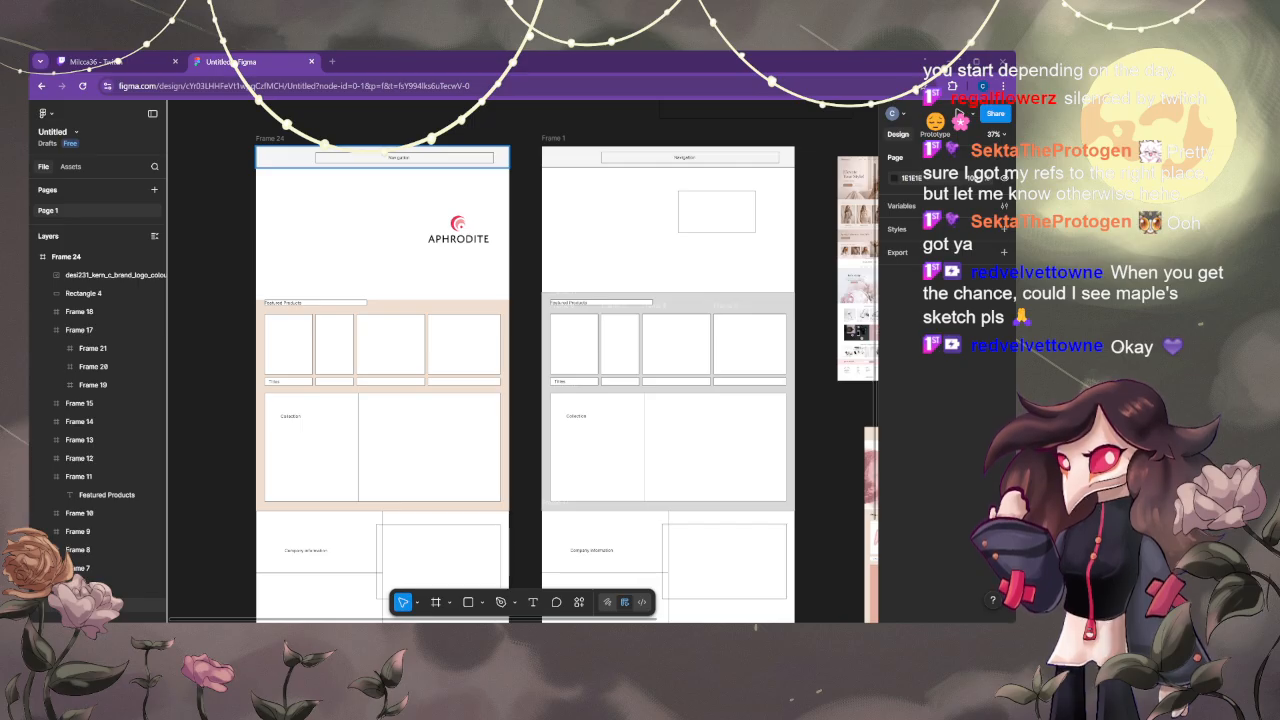
click(375, 217)
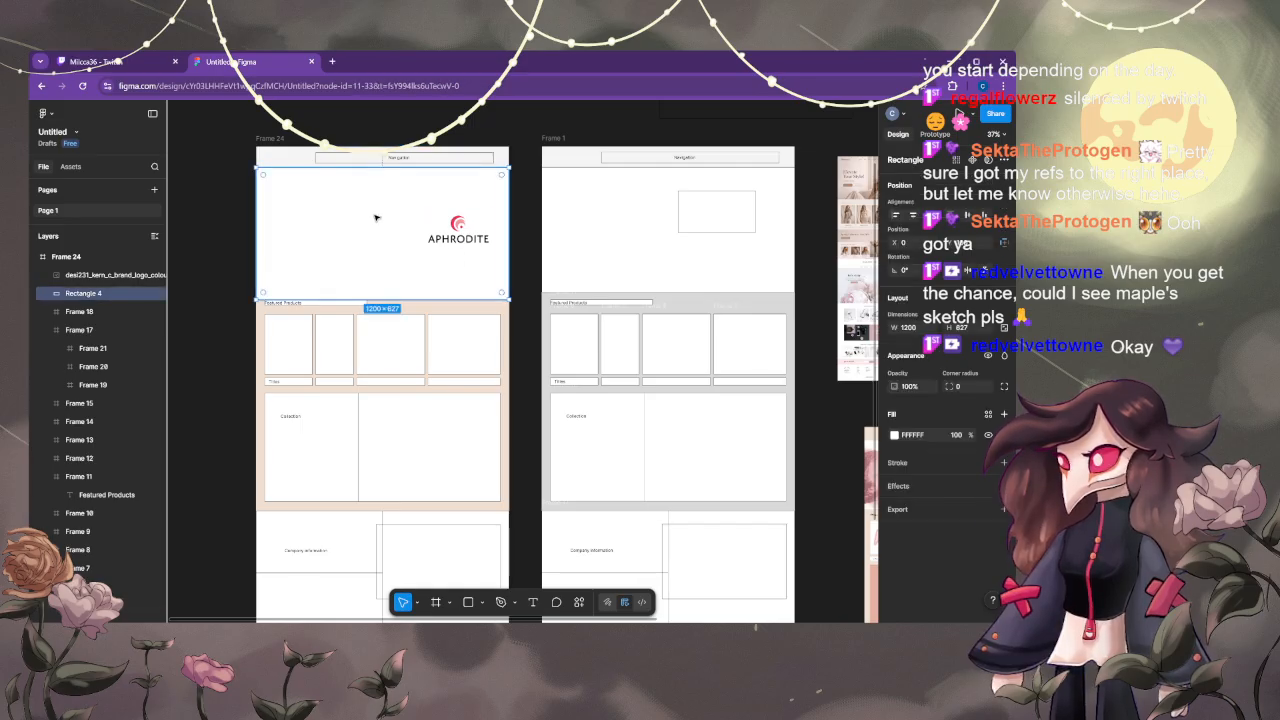
key(Escape)
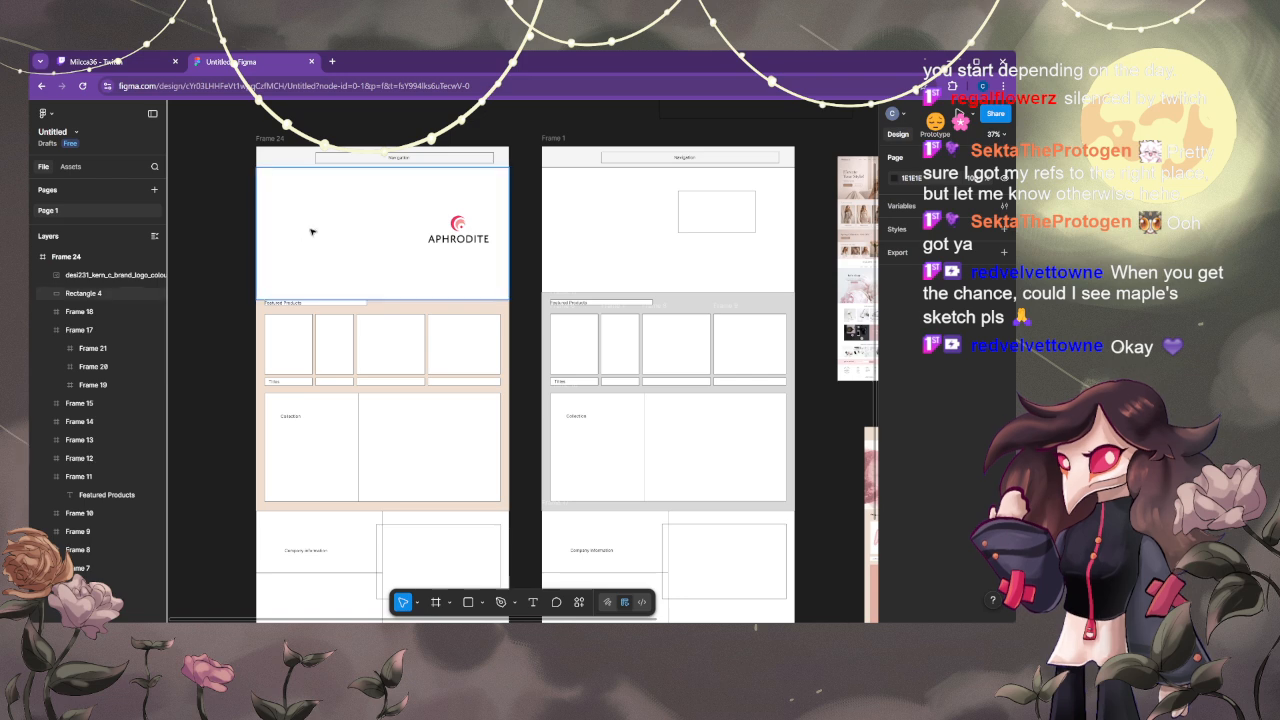
scroll(262, 311, up, 1)
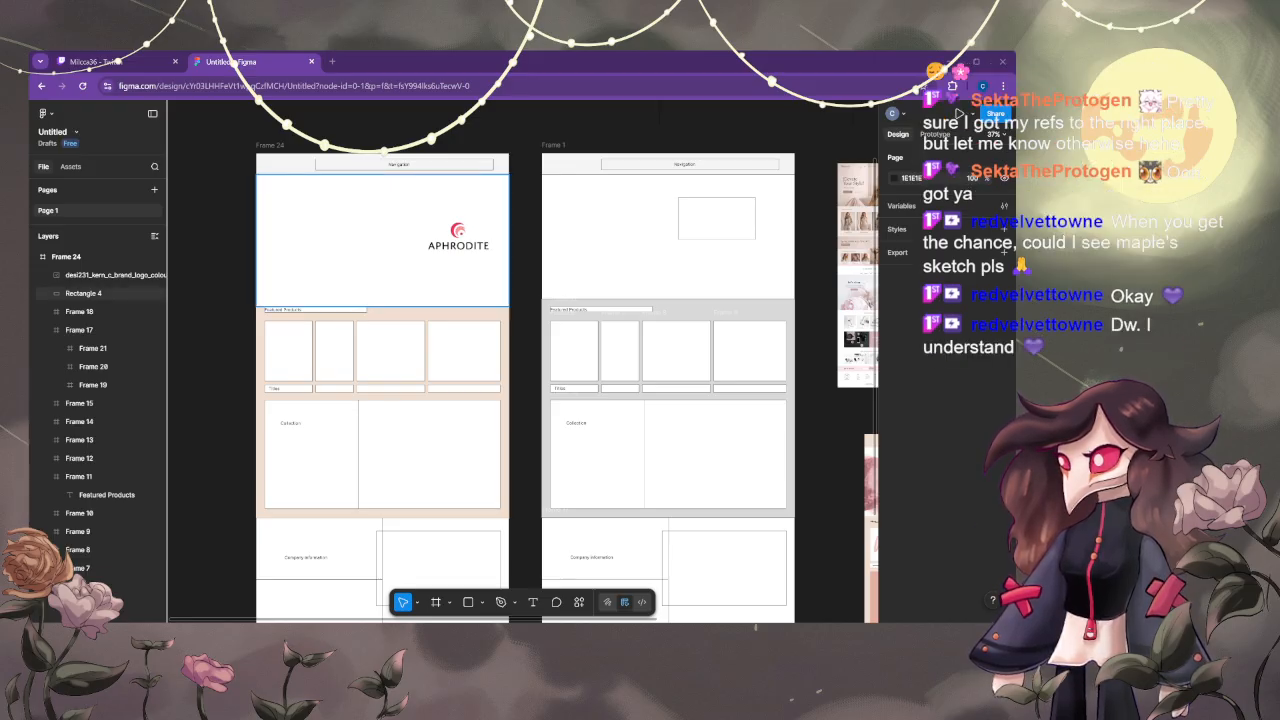
click(430, 223)
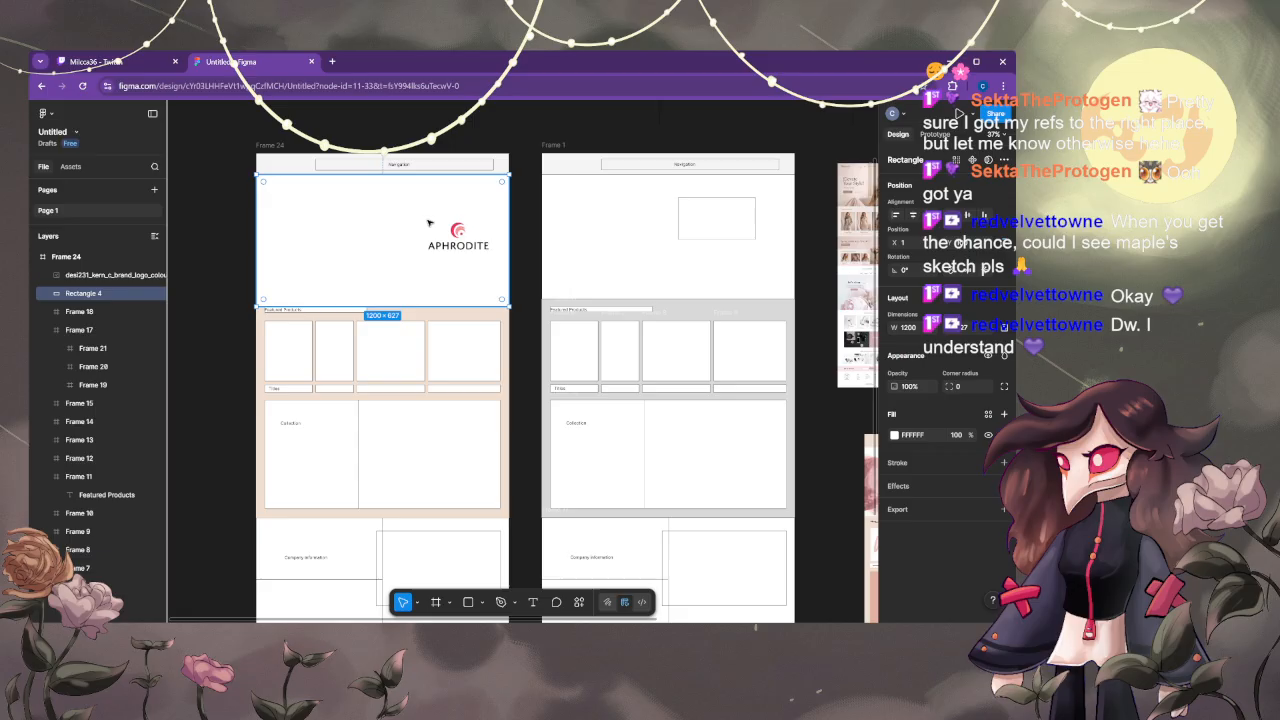
click(229, 349)
drag(614, 414, 680, 437)
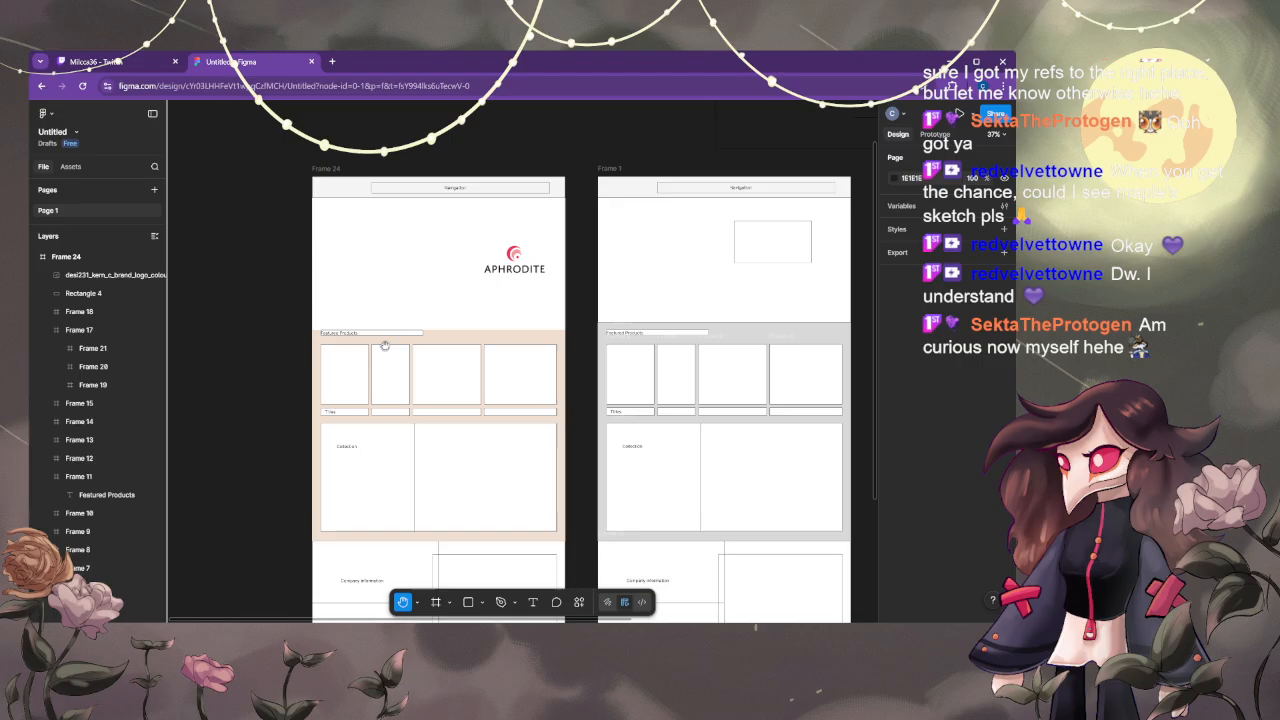
- Pull the wireframe navigation frame out of its parent Frame 1 inside Frame 24, and delete both frames
click(331, 184)
drag(331, 184, 372, 214)
double_click(389, 189)
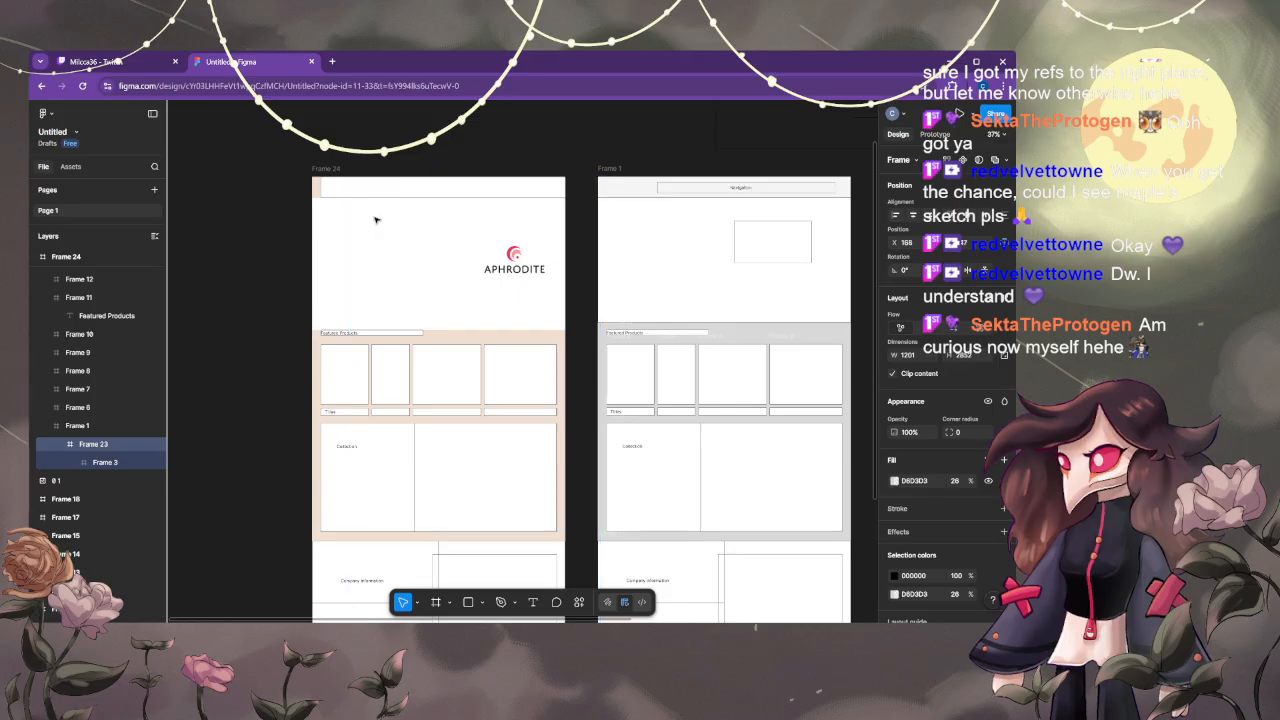
drag(327, 153, 362, 250)
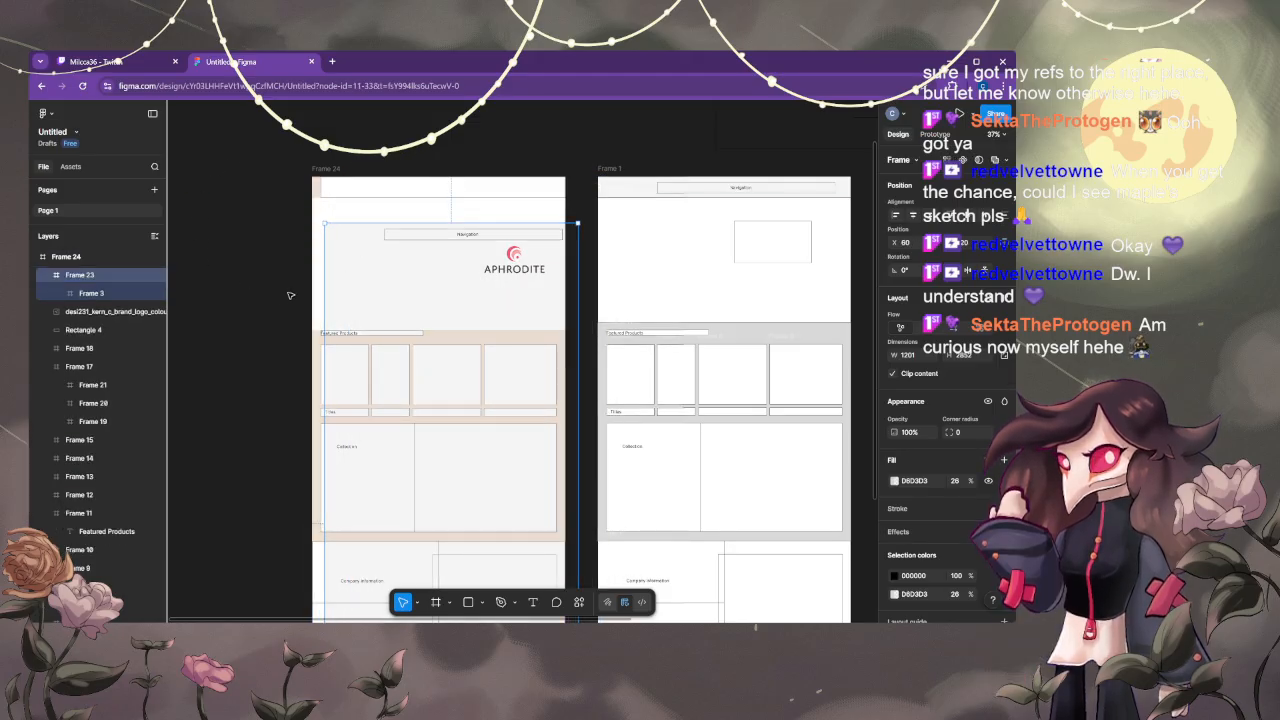
click(369, 192)
key(Delete)
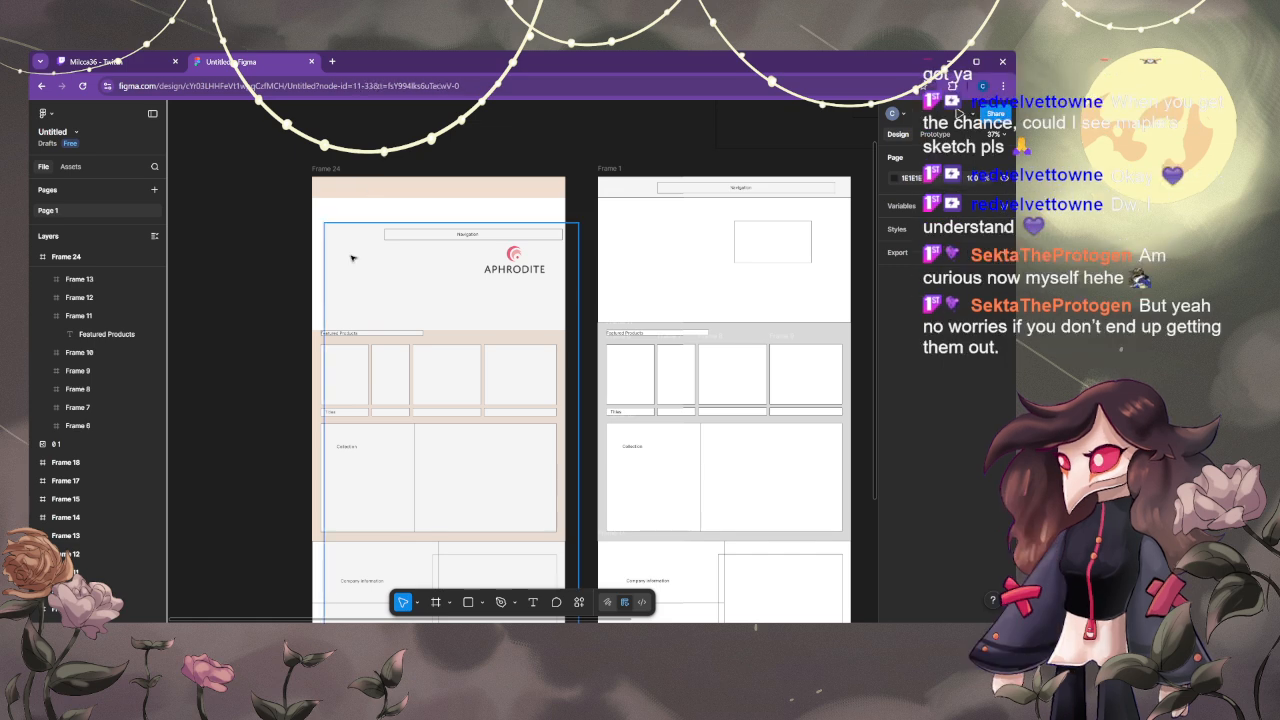
click(354, 256)
scroll(356, 260, down, 1)
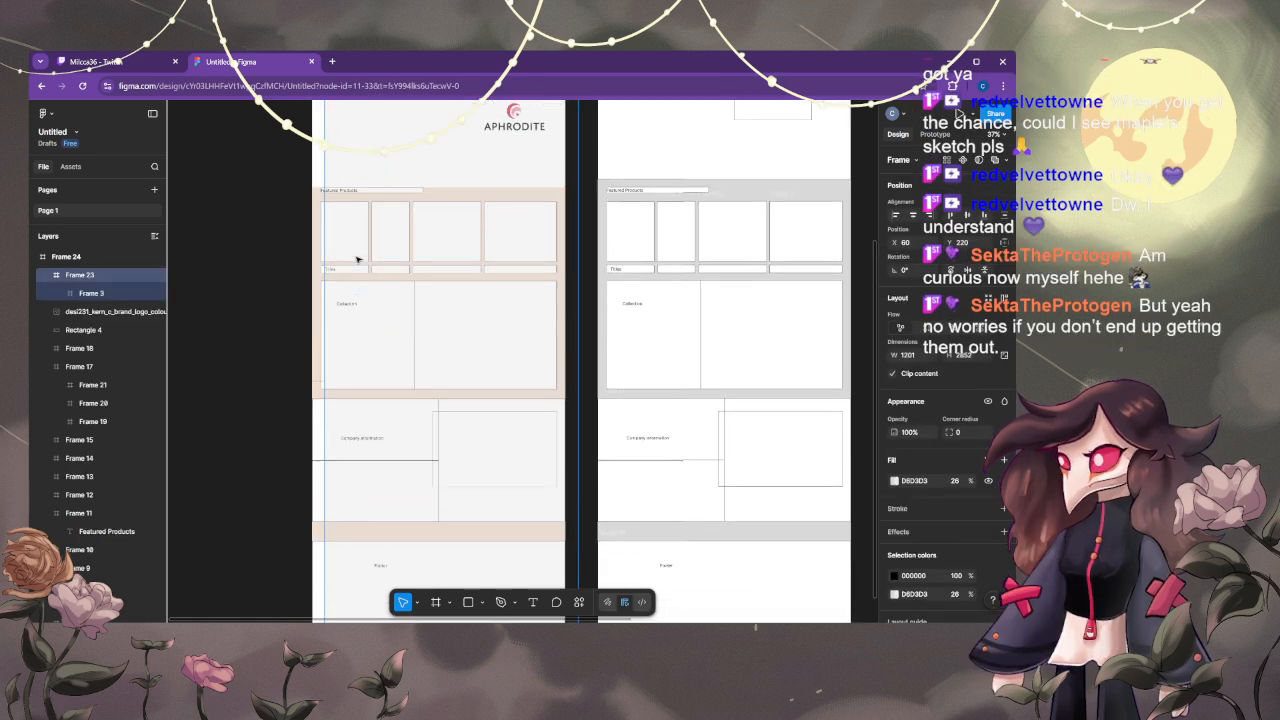
key(Delete)
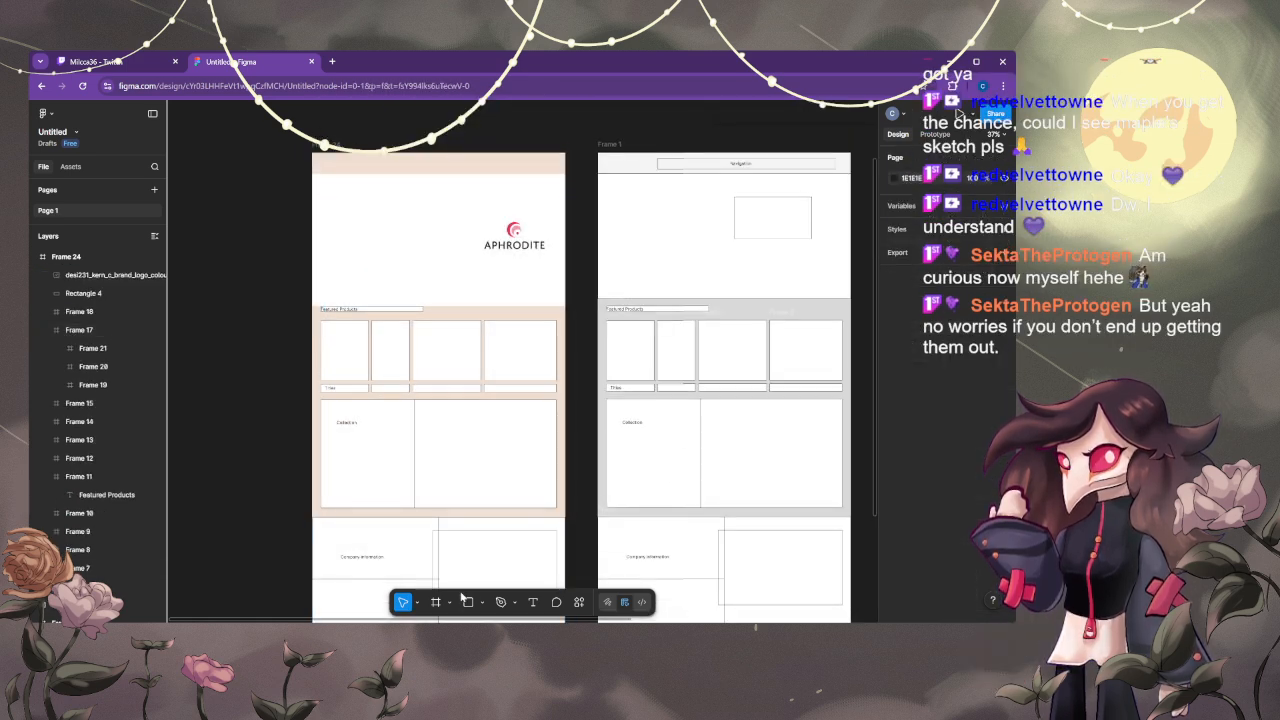
- Add a text box about 804 × 55 reading "Home Shop" in the beige strip above Frame 24's hero
key(r)
scroll(395, 325, up, 1)
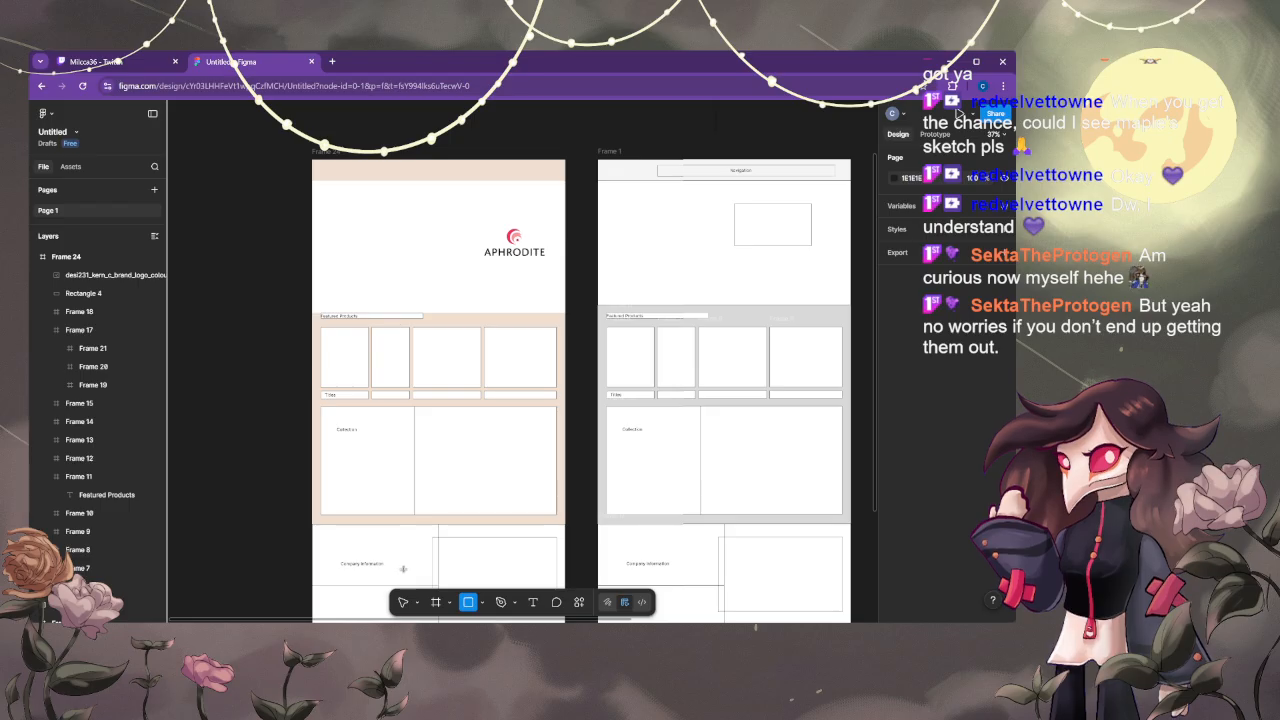
click(532, 601)
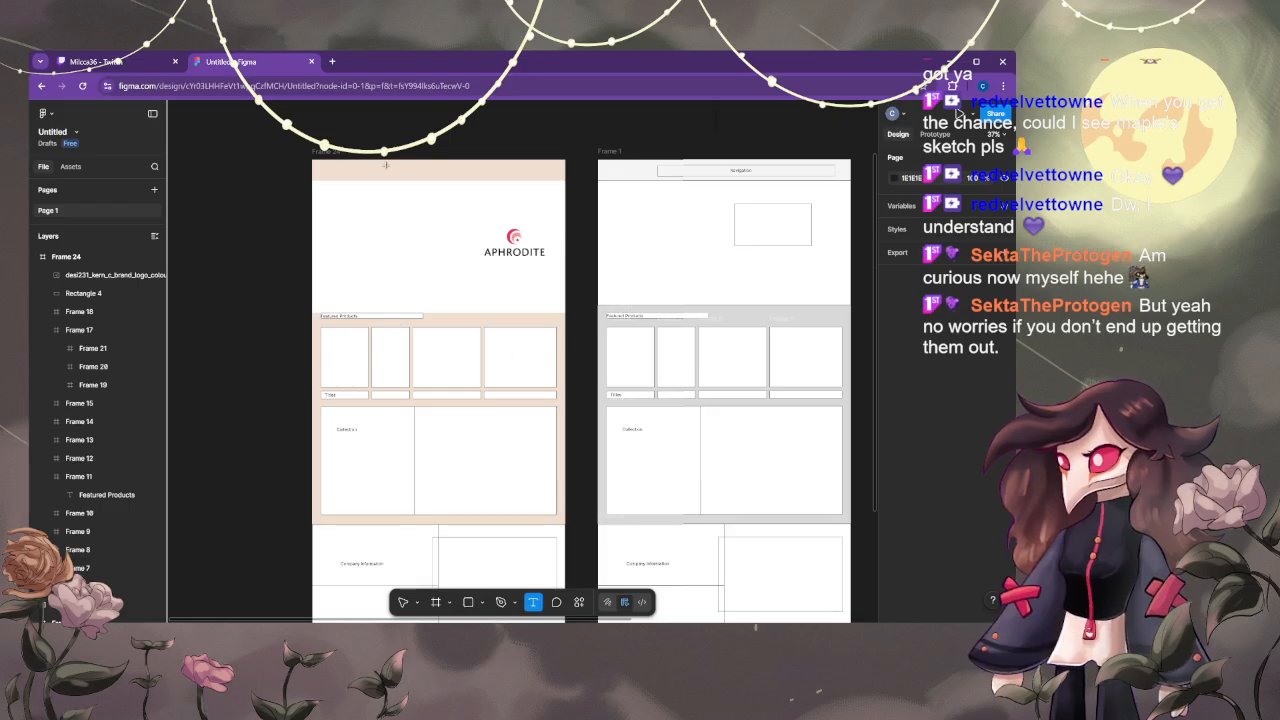
drag(386, 165, 555, 175)
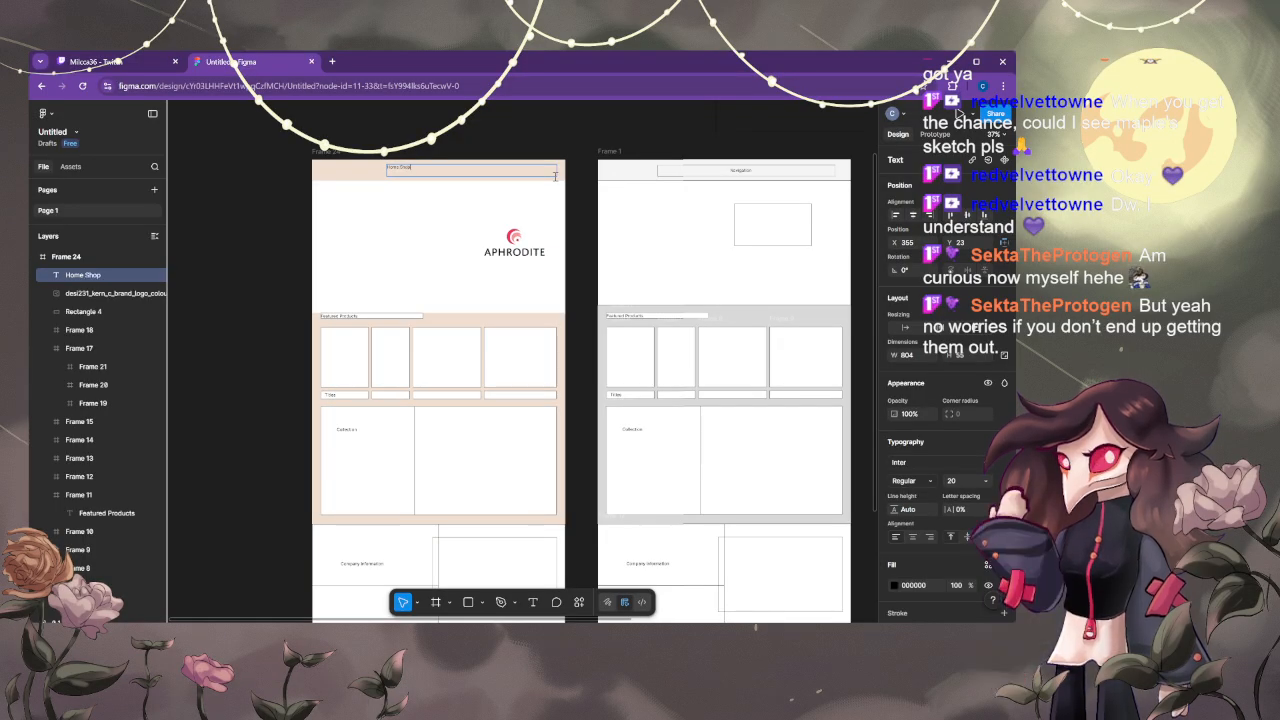
click(694, 313)
click(475, 160)
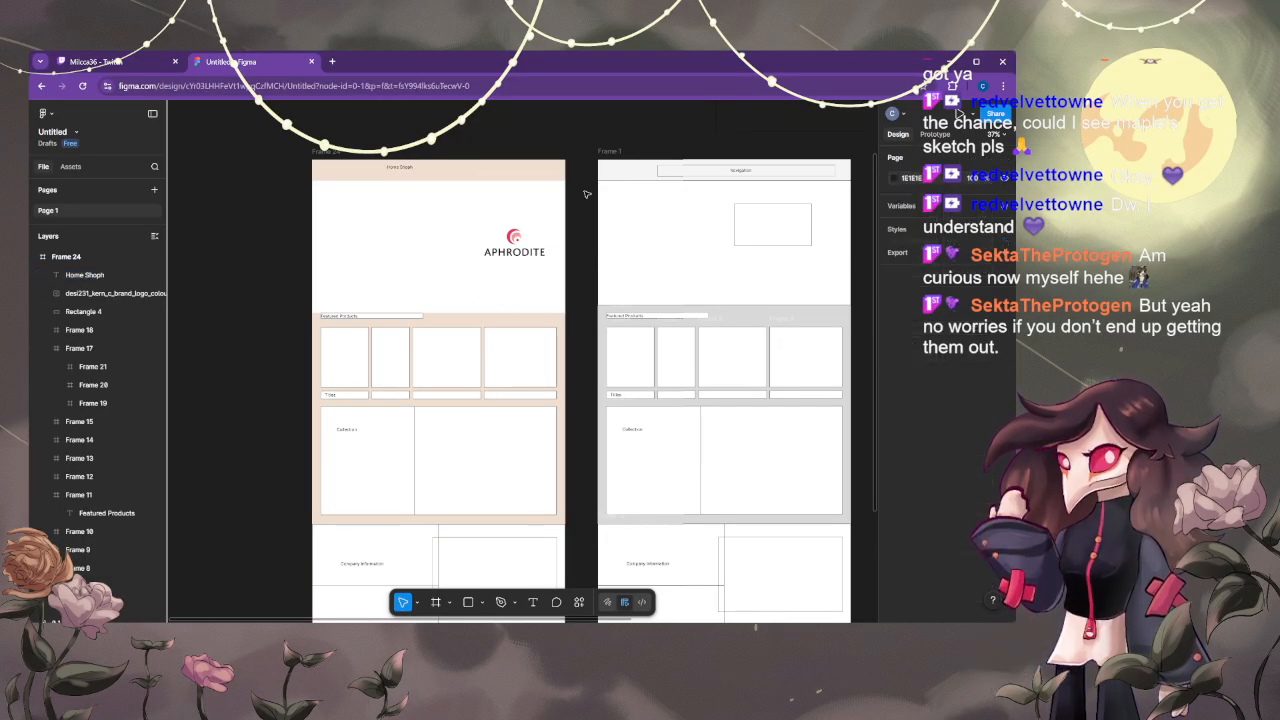
- Examine the navigation links in the header of the finished Aphrodite mockup beside the reference collage
key(h)
drag(706, 236, 488, 340)
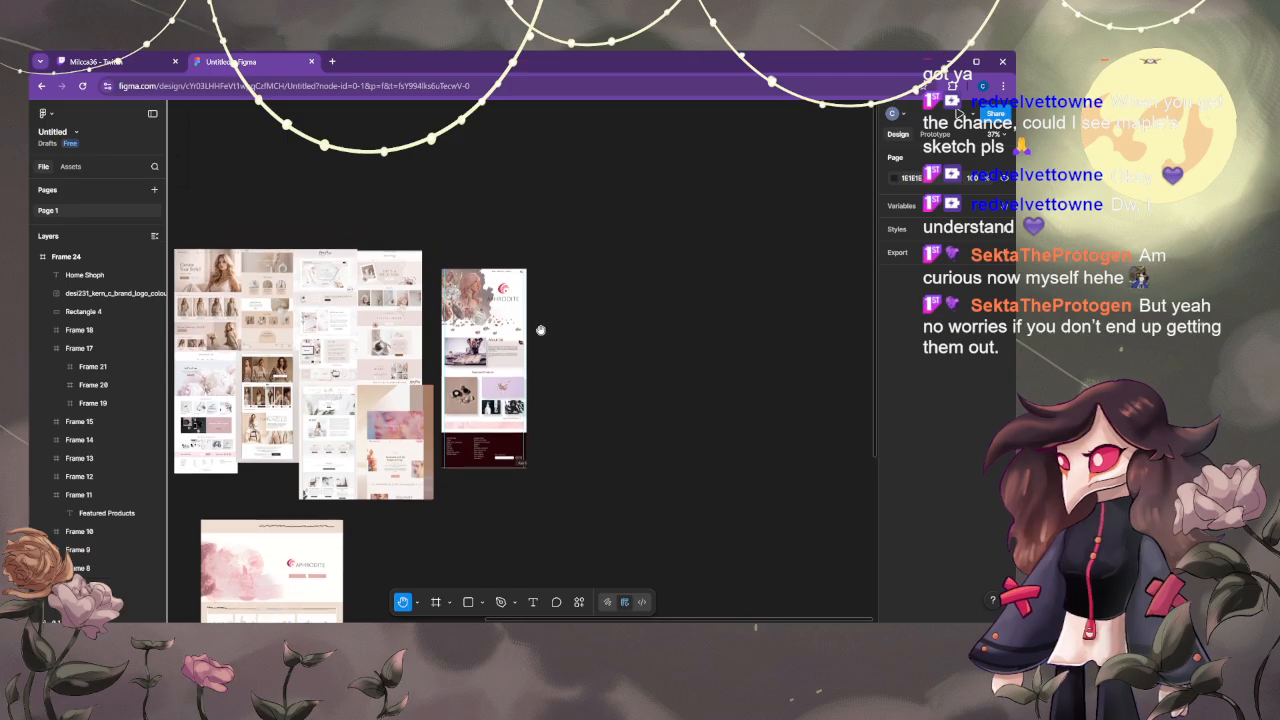
scroll(486, 350, up, 5)
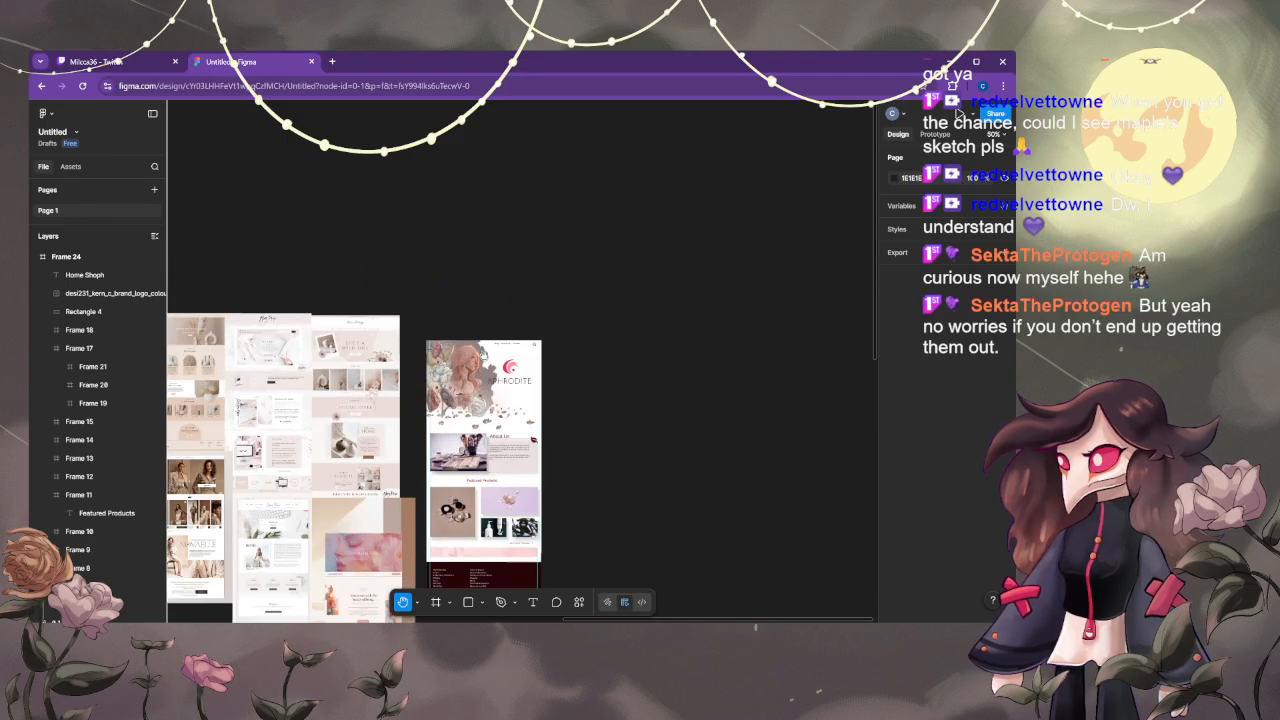
scroll(483, 360, down, 4)
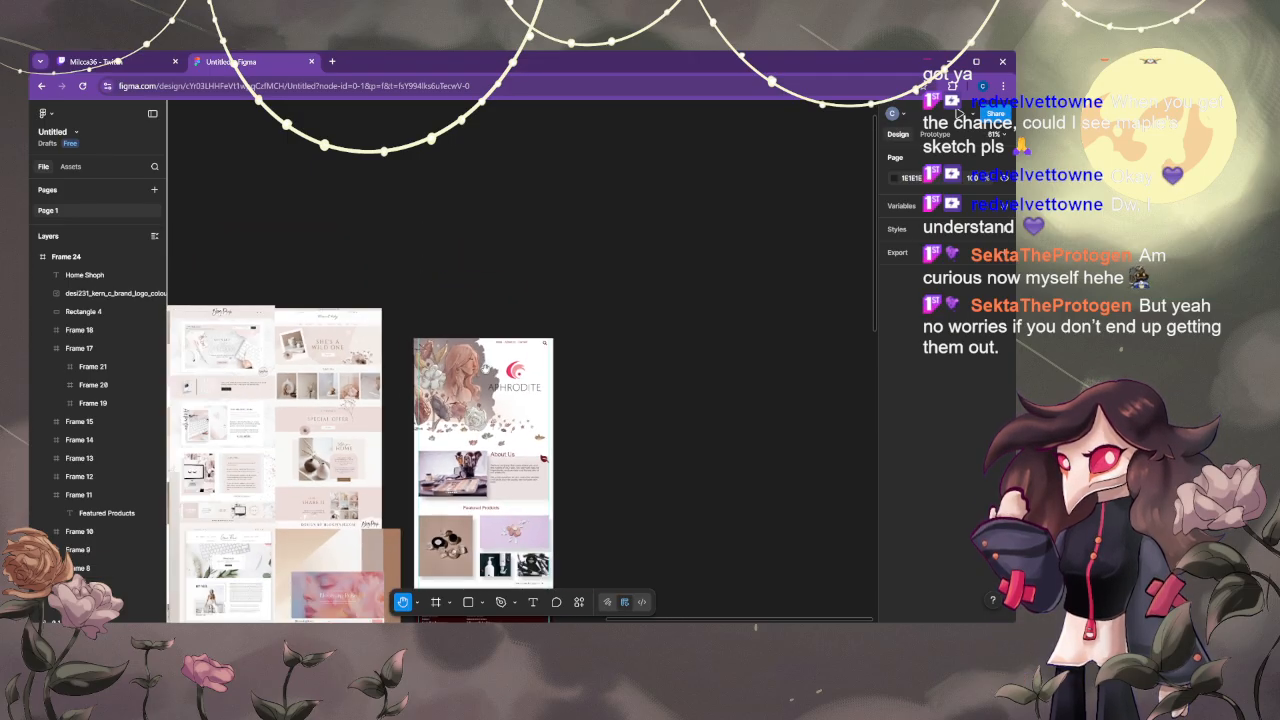
key(v)
key(space)
drag(298, 229, 517, 245)
drag(265, 239, 825, 281)
drag(321, 256, 547, 197)
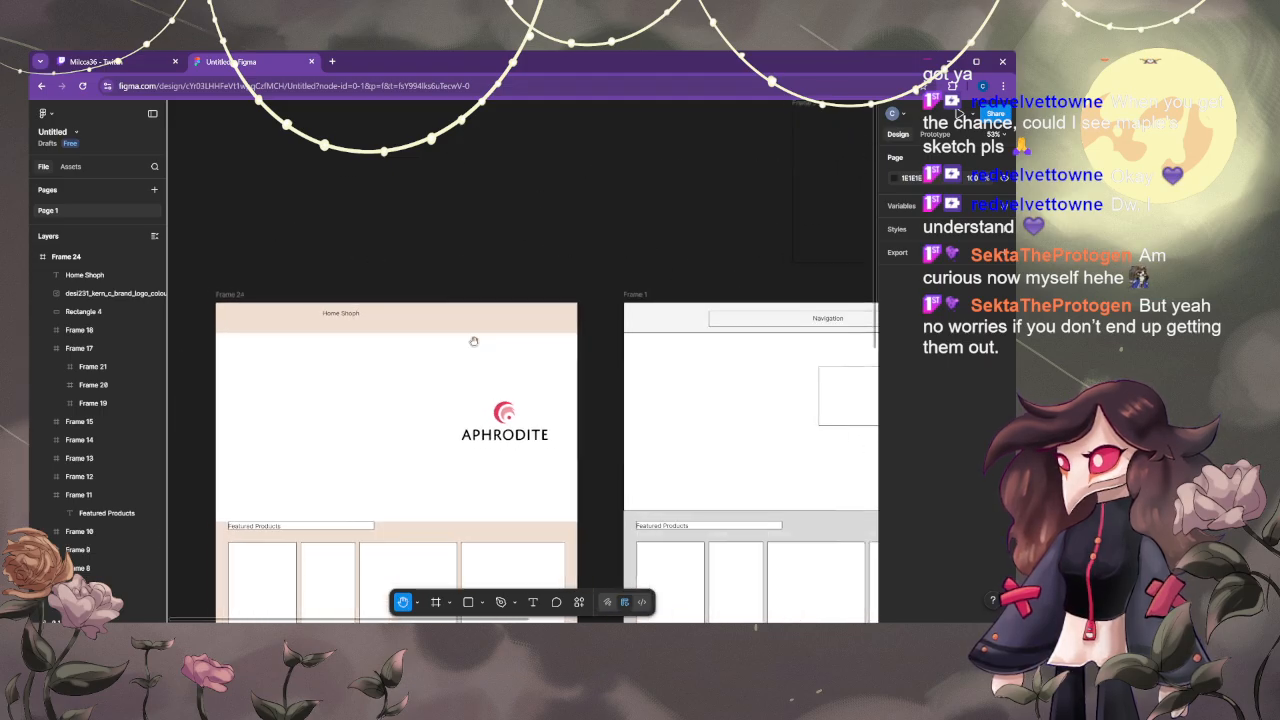
- Replace the navigation text in Frame 24's beige strip with "Home Shop About Us Contact"
click(341, 314)
double_click(341, 314)
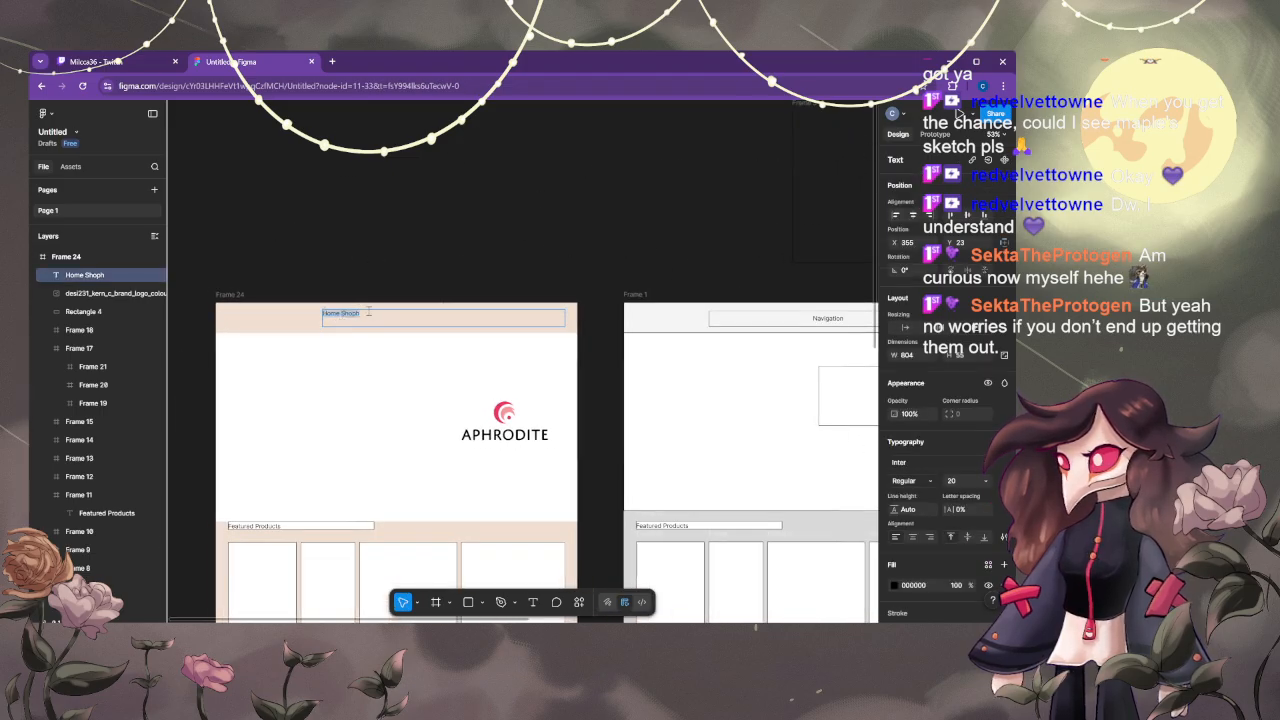
text(Home Shop Ab)
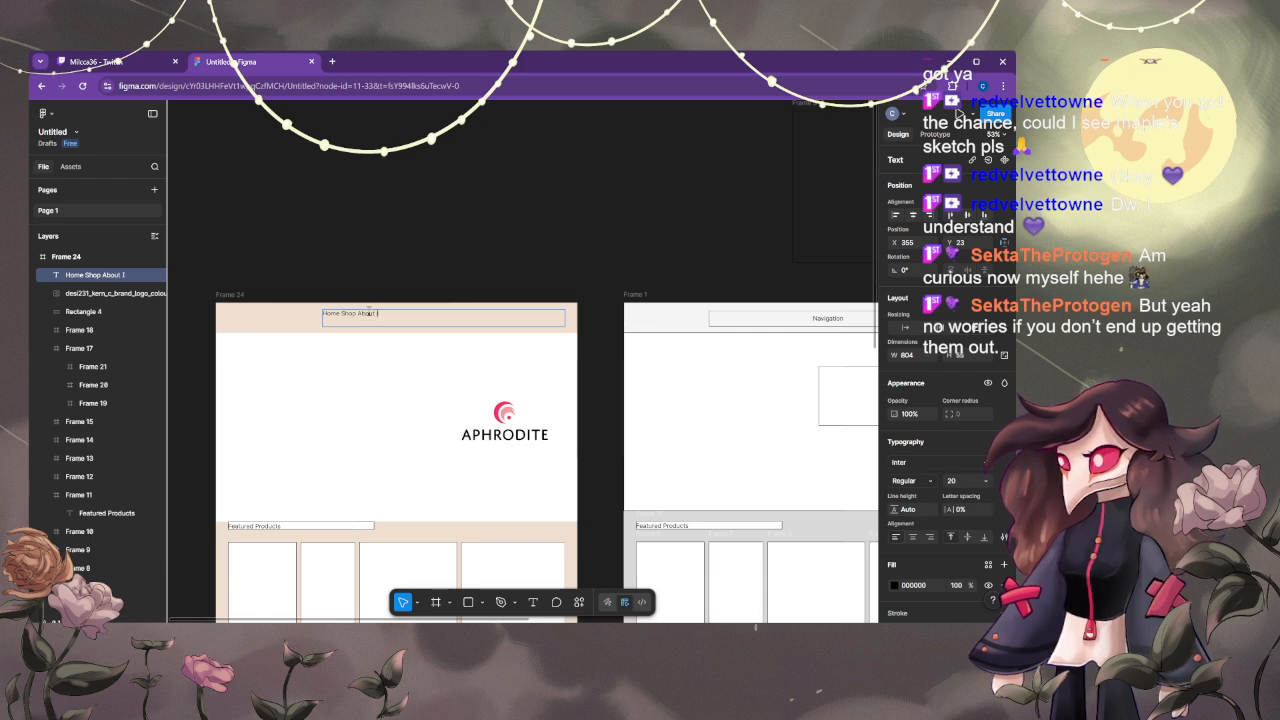
text(out US)
key(BackSpace)
key(BackSpace)
key(BackSpace)
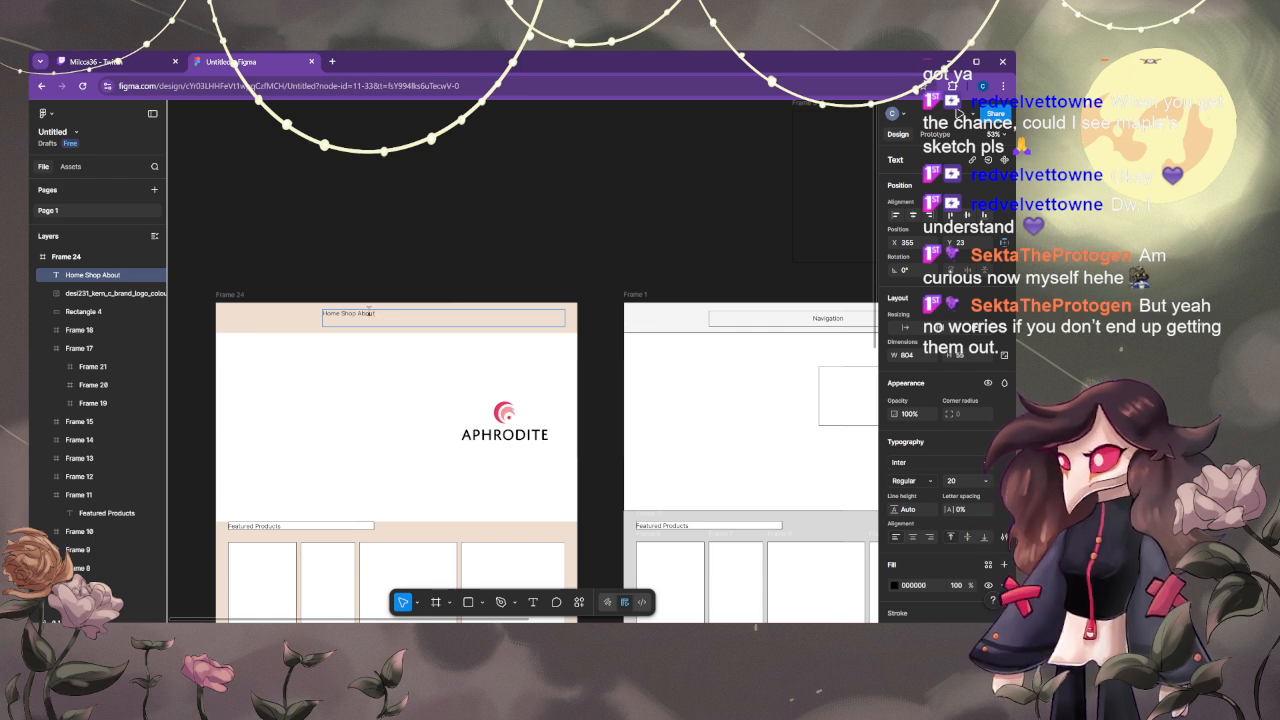
text(Us Contact)
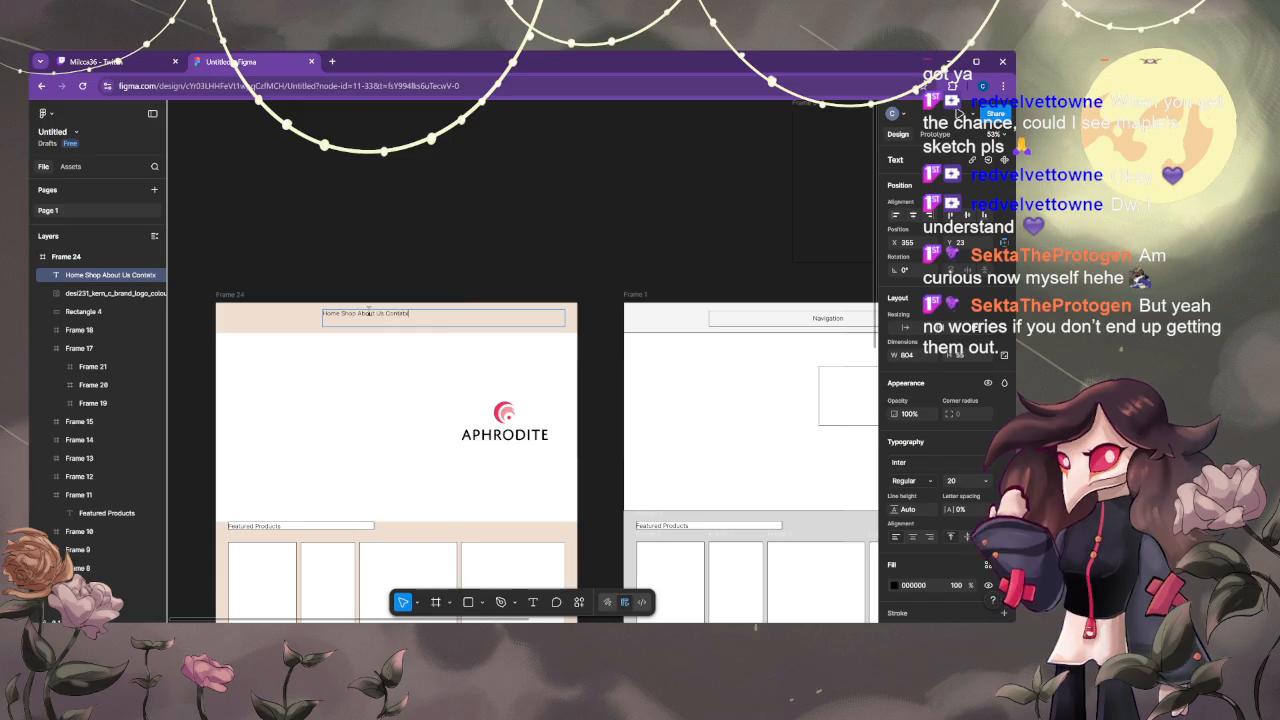
- Set the font size of the whole navigation text to 32
key(ctrl+a)
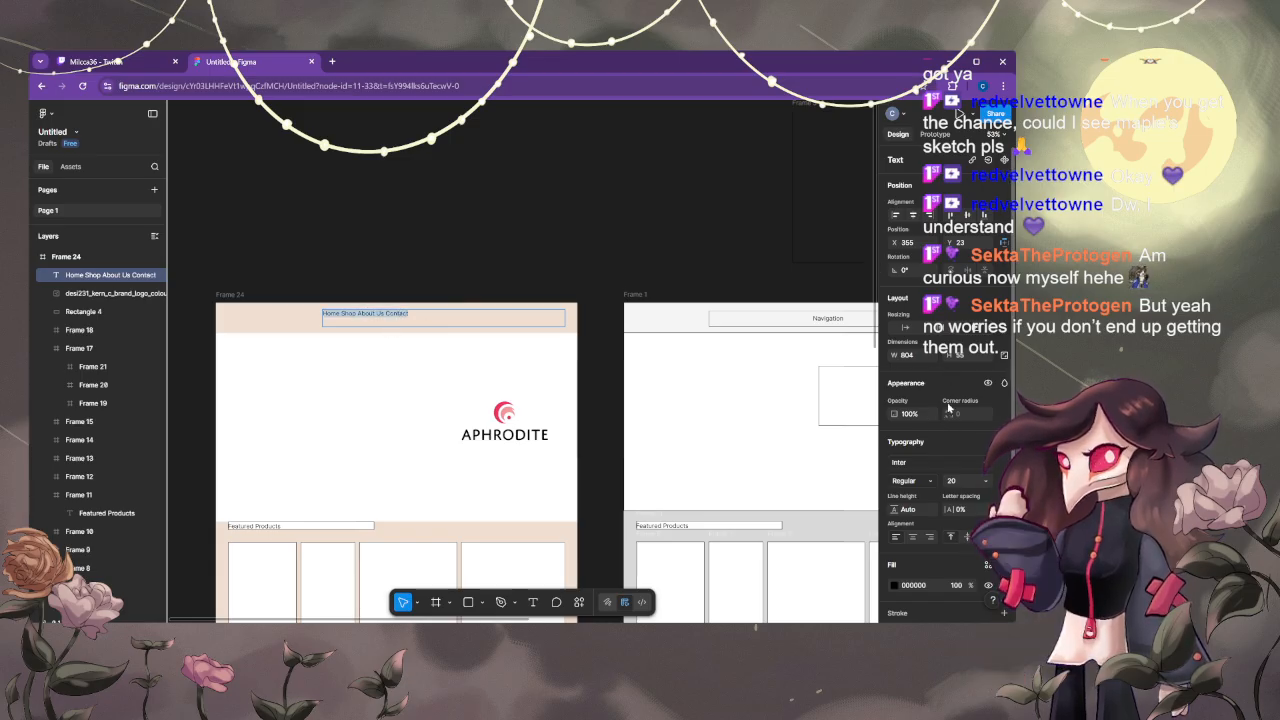
scroll(941, 456, down, 2)
click(985, 423)
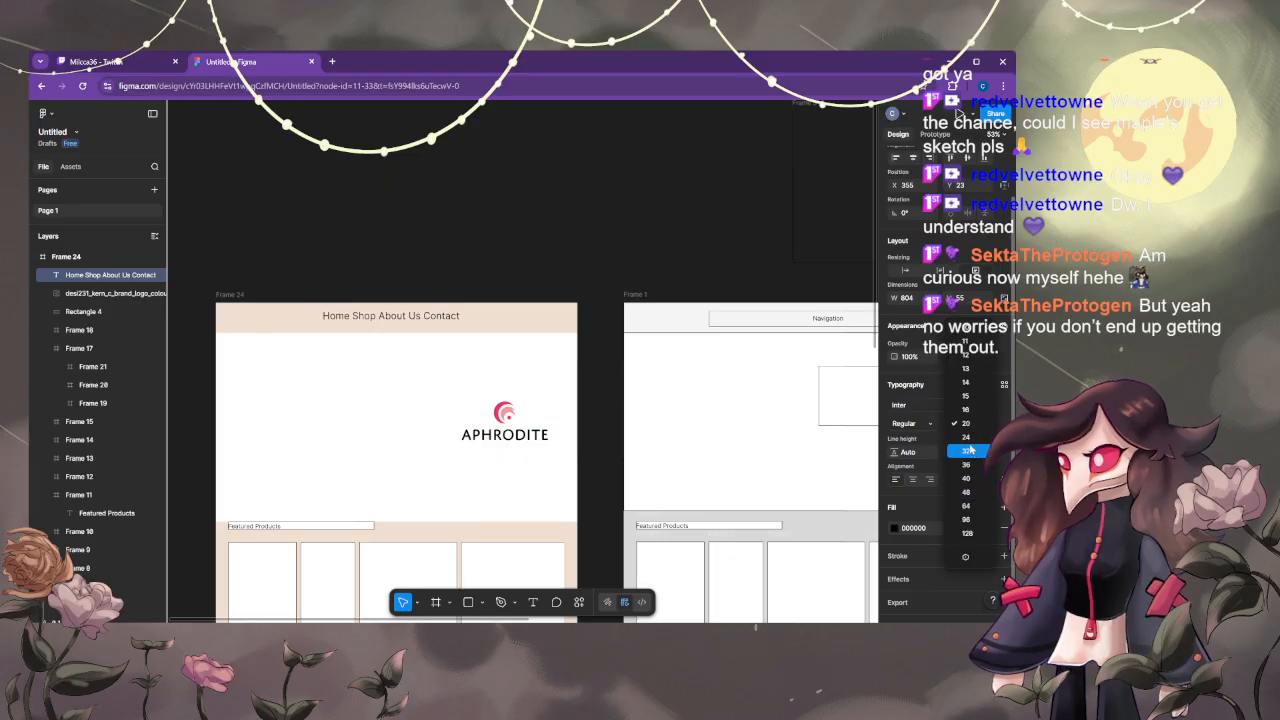
click(967, 450)
- Insert vertical bar separators between Home, Shop and About Us in Frame 24's navigation text
double_click(354, 315)
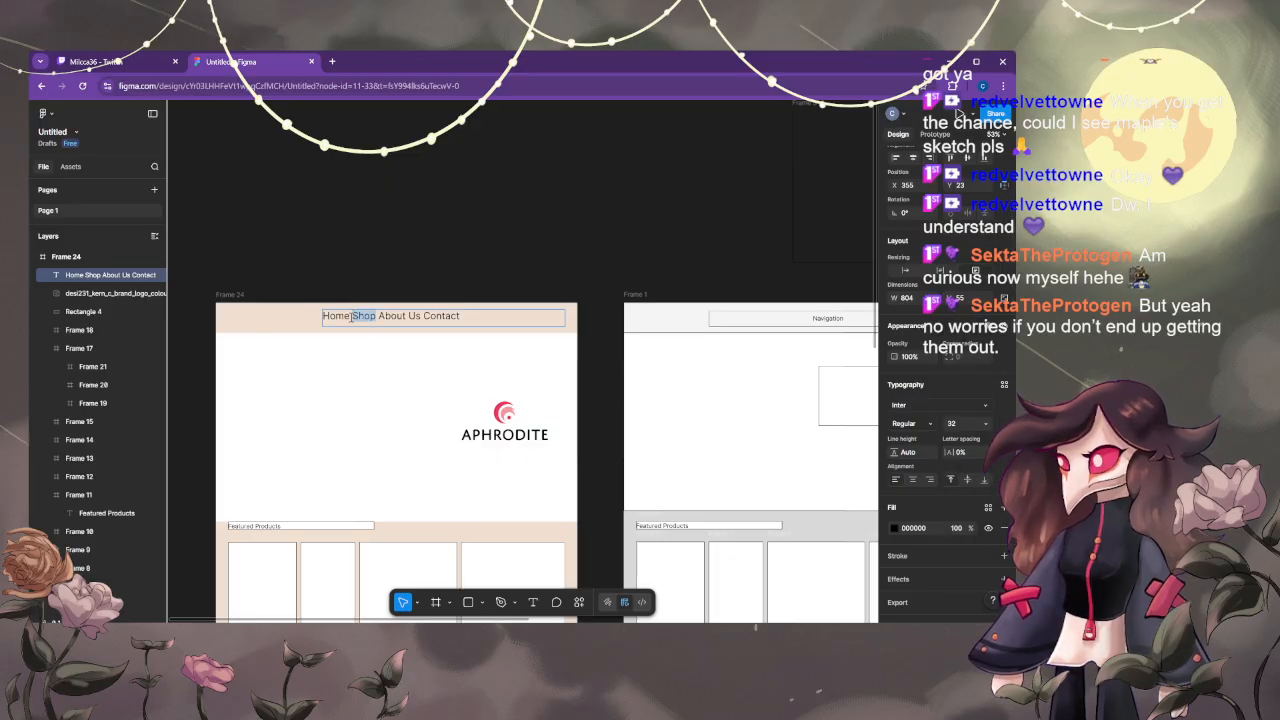
key(Left)
text(|)
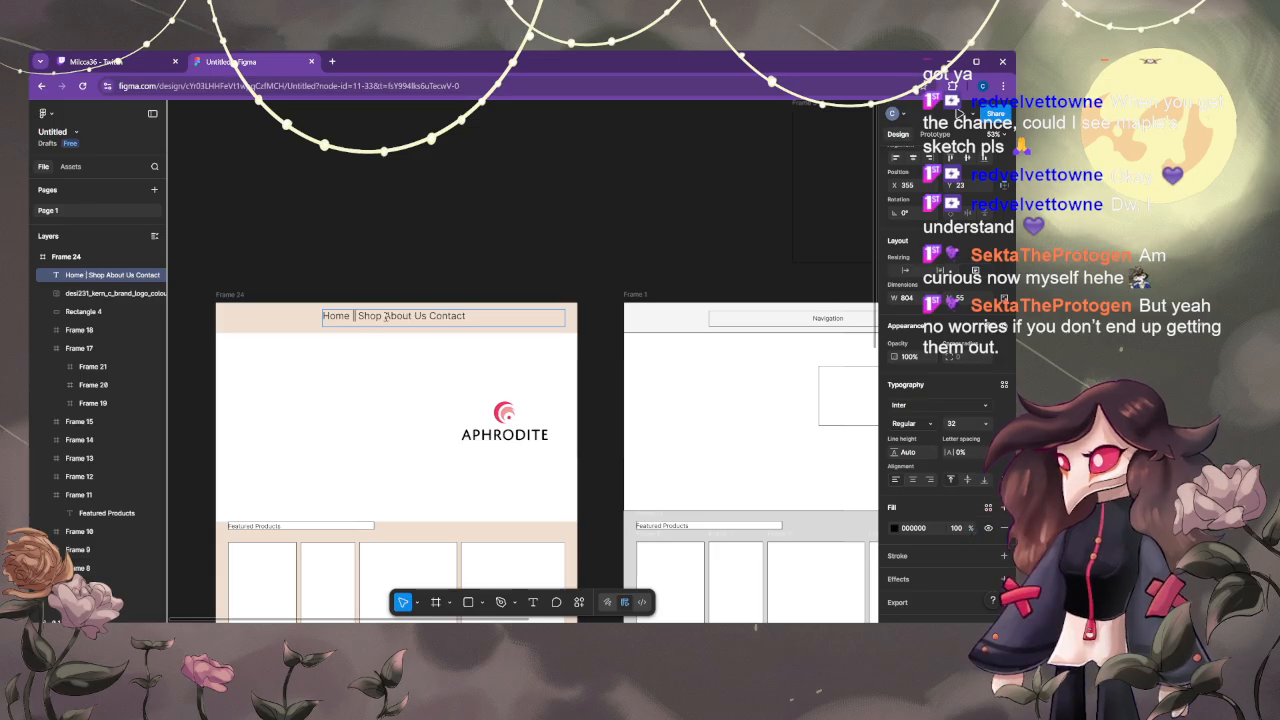
text(|)
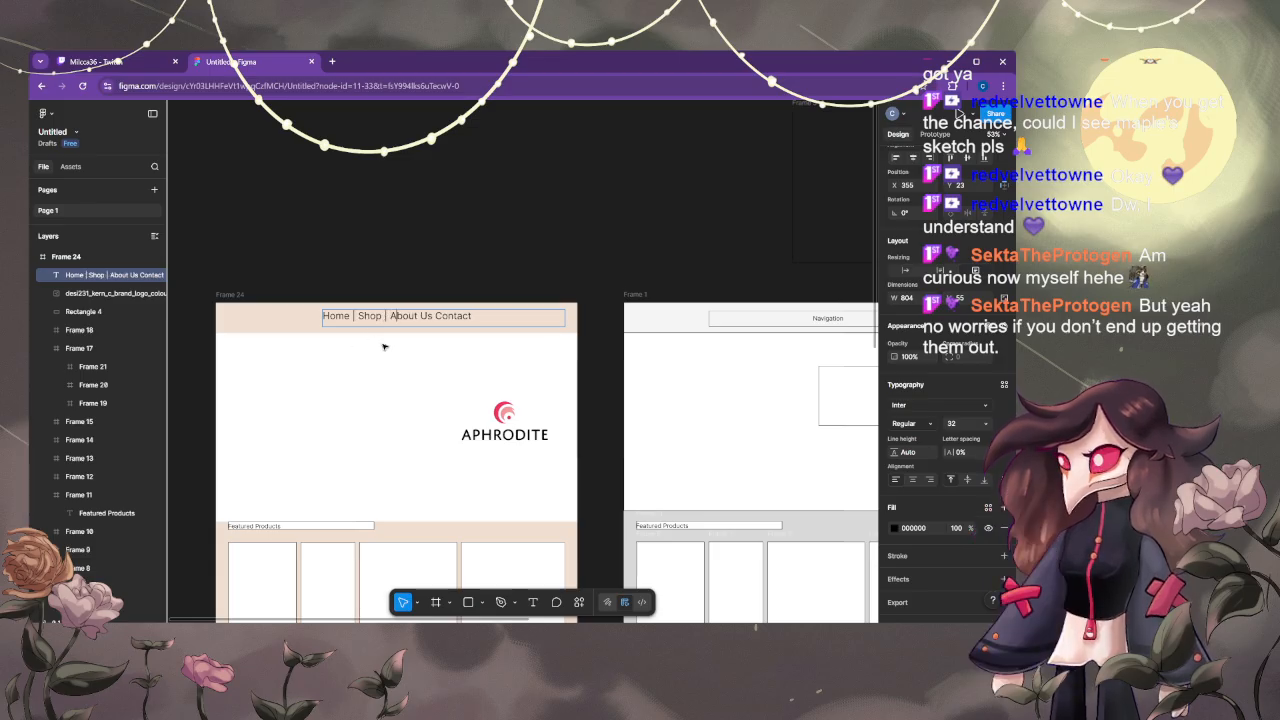
- Add a vertical bar between About Us and Contact so the navigation text reads "Home | Shop | About Us | Contact"
key(ctrl+Right)
text(|)
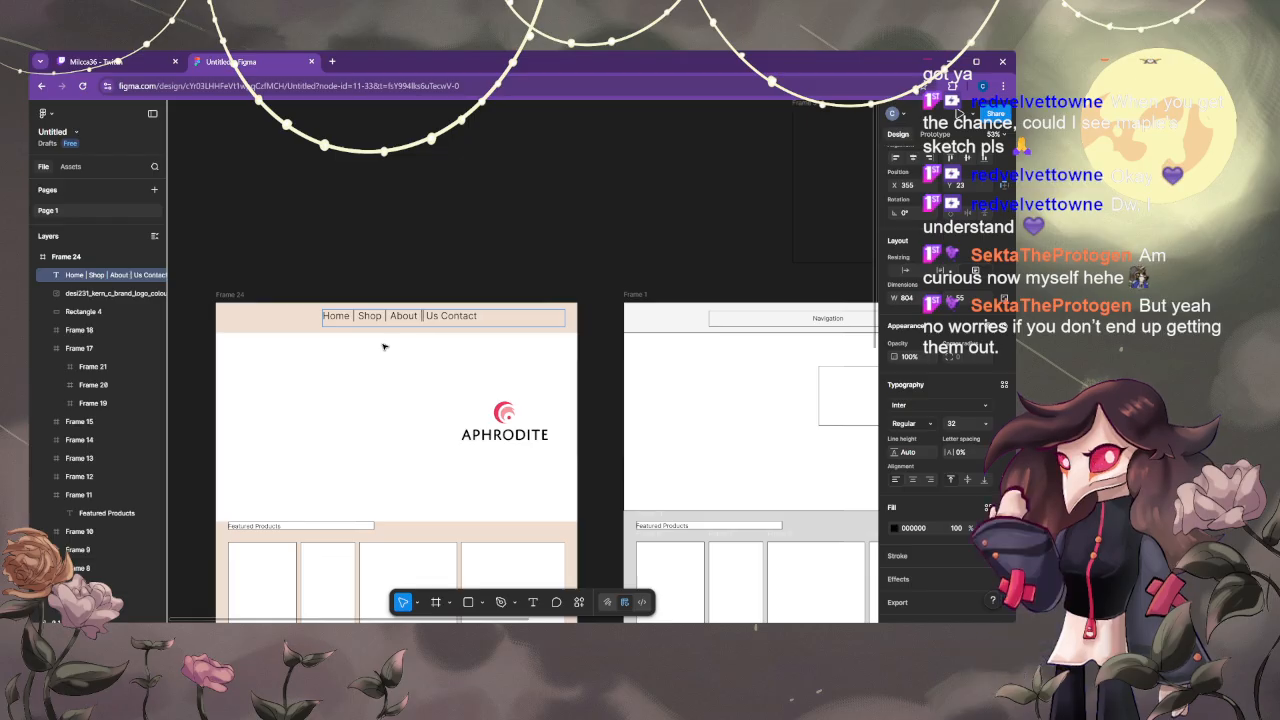
key(BackSpace)
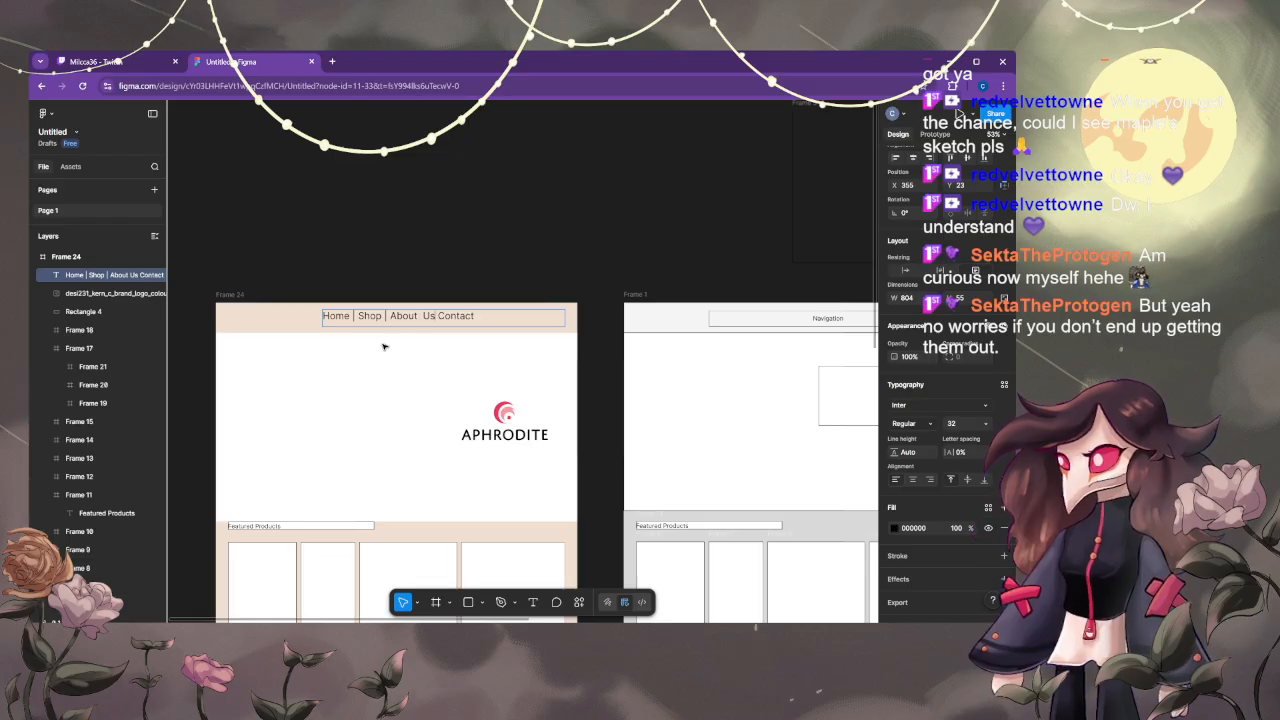
text(|)
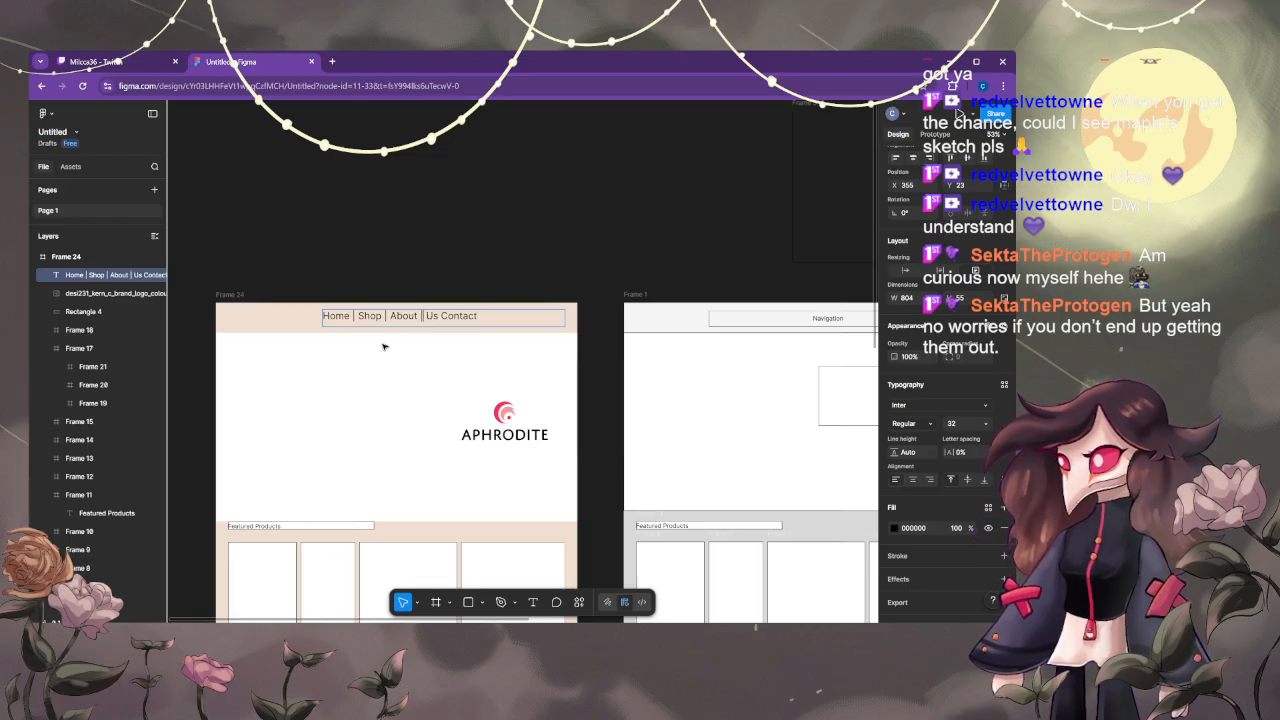
key(Right)
key(Right)
key(Right)
key(Right)
key(Right)
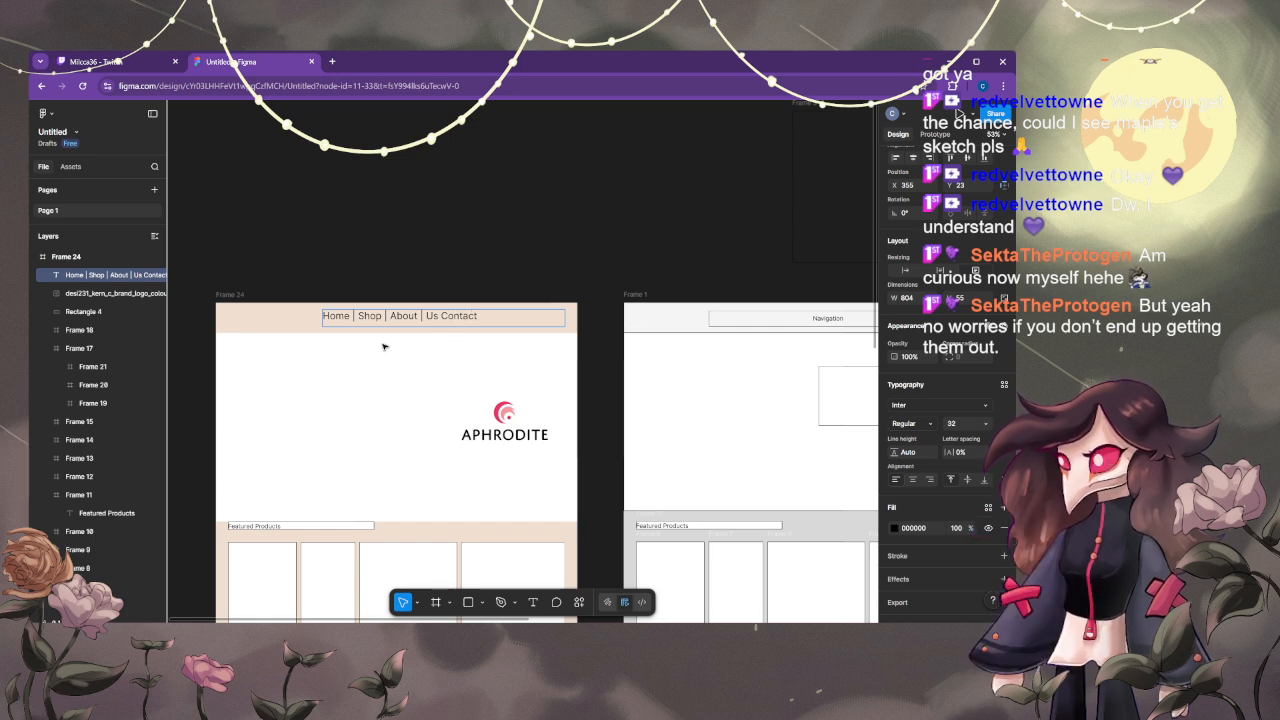
key(BackSpace)
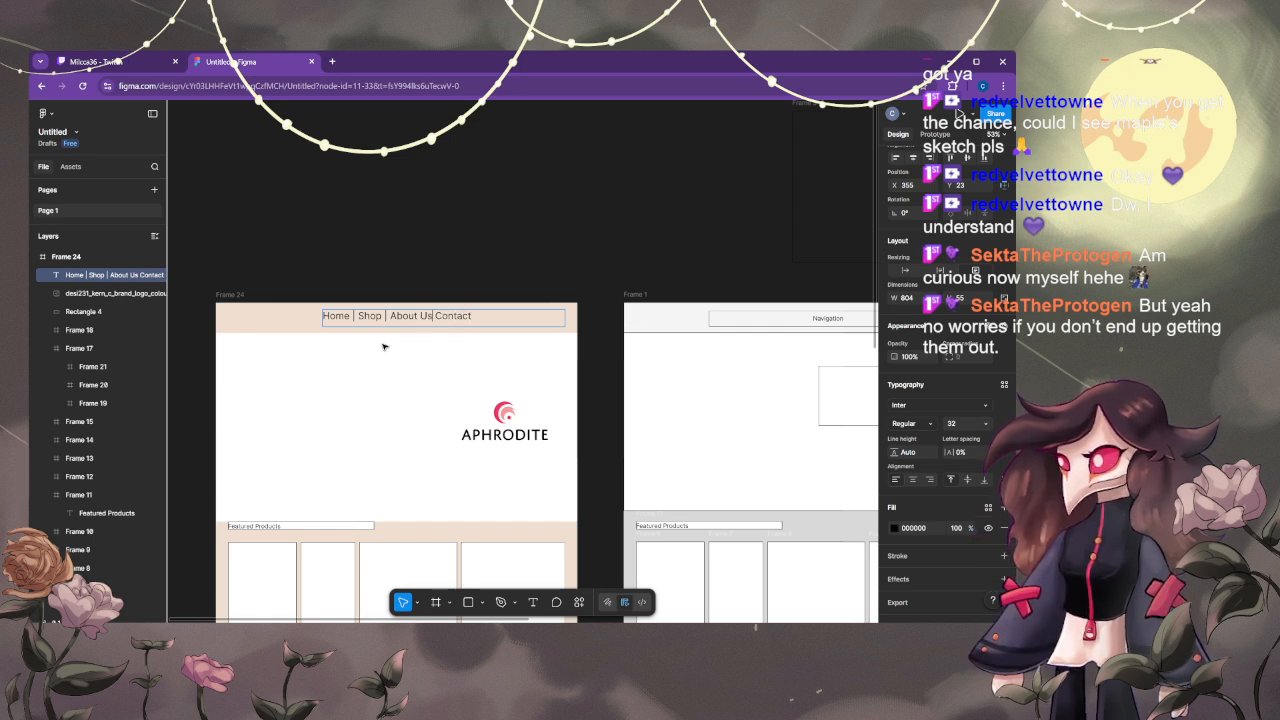
text(|)
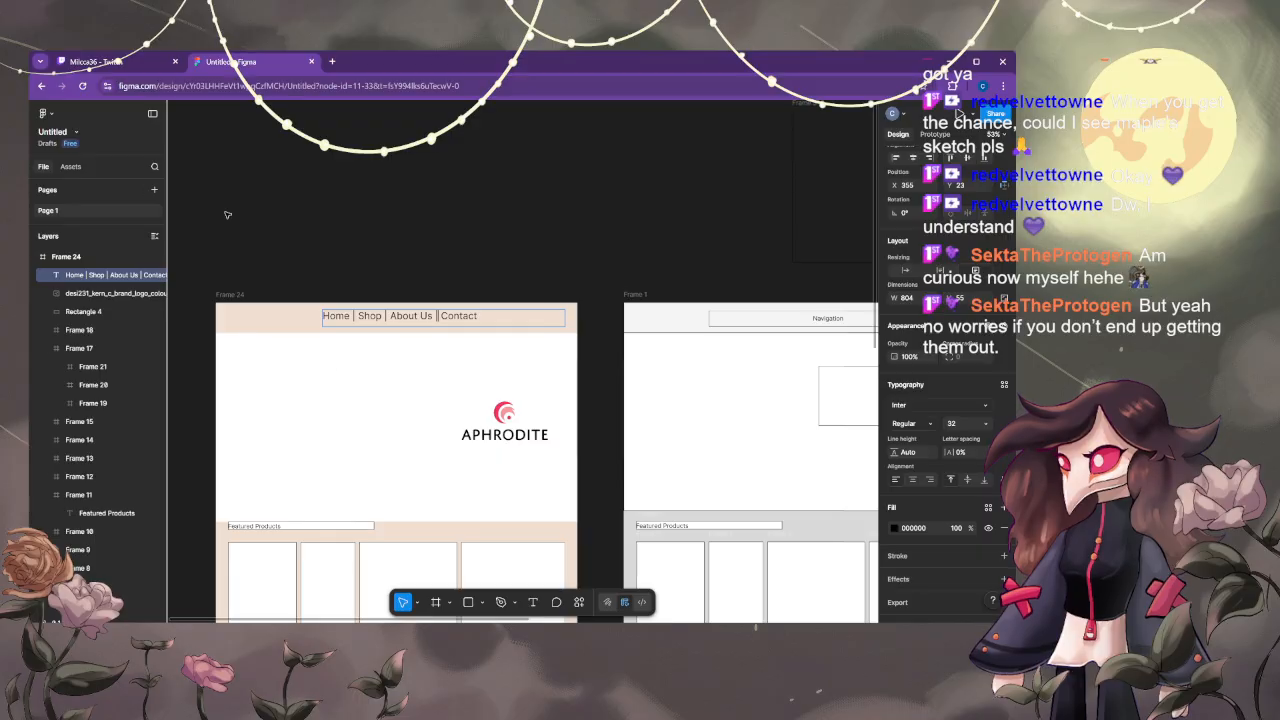
key(Escape)
- Move the navigation text toward the right end of Frame 24's beige strip, to about X 601, Y 34
drag(378, 319, 455, 321)
drag(461, 321, 450, 318)
click(474, 352)
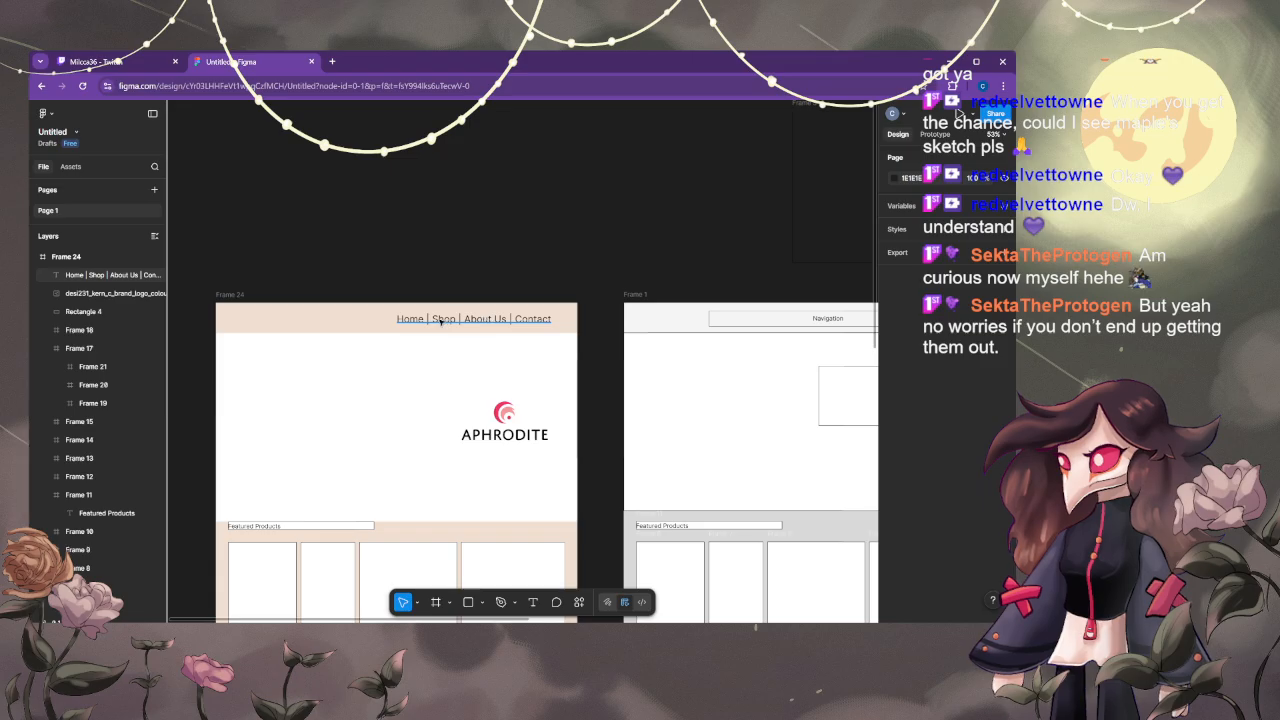
- Set the navigation text's font size to 24 and shift it further toward the right edge of Frame 24's beige strip
scroll(480, 320, down, 5)
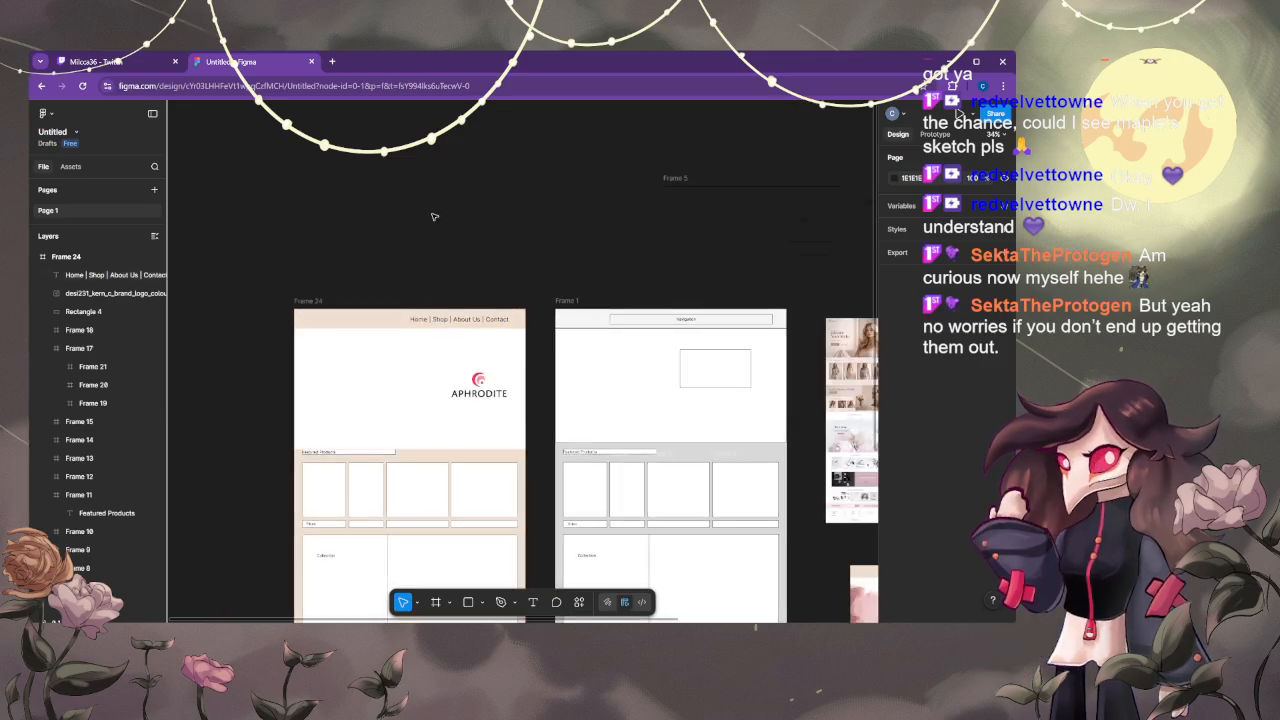
scroll(391, 307, down, 1)
double_click(429, 318)
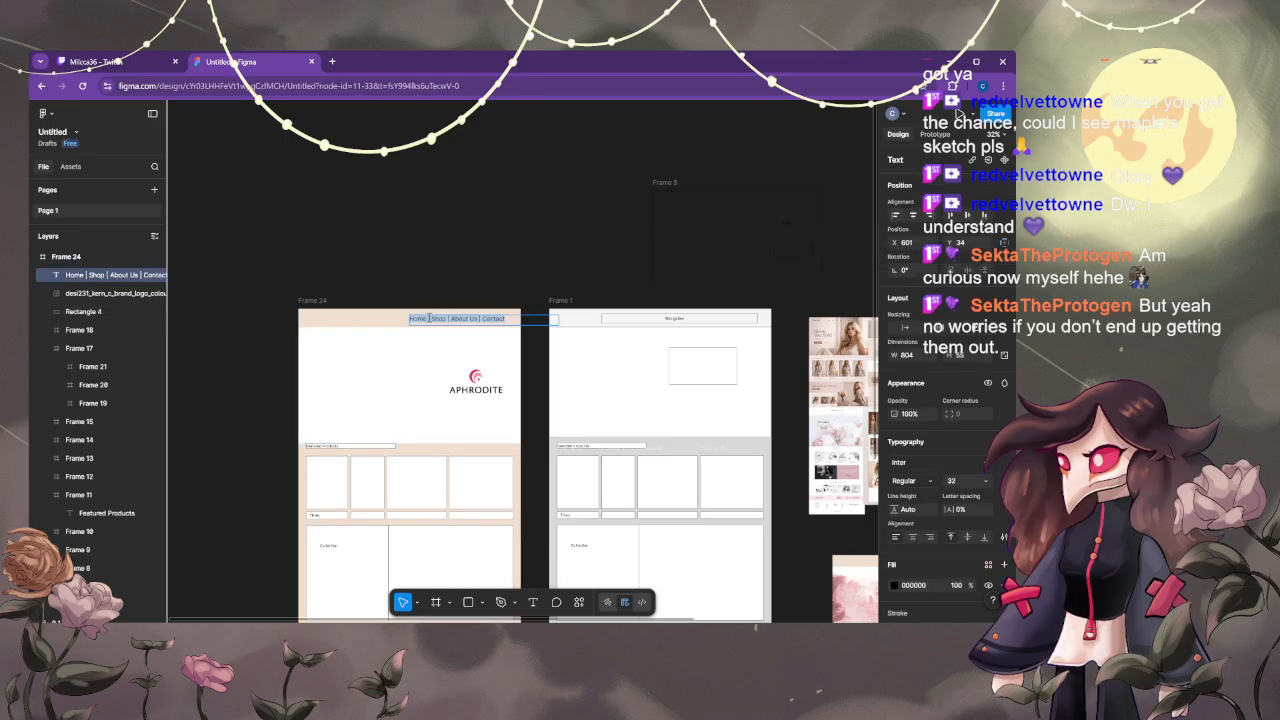
click(985, 481)
click(955, 468)
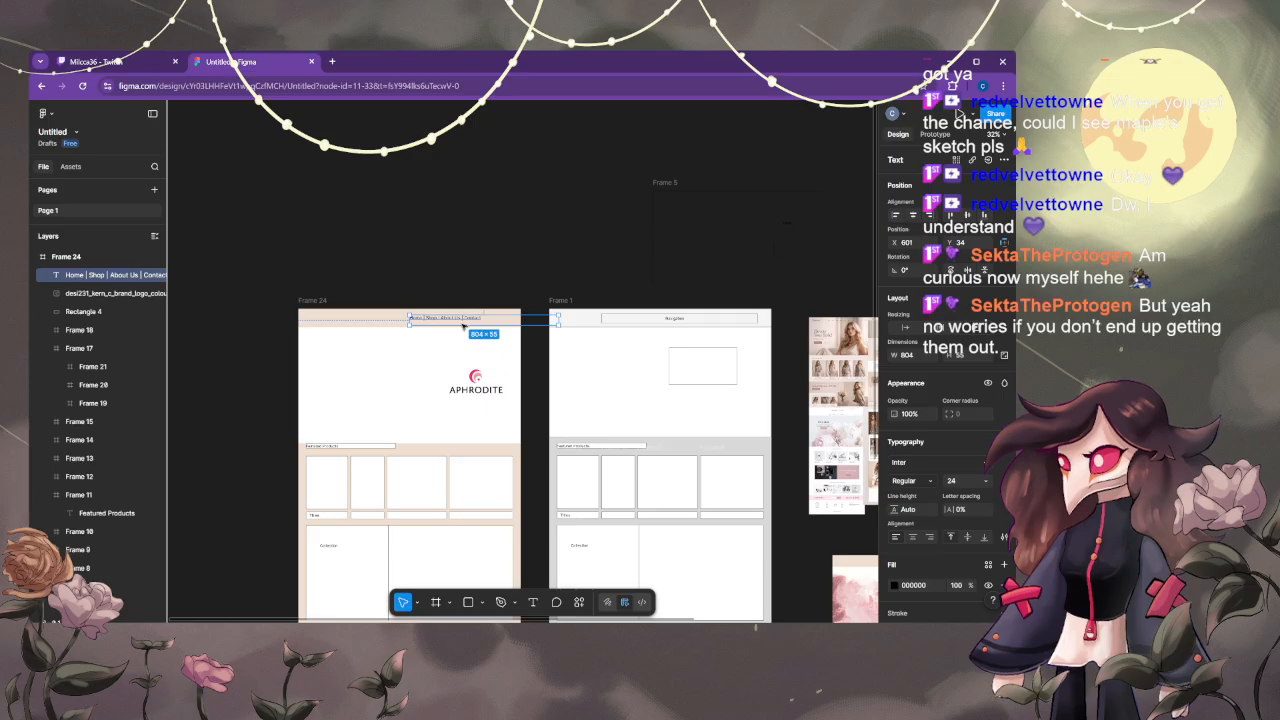
drag(463, 326, 486, 322)
click(477, 271)
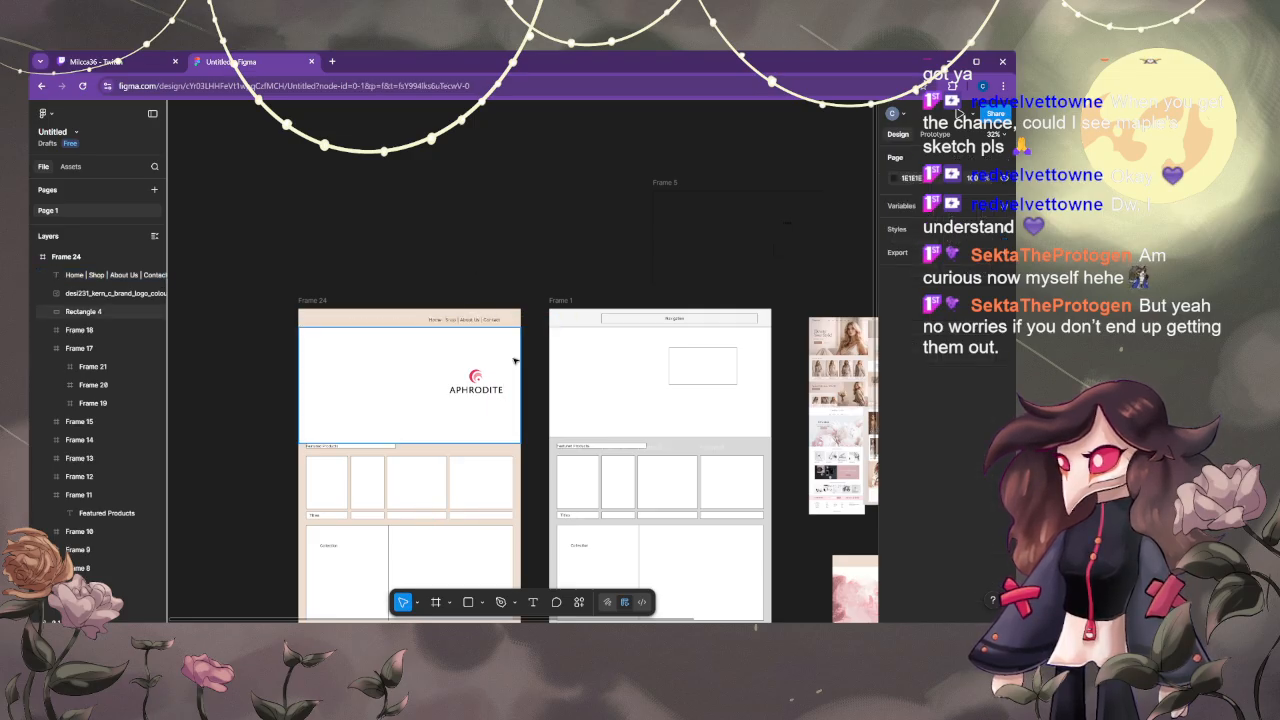
scroll(490, 291, down, 1)
scroll(502, 298, down, 1)
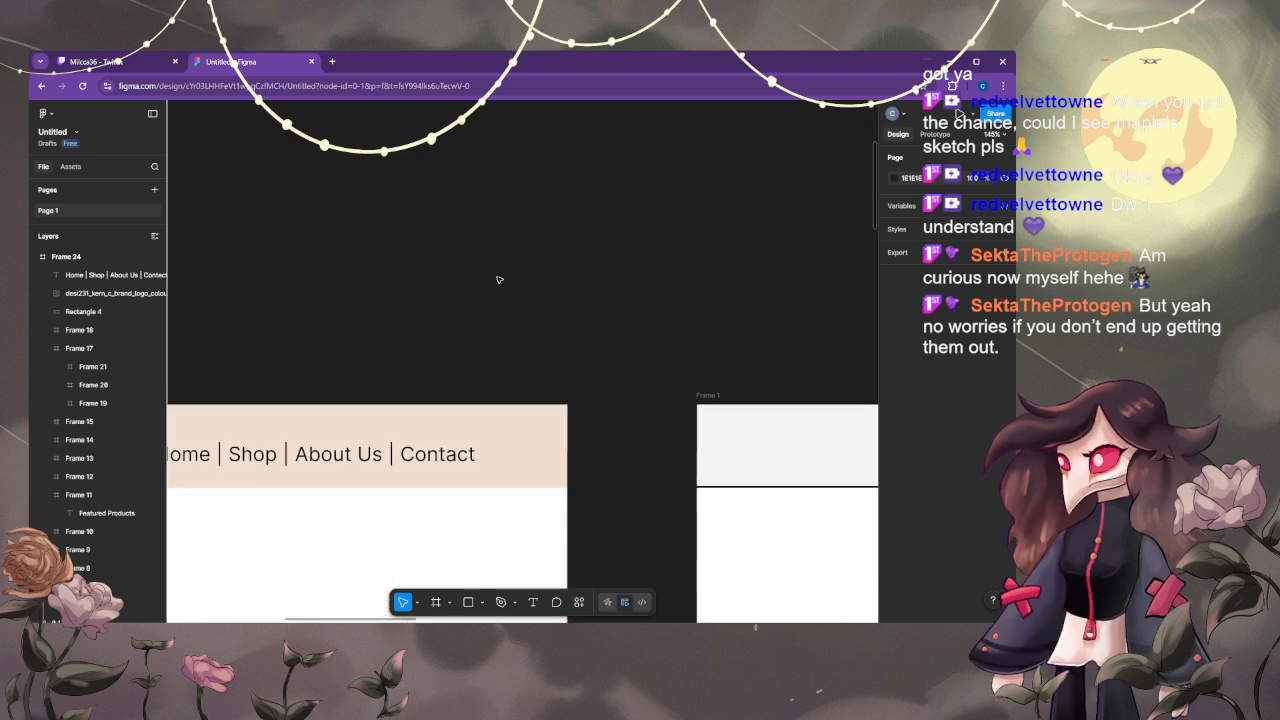
scroll(500, 280, up, 5)
scroll(503, 279, down, 2)
scroll(503, 282, down, 5)
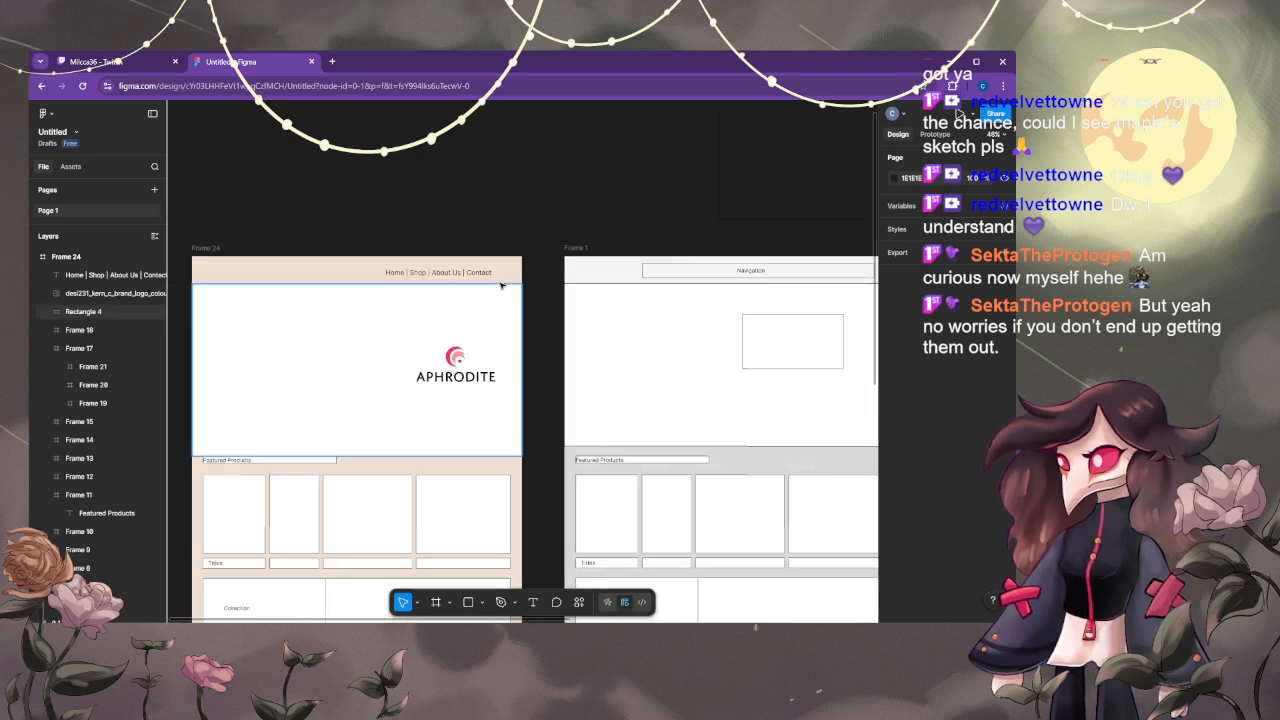
- Delete the Featured Products label and its box above the product row in Frame 24
key(space)
drag(562, 229, 289, 153)
drag(585, 173, 381, 122)
drag(376, 332, 1020, 396)
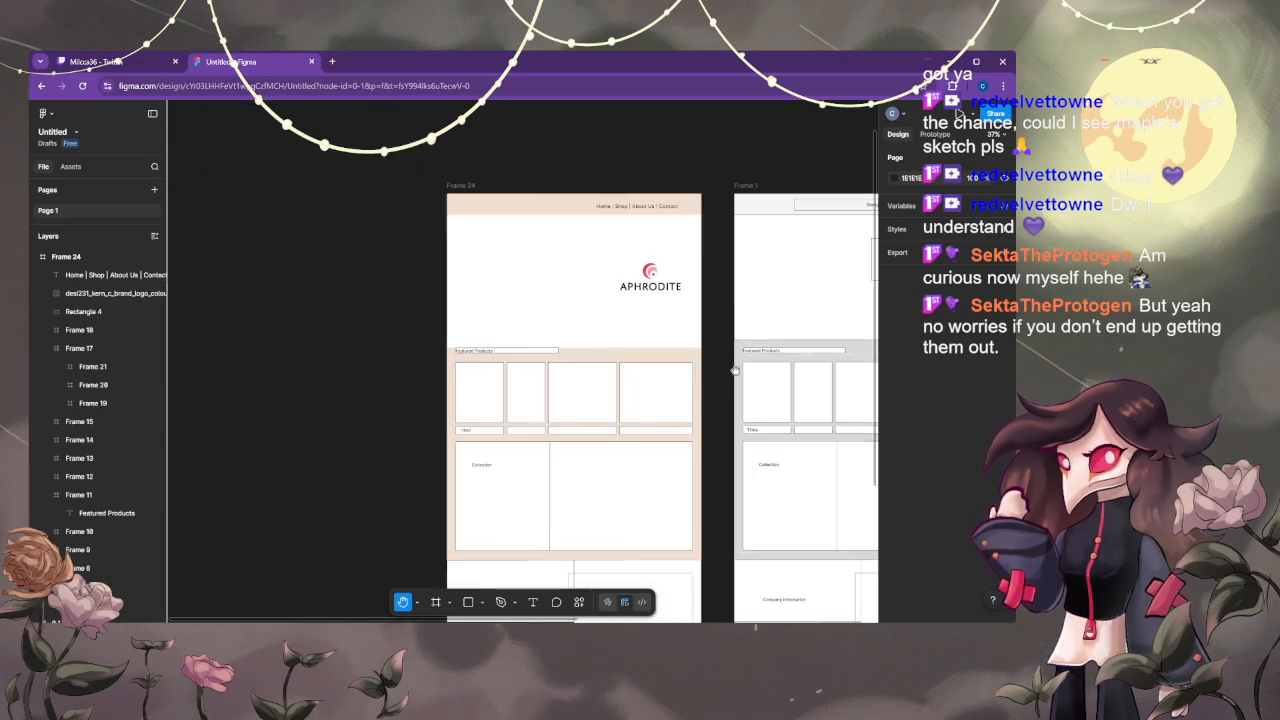
drag(724, 373, 585, 374)
scroll(472, 371, up, 2)
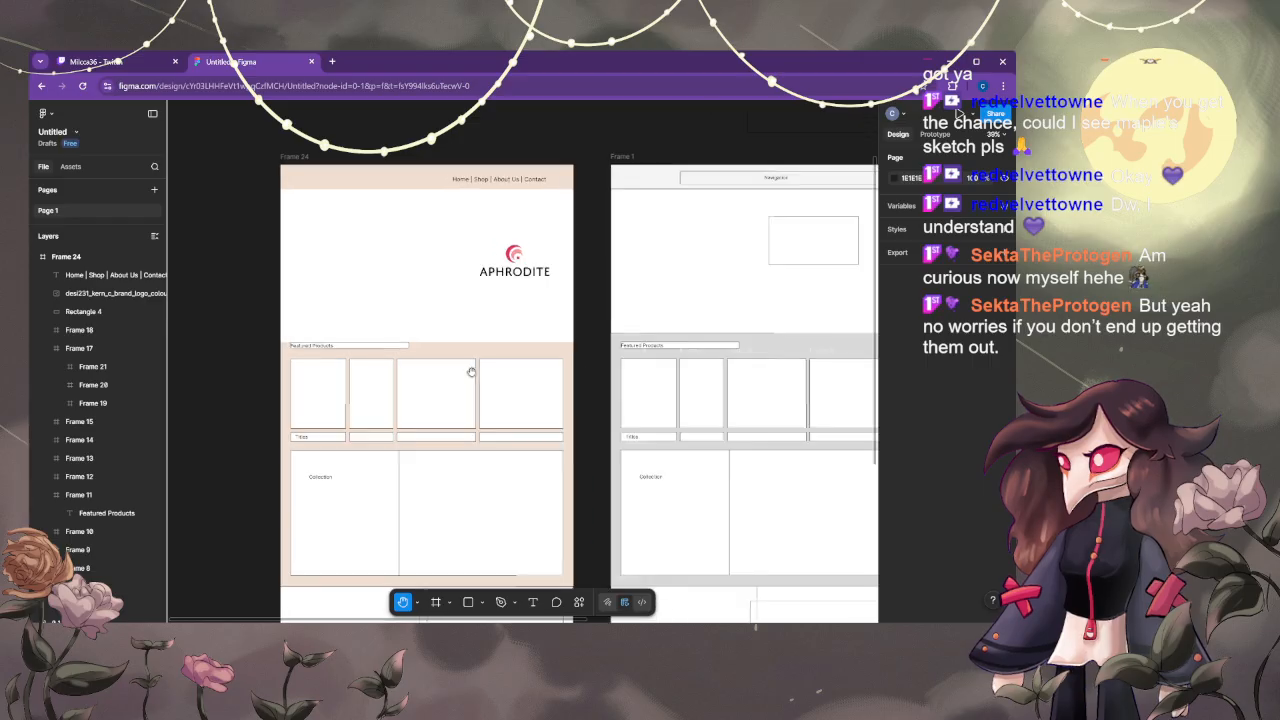
scroll(381, 339, up, 2)
key(v)
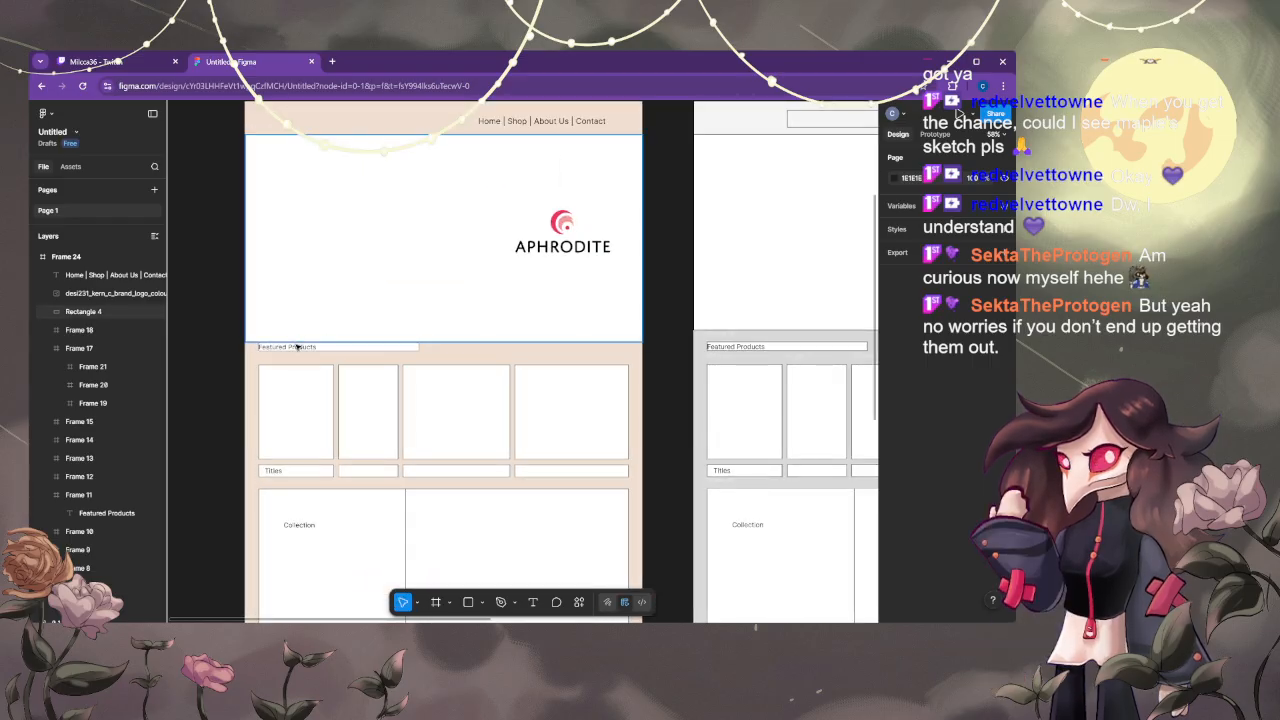
drag(297, 346, 303, 358)
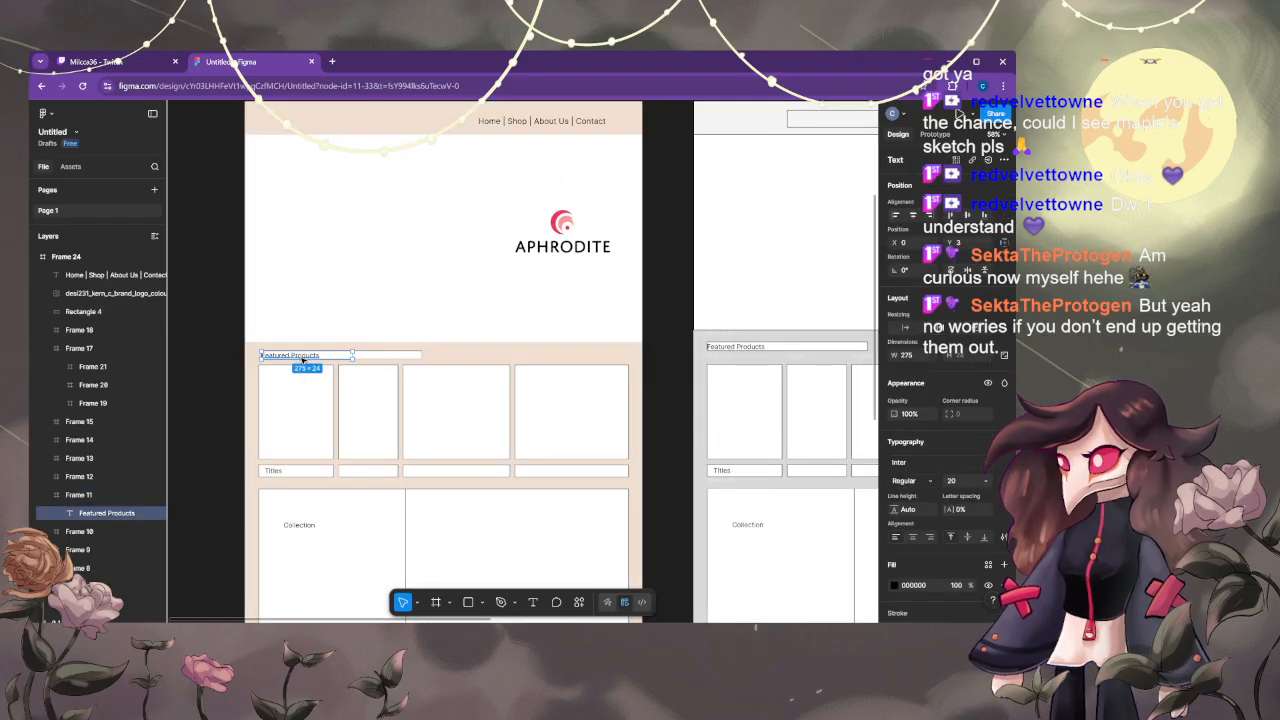
key(Delete)
click(303, 360)
key(Delete)
- Duplicate the navigation text, place the copy above the product row in Frame 24, and change its wording to "Featured Products"
click(525, 122)
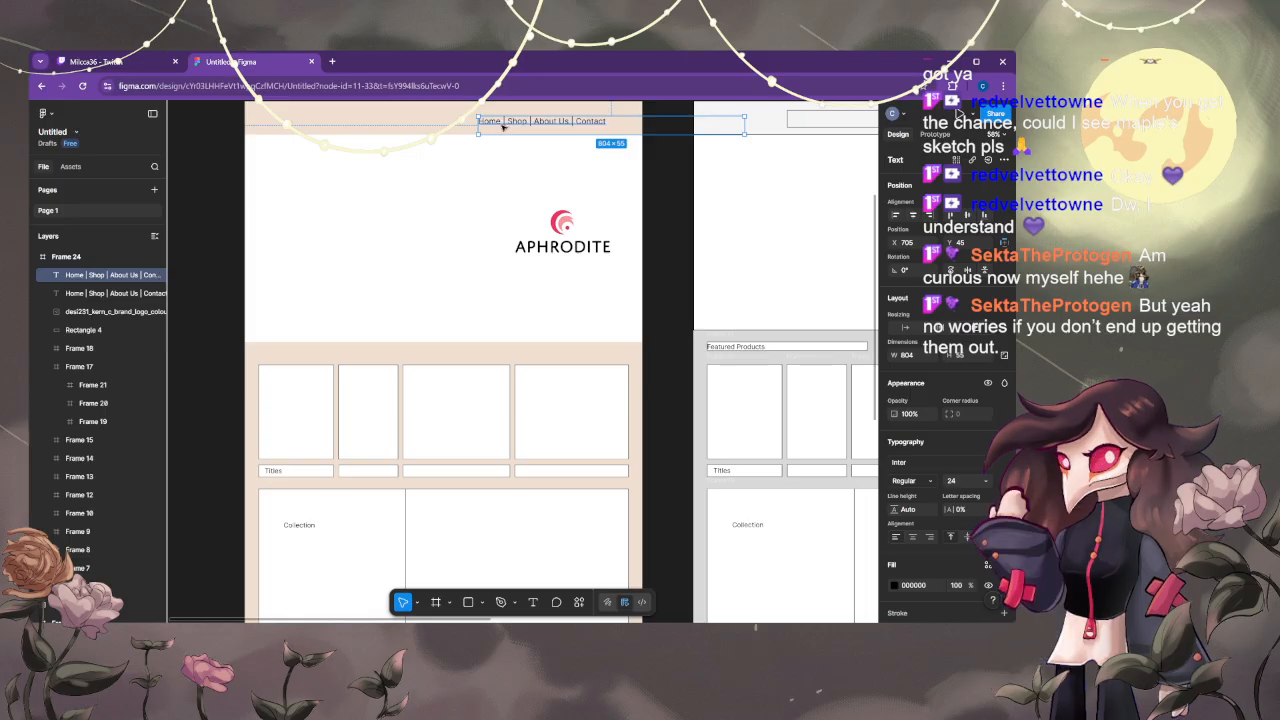
drag(500, 125, 284, 358)
key(Return)
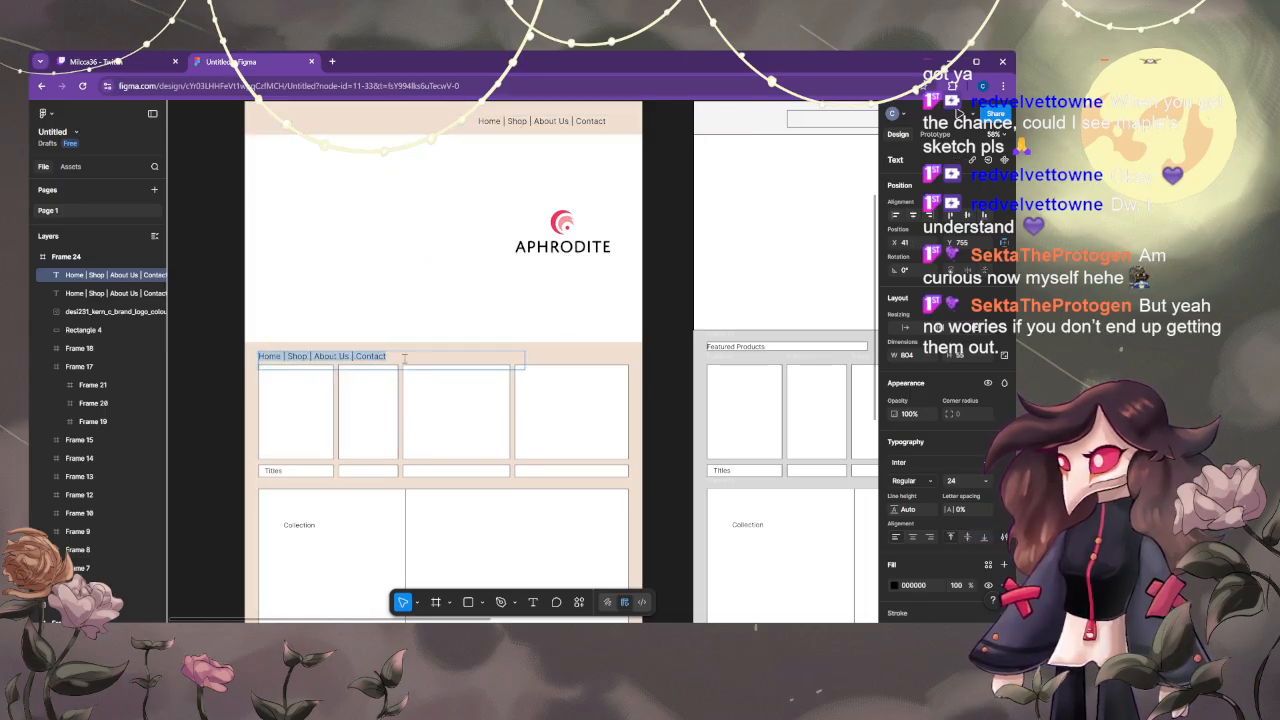
text(Featured Products)
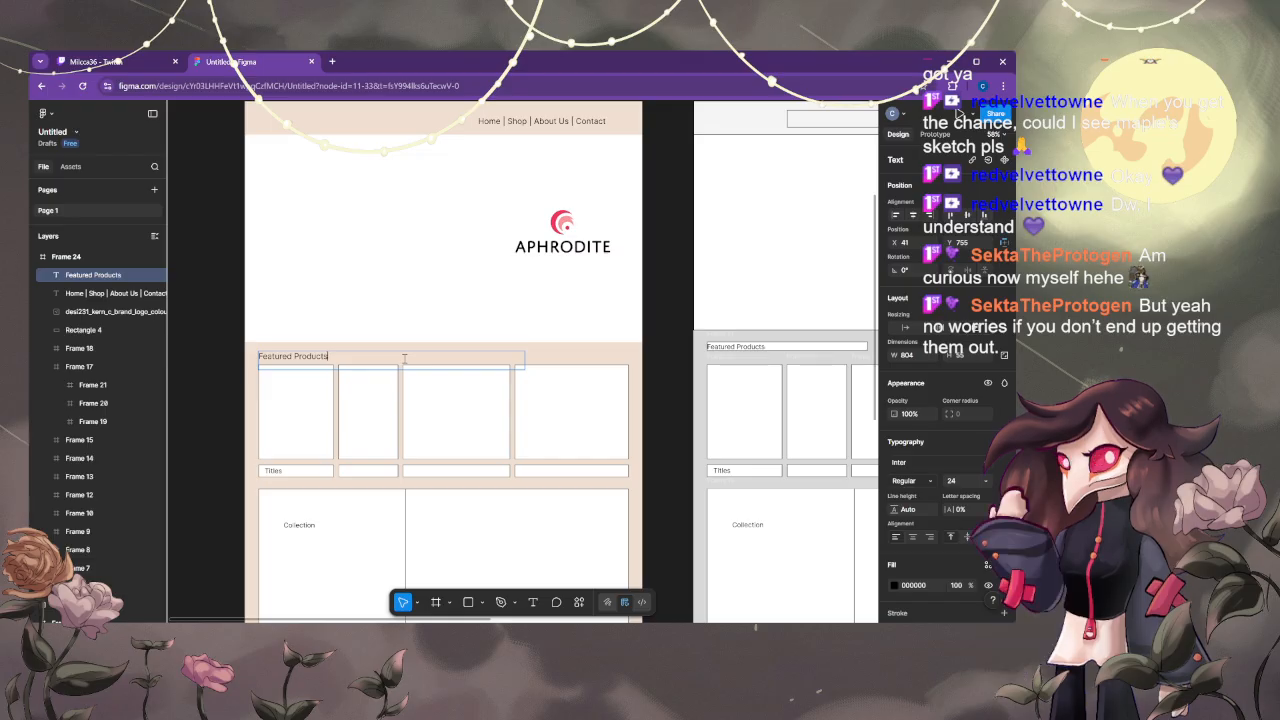
click(224, 338)
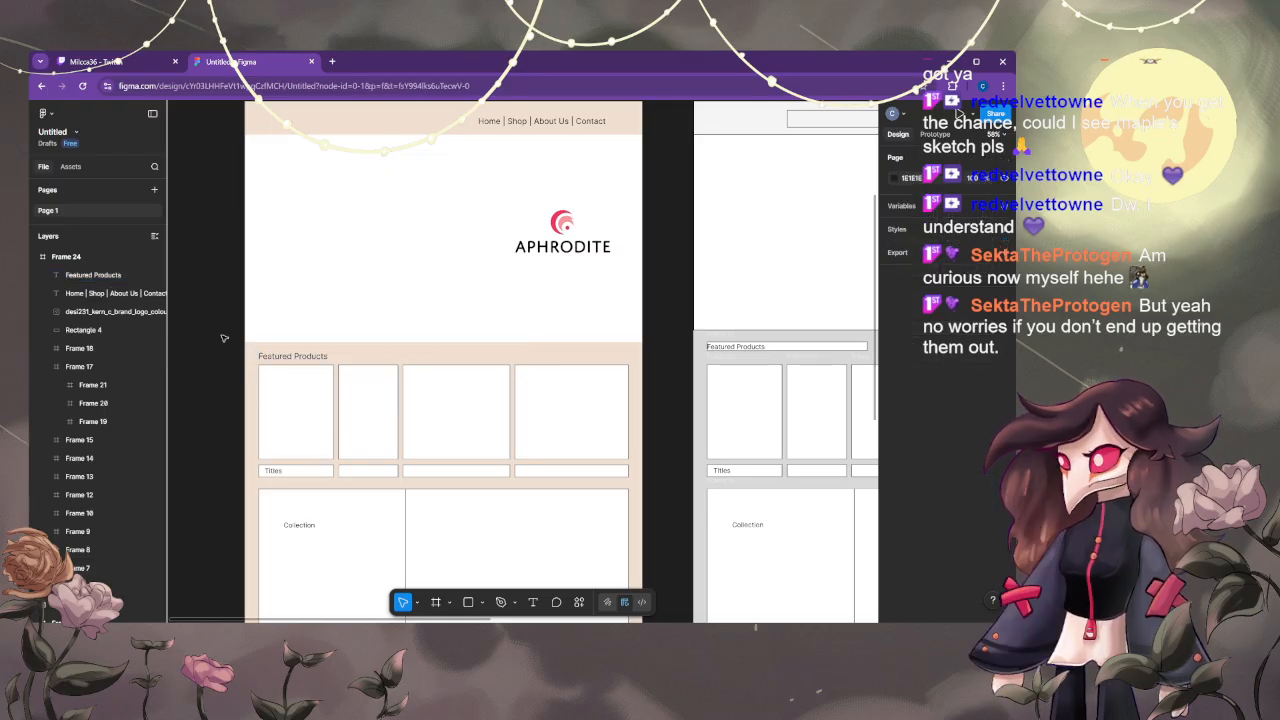
- Sample the salmon colour E4B1A4 from the coloured mockup beside the wireframes
scroll(191, 351, down, 3)
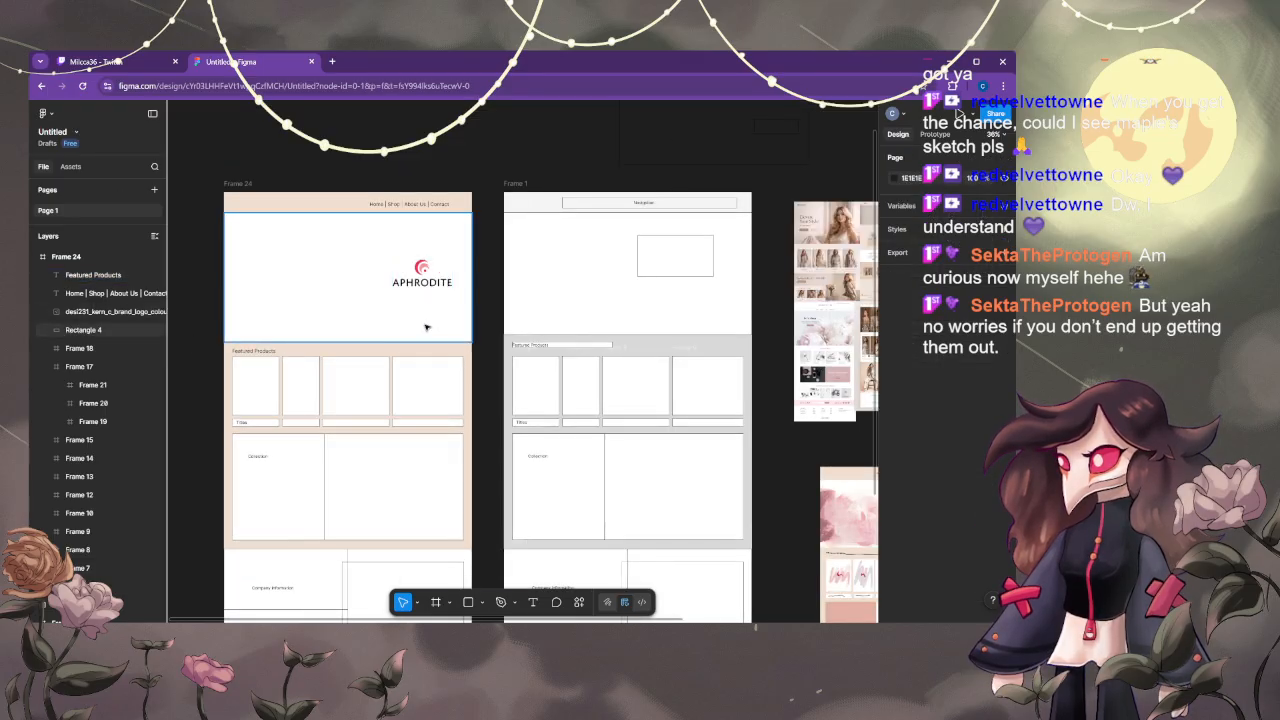
drag(438, 314, 488, 287)
drag(706, 343, 300, 270)
mouse_move(458, 327)
mouse_down()
mouse_move(361, 314)
mouse_move(694, 322)
mouse_up()
mouse_move(237, 260)
mouse_down()
mouse_move(420, 331)
mouse_move(251, 253)
mouse_up()
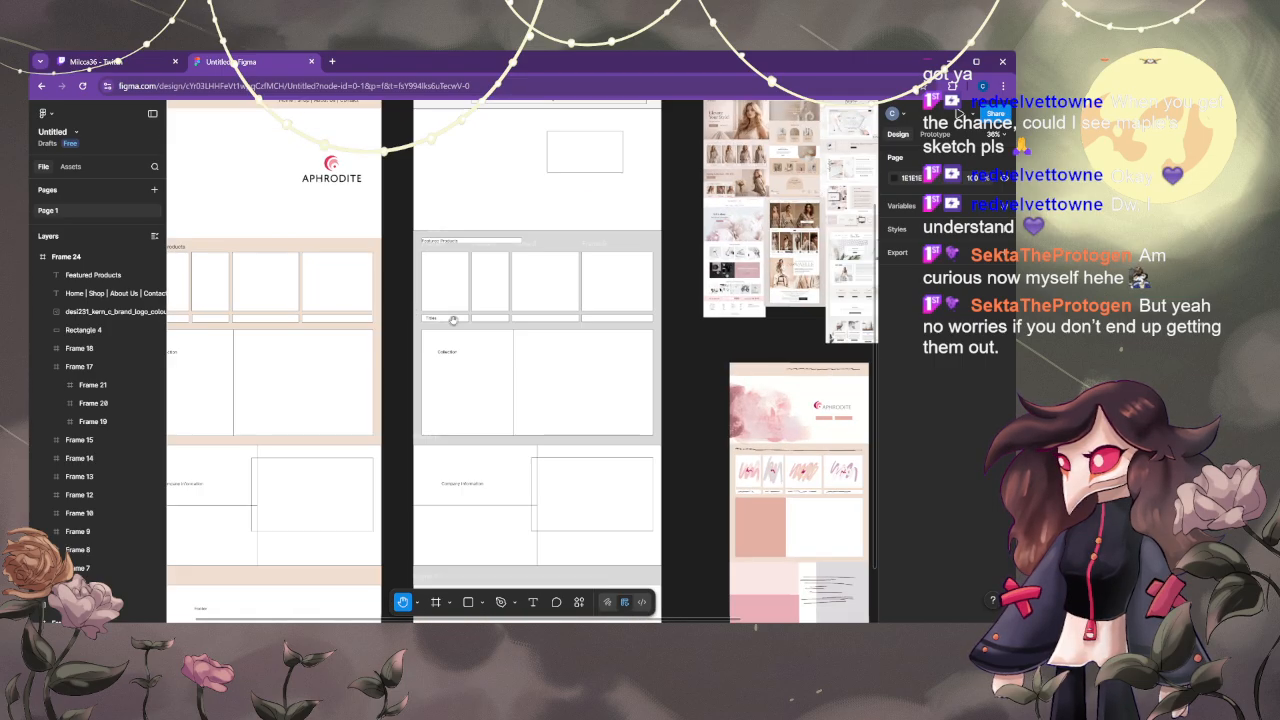
drag(484, 339, 248, 262)
key(i)
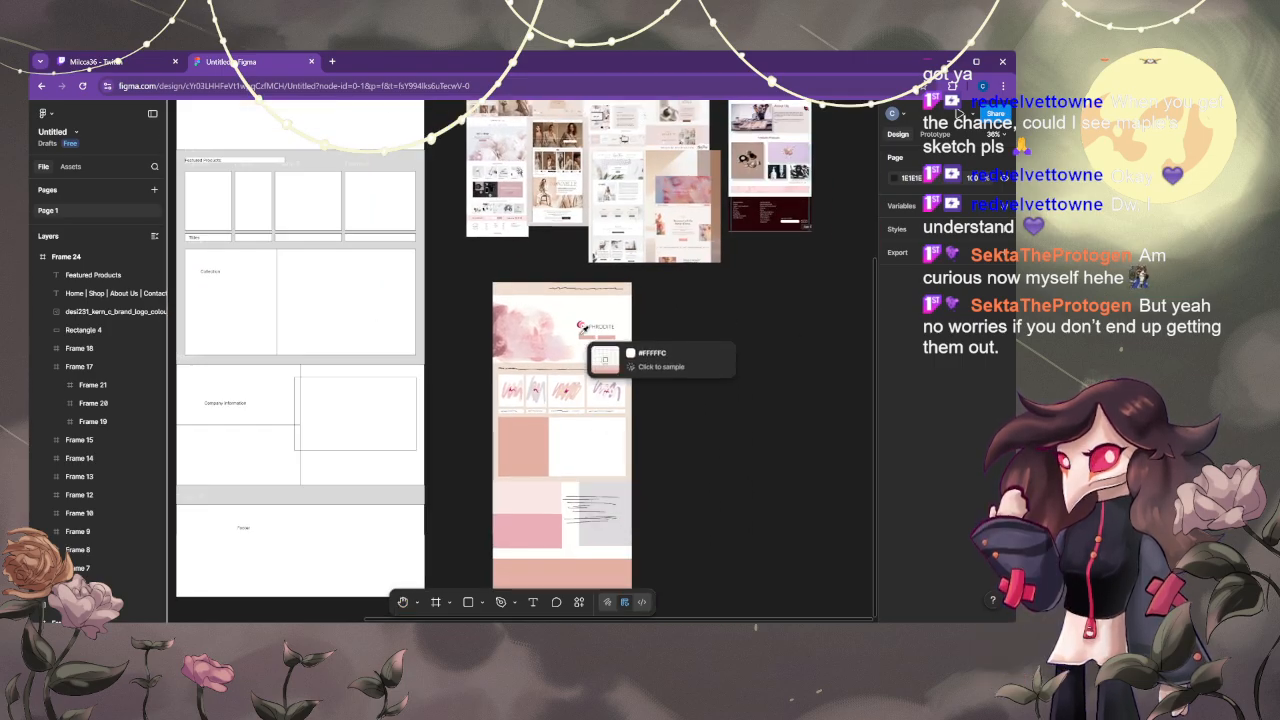
click(584, 332)
scroll(437, 372, down, 1)
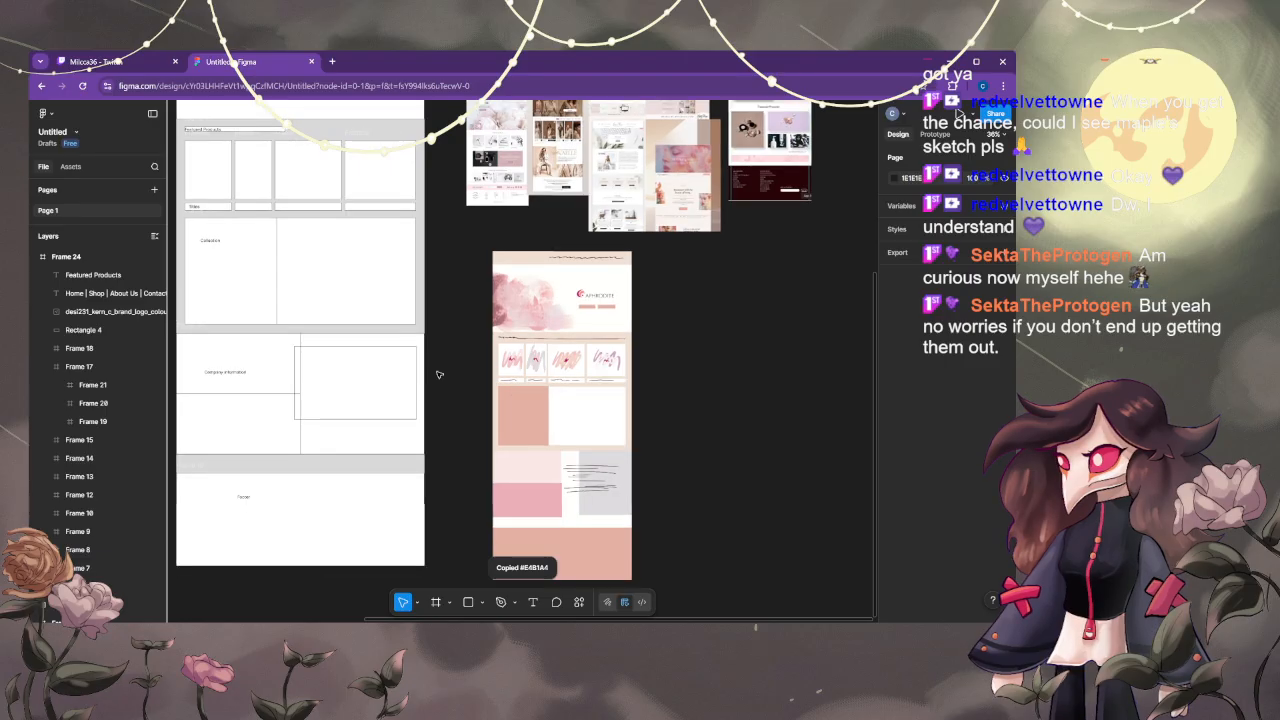
- Draw a button rectangle about 221 × 39 in Frame 24's white hero area, below the APHRODITE logo
drag(437, 372, 753, 510)
drag(473, 381, 583, 485)
scroll(586, 486, up, 3)
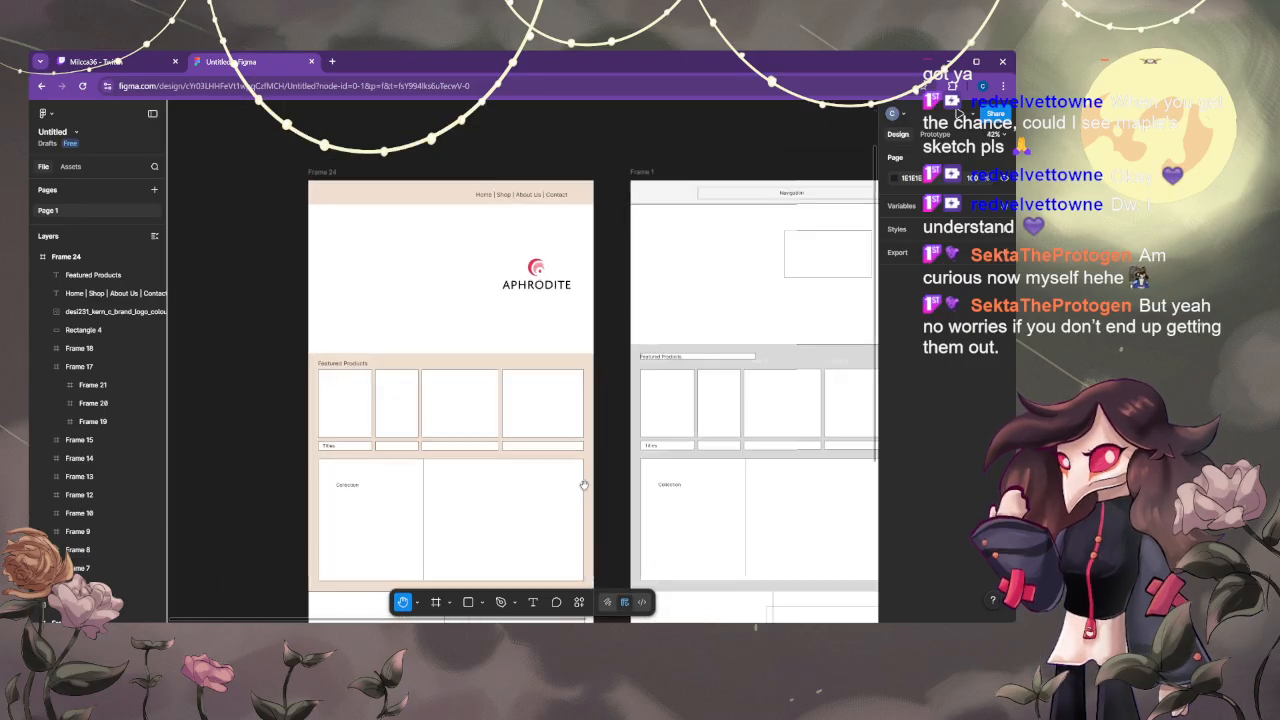
scroll(591, 487, up, 2)
click(468, 601)
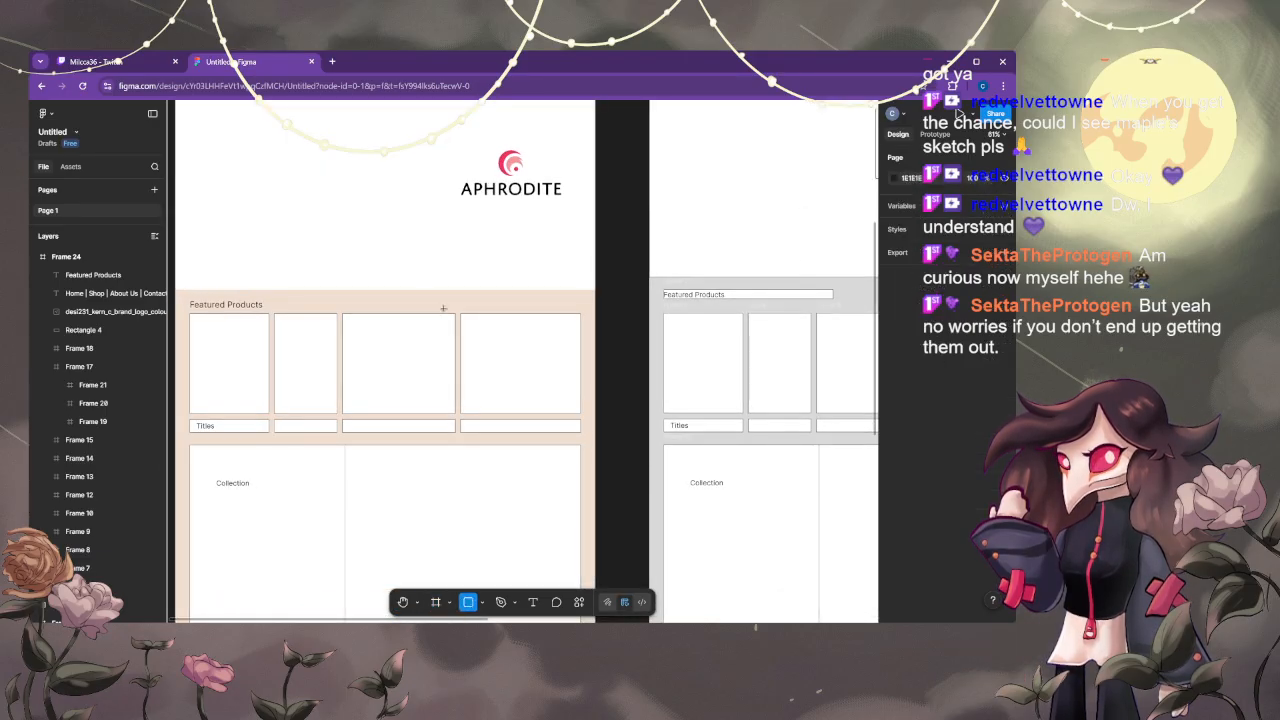
drag(363, 250, 443, 263)
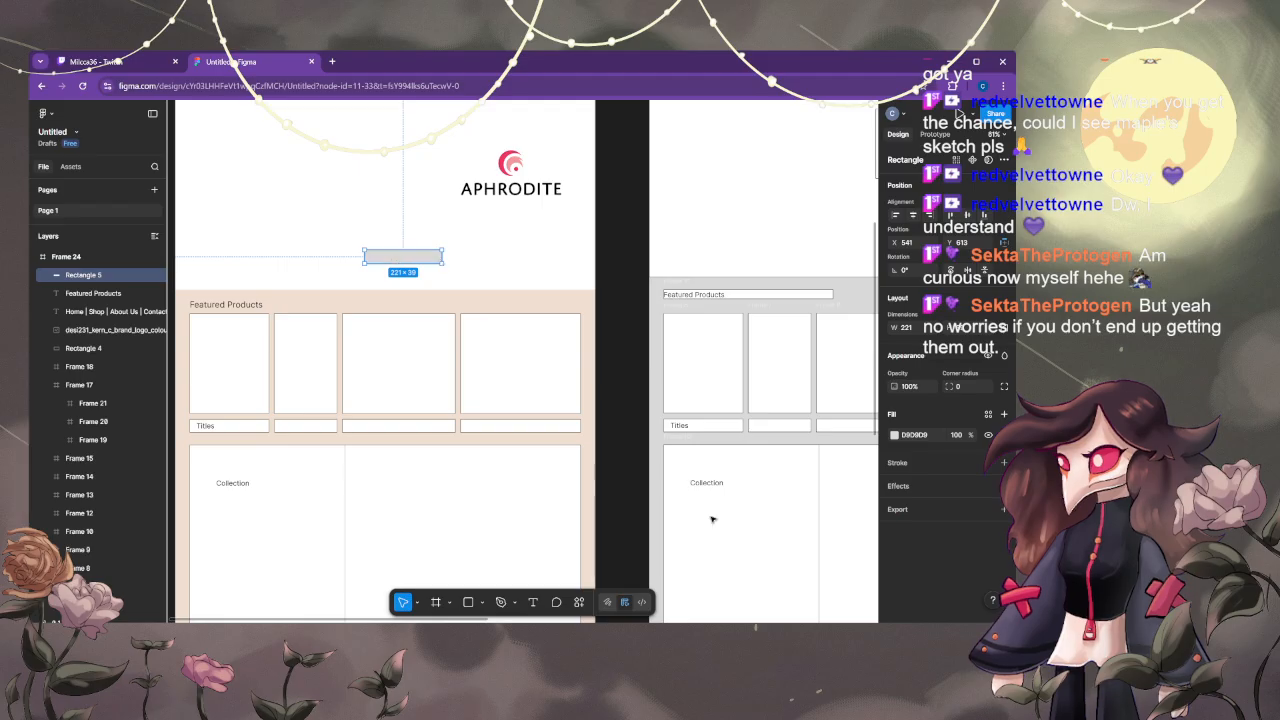
- Fill the new button rectangle with the salmon colour E4B1A4 sampled from the coloured mockup
click(935, 435)
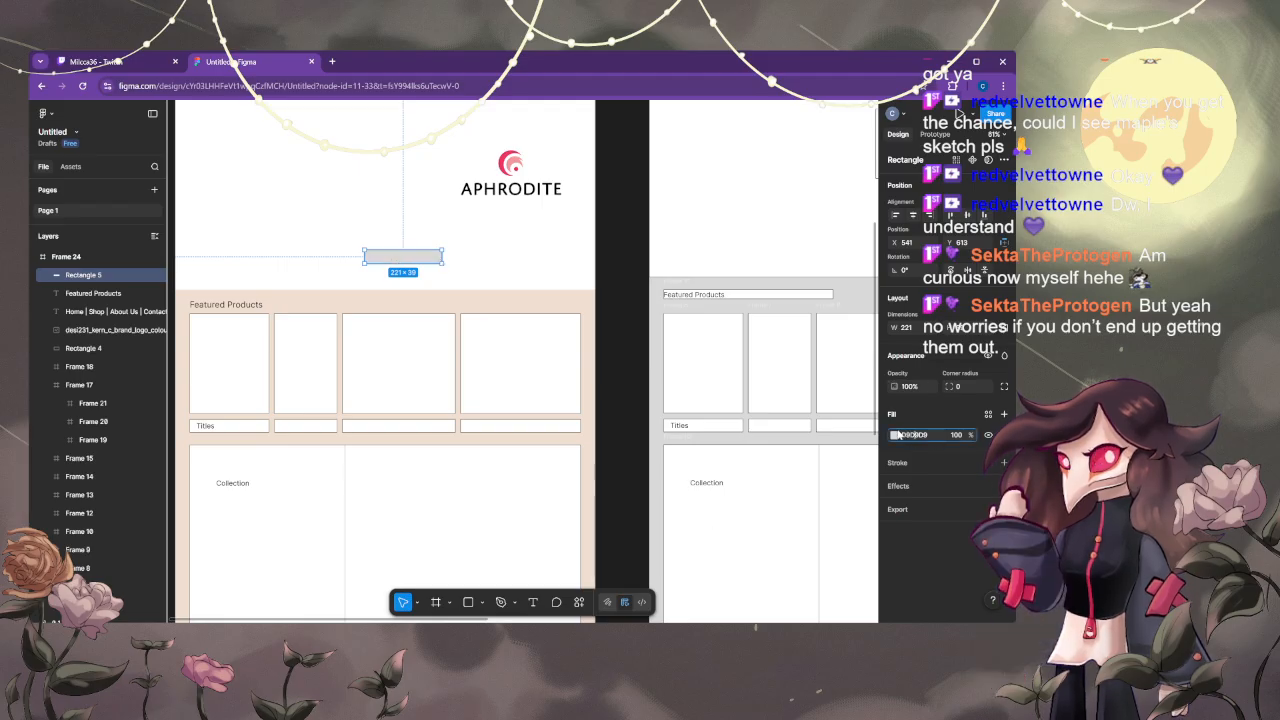
click(896, 435)
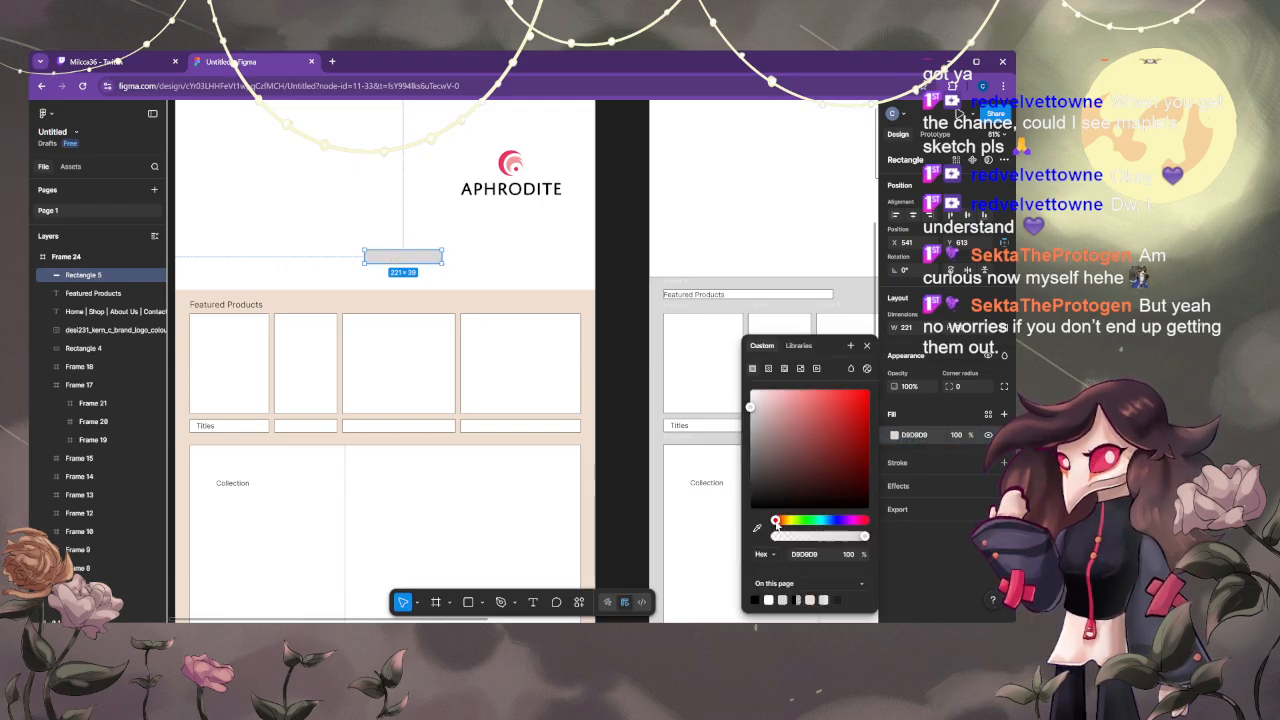
scroll(630, 424, down, 5)
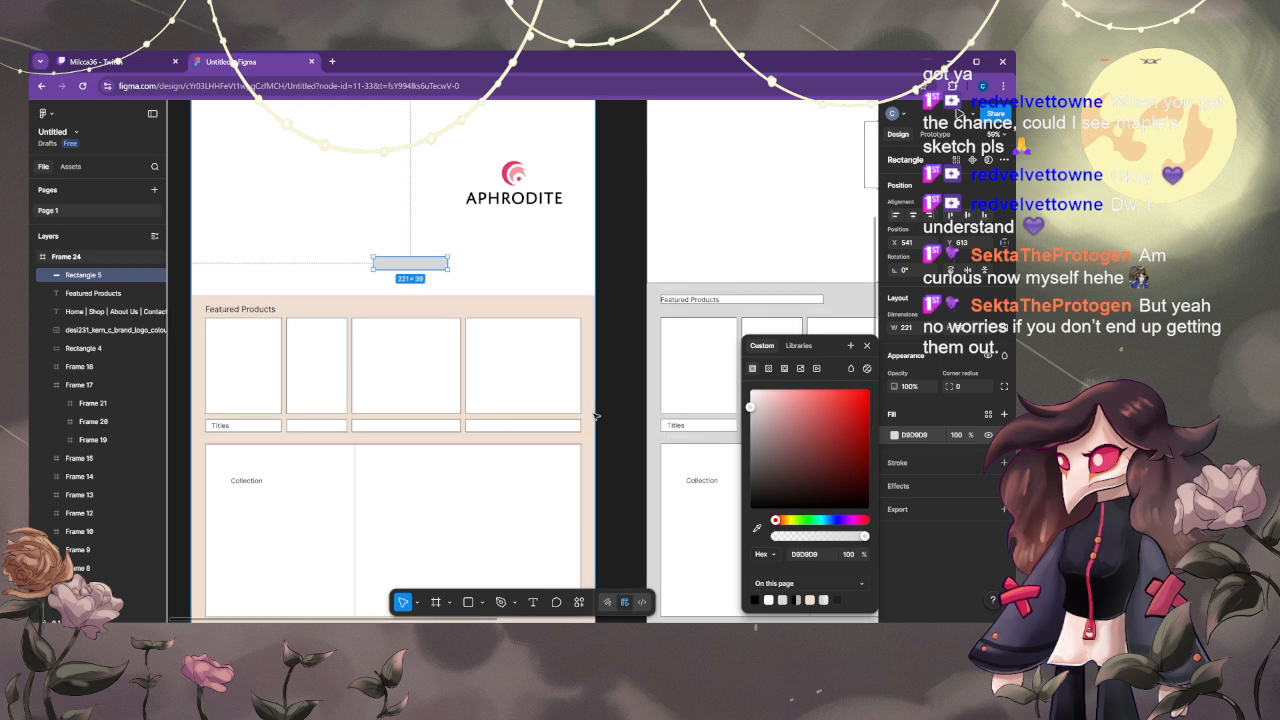
drag(570, 386, 232, 331)
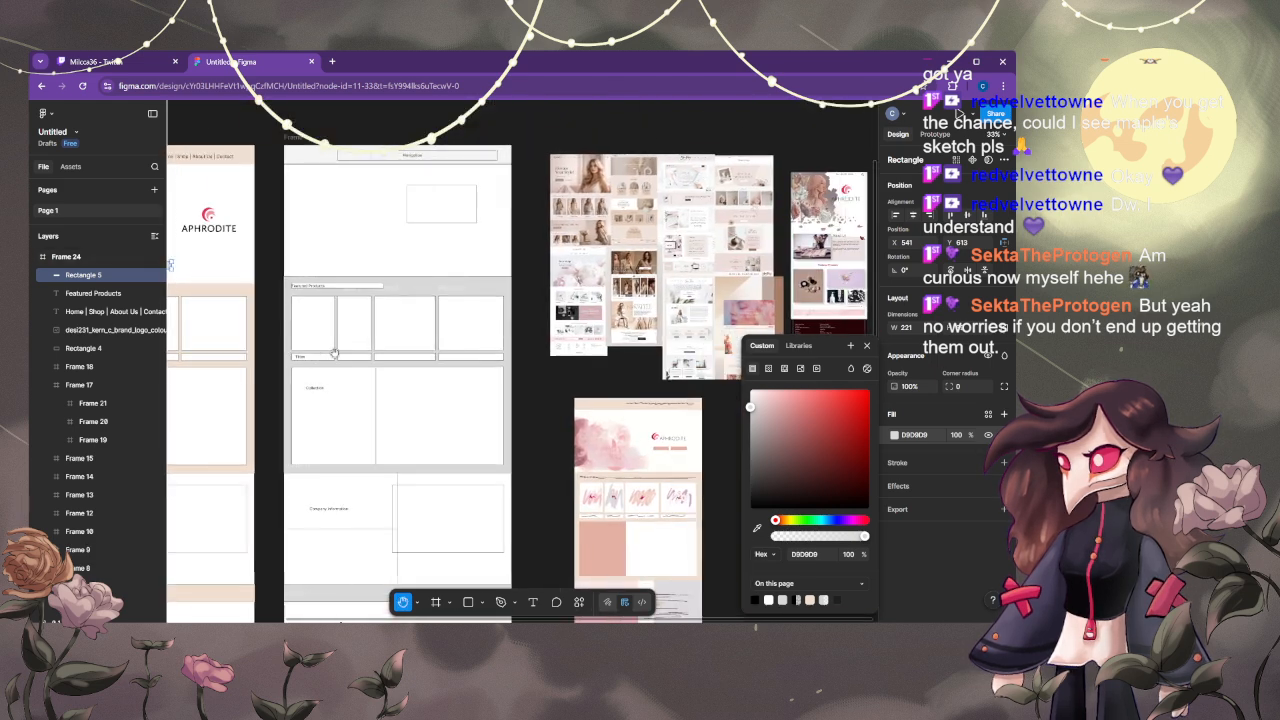
drag(611, 494, 448, 450)
key(i)
click(438, 491)
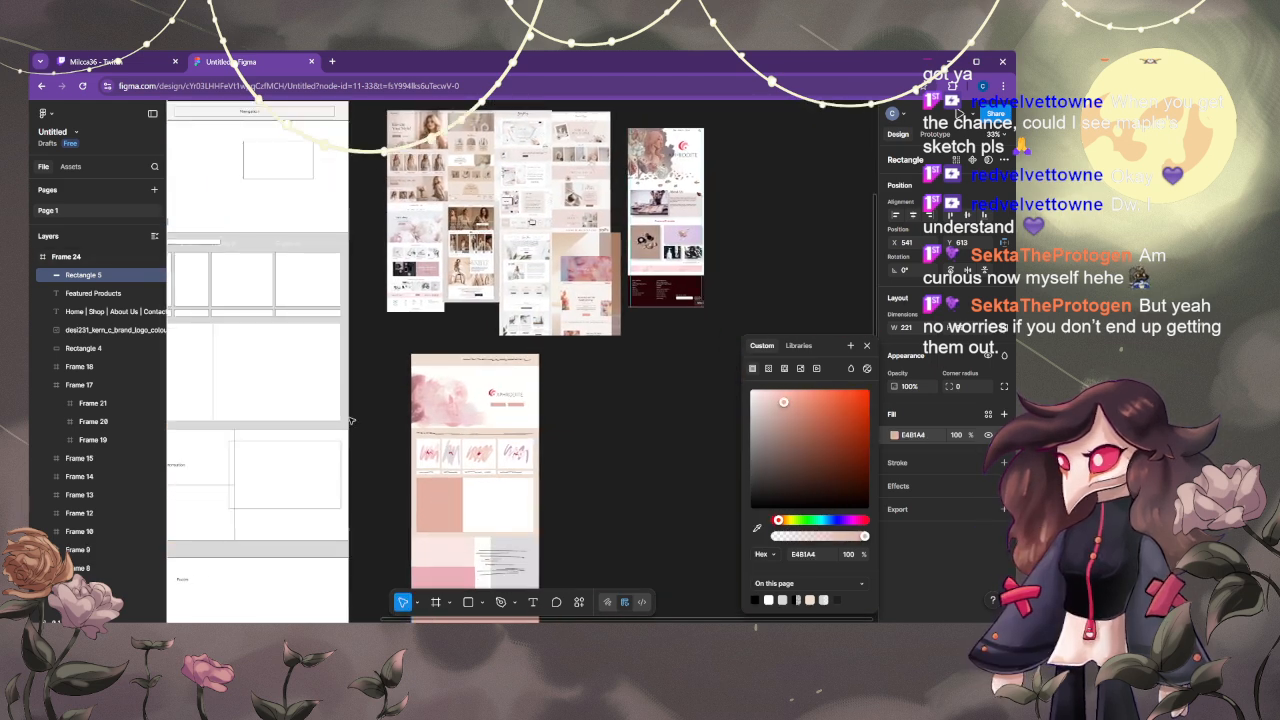
- Move the salmon rectangle directly beneath the APHRODITE logo and shrink it to about 181 × 32
drag(354, 409, 415, 431)
drag(370, 346, 597, 446)
scroll(487, 420, up, 3)
scroll(443, 466, up, 2)
drag(471, 391, 555, 339)
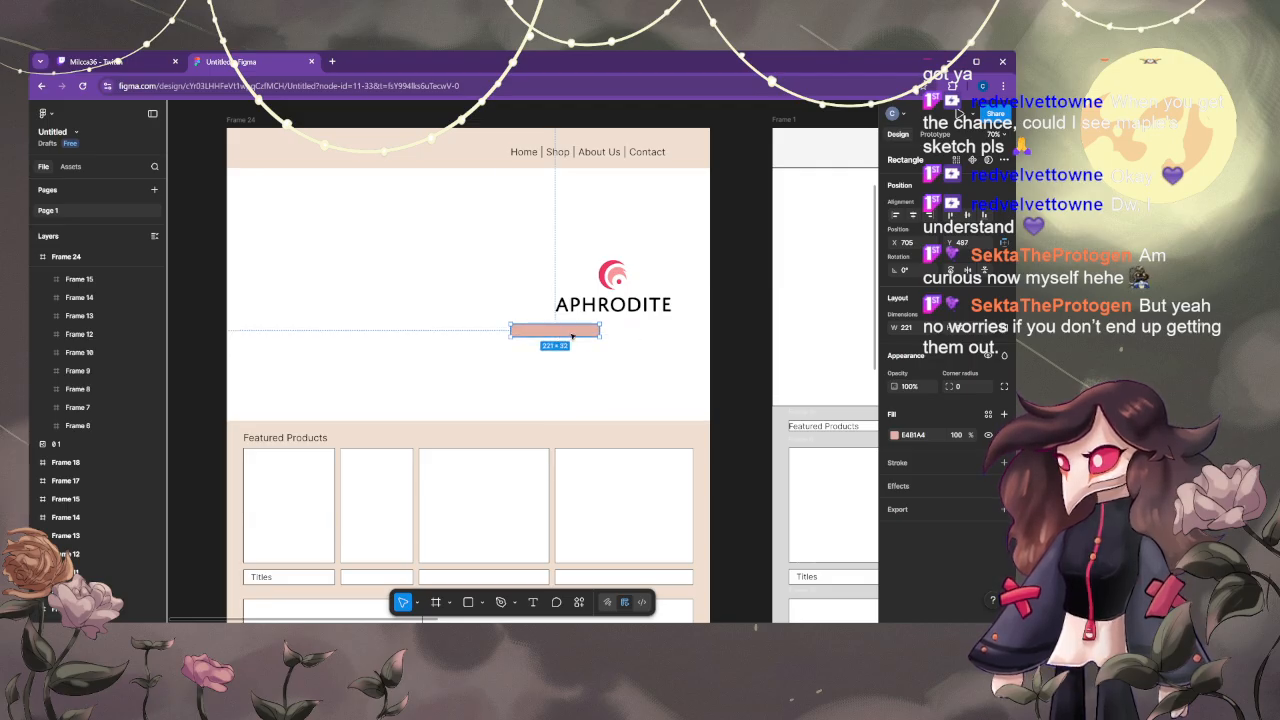
mouse_move(571, 333)
mouse_down()
mouse_move(672, 332)
mouse_move(570, 336)
mouse_move(625, 333)
mouse_move(590, 335)
mouse_up()
click(547, 358)
click(580, 332)
click(645, 331)
key(Delete)
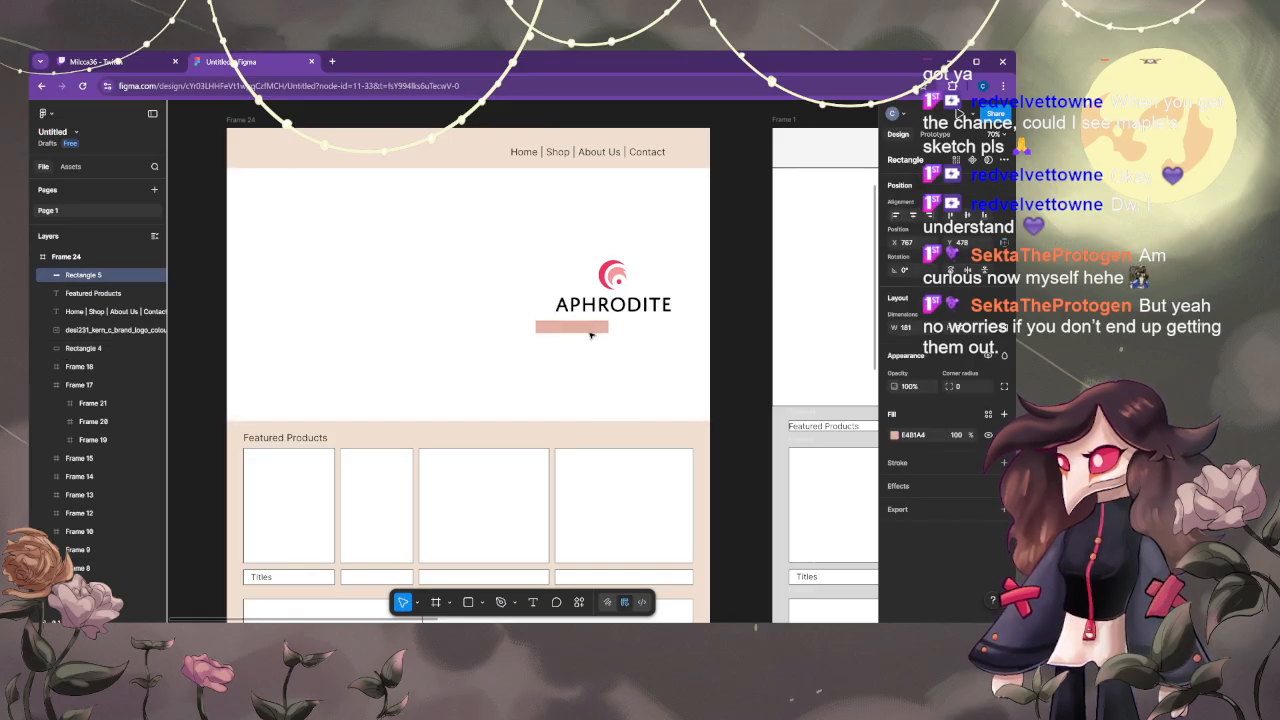
- Try to shift the salmon rectangle in vector editing, and undo the distortion of its shape
click(582, 350)
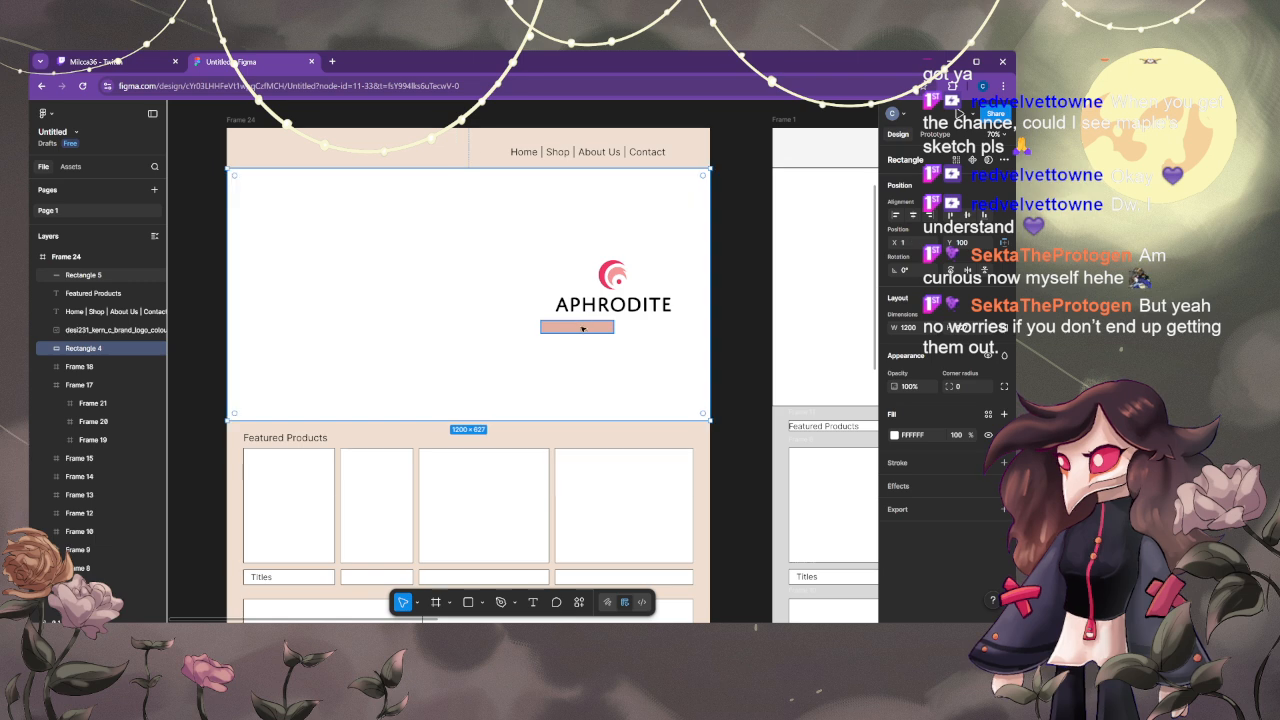
double_click(585, 325)
drag(574, 329, 565, 333)
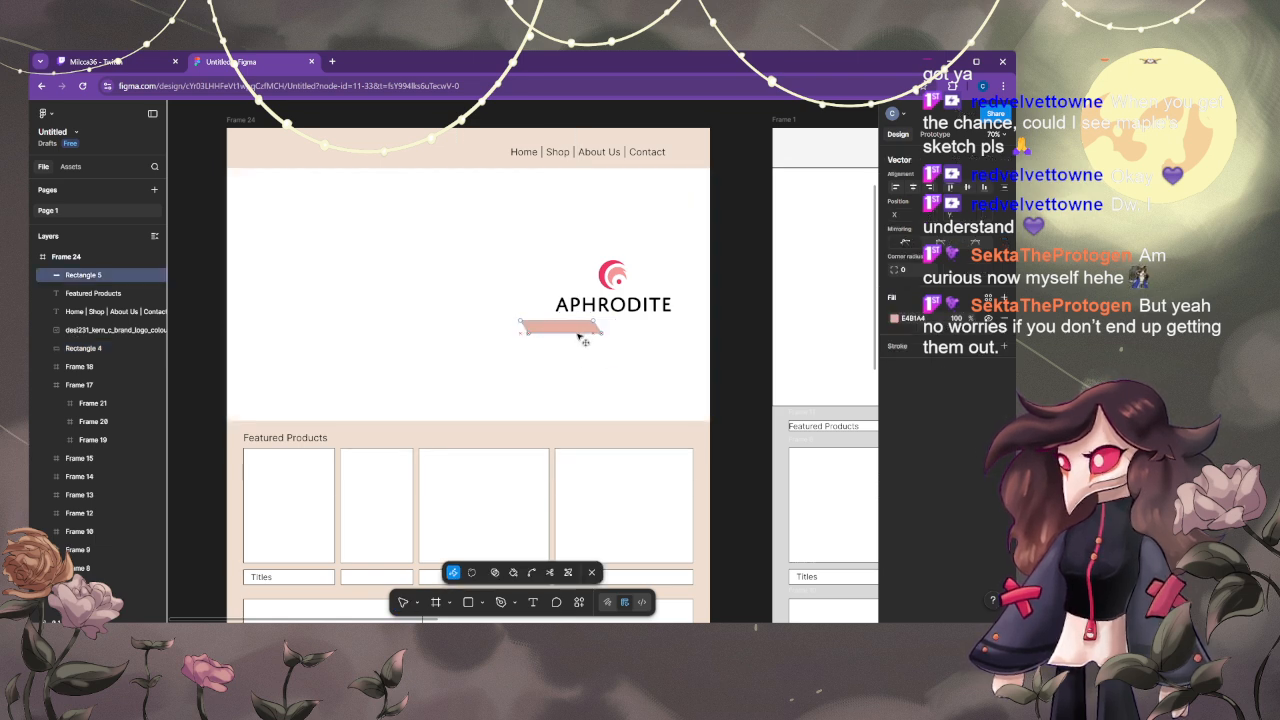
key(ctrl+z)
key(Escape)
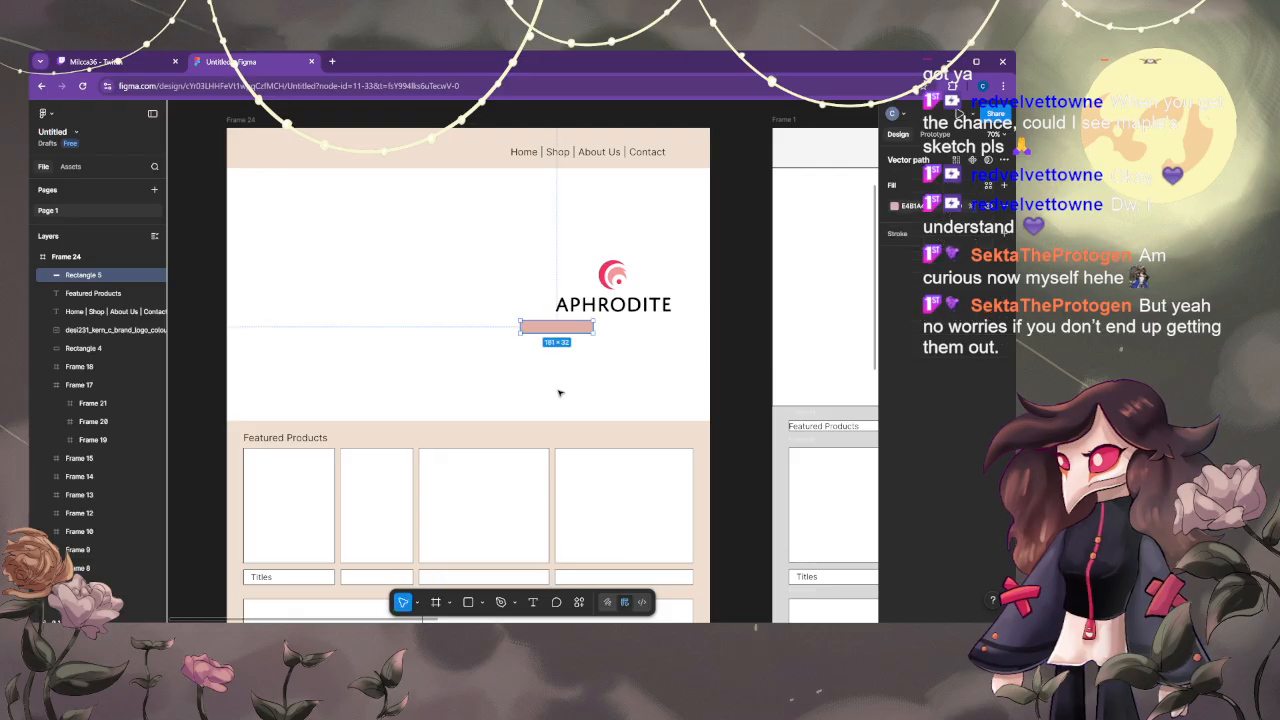
- Duplicate the salmon rectangle and arrange the two as side-by-side buttons beneath the APHRODITE logo
click(508, 377)
click(541, 329)
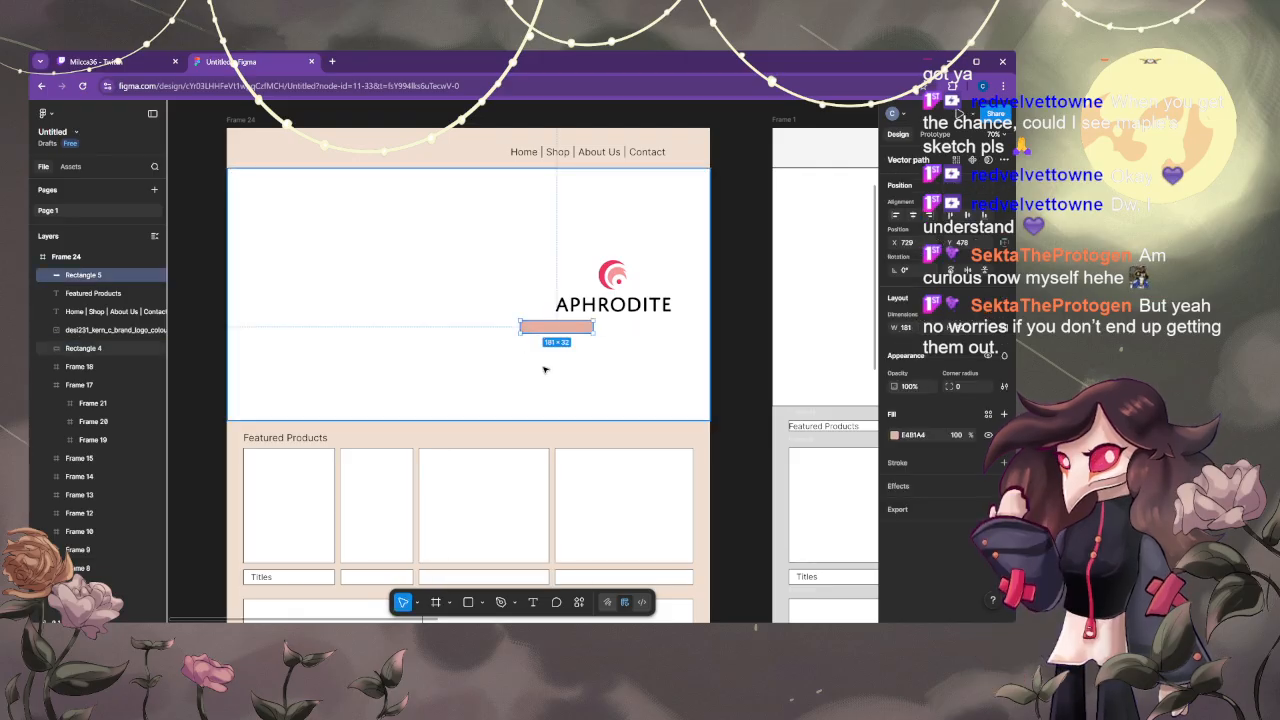
key(ctrl+d)
drag(548, 327, 579, 326)
- Try moving the white hero background rectangle, and undo the last move
drag(611, 357, 618, 368)
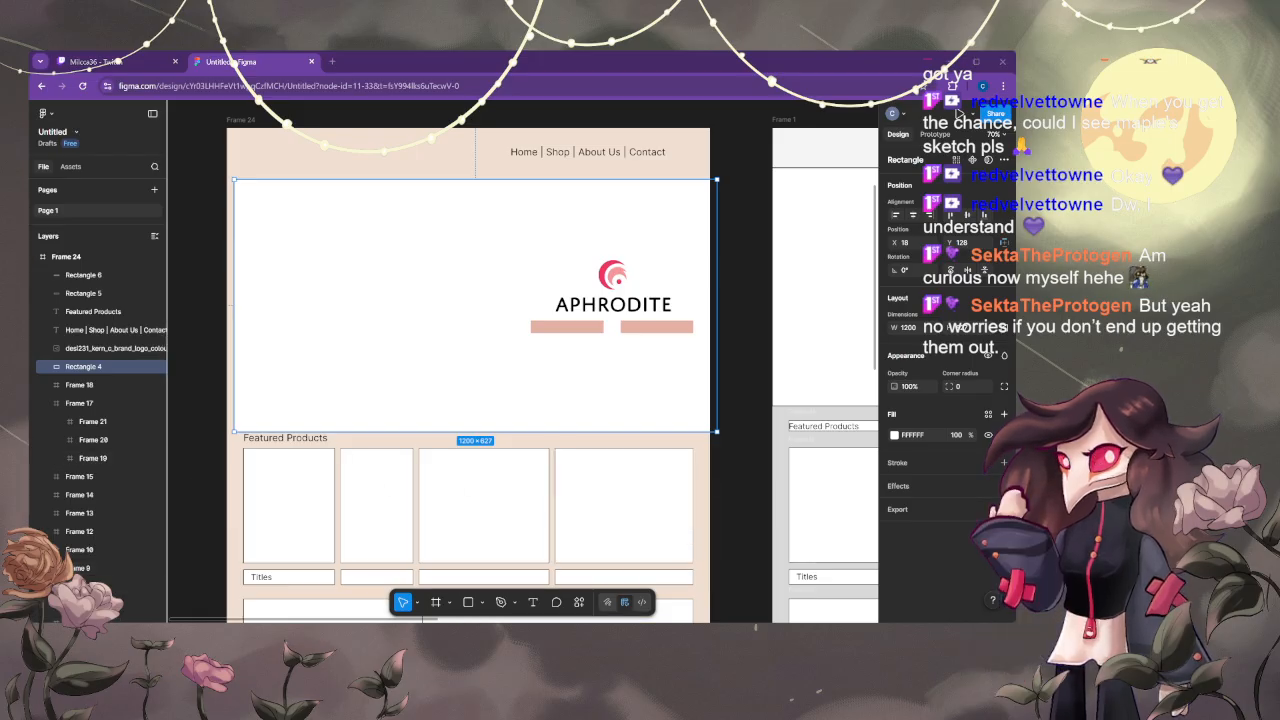
click(743, 302)
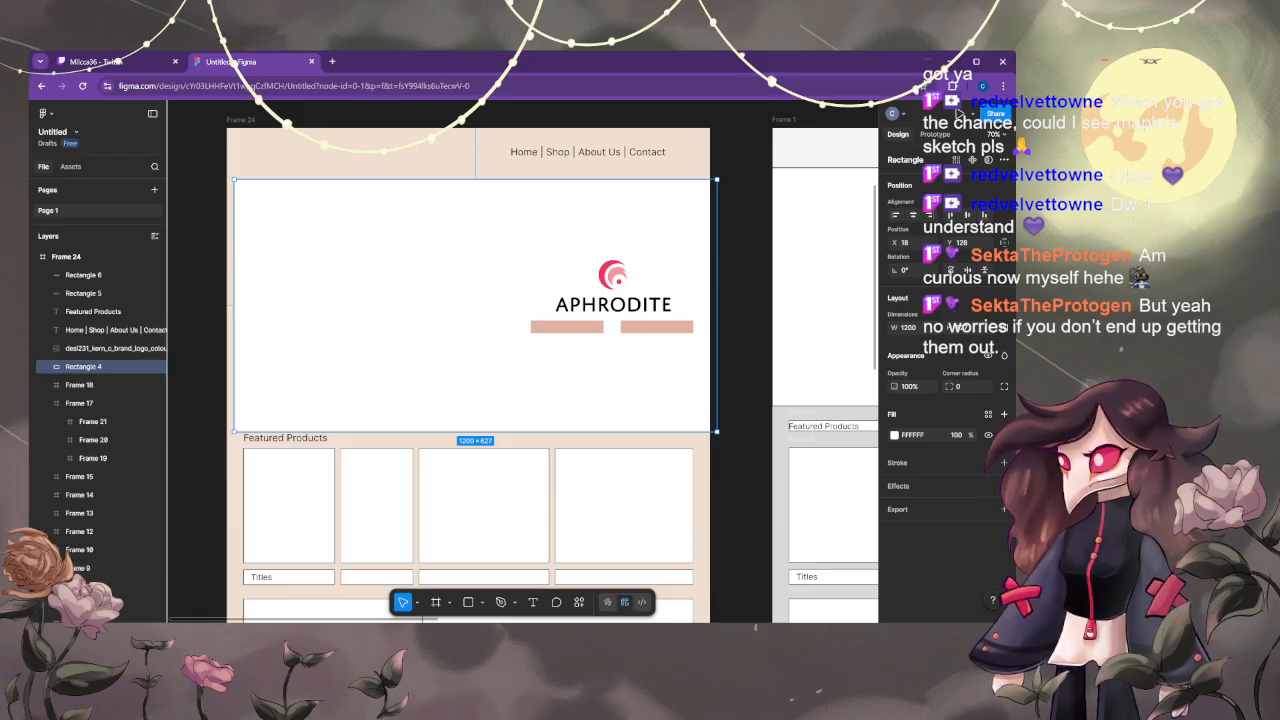
click(620, 372)
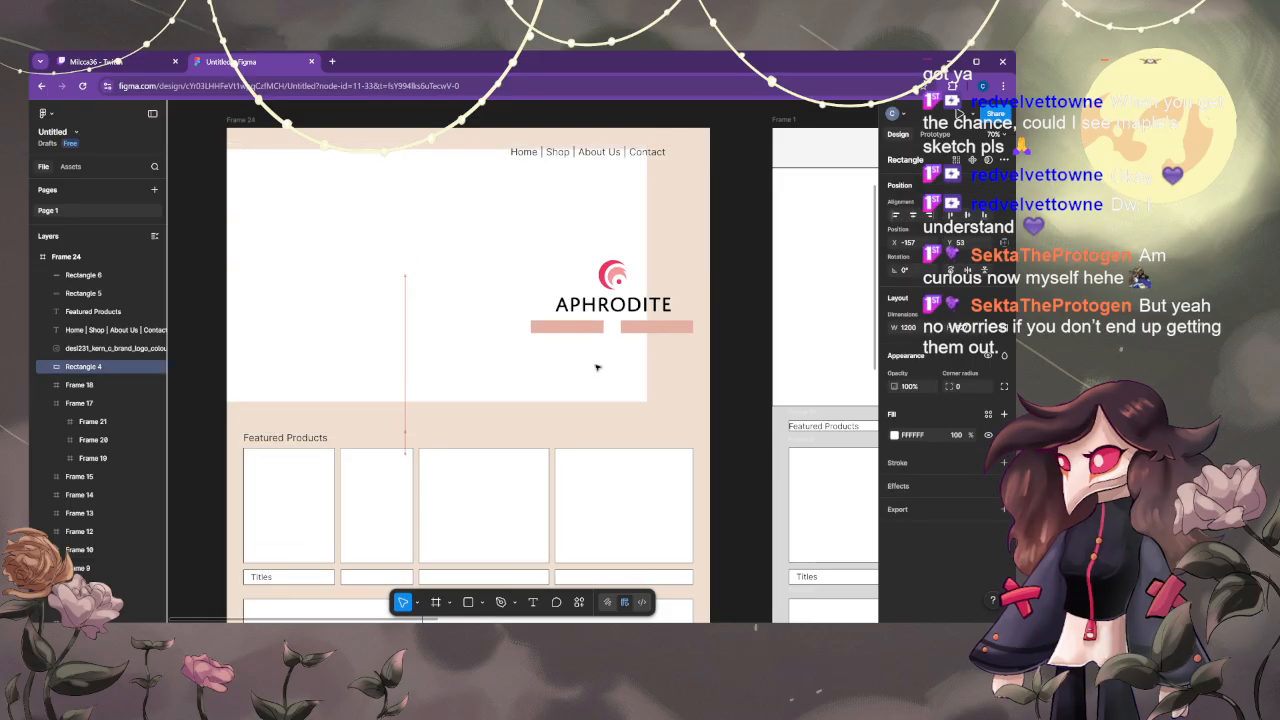
key(ctrl+z)
- Move both salmon button rectangles together slightly lower beneath the logo, to Y 504
click(577, 325)
drag(631, 329, 638, 347)
shift+click(594, 334)
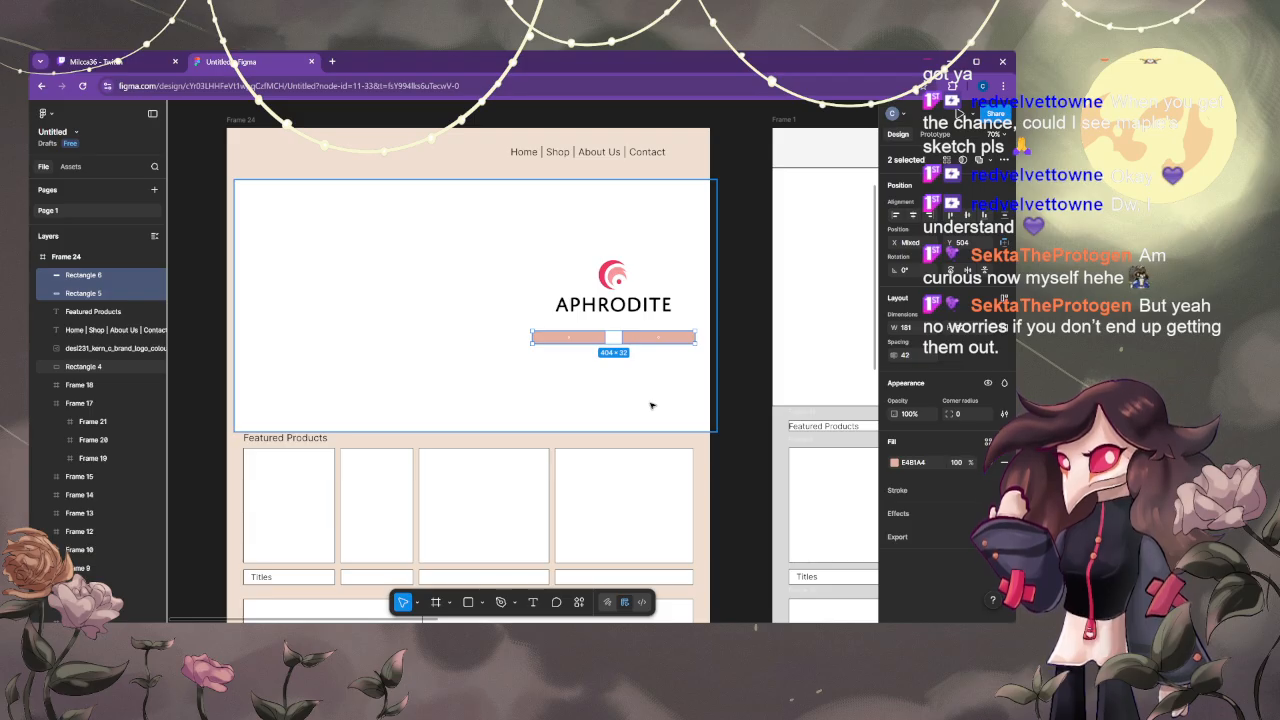
click(551, 284)
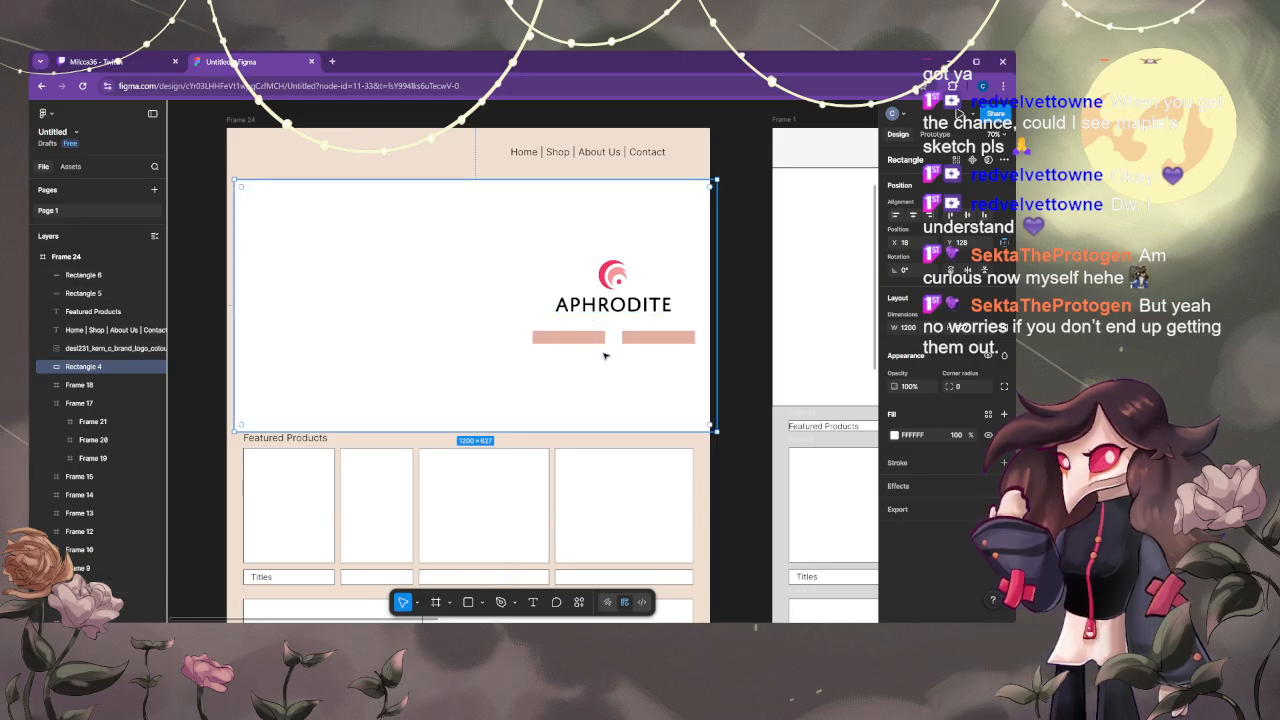
- Duplicate the APHRODITE logo and place the copy slightly below the original, at X 815, Y 361
click(577, 314)
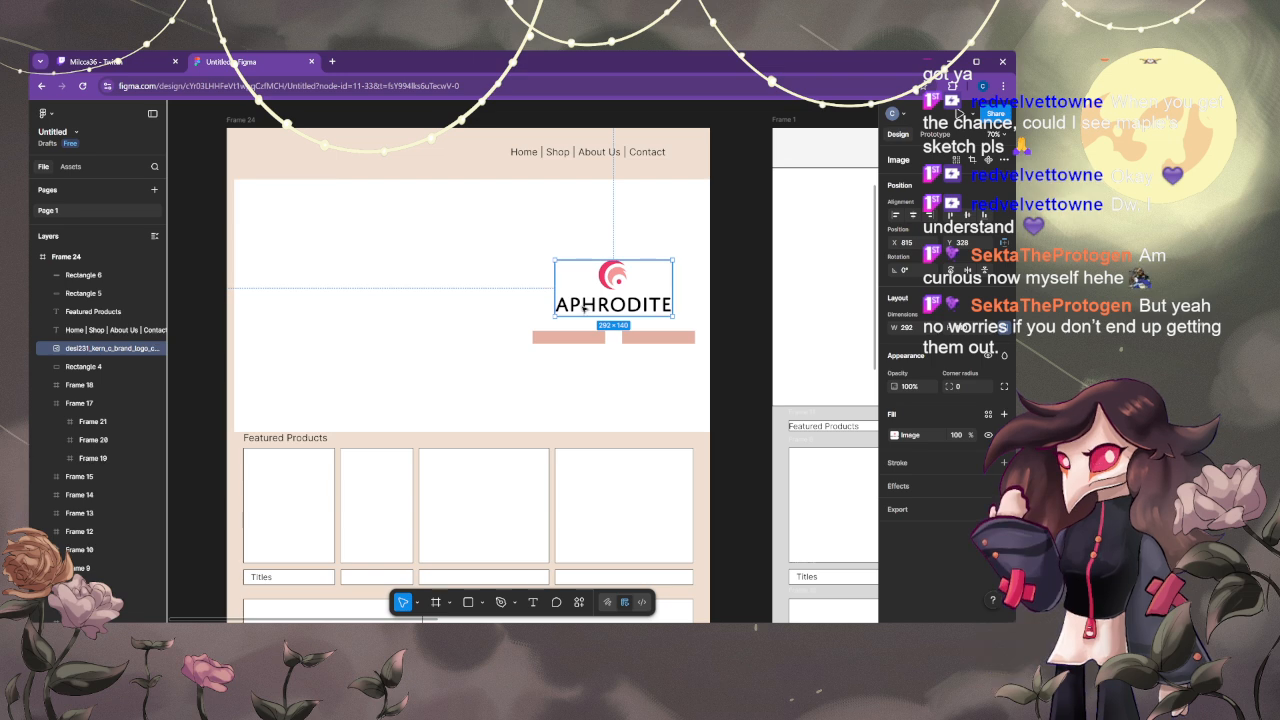
key(ctrl+d)
drag(590, 304, 590, 320)
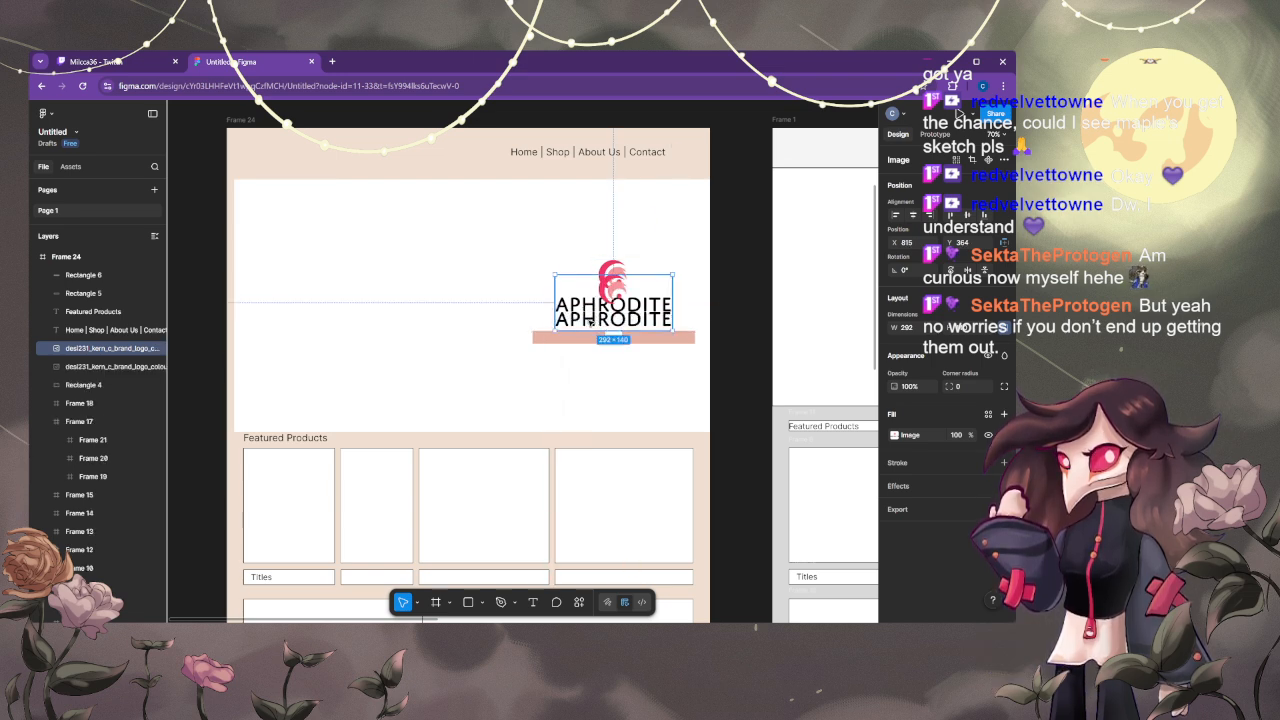
key(Up)
key(Up)
key(Up)
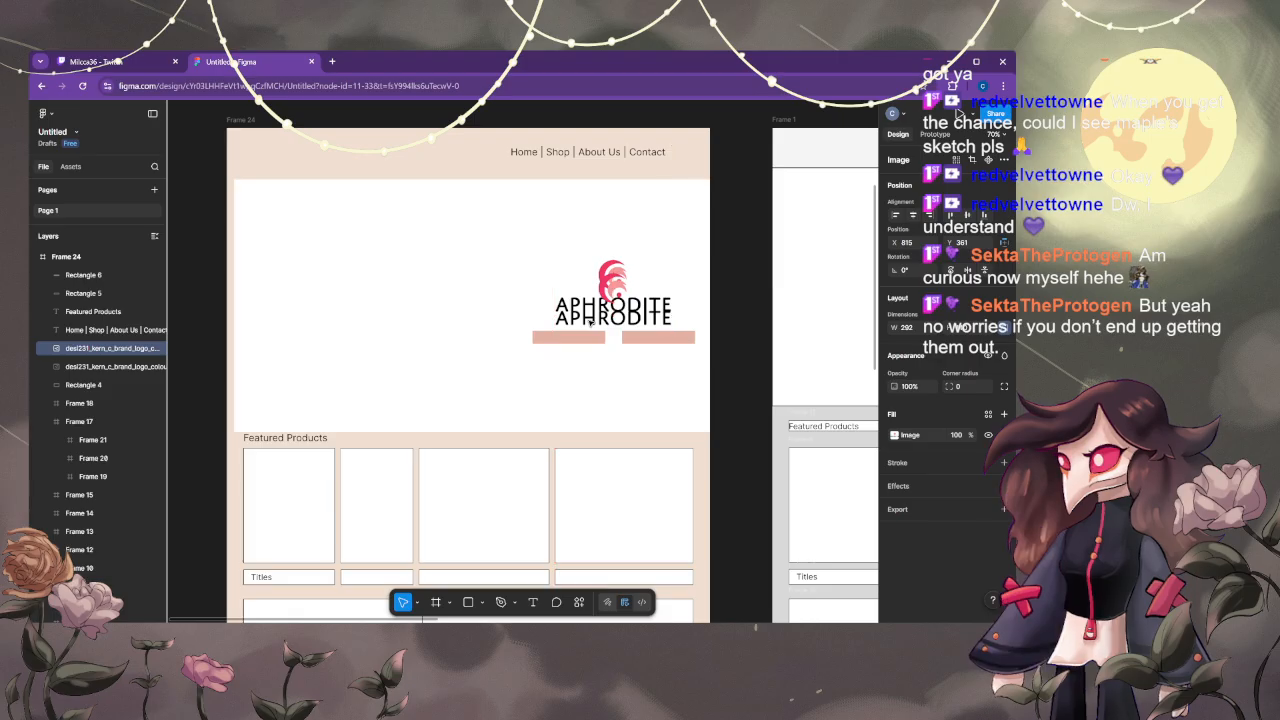
- Move both salmon button rectangles up together to Y 496 and delete the duplicate APHRODITE logo
click(598, 338)
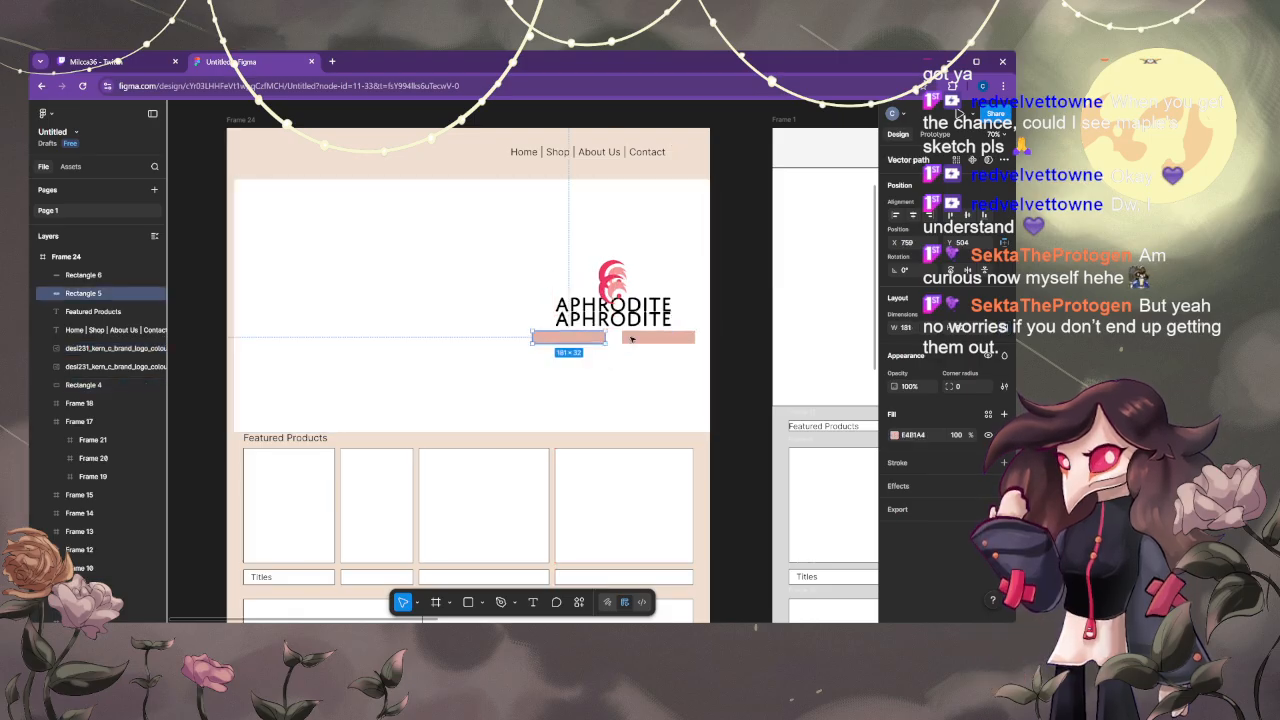
shift+click(632, 339)
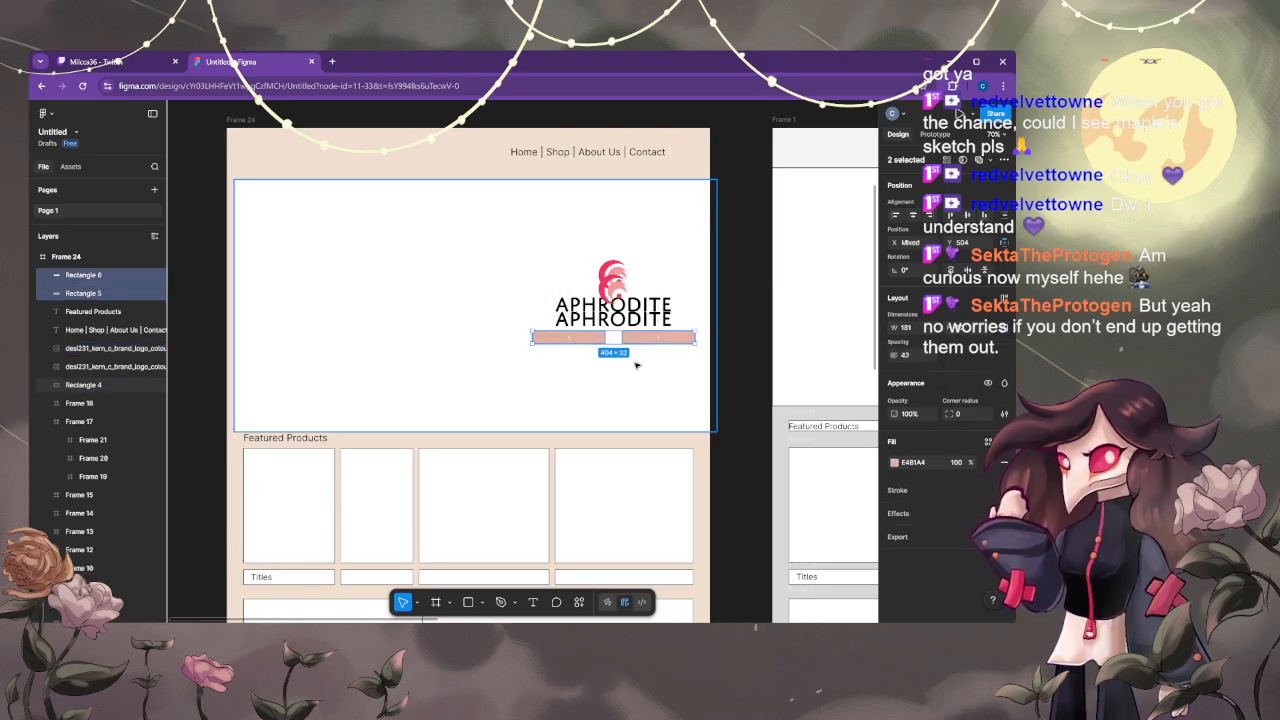
key(Up)
key(Up)
key(Up)
key(Up)
key(Up)
key(Up)
key(Up)
key(Up)
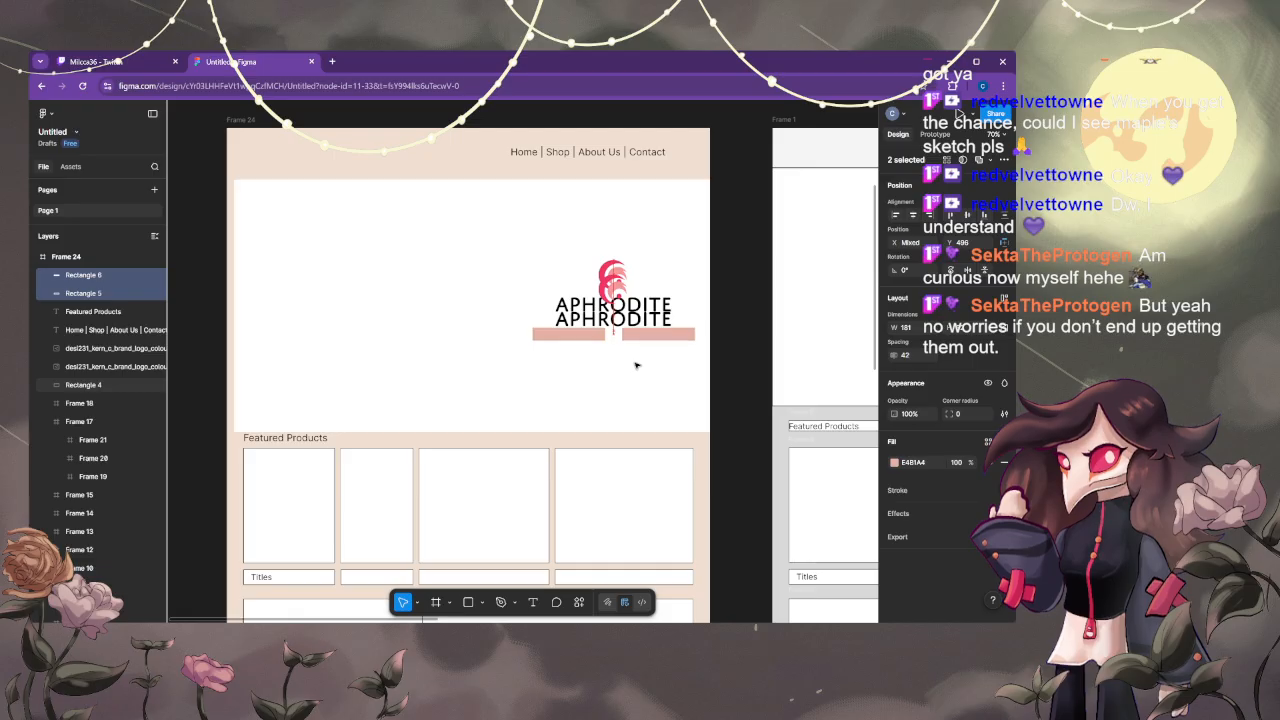
click(607, 319)
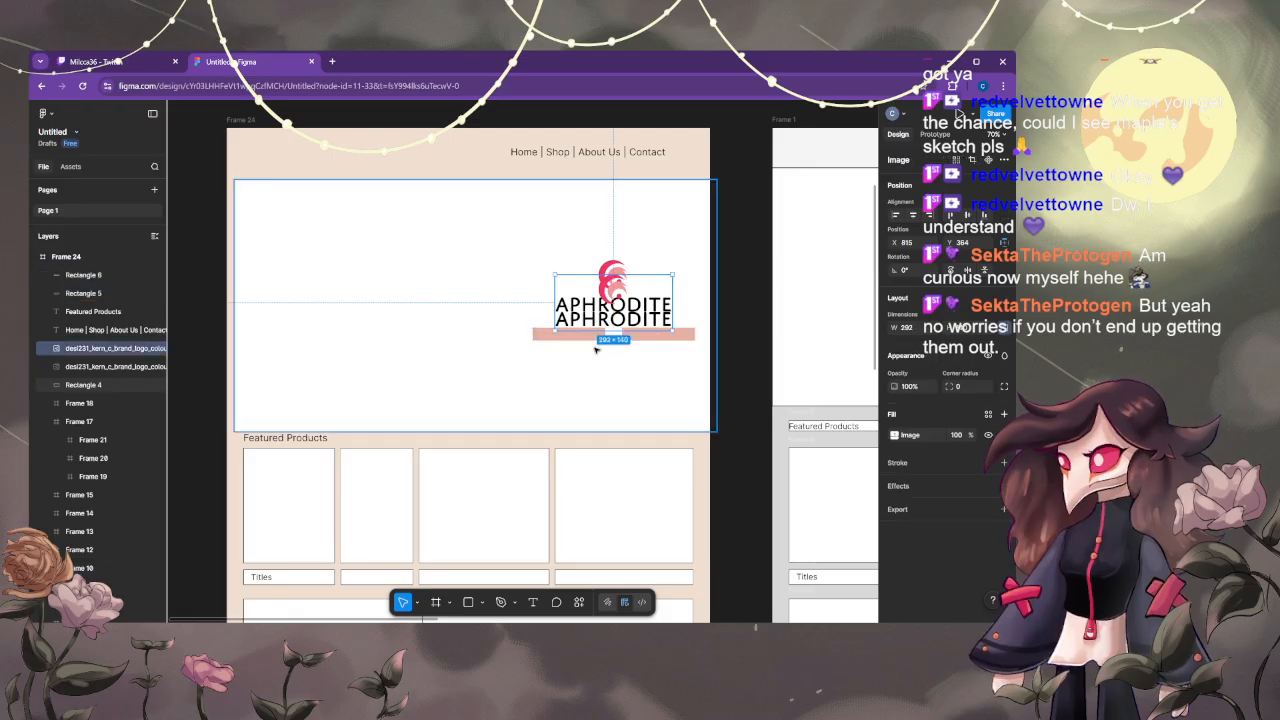
key(Delete)
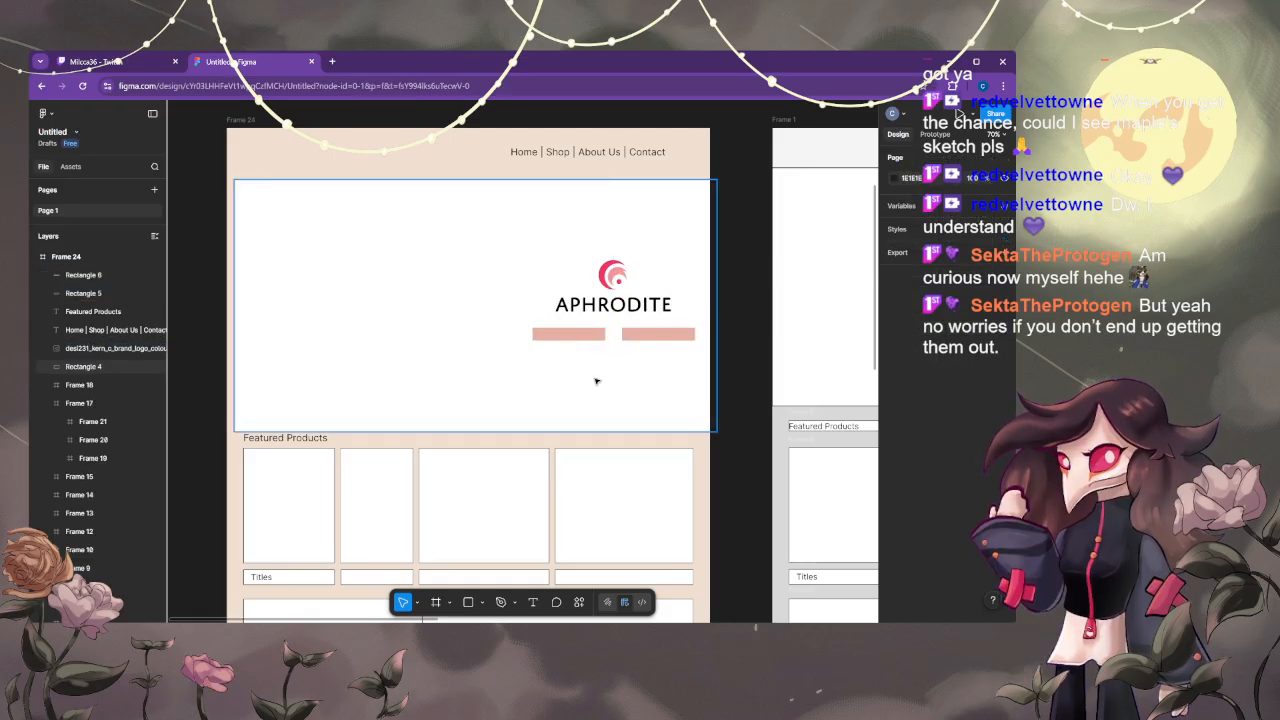
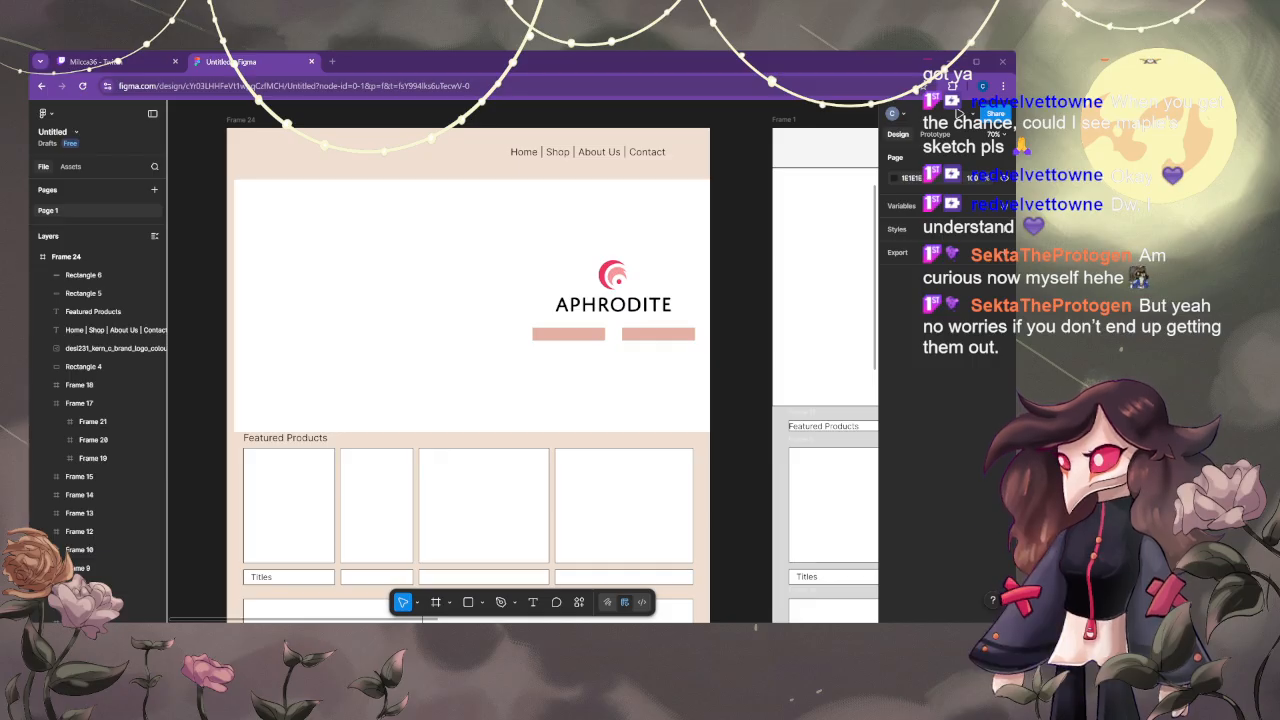
- Align the white hero rectangle with the page frame at X 0, Y 142, and nudge the Featured Products heading slightly down
click(295, 428)
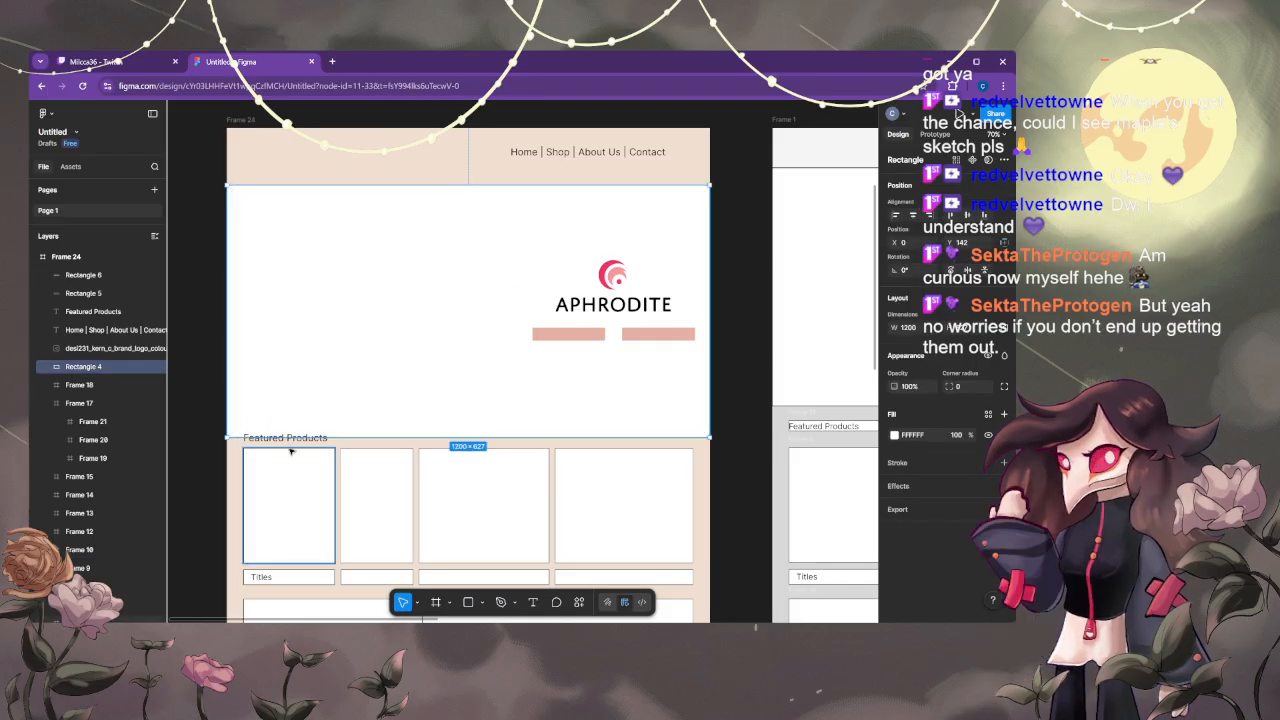
click(219, 461)
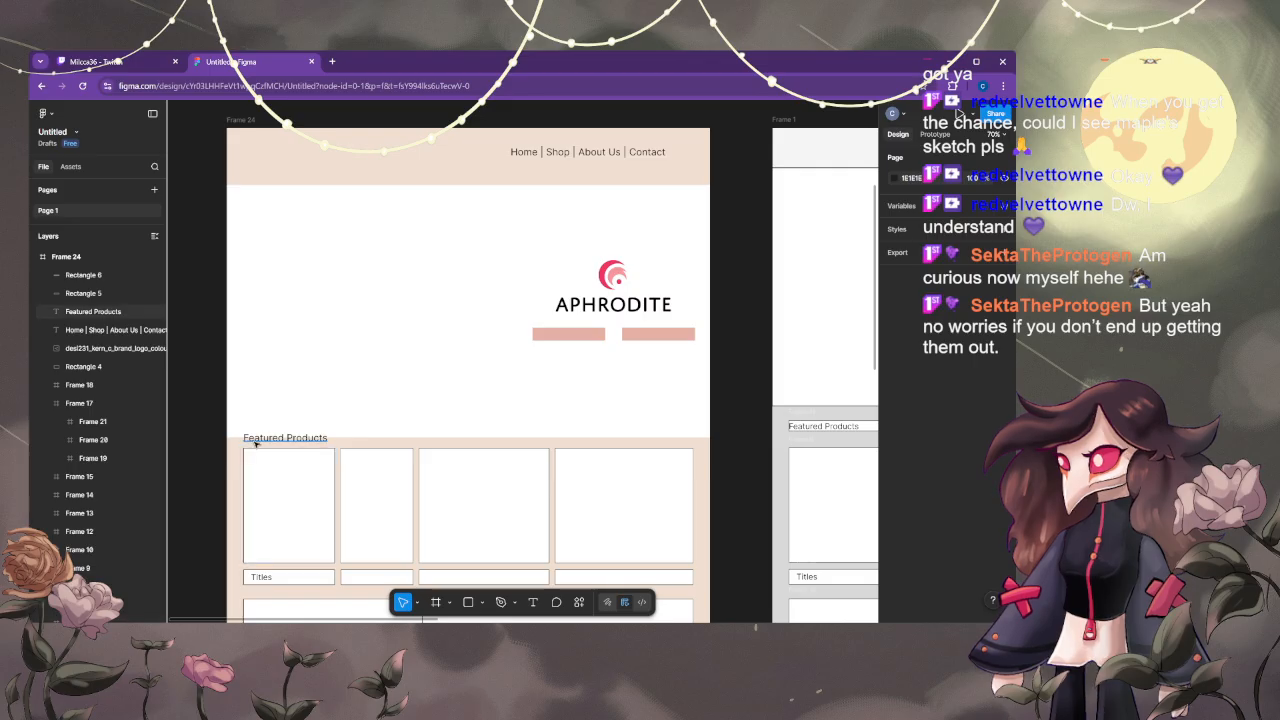
drag(254, 441, 254, 447)
click(300, 397)
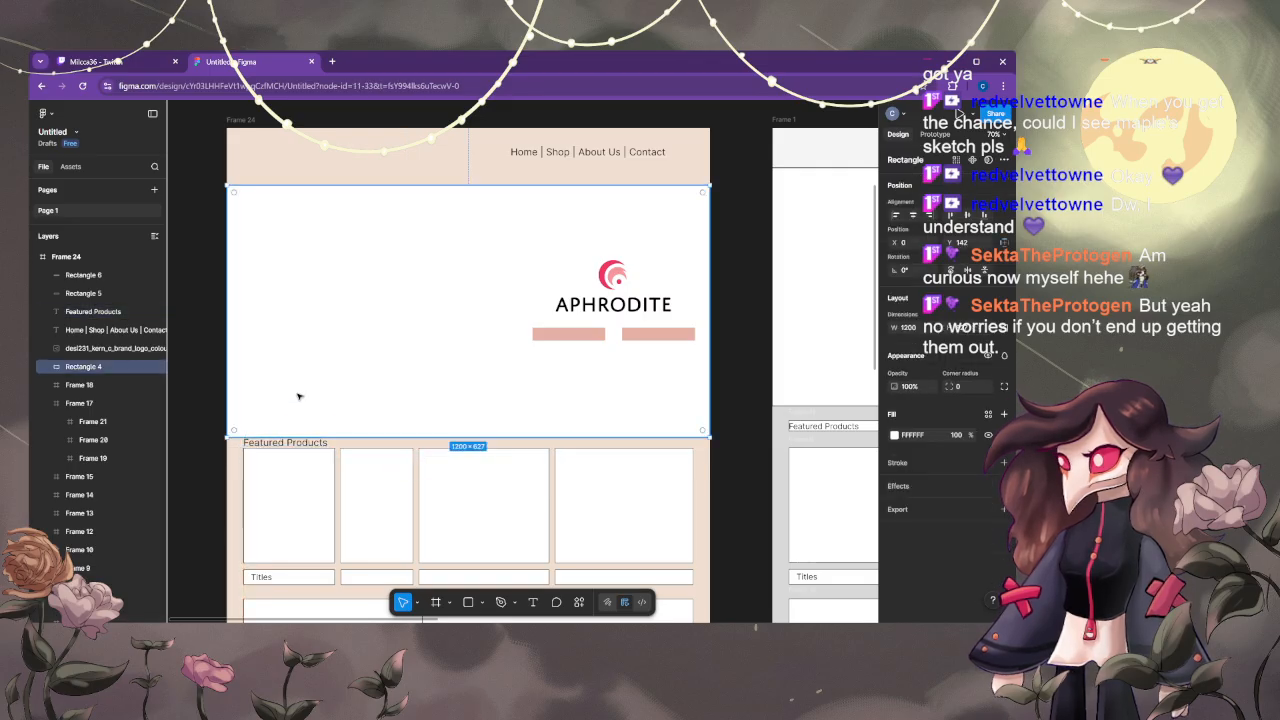
- Shorten the white hero rectangle to 573 high from its lower edge and reposition the Featured Products heading just above the product boxes
drag(449, 437, 453, 416)
drag(305, 447, 284, 438)
click(432, 428)
drag(429, 429, 423, 437)
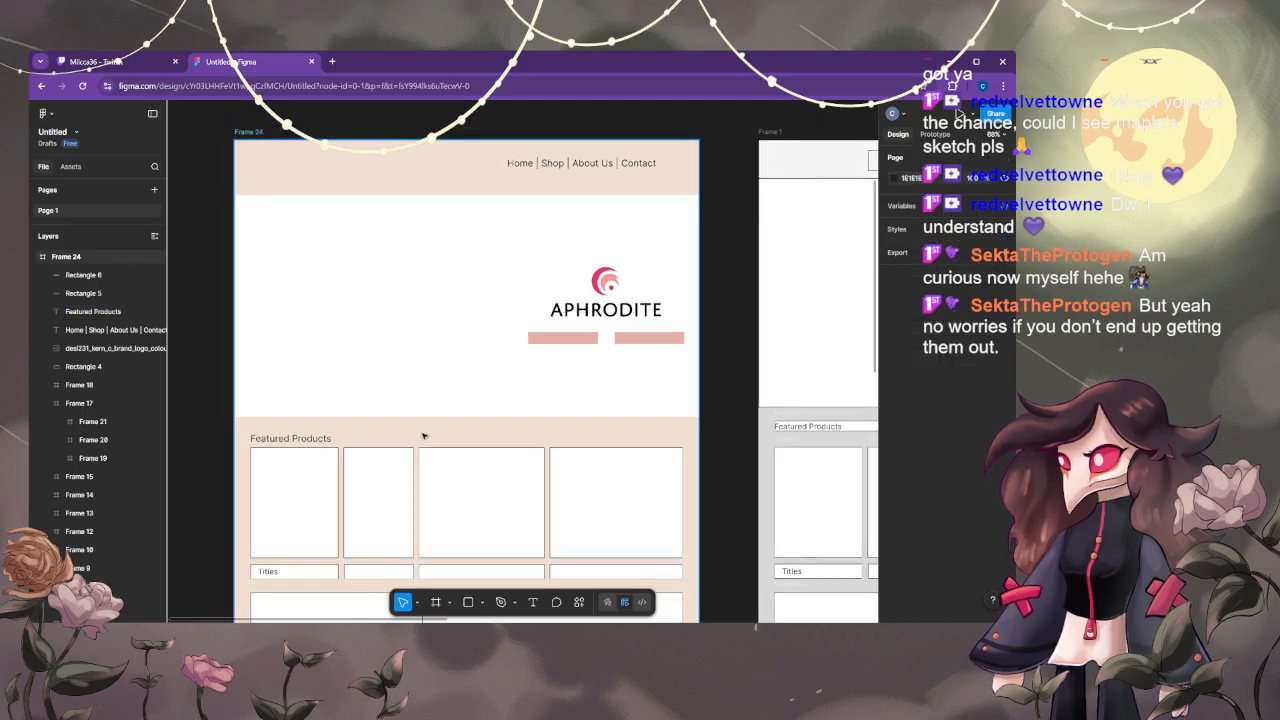
- Extend the white hero rectangle's top edge slightly upward toward the navigation text
scroll(438, 425, down, 1)
drag(543, 422, 454, 354)
scroll(456, 352, down, 1)
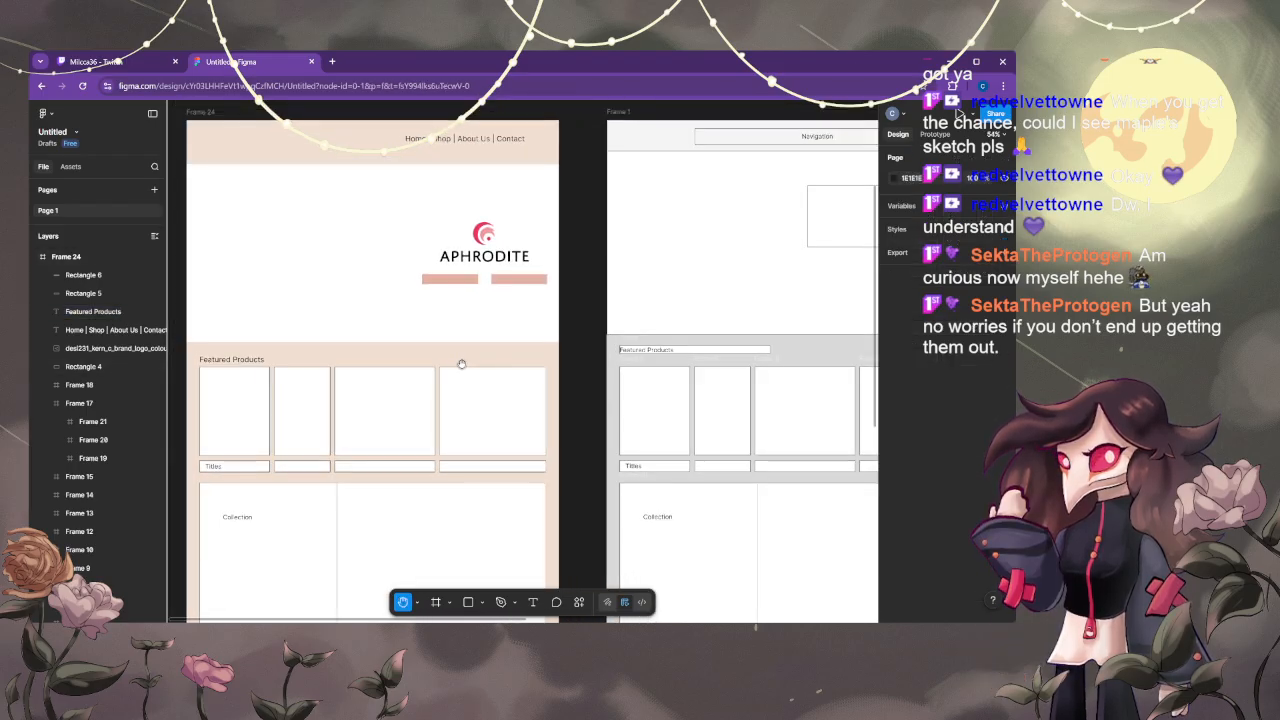
click(352, 186)
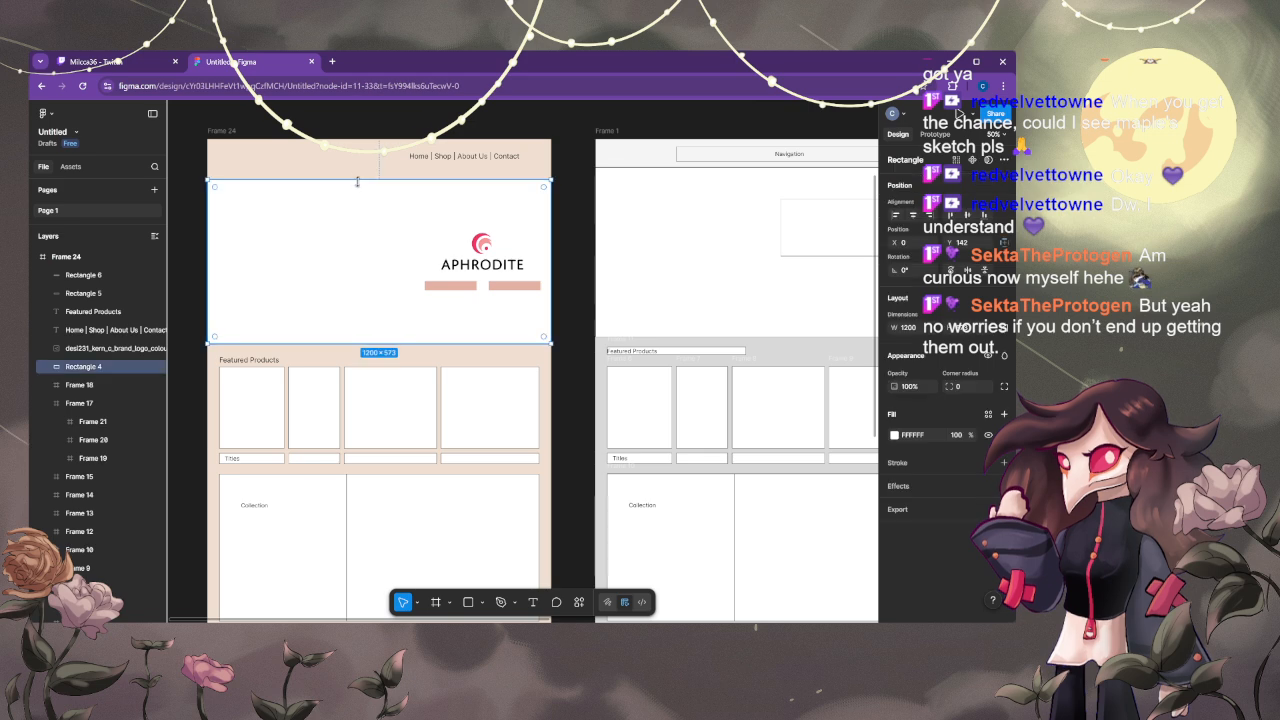
click(577, 240)
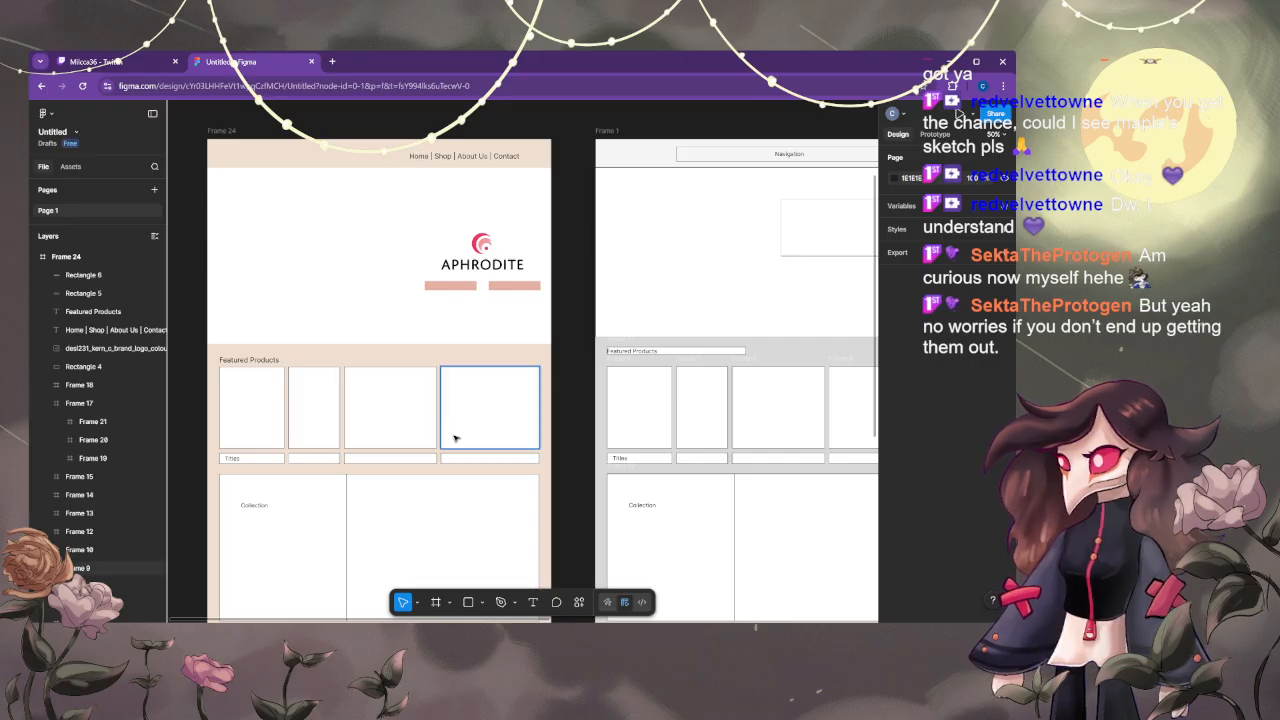
- Delete the four outlined product frames beneath the Featured Products heading in the coloured page
click(261, 411)
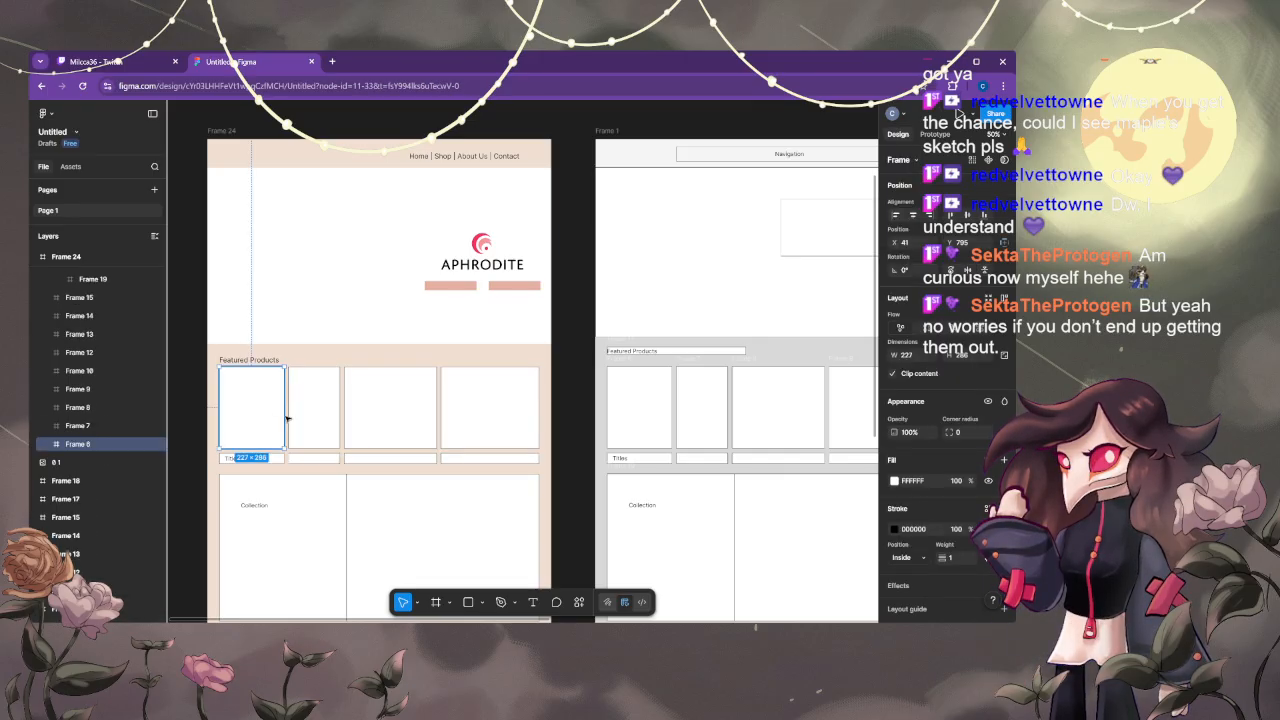
key(Delete)
click(308, 420)
key(Delete)
click(380, 411)
click(457, 408)
key(Delete)
click(400, 410)
key(Delete)
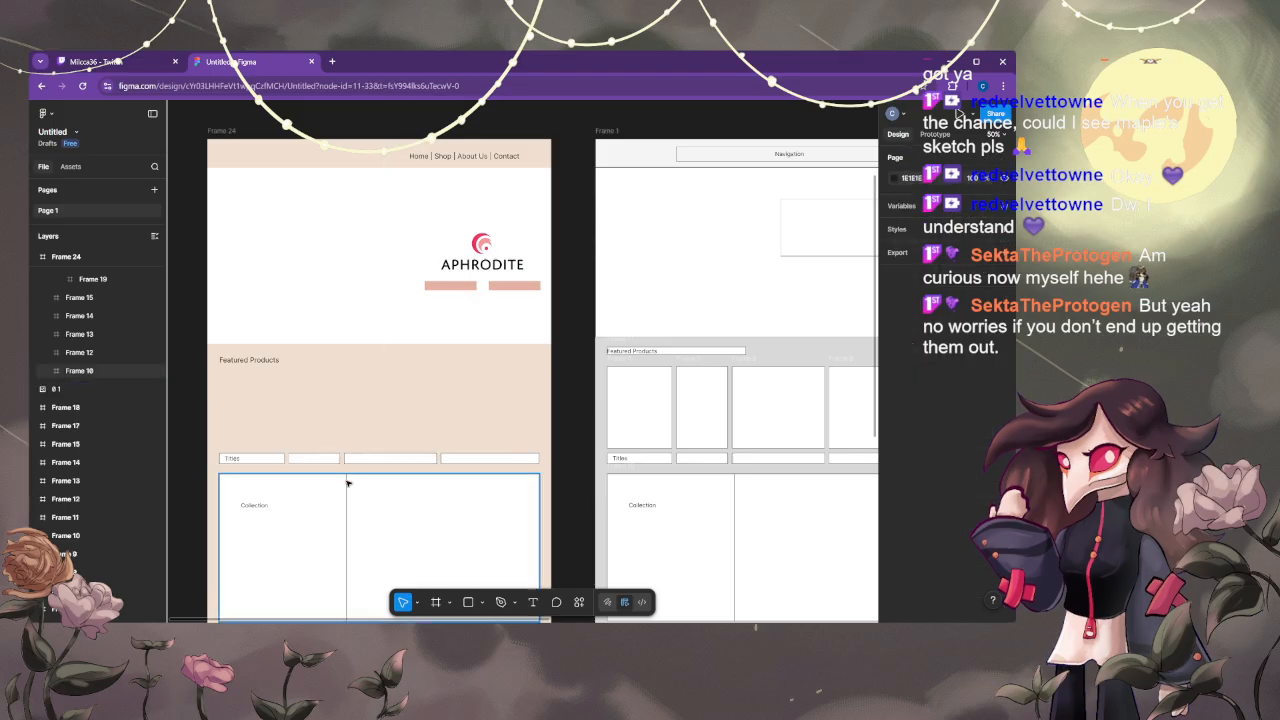
- Draw a 227 × 289 rectangle at X 41, Y 794 beneath the Featured Products heading and fill it white, FFFFFF
click(468, 602)
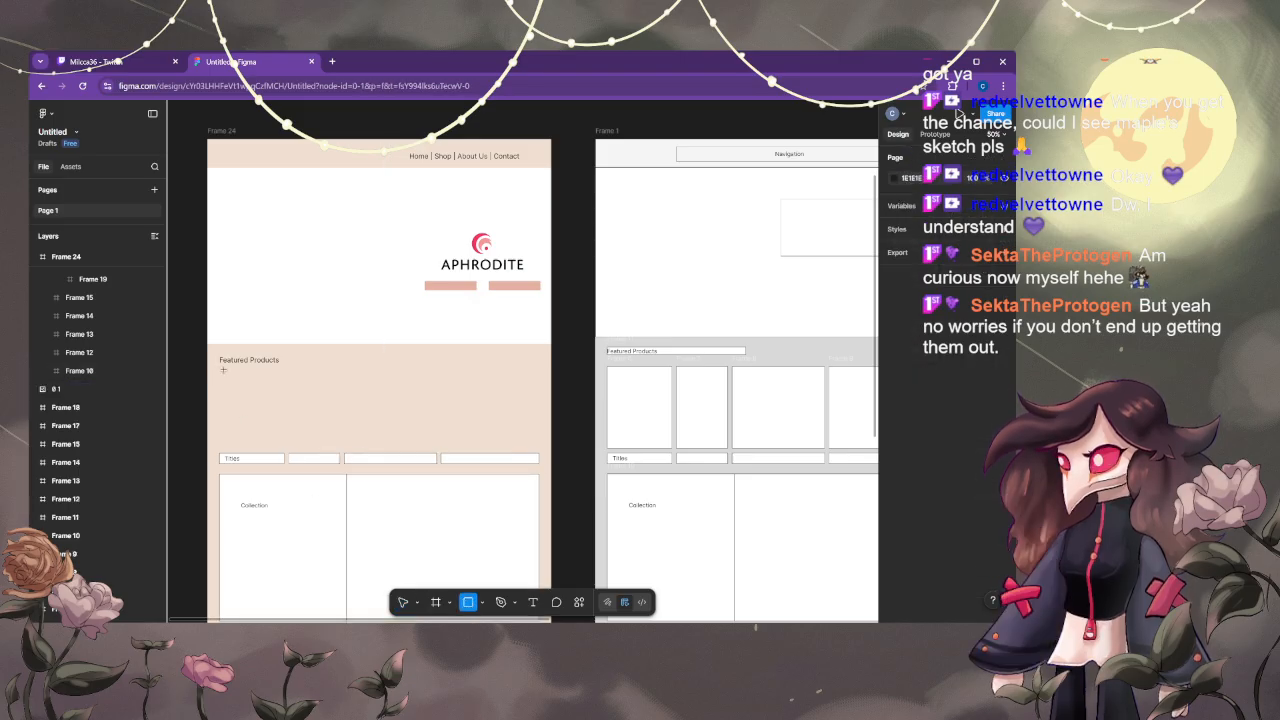
drag(220, 366, 286, 448)
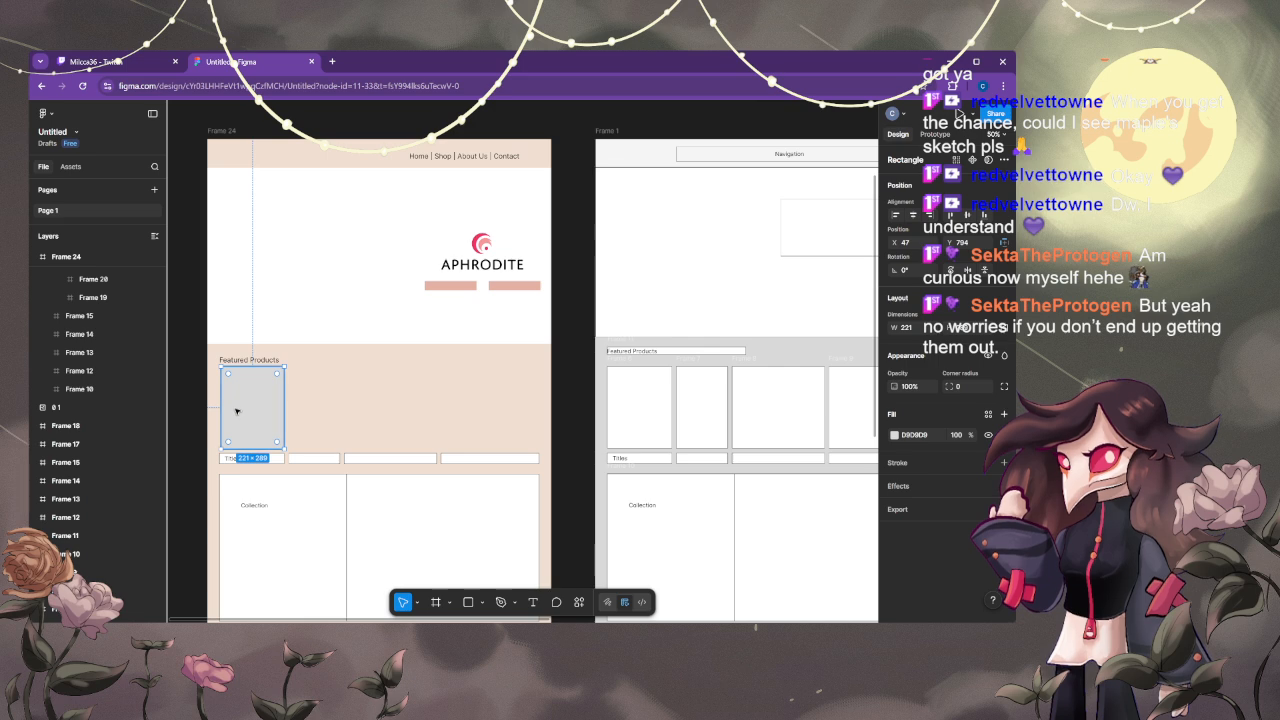
drag(222, 410, 220, 412)
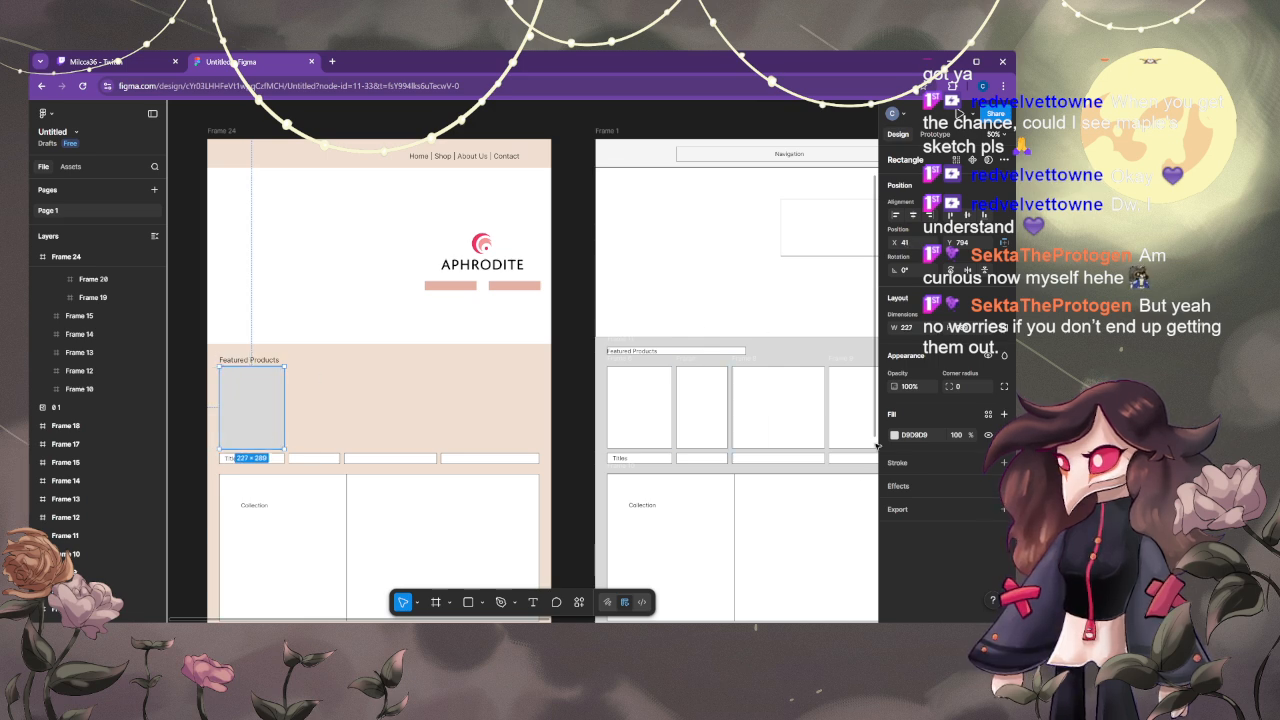
click(895, 436)
drag(765, 425, 757, 364)
click(866, 345)
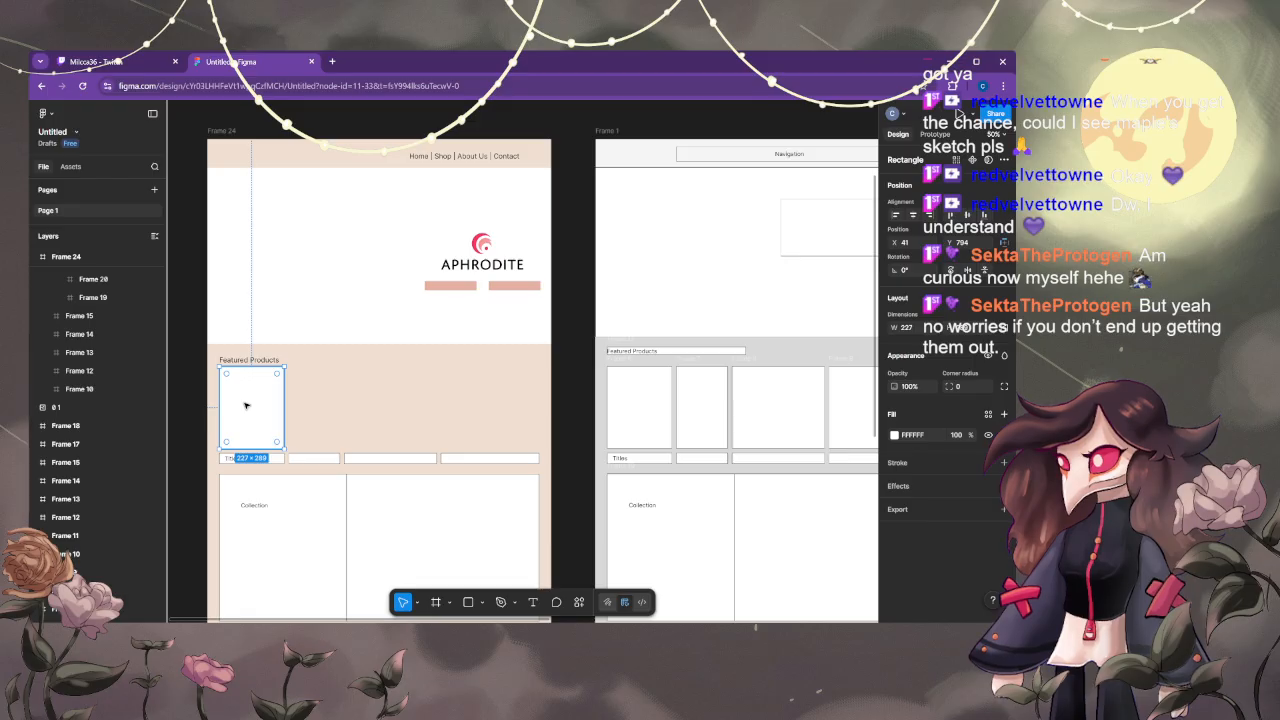
- Duplicate the white rectangle into three more product boxes across the row, sized to match the wireframe columns
drag(245, 406, 503, 414)
click(424, 418)
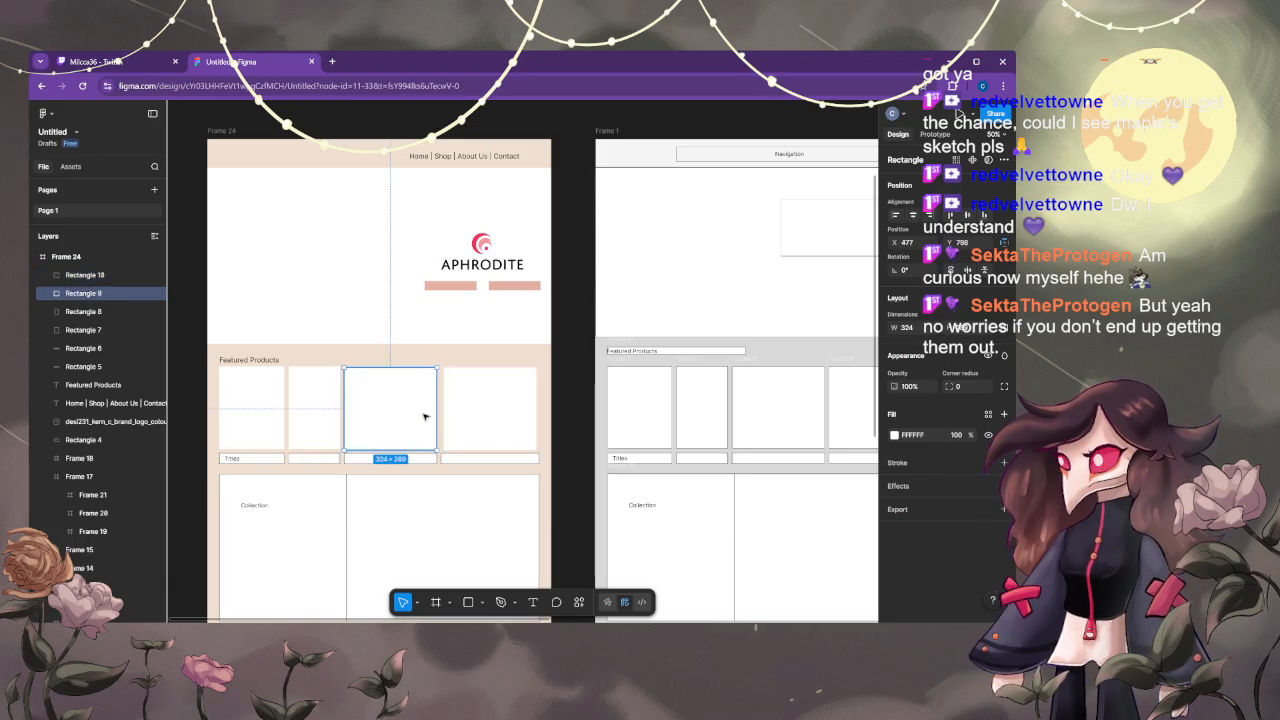
drag(424, 416, 423, 414)
- Widen the fourth product box to 348 starting at X 815, and shift the Collection frame to X 47, Y 1177
click(494, 409)
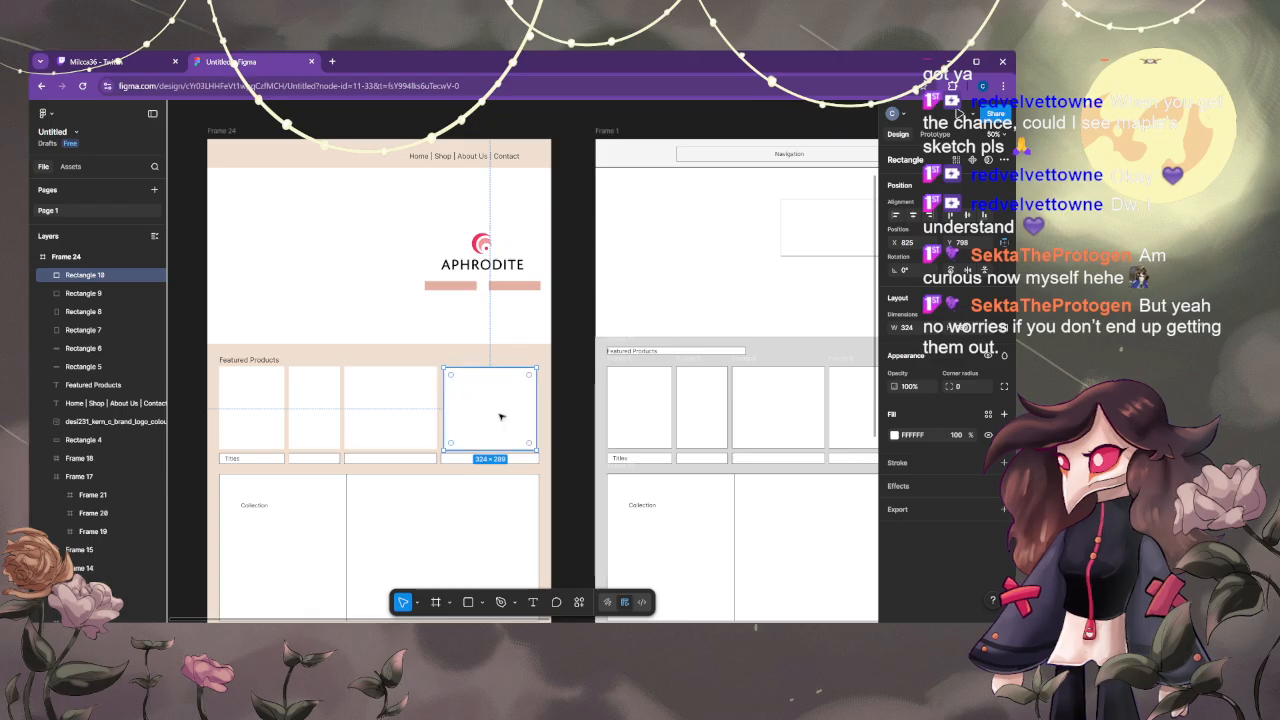
drag(450, 408, 447, 408)
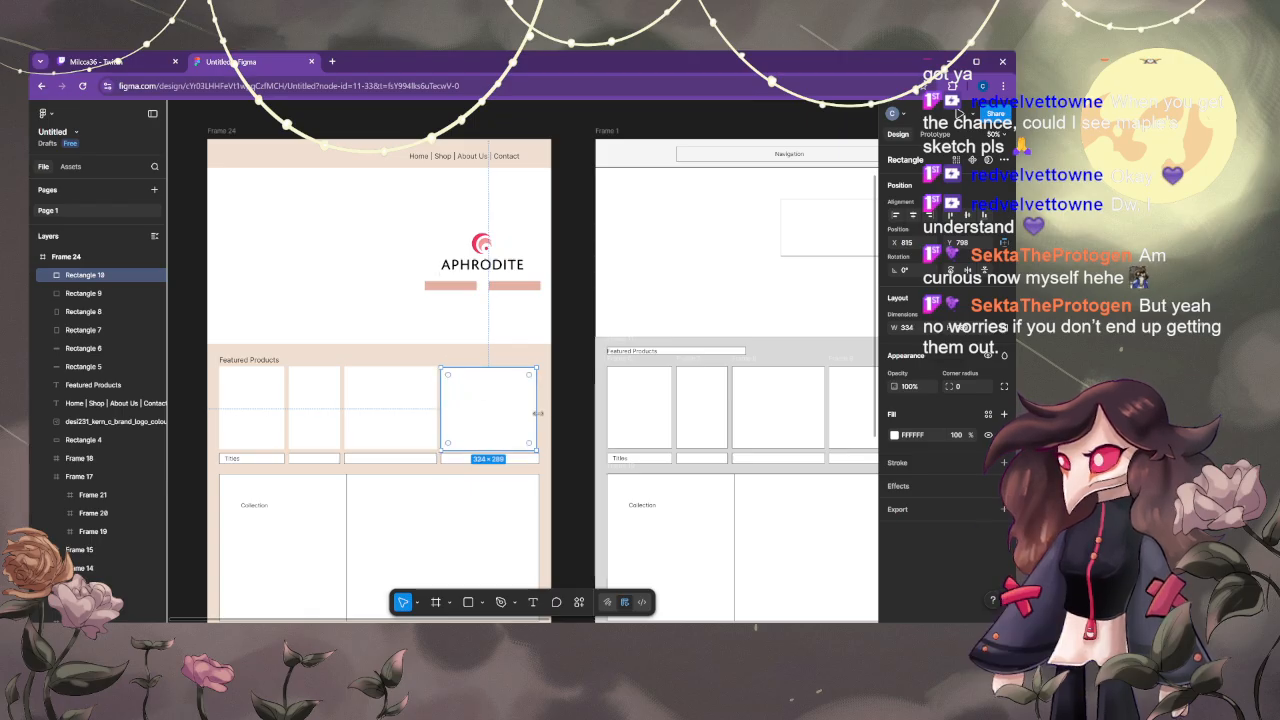
drag(539, 412, 542, 413)
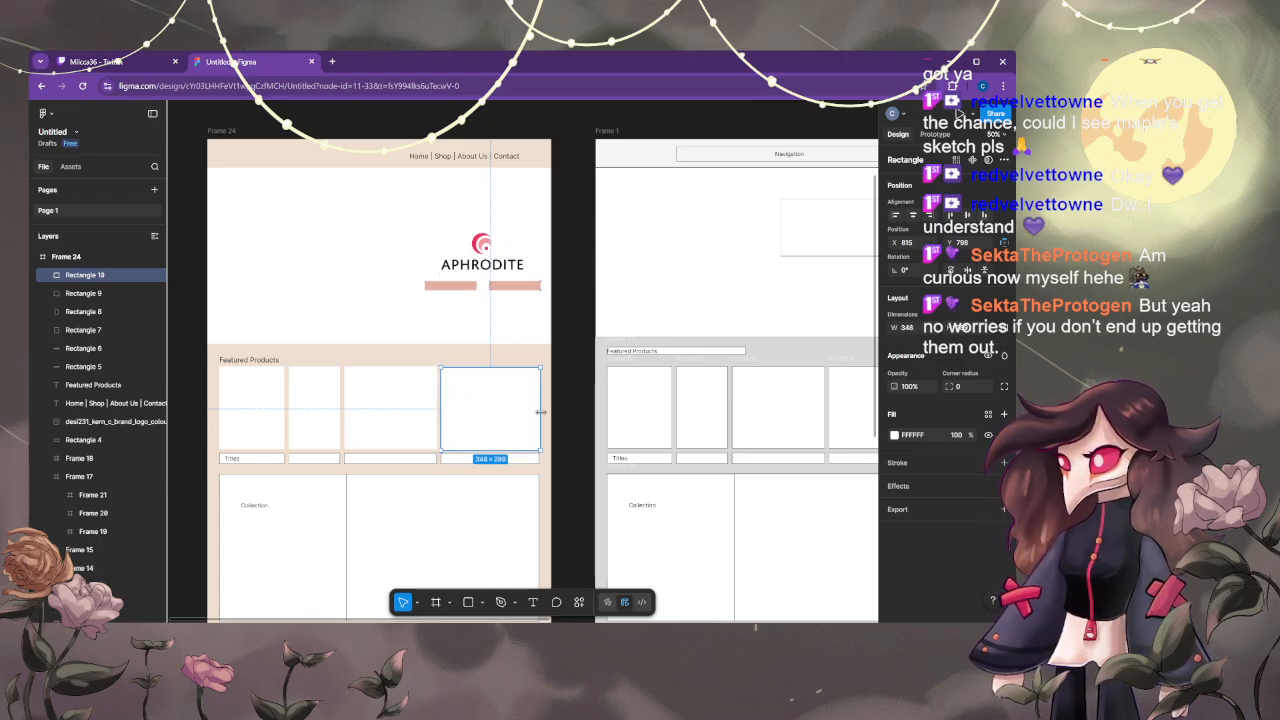
click(560, 416)
click(491, 435)
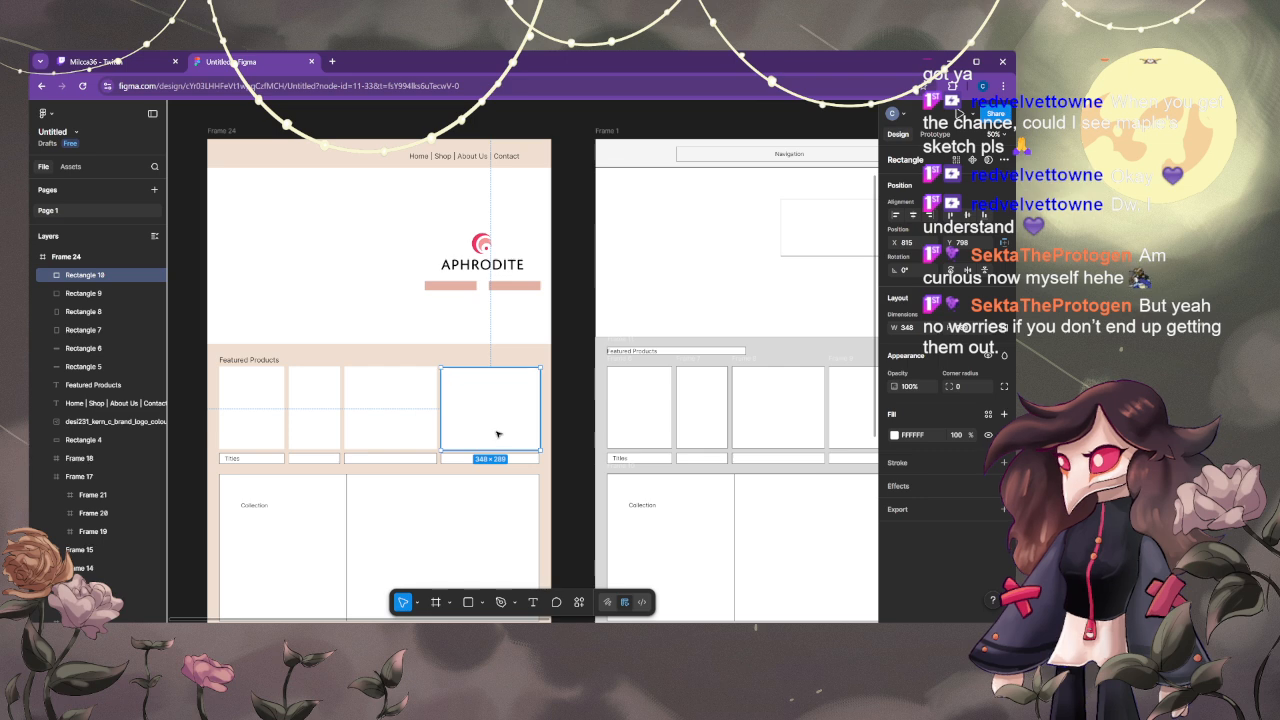
drag(498, 432, 501, 436)
click(508, 524)
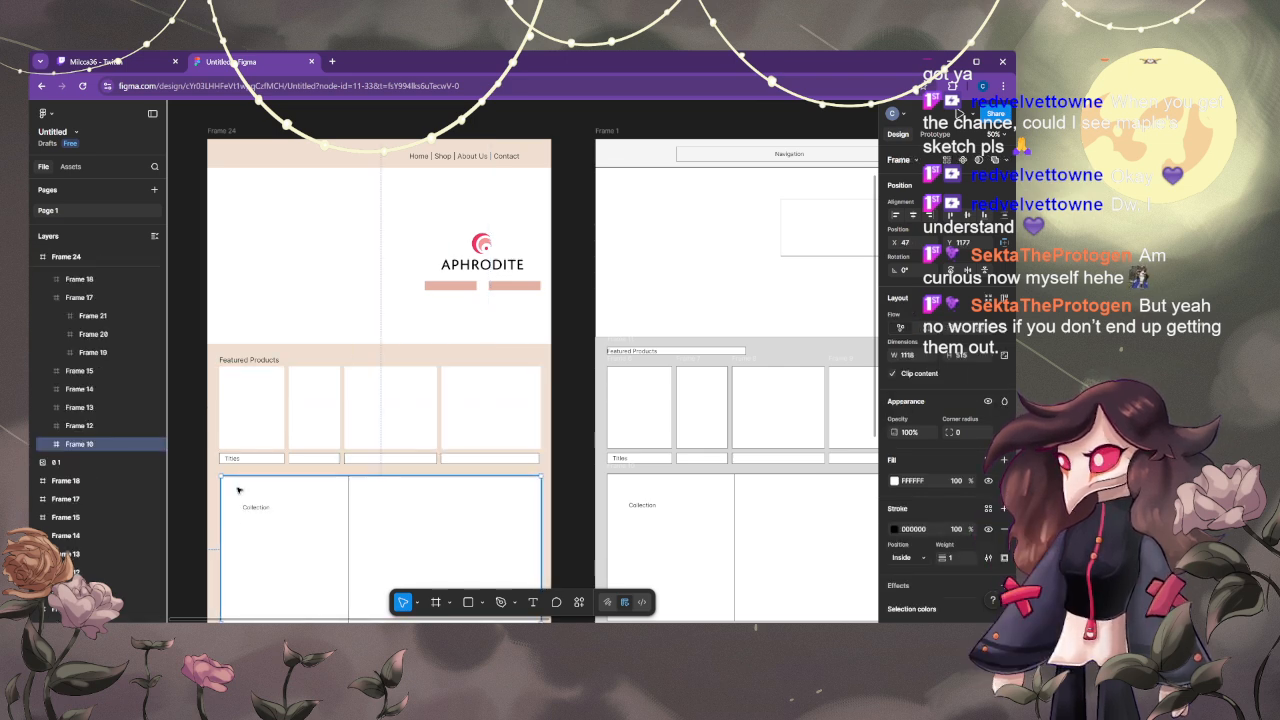
- Delete the four outlined title frames beneath the product boxes, including the one labelled Titles
scroll(423, 521, down, 1)
click(274, 443)
click(268, 436)
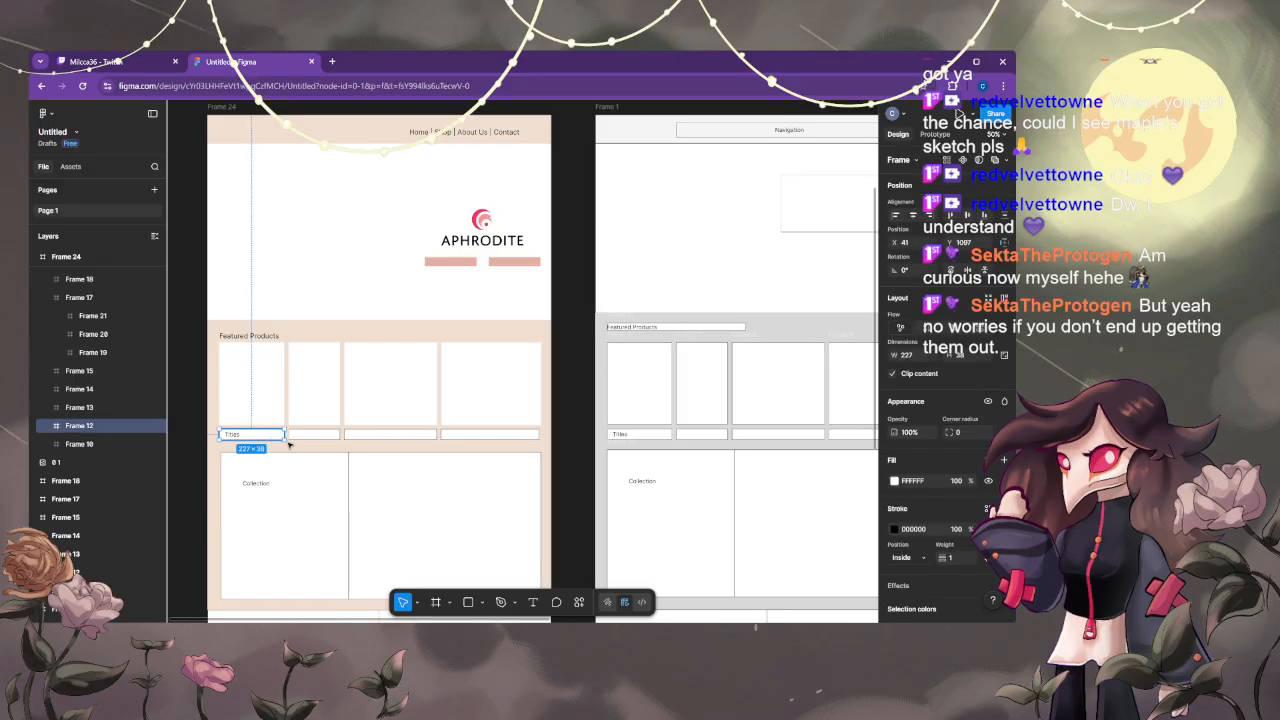
key(Delete)
click(332, 435)
key(Delete)
click(390, 434)
key(Delete)
click(490, 434)
key(Delete)
- Create four thin white title bars beneath the product boxes from copies of the first box, matching each box's width
click(268, 389)
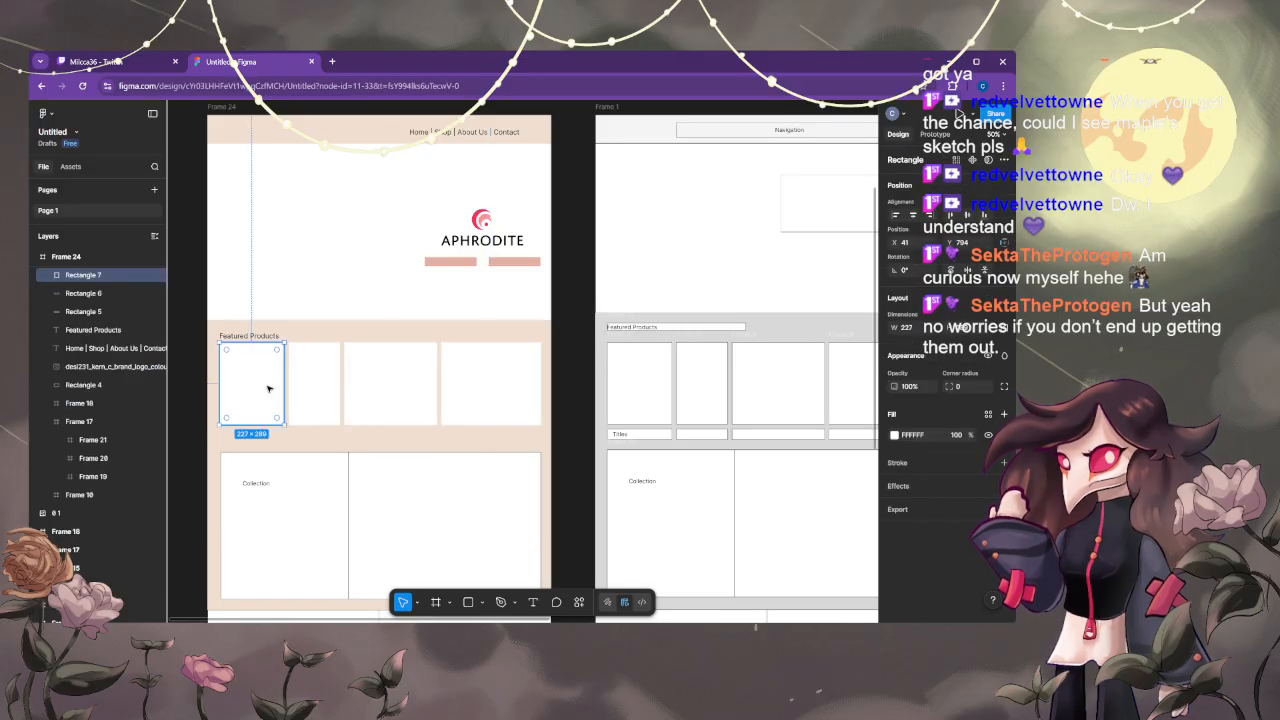
key(ctrl+d)
drag(267, 376, 514, 441)
key(ctrl+d)
key(ctrl+d)
key(ctrl+d)
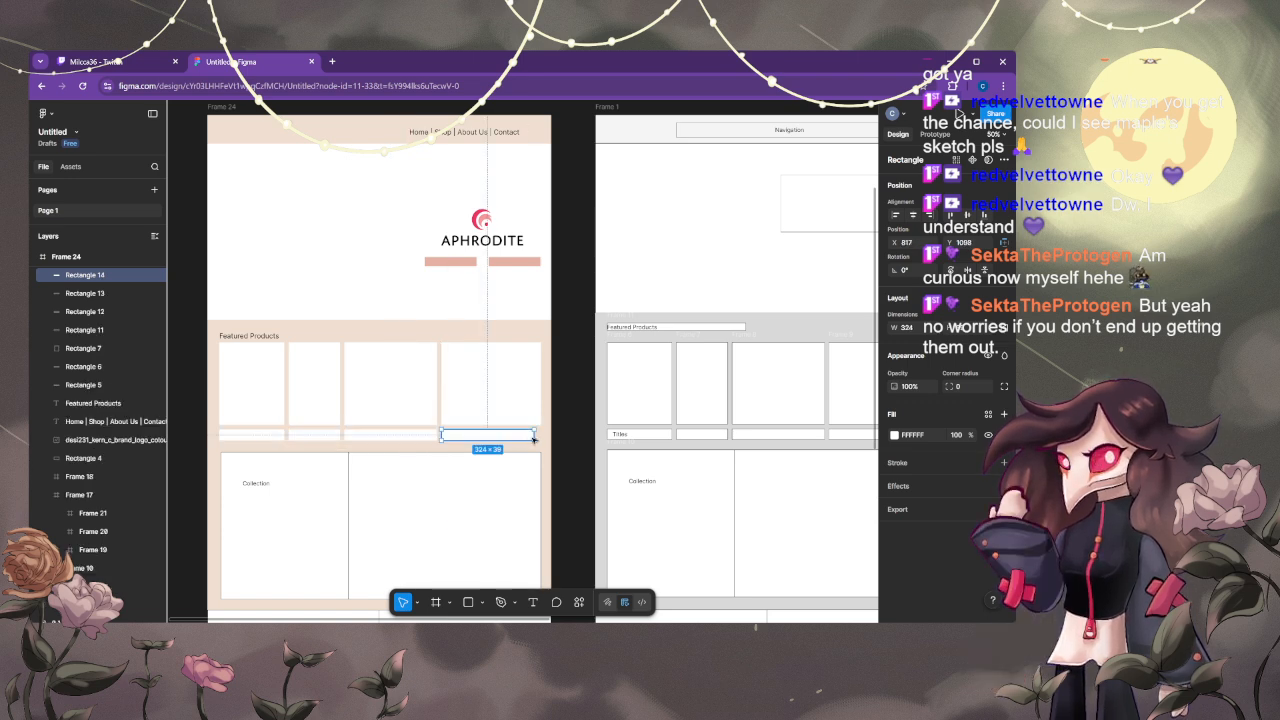
key(Escape)
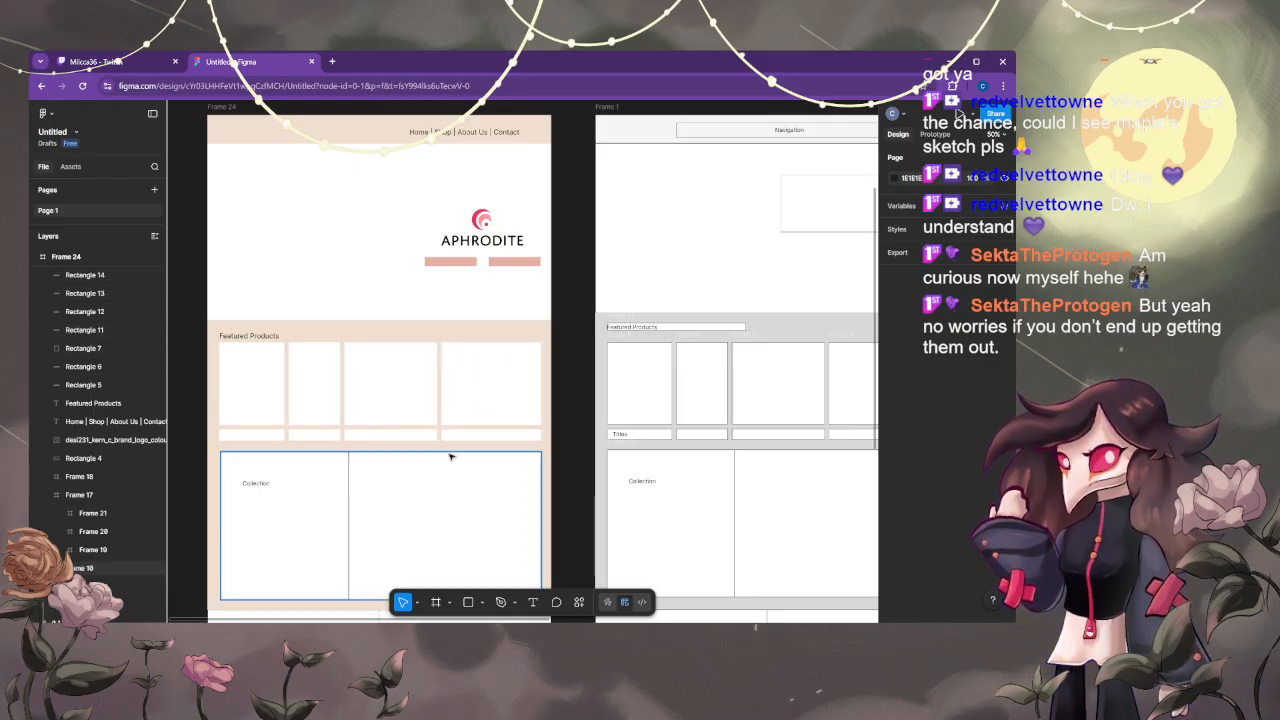
- Compare the coloured page's remaining sections, down to the footer, with the wireframe and the coloured mockup
scroll(351, 417, down, 2)
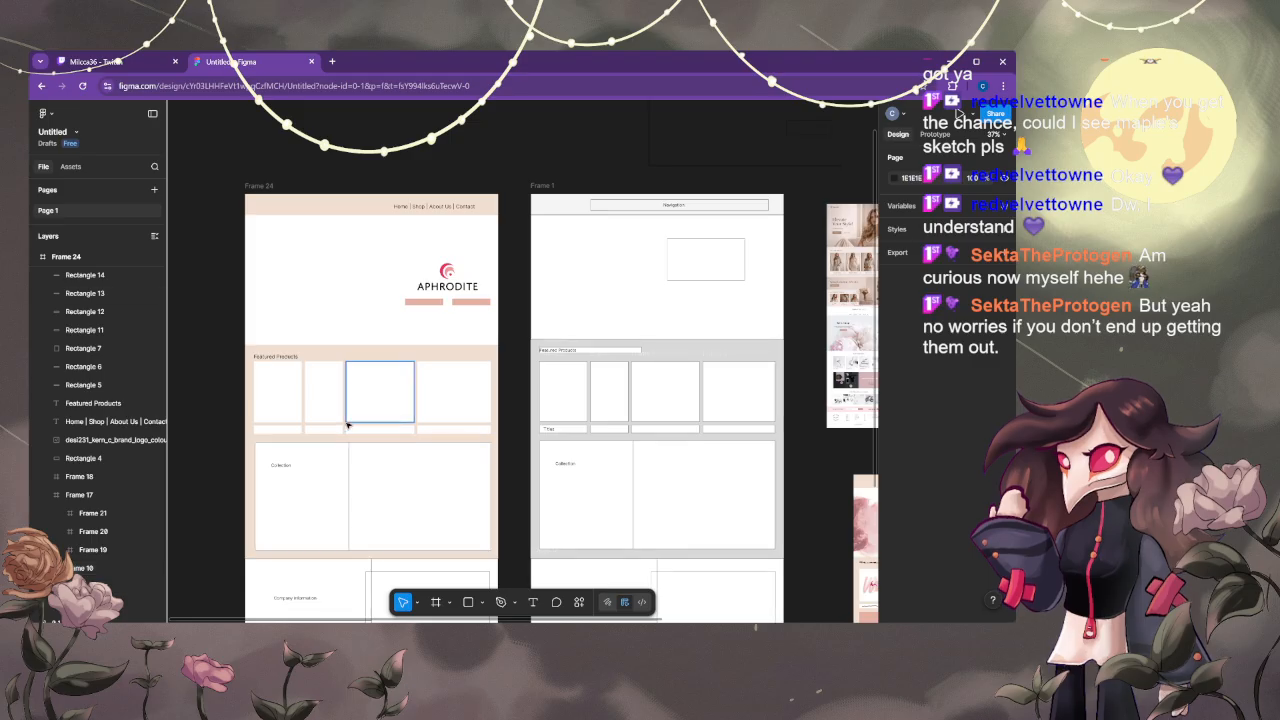
key(space)
drag(444, 500, 346, 446)
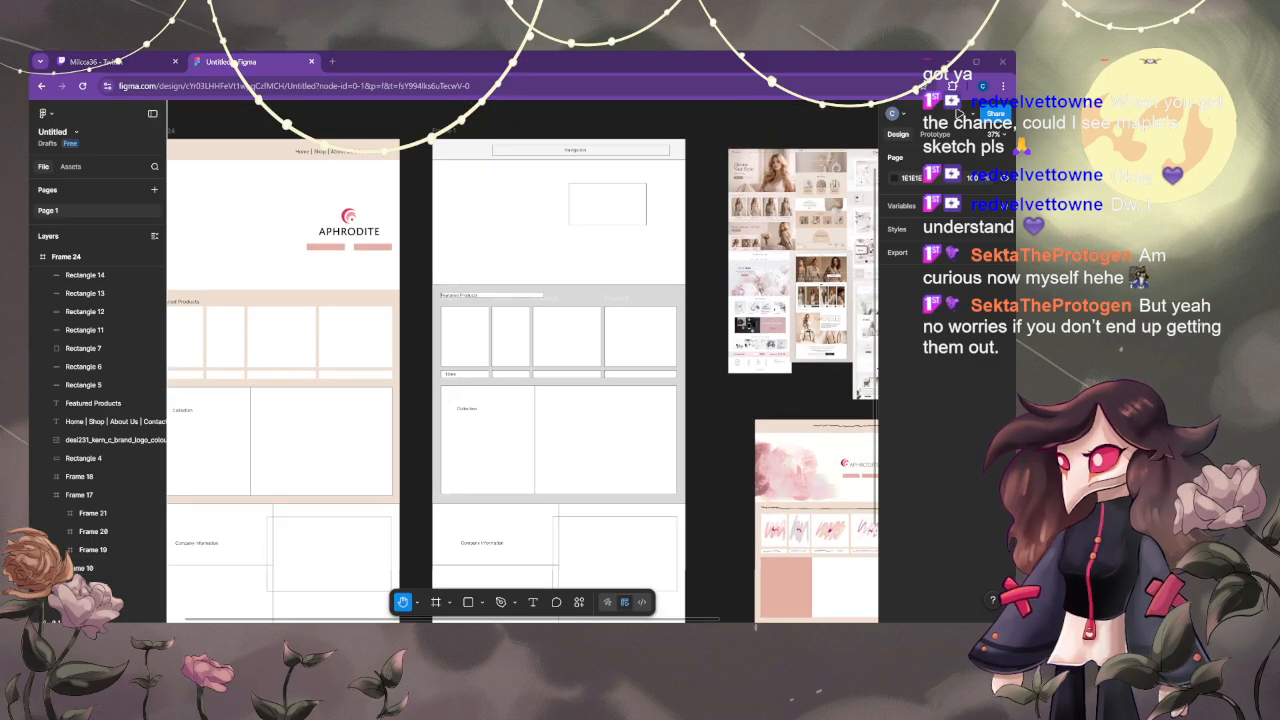
drag(450, 273, 442, 286)
drag(301, 143, 391, 136)
drag(428, 297, 437, 309)
drag(496, 447, 471, 269)
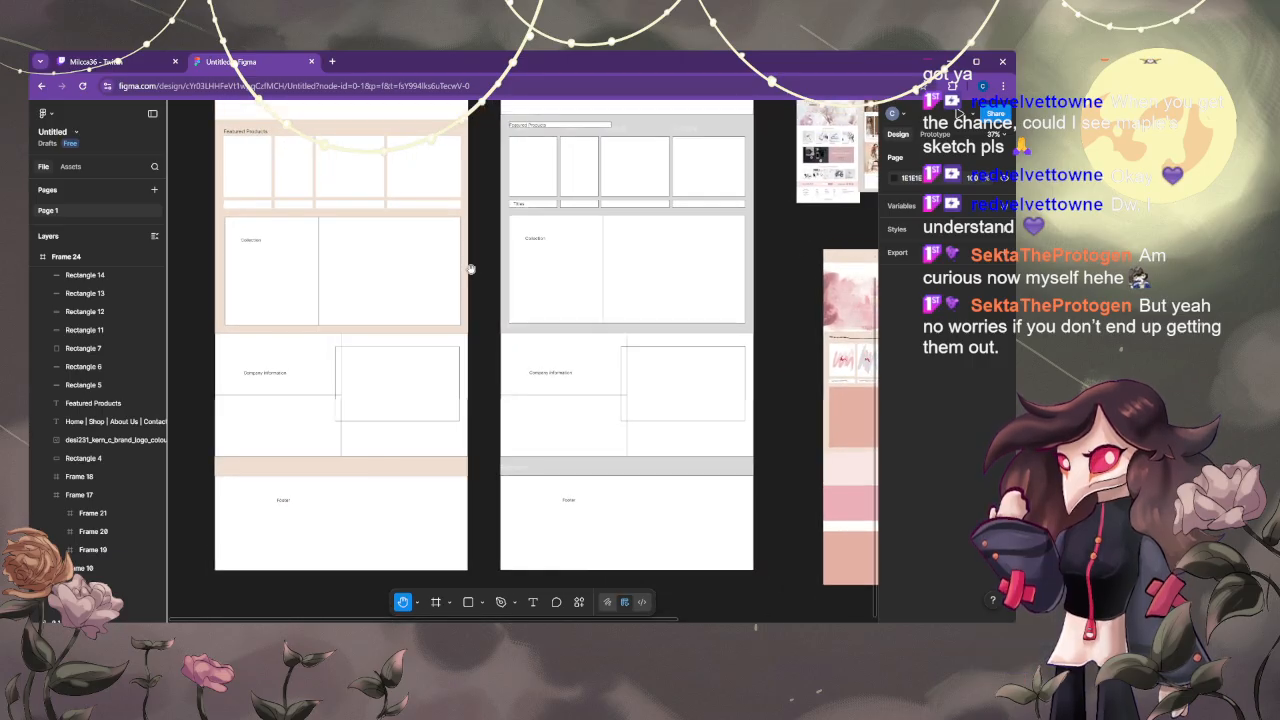
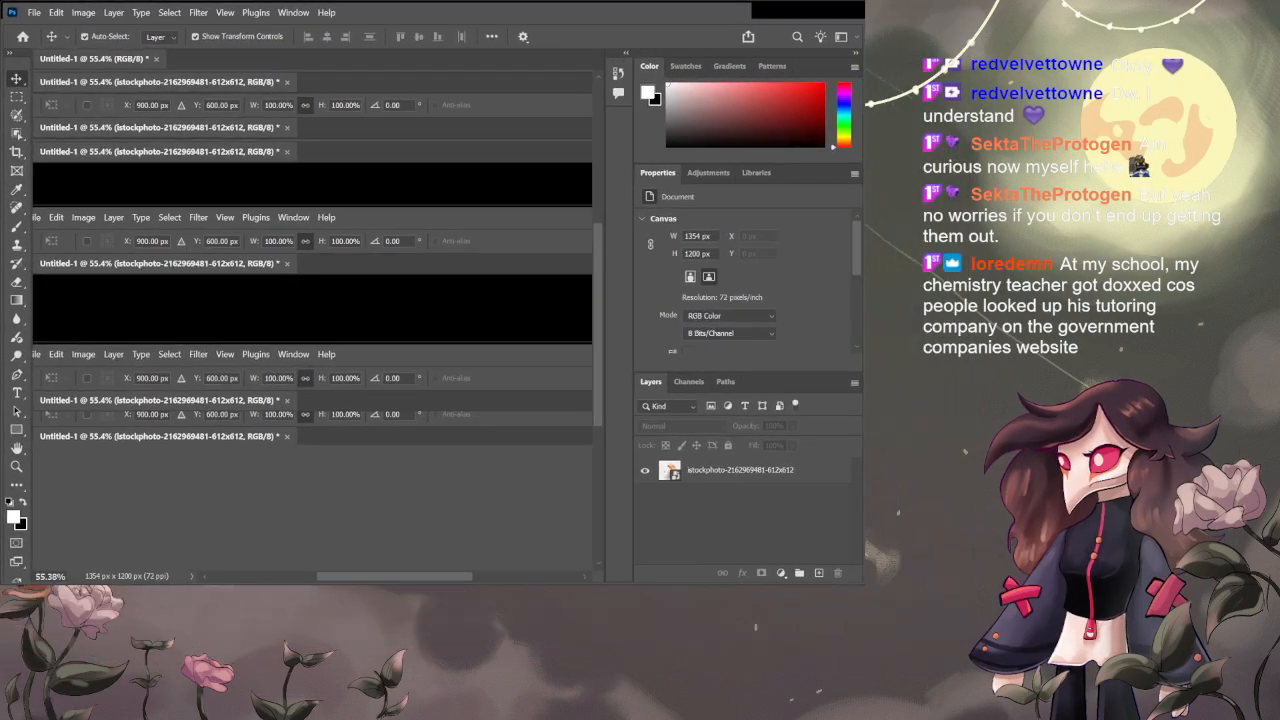
click(270, 258)
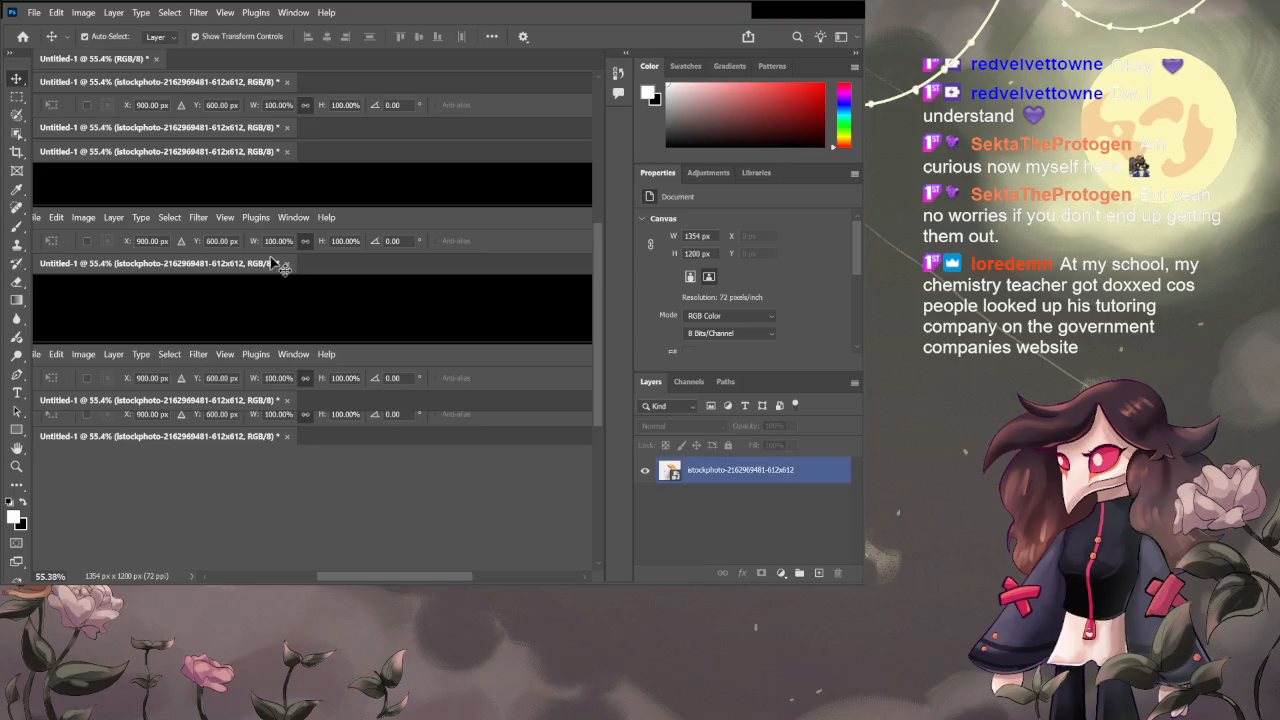
scroll(176, 186, down, 2)
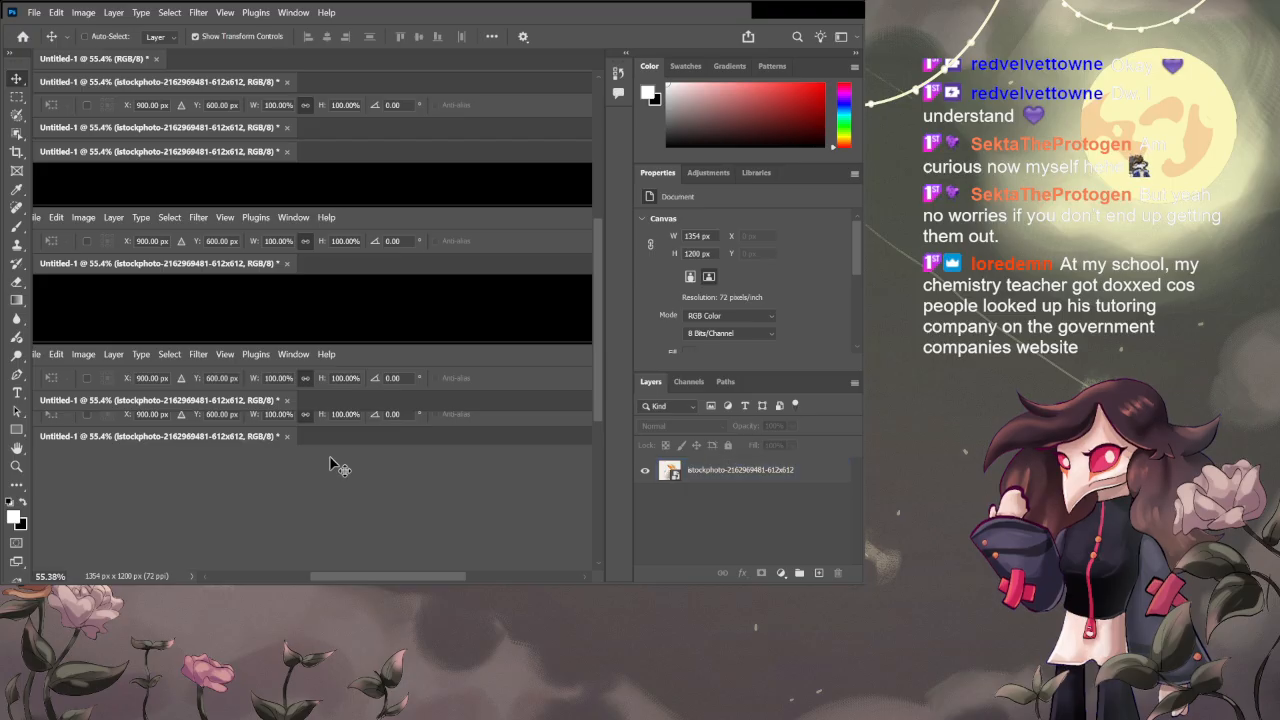
scroll(313, 462, up, 4)
scroll(311, 458, down, 2)
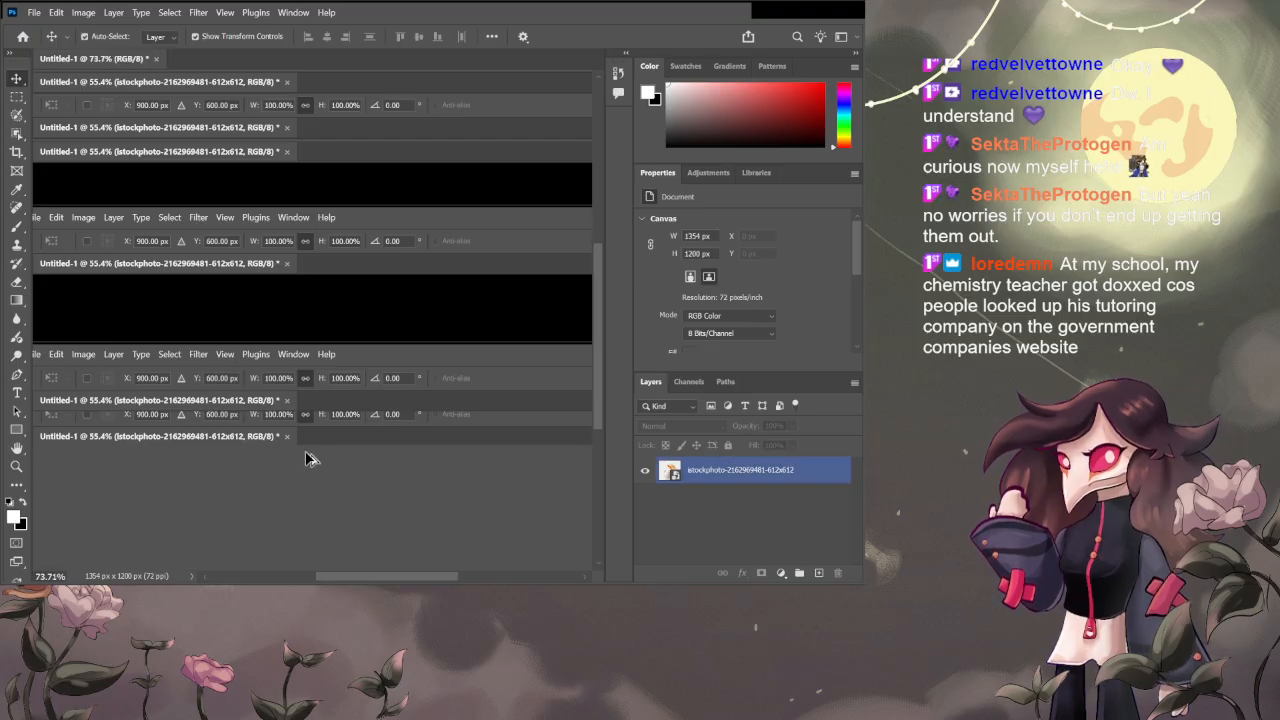
key(space)
scroll(258, 403, down, 2)
drag(258, 403, 288, 400)
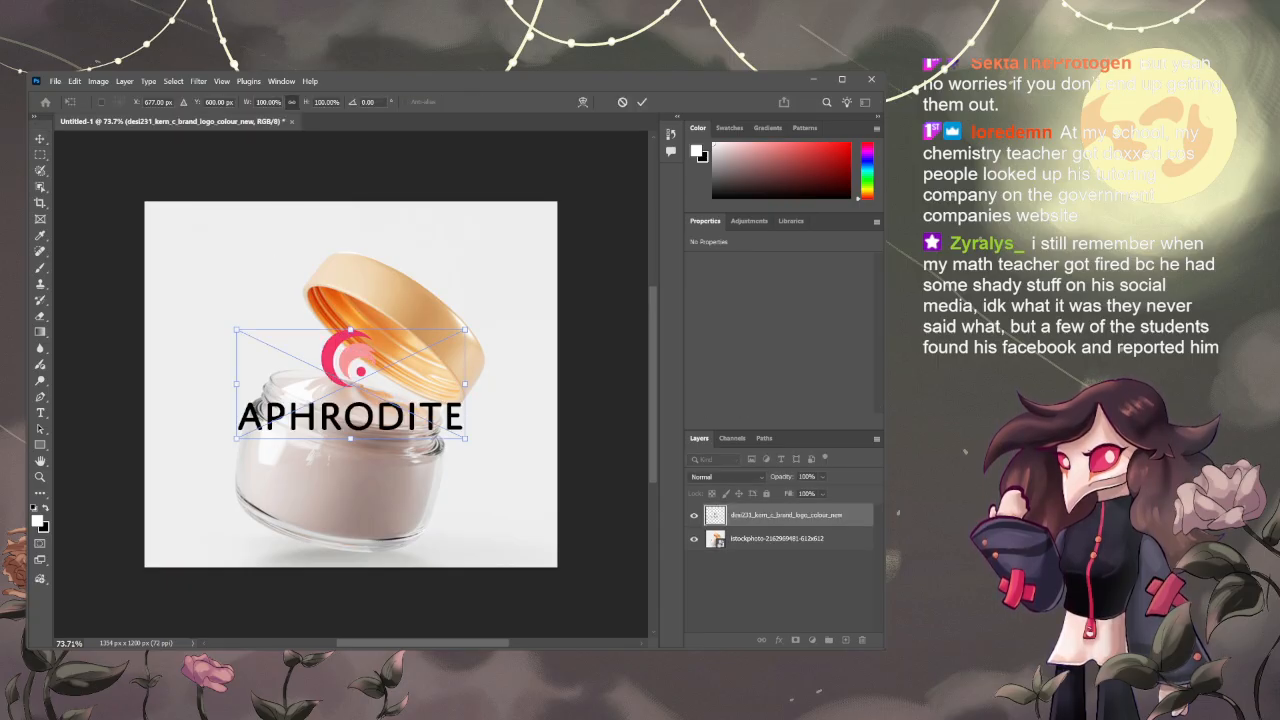
- Place the APHRODITE logo in the upper-left corner of the jar photo without rotation and at about its original size
drag(318, 424, 252, 320)
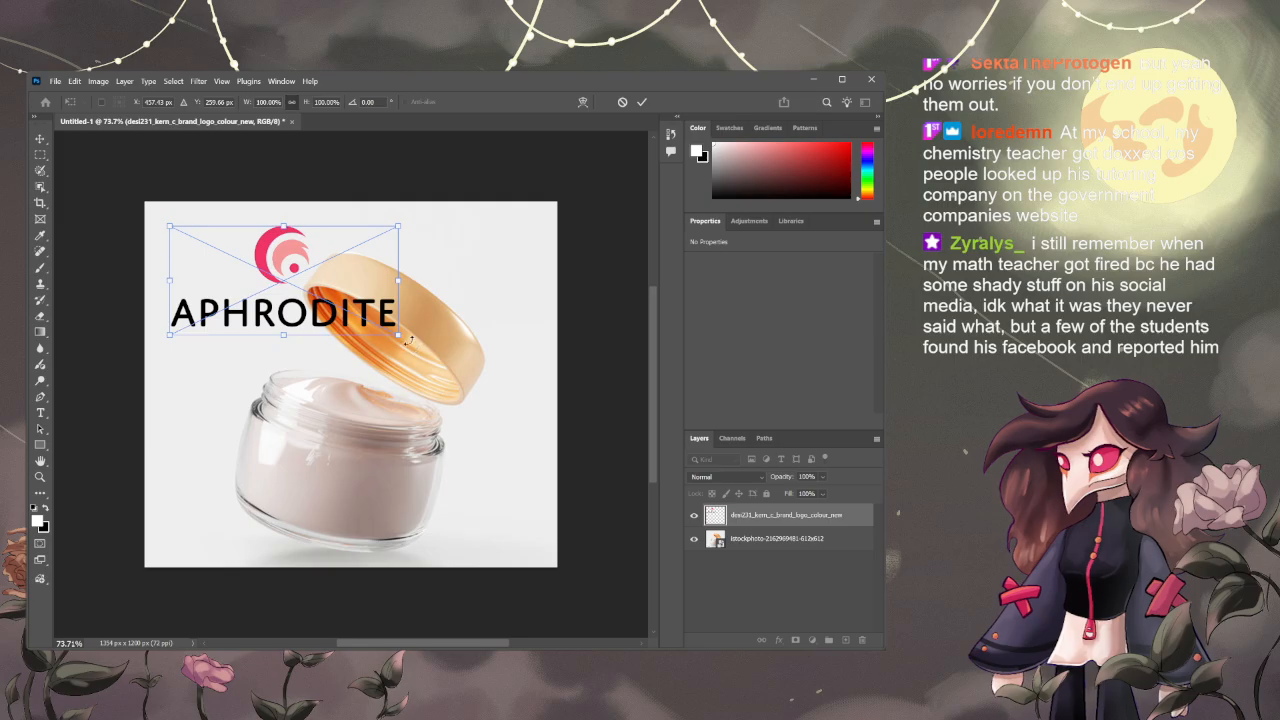
drag(398, 335, 256, 324)
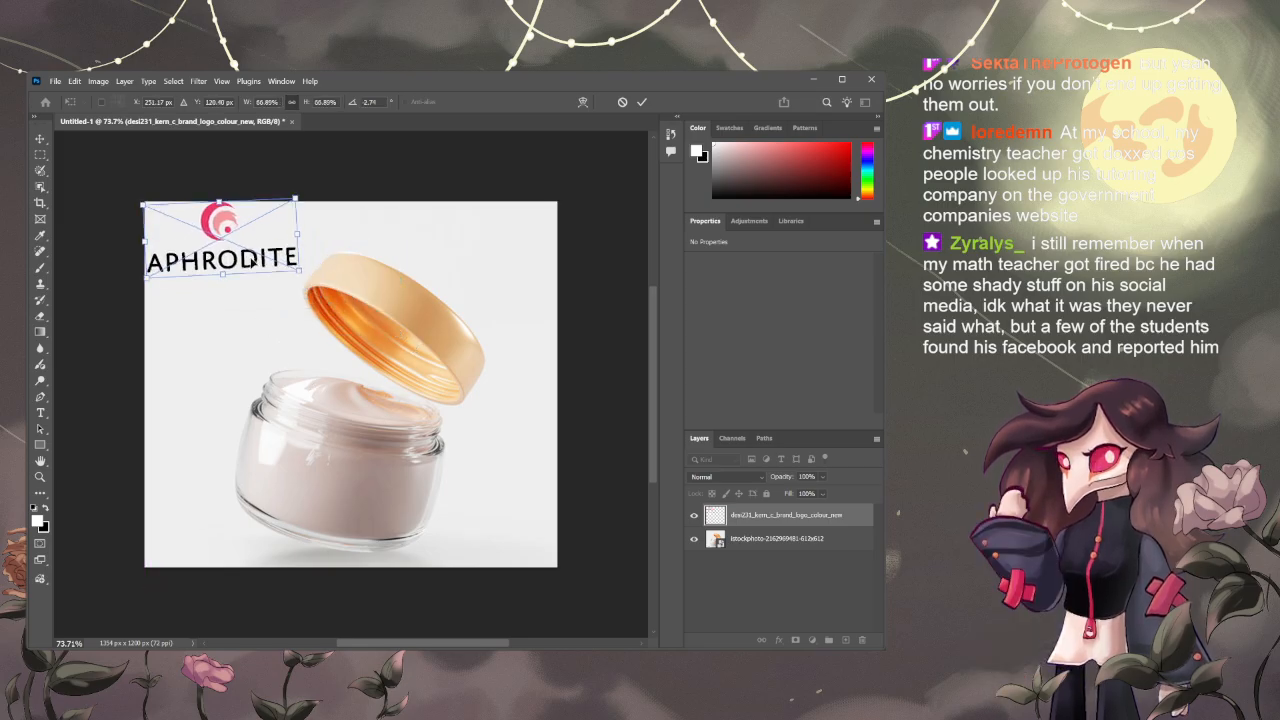
key(ctrl+z)
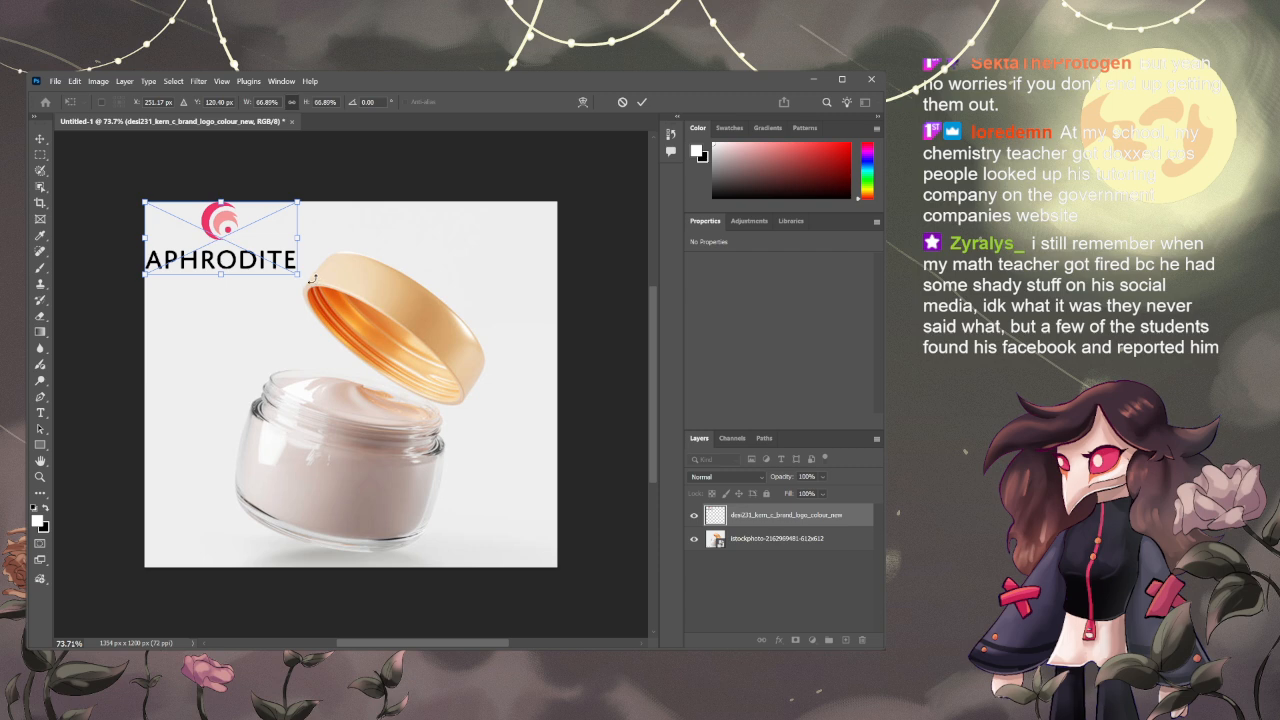
drag(298, 272, 373, 312)
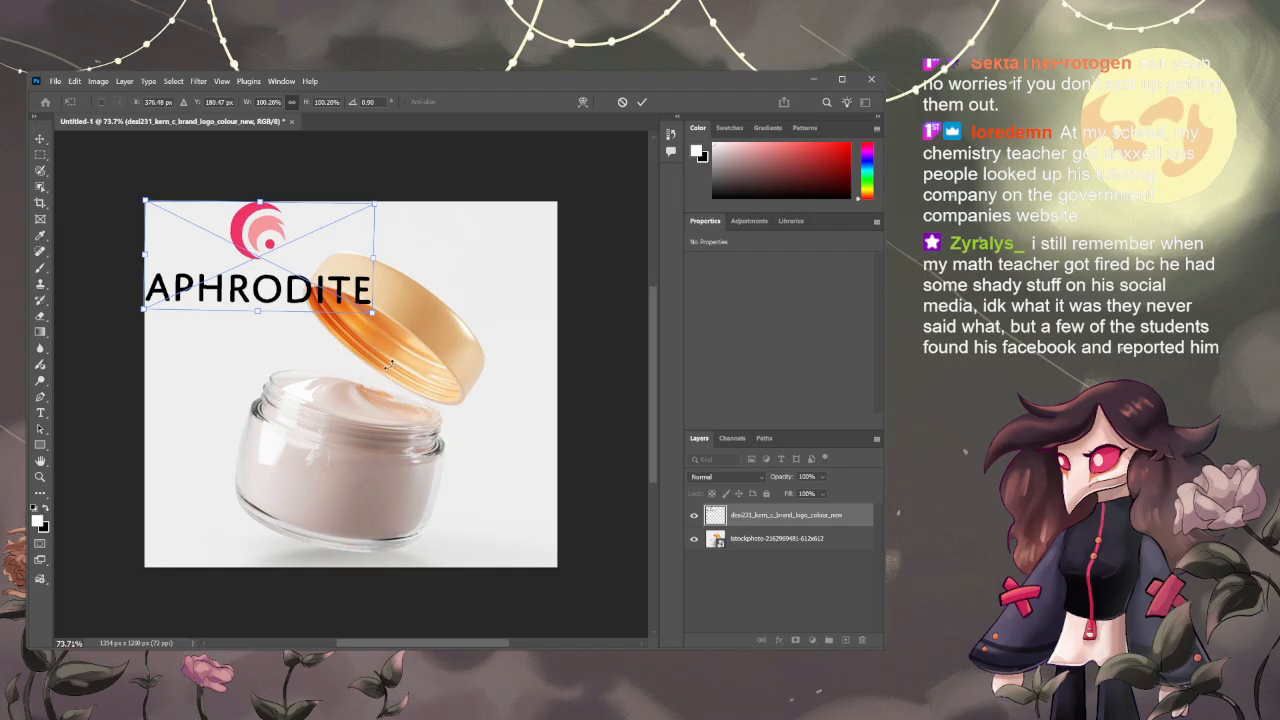
mouse_move(390, 365)
mouse_down()
mouse_move(380, 378)
mouse_move(395, 368)
mouse_up()
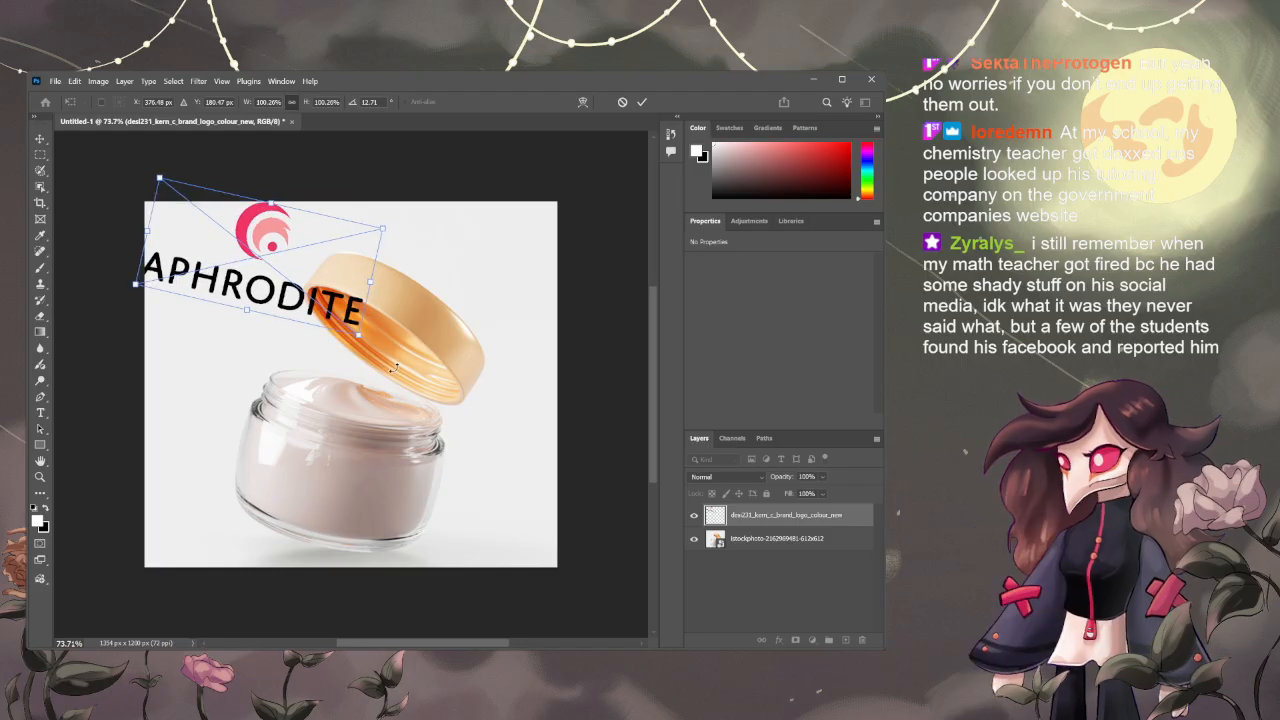
key(ctrl+z)
click(40, 139)
click(290, 342)
- Duplicate the jar photo layer and hide the lower copy
key(space)
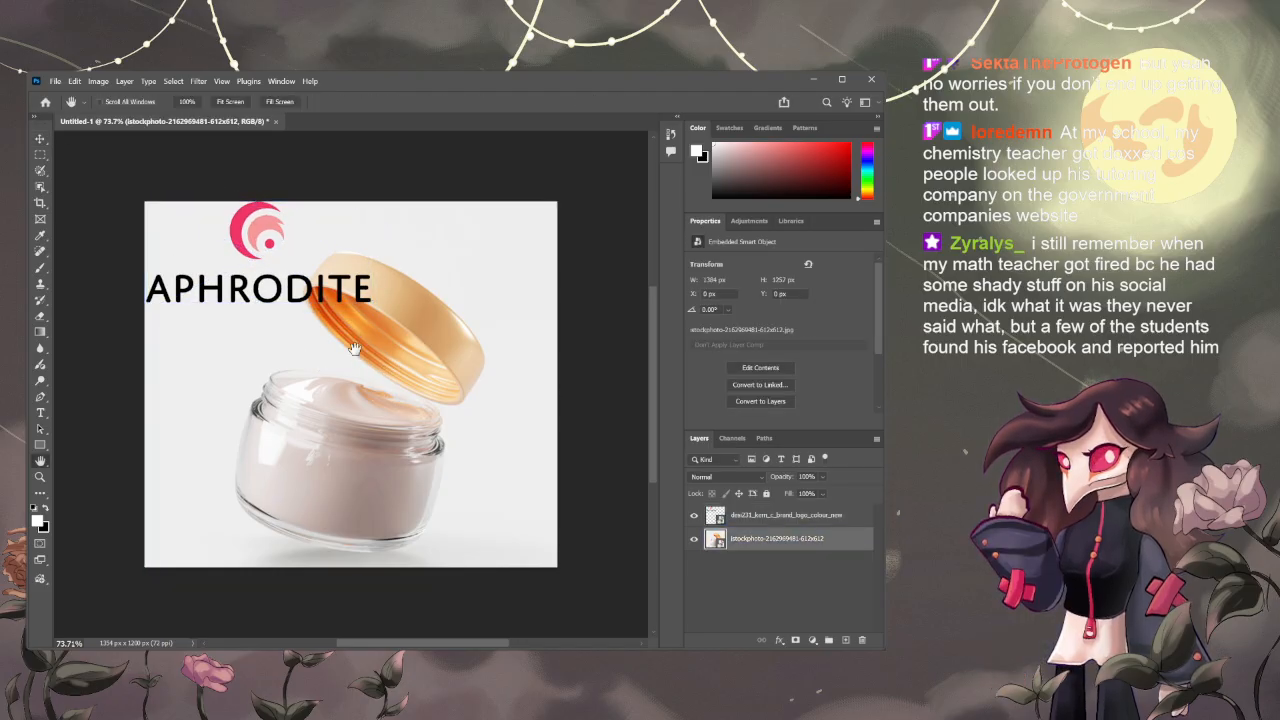
drag(354, 348, 381, 351)
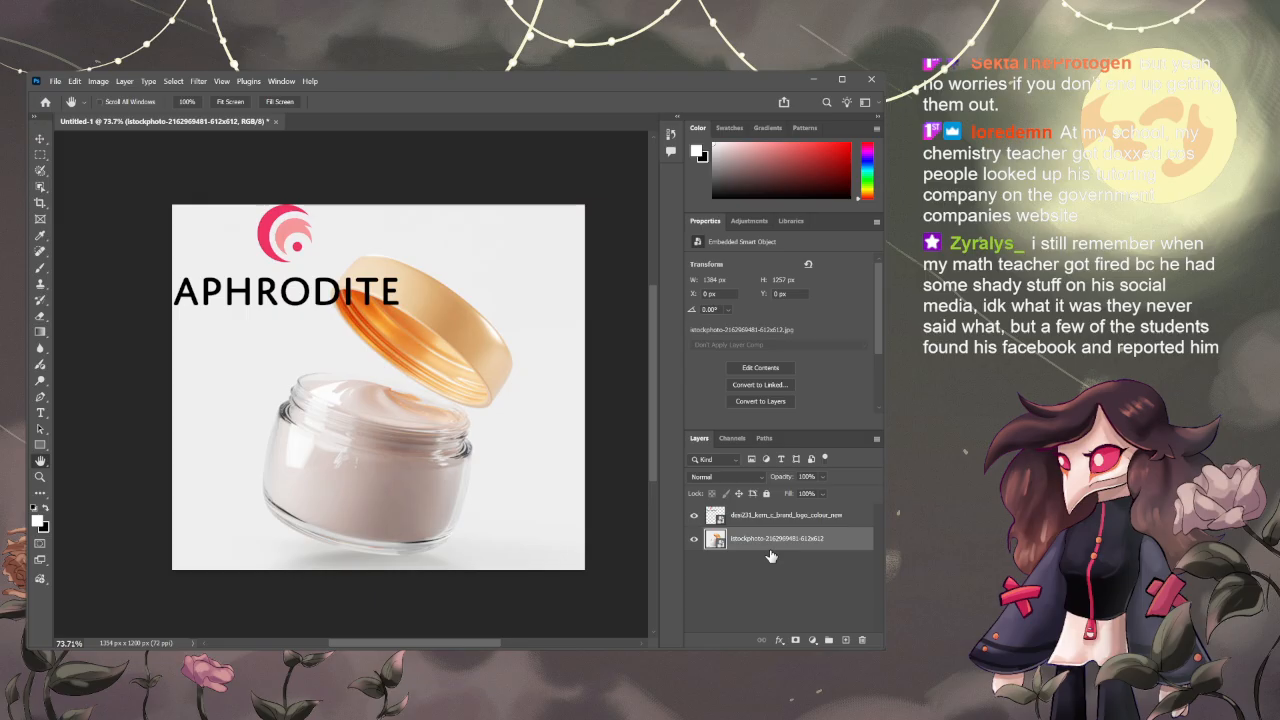
drag(770, 556, 826, 565)
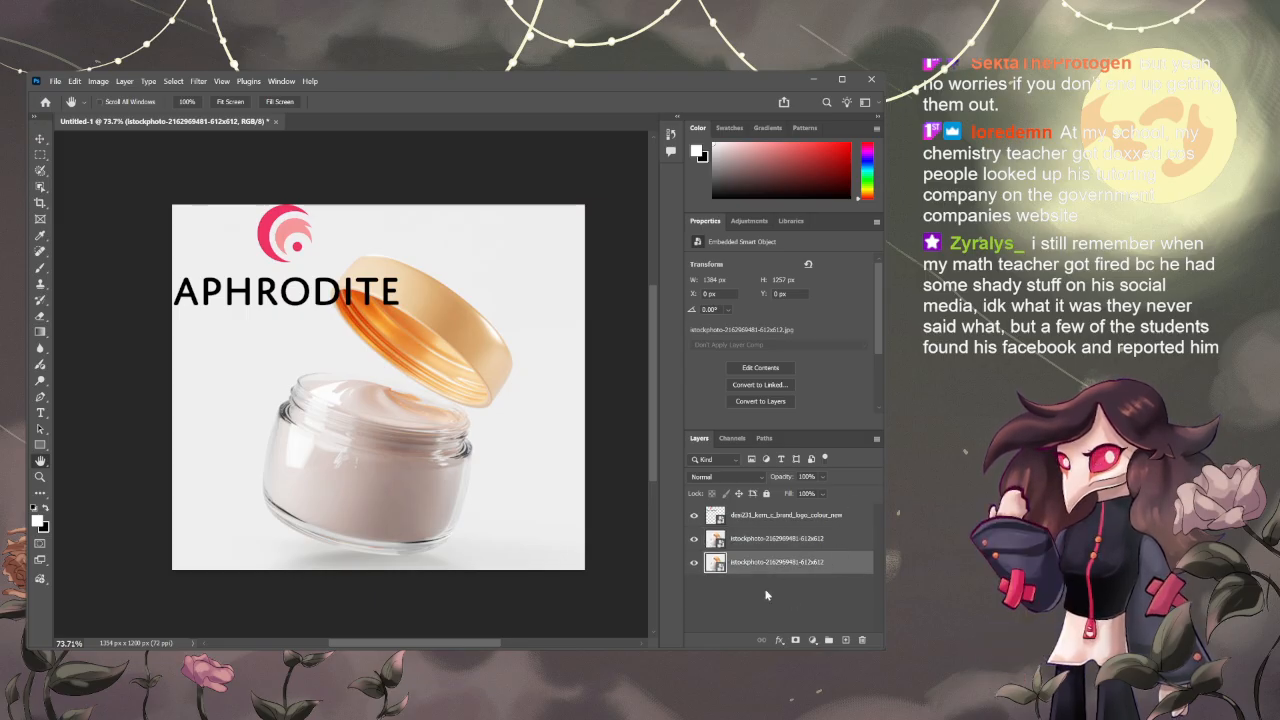
click(694, 562)
- Undo the shift of the jar photo and move the logo slightly inward from the canvas corner
drag(477, 416, 274, 253)
key(v)
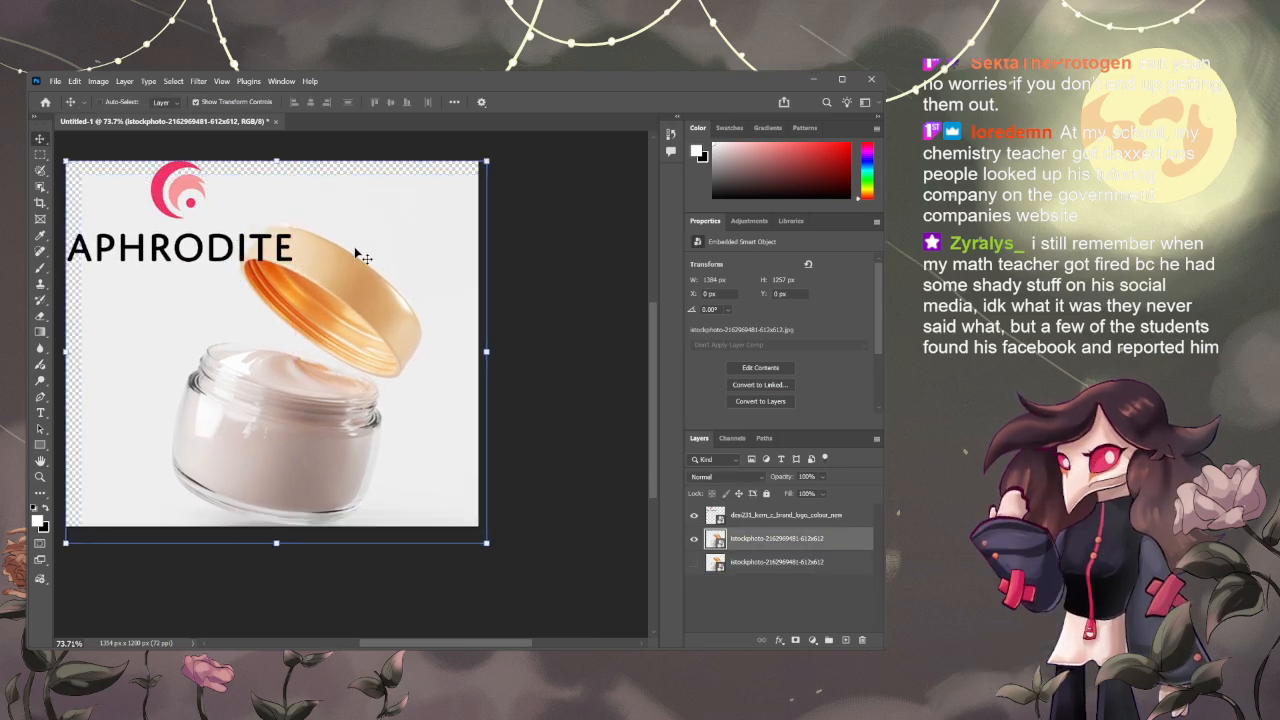
key(ctrl+z)
key(ctrl+z)
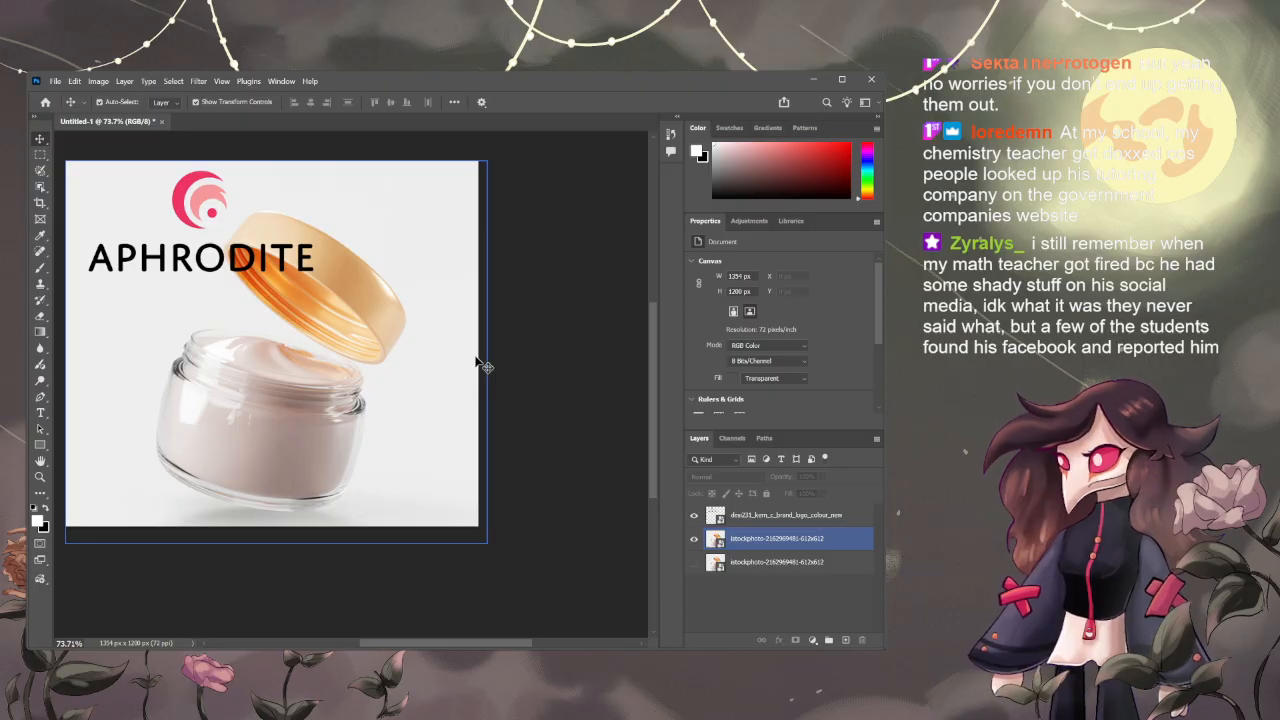
- Try to paint a selection across the front of the jar on the visible photo layer with the Selection Brush
click(40, 170)
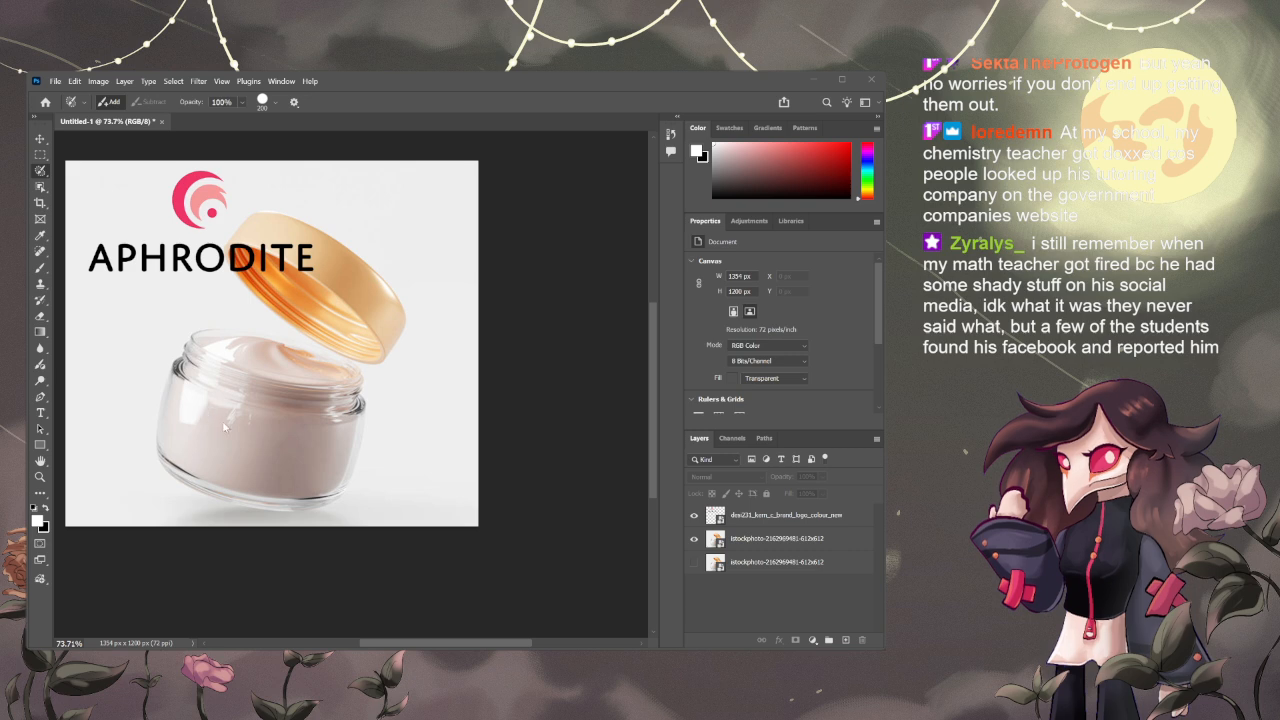
click(717, 520)
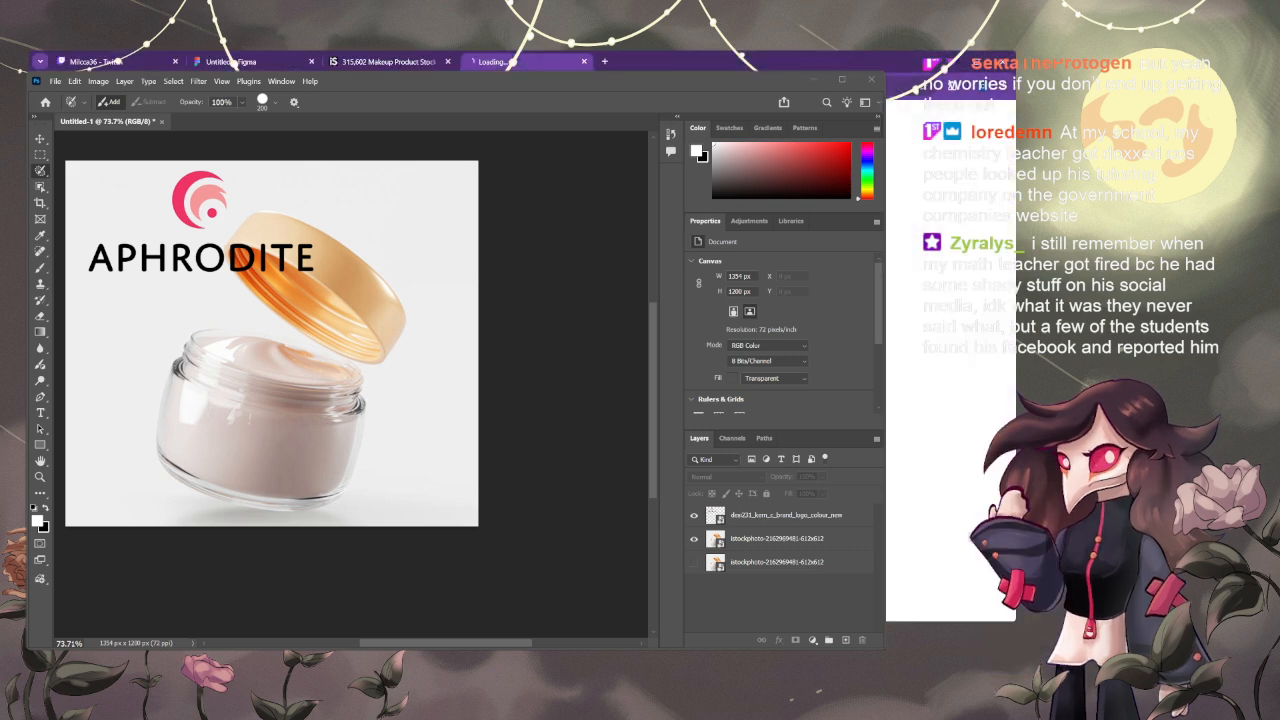
click(946, 62)
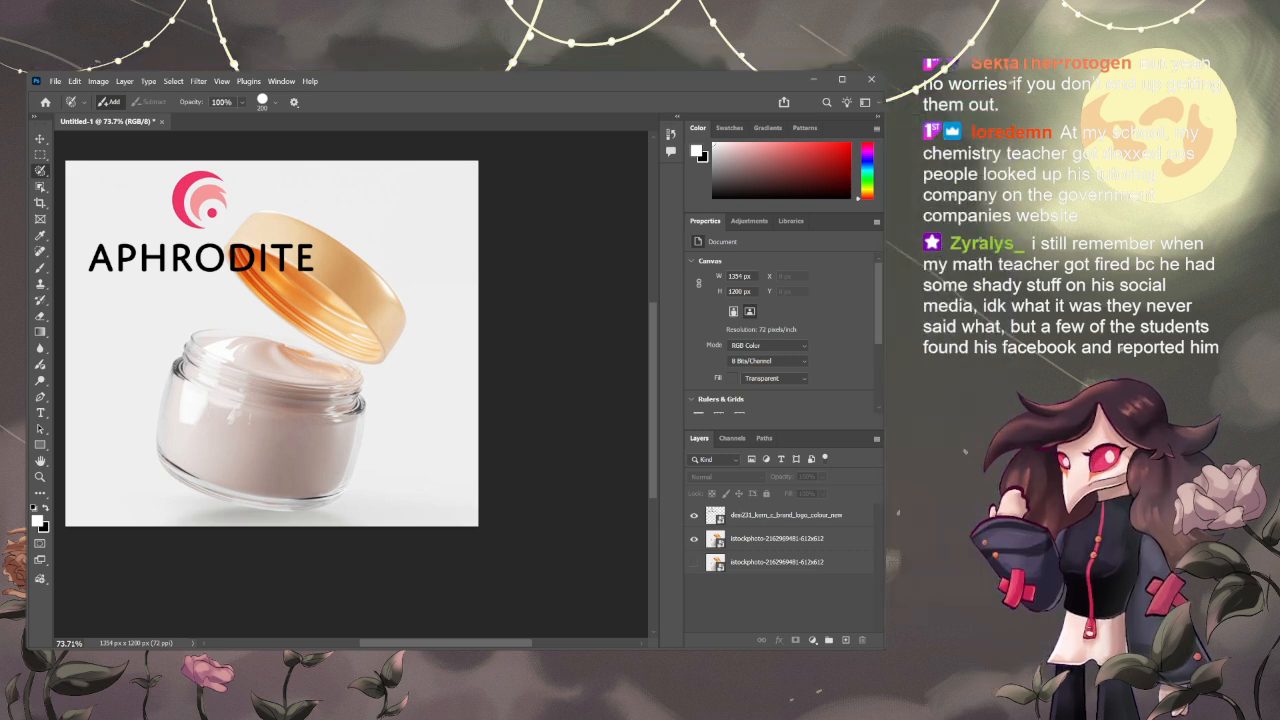
click(766, 542)
drag(193, 402, 283, 447)
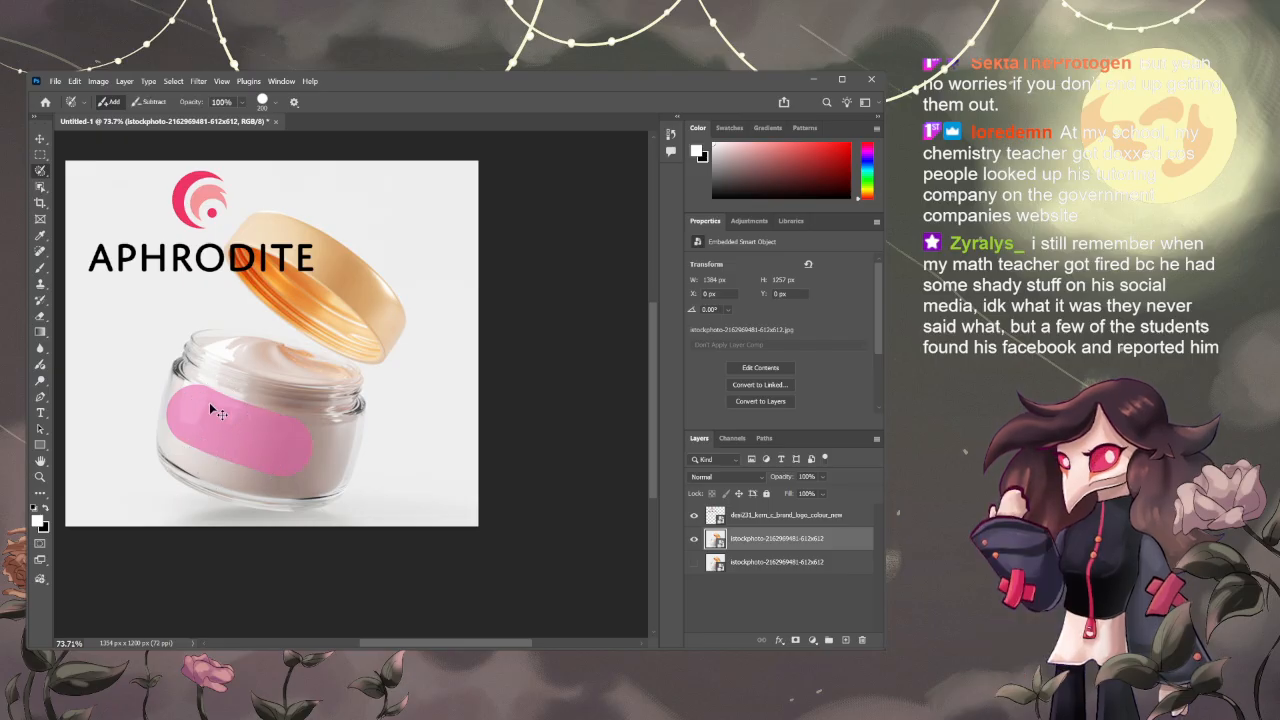
- Try to select the jar's contents on the photo layer with the Magic Wand at a tolerance of 20
click(42, 190)
click(87, 209)
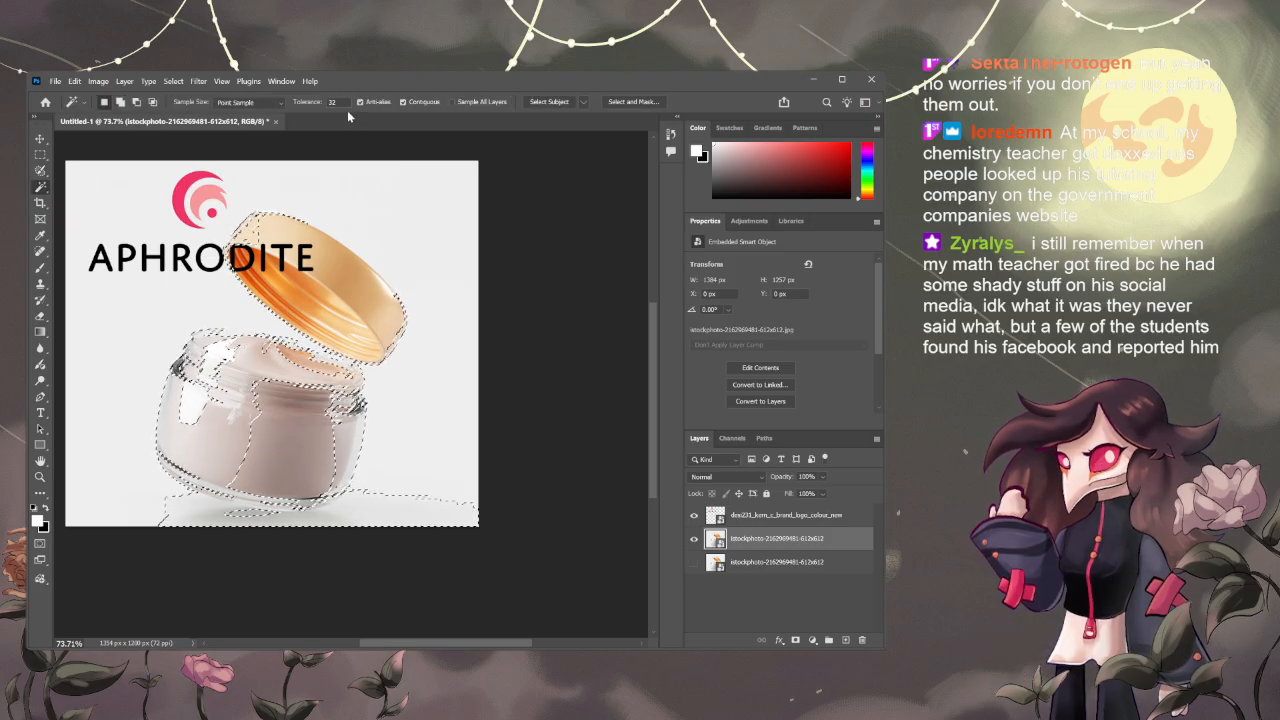
drag(343, 103, 268, 109)
text(20)
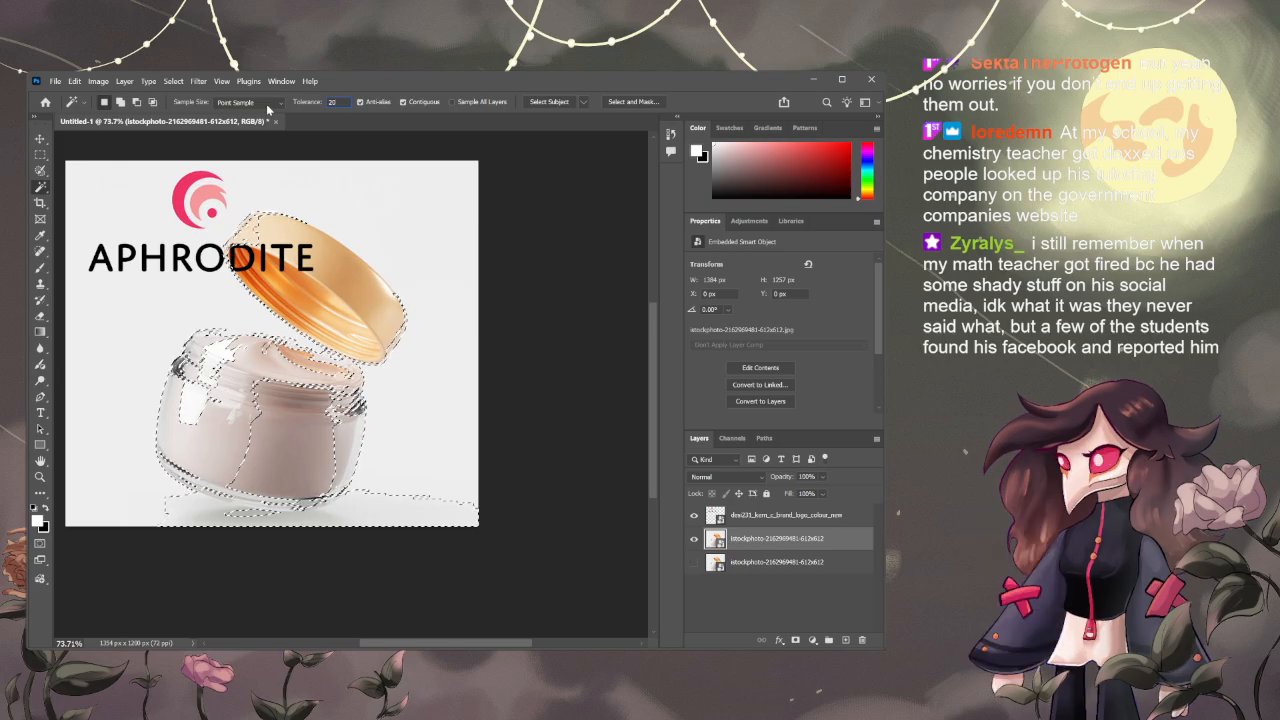
click(255, 418)
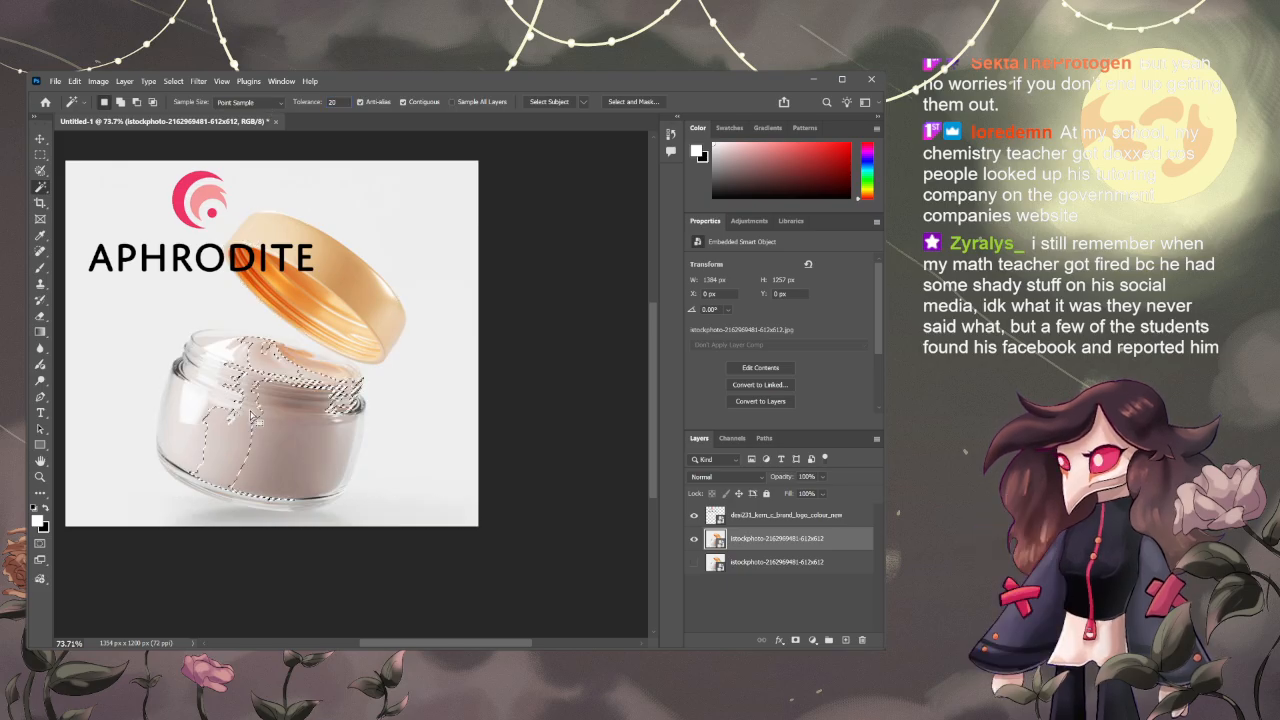
click(293, 447)
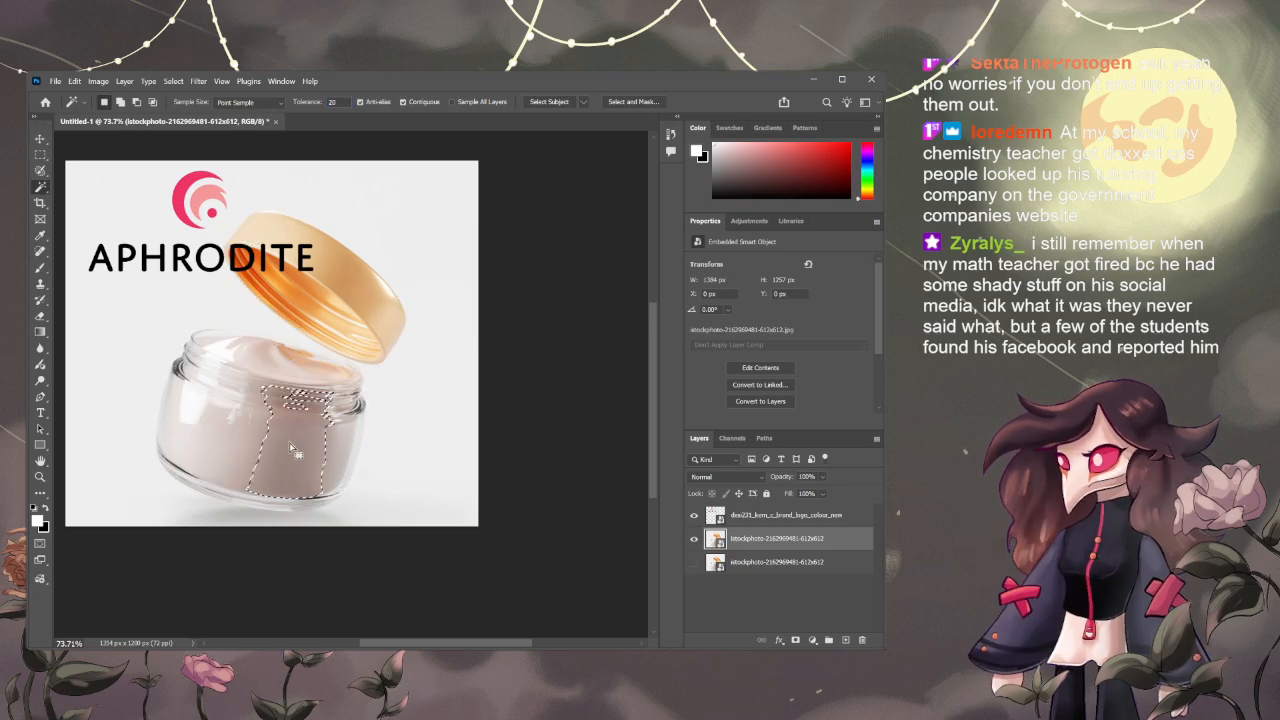
- Try to extend the selection over the jar's left side, including at tolerance 15, and undo the unwanted additions
click(206, 444)
click(190, 441)
click(189, 442)
click(192, 444)
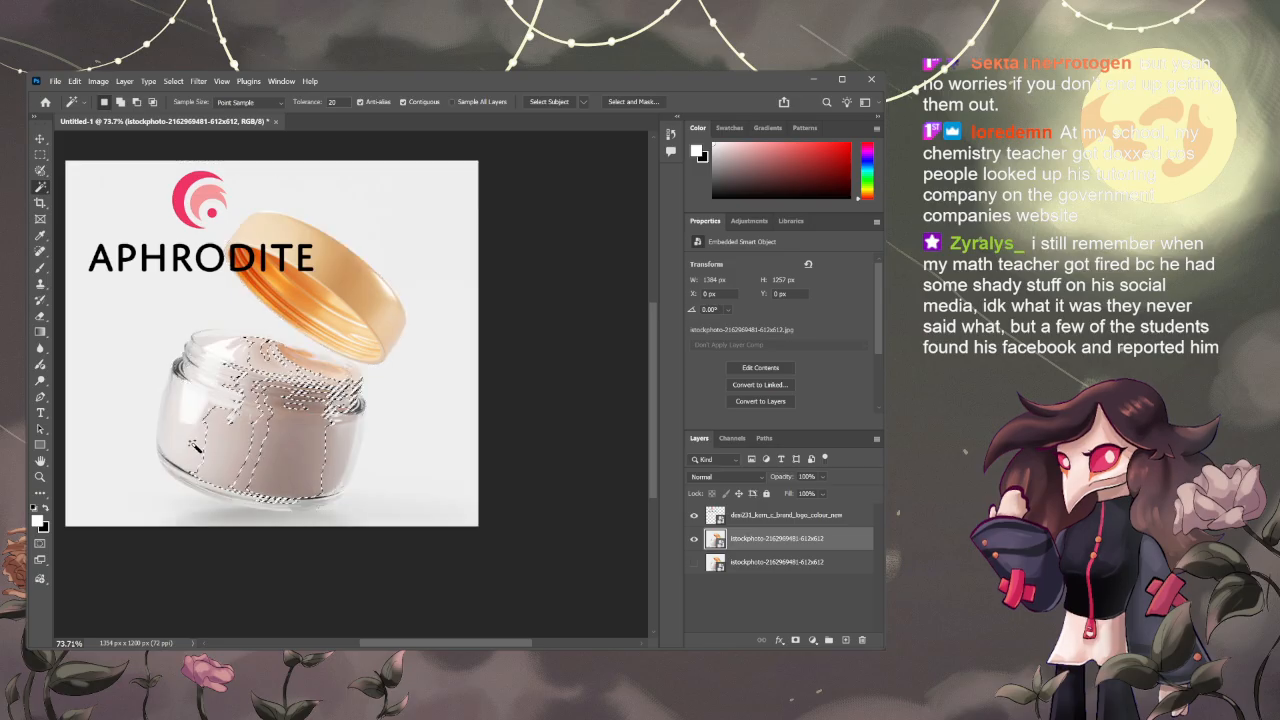
shift+click(188, 442)
key(ctrl+z)
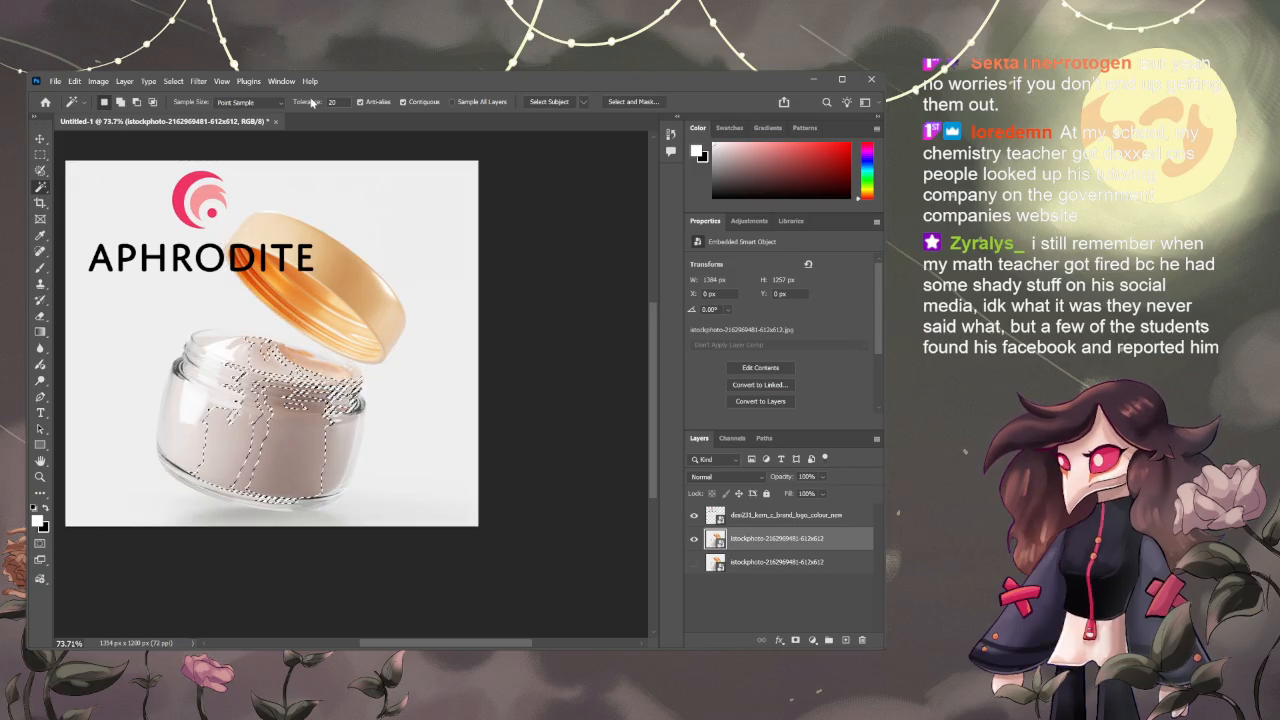
drag(311, 103, 295, 108)
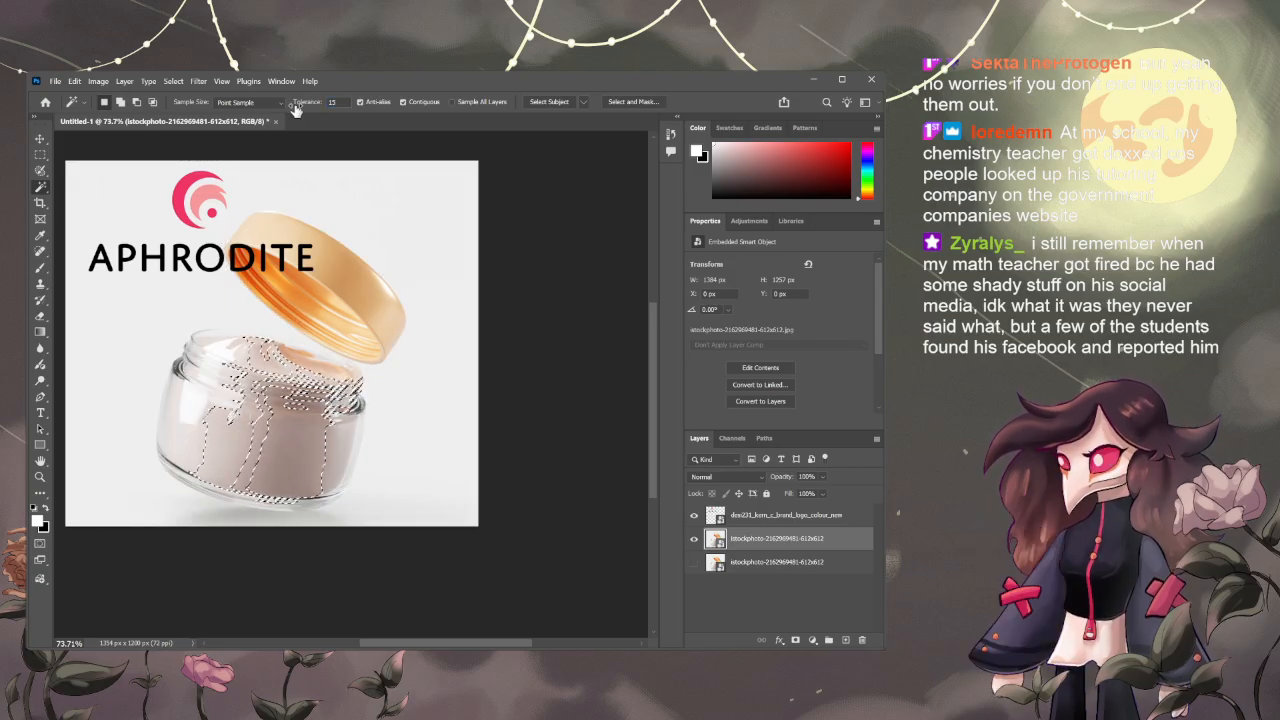
shift+click(170, 432)
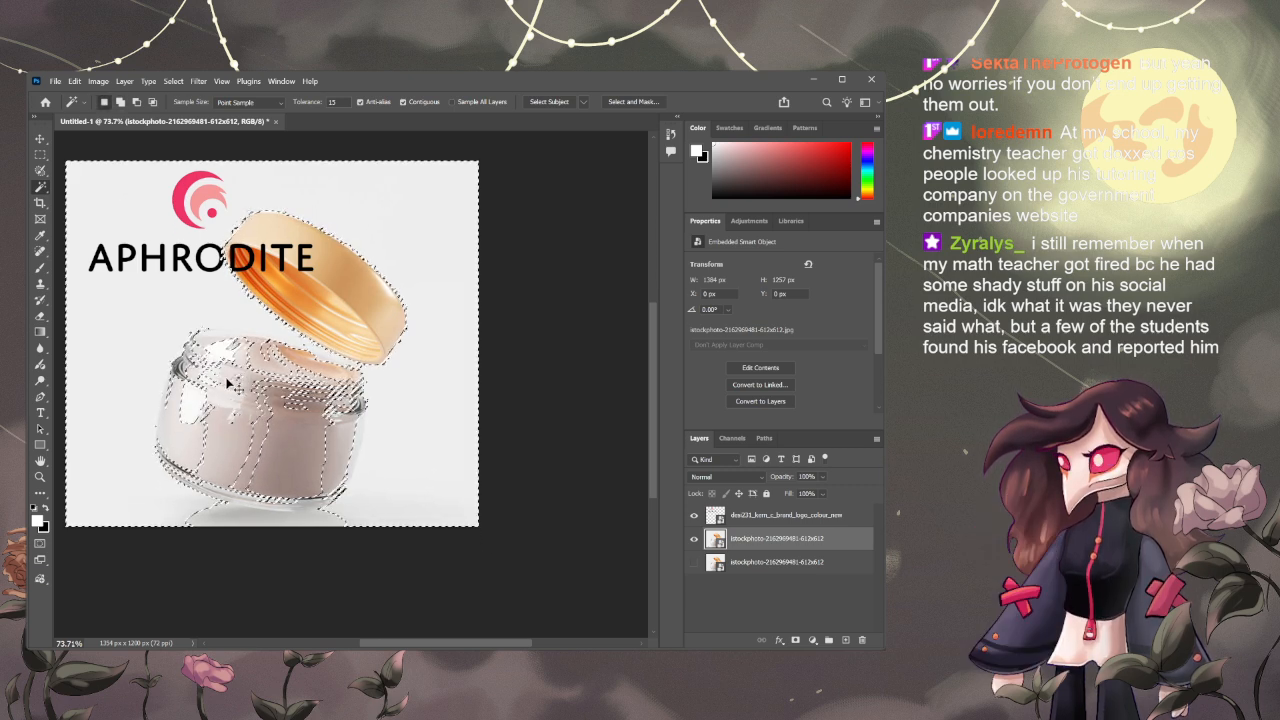
key(ctrl+z)
- Set the Magic Wand tolerance to 5, try adding the jar's remaining patches to the selection, and deselect everything
drag(346, 102, 274, 110)
text(5)
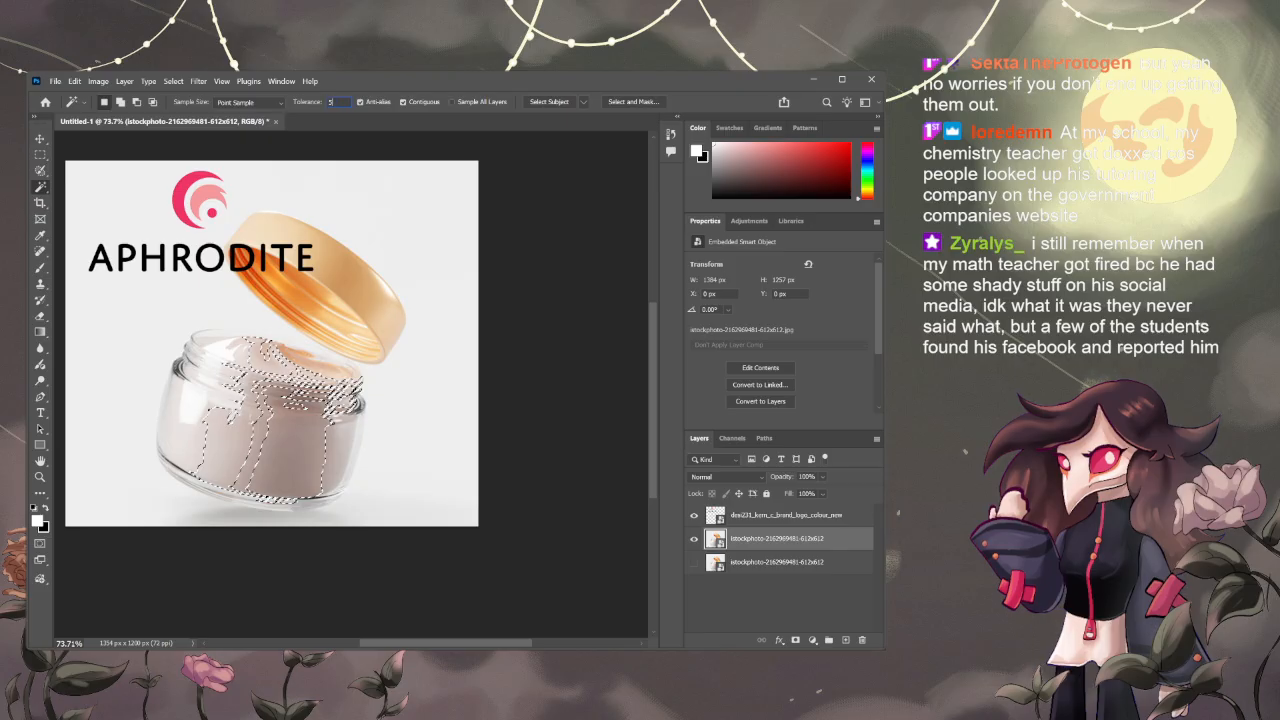
shift+click(186, 440)
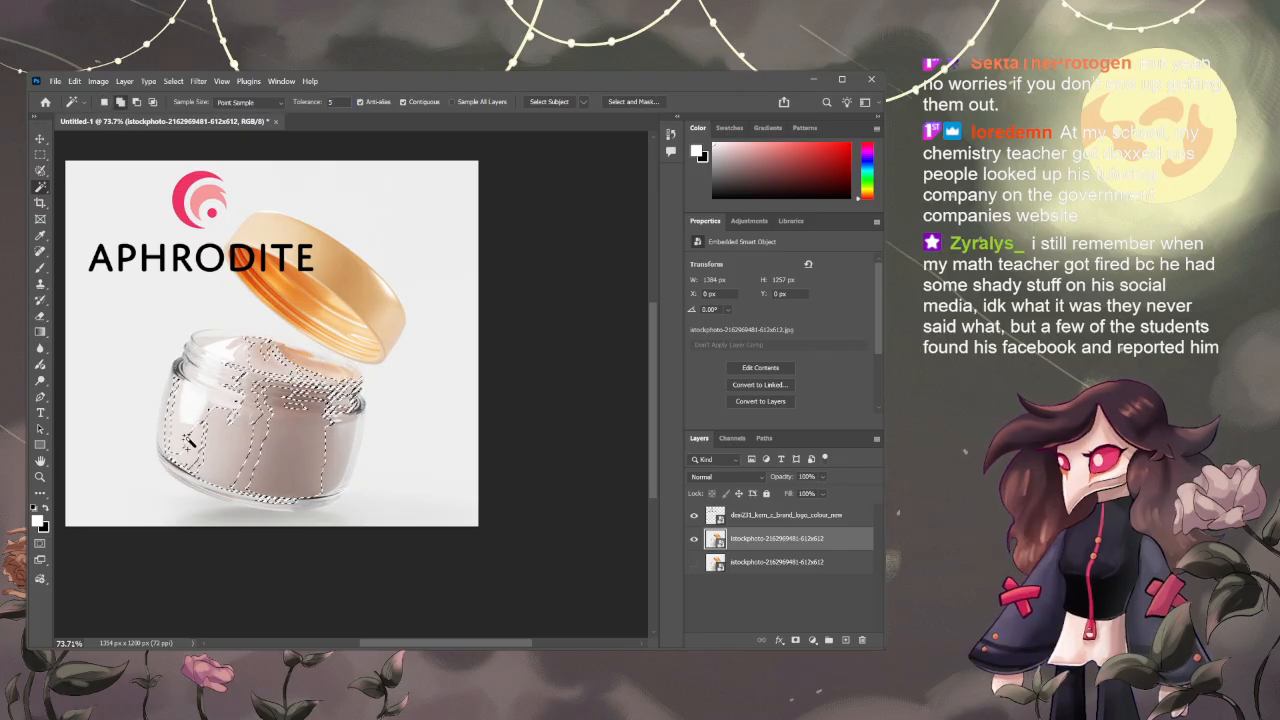
shift+click(222, 416)
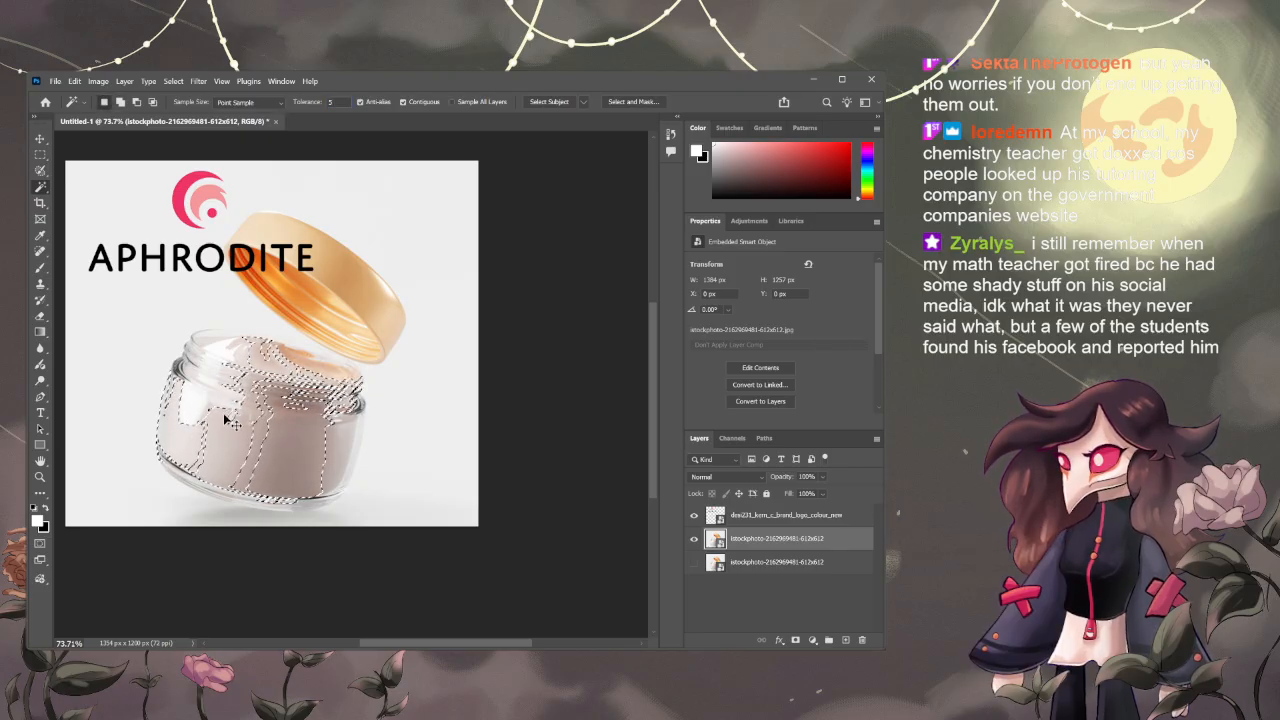
shift+click(221, 352)
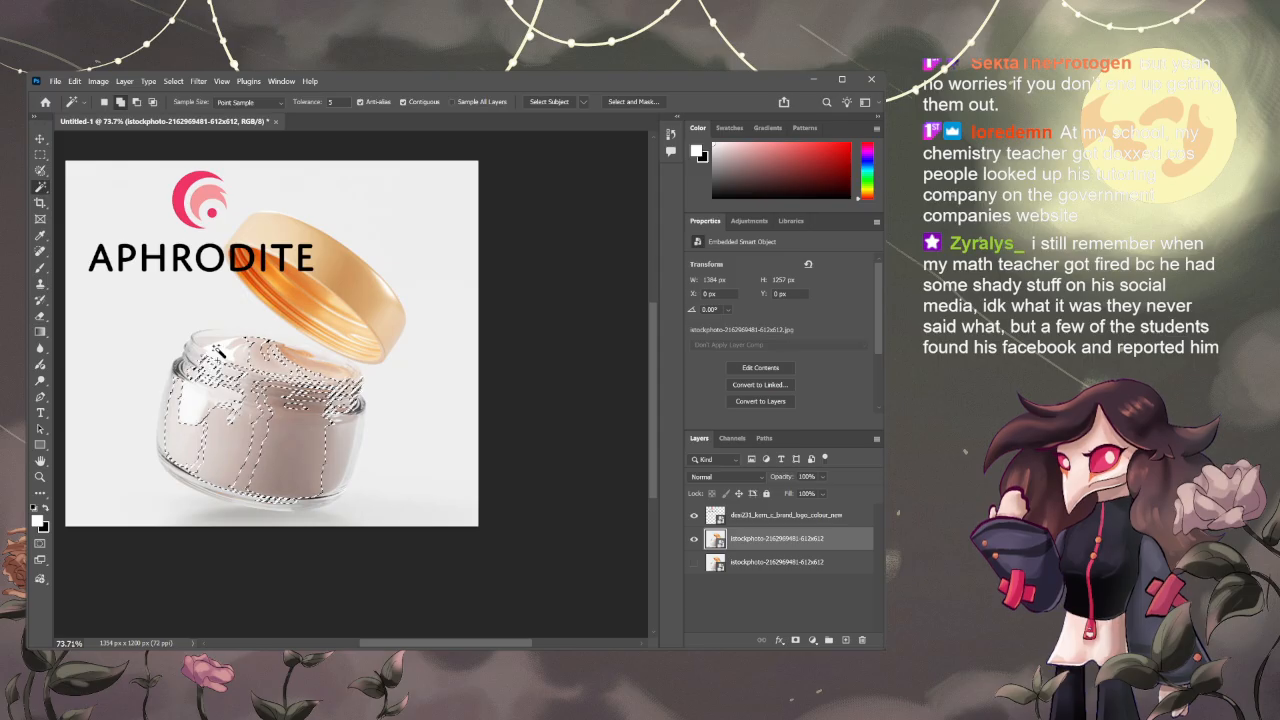
shift+click(234, 352)
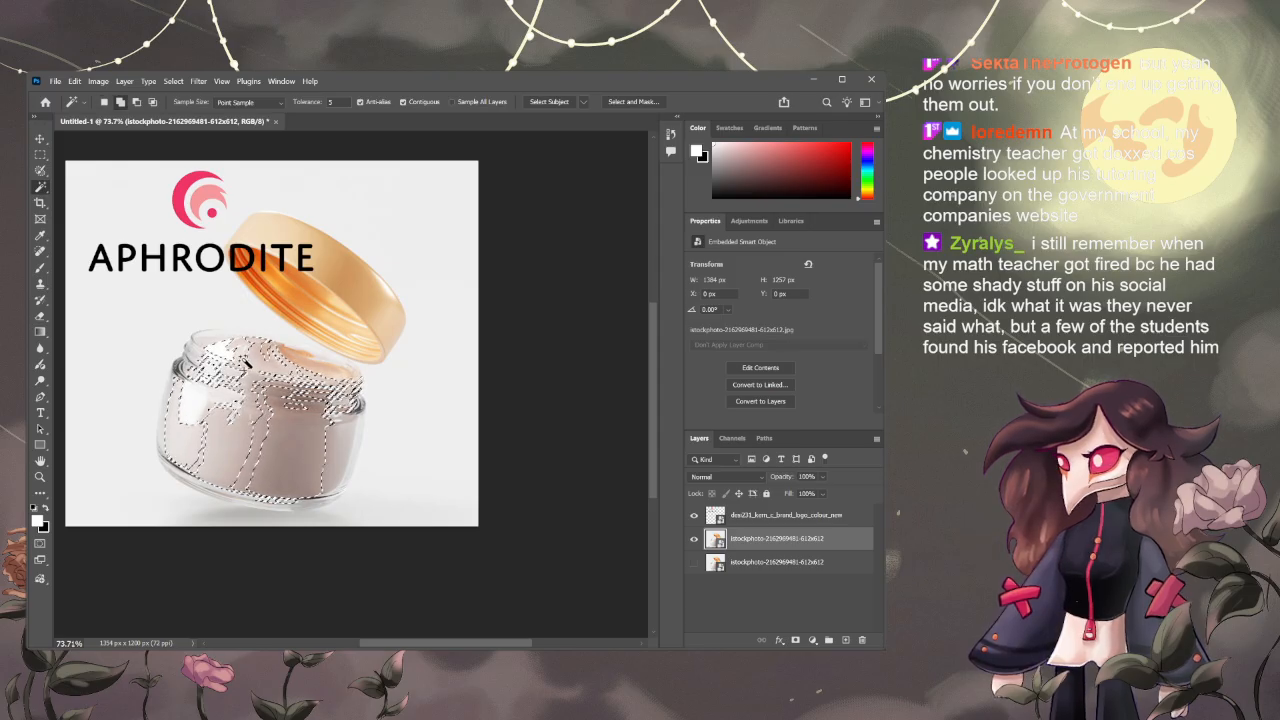
shift+click(317, 380)
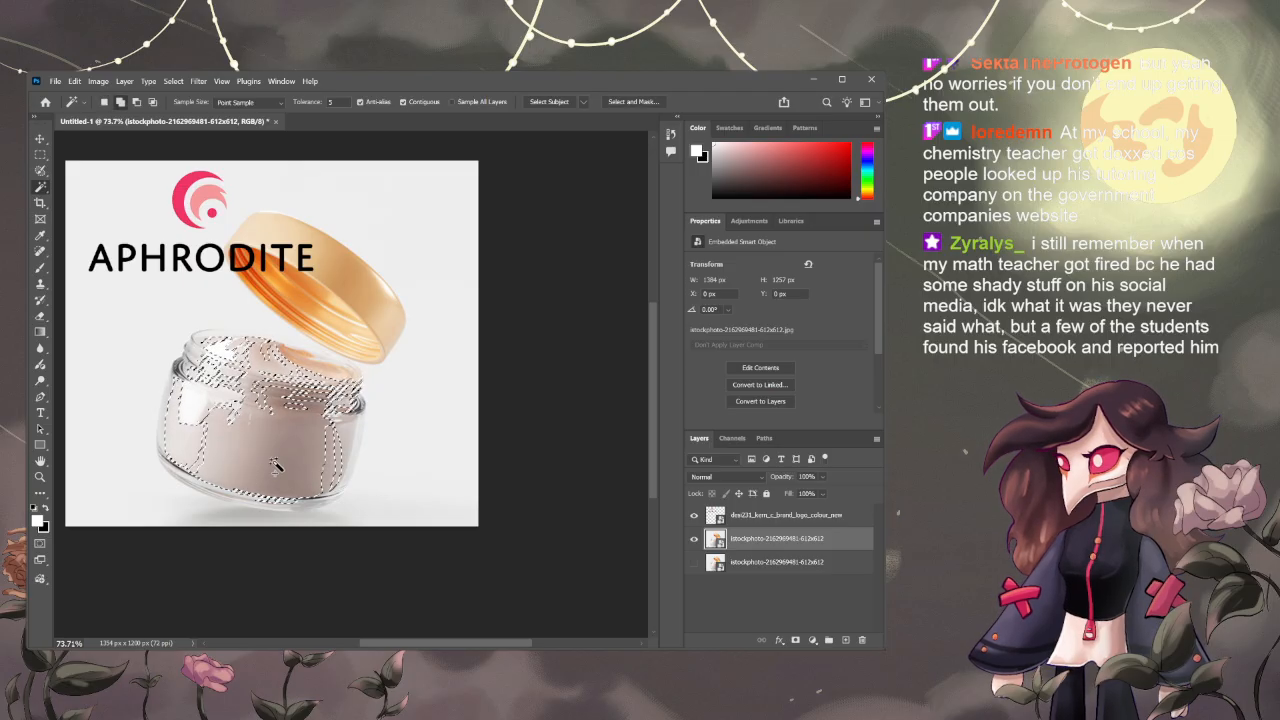
click(334, 450)
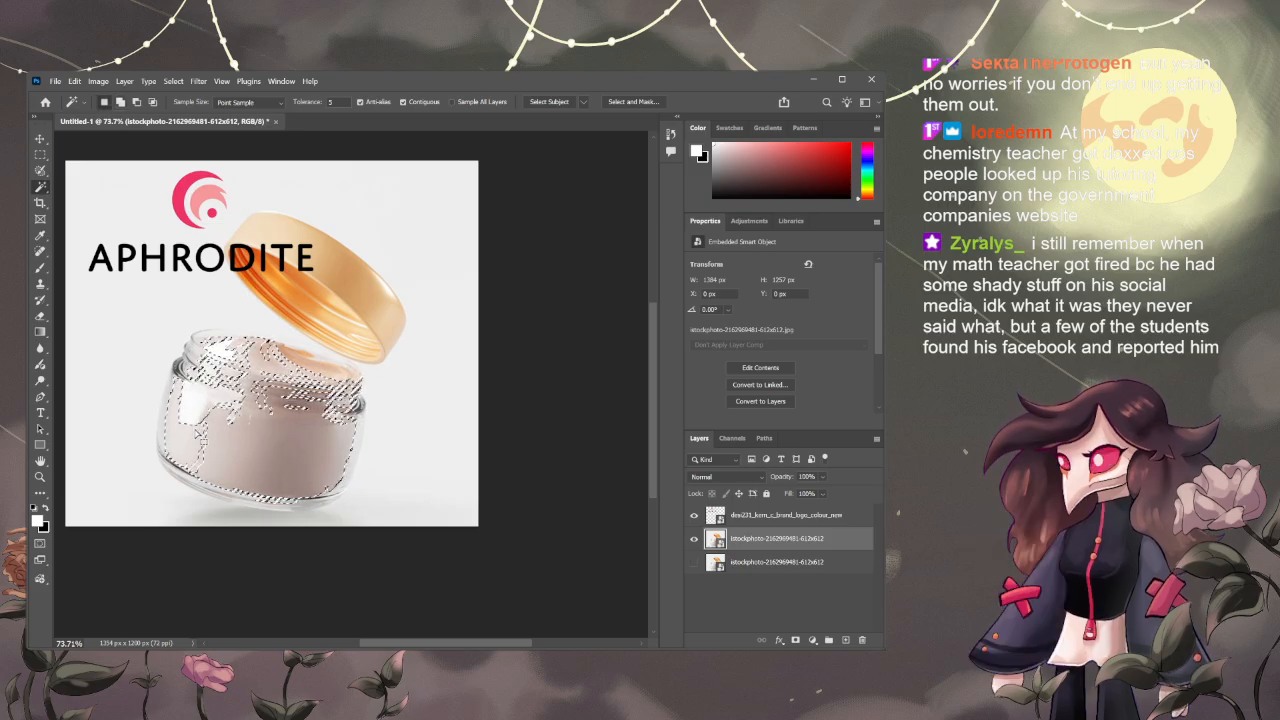
key(ctrl+d)
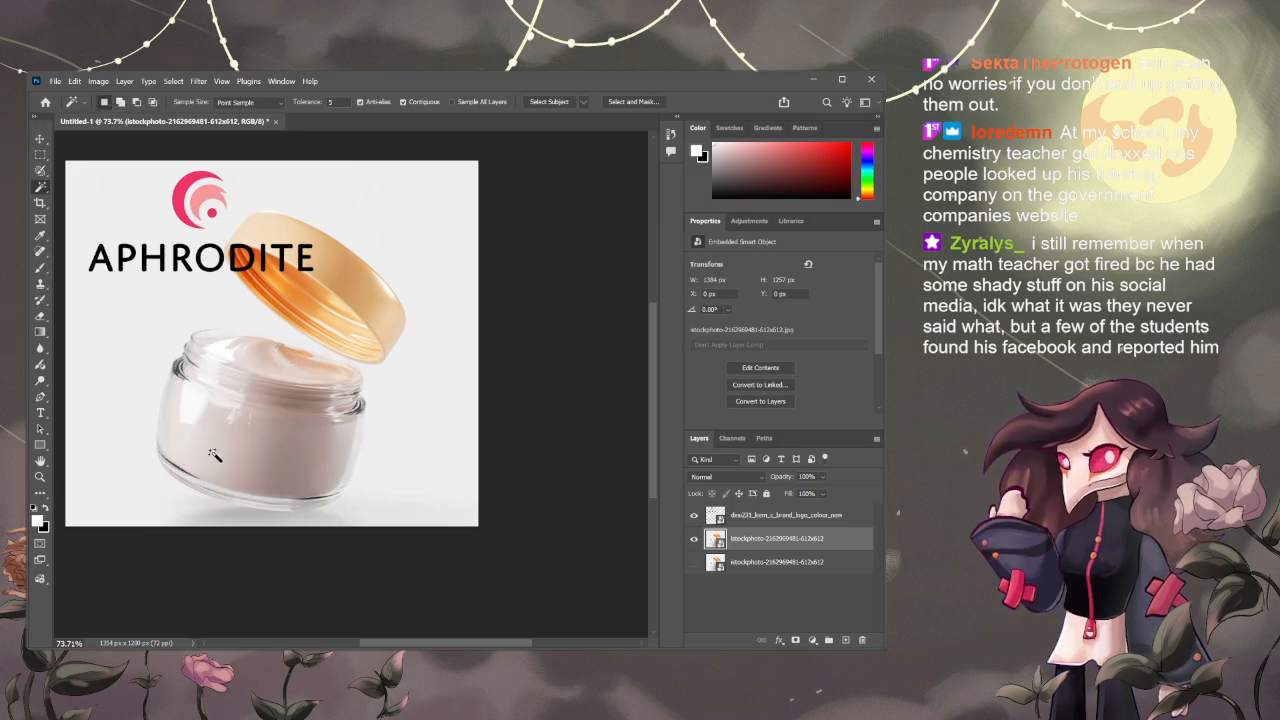
- Select the jar's cream-coloured contents with the Magic Wand, copy them to a new layer, and hide the visible photo layer
click(208, 453)
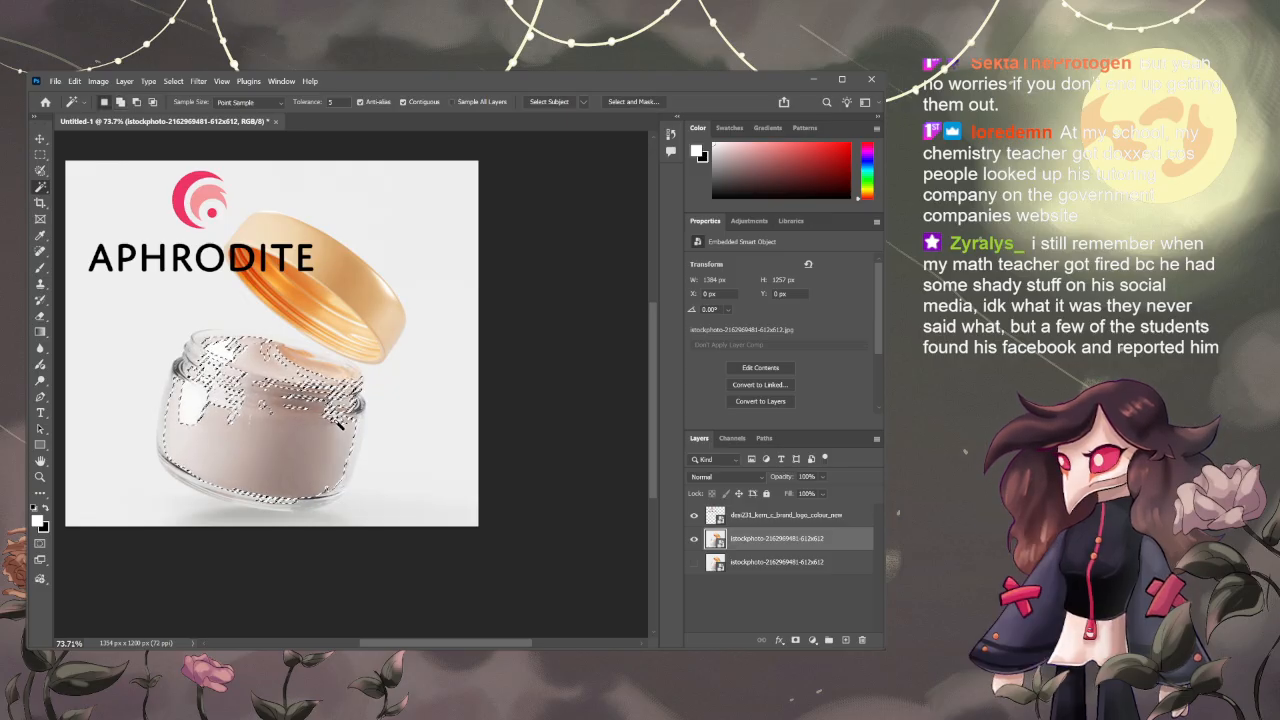
key(ctrl+j)
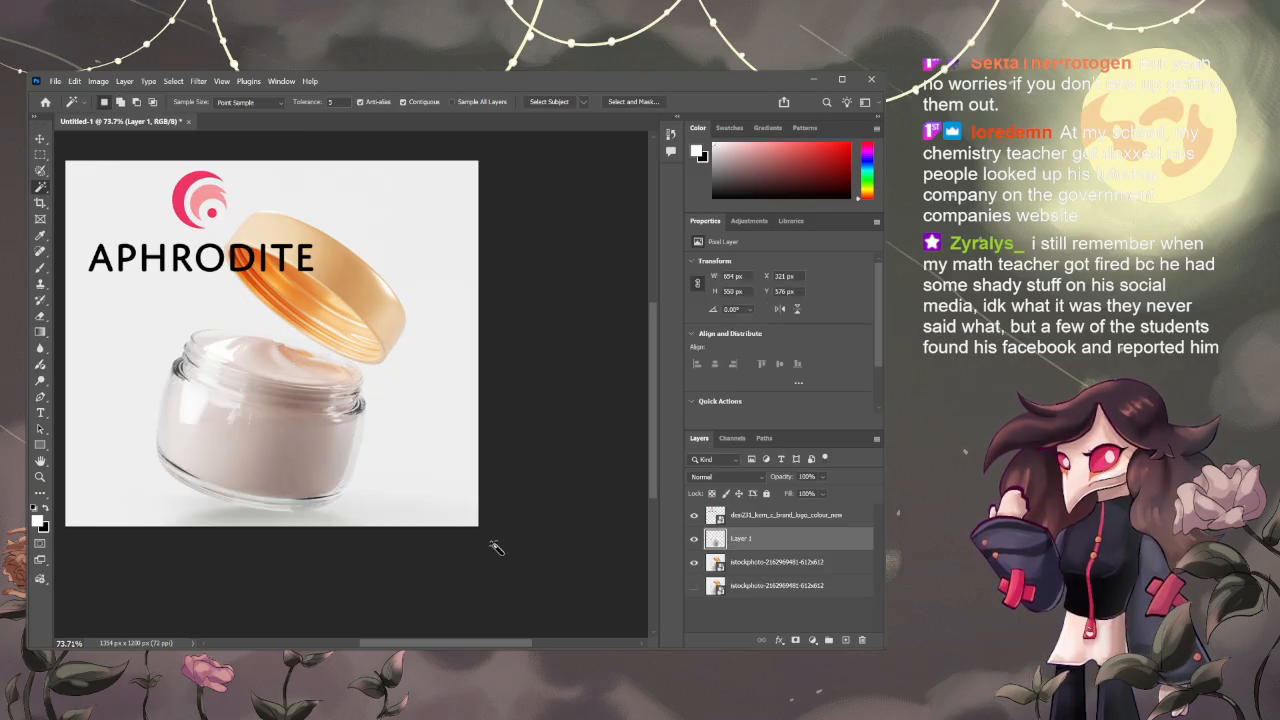
key(v)
click(694, 562)
click(530, 578)
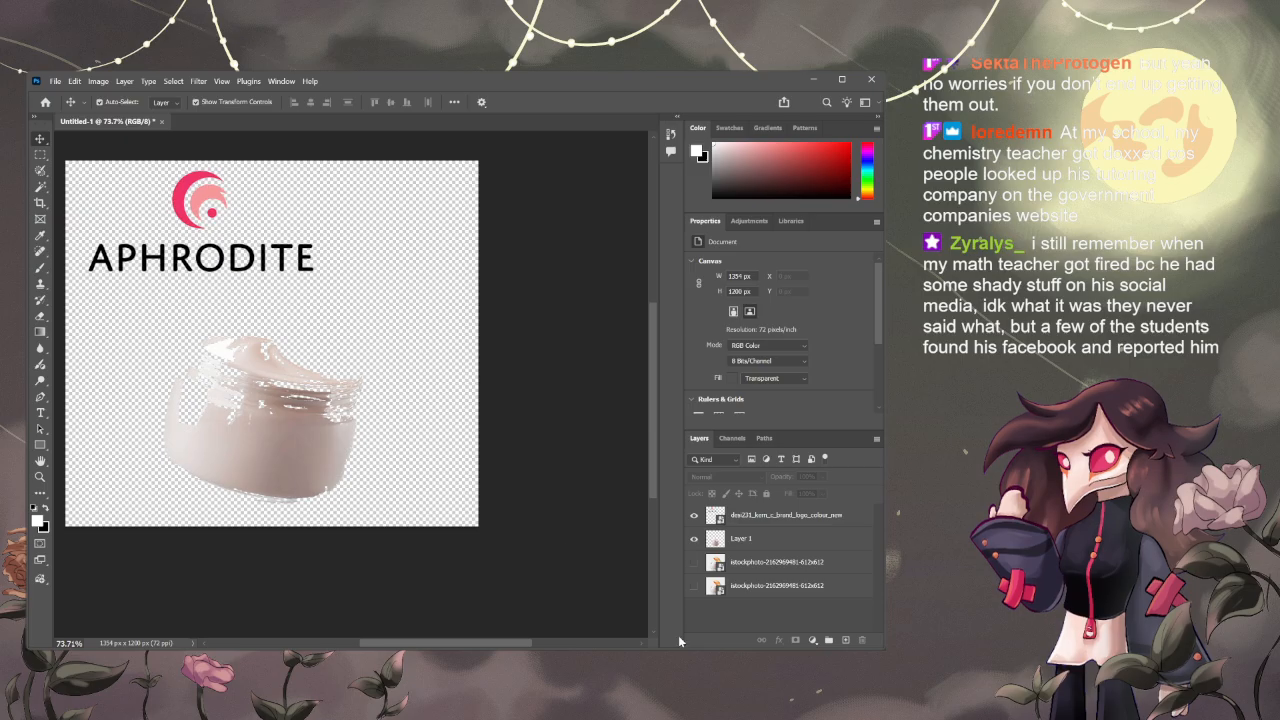
- Add a new layer above the isolated jar contents and sample the logo's deep pink as the brush colour
click(780, 538)
click(845, 640)
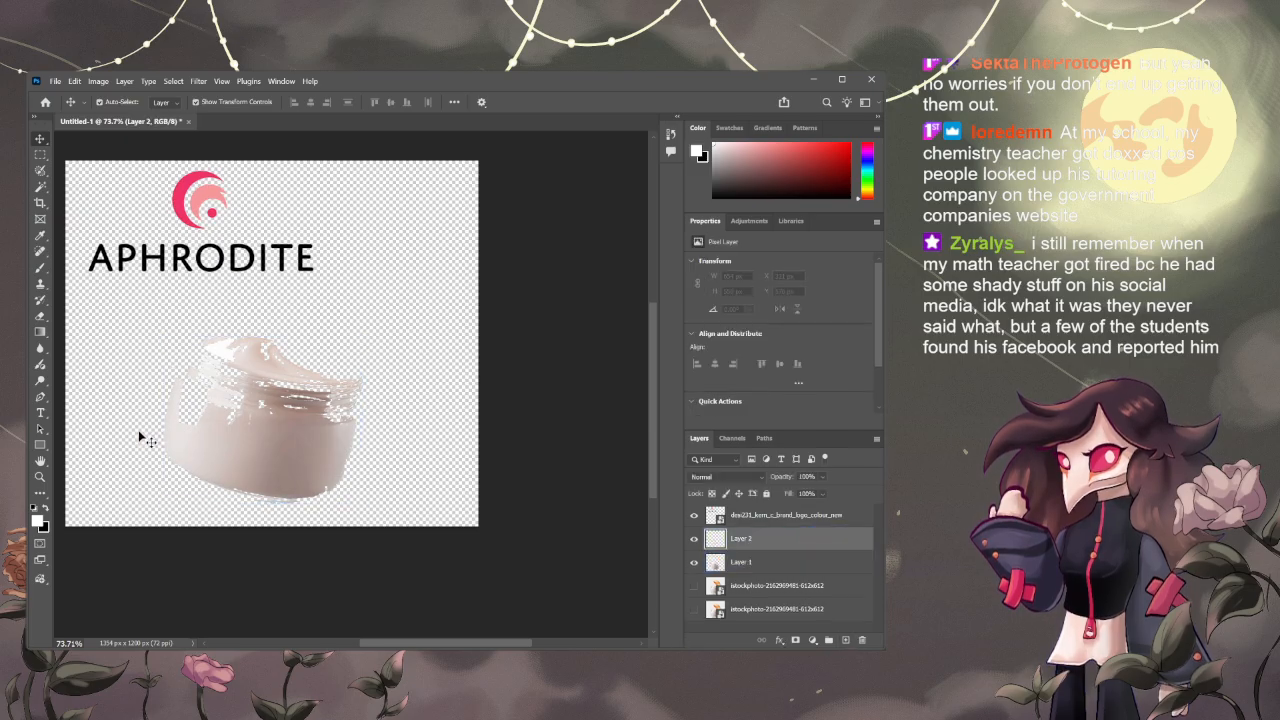
key(i)
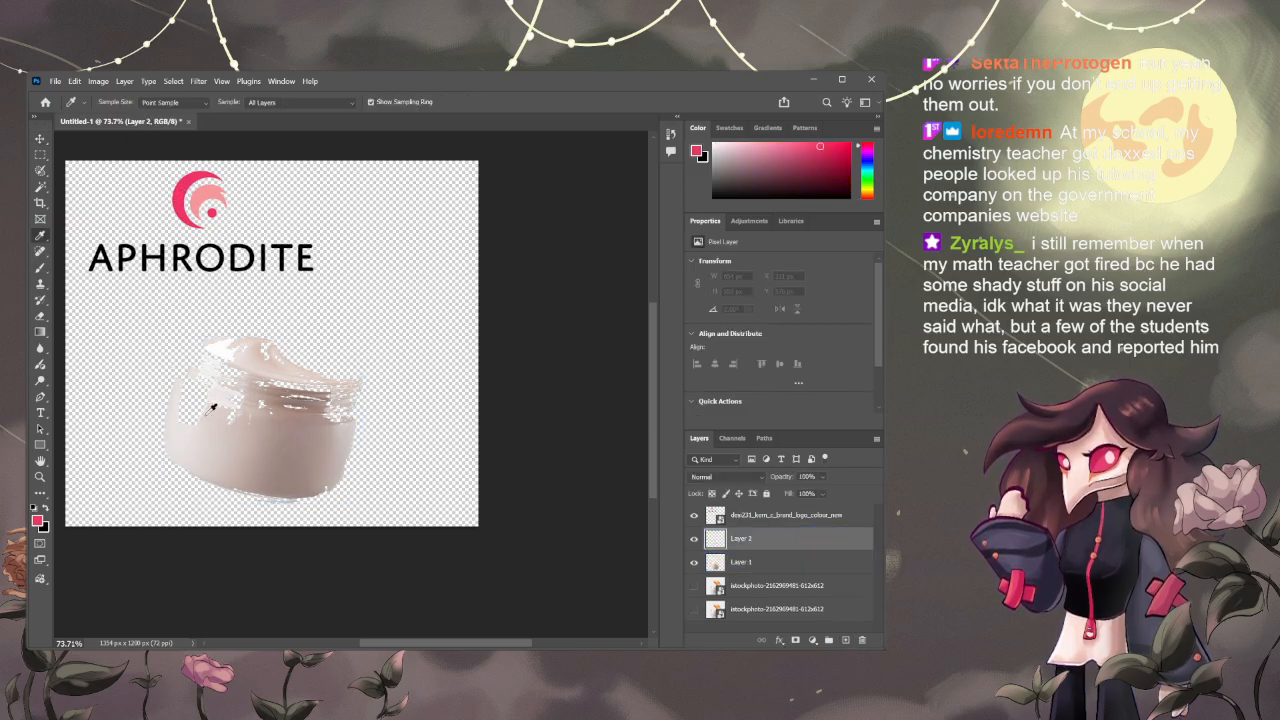
key(b)
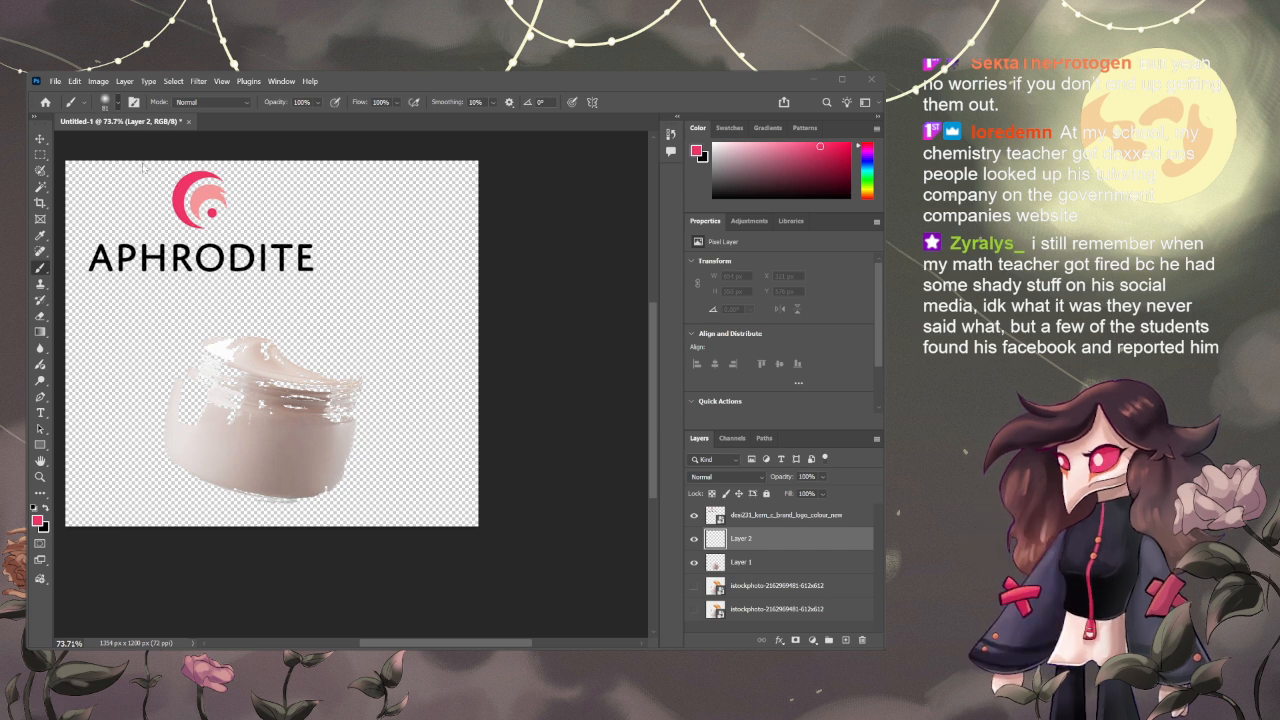
- Enlarge the brush and paint pink over the entire jar contents on the new layer
key(bracketright)
key(bracketright)
key(bracketright)
key(bracketright)
key(bracketright)
key(bracketright)
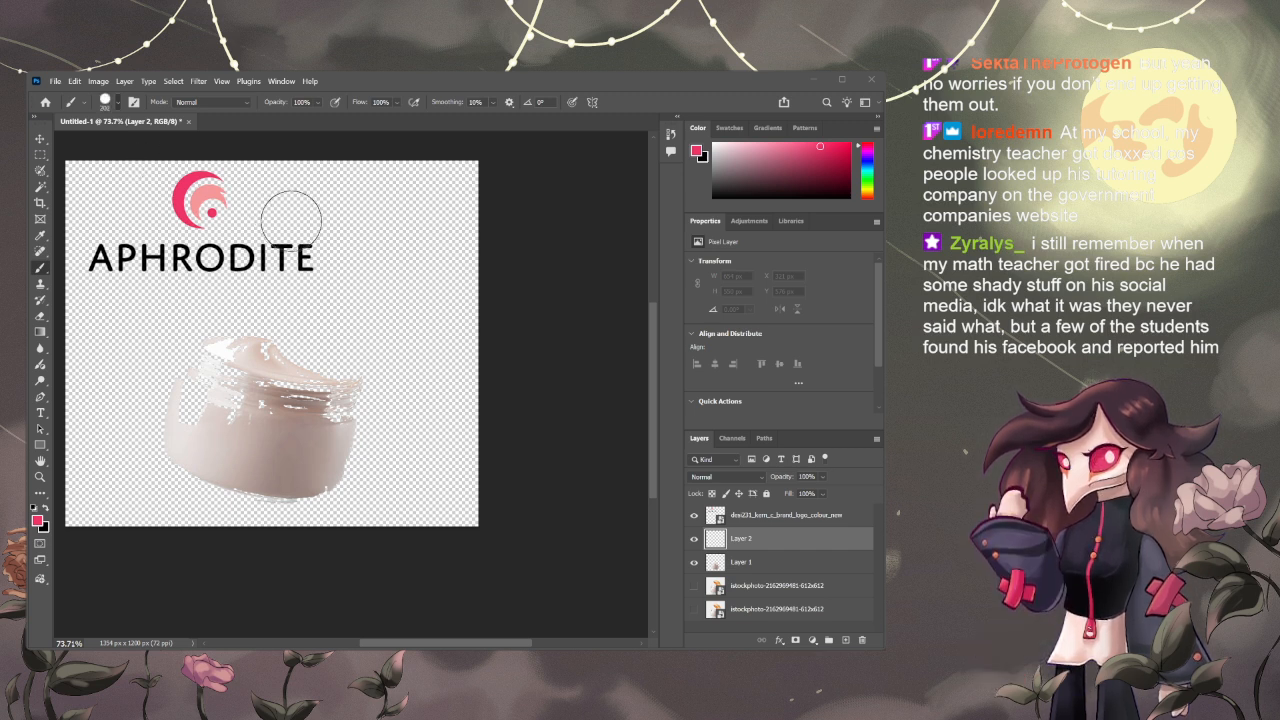
drag(289, 221, 120, 185)
mouse_move(62, 278)
mouse_down()
mouse_move(155, 381)
mouse_move(381, 395)
mouse_move(203, 444)
mouse_move(254, 484)
mouse_move(464, 450)
mouse_move(245, 379)
mouse_move(161, 371)
mouse_move(222, 490)
mouse_up()
key(v)
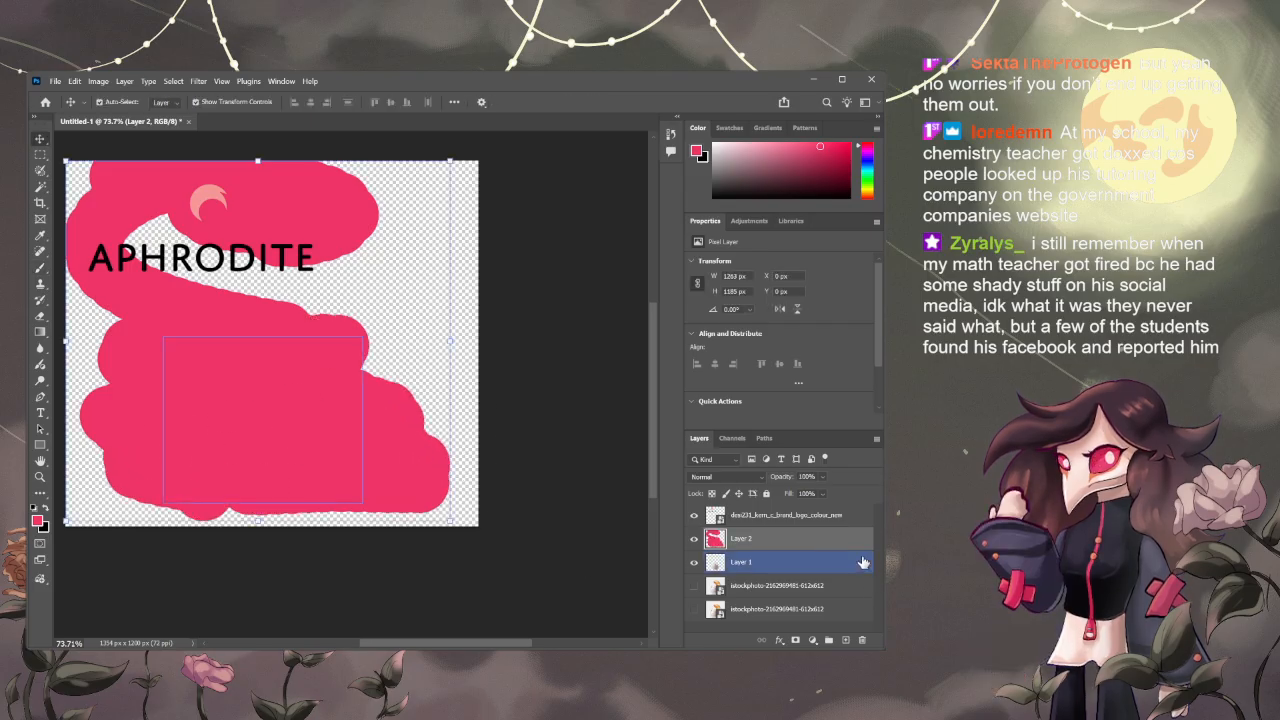
- Clip the pink layer to the jar contents layer and set its blend mode to Color
key(ctrl+alt+g)
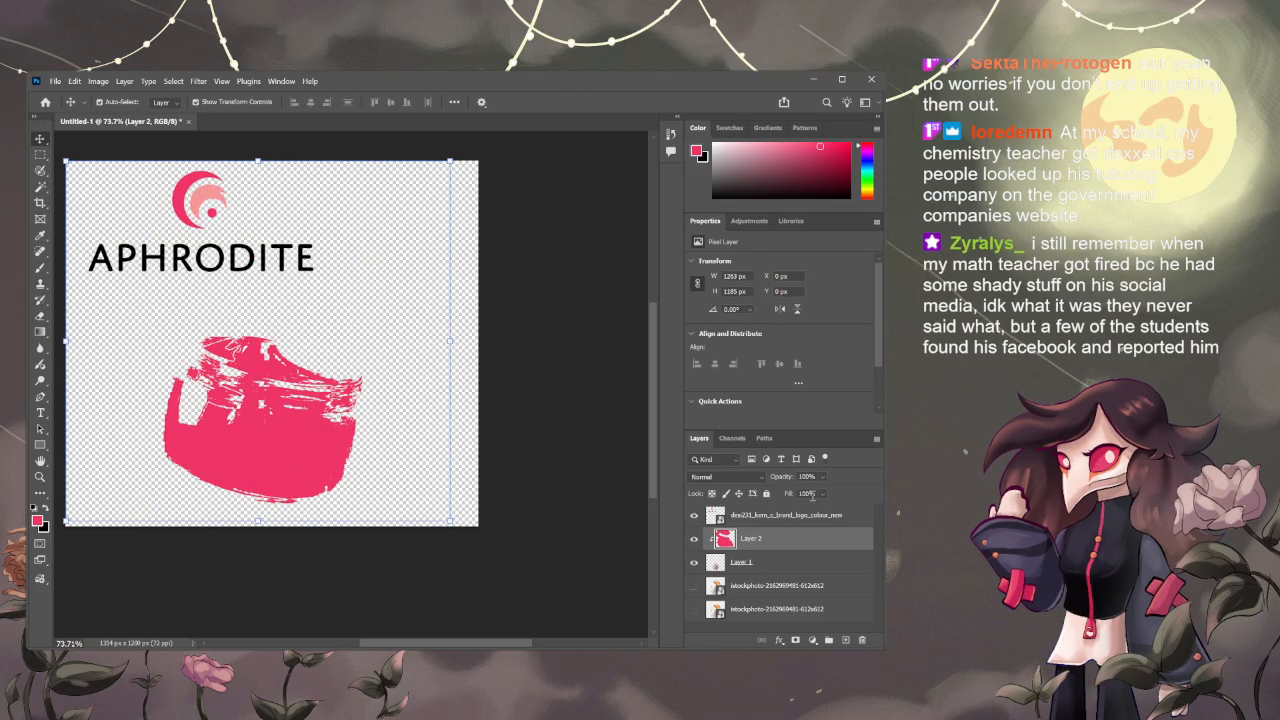
click(760, 477)
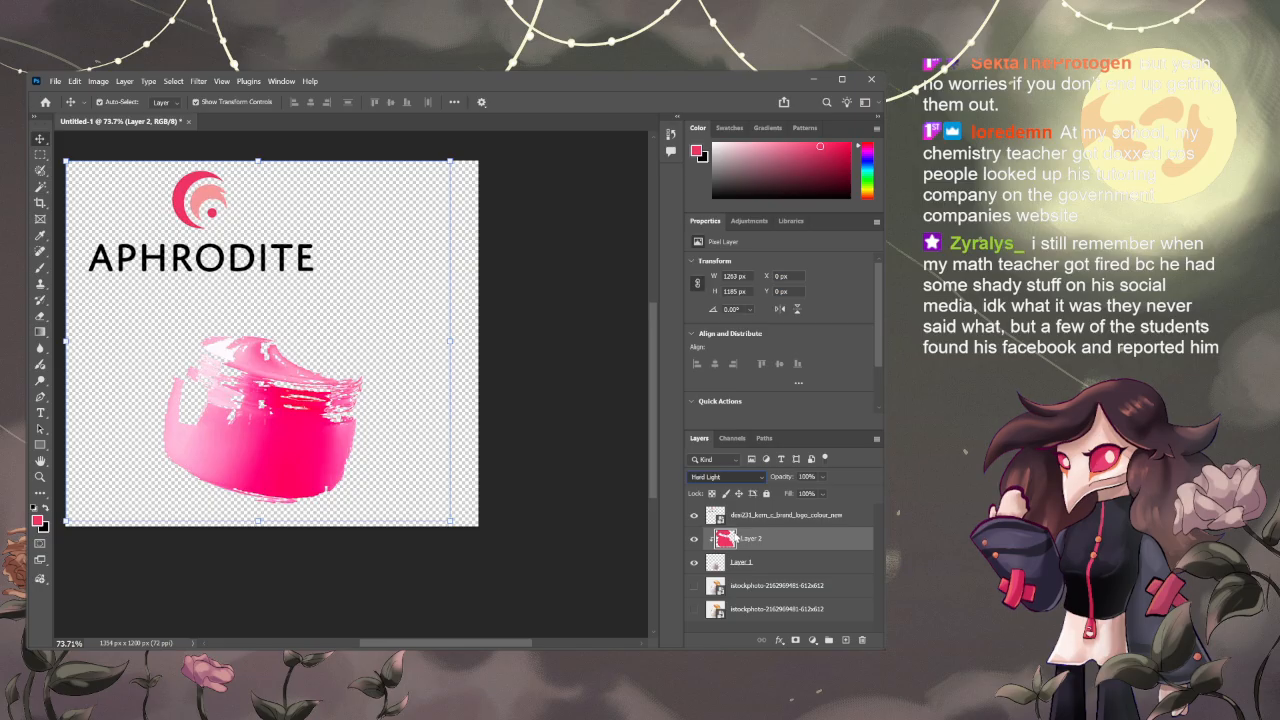
key(Down)
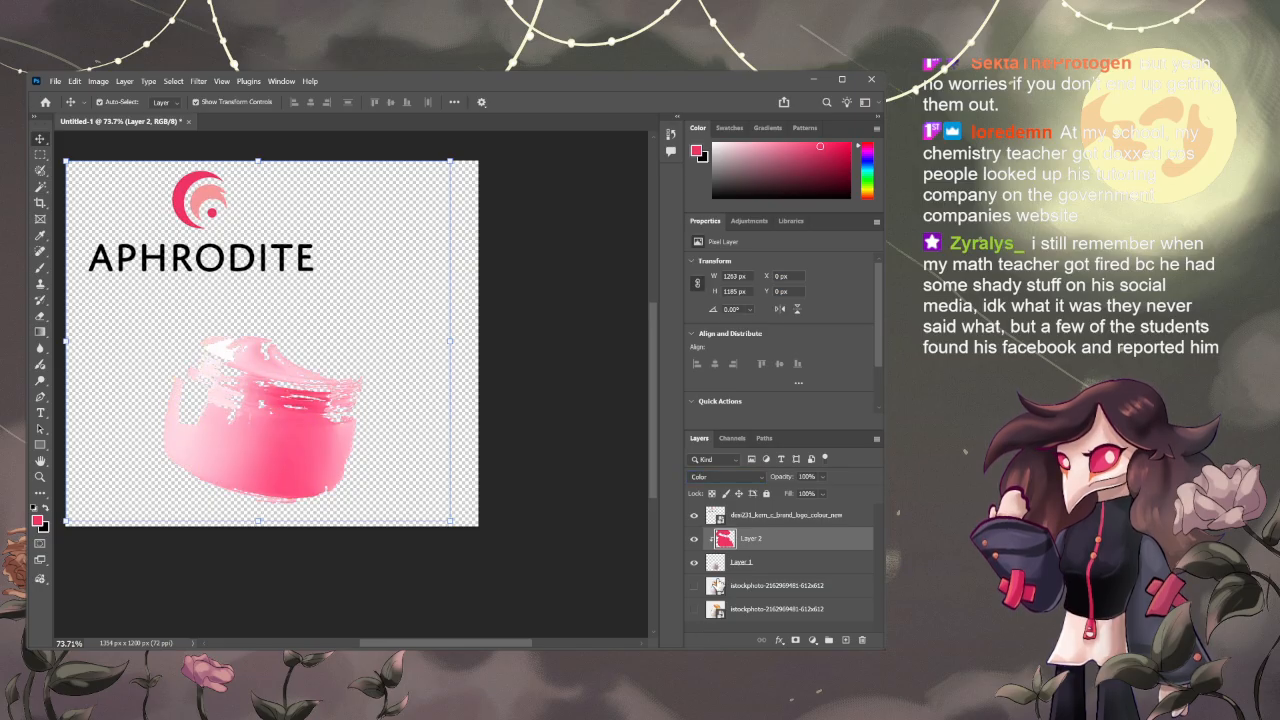
- Show the jar photo layer and compare the image with and without the pink tint
click(694, 588)
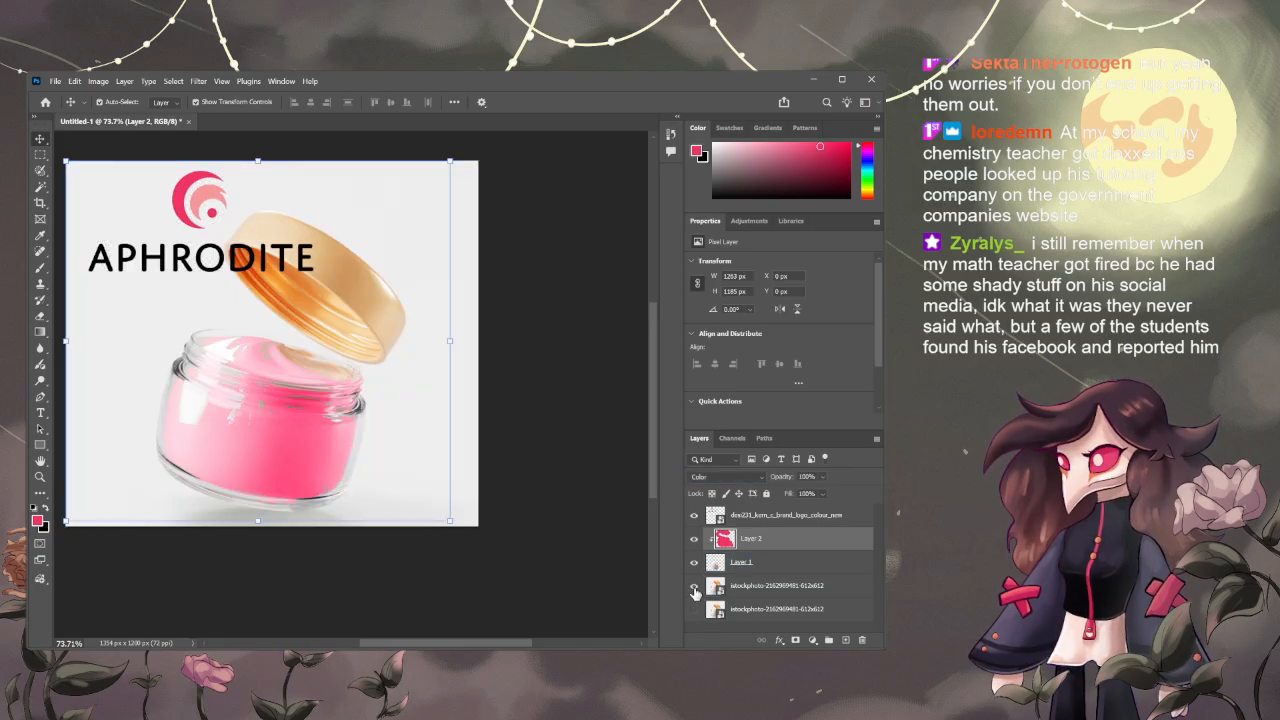
click(577, 559)
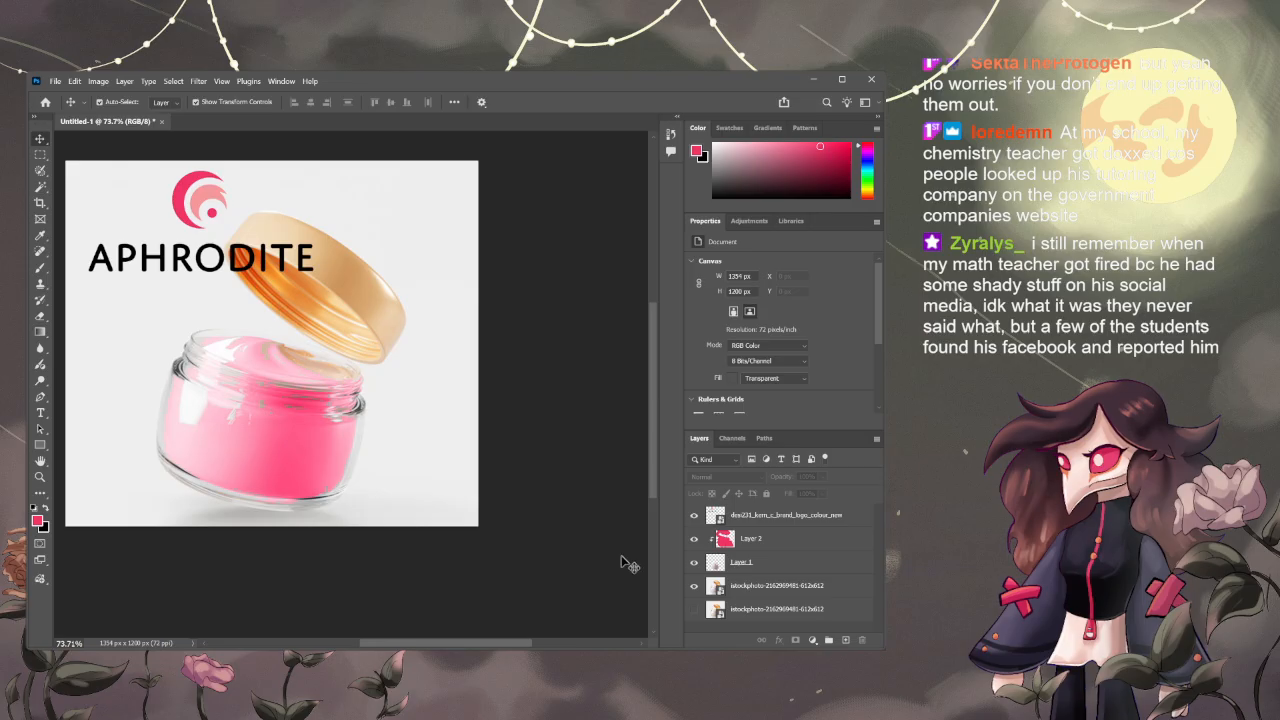
click(693, 541)
click(693, 541)
click(693, 541)
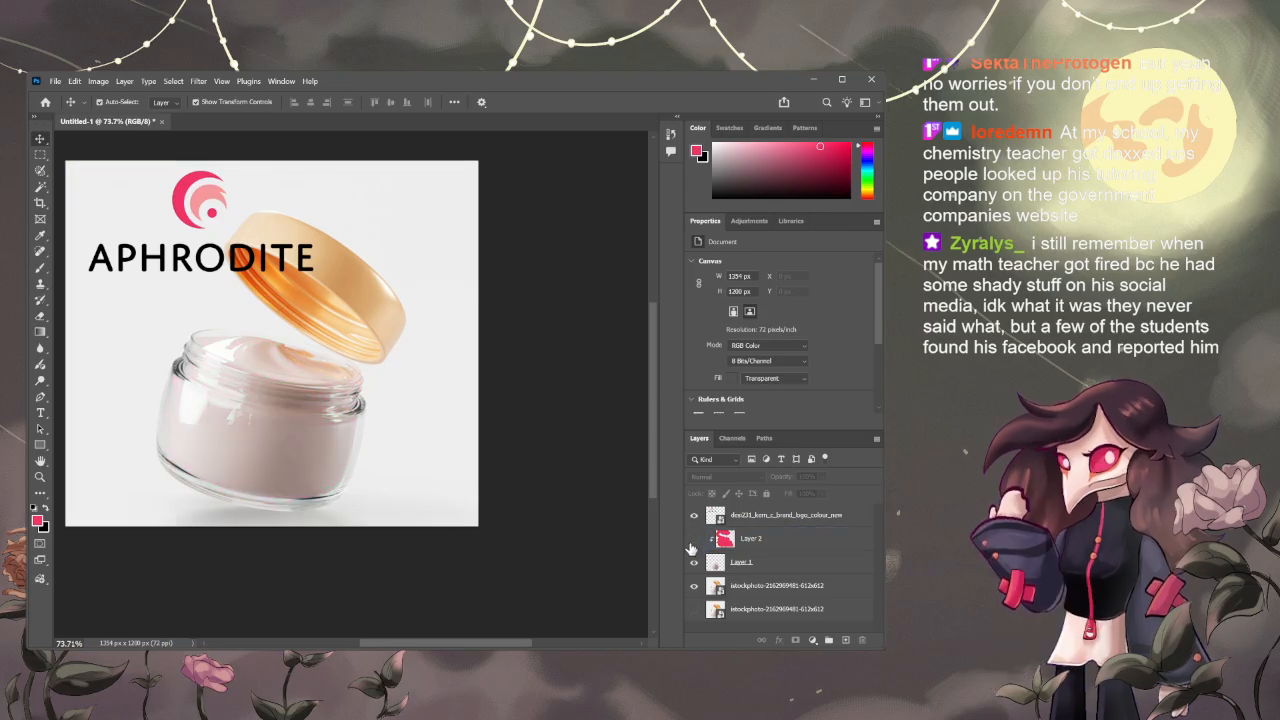
click(693, 541)
- Lower the pink tint layer's opacity to 60% and compare the jar with and without it
click(783, 543)
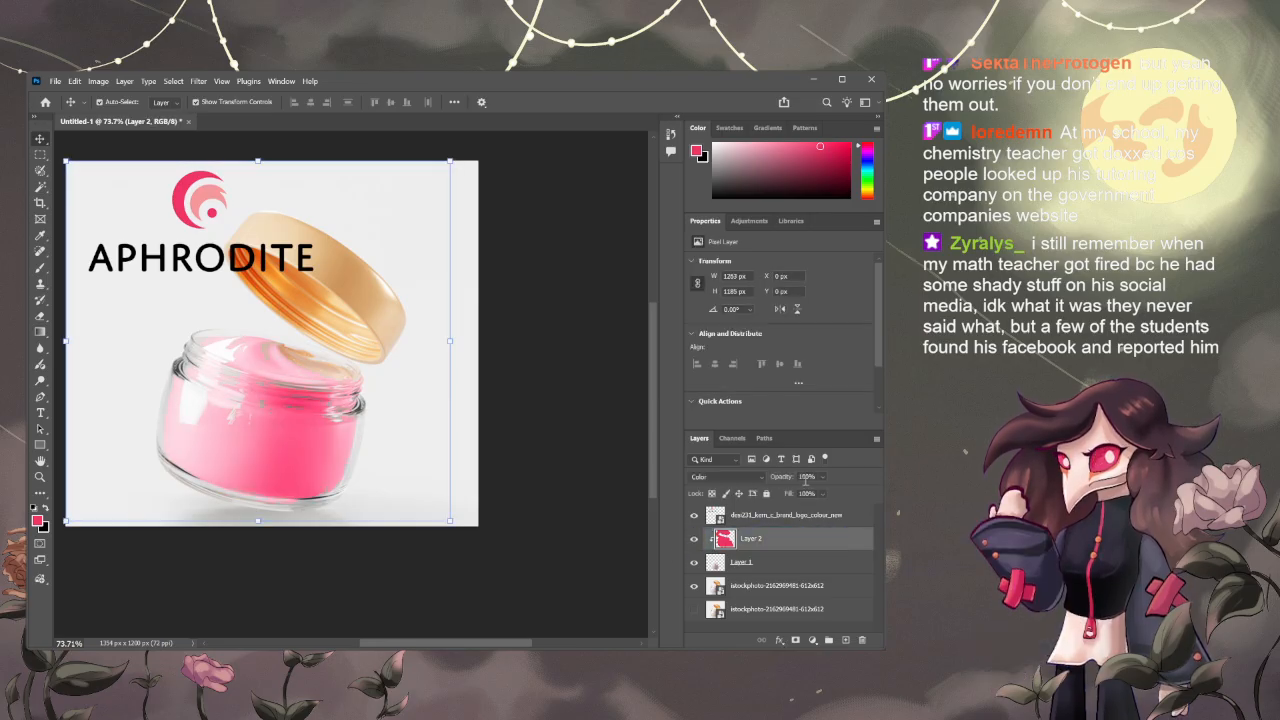
click(821, 477)
click(812, 487)
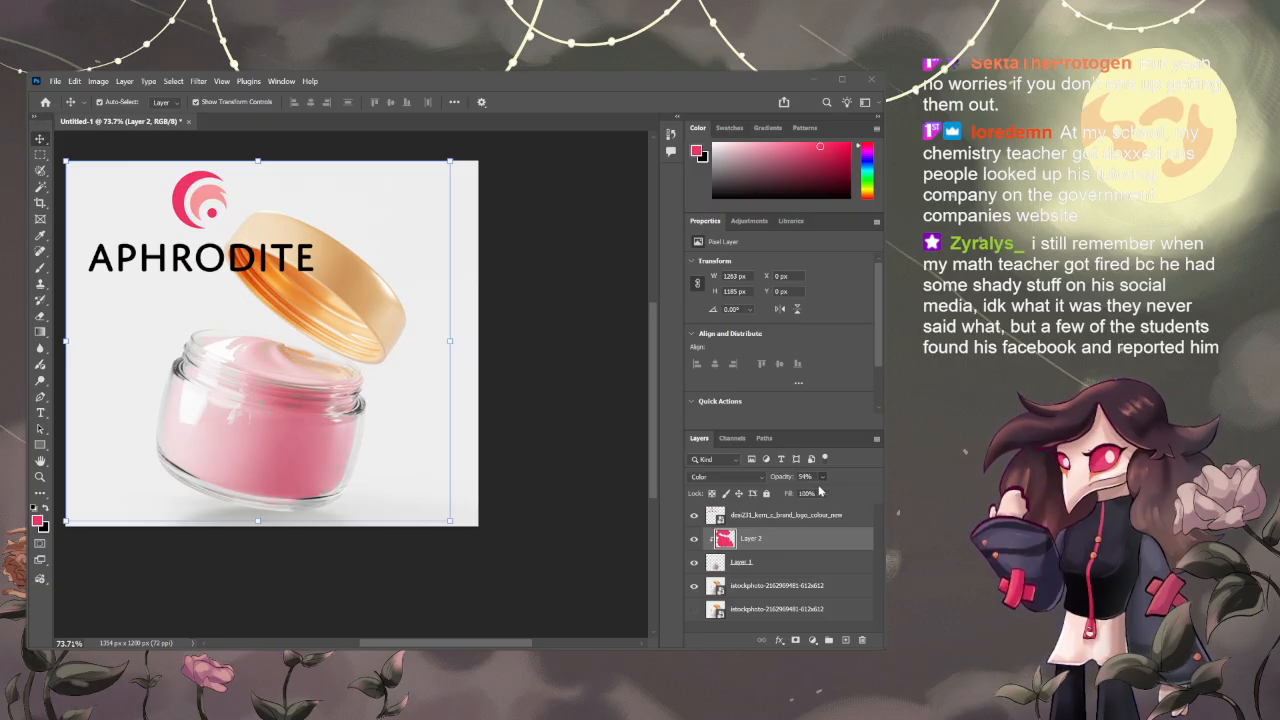
click(695, 540)
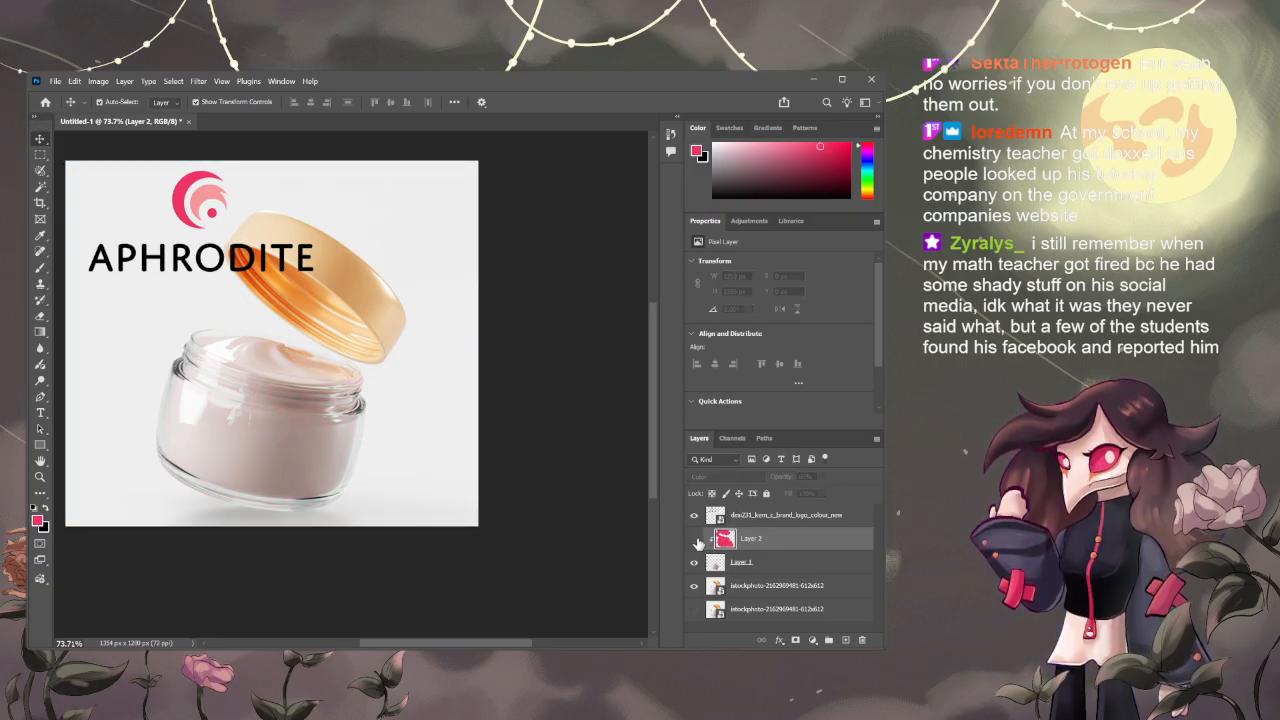
click(695, 540)
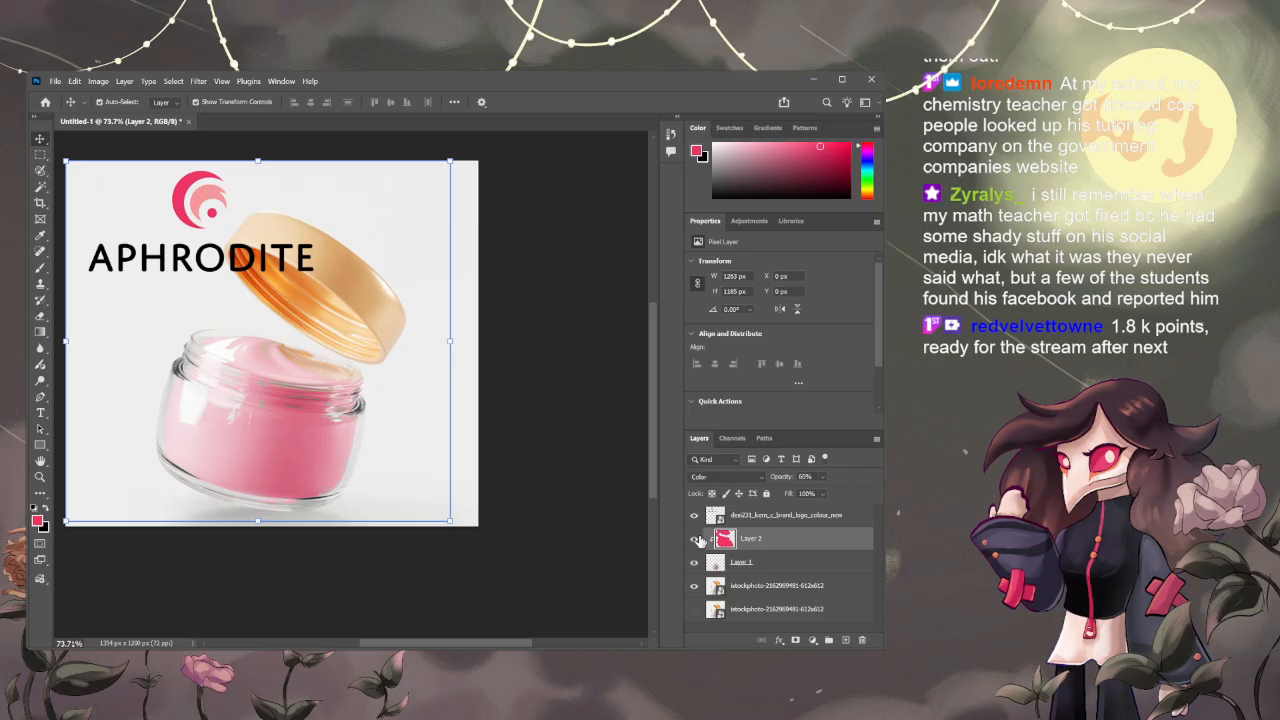
- Try moving the pink tint layer beneath the jar contents layer, and undo the move
drag(703, 540, 812, 580)
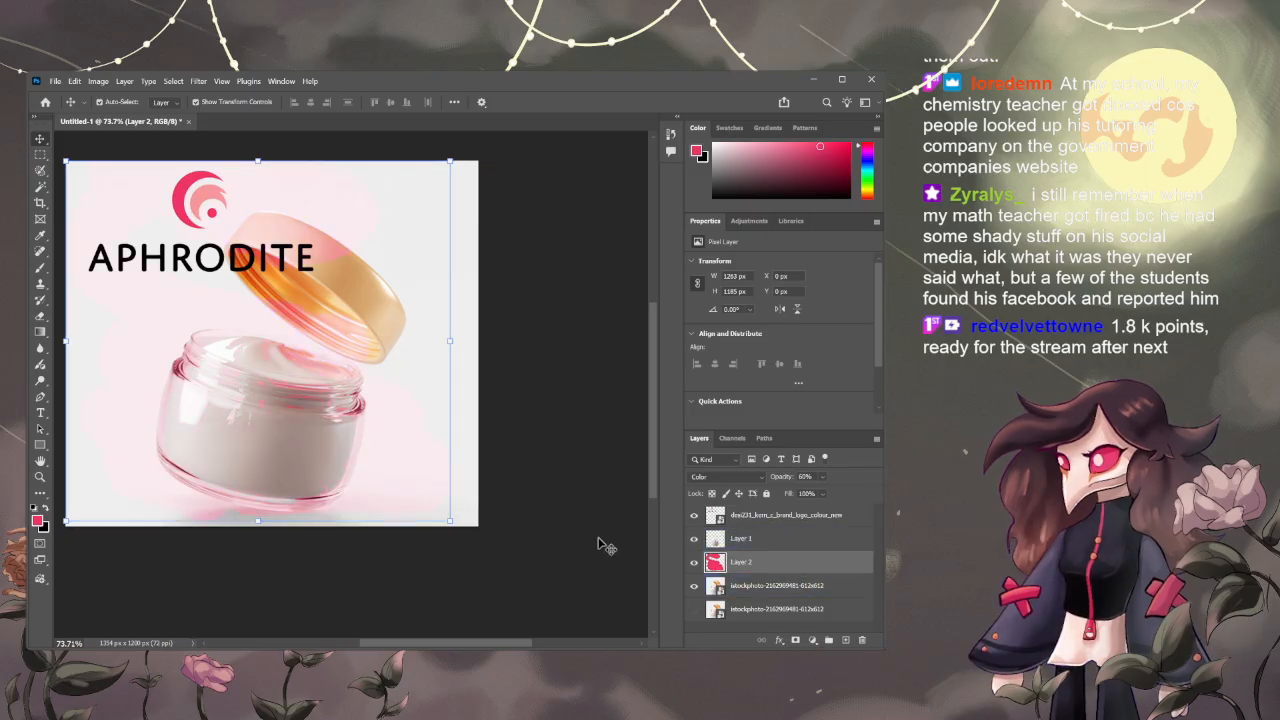
key(ctrl+z)
click(564, 519)
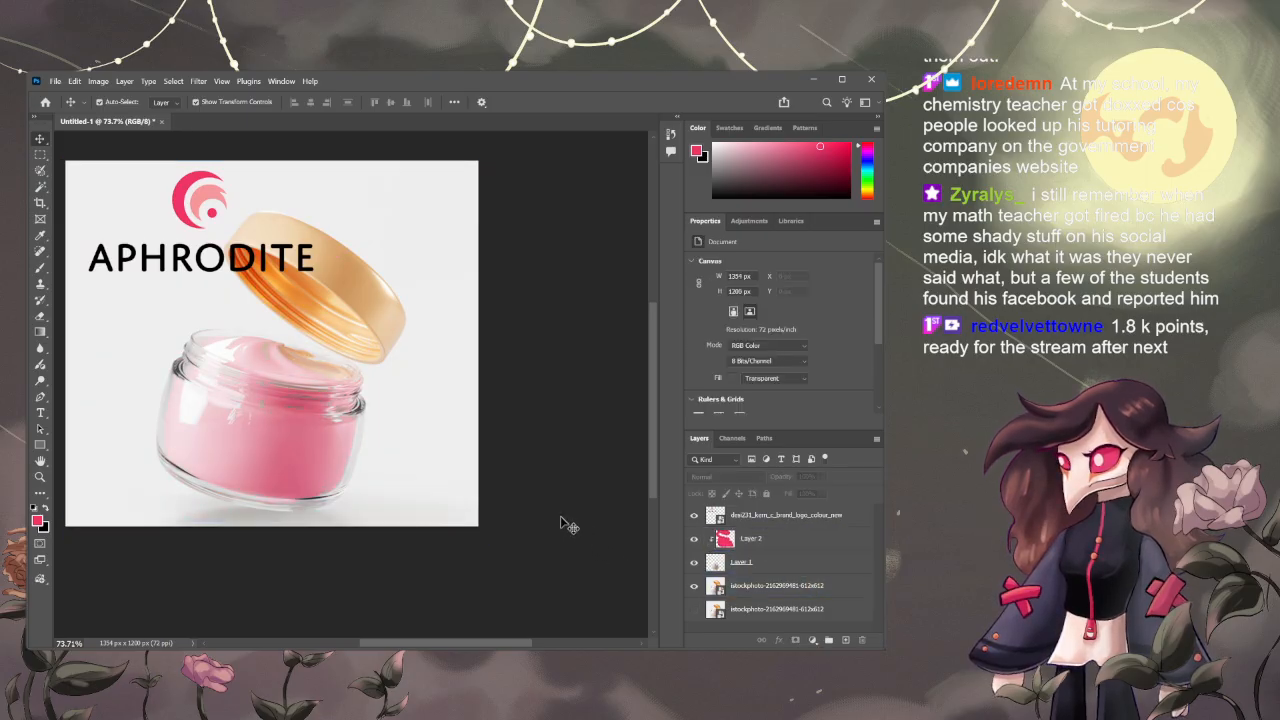
- Delete the pink tint layer and the patchy jar contents layer
click(784, 539)
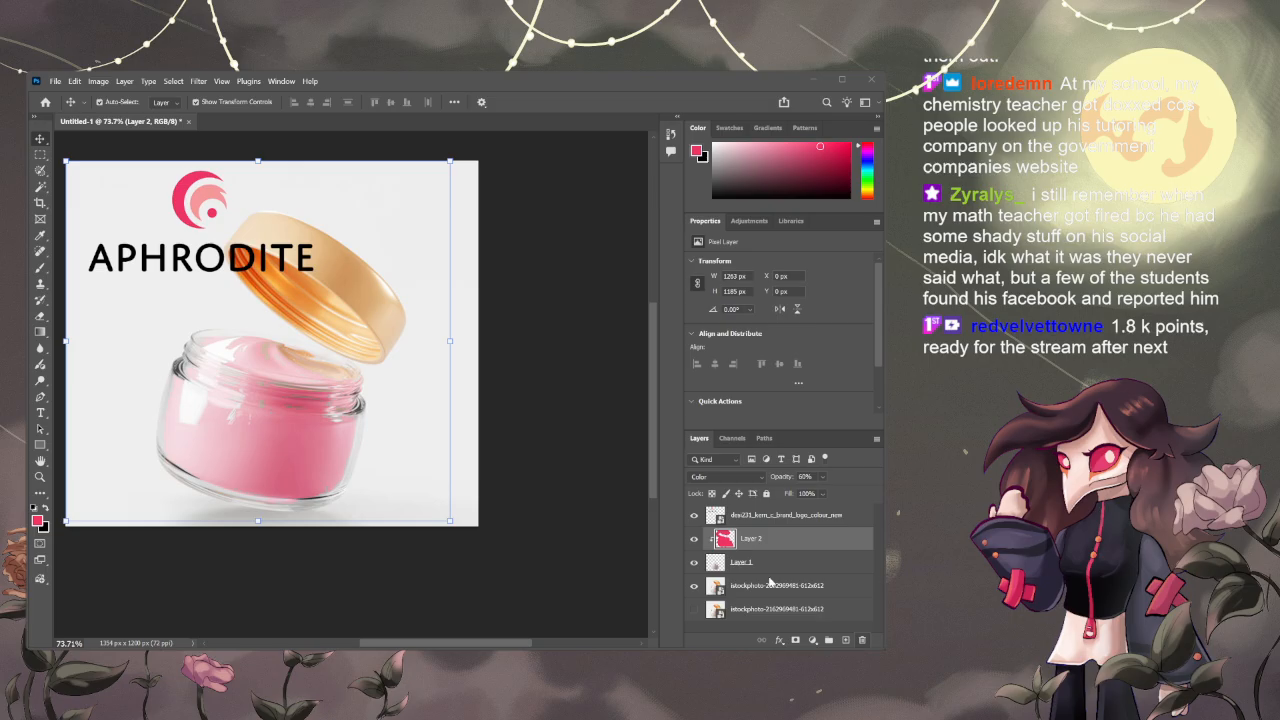
key(Delete)
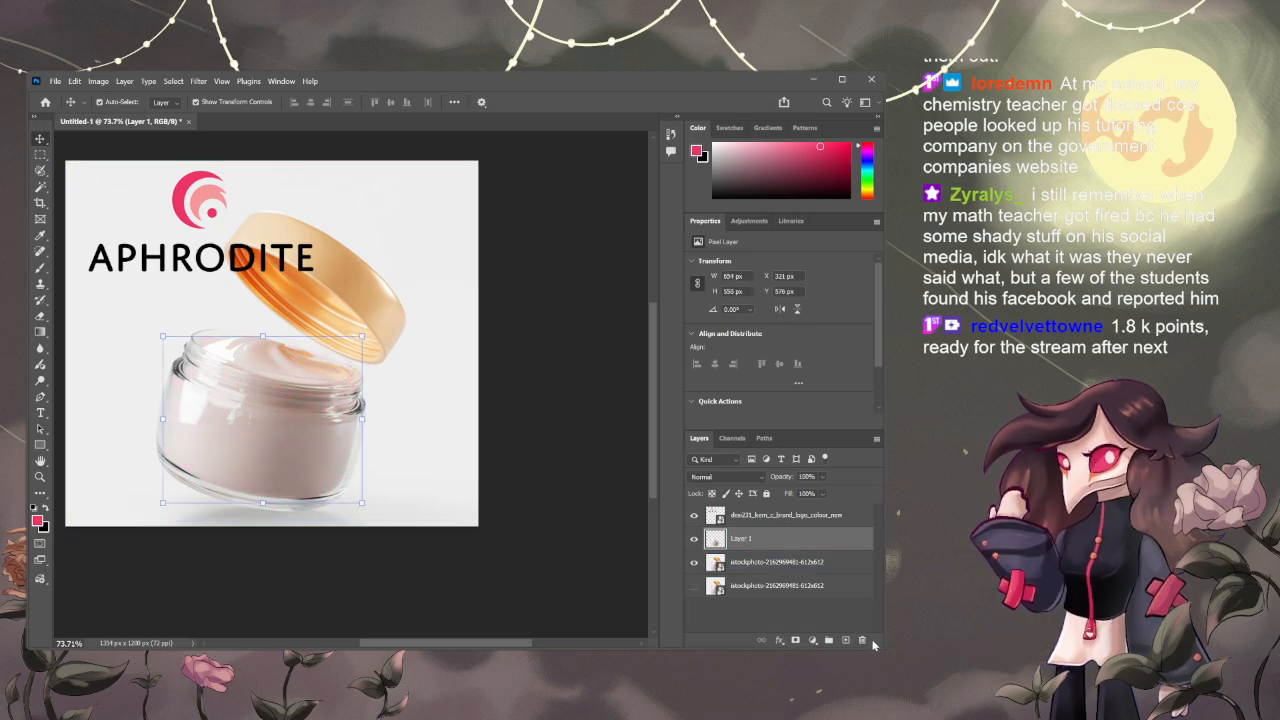
key(Delete)
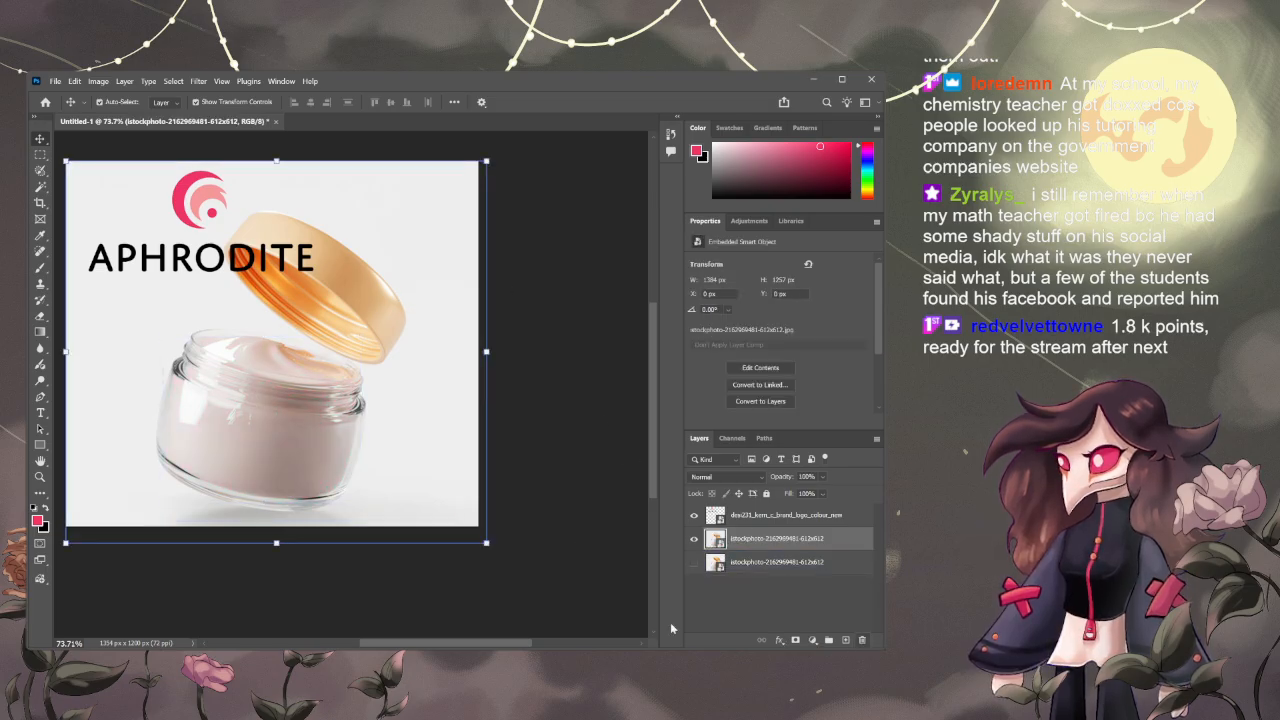
- Select the whole open jar without its lid, copy it to a new layer, and hide the photo layer
click(41, 171)
mouse_move(170, 420)
mouse_down()
mouse_move(300, 467)
mouse_move(280, 472)
mouse_move(231, 411)
mouse_move(268, 383)
mouse_move(216, 360)
mouse_move(189, 440)
mouse_move(311, 478)
mouse_move(333, 397)
mouse_move(263, 362)
mouse_move(231, 359)
mouse_move(312, 431)
mouse_move(428, 480)
mouse_up()
key(v)
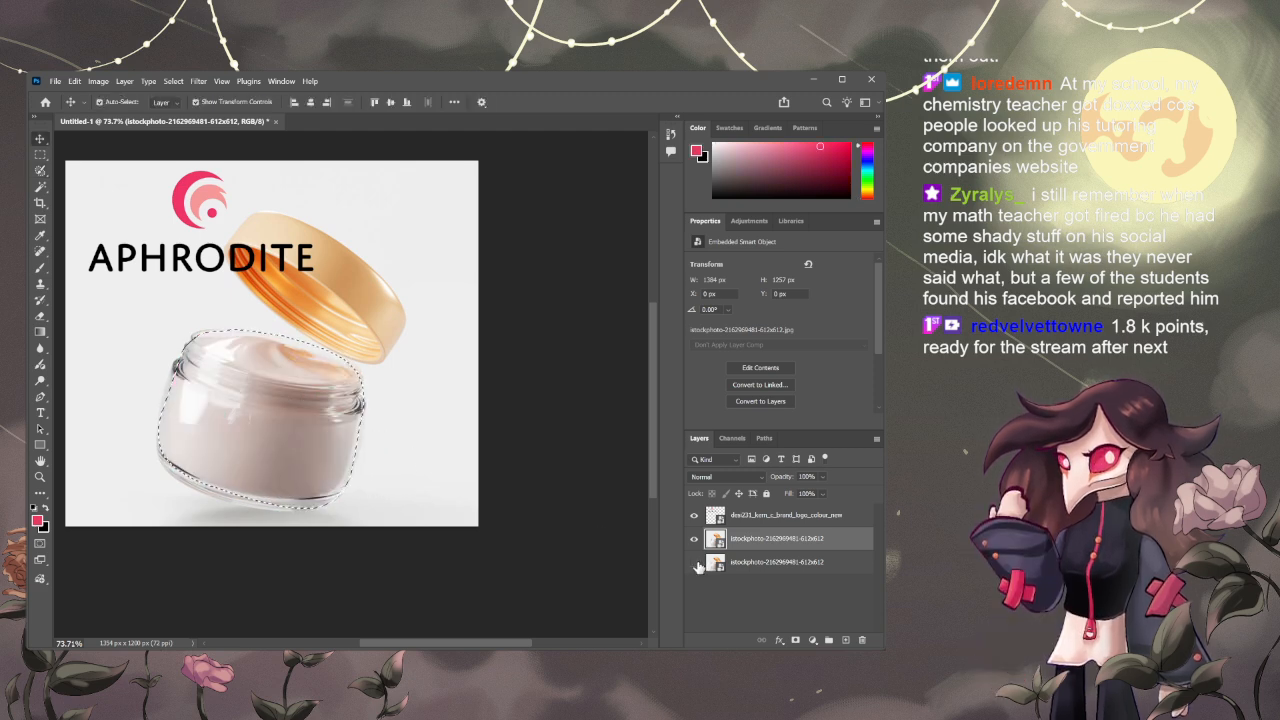
key(ctrl+x)
key(ctrl+j)
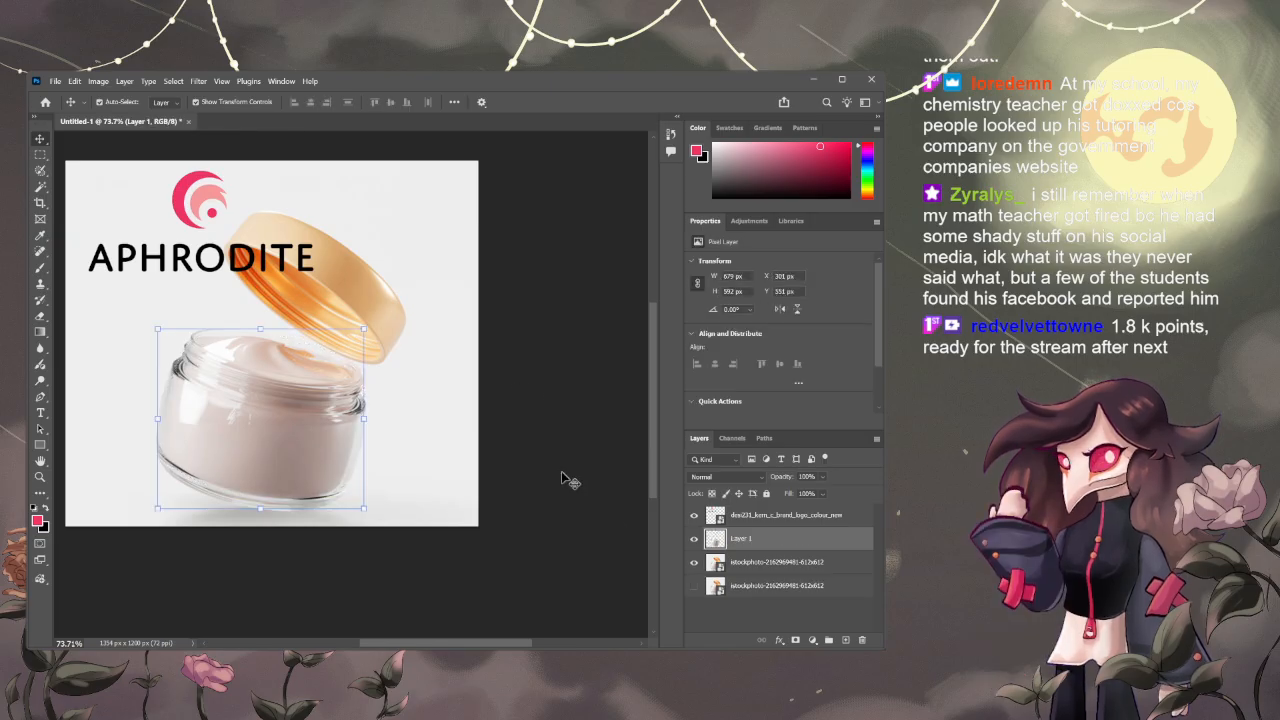
click(694, 562)
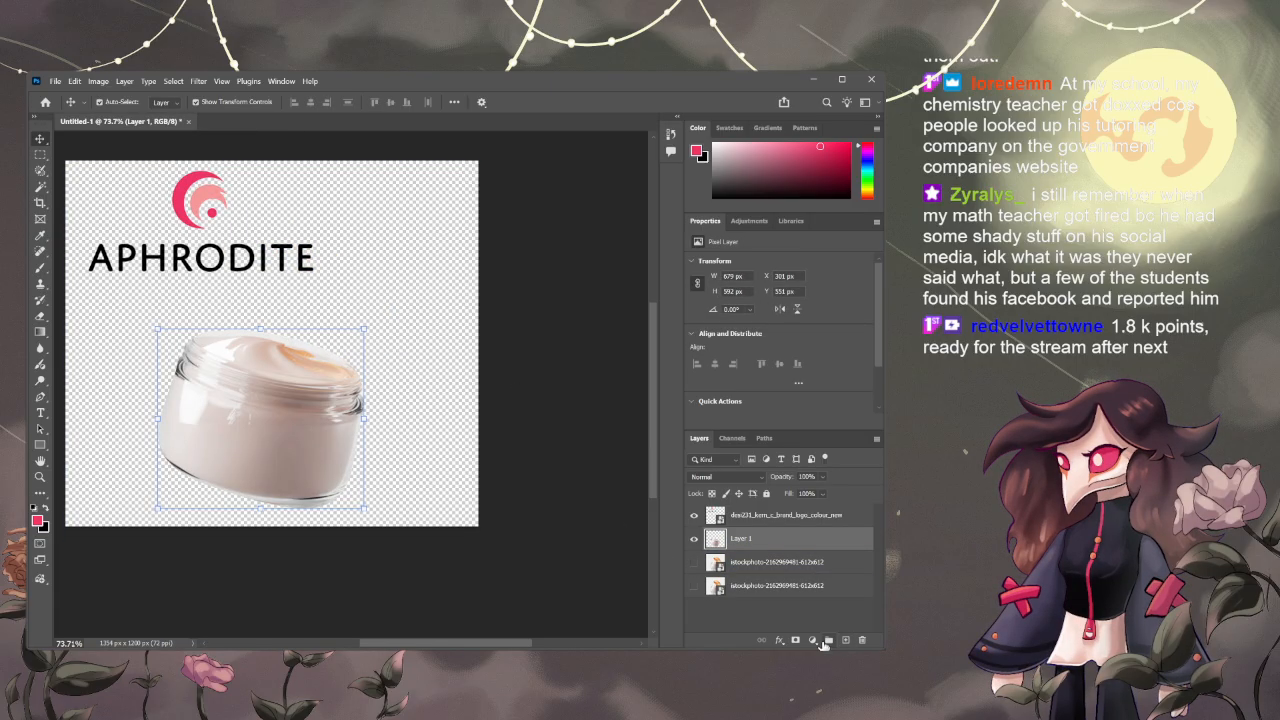
- Add a new layer above the jar copy and paint the logo's pink over the whole jar
click(845, 640)
click(243, 402)
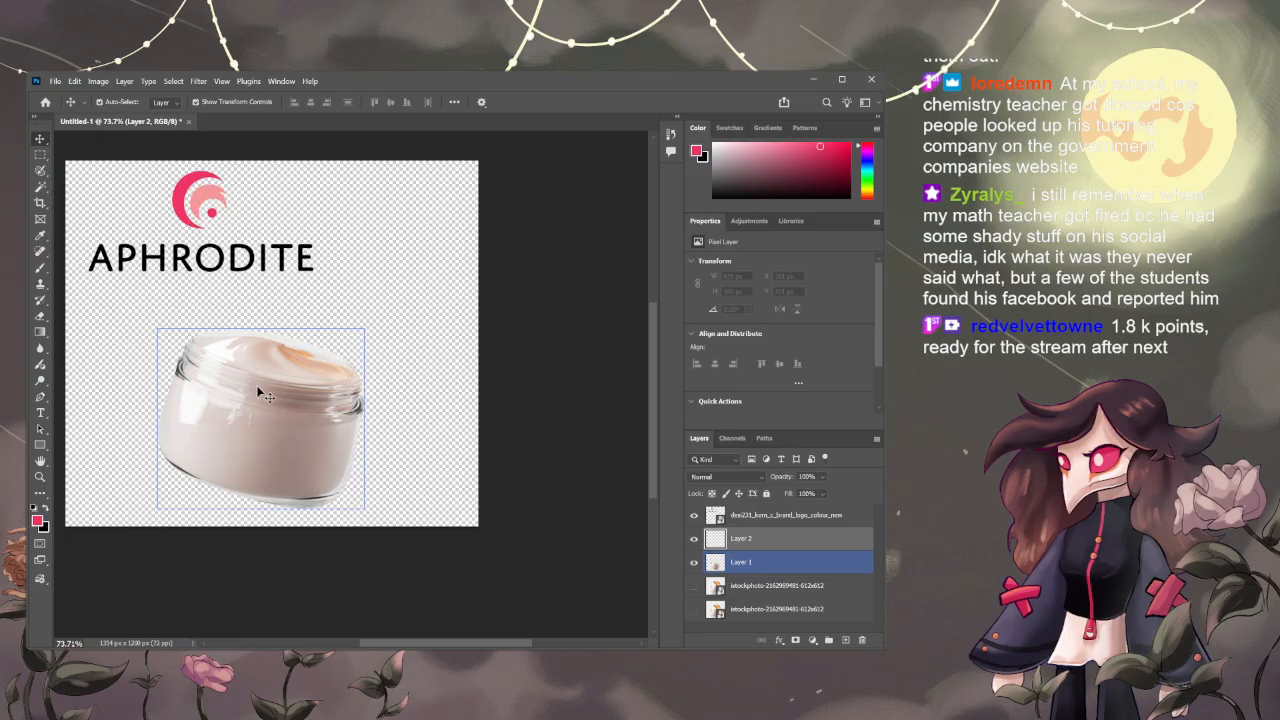
key(b)
mouse_move(301, 327)
mouse_down()
mouse_move(146, 346)
mouse_move(268, 432)
mouse_move(274, 464)
mouse_up()
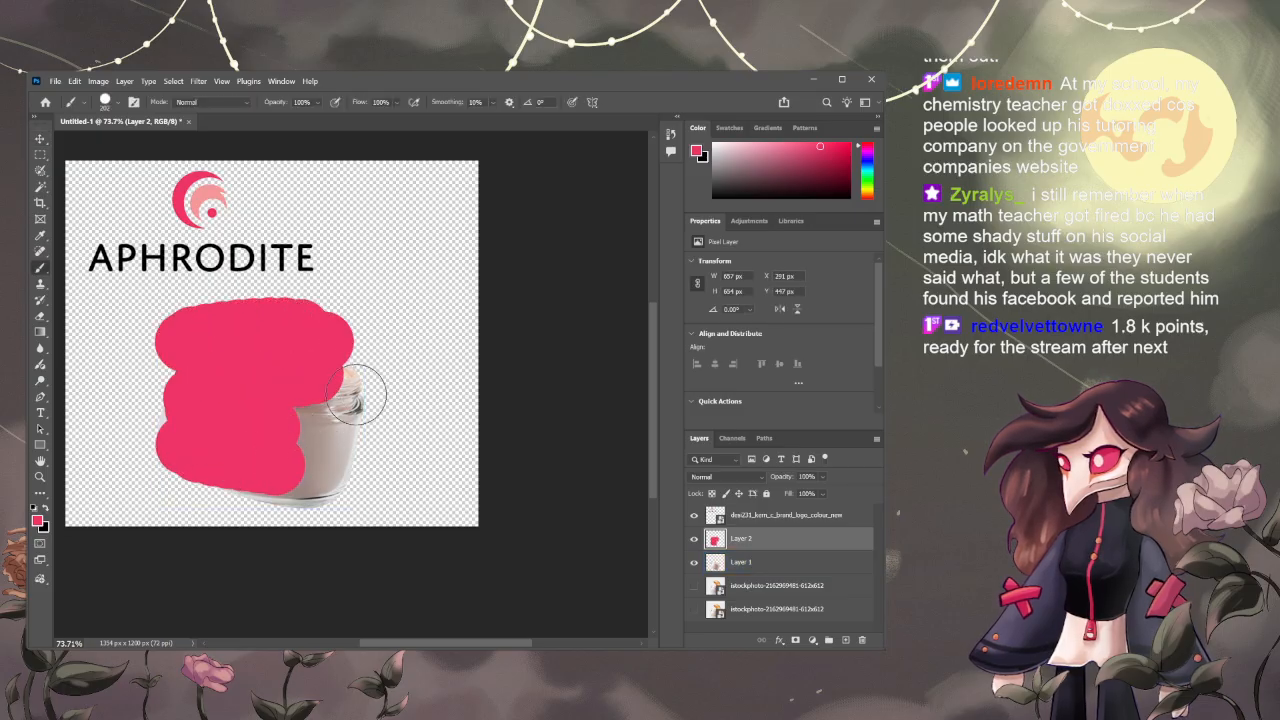
mouse_move(356, 395)
mouse_down()
mouse_move(241, 461)
mouse_move(159, 388)
mouse_move(174, 443)
mouse_move(340, 515)
mouse_up()
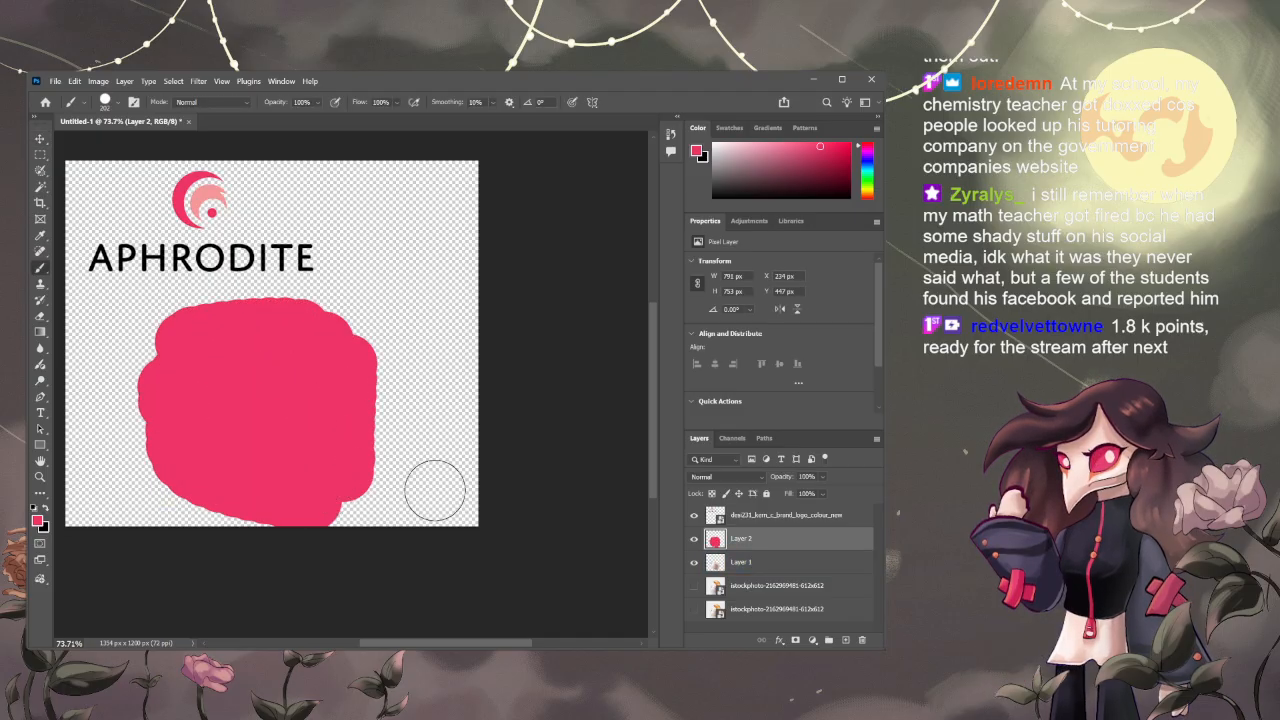
key(v)
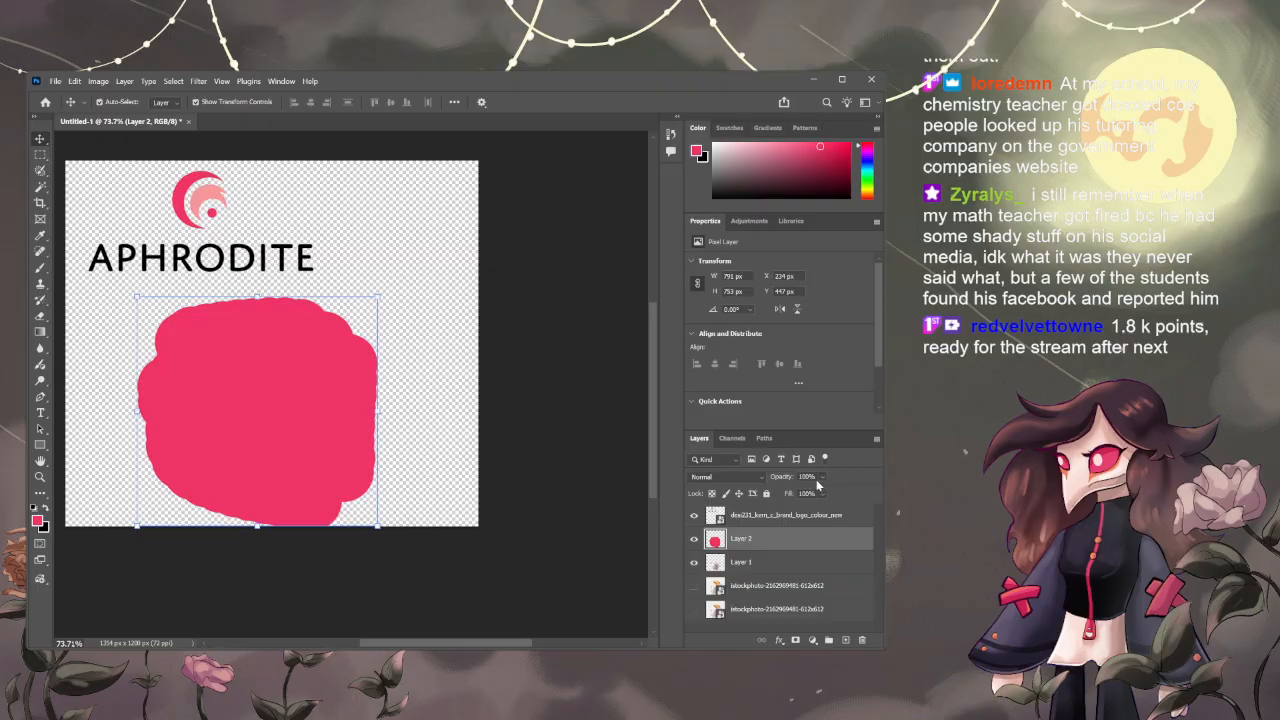
- Clip the pink layer to the jar copy with the Color blend mode, and show the photo layer
key(ctrl+alt+g)
click(762, 480)
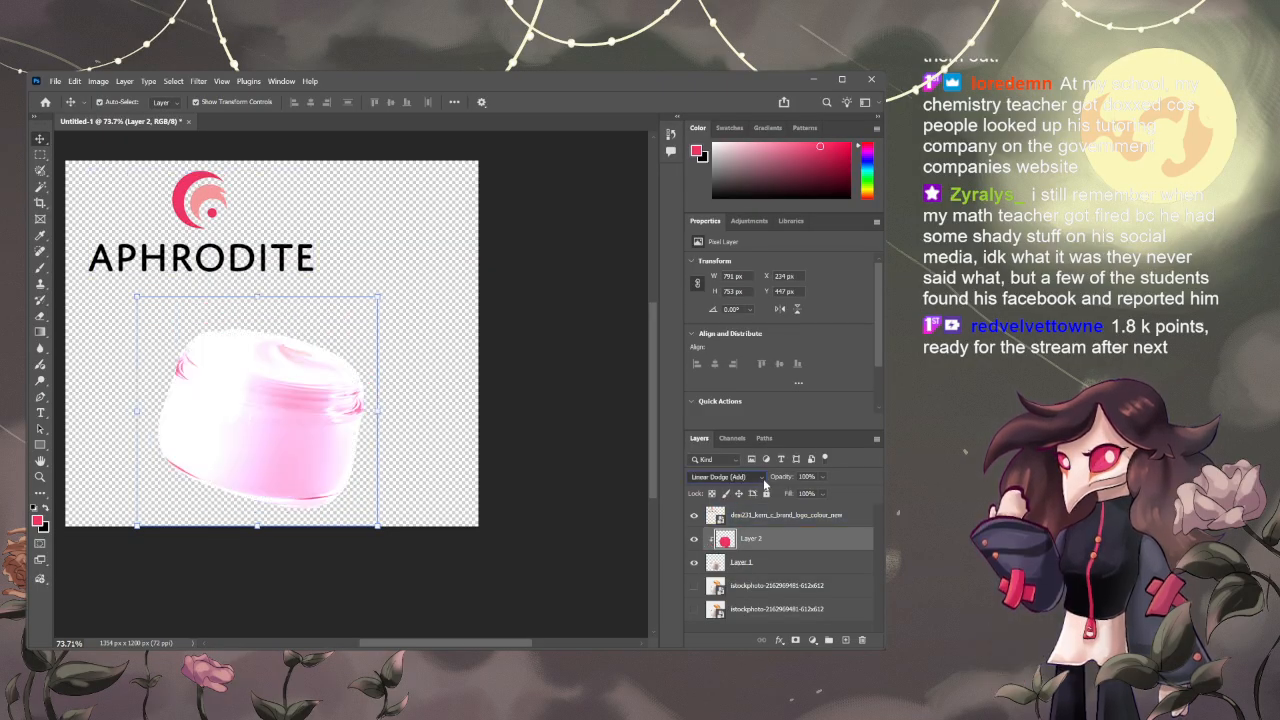
click(860, 473)
scroll(757, 480, down, 20)
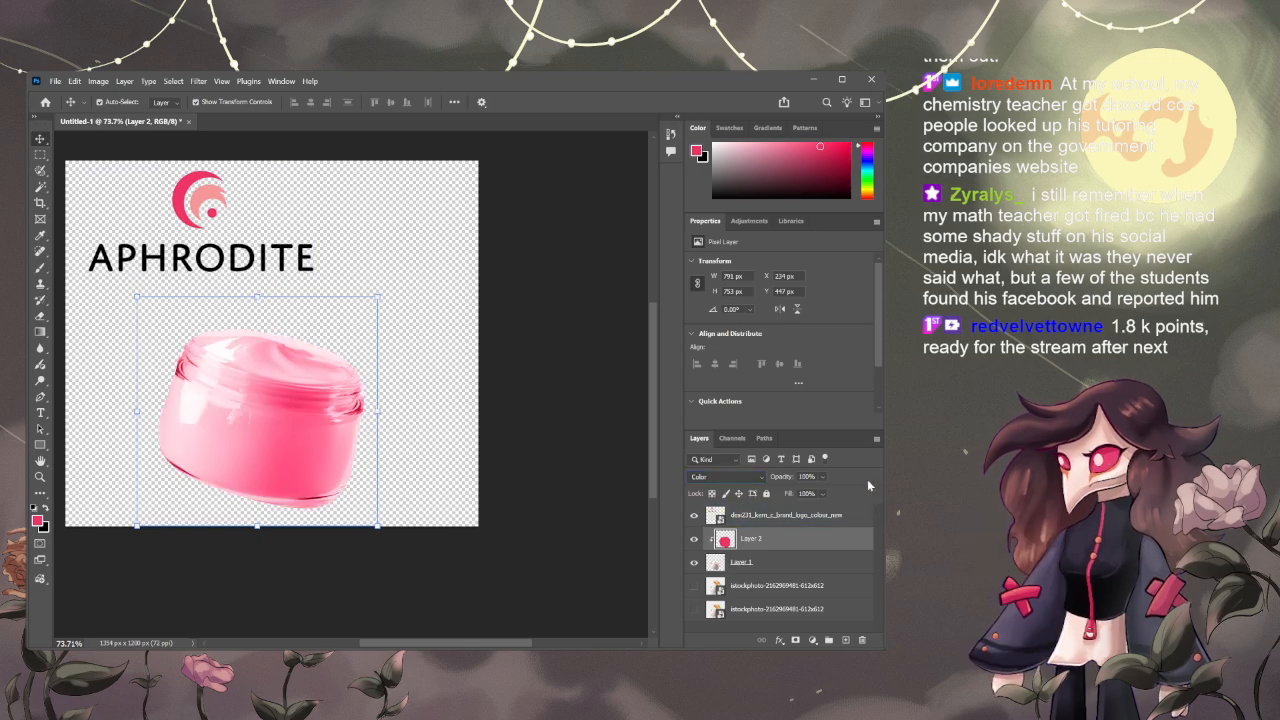
click(694, 585)
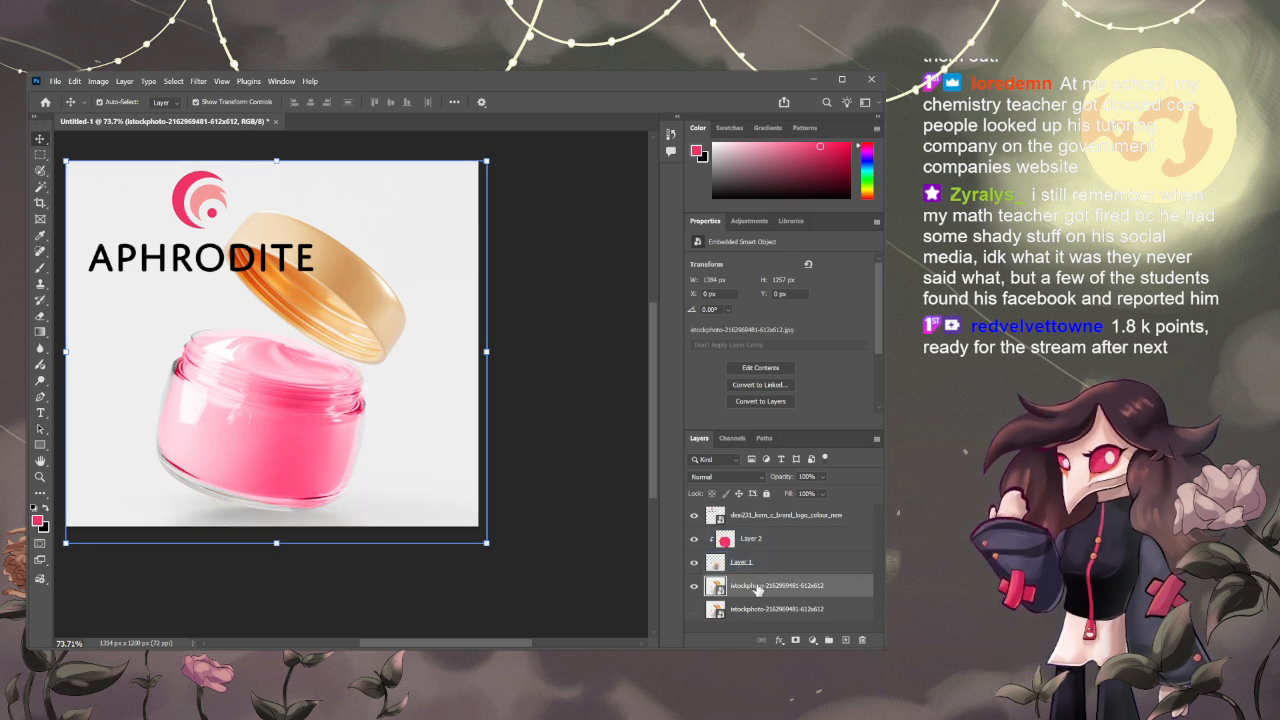
- Select the jar on the visible photo layer with the Selection Brush and copy it to a new layer
click(202, 405)
click(198, 395)
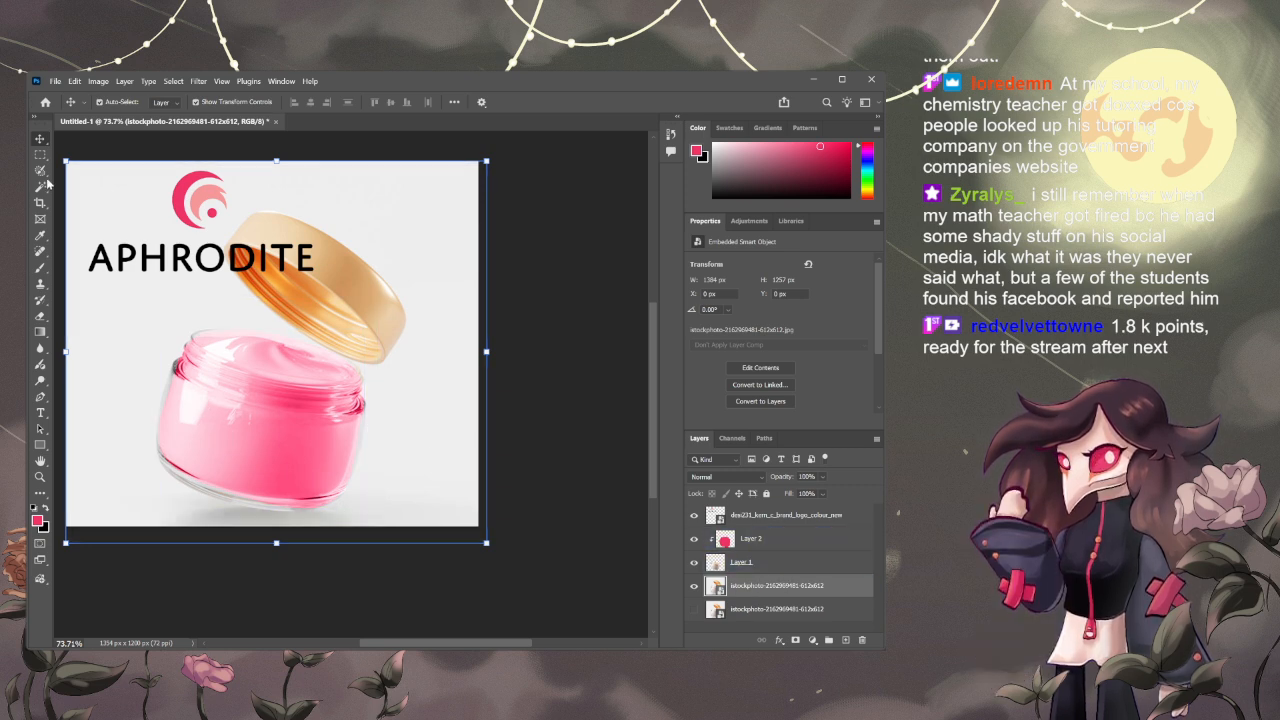
key(w)
mouse_move(198, 386)
mouse_down()
mouse_move(188, 448)
mouse_move(245, 483)
mouse_move(250, 460)
mouse_move(186, 455)
mouse_move(268, 481)
mouse_move(294, 457)
mouse_move(283, 464)
mouse_move(296, 483)
mouse_move(337, 430)
mouse_move(333, 405)
mouse_move(325, 462)
mouse_move(334, 398)
mouse_up()
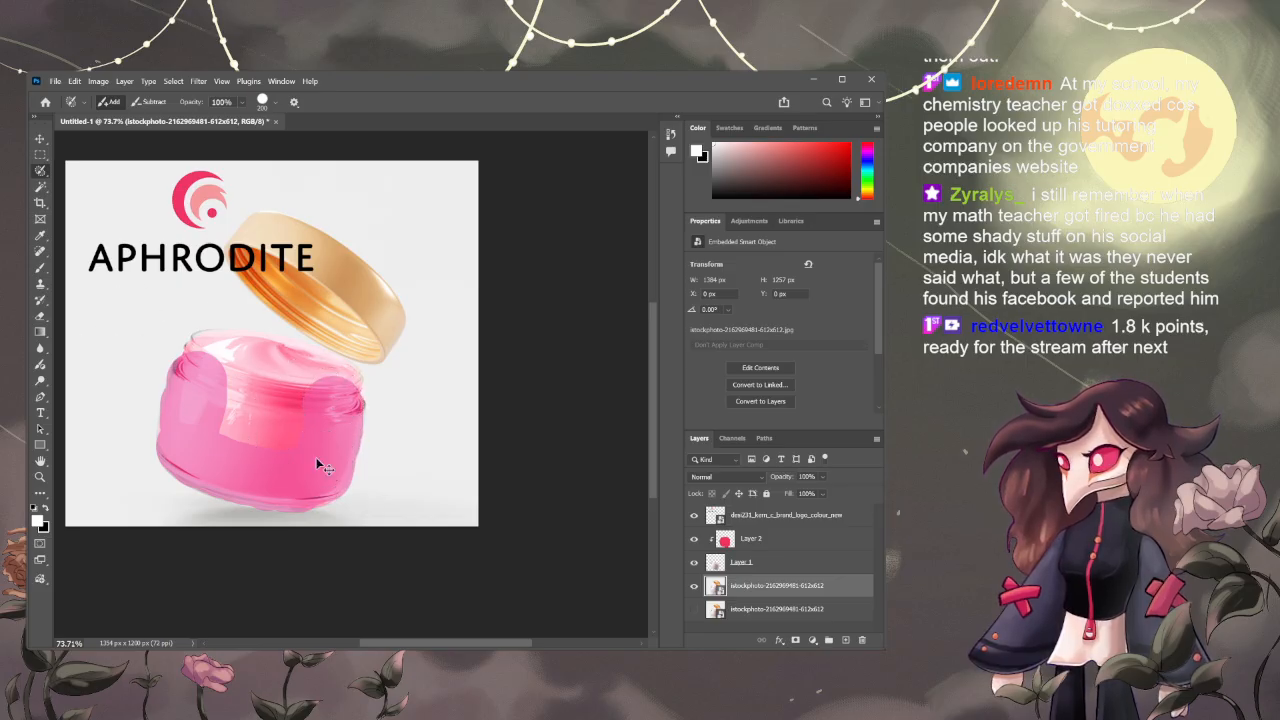
key(ctrl+j)
key(v)
- Select the two jar copy layers and merge all visible layers into one
click(784, 565)
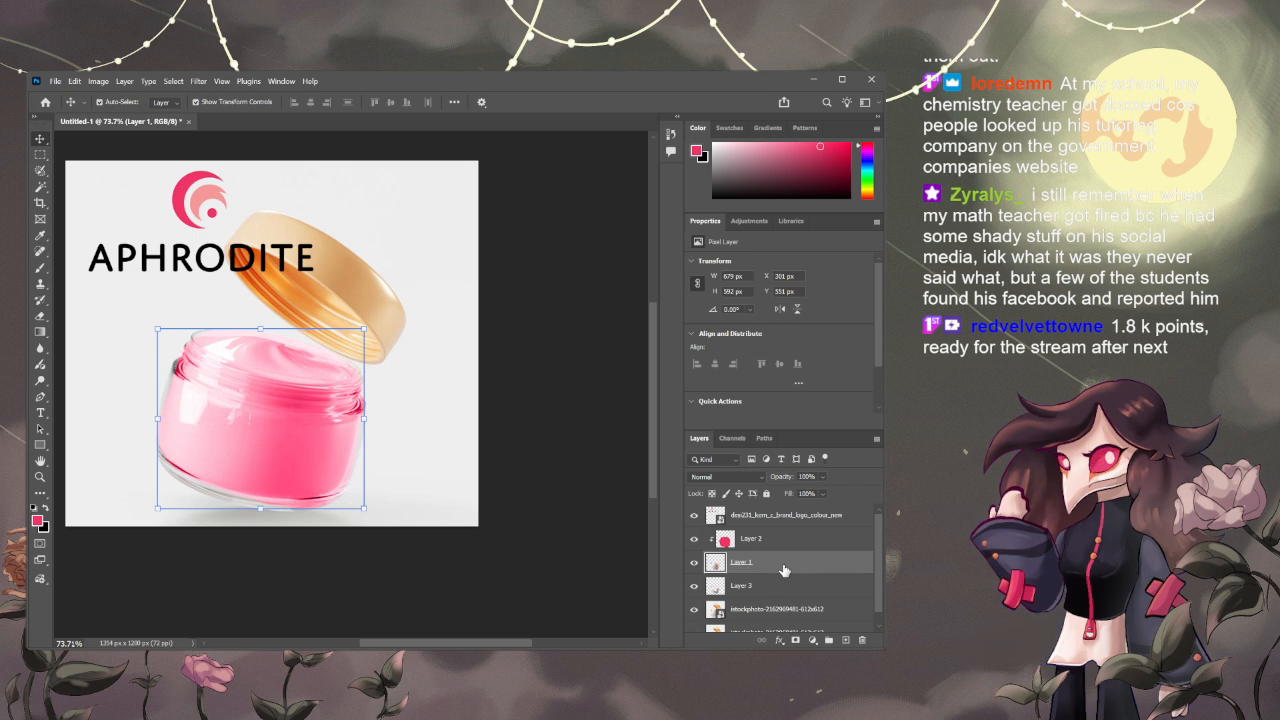
shift+click(775, 587)
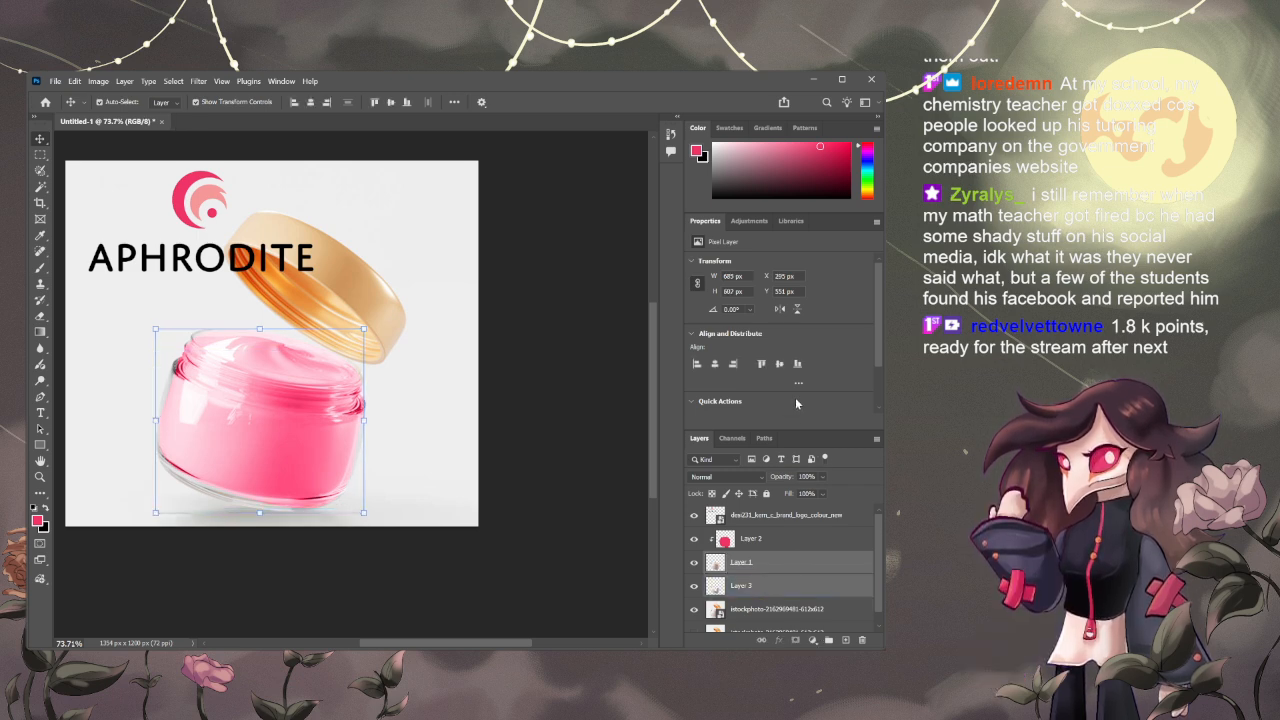
key(ctrl+shift+e)
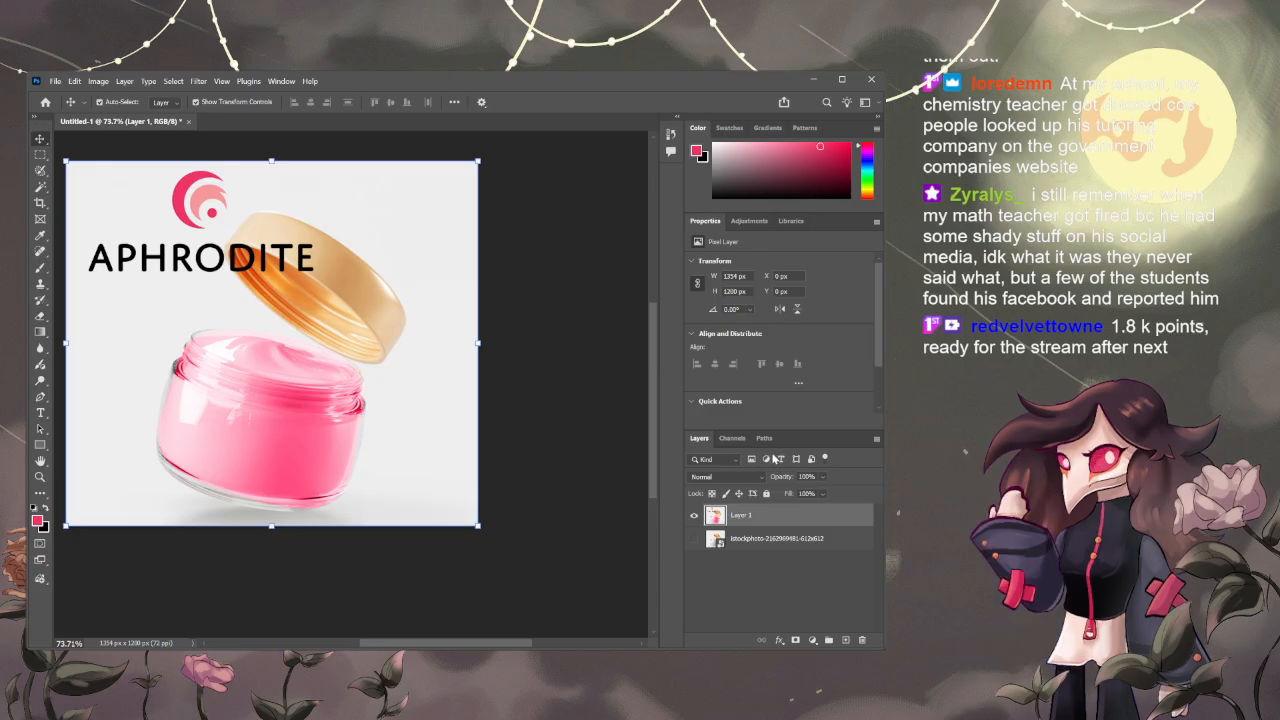
- Undo the merge of all visible layers and try to merge only the two jar copy layers
key(ctrl+z)
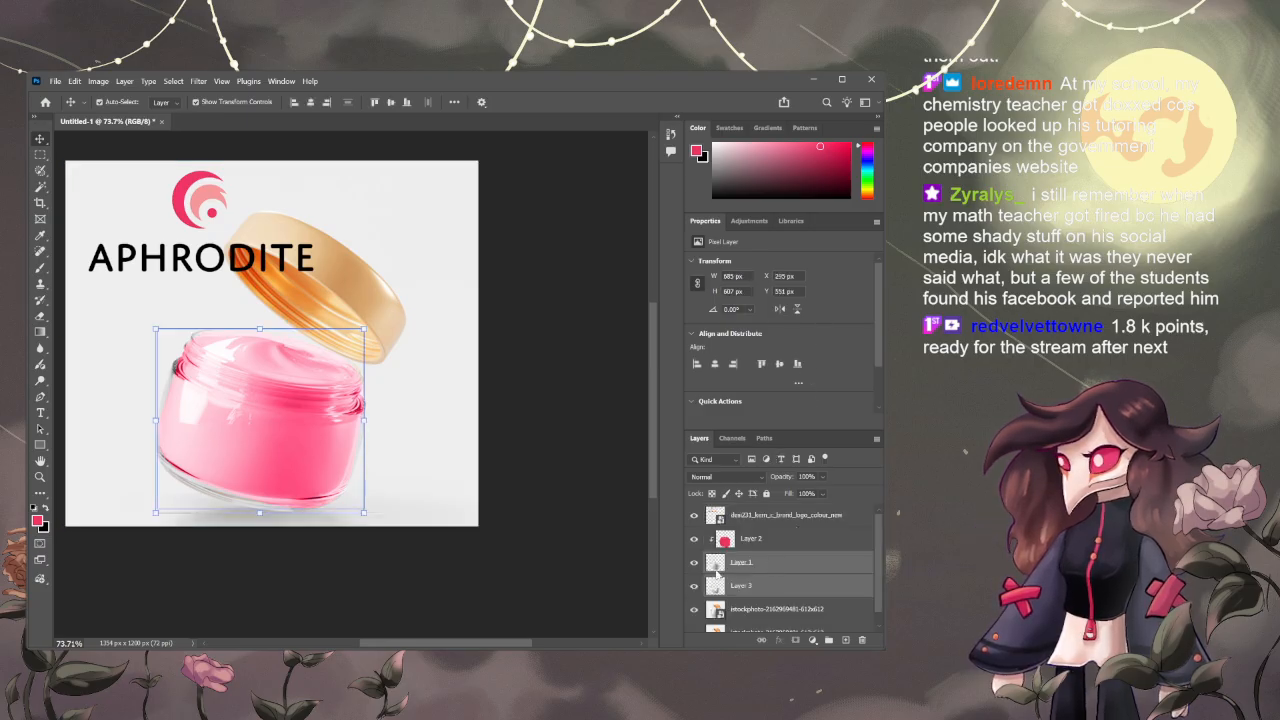
click(775, 548)
click(763, 565)
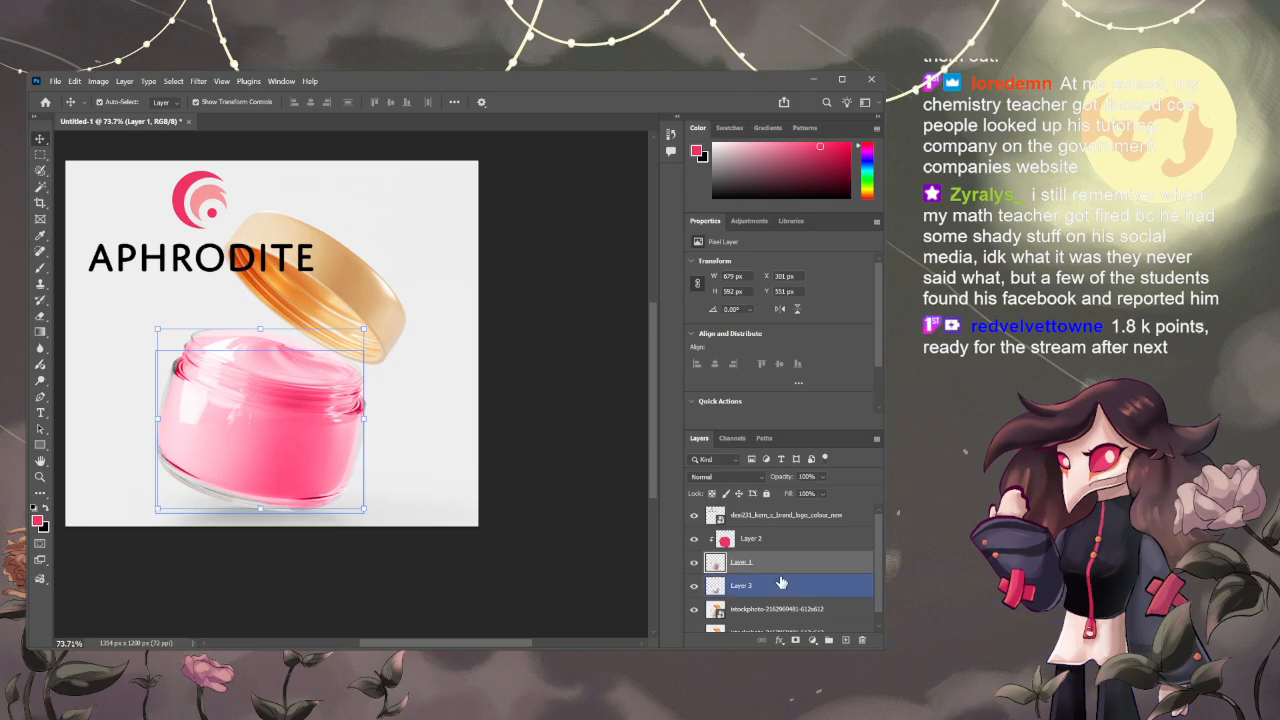
shift+click(745, 586)
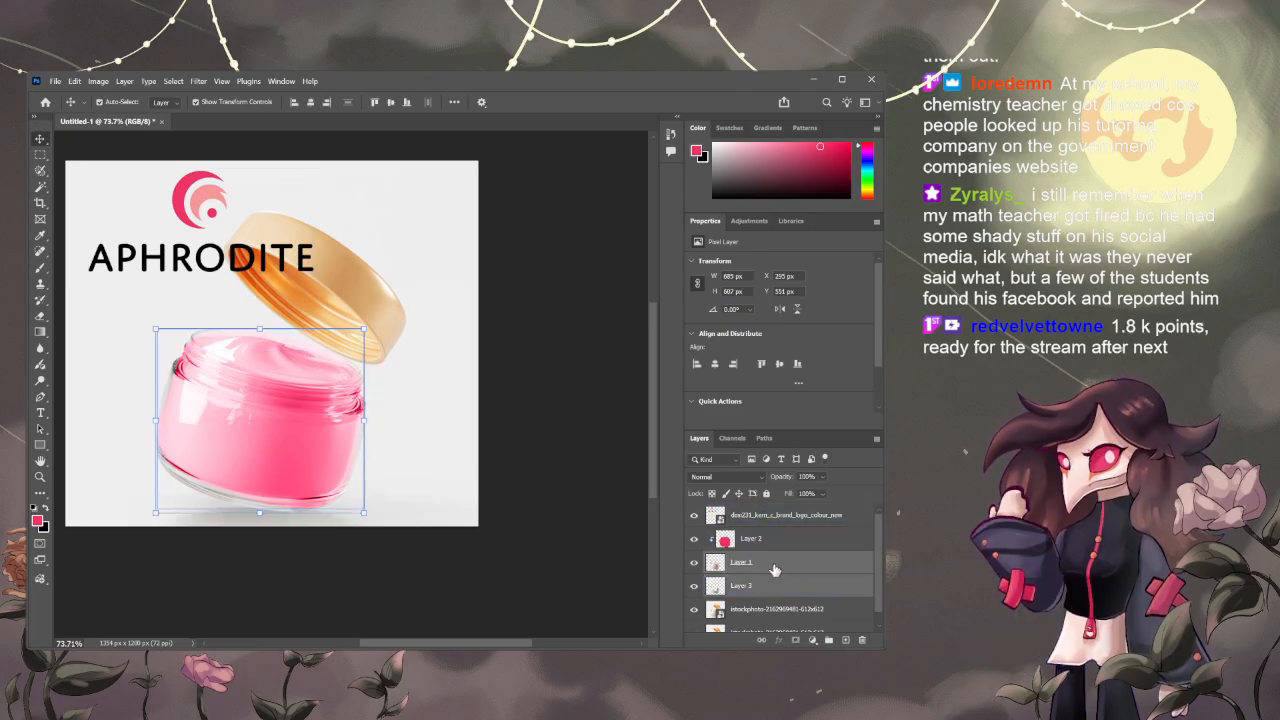
key(ctrl+e)
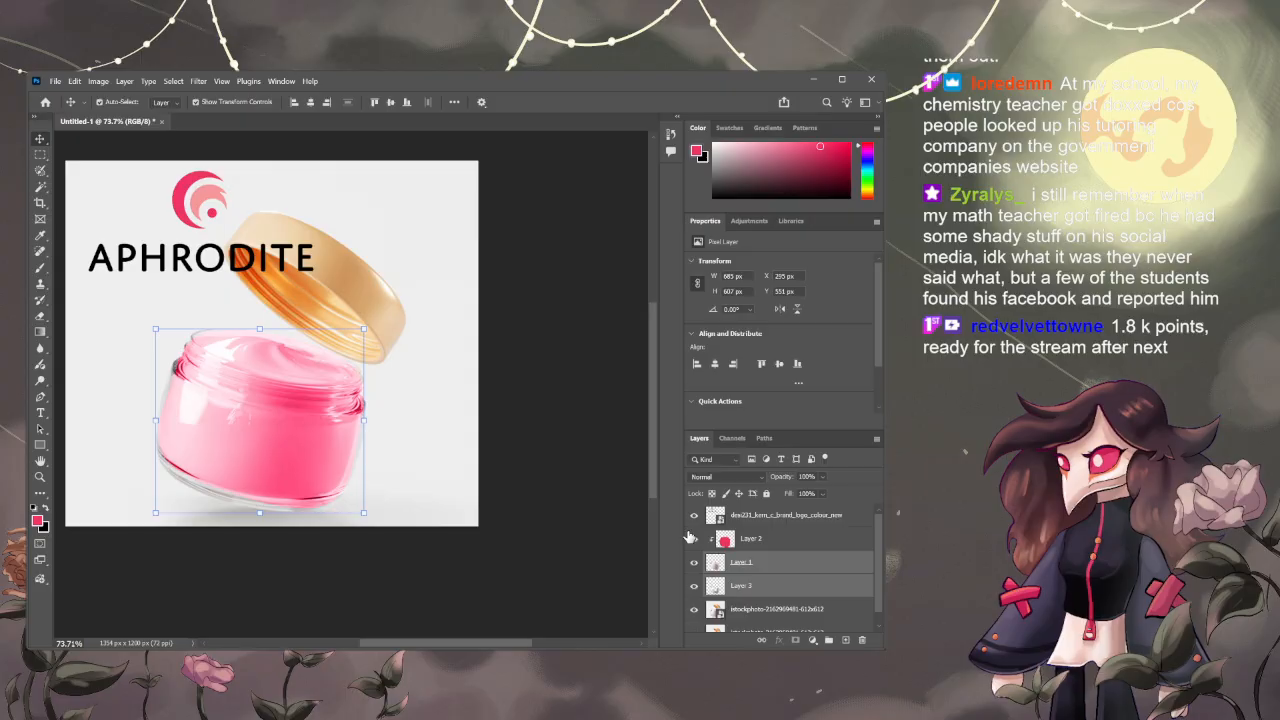
- Try to merge the upper jar copy with its clipped pink layer, and undo the merge
click(776, 585)
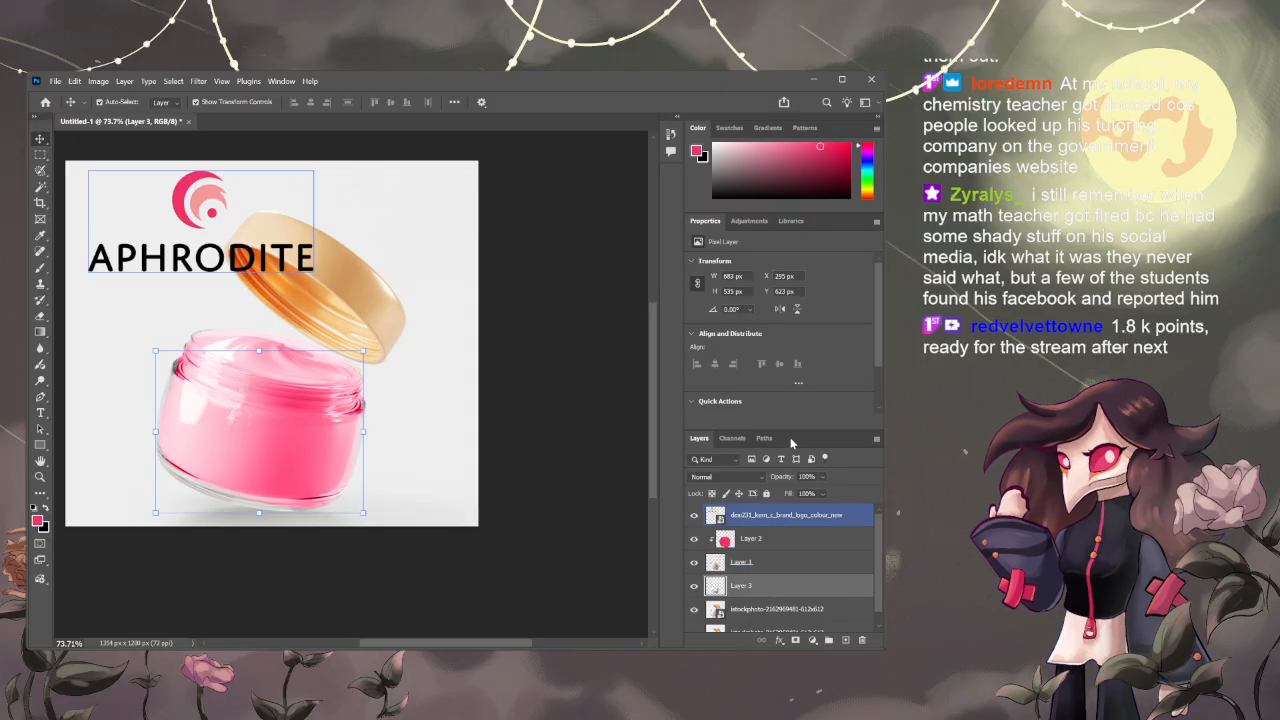
ctrl+click(785, 572)
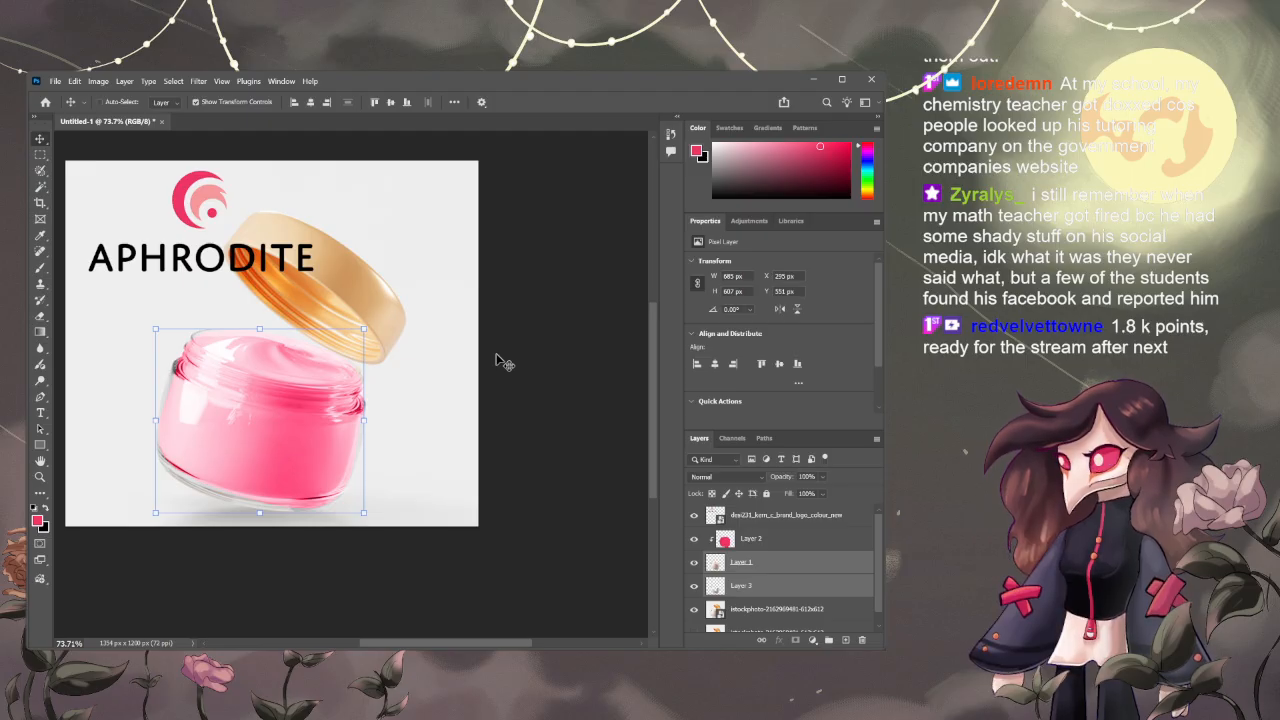
click(771, 569)
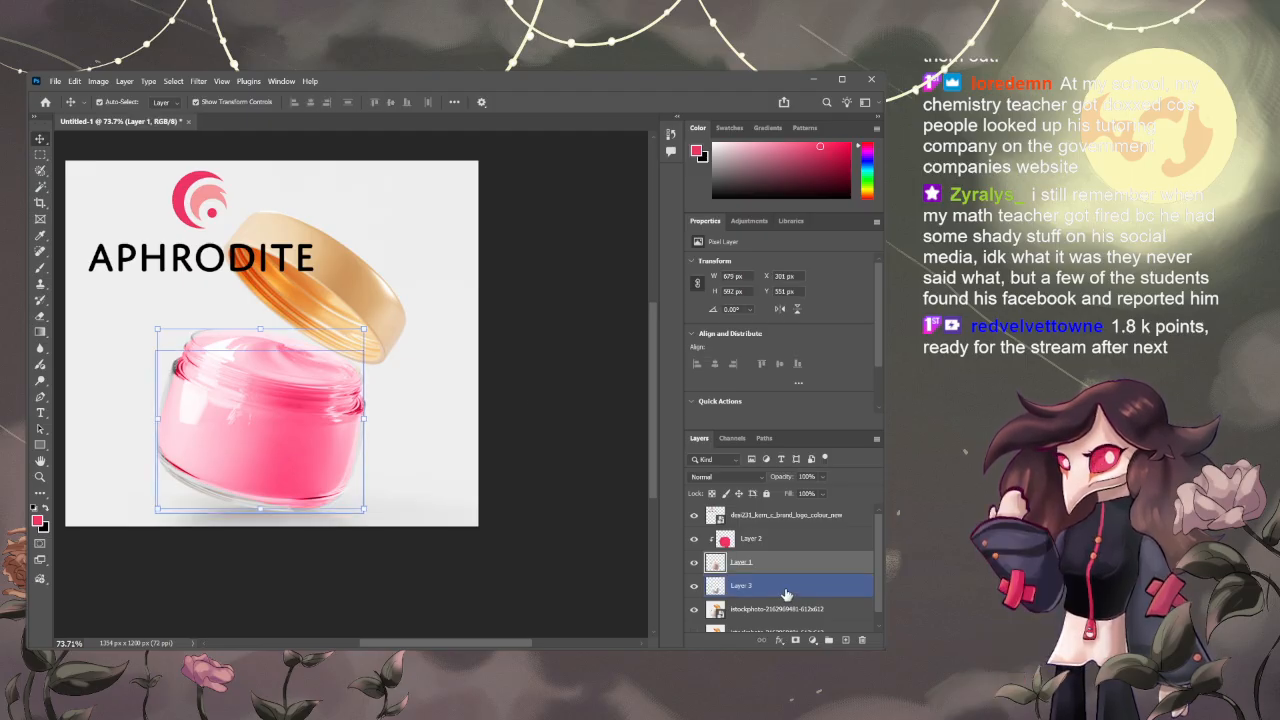
ctrl+click(784, 593)
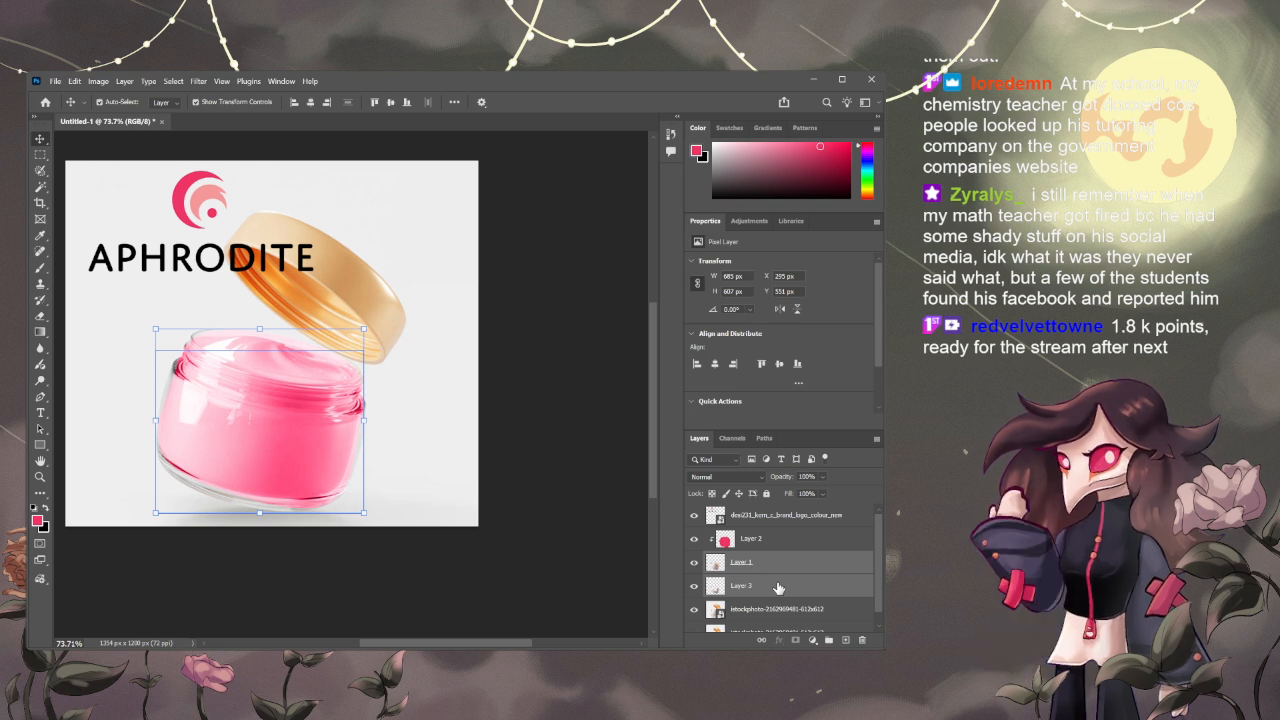
ctrl+click(778, 587)
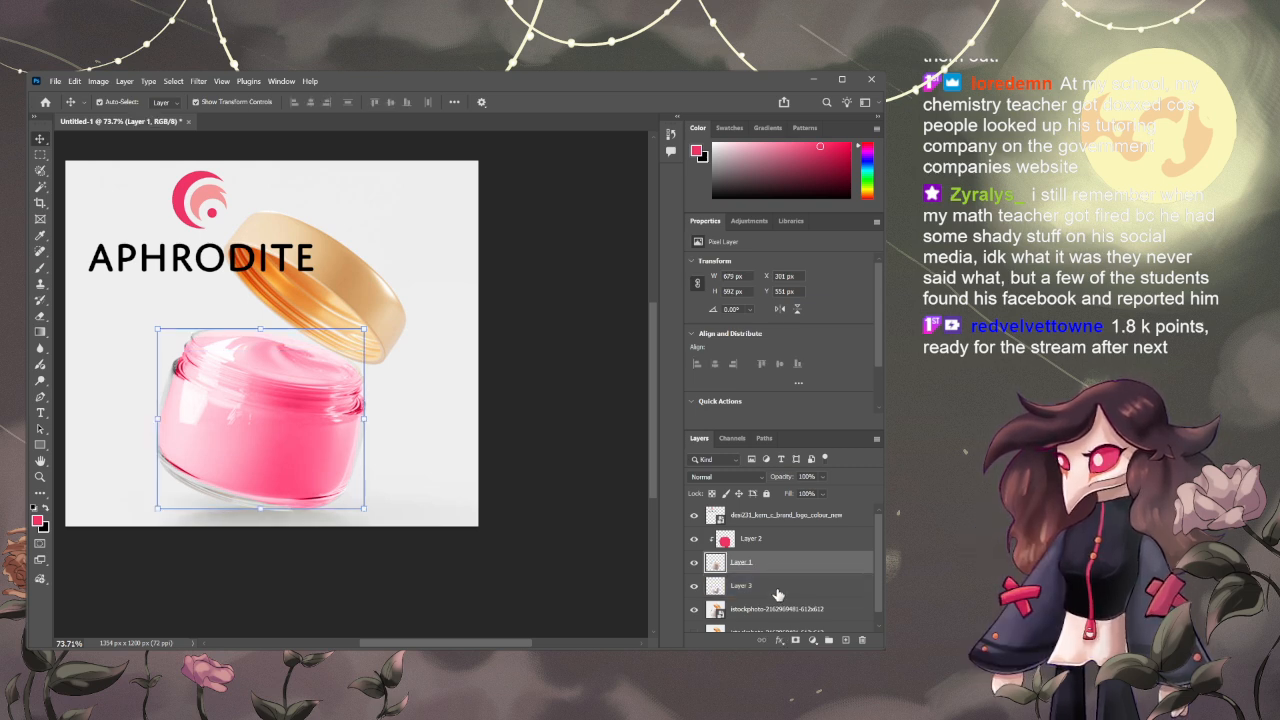
key(ctrl+e)
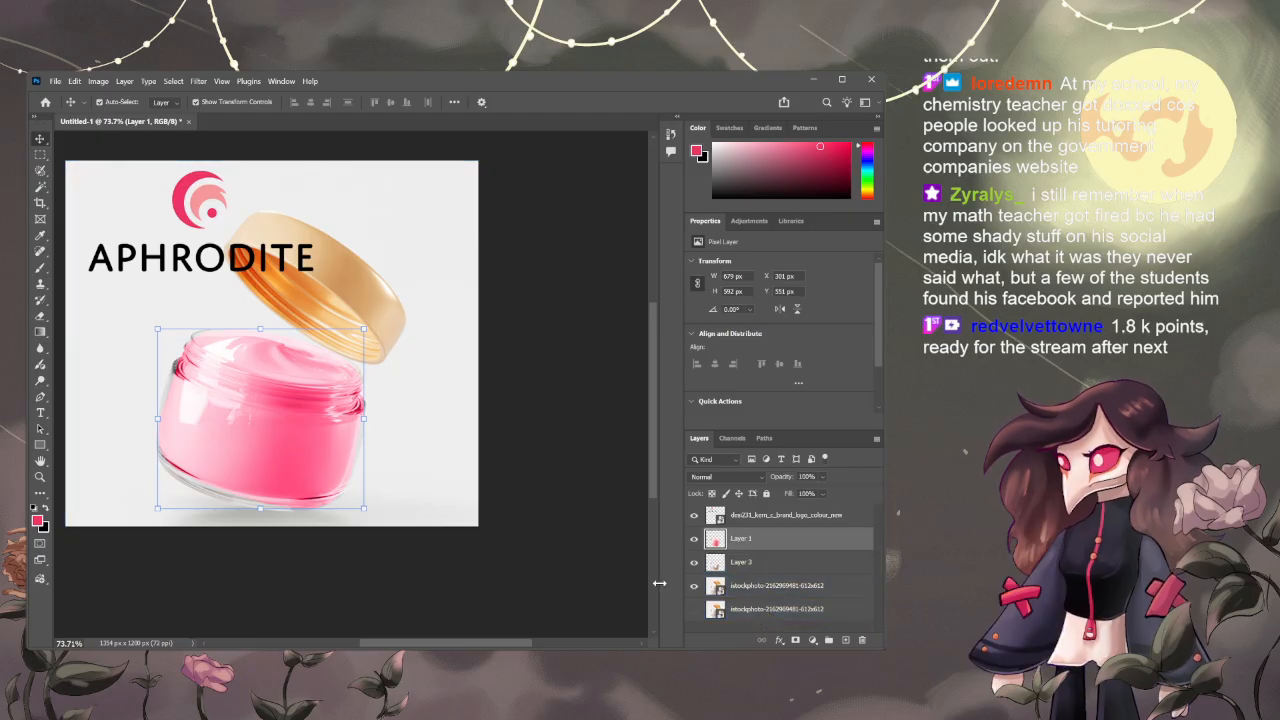
key(ctrl+z)
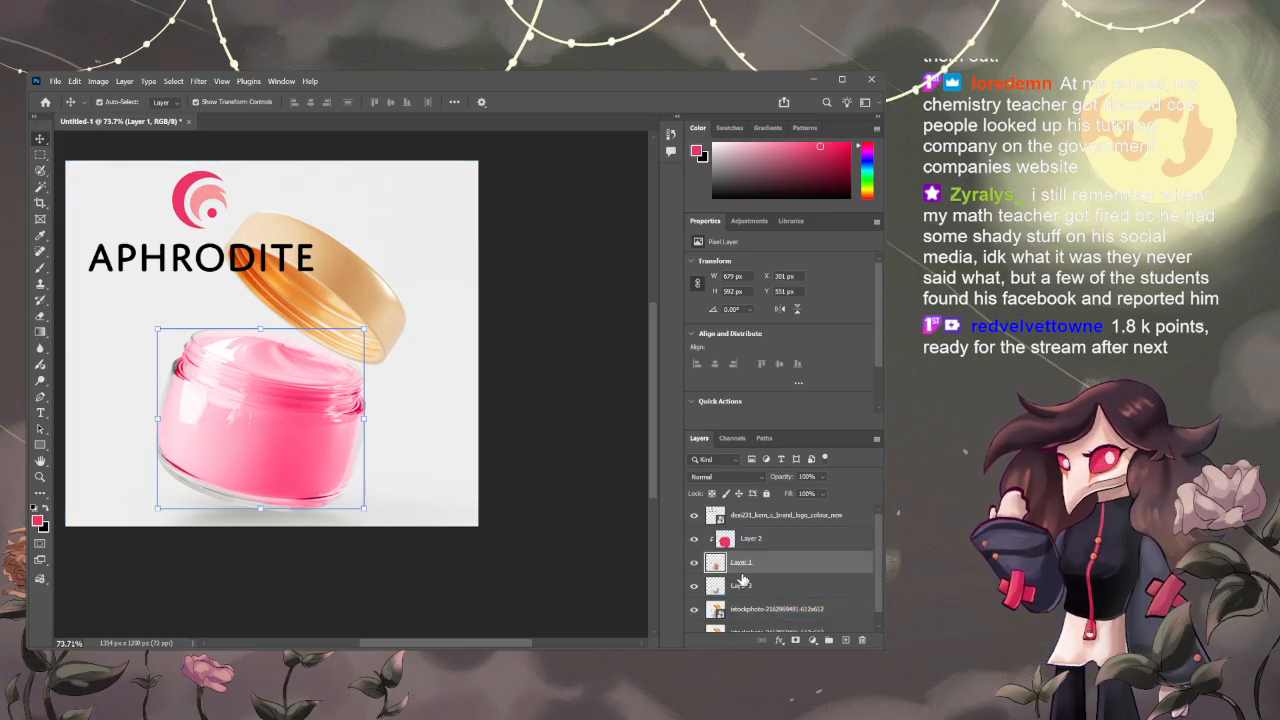
click(770, 596)
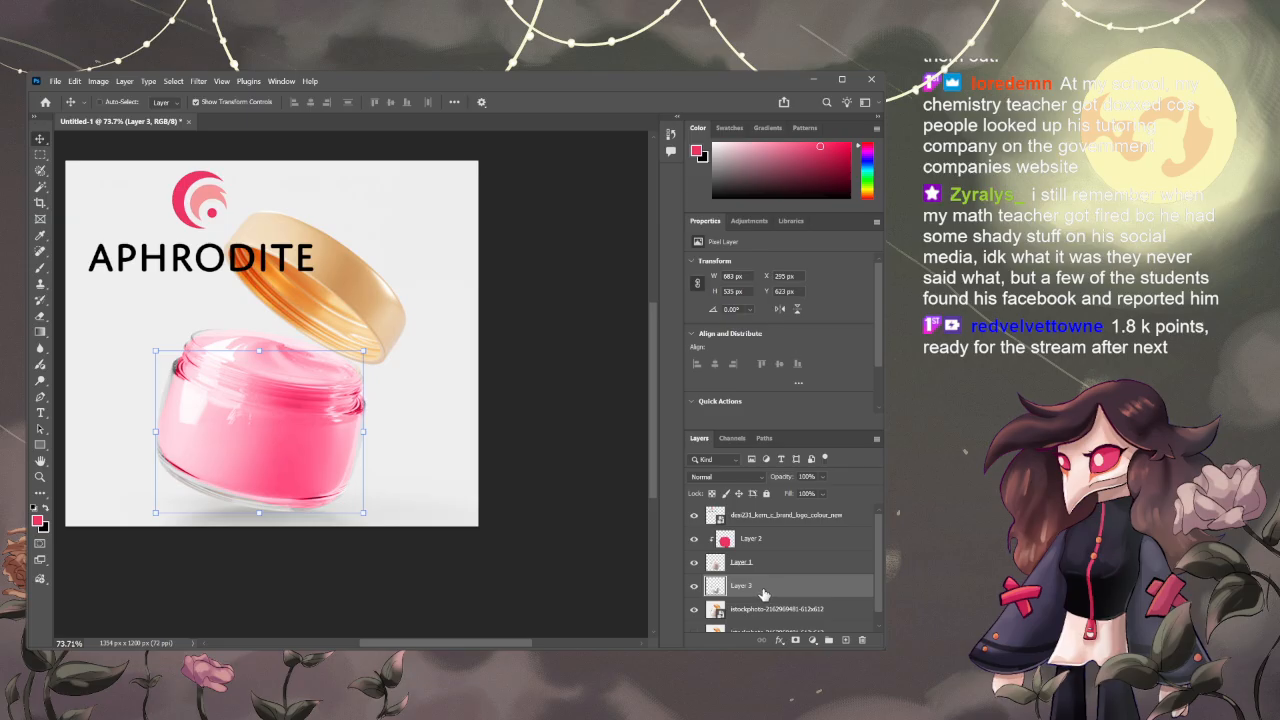
key(ctrl+shift+z)
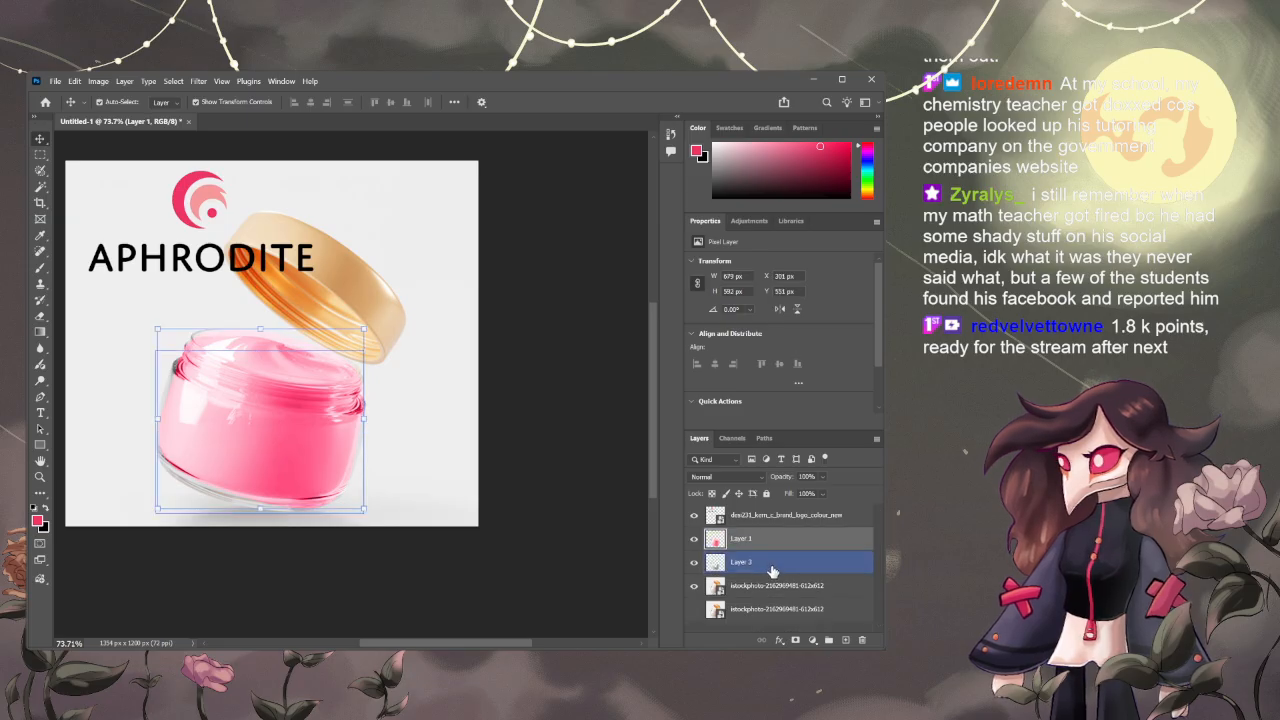
key(ctrl+z)
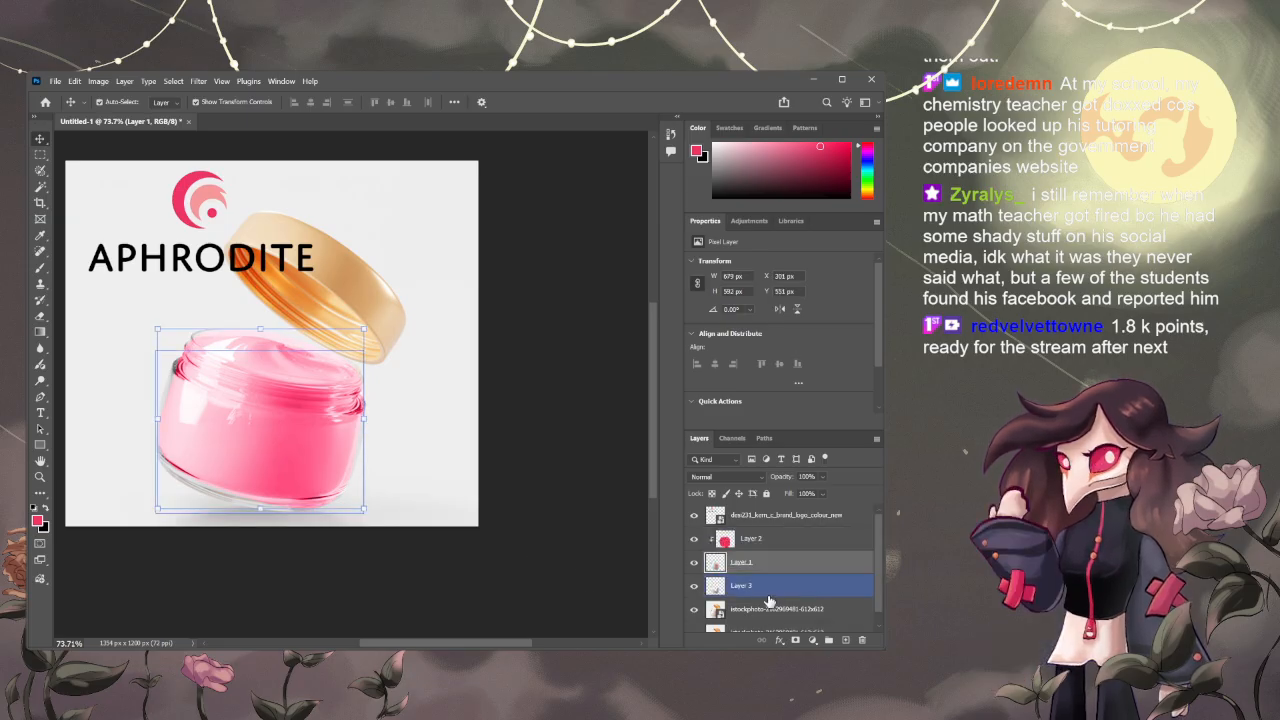
- Delete both jar copy layers and hide the pink layer
click(767, 571)
click(793, 541)
click(773, 567)
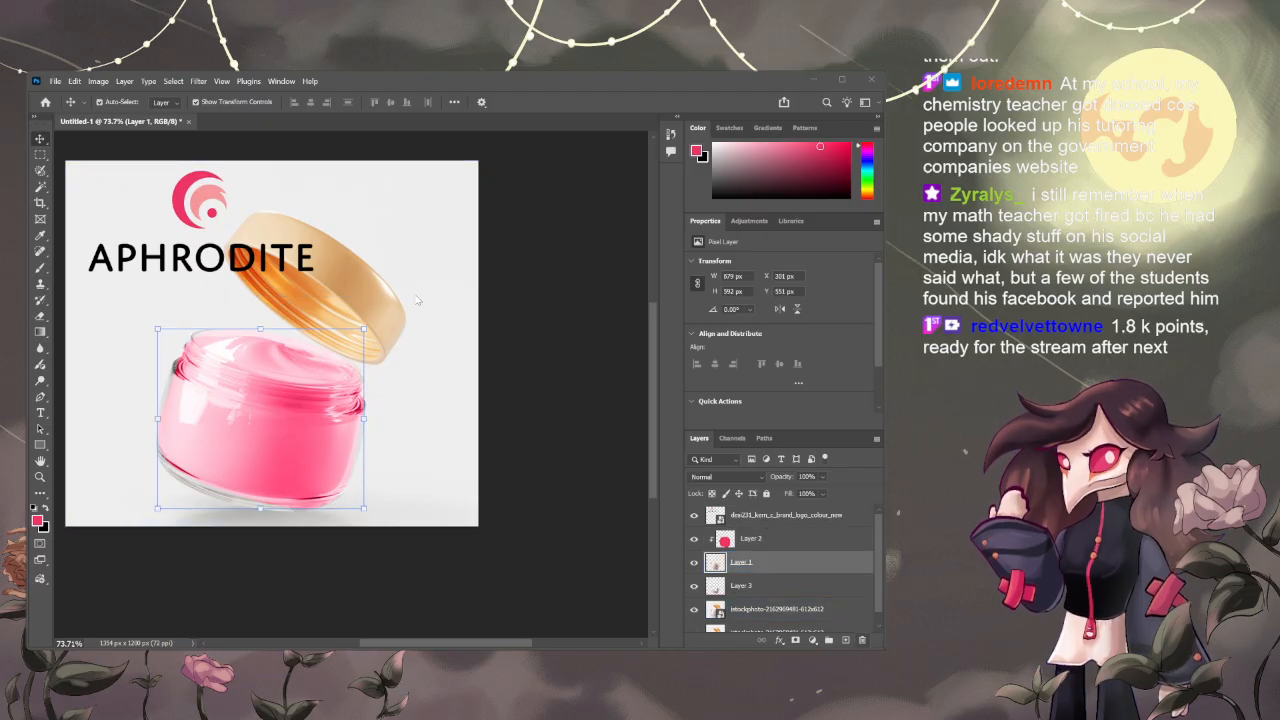
key(Delete)
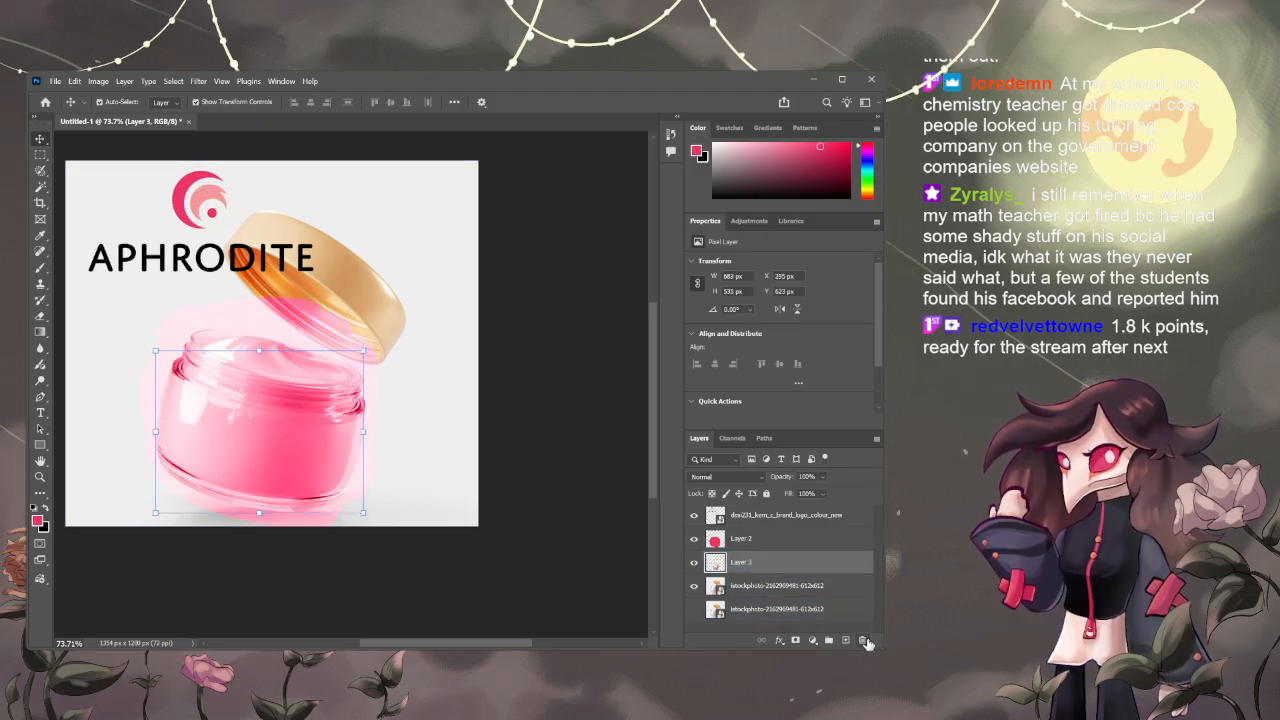
key(Delete)
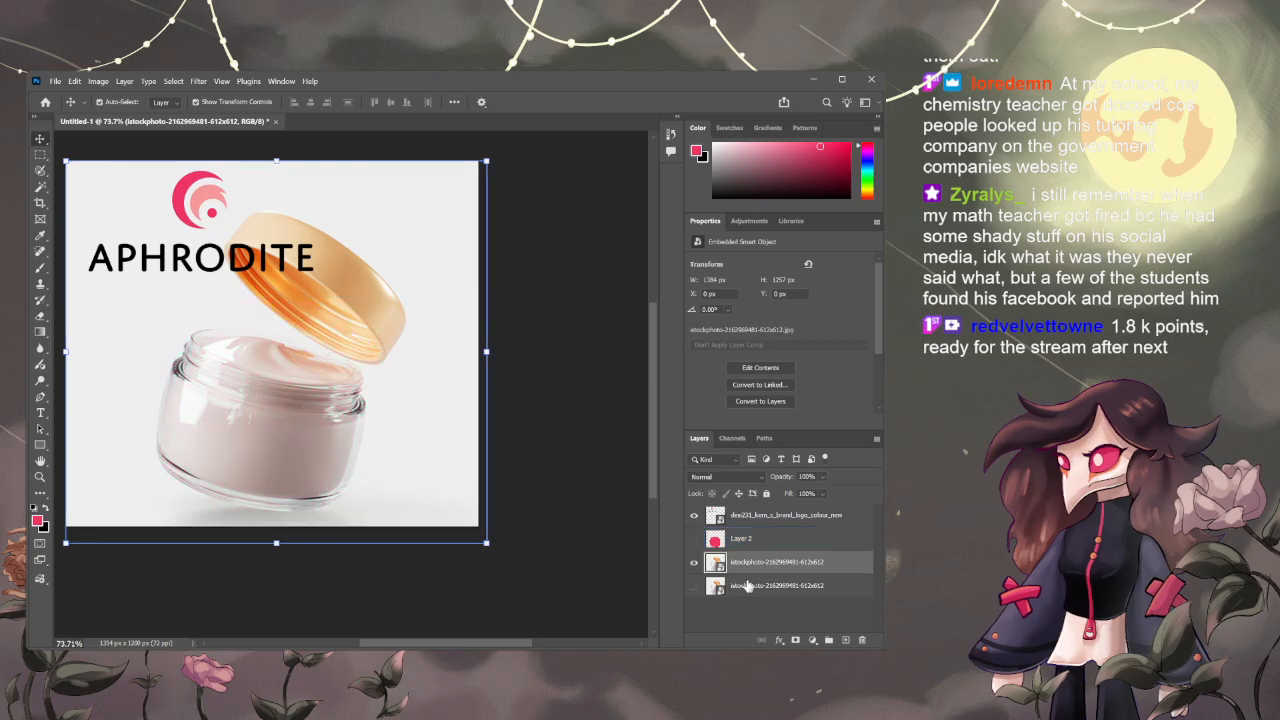
click(40, 171)
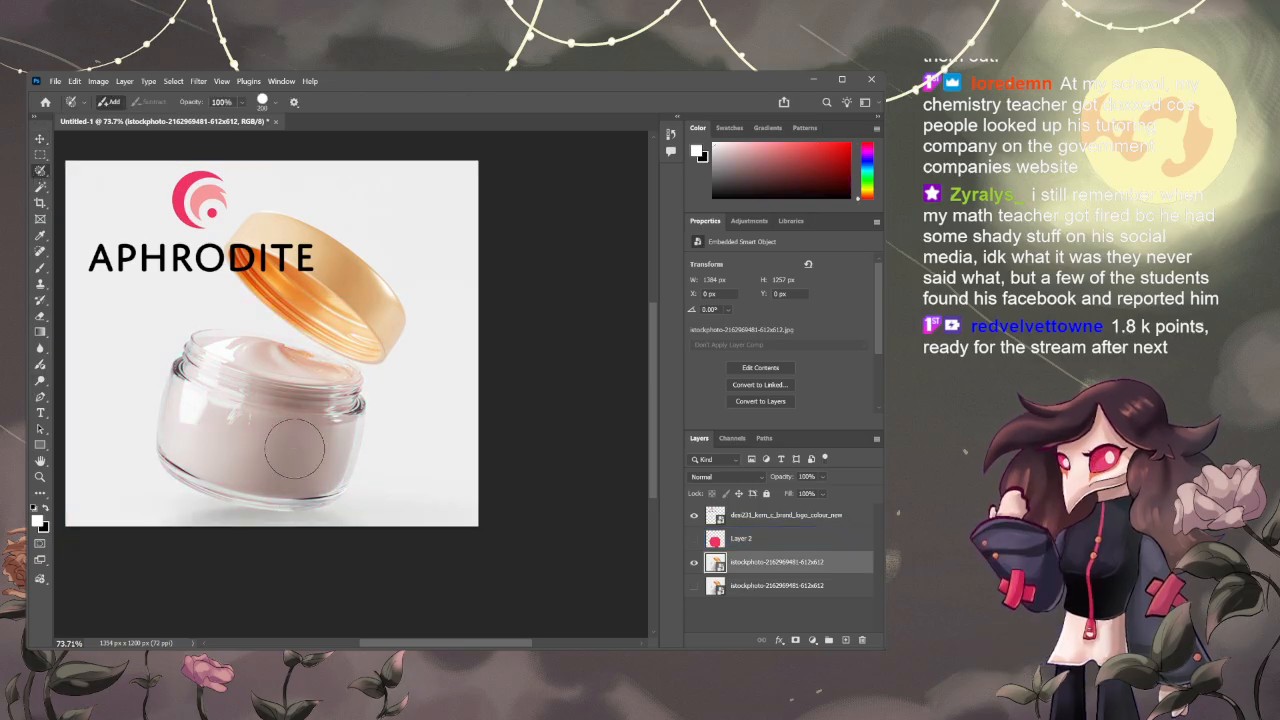
mouse_move(280, 432)
mouse_down()
mouse_move(264, 393)
mouse_move(252, 410)
mouse_move(261, 360)
mouse_move(209, 360)
mouse_move(232, 360)
mouse_move(197, 382)
mouse_move(185, 439)
mouse_move(212, 461)
mouse_move(221, 434)
mouse_move(189, 456)
mouse_move(246, 465)
mouse_move(273, 399)
mouse_move(256, 362)
mouse_move(332, 391)
mouse_move(331, 440)
mouse_move(289, 472)
mouse_move(333, 461)
mouse_move(253, 467)
mouse_move(309, 479)
mouse_move(226, 468)
mouse_up()
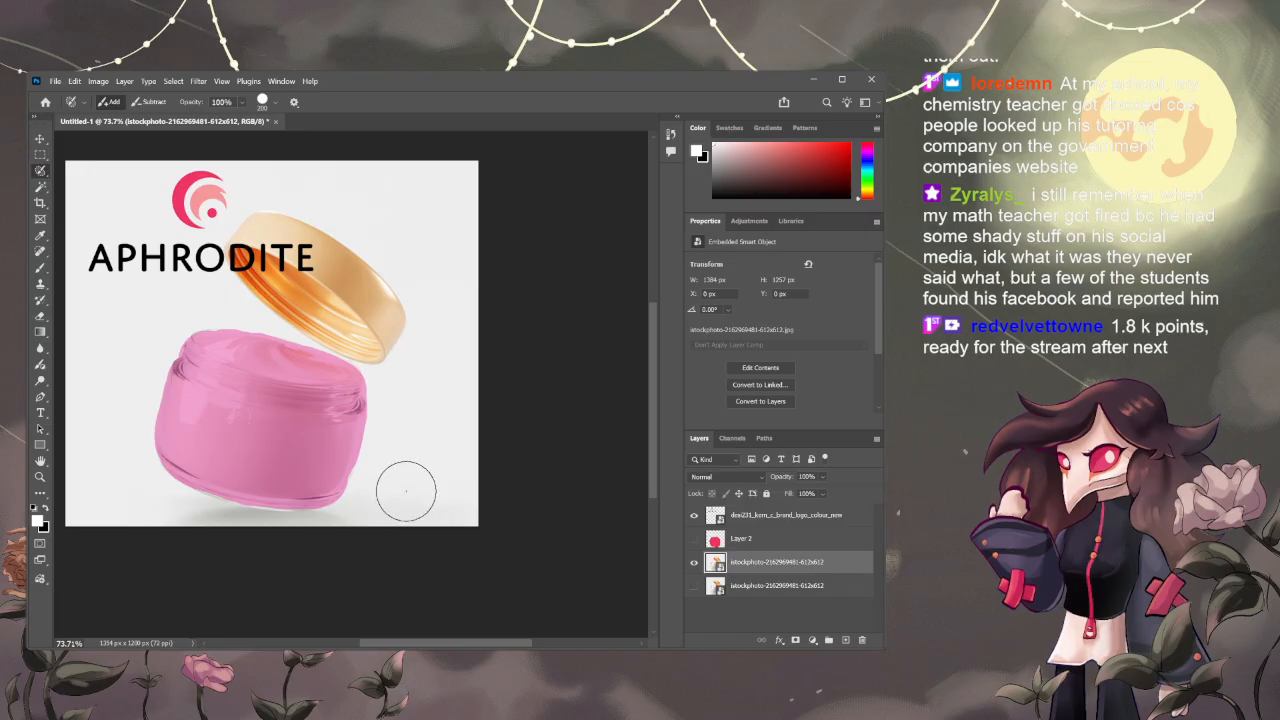
key(v)
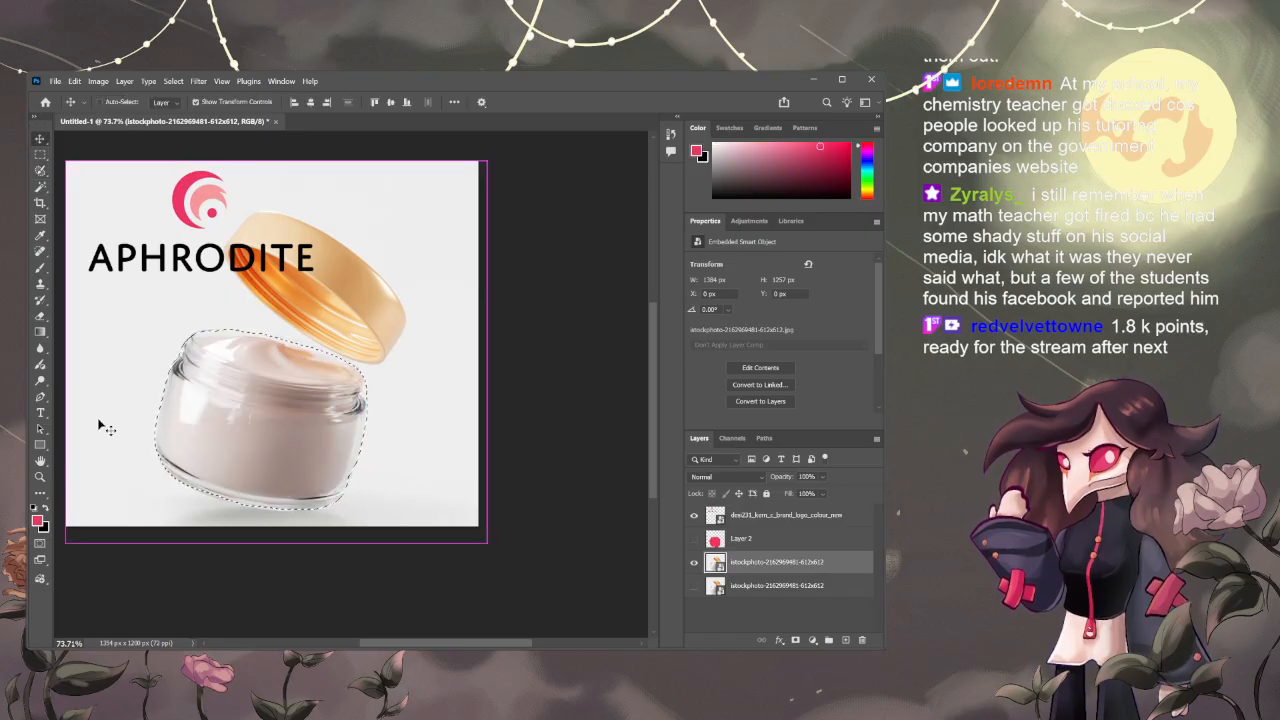
key(ctrl+d)
click(41, 172)
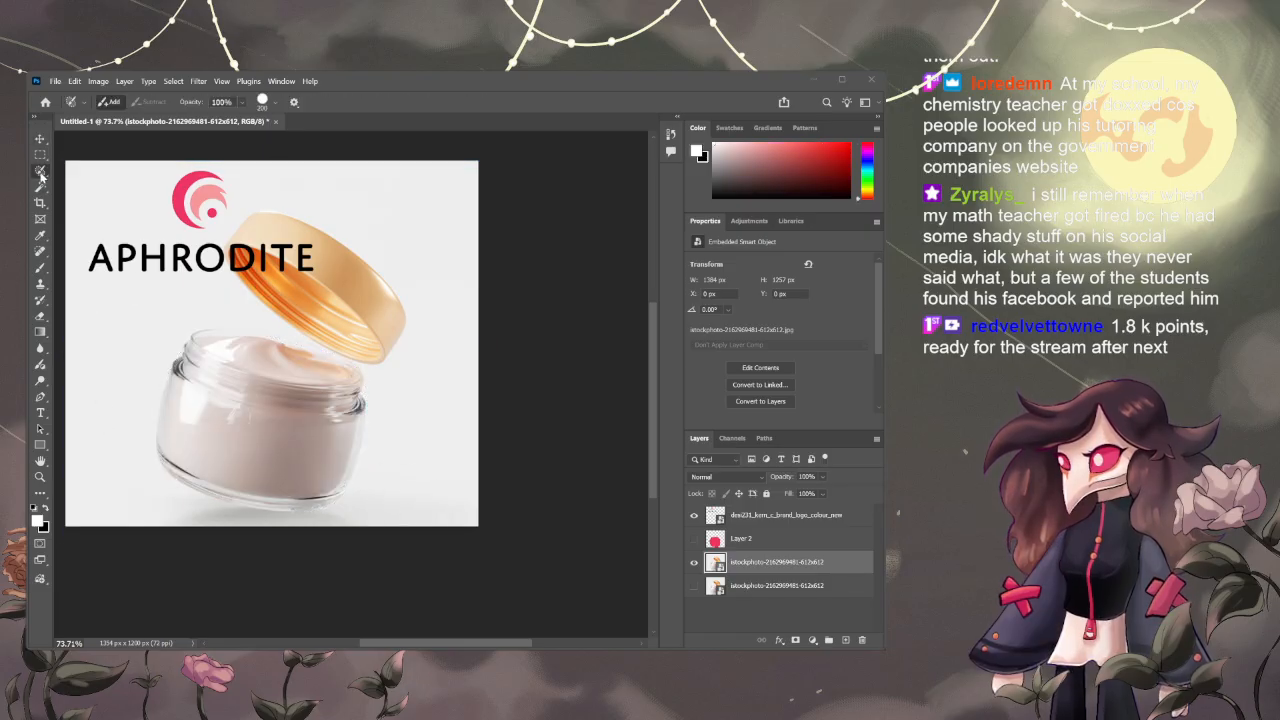
click(100, 144)
click(41, 189)
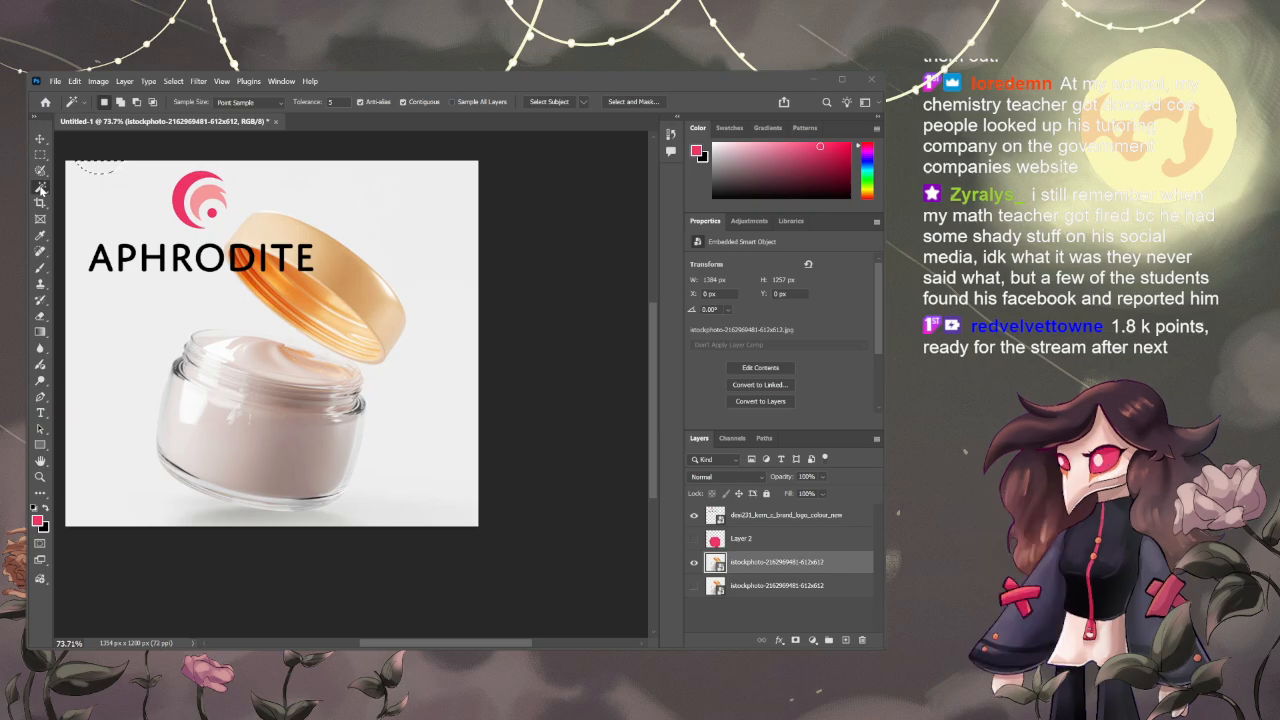
click(99, 197)
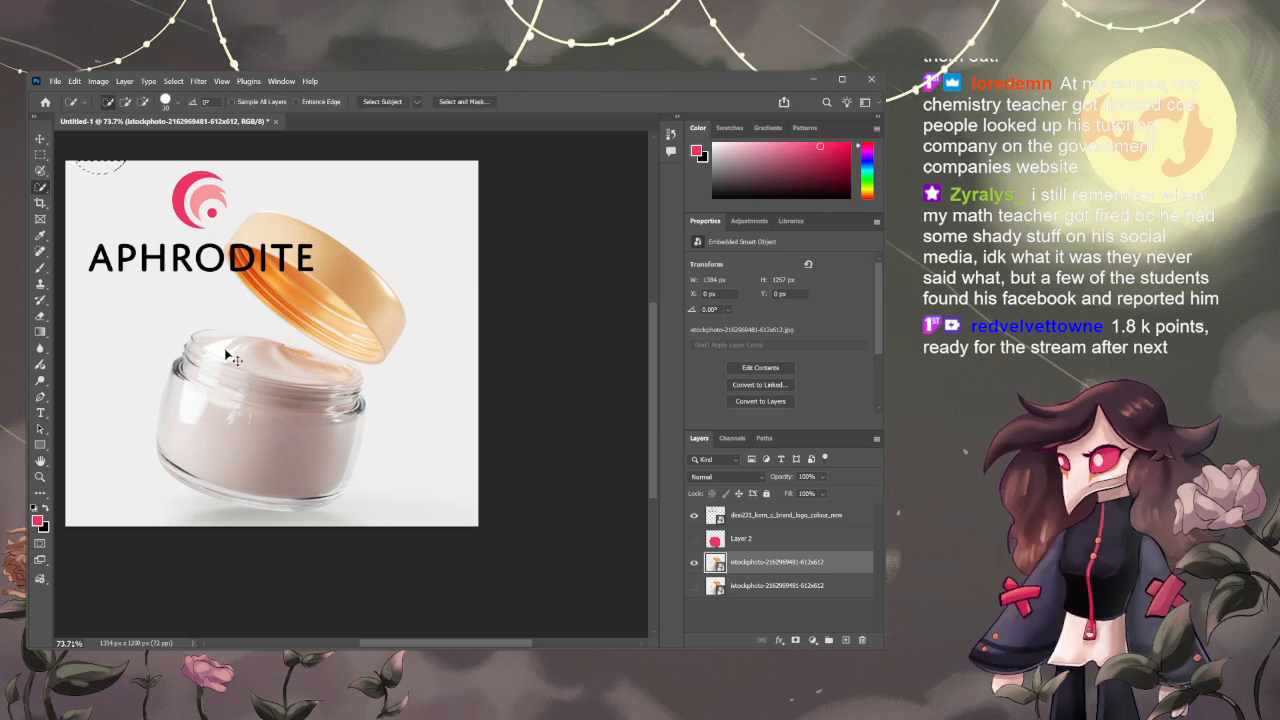
key(ctrl+d)
click(249, 429)
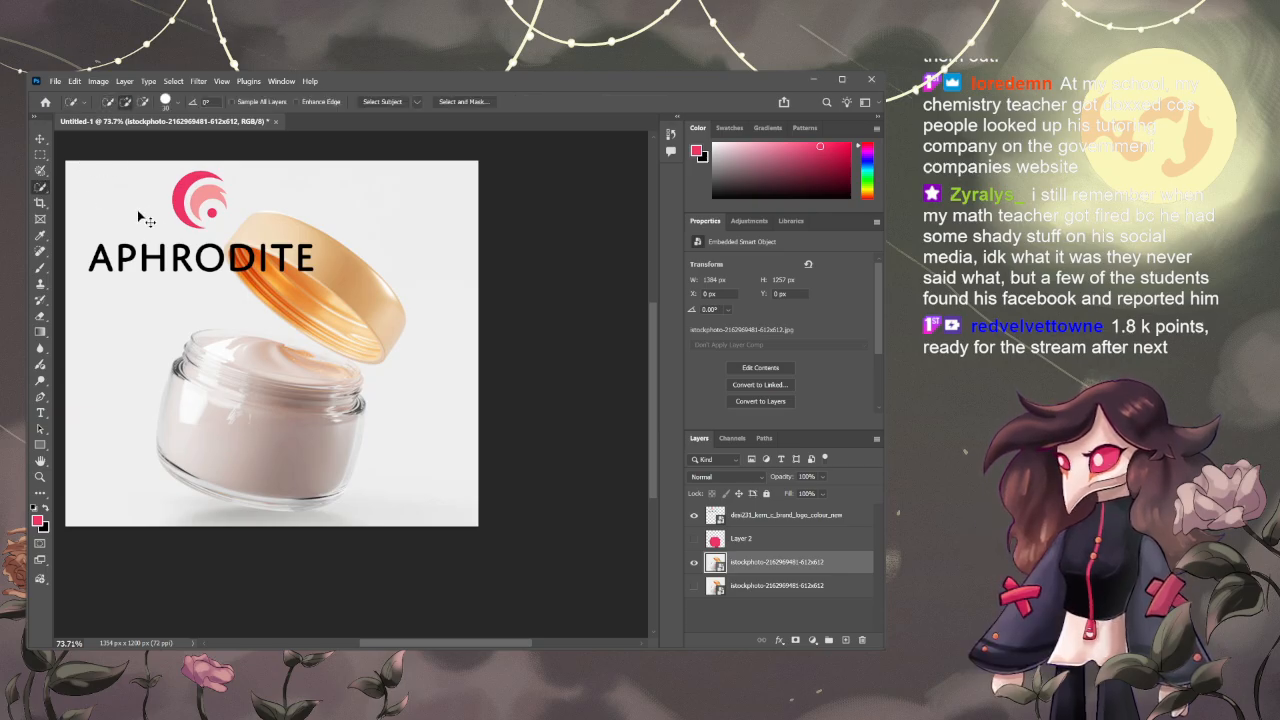
- Select the jar and its lid on the photo layer with the Object Selection tool and copy them to a new layer
key(shift+w)
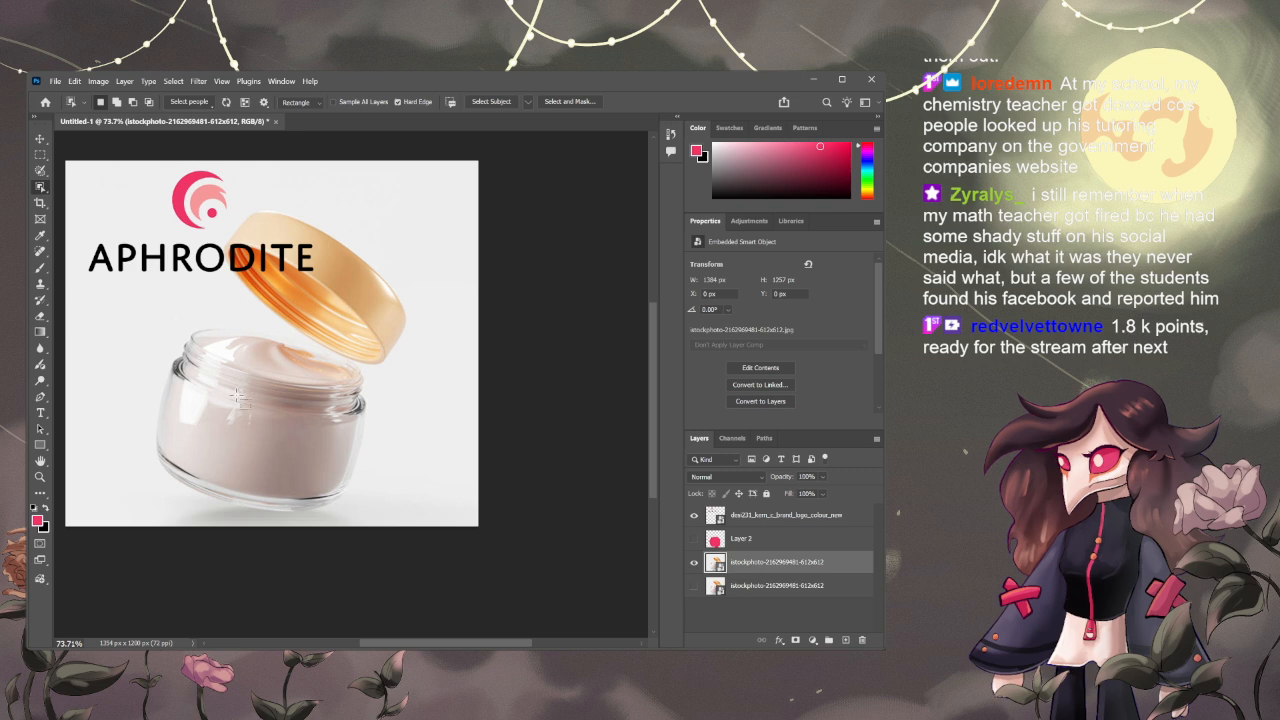
click(262, 388)
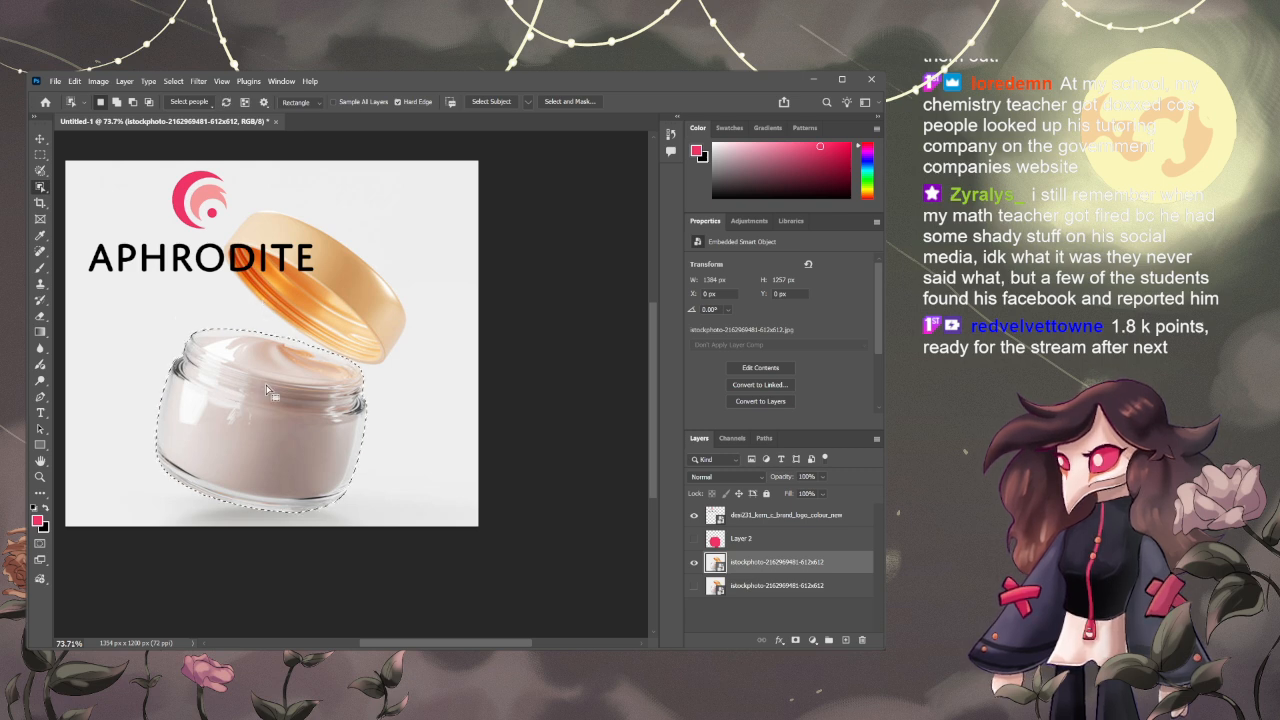
shift+click(320, 287)
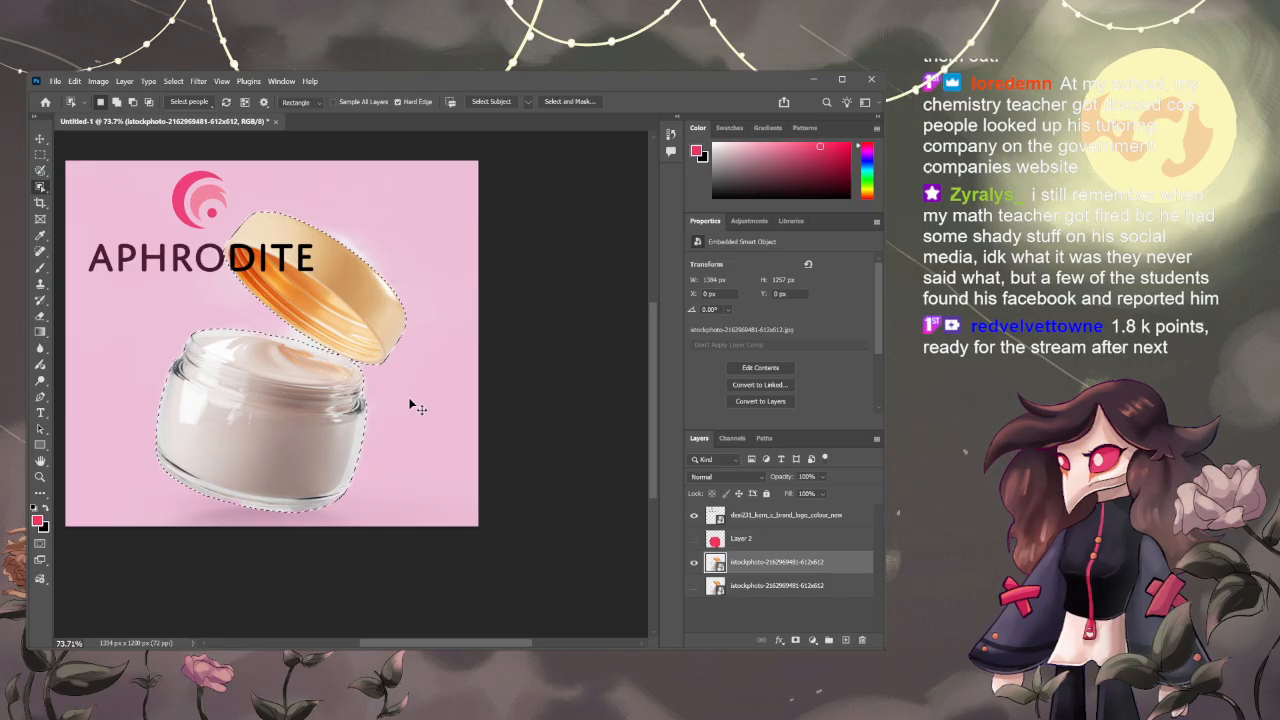
key(ctrl+j)
key(v)
- Show the pink Color-blended layer and paint the same pink over the whole lid on it
click(694, 538)
click(750, 538)
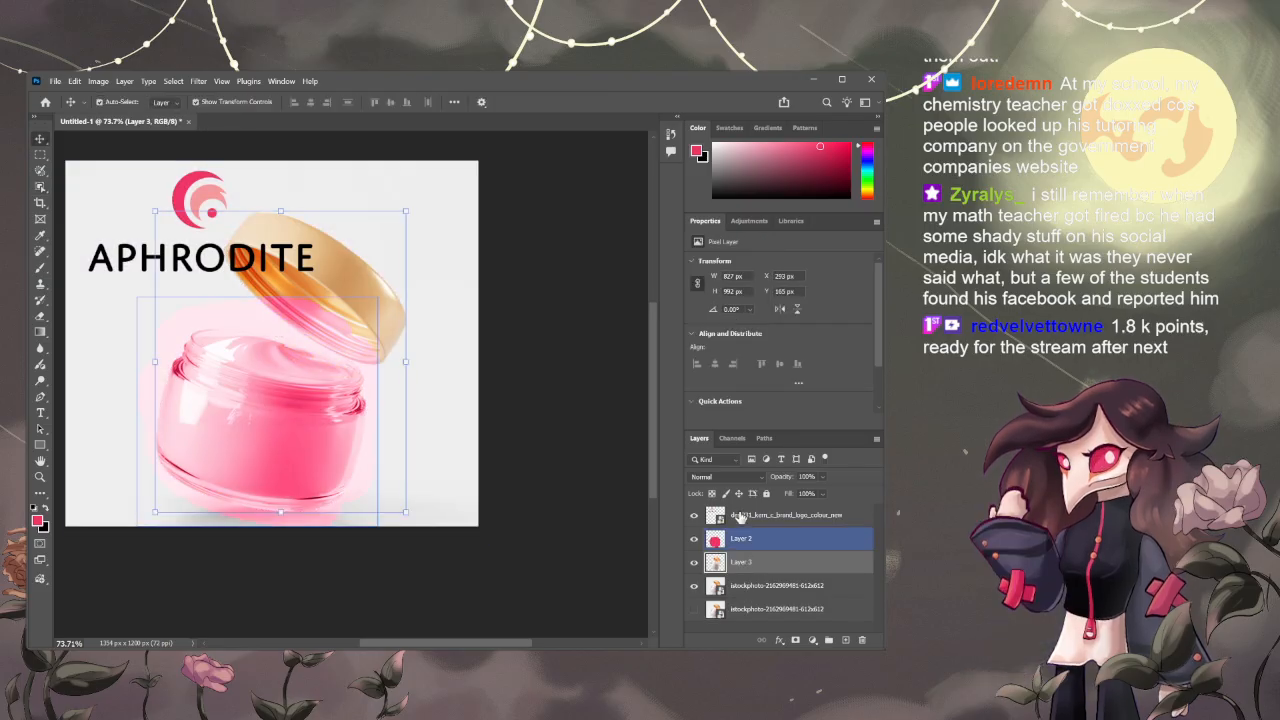
key(b)
mouse_move(383, 272)
mouse_down()
mouse_move(228, 252)
mouse_move(448, 348)
mouse_move(422, 347)
mouse_up()
key(ctrl+z)
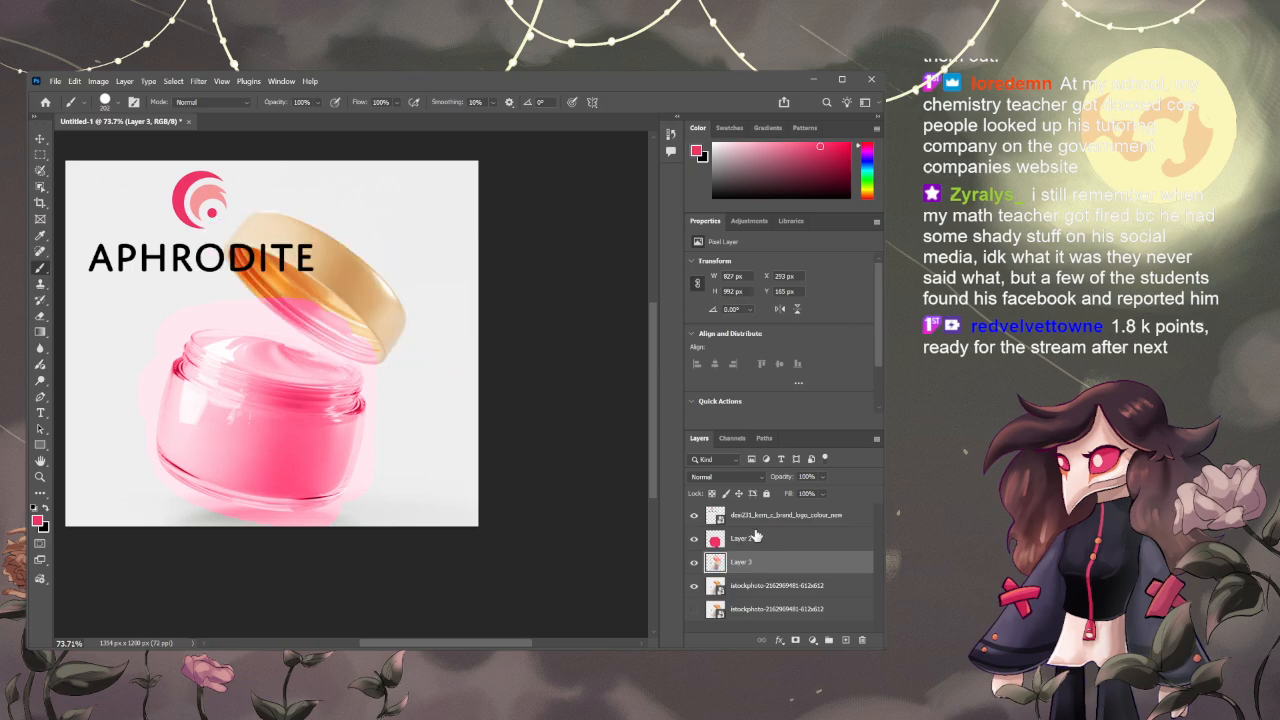
click(759, 521)
click(722, 539)
mouse_move(408, 400)
mouse_down()
mouse_move(330, 285)
mouse_move(247, 228)
mouse_move(476, 310)
mouse_up()
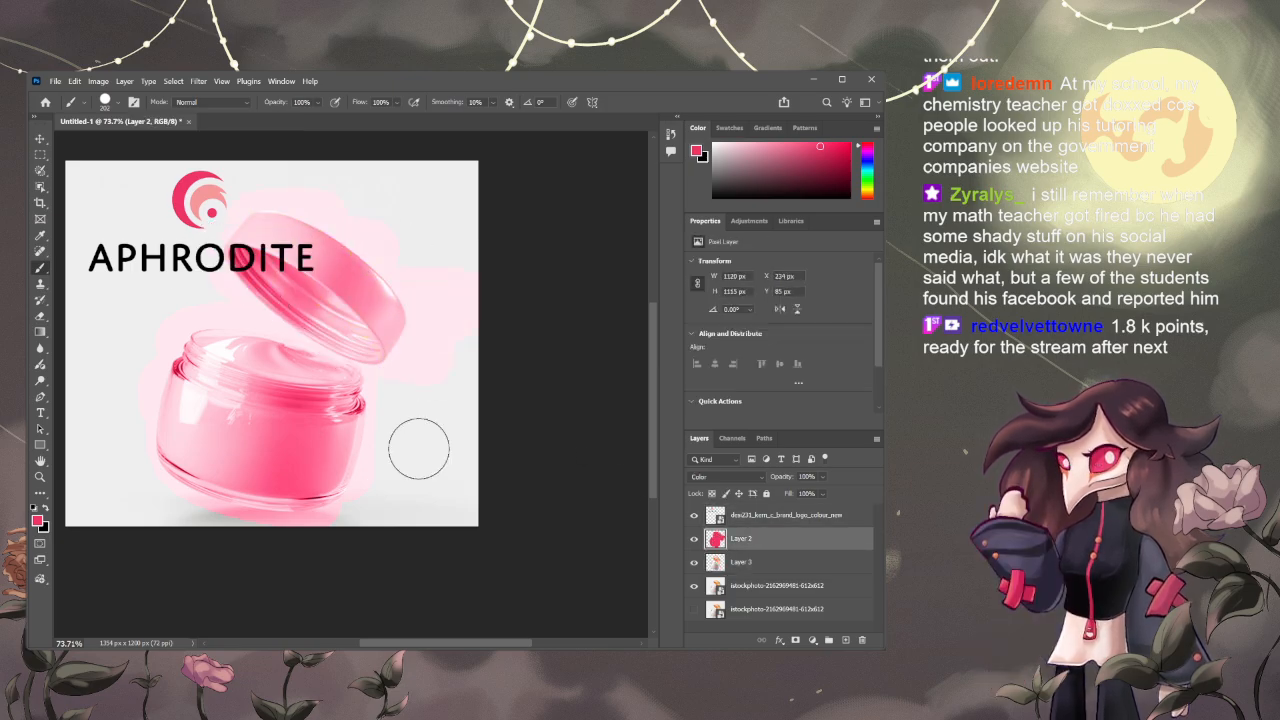
- Clip the pink layer to the new jar-and-lid copy and deselect all layers
key(v)
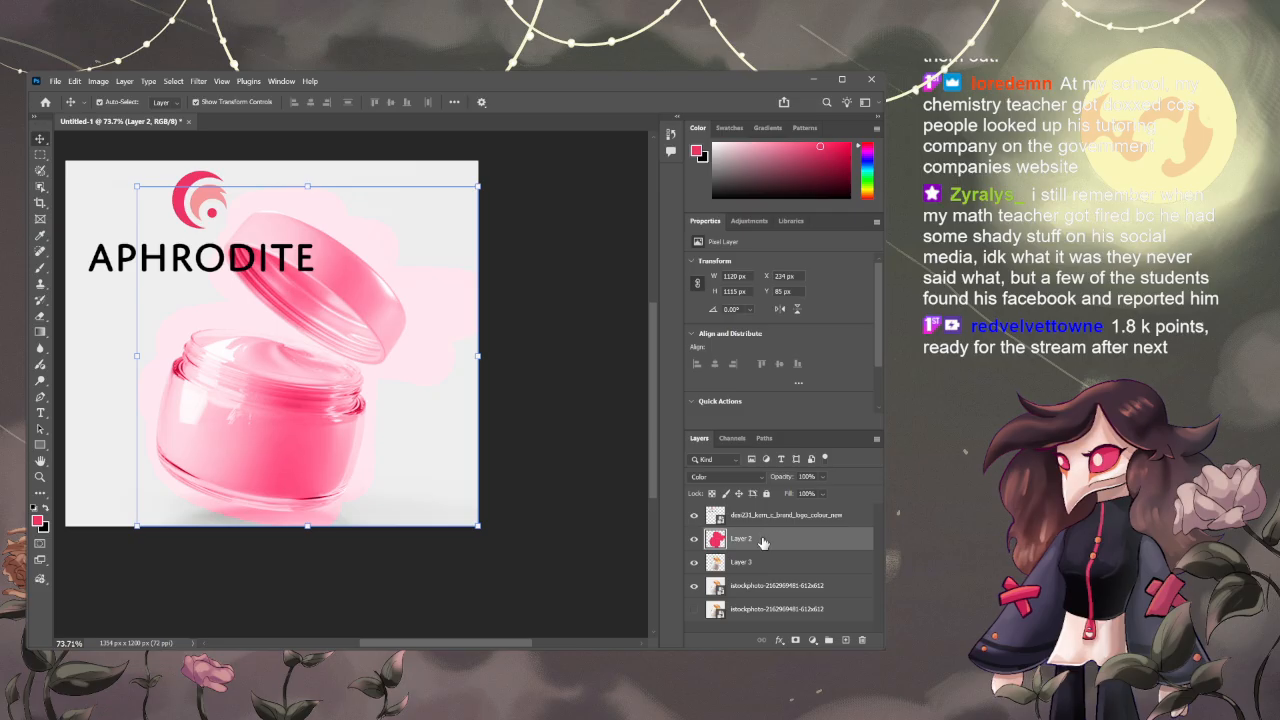
key(ctrl+alt+g)
click(567, 481)
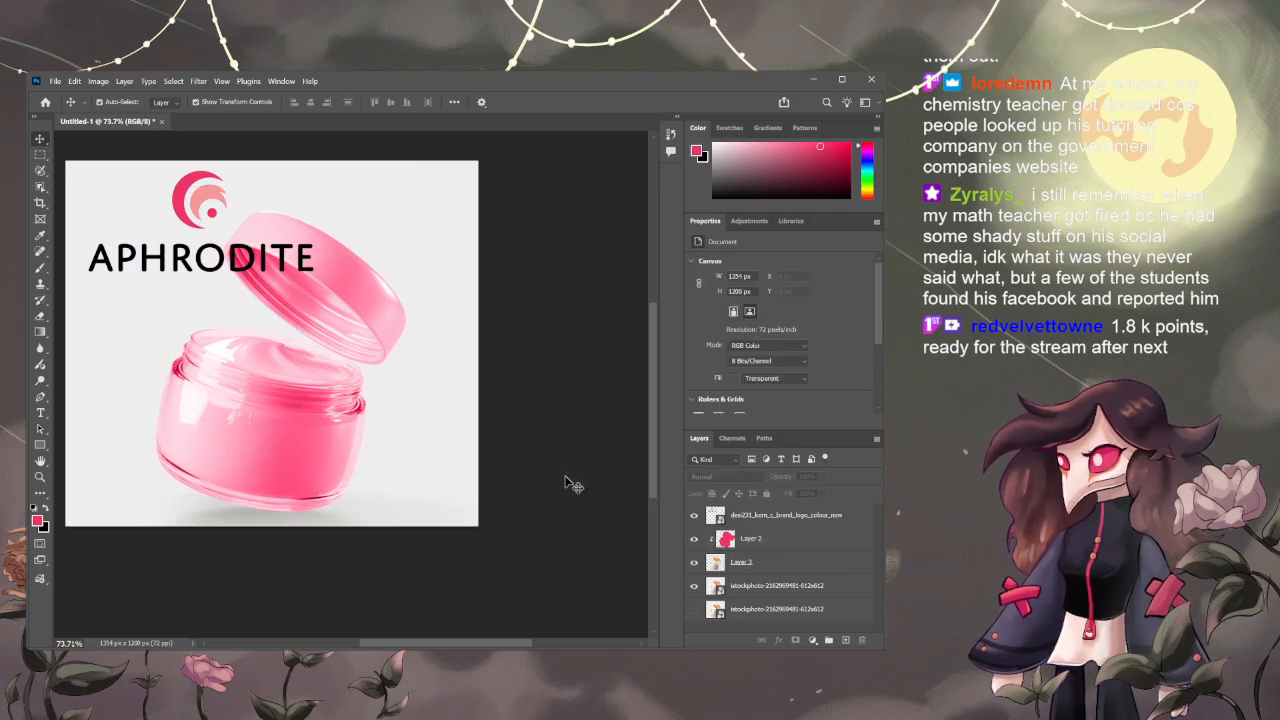
- Partly erase the pink from the jar's threaded neck on the pink Color layer using the Eraser at 50% opacity
key(e)
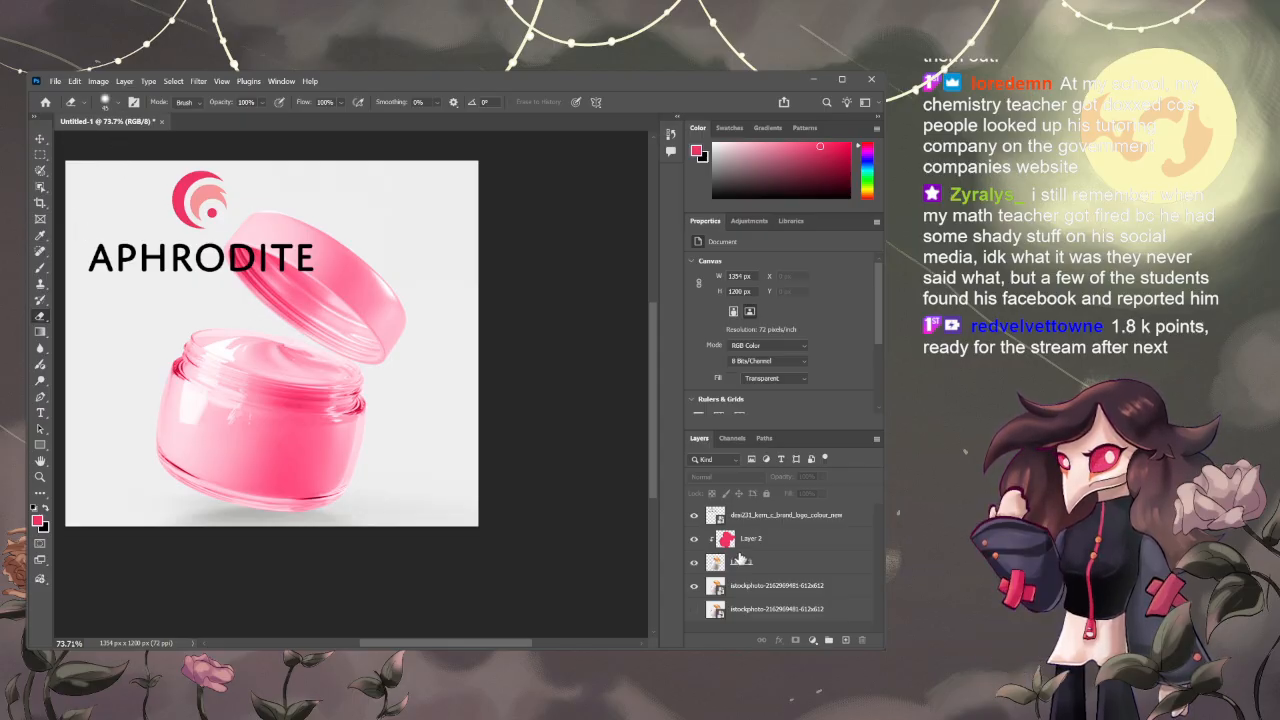
click(783, 549)
mouse_move(191, 365)
mouse_down()
mouse_move(258, 387)
mouse_move(190, 348)
mouse_move(227, 370)
mouse_move(191, 358)
mouse_move(204, 367)
mouse_move(185, 369)
mouse_move(282, 394)
mouse_move(265, 400)
mouse_move(327, 401)
mouse_move(237, 385)
mouse_move(270, 400)
mouse_move(354, 390)
mouse_move(220, 376)
mouse_move(349, 399)
mouse_up()
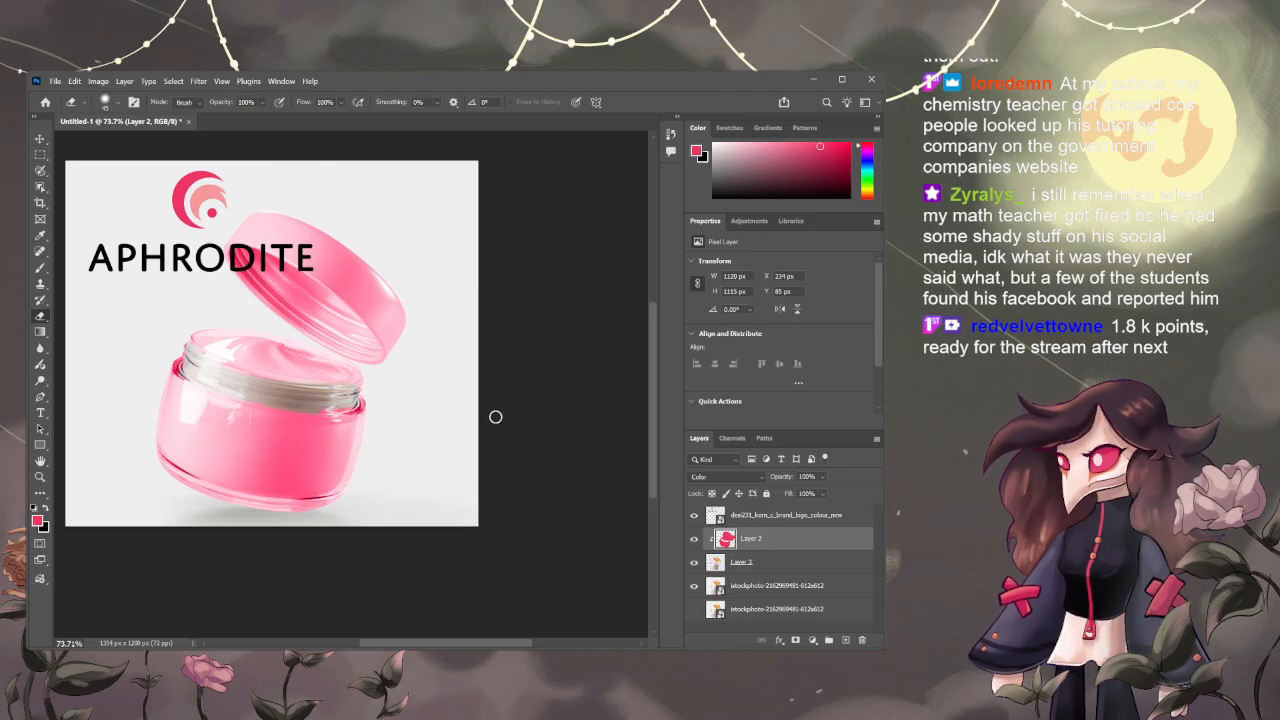
key(ctrl+z)
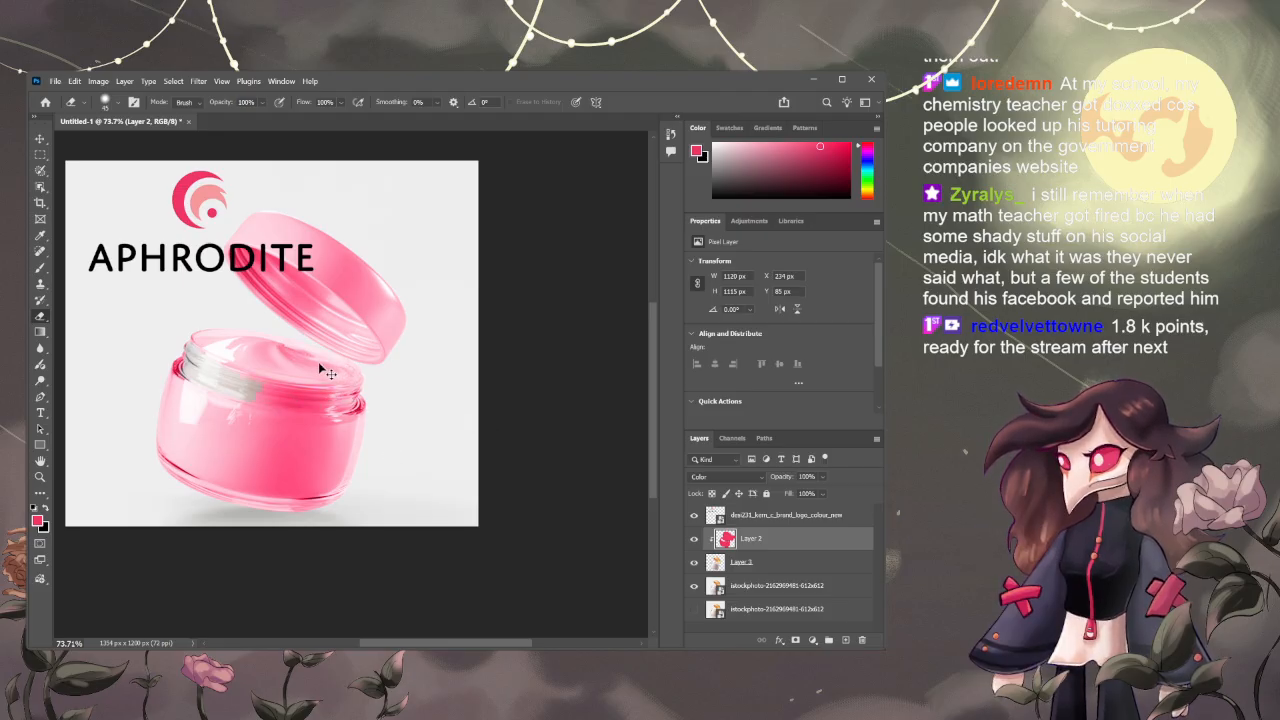
key(ctrl+z)
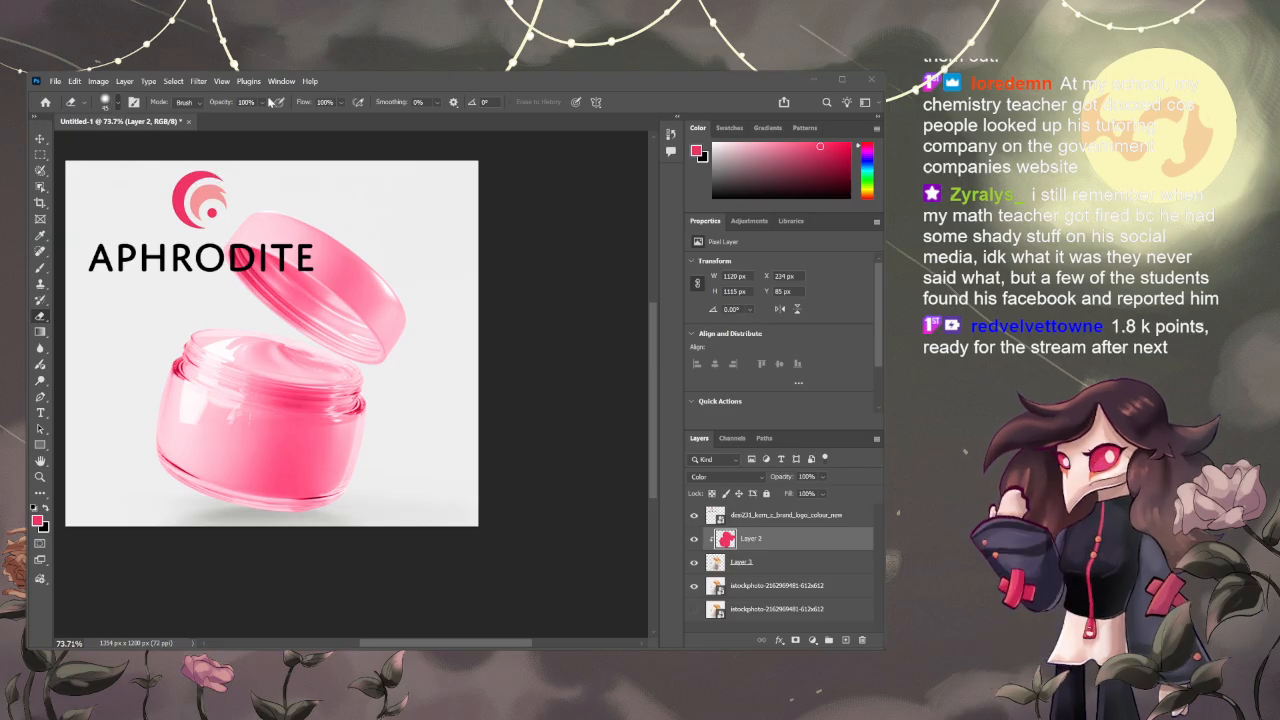
key(4)
key(1)
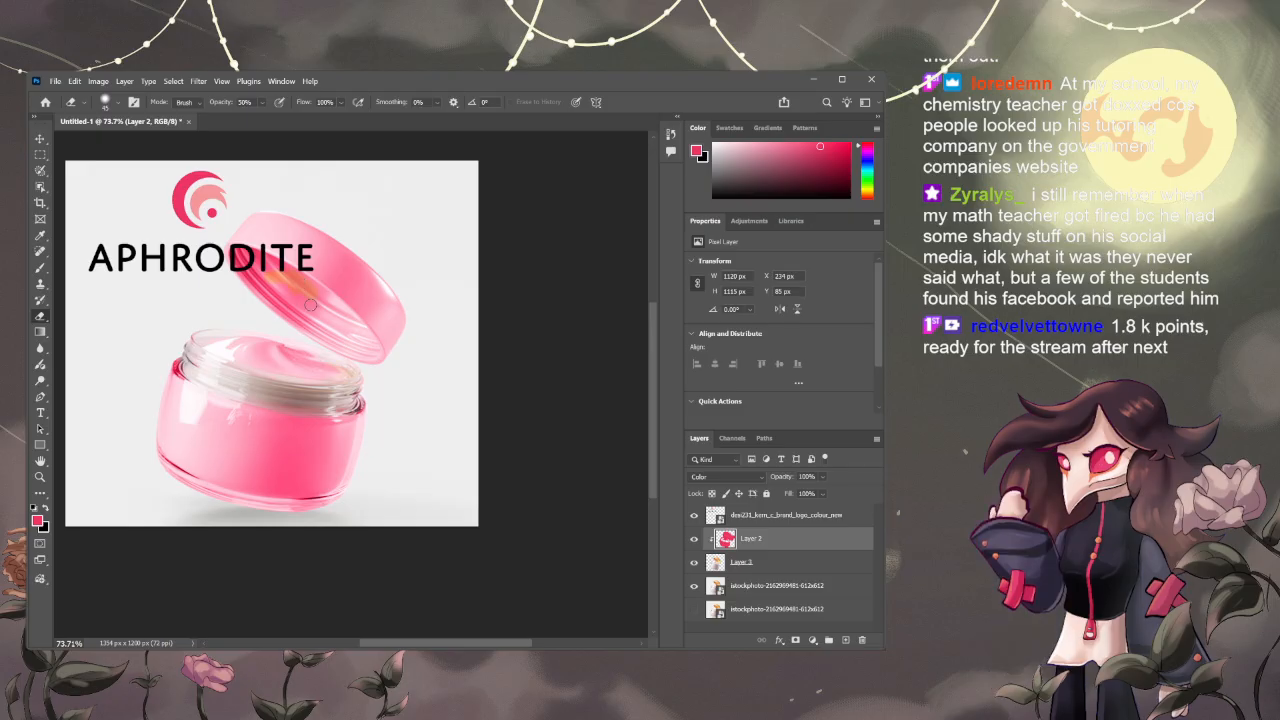
drag(278, 295, 270, 290)
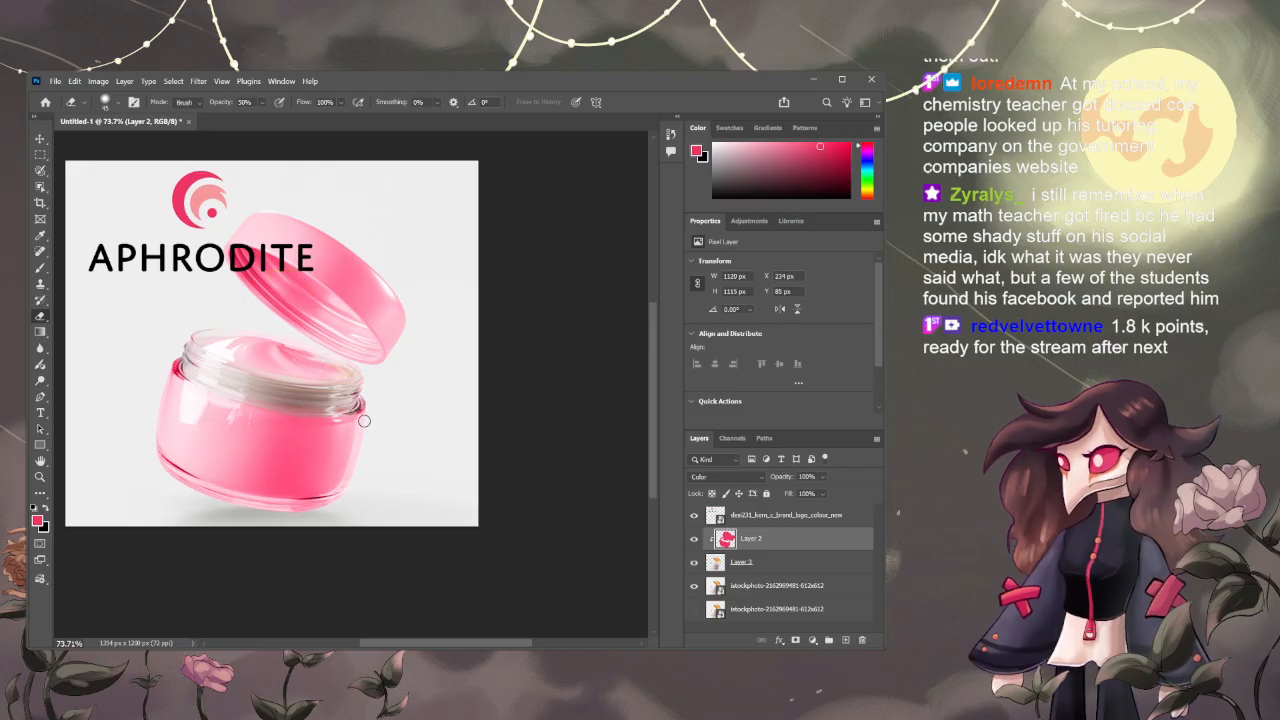
- Choose a very dark maroon and brush it over the inside of the lid on the pink layer
key(v)
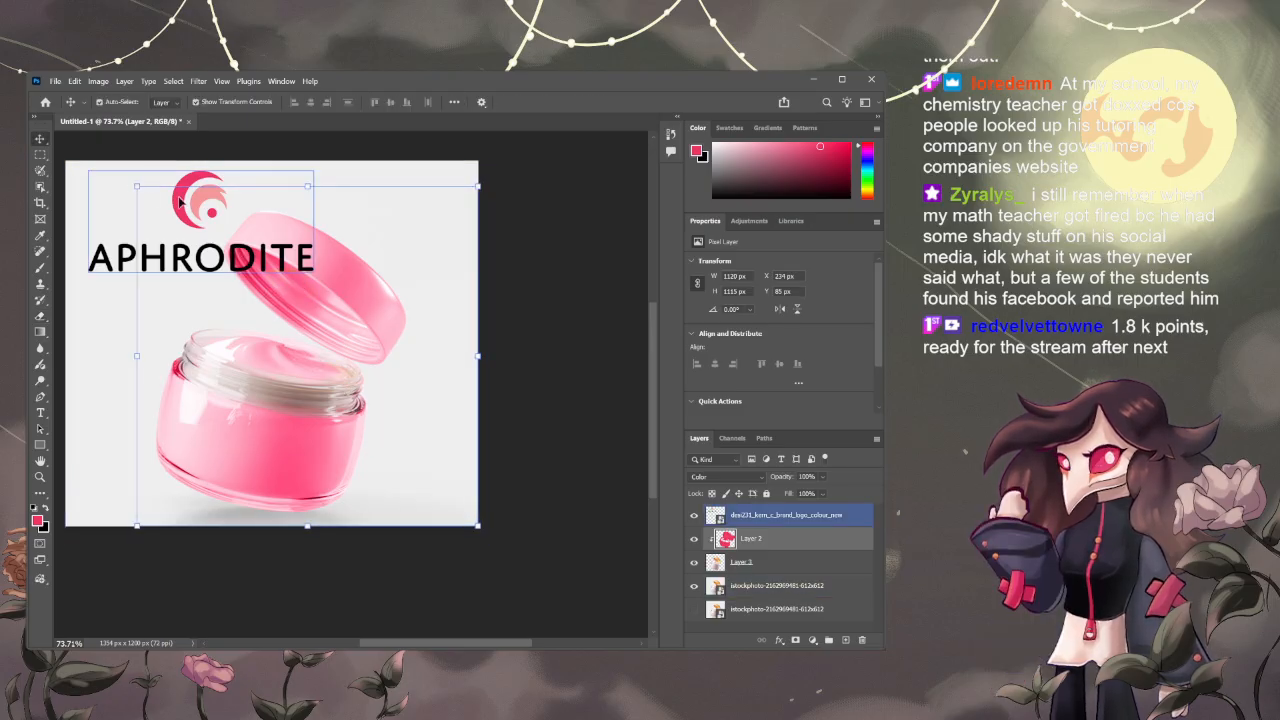
key(i)
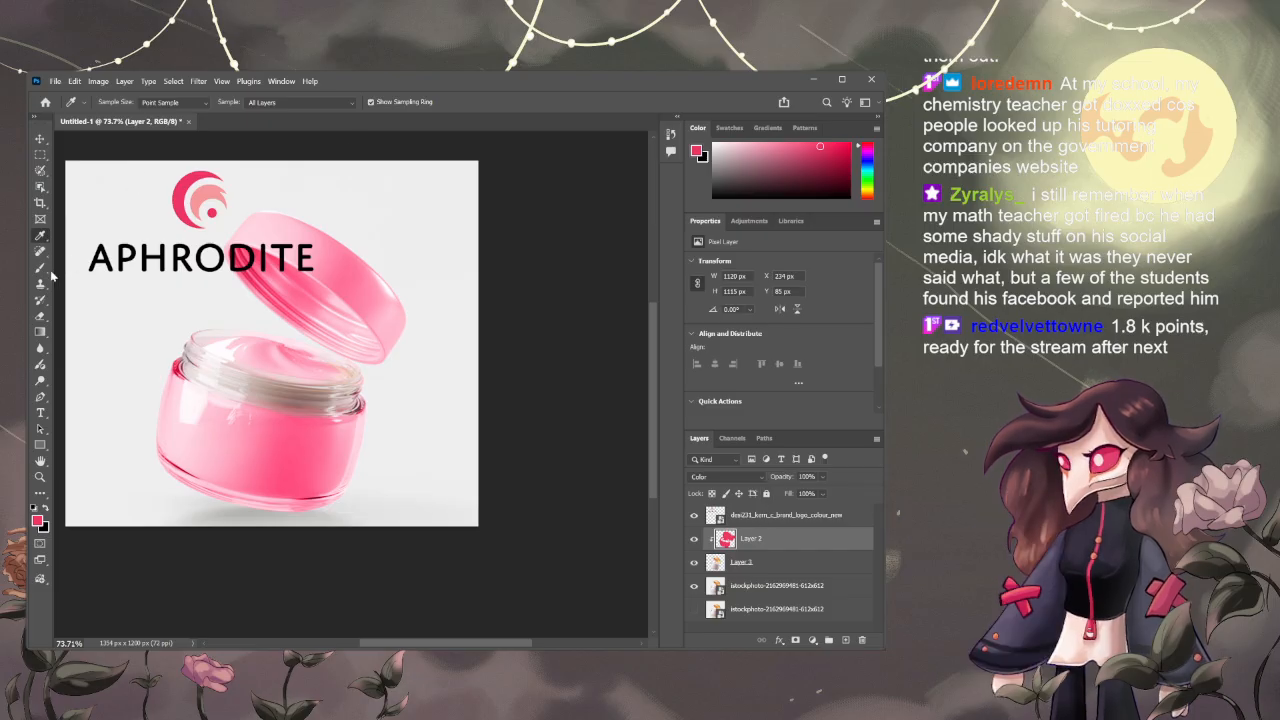
key(v)
key(i)
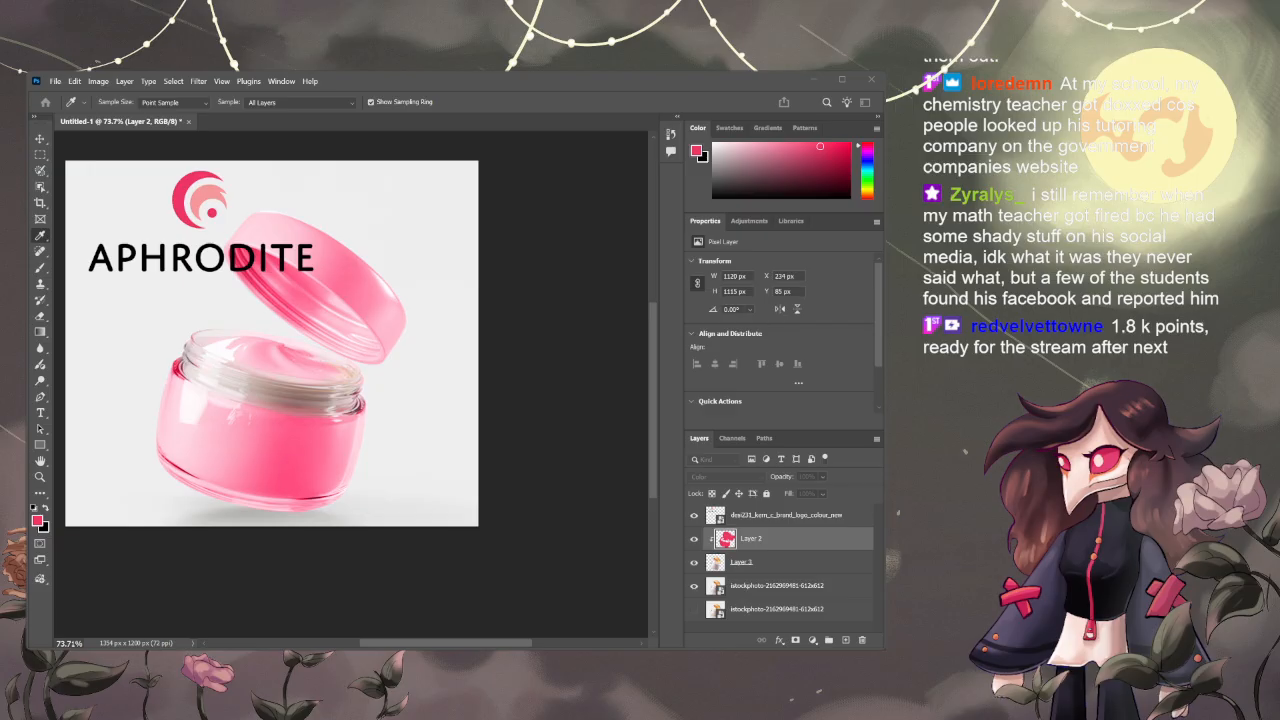
key(v)
key(b)
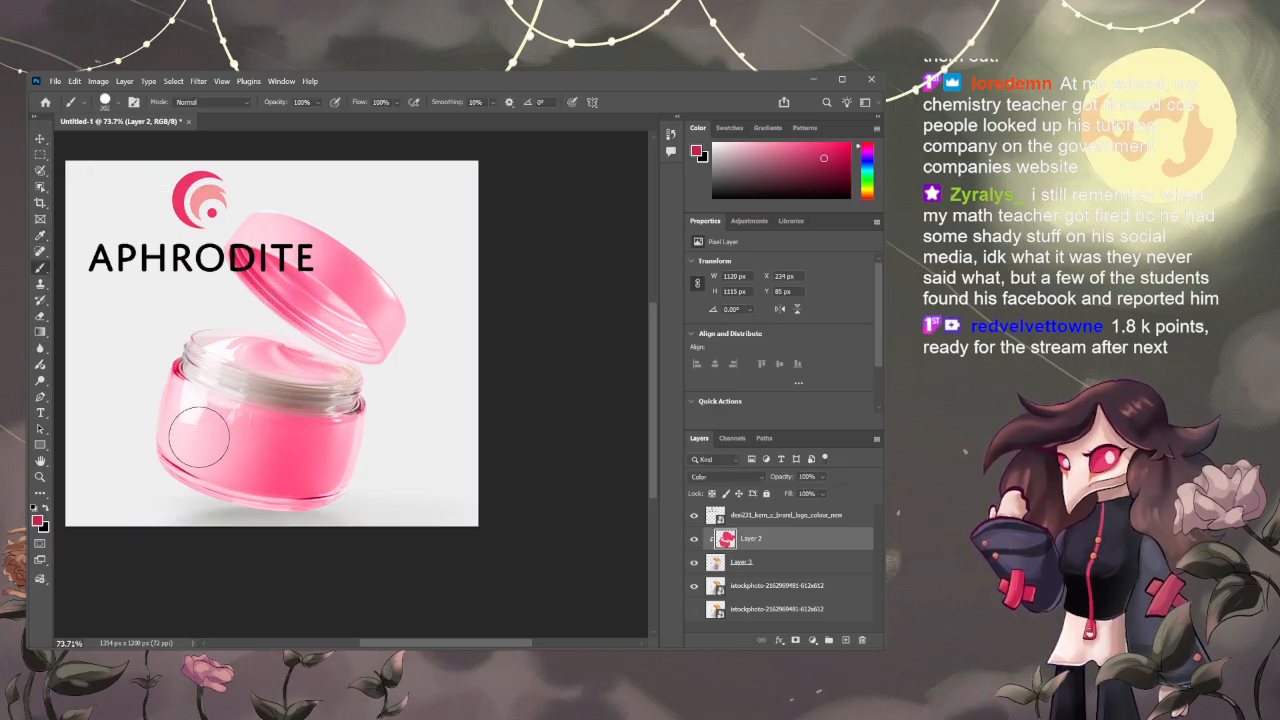
drag(199, 437, 297, 234)
key(i)
key(Return)
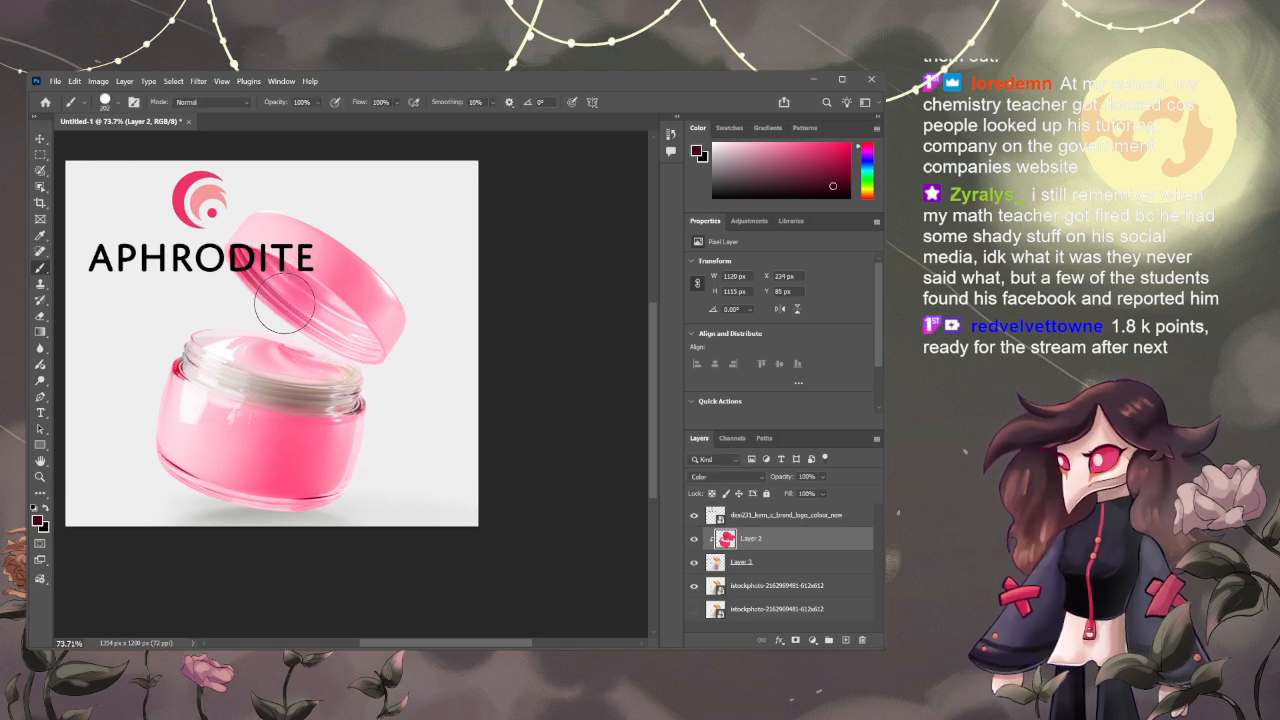
mouse_move(244, 284)
mouse_down()
mouse_move(303, 329)
mouse_move(282, 293)
mouse_move(226, 284)
mouse_up()
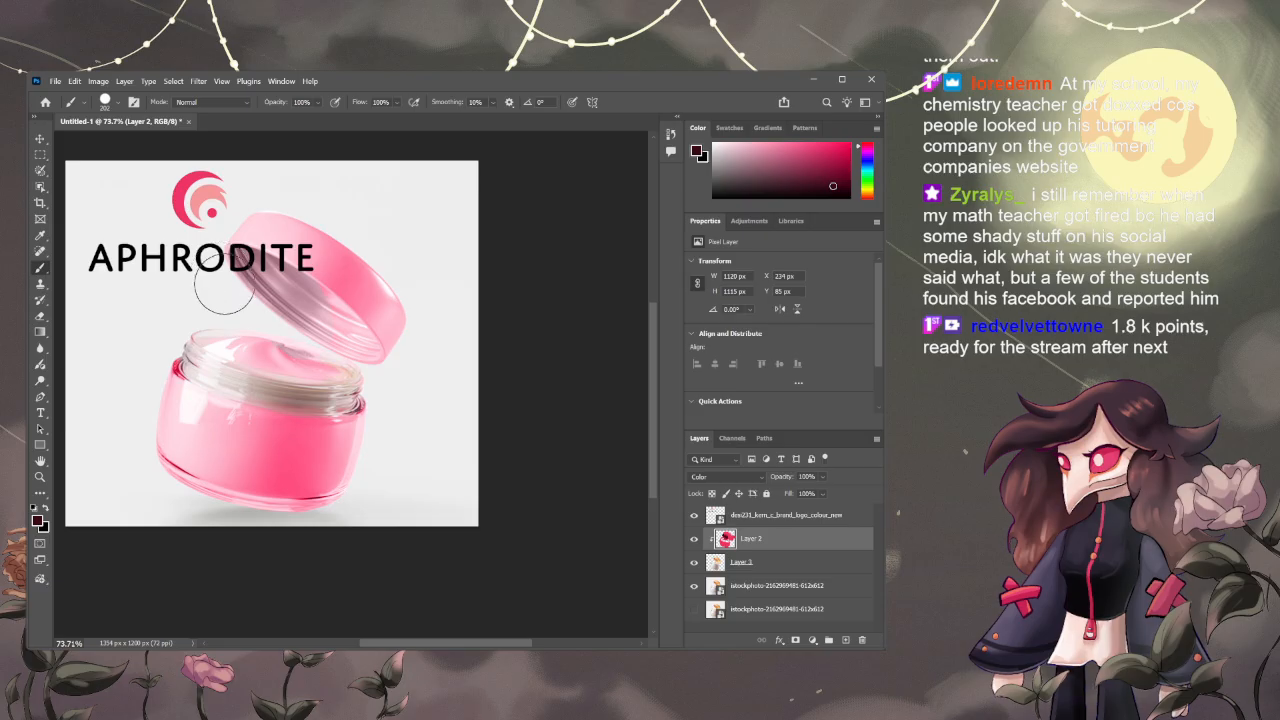
- Reduce the brush size, sample the logo's light salmon pink and paint the lid's outer surface with it on the pink layer
click(120, 103)
drag(138, 137, 119, 139)
key(i)
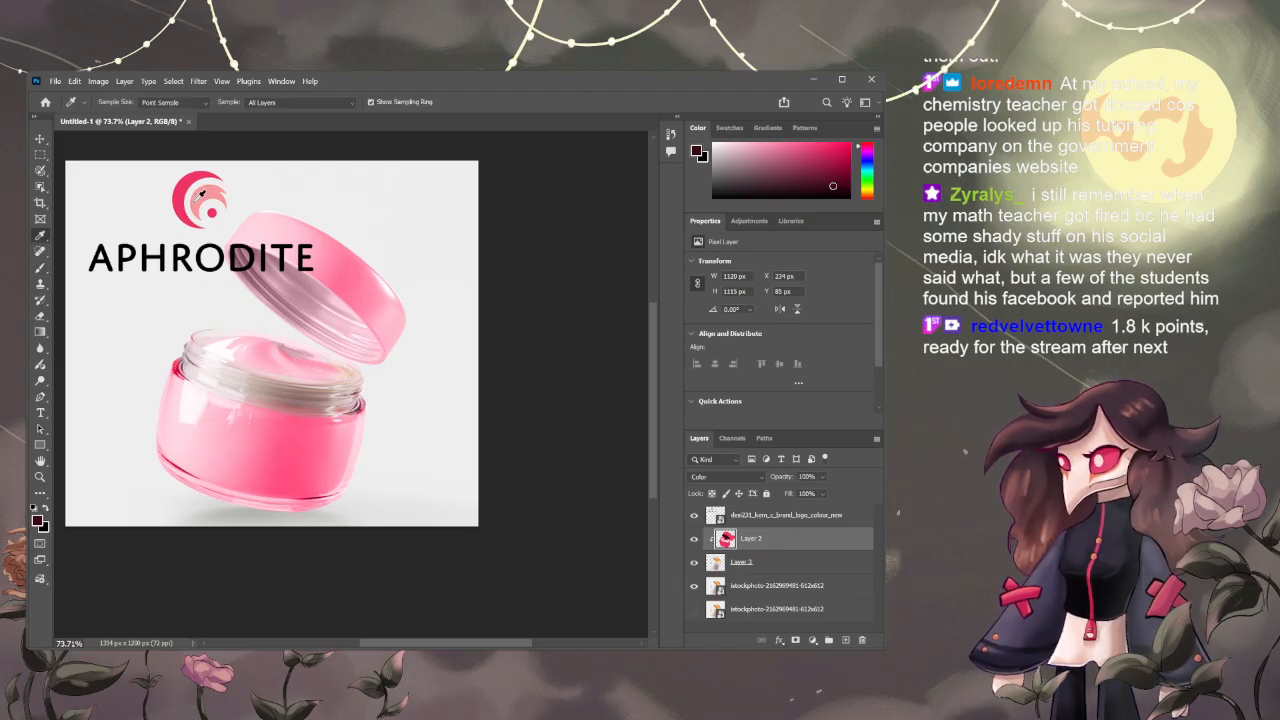
click(199, 215)
key(b)
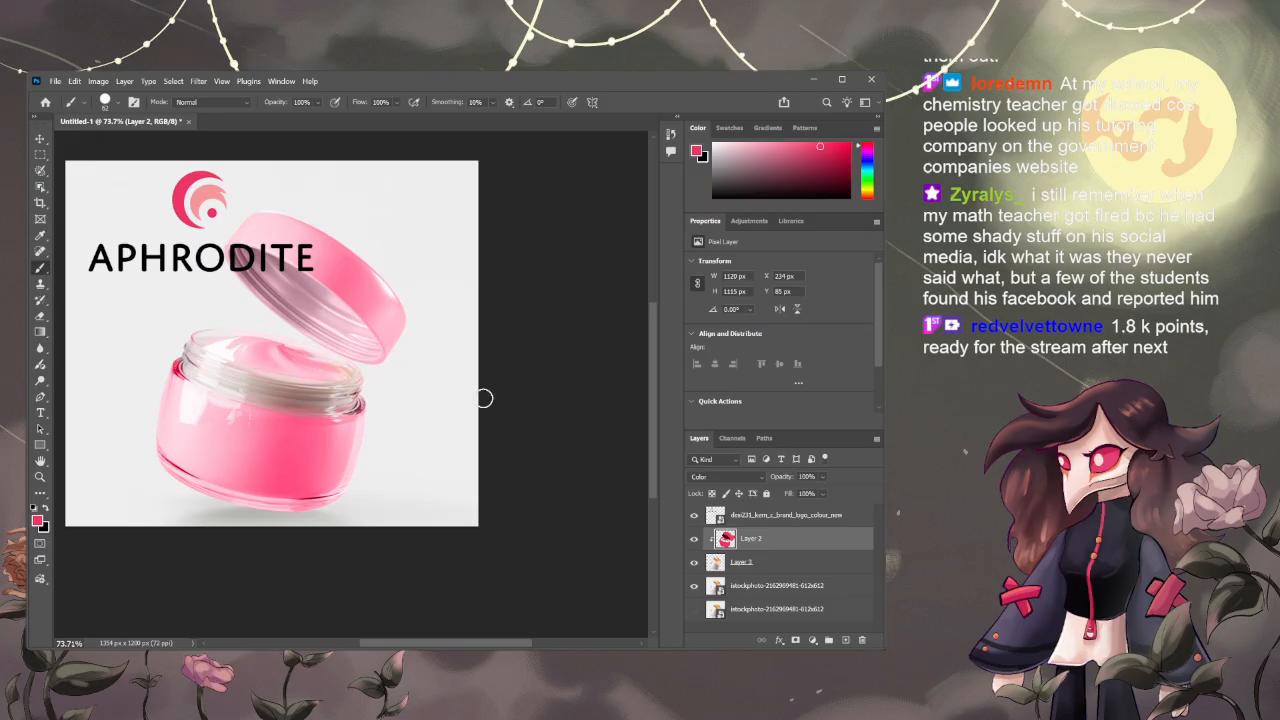
key(i)
click(205, 205)
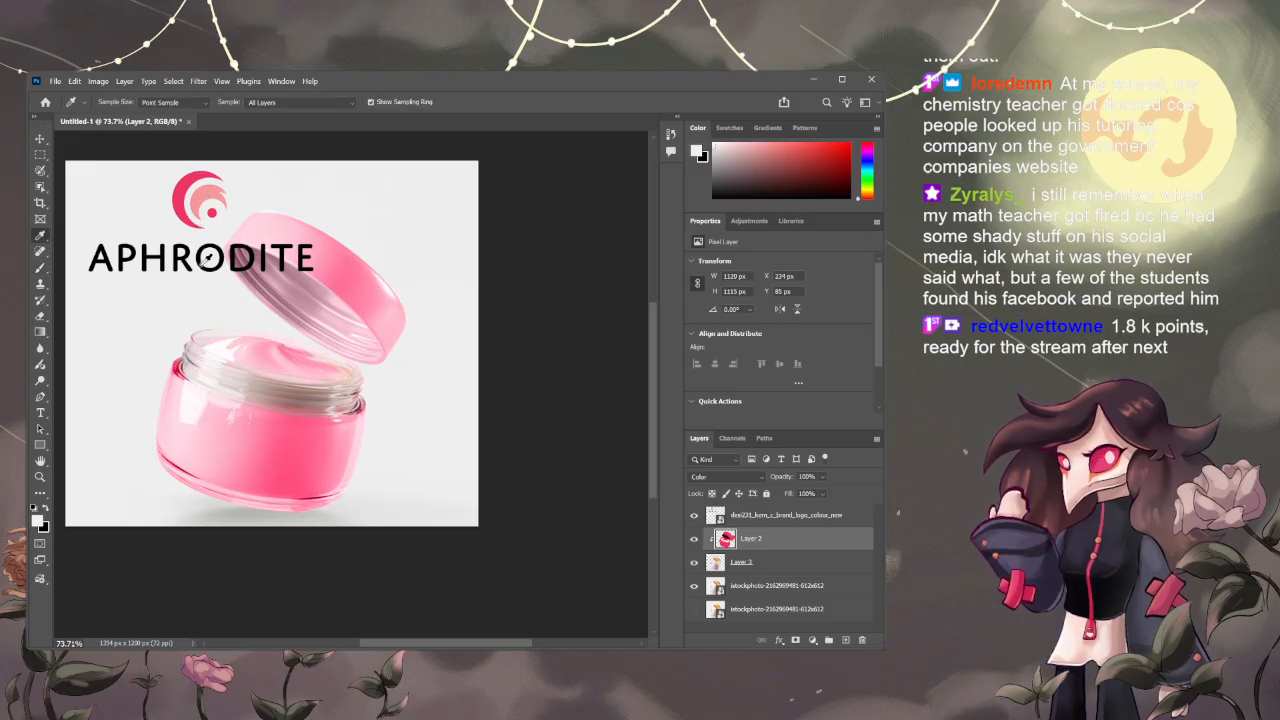
click(200, 196)
key(b)
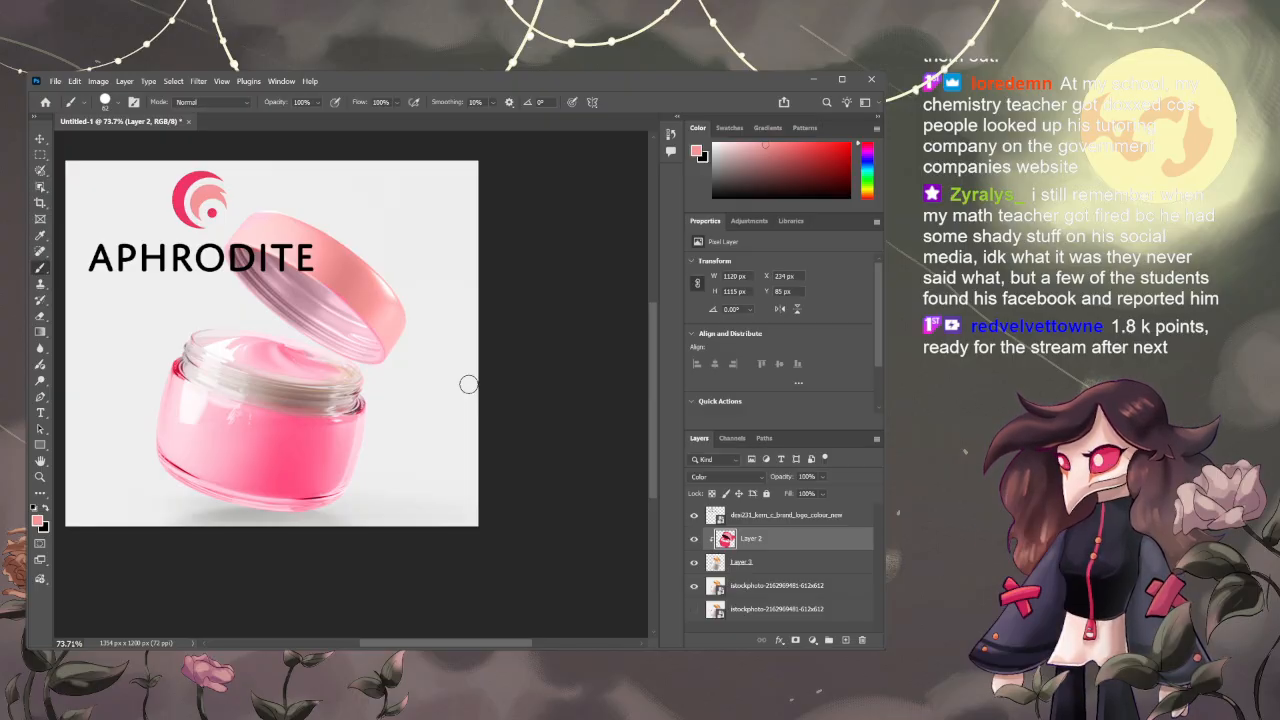
- Place the APHRODITE logo on the jar's front, scaled to about 50% and rotated about 24°, and rasterize its layer
key(v)
click(143, 282)
click(104, 260)
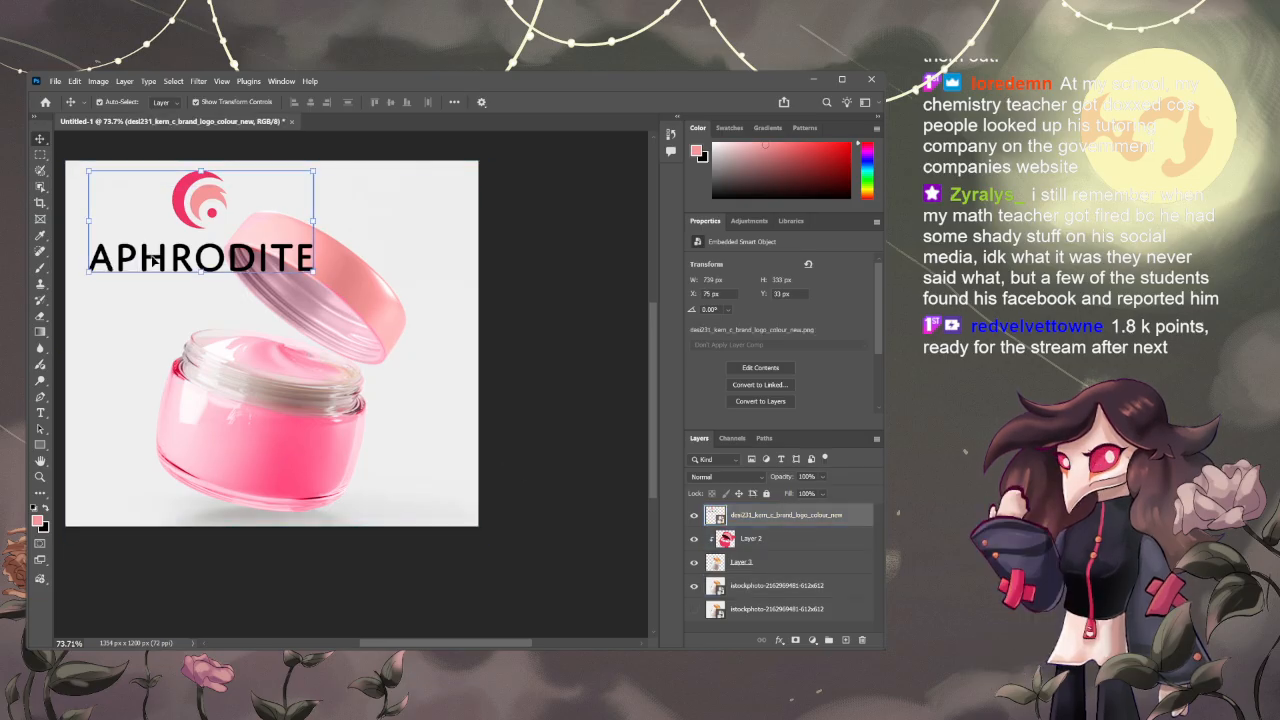
drag(154, 260, 221, 452)
drag(380, 363, 304, 430)
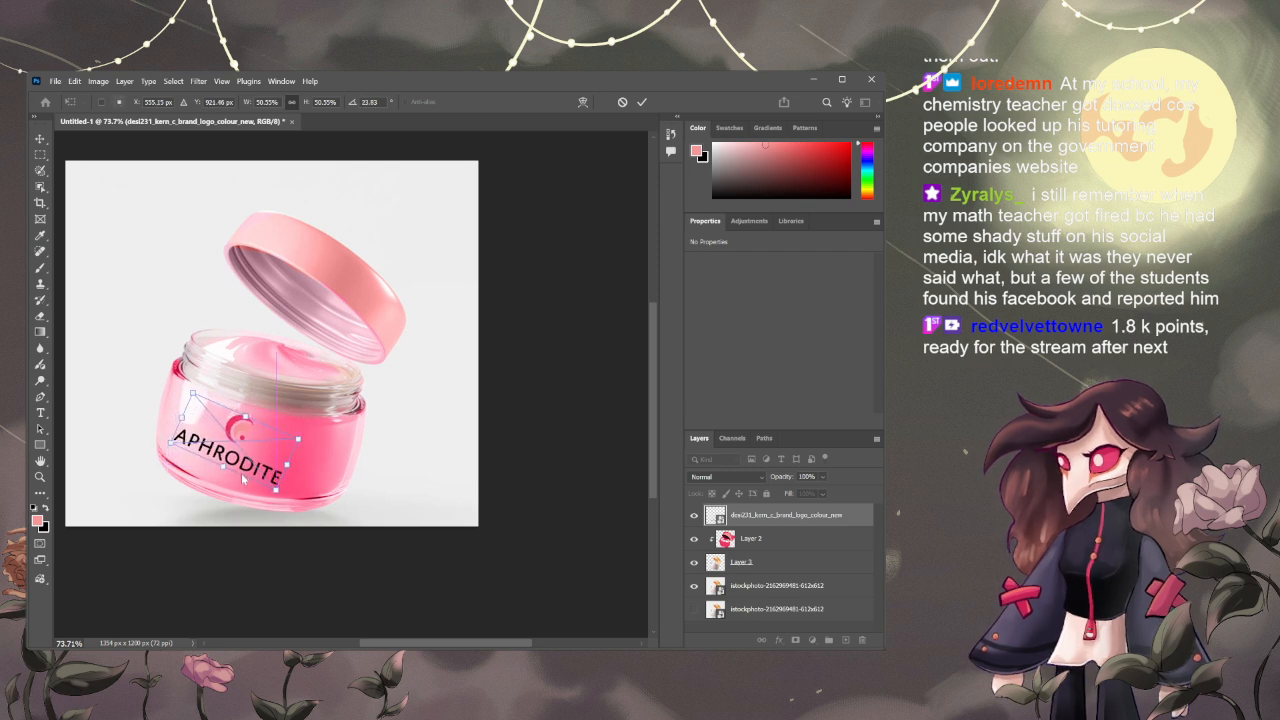
click(748, 514)
click(811, 470)
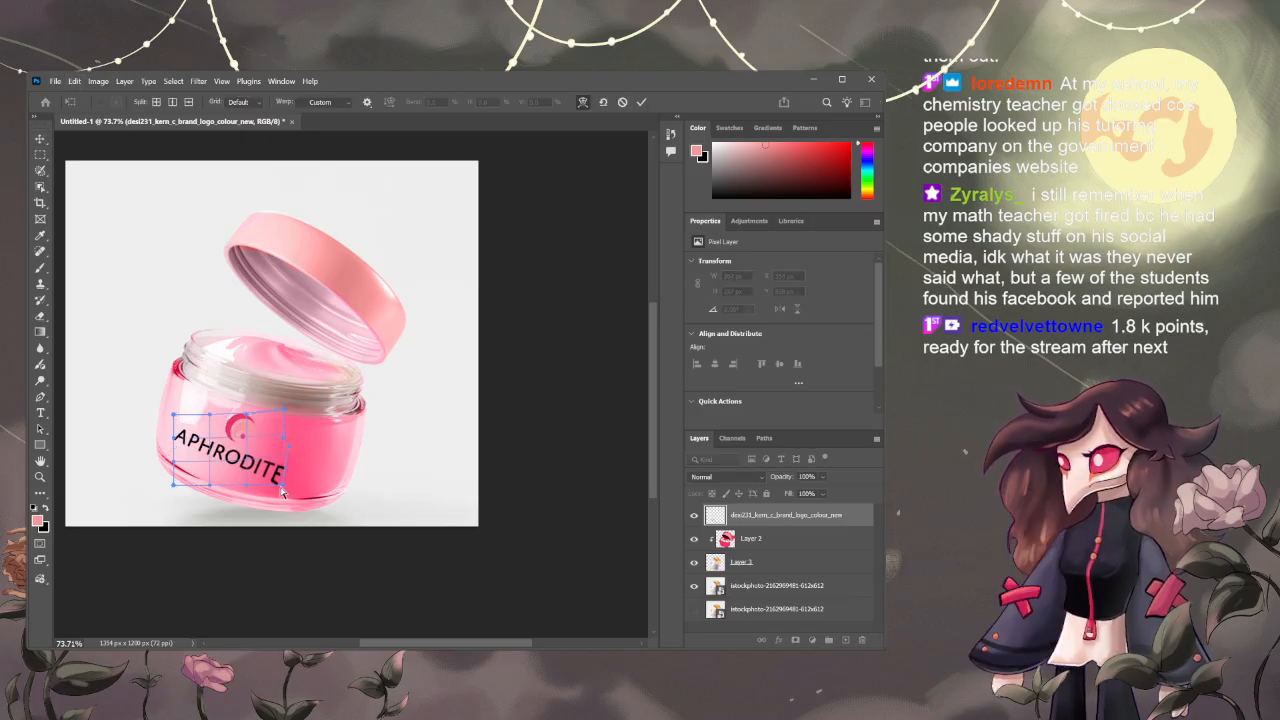
drag(282, 490, 306, 466)
drag(173, 415, 183, 394)
drag(175, 478, 171, 440)
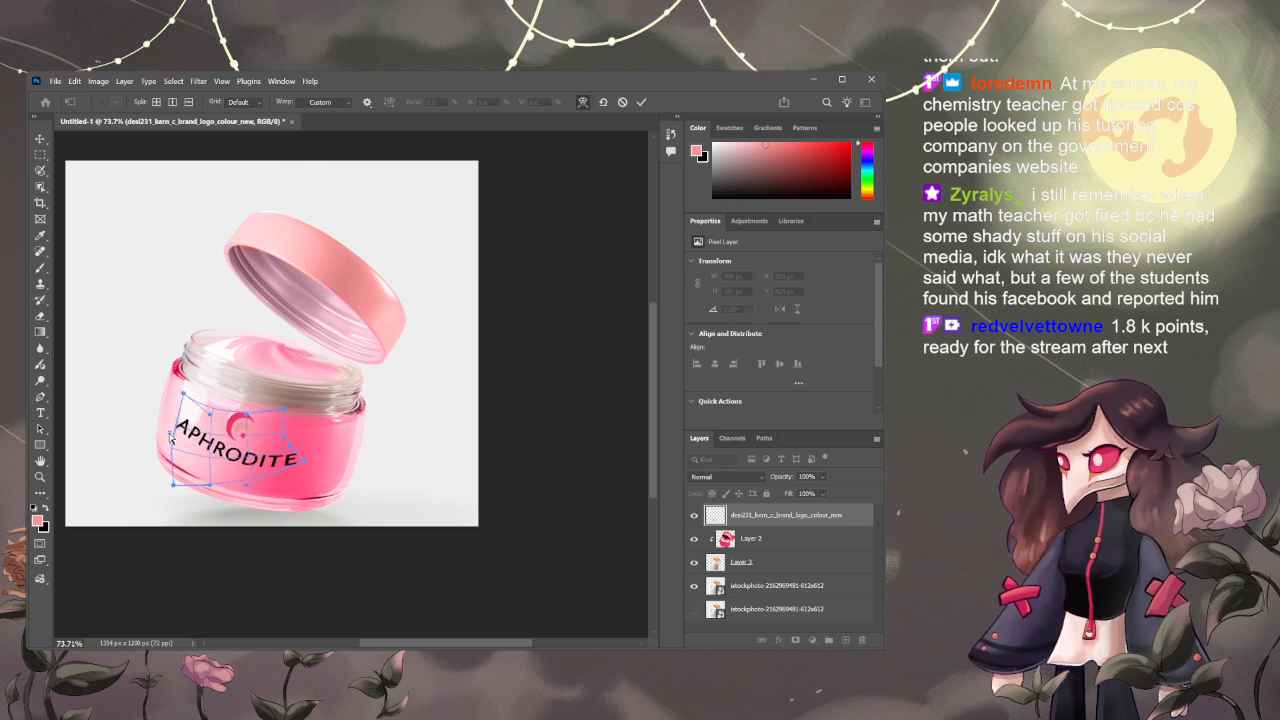
drag(180, 486, 241, 456)
key(ctrl+z)
key(ctrl+z)
key(ctrl+z)
key(ctrl+z)
key(ctrl+z)
key(ctrl+z)
key(ctrl+z)
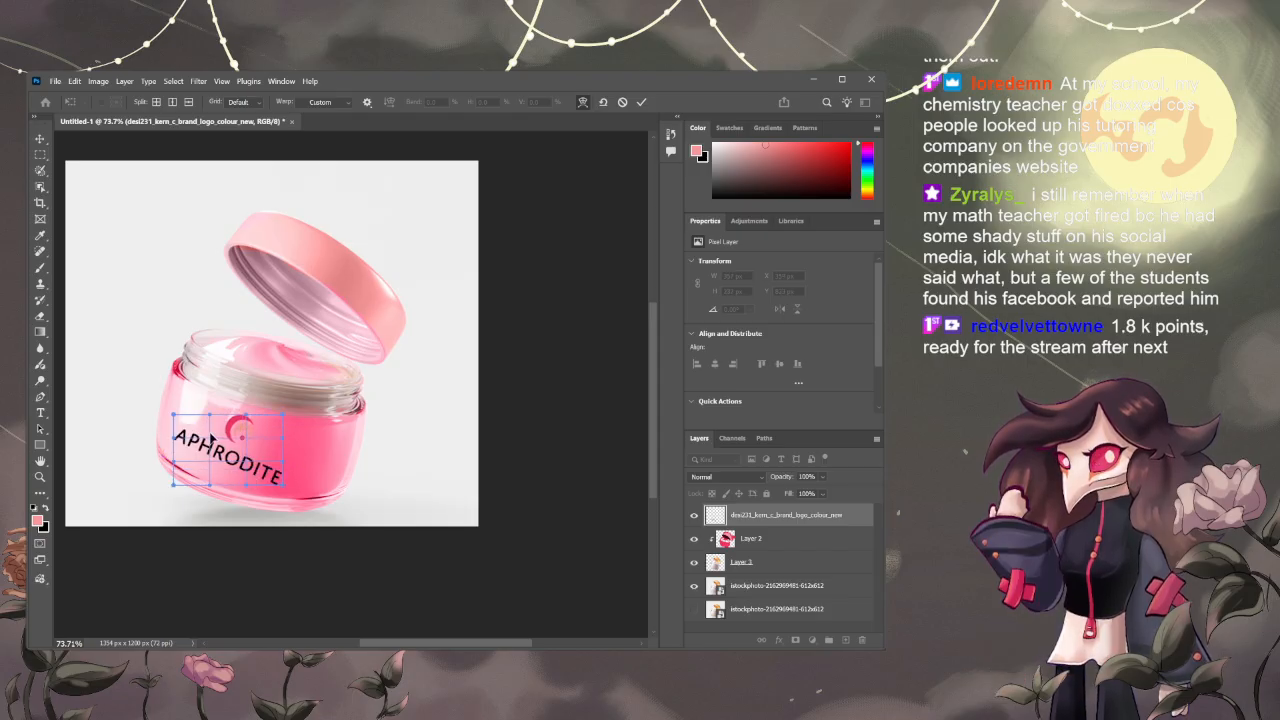
- Warp the logo so its emblem and lettering follow the jar's tilted, curved front, and move it slightly lower
drag(175, 420, 177, 397)
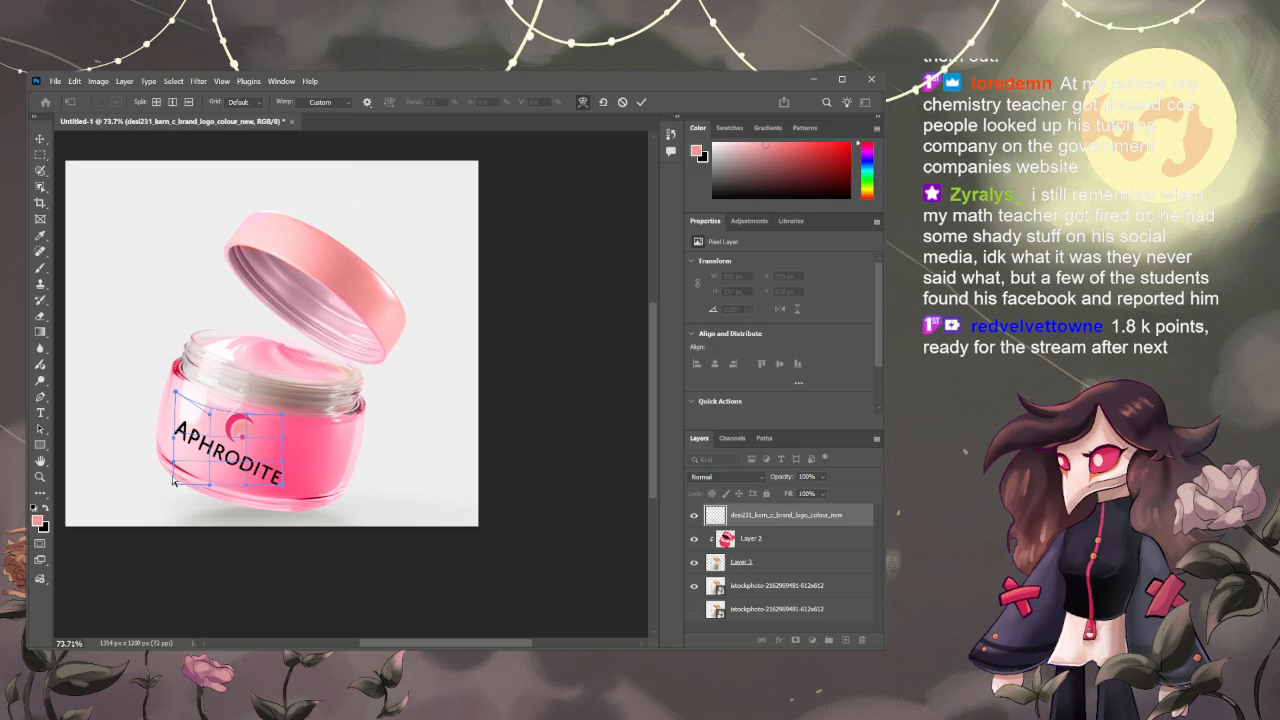
drag(173, 484, 160, 411)
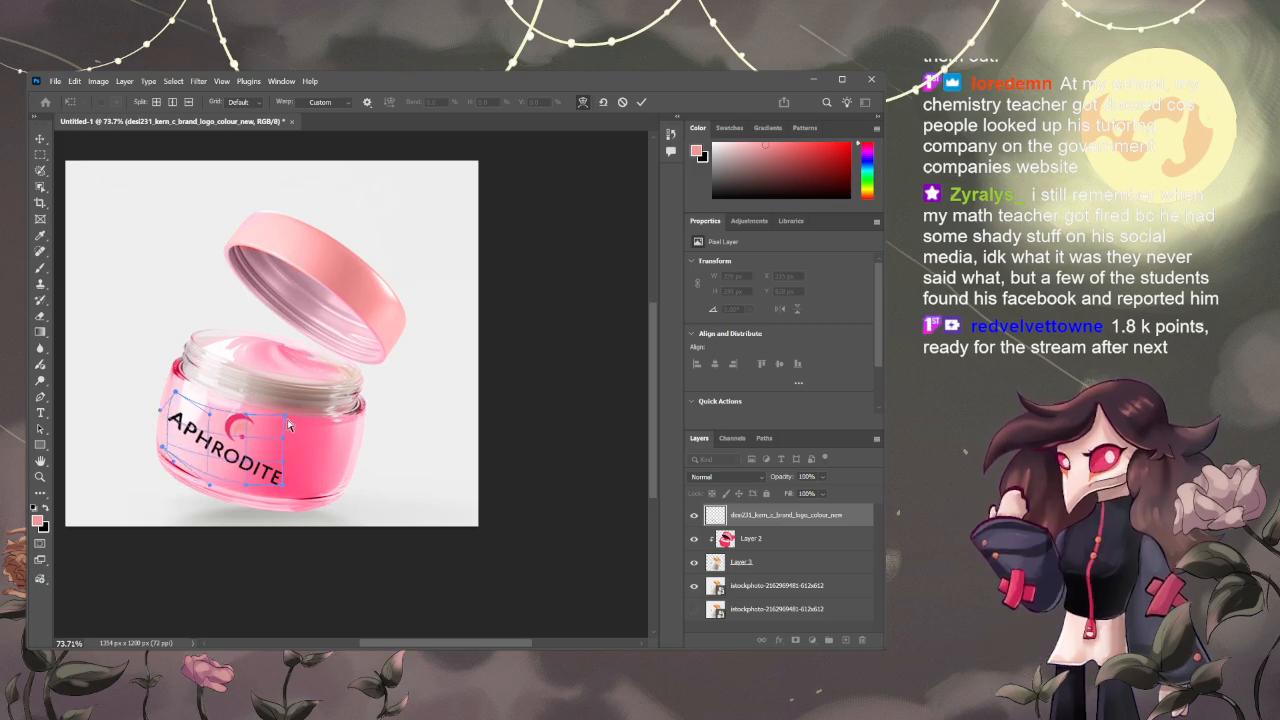
drag(289, 425, 310, 445)
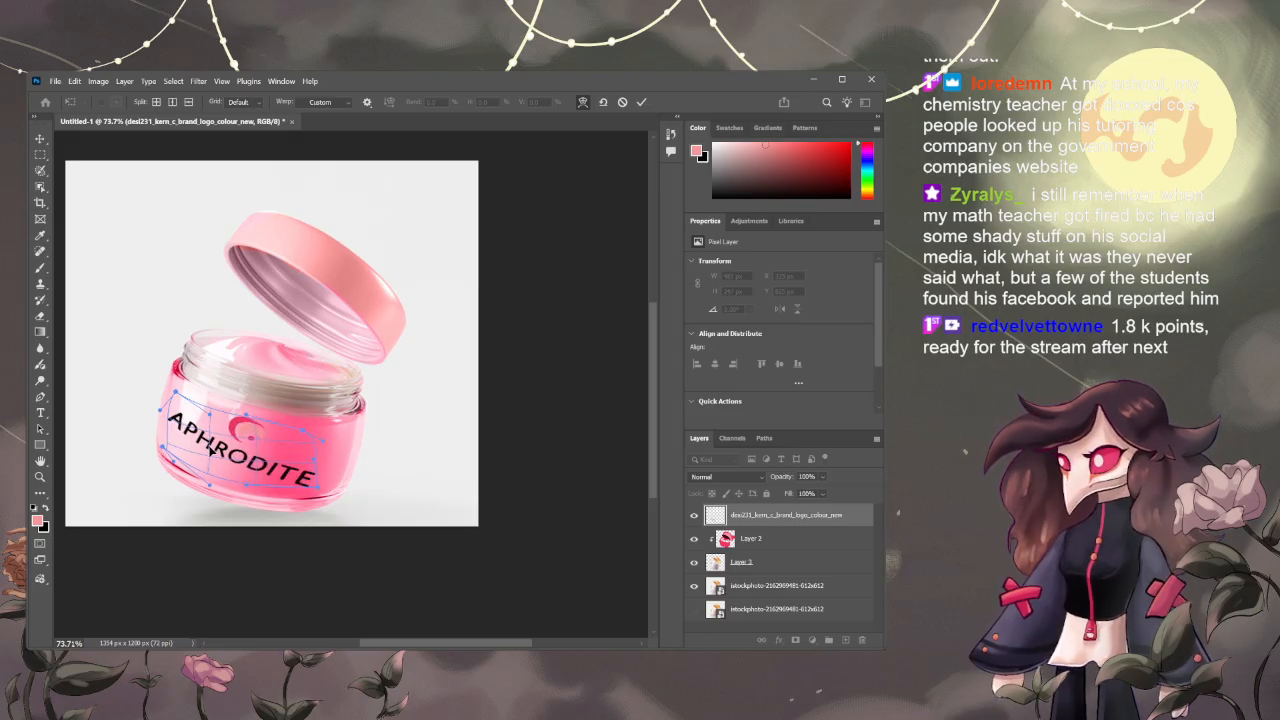
drag(160, 410, 157, 431)
drag(275, 468, 243, 398)
drag(299, 474, 326, 480)
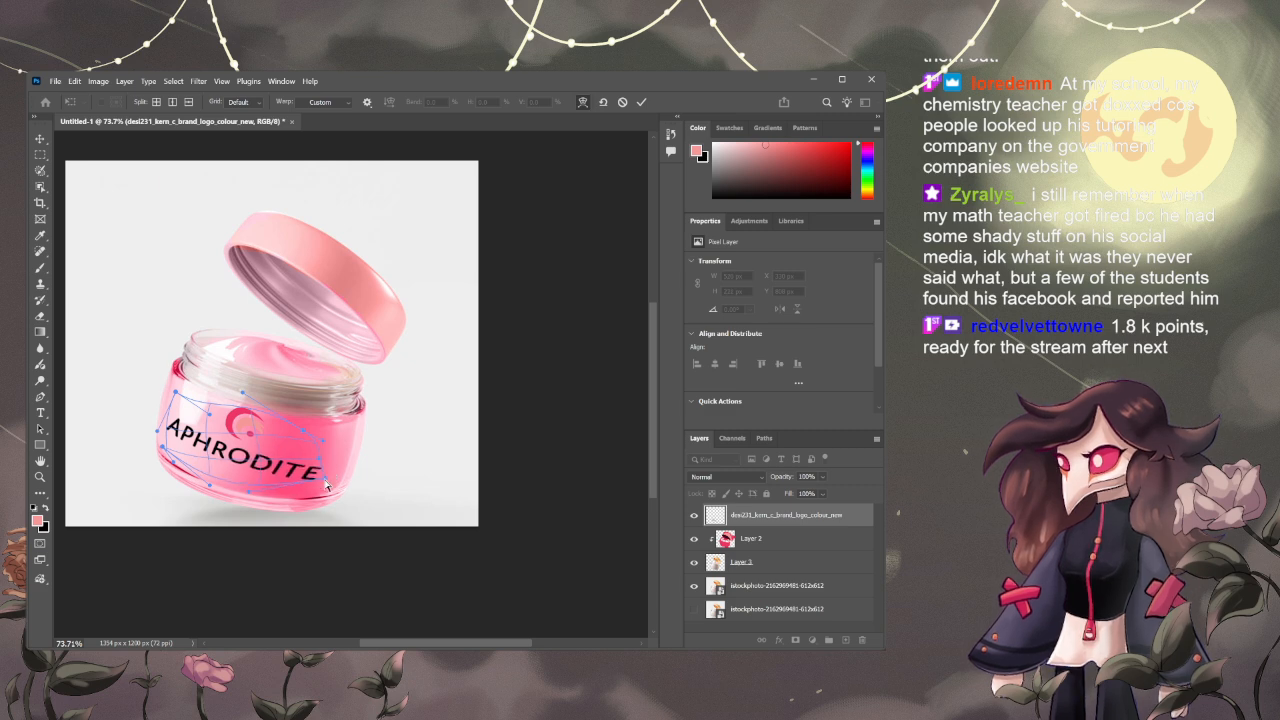
mouse_move(302, 429)
mouse_down()
mouse_move(305, 415)
mouse_move(322, 435)
mouse_up()
drag(328, 483, 310, 463)
drag(237, 445, 234, 451)
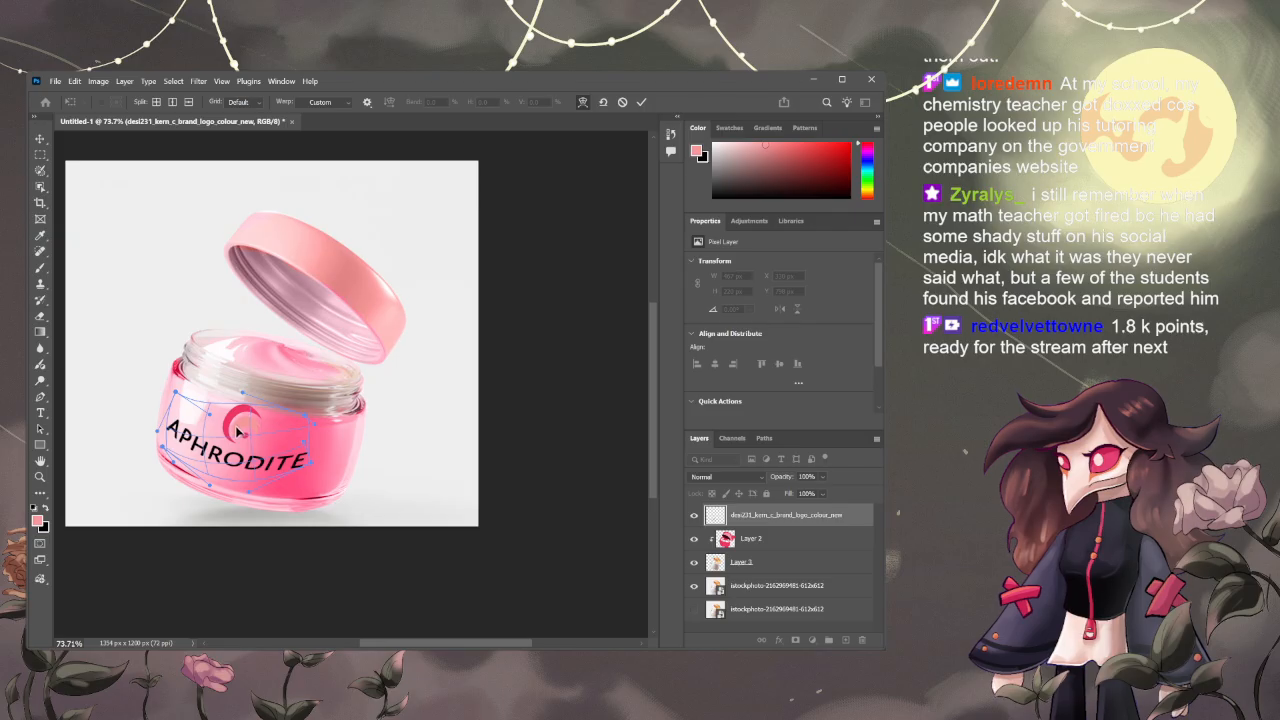
click(40, 154)
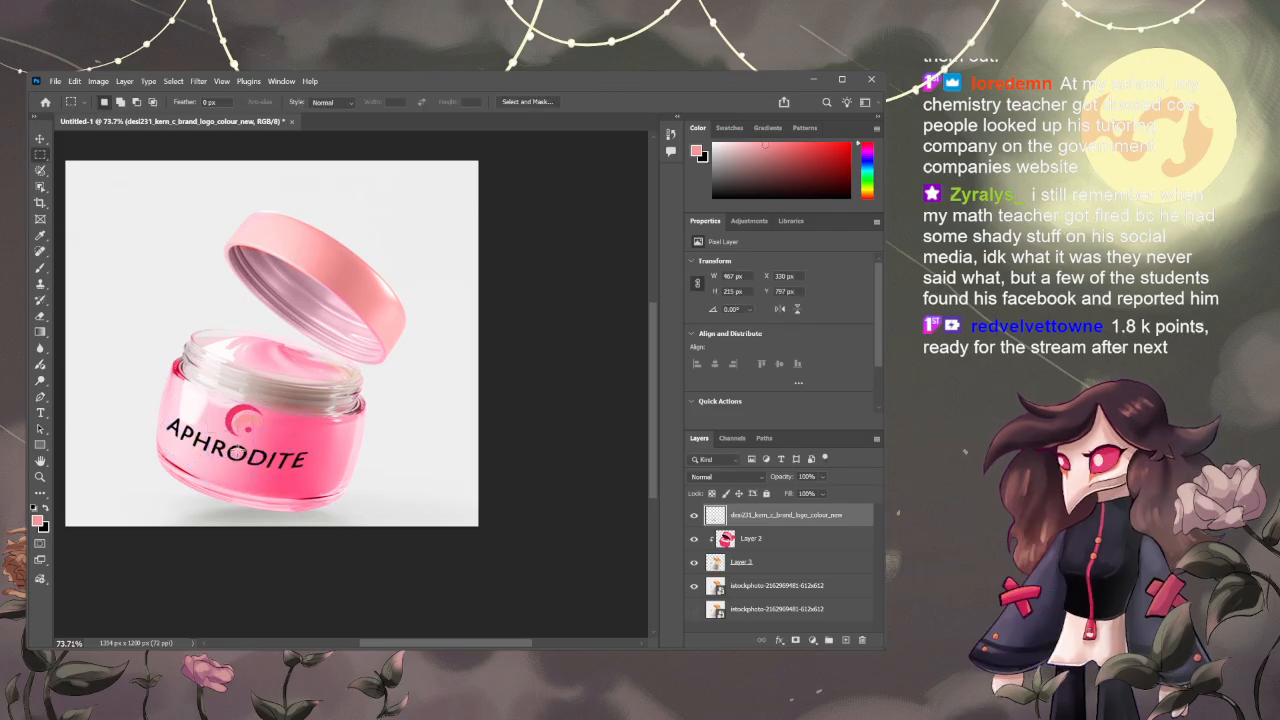
key(v)
- Add a new empty layer directly beneath the logo layer, above the pink layer
click(355, 334)
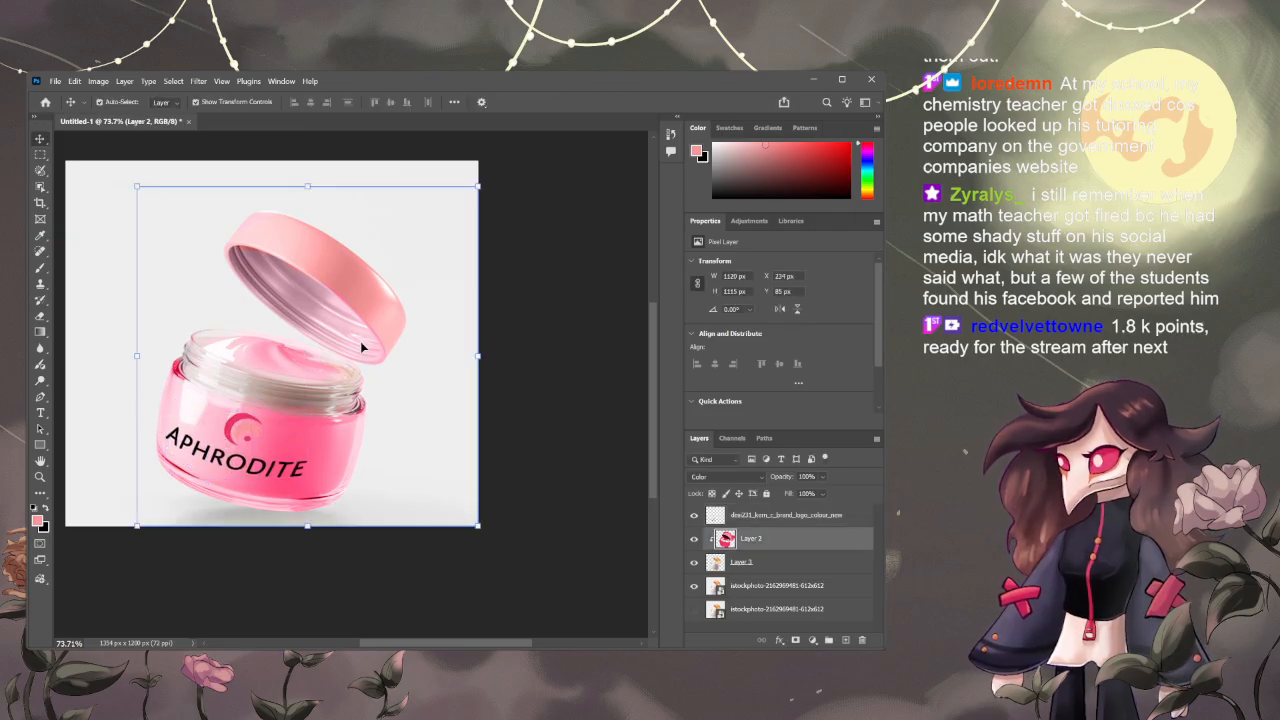
key(ctrl+t)
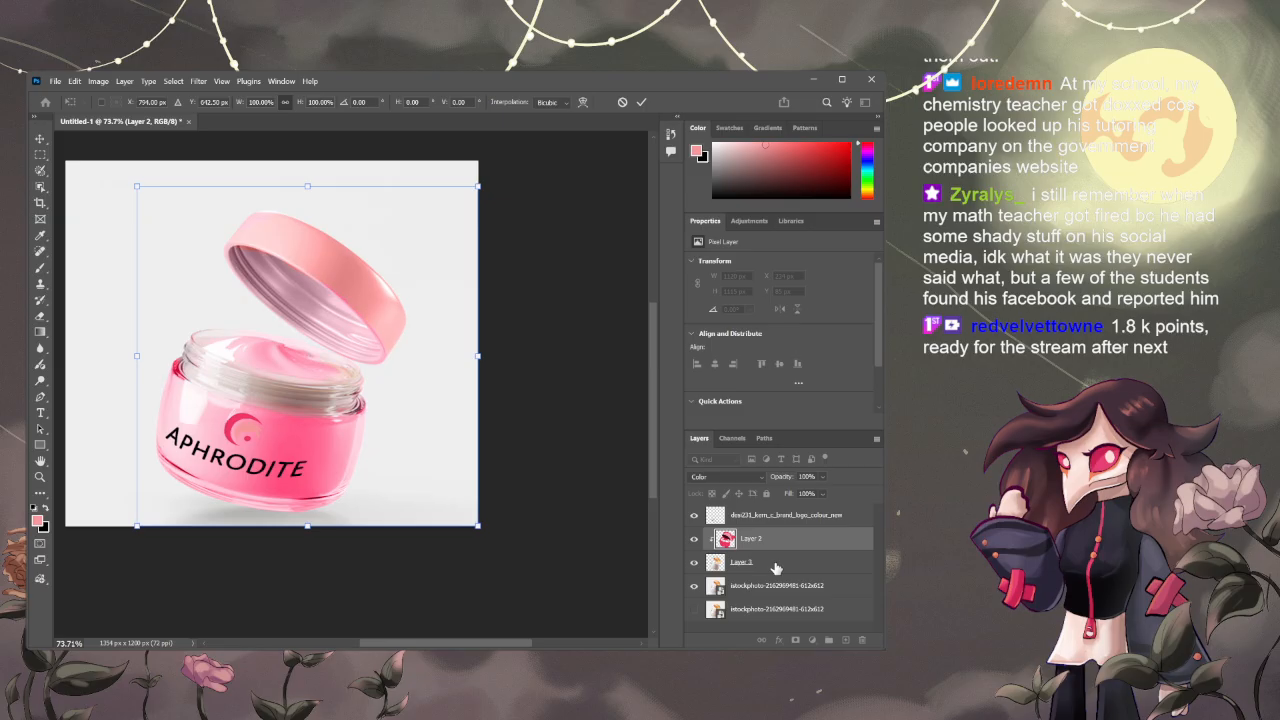
click(765, 520)
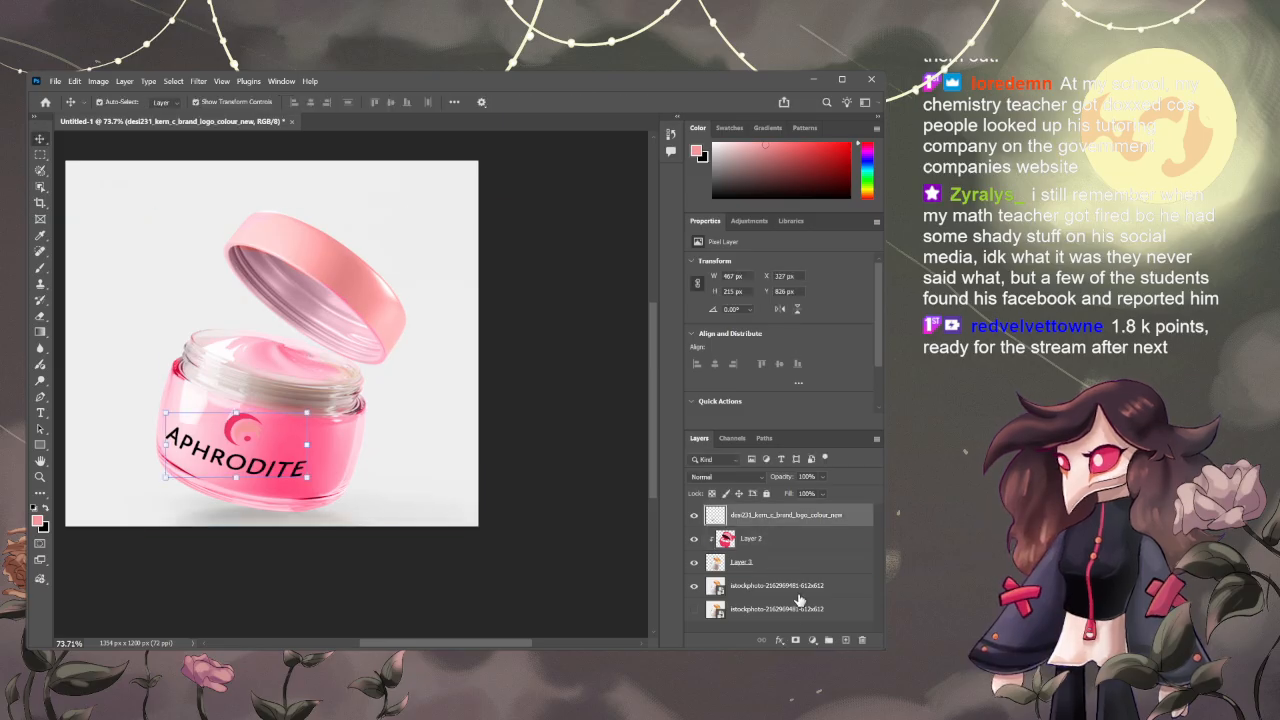
click(846, 640)
drag(762, 520, 762, 548)
click(177, 309)
click(237, 400)
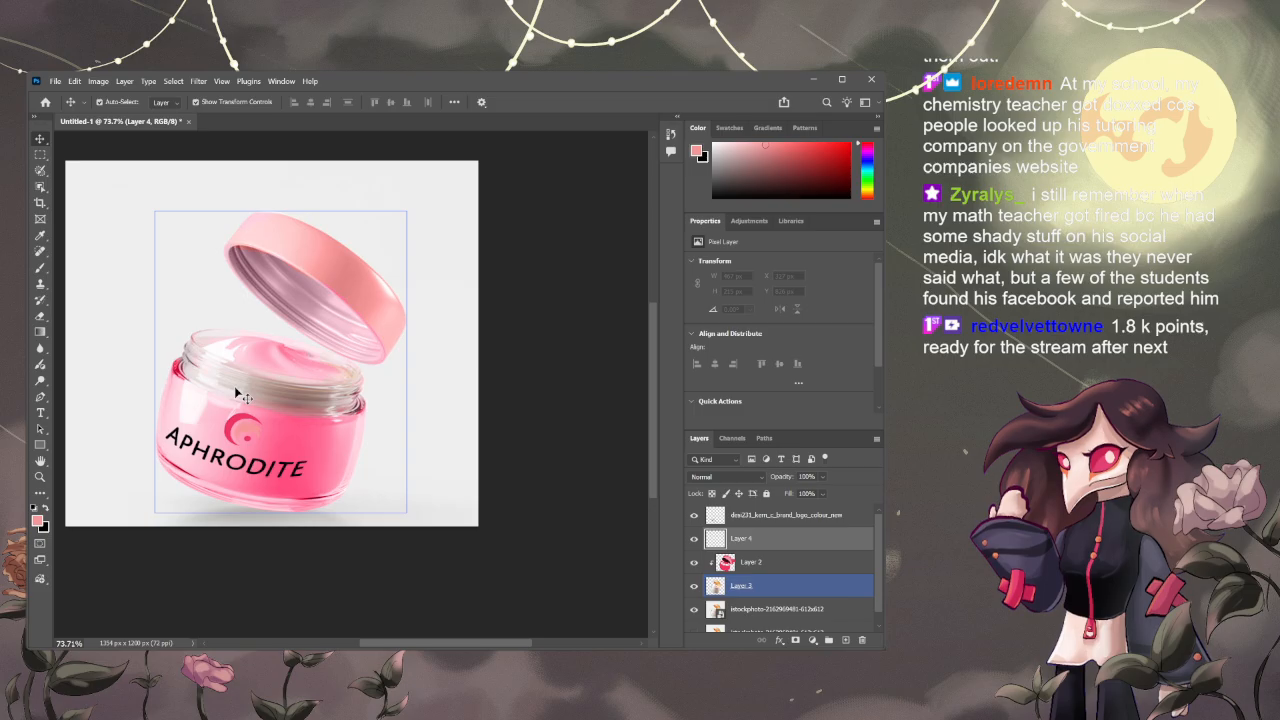
key(b)
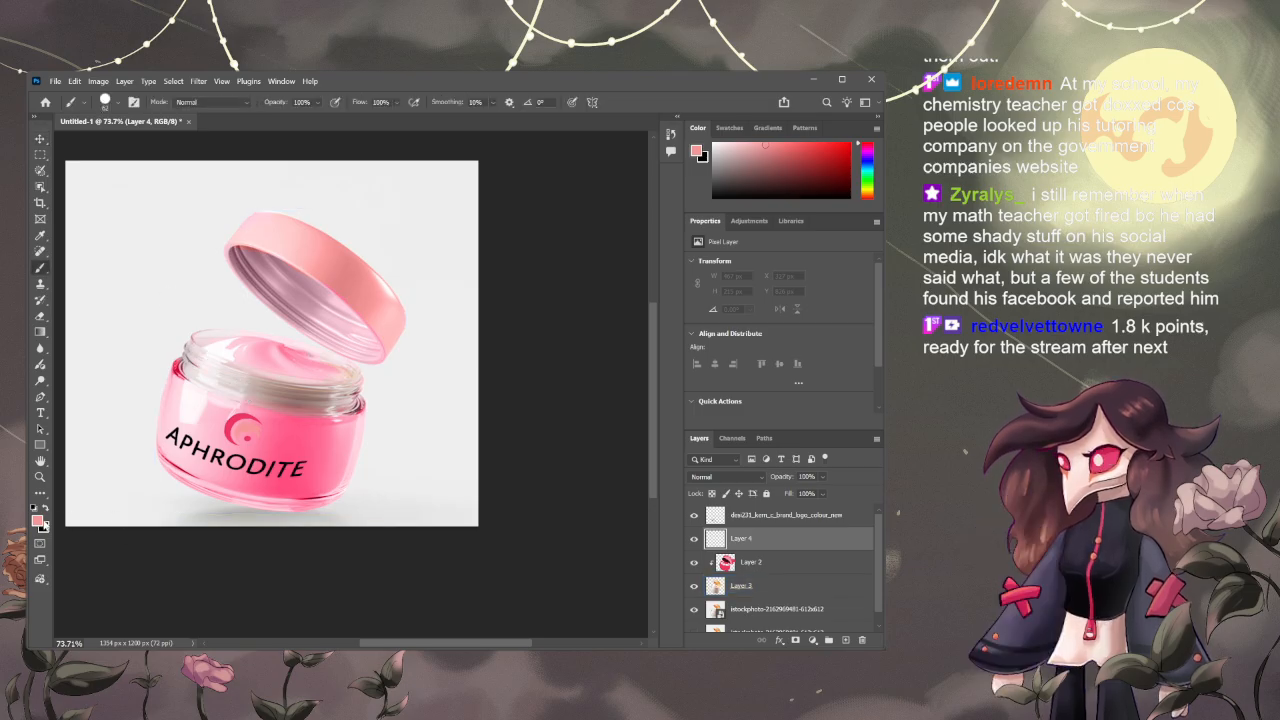
key(i)
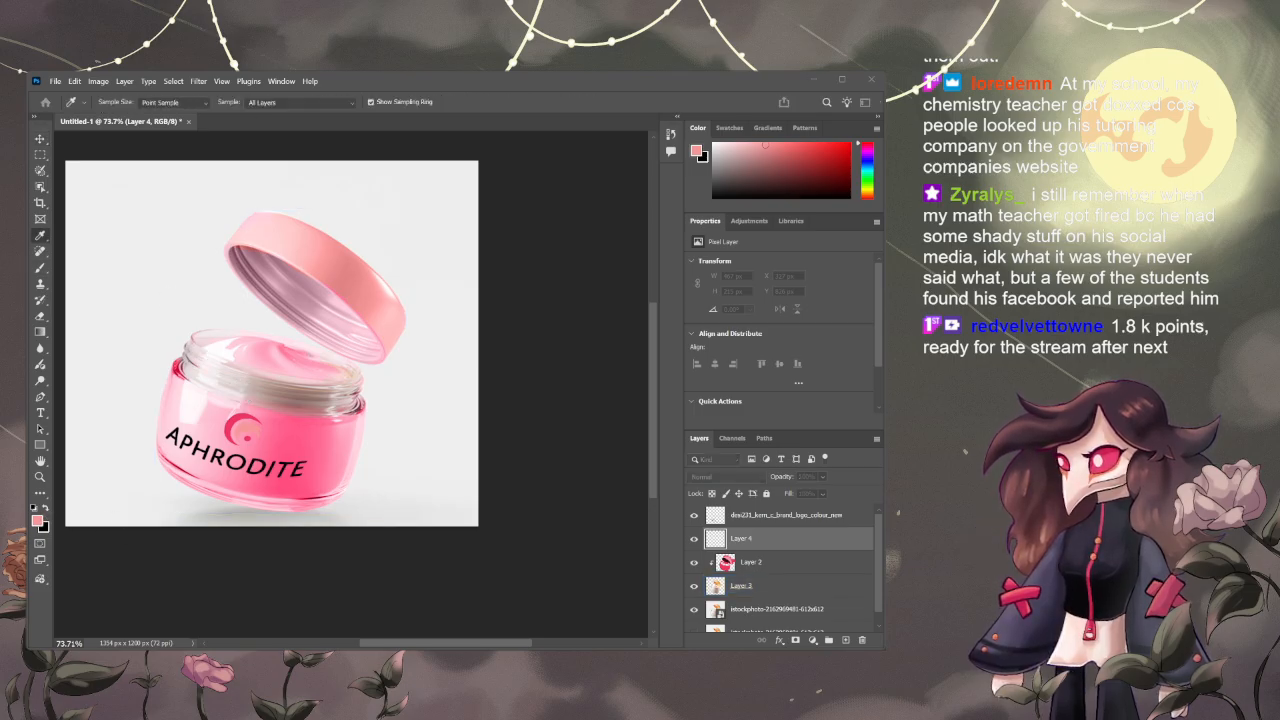
key(Return)
mouse_move(241, 428)
mouse_down()
mouse_move(243, 442)
mouse_move(241, 412)
mouse_up()
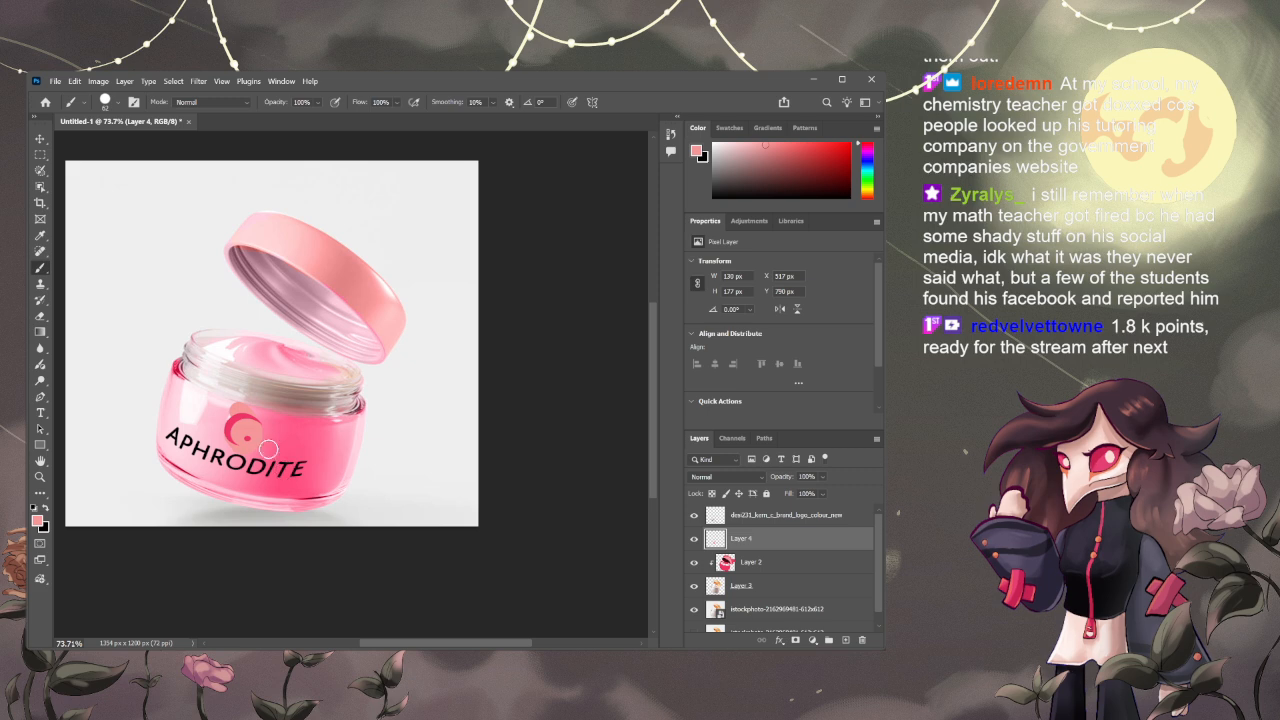
key(ctrl+z)
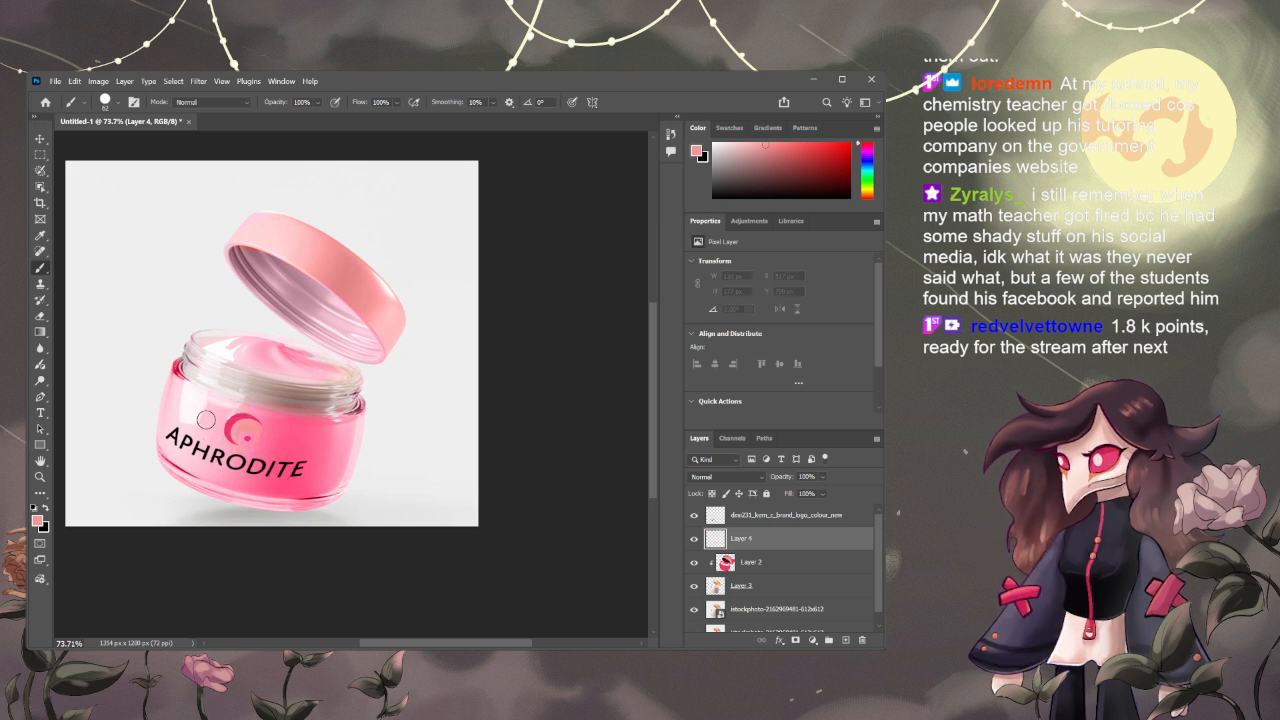
- Set the foreground color to white and paint a solid backing behind the logo's emblem and lettering on the empty layer
click(38, 521)
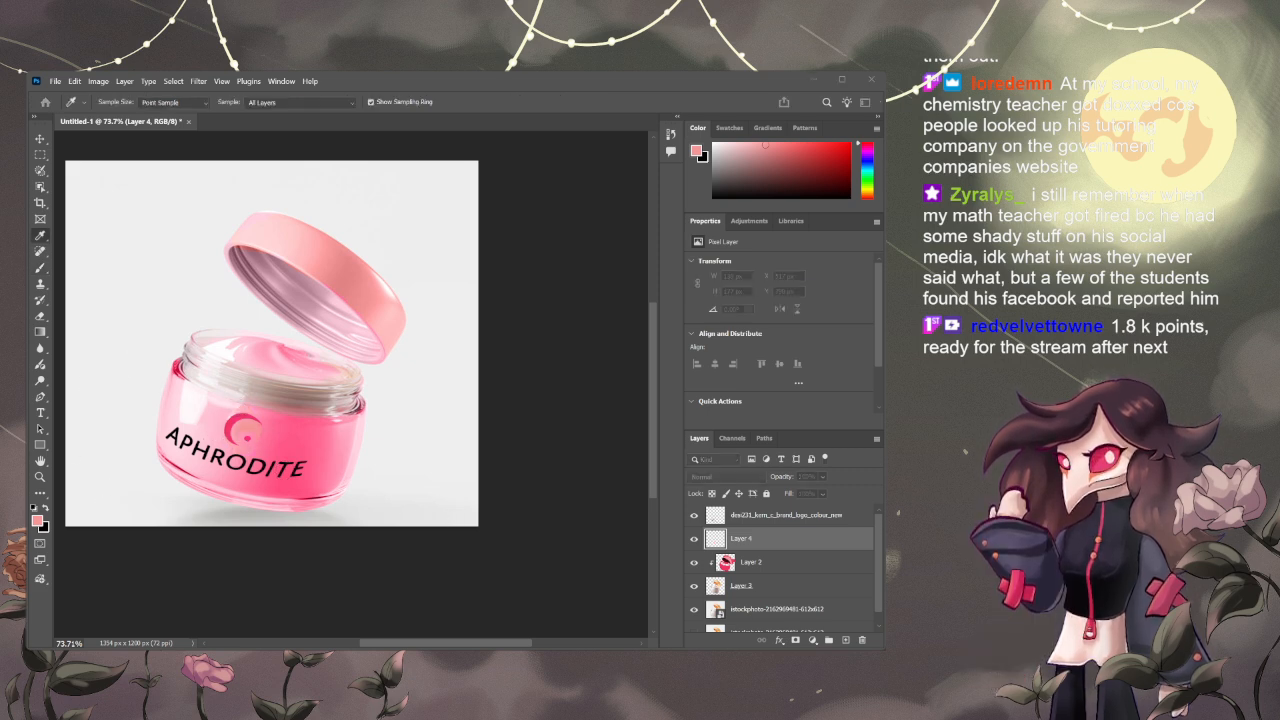
key(Return)
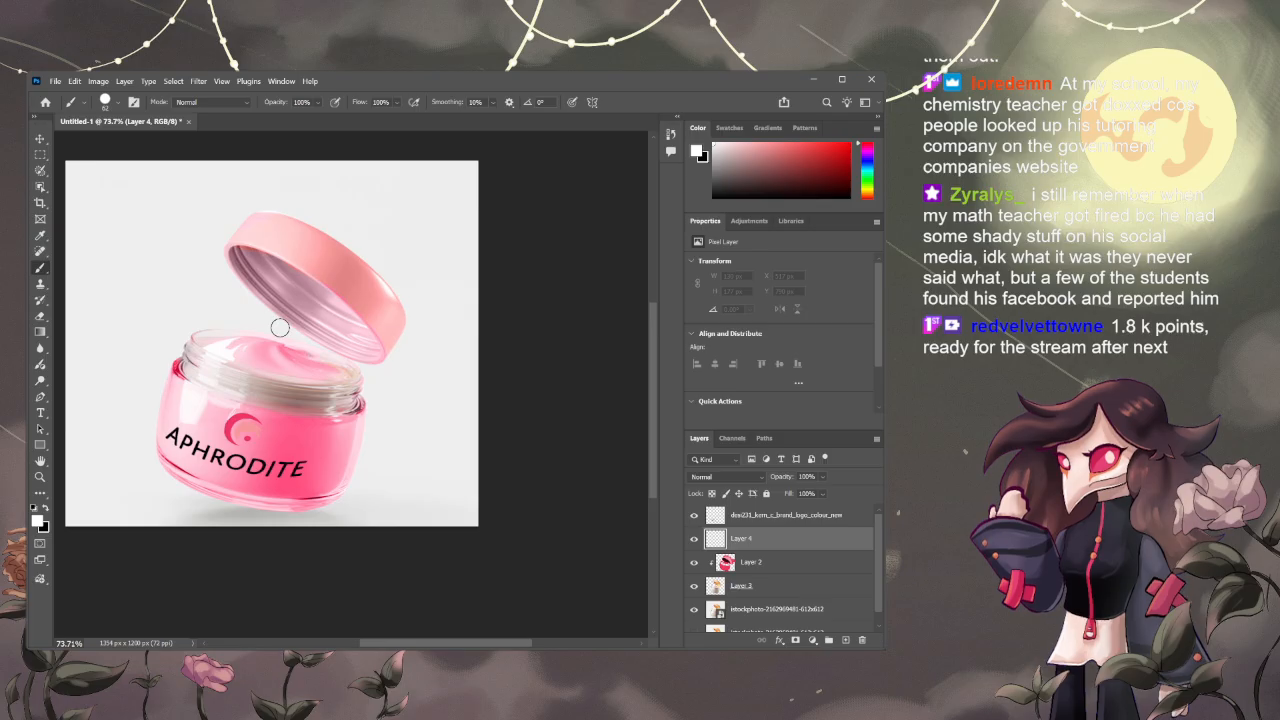
drag(246, 427, 258, 444)
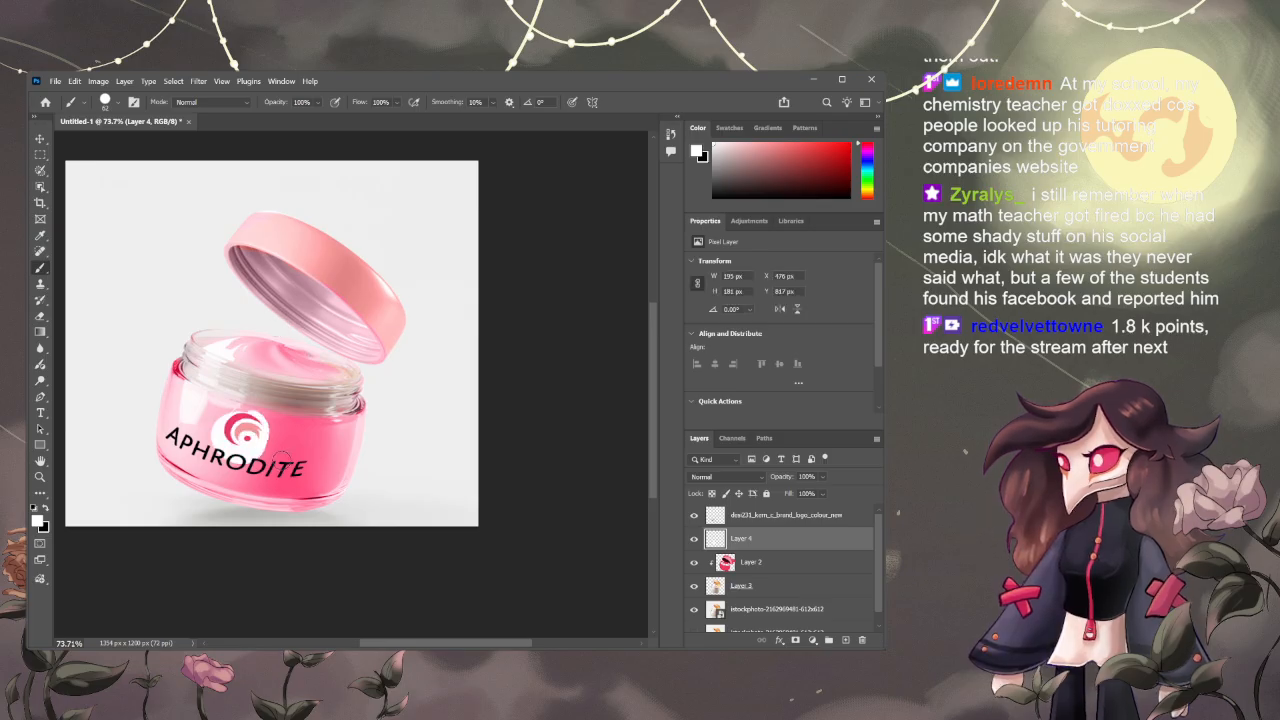
key(ctrl+z)
mouse_move(166, 443)
mouse_down()
mouse_move(262, 476)
mouse_move(300, 468)
mouse_move(176, 436)
mouse_move(250, 465)
mouse_move(250, 433)
mouse_move(237, 428)
mouse_move(248, 425)
mouse_move(224, 418)
mouse_move(244, 445)
mouse_move(250, 428)
mouse_up()
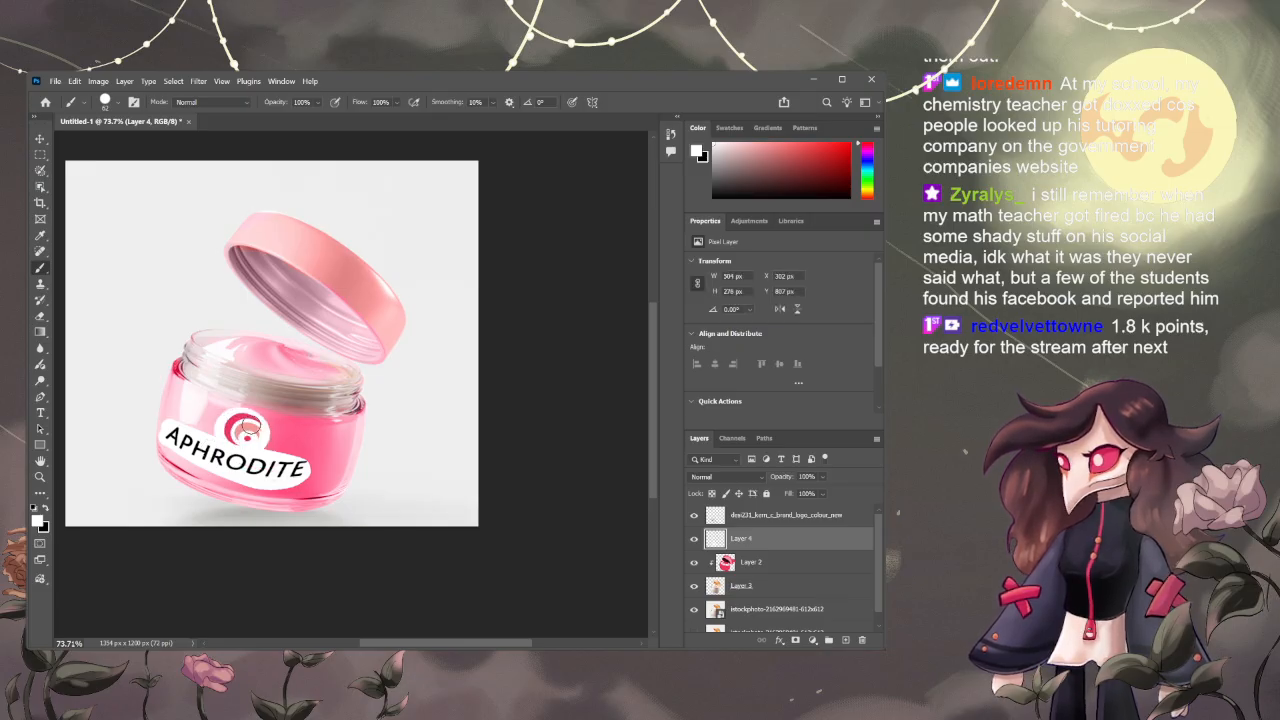
- Blur the white backing strongly so it spreads into a soft glow behind the logo
key(v)
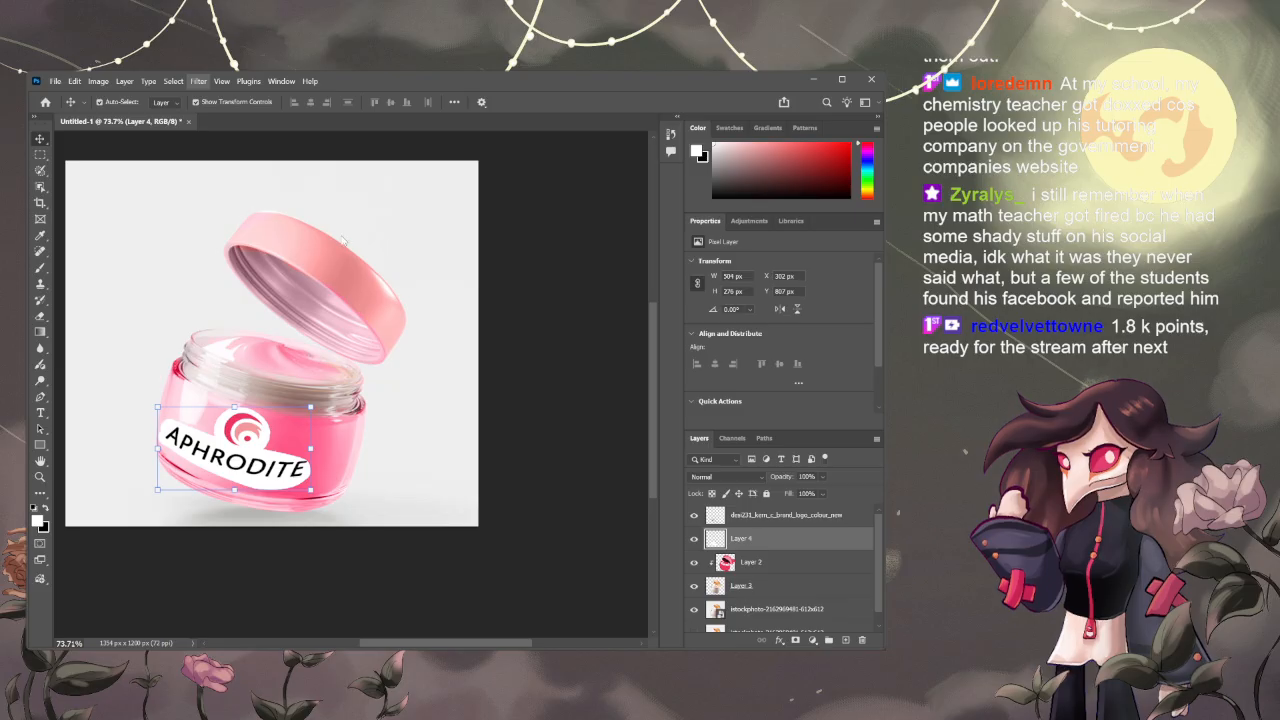
key(space)
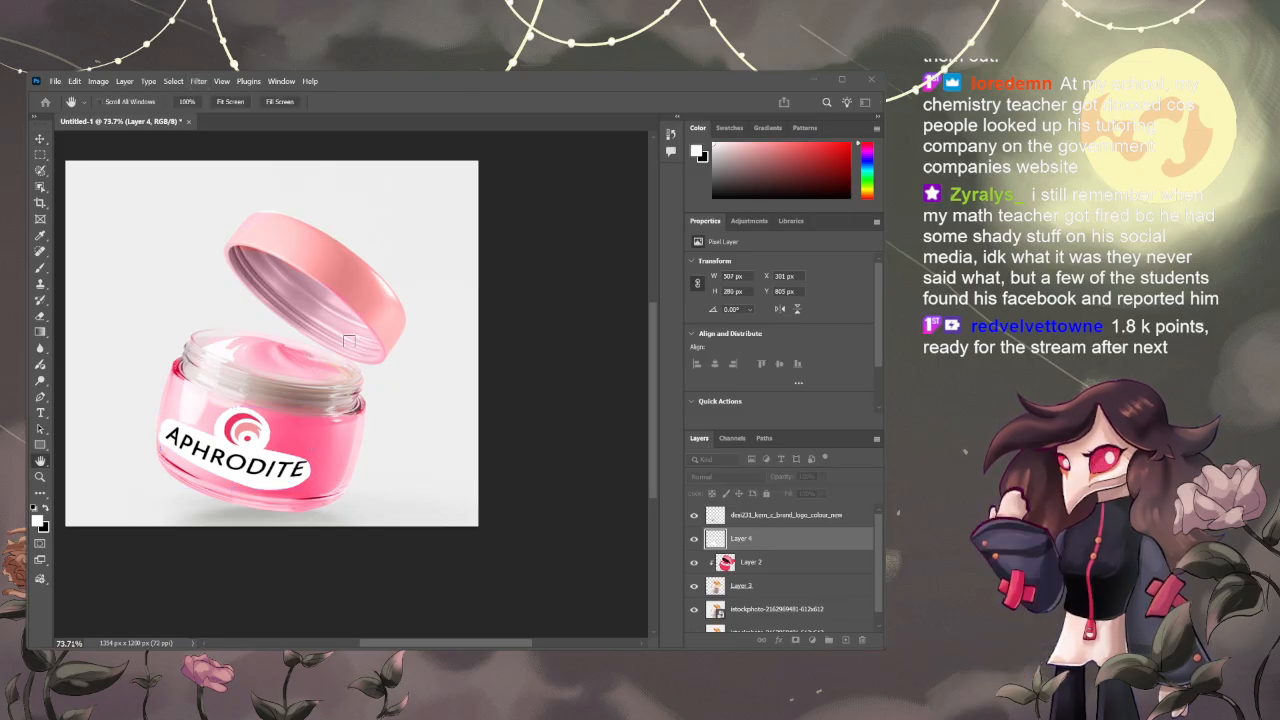
mouse_move(101, 231)
mouse_down()
mouse_move(117, 230)
mouse_move(98, 226)
mouse_up()
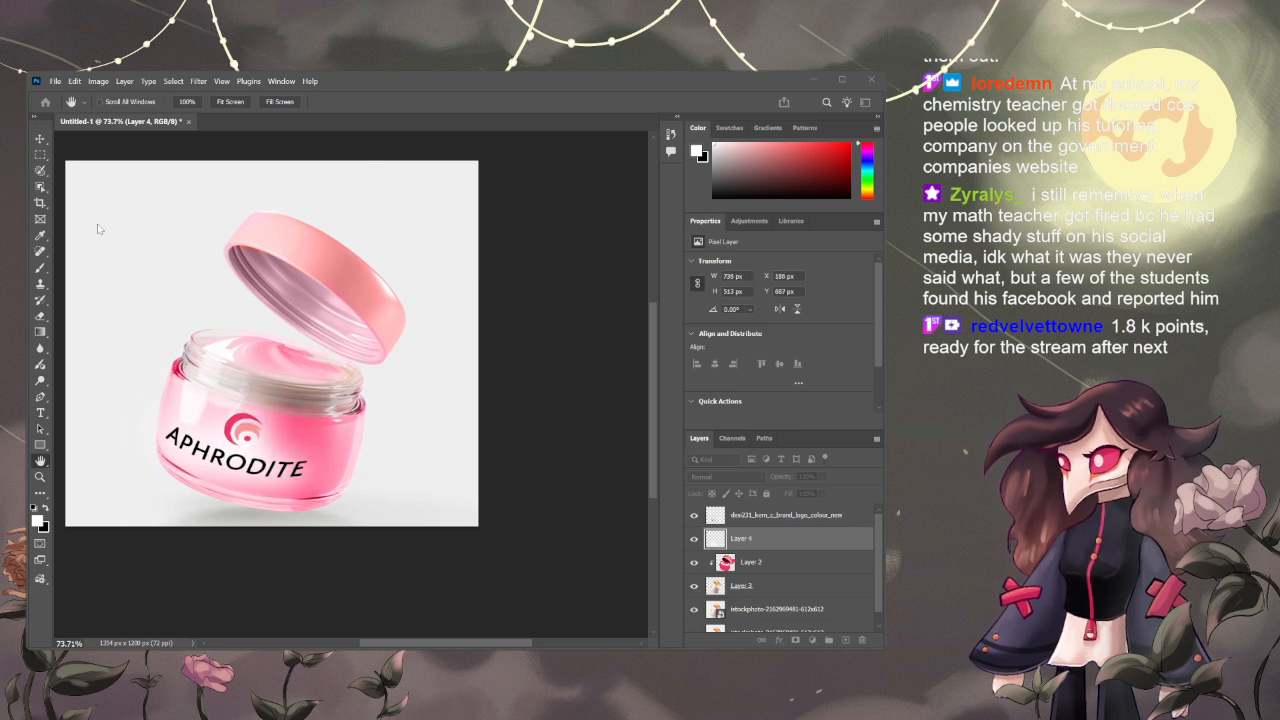
click(173, 117)
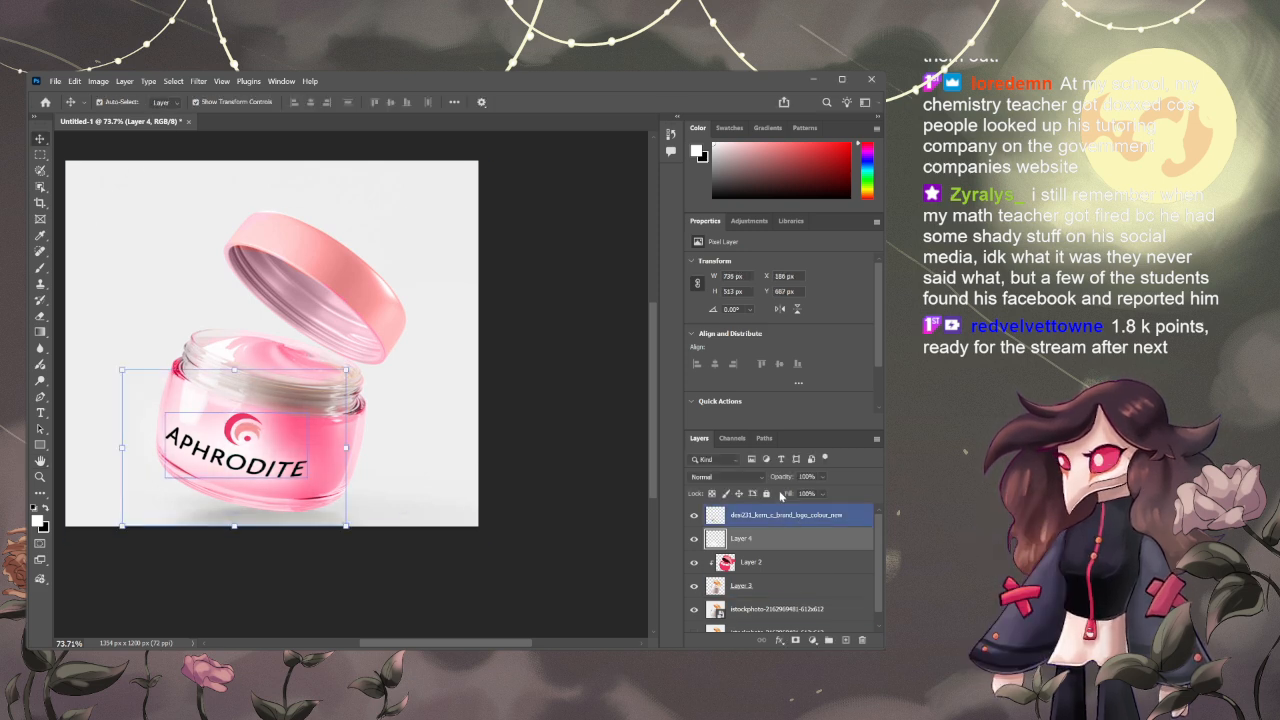
- Set the white glow layer to the Overlay blend mode and lower its opacity to 73%
click(758, 478)
click(724, 548)
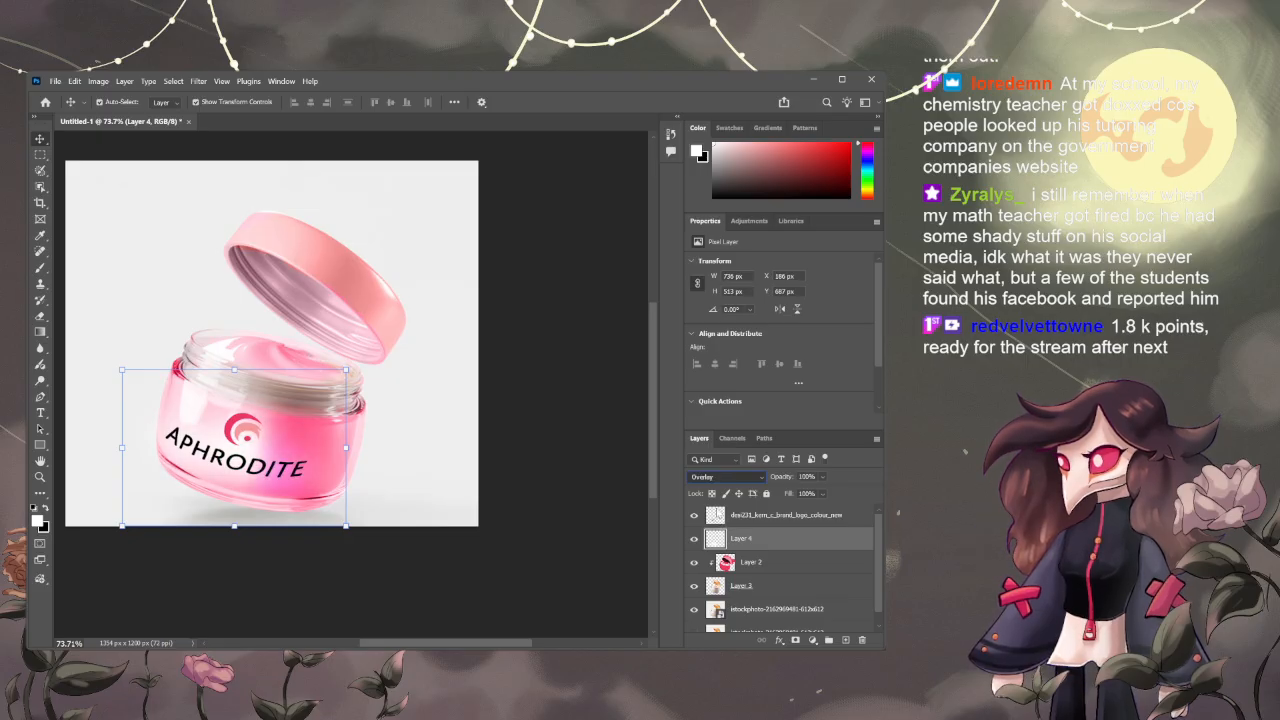
click(718, 512)
mouse_move(845, 495)
mouse_down()
mouse_move(805, 497)
mouse_move(841, 486)
mouse_move(815, 494)
mouse_move(830, 496)
mouse_up()
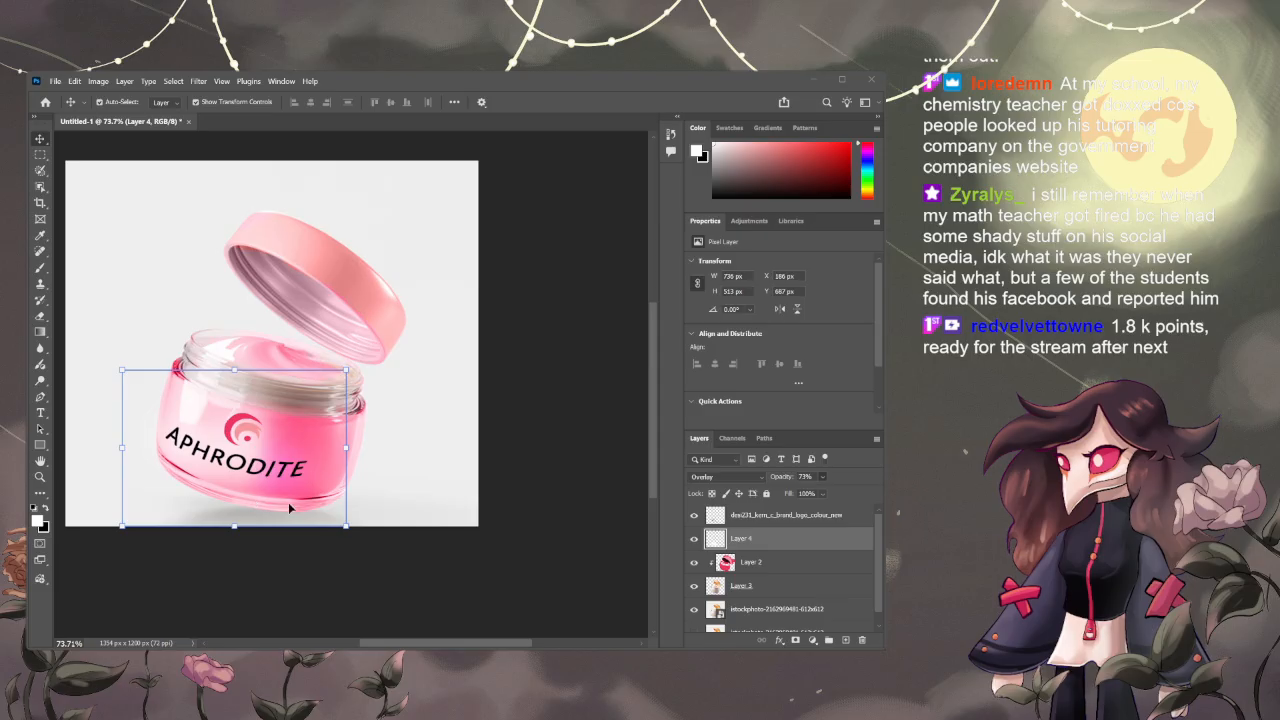
- Tone down the white glow around the logo by brushing over the jar's front with a soft, semi-transparent Eraser
click(294, 569)
key(e)
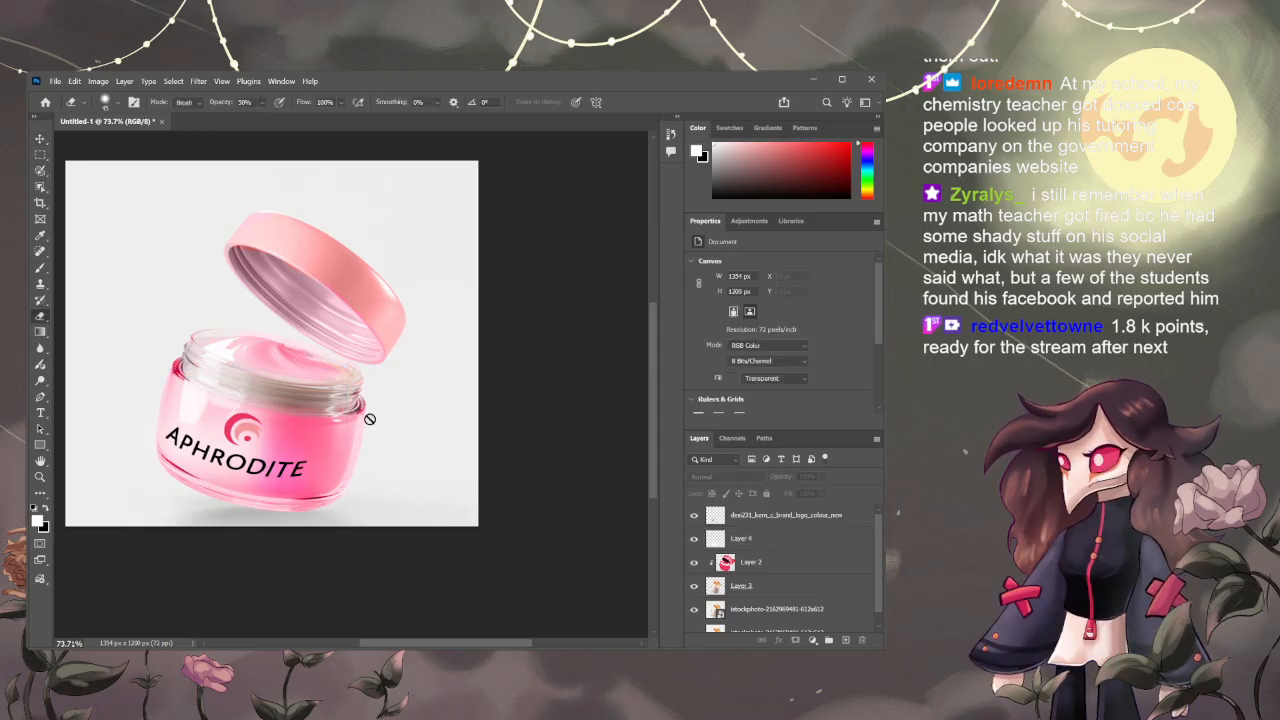
click(741, 540)
mouse_move(236, 470)
mouse_down()
mouse_move(307, 453)
mouse_move(213, 477)
mouse_up()
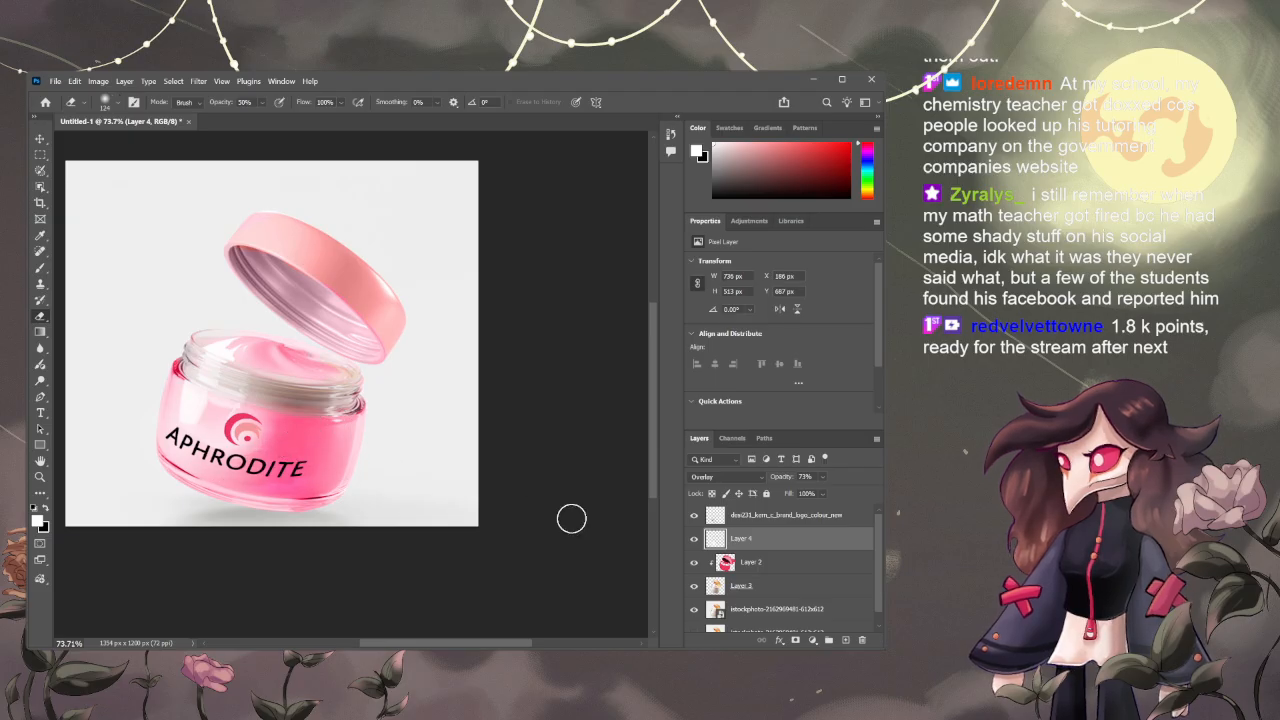
- Compare the jar's front with the white glow layer hidden and shown
click(694, 538)
click(694, 538)
click(694, 538)
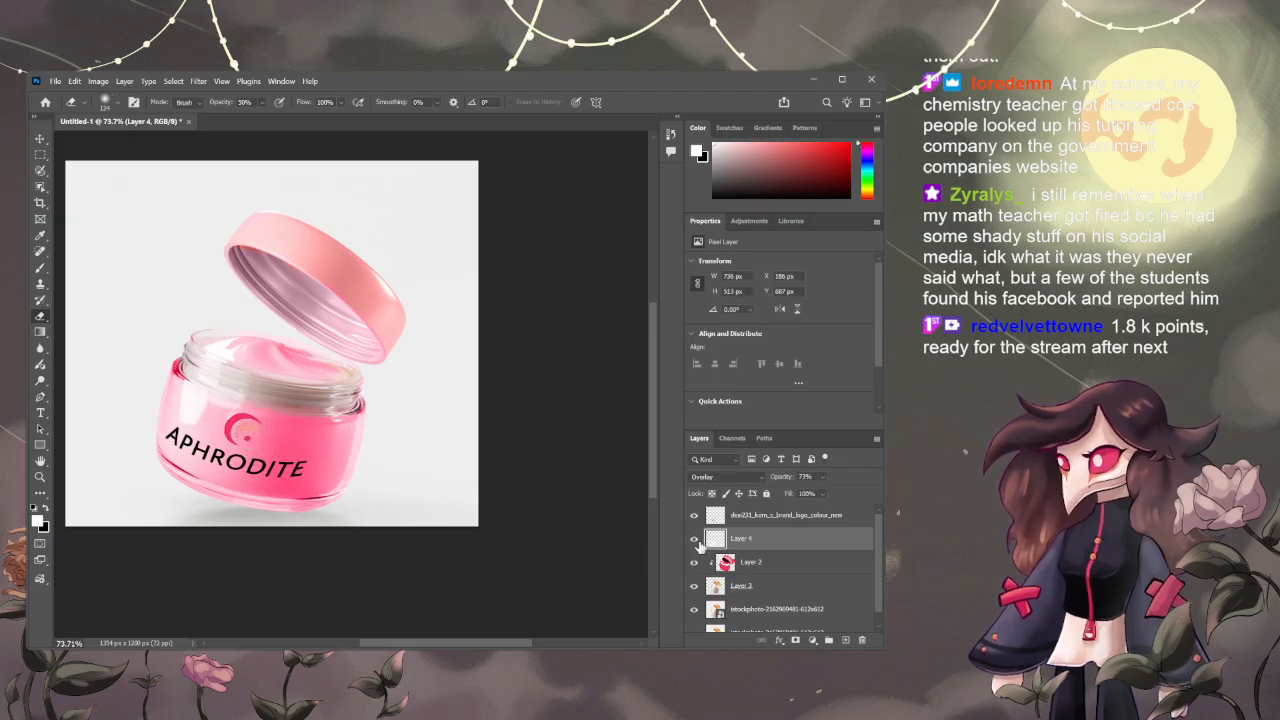
click(694, 538)
click(694, 538)
click(694, 538)
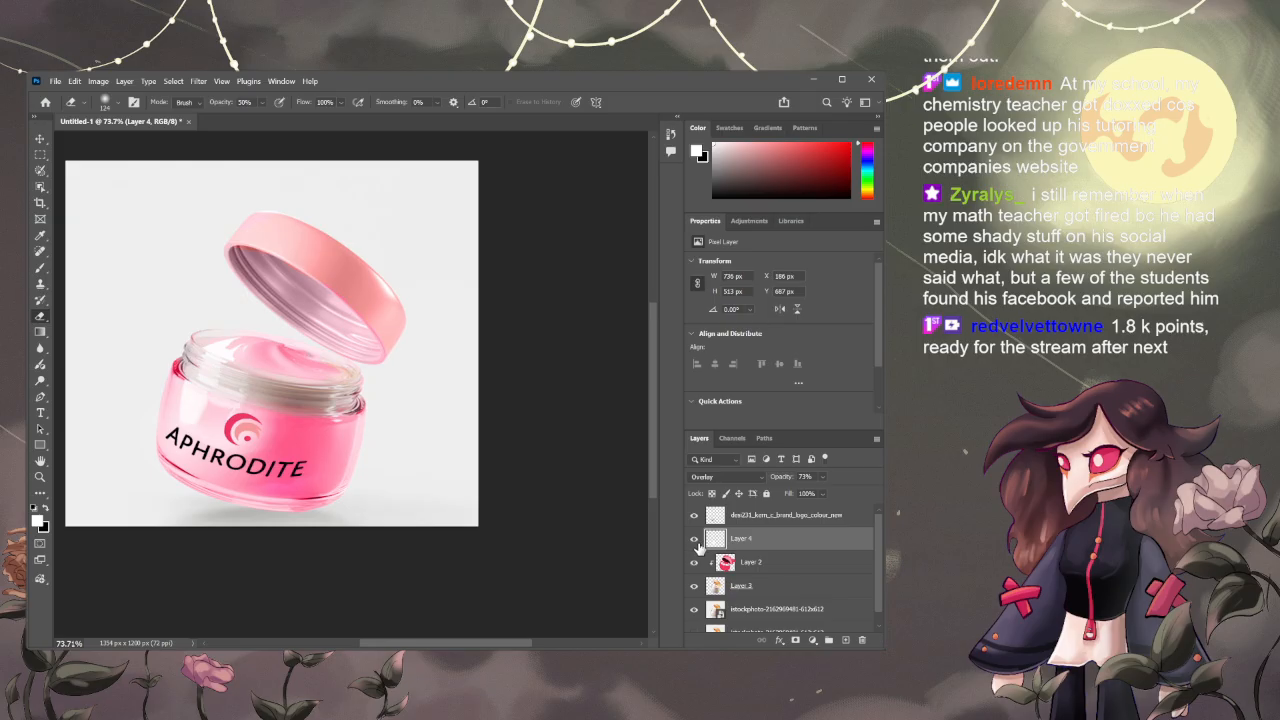
key(v)
click(326, 430)
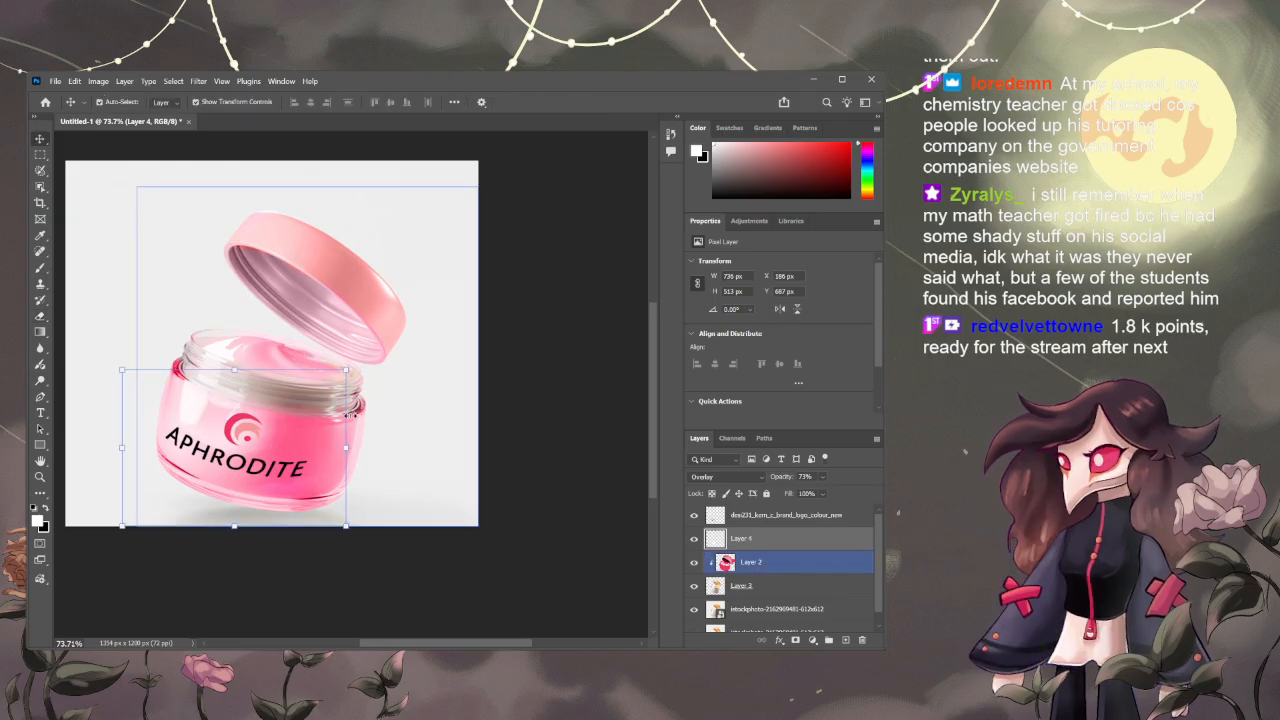
scroll(329, 431, right, 1)
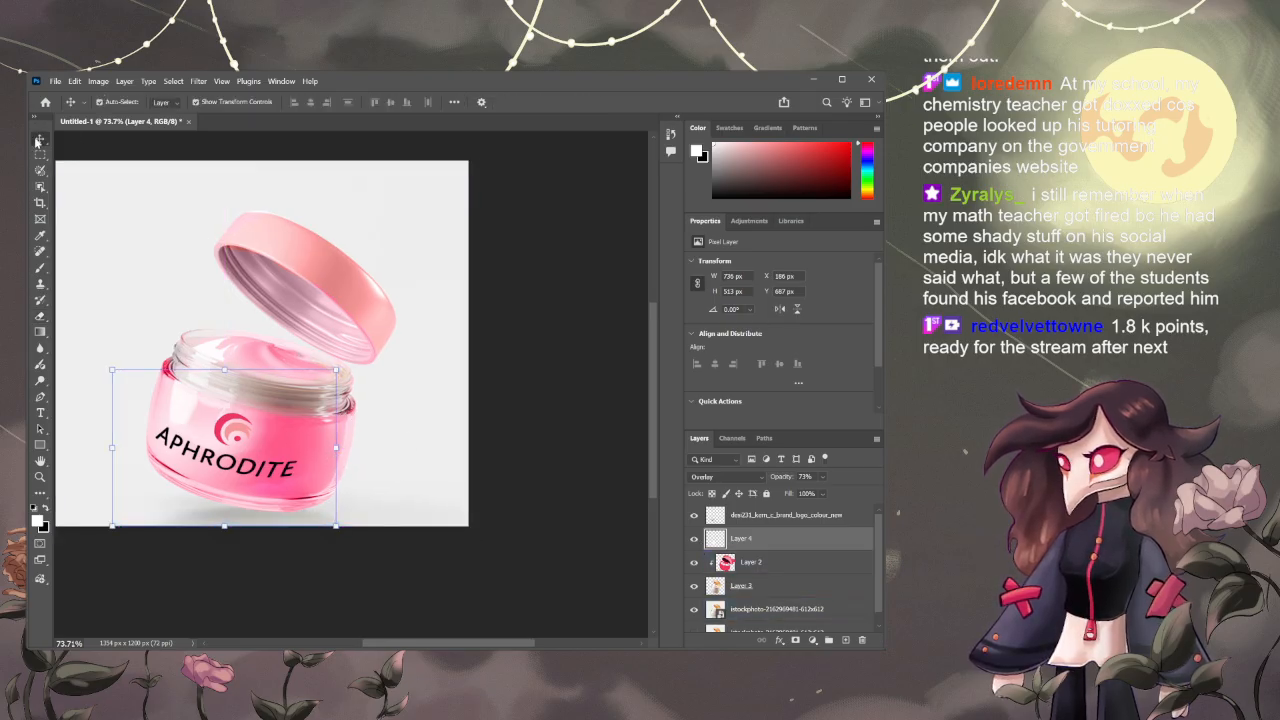
click(285, 263)
click(509, 309)
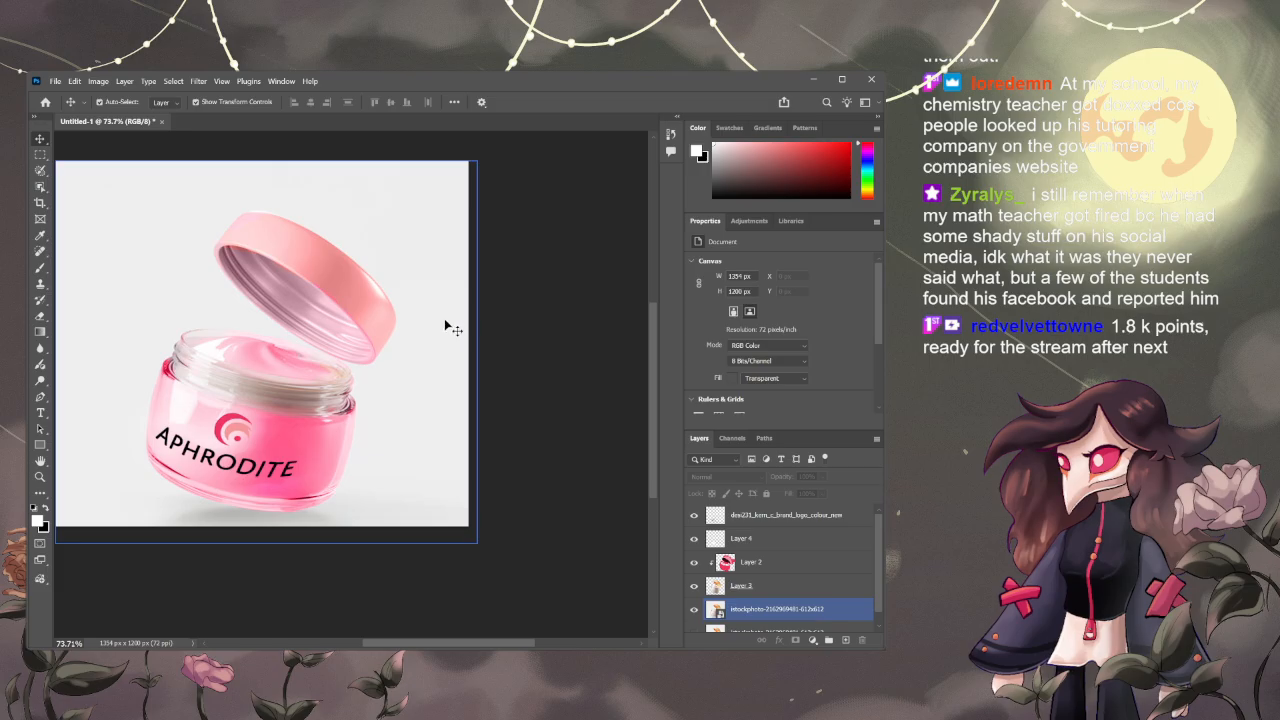
key(ctrl+z)
key(ctrl+shift+z)
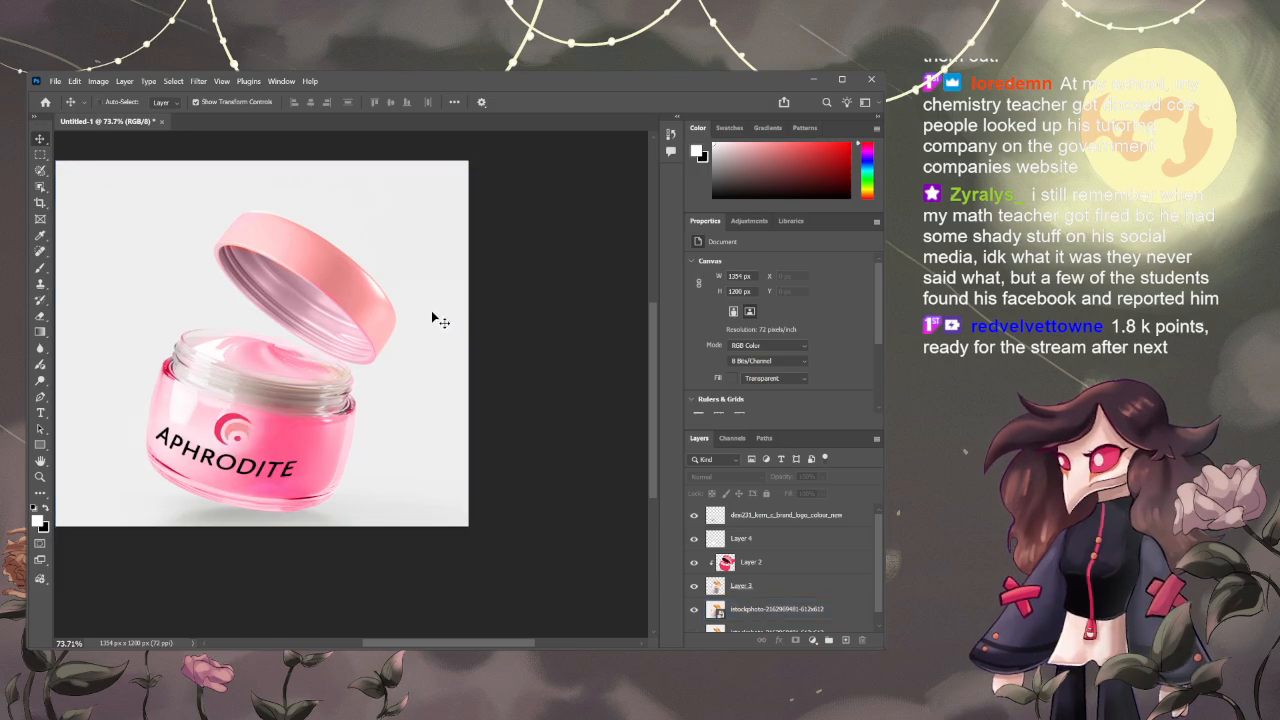
click(398, 510)
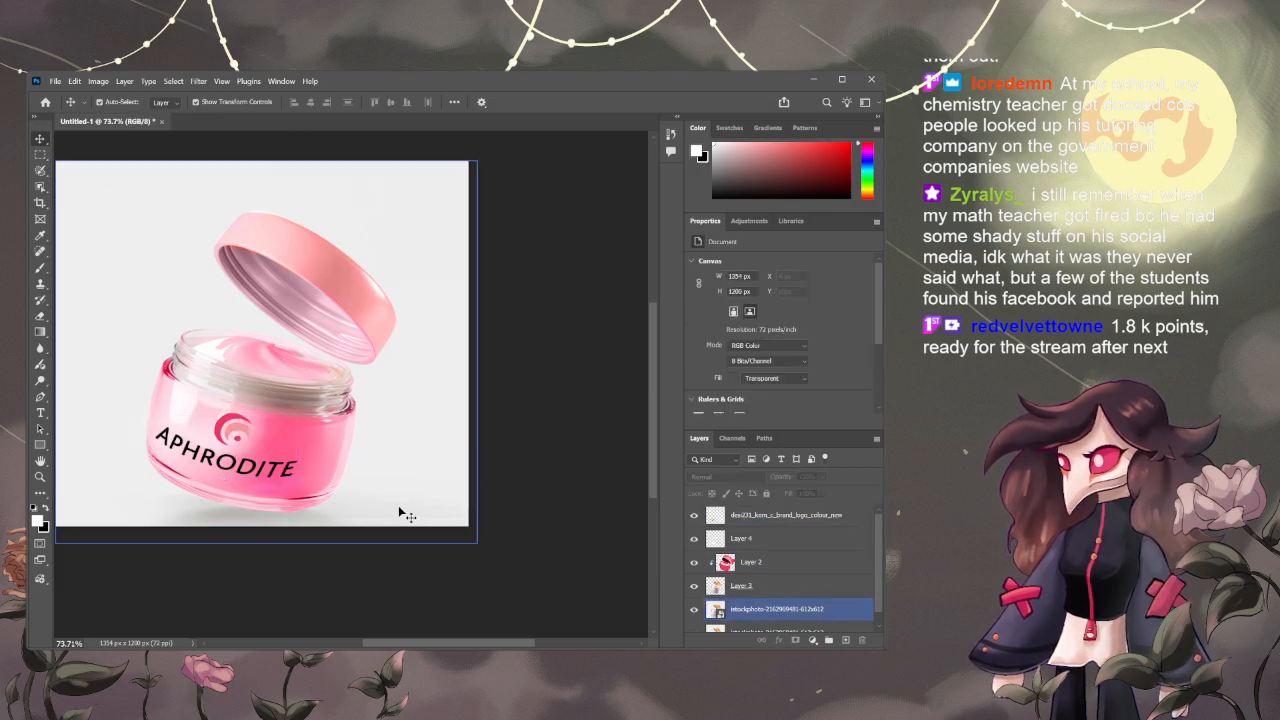
click(390, 534)
key(space)
drag(352, 524, 411, 539)
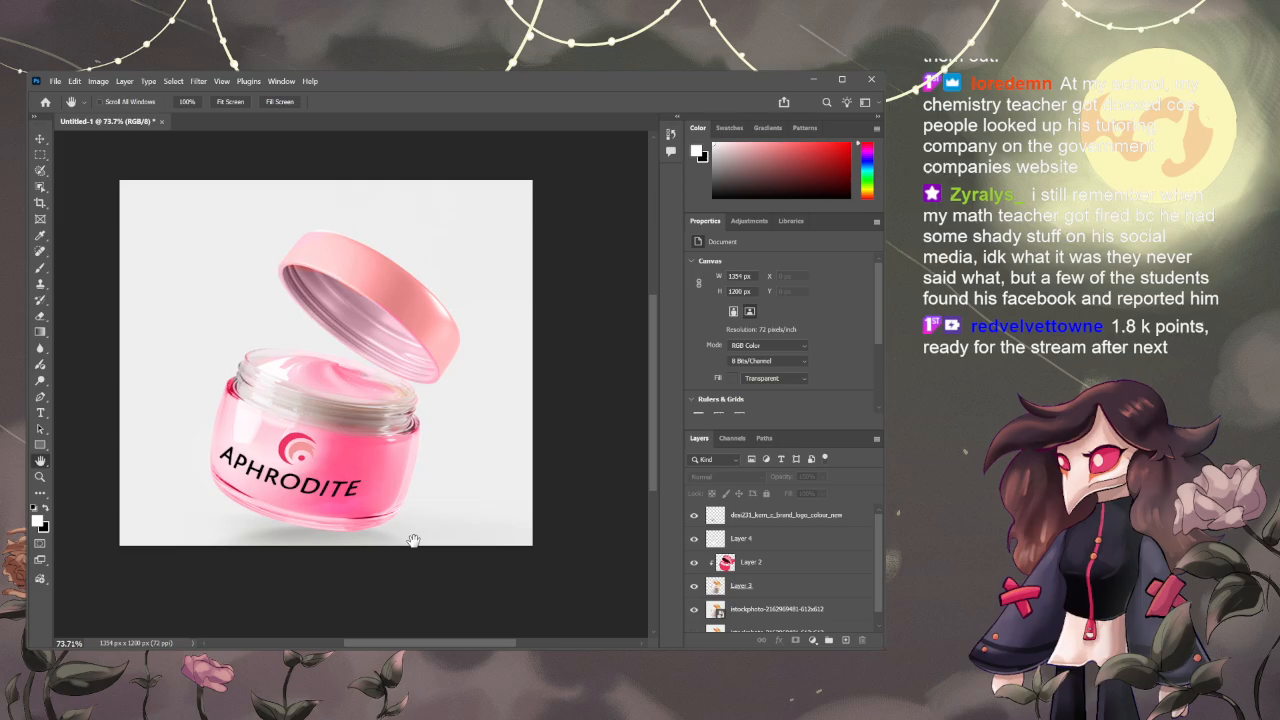
click(417, 544)
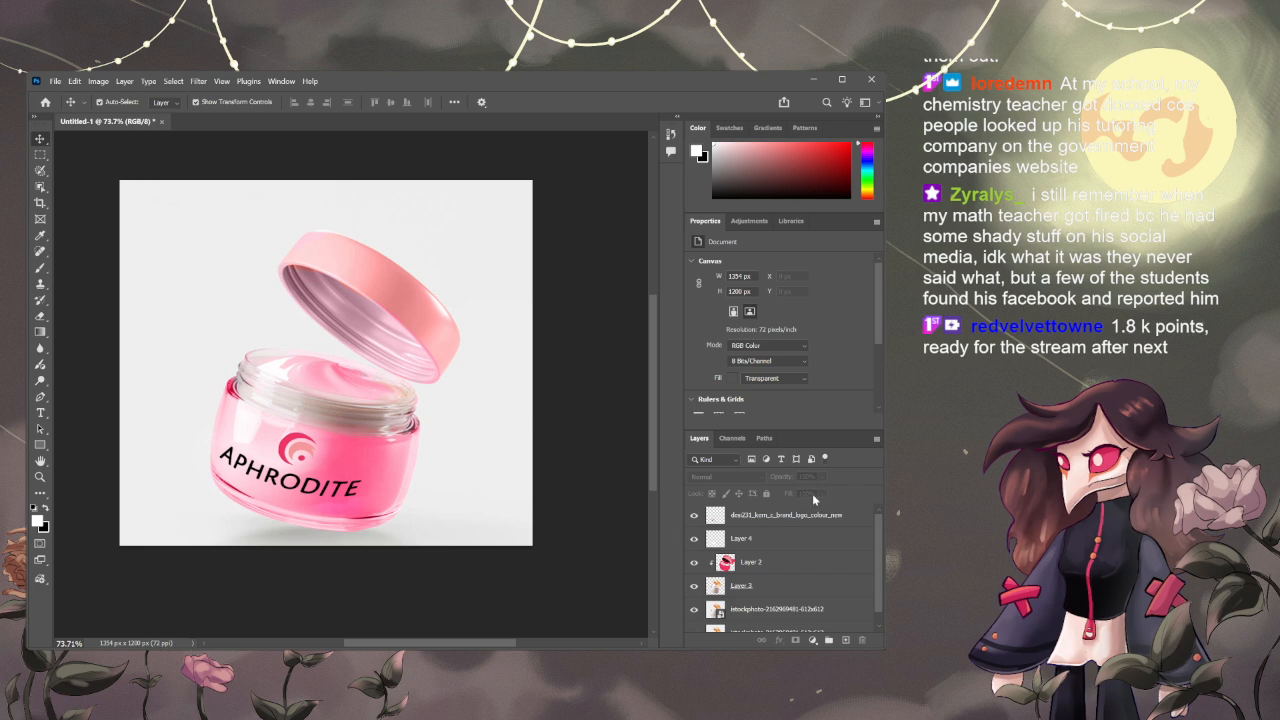
- Try blend modes such as Soft Light, Lighten and Difference on the logo layer, then set it back to Normal
click(744, 518)
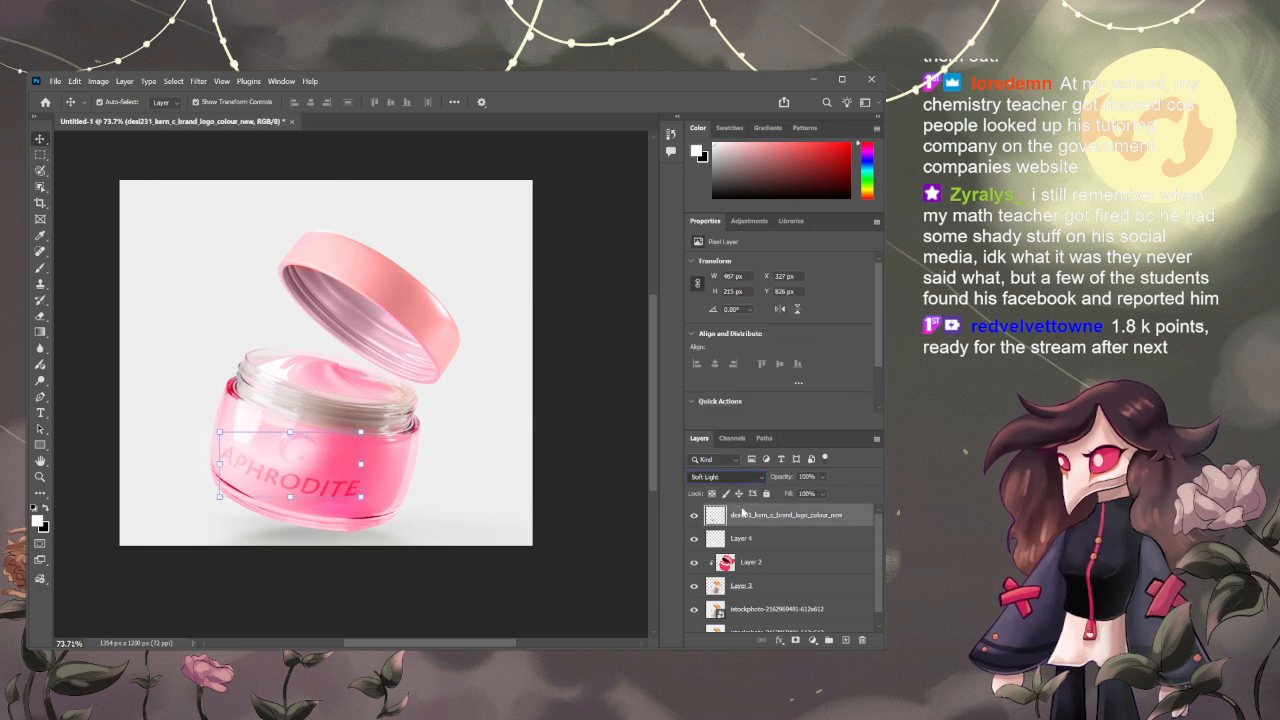
key(Up)
key(Up)
key(Up)
key(Up)
key(Up)
key(Up)
key(Up)
key(Up)
key(Up)
key(Up)
key(Up)
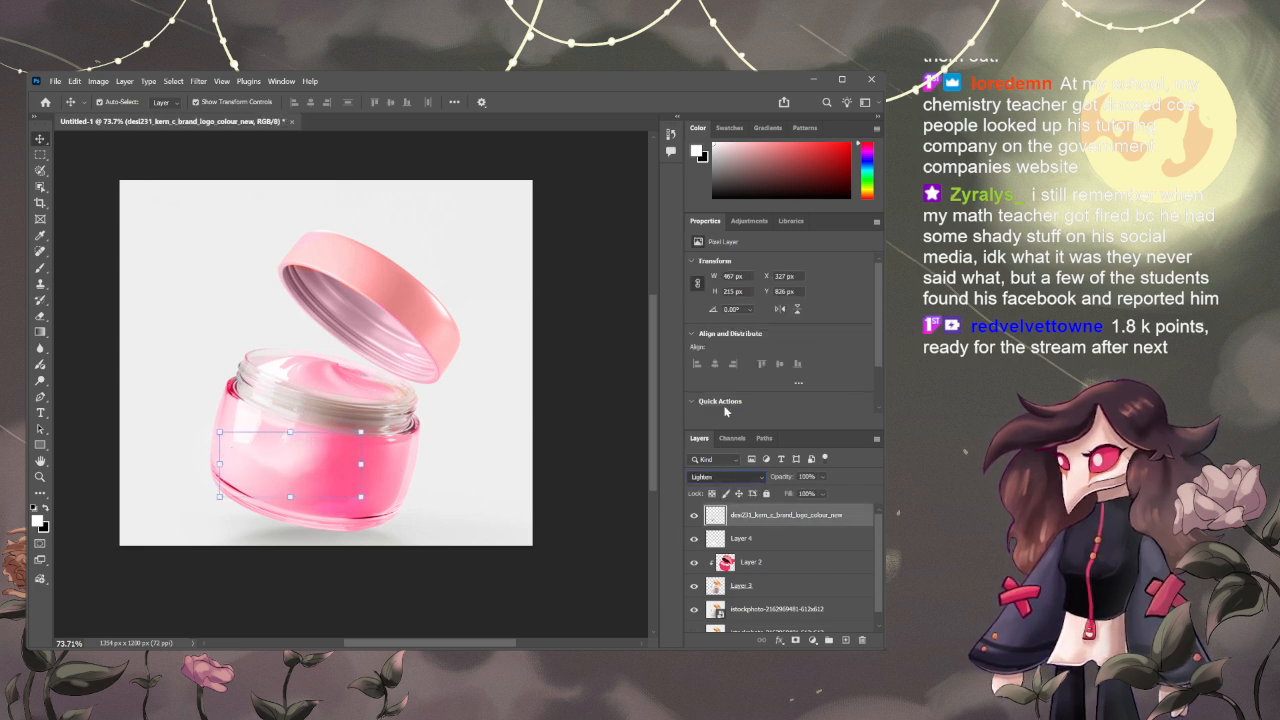
key(Down)
key(Down)
key(Down)
key(Down)
key(Down)
key(Down)
key(Down)
key(Down)
key(Down)
key(Down)
key(Down)
key(Down)
key(Down)
key(Down)
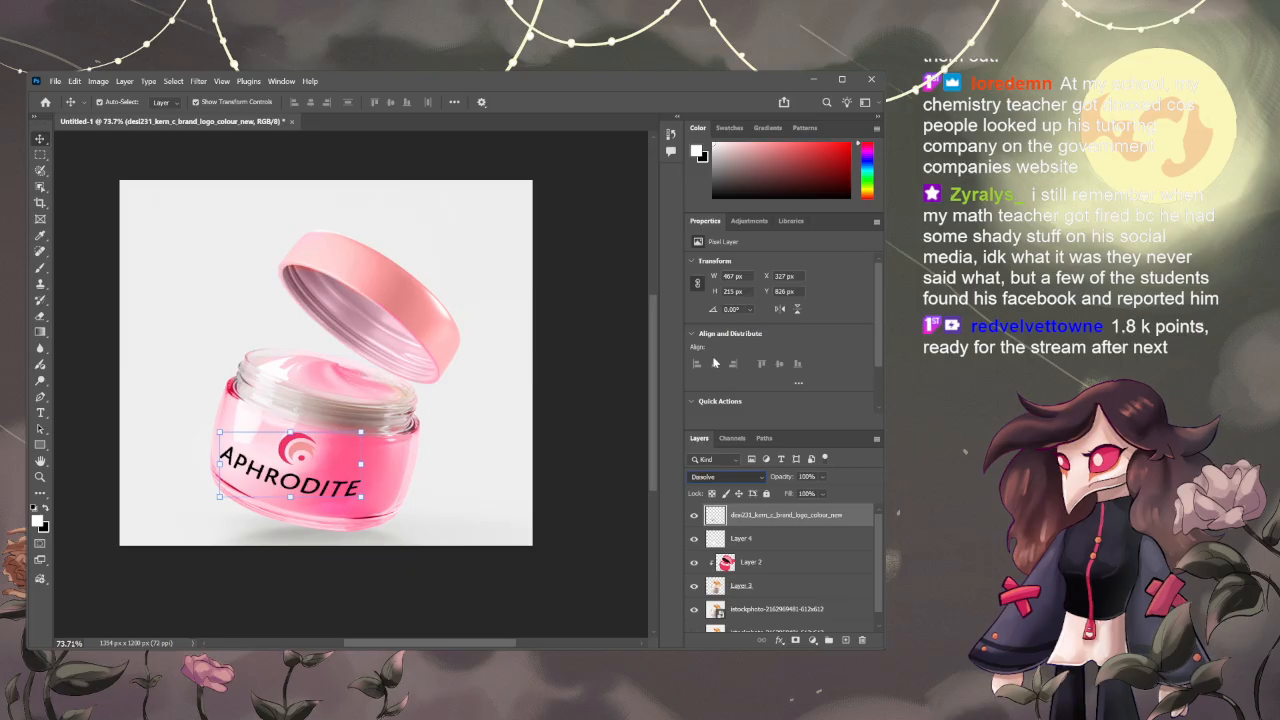
key(Down)
key(Down)
key(Down)
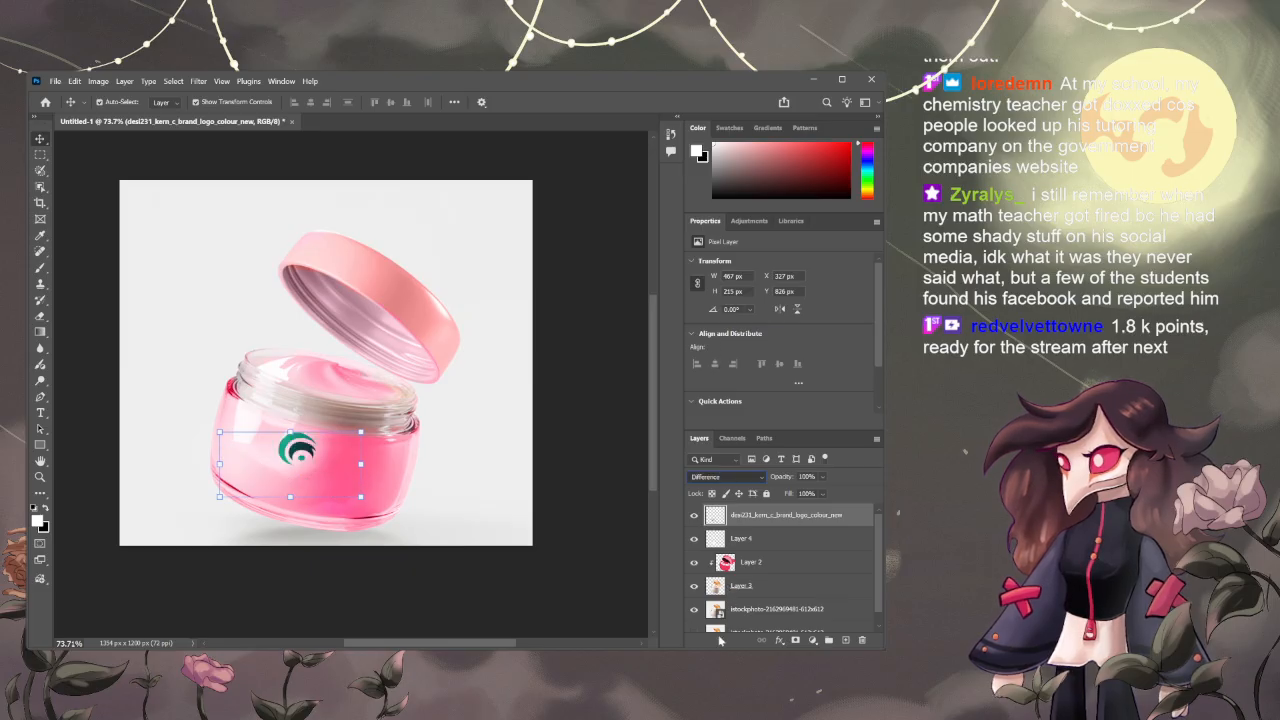
click(709, 348)
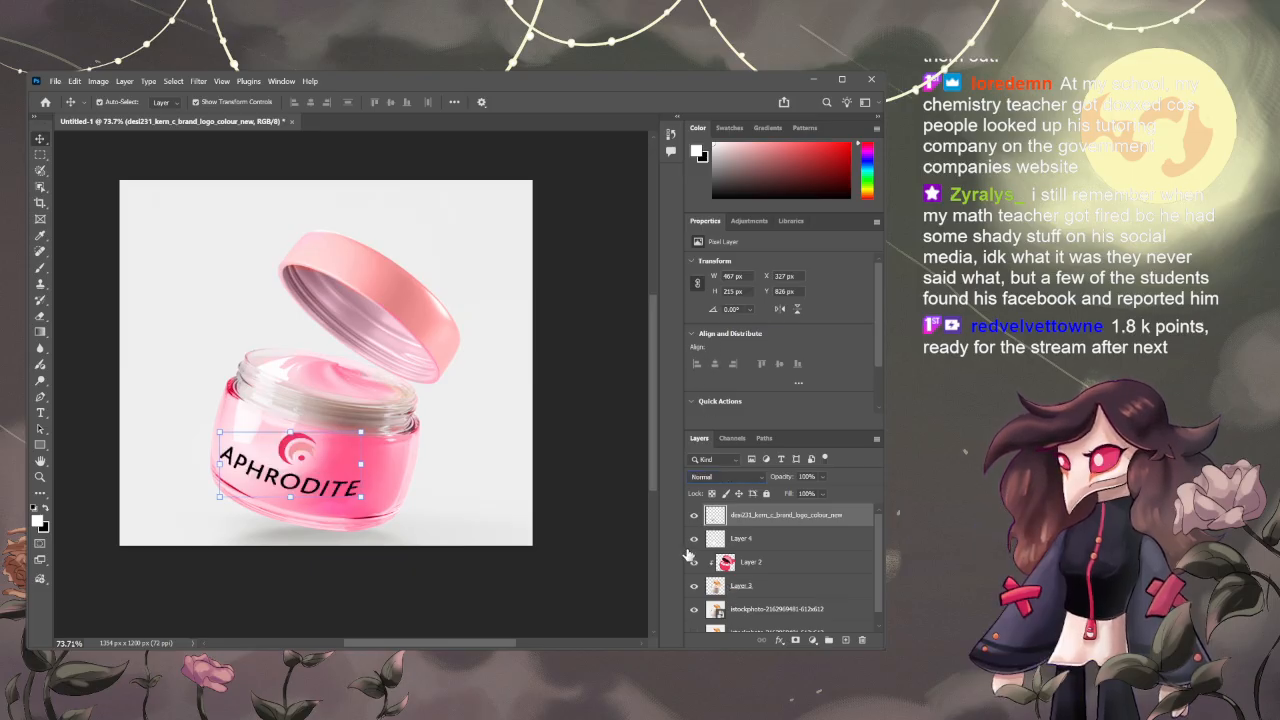
- Add a new layer above the logo and paint white highlights over the emblem and the first letters with a large soft brush
click(845, 641)
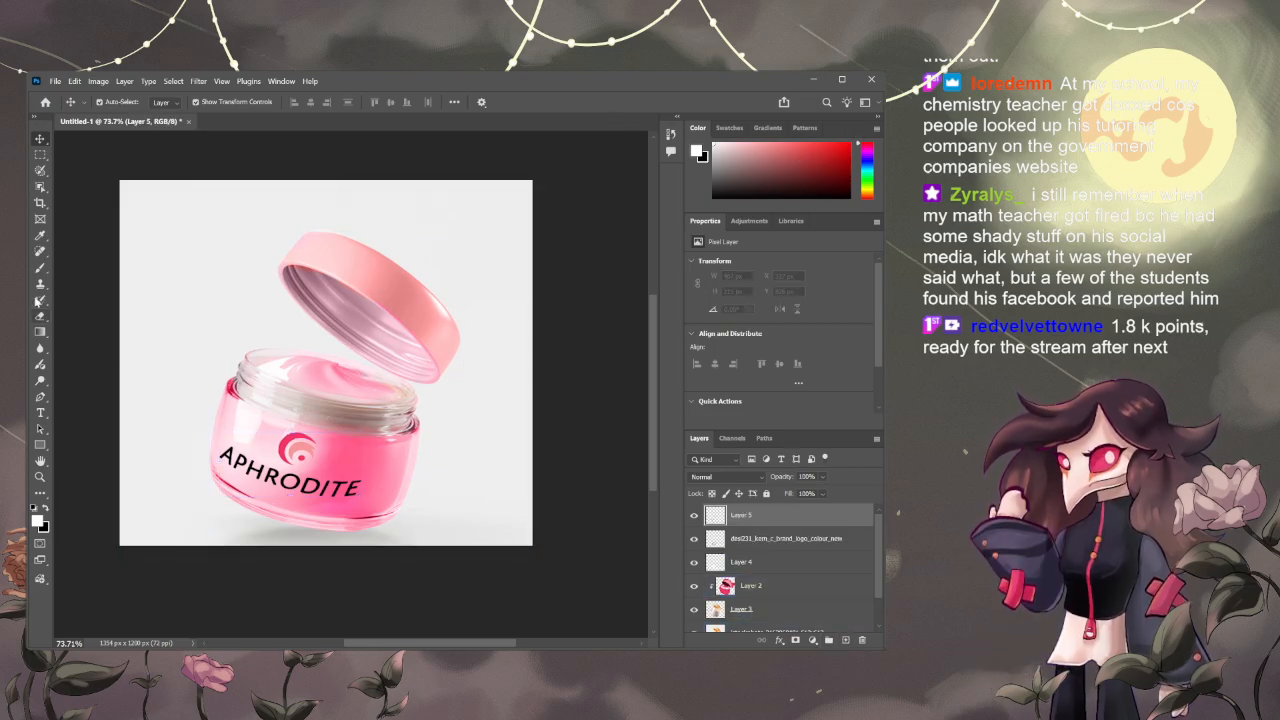
click(40, 267)
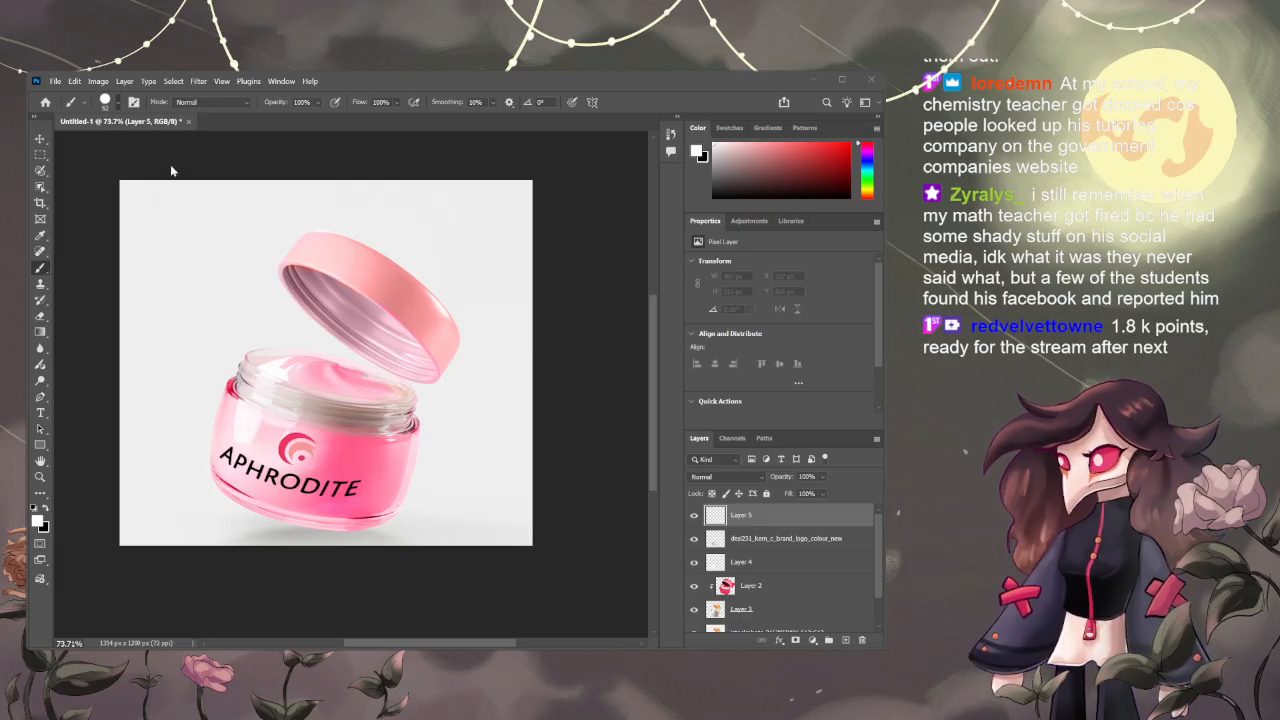
key(shift+bracketleft)
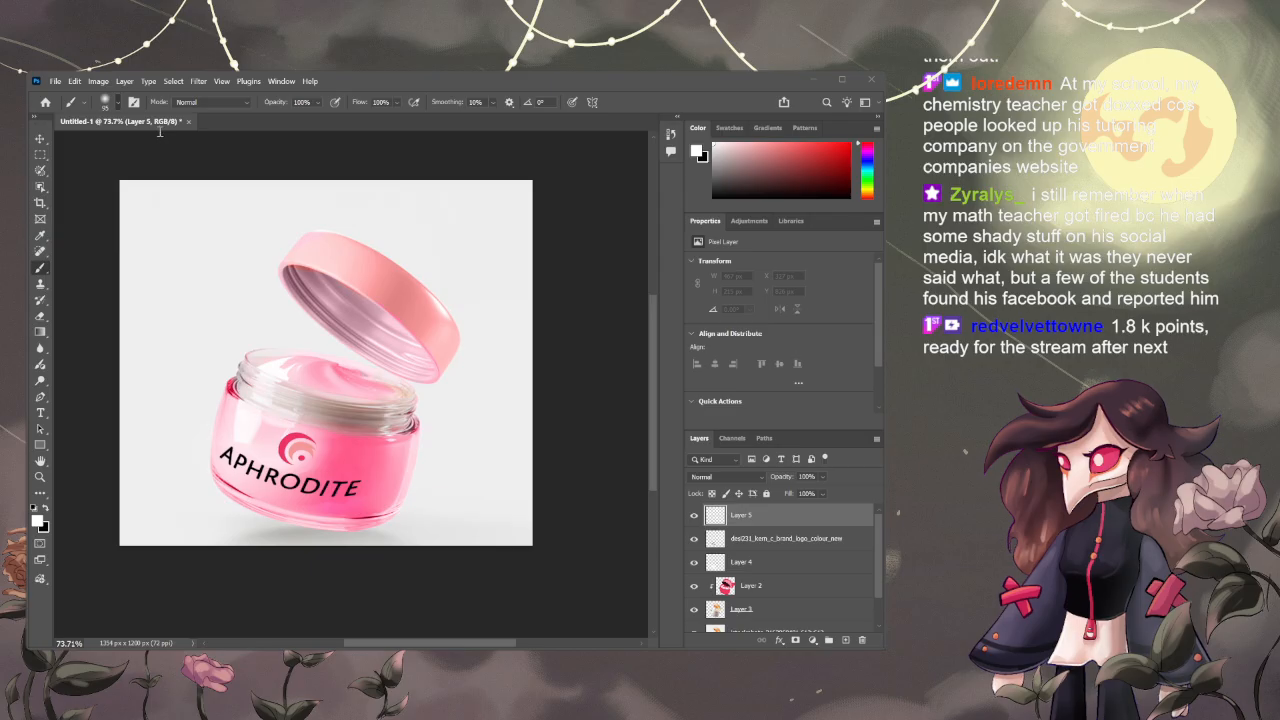
click(294, 456)
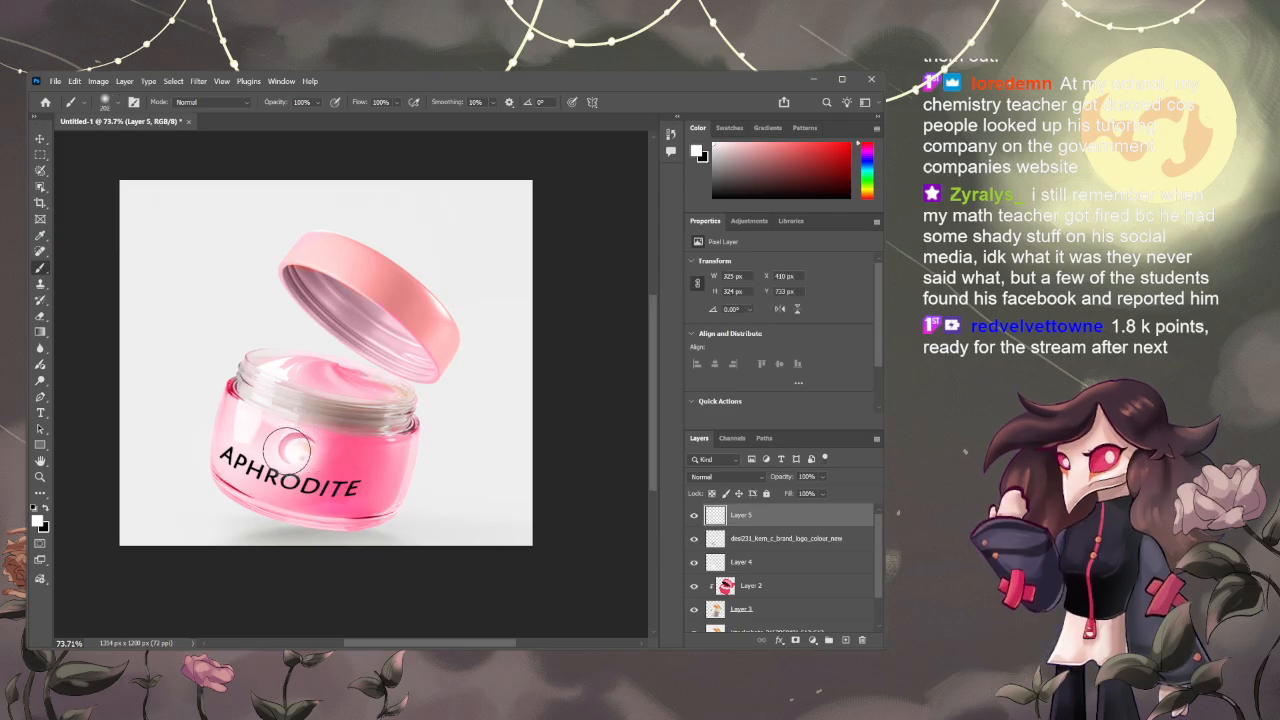
click(241, 430)
click(237, 447)
click(280, 479)
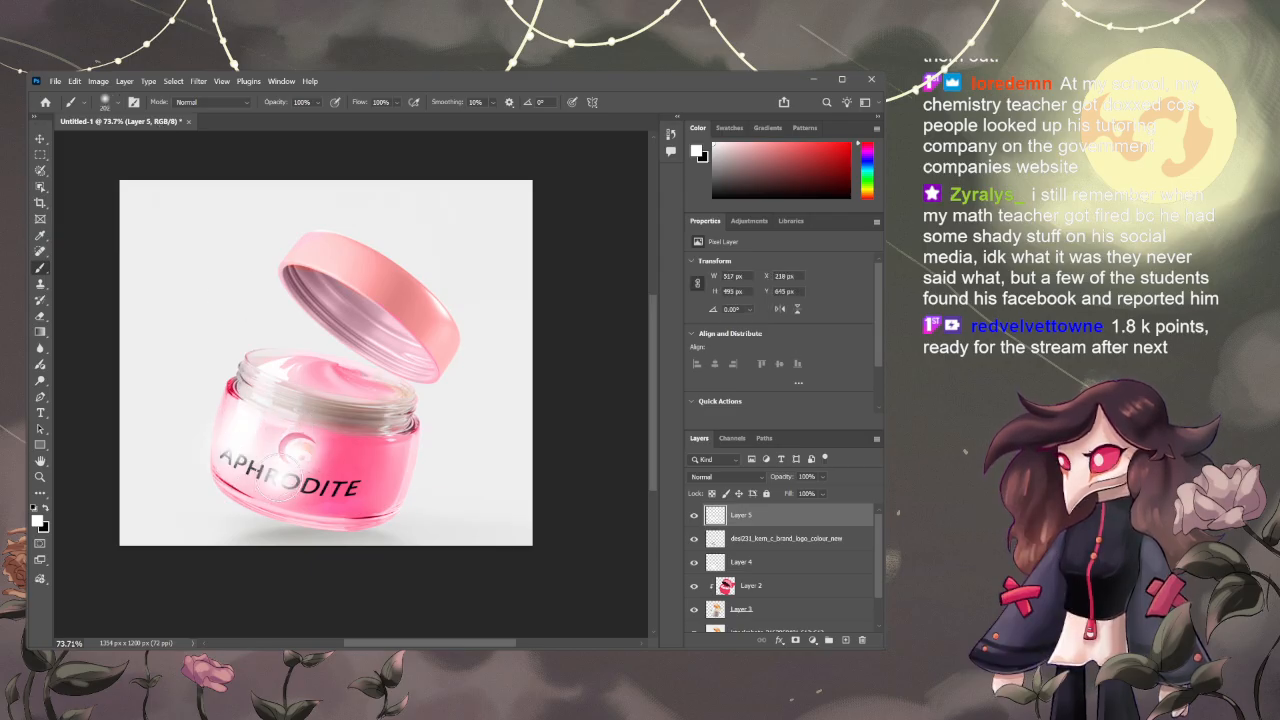
key(ctrl+z)
click(246, 461)
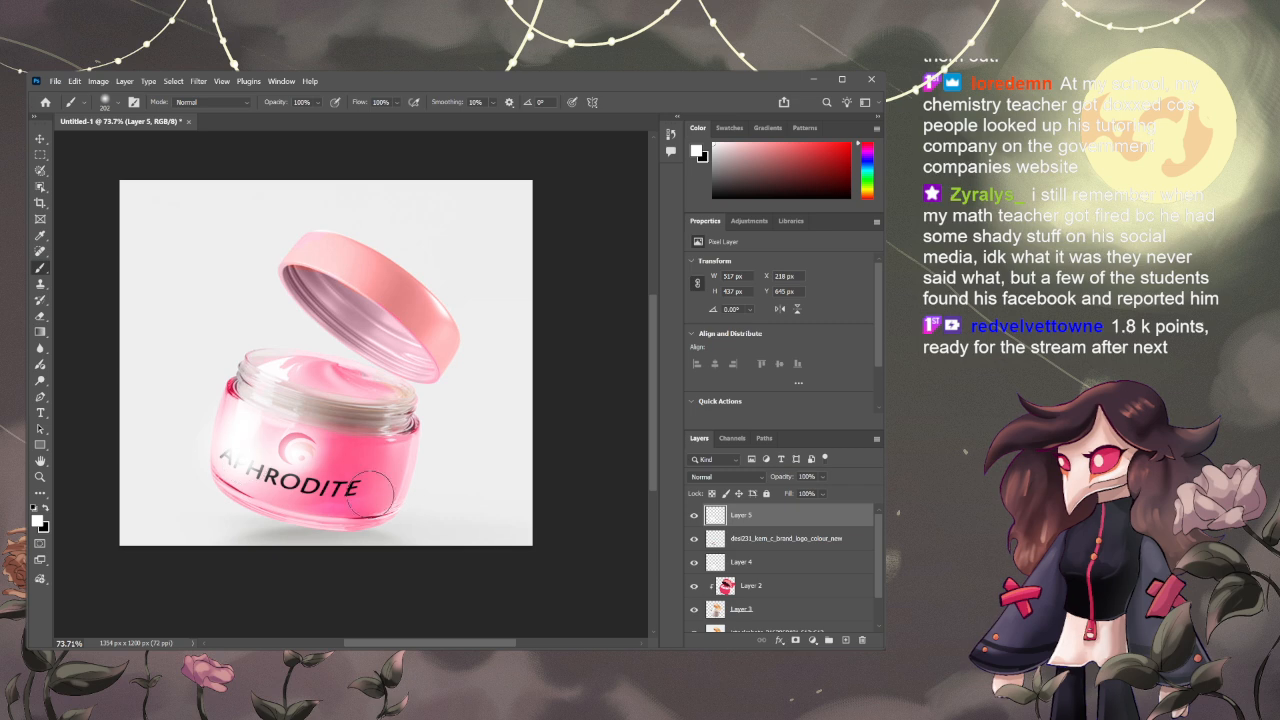
- Lower the highlight layer's opacity to 32% and compare the logo with the layer hidden and shown
click(822, 476)
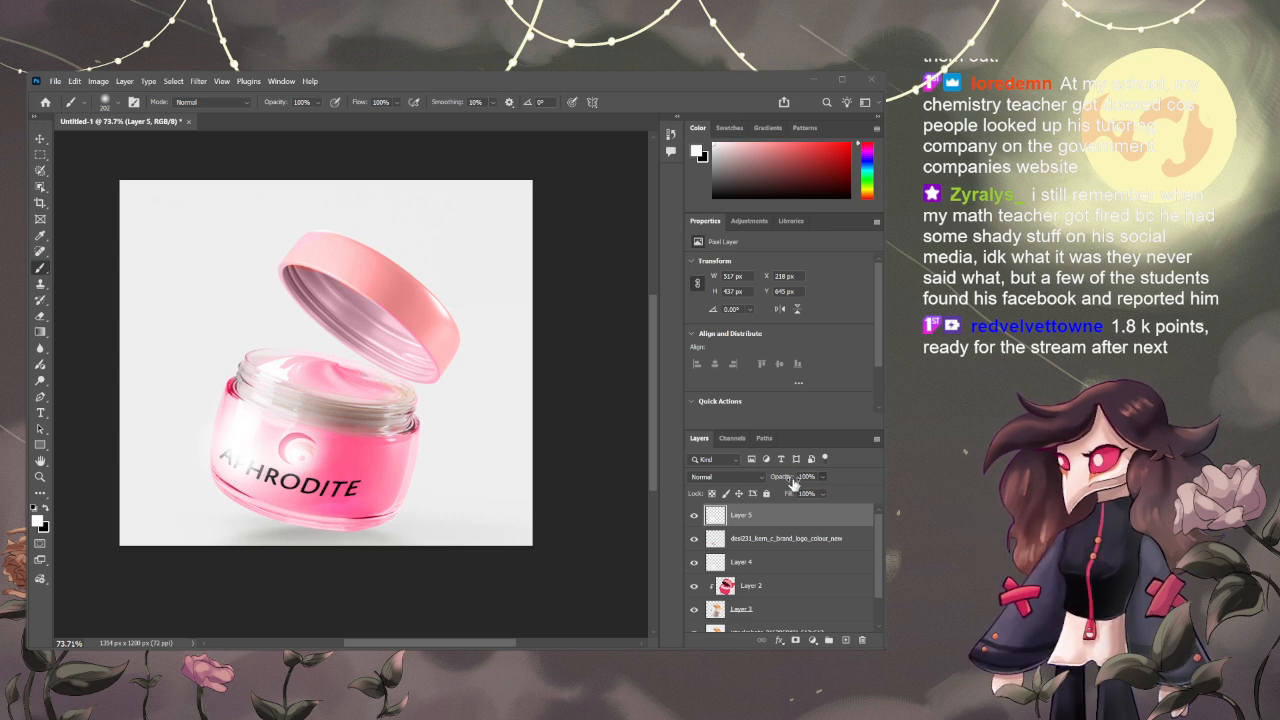
click(810, 489)
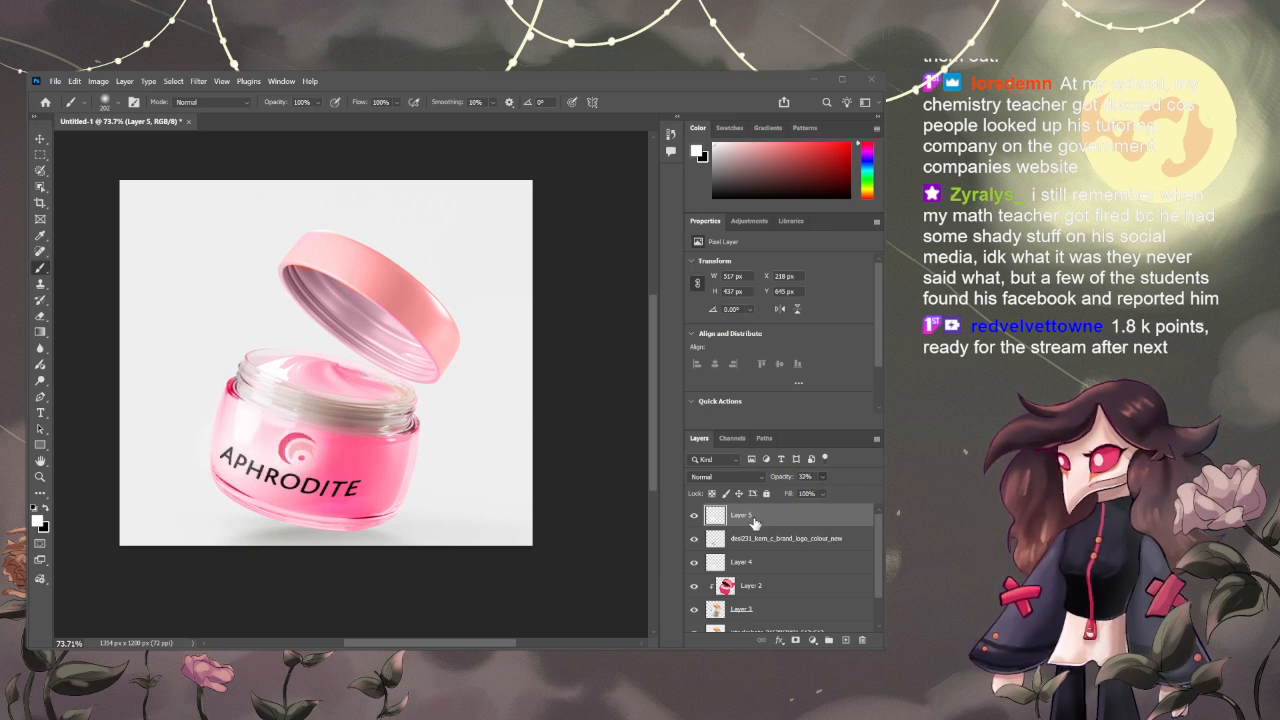
click(694, 515)
click(694, 515)
click(694, 515)
click(694, 515)
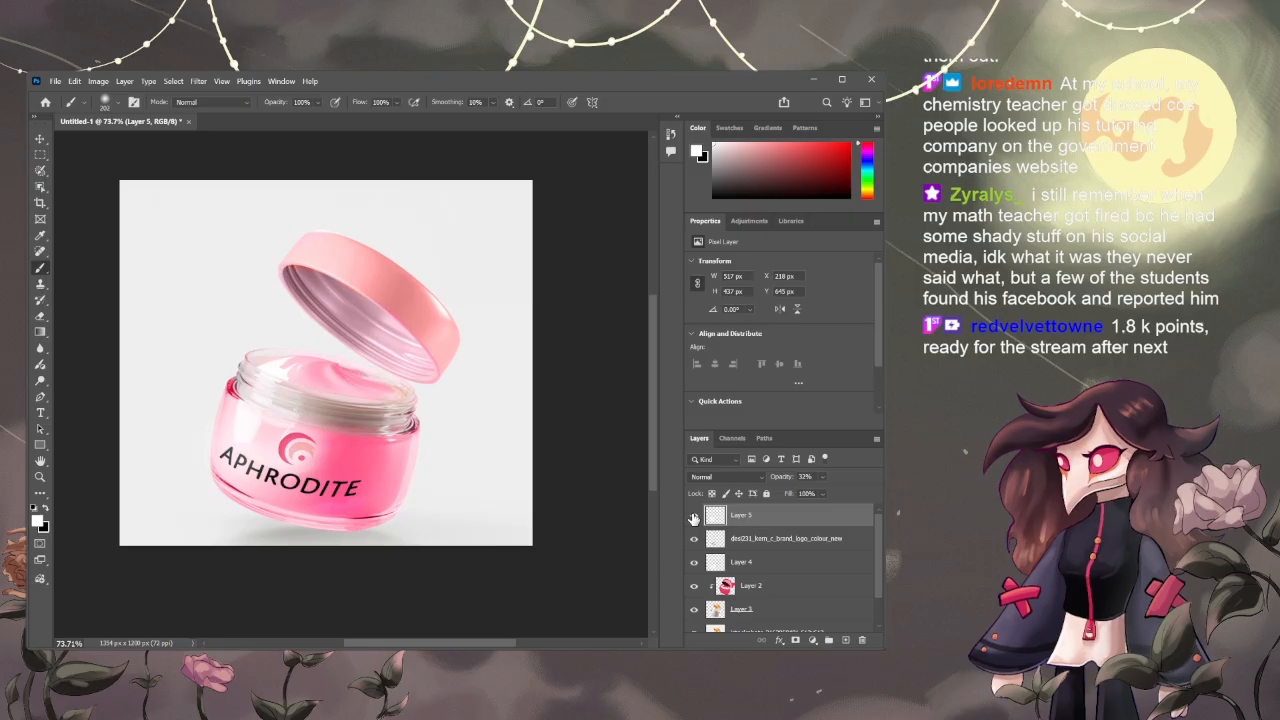
- Compare the jar with the highlight layer hidden and shown, and lower that layer's opacity to 24%
click(694, 515)
click(694, 515)
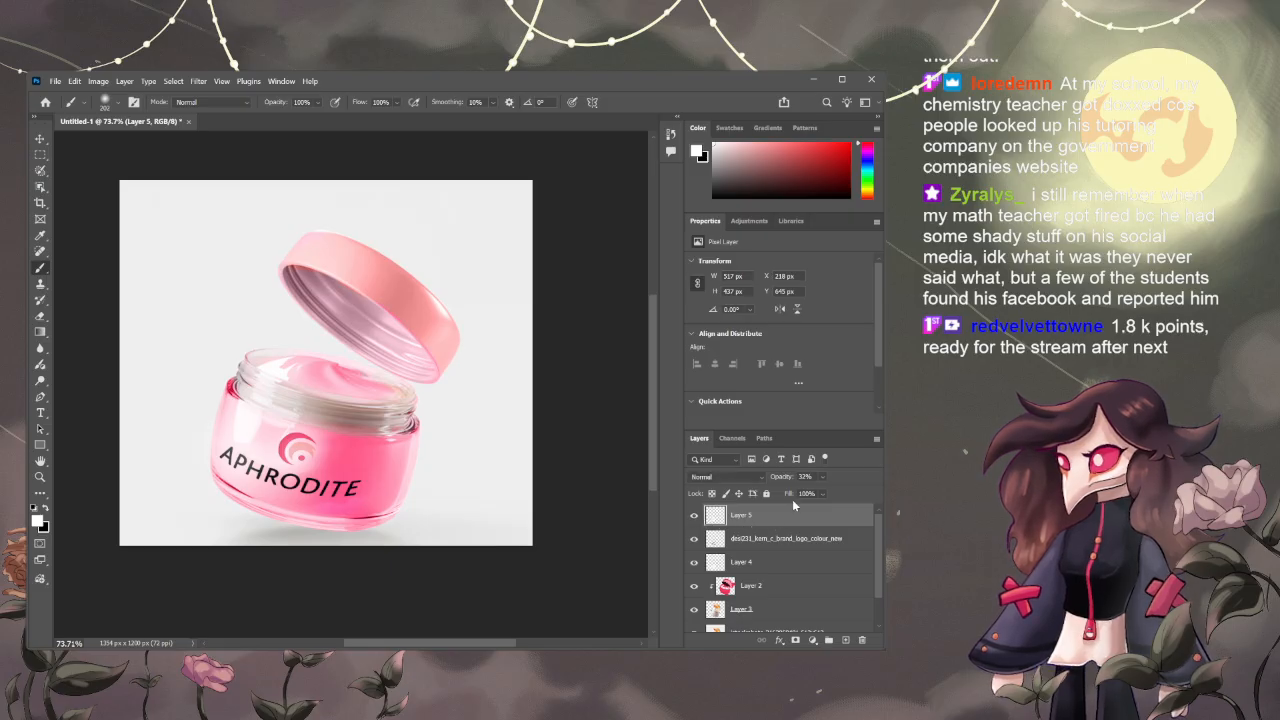
click(822, 478)
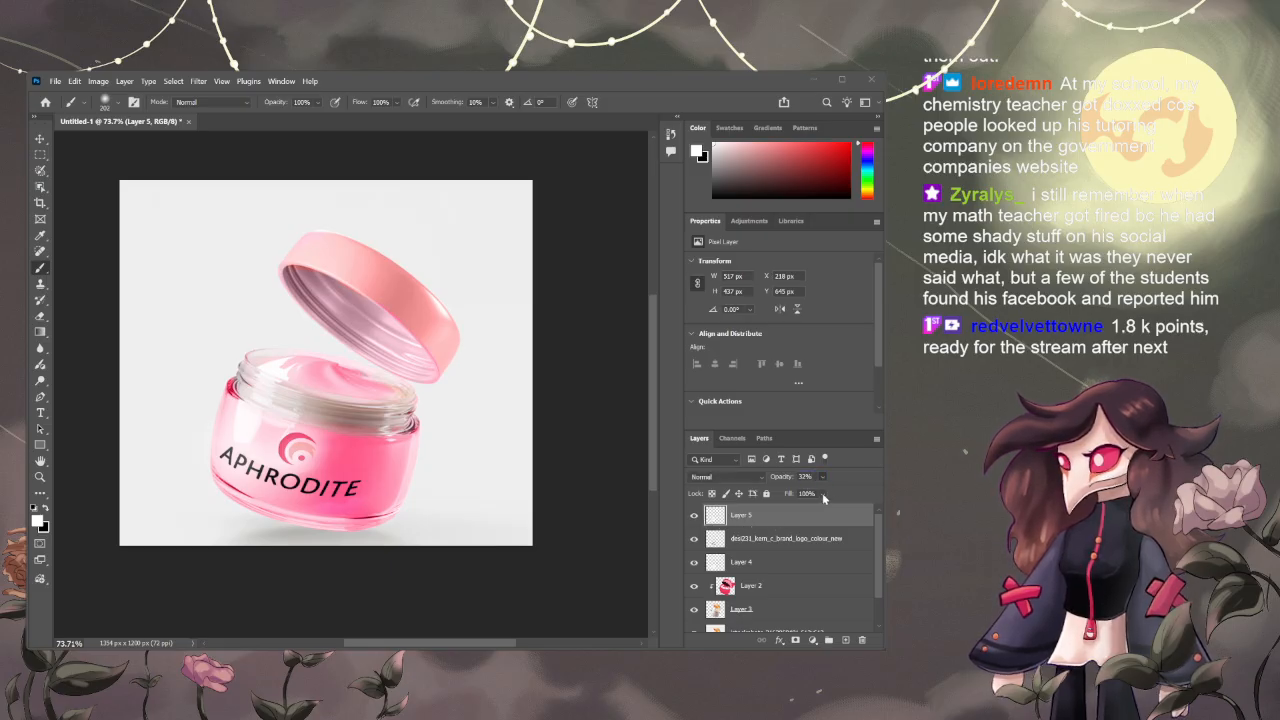
mouse_move(822, 491)
mouse_down()
mouse_move(845, 492)
mouse_move(814, 491)
mouse_up()
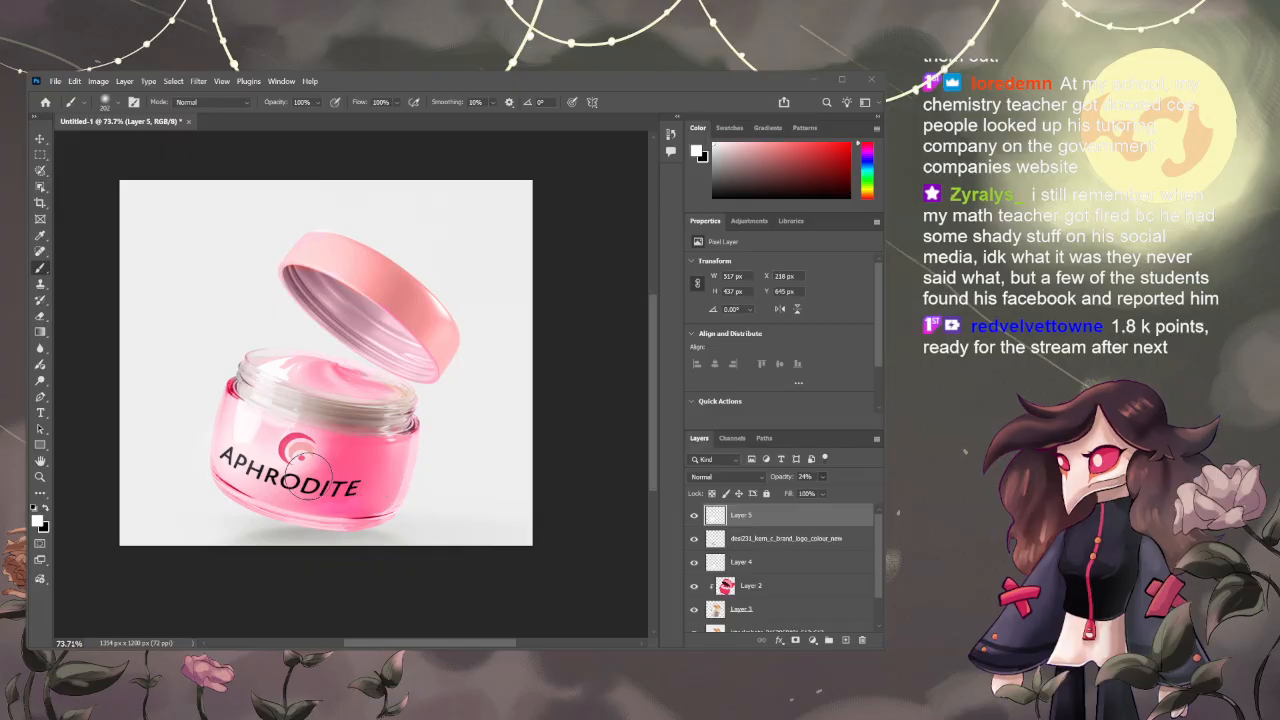
- Paint soft white highlights over the first and last letters of APHRODITE and compare the result with the highlight layer hidden and shown
click(235, 454)
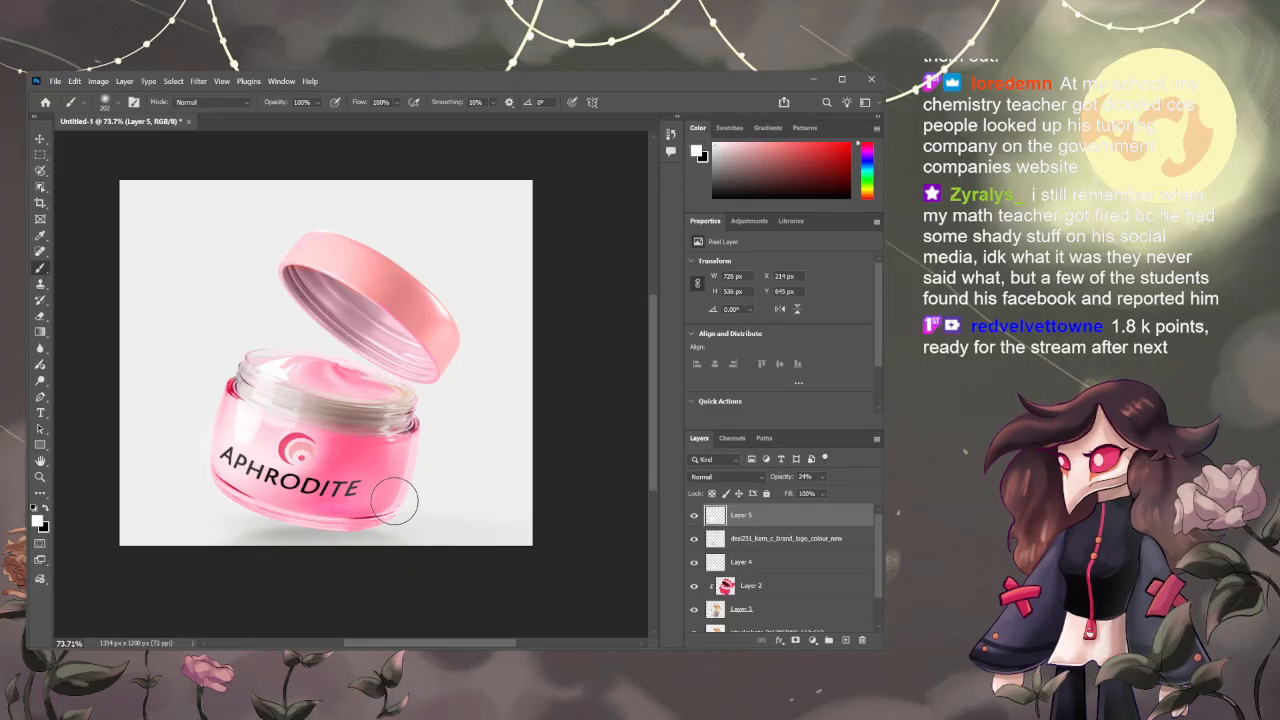
drag(395, 501, 357, 487)
click(694, 515)
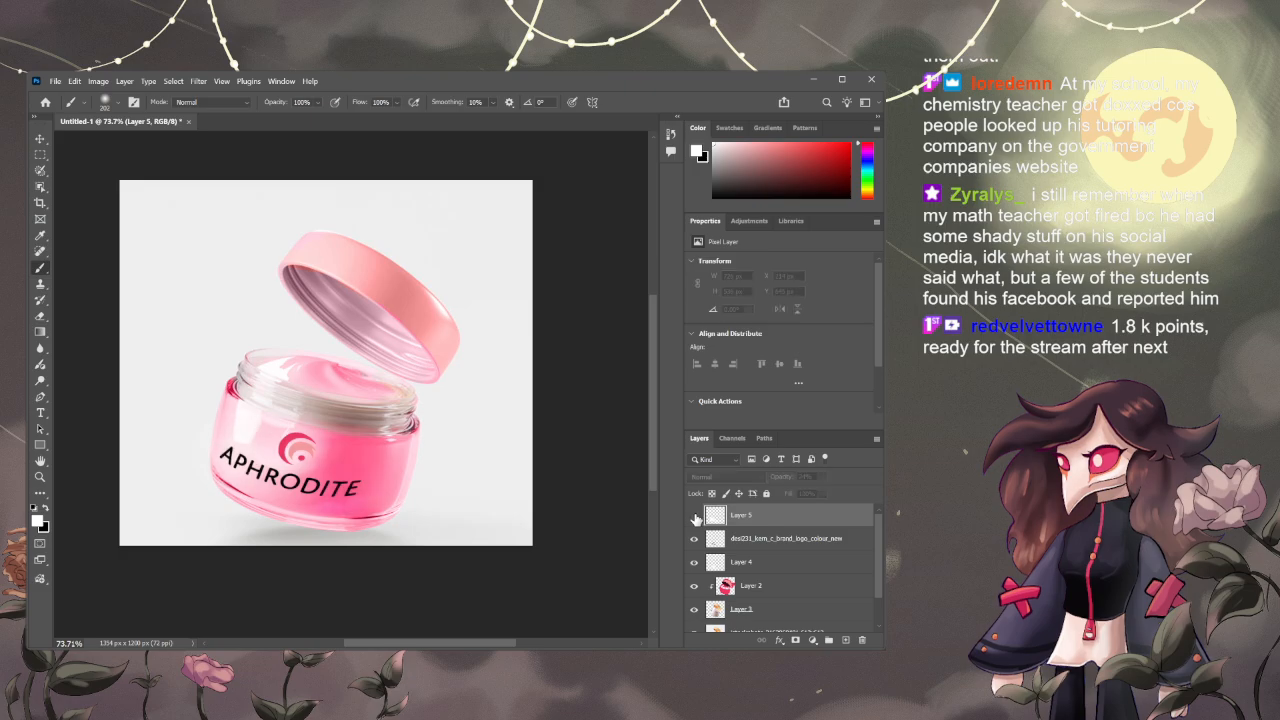
click(694, 515)
click(694, 515)
click(694, 515)
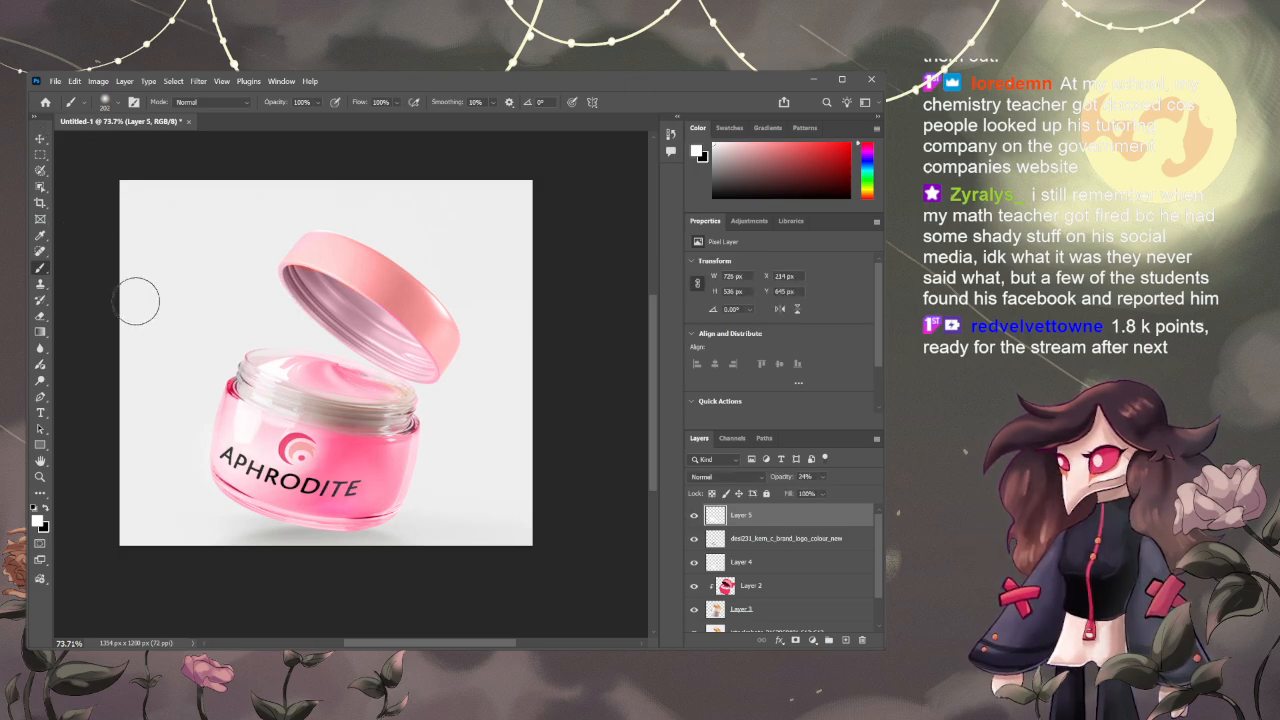
- Extend the canvas at its bottom edge and sides with the Crop tool to 1384 x 1285 px
key(v)
click(70, 160)
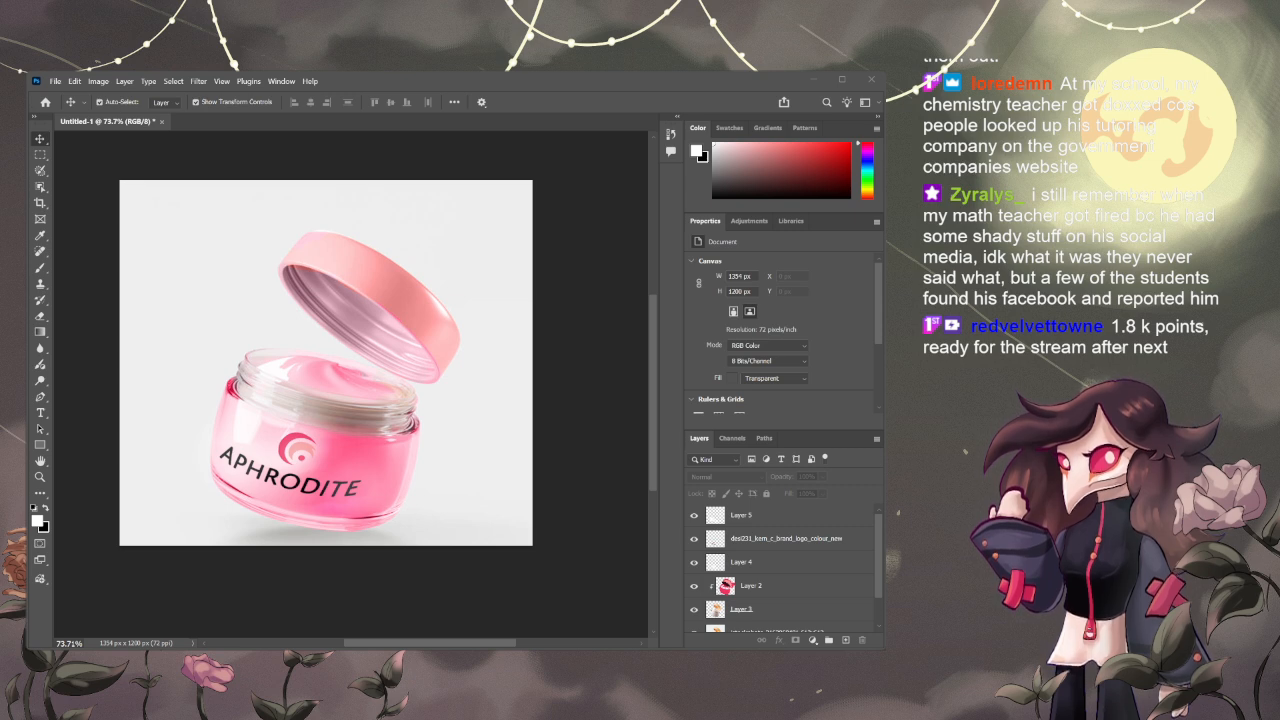
scroll(326, 363, right, 1)
scroll(347, 381, down, 1)
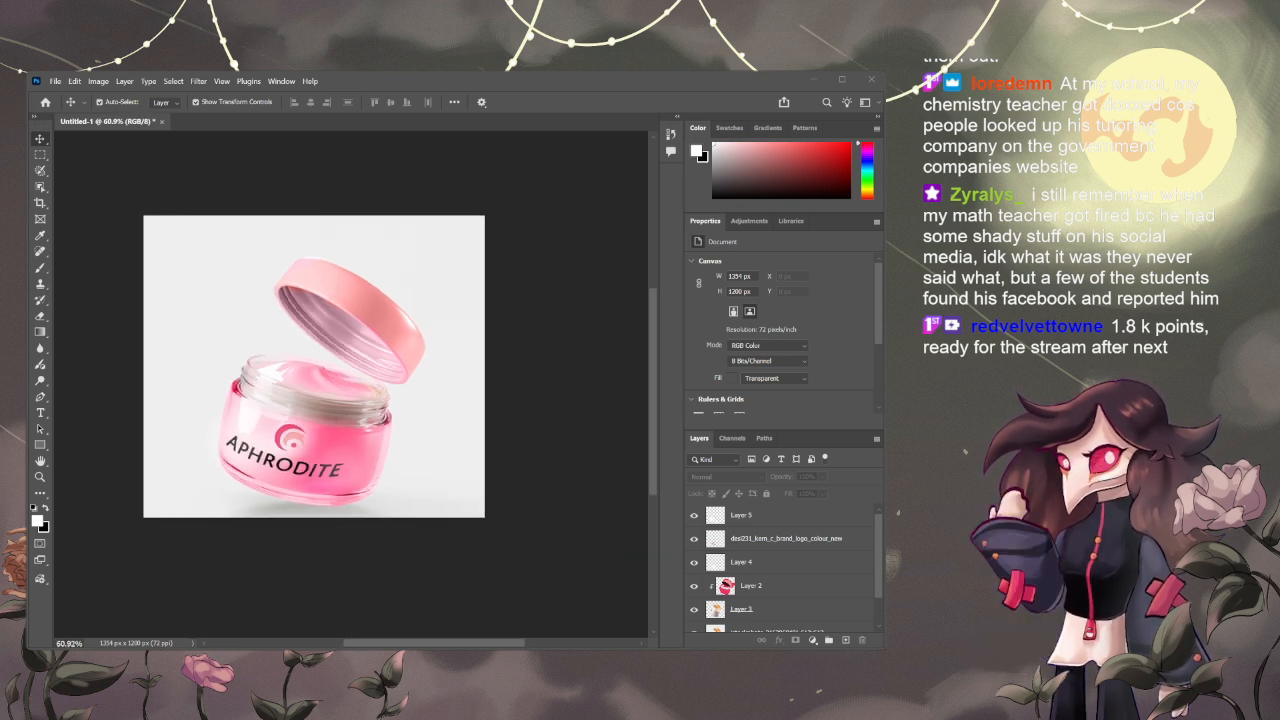
scroll(780, 570, down, 2)
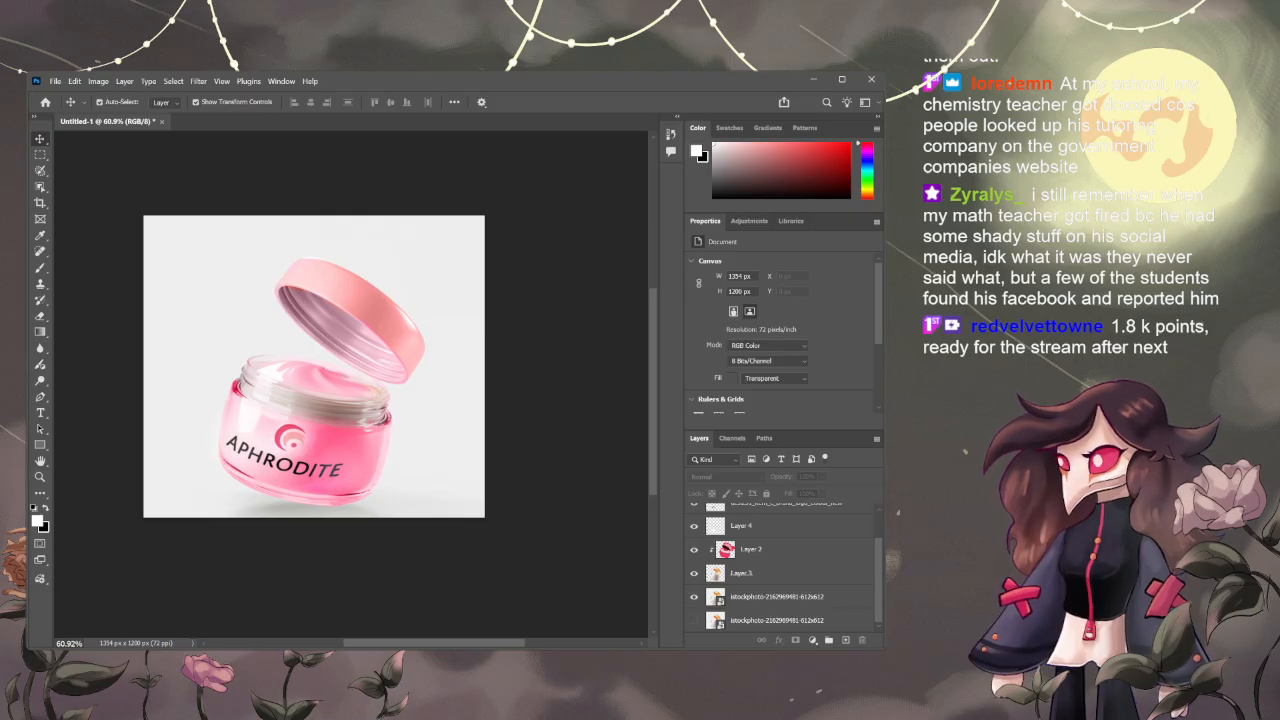
key(z)
key(x)
key(c)
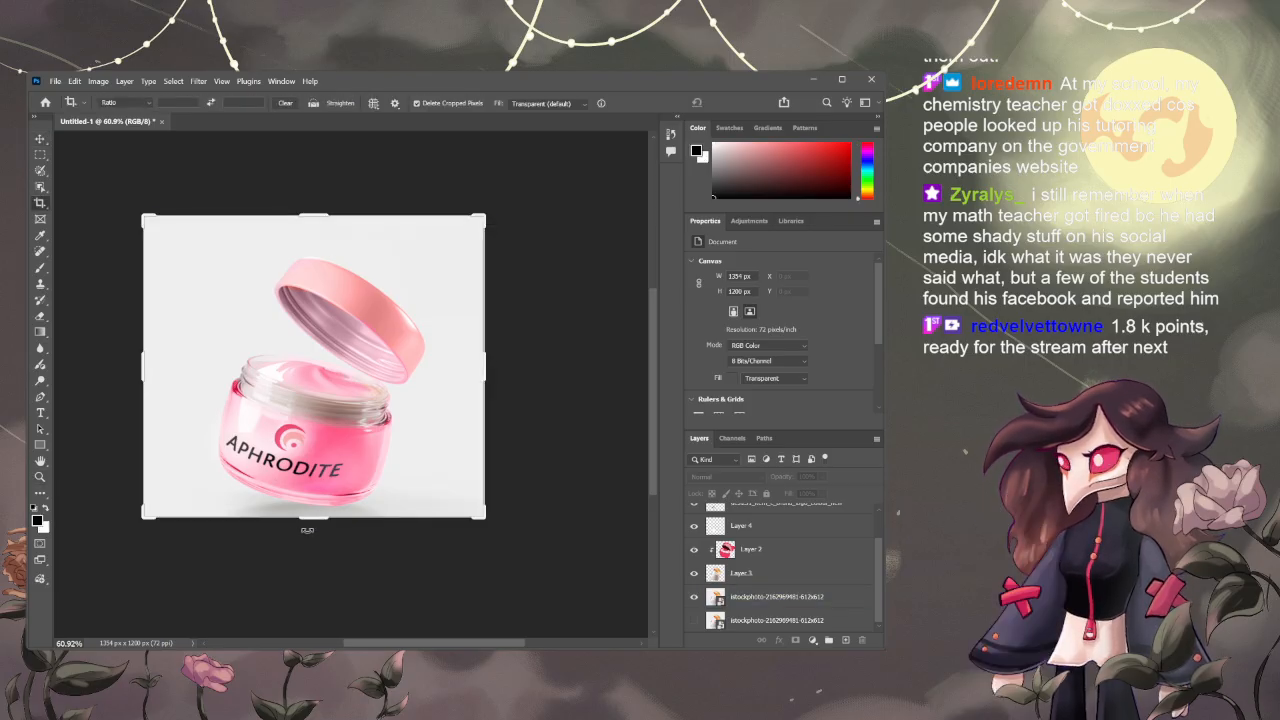
drag(309, 518, 309, 532)
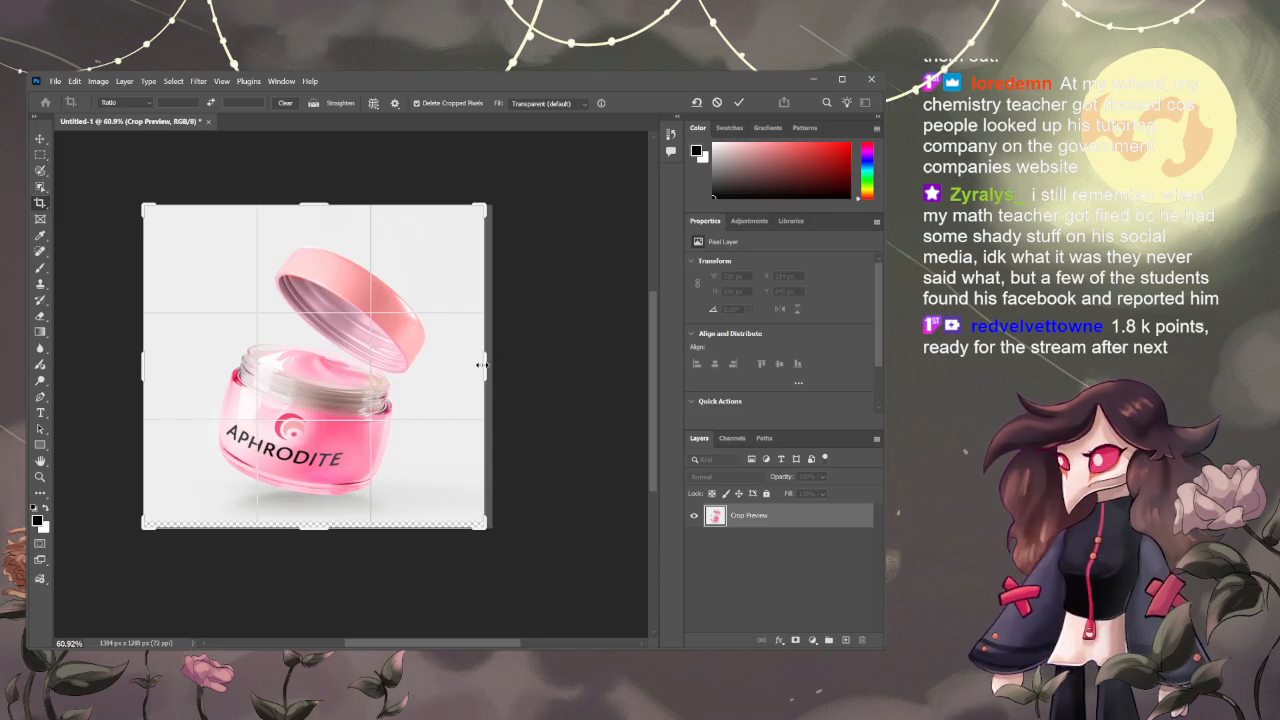
drag(486, 366, 495, 366)
click(41, 142)
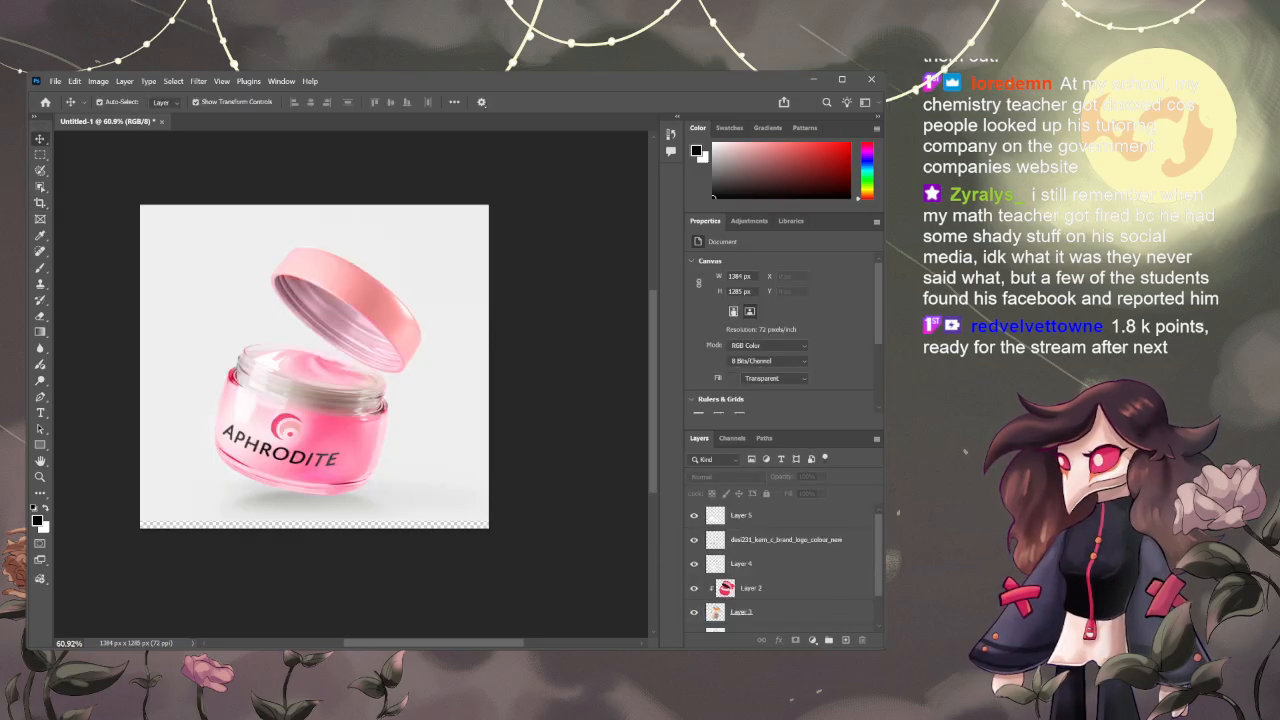
- Add a new empty layer and place it at the very bottom of the layer stack
click(838, 596)
scroll(840, 600, down, 2)
click(841, 602)
click(805, 626)
click(846, 641)
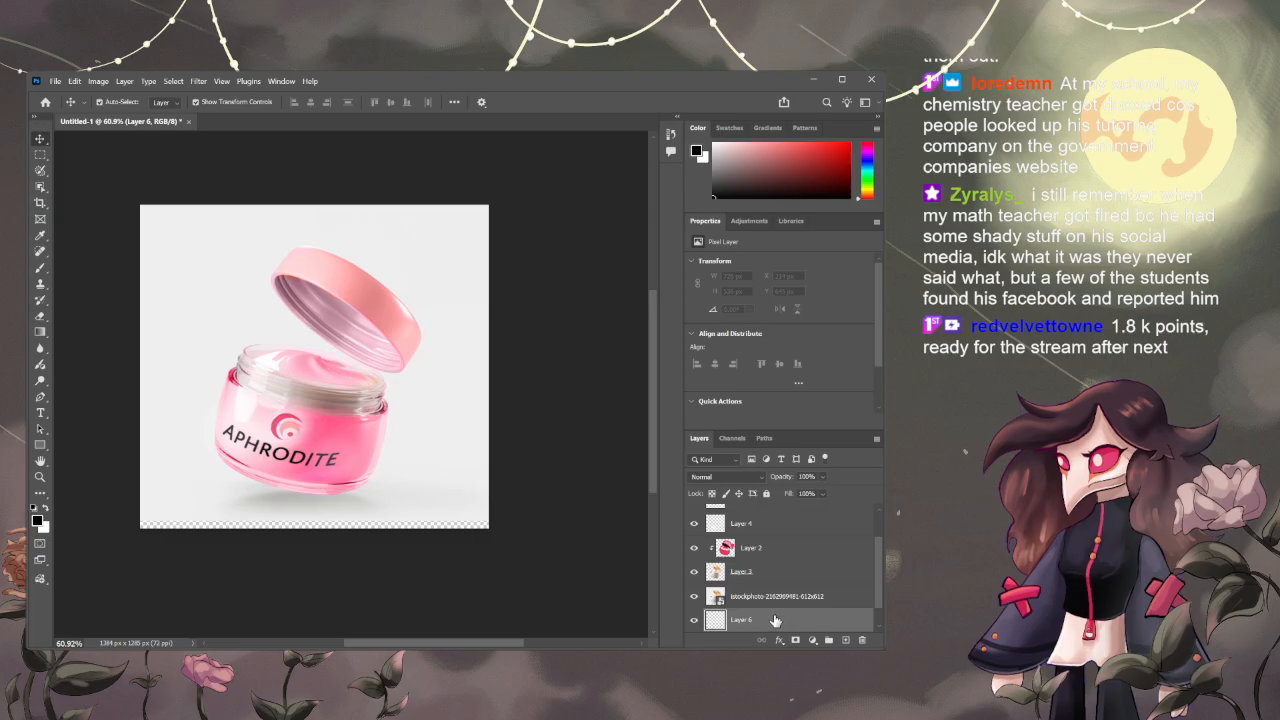
drag(775, 620, 775, 628)
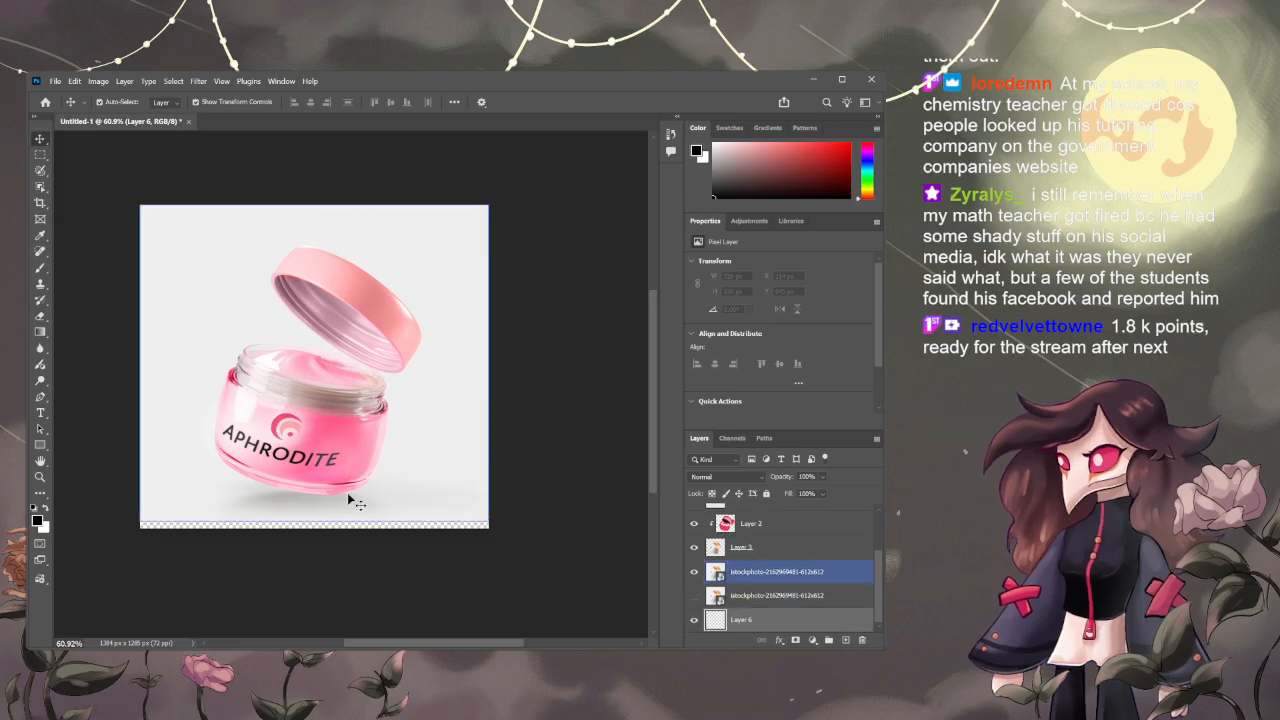
- Sample the light grey backdrop colour and brush it across the transparent strip along the canvas's bottom edge, then deselect the layer
key(i)
click(449, 505)
key(b)
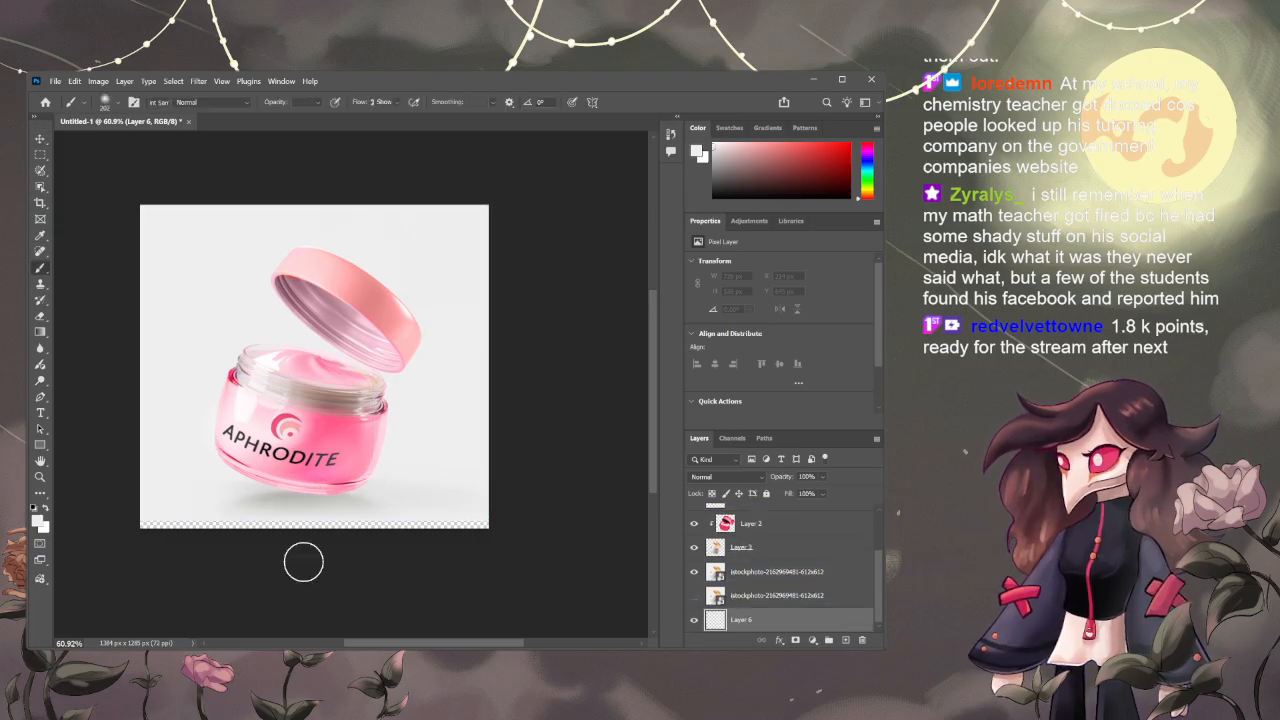
drag(400, 528, 55, 527)
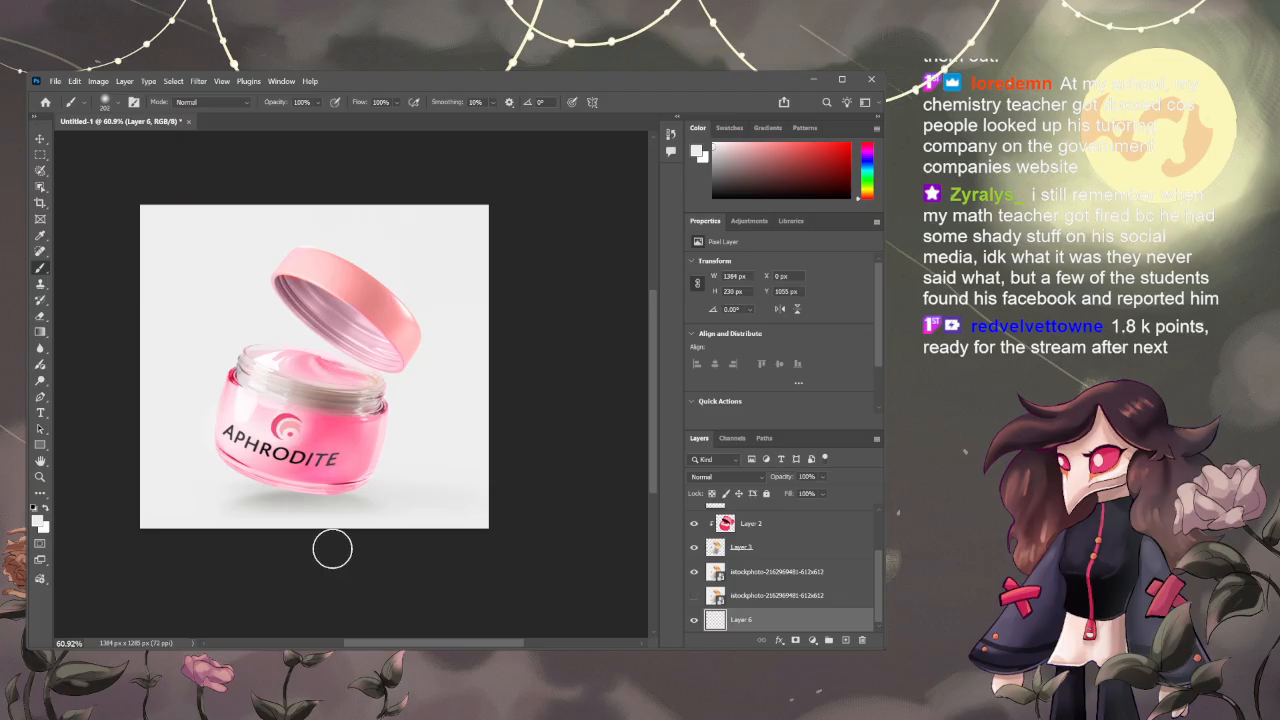
key(v)
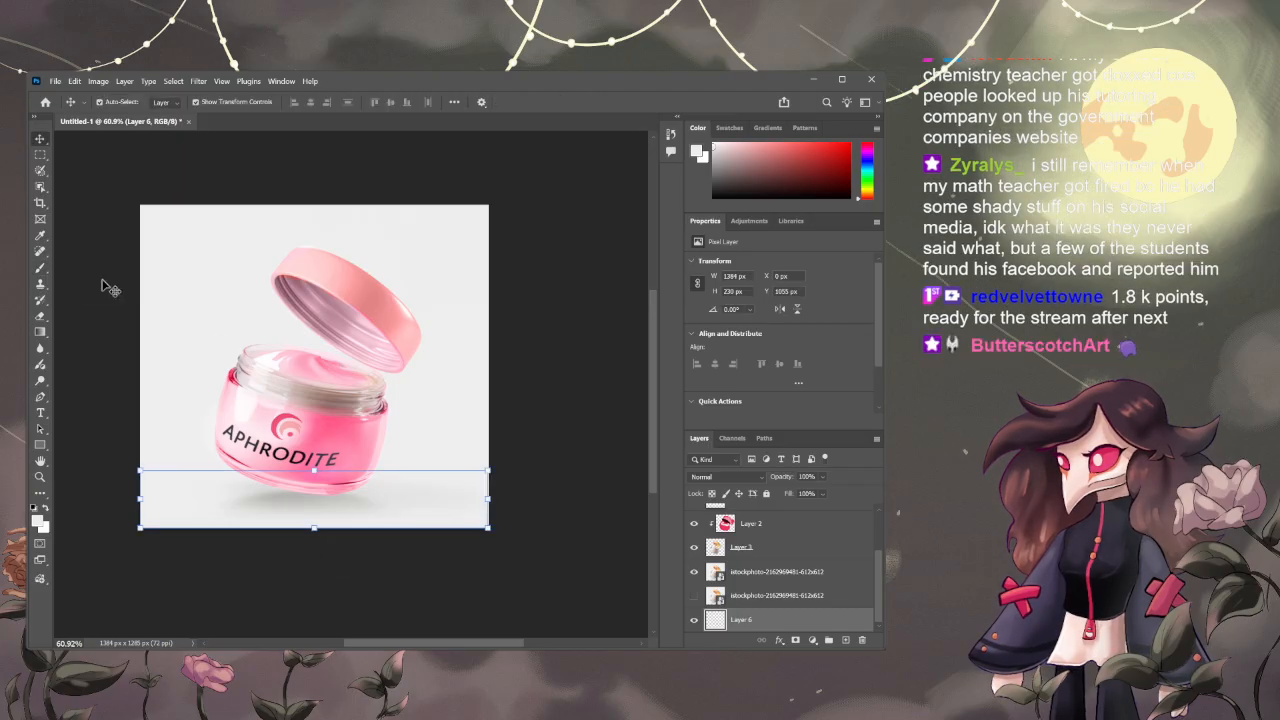
click(110, 290)
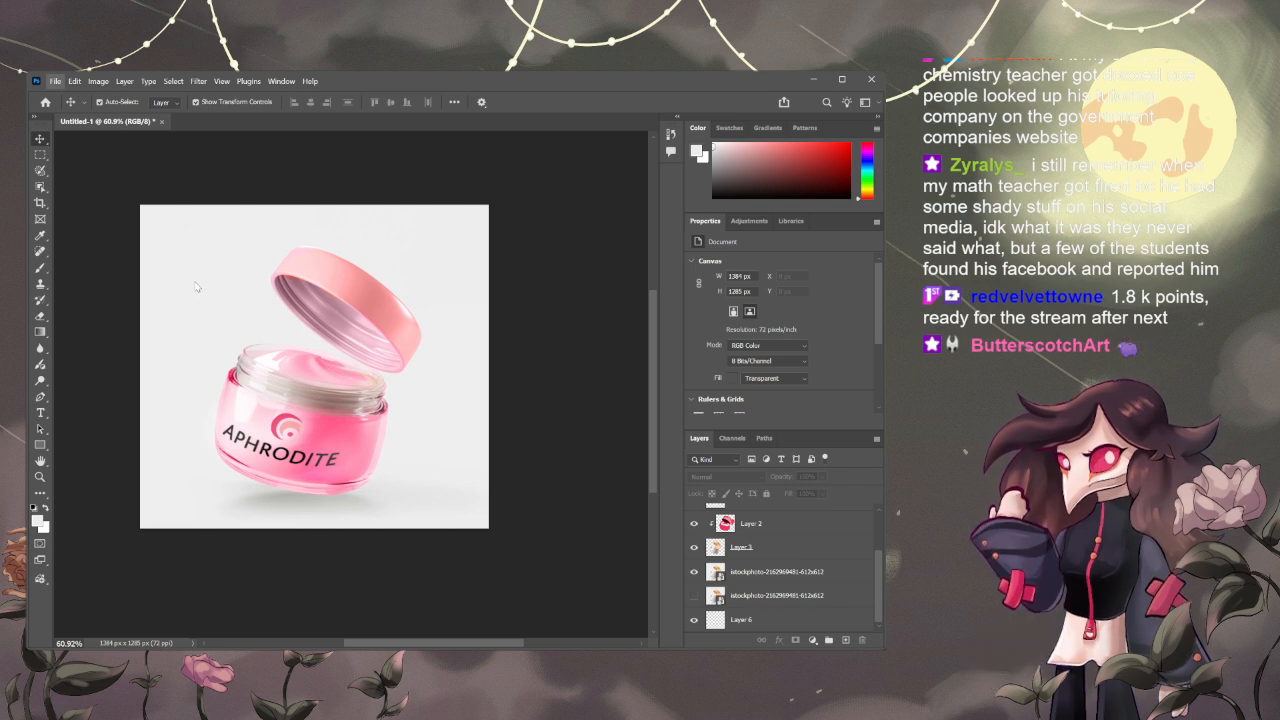
click(245, 301)
click(144, 161)
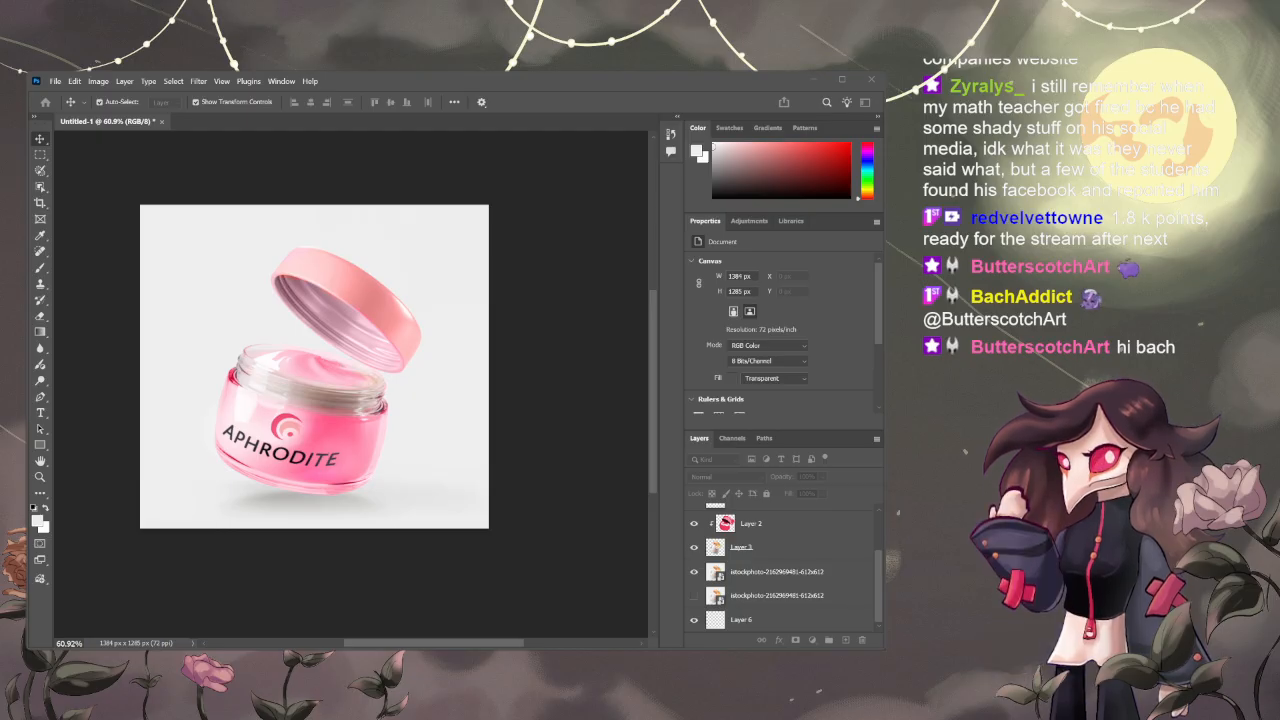
click(572, 566)
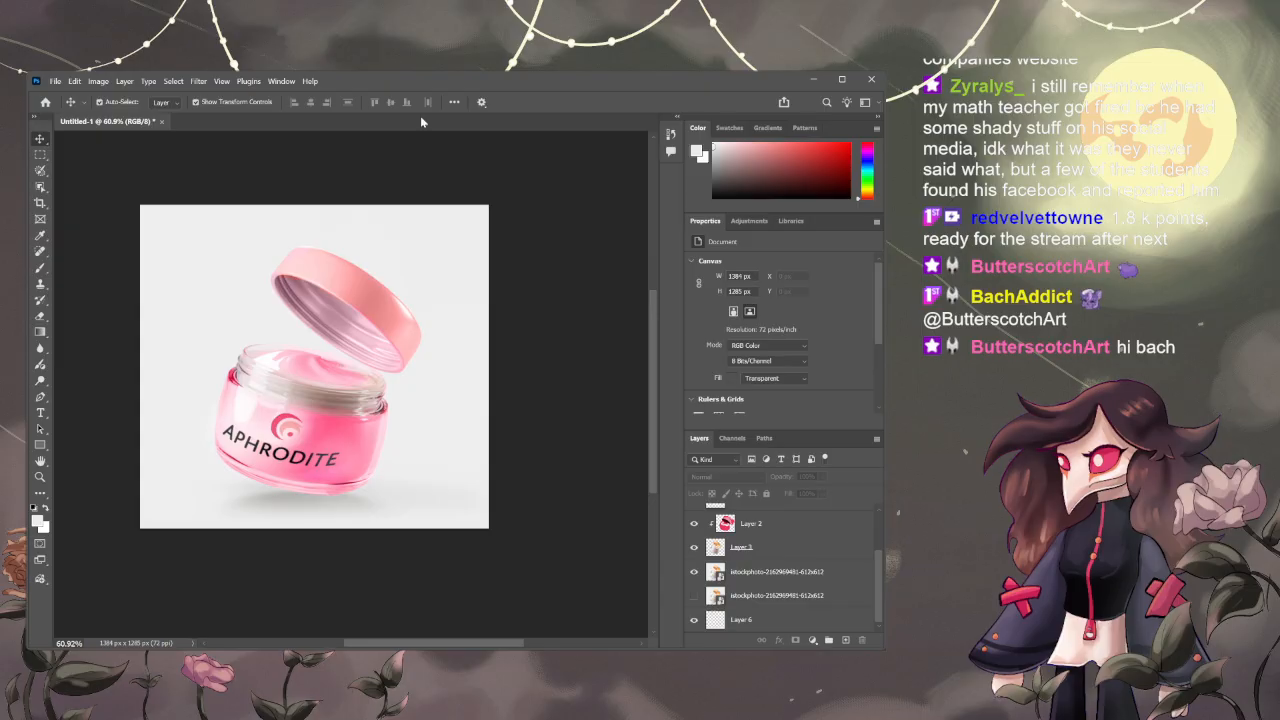
click(242, 264)
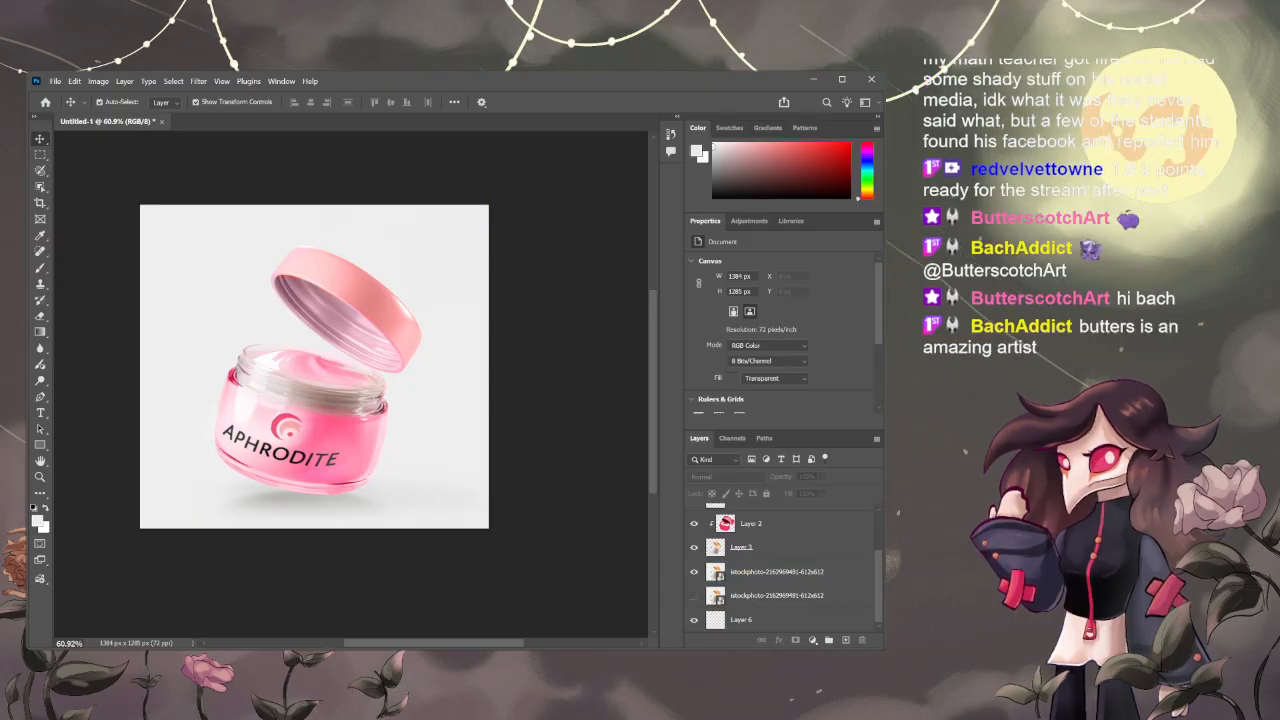
- Switch to the homepage design in Figma and enlarge the browser window to show more of the canvas
click(813, 79)
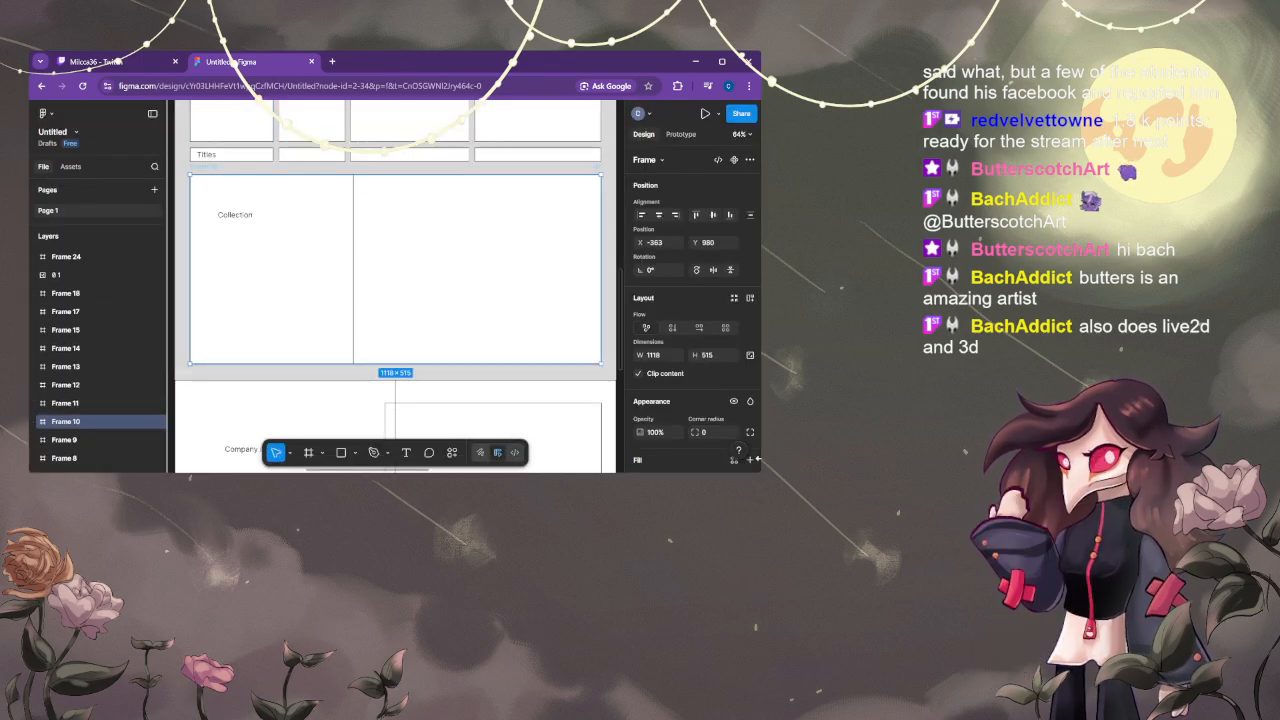
scroll(690, 300, down, 3)
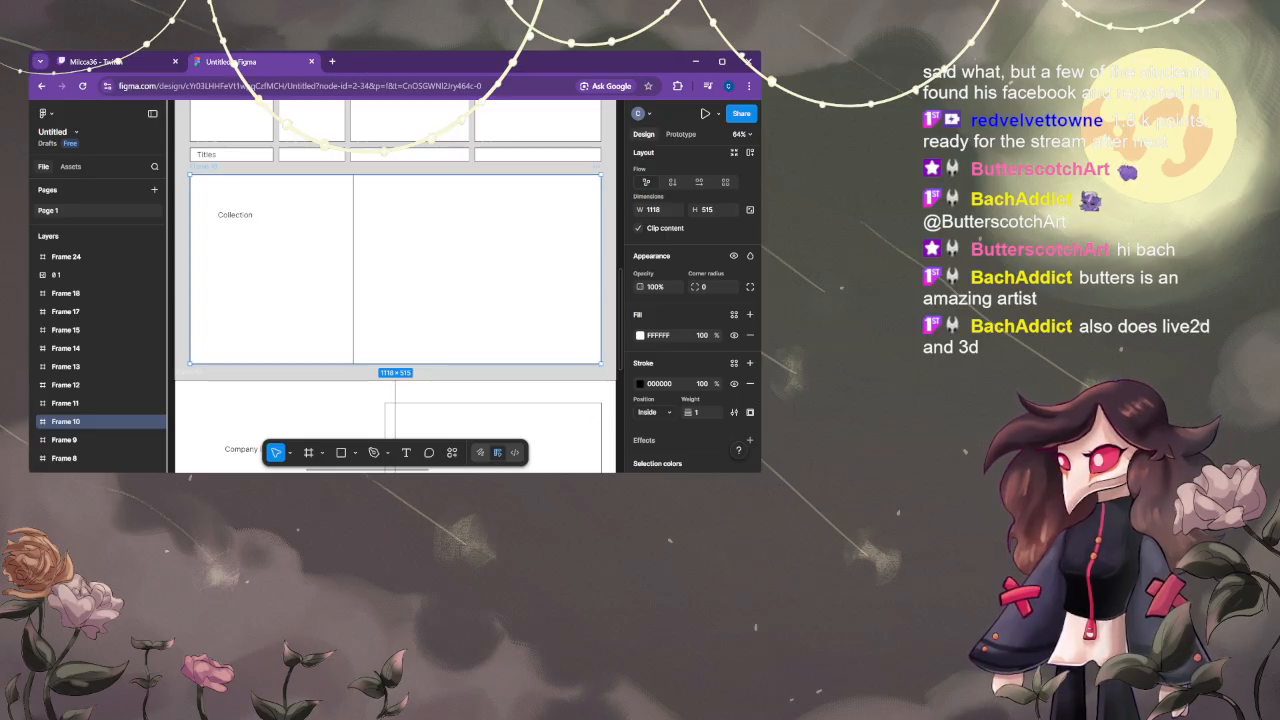
drag(760, 472, 905, 646)
double_click(424, 60)
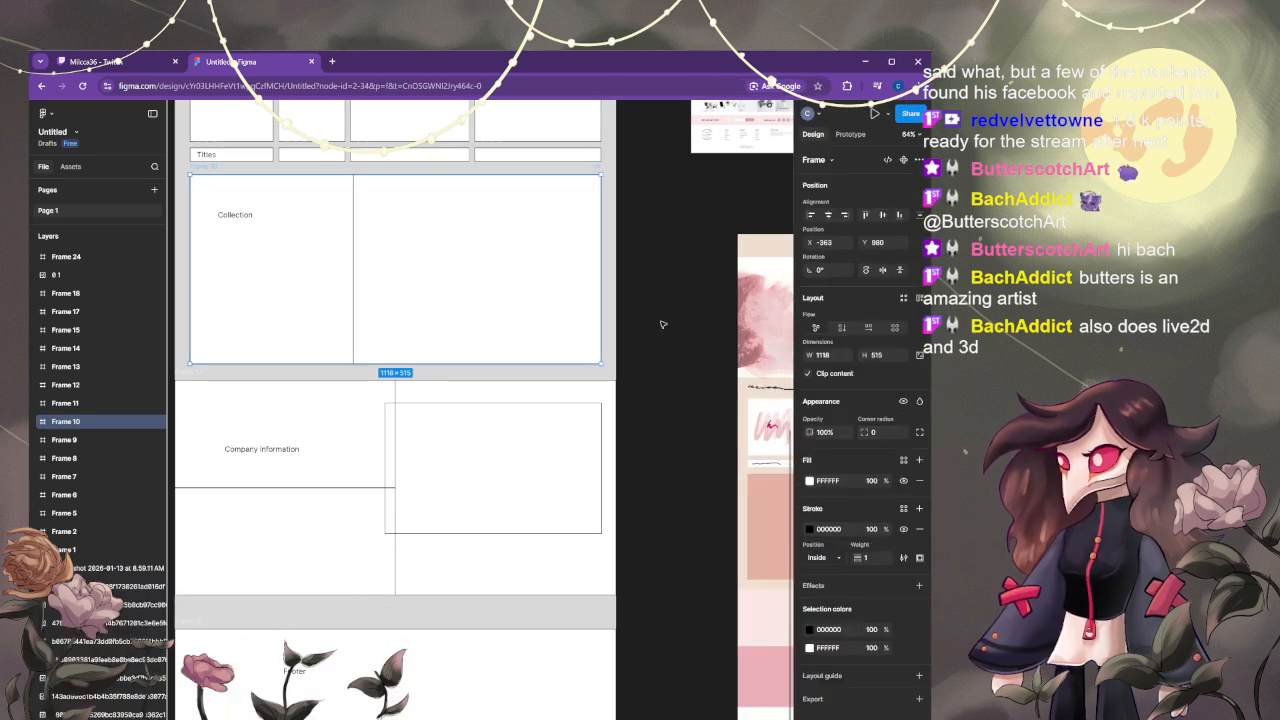
double_click(424, 60)
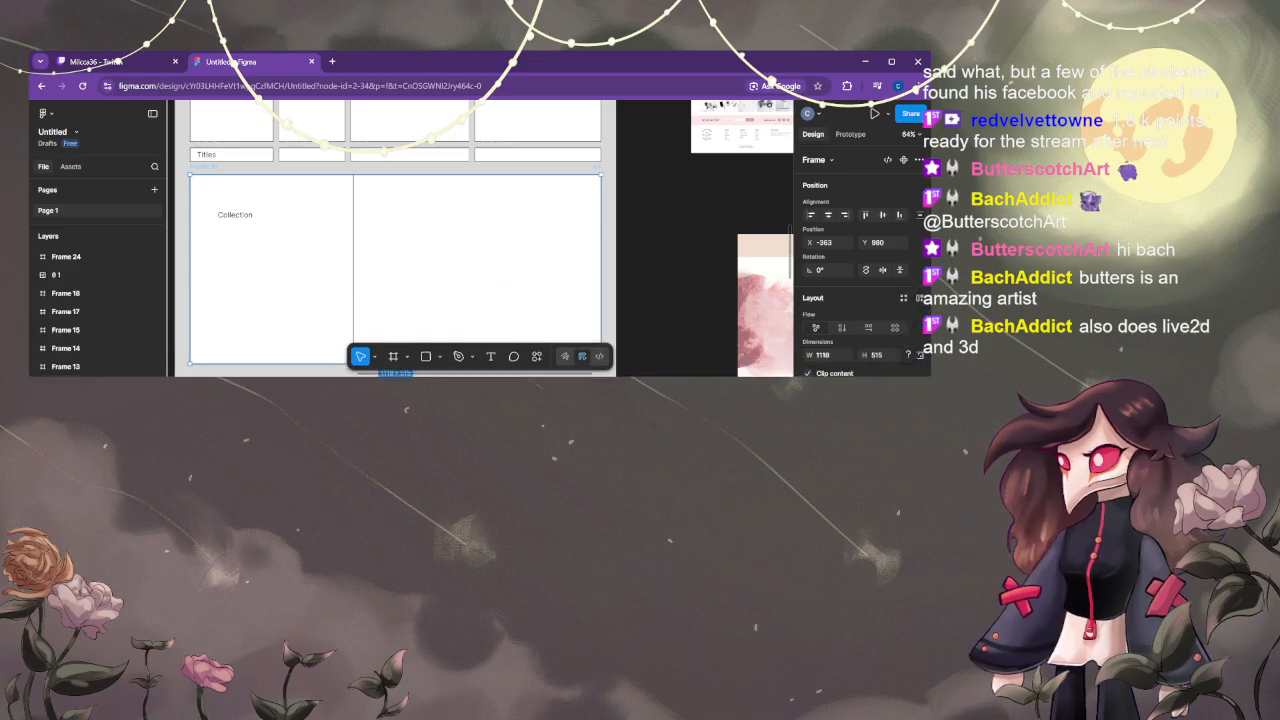
drag(929, 377, 889, 670)
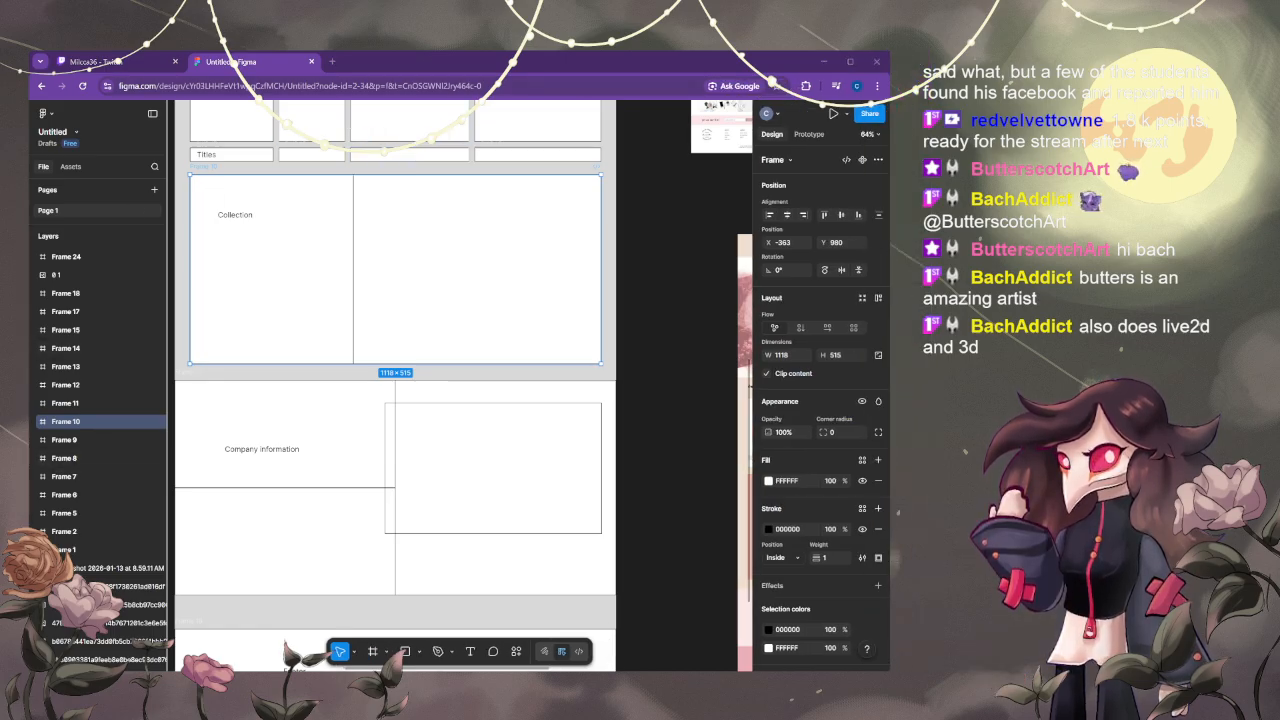
- Shift the APHRODITE logo and the two pink buttons beneath it slightly left in Frame 24's hero section
scroll(382, 245, down, 5)
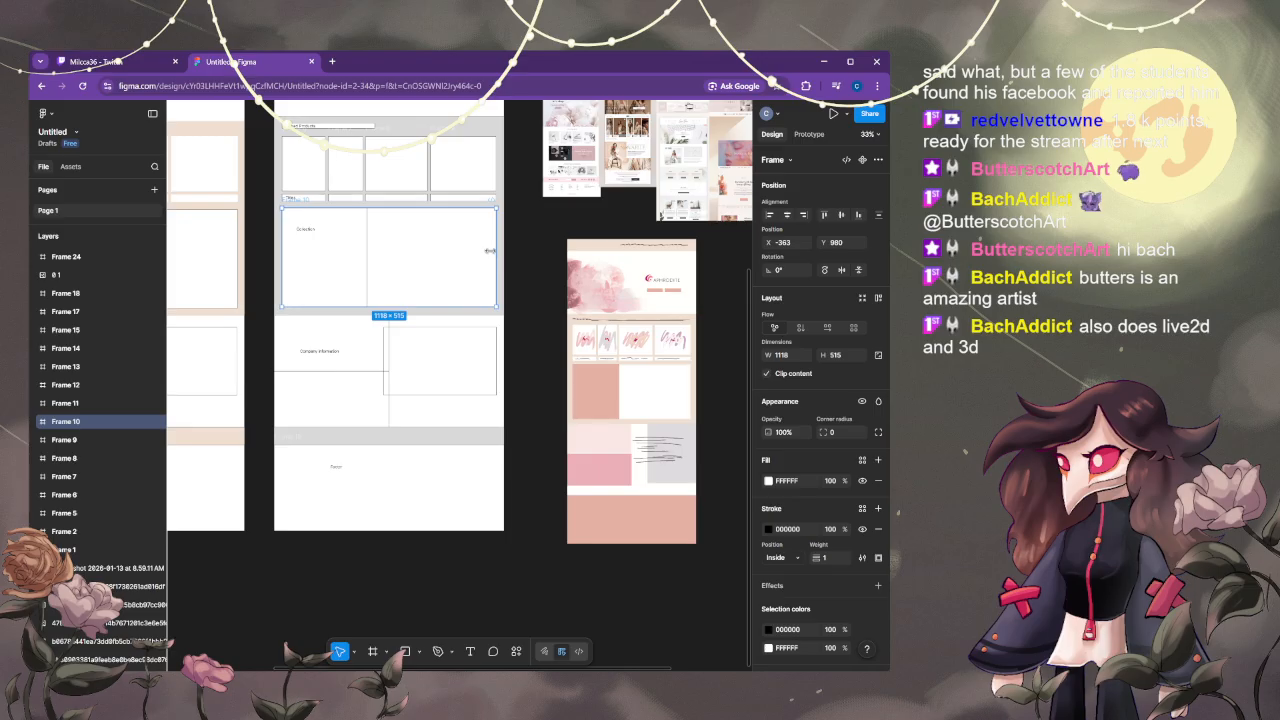
scroll(467, 257, down, 1)
key(space)
drag(287, 265, 428, 390)
scroll(363, 308, up, 1)
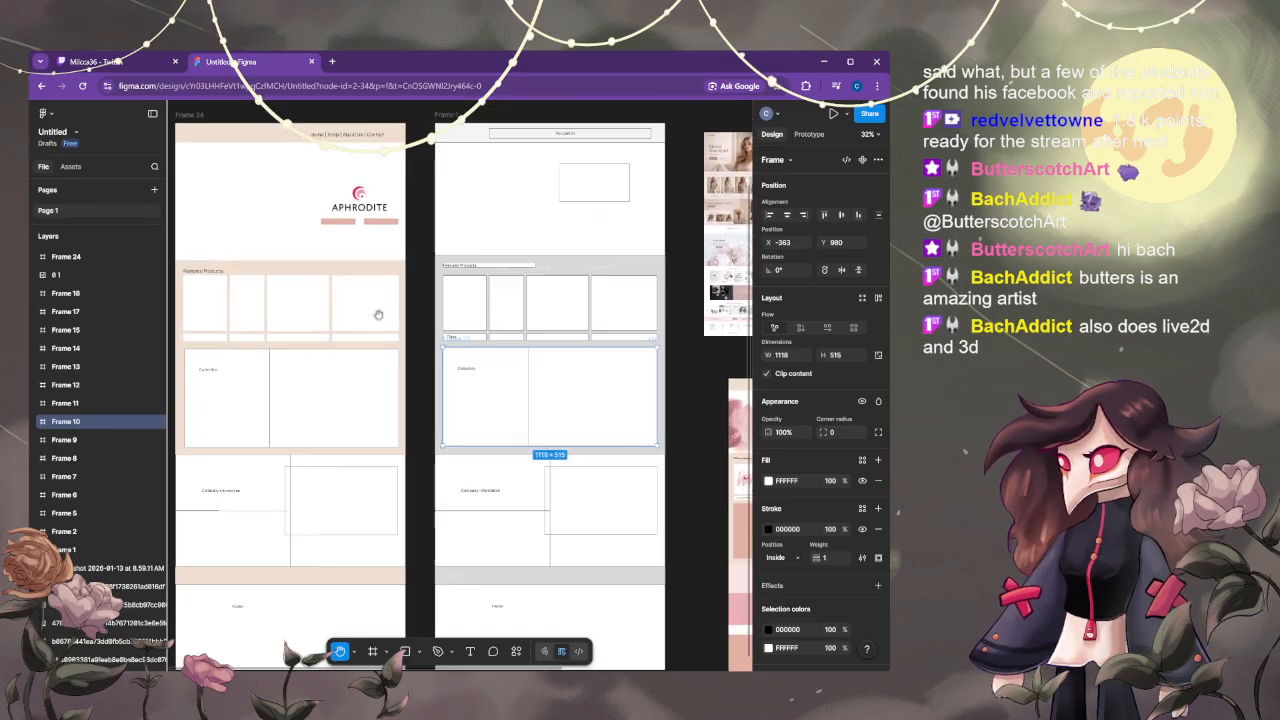
click(372, 220)
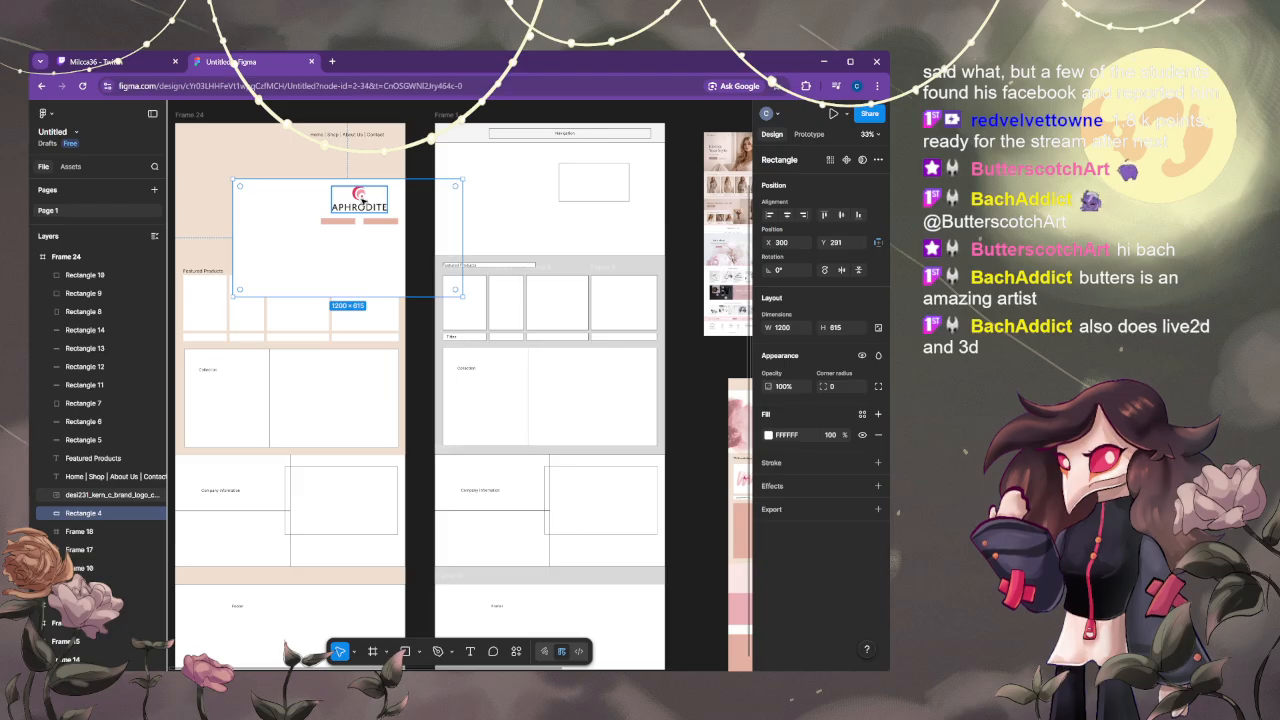
key(ctrl+z)
click(360, 204)
shift+click(342, 221)
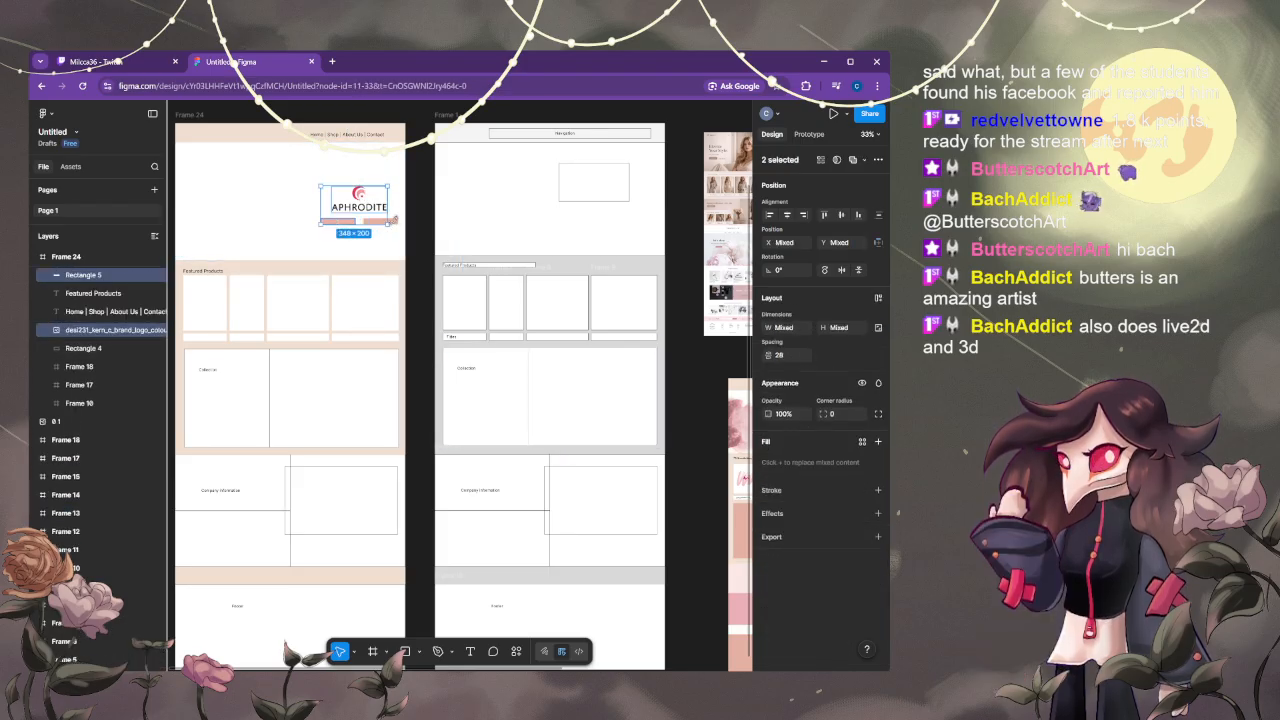
shift+click(394, 222)
drag(382, 207, 443, 228)
click(431, 210)
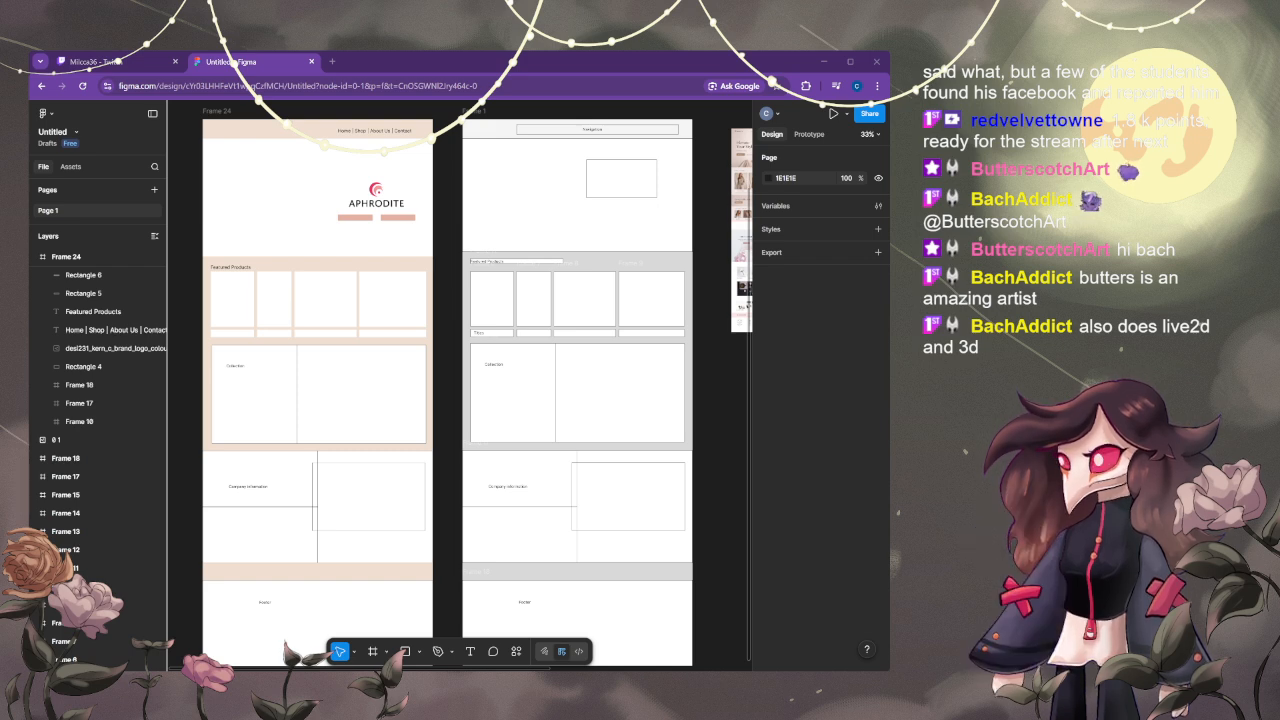
- Paste the finished pink APHRODITE jar image onto the Figma canvas over the homepage frames
key(ctrl+v)
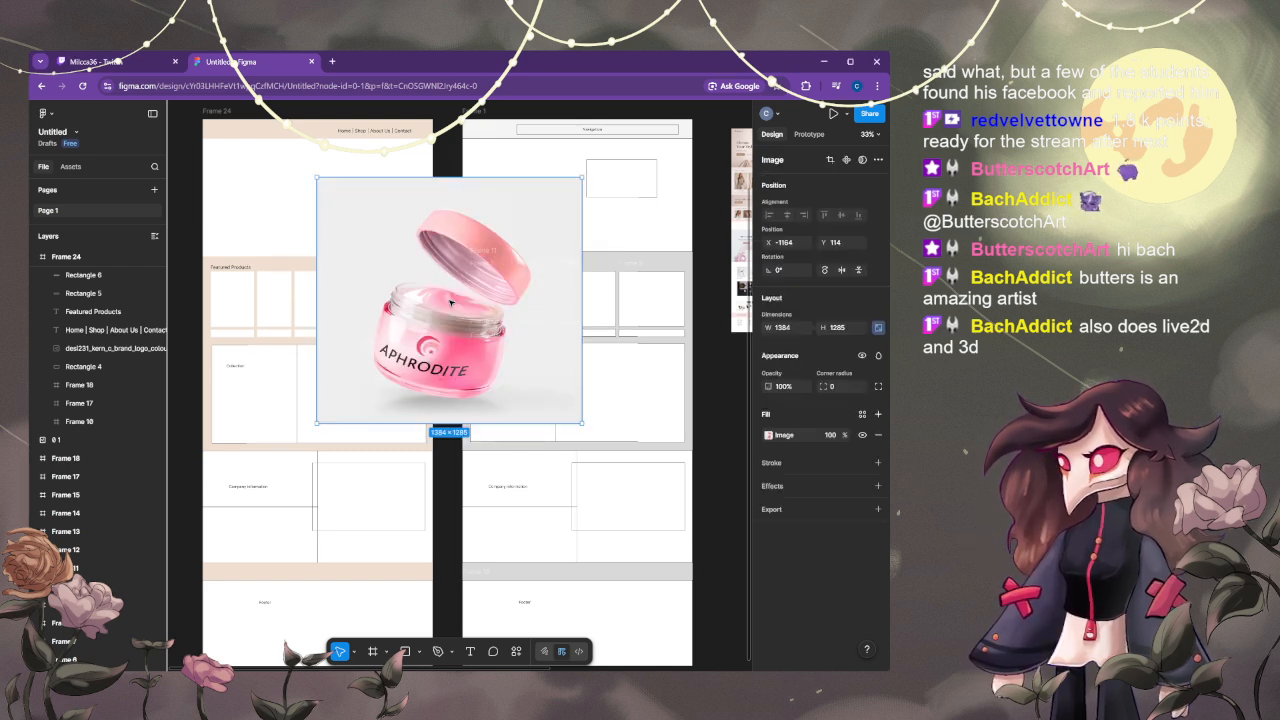
key(super+Down)
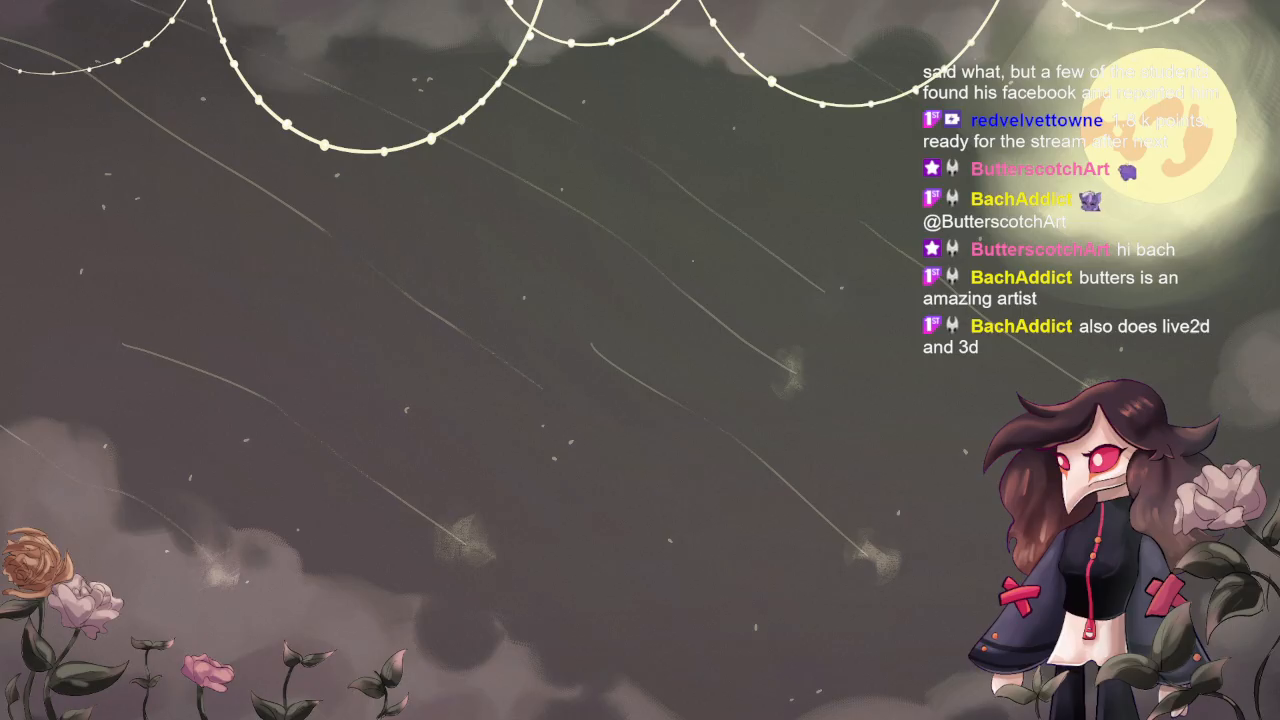
key(alt+Tab)
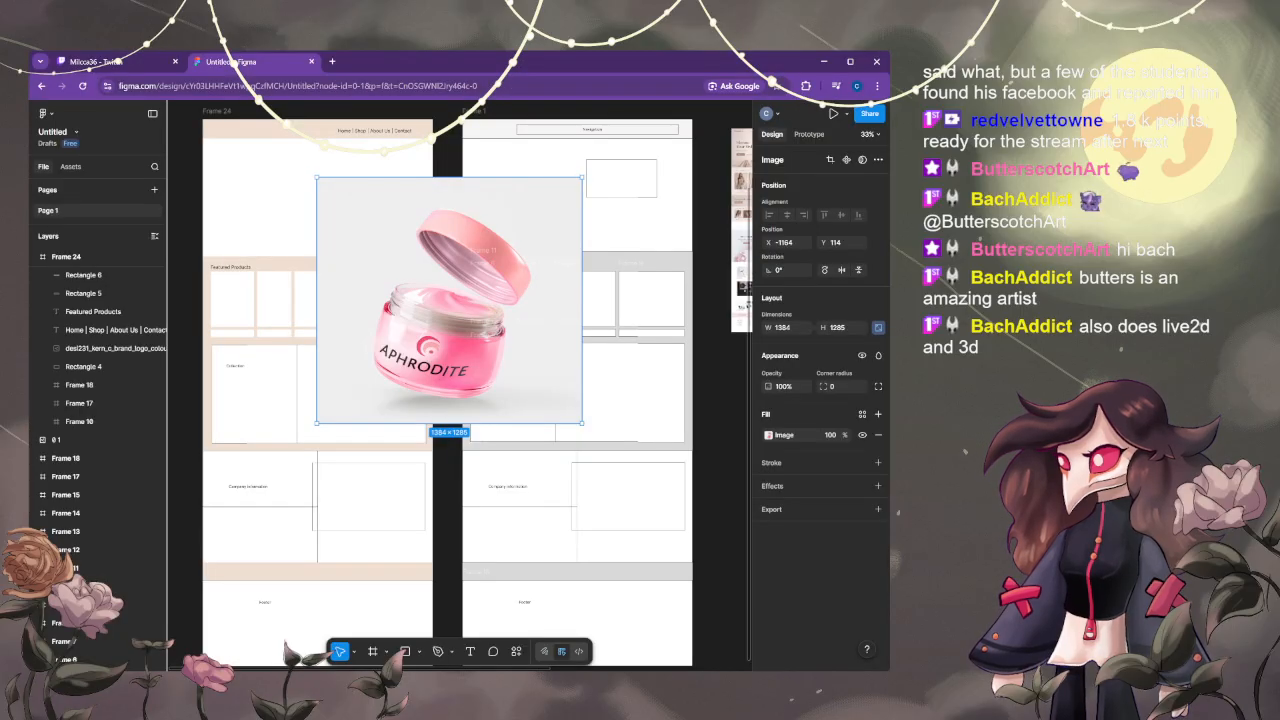
key(alt+Tab)
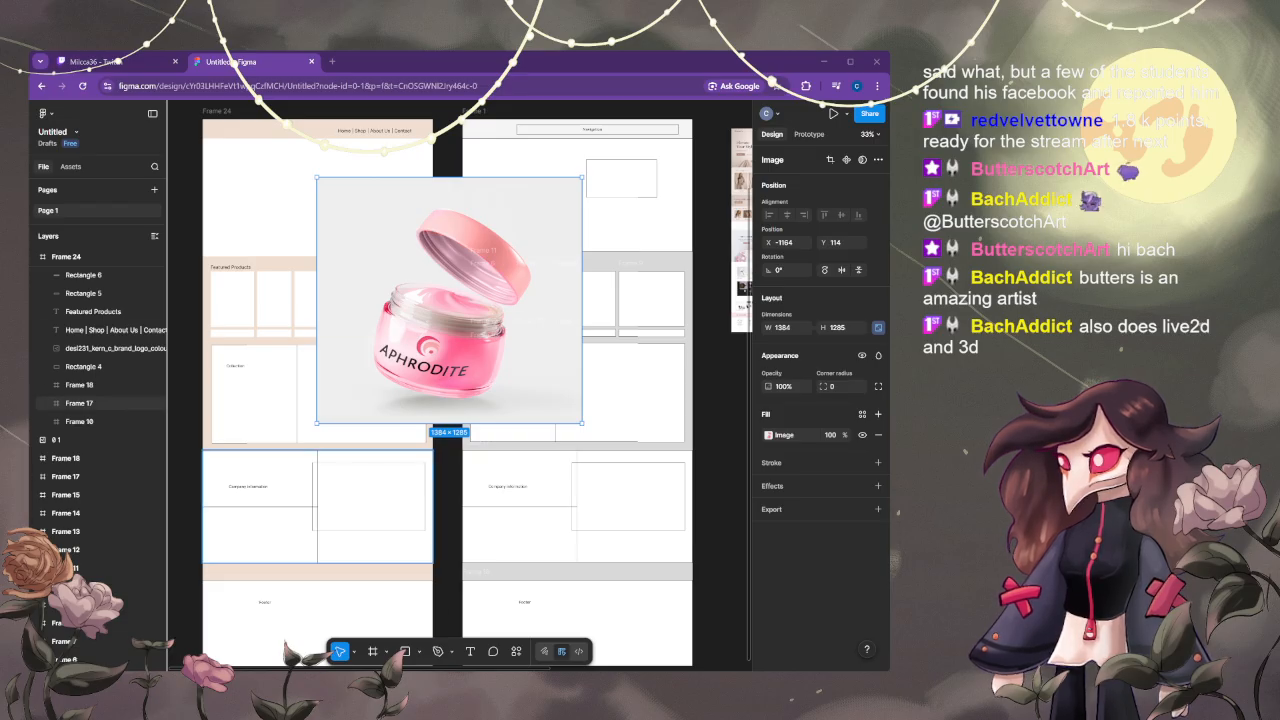
- Shrink the pink jar image and move it into Frame 24's Featured Products row, over the third product card
drag(458, 310, 367, 396)
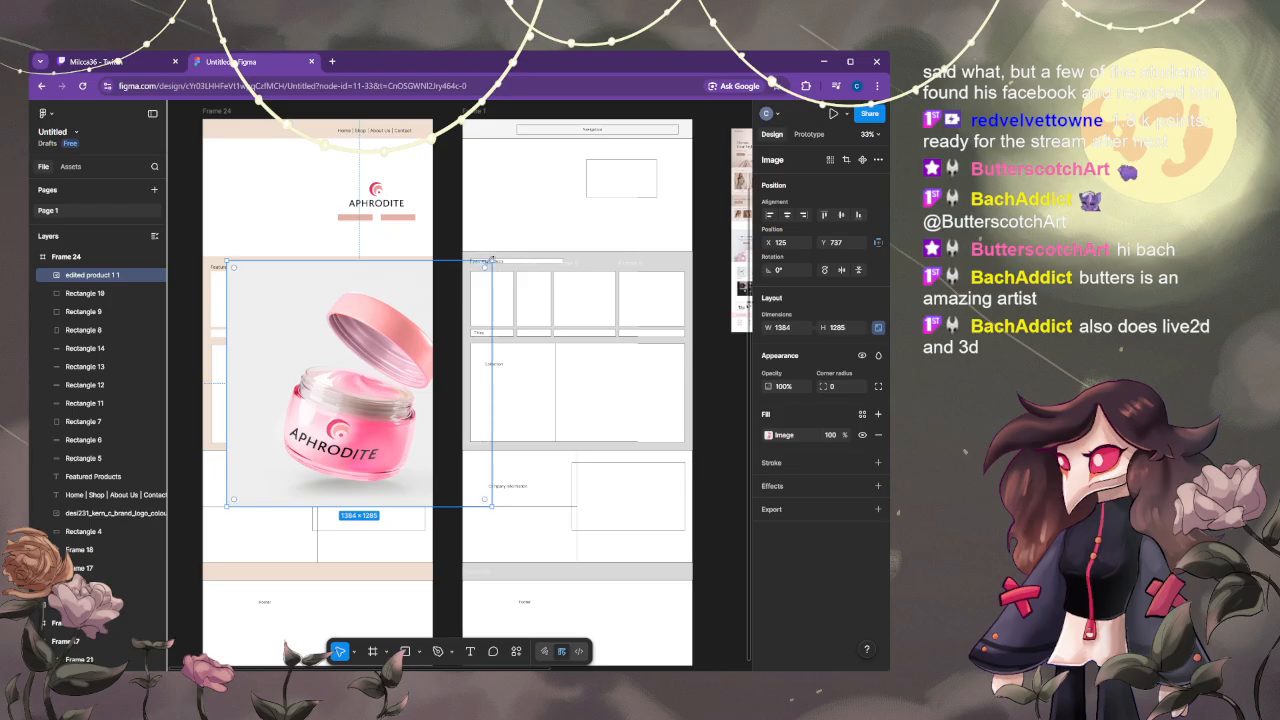
drag(493, 259, 331, 410)
drag(299, 470, 323, 297)
- Delete the third product card's placeholder rectangle and move the jar image's layer to just above Rectangle 8 in Frame 24
click(348, 309)
key(Delete)
drag(100, 622, 115, 287)
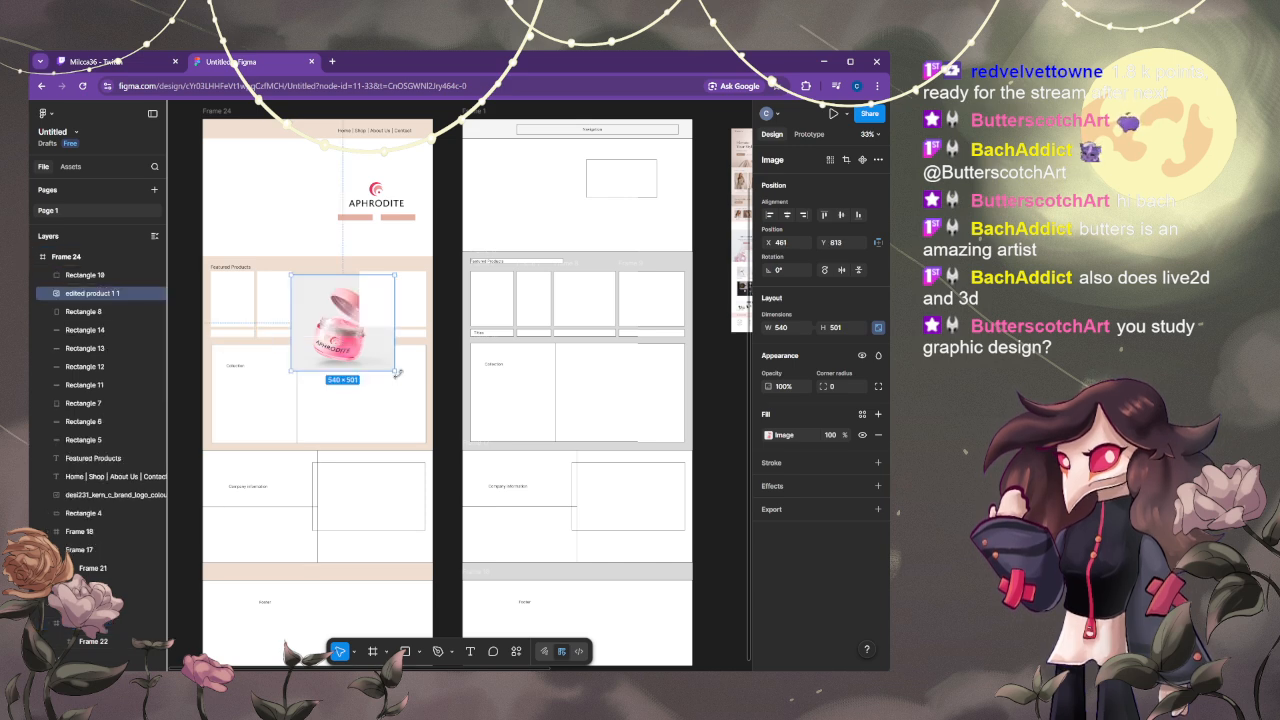
- Resize the jar image to 321 × 289 so it fills the third product card's slot, then deselect it
drag(396, 370, 316, 290)
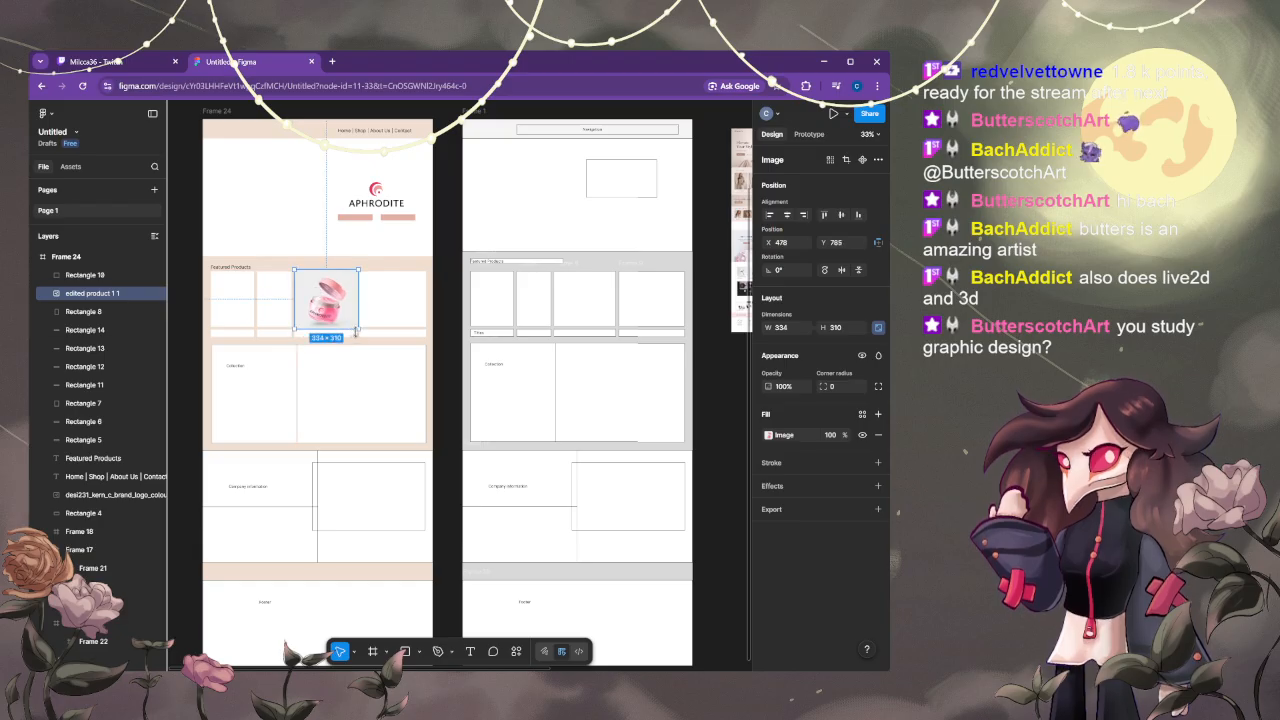
drag(359, 330, 356, 326)
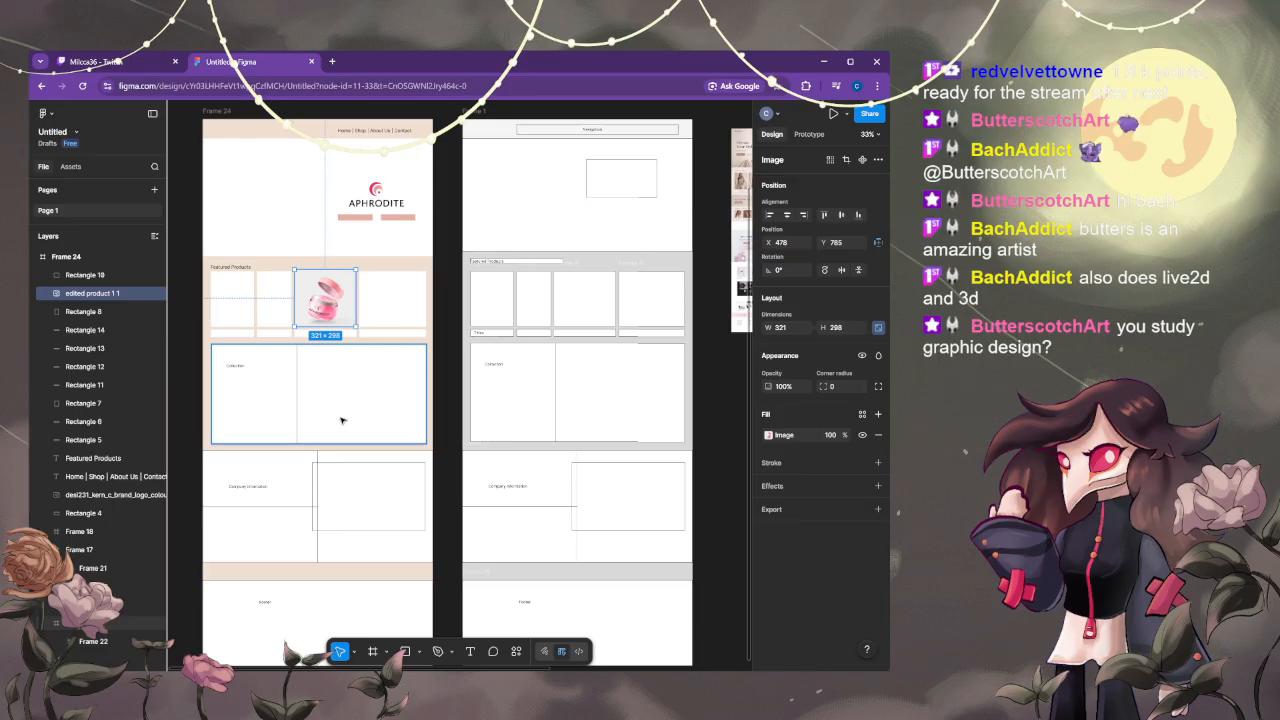
scroll(343, 420, up, 1)
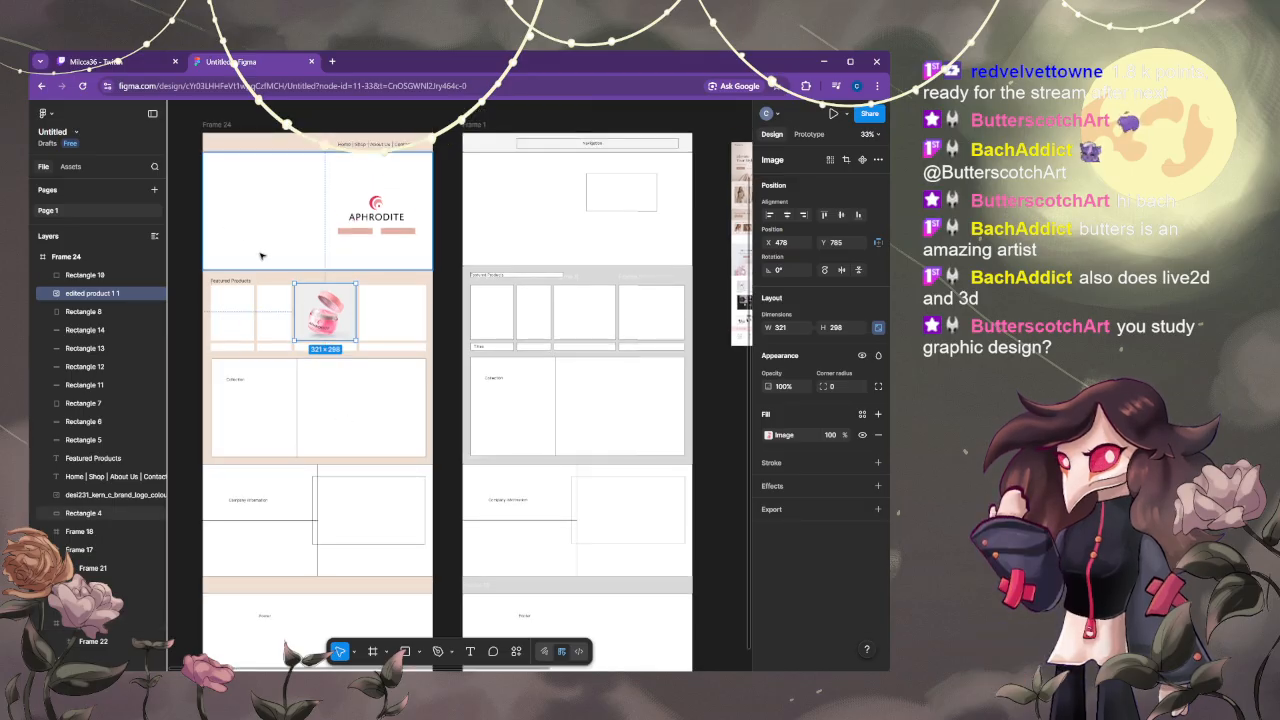
scroll(314, 356, up, 3)
scroll(315, 407, up, 5)
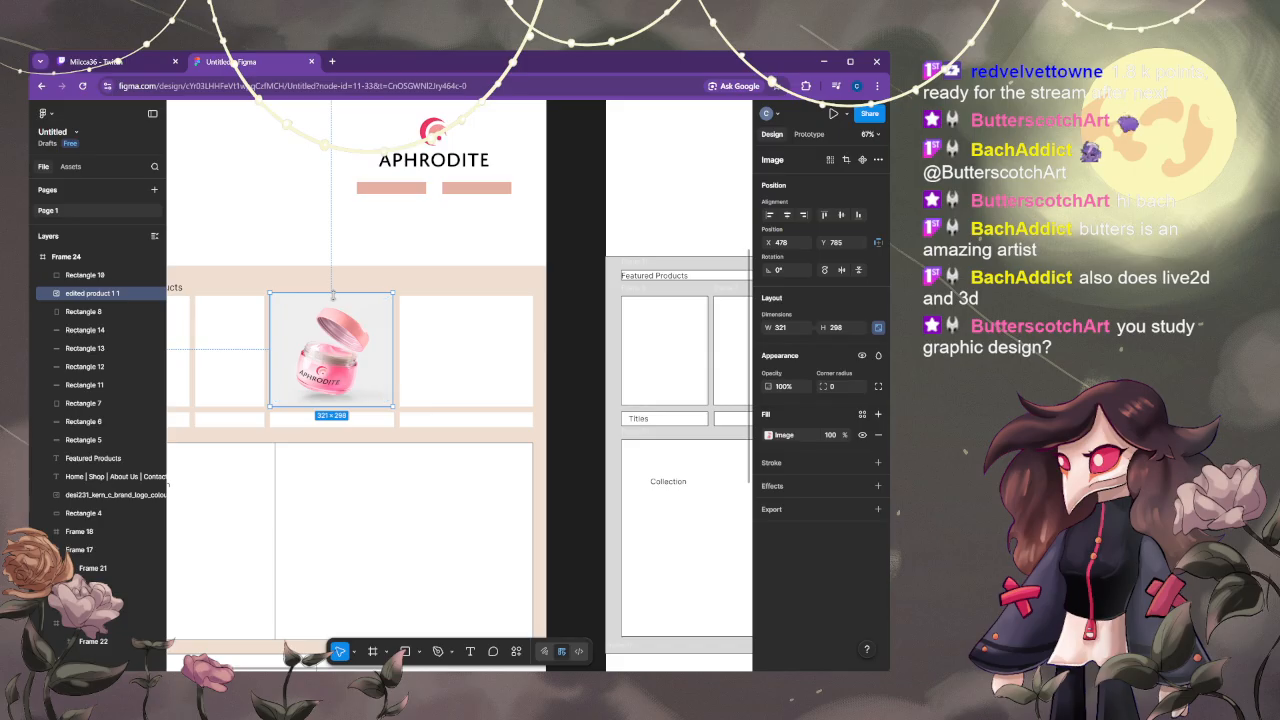
drag(333, 288, 333, 294)
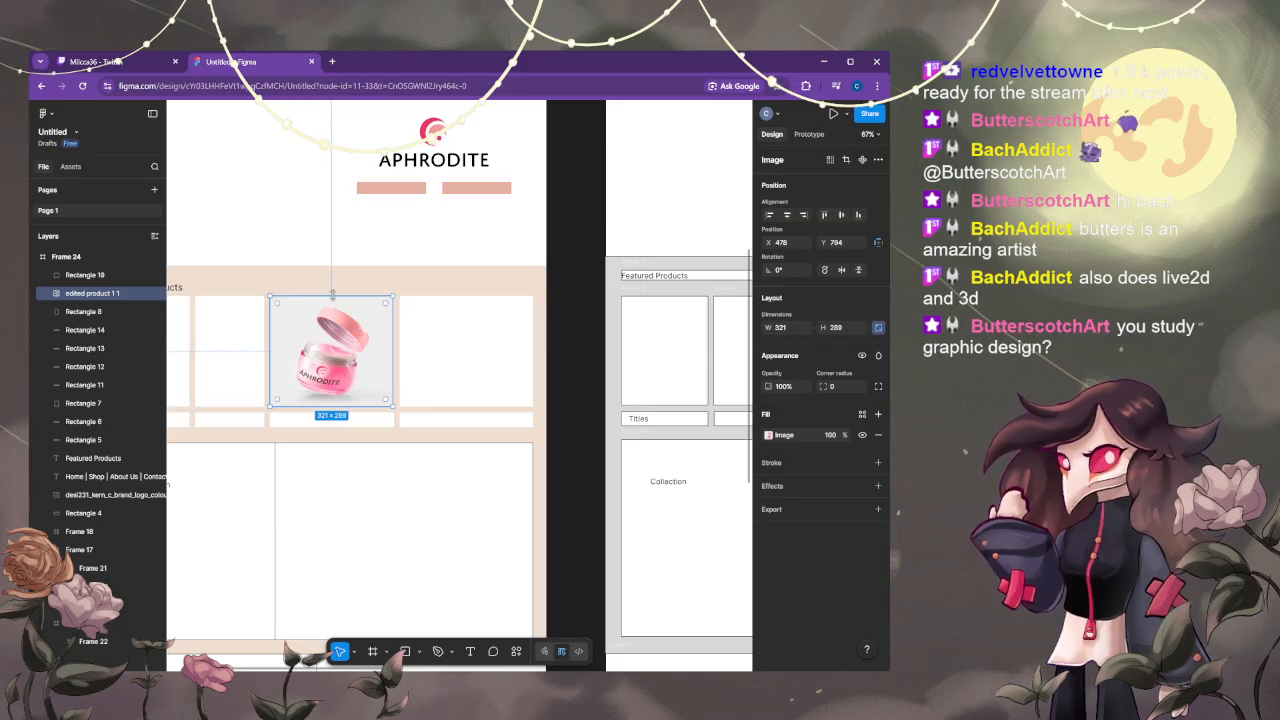
click(311, 285)
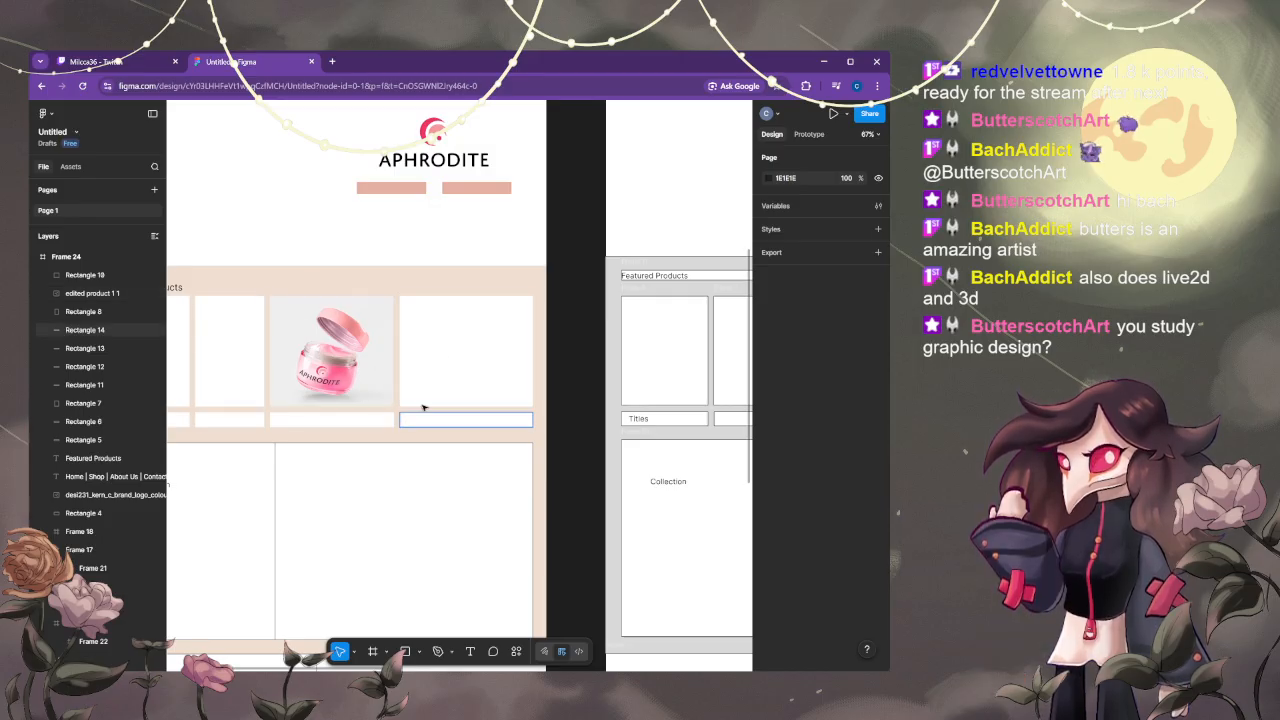
- Reduce the fill opacity of the jar image in the Featured Products row to about 71%
scroll(384, 417, down, 5)
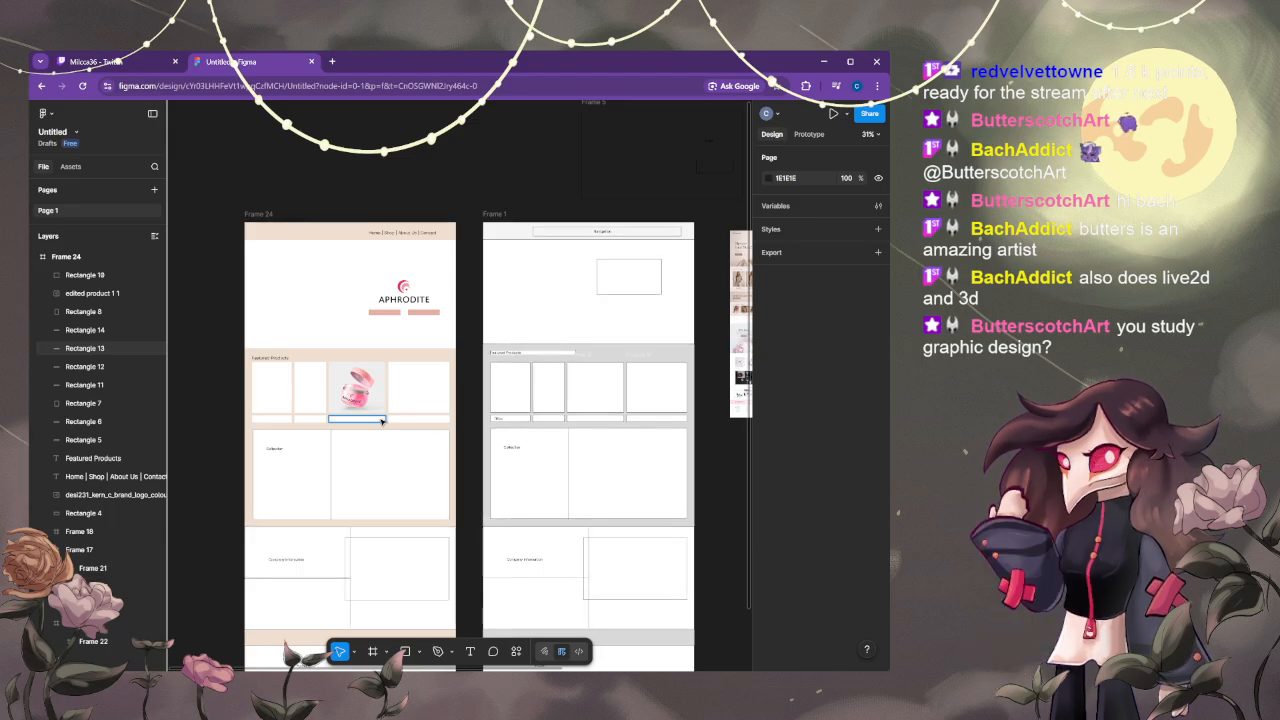
click(366, 388)
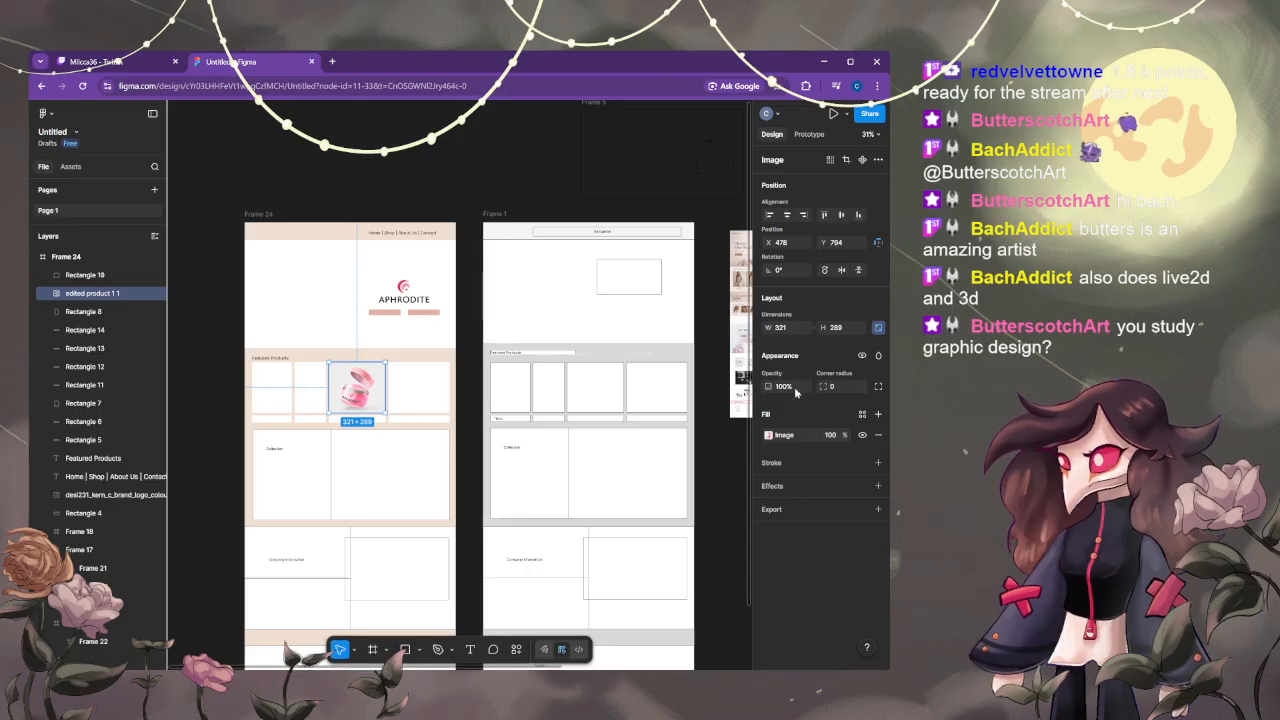
click(833, 436)
drag(843, 434, 806, 435)
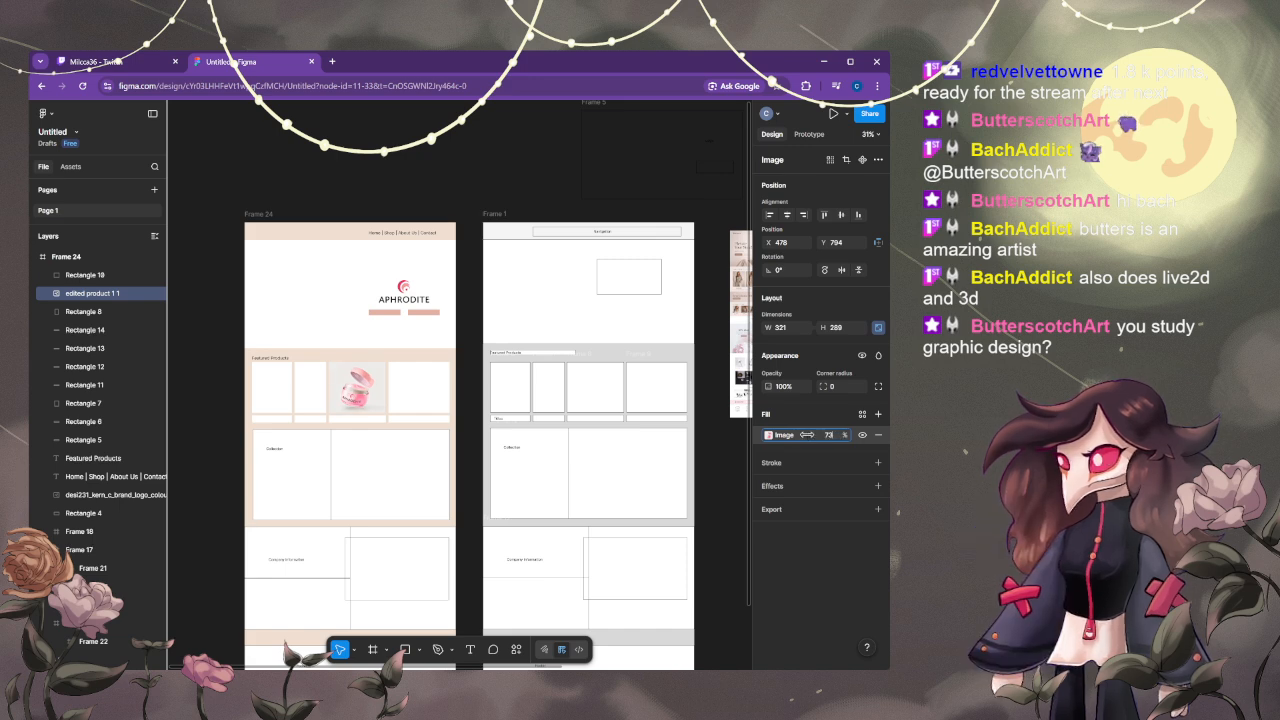
click(239, 358)
scroll(379, 430, up, 1)
scroll(379, 431, up, 3)
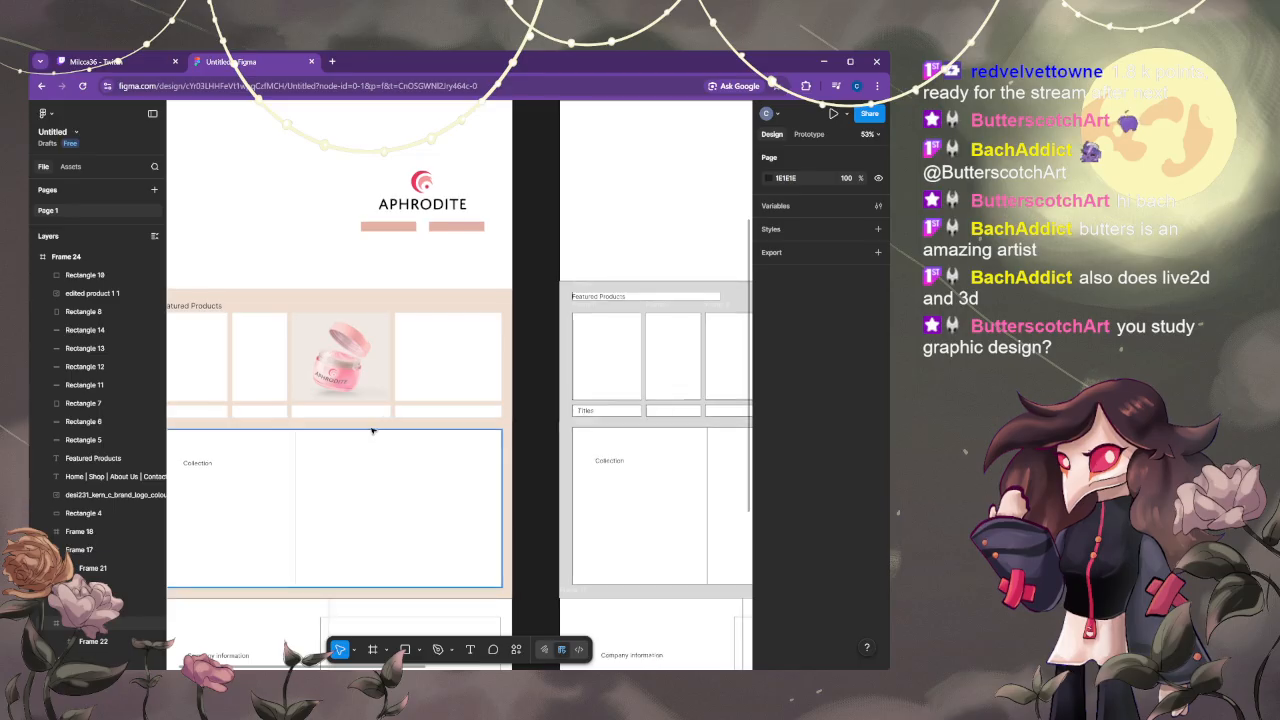
drag(313, 386, 418, 433)
scroll(415, 433, down, 1)
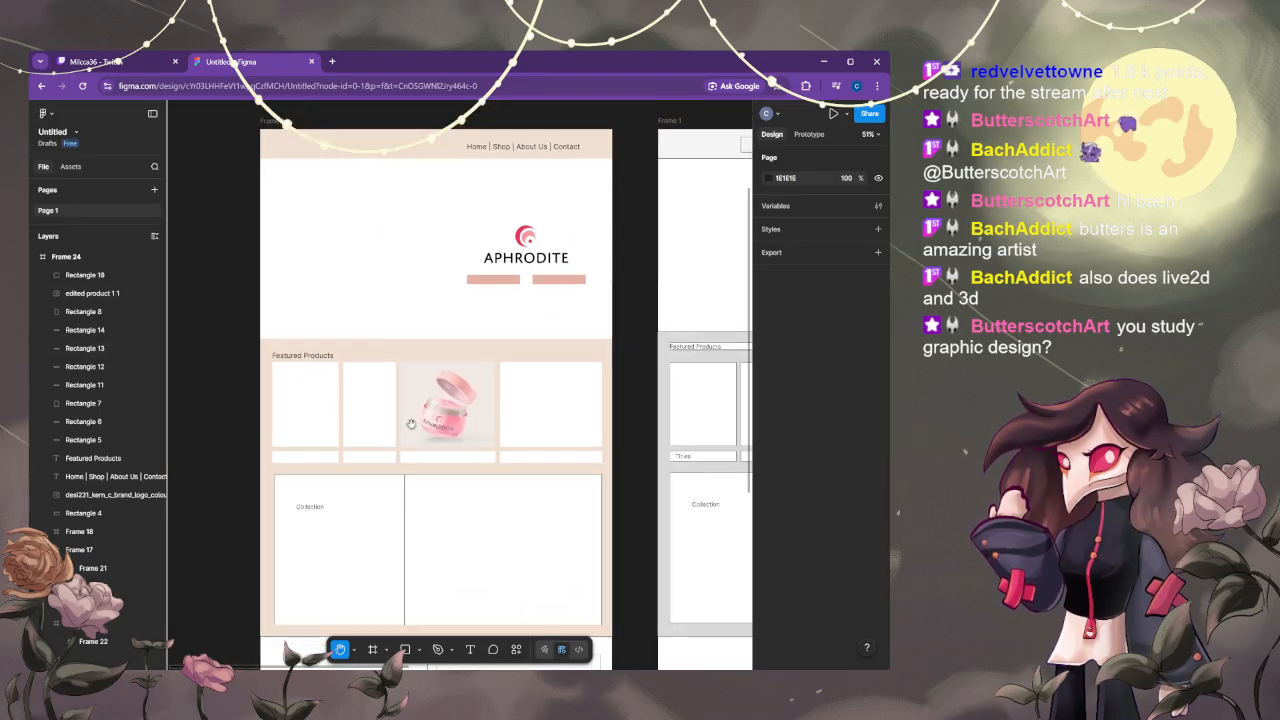
click(435, 430)
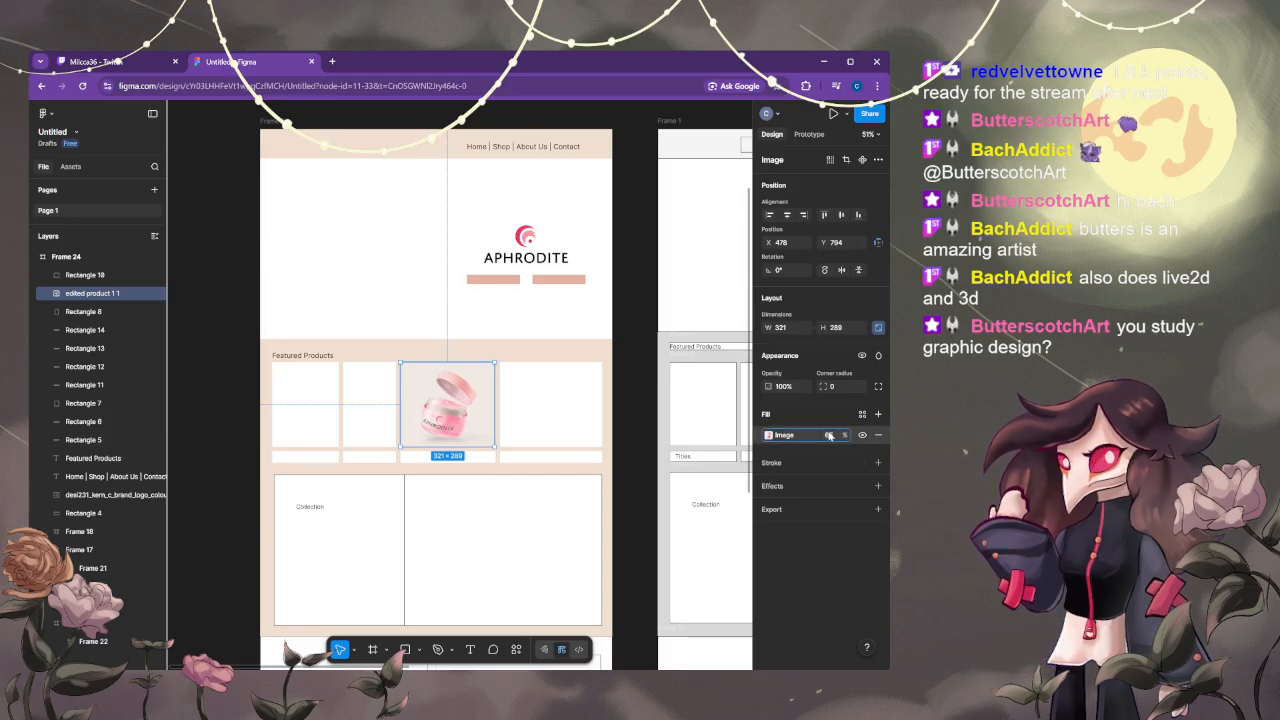
drag(855, 438, 845, 435)
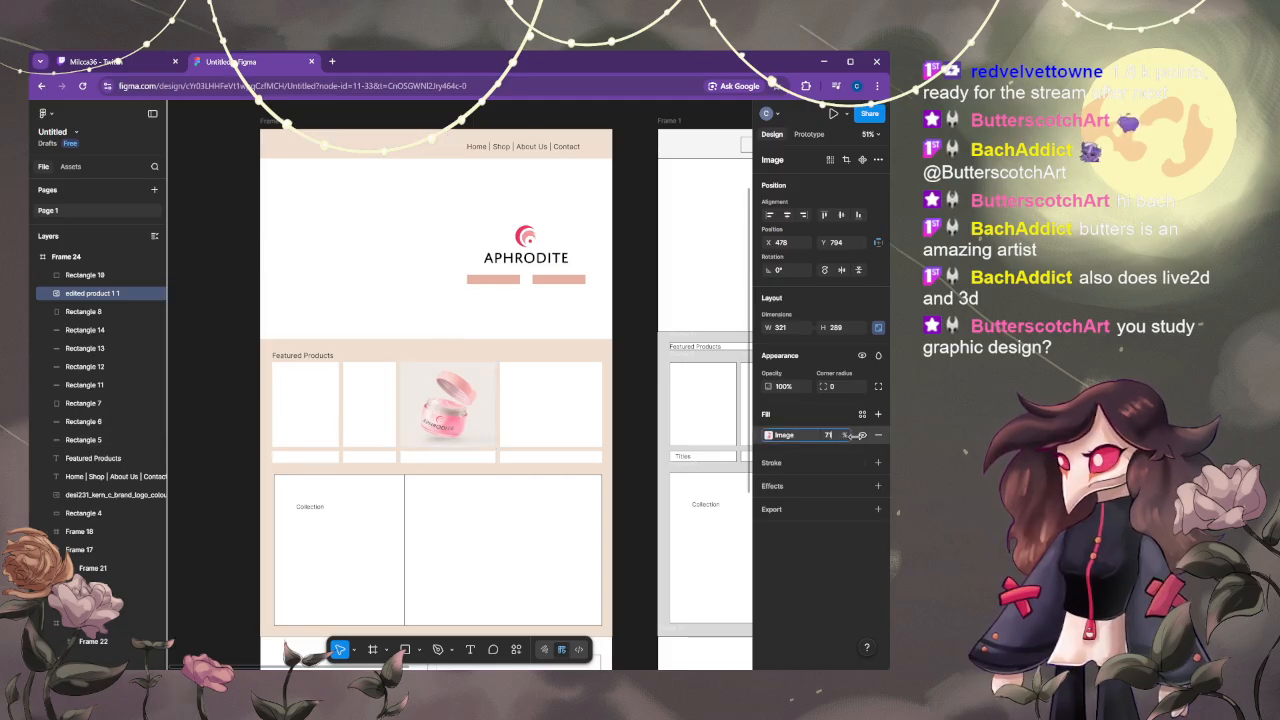
click(249, 427)
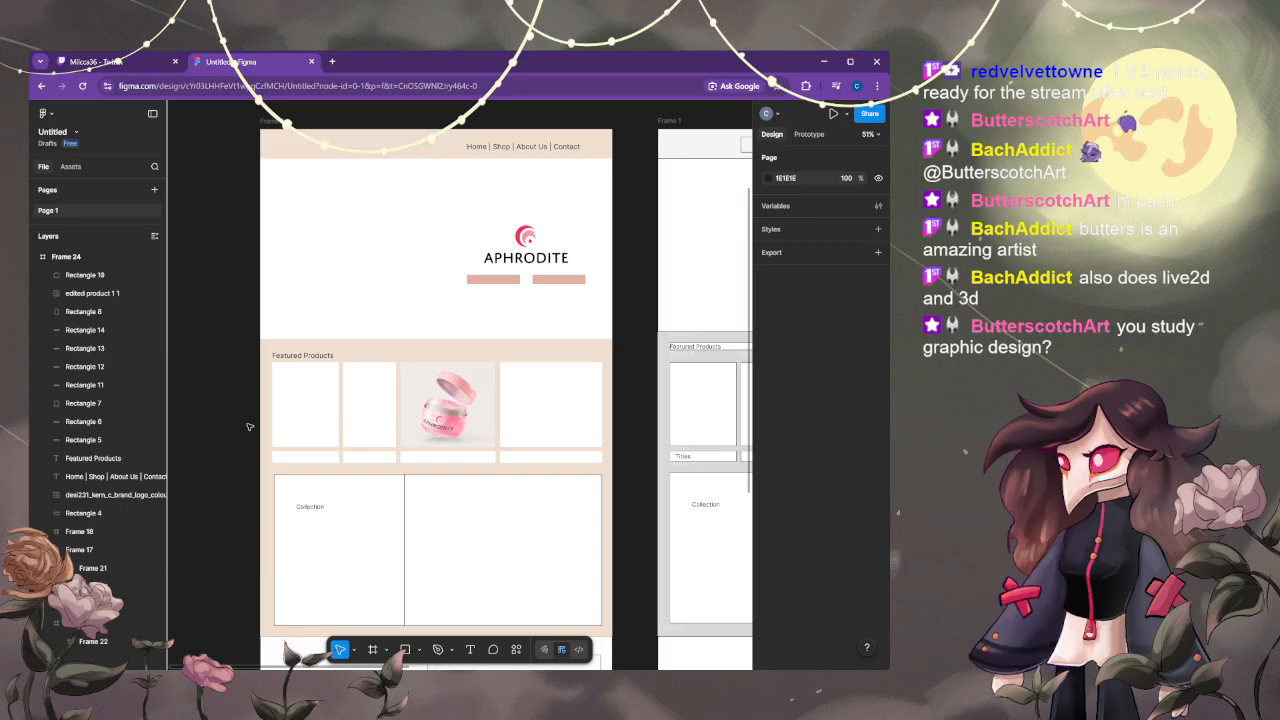
- Delete the white footer placeholder at the bottom of Frame 24
scroll(249, 427, down, 1)
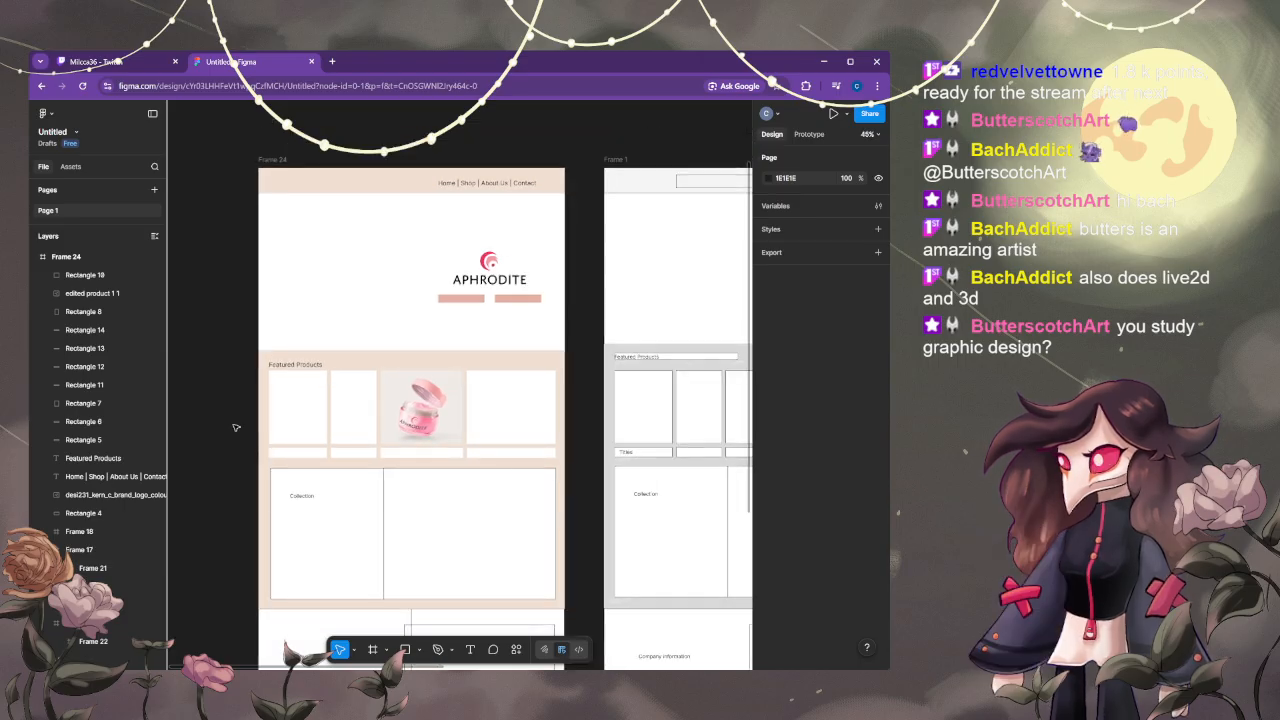
scroll(235, 427, down, 2)
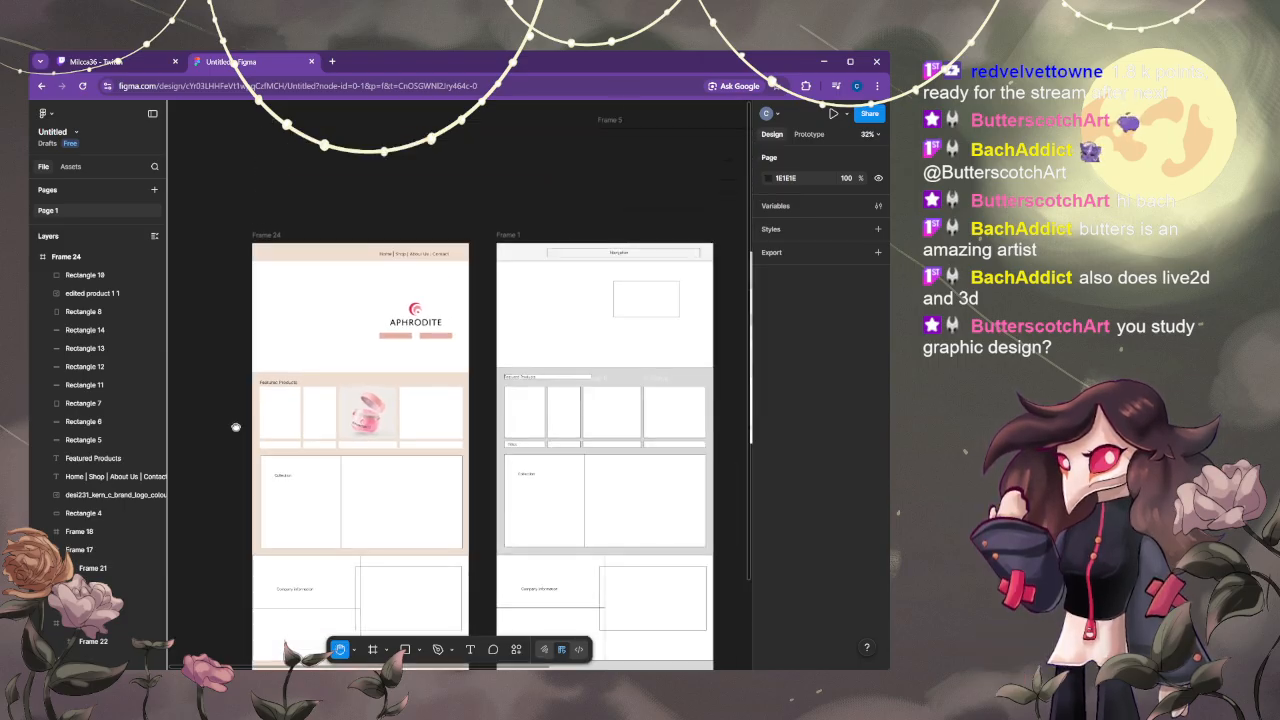
drag(229, 426, 169, 359)
scroll(204, 357, down, 2)
scroll(410, 366, down, 1)
drag(584, 366, 538, 374)
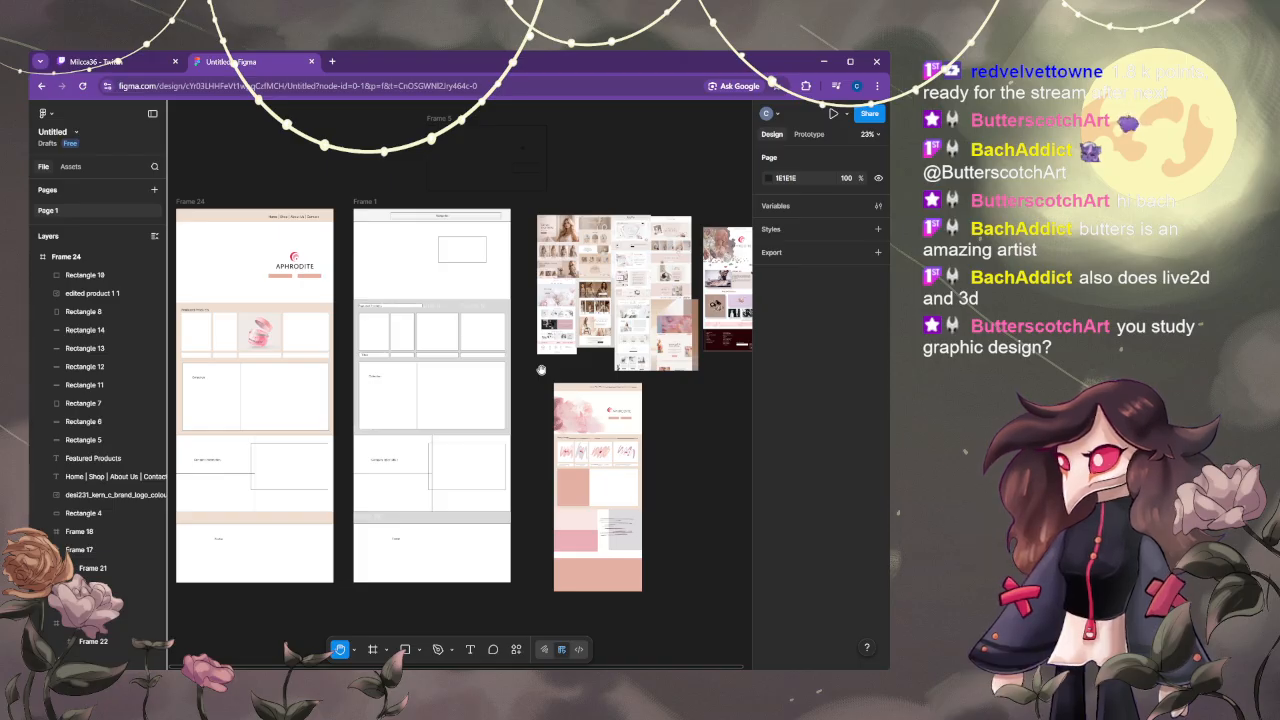
key(v)
click(256, 546)
key(Delete)
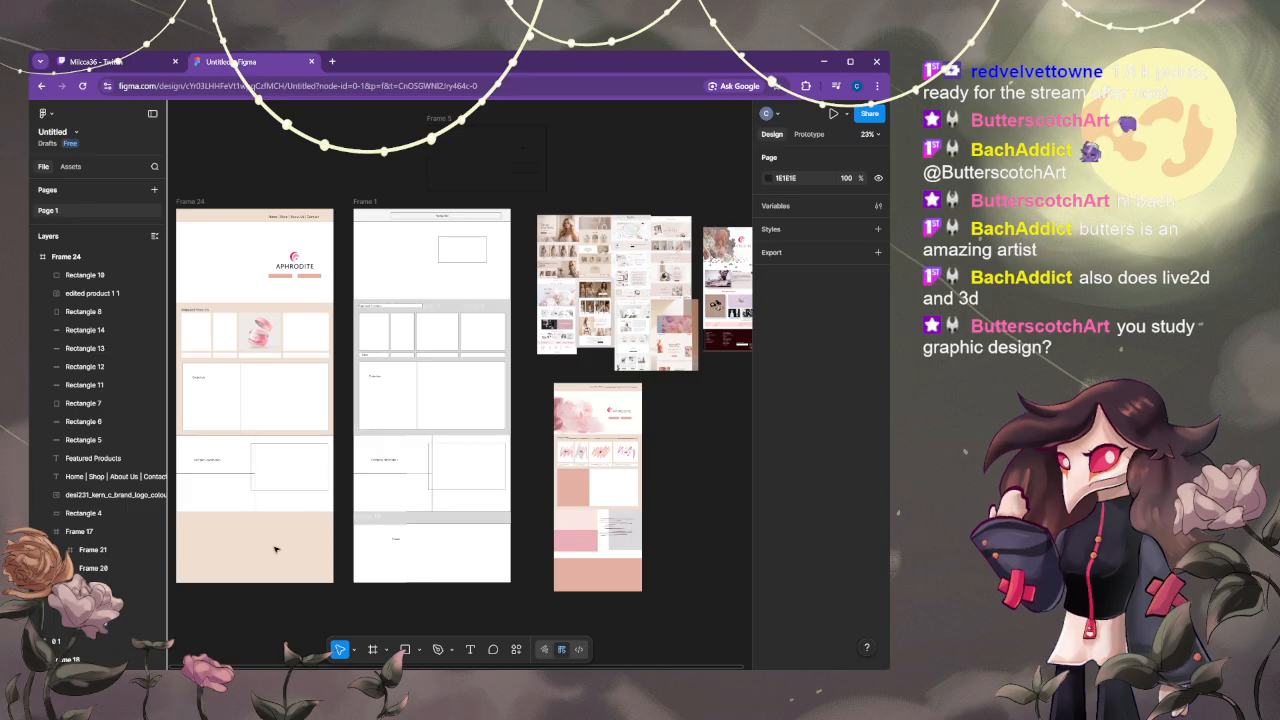
- Draw a 1200-wide footer rectangle in Frame 24, fill it with the reference mockup's footer pink E4B1A4, and extend it over the beige strip
key(r)
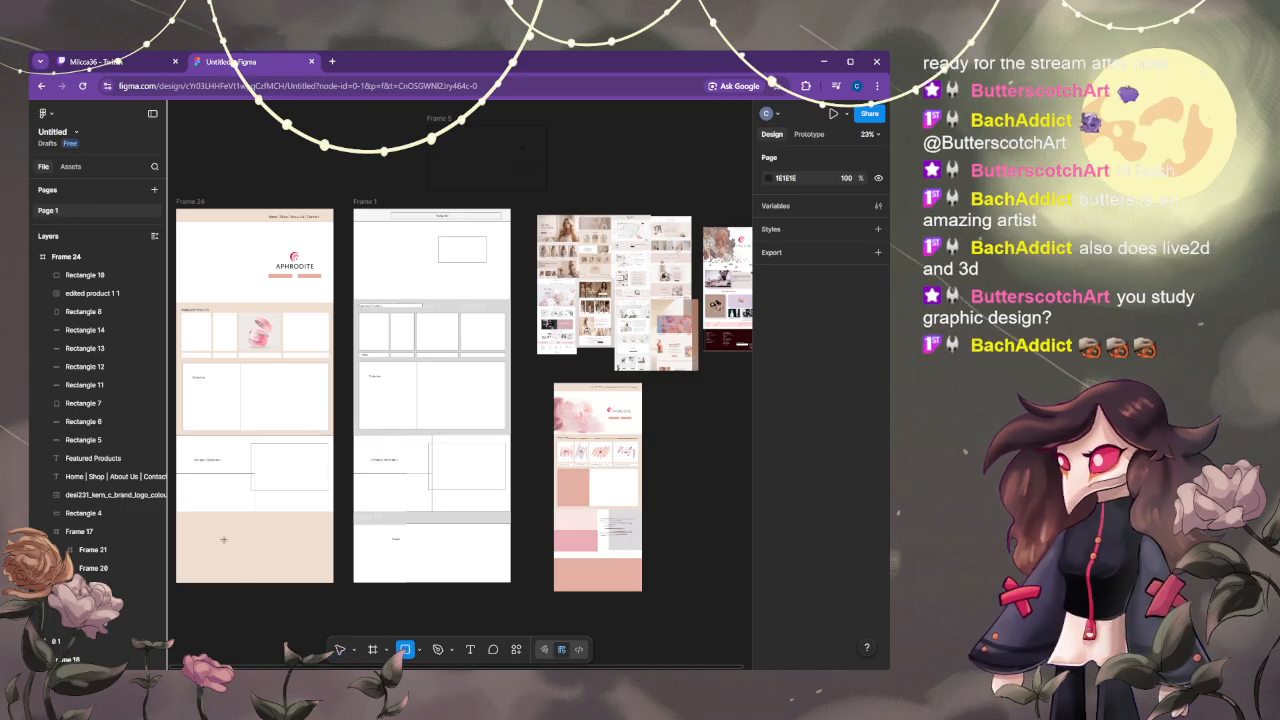
mouse_move(191, 533)
mouse_down()
mouse_move(322, 562)
mouse_move(246, 530)
mouse_move(333, 538)
mouse_move(269, 581)
mouse_up()
key(i)
click(565, 575)
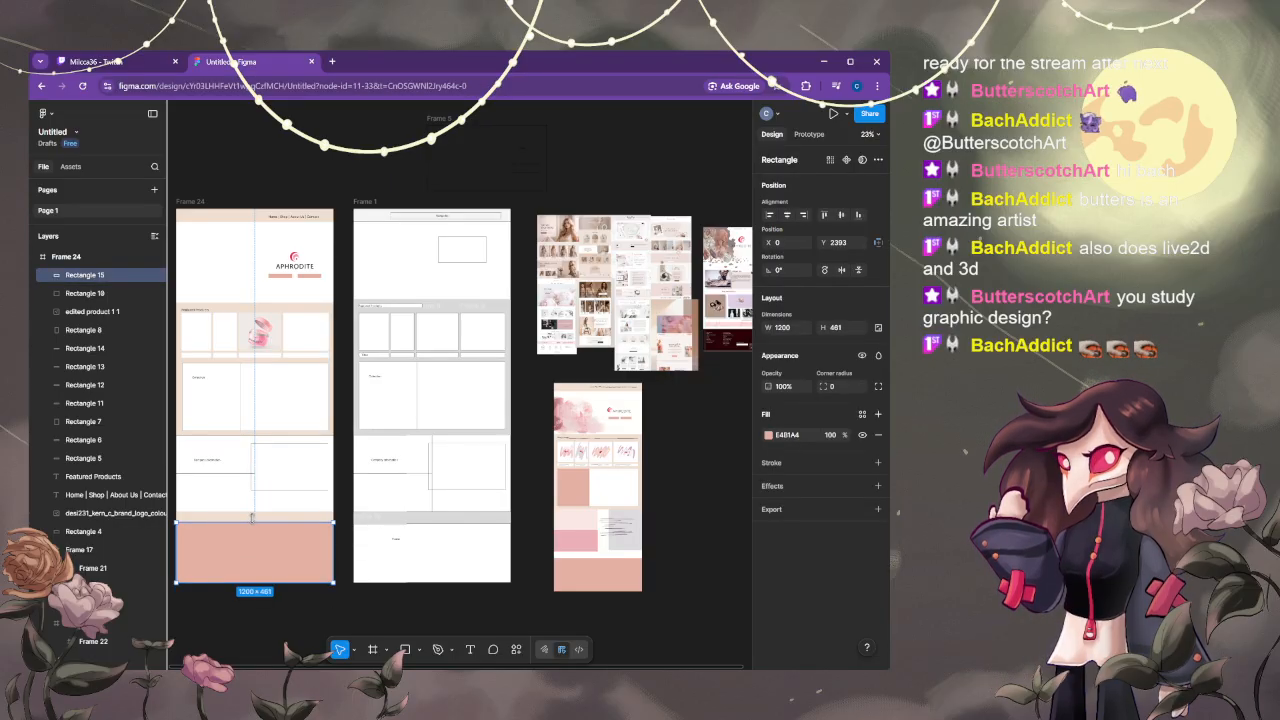
click(289, 592)
key(space)
drag(300, 511, 355, 544)
scroll(364, 567, up, 1)
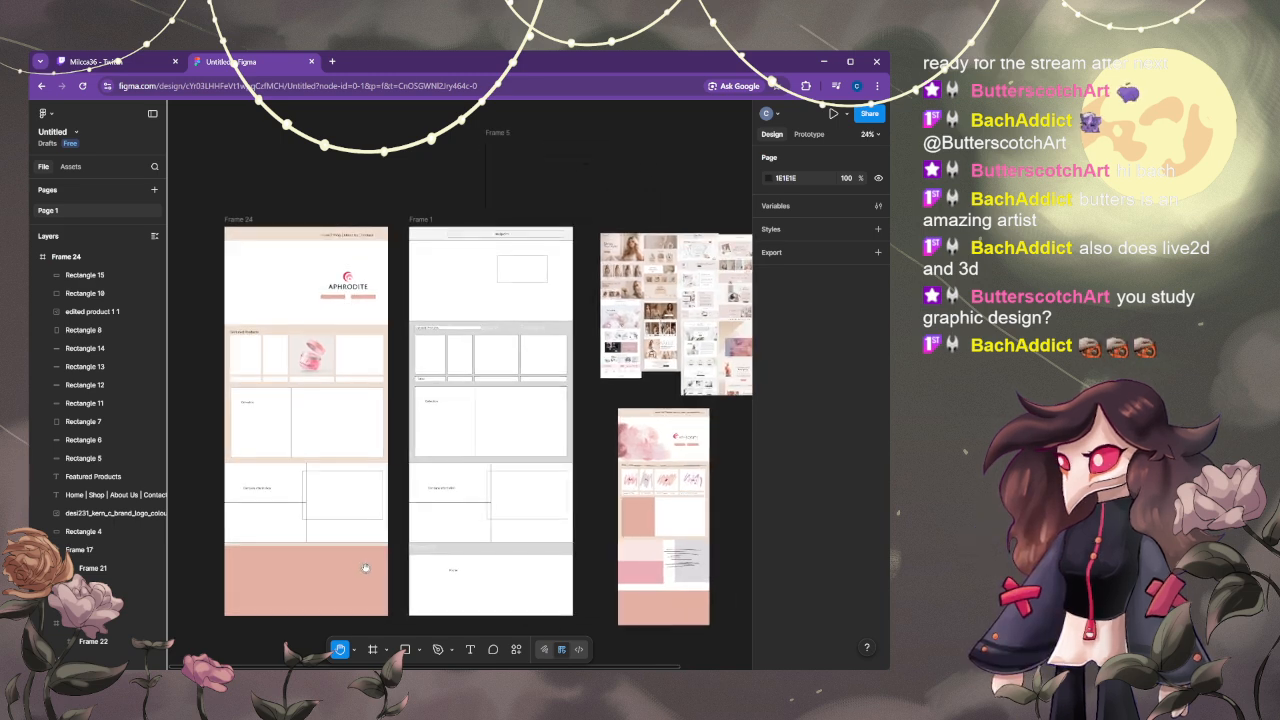
scroll(365, 568, up, 1)
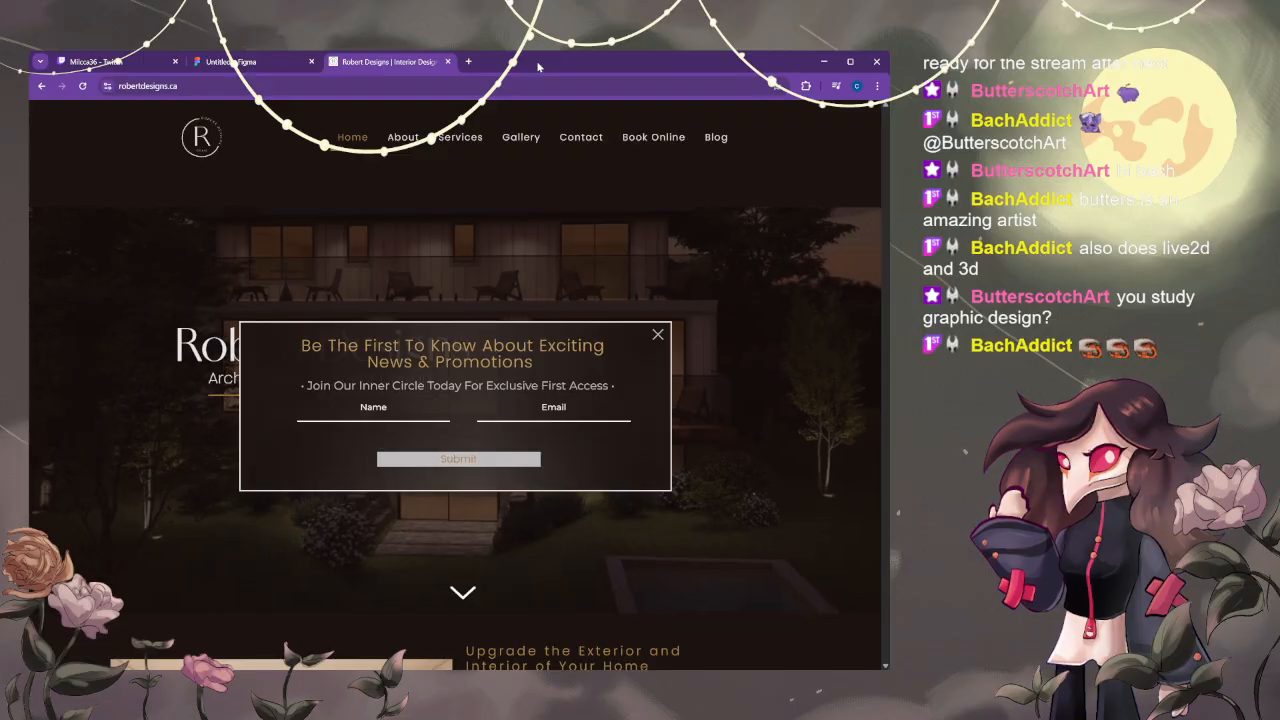
- On the Robert Designs website, dismiss the news and promotions sign-up pop-up and look through the home page
click(657, 334)
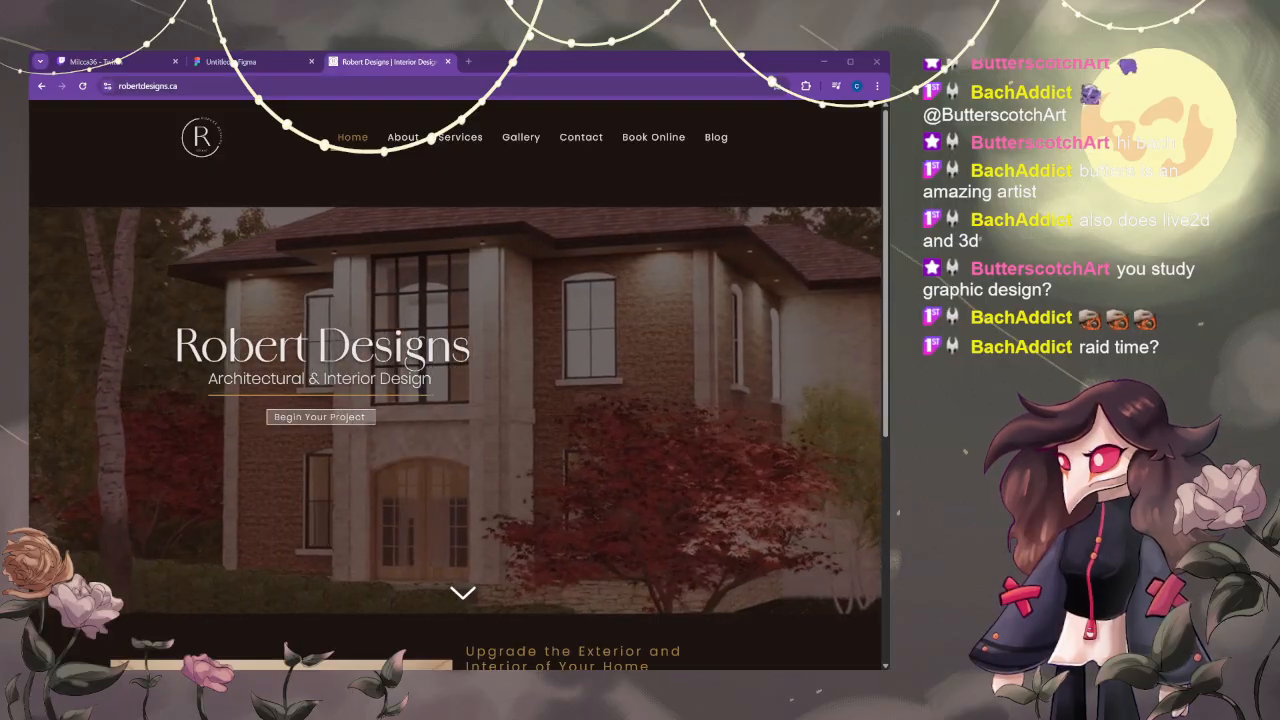
scroll(458, 420, down, 5)
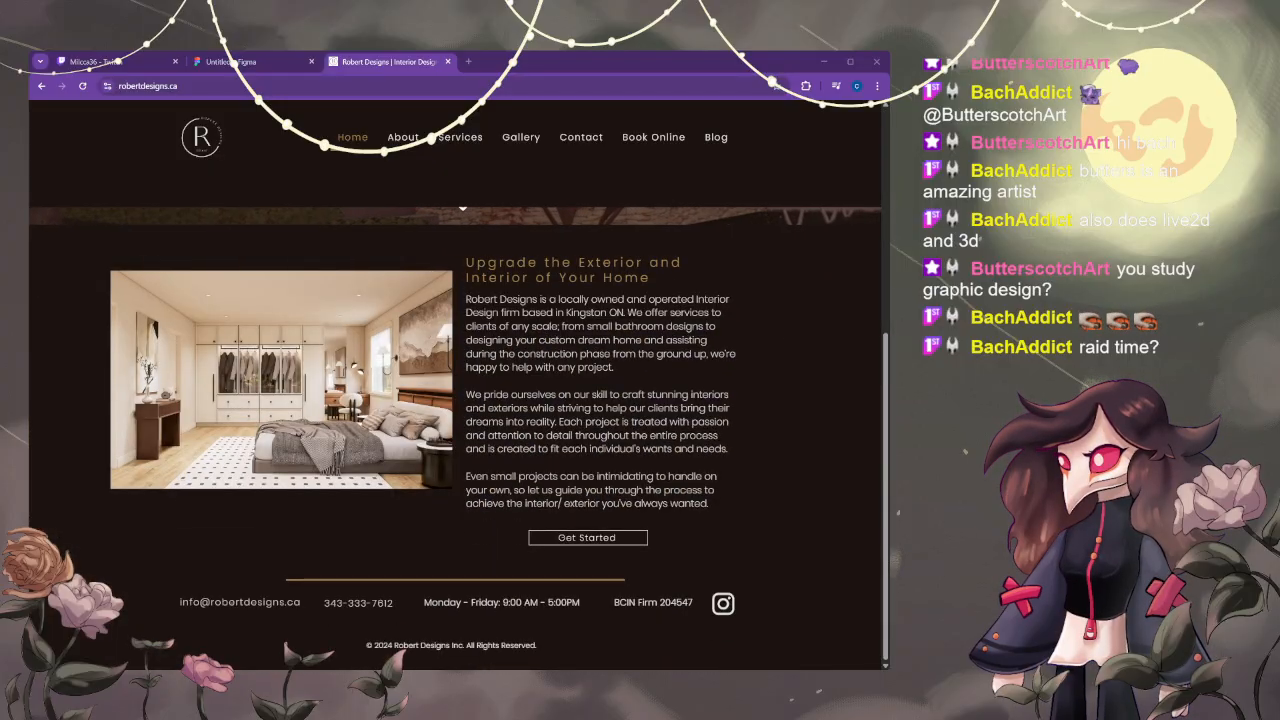
scroll(458, 400, up, 5)
- Open the website's About page and examine its mission section, company text and overall layout
click(403, 137)
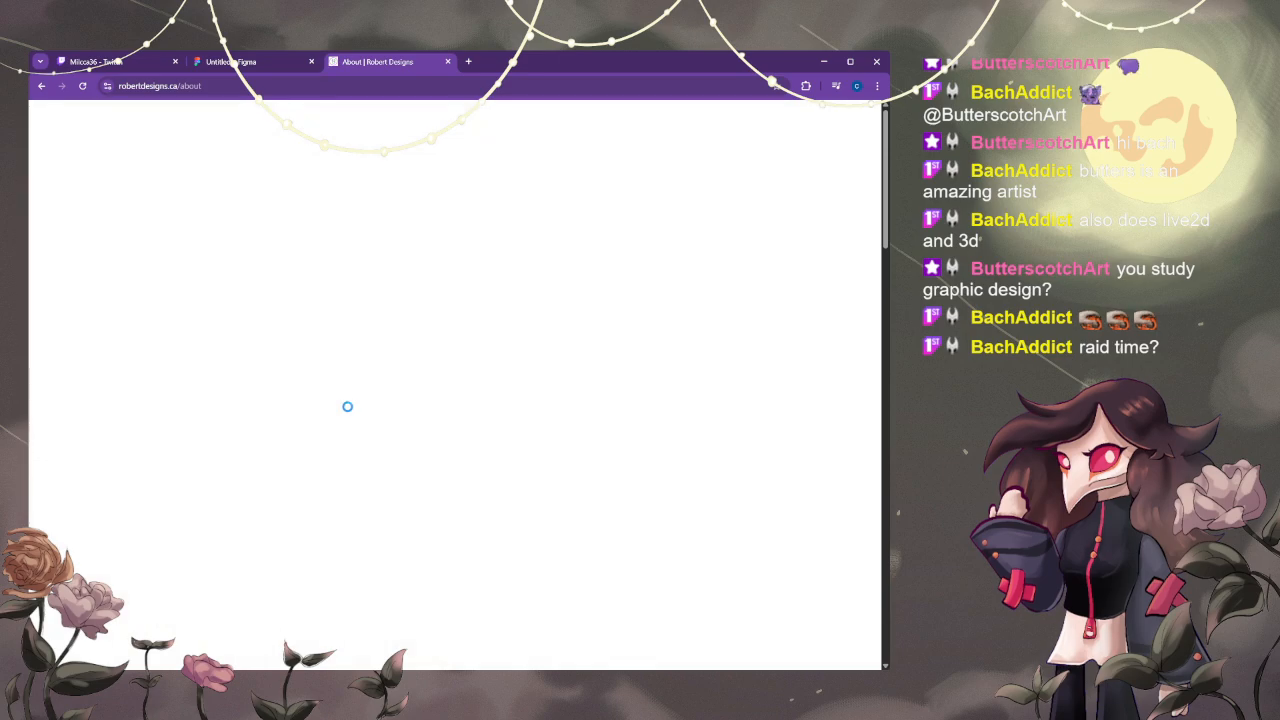
scroll(255, 400, down, 6)
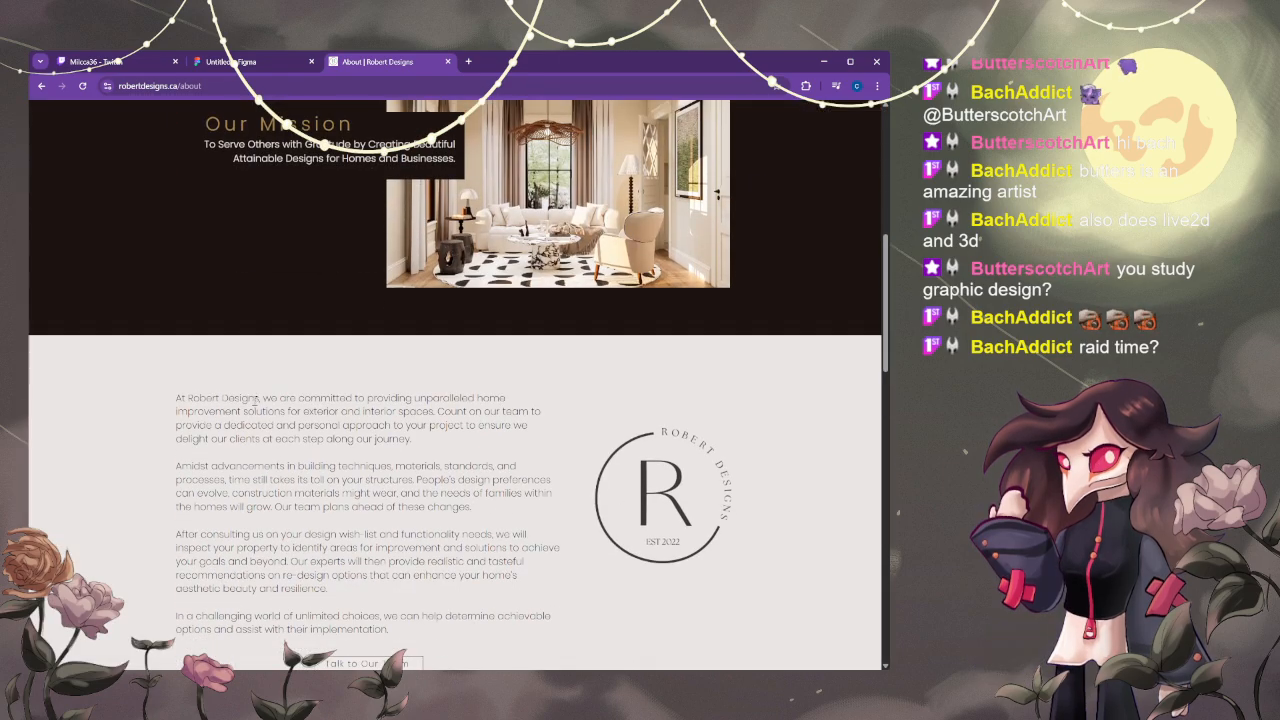
scroll(255, 399, down, 2)
scroll(252, 398, up, 5)
scroll(250, 394, down, 1)
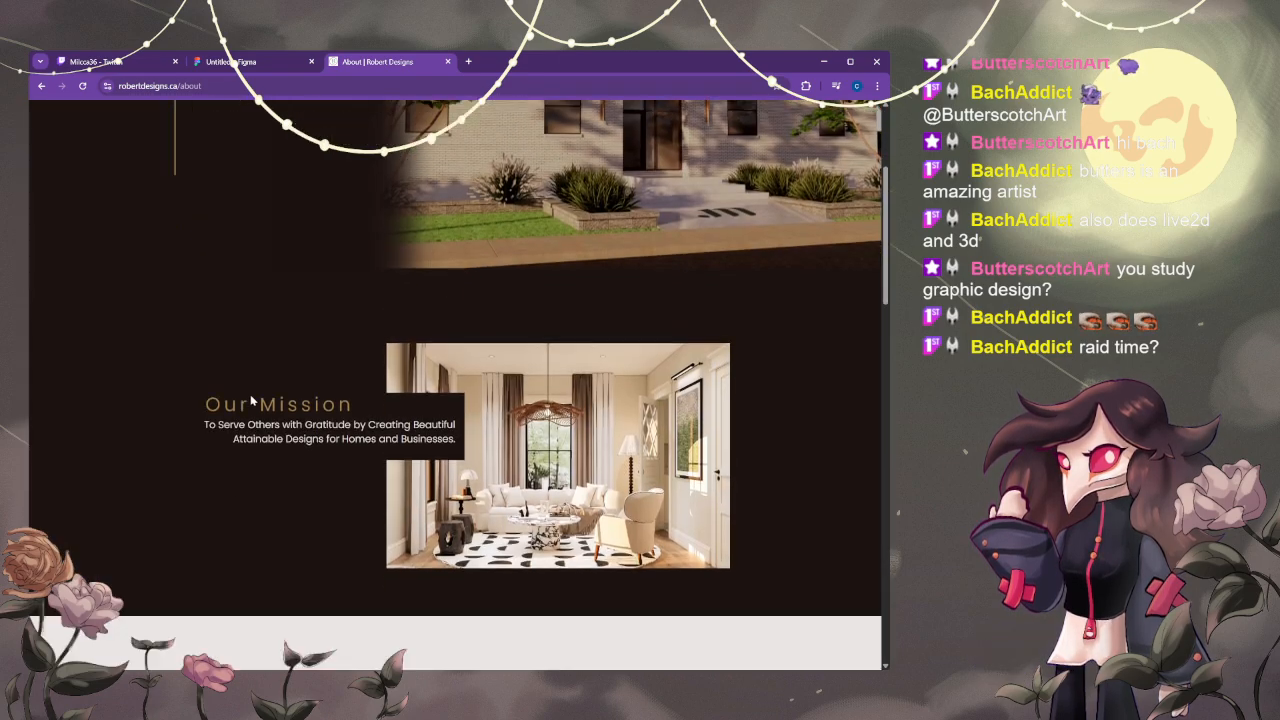
scroll(250, 394, down, 4)
scroll(256, 398, up, 5)
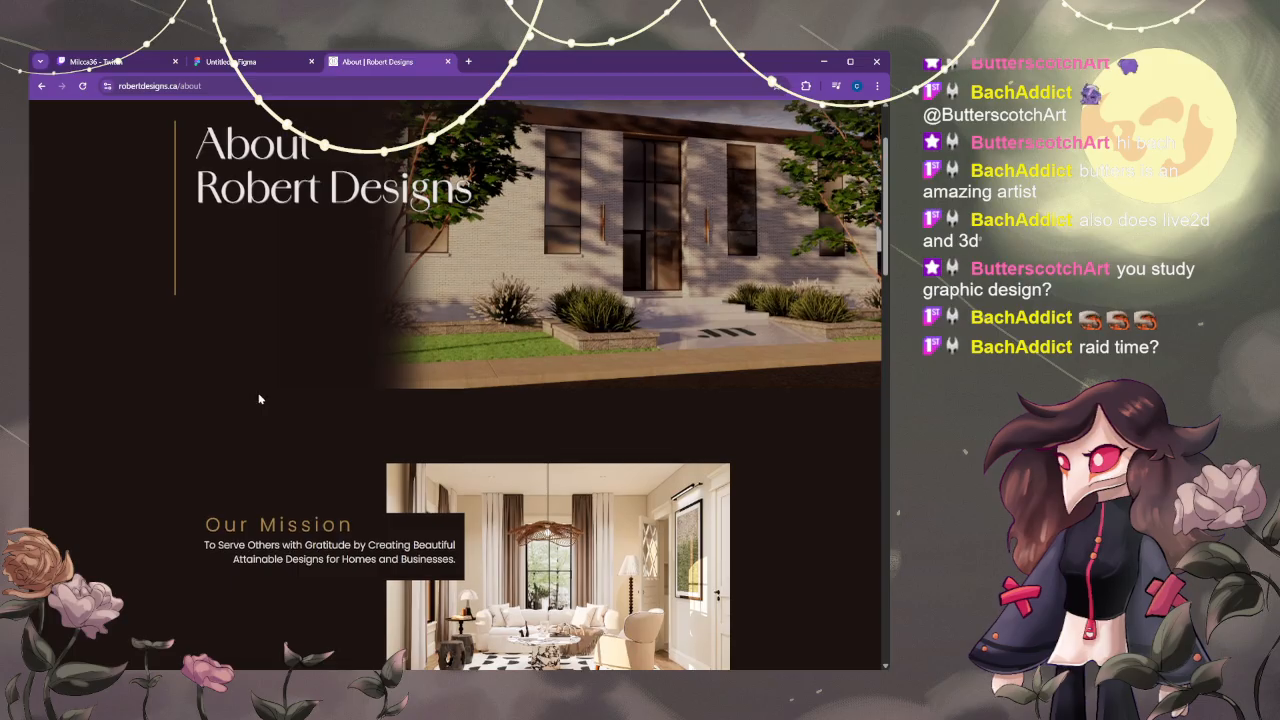
scroll(520, 125, up, 2)
- Review the layout of the website's Services page down to its footer, and look over the Gallery page's project images
click(460, 137)
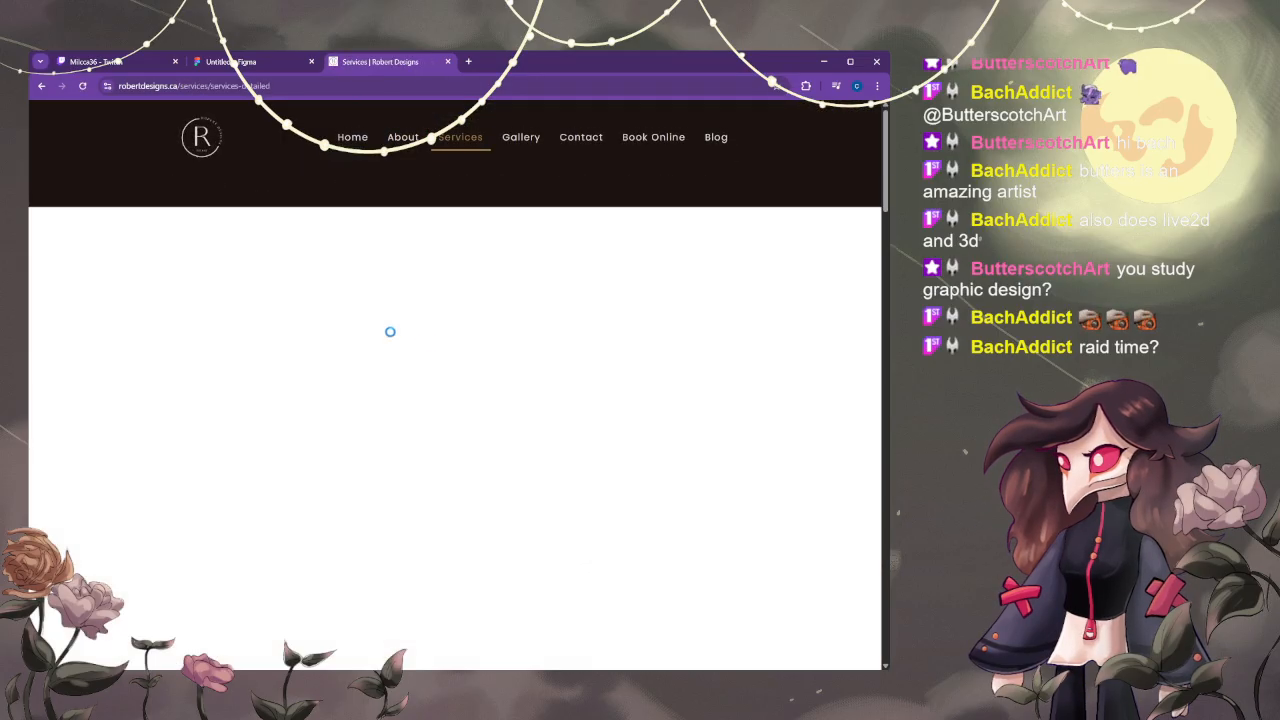
scroll(369, 332, down, 12)
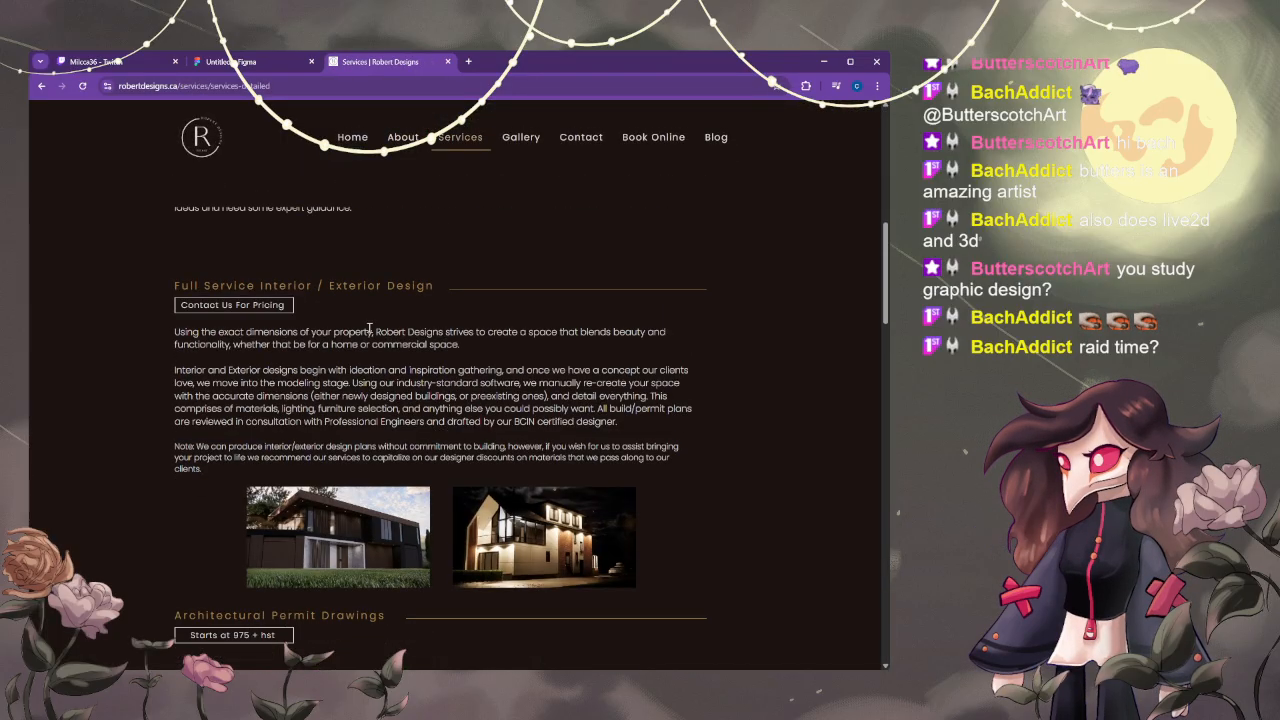
scroll(368, 325, down, 15)
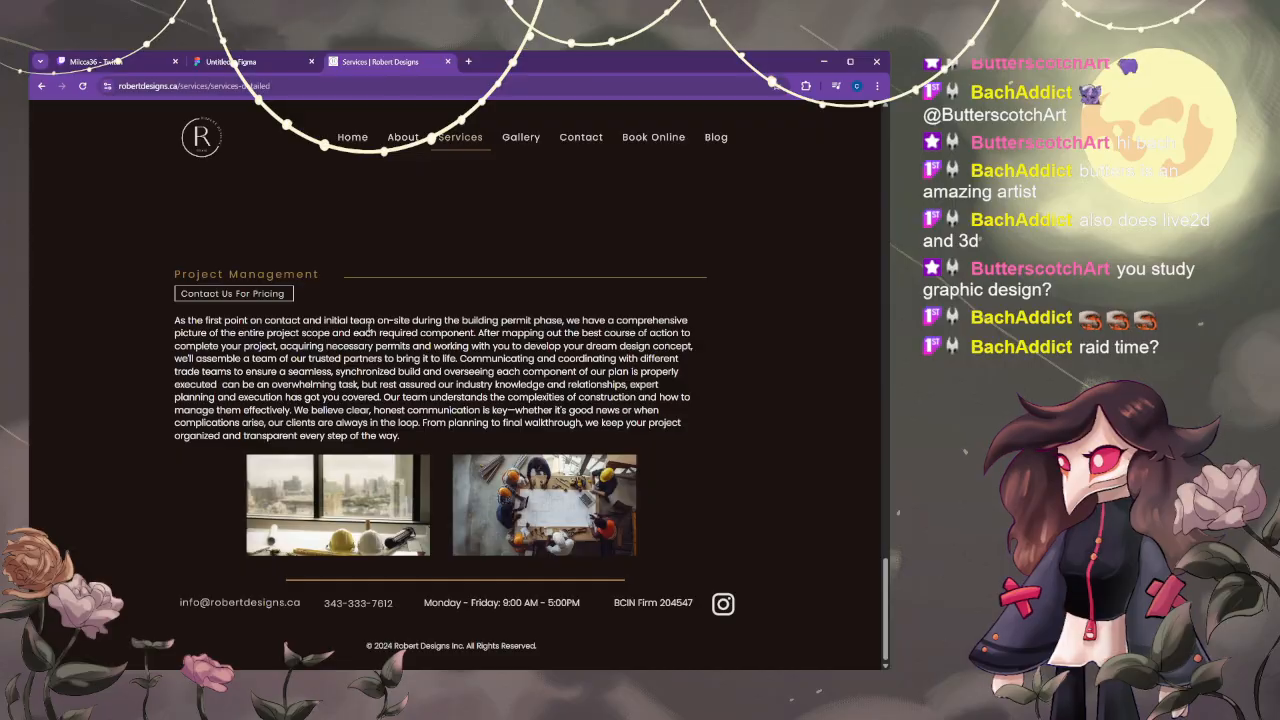
click(520, 137)
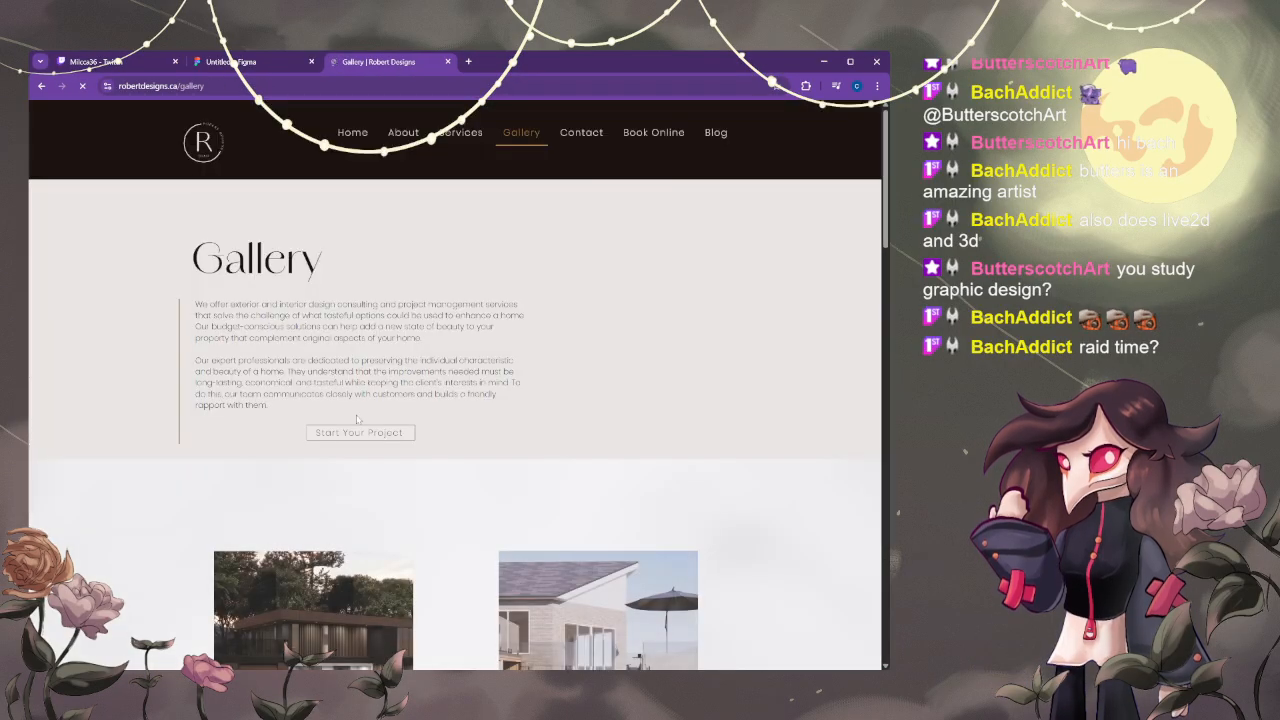
scroll(256, 417, down, 3)
scroll(204, 442, down, 2)
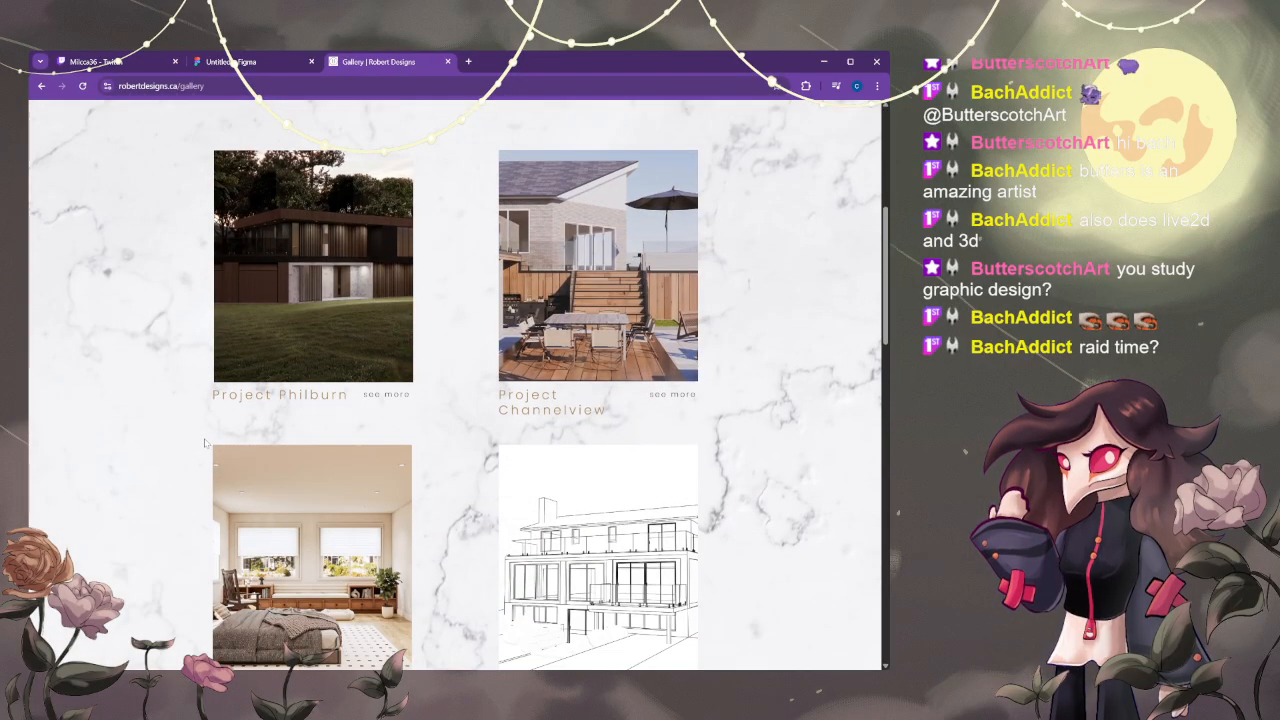
- Revisit the Robert Designs home page from the Gallery page, and close the website to return to the Figma design
scroll(210, 435, up, 5)
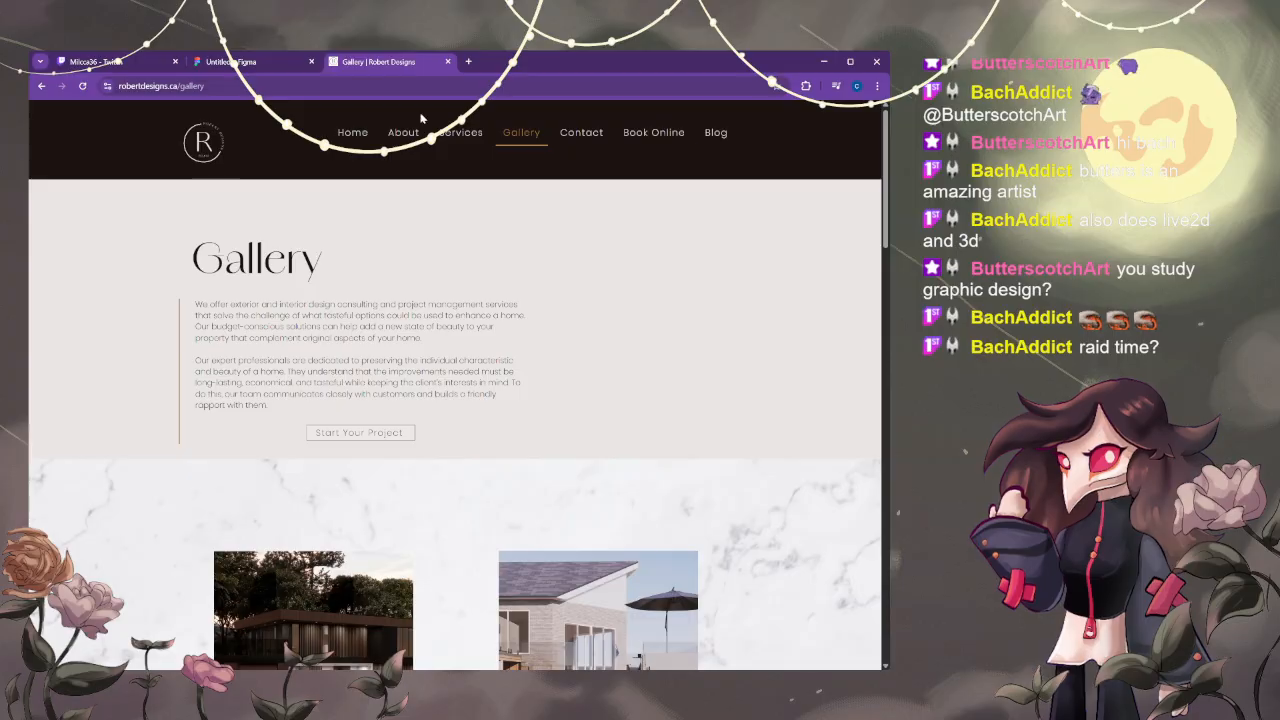
click(364, 139)
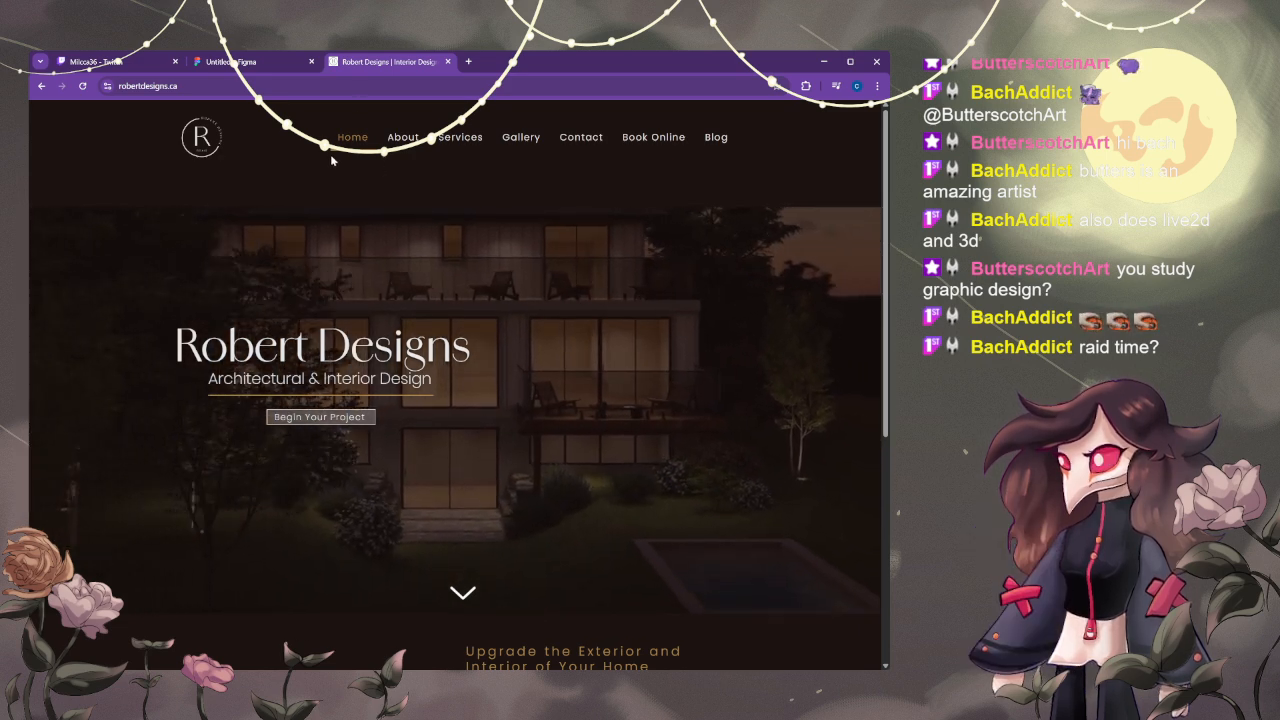
click(447, 61)
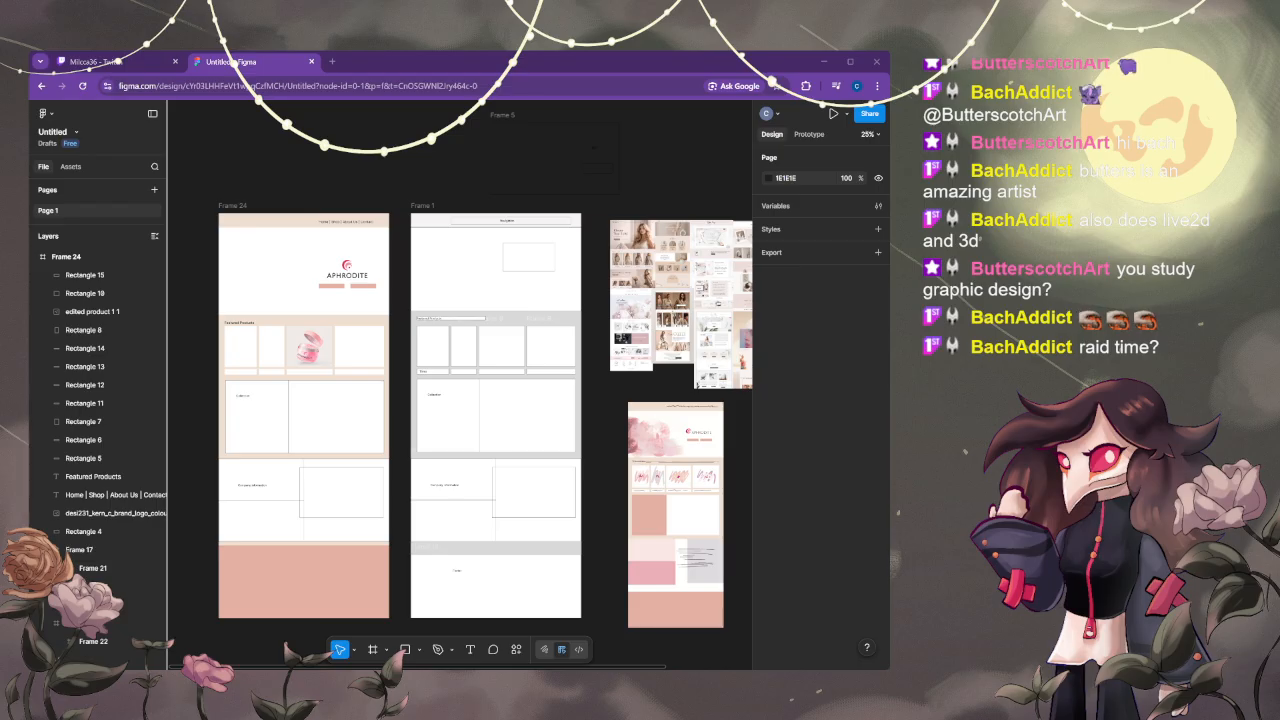
- Examine Frame 24 up close, from the collection section up to the navigation bar and APHRODITE hero area
scroll(342, 426, up, 5)
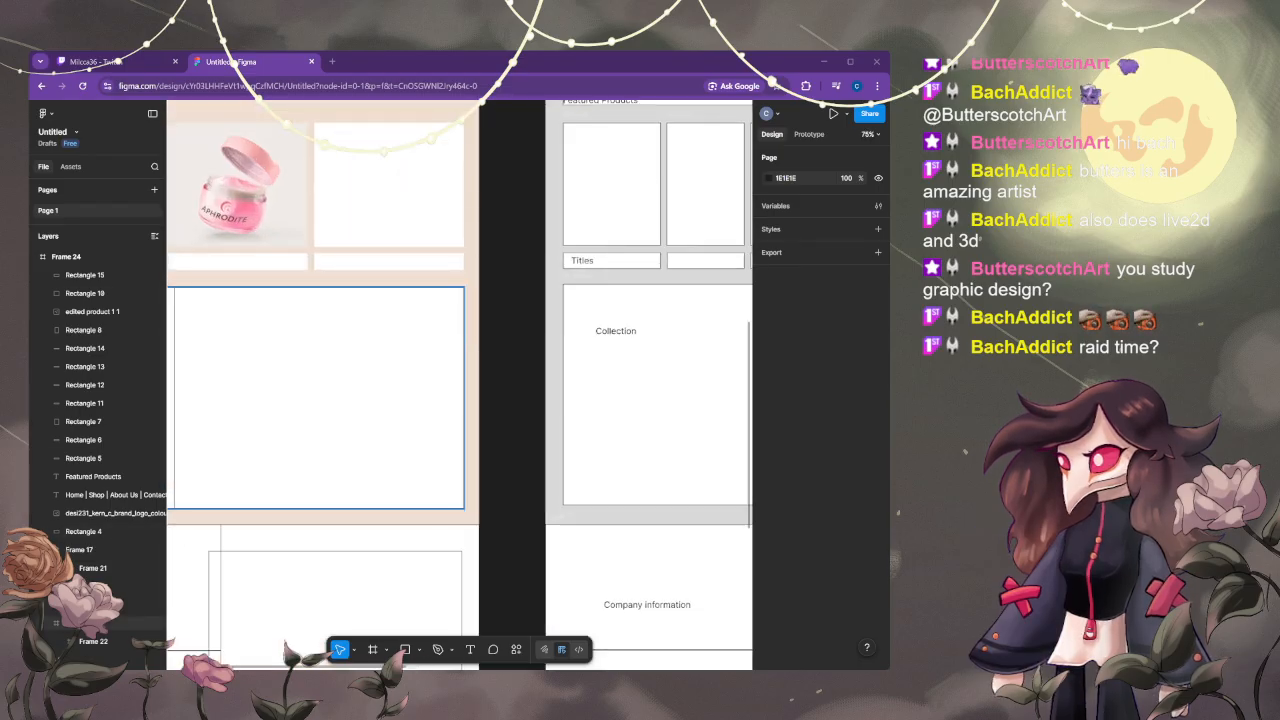
drag(343, 308, 441, 509)
key(ctrl+z)
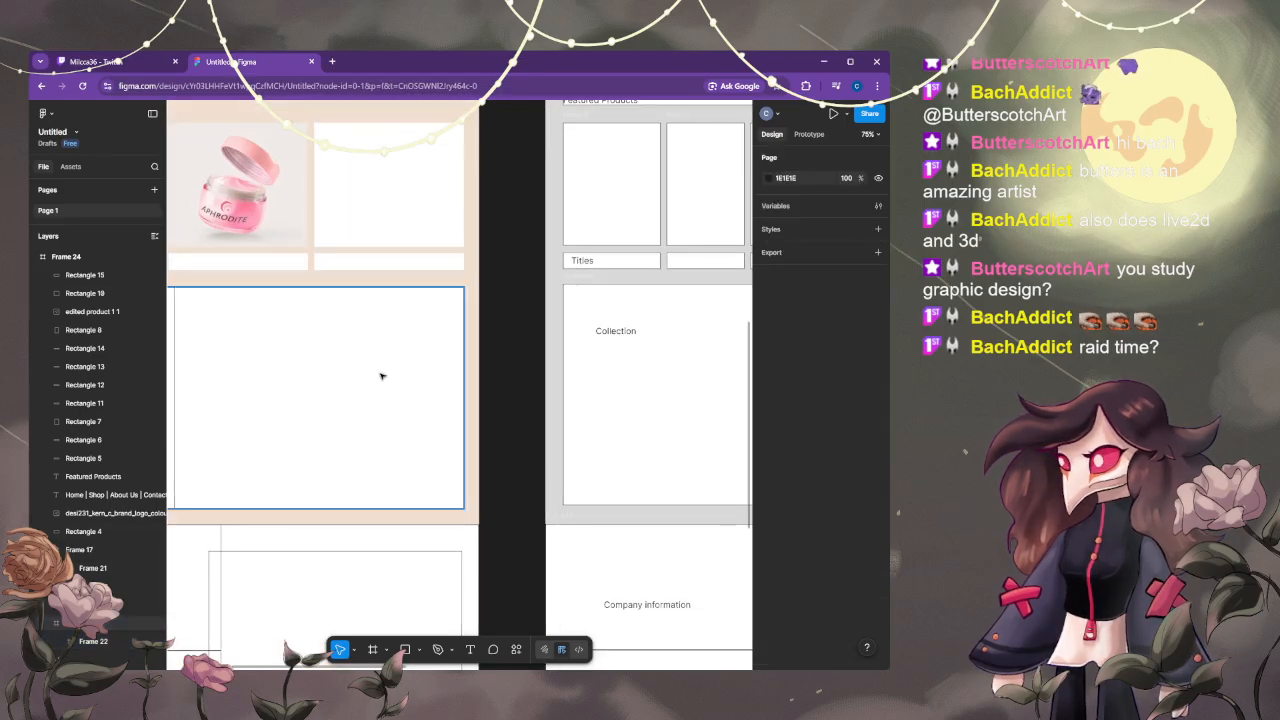
drag(387, 287, 491, 503)
drag(428, 366, 537, 557)
scroll(517, 553, up, 1)
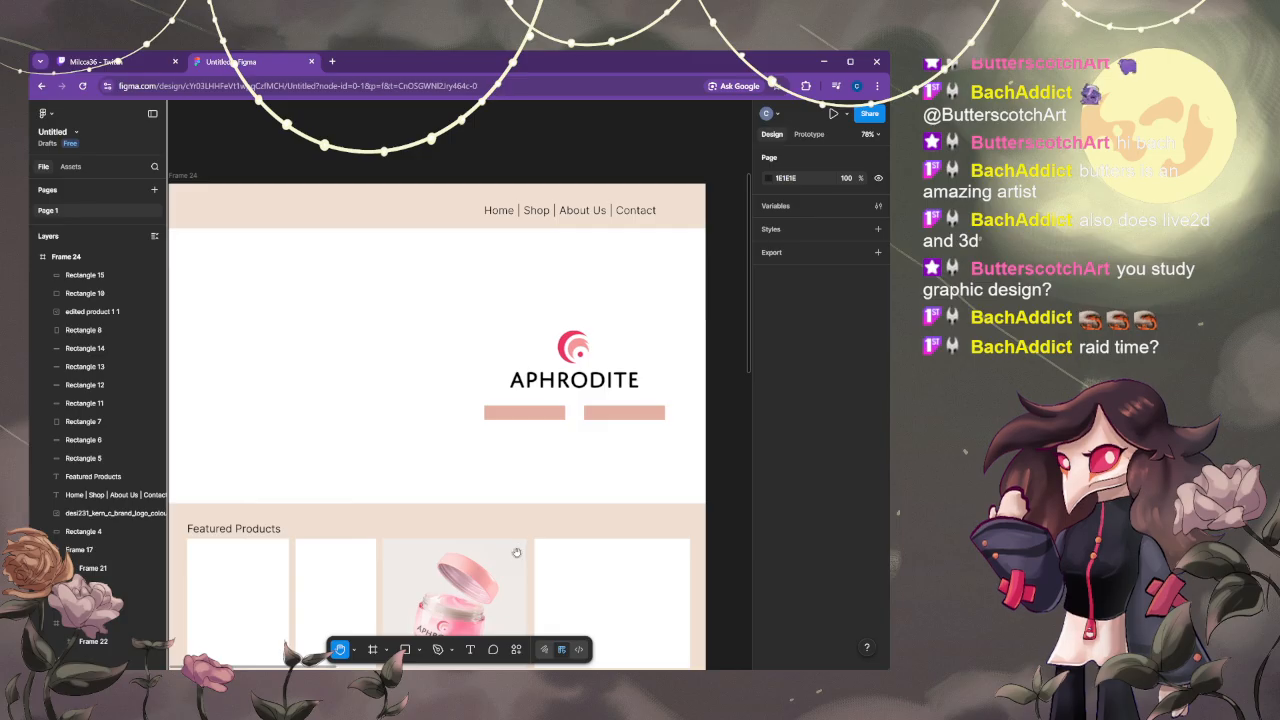
scroll(517, 553, up, 3)
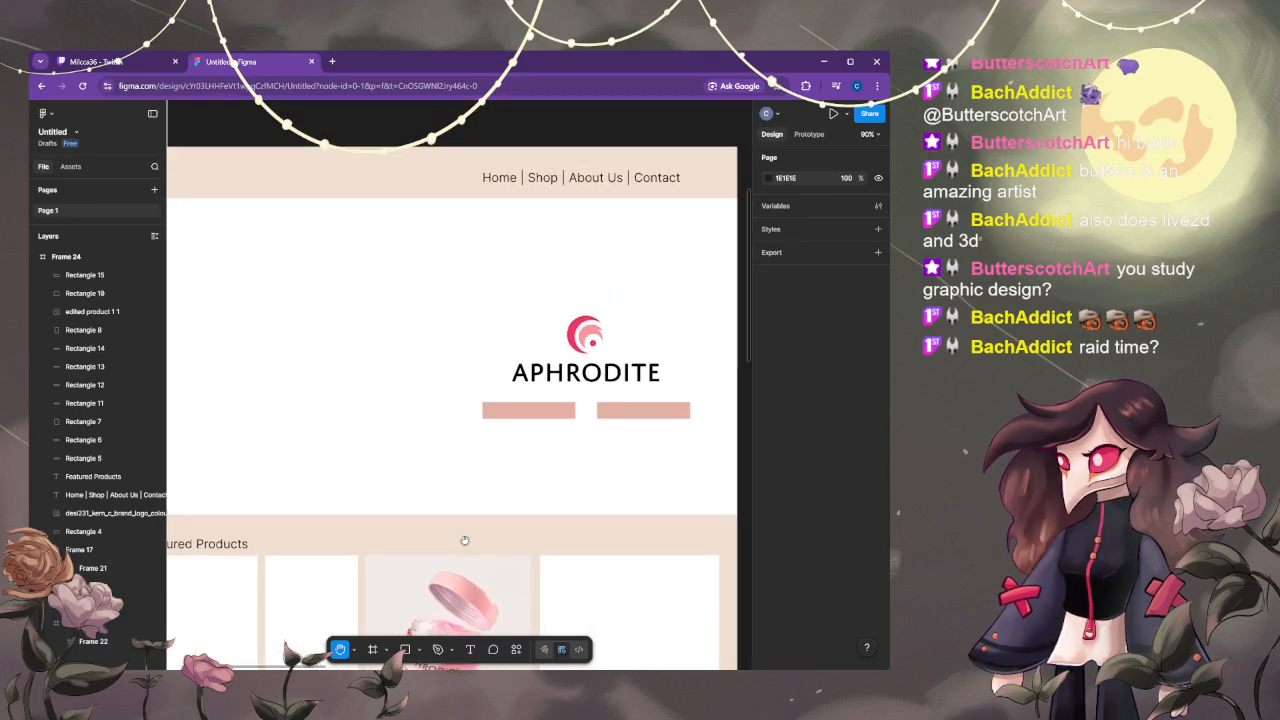